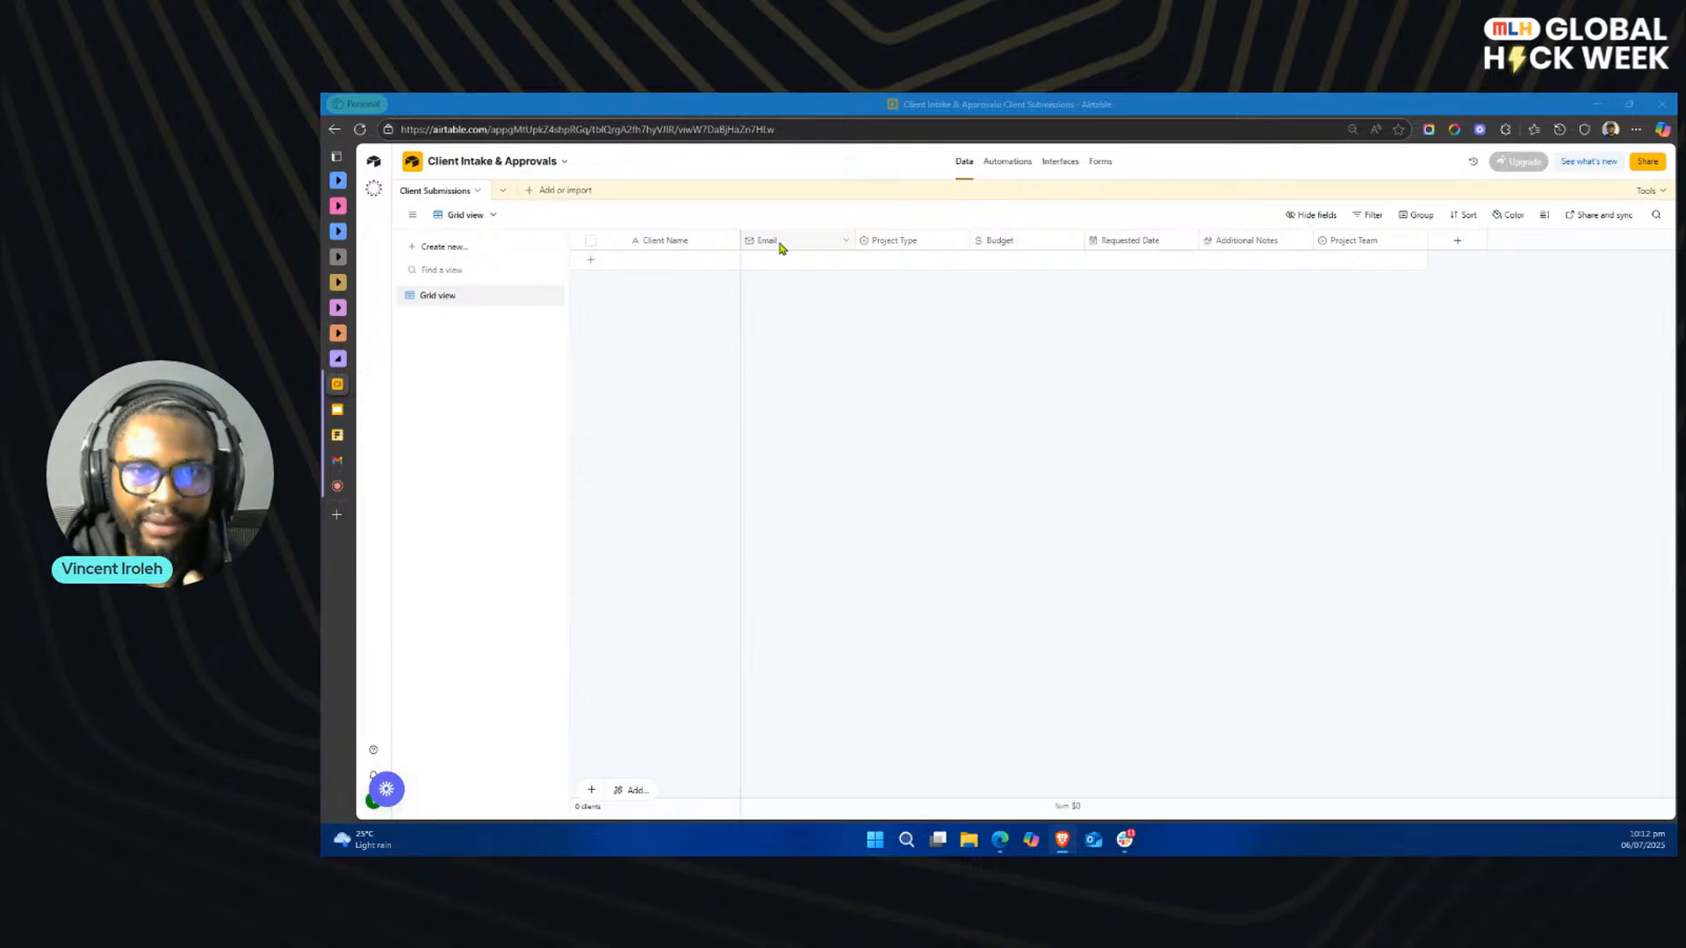
Step: Review the field settings of the Project Type, Budget and Project Team columns in the Client Submissions table
{"action": "left_click", "coordinate": [948, 240]}
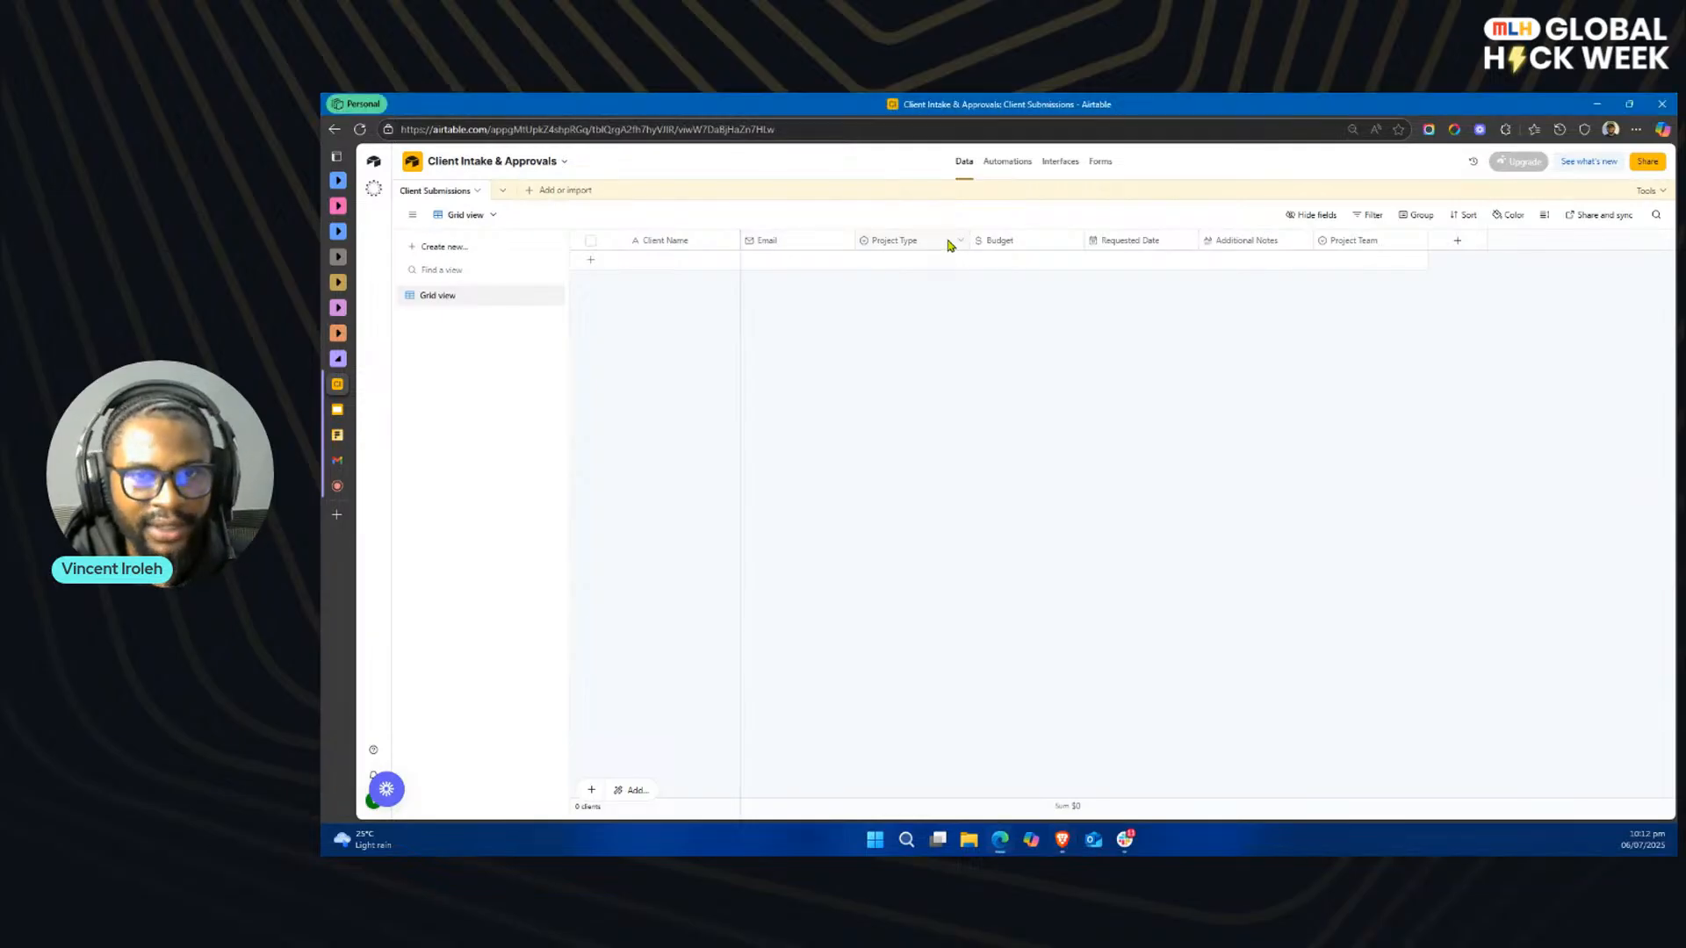
{"action": "double_click", "coordinate": [904, 241]}
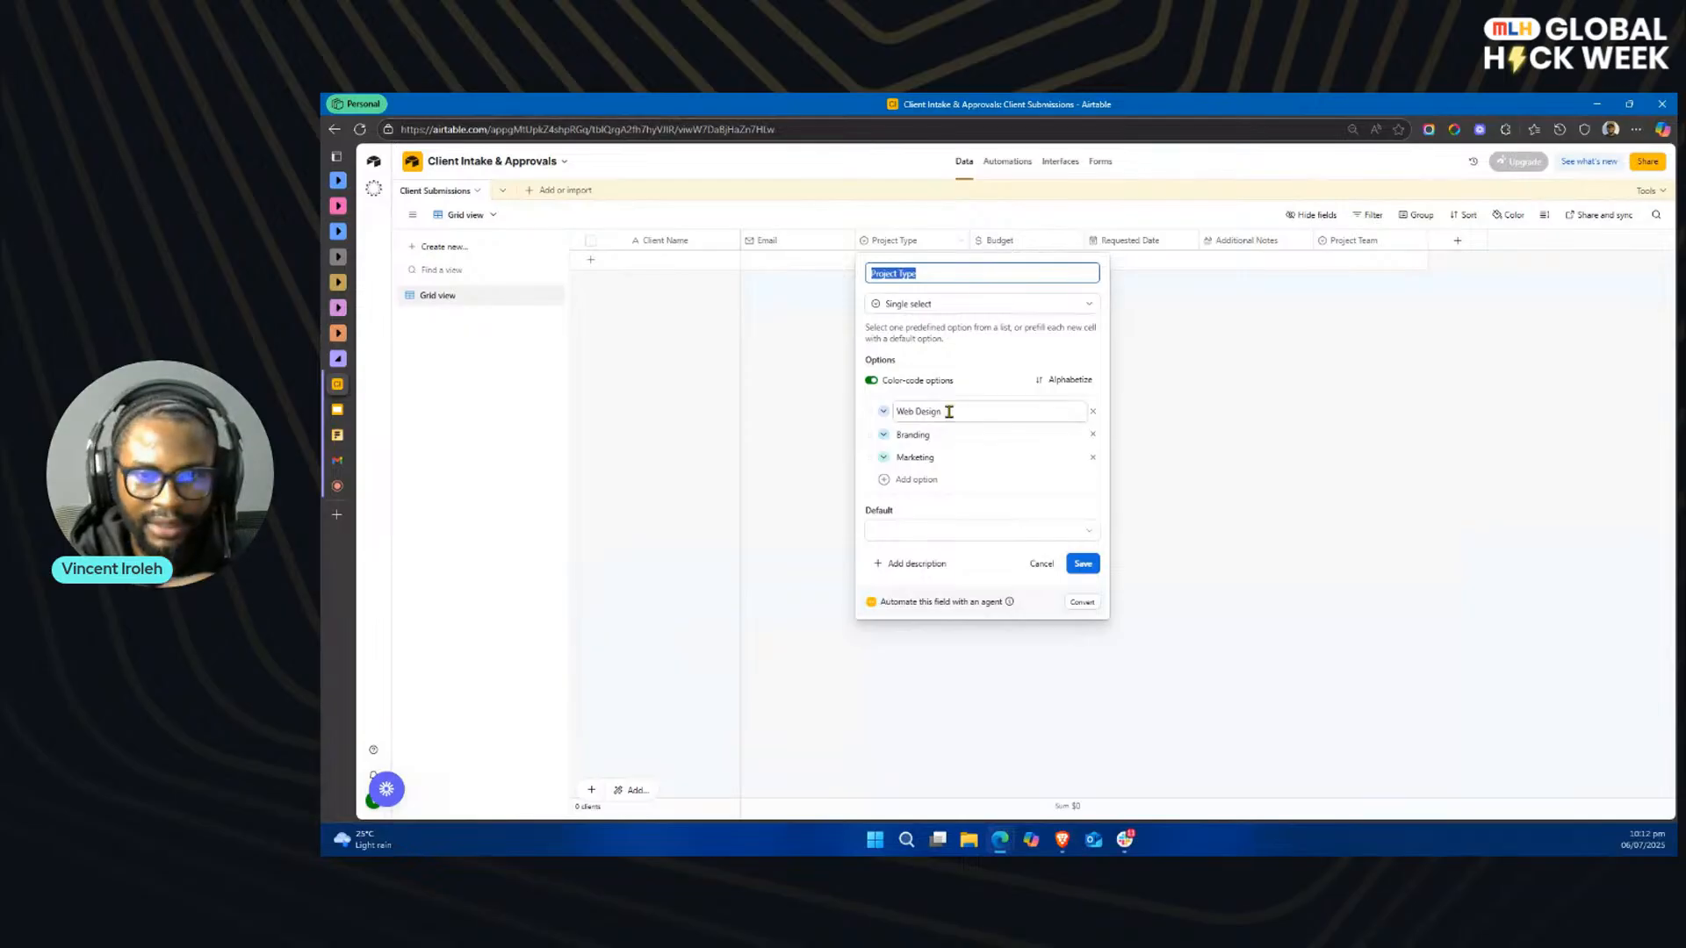
{"action": "left_click", "coordinate": [1083, 564]}
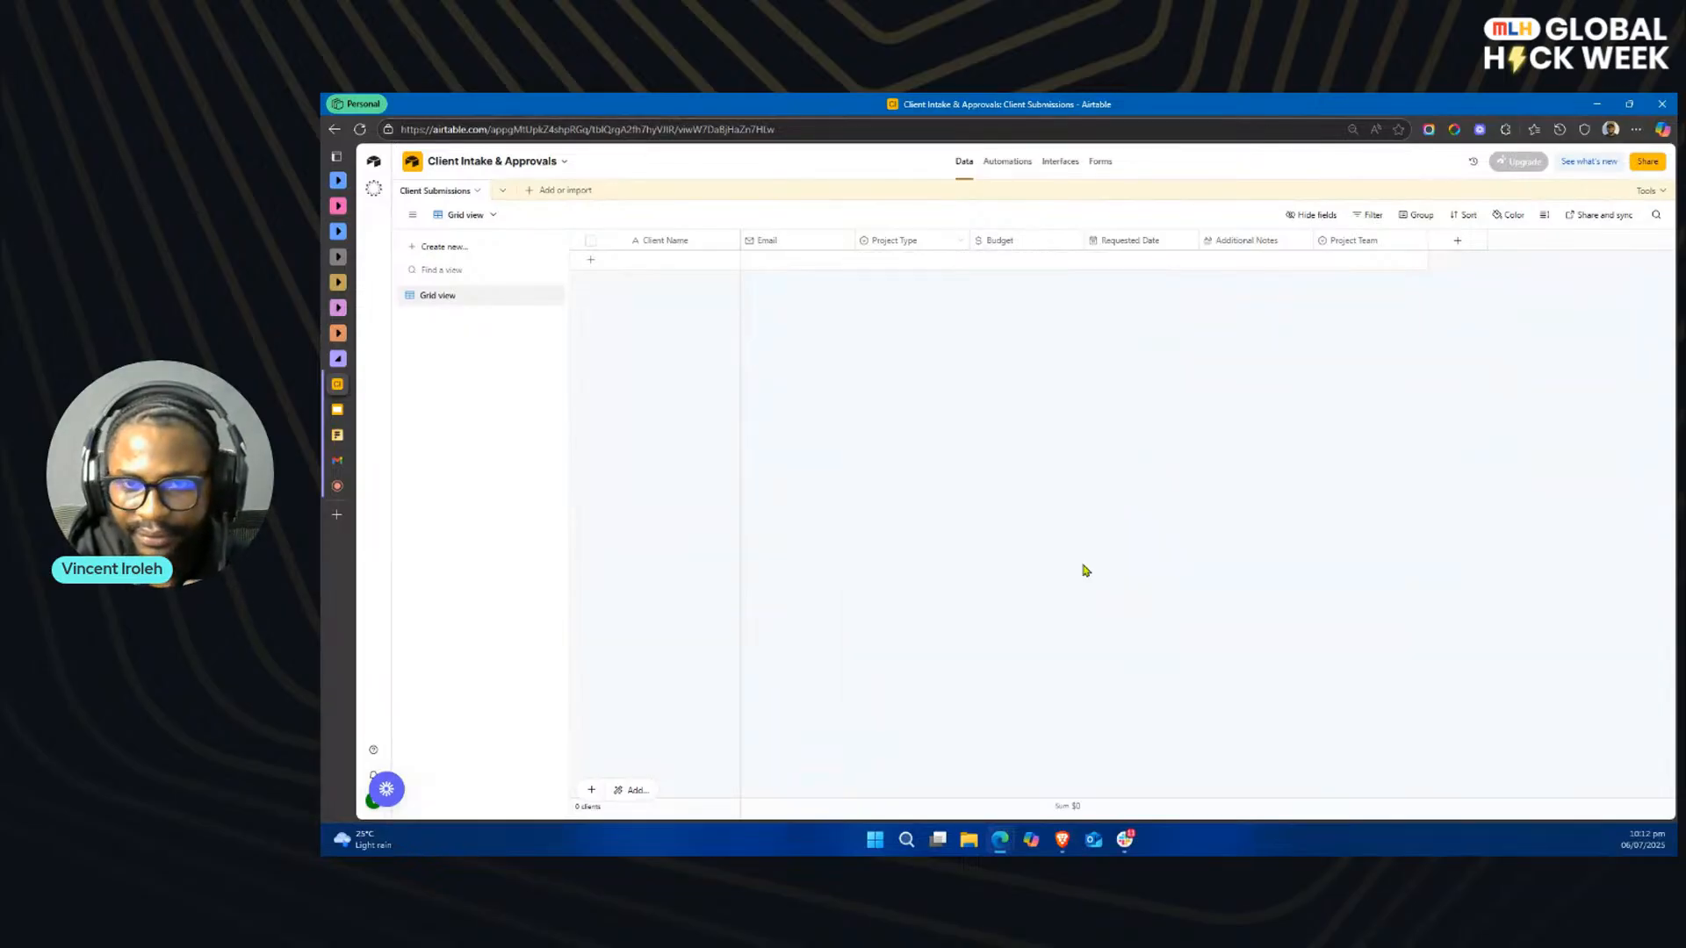
{"action": "double_click", "coordinate": [1022, 244]}
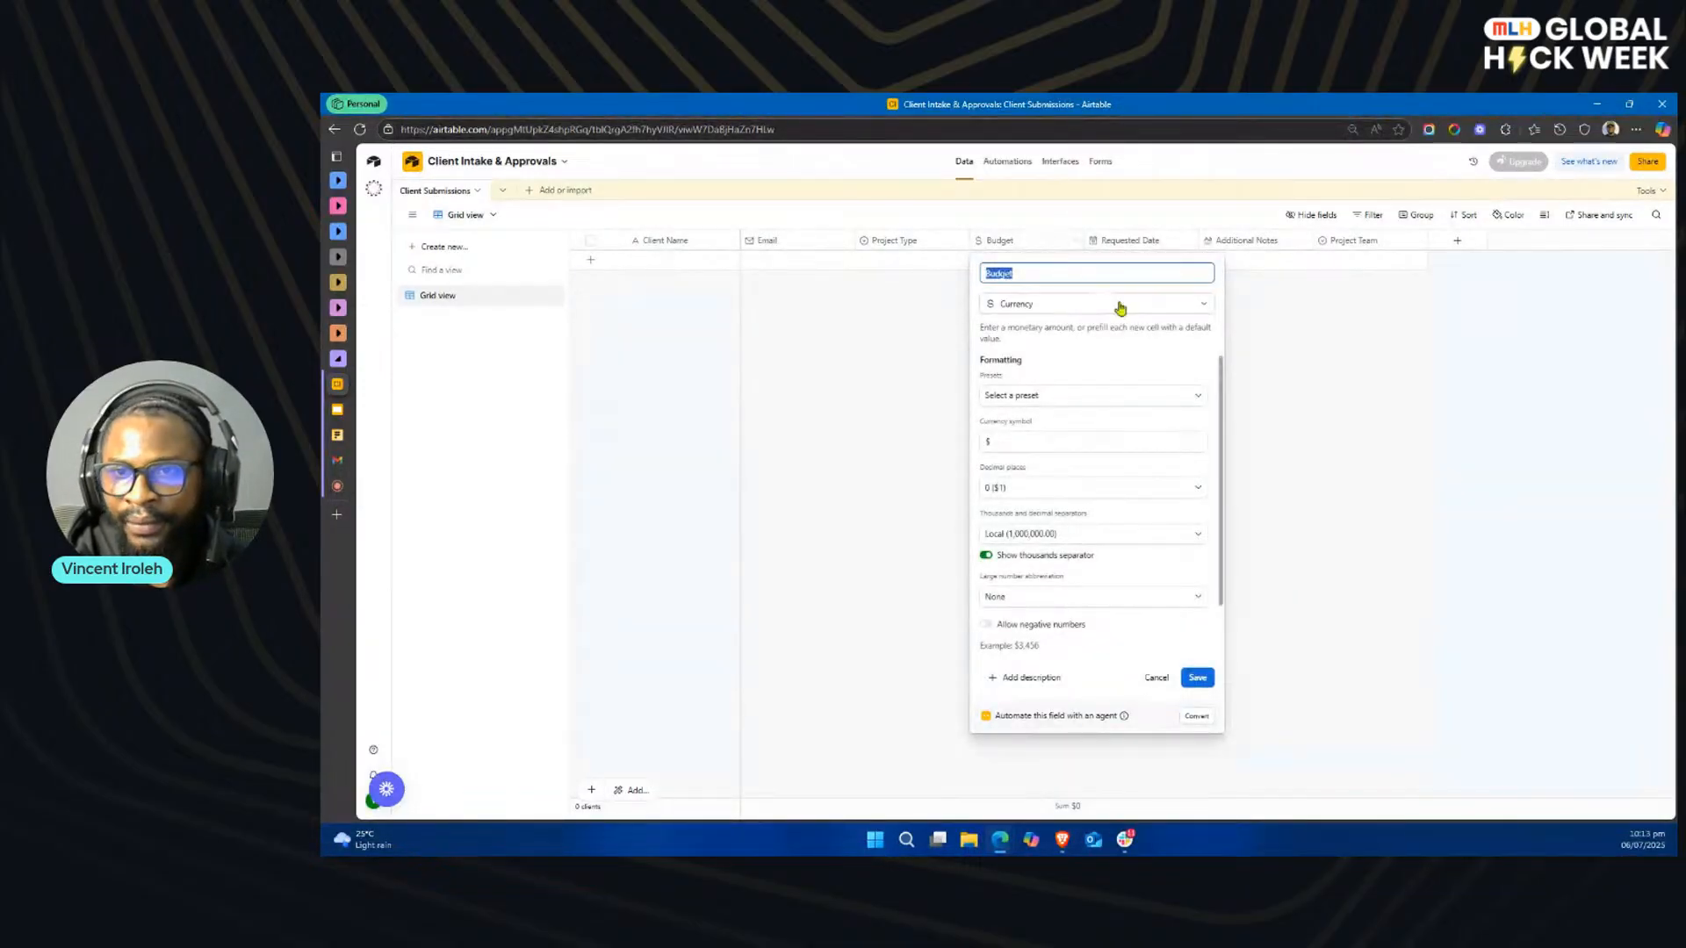
{"action": "left_click", "coordinate": [1254, 329]}
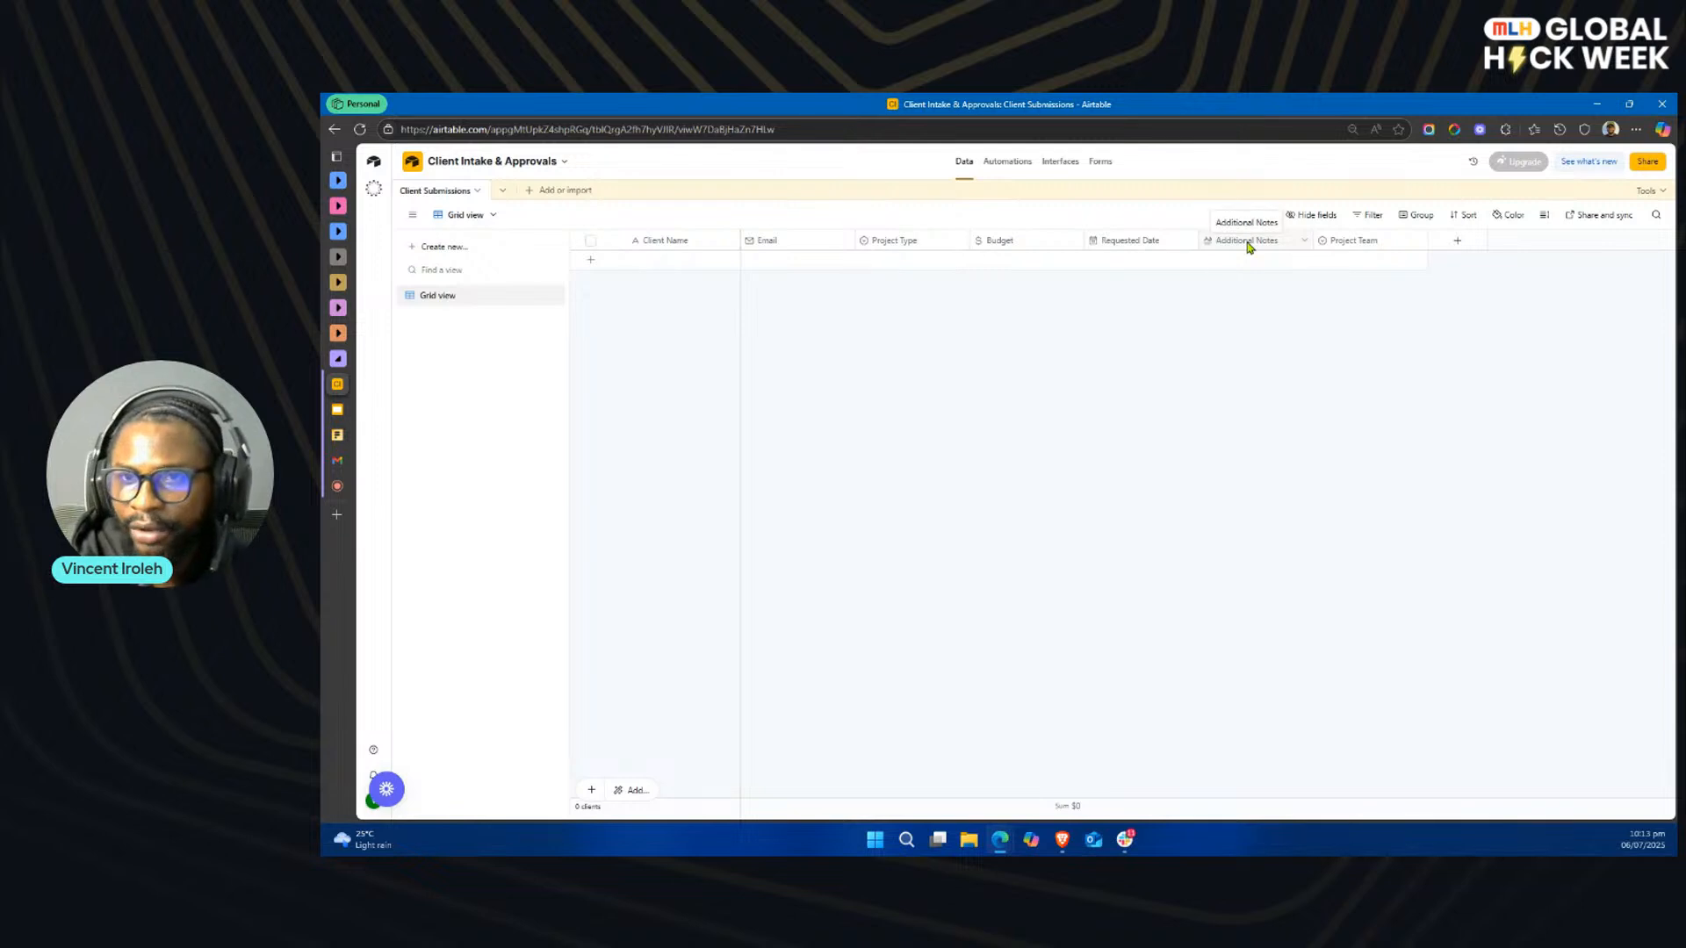
{"action": "double_click", "coordinate": [1366, 244]}
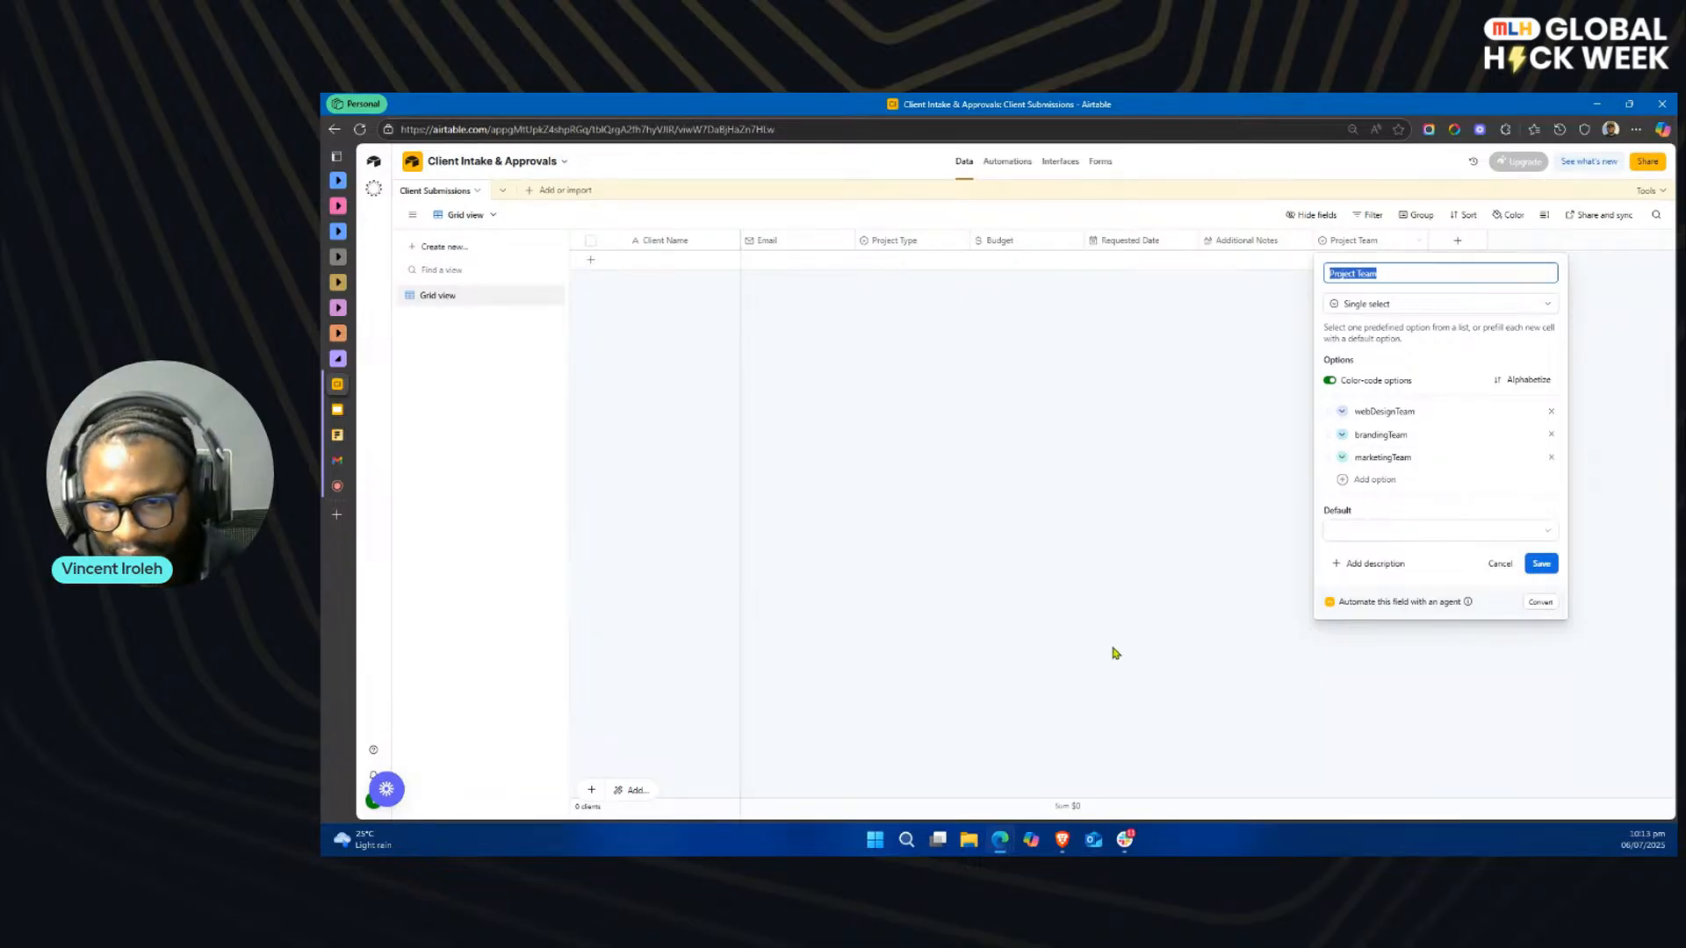
Step: Switch to Slack and look through the client-contracts, general, marketing, project-manager and web-design channels, then return to the browser
{"action": "left_click", "coordinate": [1122, 836]}
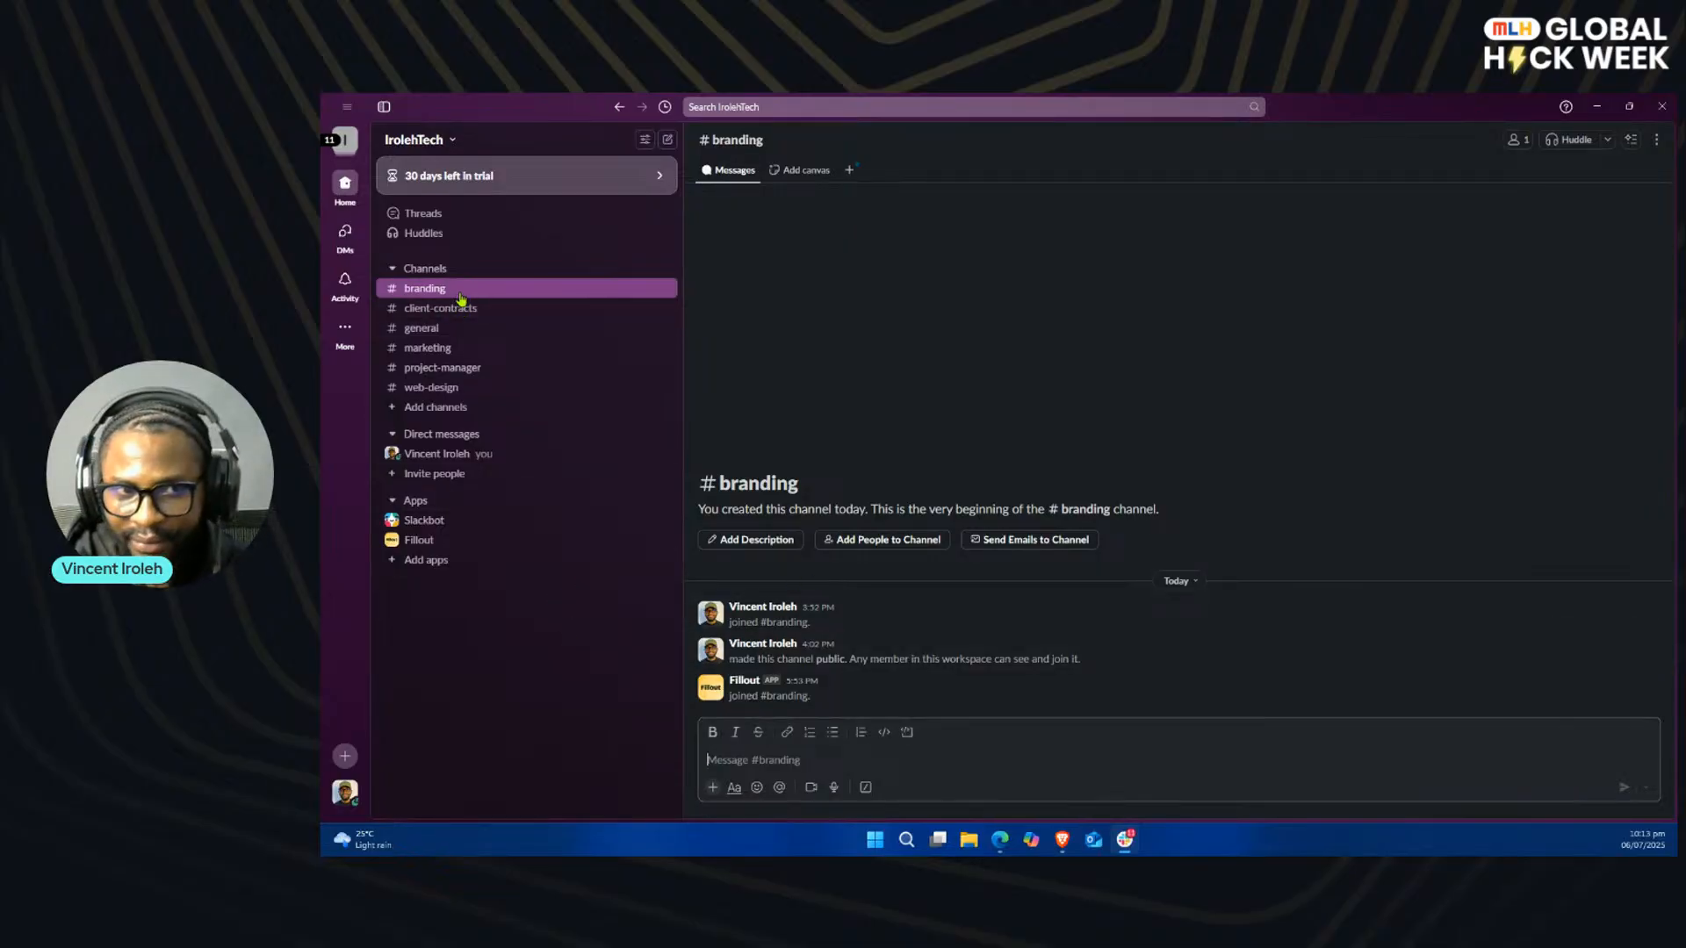
{"action": "left_click", "coordinate": [461, 310]}
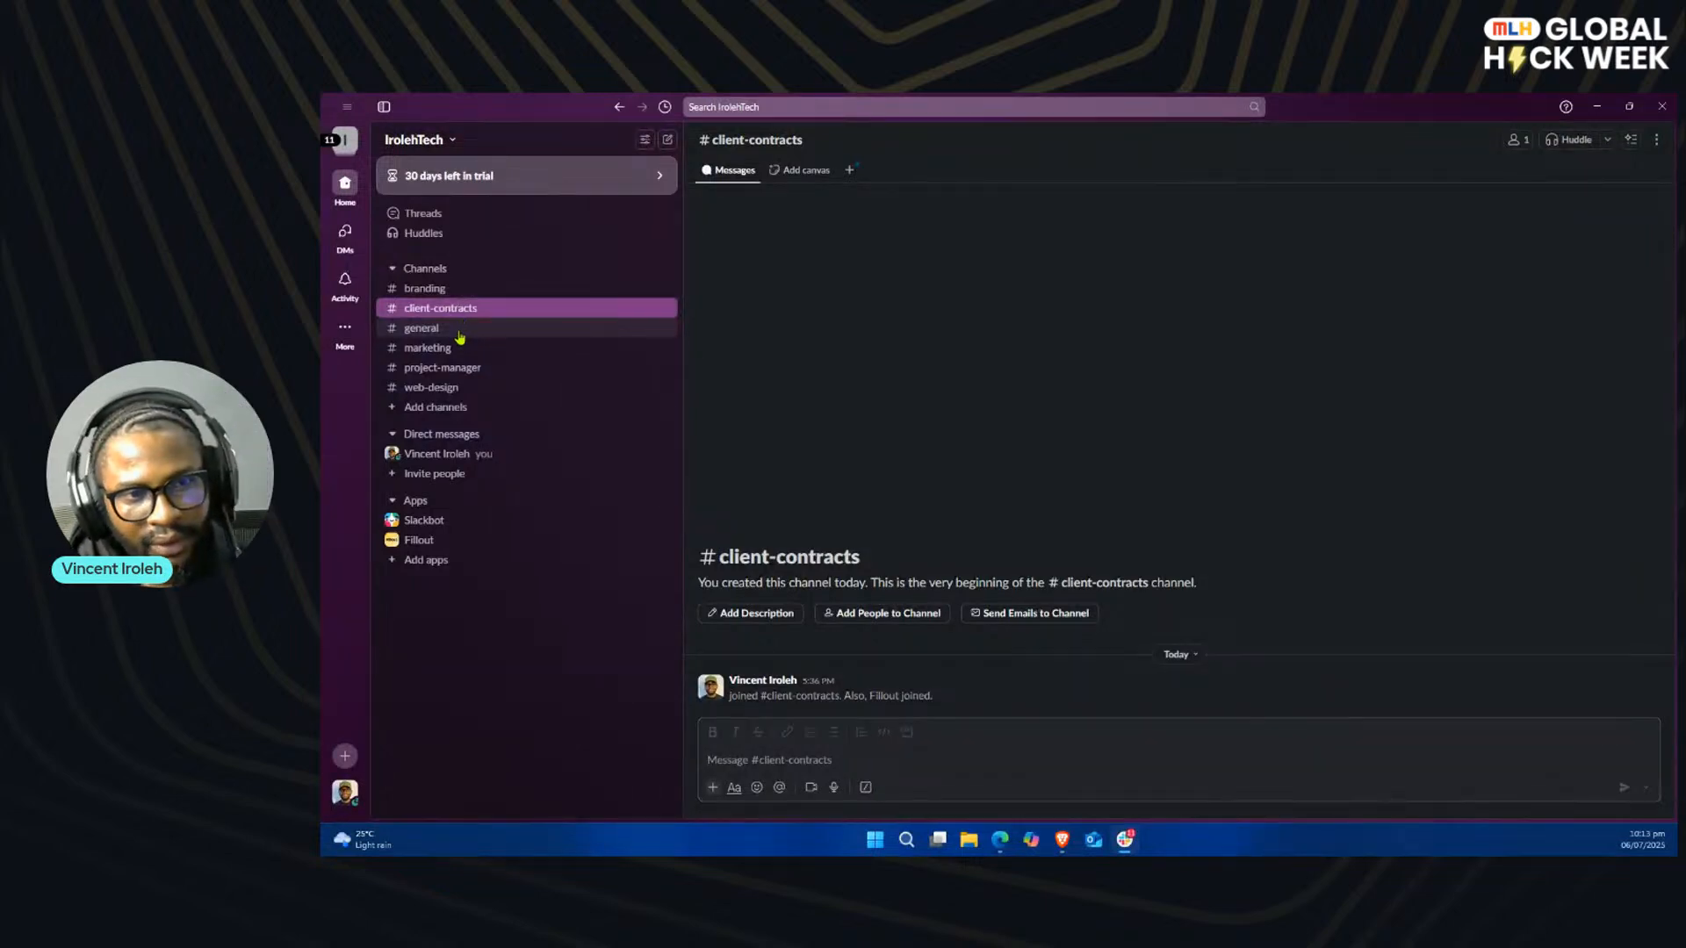
{"action": "left_click", "coordinate": [457, 333]}
{"action": "left_click", "coordinate": [448, 350]}
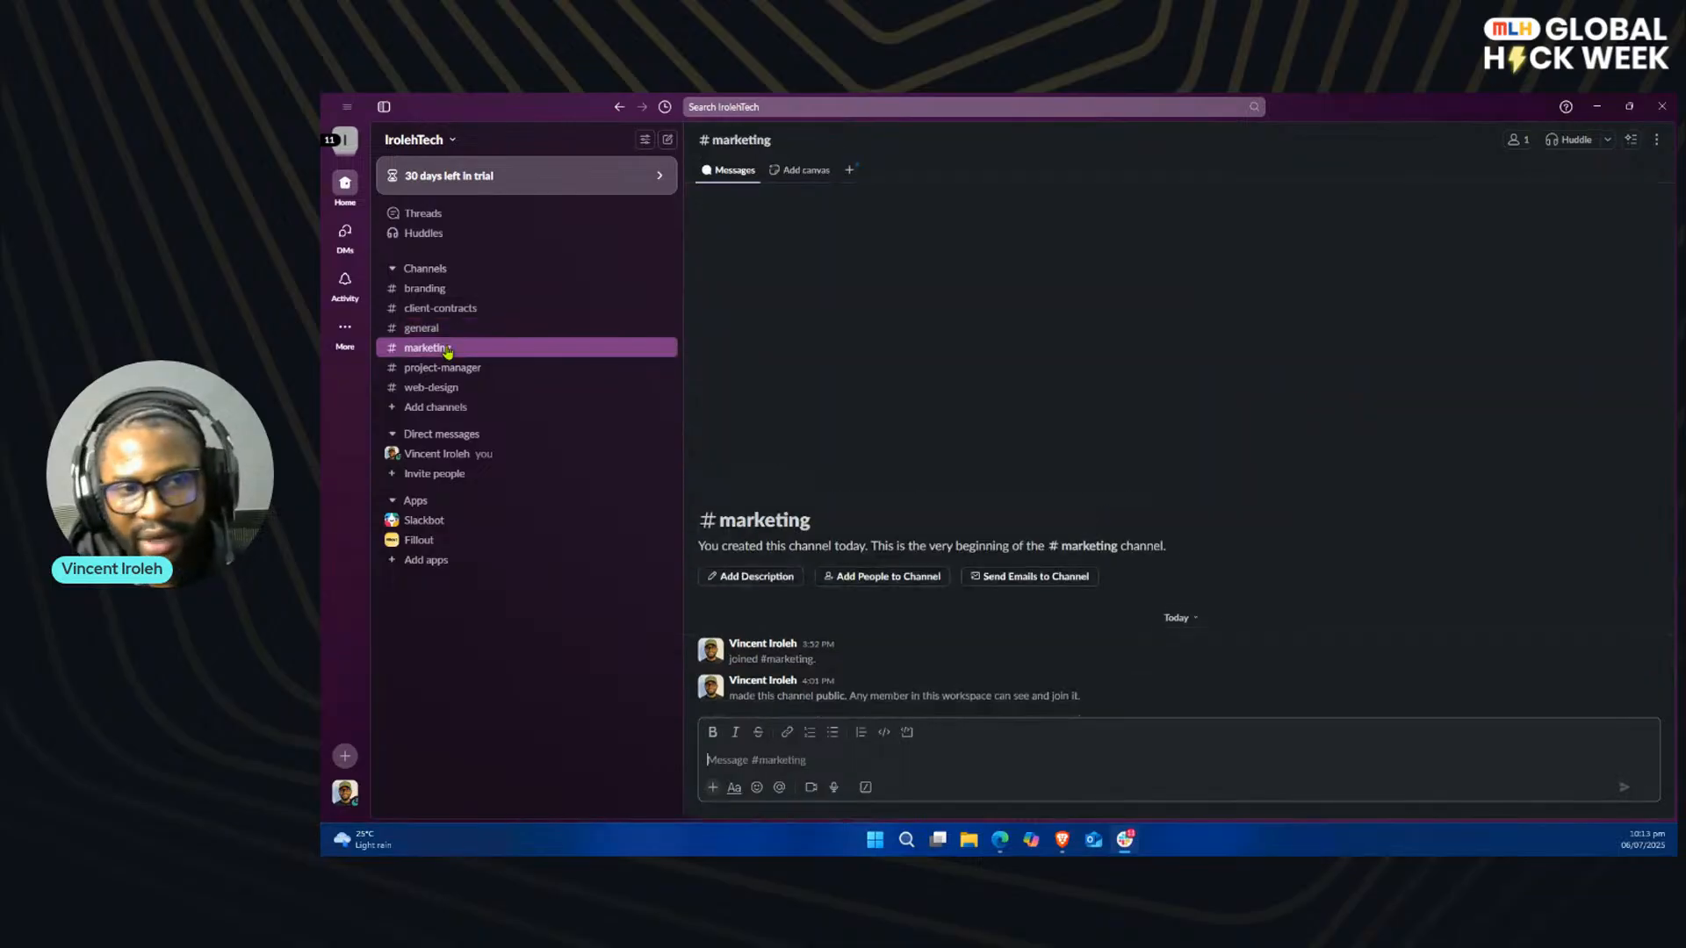
{"action": "left_click", "coordinate": [458, 374]}
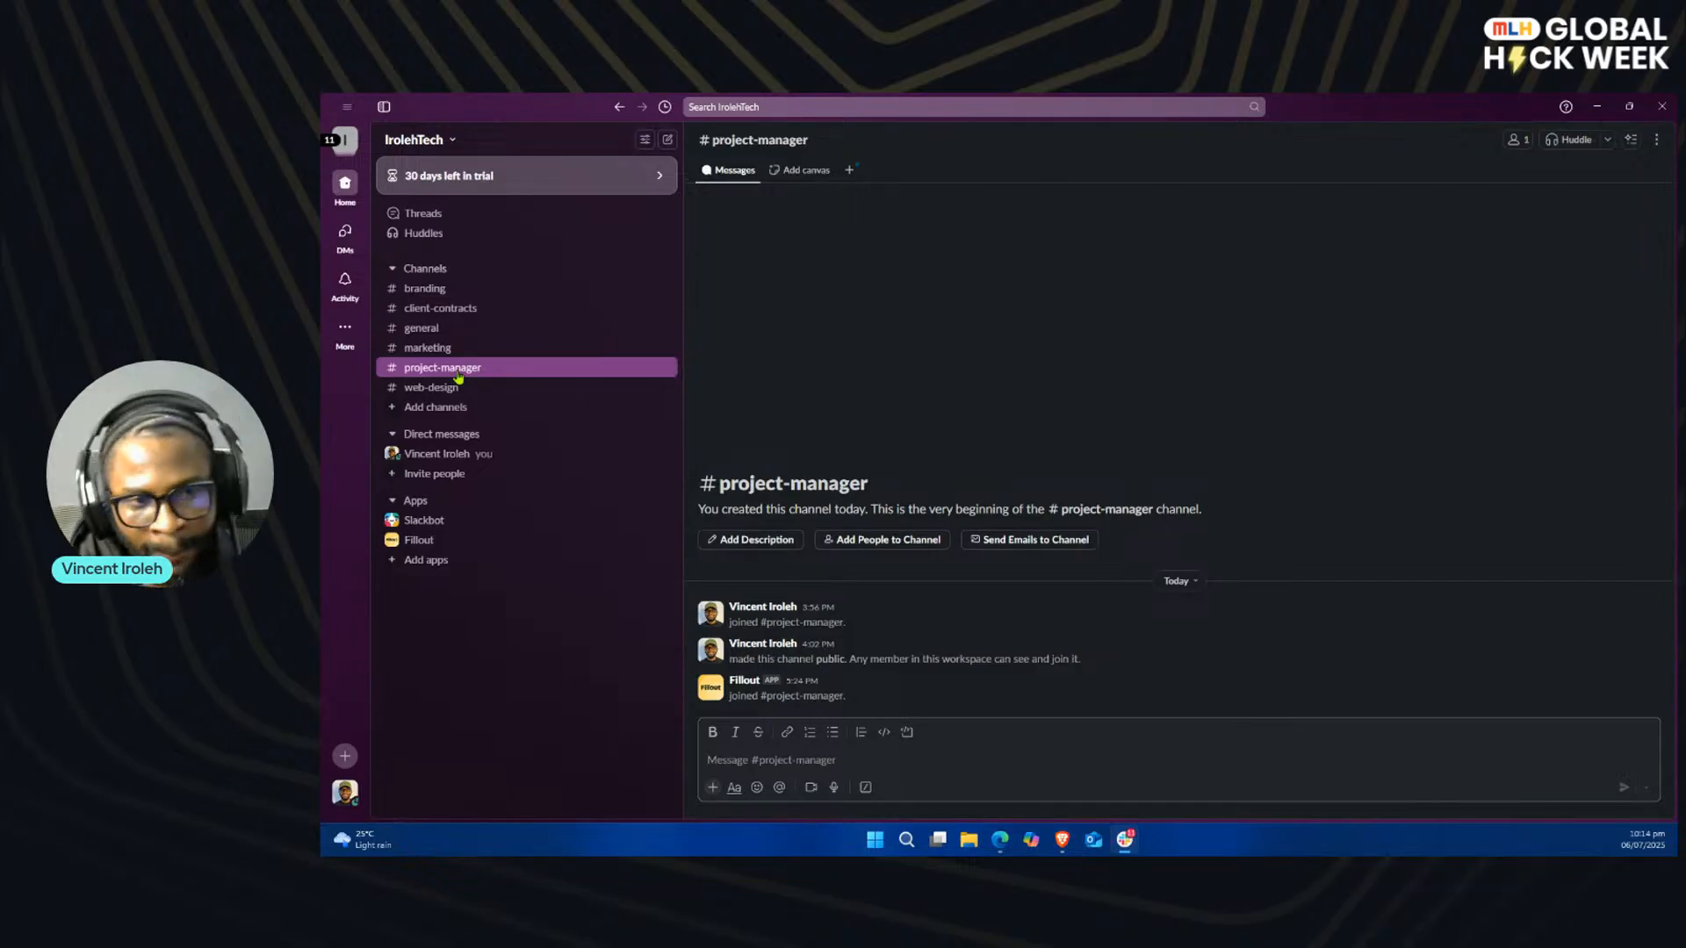
{"action": "left_click", "coordinate": [459, 389]}
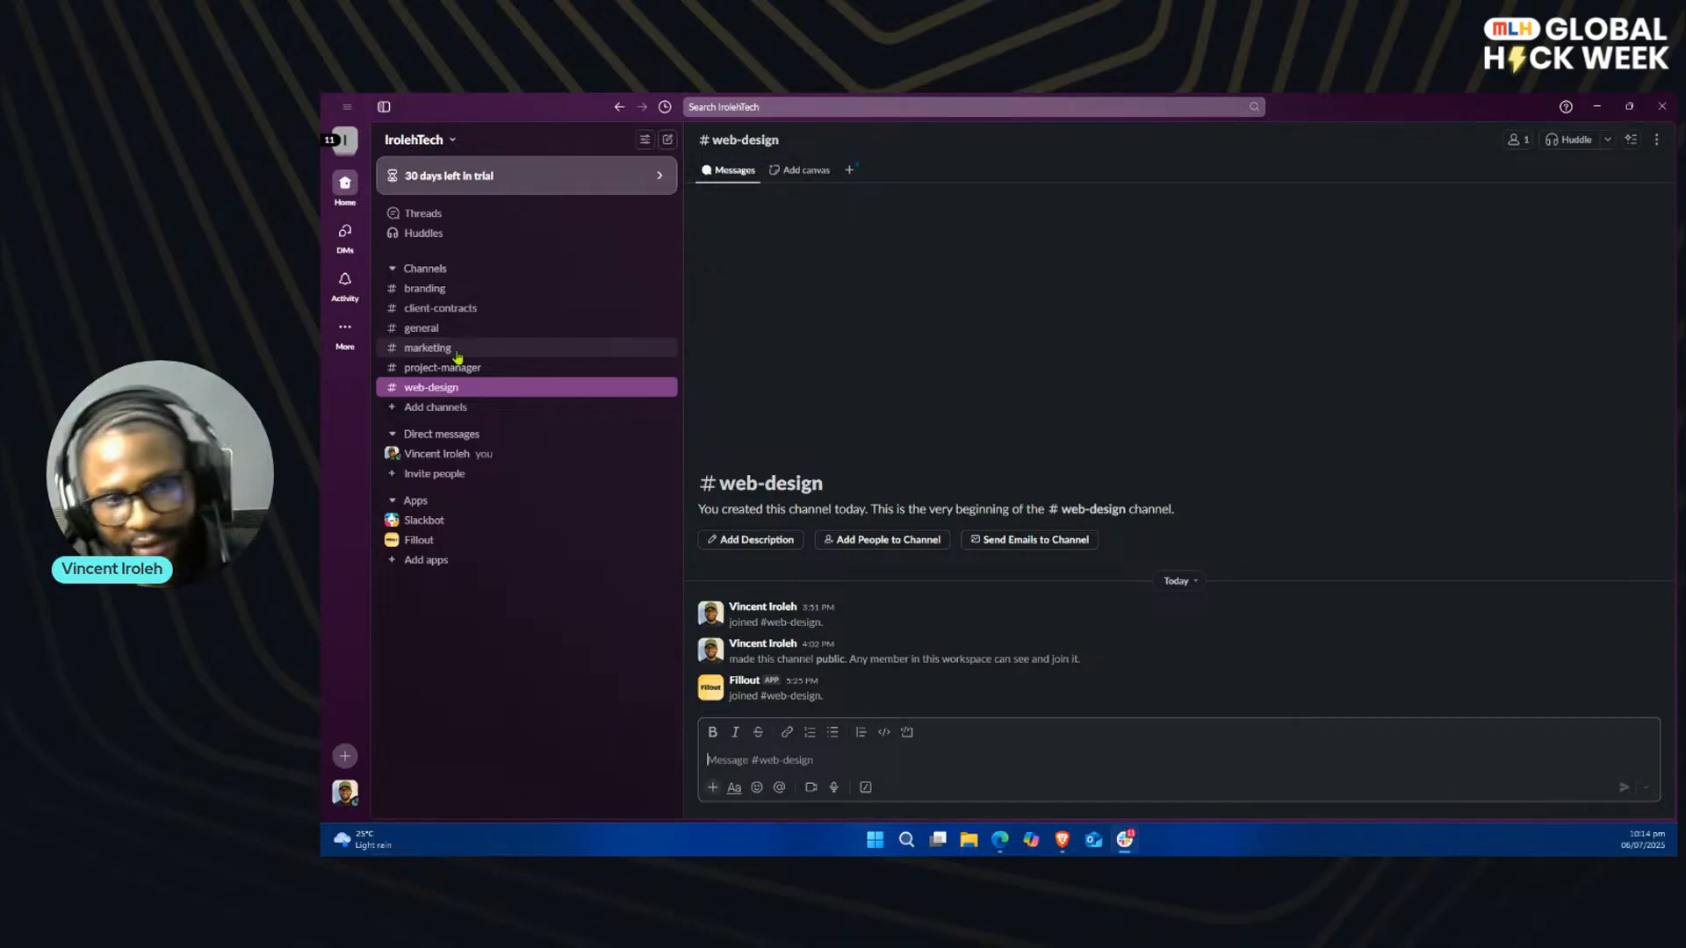
{"action": "left_click", "coordinate": [1600, 109]}
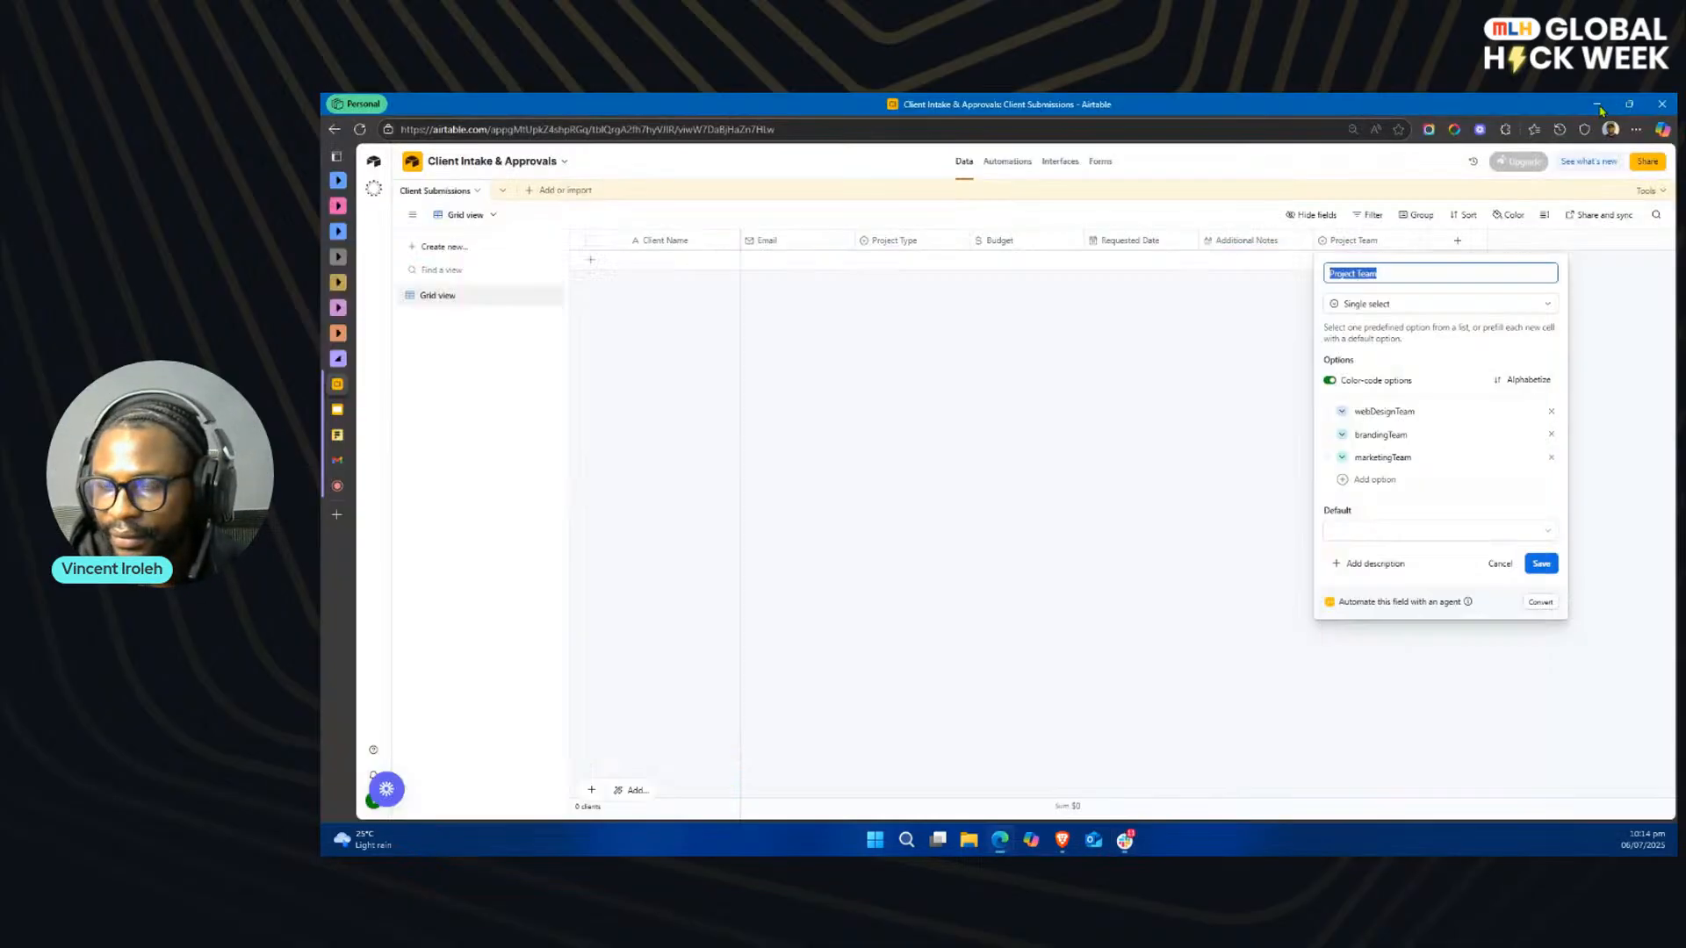
Step: Switch to Fillout, open the MLH Demo workspace from its home page and start creating a new form
{"action": "left_click", "coordinate": [901, 423]}
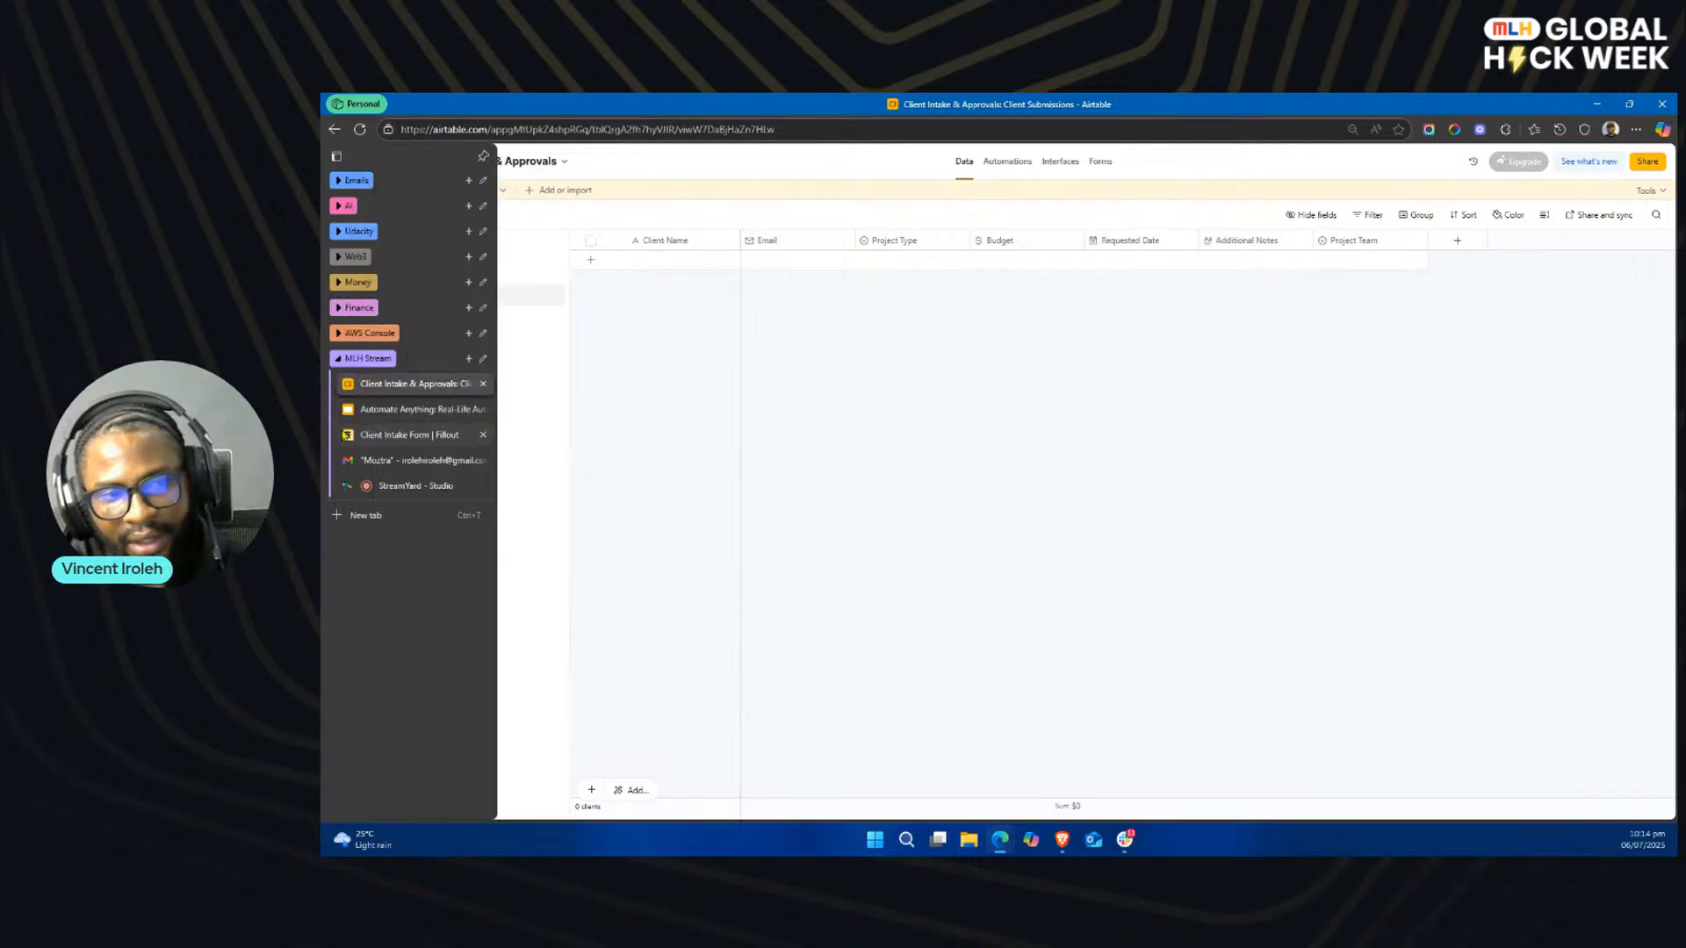
{"action": "left_click", "coordinate": [379, 439]}
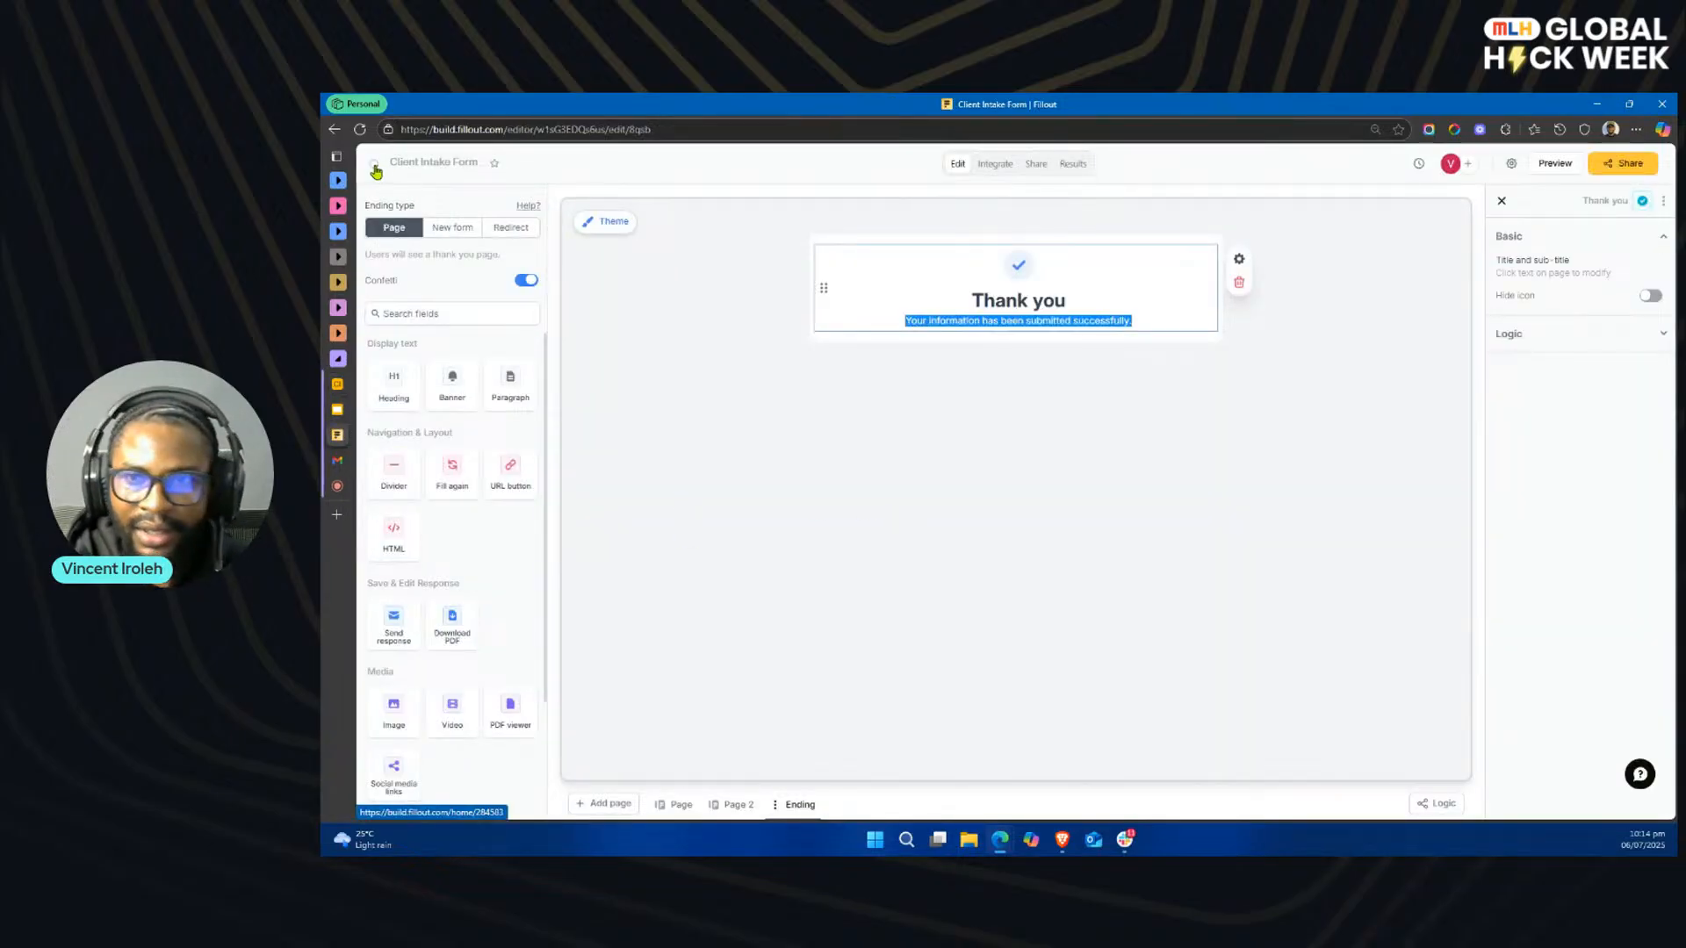
{"action": "left_click", "coordinate": [374, 170]}
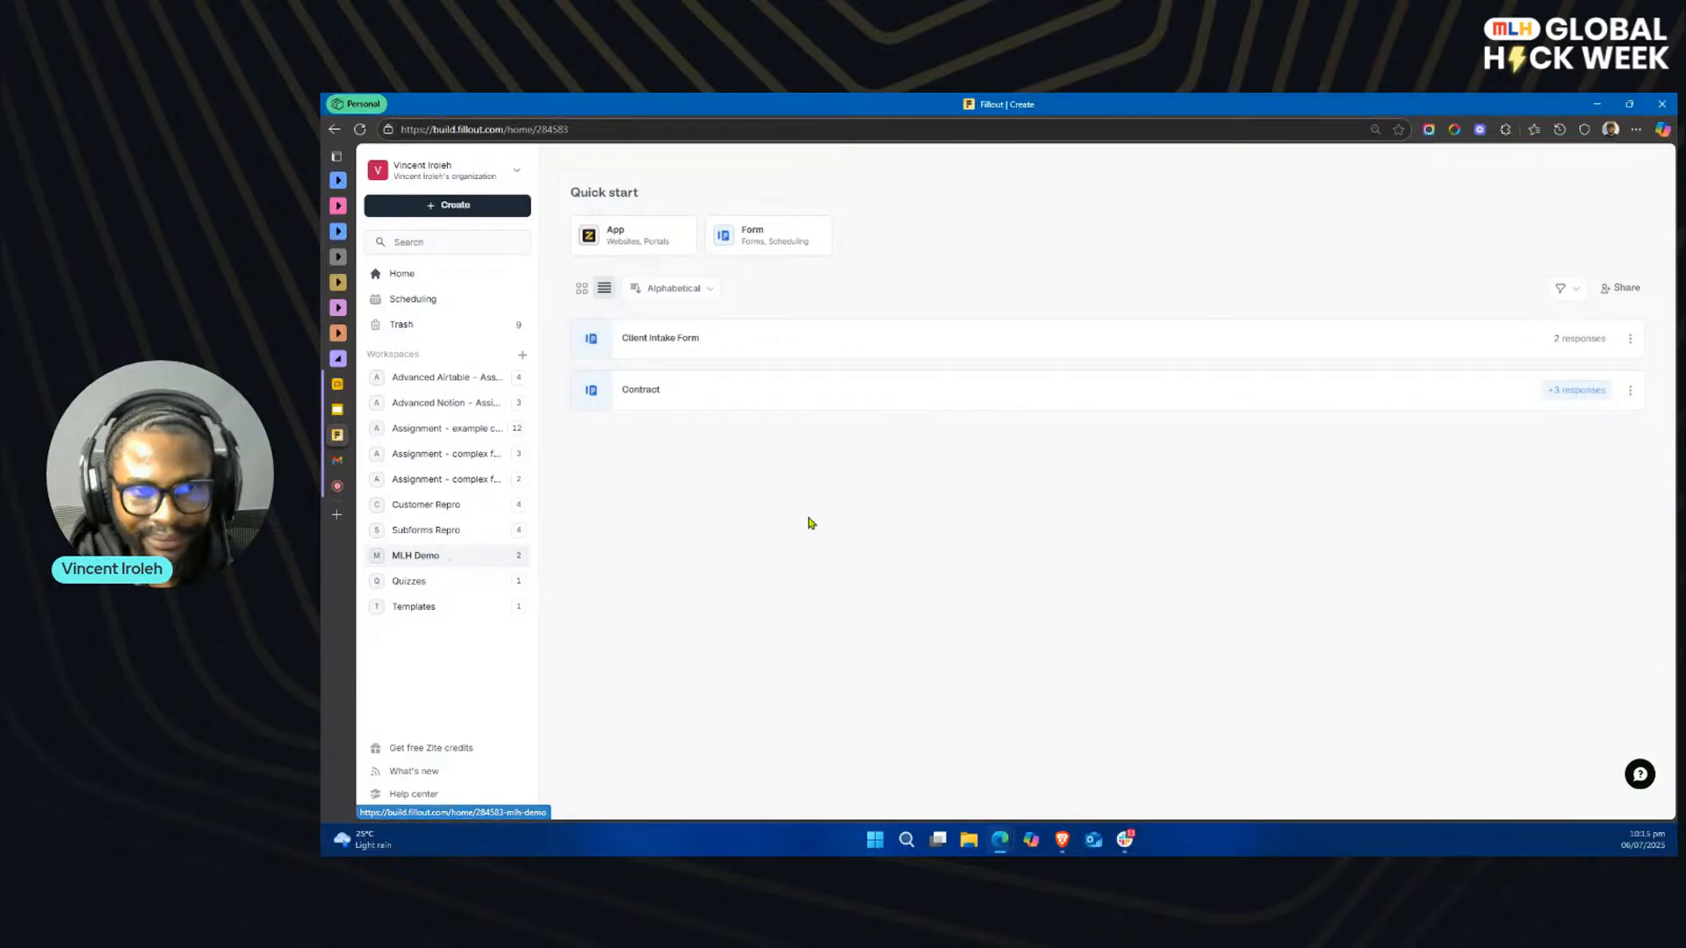
{"action": "left_click", "coordinate": [718, 354]}
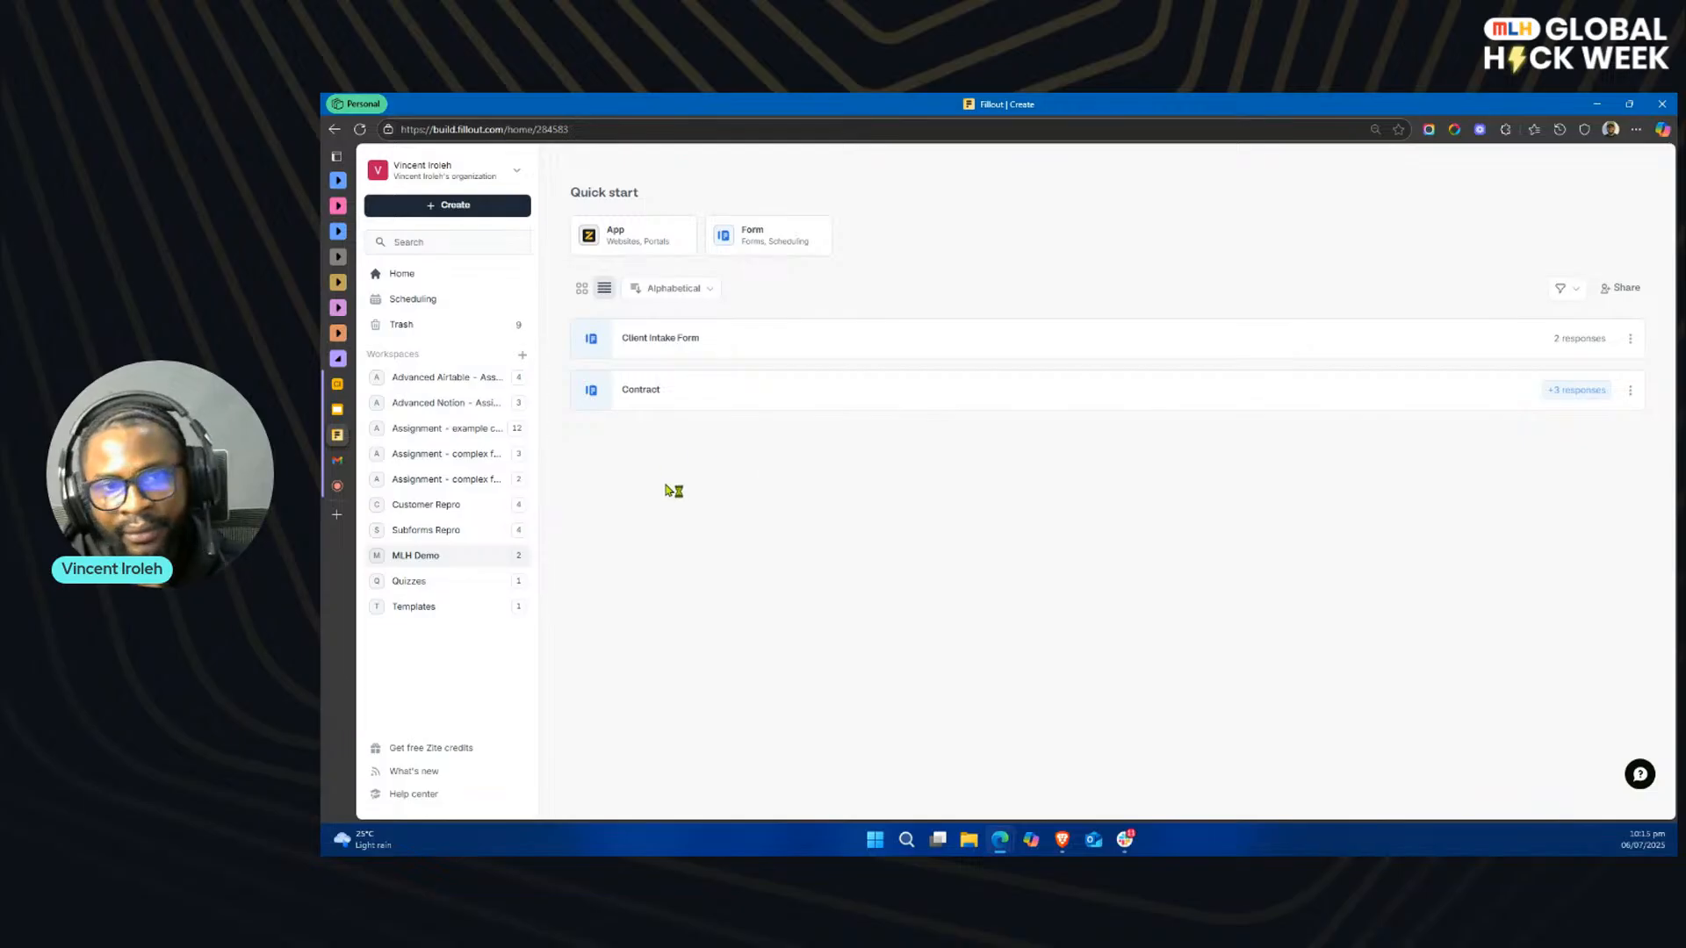
{"action": "left_click", "coordinate": [479, 209]}
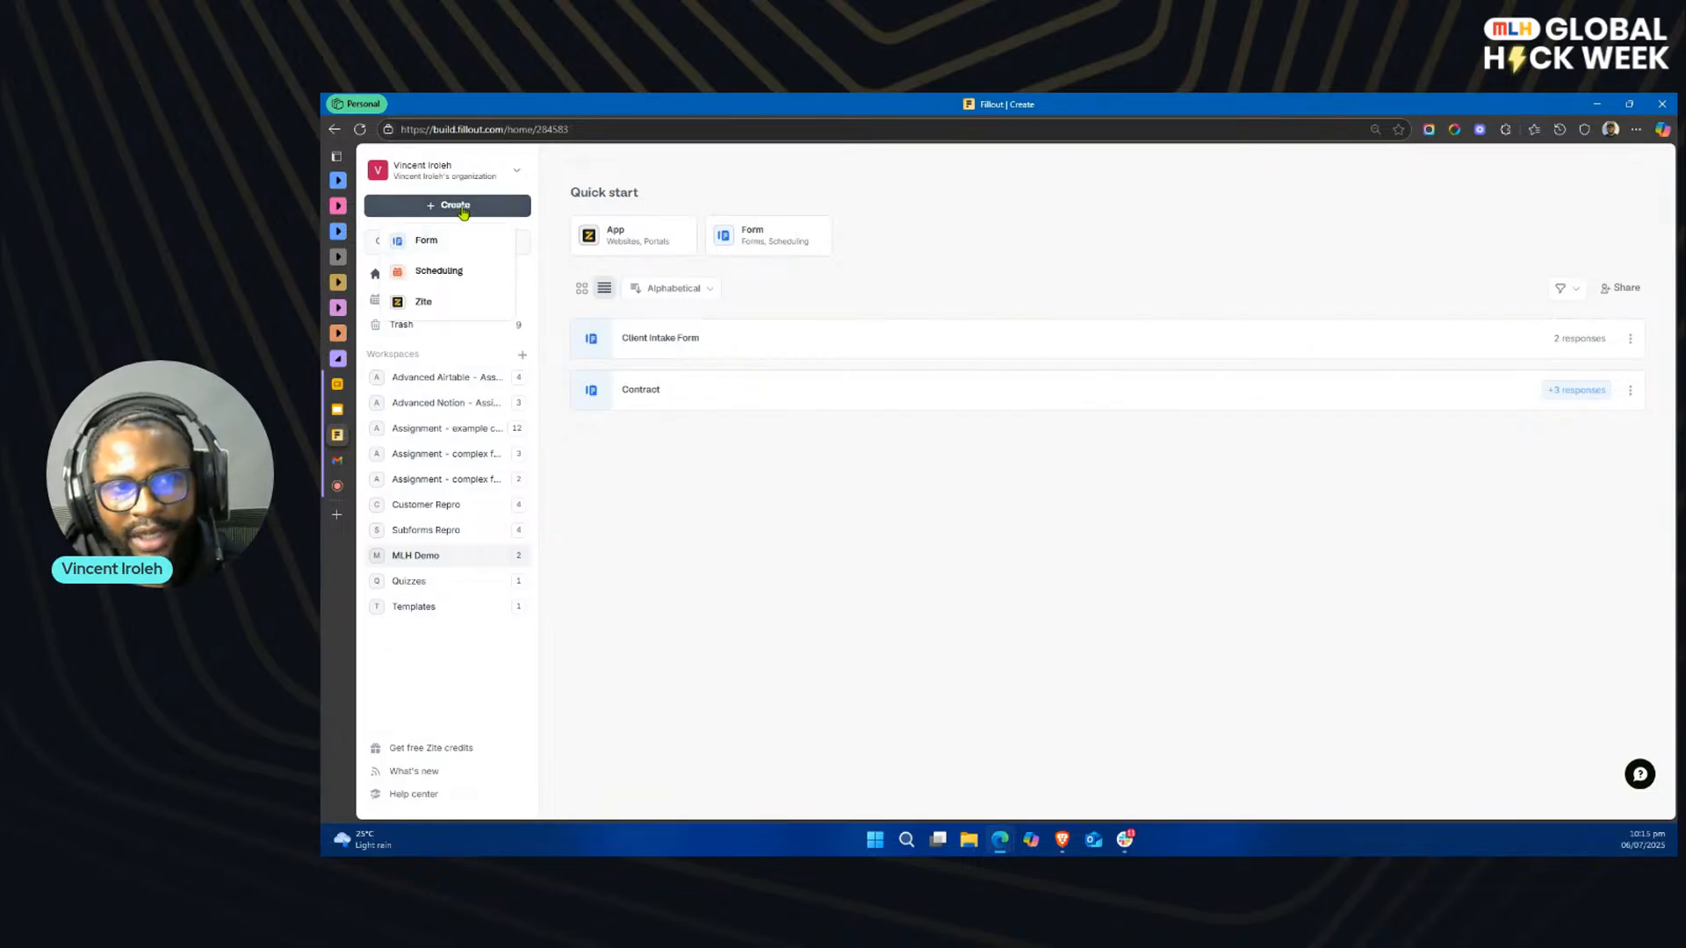
{"action": "left_click", "coordinate": [444, 240]}
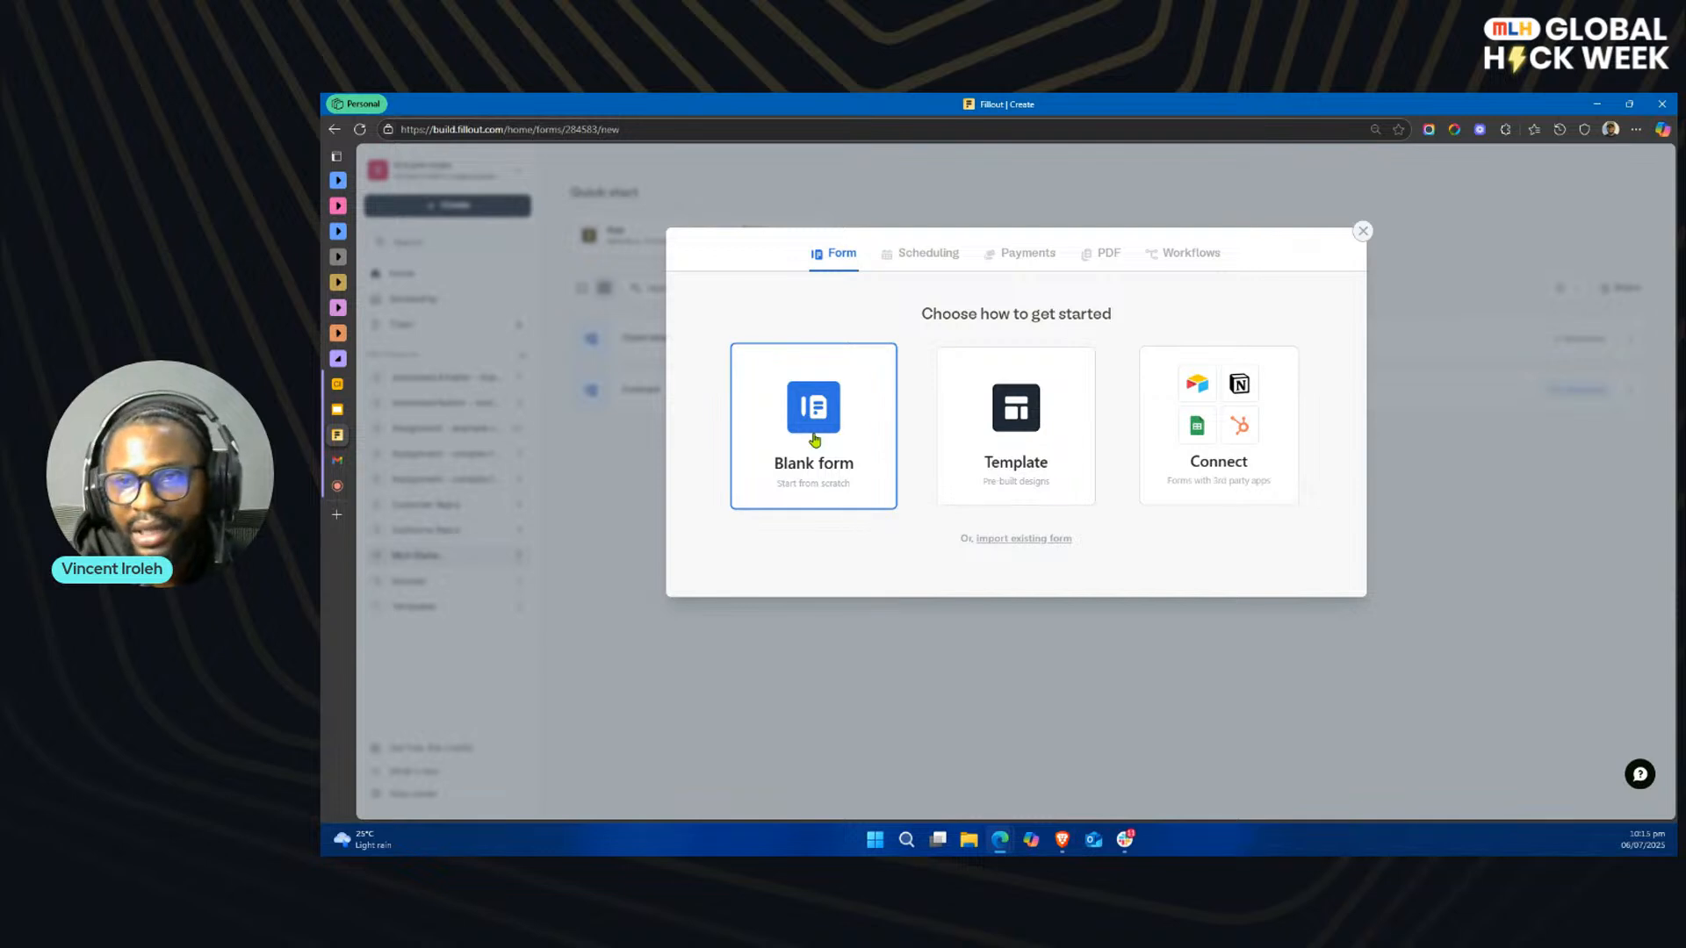
Step: Browse the most popular pre-built form templates and return to the choices for starting a form
{"action": "left_click", "coordinate": [972, 440]}
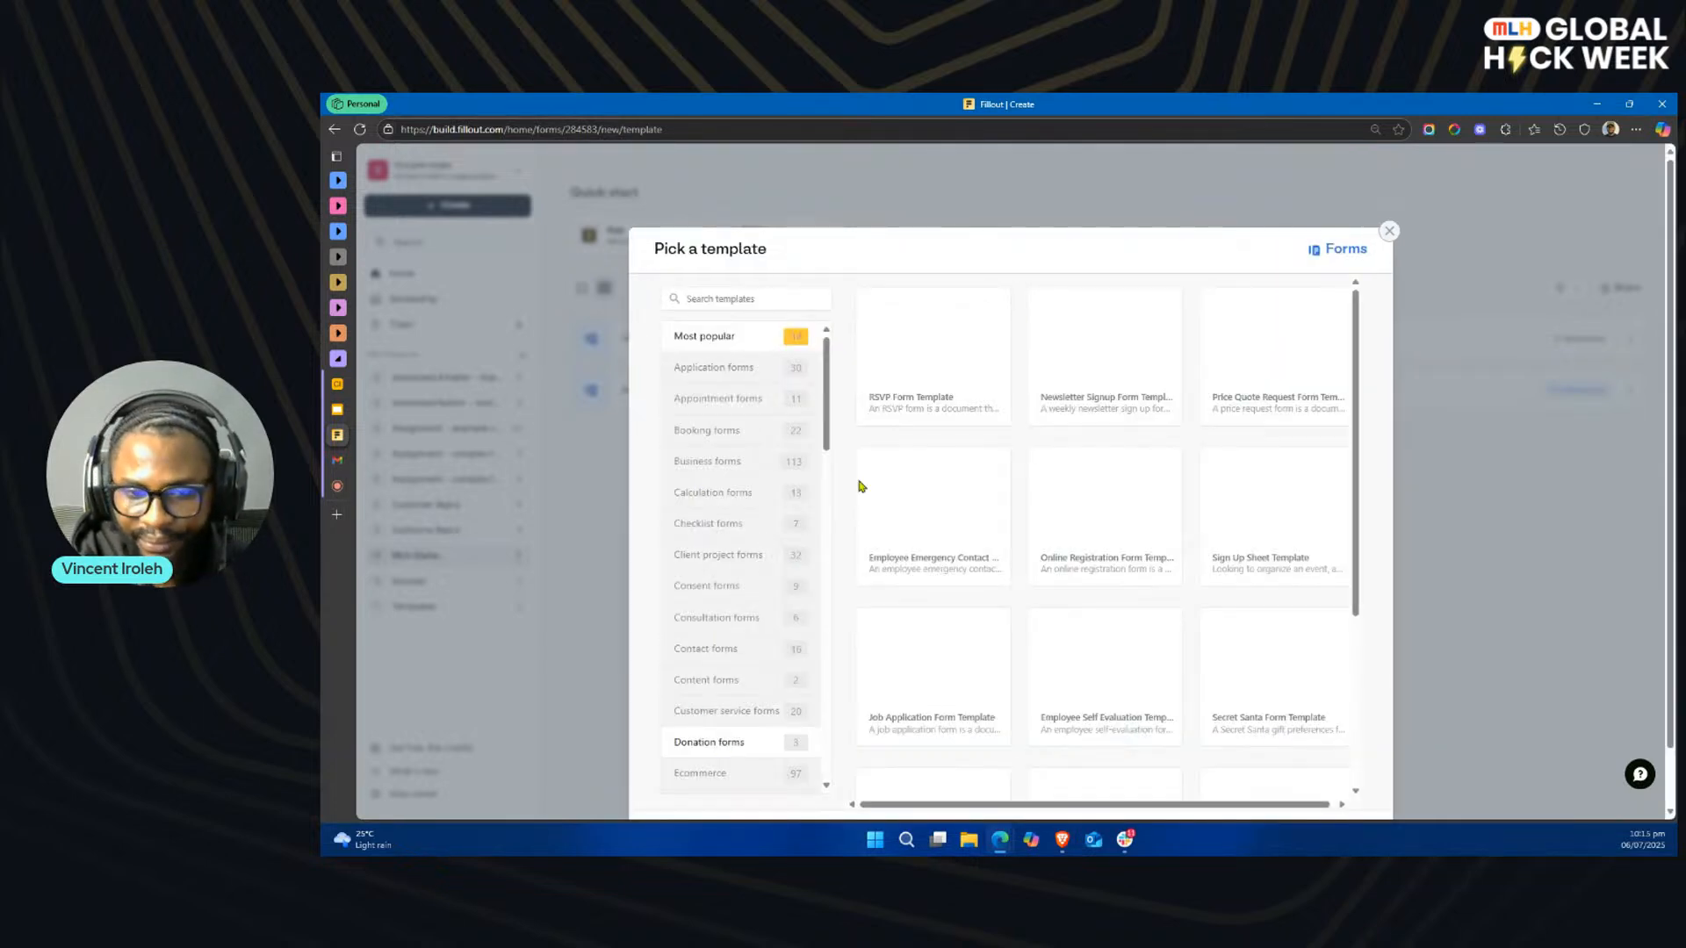
{"action": "scroll", "coordinate": [766, 593], "scroll_direction": "down", "scroll_amount": 1}
{"action": "scroll", "coordinate": [764, 632], "scroll_direction": "up", "scroll_amount": 1}
{"action": "scroll", "coordinate": [922, 556], "scroll_direction": "down", "scroll_amount": 3}
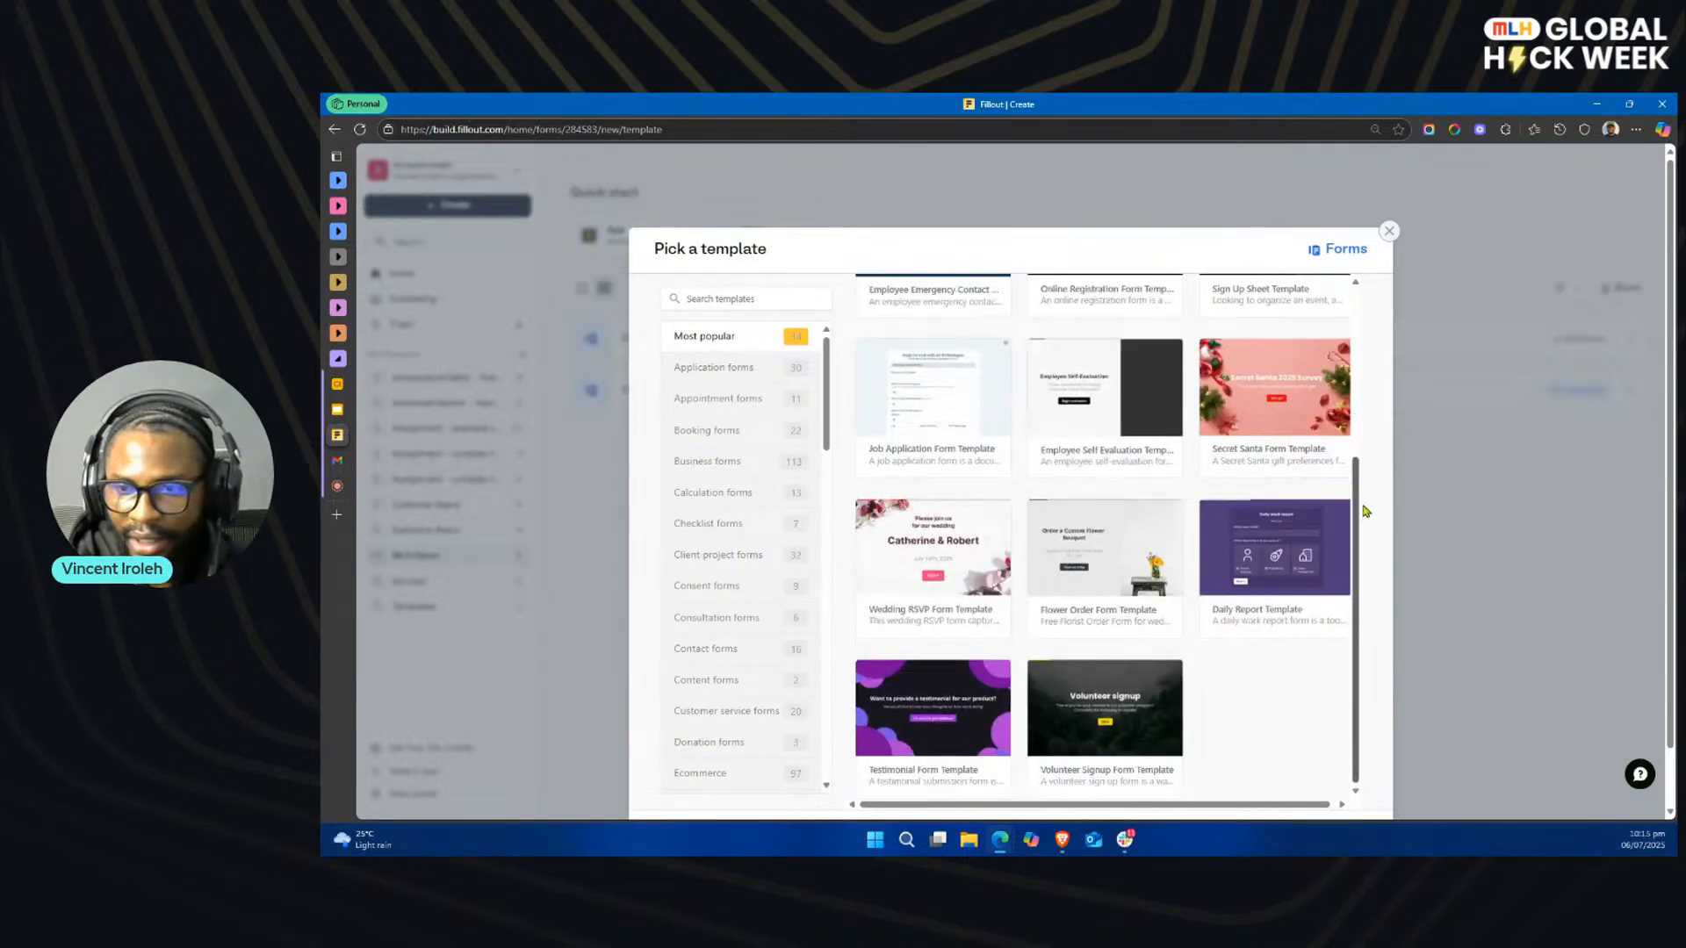
{"action": "scroll", "coordinate": [1366, 510], "scroll_direction": "down", "scroll_amount": 1}
{"action": "left_click", "coordinate": [675, 774]}
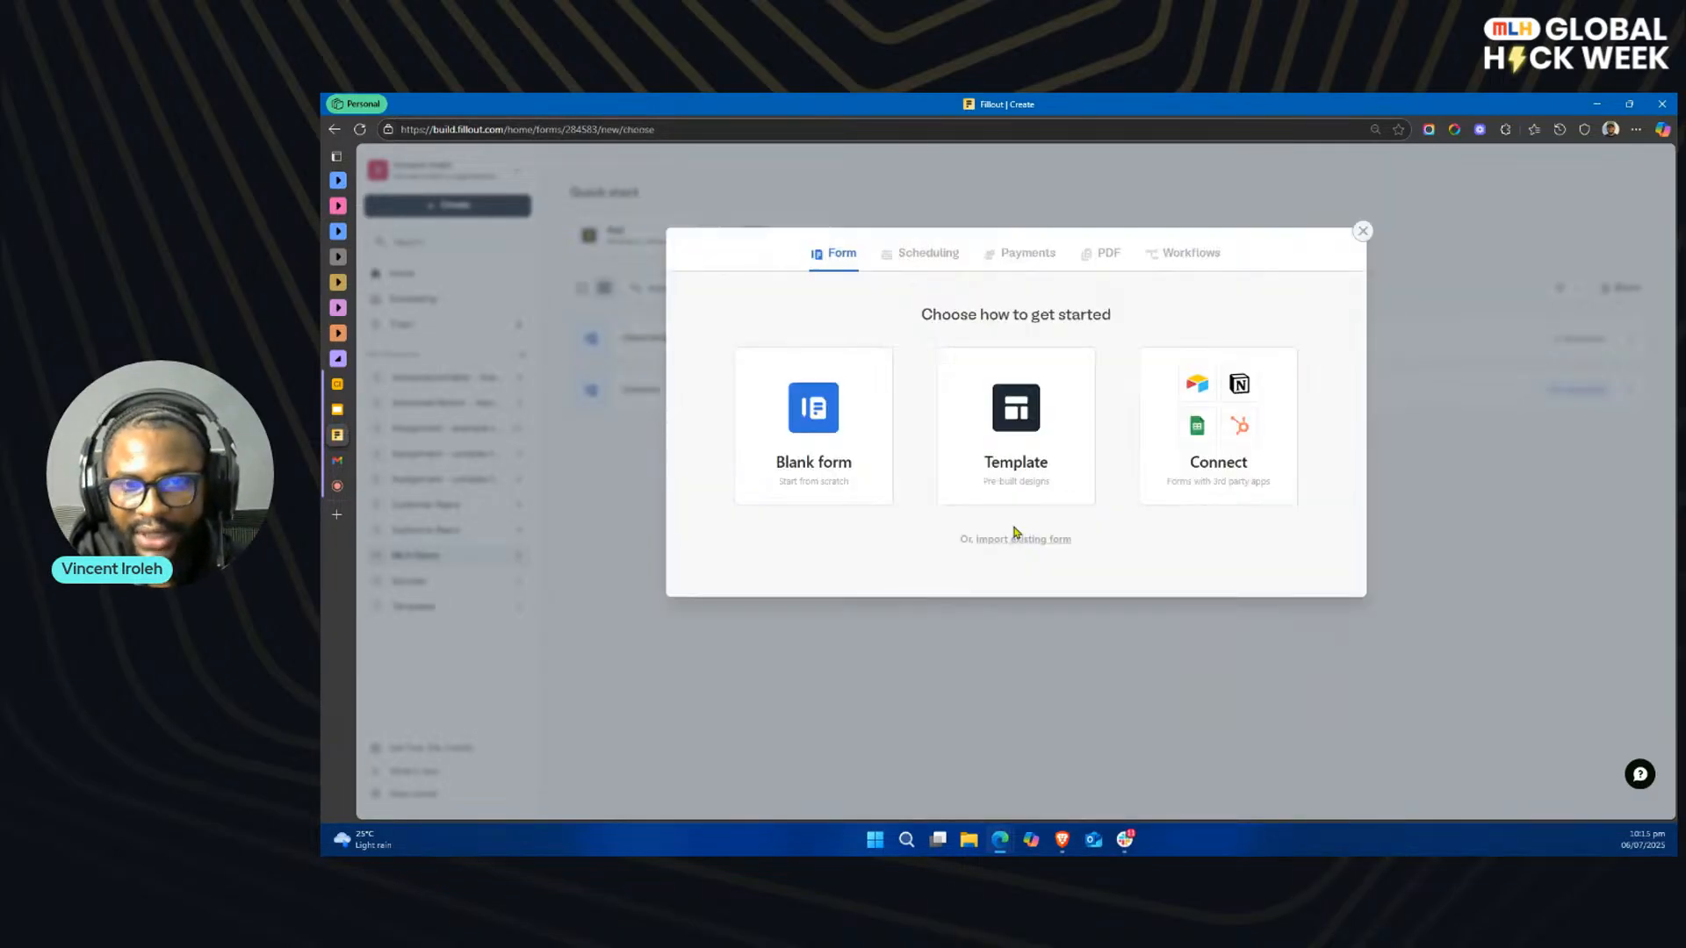
Step: Create a blank form with the Light theme and name it Intake-MLH
{"action": "left_click", "coordinate": [827, 415]}
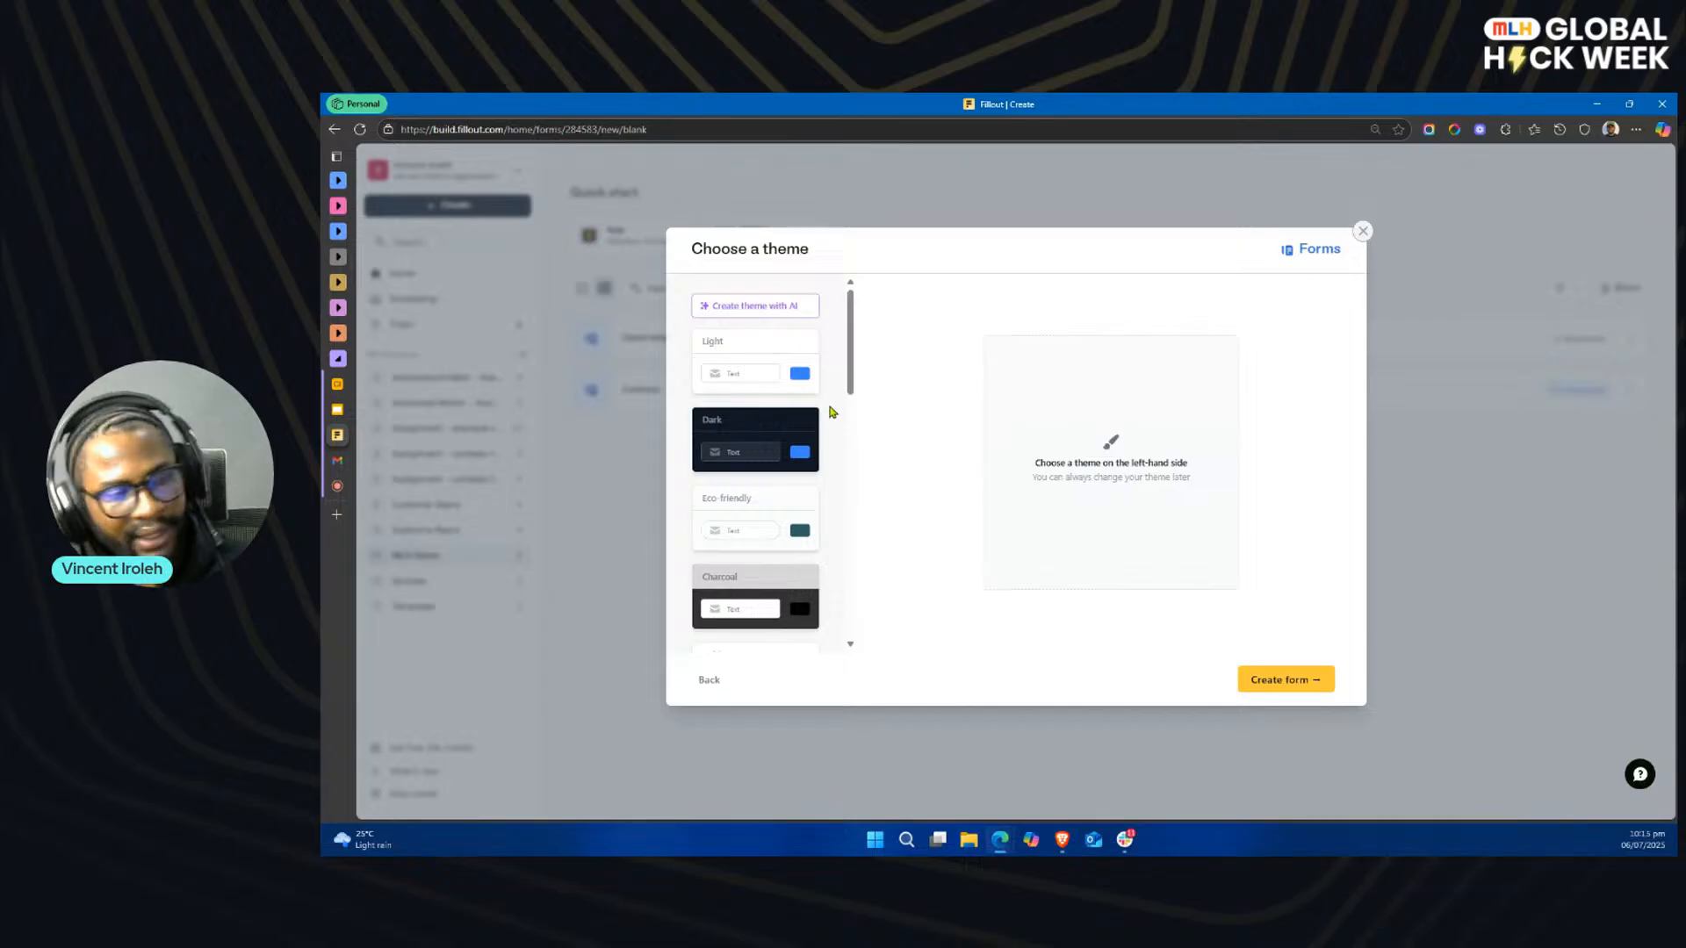
{"action": "left_click", "coordinate": [753, 364]}
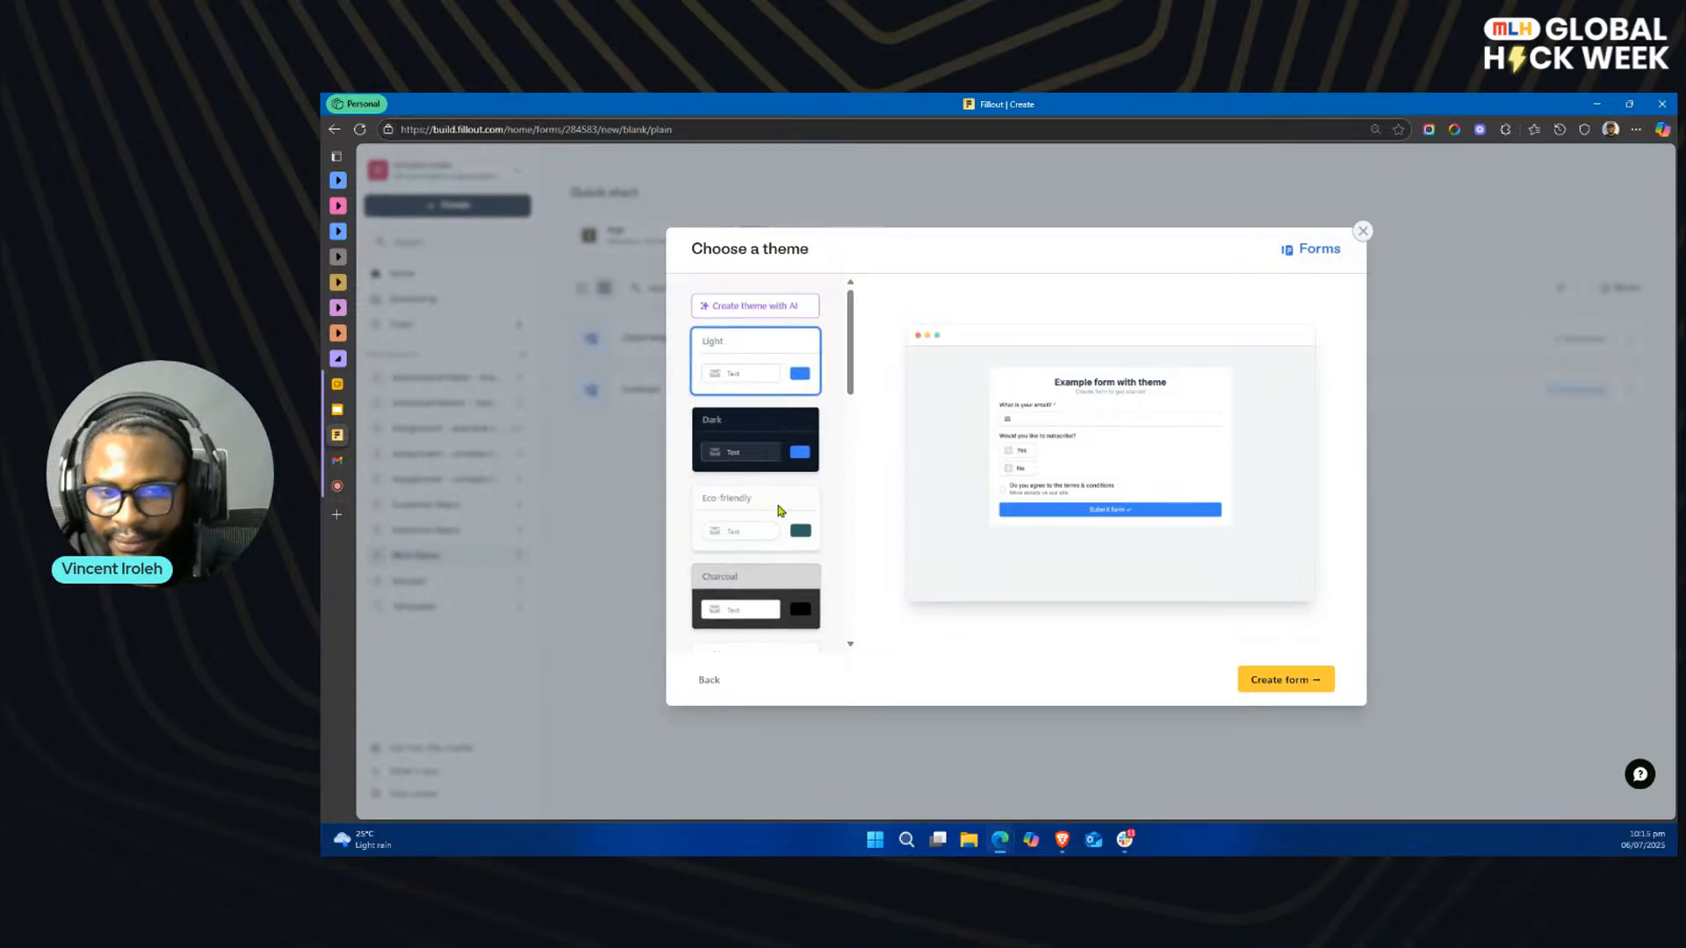
{"action": "left_click", "coordinate": [1285, 683]}
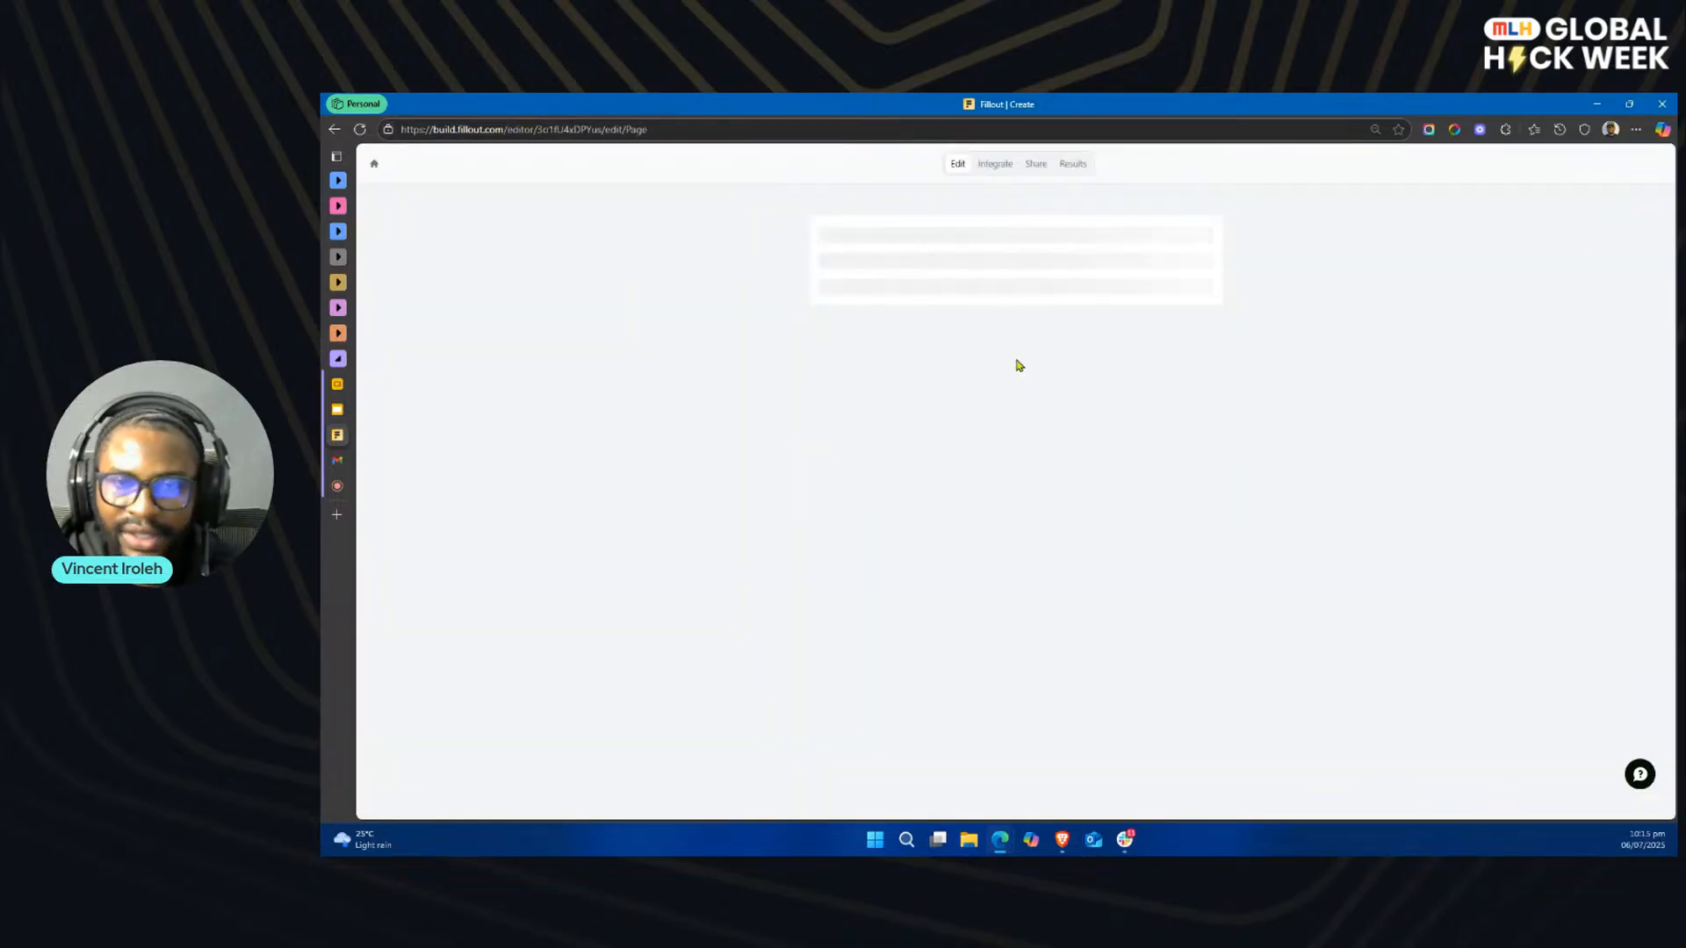
{"action": "type", "text": "Inta"}
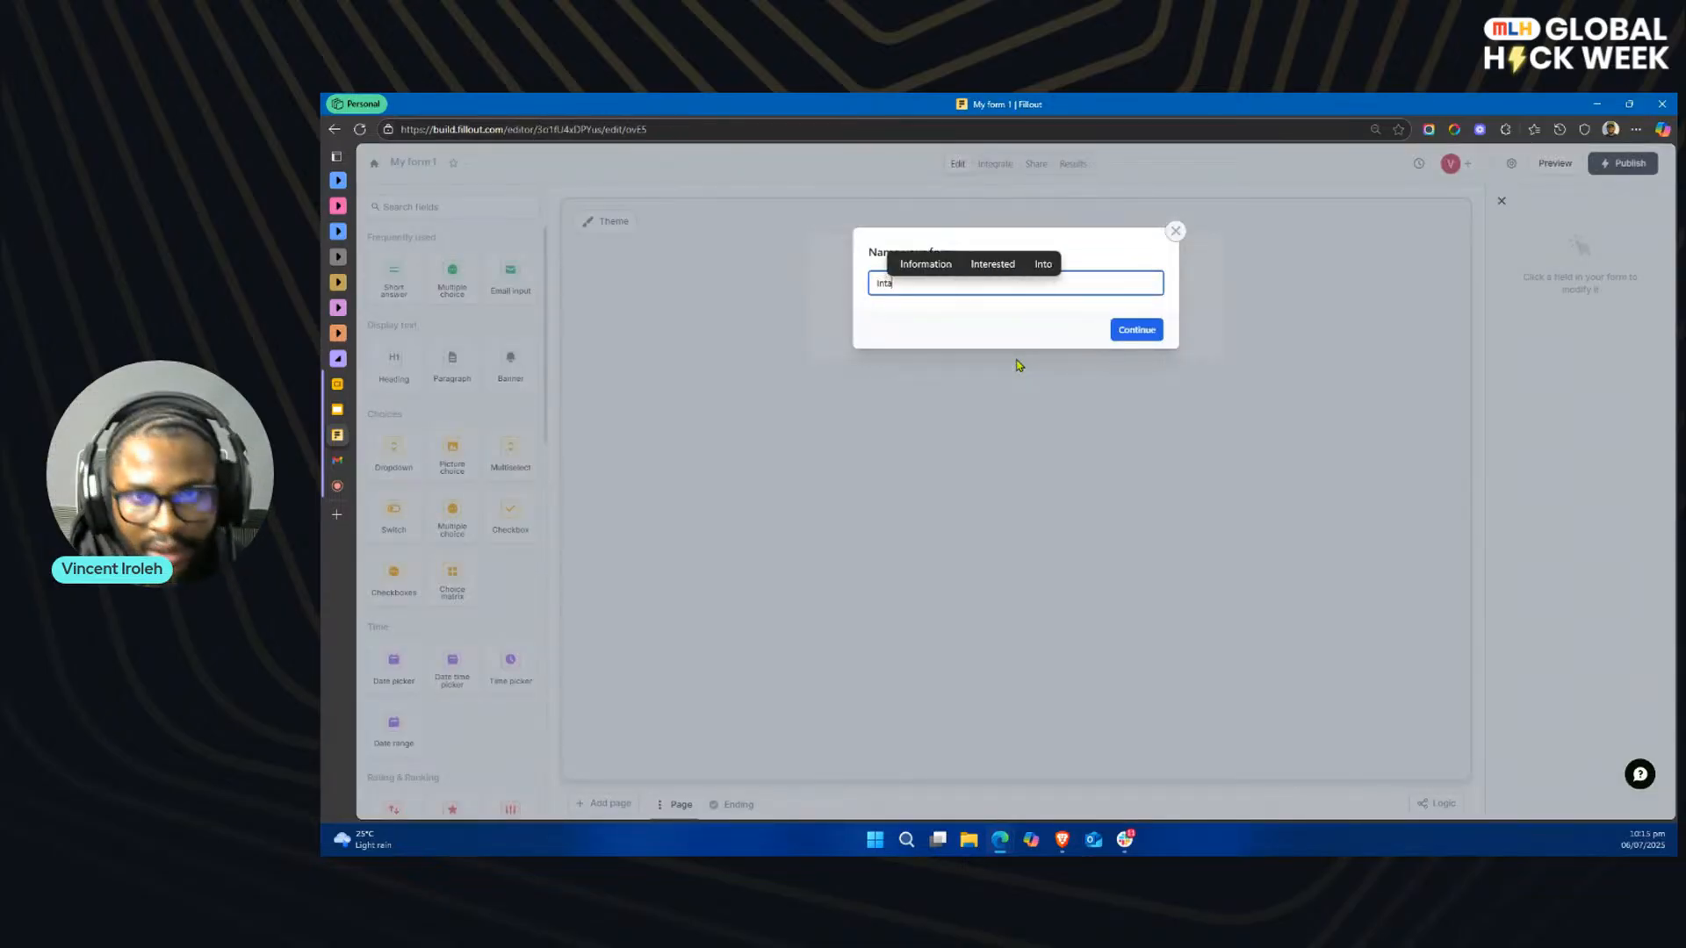
{"action": "type", "text": "ke-MLH"}
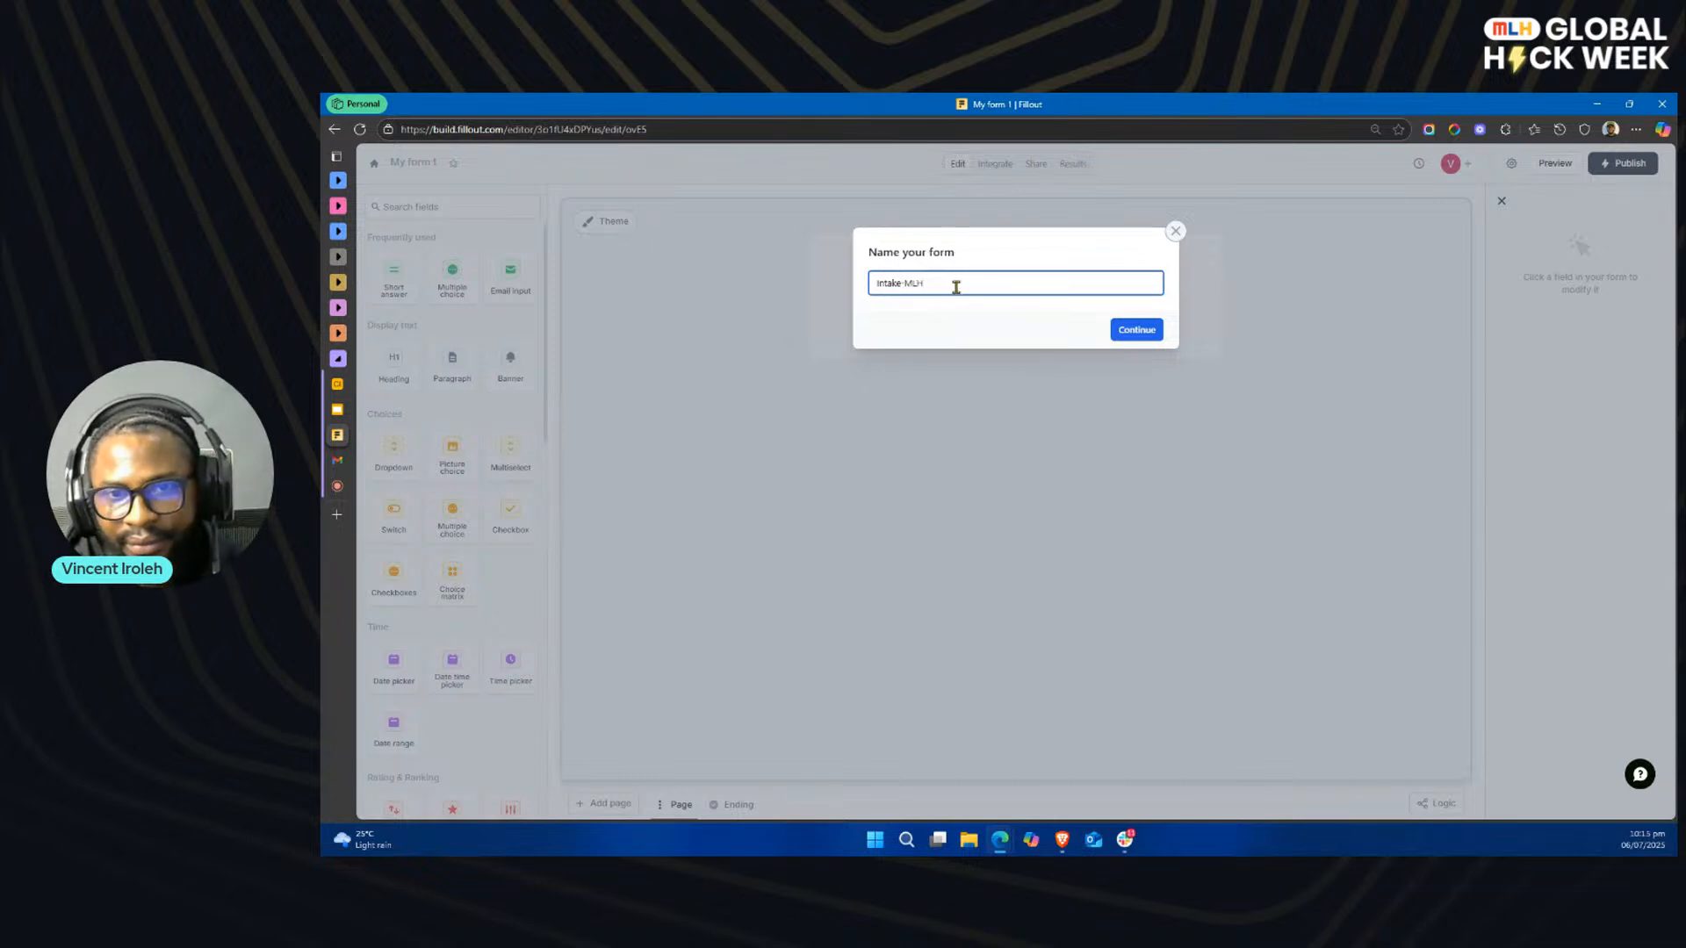
{"action": "left_click", "coordinate": [1138, 331]}
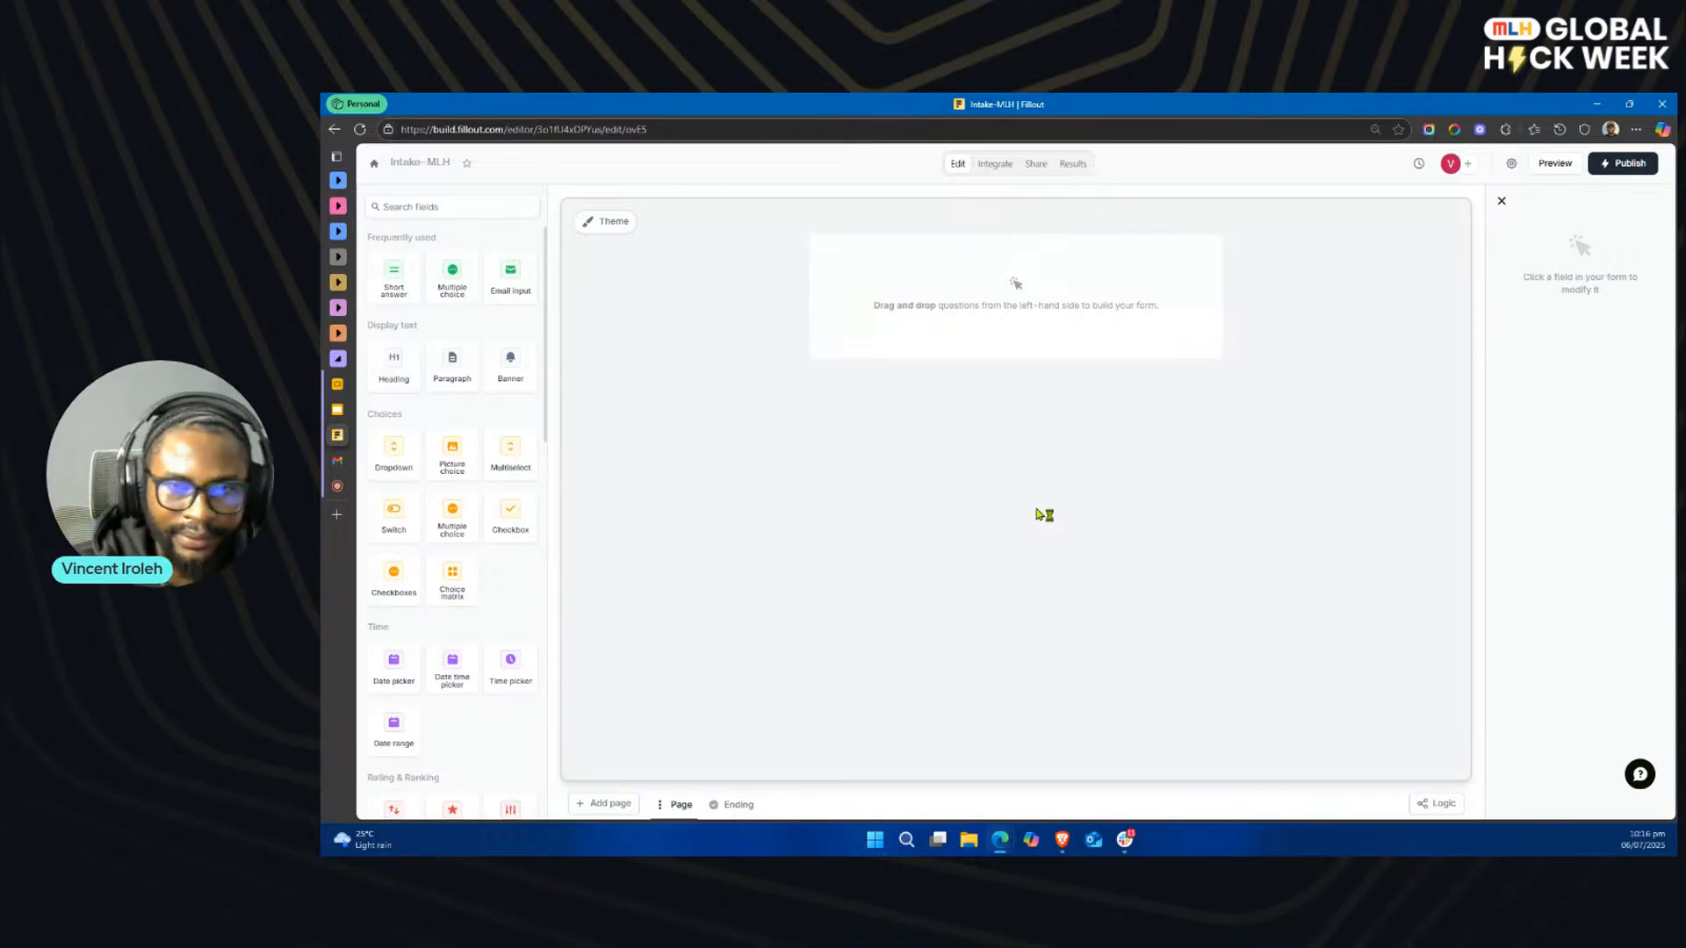
Step: Start an Airtable integration for the form and choose to connect a new Airtable account
{"action": "left_click", "coordinate": [997, 166]}
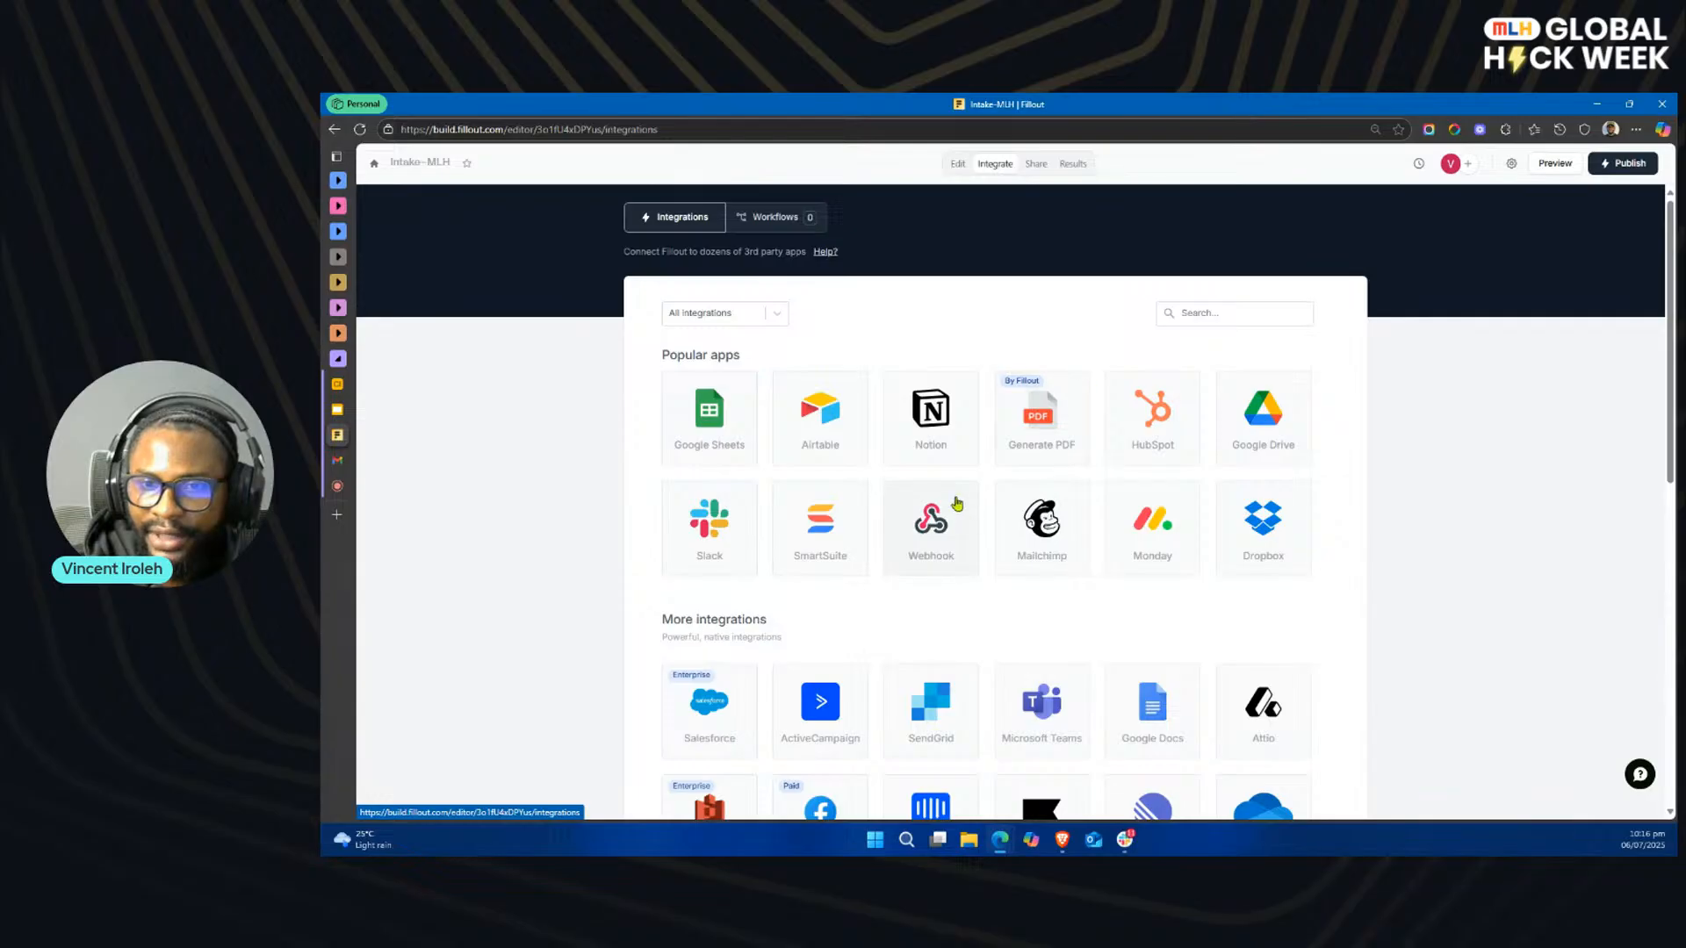
{"action": "left_click", "coordinate": [825, 428]}
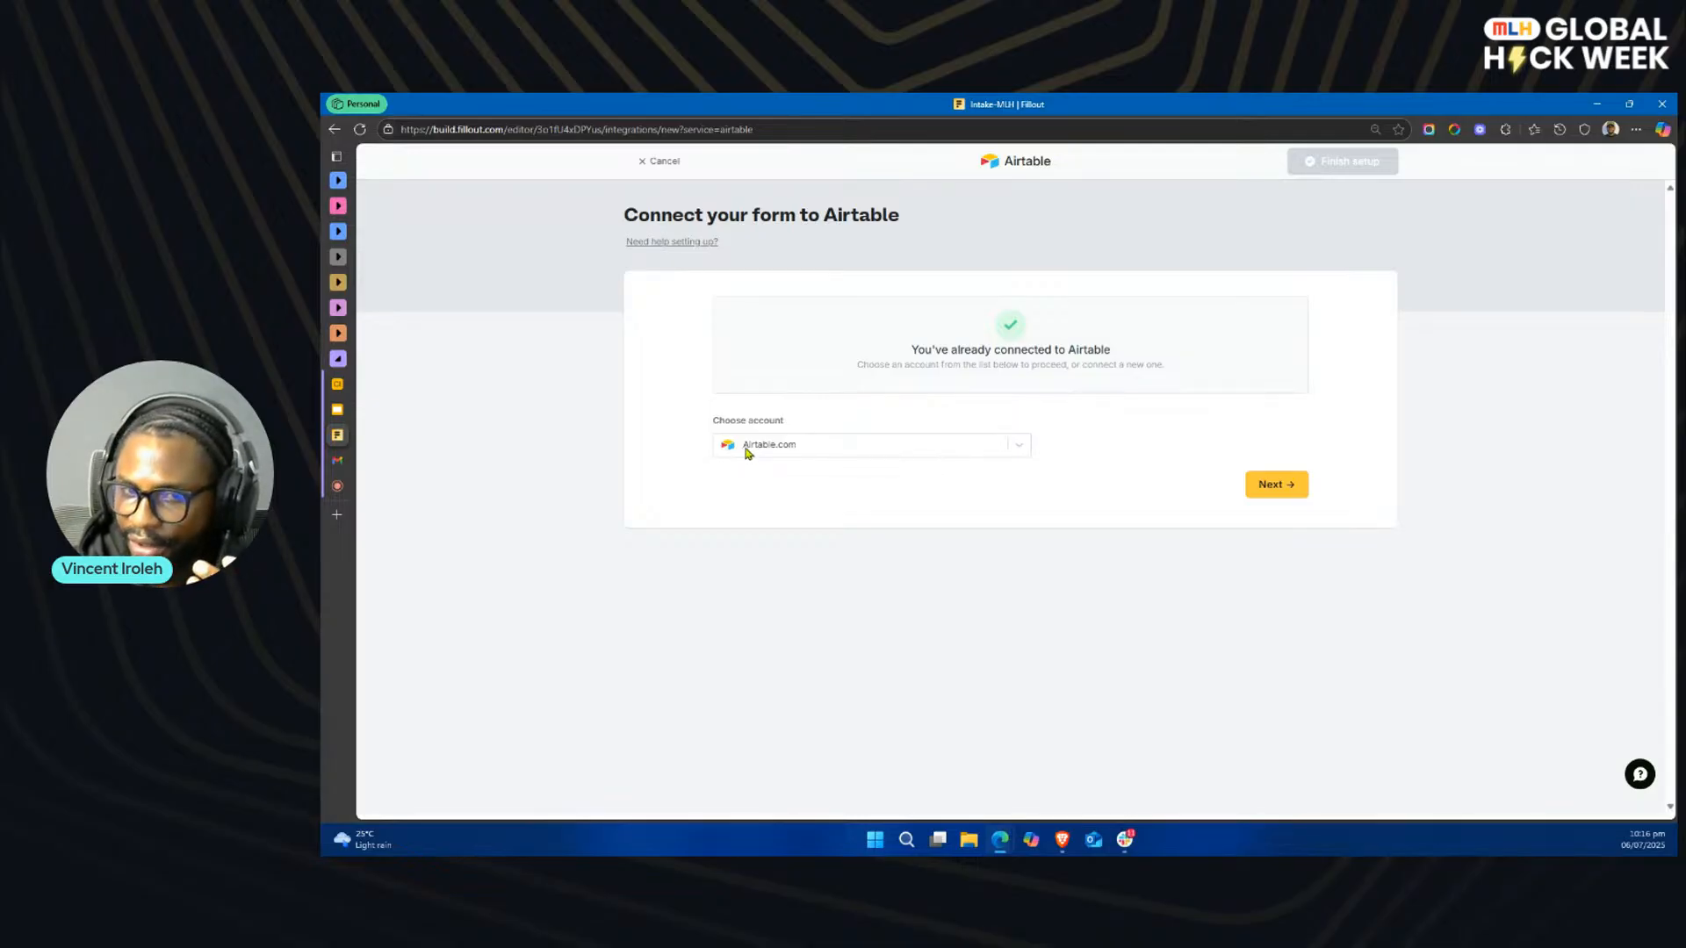
{"action": "left_click", "coordinate": [945, 454]}
{"action": "left_click", "coordinate": [803, 550]}
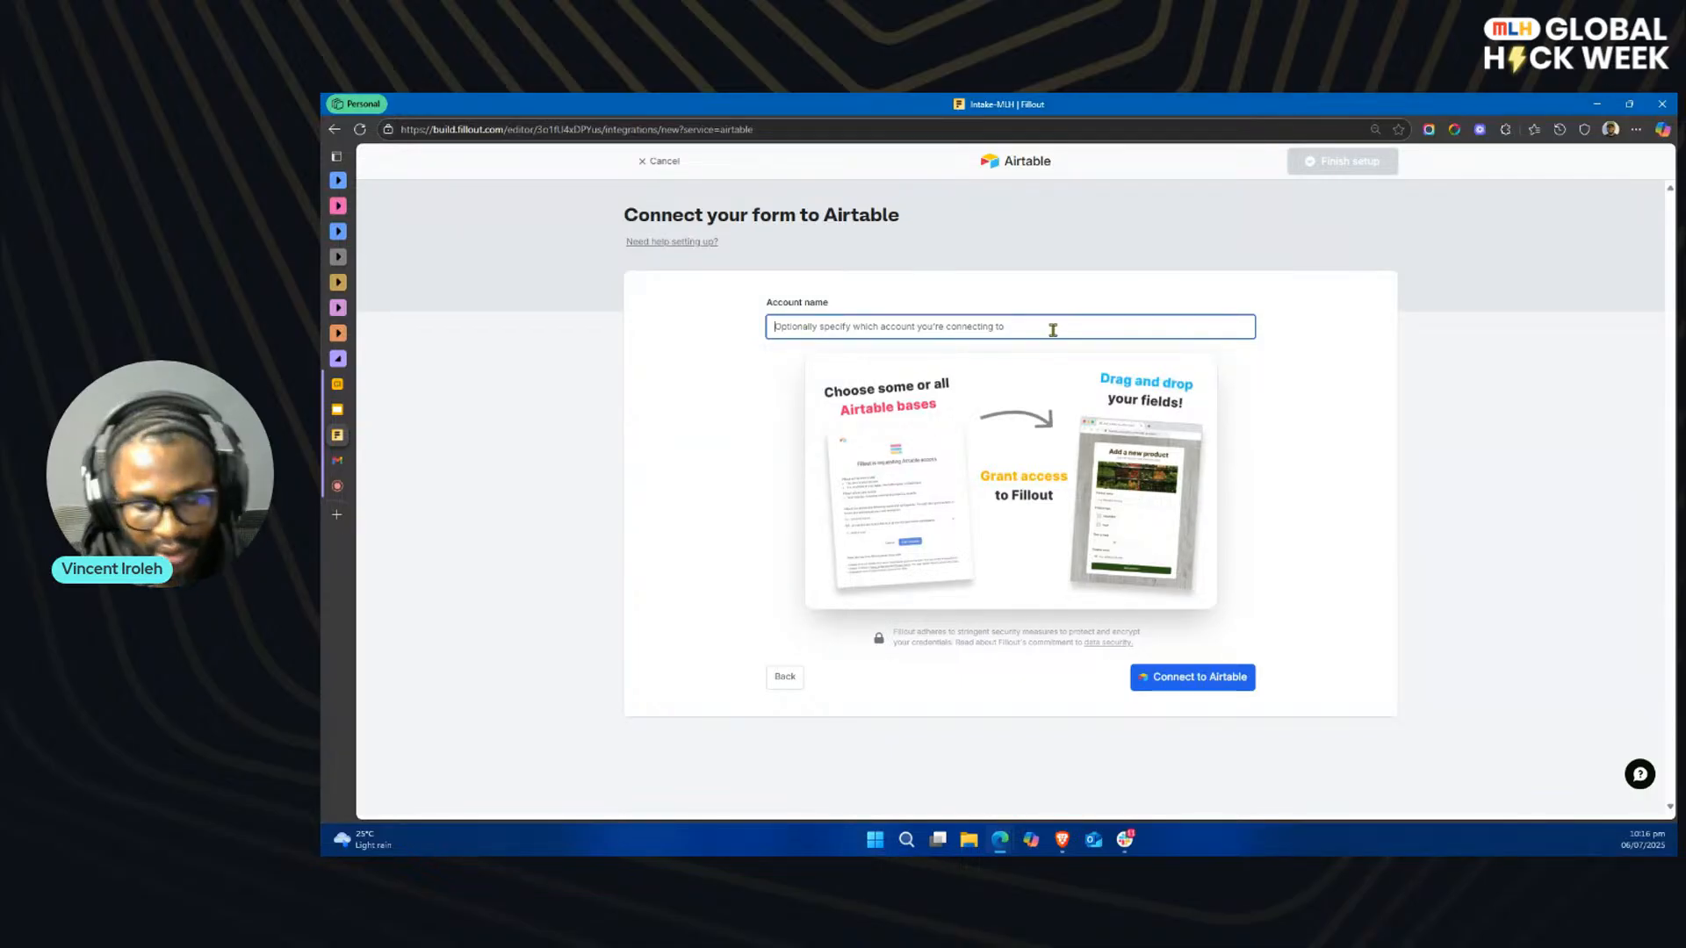
{"action": "type", "text": "mlh"}
{"action": "key", "text": "BackSpace"}
{"action": "key", "text": "BackSpace"}
{"action": "key", "text": "BackSpace"}
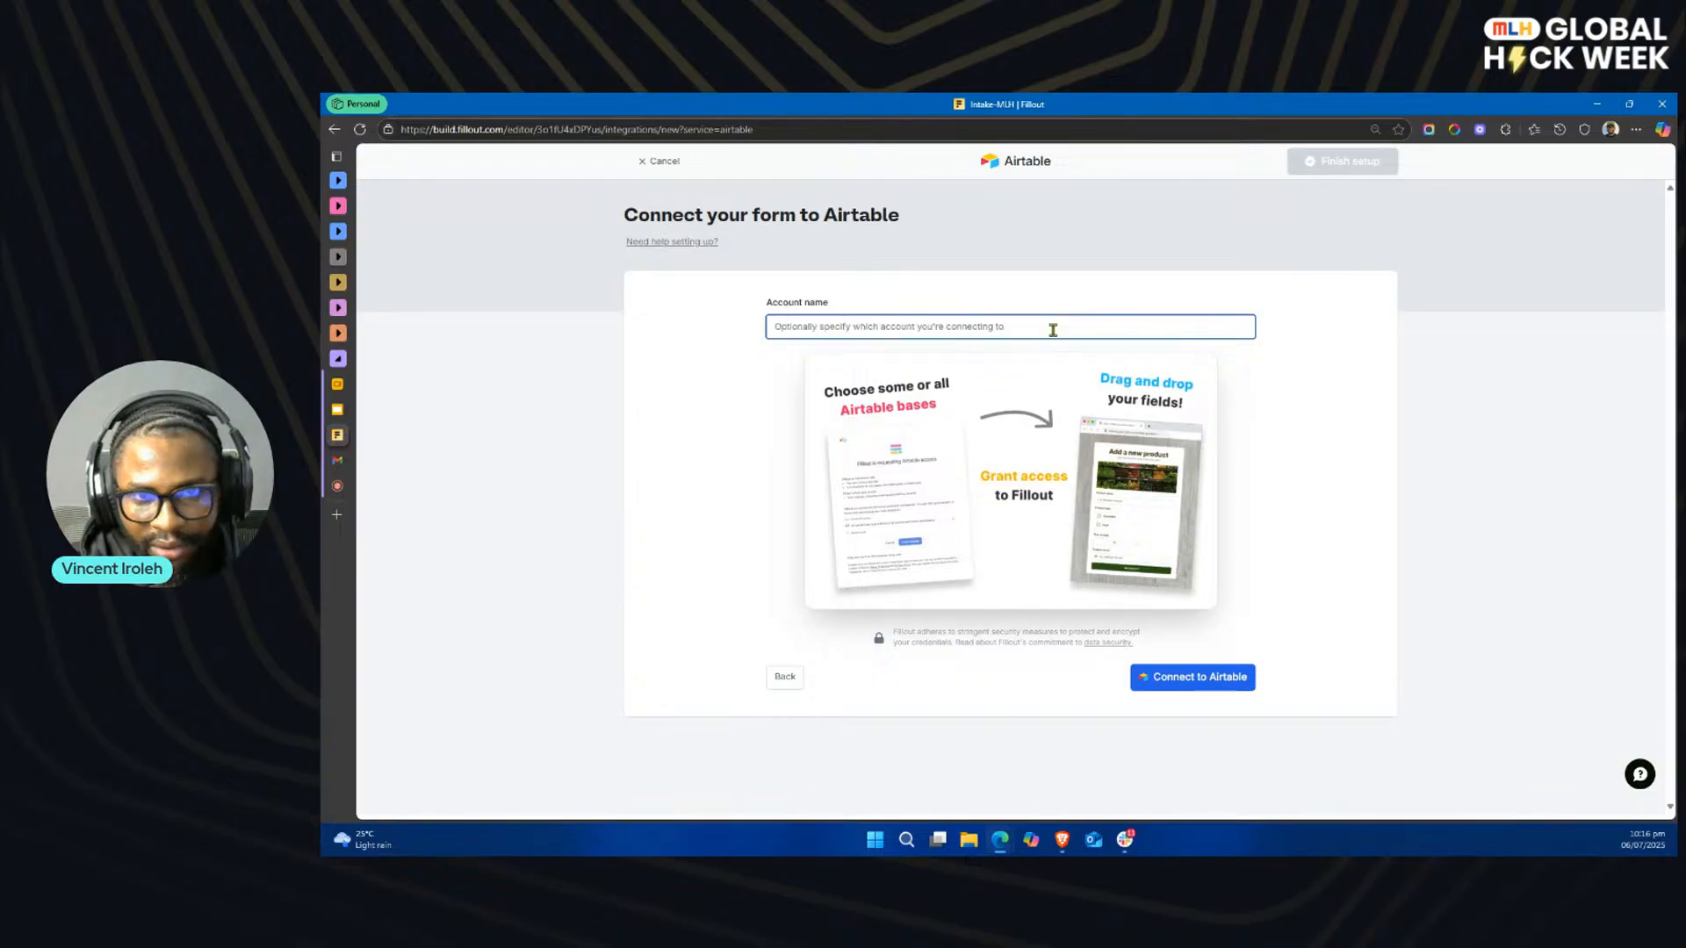
Step: Set the Airtable connection's account name to MLH DEMO and request access to Airtable
{"action": "type", "text": "MLH "}
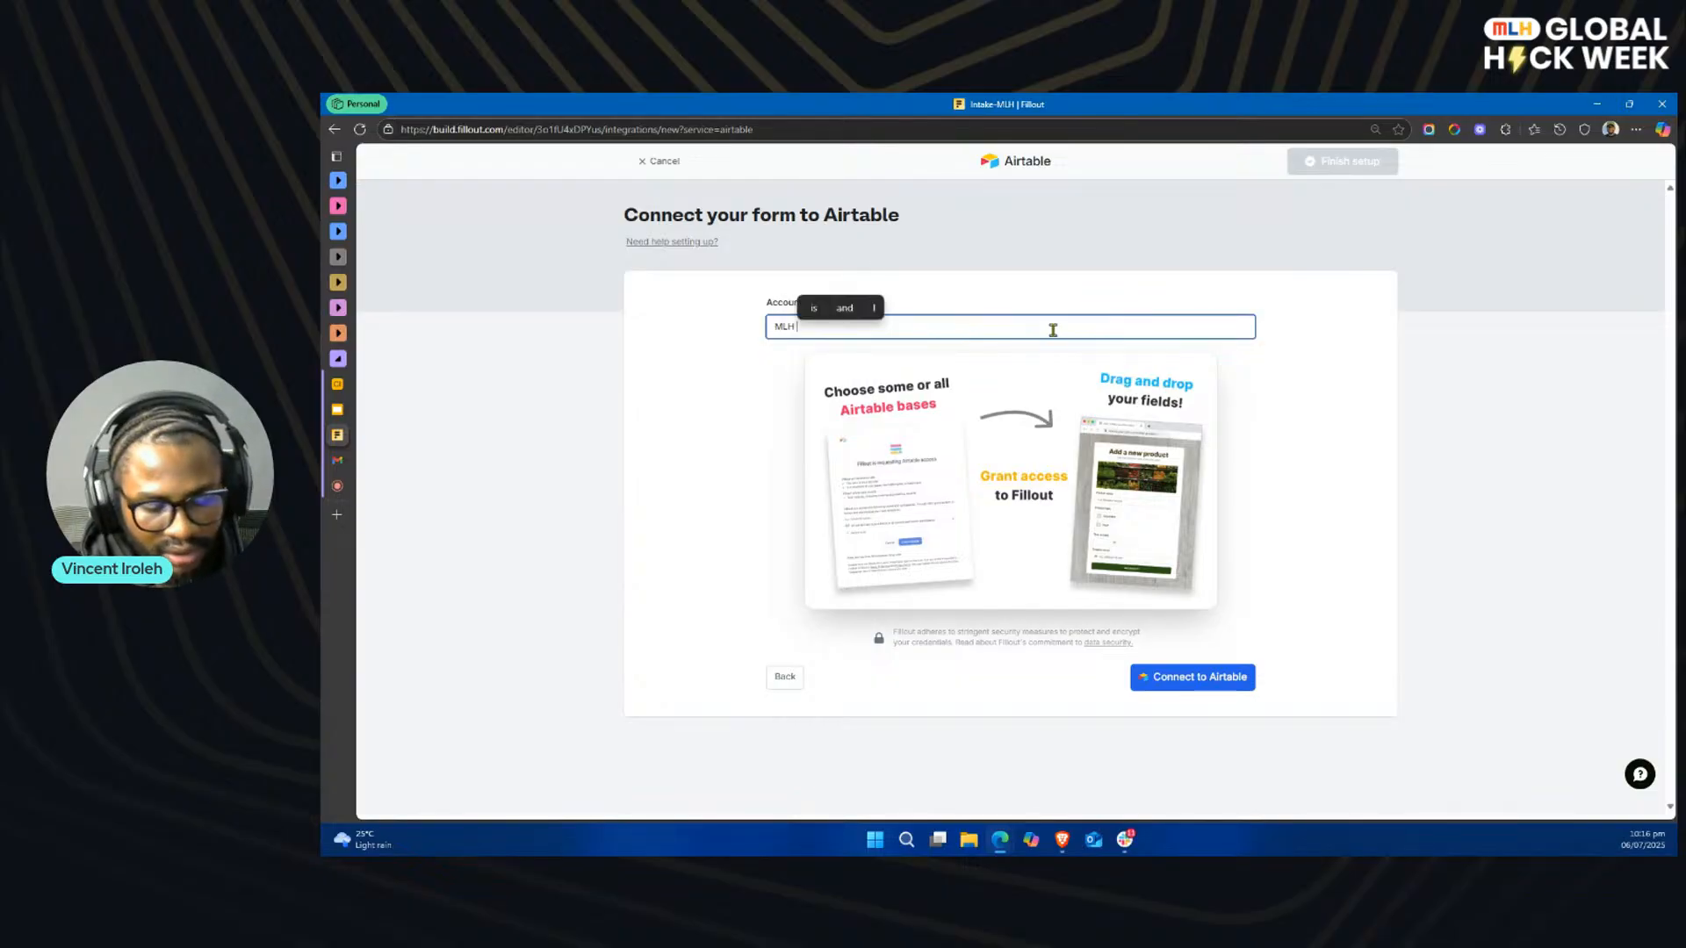
{"action": "type", "text": "DEMO"}
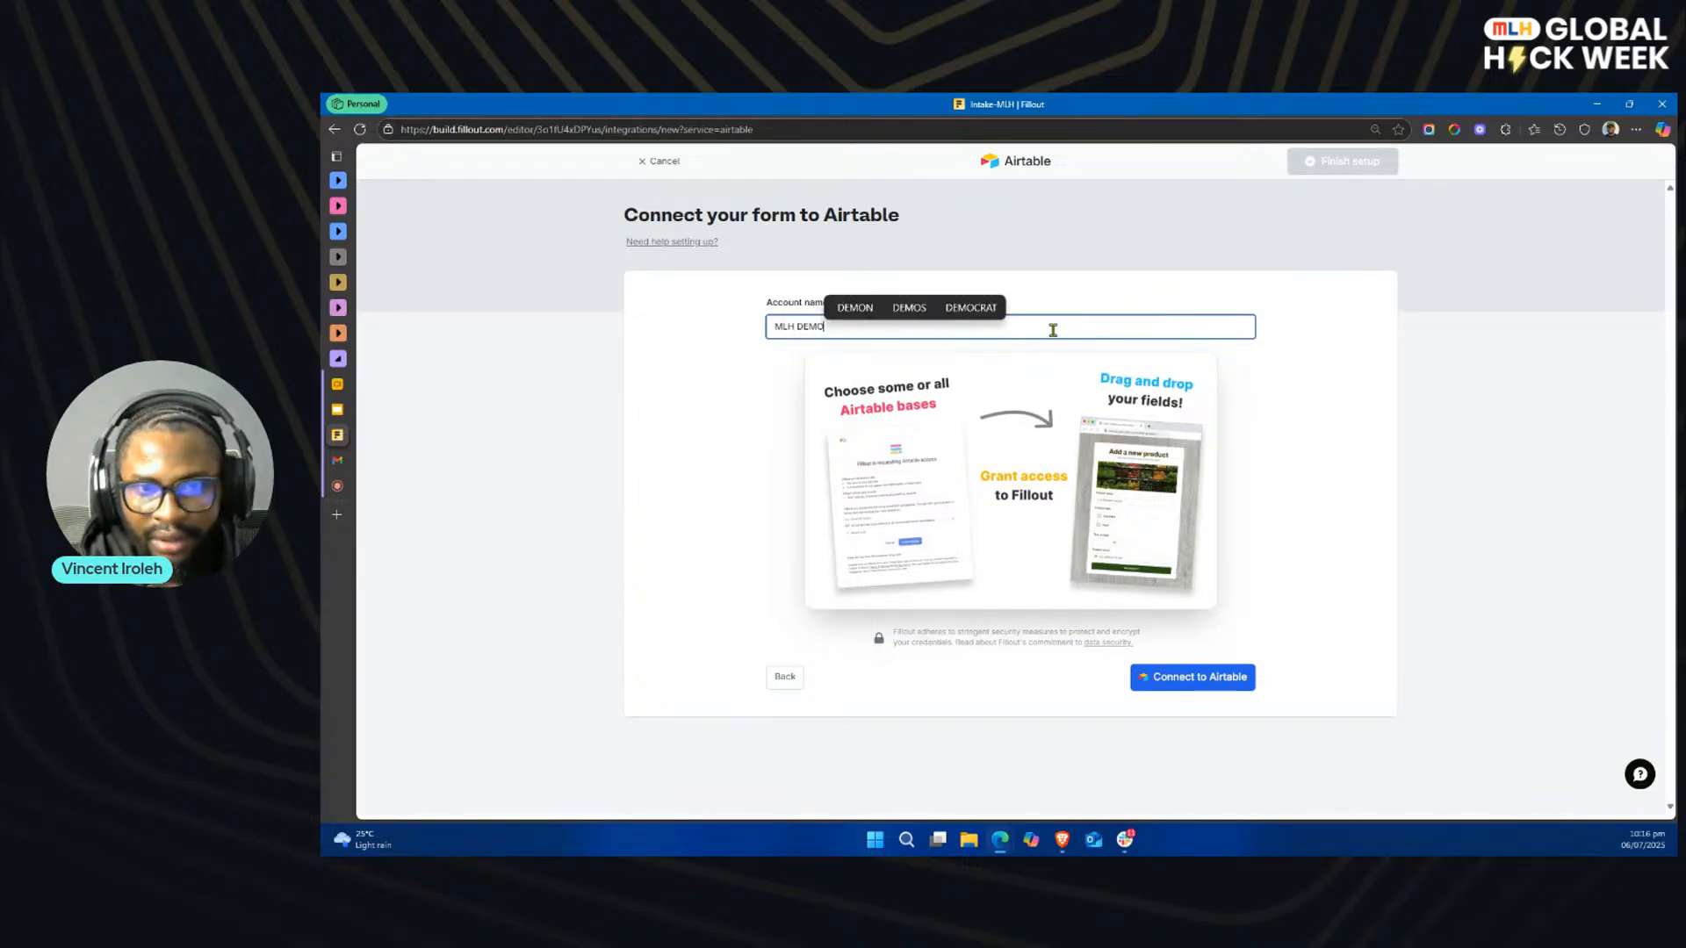
{"action": "left_click", "coordinate": [1192, 681]}
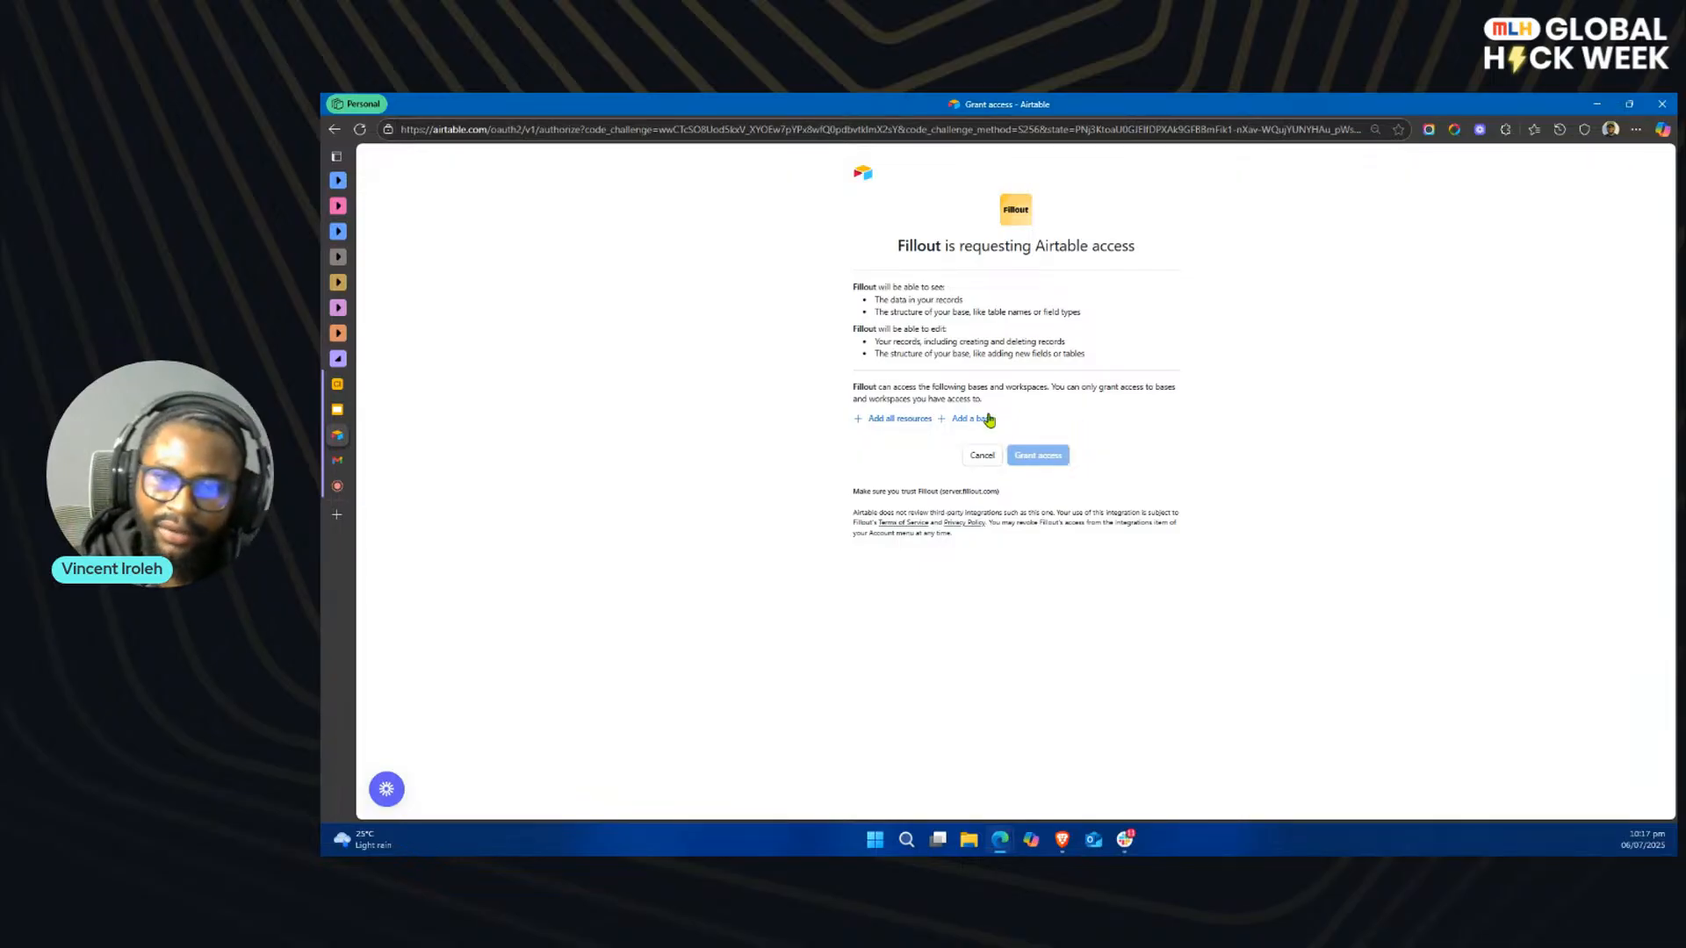
Step: Grant Fillout access to all current and future Airtable bases in all workspaces
{"action": "left_click", "coordinate": [897, 418]}
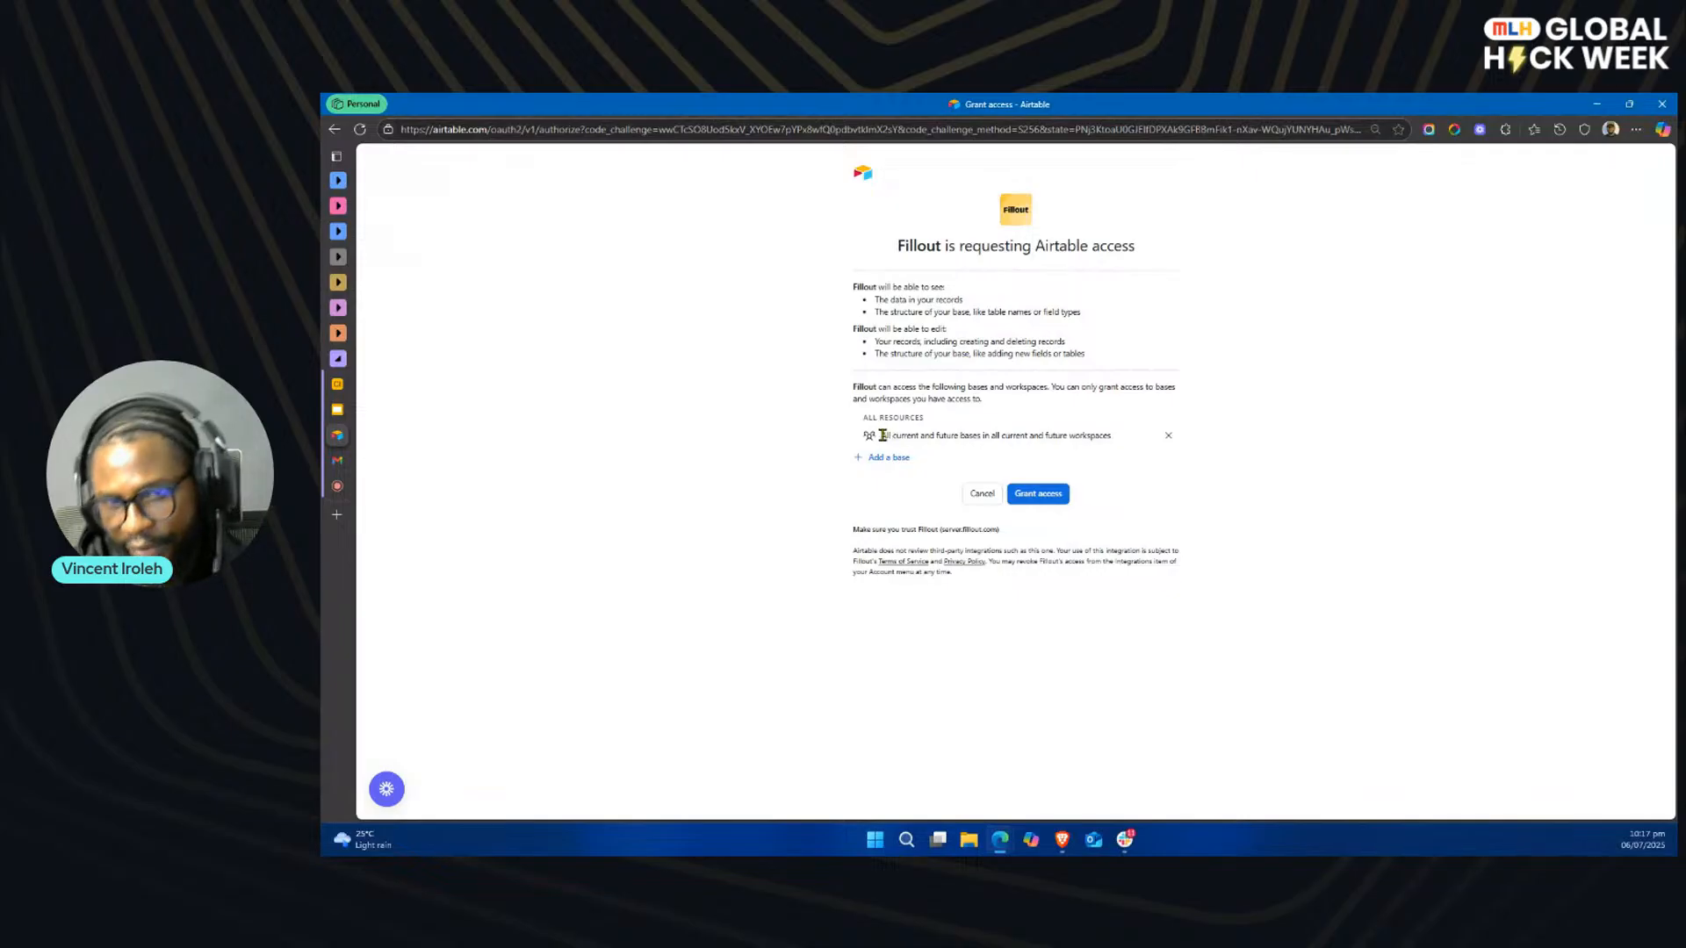
{"action": "left_click", "coordinate": [1036, 493]}
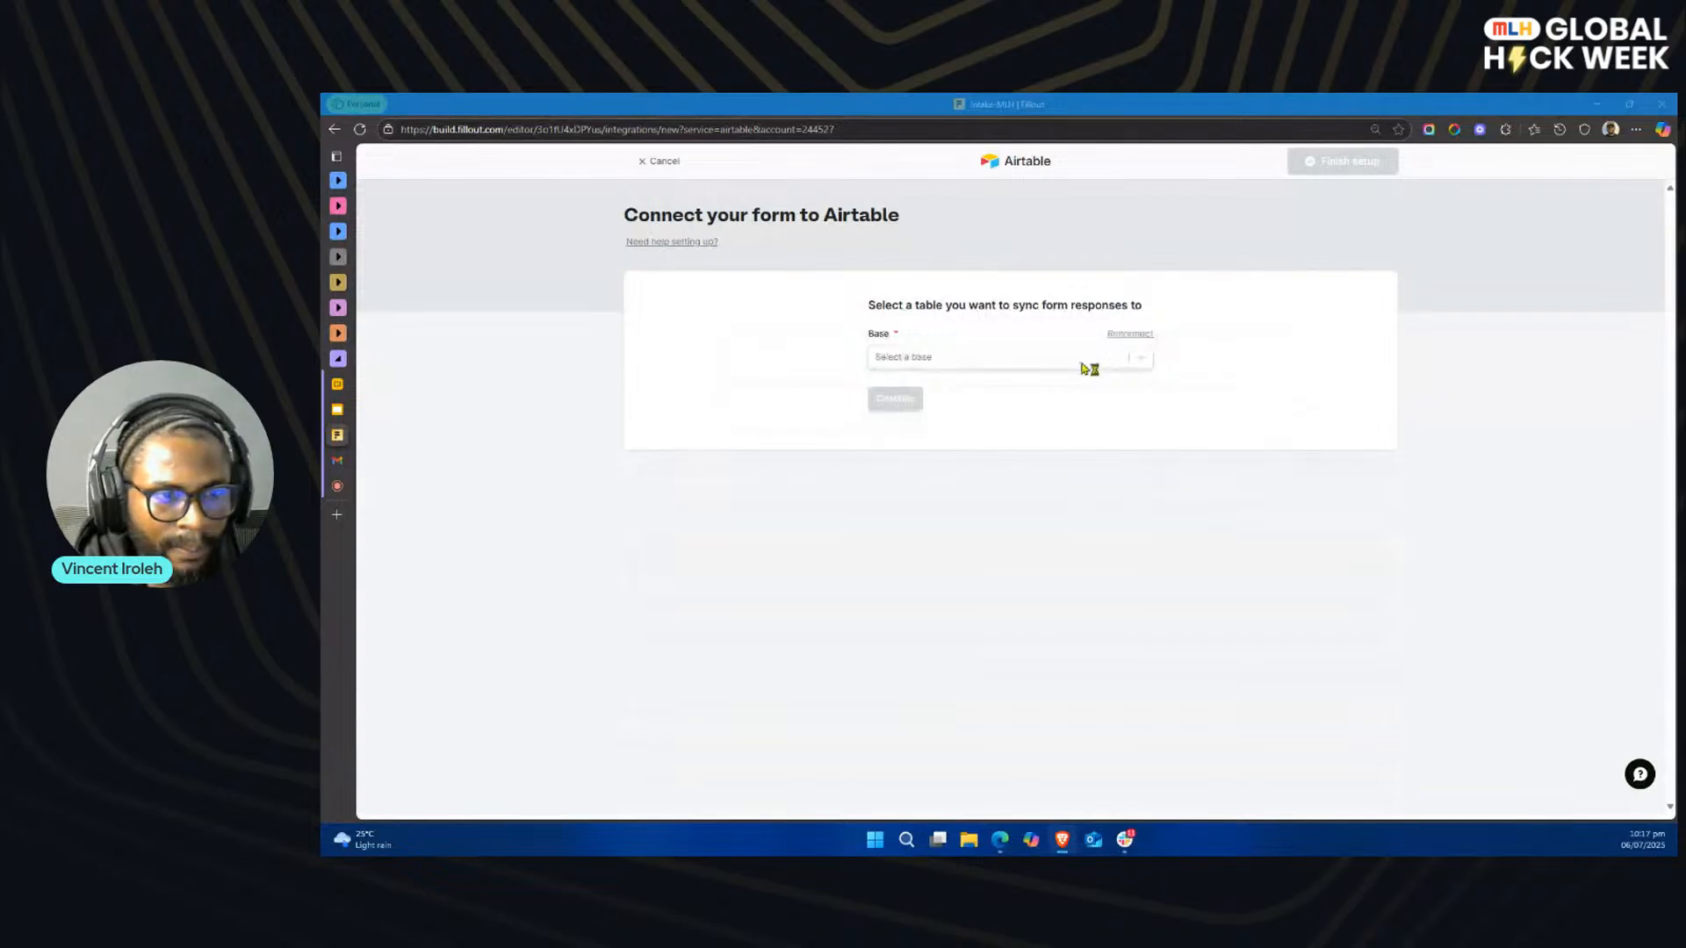
Step: Check the base name in Airtable, then select Client Intake & Approvals as the base for syncing form responses
{"action": "left_click", "coordinate": [347, 385]}
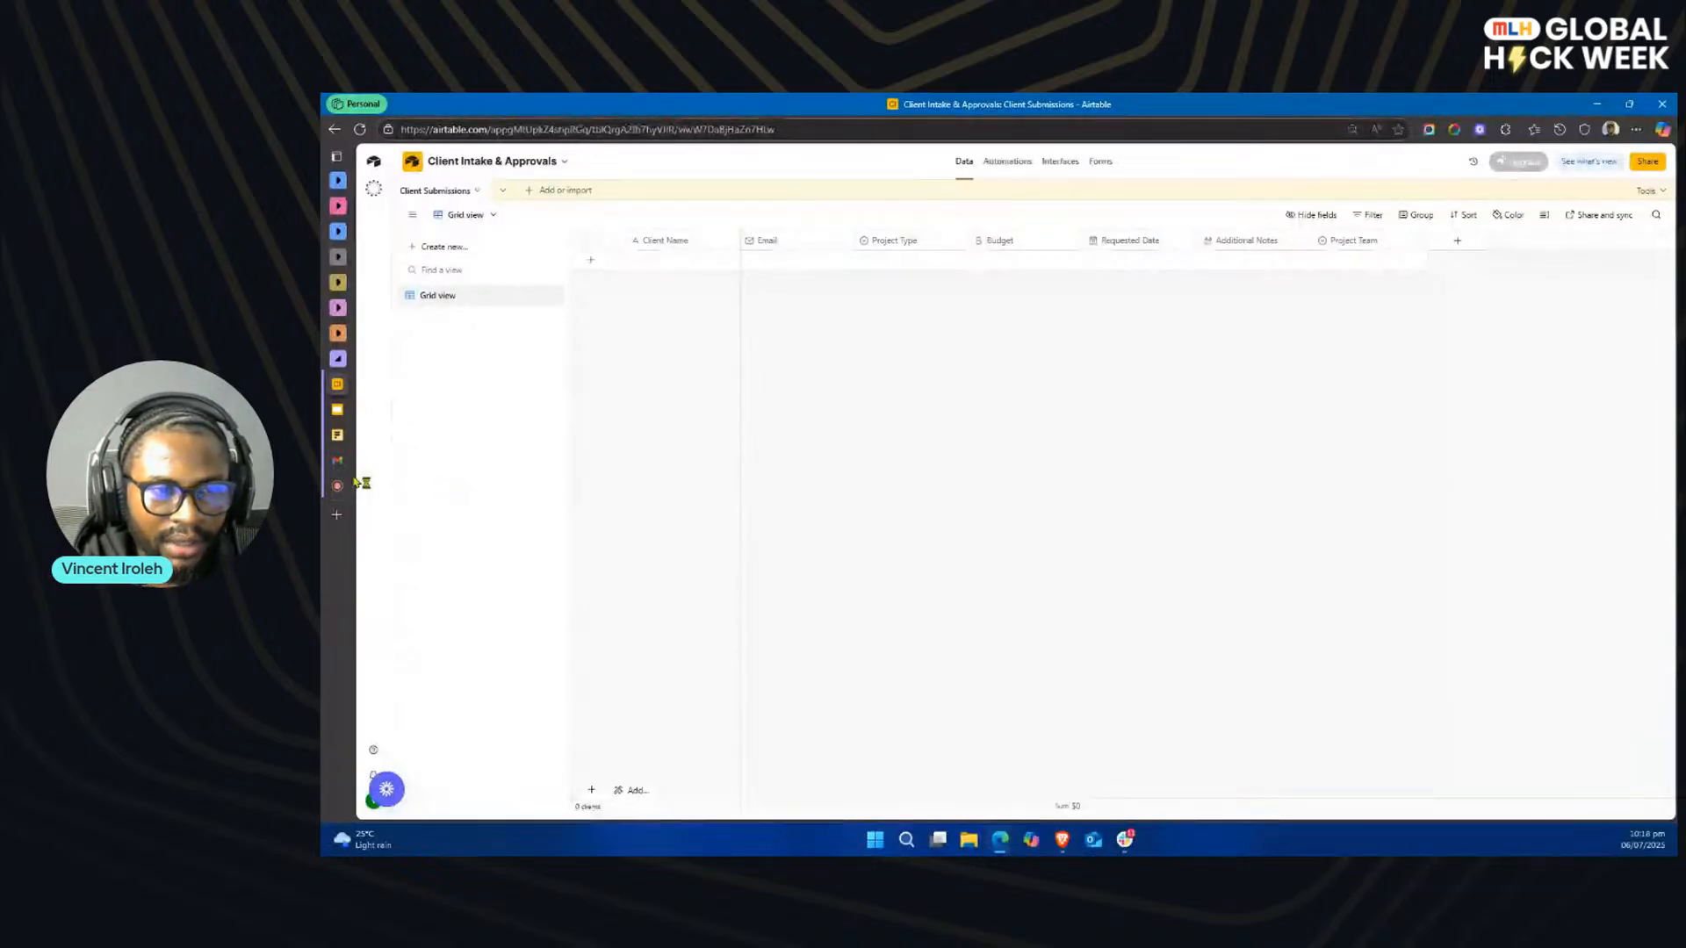
{"action": "mouse_move", "coordinate": [348, 436]}
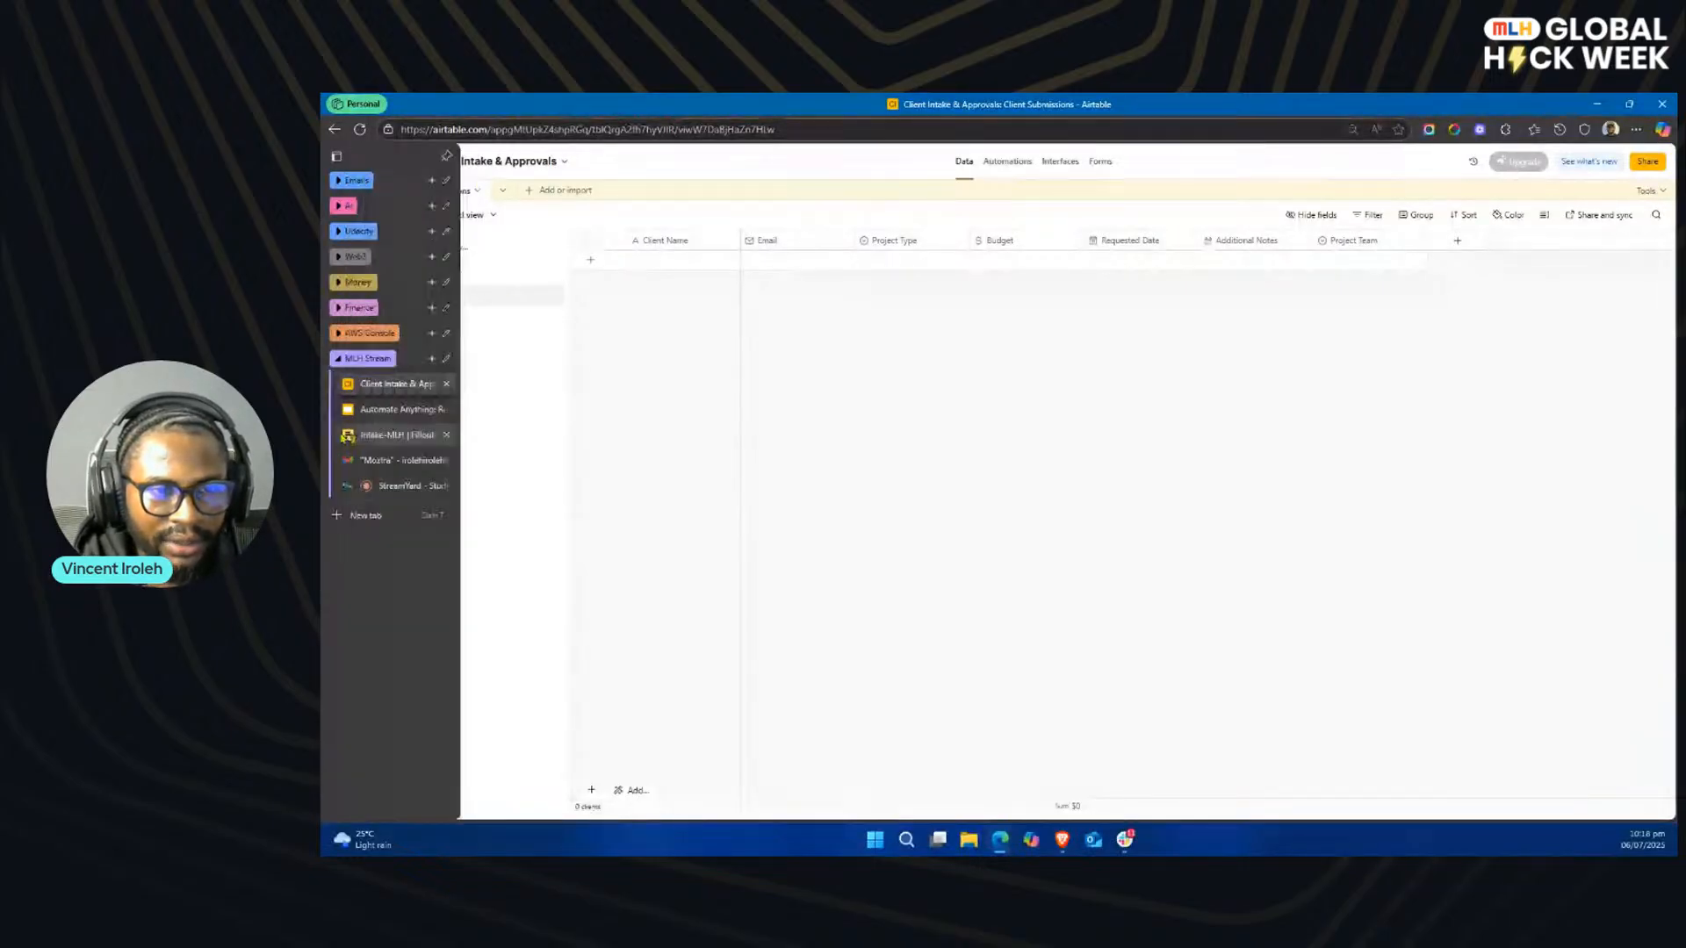
{"action": "left_click", "coordinate": [396, 437]}
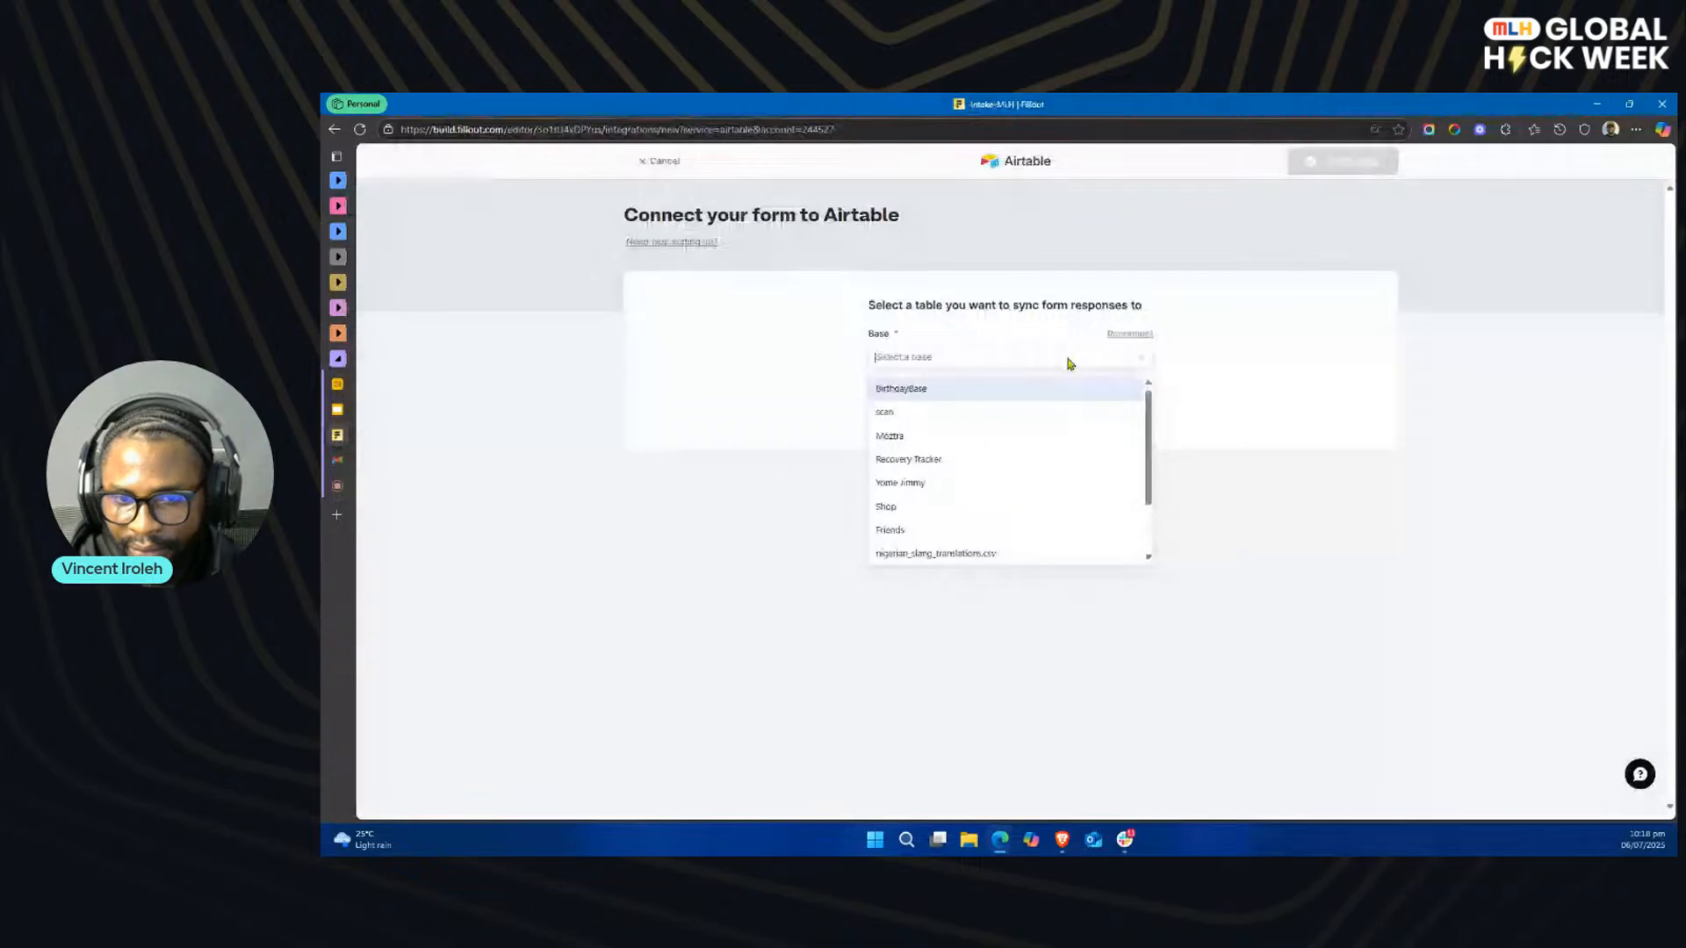
{"action": "scroll", "coordinate": [957, 541], "scroll_direction": "down", "scroll_amount": 2}
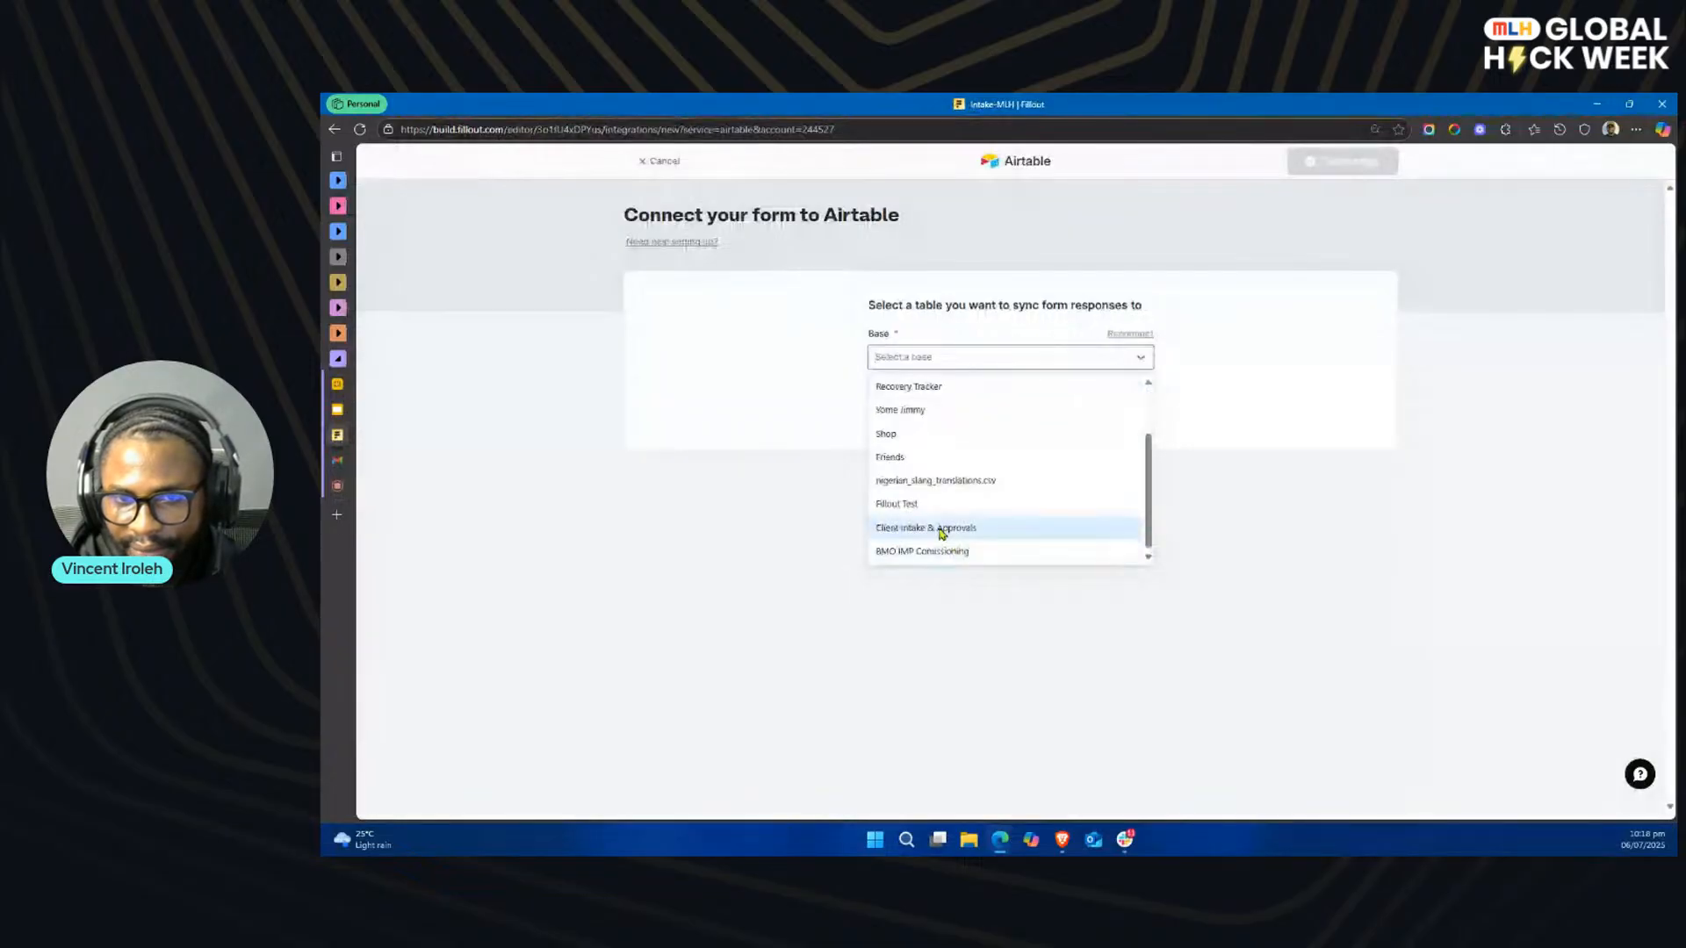
{"action": "scroll", "coordinate": [940, 524], "scroll_direction": "up", "scroll_amount": 2}
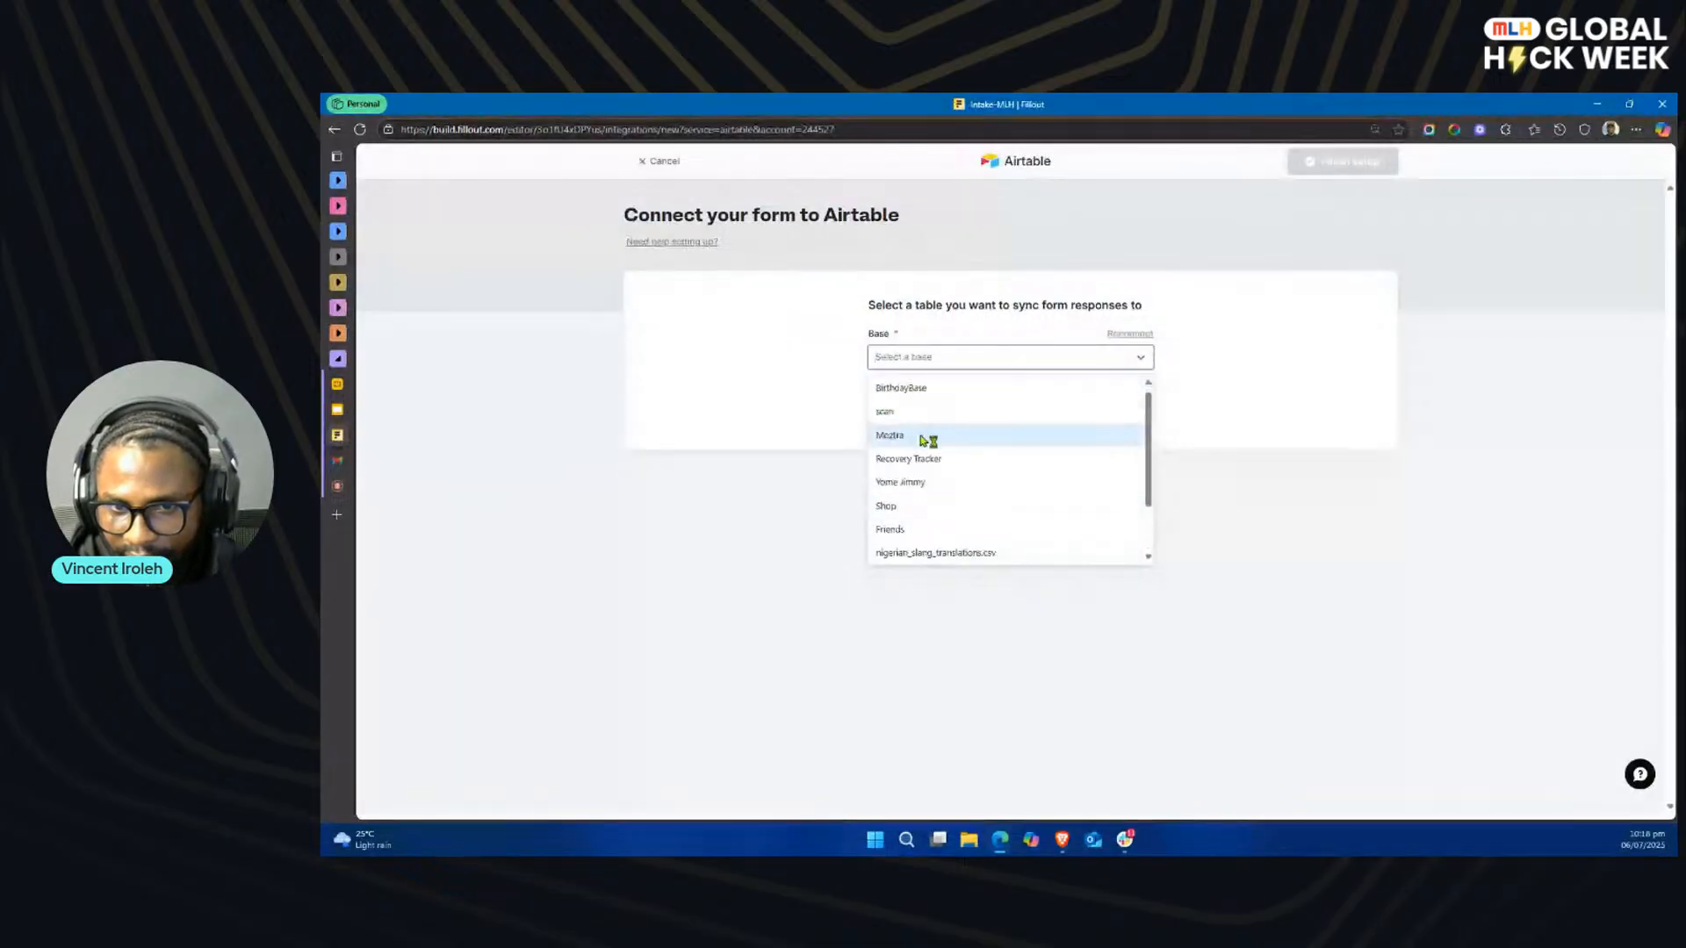
{"action": "scroll", "coordinate": [924, 492], "scroll_direction": "down", "scroll_amount": 2}
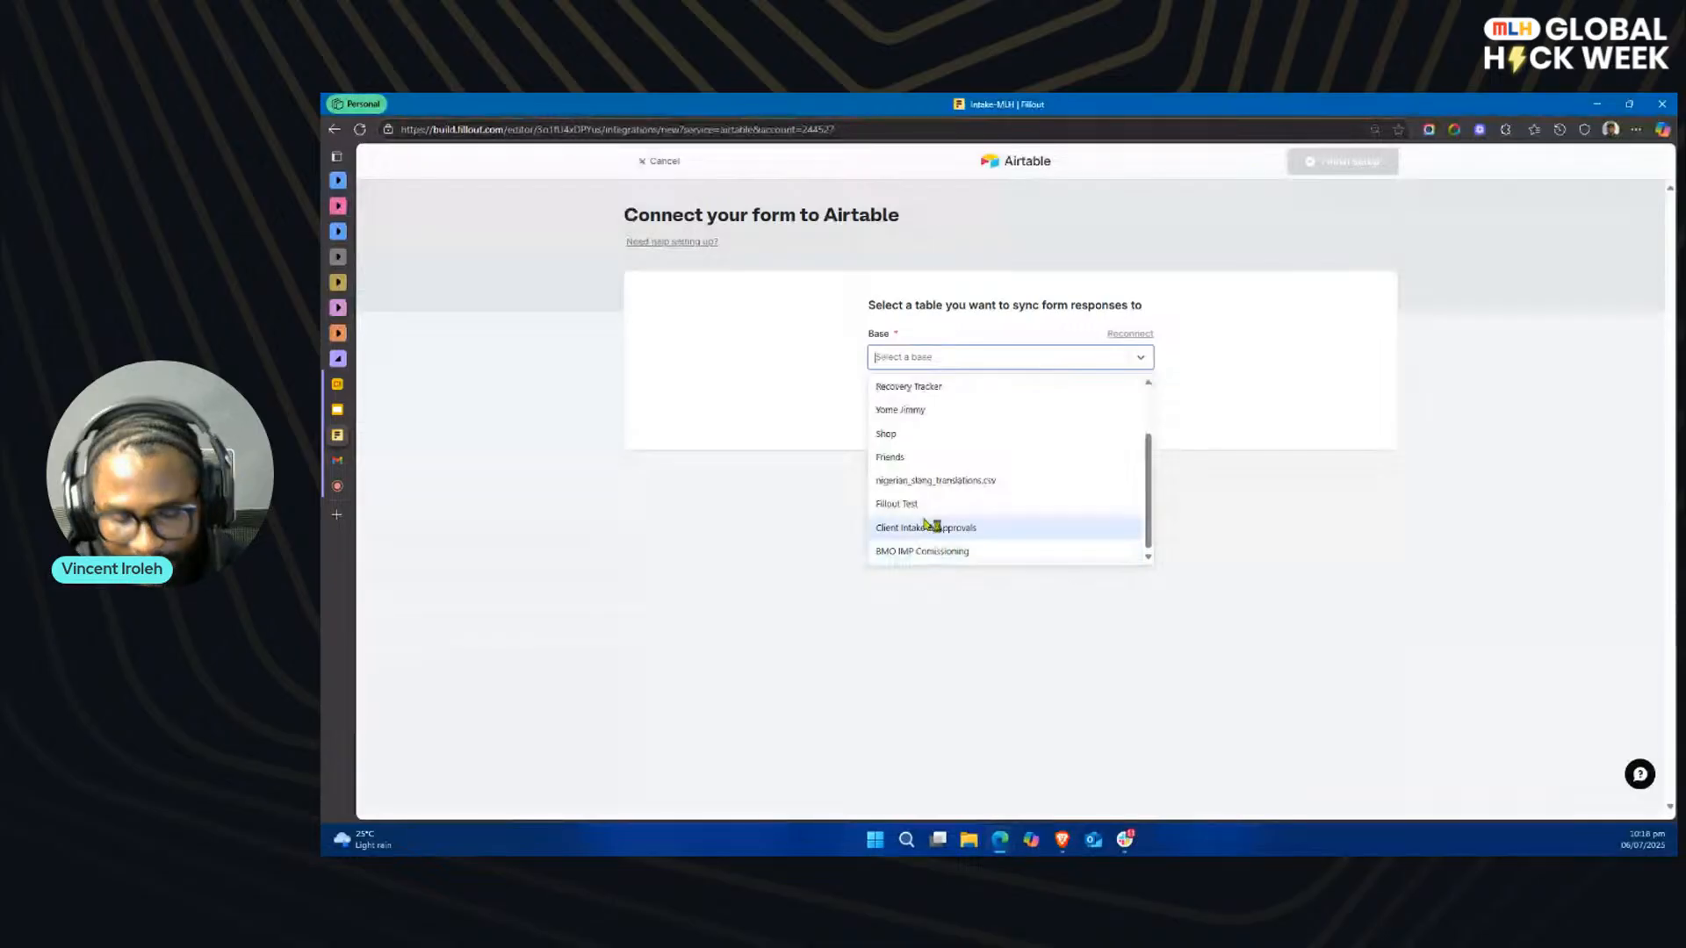
{"action": "type", "text": "Cl"}
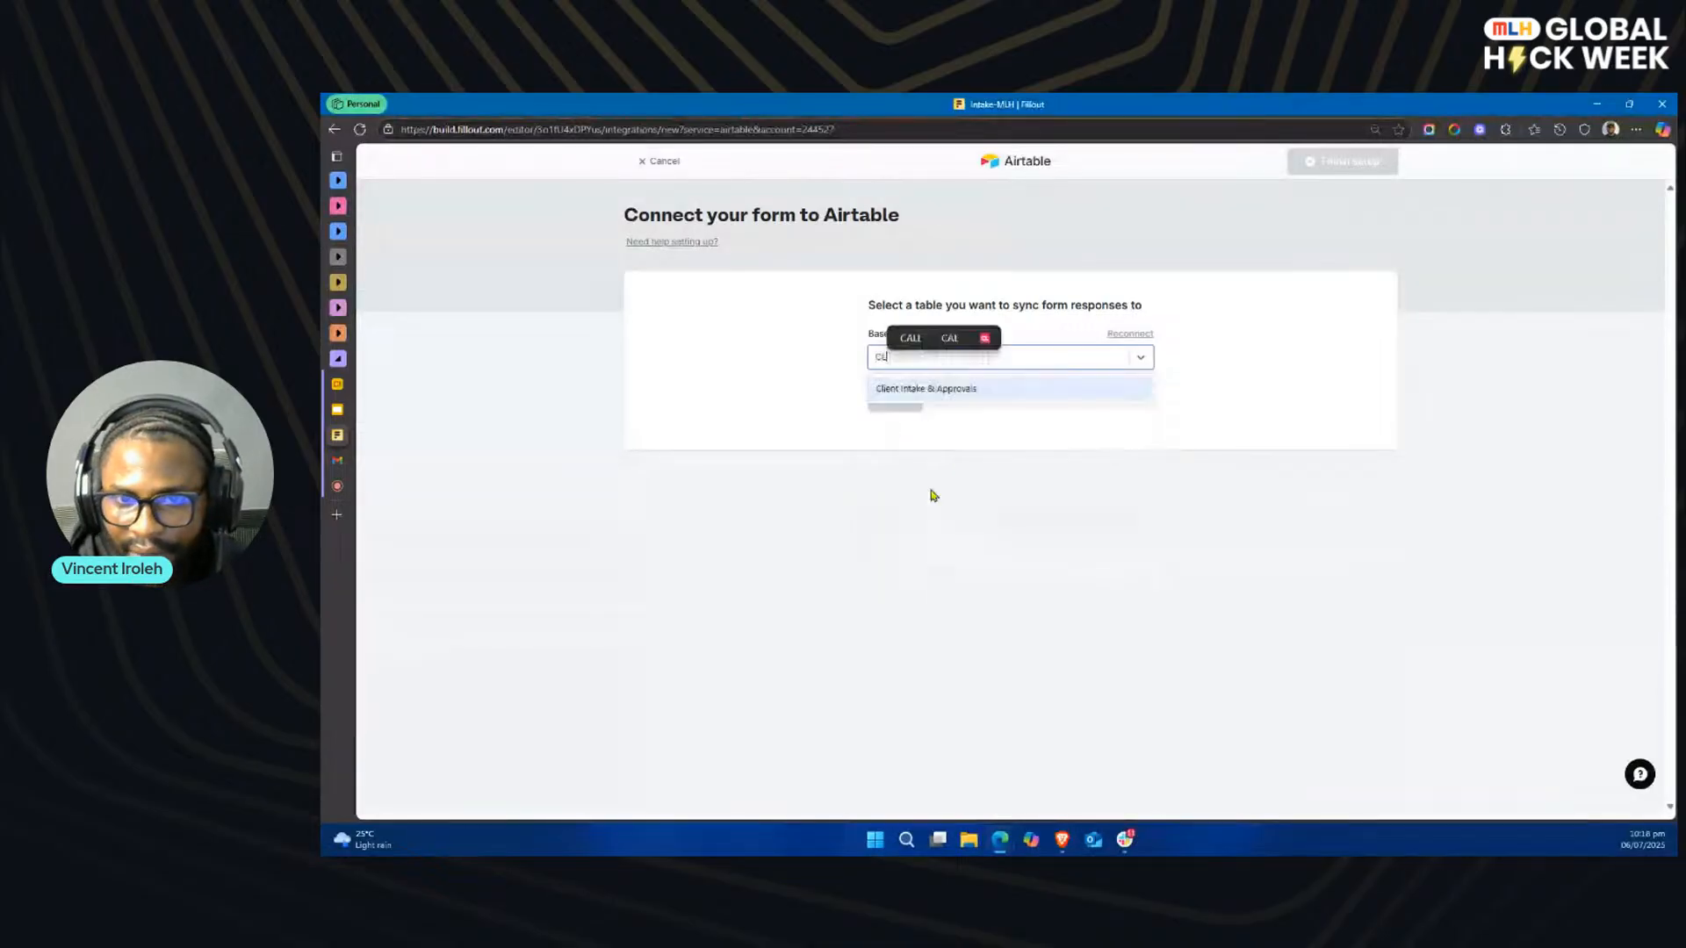
{"action": "left_click", "coordinate": [966, 396]}
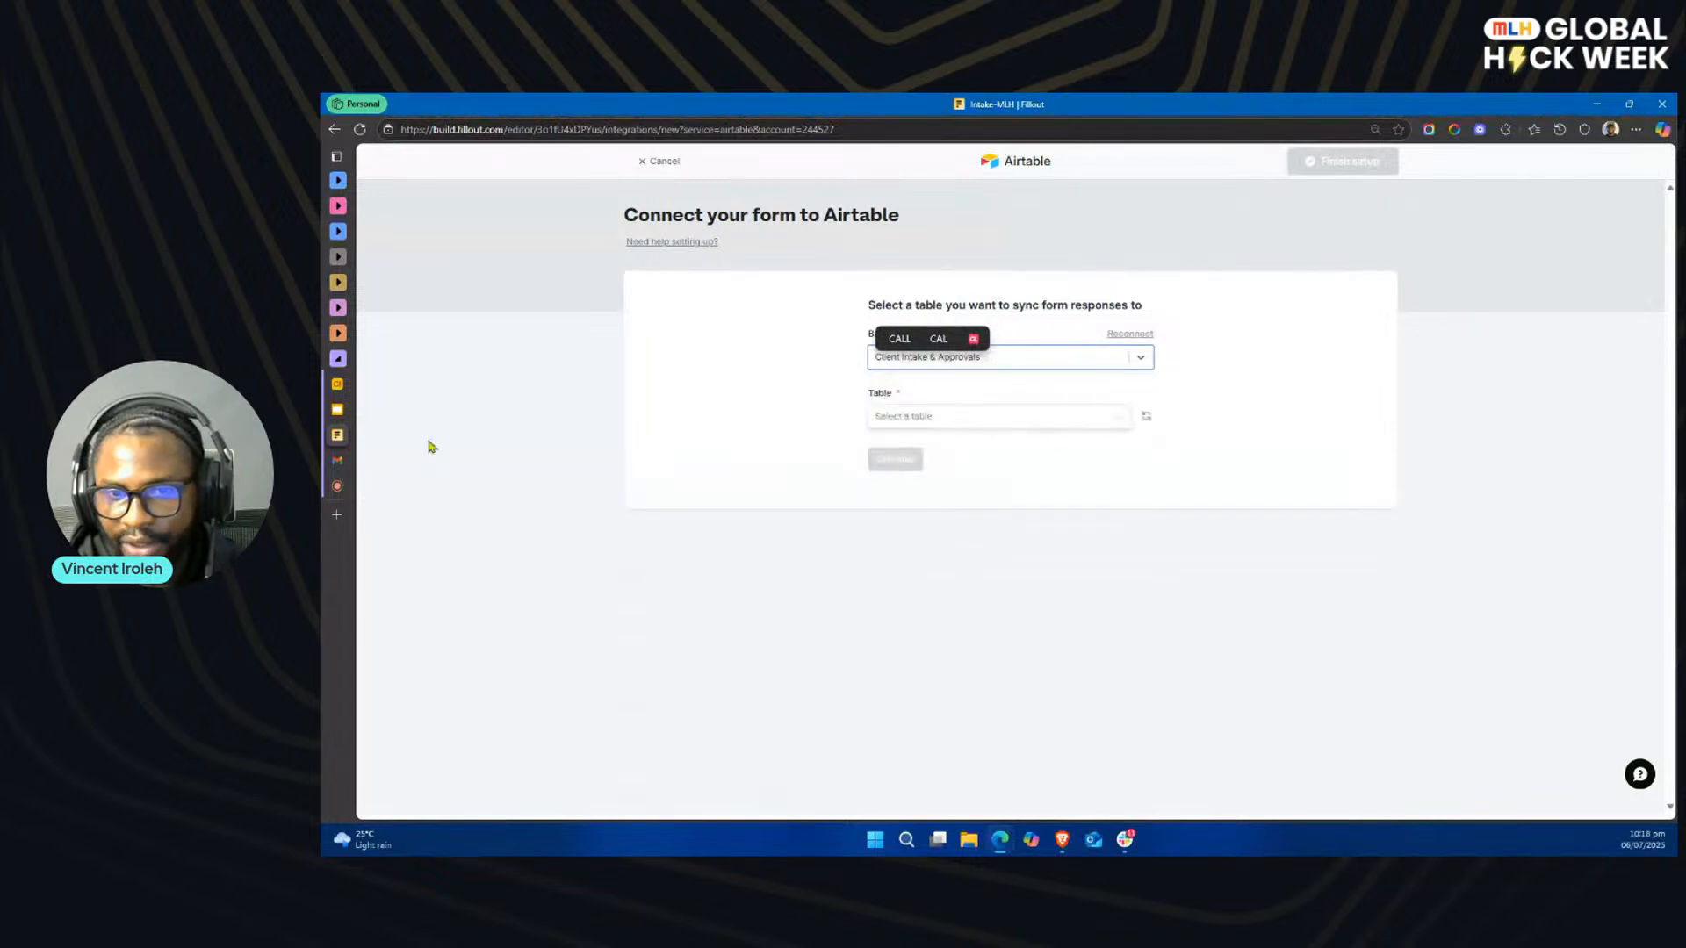
Step: Select the Client Submissions table as the sync target and finish the Airtable integration setup with record creation on submission
{"action": "left_click", "coordinate": [940, 417]}
{"action": "left_click", "coordinate": [921, 452]}
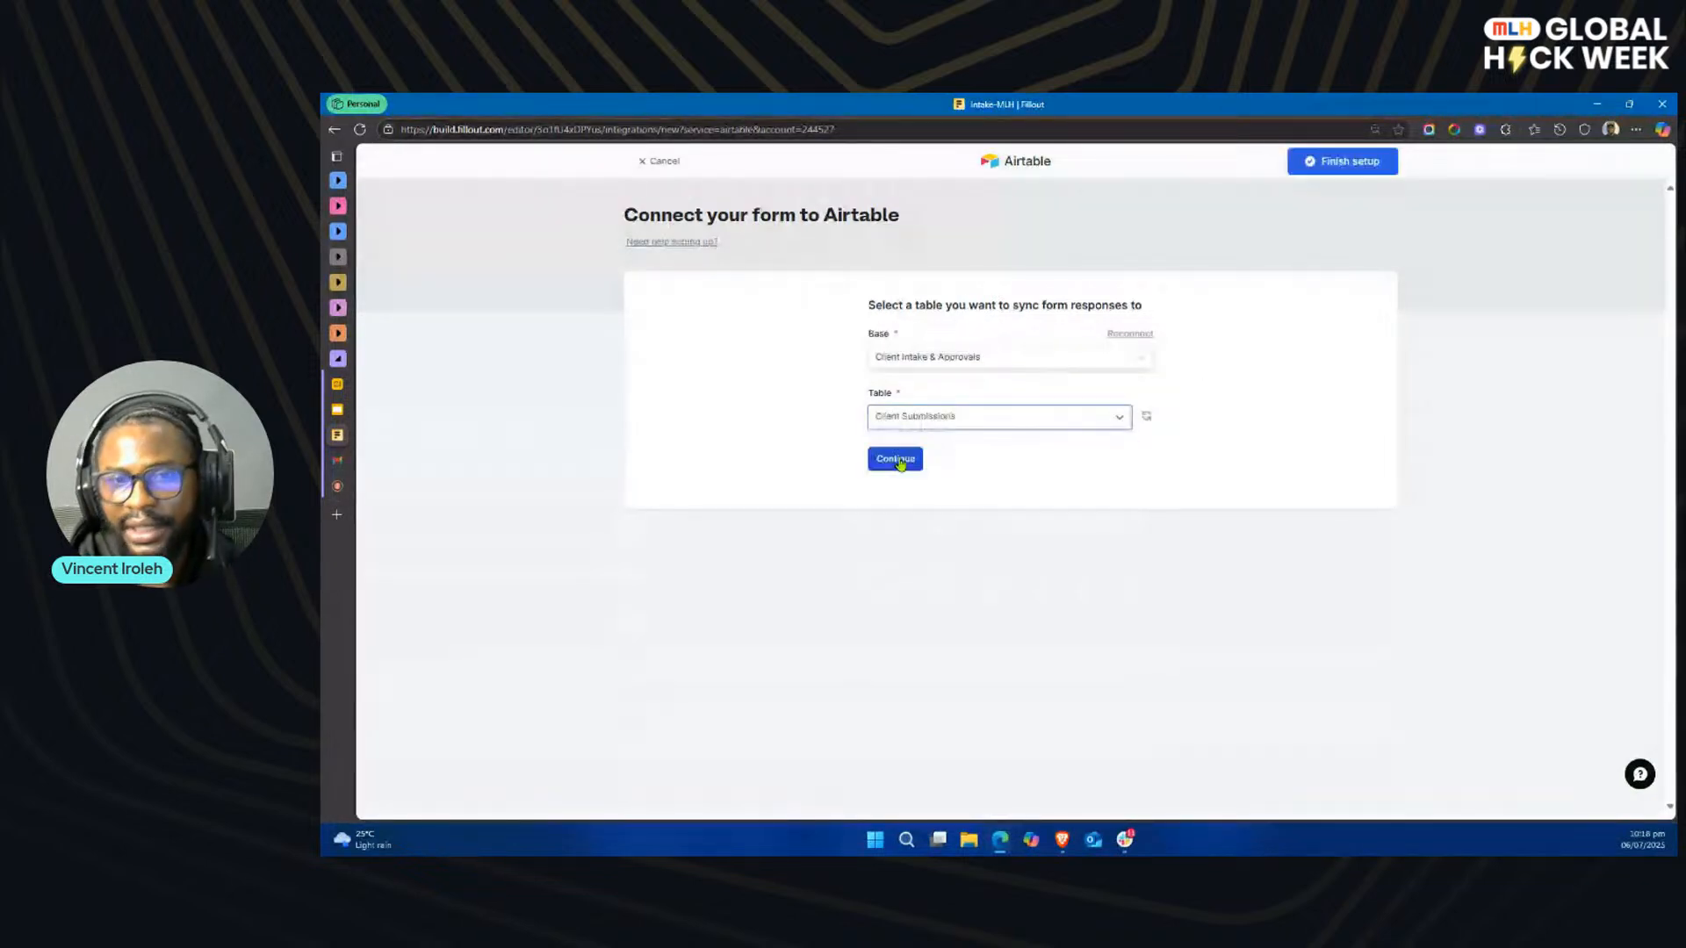
{"action": "left_click", "coordinate": [897, 459]}
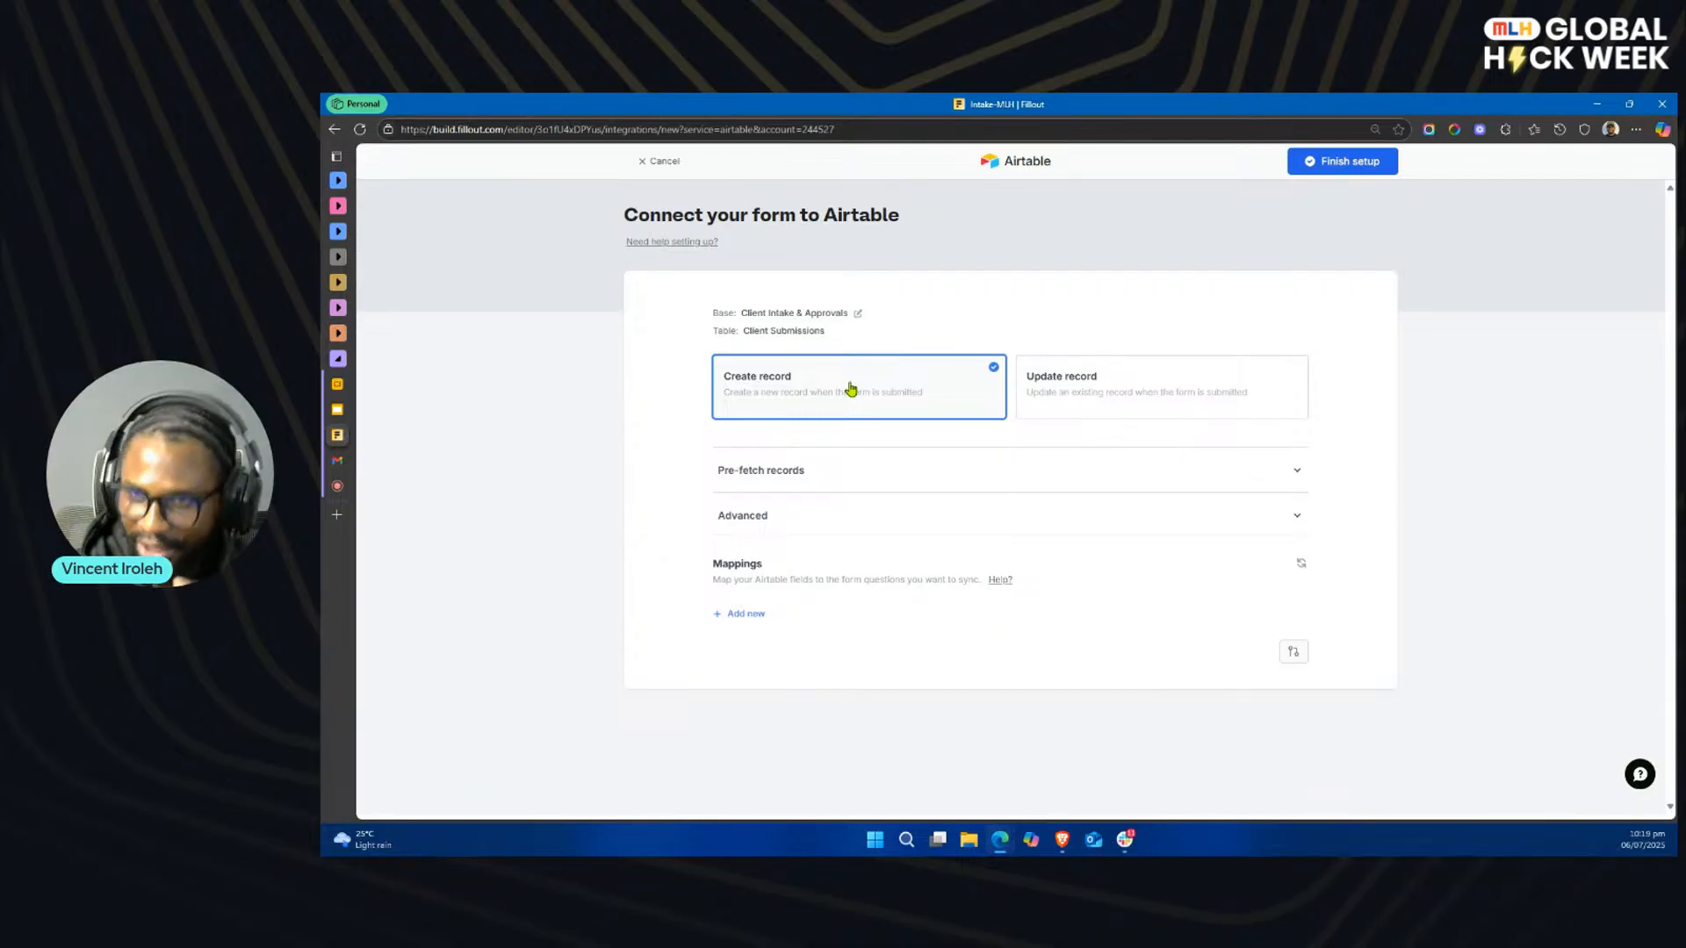
{"action": "left_click", "coordinate": [1344, 169]}
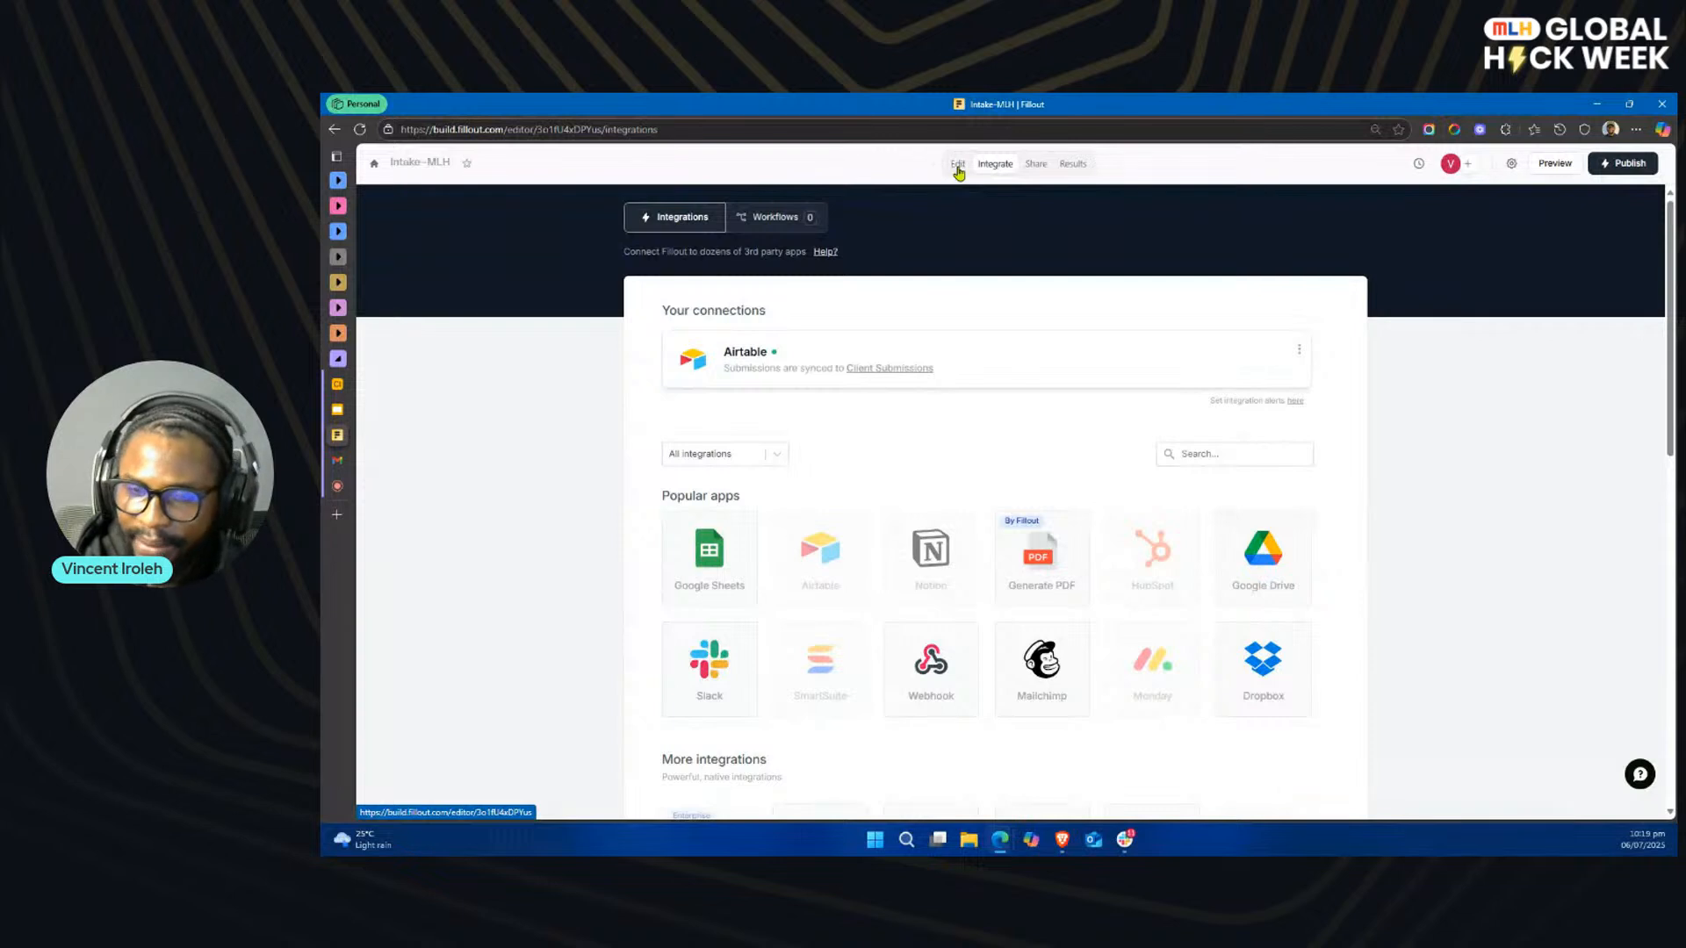
Step: Add the Client Name Airtable field to the form, check its field connection and relabel the question Full Name
{"action": "left_click", "coordinate": [958, 169]}
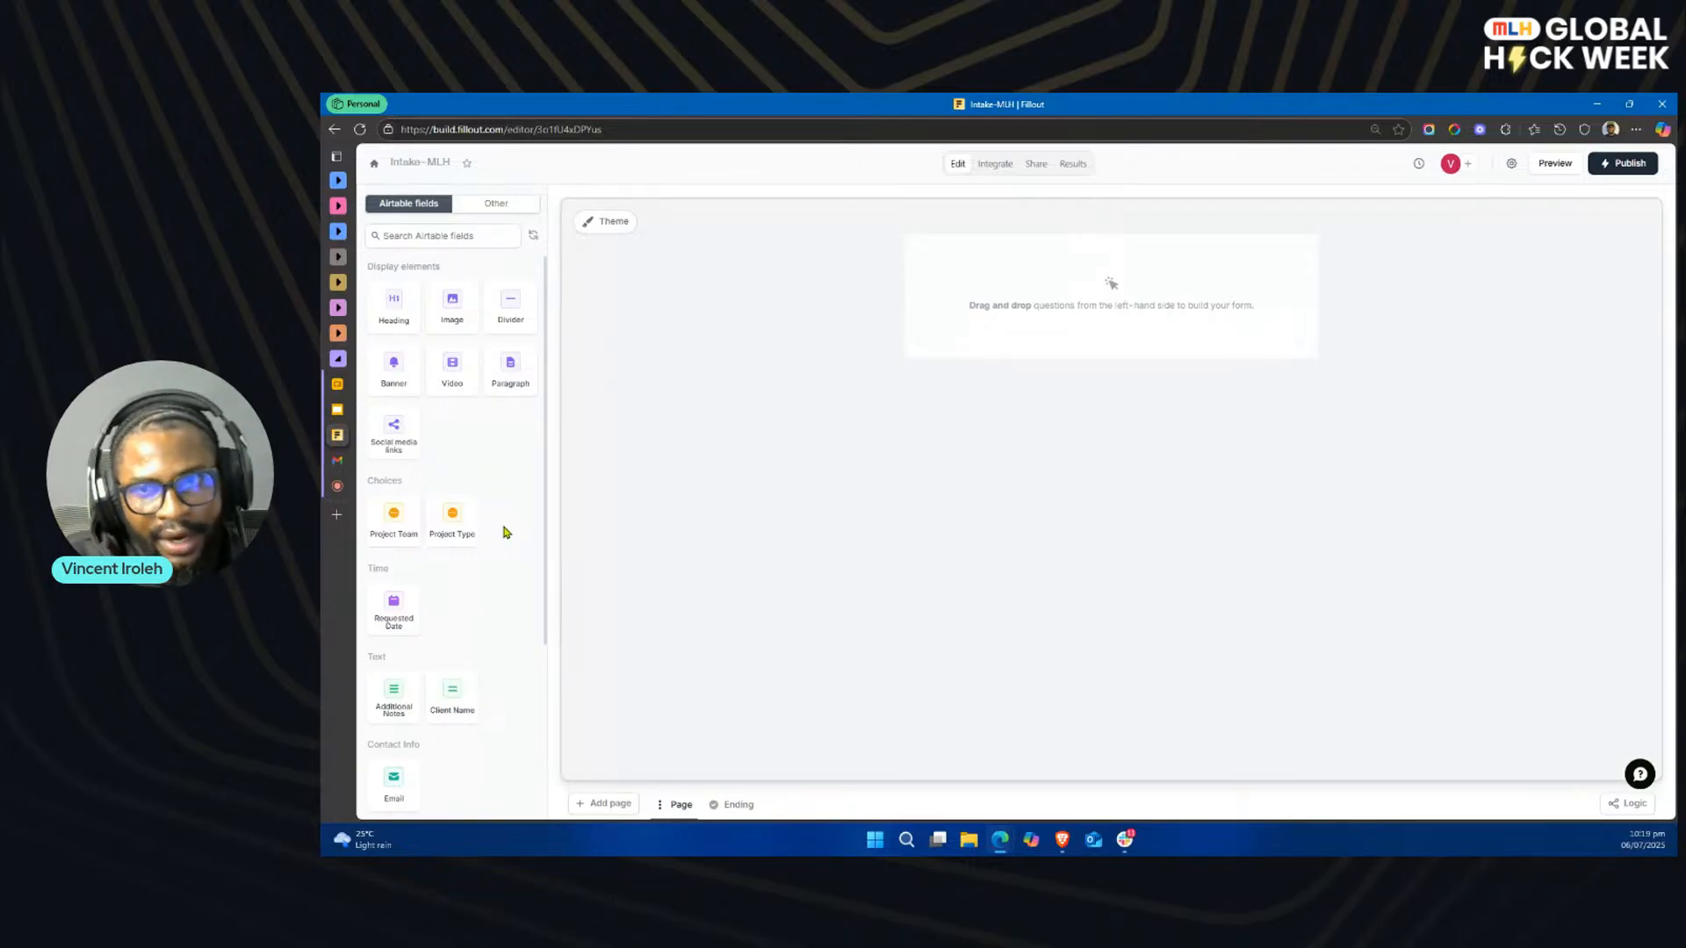
{"action": "scroll", "coordinate": [485, 555], "scroll_direction": "down", "scroll_amount": 2}
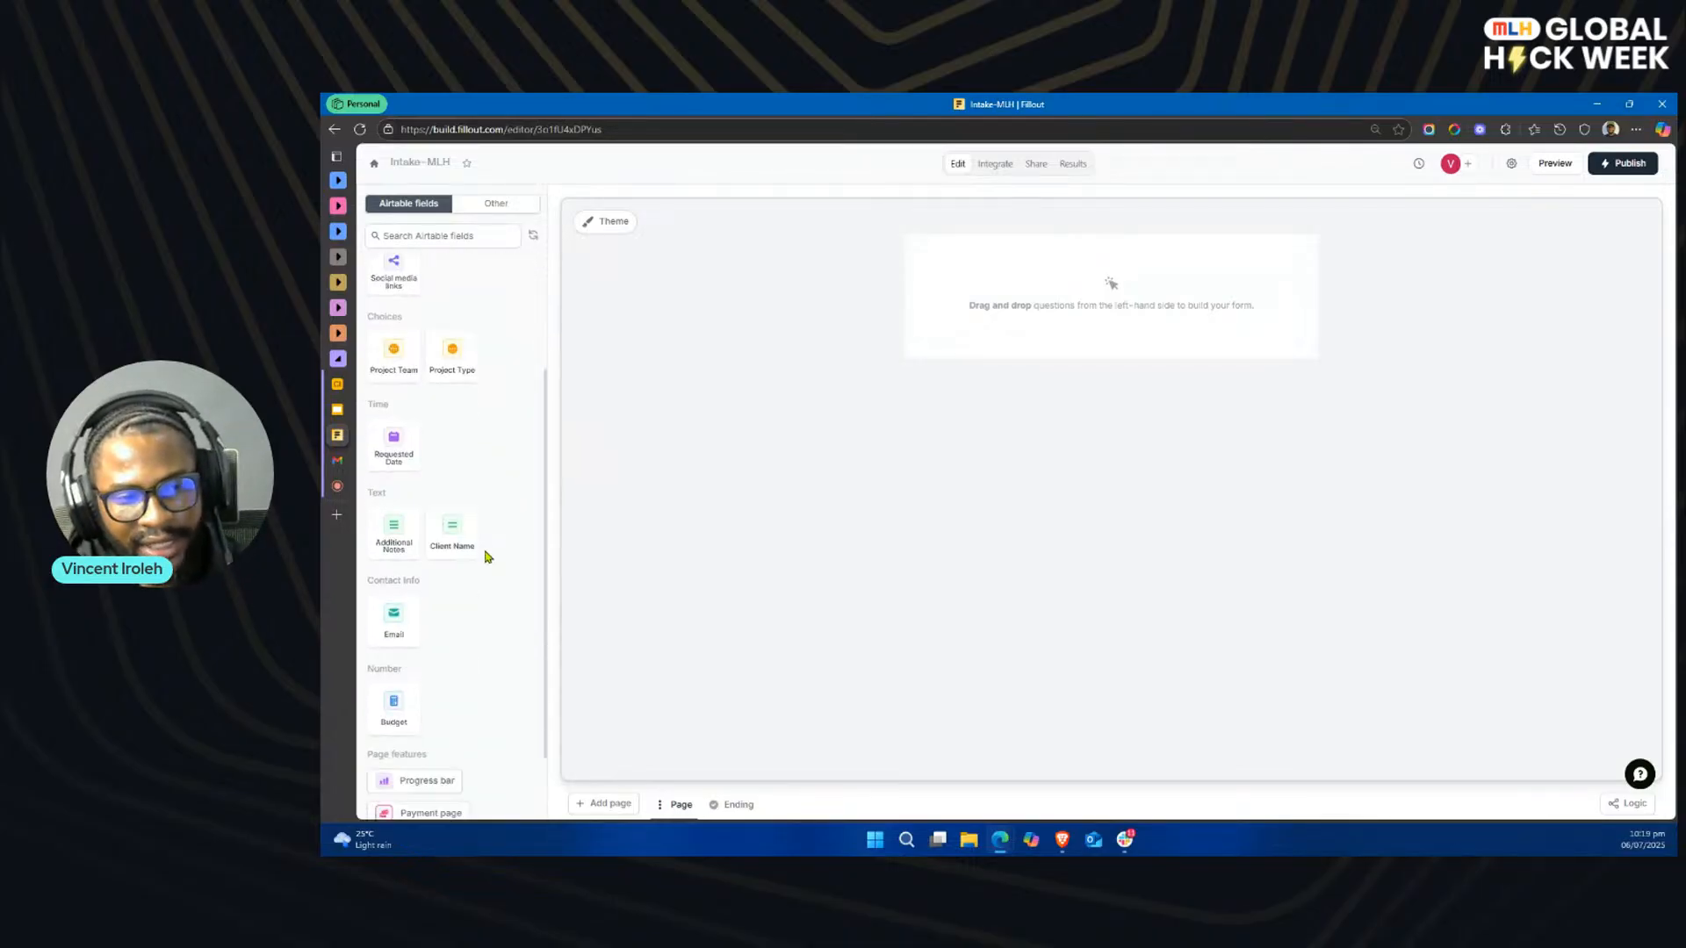
{"action": "scroll", "coordinate": [485, 555], "scroll_direction": "down", "scroll_amount": 1}
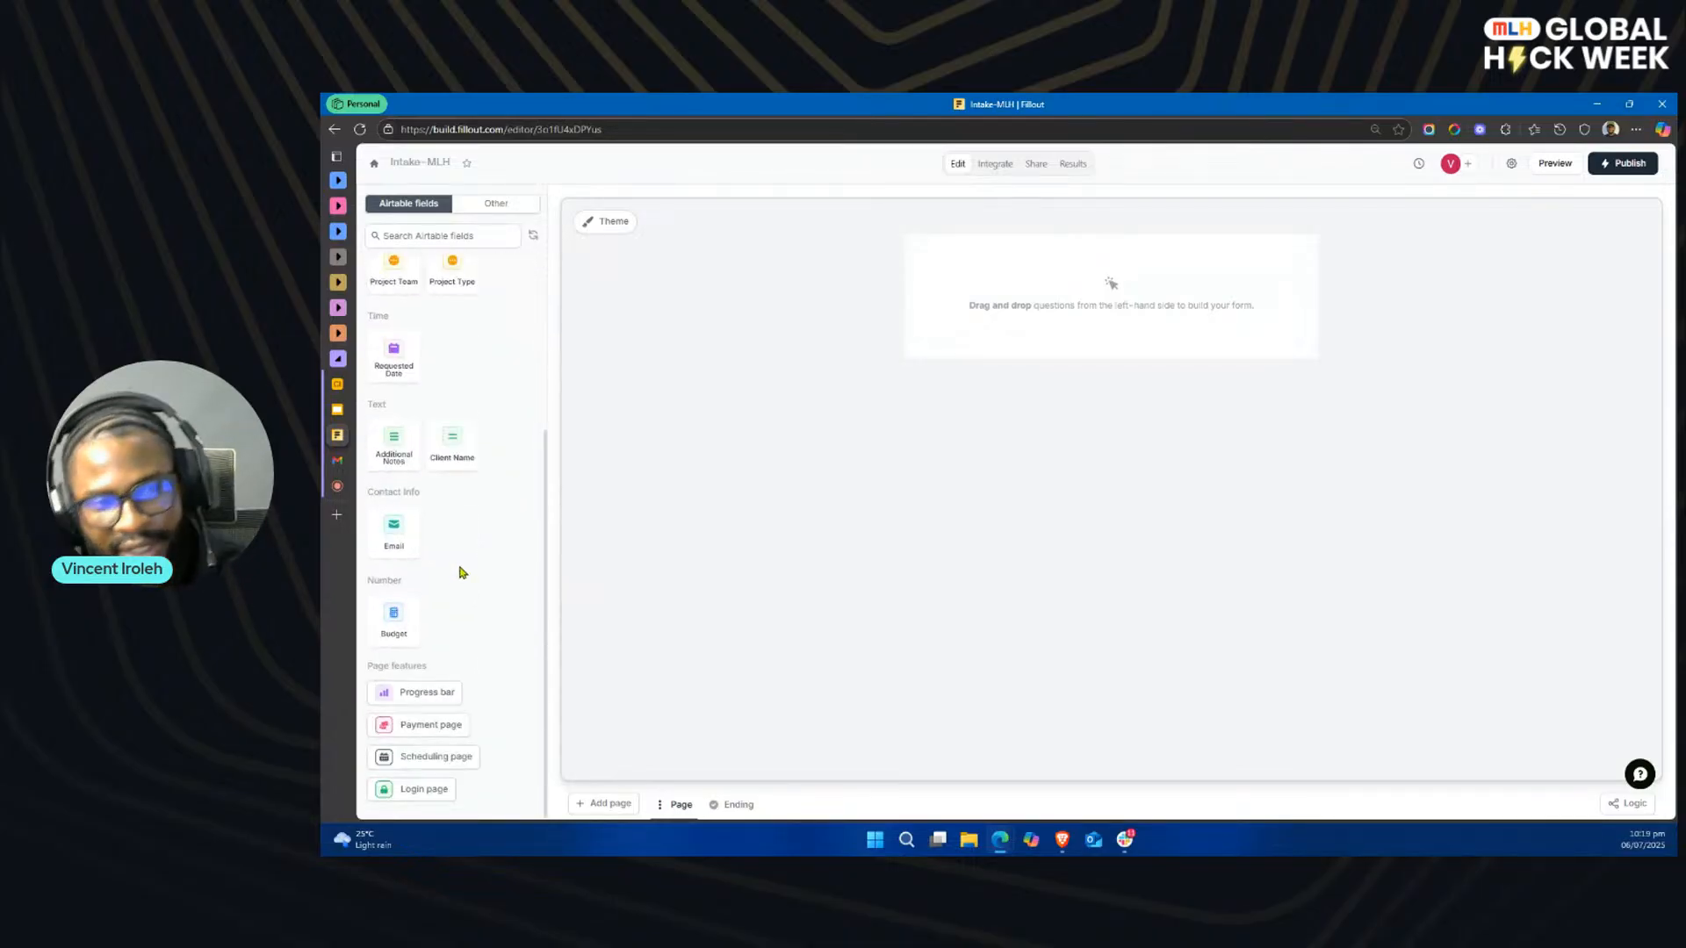
{"action": "left_click", "coordinate": [457, 453]}
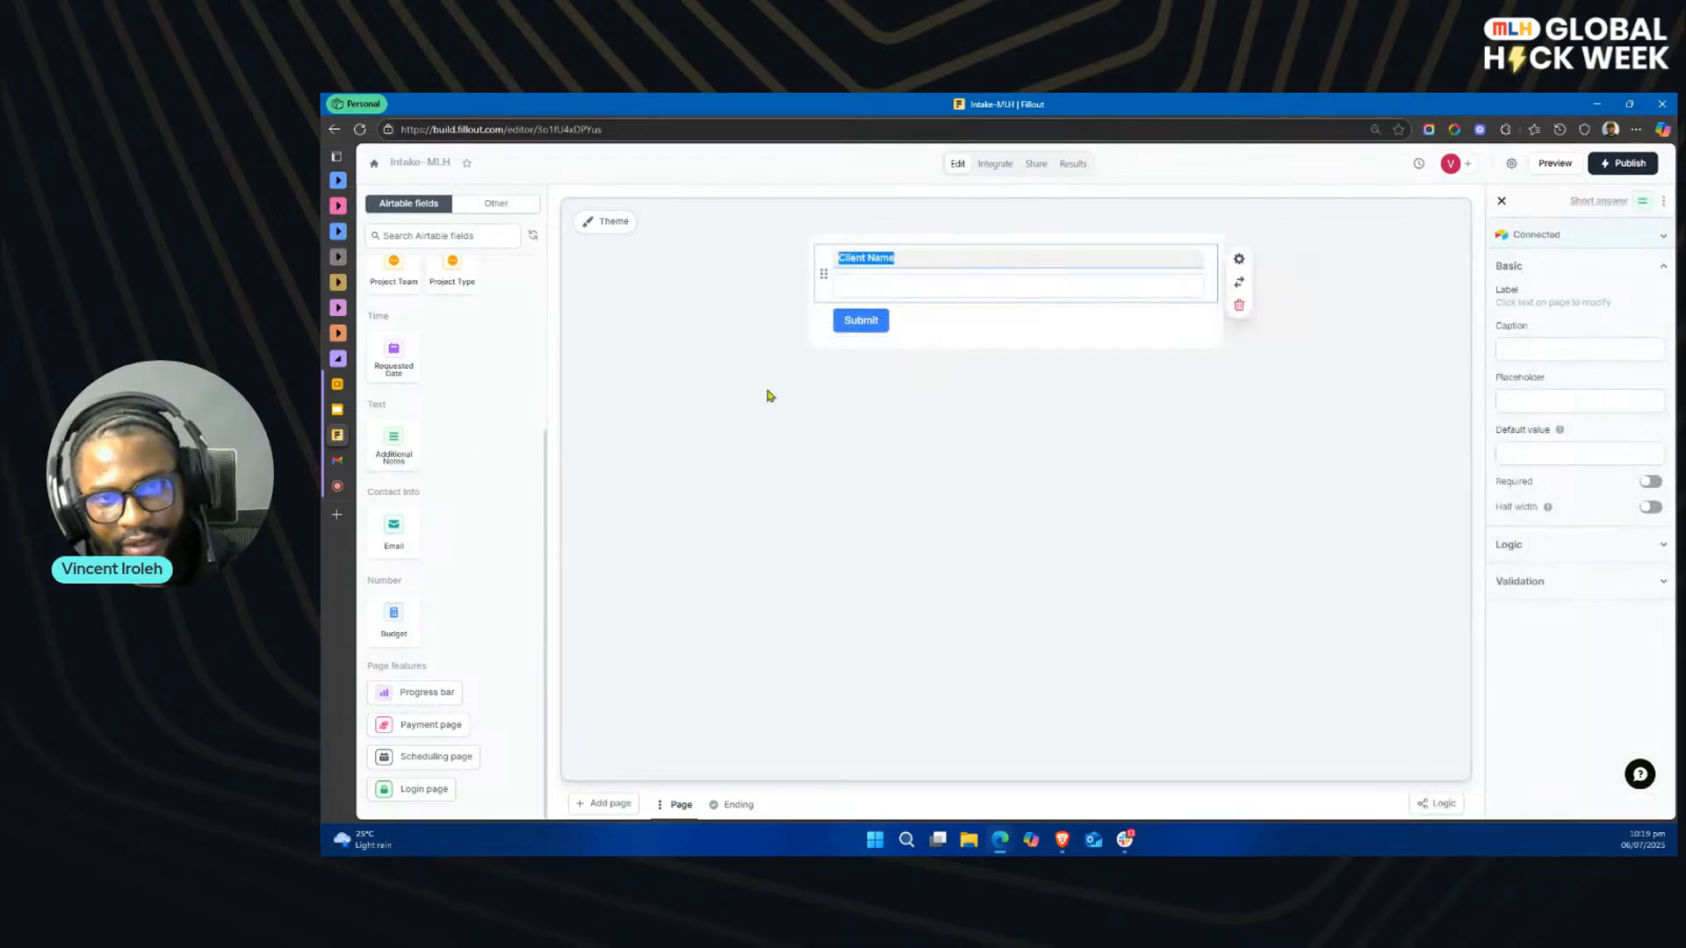
{"action": "left_click", "coordinate": [1642, 241]}
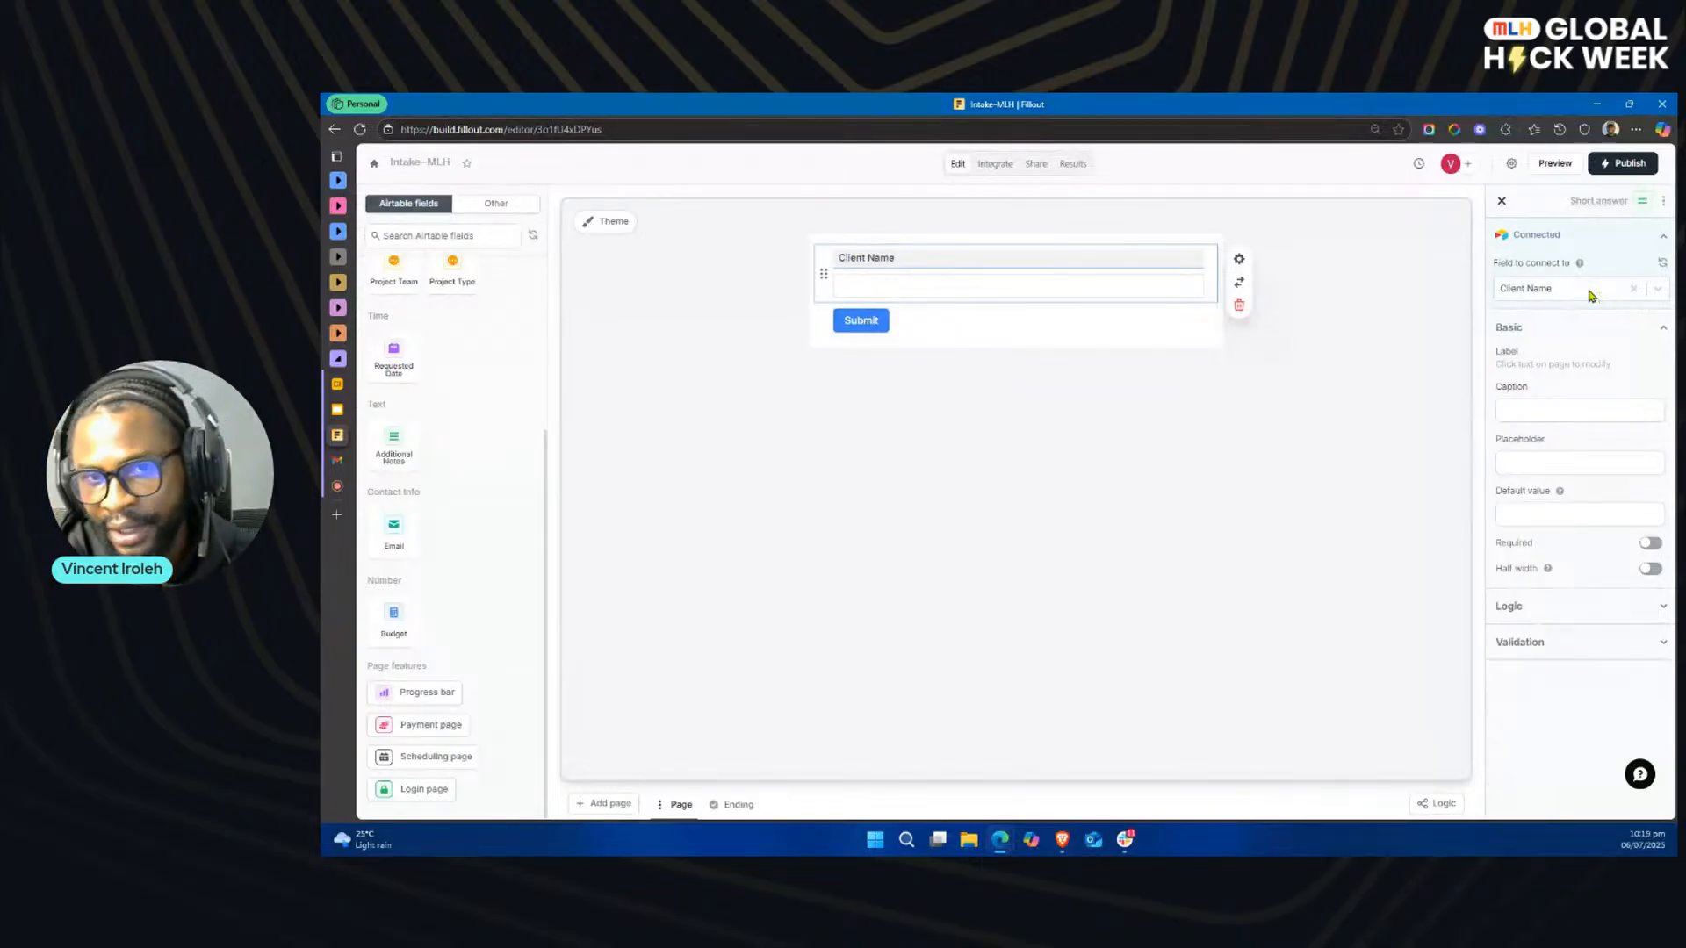
{"action": "triple_click", "coordinate": [914, 259]}
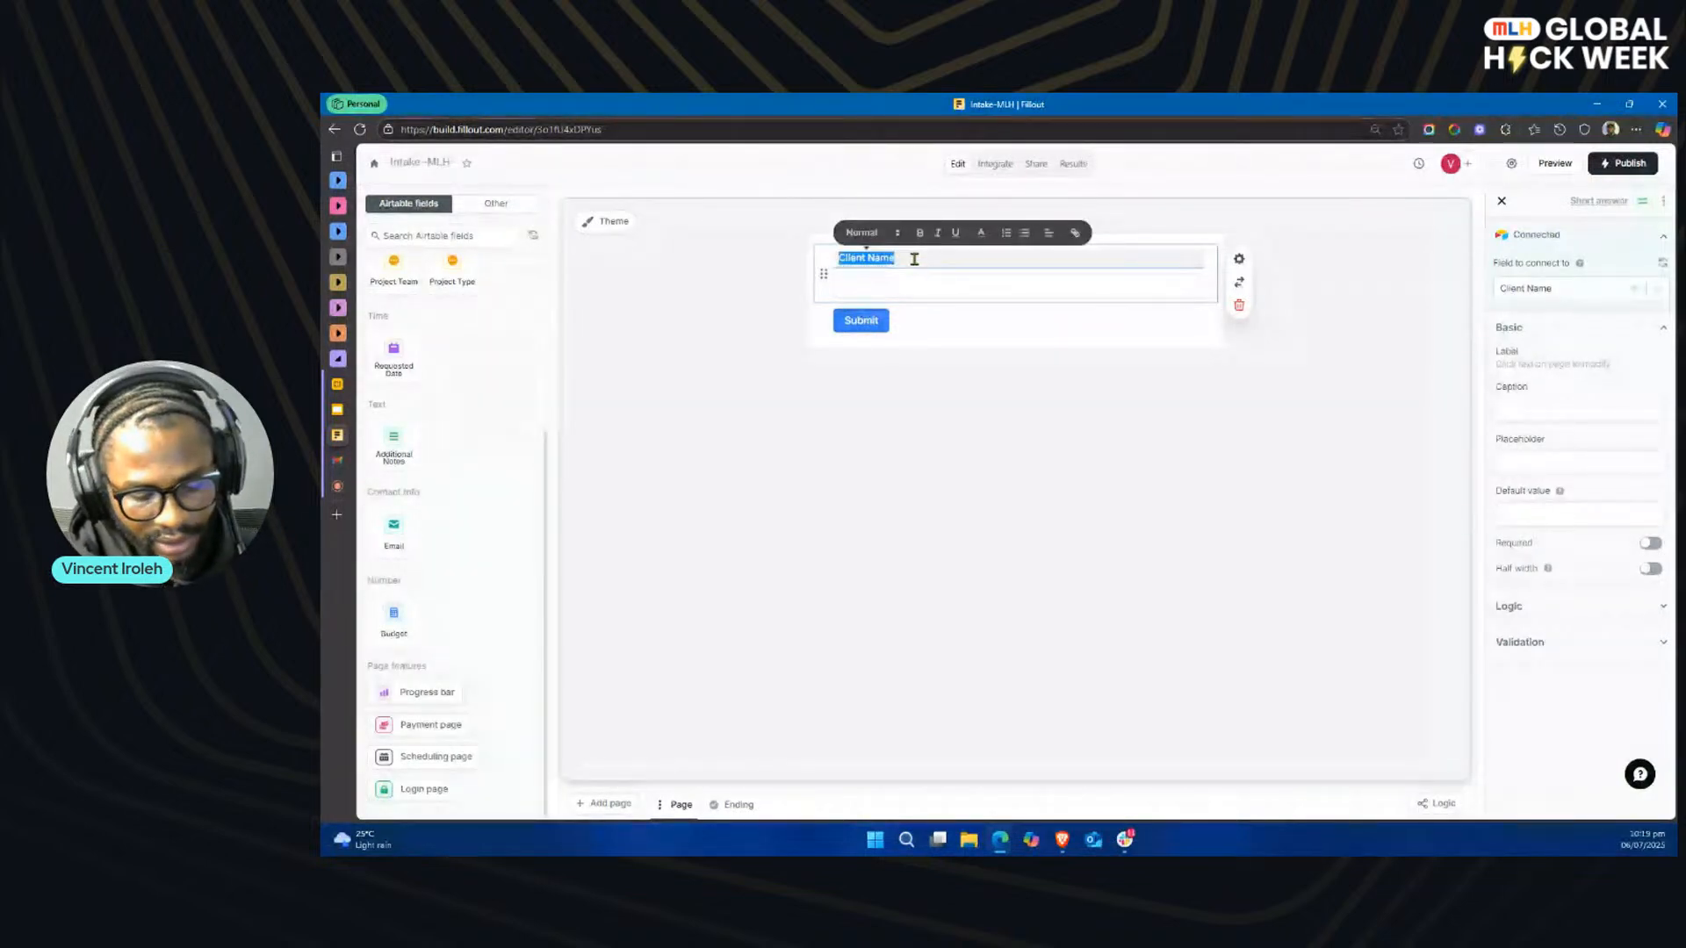
{"action": "type", "text": "F"}
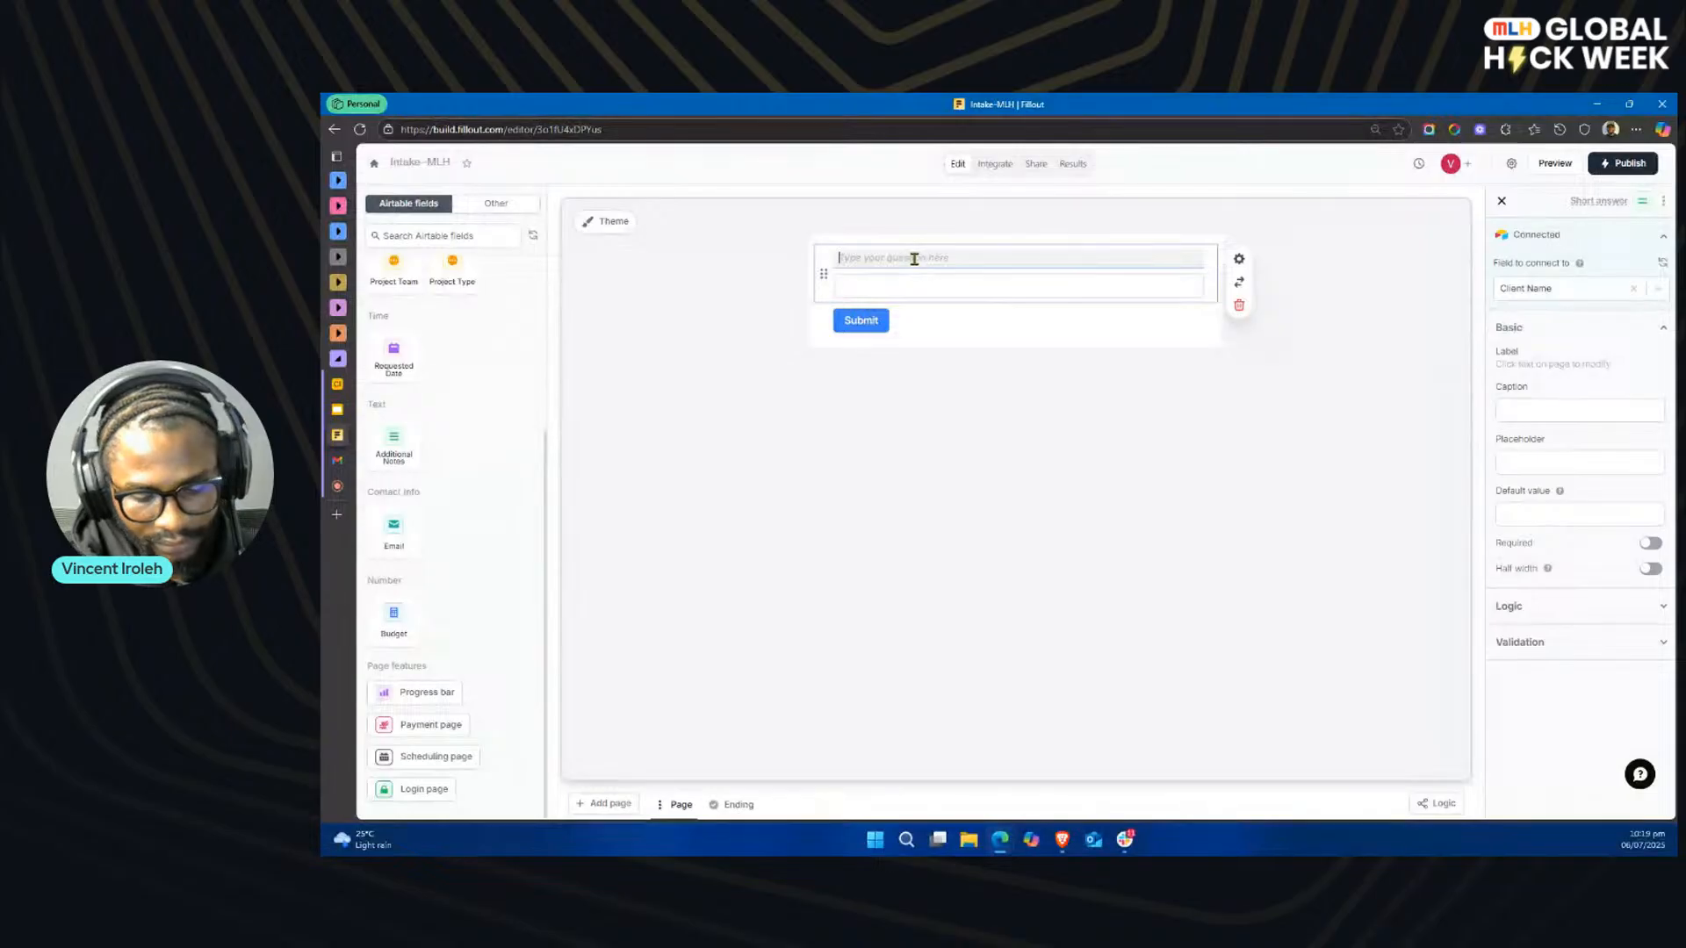
{"action": "type", "text": "Full Name"}
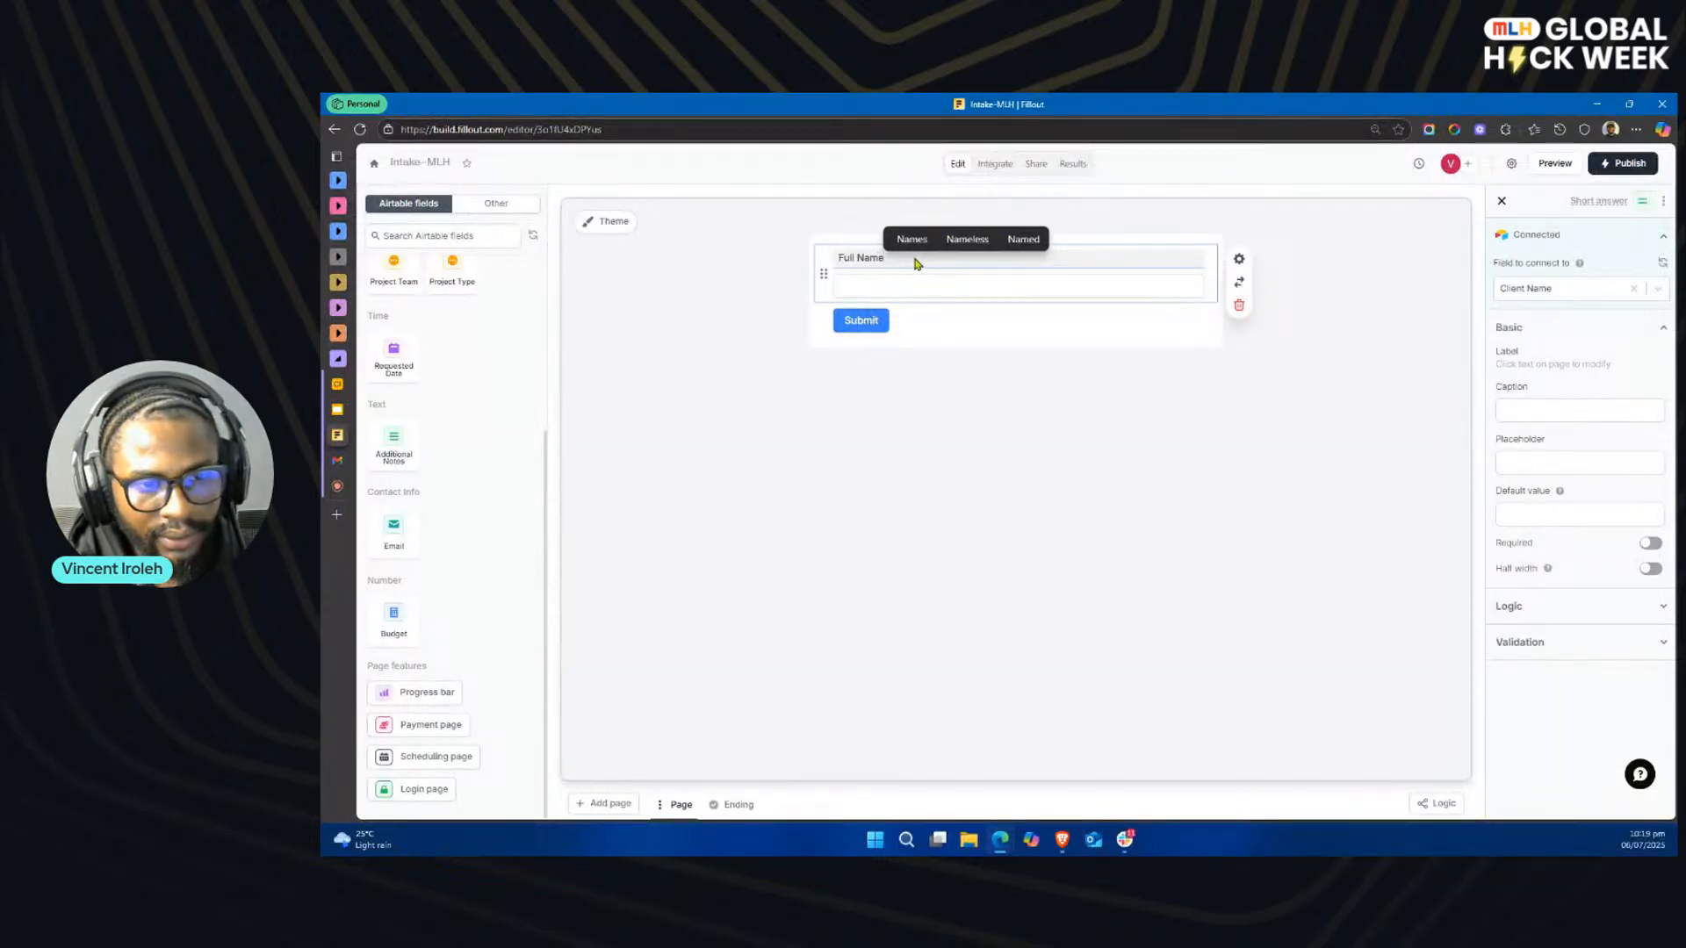
Step: Add the Email Airtable field to the form and label it Email Address
{"action": "left_click", "coordinate": [403, 527]}
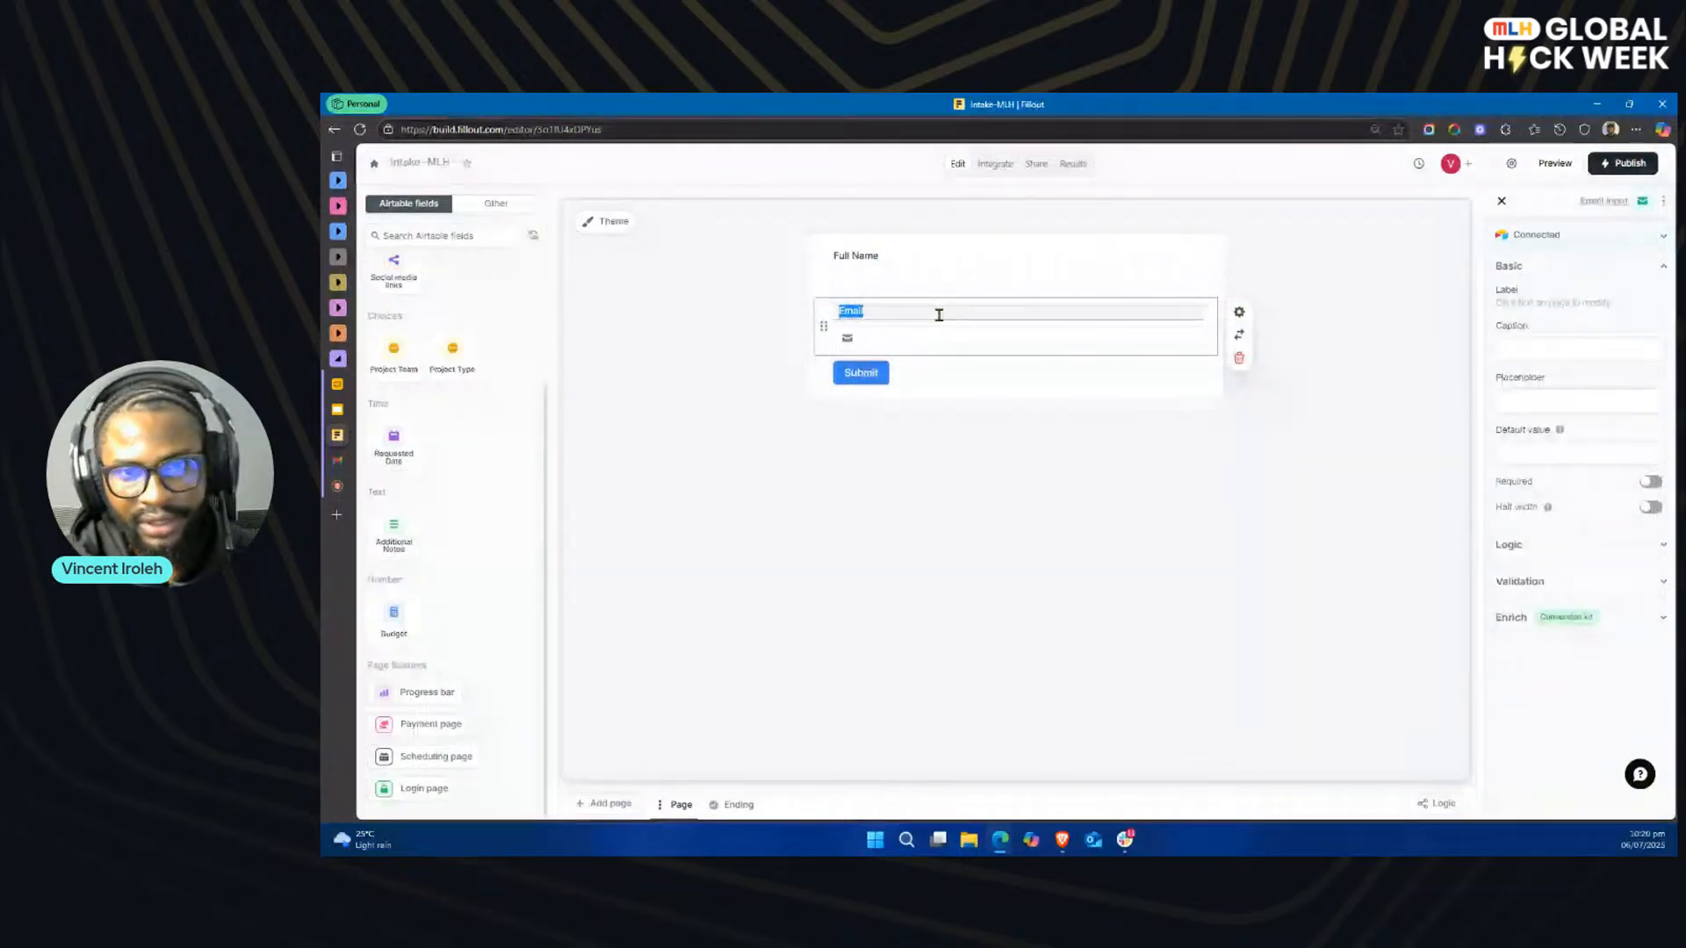
{"action": "type", "text": "Email Address"}
{"action": "left_click", "coordinate": [918, 462]}
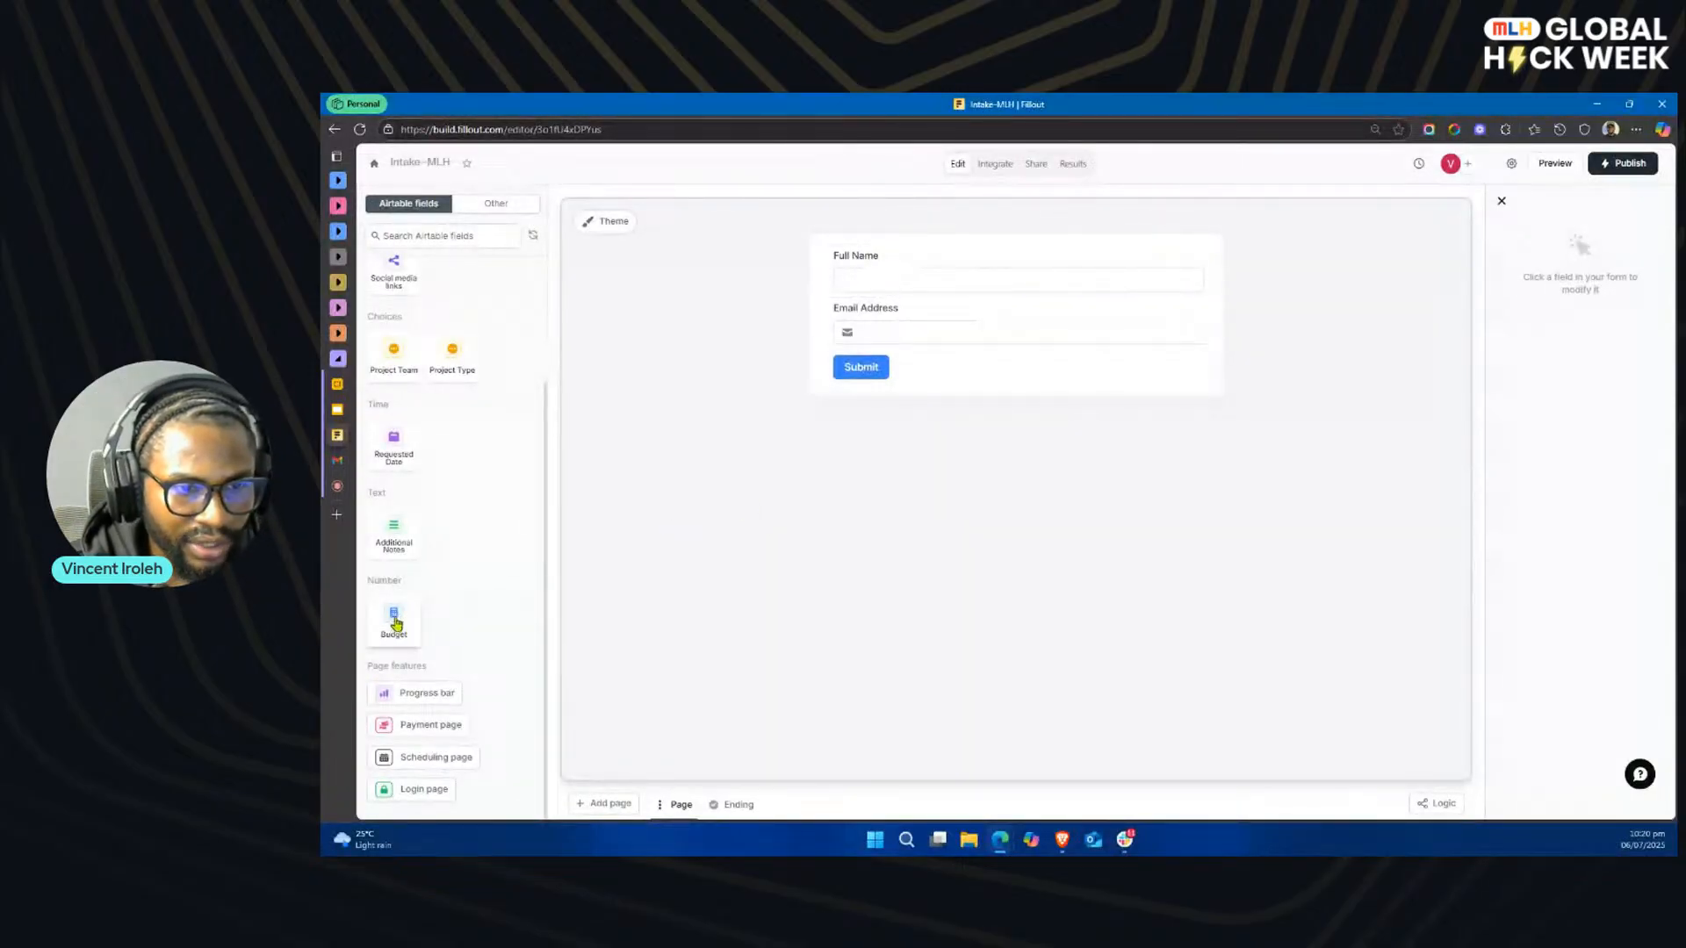
Step: Add the Additional Notes Airtable field to the form and label it Project Description
{"action": "left_click", "coordinate": [405, 532]}
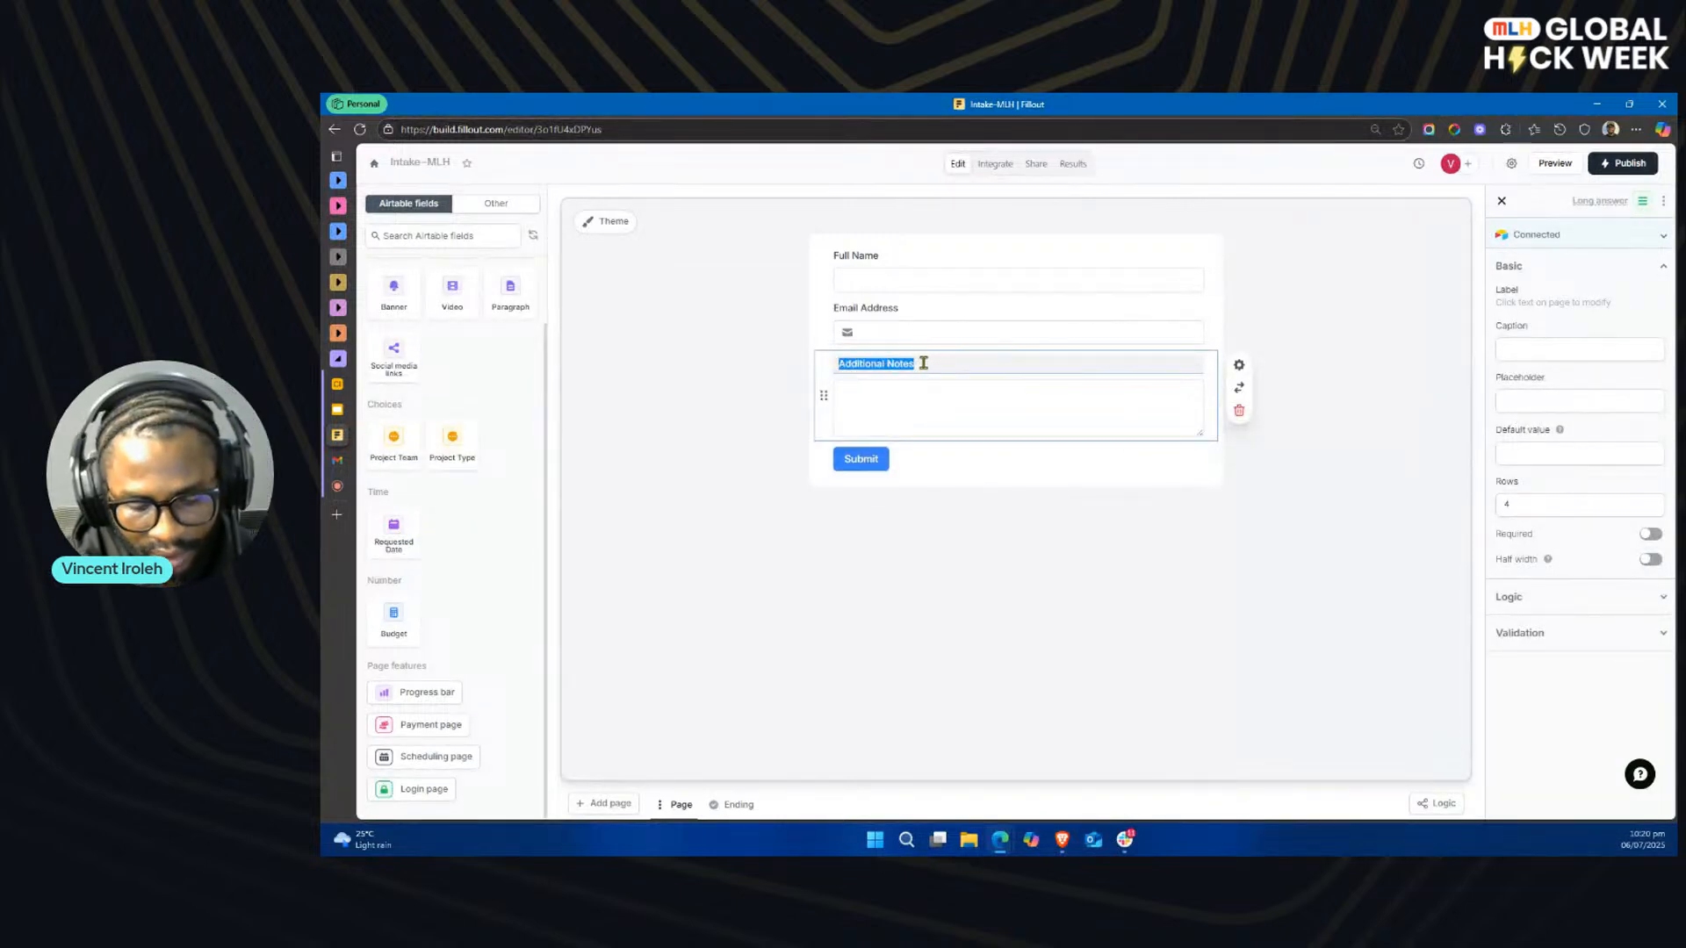
{"action": "type", "text": "Project"}
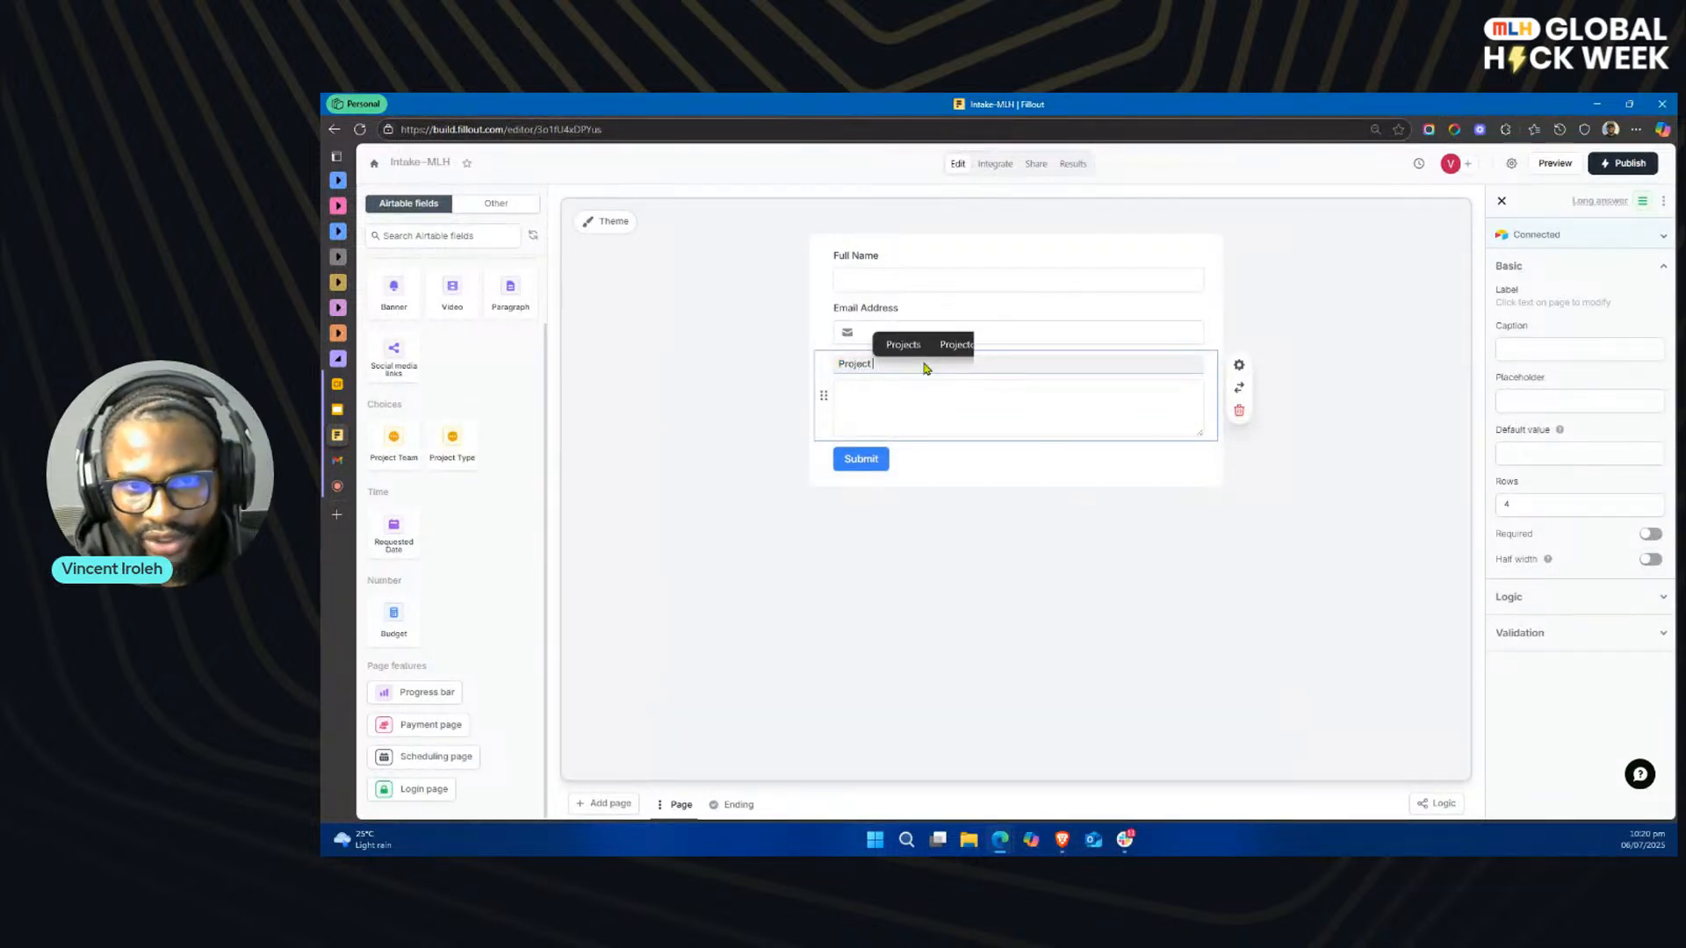
{"action": "type", "text": " Description:"}
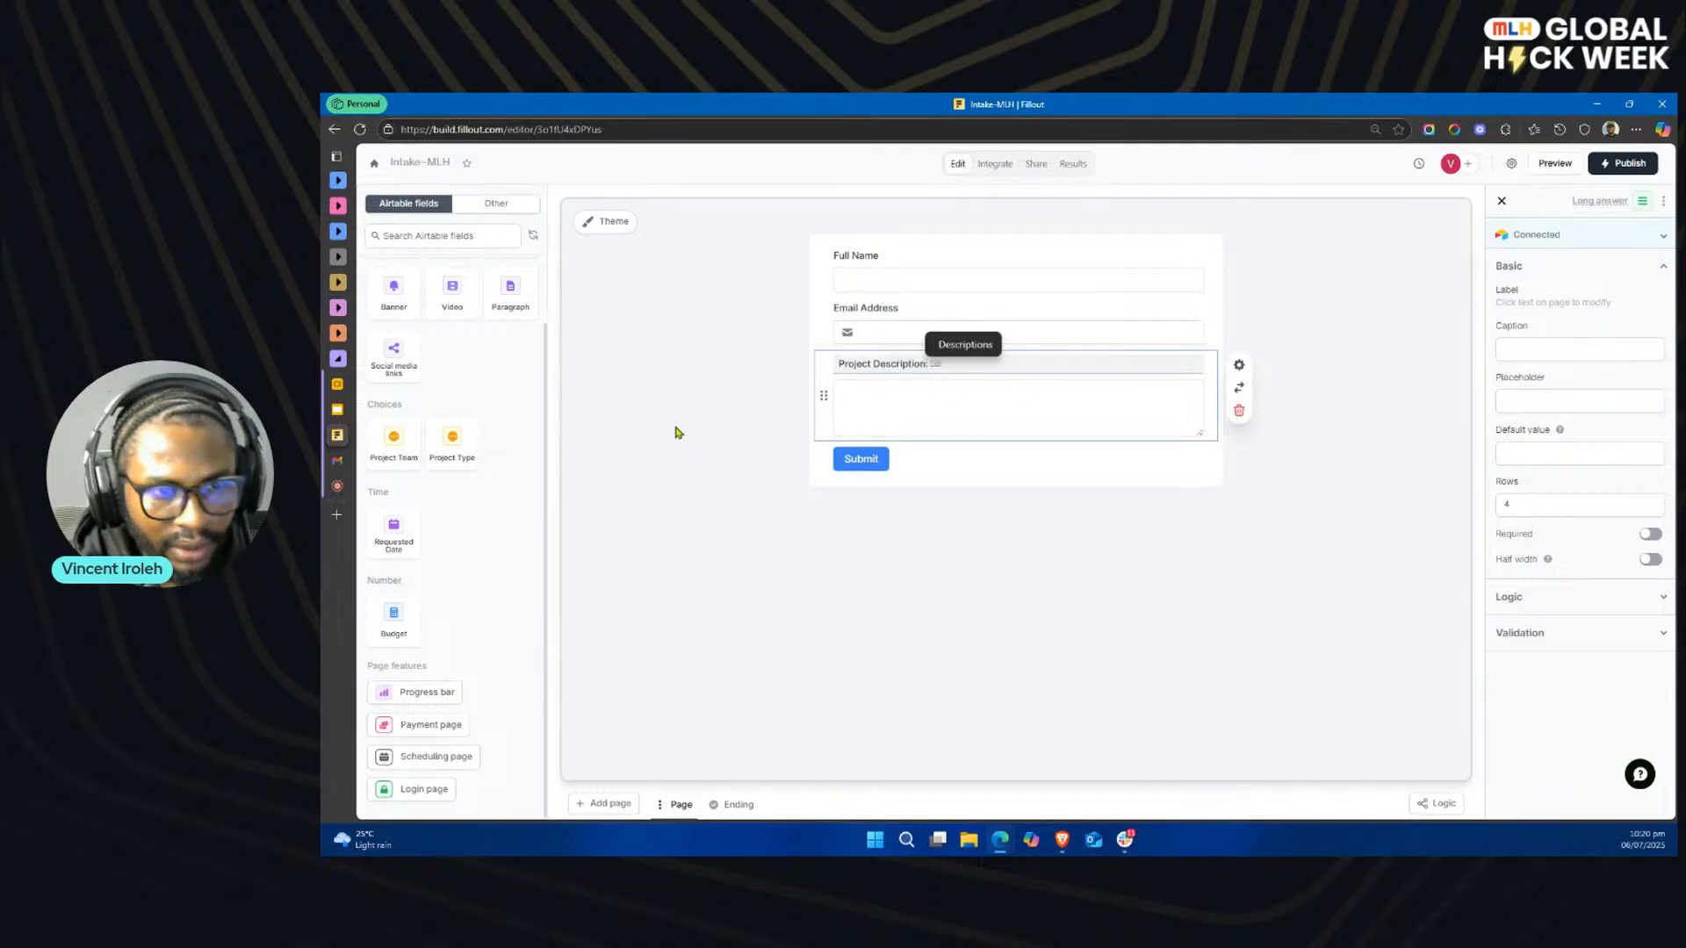
{"action": "left_click", "coordinate": [677, 429]}
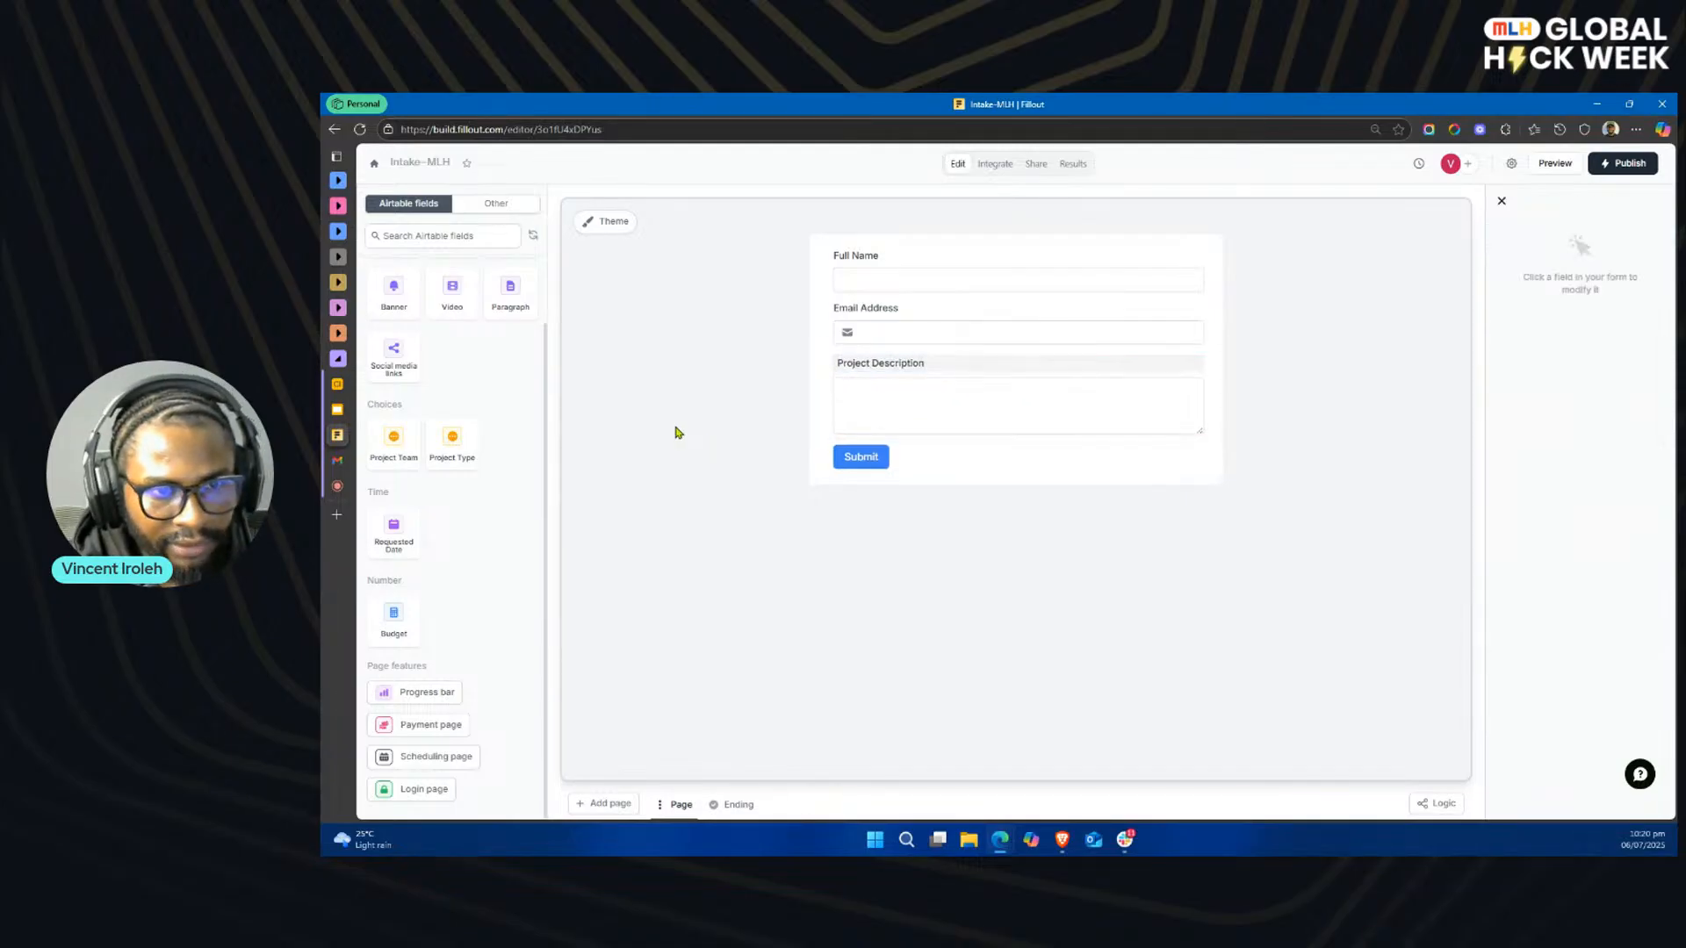
Step: Insert the Project Type field below Email Address, change it to a dropdown and check its options
{"action": "left_click_drag", "start_coordinate": [452, 446], "coordinate": [809, 376]}
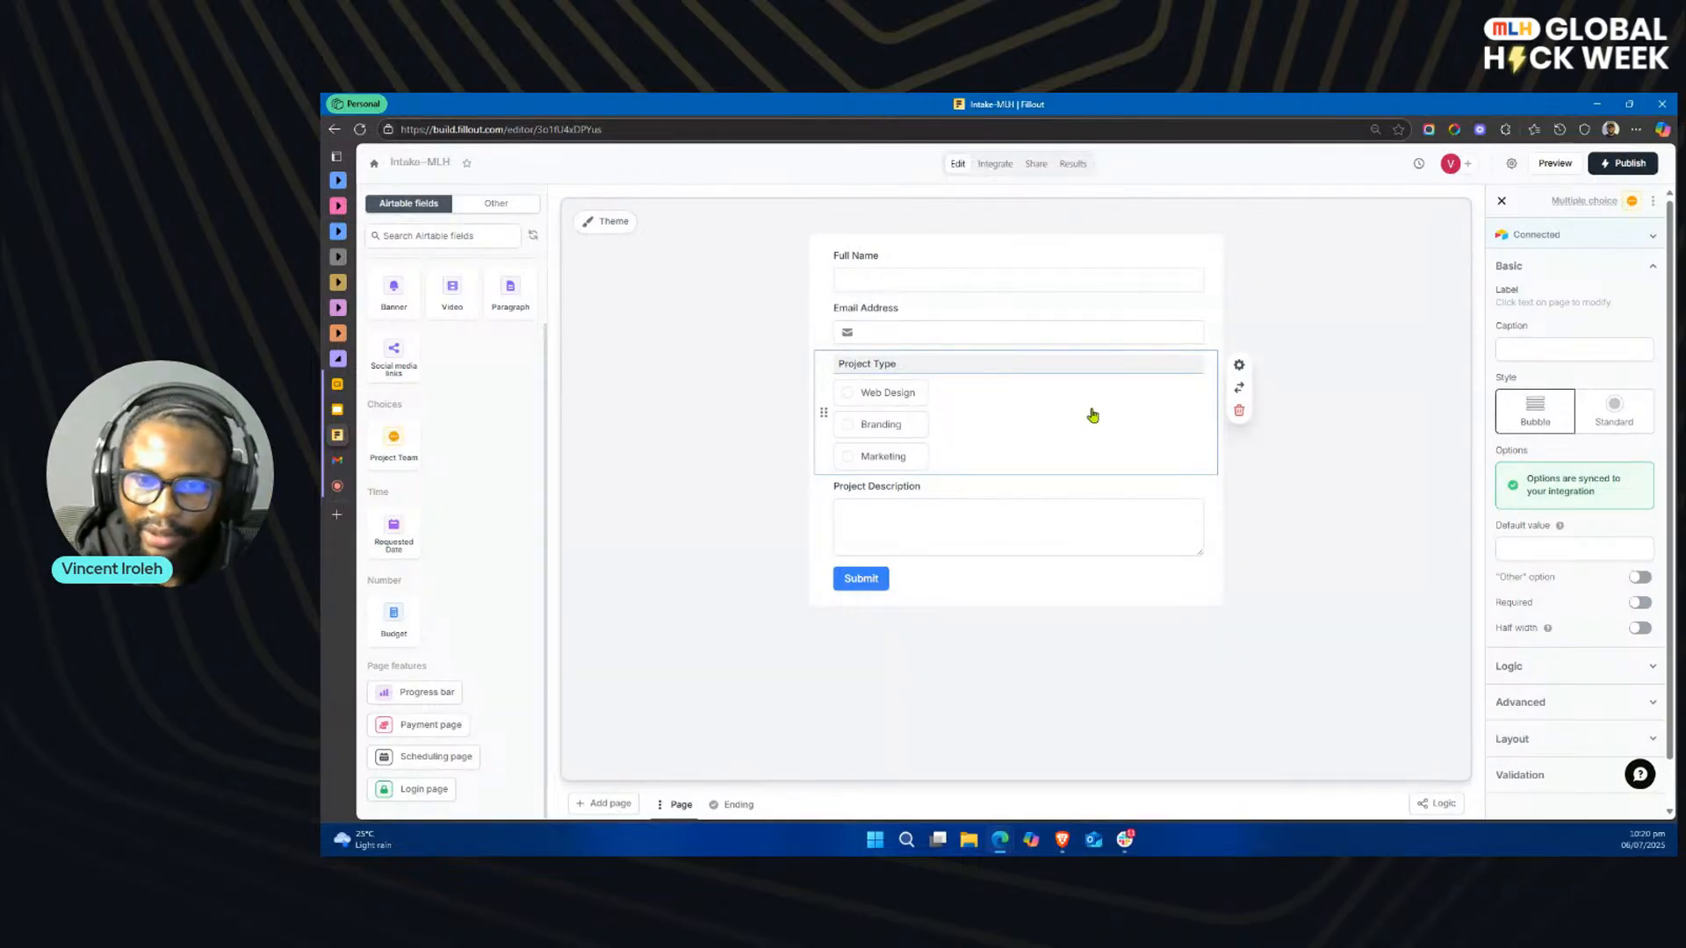
{"action": "left_click", "coordinate": [1241, 392]}
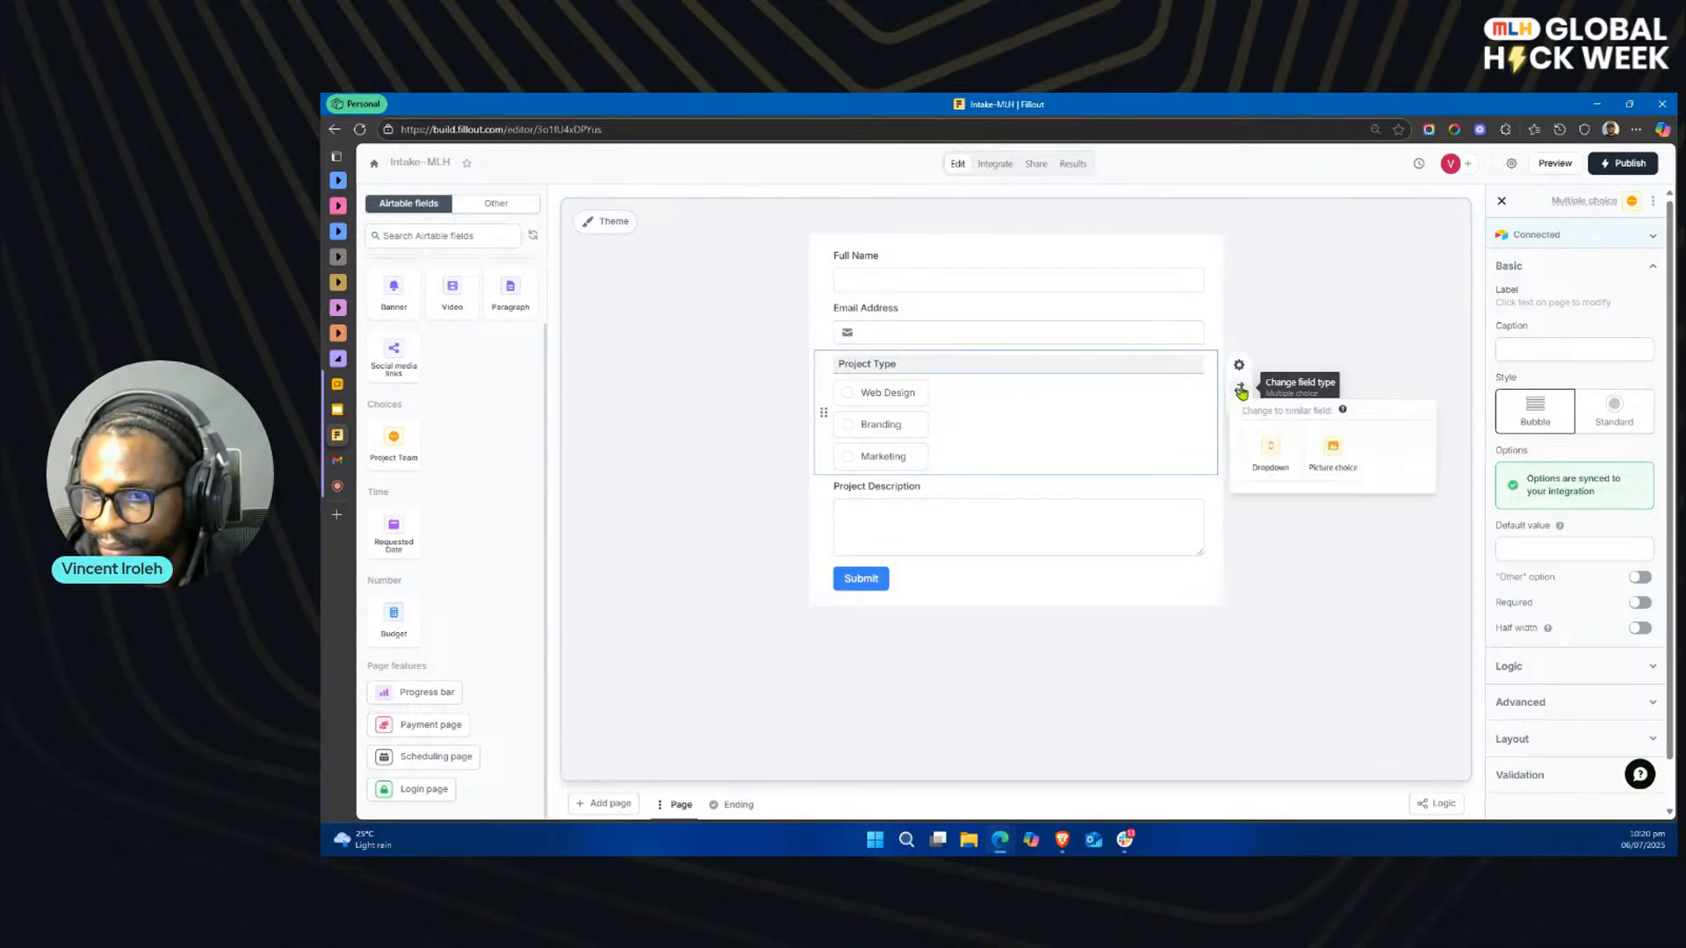
{"action": "left_click", "coordinate": [1276, 456]}
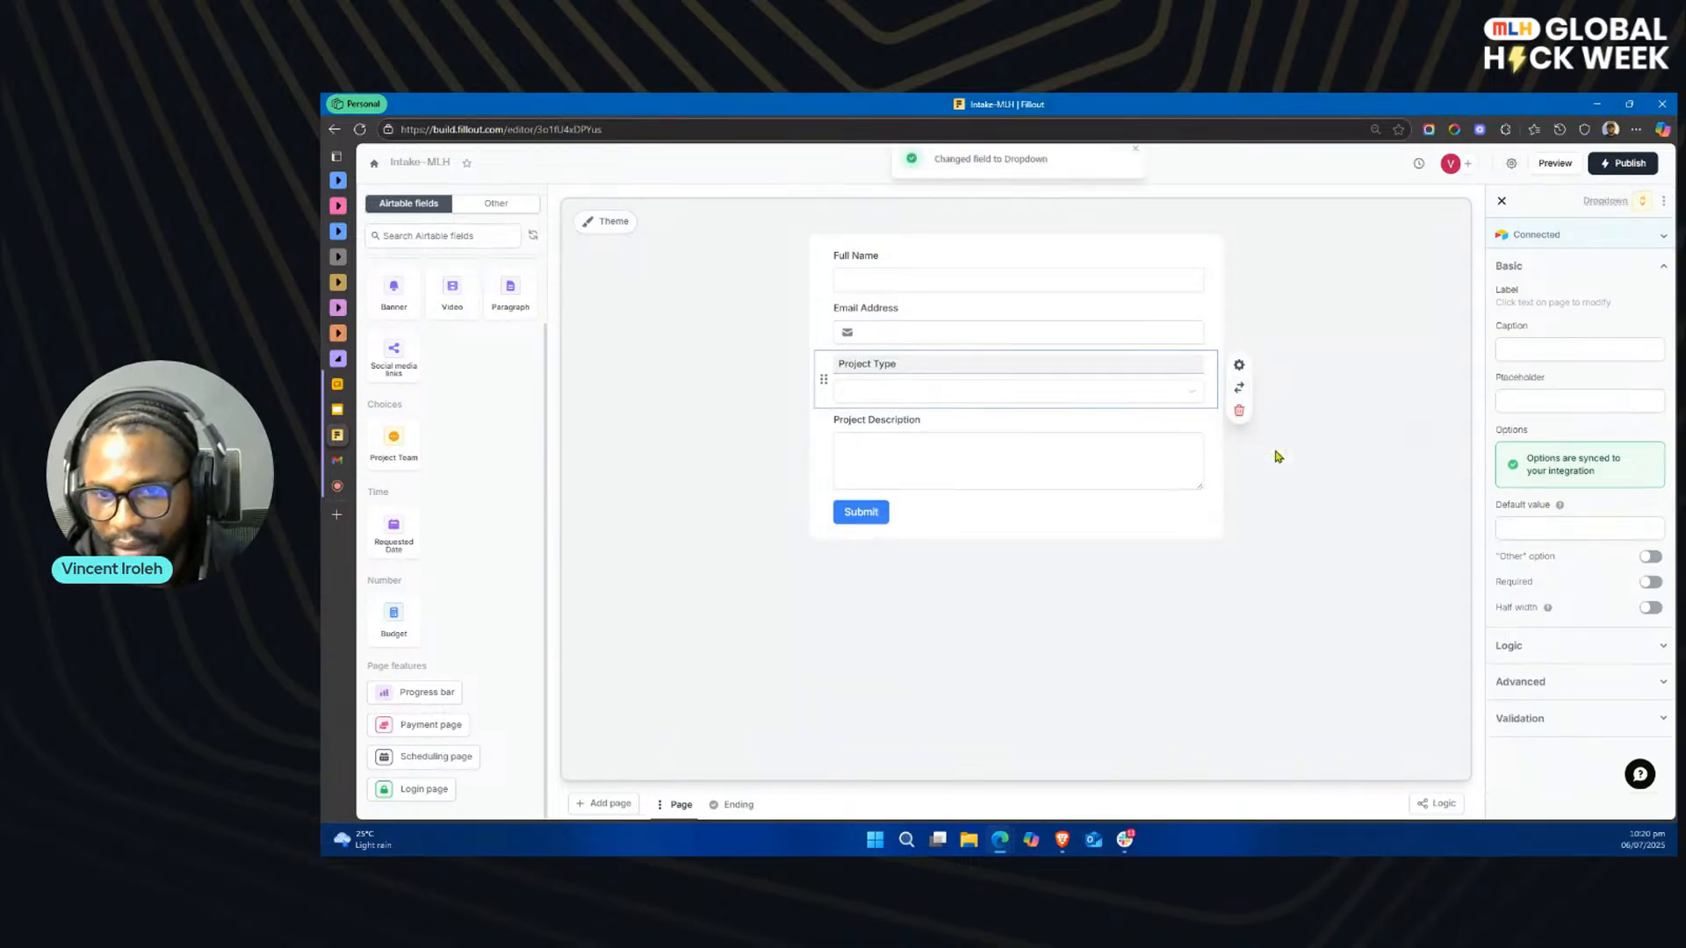
{"action": "left_click", "coordinate": [1187, 394]}
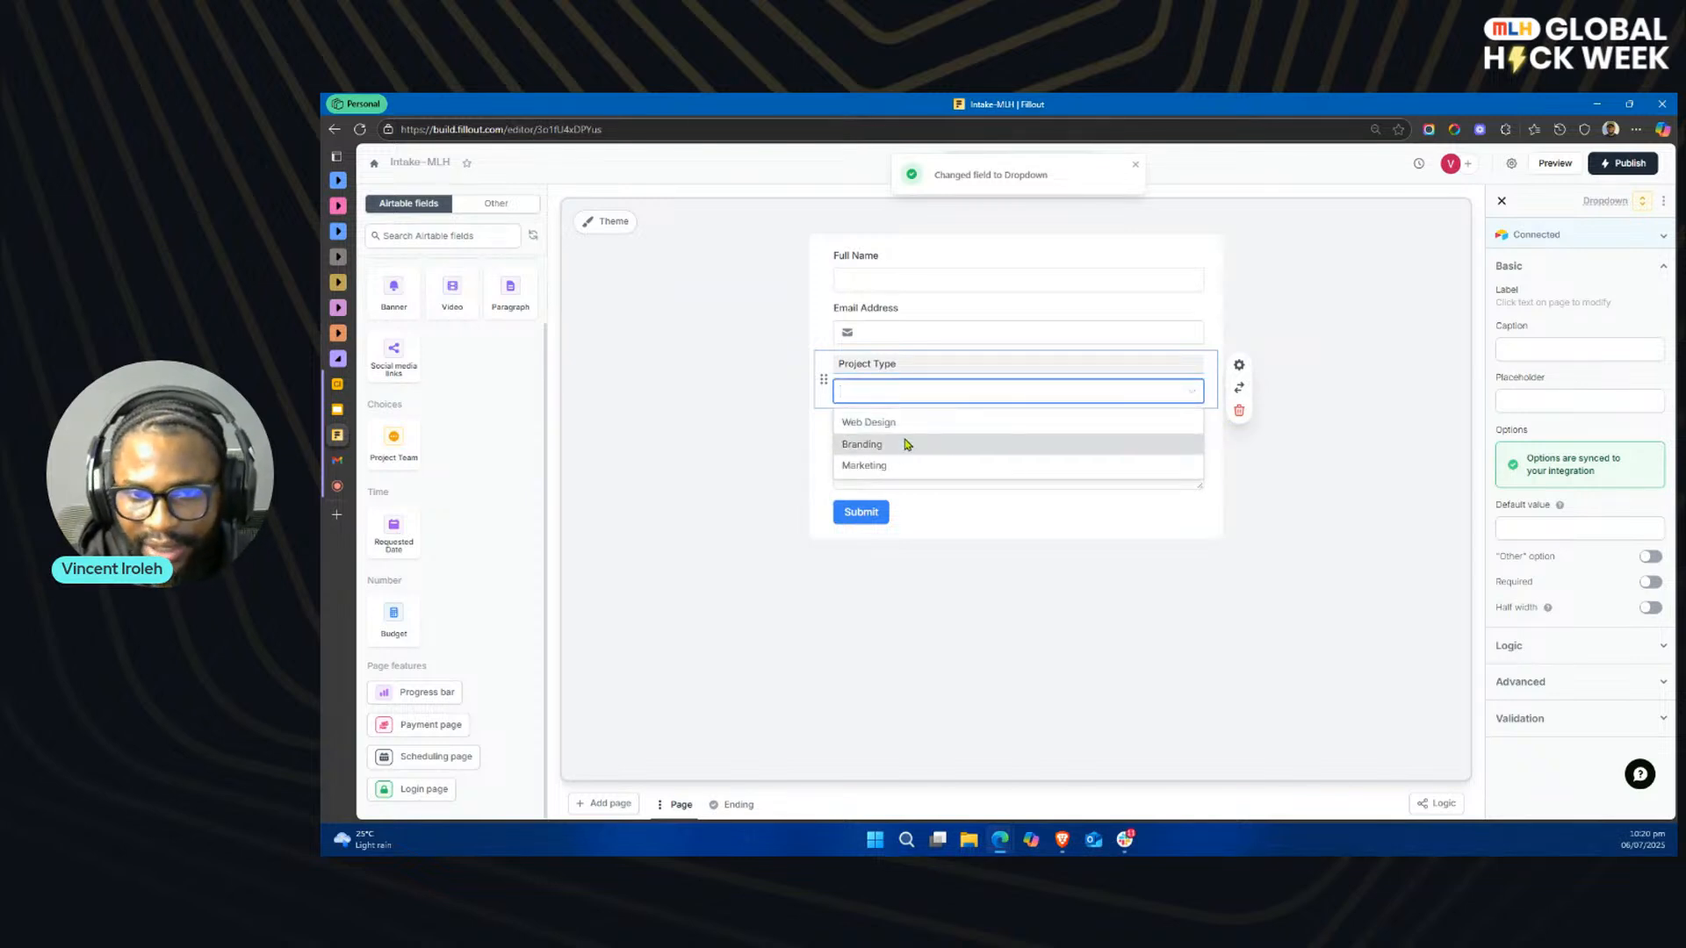
{"action": "left_click", "coordinate": [777, 492]}
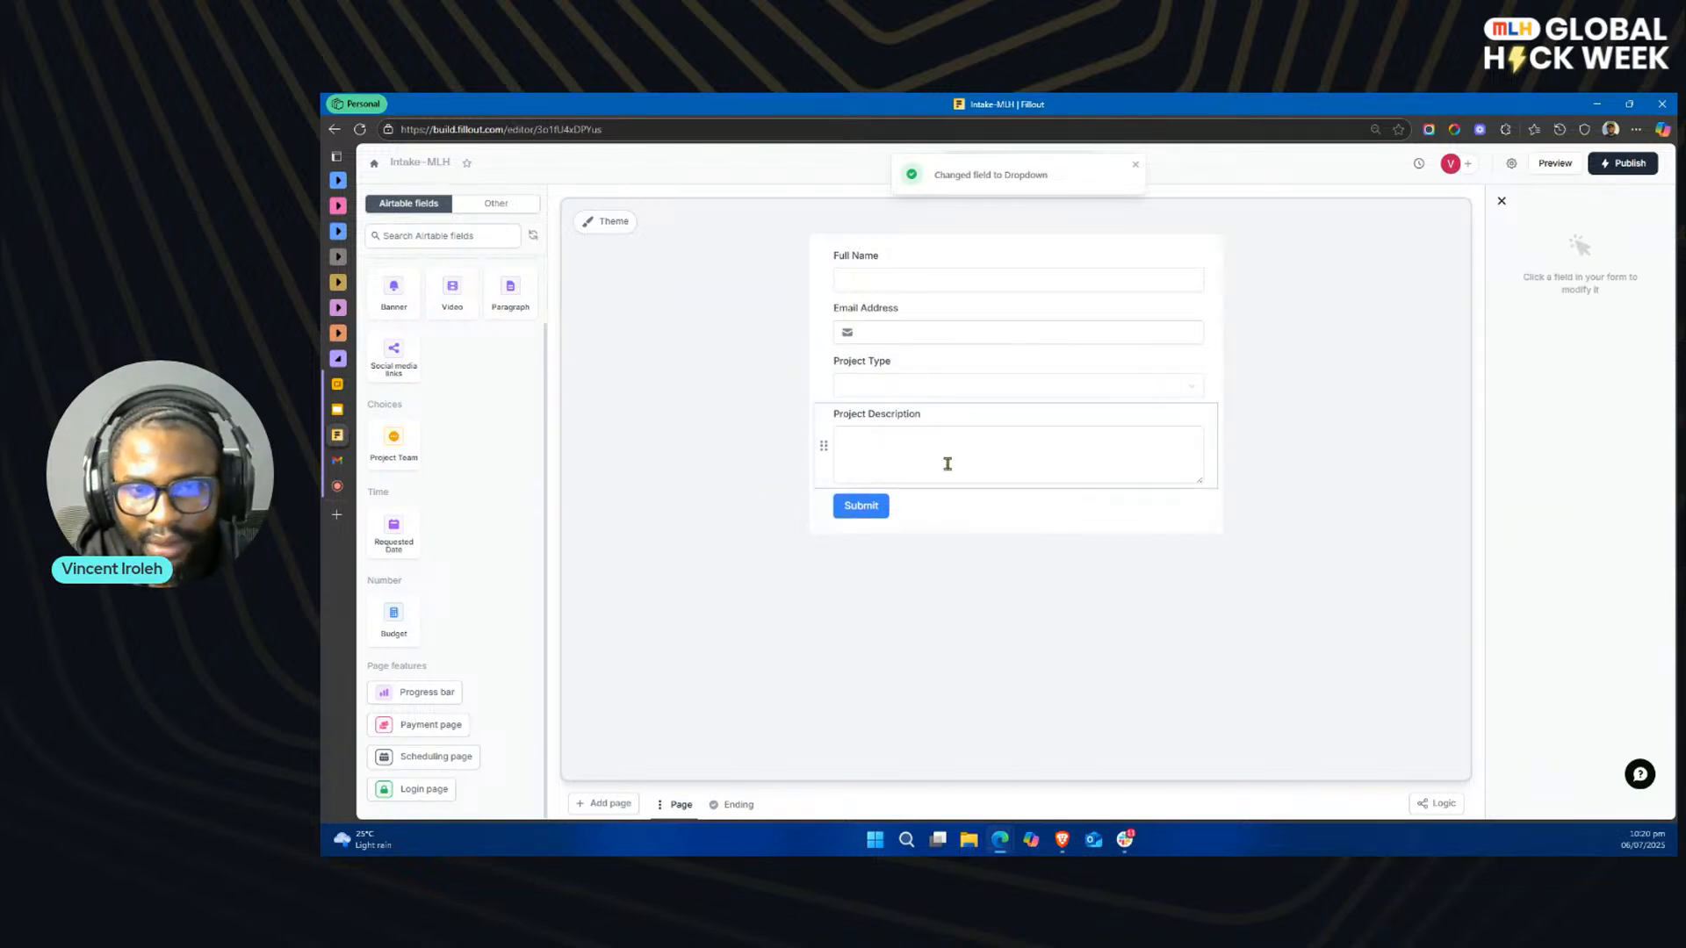
Step: Delete the Project Description field from the form
{"action": "left_click", "coordinate": [1195, 416]}
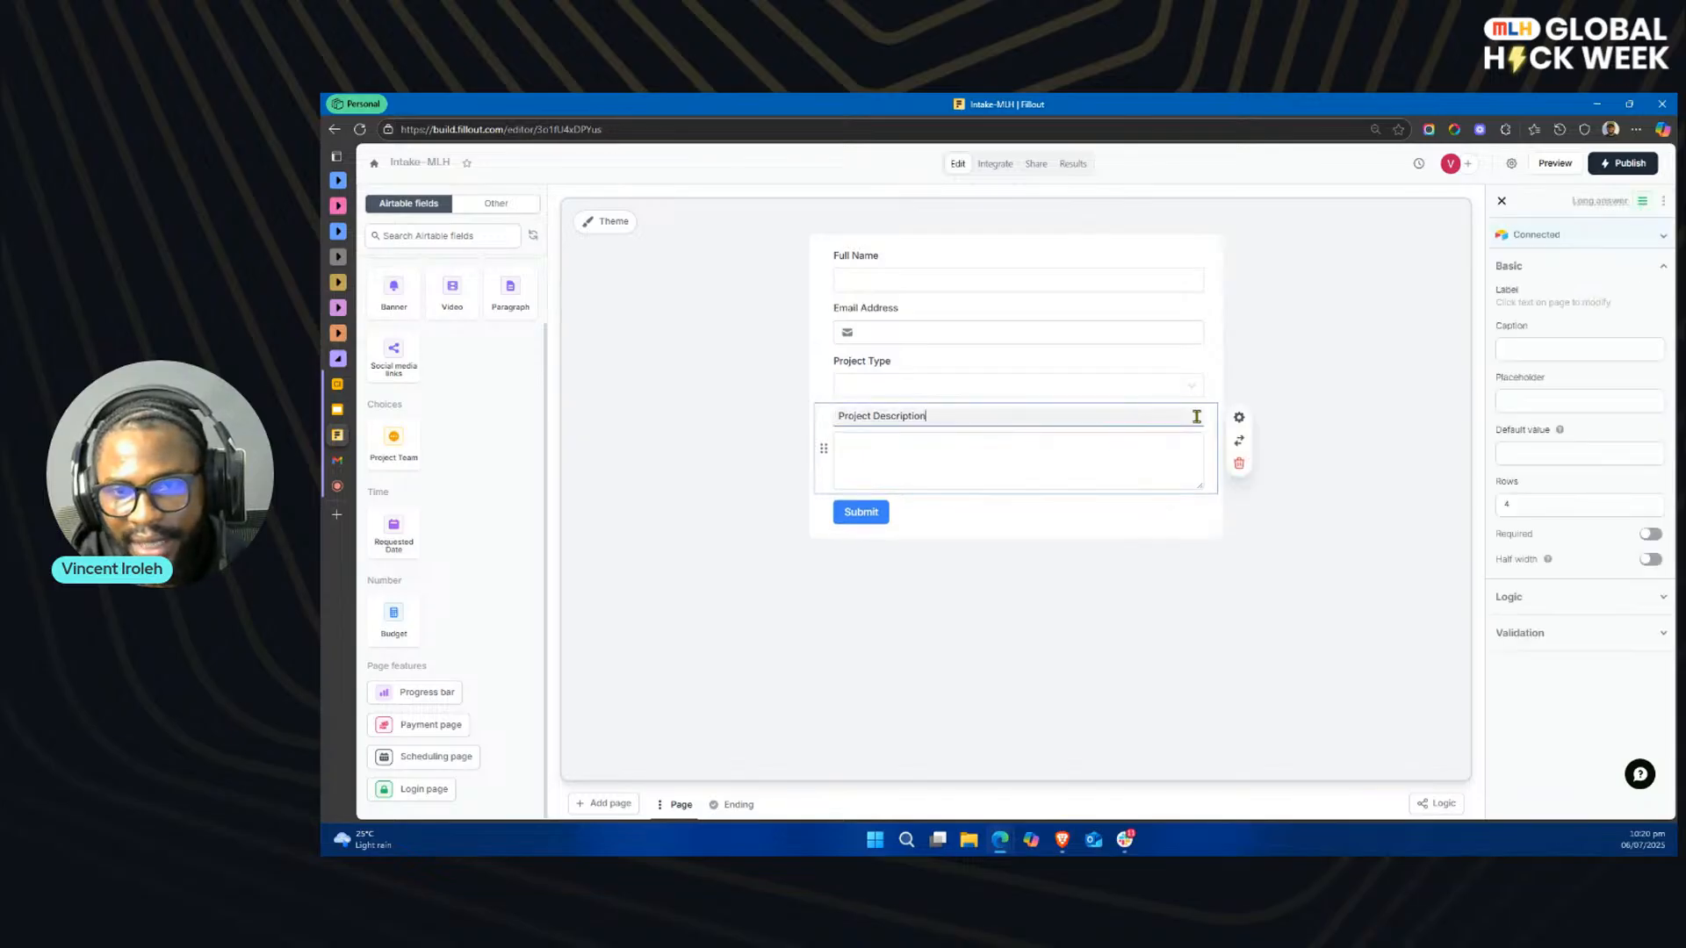
{"action": "left_click", "coordinate": [1239, 465]}
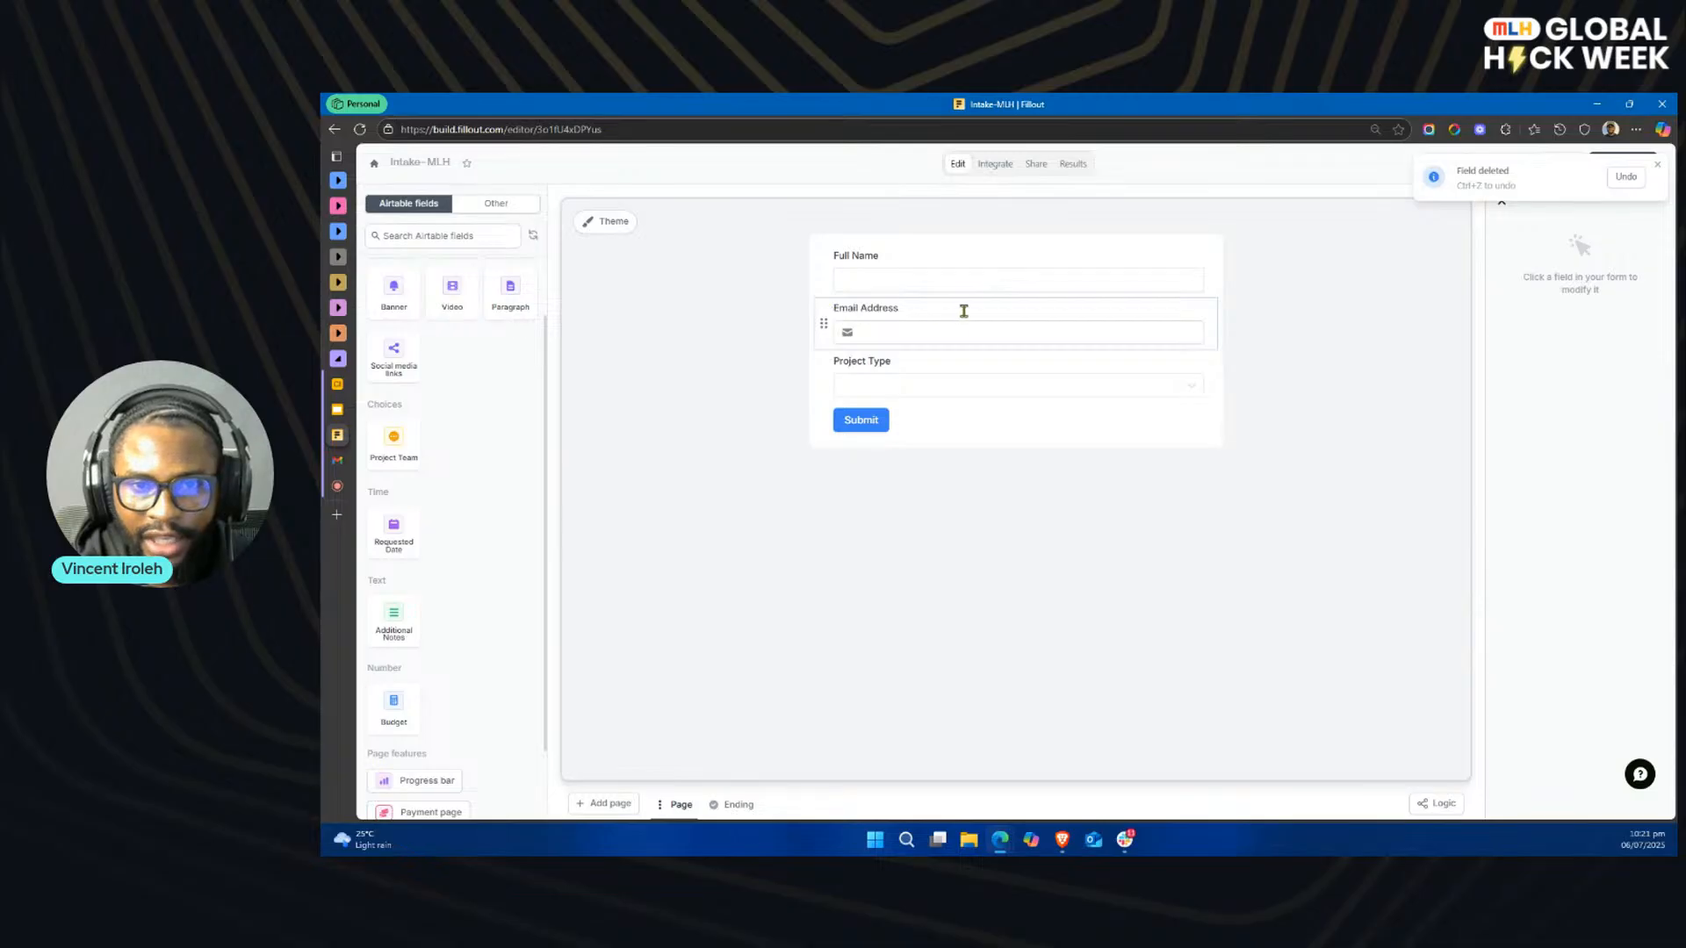
Step: Add a second form page and place the Additional Notes Airtable field on it, labelled Project Description
{"action": "left_click", "coordinate": [603, 805]}
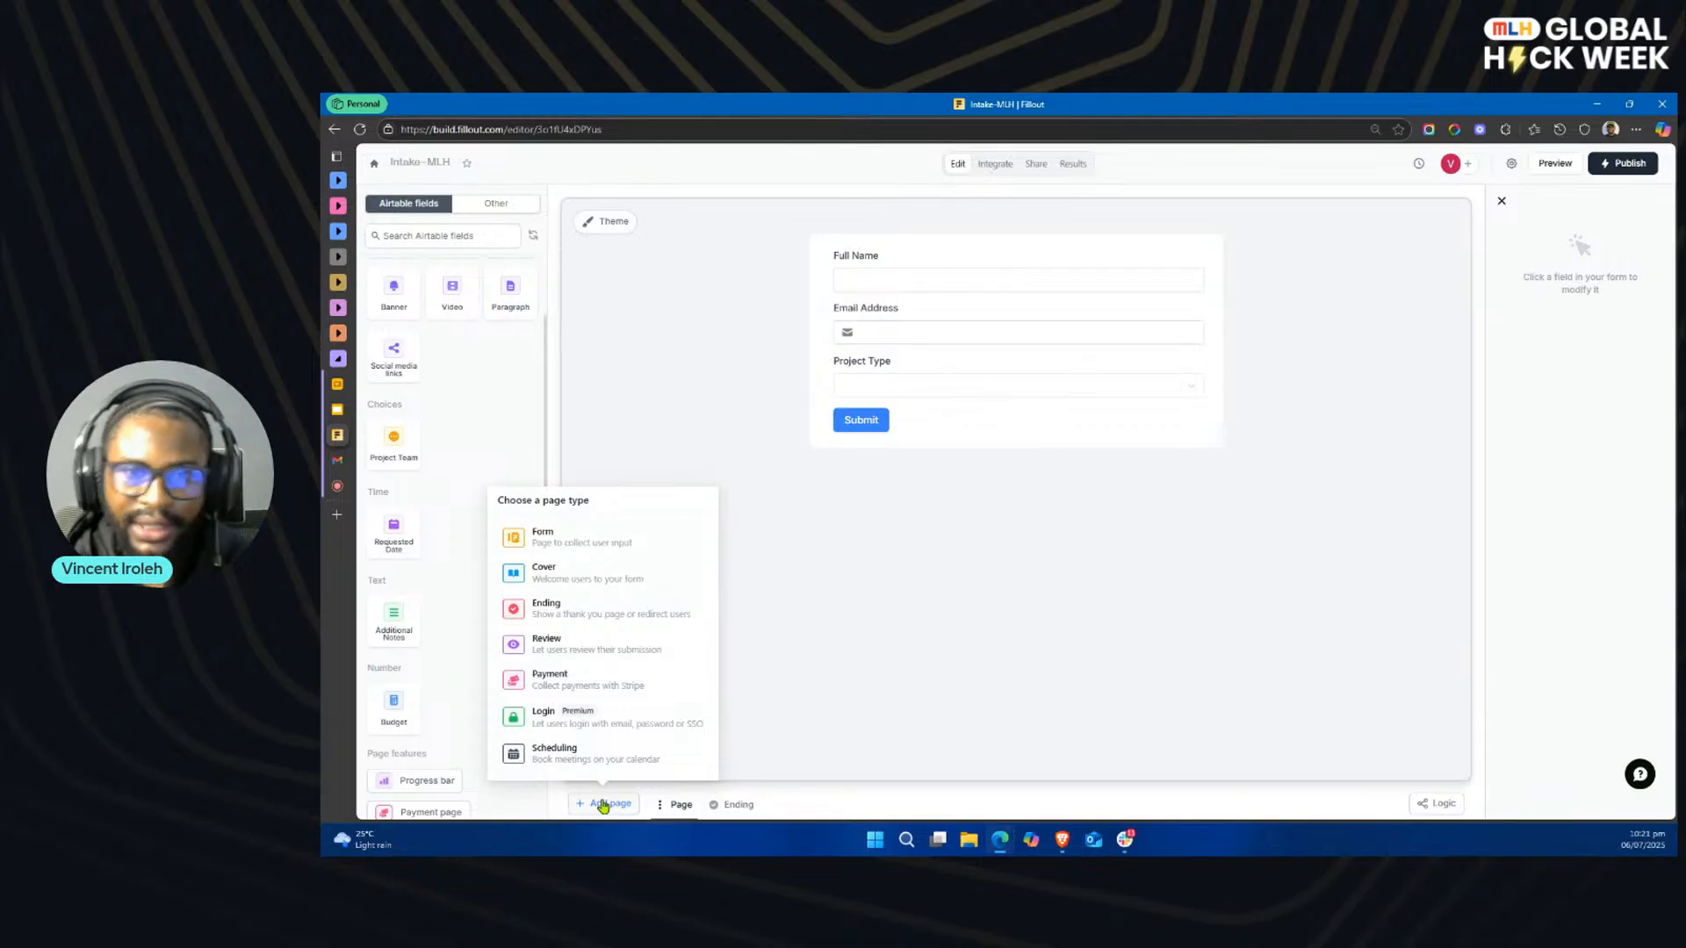
{"action": "left_click", "coordinate": [590, 542]}
{"action": "key", "text": "Return"}
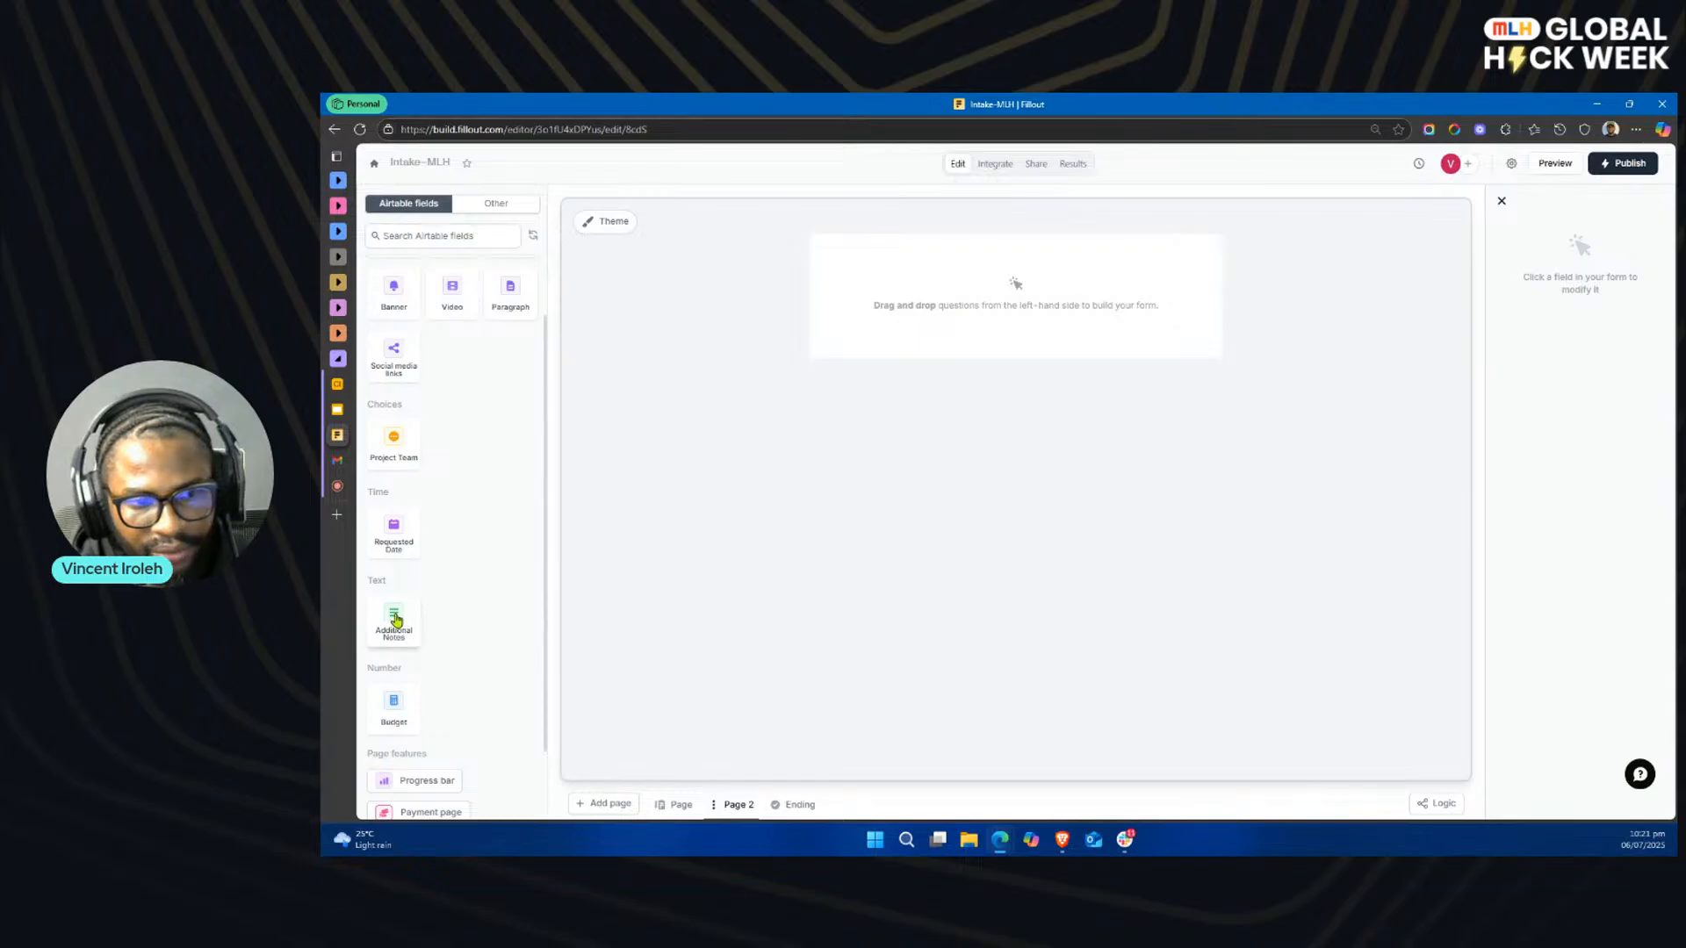
{"action": "left_click_drag", "start_coordinate": [393, 619], "coordinate": [970, 274]}
{"action": "type", "text": "Project Dexc"}
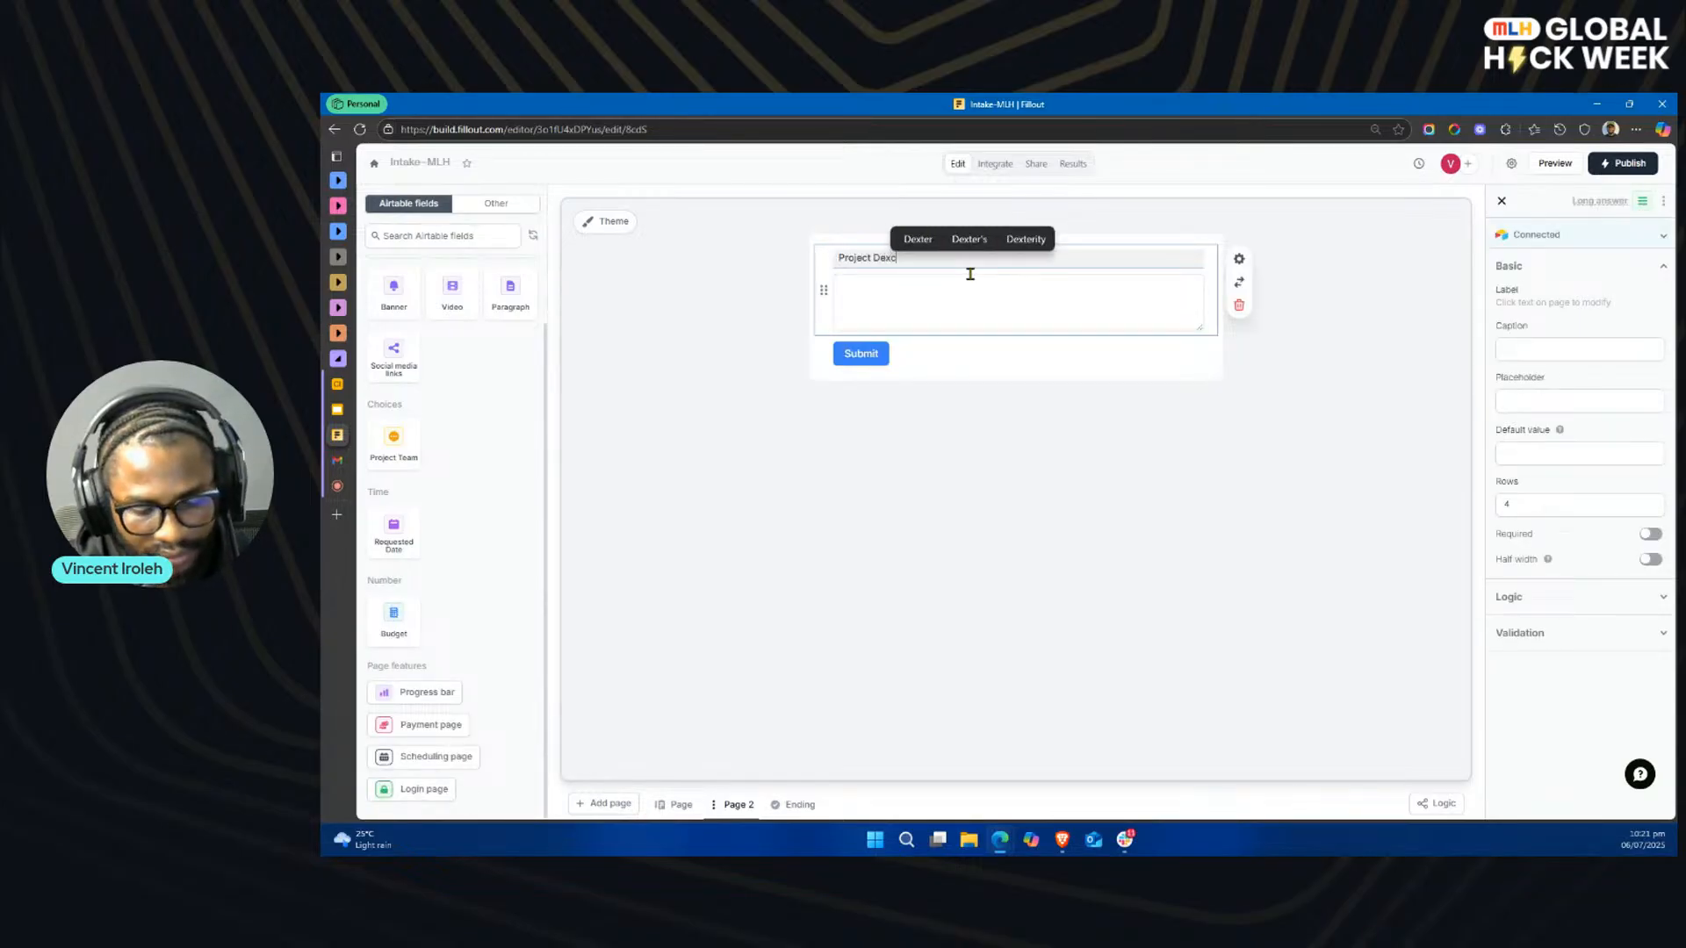
{"action": "key", "text": "BackSpace"}
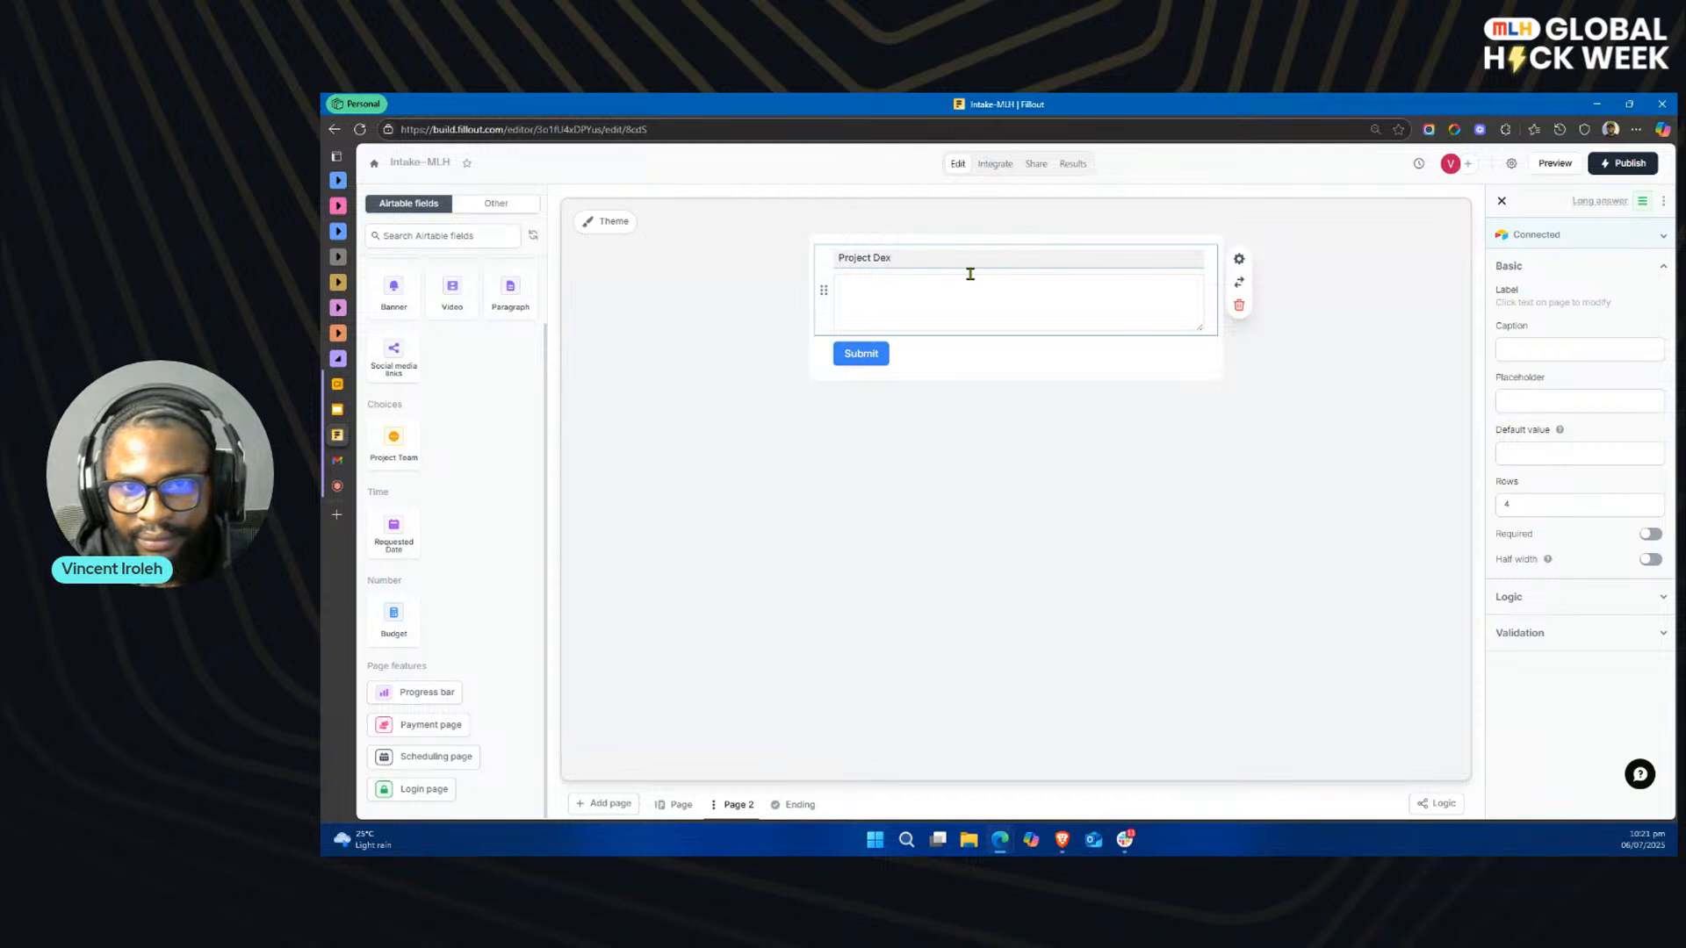
{"action": "type", "text": "cription"}
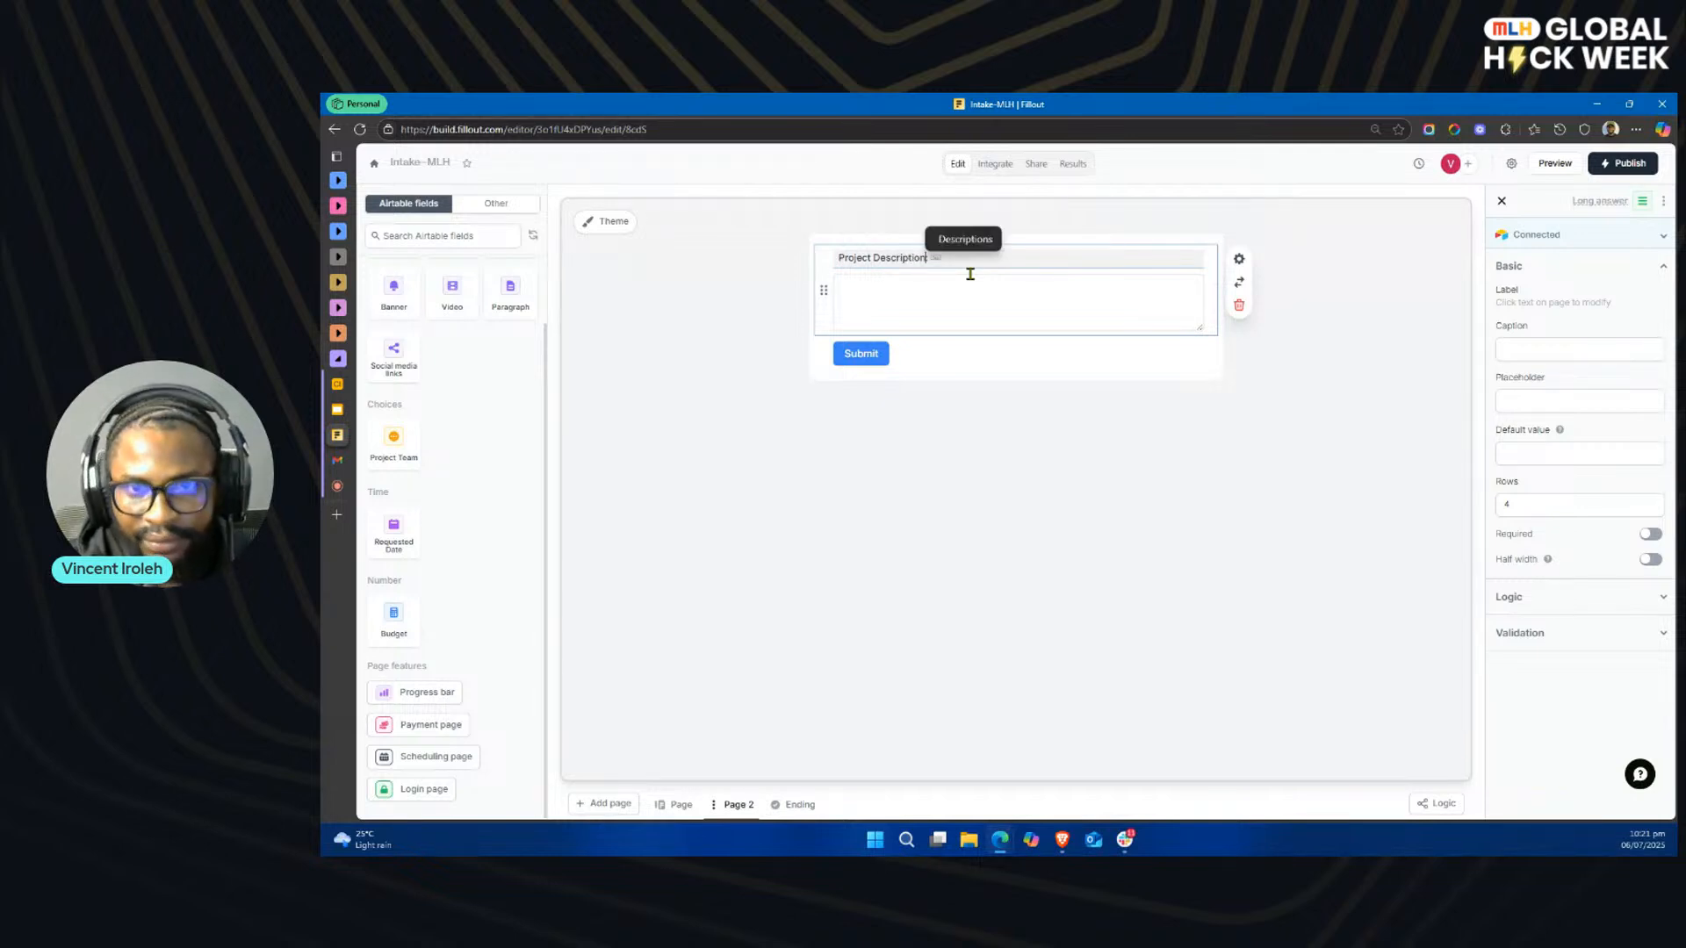
{"action": "left_click", "coordinate": [934, 436]}
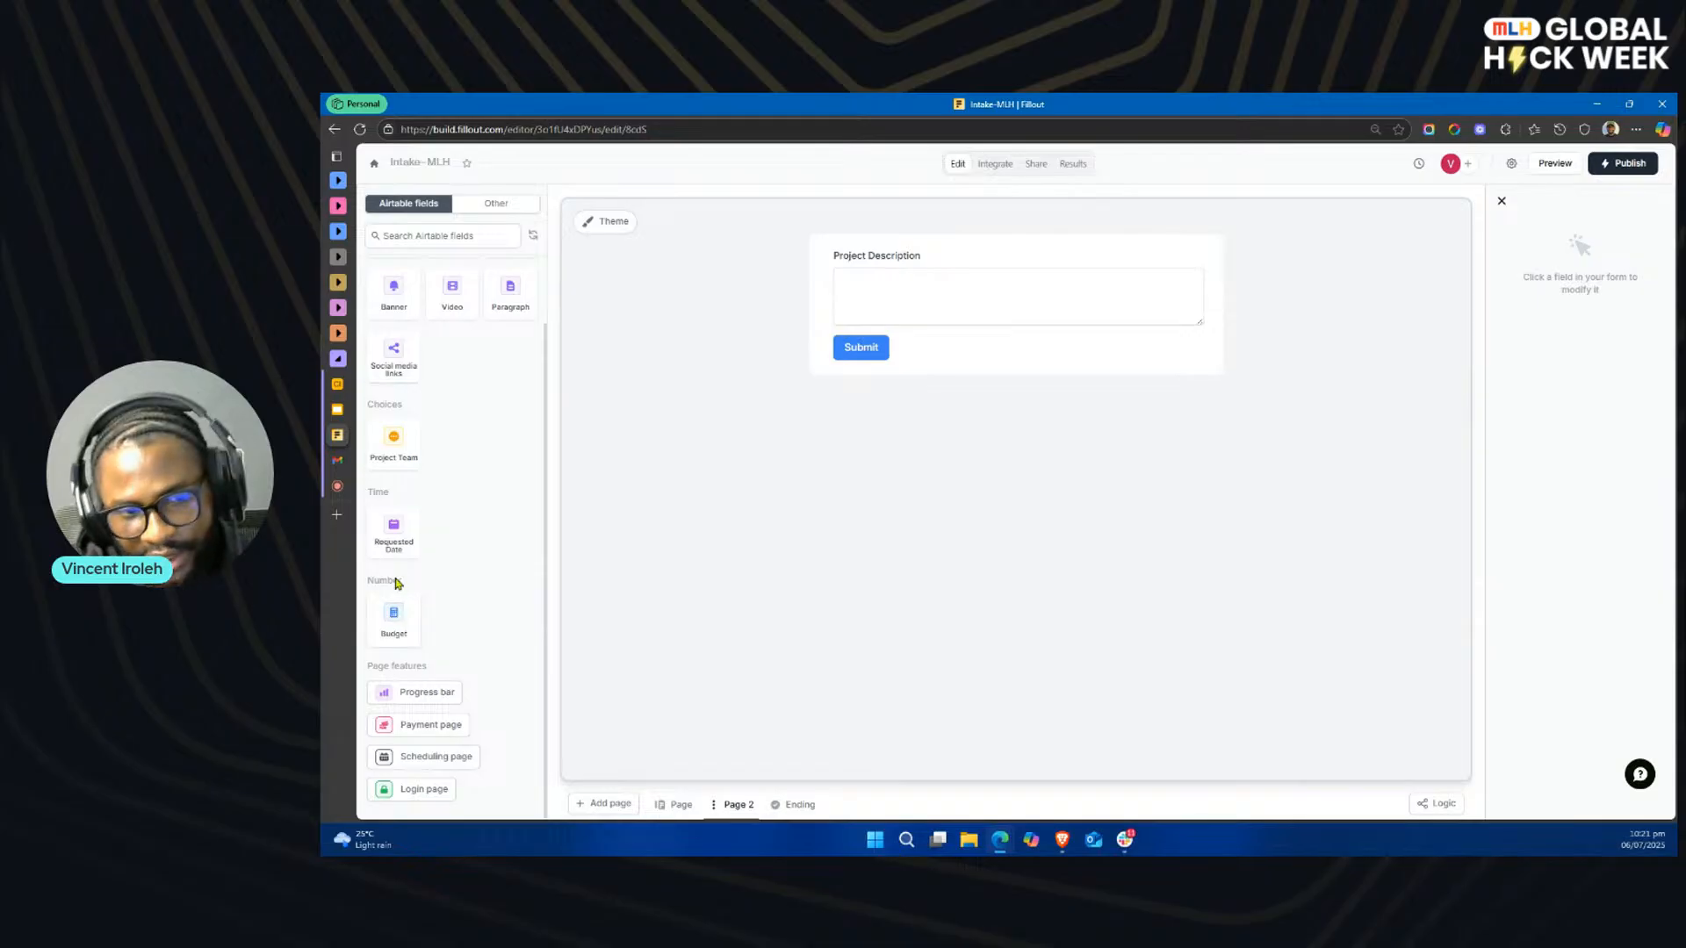
Step: Add the Budget and Requested Date Airtable fields below Project Description on Page 2
{"action": "left_click", "coordinate": [393, 619]}
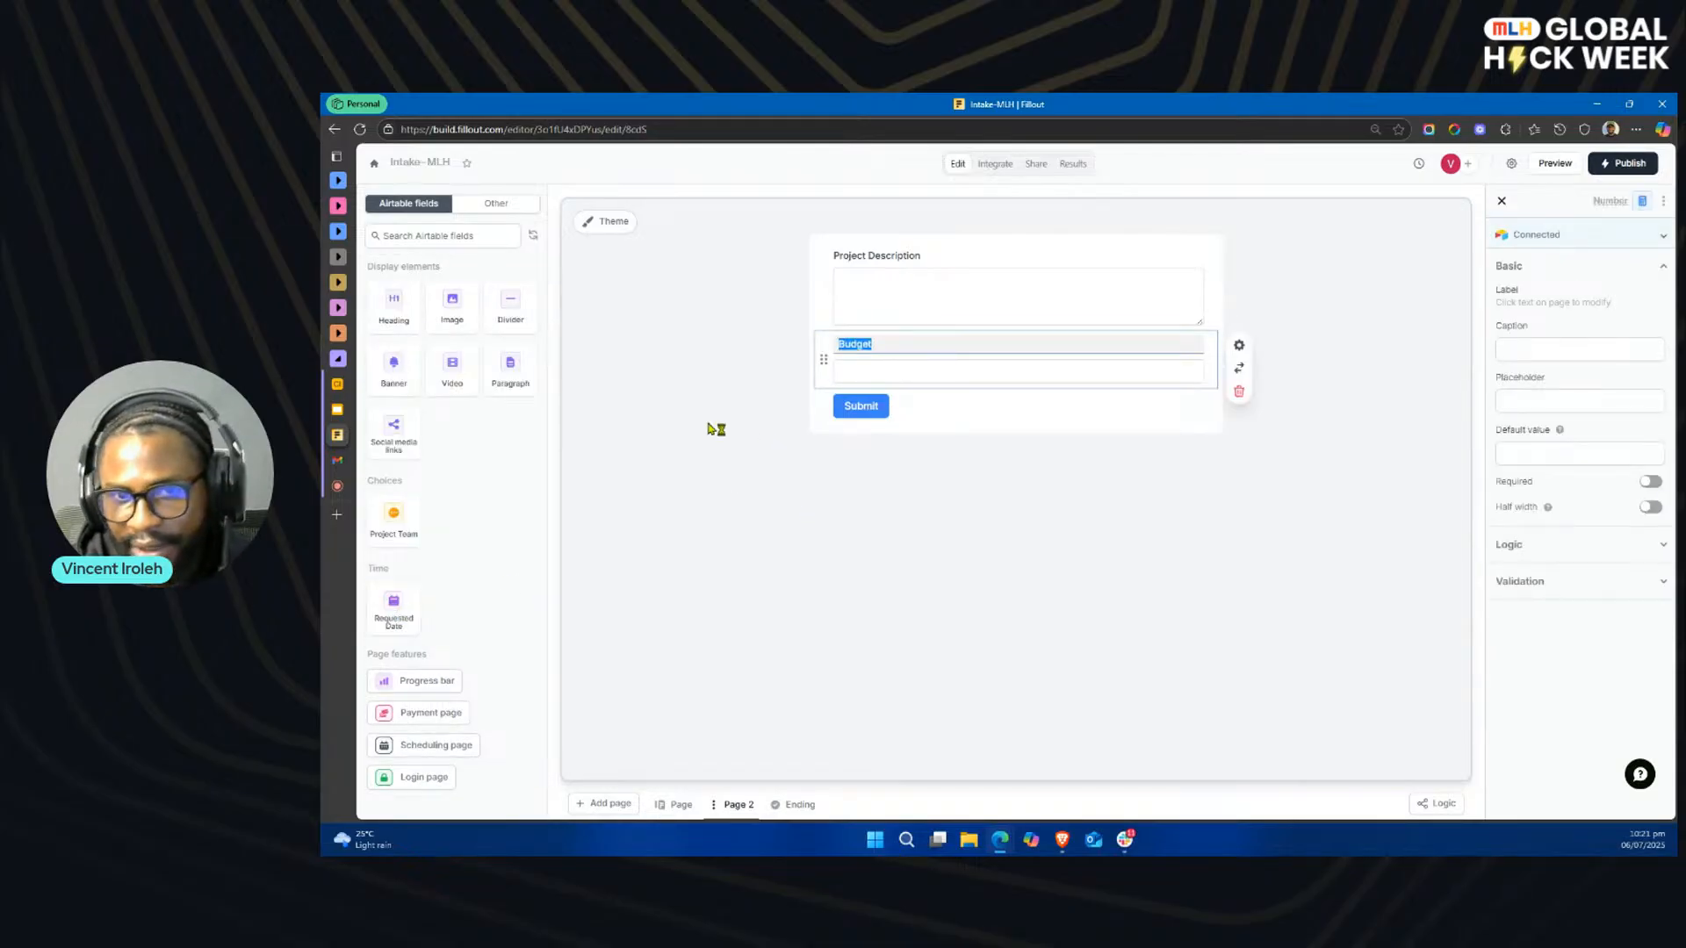
{"action": "left_click", "coordinate": [402, 607]}
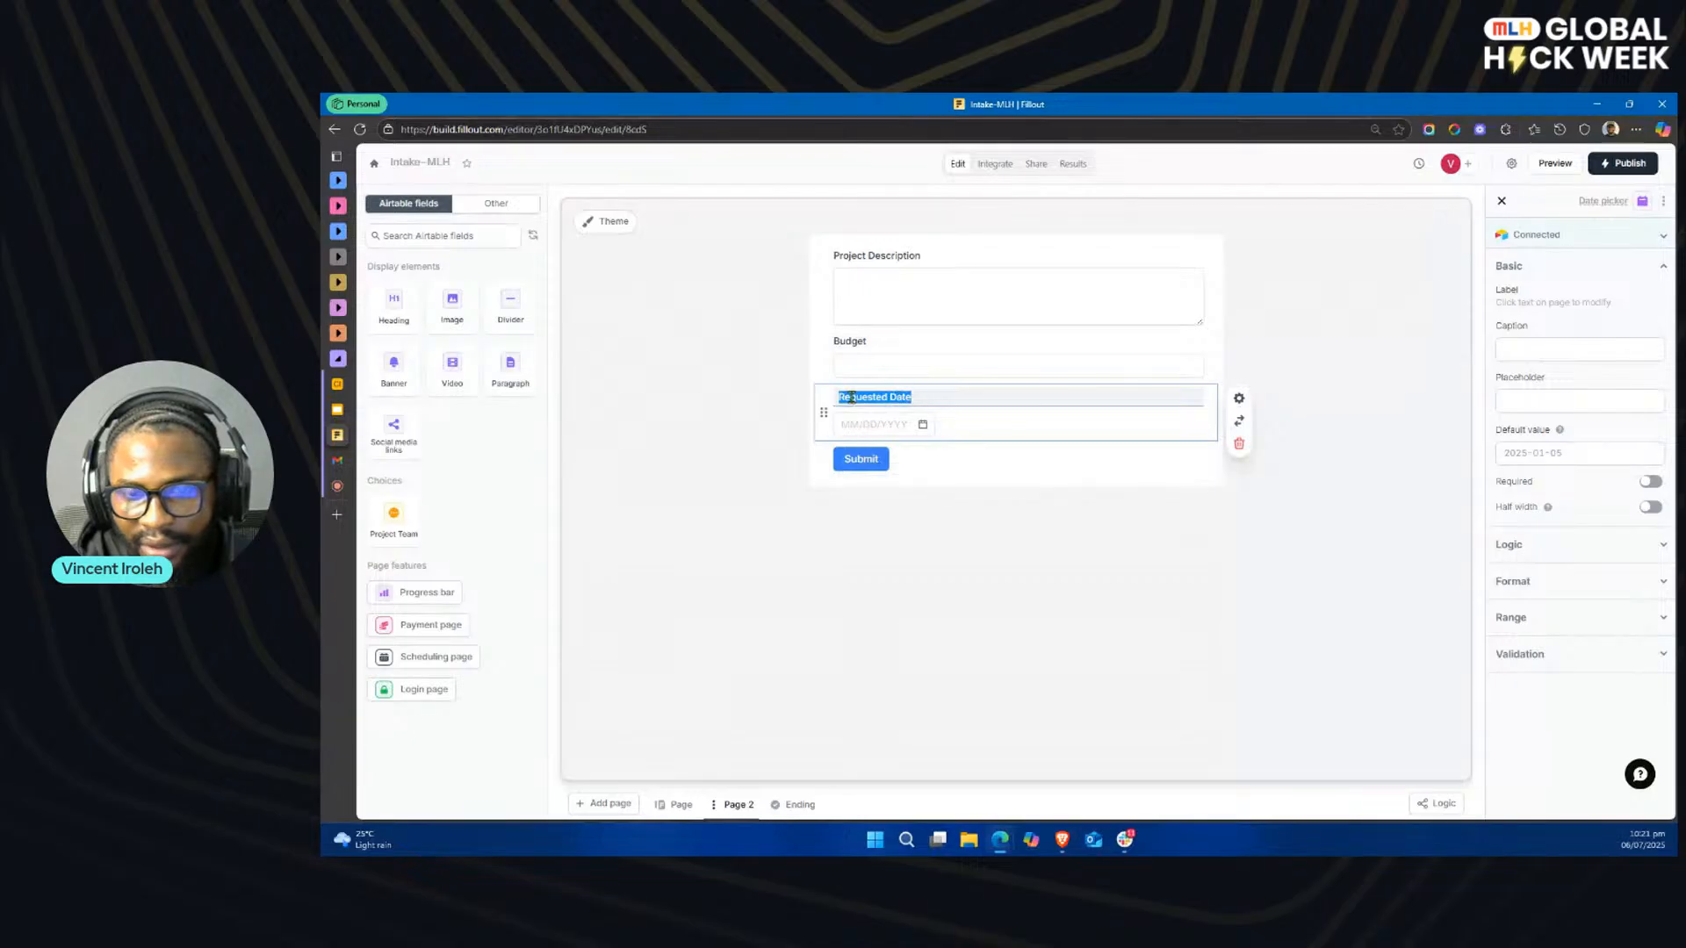
{"action": "left_click", "coordinate": [891, 396]}
{"action": "left_click", "coordinate": [892, 341]}
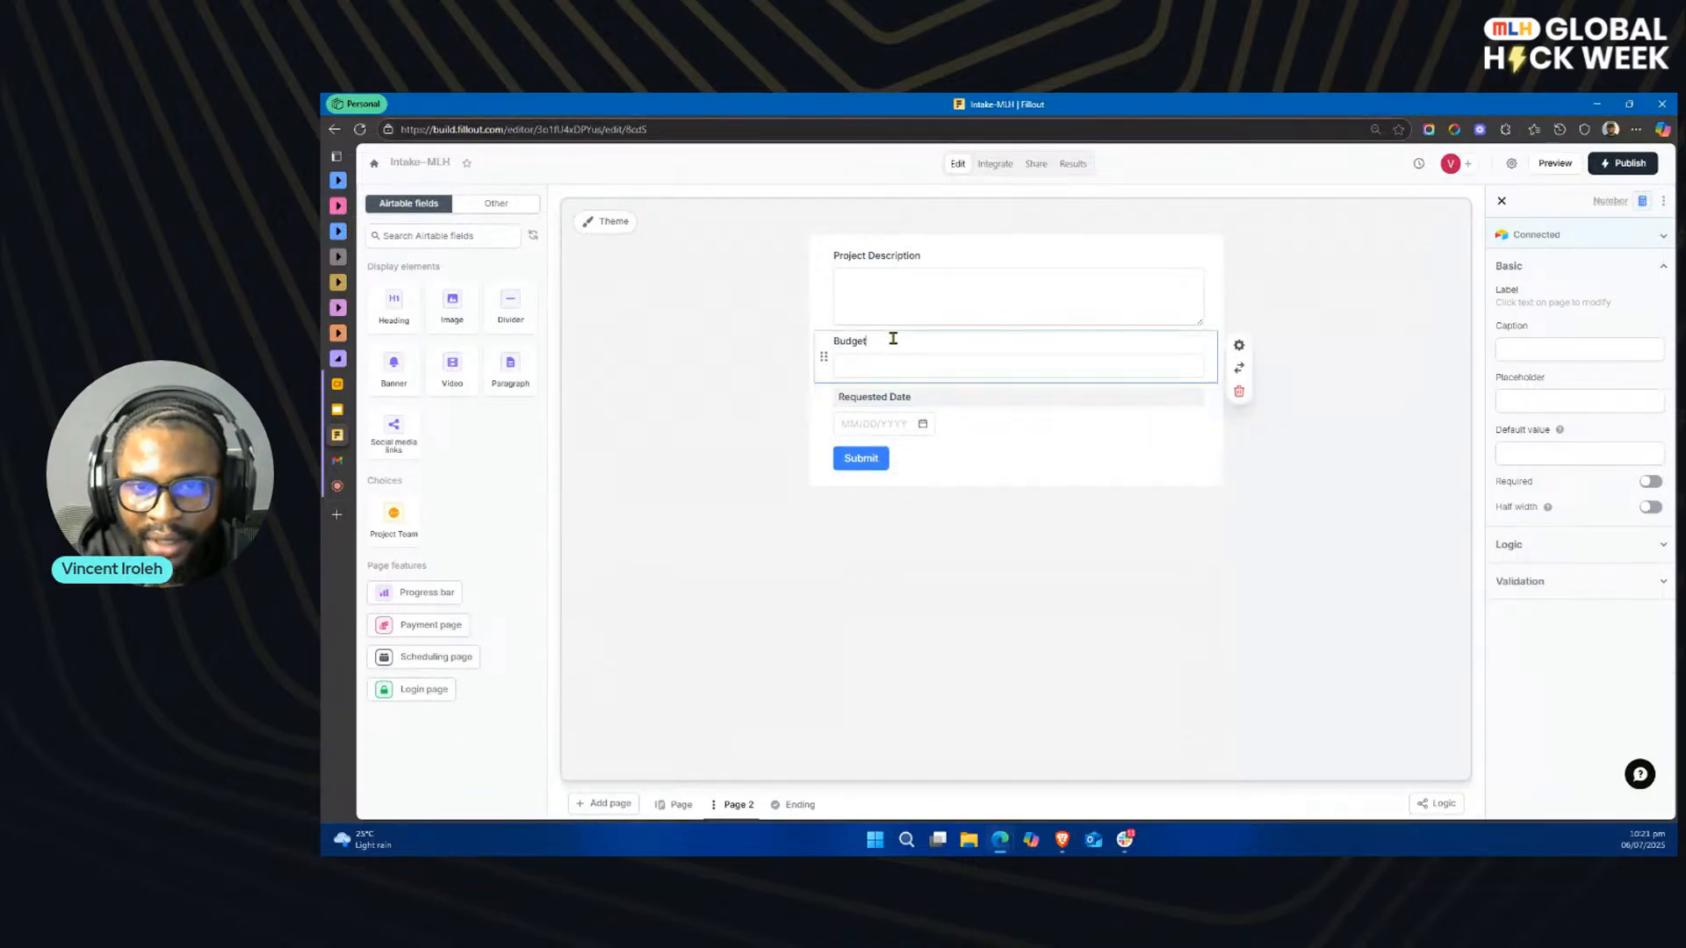
Step: Change the Budget field's type to Currency and connect it to the Budget field in Airtable
{"action": "left_click", "coordinate": [1048, 366]}
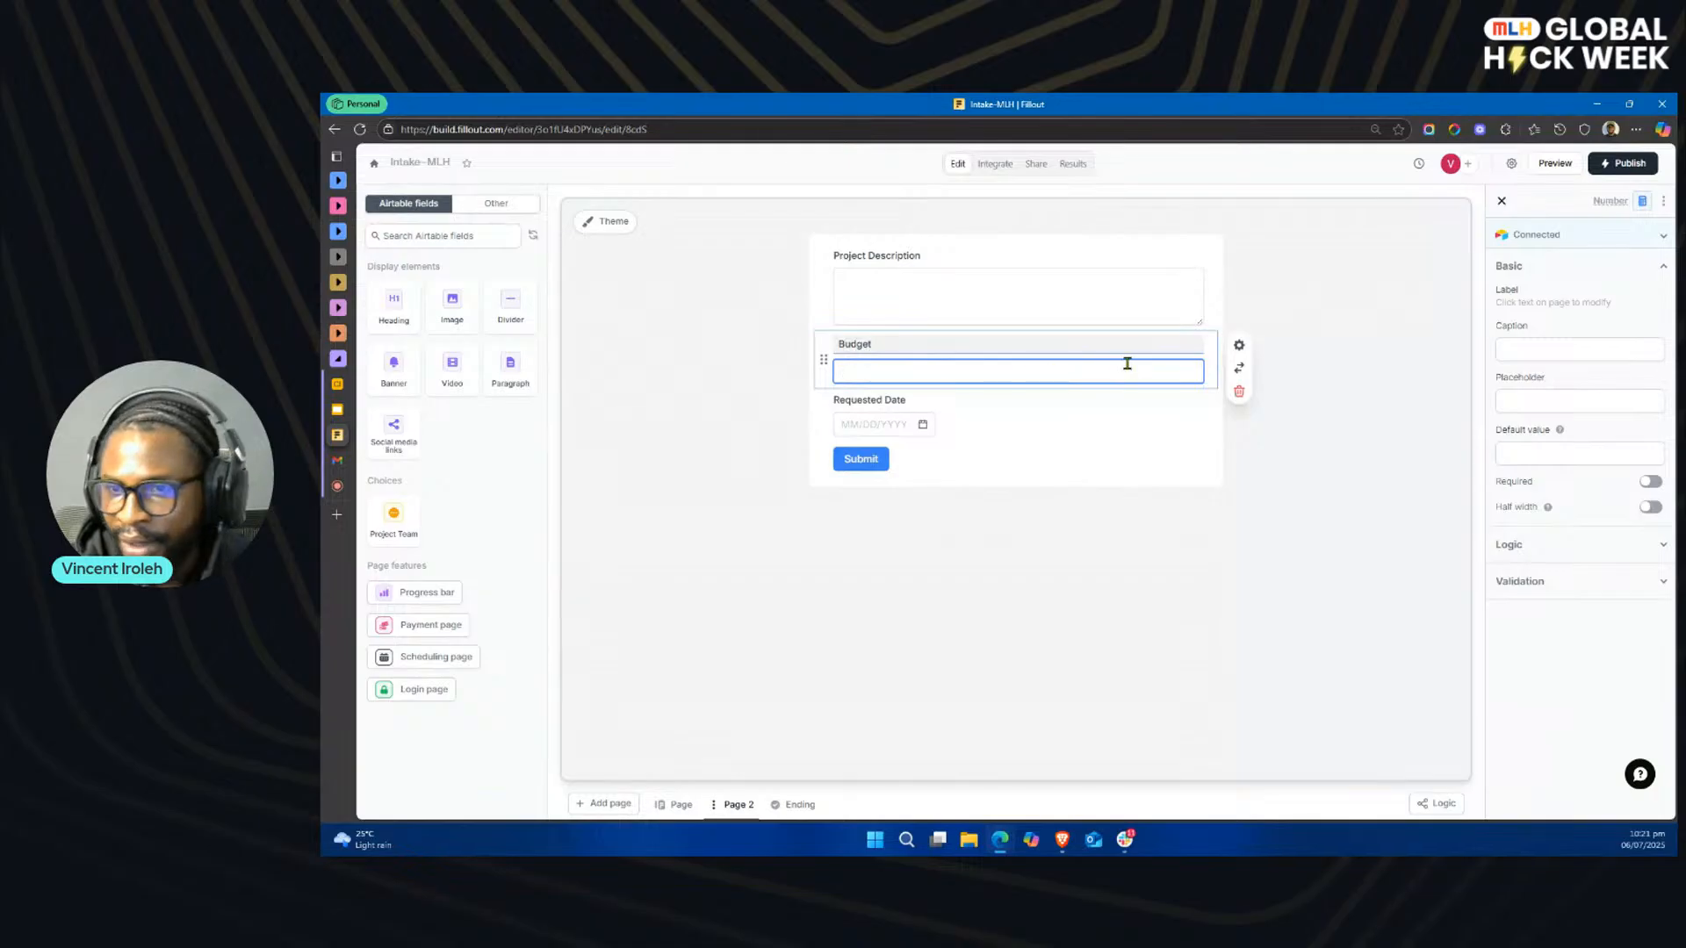
{"action": "left_click", "coordinate": [1585, 235]}
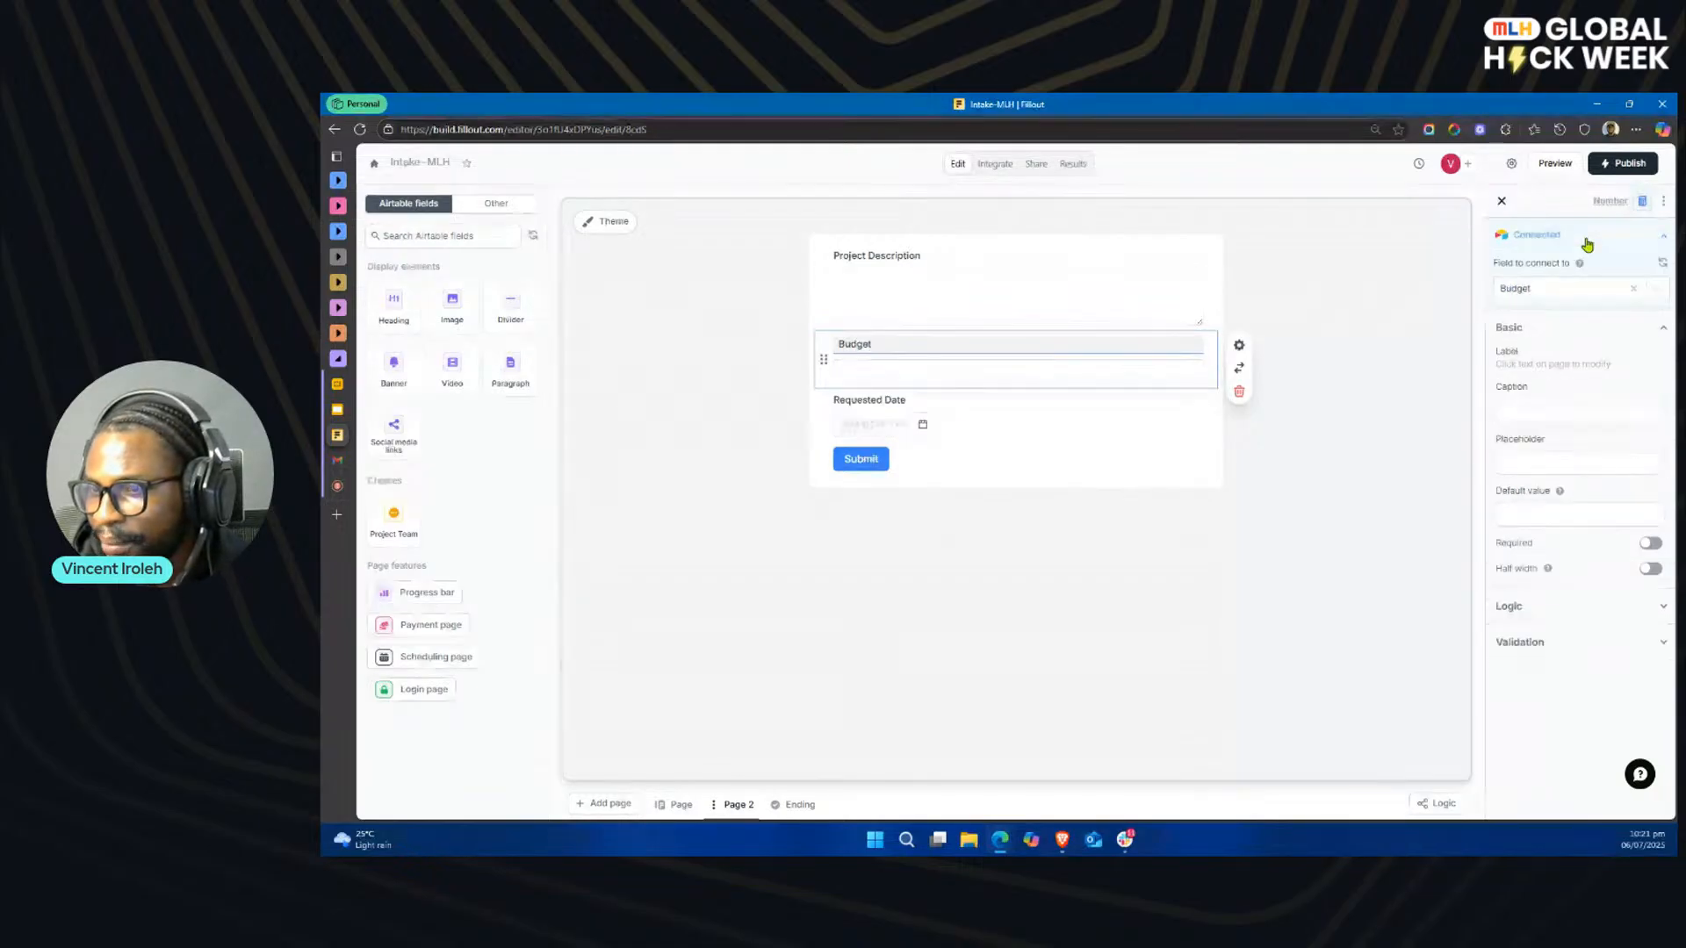
{"action": "left_click", "coordinate": [897, 372]}
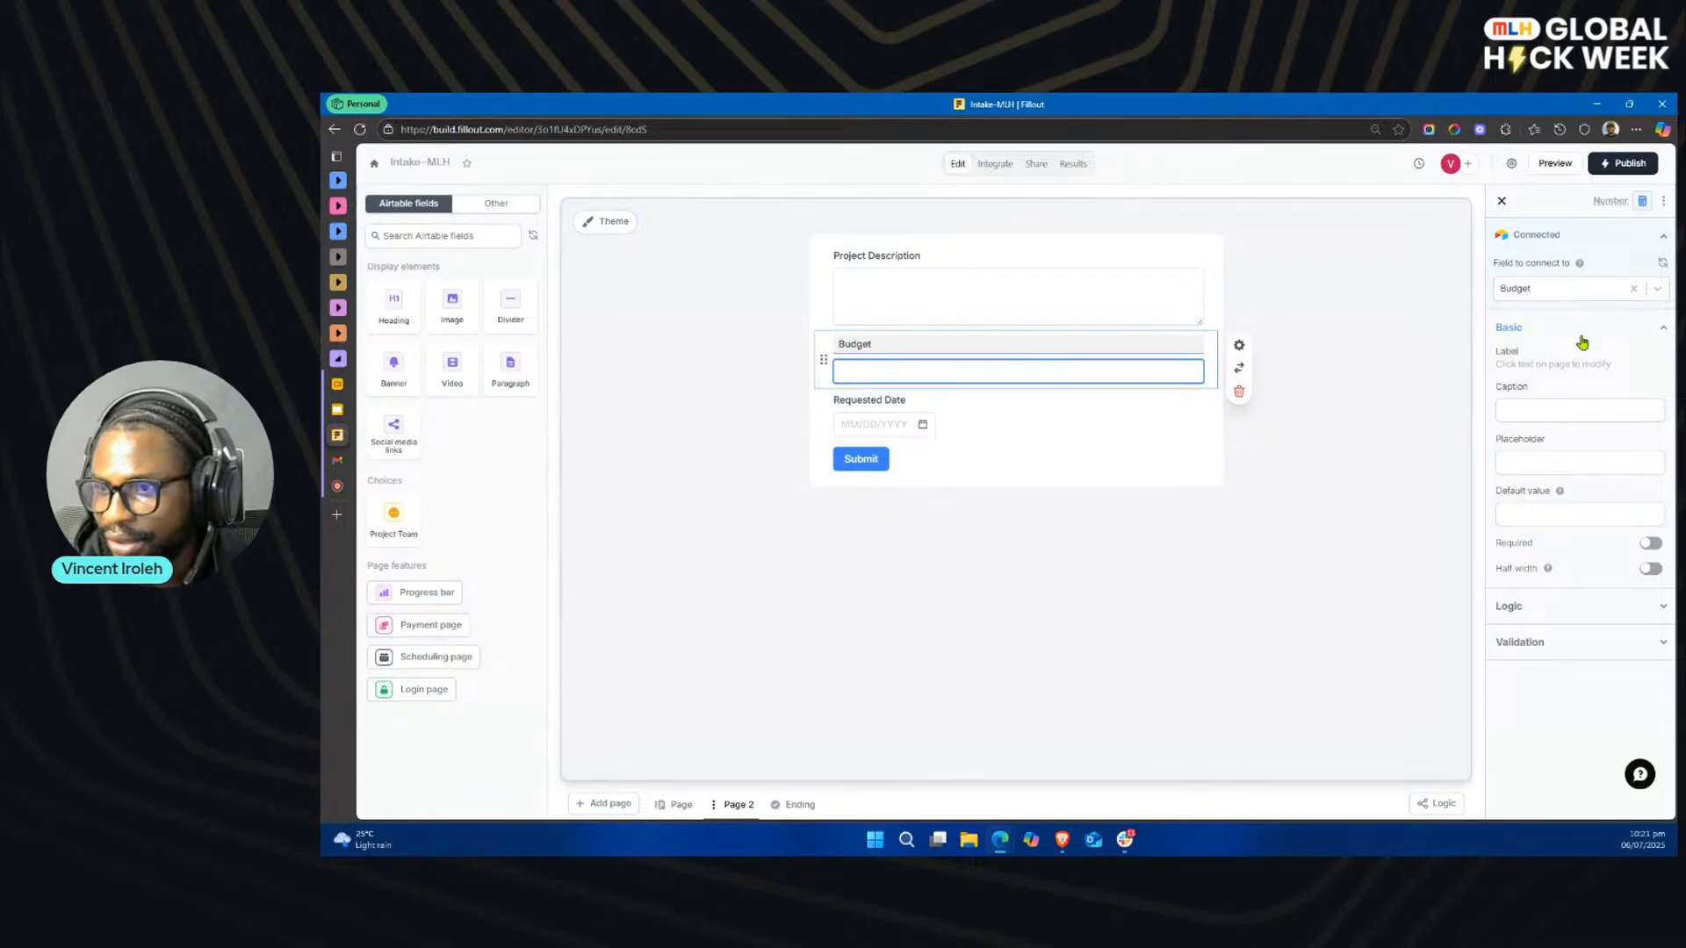
{"action": "left_click", "coordinate": [1239, 369]}
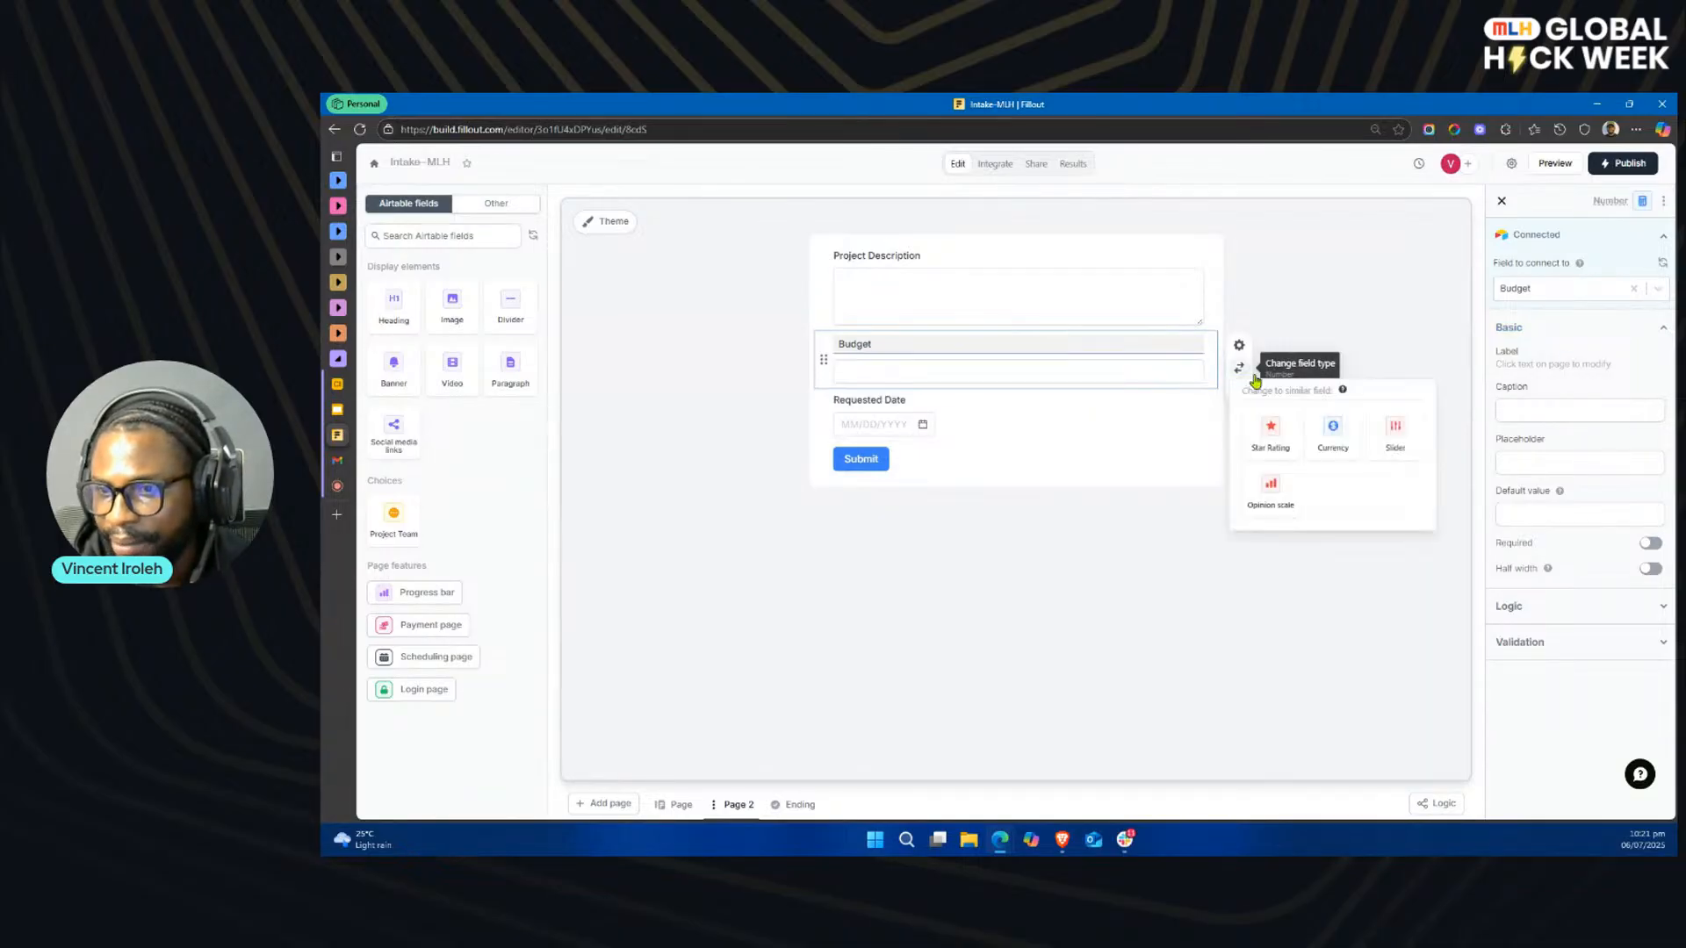
{"action": "left_click", "coordinate": [1335, 429]}
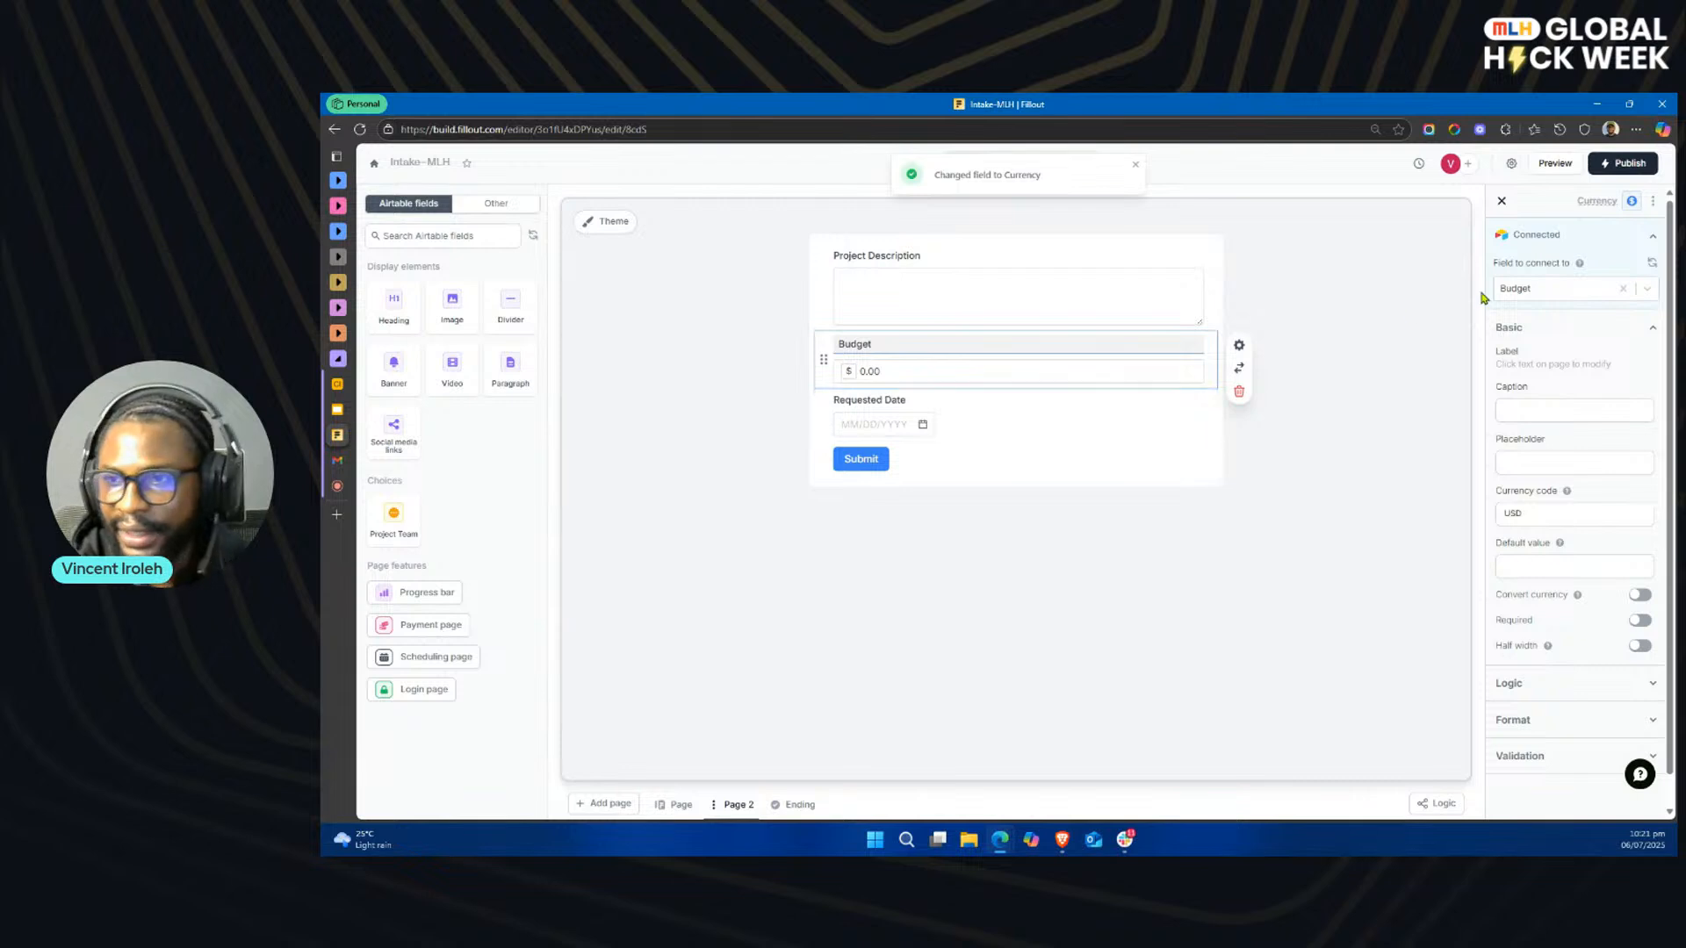
{"action": "left_click", "coordinate": [1590, 294]}
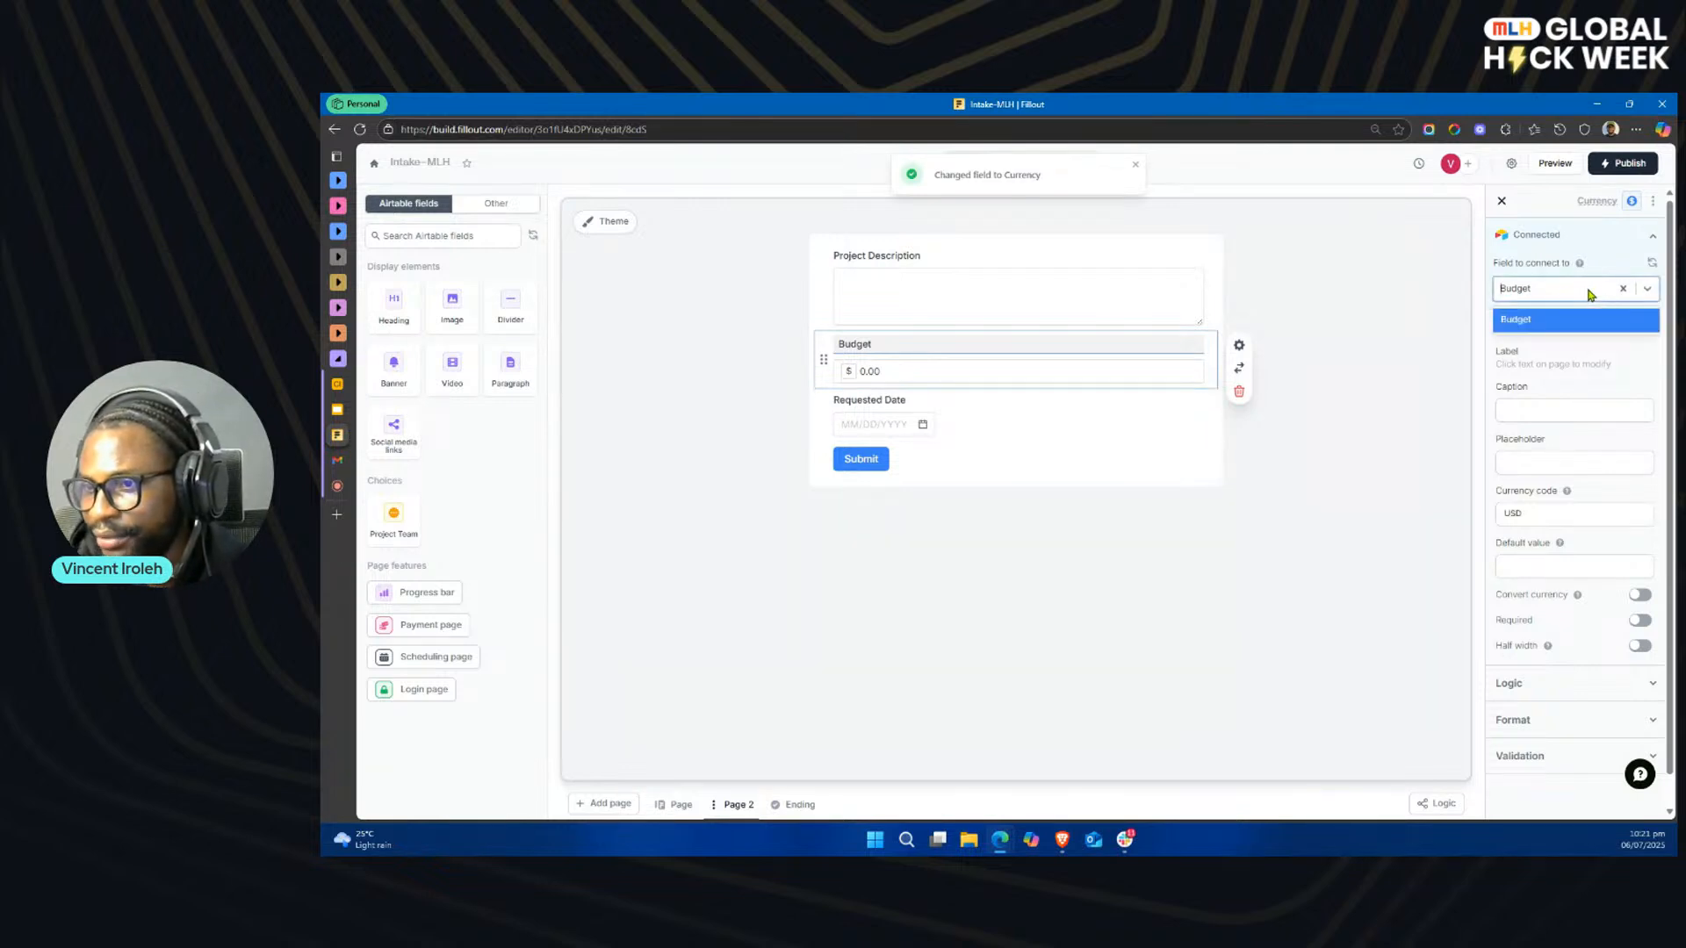
{"action": "left_click", "coordinate": [1535, 325]}
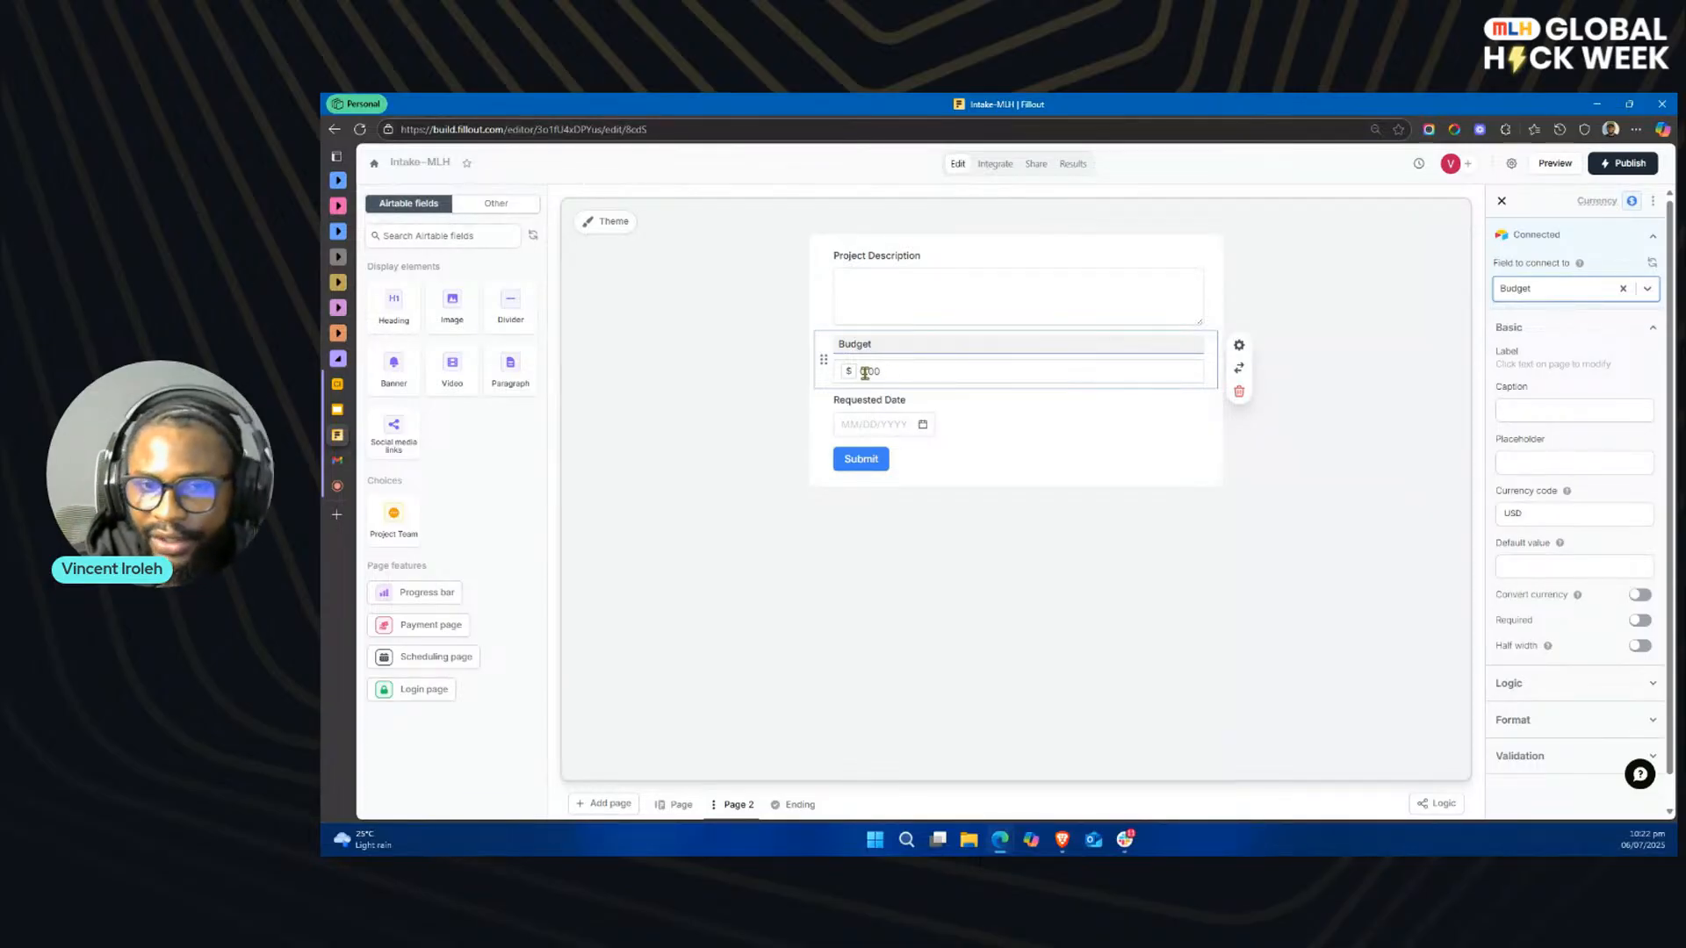
{"action": "left_click", "coordinate": [1239, 370]}
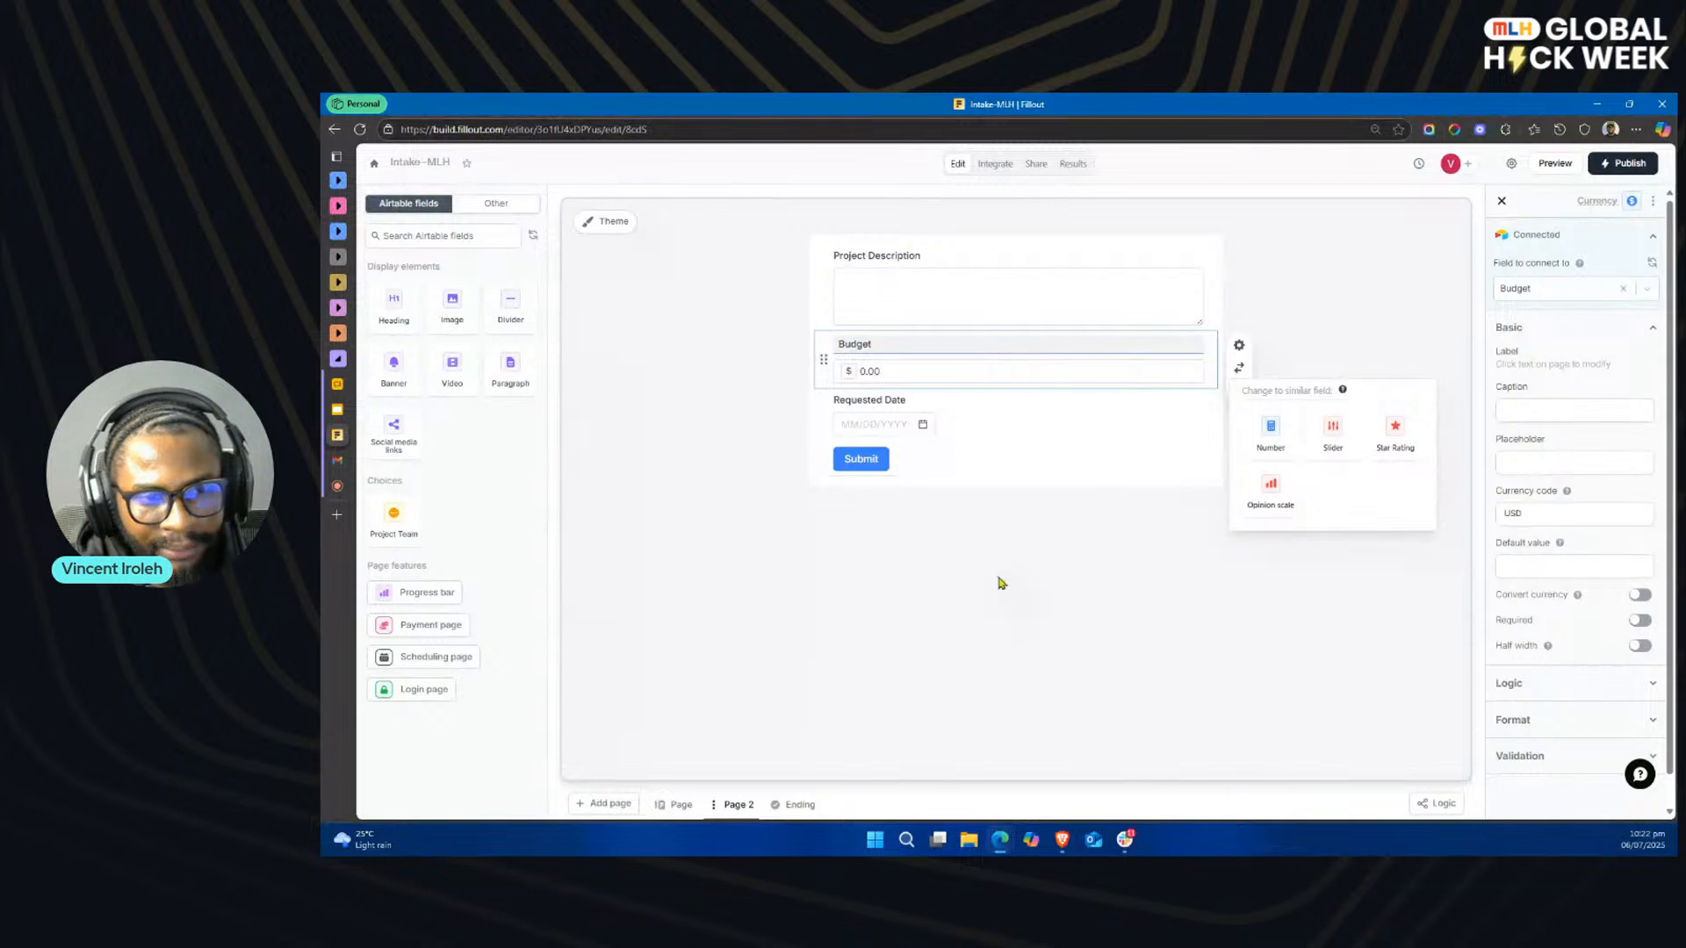
Step: Add the Project Team Airtable field to Page 2 and place it below Requested Date
{"action": "left_click", "coordinate": [398, 518]}
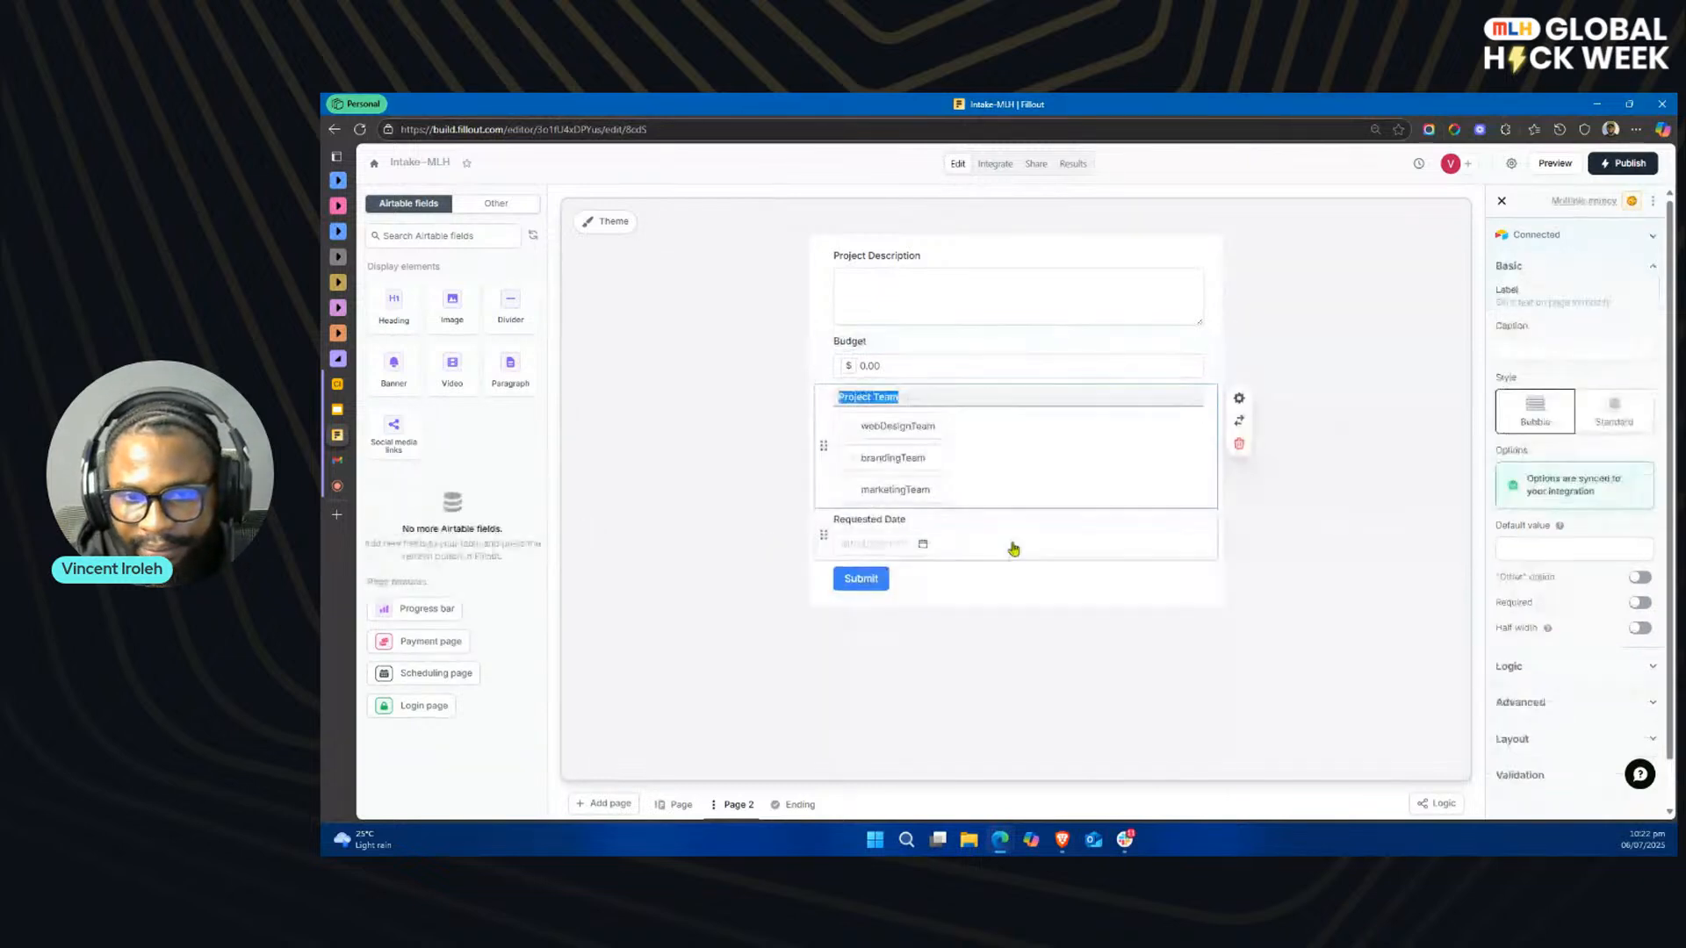
{"action": "left_click_drag", "start_coordinate": [818, 403], "coordinate": [821, 550]}
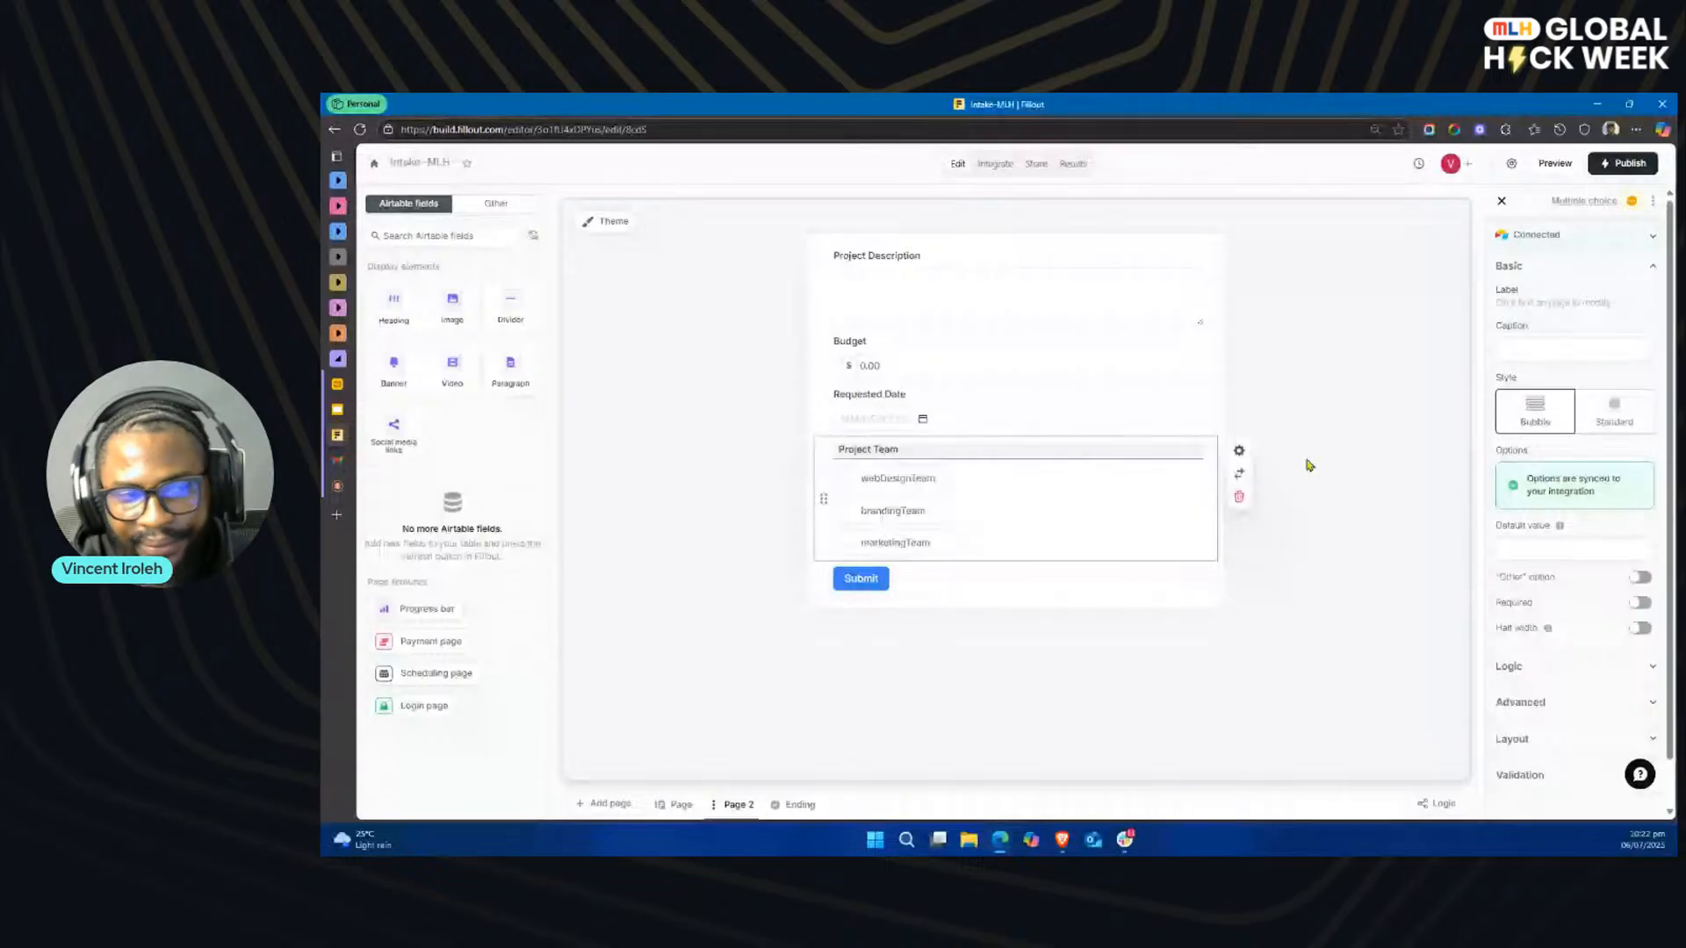
Step: Check the options of the Project Type dropdown on the form's first page
{"action": "key", "text": "alt+Tab"}
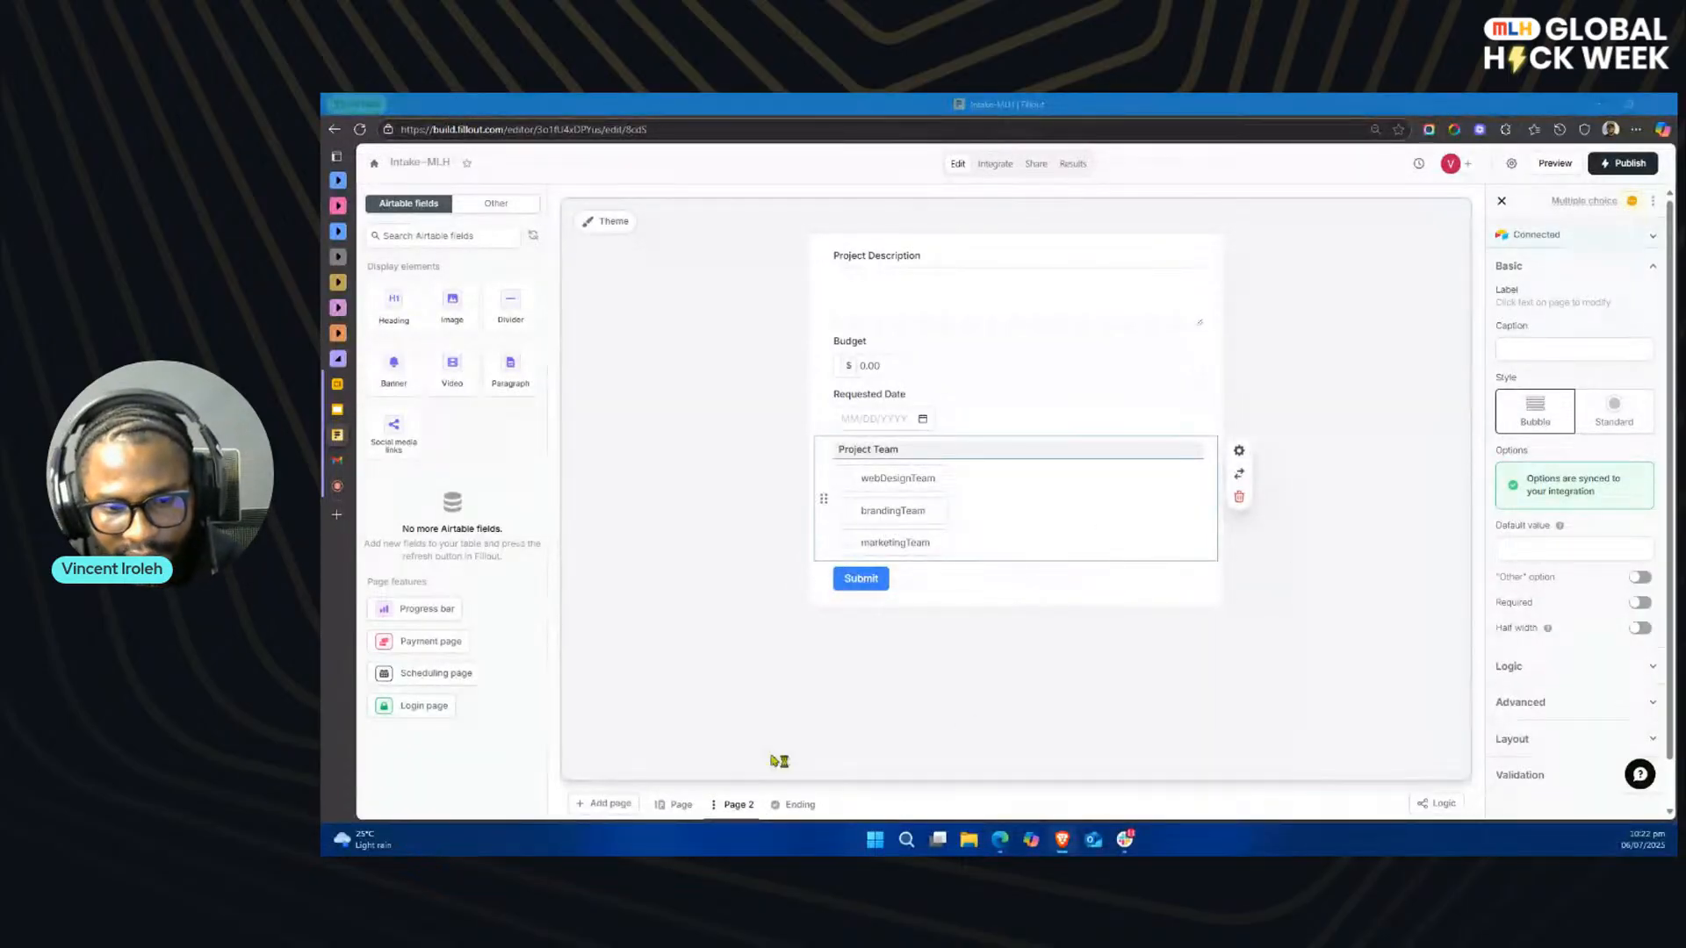
{"action": "left_click", "coordinate": [682, 806]}
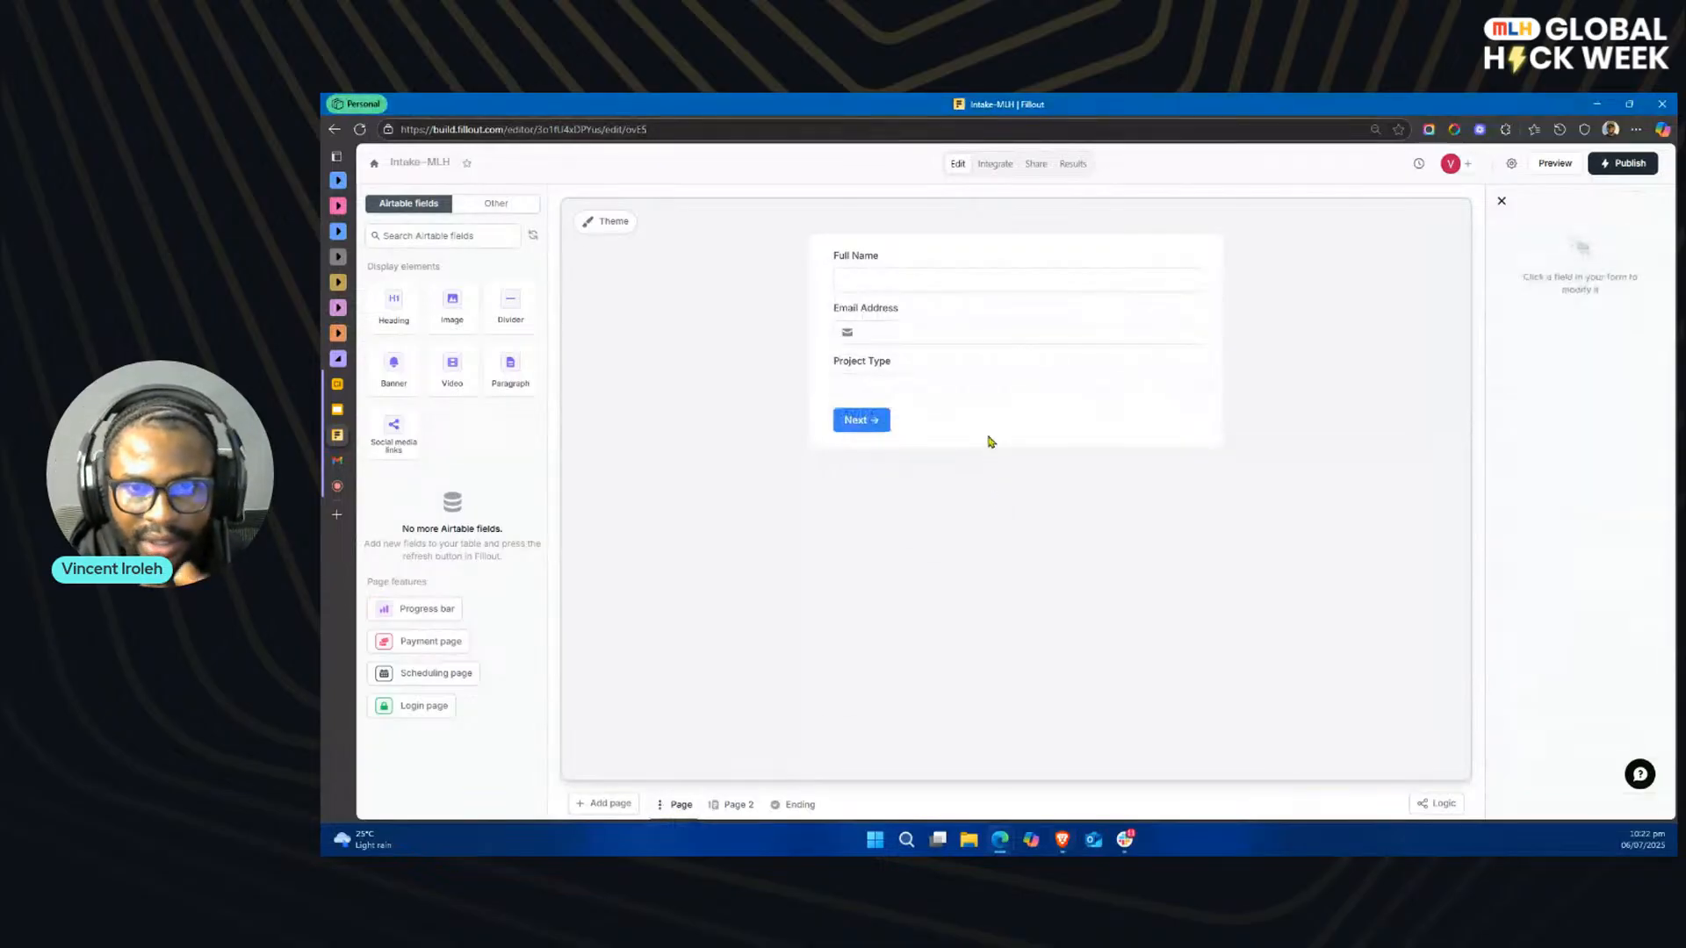
{"action": "left_click", "coordinate": [993, 391]}
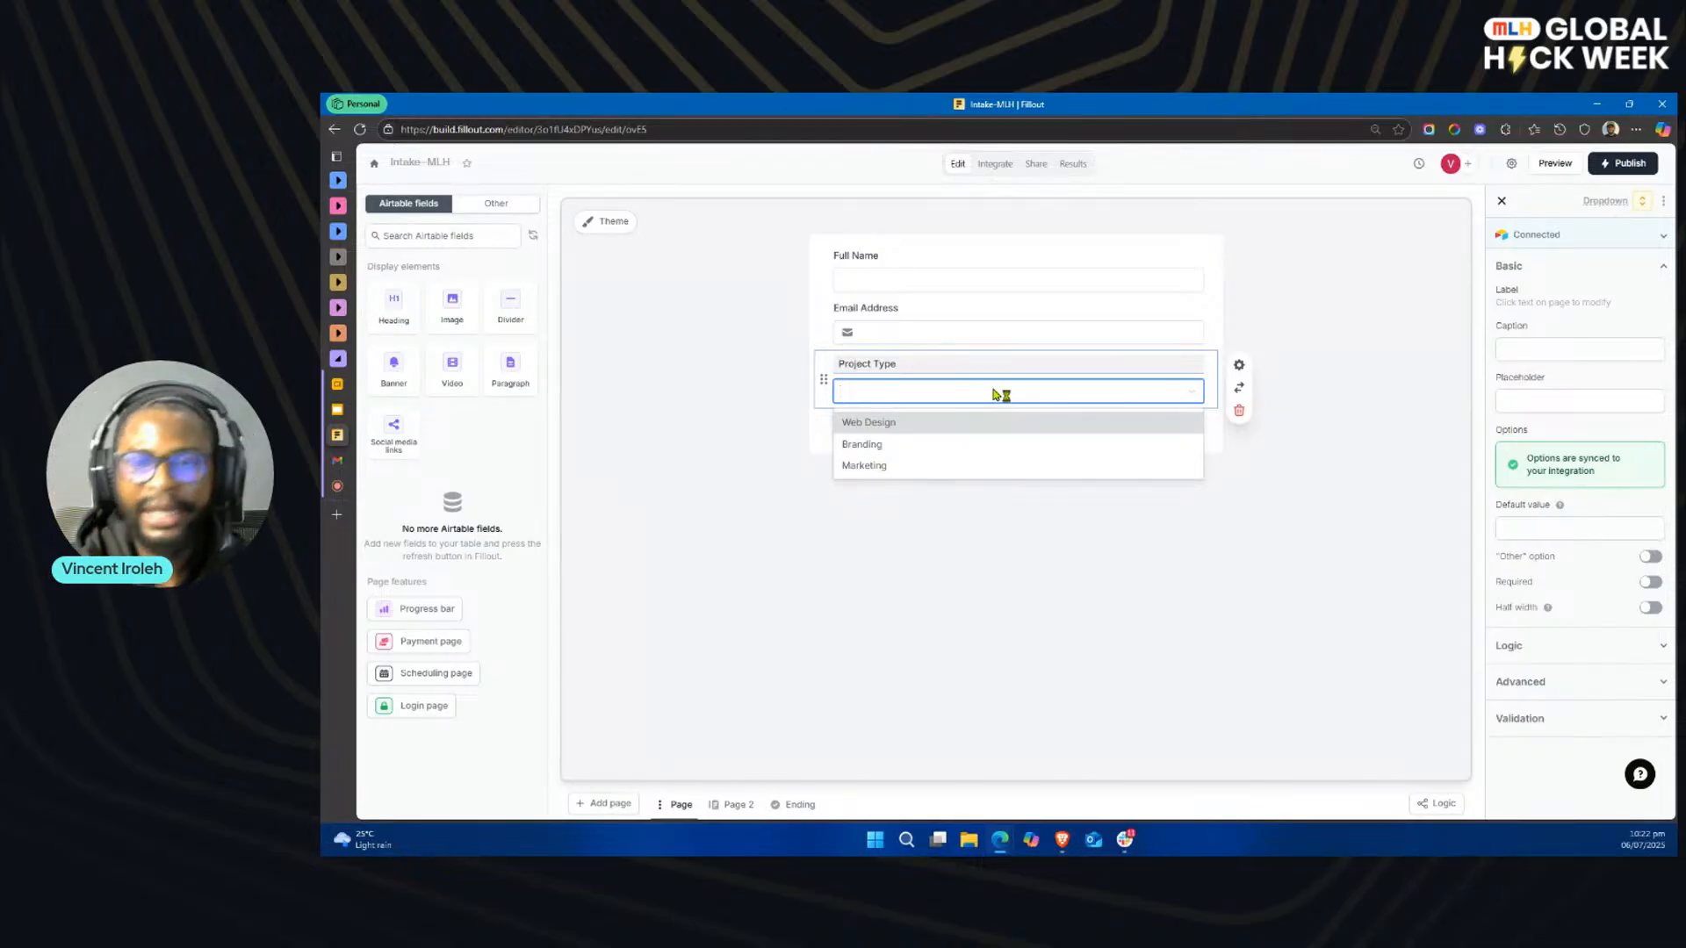
{"action": "left_click", "coordinate": [848, 660]}
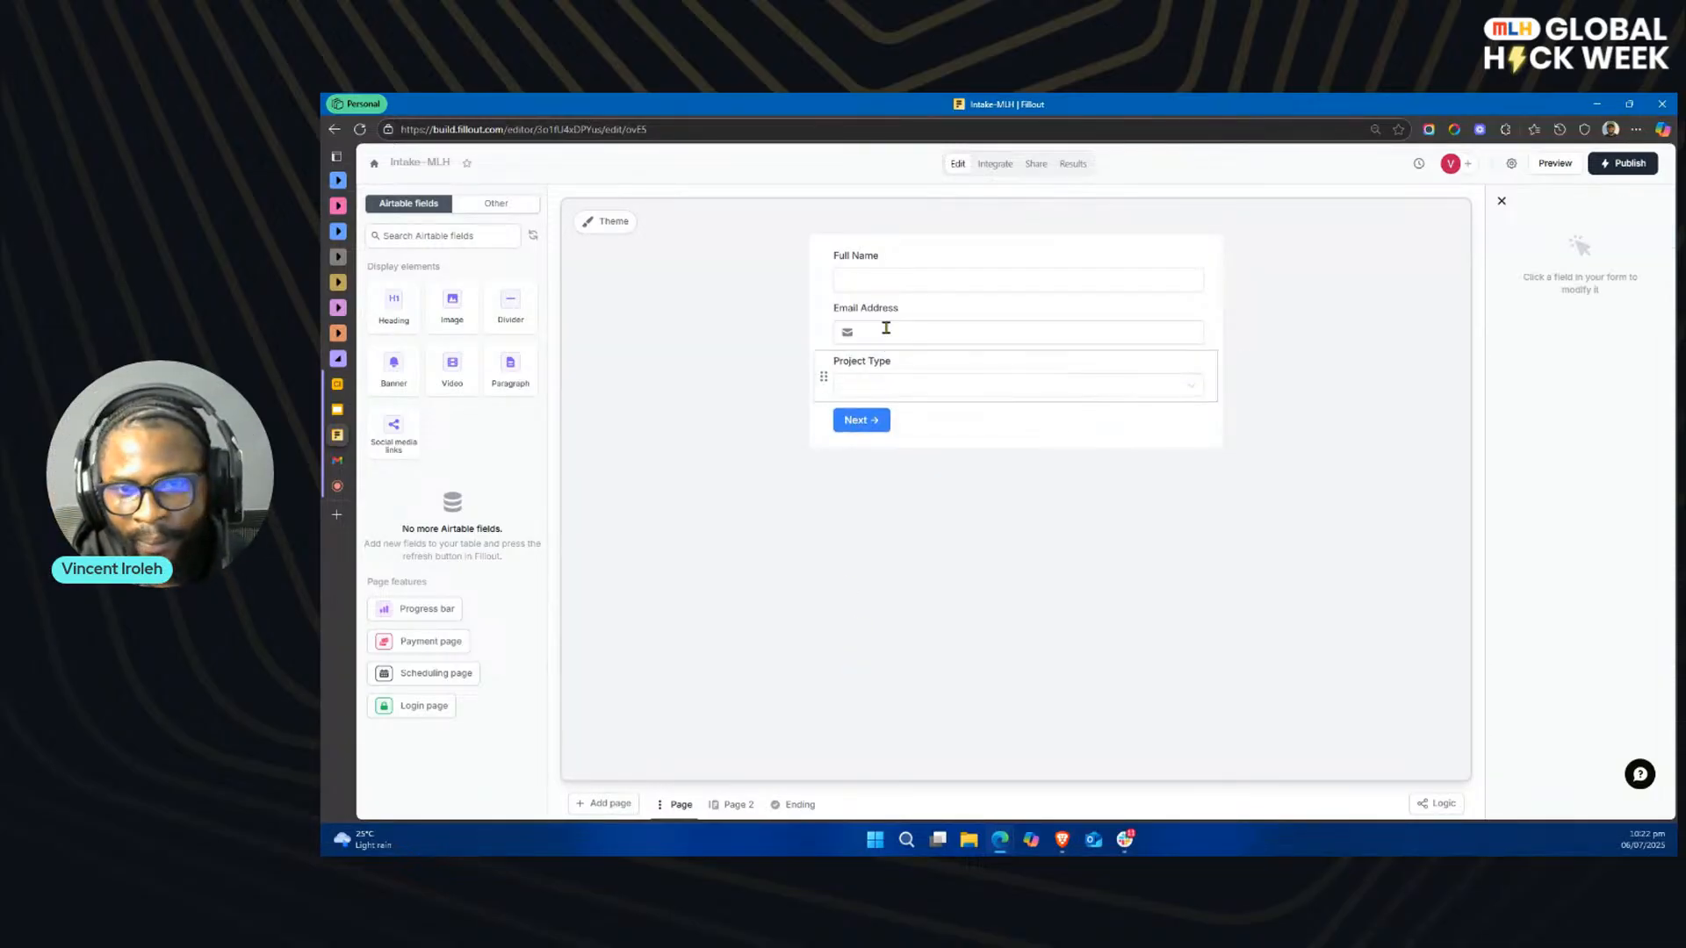
Step: Rename the Requested Date label on Page 2 to Expected Date
{"action": "left_click", "coordinate": [738, 805]}
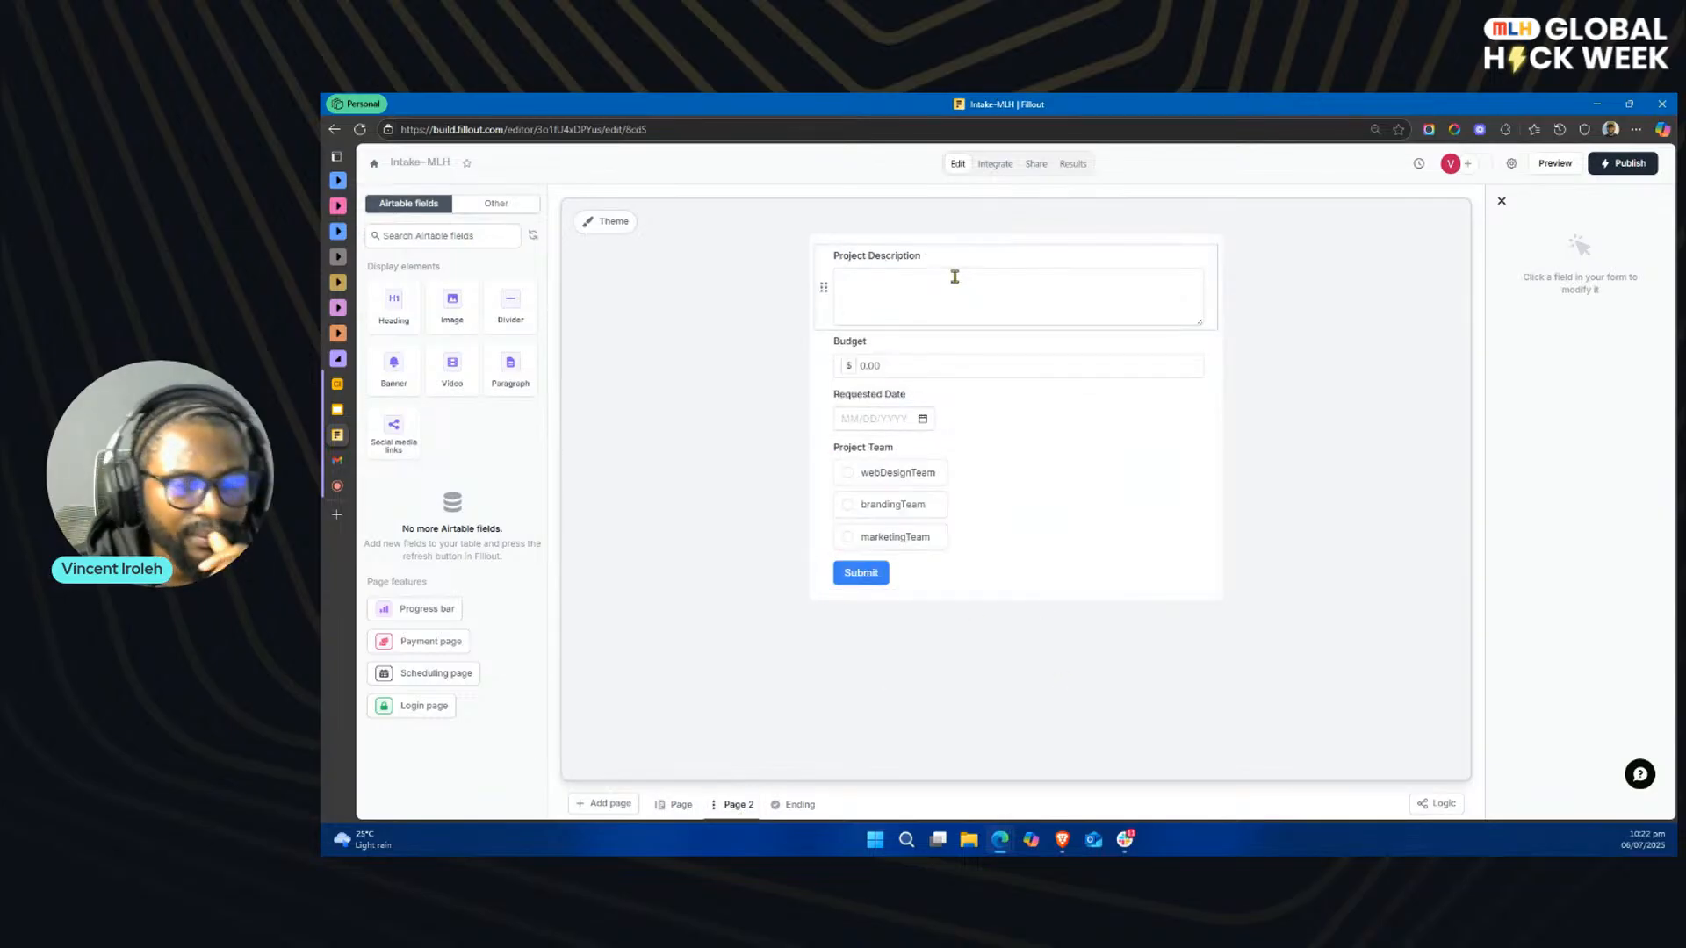
{"action": "left_click", "coordinate": [956, 277]}
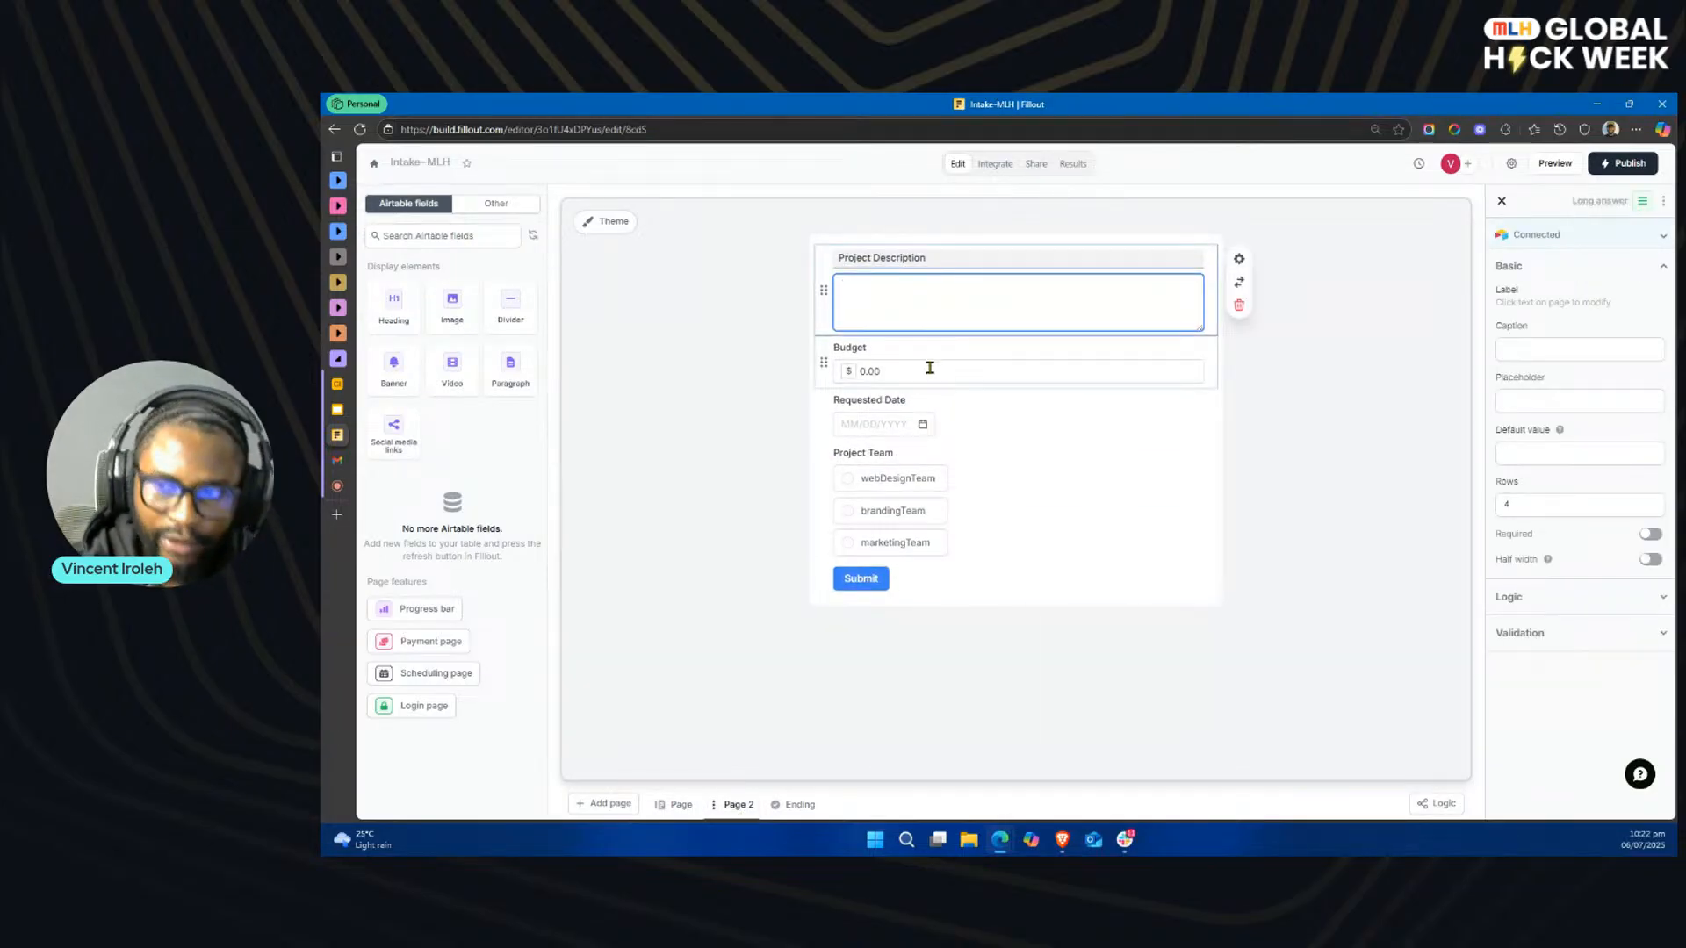
{"action": "left_click", "coordinate": [925, 369]}
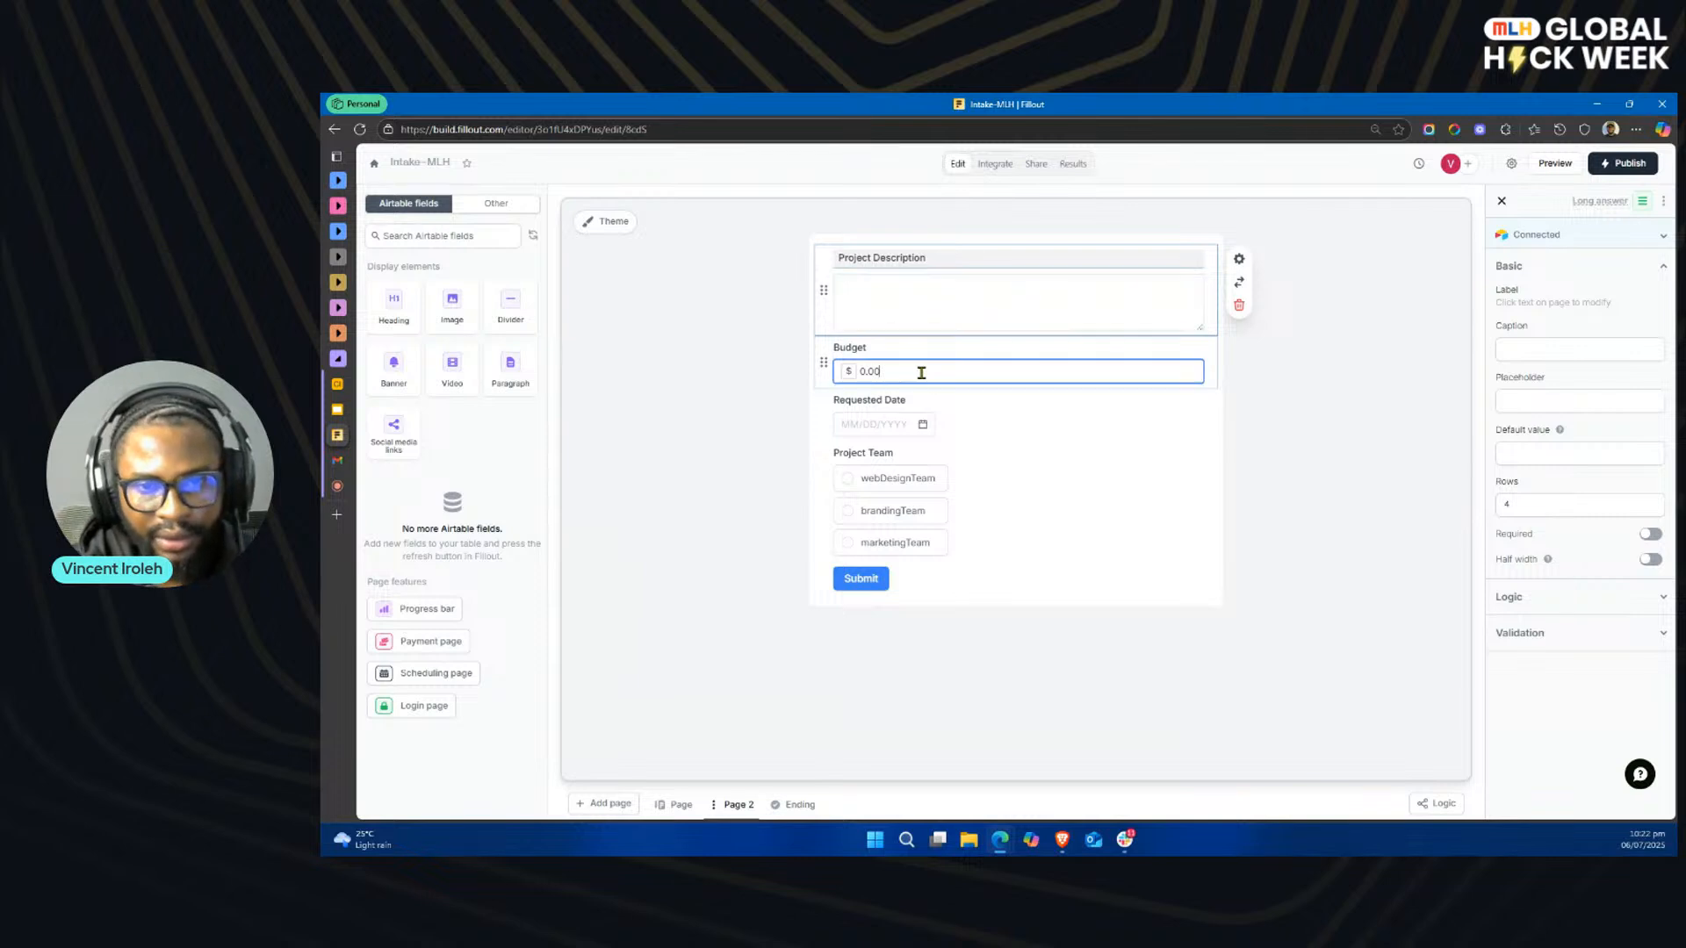
{"action": "double_click", "coordinate": [866, 398]}
{"action": "type", "text": "E"}
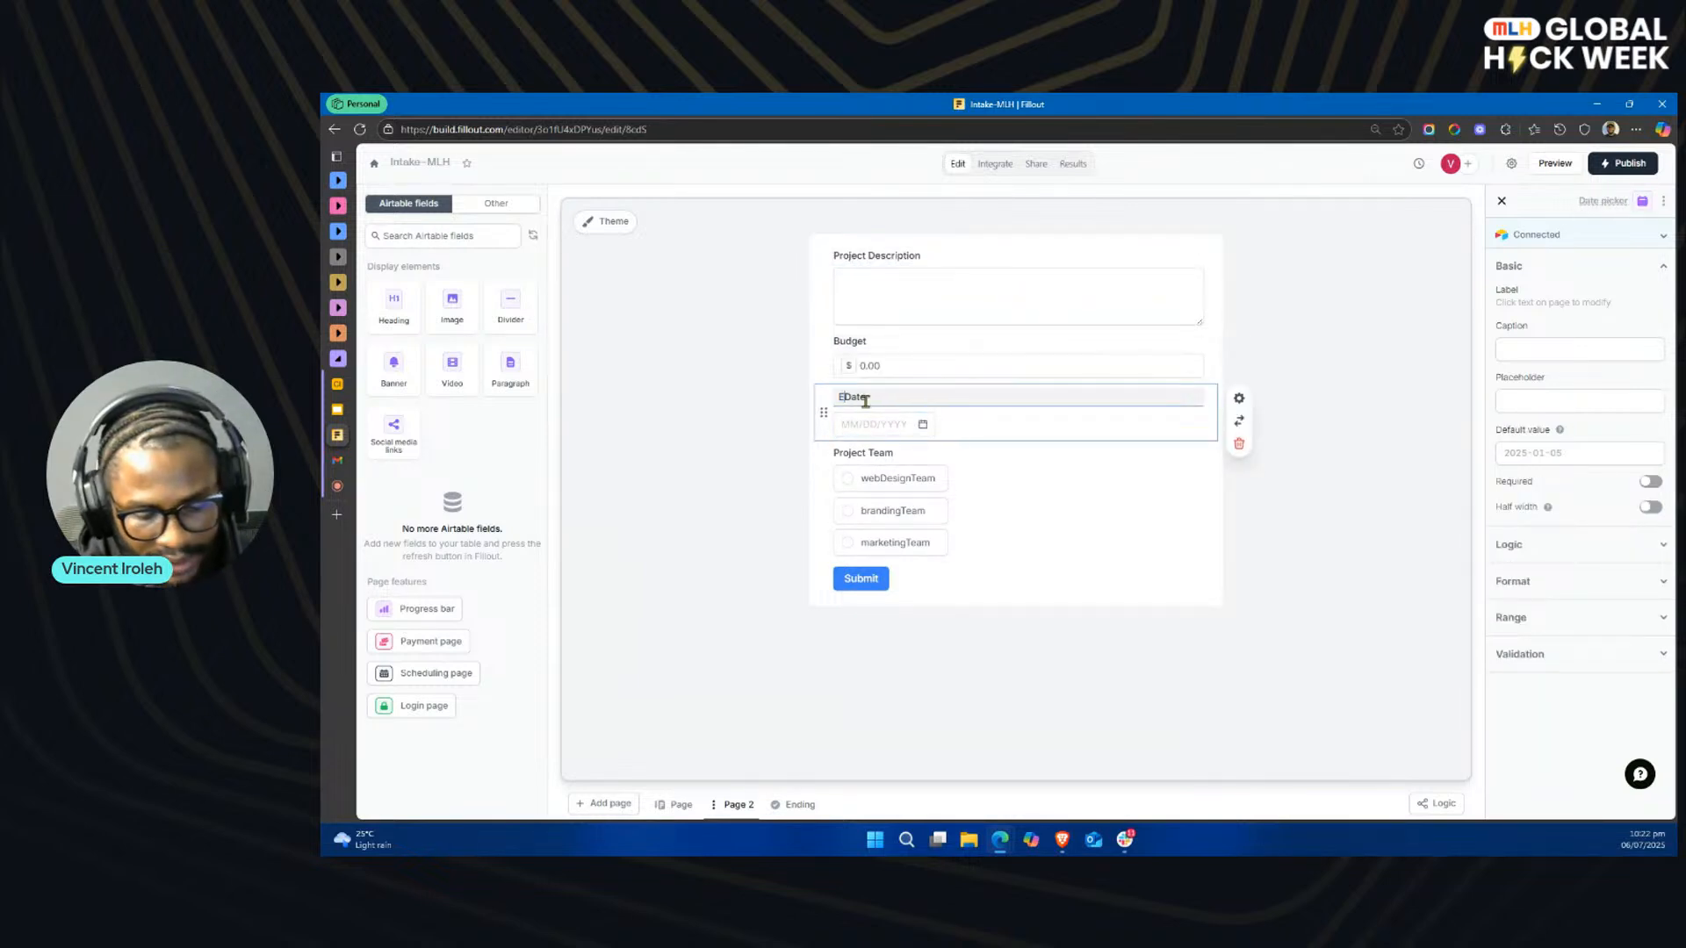
{"action": "type", "text": "xpected"}
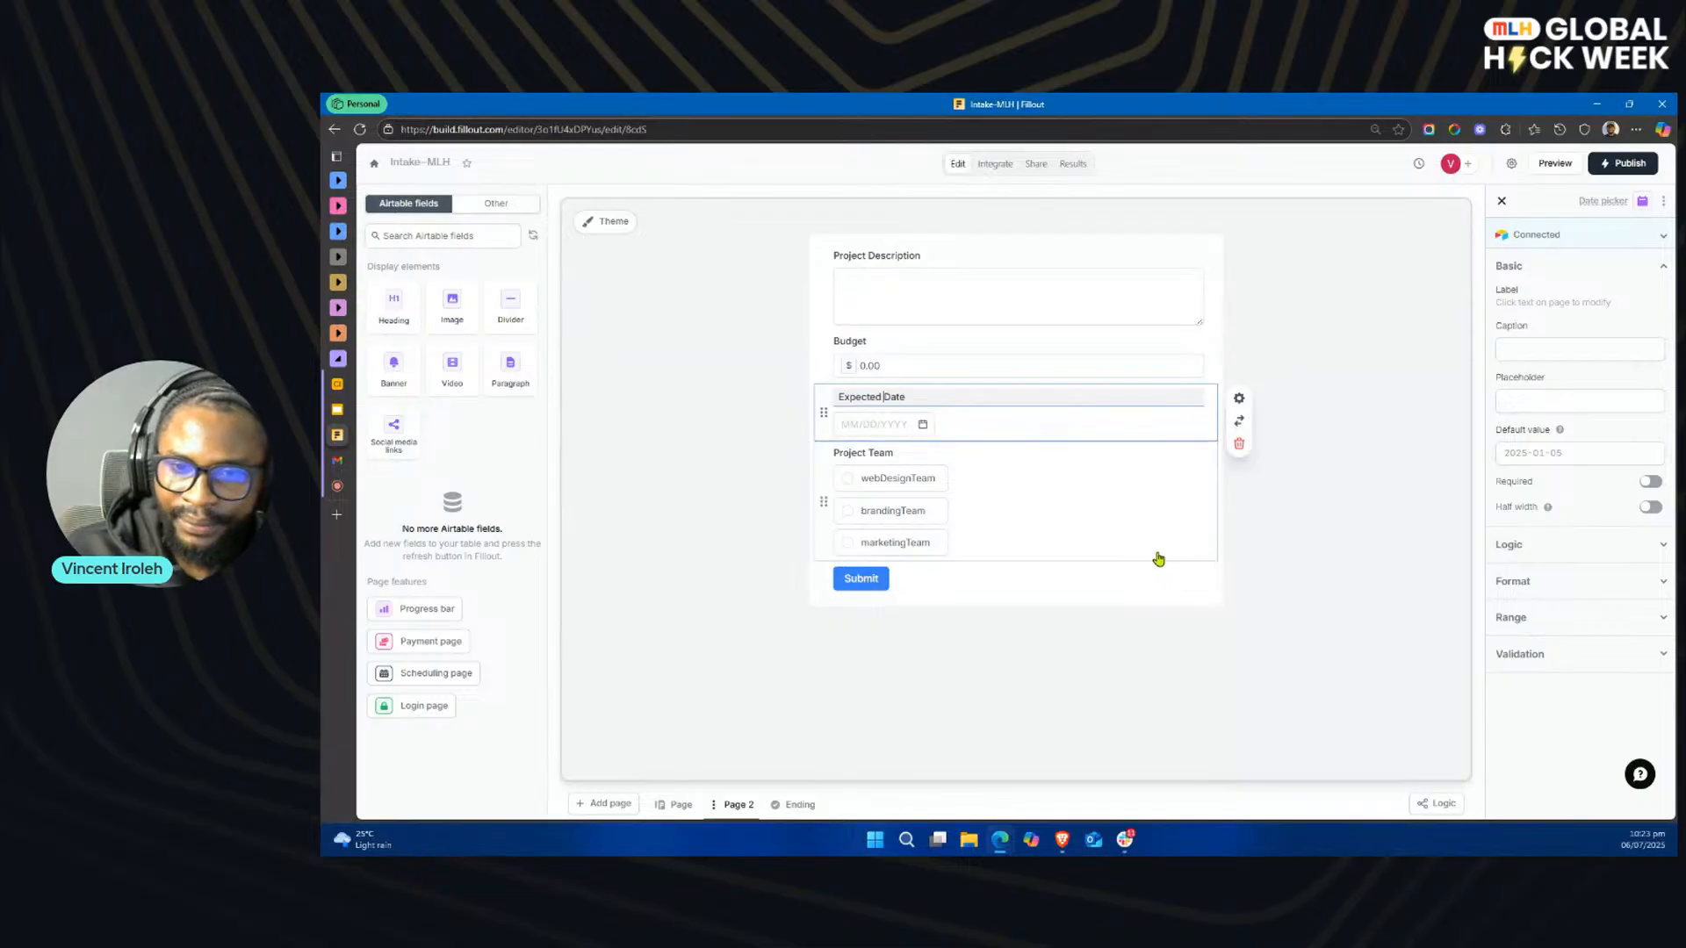
Step: Compare the Project Team choices on Page 2 with the Project Type options on the first page
{"action": "left_click", "coordinate": [1081, 507]}
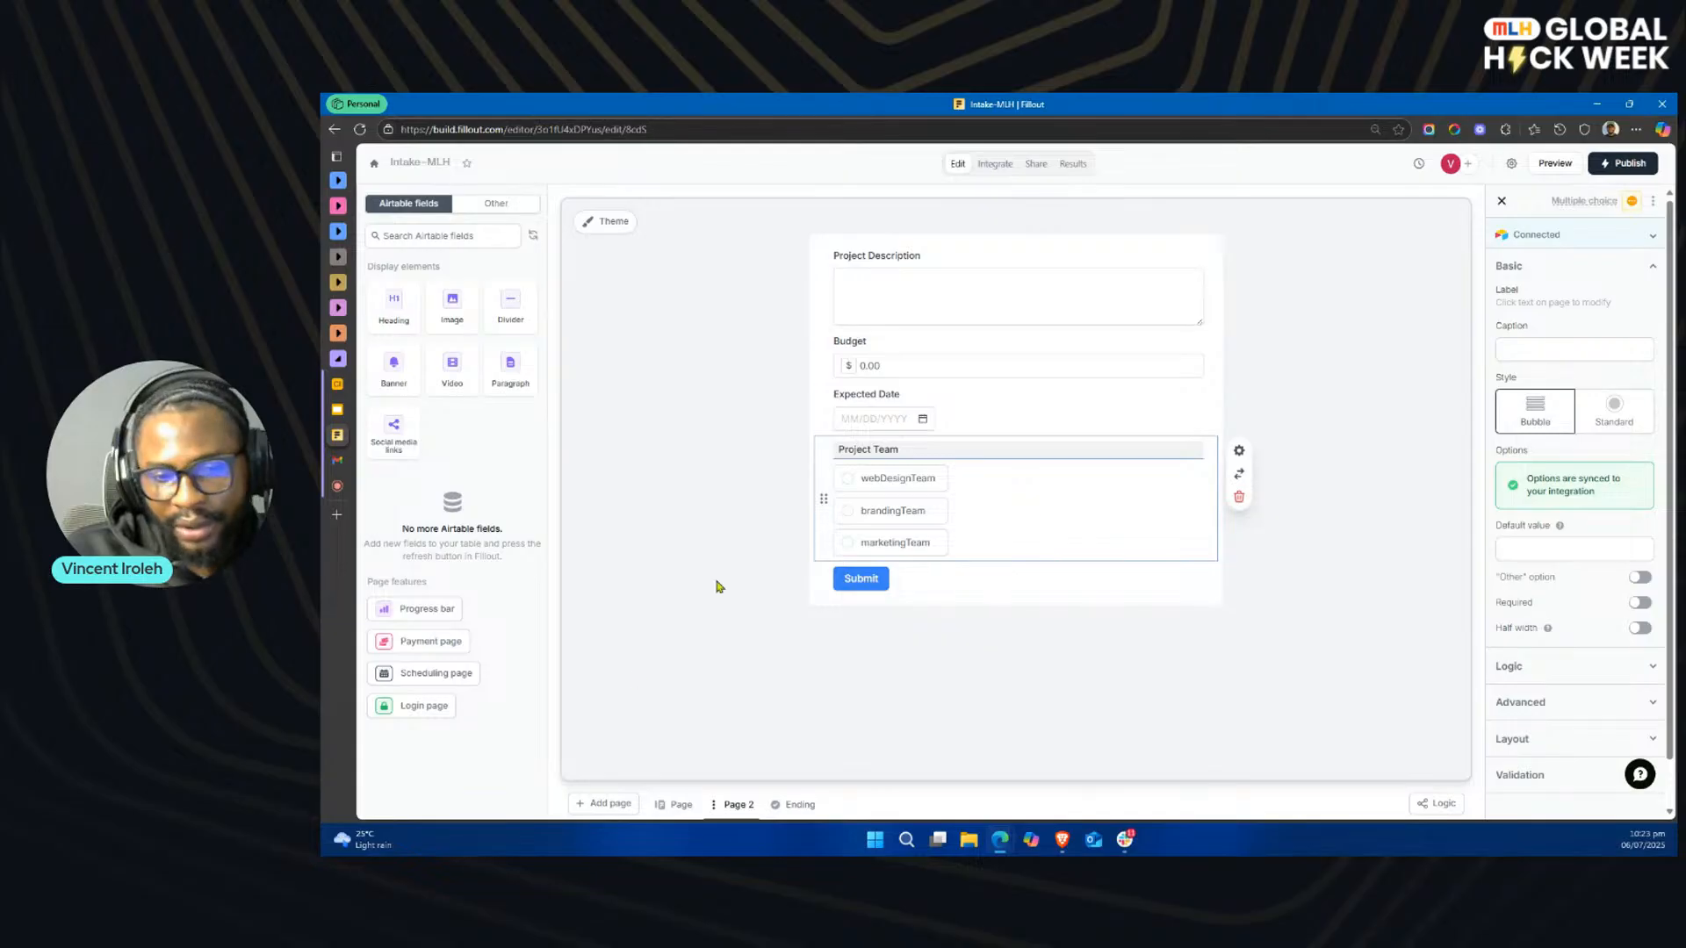
{"action": "left_click", "coordinate": [683, 805]}
{"action": "left_click", "coordinate": [735, 805]}
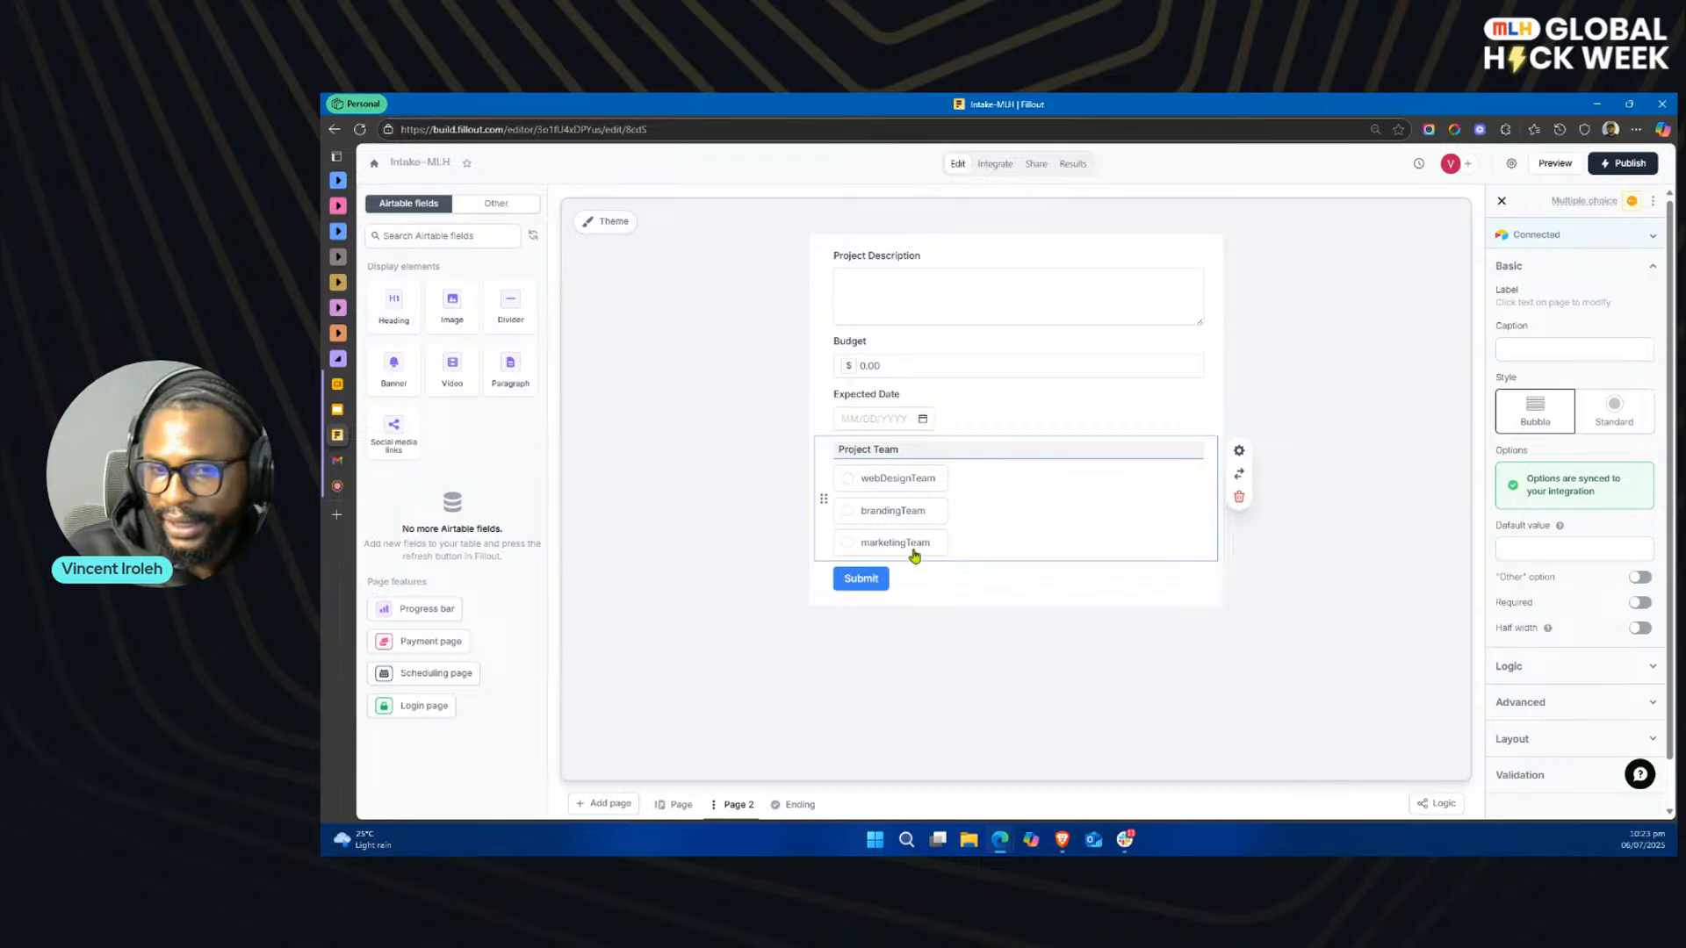
{"action": "left_click", "coordinate": [683, 805]}
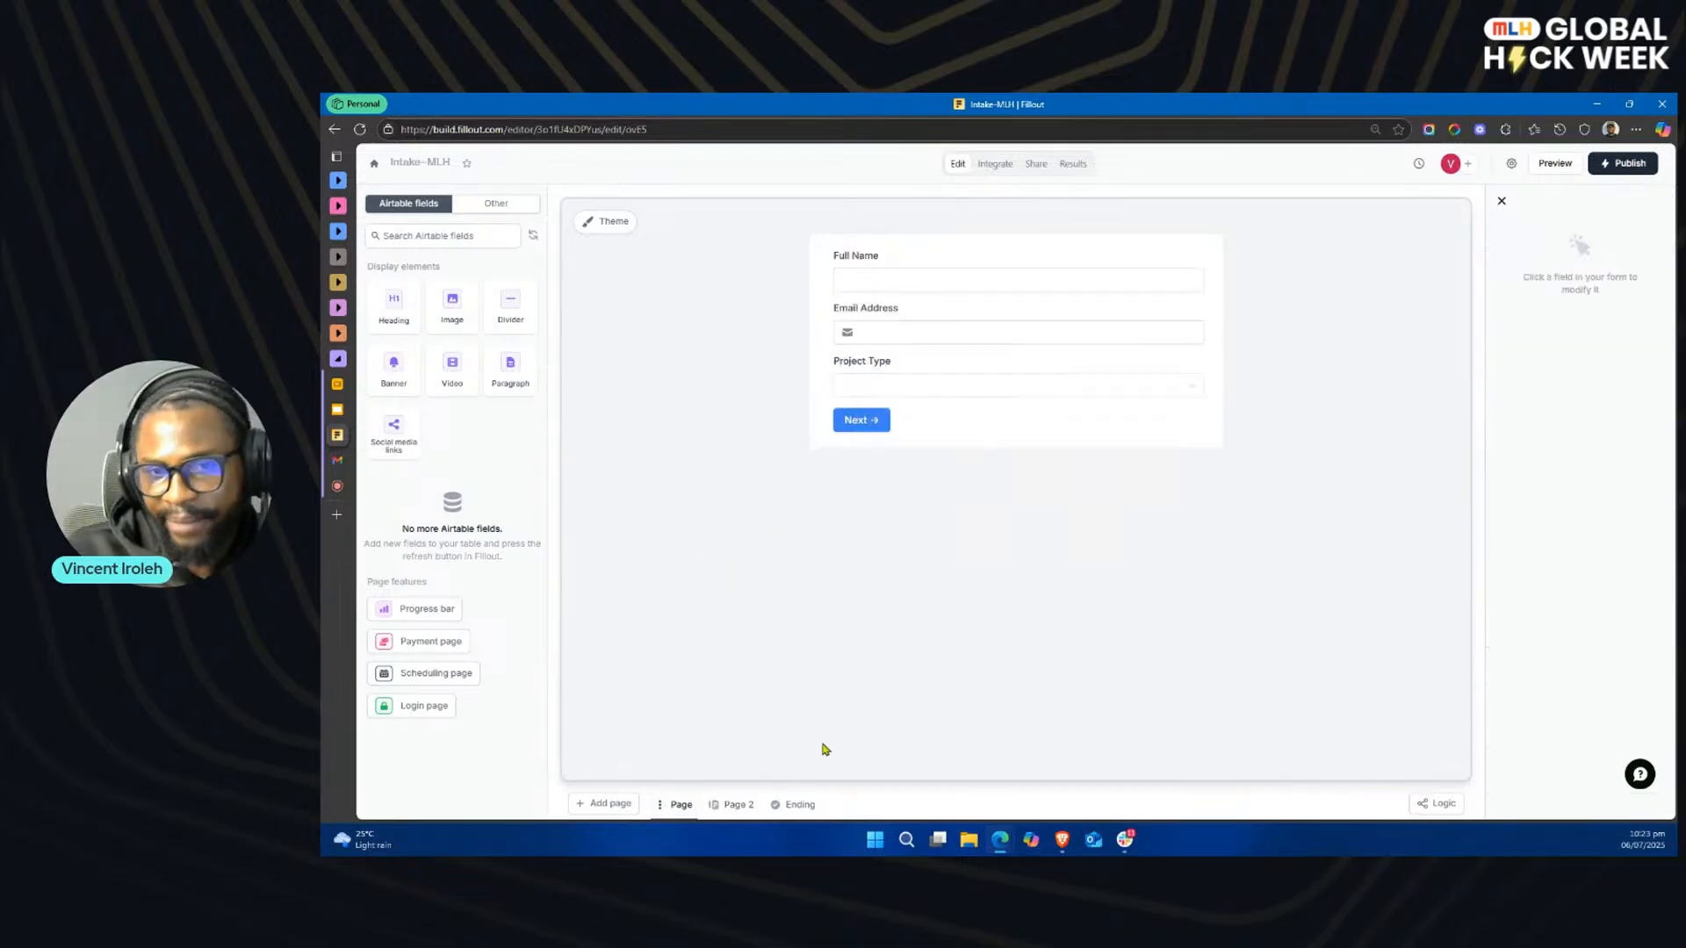
{"action": "left_click", "coordinate": [997, 394]}
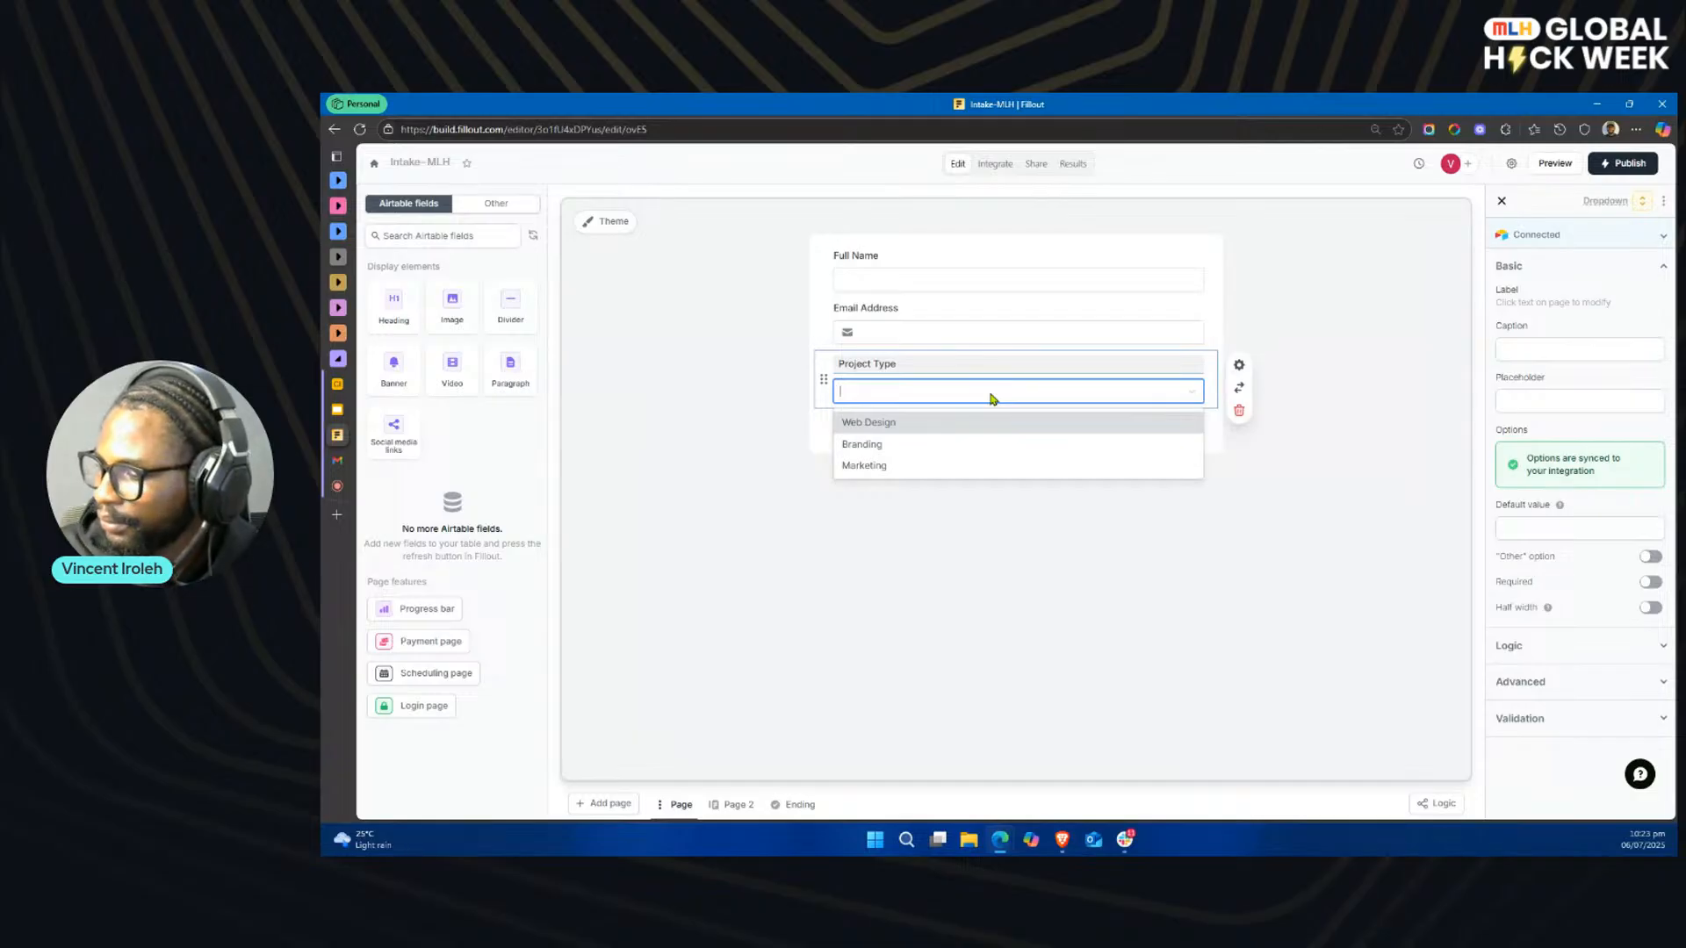
{"action": "left_click", "coordinate": [906, 424]}
{"action": "left_click", "coordinate": [739, 802]}
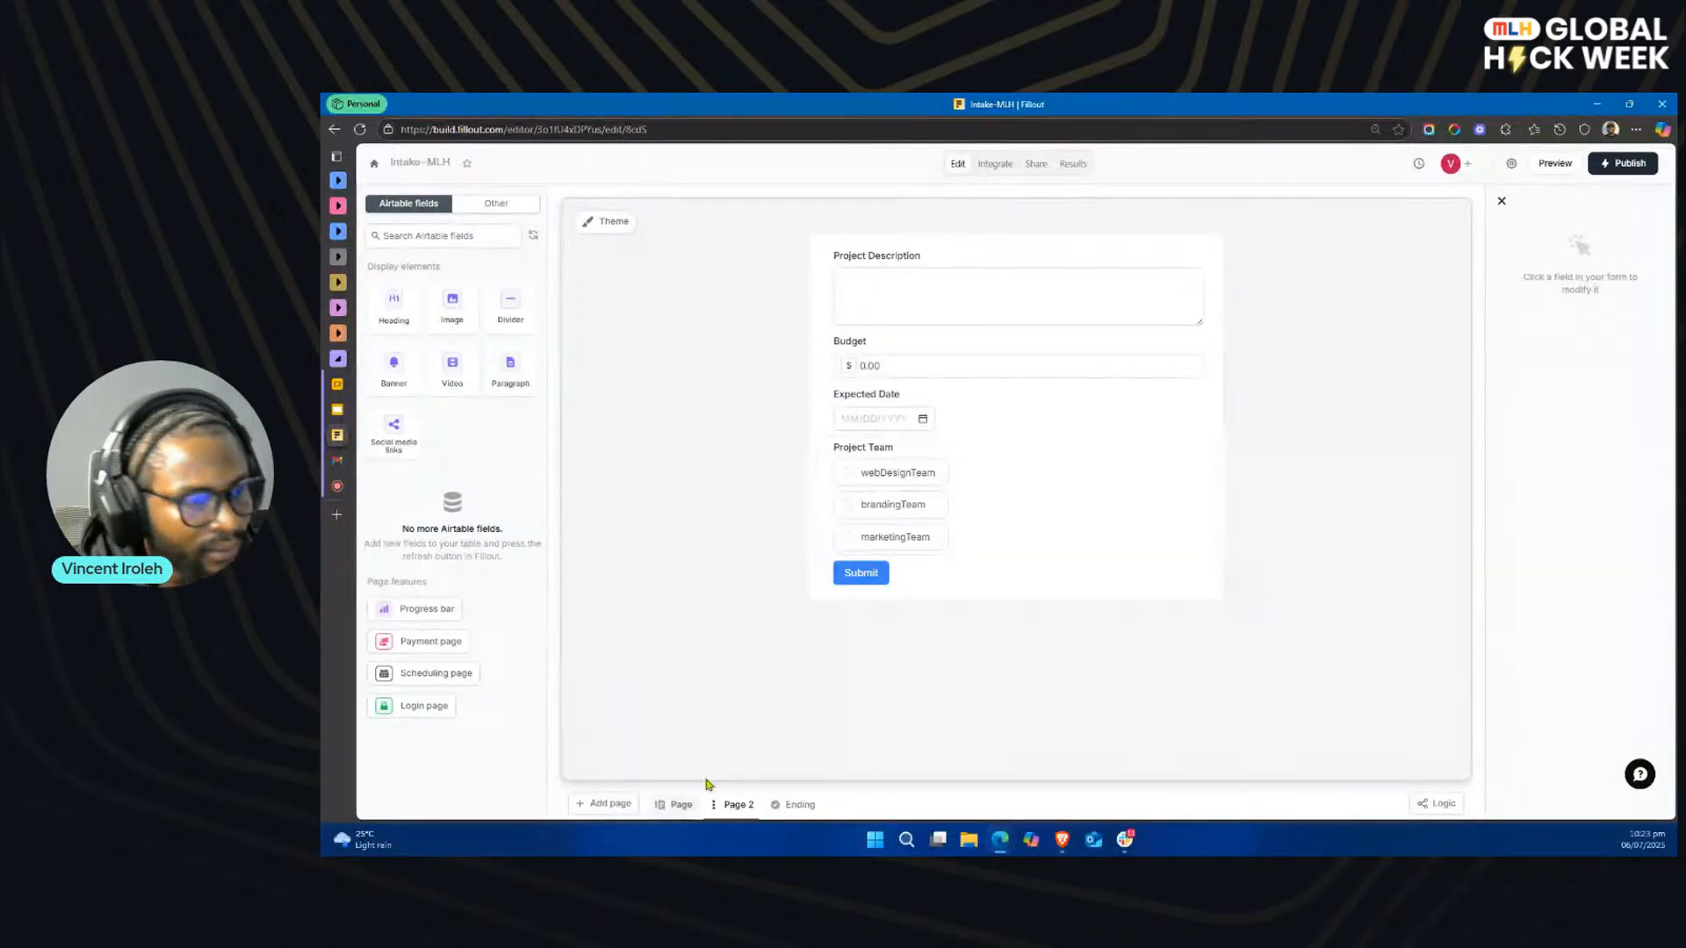
Step: Create a new text calculation named Name_Of_Name in the form's logic
{"action": "key", "text": "alt+Tab"}
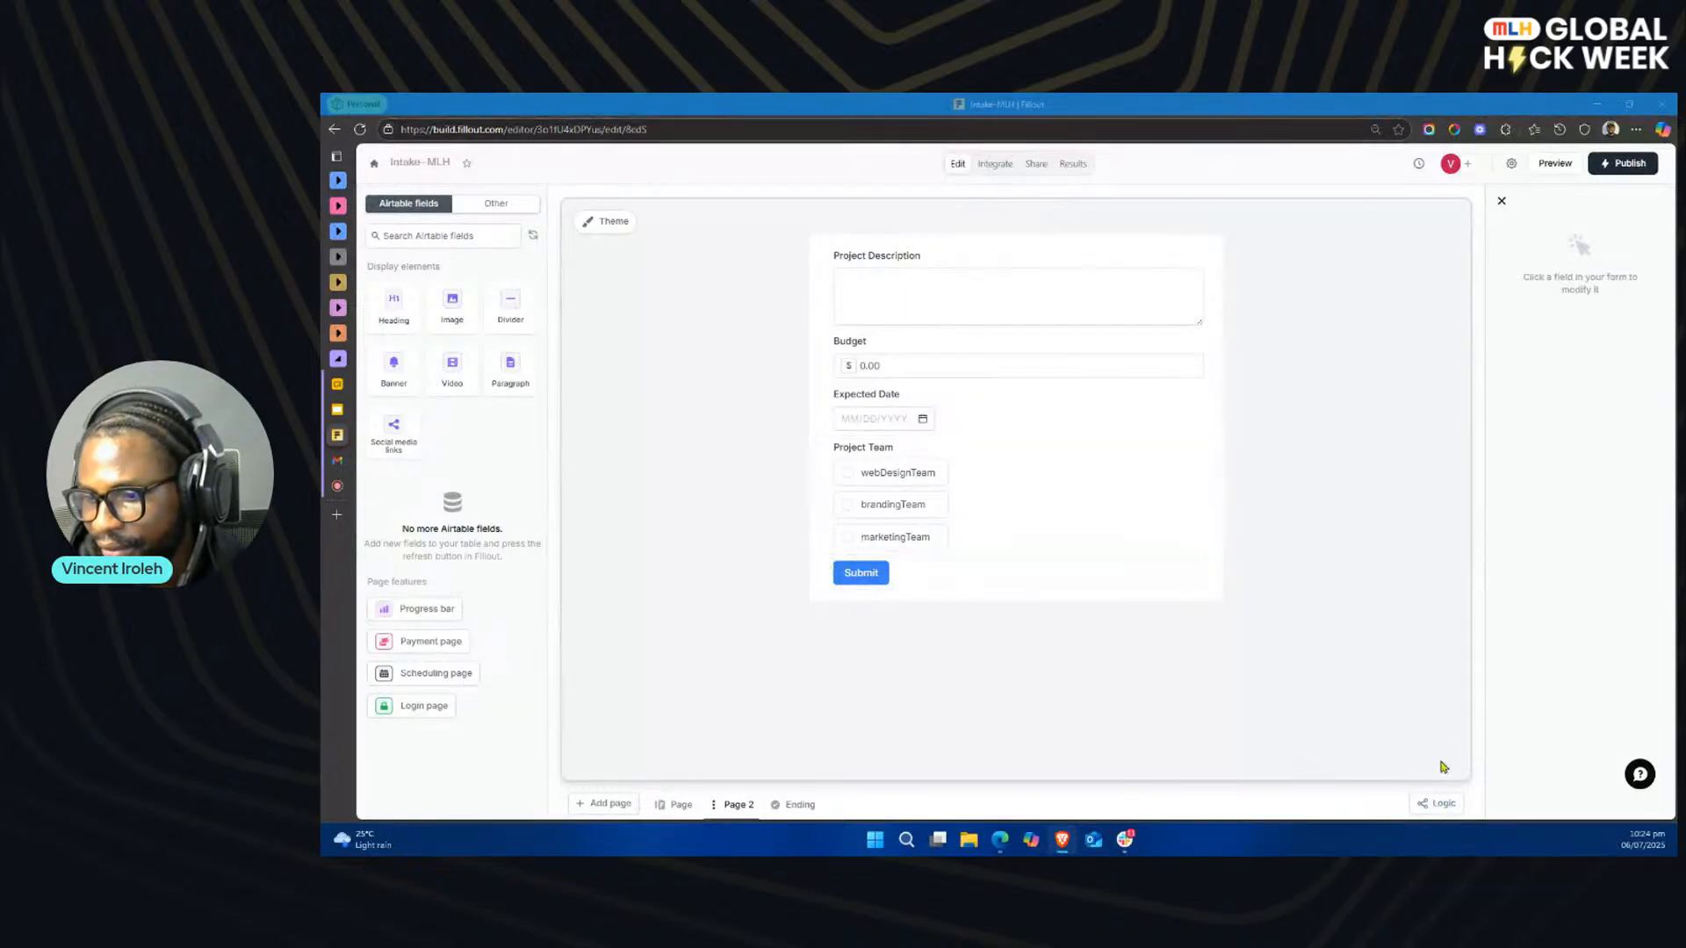
{"action": "left_click", "coordinate": [1442, 804]}
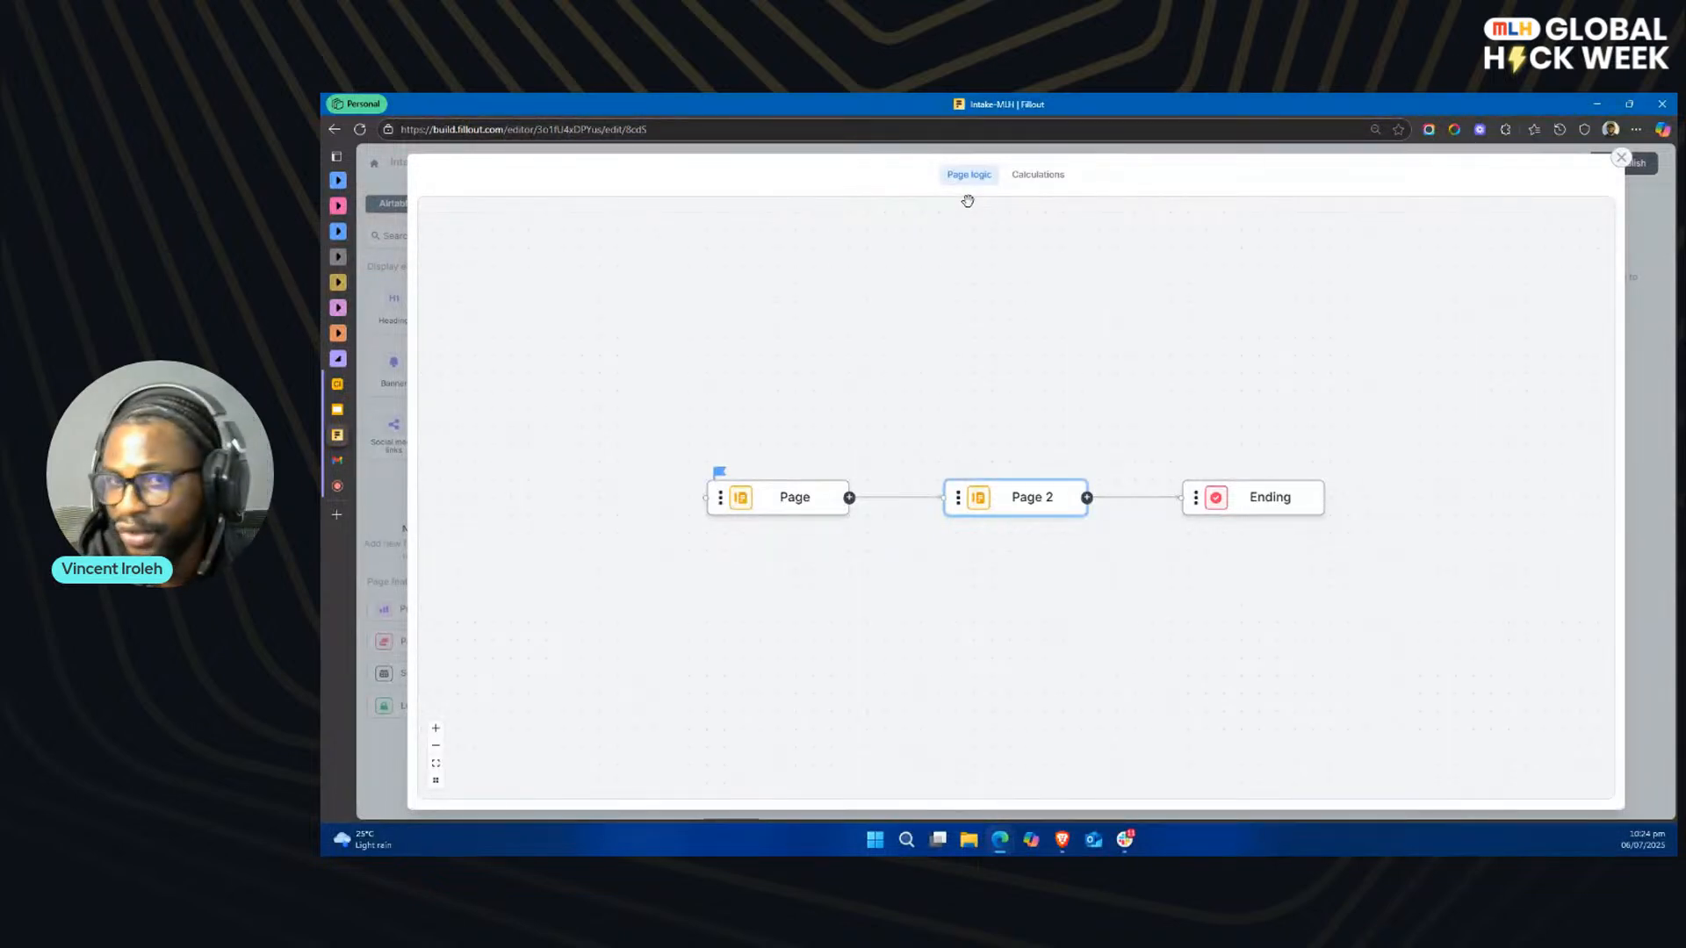
{"action": "left_click", "coordinate": [1036, 178]}
{"action": "left_click", "coordinate": [1020, 309]}
{"action": "left_click", "coordinate": [849, 310]}
{"action": "type", "text": "Name_"}
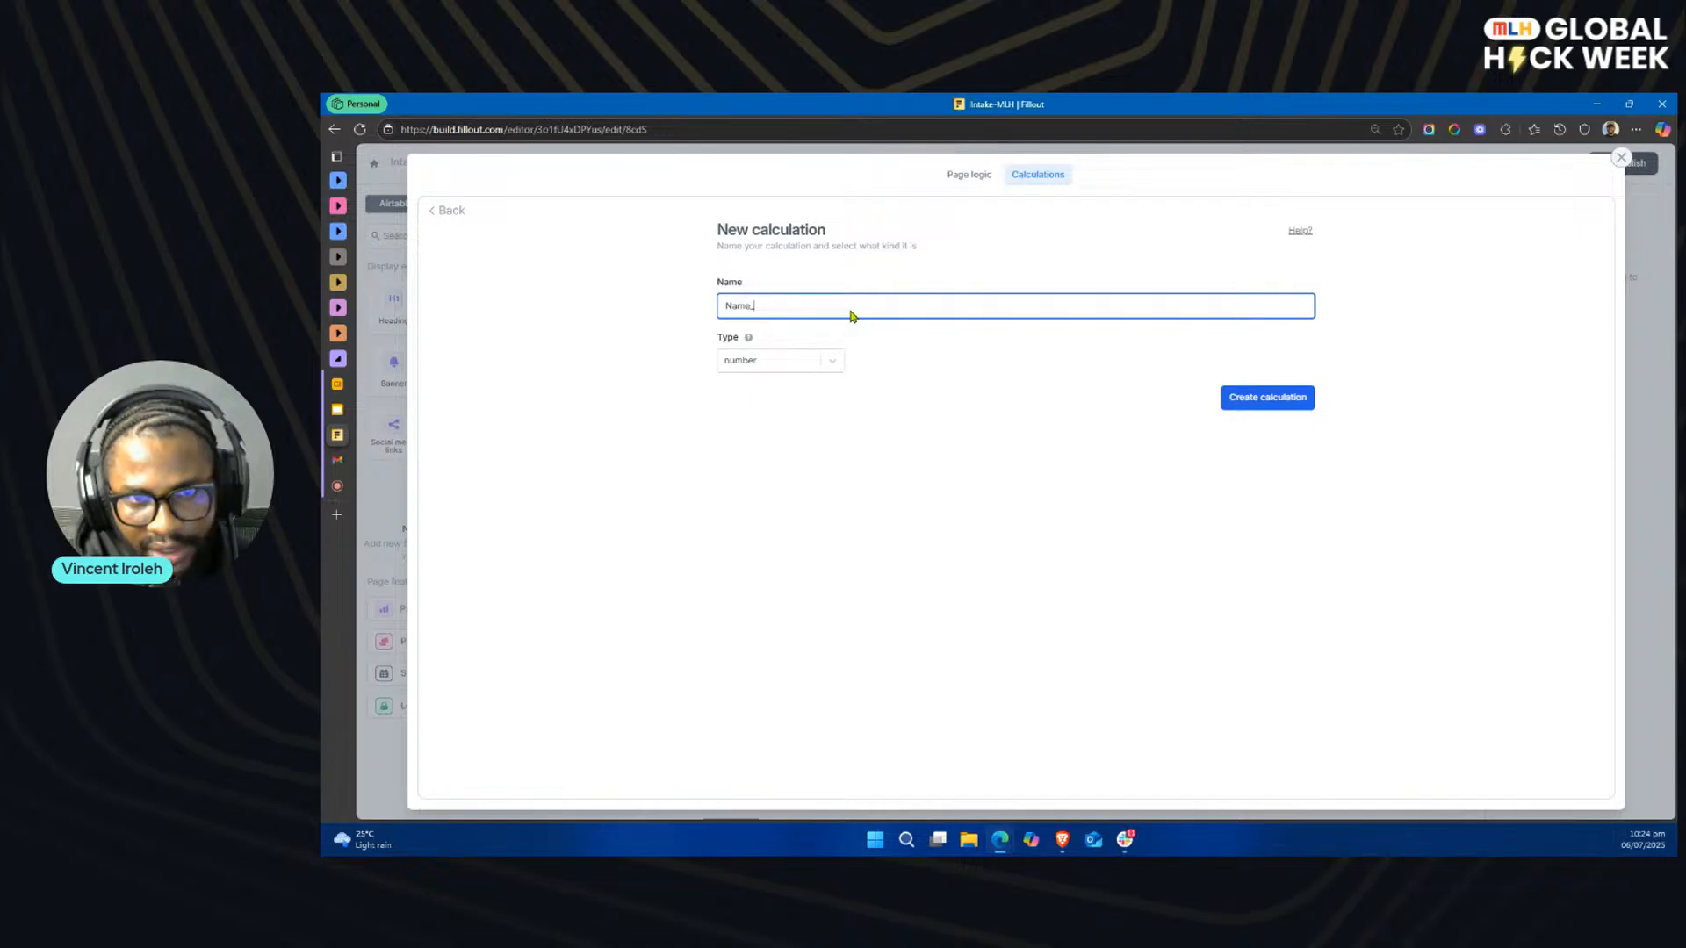
{"action": "type", "text": "Of_"}
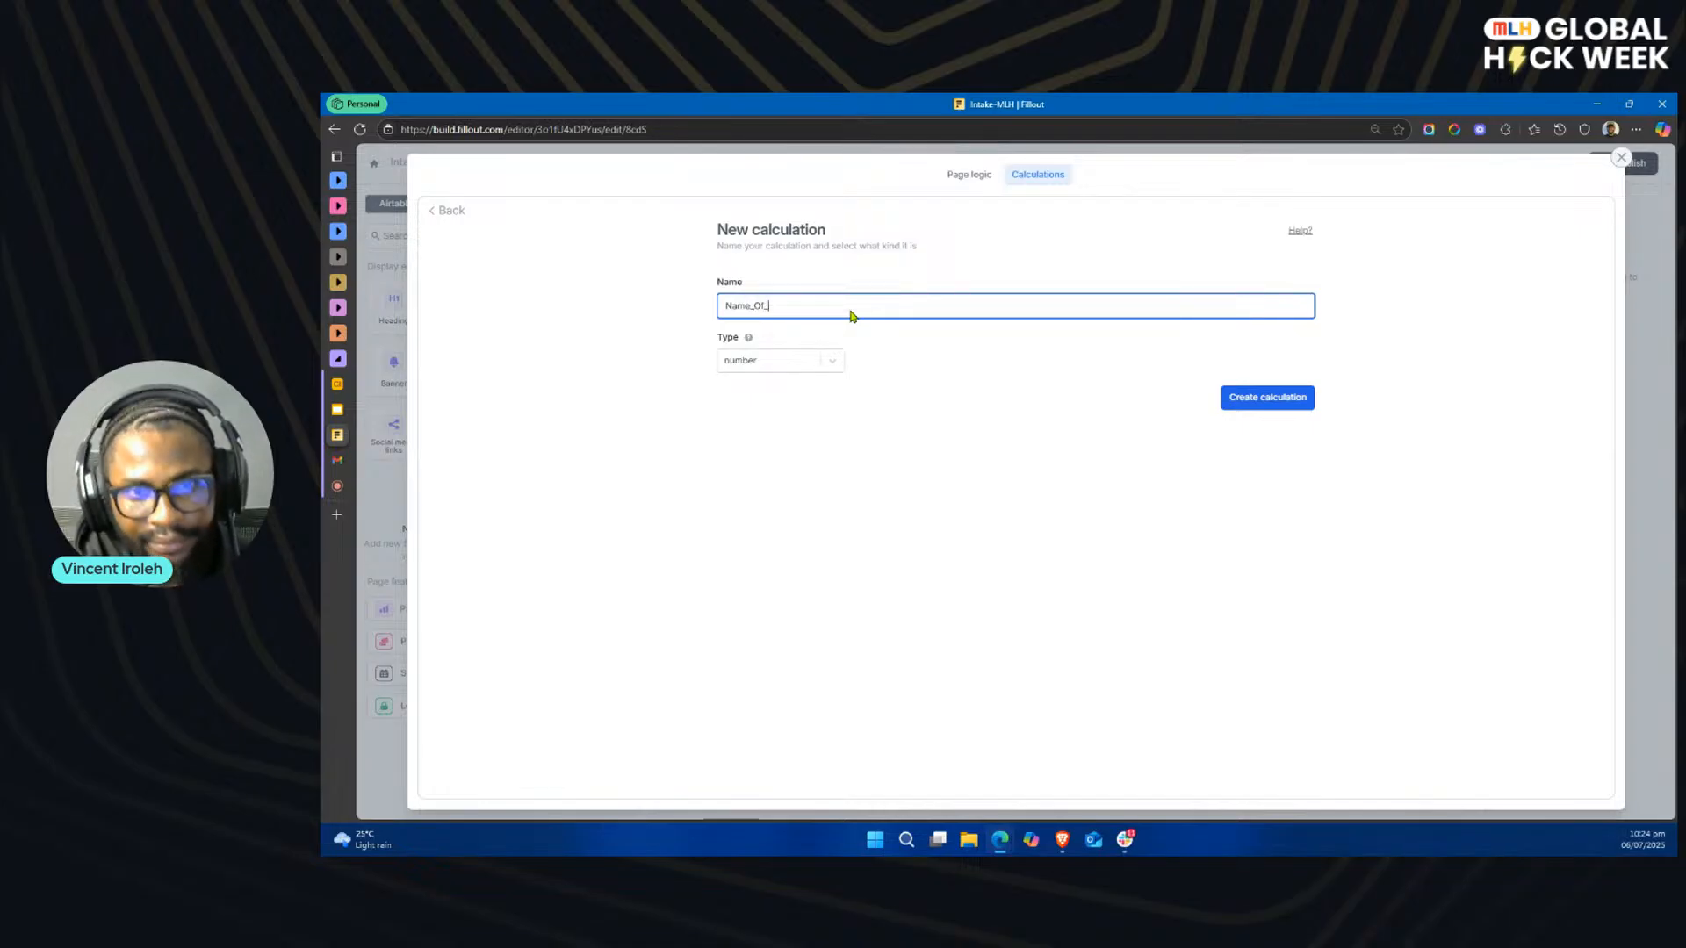
{"action": "type", "text": "Name"}
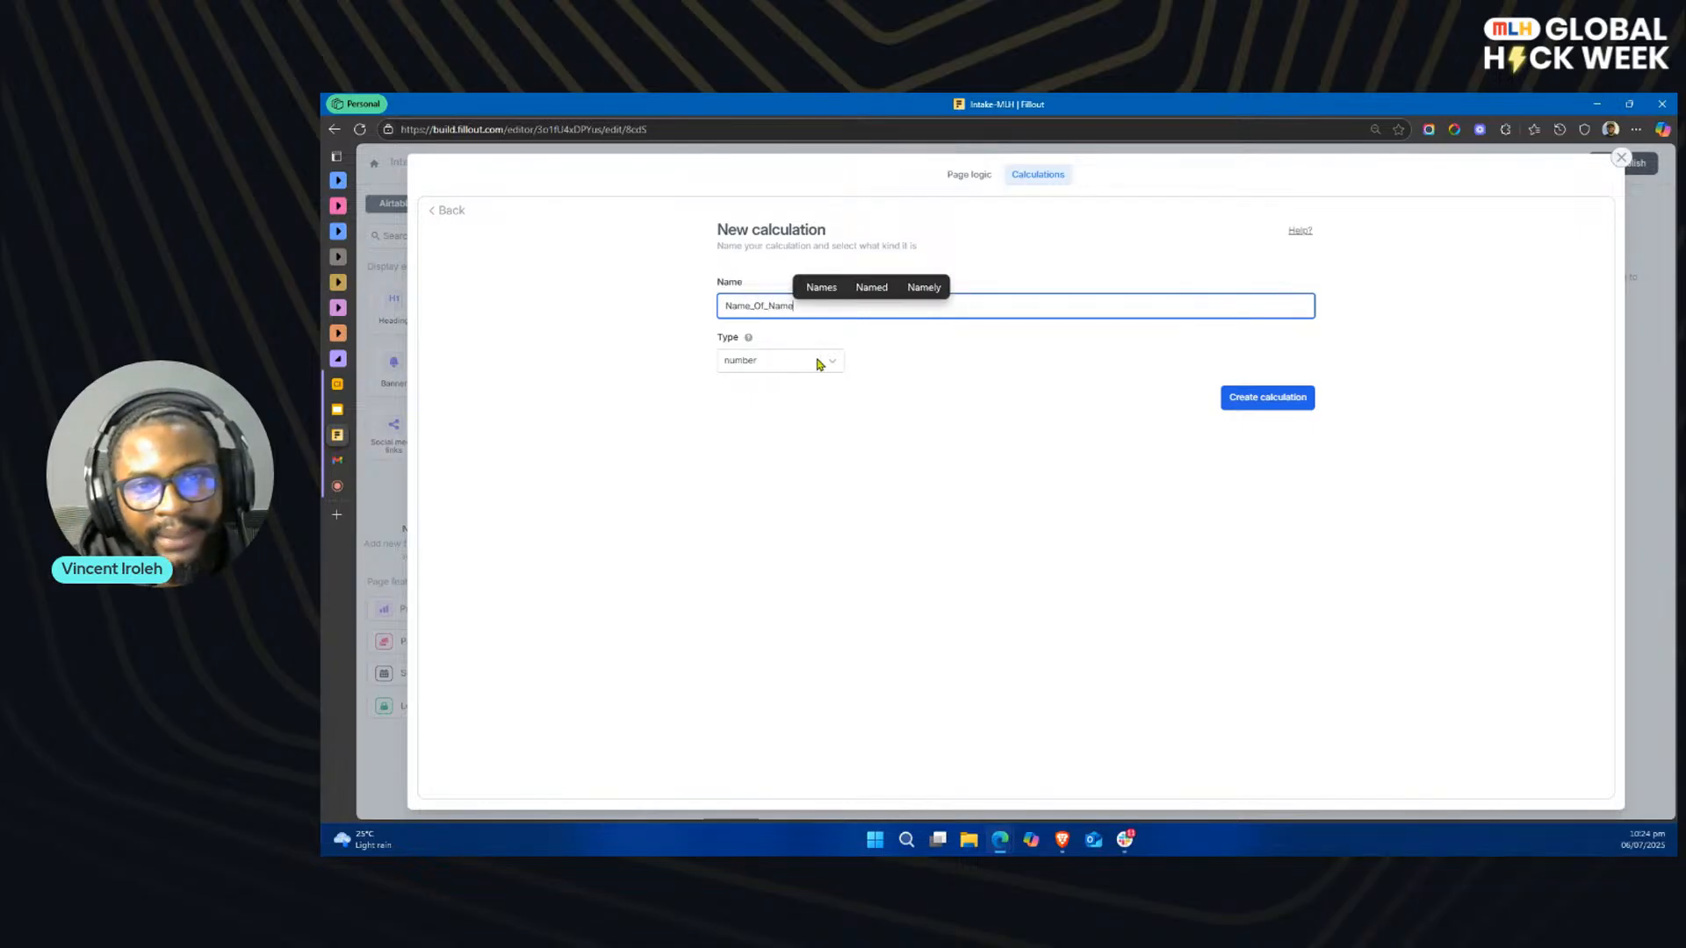
{"action": "left_click", "coordinate": [827, 361]}
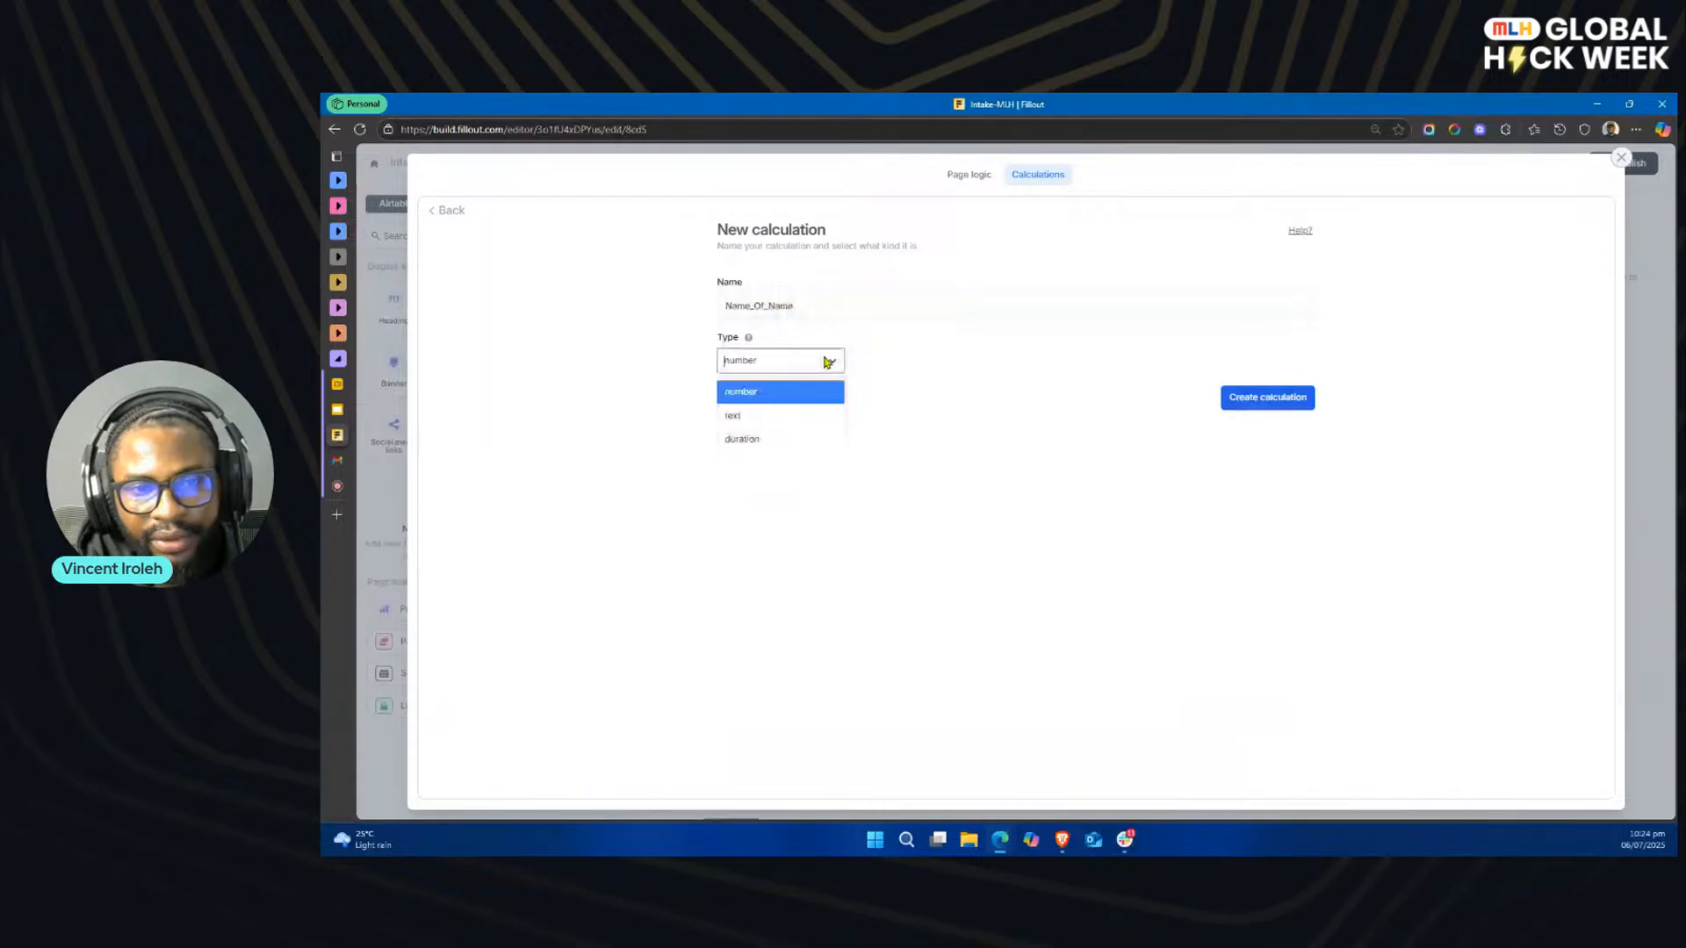
{"action": "left_click", "coordinate": [788, 422]}
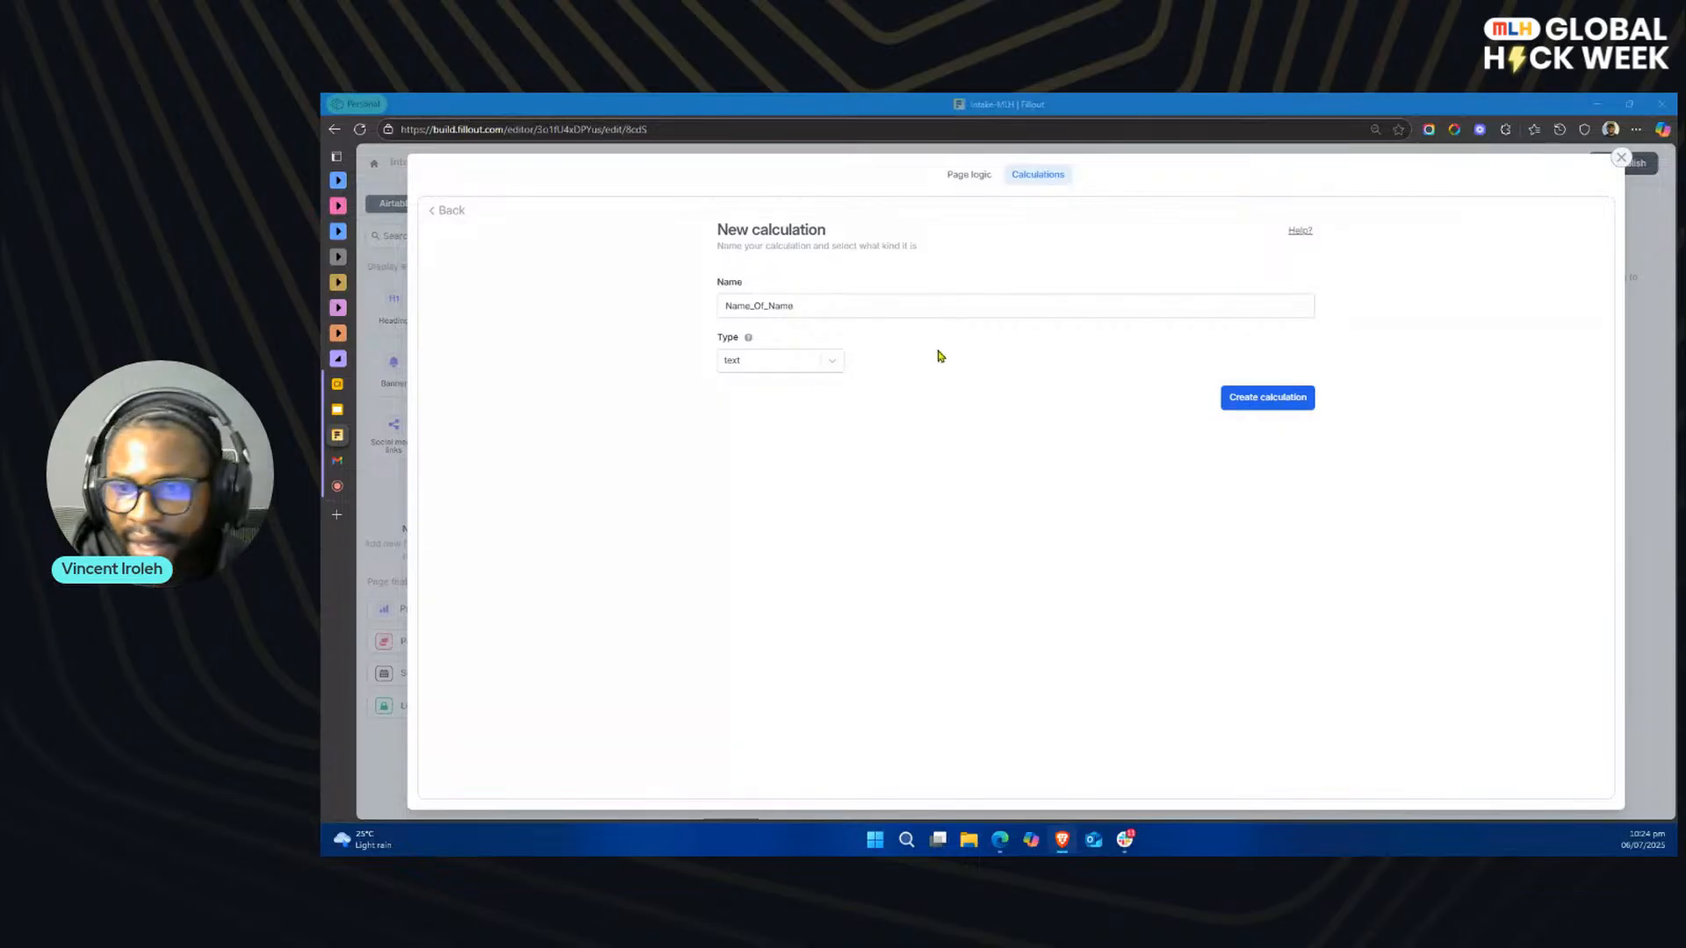
{"action": "left_click", "coordinate": [1283, 399]}
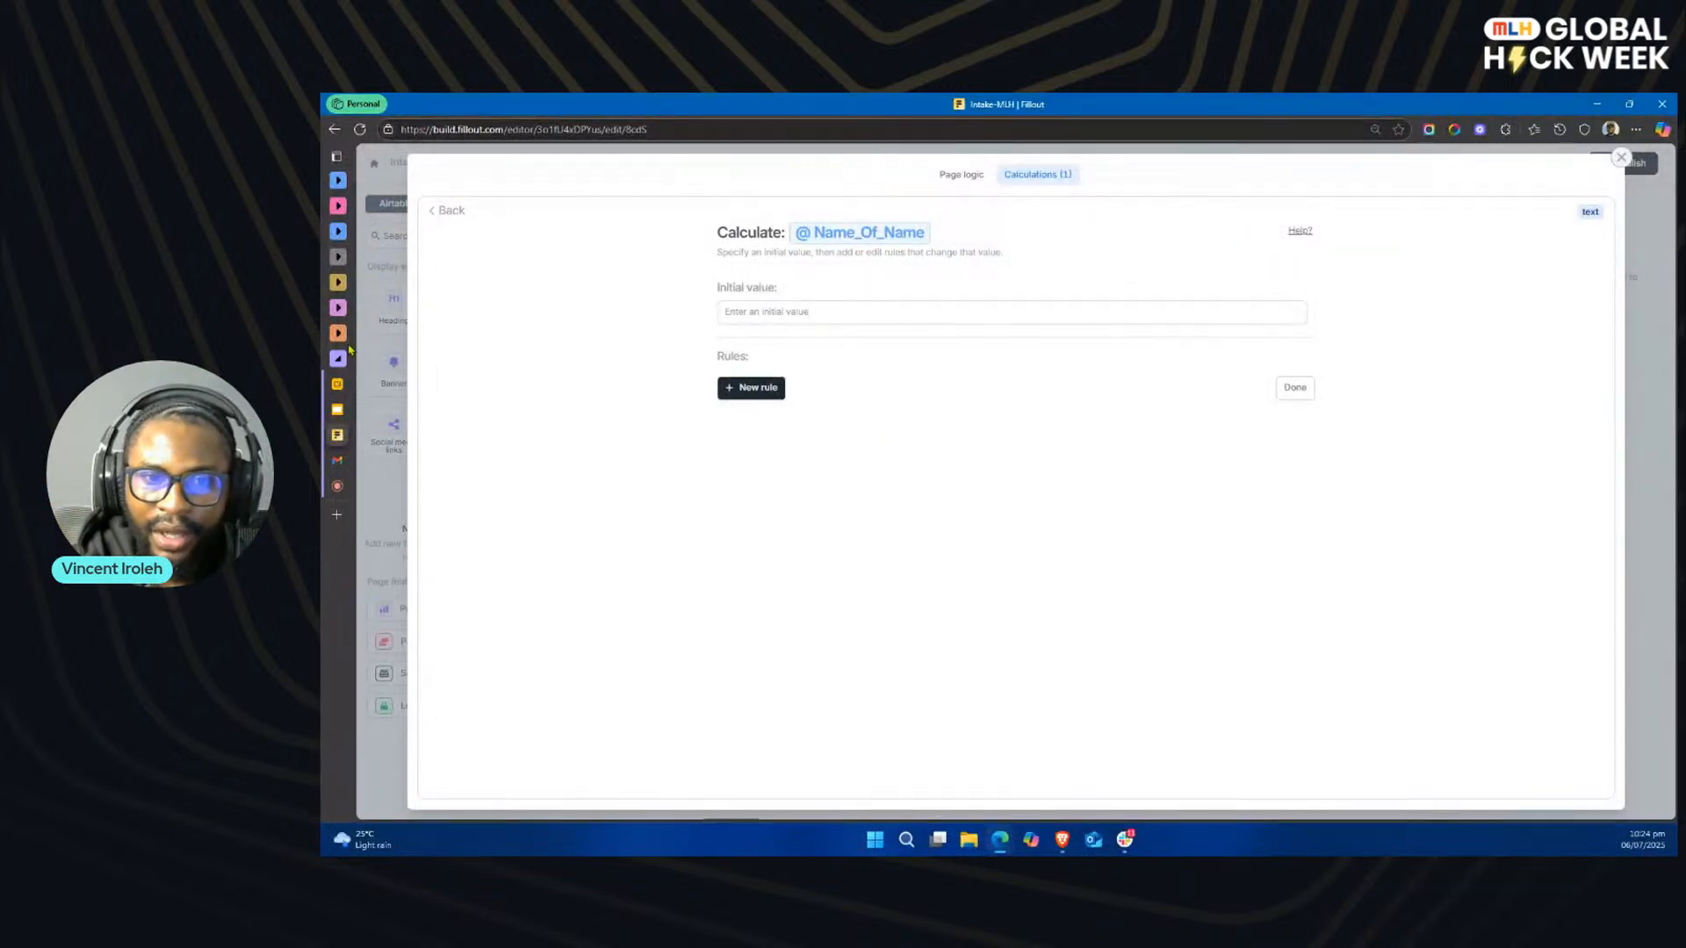
Step: Add a rule to the calculation with the condition Project Type equals Web Design
{"action": "left_click", "coordinate": [769, 388]}
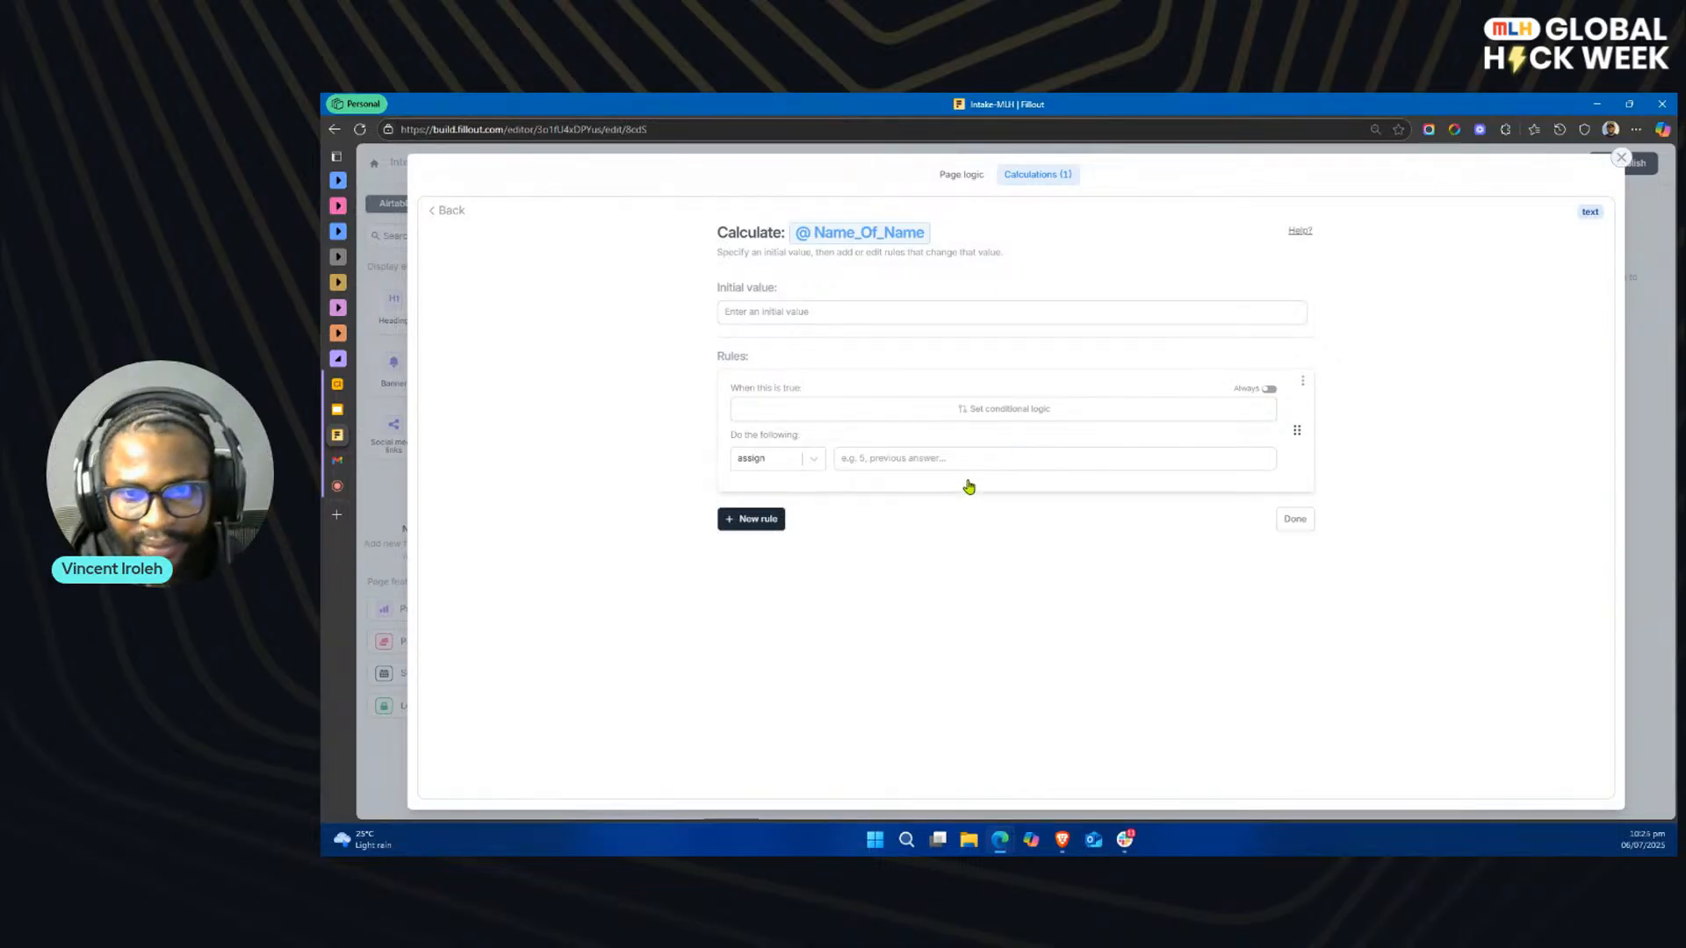
{"action": "left_click", "coordinate": [991, 420]}
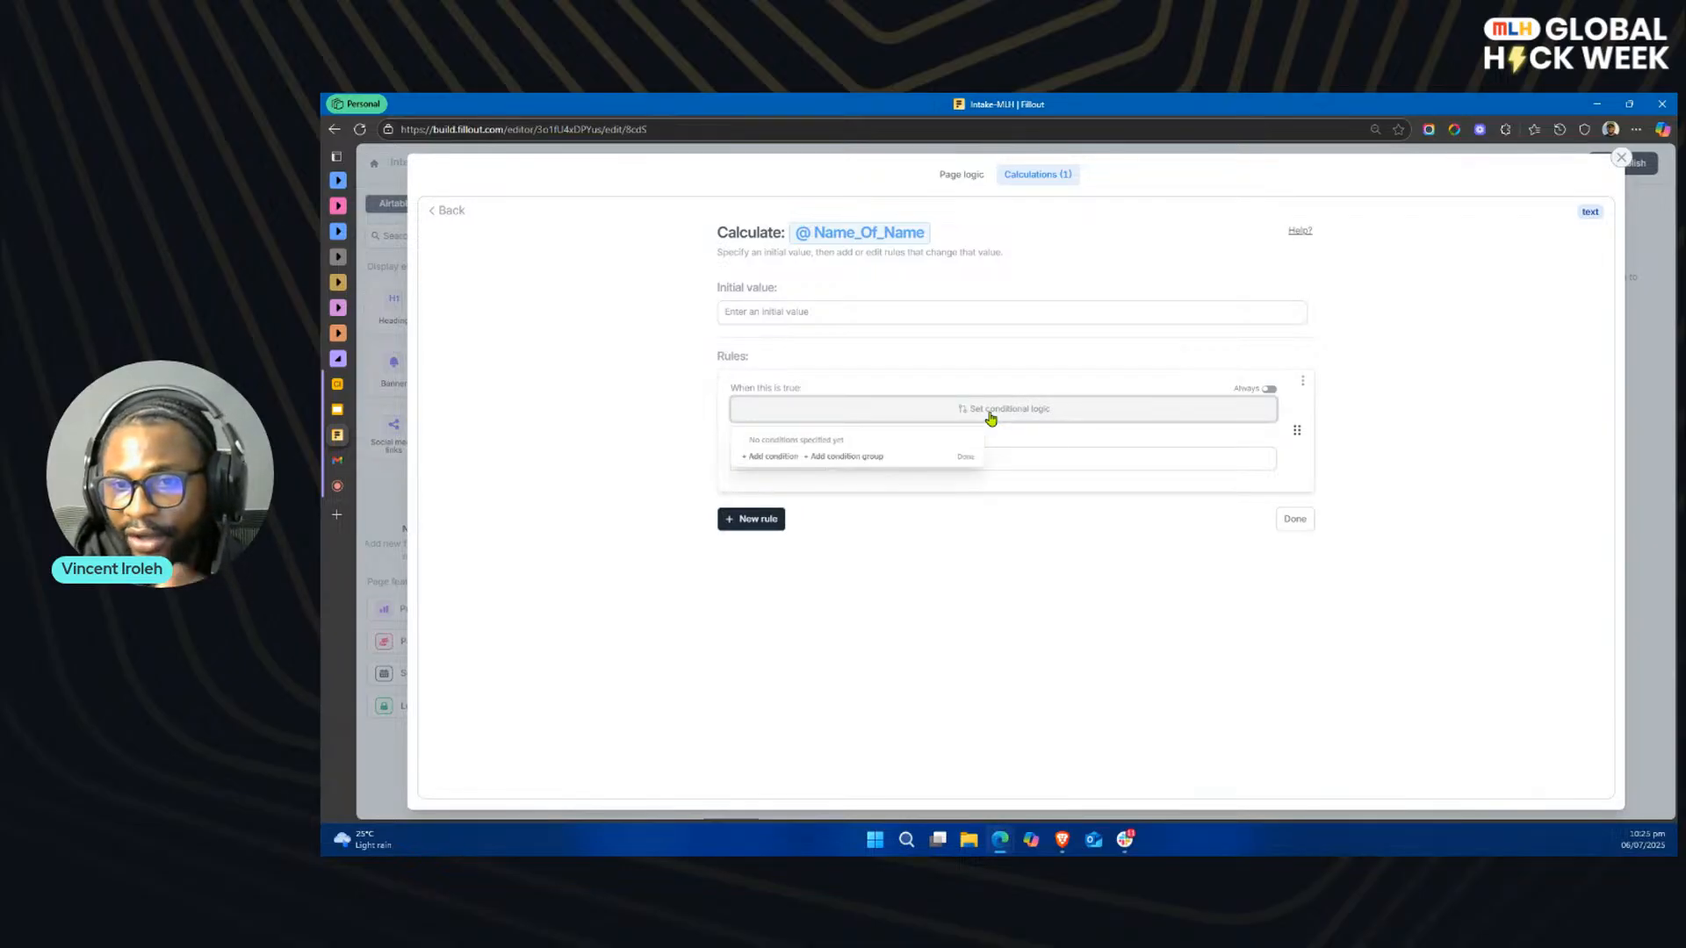
{"action": "left_click", "coordinate": [772, 457]}
{"action": "left_click", "coordinate": [828, 451]}
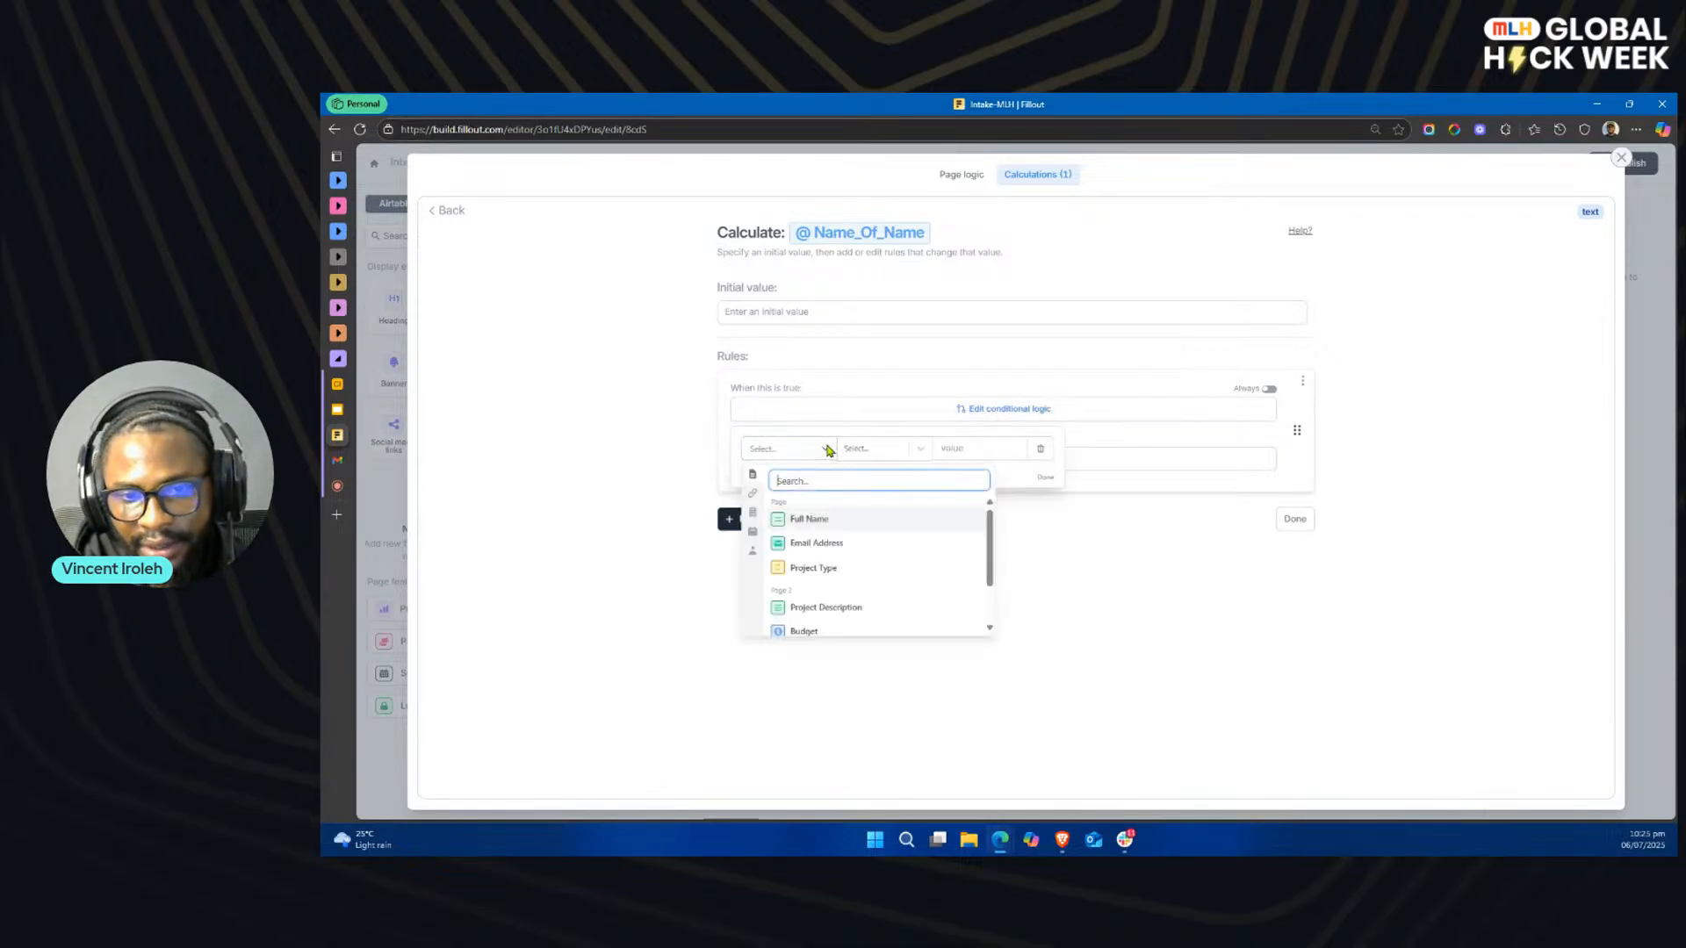
{"action": "left_click", "coordinate": [833, 570]}
{"action": "left_click", "coordinate": [918, 456]}
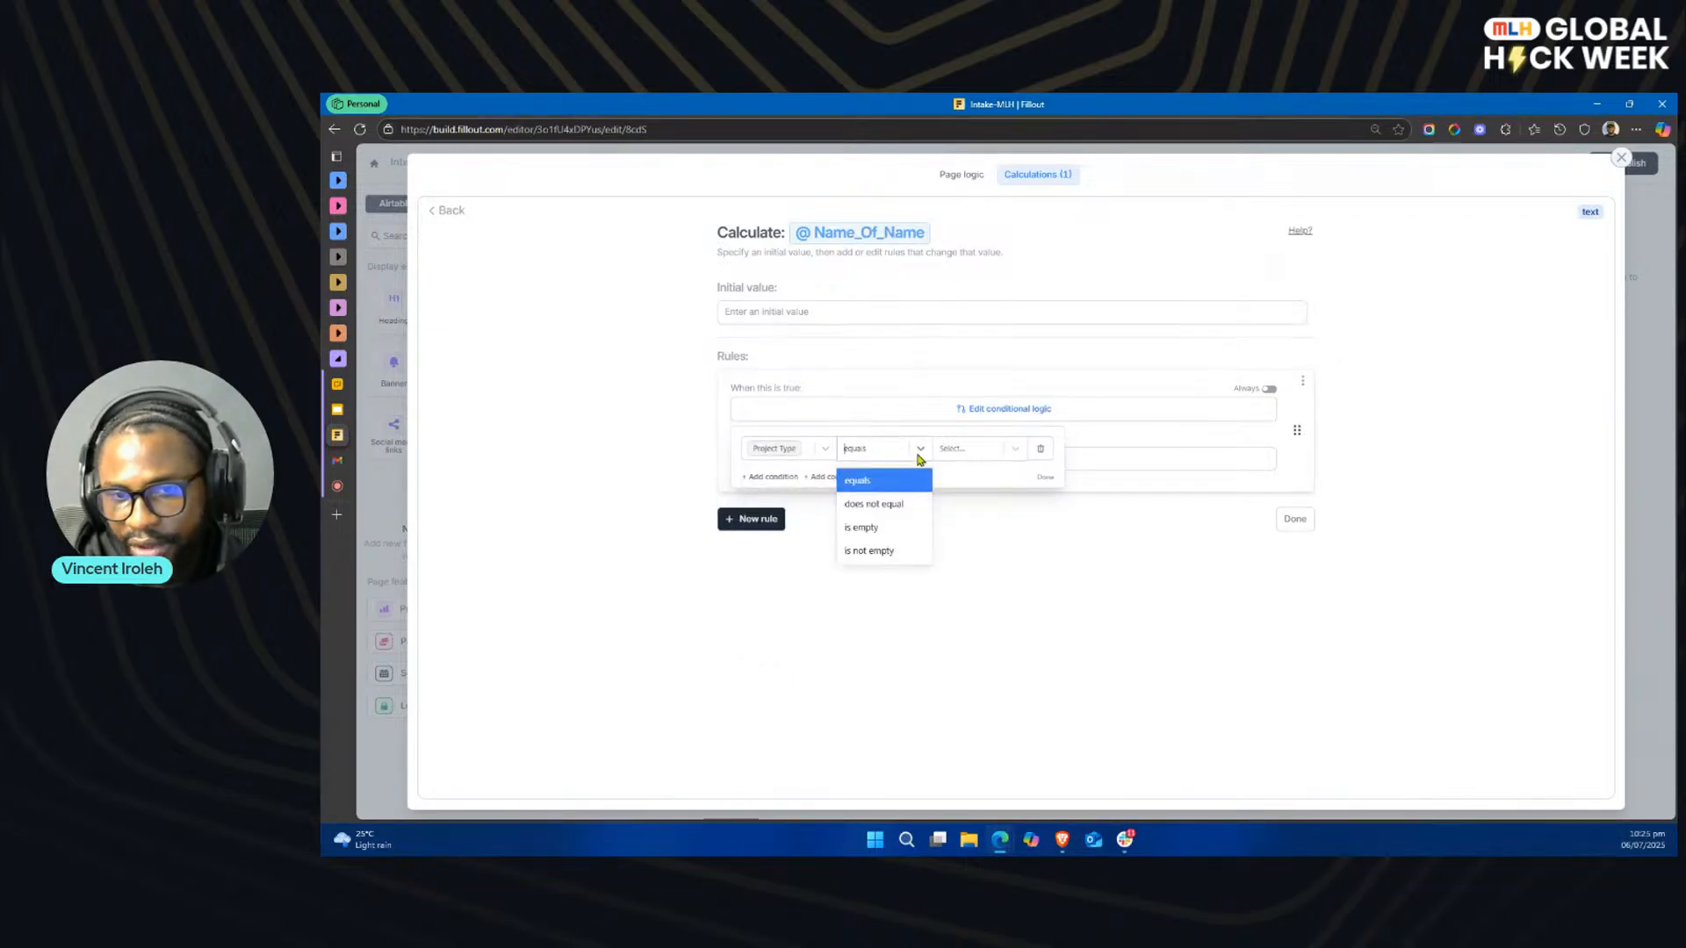
{"action": "left_click", "coordinate": [896, 483]}
{"action": "left_click", "coordinate": [970, 456]}
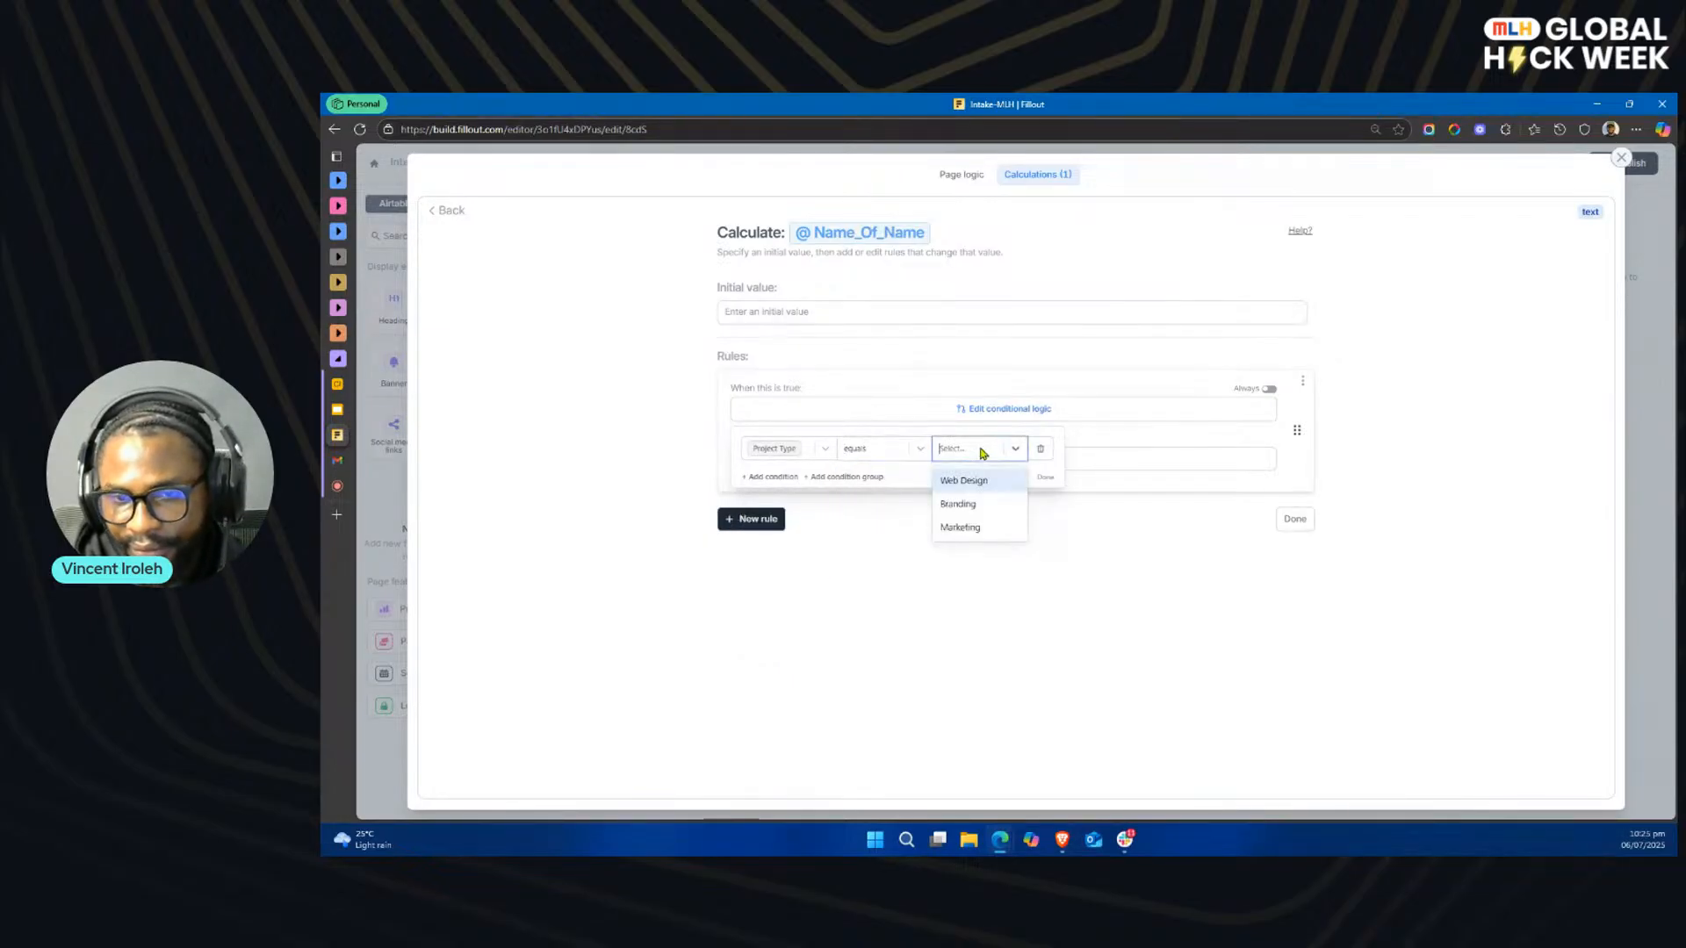
{"action": "left_click", "coordinate": [972, 481]}
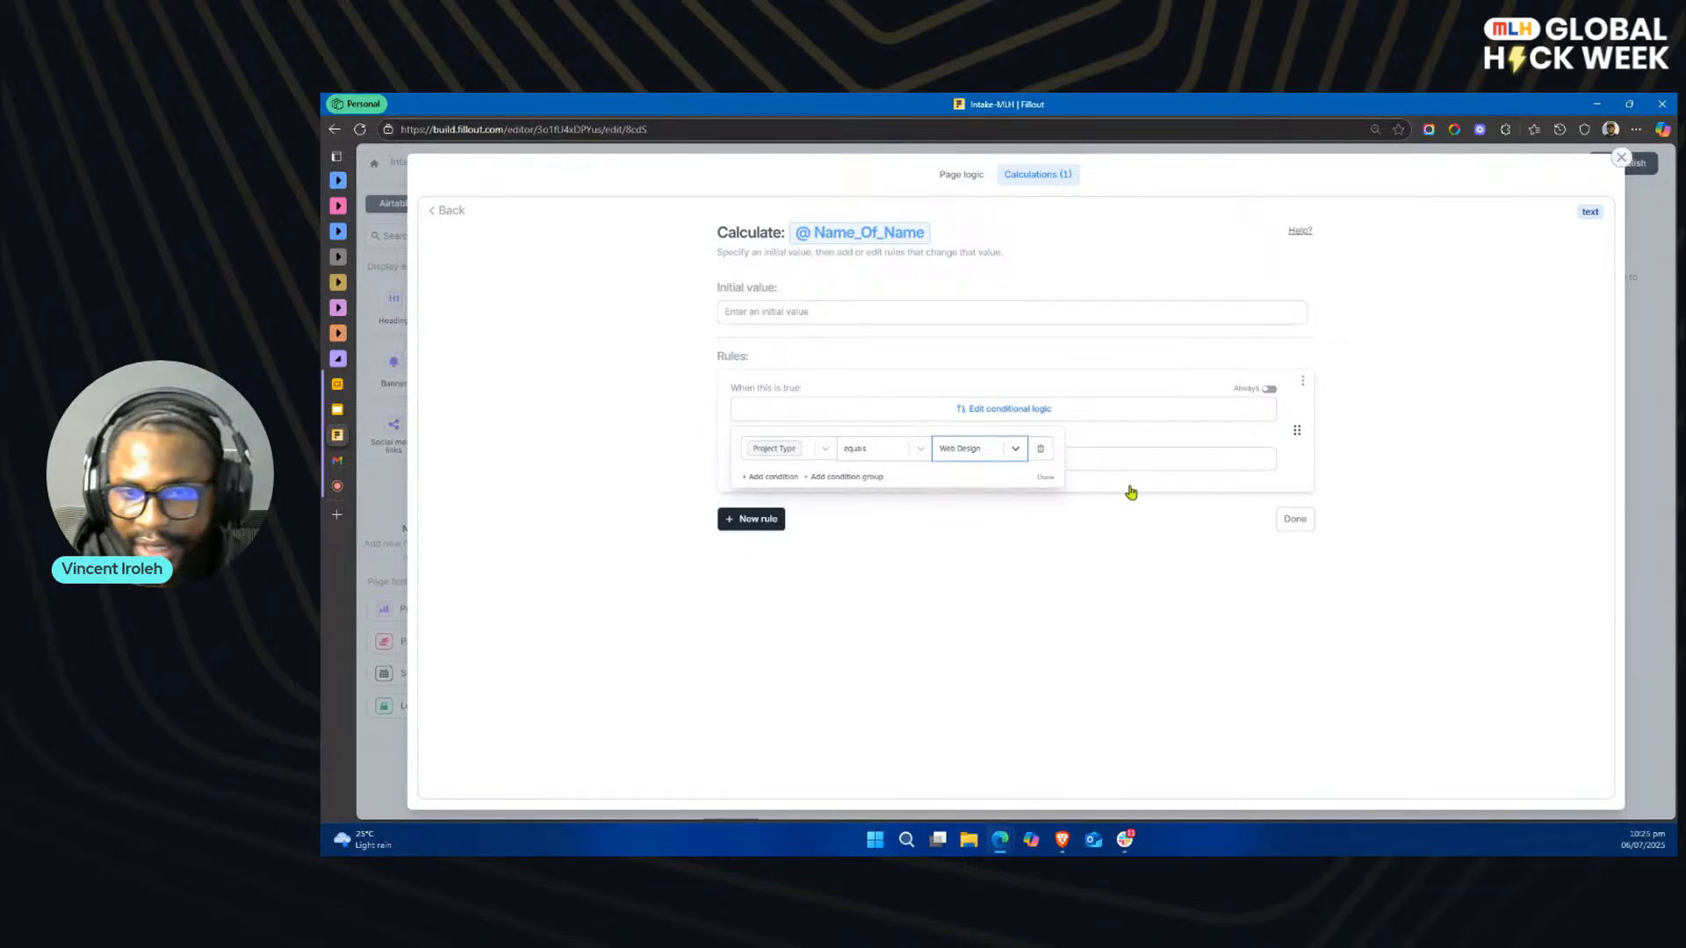
{"action": "left_click", "coordinate": [1044, 477]}
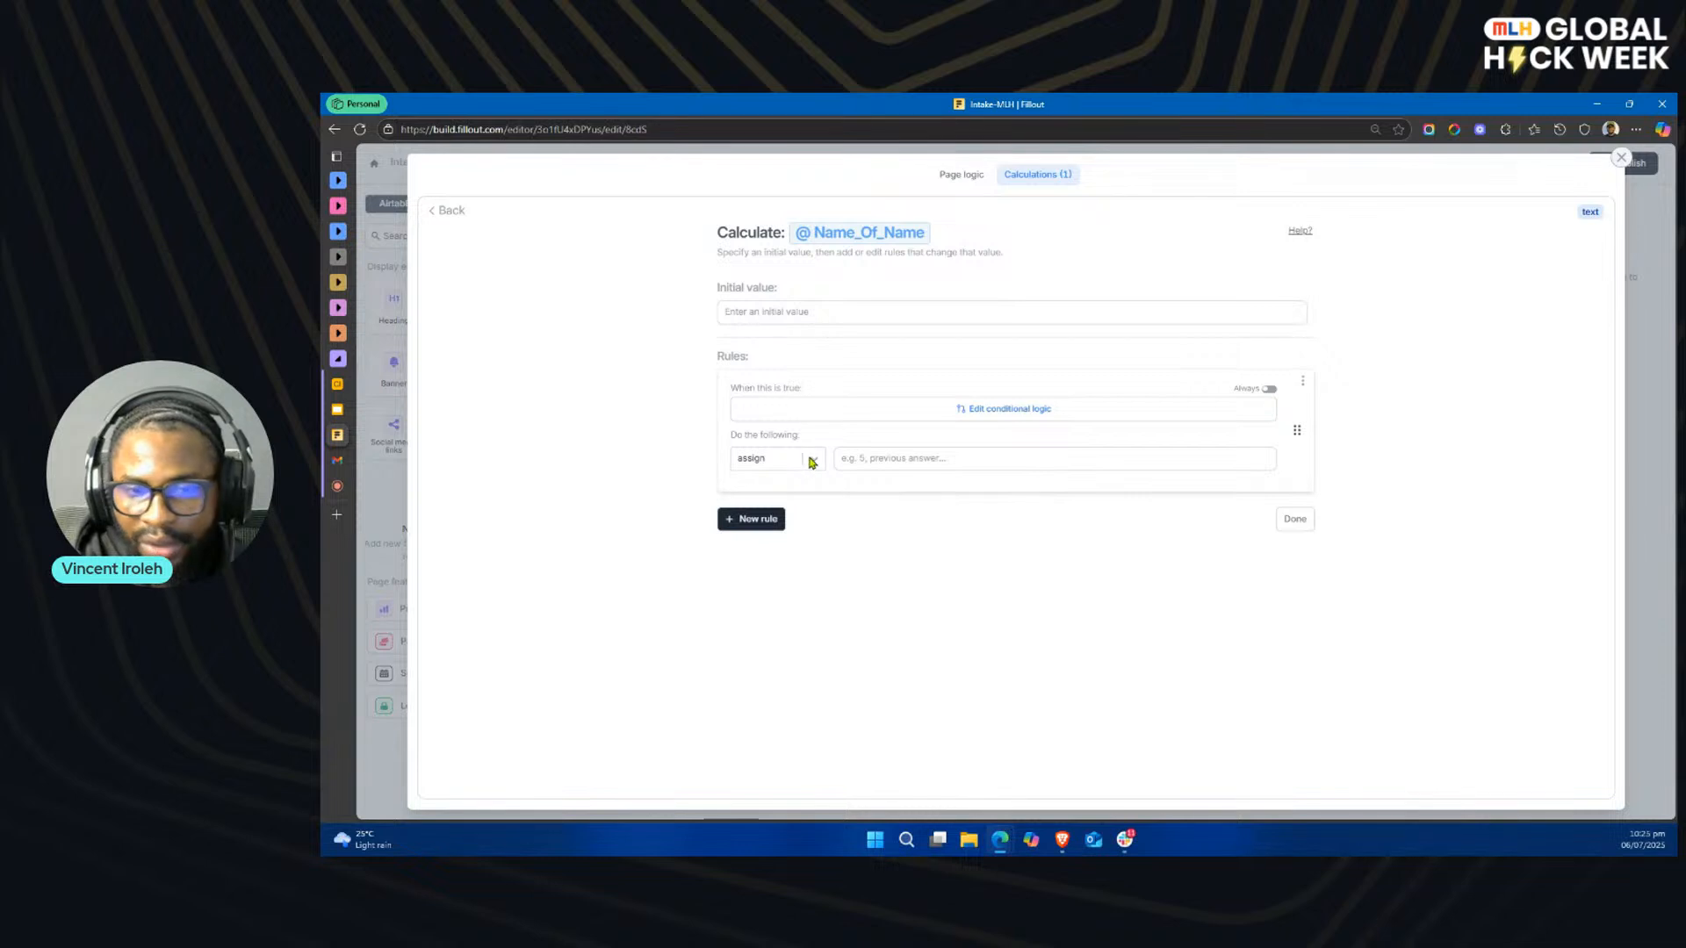
Step: Have the Web Design rule assign the value webDesignTeam
{"action": "left_click", "coordinate": [811, 459]}
{"action": "left_click", "coordinate": [808, 463]}
{"action": "left_click", "coordinate": [892, 461]}
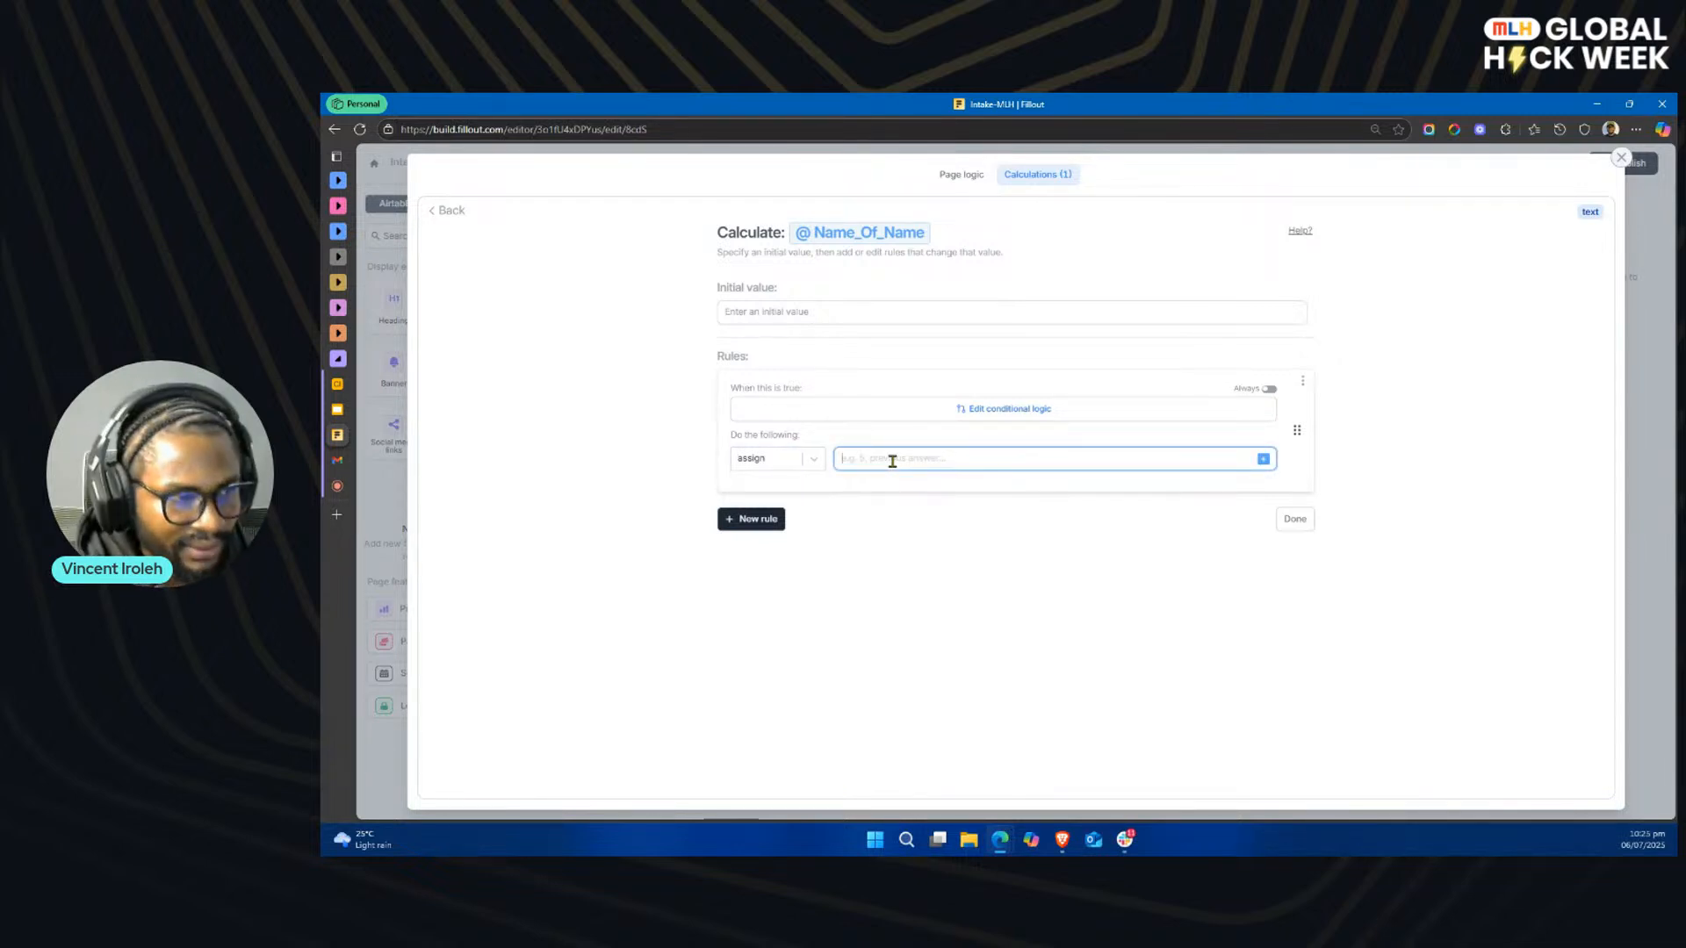
{"action": "type", "text": "web"}
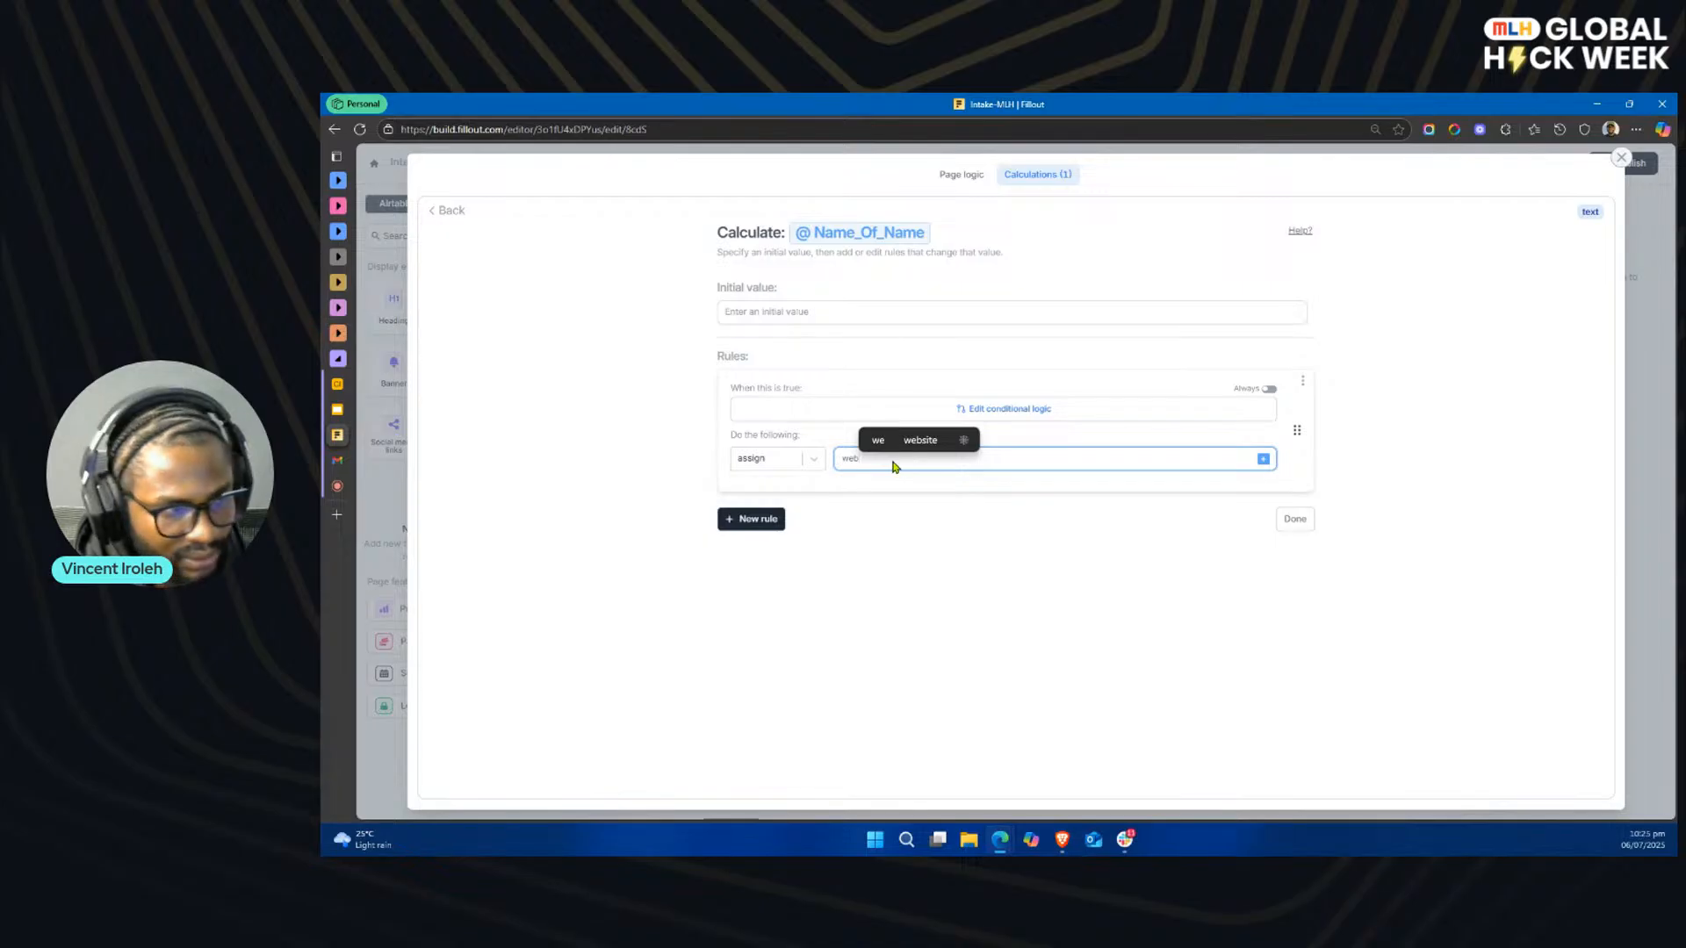
{"action": "type", "text": "Design"}
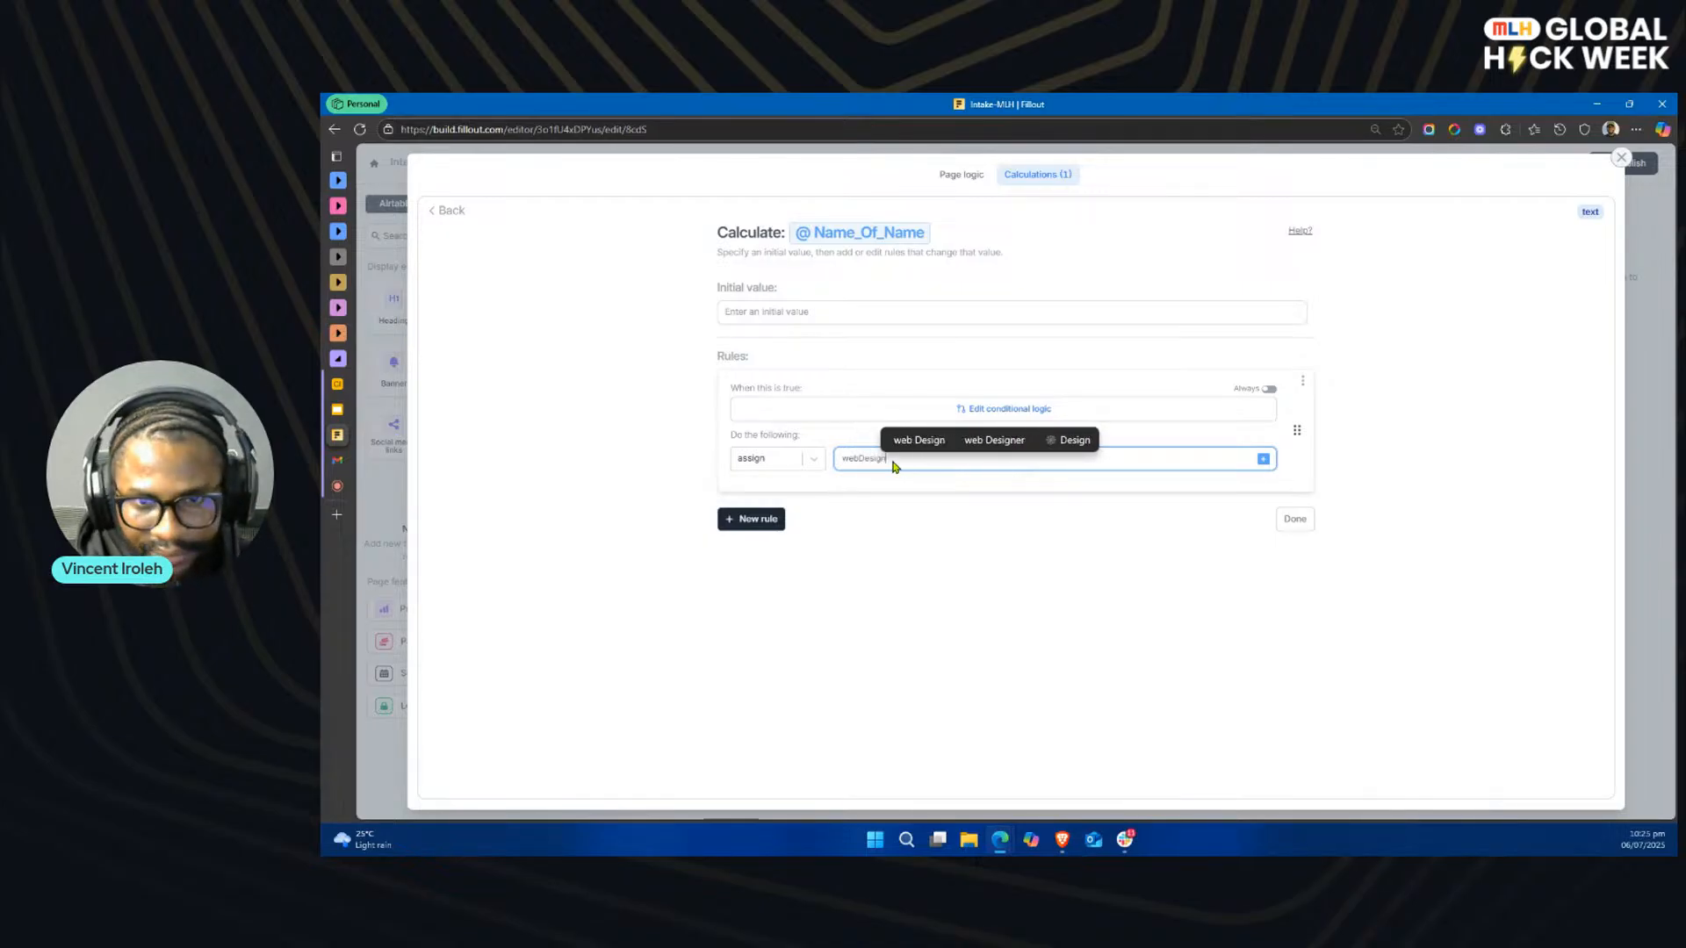
{"action": "type", "text": "Team"}
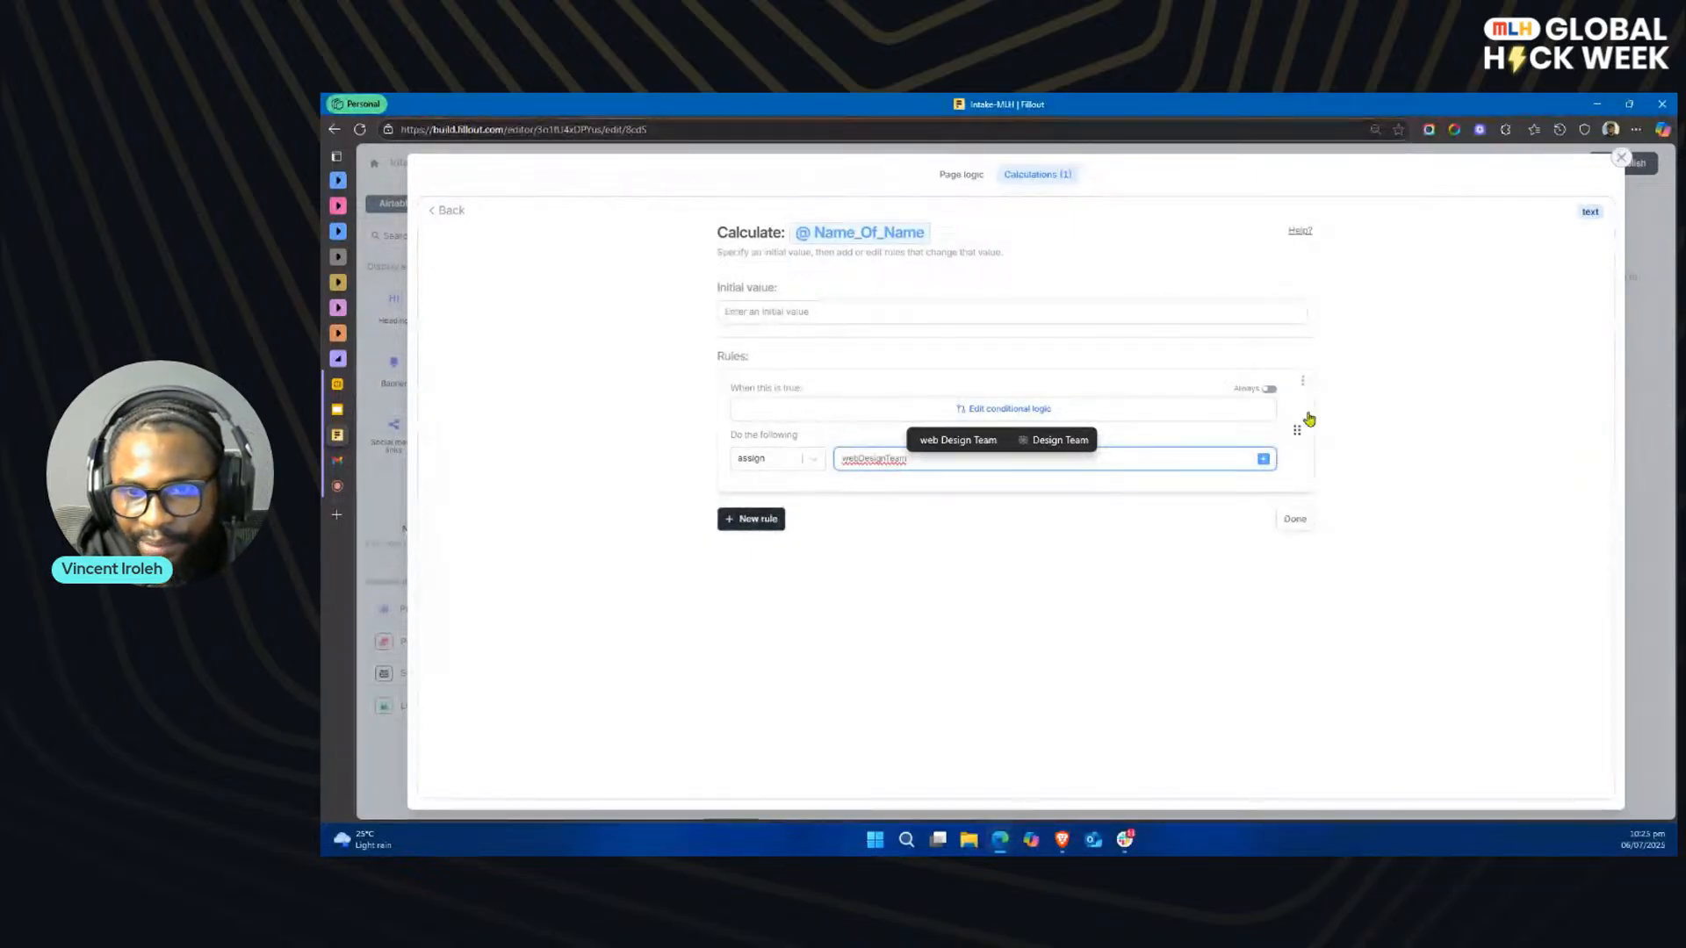
Step: Duplicate the Web Design rule and set the copy's condition to Project Type equals Branding
{"action": "left_click", "coordinate": [1302, 383]}
{"action": "left_click", "coordinate": [1323, 403]}
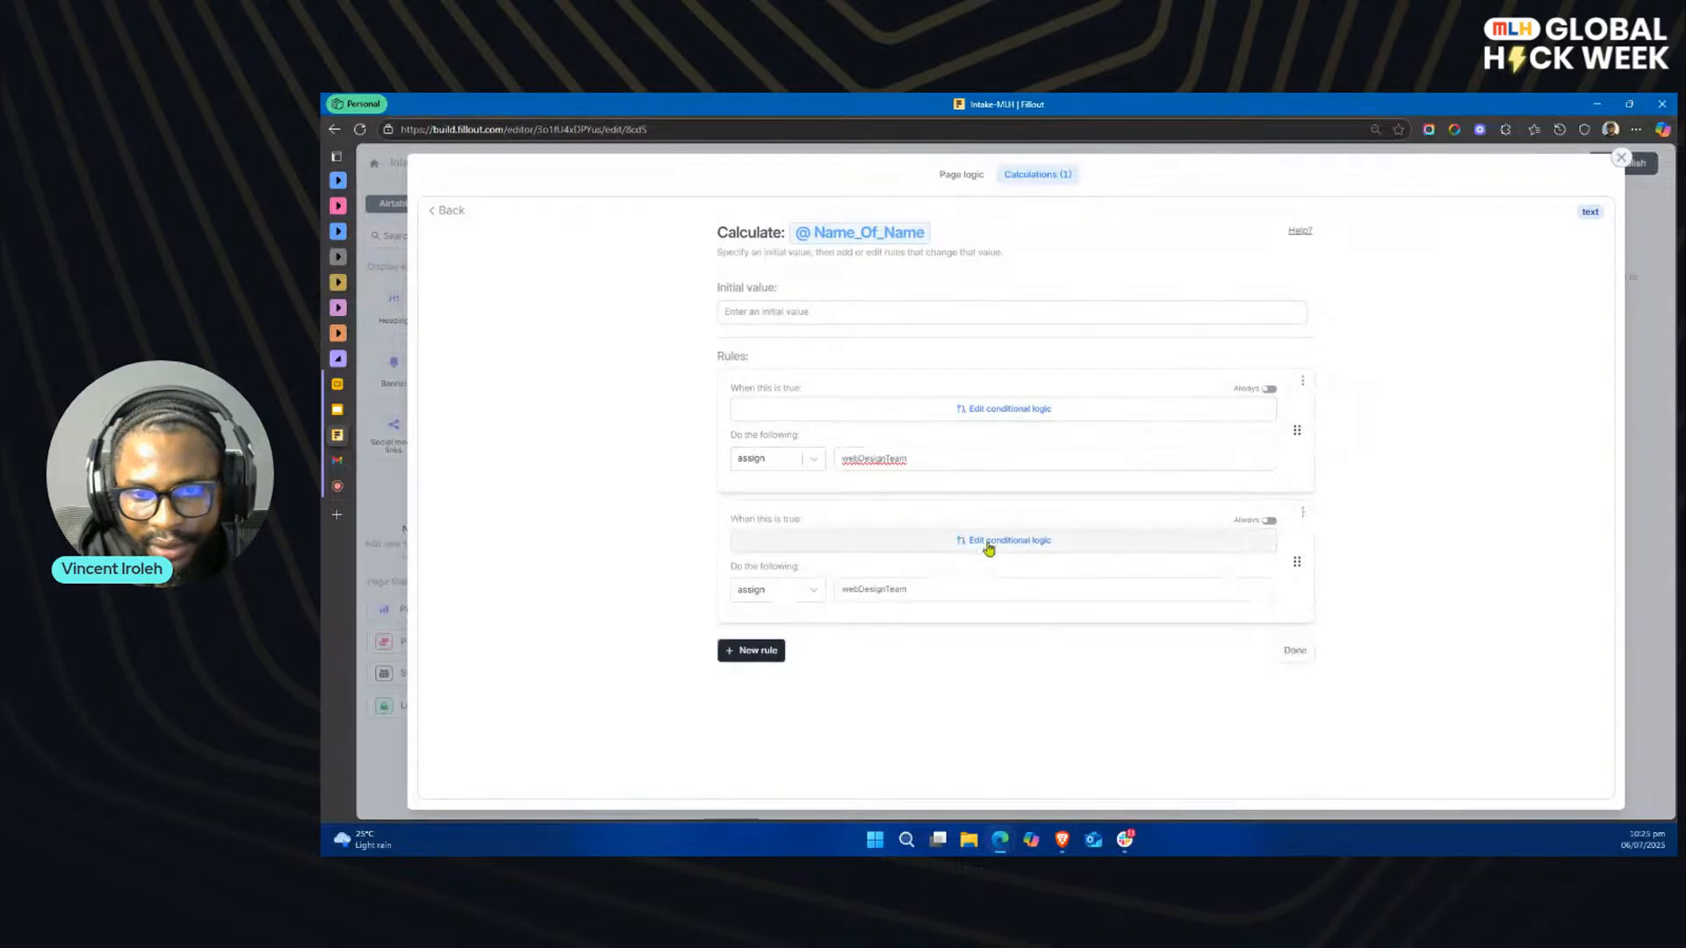
{"action": "left_click", "coordinate": [989, 546]}
{"action": "left_click", "coordinate": [979, 581]}
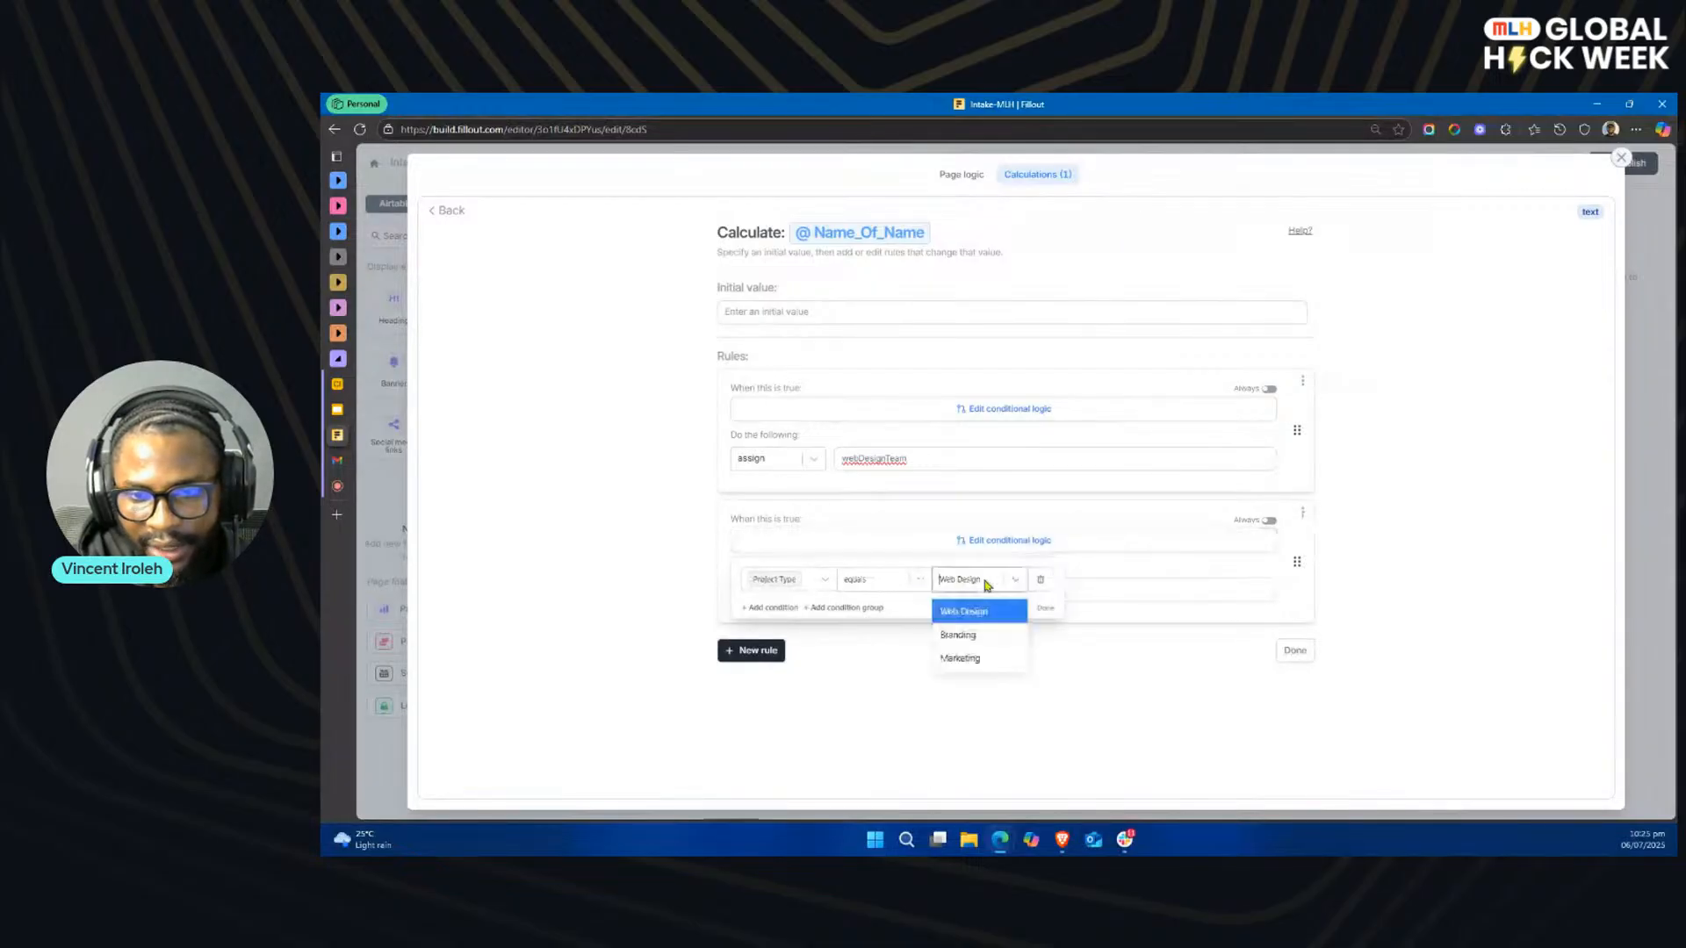
{"action": "left_click", "coordinate": [964, 635]}
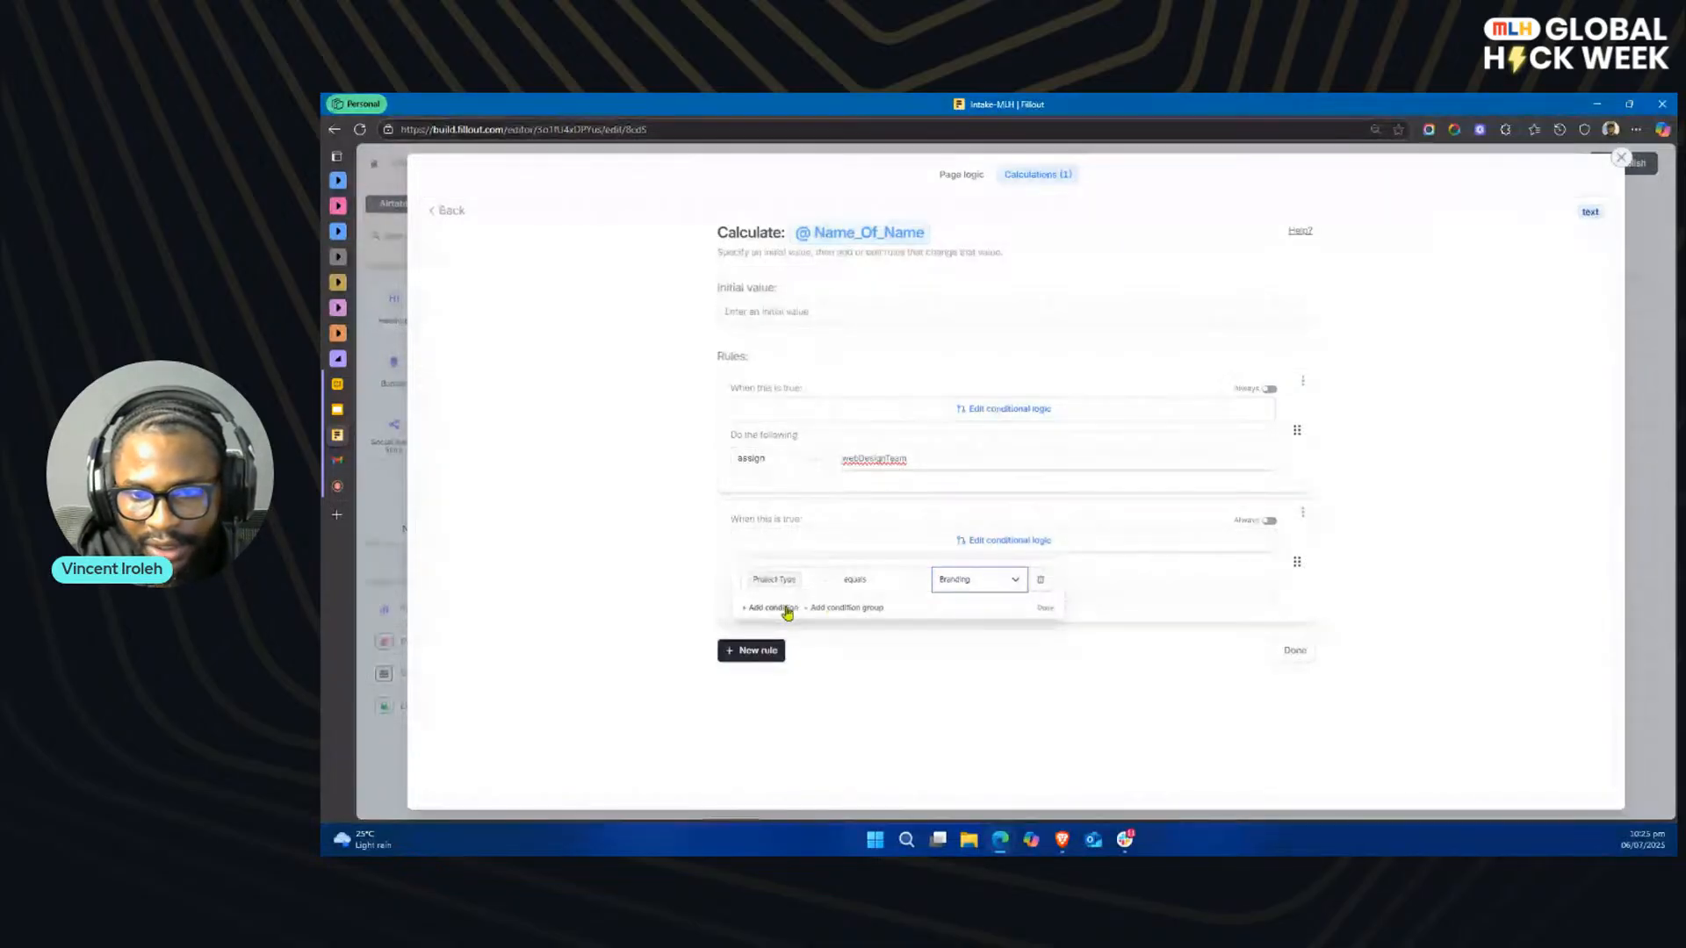
{"action": "left_click", "coordinate": [1044, 608]}
Step: Replace the value assigned by the Branding rule with brandingTeam
{"action": "left_click_drag", "start_coordinate": [909, 590], "coordinate": [887, 592]}
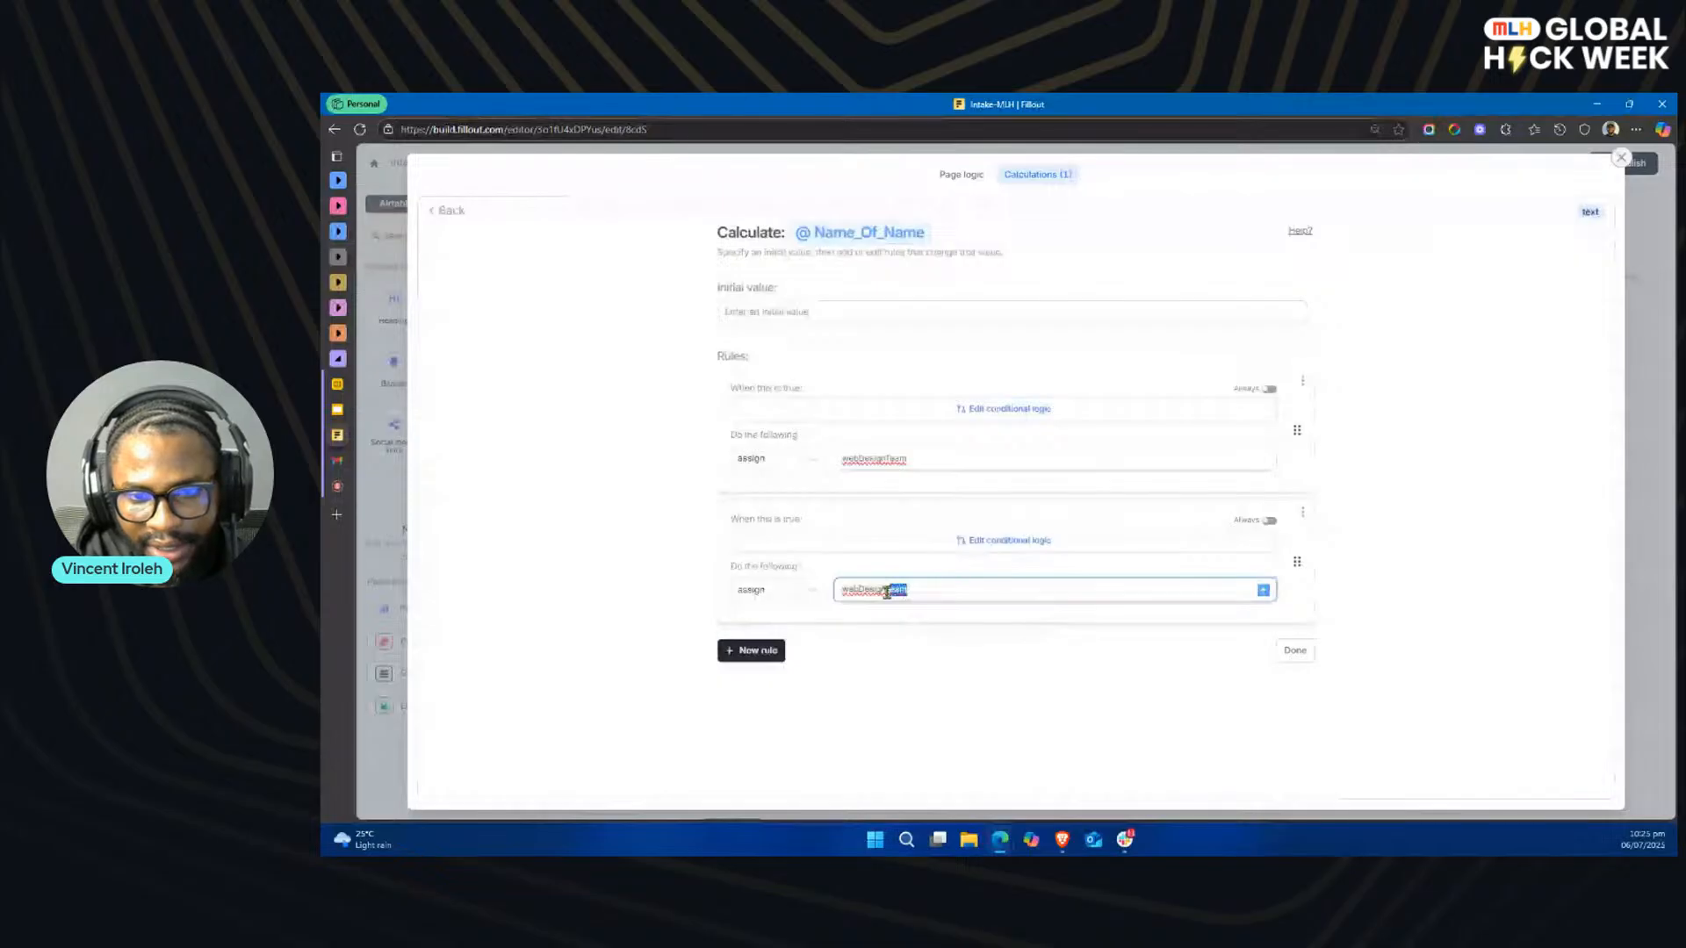
{"action": "double_click", "coordinate": [887, 592]}
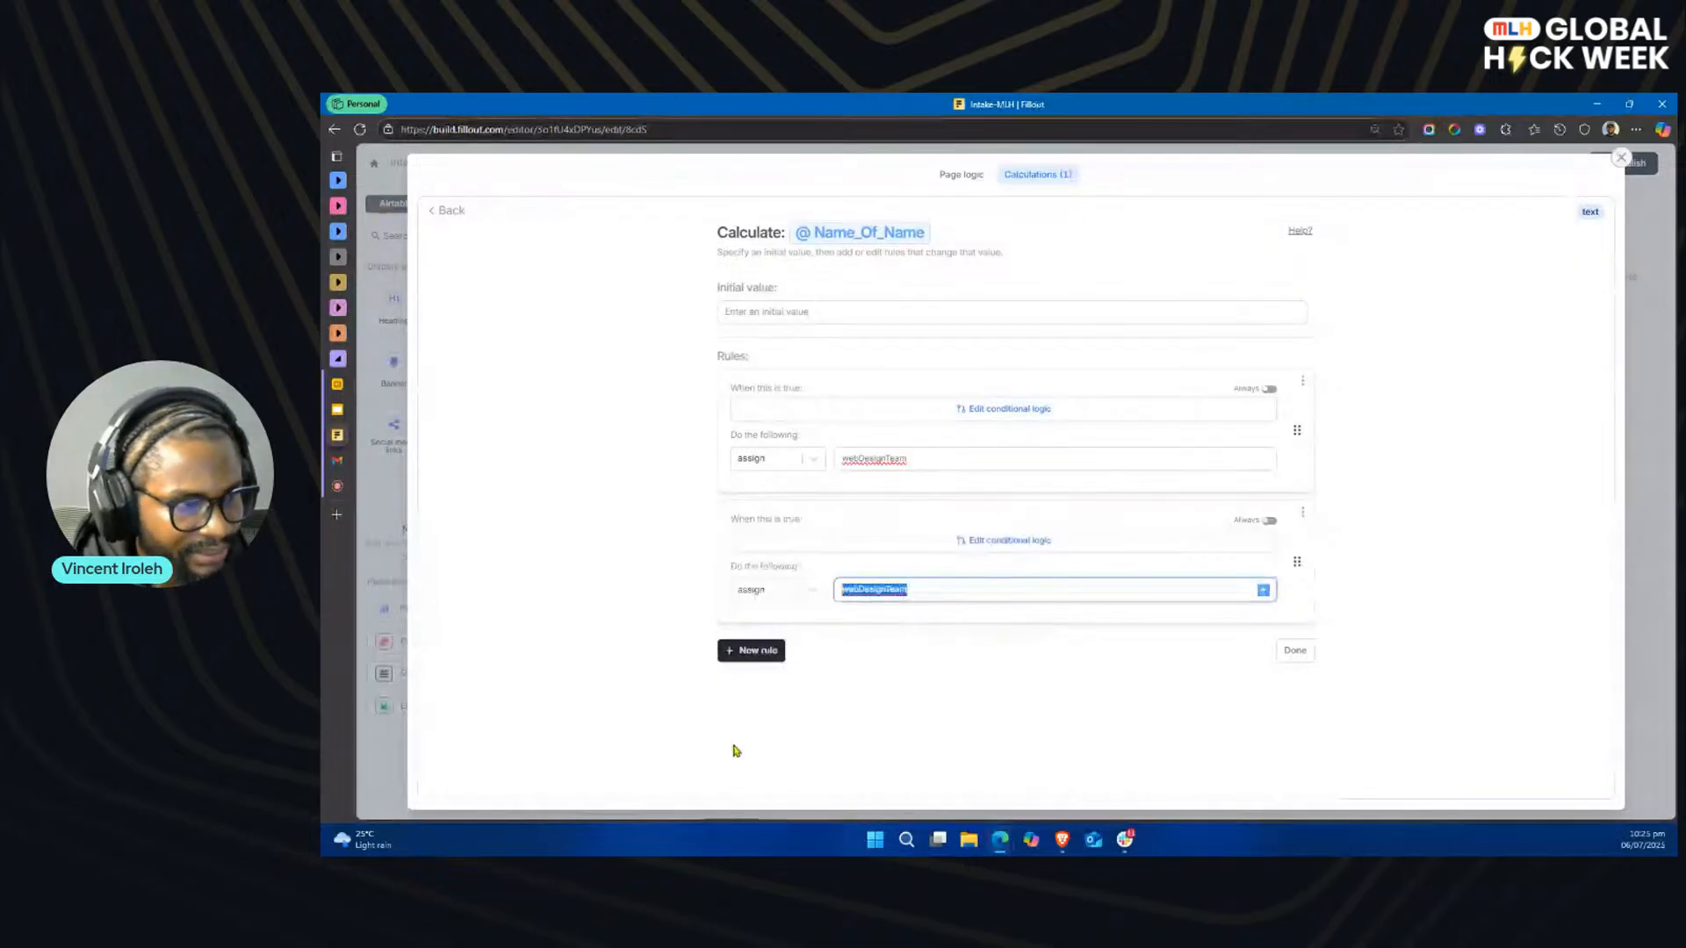
{"action": "left_click", "coordinate": [924, 590]}
{"action": "key", "text": "ctrl+a"}
{"action": "type", "text": "brandin"}
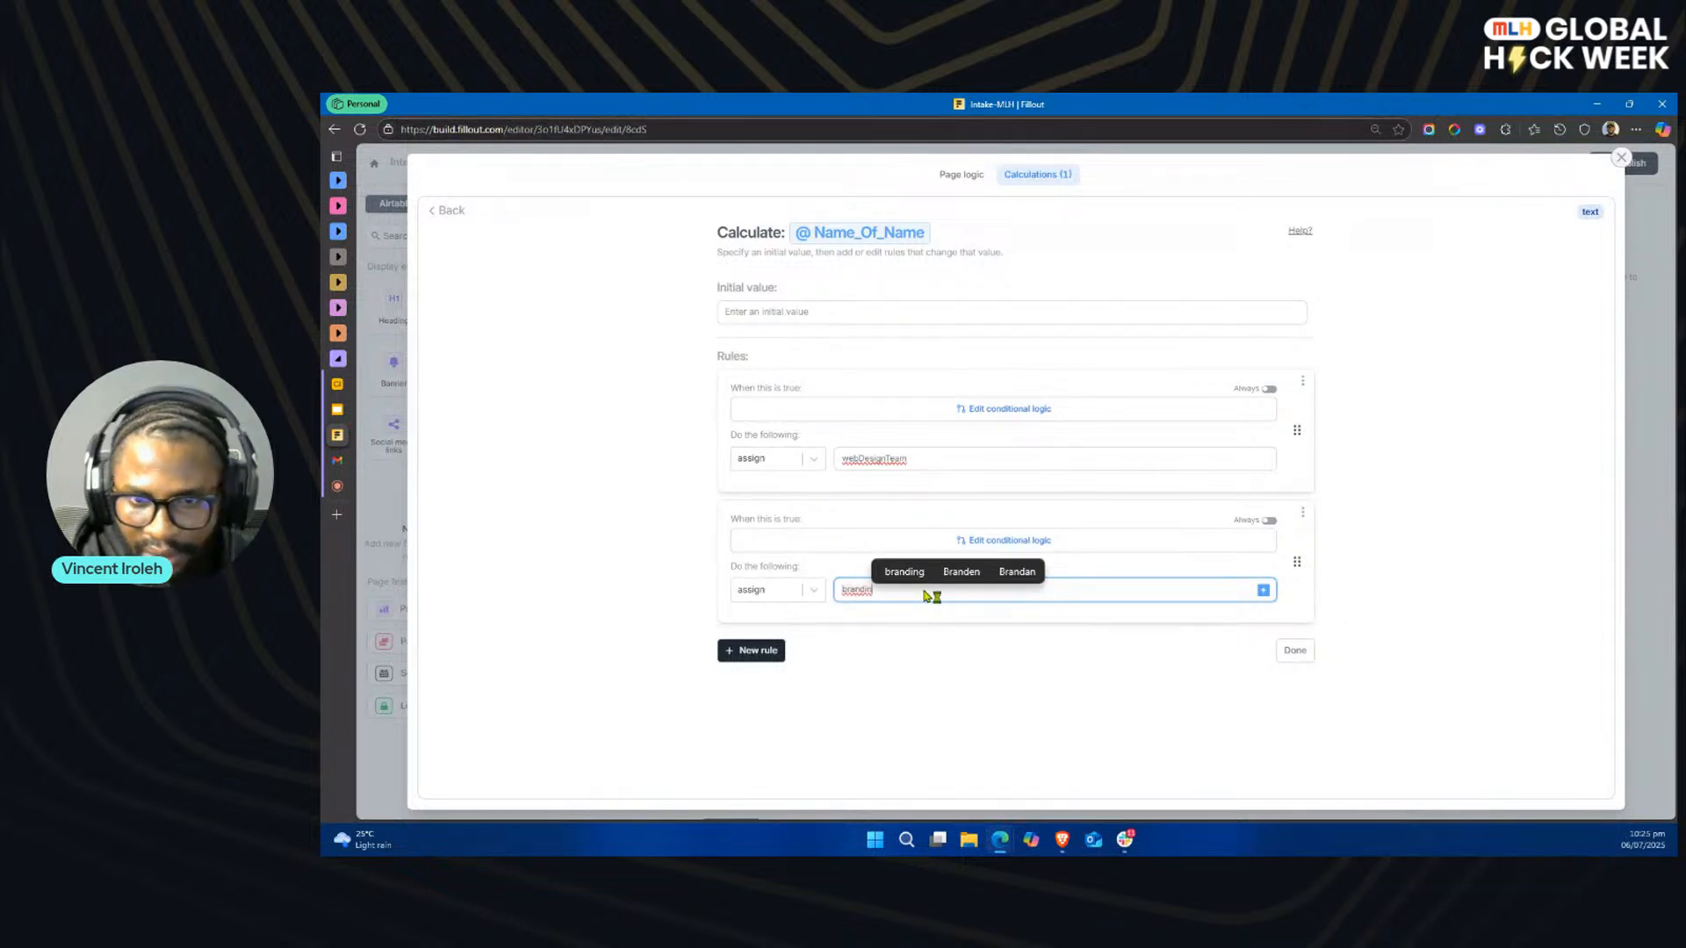
{"action": "left_click", "coordinate": [913, 576]}
{"action": "type", "text": "Team"}
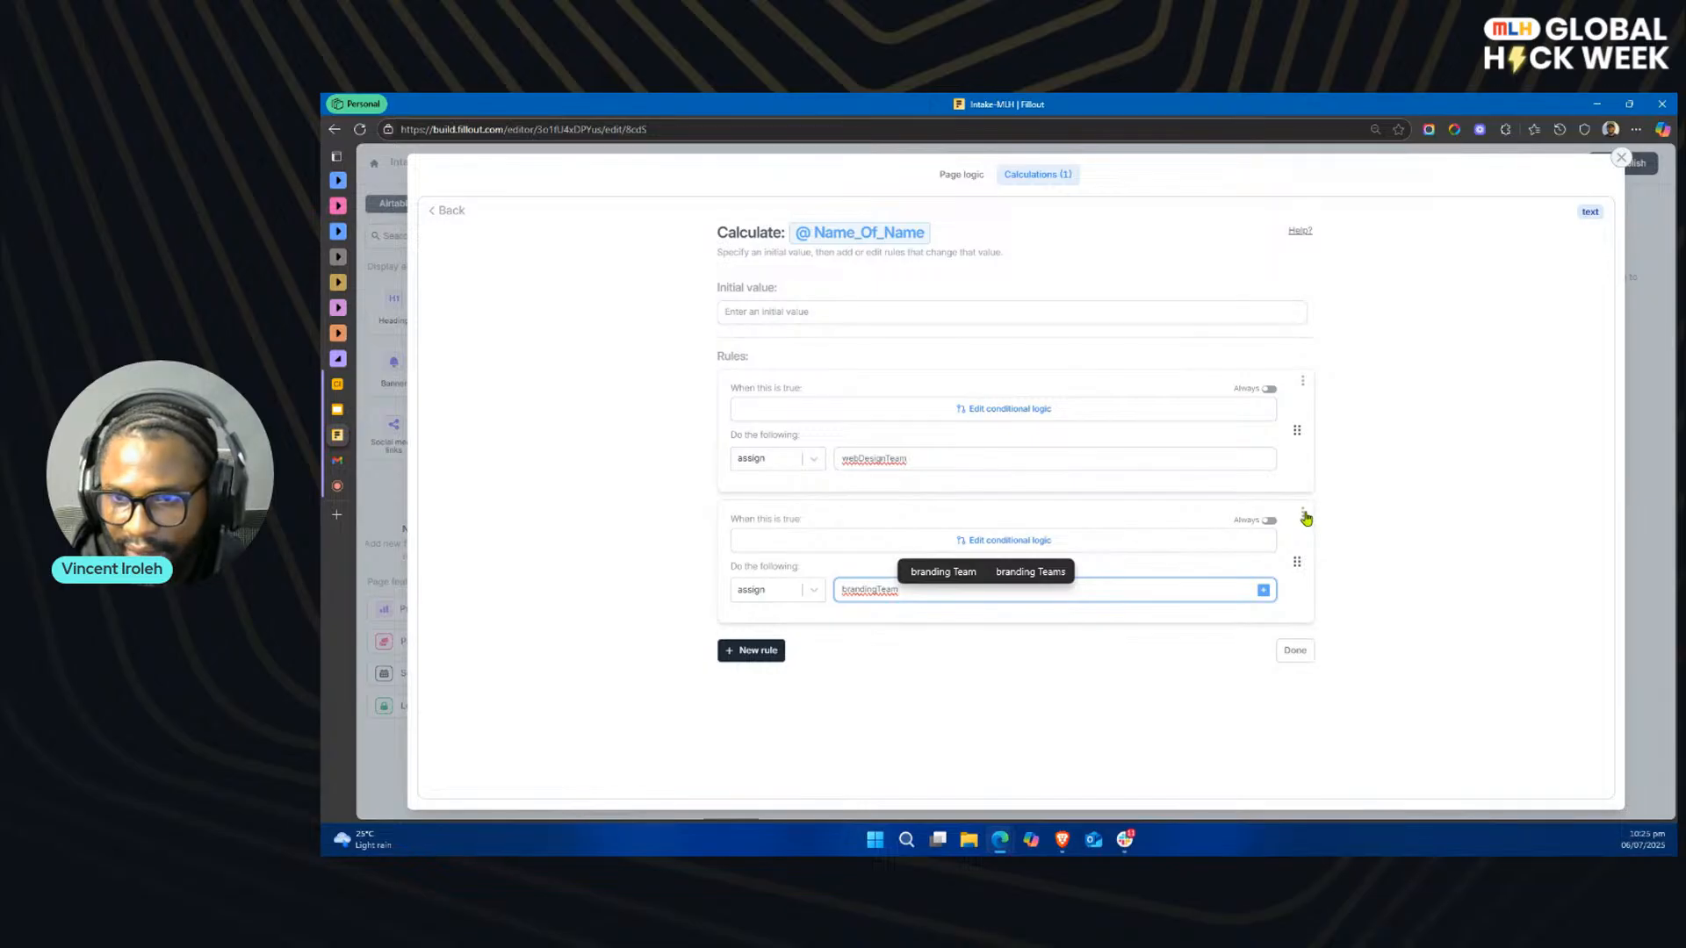
Step: Duplicate the Branding rule and set the copy's condition to Project Type equals Marketing
{"action": "left_click", "coordinate": [1301, 512]}
{"action": "left_click", "coordinate": [1323, 539]}
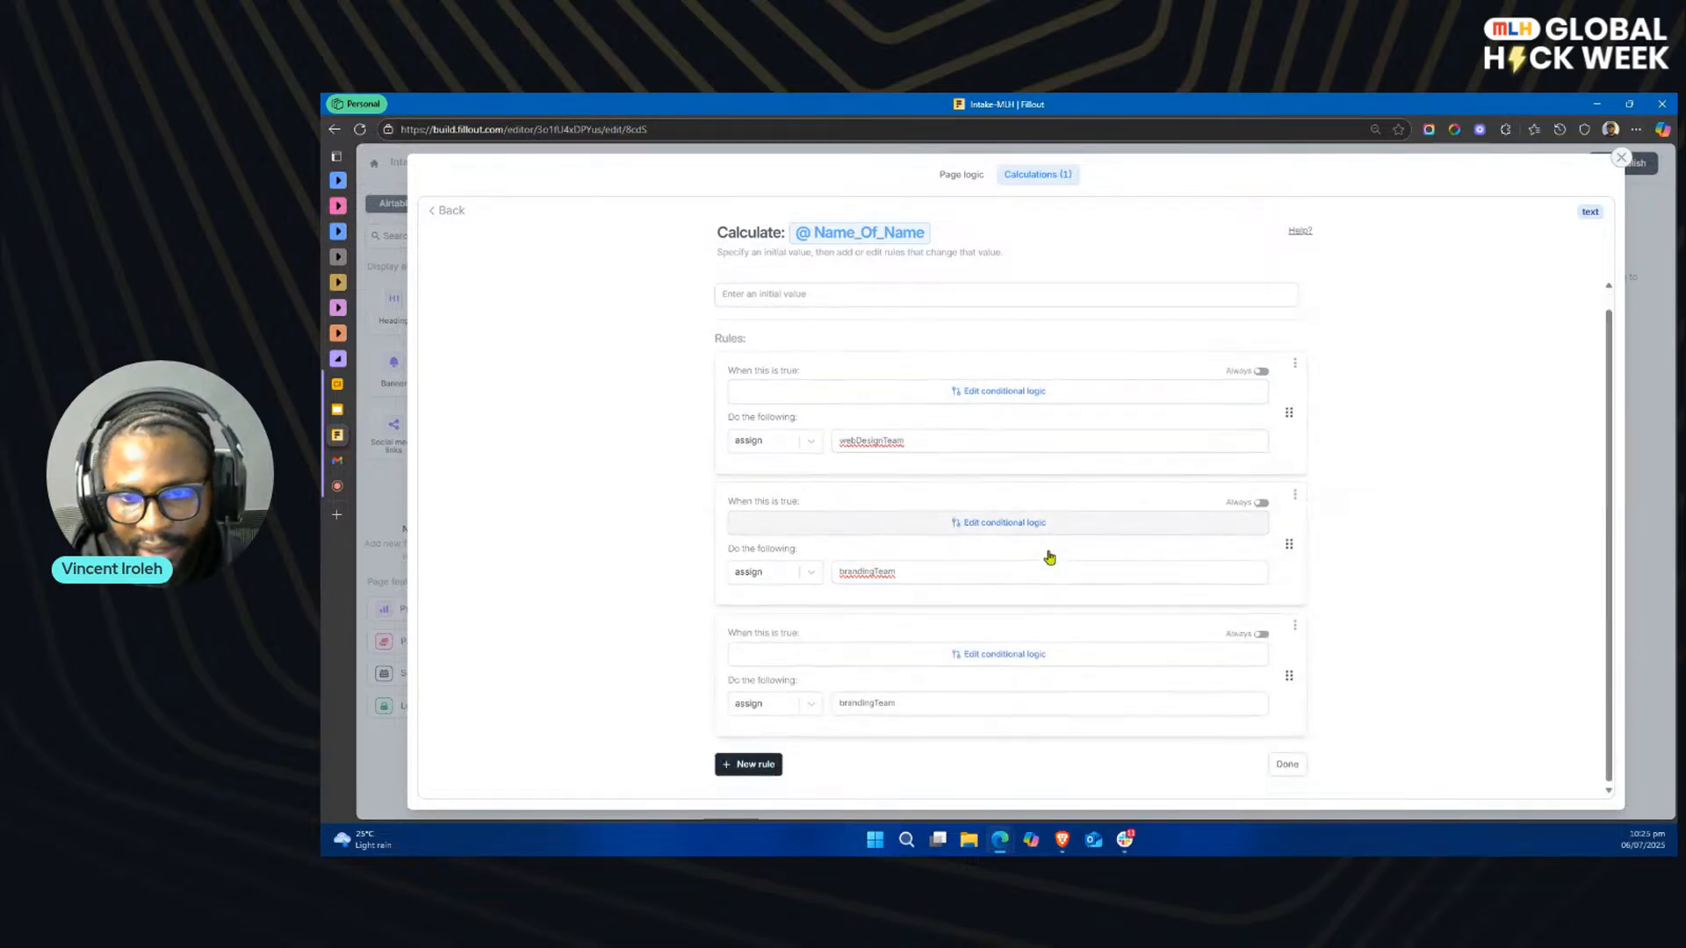
{"action": "left_click", "coordinate": [1025, 651]}
{"action": "left_click", "coordinate": [991, 693]}
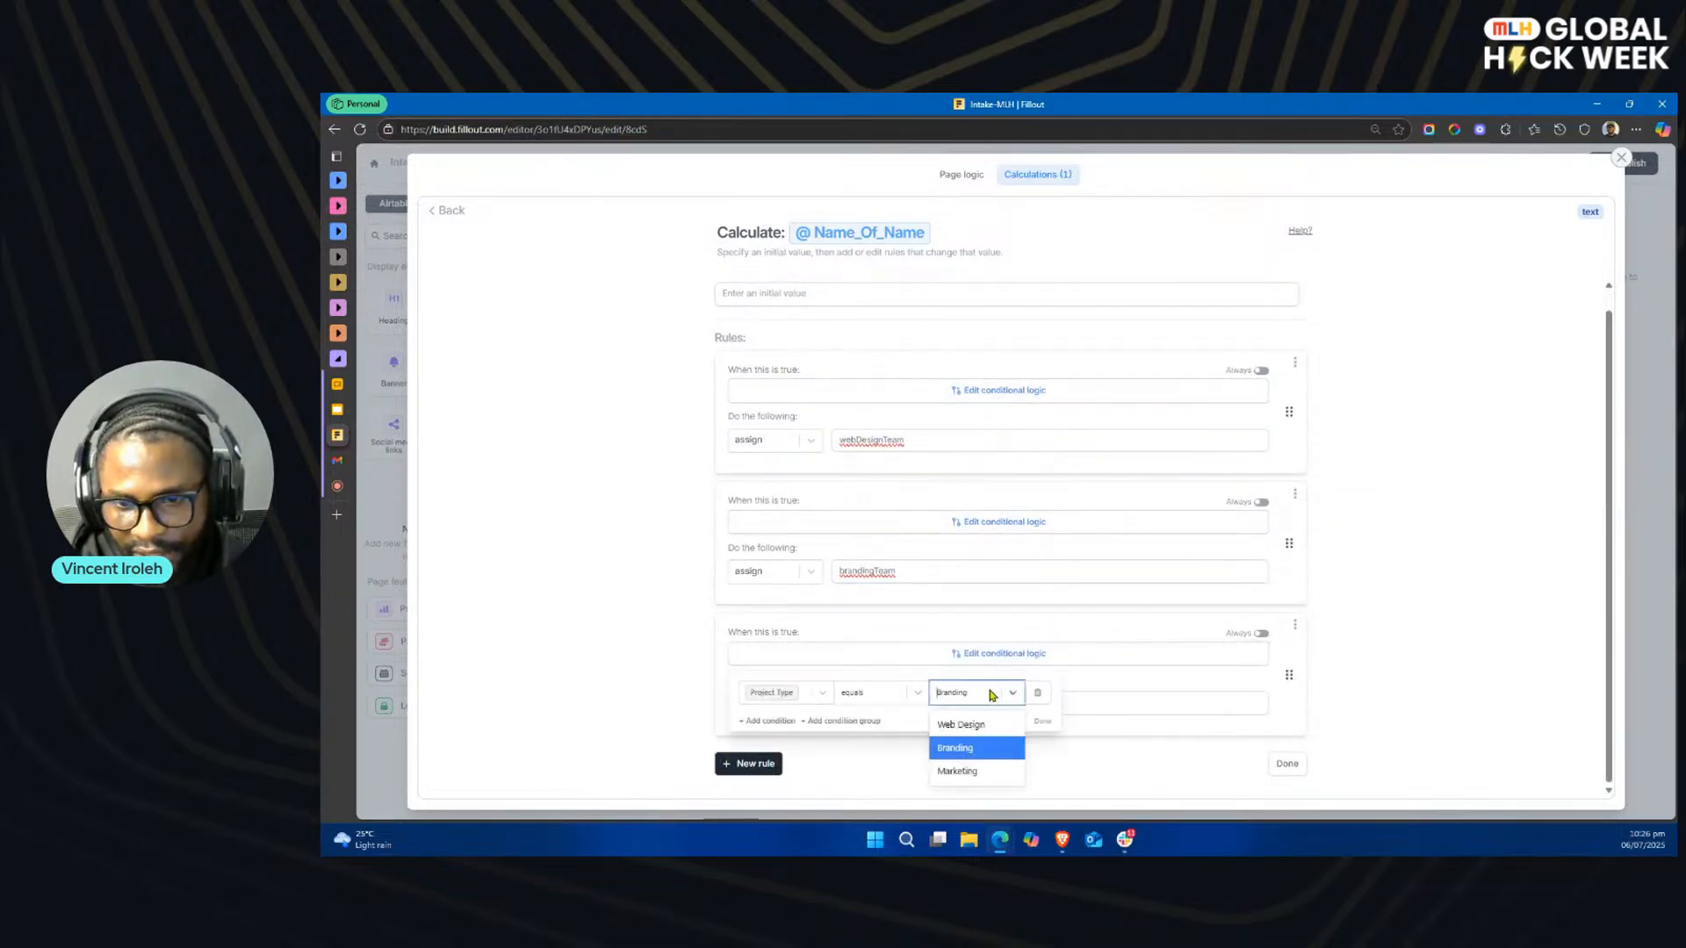
{"action": "left_click", "coordinate": [974, 772]}
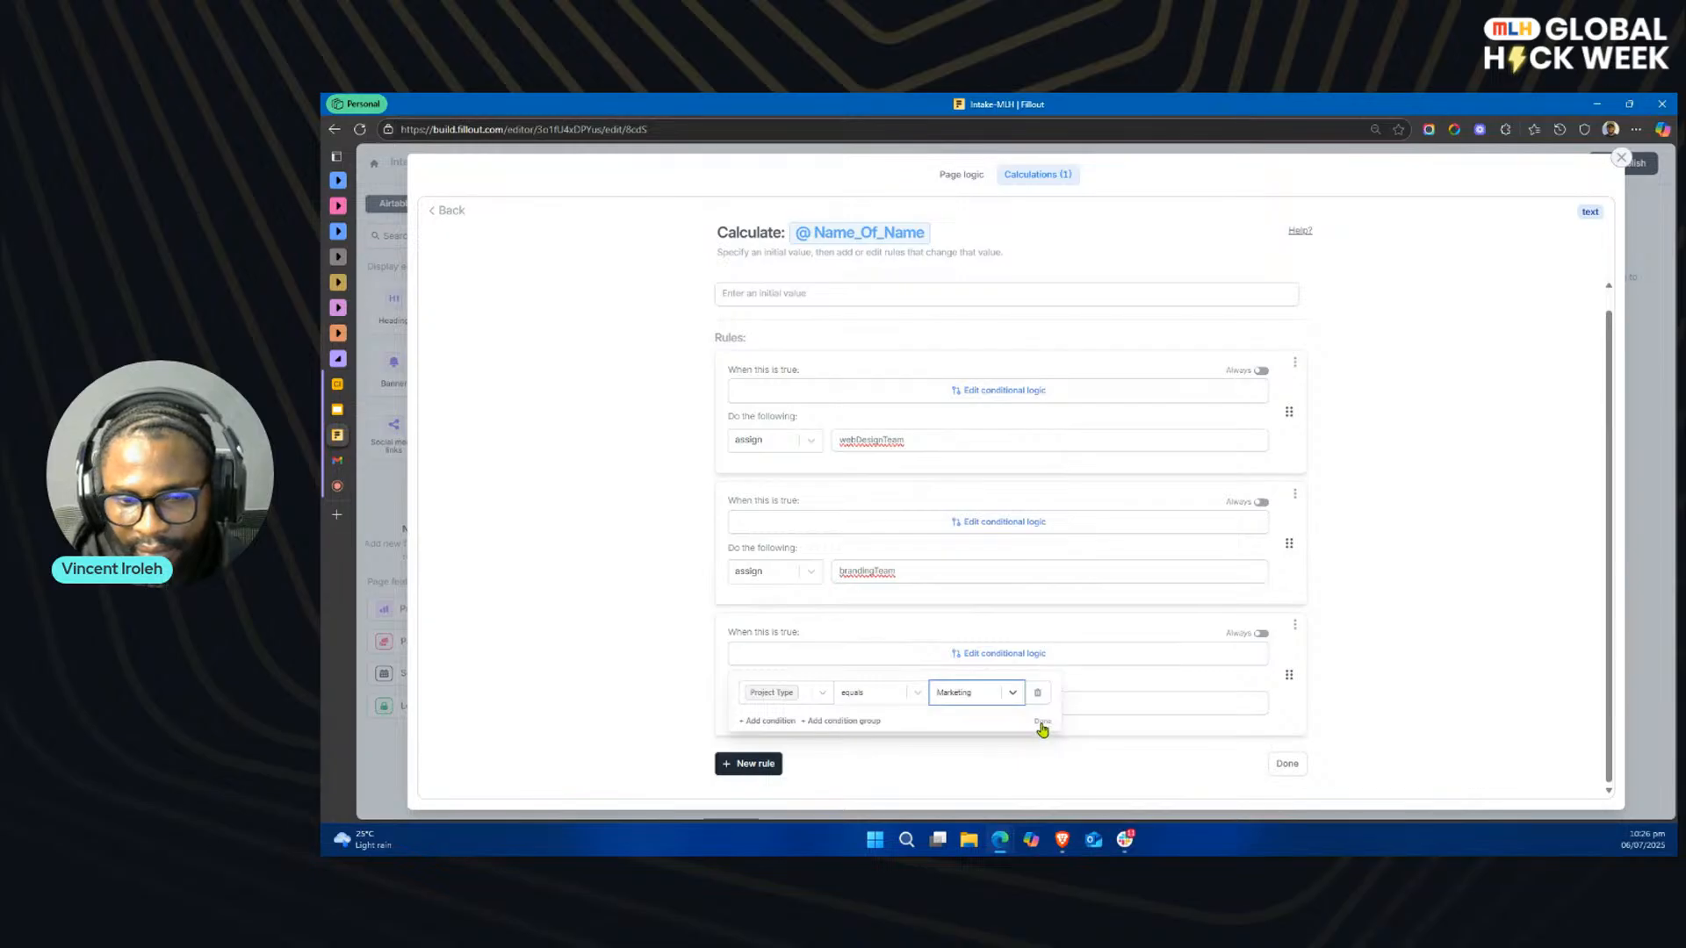
{"action": "left_click", "coordinate": [1042, 721]}
Step: Set the value assigned by the Marketing rule to marketingTeam, then finish the calculation and return to the form editor
{"action": "key", "text": "alt+Tab"}
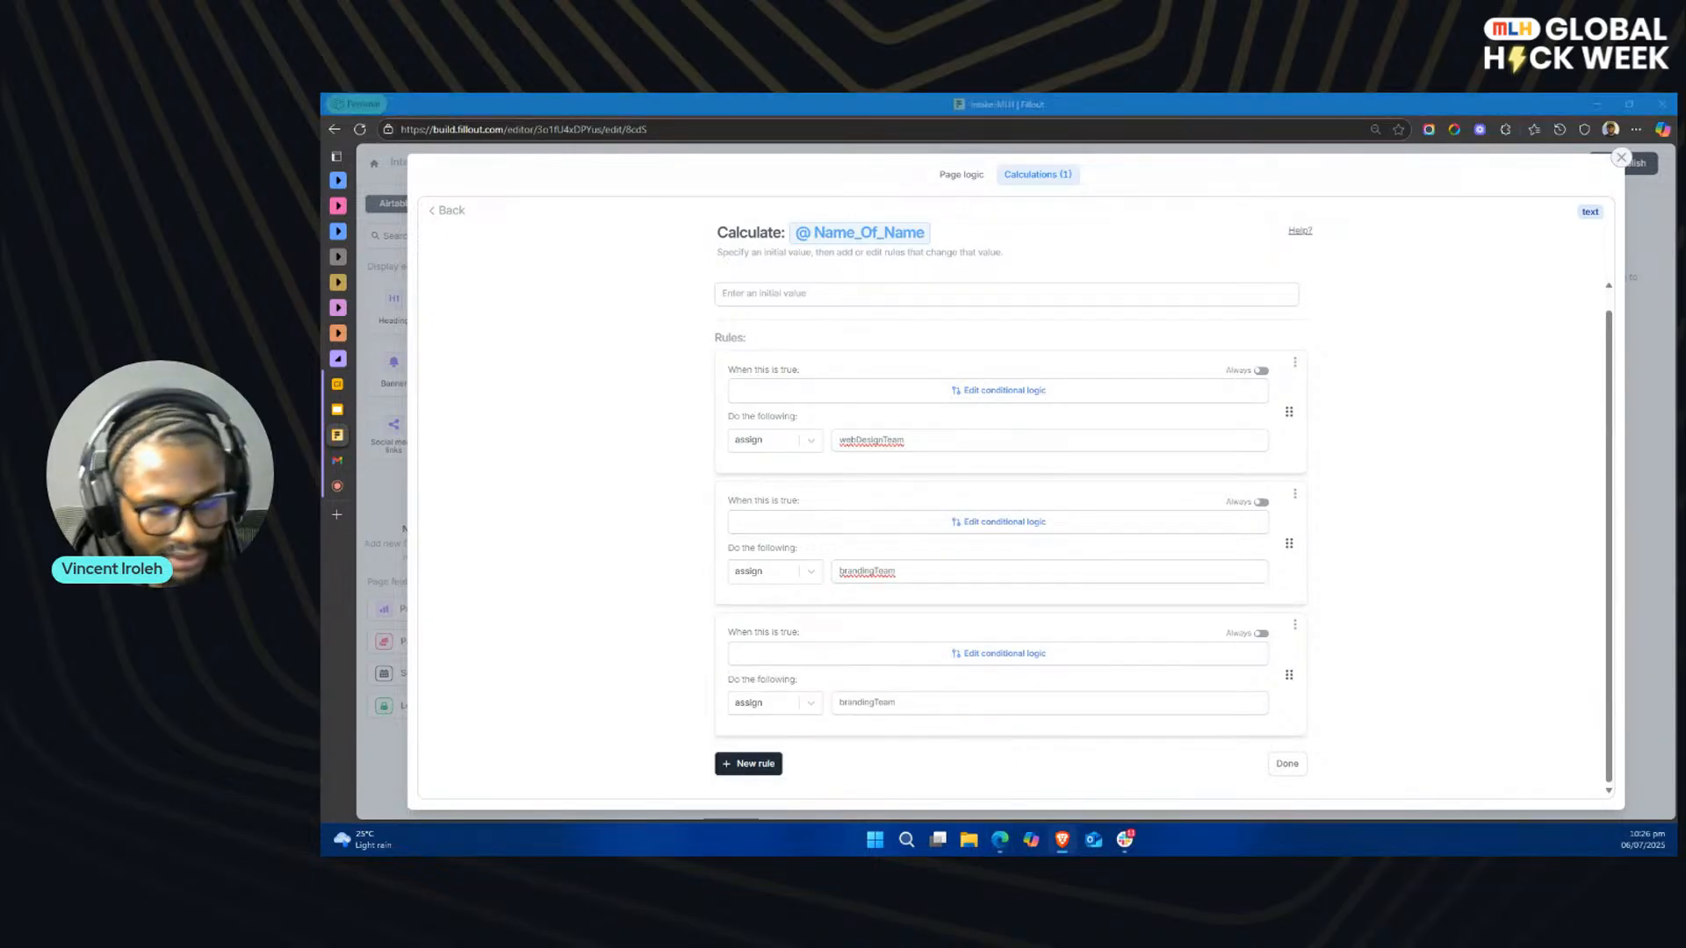
{"action": "double_click", "coordinate": [868, 705]}
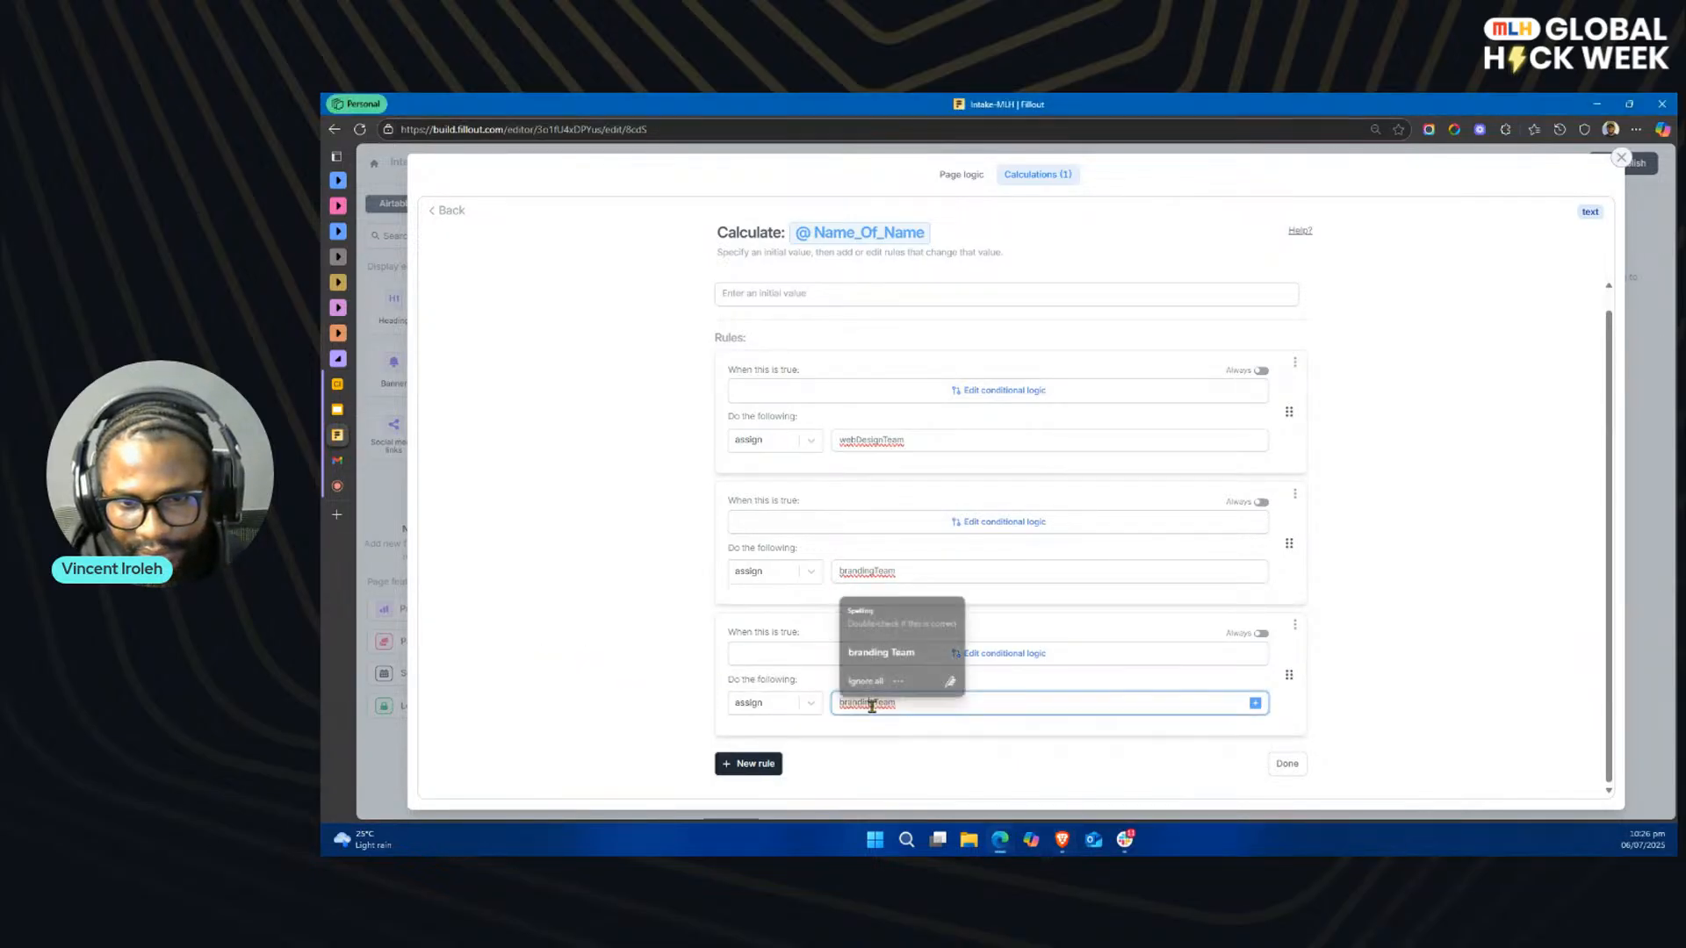
{"action": "type", "text": "marketingTeam"}
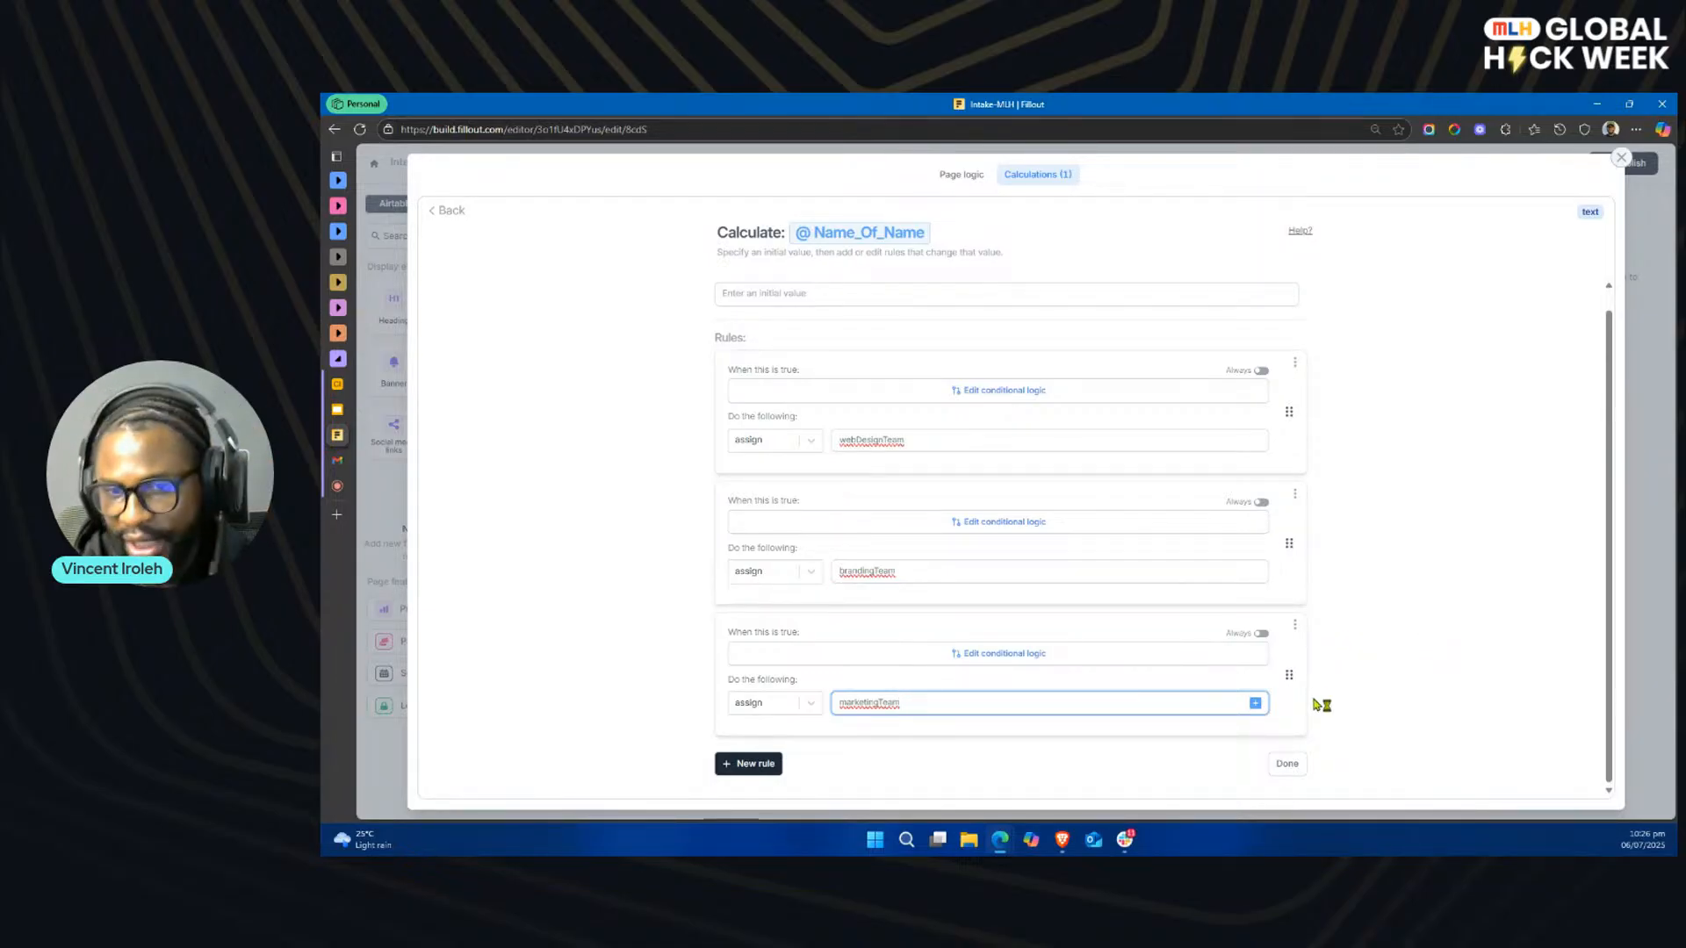
{"action": "left_click", "coordinate": [1287, 765]}
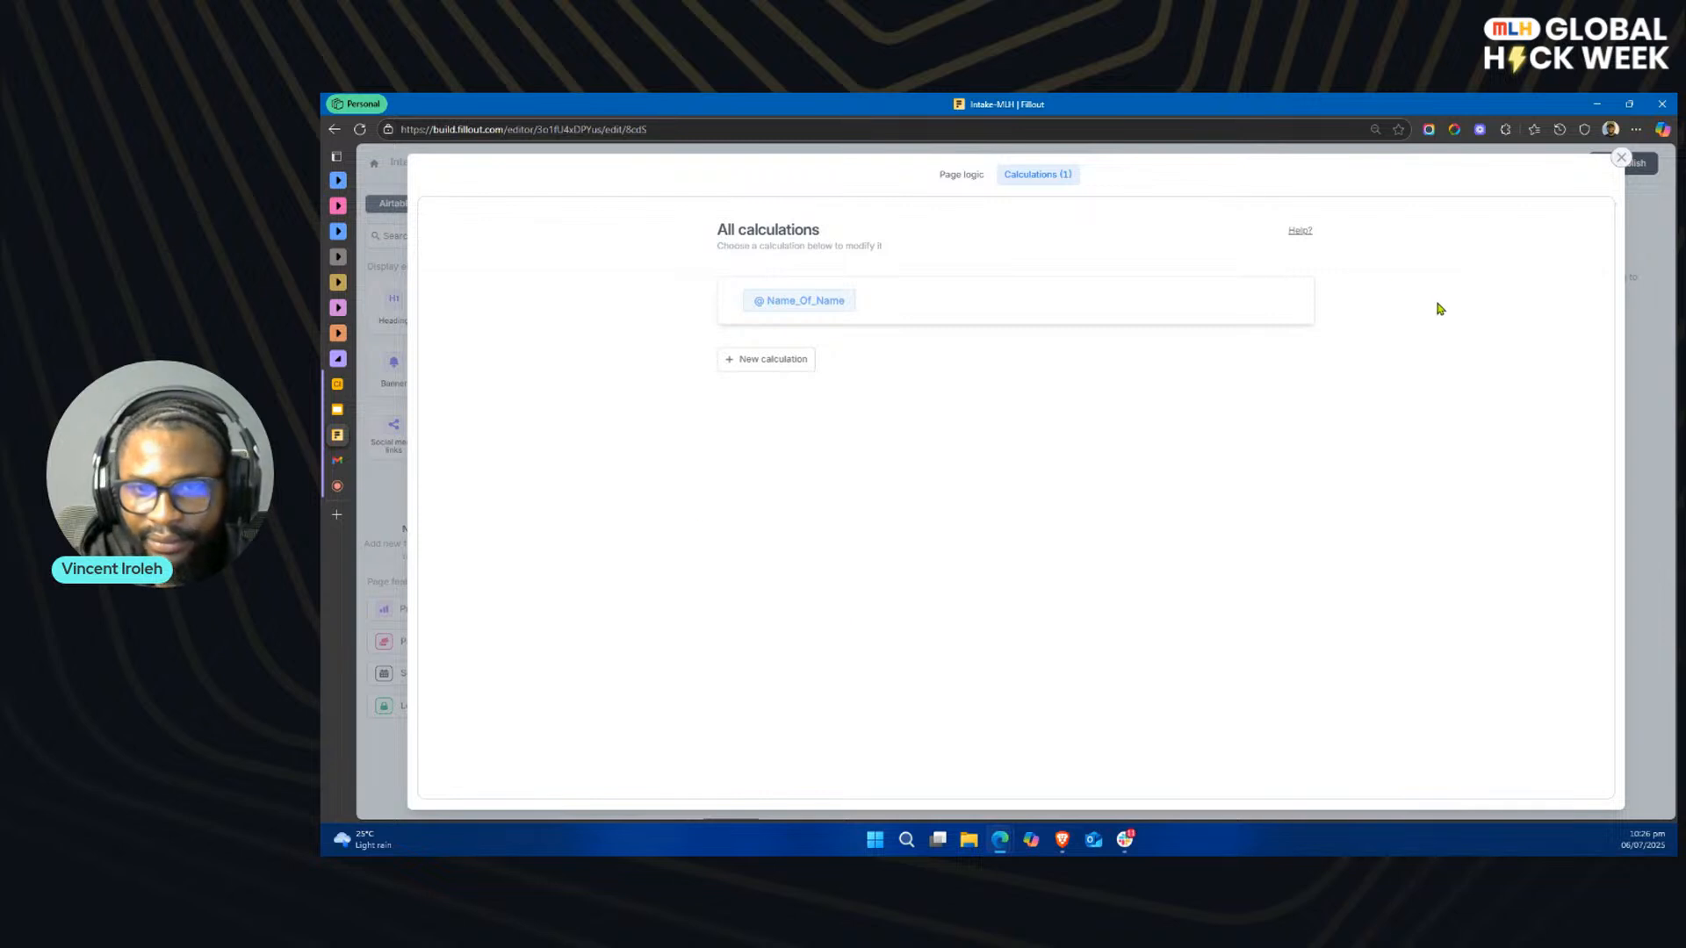
{"action": "left_click", "coordinate": [1621, 159]}
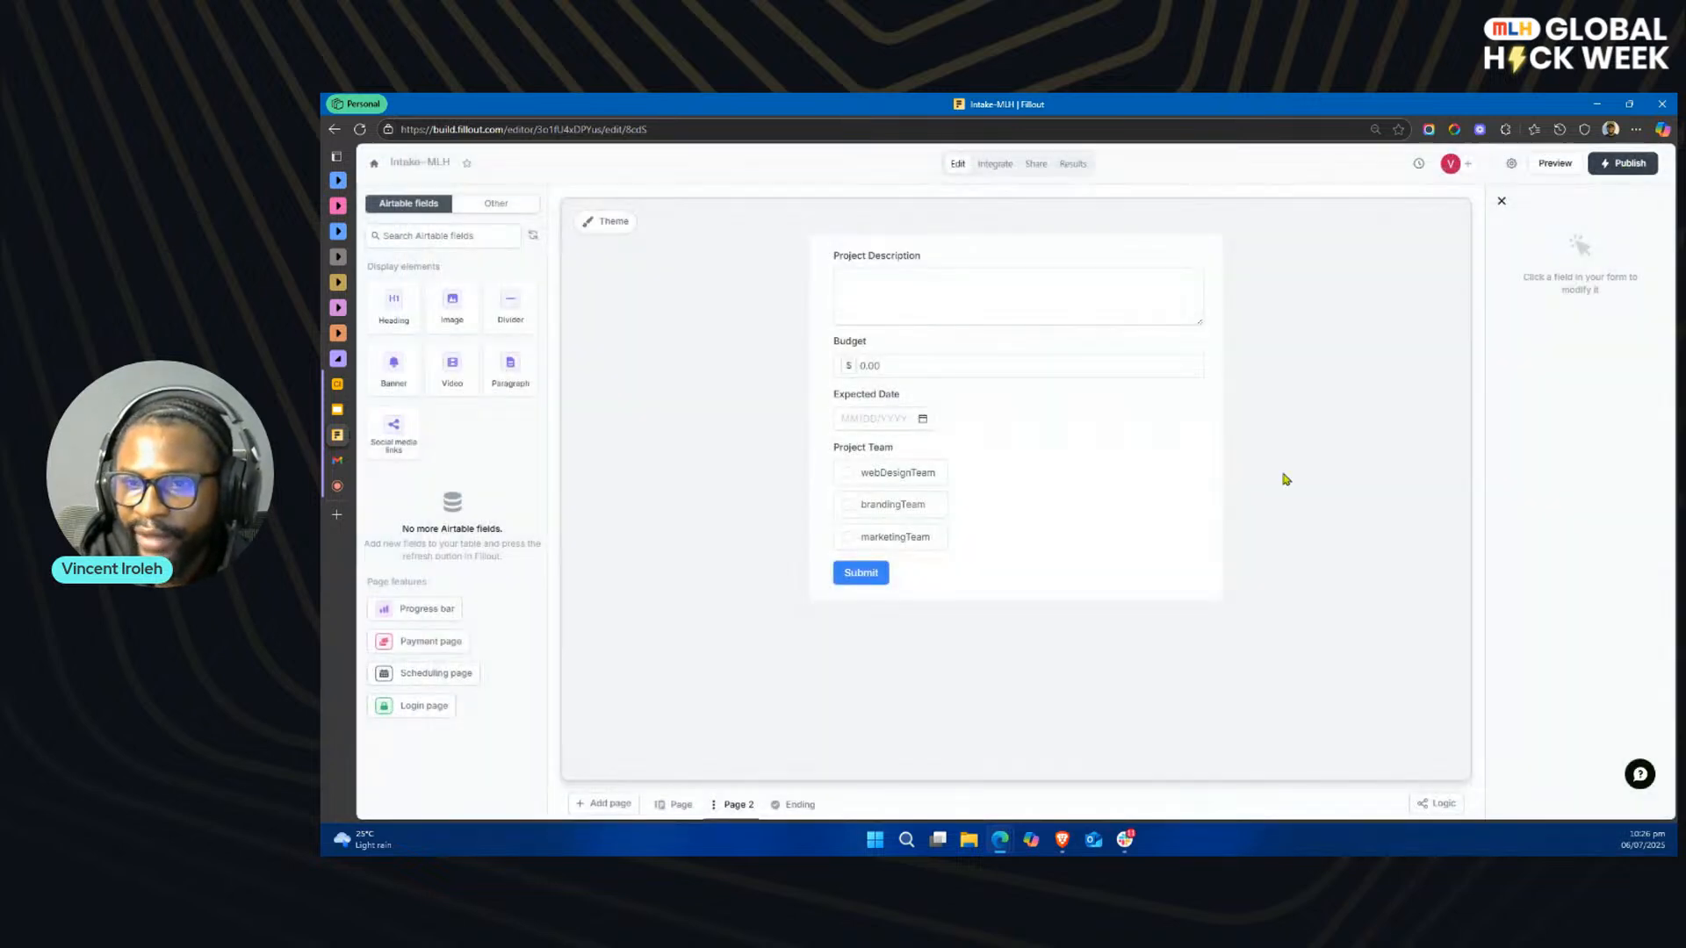
Step: Preview the form through to its second page, exit the preview, and open the Project Team field's logic settings
{"action": "left_click", "coordinate": [1046, 506]}
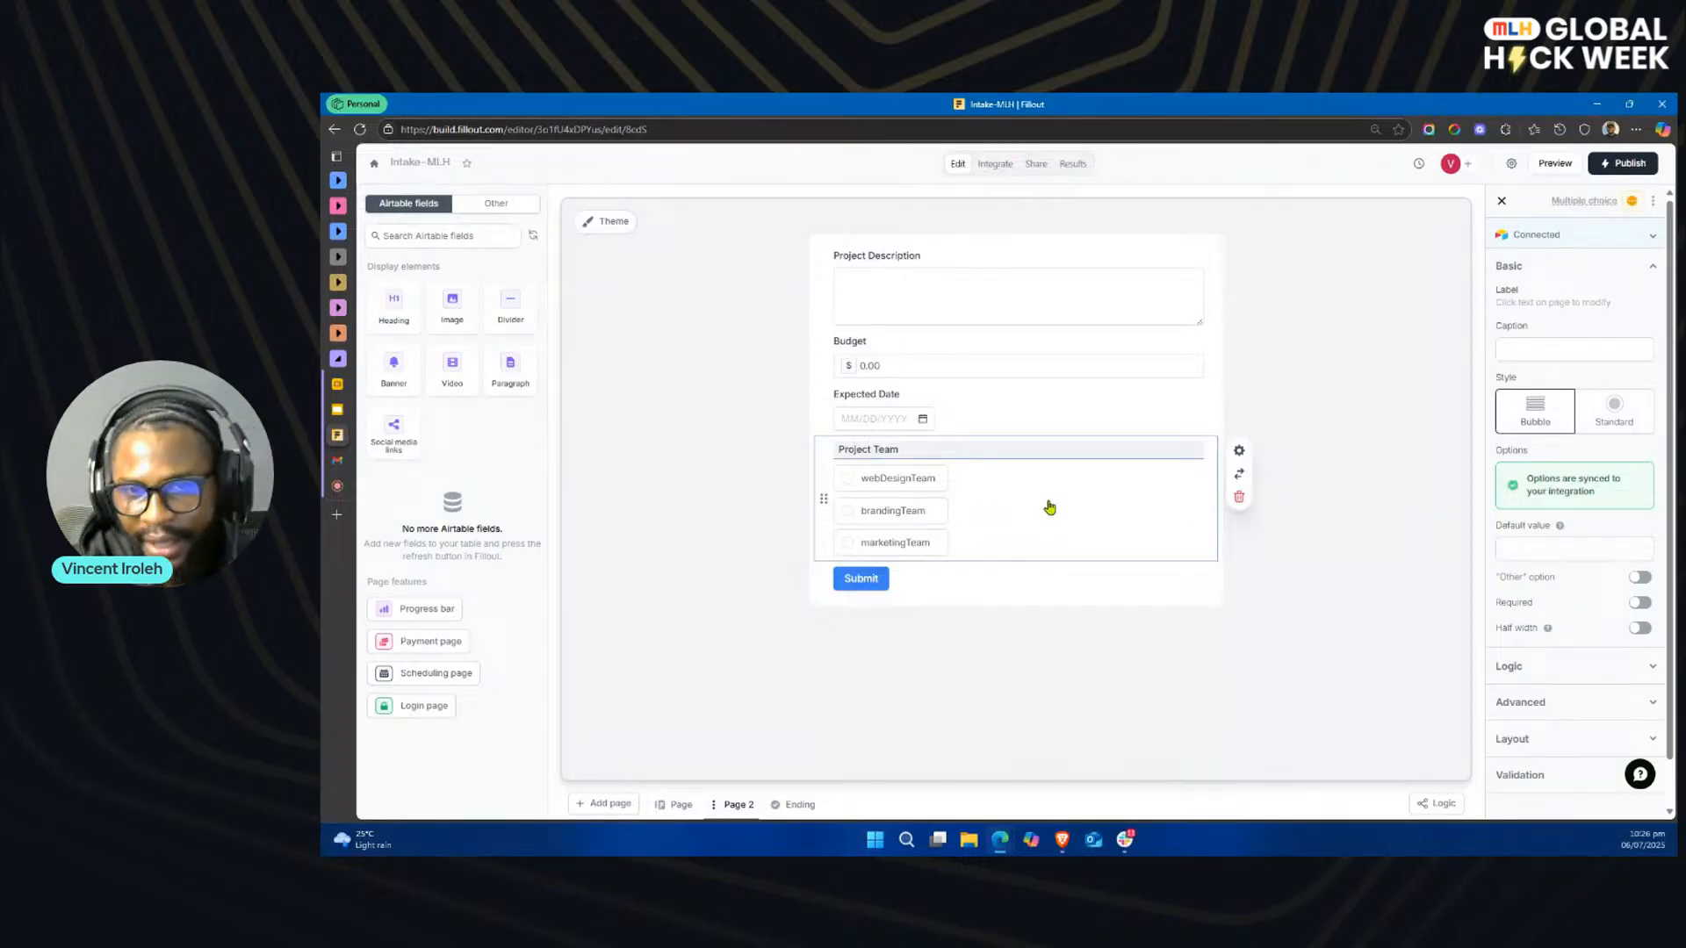
{"action": "left_click", "coordinate": [1552, 163]}
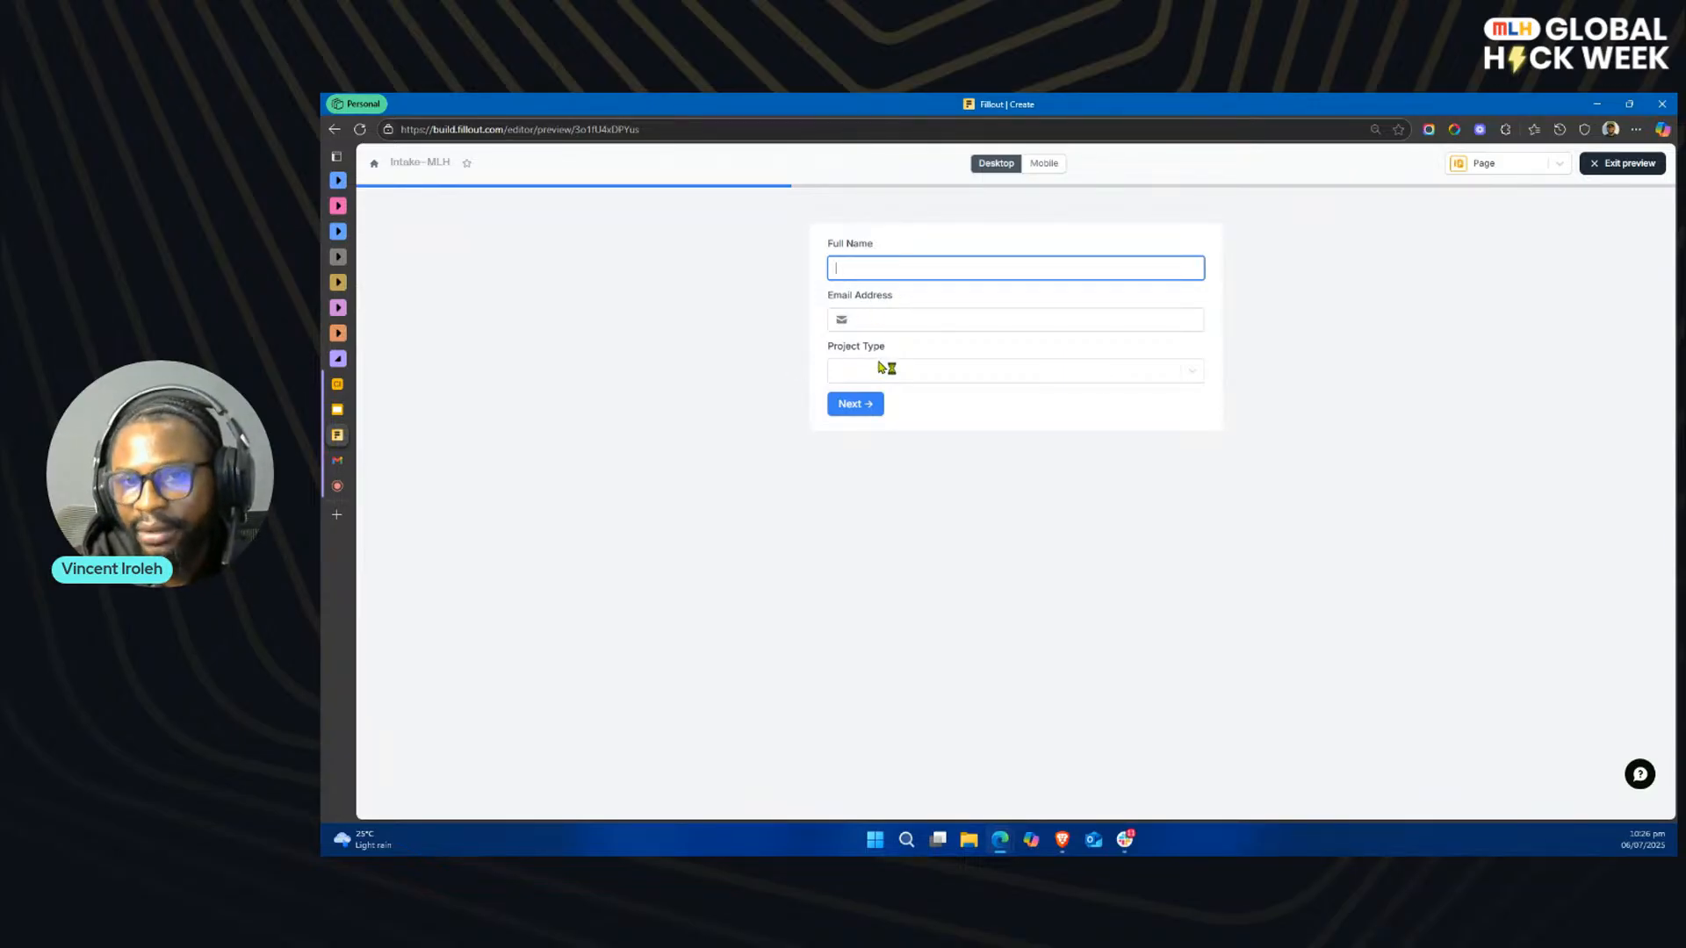
{"action": "left_click", "coordinate": [848, 404]}
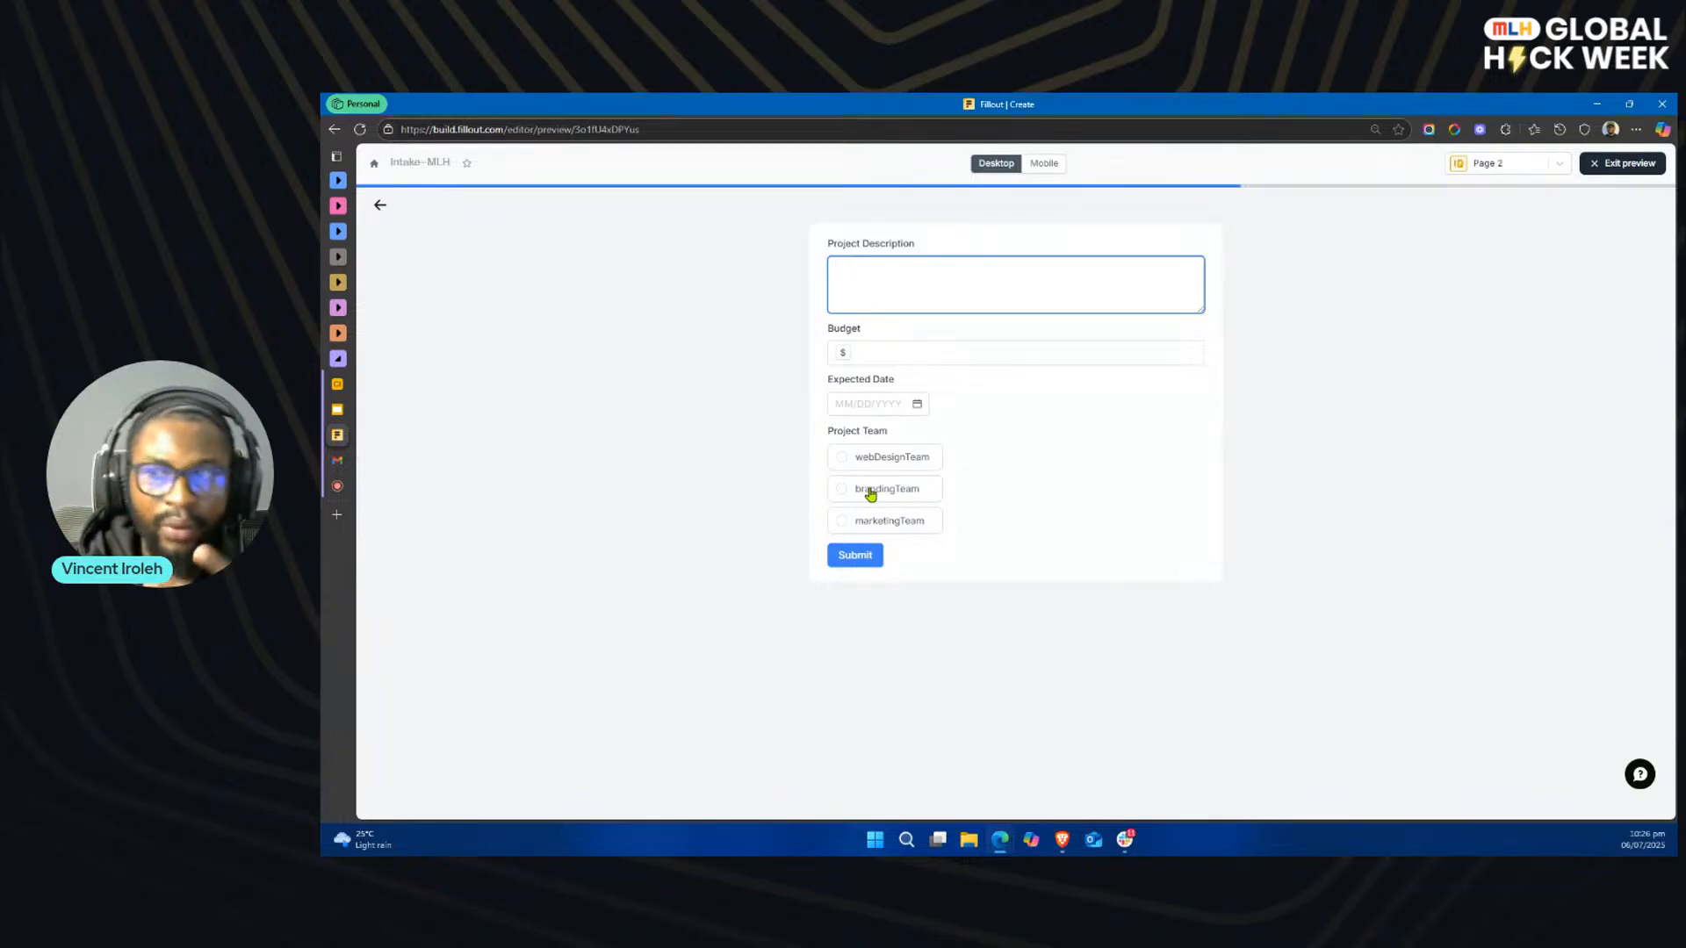
{"action": "left_click", "coordinate": [1629, 163]}
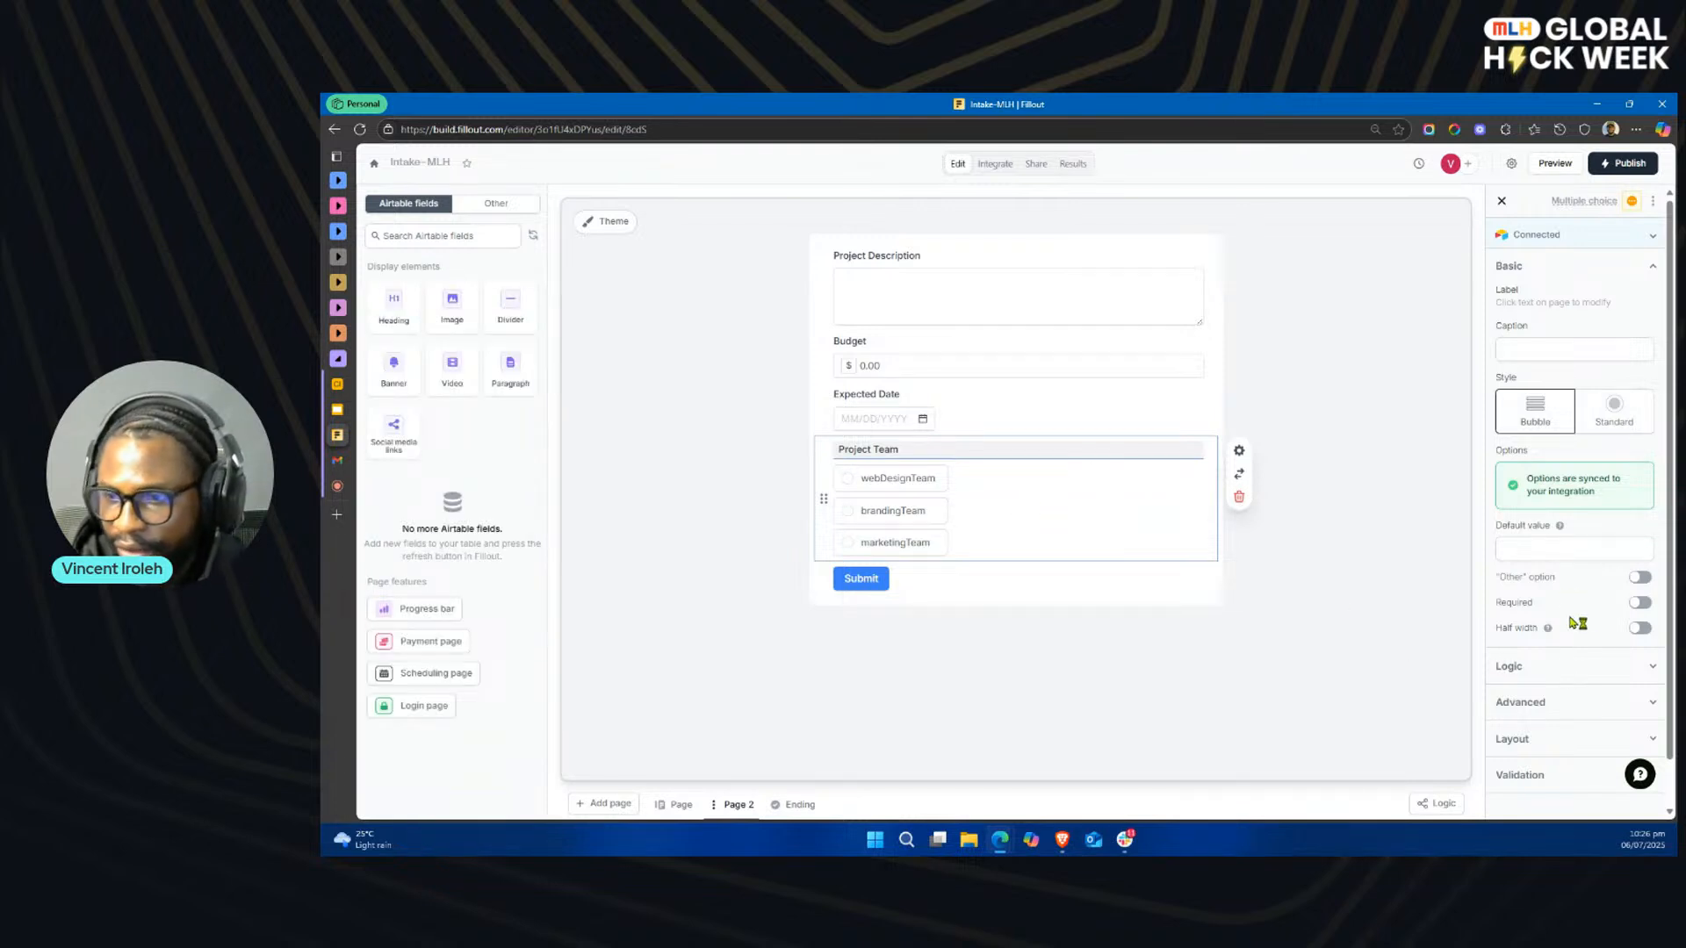
{"action": "scroll", "coordinate": [1591, 634], "scroll_direction": "down", "scroll_amount": 1}
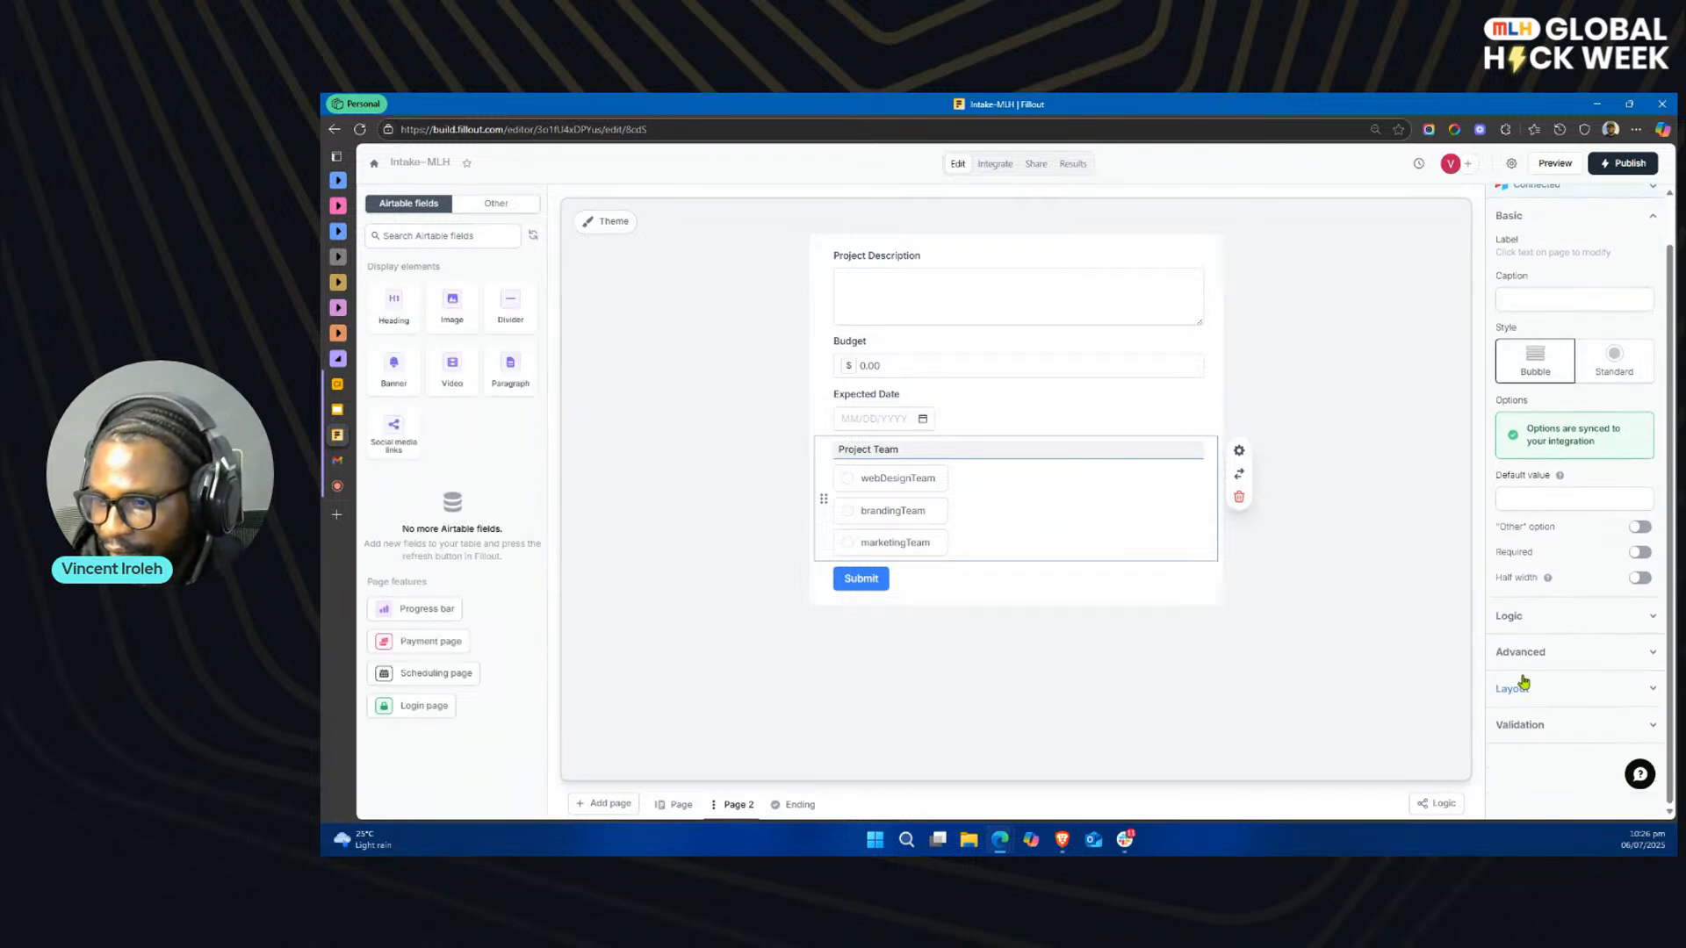
{"action": "left_click", "coordinate": [1527, 619]}
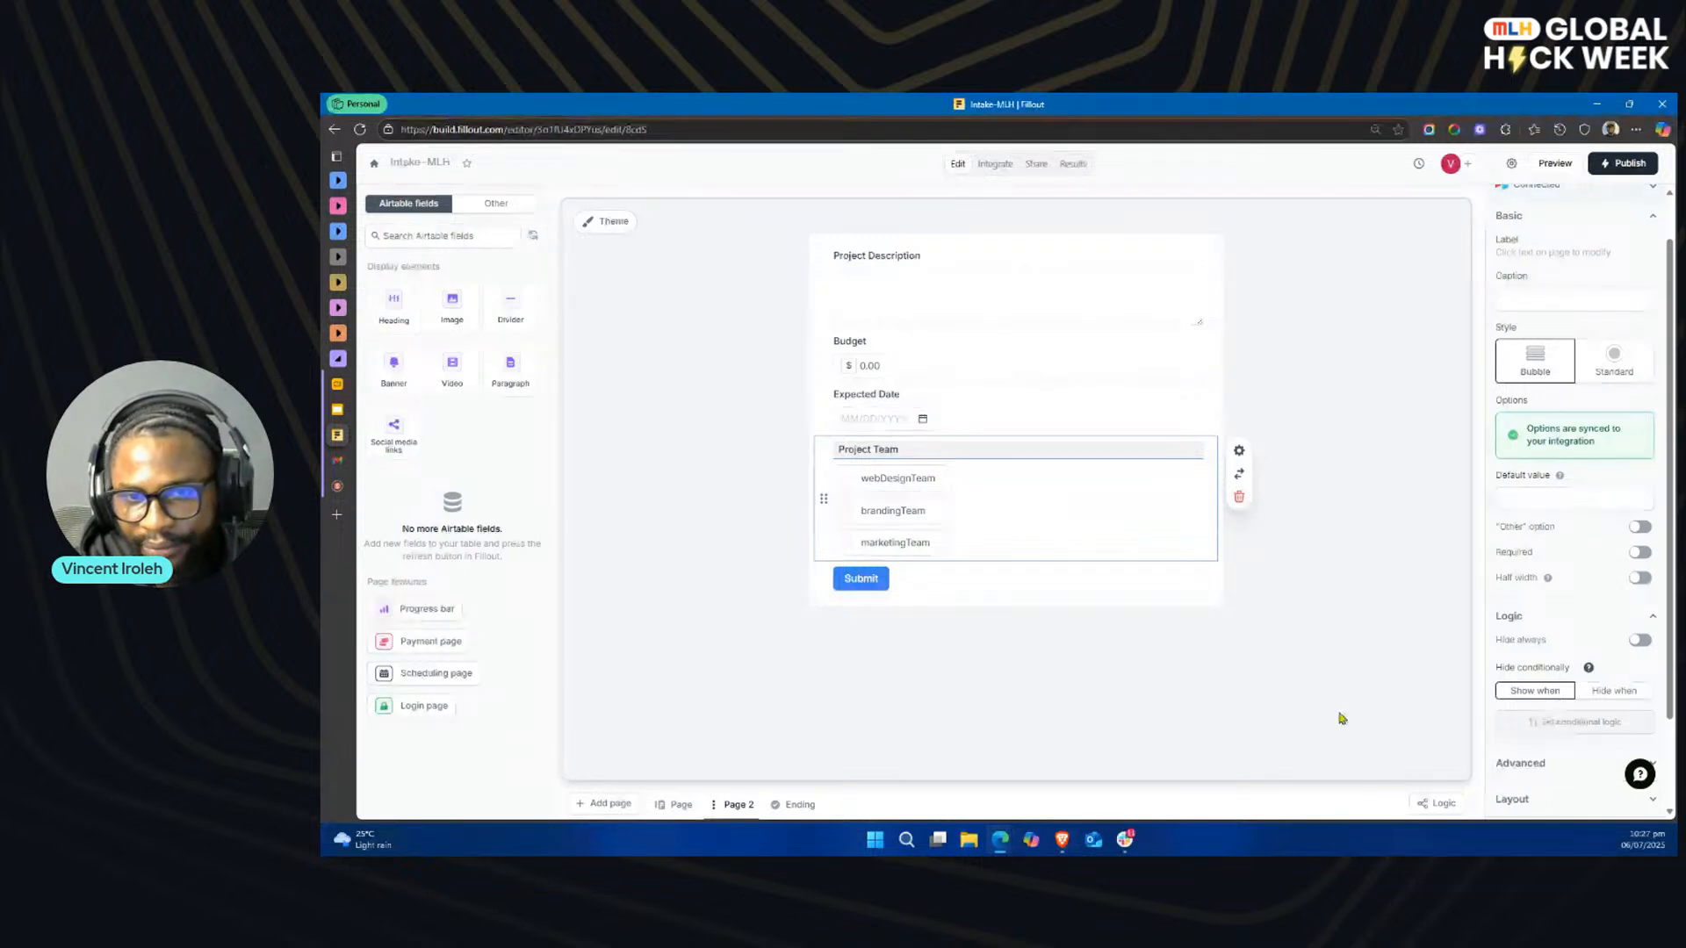
Step: Set the Project Type field on the first page to show only when Email Address is not empty
{"action": "left_click", "coordinate": [679, 804]}
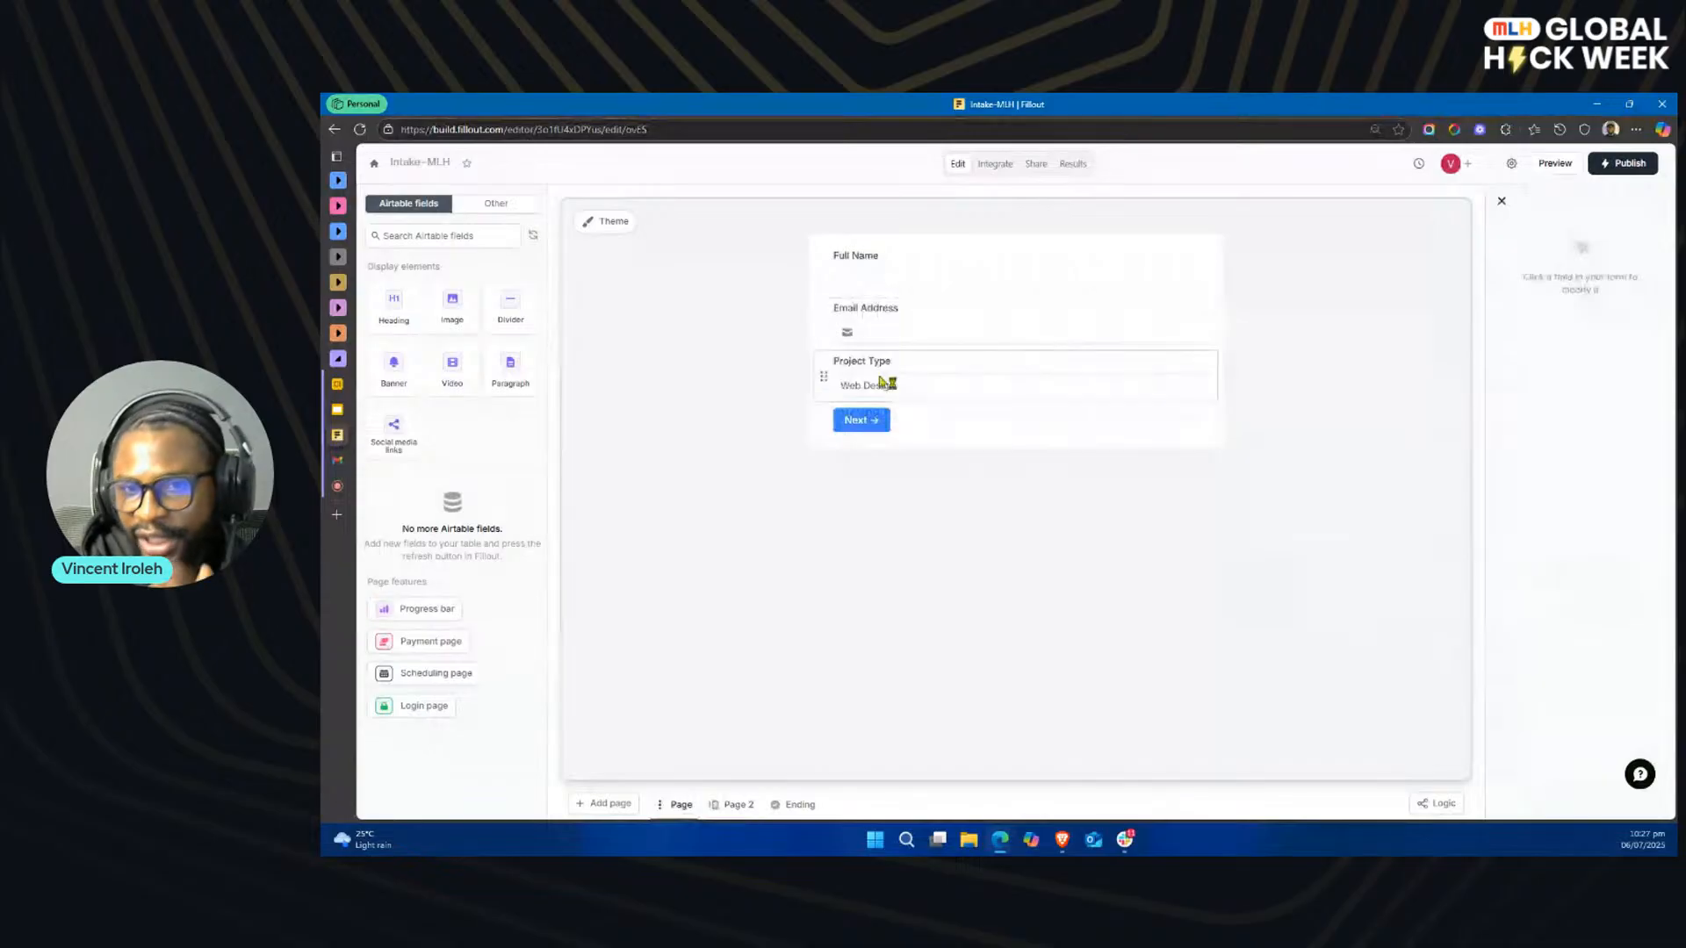
{"action": "left_click", "coordinate": [951, 286]}
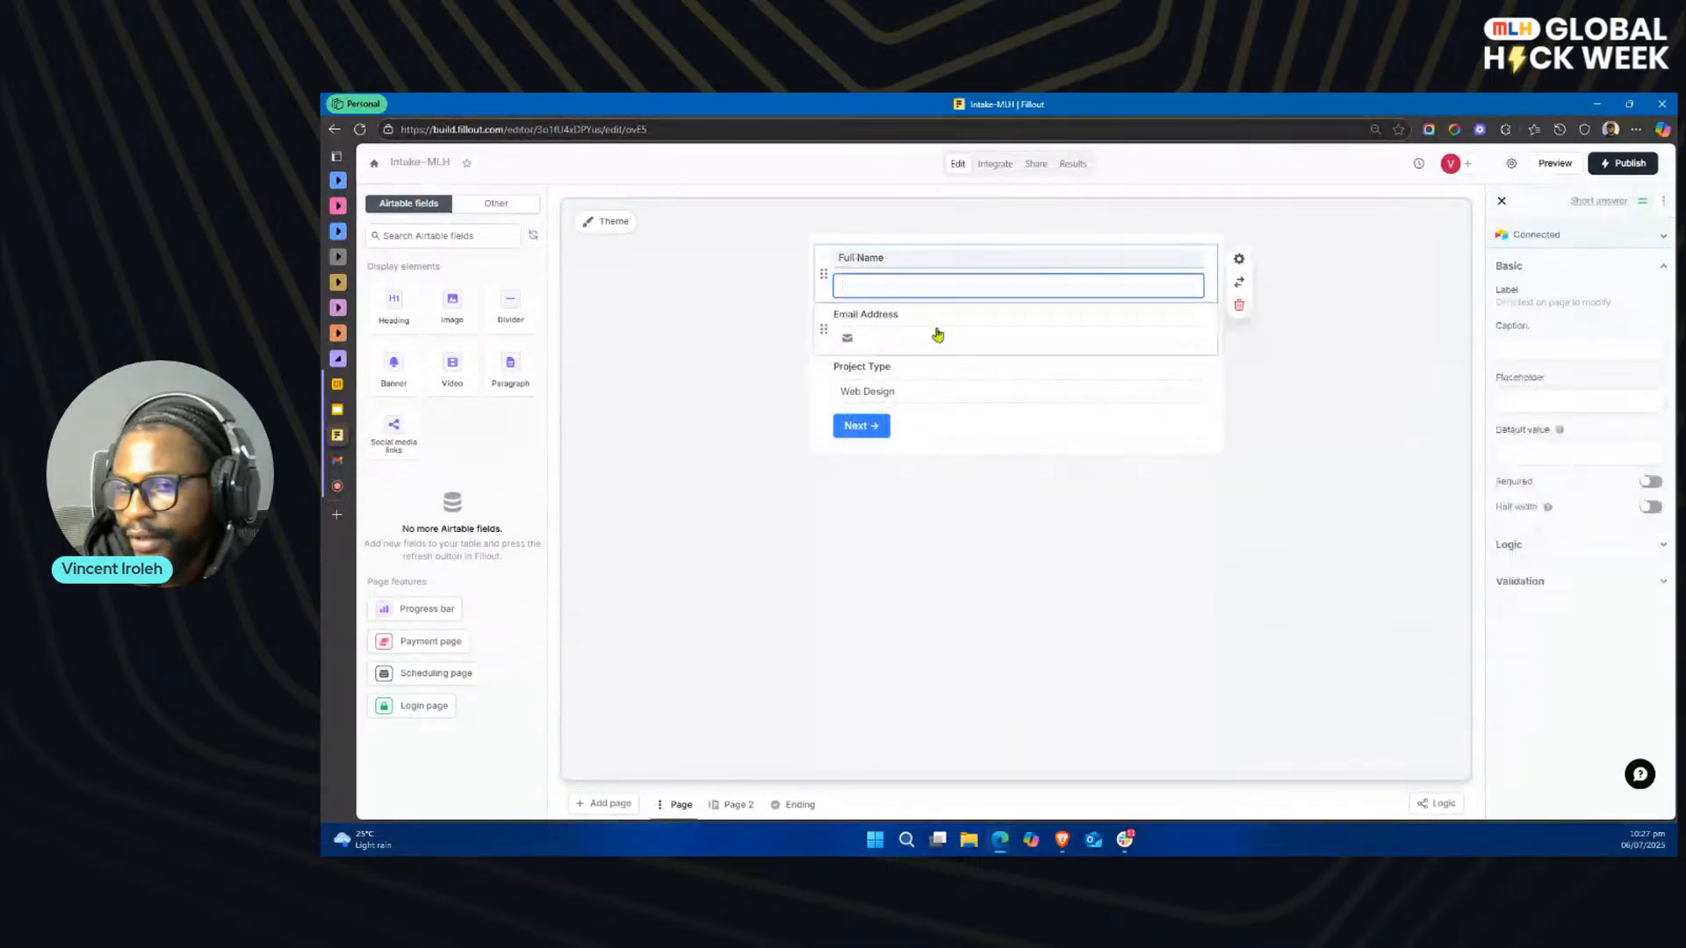
{"action": "left_click", "coordinate": [936, 337]}
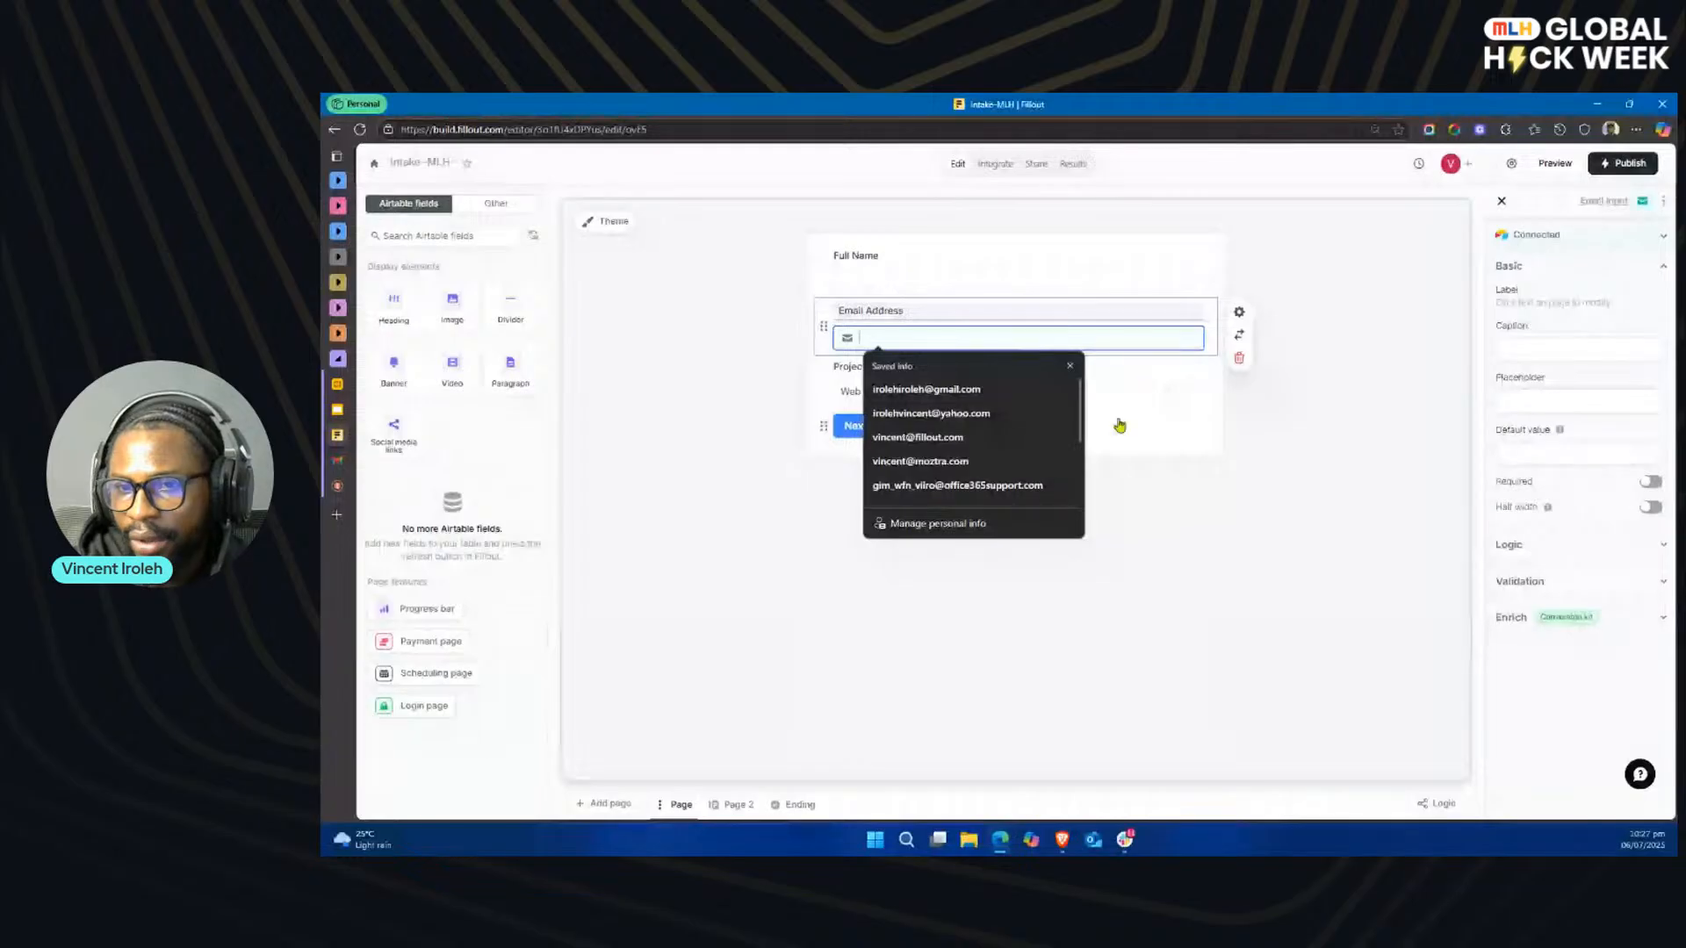
{"action": "left_click", "coordinate": [1141, 375]}
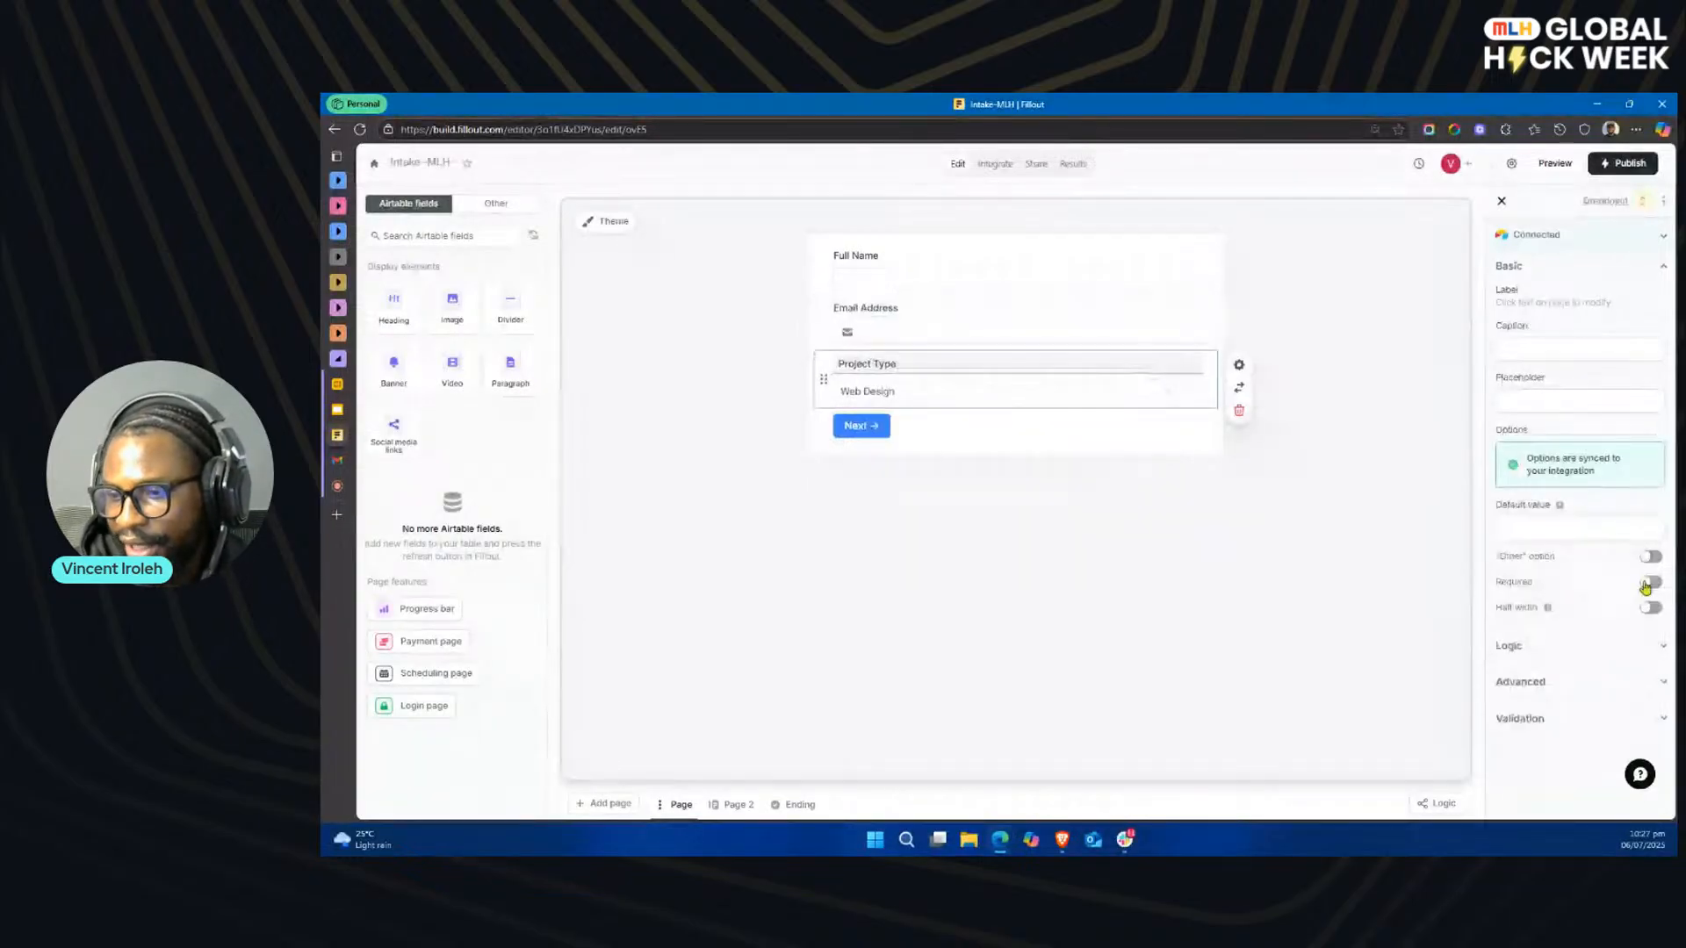
{"action": "left_click", "coordinate": [1509, 646]}
{"action": "scroll", "coordinate": [1554, 654], "scroll_direction": "down", "scroll_amount": 1}
{"action": "left_click", "coordinate": [1565, 650]}
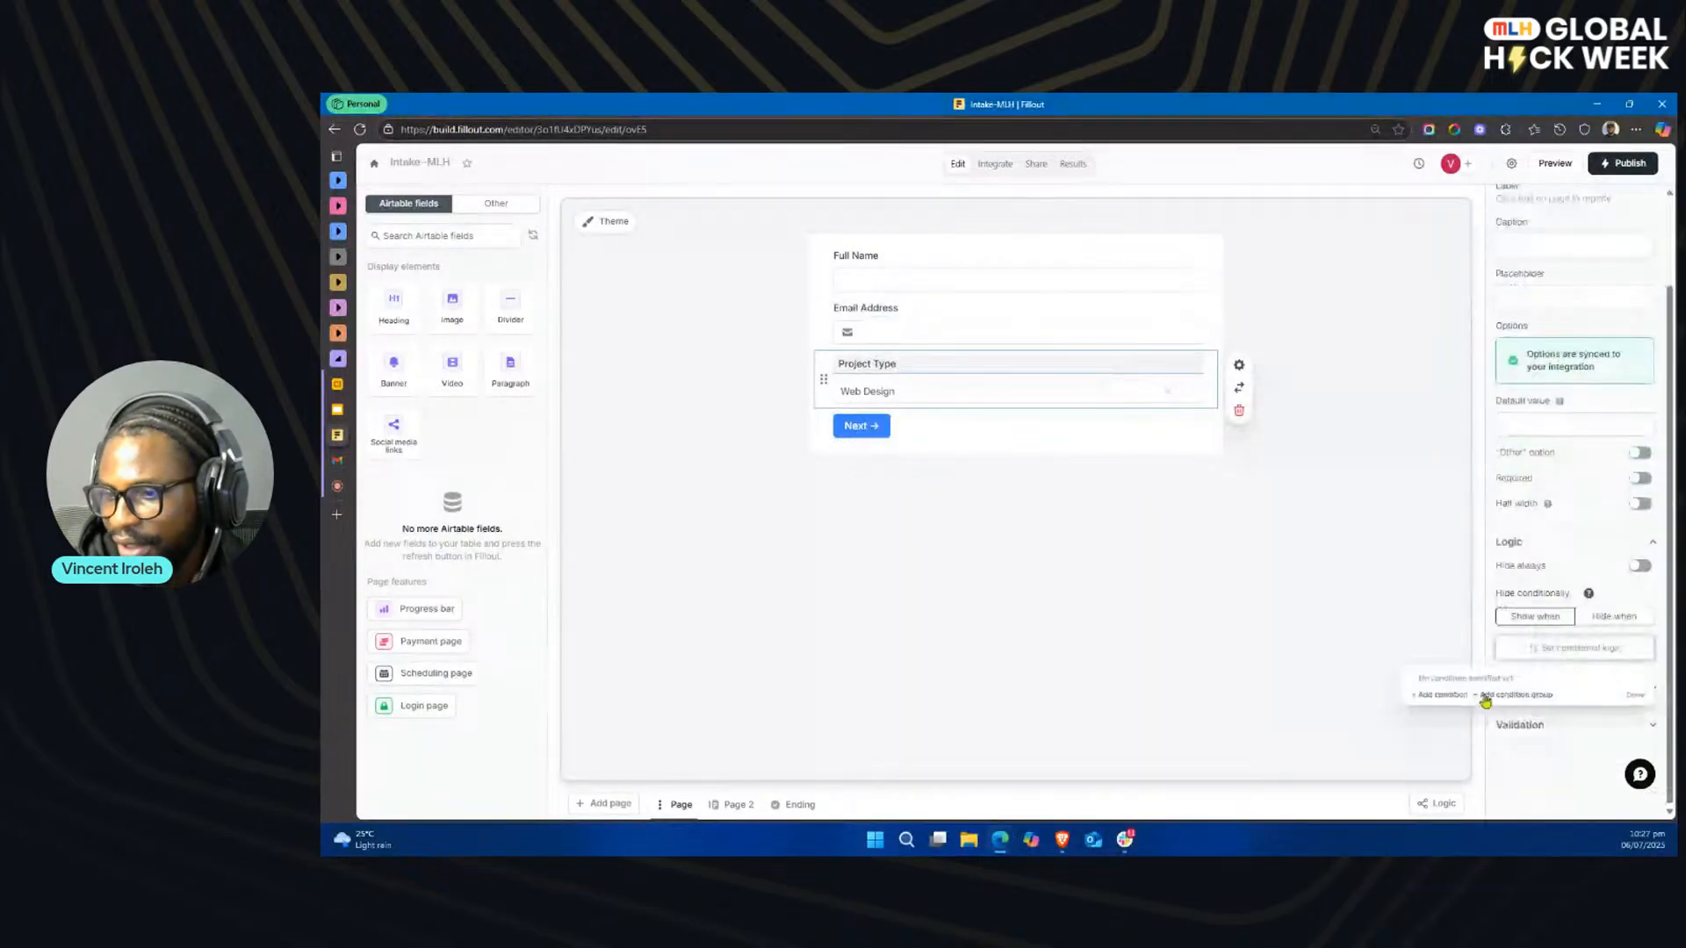
{"action": "left_click", "coordinate": [1441, 694]}
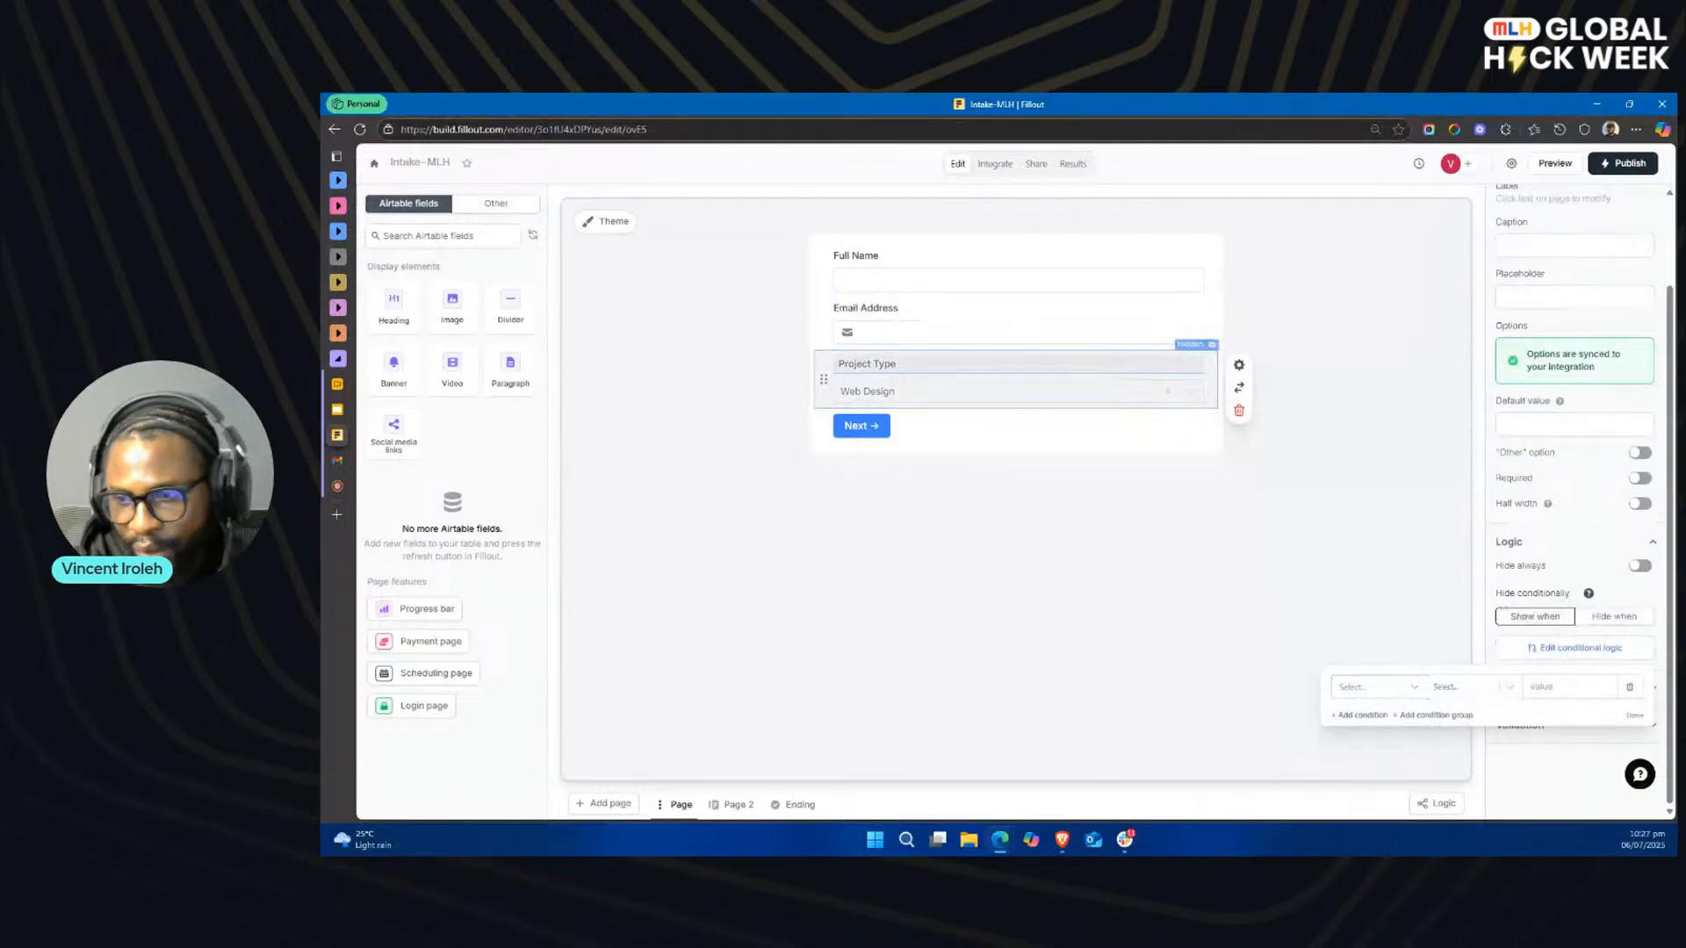
{"action": "left_click", "coordinate": [1414, 690]}
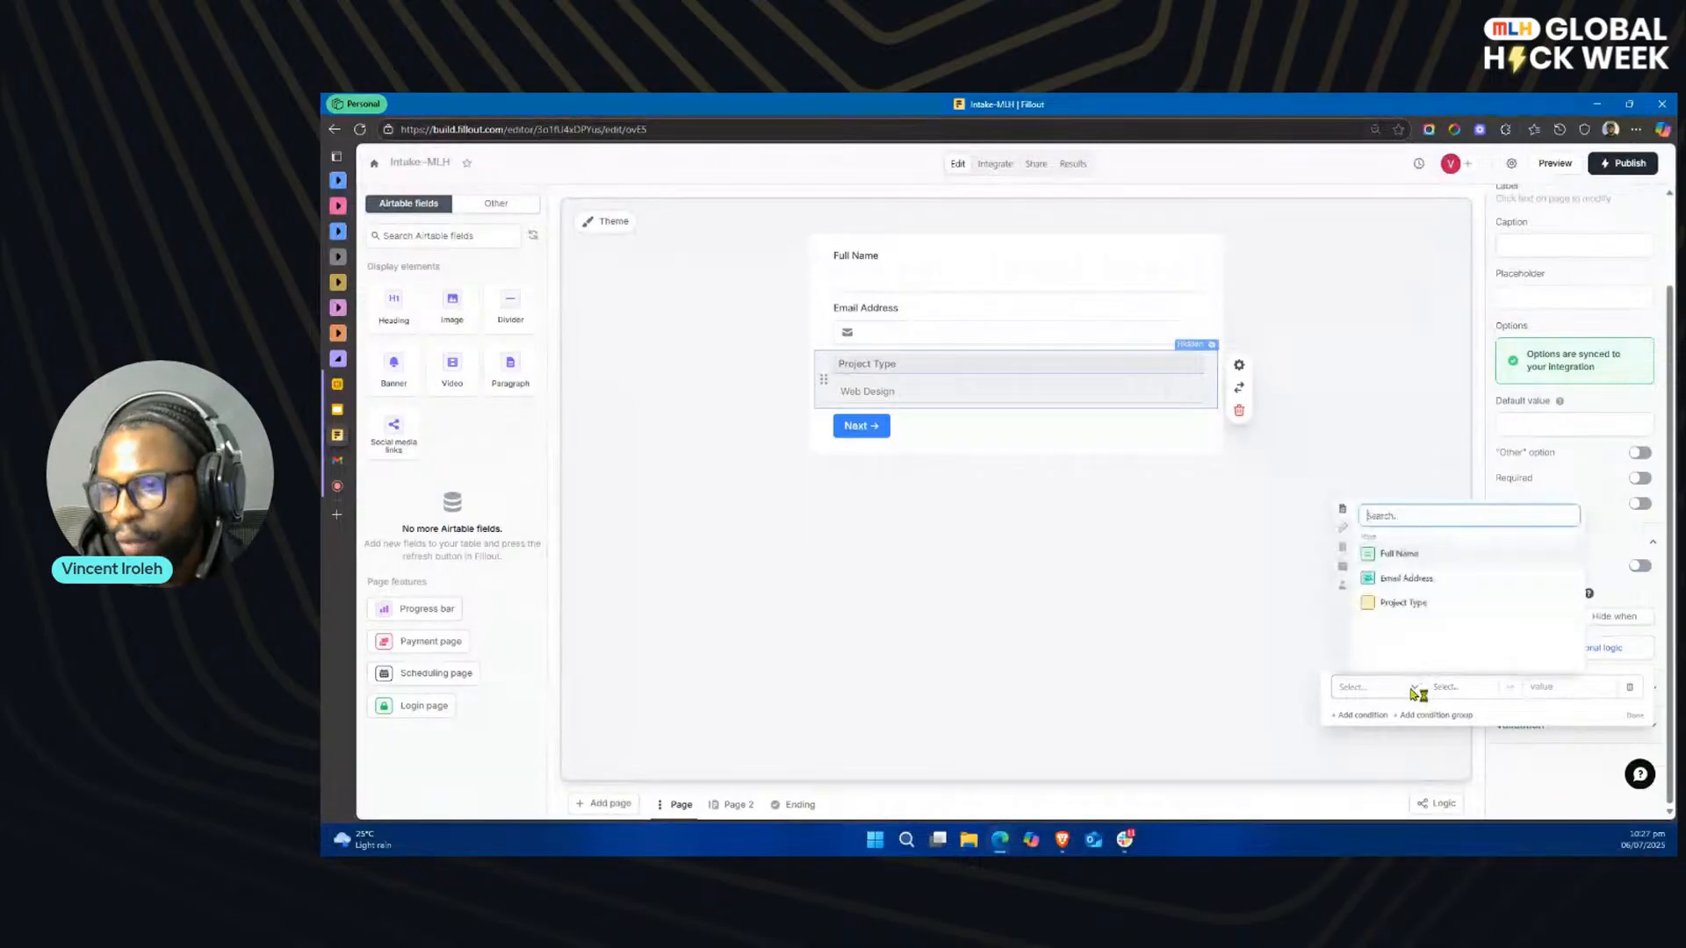
{"action": "left_click", "coordinate": [1419, 581]}
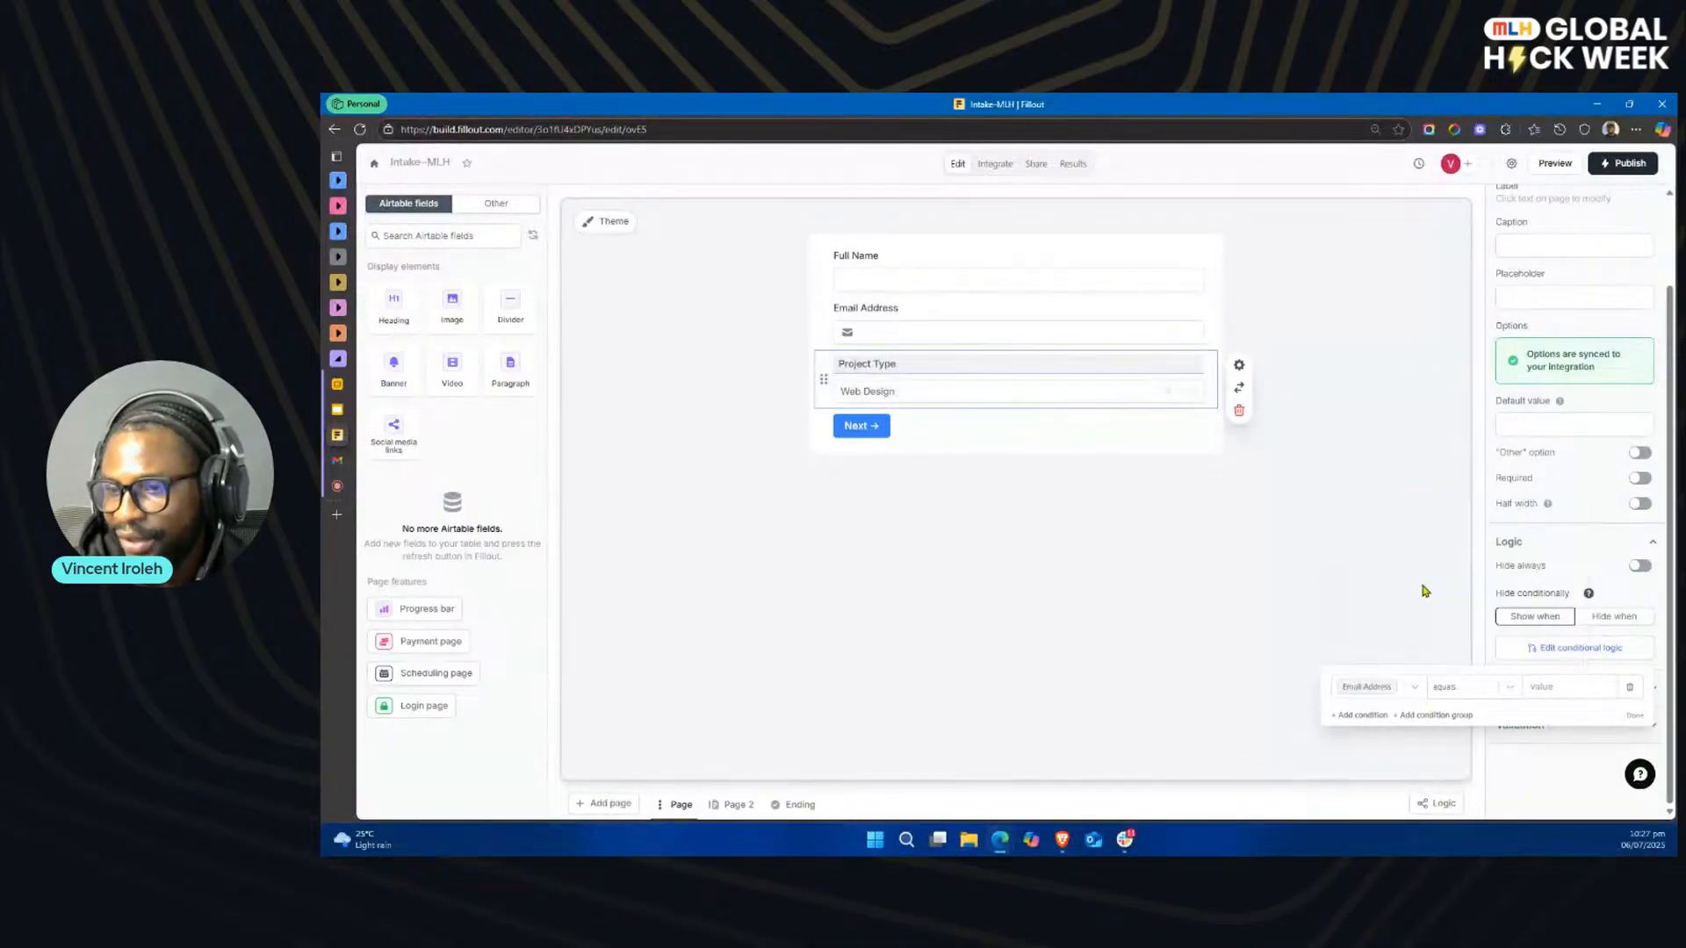
{"action": "left_click", "coordinate": [1506, 687]}
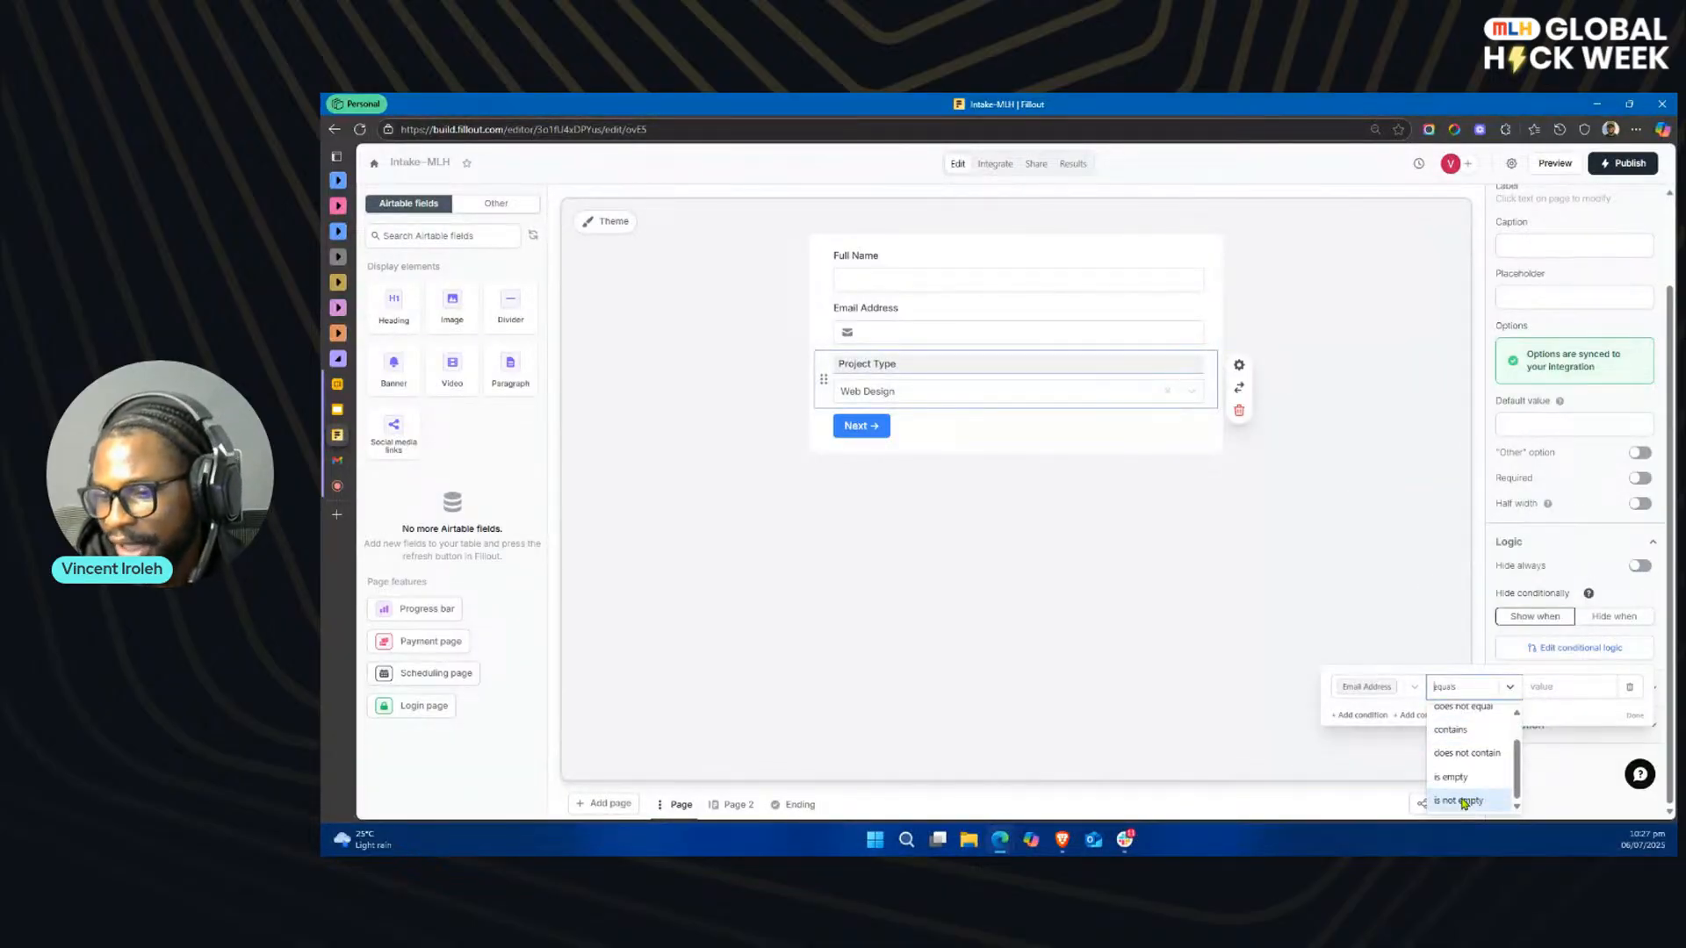
{"action": "left_click", "coordinate": [1475, 801]}
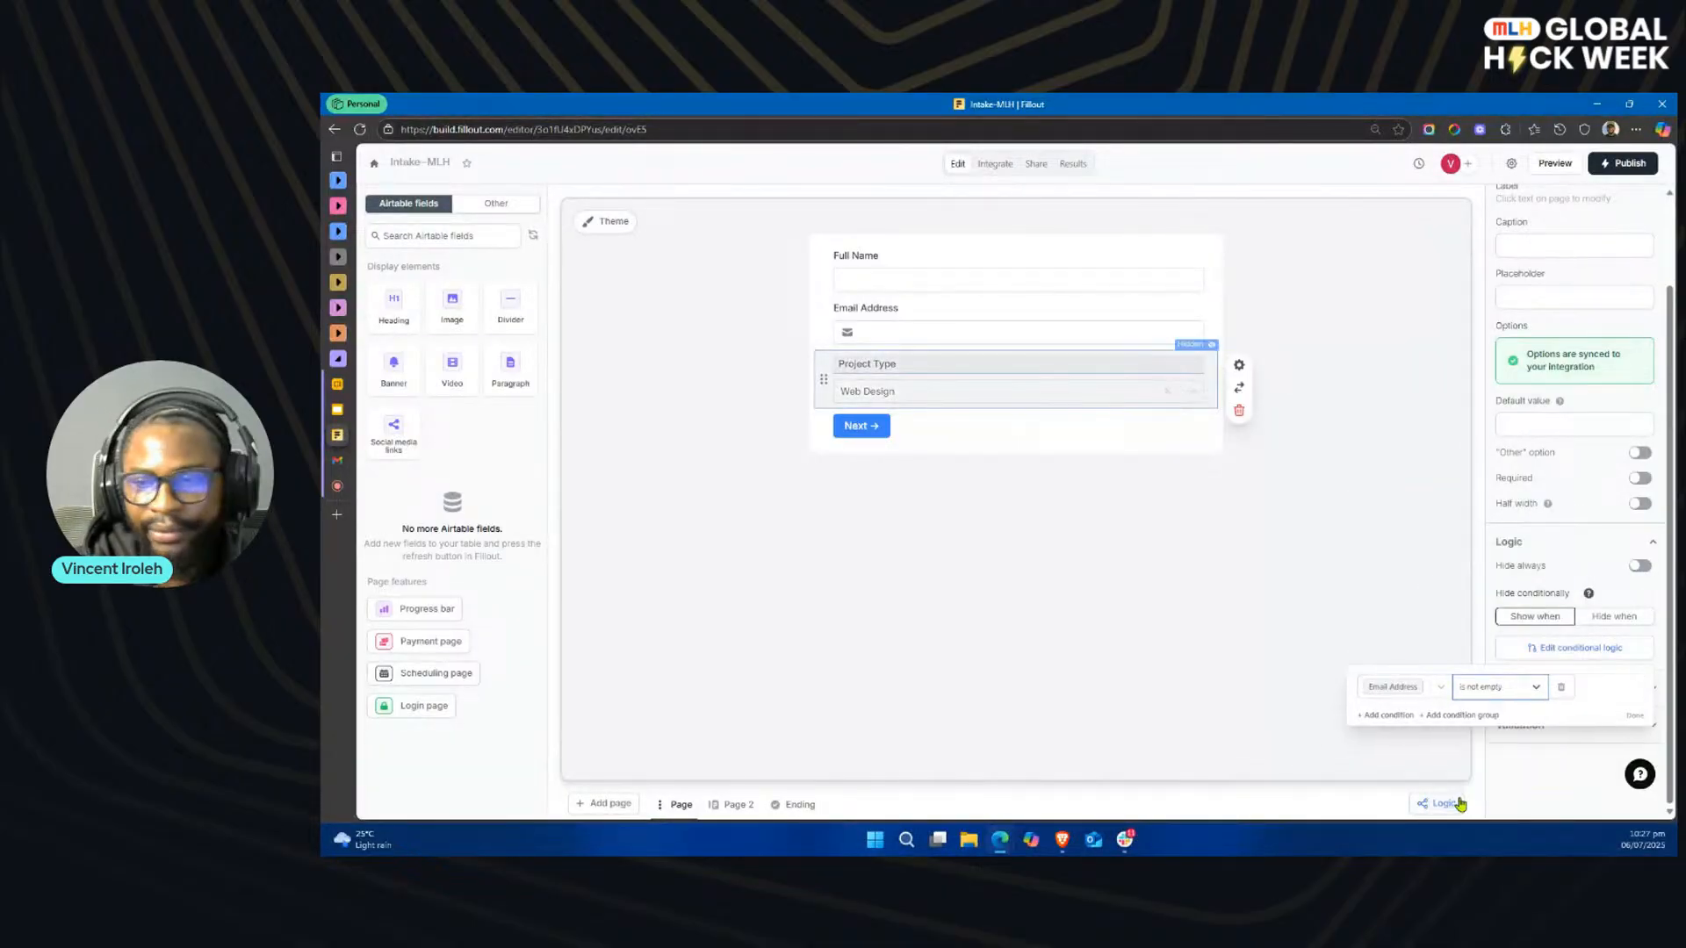
{"action": "left_click", "coordinate": [1634, 715]}
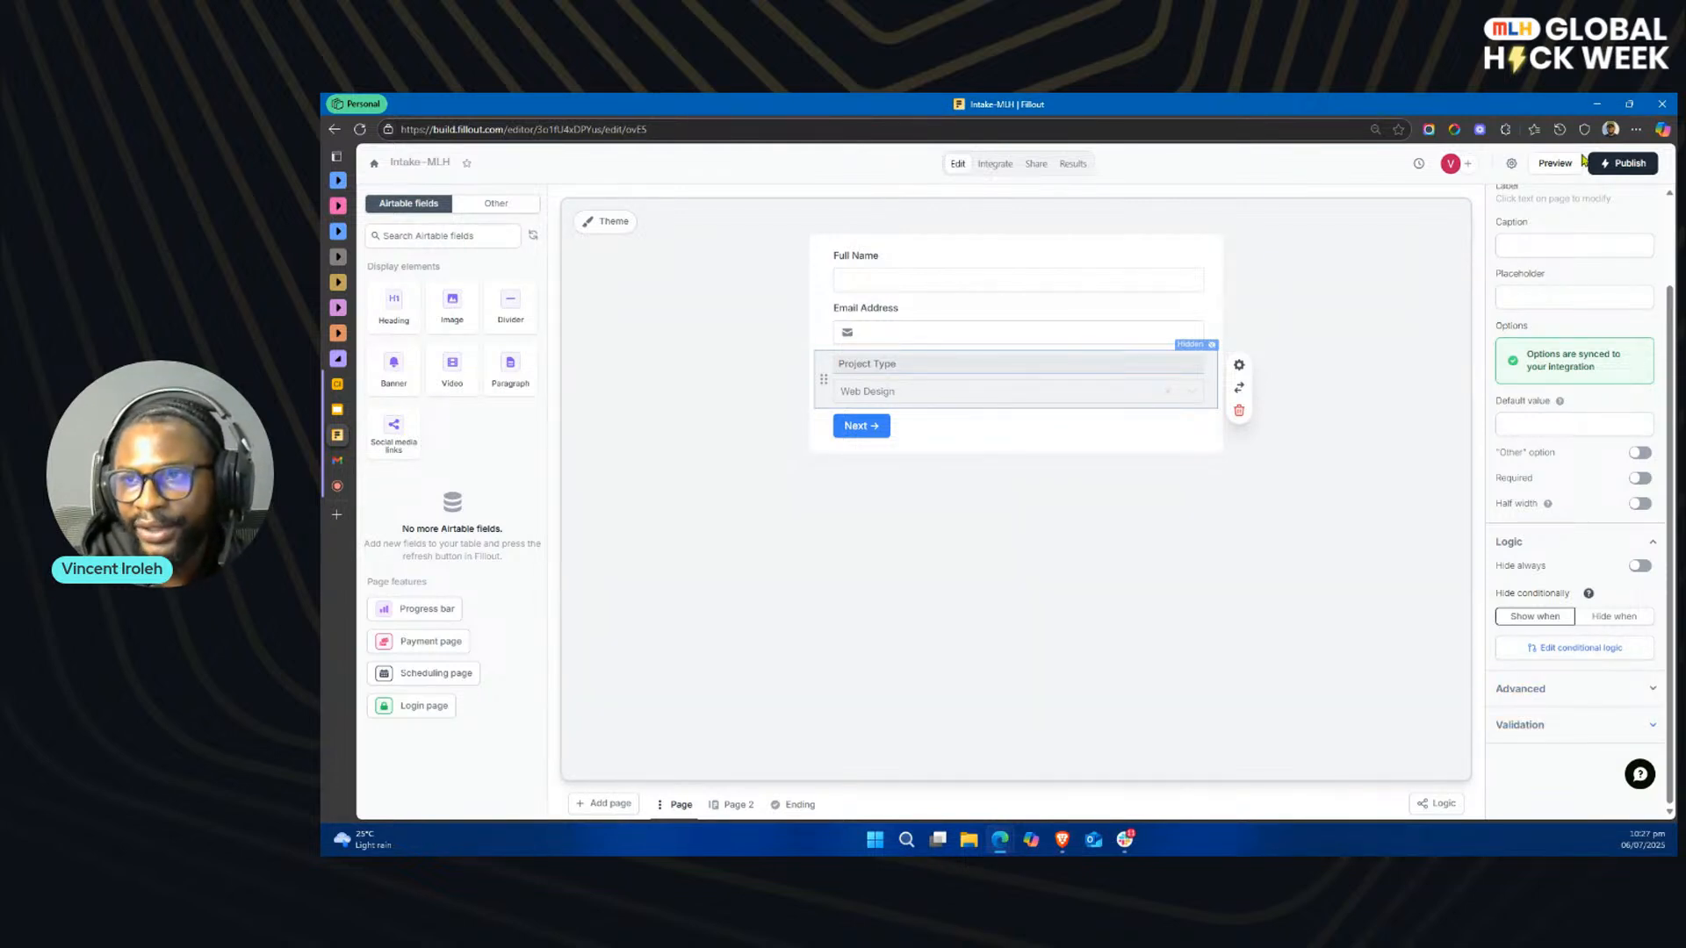
Step: Test the Project Type condition in the preview by entering a name and an email address, clear the email, and exit the preview
{"action": "left_click", "coordinate": [1546, 164]}
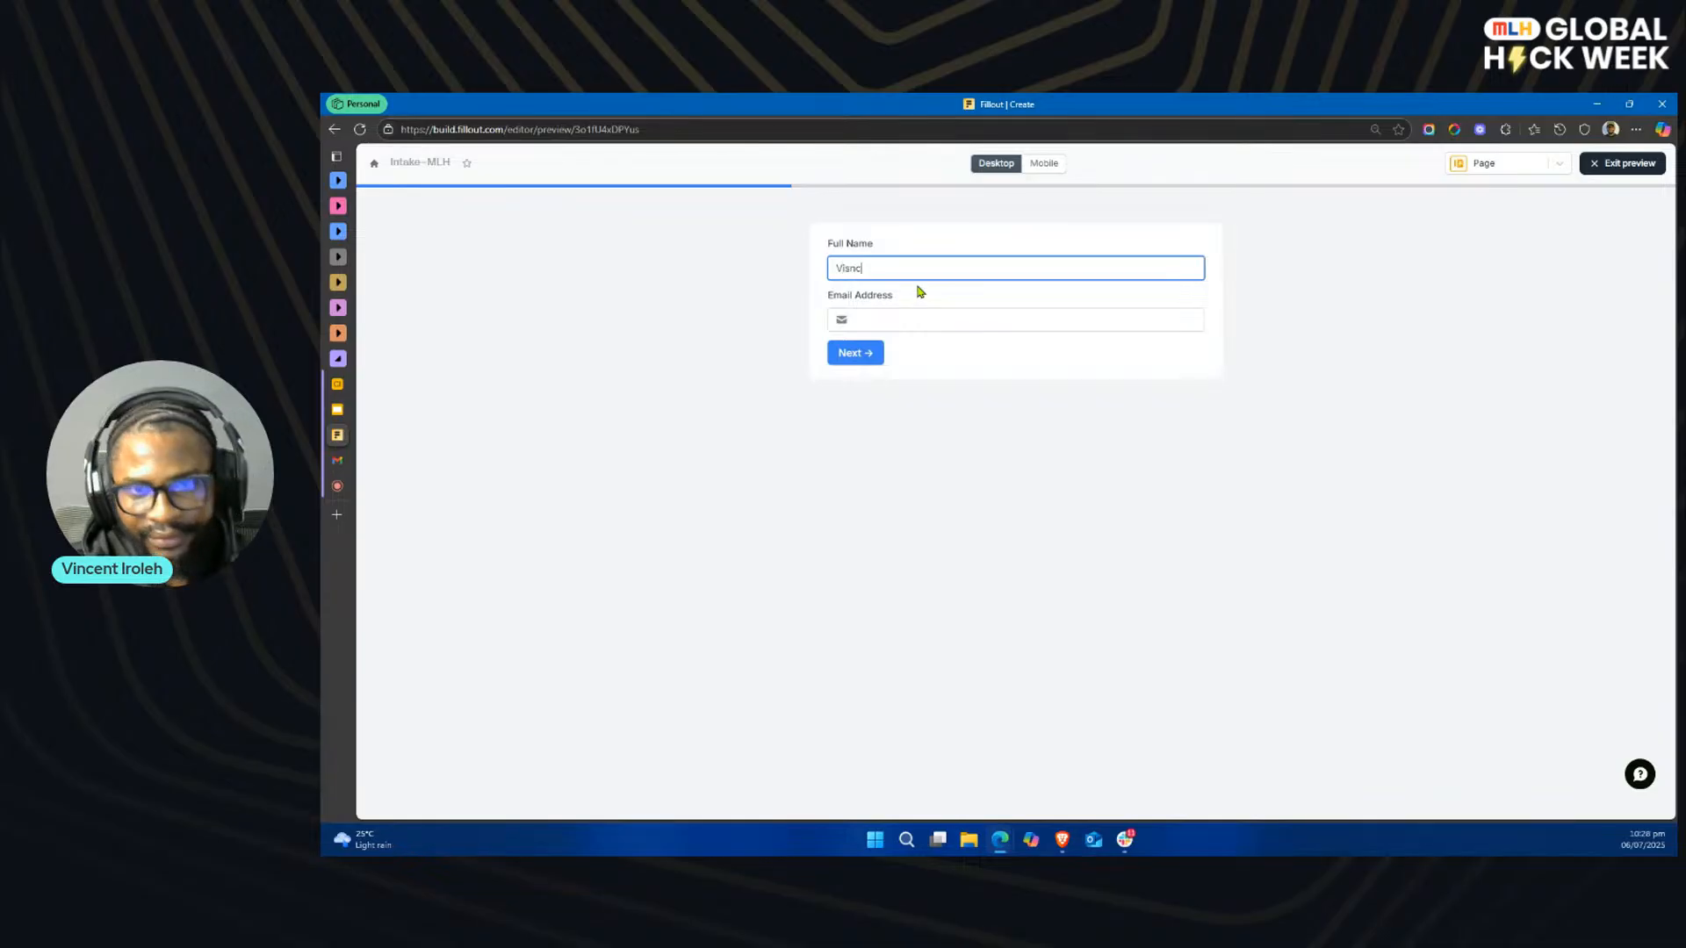
{"action": "type", "text": "ent"}
{"action": "key", "text": "ctrl+a"}
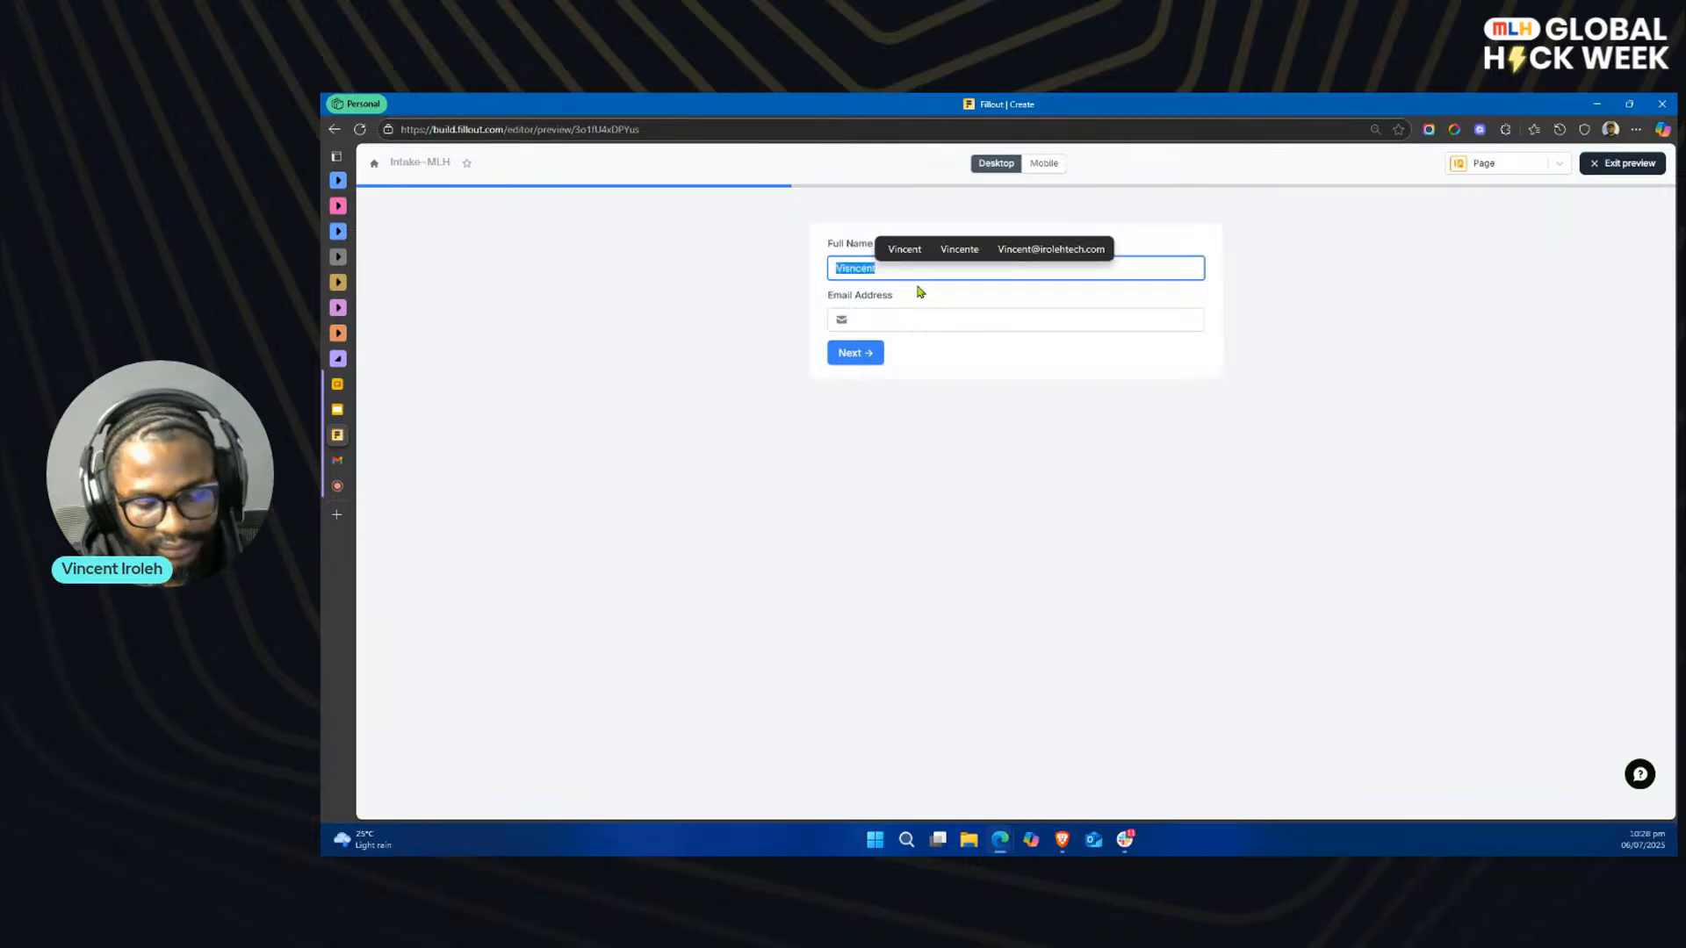
{"action": "type", "text": "Vincent"}
{"action": "key", "text": "Tab"}
{"action": "type", "text": "vincent"}
{"action": "left_click", "coordinate": [971, 392]}
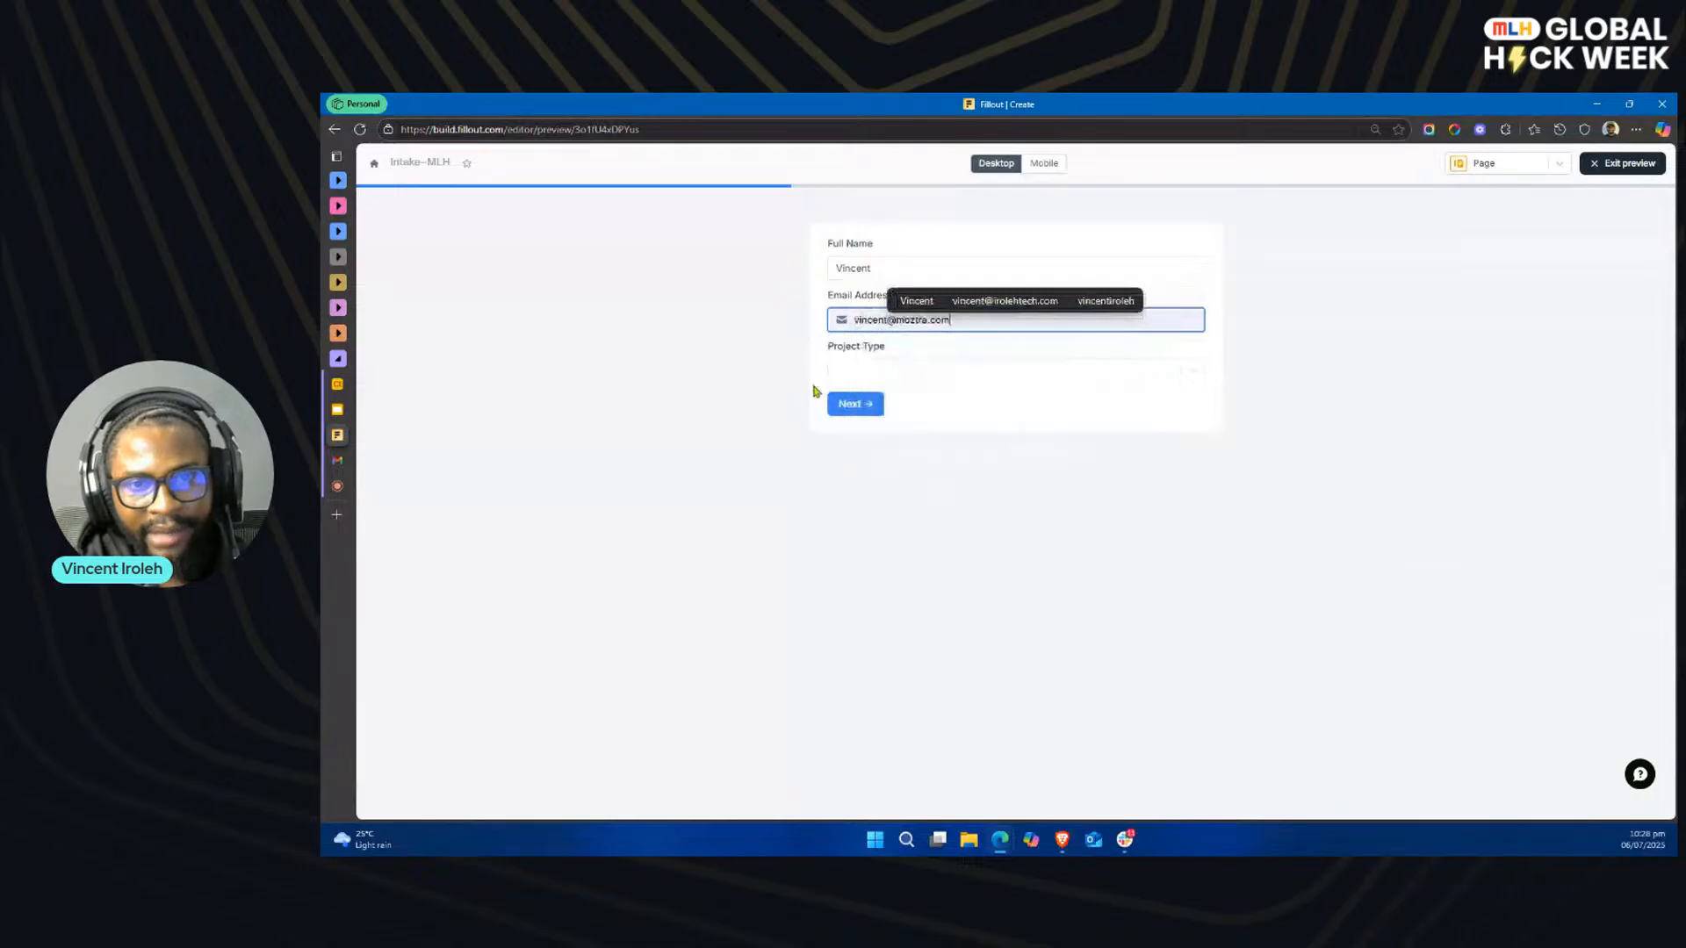
{"action": "key", "text": "ctrl+a"}
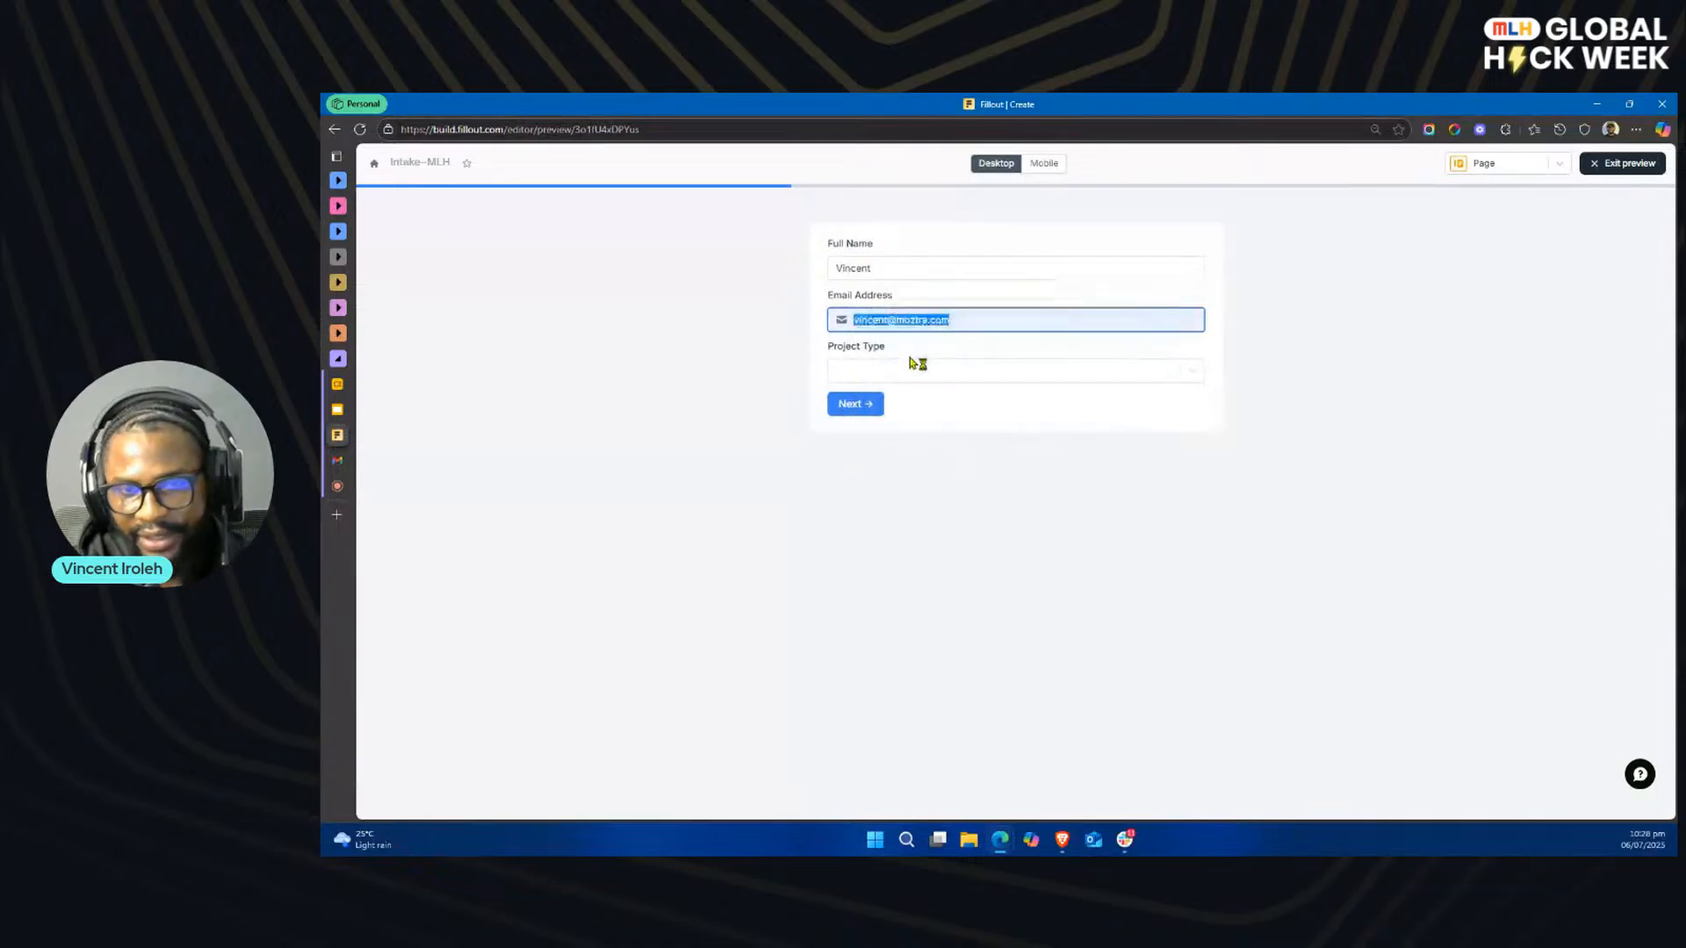
{"action": "key", "text": "BackSpace"}
{"action": "left_click", "coordinate": [1342, 278]}
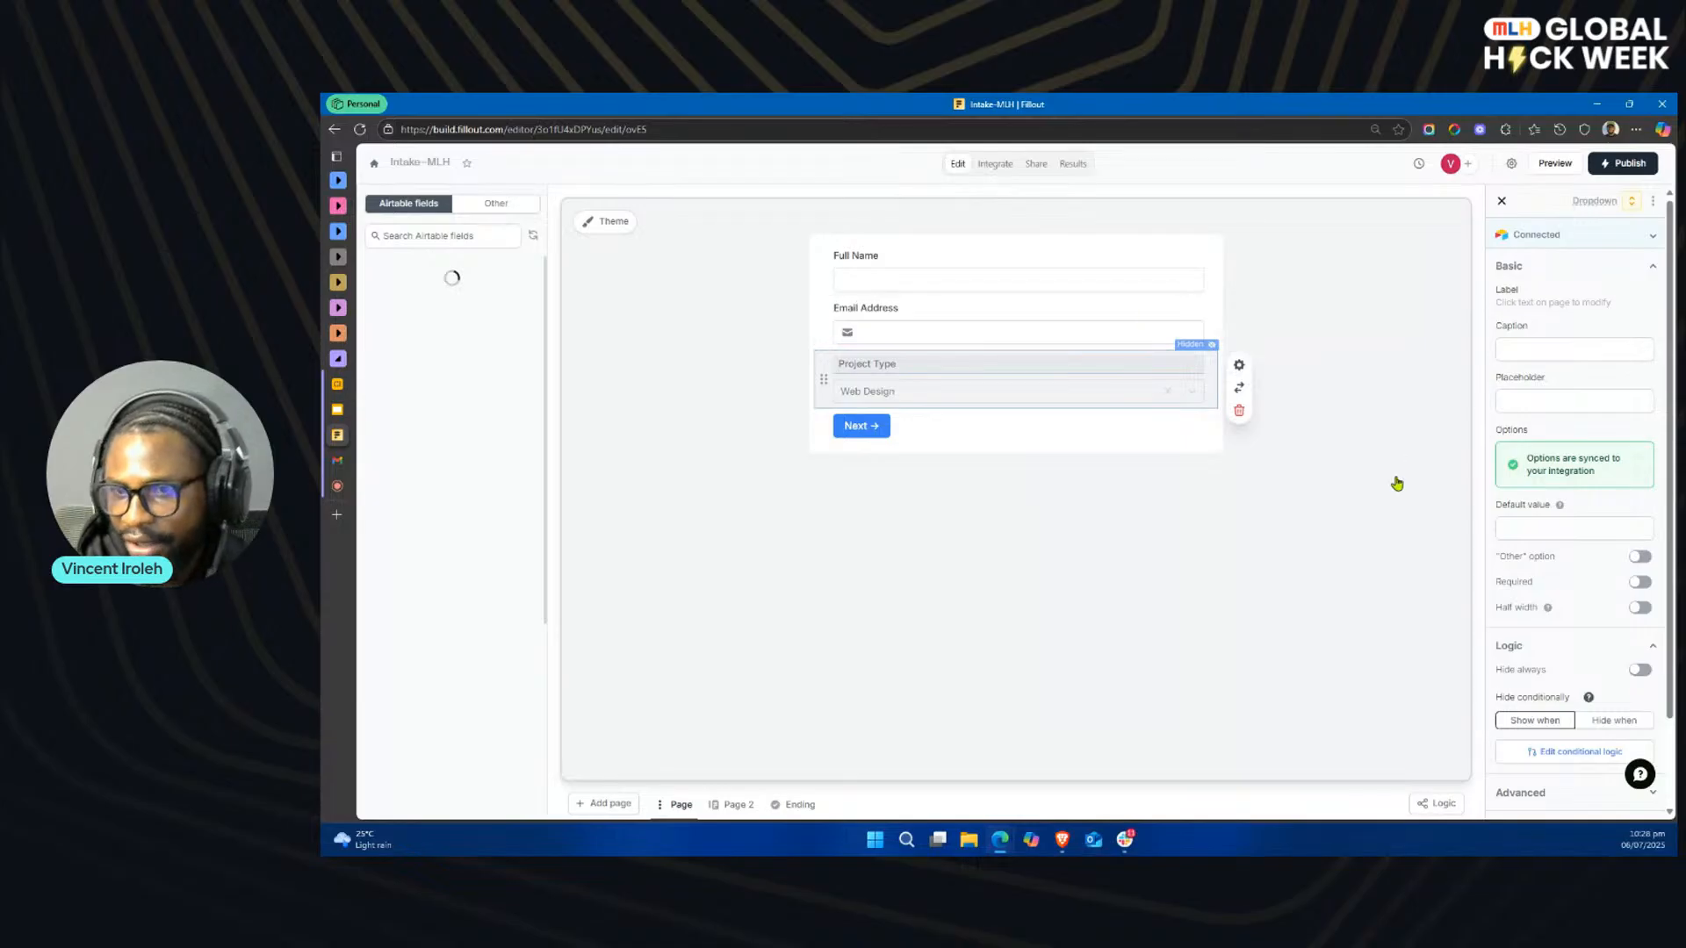
Step: Remove the Email Address condition from the Project Type field's conditional logic
{"action": "left_click", "coordinate": [1585, 752]}
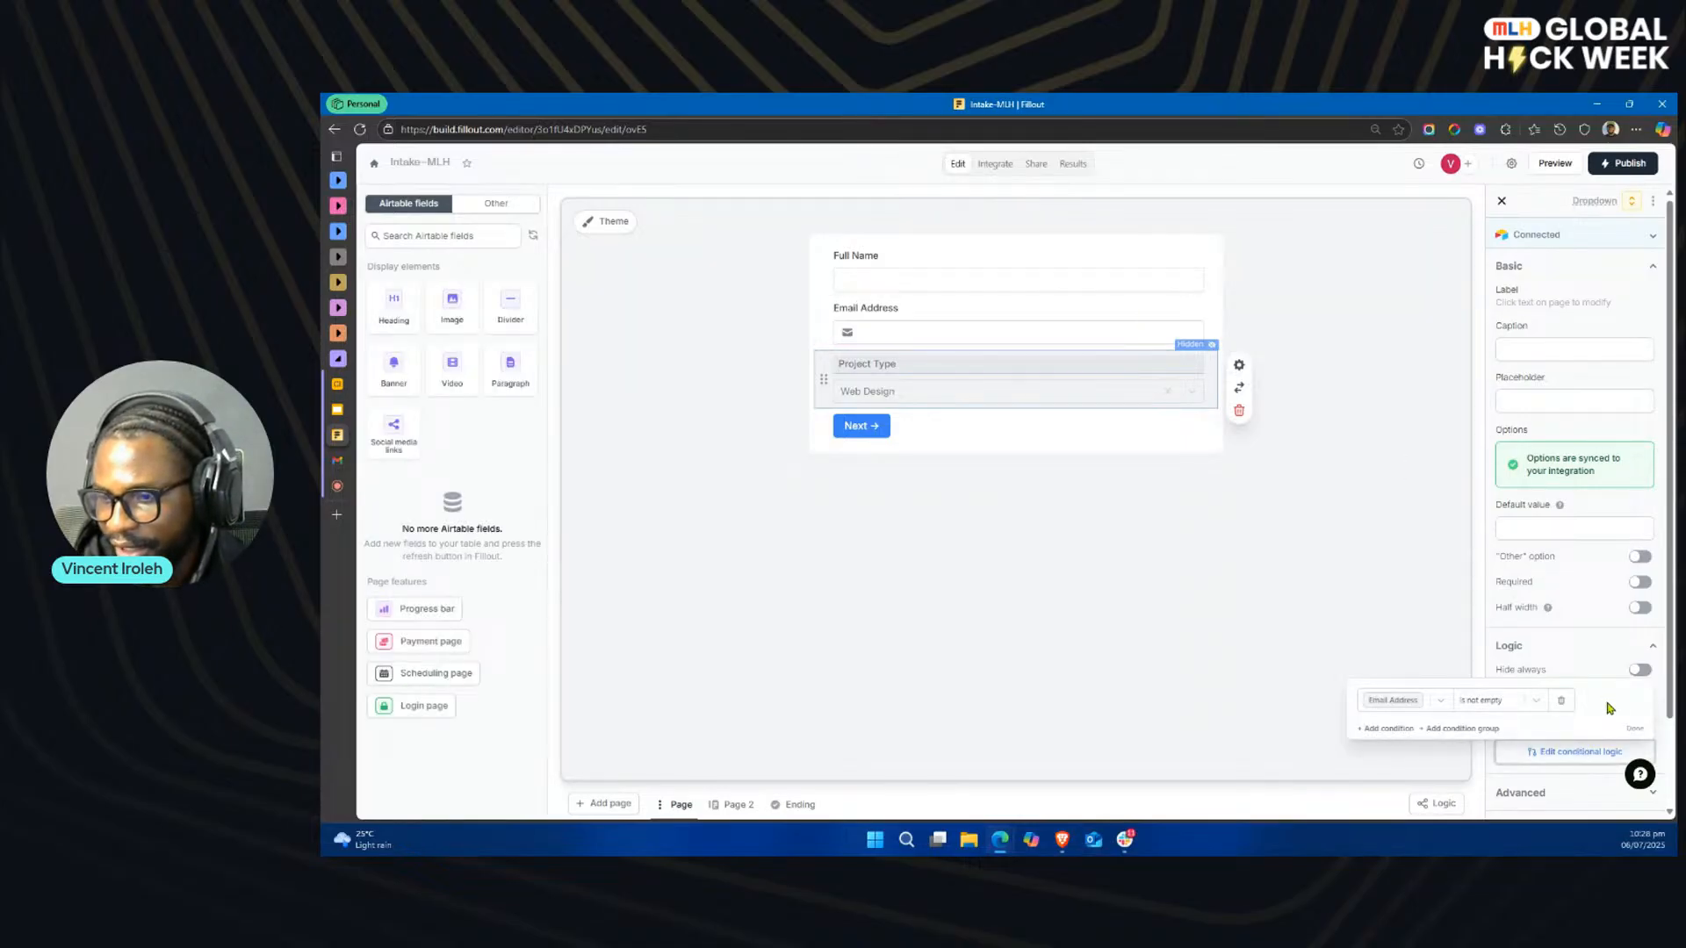
{"action": "left_click", "coordinate": [1563, 710]}
{"action": "left_click", "coordinate": [1415, 688]}
{"action": "left_click", "coordinate": [1414, 688]}
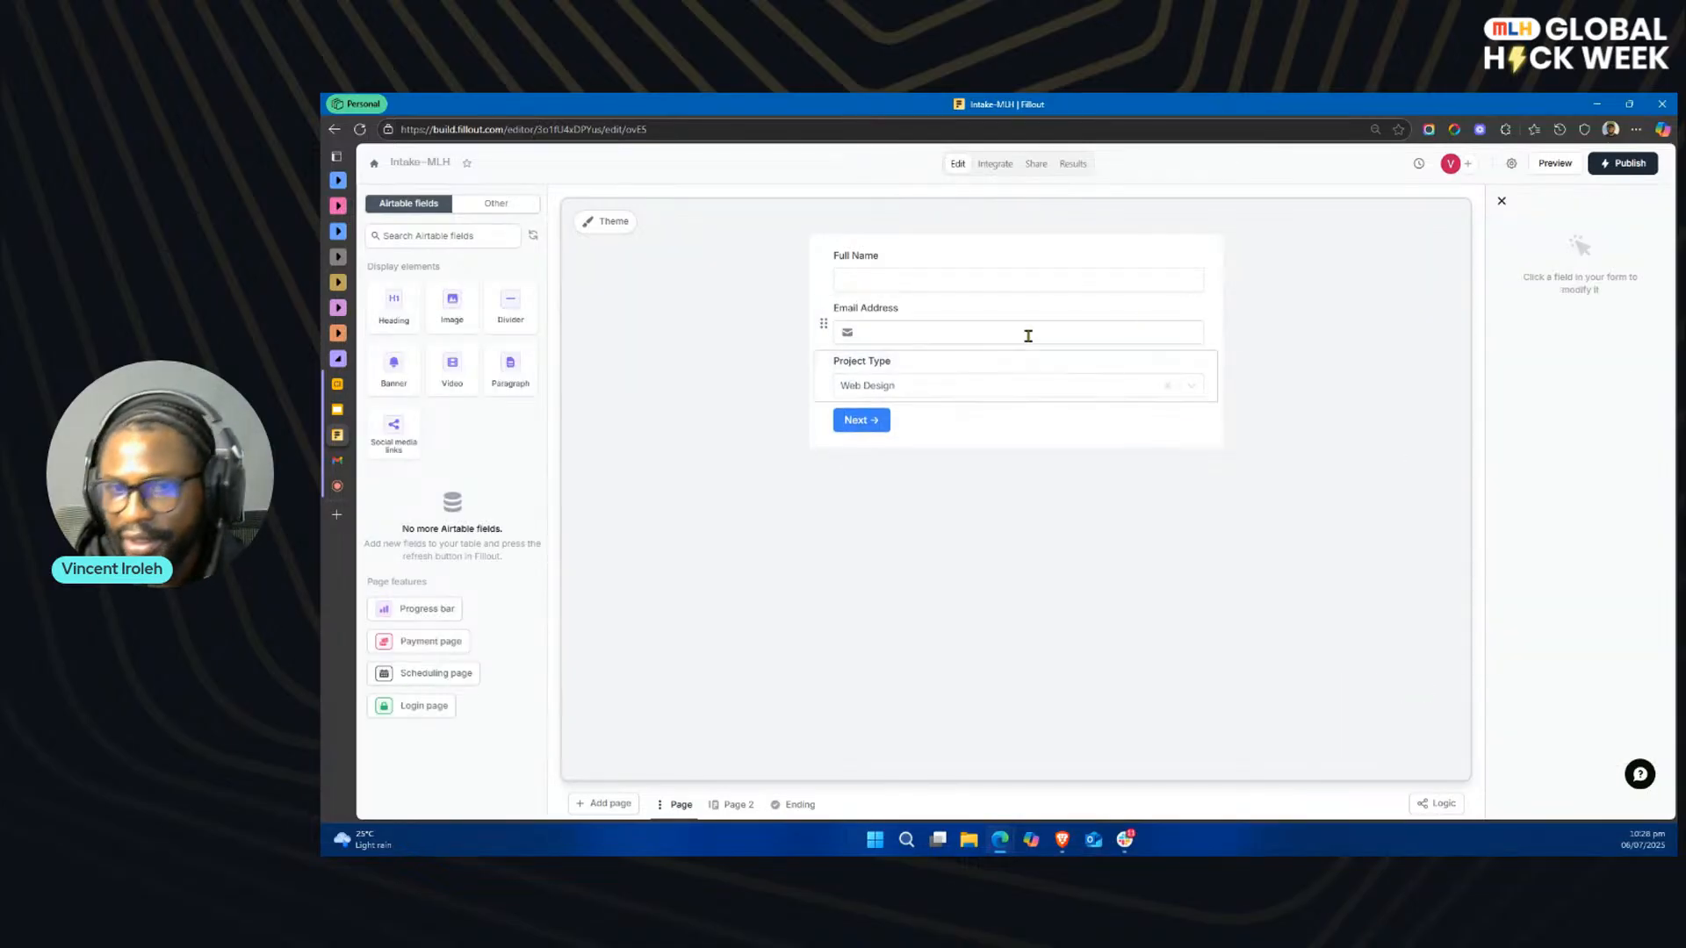
Step: Set the Project Team field on Page 2 to always be hidden
{"action": "left_click", "coordinate": [738, 804]}
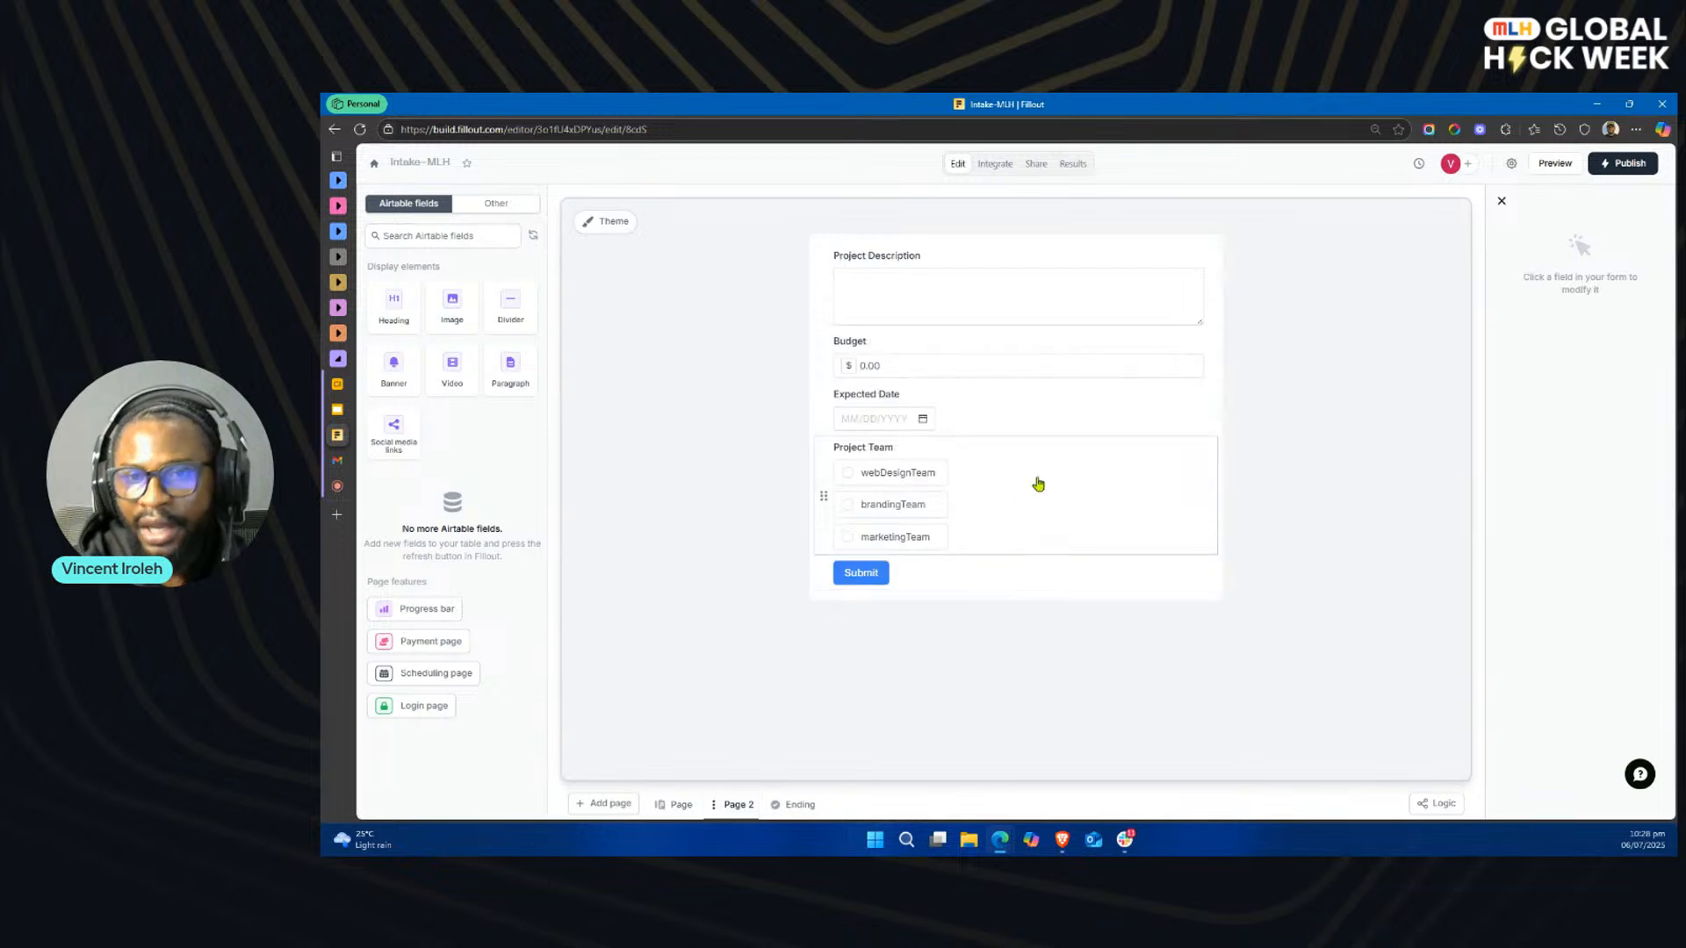
{"action": "left_click", "coordinate": [1078, 511]}
{"action": "scroll", "coordinate": [1585, 615], "scroll_direction": "down", "scroll_amount": 1}
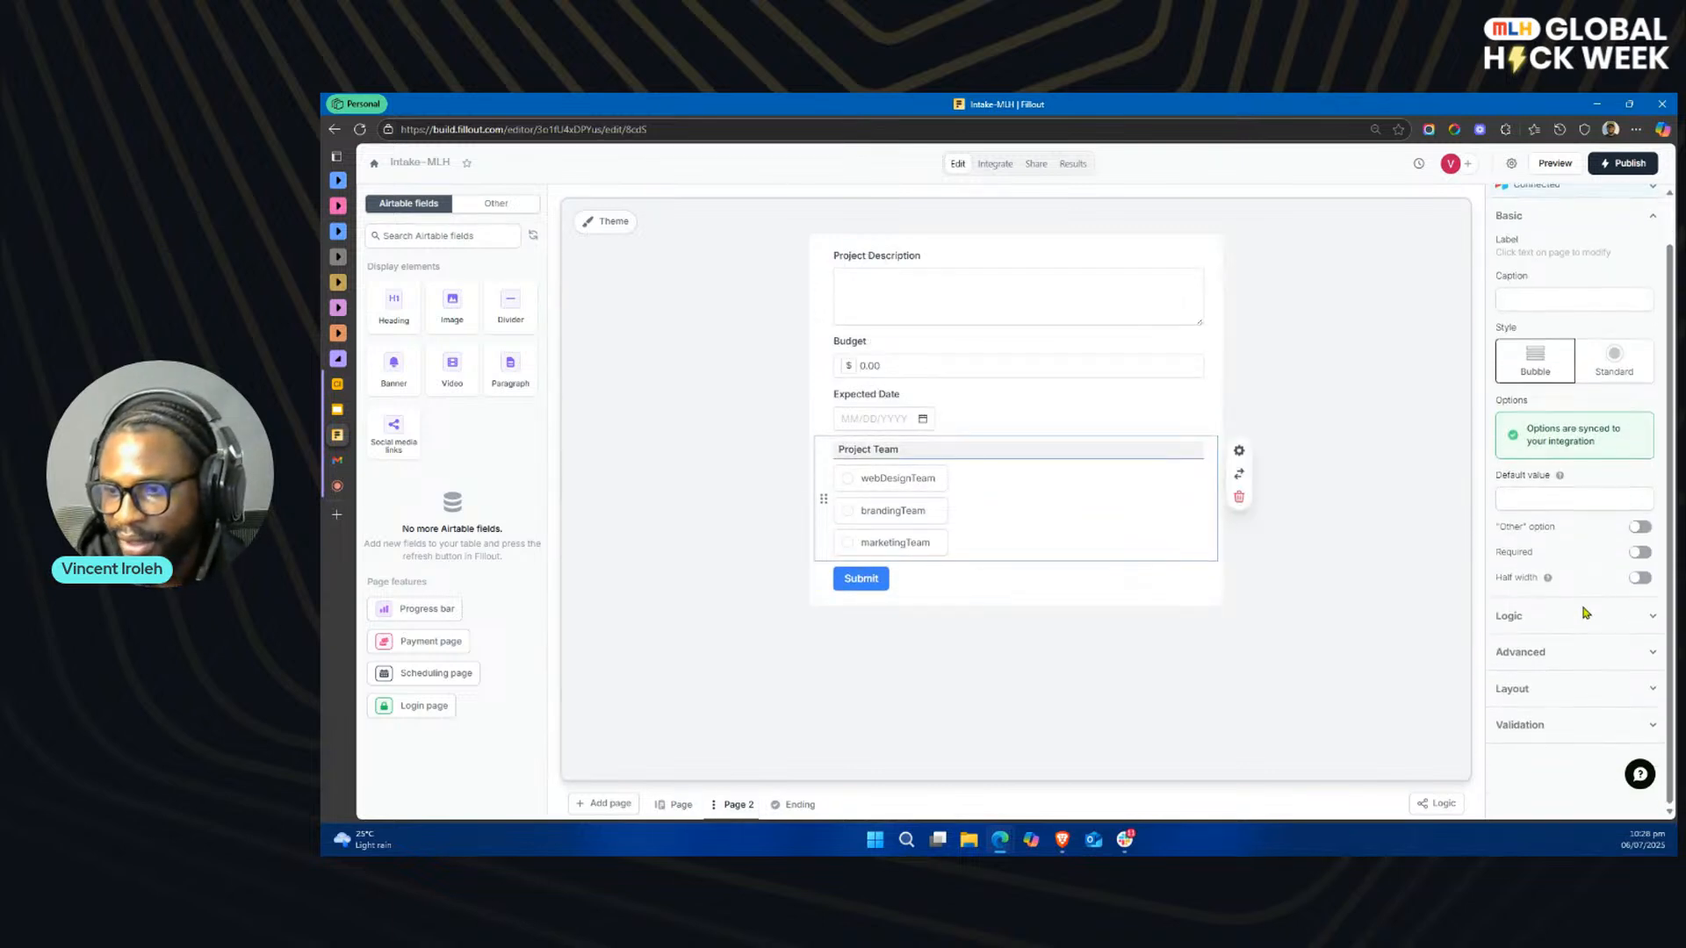
{"action": "left_click", "coordinate": [1602, 618]}
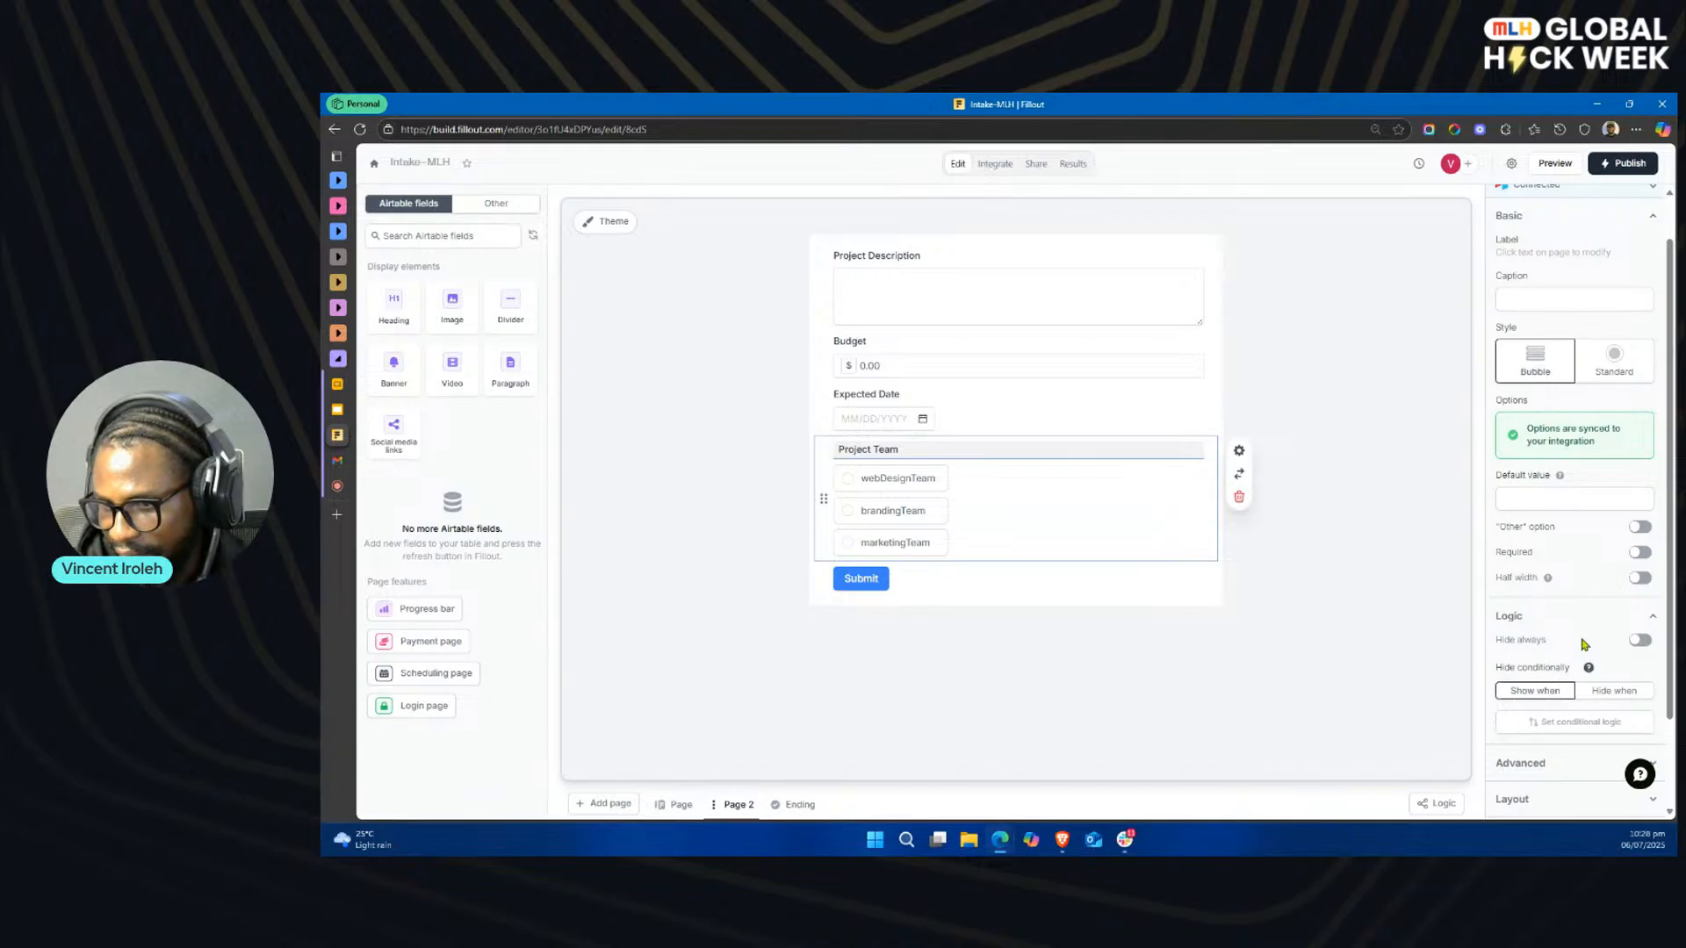
{"action": "left_click", "coordinate": [1640, 640]}
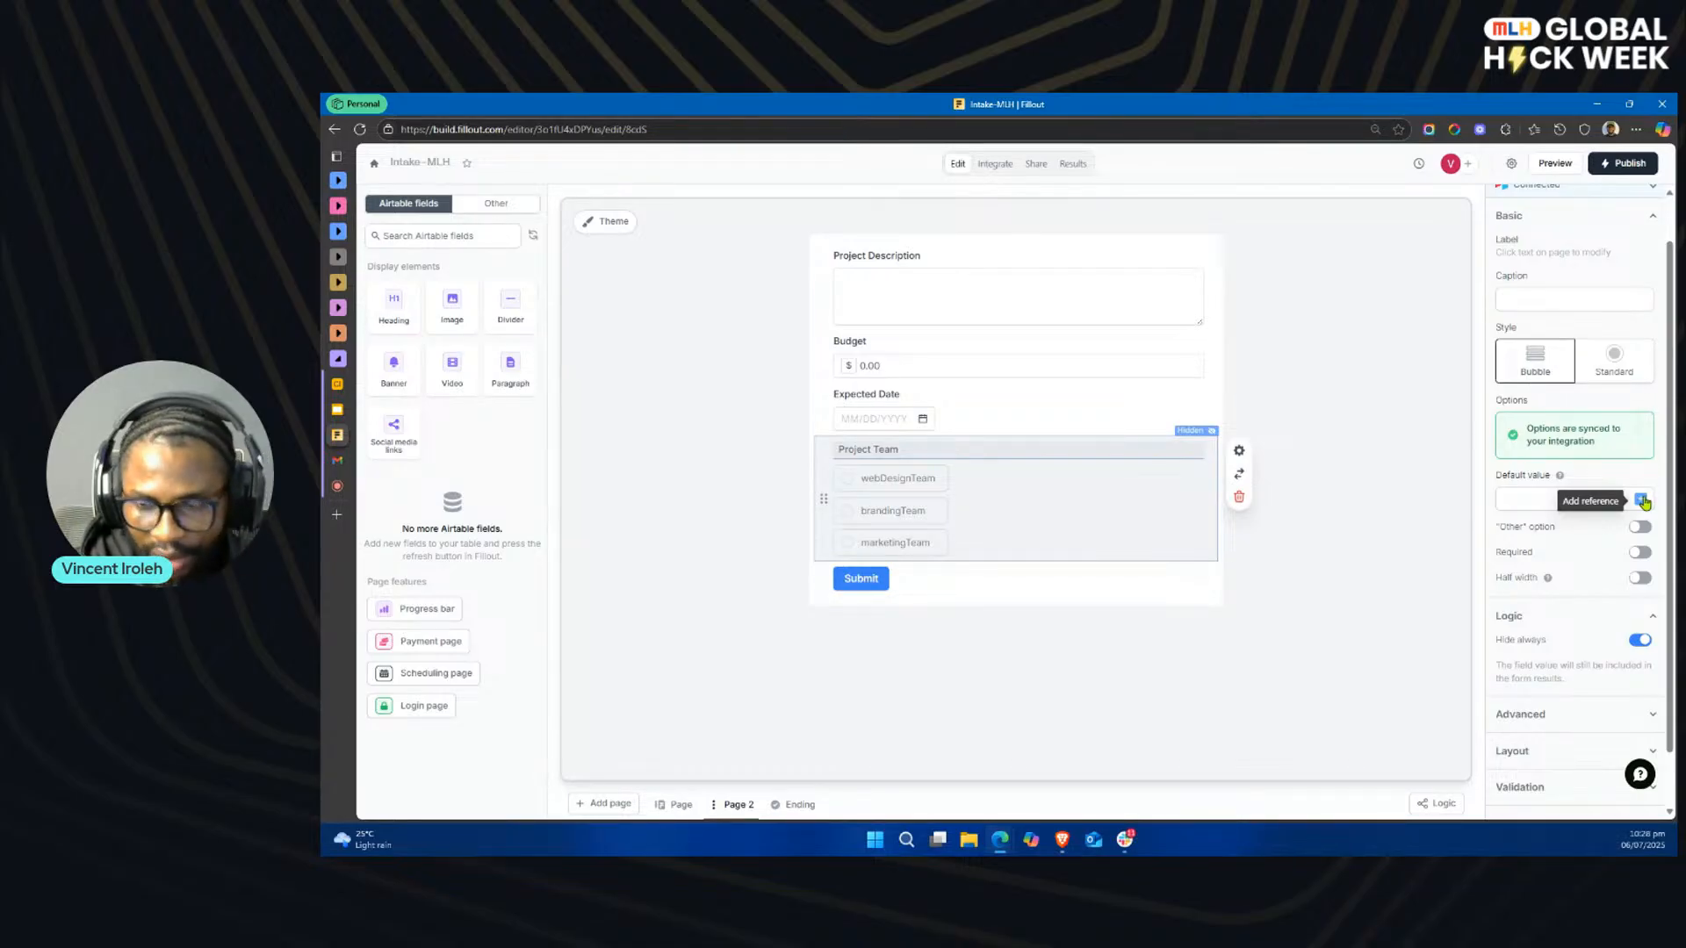
Step: Set the Project Team field's default value to a reference to the Name_Of_Name calculation
{"action": "left_click", "coordinate": [1641, 500]}
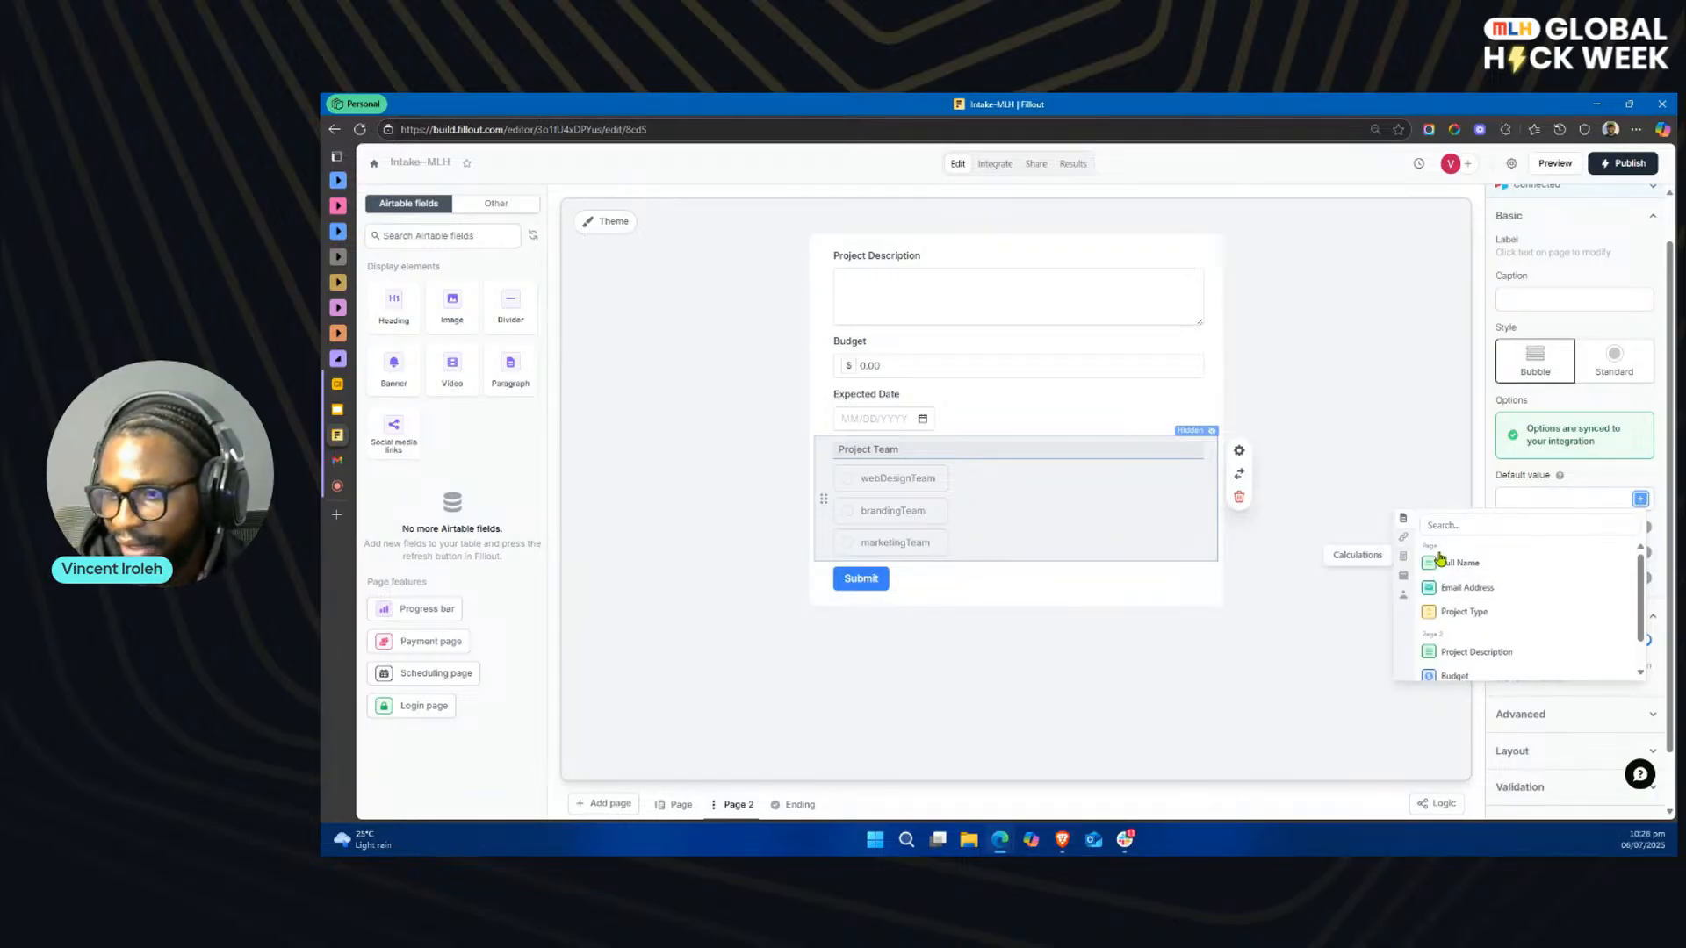
{"action": "left_click", "coordinate": [1507, 498]}
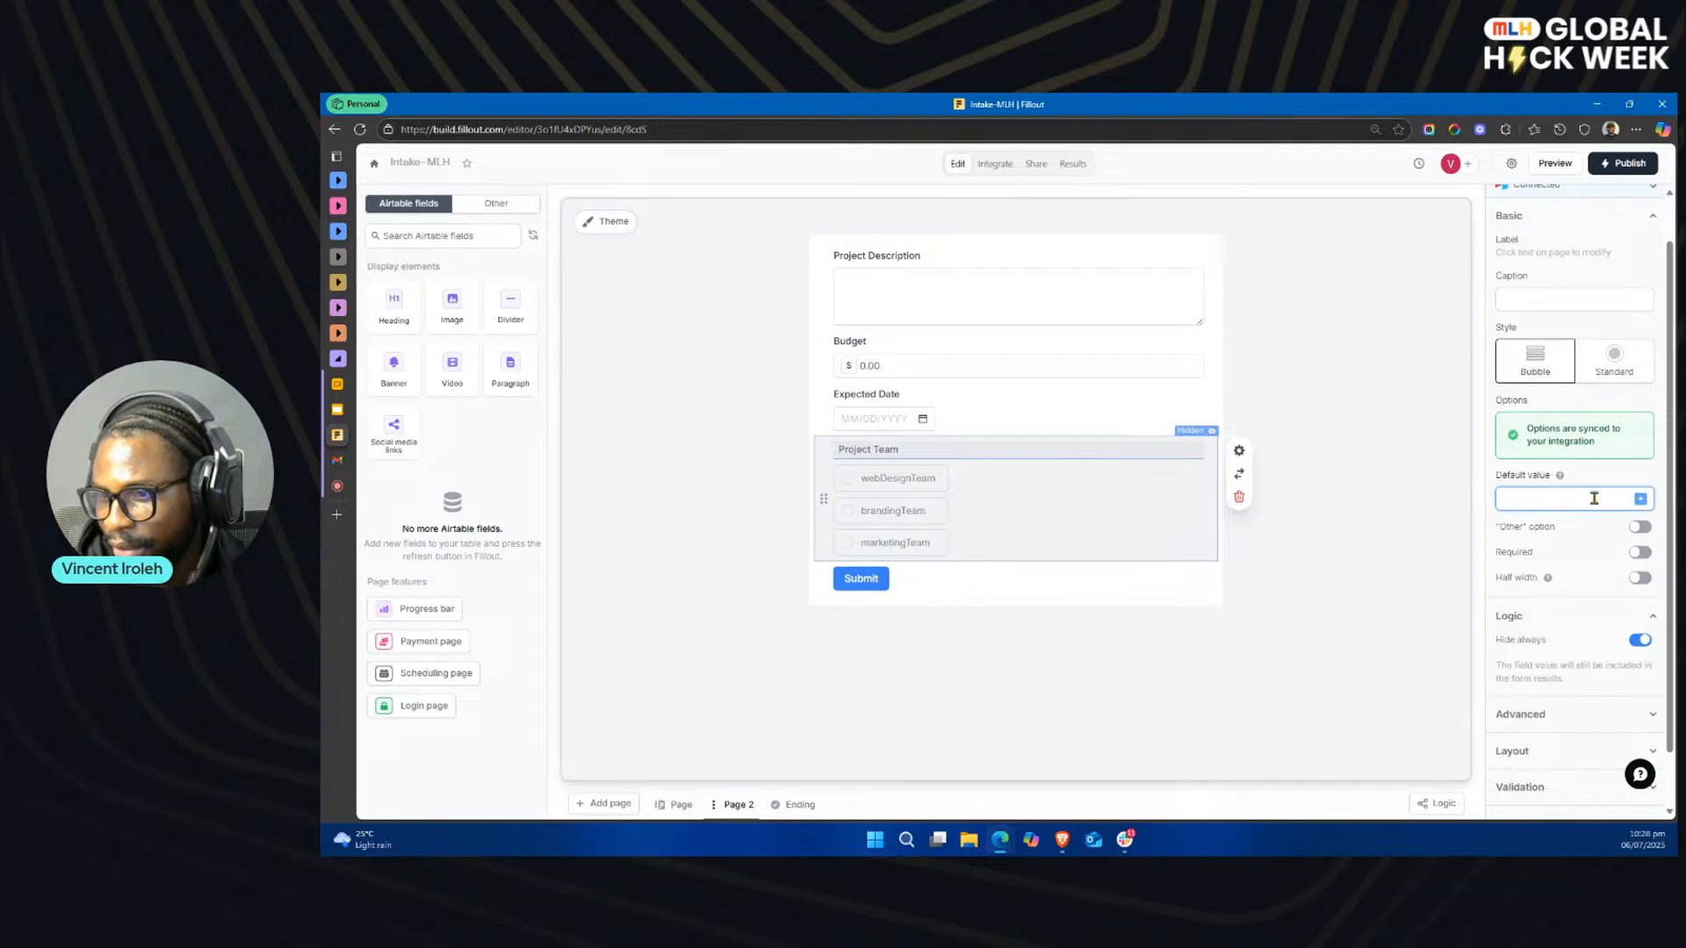
{"action": "left_click", "coordinate": [1640, 500]}
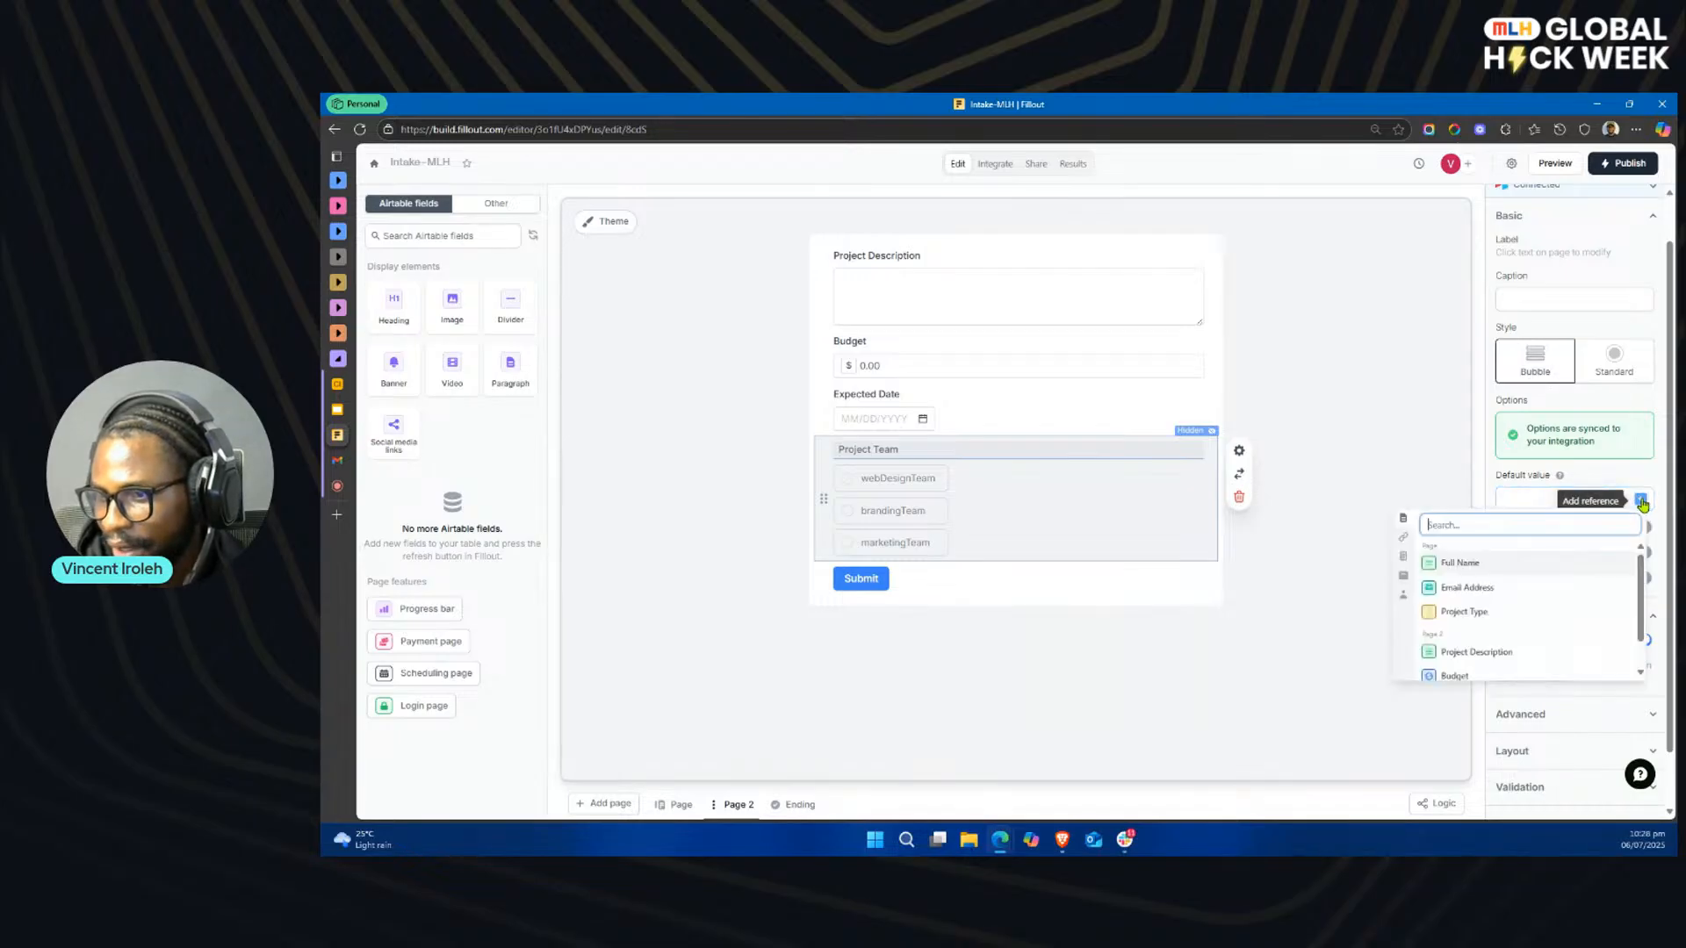
{"action": "left_click", "coordinate": [1403, 560]}
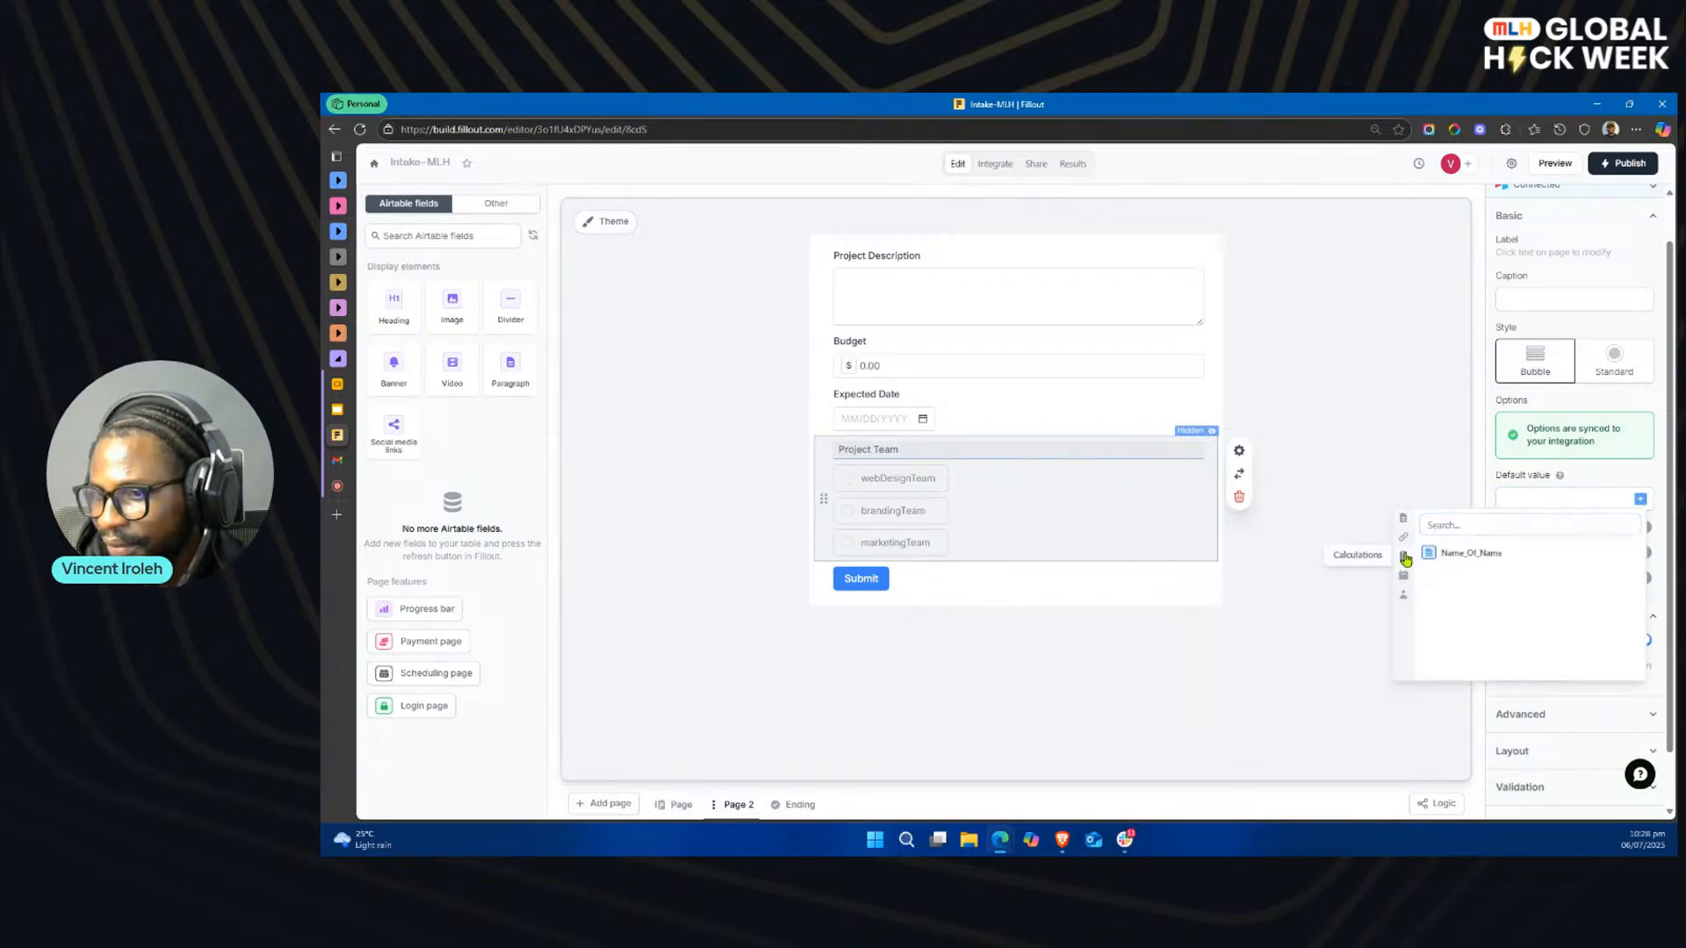
{"action": "left_click", "coordinate": [1495, 555]}
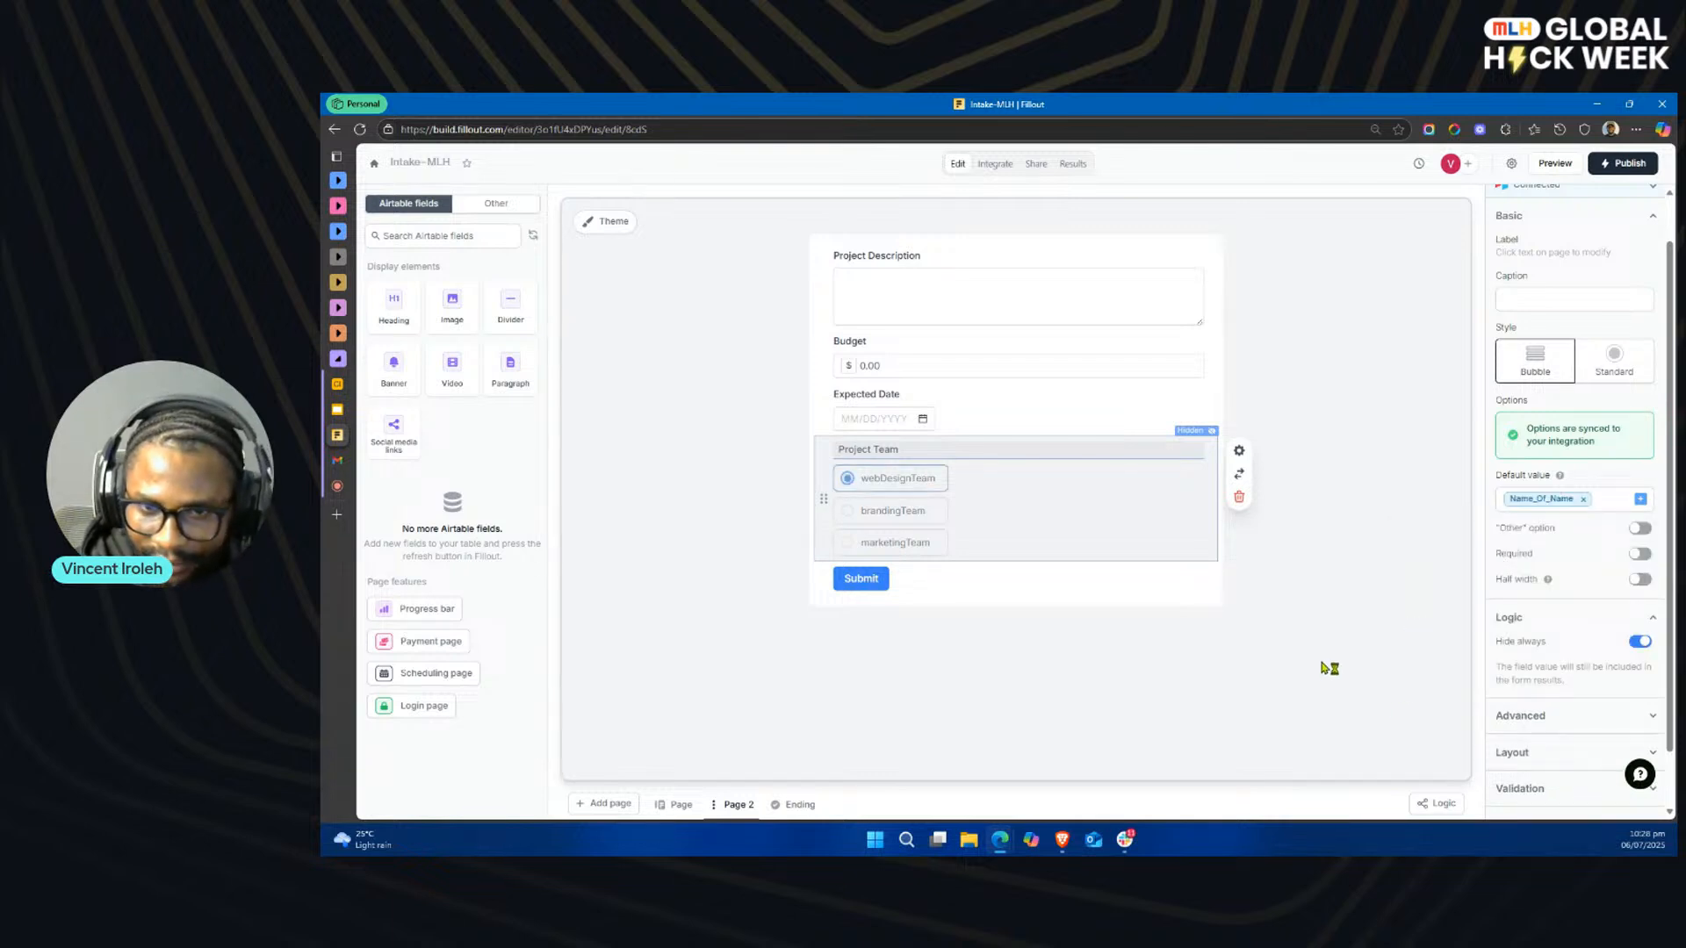
{"action": "left_click", "coordinate": [1284, 618]}
Step: Turn off the always-hide setting on Page 2's Project Team field
{"action": "left_click", "coordinate": [1154, 501]}
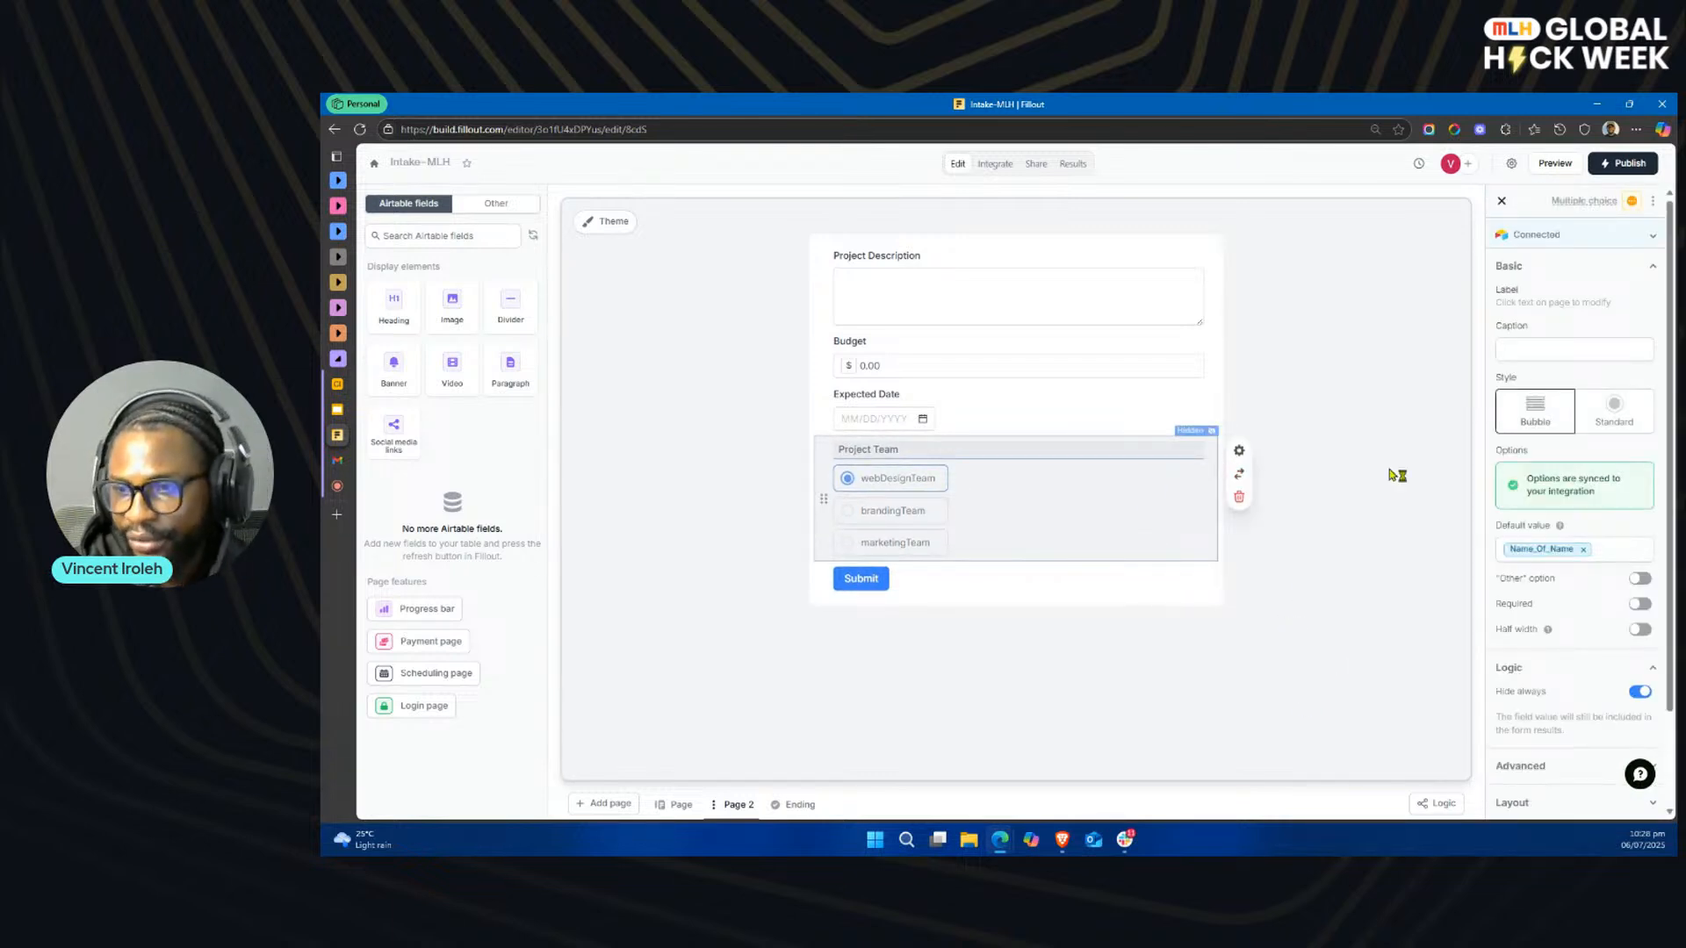
{"action": "scroll", "coordinate": [1626, 648], "scroll_direction": "down", "scroll_amount": 3}
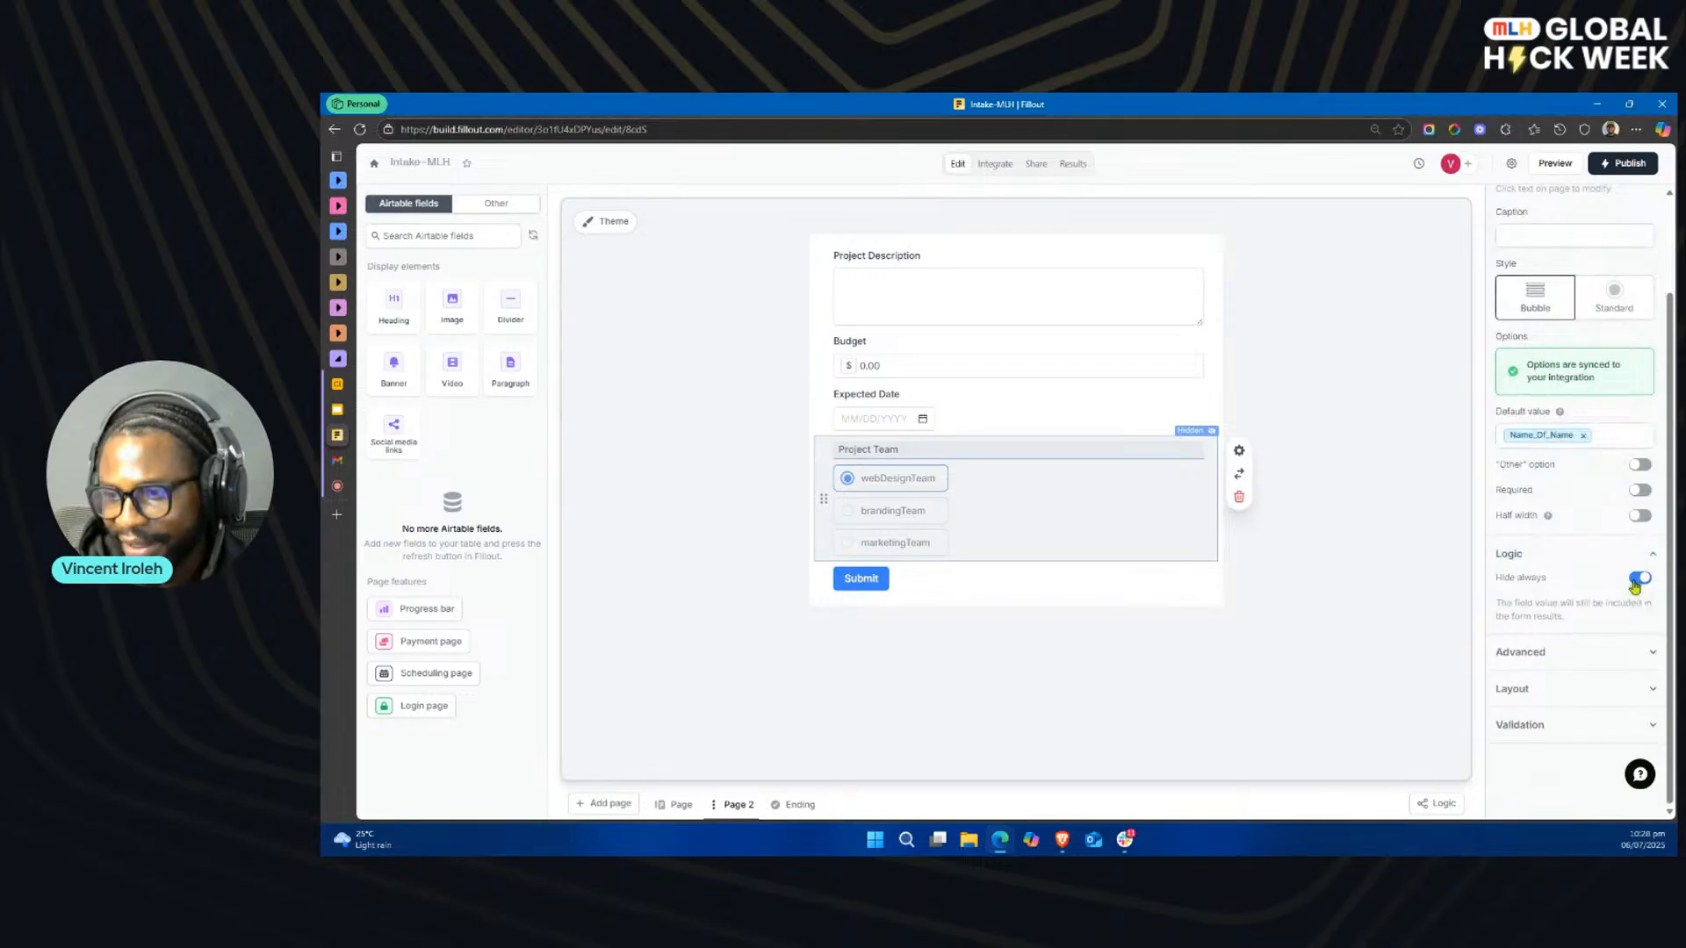
{"action": "left_click", "coordinate": [1635, 579]}
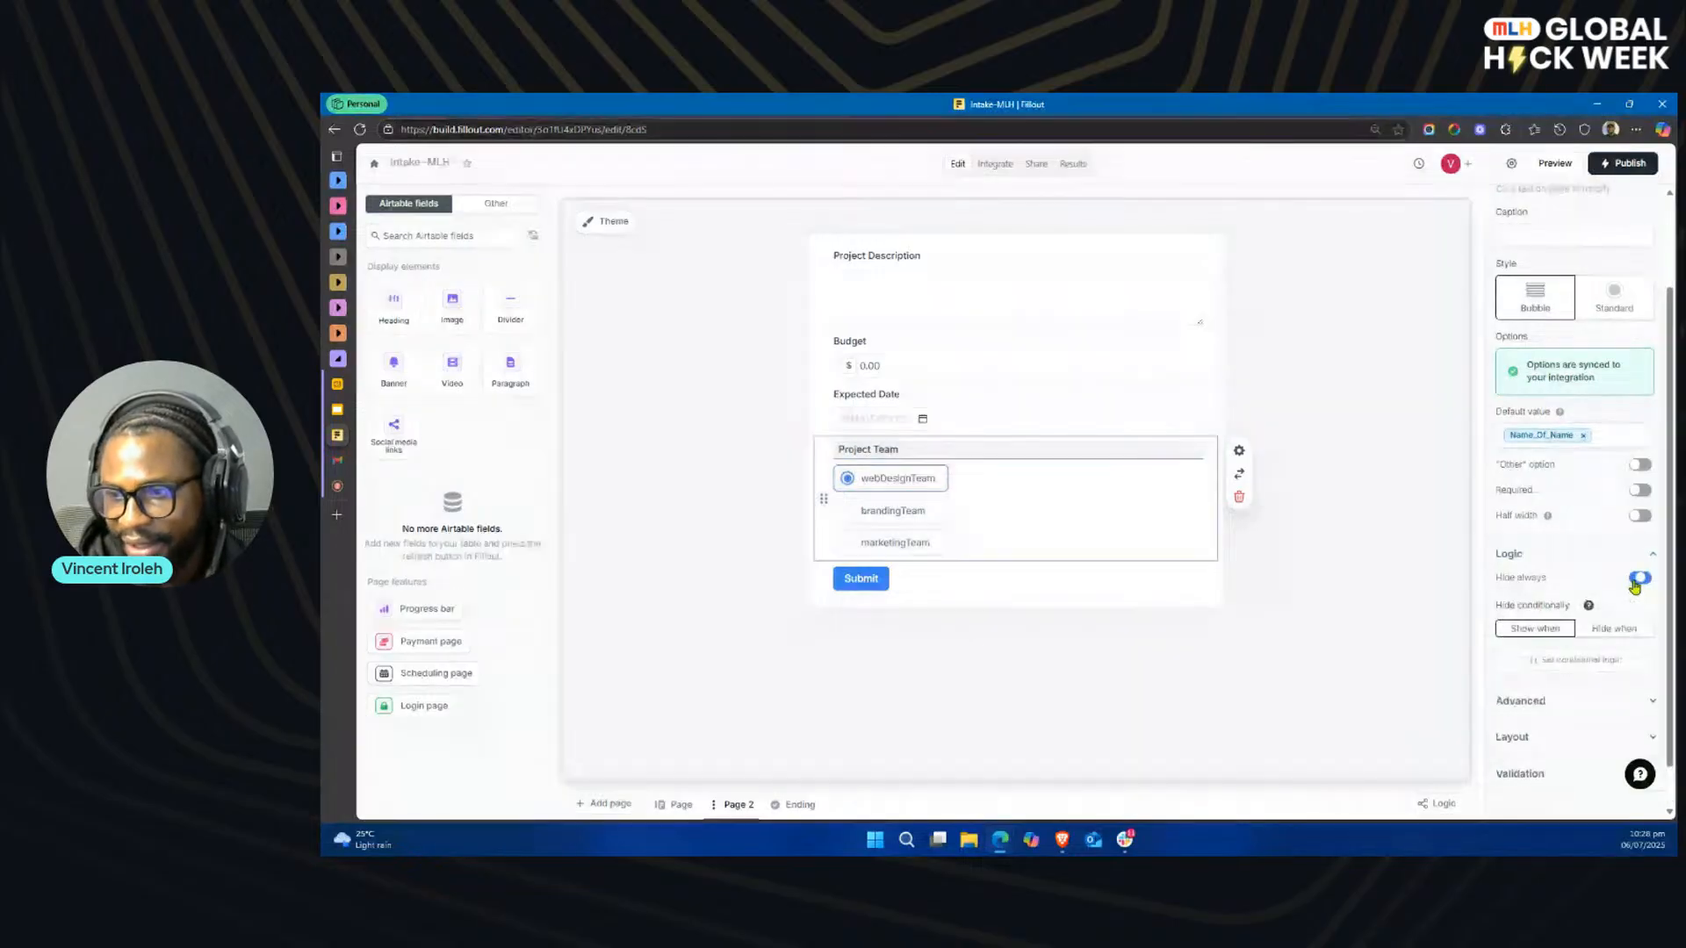
Step: Preview the form and check Page 2's preselected Project Team option with the project type Web Design
{"action": "left_click", "coordinate": [1552, 165]}
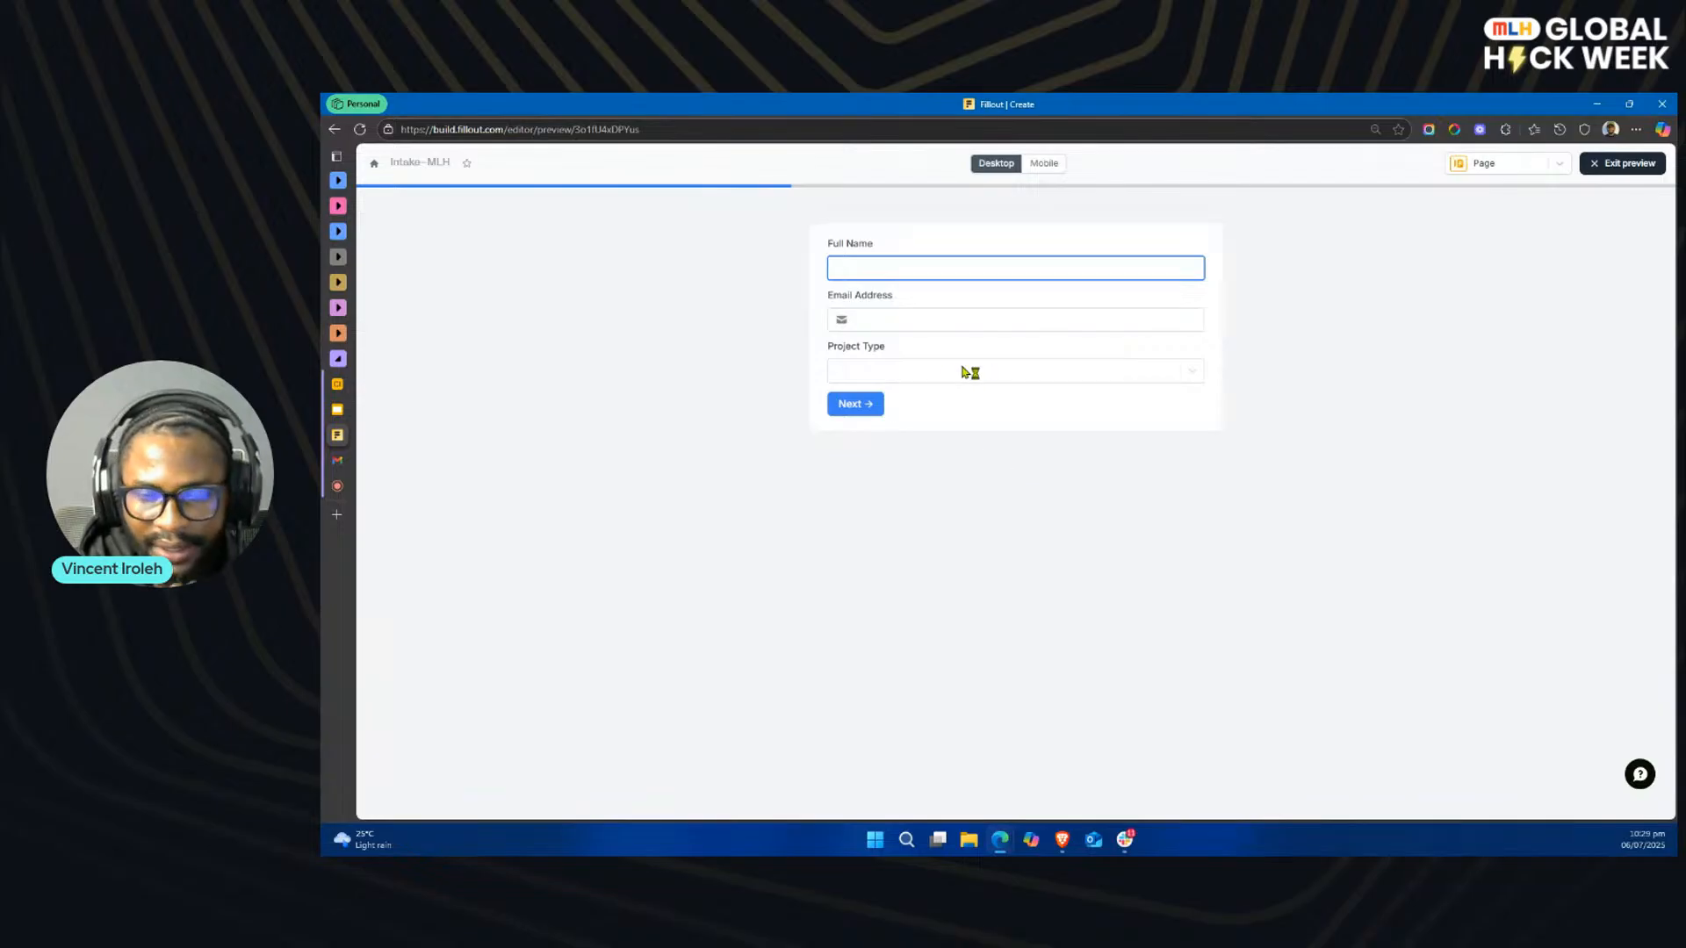
{"action": "left_click", "coordinate": [919, 369]}
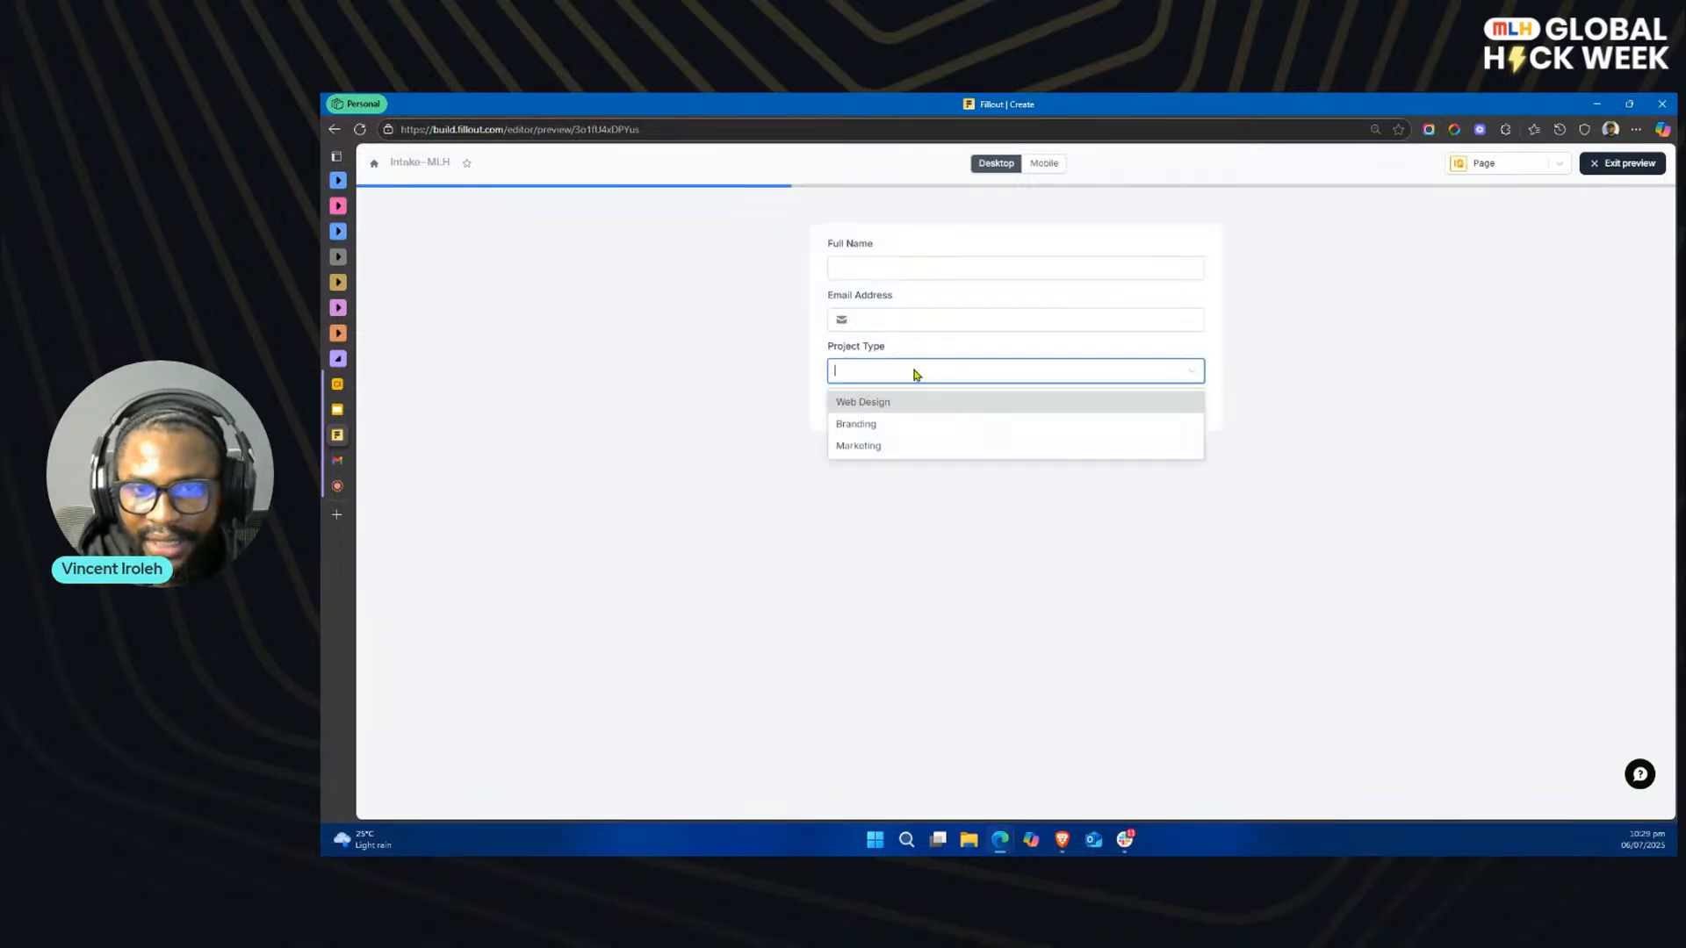
{"action": "left_click", "coordinate": [887, 398]}
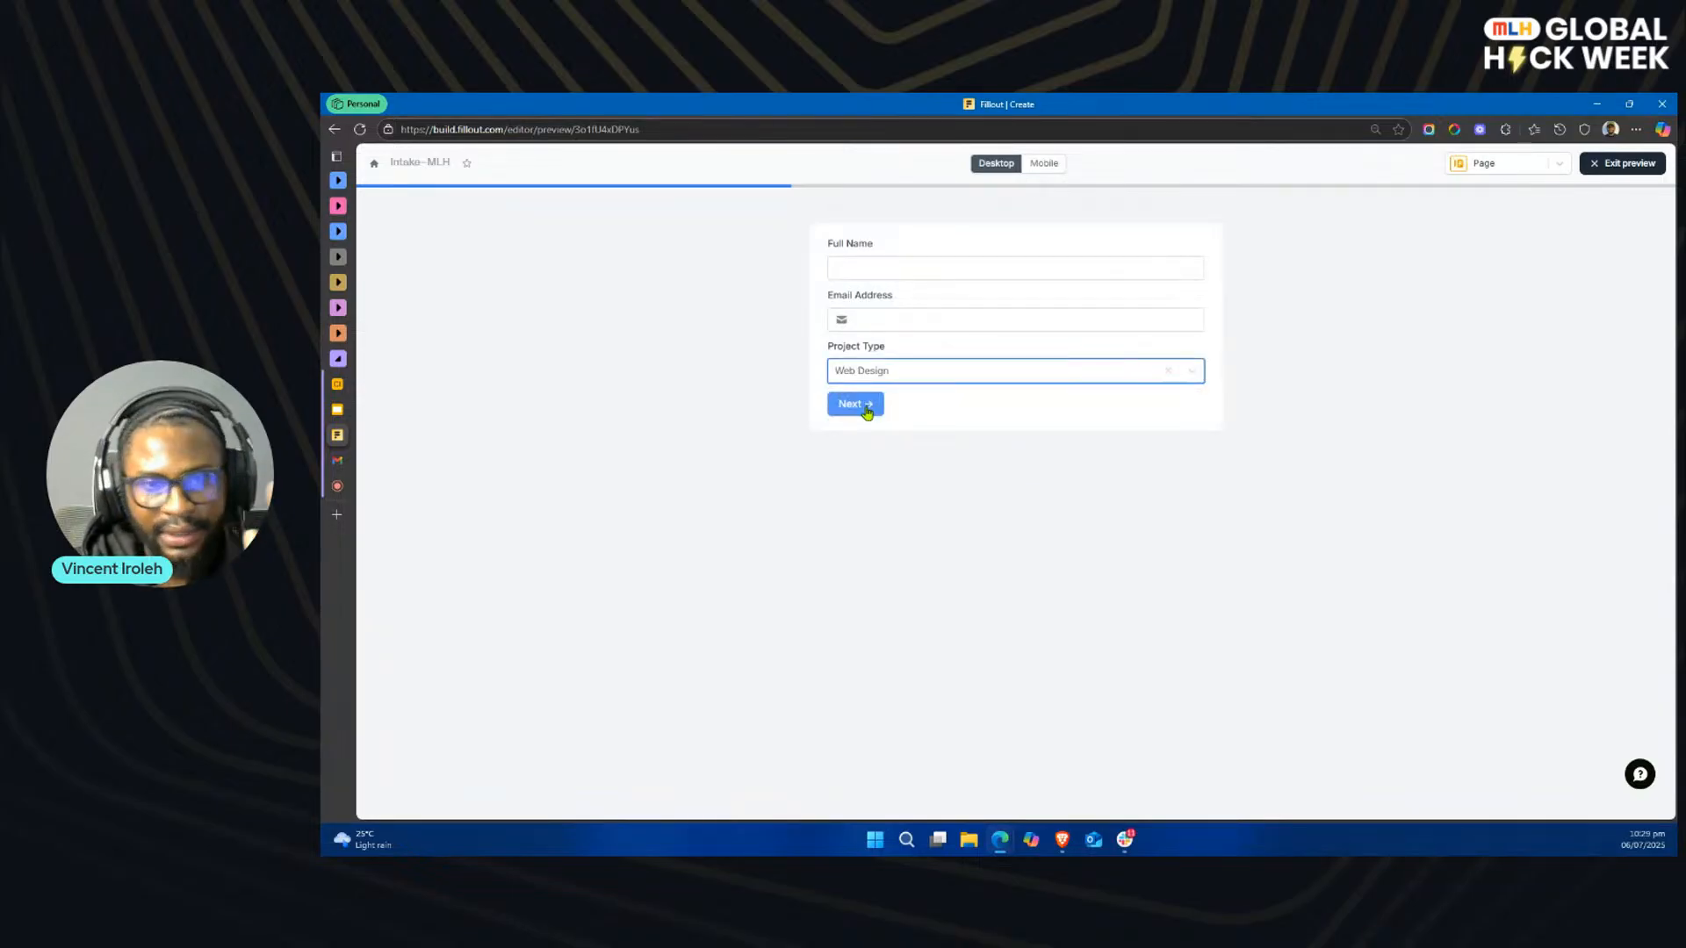
{"action": "left_click", "coordinate": [866, 409]}
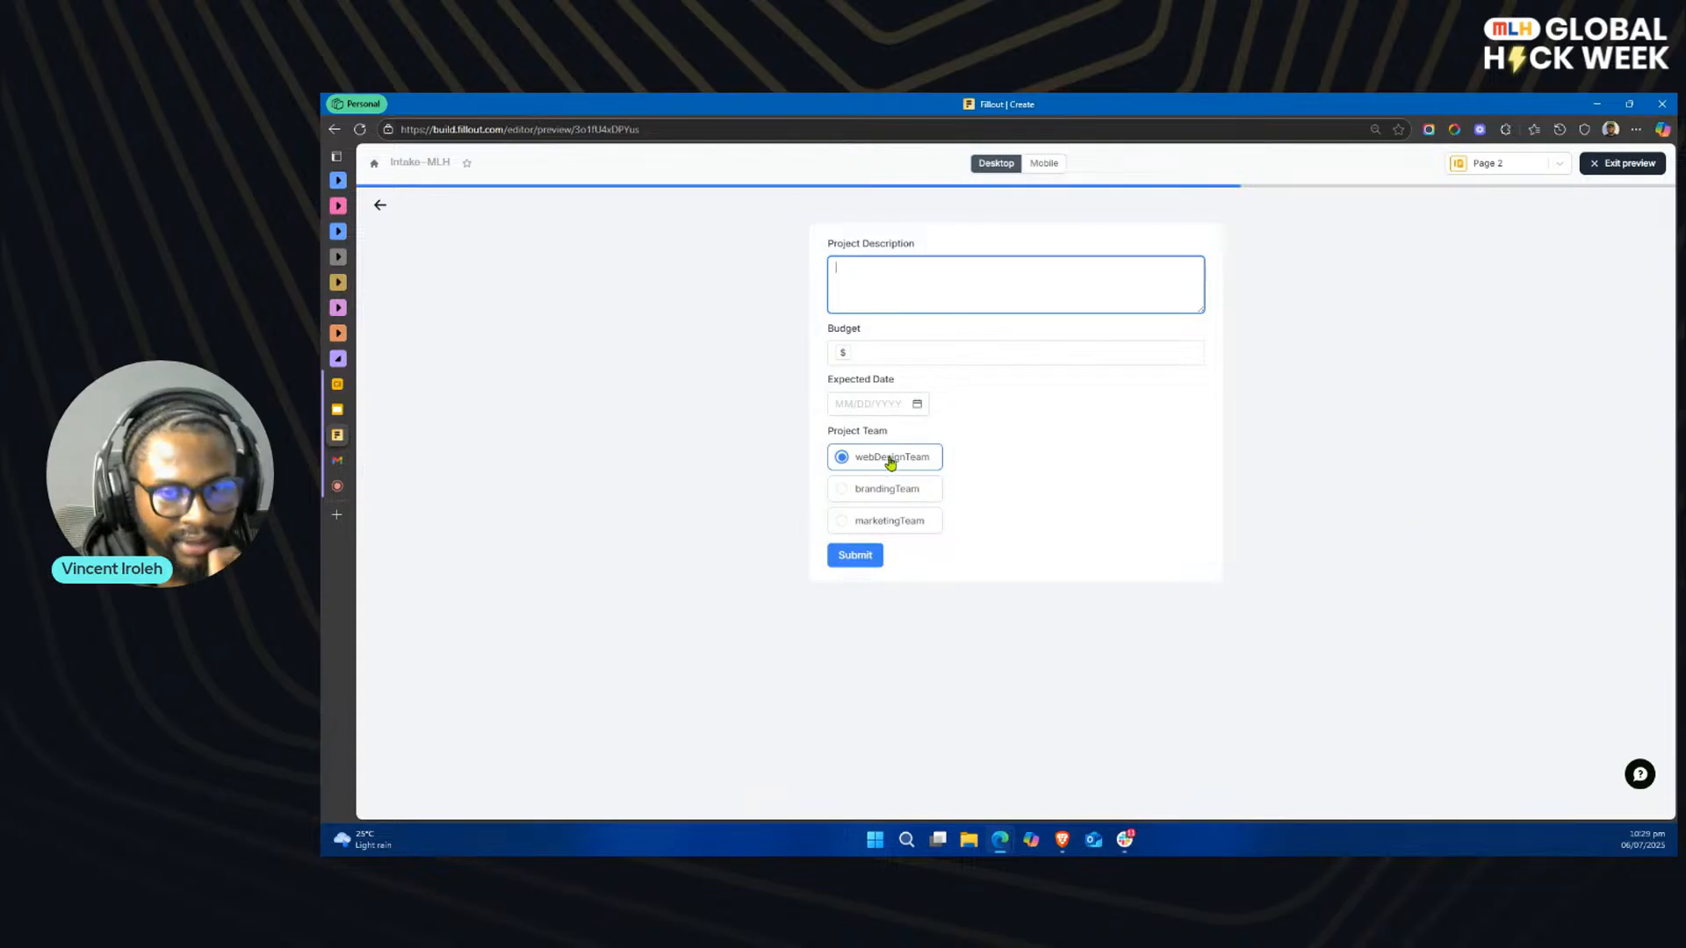
Step: Check the preselected Project Team option in the preview for the Branding and Marketing project types, and exit the preview
{"action": "left_click", "coordinate": [380, 204]}
{"action": "left_click", "coordinate": [878, 371]}
{"action": "left_click", "coordinate": [908, 422]}
{"action": "left_click", "coordinate": [858, 406]}
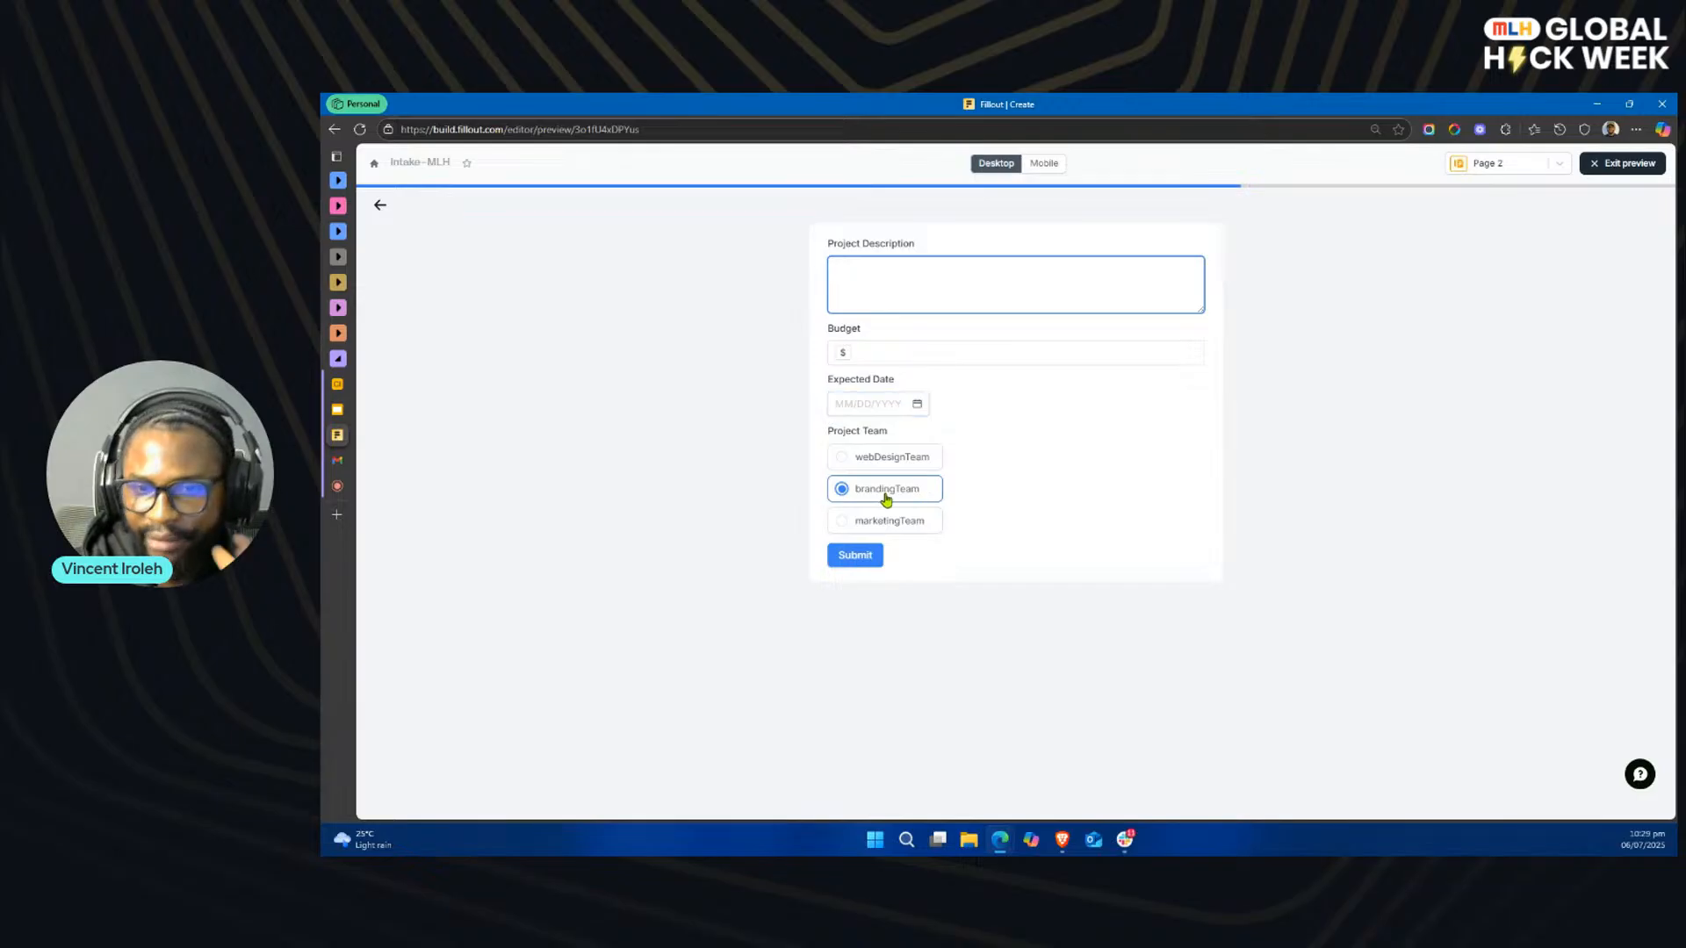
{"action": "left_click", "coordinate": [380, 204]}
{"action": "left_click", "coordinate": [860, 374]}
{"action": "left_click", "coordinate": [858, 445]}
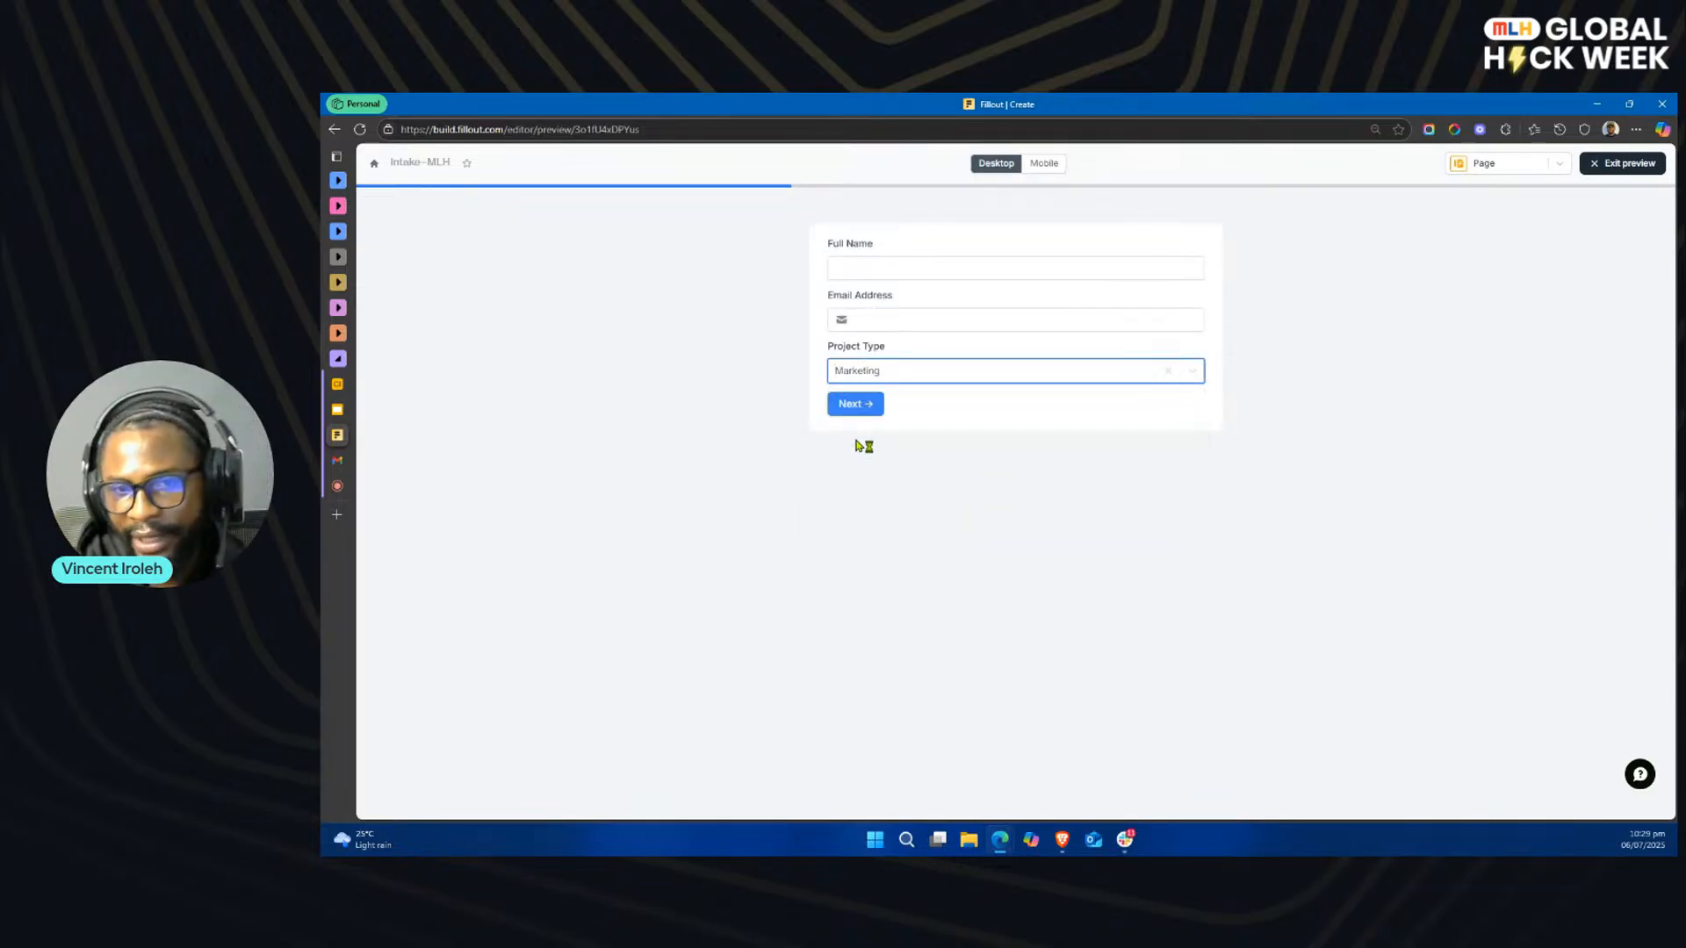
{"action": "left_click", "coordinate": [856, 408]}
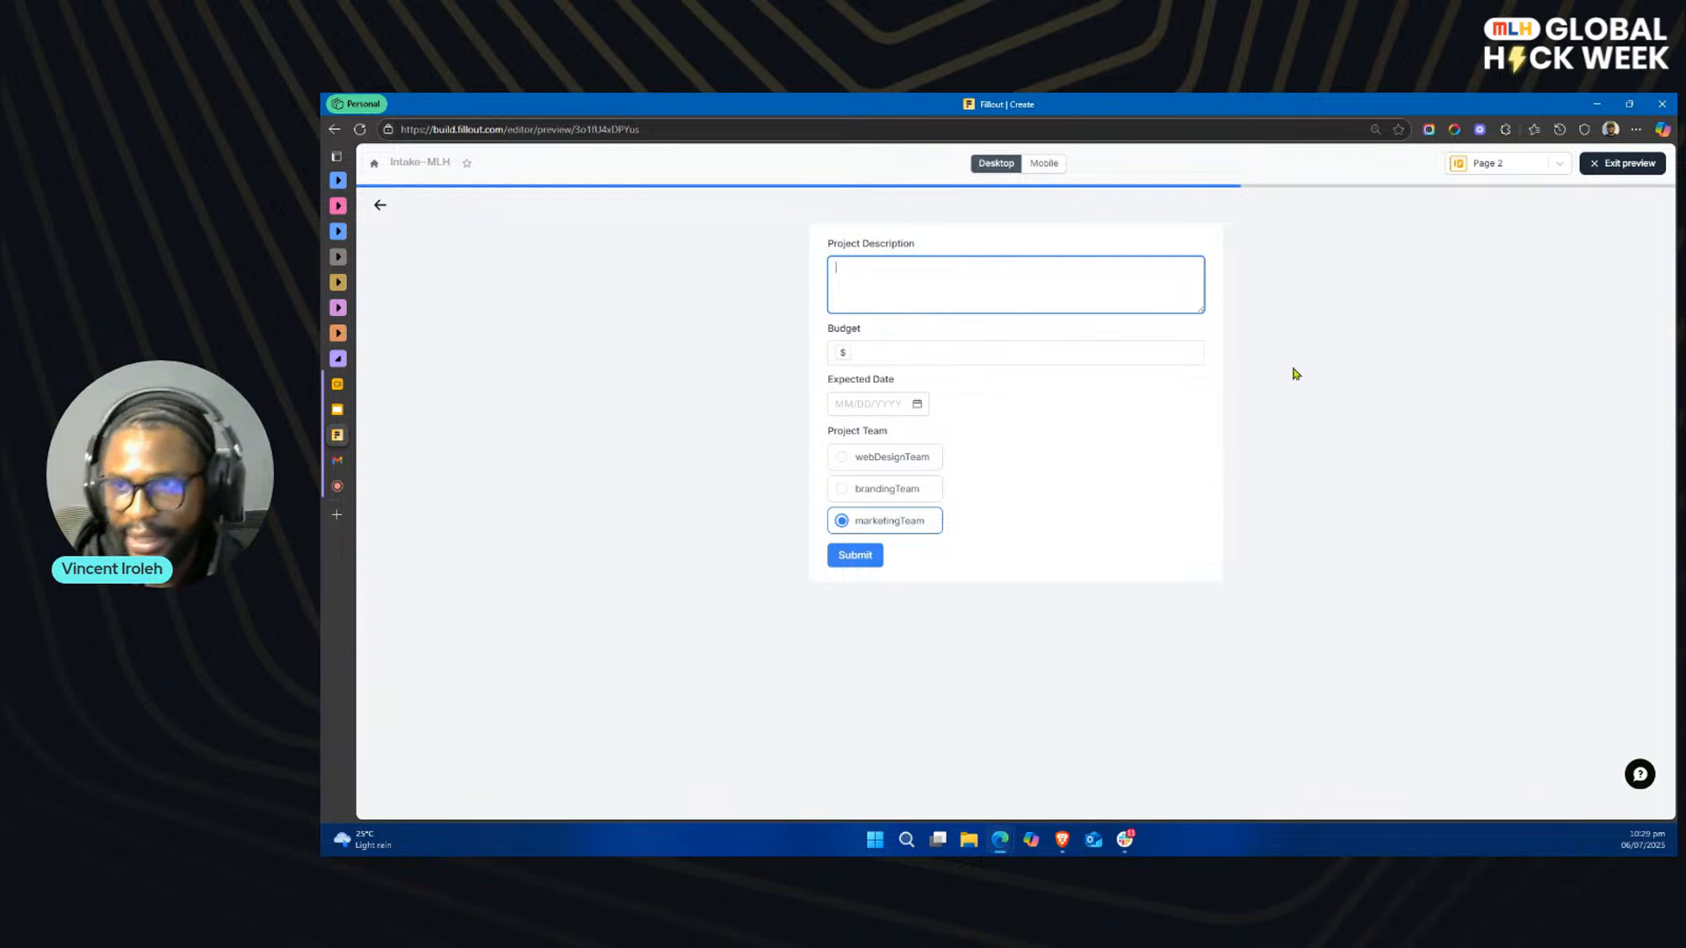
{"action": "left_click", "coordinate": [1614, 165]}
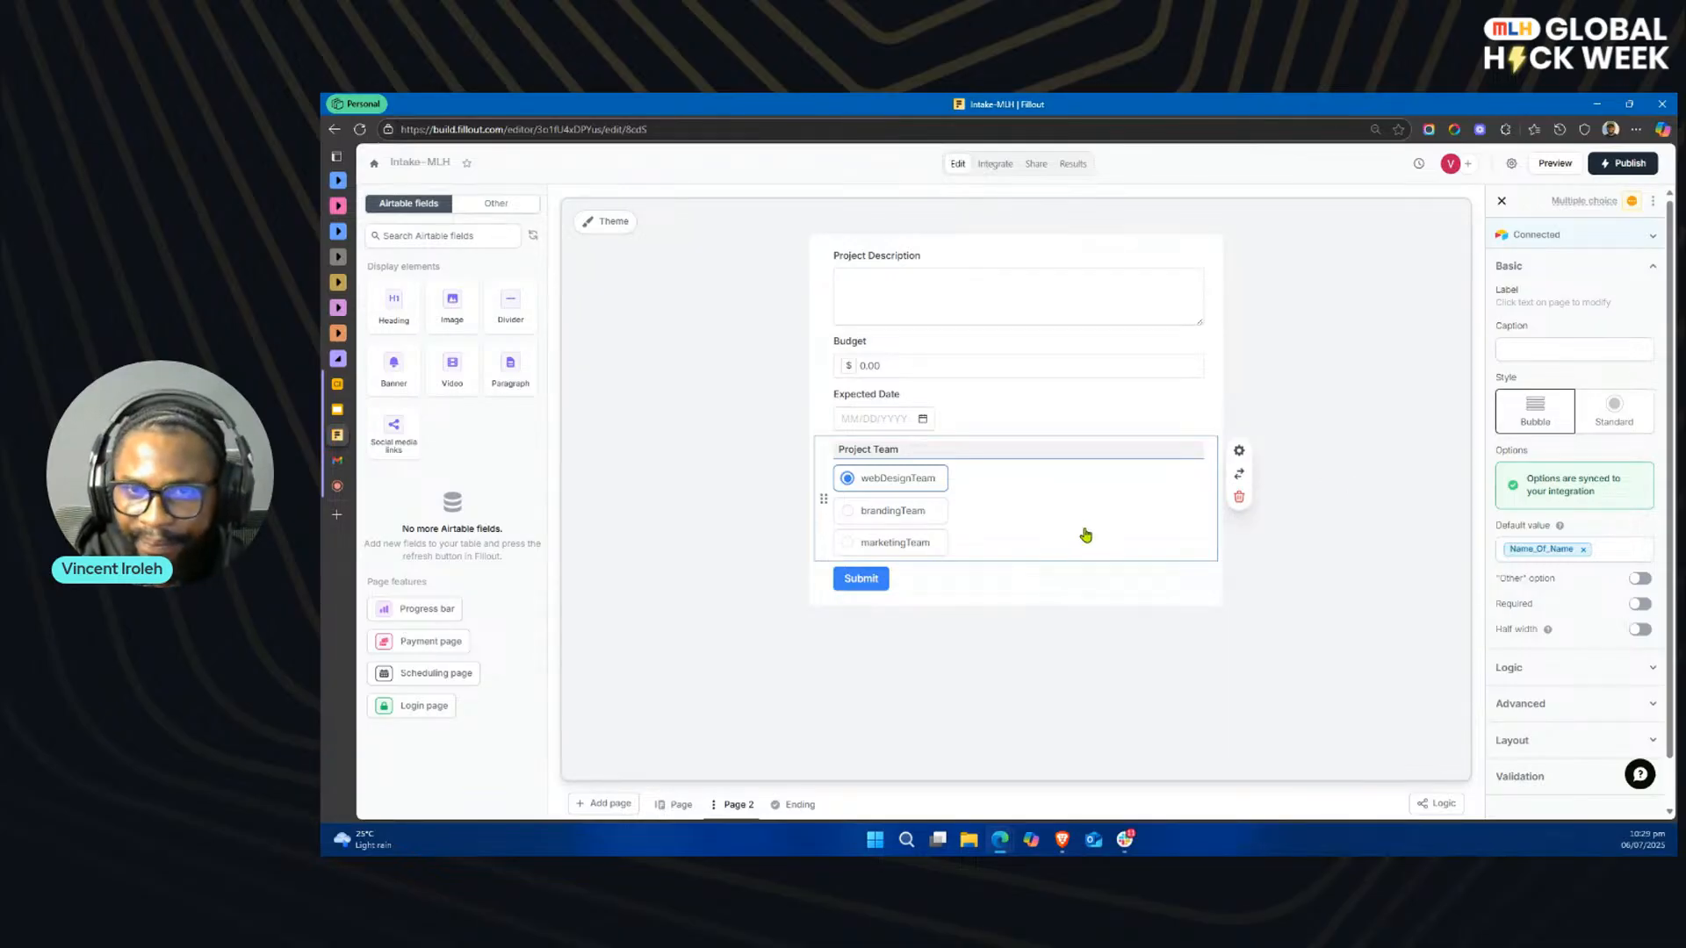
Step: Review the rules of the Name_Of_Name calculation and the Airtable connection of the Project Team field
{"action": "left_click", "coordinate": [1437, 801]}
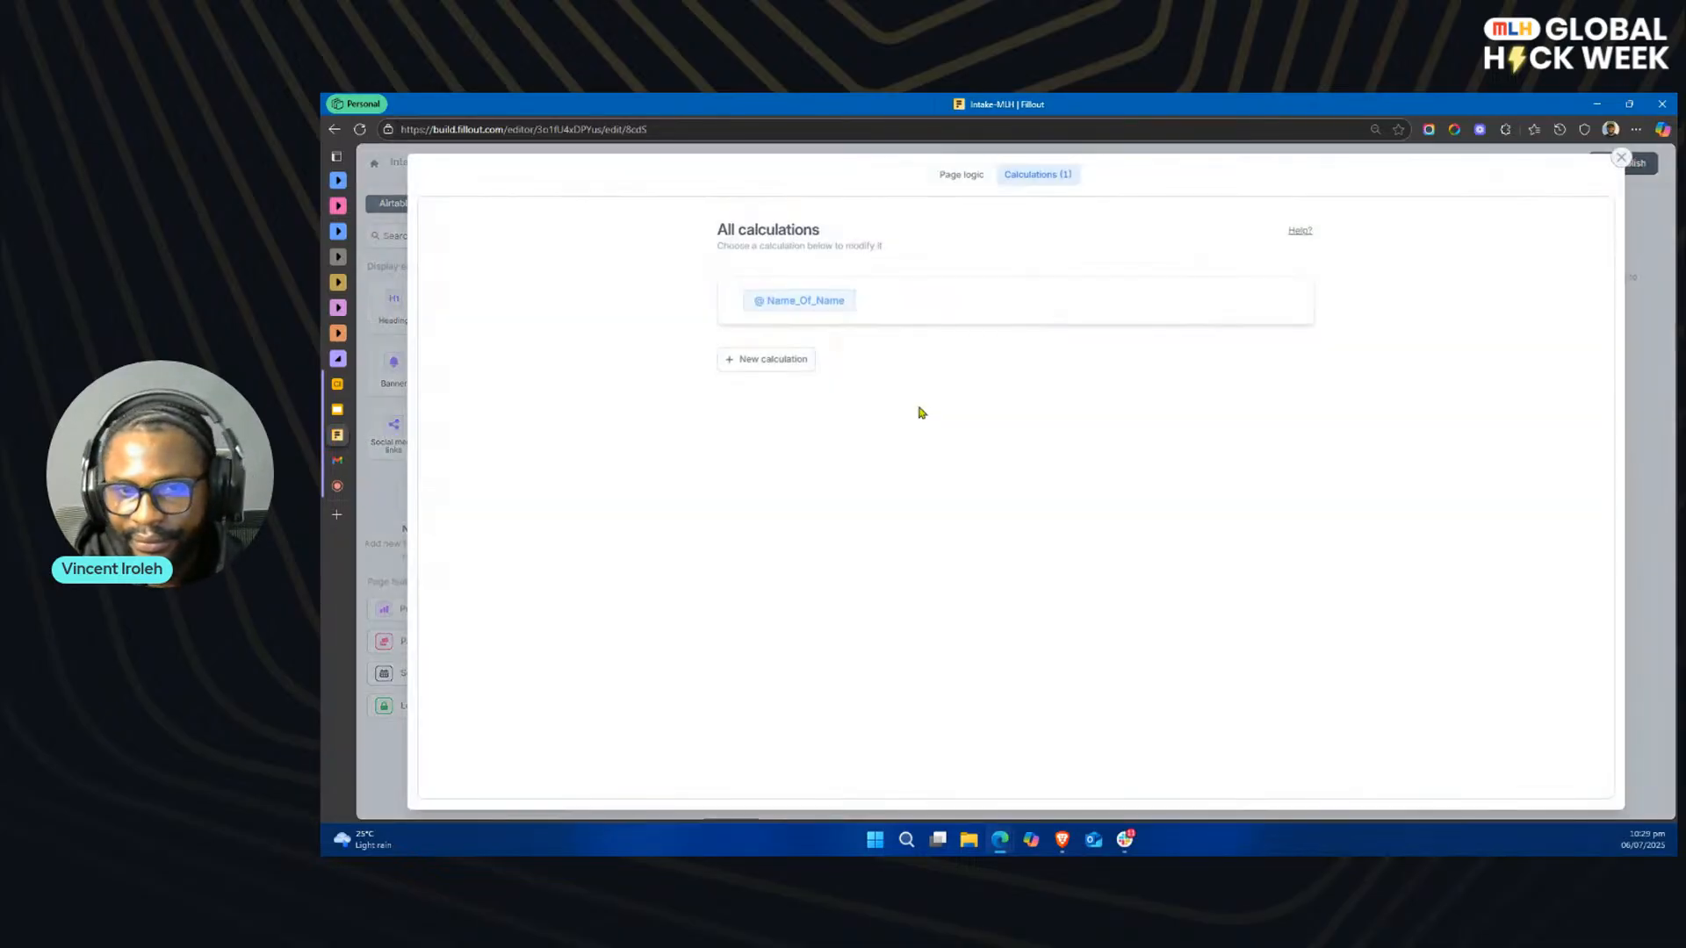
{"action": "left_click", "coordinate": [814, 300]}
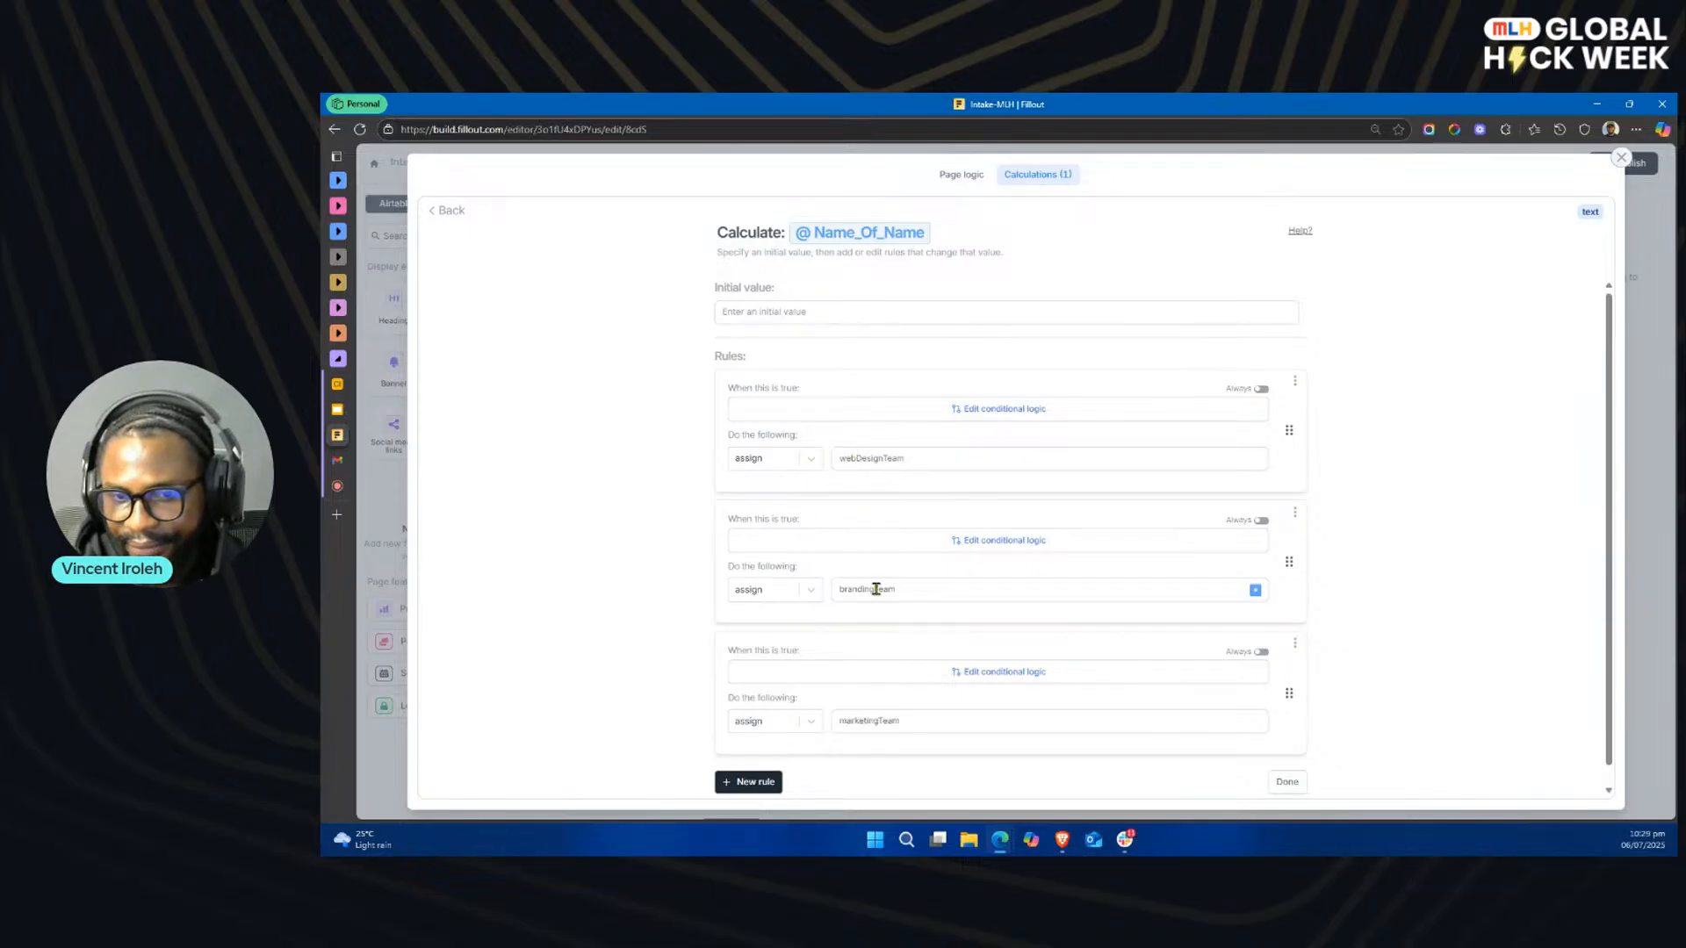
{"action": "left_click", "coordinate": [1621, 157]}
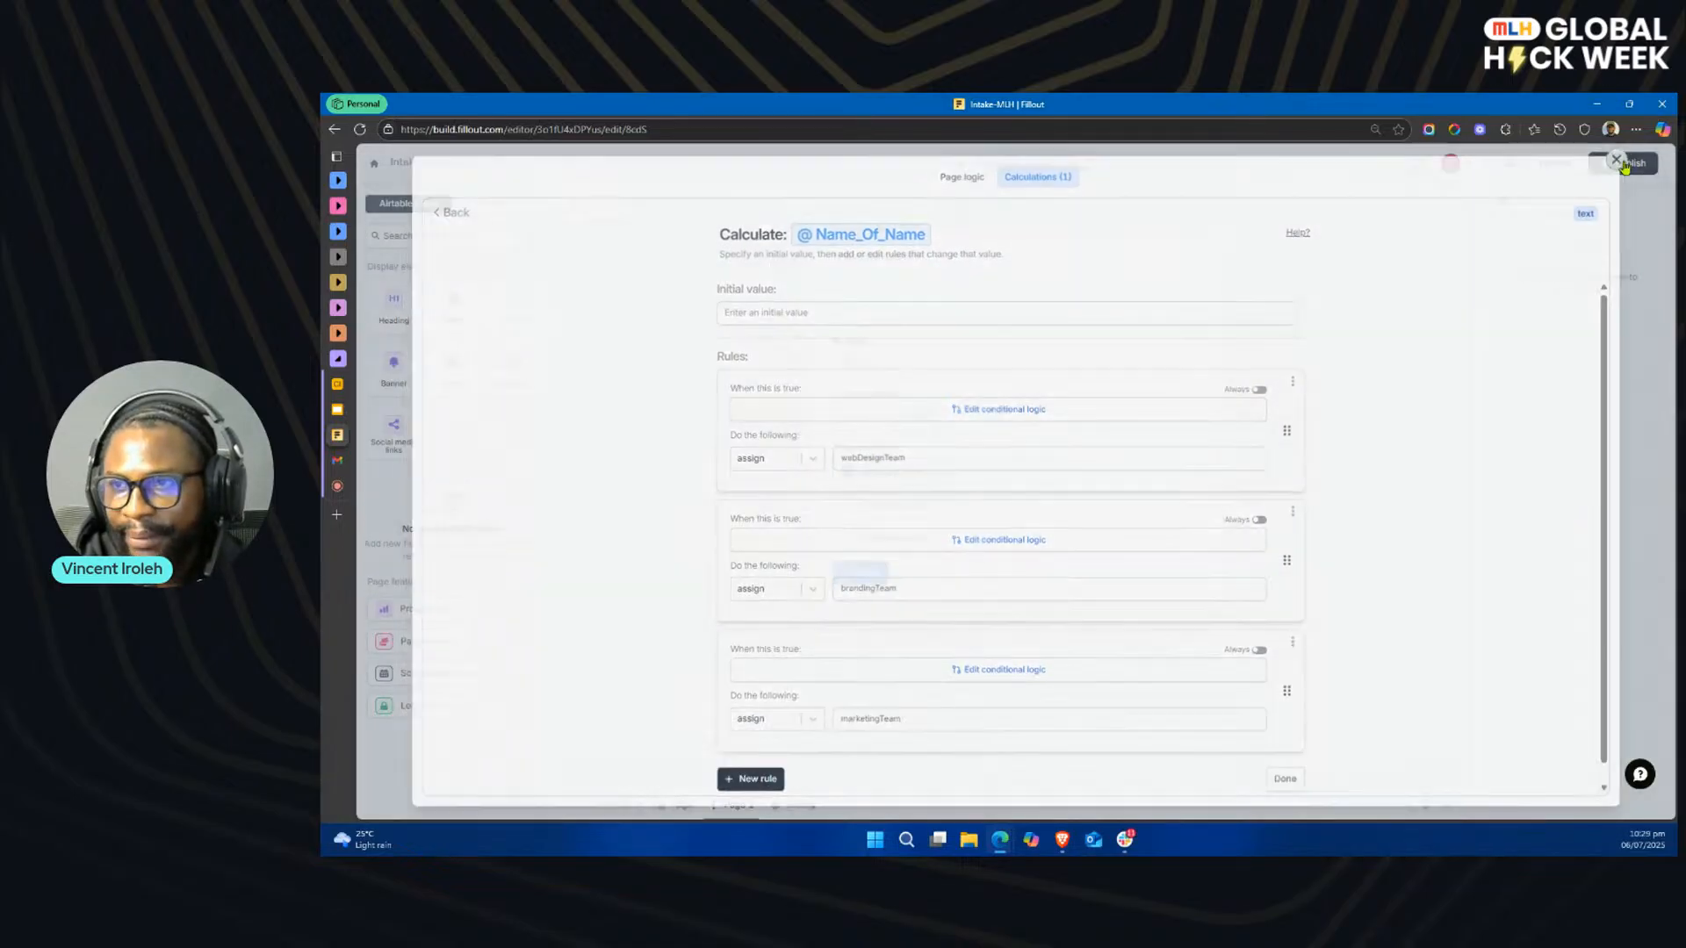
{"action": "left_click", "coordinate": [1058, 528]}
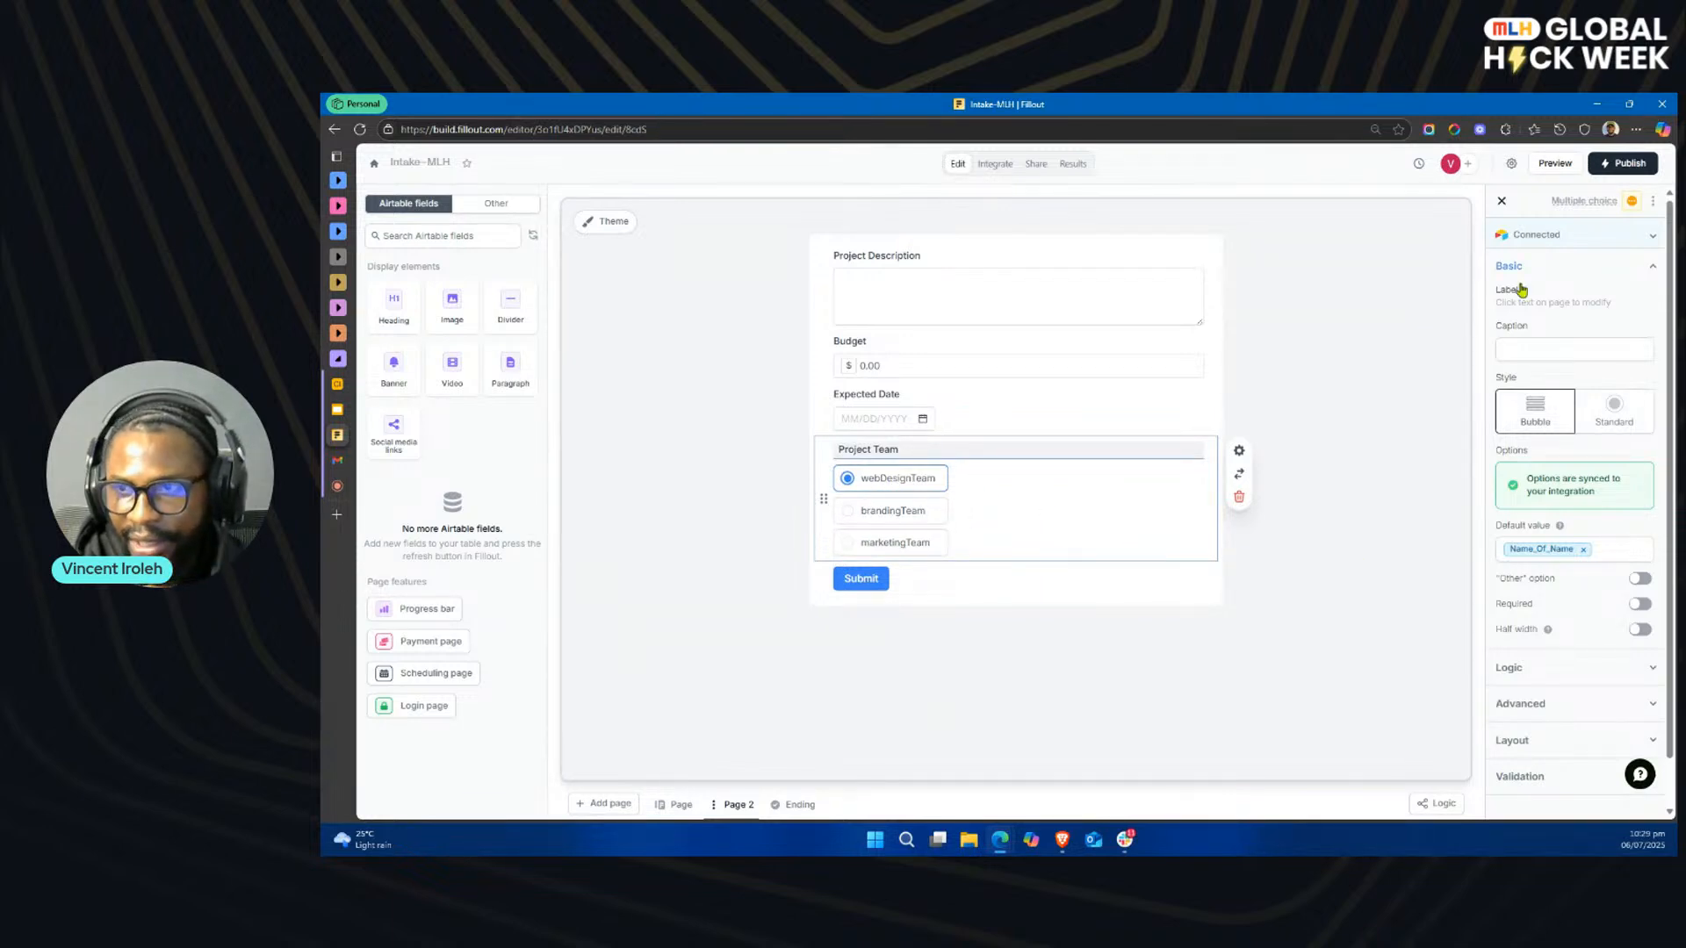
{"action": "left_click", "coordinate": [1603, 240]}
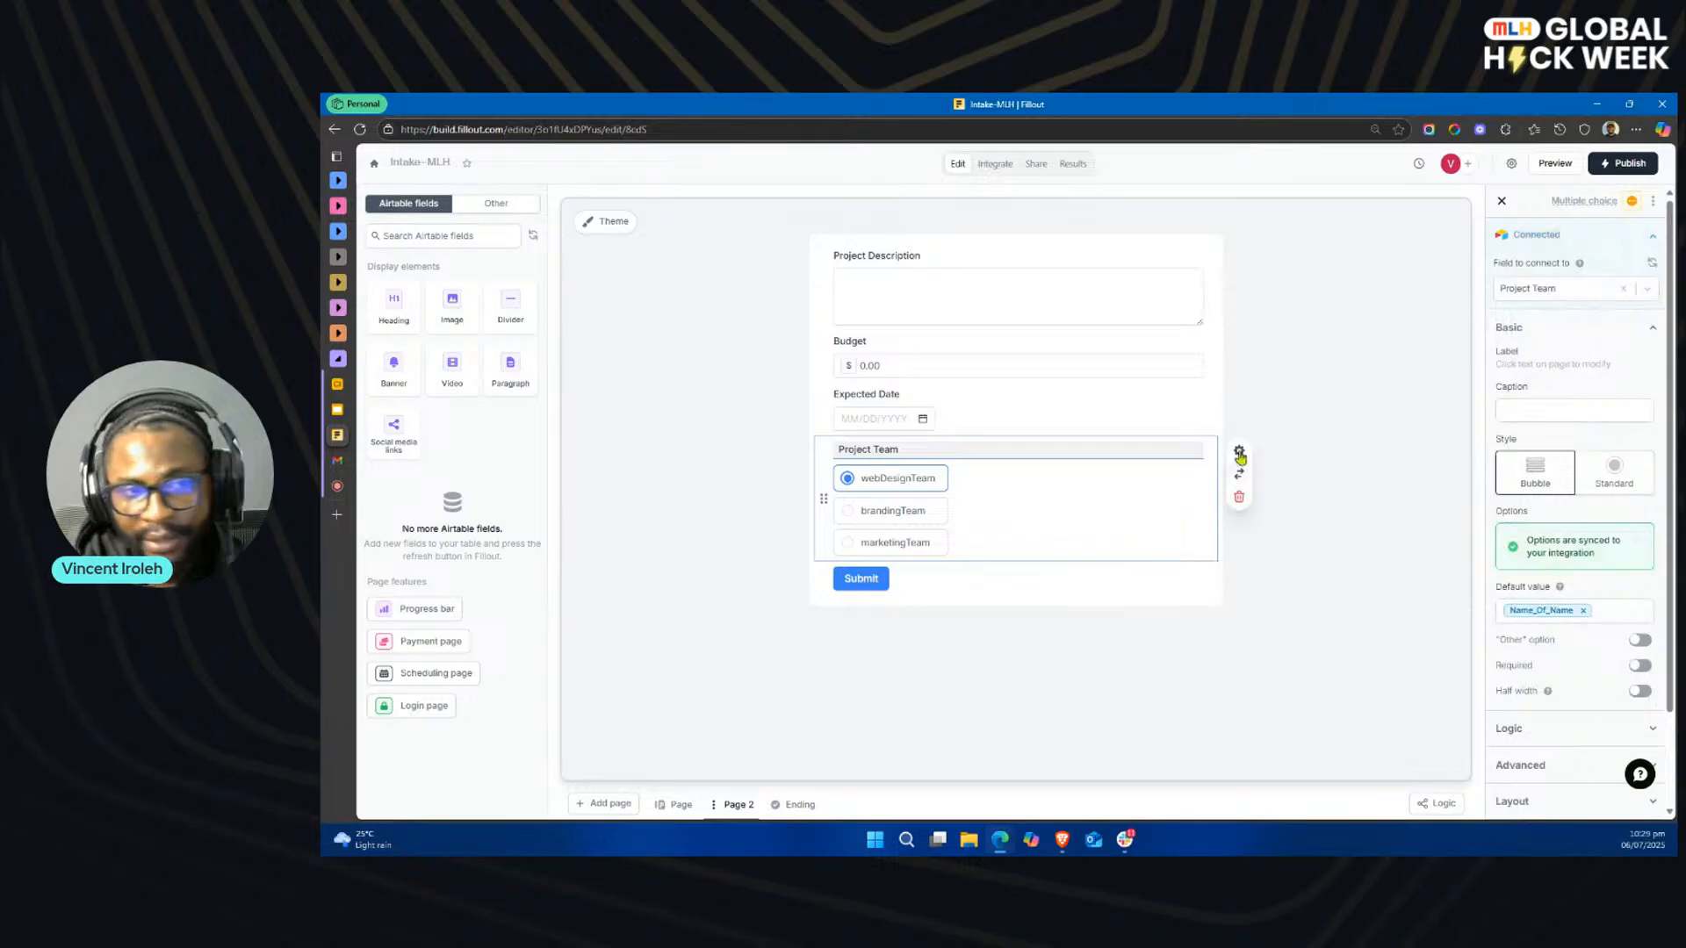
Step: Switch to Airtable to check the Project Team field's single-select options in Client Submissions, save the field, and return to Fillout
{"action": "left_click", "coordinate": [338, 385]}
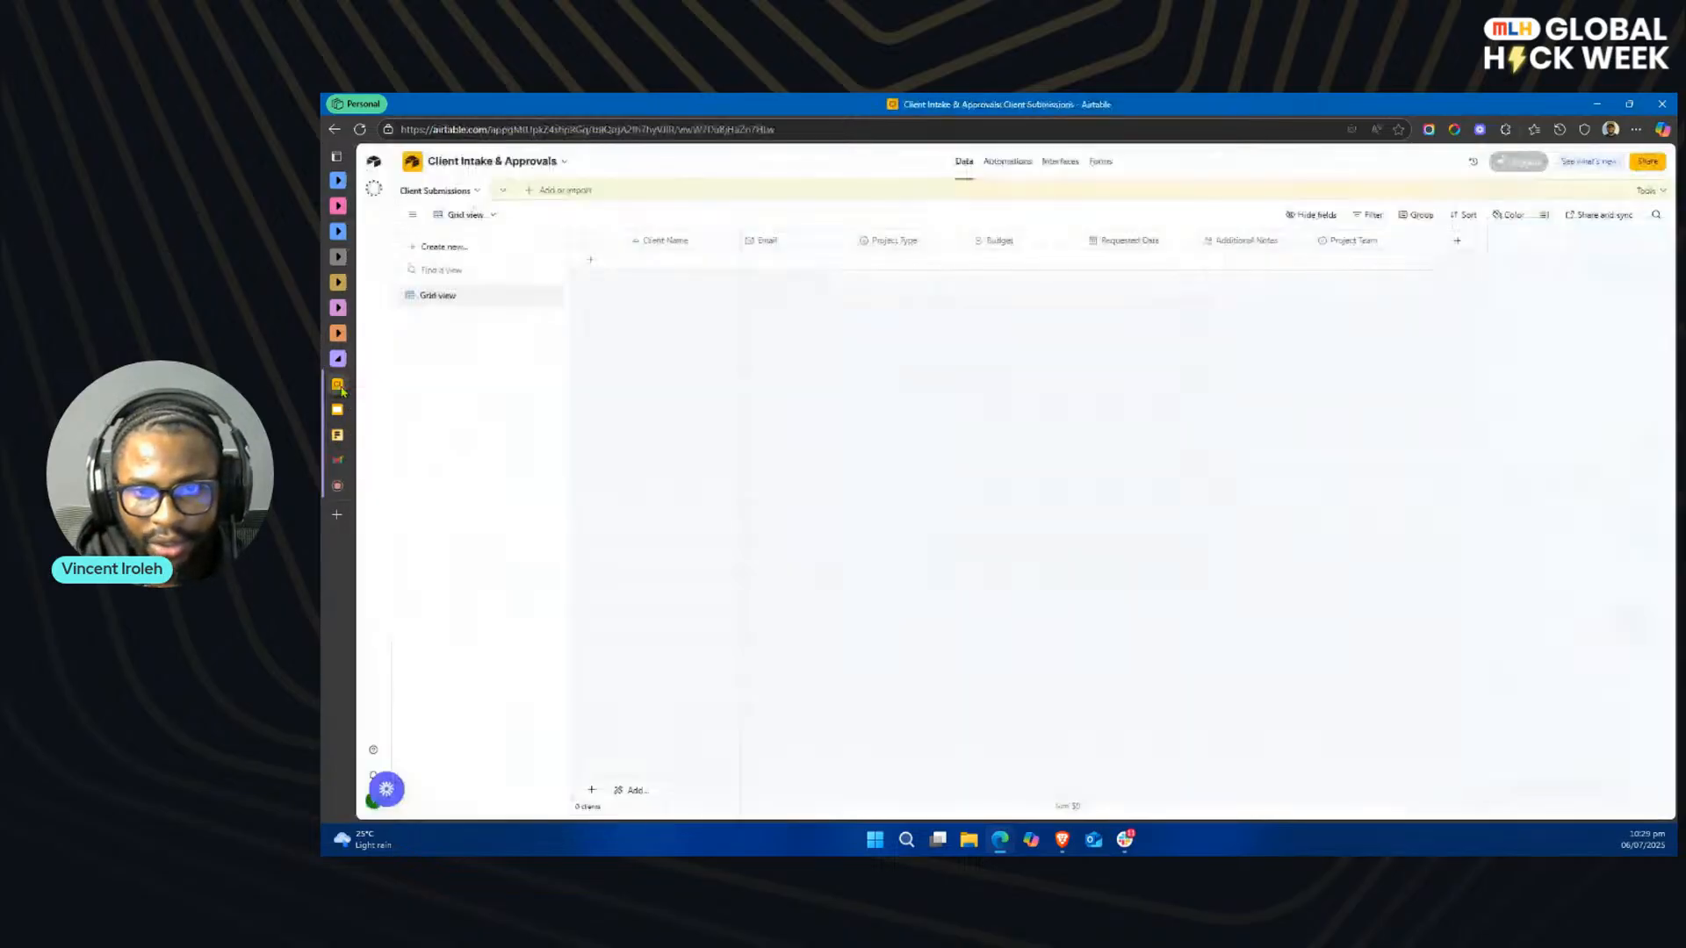
{"action": "double_click", "coordinate": [1386, 247]}
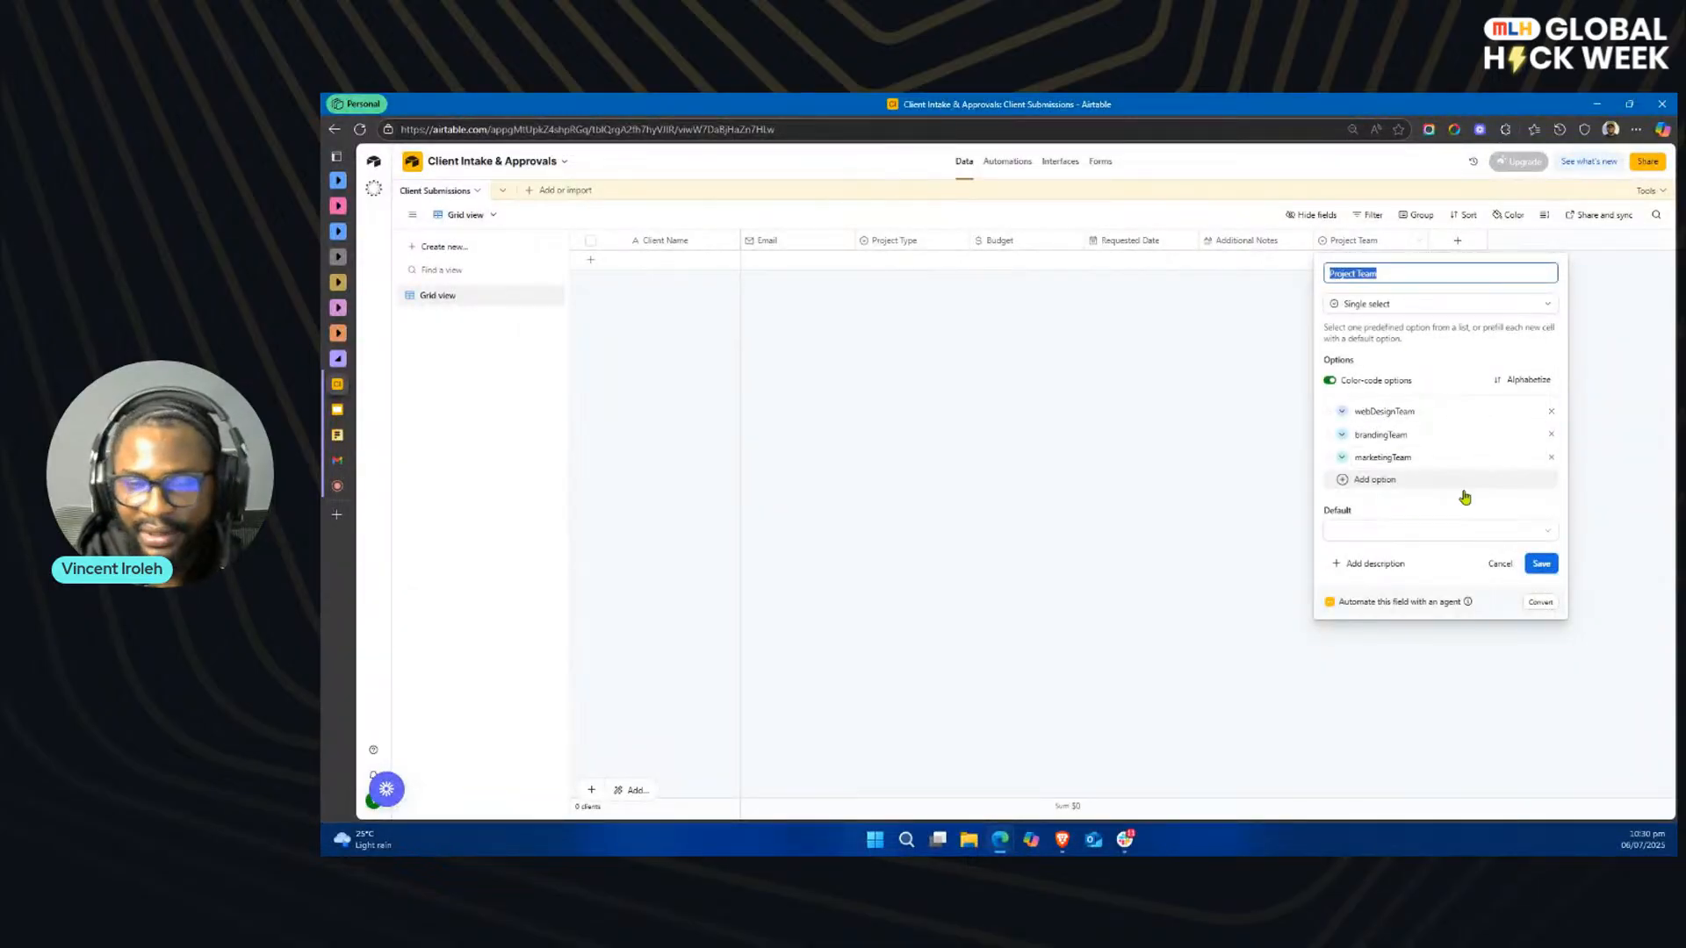
{"action": "left_click", "coordinate": [1539, 564]}
{"action": "mouse_move", "coordinate": [342, 439]}
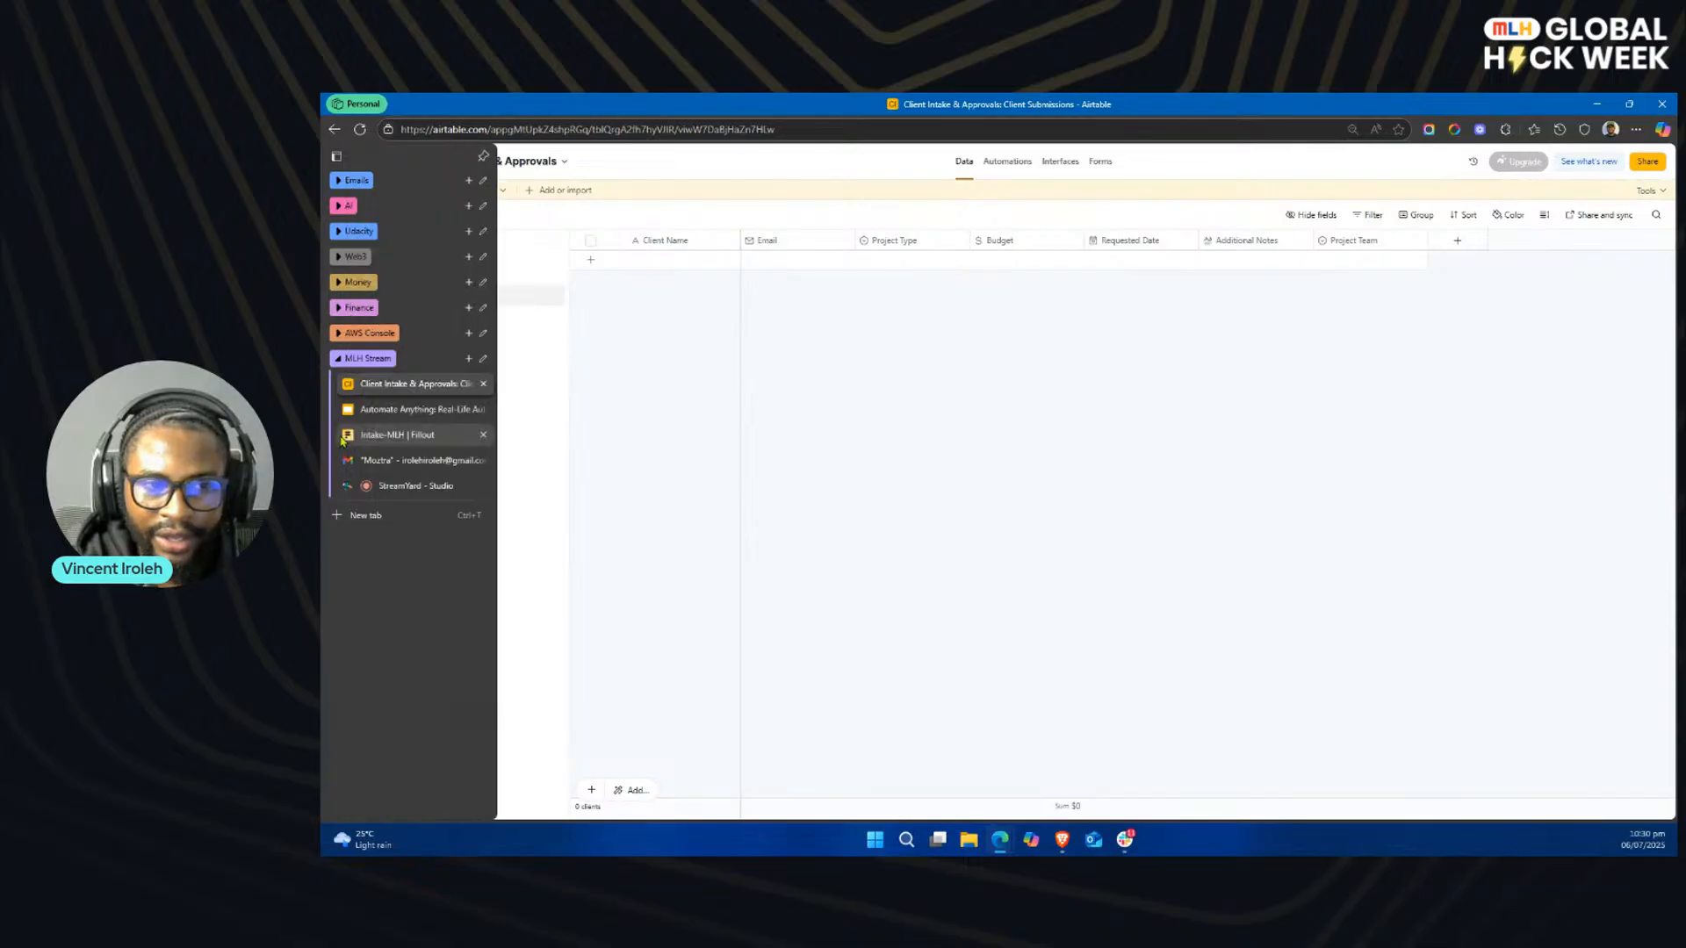
{"action": "left_click", "coordinate": [379, 436]}
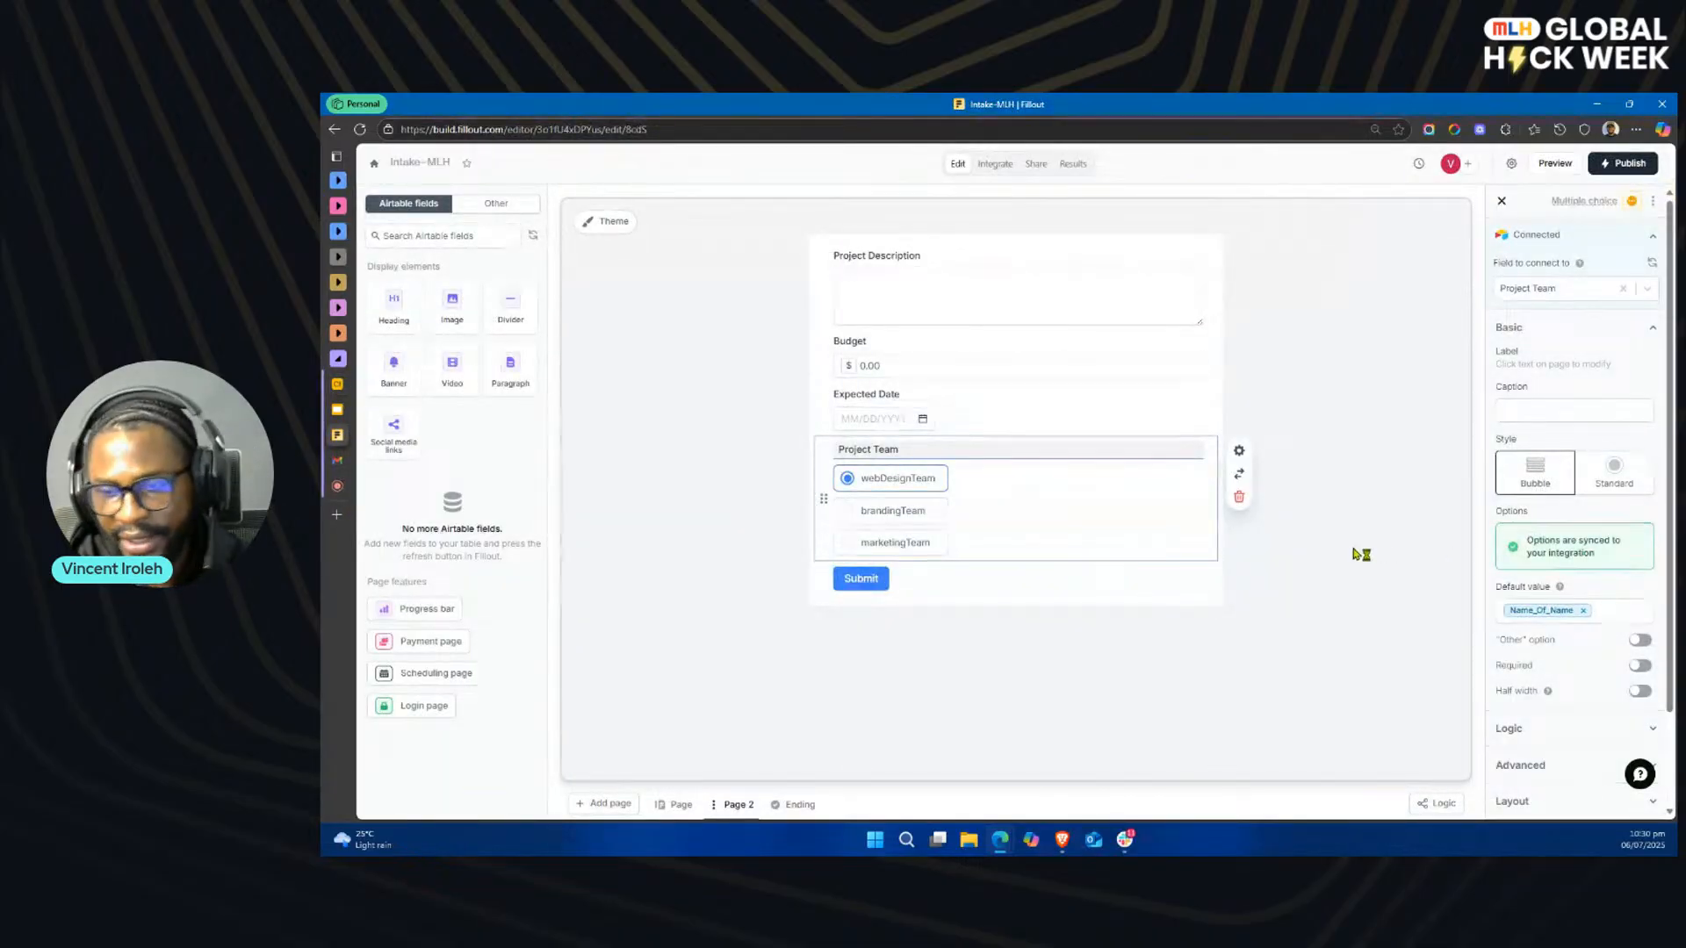
Step: Look over both form pages, publish the Intake-MLH form, and dismiss the share options
{"action": "left_click", "coordinate": [676, 804]}
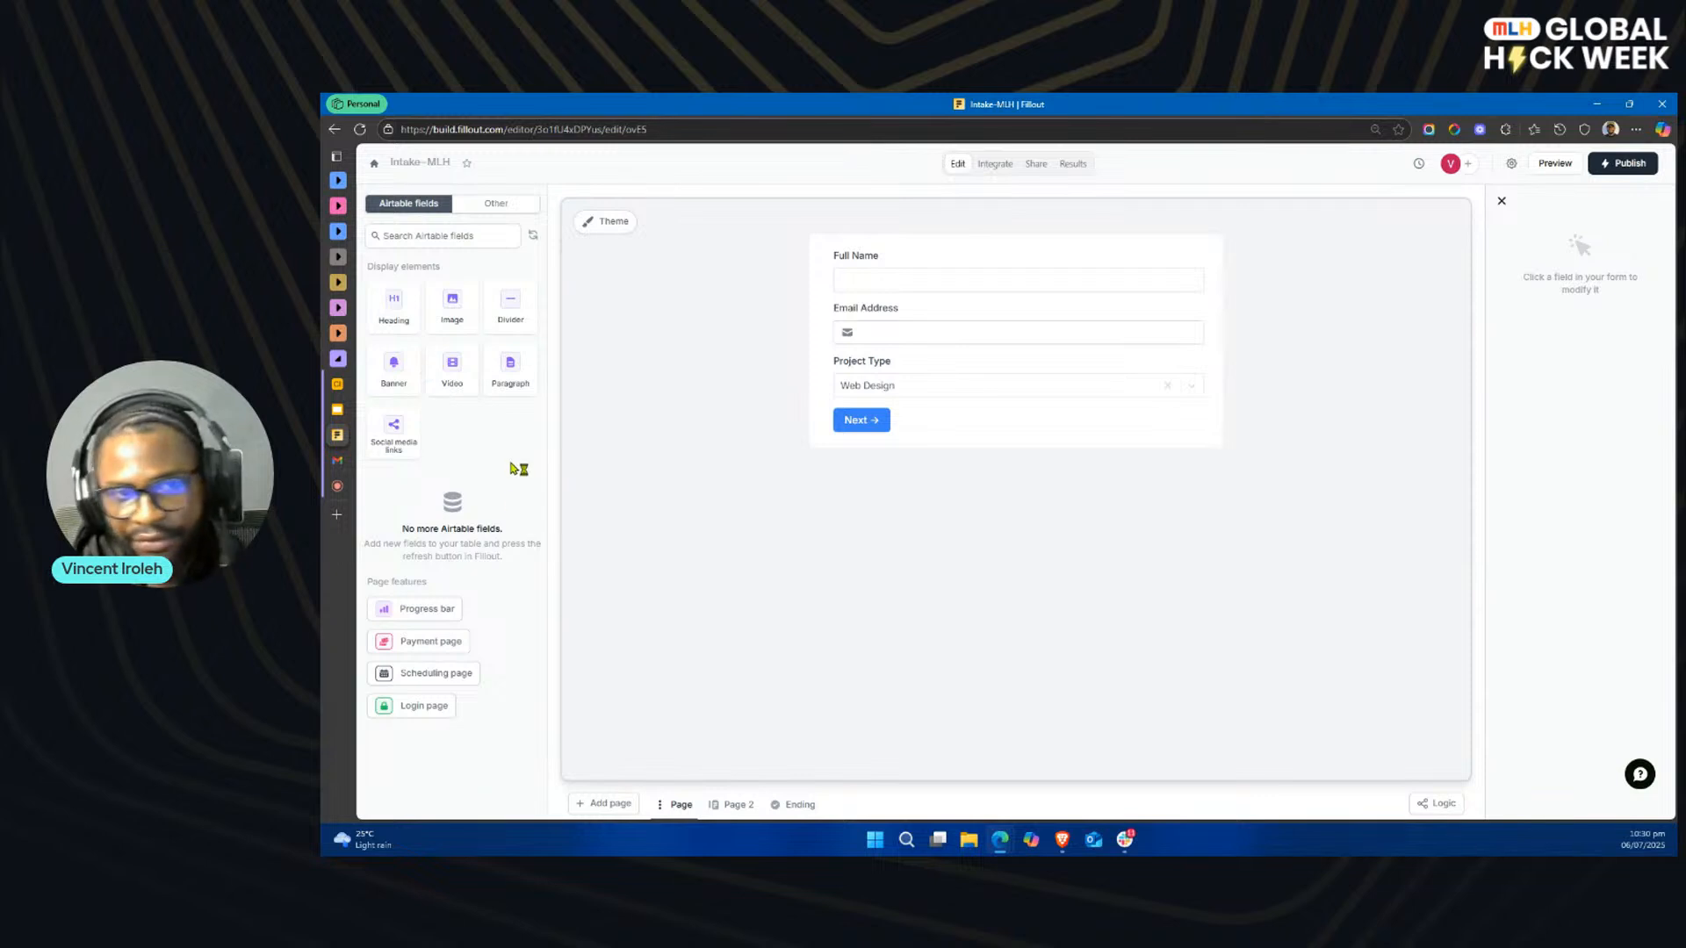
{"action": "left_click", "coordinate": [748, 813]}
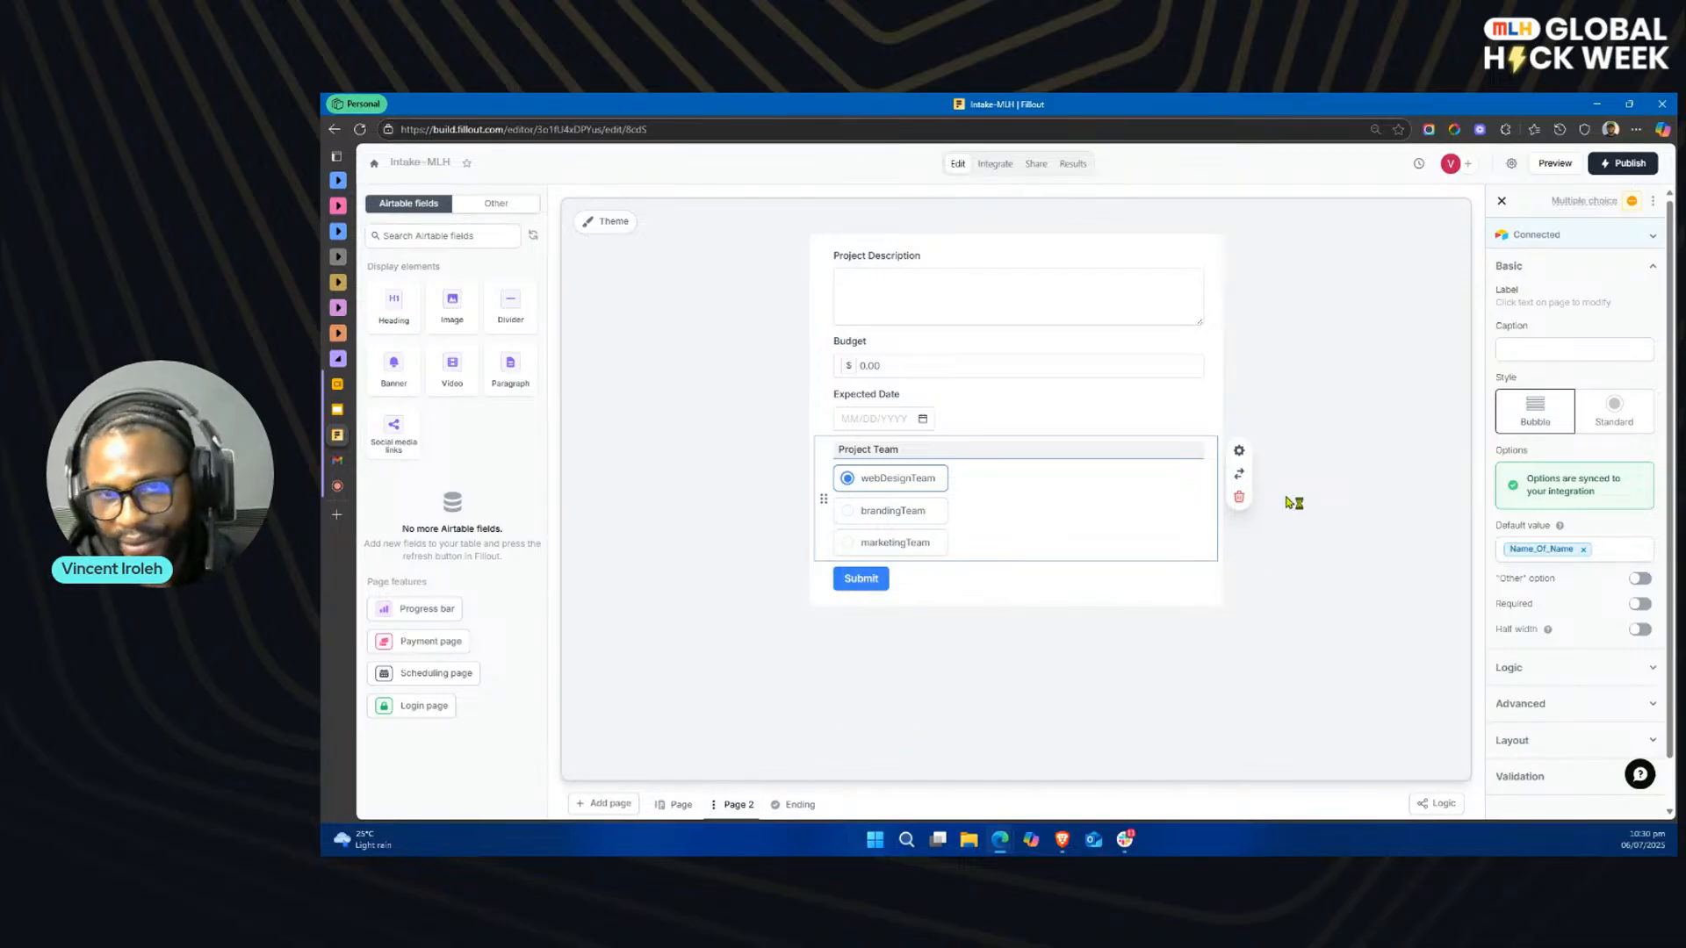
{"action": "left_click", "coordinate": [1618, 163]}
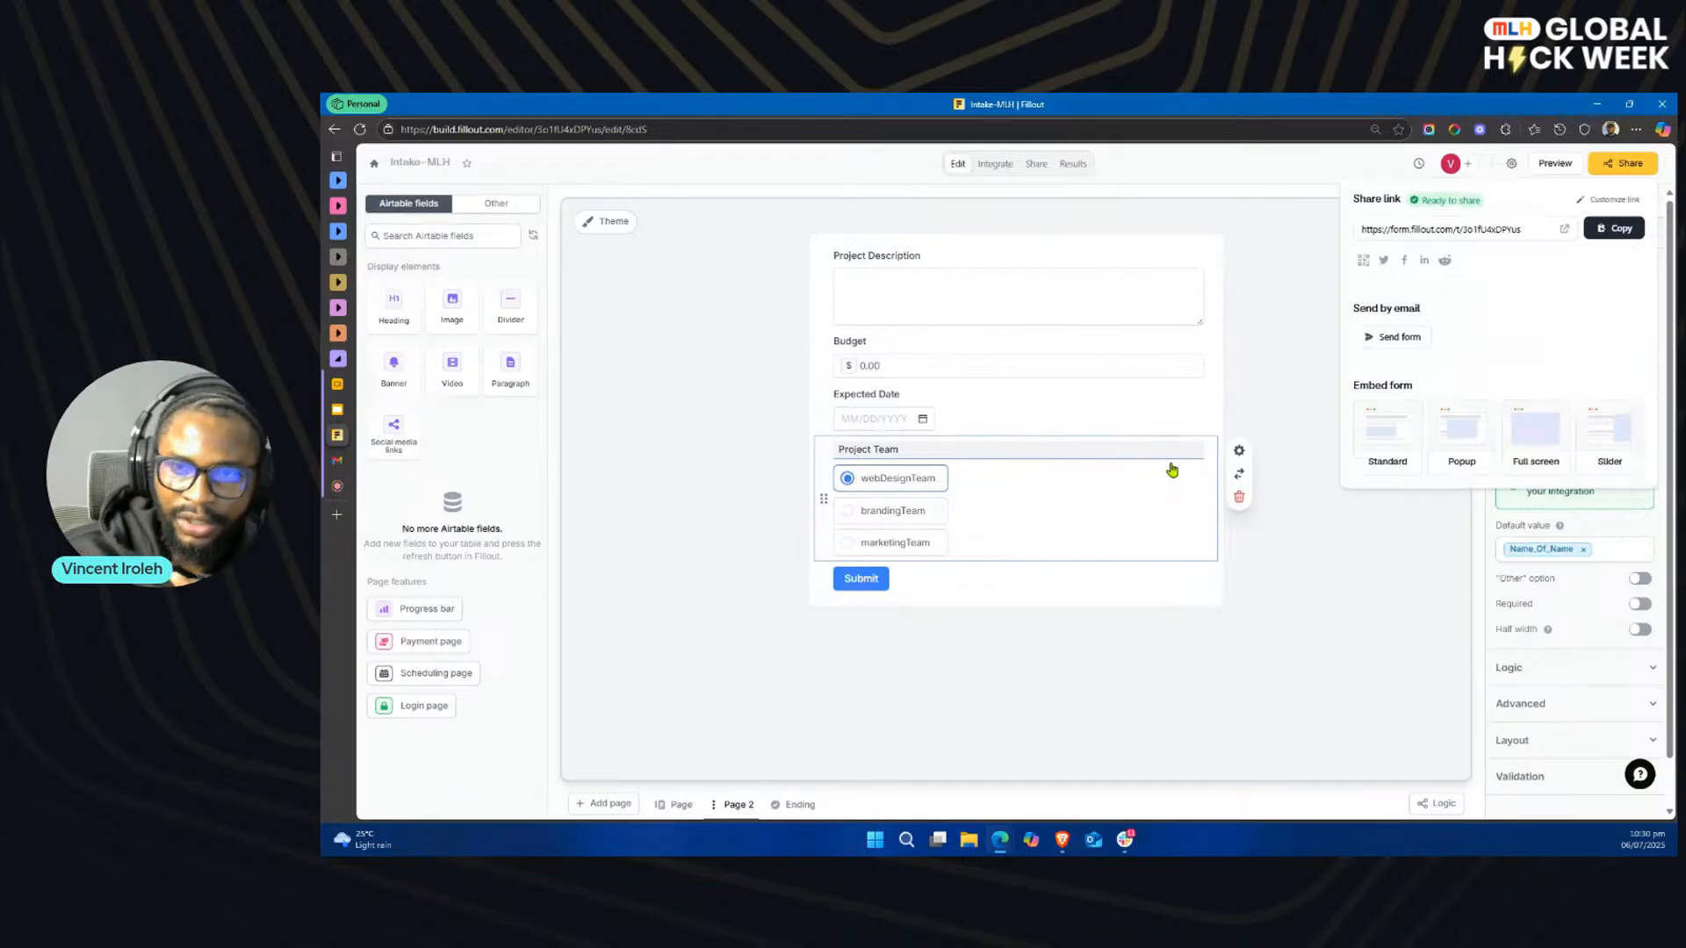
{"action": "left_click", "coordinate": [1245, 397]}
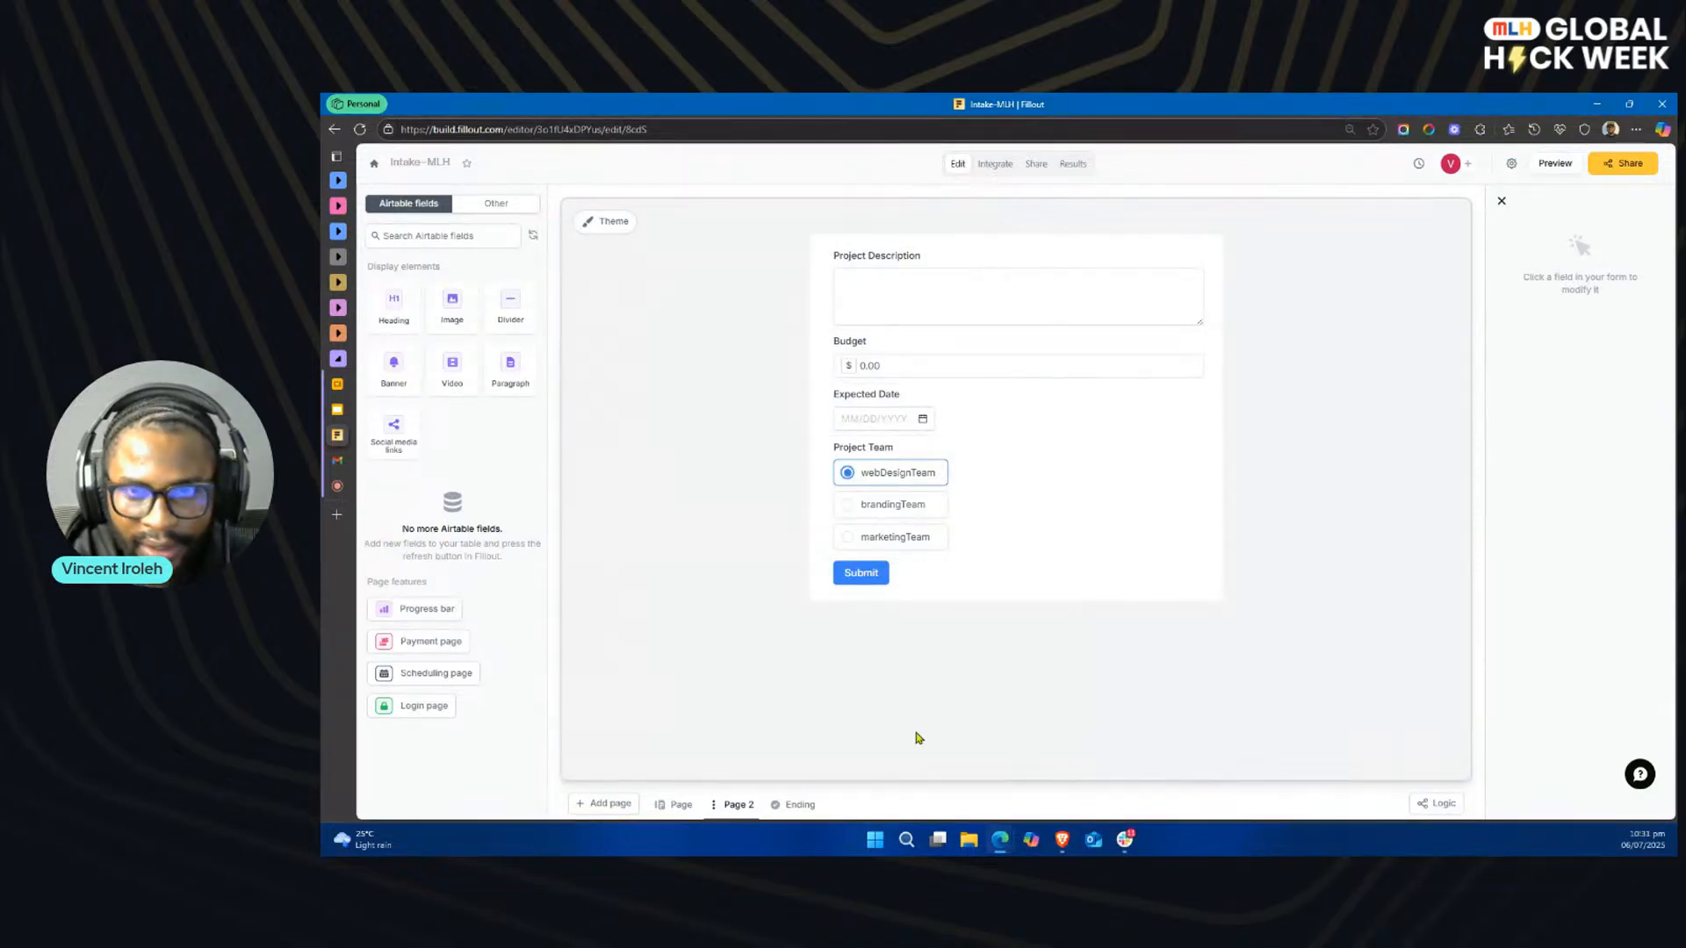
Step: Create a blank workflow for the form with Form submitted as its trigger
{"action": "left_click", "coordinate": [998, 170]}
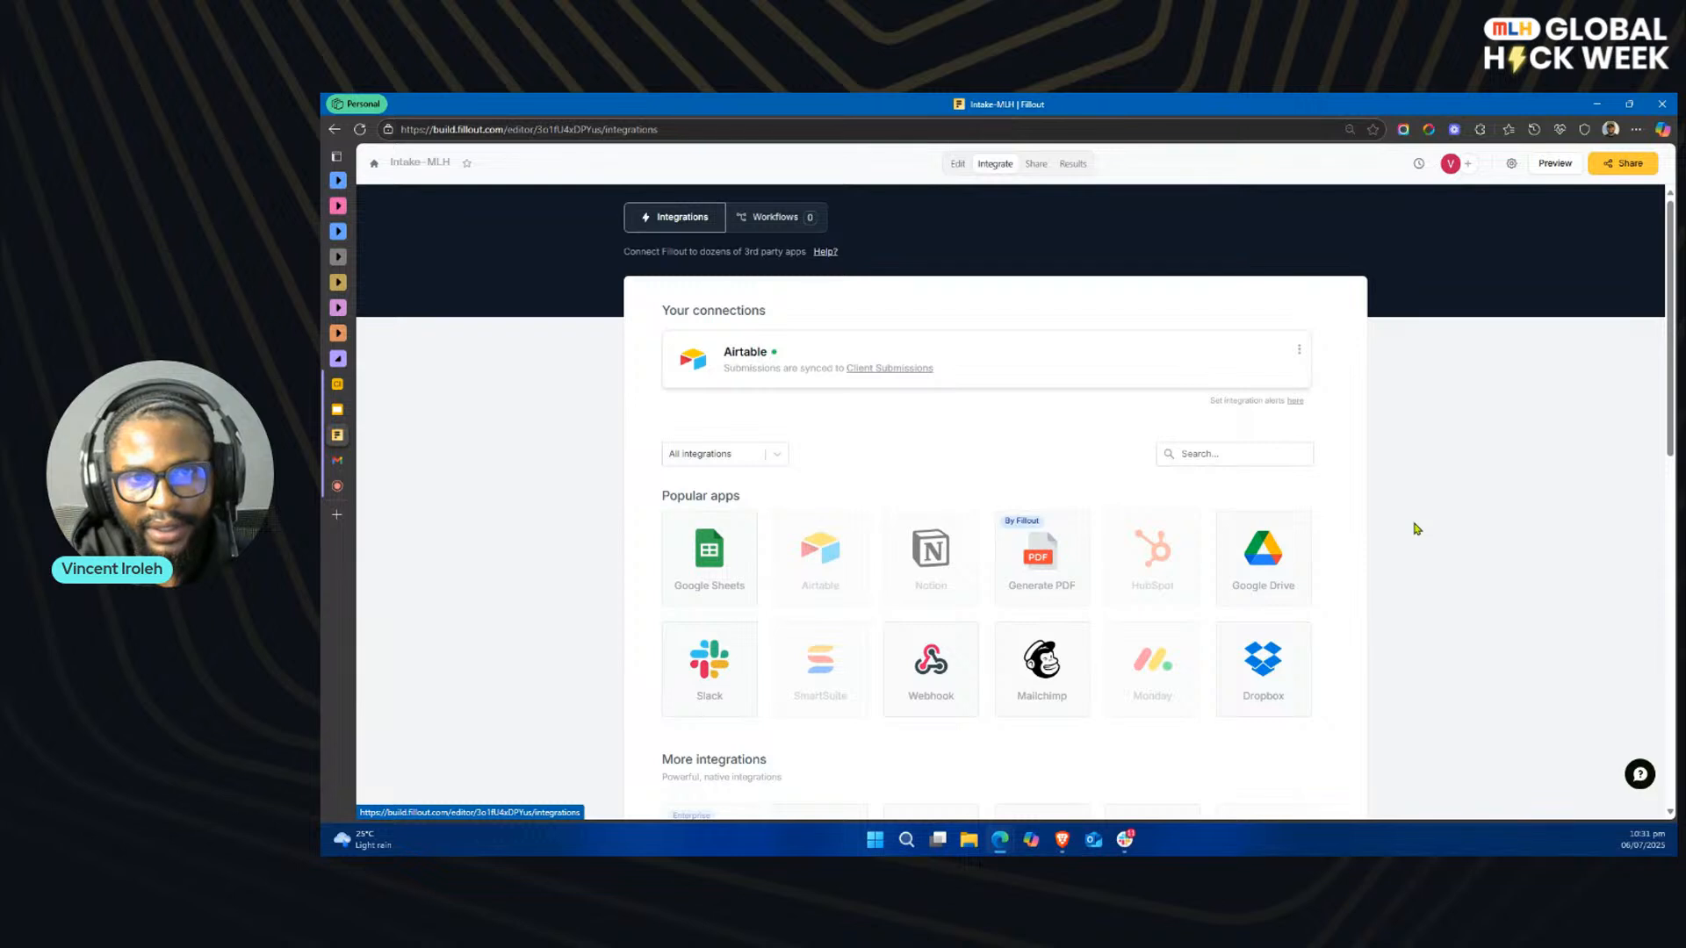
{"action": "left_click", "coordinate": [766, 221]}
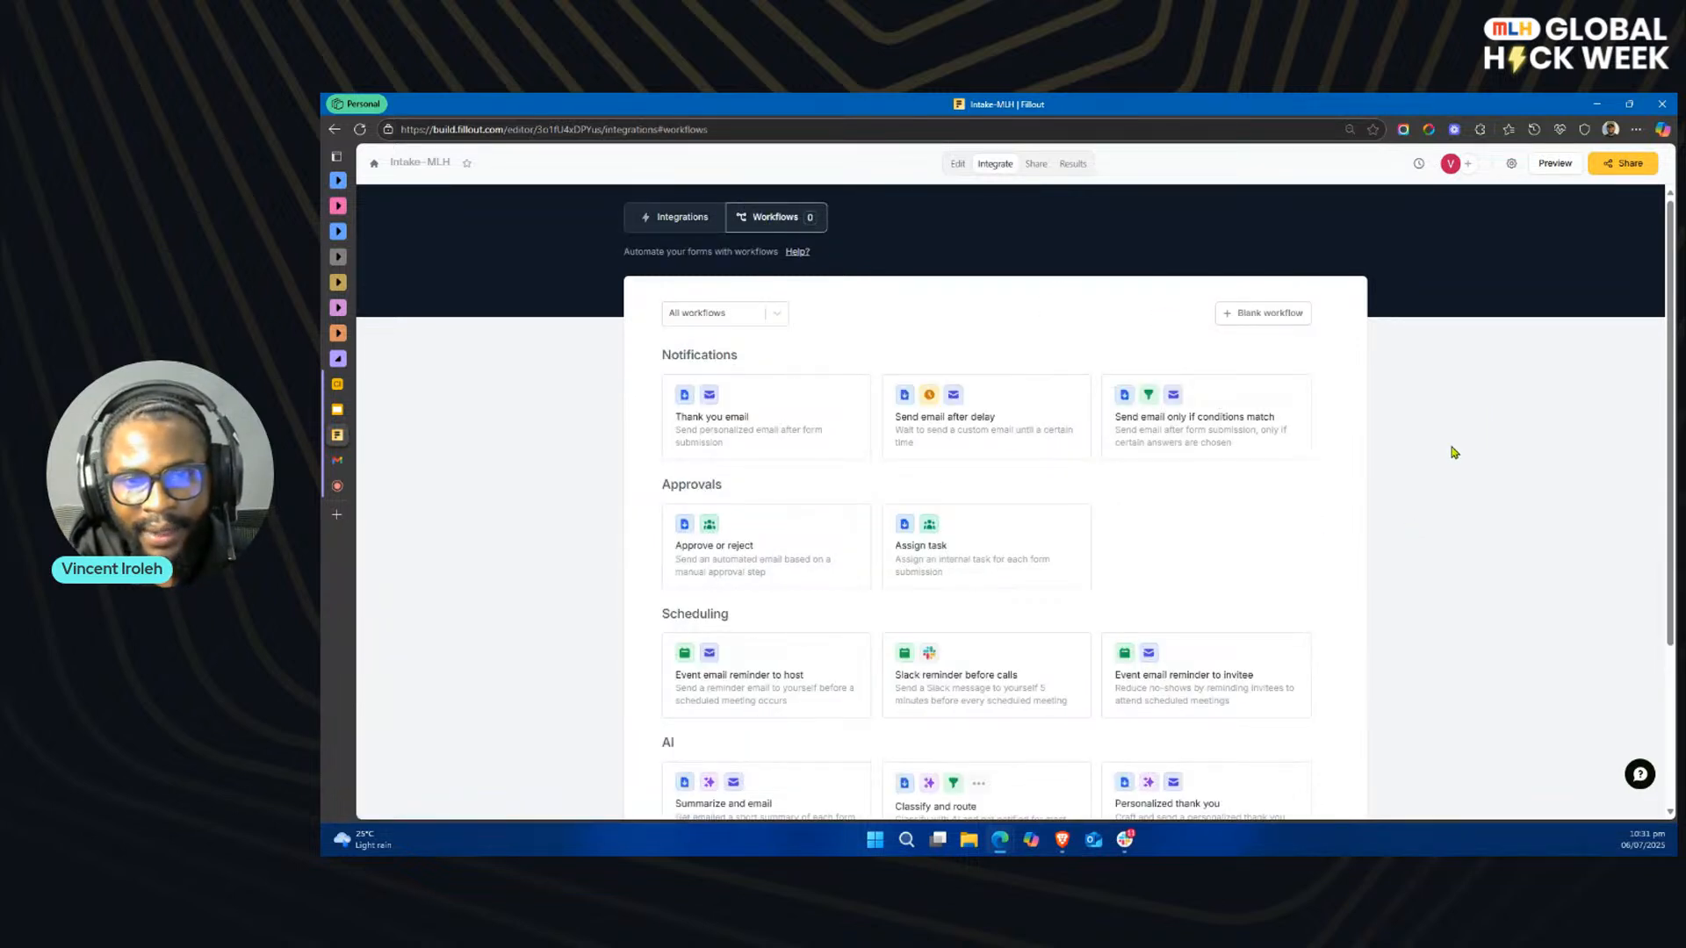
{"action": "left_click", "coordinate": [1276, 317]}
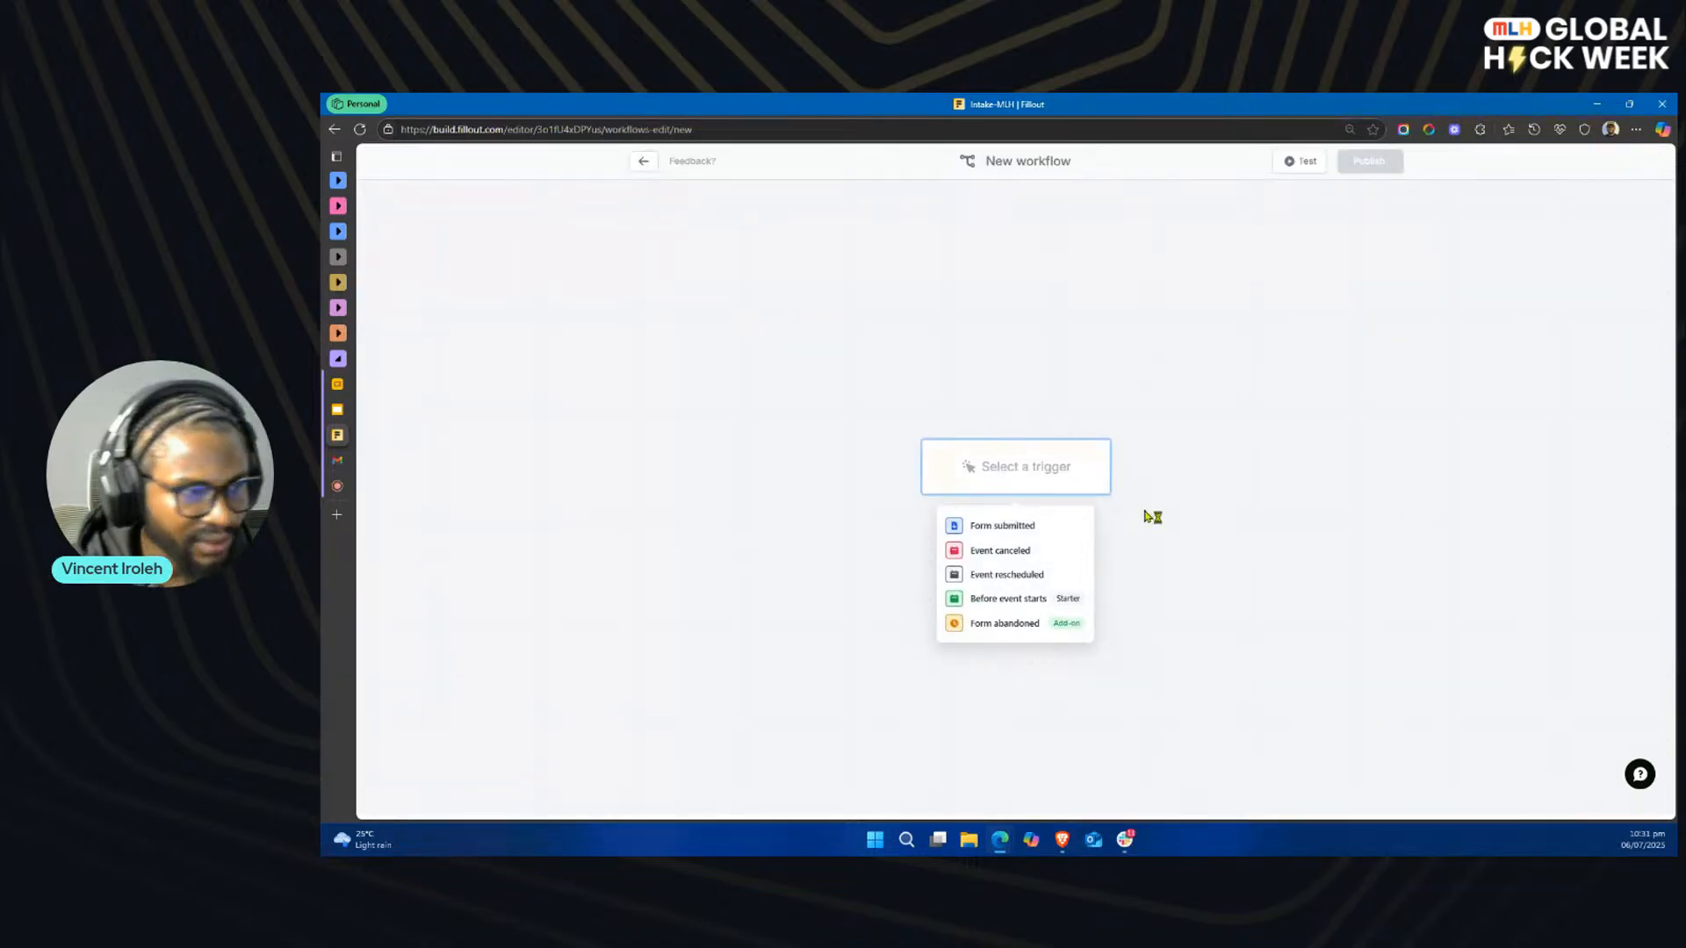
{"action": "key", "text": "alt+Tab"}
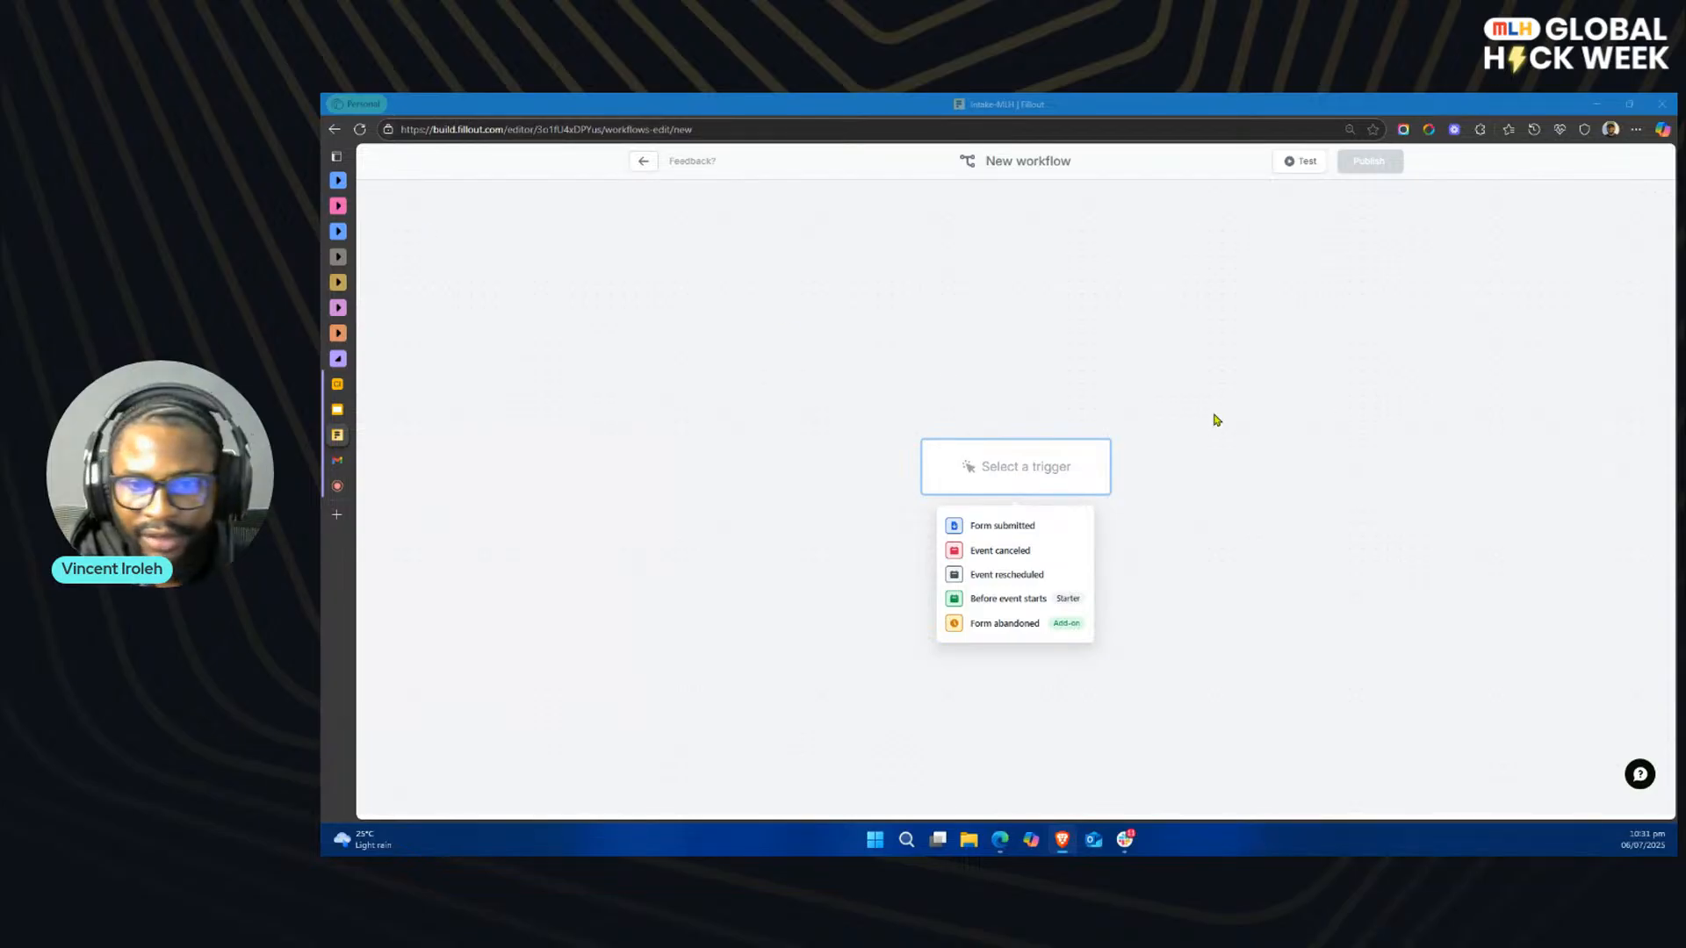
{"action": "key", "text": "alt+Tab"}
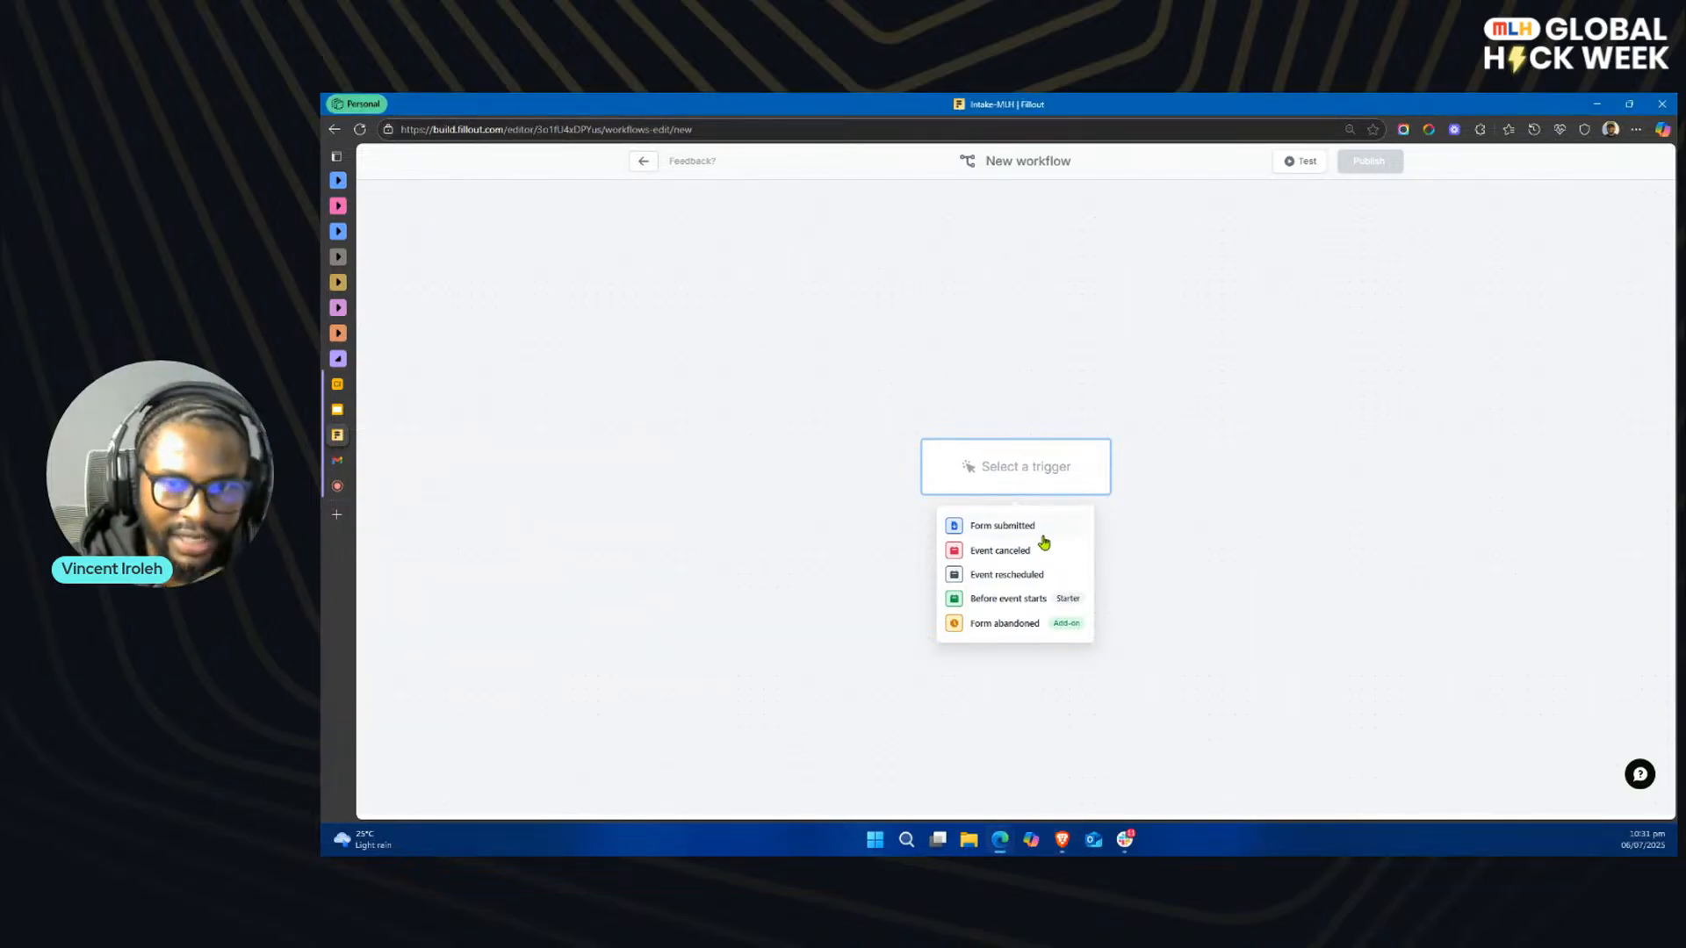
{"action": "left_click", "coordinate": [1043, 530]}
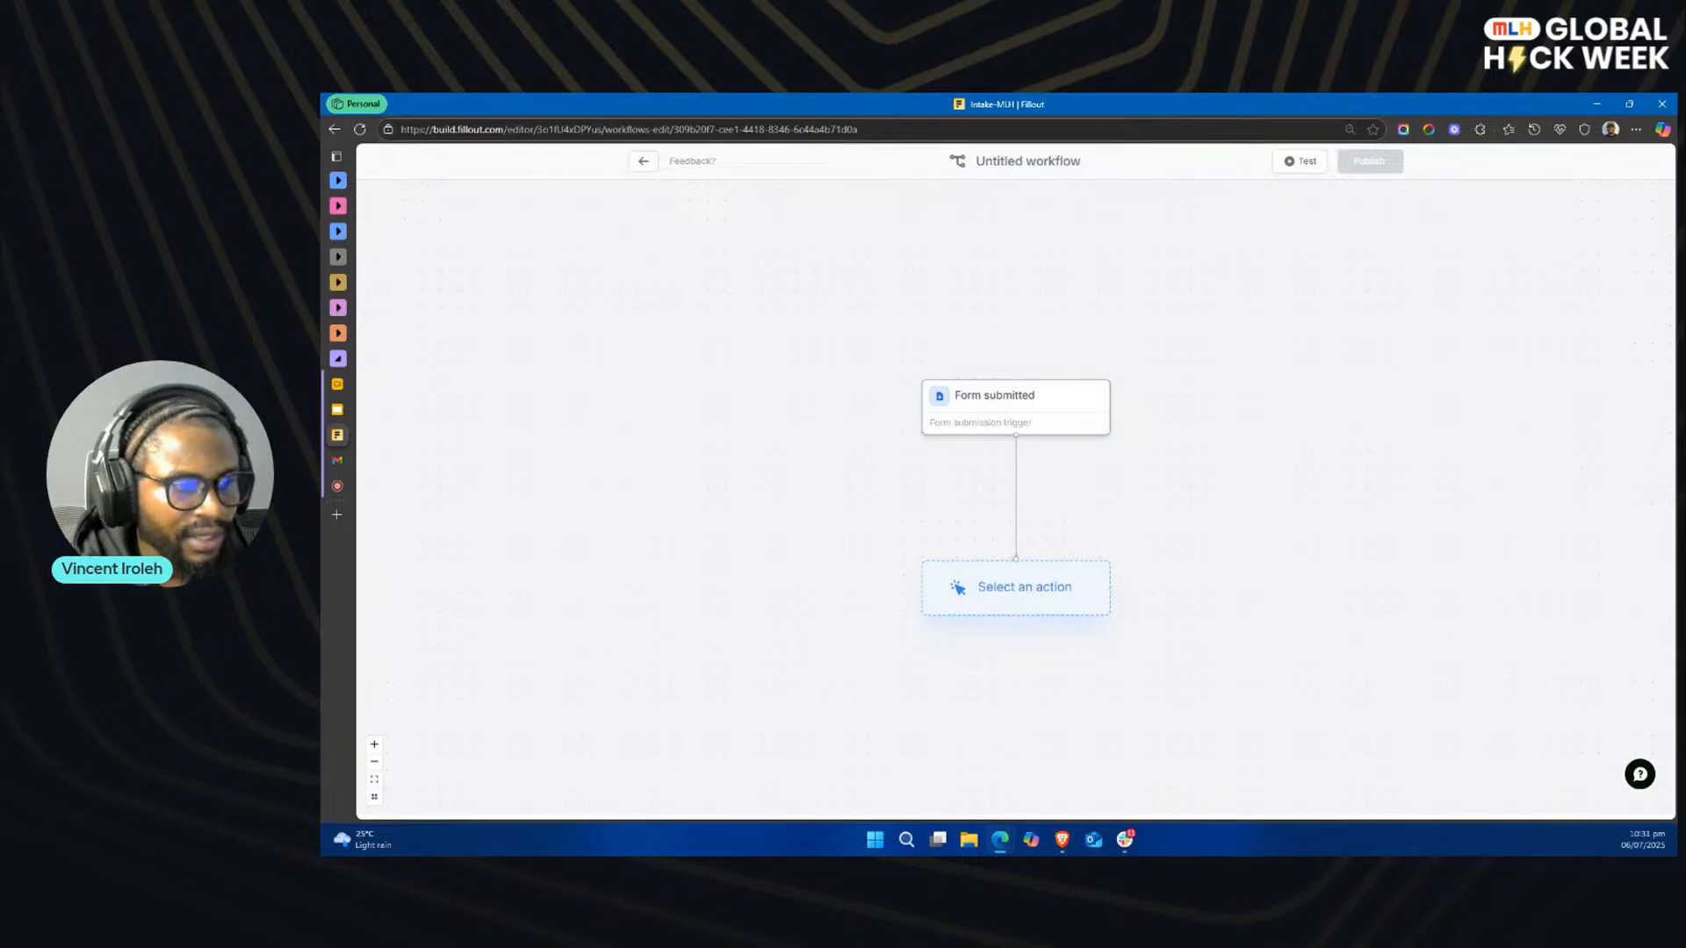
Step: Open an Approval action for the workflow and compare its Slack DM and Slack channel request settings
{"action": "key", "text": "alt+Tab"}
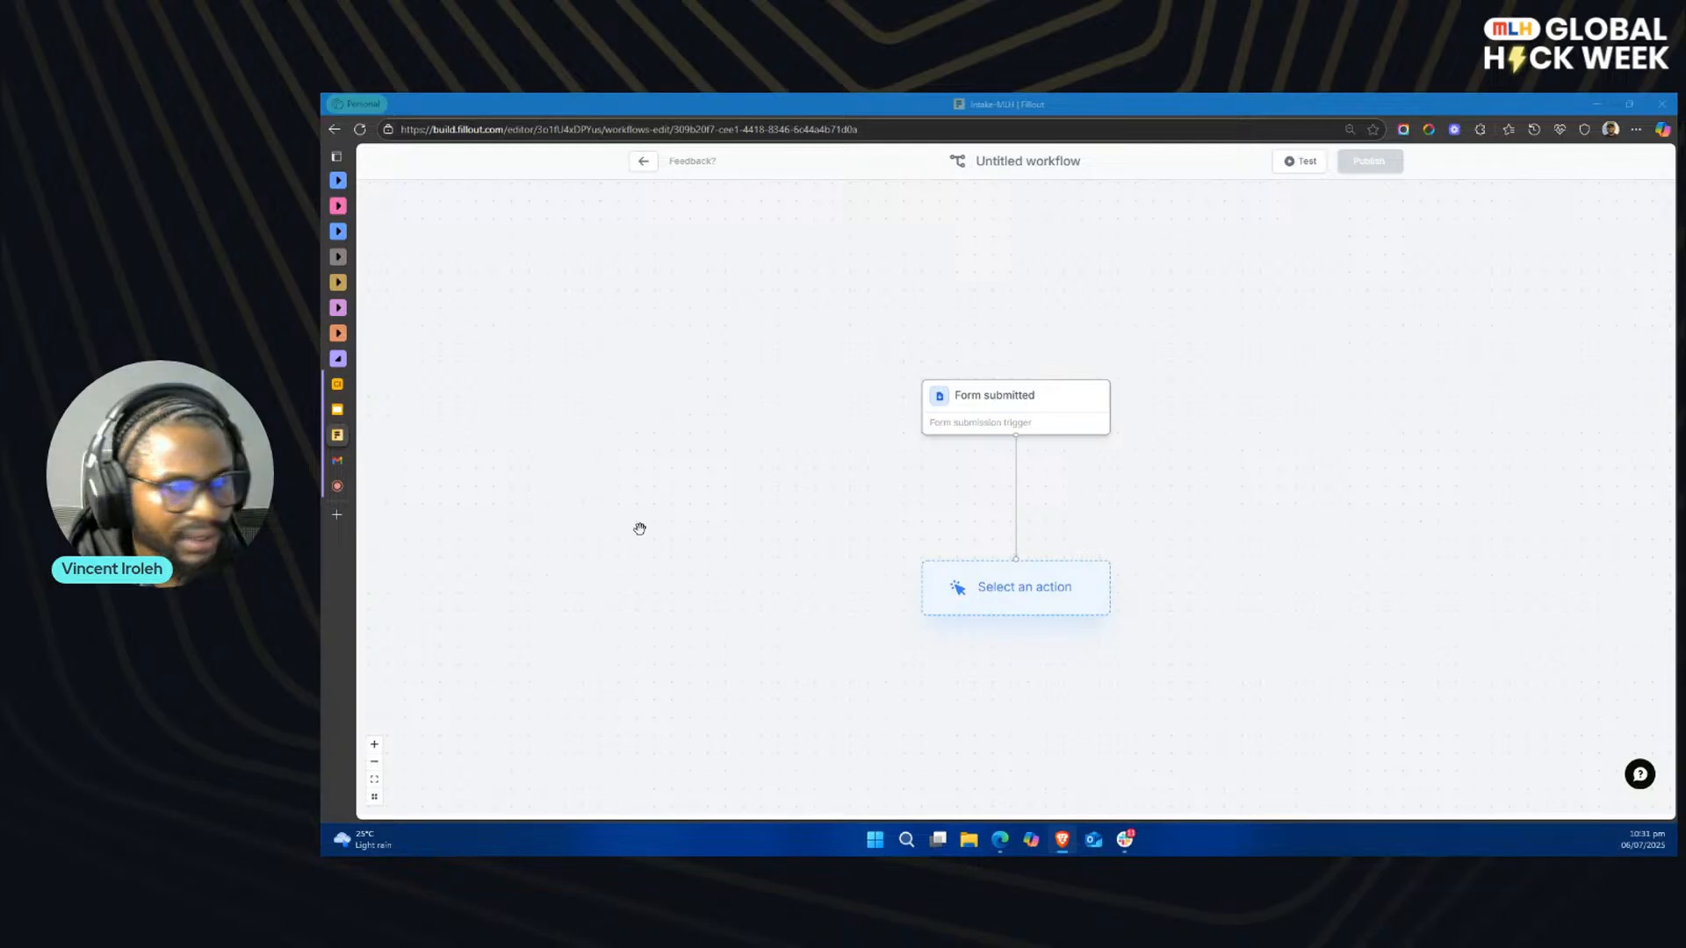
{"action": "left_click", "coordinate": [1040, 600]}
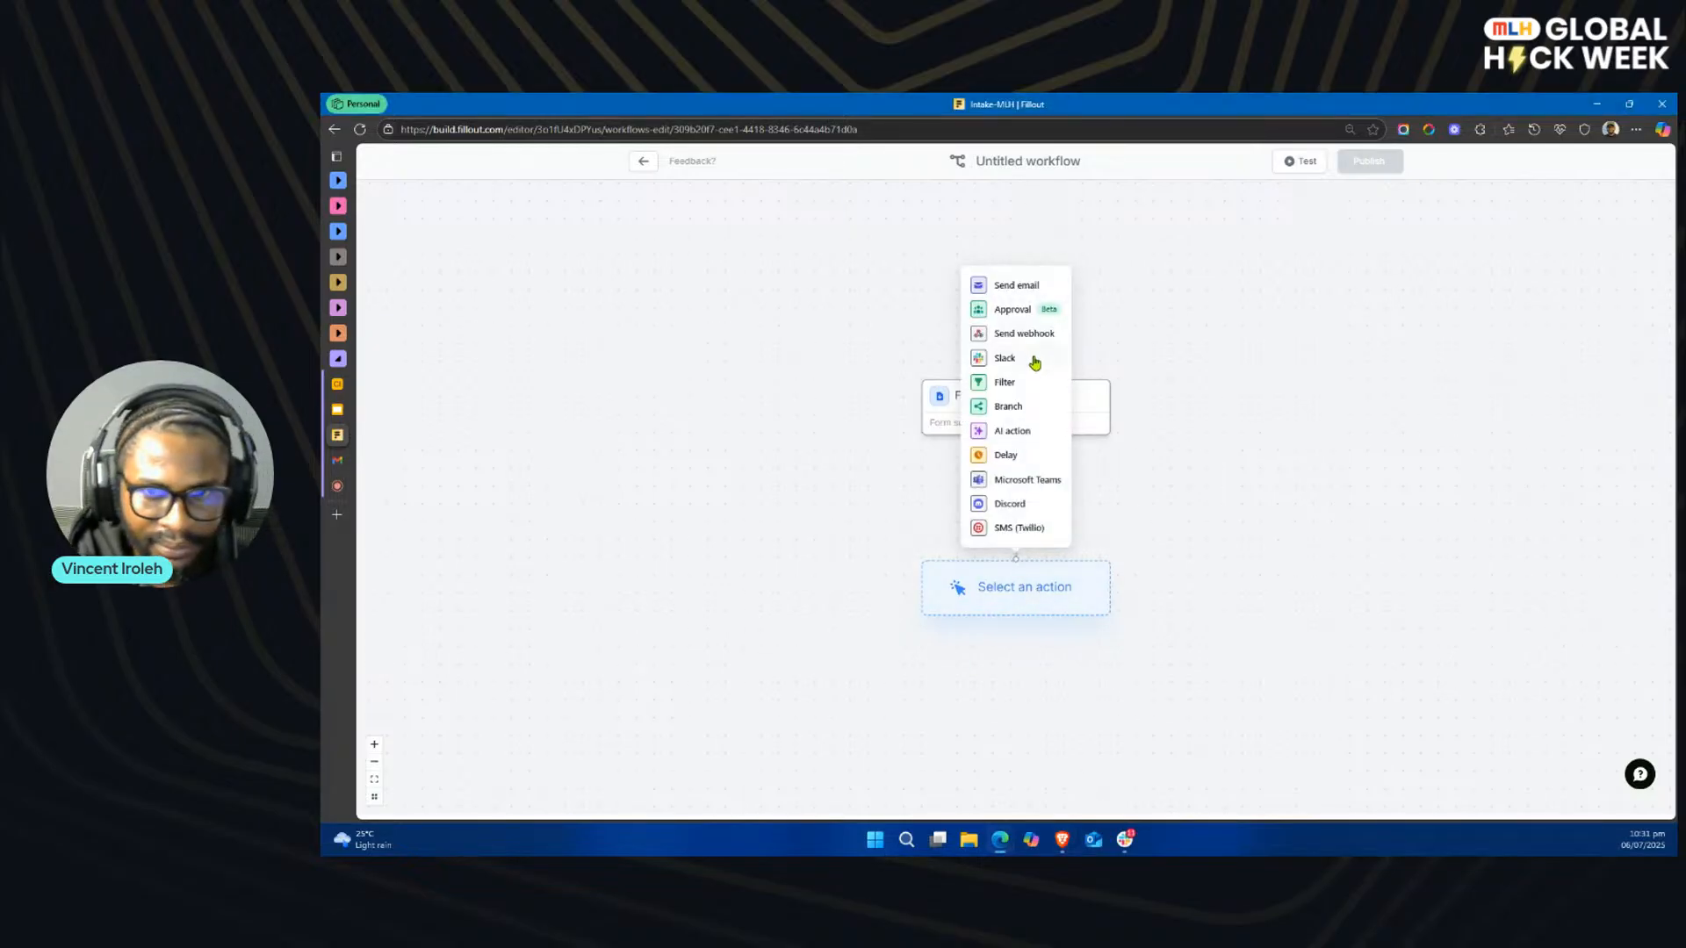
{"action": "left_click", "coordinate": [1014, 316]}
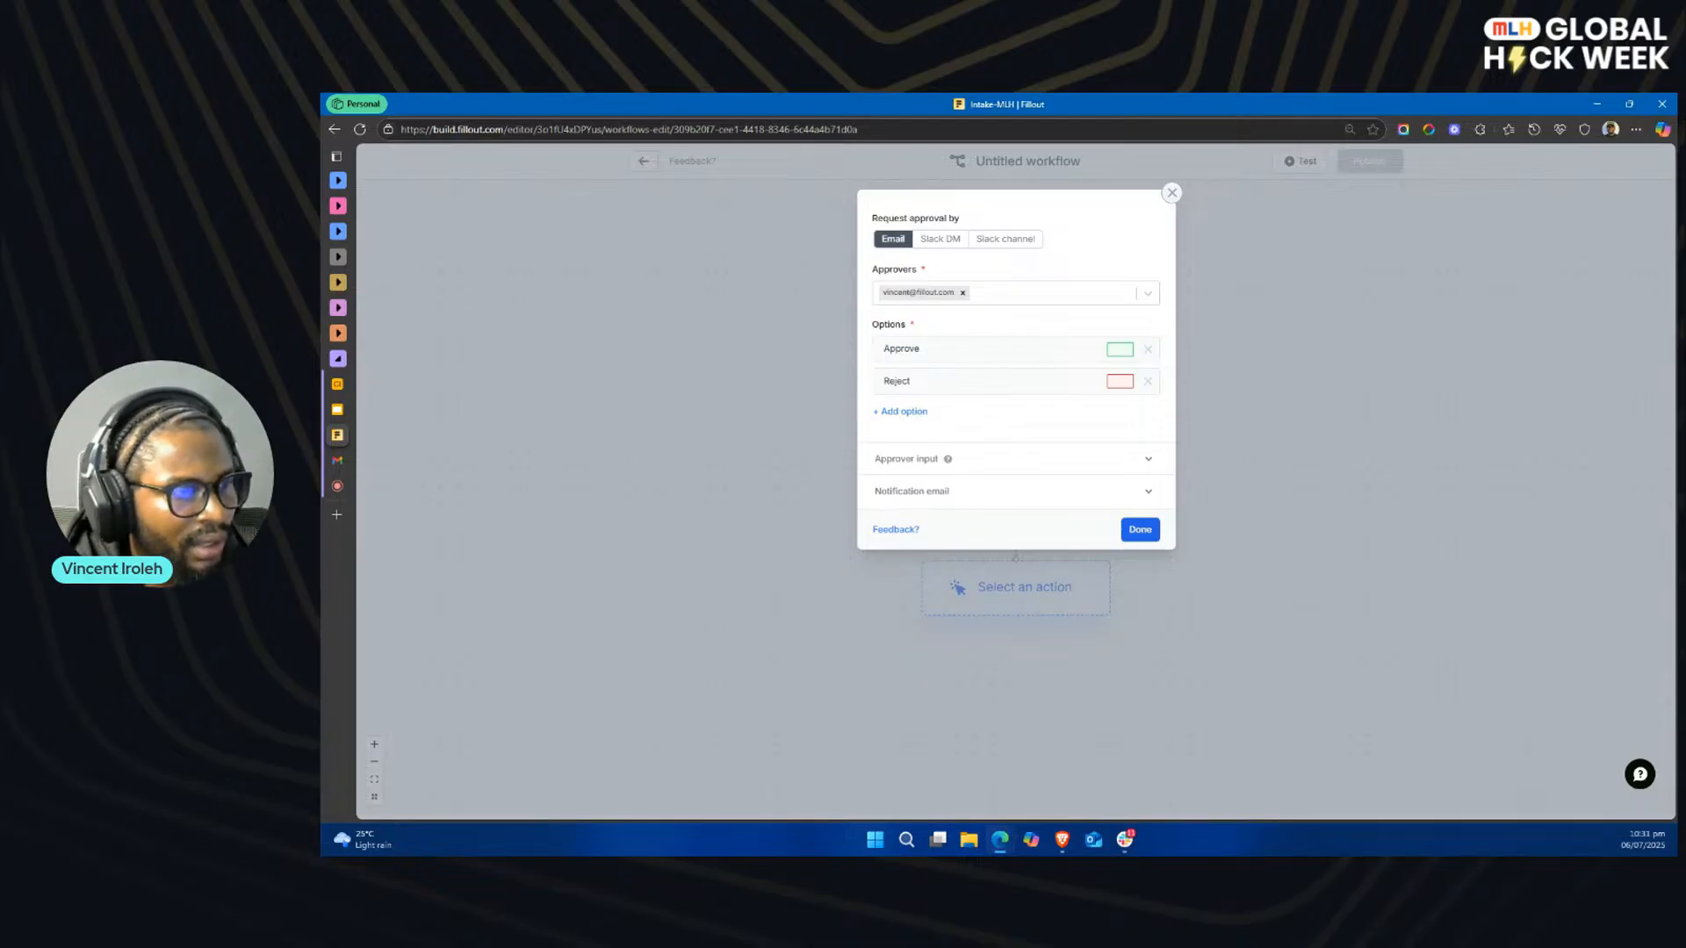
{"action": "key", "text": "alt+Tab"}
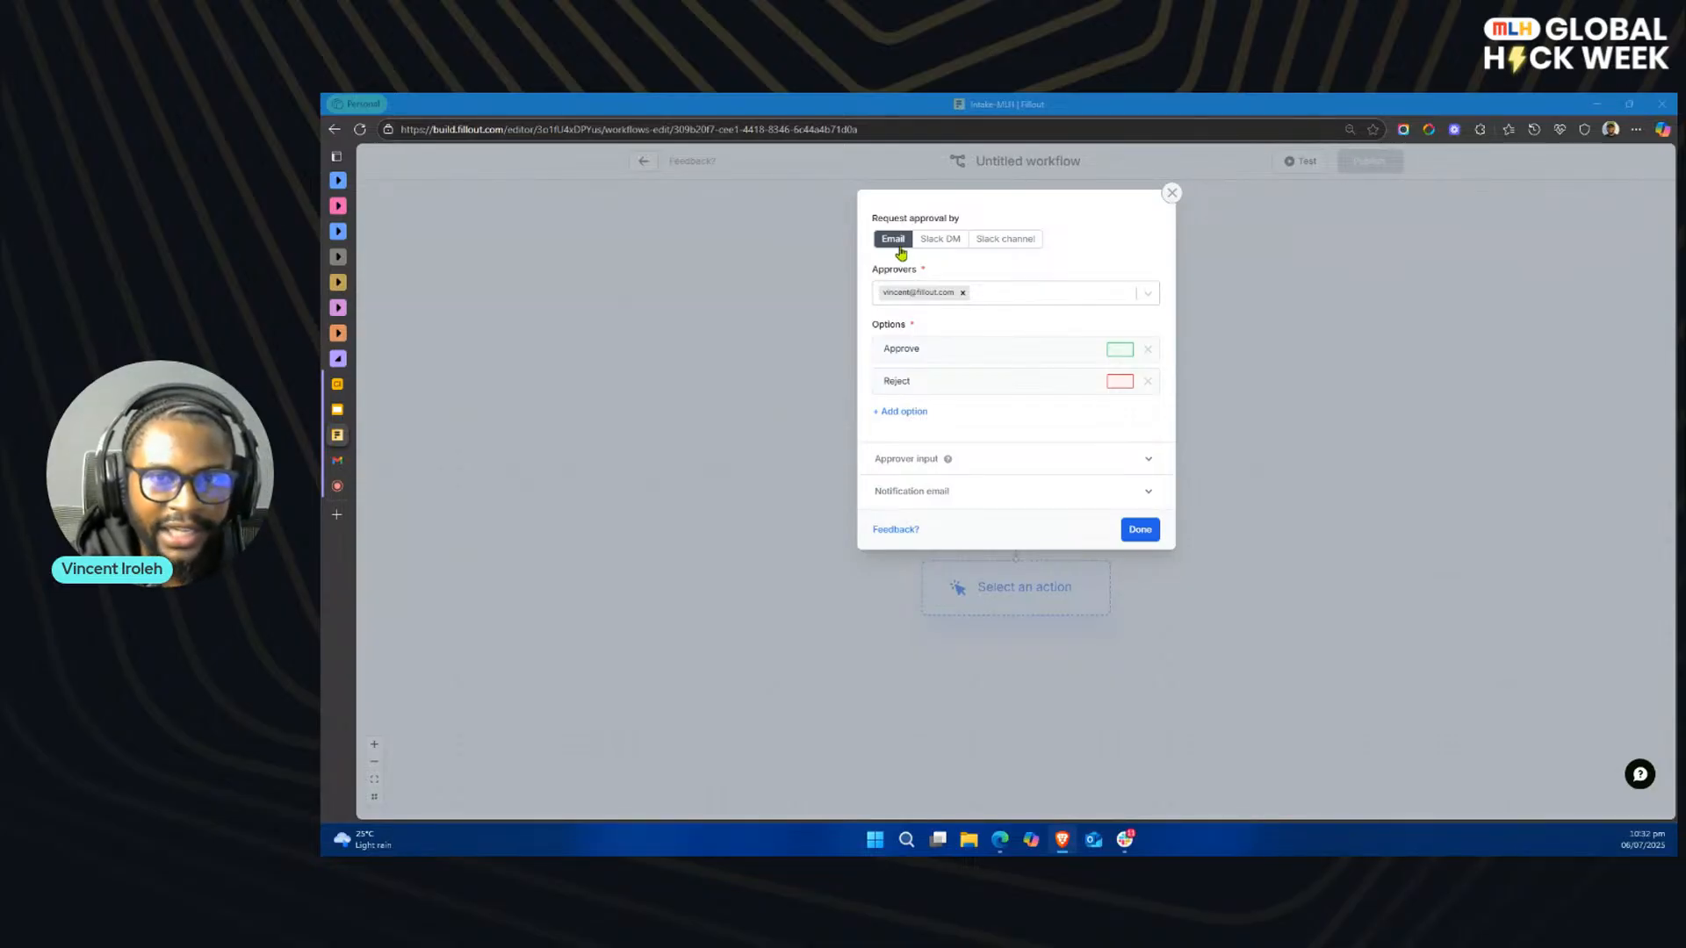
{"action": "left_click", "coordinate": [932, 247]}
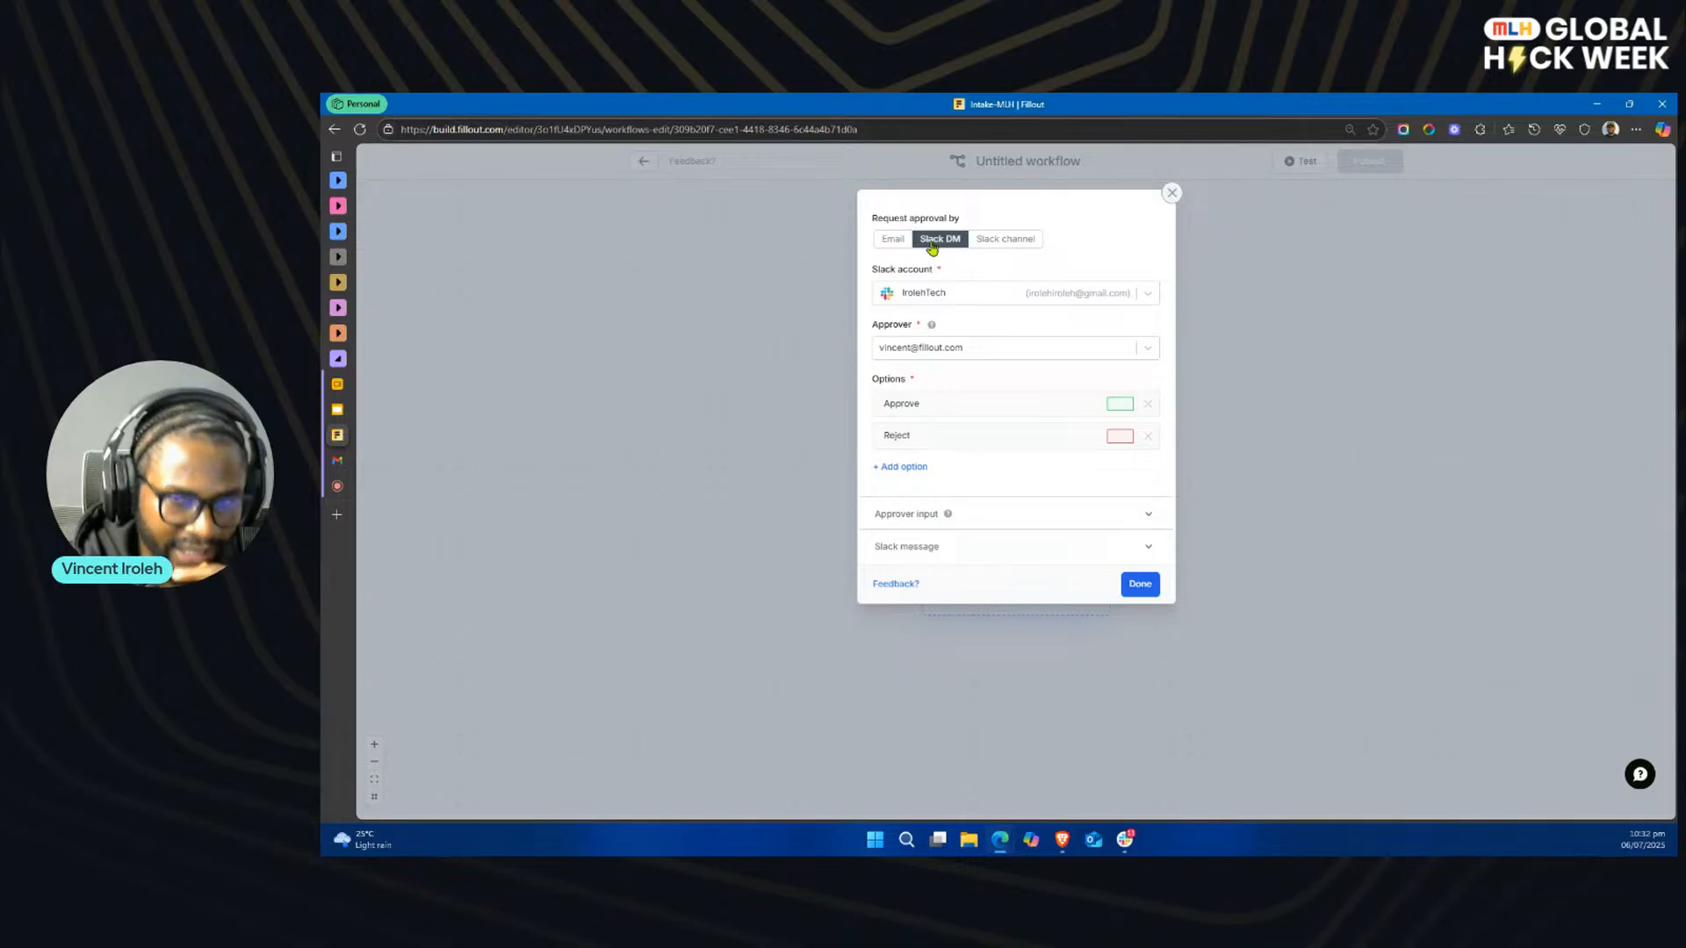
{"action": "left_click", "coordinate": [983, 246]}
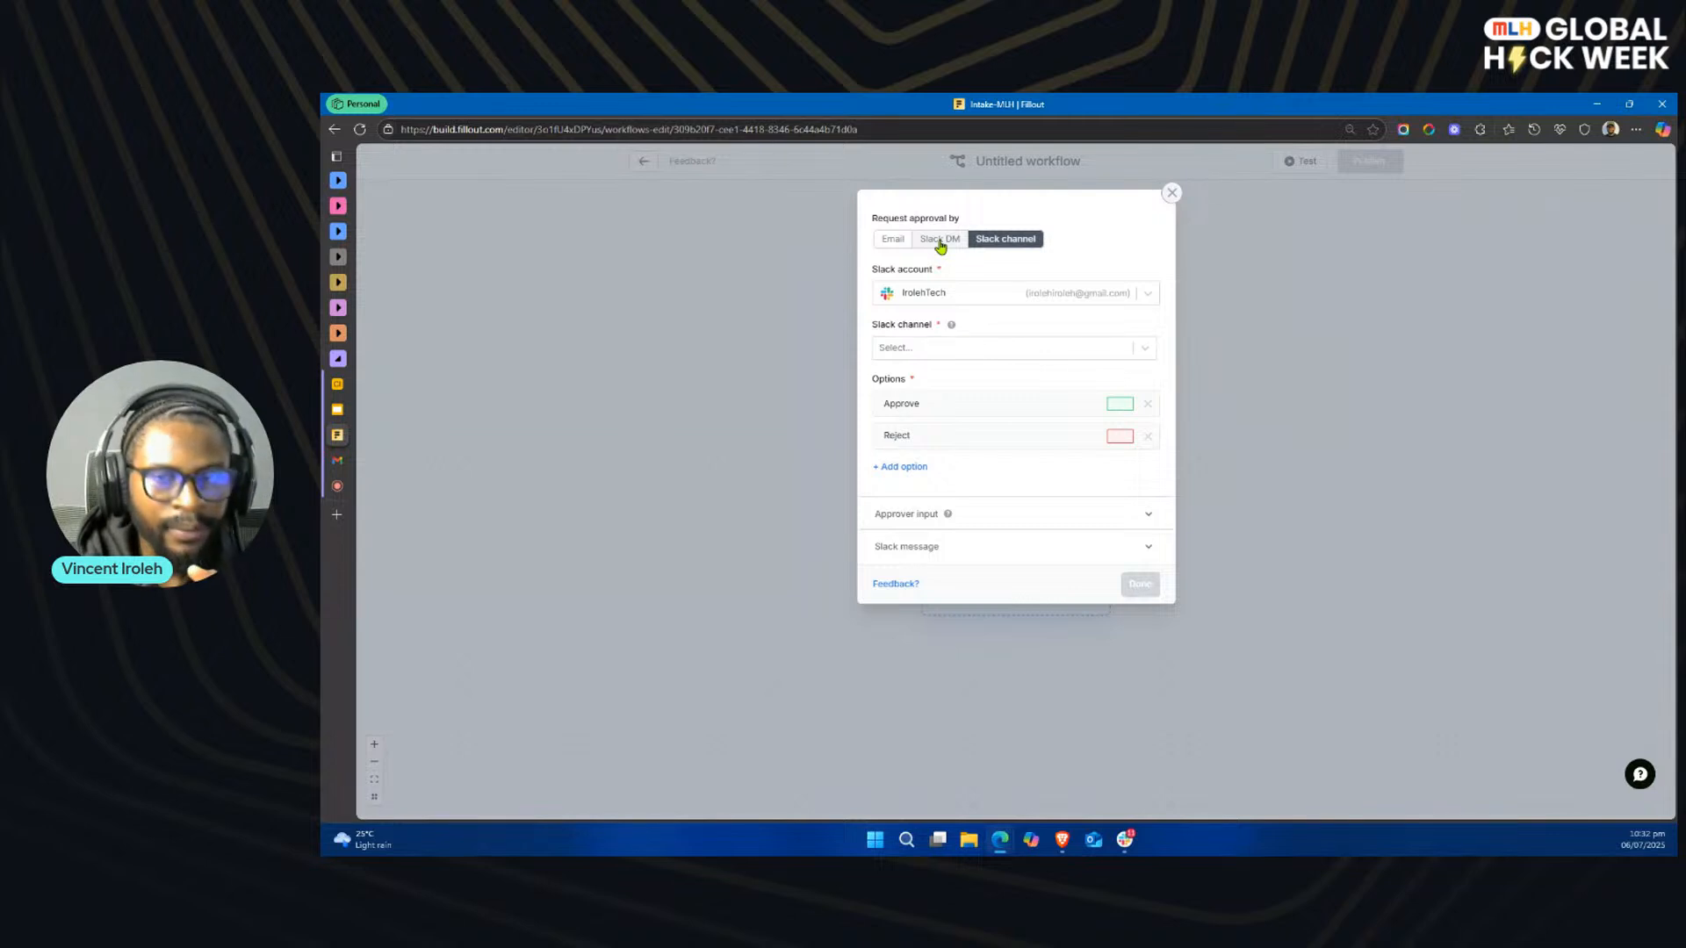
{"action": "left_click", "coordinate": [939, 242]}
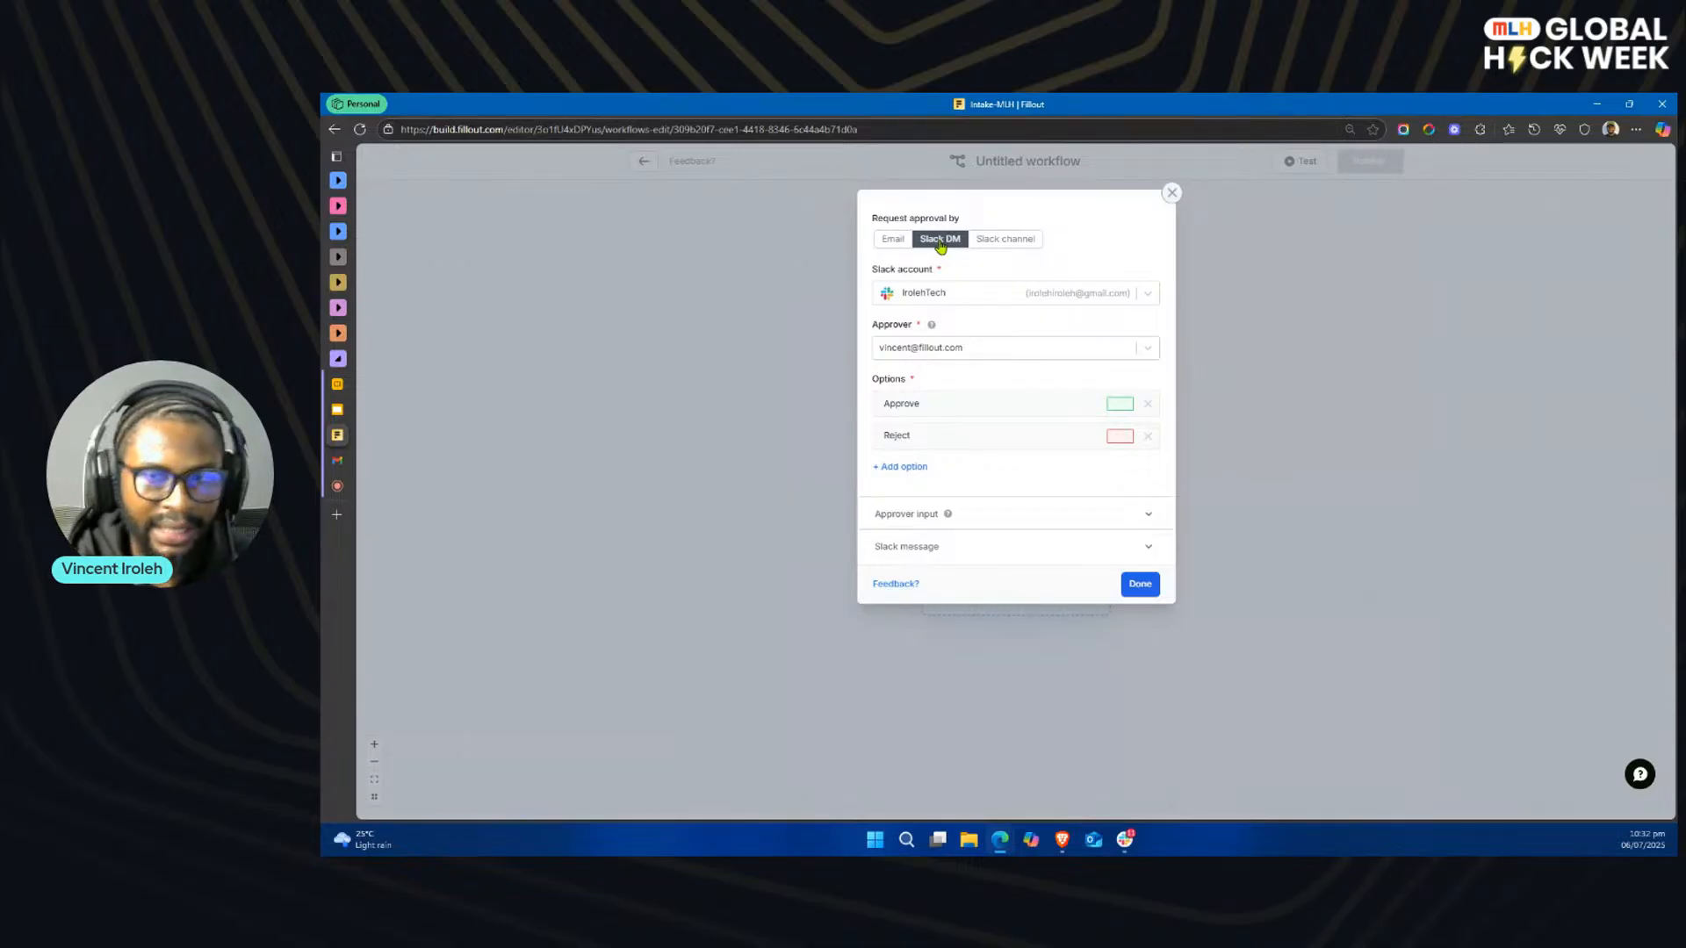
{"action": "left_click", "coordinate": [1003, 240]}
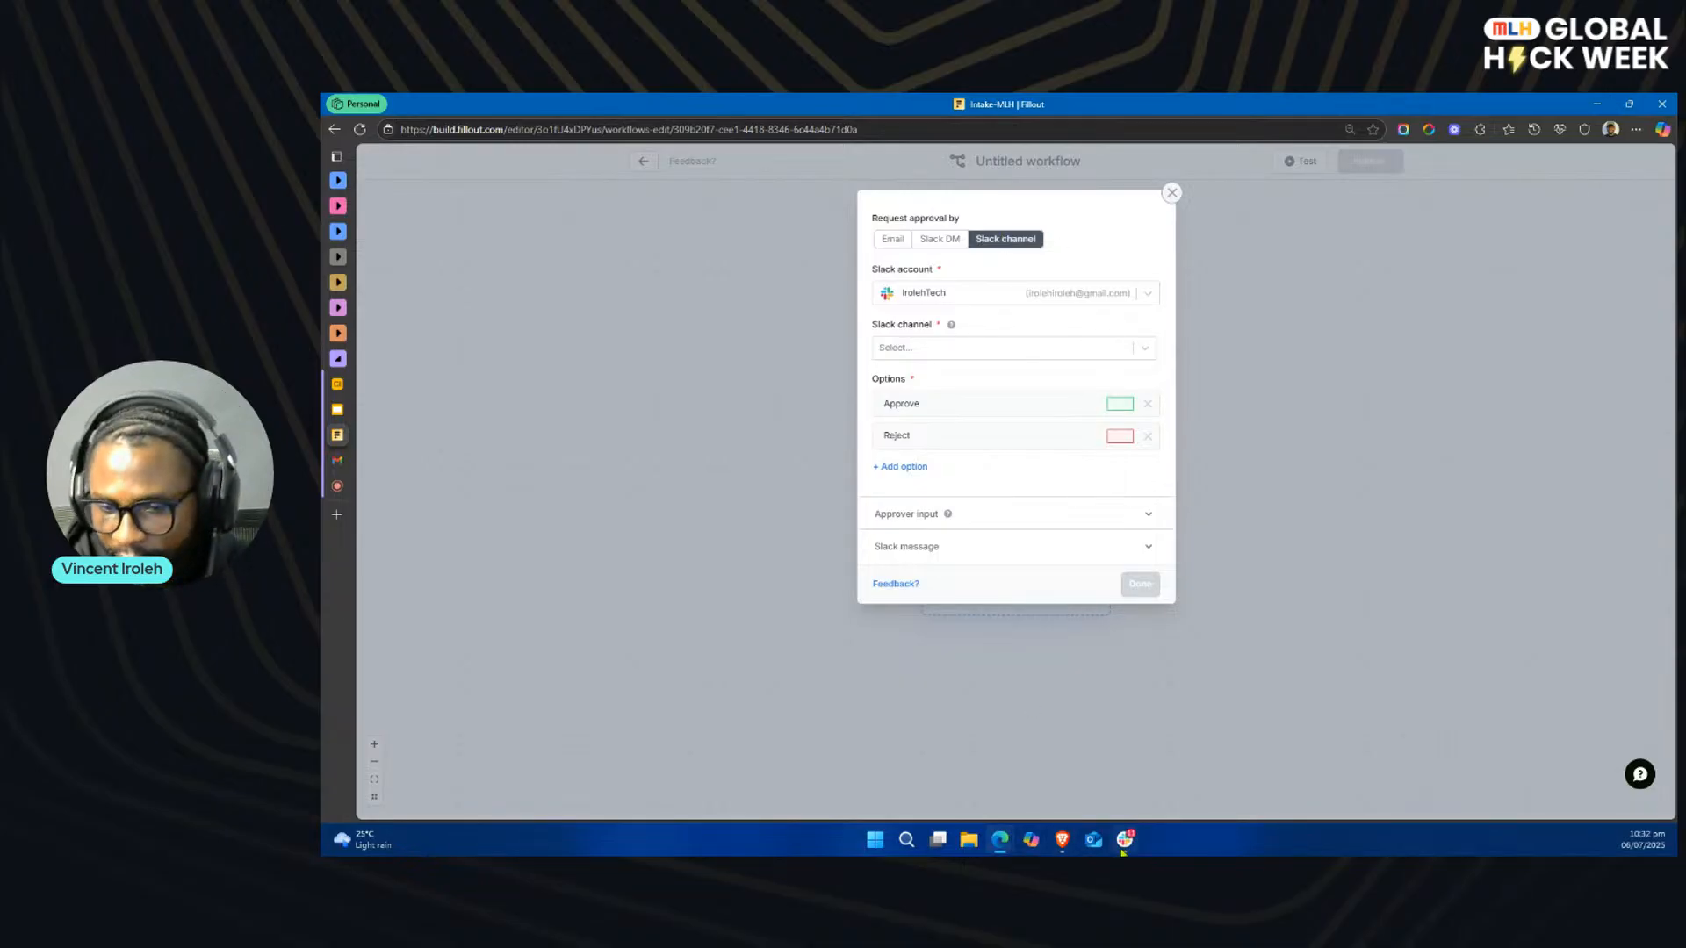
Step: Switch to Slack to look at the workspace's project-manager channel, and return to the Fillout workflow
{"action": "left_click", "coordinate": [1126, 843]}
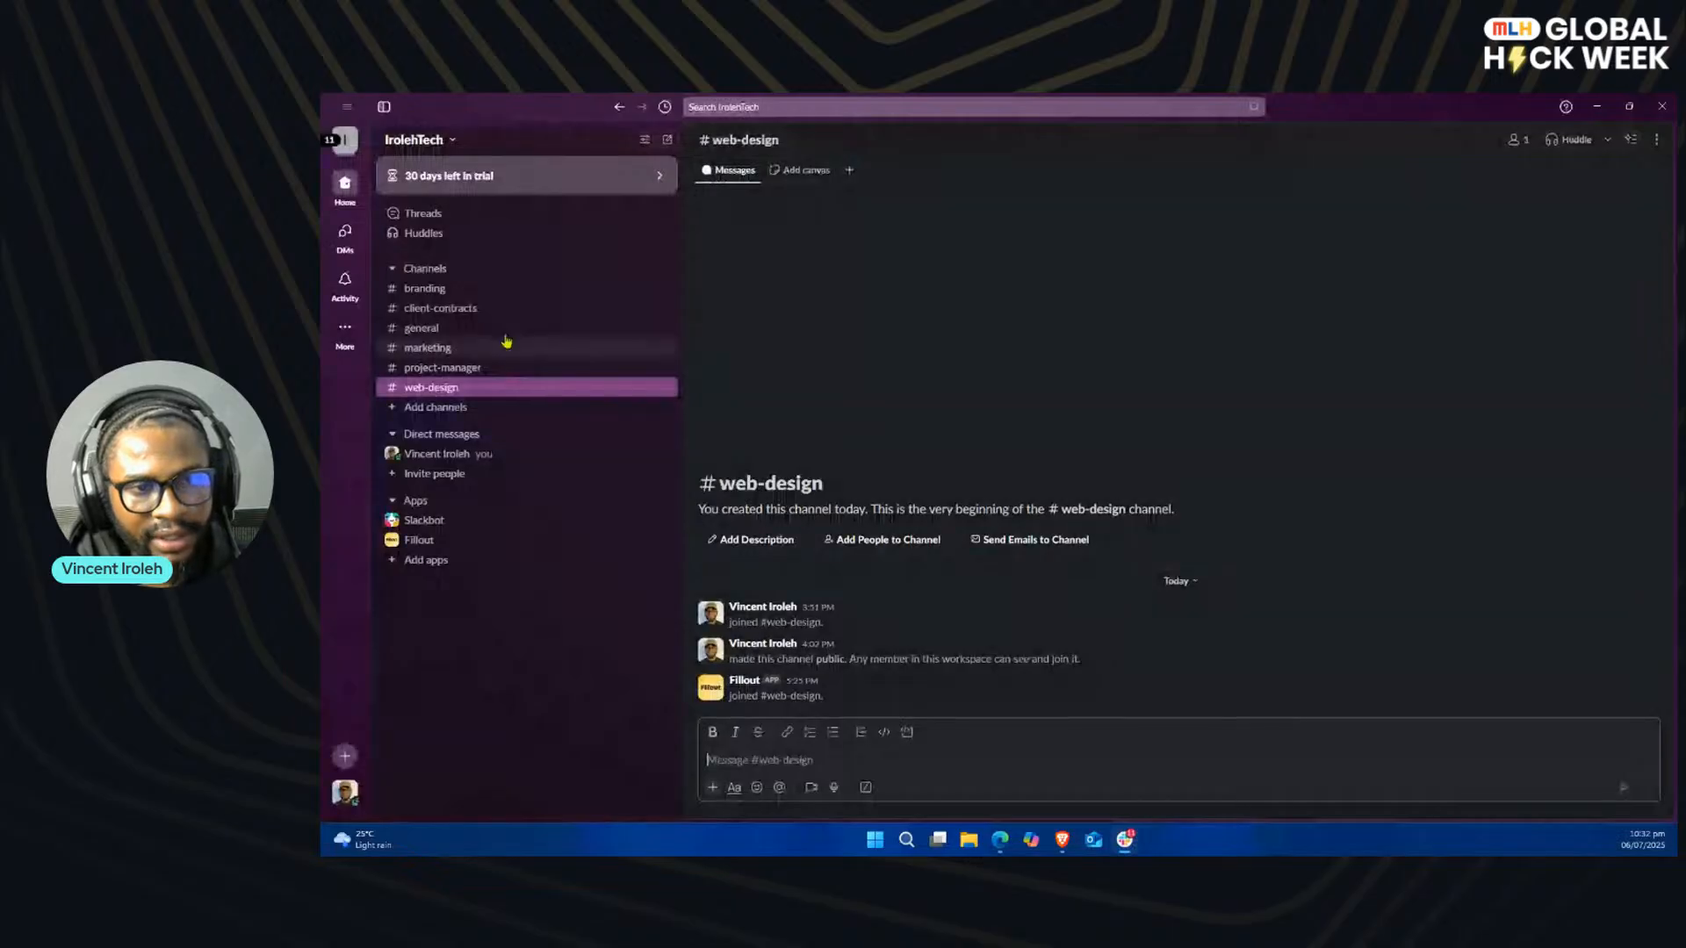
{"action": "left_click", "coordinate": [493, 370]}
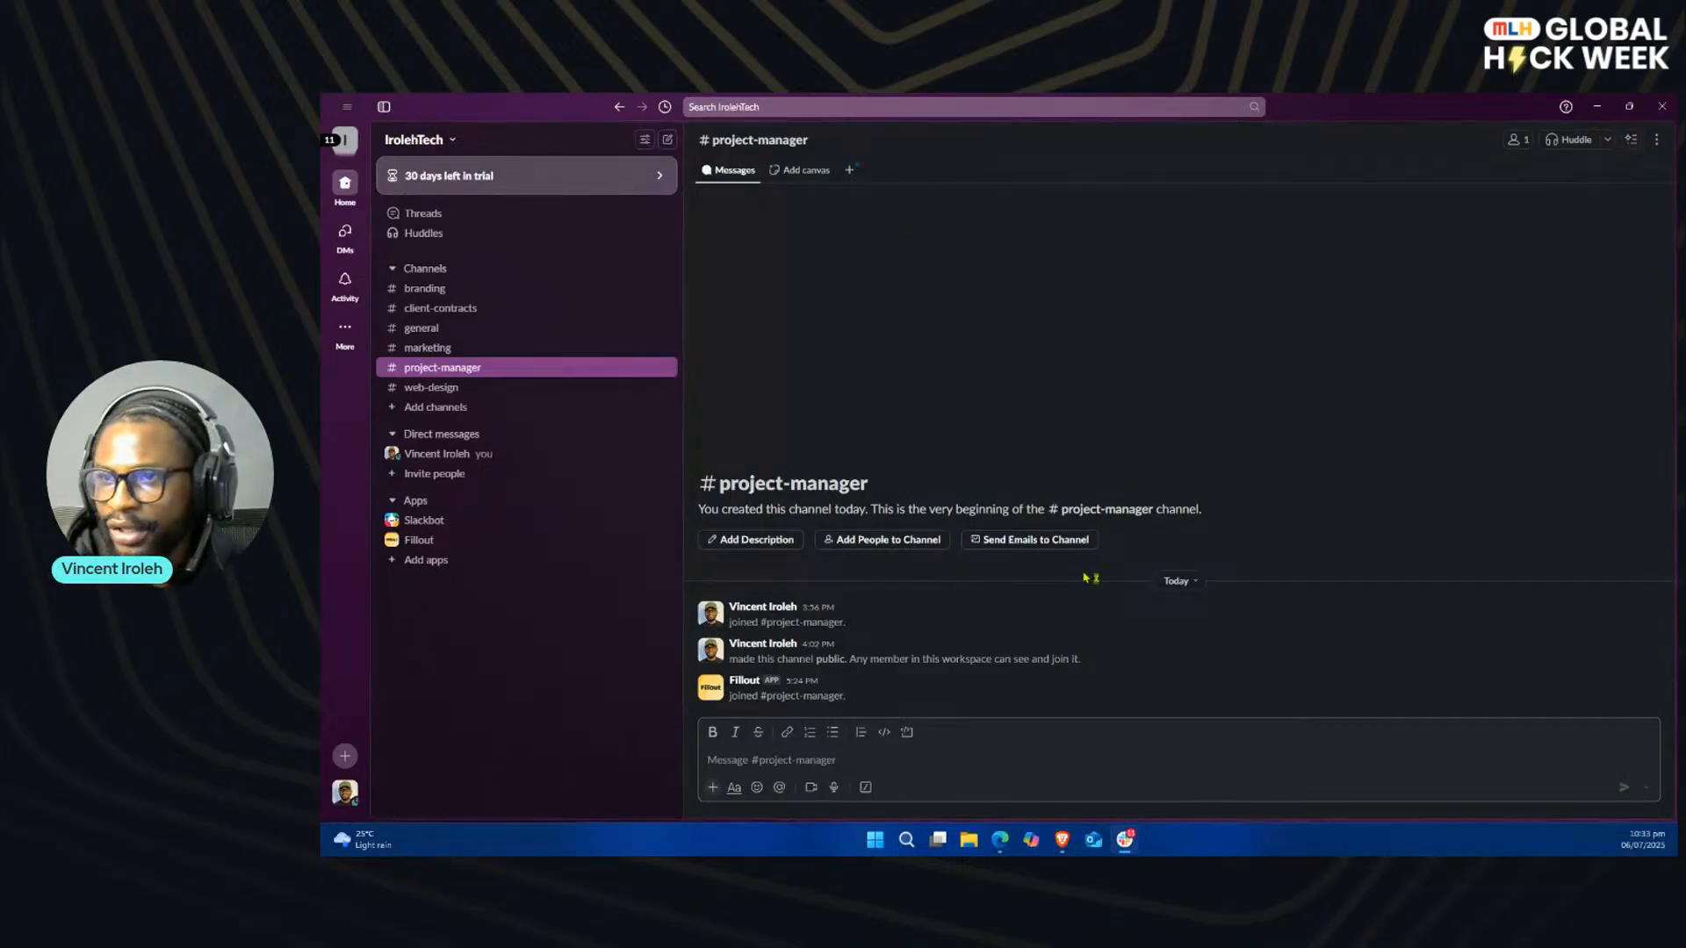
{"action": "left_click", "coordinate": [1629, 106]}
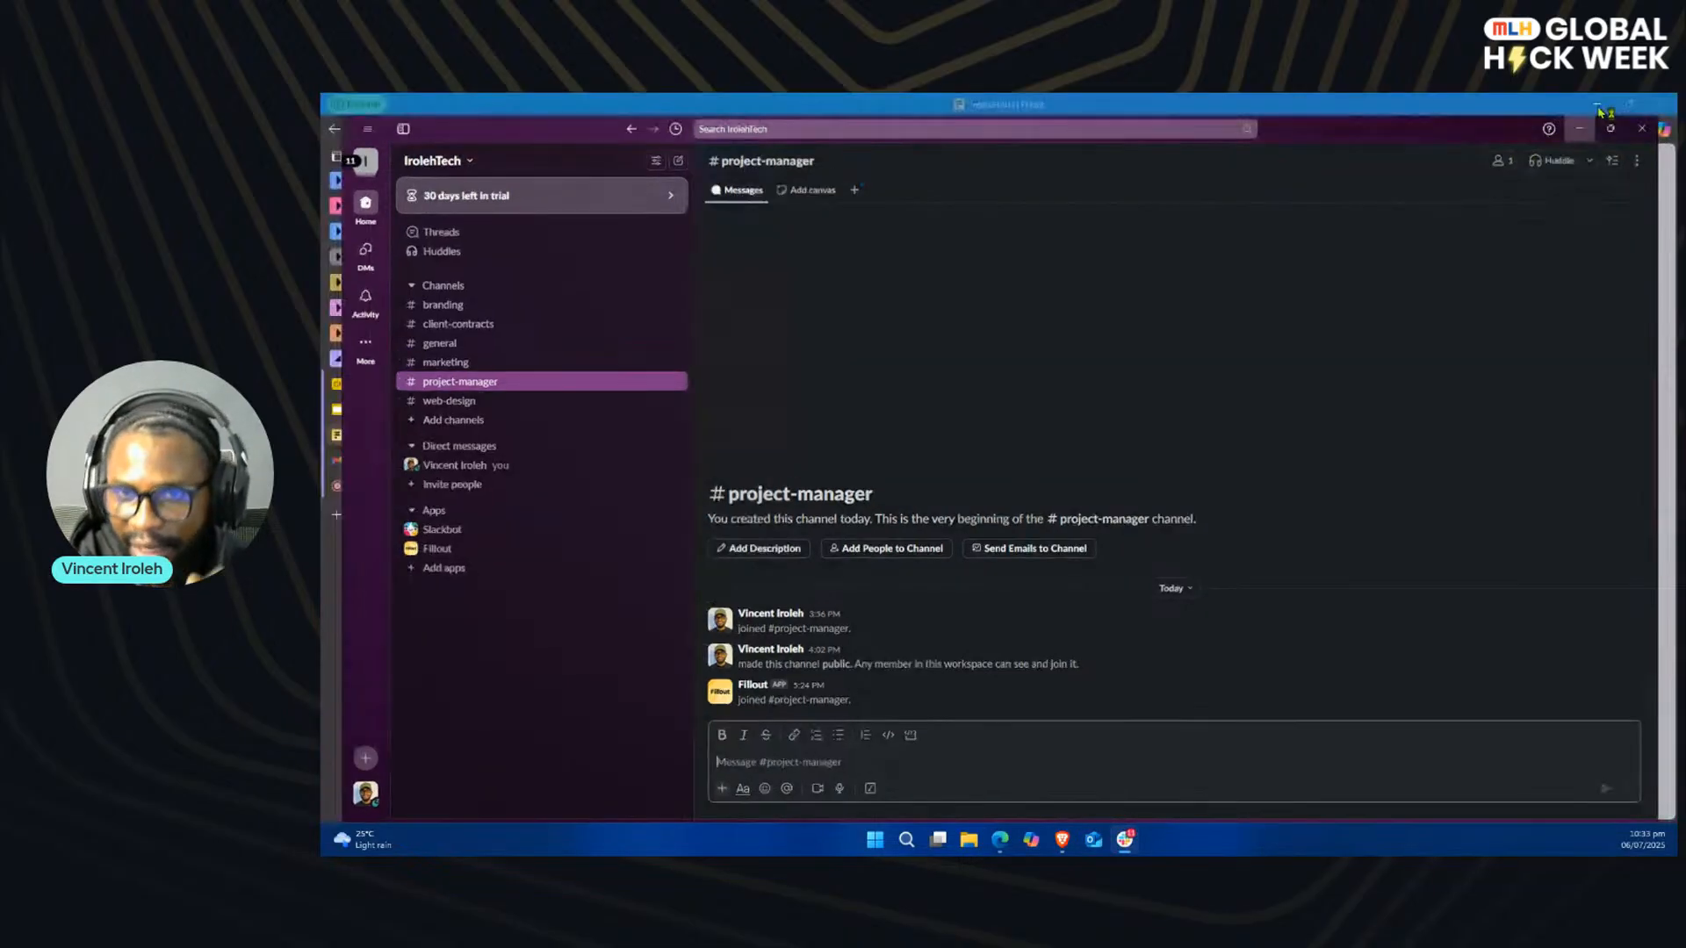
{"action": "left_click", "coordinate": [1600, 112]}
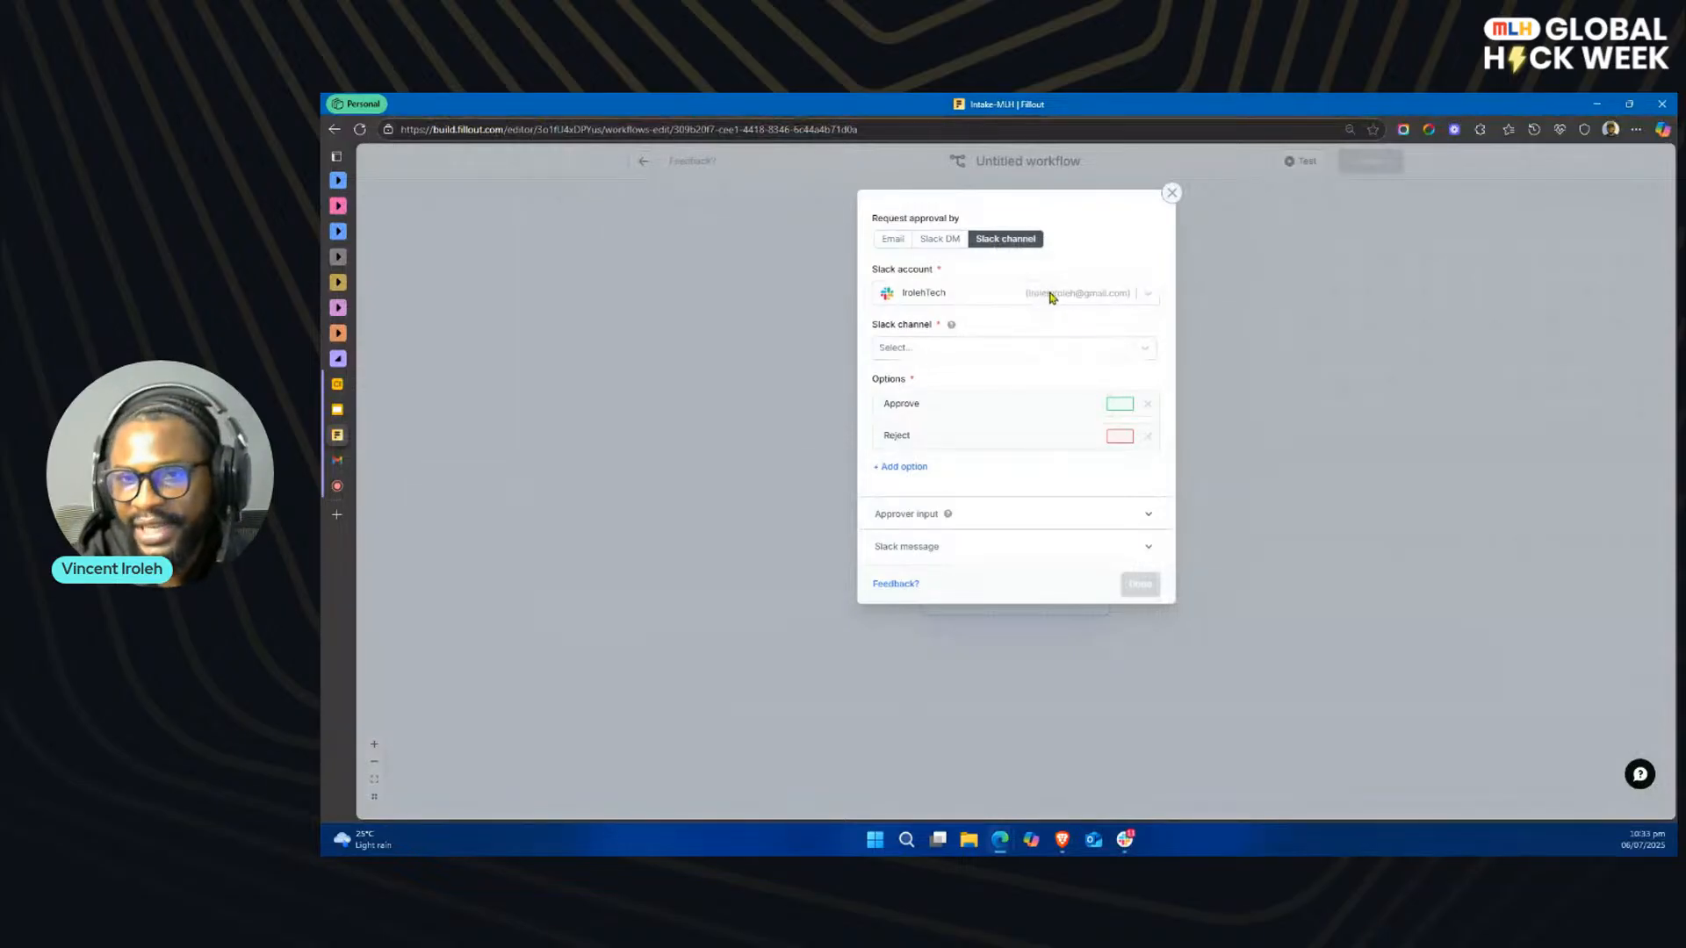
Step: Check which Slack accounts are available for the approval request, and close the approval settings without saving
{"action": "left_click", "coordinate": [1050, 297]}
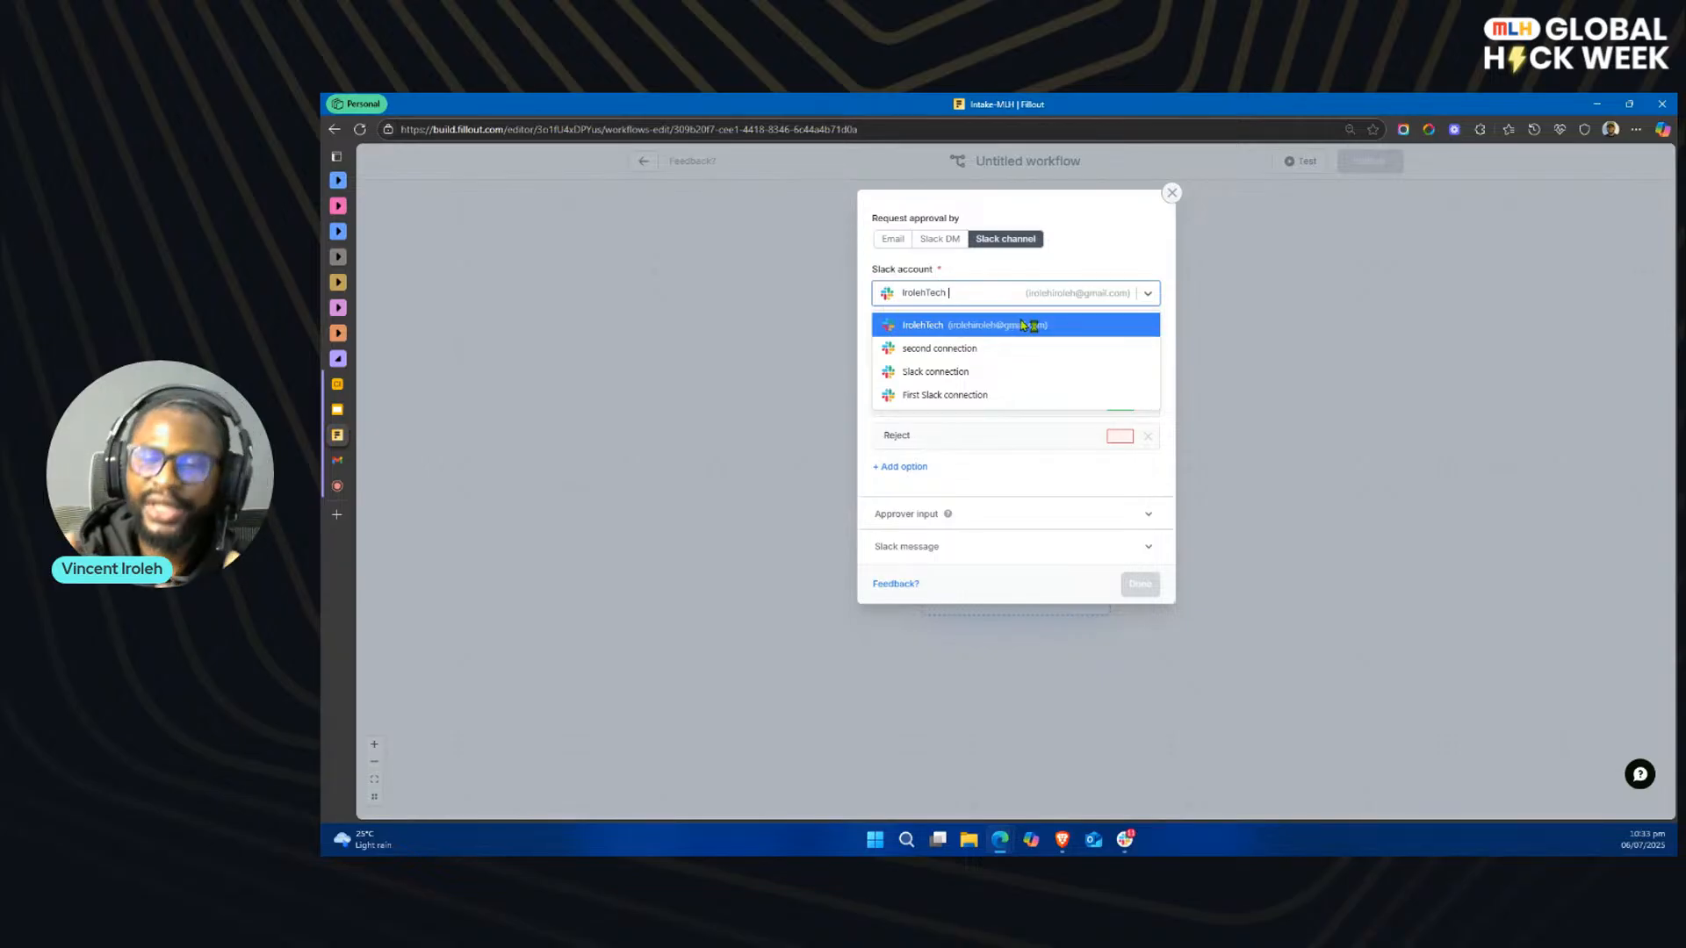
{"action": "left_click", "coordinate": [767, 380]}
{"action": "left_click", "coordinate": [1098, 325]}
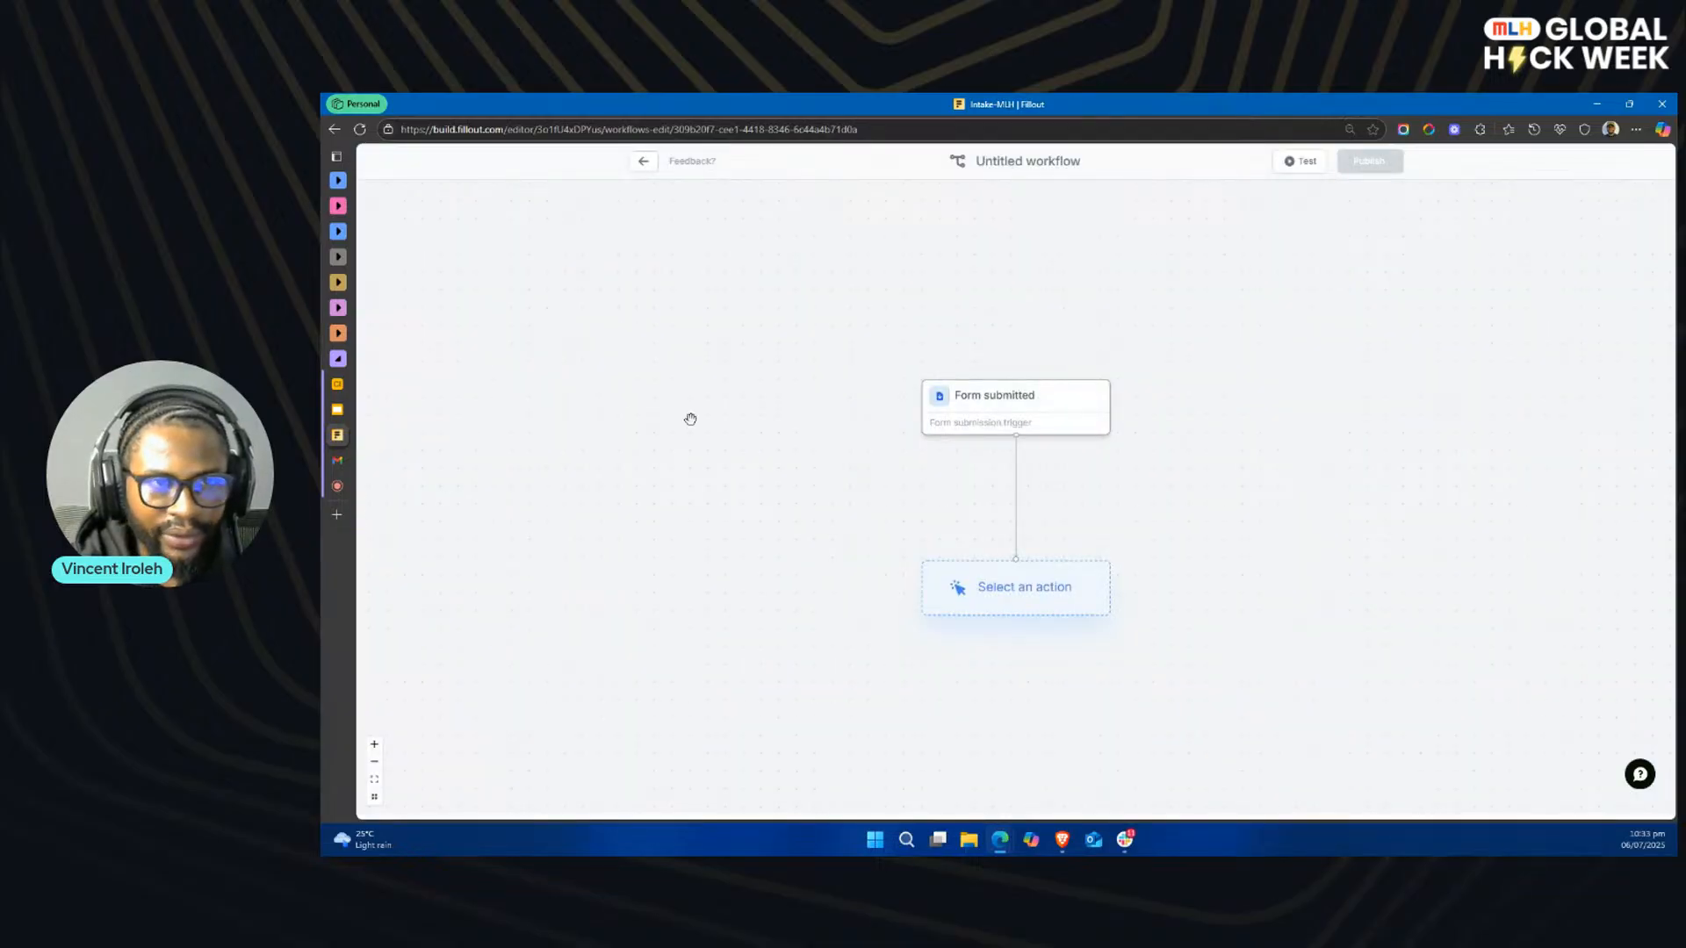
Step: Leave the workflow and start a new Slack integration in the organization's integrations settings
{"action": "left_click", "coordinate": [643, 161]}
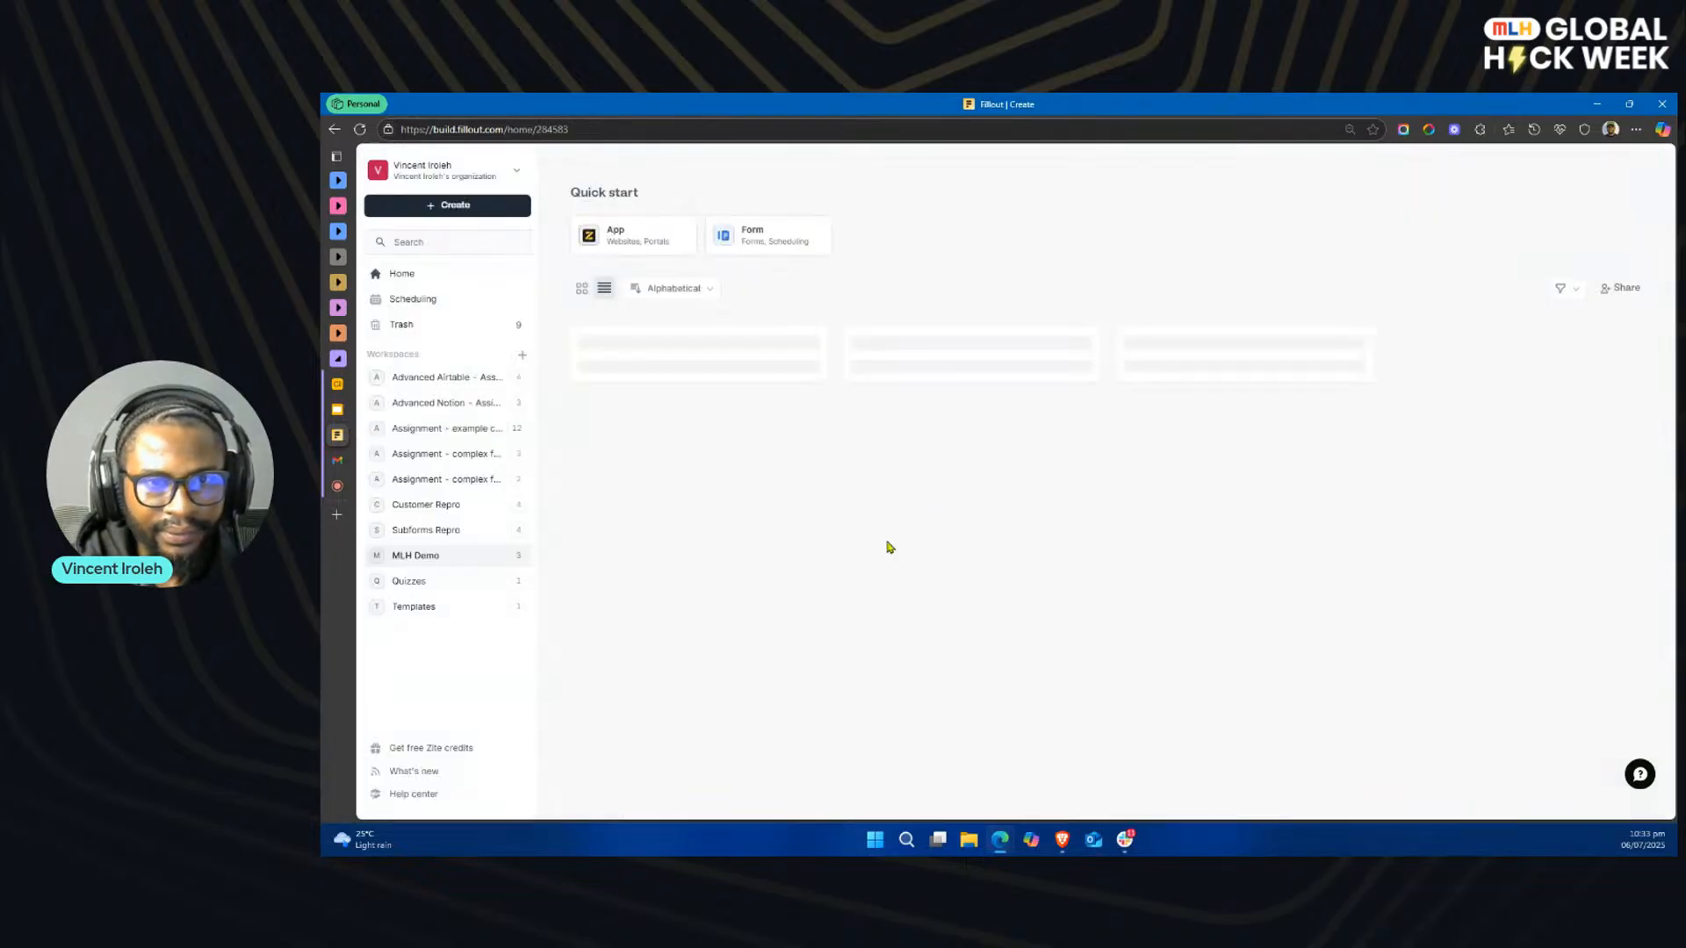
{"action": "left_click", "coordinate": [451, 172]}
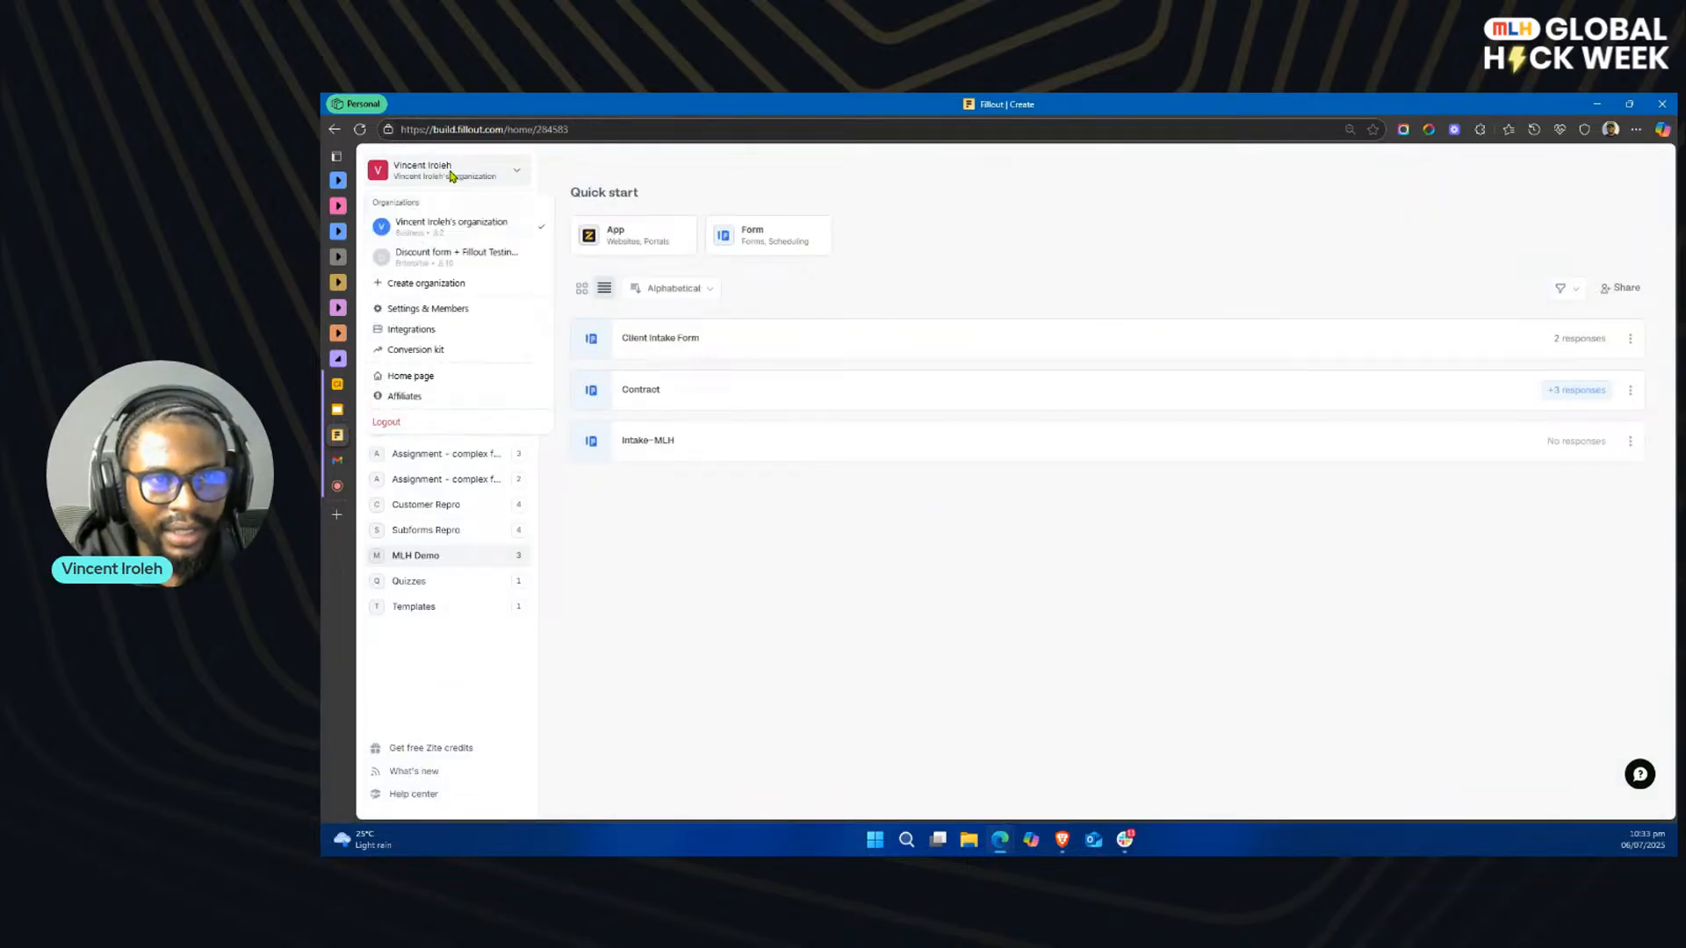
{"action": "left_click", "coordinate": [441, 333]}
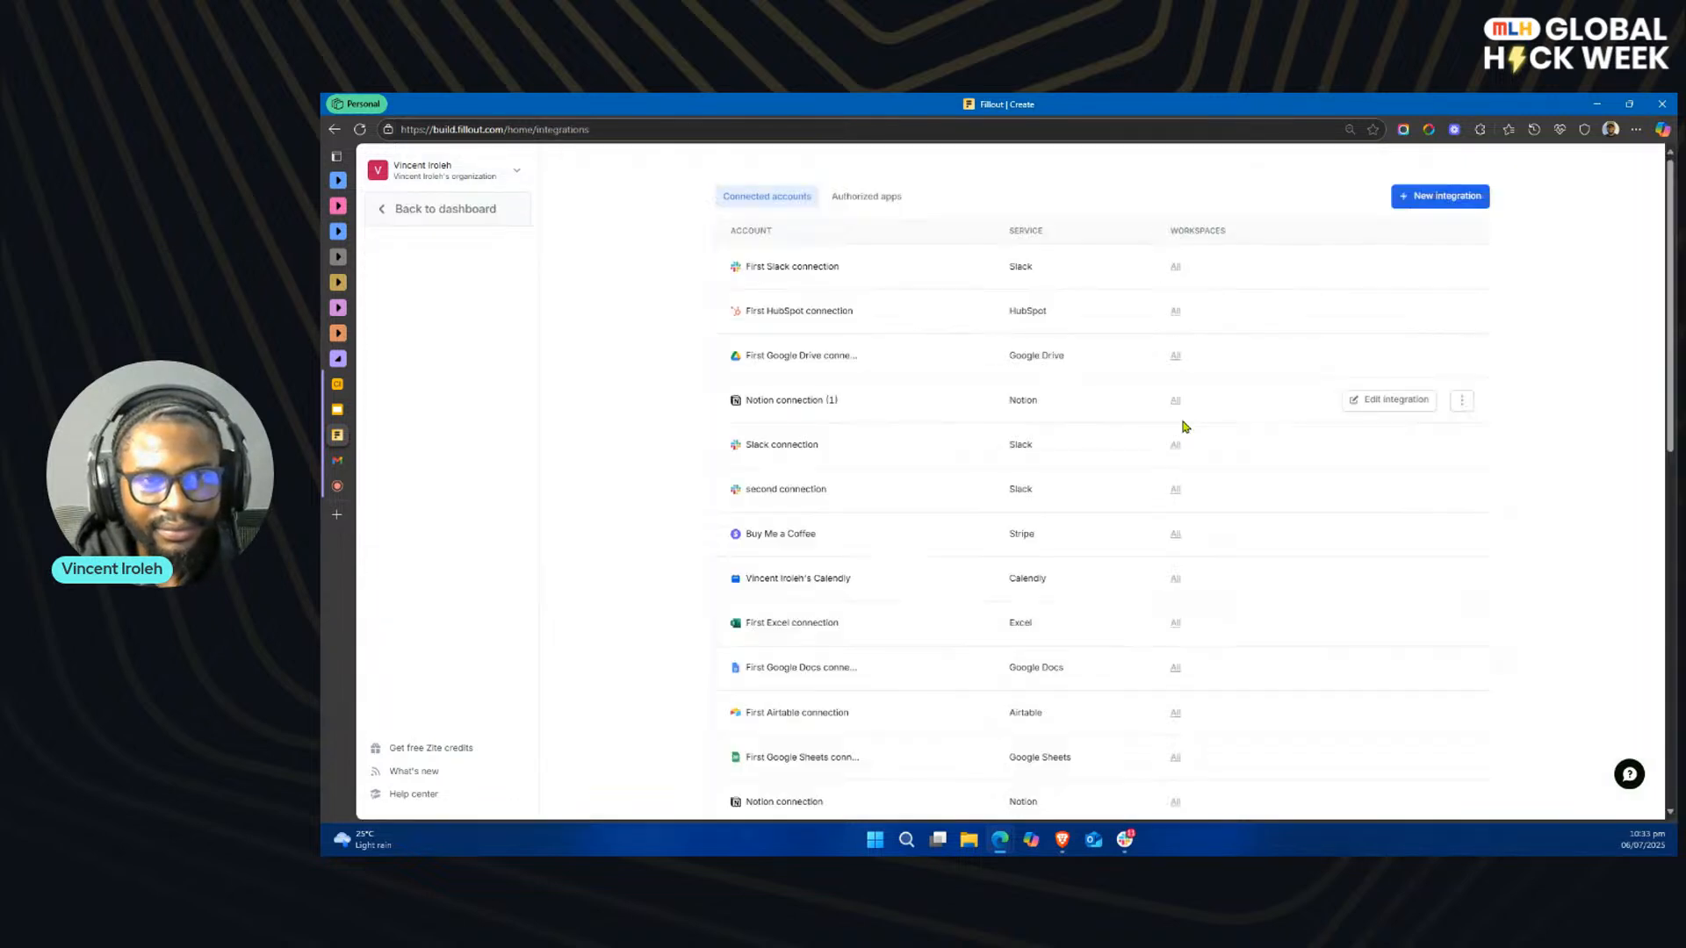
{"action": "left_click", "coordinate": [1436, 205]}
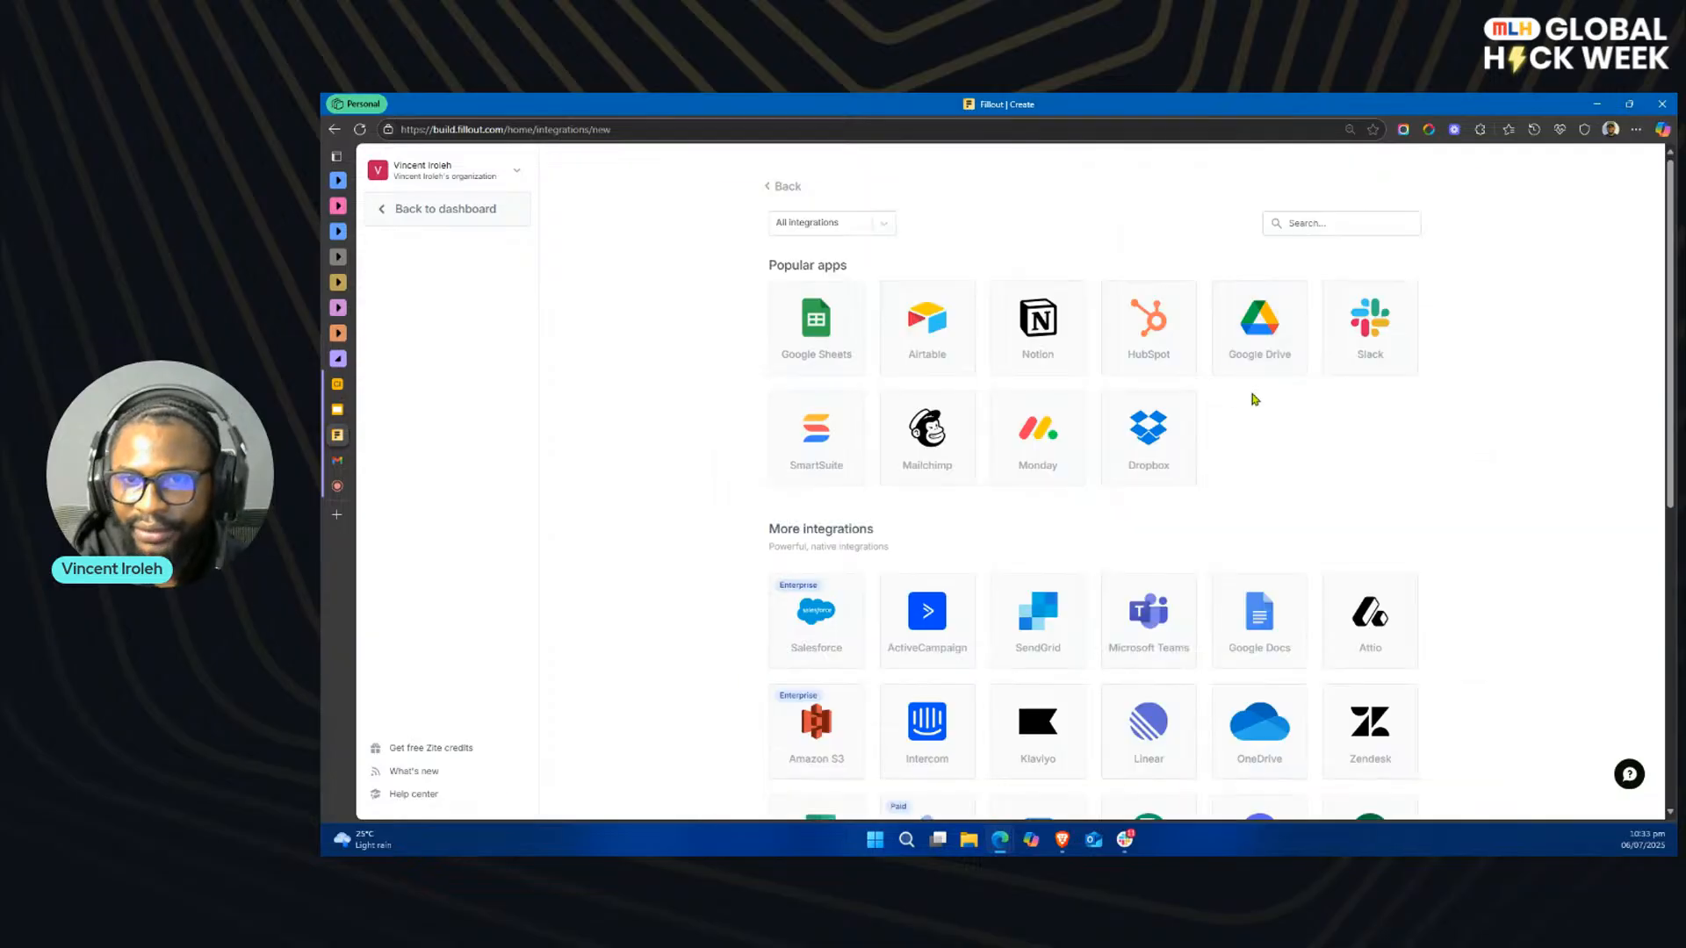
{"action": "left_click", "coordinate": [1371, 351]}
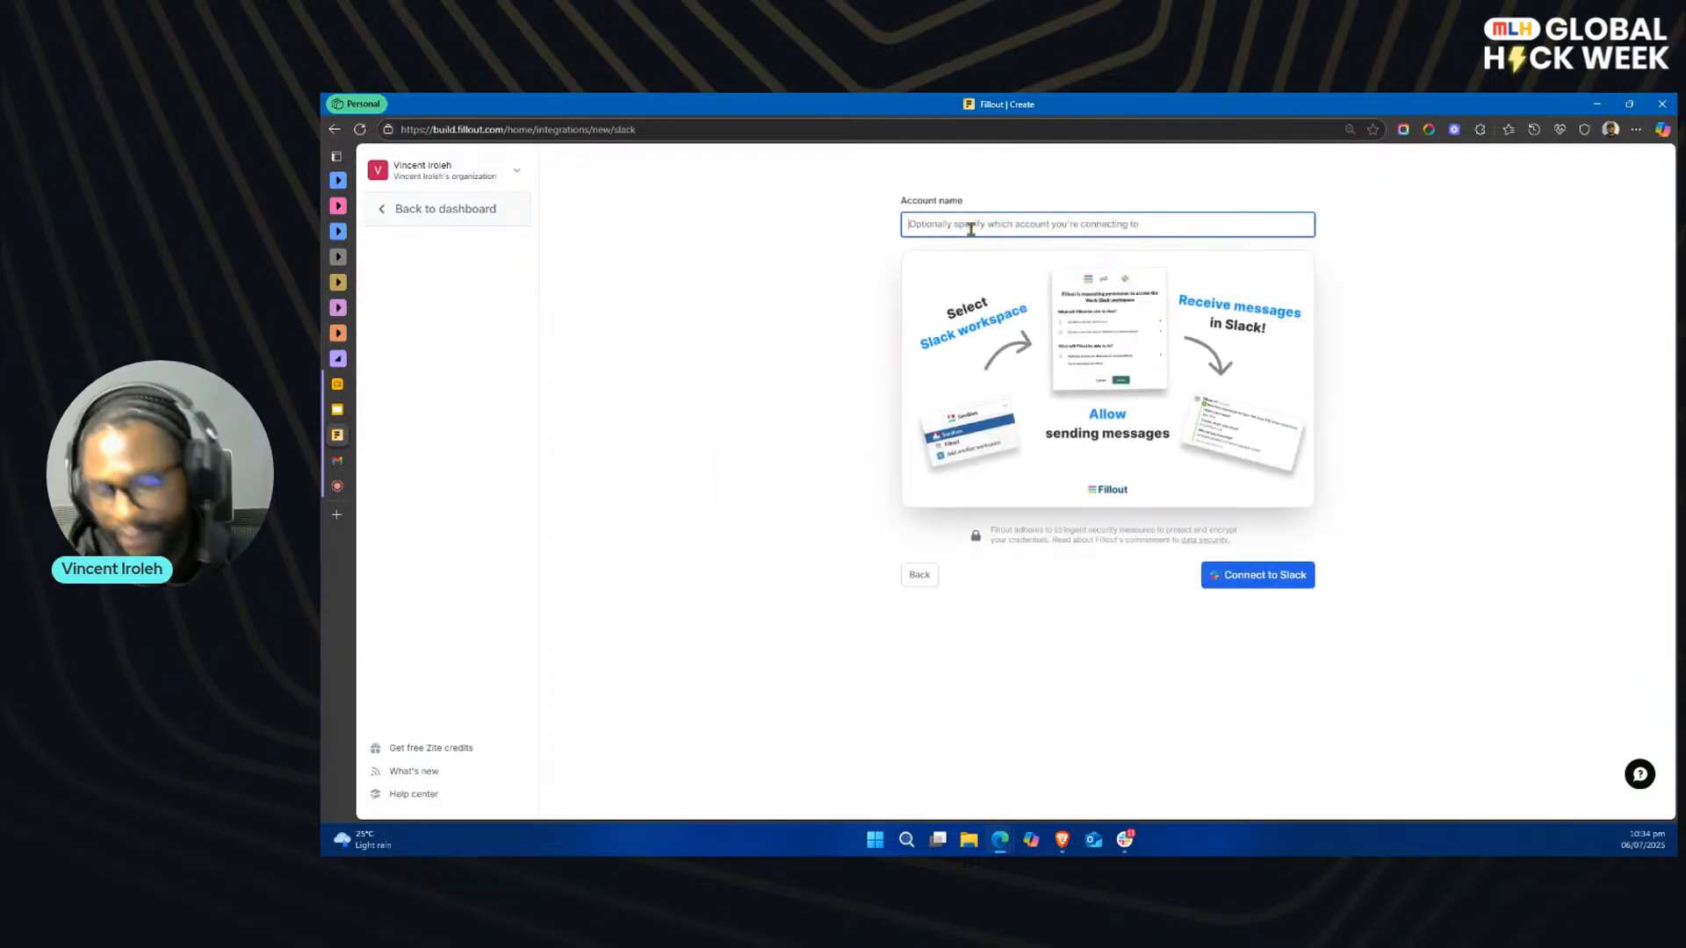
Step: Name the new Slack integration's account MLH - Demo
{"action": "type", "text": "MLH"}
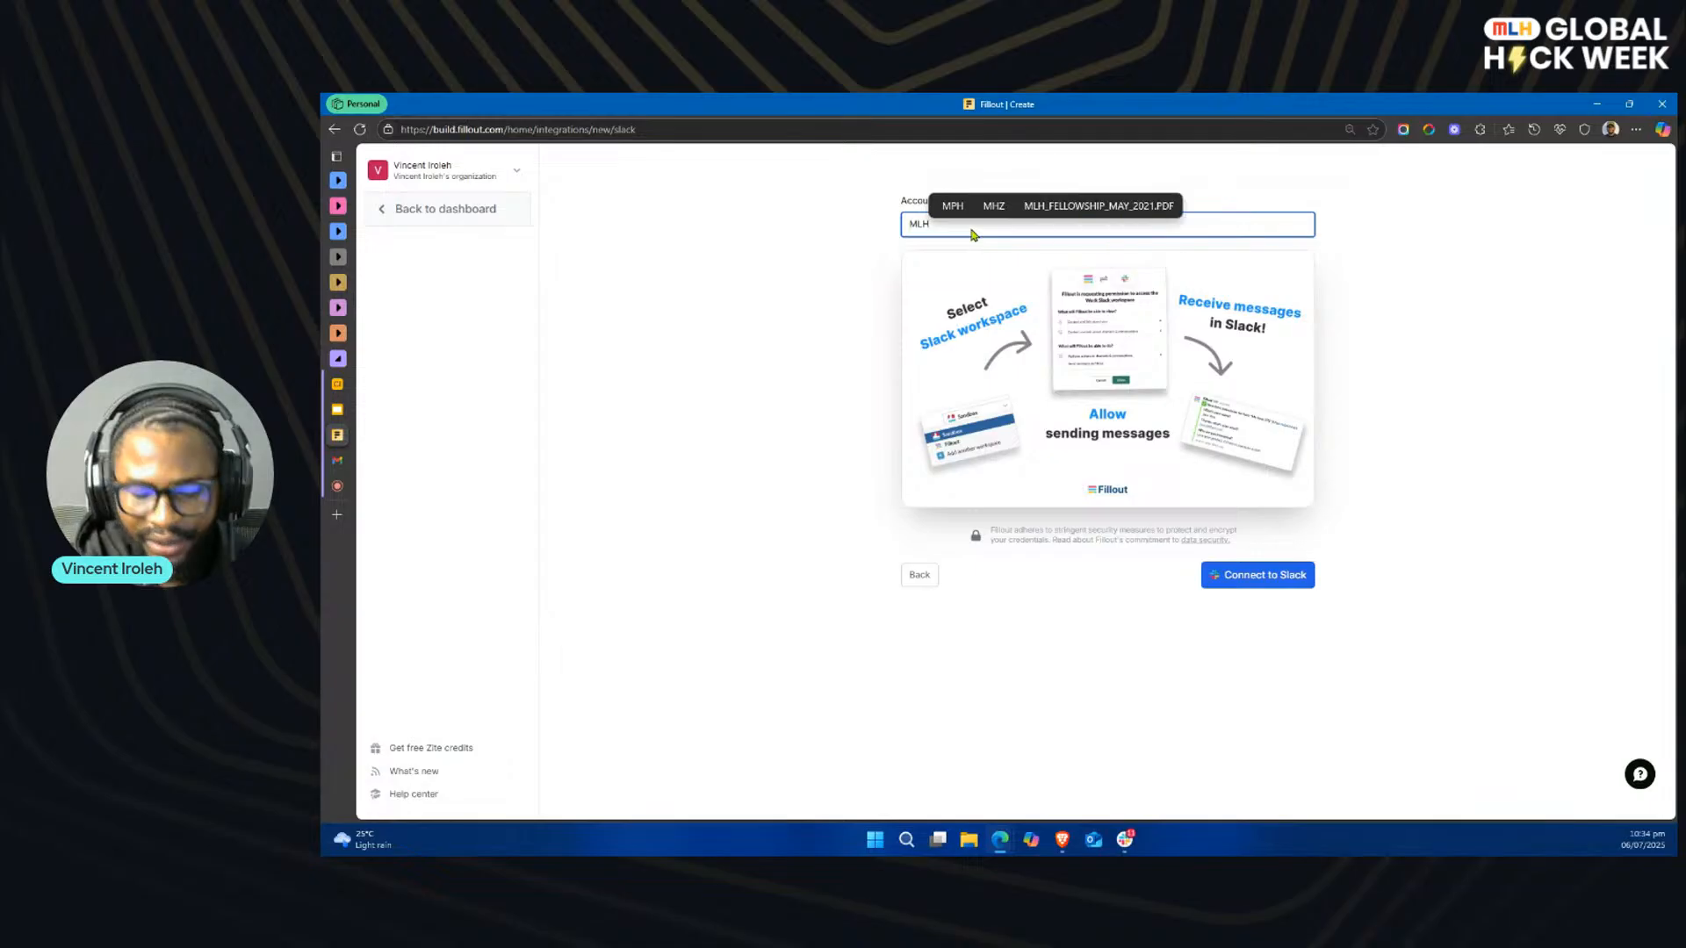
{"action": "type", "text": " - dEMO"}
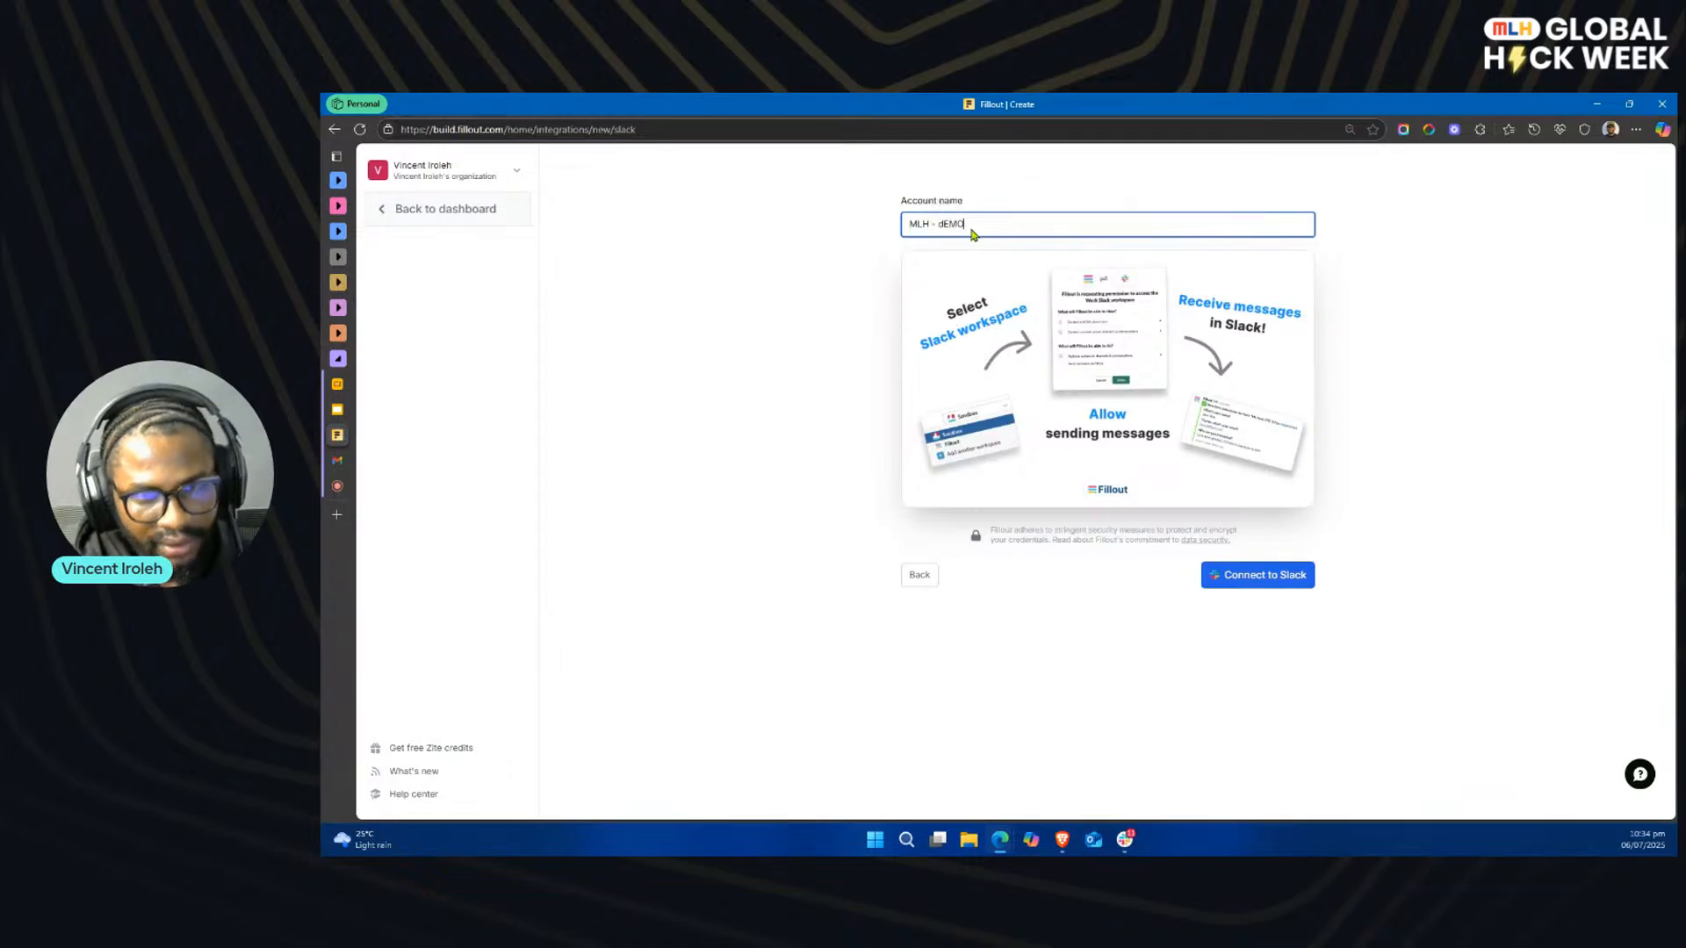
{"action": "key", "text": "BackSpace"}
{"action": "key", "text": "BackSpace"}
{"action": "key", "text": "BackSpace"}
{"action": "key", "text": "BackSpace"}
{"action": "type", "text": "Demo"}
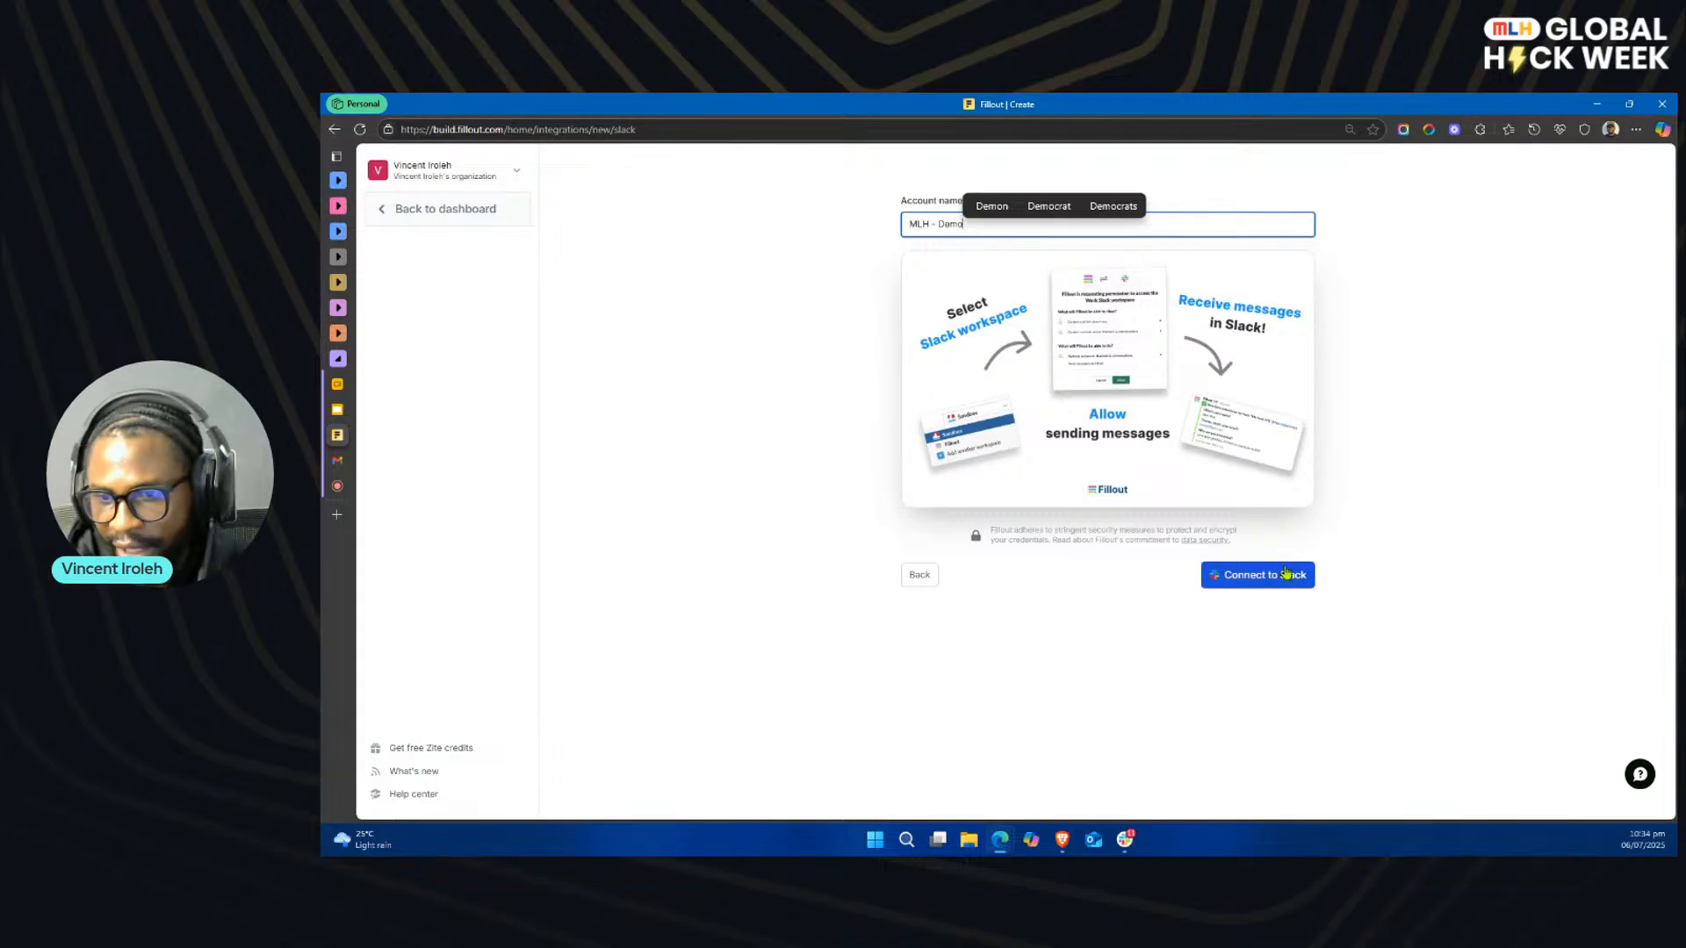
Step: Connect the integration to Slack, choosing the IrolehTech workspace and allowing Fillout access to it
{"action": "left_click", "coordinate": [1257, 577]}
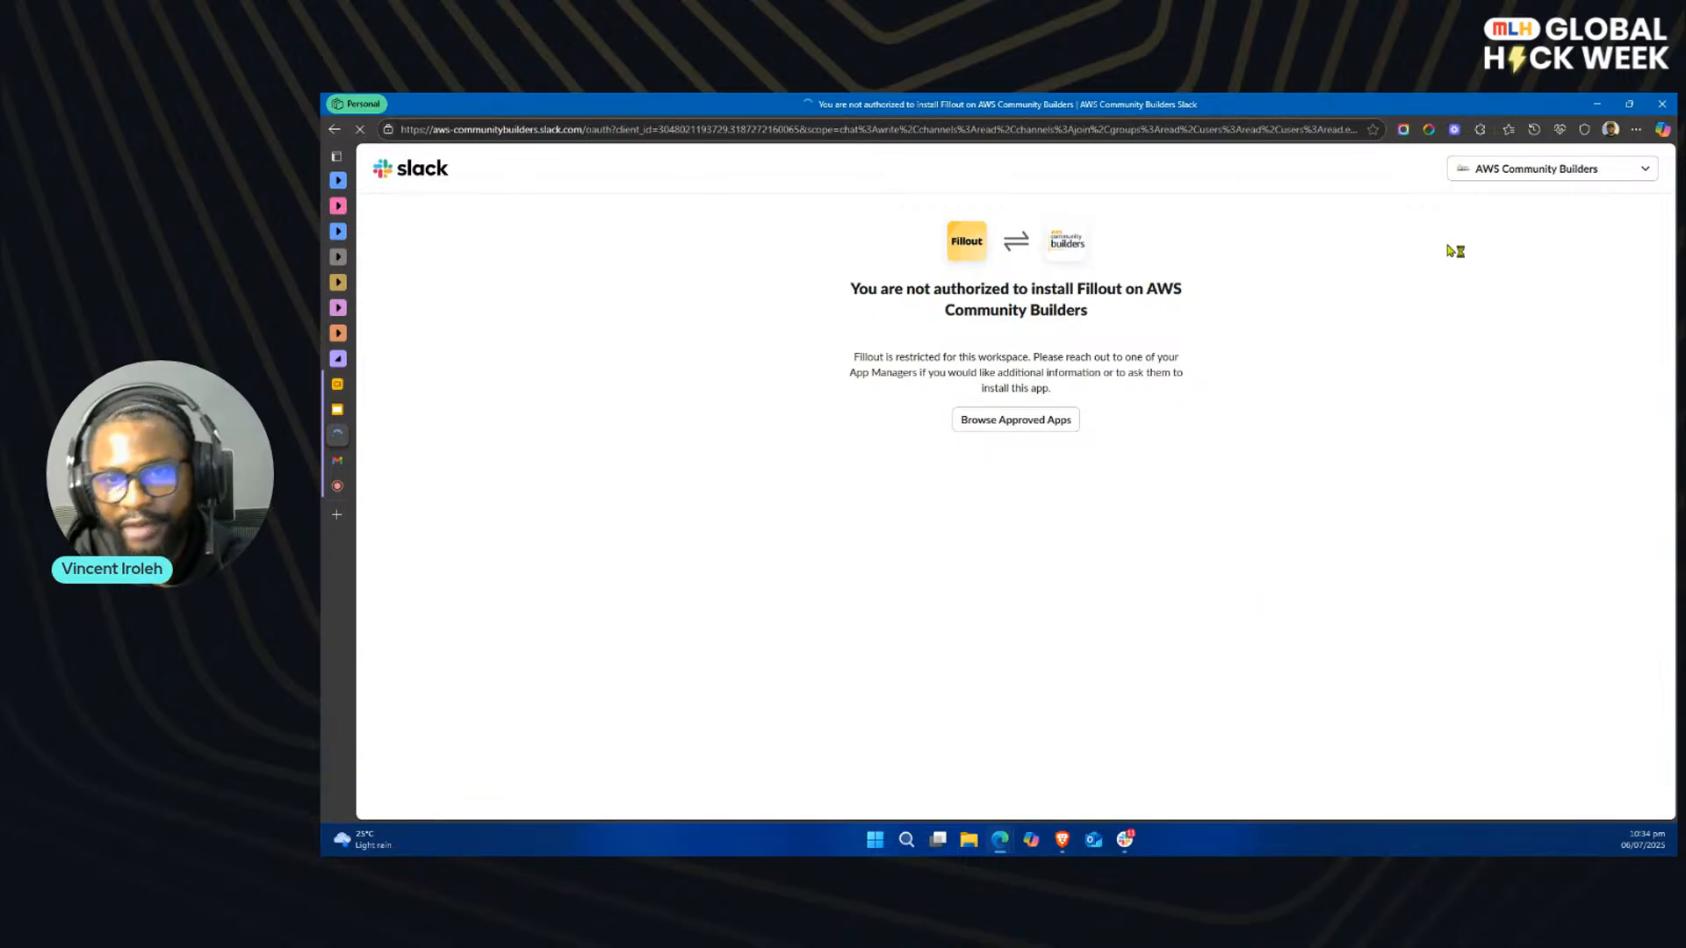
{"action": "left_click", "coordinate": [1591, 177]}
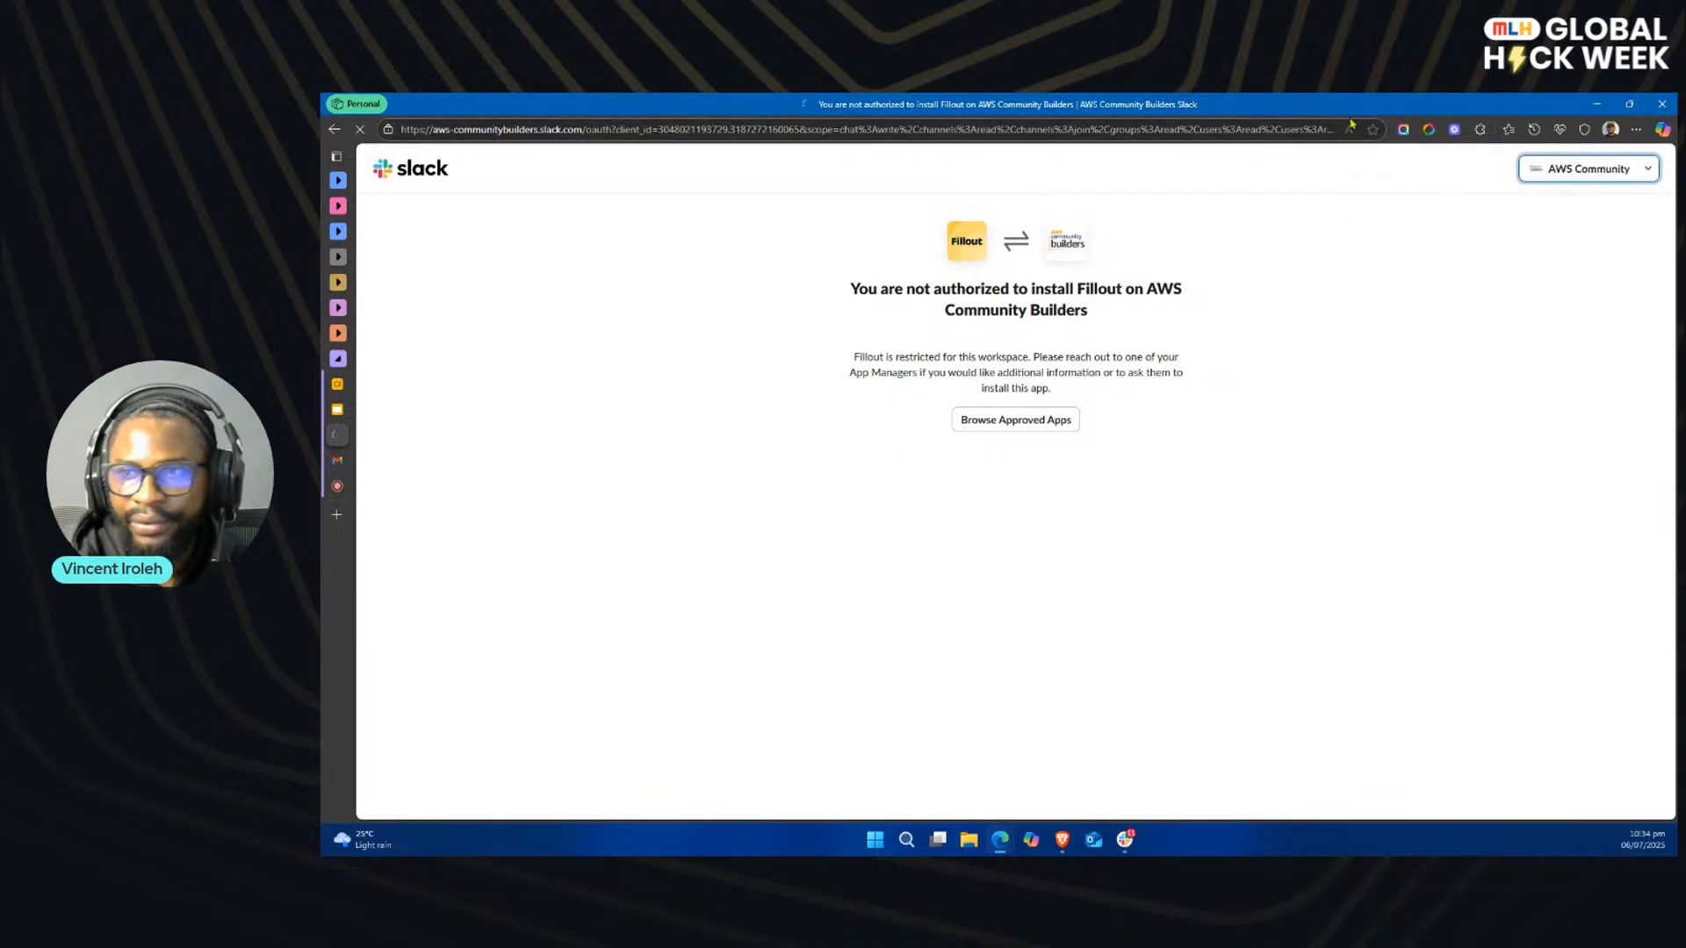
{"action": "left_click", "coordinate": [1645, 168]}
{"action": "left_click", "coordinate": [1536, 238]}
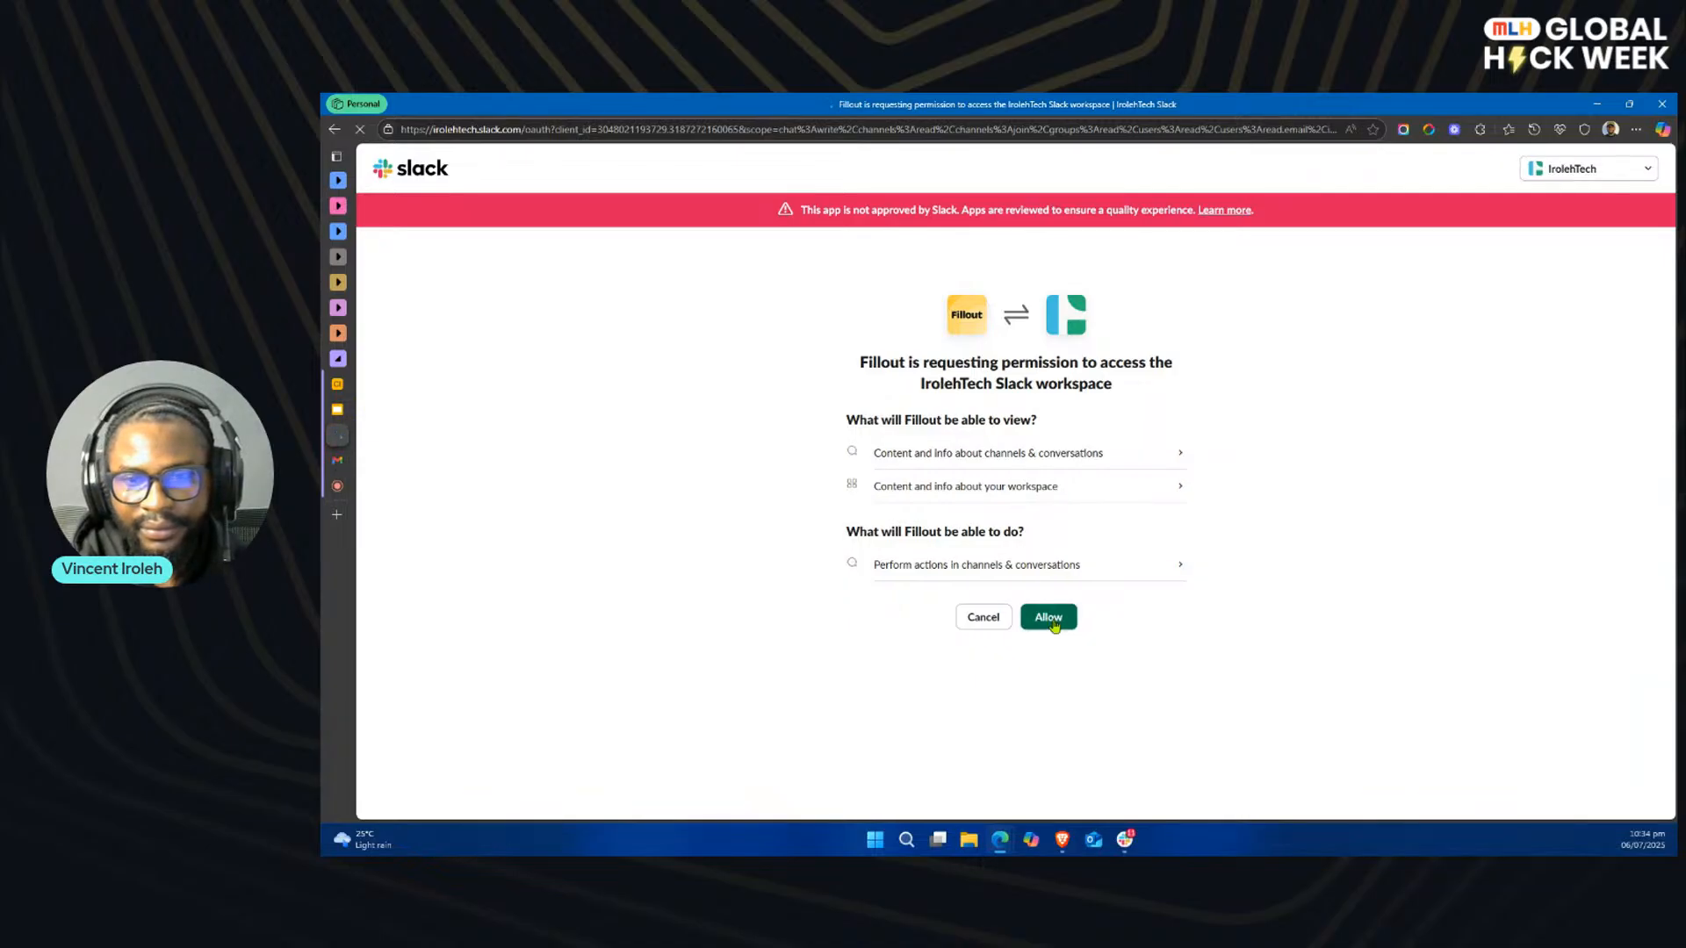
{"action": "left_click", "coordinate": [1053, 619]}
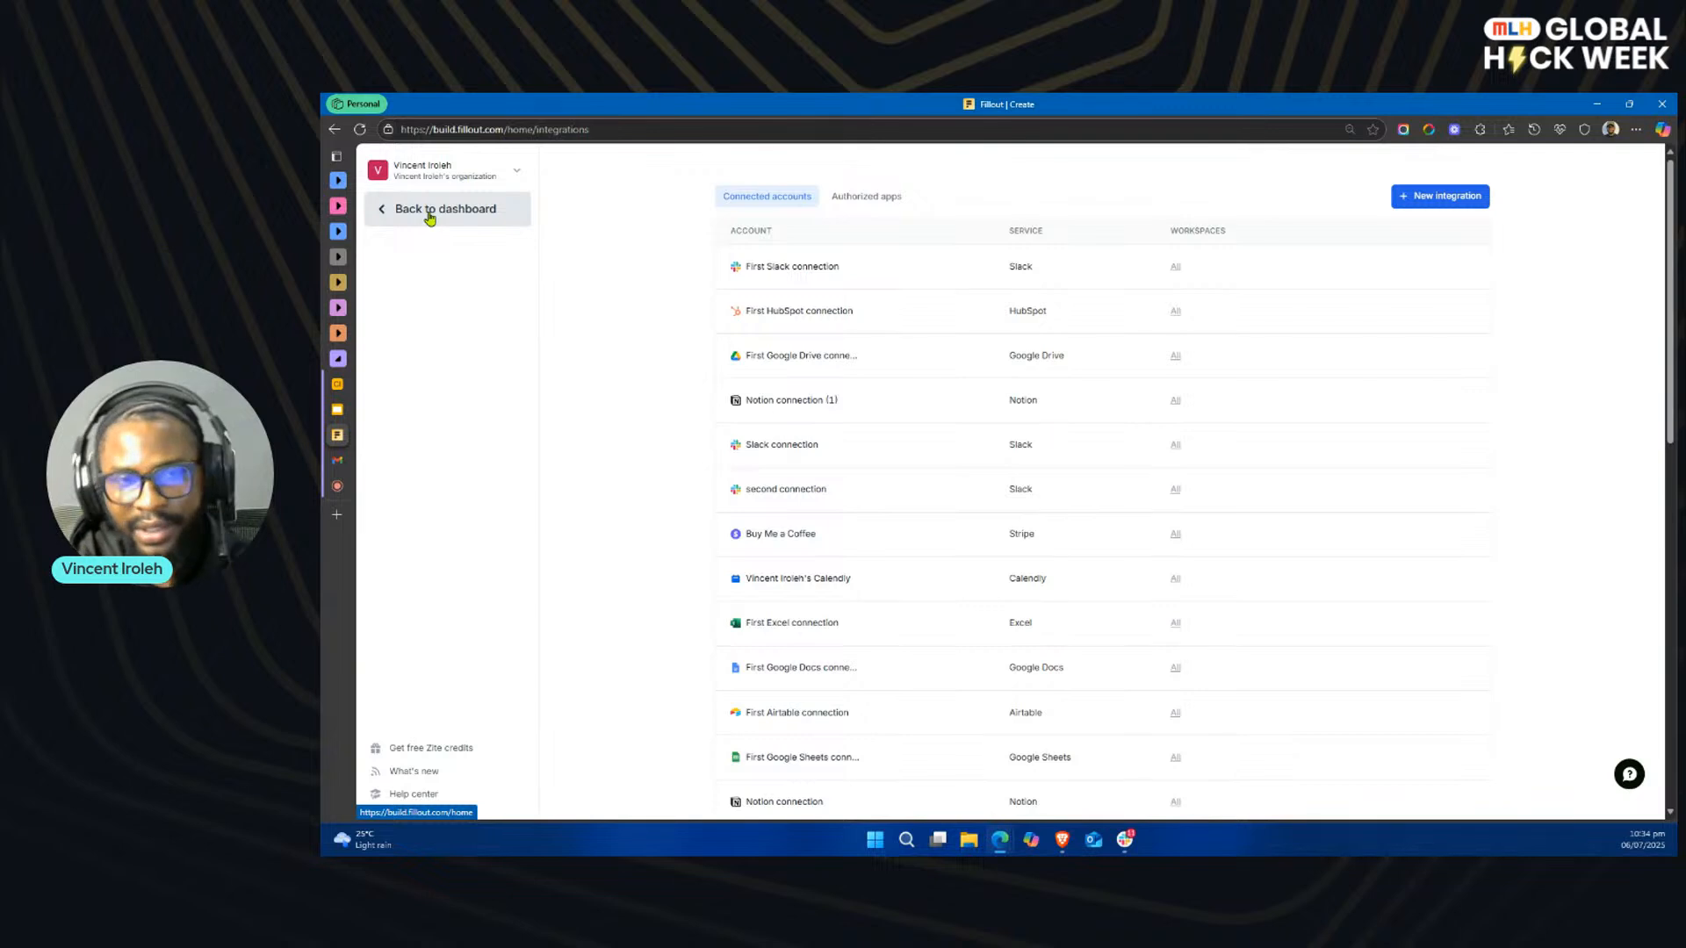
Step: Return to the MLH Demo workspace and reopen the untitled workflow of the Intake-MLH form
{"action": "left_click", "coordinate": [469, 214]}
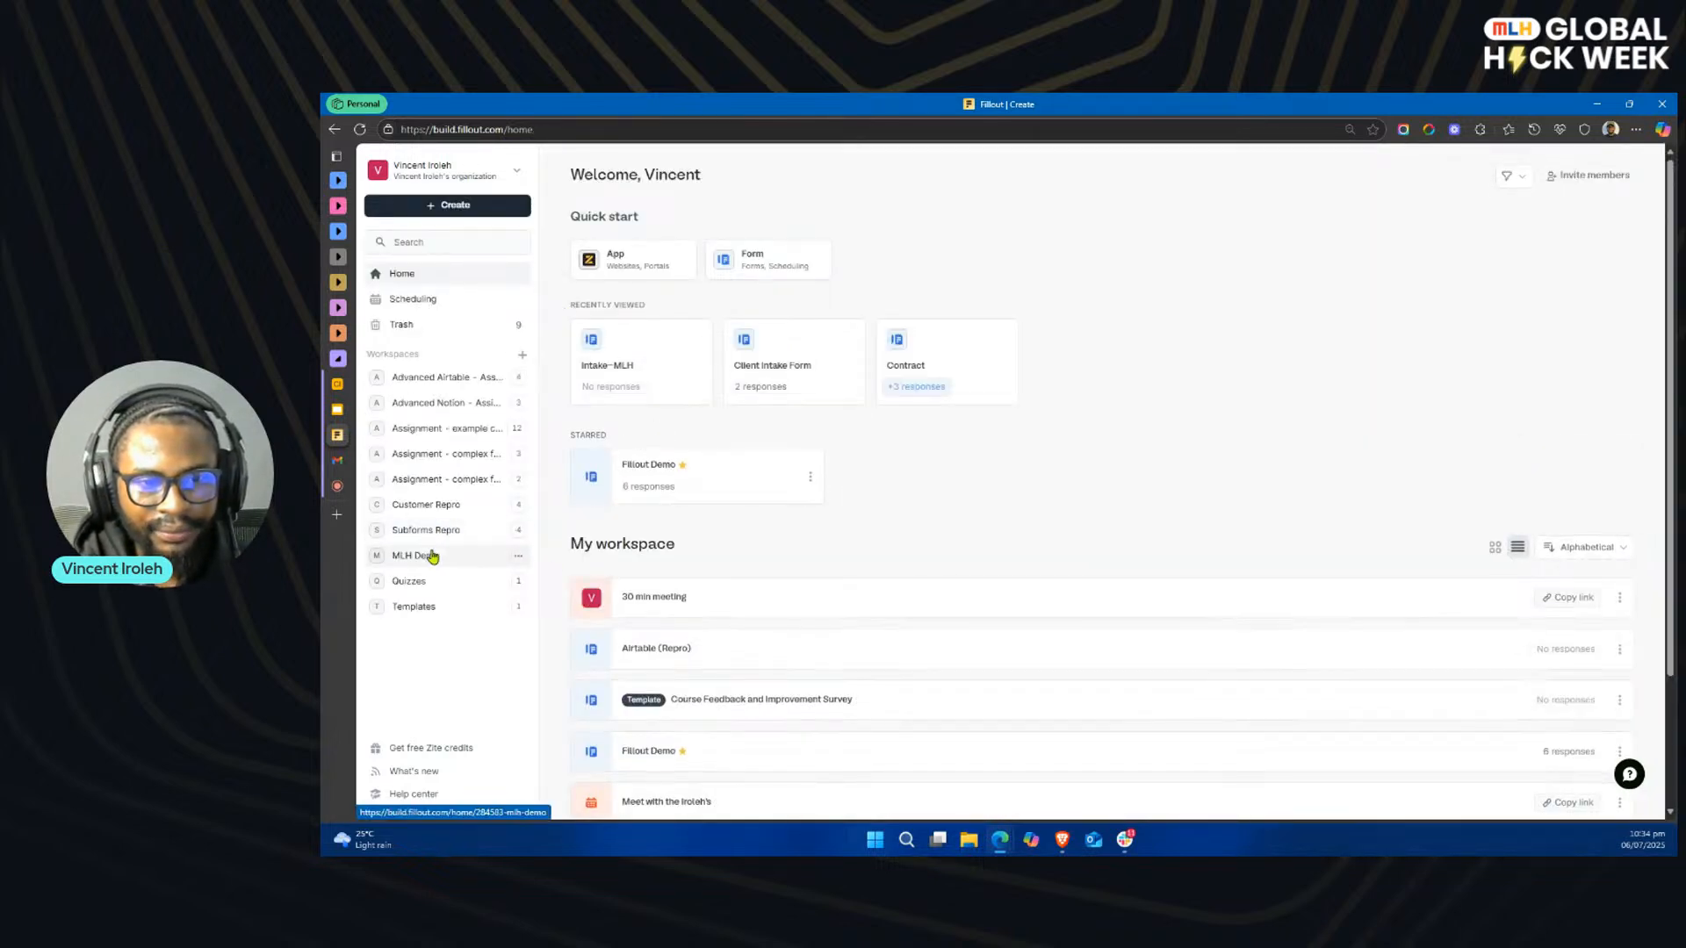
{"action": "left_click", "coordinate": [430, 556]}
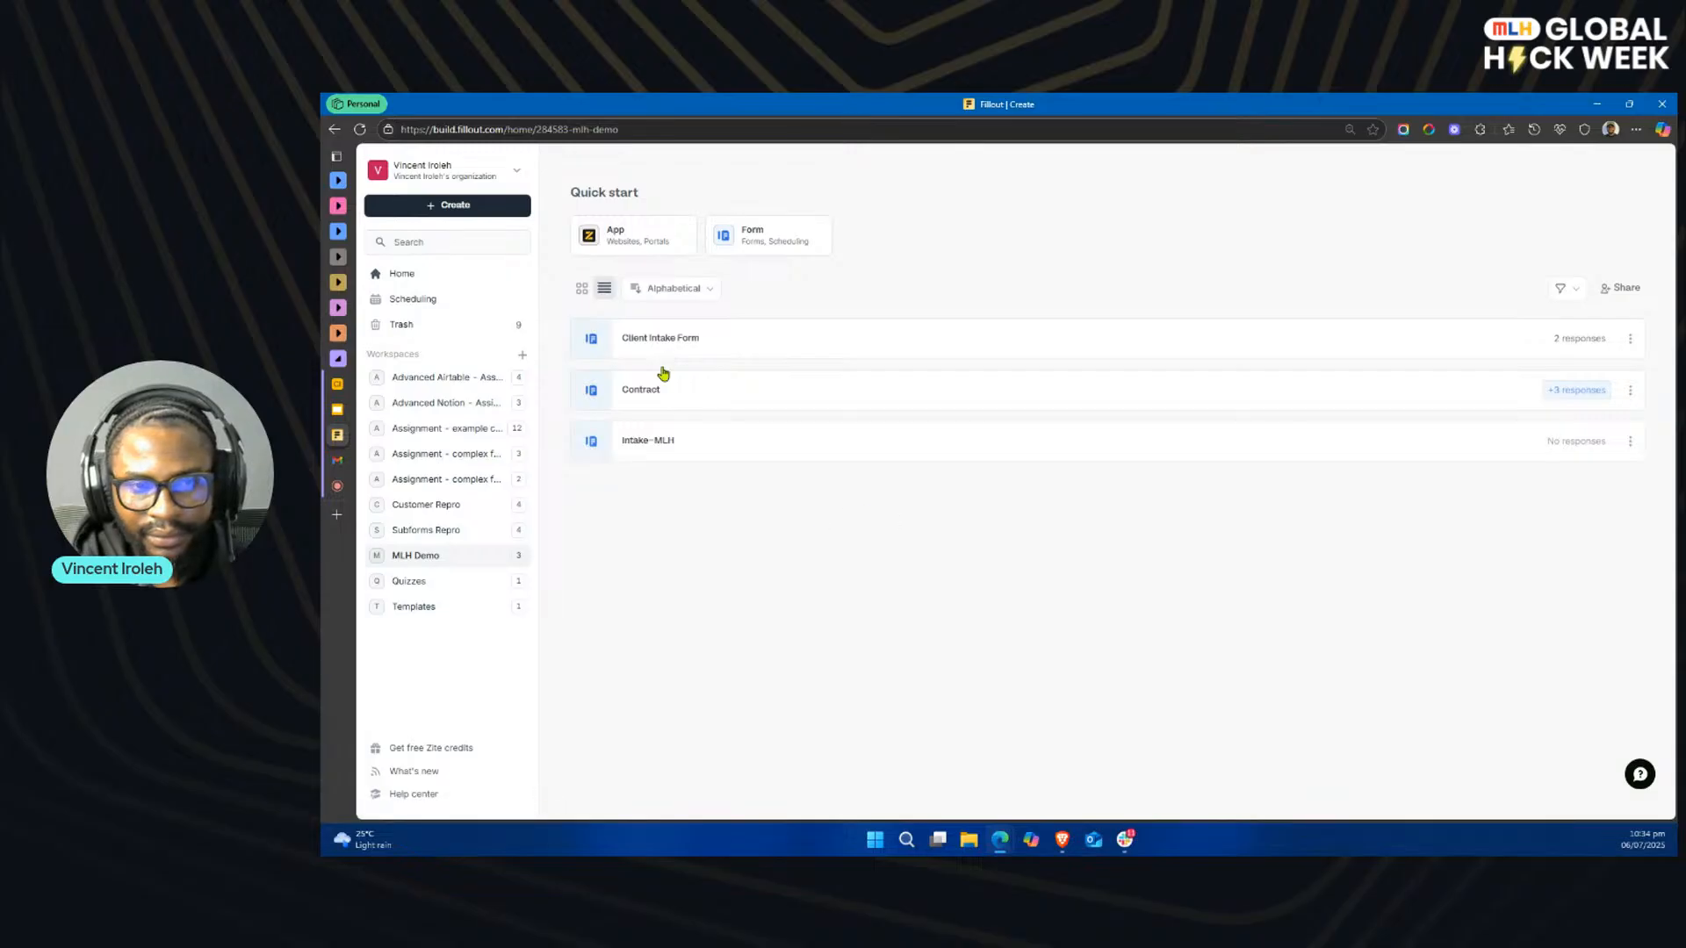
{"action": "left_click", "coordinate": [730, 445]}
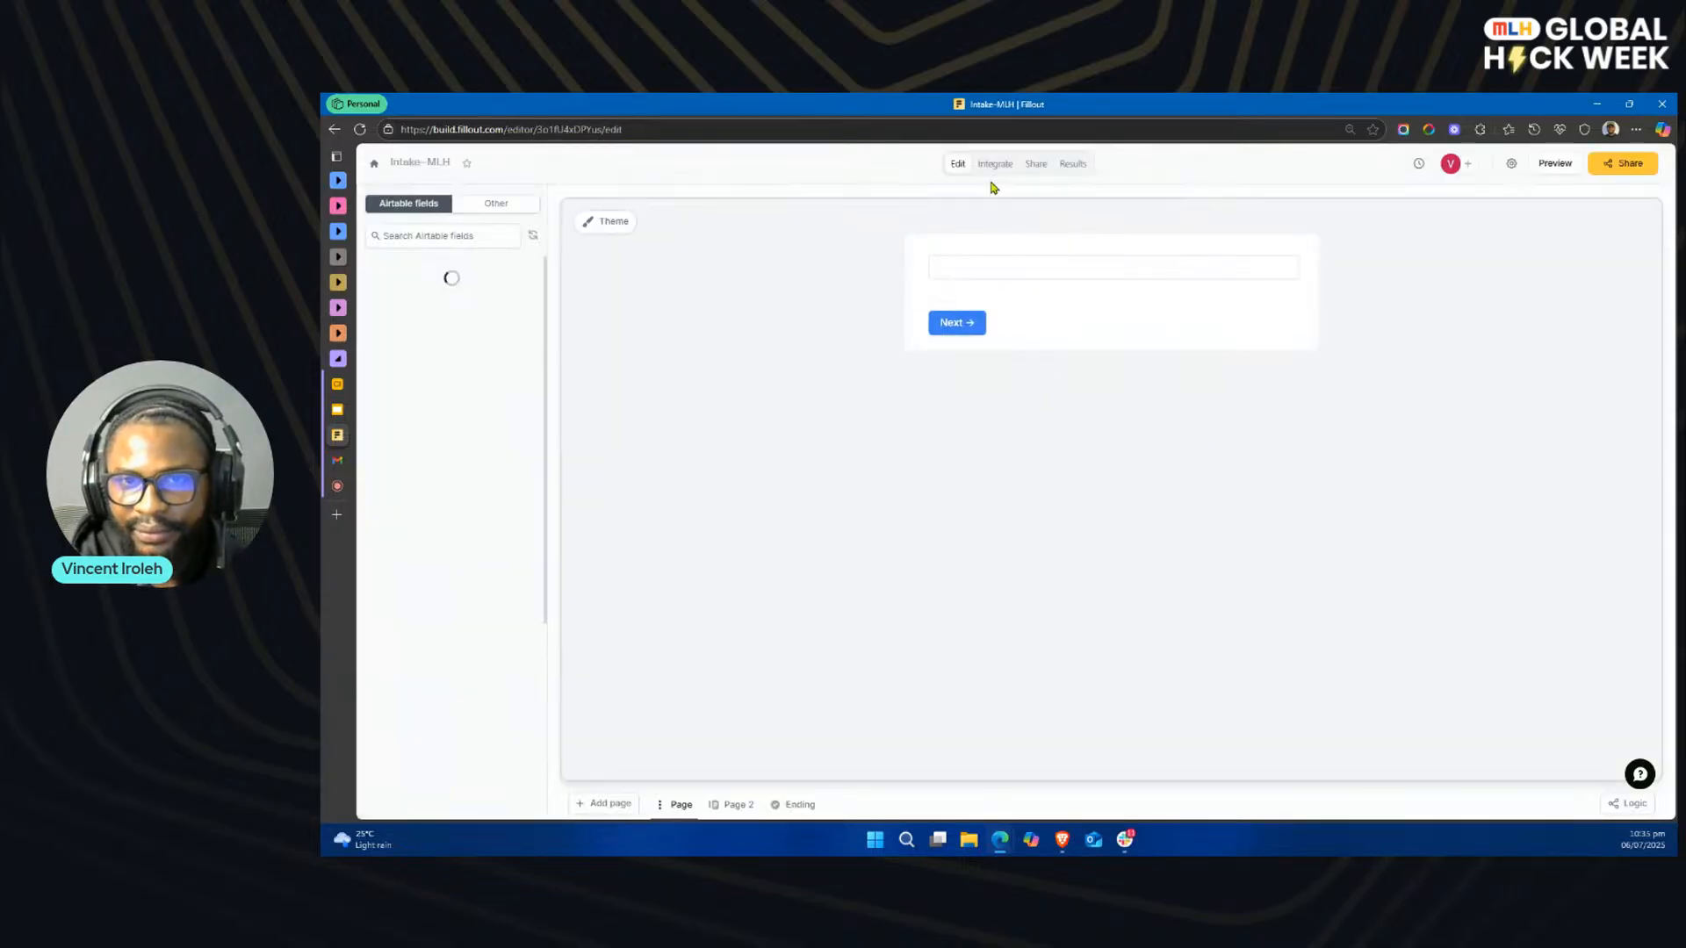
{"action": "left_click", "coordinate": [1000, 171]}
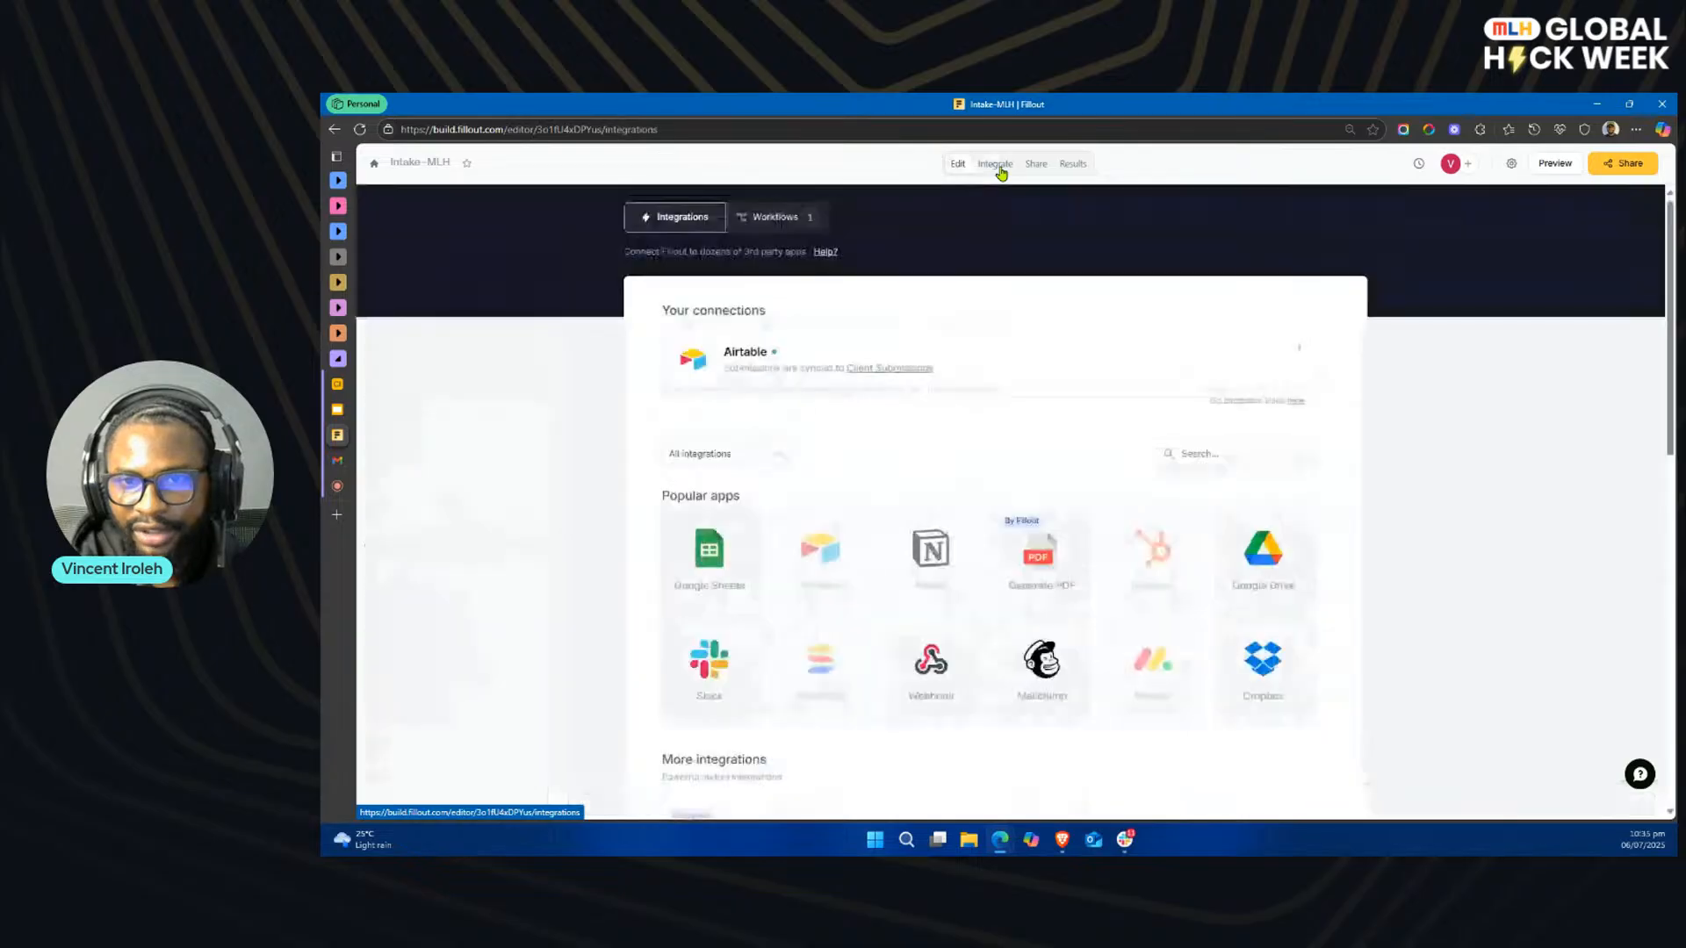
{"action": "left_click", "coordinate": [773, 219]}
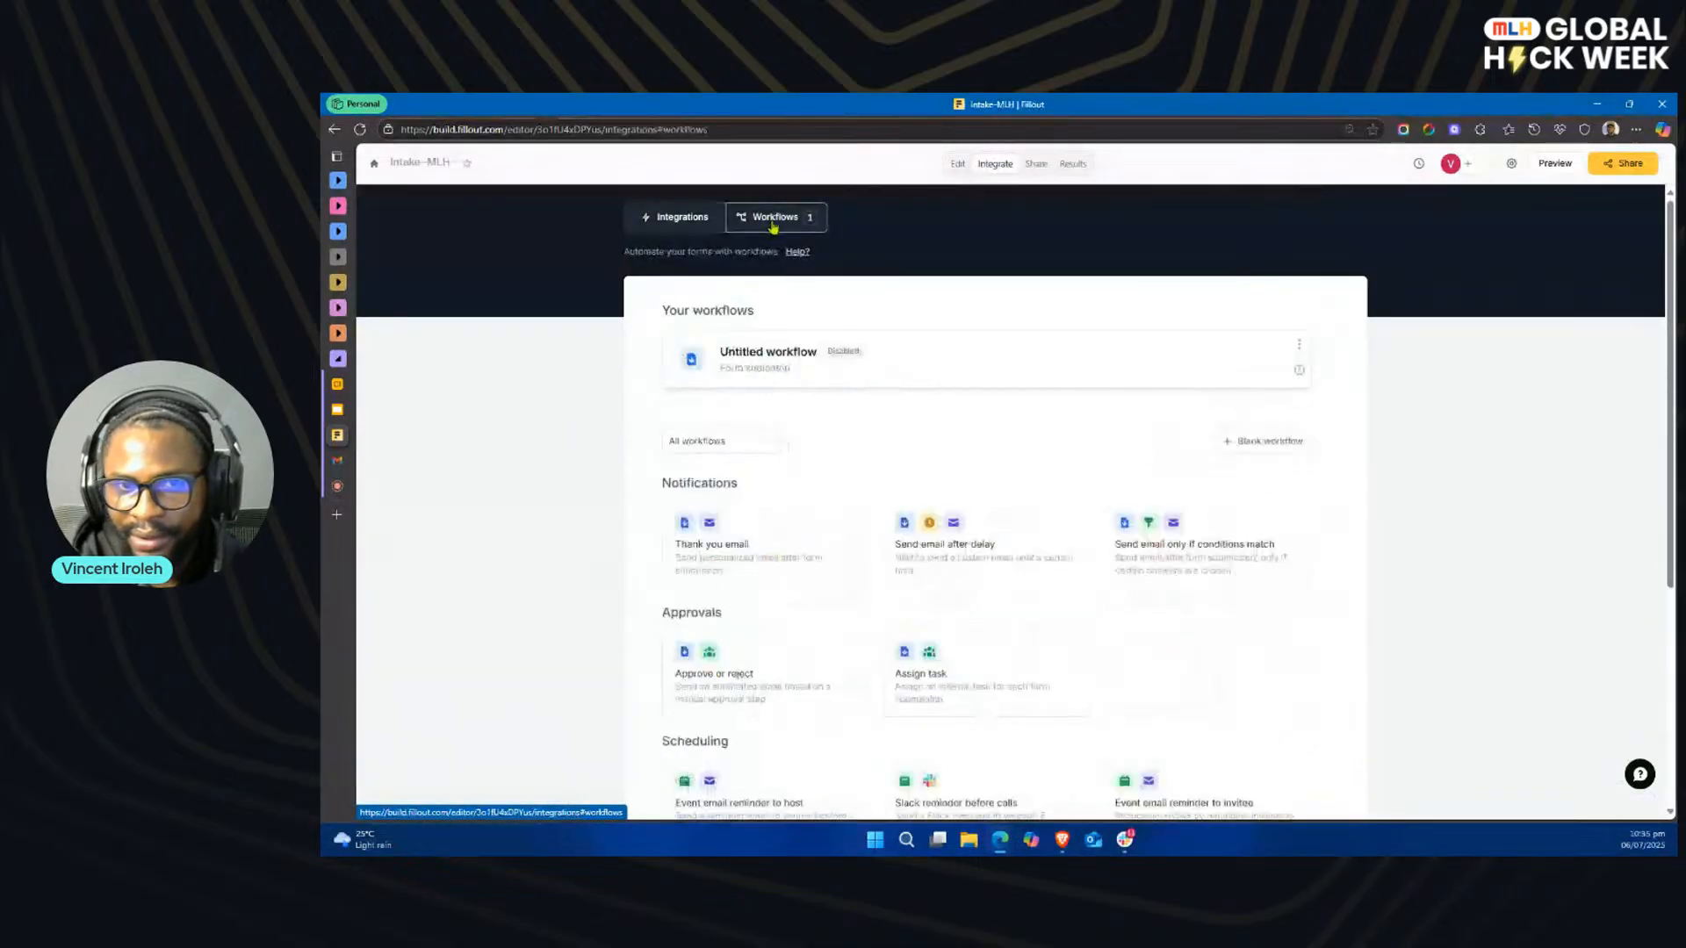
{"action": "left_click", "coordinate": [950, 363]}
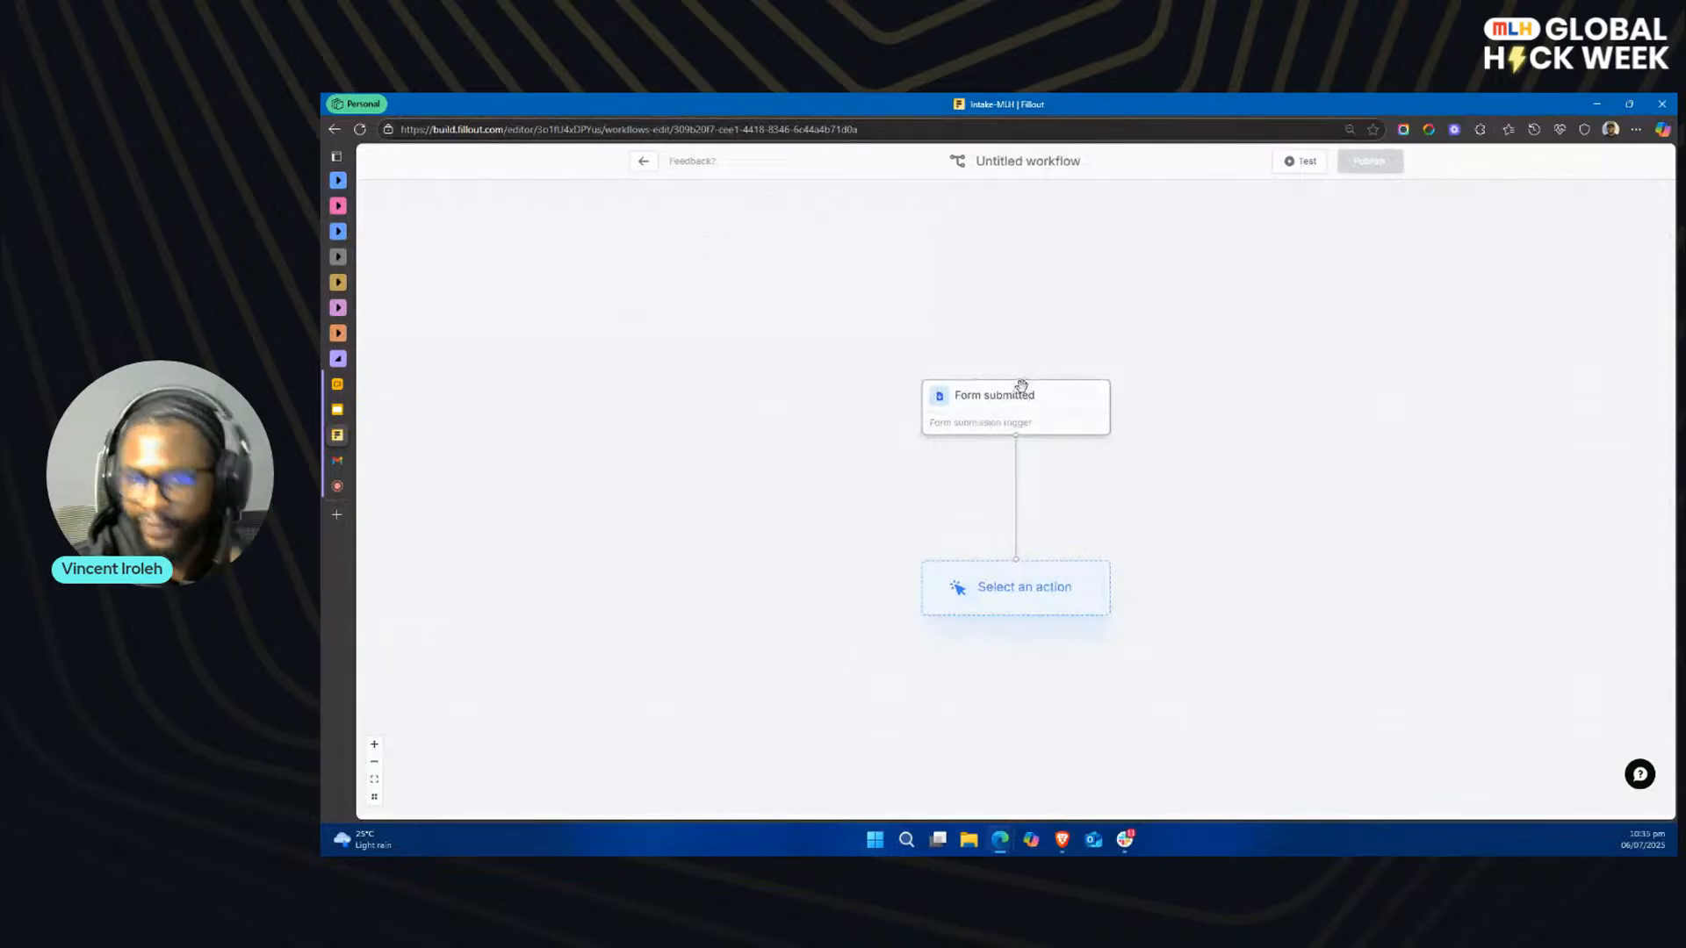
Step: Add an Approval action requested by Slack channel, using the MLH - Demo account and the #project-manager channel
{"action": "left_click", "coordinate": [1036, 590]}
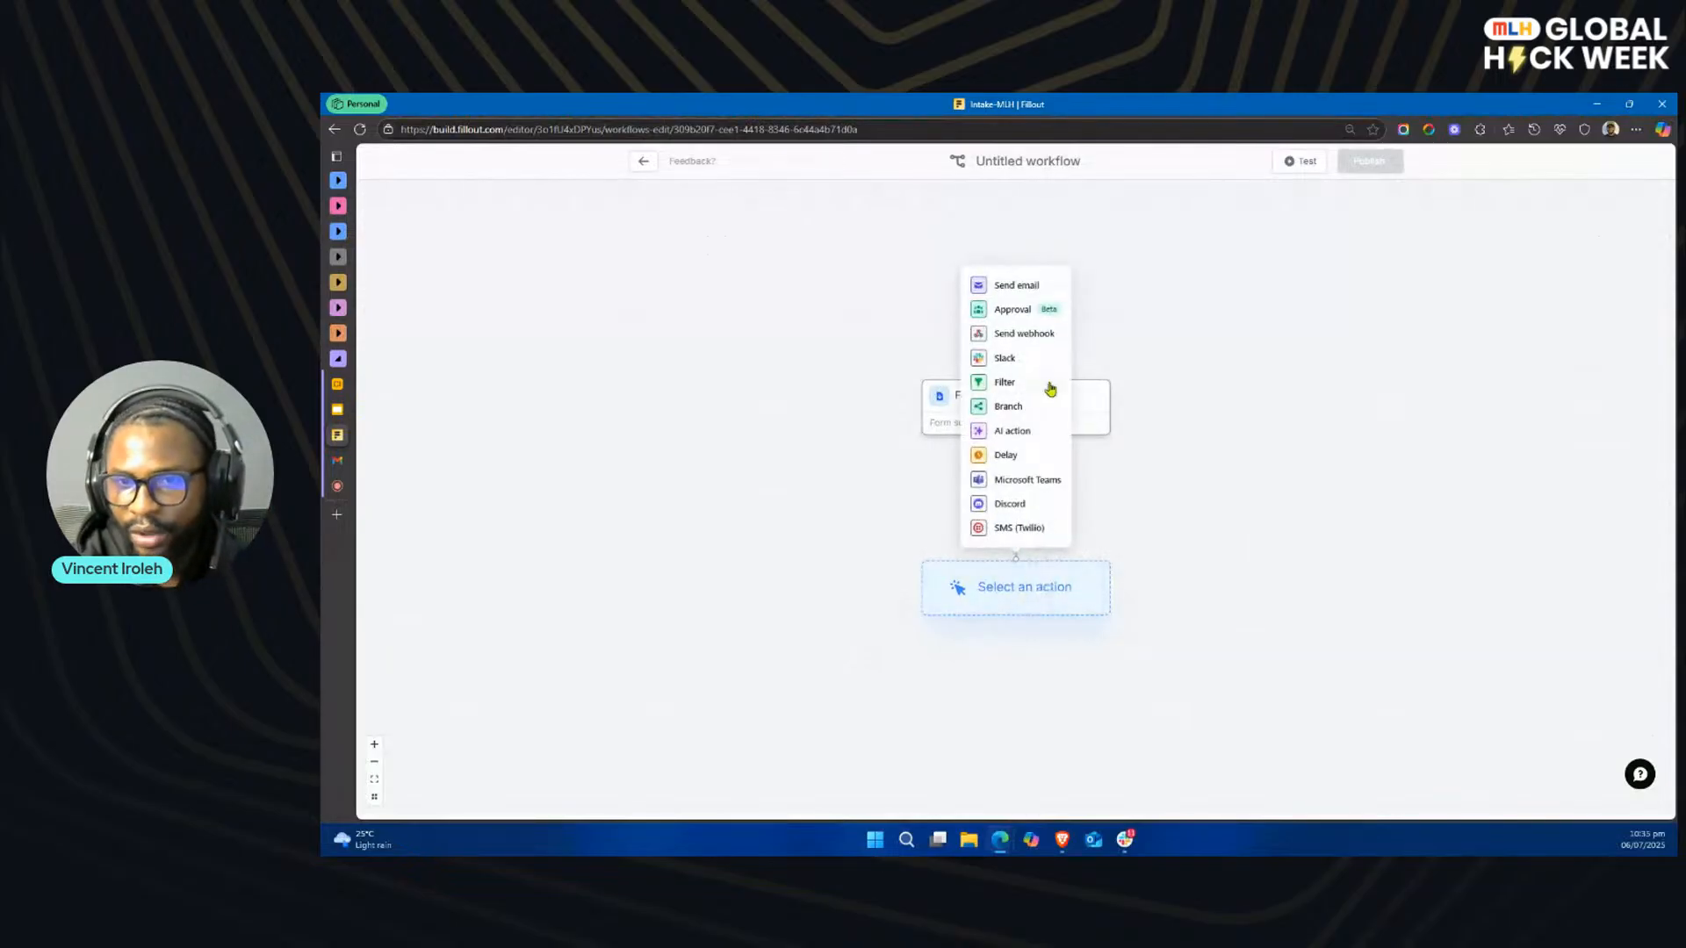
{"action": "left_click", "coordinate": [1011, 309]}
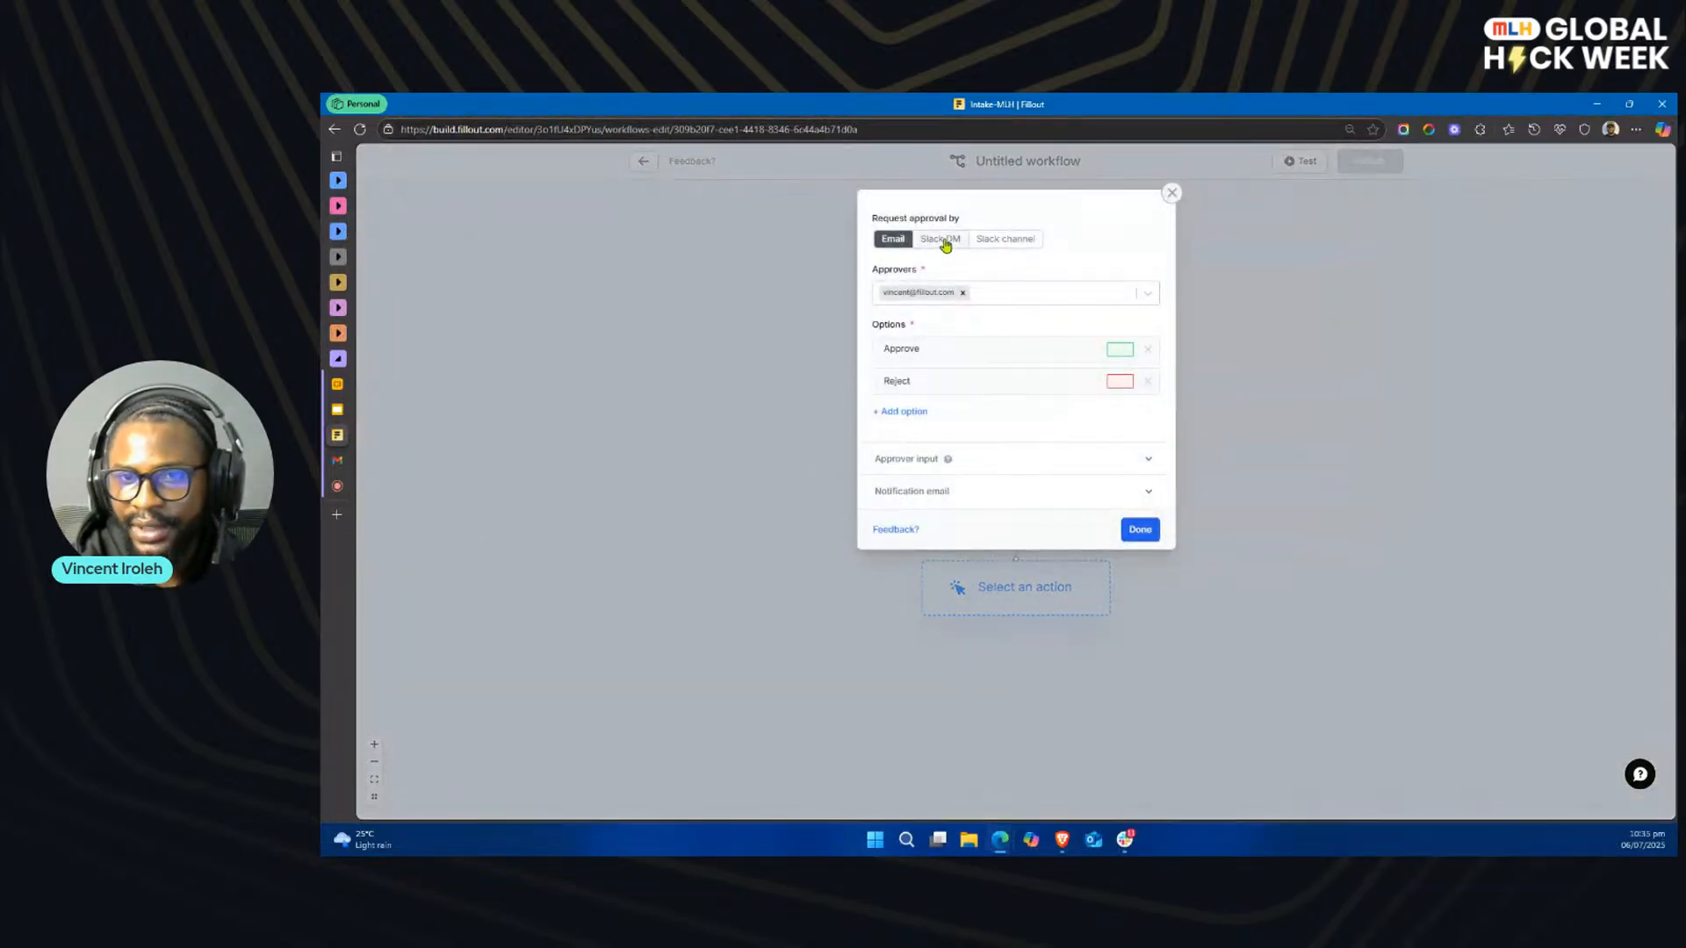
{"action": "left_click", "coordinate": [1017, 242]}
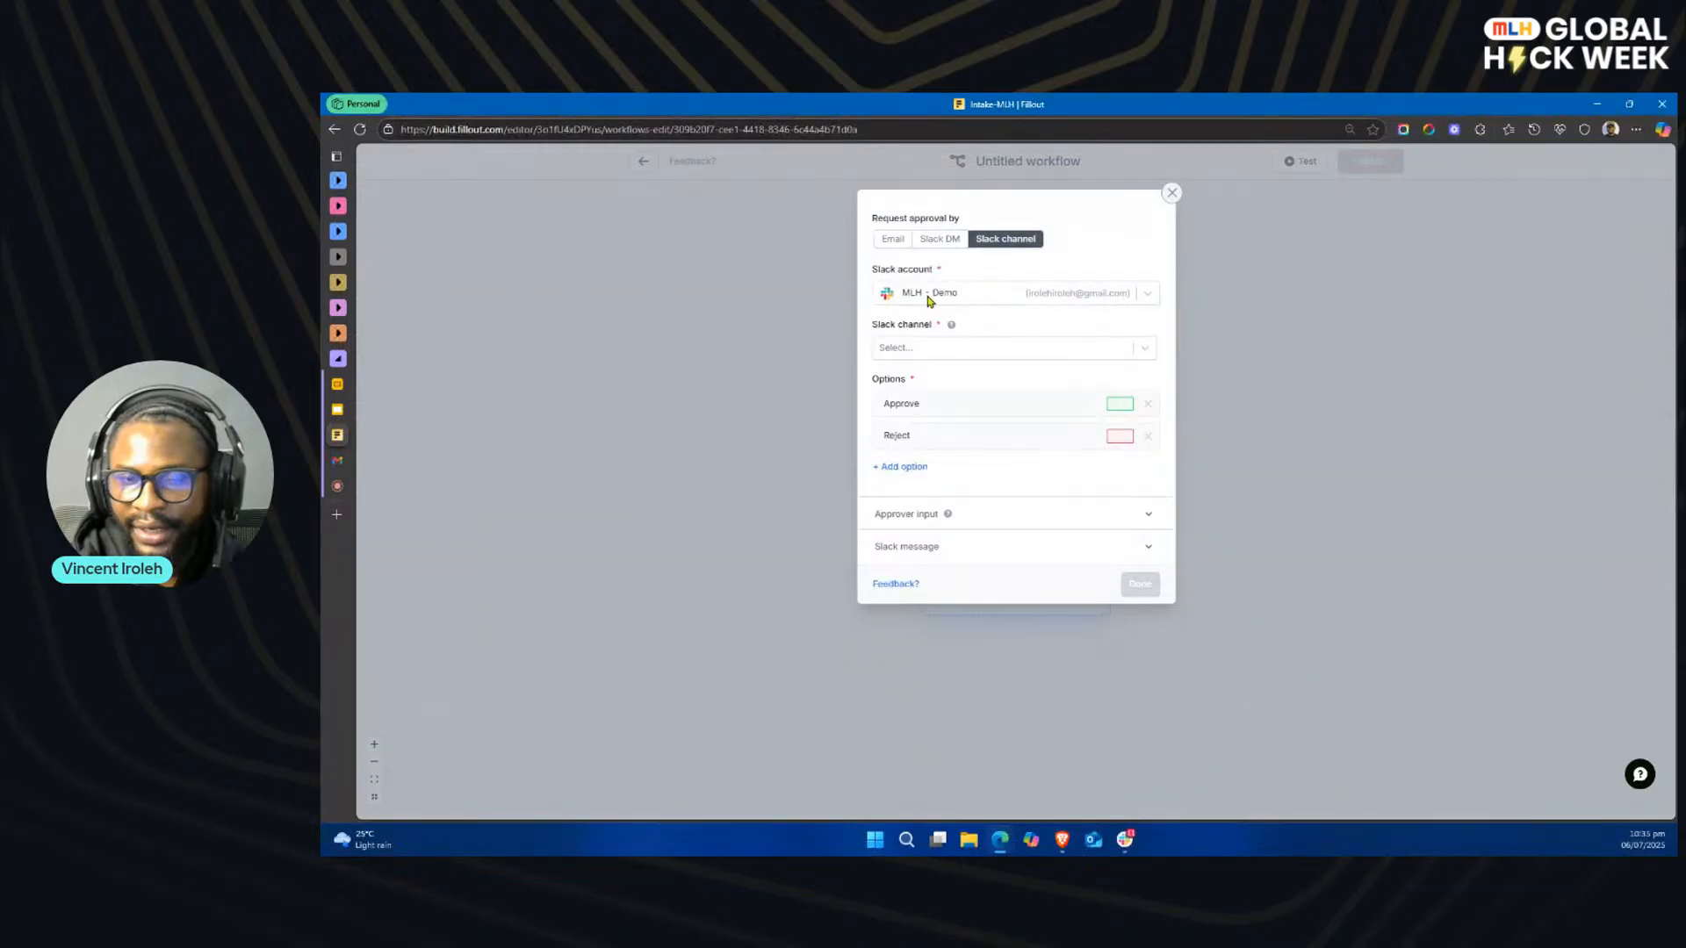
{"action": "left_click", "coordinate": [1032, 297]}
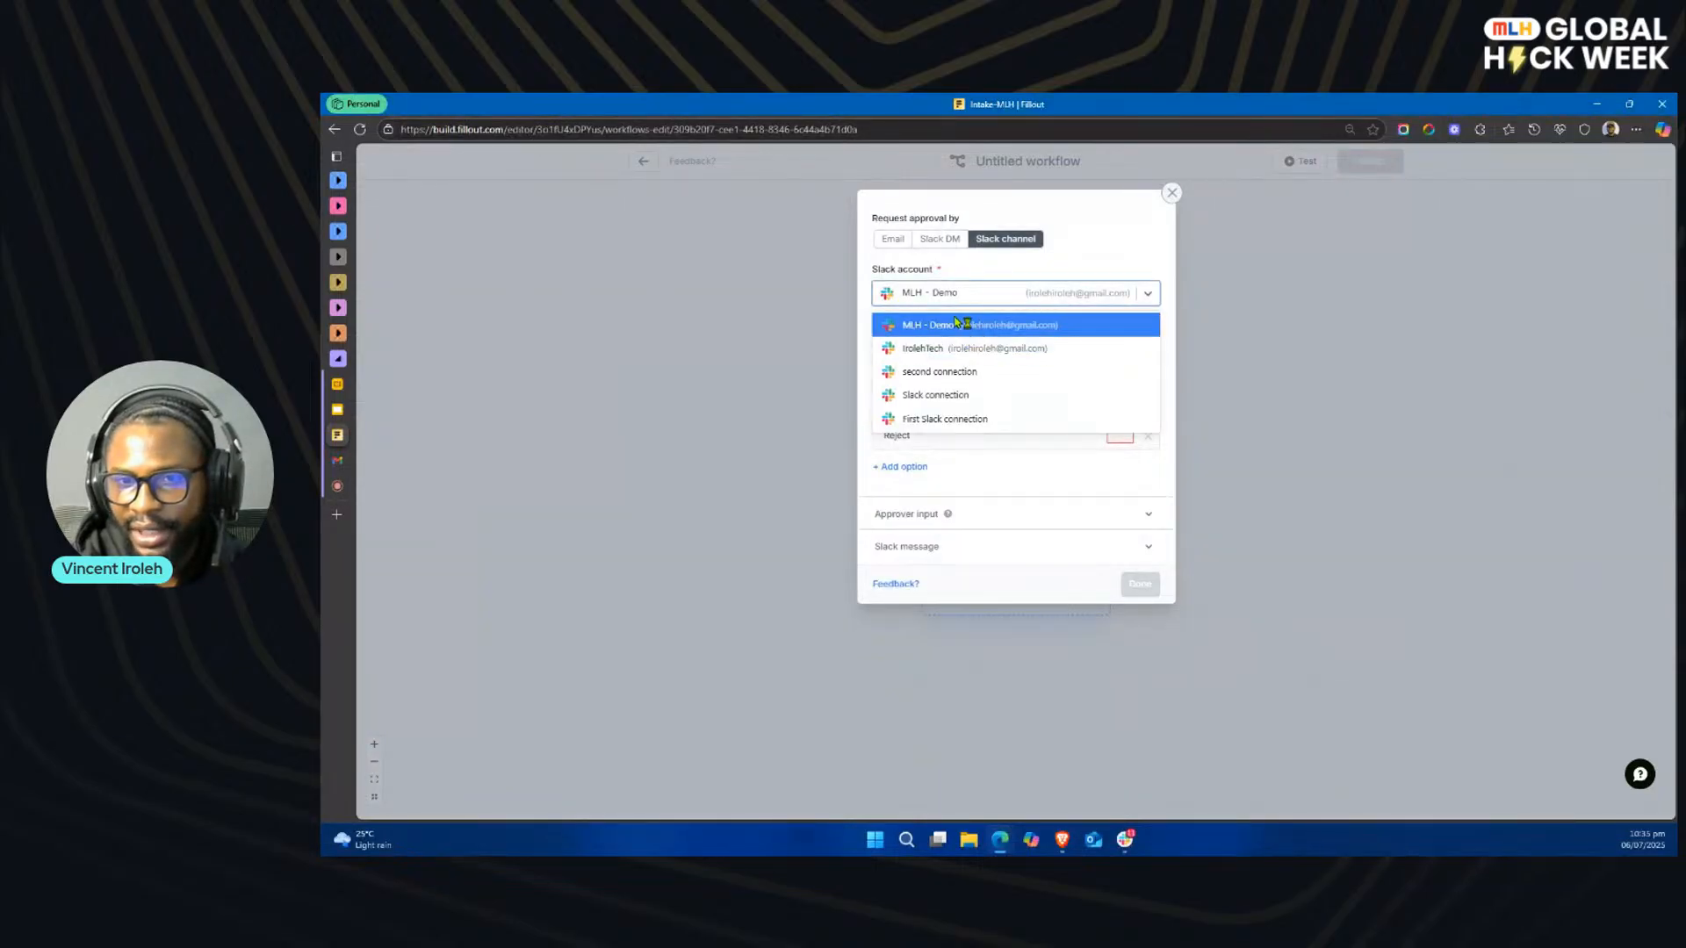
{"action": "left_click", "coordinate": [950, 327]}
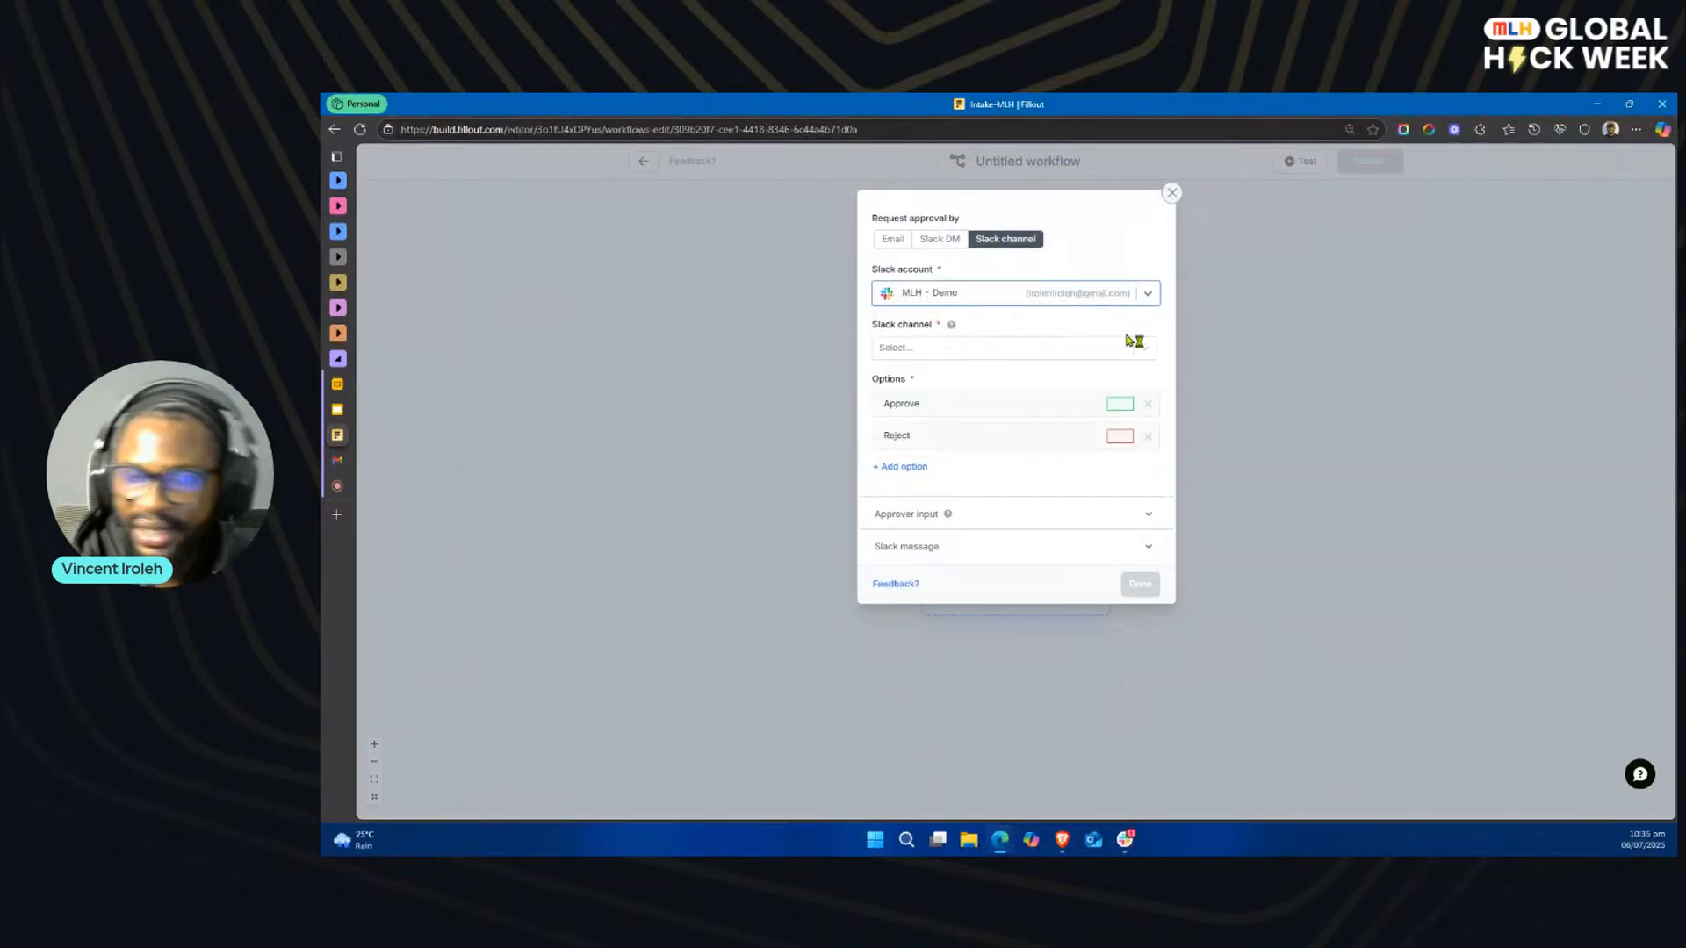
{"action": "left_click", "coordinate": [1091, 353]}
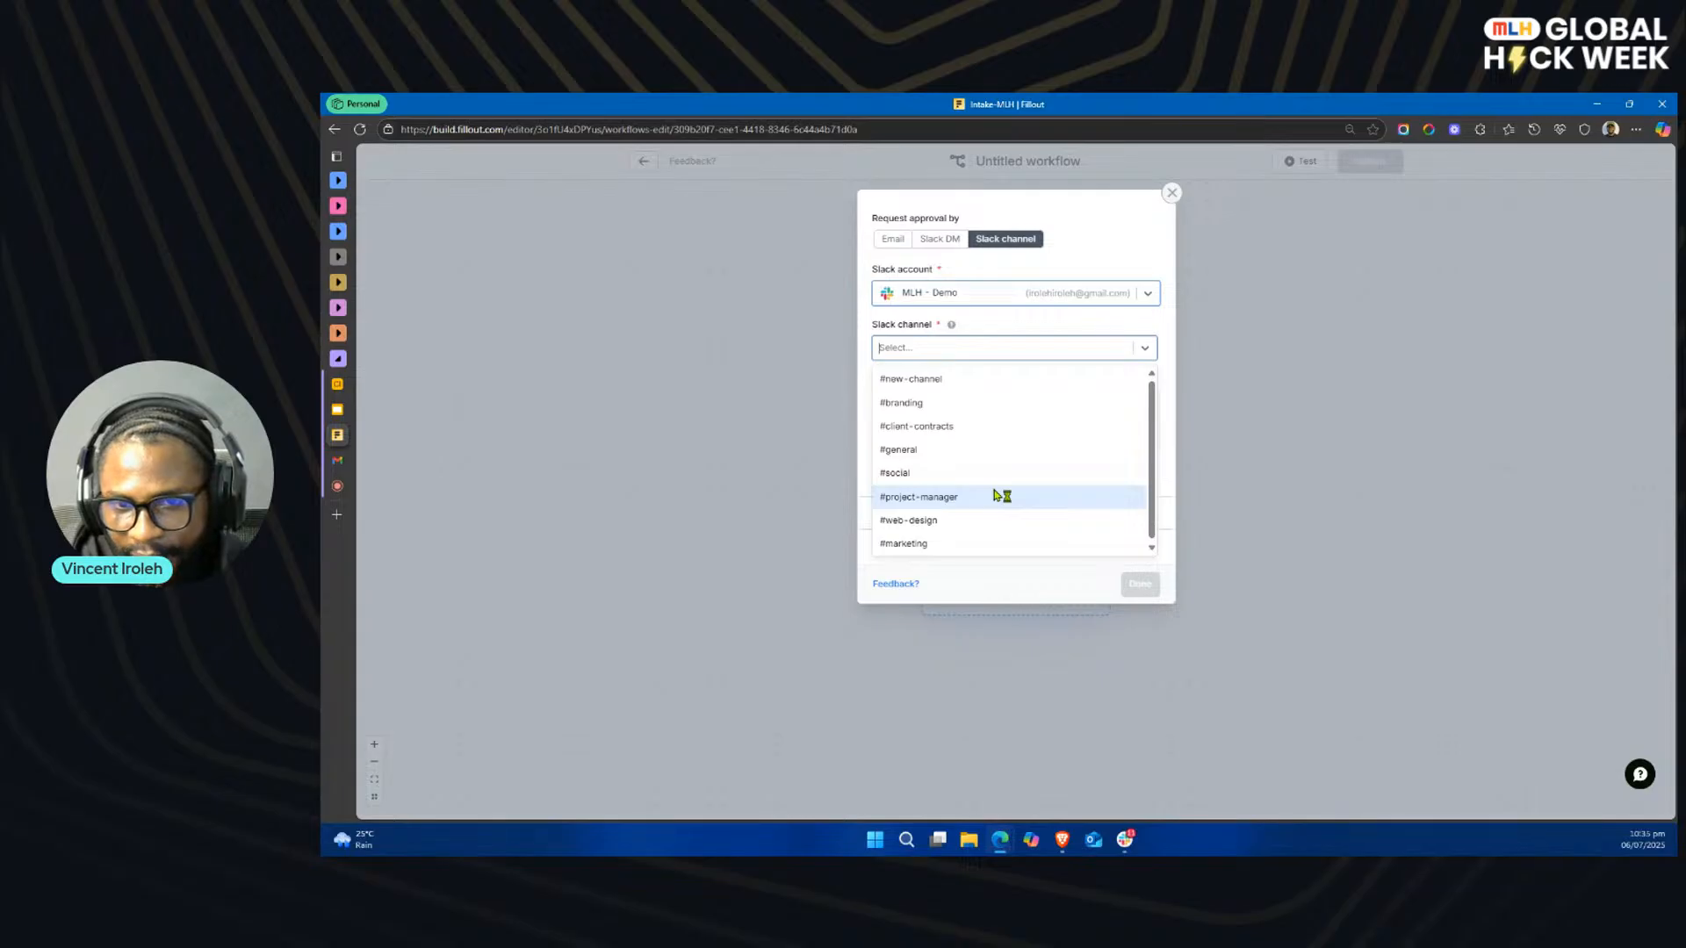
{"action": "left_click", "coordinate": [965, 497]}
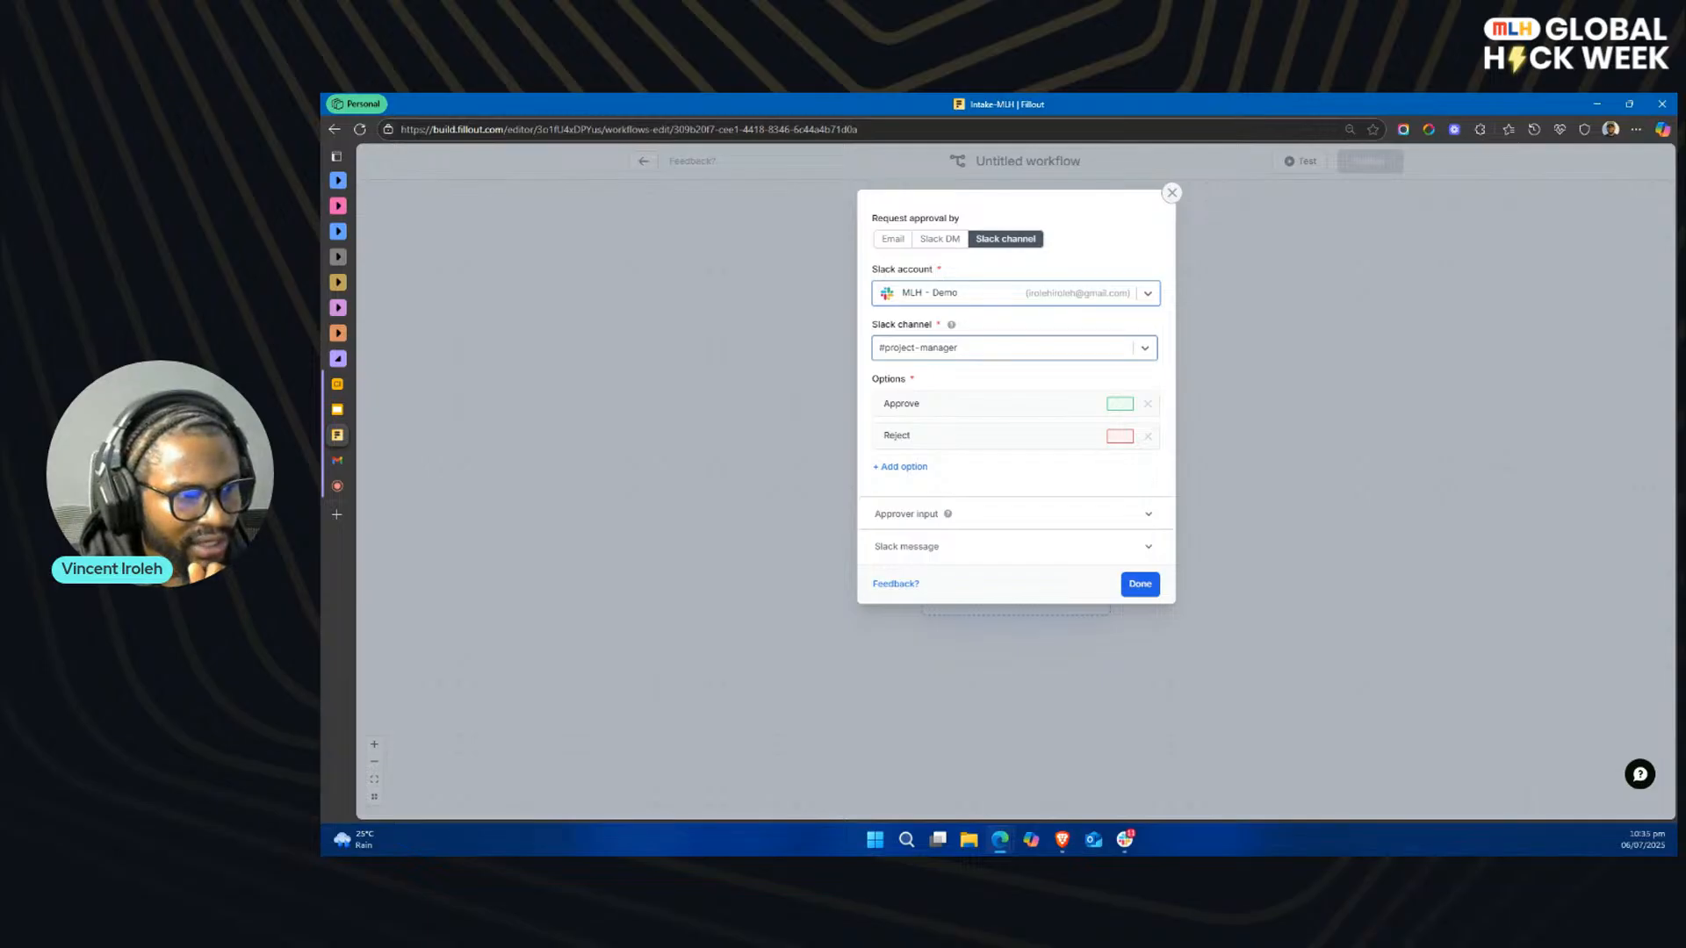
Step: Add a long text approver input labelled Comment to the approval action
{"action": "key", "text": "alt+Tab"}
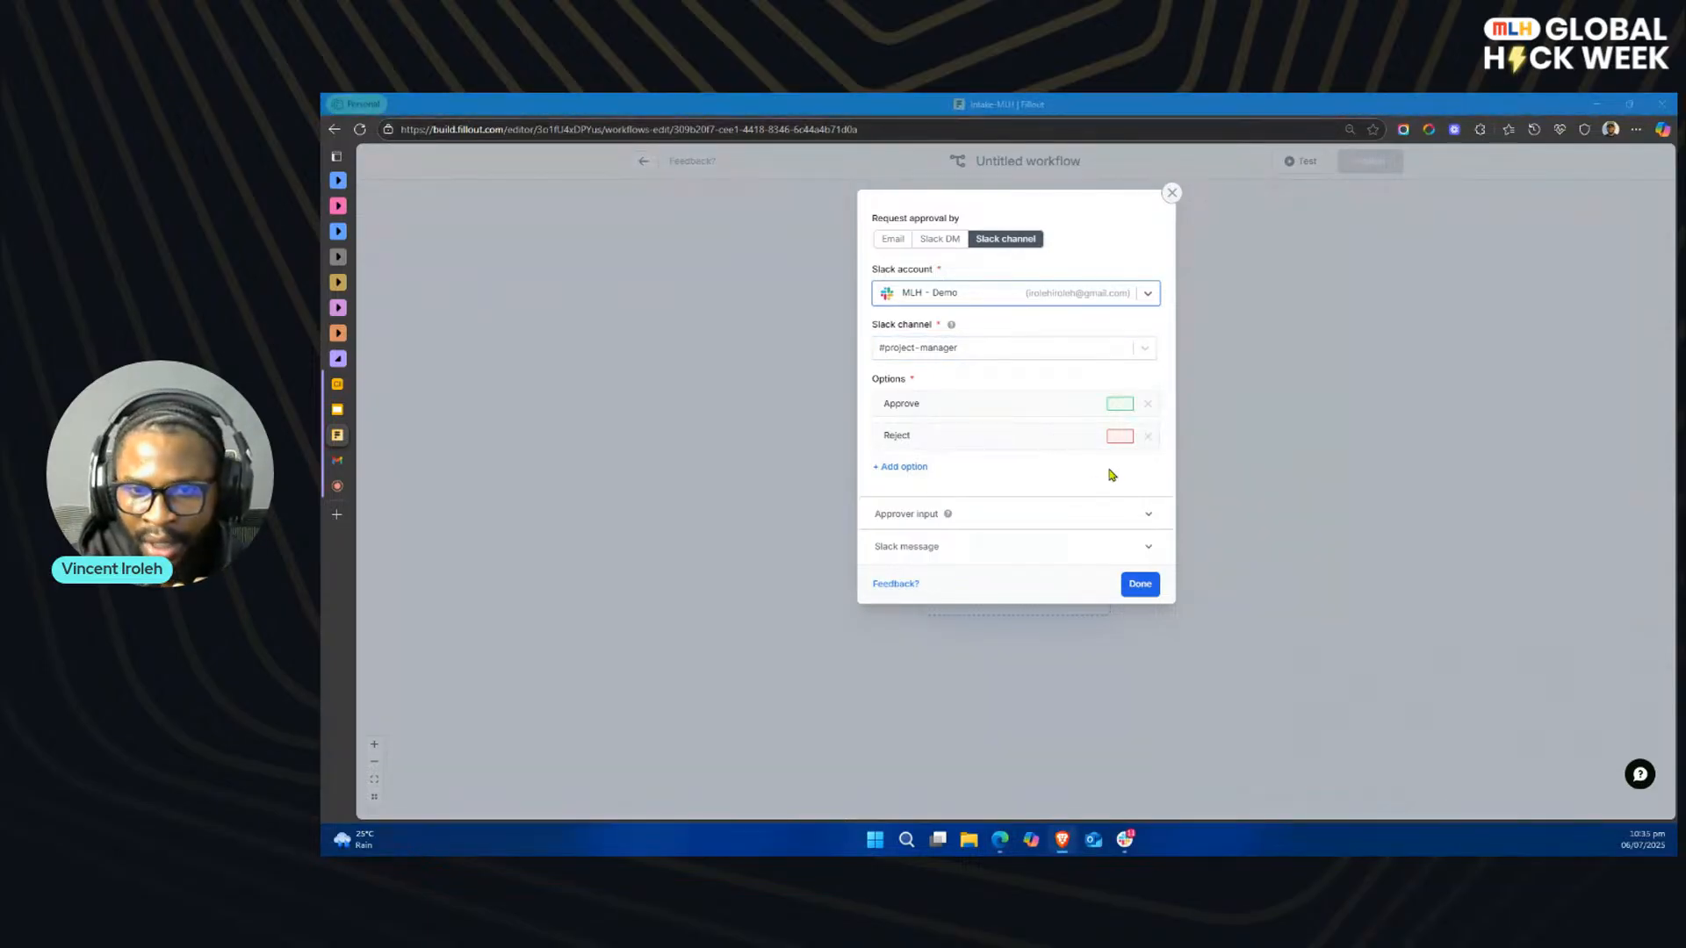
{"action": "left_click", "coordinate": [992, 517]}
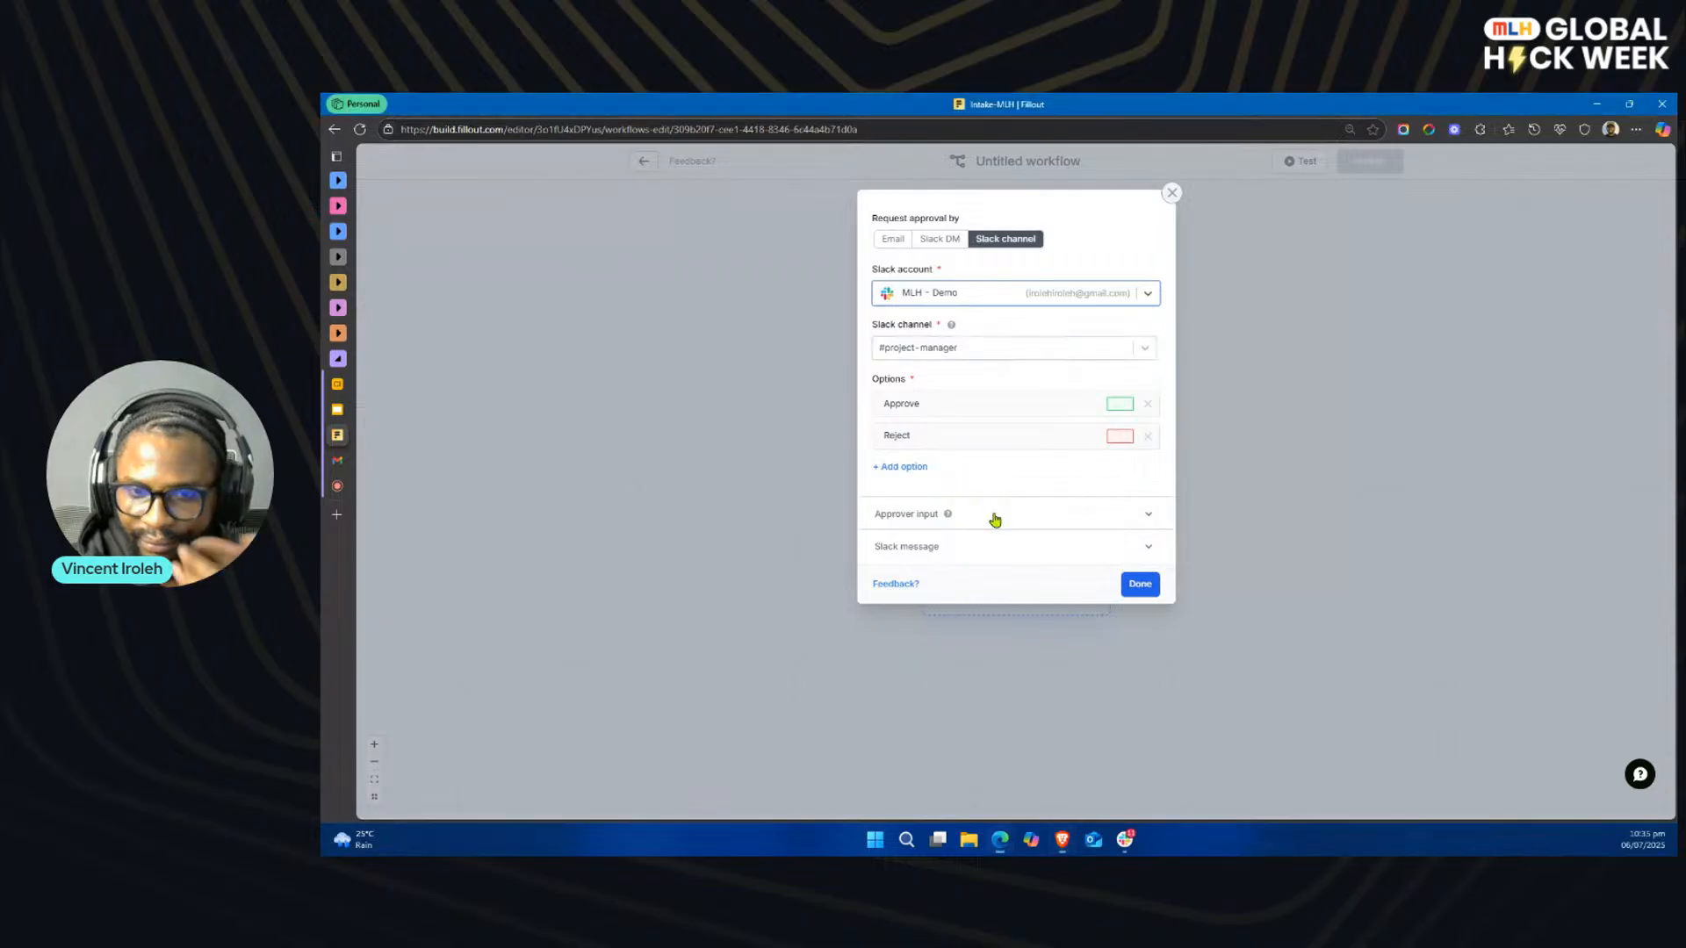
{"action": "left_click", "coordinate": [909, 541]}
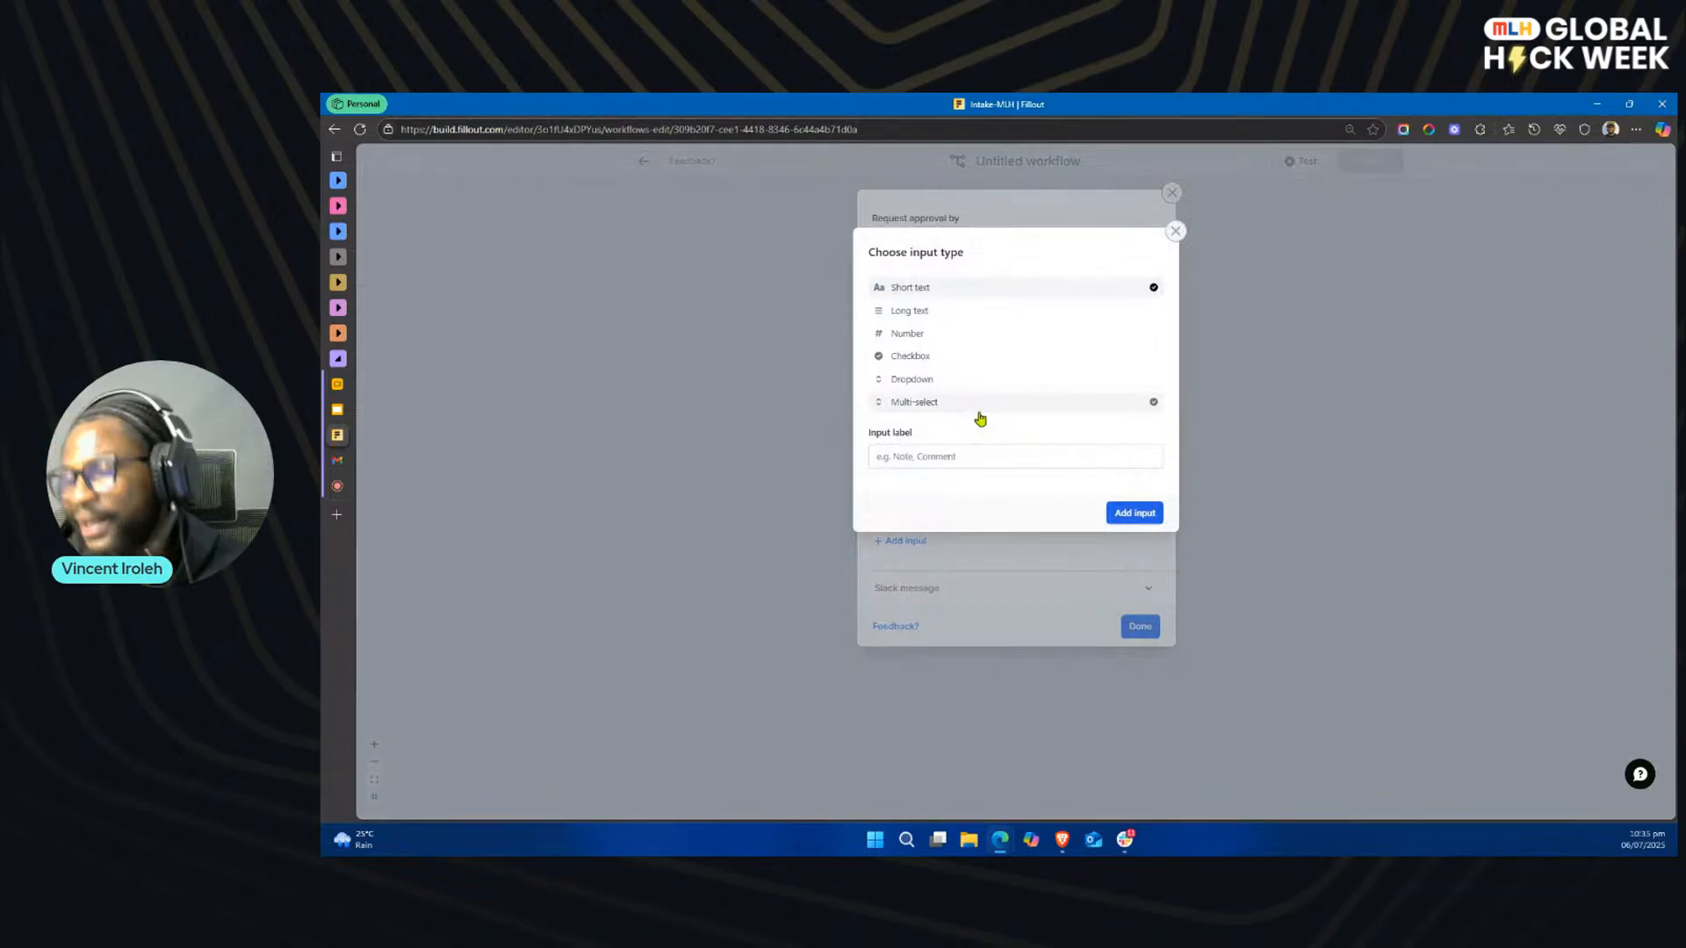
{"action": "left_click", "coordinate": [969, 458]}
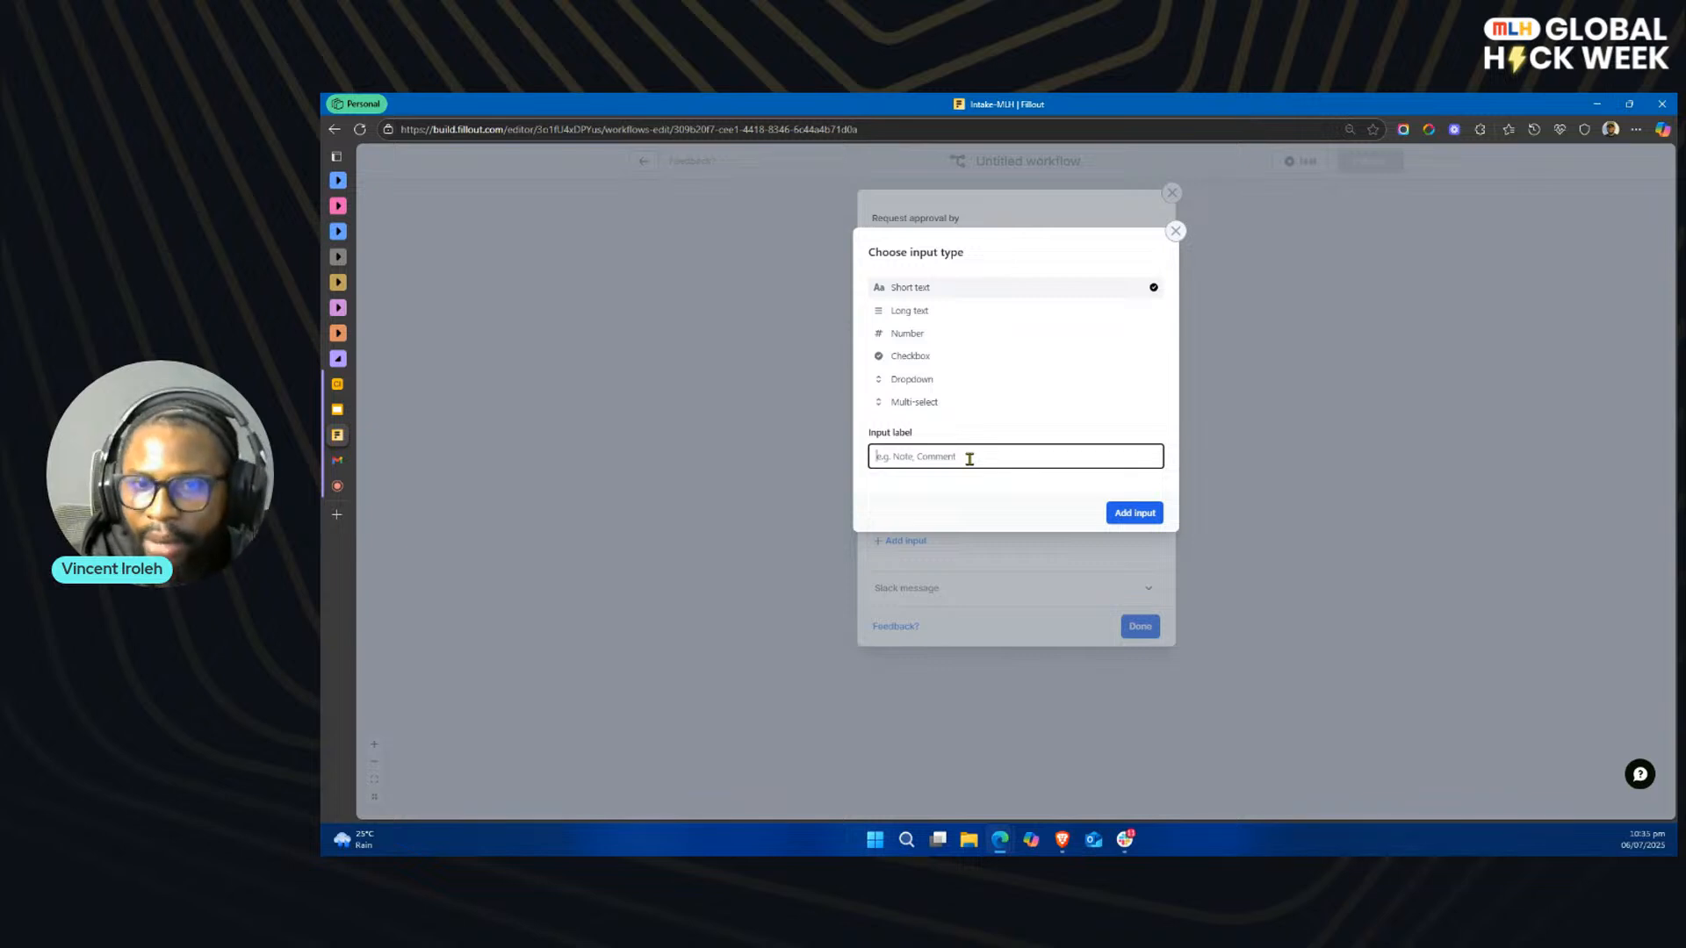
{"action": "left_click", "coordinate": [919, 312]}
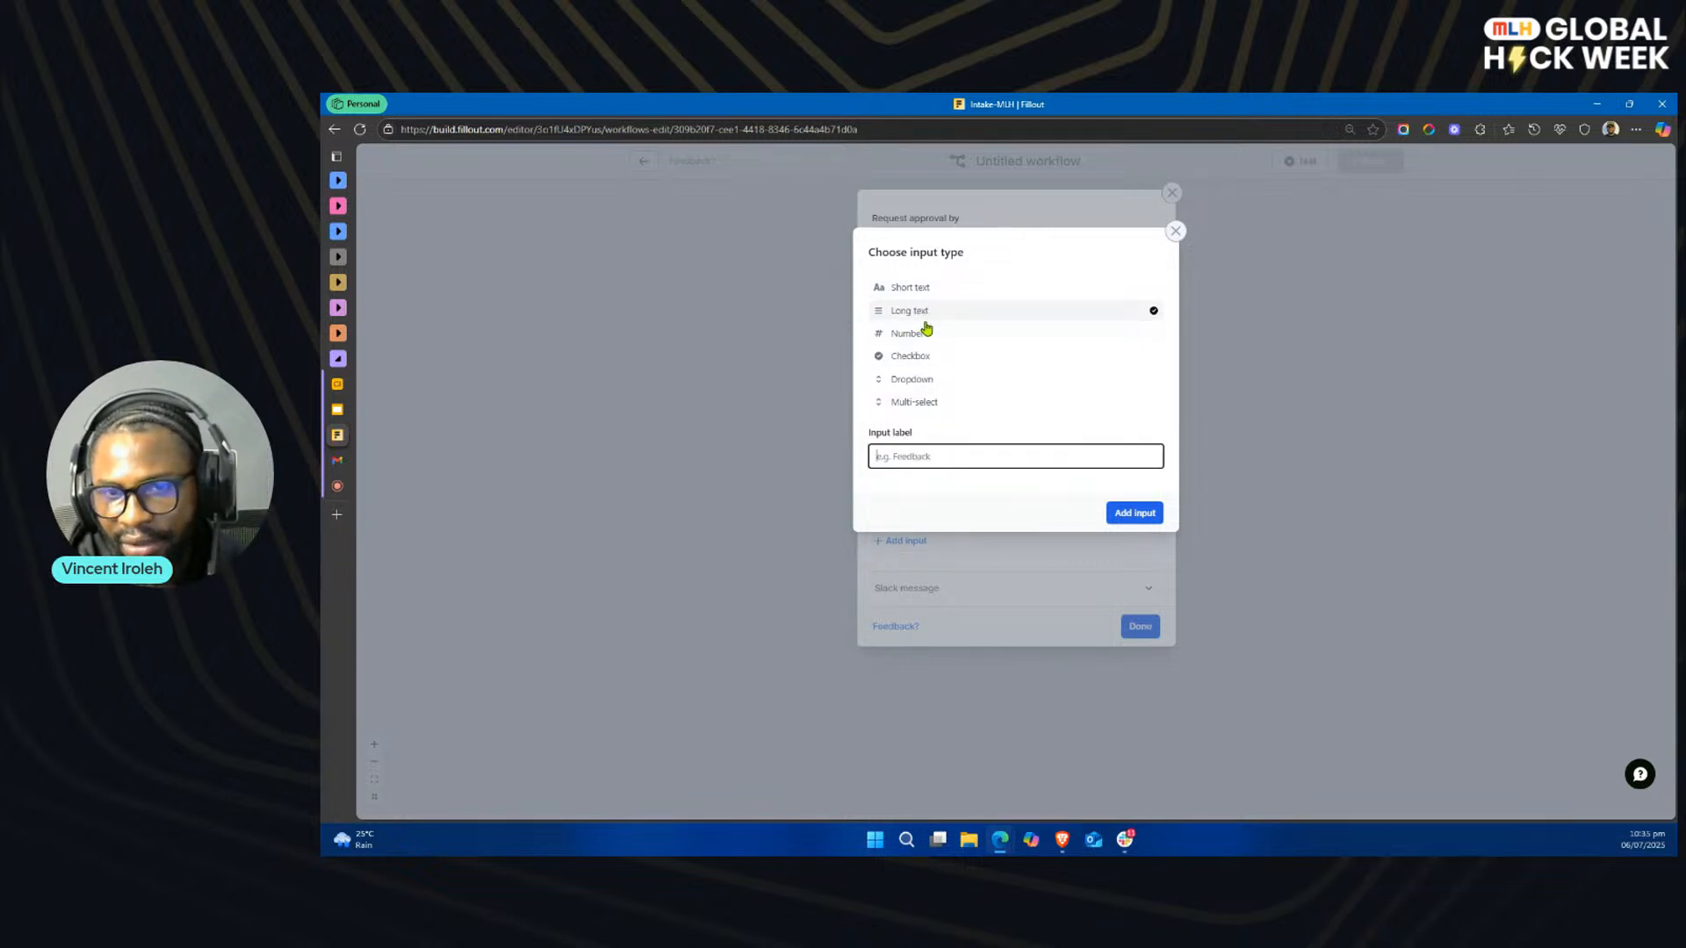
{"action": "type", "text": "Comment"}
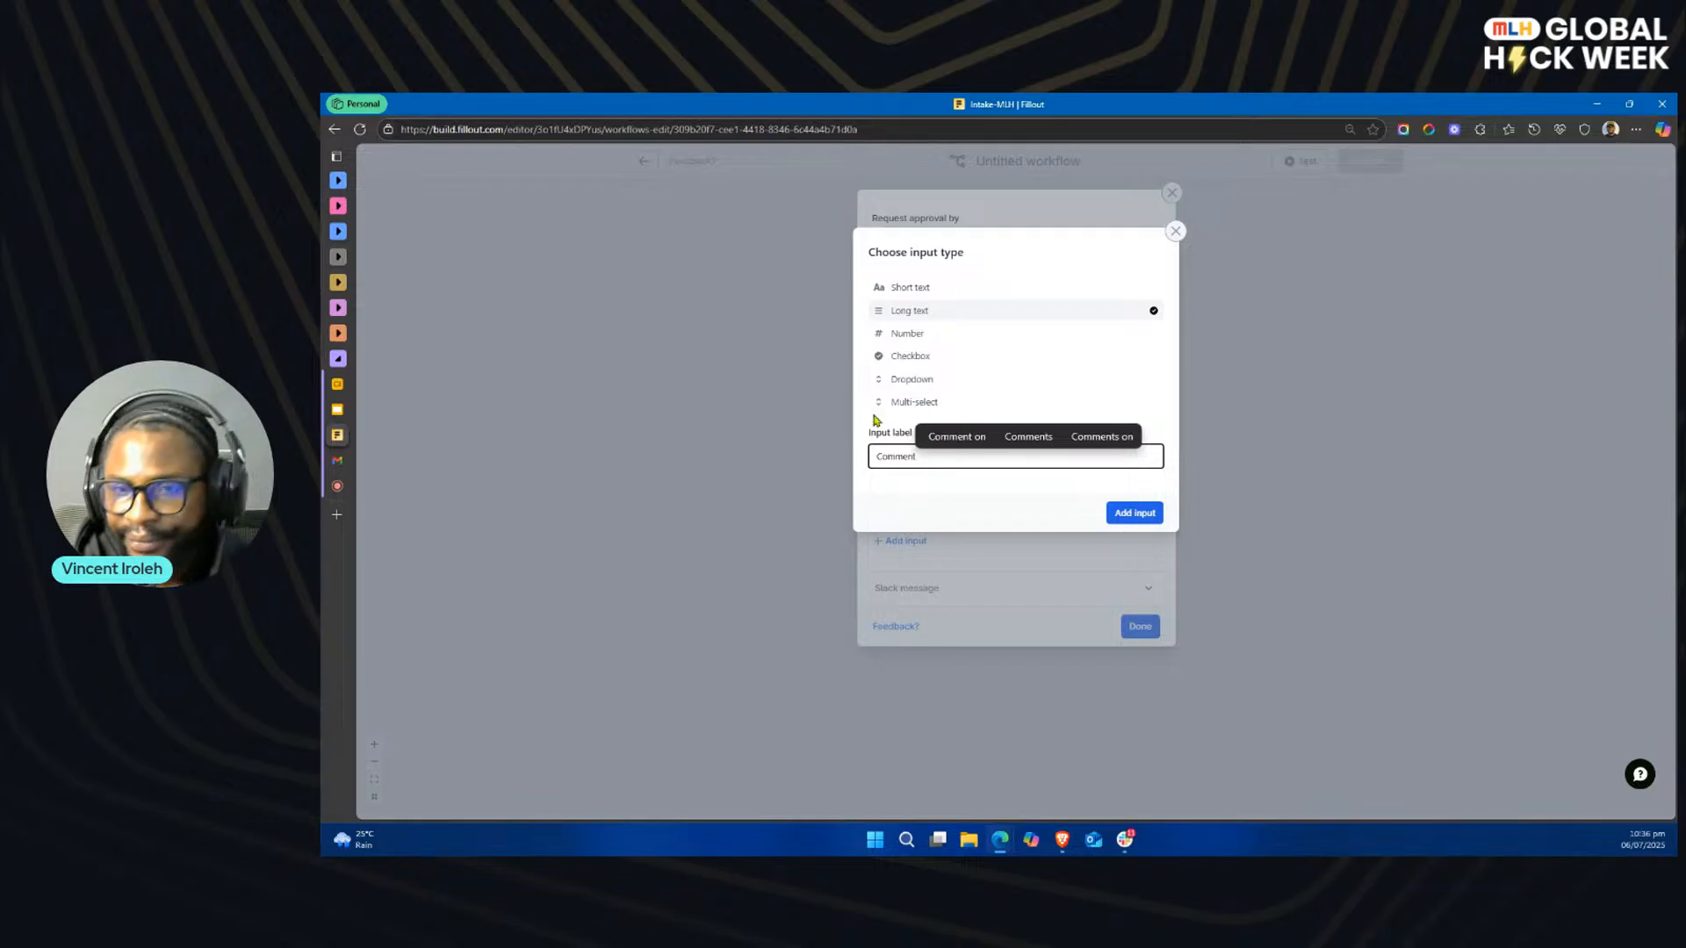
{"action": "left_click", "coordinate": [1141, 511]}
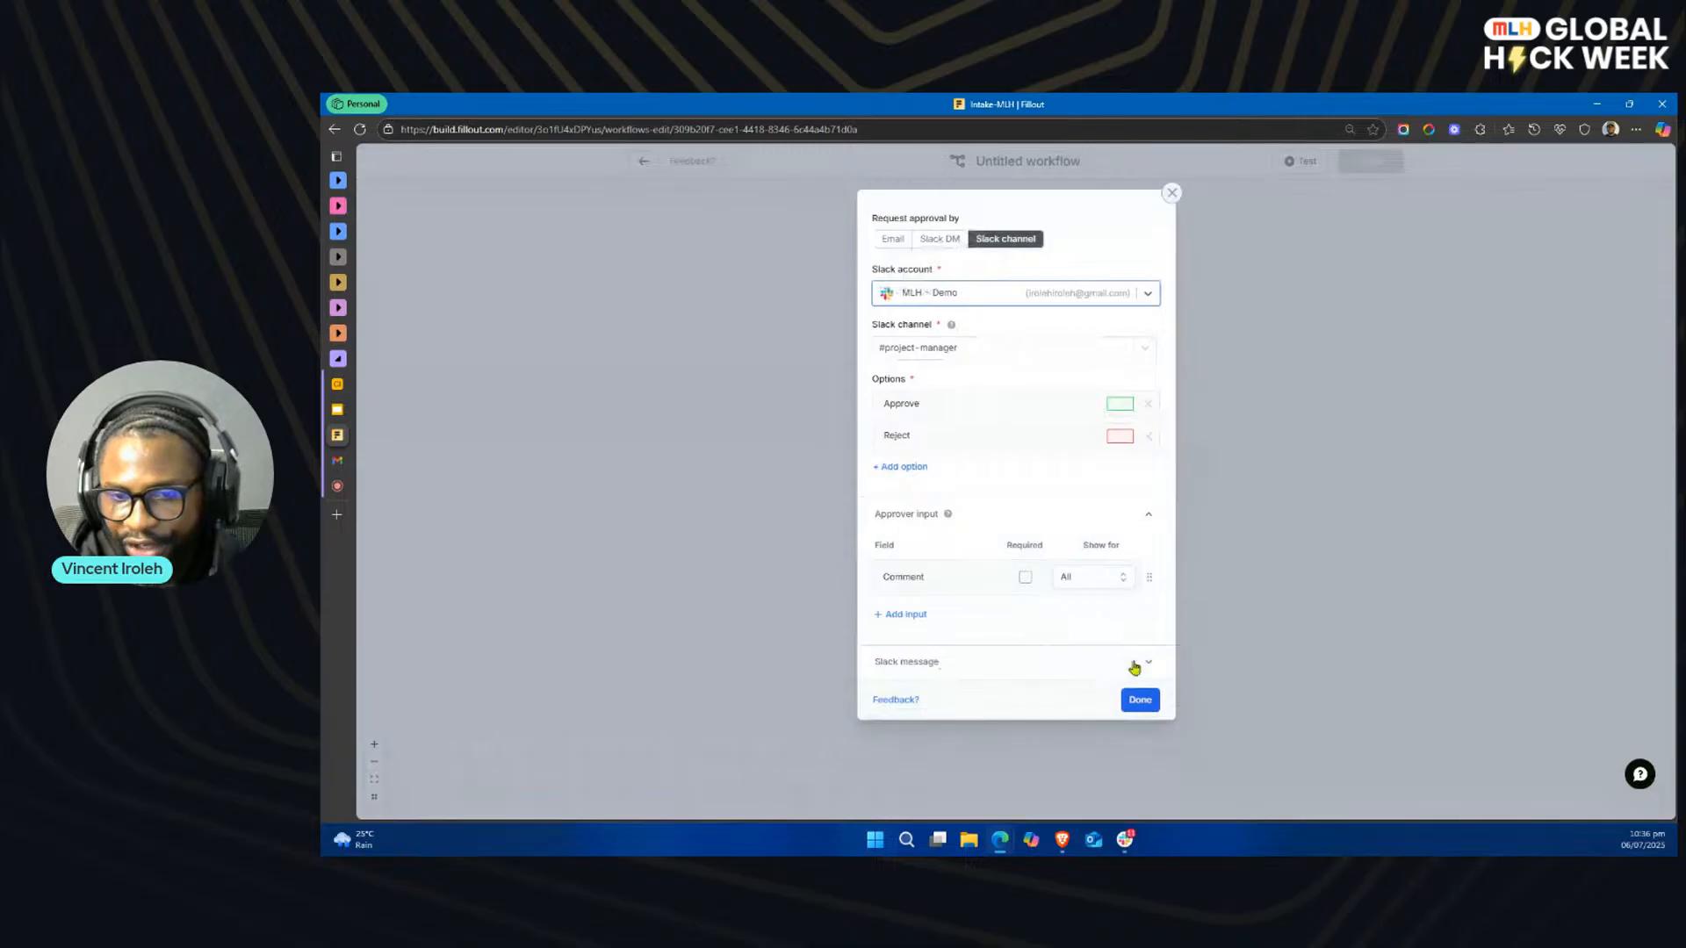
Step: Review the approval's Slack message options, leaving the custom message empty, and save the approval action
{"action": "left_click", "coordinate": [1123, 667]}
{"action": "scroll", "coordinate": [1129, 659], "scroll_direction": "down", "scroll_amount": 1}
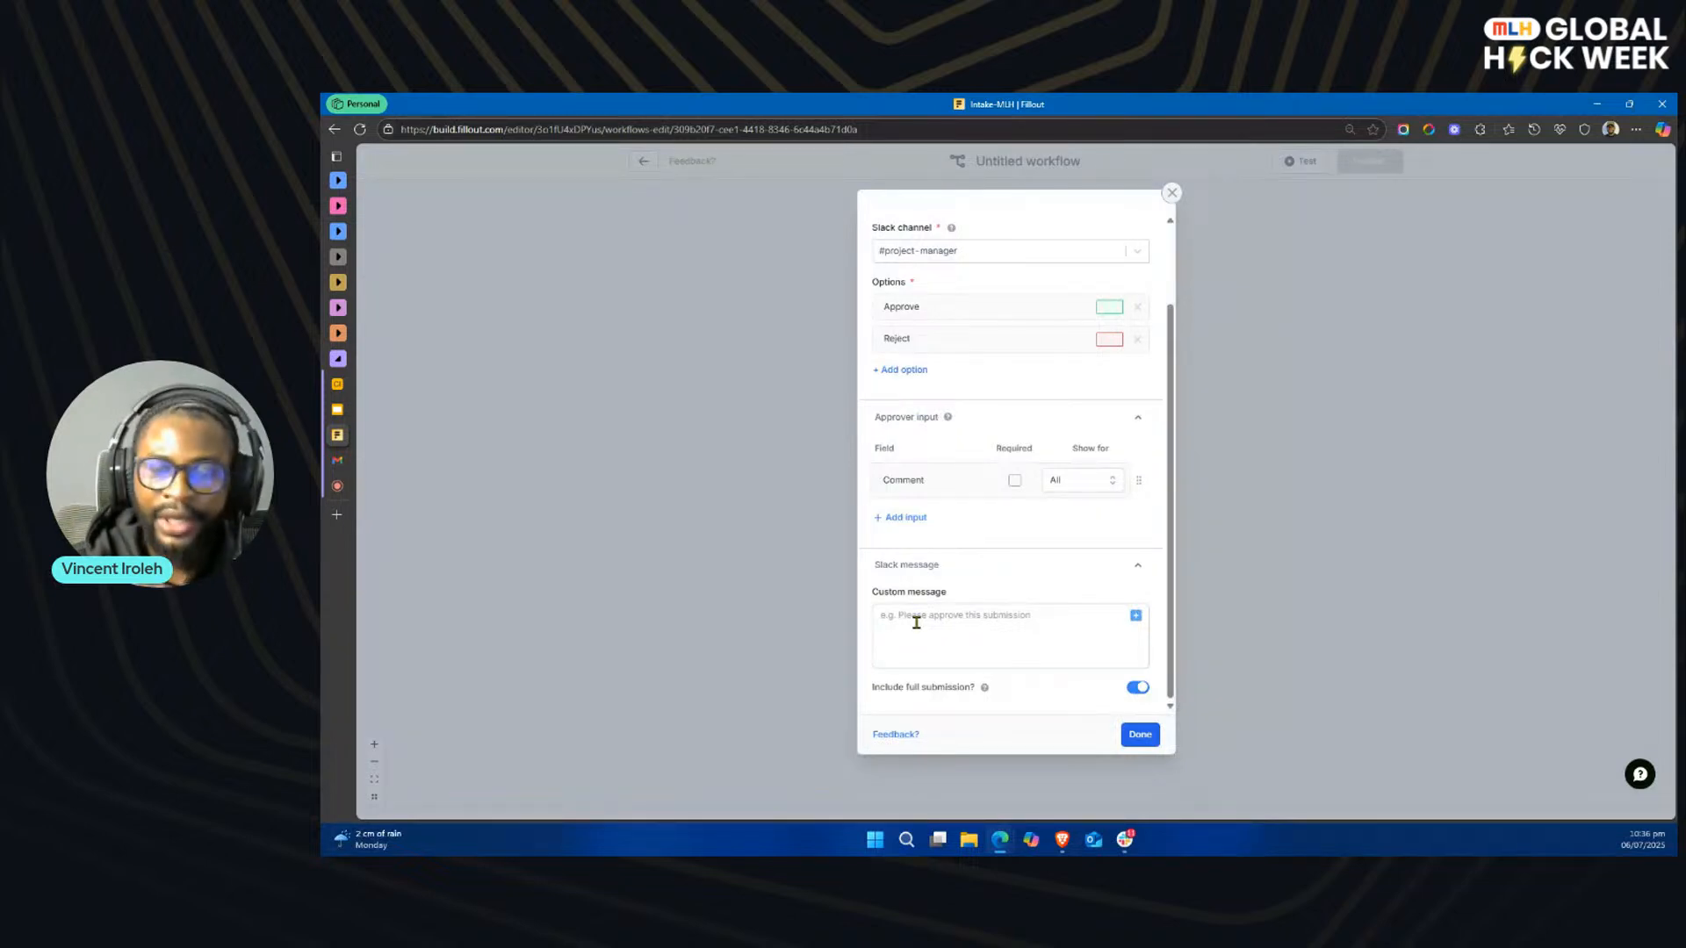
{"action": "left_click", "coordinate": [1135, 616]}
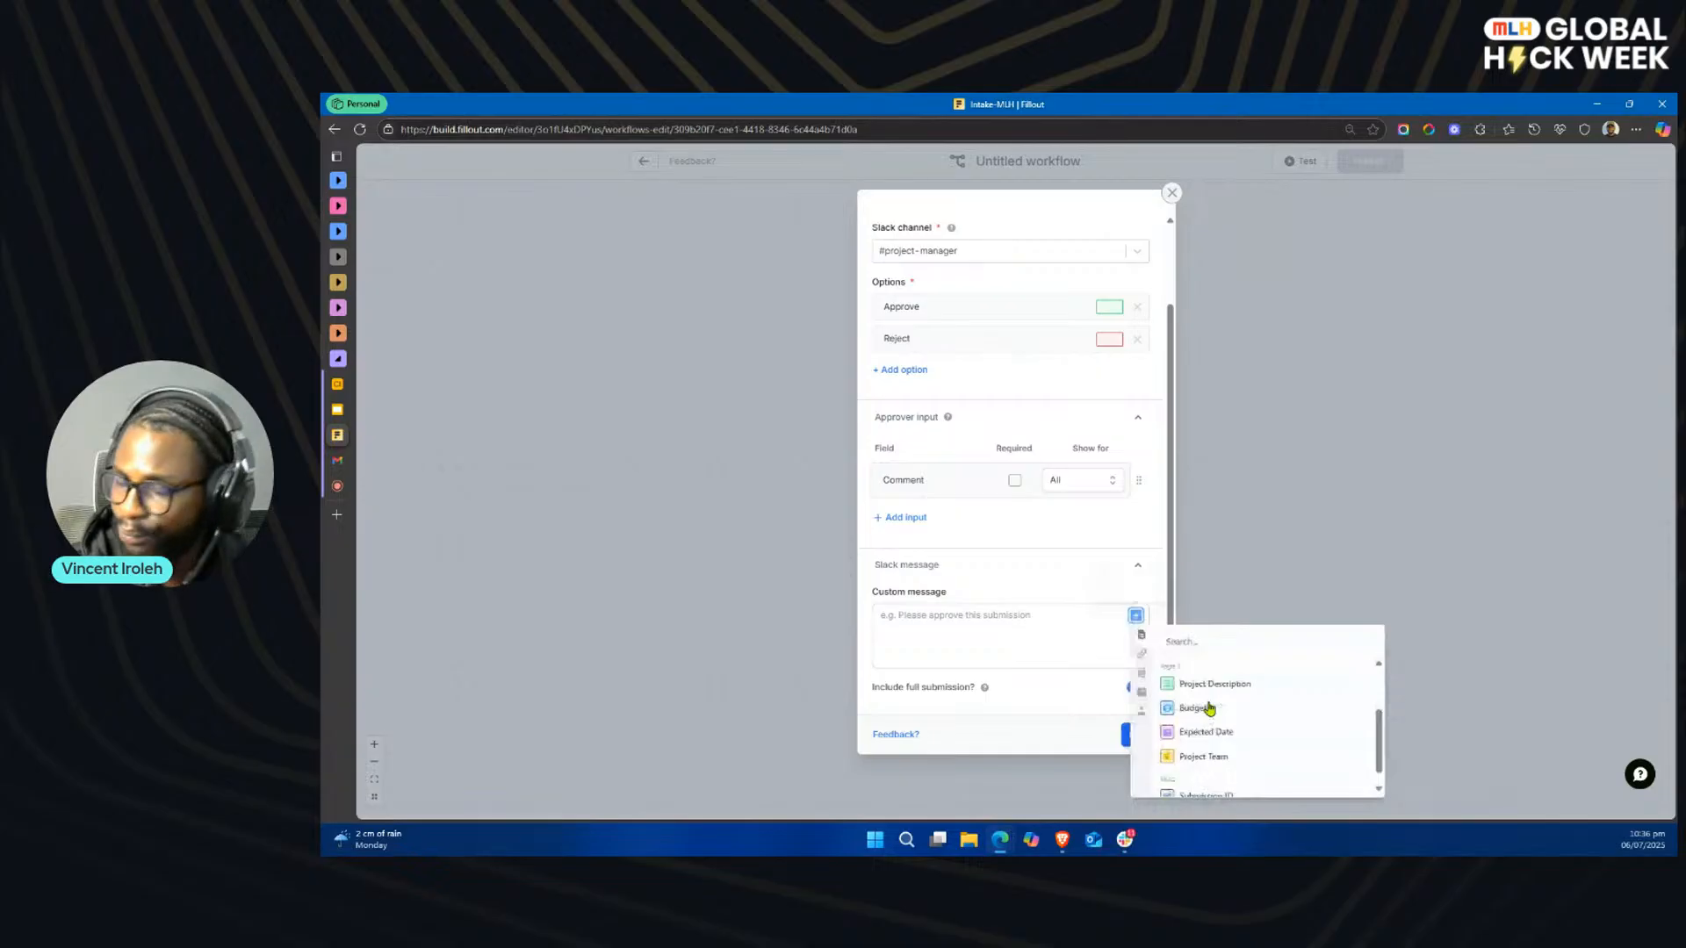
{"action": "scroll", "coordinate": [1209, 709], "scroll_direction": "down", "scroll_amount": 1}
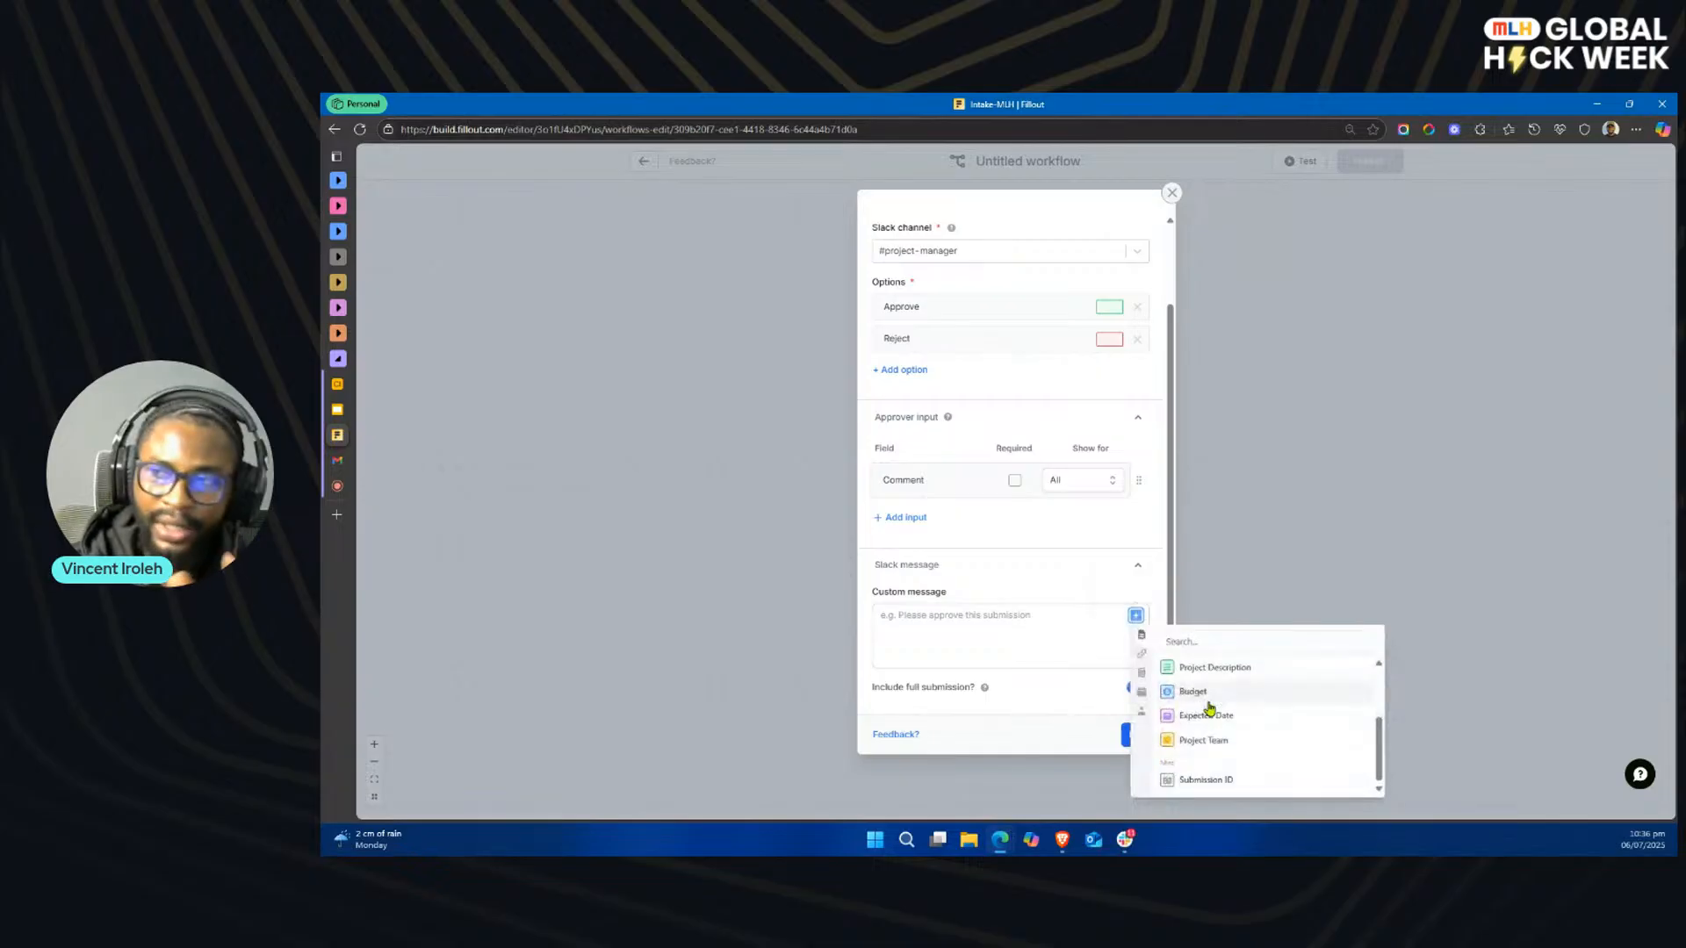
{"action": "left_click", "coordinate": [1040, 650]}
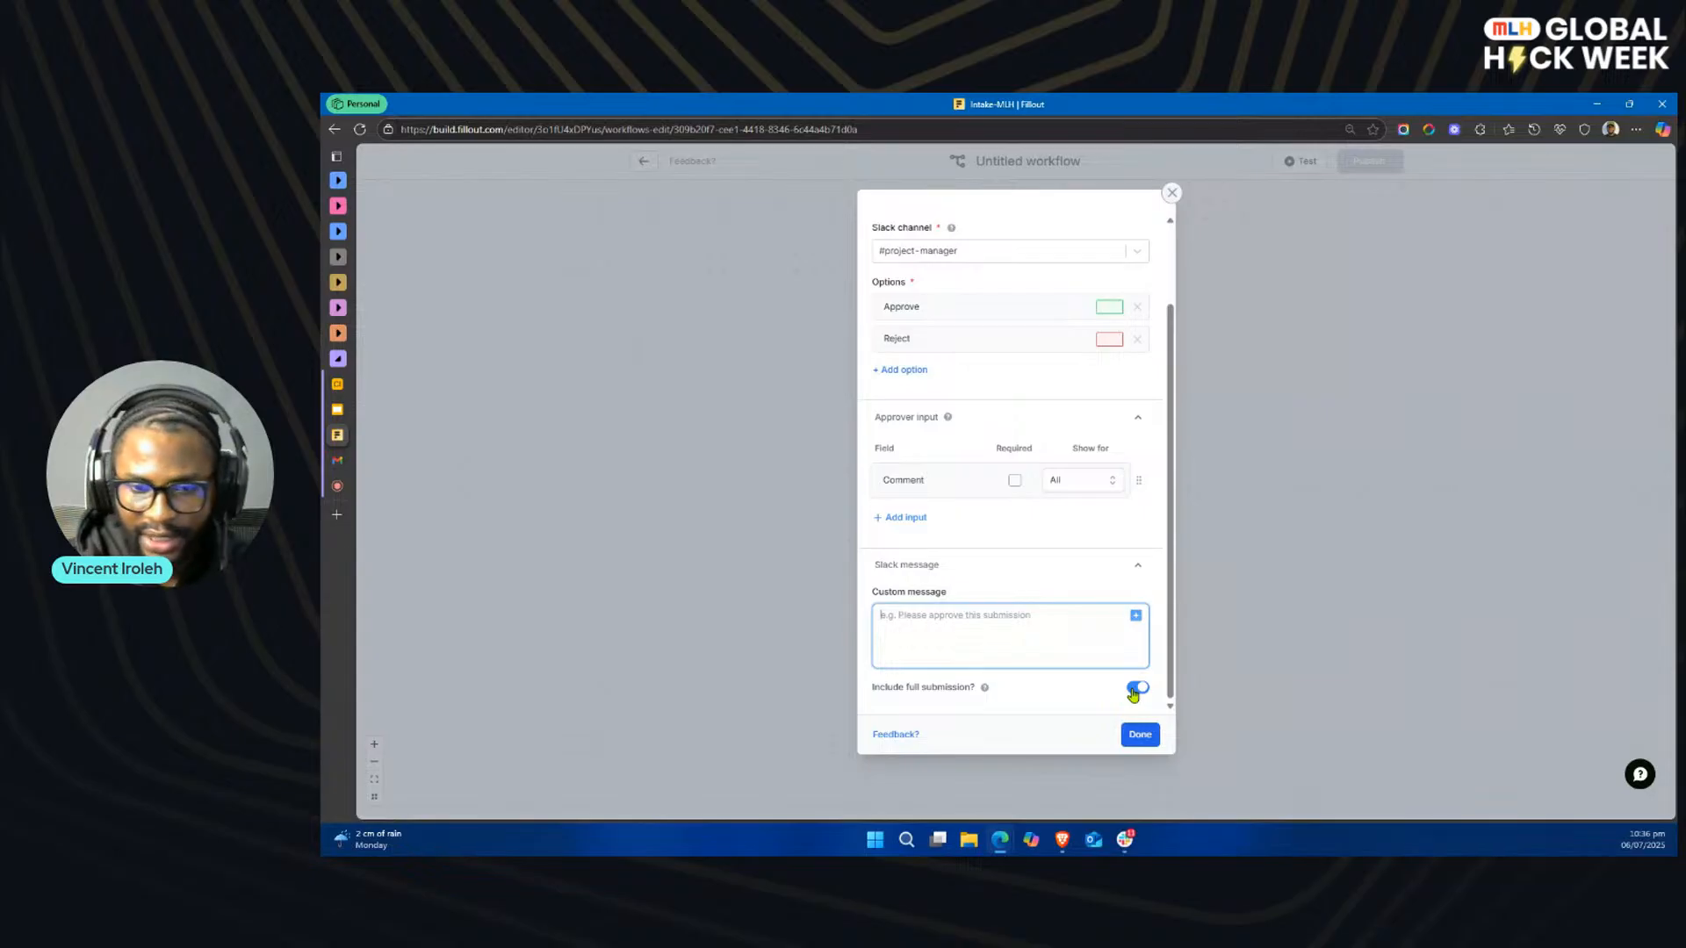
{"action": "scroll", "coordinate": [1057, 560], "scroll_direction": "up", "scroll_amount": 2}
{"action": "scroll", "coordinate": [1057, 559], "scroll_direction": "down", "scroll_amount": 1}
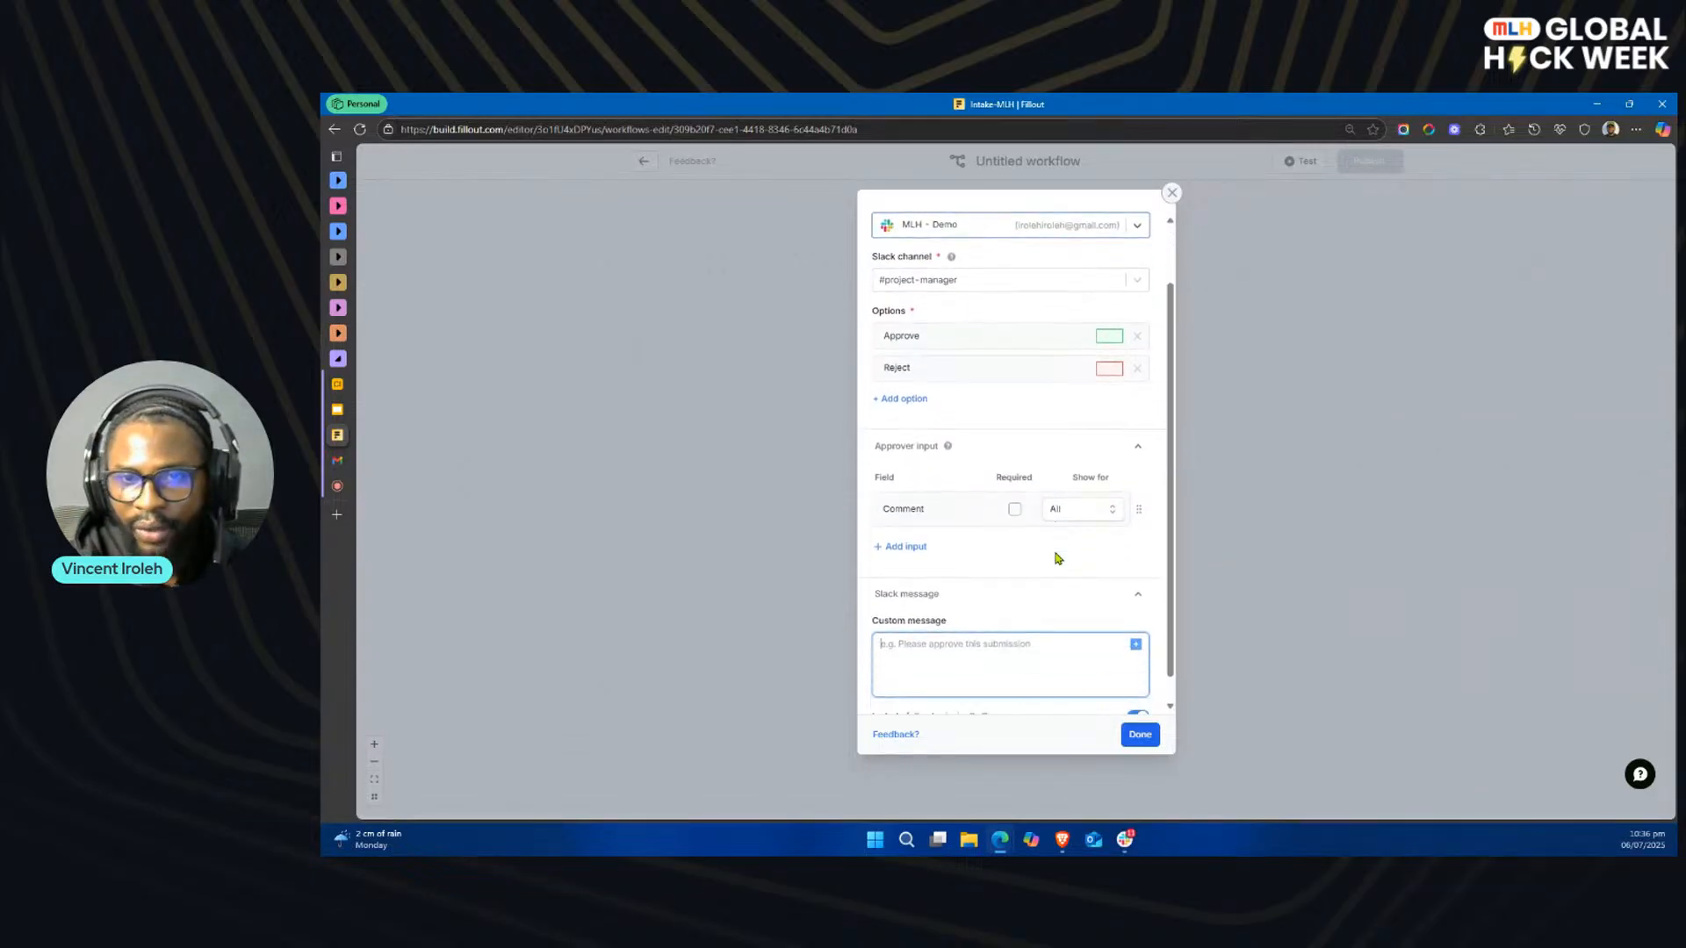
{"action": "scroll", "coordinate": [1025, 477], "scroll_direction": "up", "scroll_amount": 2}
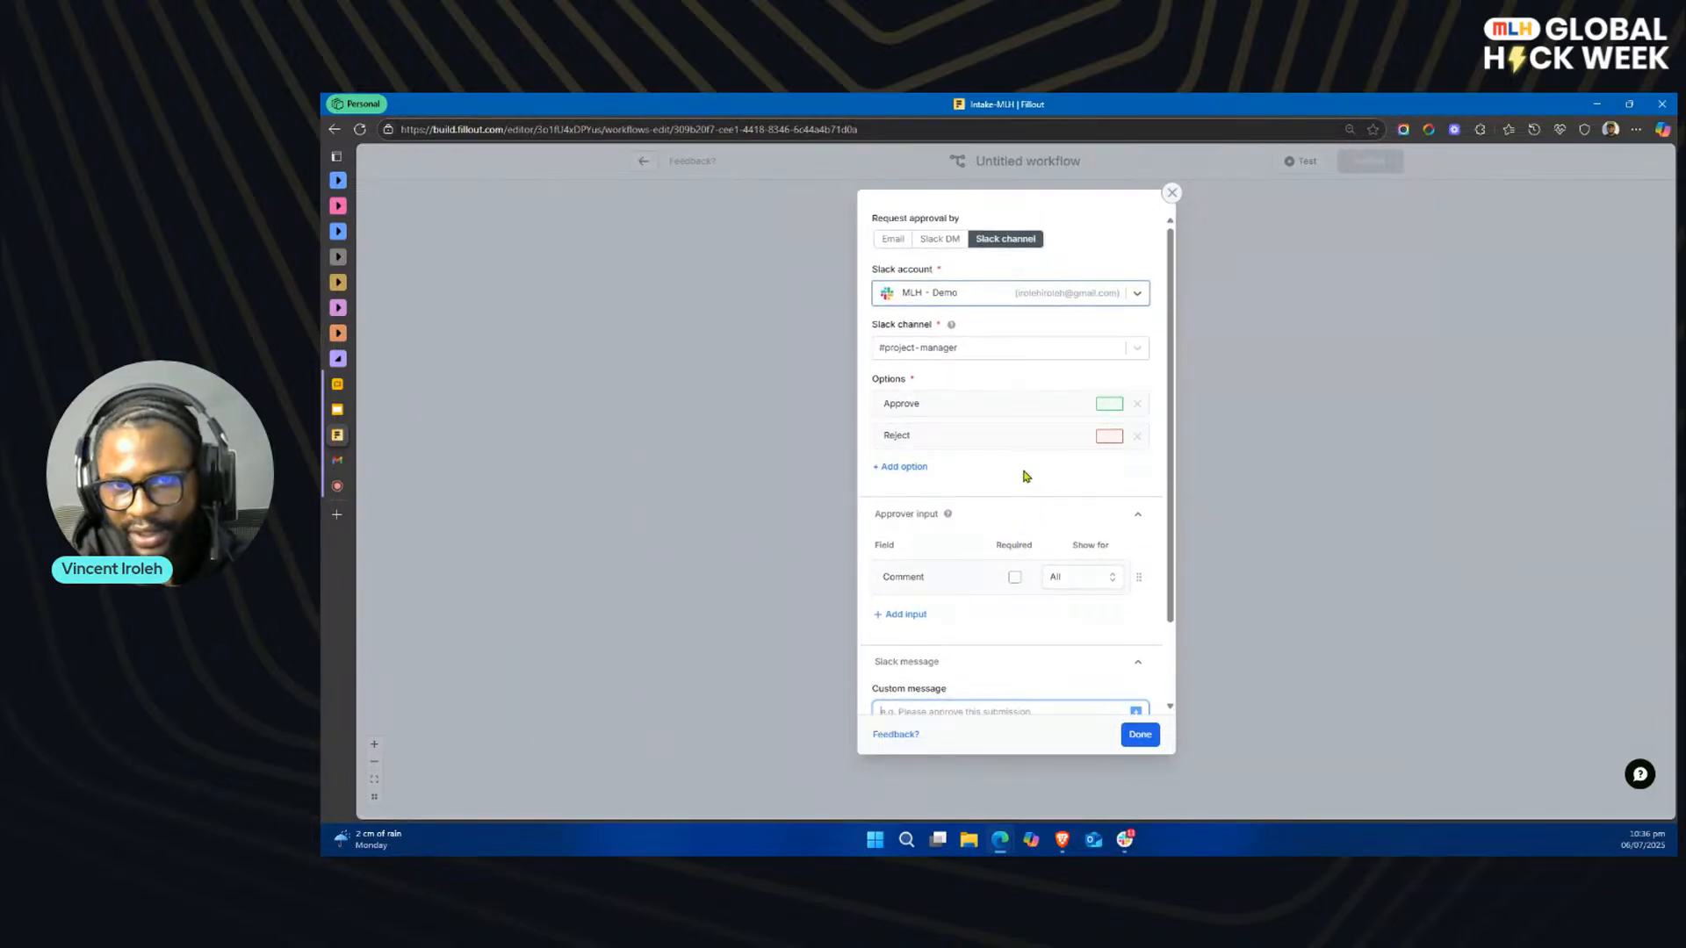
{"action": "left_click", "coordinate": [1140, 734]}
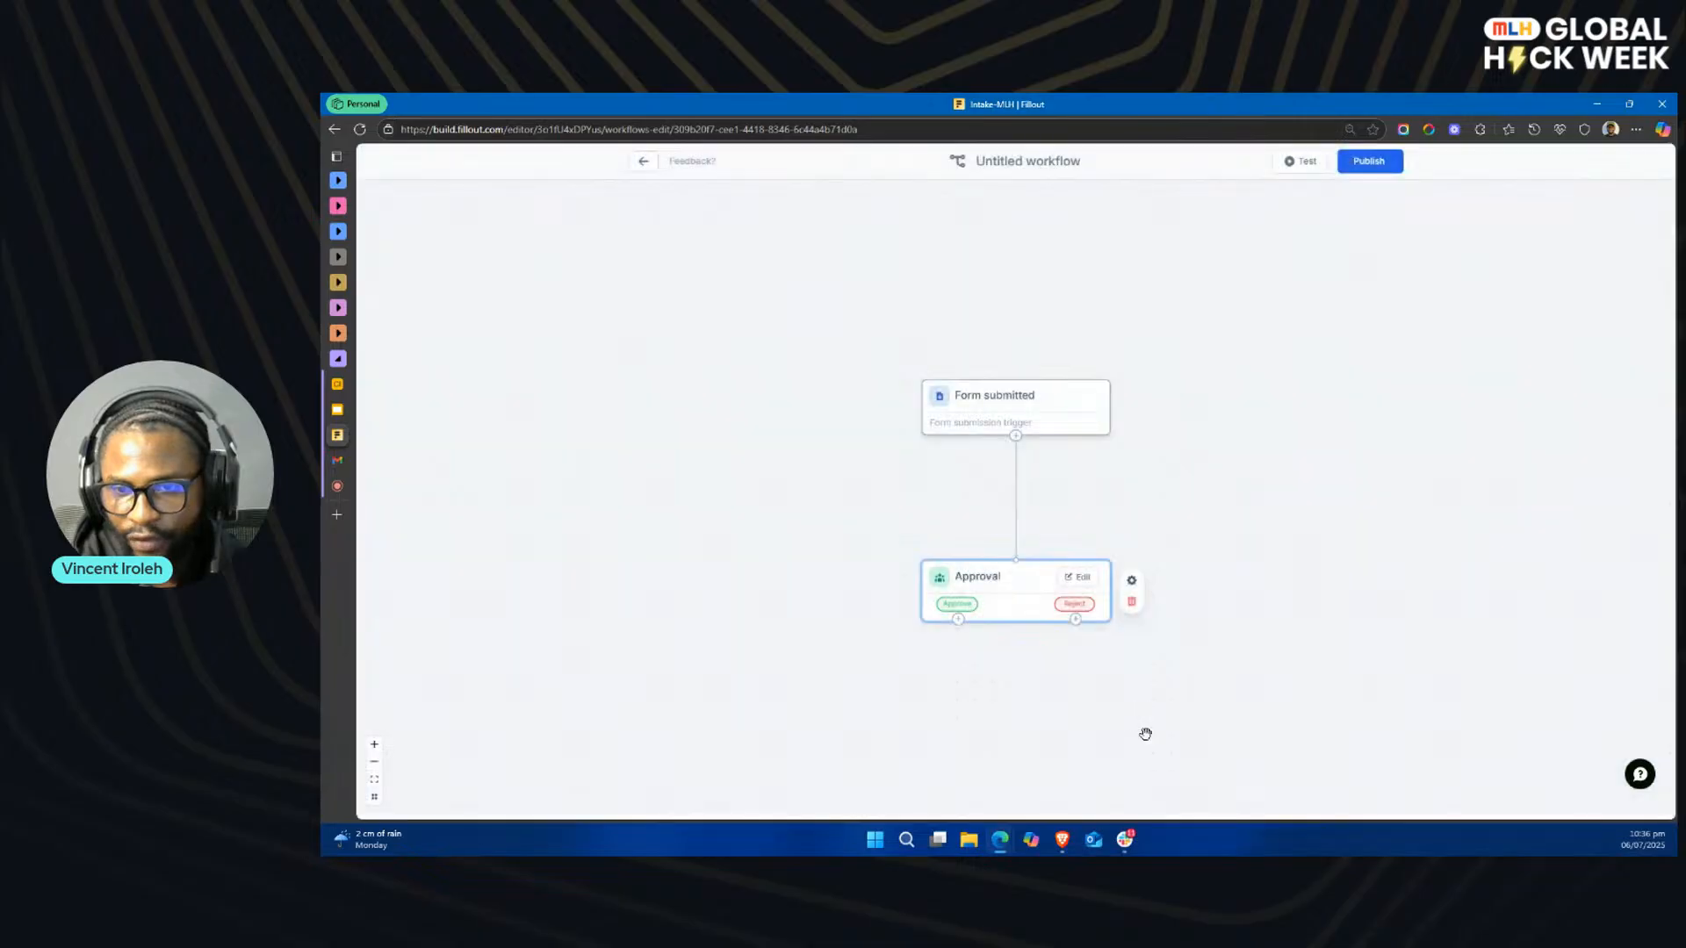
Step: Branch a Send email action off the approval's Reject outcome
{"action": "scroll", "coordinate": [1251, 601], "scroll_direction": "down", "scroll_amount": 2}
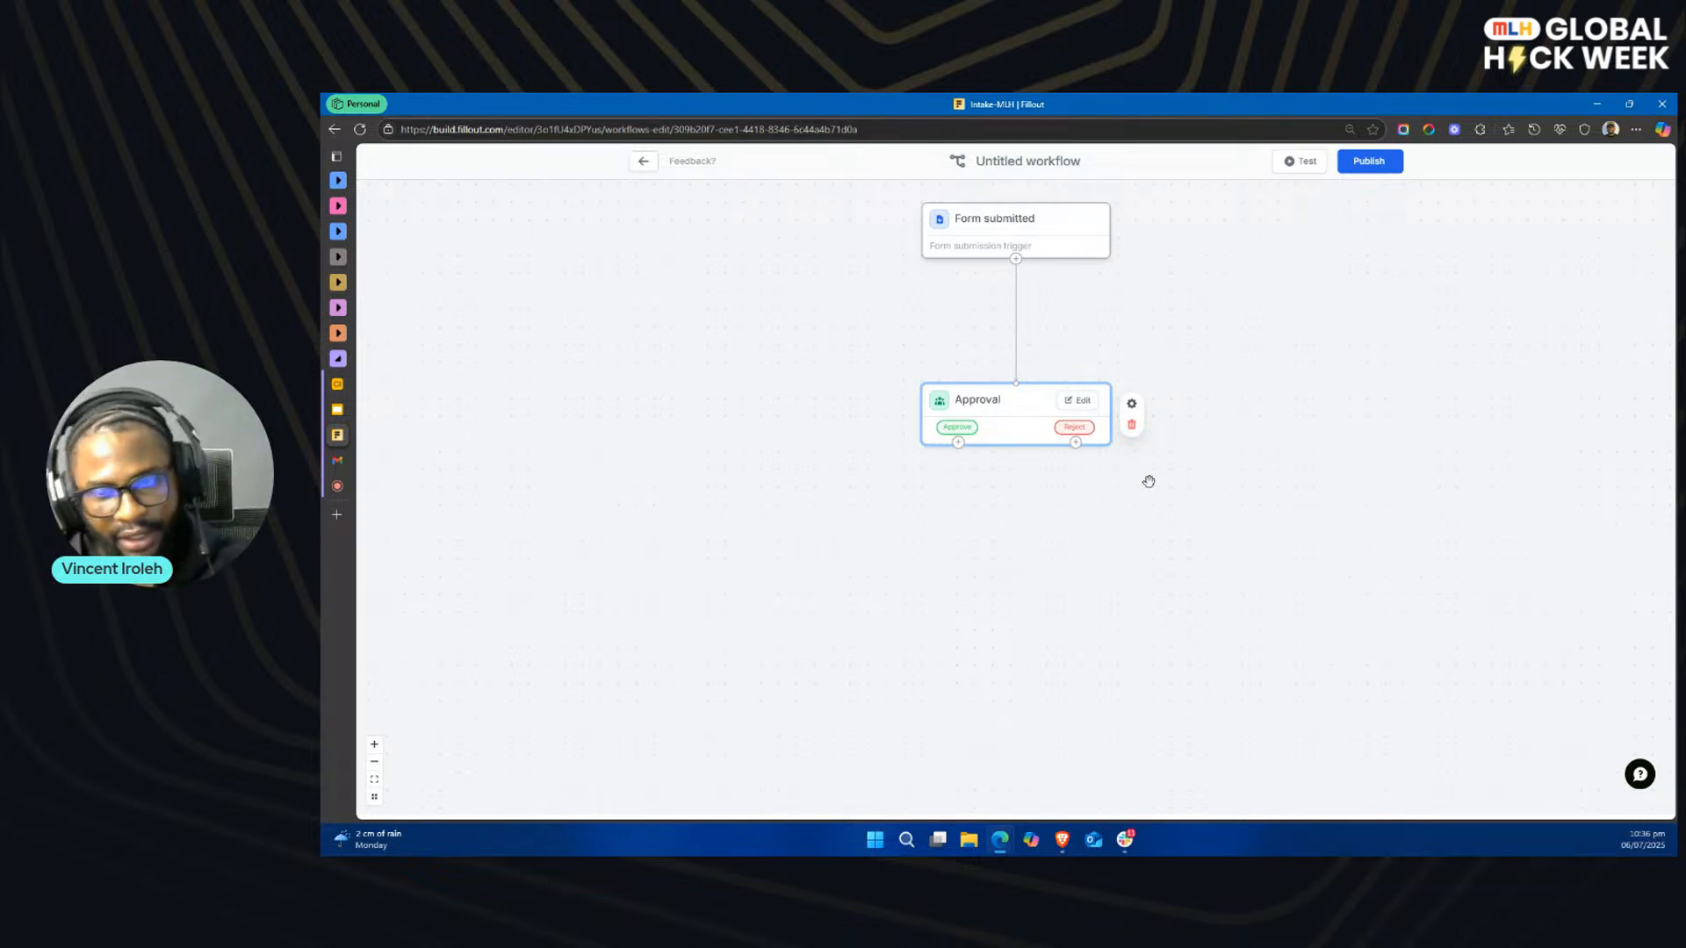
{"action": "key", "text": "alt+Tab"}
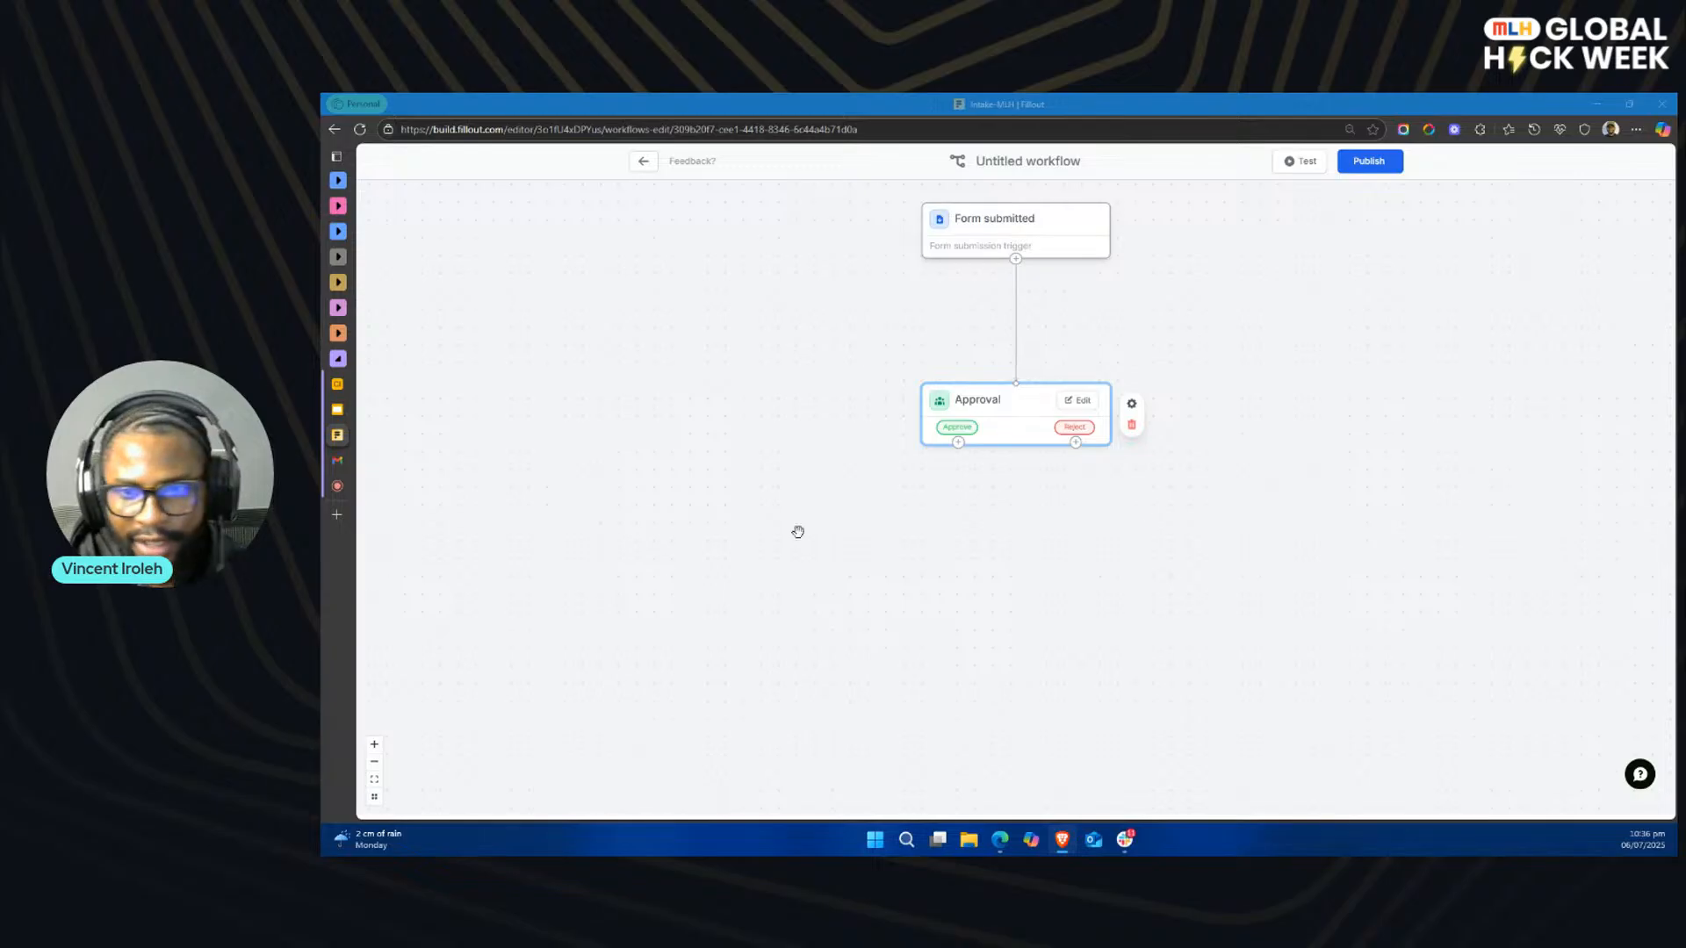
{"action": "left_click_drag", "start_coordinate": [1077, 444], "coordinate": [1271, 598]}
{"action": "left_click", "coordinate": [1430, 308]}
{"action": "left_click_drag", "start_coordinate": [1076, 442], "coordinate": [1258, 595]}
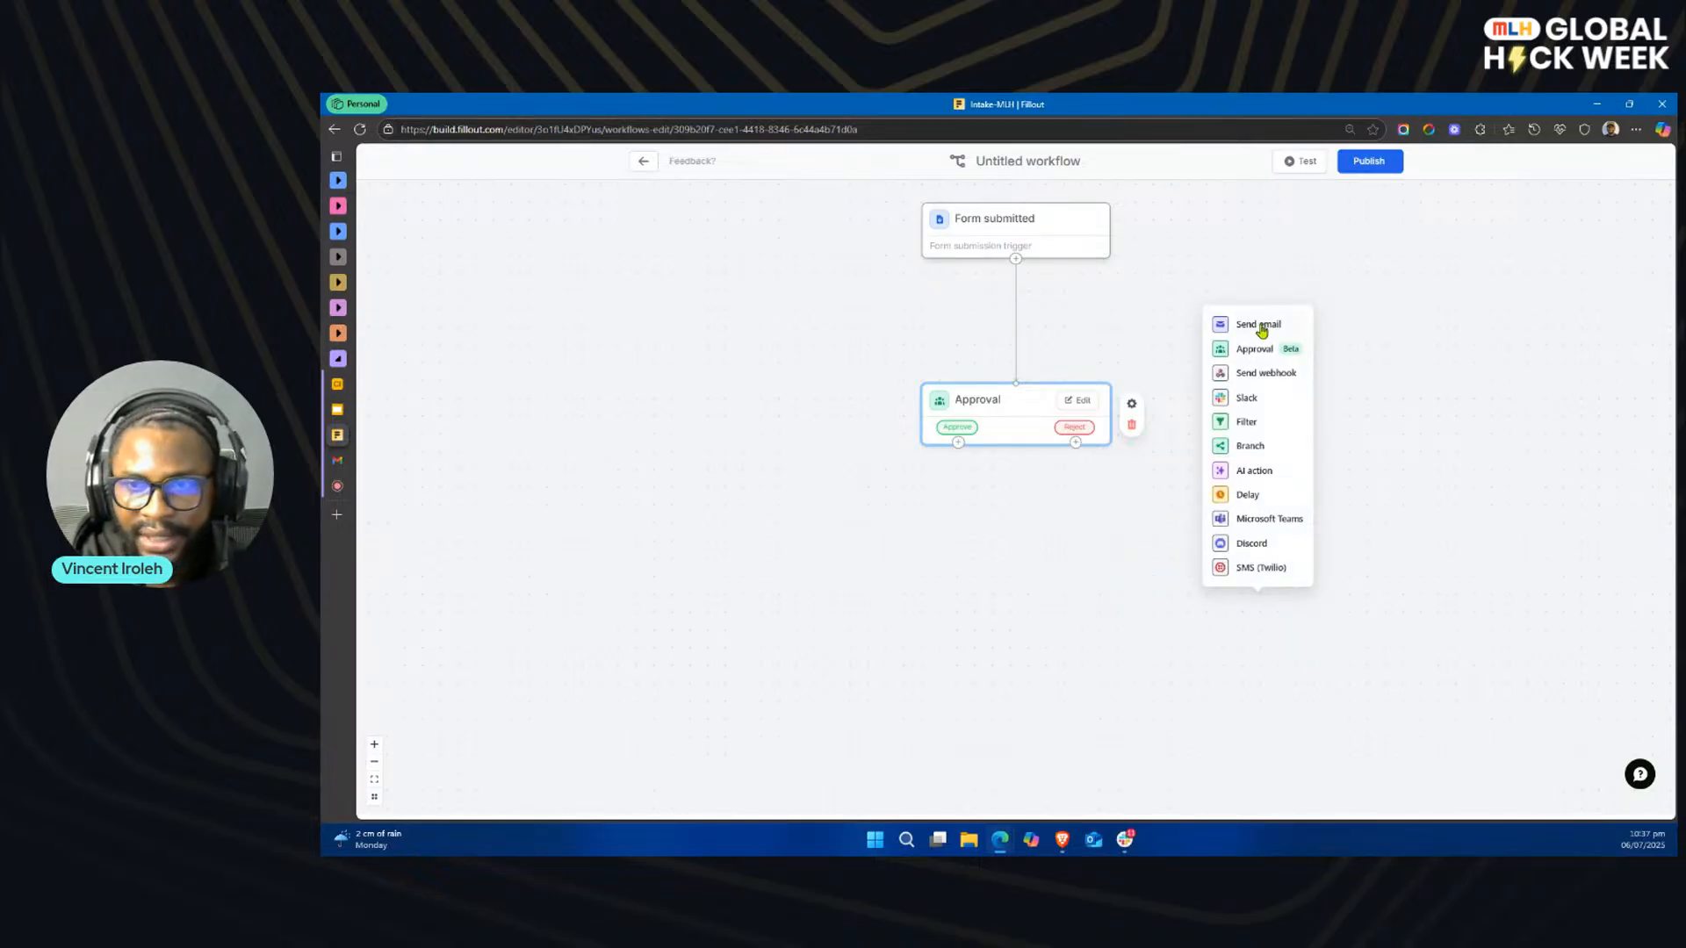
{"action": "left_click", "coordinate": [1259, 325]}
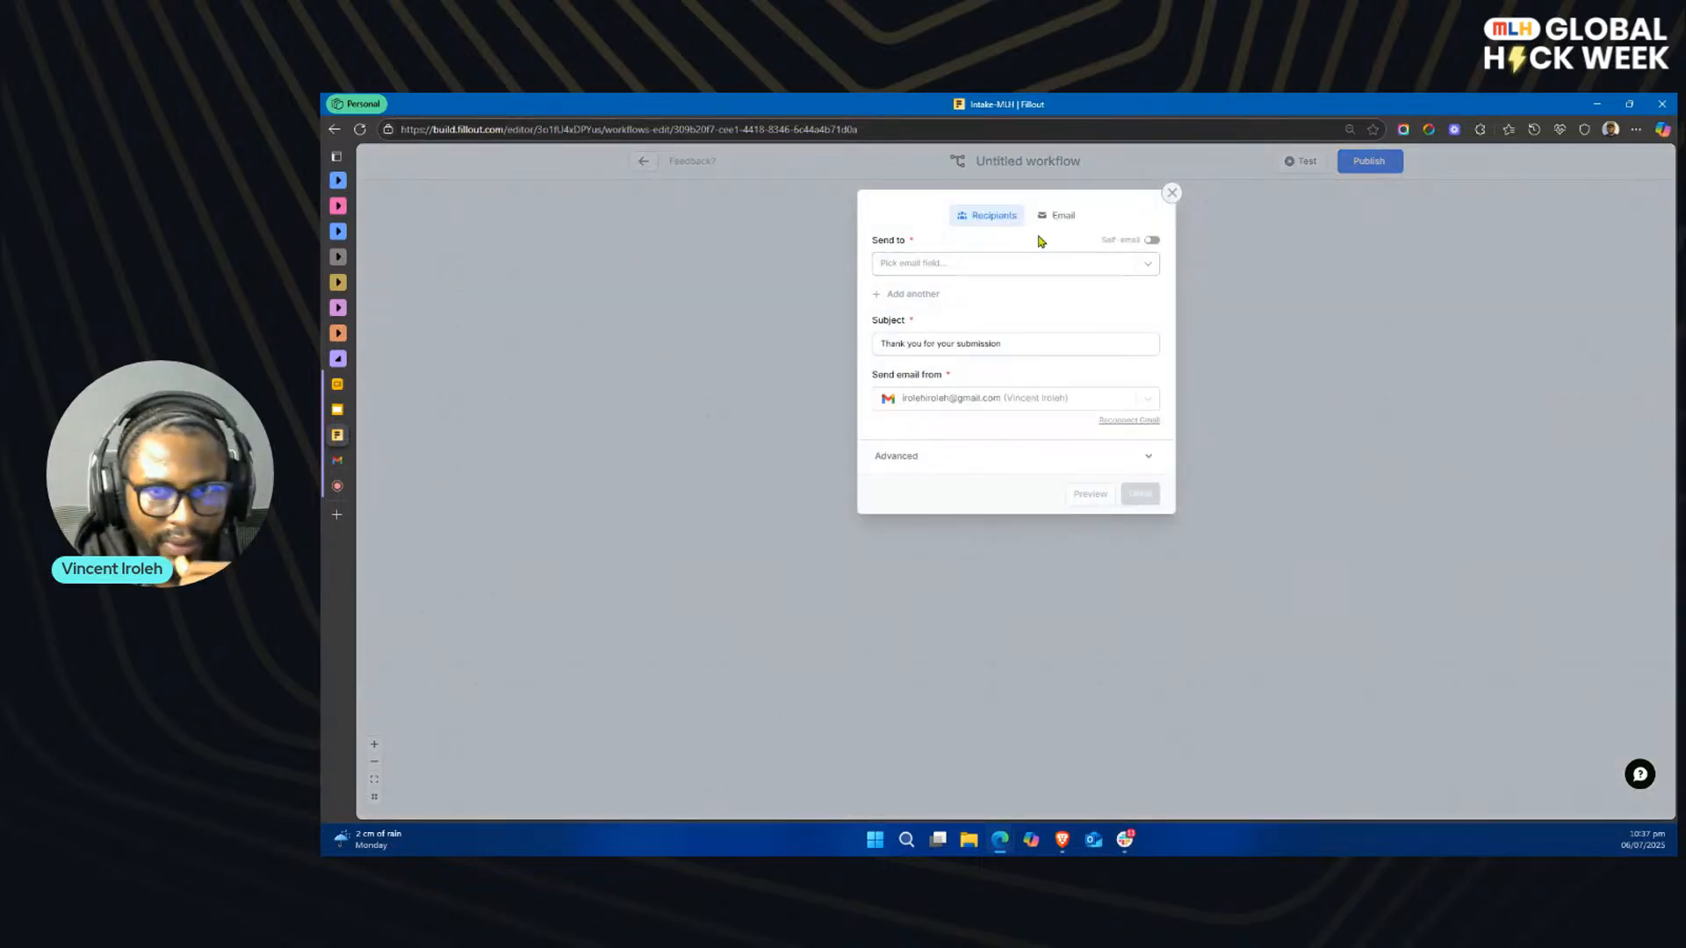
Step: Send the rejection email to the form's Email Address field, with Fillout's notifications address as the sender
{"action": "left_click", "coordinate": [1071, 217]}
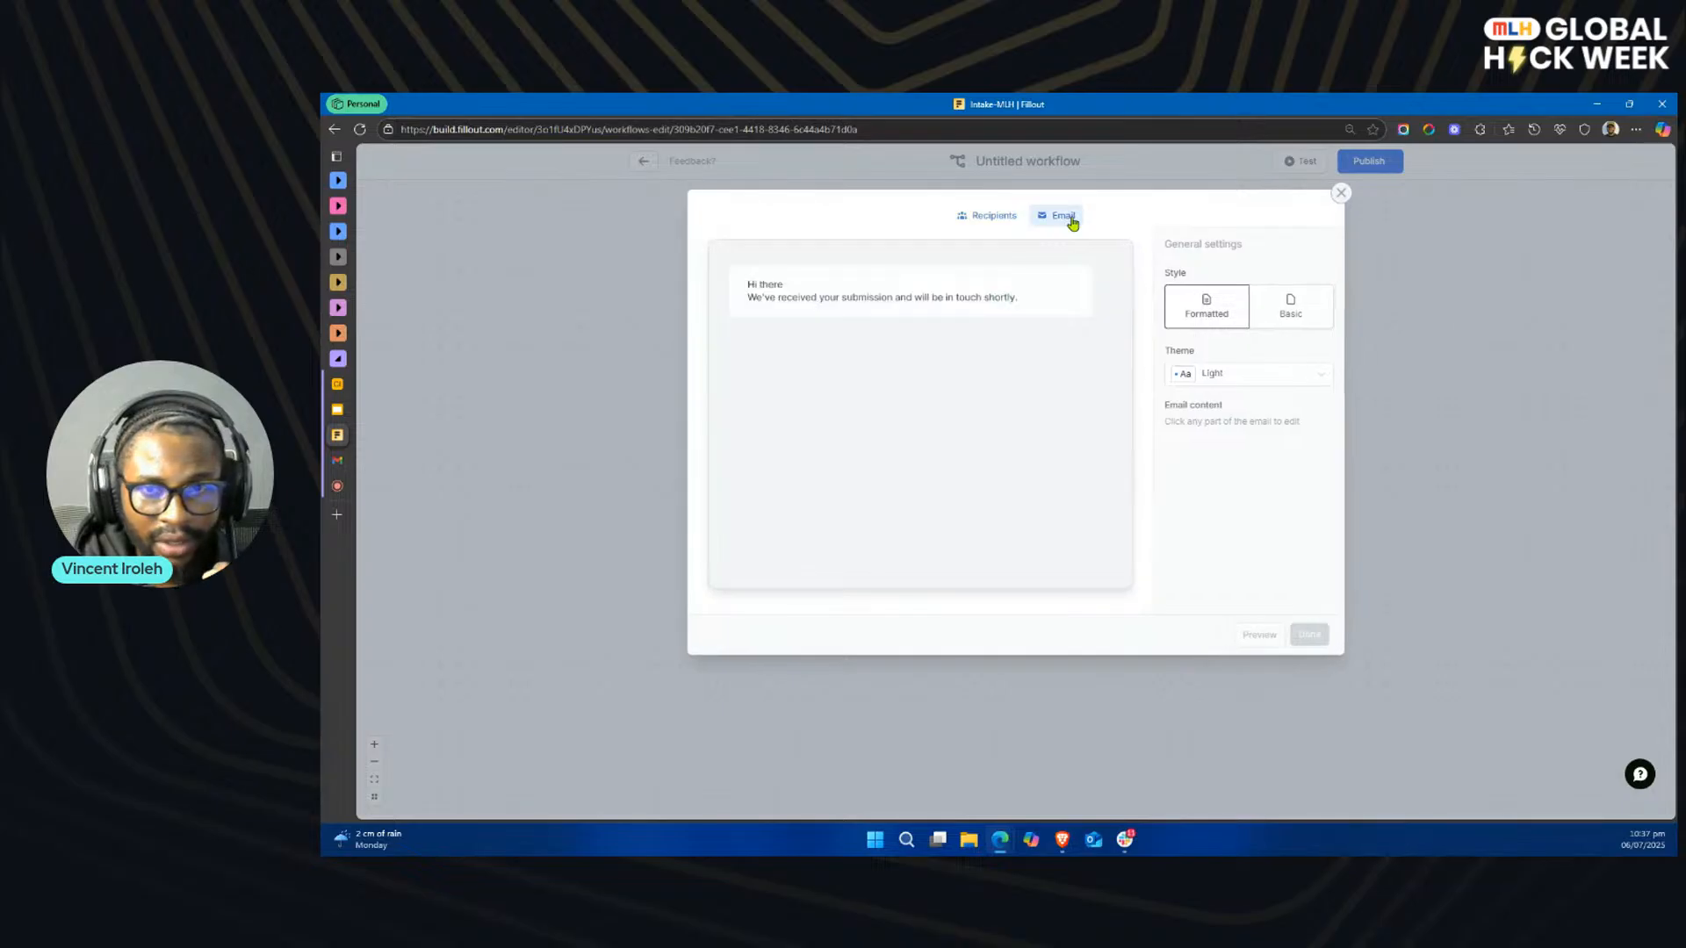
{"action": "left_click", "coordinate": [996, 219]}
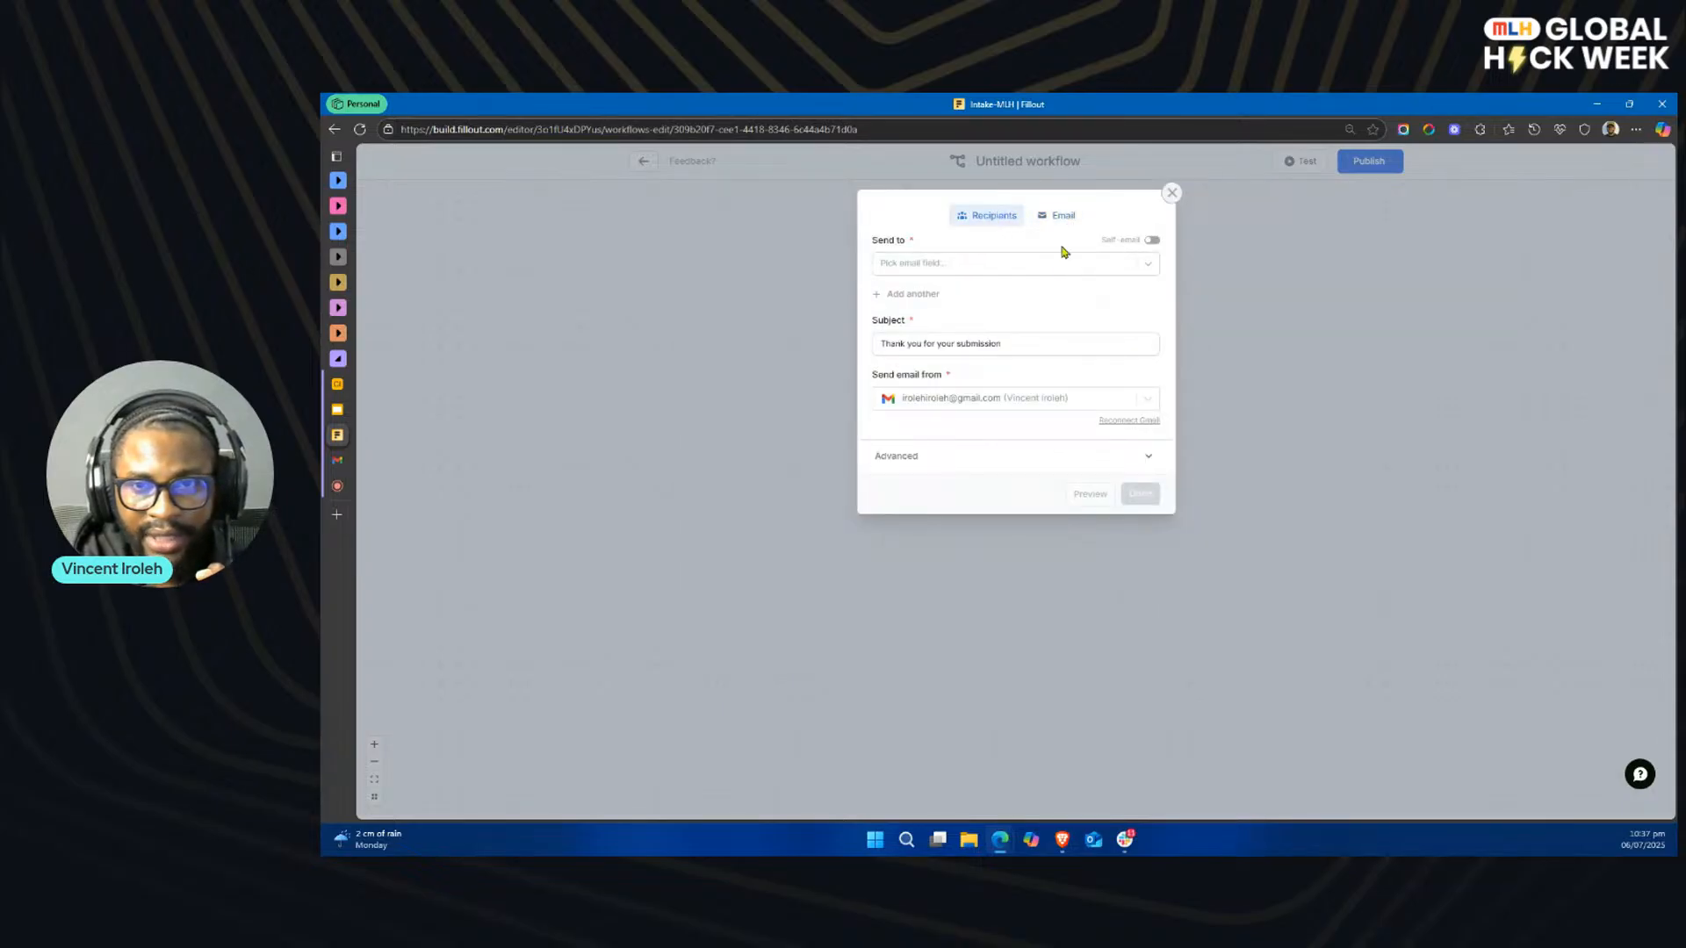
{"action": "left_click", "coordinate": [1101, 265]}
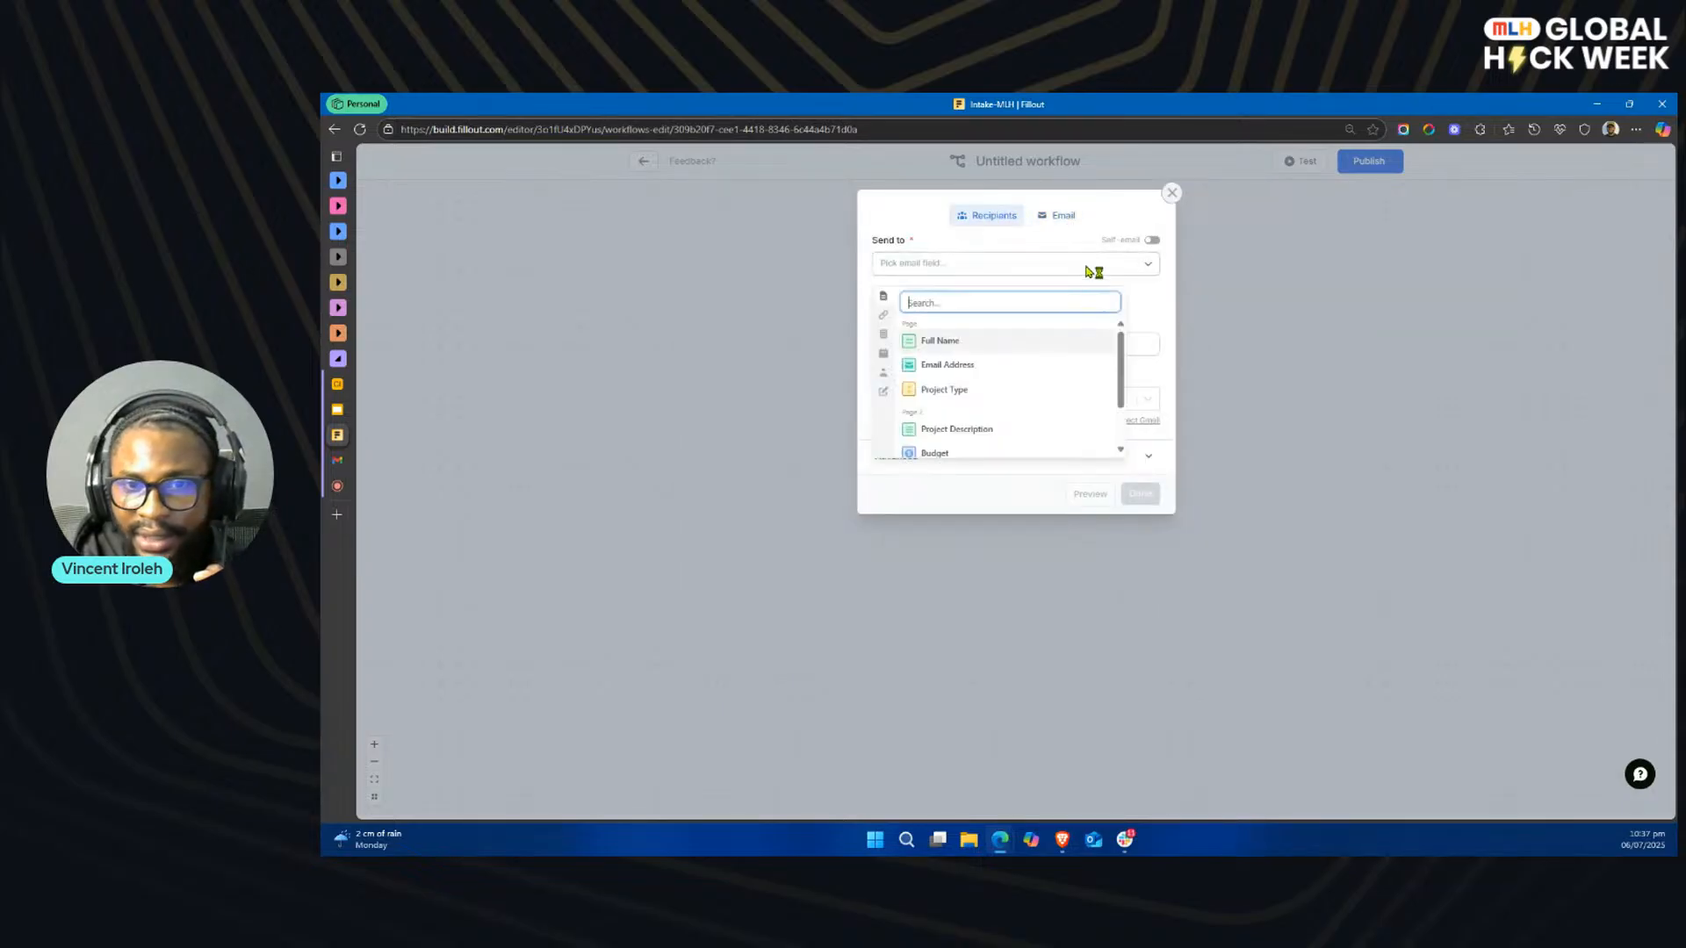
{"action": "left_click", "coordinate": [974, 365]}
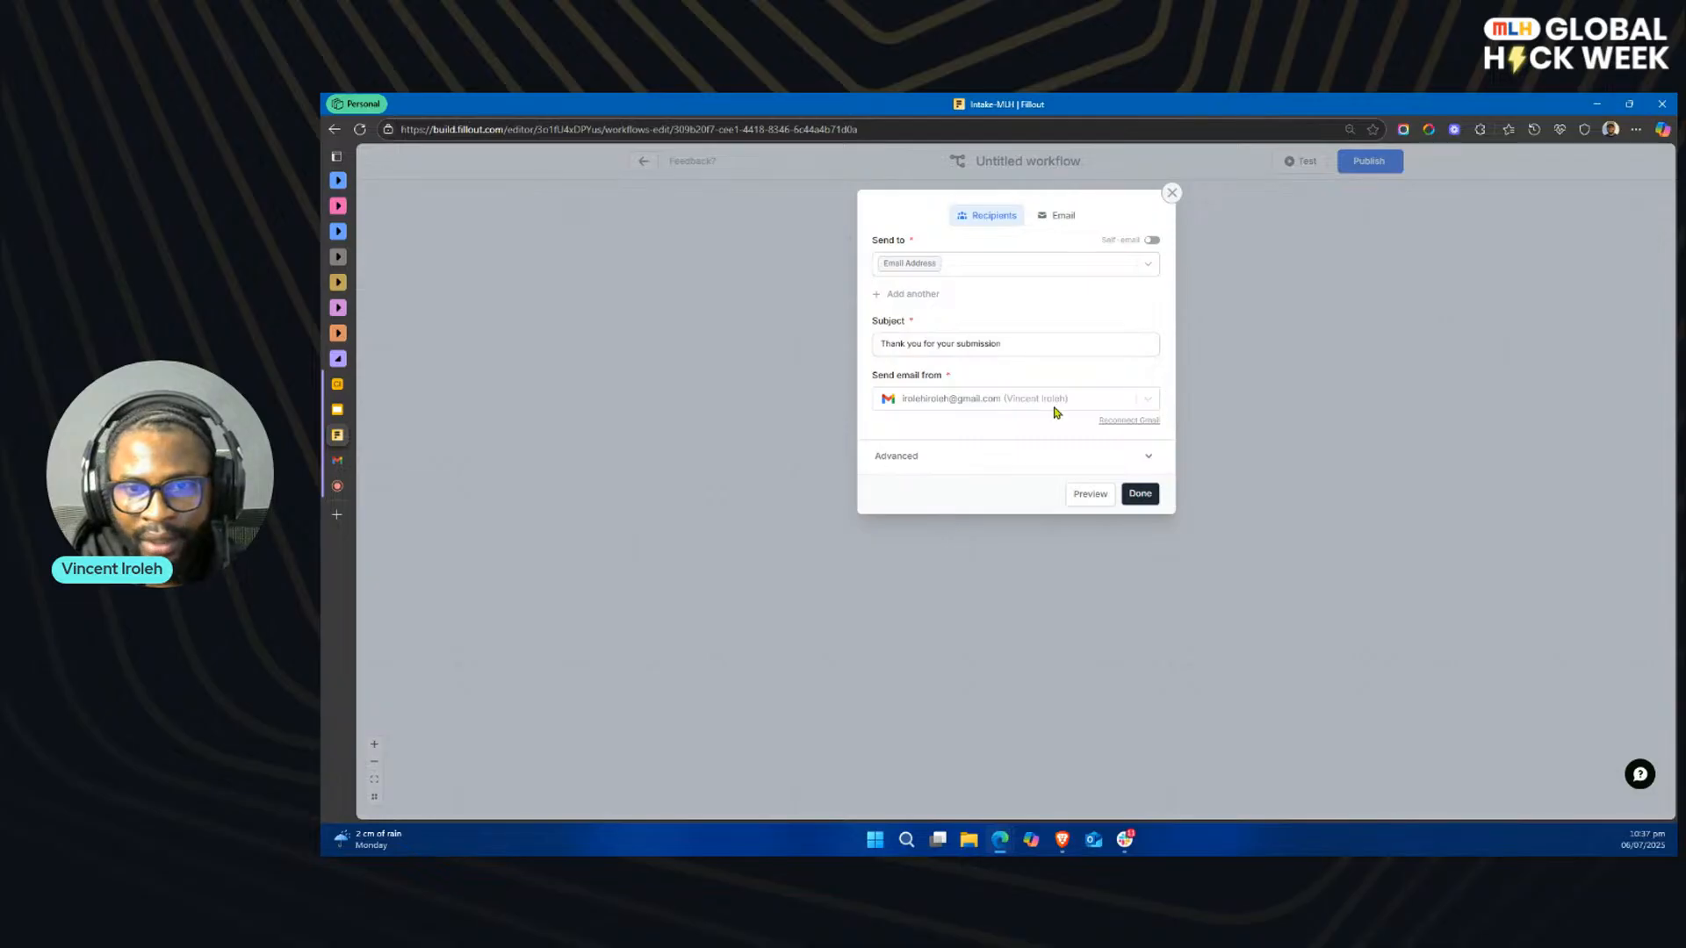
{"action": "left_click", "coordinate": [1103, 406]}
{"action": "left_click", "coordinate": [1021, 491]}
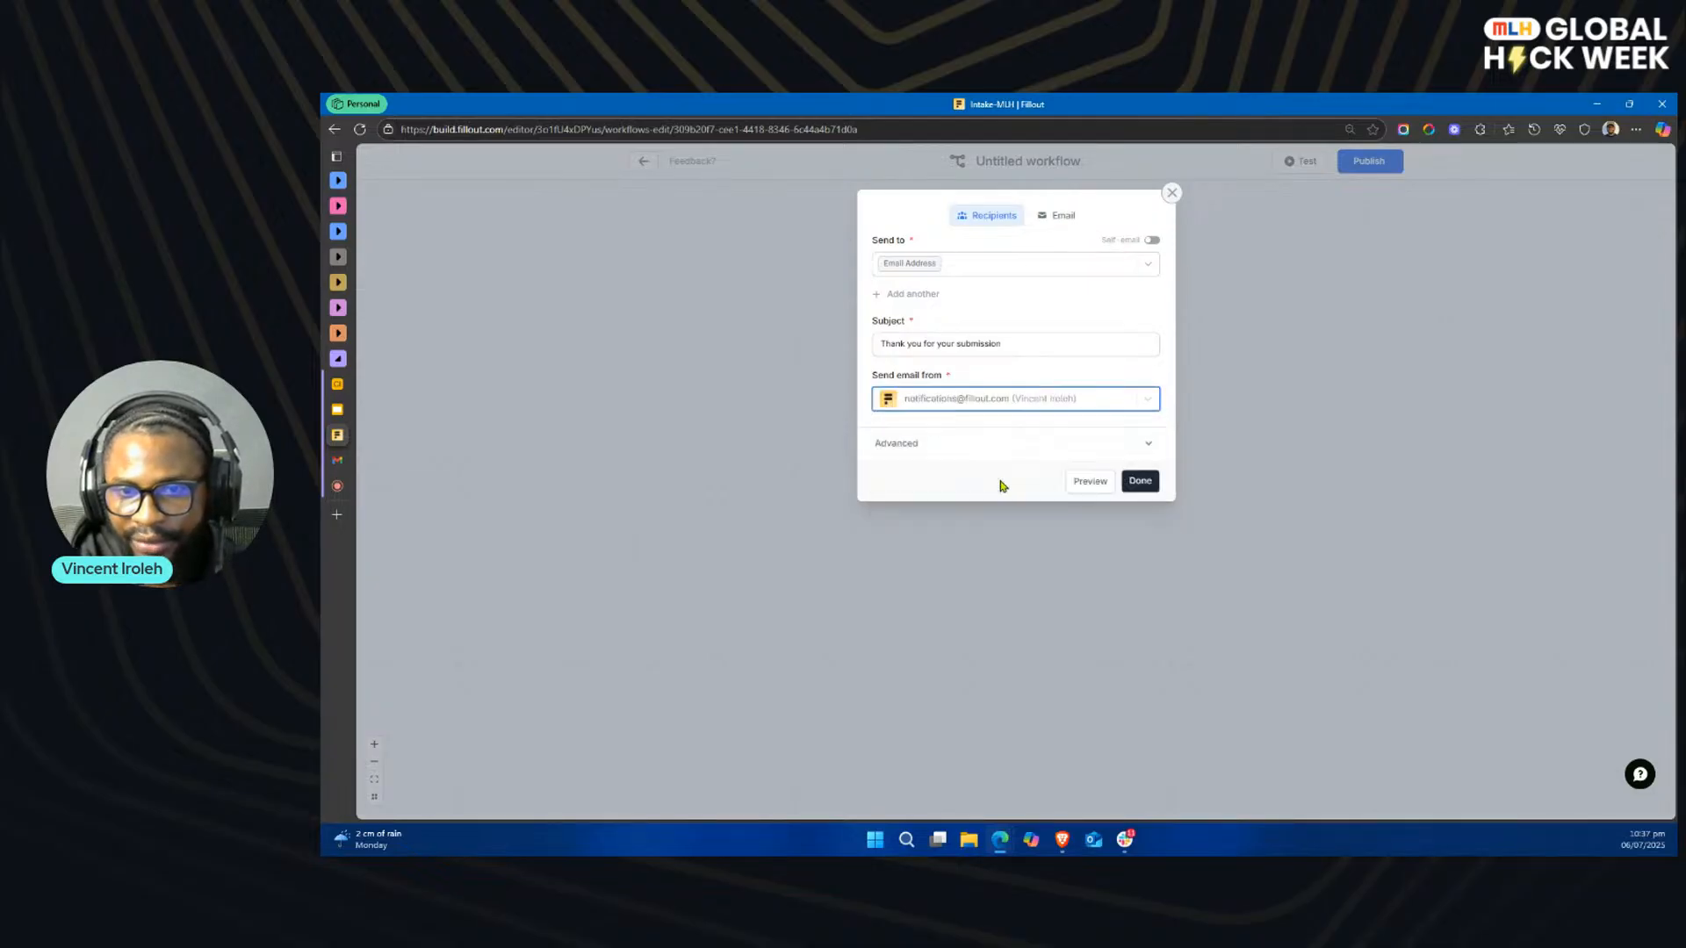
Step: Replace the rejection email's subject with "Update on Your Project Request"
{"action": "left_click", "coordinate": [1040, 345]}
{"action": "left_click_drag", "start_coordinate": [1025, 344], "coordinate": [873, 345]}
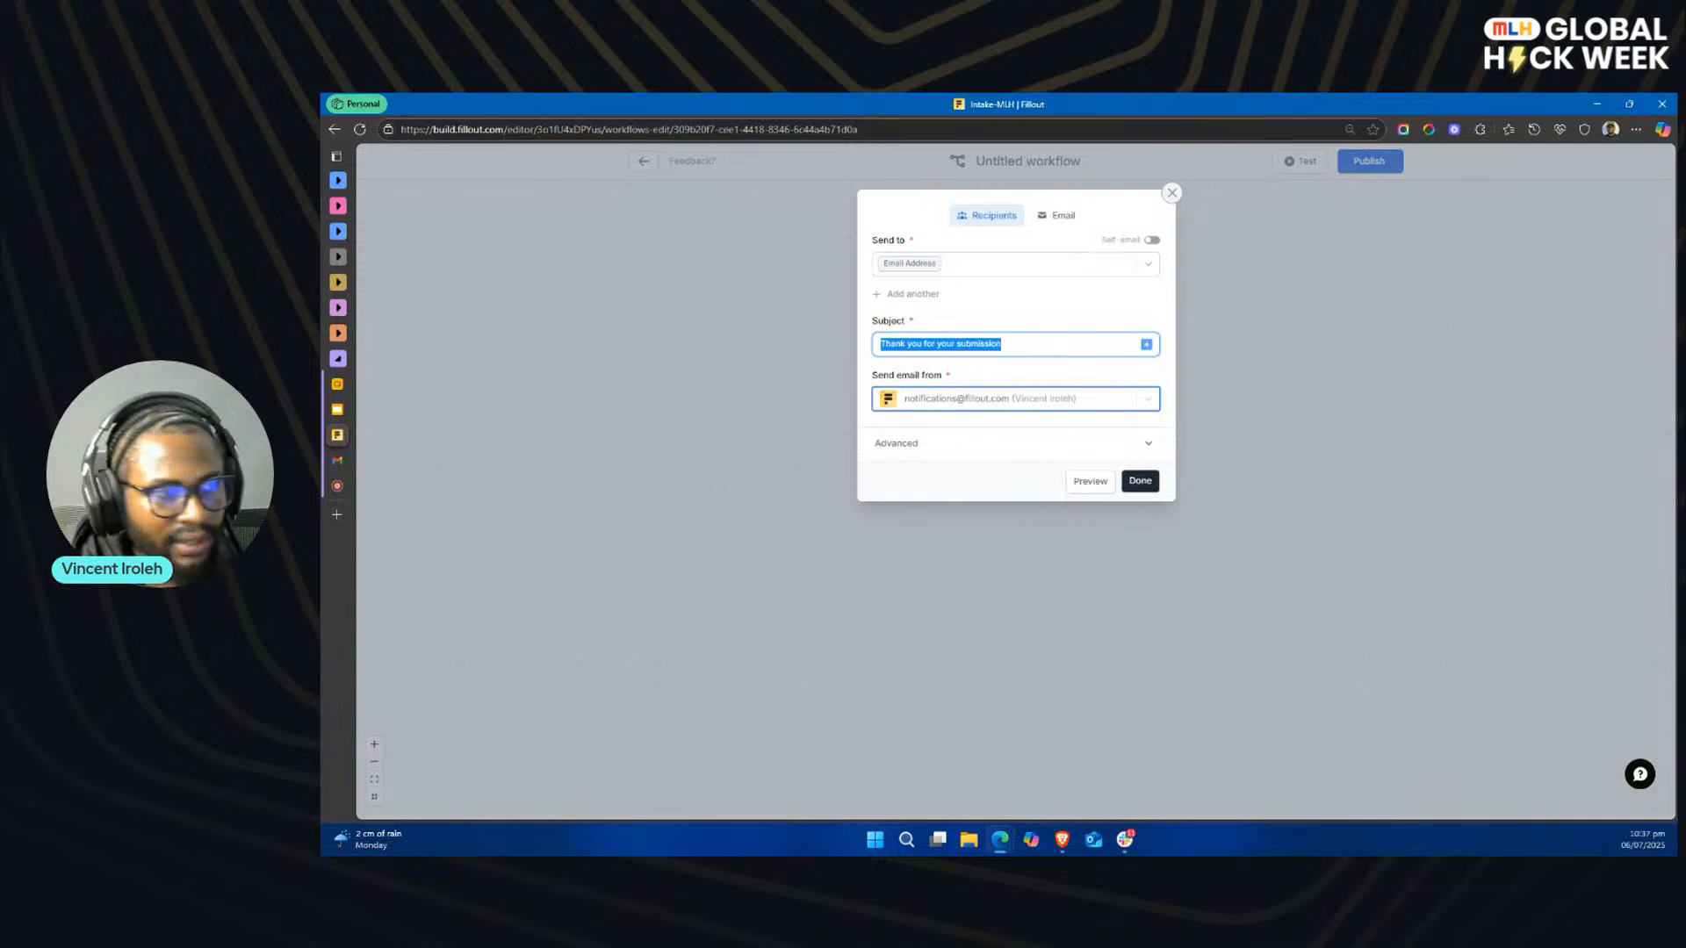
{"action": "key", "text": "alt+Tab"}
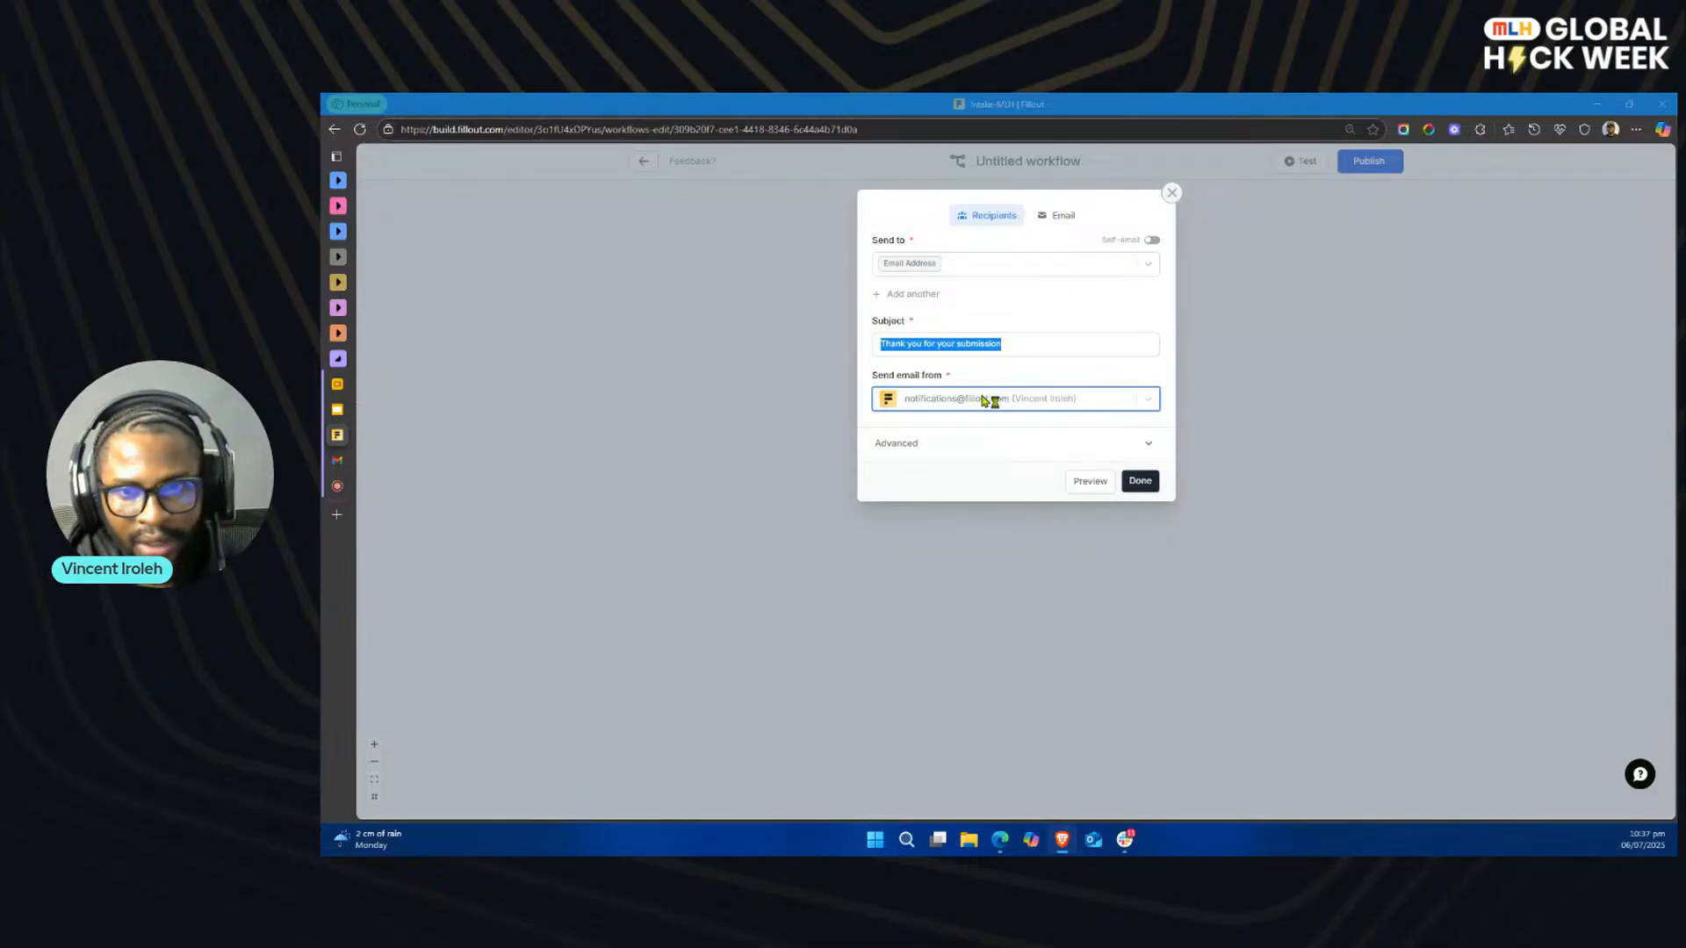
{"action": "left_click", "coordinate": [1019, 345]}
{"action": "key", "text": "ctrl+a"}
{"action": "type", "text": "Update on Your Project Request"}
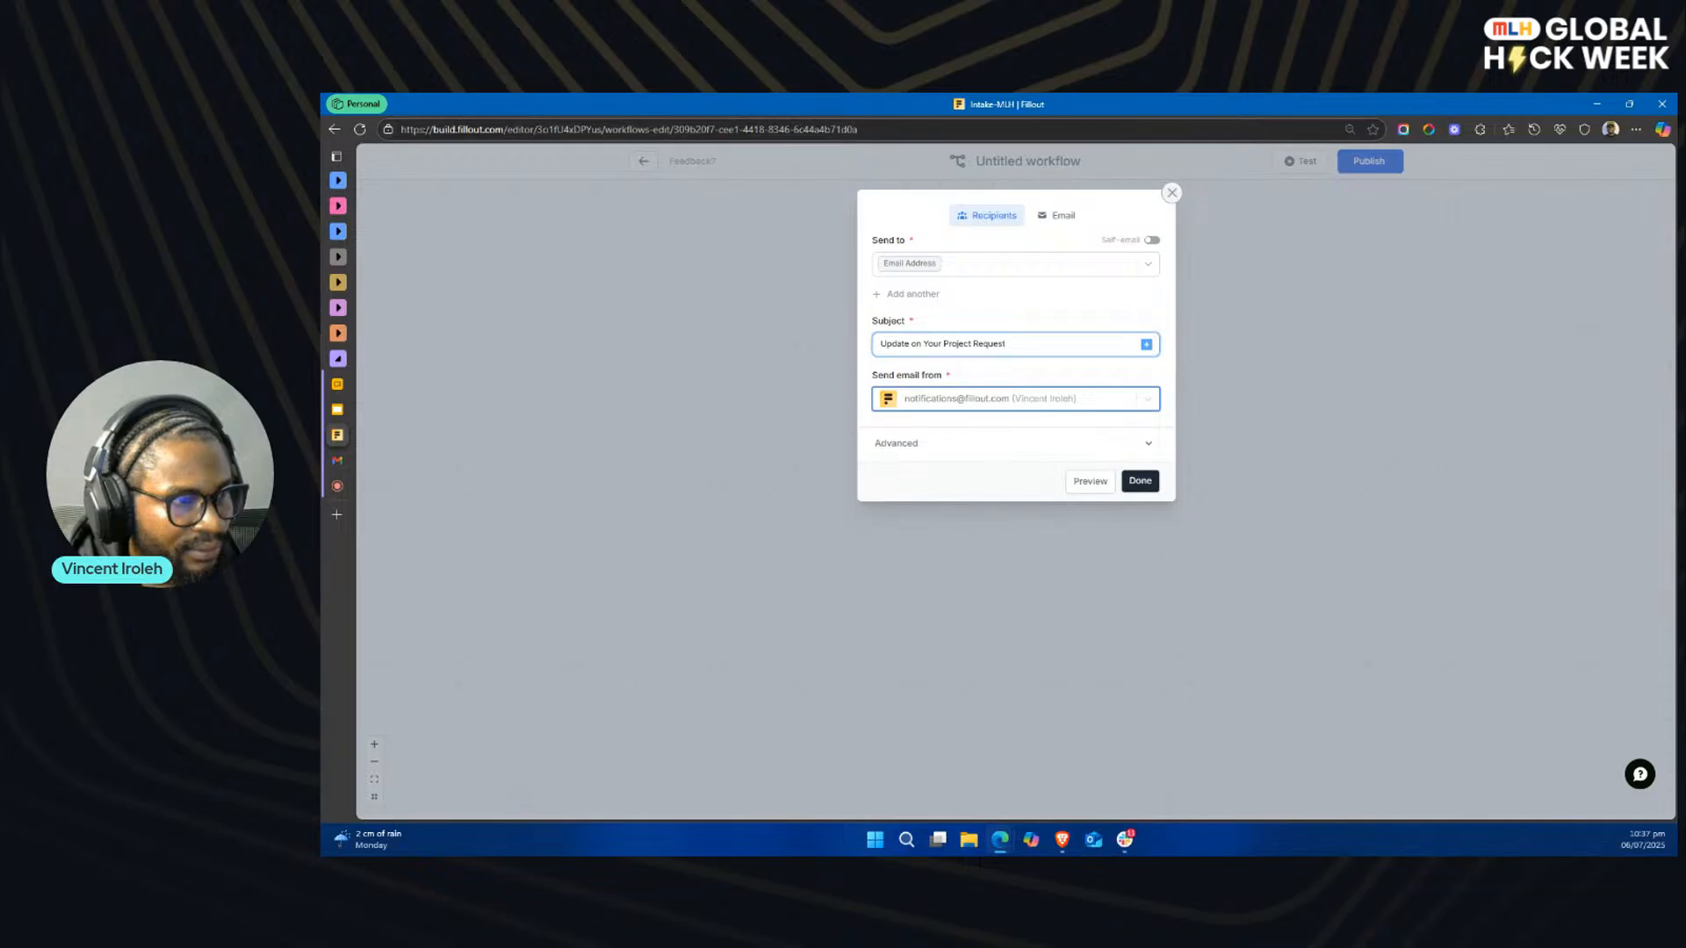
Step: Replace the rejection email's default body with the prepared message declining the project request, signed MLH Consulting
{"action": "key", "text": "alt+Tab"}
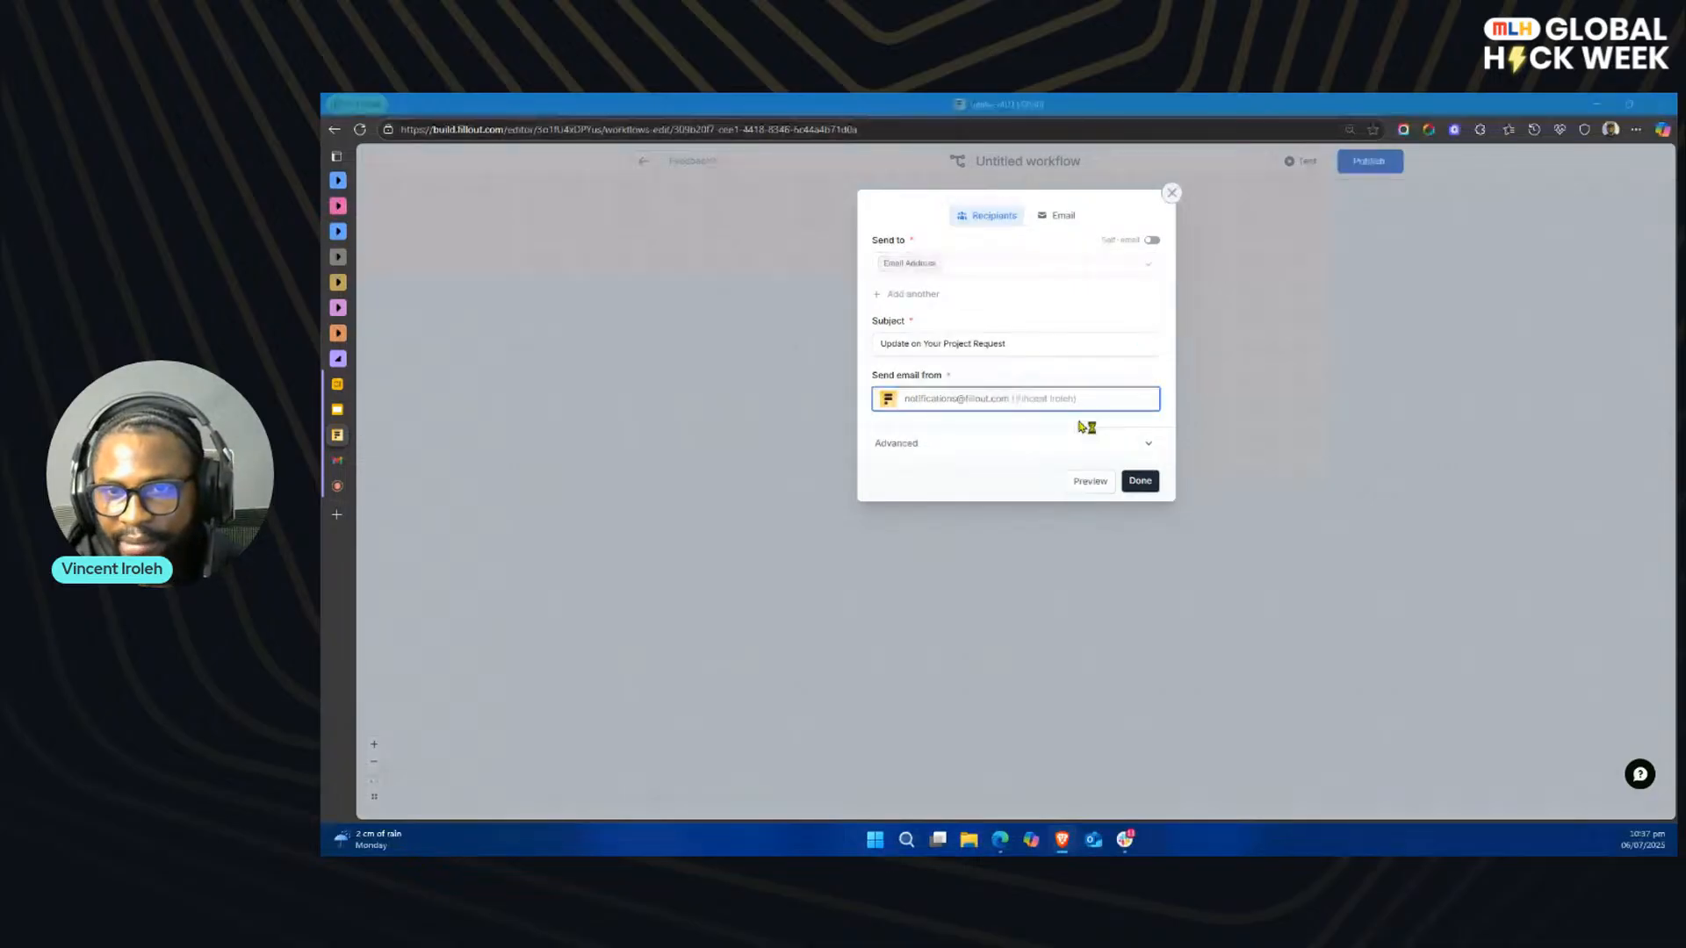
{"action": "left_click", "coordinate": [1051, 220]}
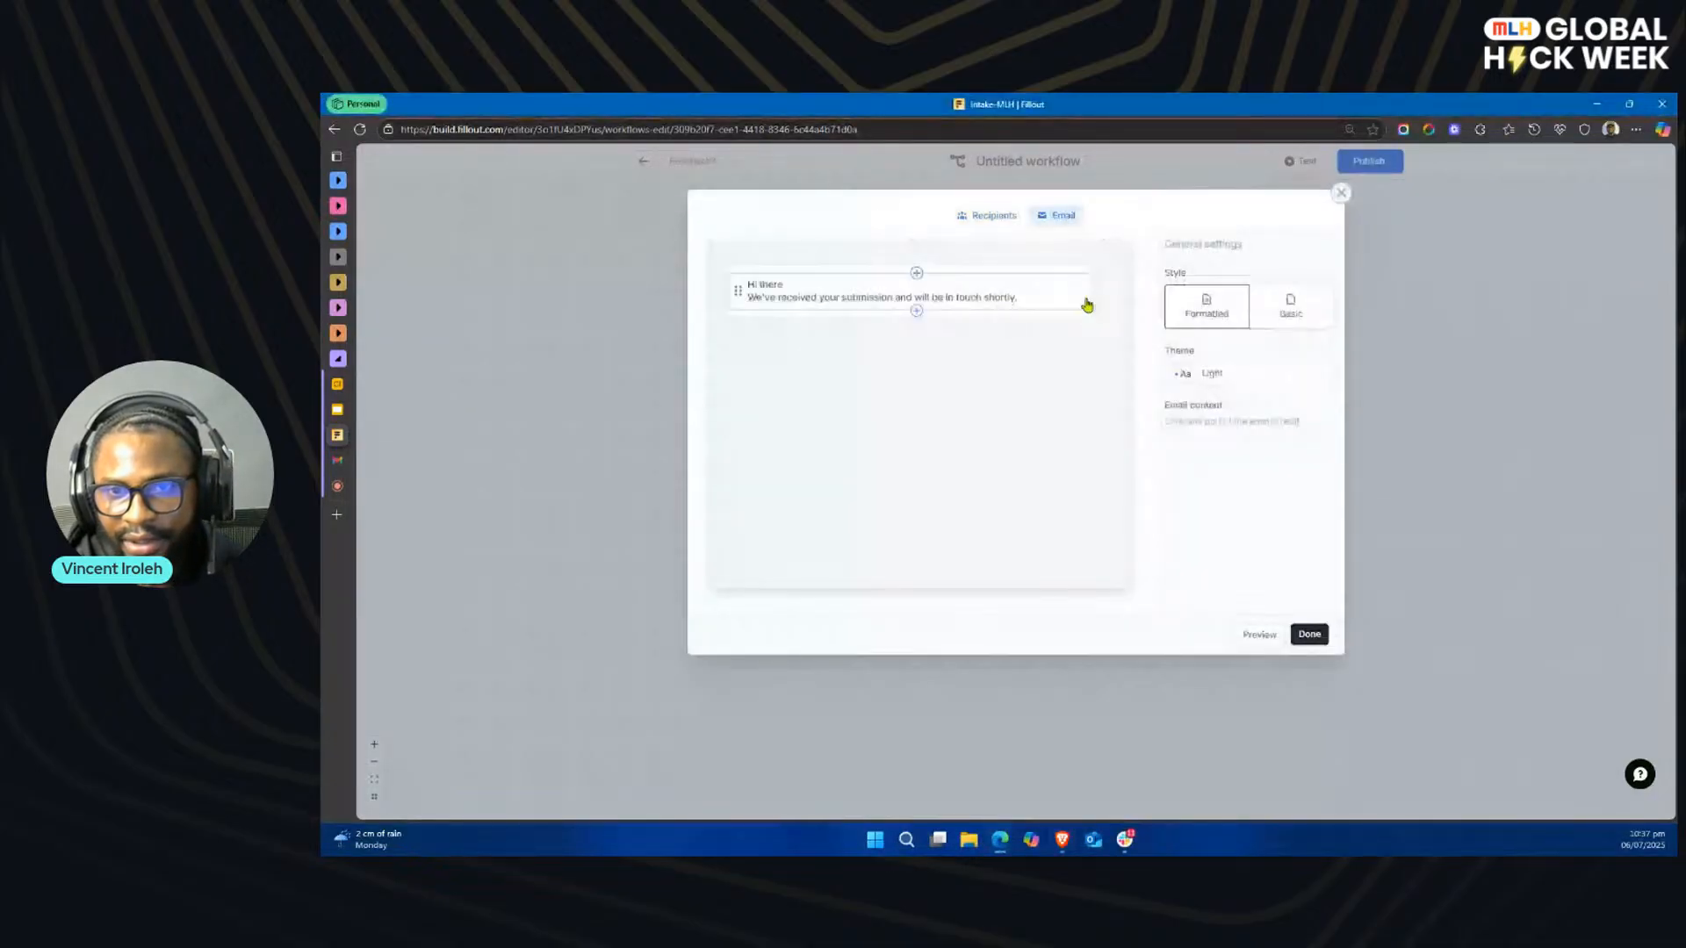
{"action": "left_click", "coordinate": [1077, 302]}
{"action": "key", "text": "ctrl+a"}
{"action": "key", "text": "BackSpace"}
{"action": "key", "text": "ctrl+v"}
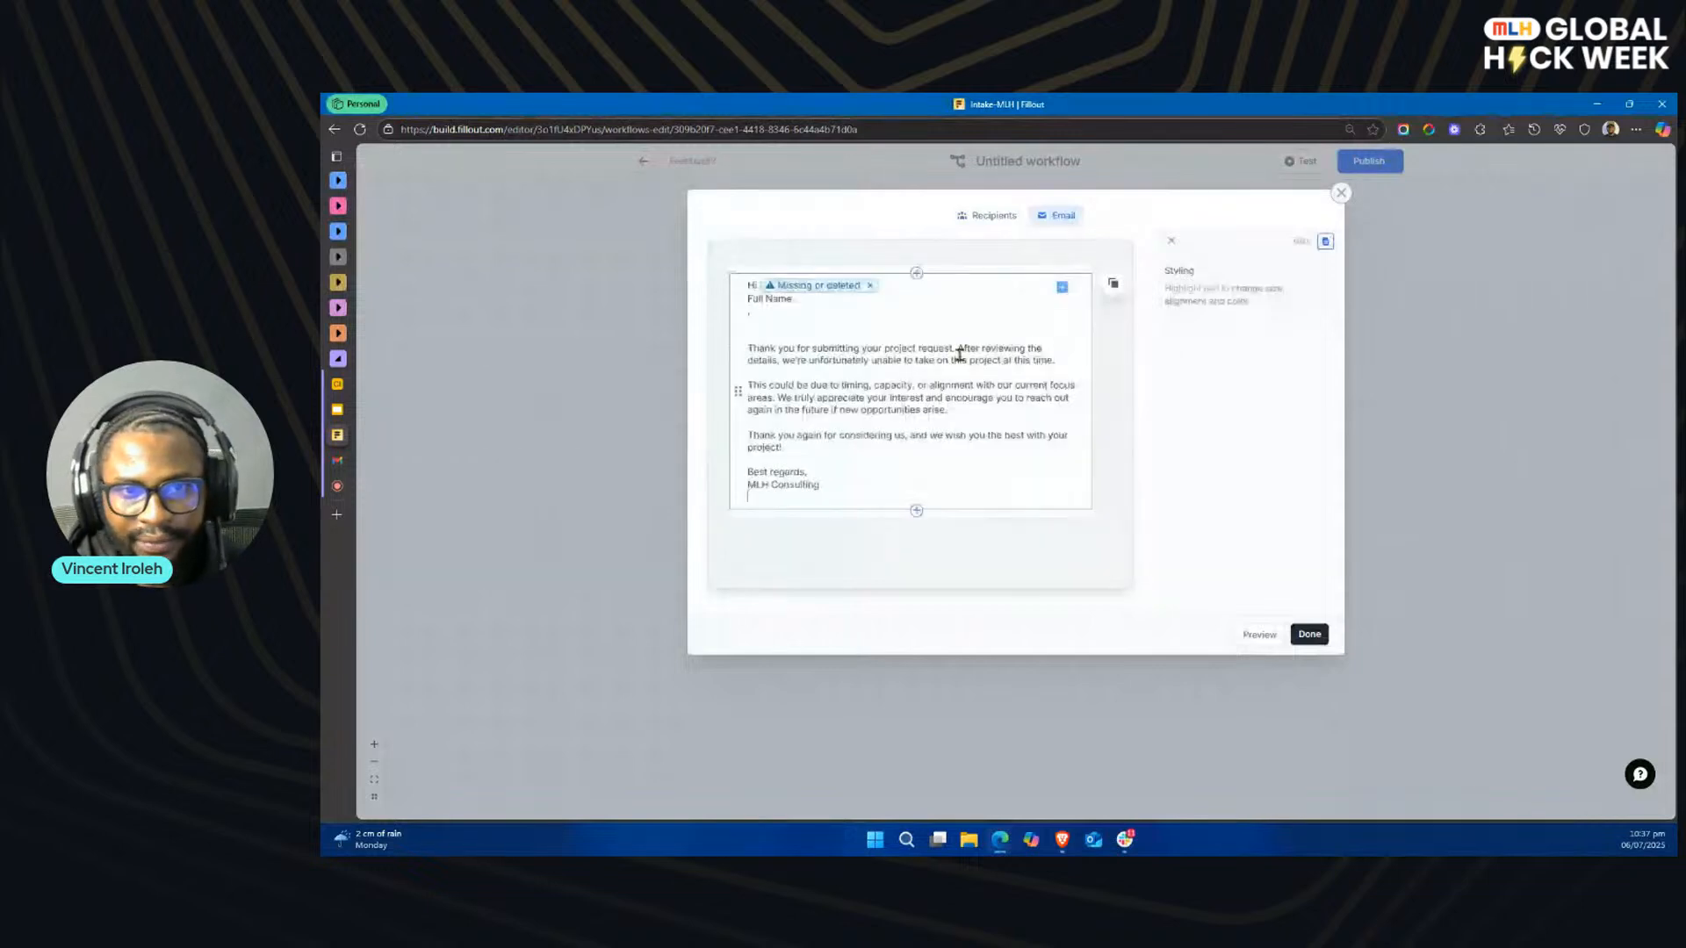
Step: Fix the rejection email's greeting by replacing the broken reference and stray text with the Full Name field, and remove the extra blank line
{"action": "left_click", "coordinate": [870, 285]}
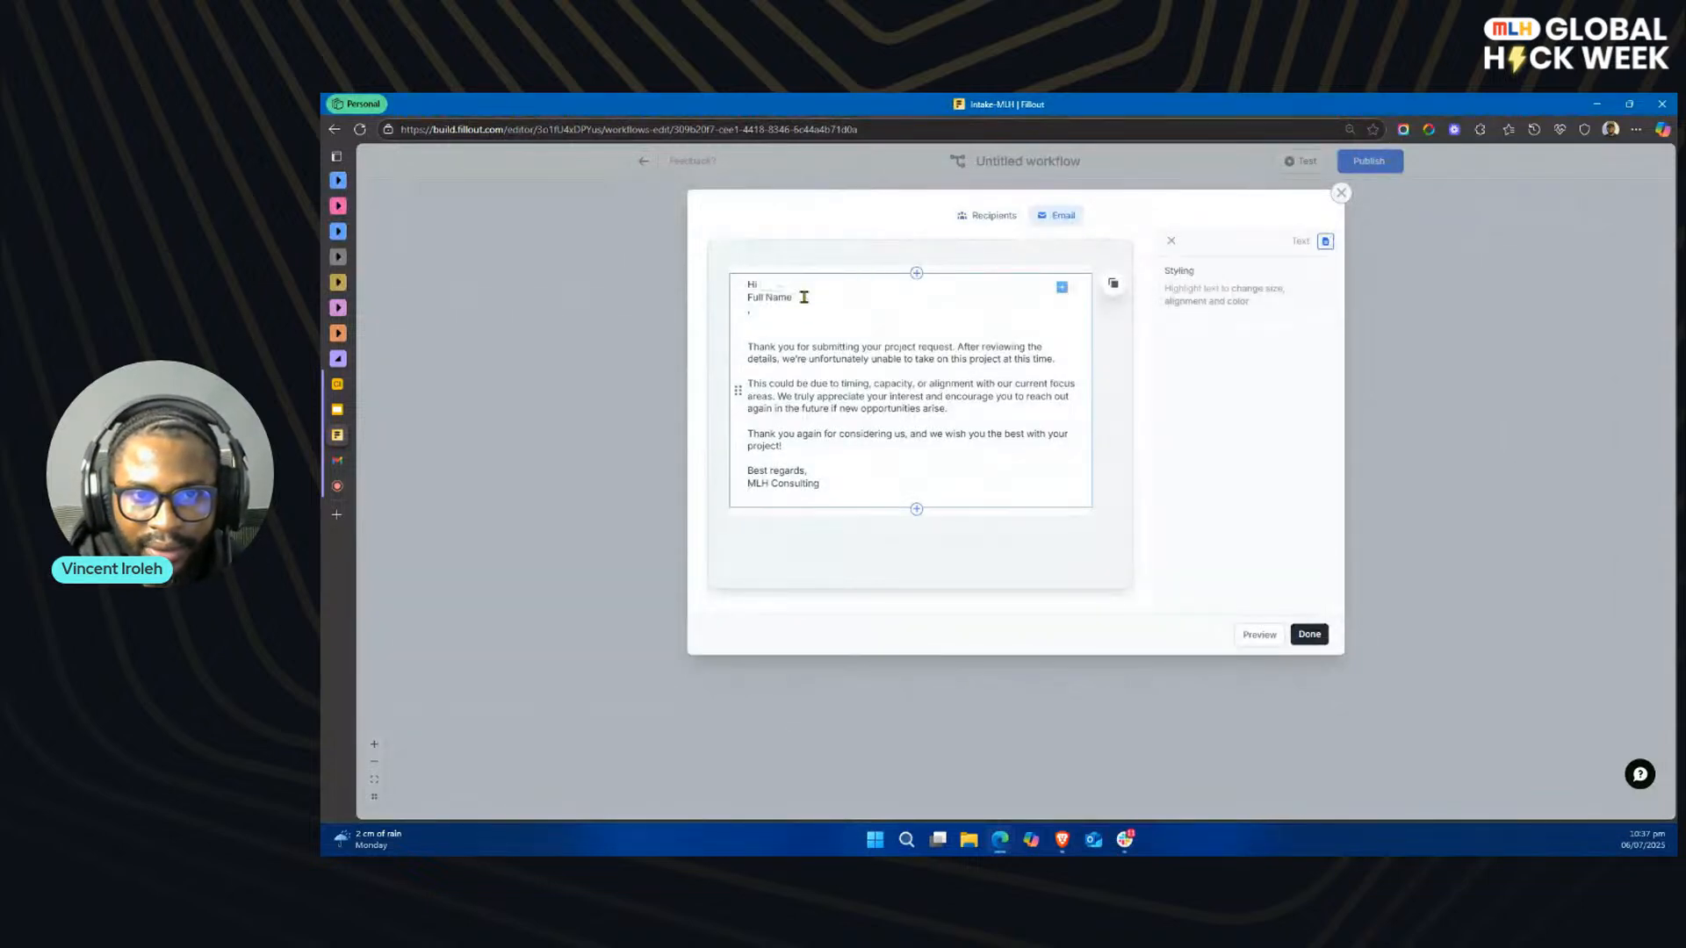
{"action": "triple_click", "coordinate": [841, 297]}
{"action": "key", "text": "BackSpace"}
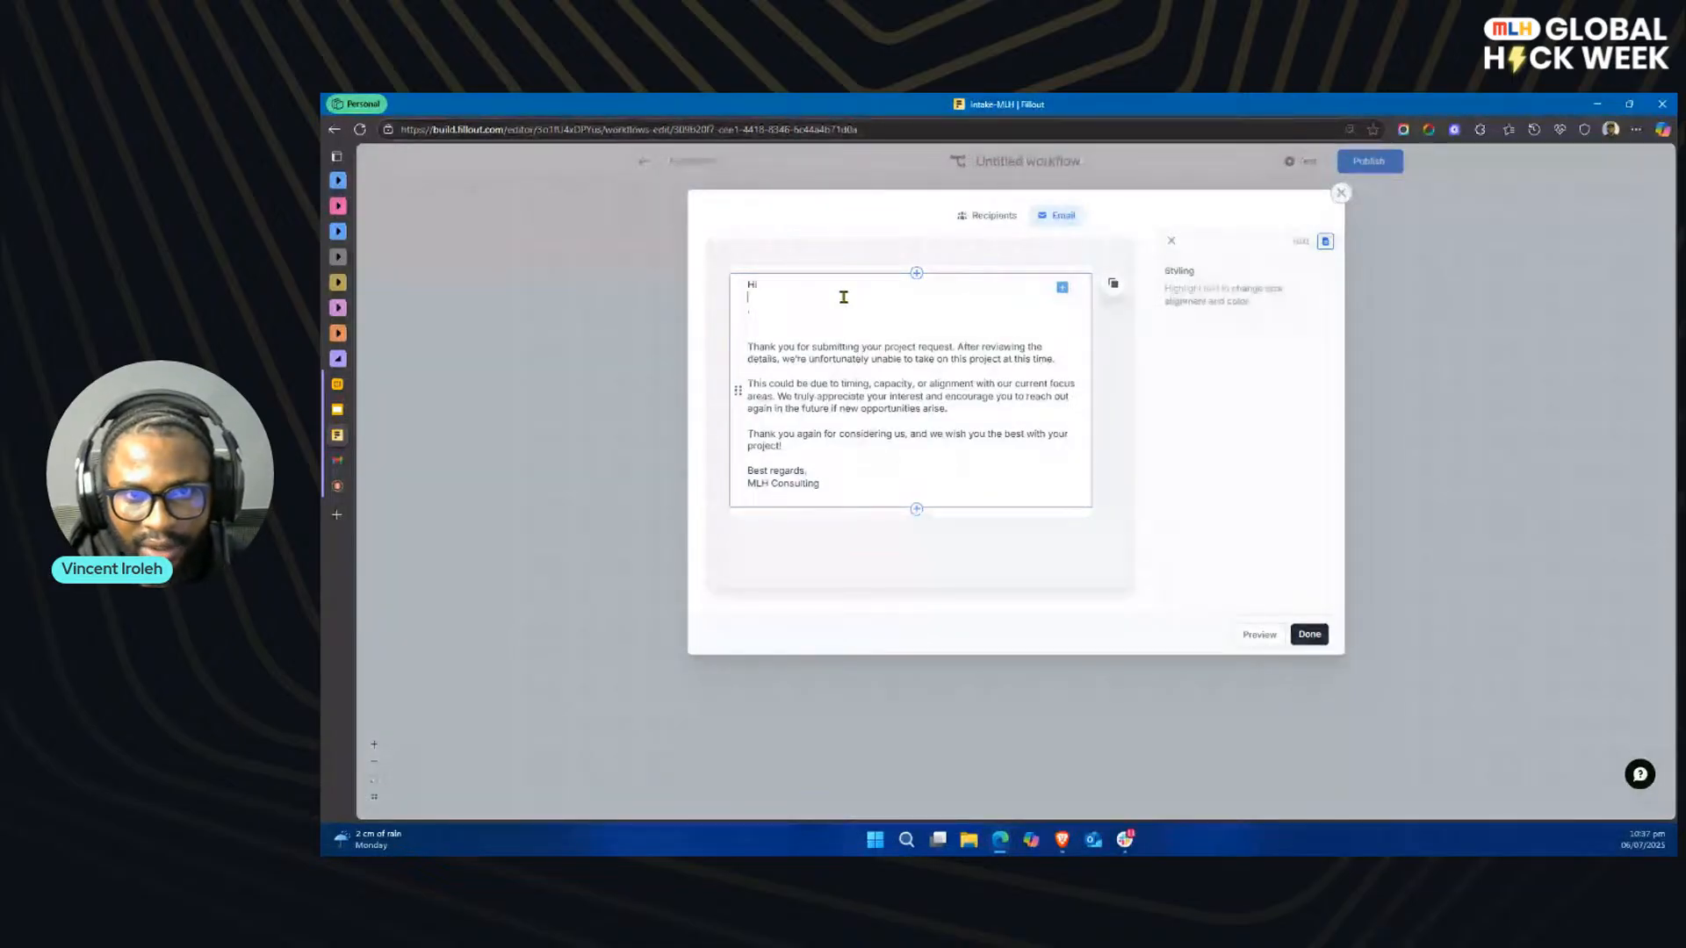
{"action": "key", "text": "BackSpace"}
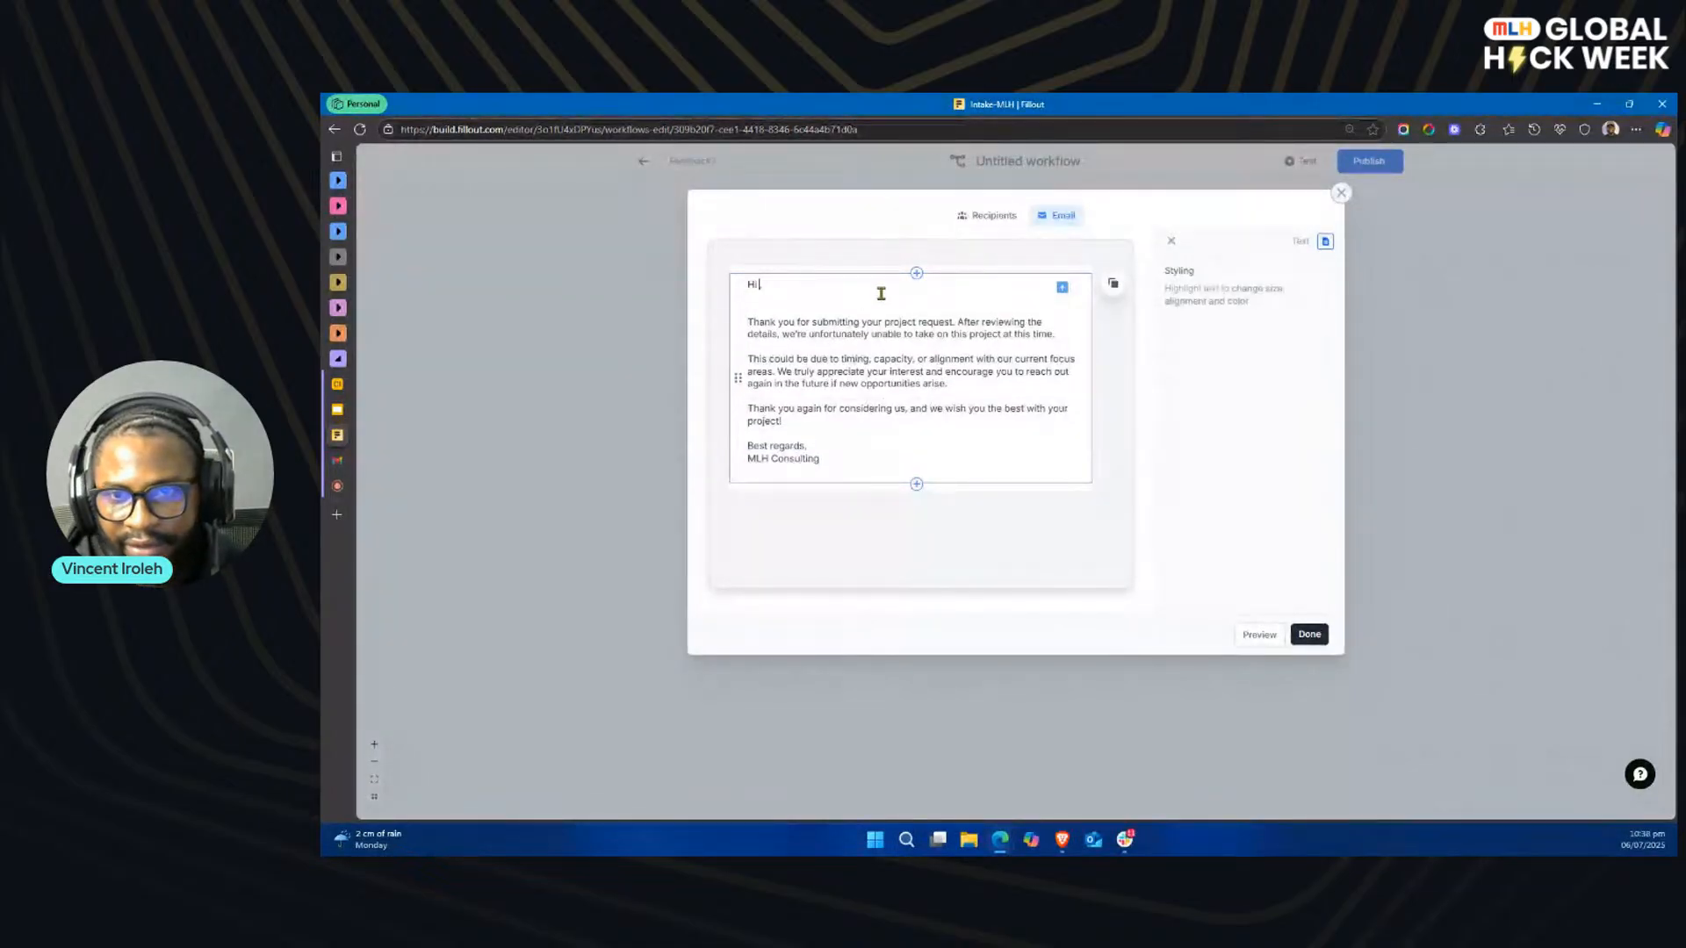
{"action": "left_click", "coordinate": [1062, 287]}
{"action": "left_click", "coordinate": [1129, 351]}
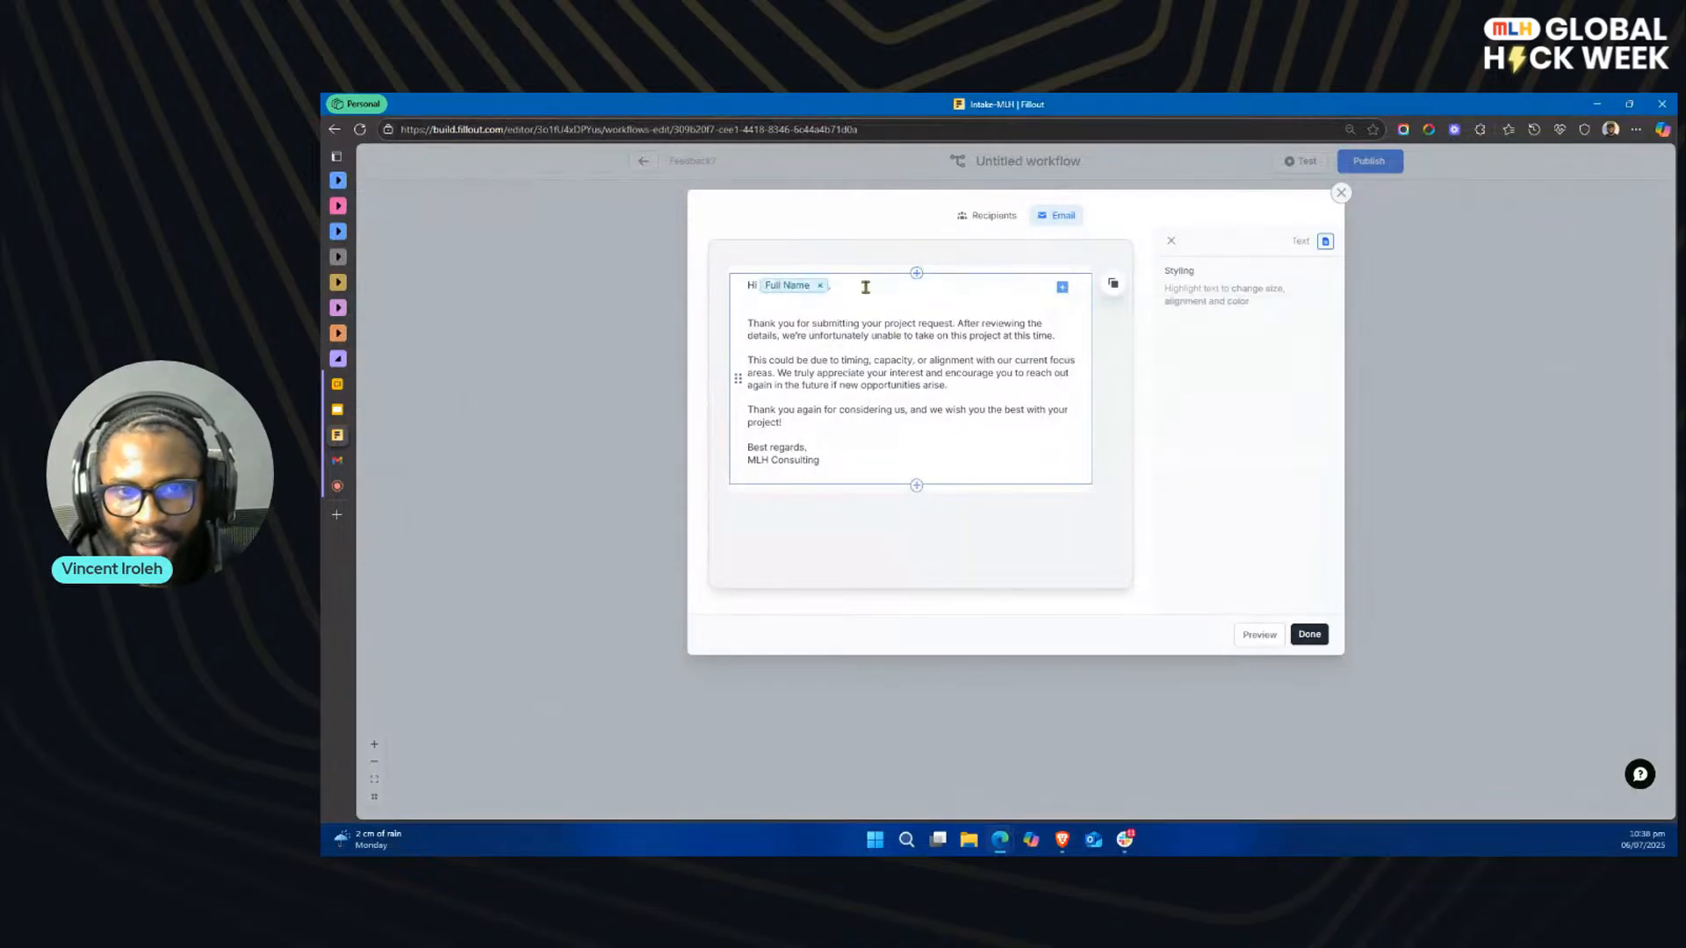
{"action": "left_click", "coordinate": [783, 308]}
{"action": "key", "text": "BackSpace"}
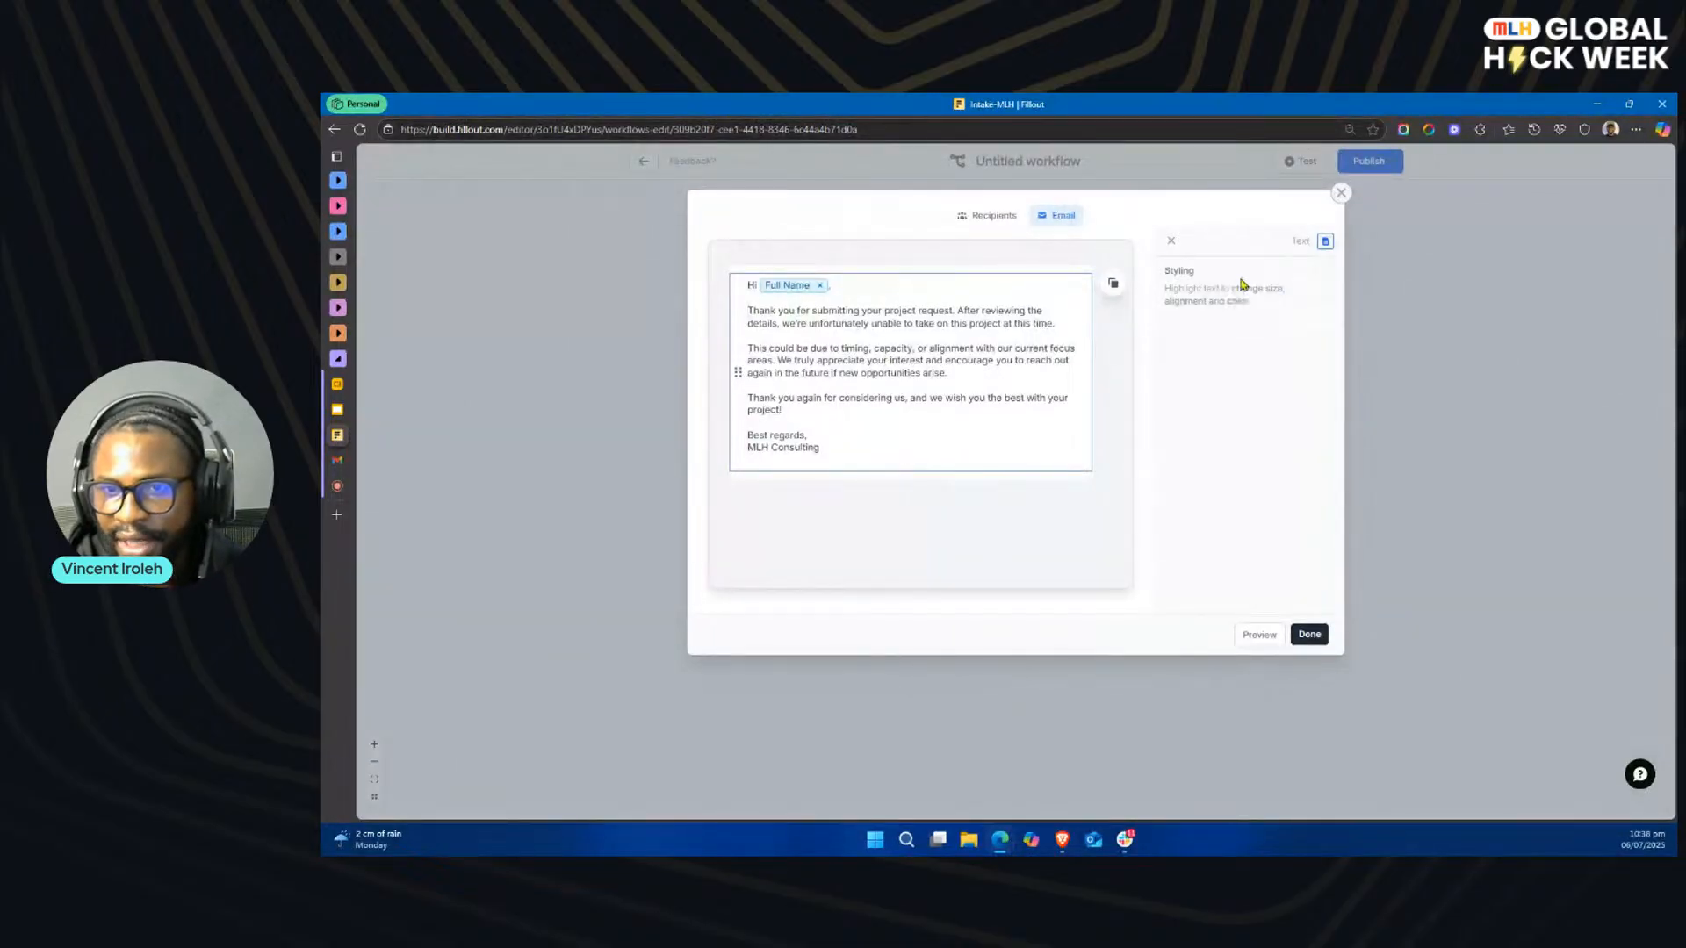
Step: Apply the Eco-friendly theme to the rejection email and save the email action
{"action": "left_click", "coordinate": [1119, 382]}
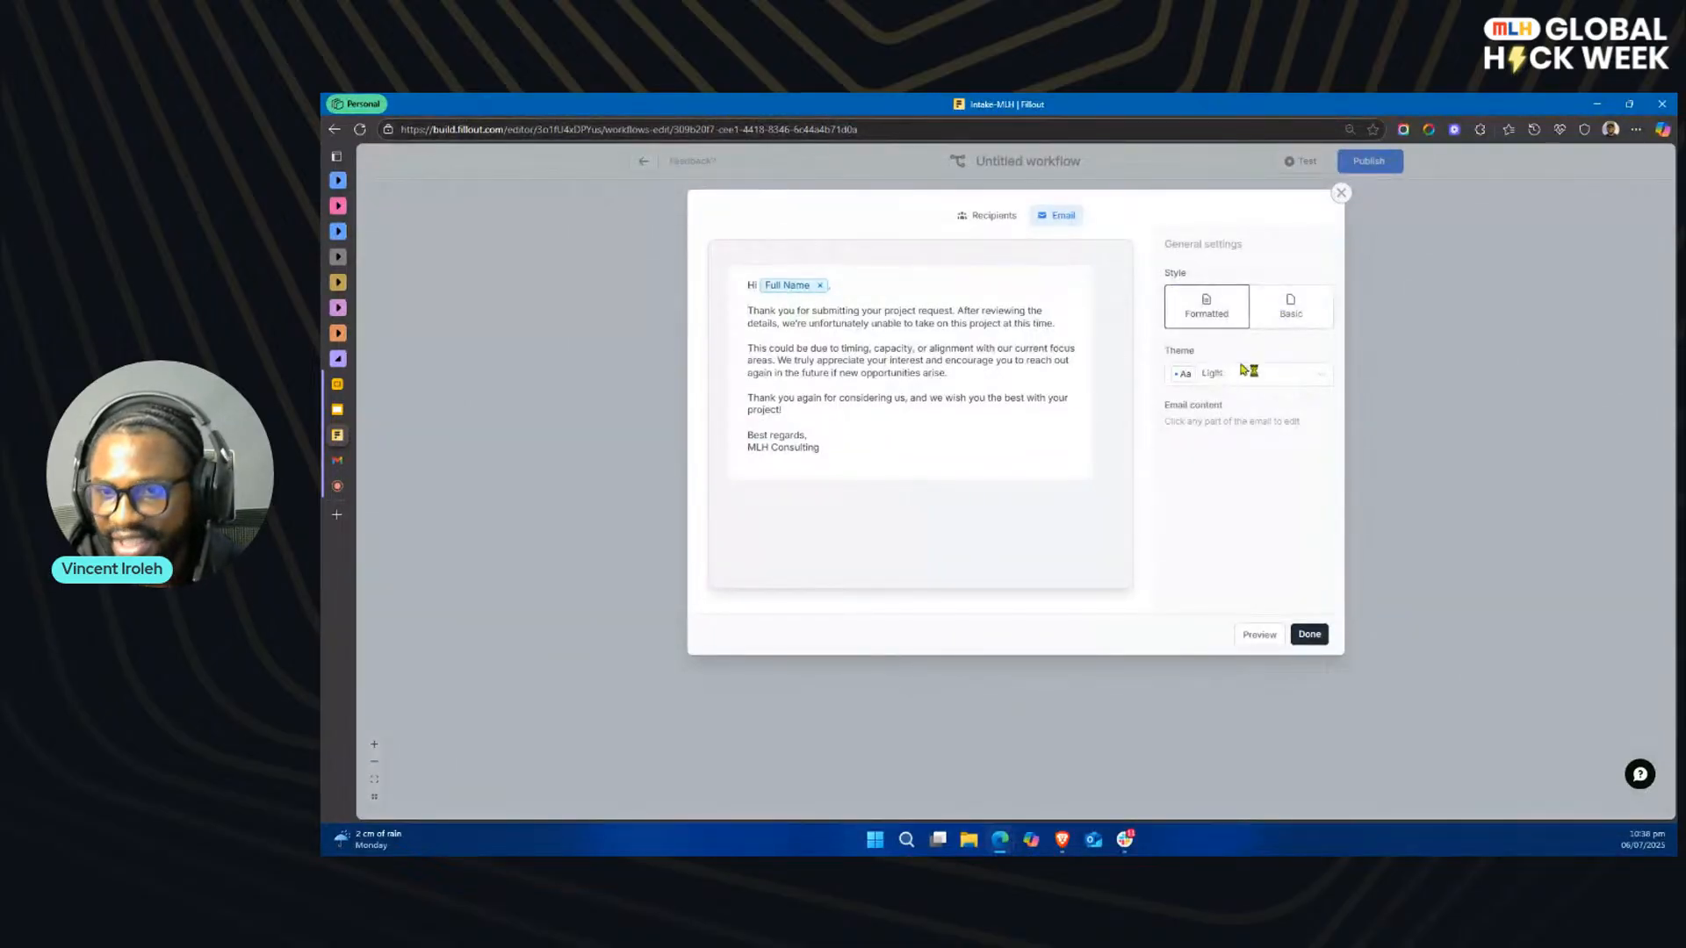
{"action": "left_click", "coordinate": [1262, 372]}
{"action": "scroll", "coordinate": [1264, 501], "scroll_direction": "down", "scroll_amount": 4}
{"action": "scroll", "coordinate": [1264, 501], "scroll_direction": "up", "scroll_amount": 2}
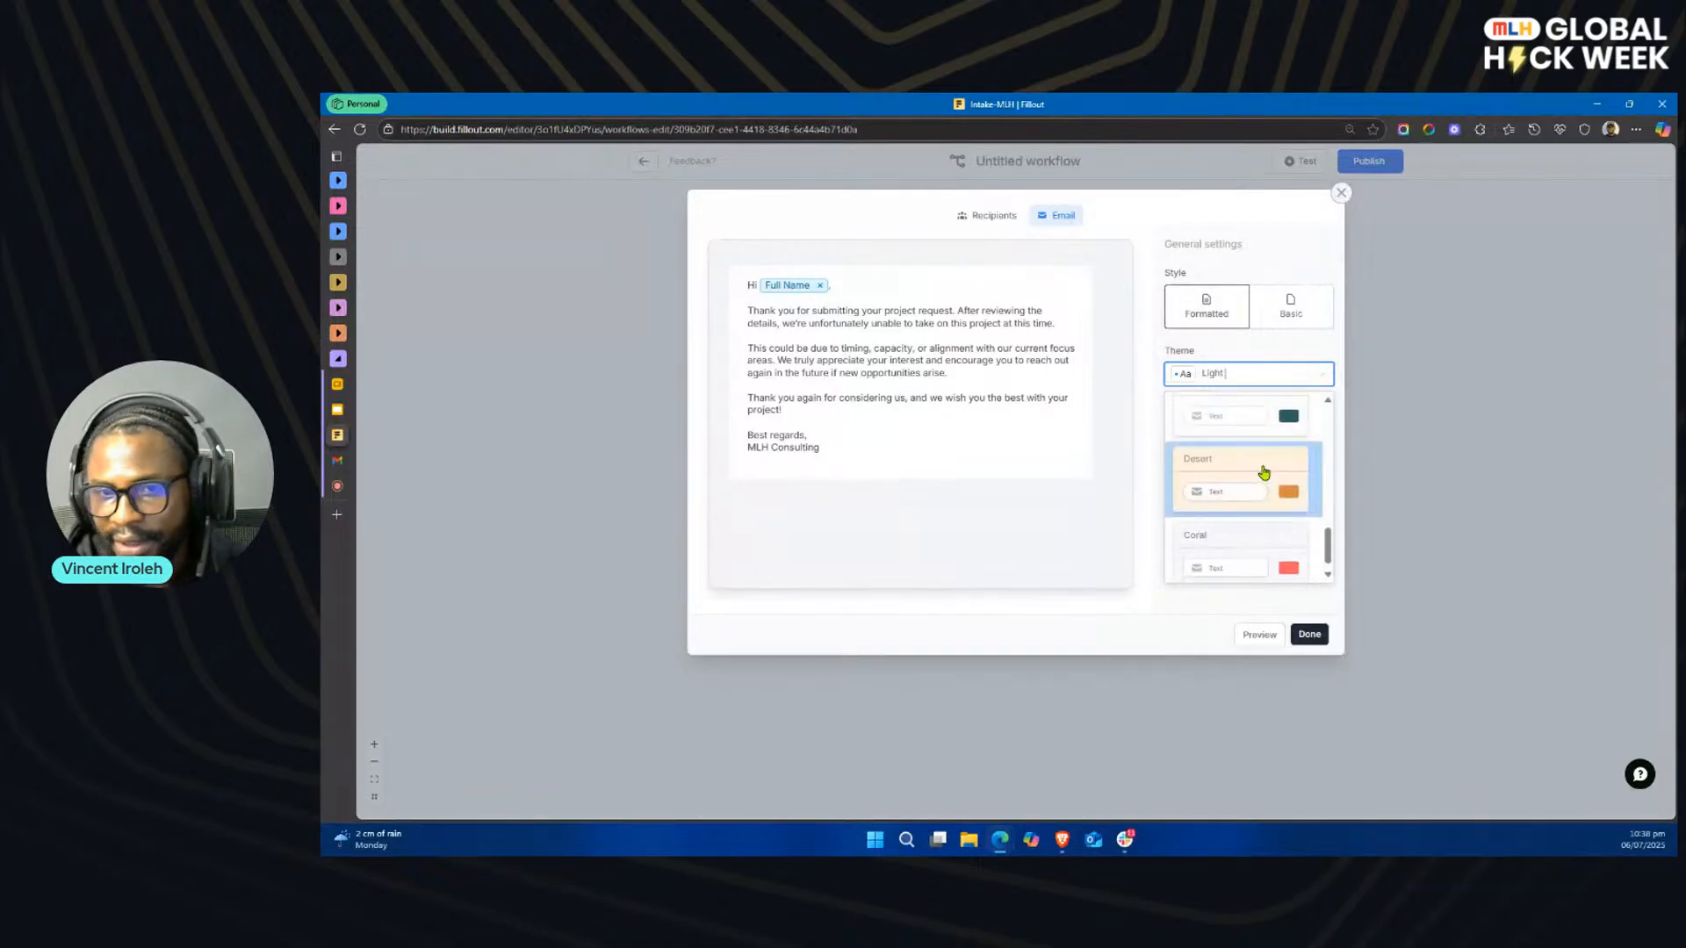
{"action": "left_click", "coordinate": [1263, 478]}
{"action": "left_click", "coordinate": [1275, 373]}
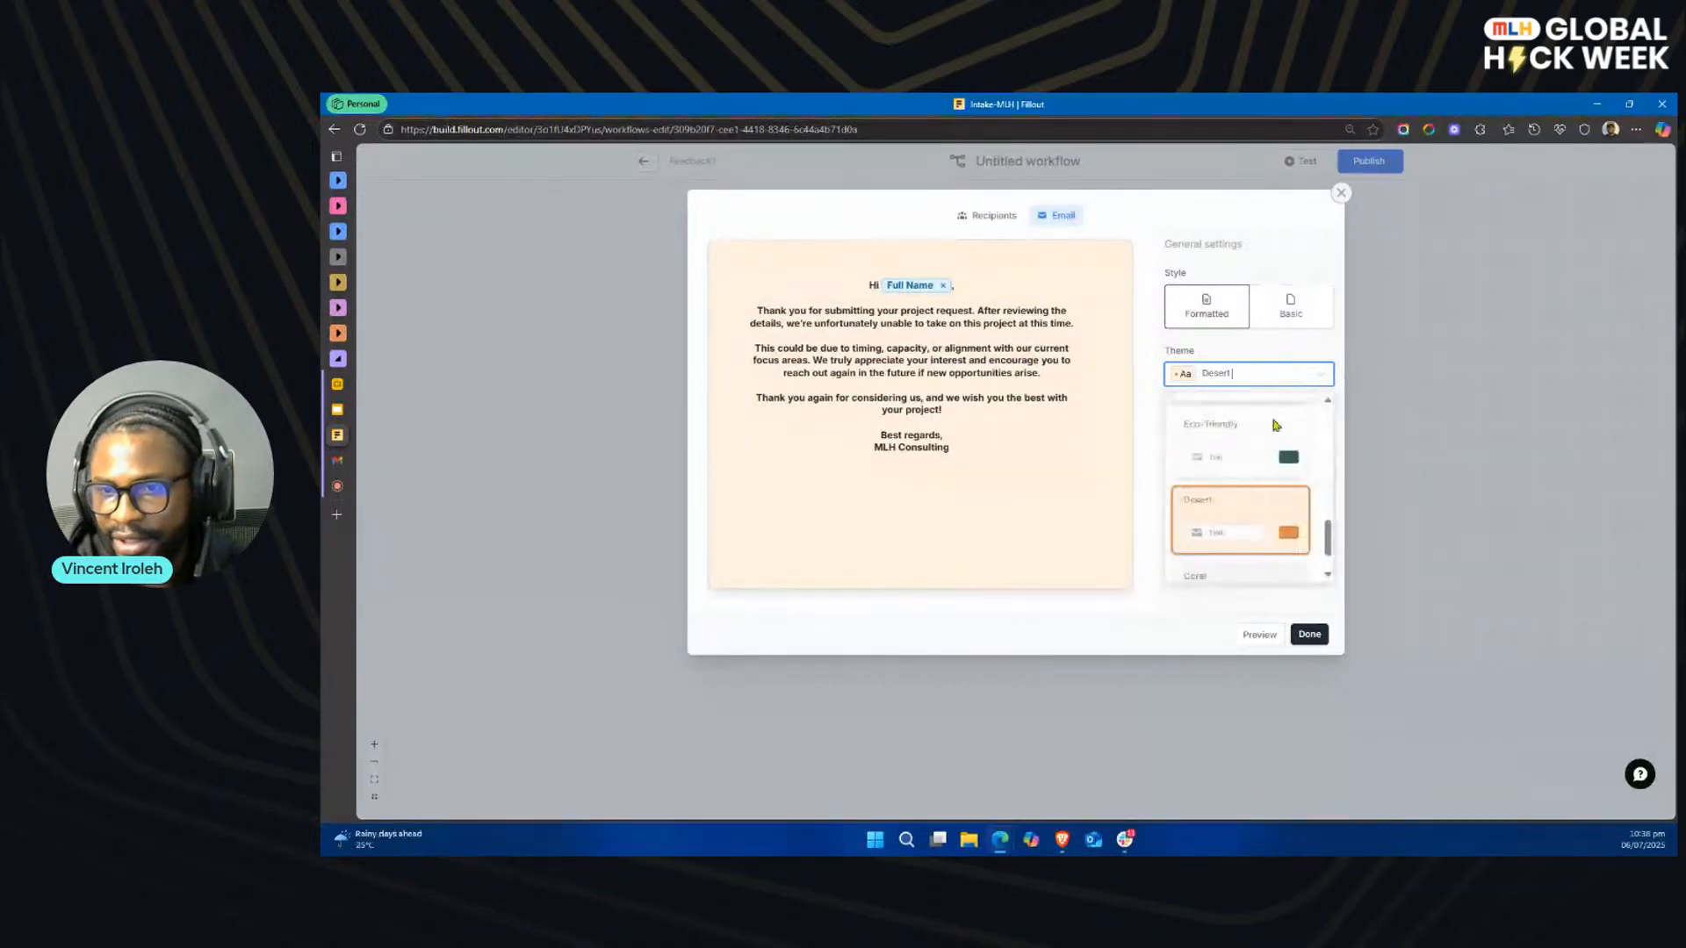
{"action": "left_click", "coordinate": [1264, 446]}
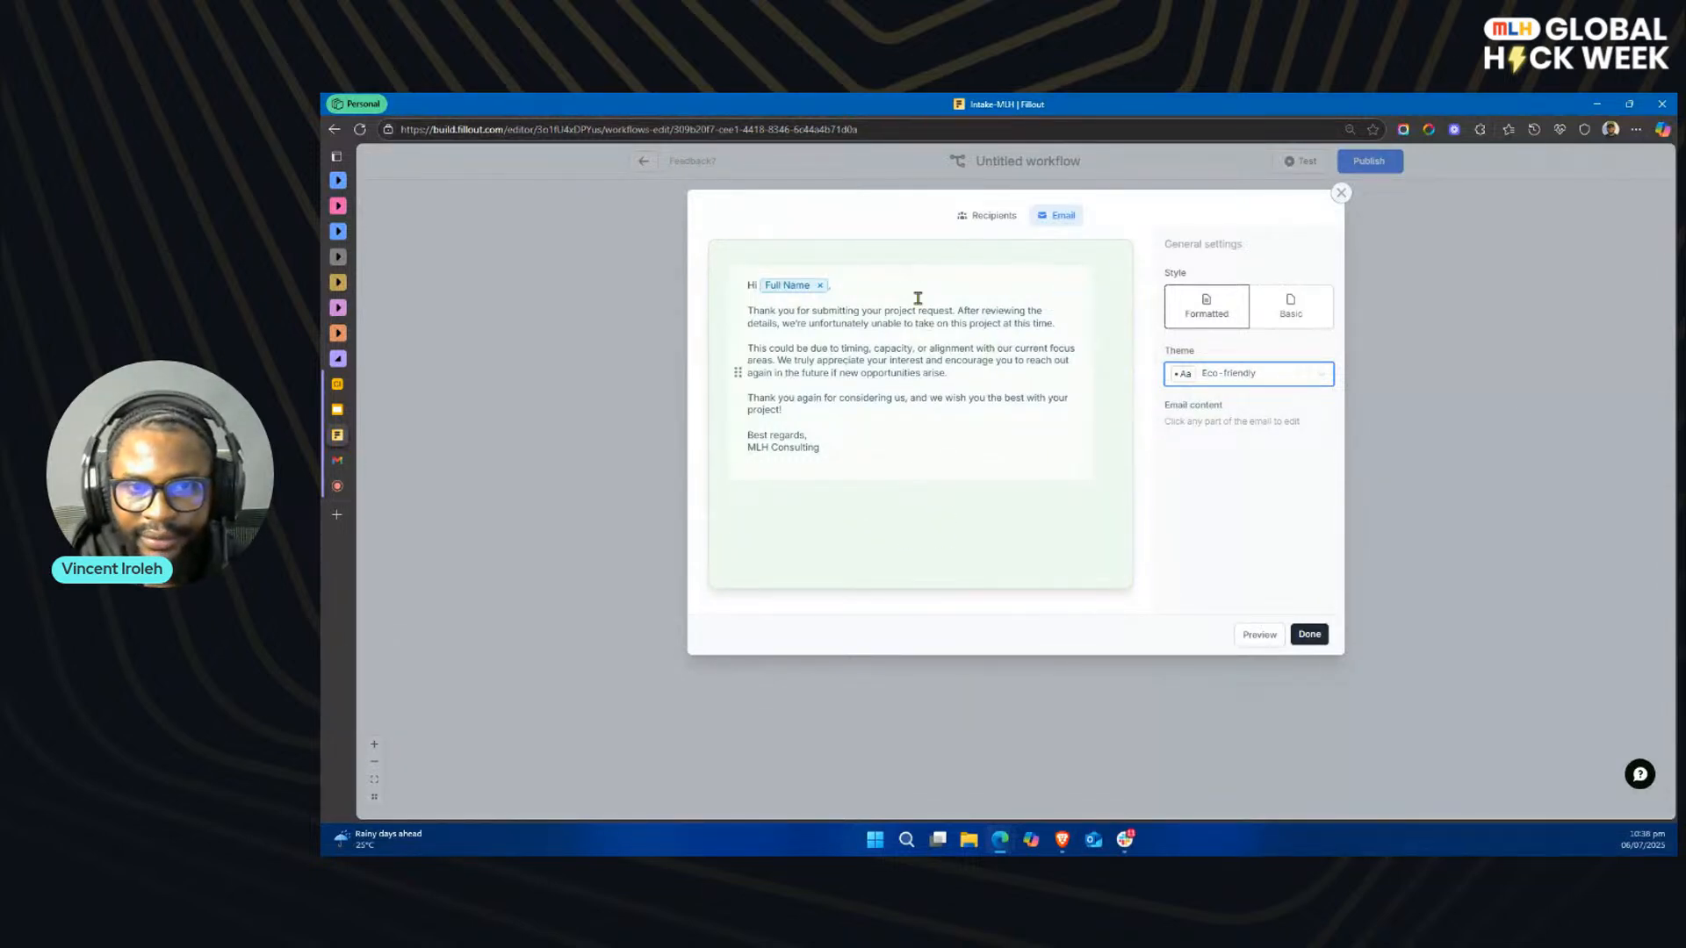
{"action": "left_click", "coordinate": [1310, 636]}
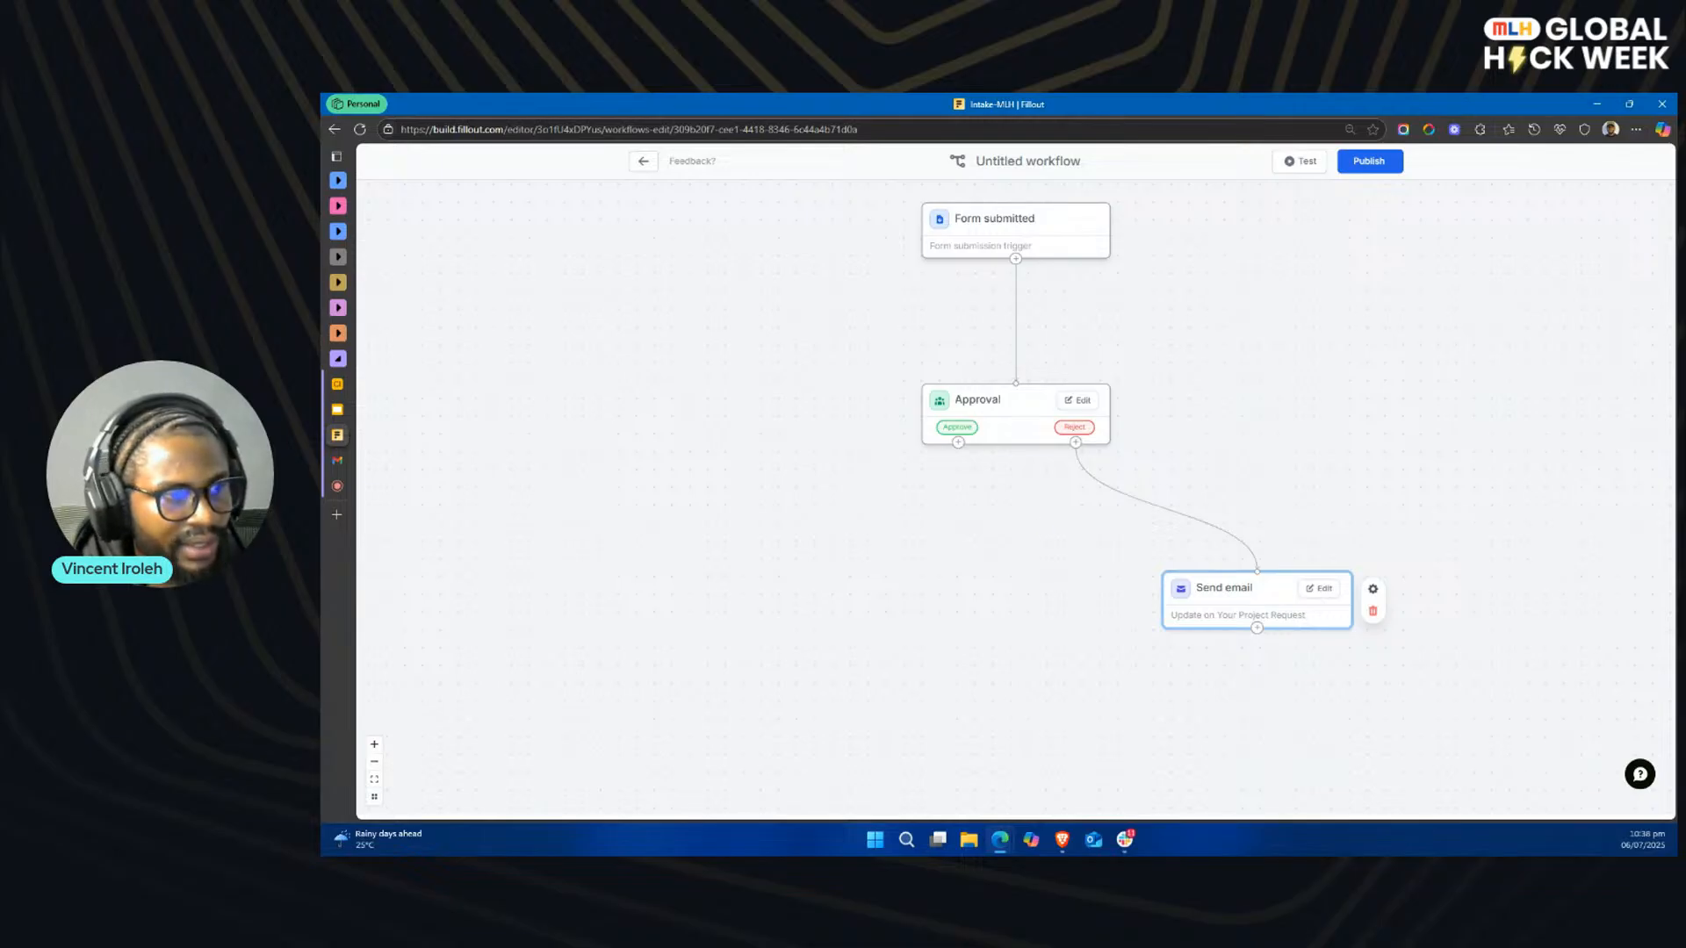
Step: Branch a Send email action off the approval's Approve outcome
{"action": "key", "text": "alt+Tab"}
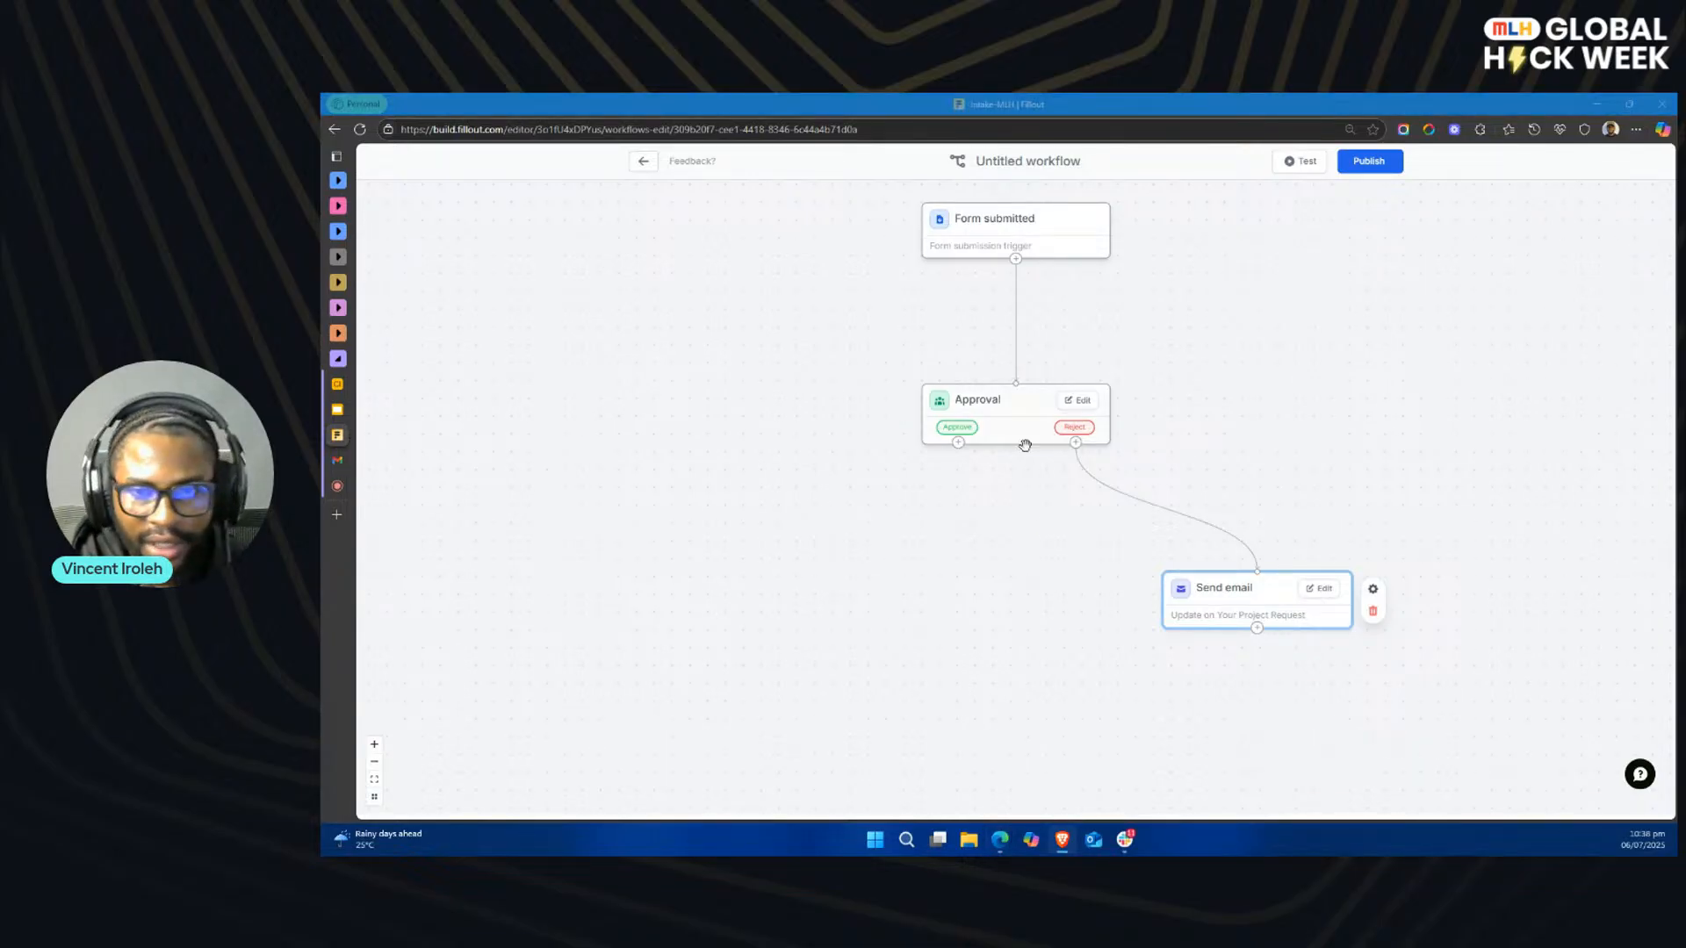
{"action": "left_click_drag", "start_coordinate": [958, 442], "coordinate": [741, 609]}
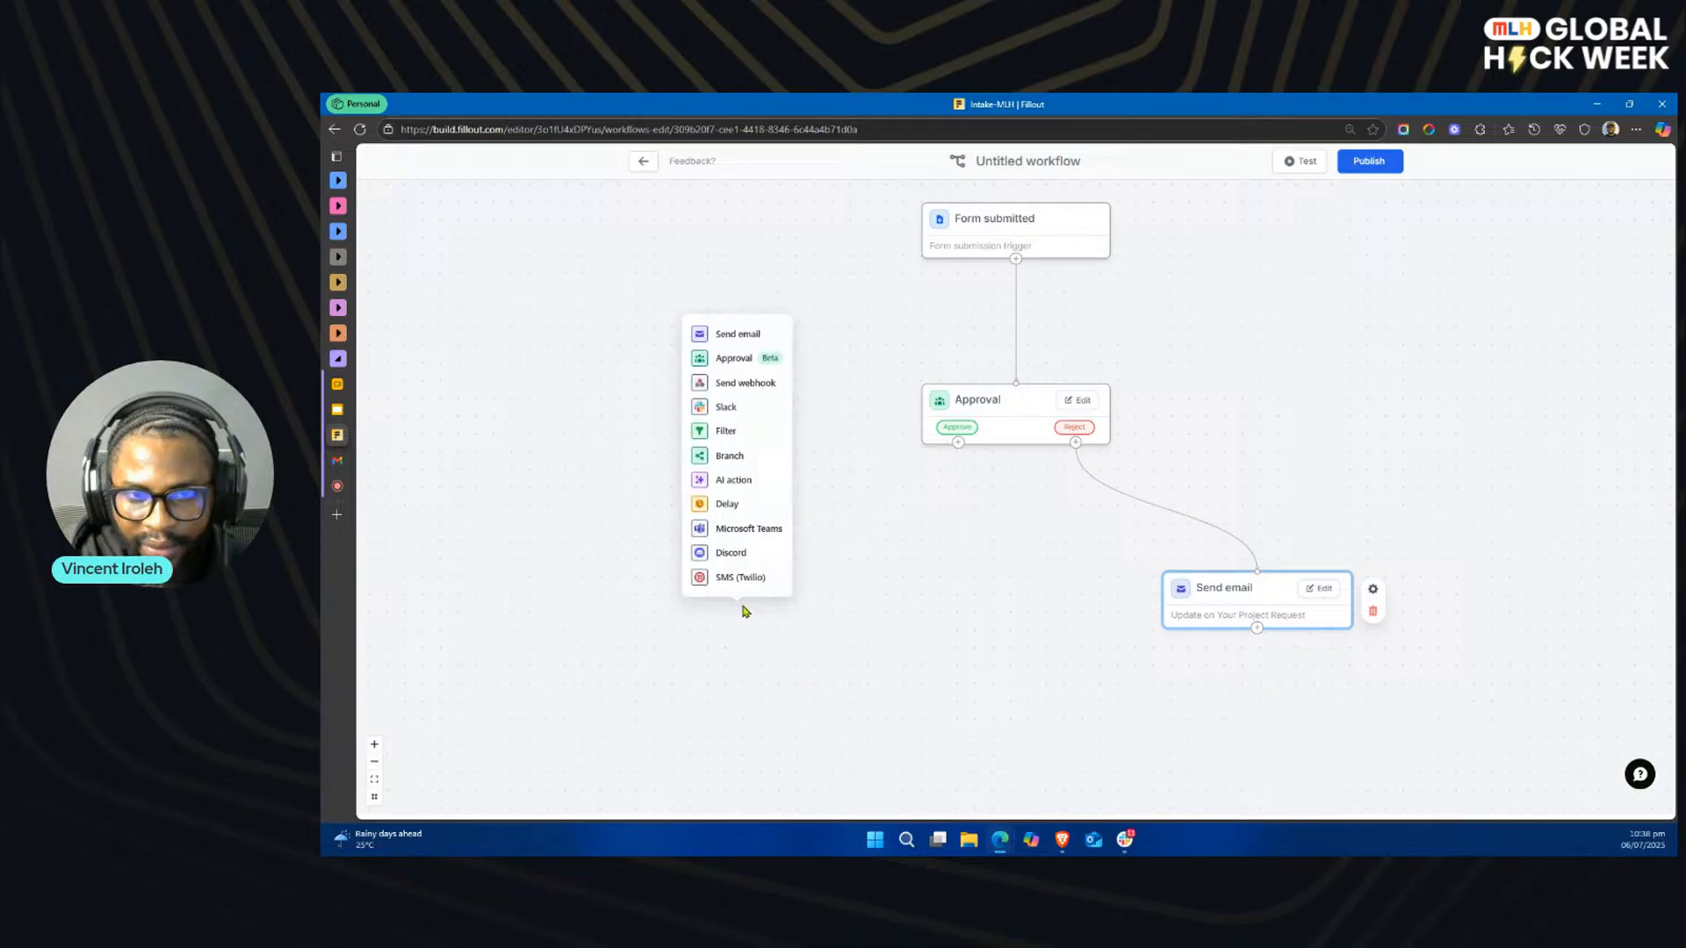
{"action": "left_click", "coordinate": [744, 339]}
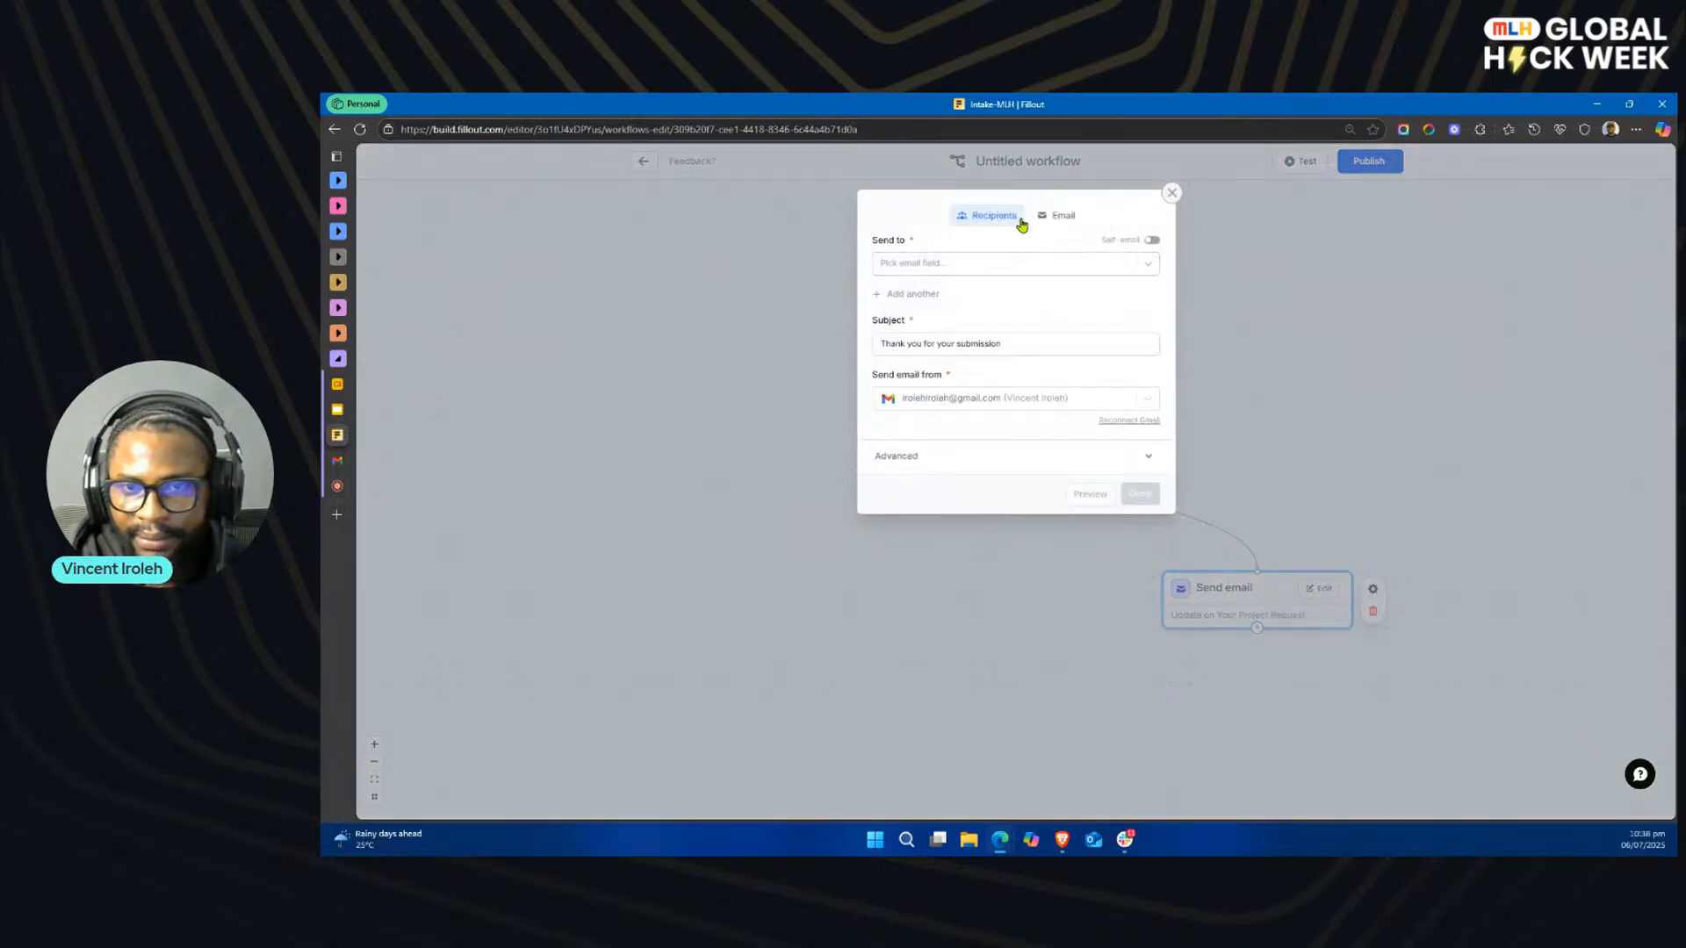
Step: Send the approval email to the form's Email Address field, with Fillout's notifications address as the sender
{"action": "left_click", "coordinate": [1018, 265]}
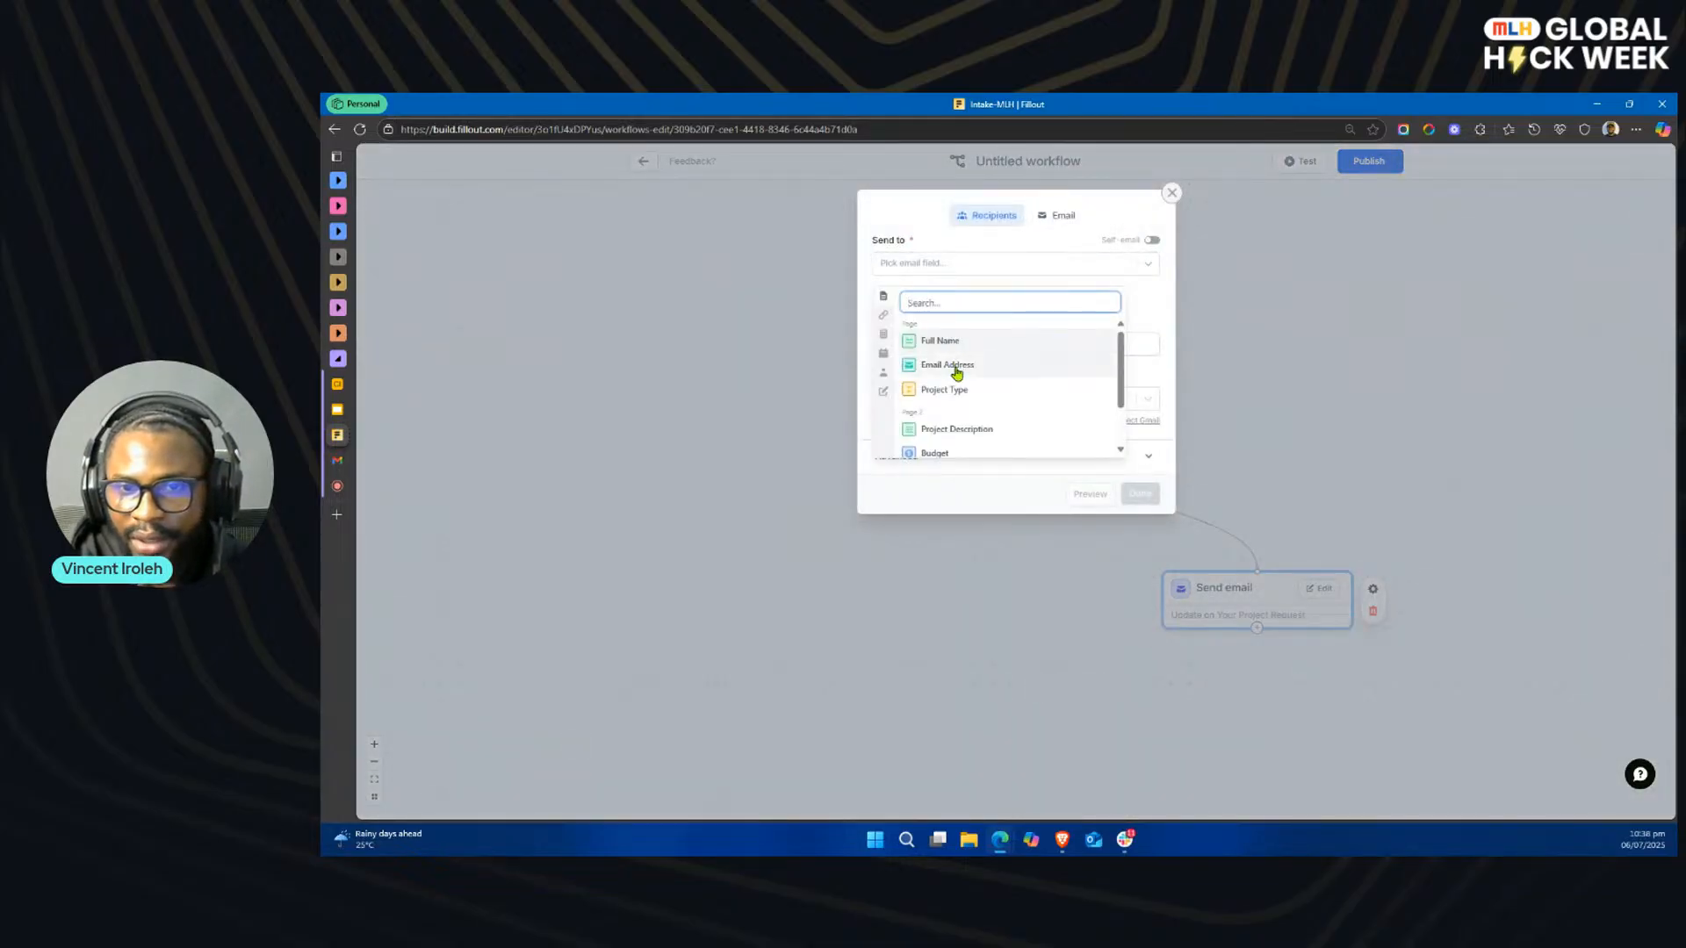
{"action": "left_click", "coordinate": [953, 366]}
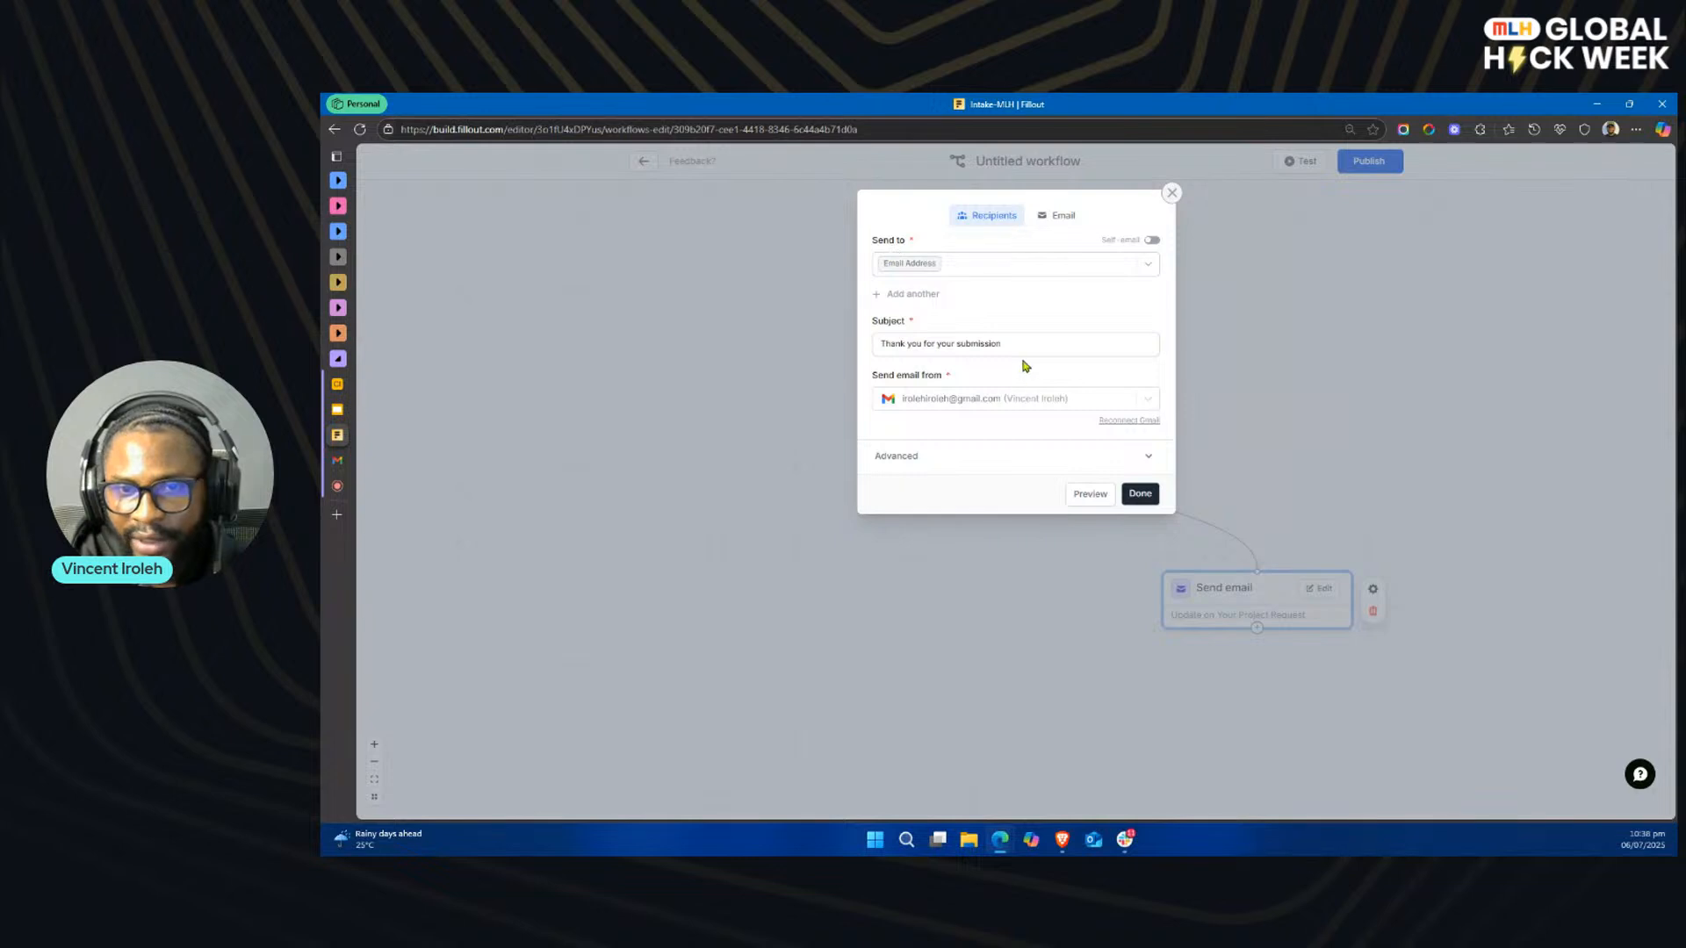
{"action": "left_click", "coordinate": [1109, 402]}
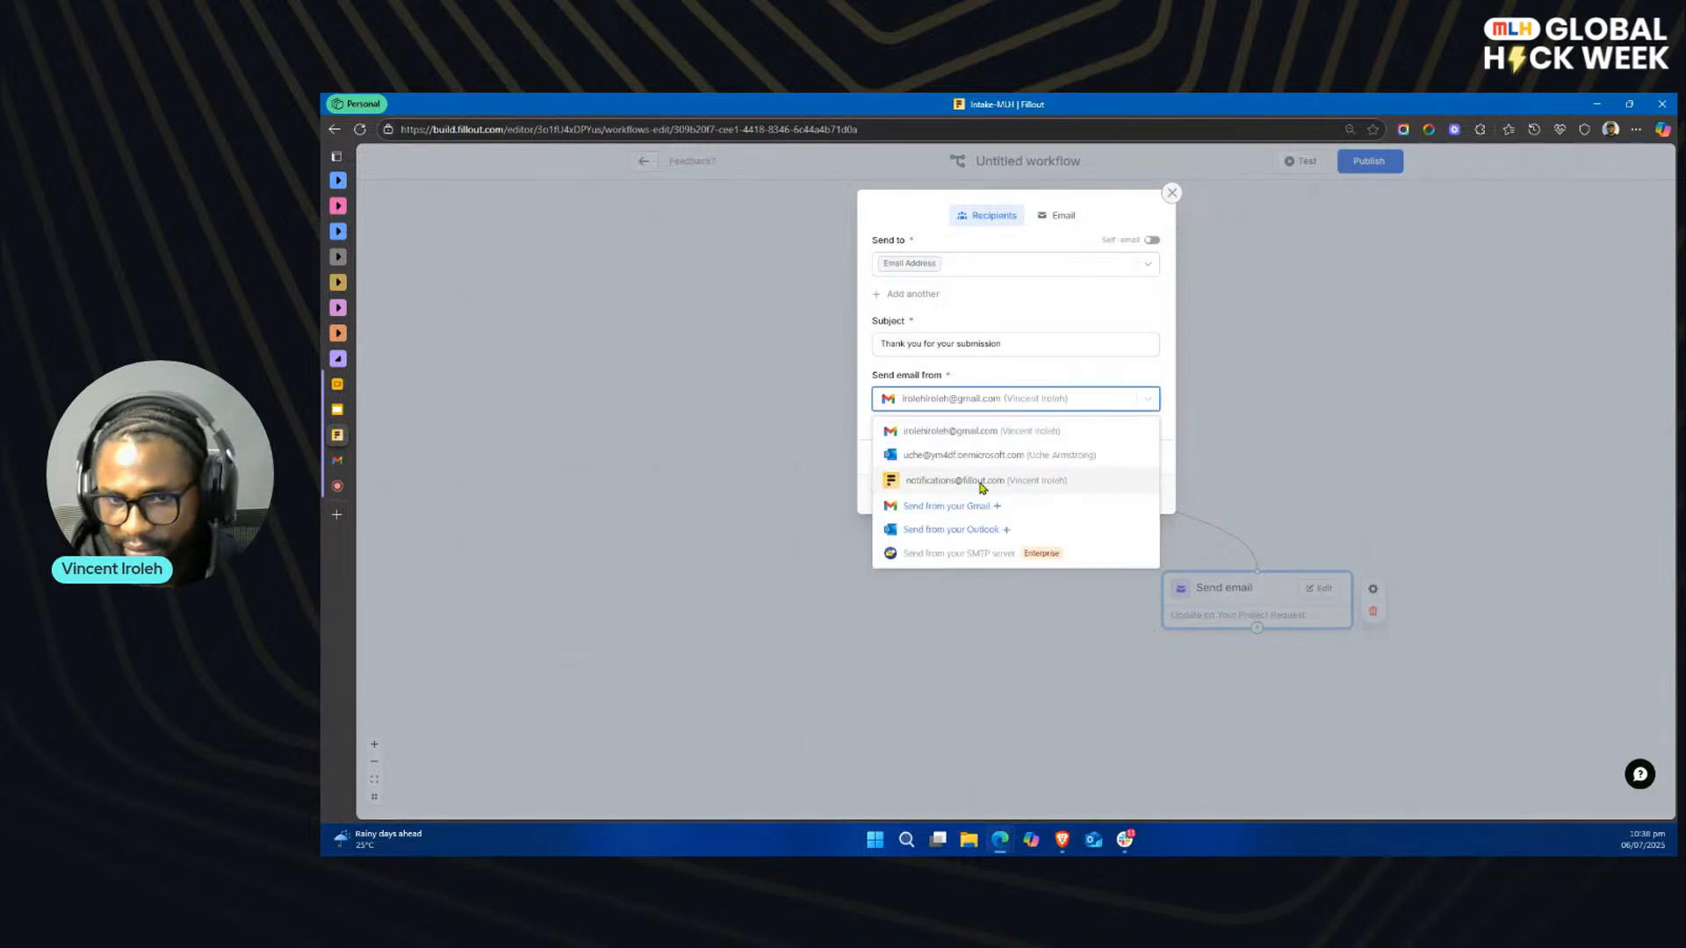
{"action": "left_click", "coordinate": [983, 481]}
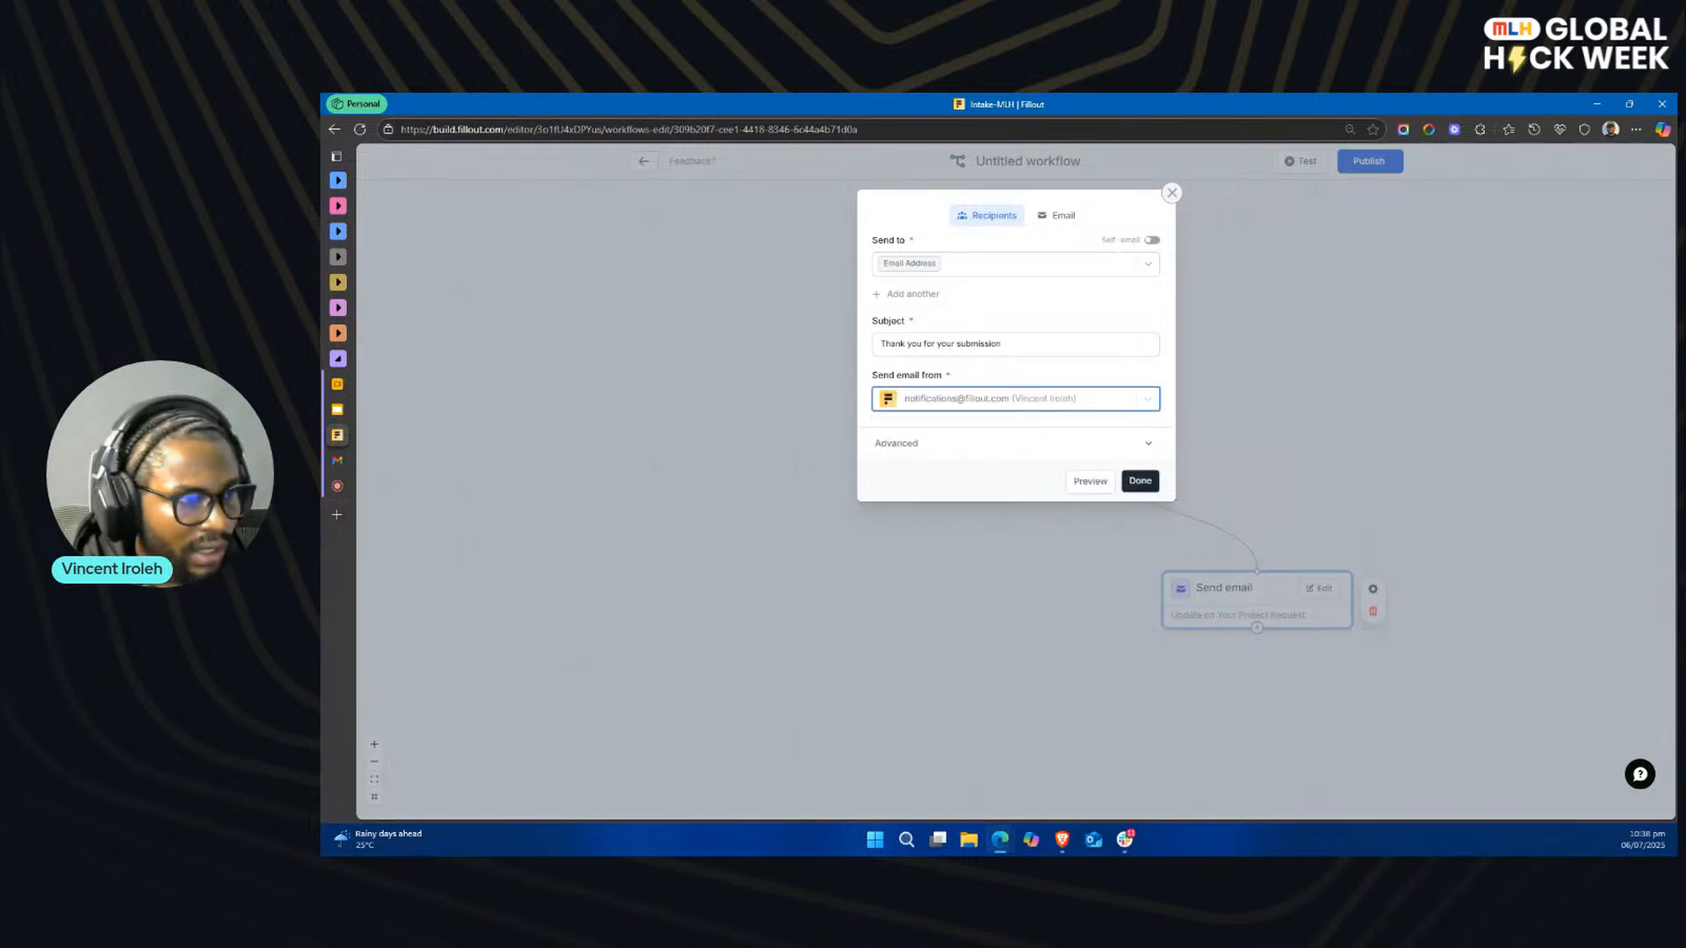
Step: Replace the approval email's subject with "Your Project Has Been Approved! Next Steps Inside 🚀" and check its advanced options
{"action": "key", "text": "alt+Tab"}
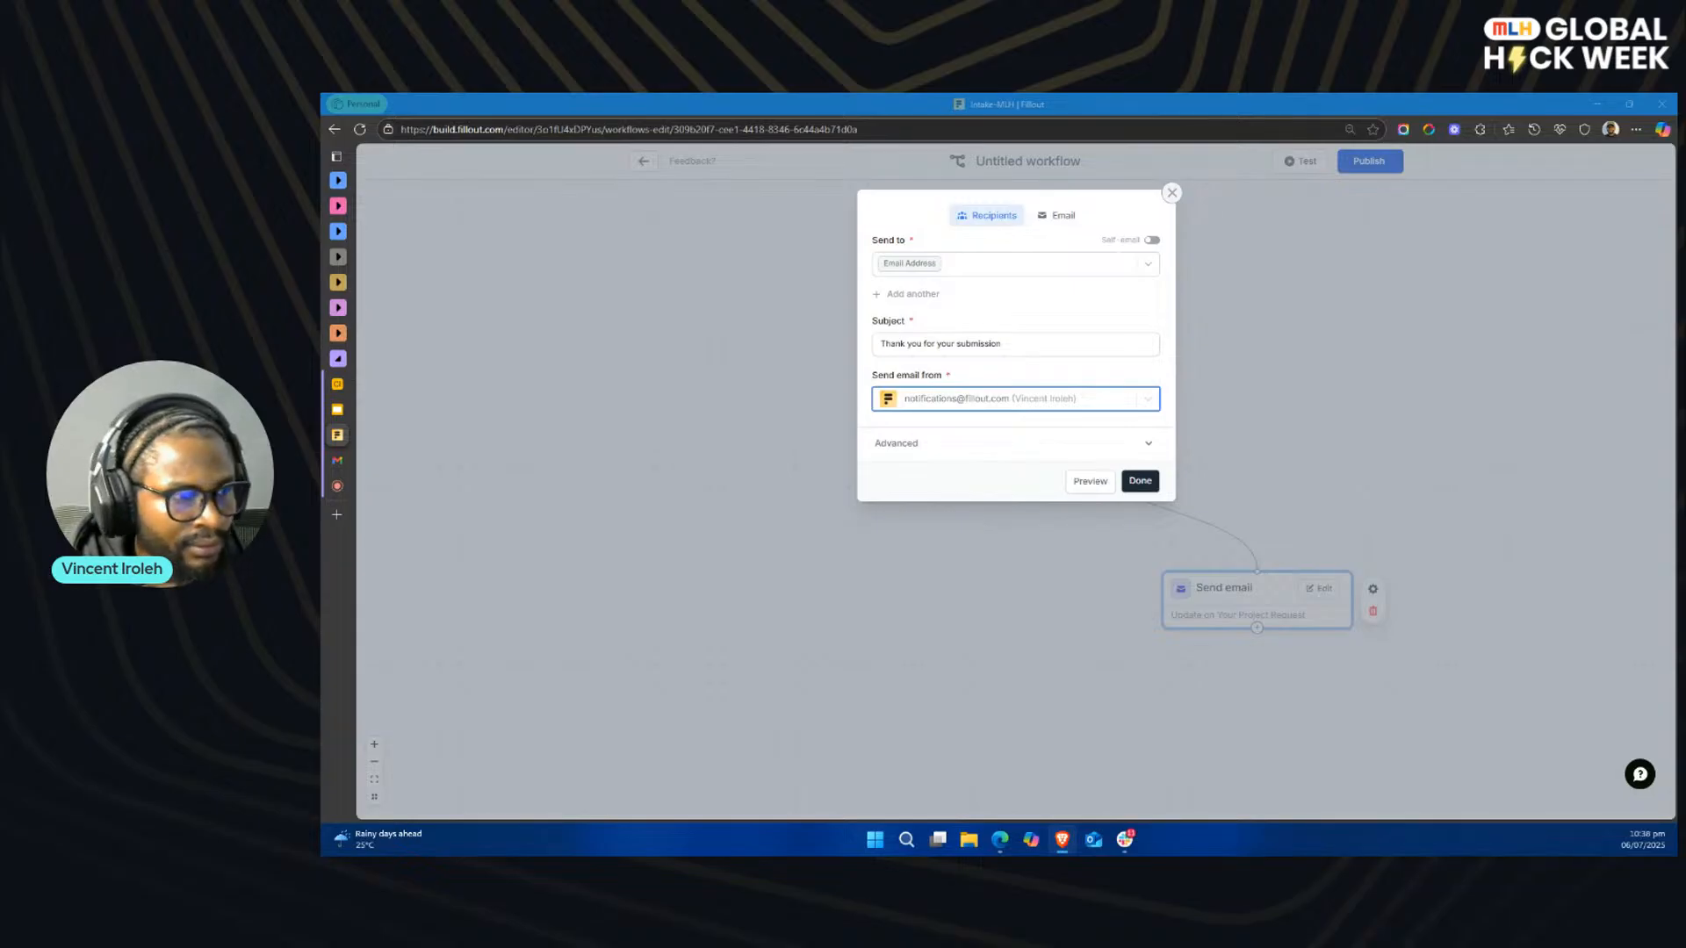
{"action": "triple_click", "coordinate": [1043, 347]}
{"action": "key", "text": "ctrl+v"}
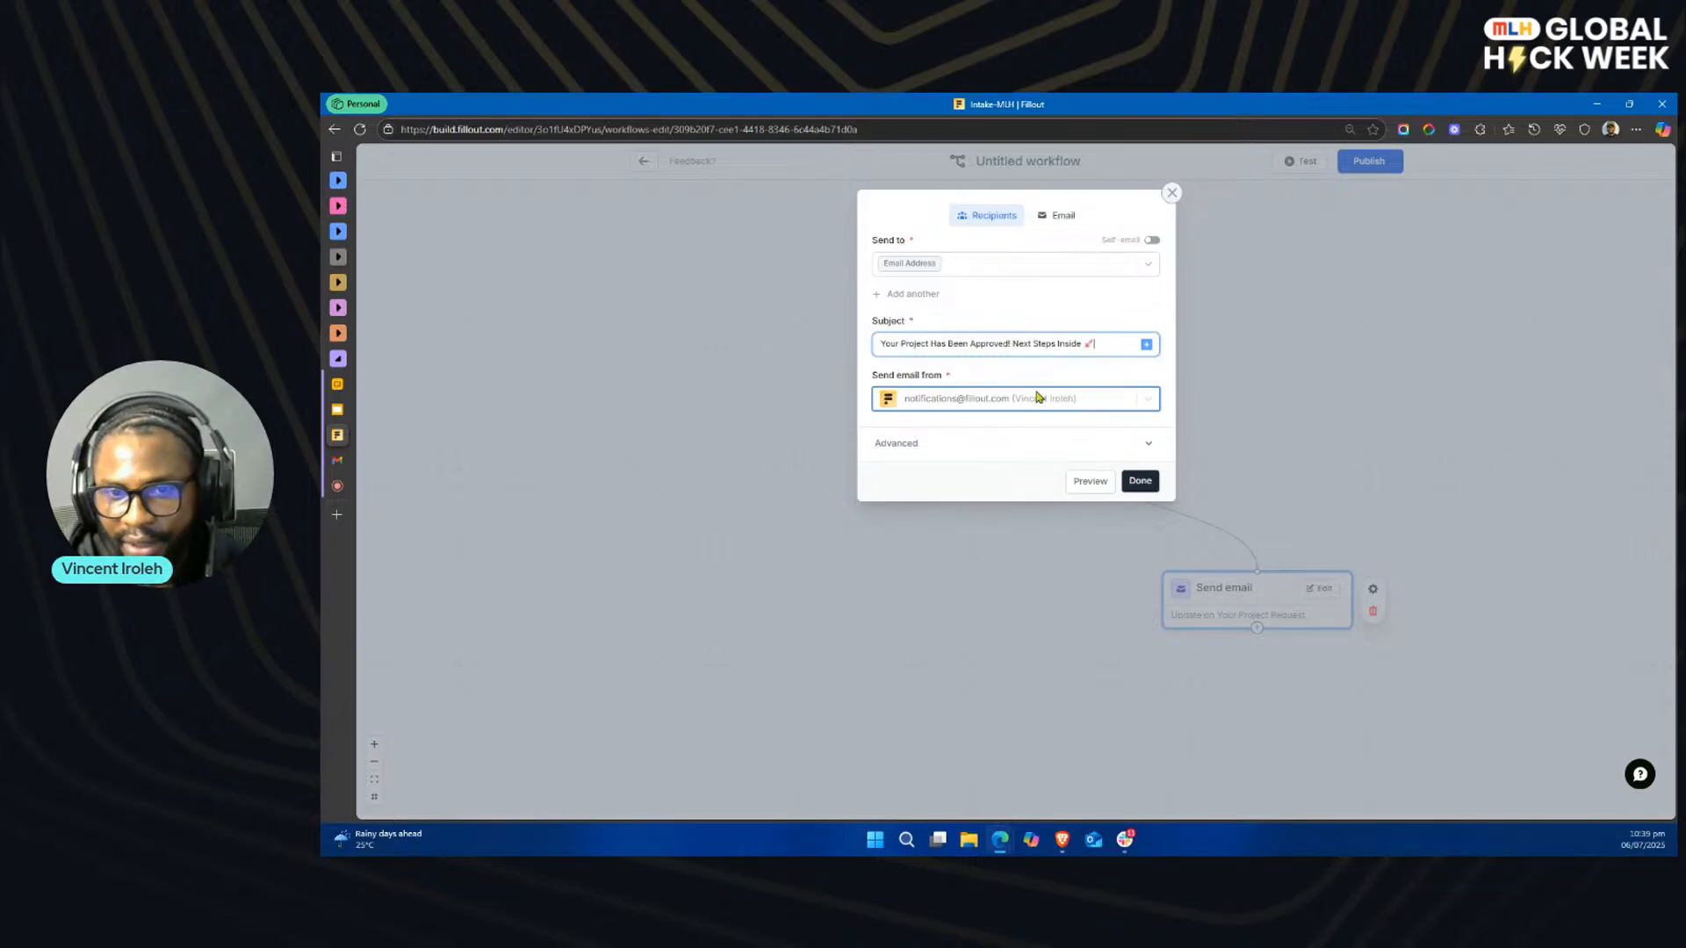
{"action": "left_click", "coordinate": [1139, 446]}
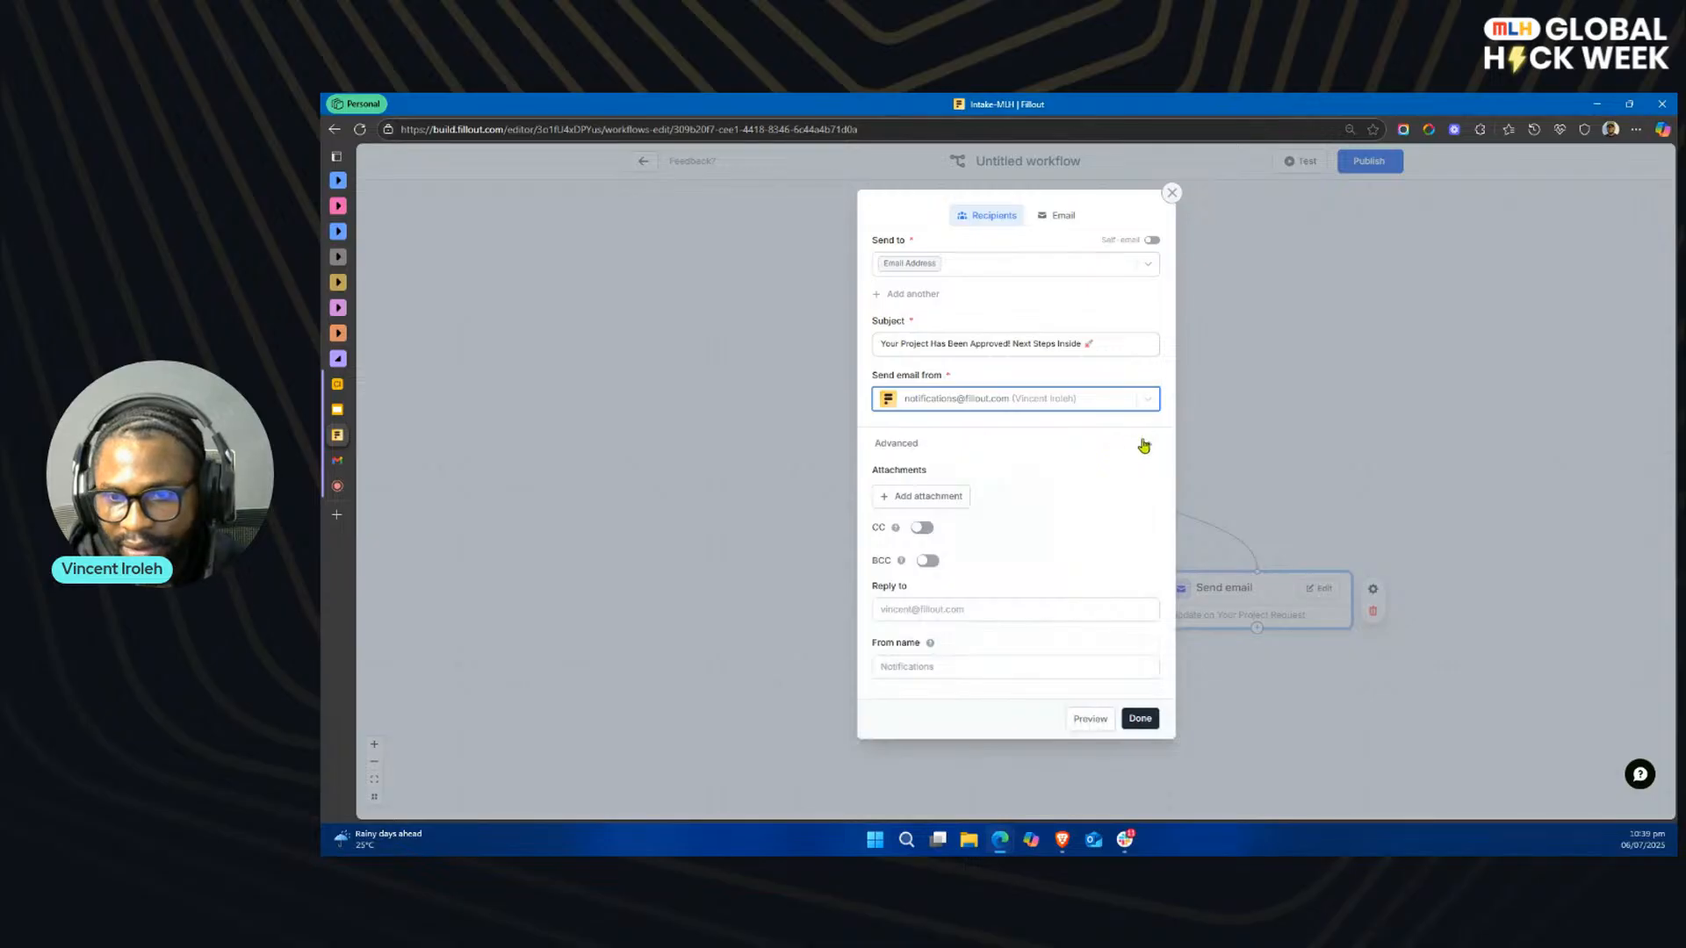
{"action": "left_click", "coordinate": [1143, 445]}
Step: Replace the approval email's default body with the prepared approval message asking the client to fill out the short form below
{"action": "left_click", "coordinate": [1061, 215]}
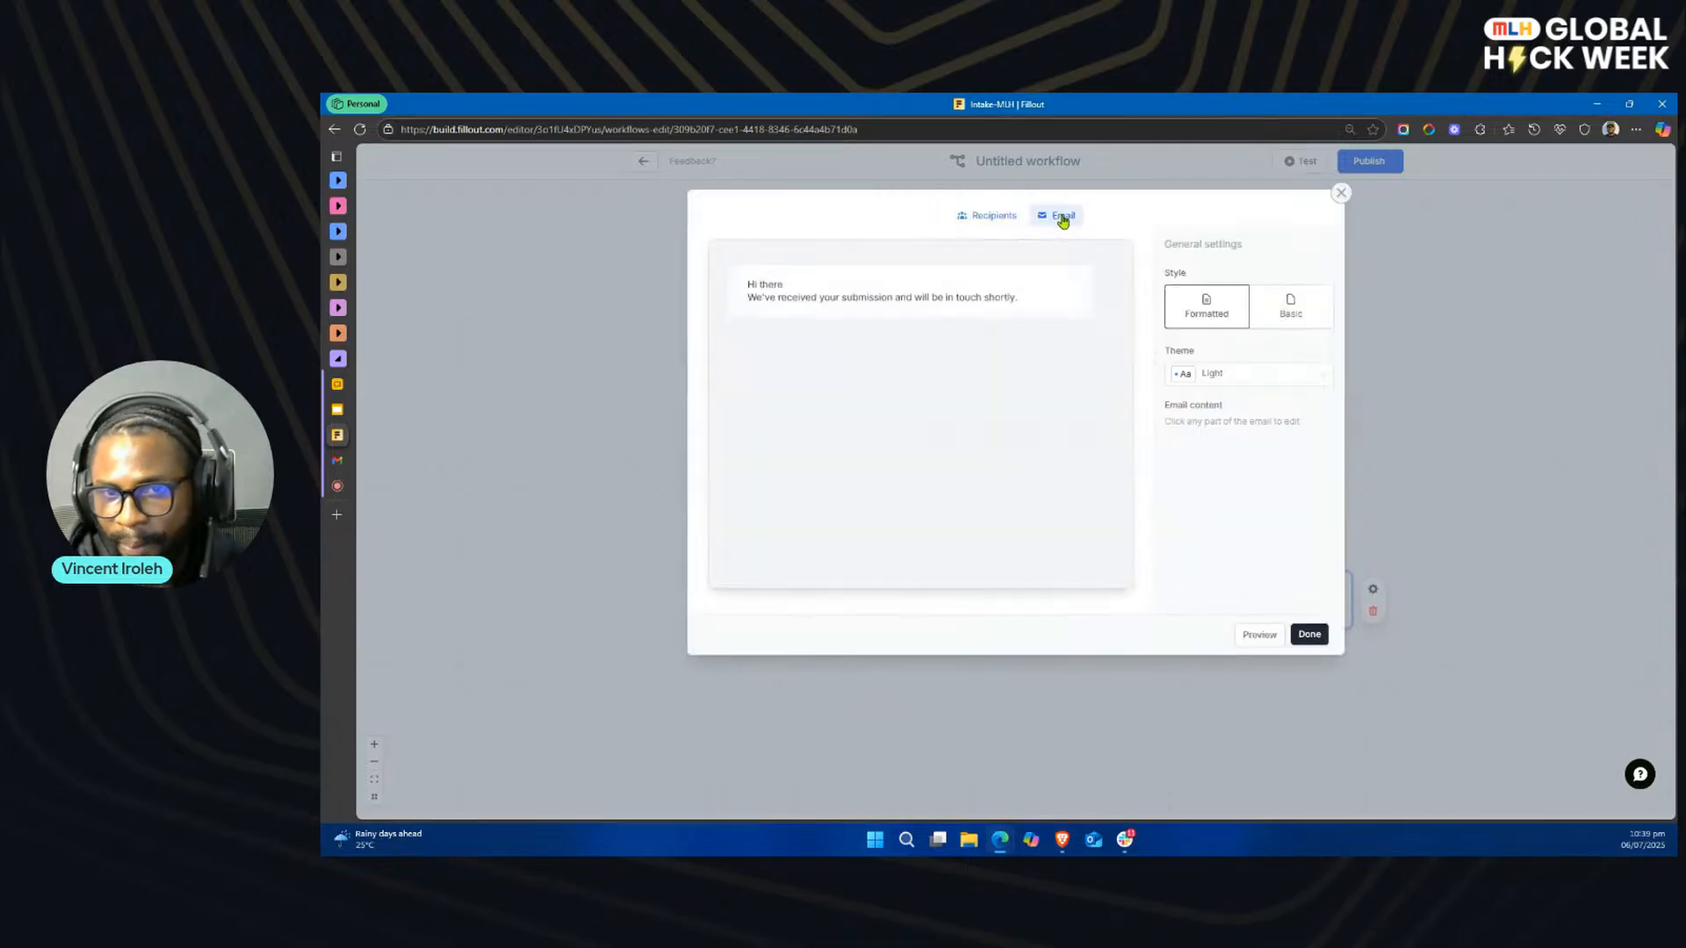
{"action": "key", "text": "alt+Tab"}
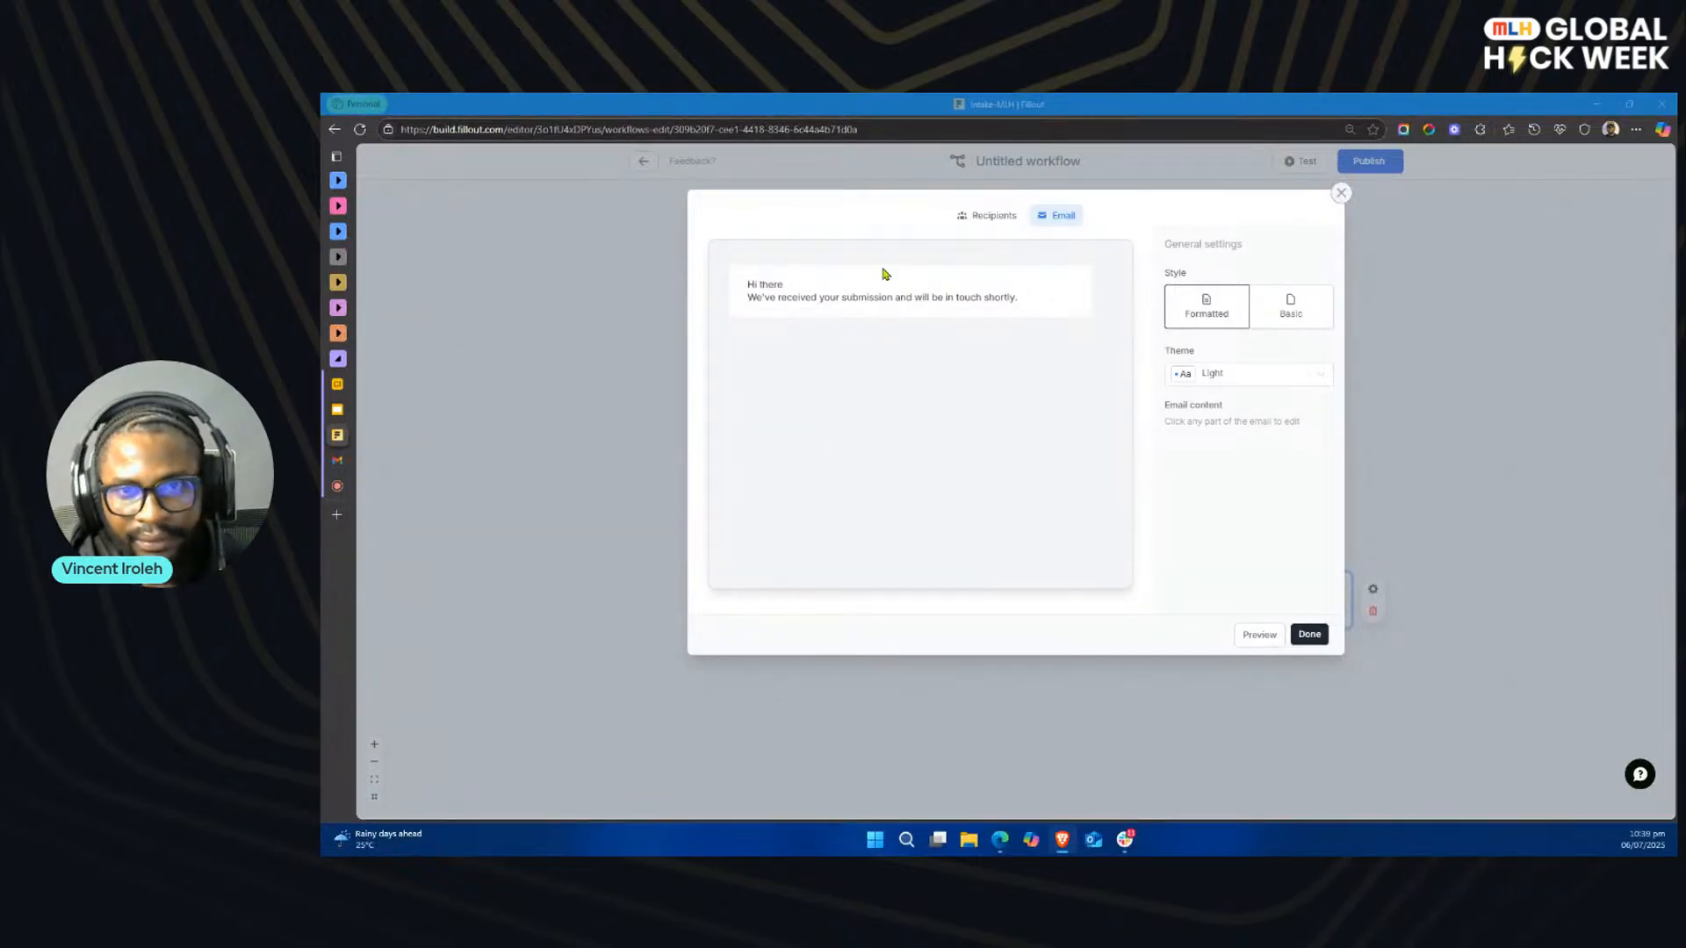
{"action": "left_click", "coordinate": [957, 292]}
{"action": "key", "text": "ctrl+a"}
{"action": "key", "text": "ctrl+v"}
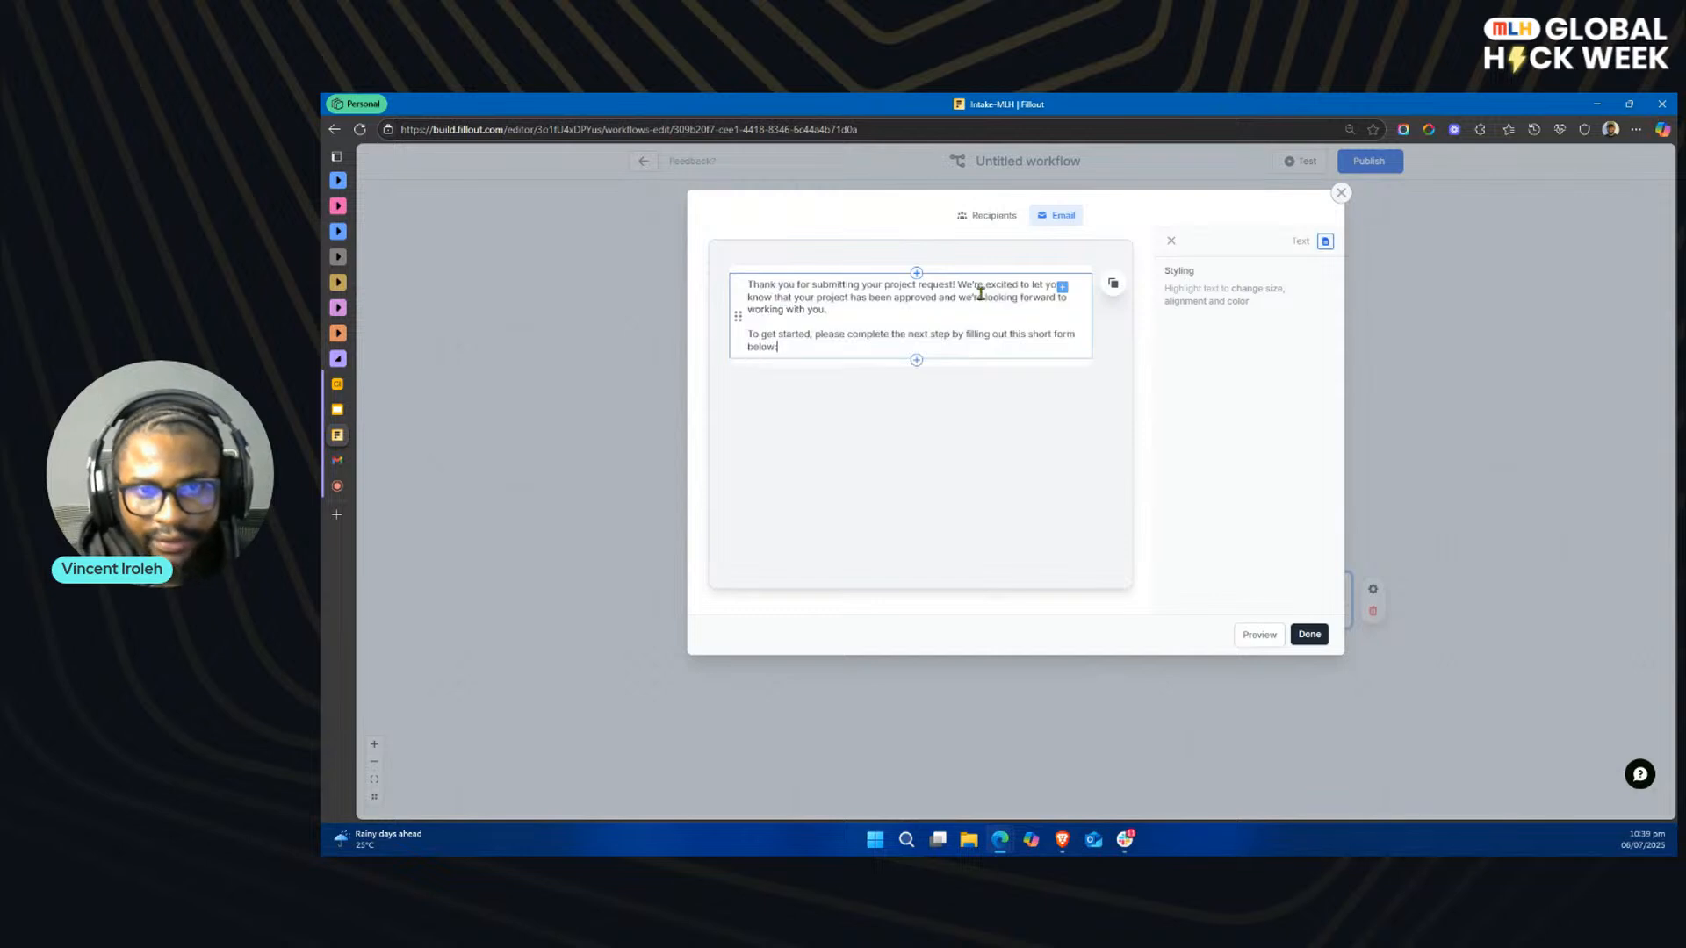
Step: Add the greeting "Hi" with the Full Name field and a comma above the approval message, separated by a blank line
{"action": "key", "text": "Return"}
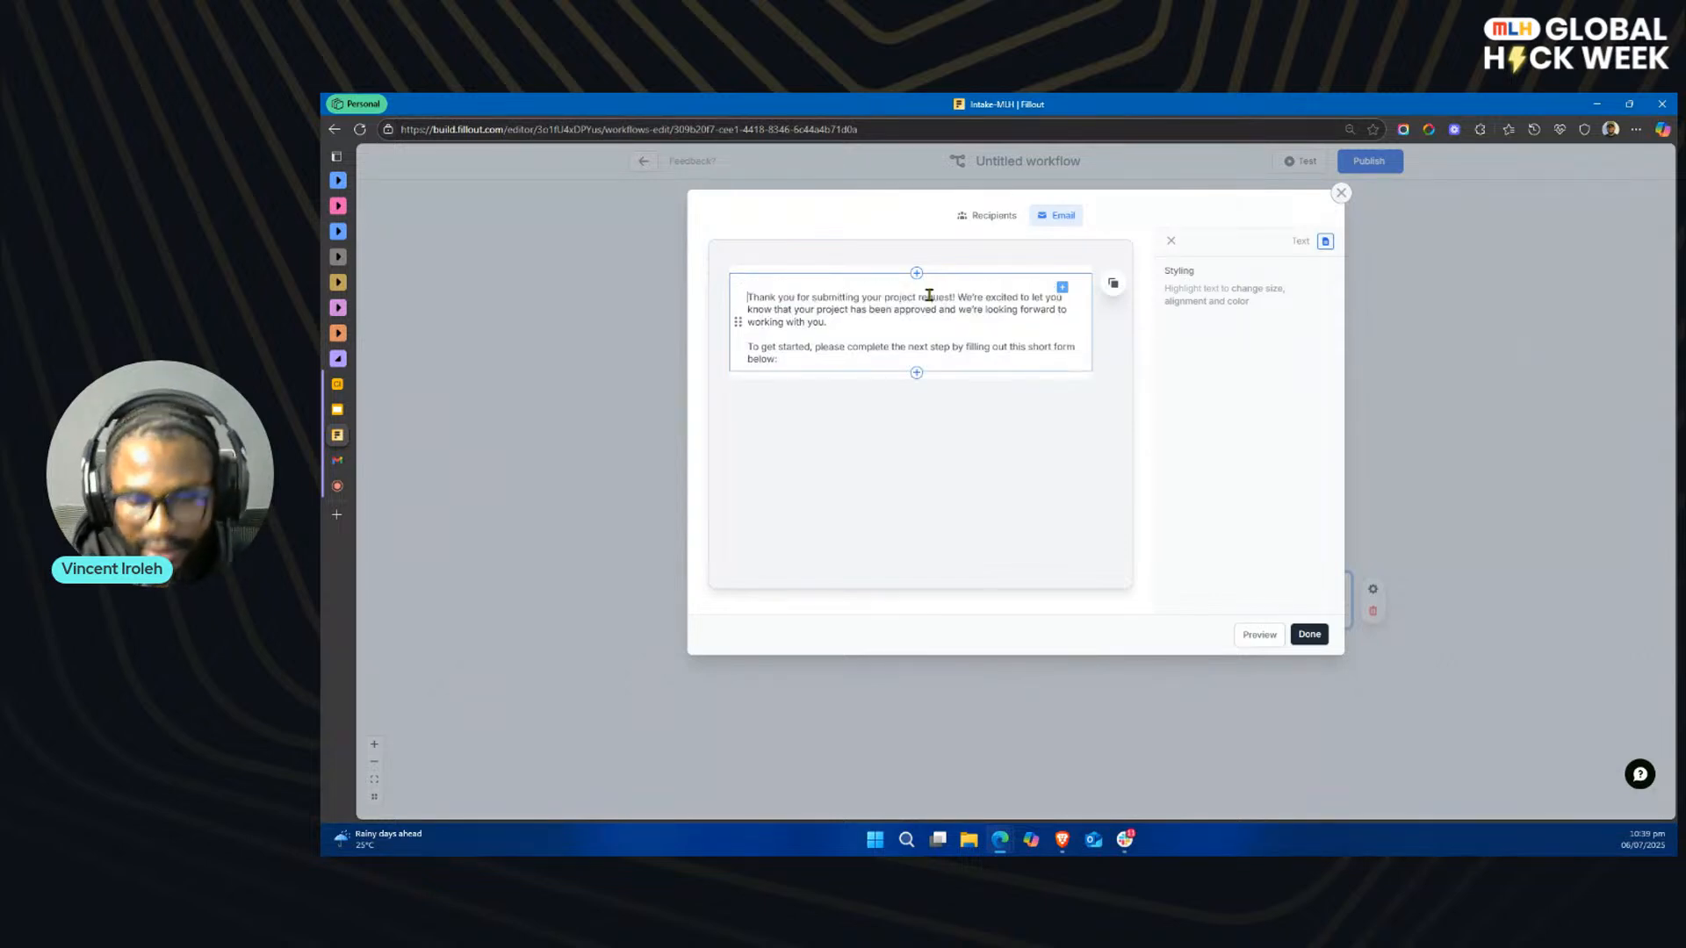
{"action": "type", "text": "Hi"}
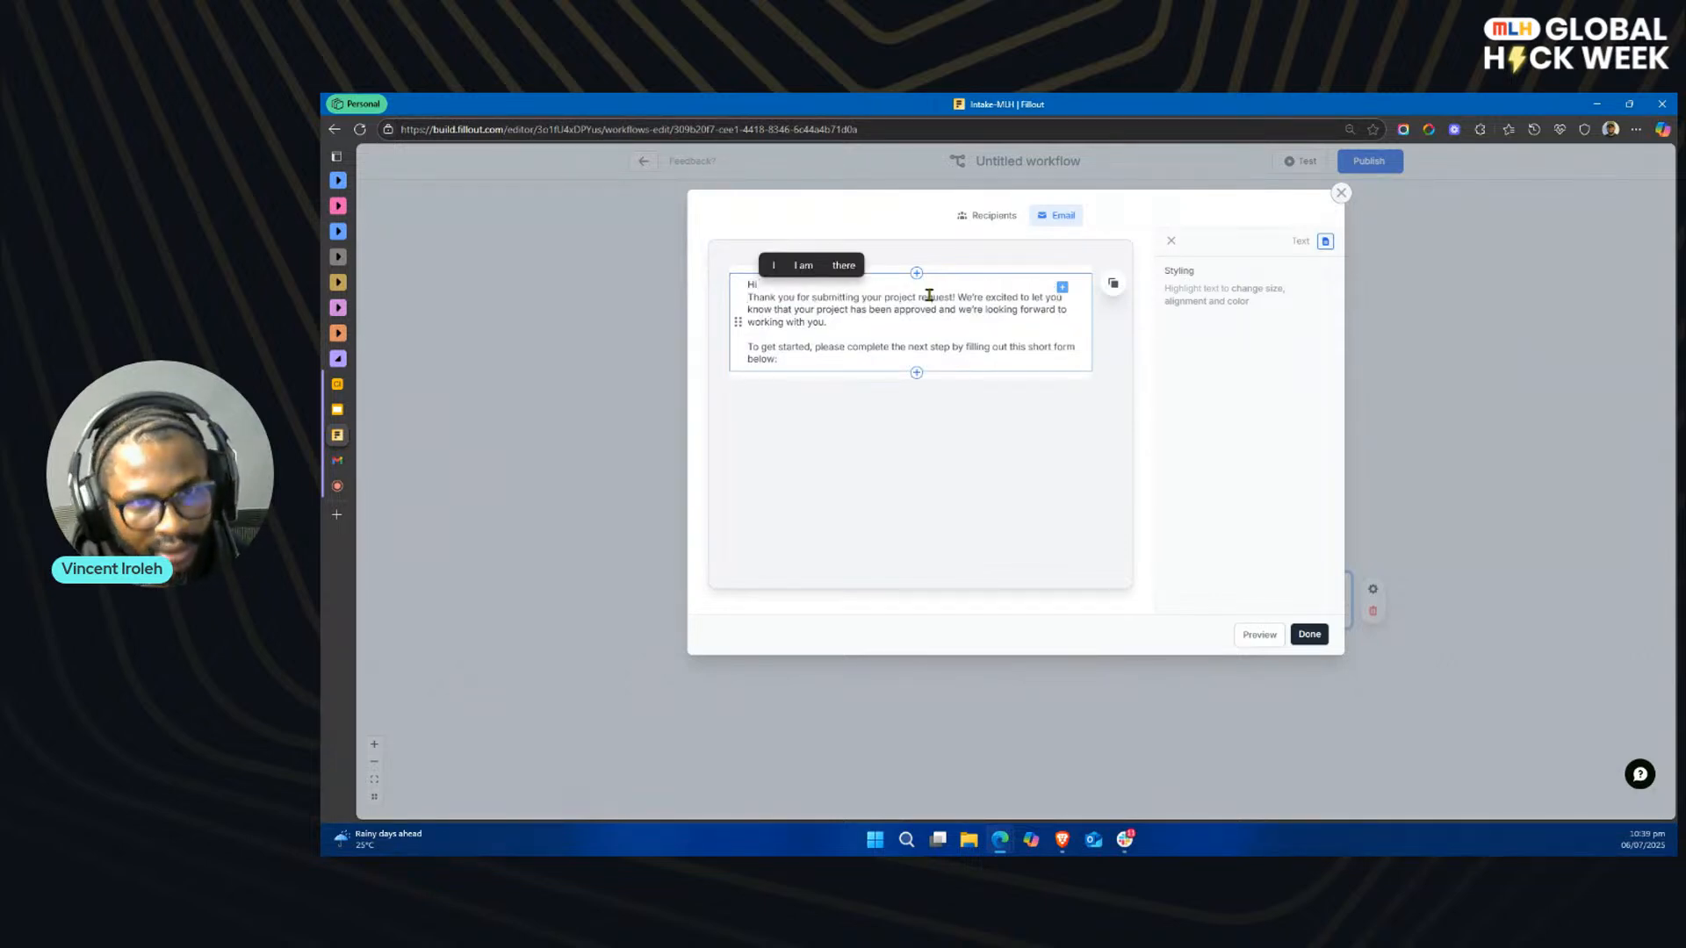
{"action": "type", "text": " @"}
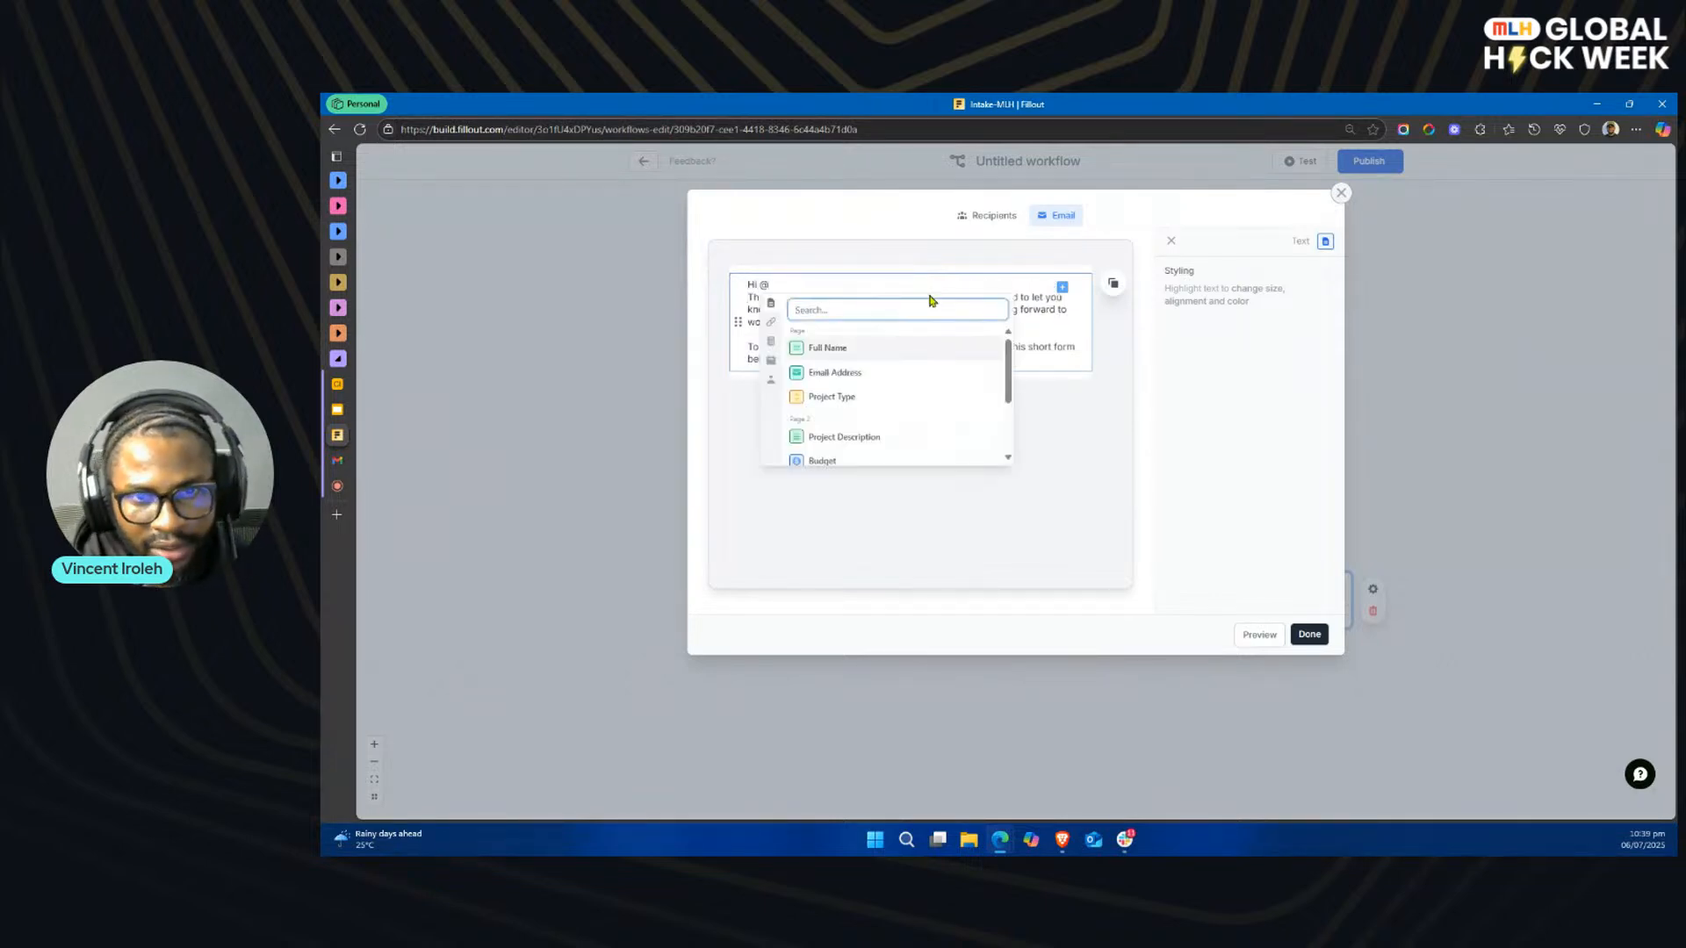
{"action": "left_click", "coordinate": [866, 349]}
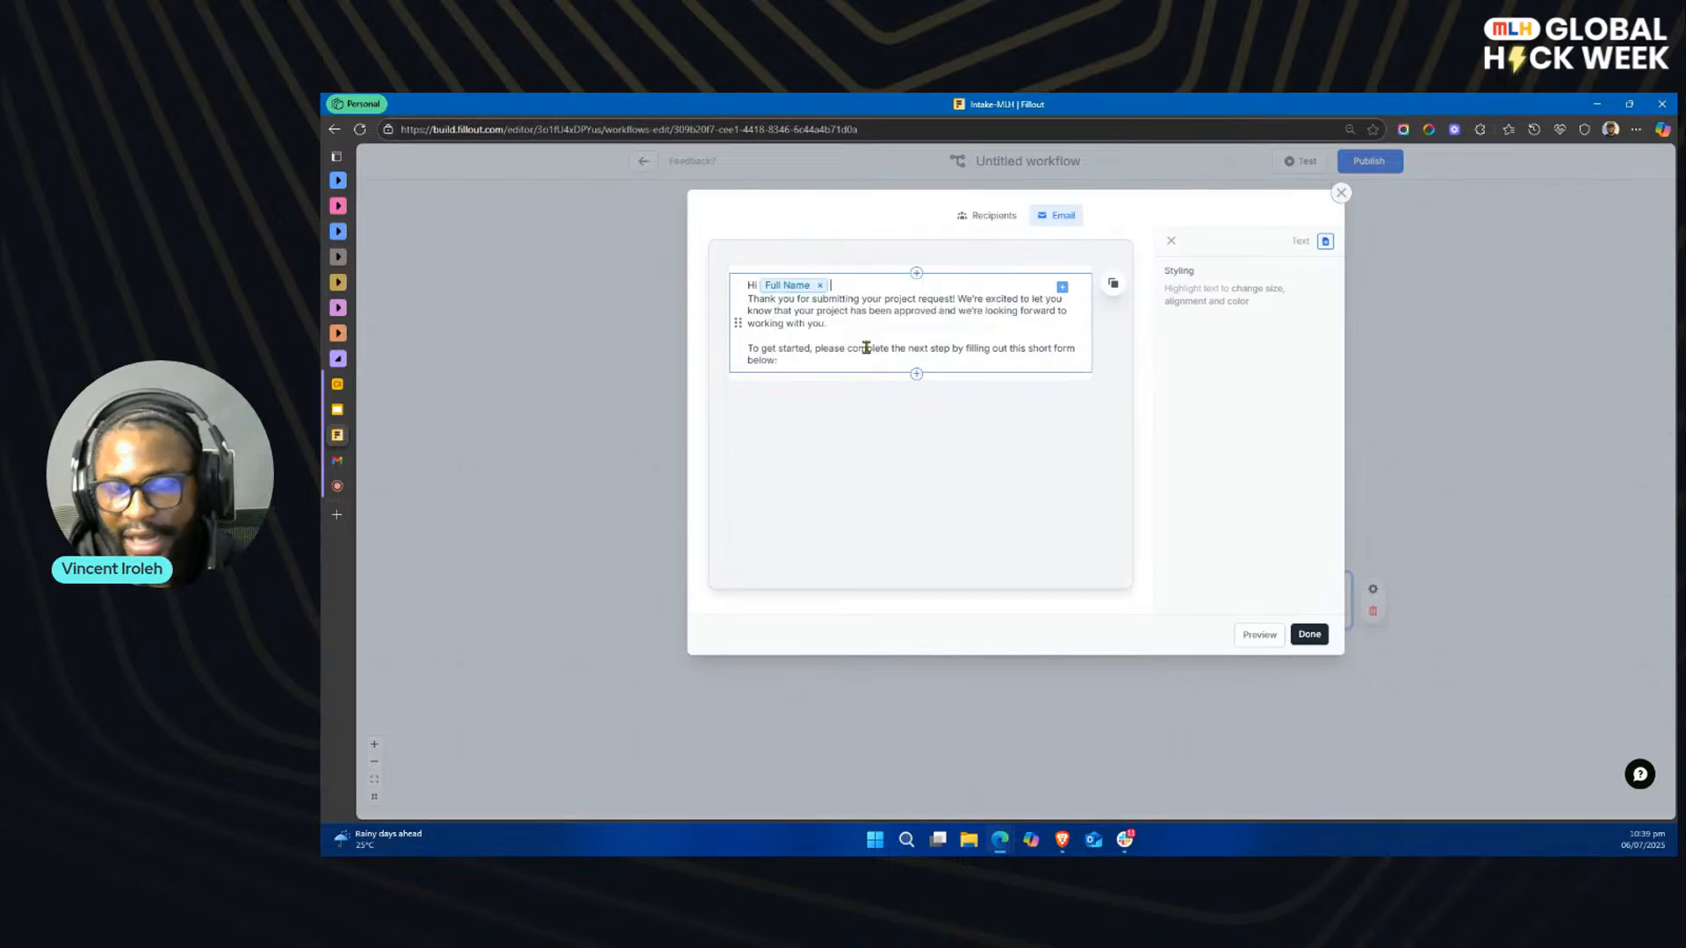
{"action": "key", "text": "BackSpace"}
{"action": "key", "text": "BackSpace"}
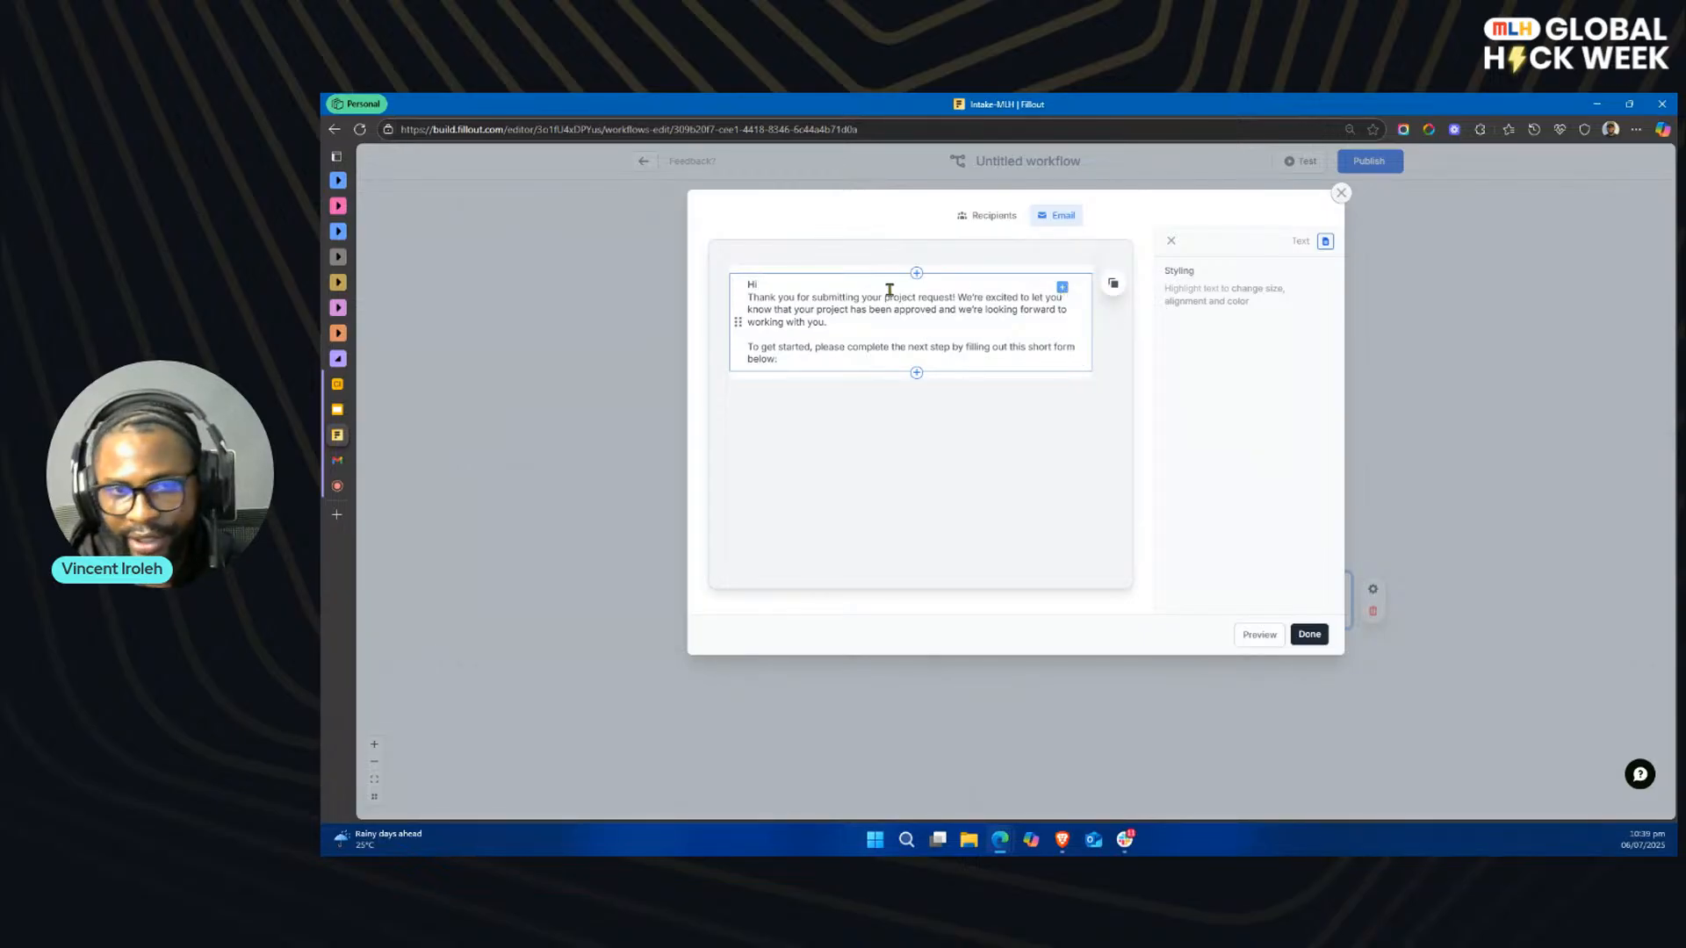
{"action": "type", "text": "@"}
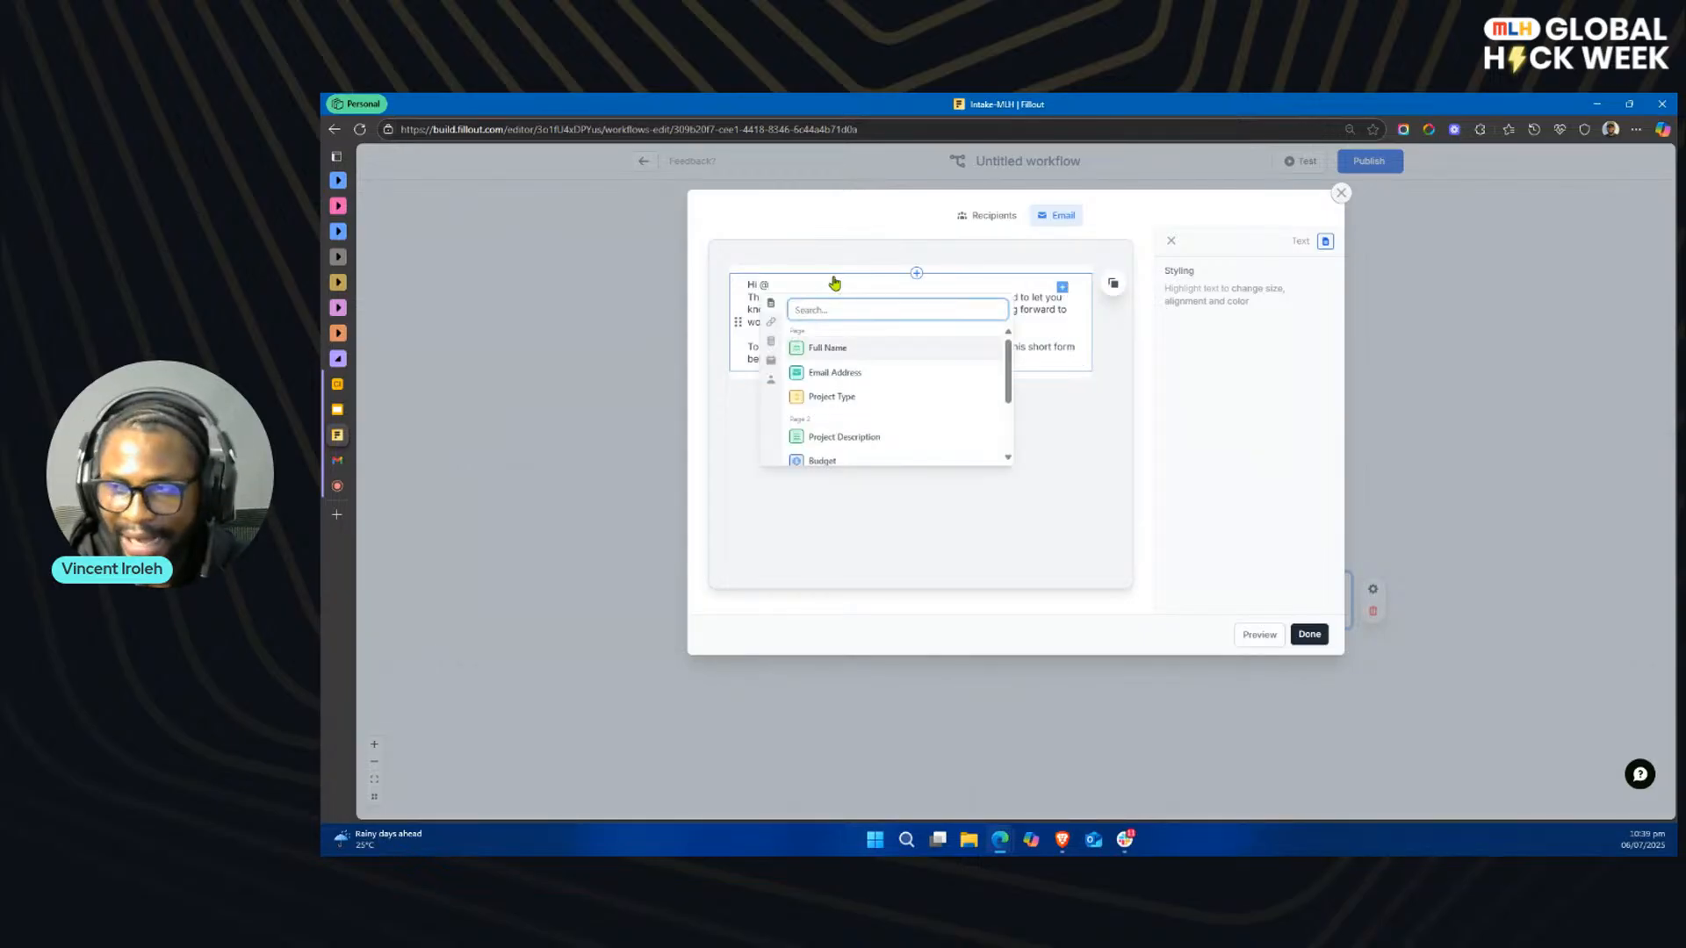
{"action": "left_click", "coordinate": [831, 349]}
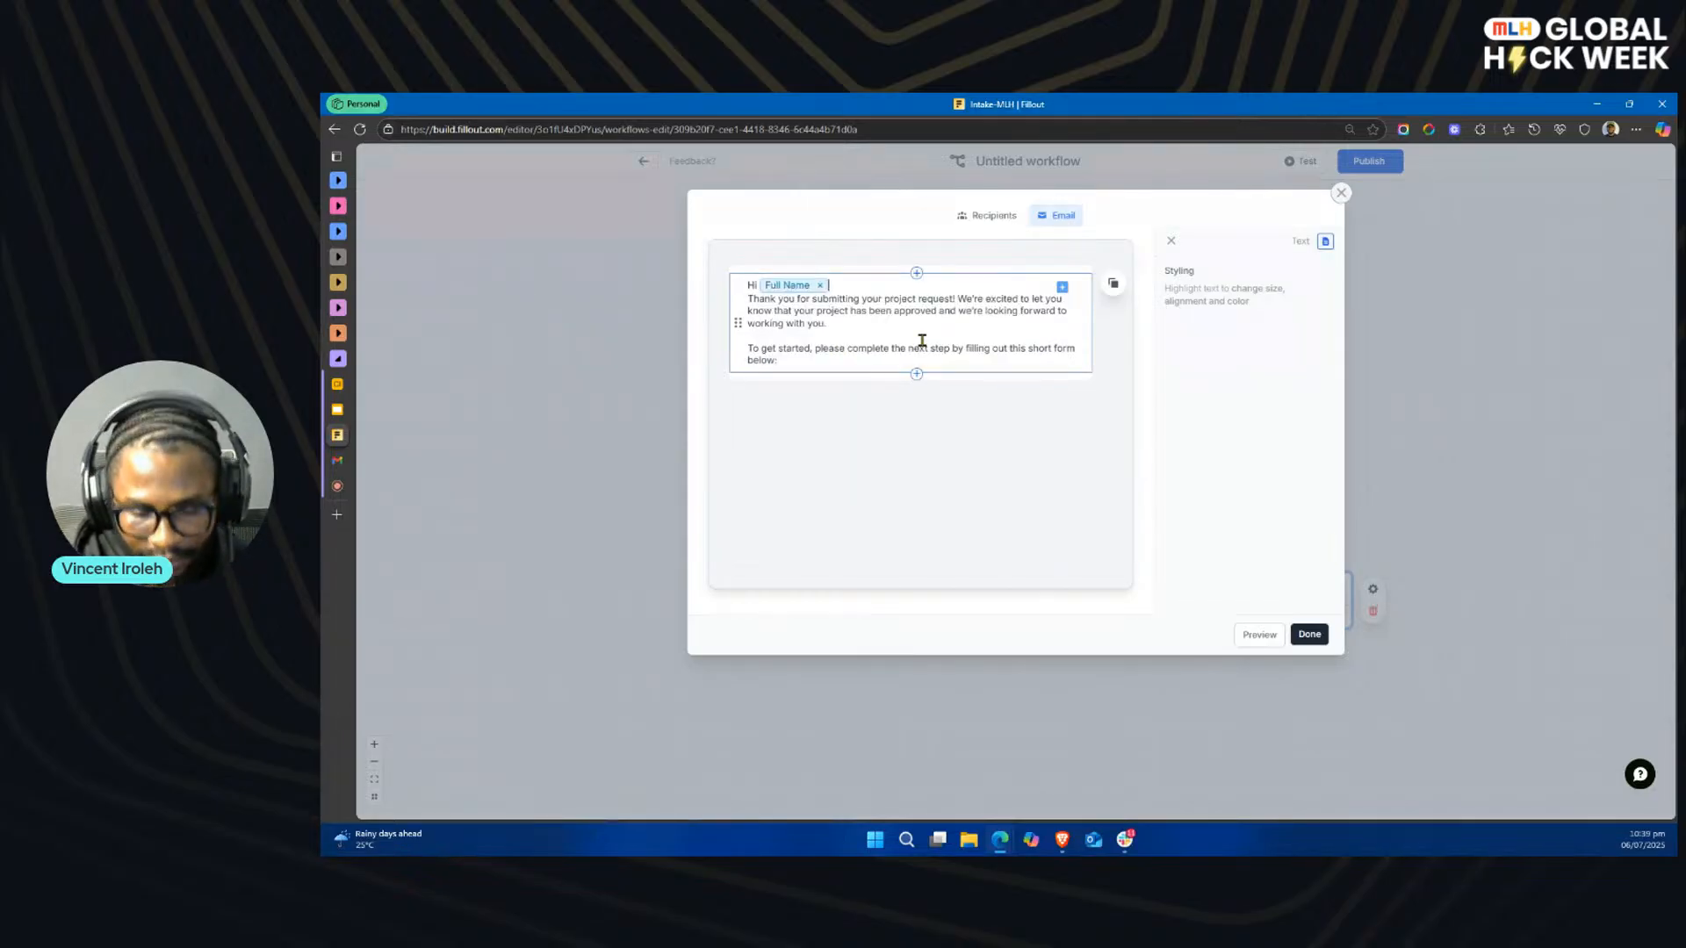
{"action": "key", "text": "Return"}
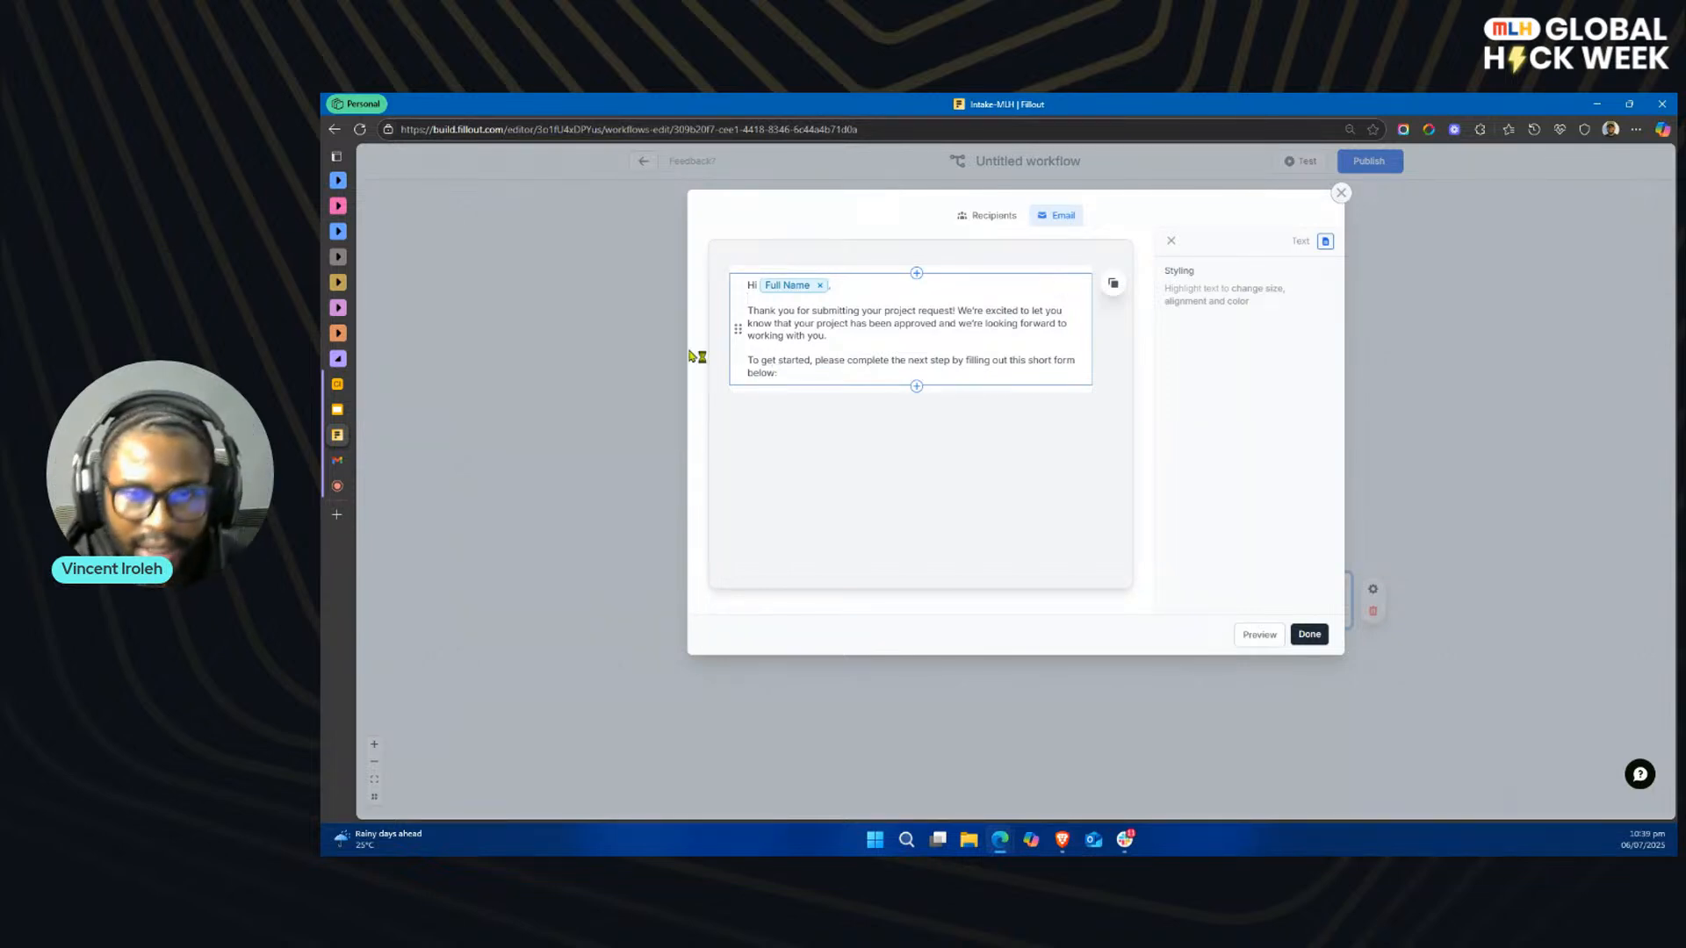
{"action": "key", "text": "alt+Tab"}
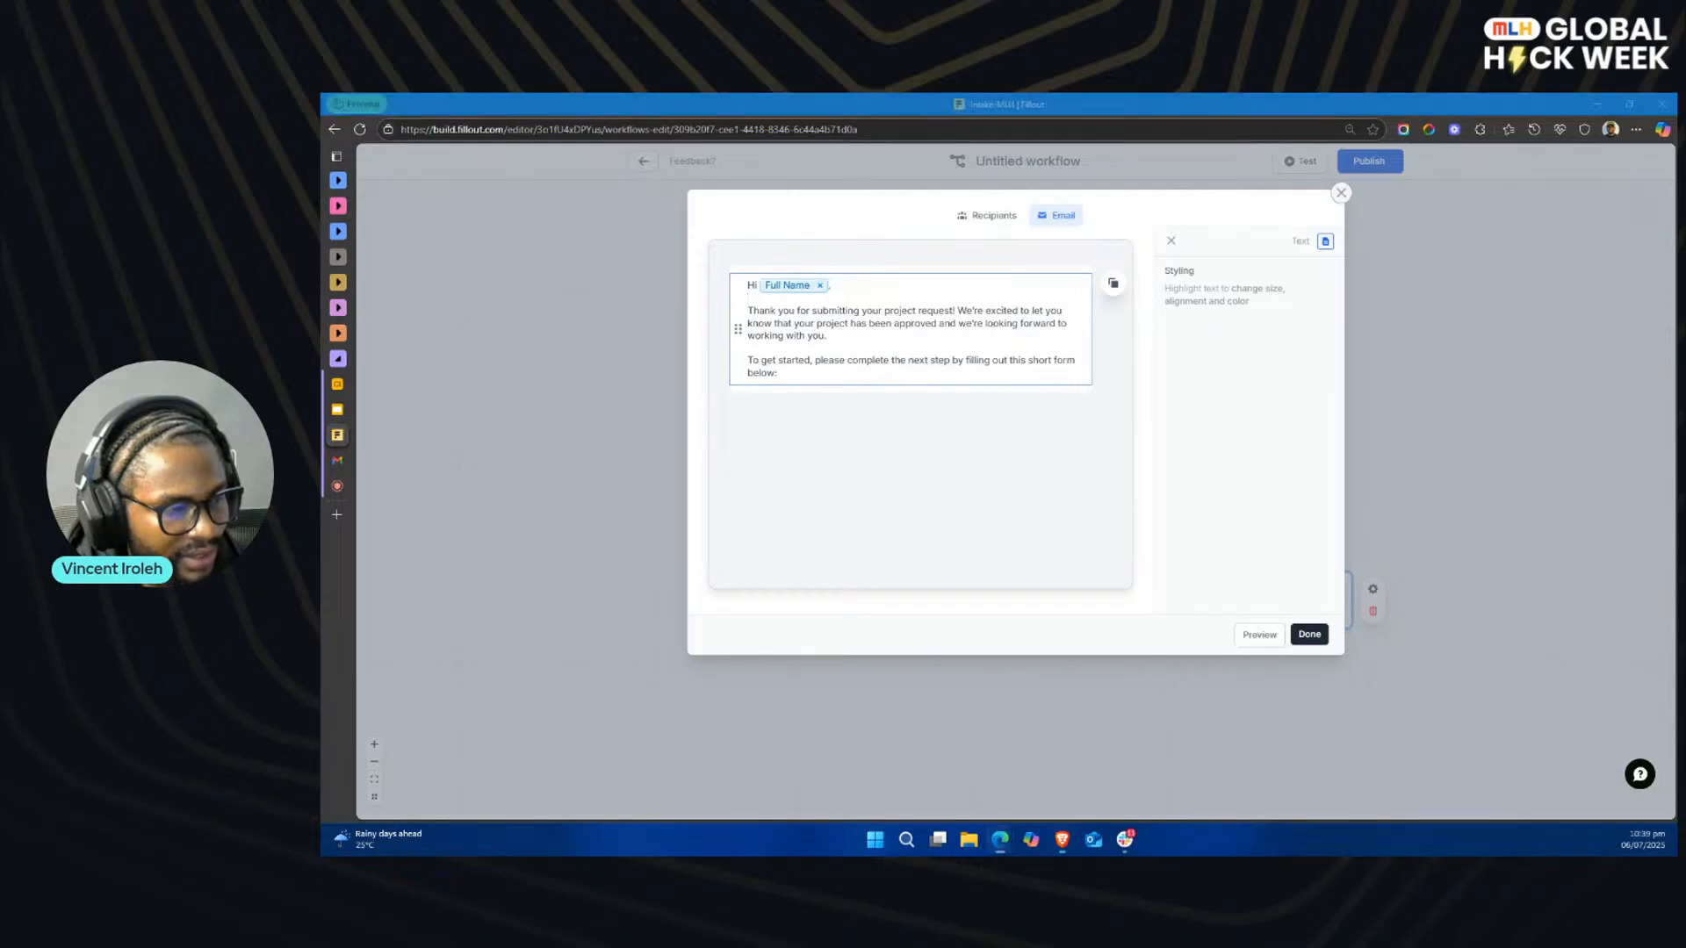
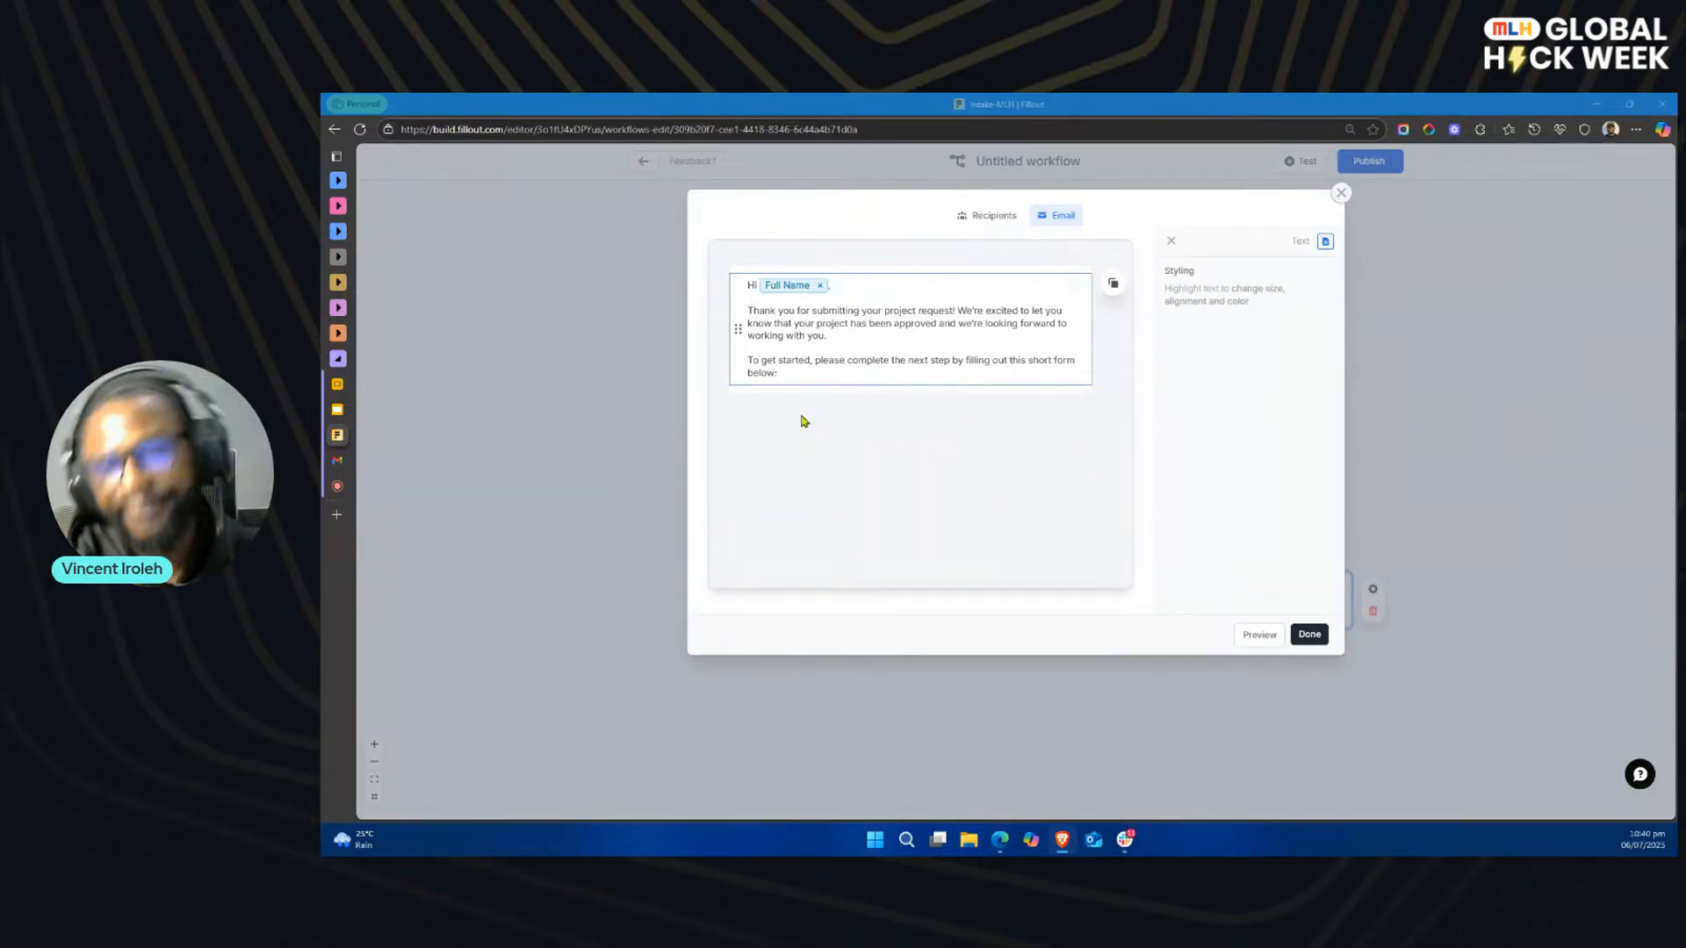
Step: Insert a left-aligned button directly below the approval message in the email body
{"action": "left_click", "coordinate": [878, 427]}
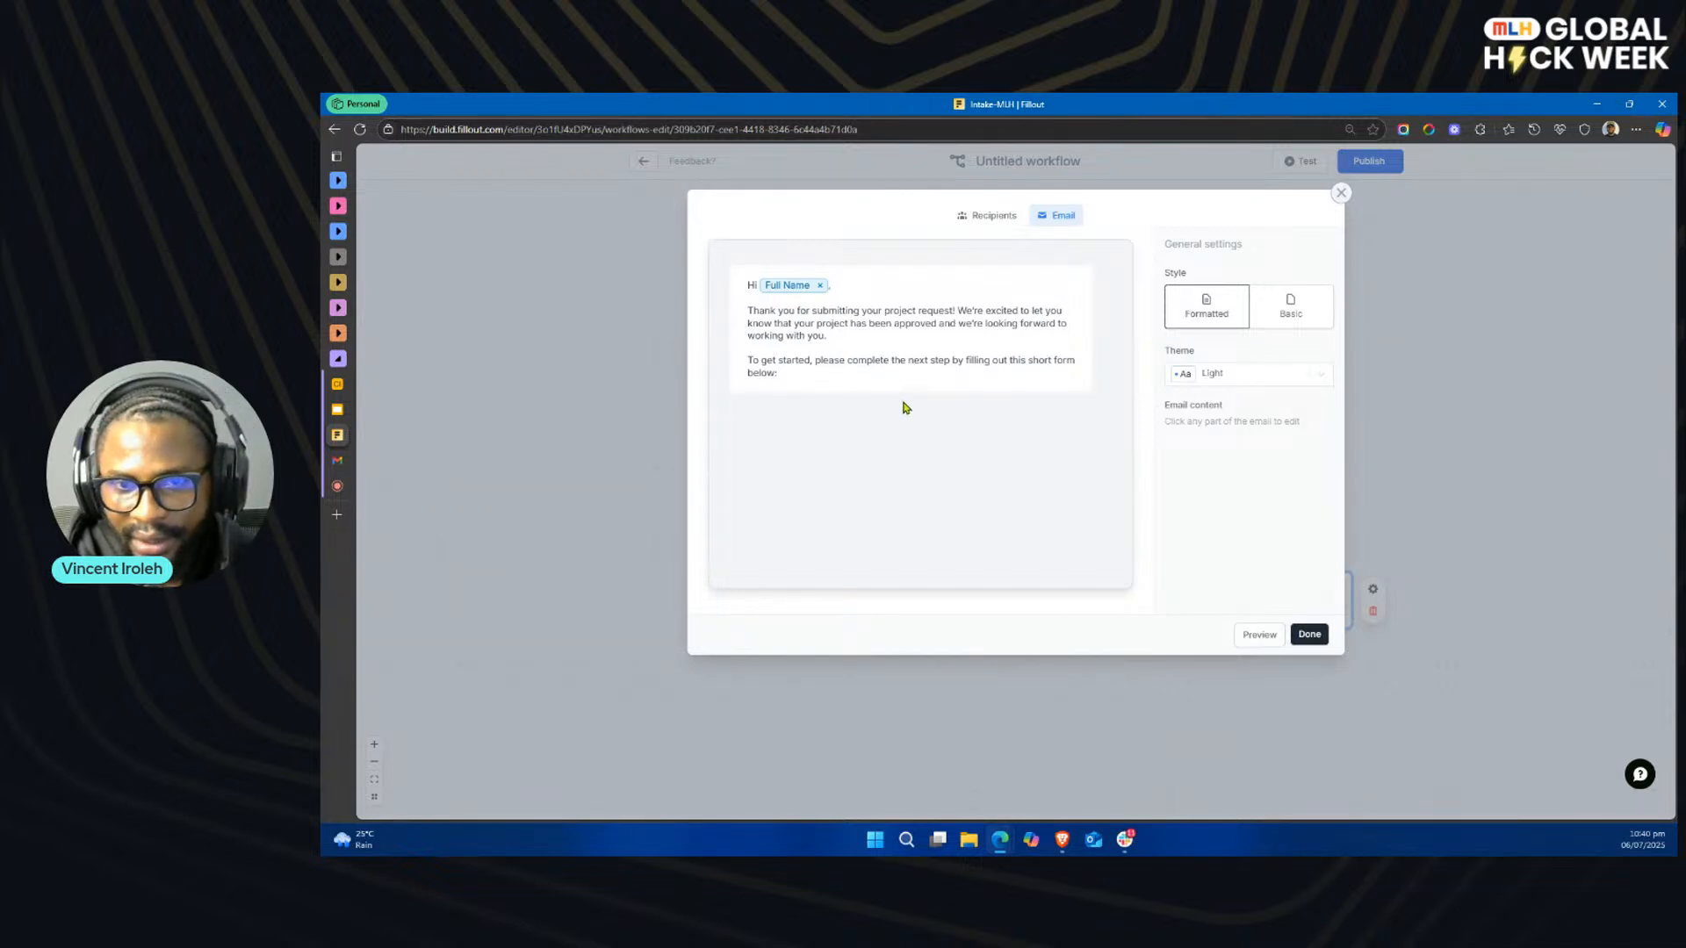
{"action": "left_click", "coordinate": [965, 369]}
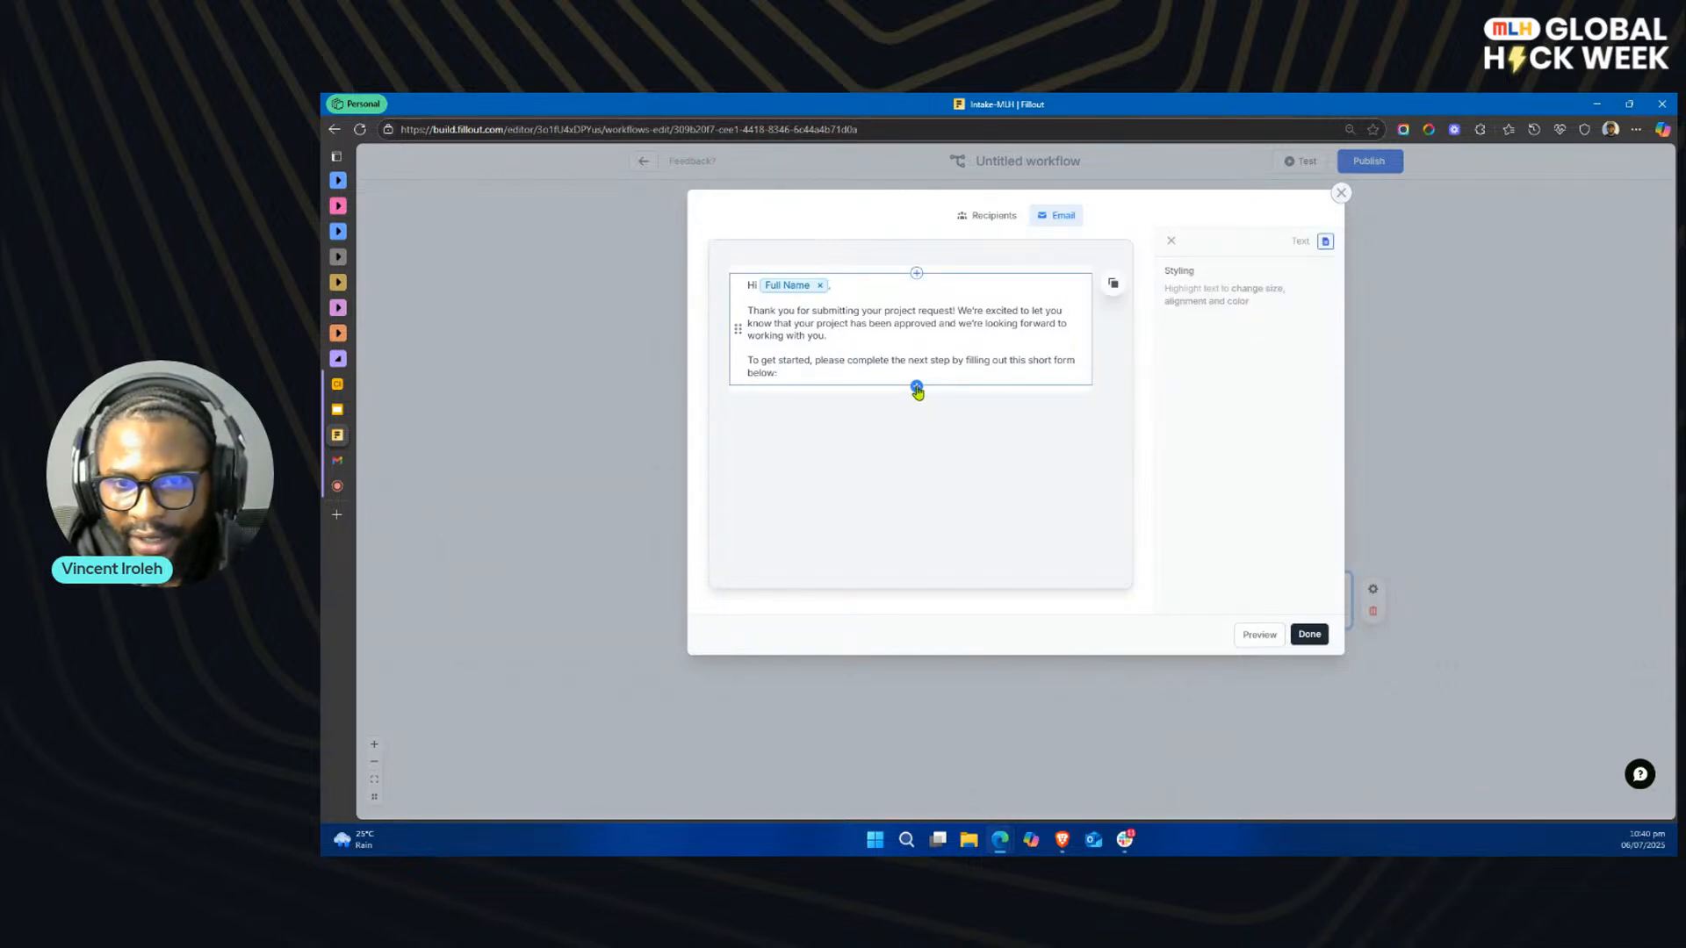
{"action": "left_click", "coordinate": [916, 389]}
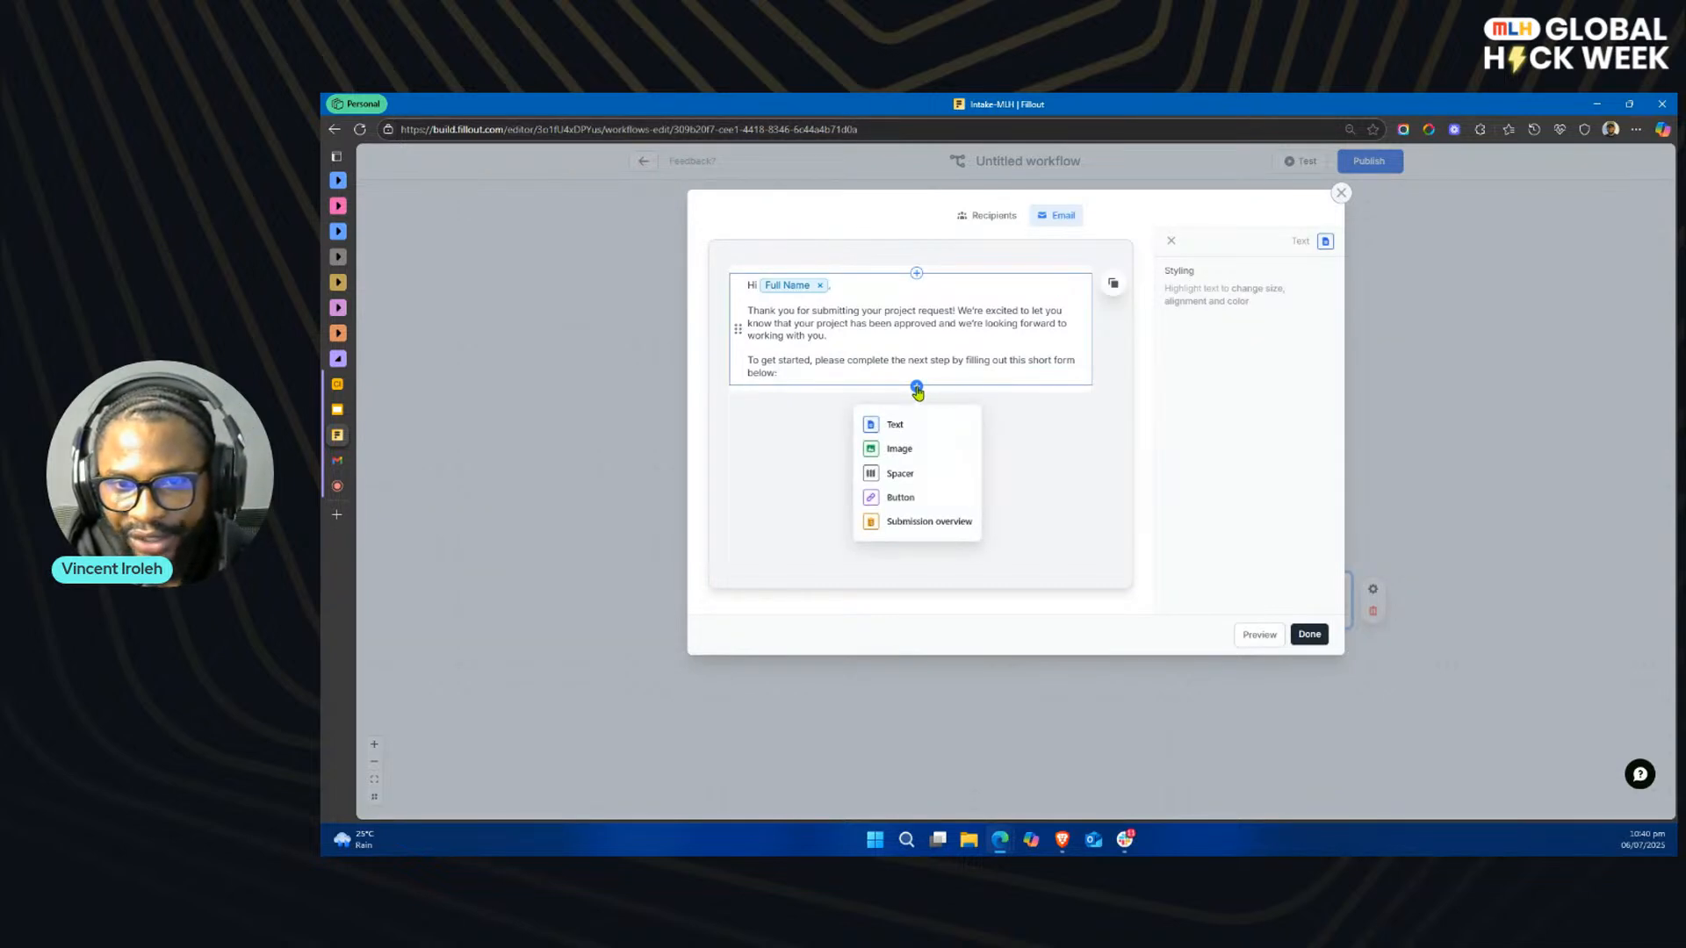
{"action": "left_click", "coordinate": [919, 498]}
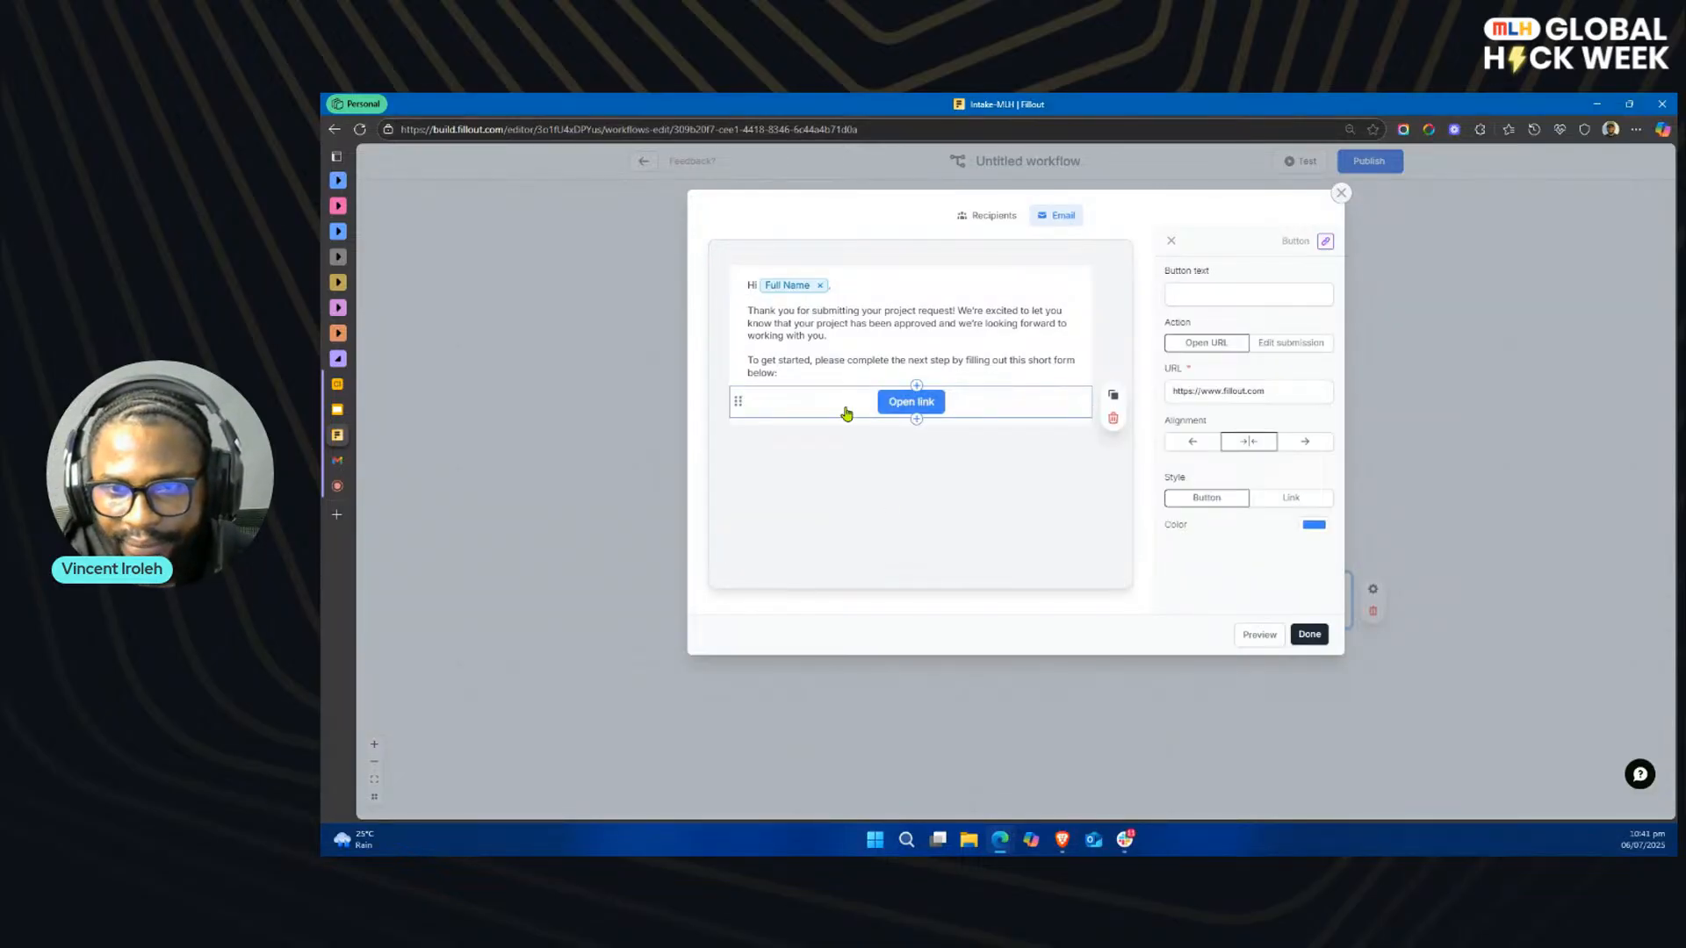
{"action": "left_click", "coordinate": [1189, 442]}
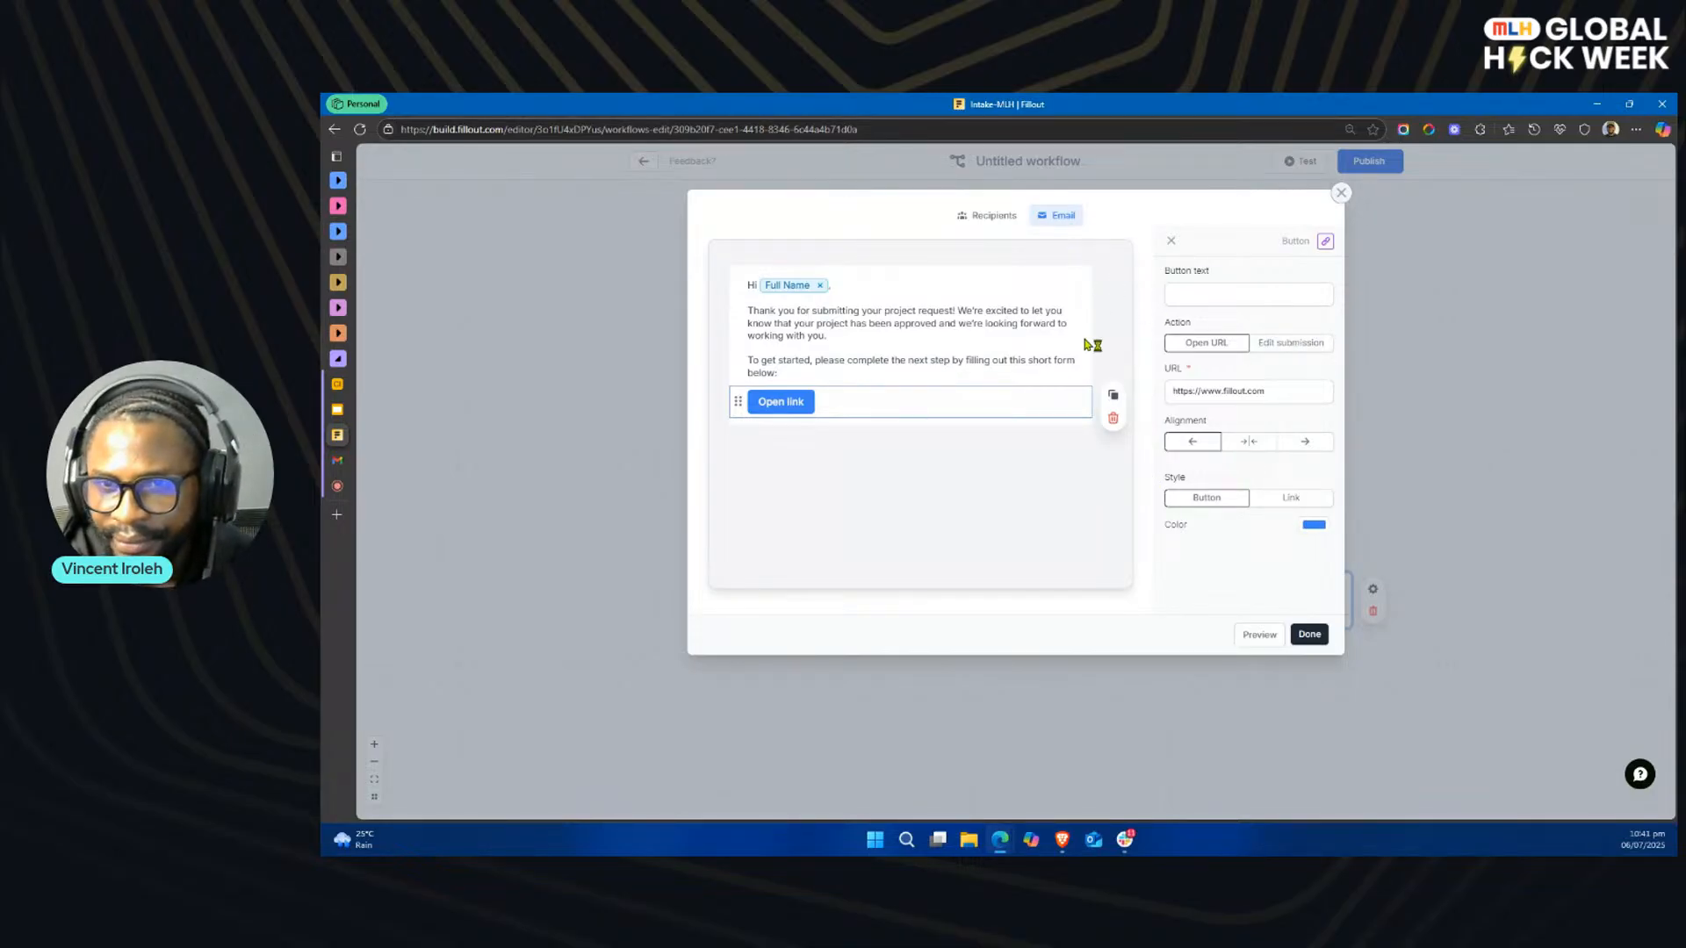
Step: Apply the Eco-friendly theme to the approval email
{"action": "left_click", "coordinate": [1114, 323]}
{"action": "left_click", "coordinate": [1265, 379]}
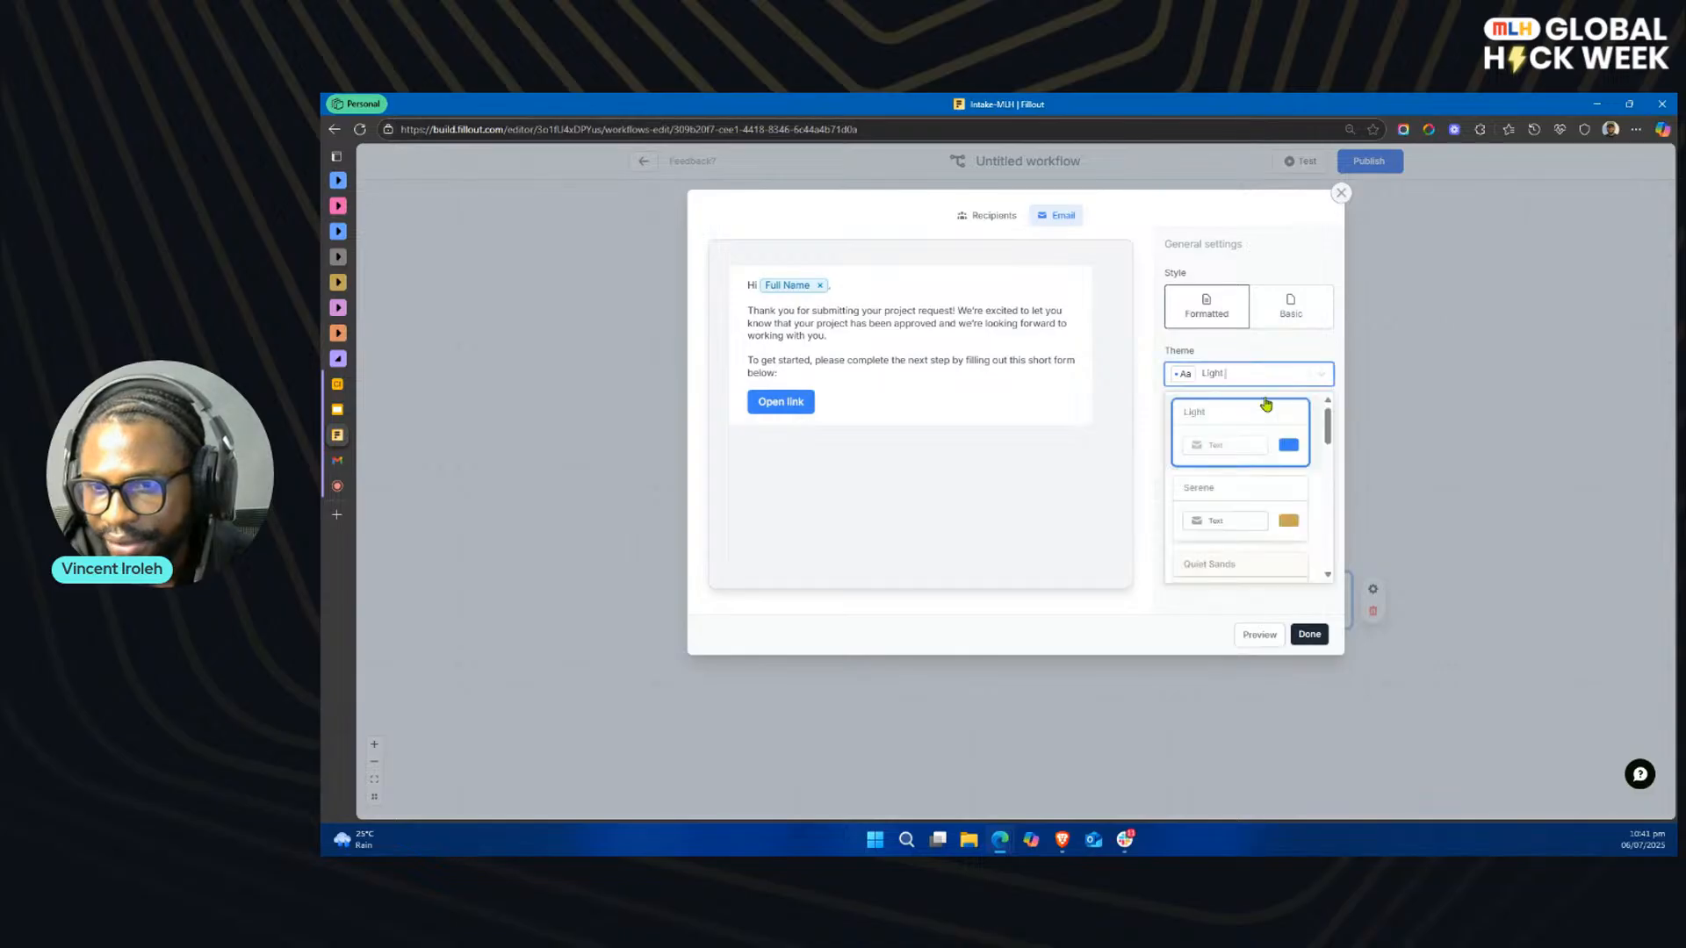
{"action": "scroll", "coordinate": [1255, 474], "scroll_direction": "down", "scroll_amount": 3}
{"action": "scroll", "coordinate": [1253, 476], "scroll_direction": "down", "scroll_amount": 5}
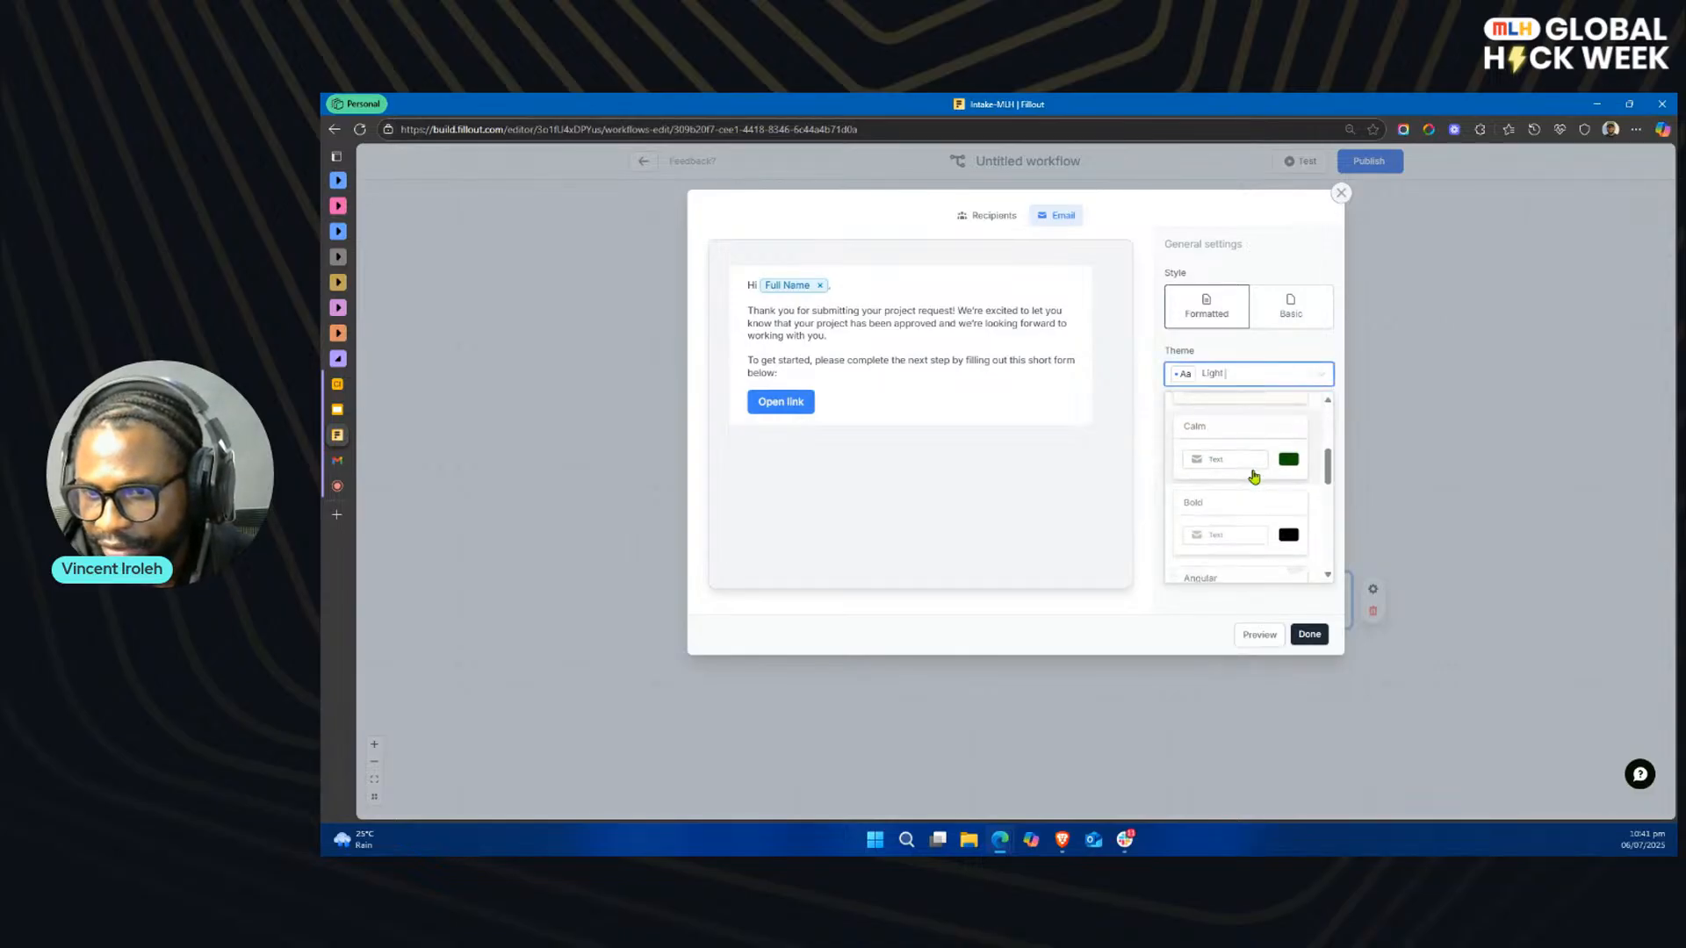
{"action": "scroll", "coordinate": [1256, 438], "scroll_direction": "down", "scroll_amount": 1}
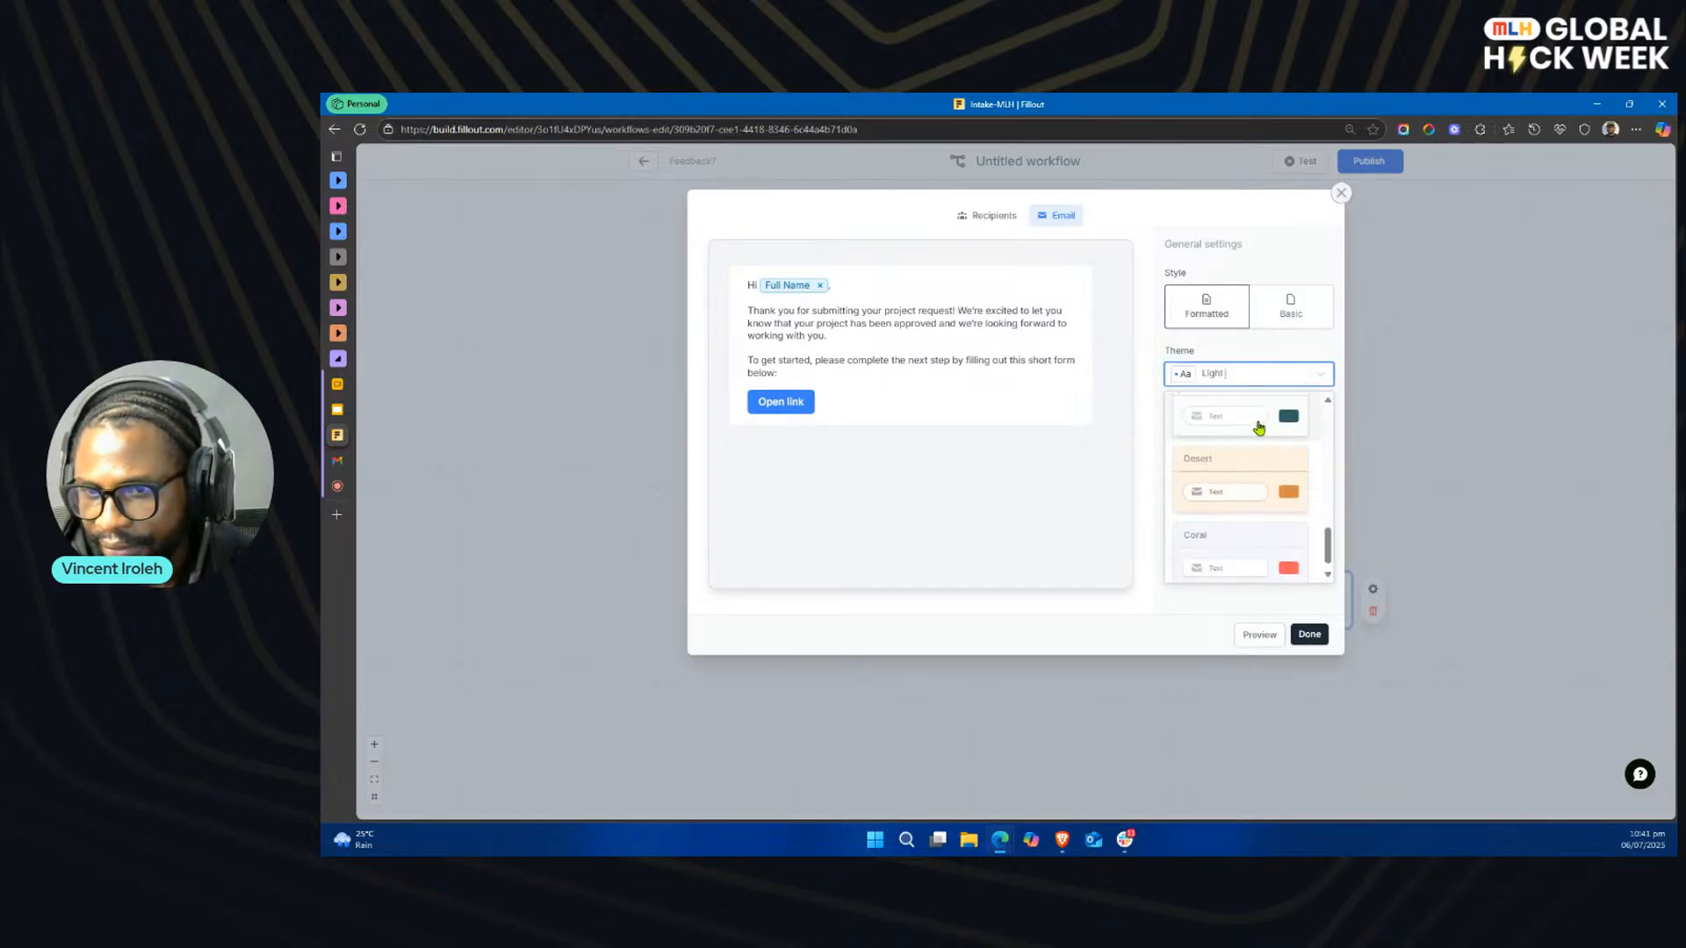
{"action": "left_click", "coordinate": [1256, 411]}
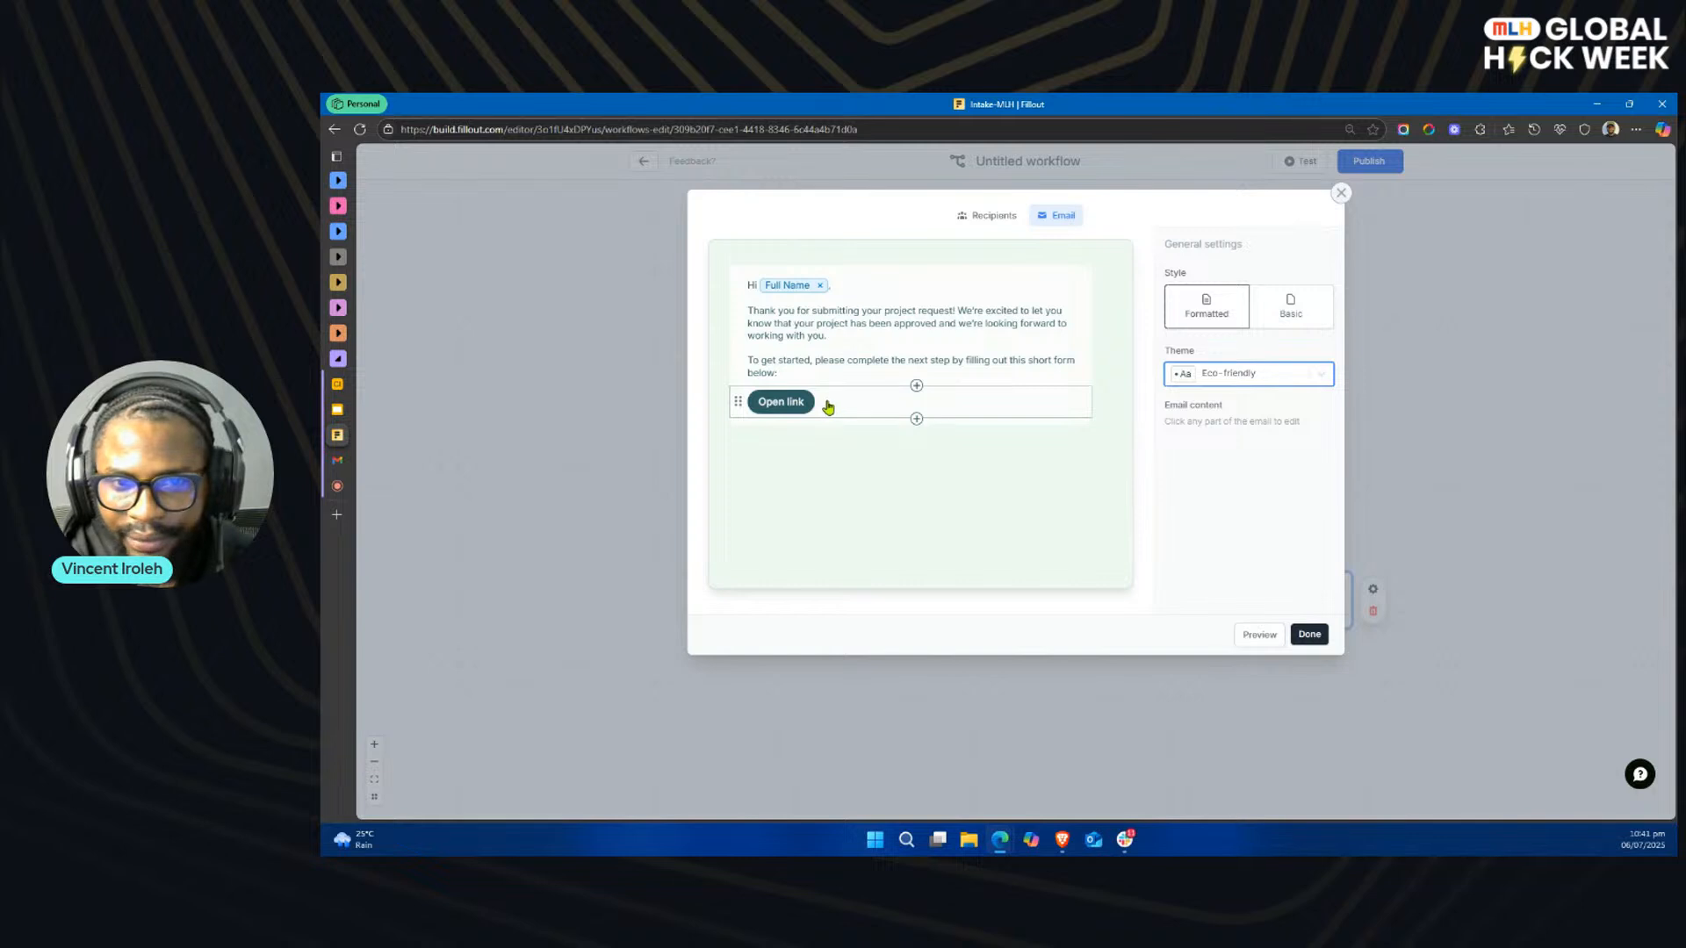
Step: Label the email's button "Complete Next Steps", keeping the Button style and its default URL
{"action": "left_click", "coordinate": [826, 406]}
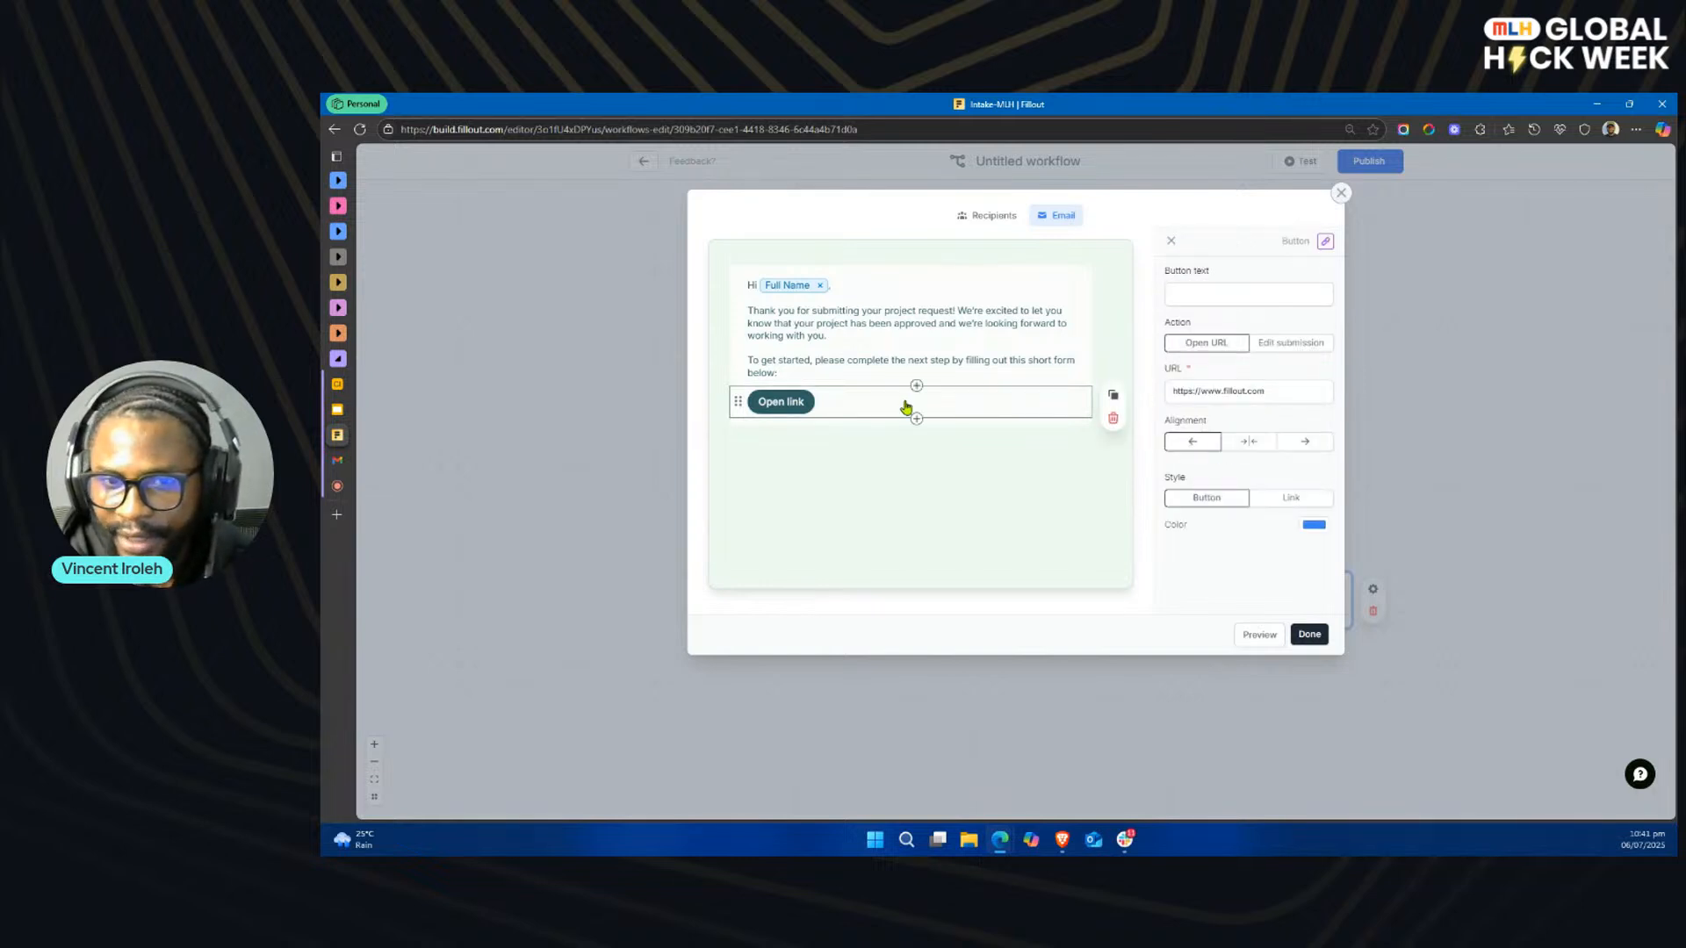
{"action": "left_click", "coordinate": [1284, 498]}
{"action": "left_click", "coordinate": [1208, 497]}
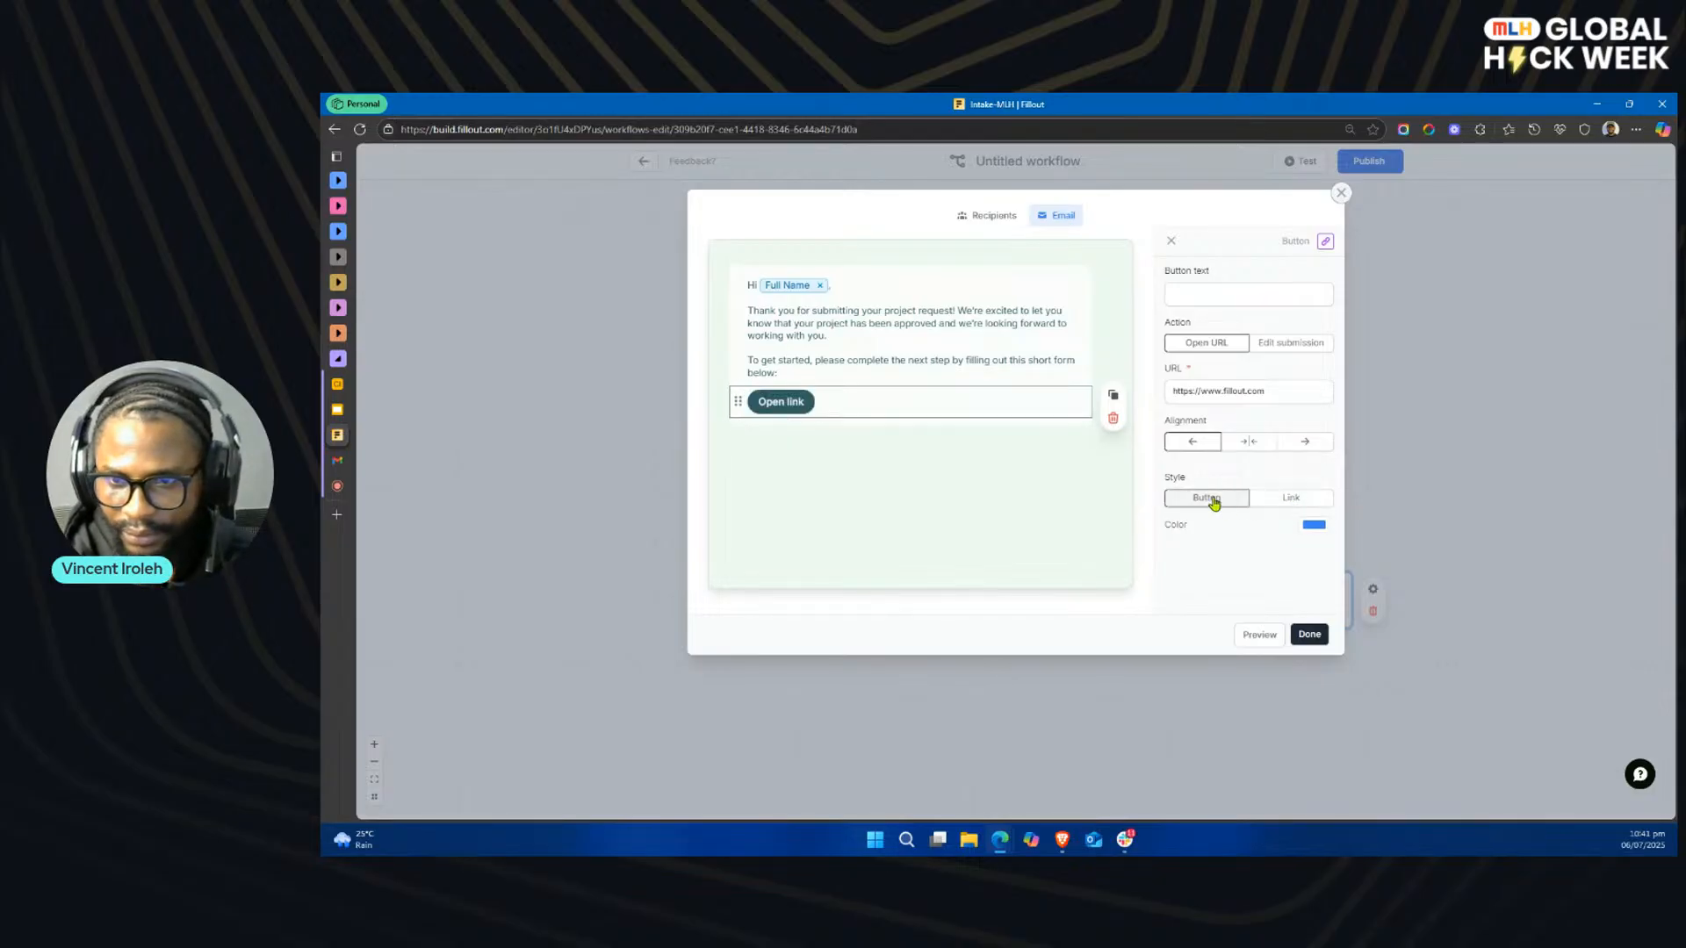
{"action": "left_click", "coordinate": [1238, 292]}
{"action": "type", "text": "Complete"}
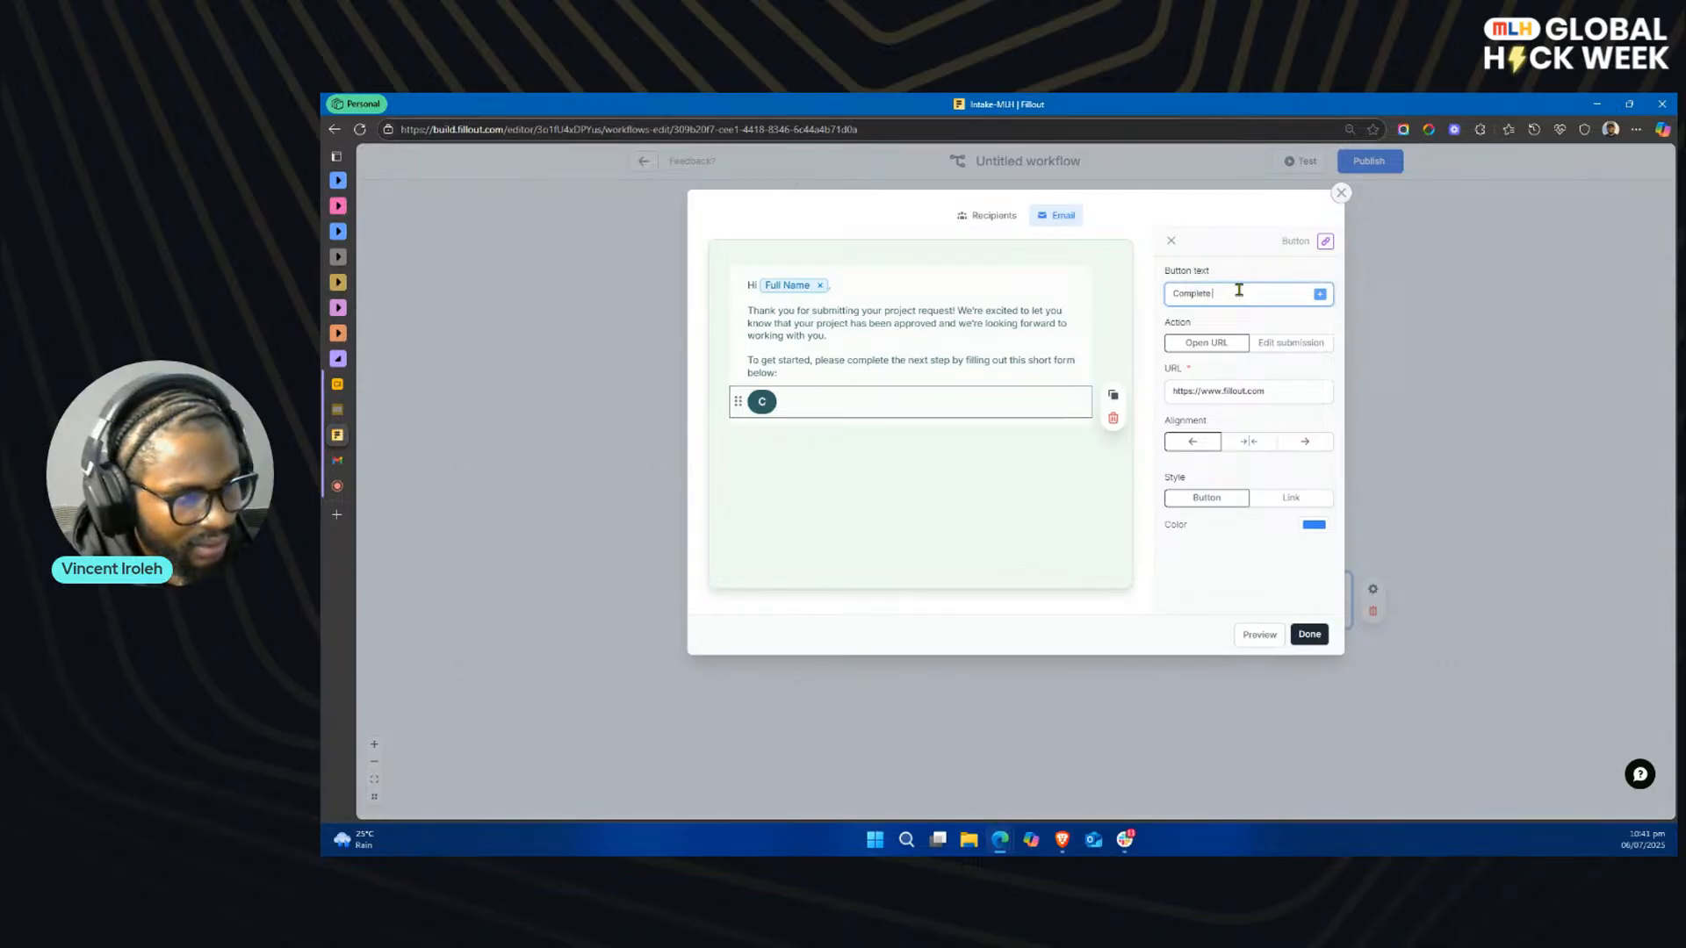
{"action": "type", "text": " the n"}
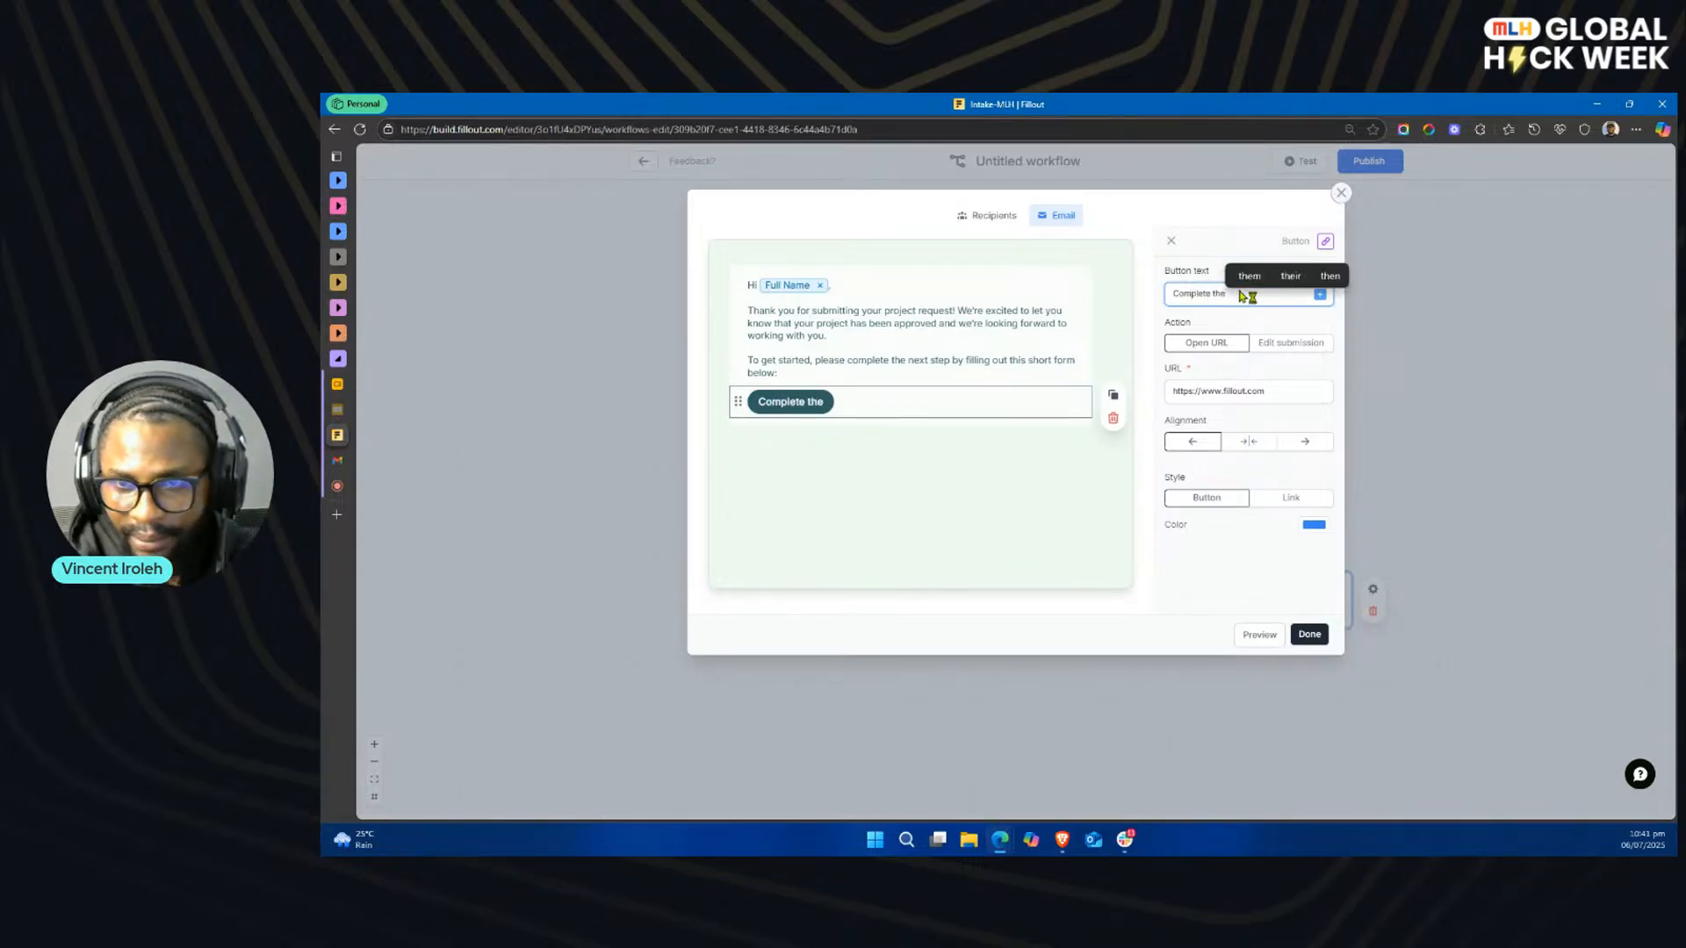
{"action": "key", "text": "BackSpace"}
{"action": "key", "text": "BackSpace"}
{"action": "key", "text": "BackSpace"}
{"action": "key", "text": "BackSpace"}
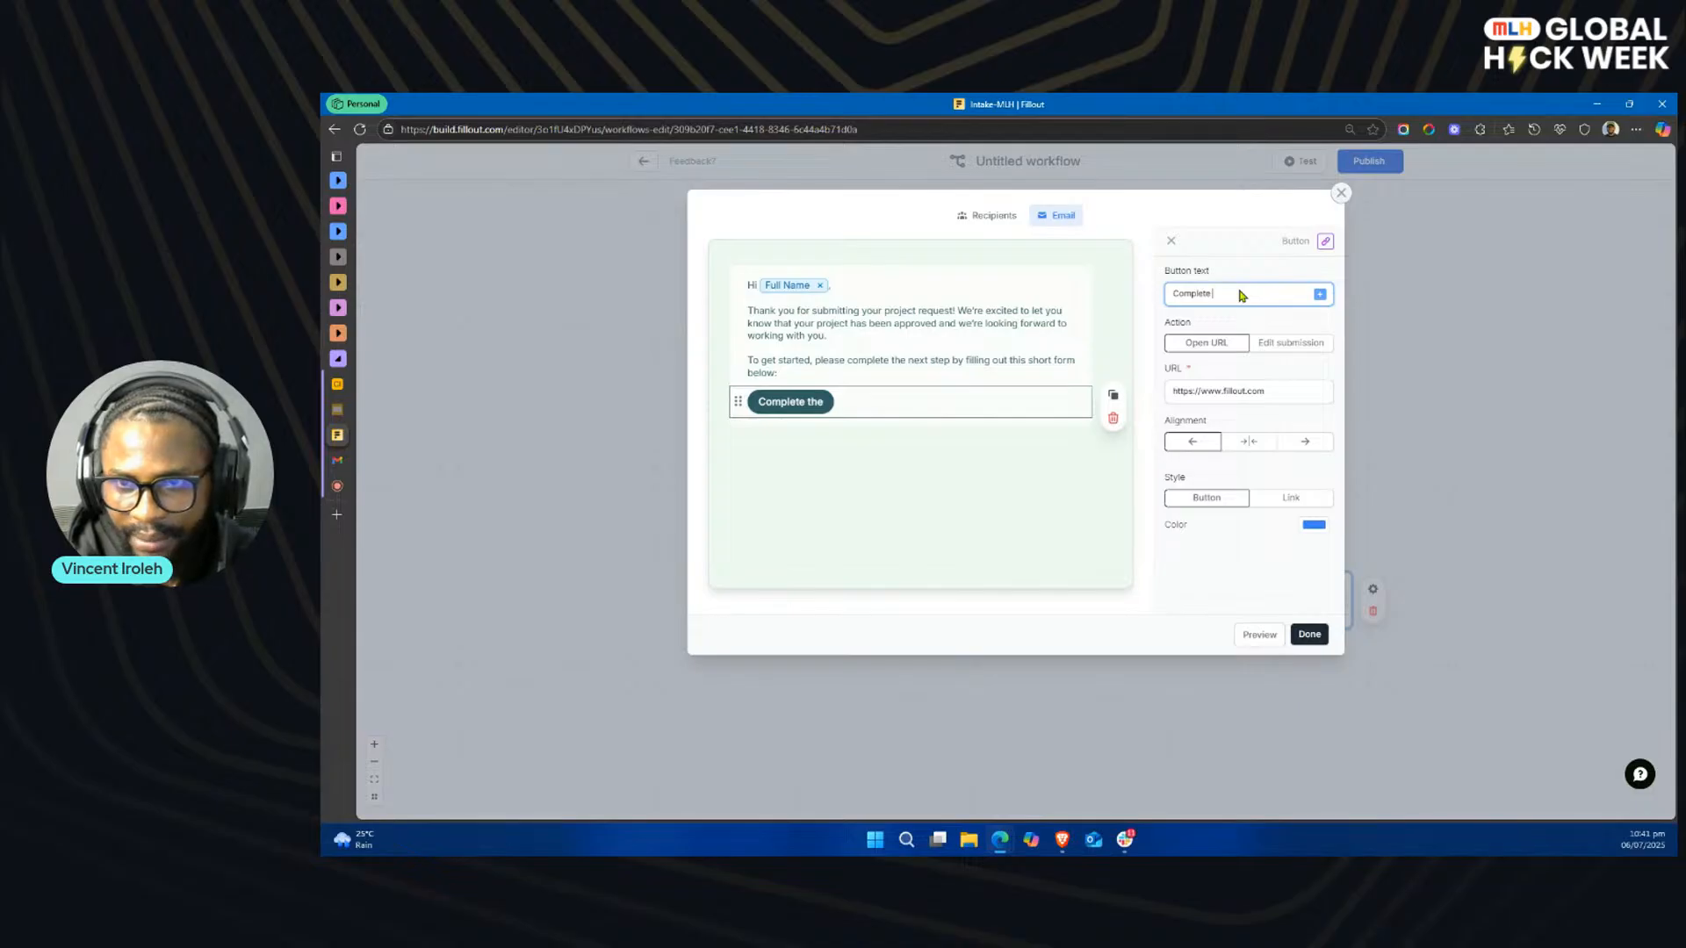
{"action": "type", "text": "Next Steps"}
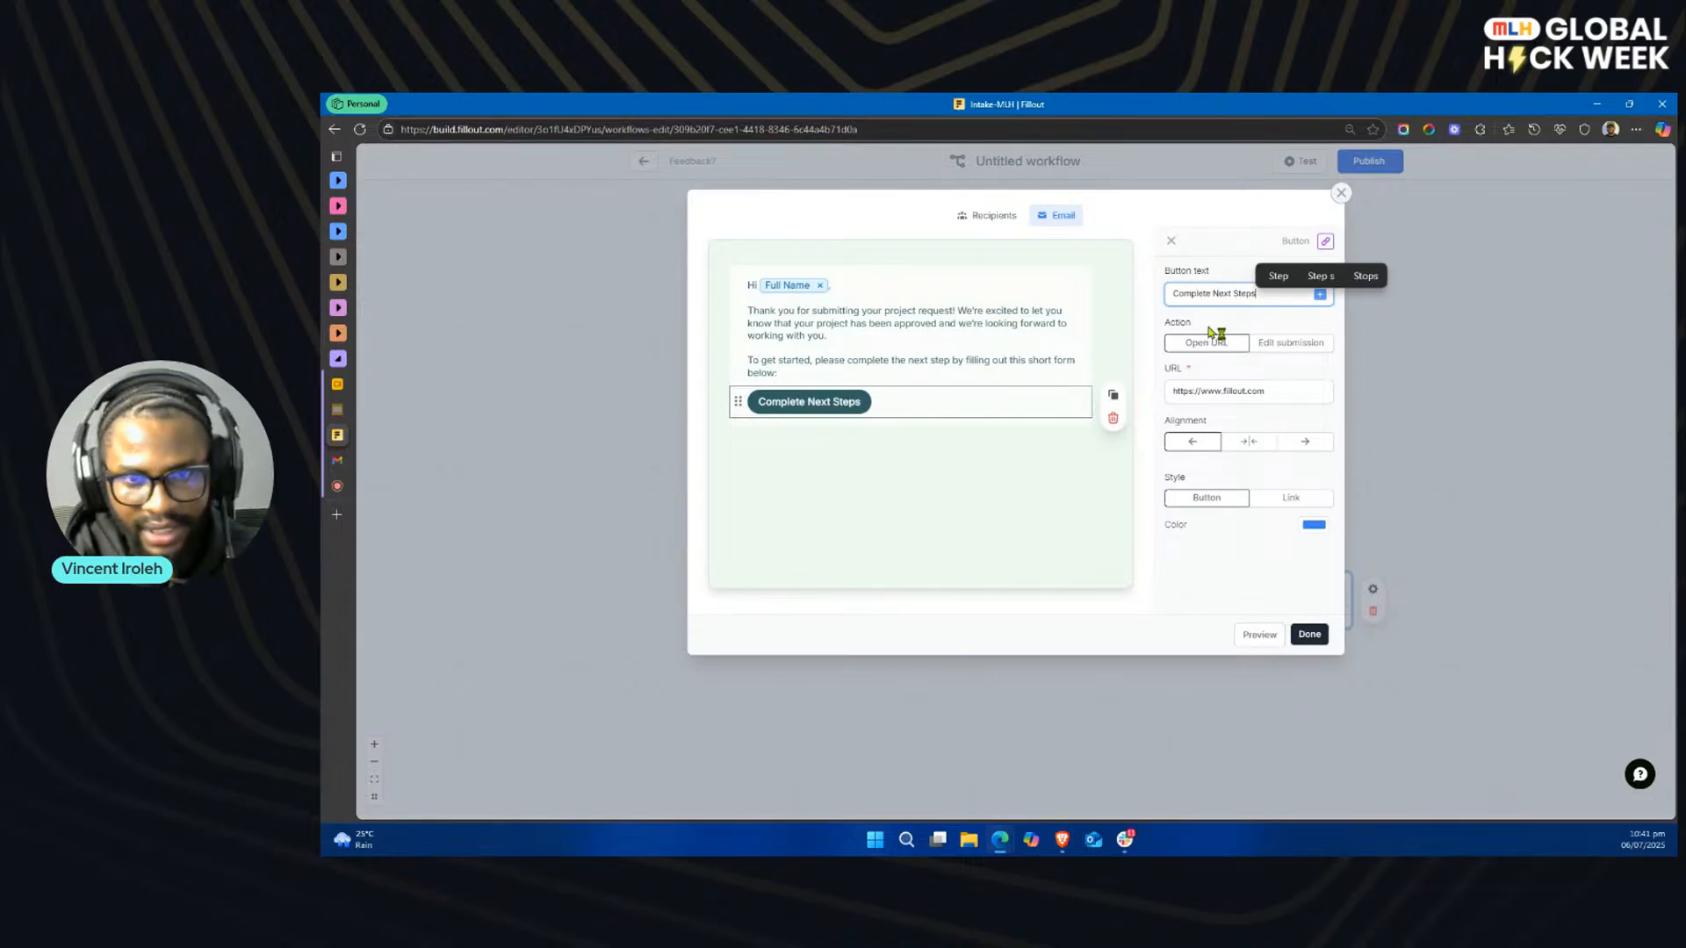
{"action": "left_click_drag", "start_coordinate": [1277, 389], "coordinate": [1167, 391]}
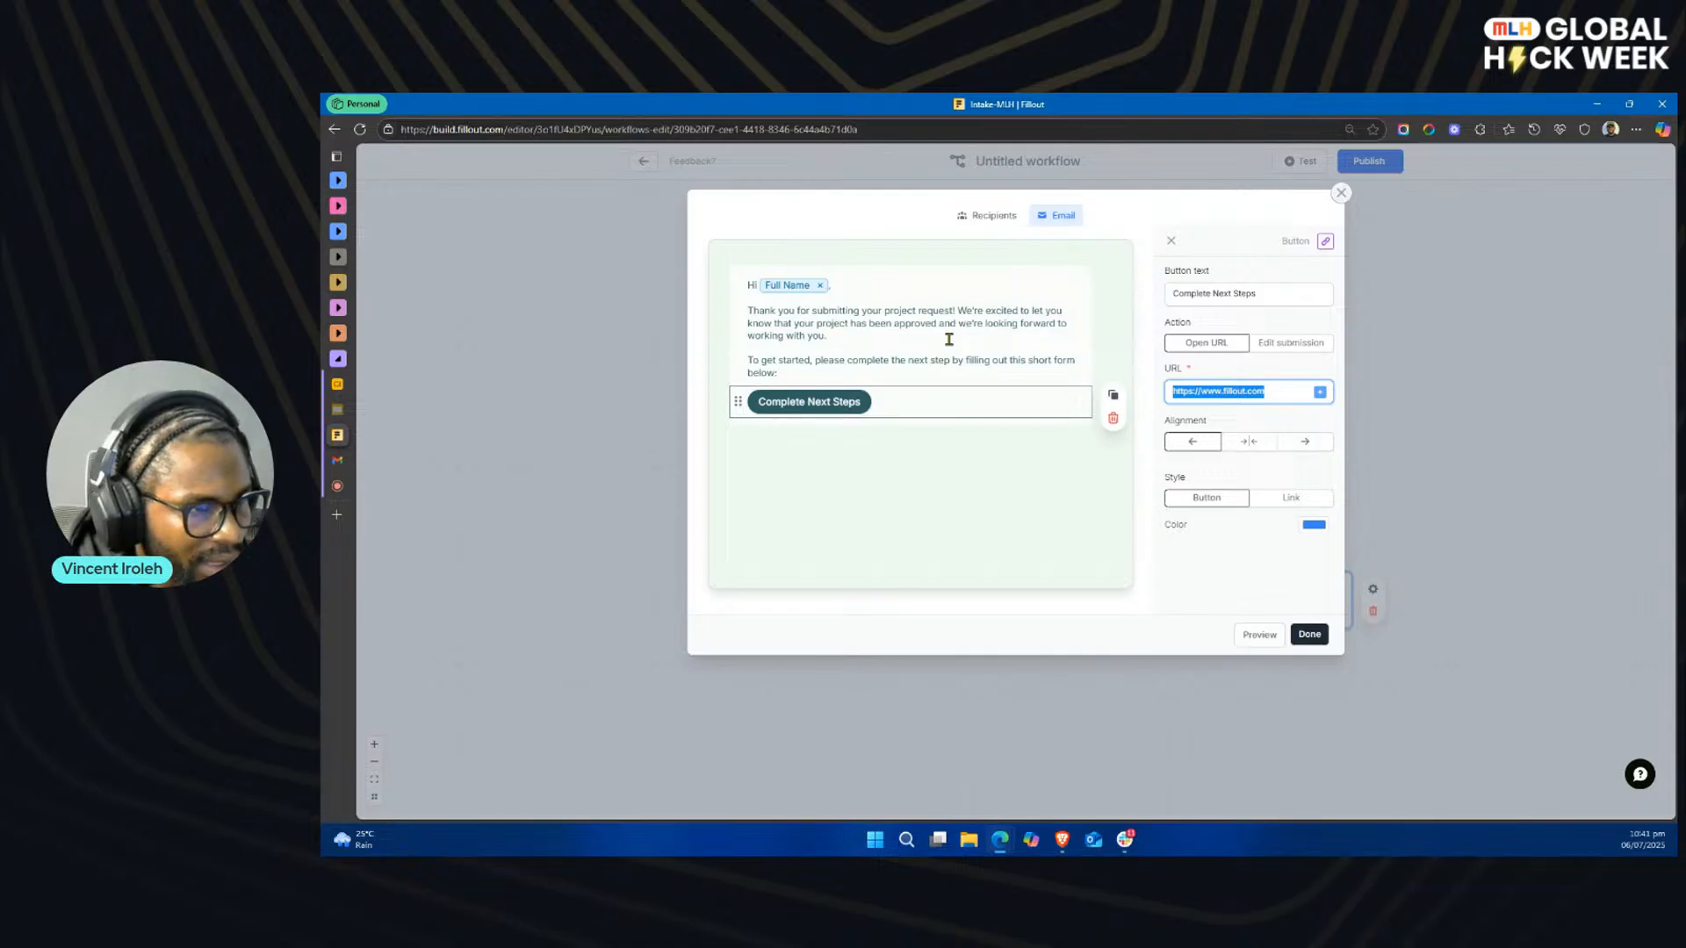
{"action": "key", "text": "Escape"}
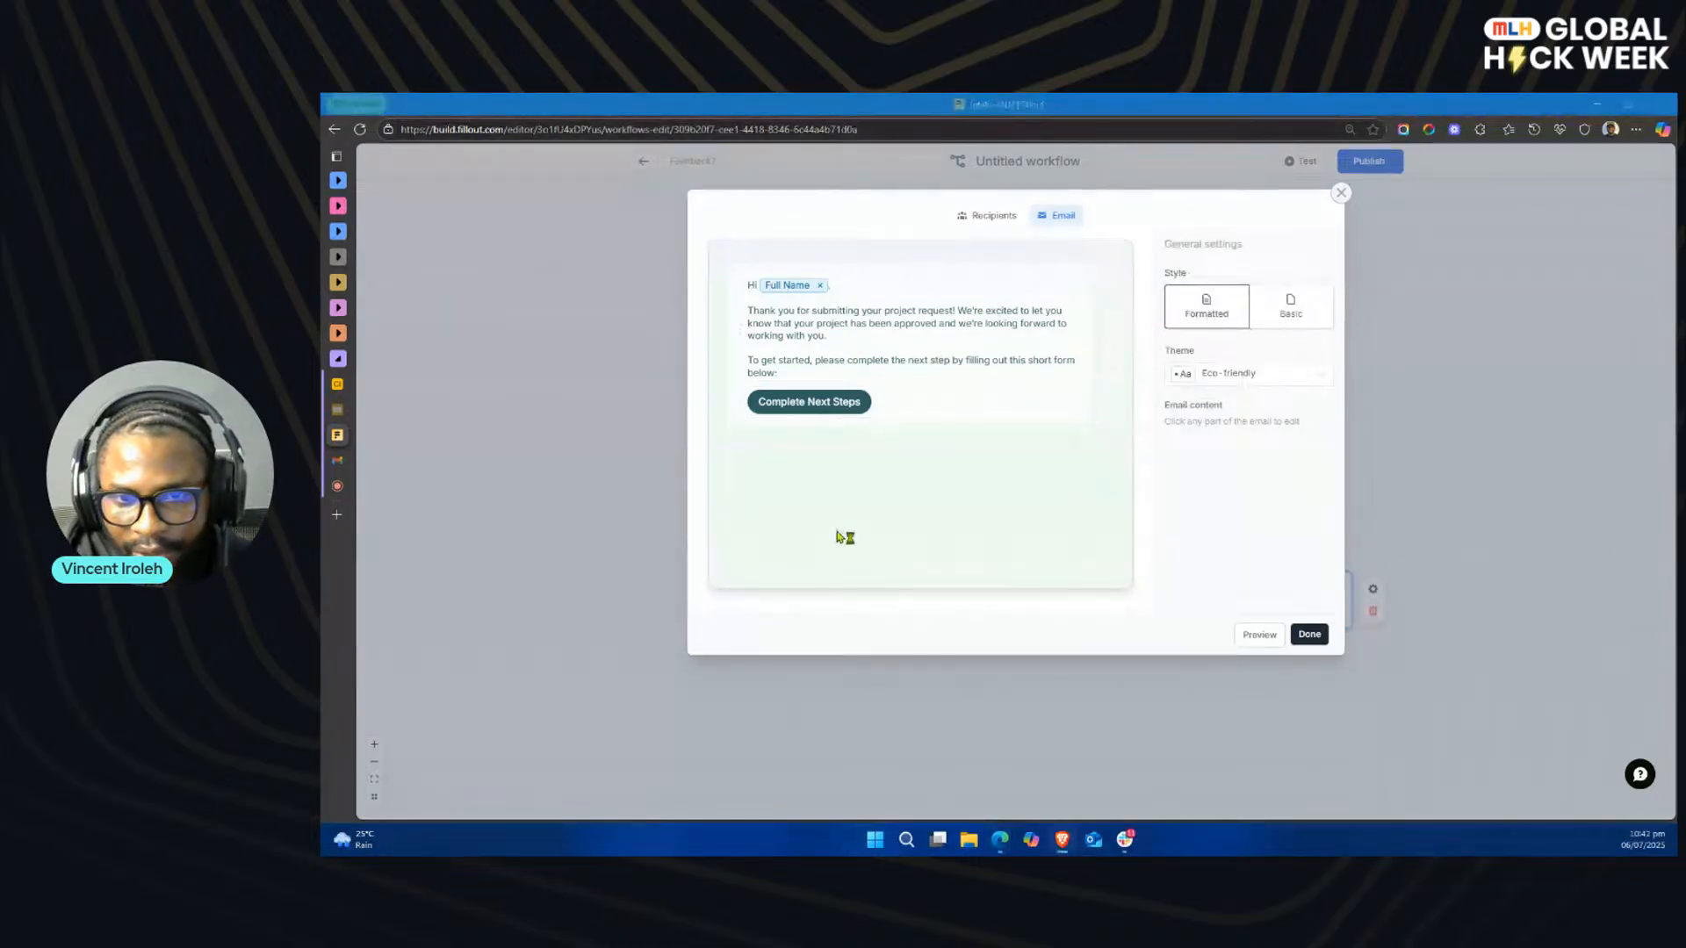
Step: Add the prepared closing text signed "Best, MLH Consulting" in a text block below the button, and finish the approval email
{"action": "left_click", "coordinate": [878, 468]}
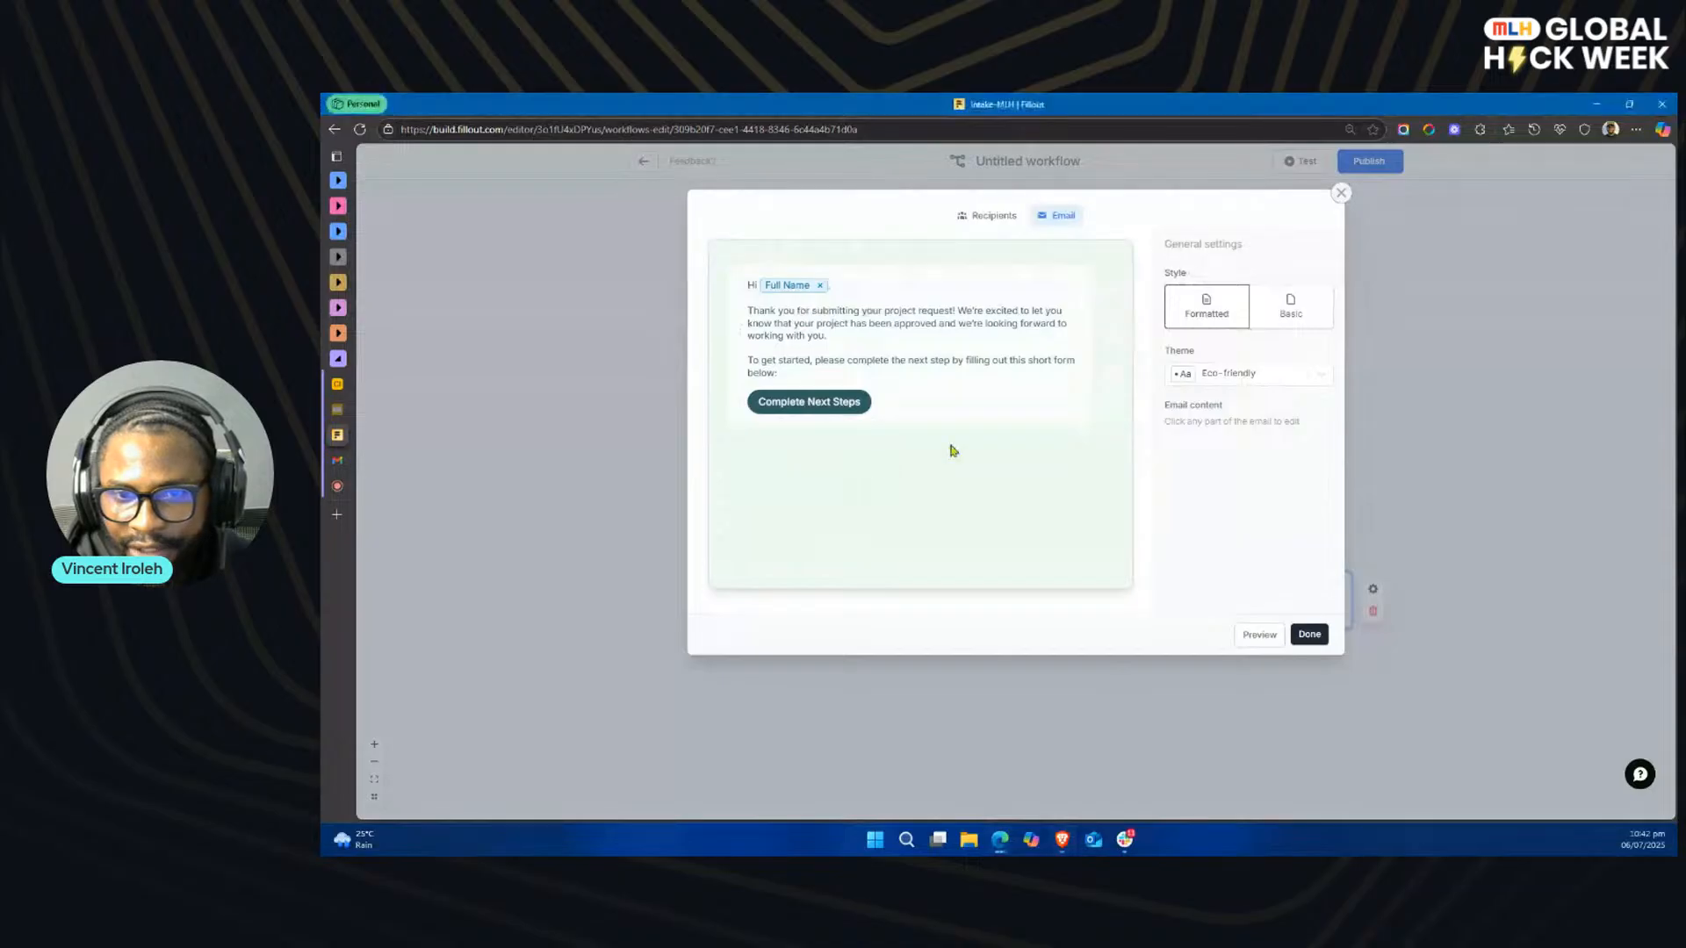
{"action": "left_click", "coordinate": [916, 418]}
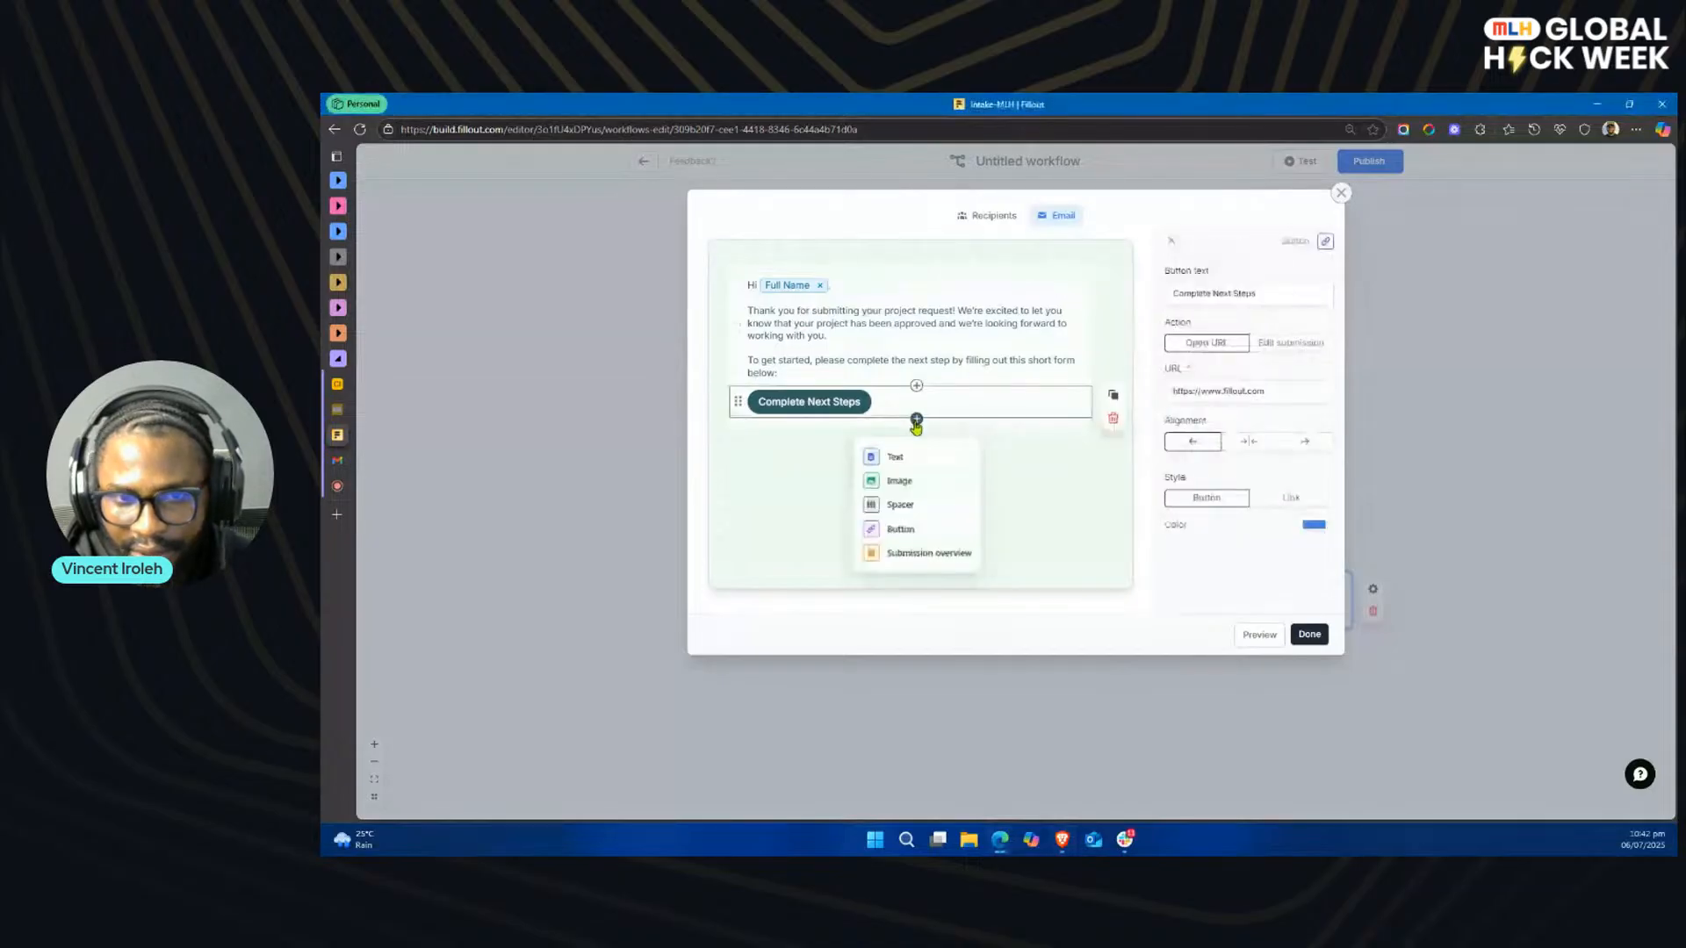
{"action": "left_click", "coordinate": [878, 455]}
{"action": "left_click", "coordinate": [855, 427]}
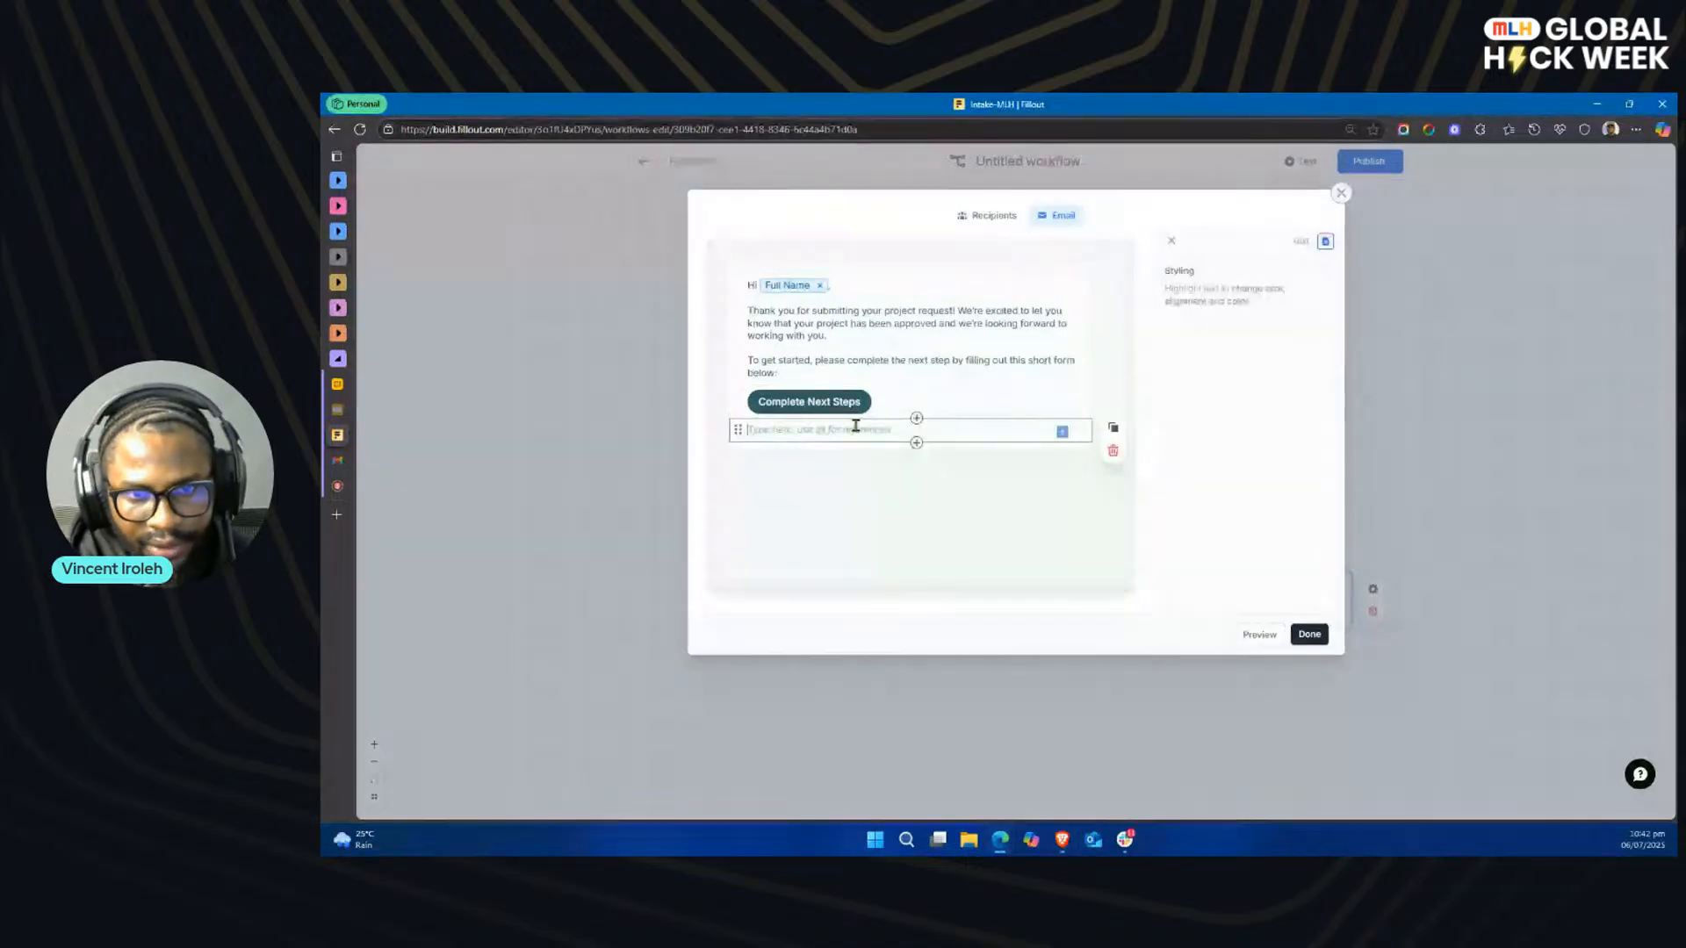
{"action": "type", "text": "Once we receive your completed form, our team will take it from there and be in touch with the next updates.  Thank you for choosing us — we're excited to collaborate with you!  Best, MLH Consulting"}
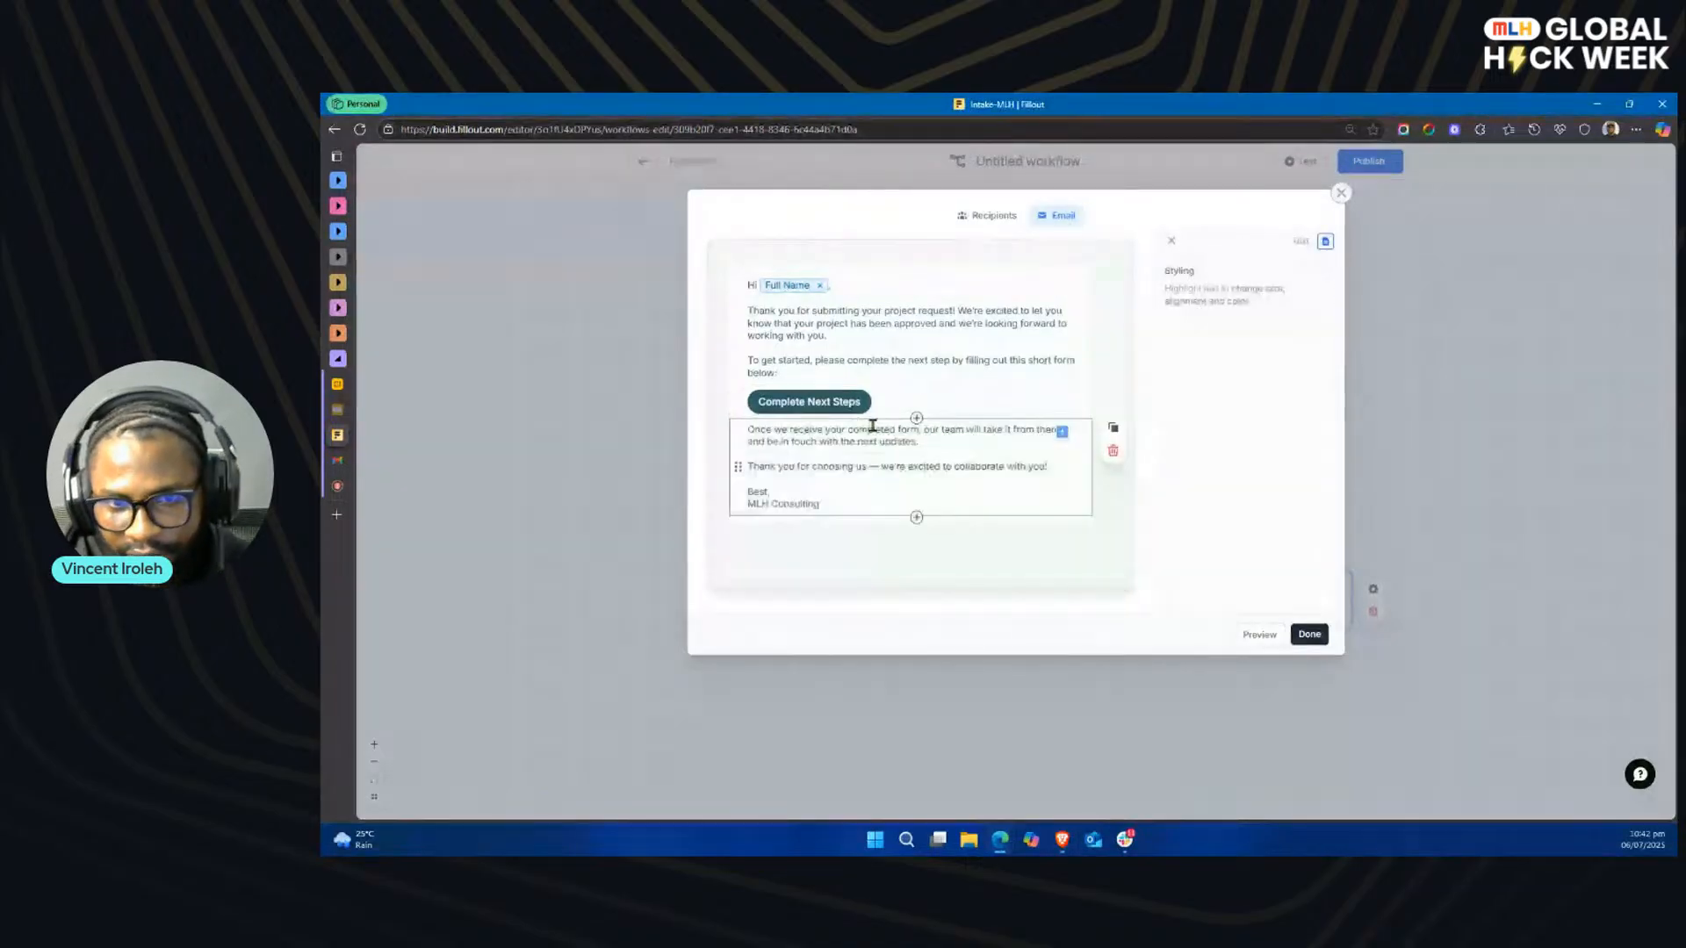
{"action": "left_click", "coordinate": [1031, 529]}
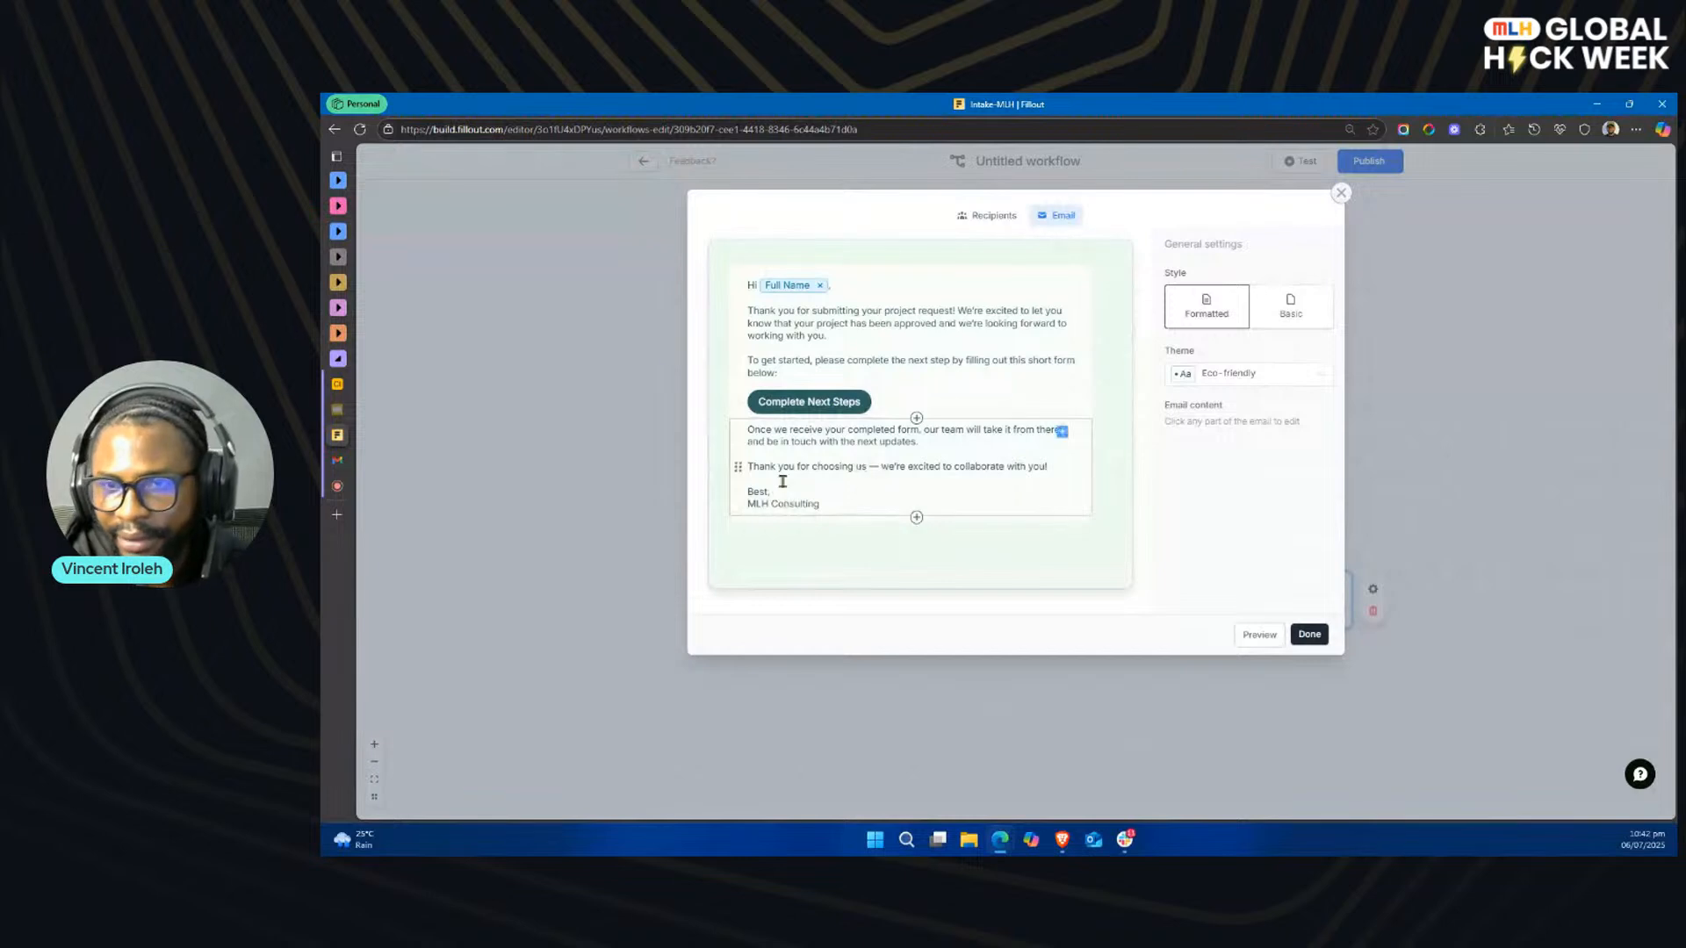
{"action": "left_click", "coordinate": [997, 220]}
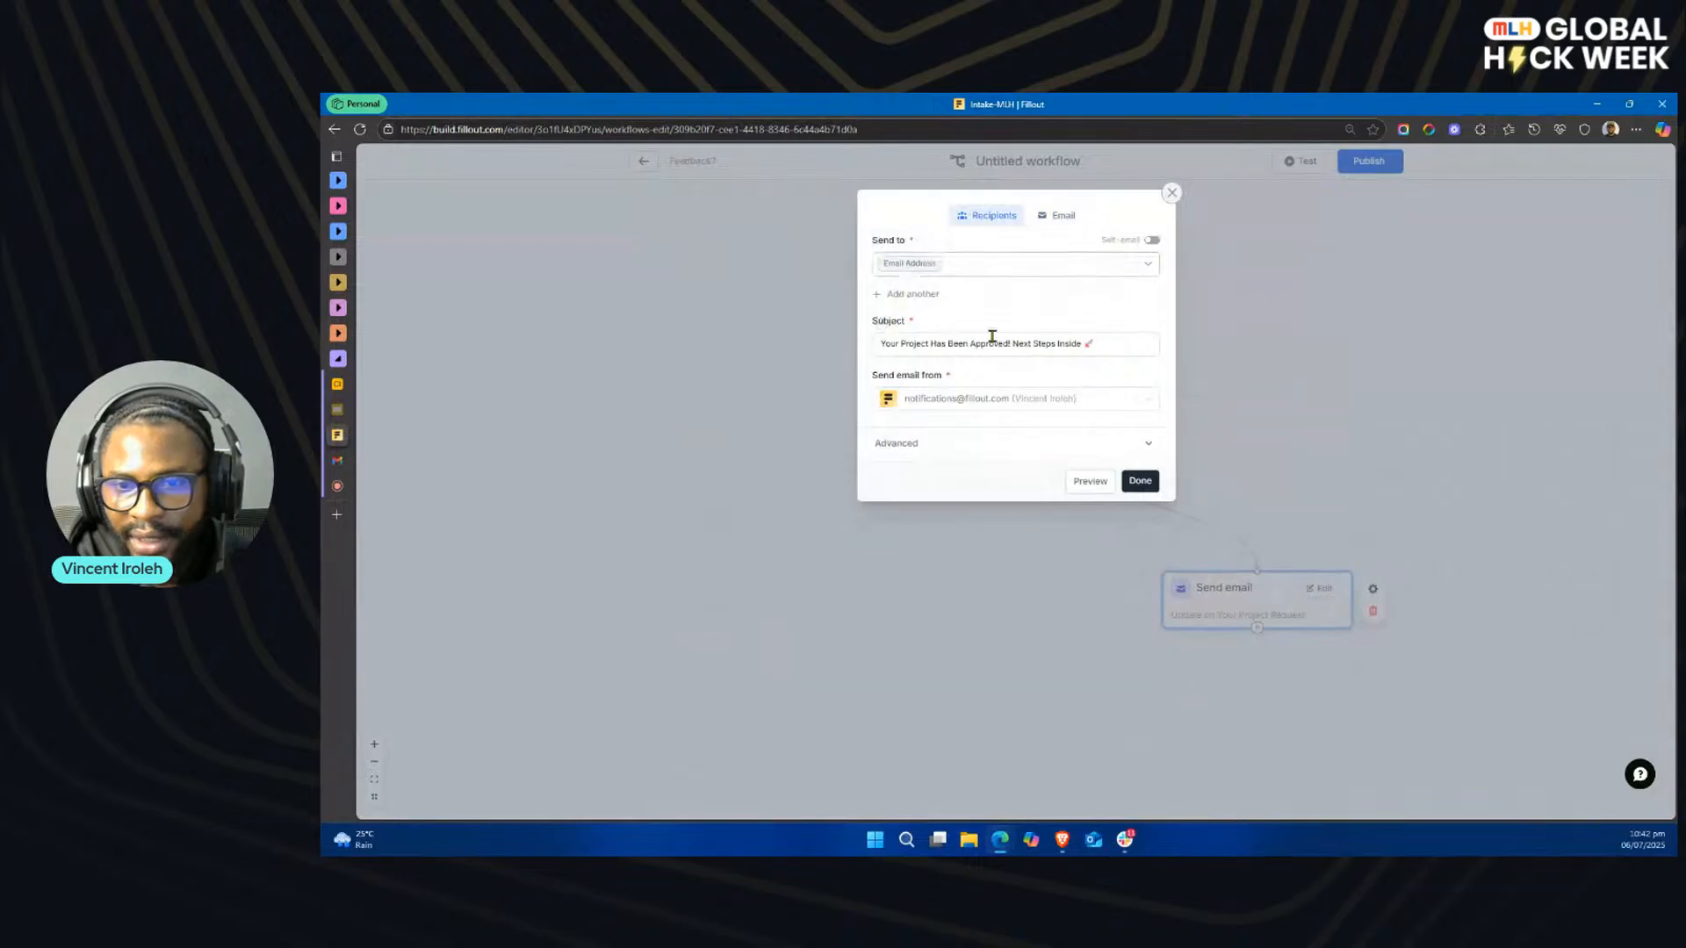
{"action": "left_click", "coordinate": [1139, 480]}
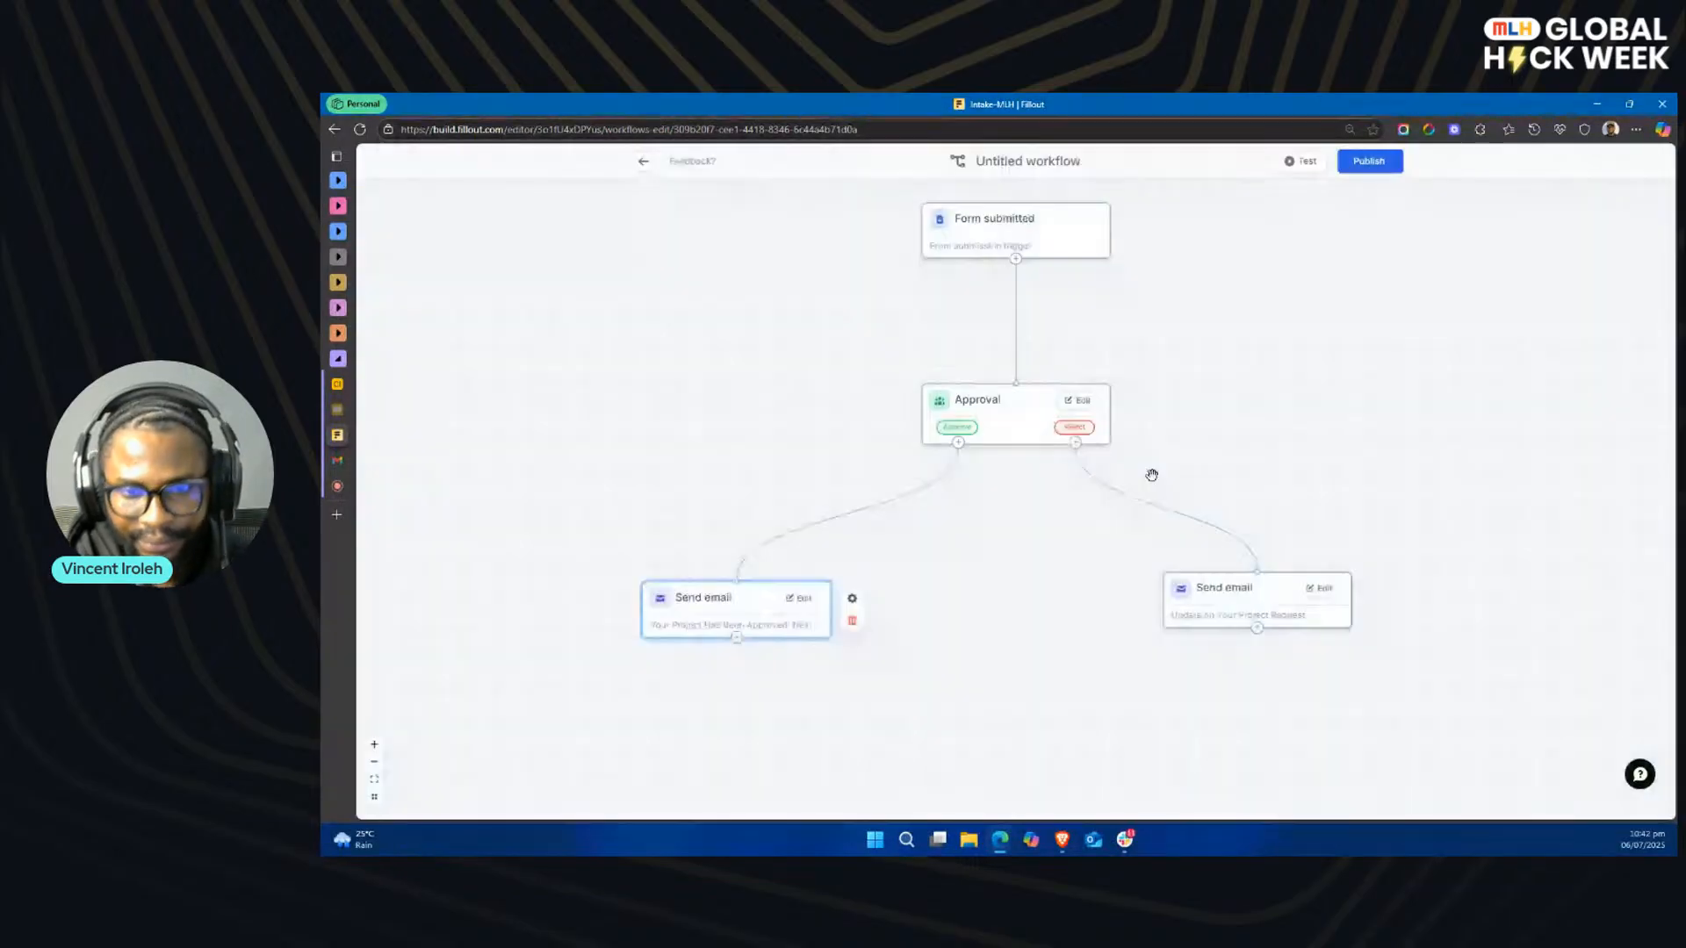
Step: Rearrange the workflow compactly, with the Approval step closer to the trigger and both Send email steps side by side beneath it
{"action": "left_click_drag", "start_coordinate": [779, 604], "coordinate": [947, 572]}
{"action": "left_click_drag", "start_coordinate": [1129, 567], "coordinate": [1153, 566]}
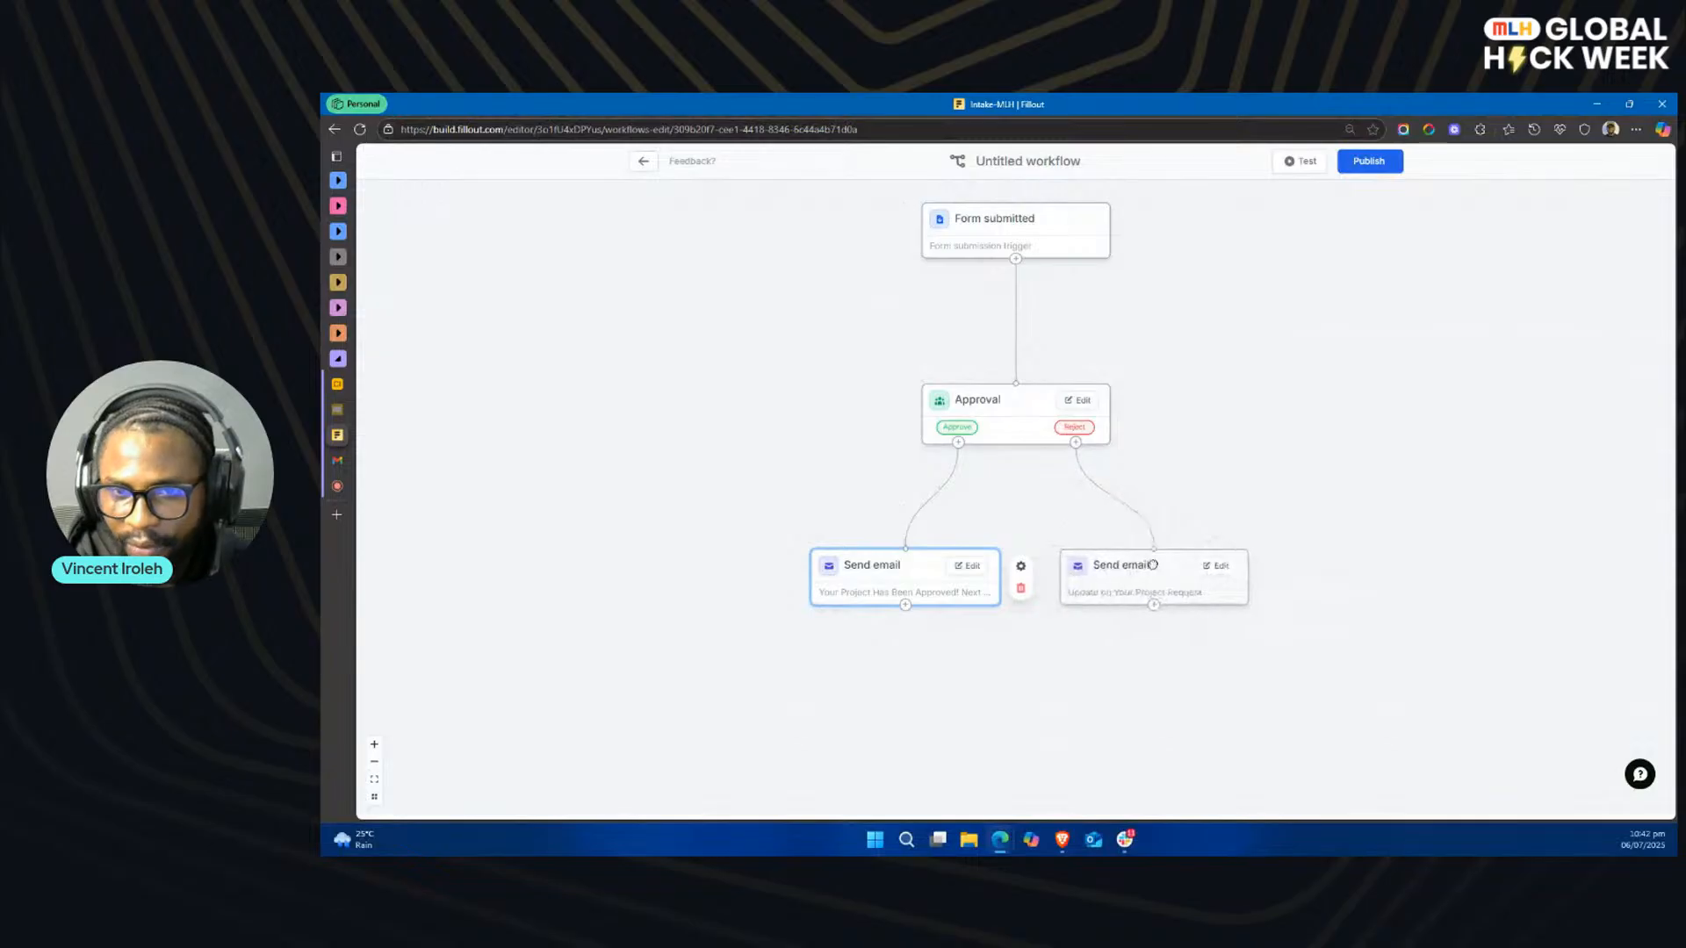
{"action": "left_click_drag", "start_coordinate": [1042, 388], "coordinate": [1039, 314]}
{"action": "left_click_drag", "start_coordinate": [926, 562], "coordinate": [934, 459]}
{"action": "left_click_drag", "start_coordinate": [1129, 562], "coordinate": [1177, 463]}
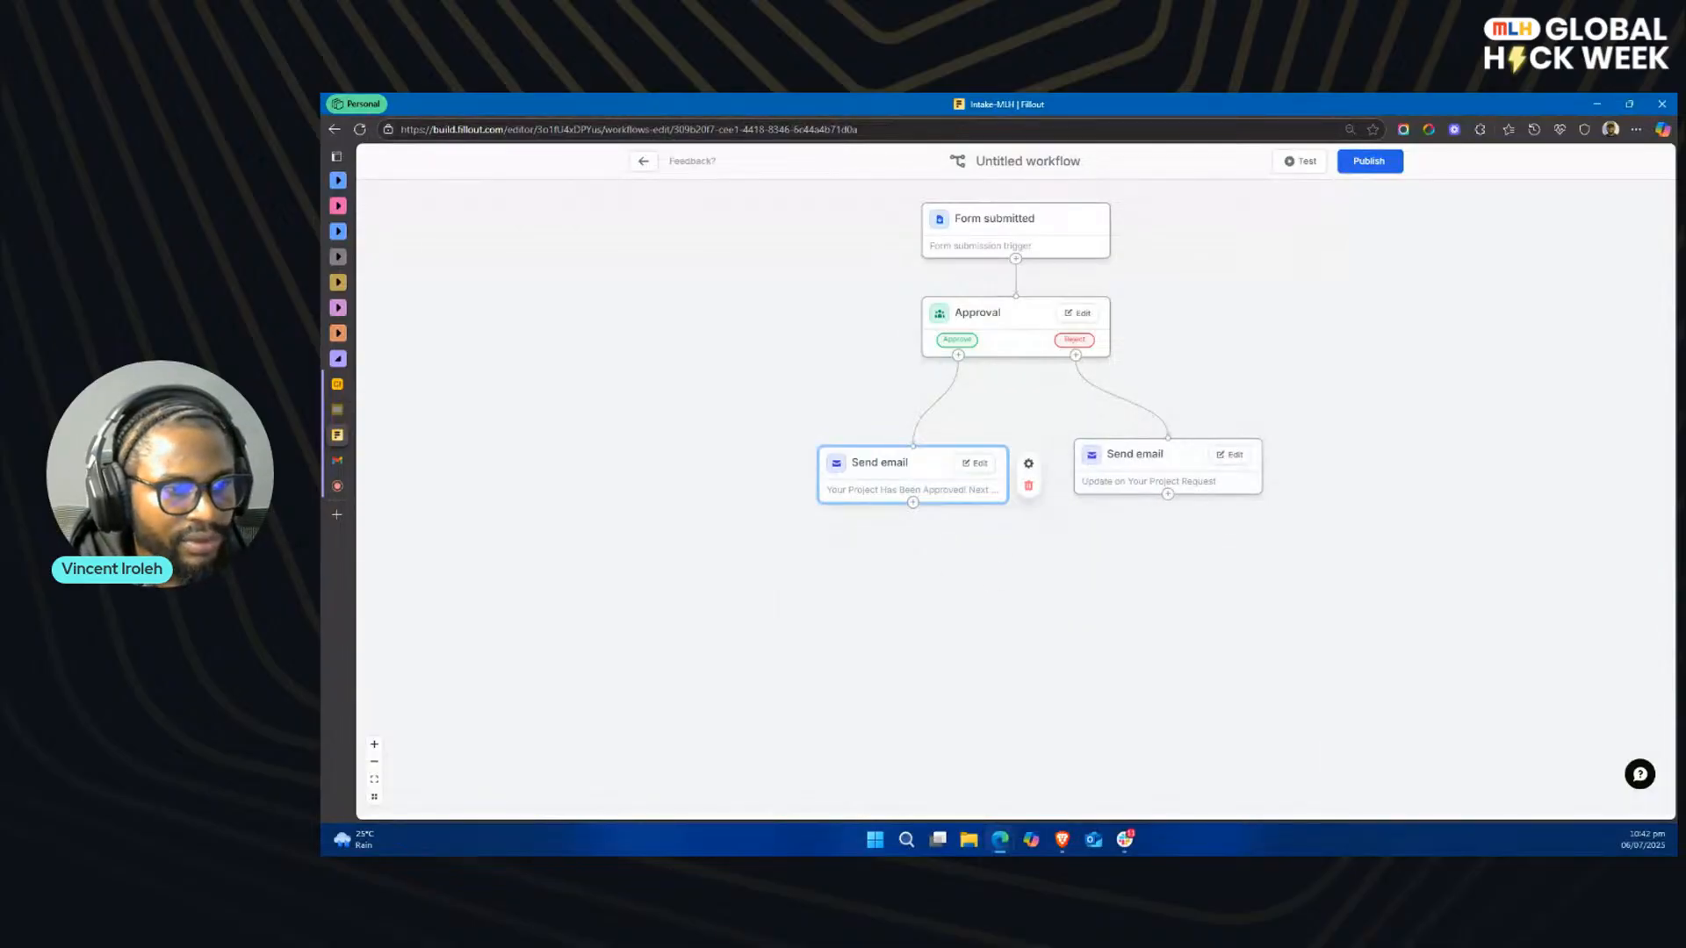
Step: Switch to Slack to review the project-manager and web-design channels, and return to the Fillout workflow
{"action": "key", "text": "alt+Tab"}
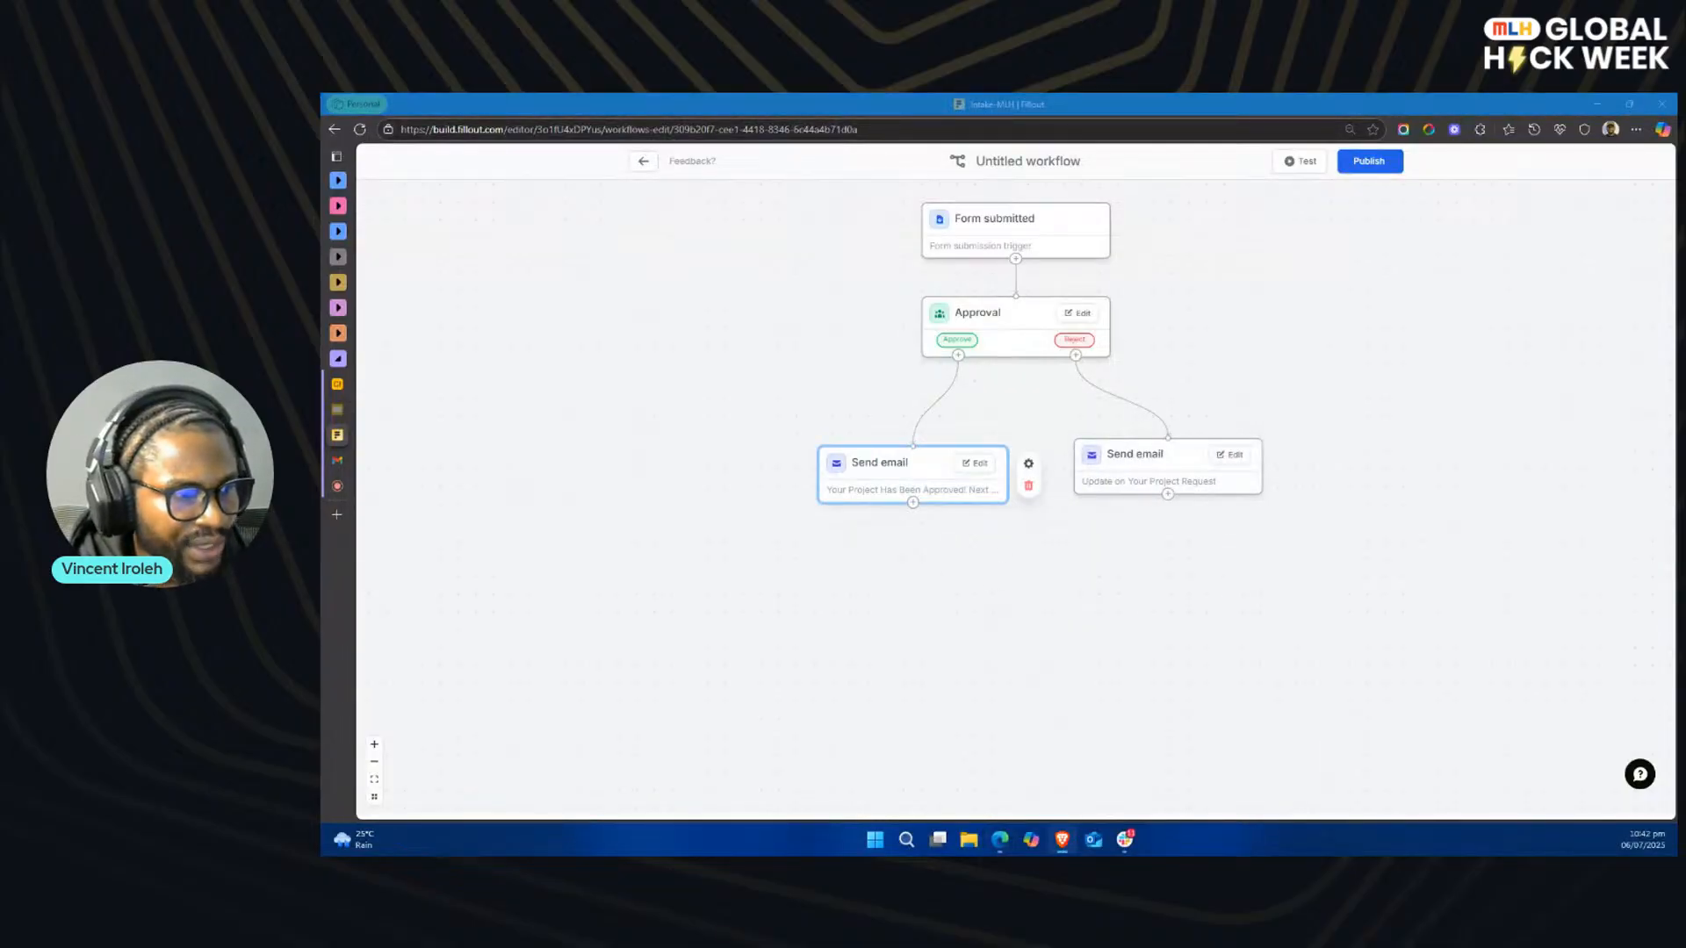
{"action": "scroll", "coordinate": [940, 553], "scroll_direction": "down", "scroll_amount": 2}
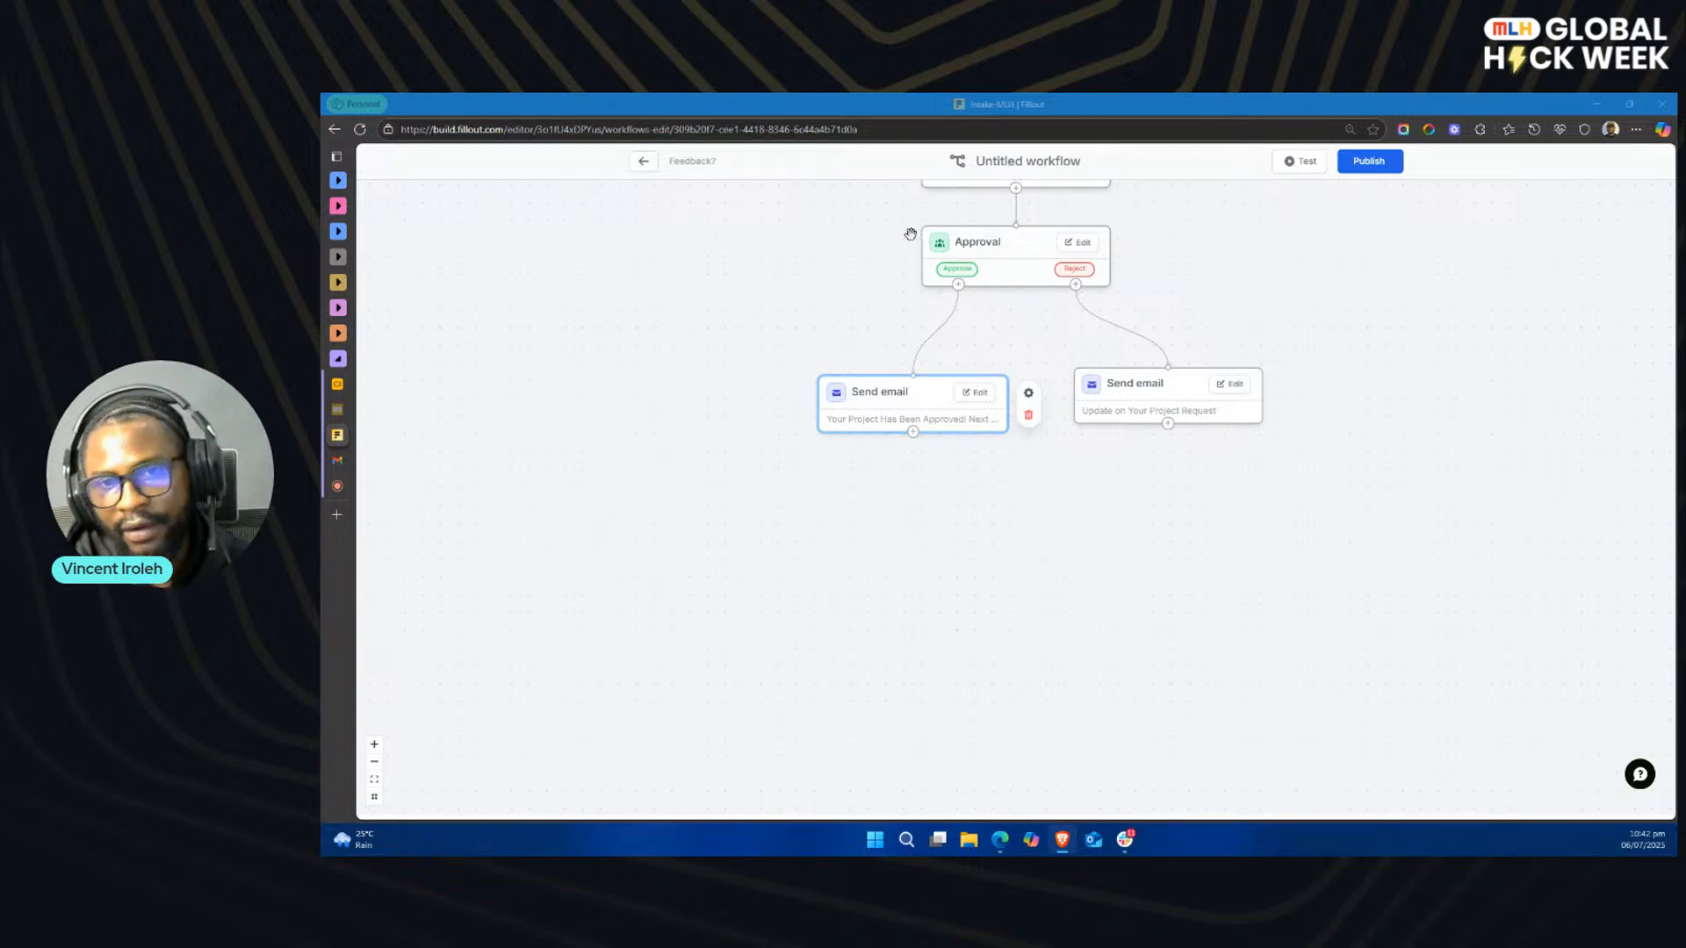
{"action": "left_click", "coordinate": [1128, 842]}
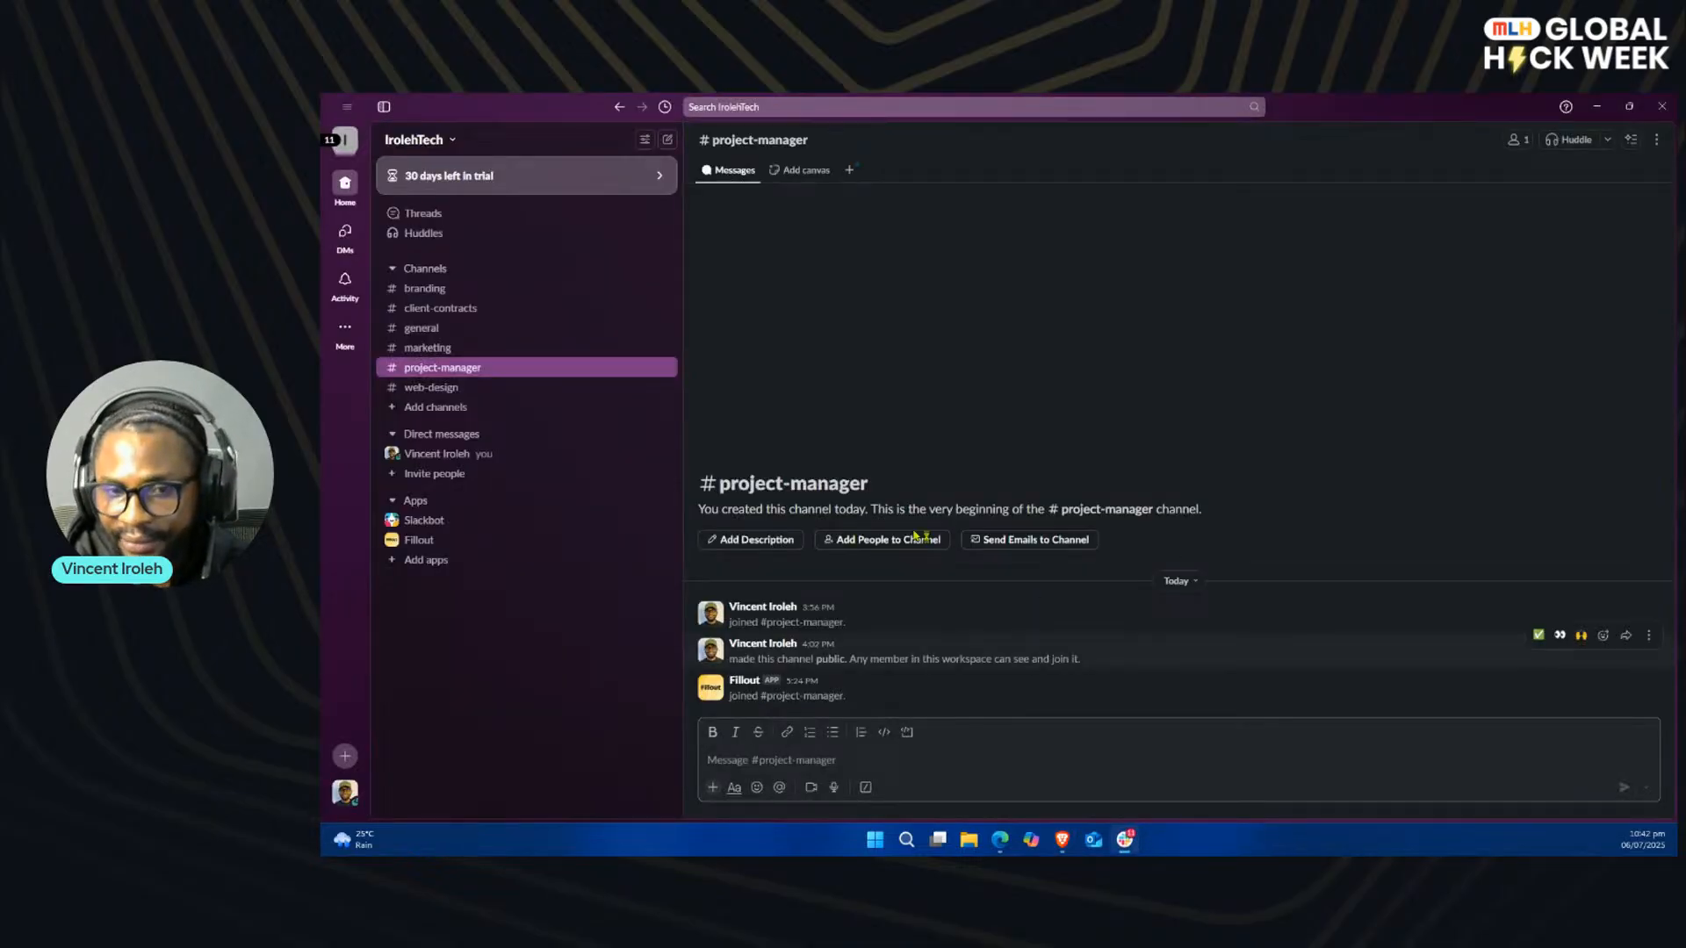
{"action": "mouse_move", "coordinate": [1130, 852]}
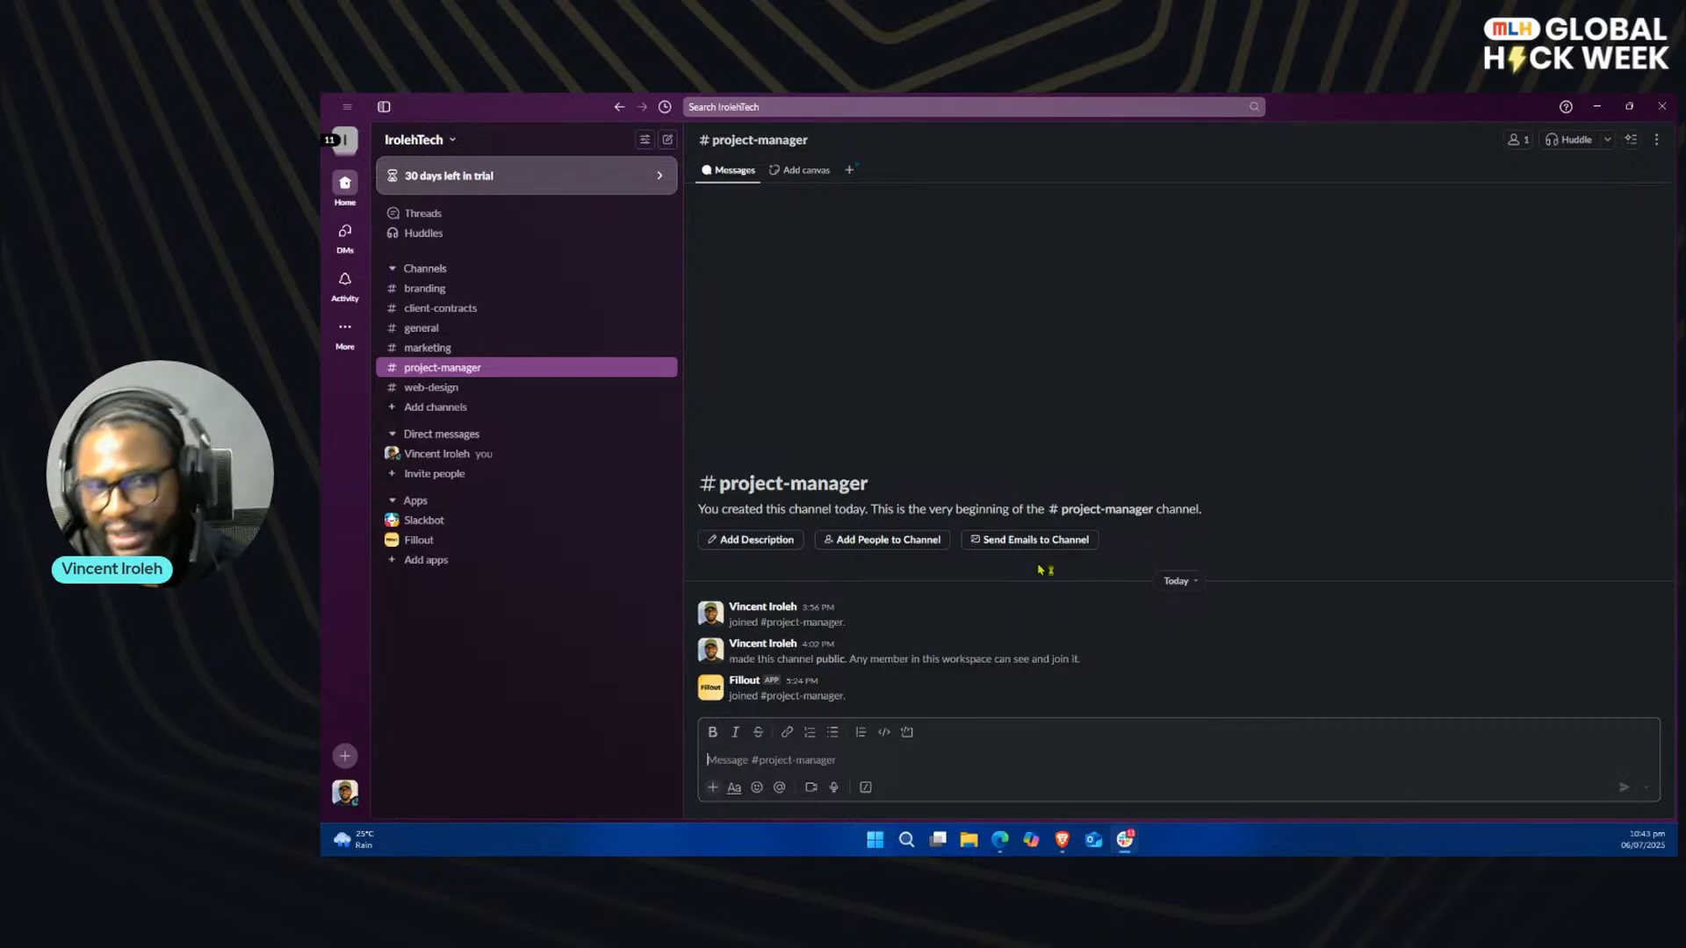
{"action": "left_click", "coordinate": [533, 395]}
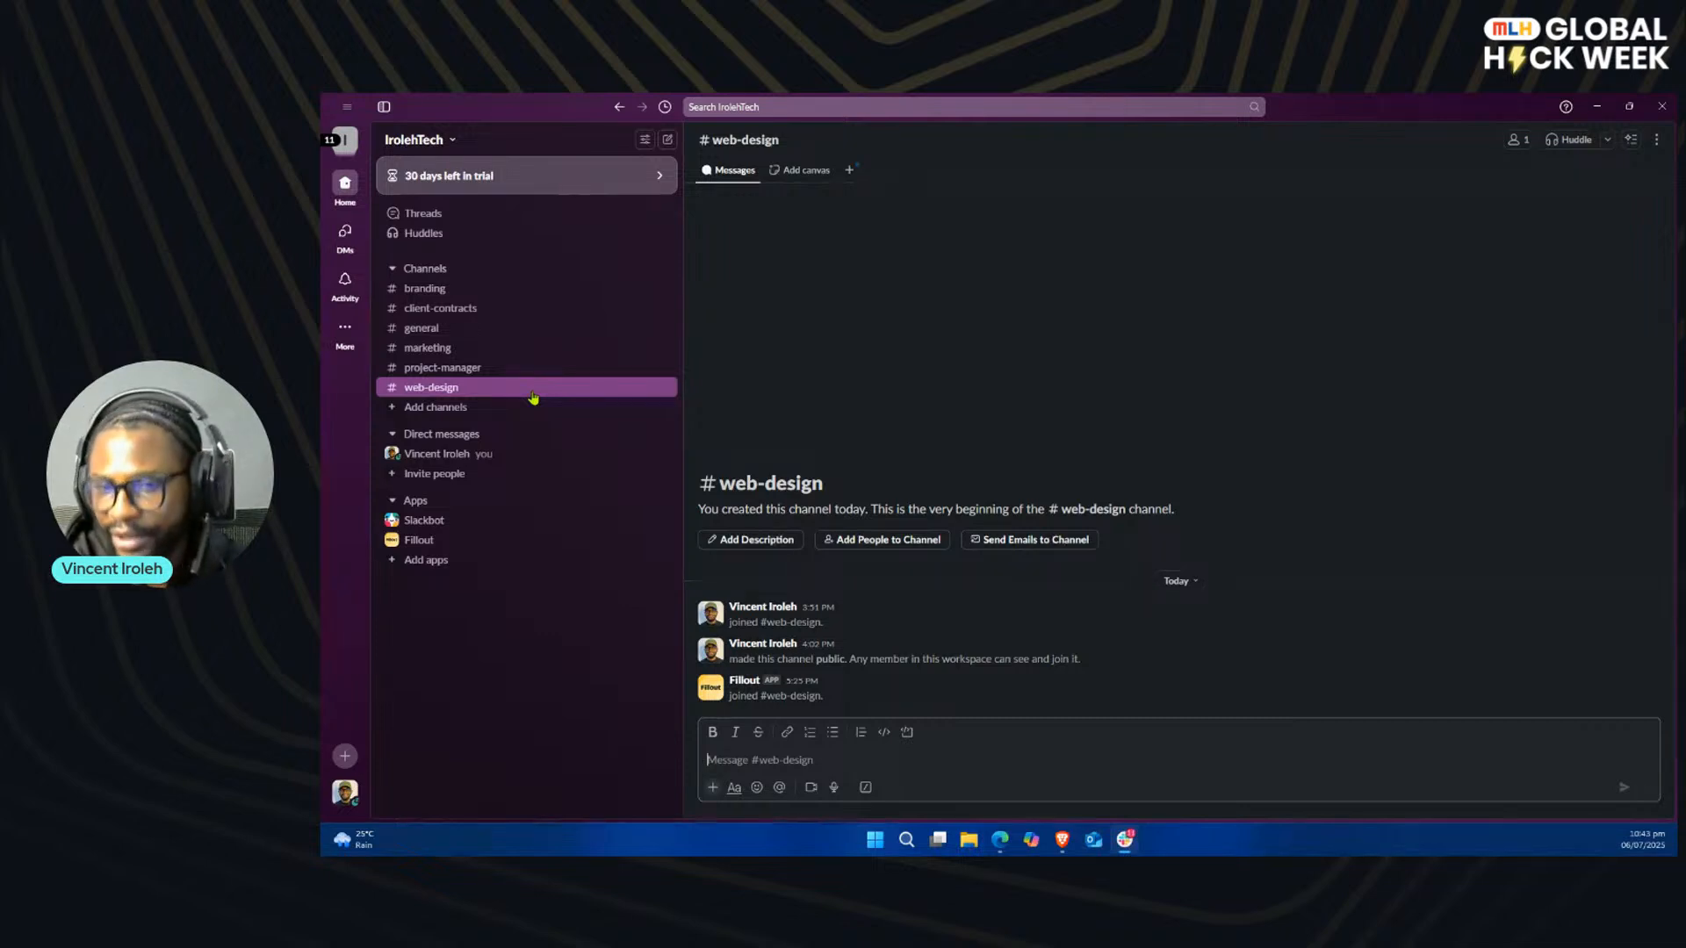
{"action": "left_click", "coordinate": [1124, 846]}
Step: Add a Branch step with three branches after the approval email, and place it just below the two Send email steps
{"action": "left_click_drag", "start_coordinate": [907, 446], "coordinate": [860, 573]}
{"action": "left_click", "coordinate": [856, 420]}
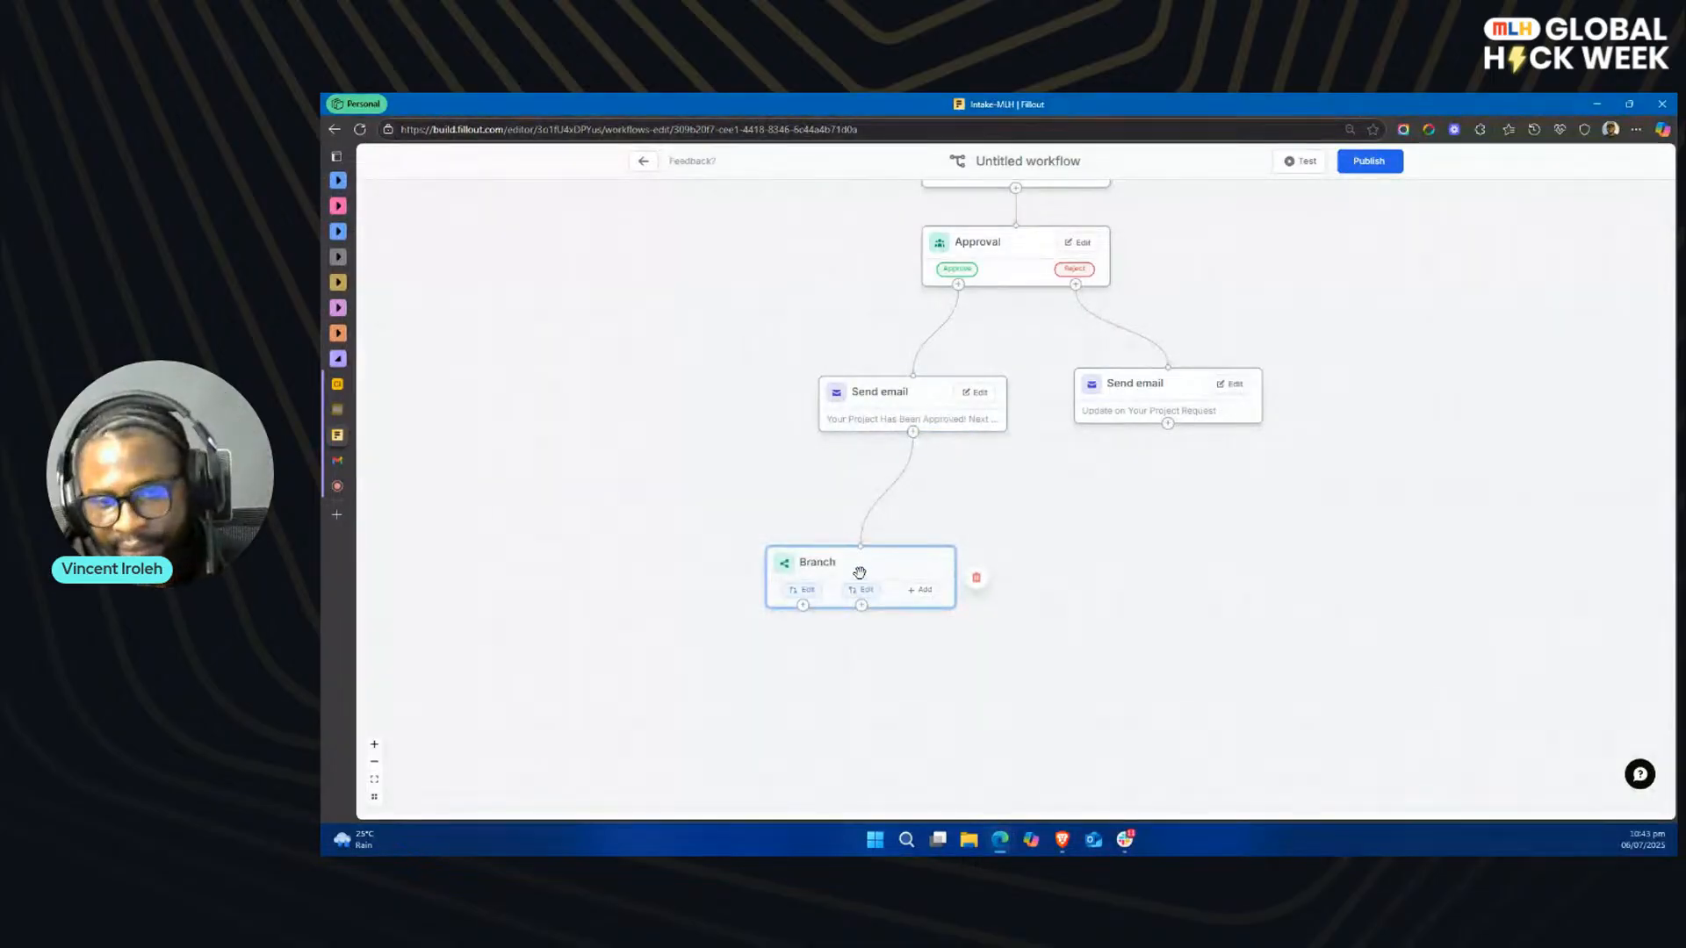
{"action": "left_click_drag", "start_coordinate": [841, 563], "coordinate": [788, 533]}
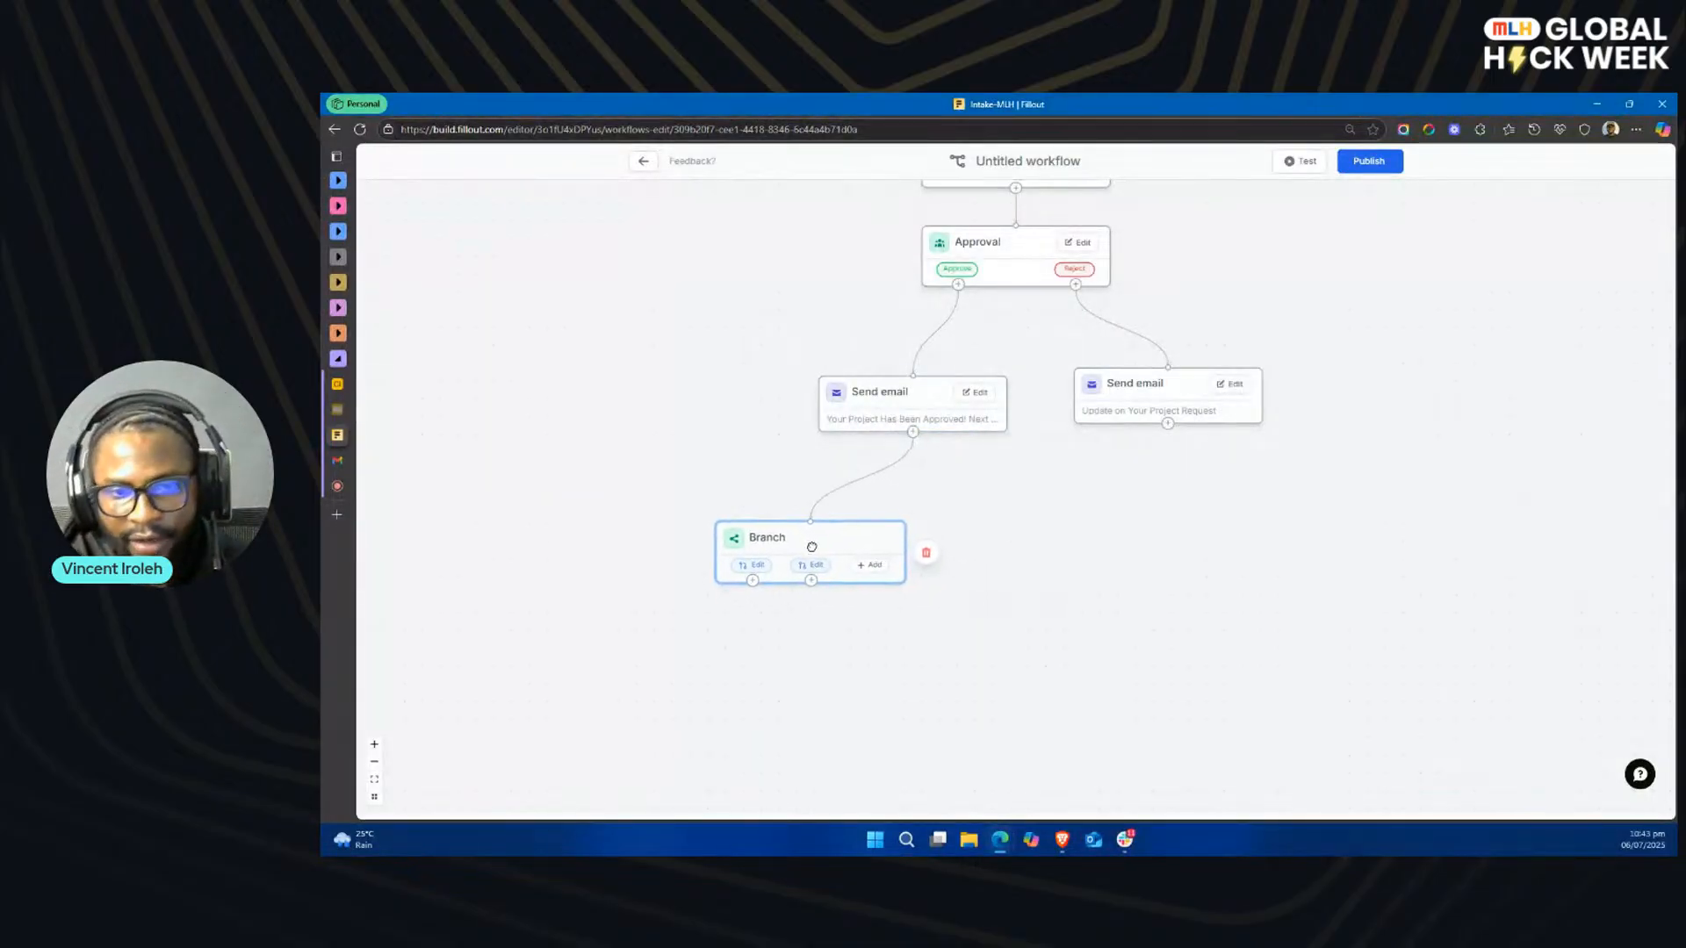
{"action": "left_click", "coordinate": [866, 563]}
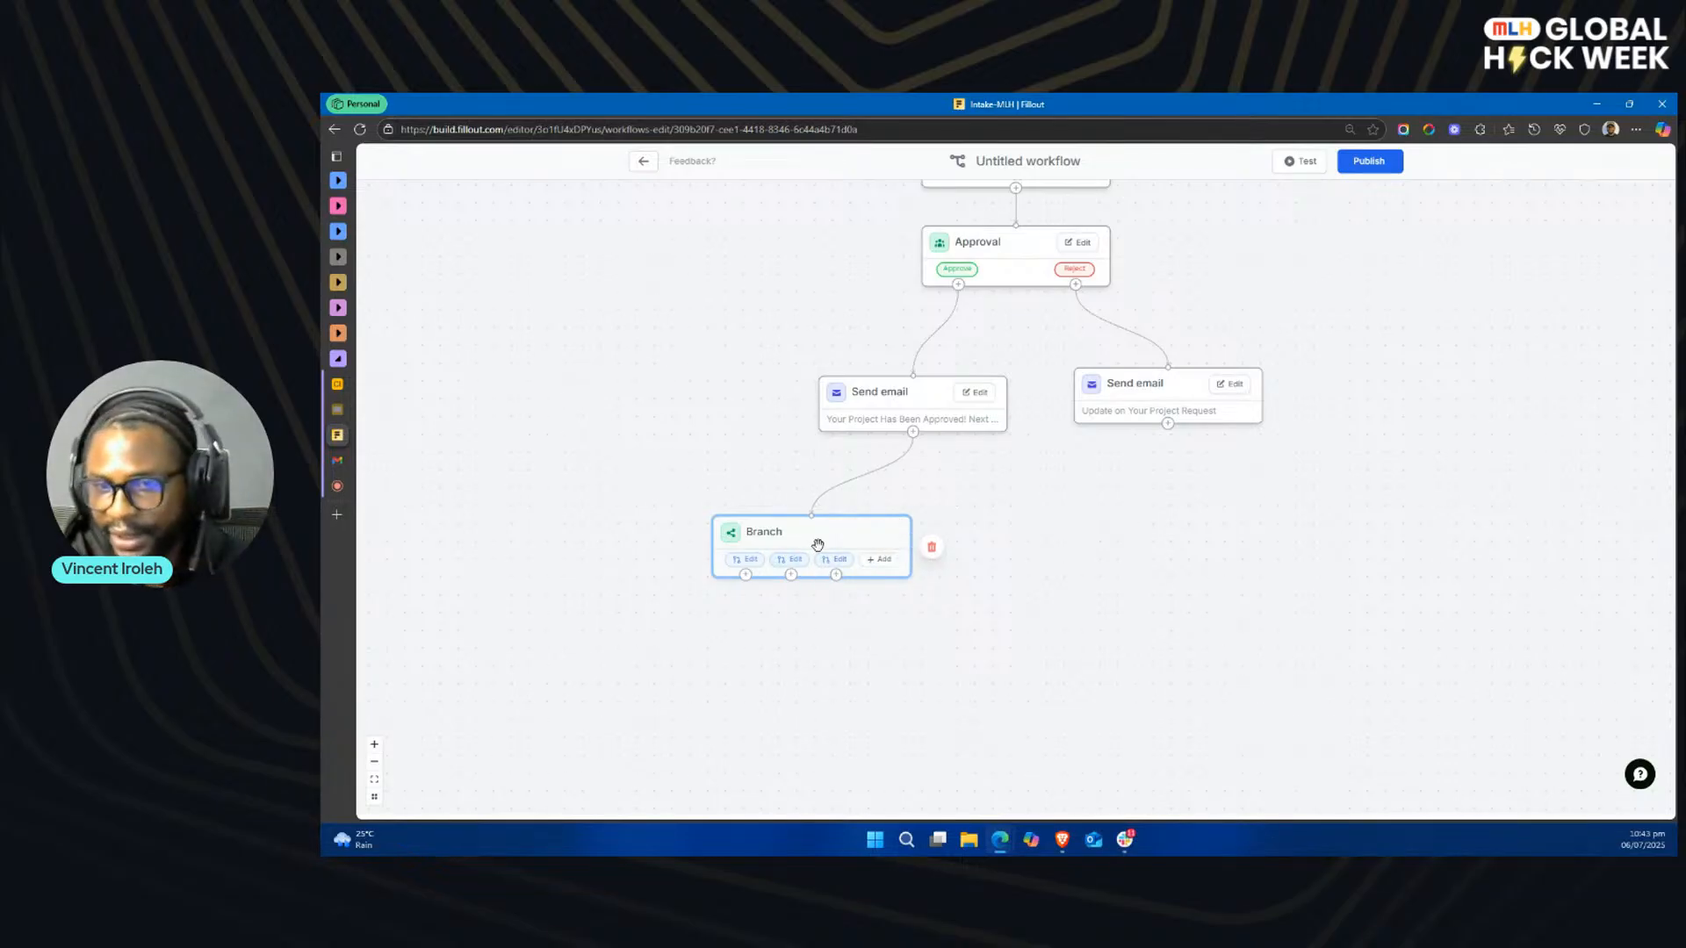
{"action": "left_click_drag", "start_coordinate": [817, 533], "coordinate": [1061, 494]}
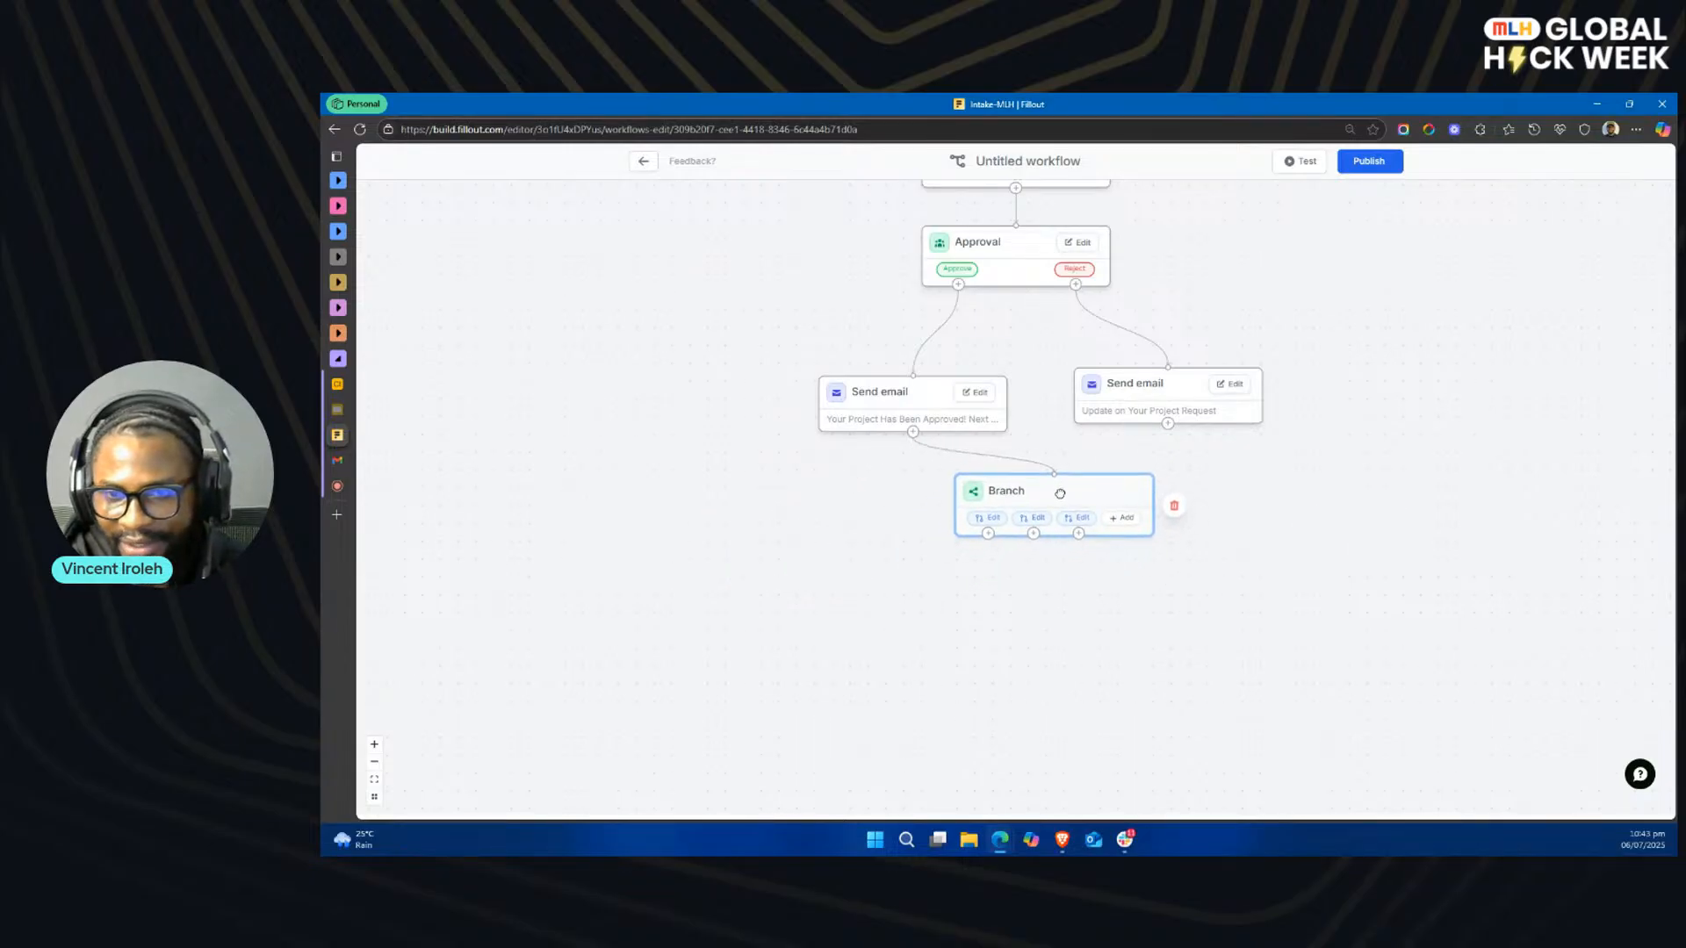
Step: Set the first branch's condition to Project Type equals Web Design
{"action": "left_click", "coordinate": [988, 518]}
{"action": "left_click", "coordinate": [1007, 562]}
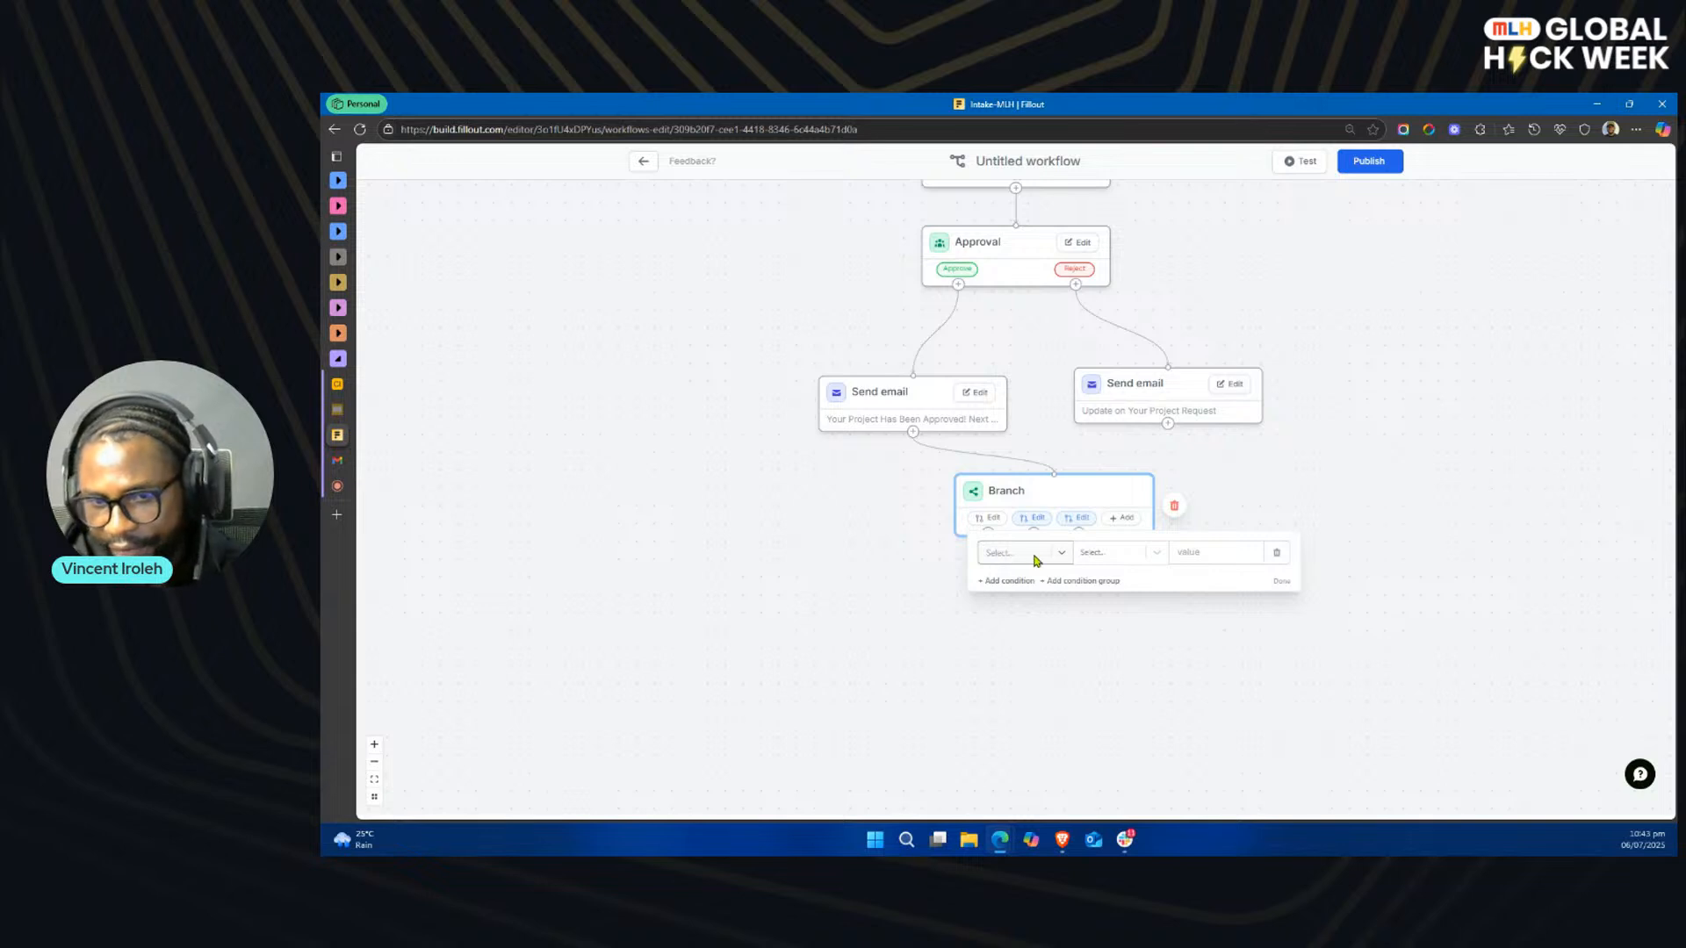
{"action": "left_click", "coordinate": [1038, 557]}
{"action": "left_click", "coordinate": [1051, 674]}
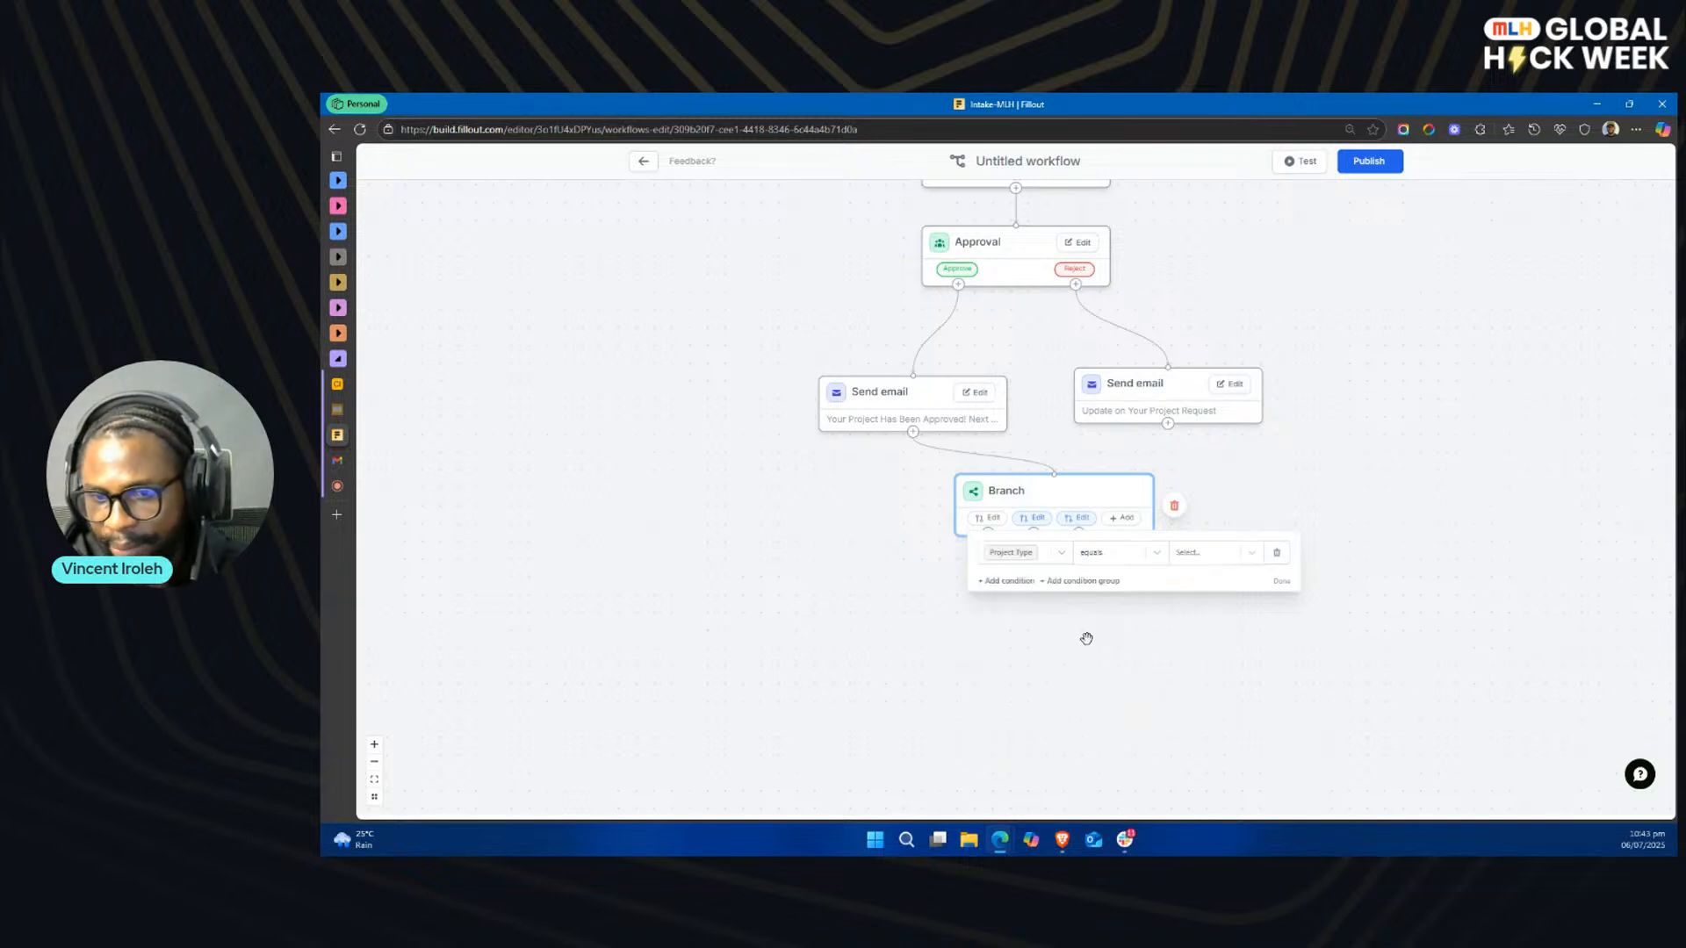
{"action": "left_click", "coordinate": [1222, 554]}
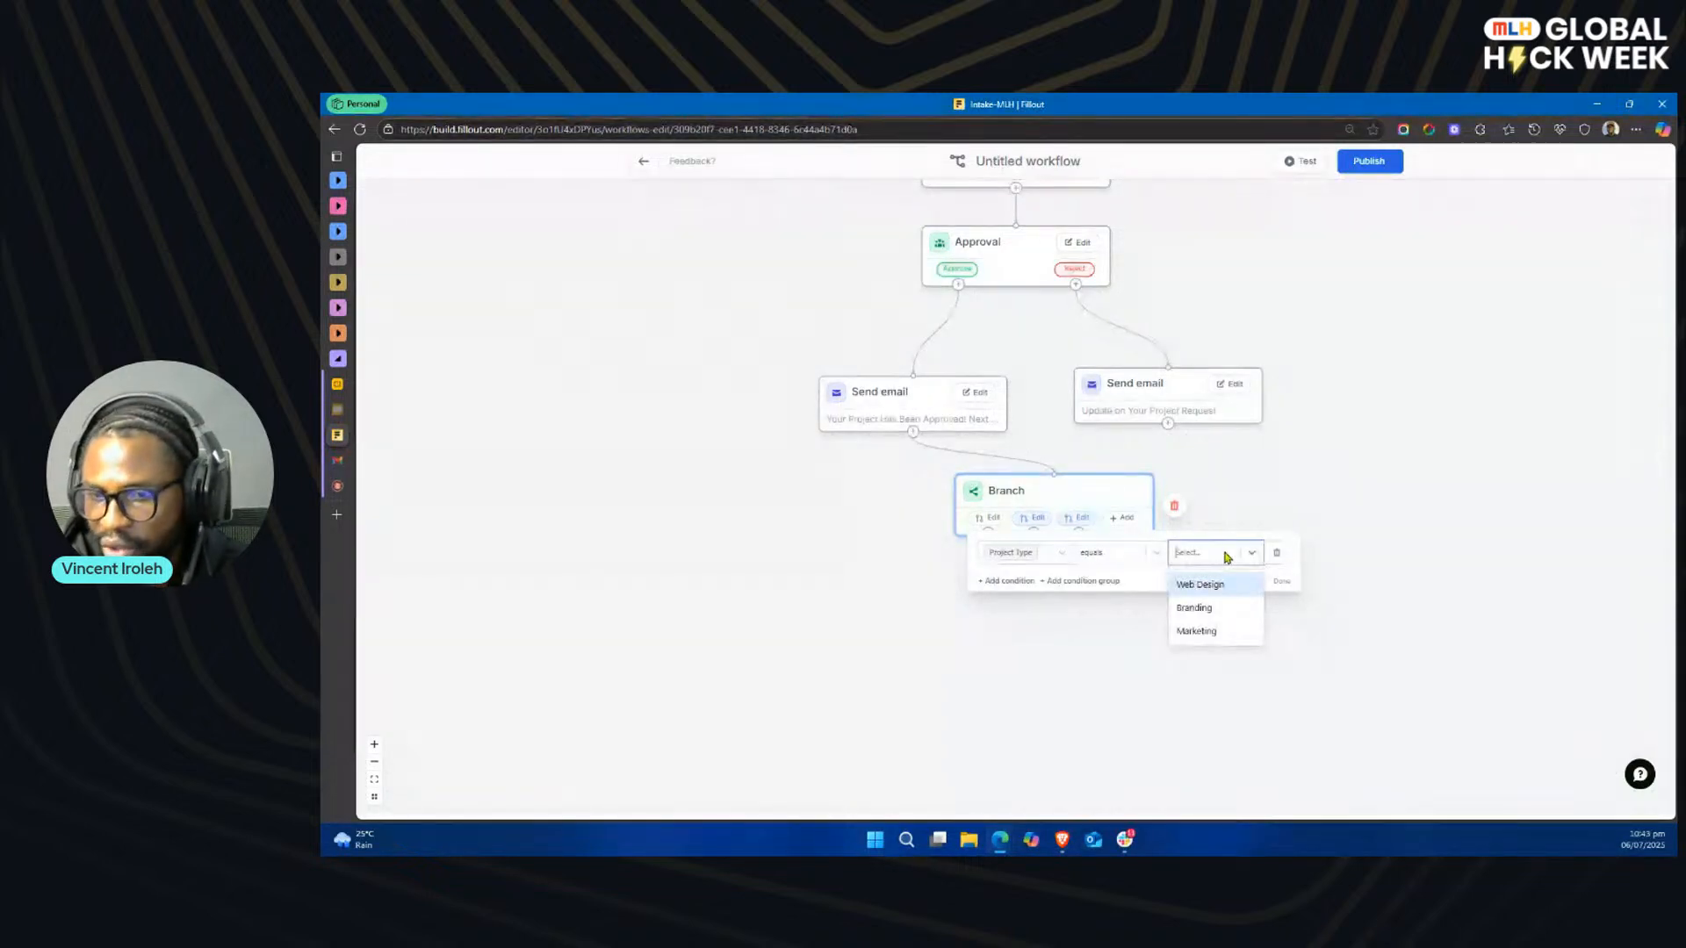
{"action": "left_click", "coordinate": [1210, 585]}
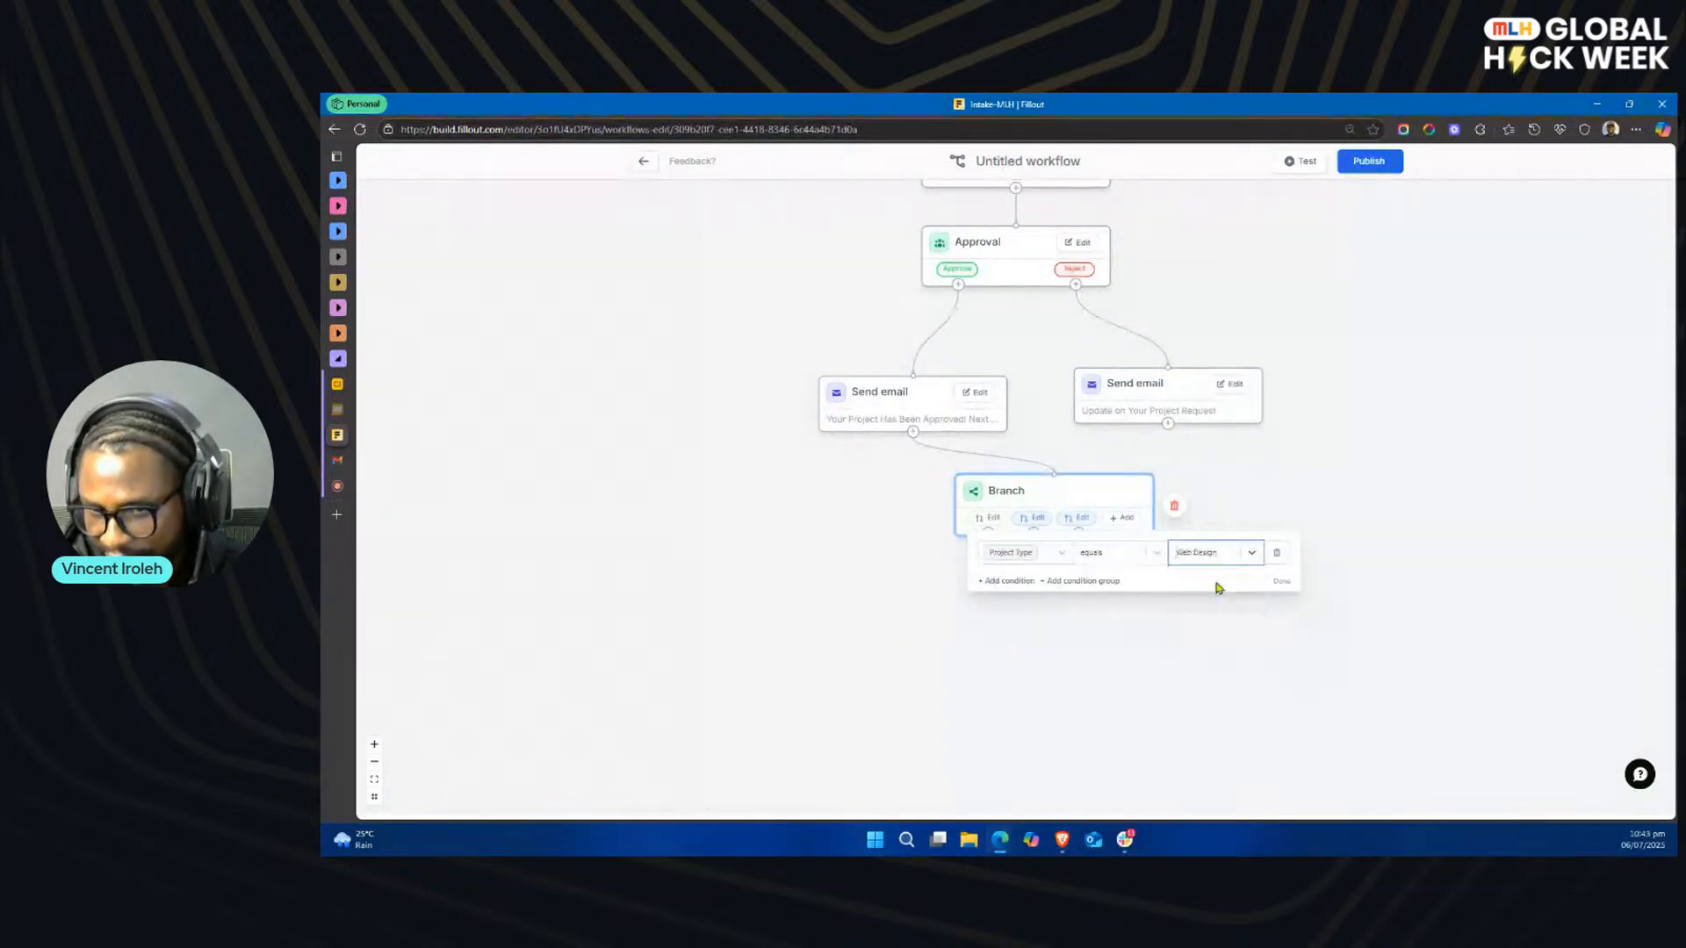
{"action": "left_click", "coordinate": [1281, 581]}
Step: Add a Slack step after the first branch, using the MLH - Demo account and the #web-design channel with all fields sent
{"action": "left_click_drag", "start_coordinate": [989, 537], "coordinate": [766, 608]}
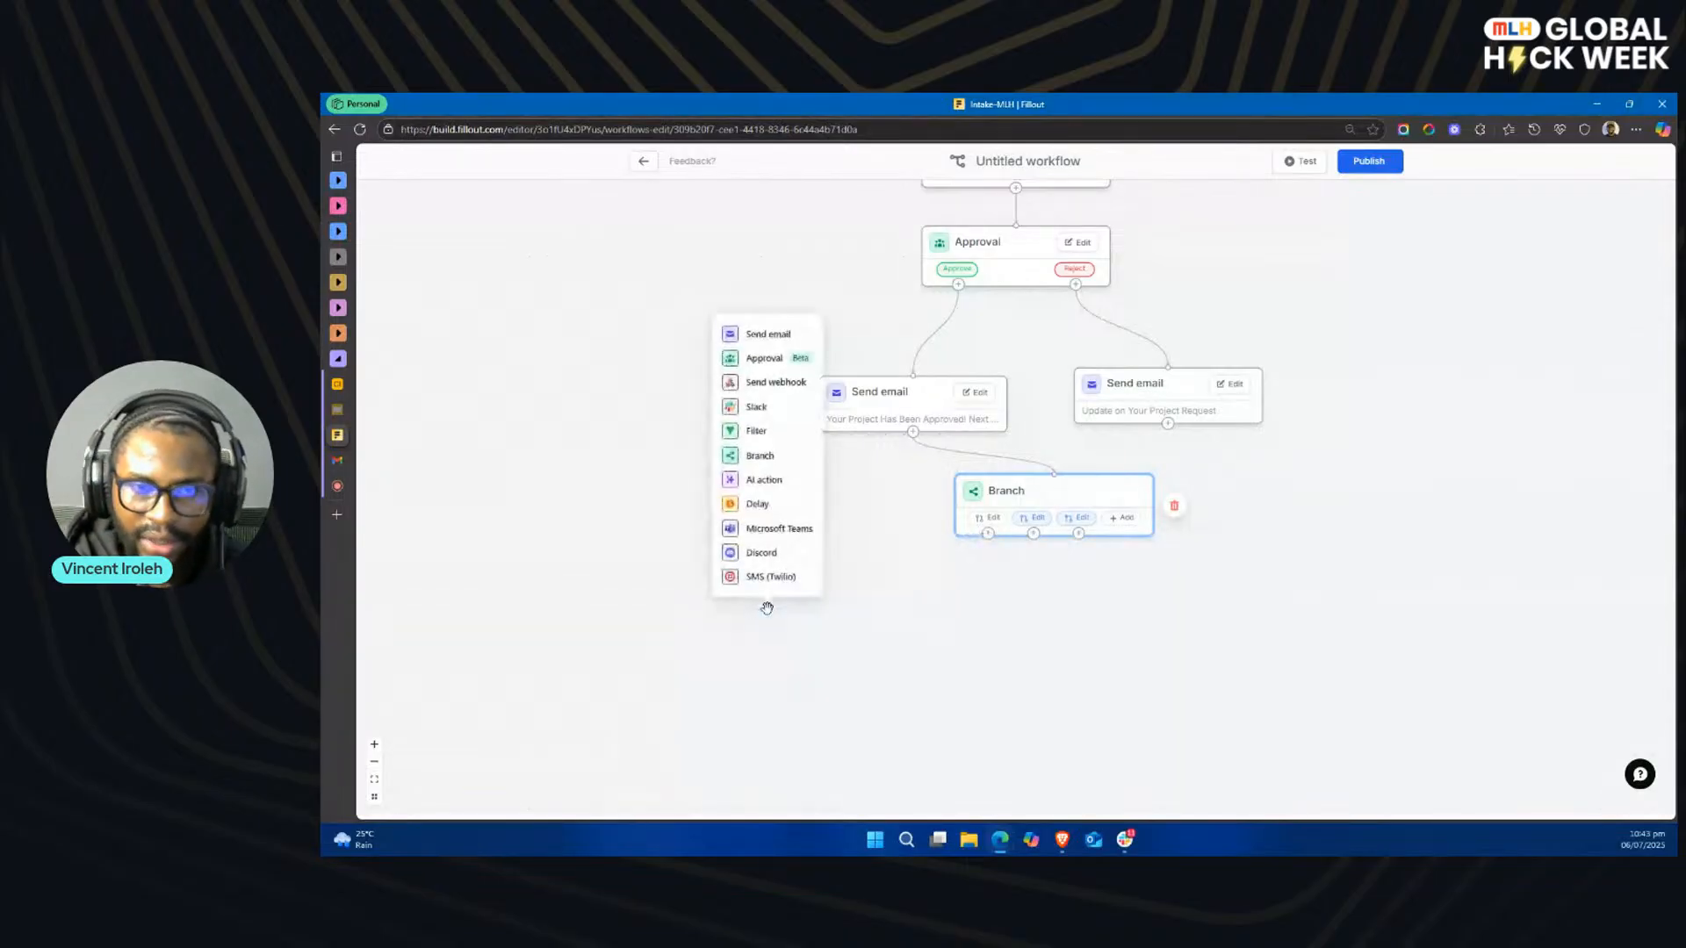
{"action": "left_click", "coordinate": [758, 407]}
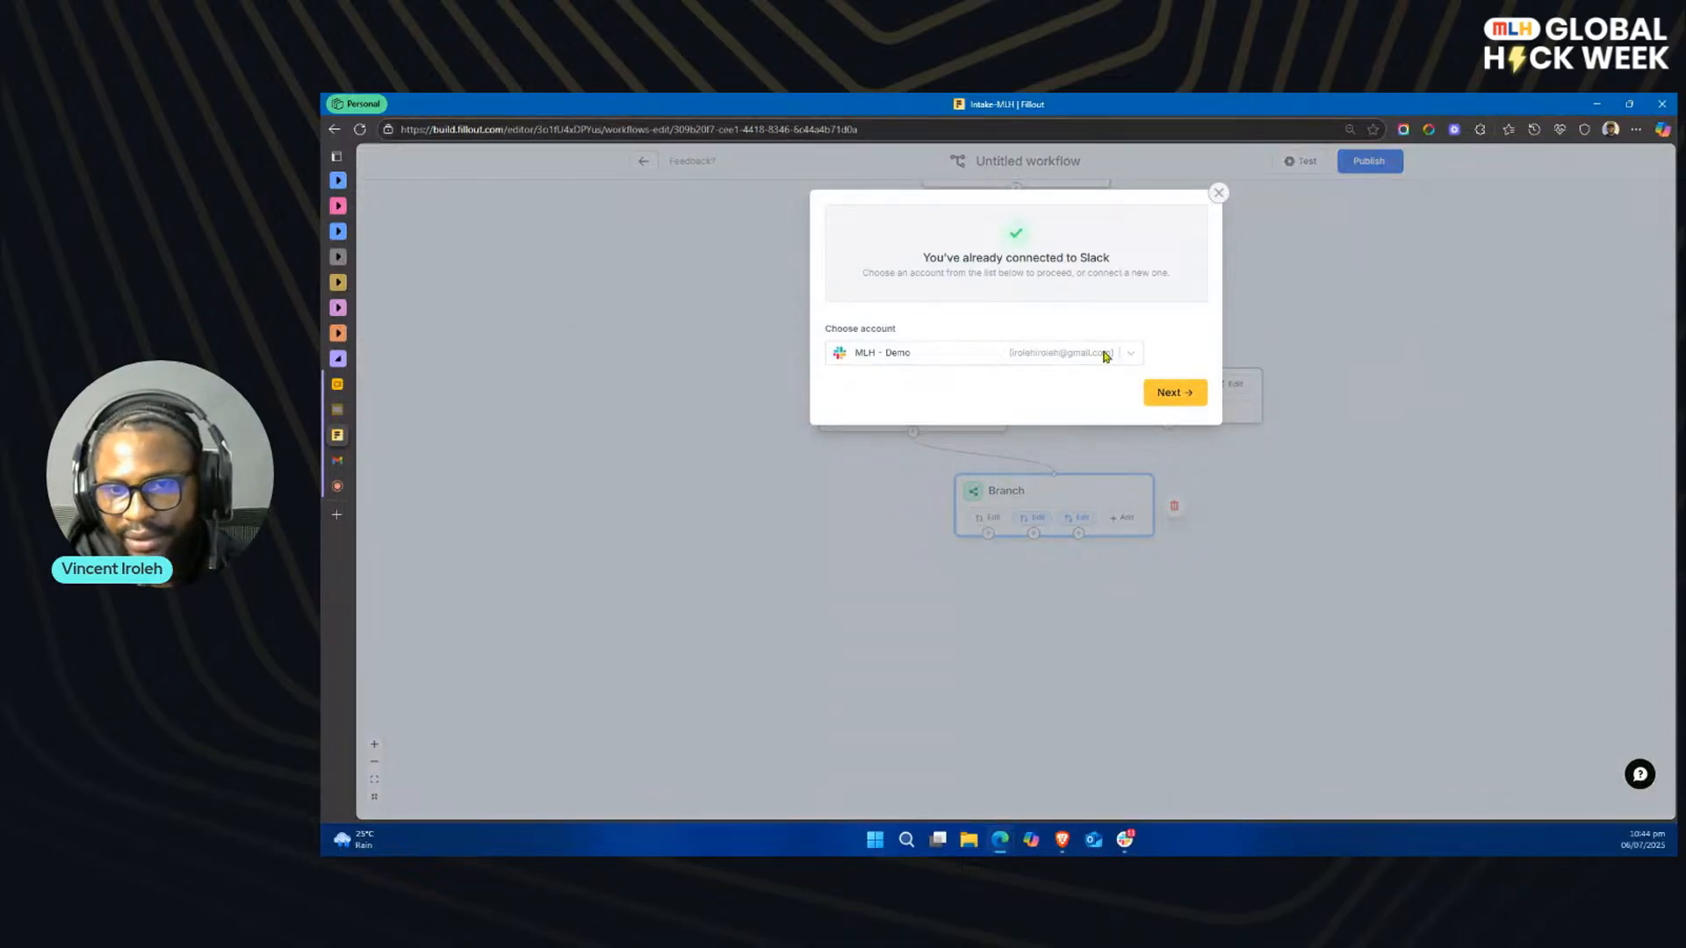
{"action": "left_click", "coordinate": [1180, 395]}
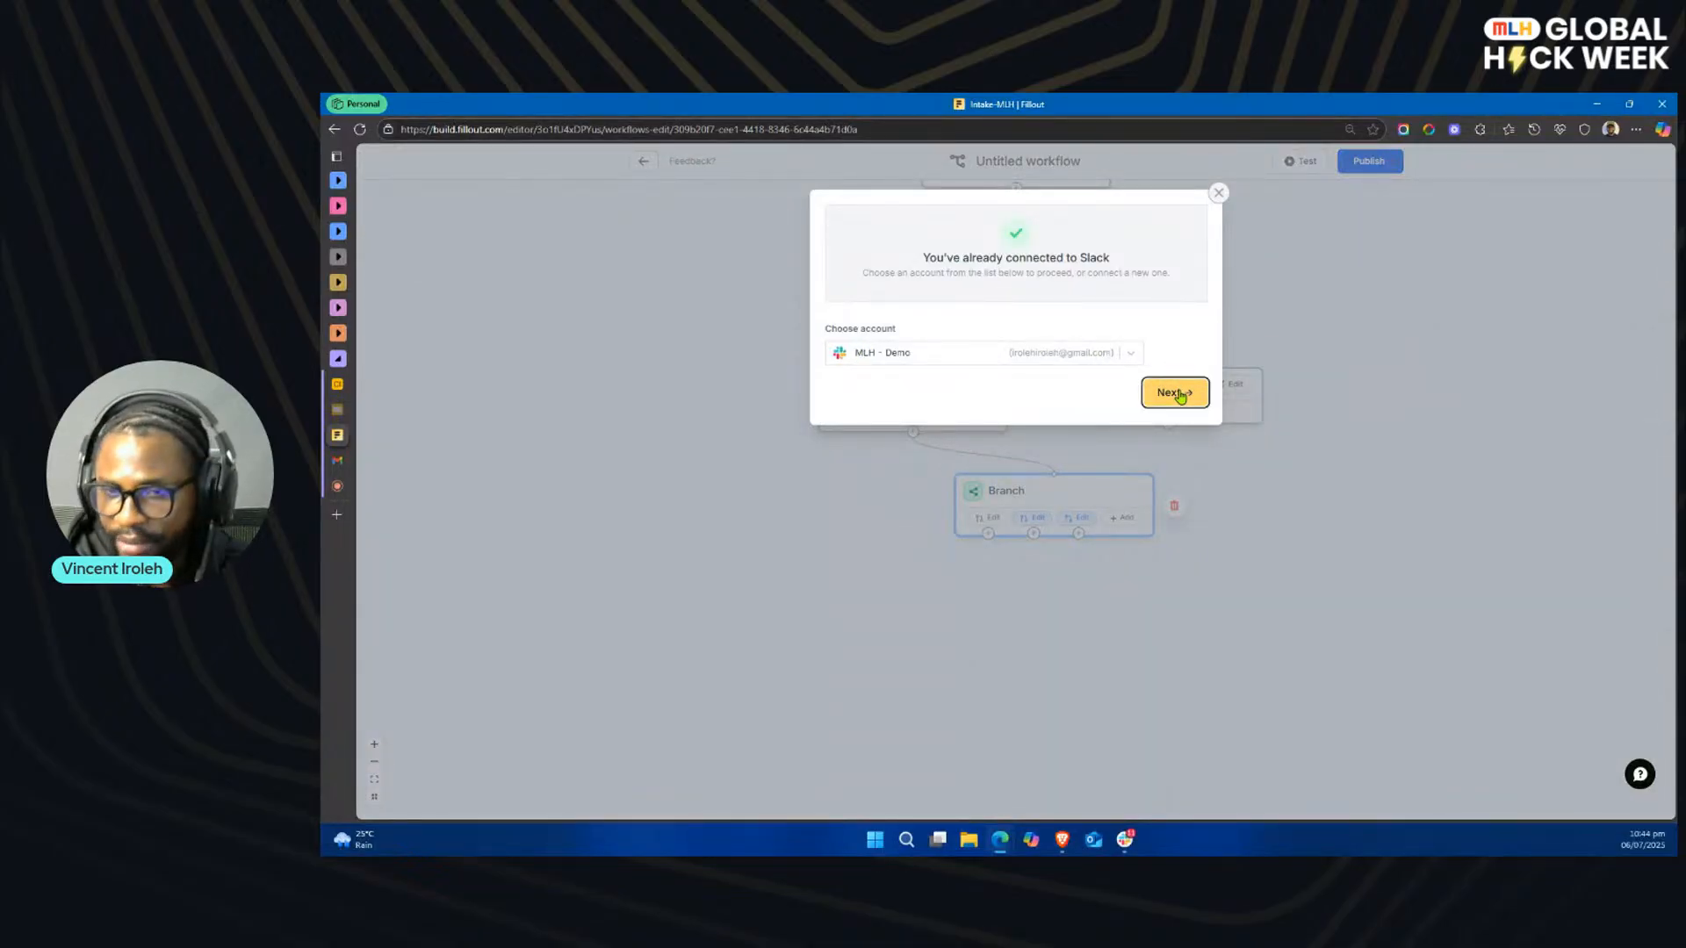
{"action": "left_click", "coordinate": [1016, 238]}
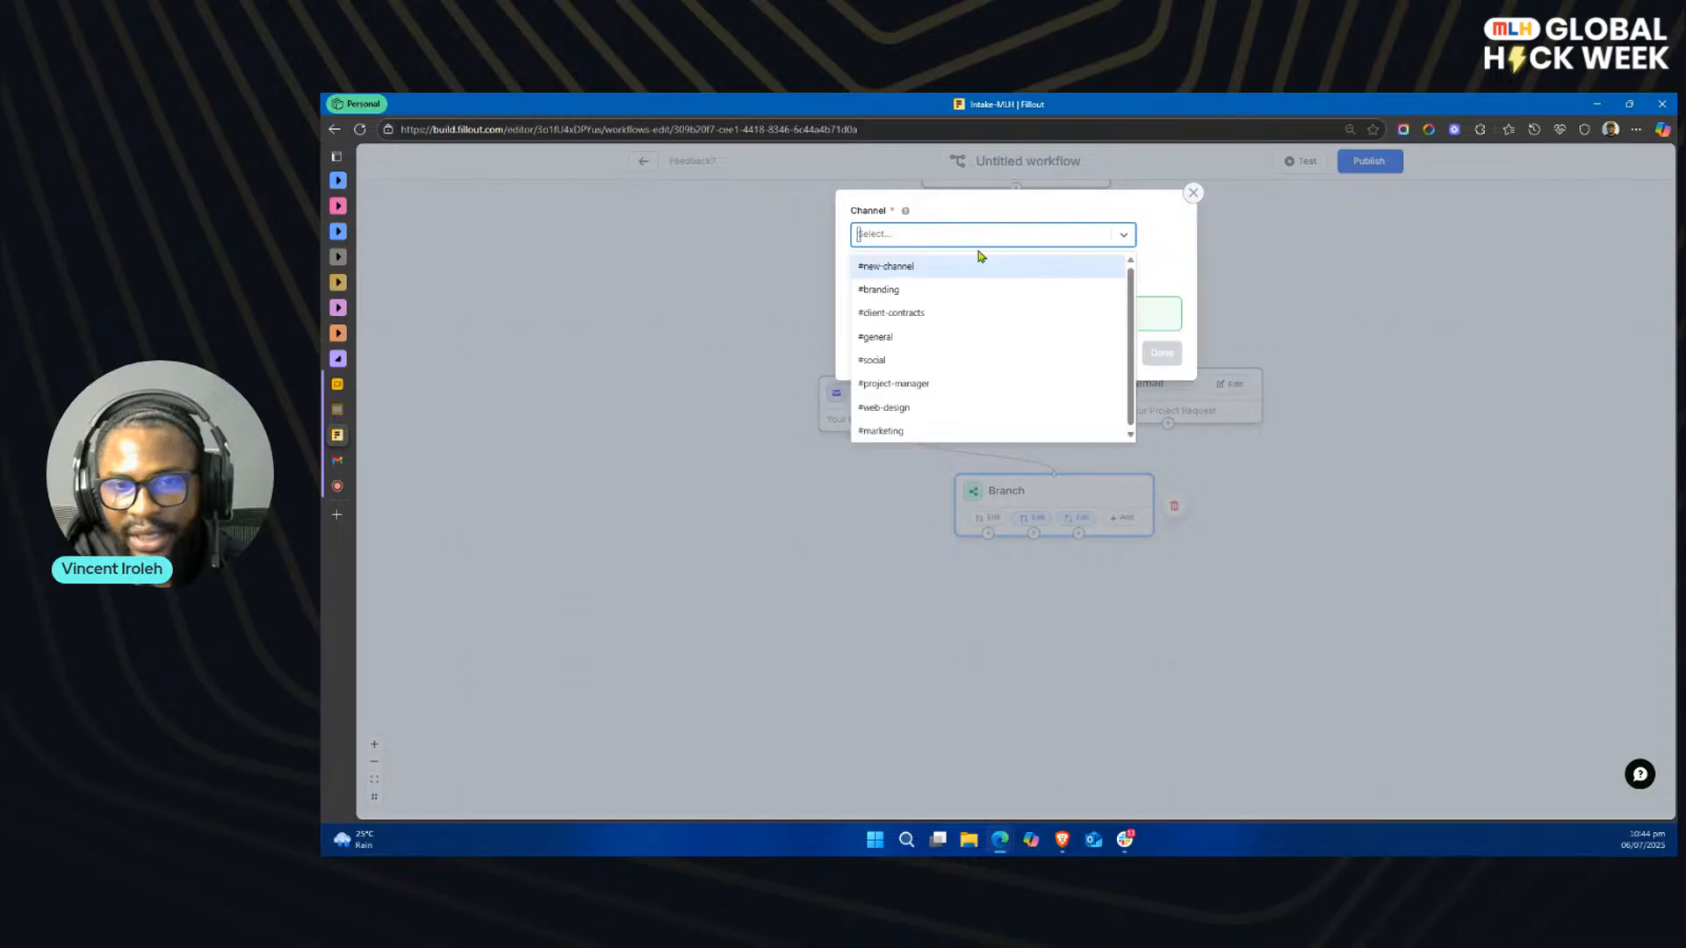
{"action": "left_click", "coordinate": [916, 409]}
{"action": "left_click", "coordinate": [1166, 356]}
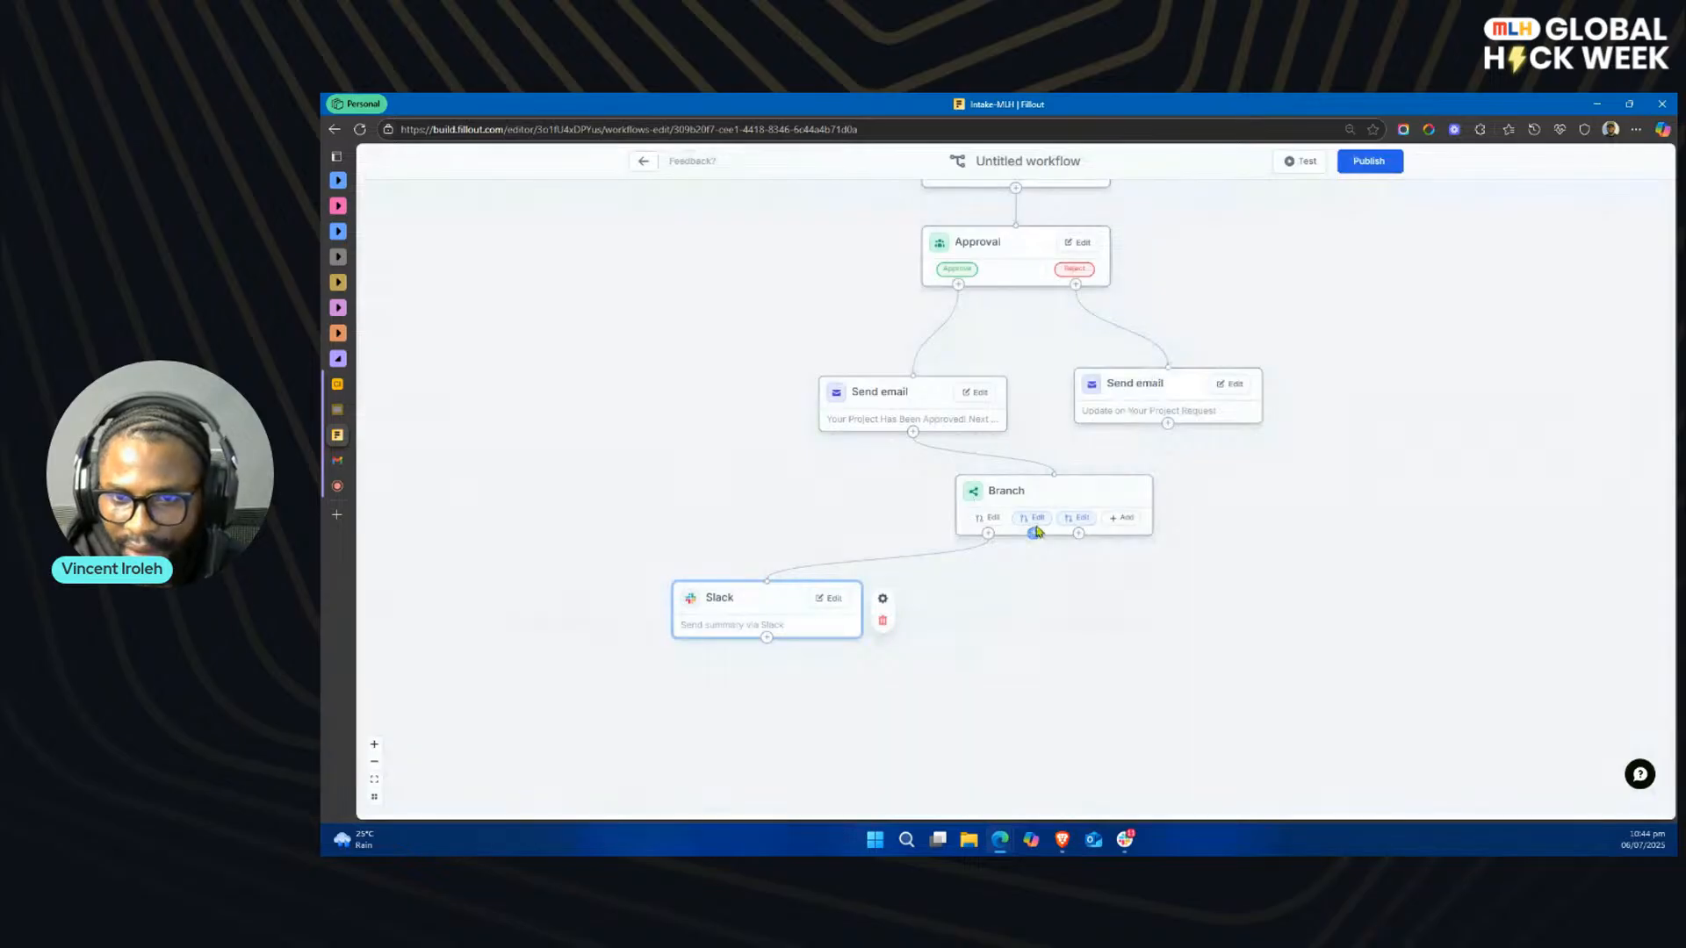
Step: Set the second branch's condition to Project Type equals Branding
{"action": "left_click", "coordinate": [1039, 523]}
{"action": "left_click", "coordinate": [1056, 560]}
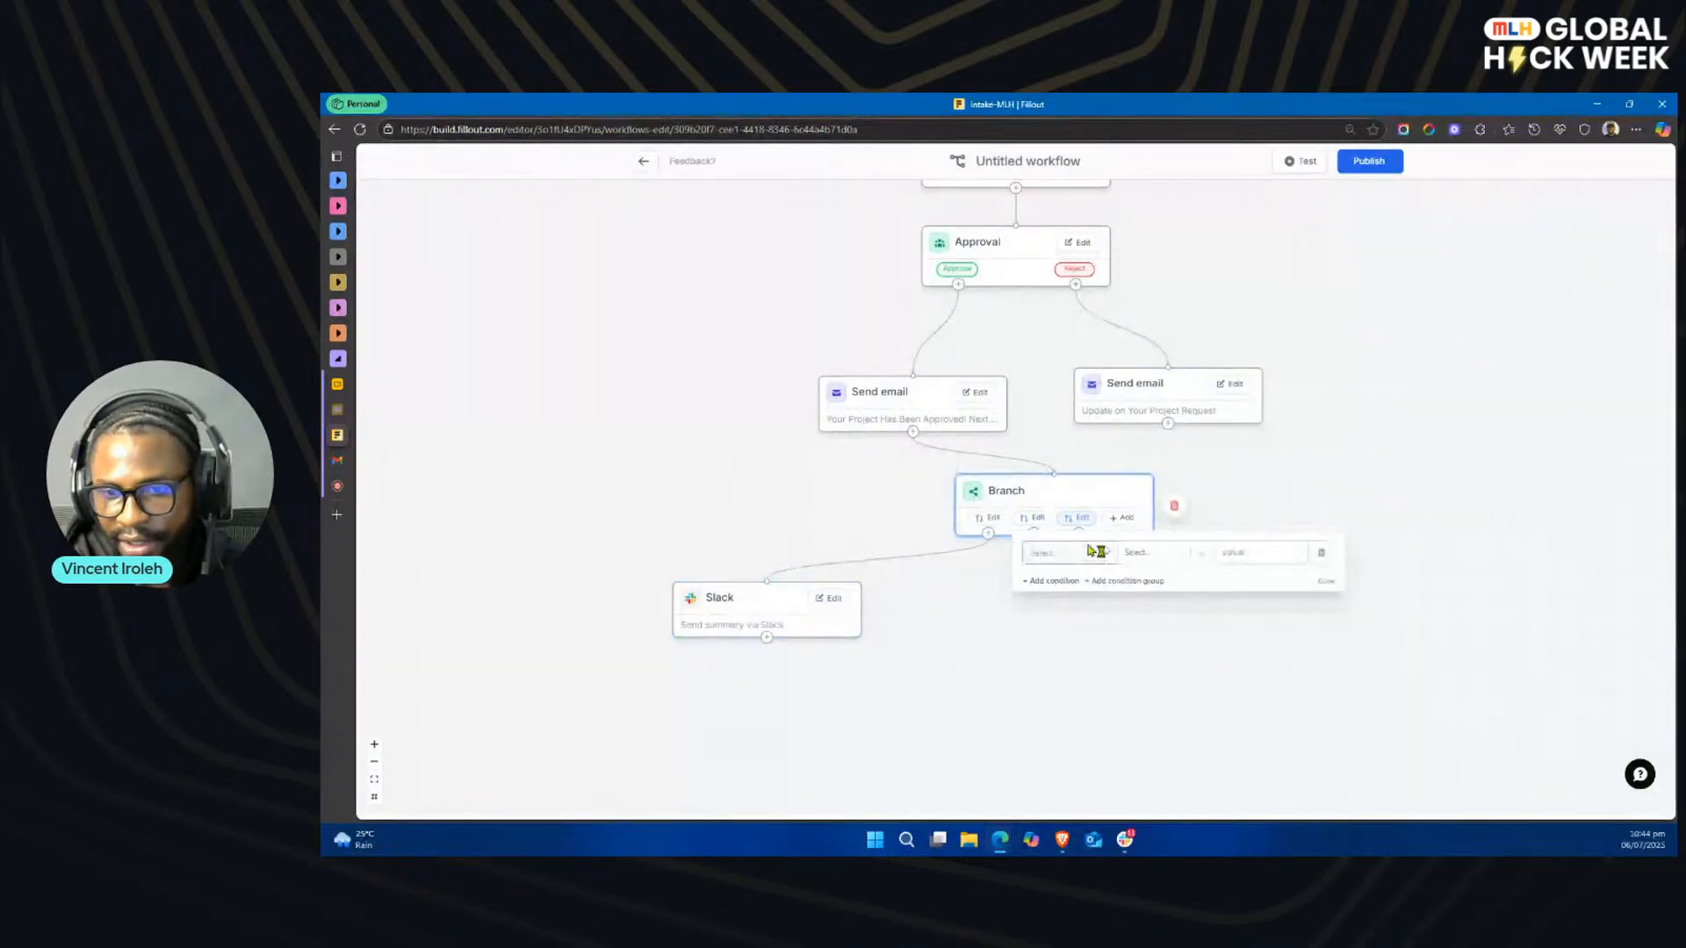
{"action": "left_click", "coordinate": [1102, 552]}
{"action": "left_click", "coordinate": [1109, 673]}
{"action": "left_click", "coordinate": [1242, 558]}
{"action": "left_click", "coordinate": [1246, 608]}
{"action": "left_click", "coordinate": [1325, 583]}
Step: Add a Slack step for the #branding channel after the second branch, and place both Slack steps side by side below the Branch step
{"action": "left_click_drag", "start_coordinate": [1034, 537], "coordinate": [1095, 662]}
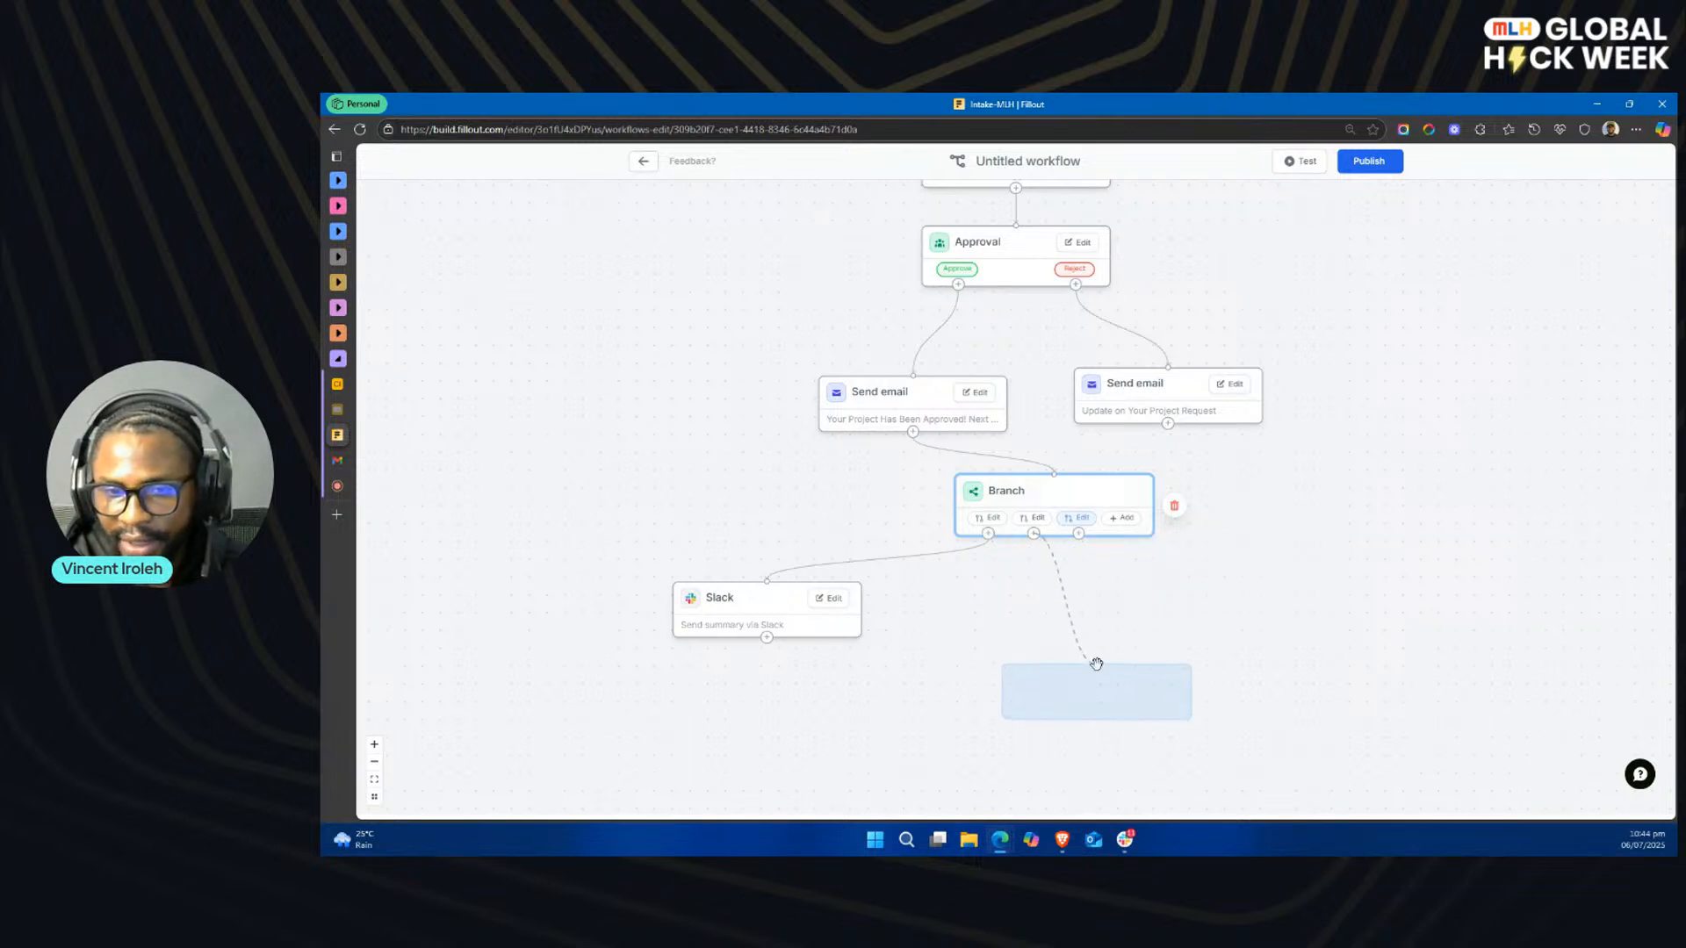
{"action": "left_click", "coordinate": [1095, 465]}
{"action": "left_click", "coordinate": [1145, 393]}
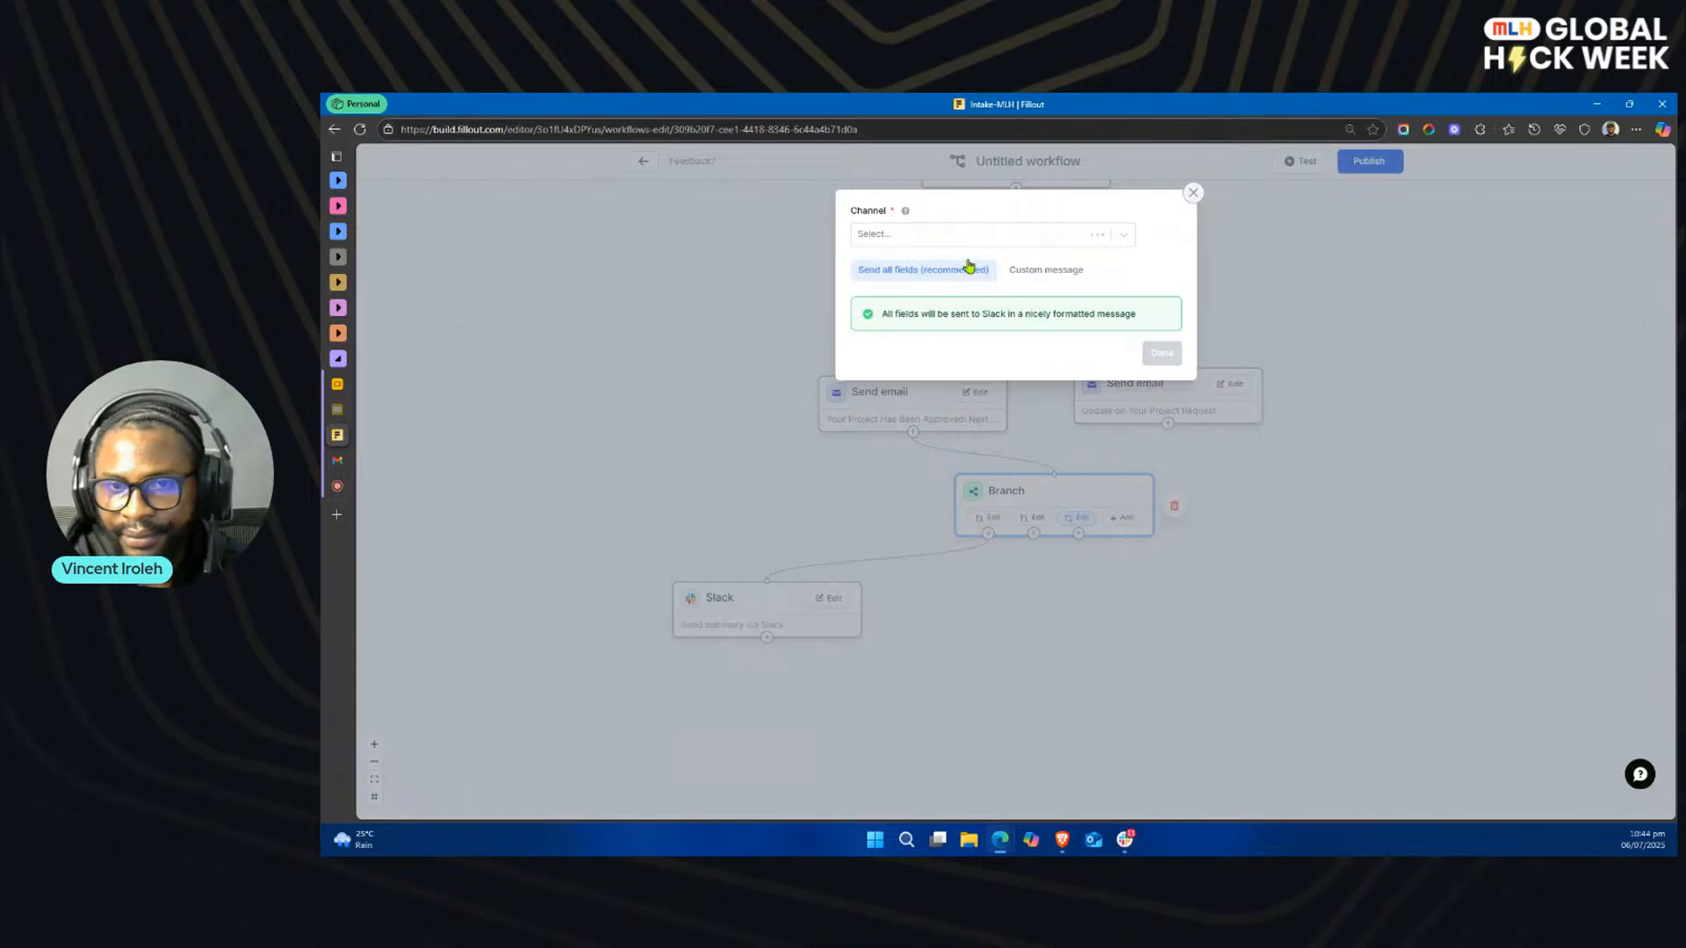
{"action": "left_click", "coordinate": [971, 233]}
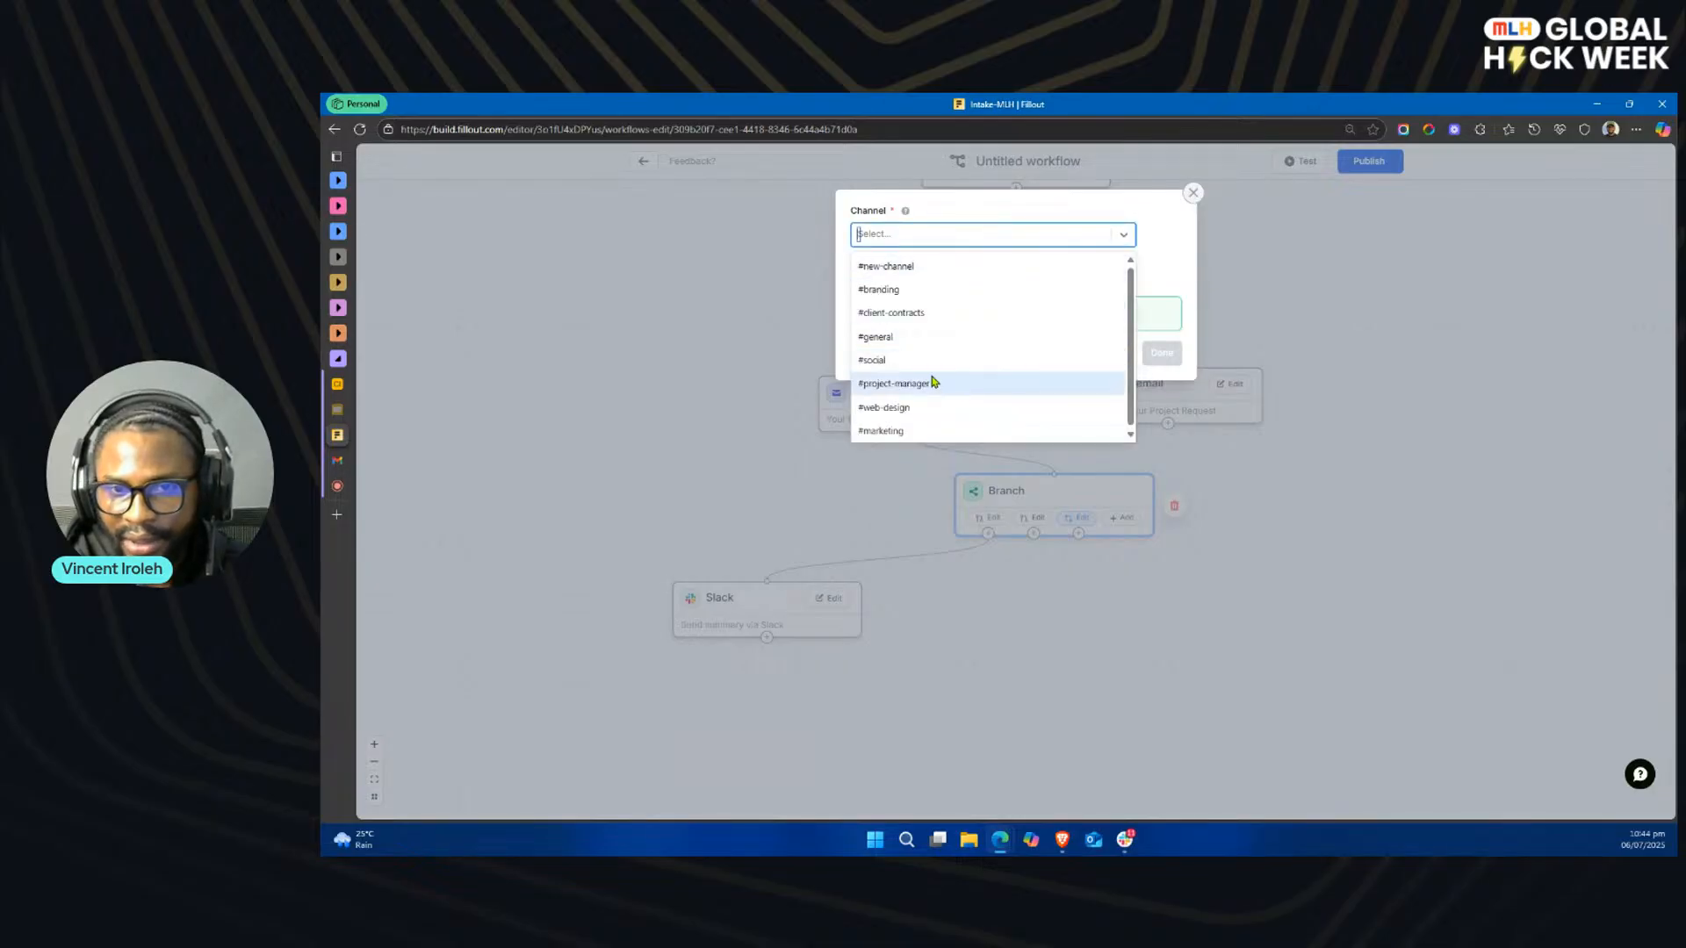
{"action": "left_click", "coordinate": [932, 289]}
{"action": "left_click", "coordinate": [1162, 352]}
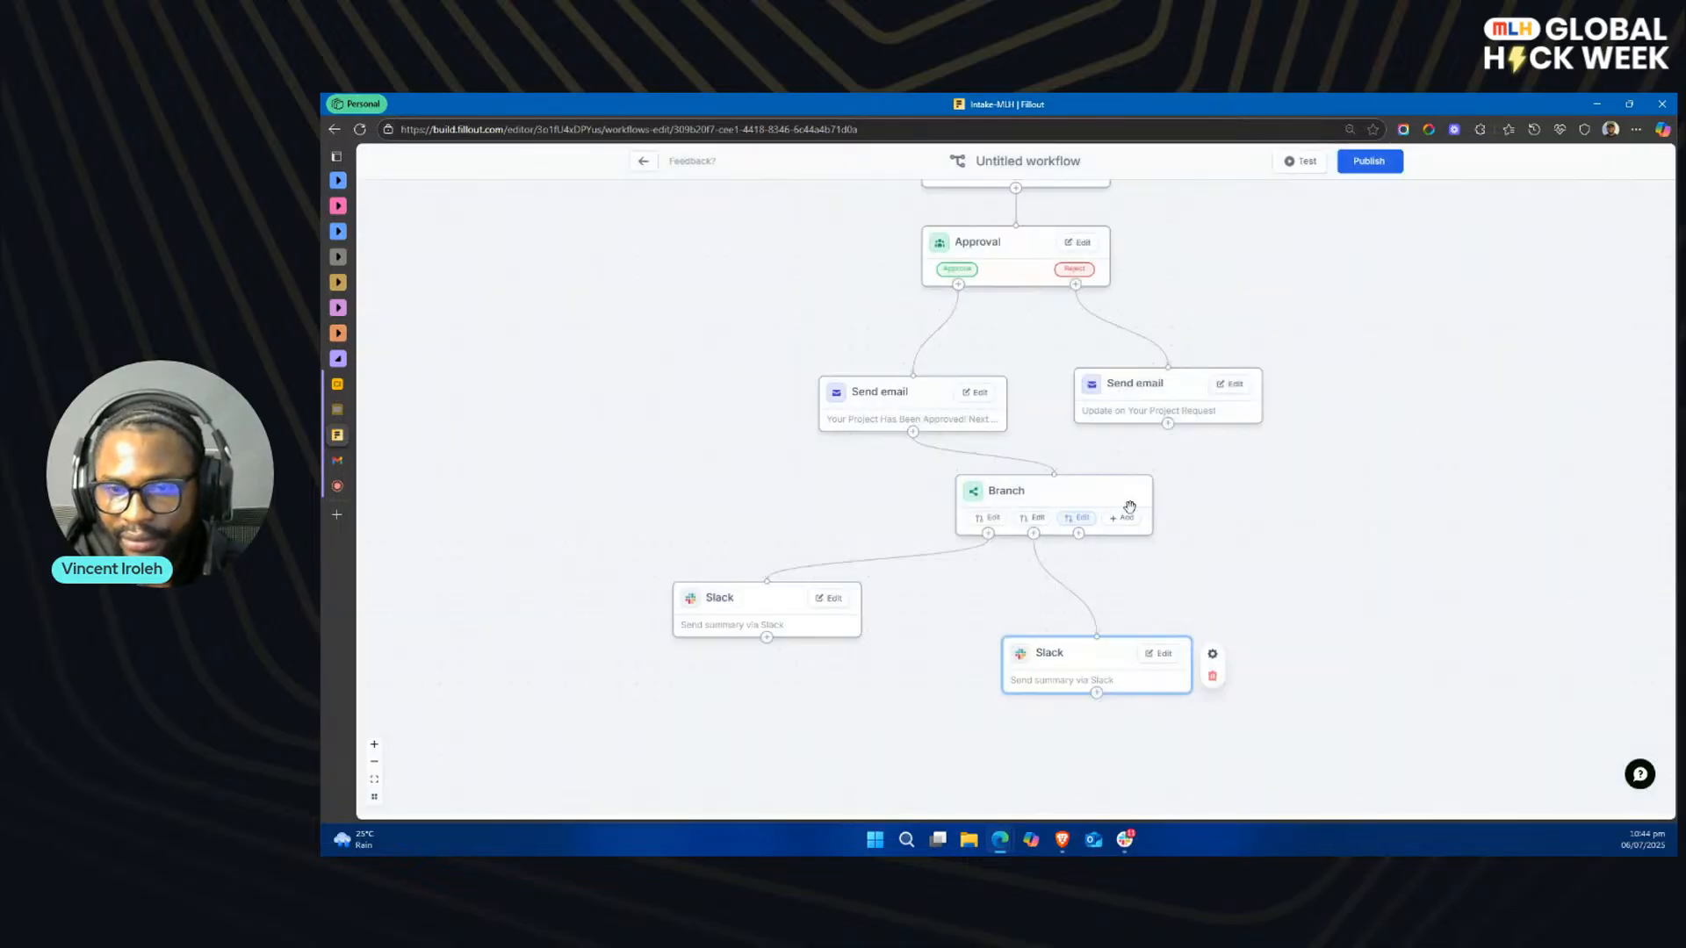
{"action": "left_click_drag", "start_coordinate": [767, 583], "coordinate": [857, 646]}
{"action": "left_click_drag", "start_coordinate": [1101, 651], "coordinate": [1065, 662]}
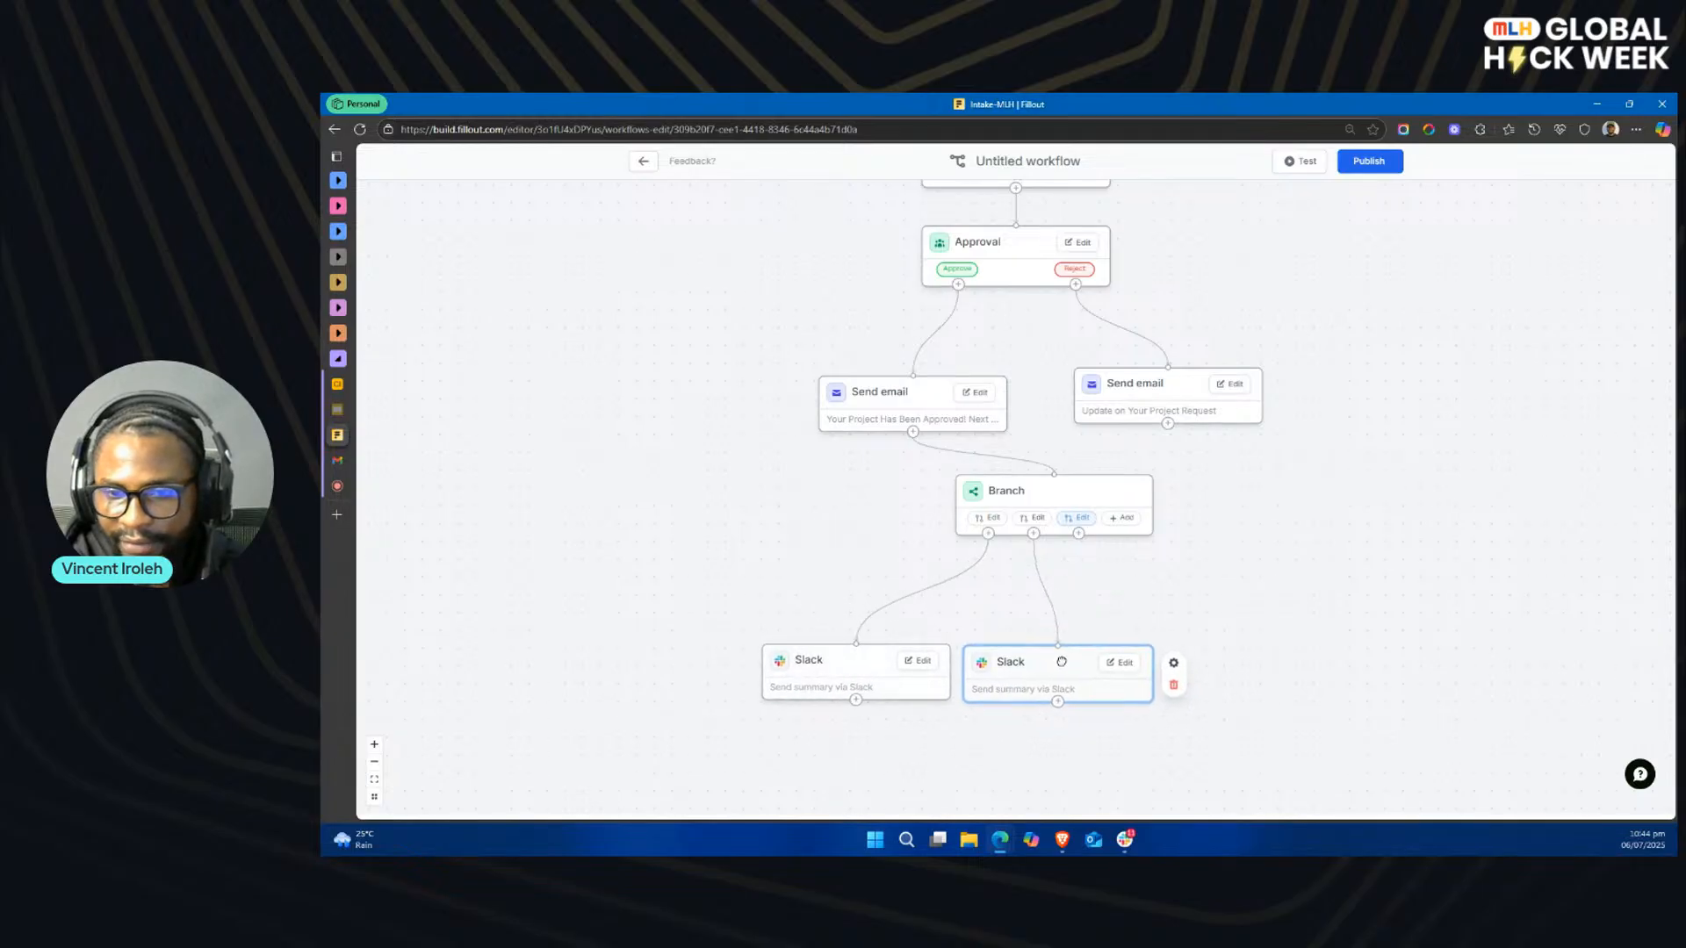
Step: Set the third branch's condition to Project Type equals Marketing
{"action": "left_click_drag", "start_coordinate": [1081, 538], "coordinate": [1195, 594]}
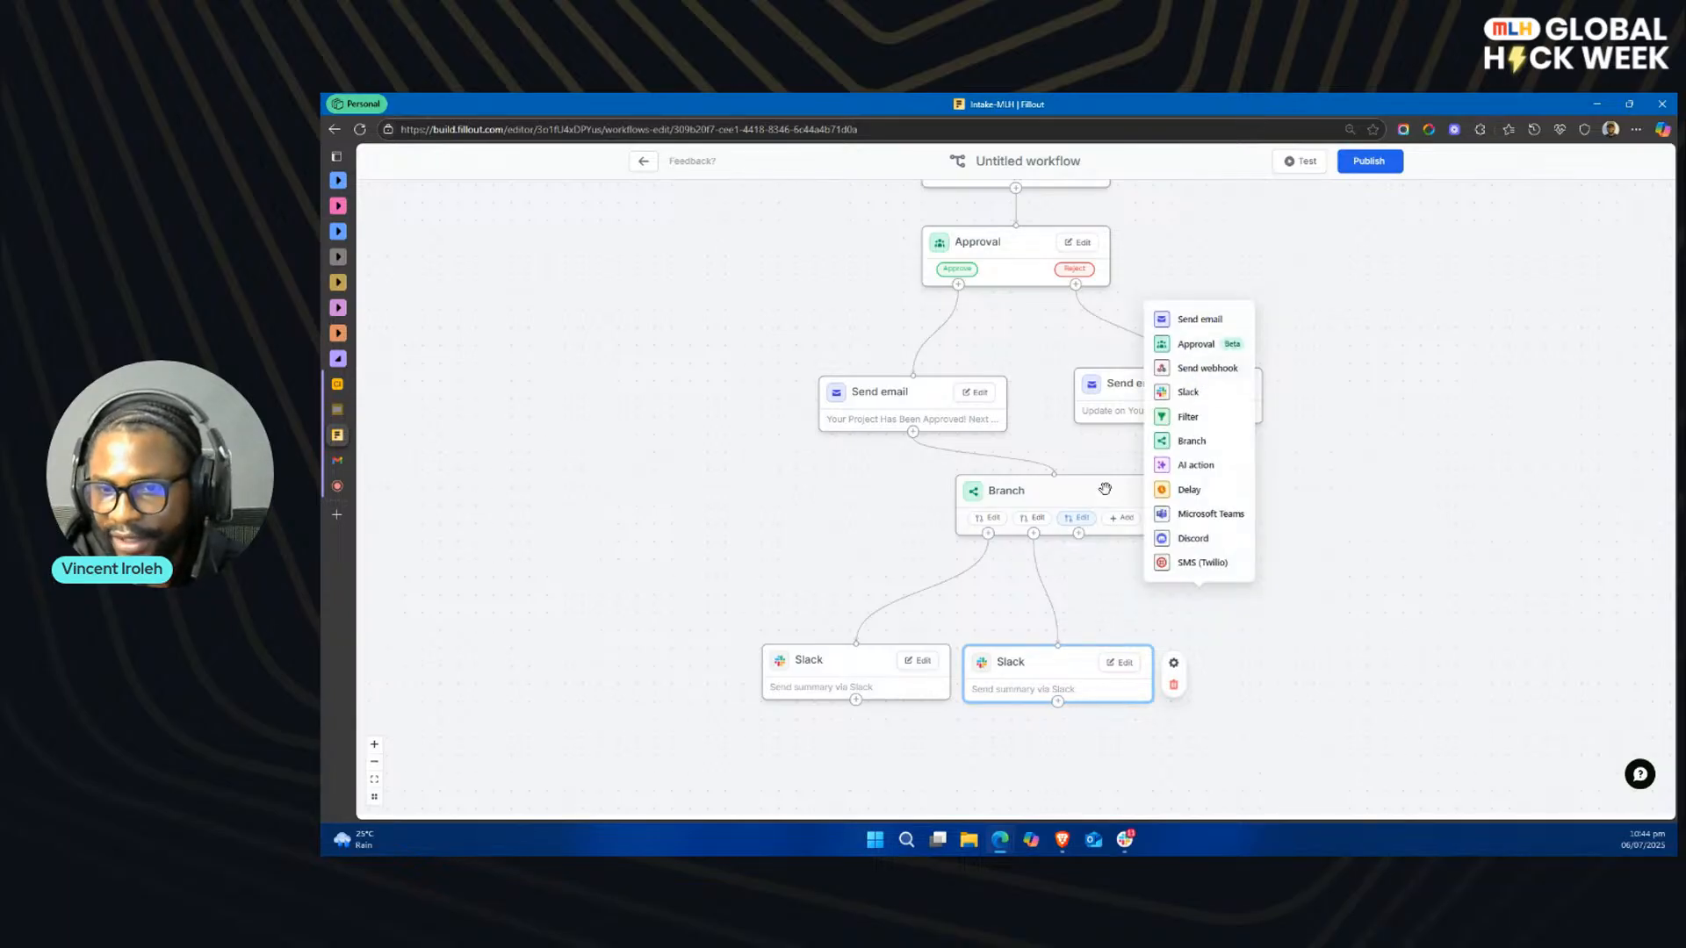
{"action": "left_click", "coordinate": [1076, 518]}
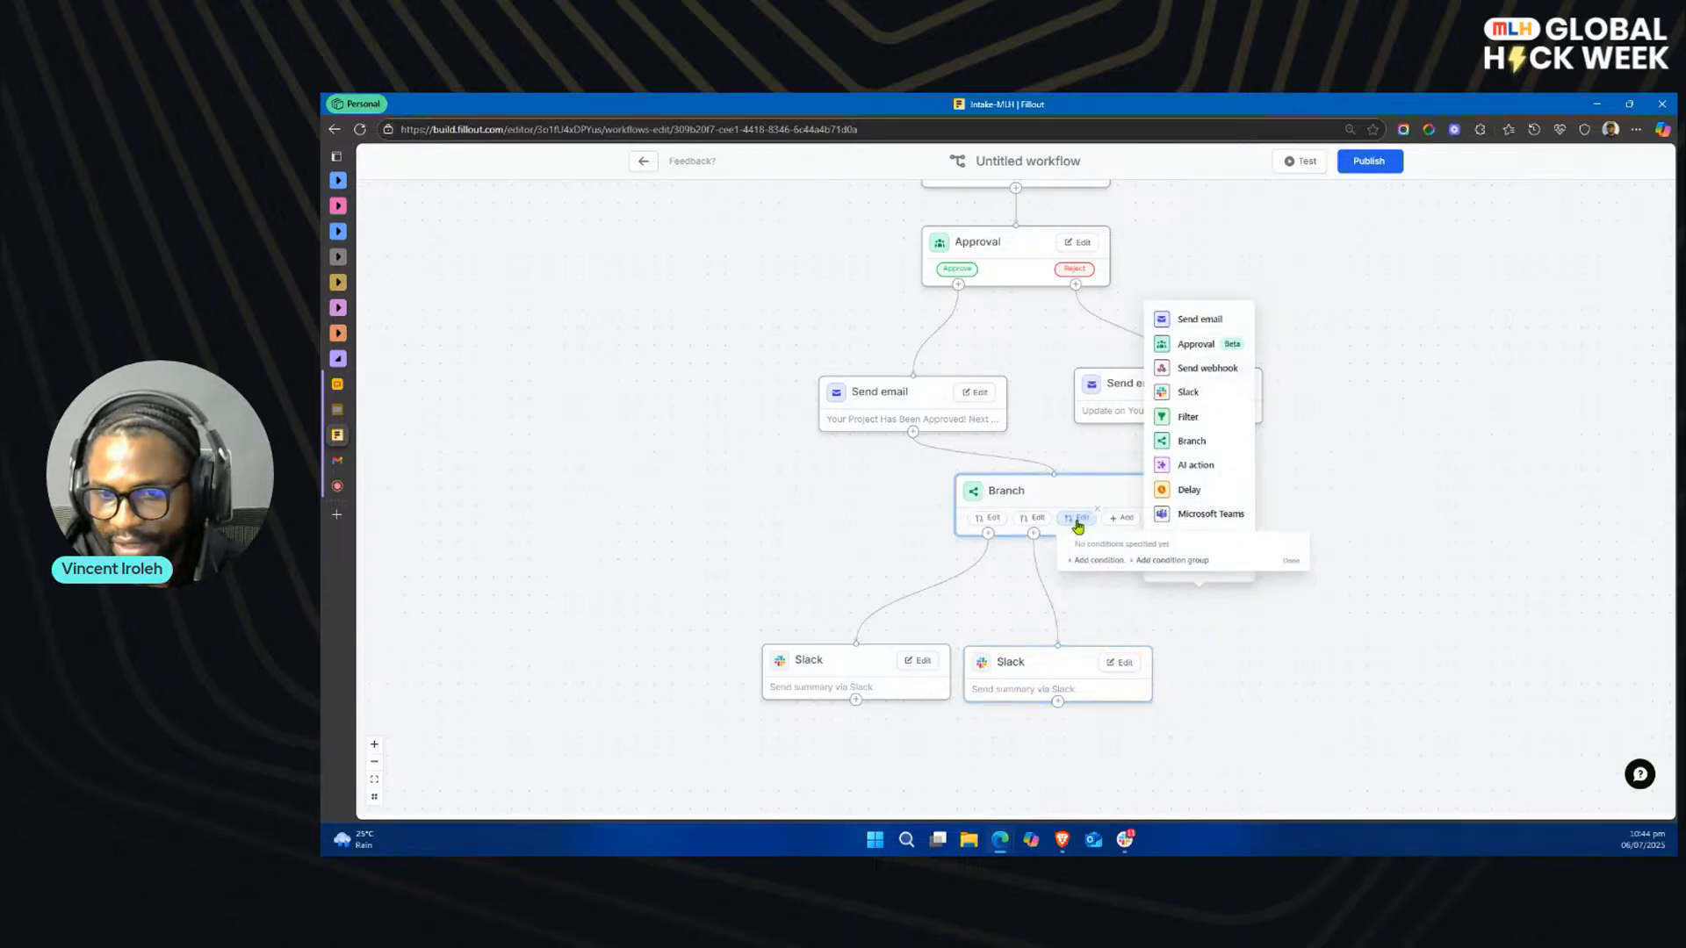
{"action": "left_click", "coordinate": [1101, 562]}
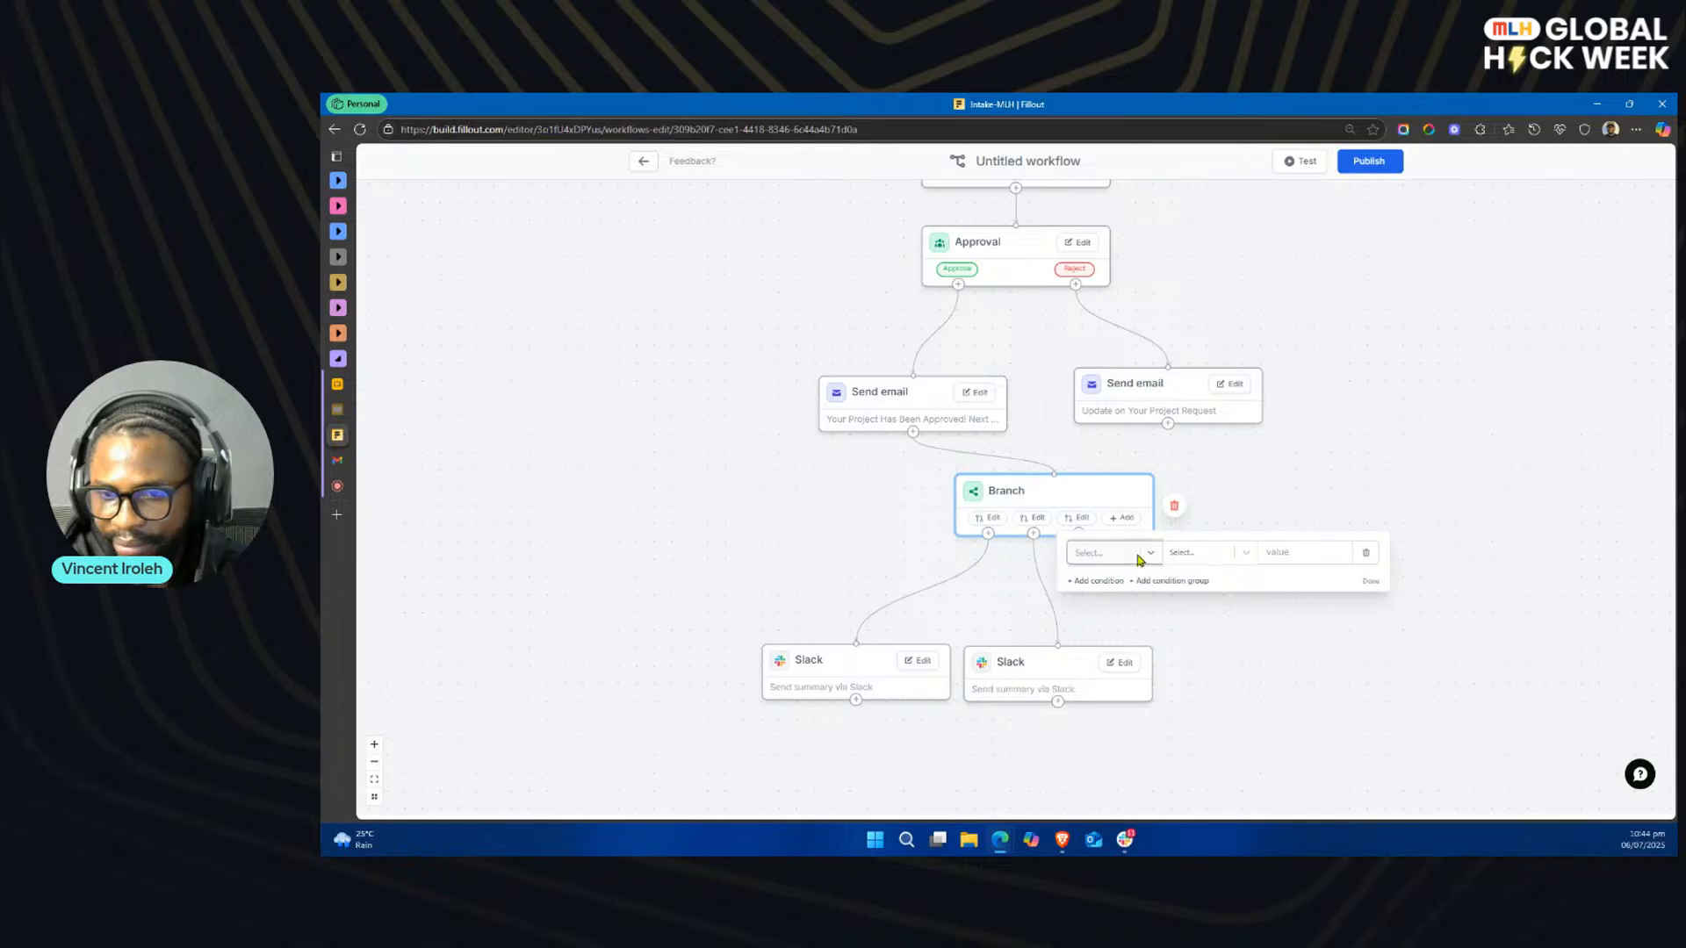
{"action": "left_click", "coordinate": [1137, 560]}
{"action": "left_click", "coordinate": [1146, 671]}
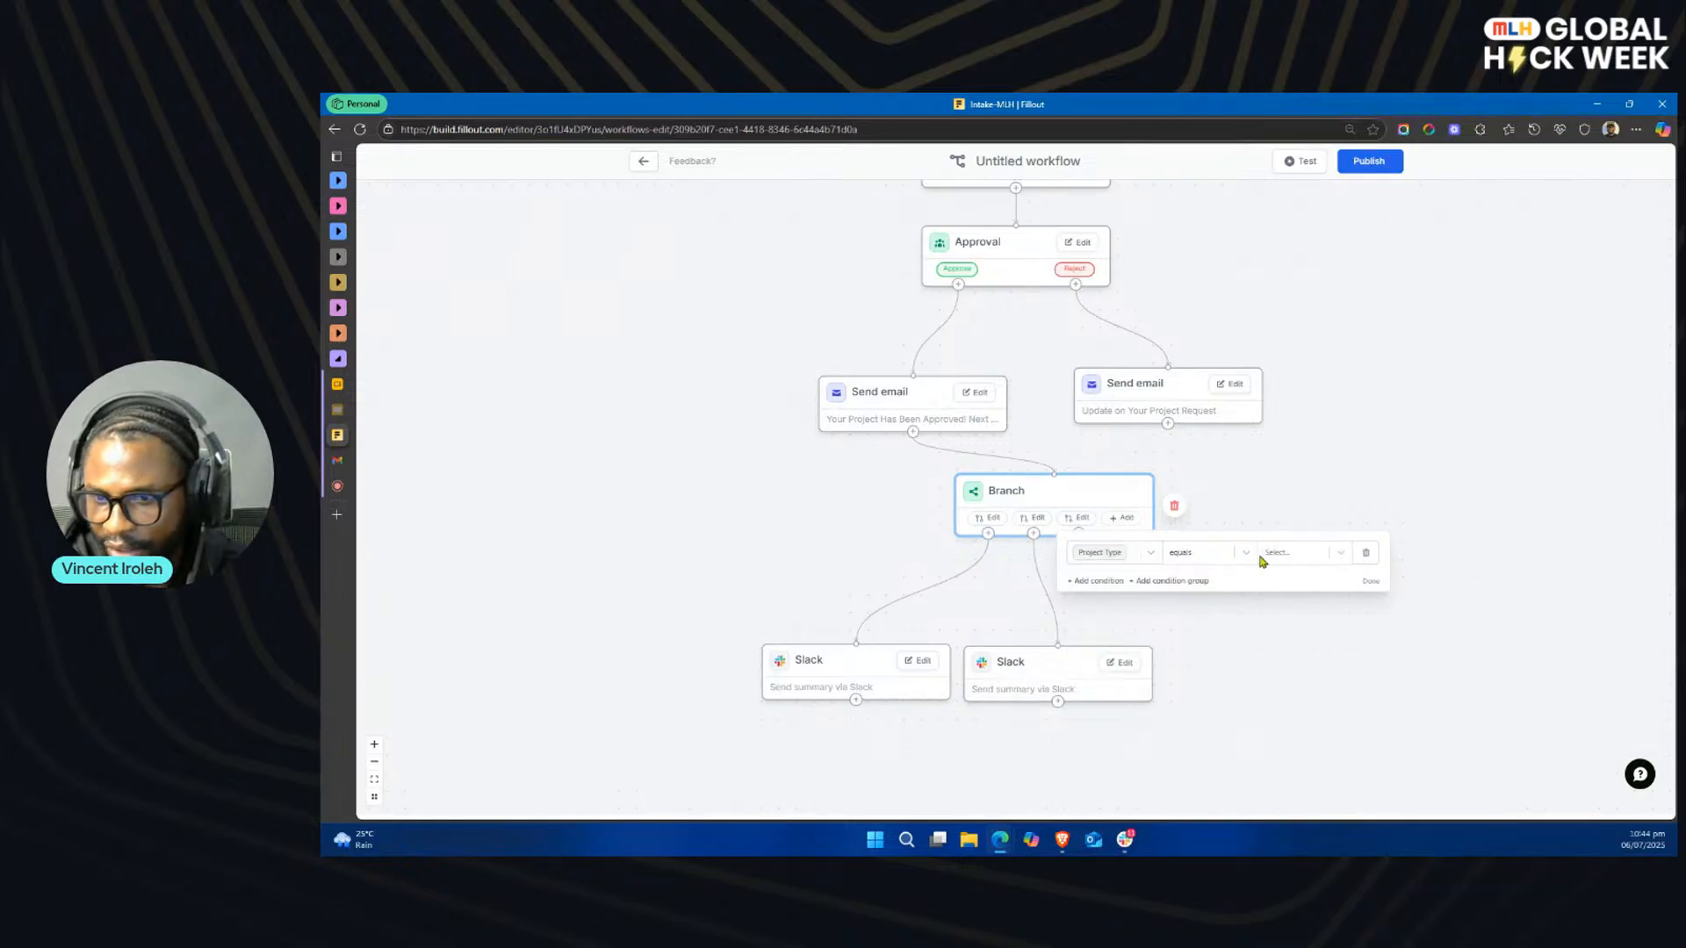
{"action": "left_click", "coordinate": [1260, 555]}
{"action": "left_click", "coordinate": [1297, 629]}
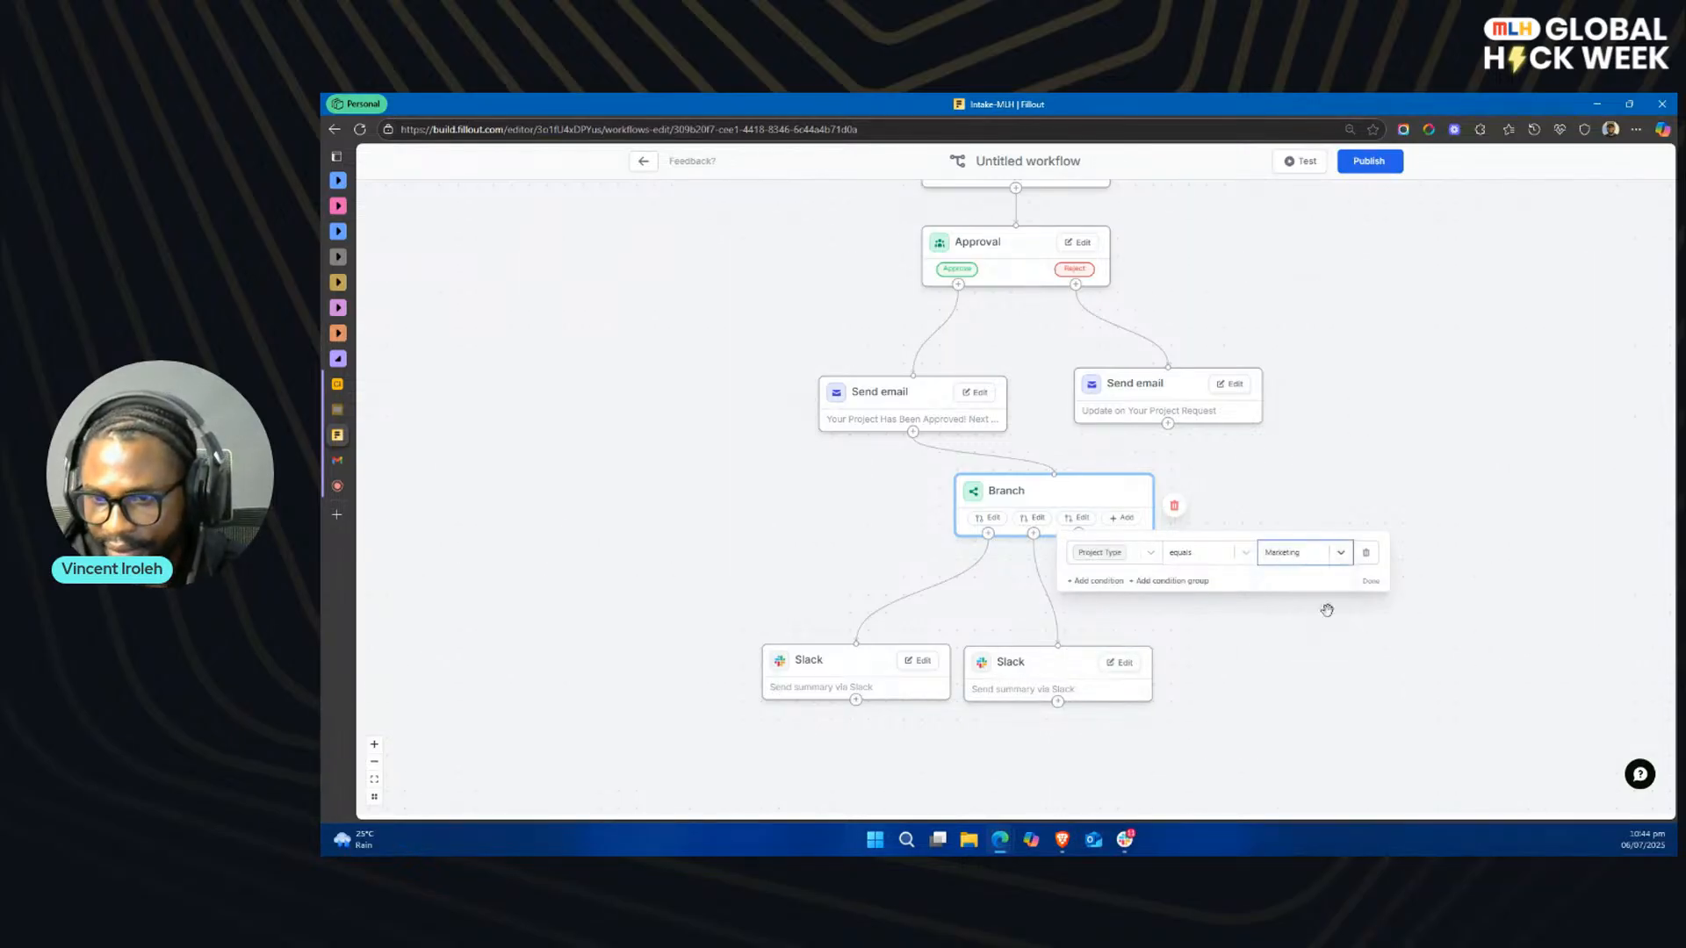
{"action": "left_click", "coordinate": [1372, 583]}
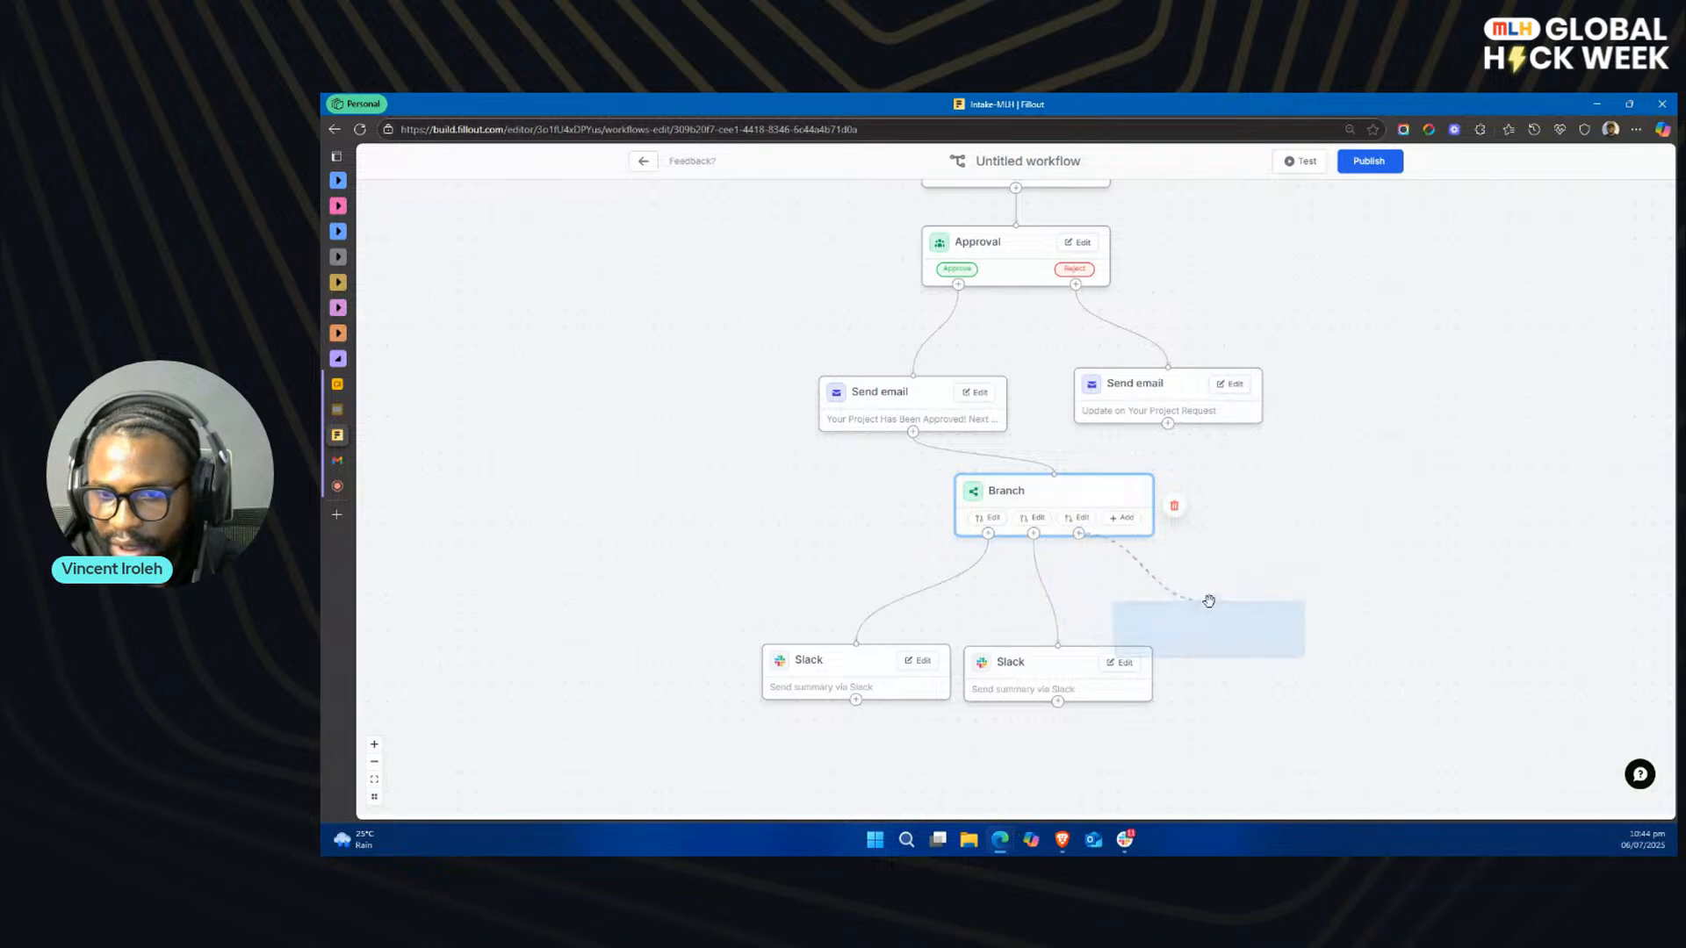
Step: Add a Slack step after the third branch, using the MLH - Demo account and the #marketing channel with all fields sent
{"action": "left_click", "coordinate": [1248, 607]}
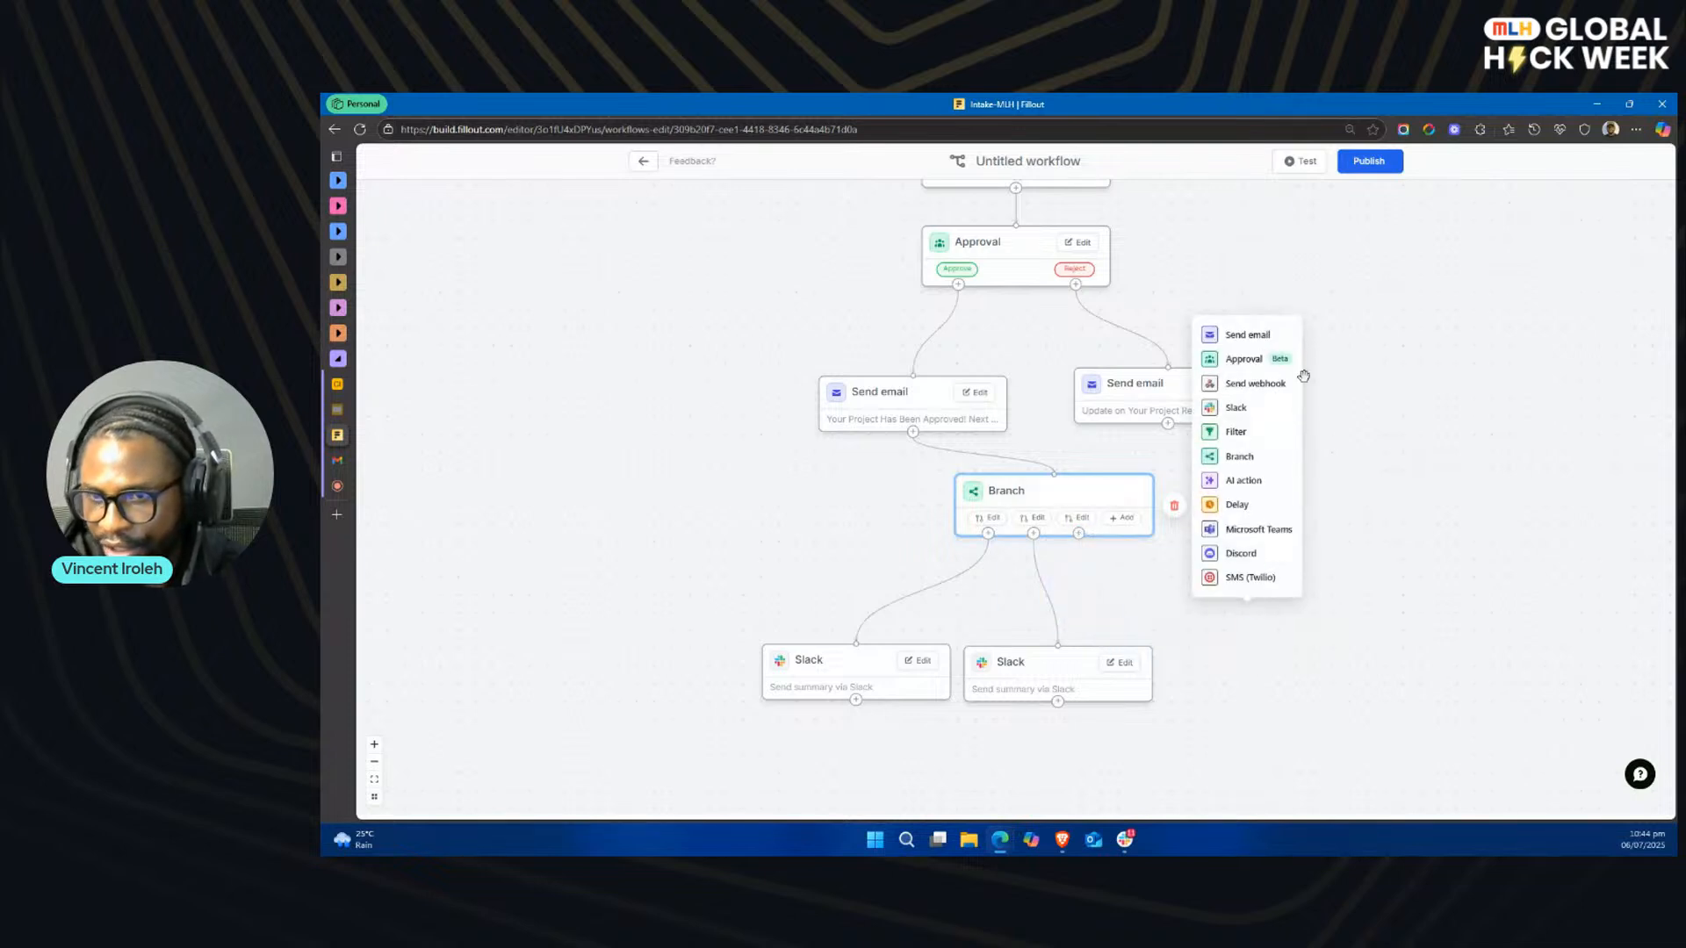
{"action": "left_click", "coordinate": [1236, 408]}
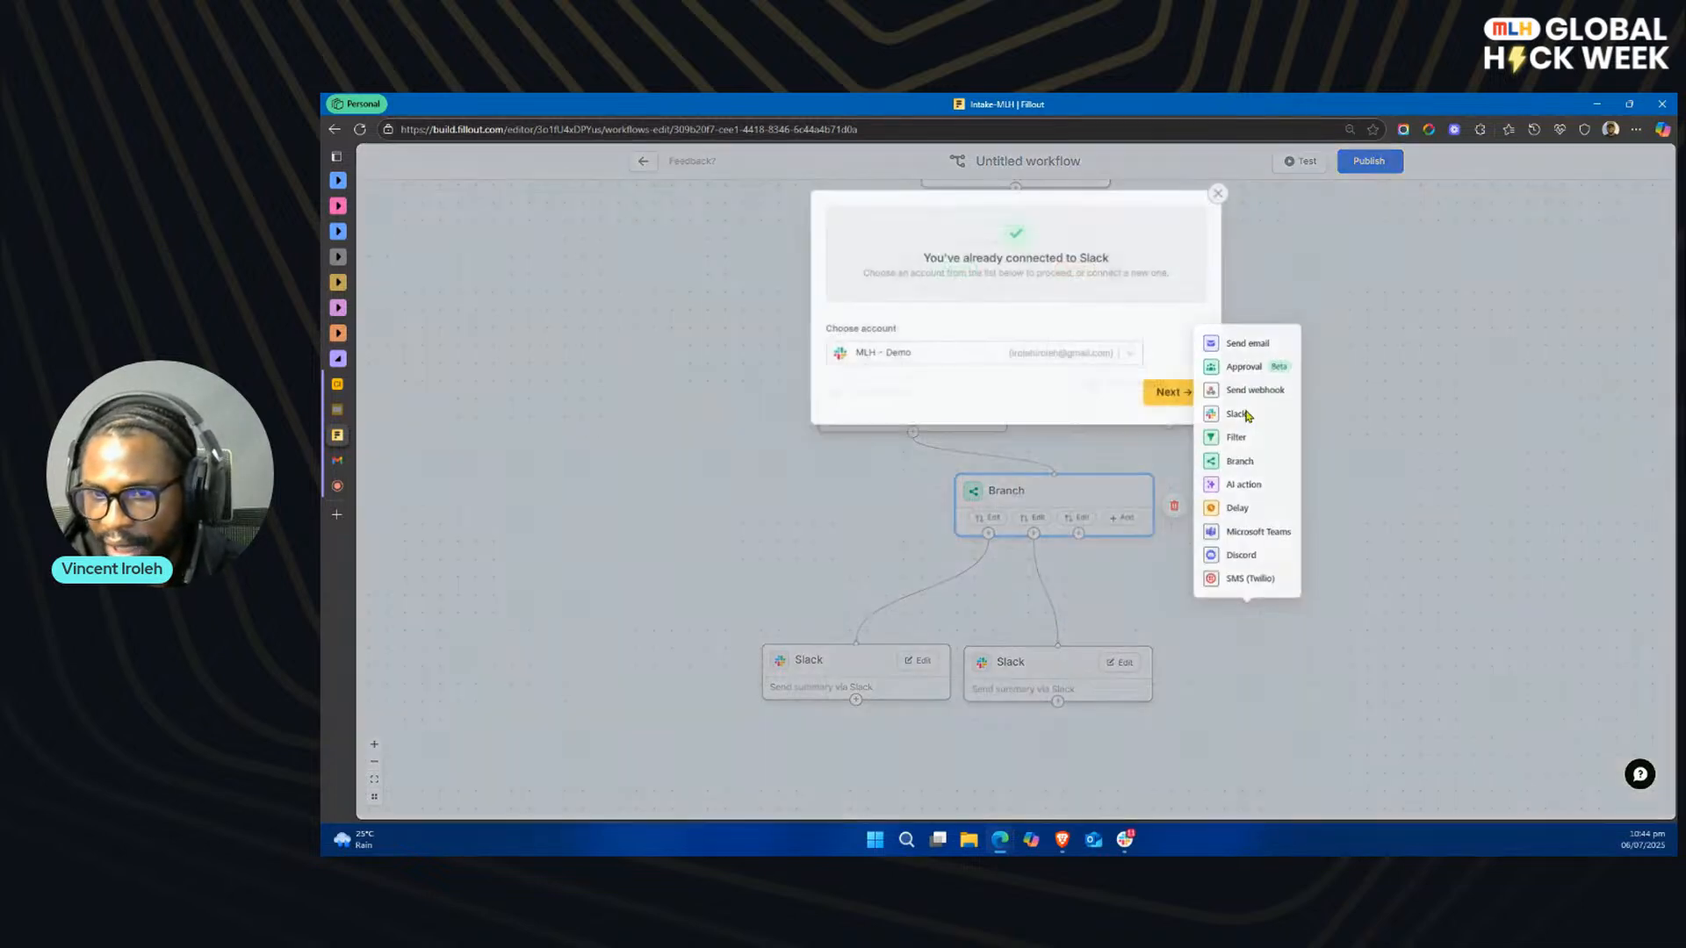
{"action": "left_click", "coordinate": [1172, 391]}
{"action": "left_click", "coordinate": [957, 235]}
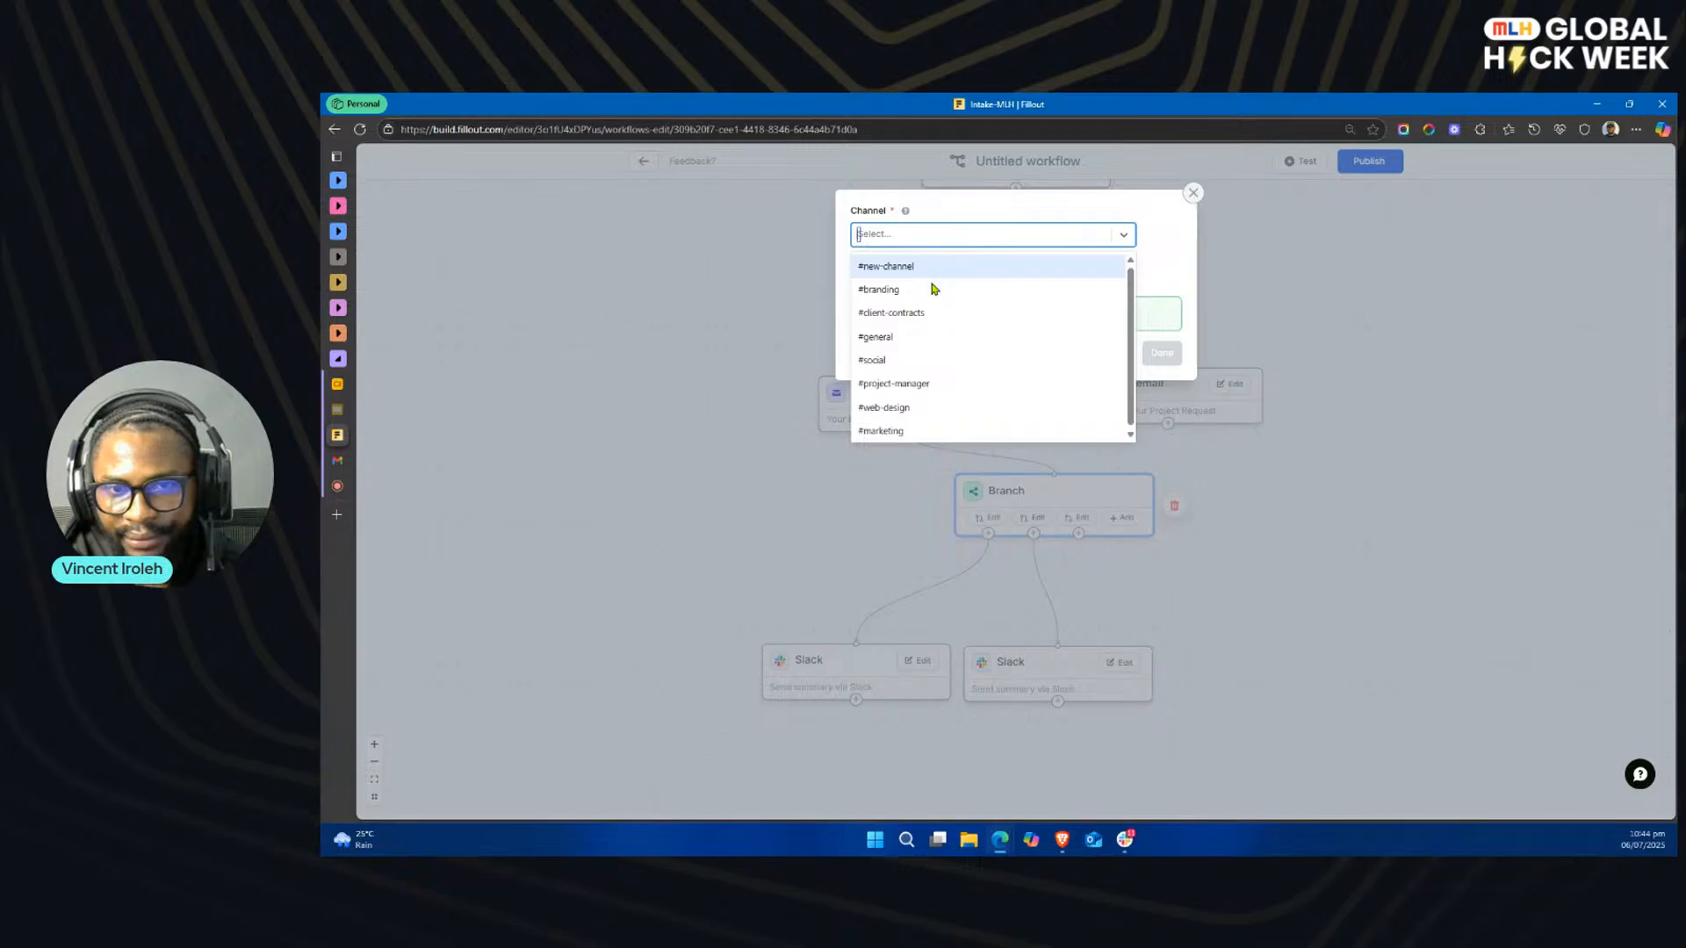
{"action": "left_click", "coordinate": [913, 431]}
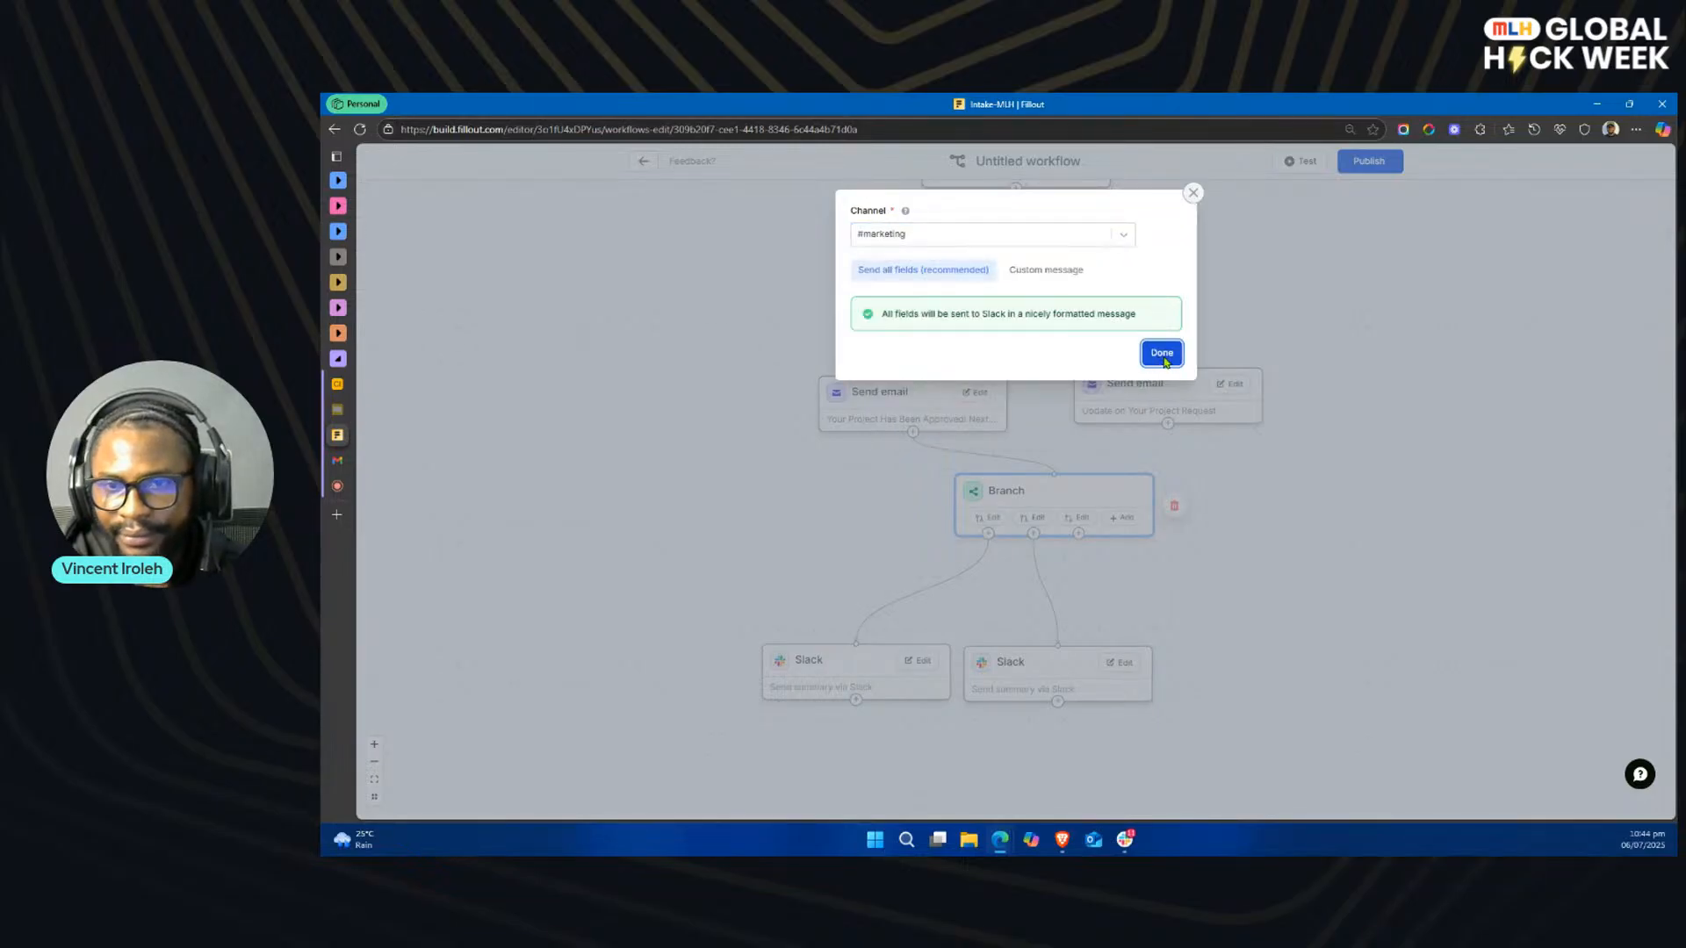
{"action": "left_click", "coordinate": [1162, 353]}
Step: Arrange the three Slack steps in a row and move the Branch step beneath the approval email
{"action": "left_click_drag", "start_coordinate": [782, 657], "coordinate": [607, 616]}
{"action": "left_click_drag", "start_coordinate": [1047, 674], "coordinate": [881, 630]}
{"action": "left_click_drag", "start_coordinate": [1242, 610], "coordinate": [1116, 633]}
{"action": "left_click_drag", "start_coordinate": [1101, 494], "coordinate": [970, 492]}
{"action": "scroll", "coordinate": [1247, 522], "scroll_direction": "up", "scroll_amount": 1}
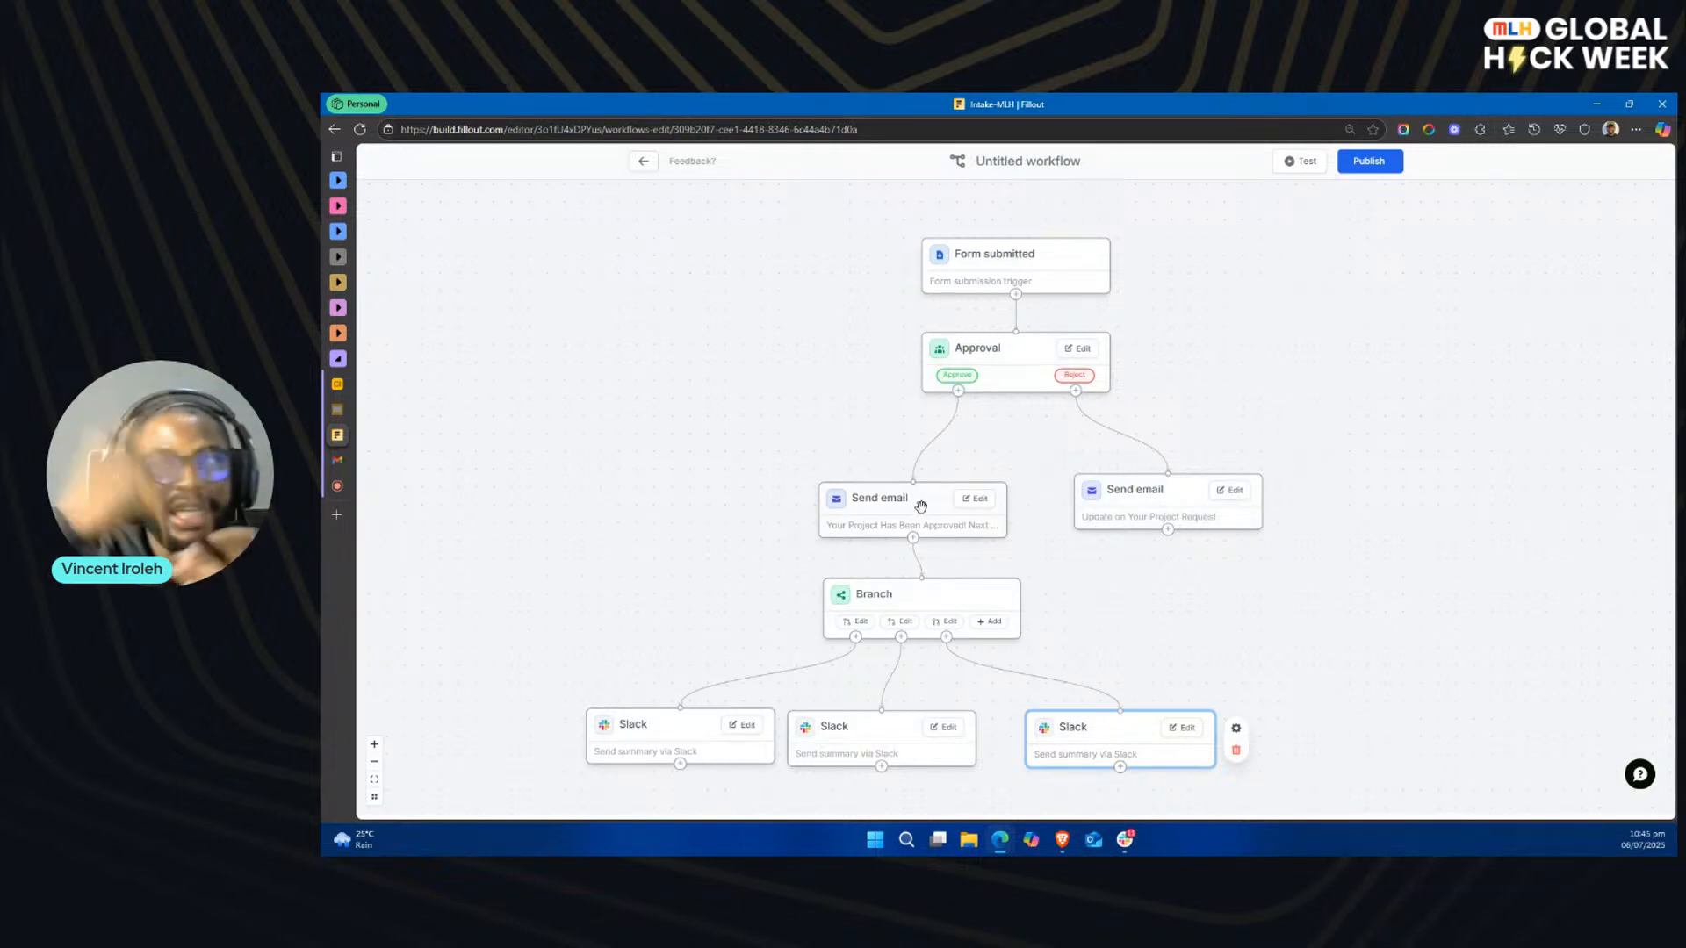
{"action": "left_click_drag", "start_coordinate": [959, 594], "coordinate": [937, 590]}
{"action": "scroll", "coordinate": [939, 589], "scroll_direction": "down", "scroll_amount": 1}
{"action": "scroll", "coordinate": [939, 589], "scroll_direction": "down", "scroll_amount": 2}
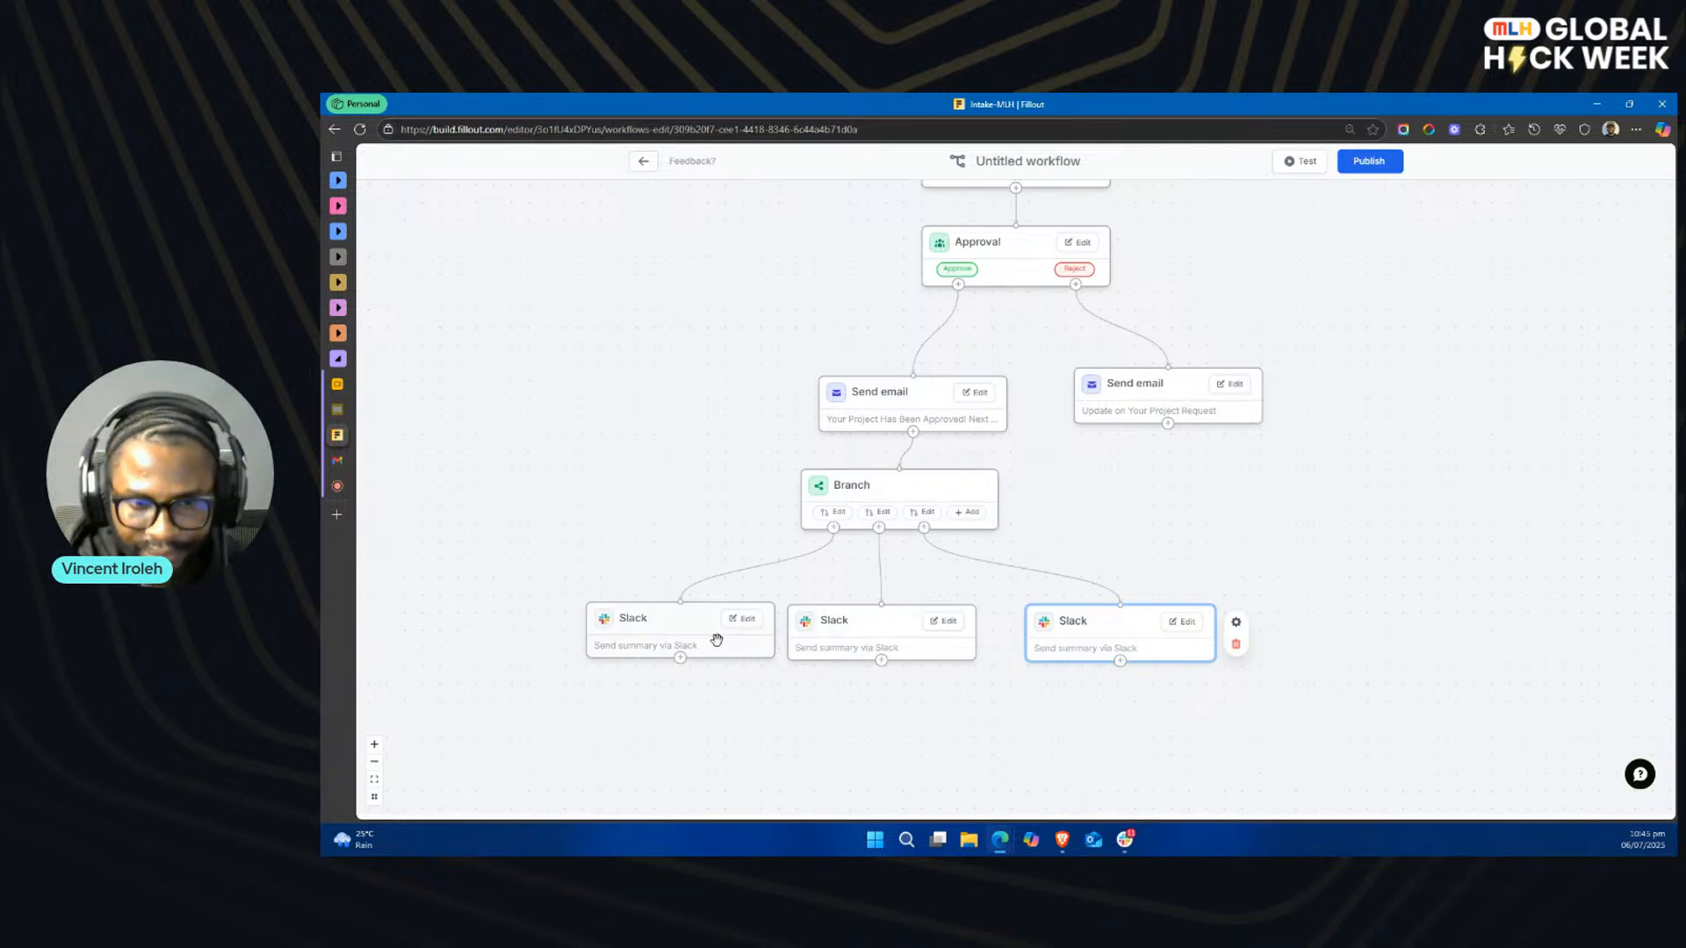
{"action": "left_click_drag", "start_coordinate": [684, 625], "coordinate": [676, 629]}
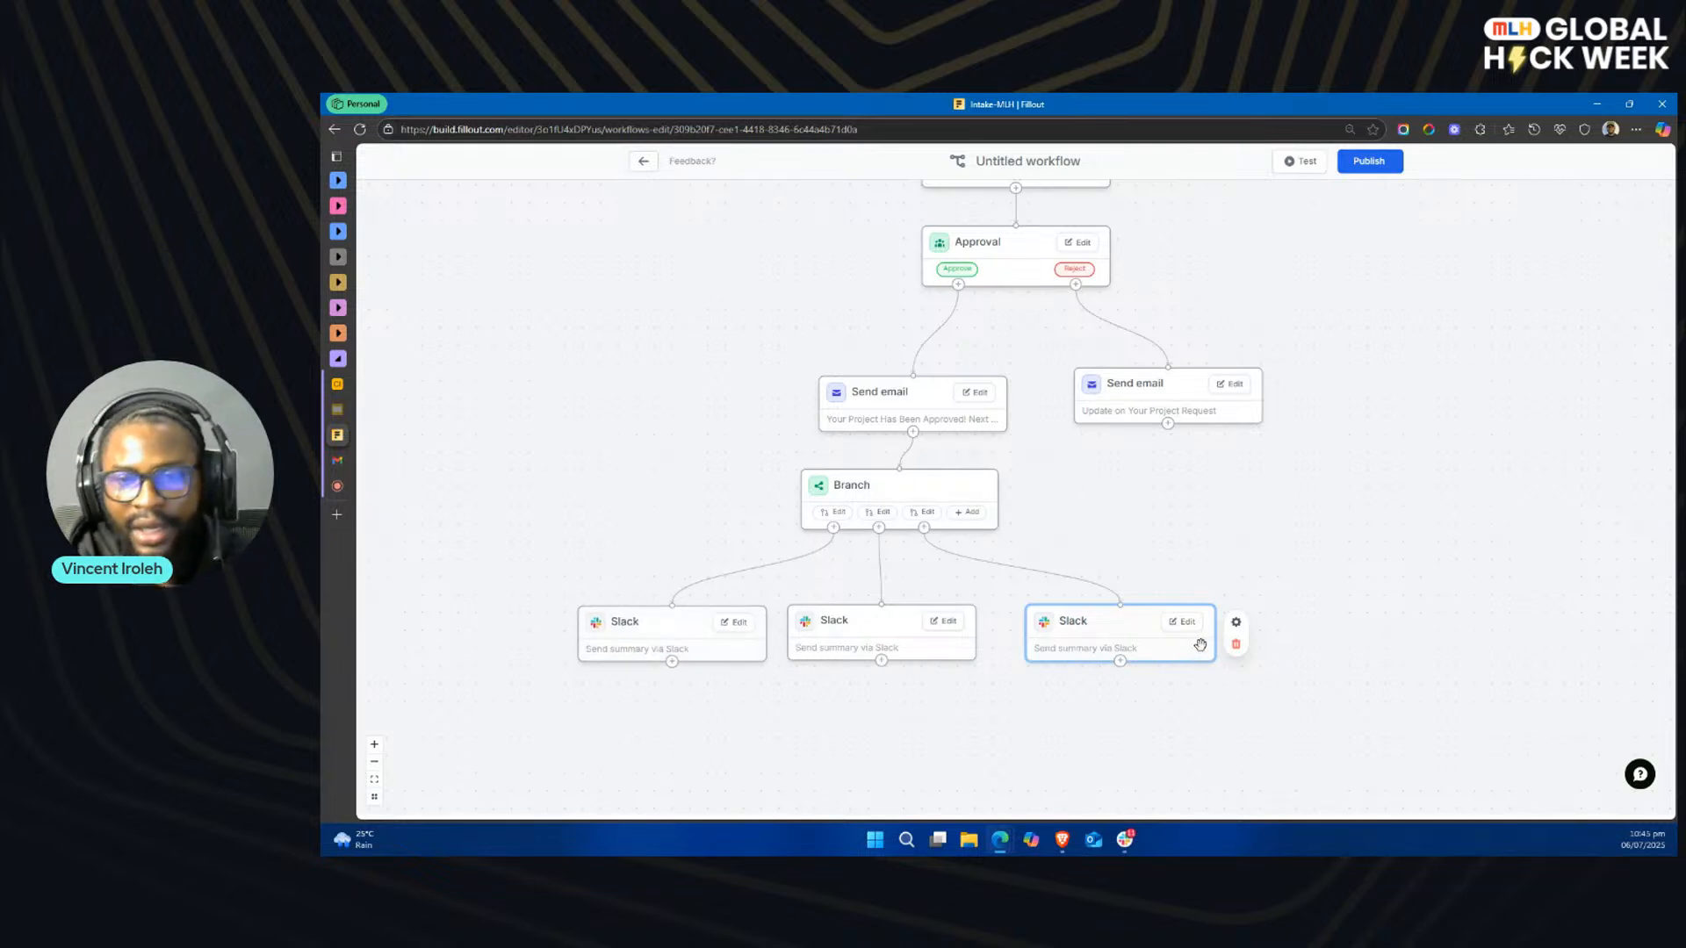
Step: Review the approval email and the settings of its Complete Next Steps button, and close the email editor
{"action": "key", "text": "alt+Tab"}
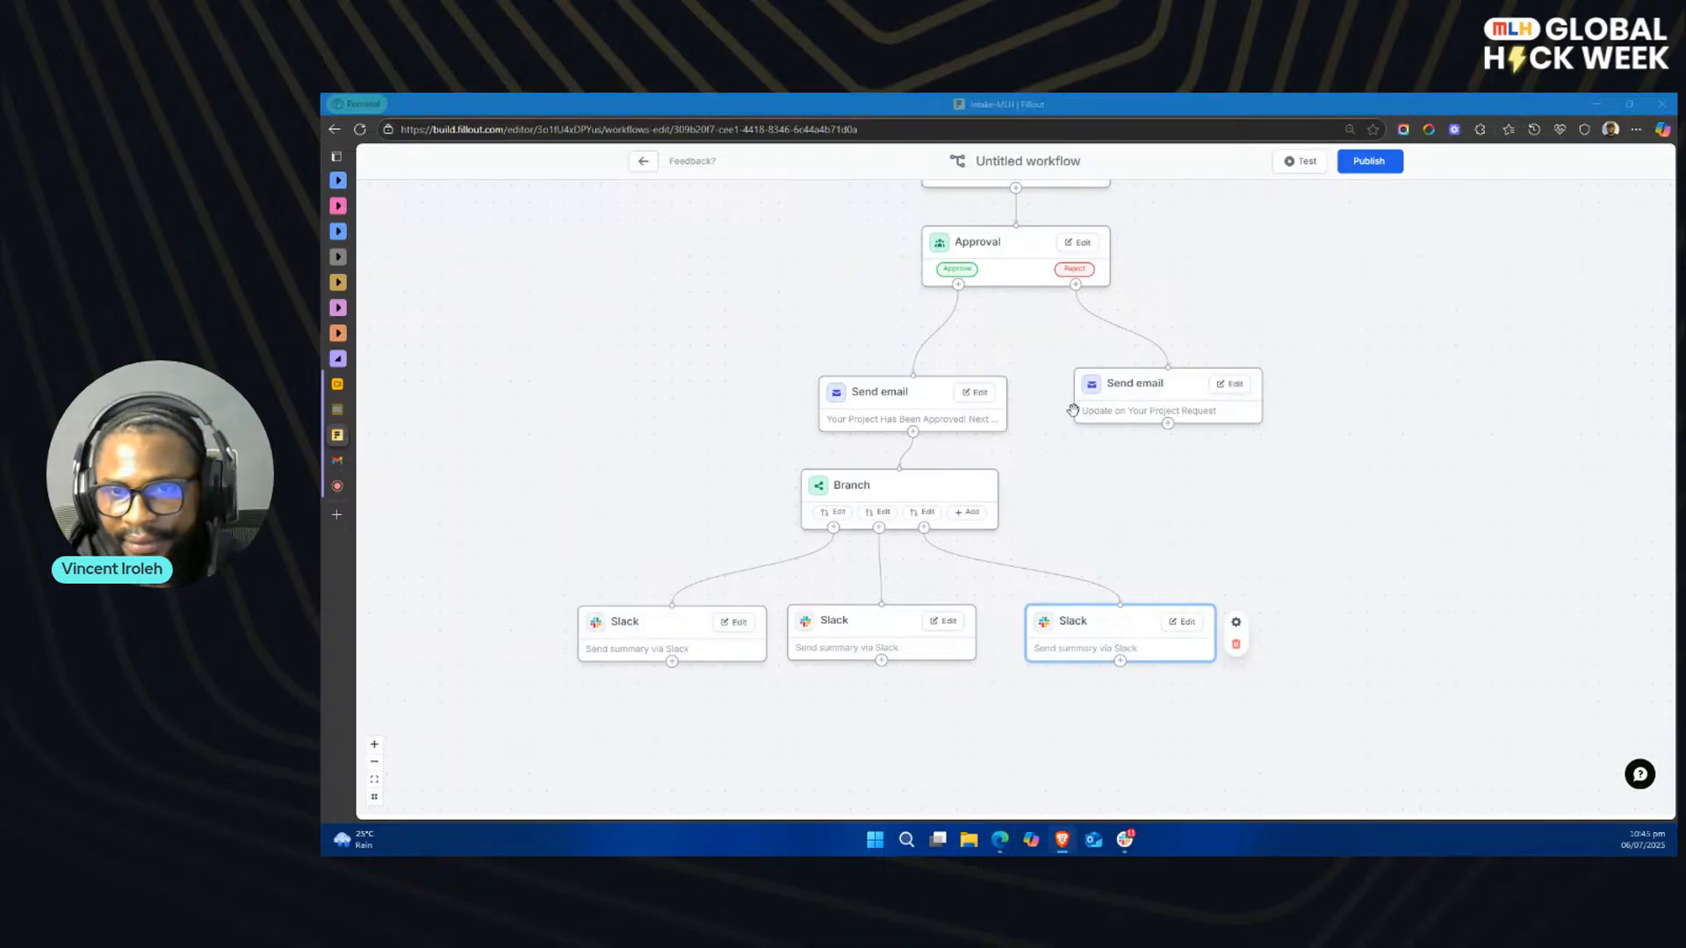
{"action": "scroll", "coordinate": [1109, 439], "scroll_direction": "up", "scroll_amount": 2}
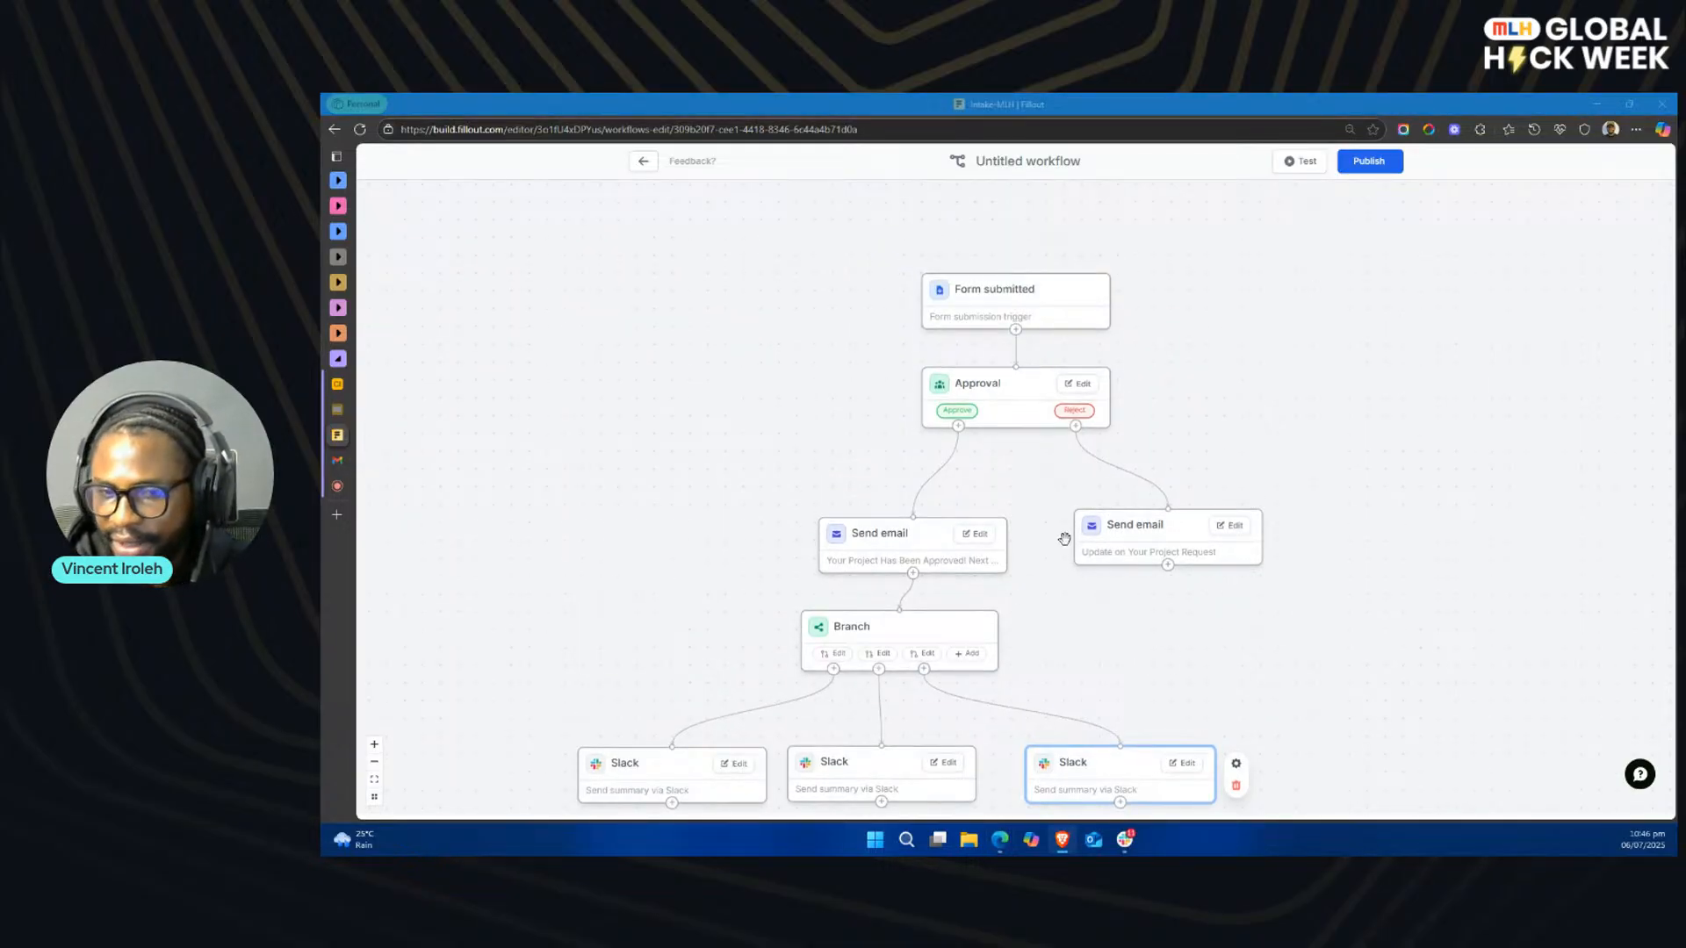
{"action": "scroll", "coordinate": [1023, 544], "scroll_direction": "down", "scroll_amount": 1}
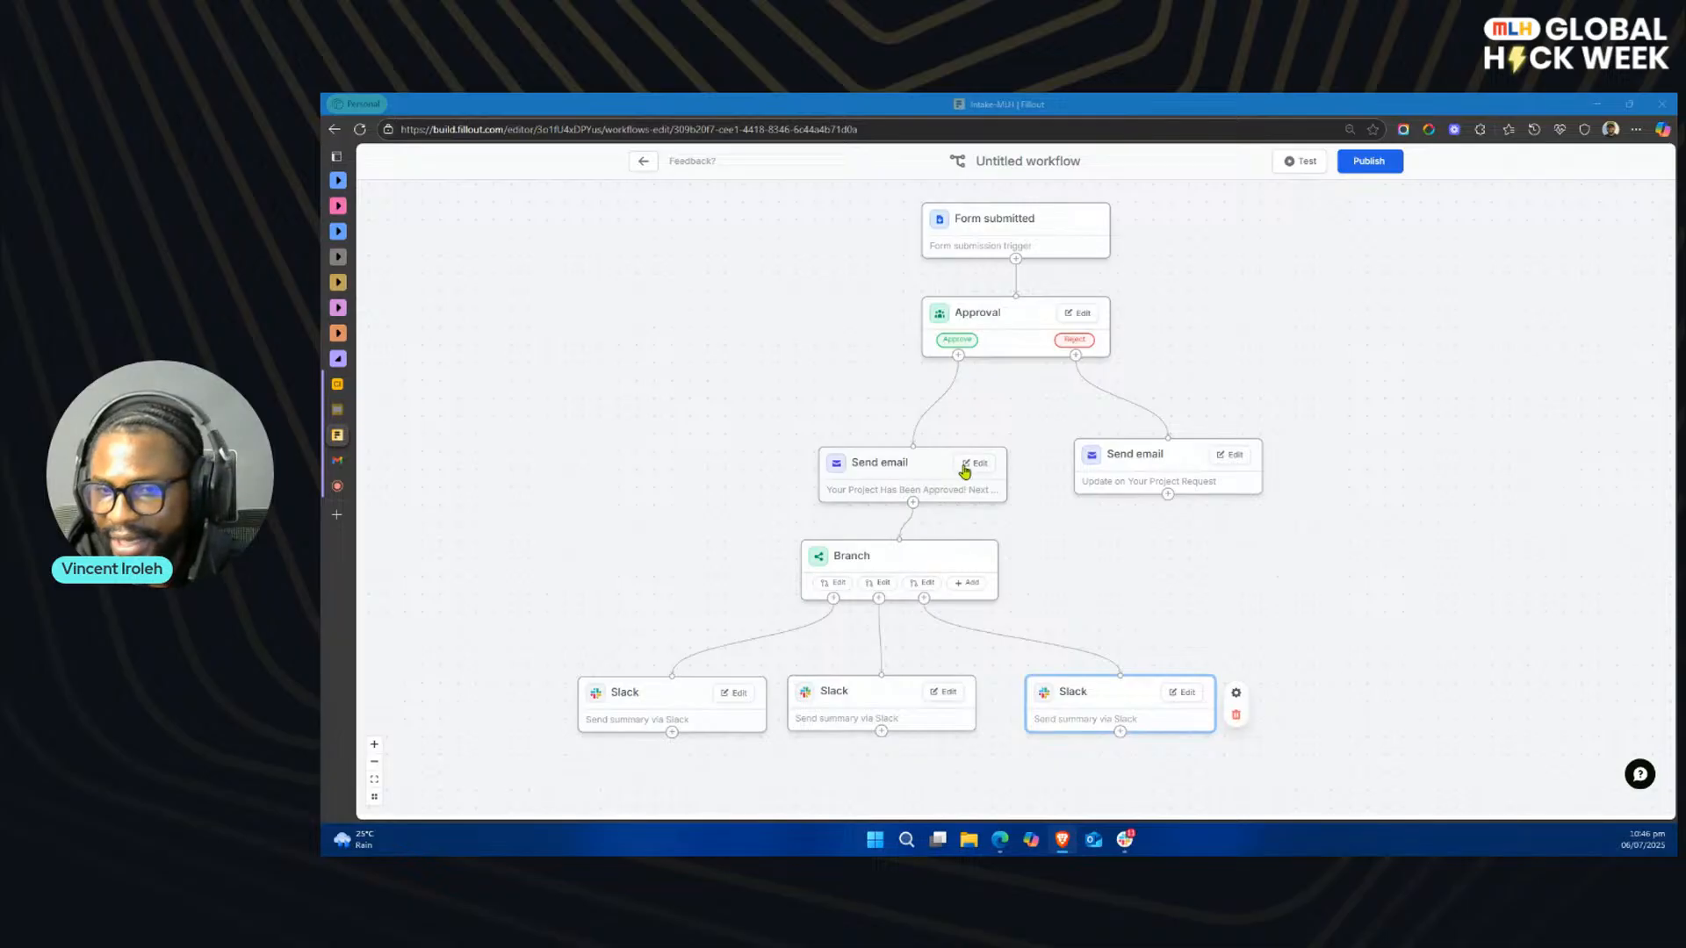
{"action": "left_click", "coordinate": [969, 466]}
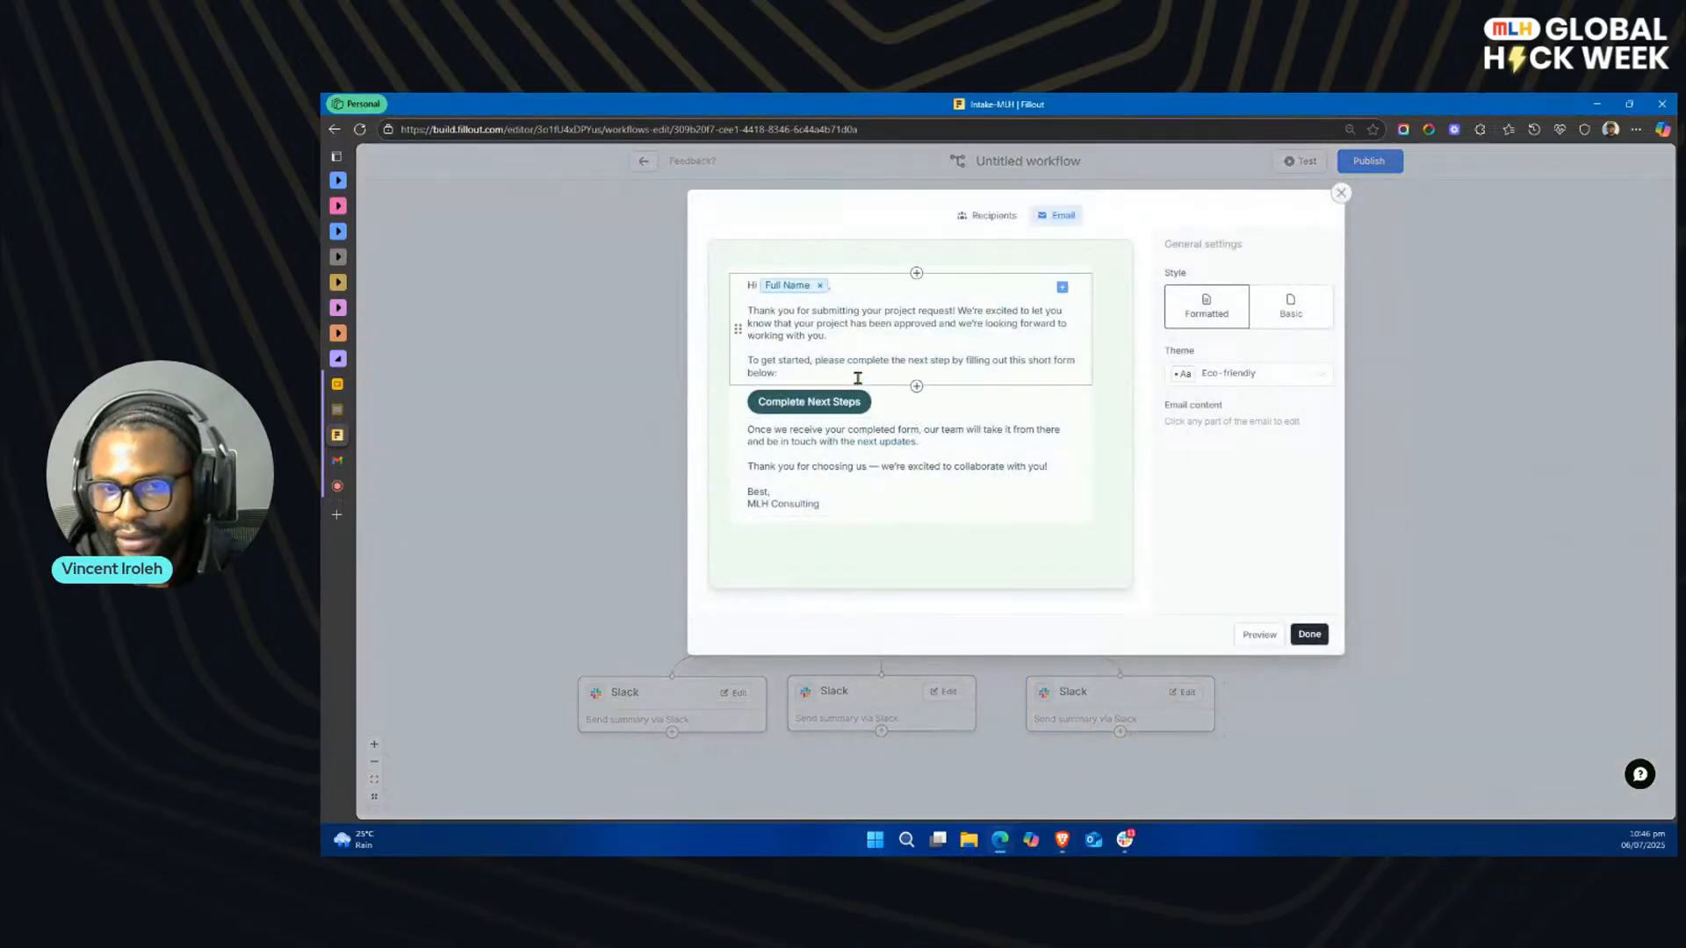
{"action": "left_click", "coordinate": [816, 403]}
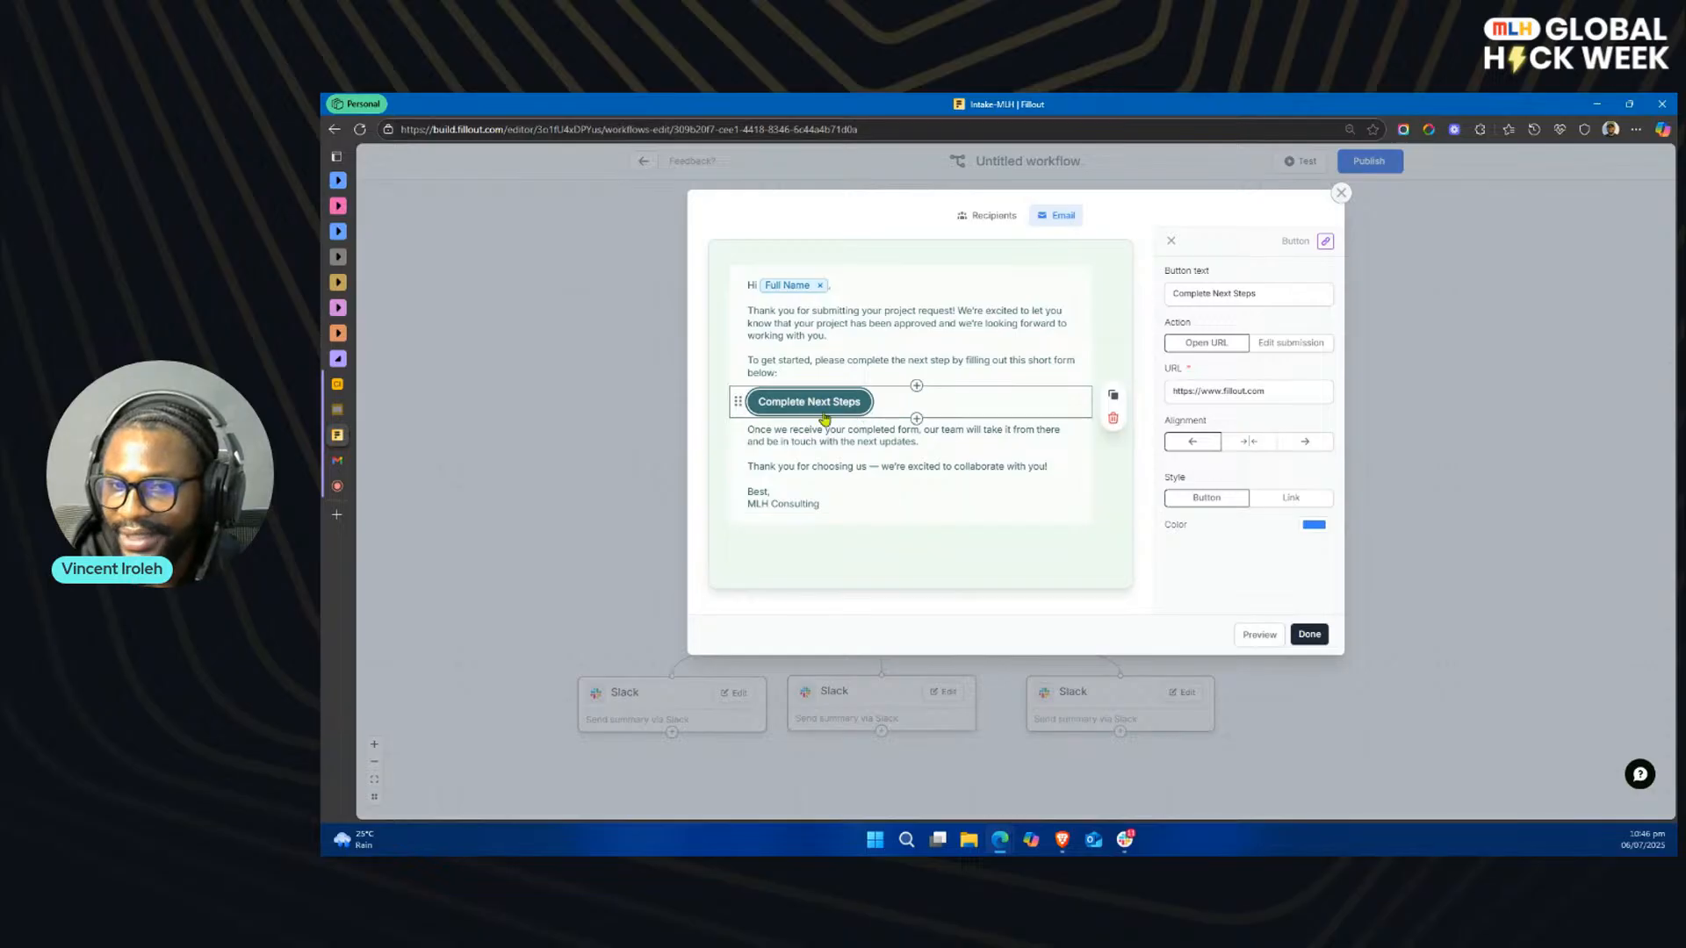
{"action": "left_click", "coordinate": [1308, 636]}
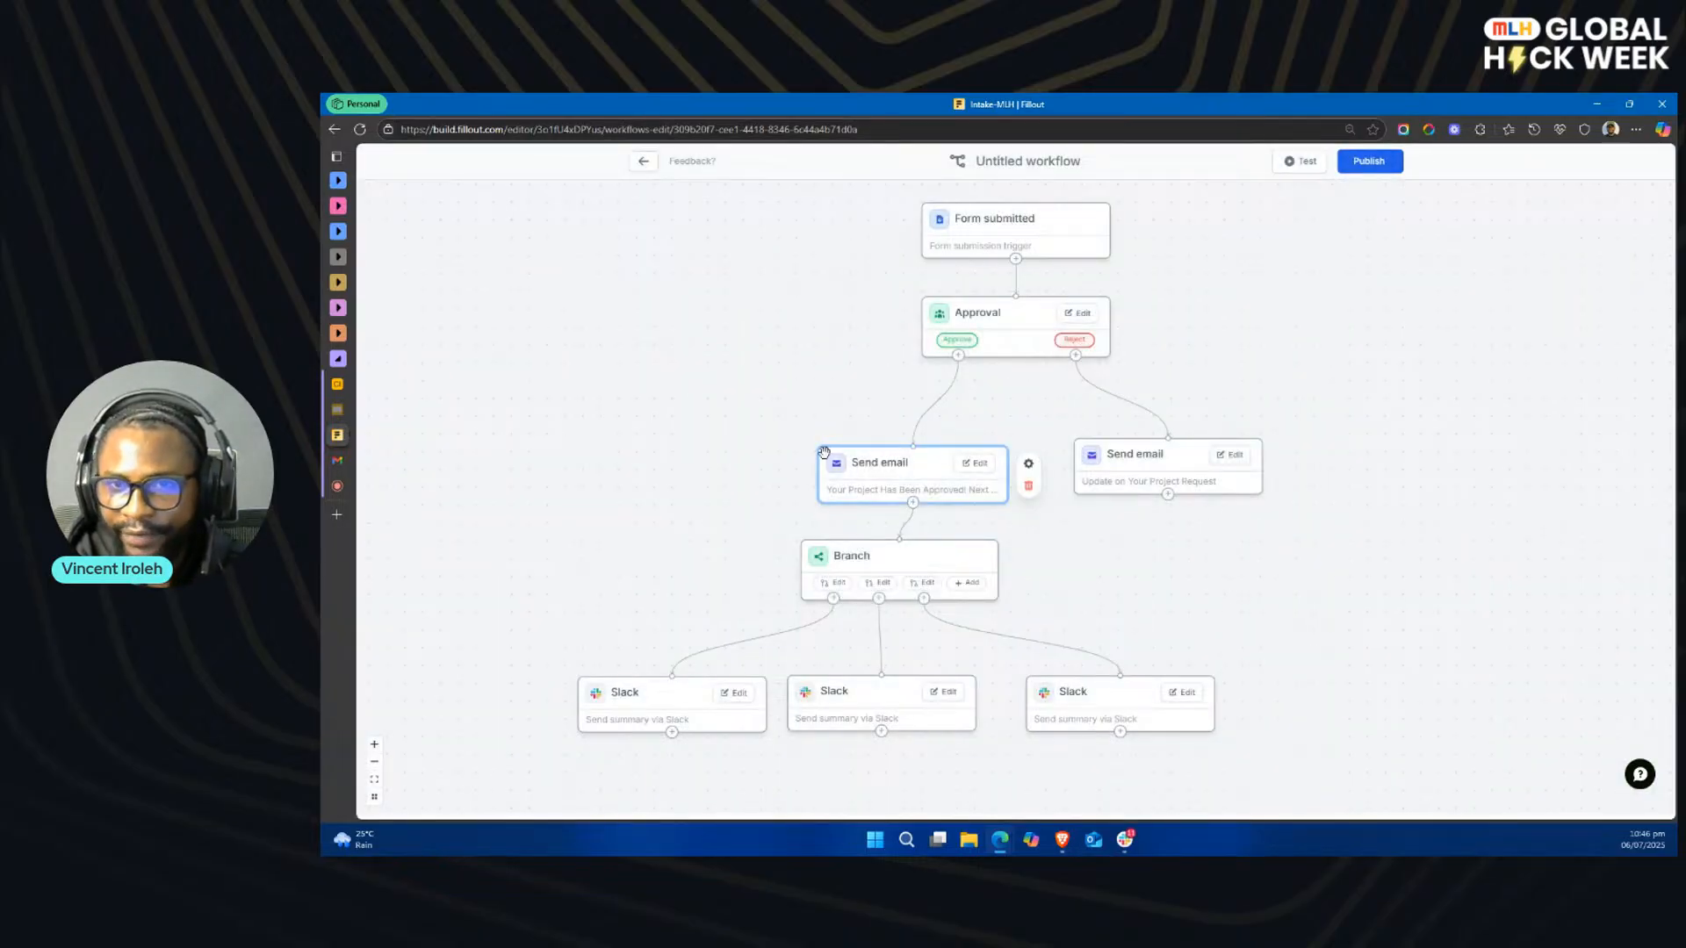
Step: Rename the untitled workflow as Intake-flow
{"action": "left_click", "coordinate": [1041, 159]}
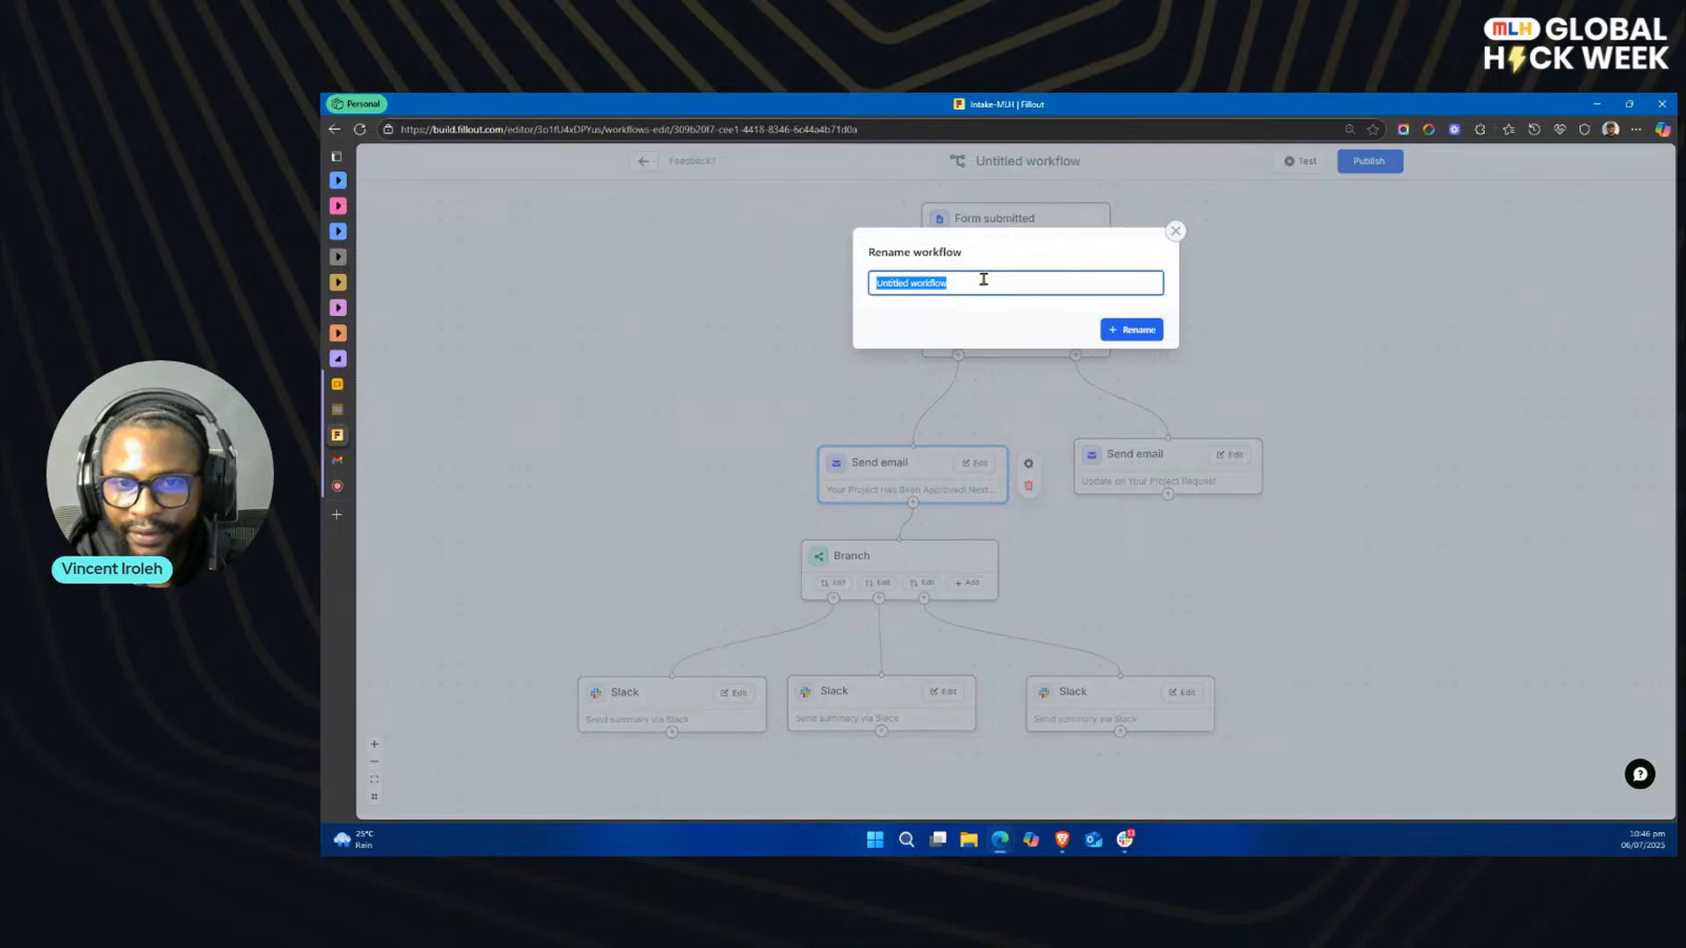
{"action": "type", "text": "In"}
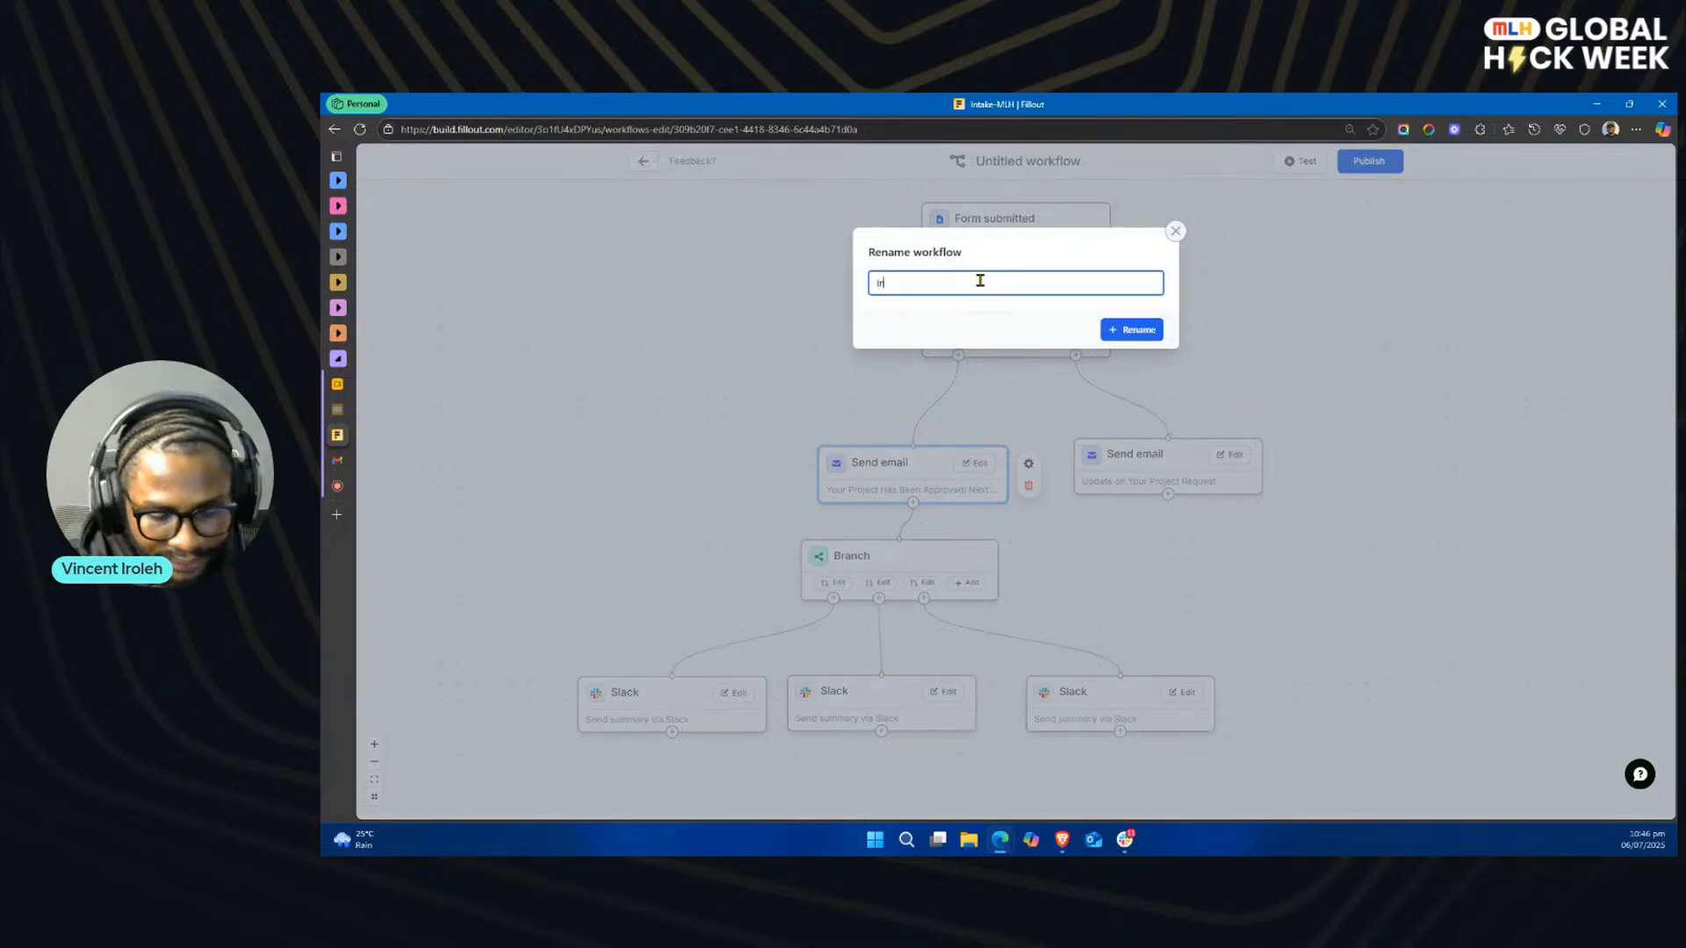
{"action": "type", "text": "take-flow"}
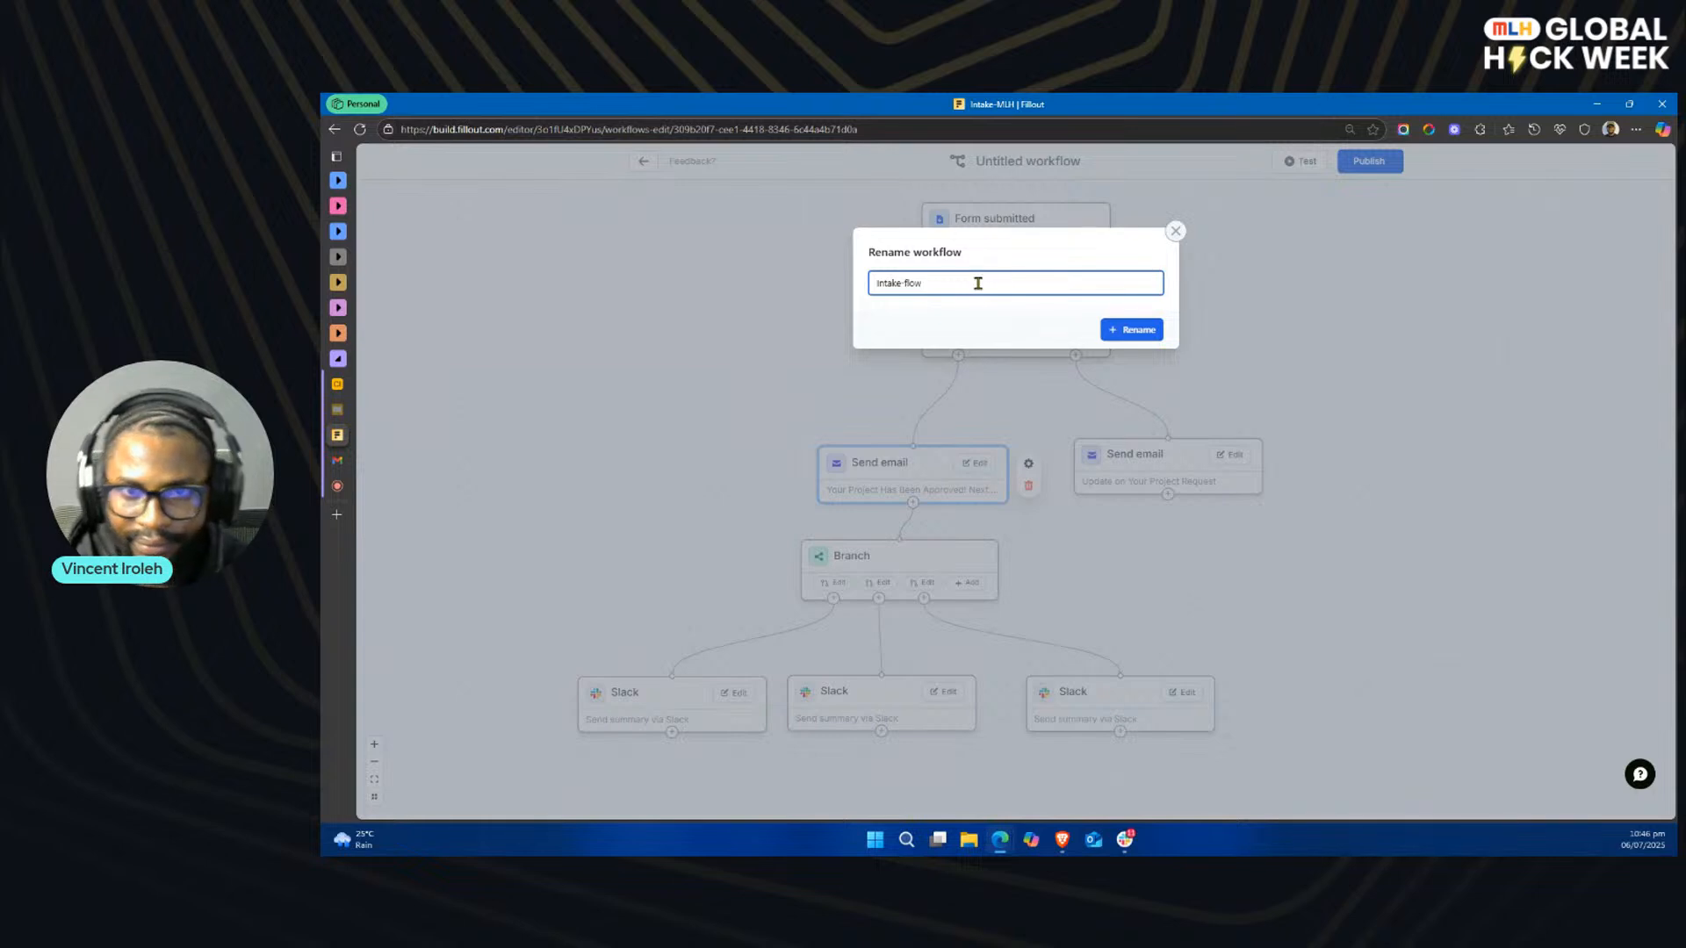
{"action": "left_click", "coordinate": [1126, 329]}
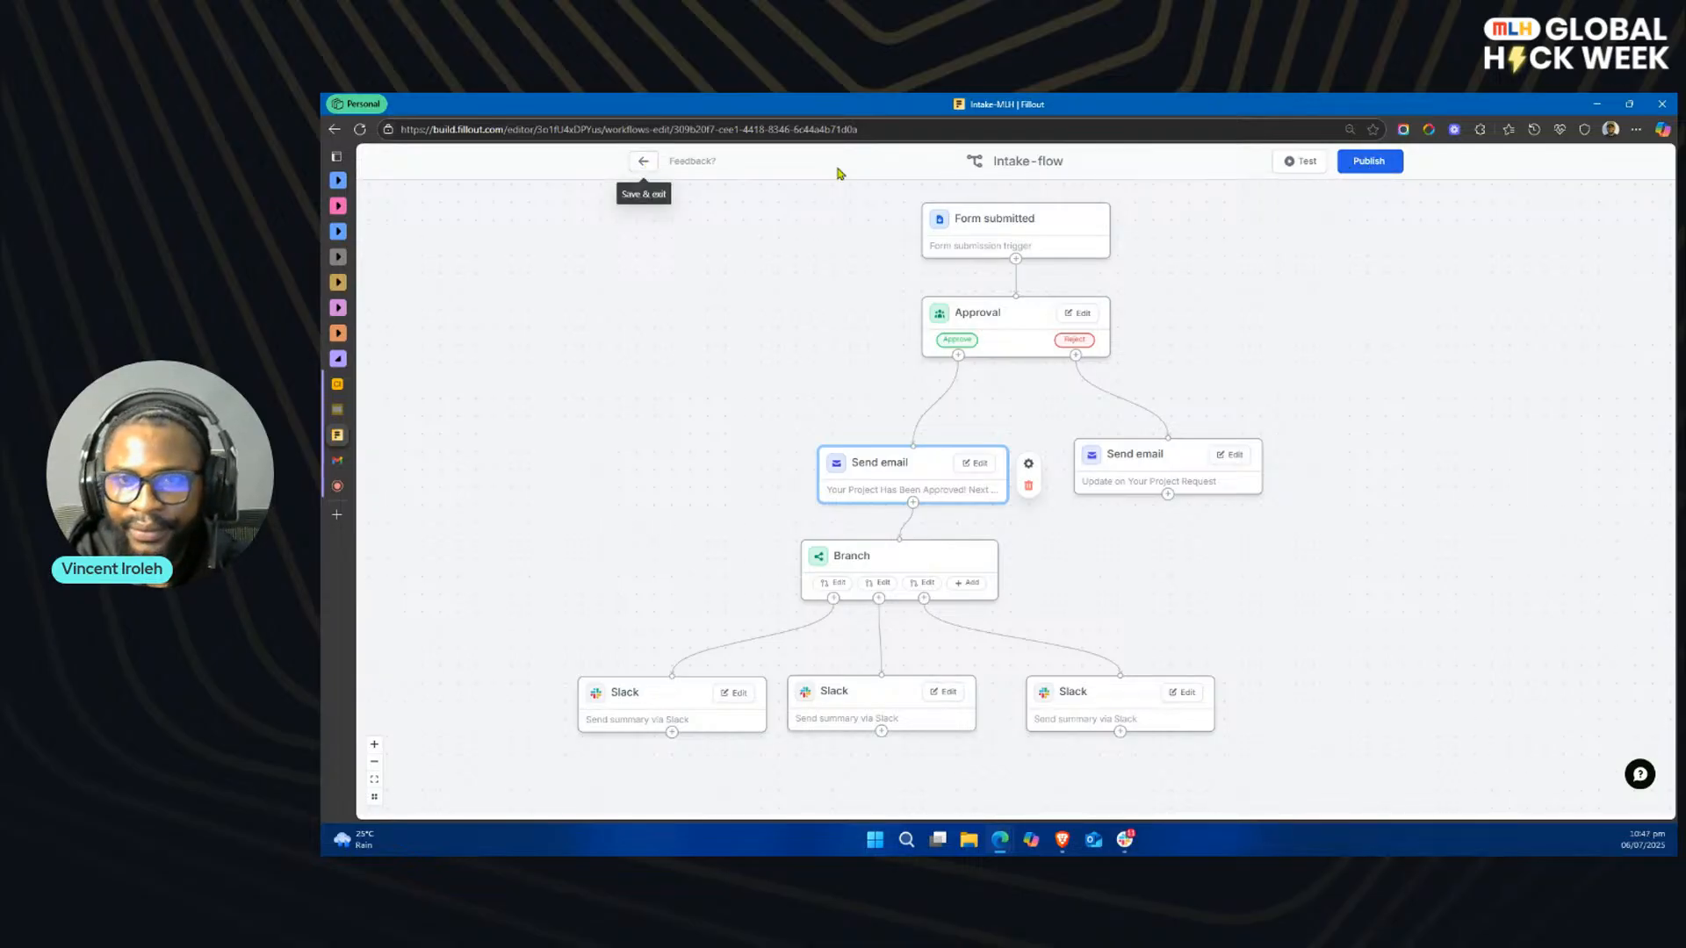
Step: Publish the workflow and return to the form's list of workflows
{"action": "left_click", "coordinate": [1363, 179]}
{"action": "left_click", "coordinate": [1101, 307]}
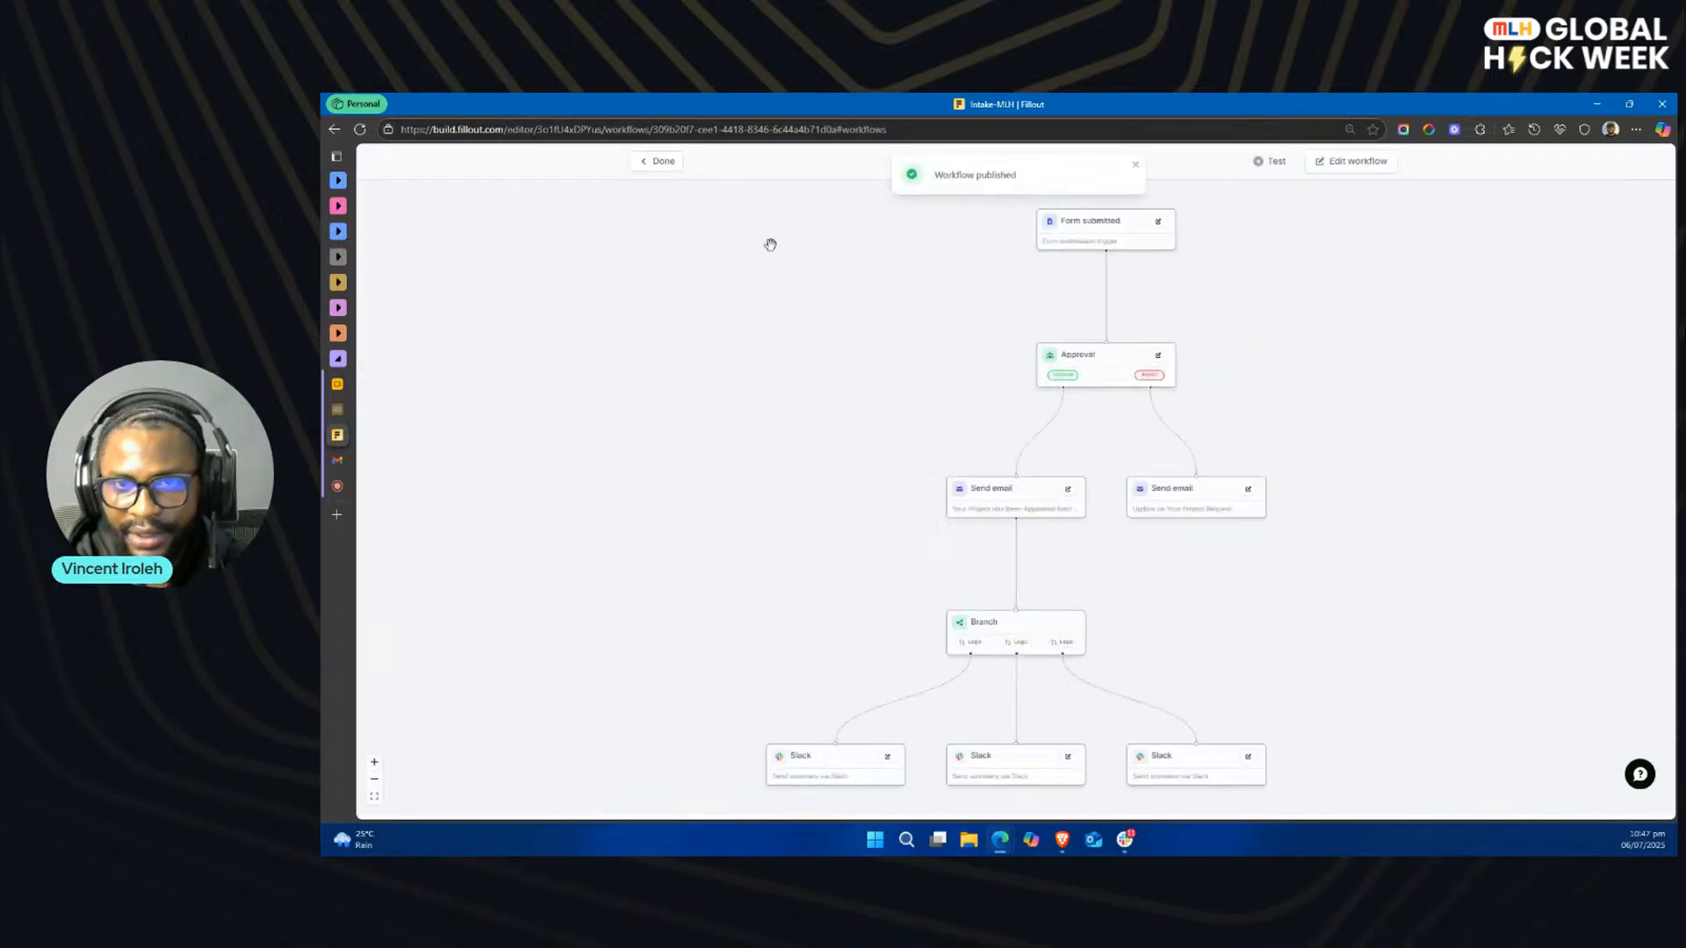
{"action": "left_click", "coordinate": [664, 163]}
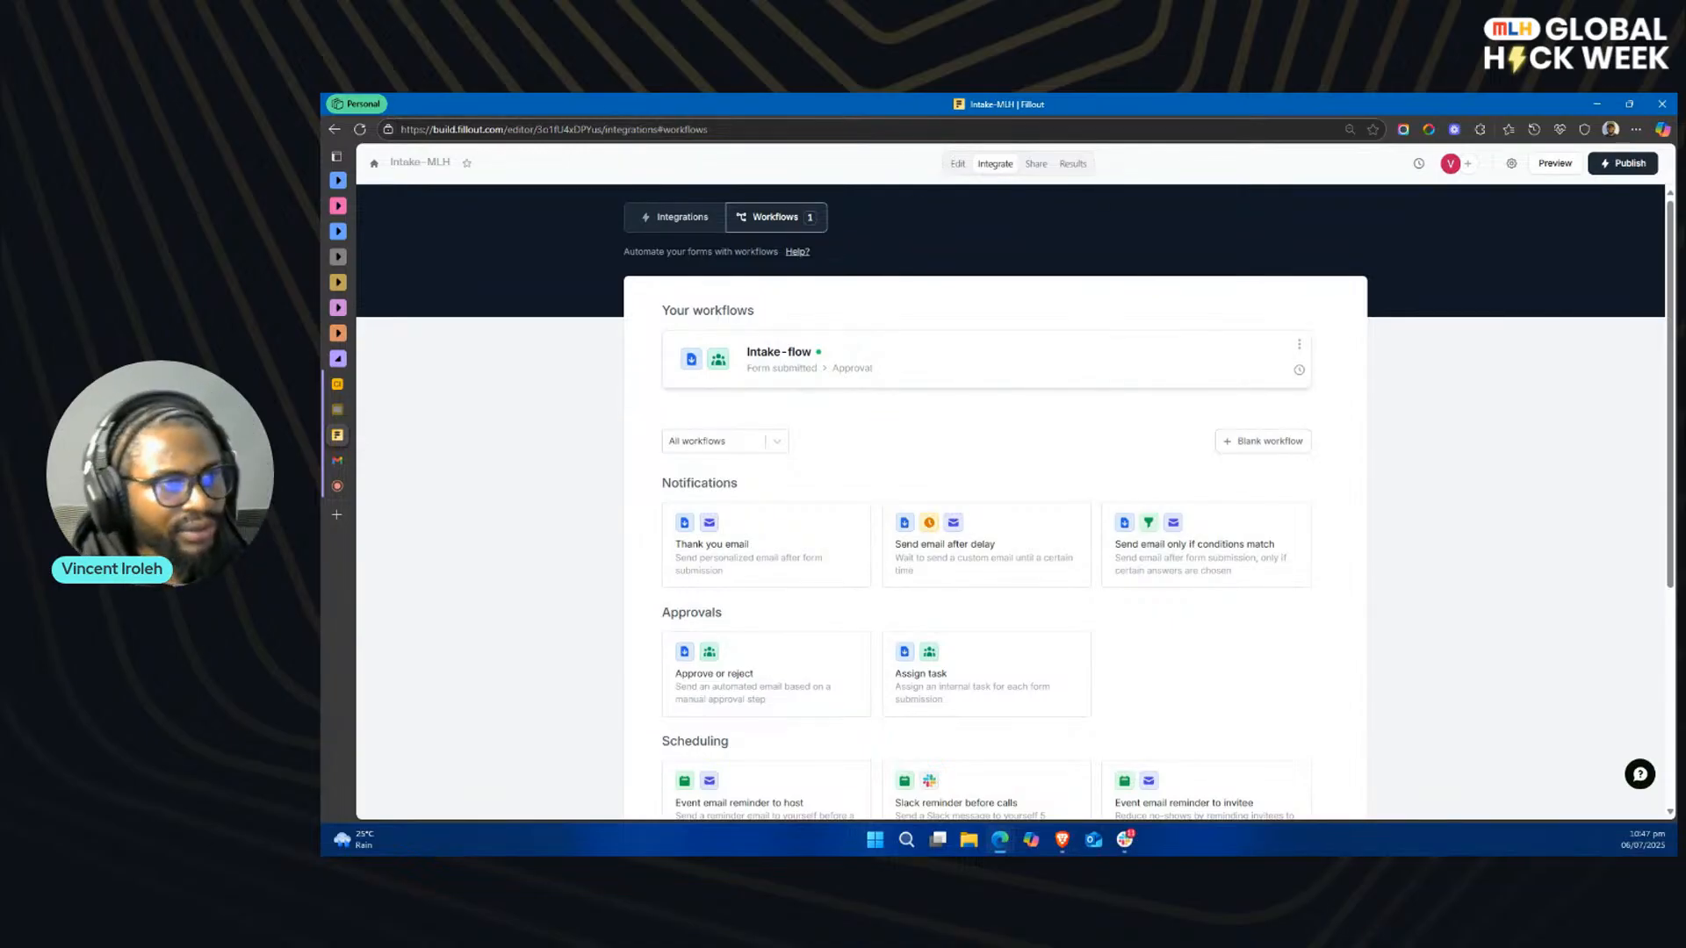
{"action": "key", "text": "alt+Tab"}
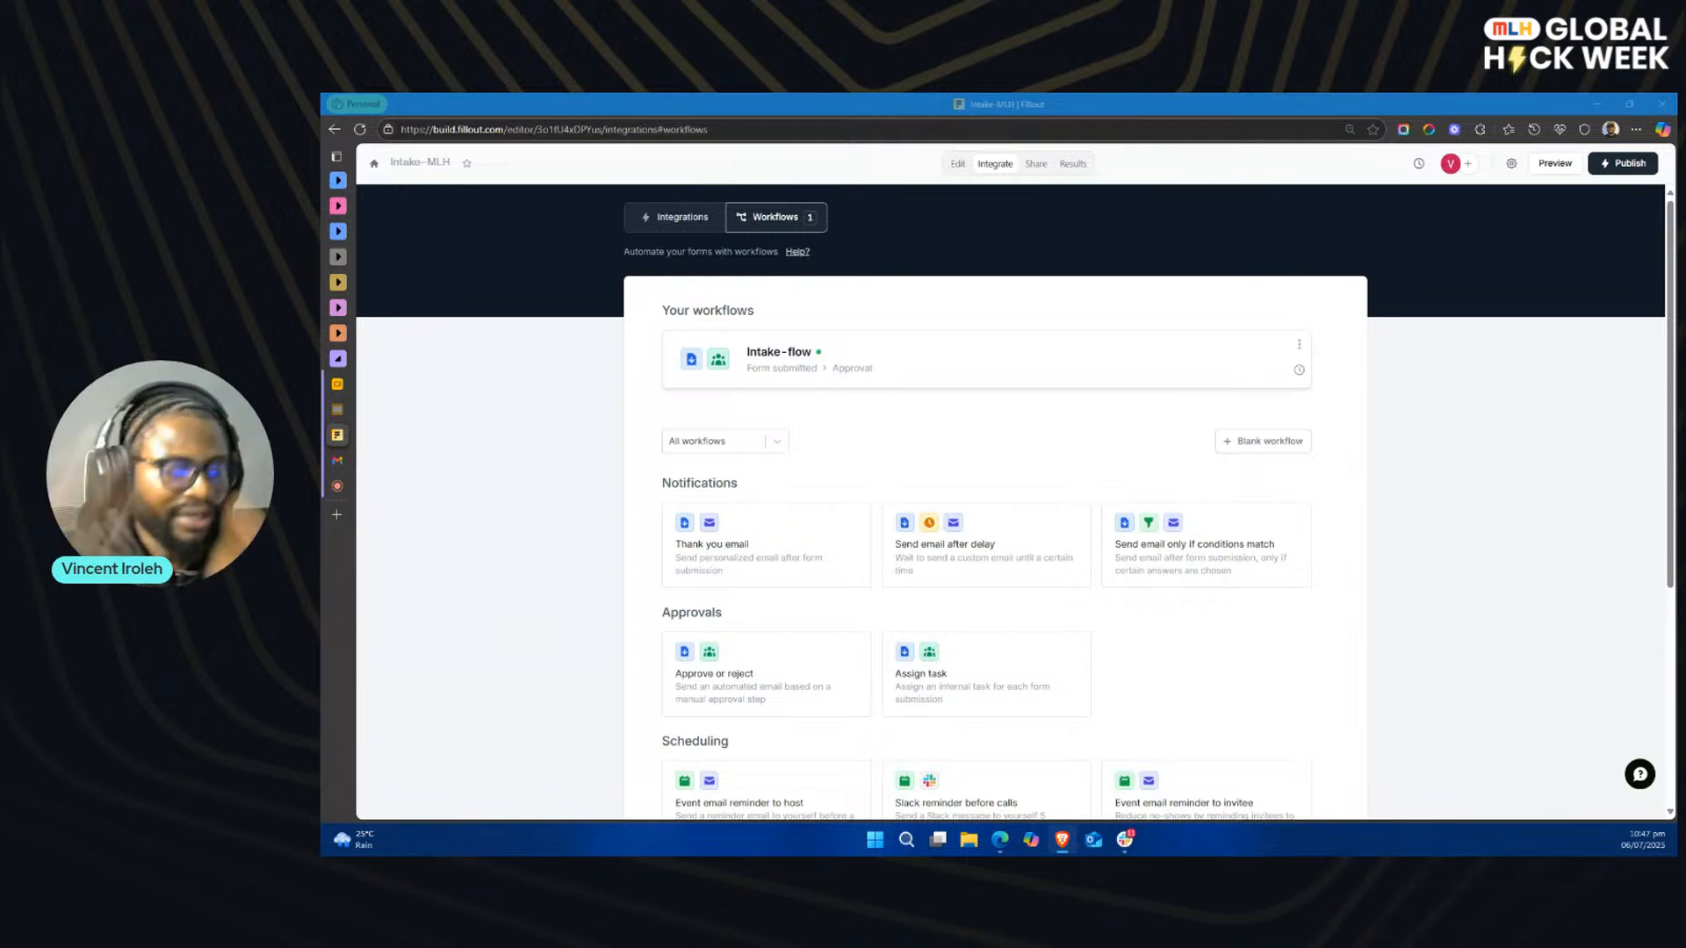
Step: Create a new blank form in the MLH Demo workspace with the Eco-friendly theme
{"action": "left_click", "coordinate": [376, 167]}
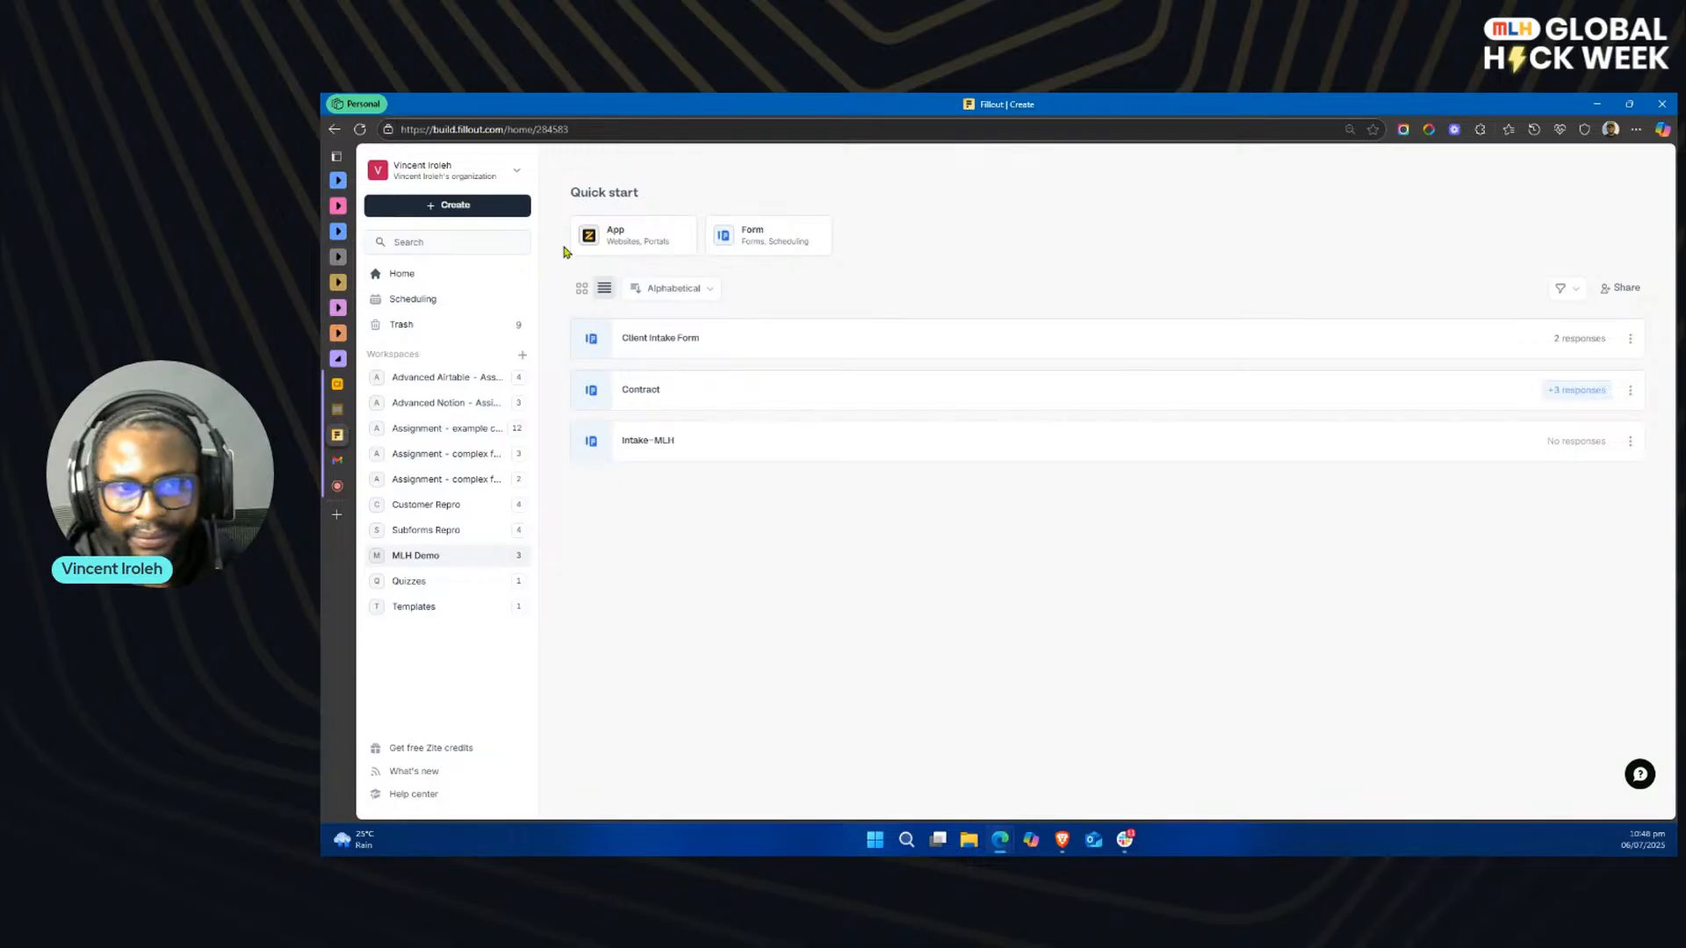
{"action": "left_click", "coordinate": [470, 209]}
{"action": "left_click", "coordinate": [444, 248]}
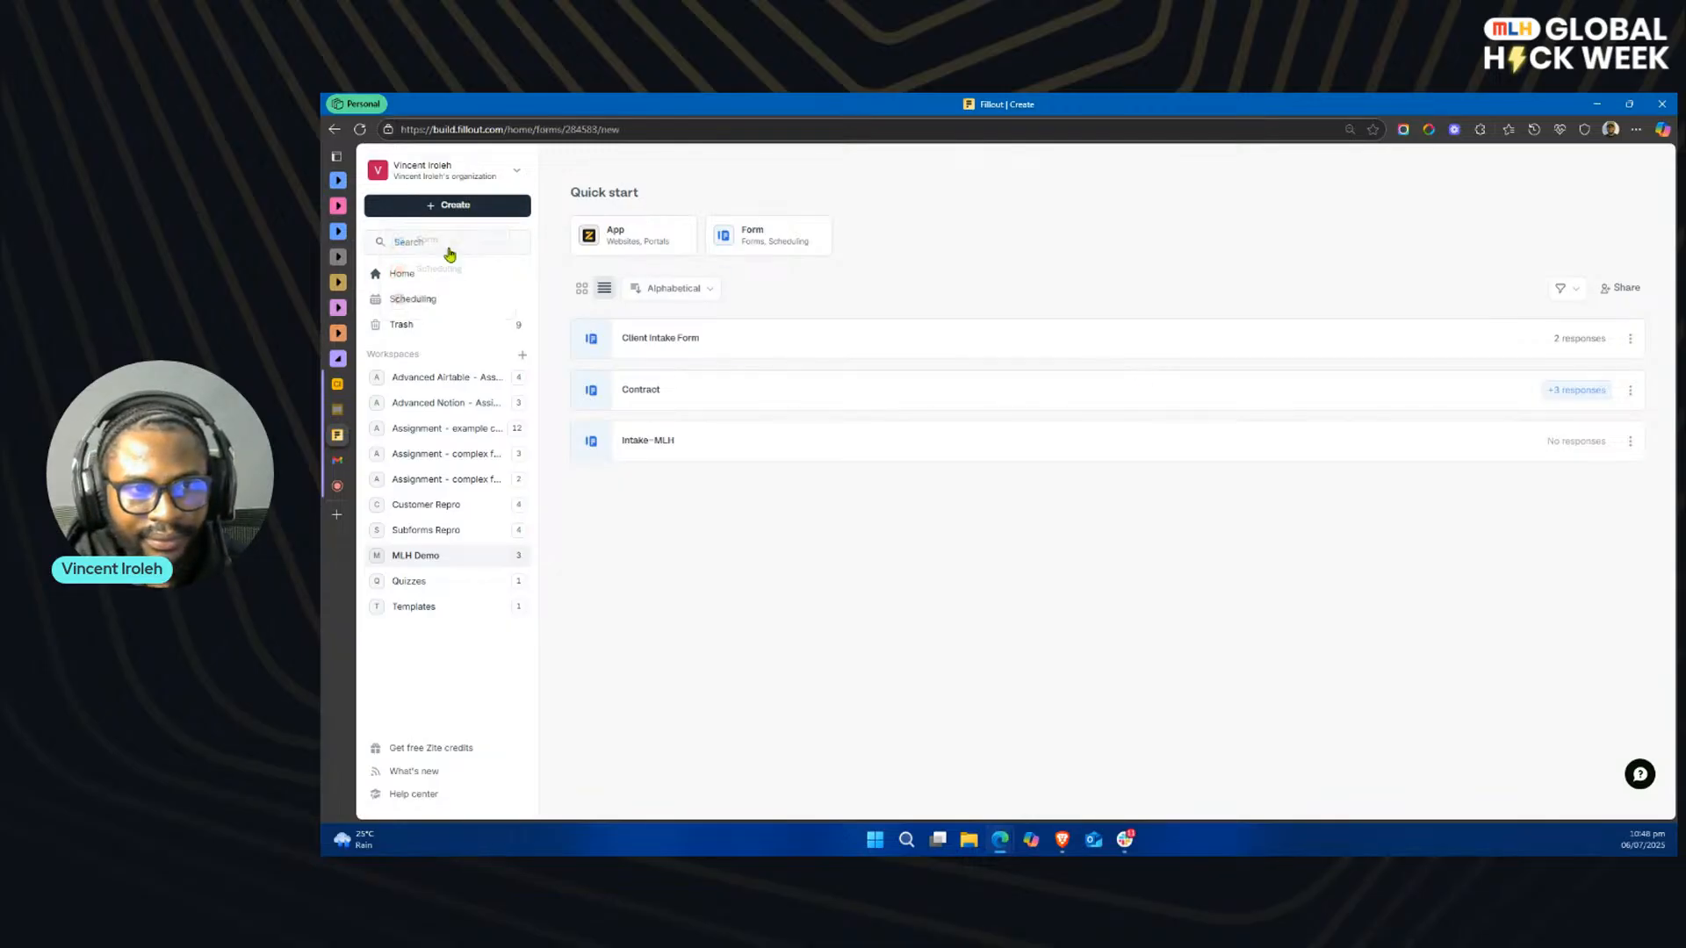
{"action": "left_click", "coordinate": [871, 427]}
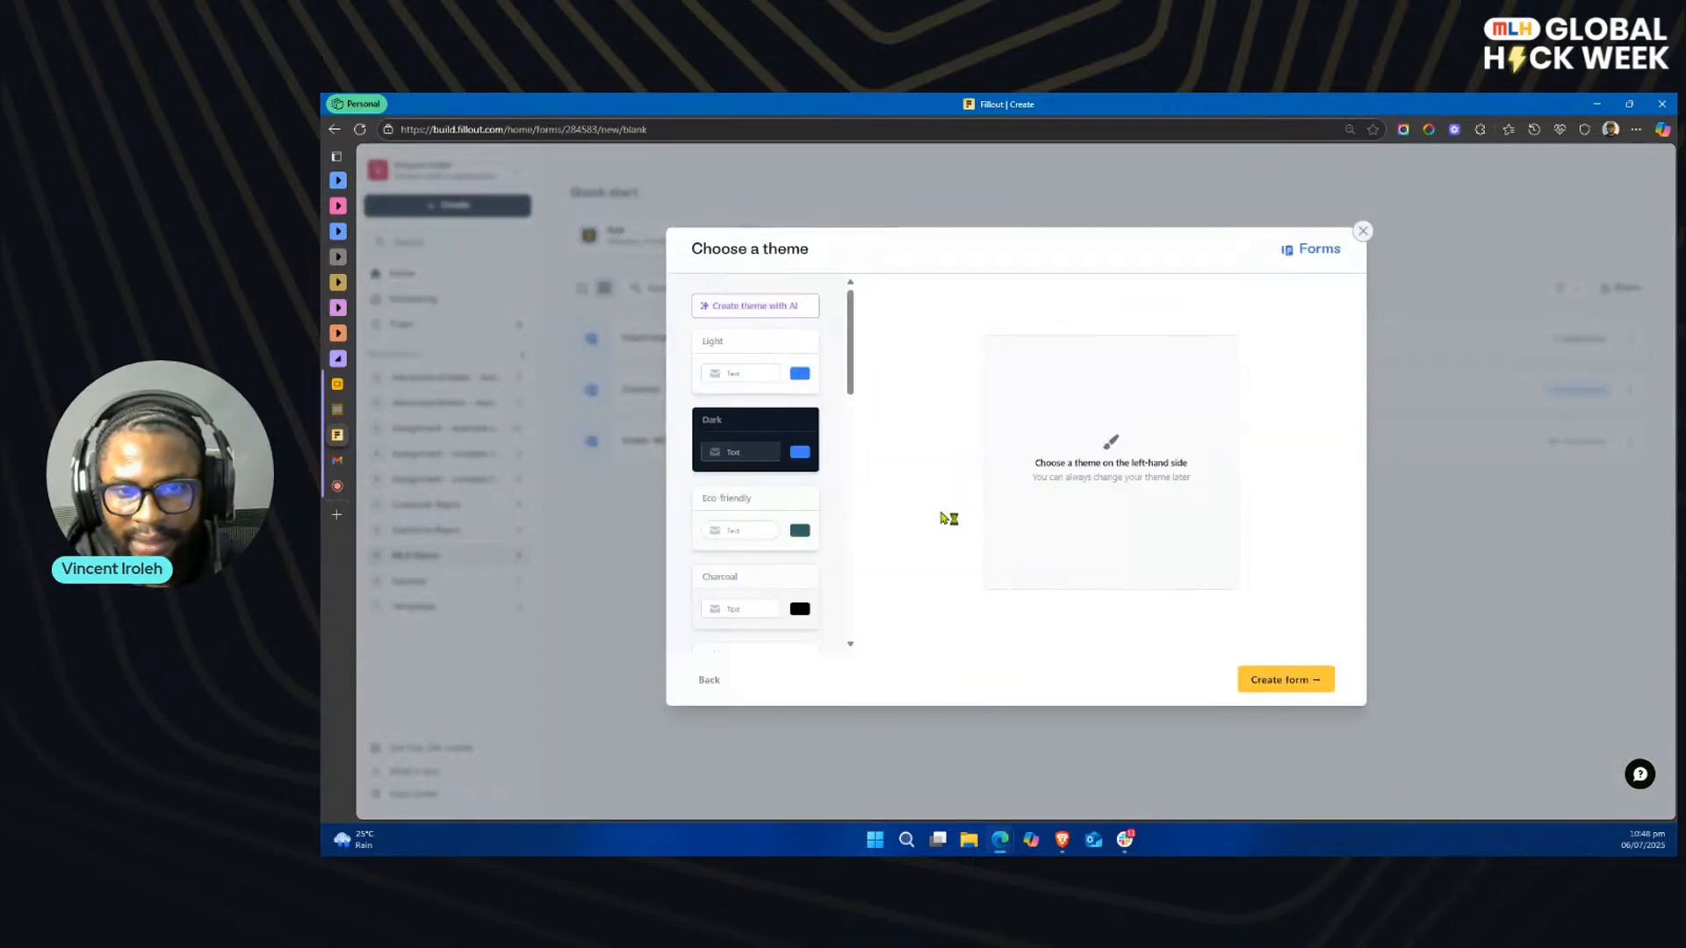
{"action": "left_click", "coordinate": [764, 351]}
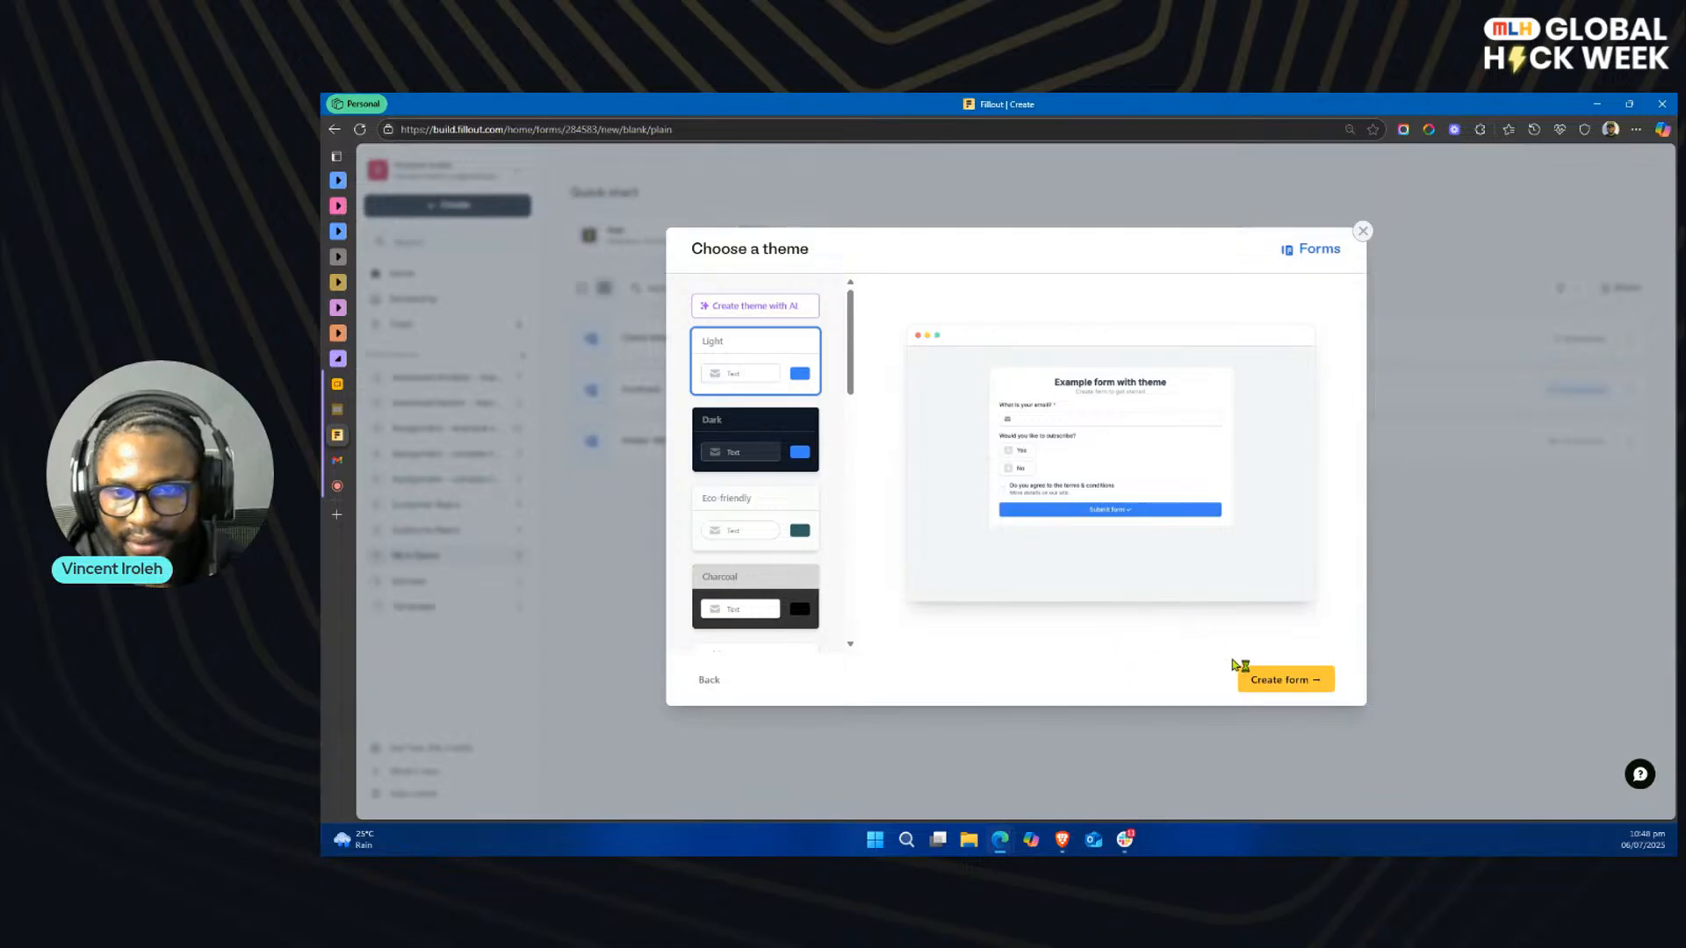
{"action": "scroll", "coordinate": [786, 483], "scroll_direction": "down", "scroll_amount": 2}
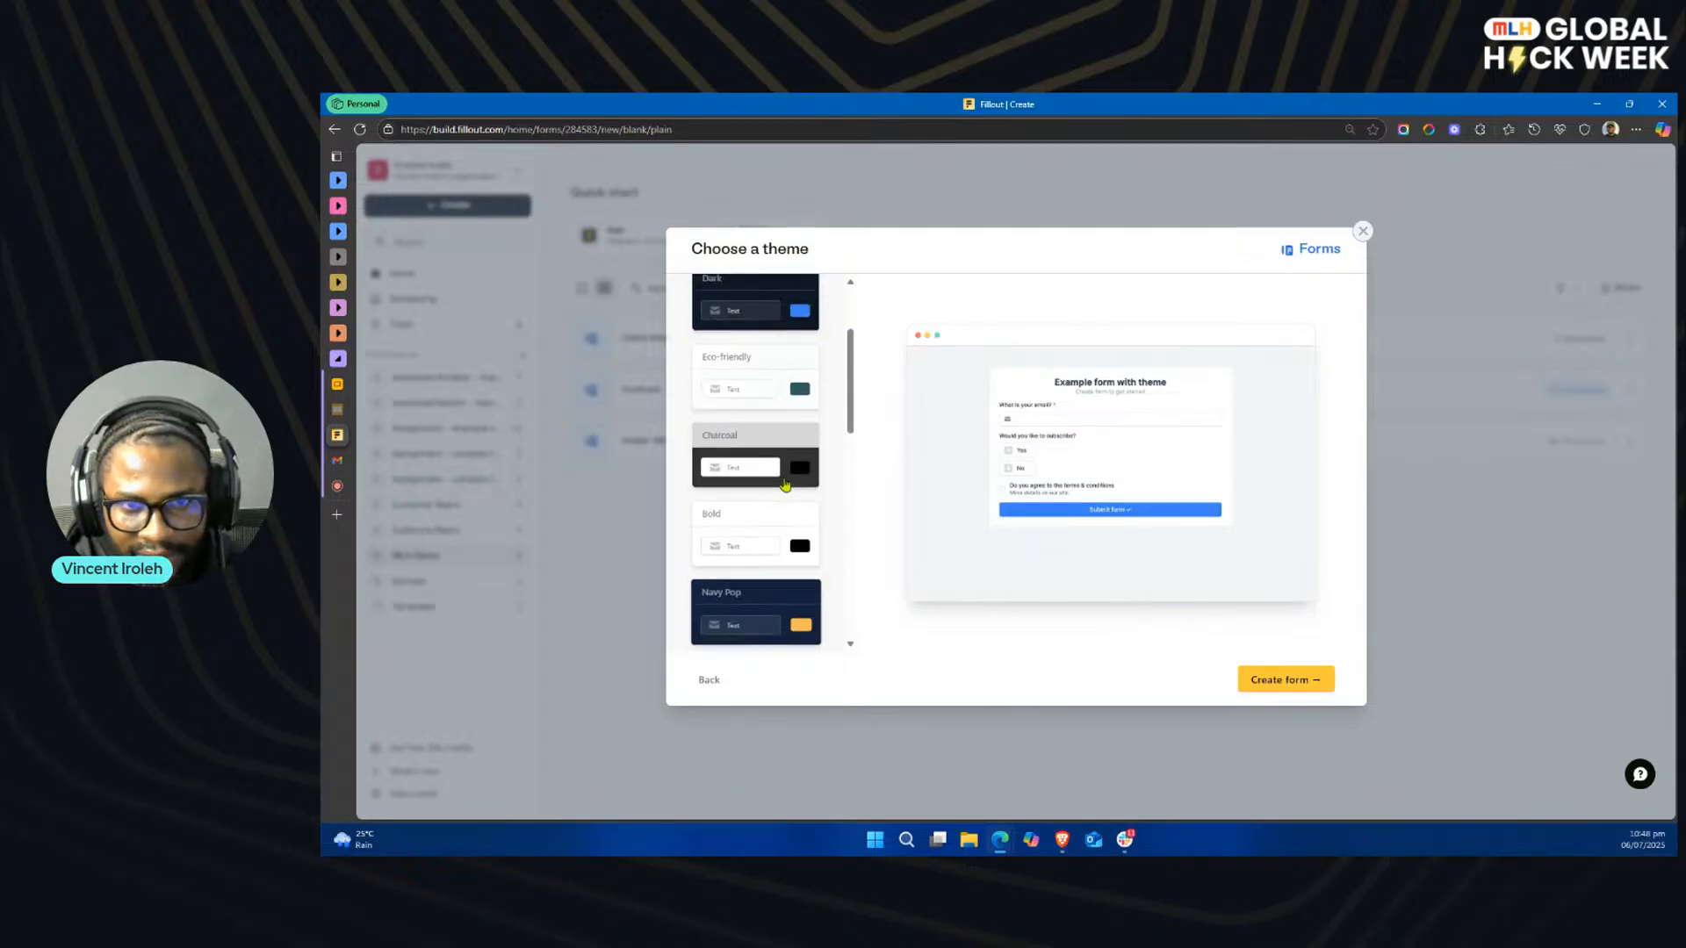
{"action": "left_click", "coordinate": [764, 367]}
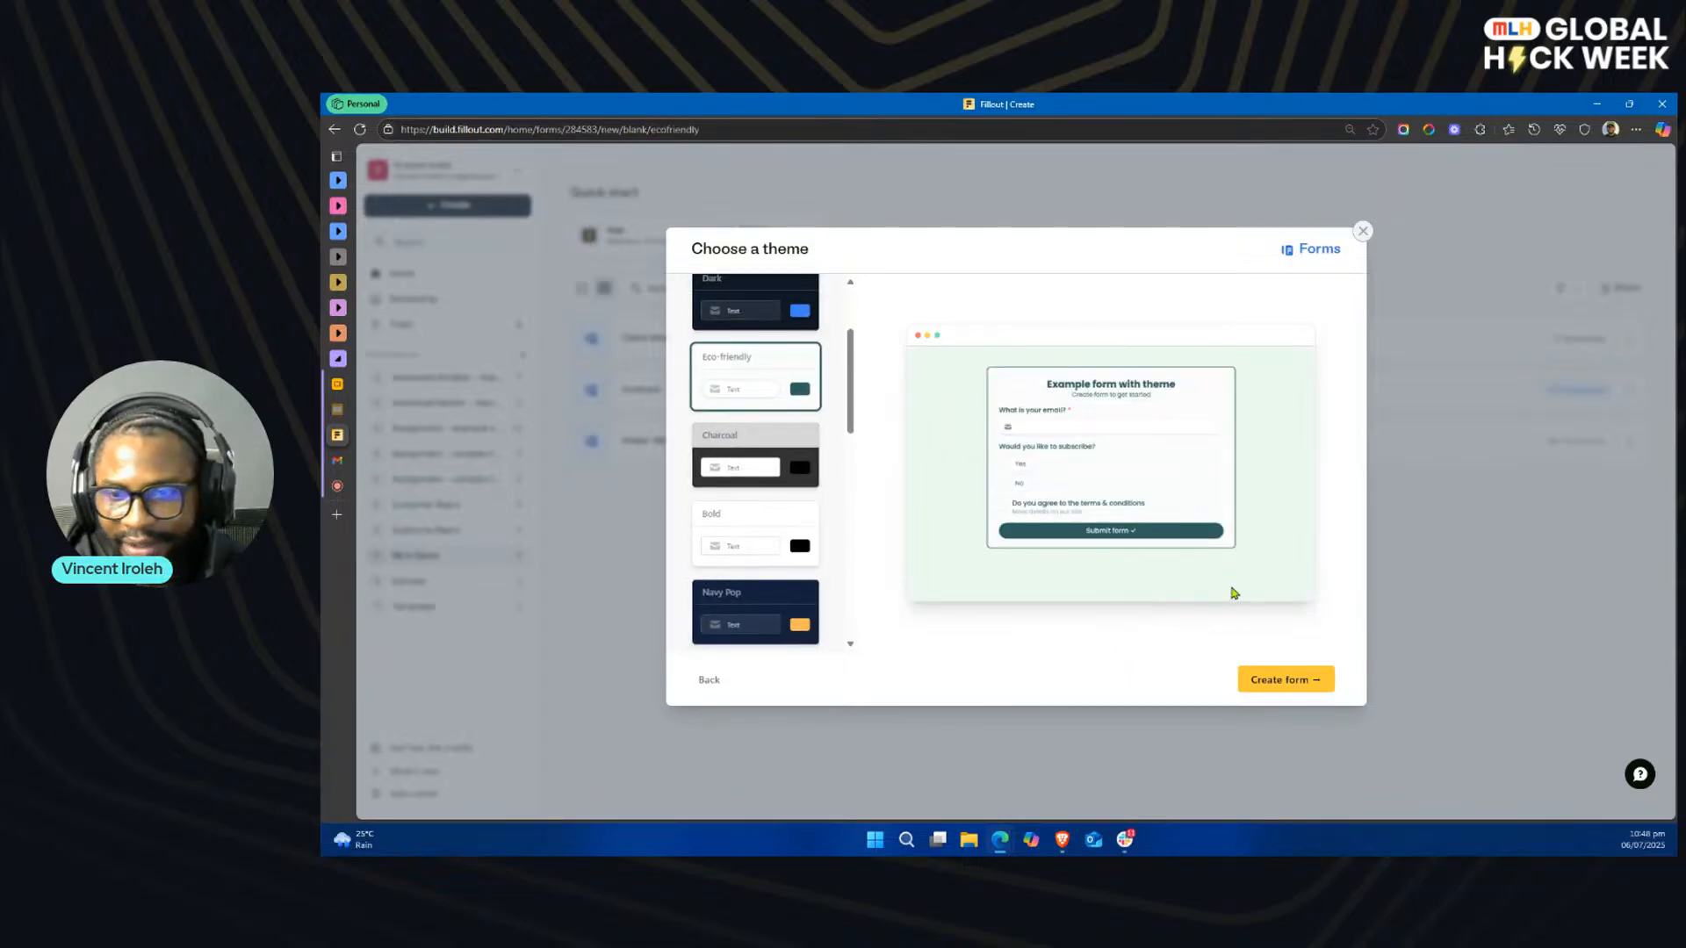
{"action": "left_click", "coordinate": [1284, 679]}
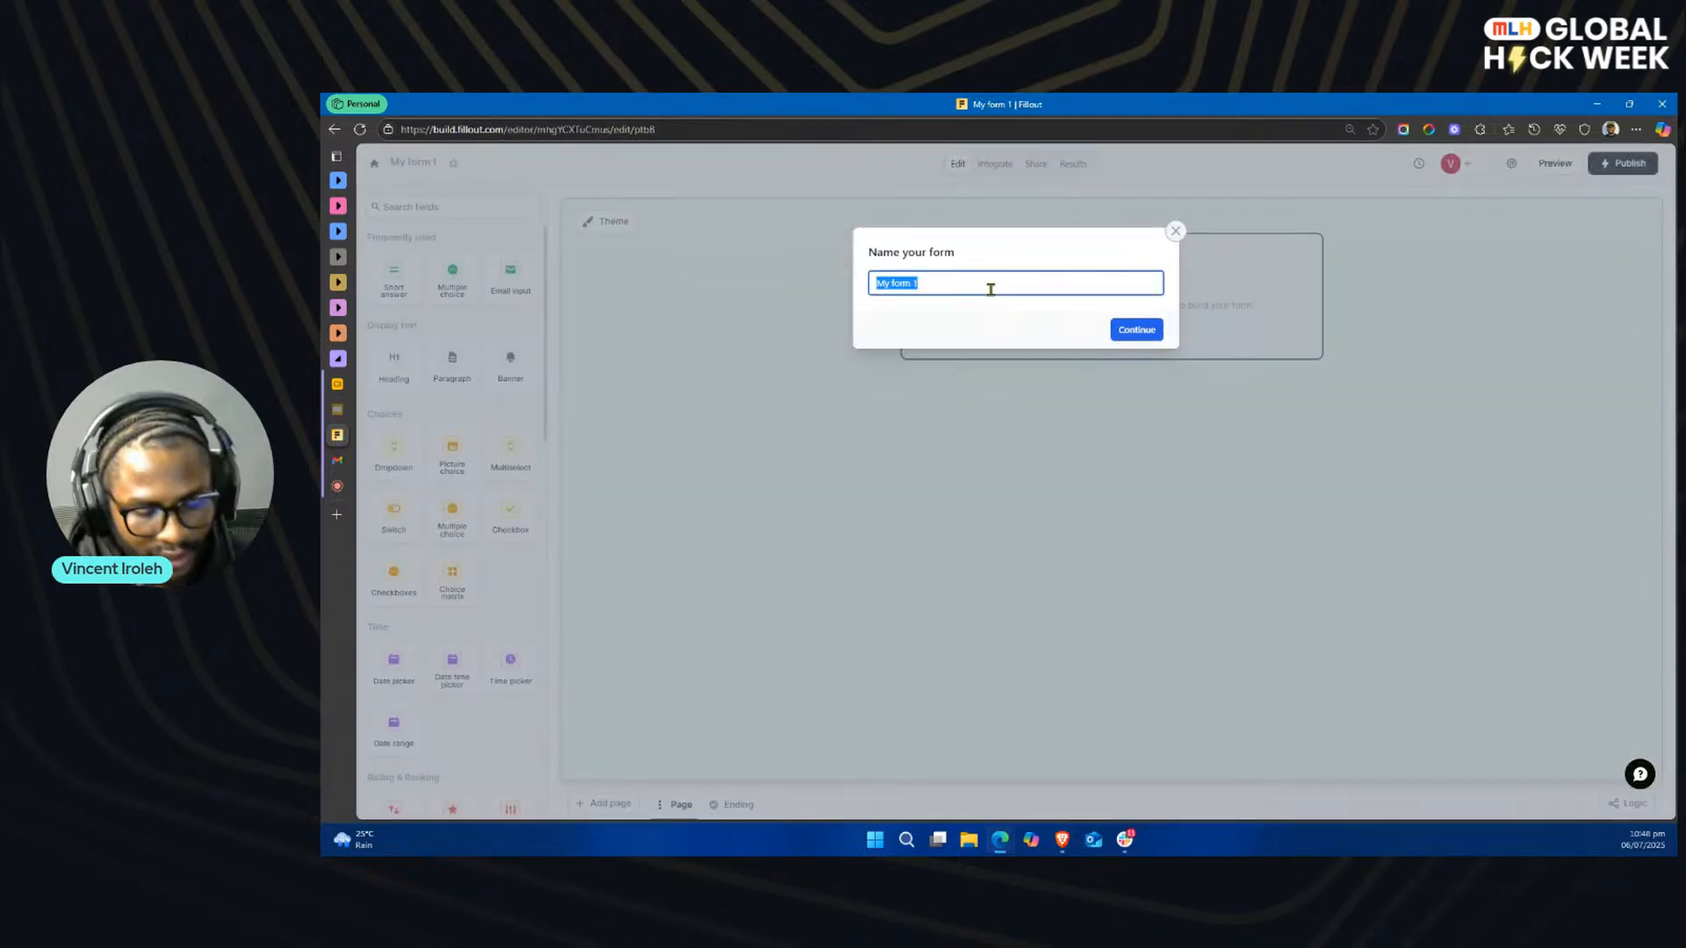
Step: Name the new form Contract-MLH
{"action": "type", "text": "Contract-"}
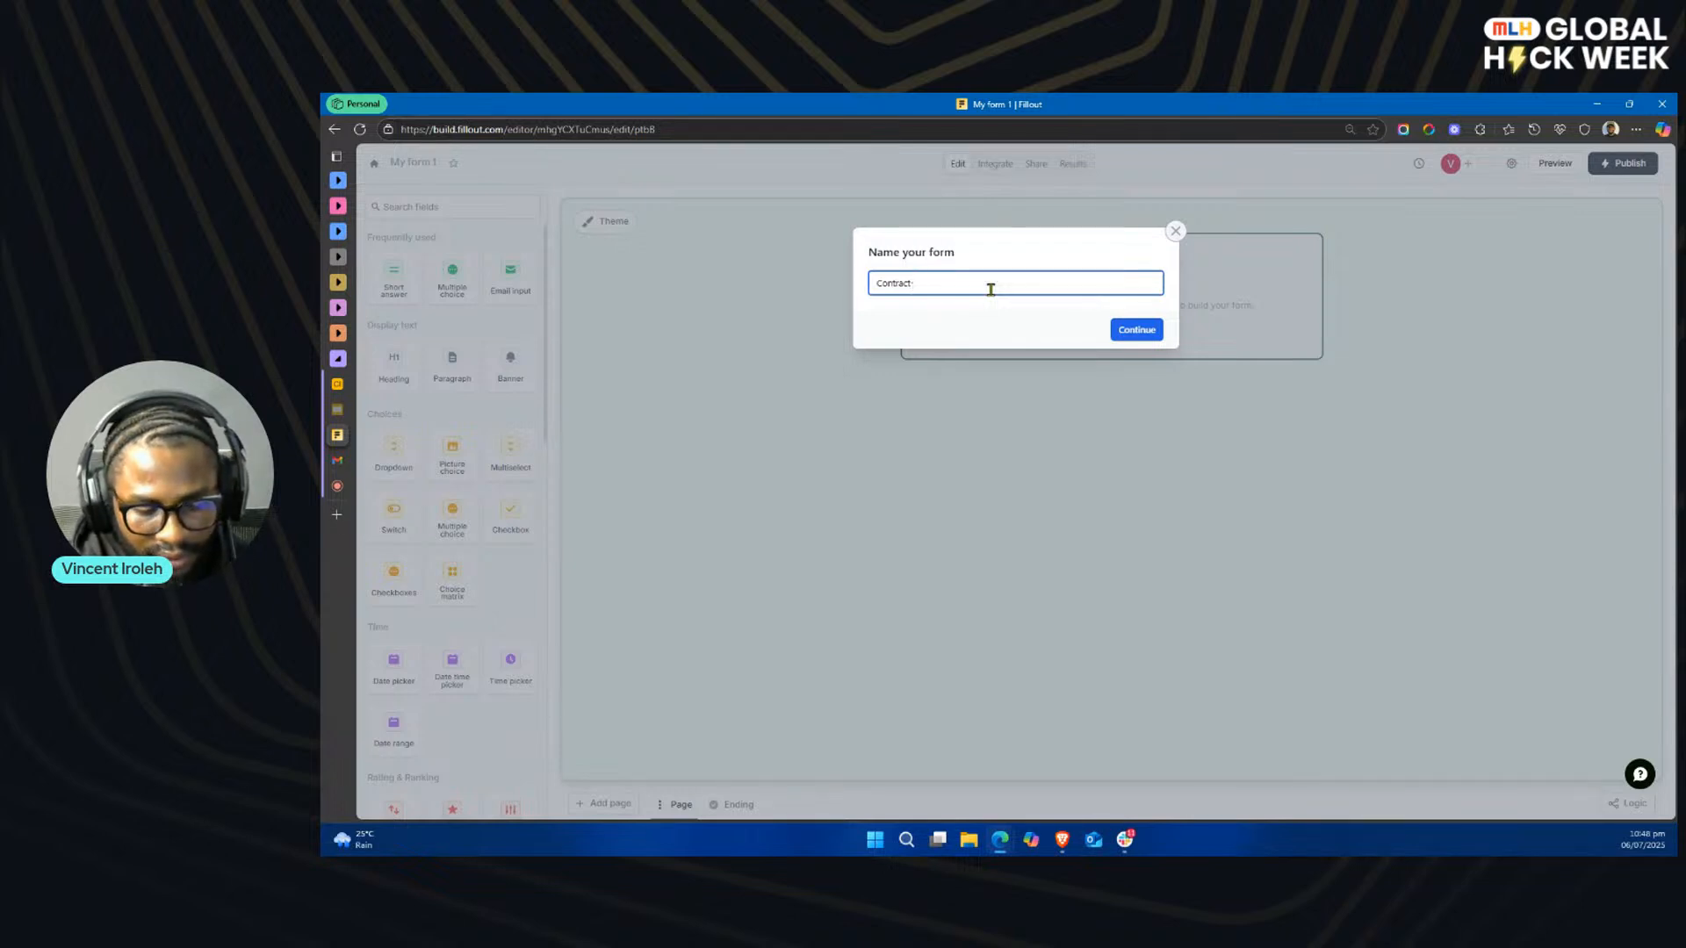
{"action": "type", "text": " MLH"}
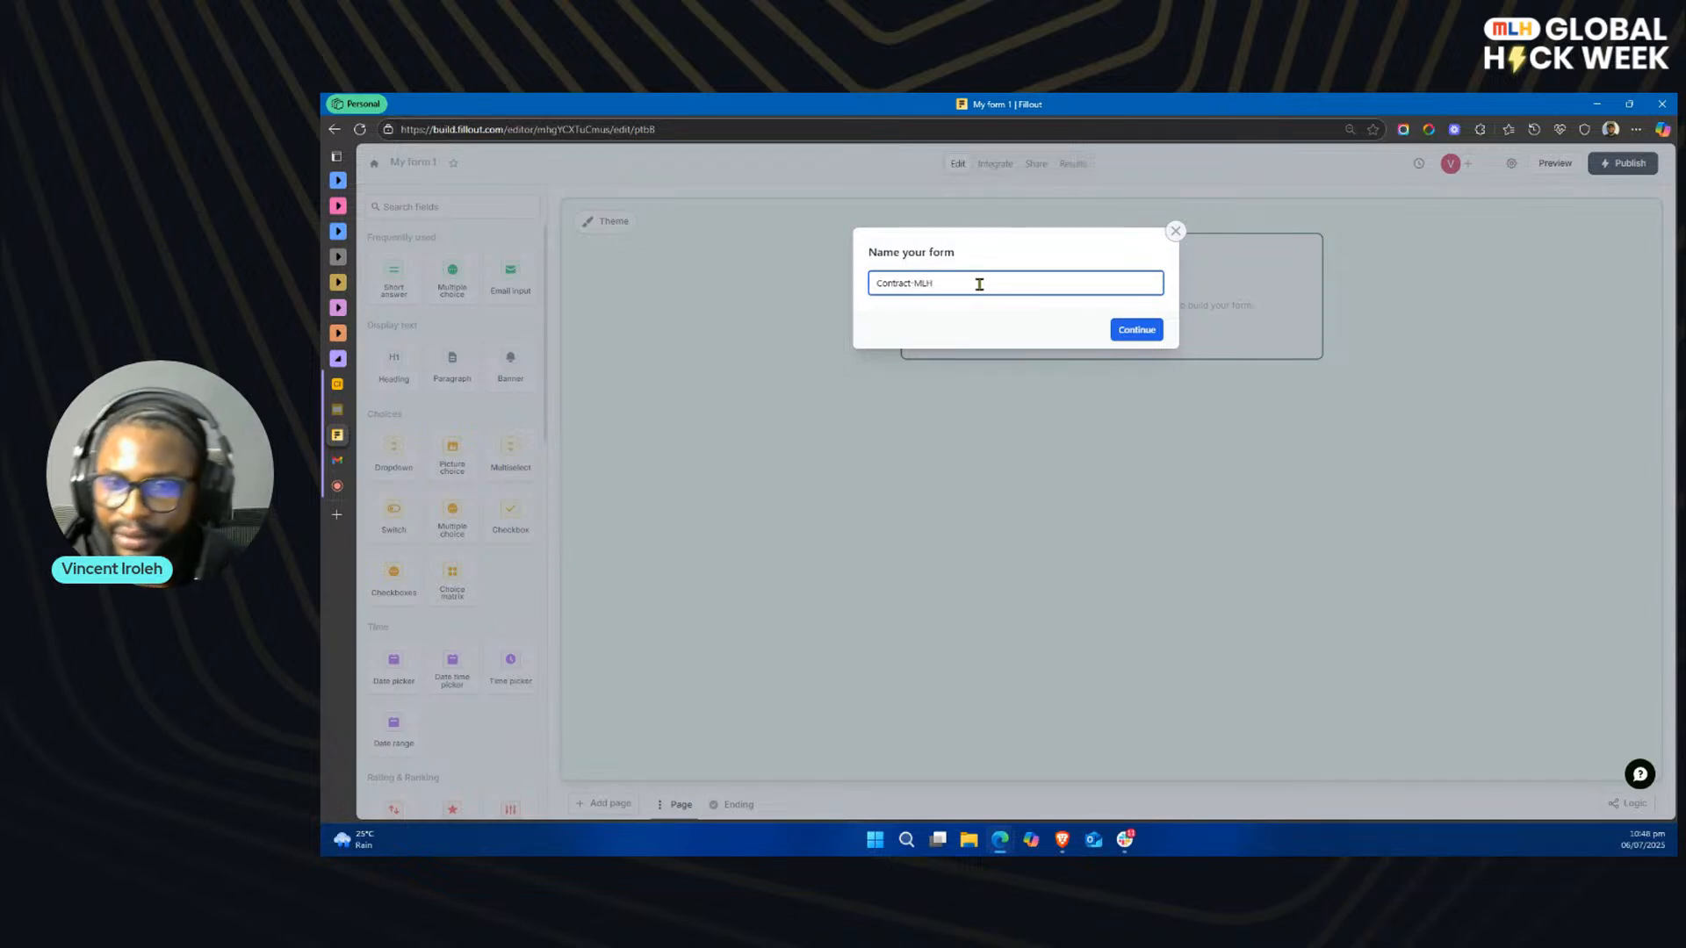
{"action": "left_click", "coordinate": [1136, 329]}
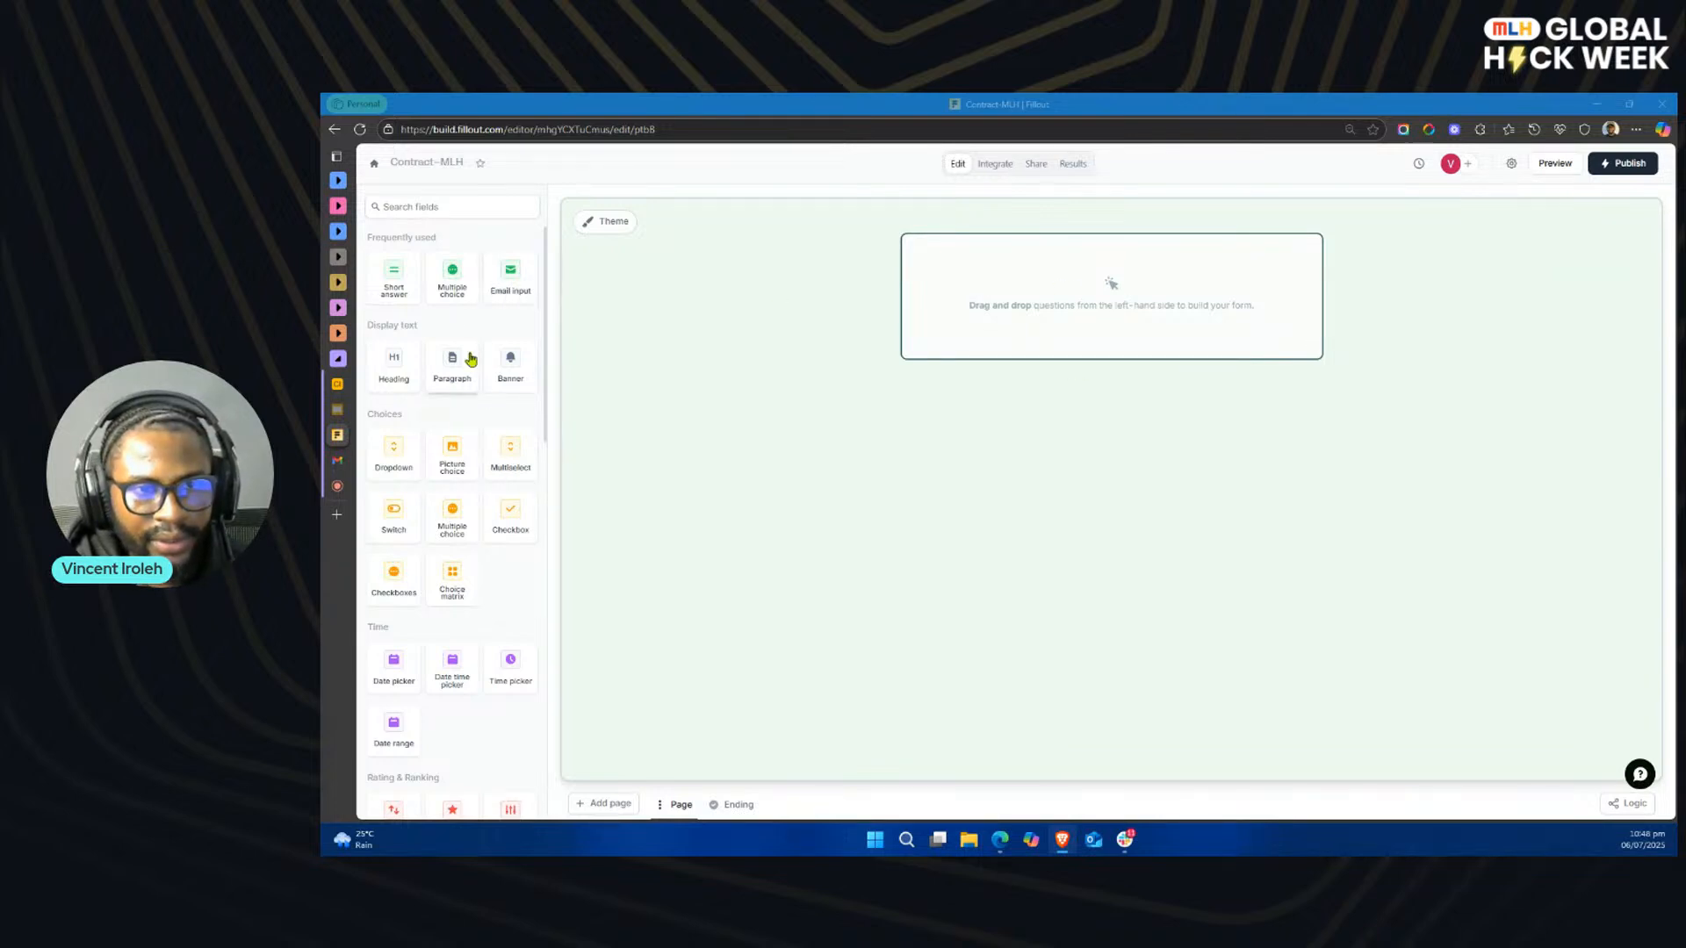
Step: Add a short answer question labelled Full Name and an email input below it
{"action": "left_click_drag", "start_coordinate": [395, 282], "coordinate": [1103, 316]}
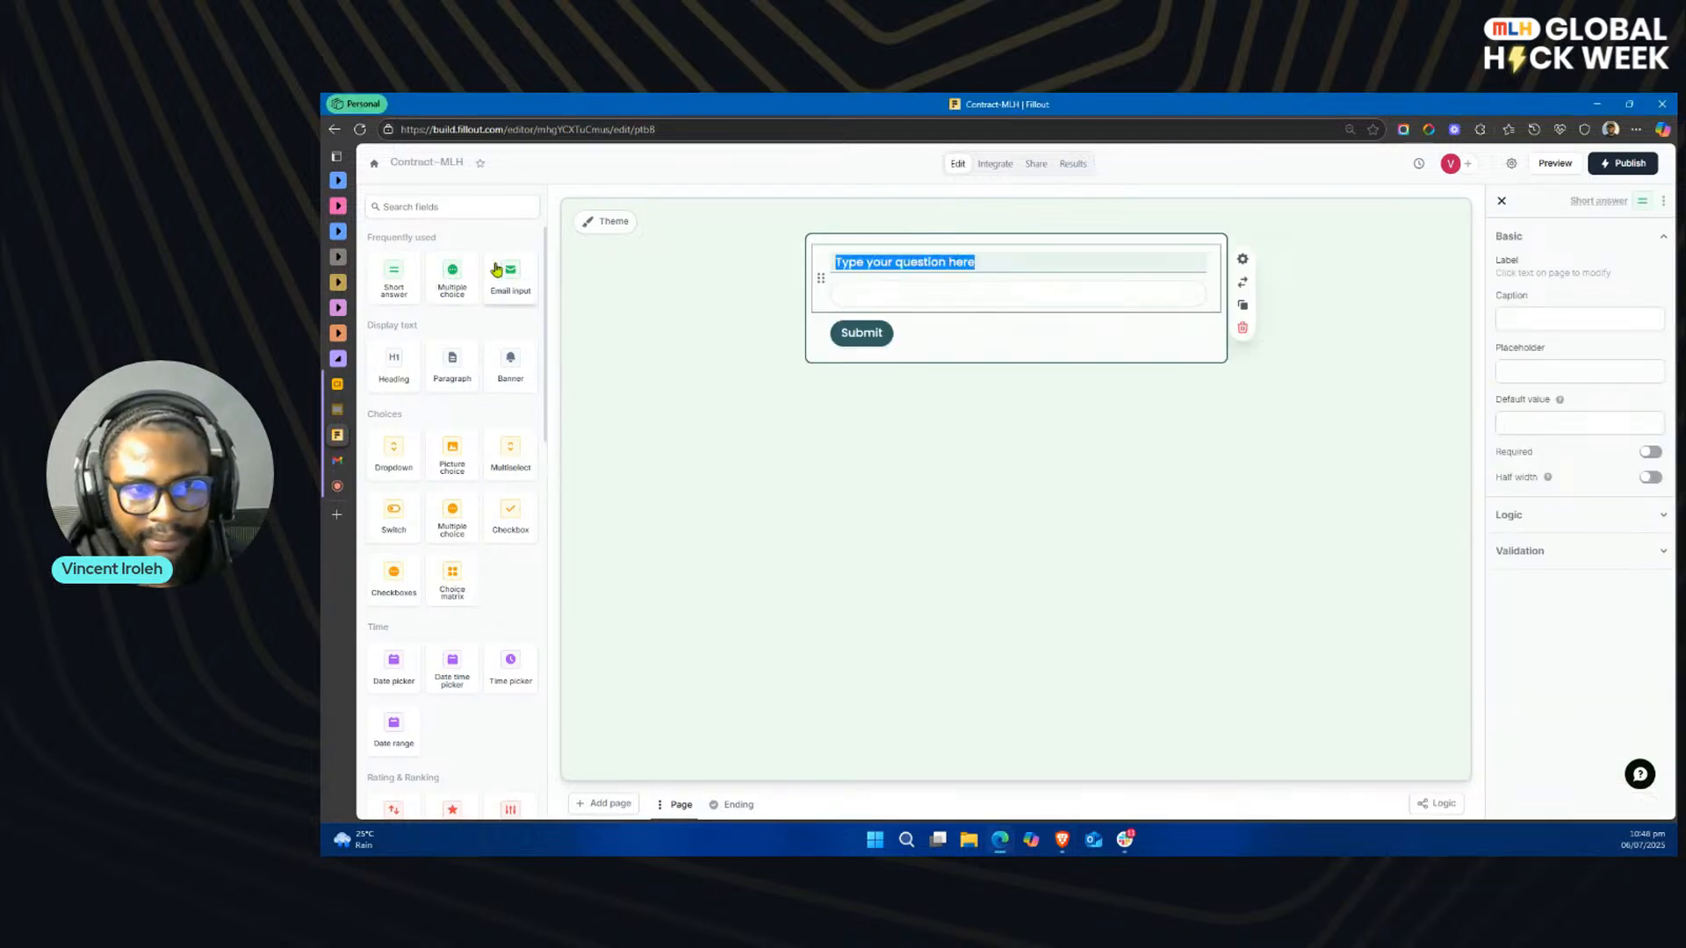
{"action": "type", "text": "full"}
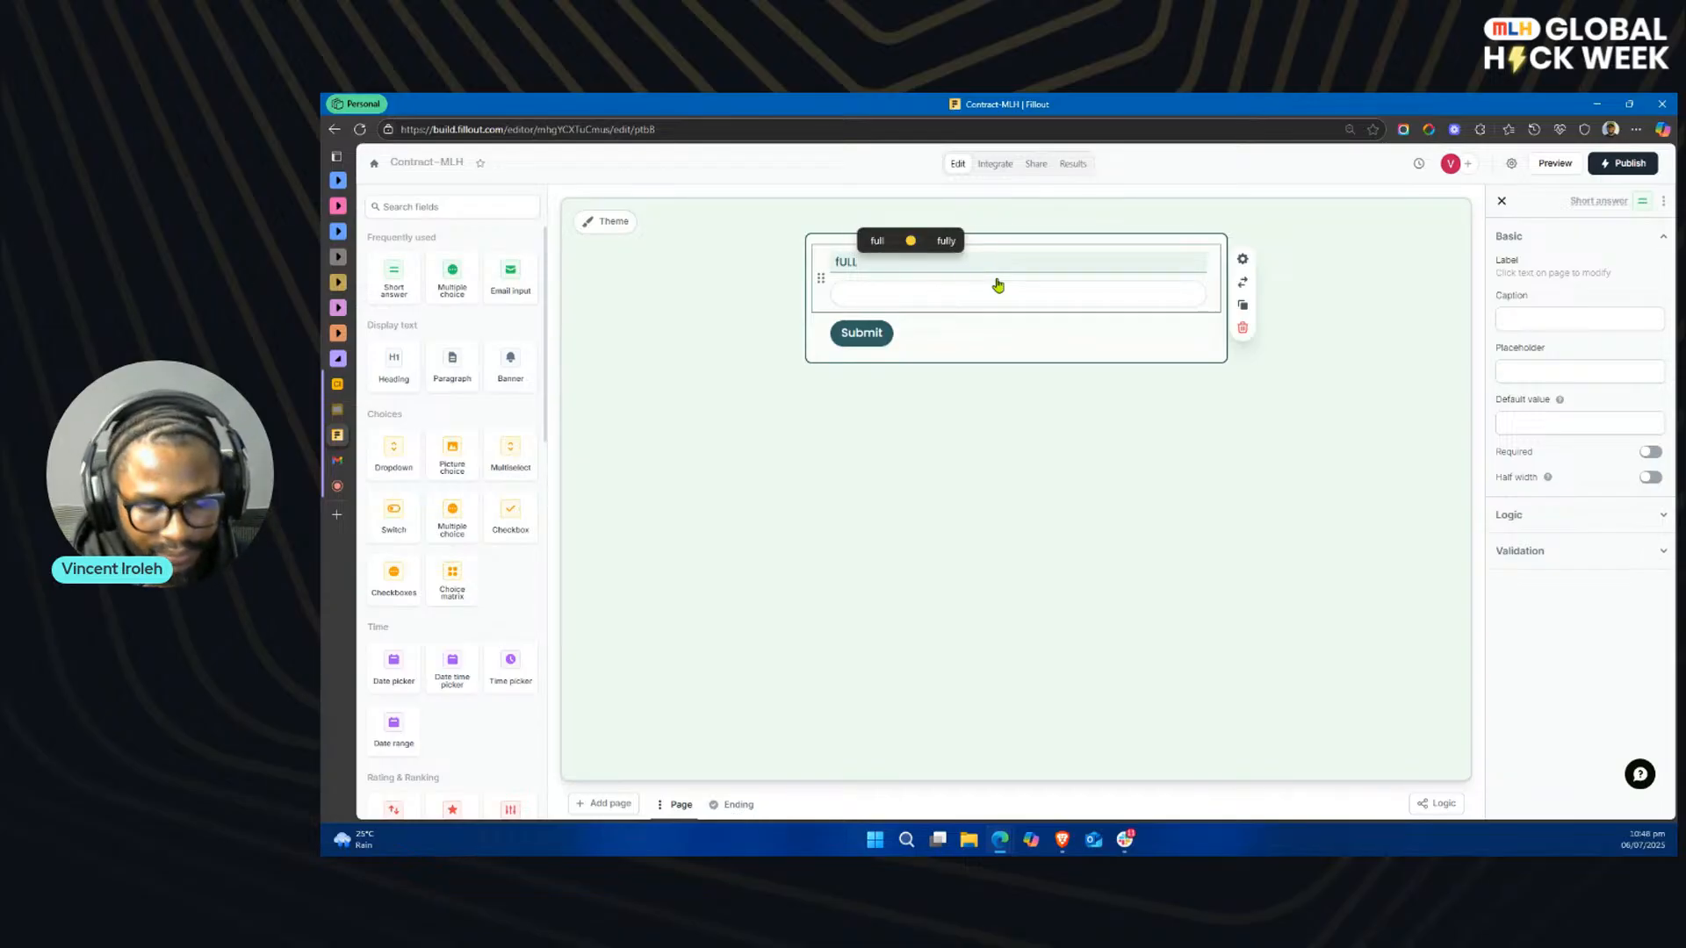
{"action": "key", "text": "BackSpace"}
{"action": "key", "text": "BackSpace"}
{"action": "key", "text": "BackSpace"}
{"action": "key", "text": "BackSpace"}
{"action": "type", "text": "Full Name"}
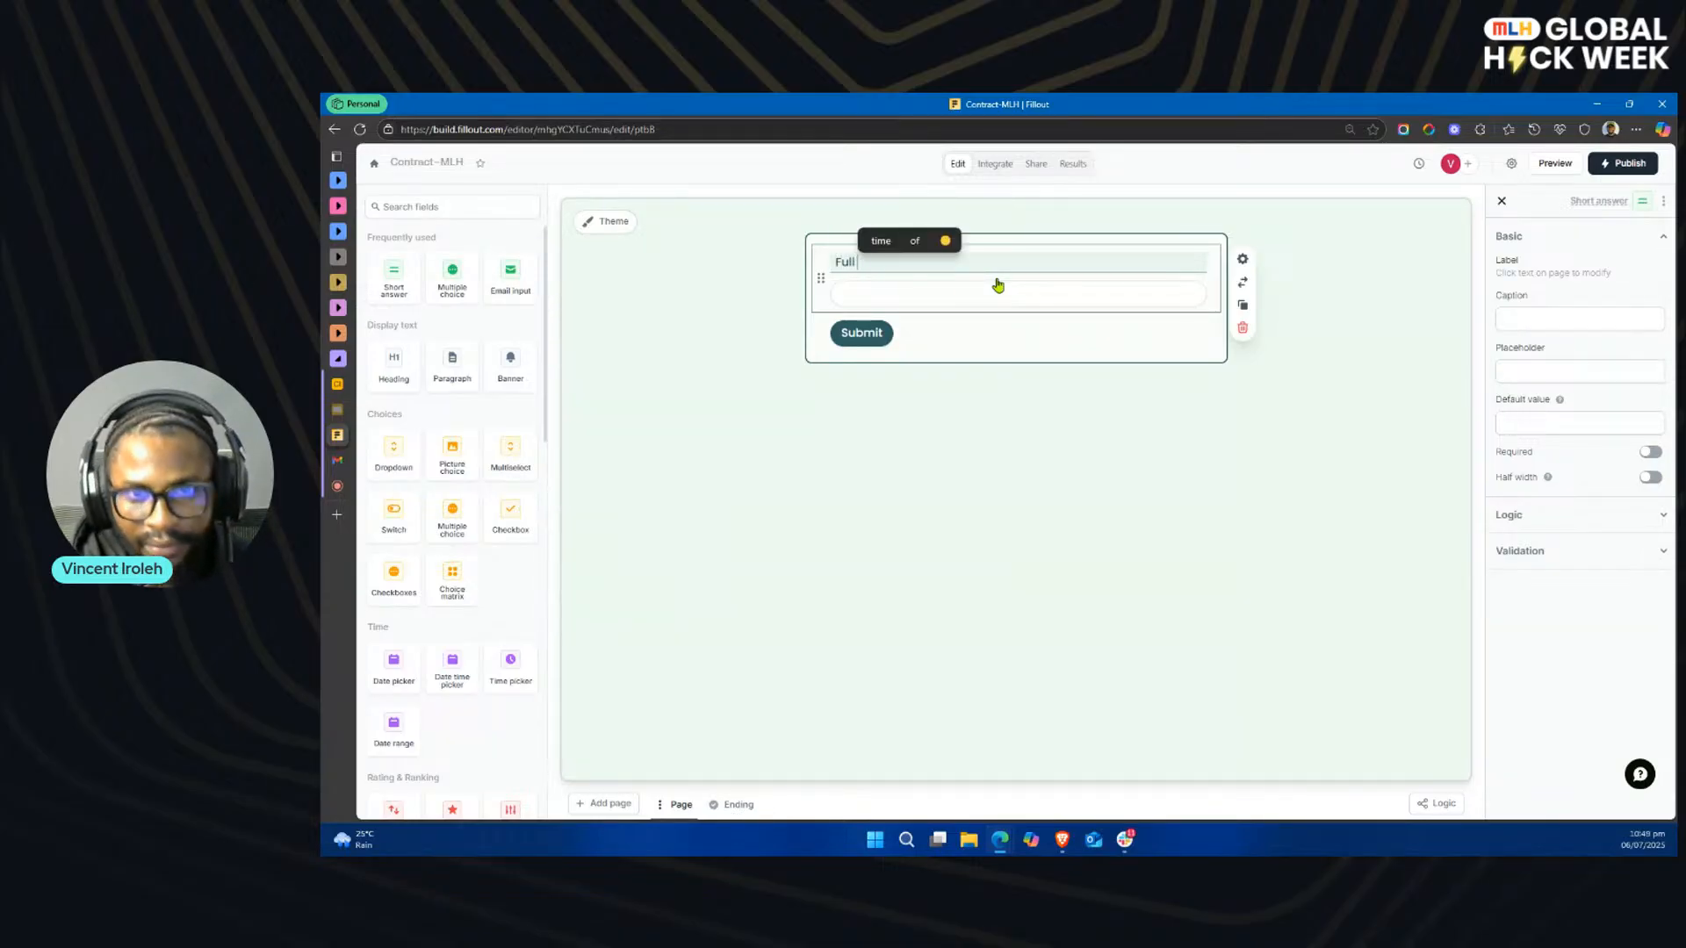
{"action": "left_click", "coordinate": [509, 276]}
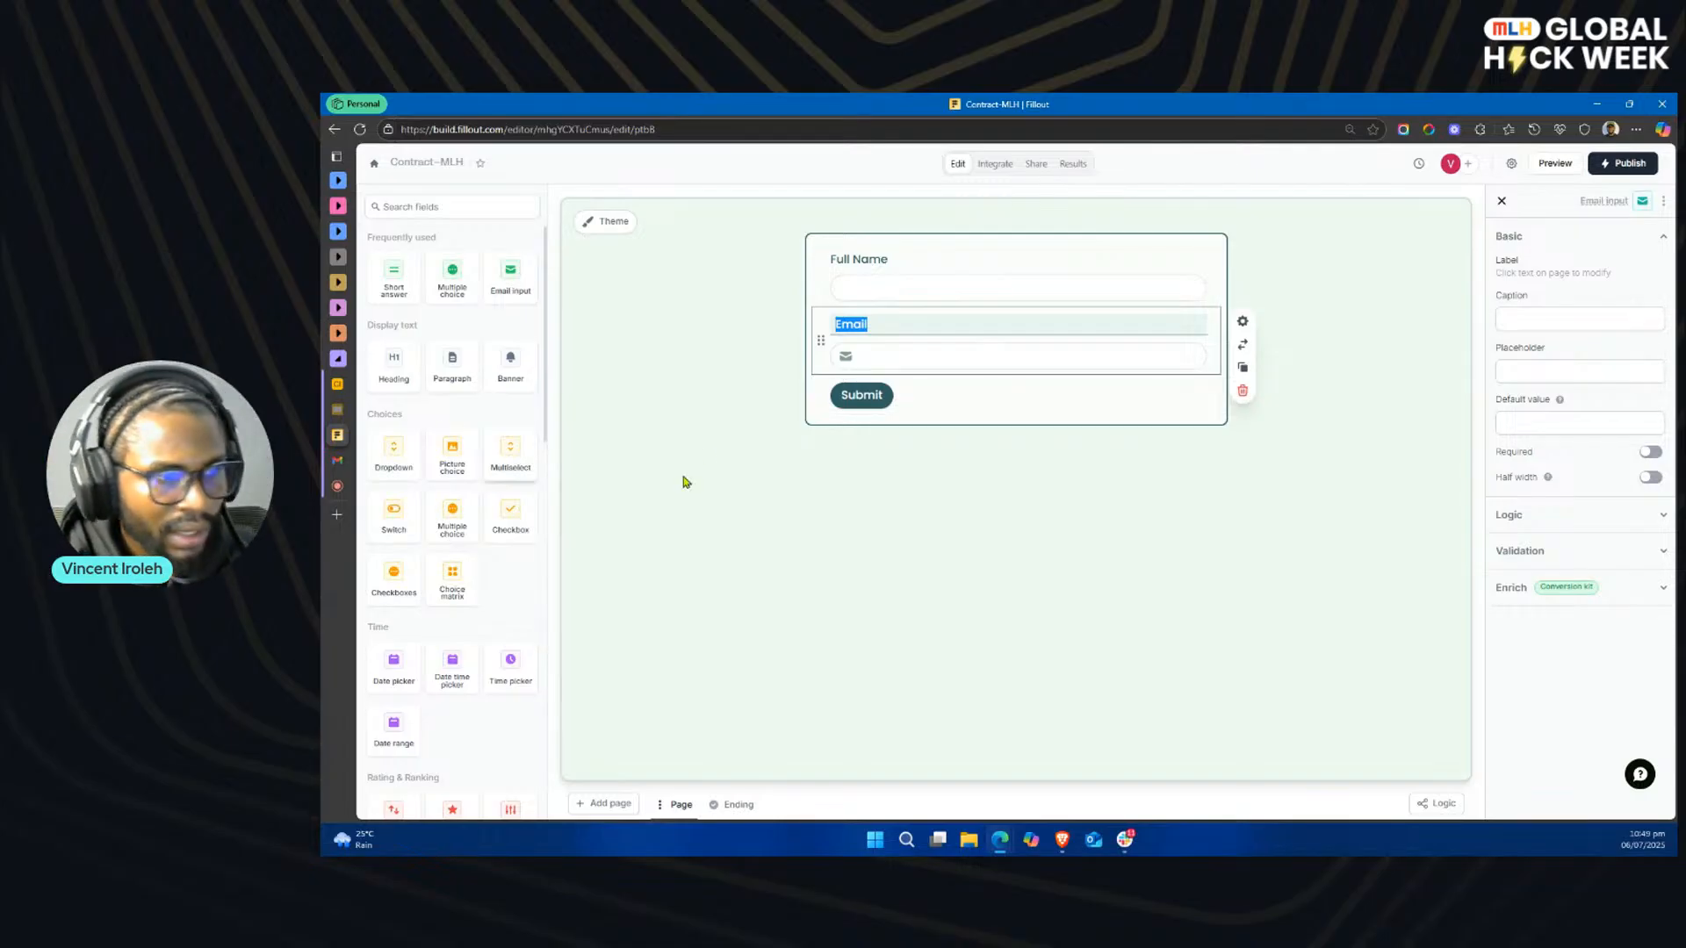
{"action": "left_click", "coordinate": [950, 488]}
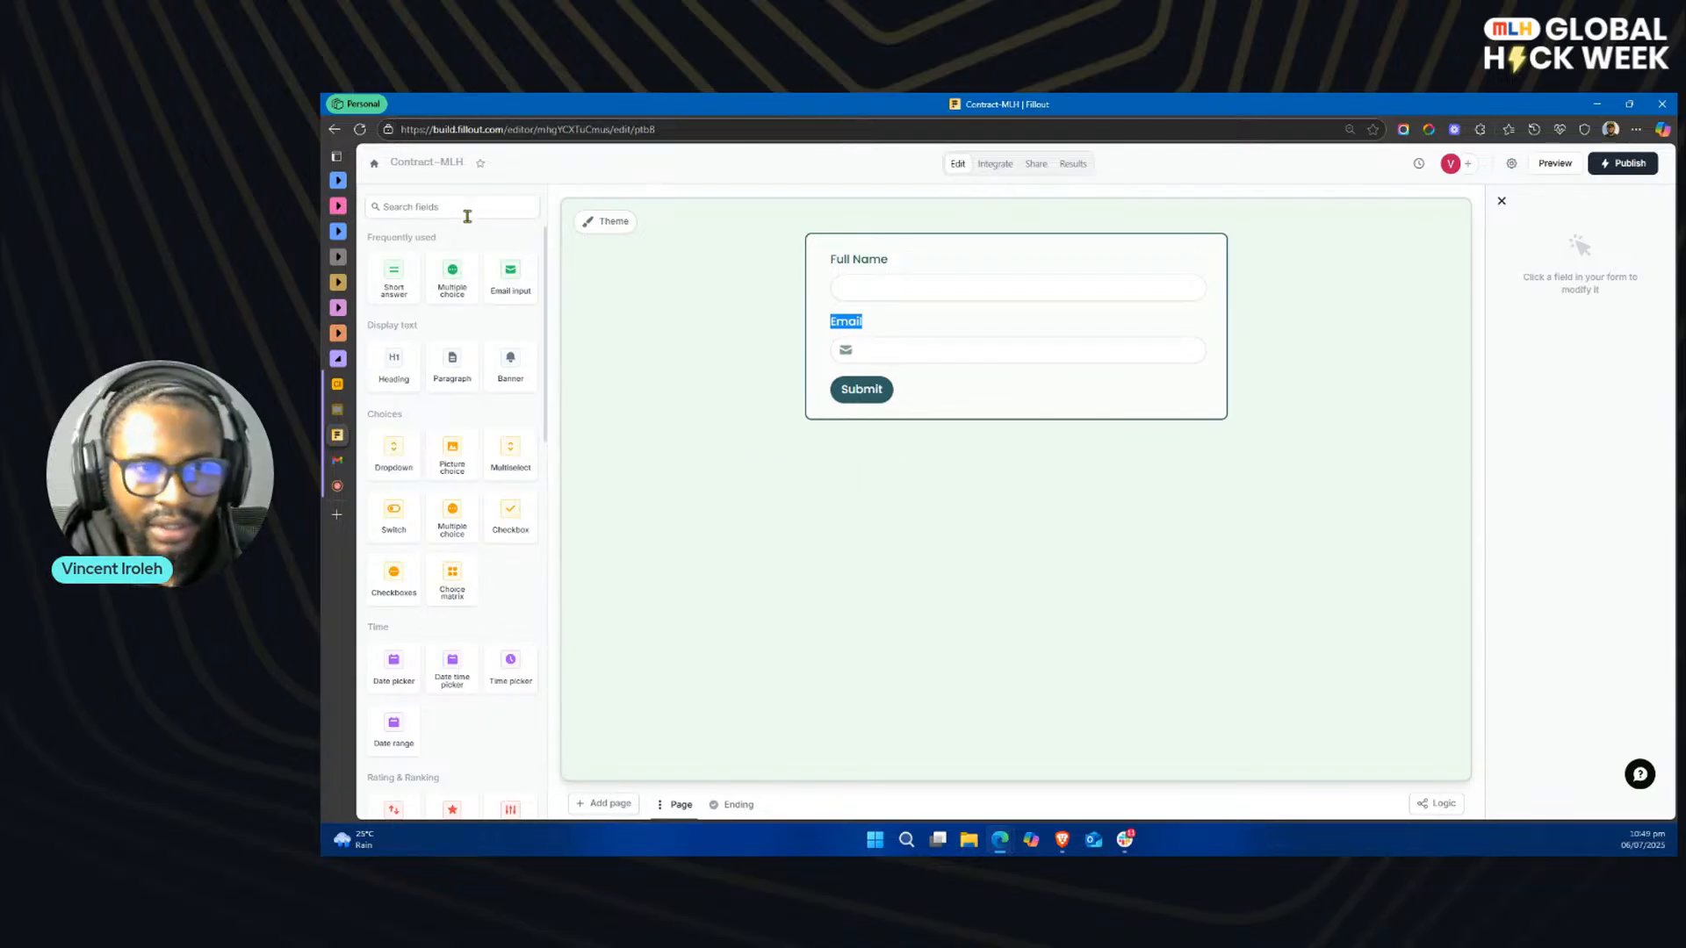
Step: Find the PDF viewer among the available fields and add it below the Email field
{"action": "scroll", "coordinate": [482, 492], "scroll_direction": "down", "scroll_amount": 6}
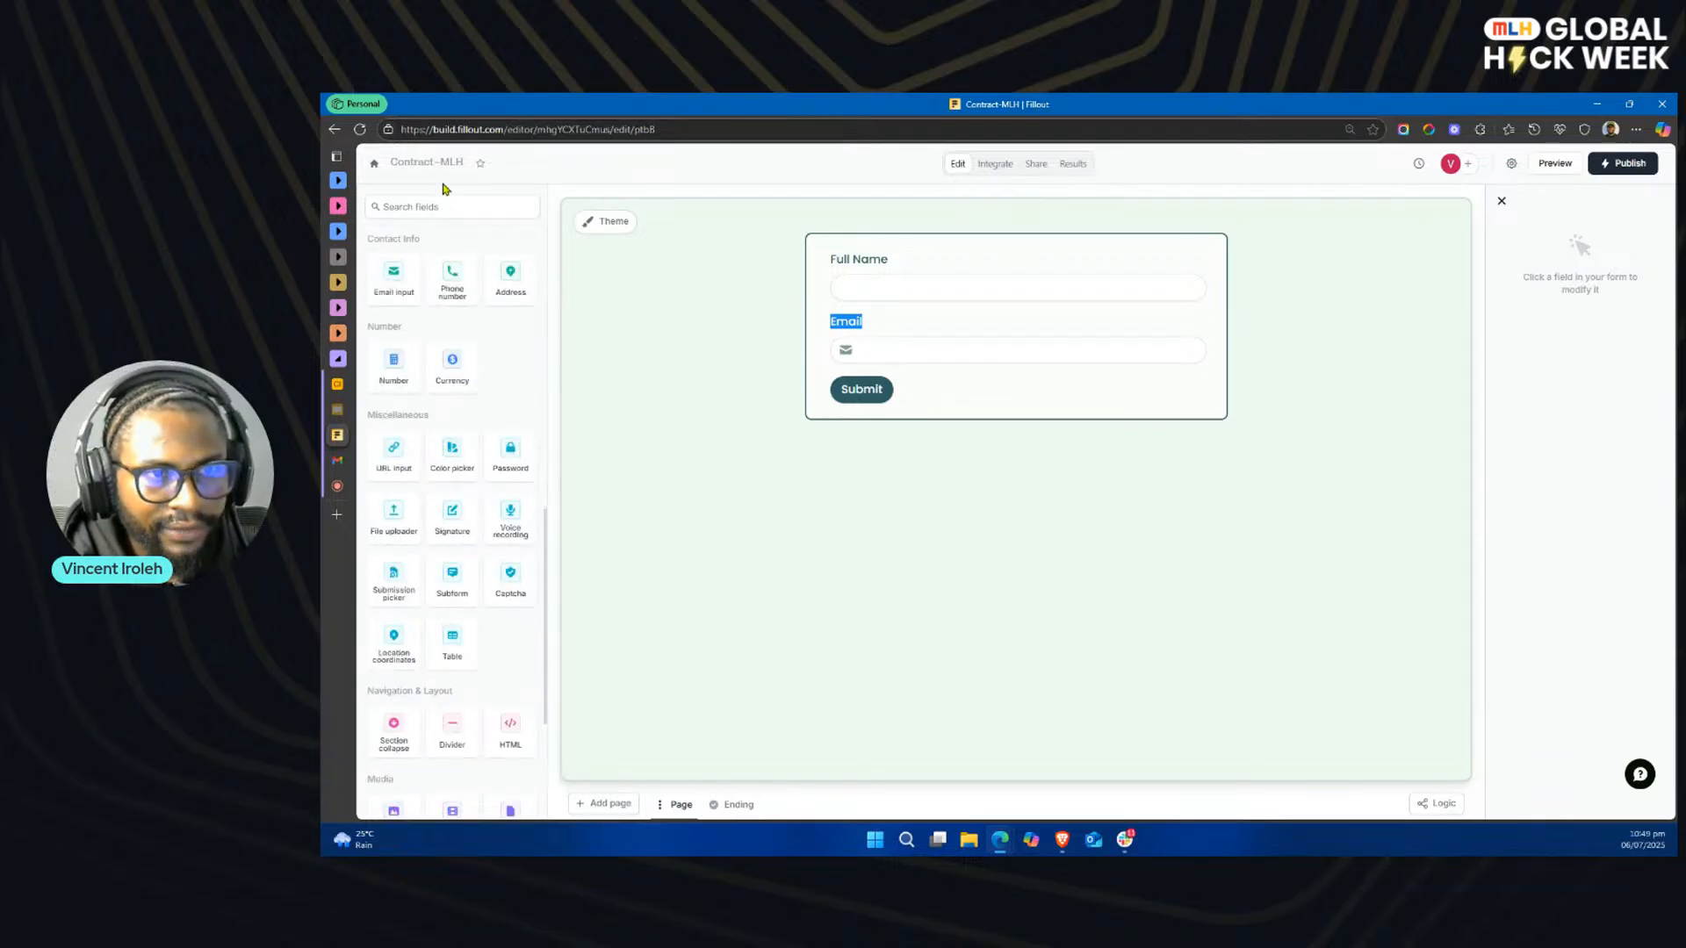
{"action": "scroll", "coordinate": [447, 337], "scroll_direction": "down", "scroll_amount": 3}
{"action": "scroll", "coordinate": [443, 457], "scroll_direction": "down", "scroll_amount": 3}
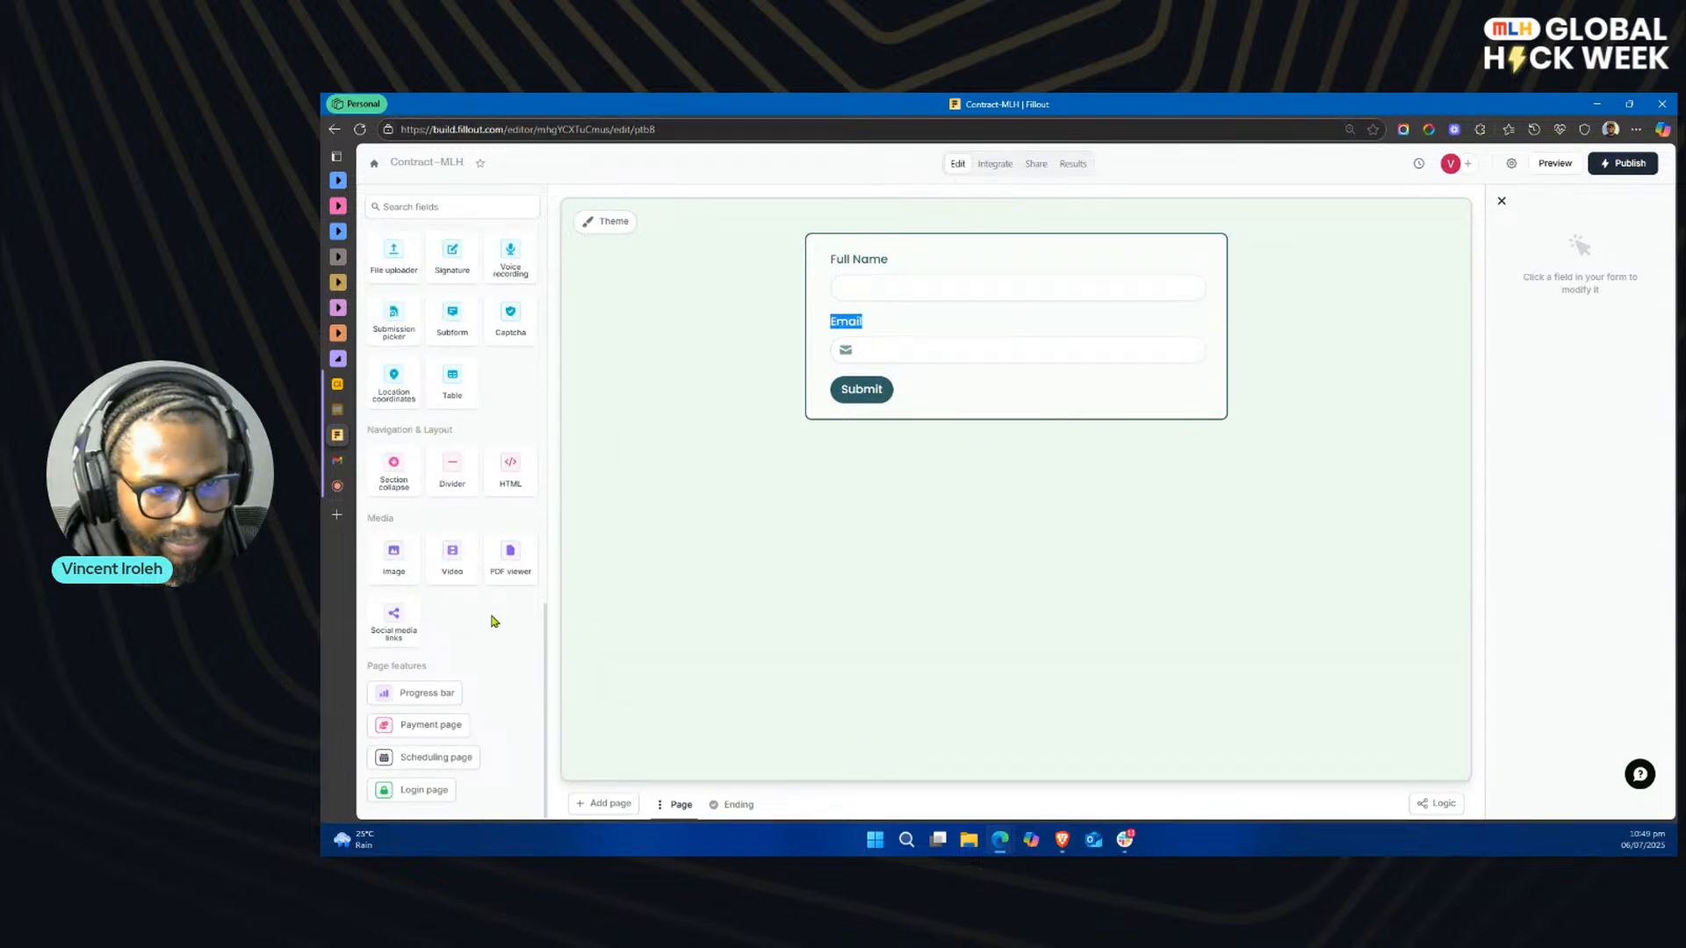
{"action": "scroll", "coordinate": [493, 621], "scroll_direction": "up", "scroll_amount": 3}
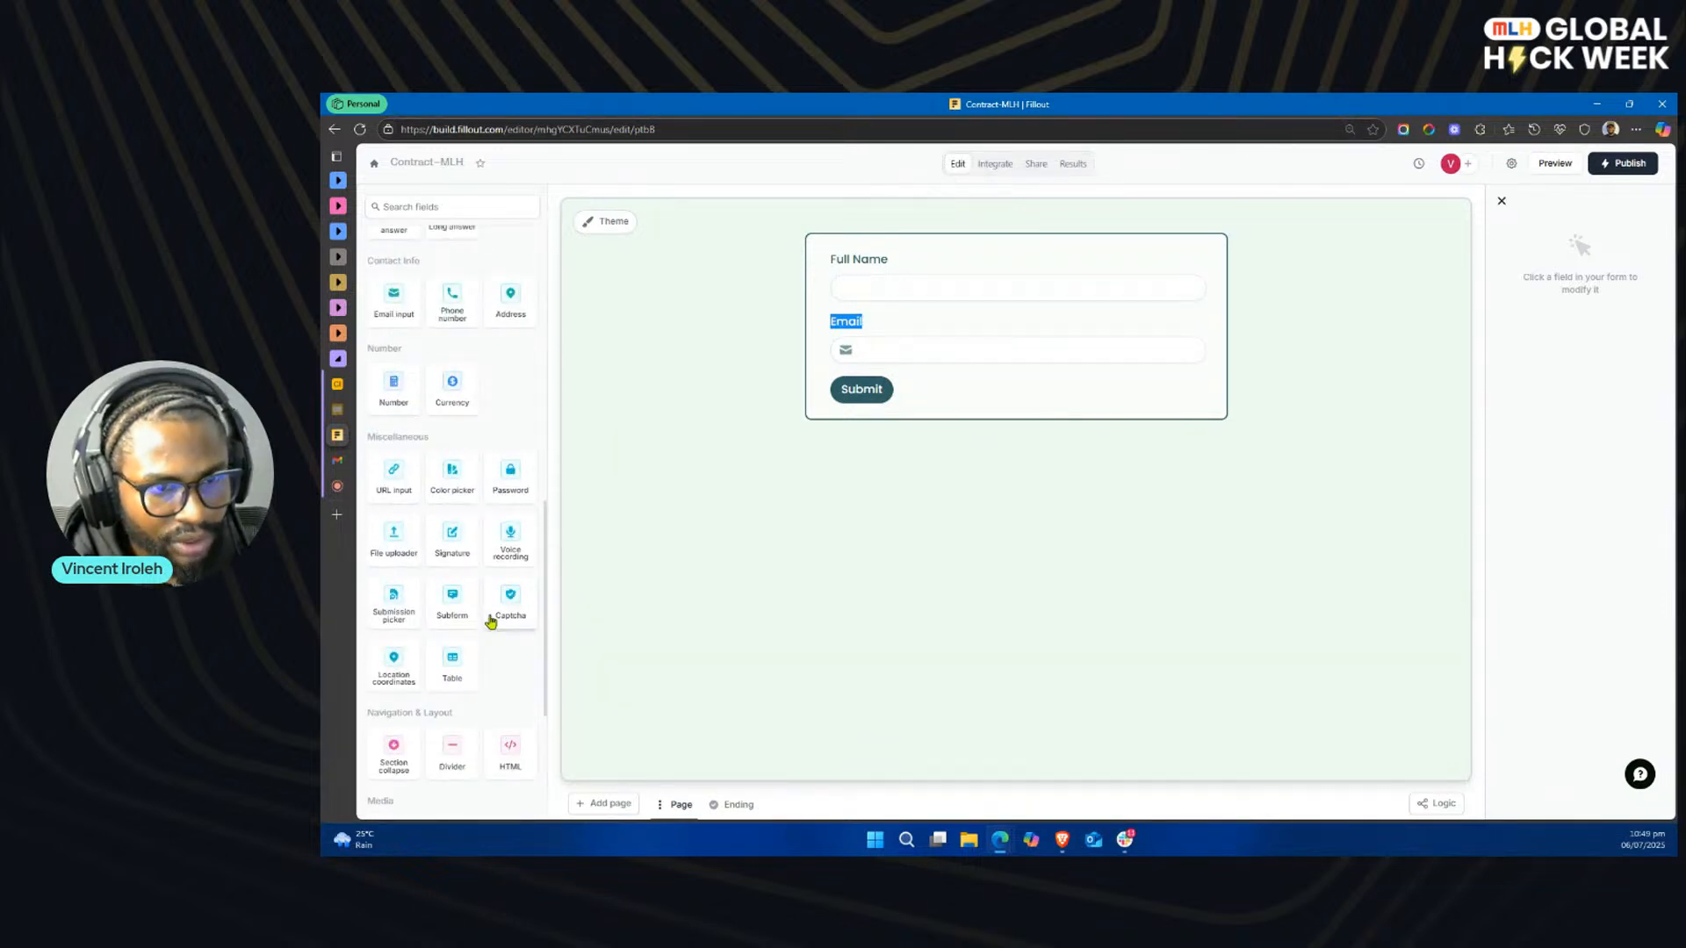
{"action": "scroll", "coordinate": [492, 621], "scroll_direction": "up", "scroll_amount": 5}
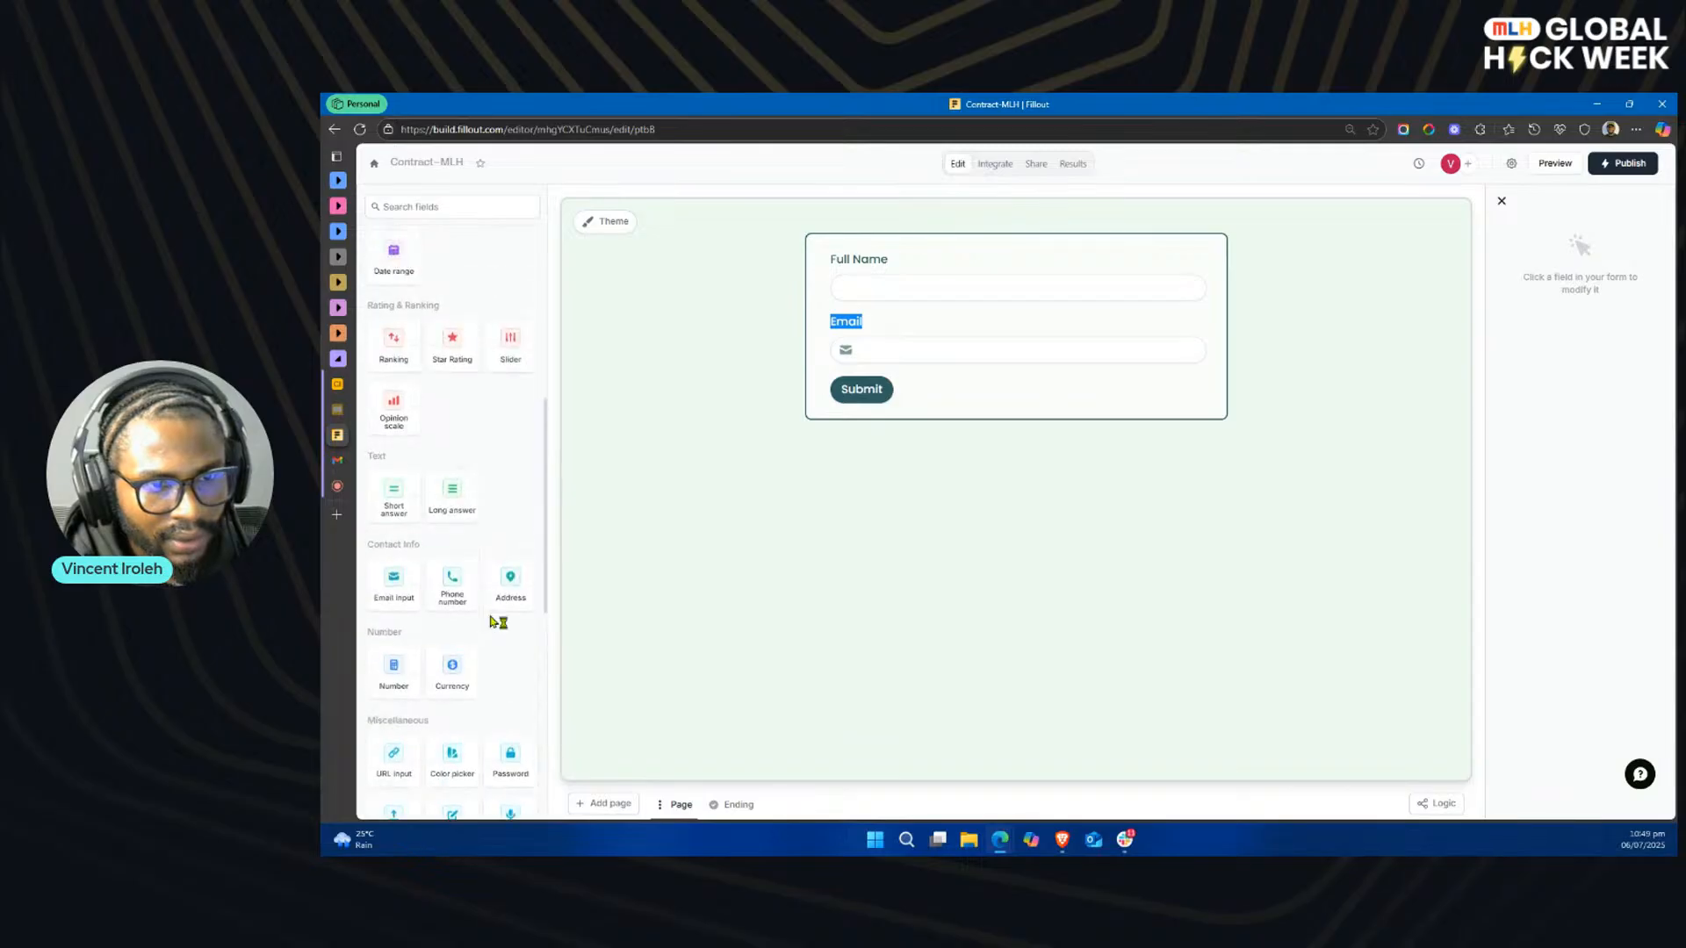
{"action": "scroll", "coordinate": [489, 619], "scroll_direction": "up", "scroll_amount": 5}
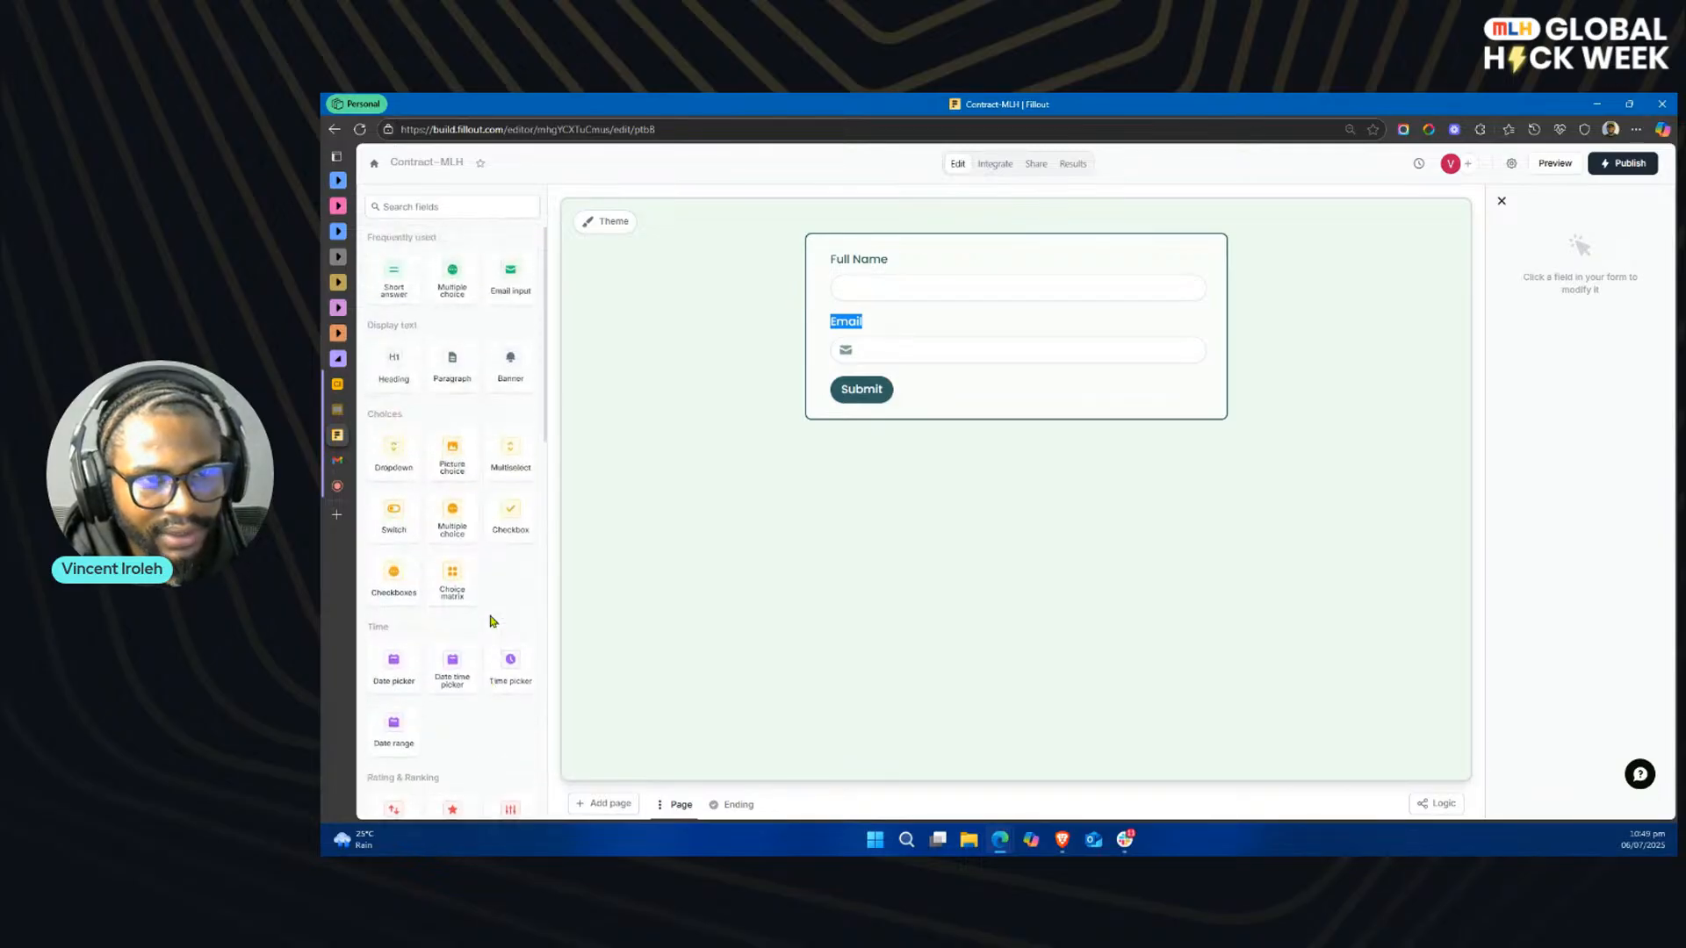
{"action": "left_click", "coordinate": [444, 209]}
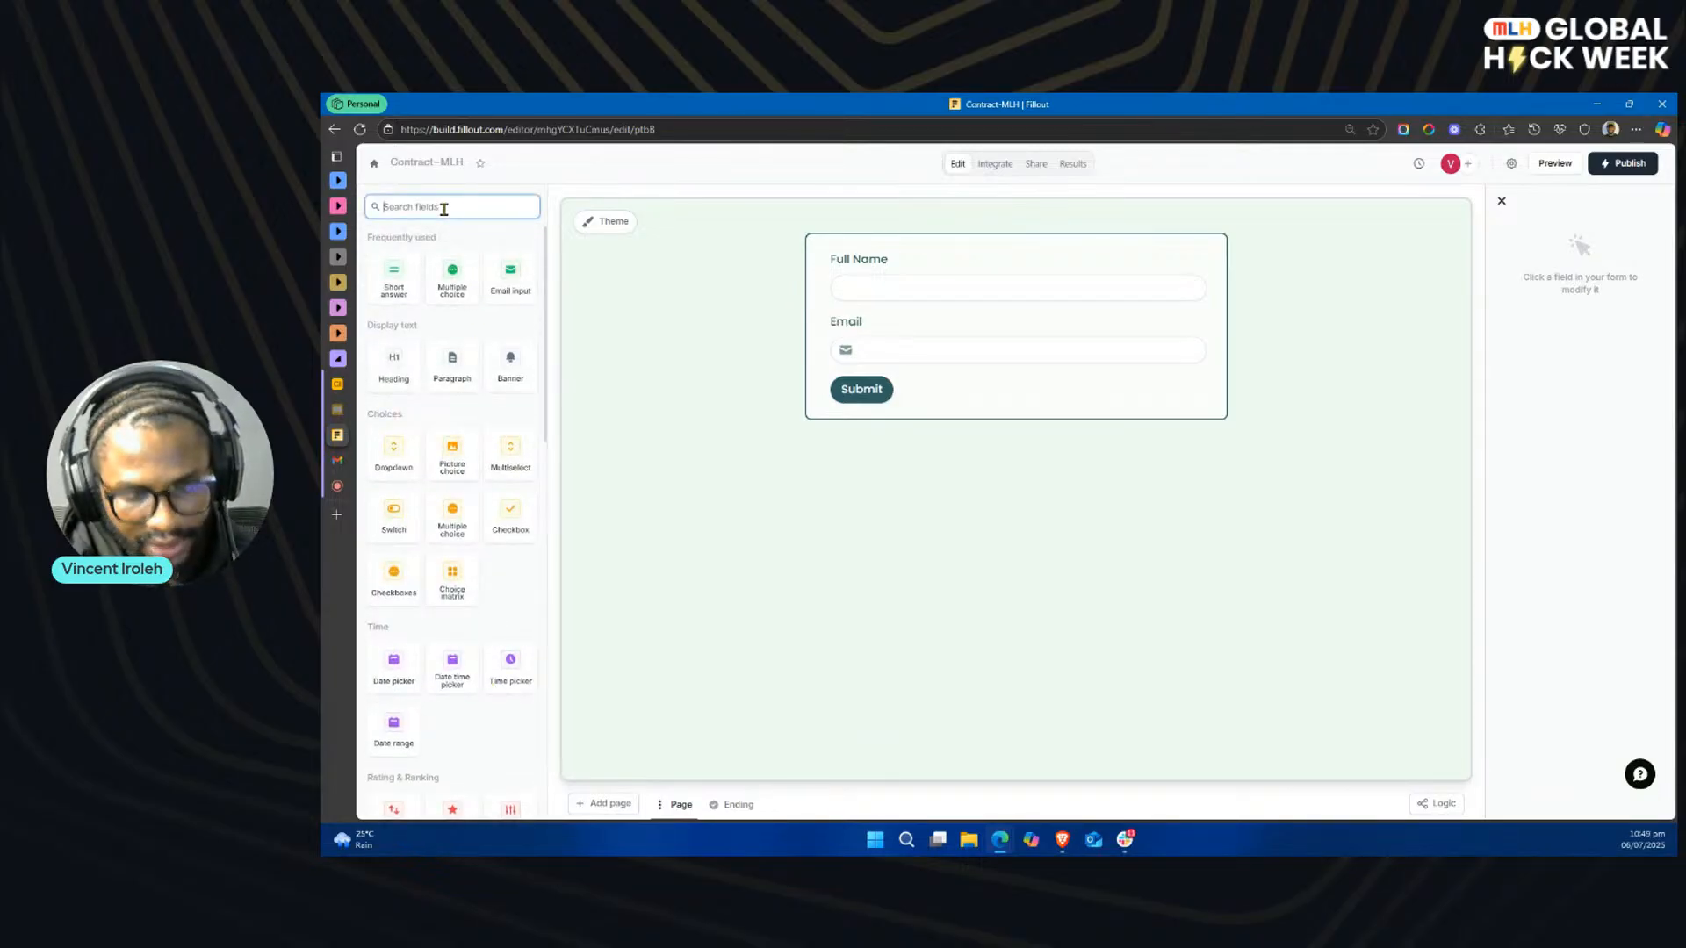
{"action": "type", "text": "pdf"}
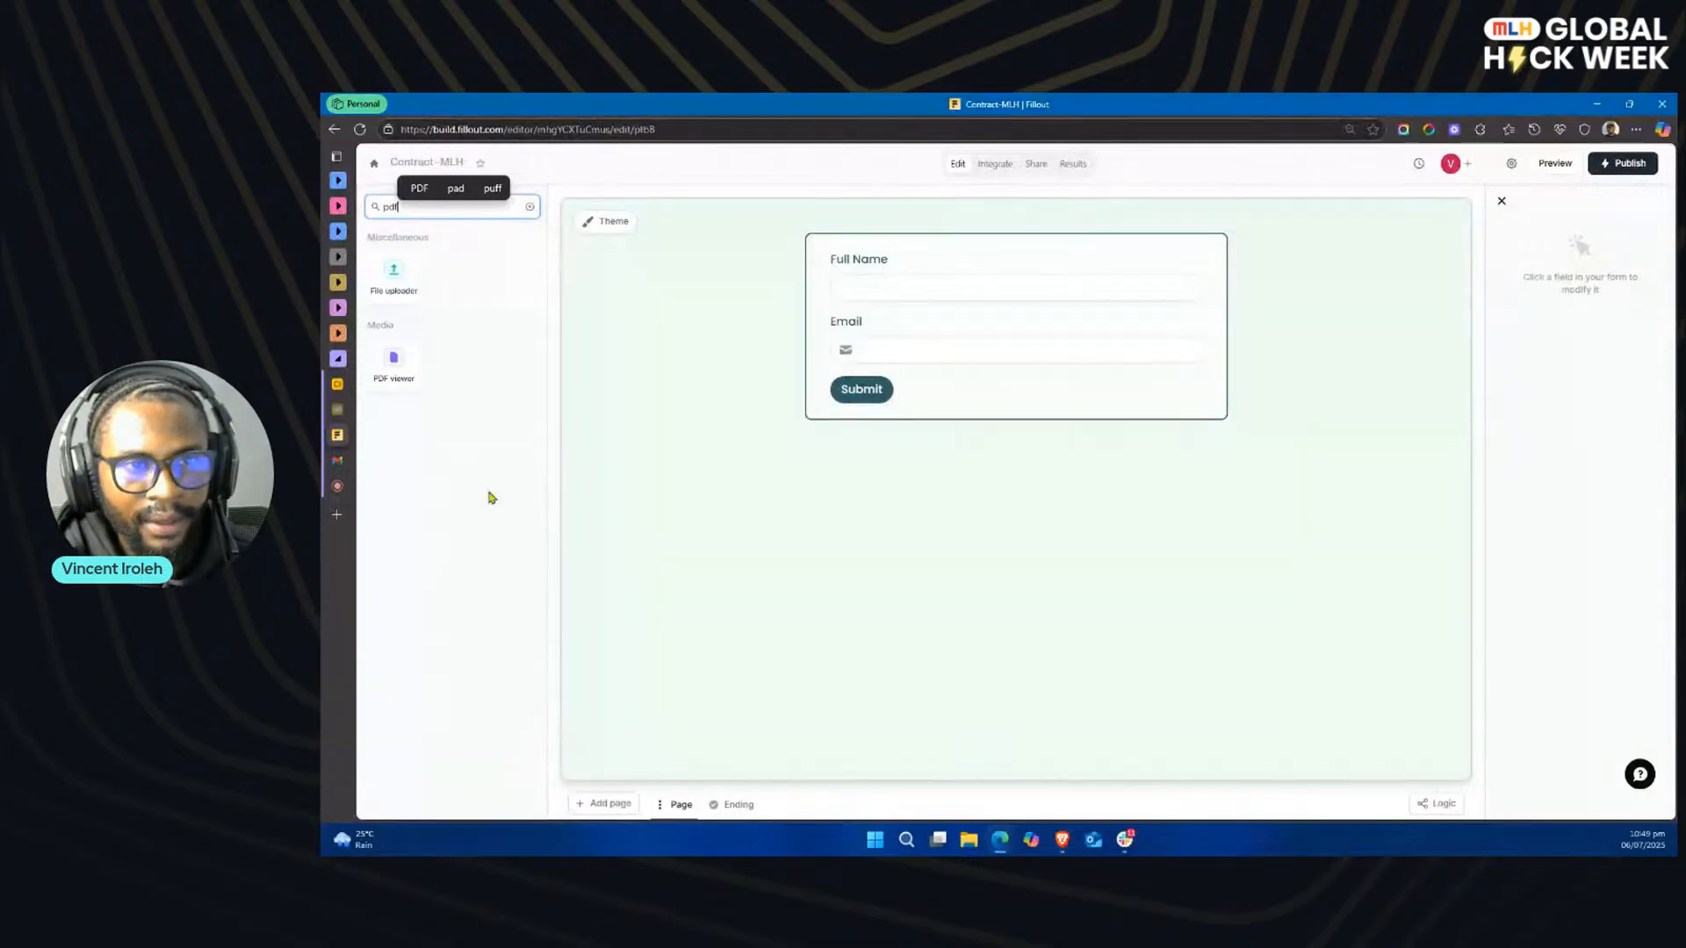
{"action": "left_click", "coordinate": [397, 365]}
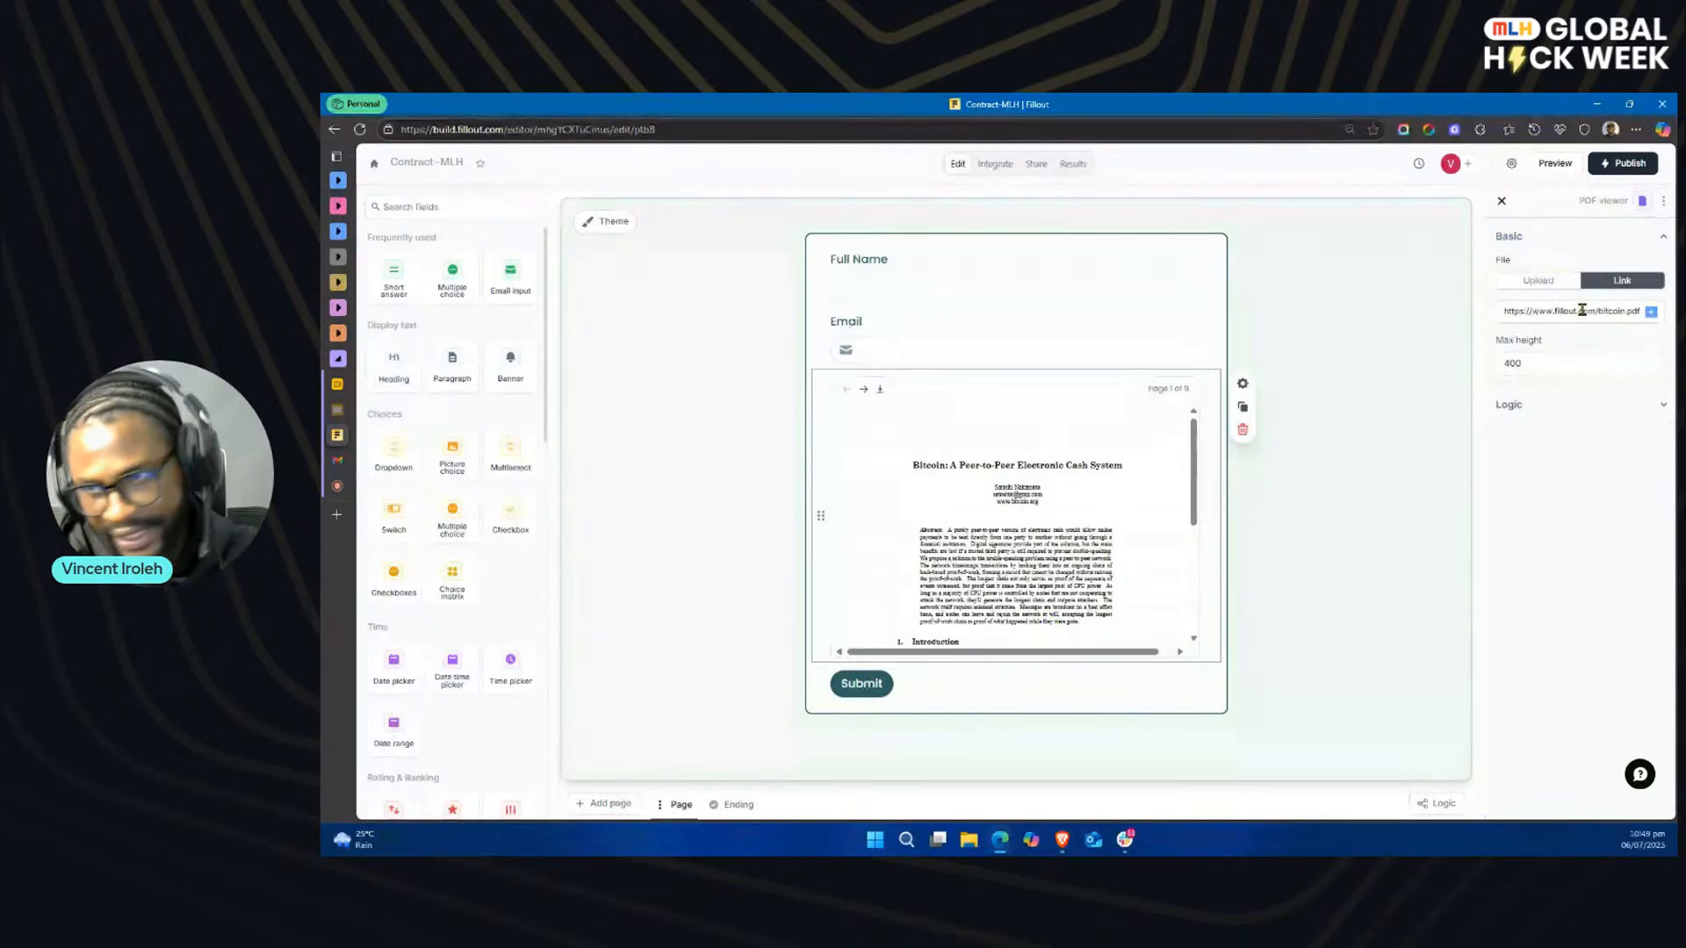
Step: Upload the Project Agreement & Next Steps file from the MLH - Technical Content Streamer folder into the PDF viewer and look through it
{"action": "left_click", "coordinate": [1547, 285]}
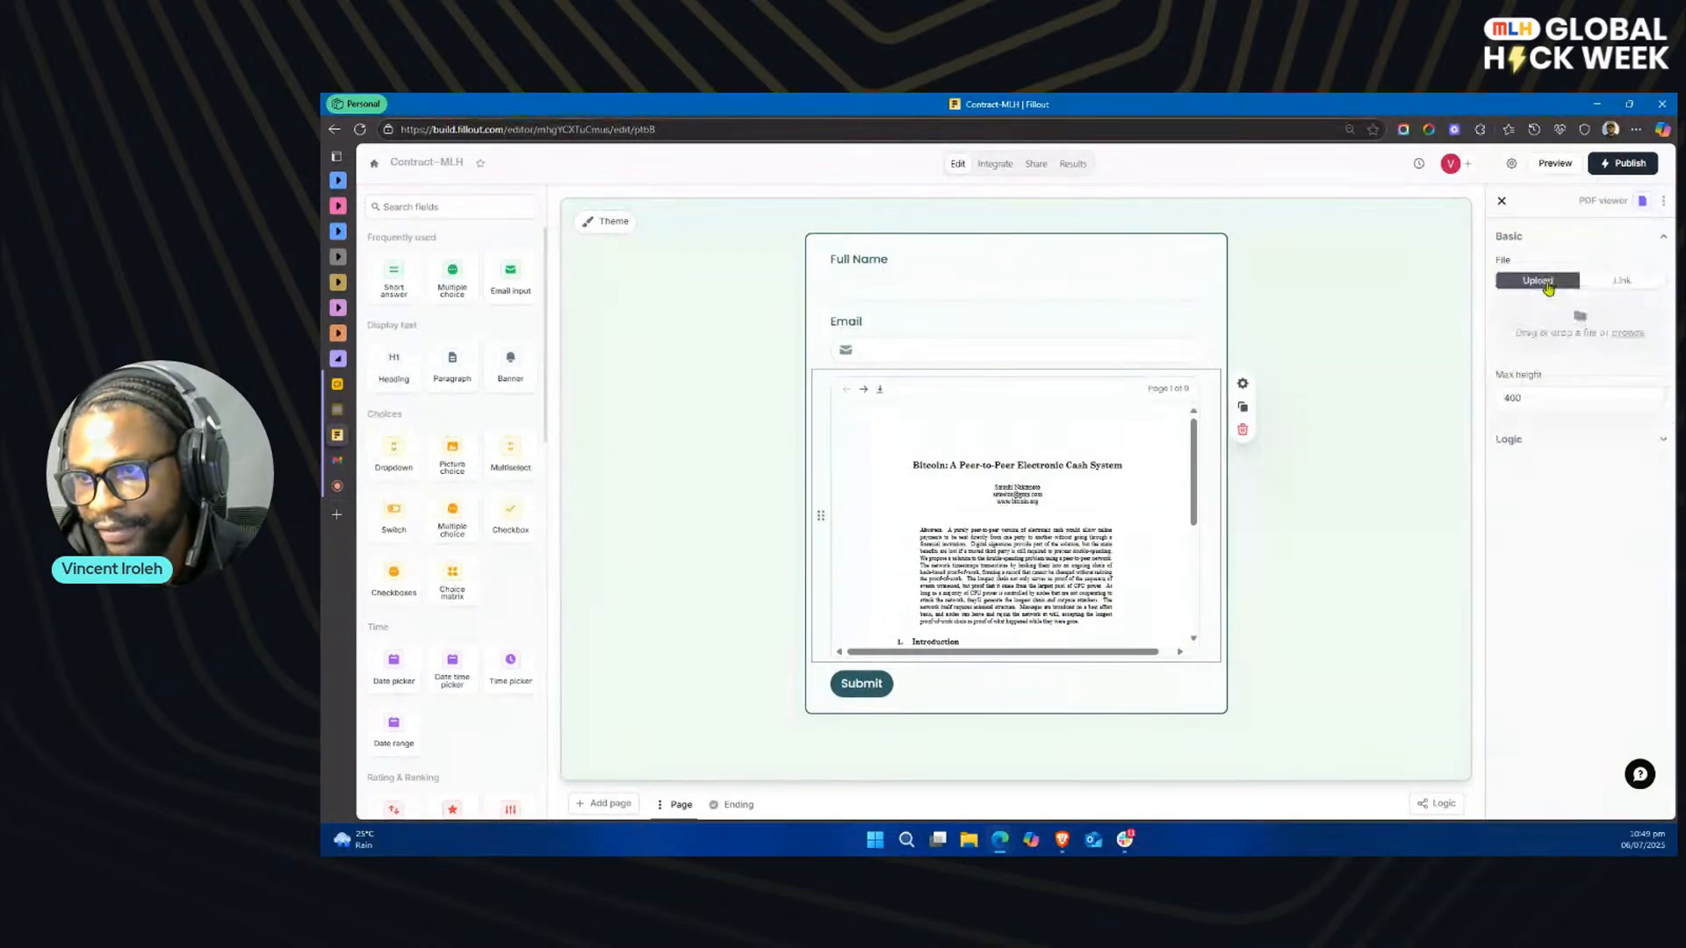
{"action": "left_click", "coordinate": [1624, 335]}
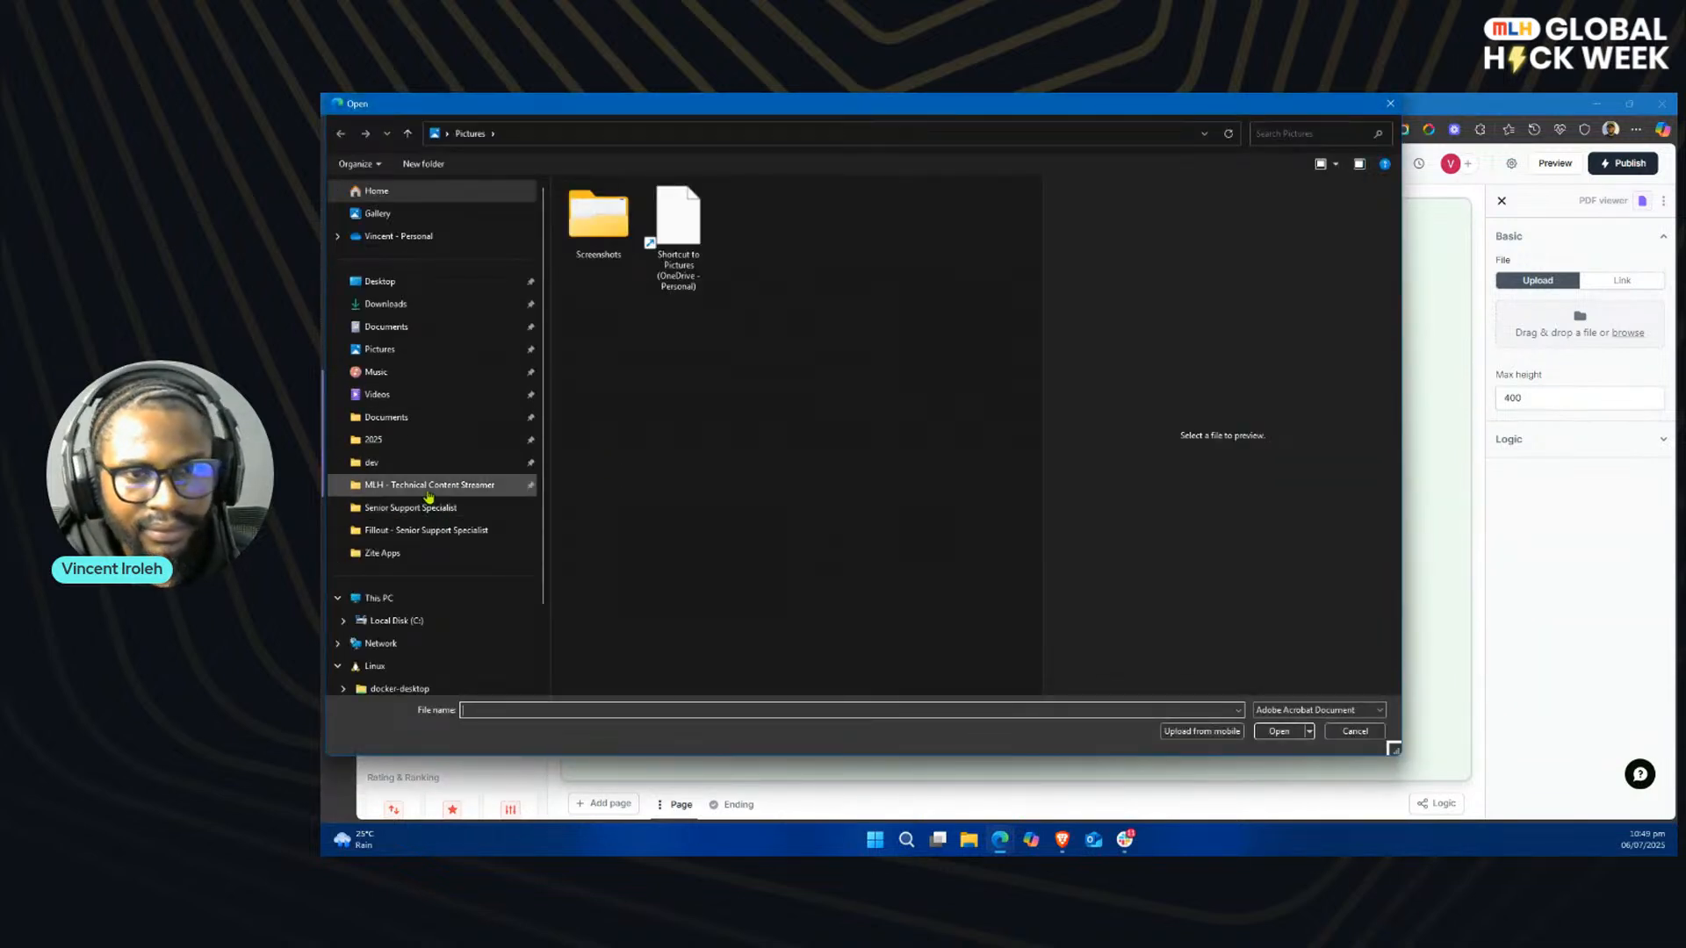
{"action": "left_click", "coordinate": [429, 489]}
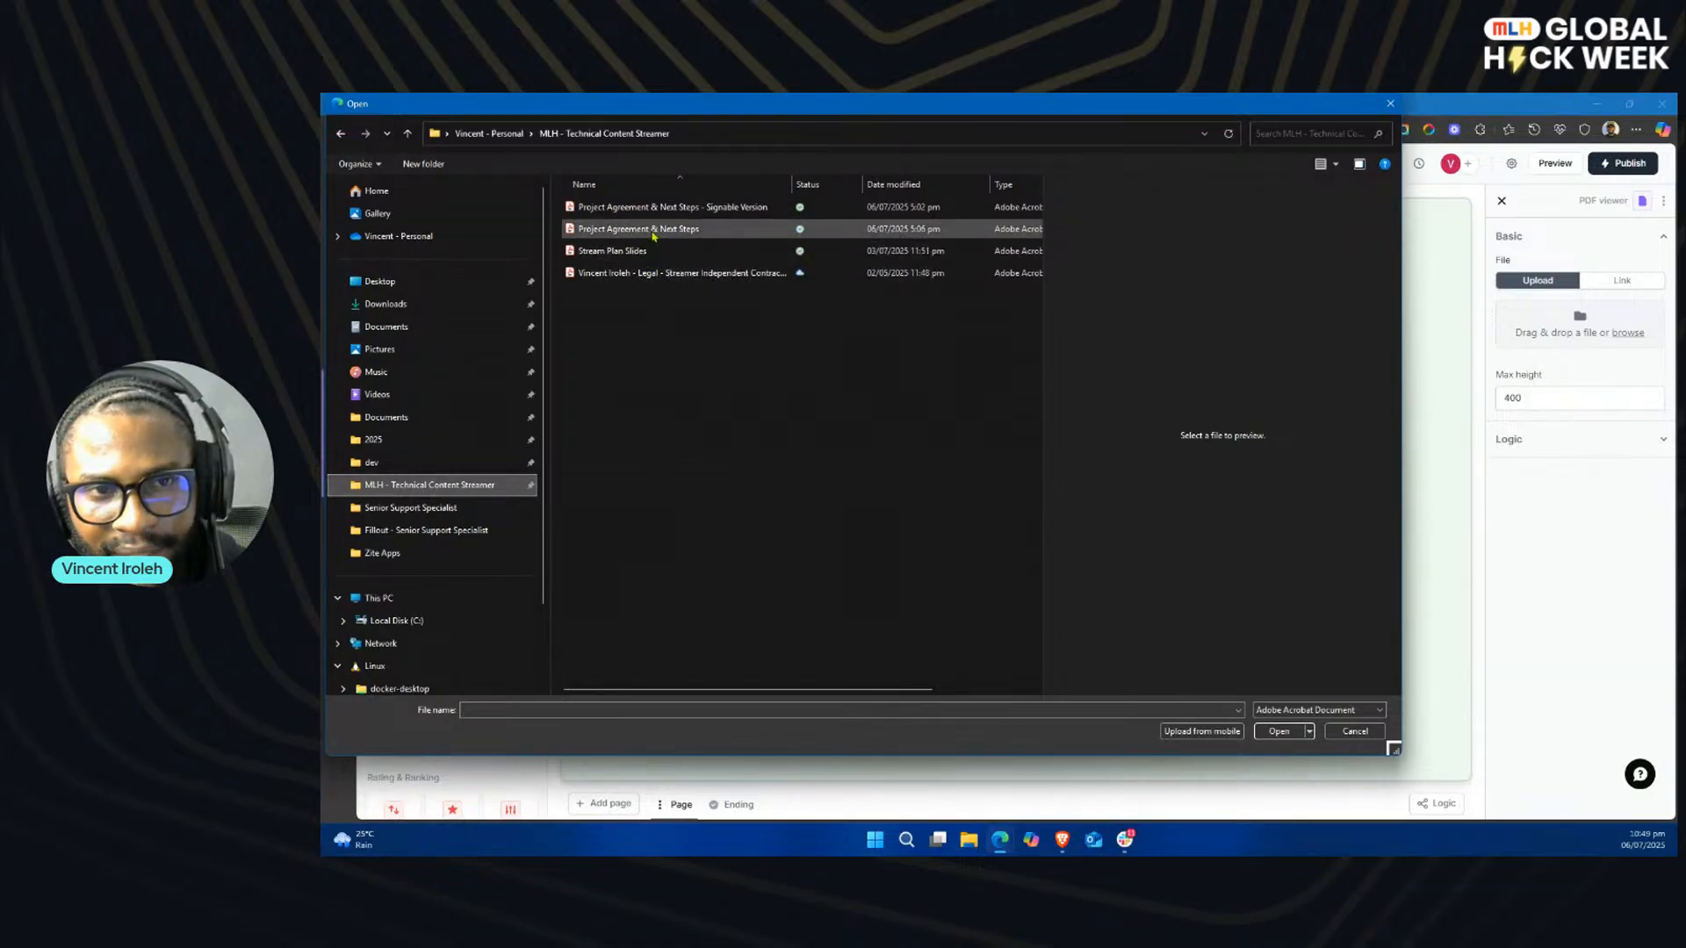
{"action": "double_click", "coordinate": [653, 230]}
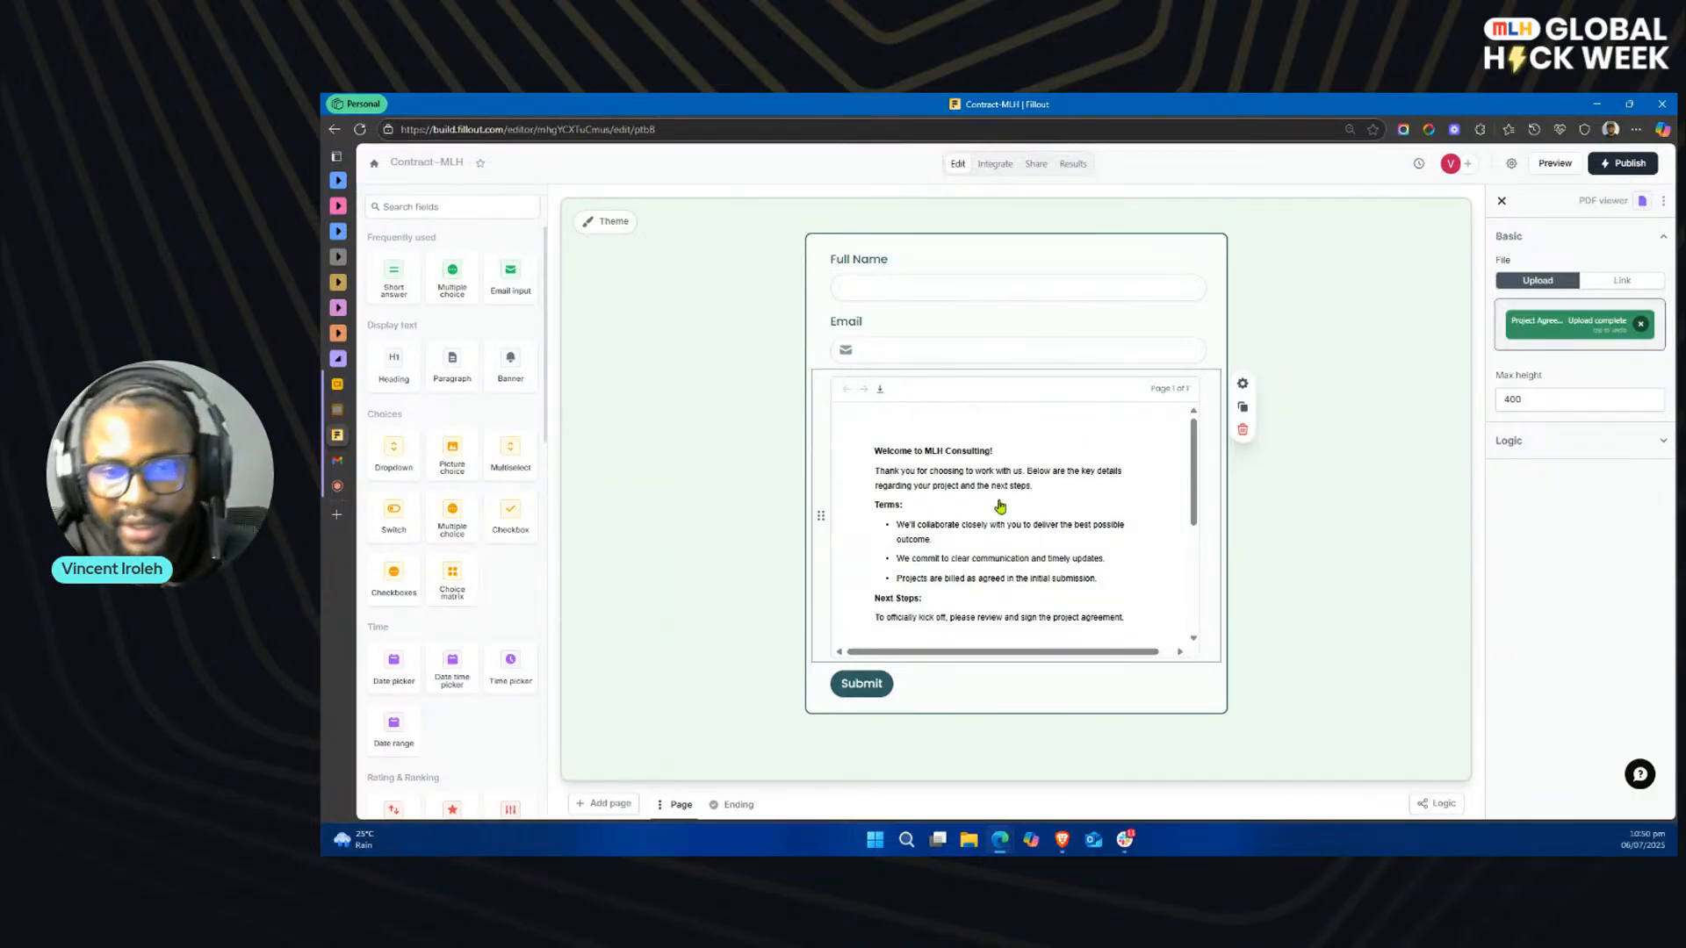
{"action": "scroll", "coordinate": [1004, 497], "scroll_direction": "down", "scroll_amount": 5}
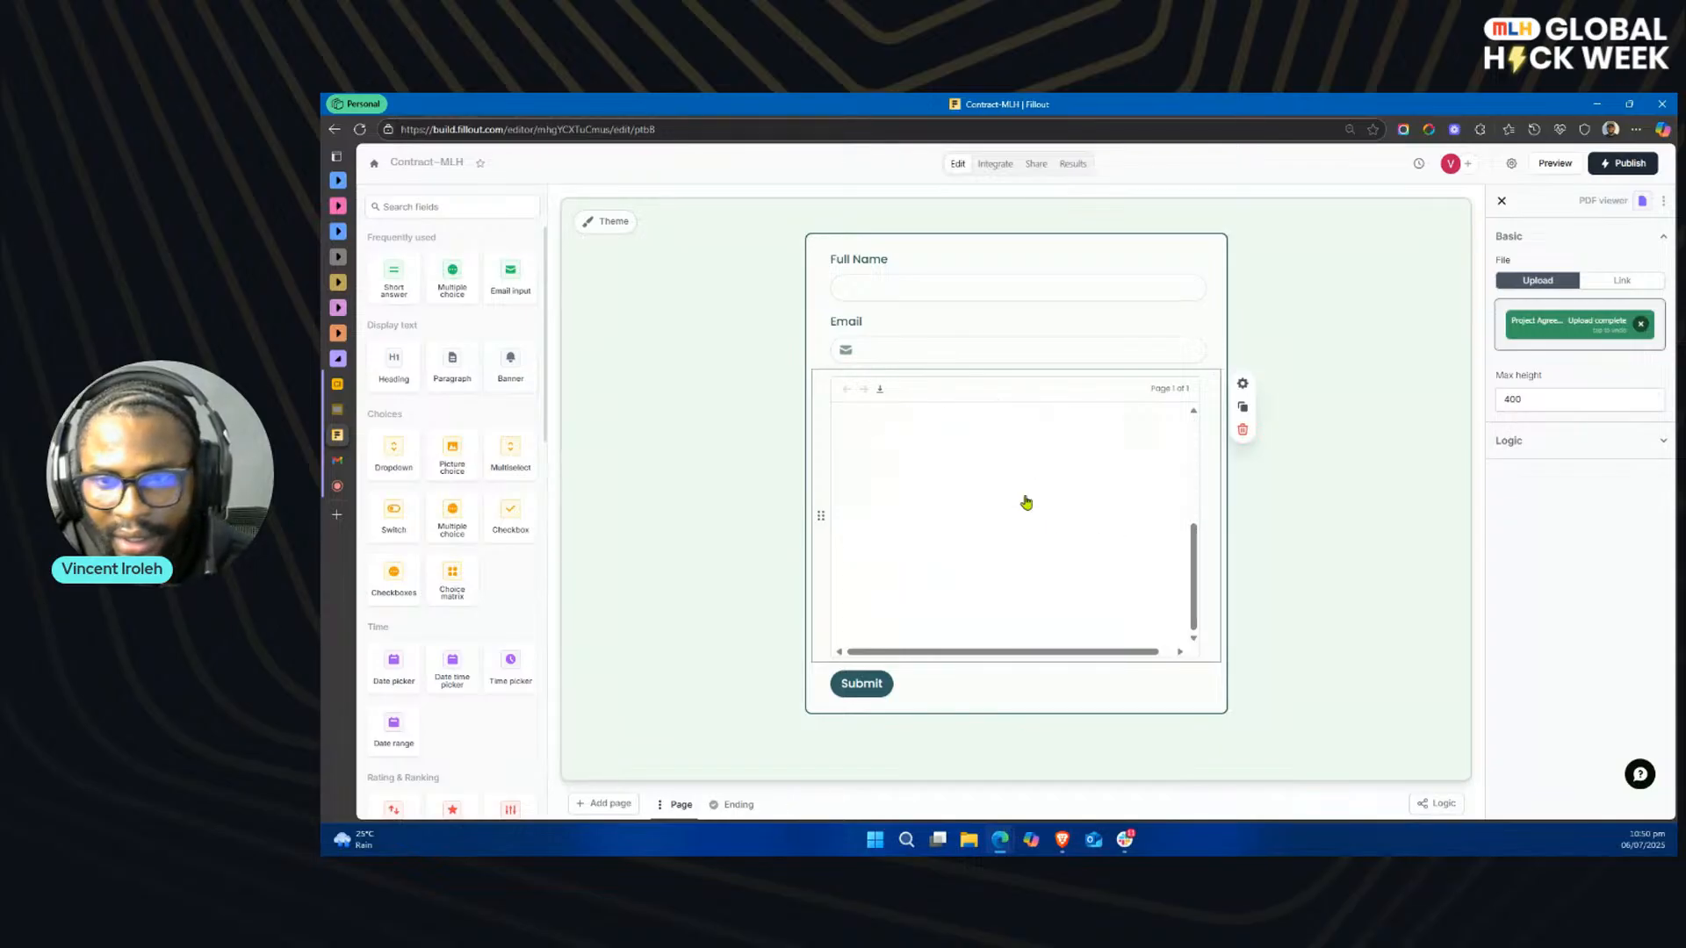
Step: Find the Signature field among the available fields and add it below the PDF viewer
{"action": "left_click", "coordinate": [457, 207]}
{"action": "type", "text": "signat"}
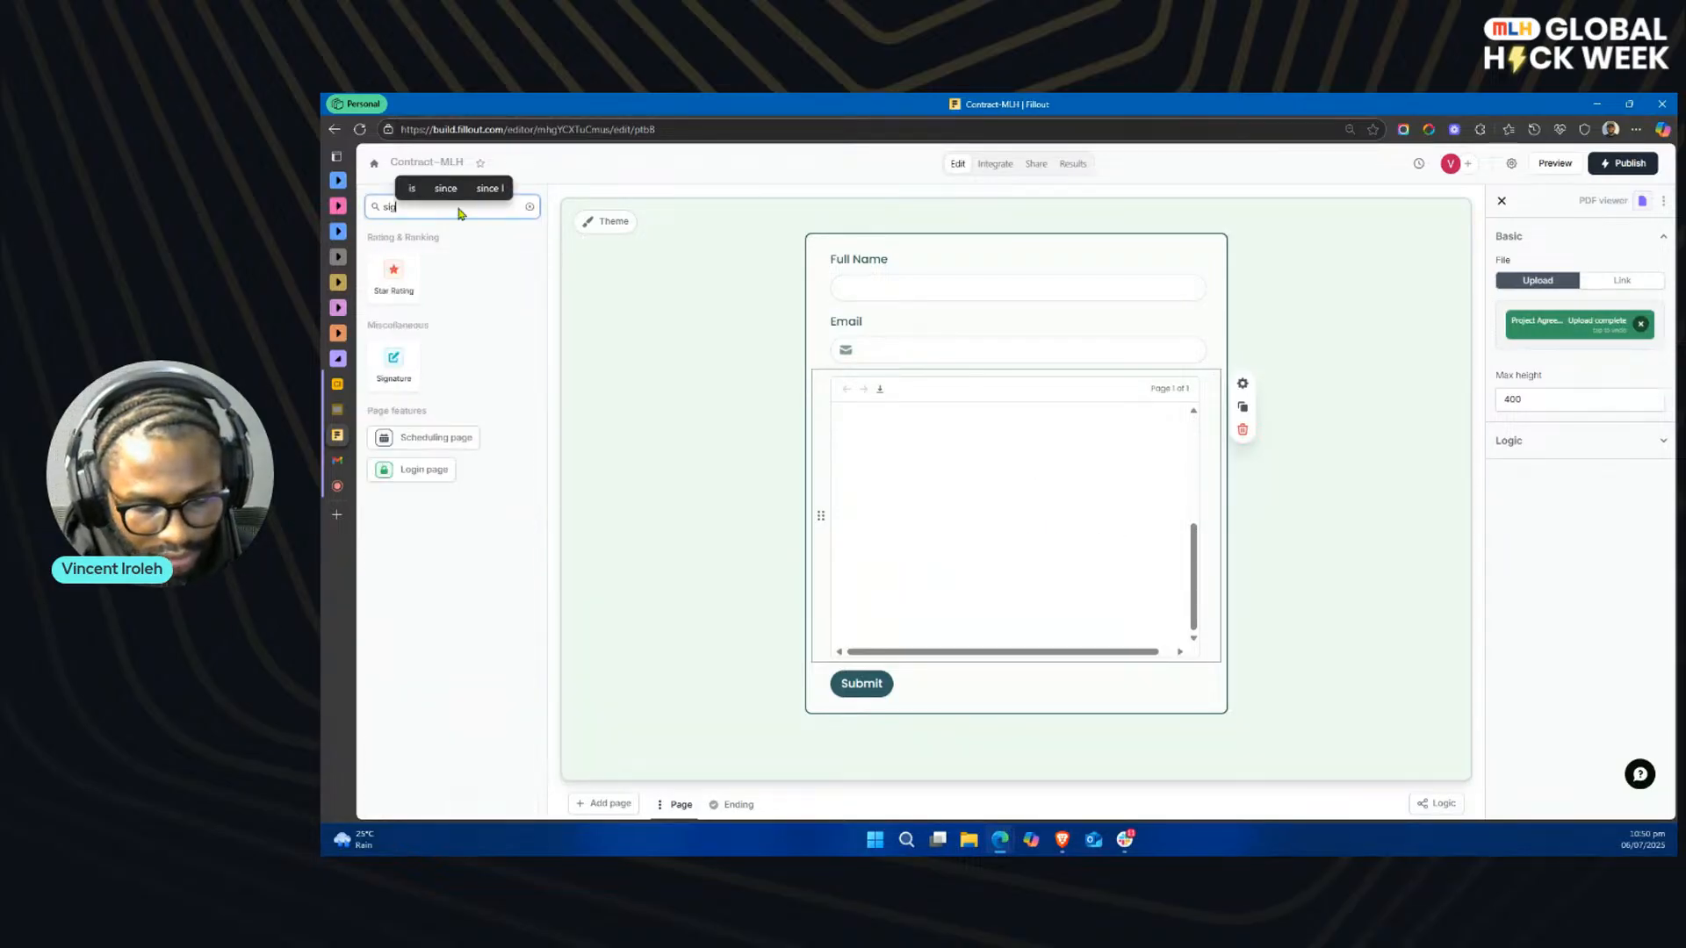
{"action": "left_click", "coordinate": [399, 278]}
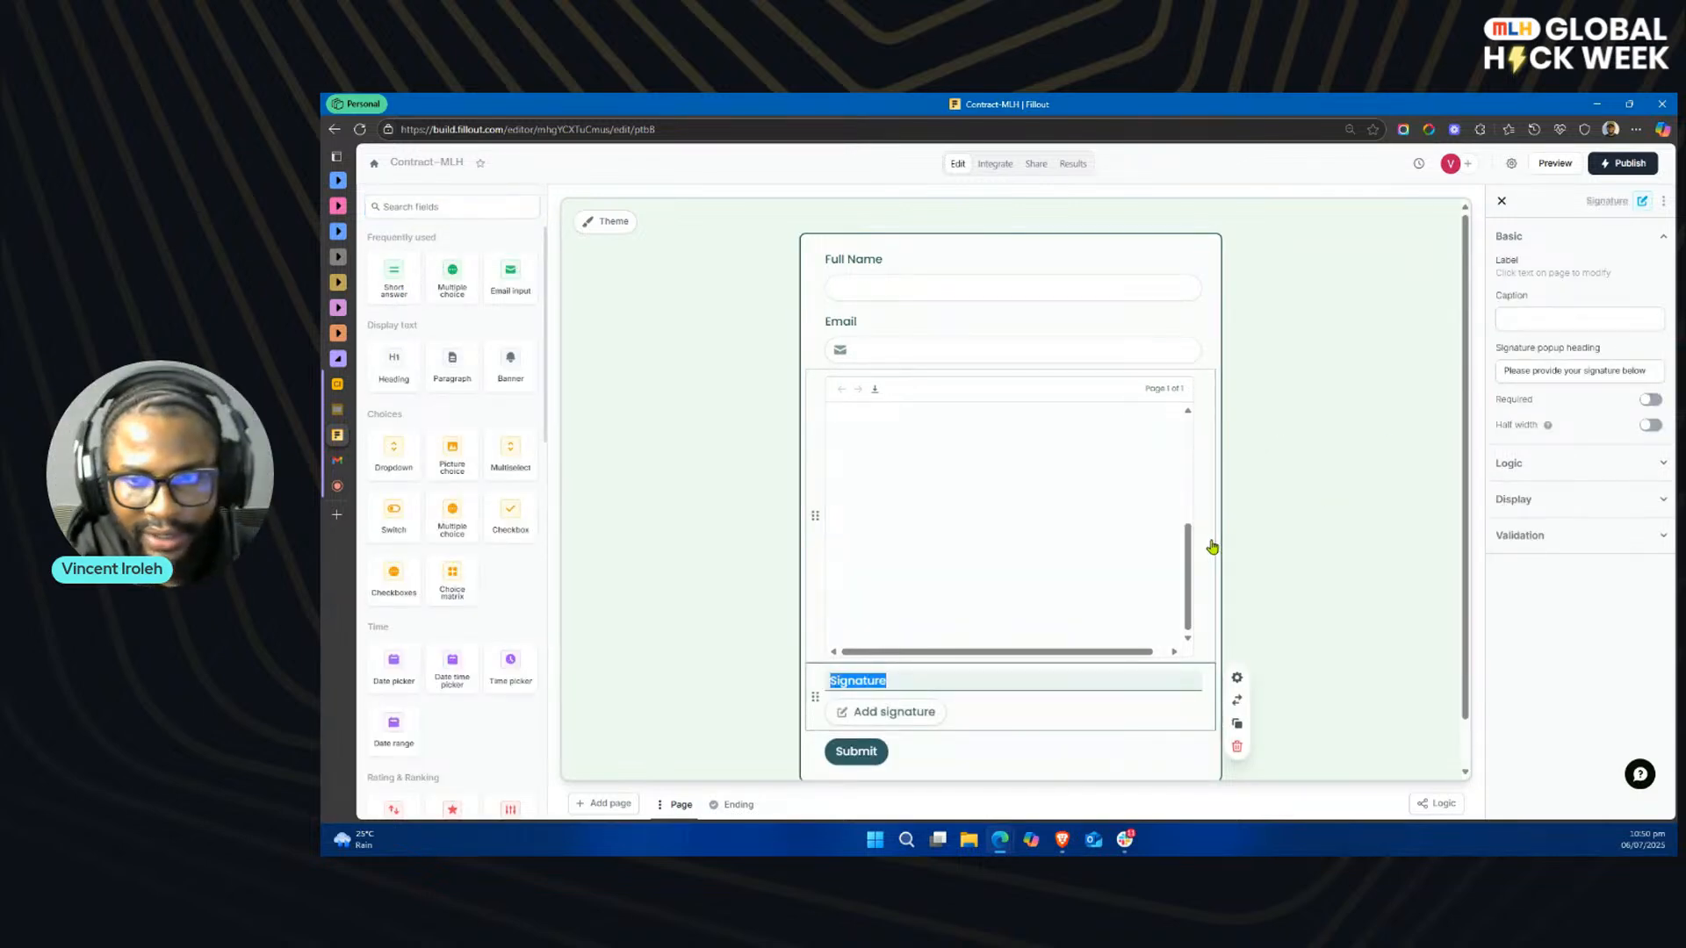
{"action": "scroll", "coordinate": [1211, 546], "scroll_direction": "down", "scroll_amount": 1}
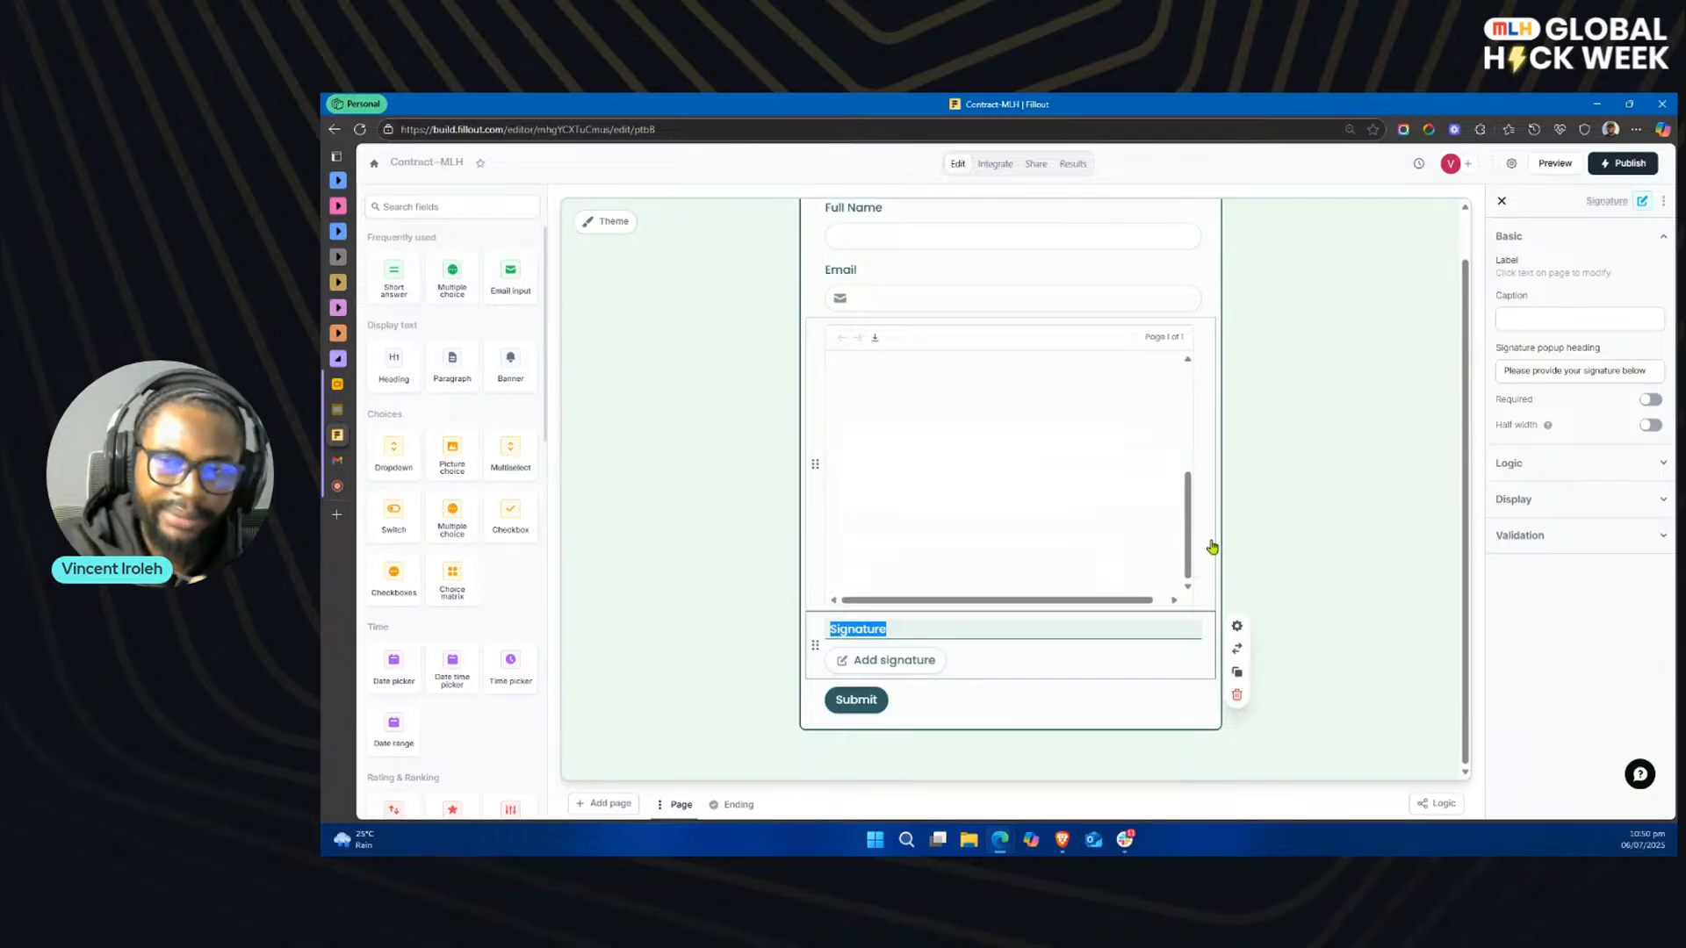
{"action": "left_click", "coordinate": [975, 665]}
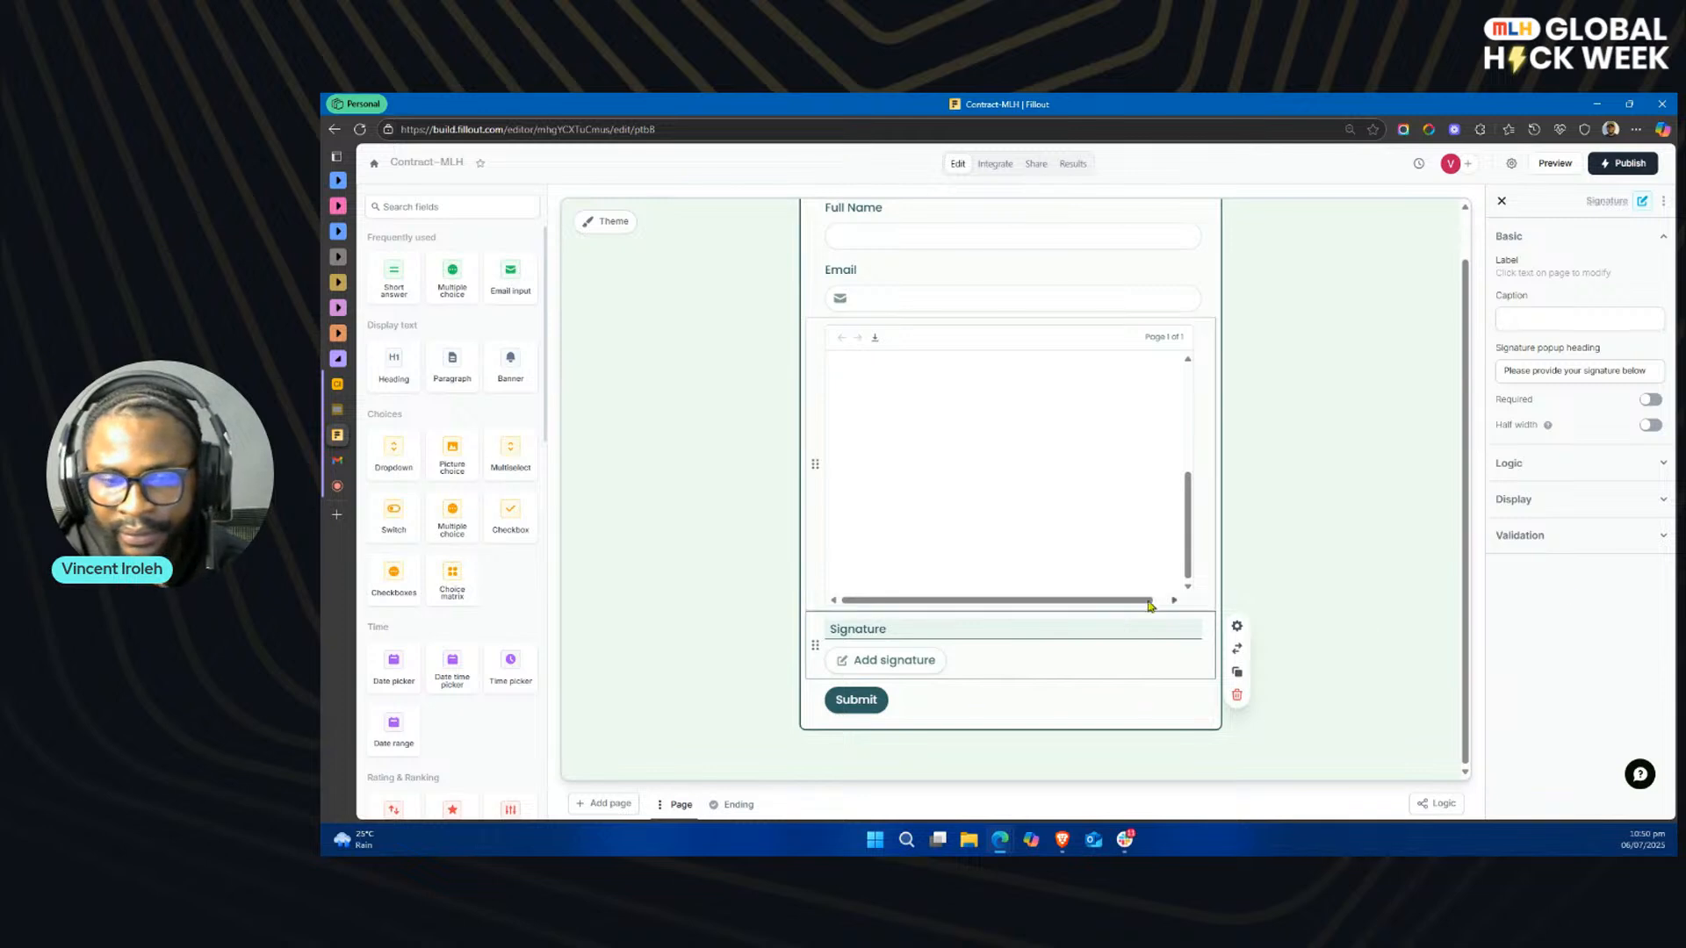
Step: Make the Full Name, Email and Signature fields required
{"action": "scroll", "coordinate": [1105, 575], "scroll_direction": "up", "scroll_amount": 5}
{"action": "scroll", "coordinate": [1065, 553], "scroll_direction": "up", "scroll_amount": 1}
{"action": "left_click", "coordinate": [1046, 291]}
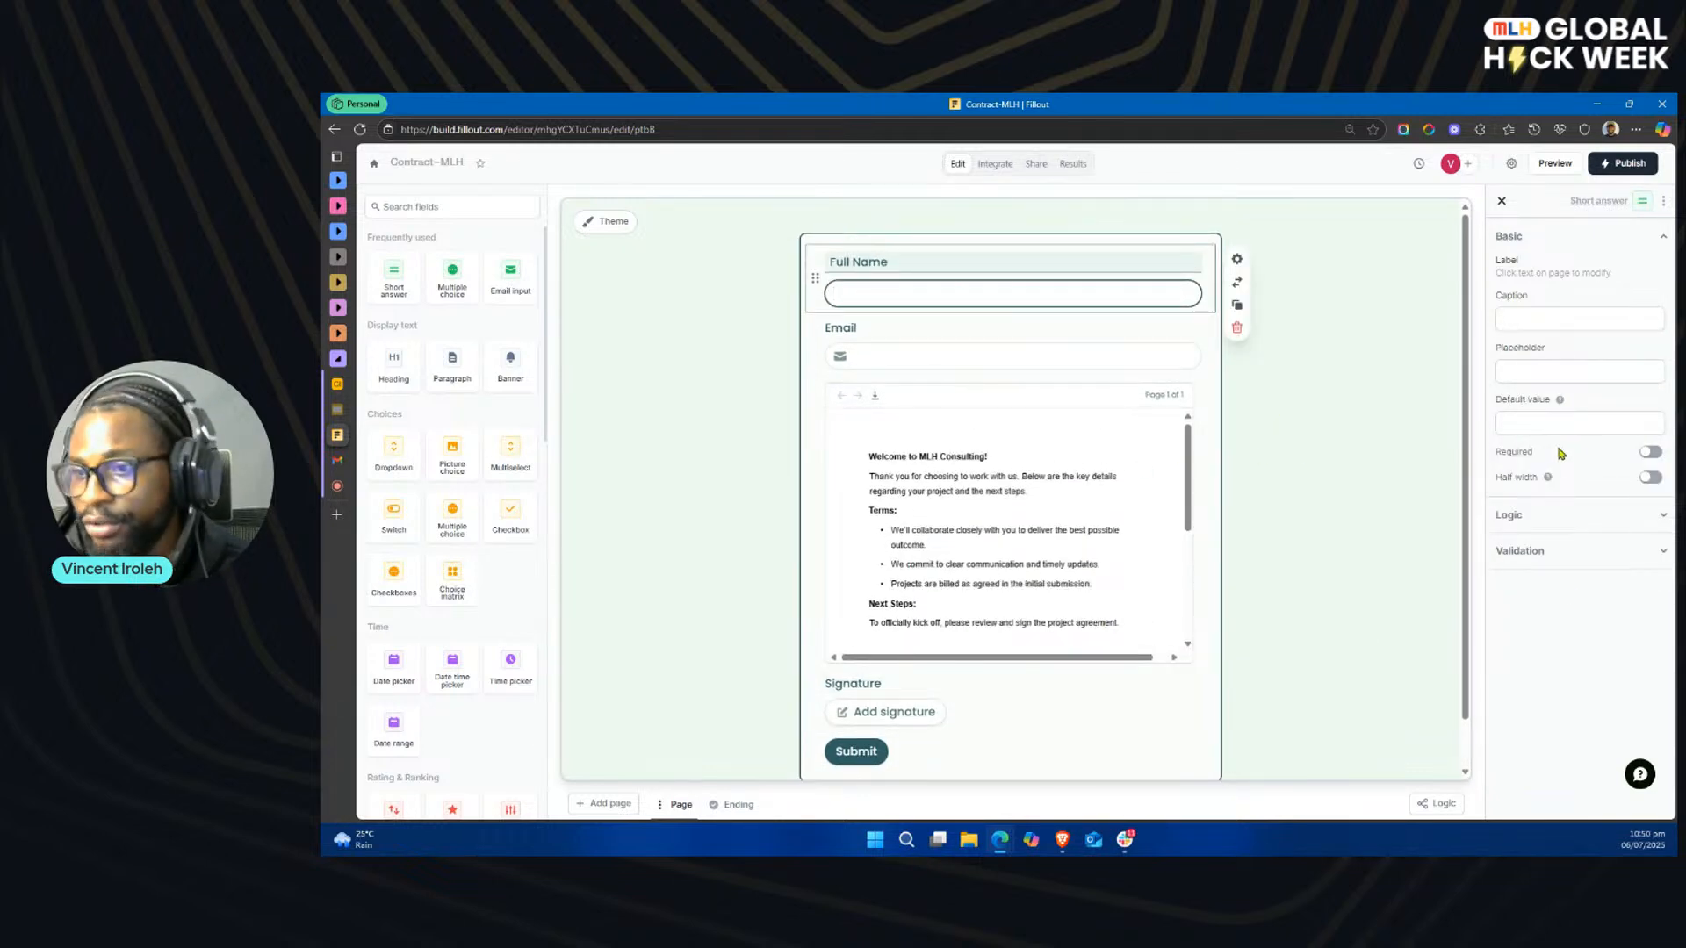
{"action": "left_click", "coordinate": [1650, 451]}
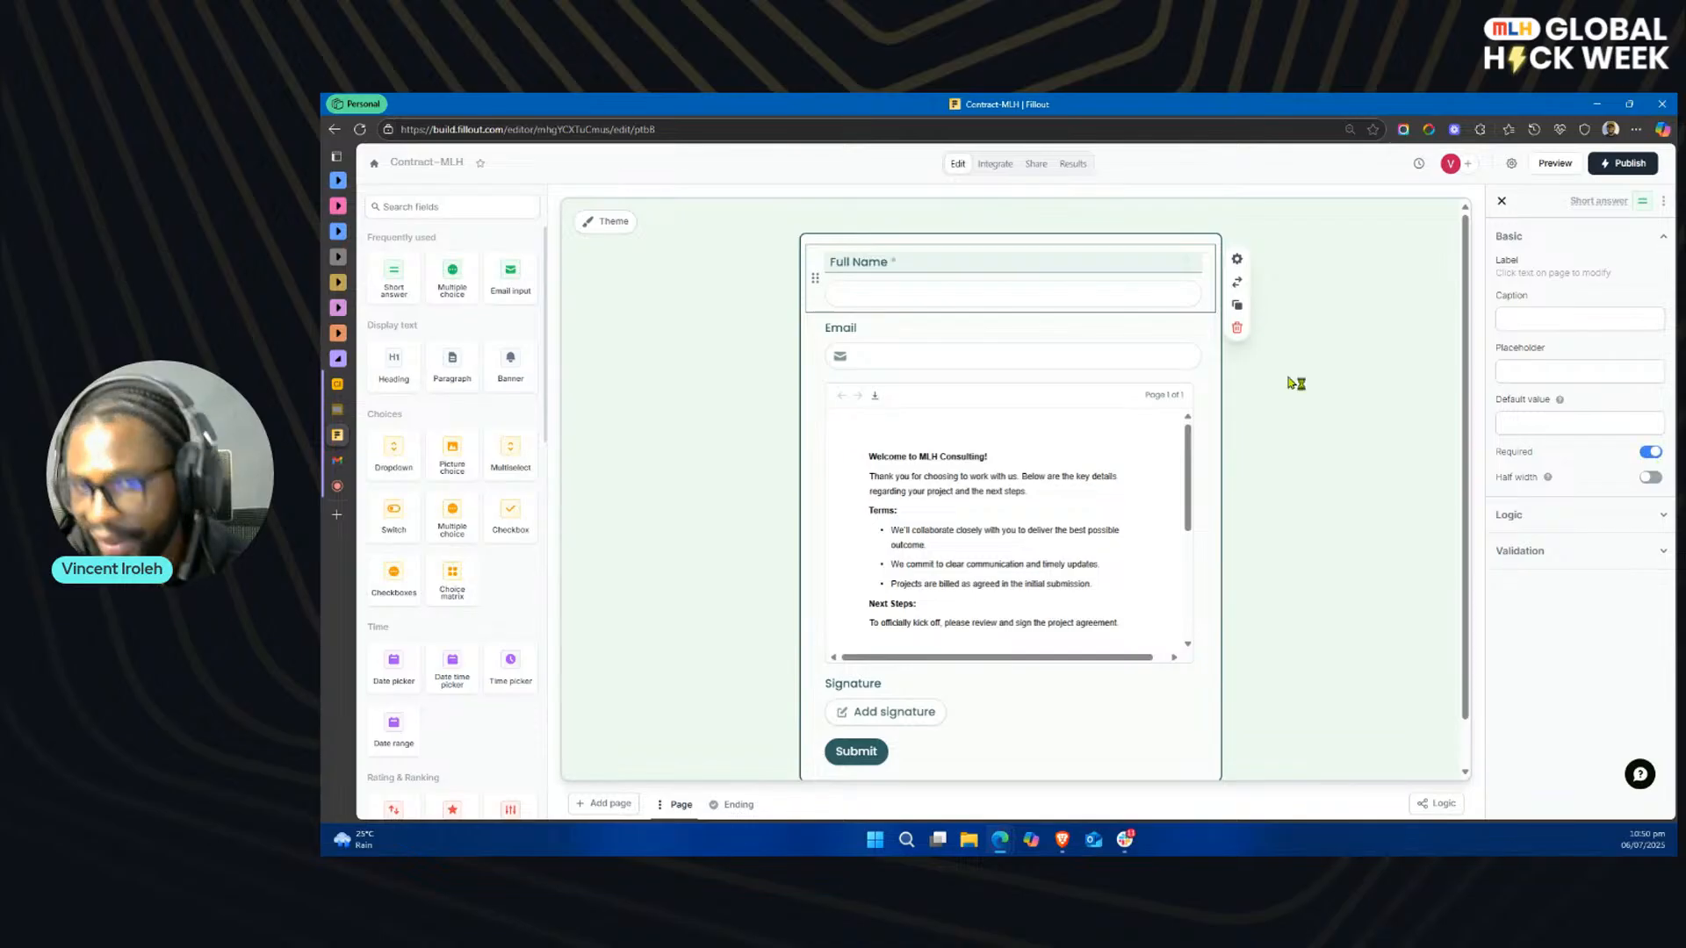
{"action": "left_click", "coordinate": [1041, 347]}
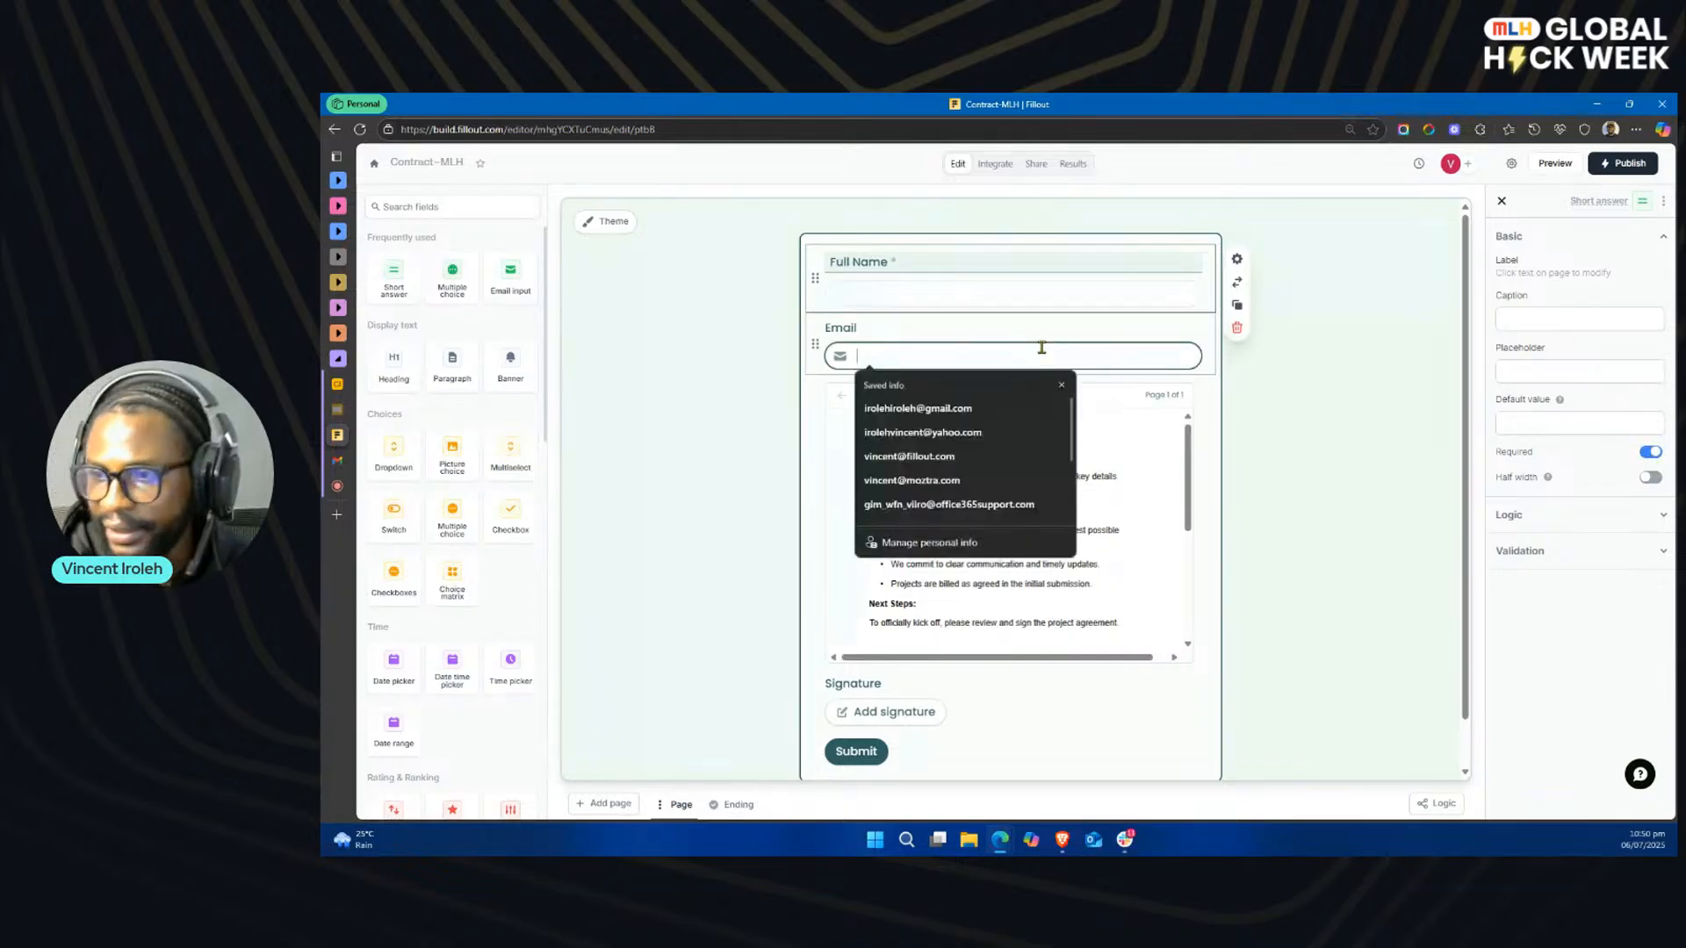
{"action": "left_click", "coordinate": [1652, 453]}
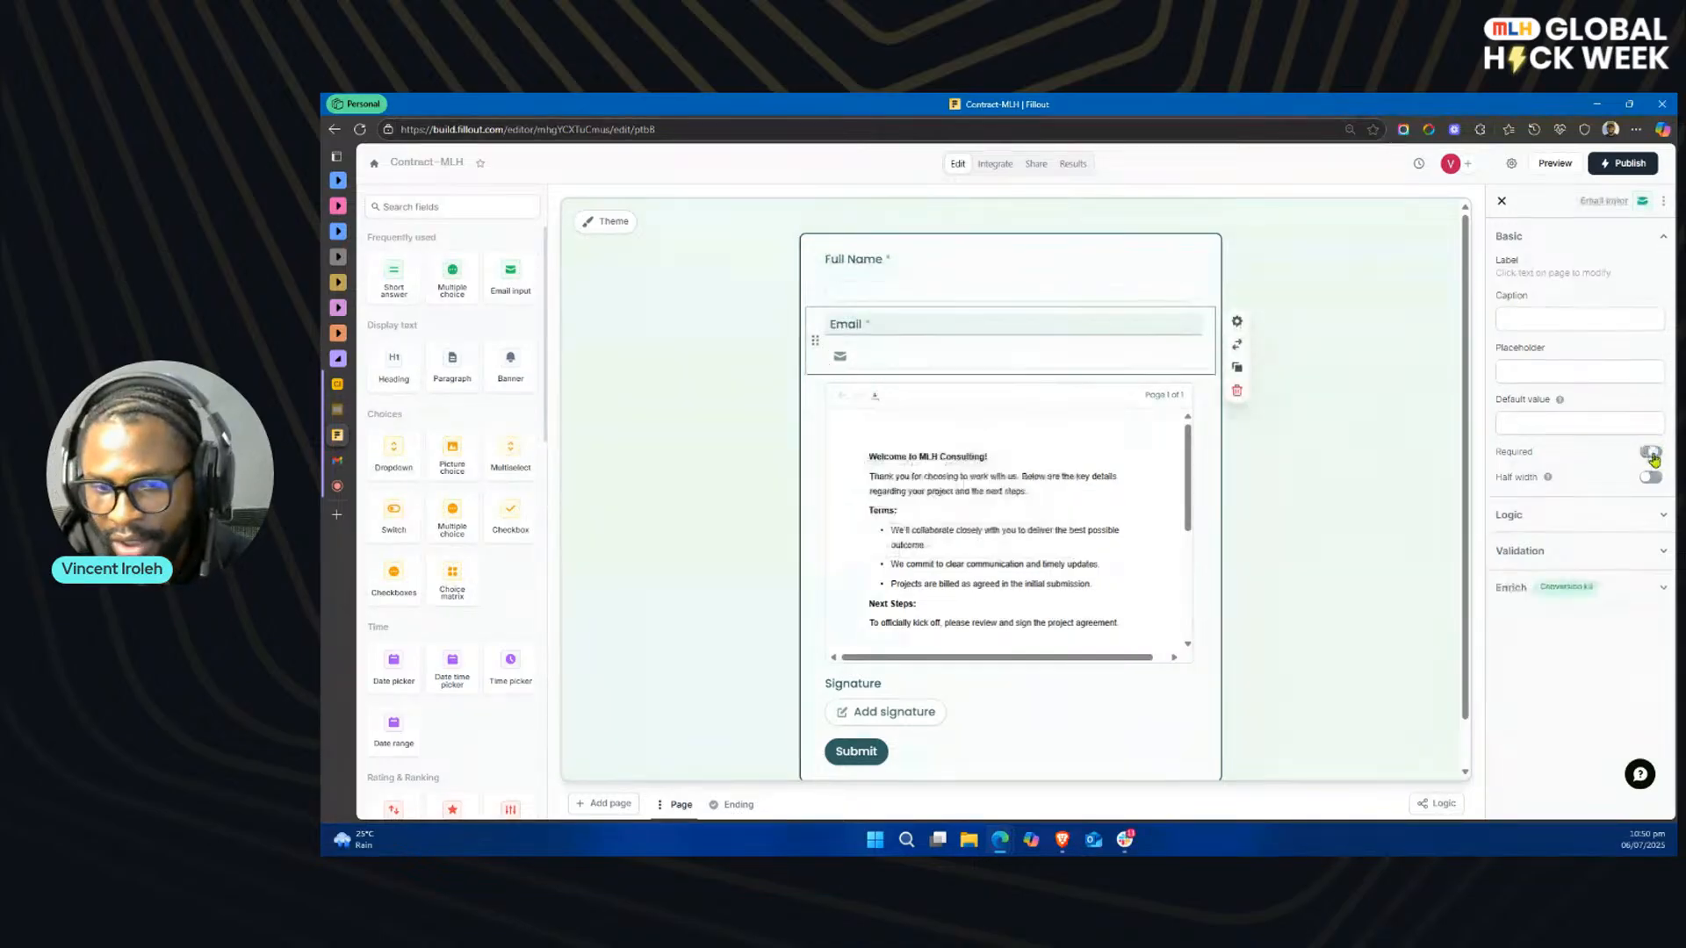
{"action": "left_click", "coordinate": [1041, 705]}
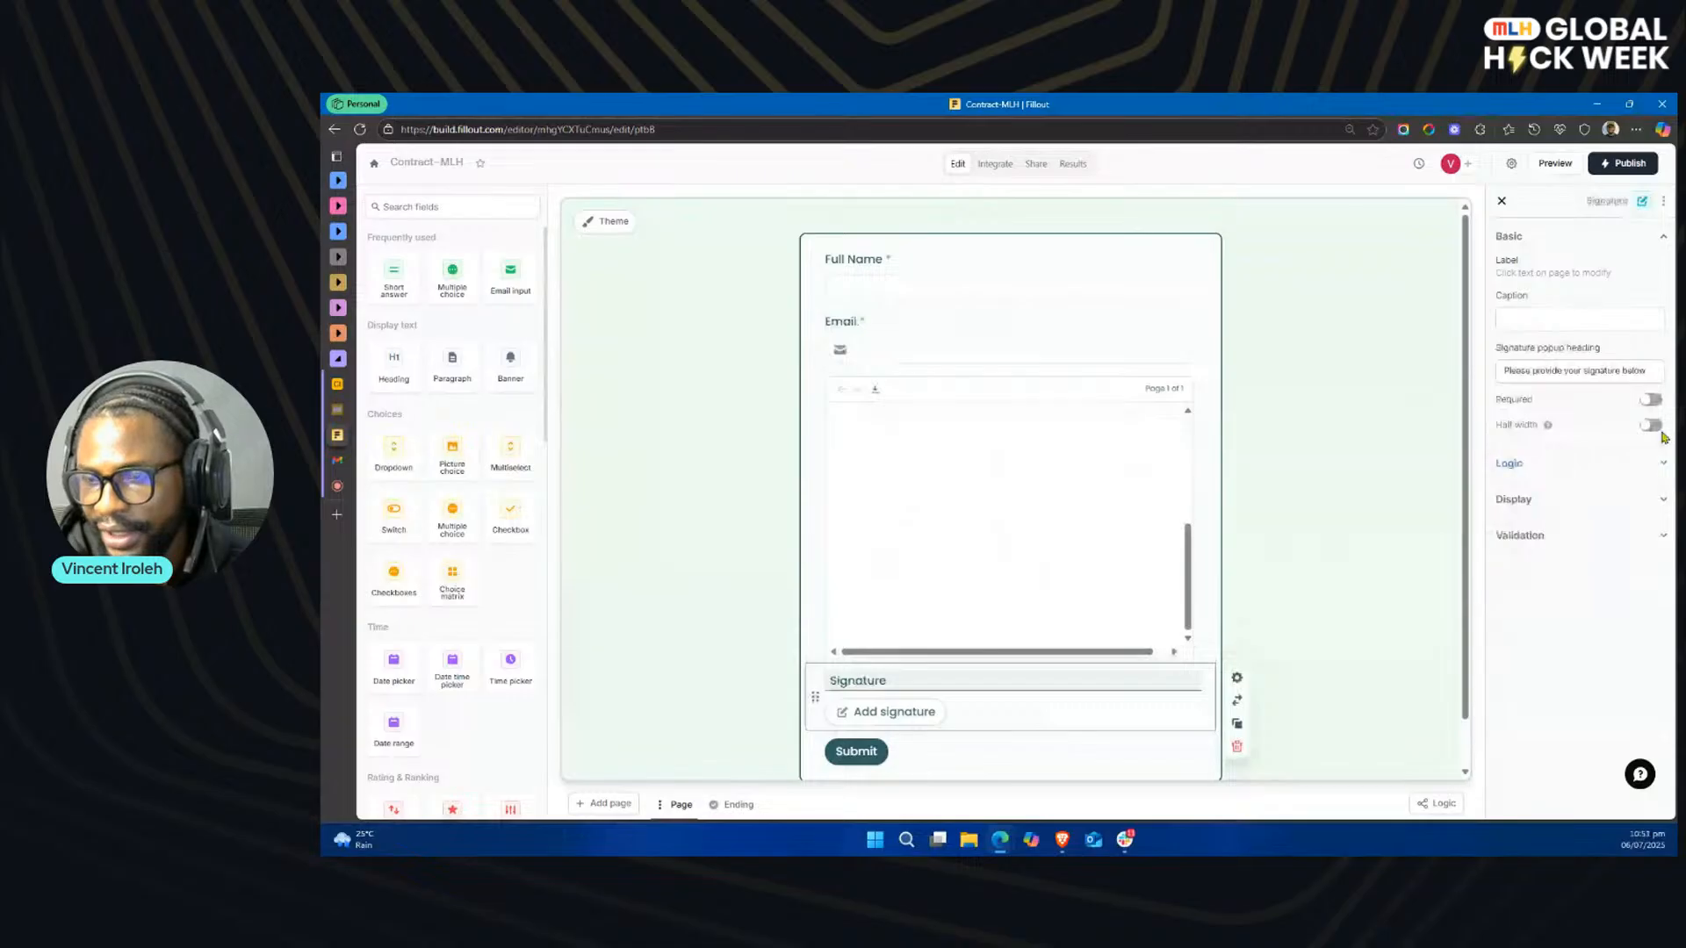
{"action": "left_click", "coordinate": [1650, 399]}
{"action": "scroll", "coordinate": [1204, 670], "scroll_direction": "down", "scroll_amount": 1}
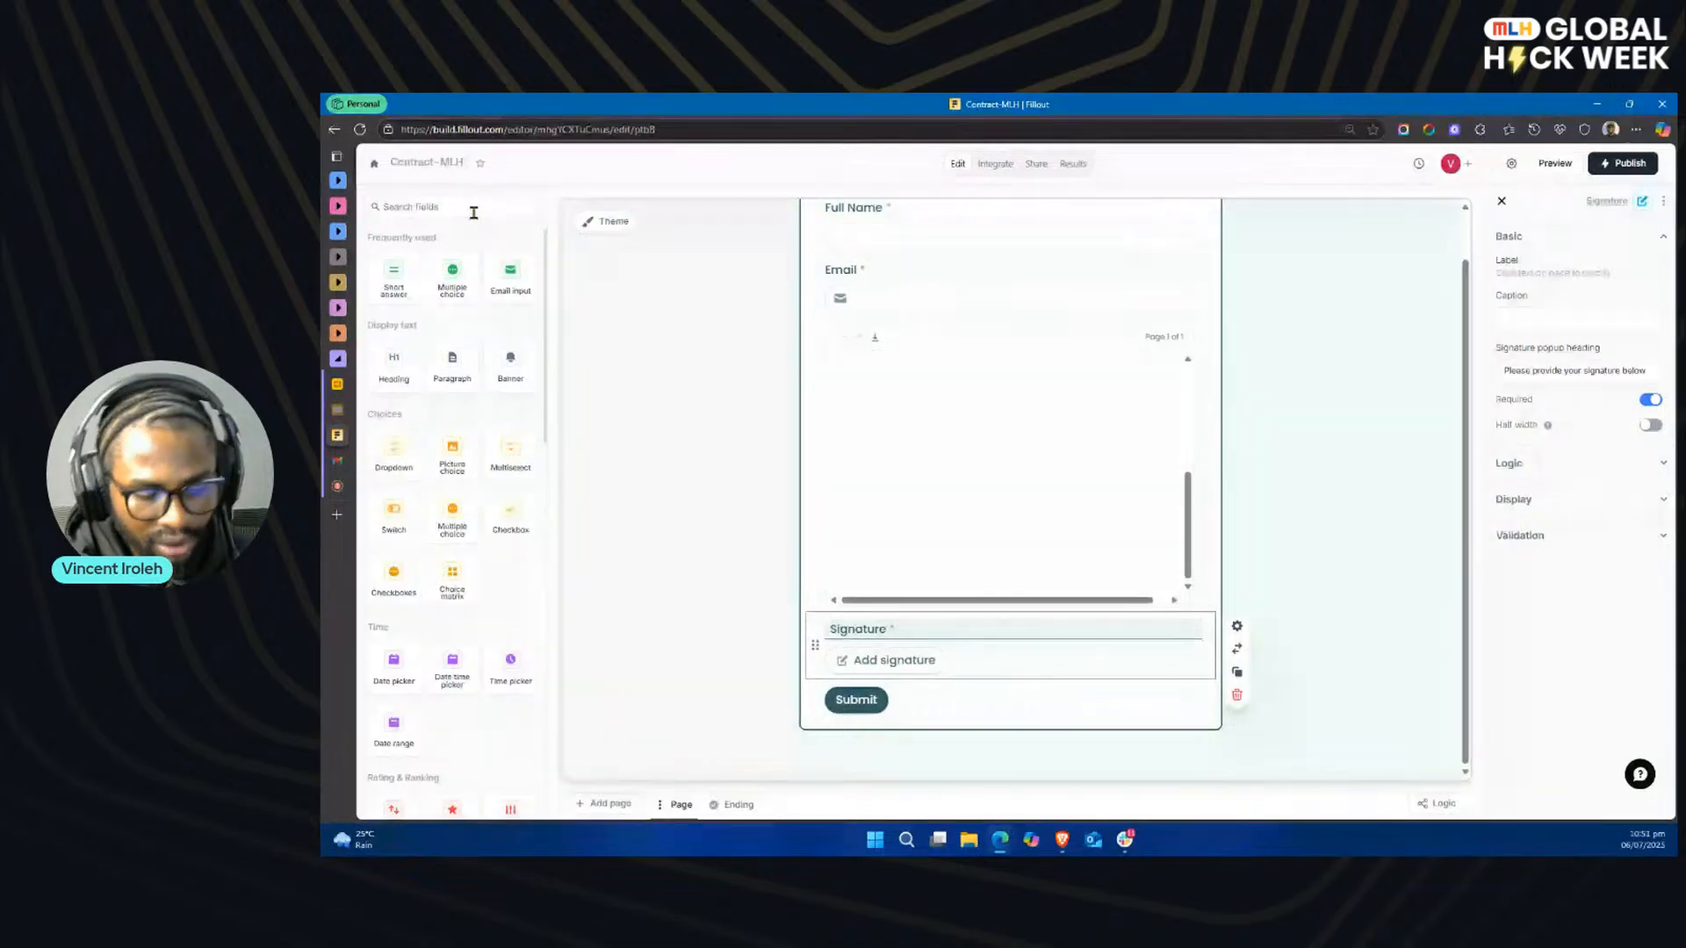
{"action": "left_click", "coordinate": [473, 213]}
{"action": "type", "text": "d"}
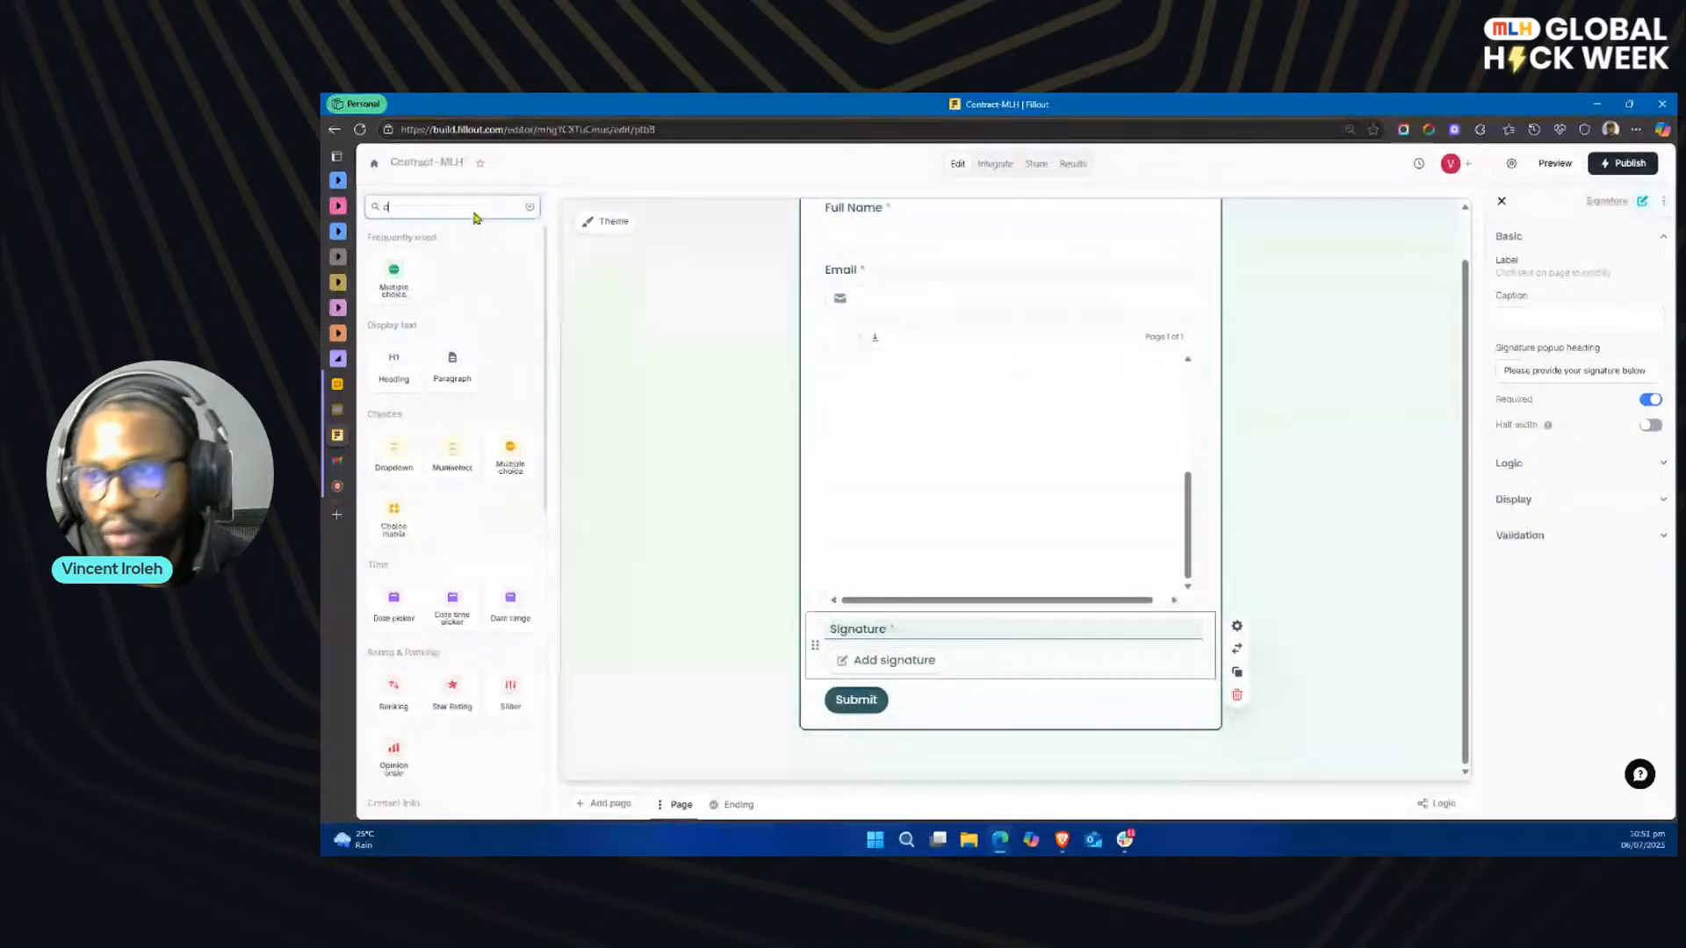
{"action": "type", "text": "at"}
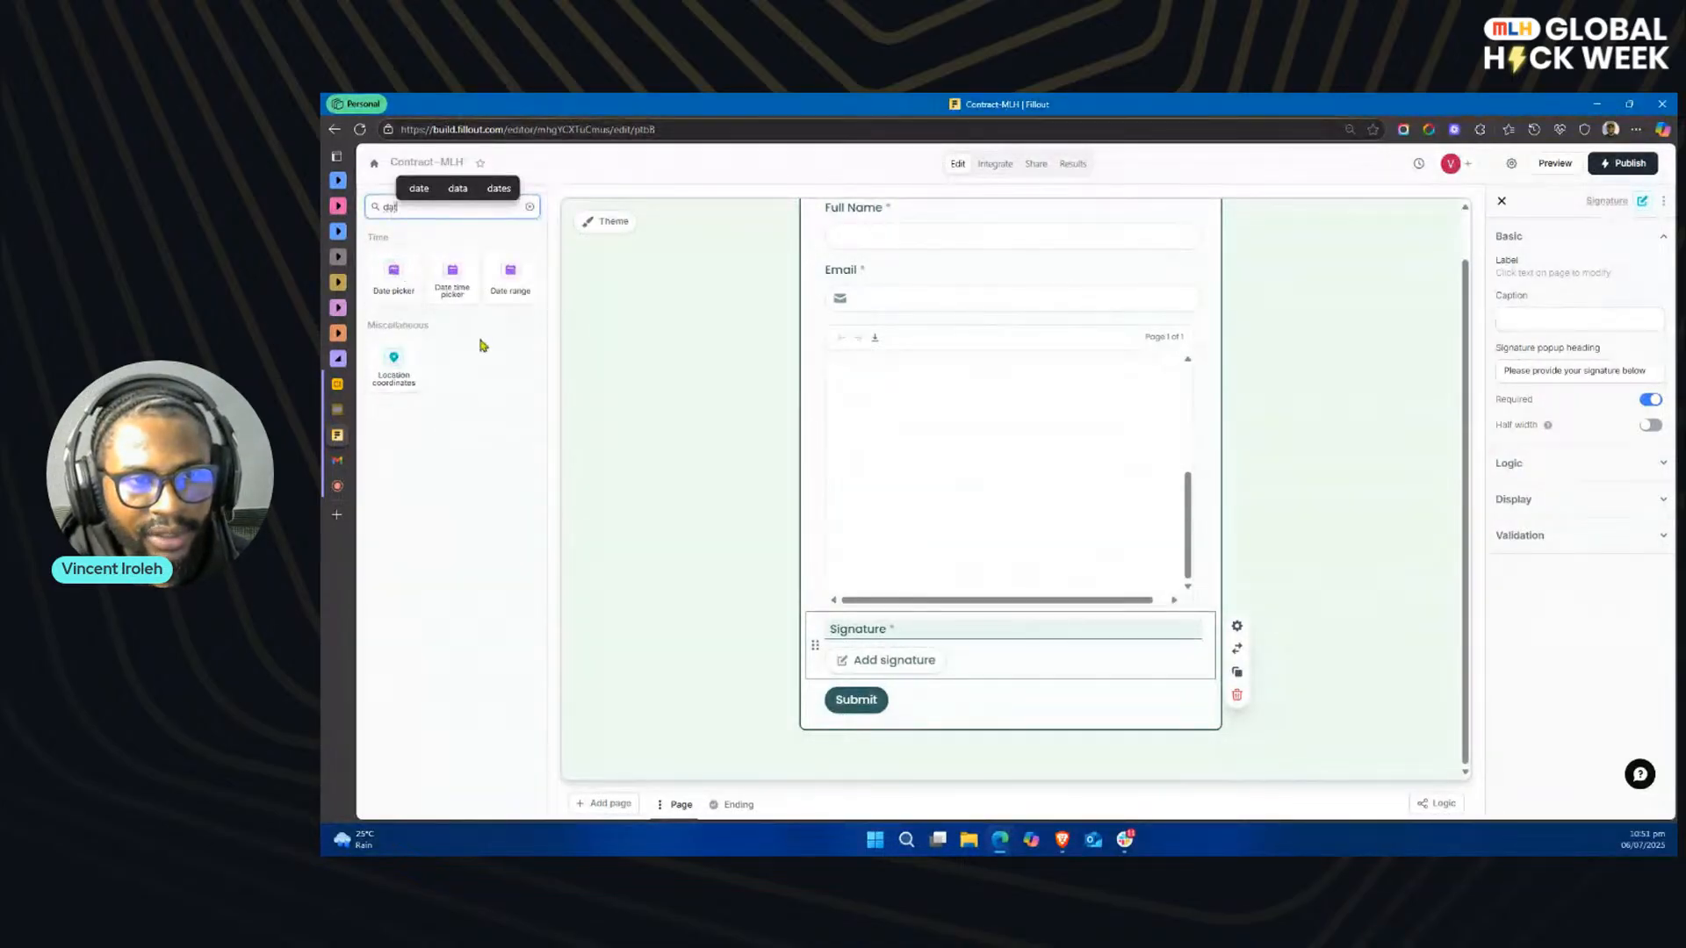
{"action": "left_click", "coordinate": [394, 281]}
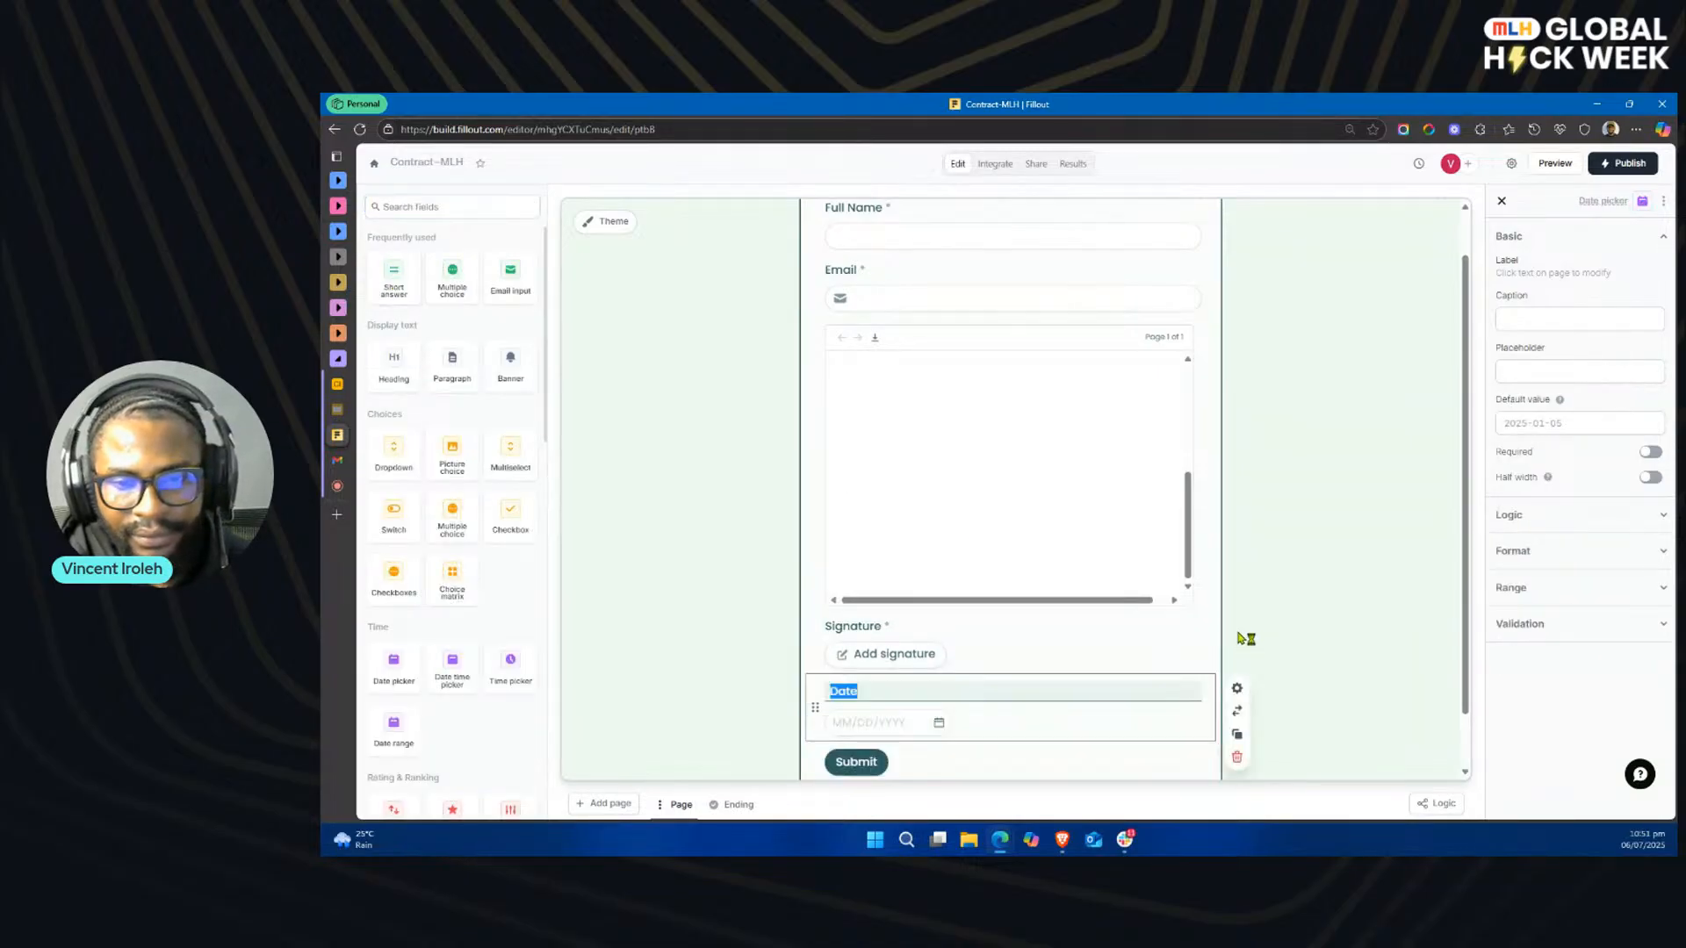
{"action": "left_click", "coordinate": [1237, 759]}
Step: Search the available fields for date and add a date time picker below the Signature field
{"action": "left_click", "coordinate": [431, 207]}
{"action": "type", "text": "date"}
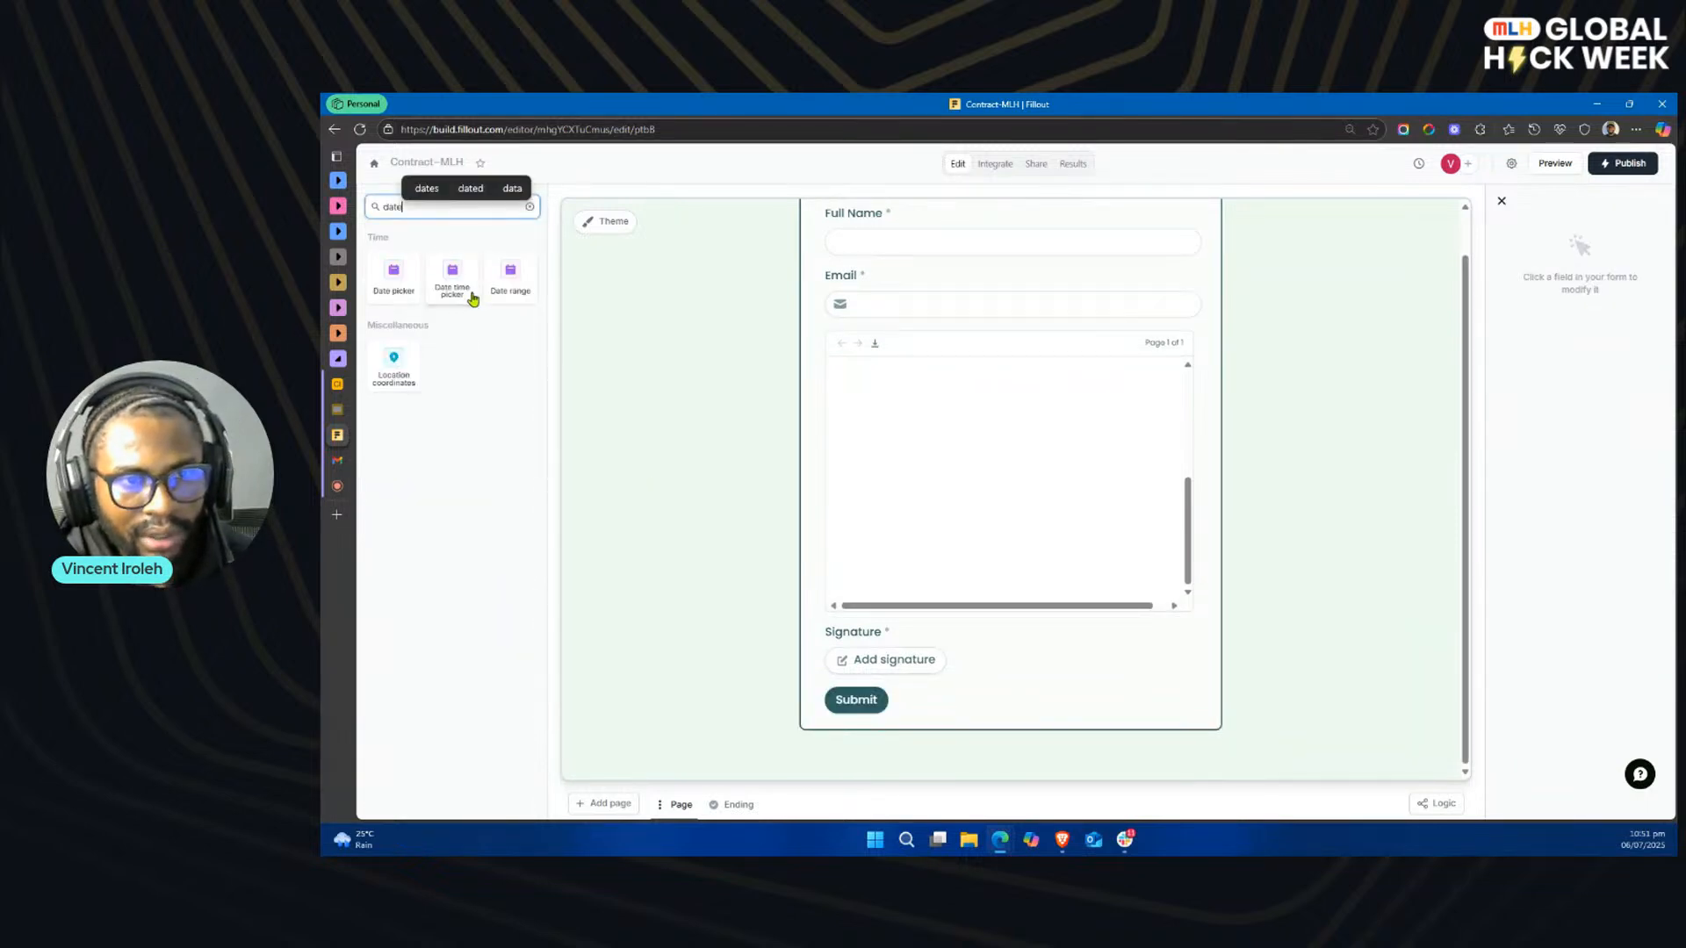
{"action": "left_click", "coordinate": [452, 281]}
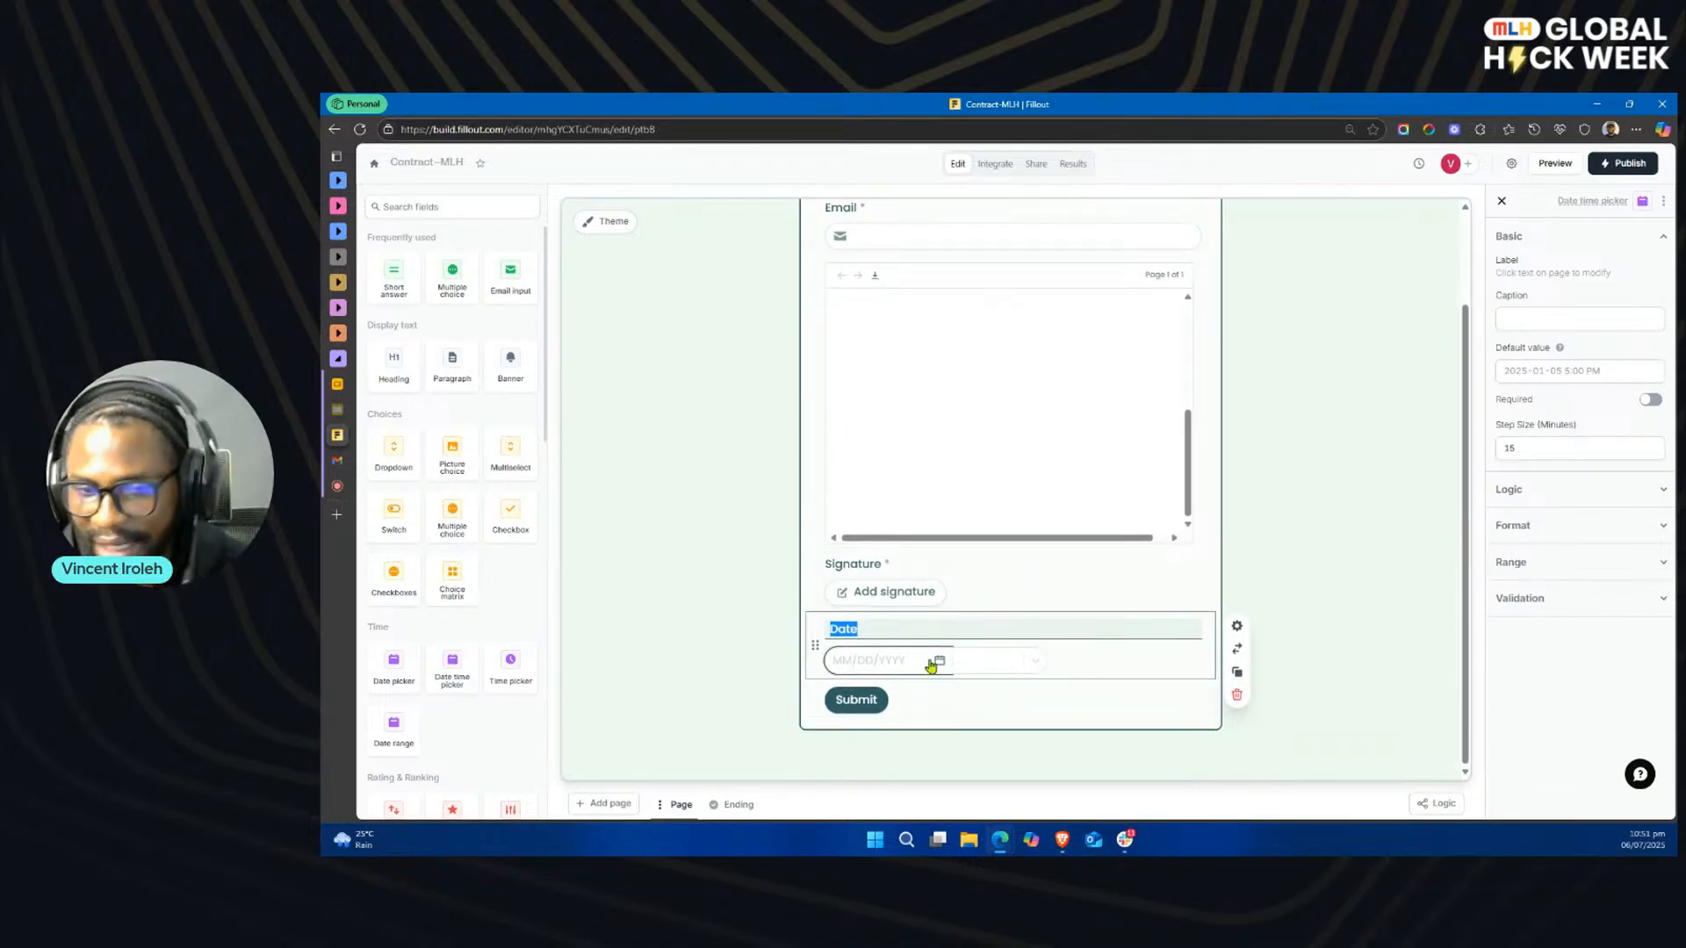
{"action": "left_click", "coordinate": [1164, 665]}
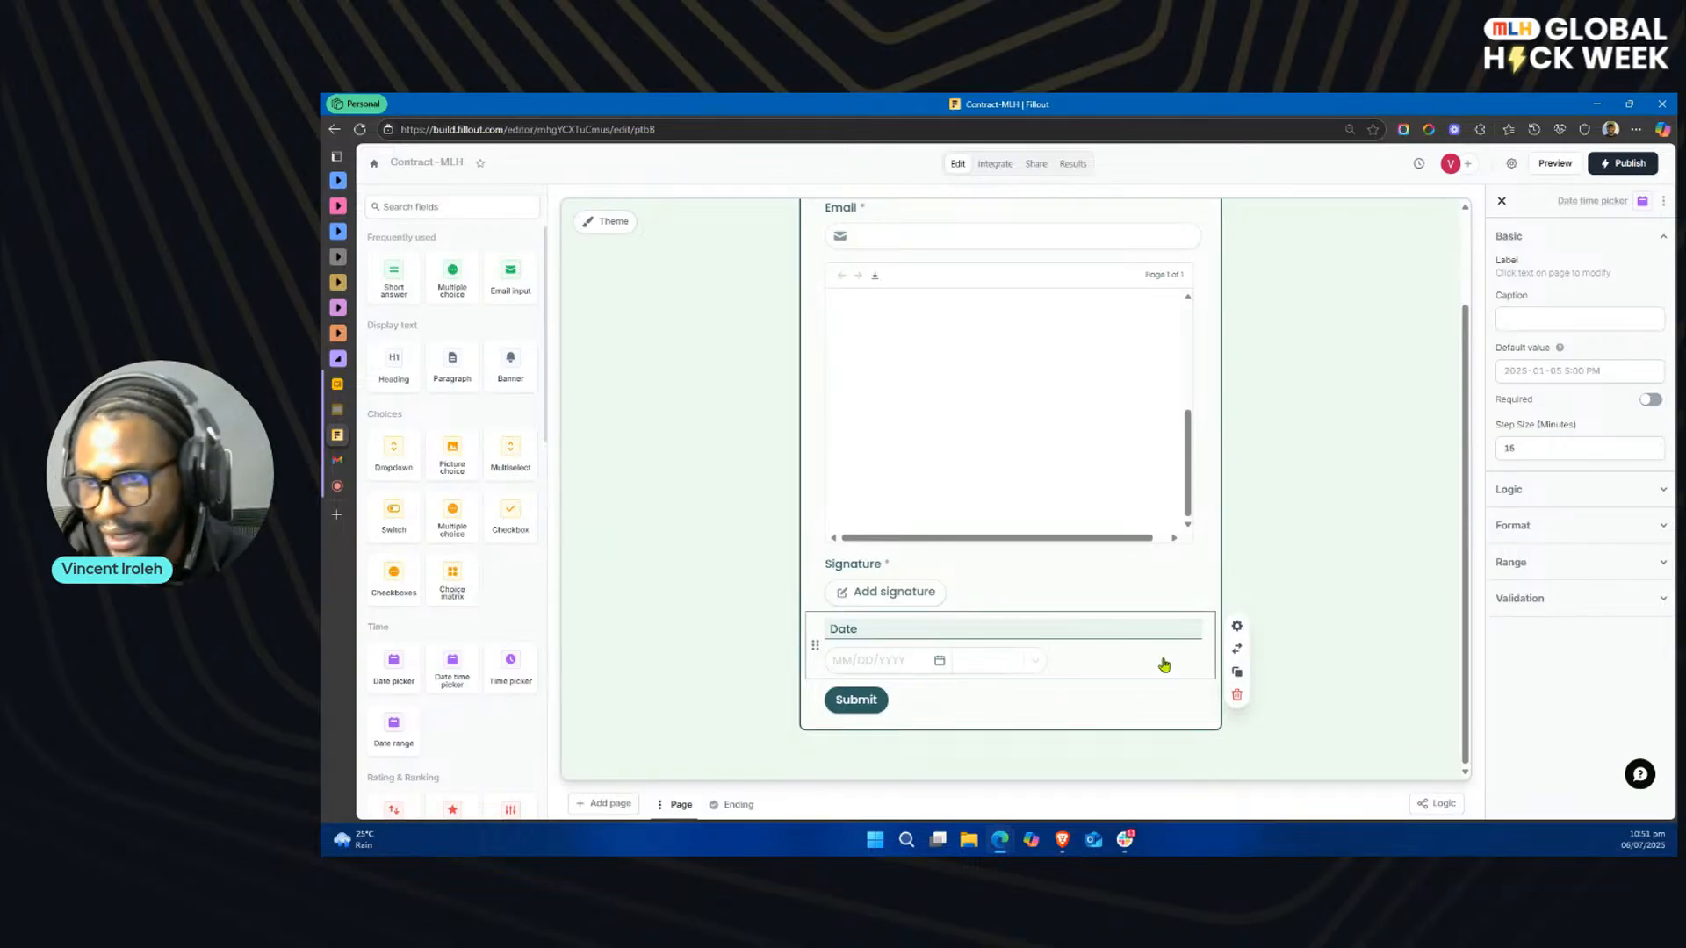
Step: Make the Date field required and set its default value to the Today date utility
{"action": "left_click", "coordinate": [1580, 370]}
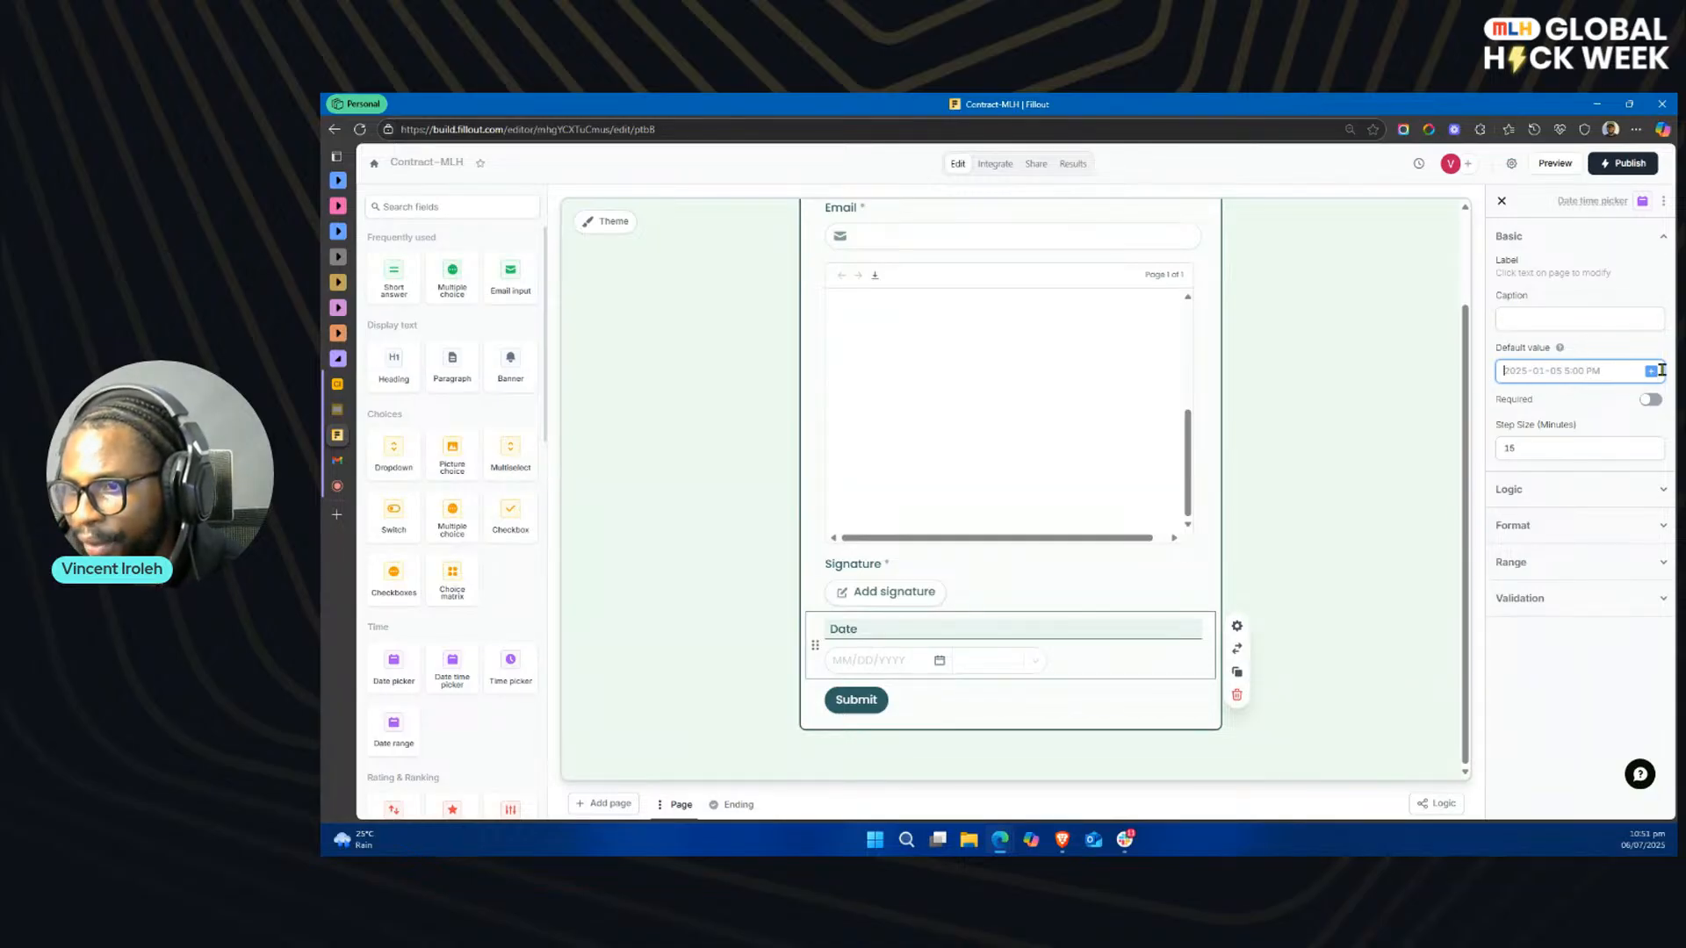
{"action": "left_click", "coordinate": [1650, 399]}
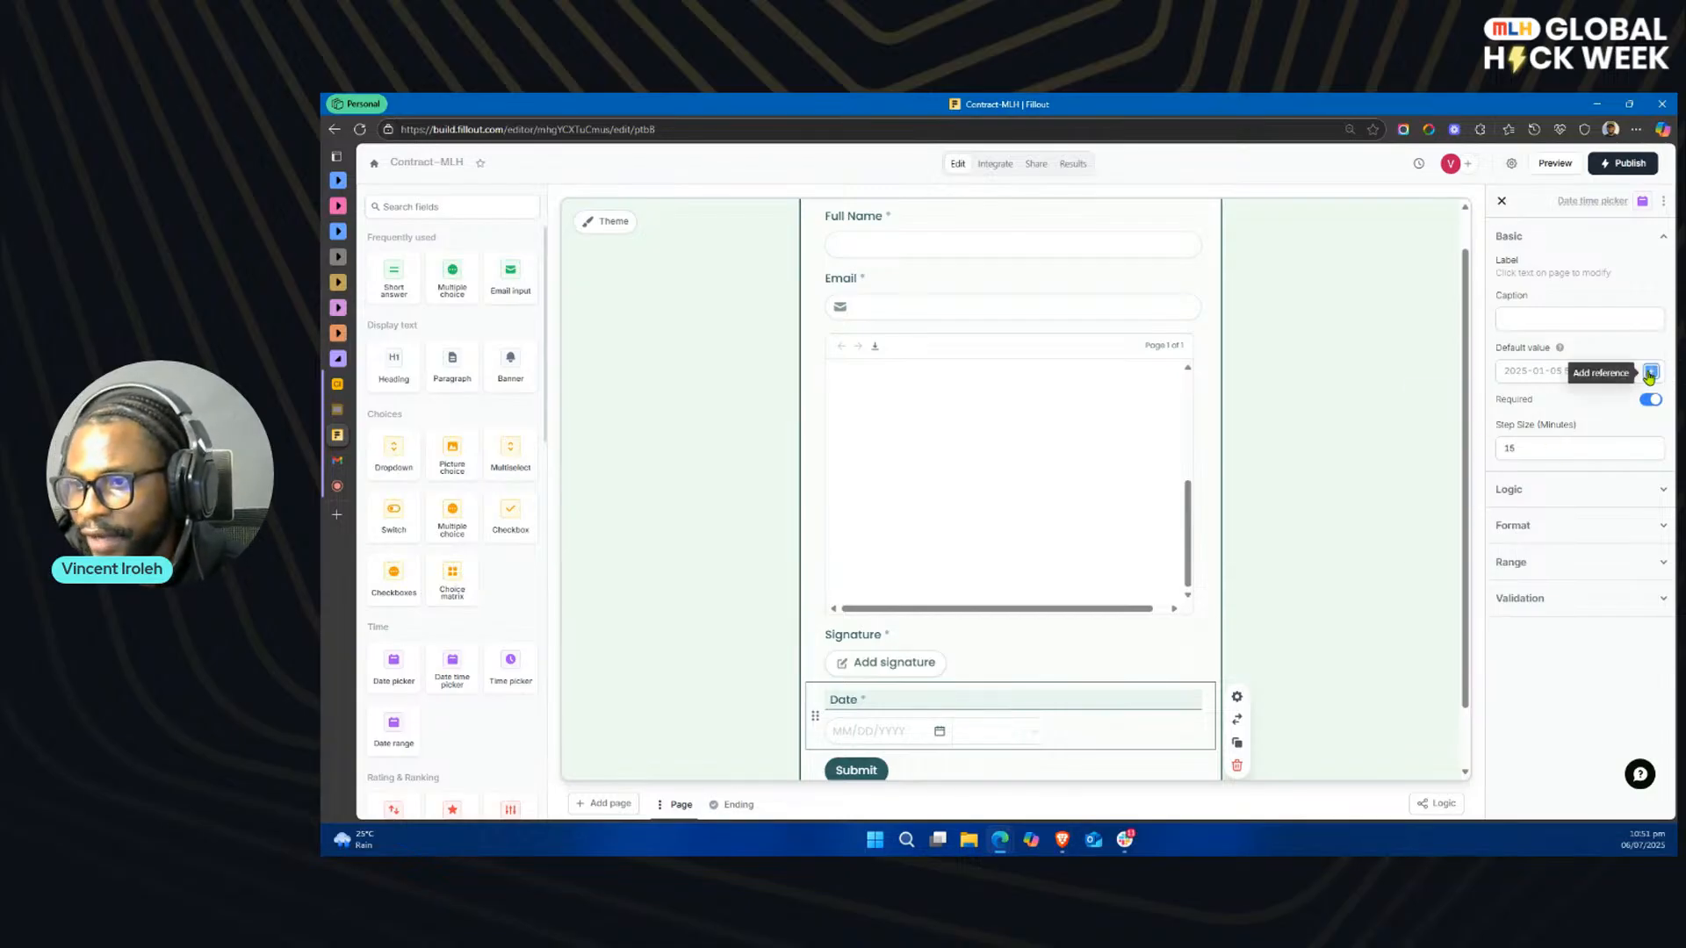
{"action": "left_click", "coordinate": [1640, 372]}
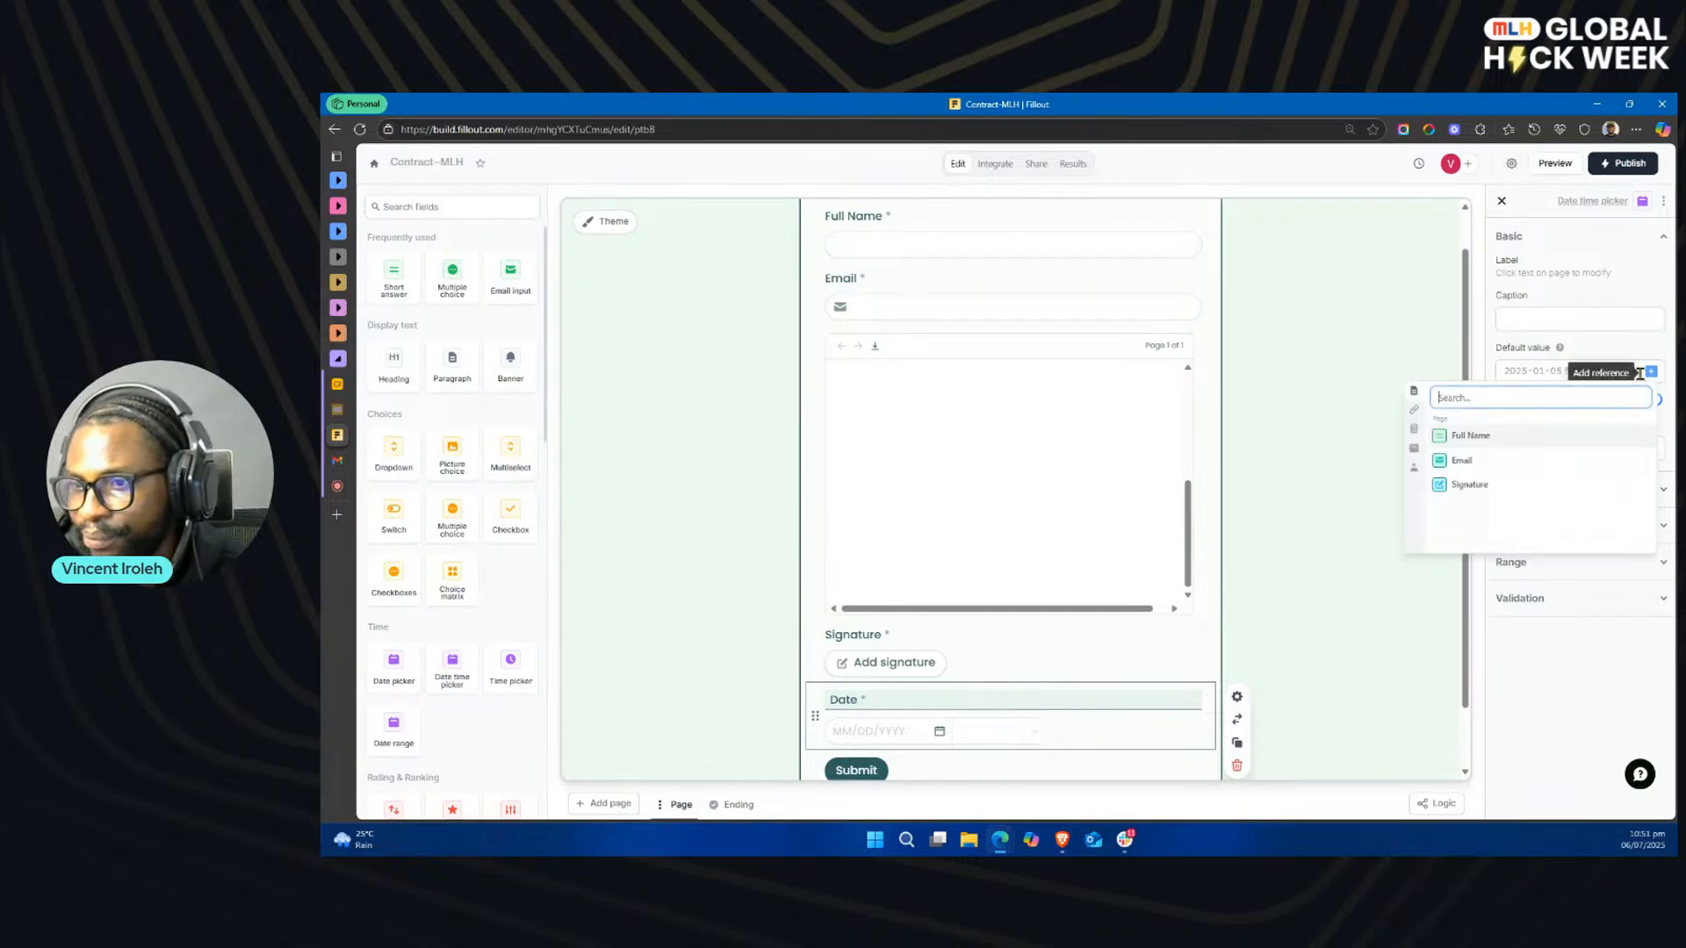
{"action": "left_click", "coordinate": [1414, 449]}
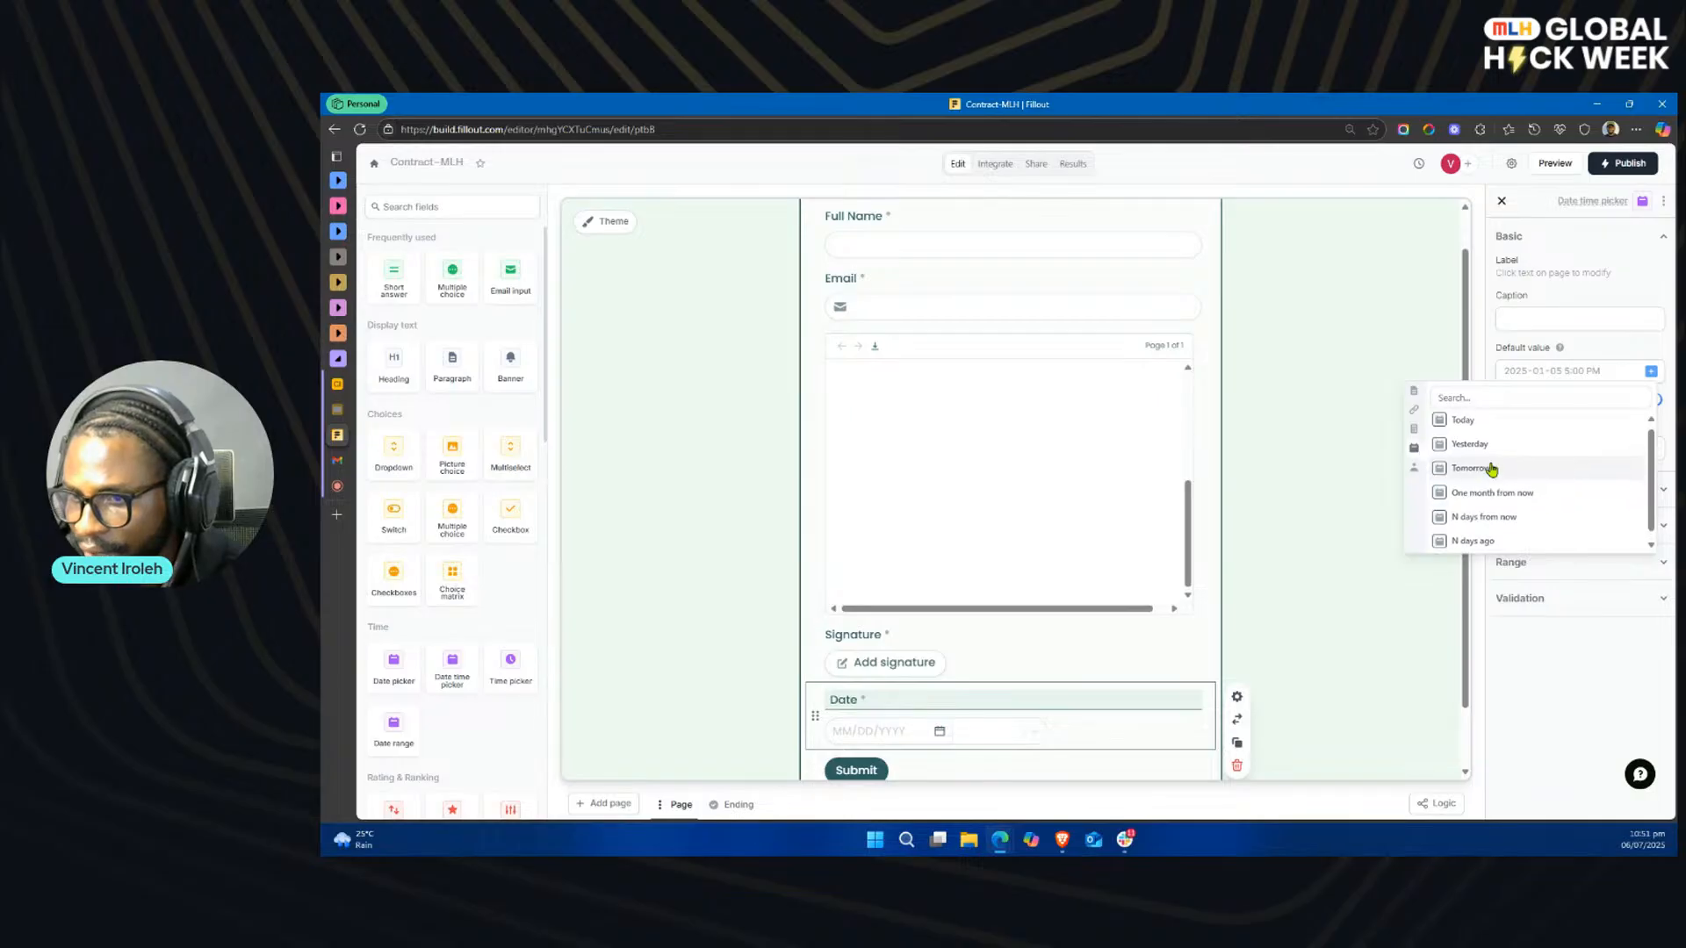
{"action": "left_click", "coordinate": [1462, 427]}
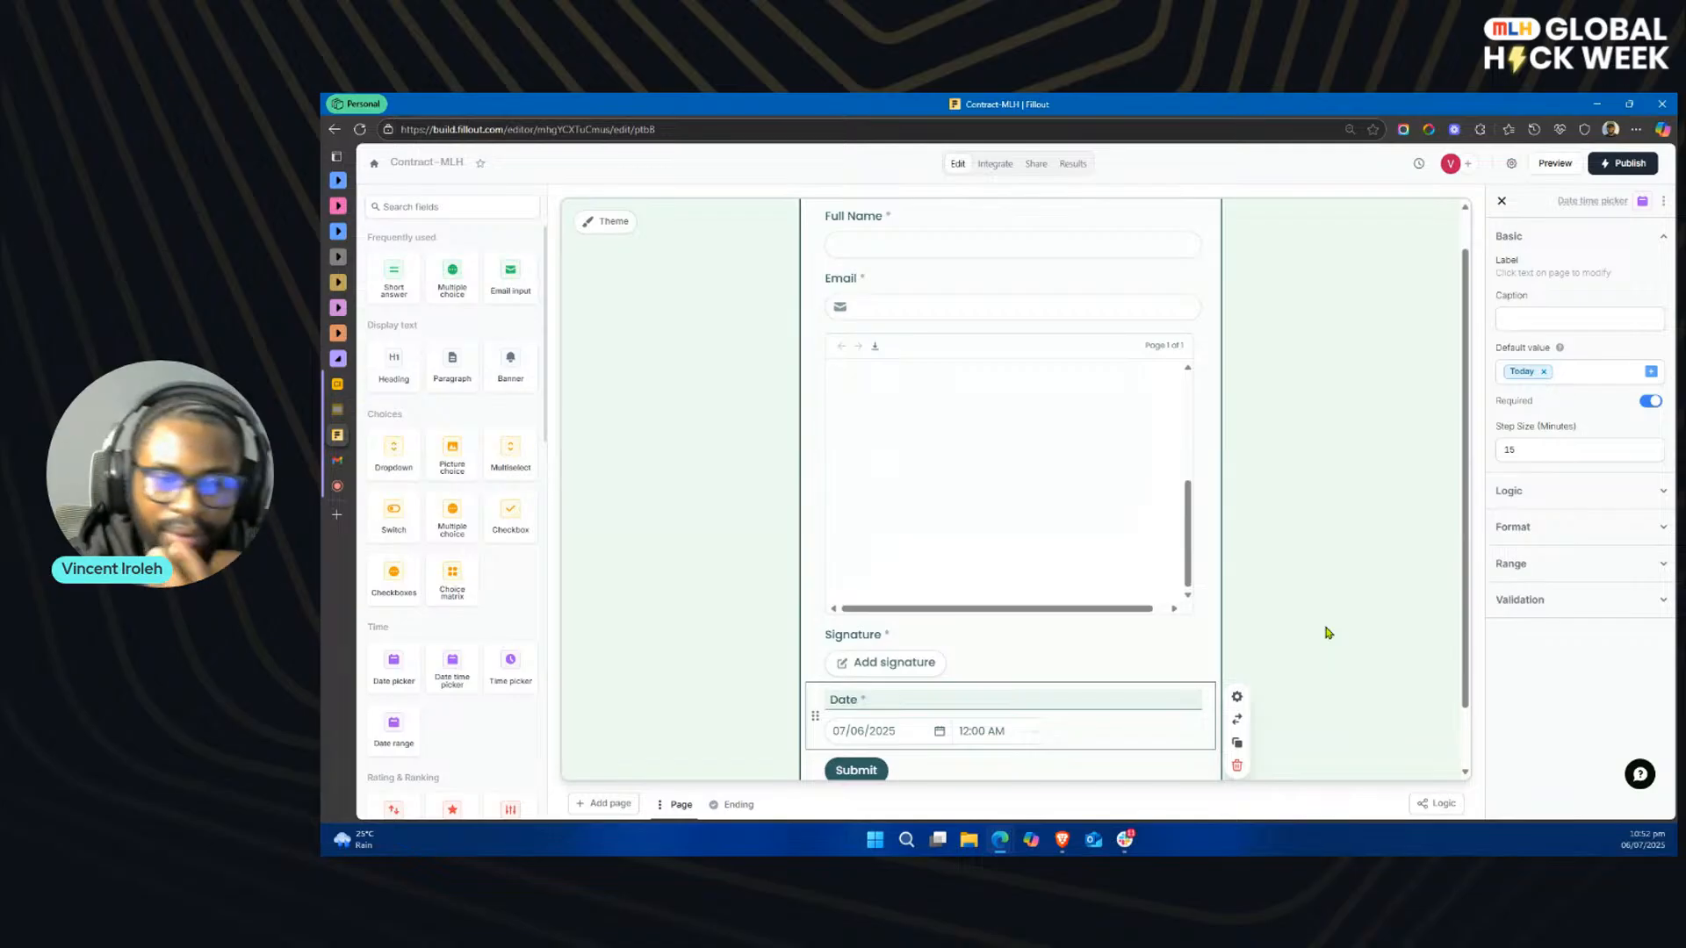
Step: Convert the Date field from a date time picker to a date picker and set it to always be hidden
{"action": "scroll", "coordinate": [1326, 632], "scroll_direction": "down", "scroll_amount": 2}
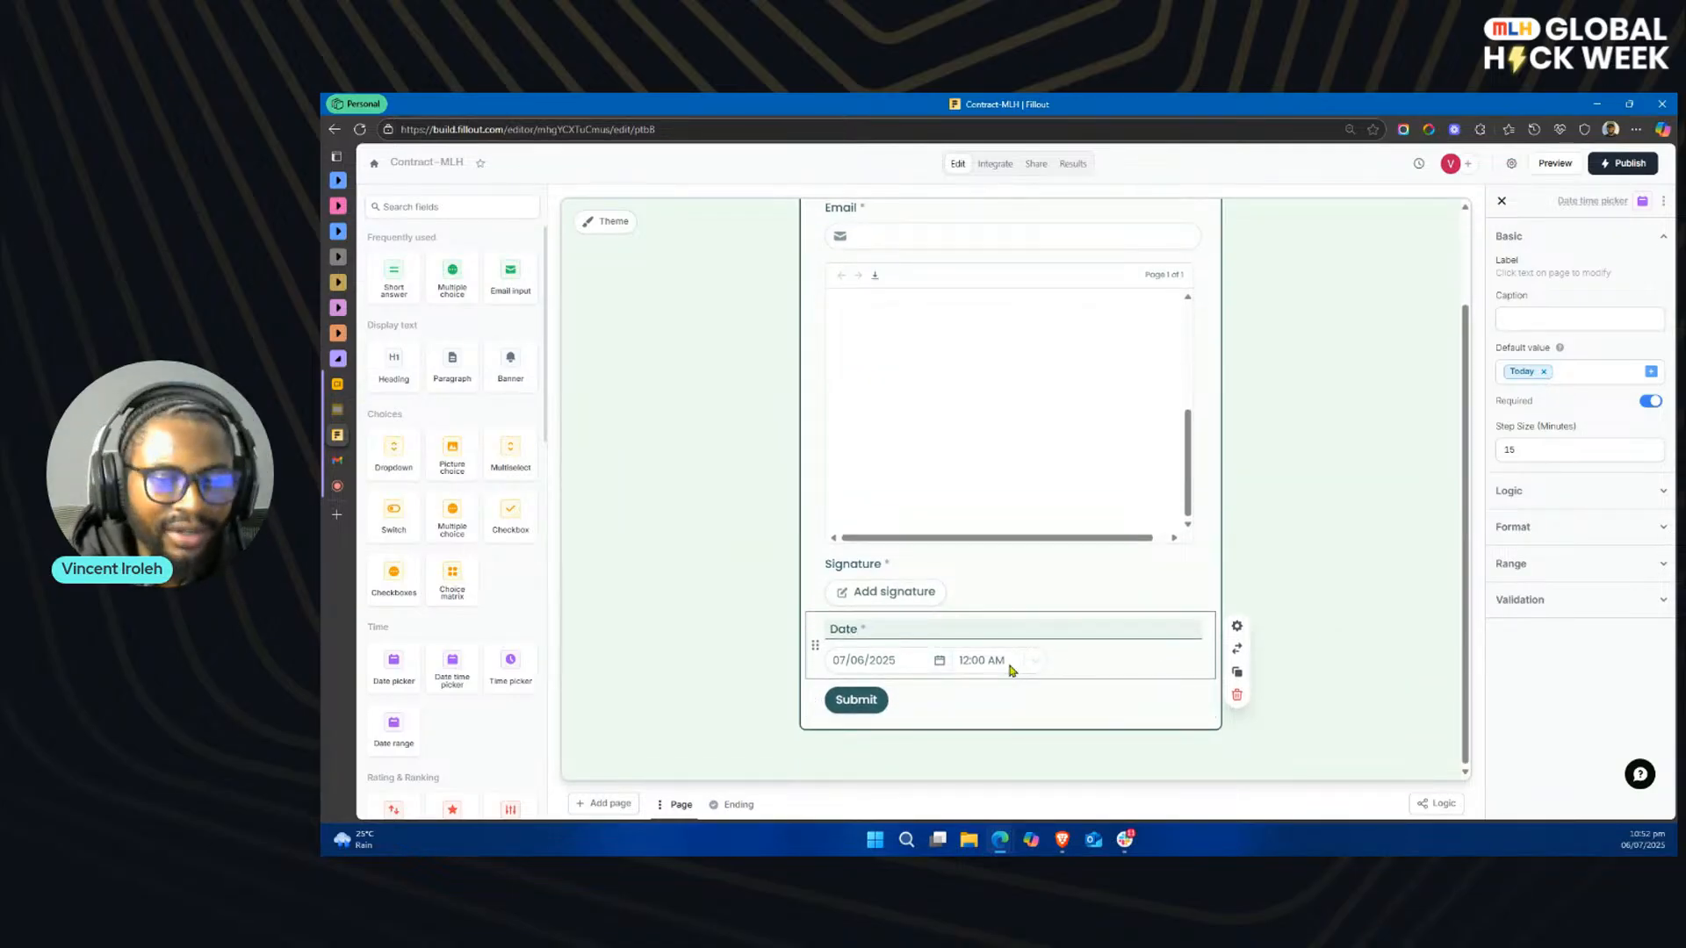
{"action": "left_click", "coordinate": [1237, 651]}
{"action": "left_click", "coordinate": [1269, 713]}
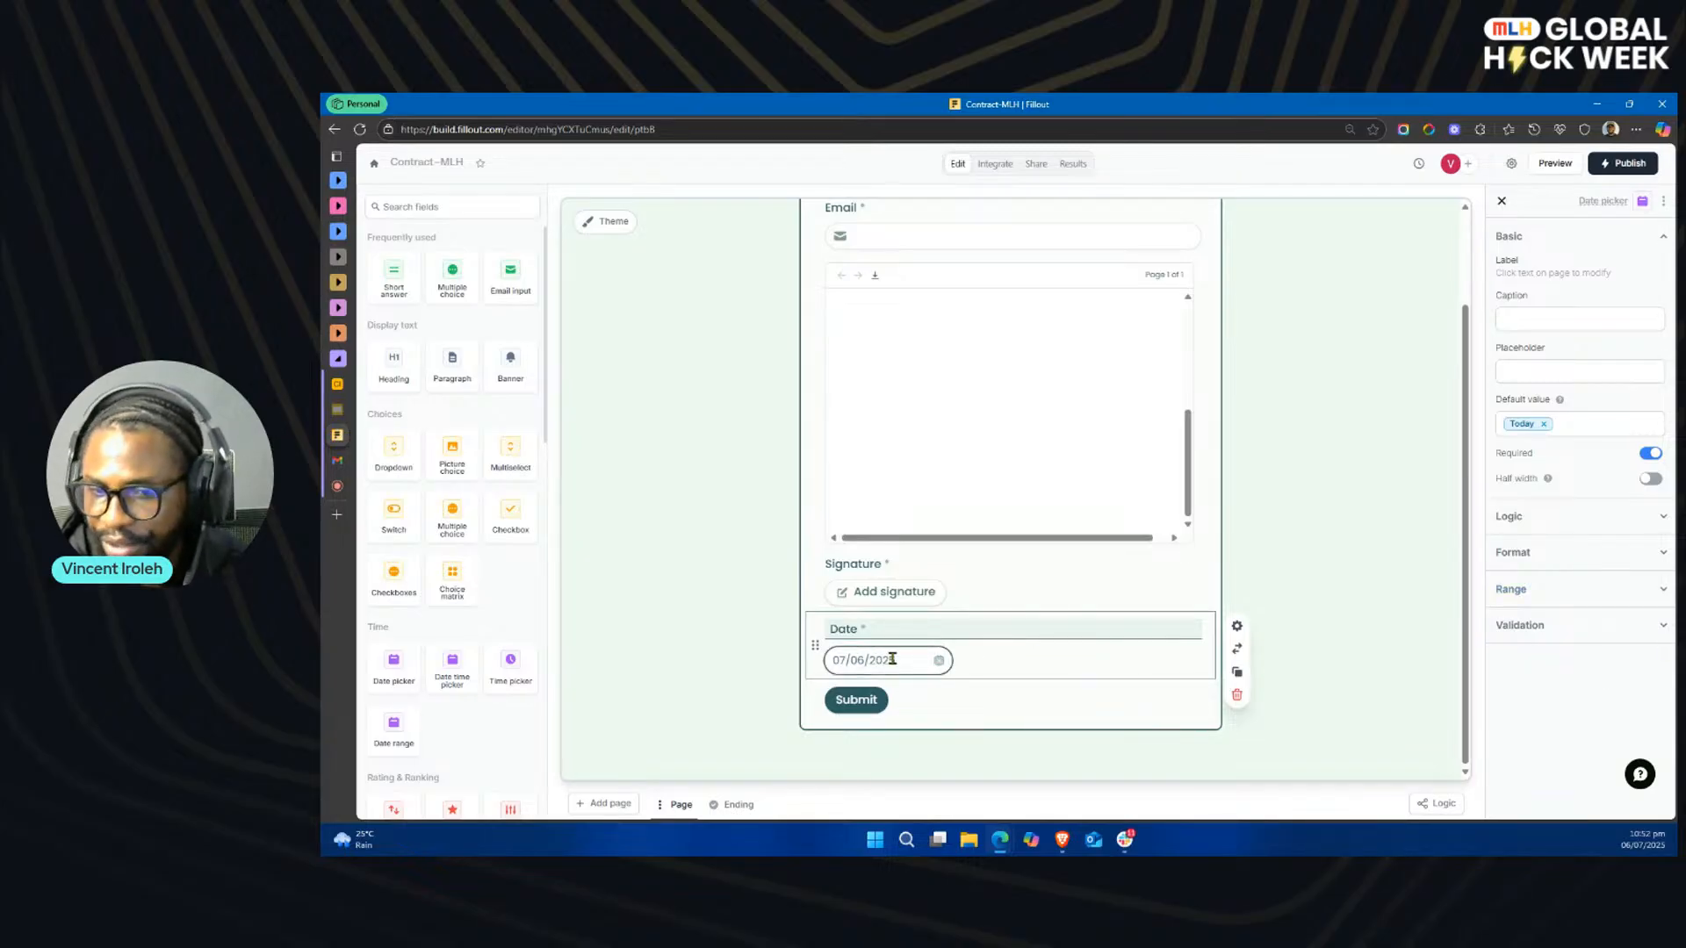
{"action": "left_click", "coordinate": [1539, 523]}
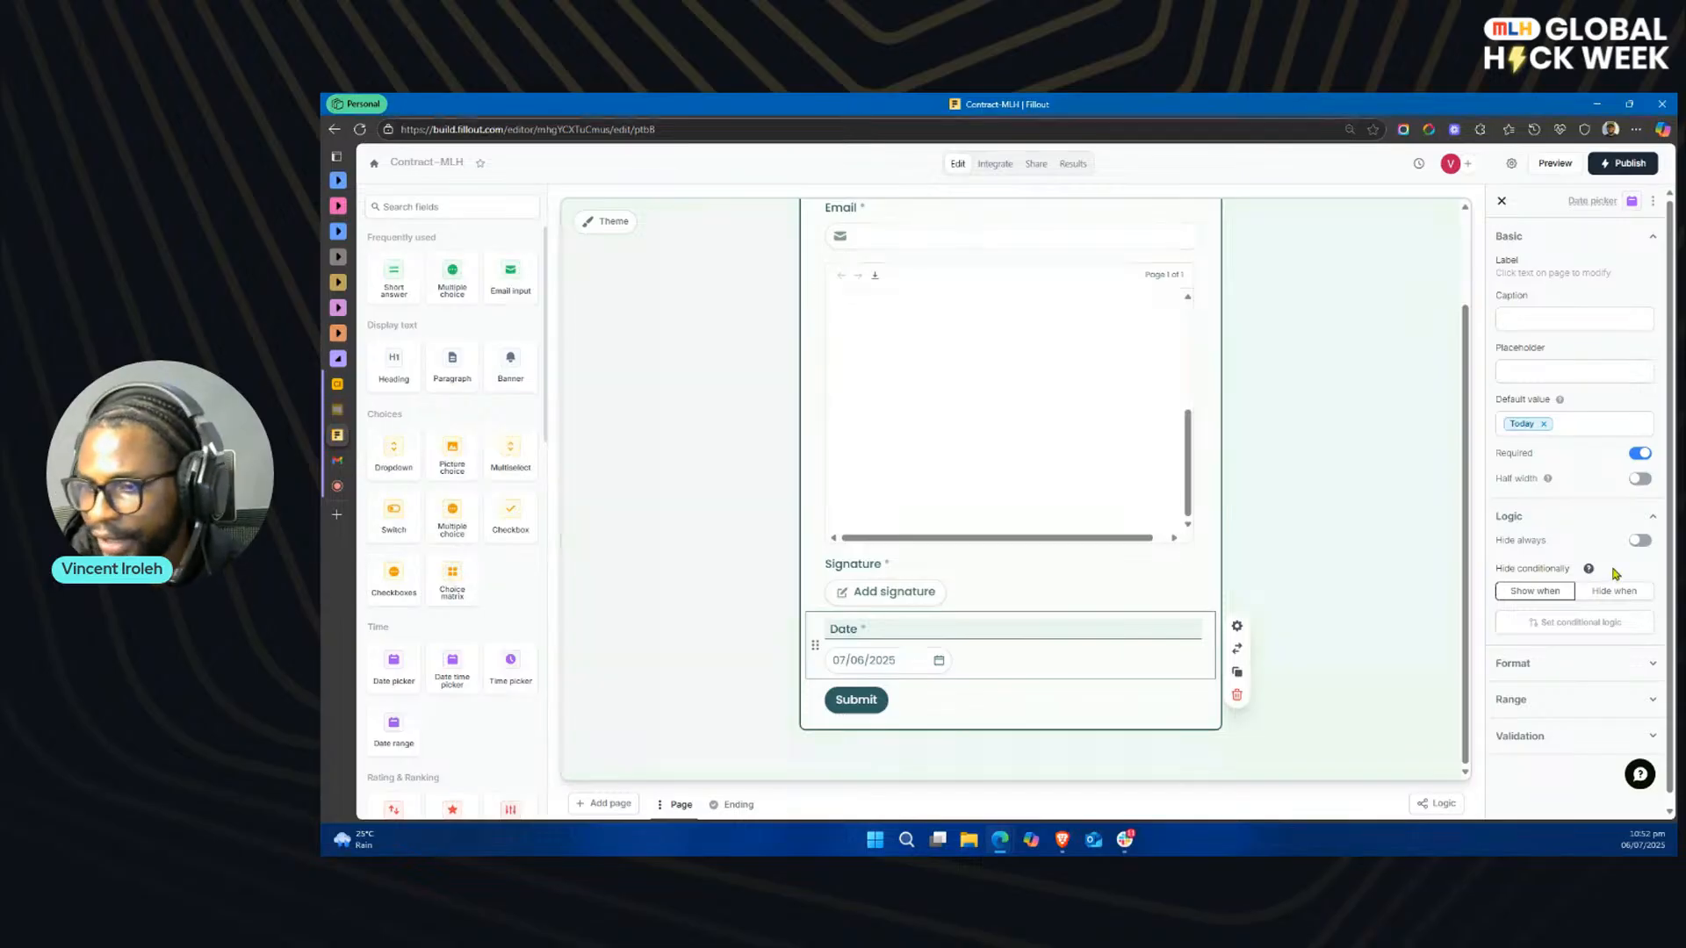
{"action": "left_click", "coordinate": [1642, 543]}
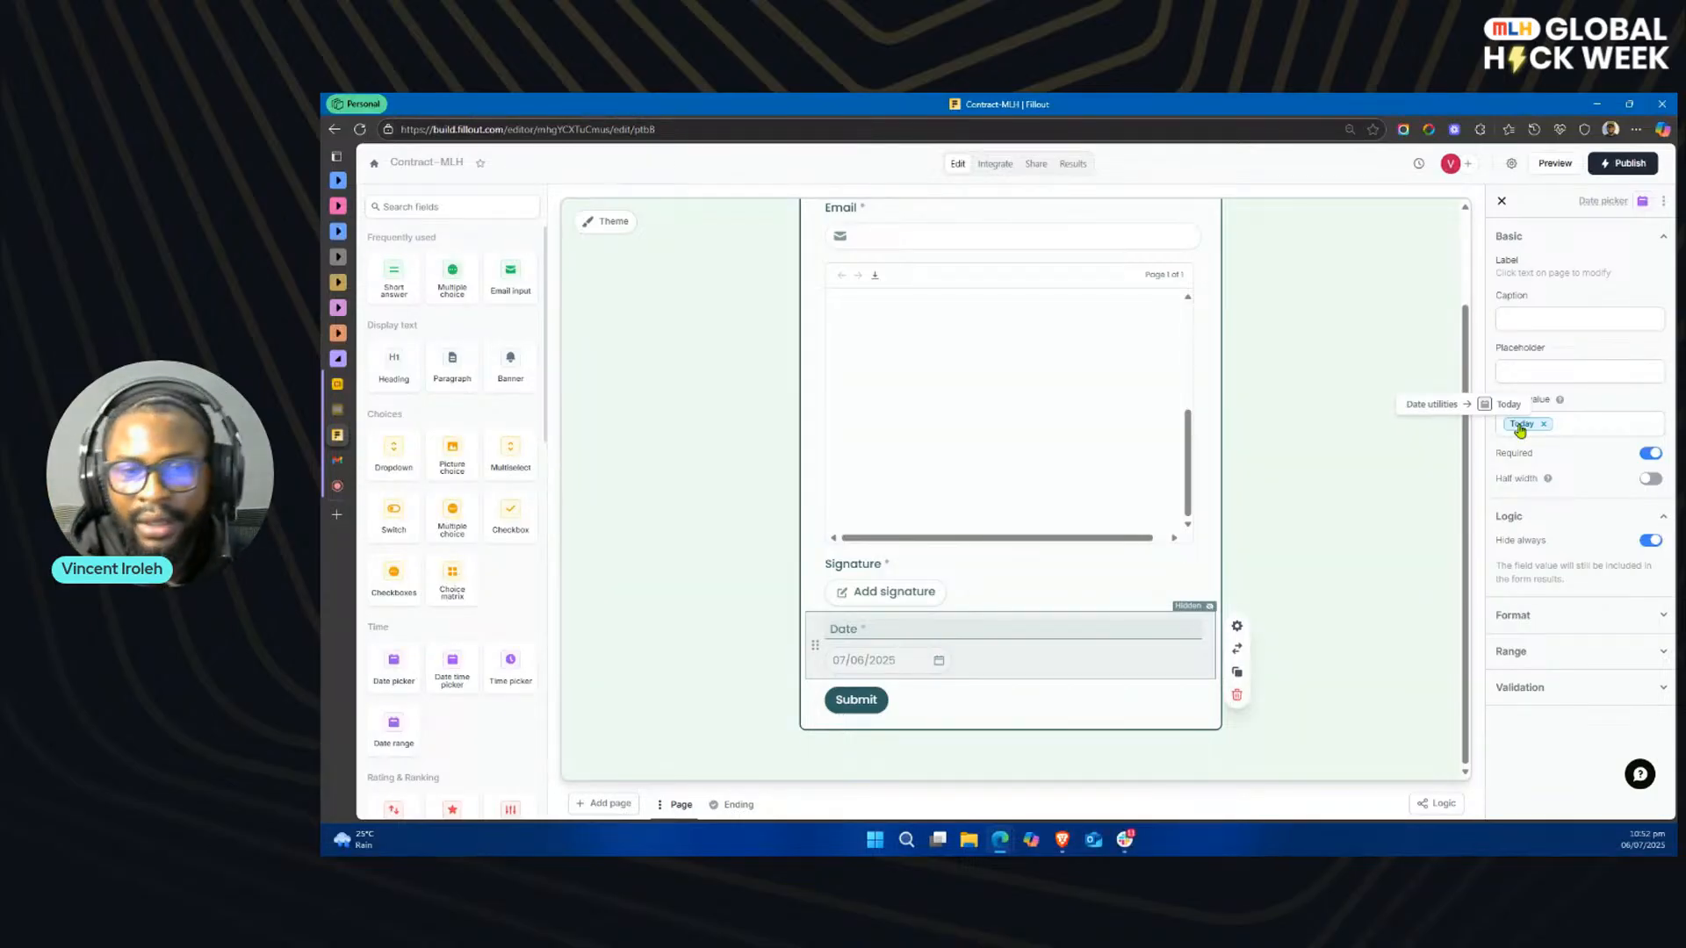
{"action": "scroll", "coordinate": [1059, 588], "scroll_direction": "up", "scroll_amount": 2}
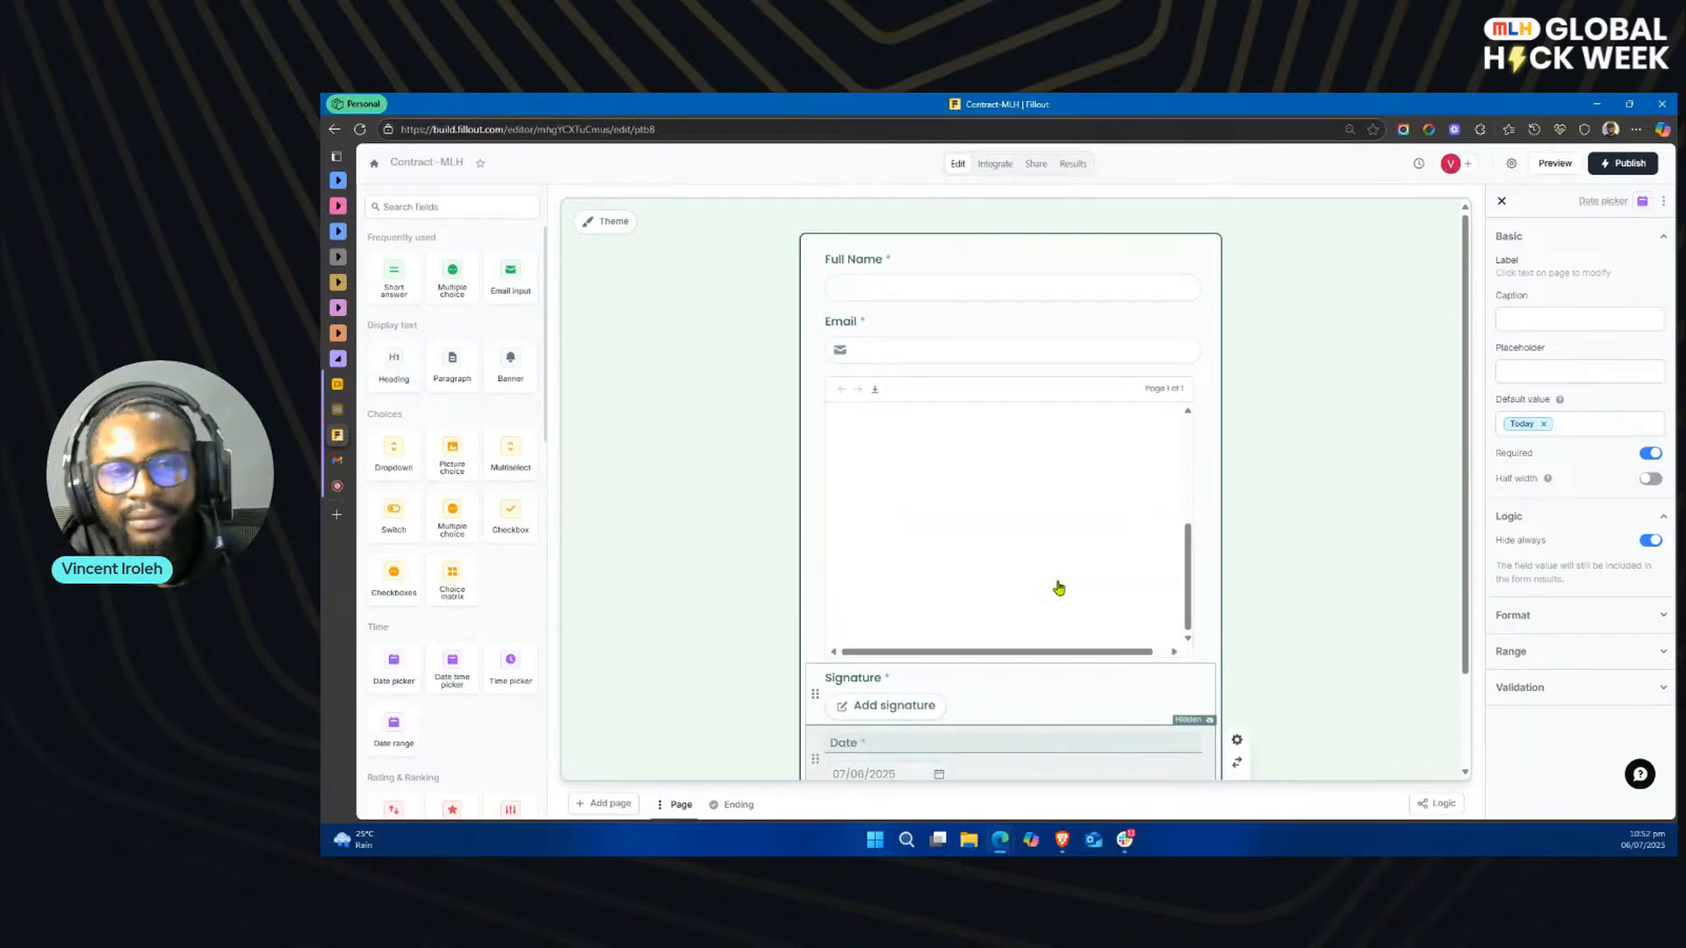
{"action": "scroll", "coordinate": [1058, 615], "scroll_direction": "down", "scroll_amount": 2}
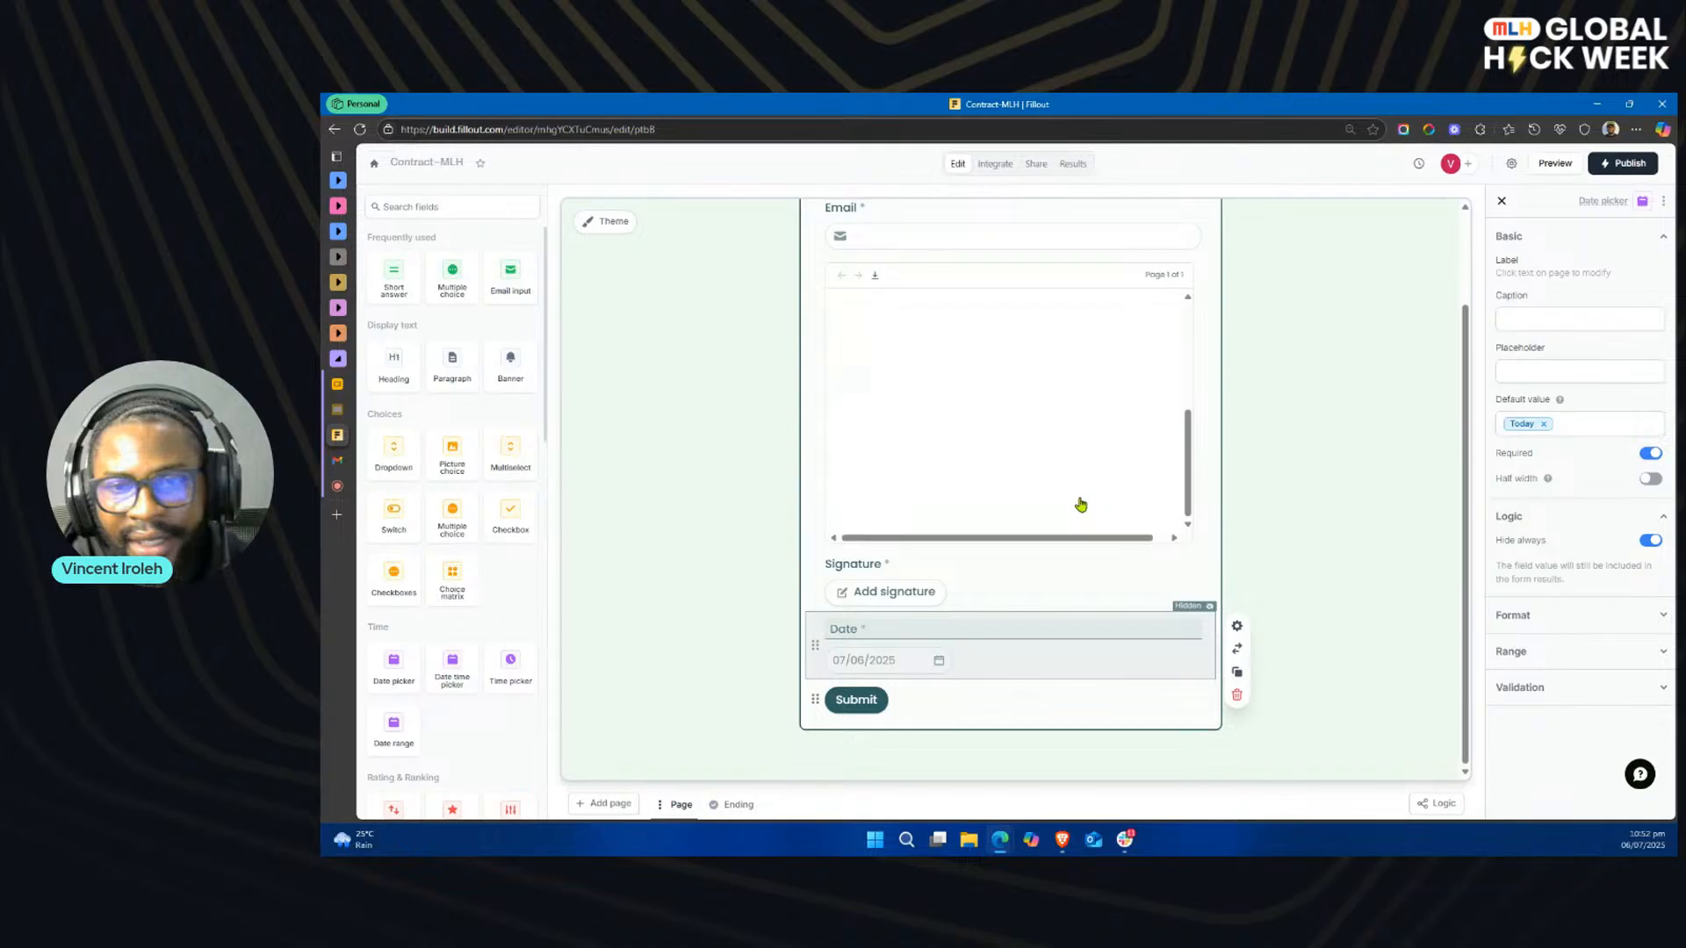
{"action": "scroll", "coordinate": [1073, 457], "scroll_direction": "up", "scroll_amount": 5}
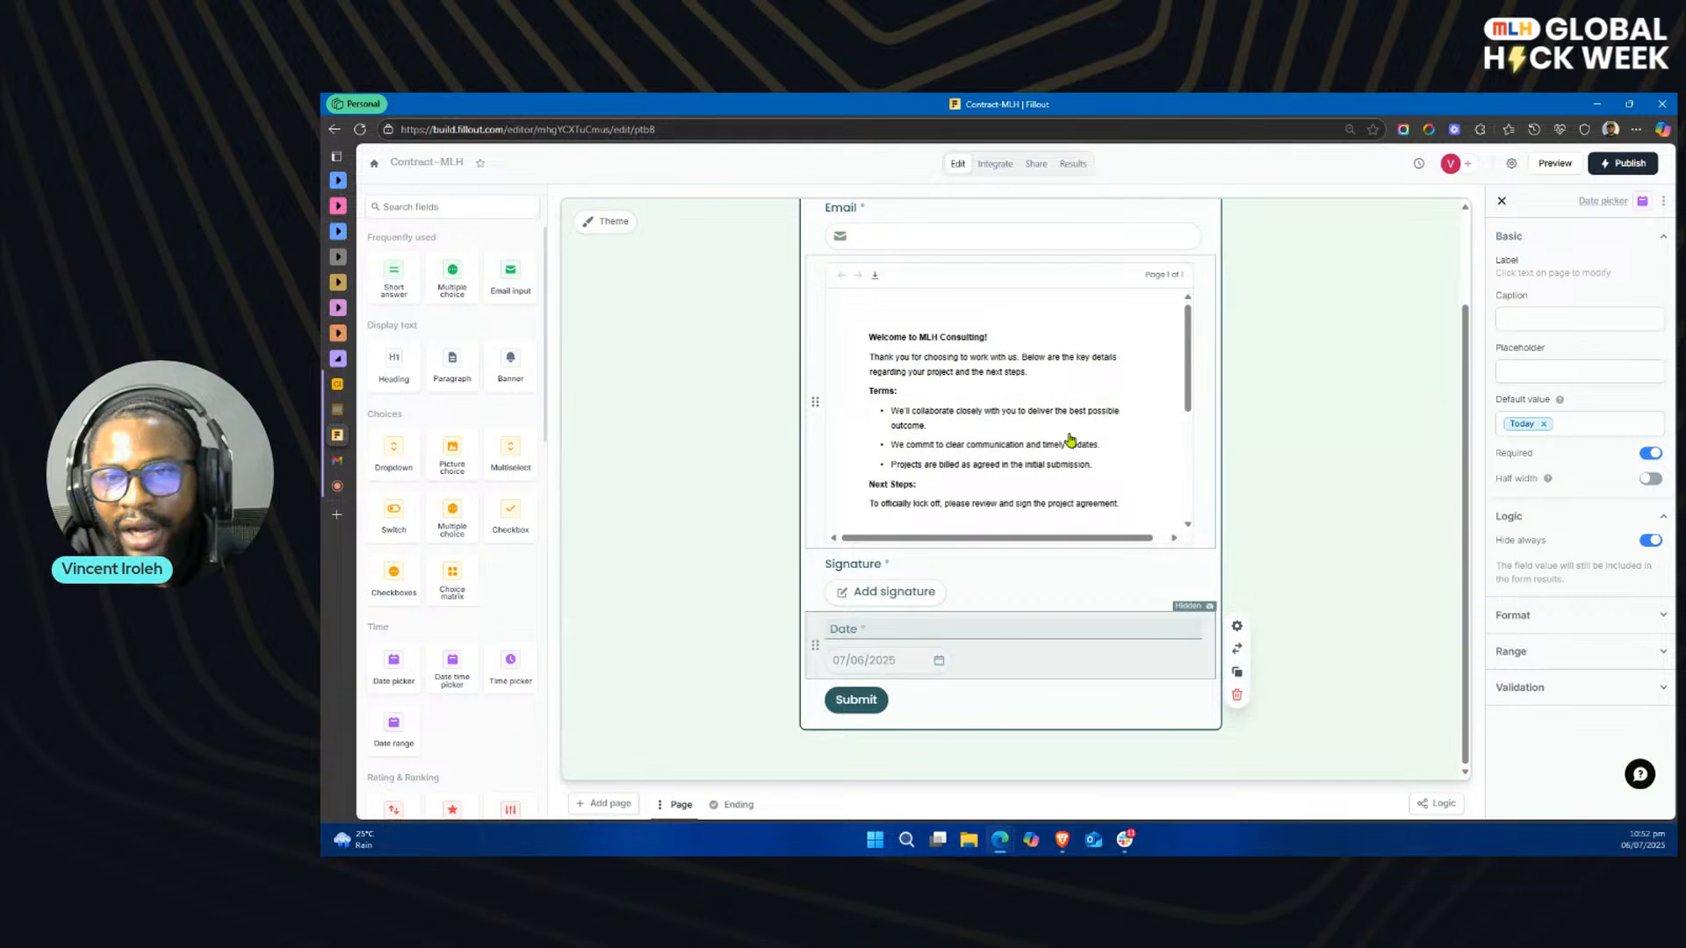
{"action": "scroll", "coordinate": [1066, 395], "scroll_direction": "up", "scroll_amount": 2}
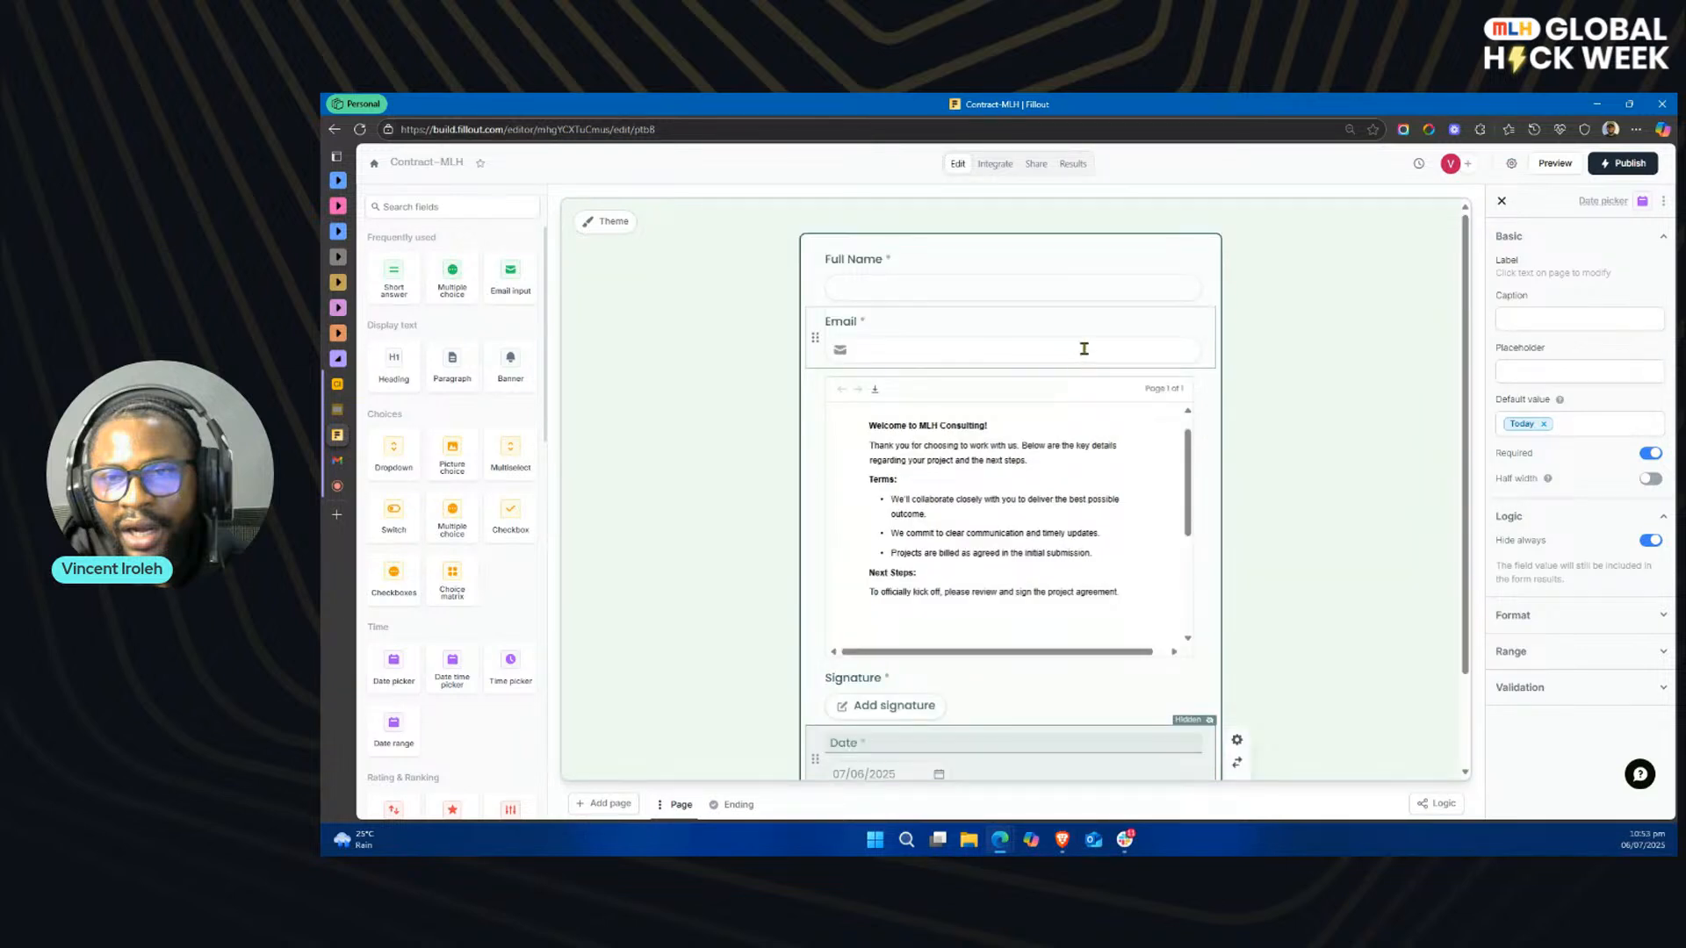
Step: Add a Generate PDF integration using the Project Agreement & Next Steps – Signable Version file, look over the document and exit its editor
{"action": "left_click", "coordinate": [997, 166]}
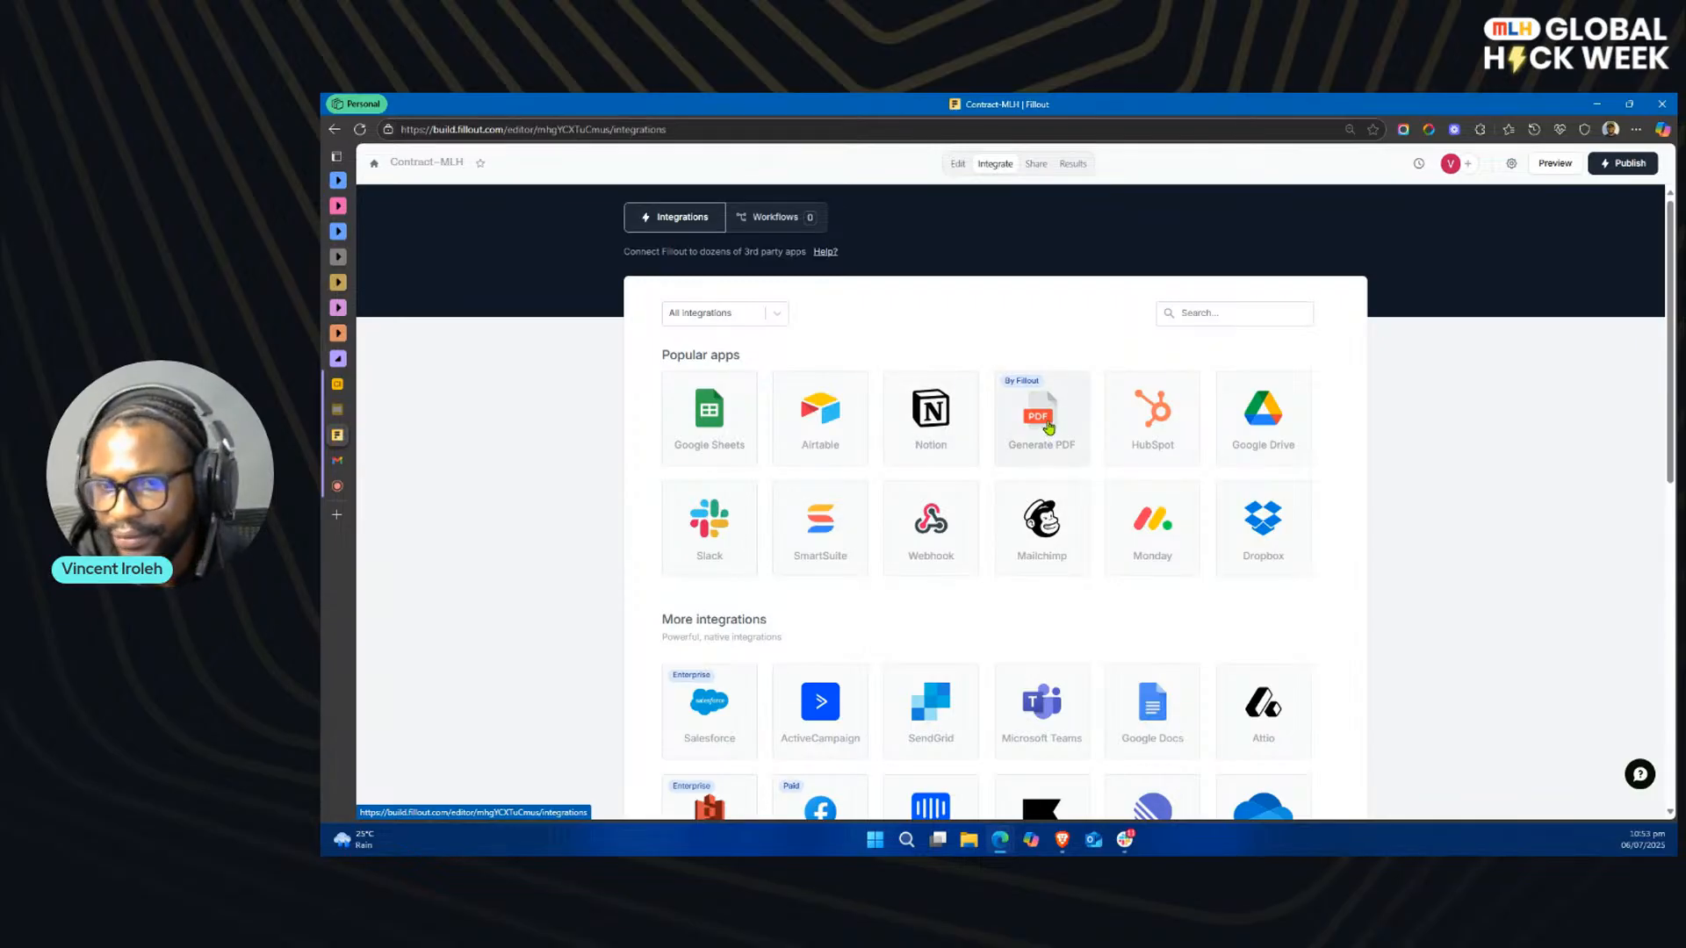
{"action": "left_click", "coordinate": [1048, 427]}
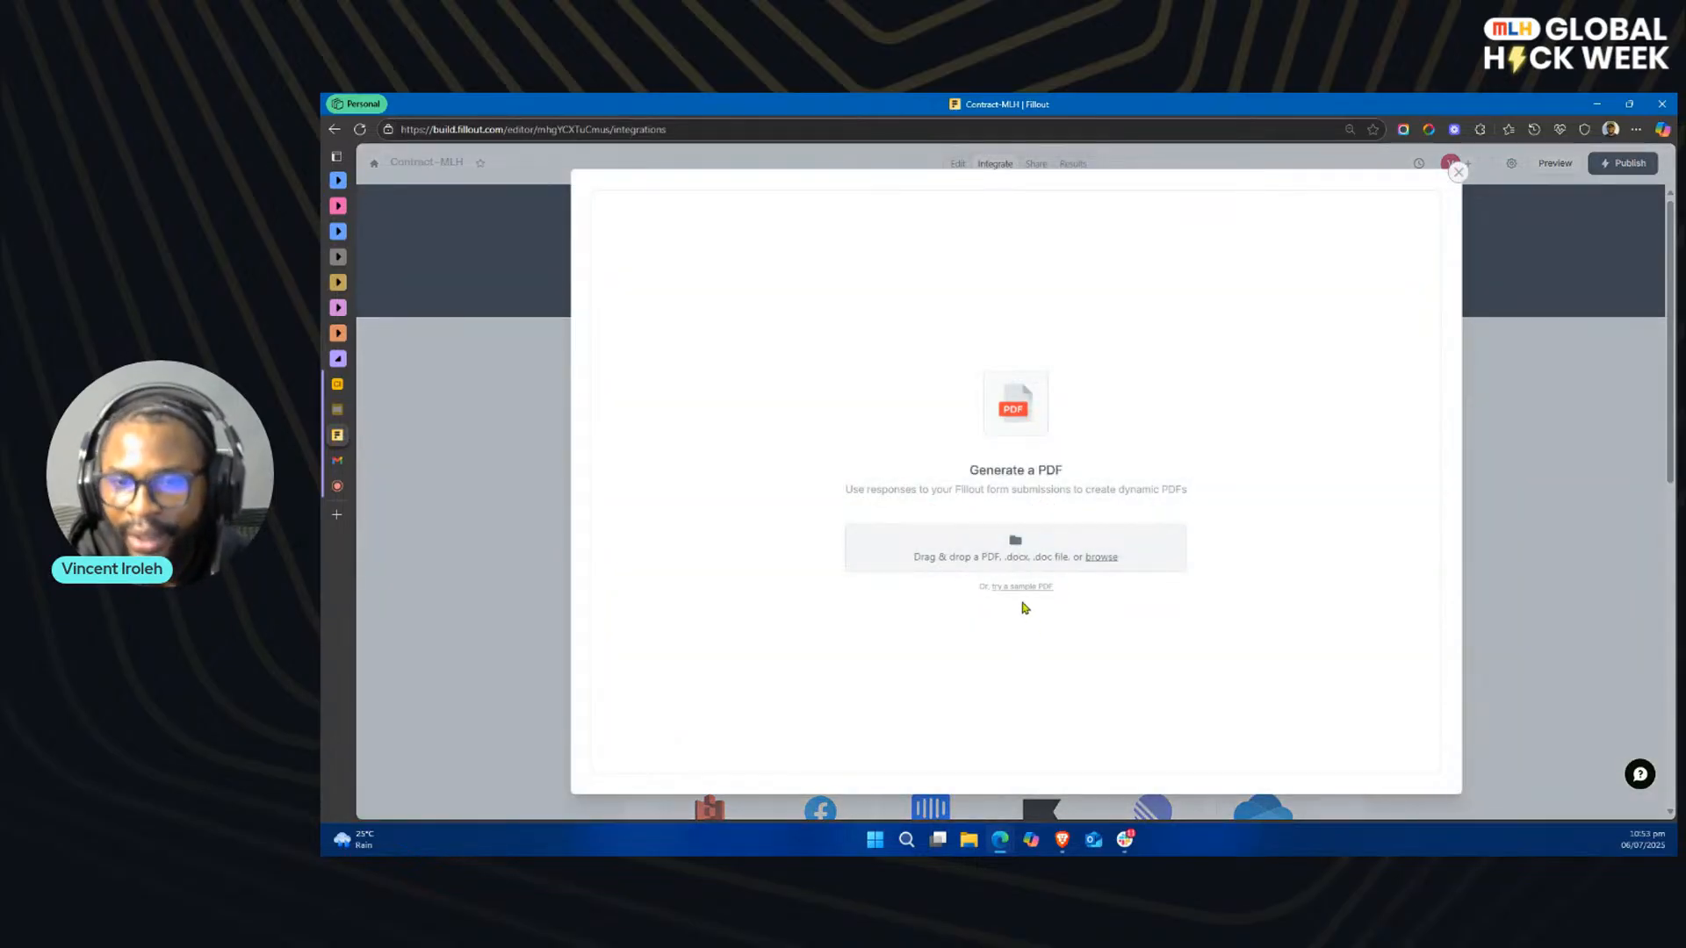
{"action": "left_click", "coordinate": [1100, 557]}
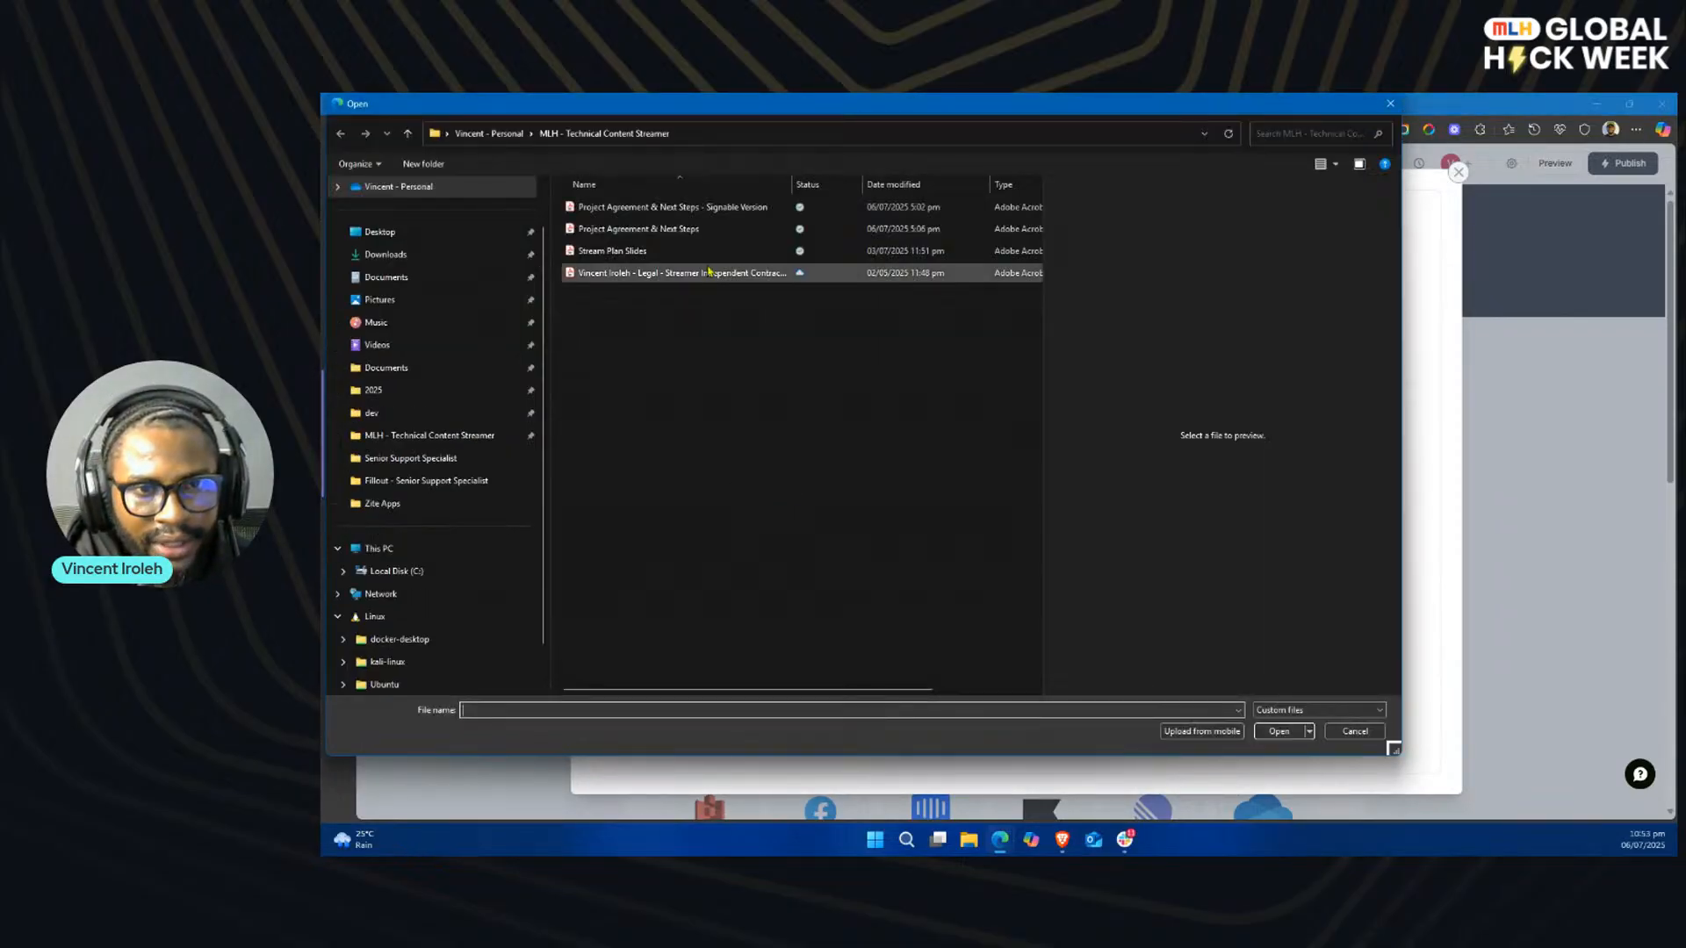
{"action": "double_click", "coordinate": [691, 211]}
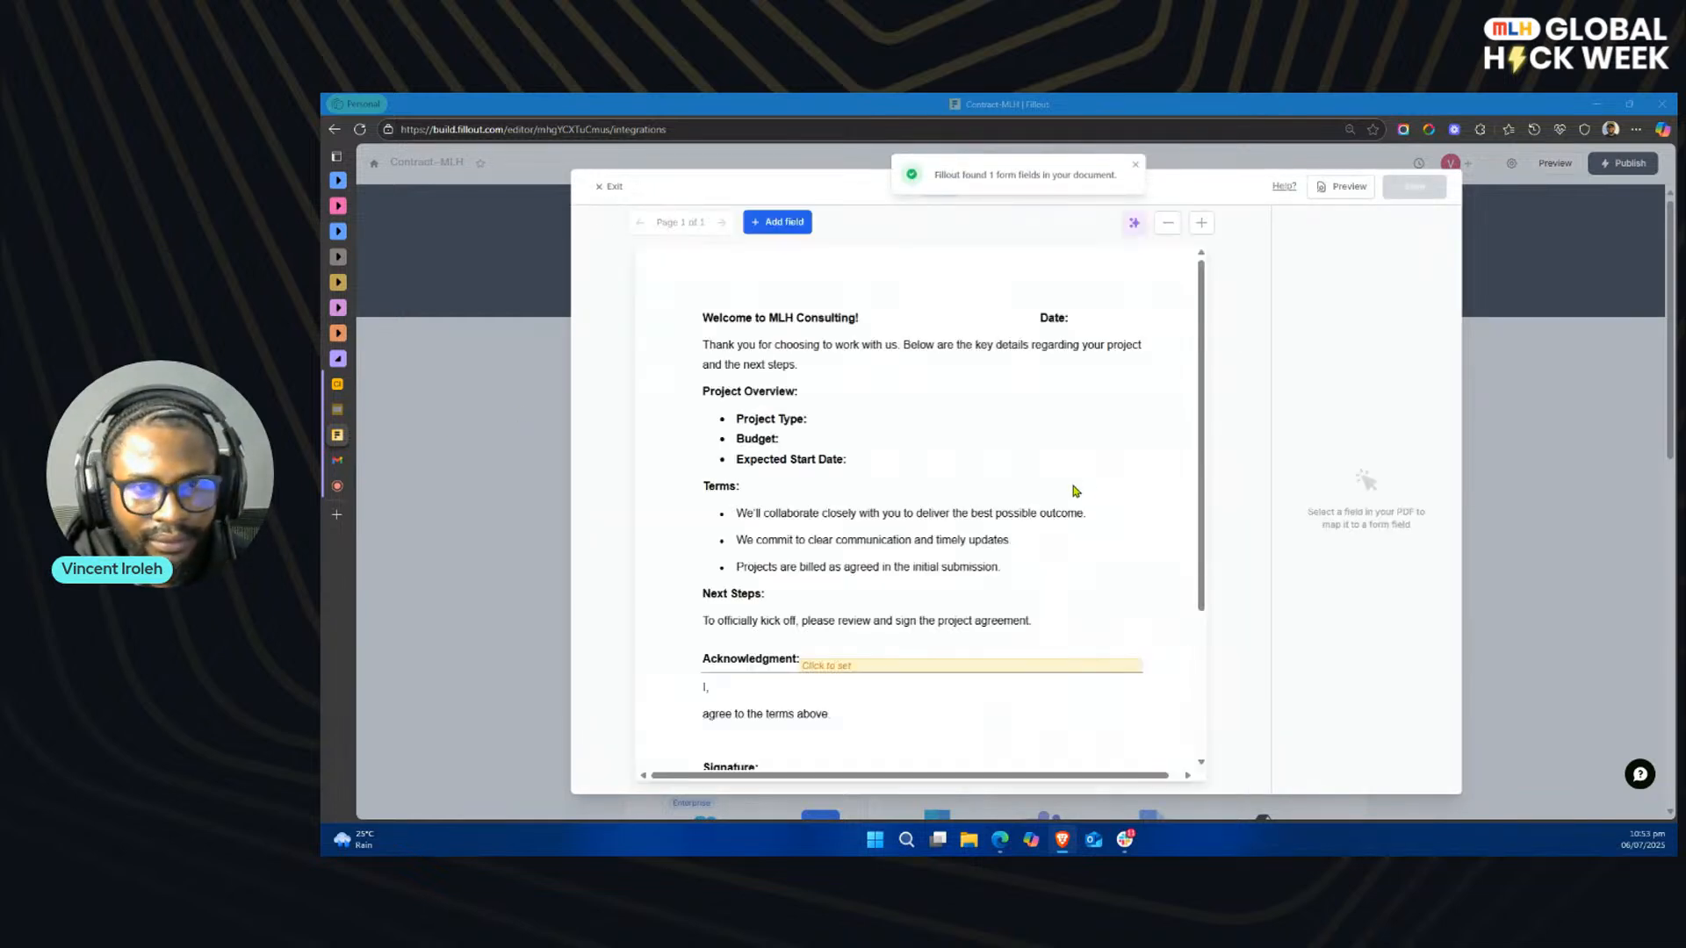
{"action": "scroll", "coordinate": [1040, 527], "scroll_direction": "down", "scroll_amount": 3}
{"action": "scroll", "coordinate": [1039, 528], "scroll_direction": "up", "scroll_amount": 3}
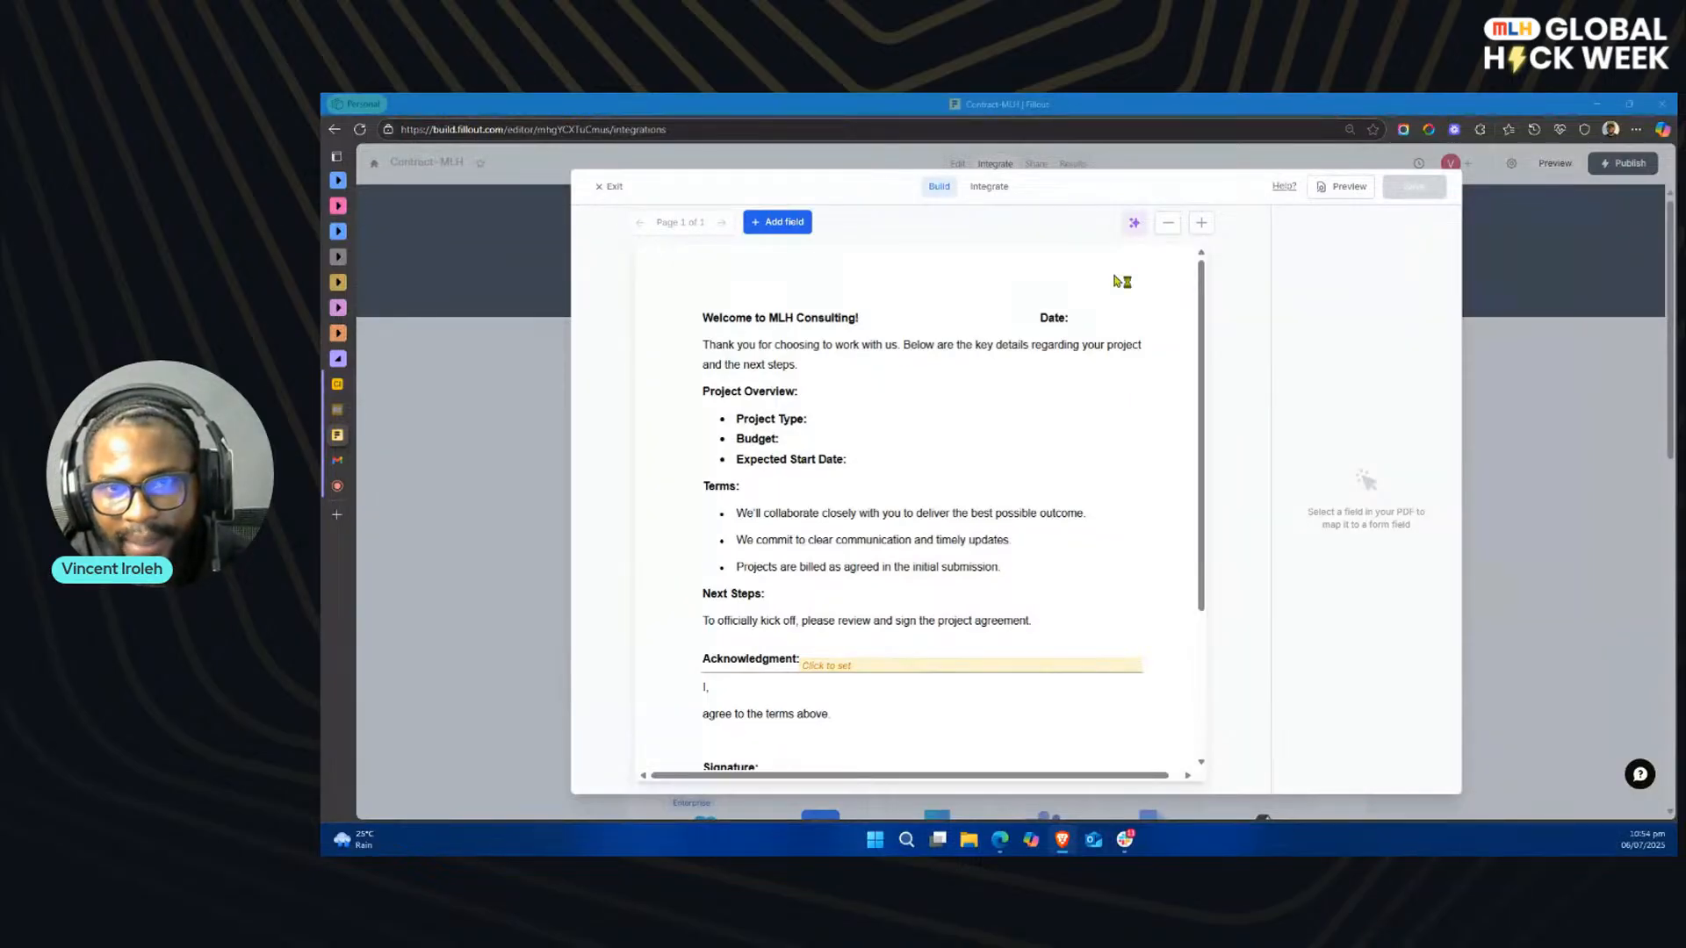
{"action": "left_click", "coordinate": [606, 187]}
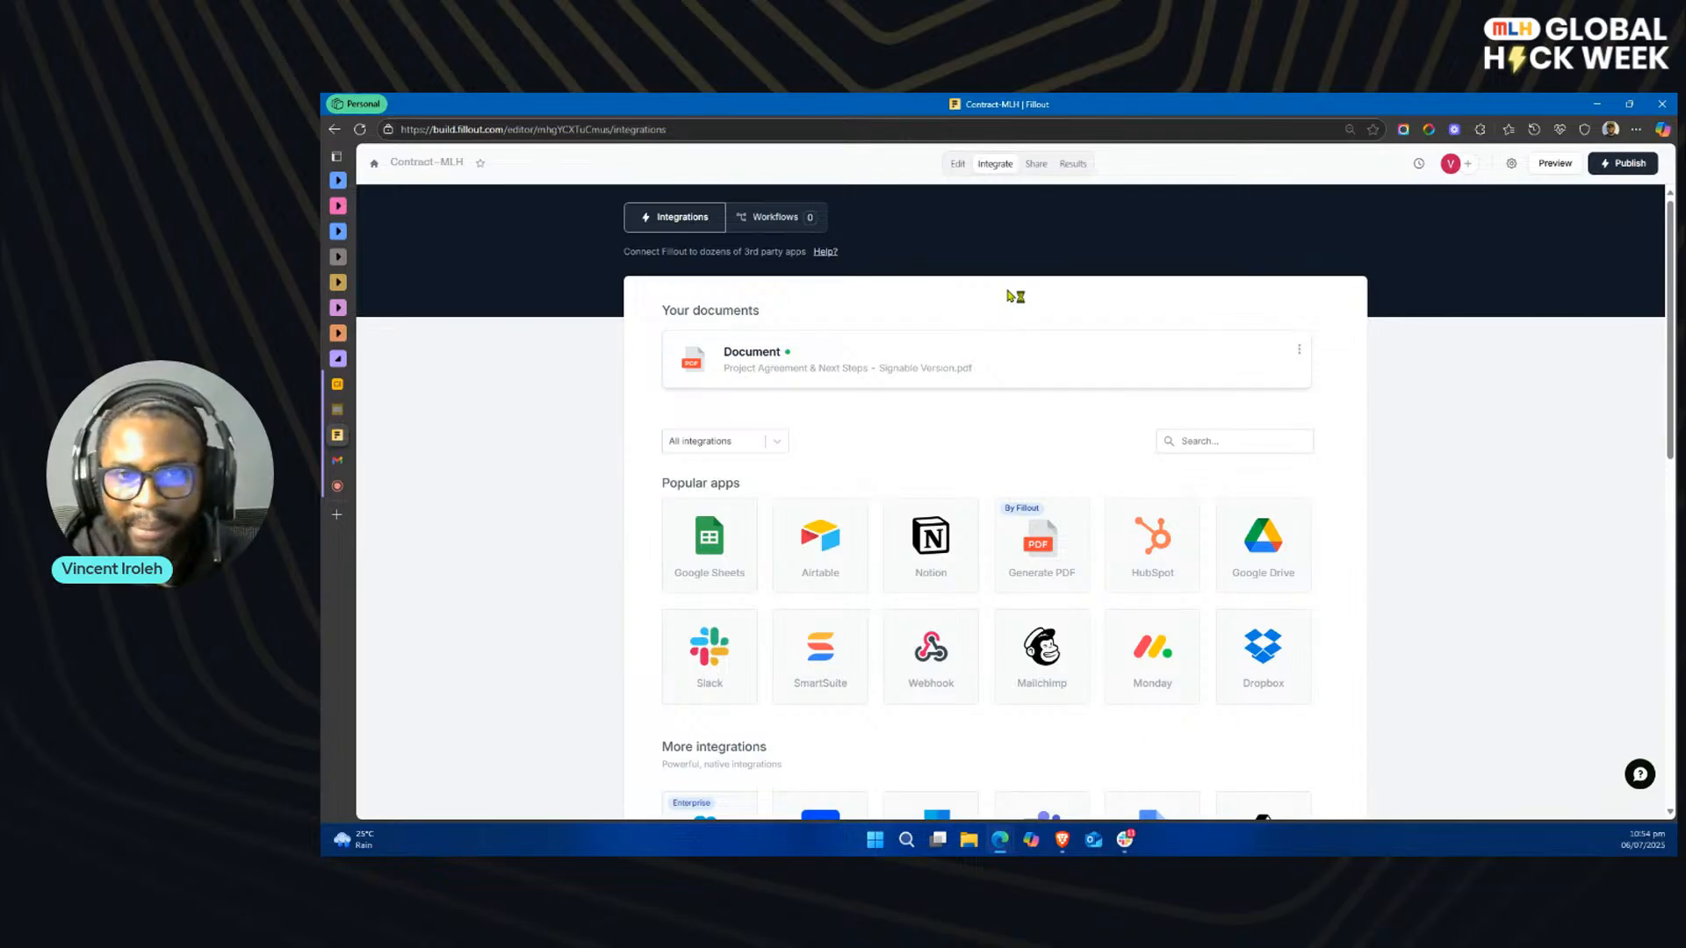
Step: Add a URL parameter named project_type in the form's settings
{"action": "left_click", "coordinate": [1511, 167]}
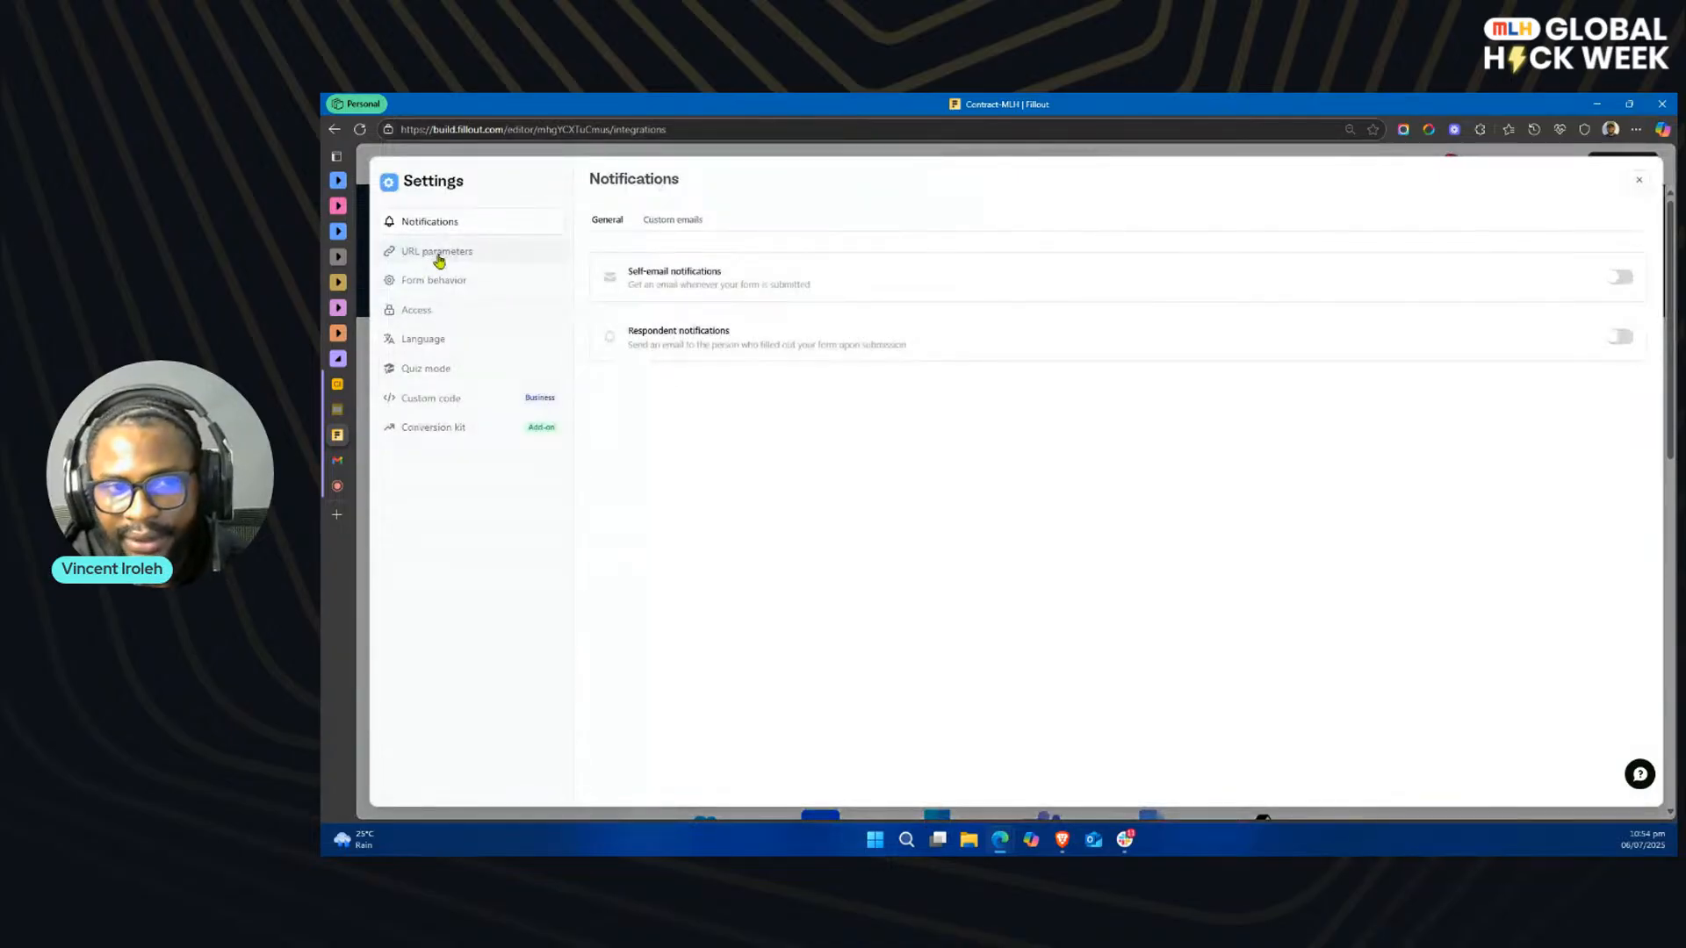
{"action": "left_click", "coordinate": [439, 261]}
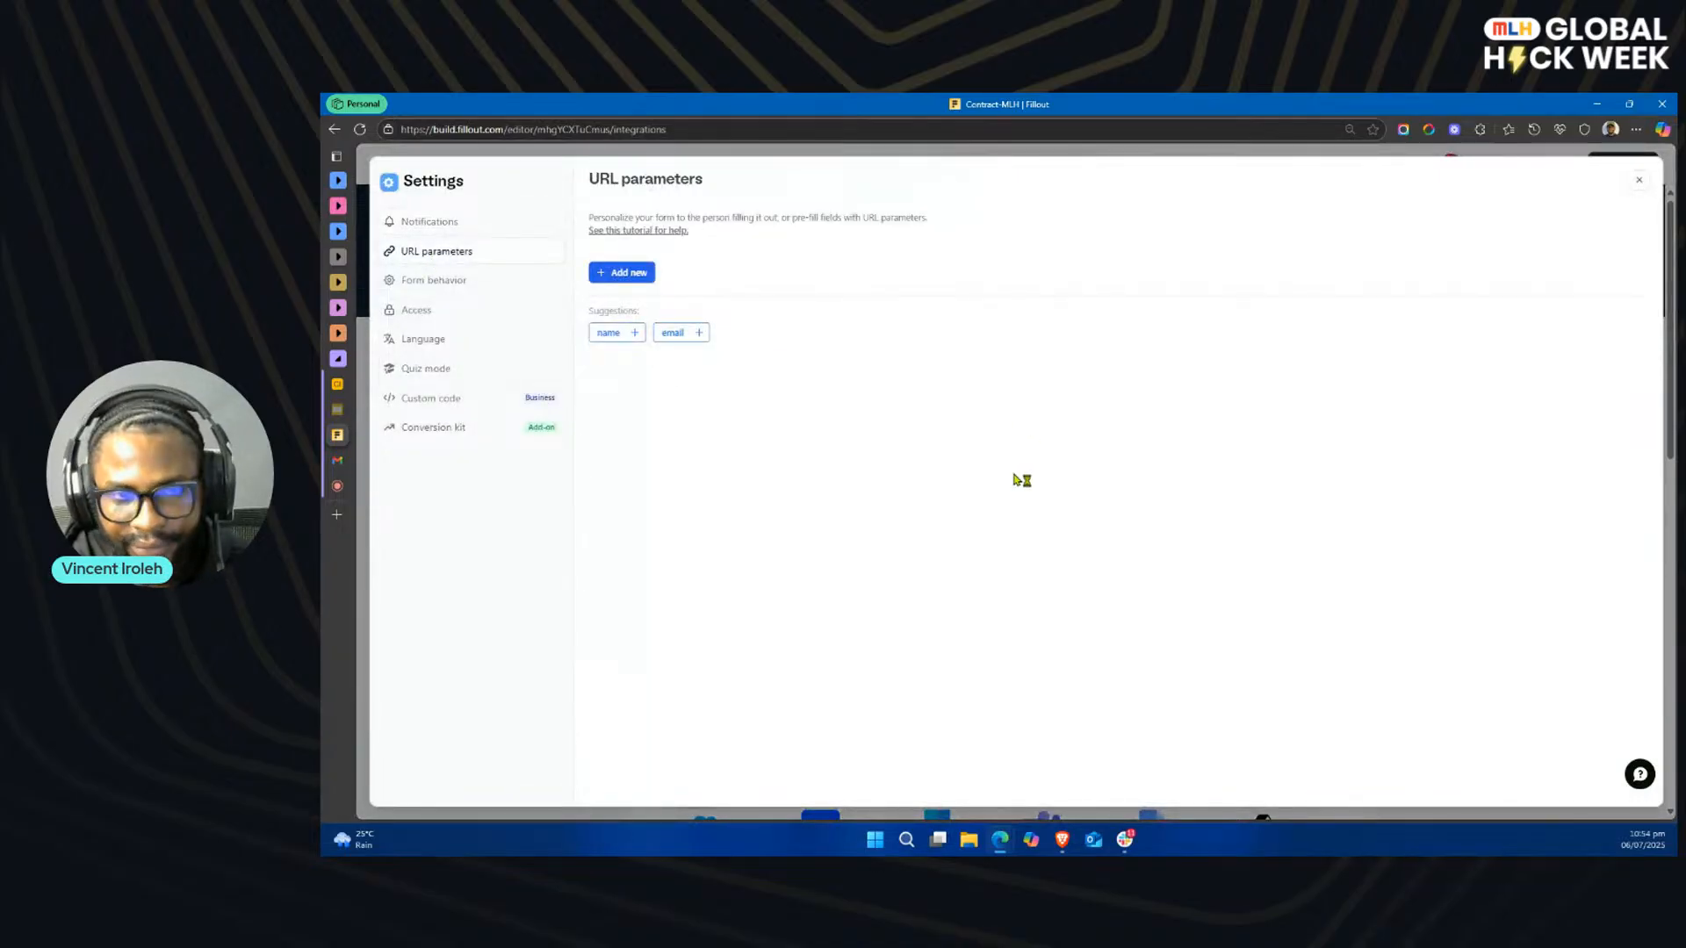
{"action": "left_click", "coordinate": [652, 274]}
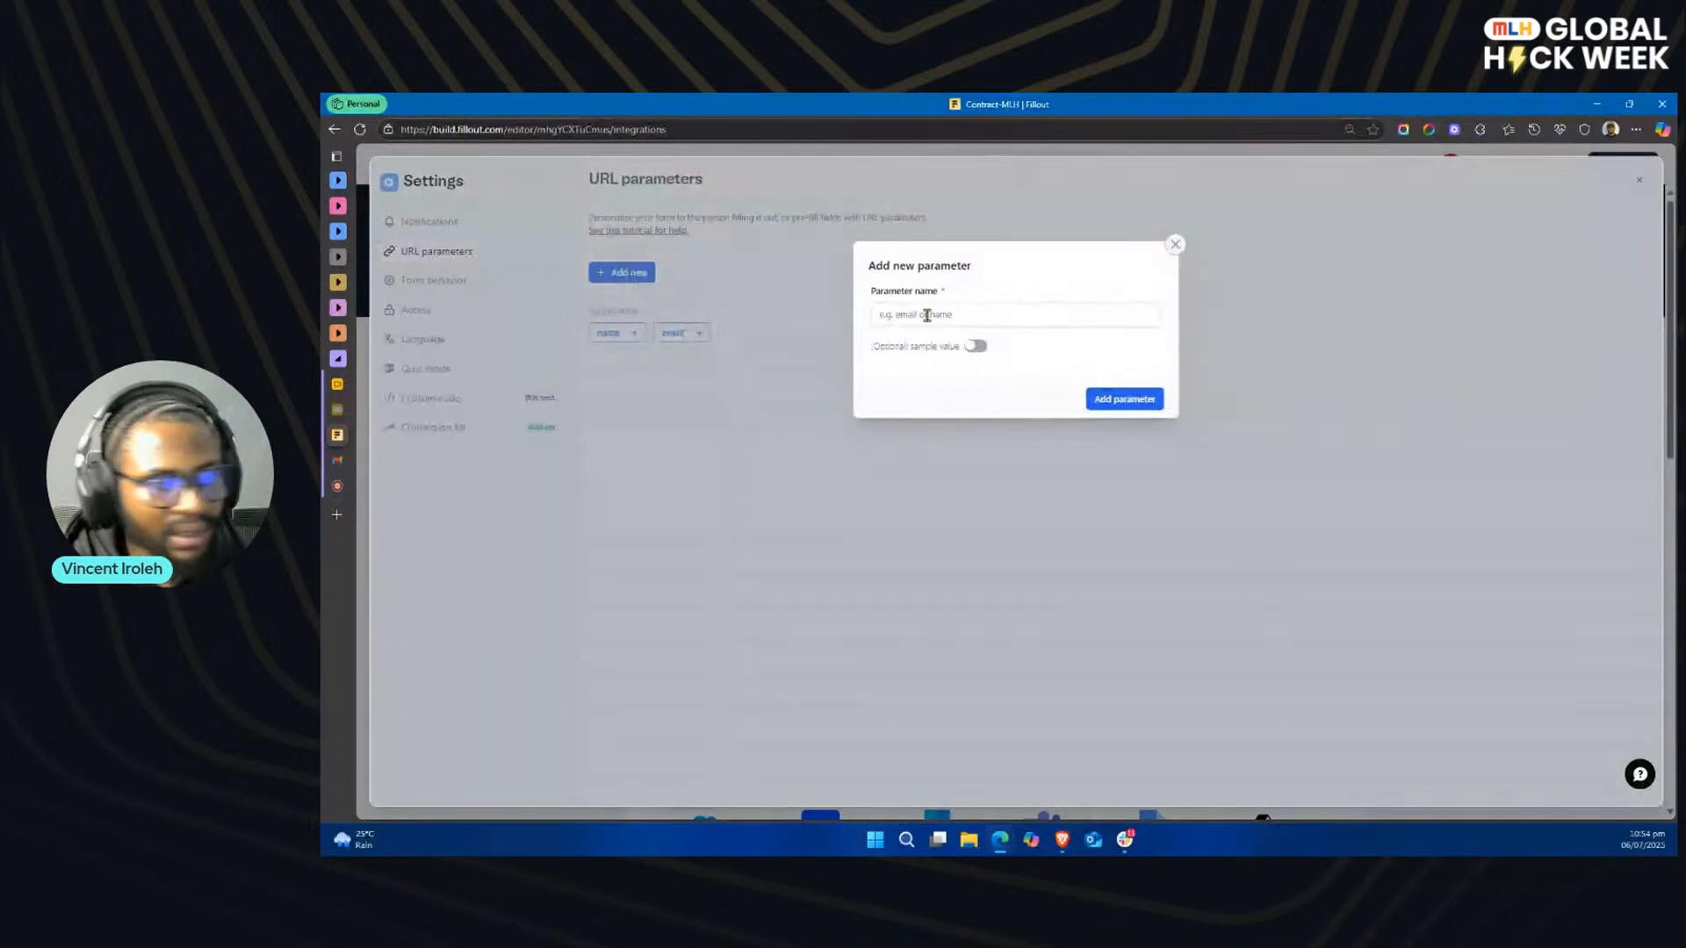
{"action": "type", "text": "p"}
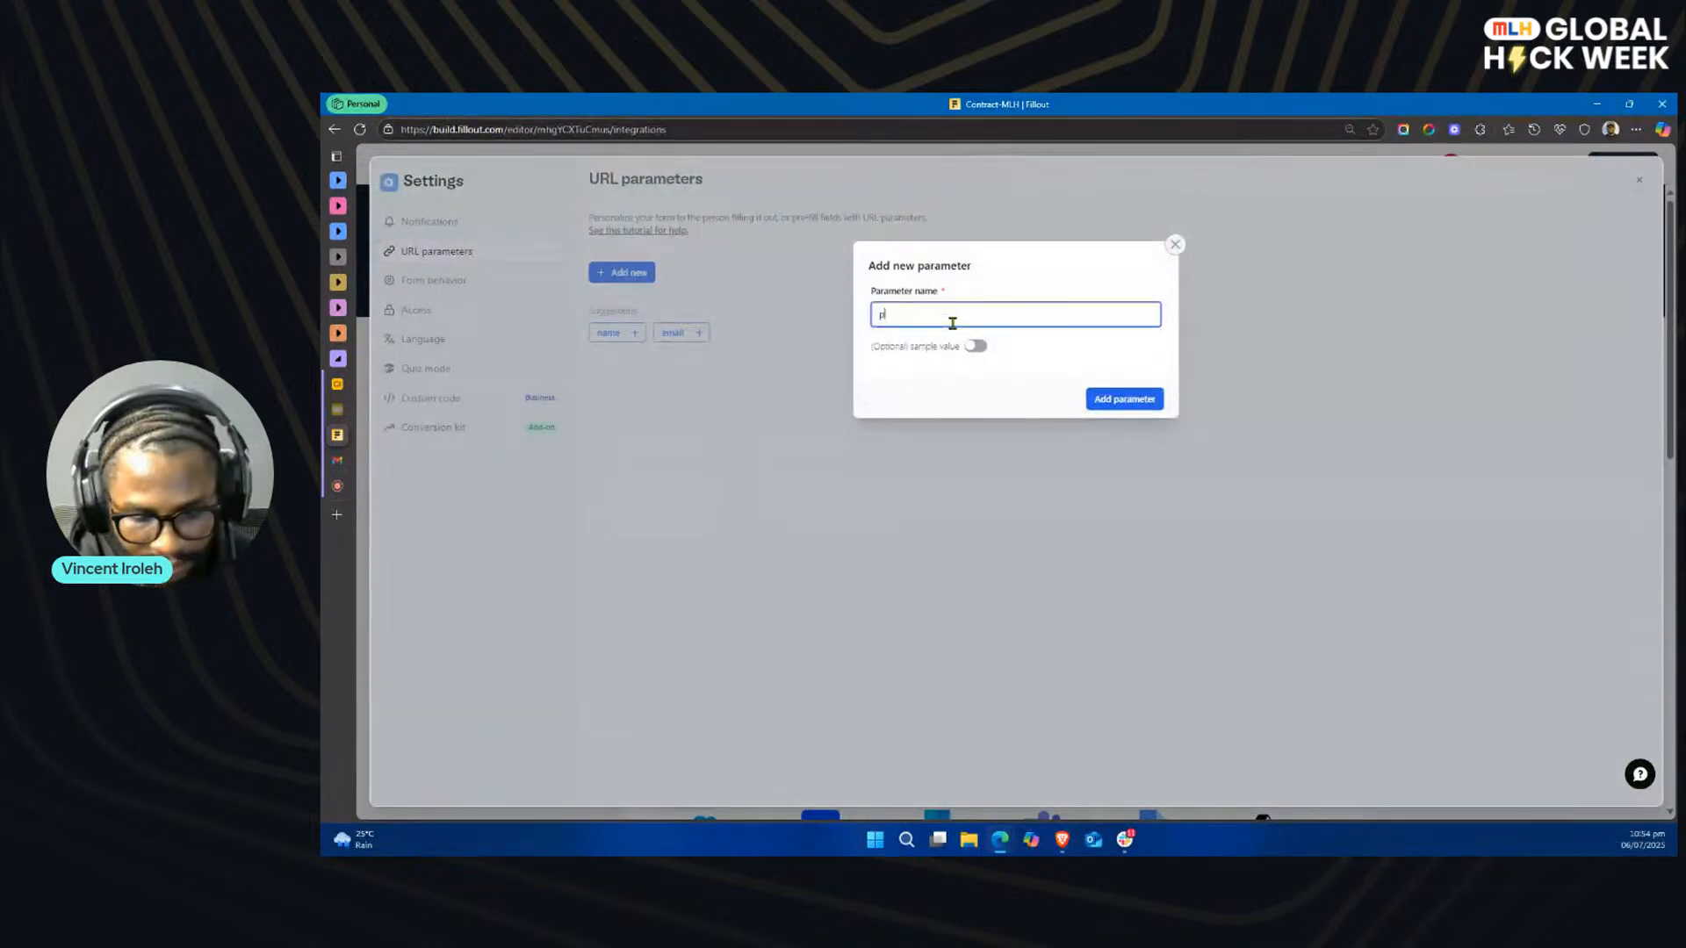
{"action": "type", "text": "roject_type"}
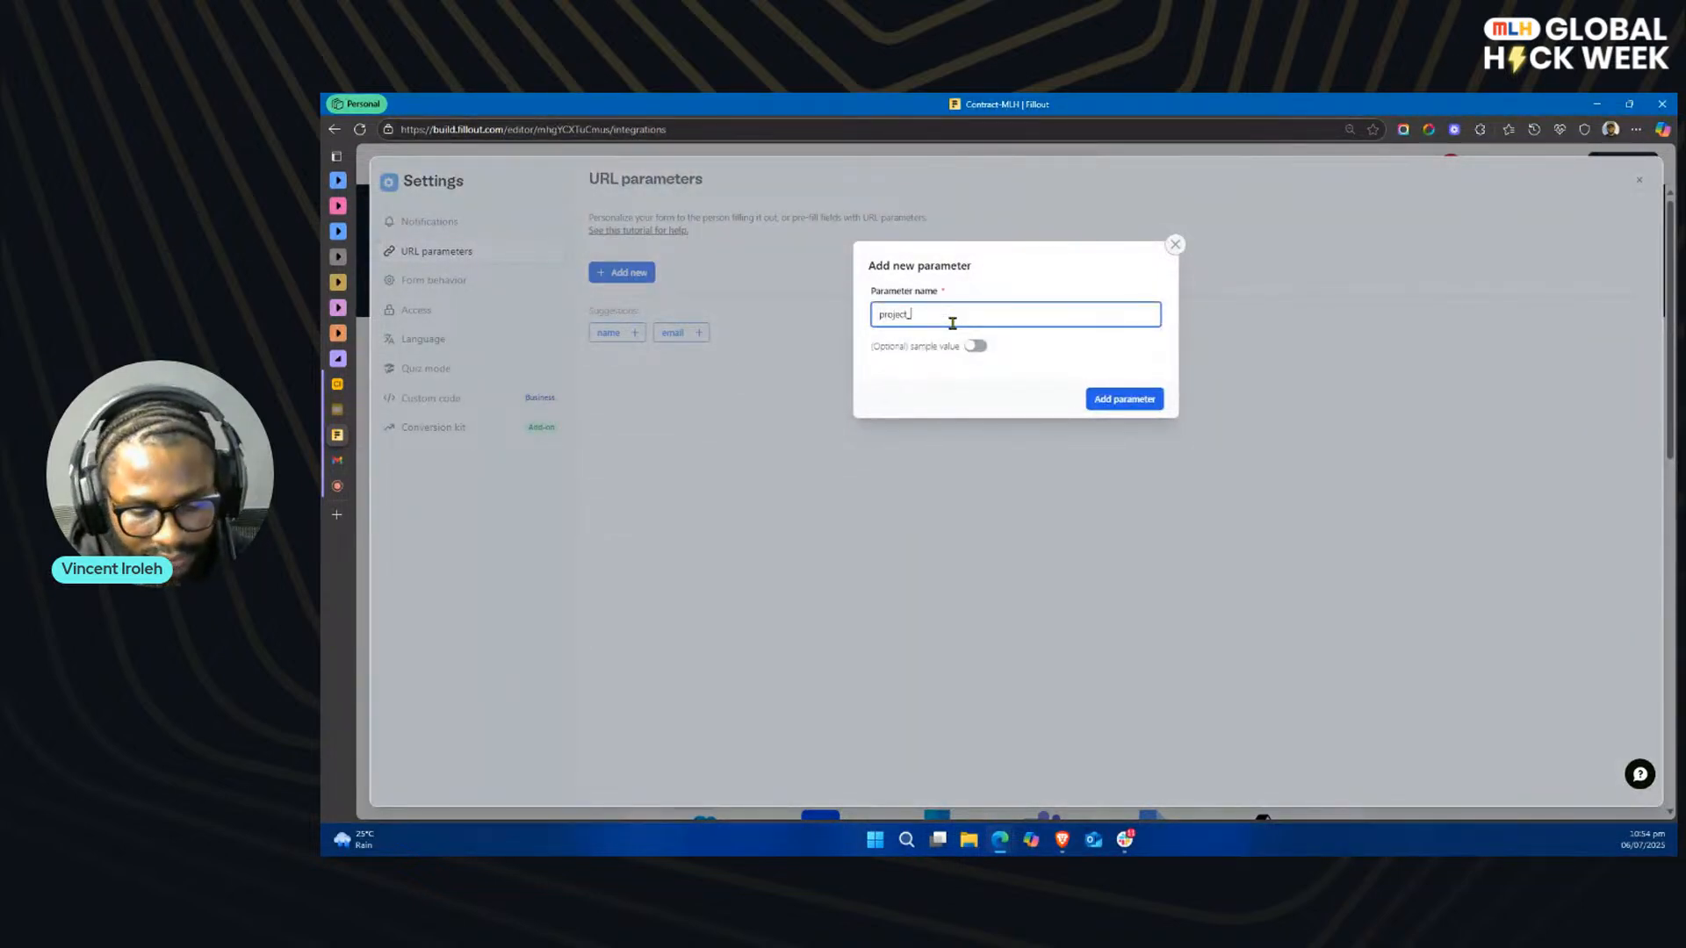
{"action": "left_click", "coordinate": [1122, 399]}
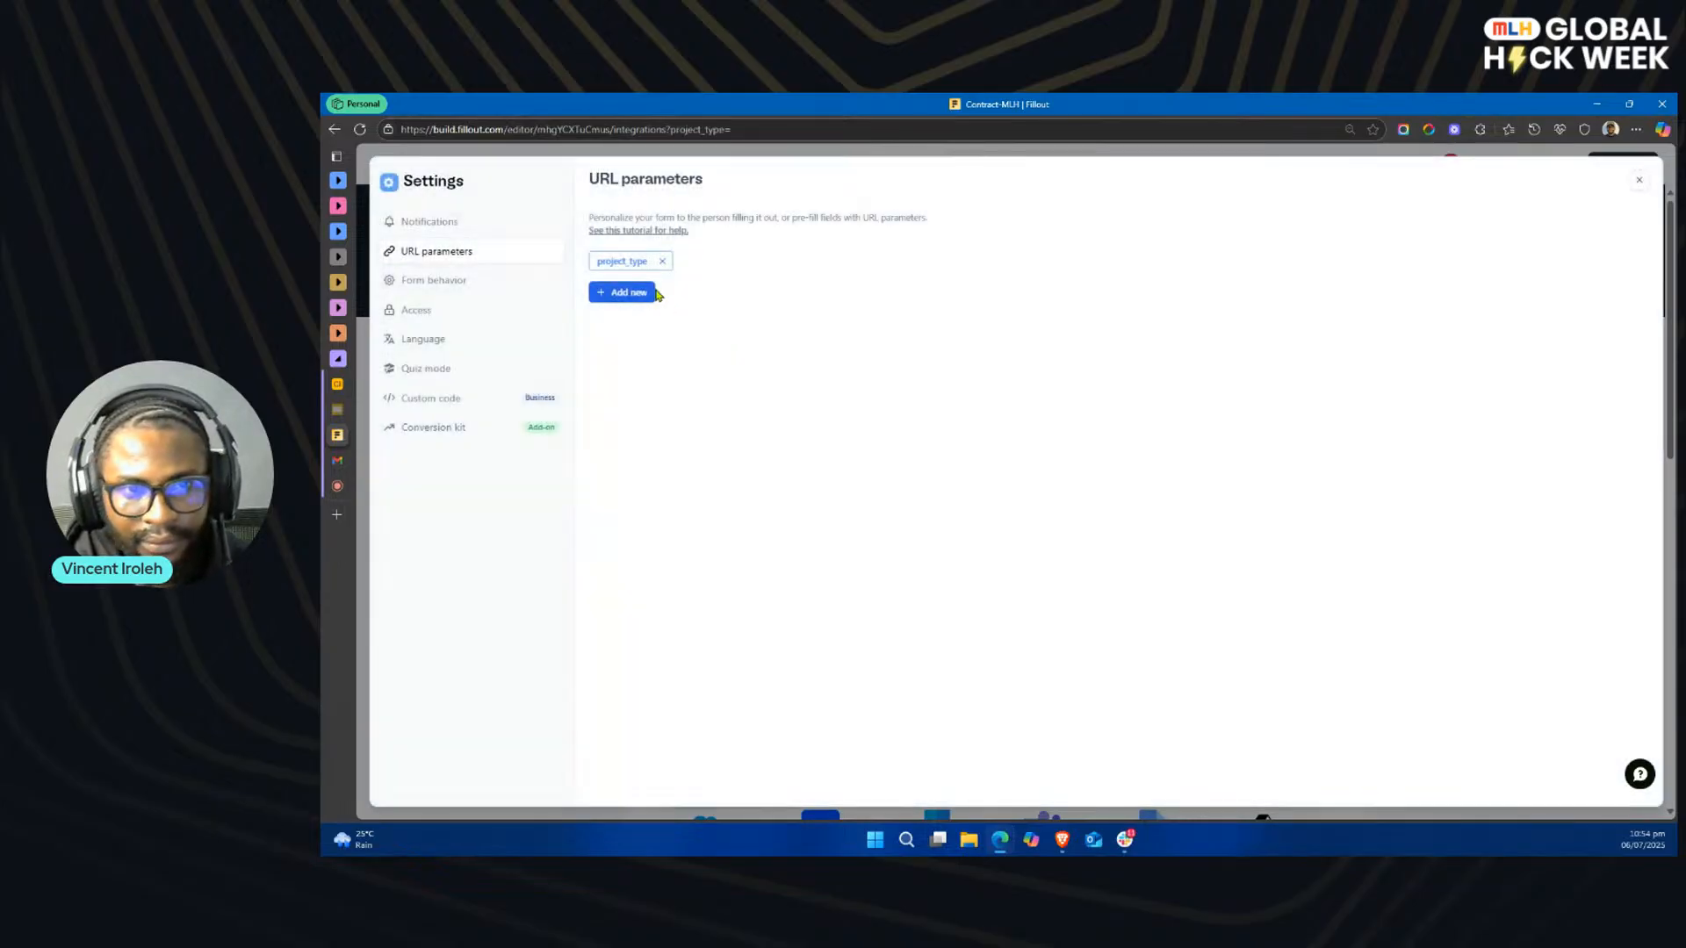
Step: Add a second URL parameter named budget
{"action": "left_click", "coordinate": [640, 295]}
{"action": "left_click", "coordinate": [973, 314]}
{"action": "type", "text": "budget"}
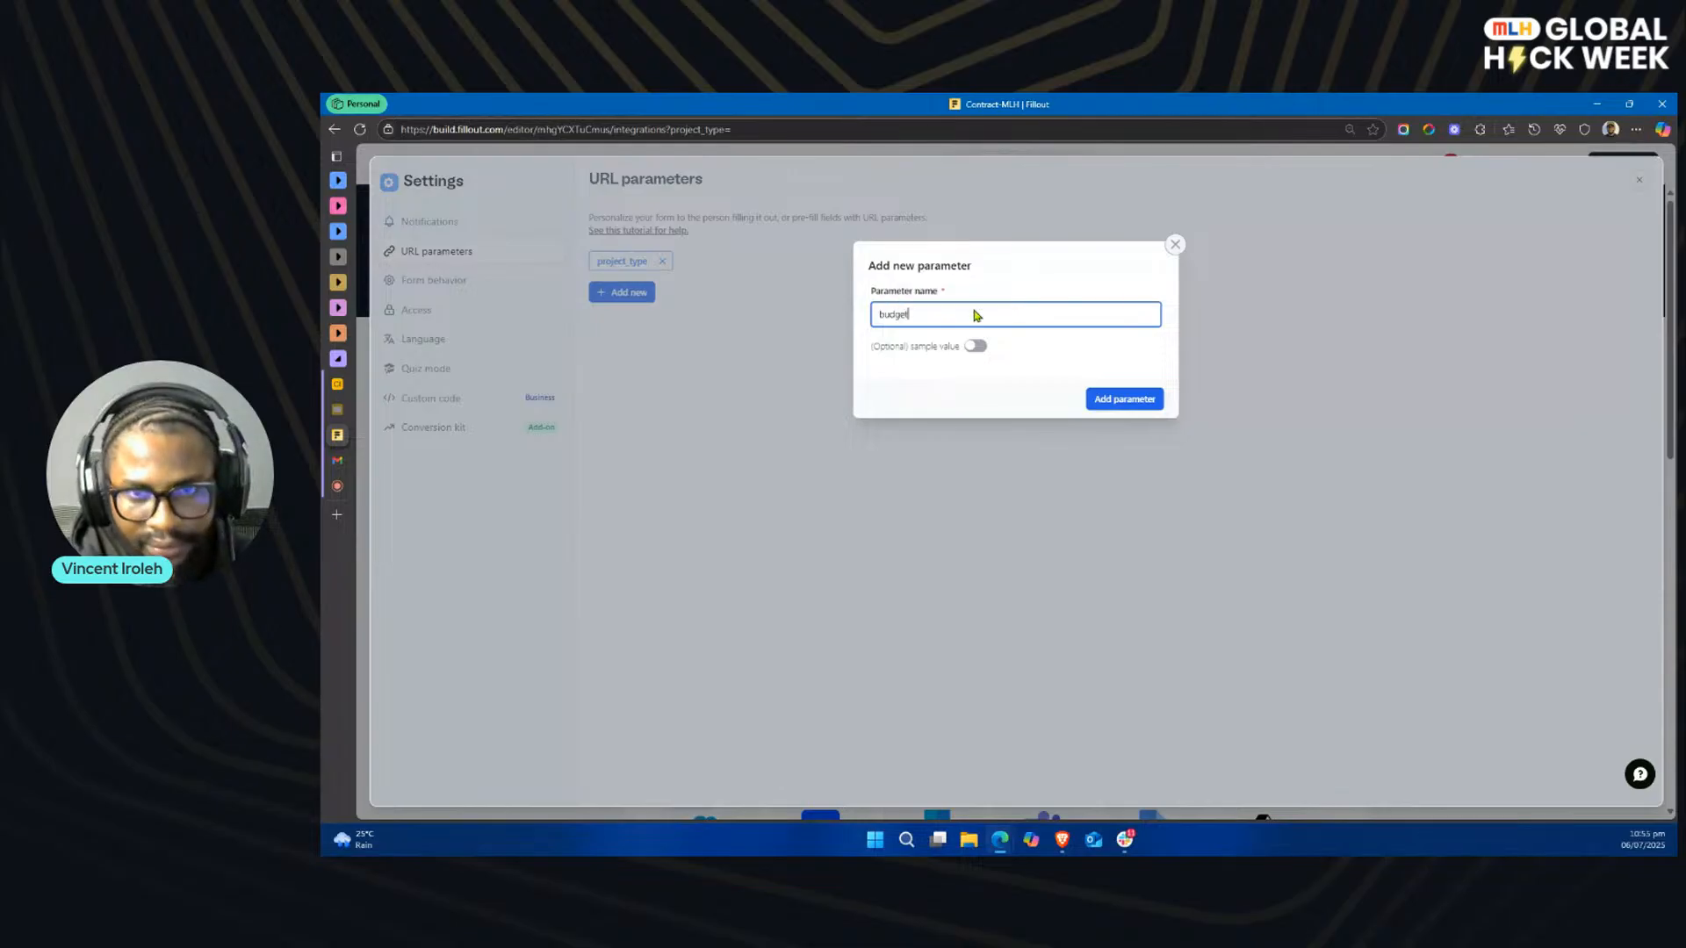
{"action": "left_click", "coordinate": [1128, 401]}
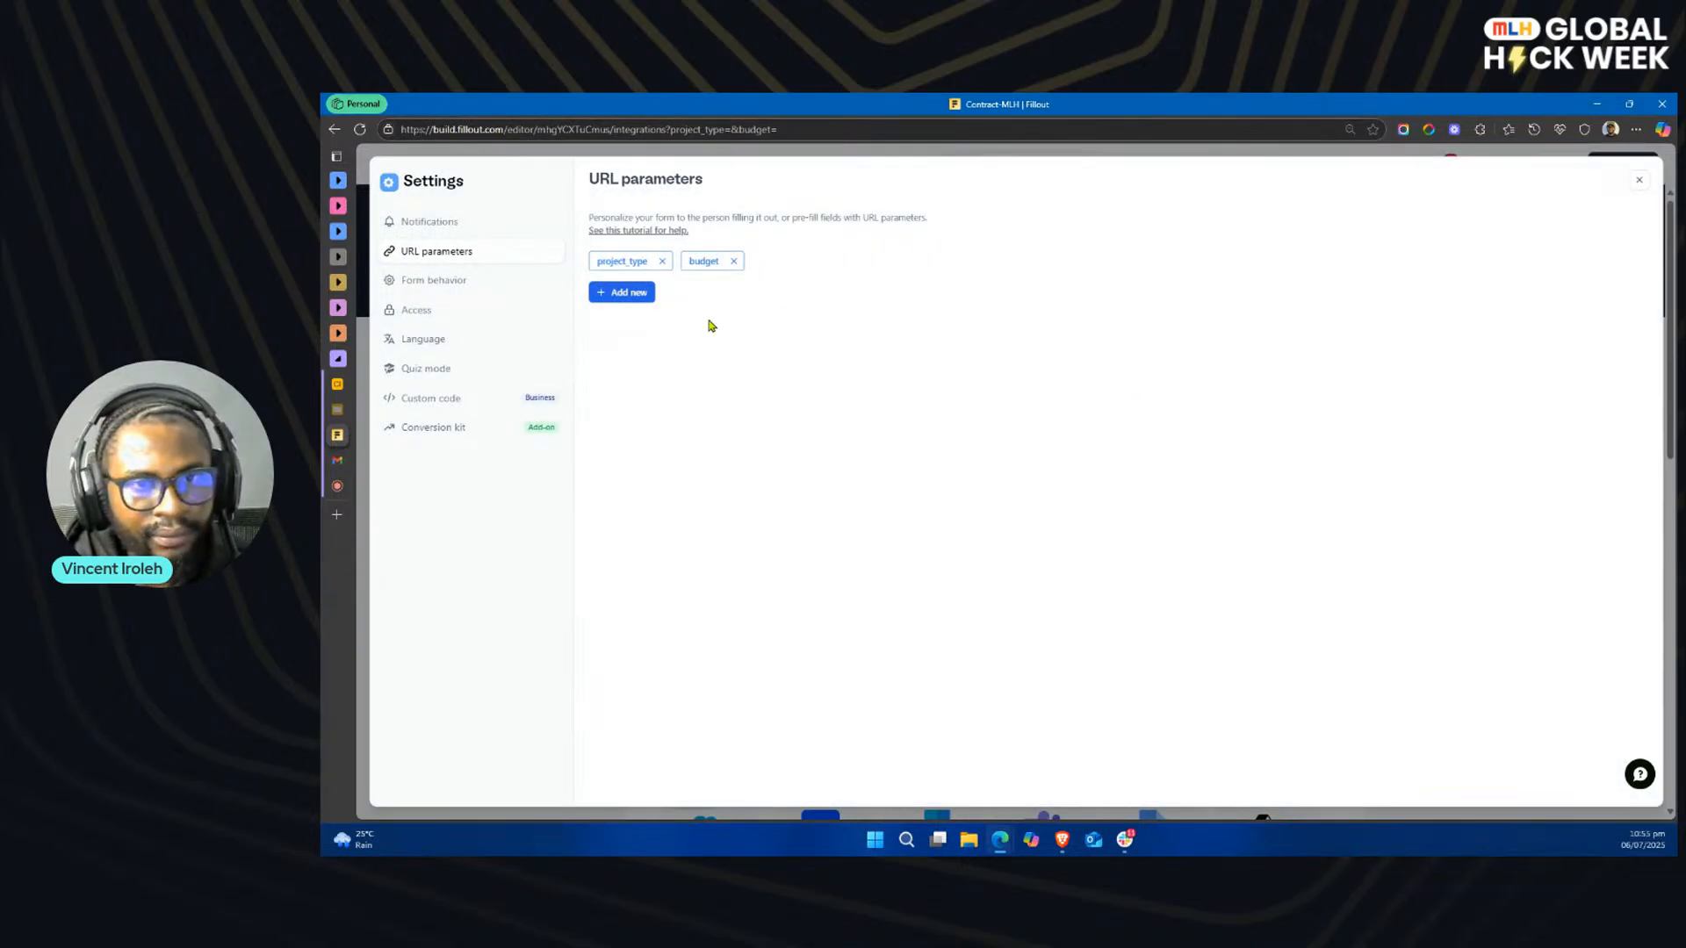
Step: Add a third URL parameter named expected_start_date and close the form settings
{"action": "left_click", "coordinate": [631, 296]}
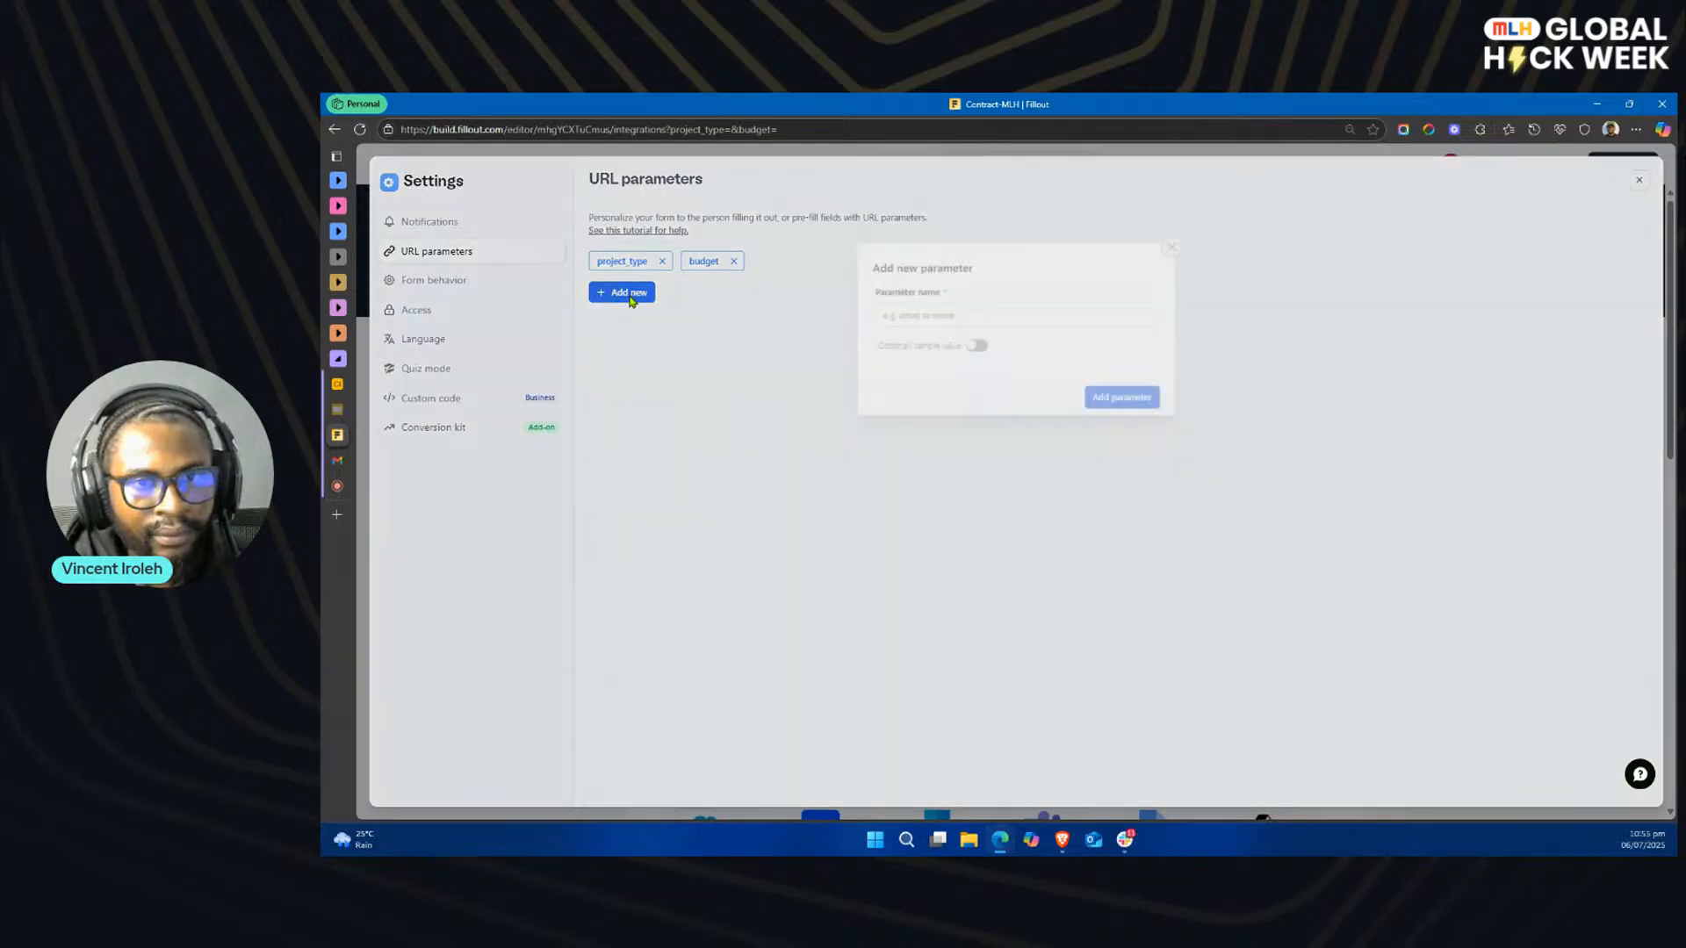
{"action": "left_click", "coordinate": [963, 314]}
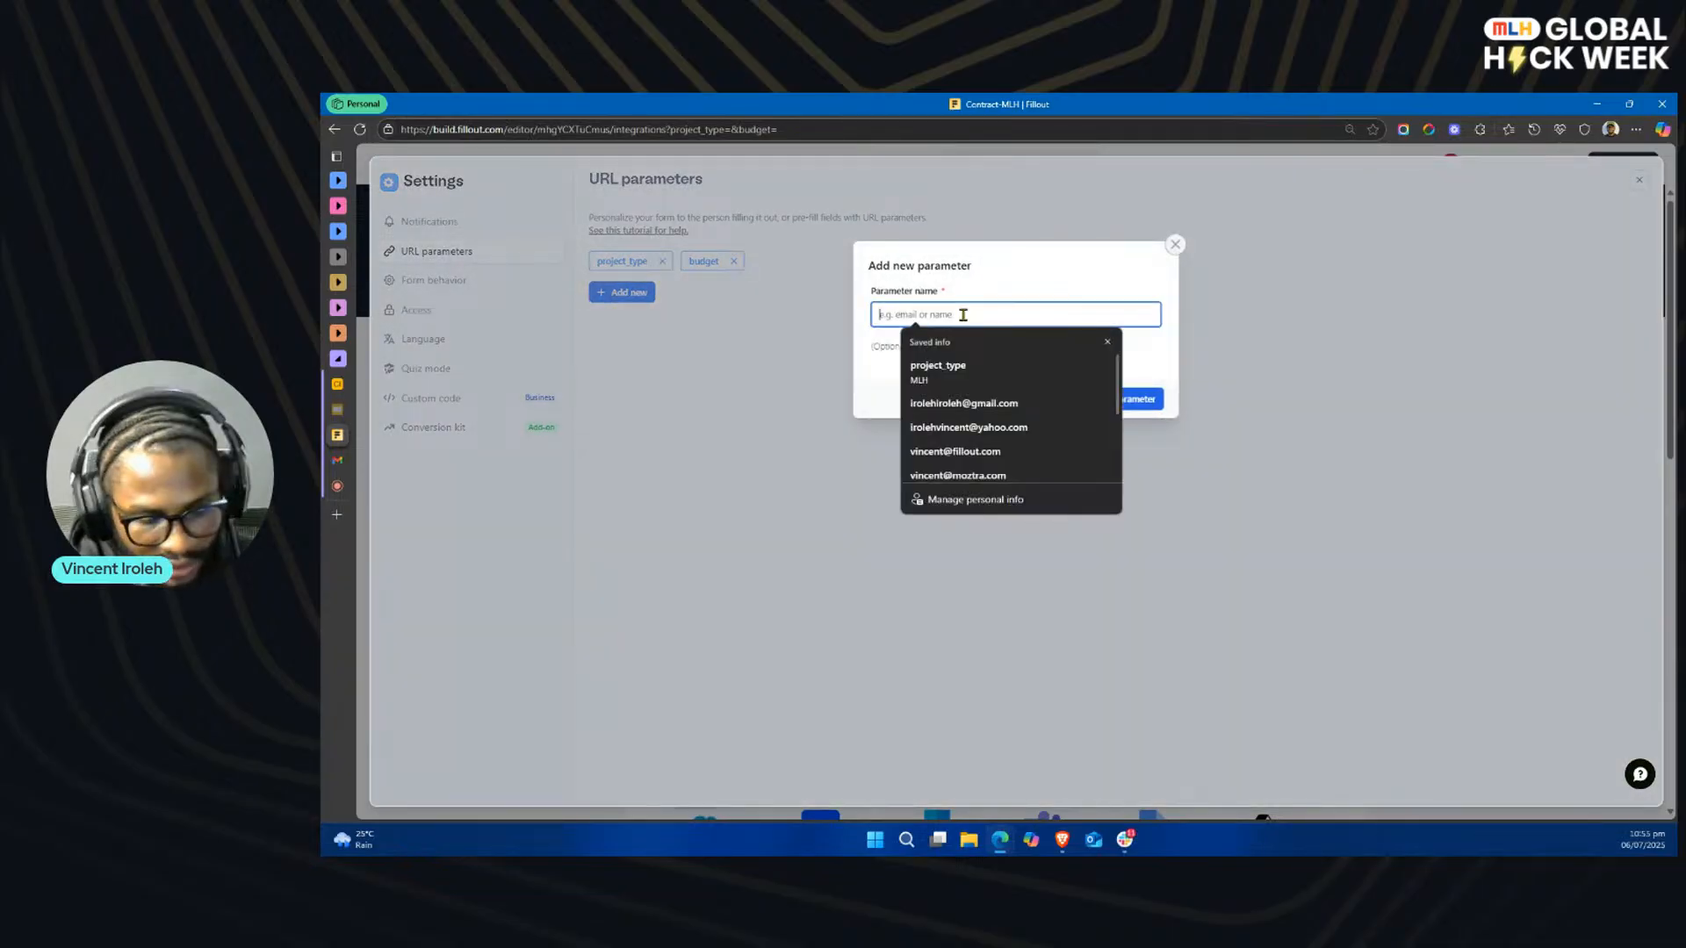
{"action": "type", "text": "expected_"}
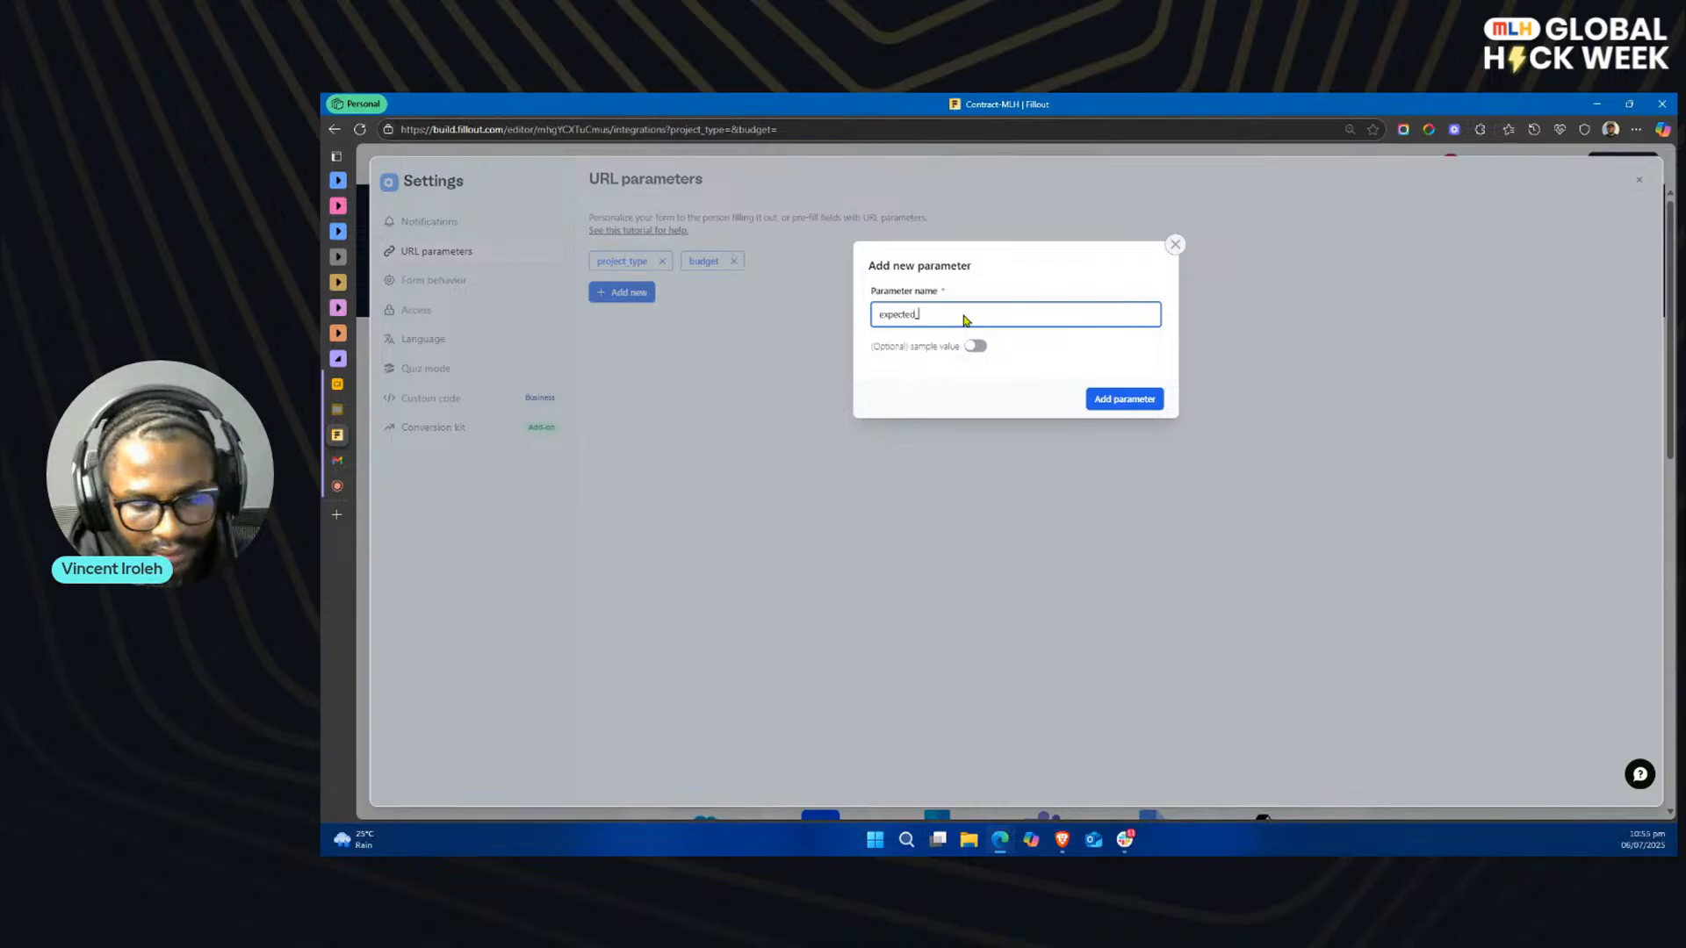
{"action": "type", "text": "date"}
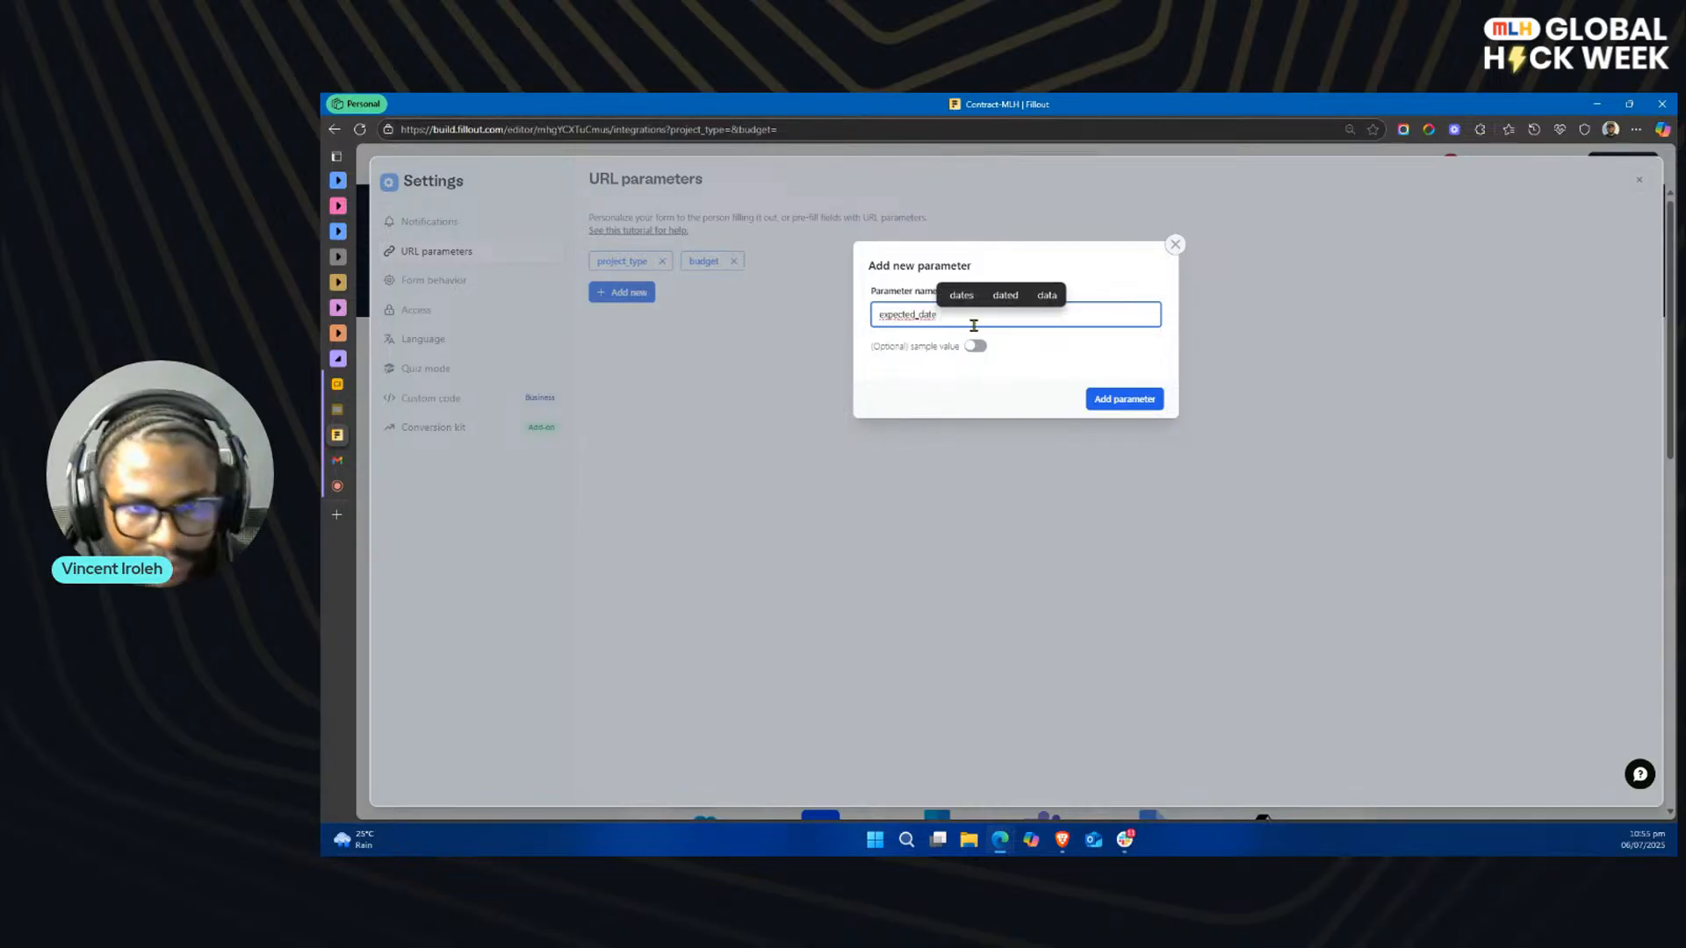
{"action": "key", "text": "BackSpace"}
{"action": "key", "text": "BackSpace"}
{"action": "key", "text": "BackSpace"}
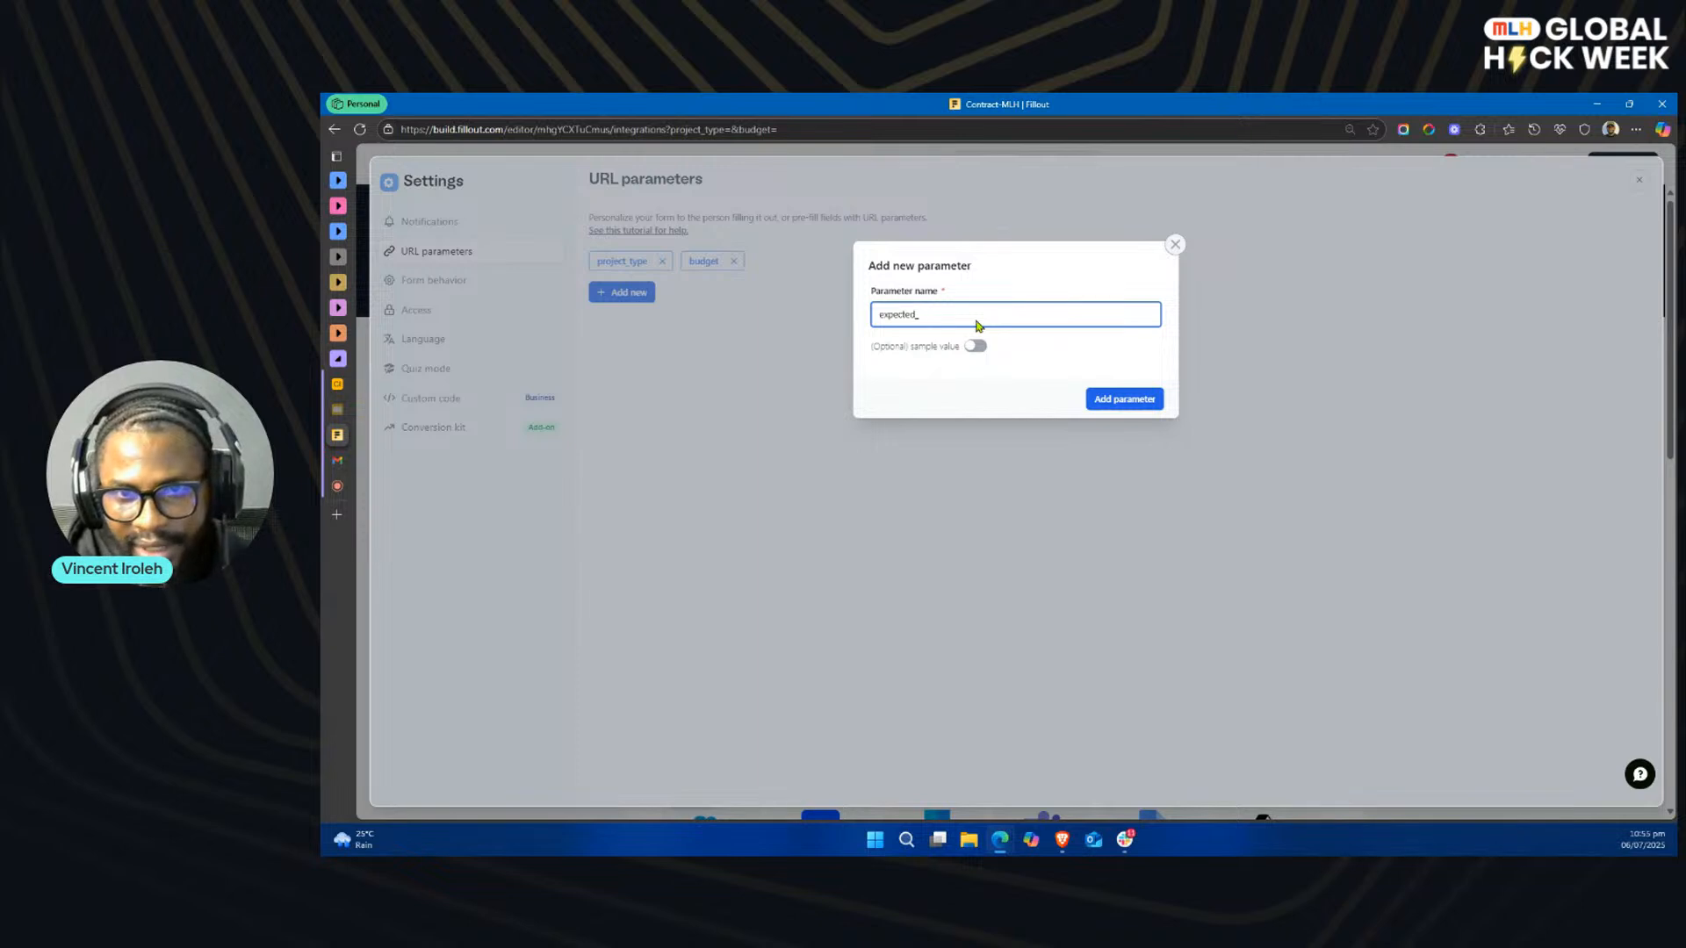
{"action": "type", "text": "start_"}
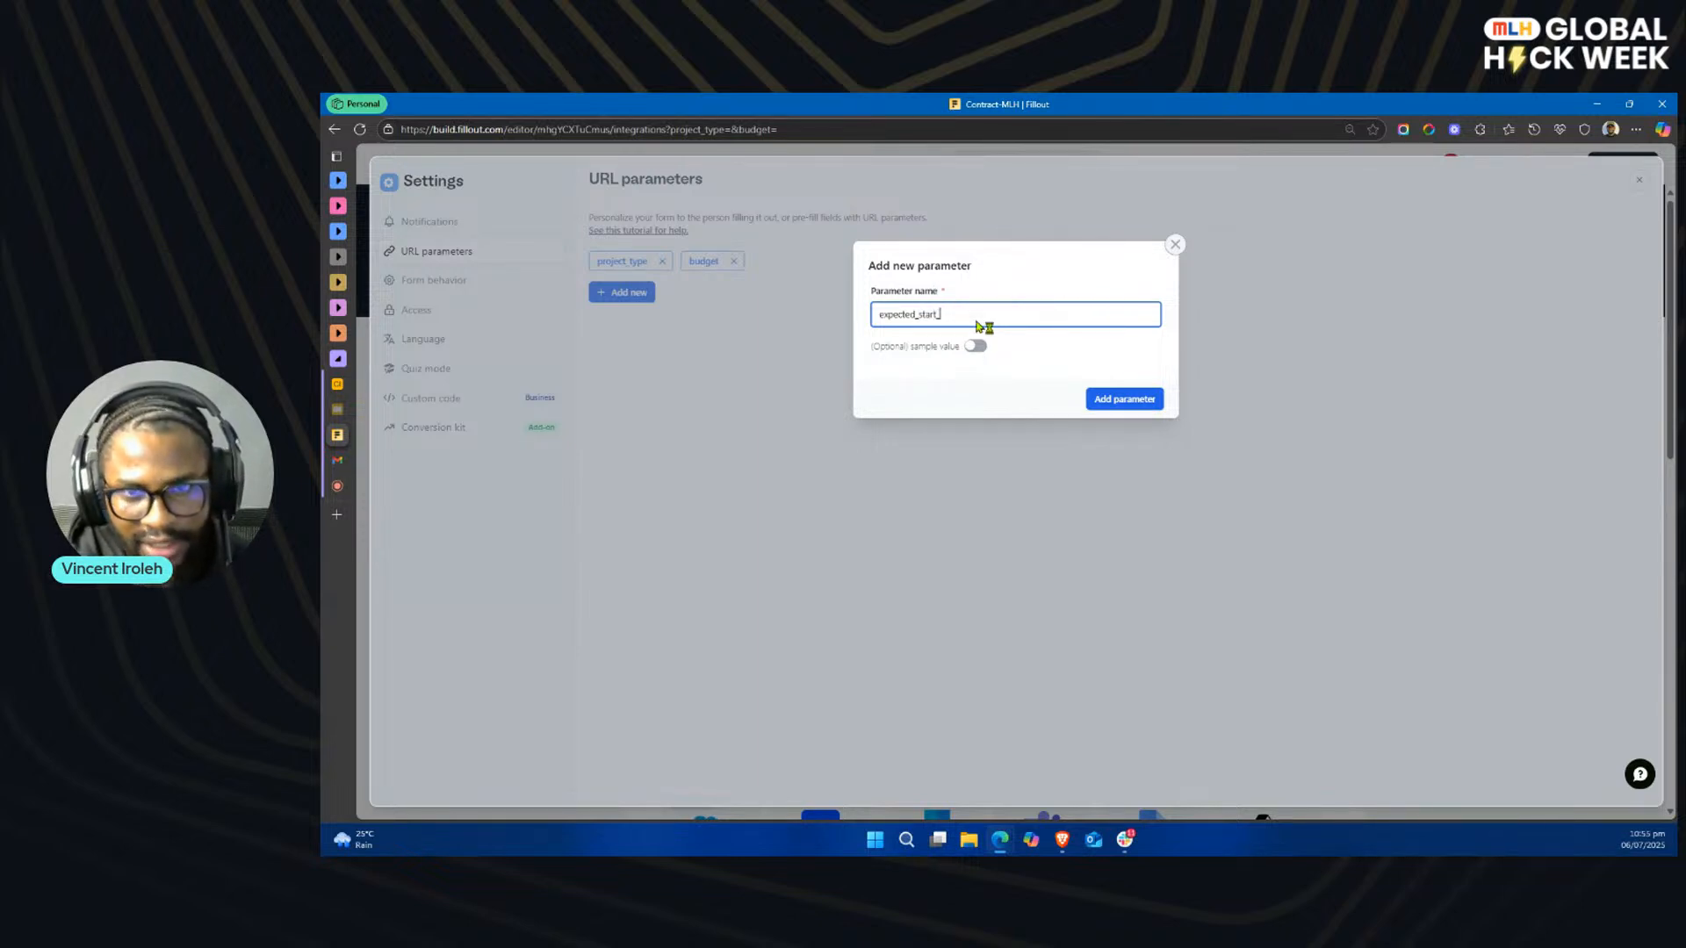
{"action": "type", "text": "date"}
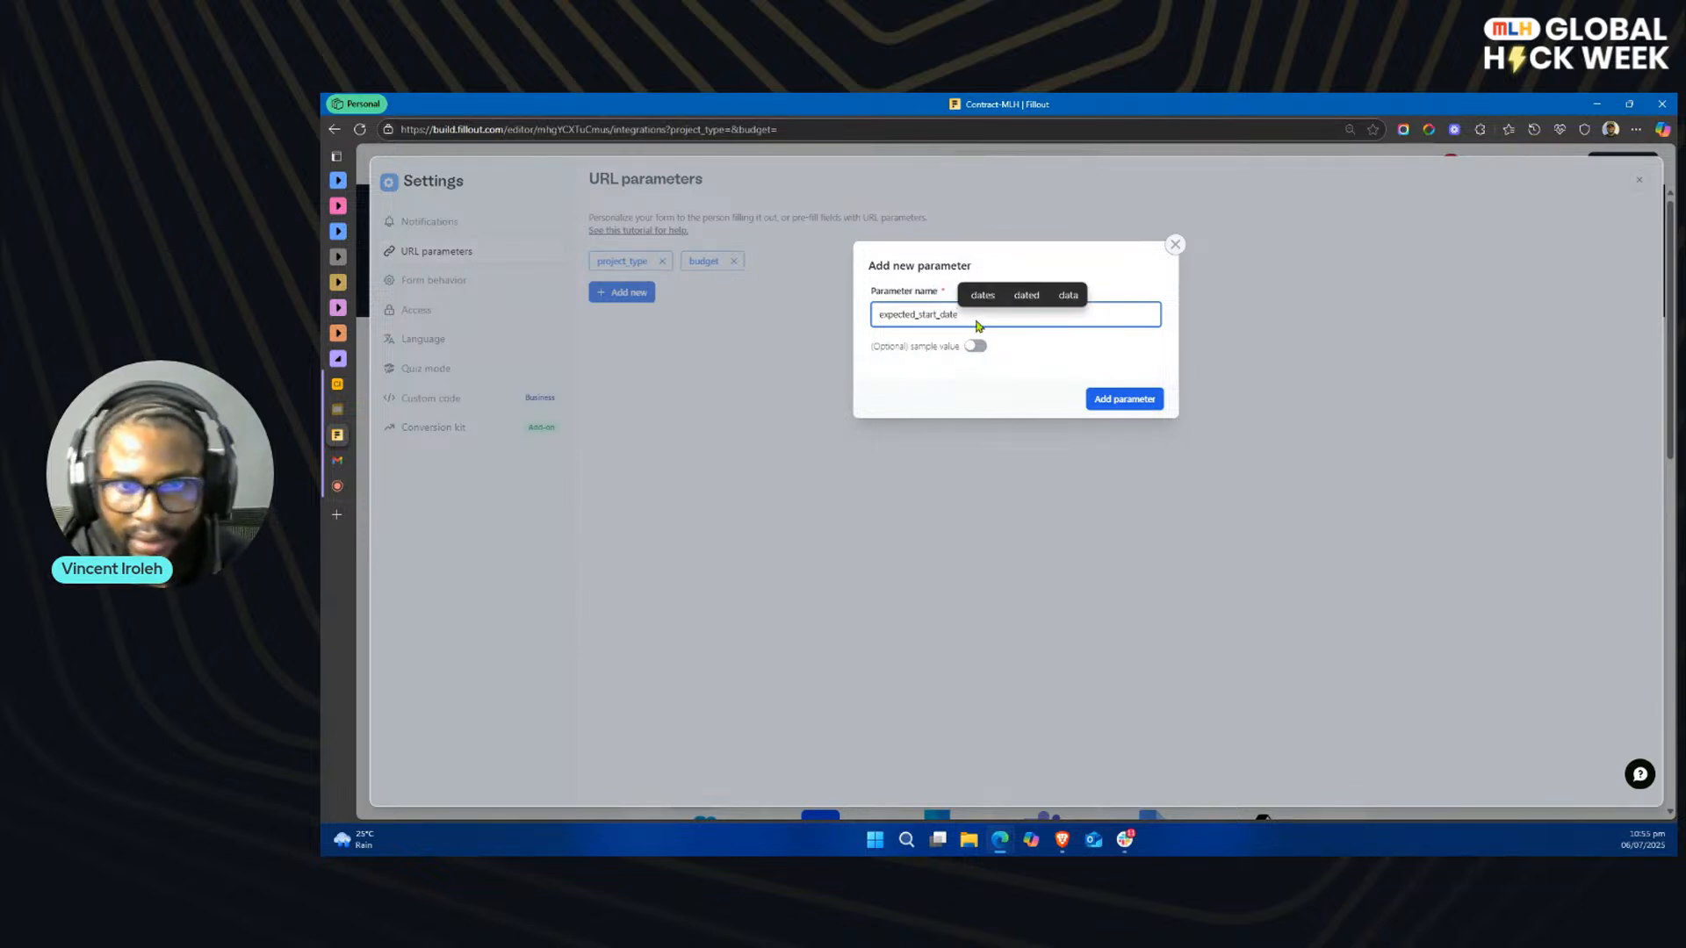
{"action": "left_click", "coordinate": [1134, 401]}
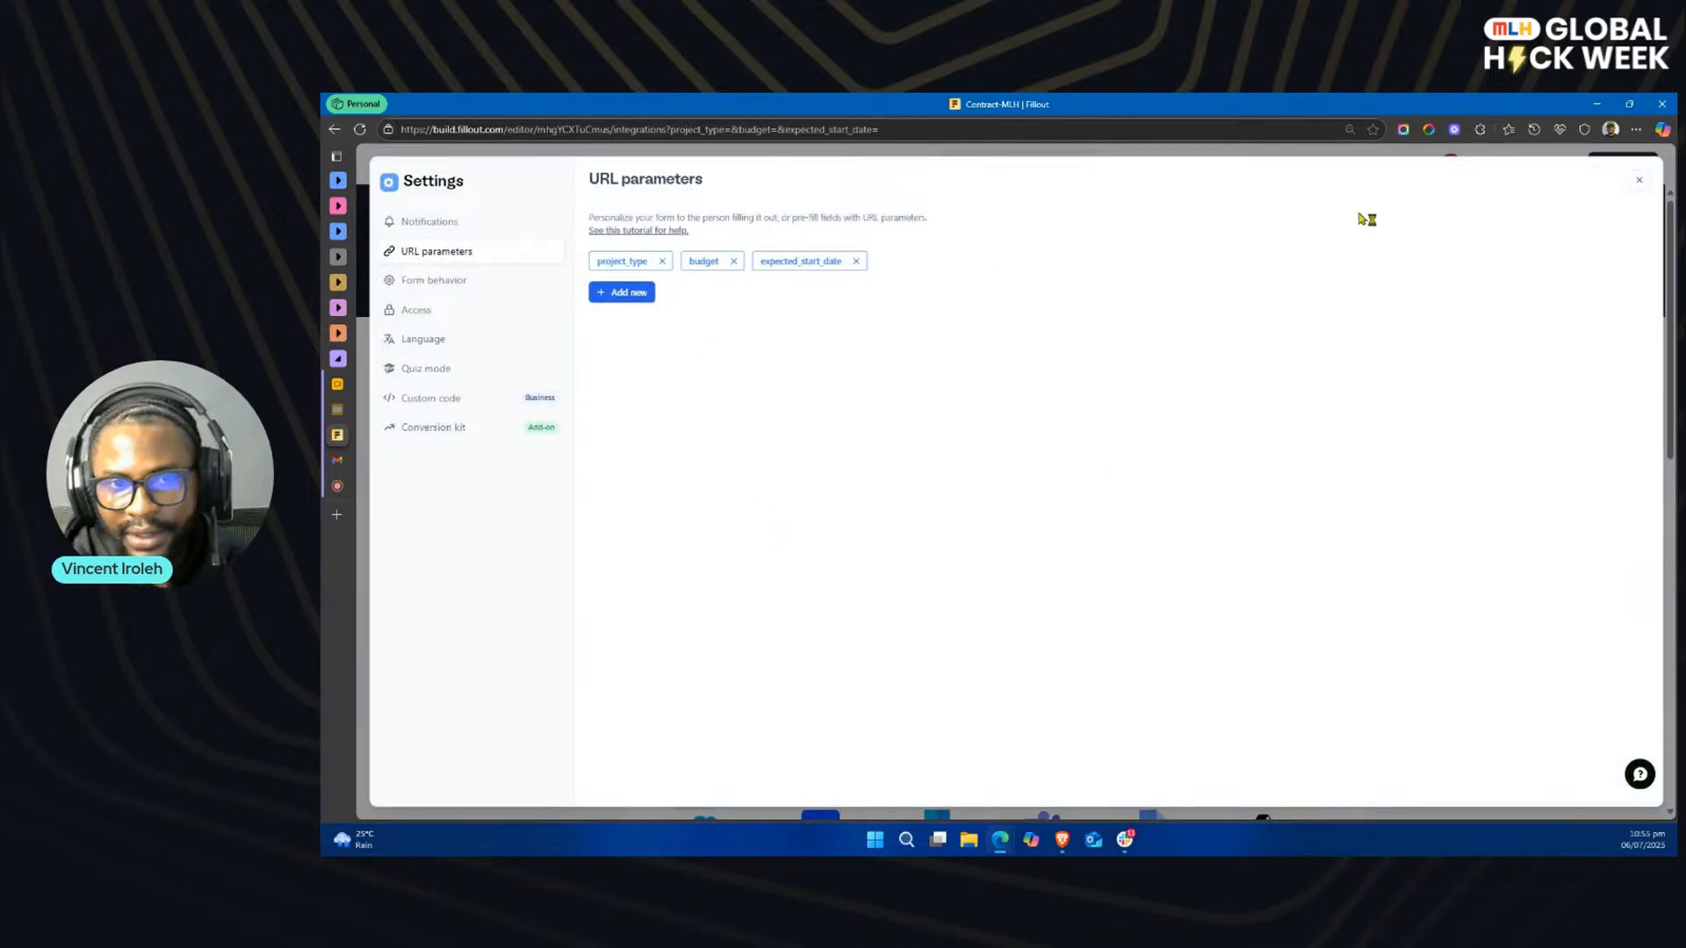
{"action": "left_click", "coordinate": [1640, 186]}
Step: Open the Project Agreement PDF document for editing and place a new text field beside the Date label, shrunk to one line high
{"action": "left_click", "coordinate": [1001, 166]}
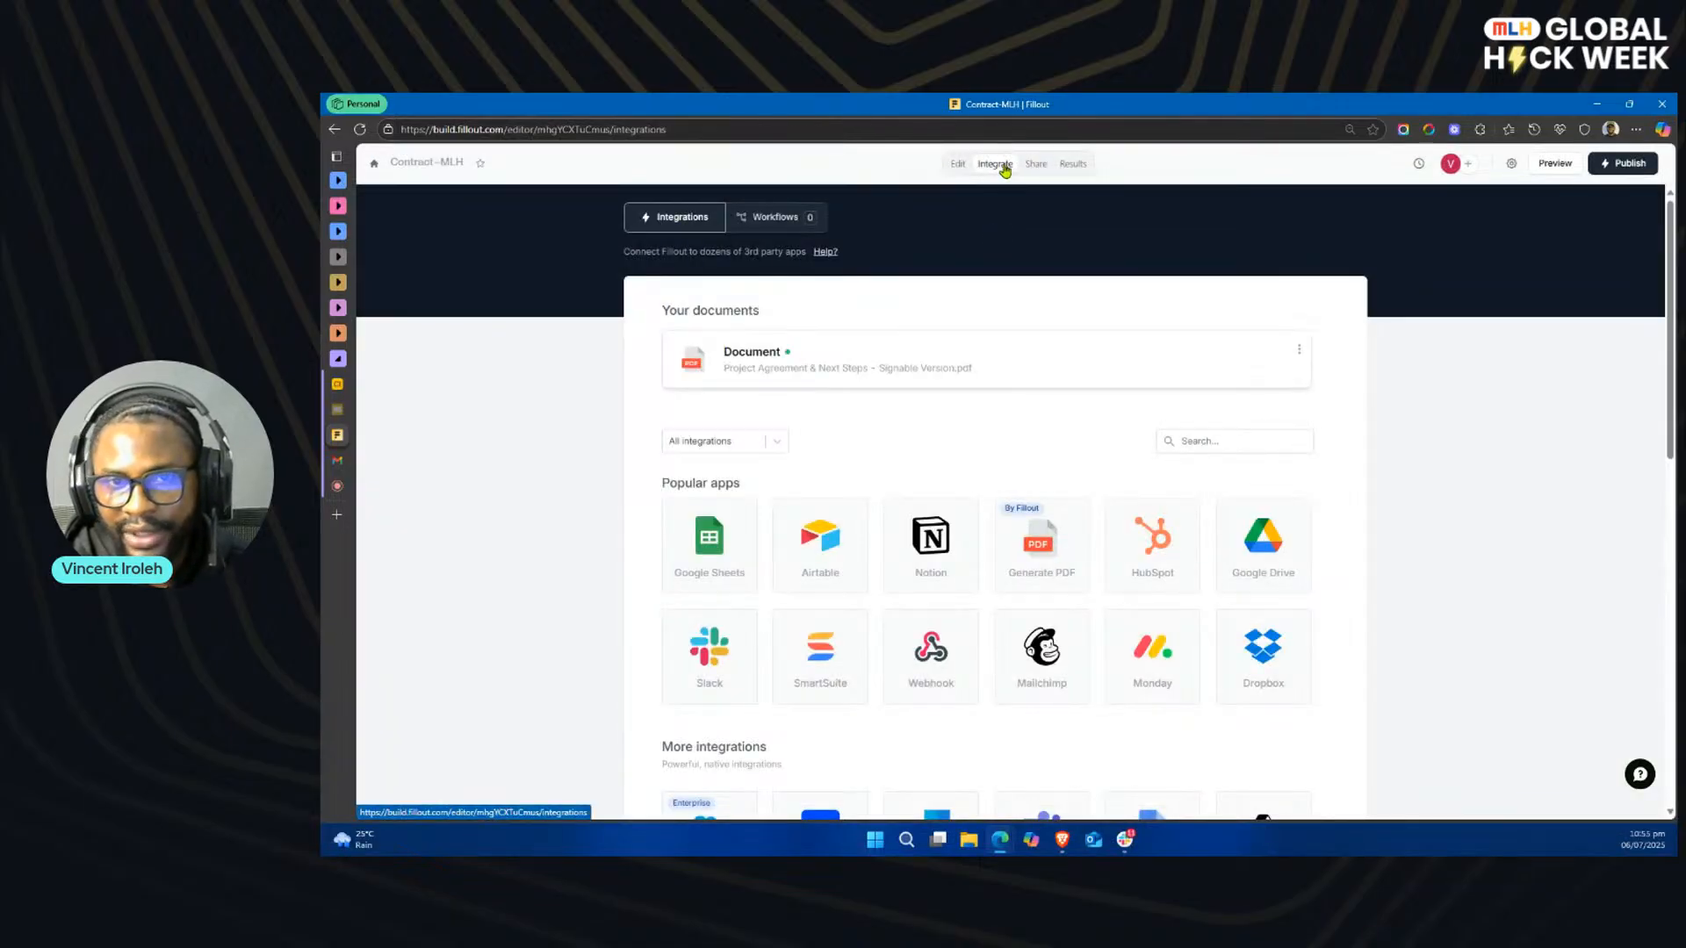
{"action": "left_click", "coordinate": [959, 362]}
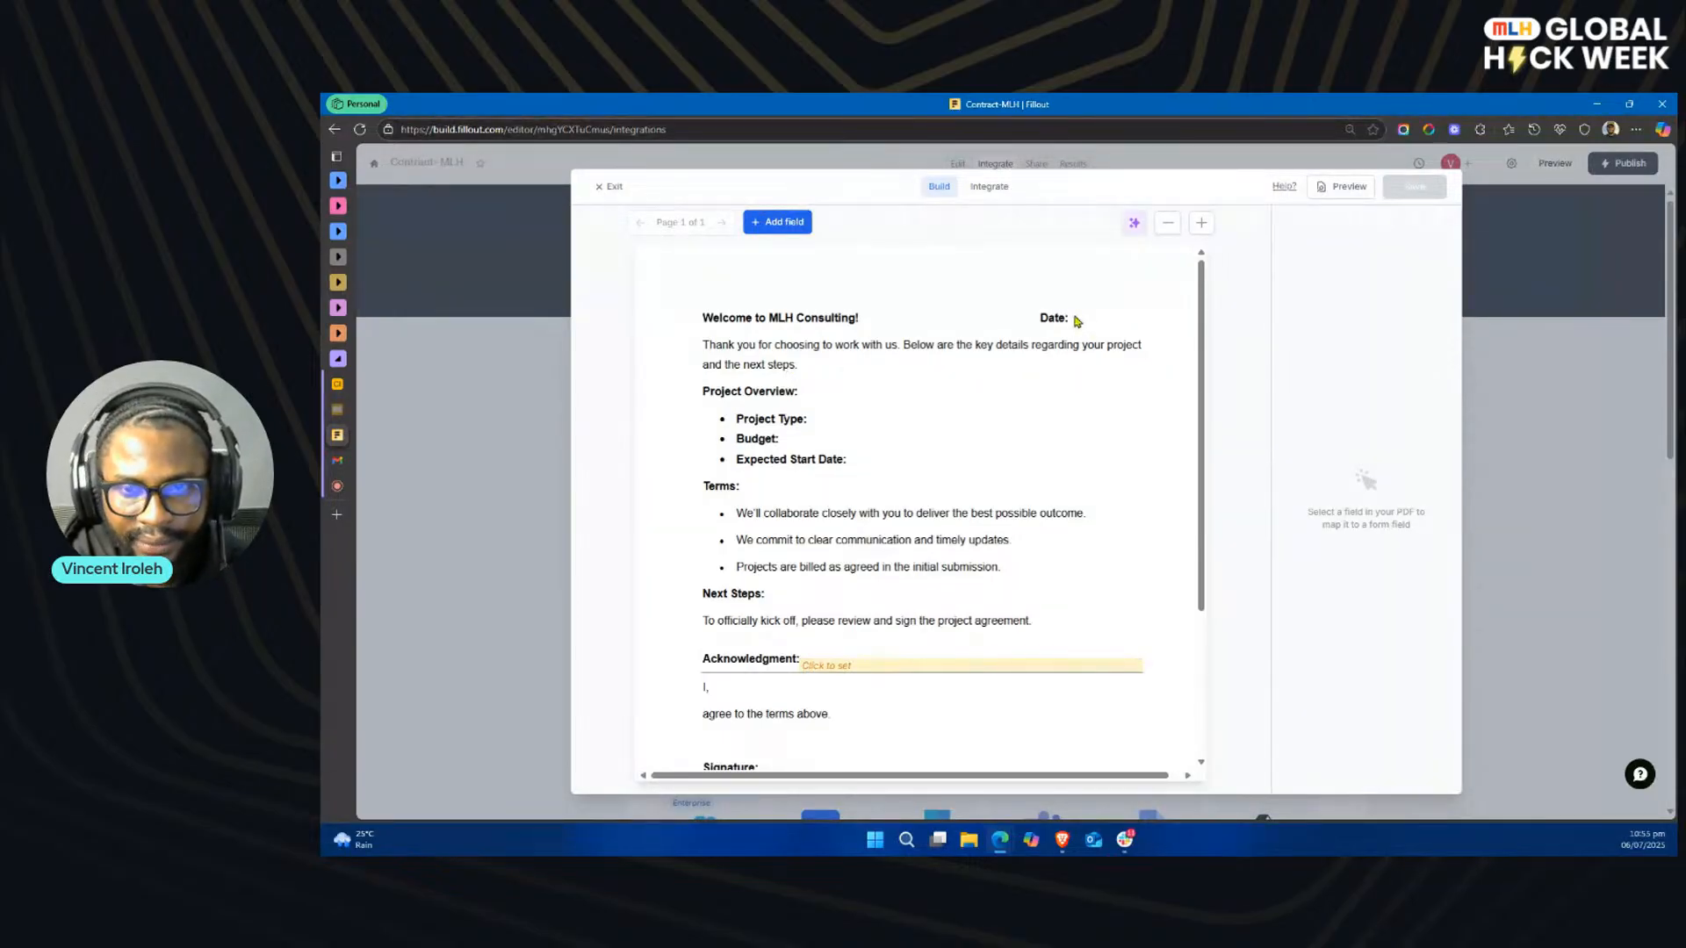
{"action": "scroll", "coordinate": [1039, 456], "scroll_direction": "down", "scroll_amount": 3}
{"action": "scroll", "coordinate": [1034, 452], "scroll_direction": "up", "scroll_amount": 3}
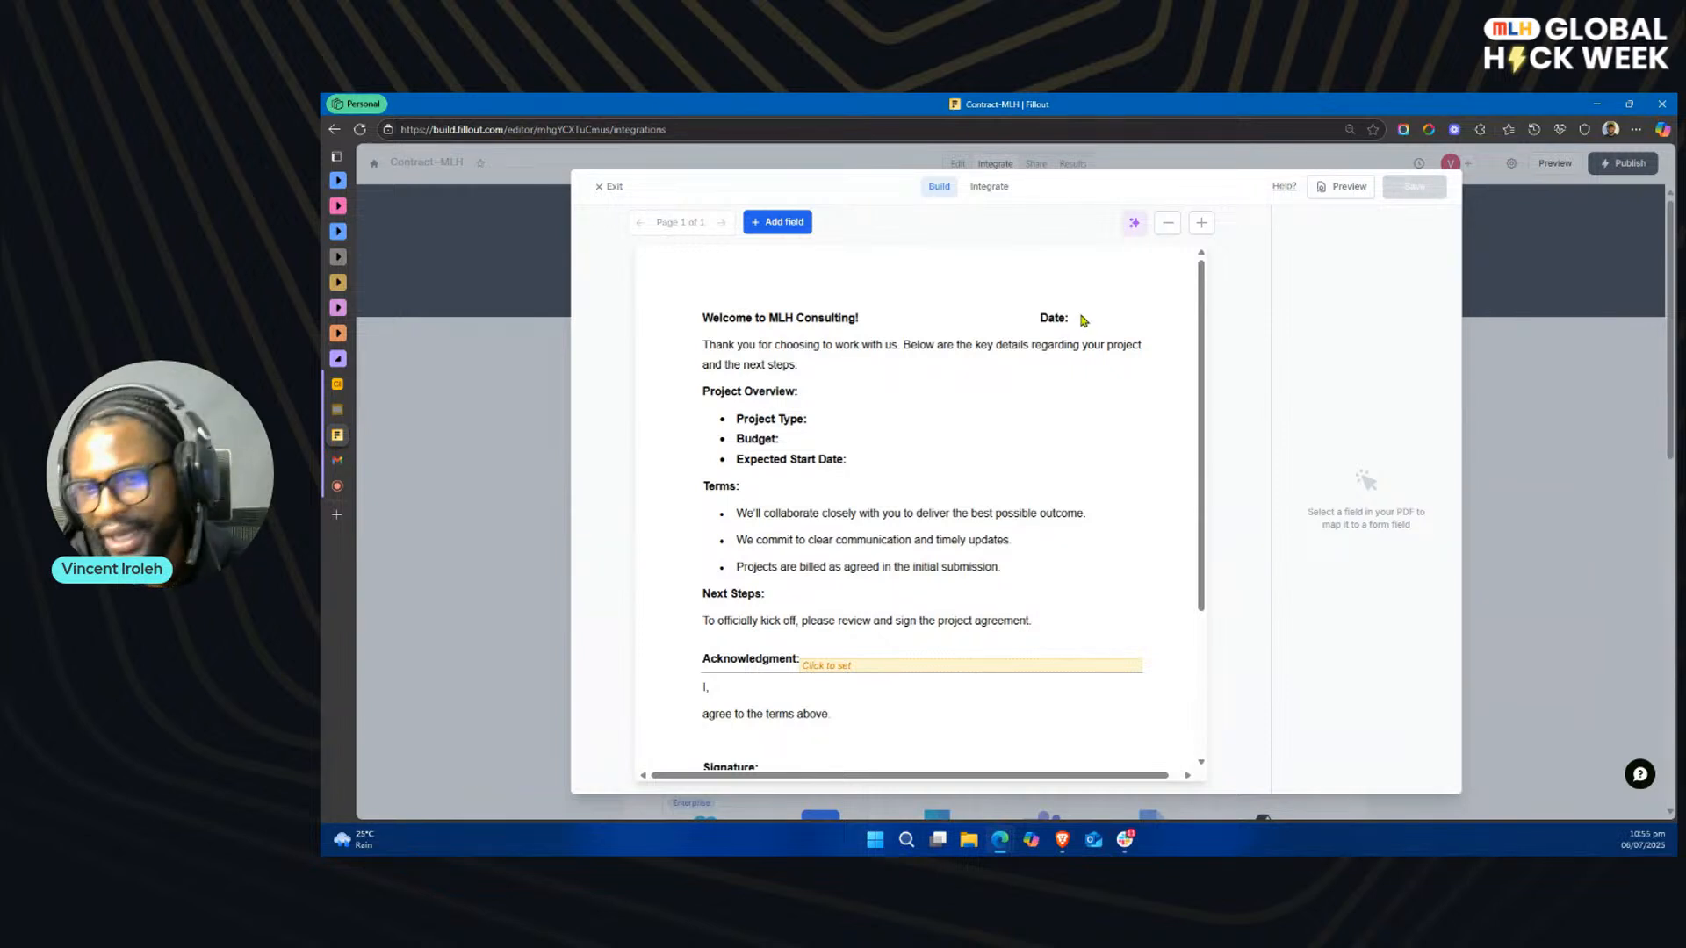
{"action": "left_click", "coordinate": [775, 225]}
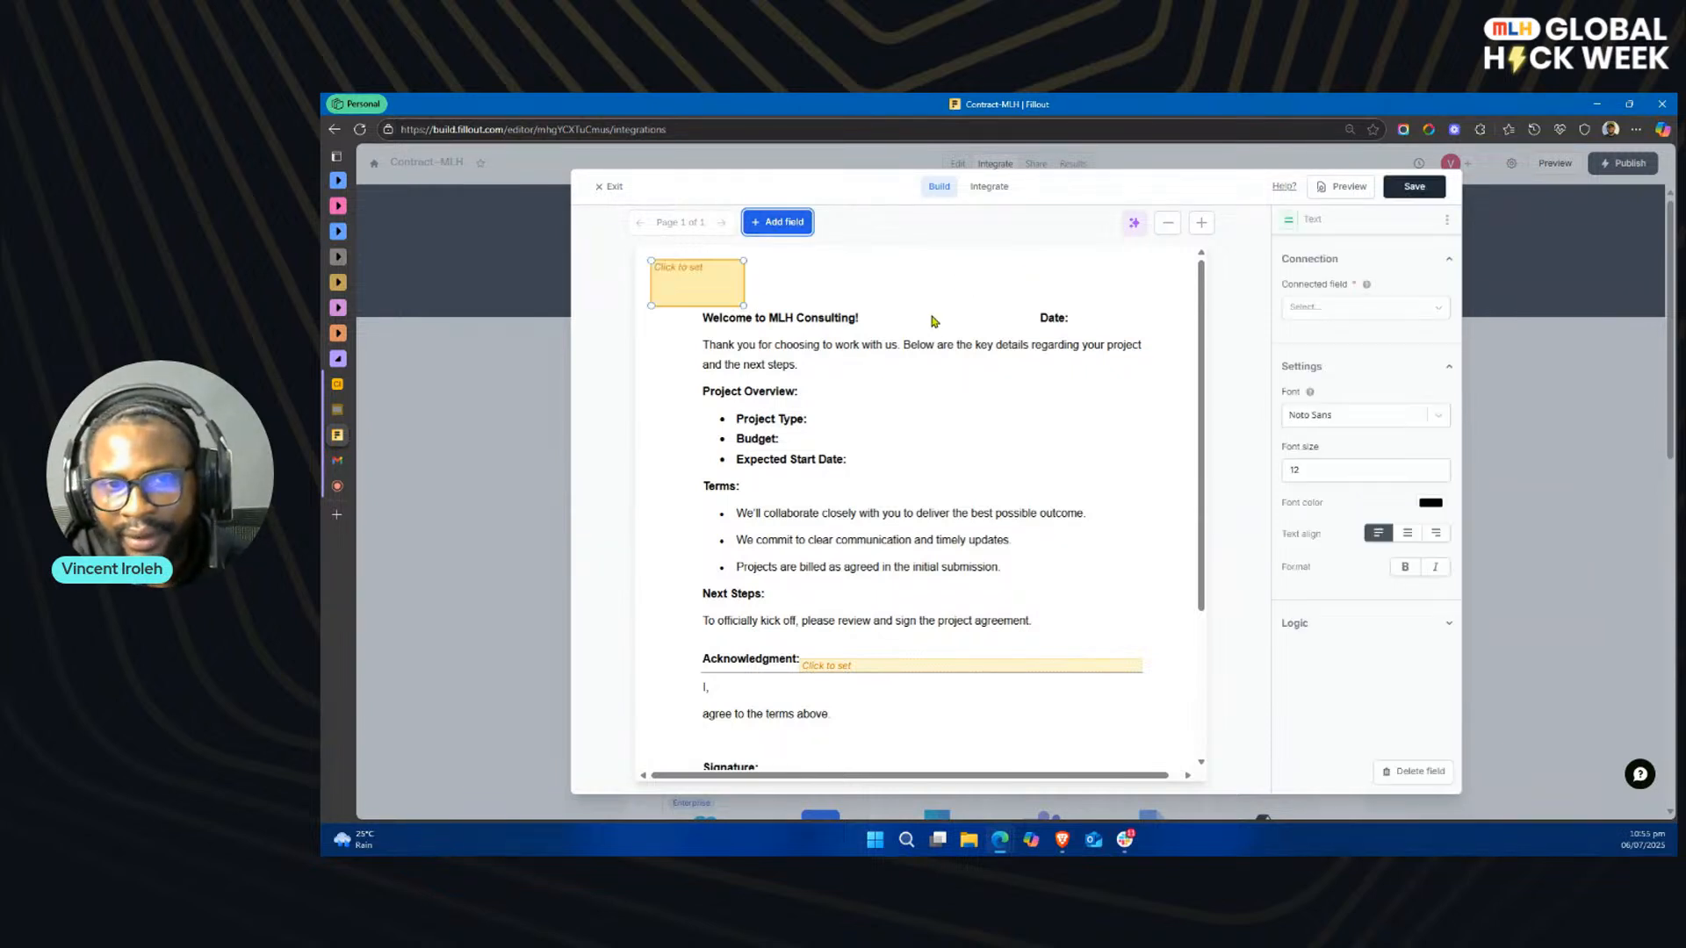
{"action": "left_click_drag", "start_coordinate": [699, 279], "coordinate": [1119, 338]}
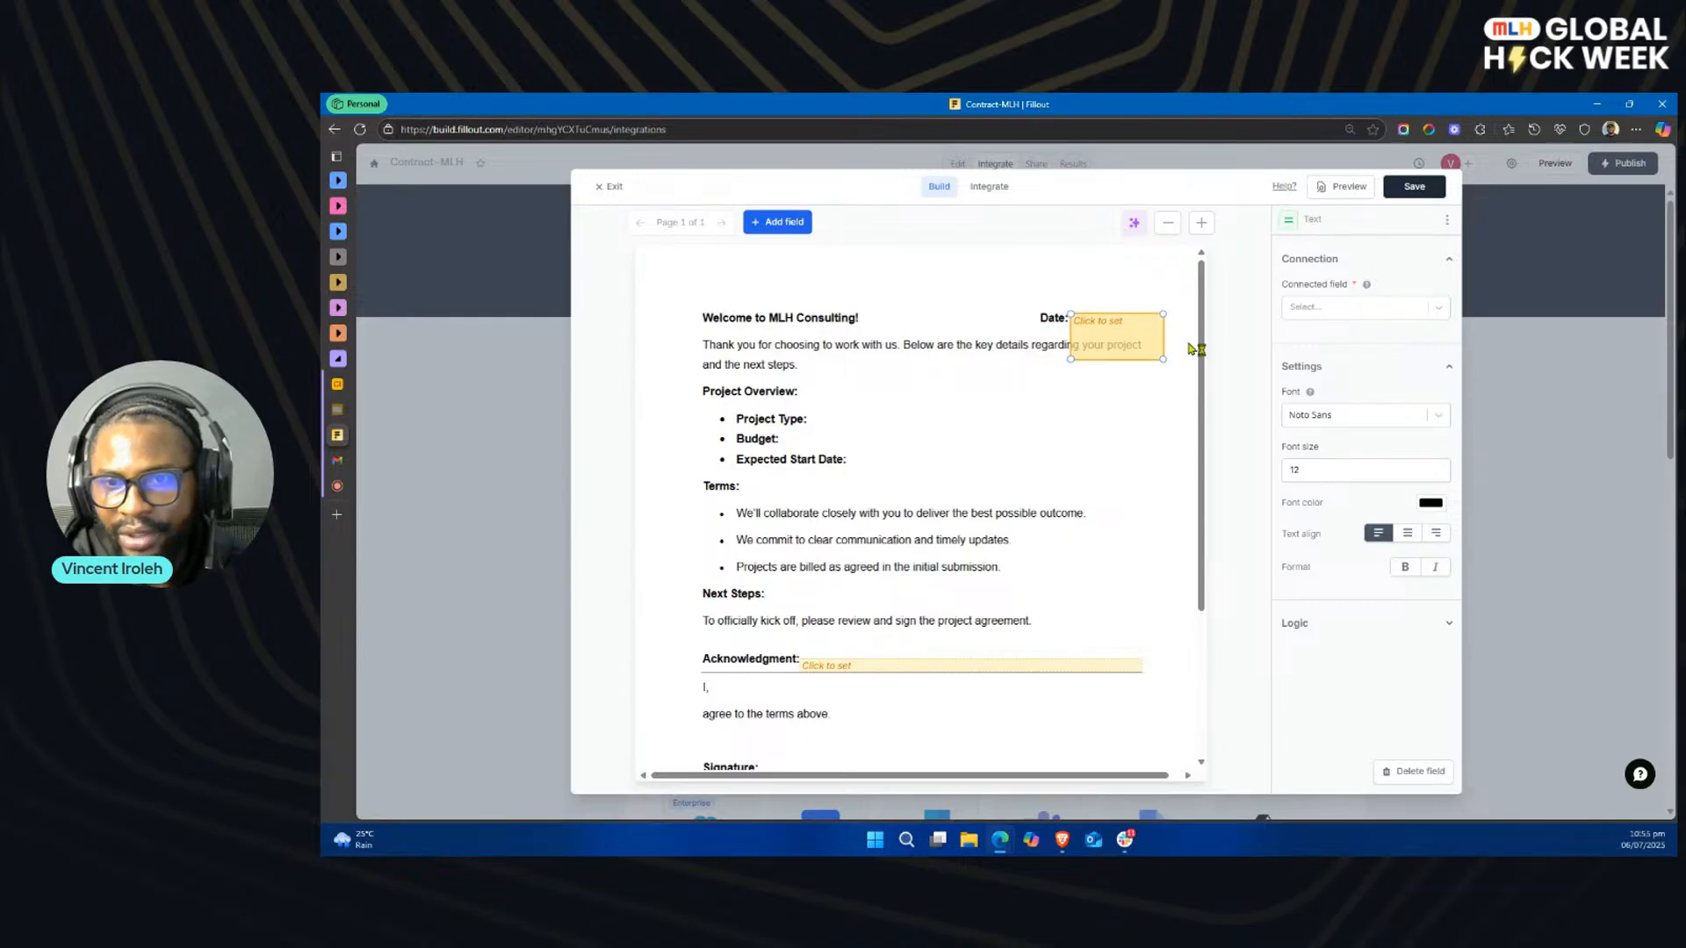
{"action": "left_click", "coordinate": [1191, 351]}
{"action": "left_click", "coordinate": [1156, 352]}
{"action": "left_click_drag", "start_coordinate": [1162, 359], "coordinate": [1112, 330]}
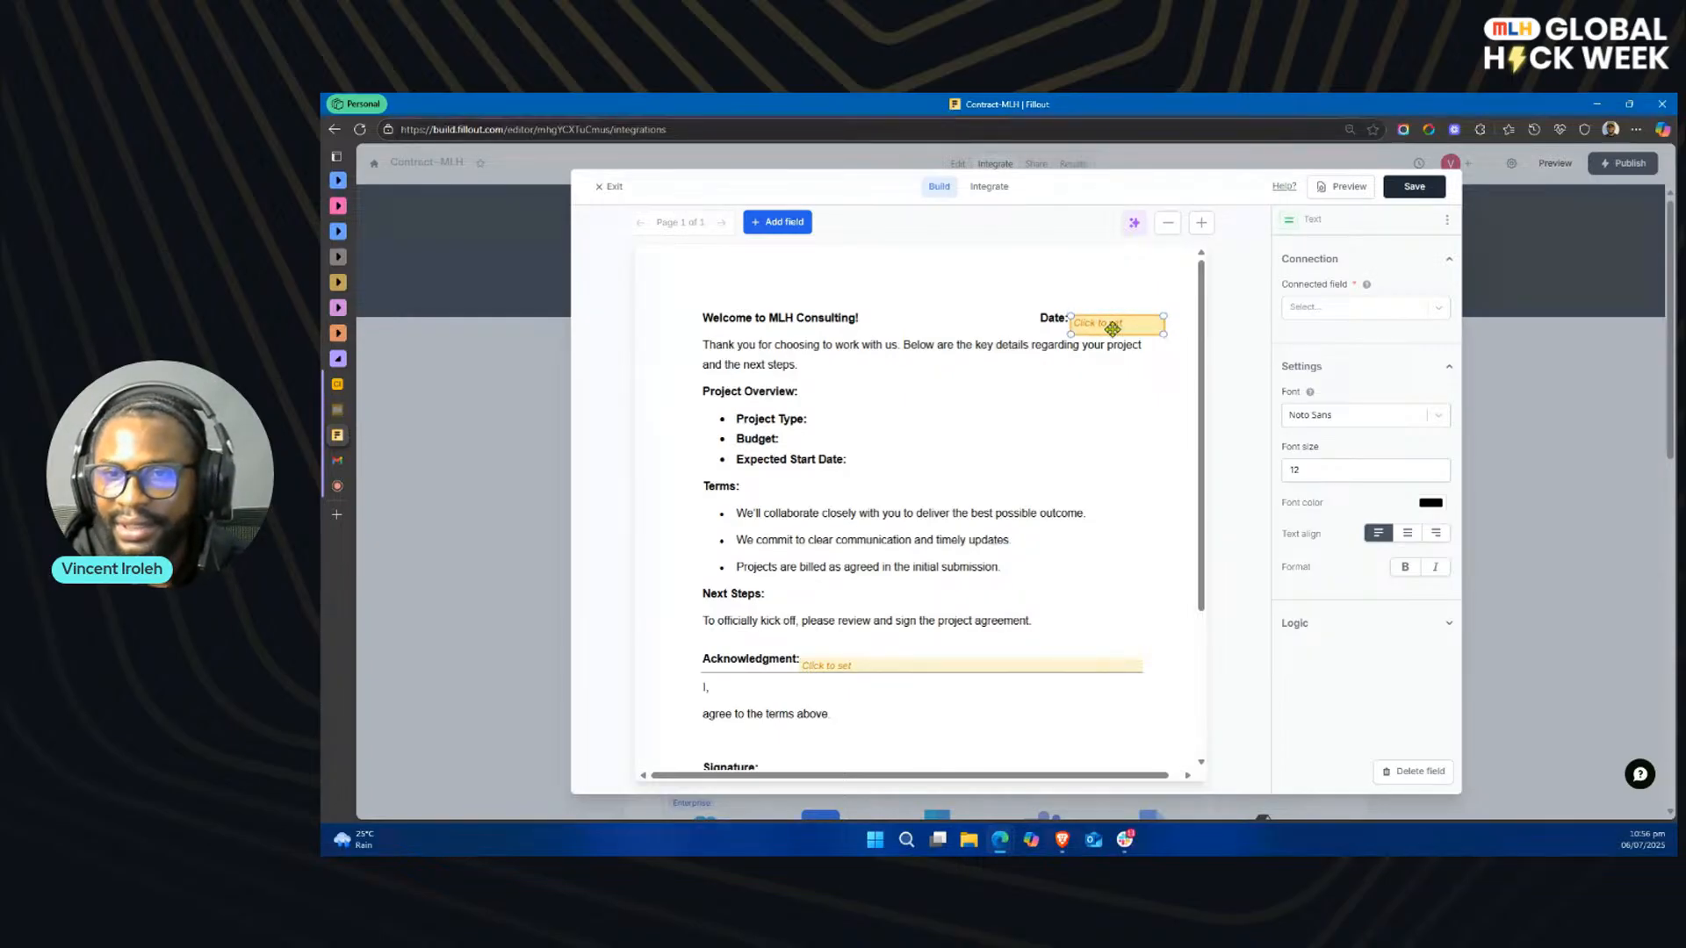
{"action": "left_click_drag", "start_coordinate": [1113, 329], "coordinate": [1113, 326]}
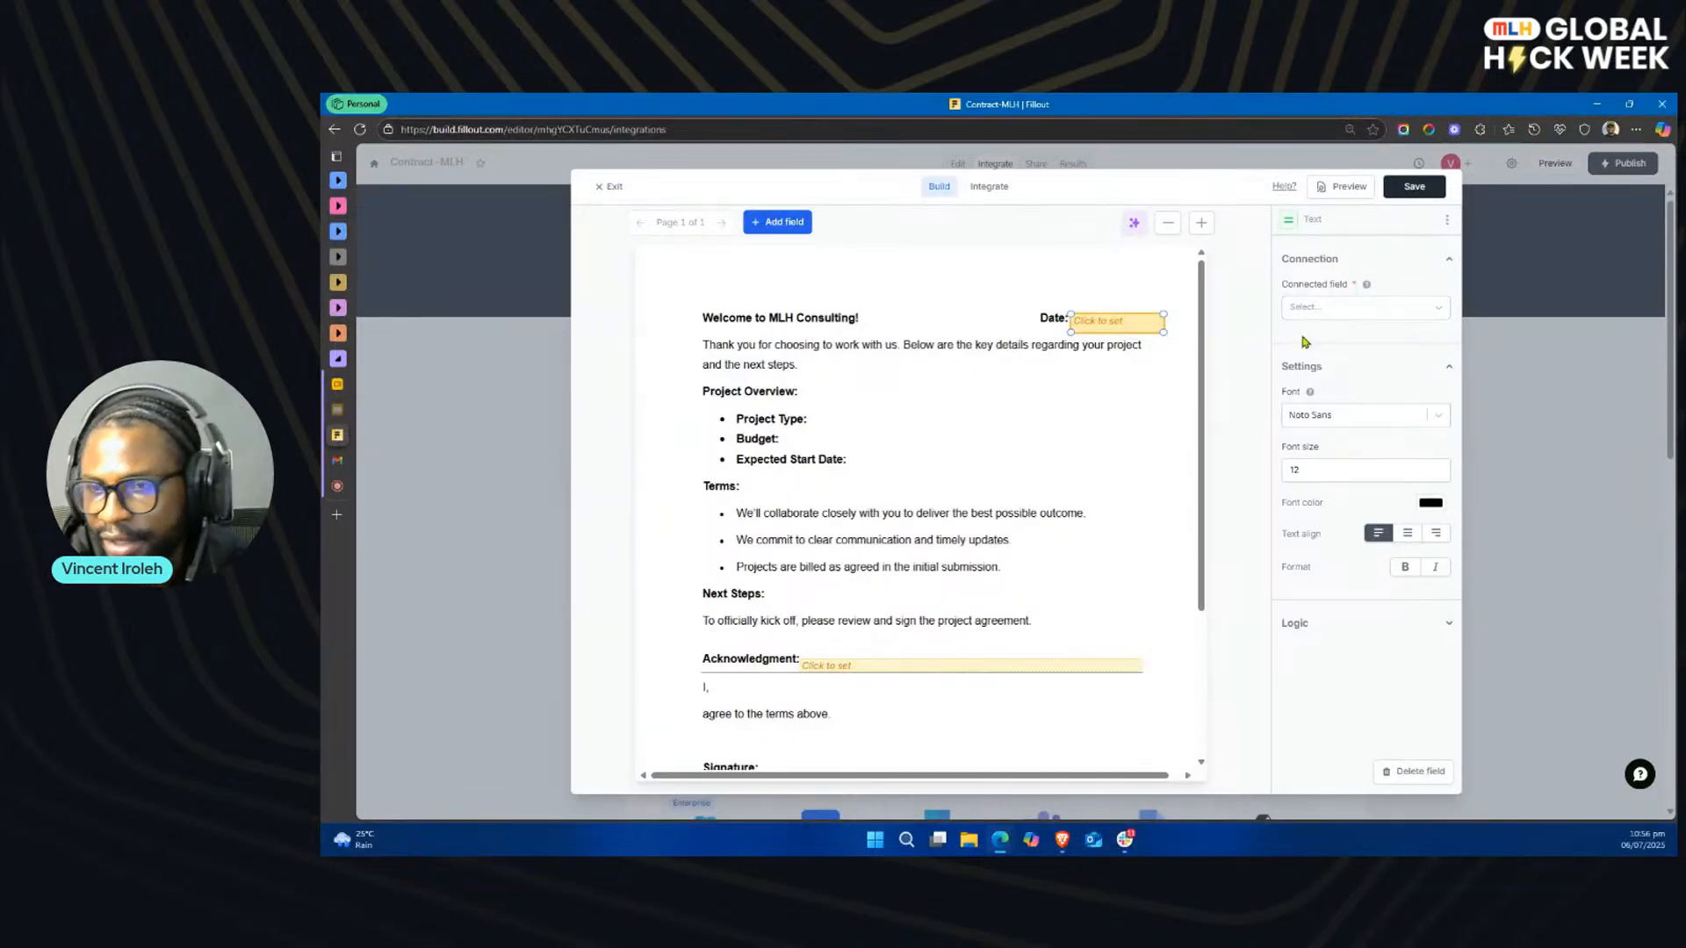
Step: Connect the new text field beside the Date label to the form's Date question
{"action": "left_click", "coordinate": [1385, 309]}
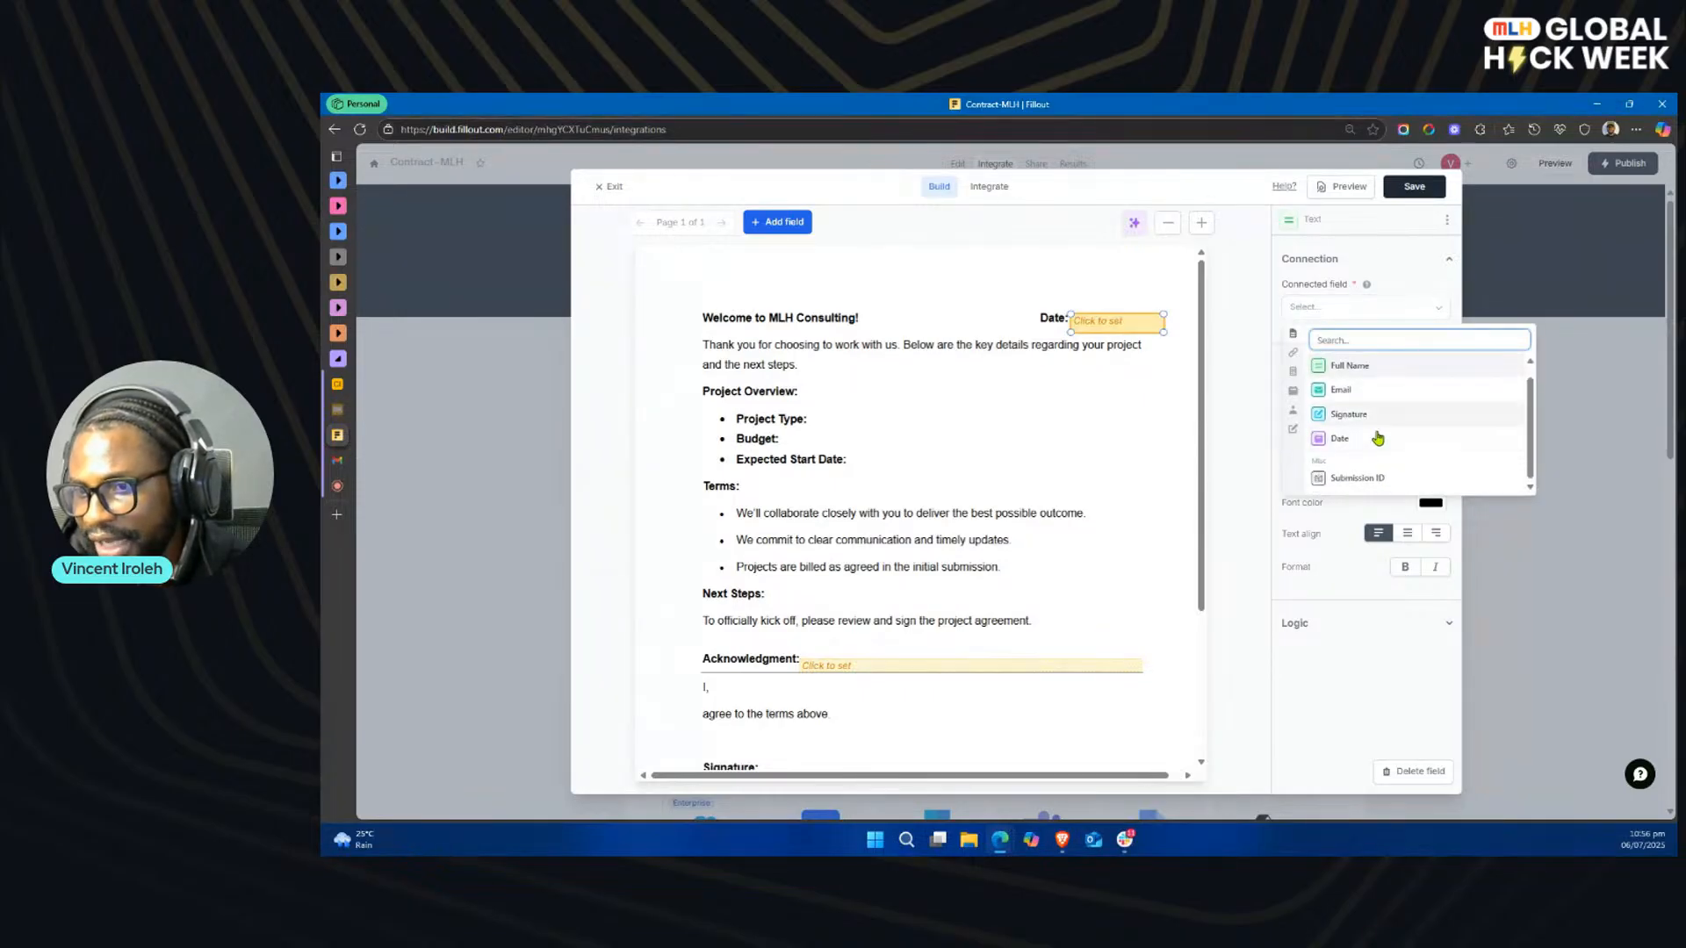
{"action": "left_click", "coordinate": [1295, 392]}
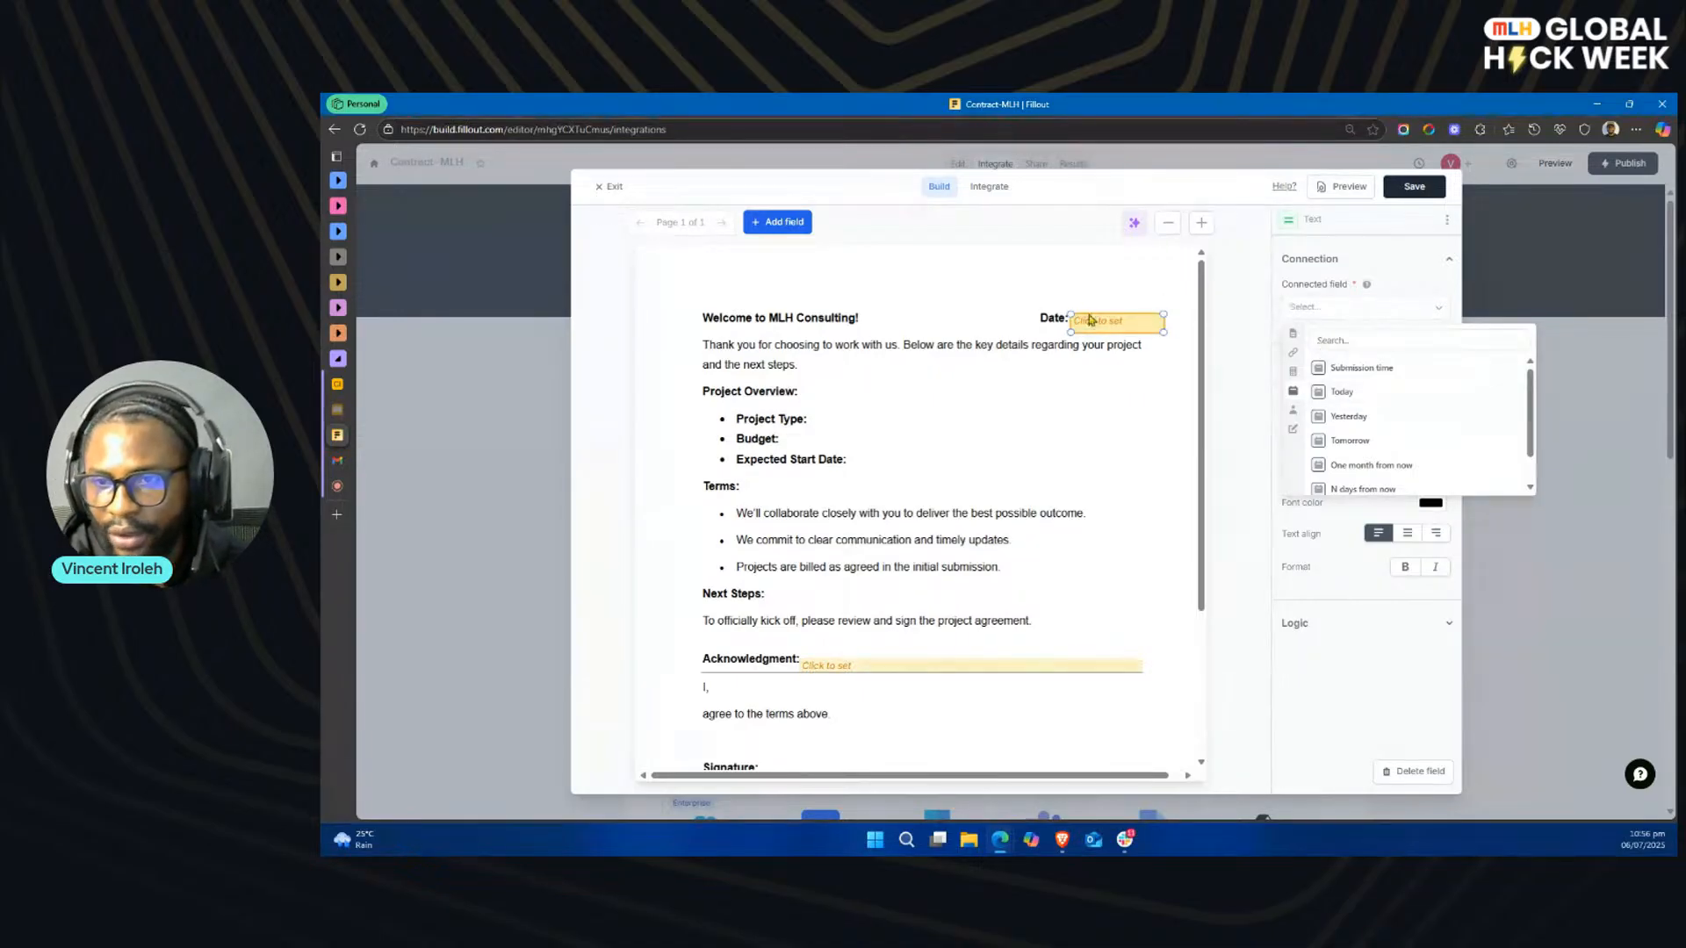
{"action": "left_click", "coordinate": [1114, 327]}
{"action": "left_click", "coordinate": [1308, 310]}
{"action": "scroll", "coordinate": [1366, 411], "scroll_direction": "down", "scroll_amount": 1}
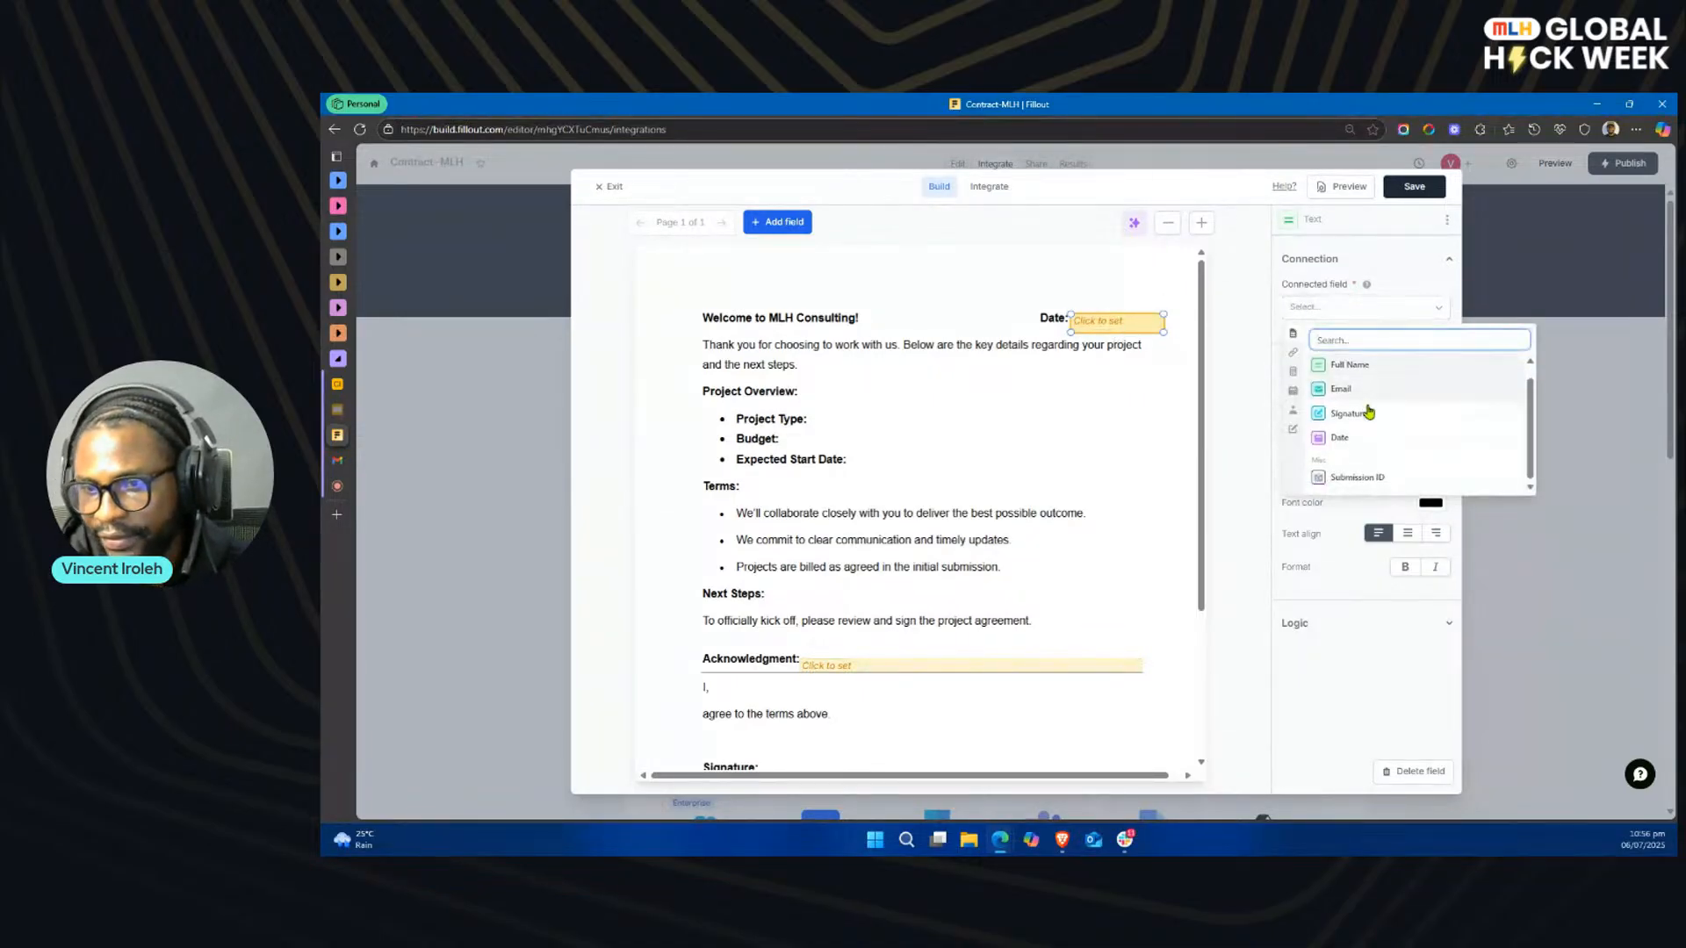
{"action": "left_click", "coordinate": [1352, 441]}
{"action": "left_click", "coordinate": [969, 402]}
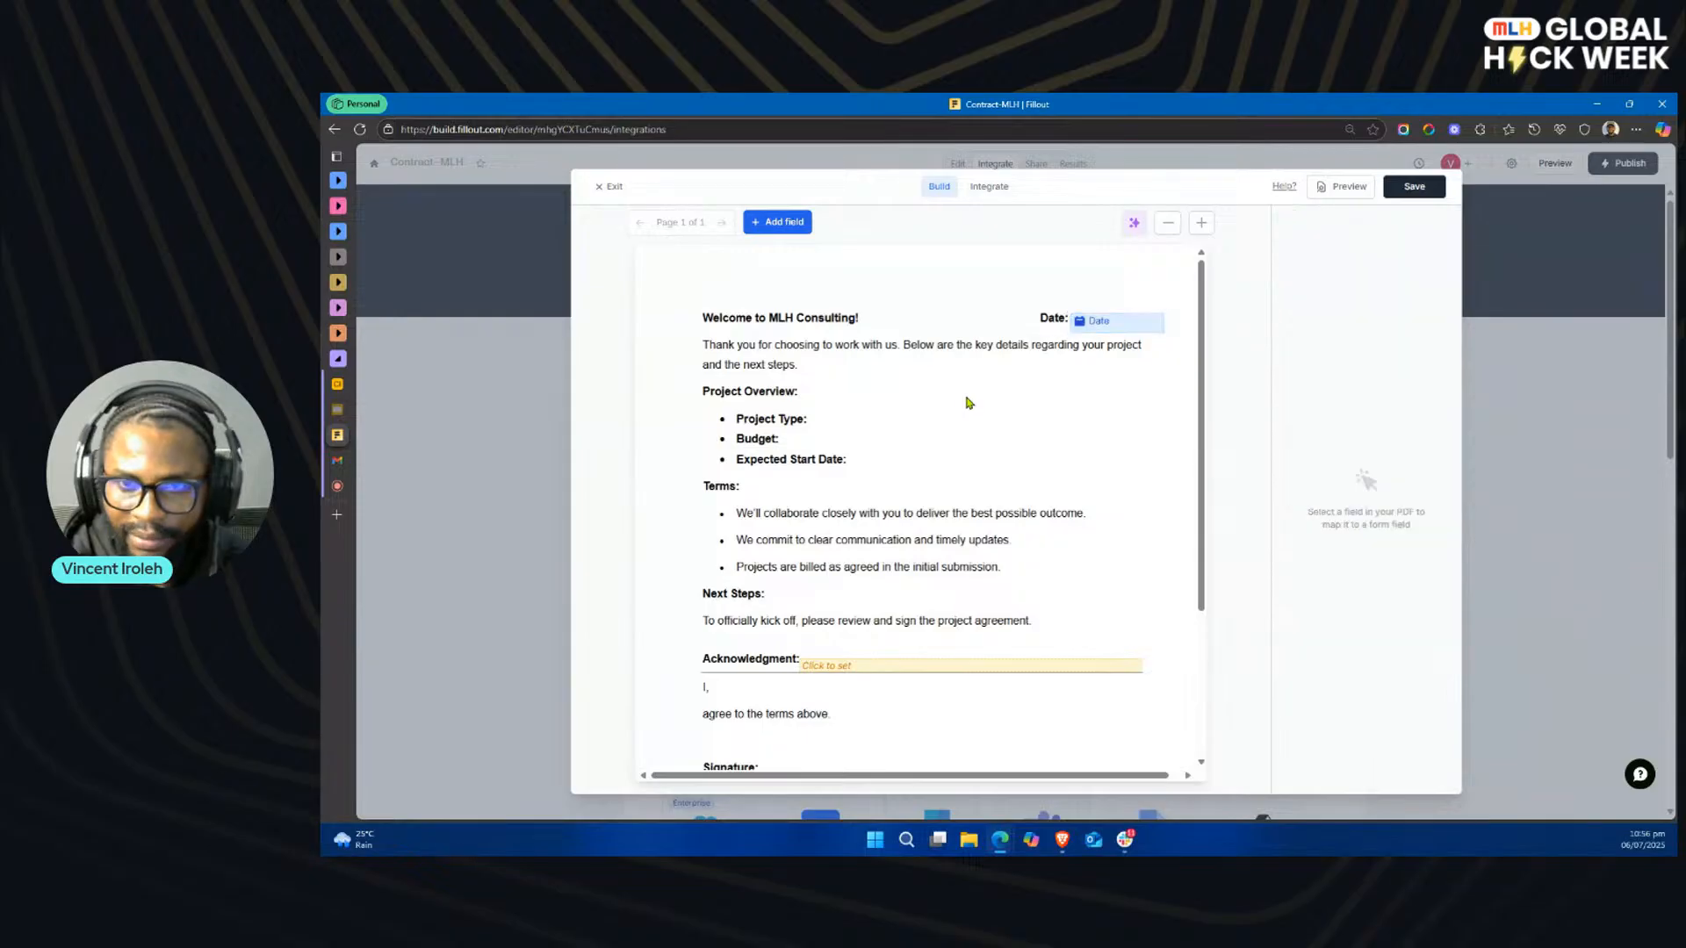
Step: Add another text field to the PDF, position it beside the Project Type label and reduce its height to one line
{"action": "left_click", "coordinate": [792, 224]}
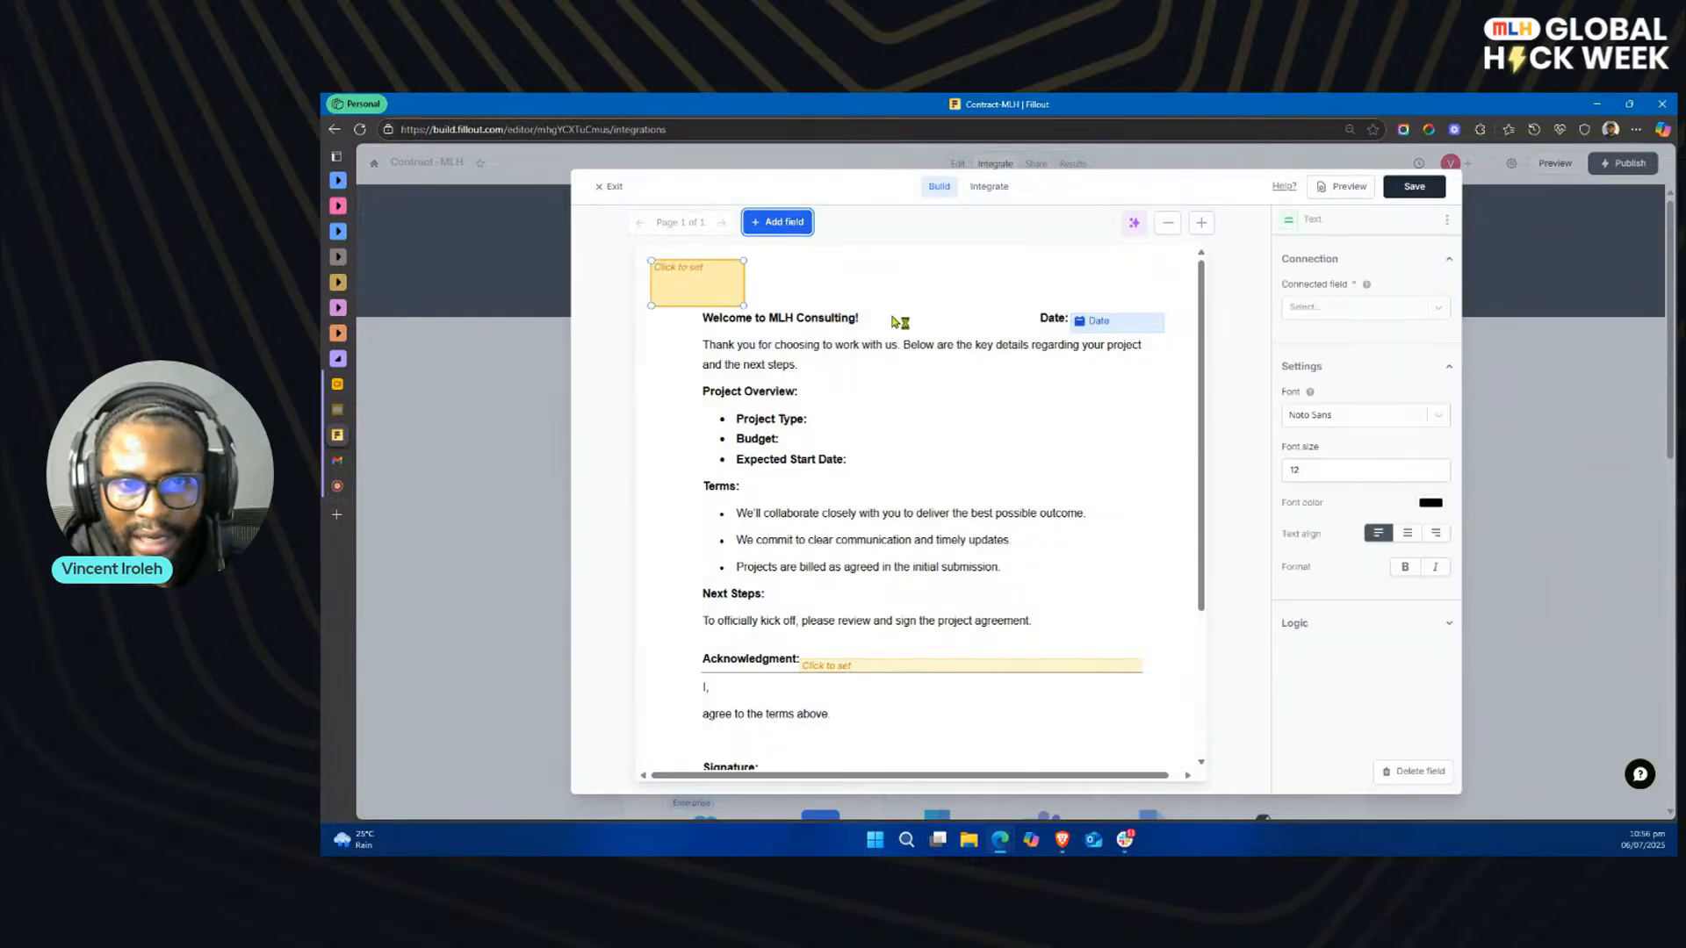
{"action": "left_click_drag", "start_coordinate": [706, 274], "coordinate": [764, 377]}
{"action": "left_click_drag", "start_coordinate": [920, 471], "coordinate": [989, 504]}
{"action": "left_click", "coordinate": [980, 509]}
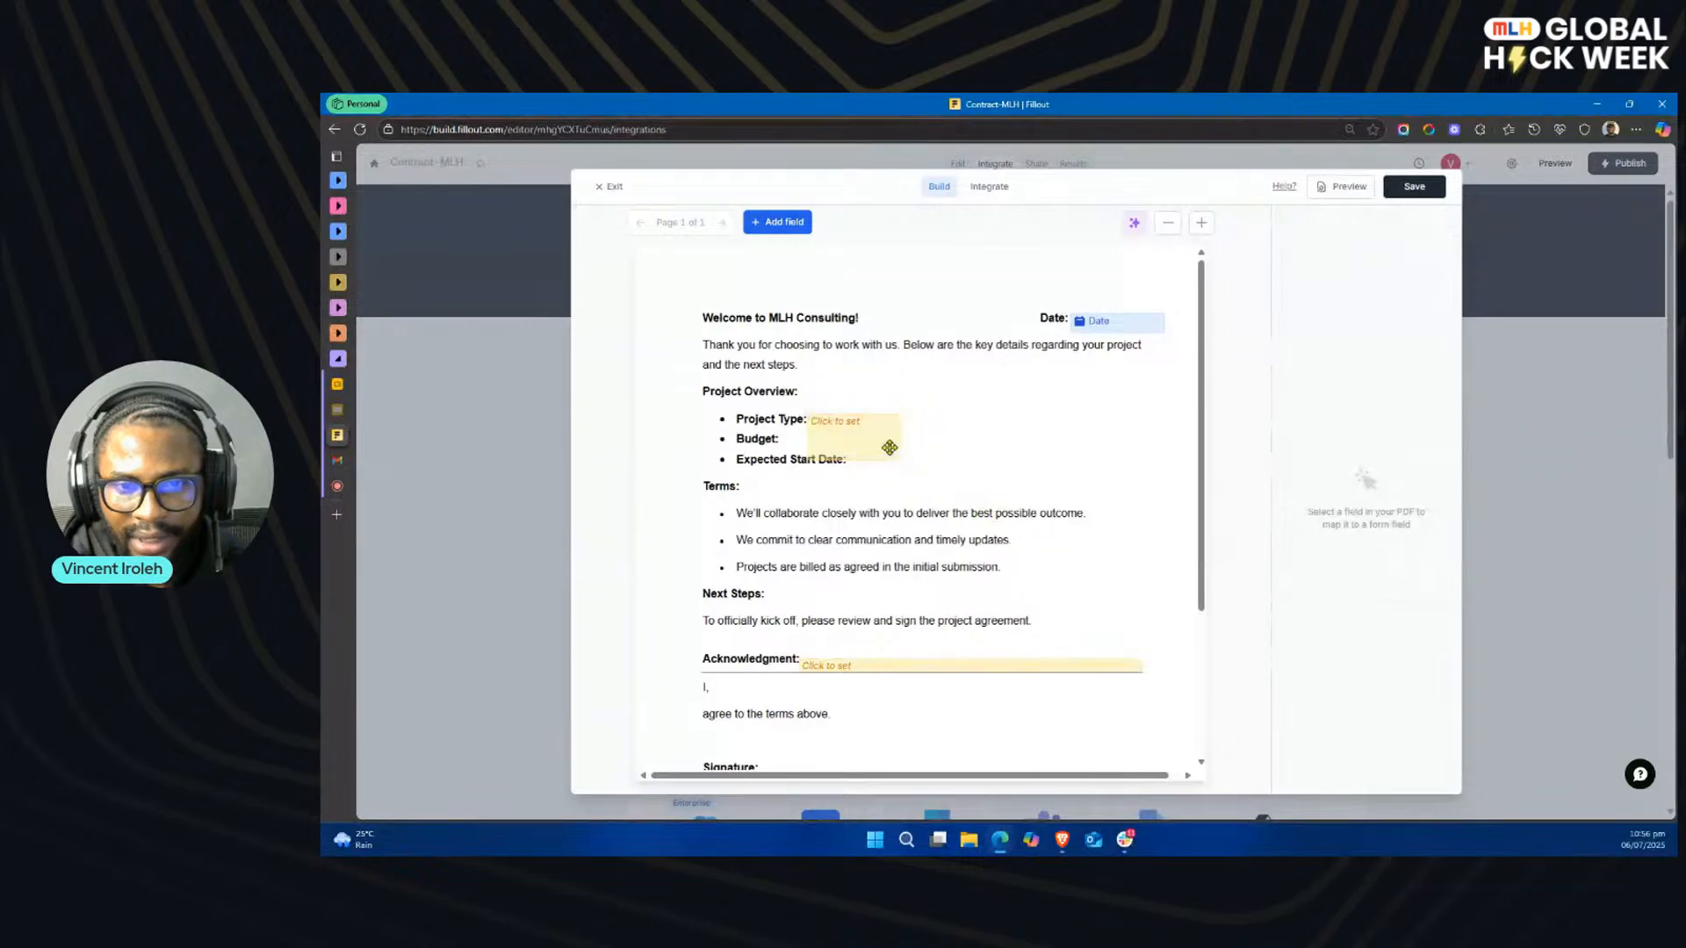
{"action": "left_click", "coordinate": [896, 453]}
{"action": "left_click_drag", "start_coordinate": [899, 459], "coordinate": [876, 432]}
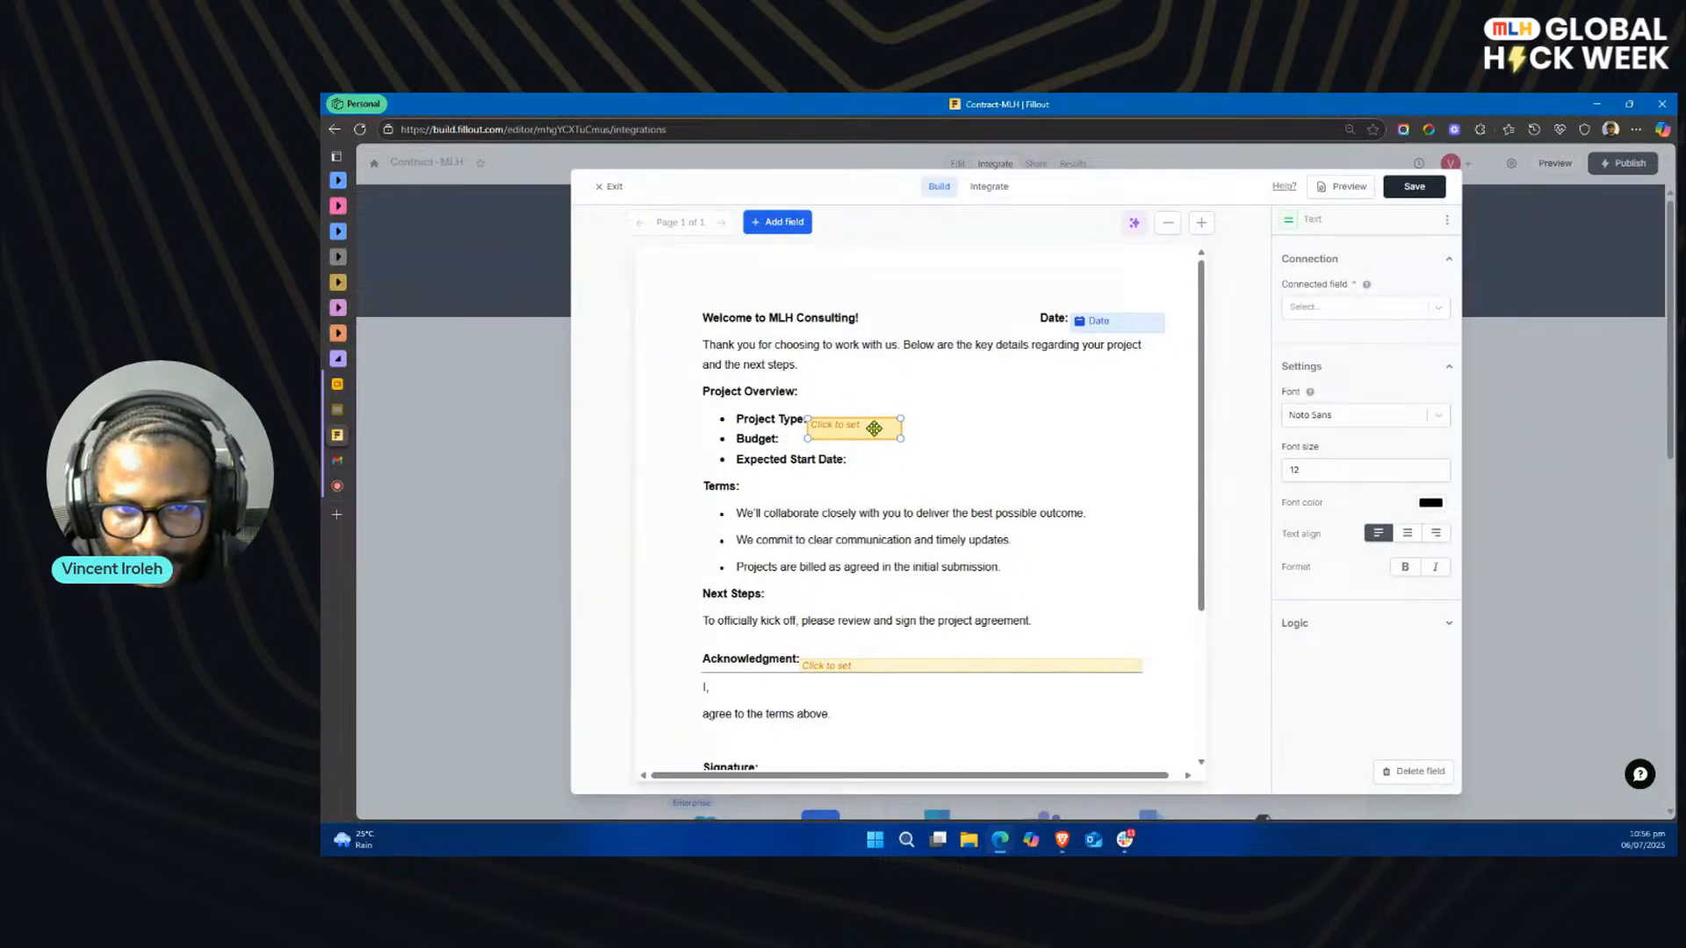
{"action": "left_click", "coordinate": [905, 449]}
{"action": "left_click", "coordinate": [859, 429]}
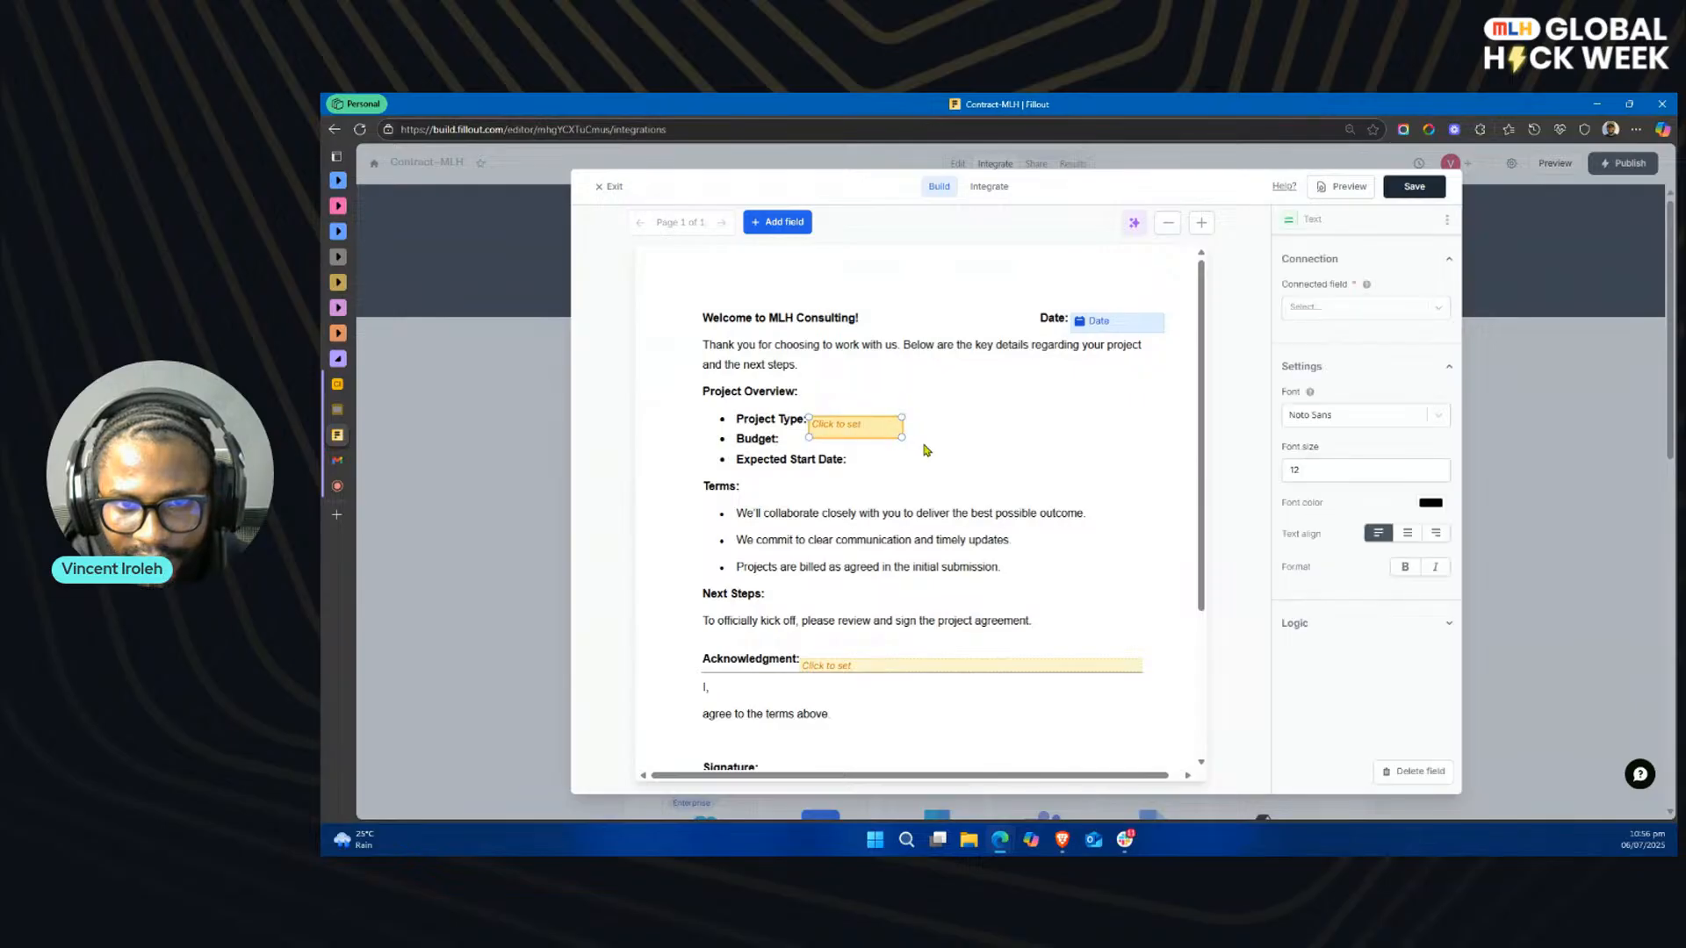
{"action": "left_click_drag", "start_coordinate": [902, 435], "coordinate": [902, 434]}
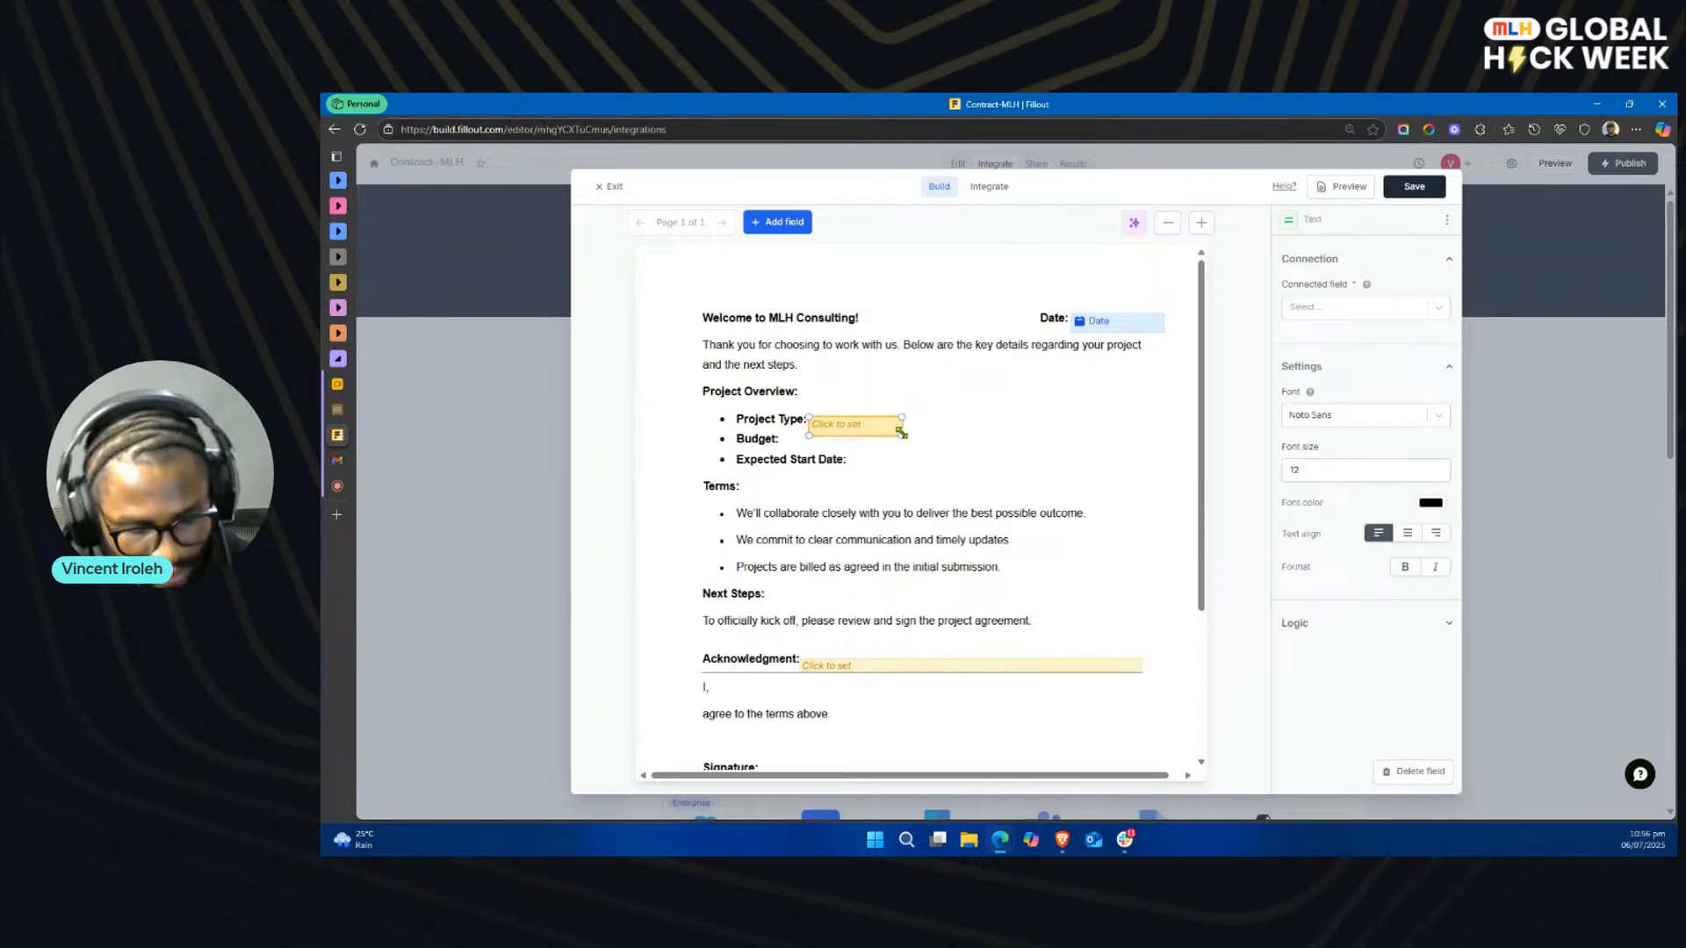
Step: Duplicate the Project Type text field twice, placing one copy beside the Budget label and the other beside Expected Start Date
{"action": "key", "text": "ctrl+c"}
{"action": "key", "text": "ctrl+v"}
{"action": "left_click_drag", "start_coordinate": [879, 440], "coordinate": [844, 448]}
{"action": "left_click", "coordinate": [876, 479]}
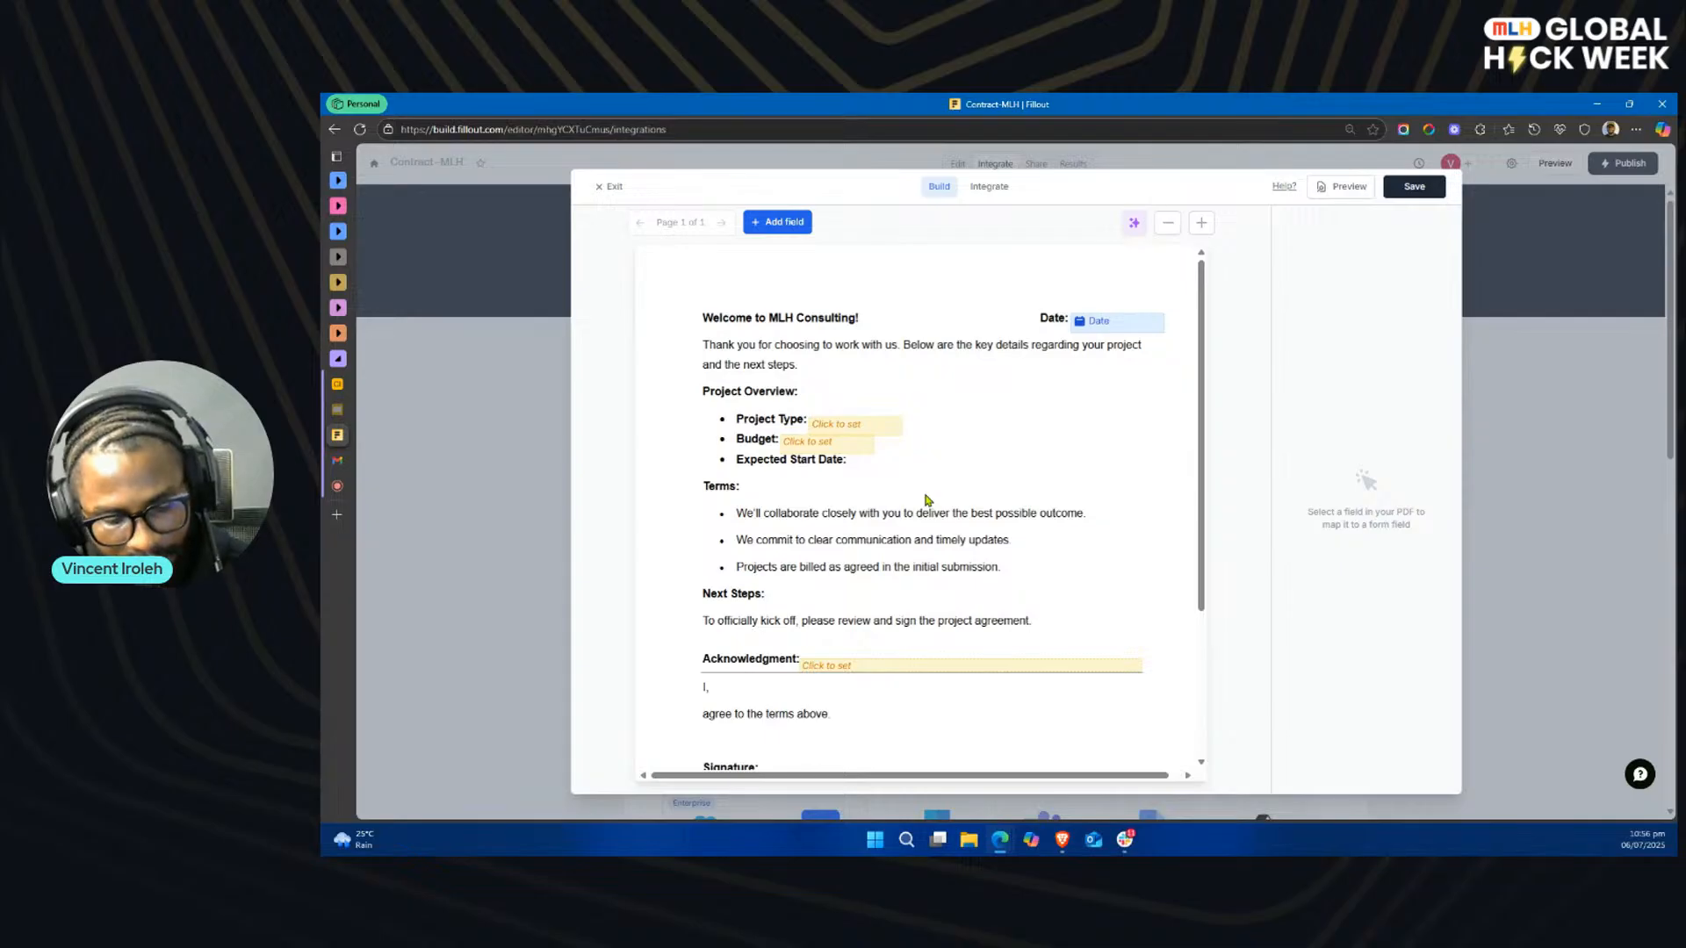
{"action": "key", "text": "ctrl+v"}
{"action": "left_click_drag", "start_coordinate": [887, 442], "coordinate": [897, 464]}
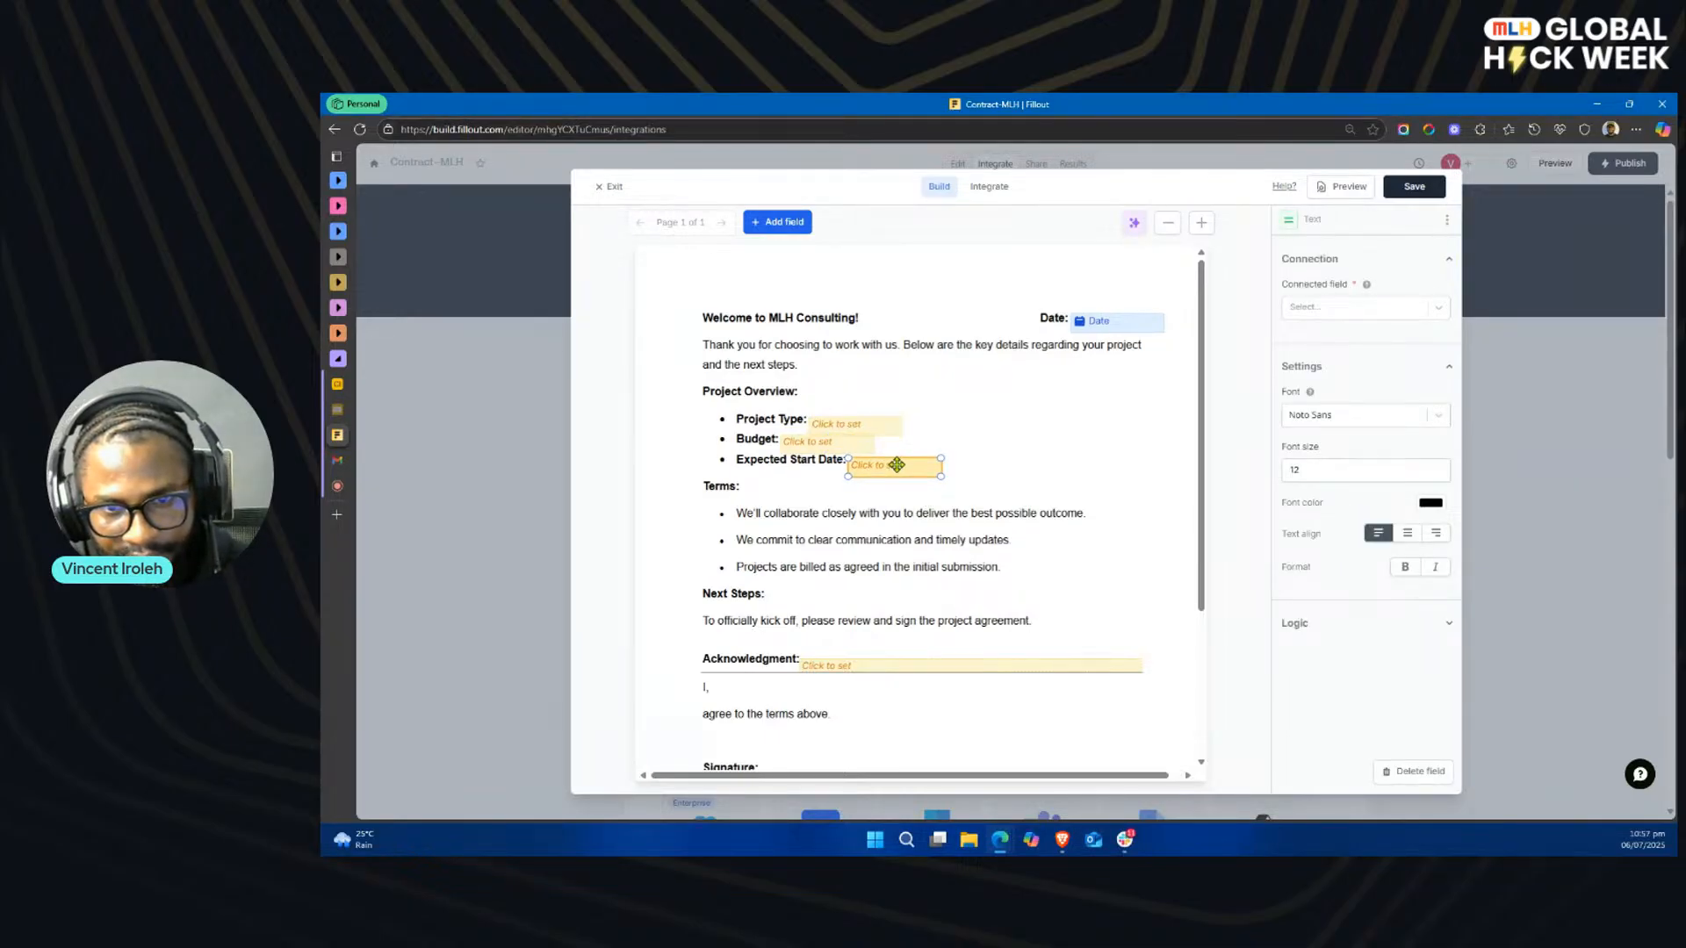
{"action": "left_click", "coordinate": [989, 489]}
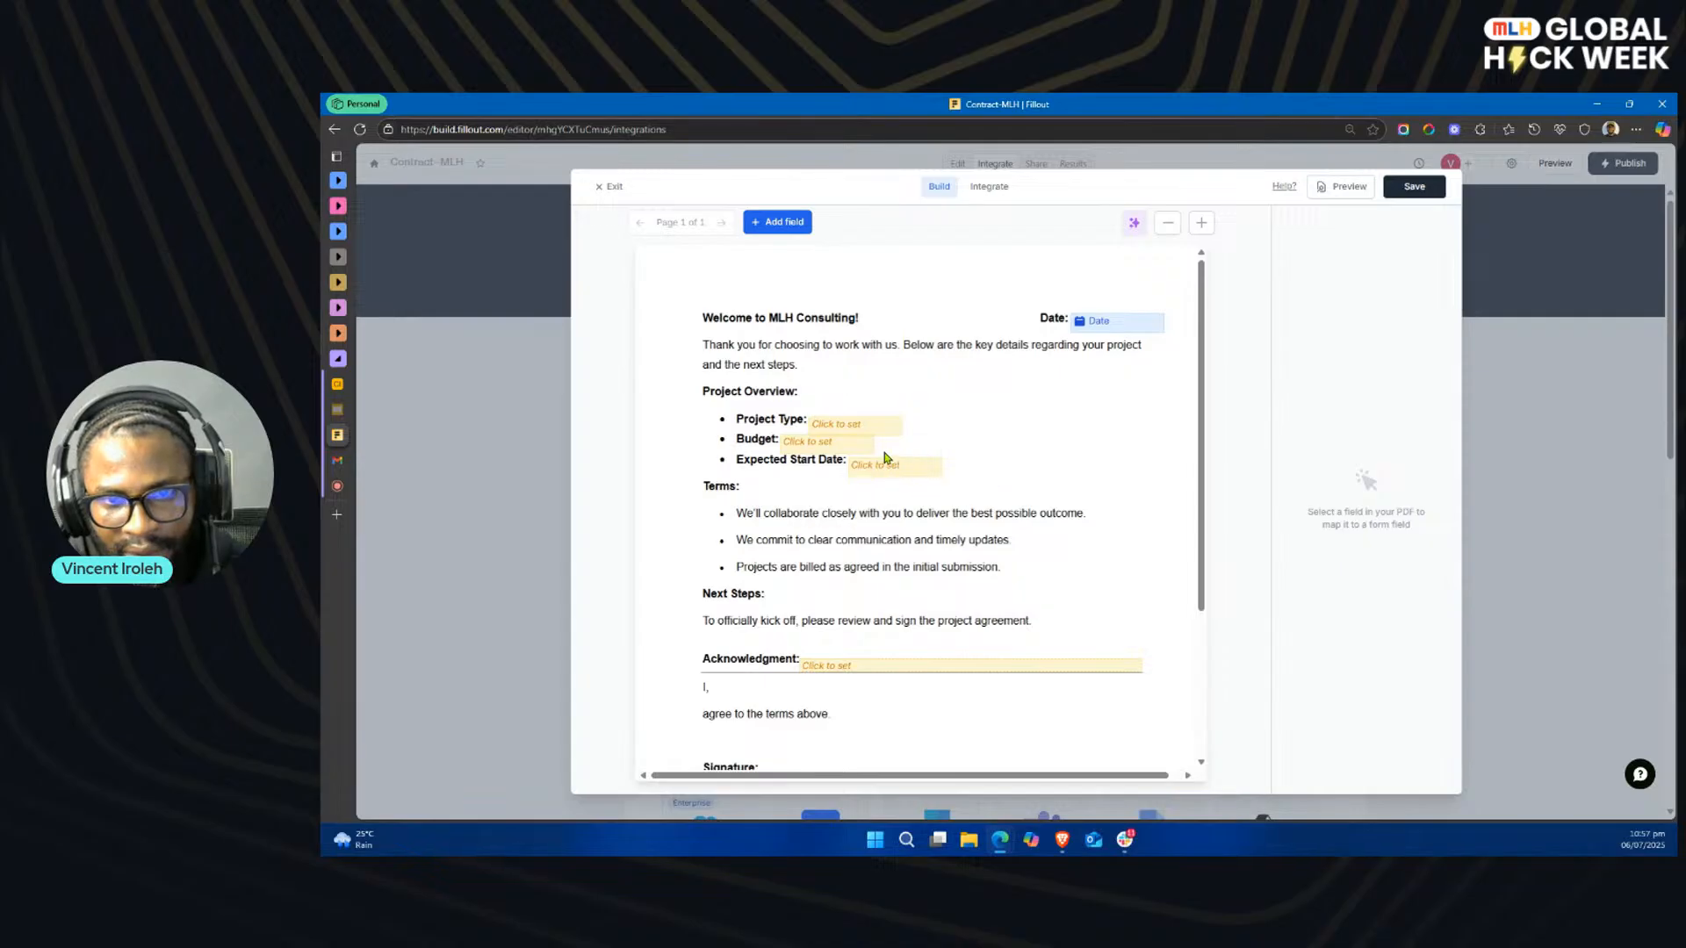
Step: Reduce the height of the text field beside the Project Type label so it fits on its own line above Budget
{"action": "left_click", "coordinate": [830, 446]}
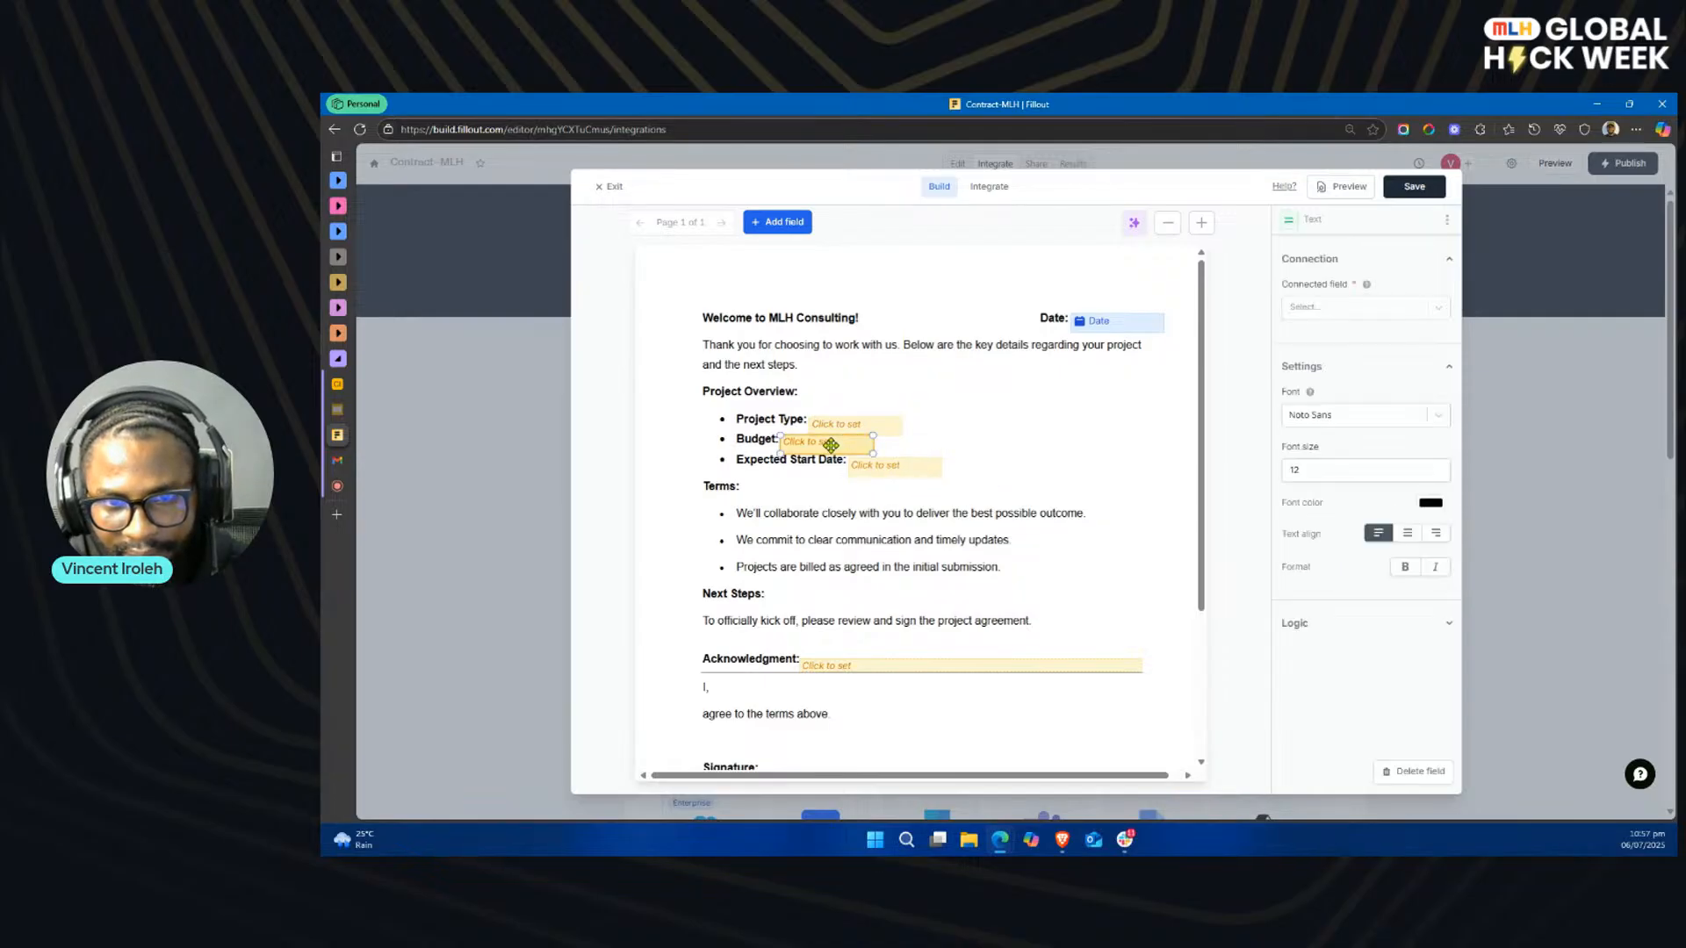
{"action": "left_click", "coordinate": [886, 425]}
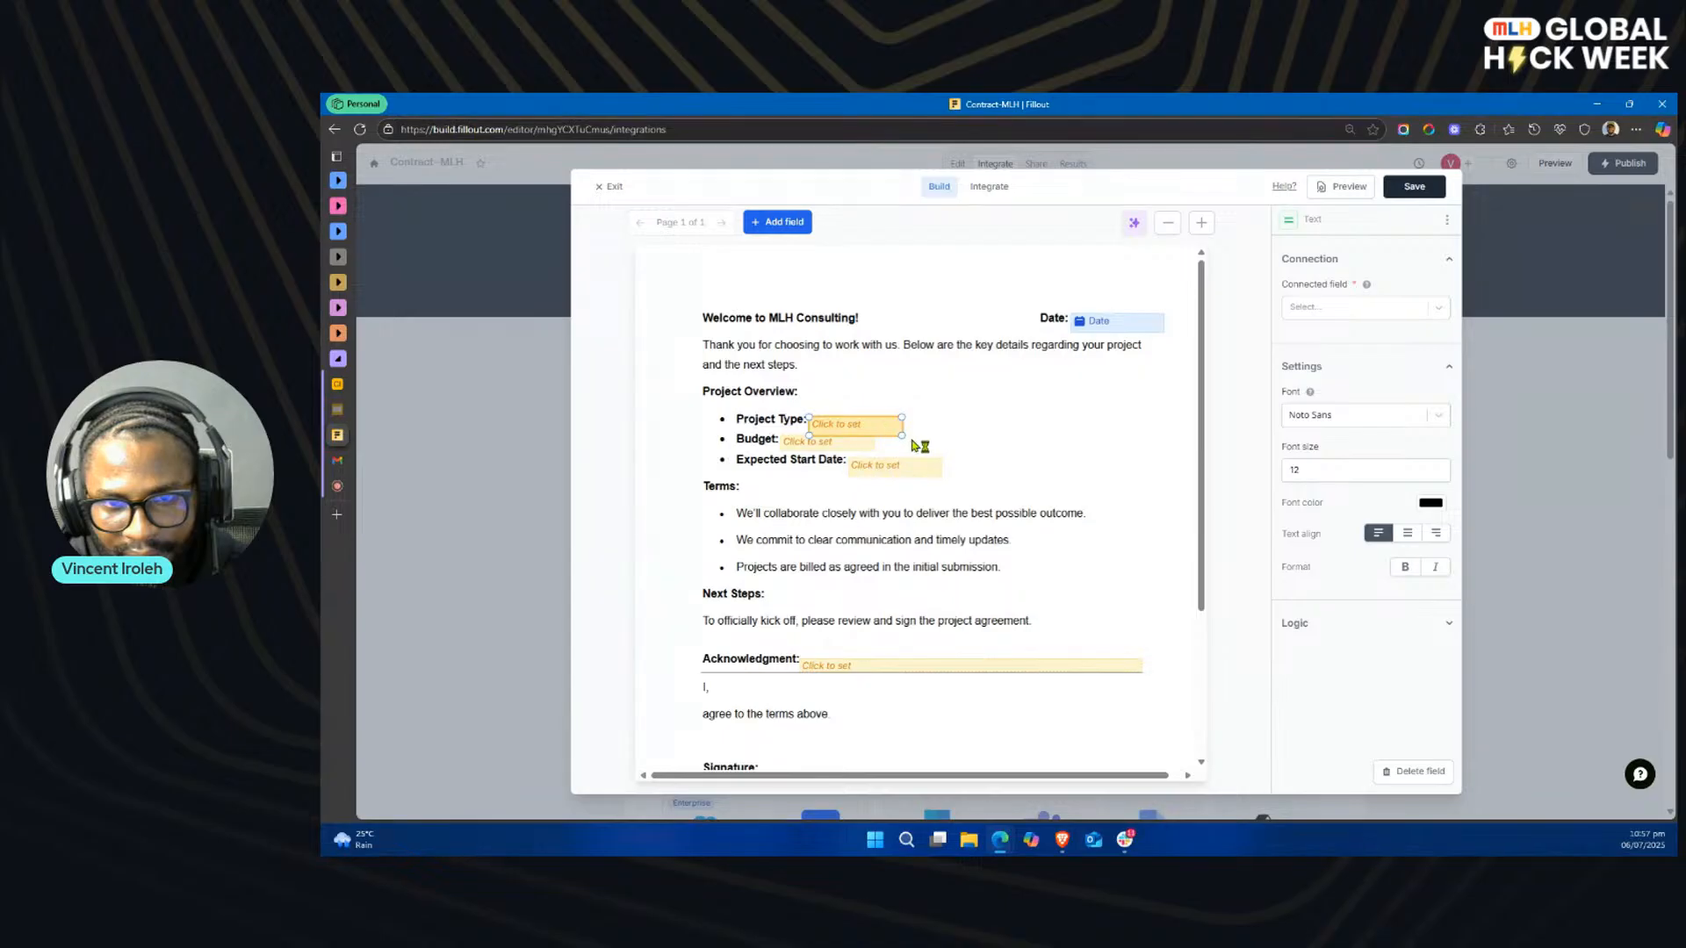
{"action": "left_click_drag", "start_coordinate": [902, 434], "coordinate": [904, 428]}
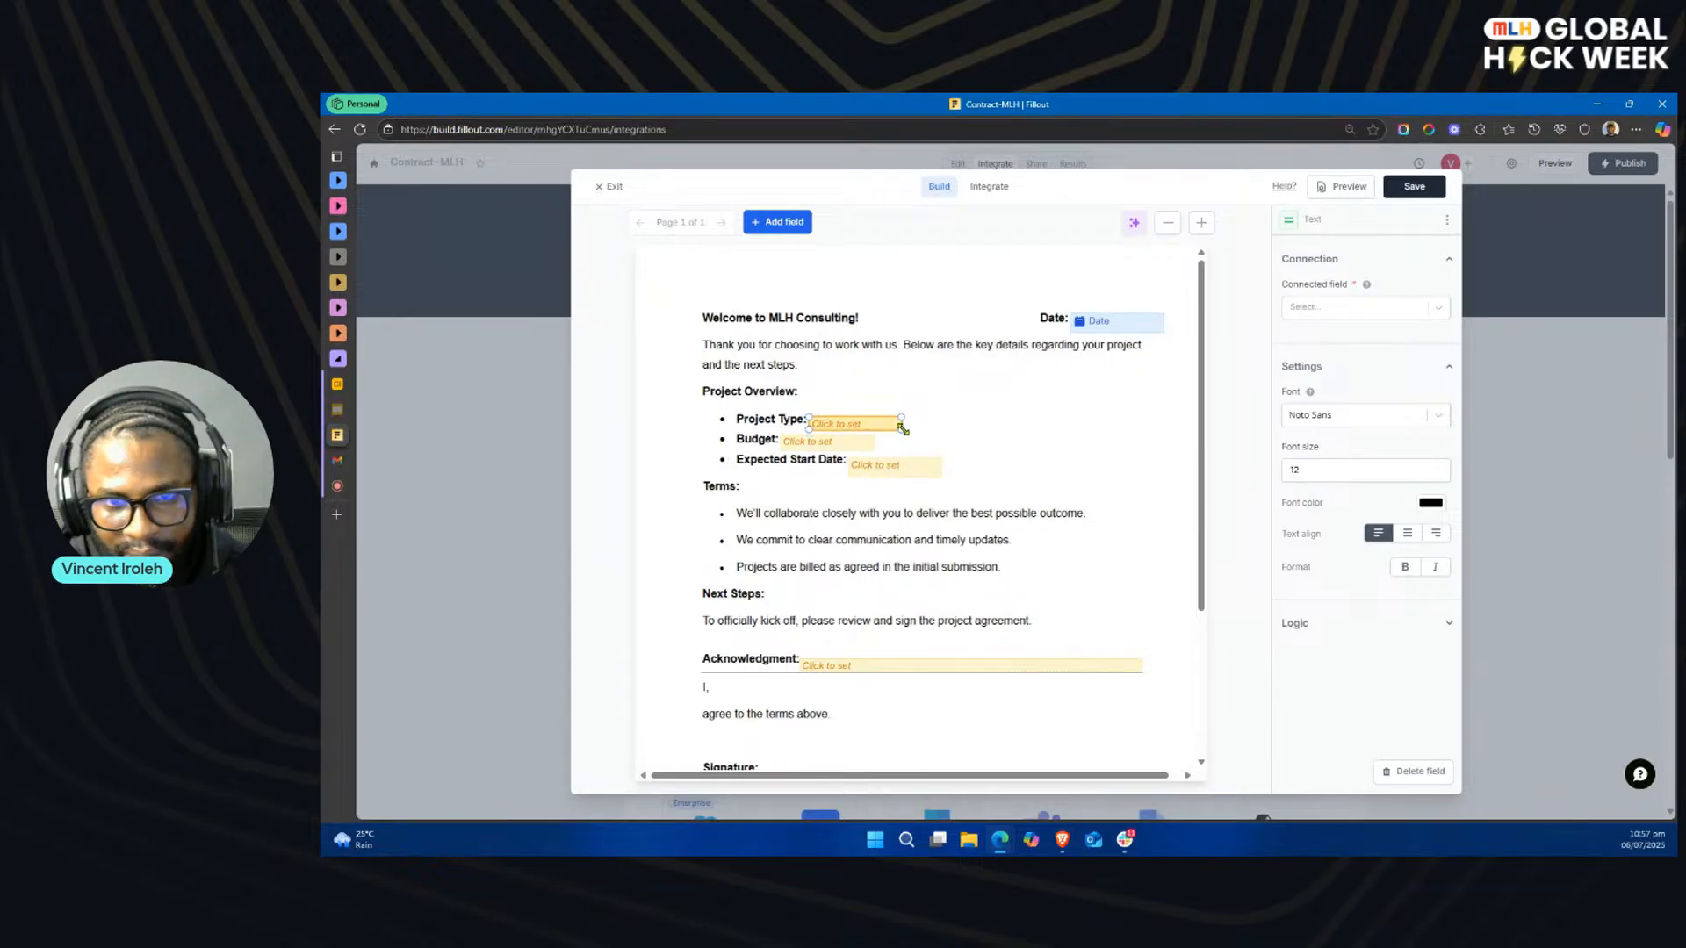
{"action": "left_click", "coordinate": [996, 450]}
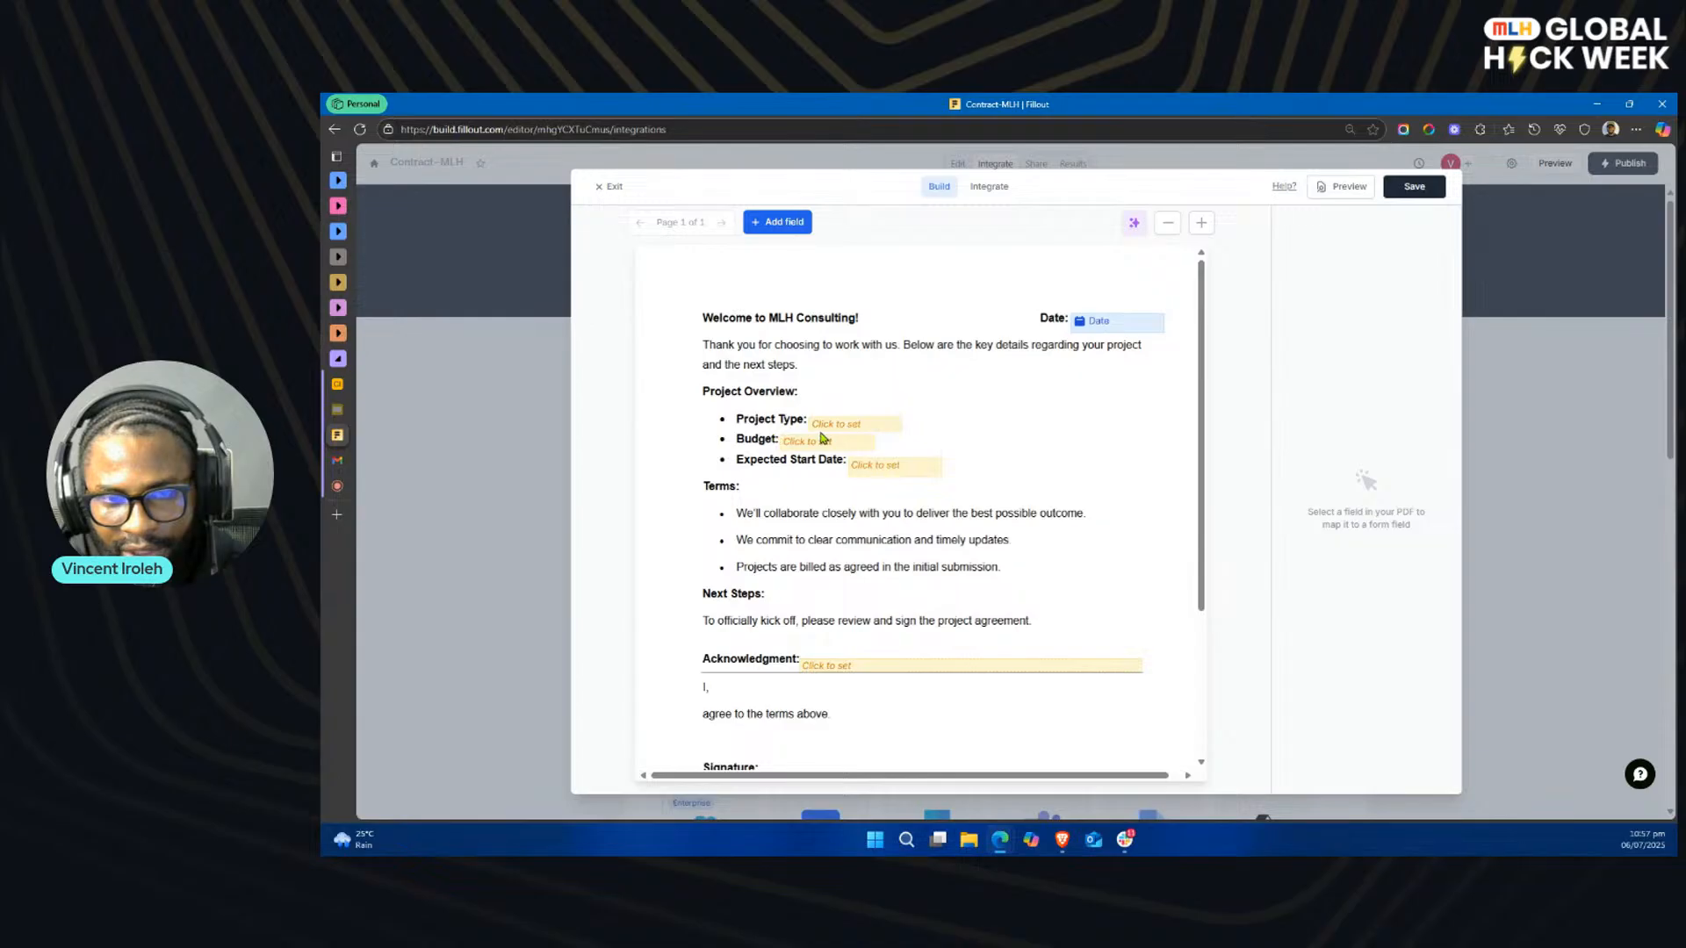
{"action": "left_click", "coordinate": [888, 466]}
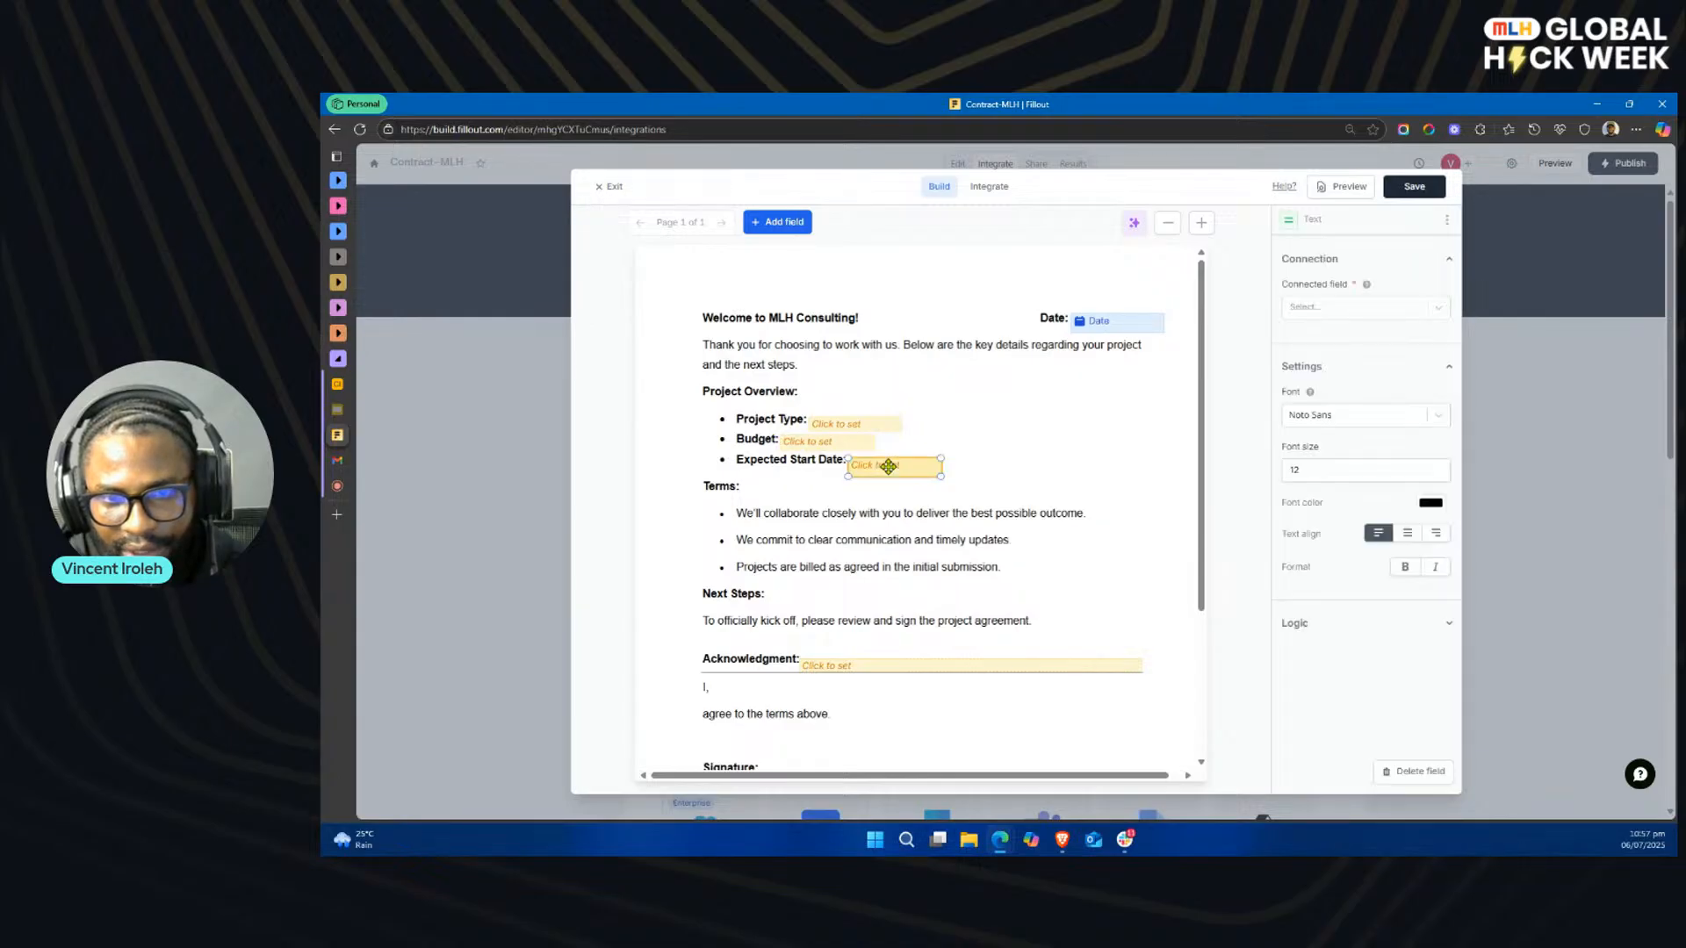
{"action": "left_click", "coordinate": [951, 591]}
Step: Move the long text field from beside the Acknowledgment heading to the line directly after "I,"
{"action": "scroll", "coordinate": [948, 591], "scroll_direction": "down", "scroll_amount": 3}
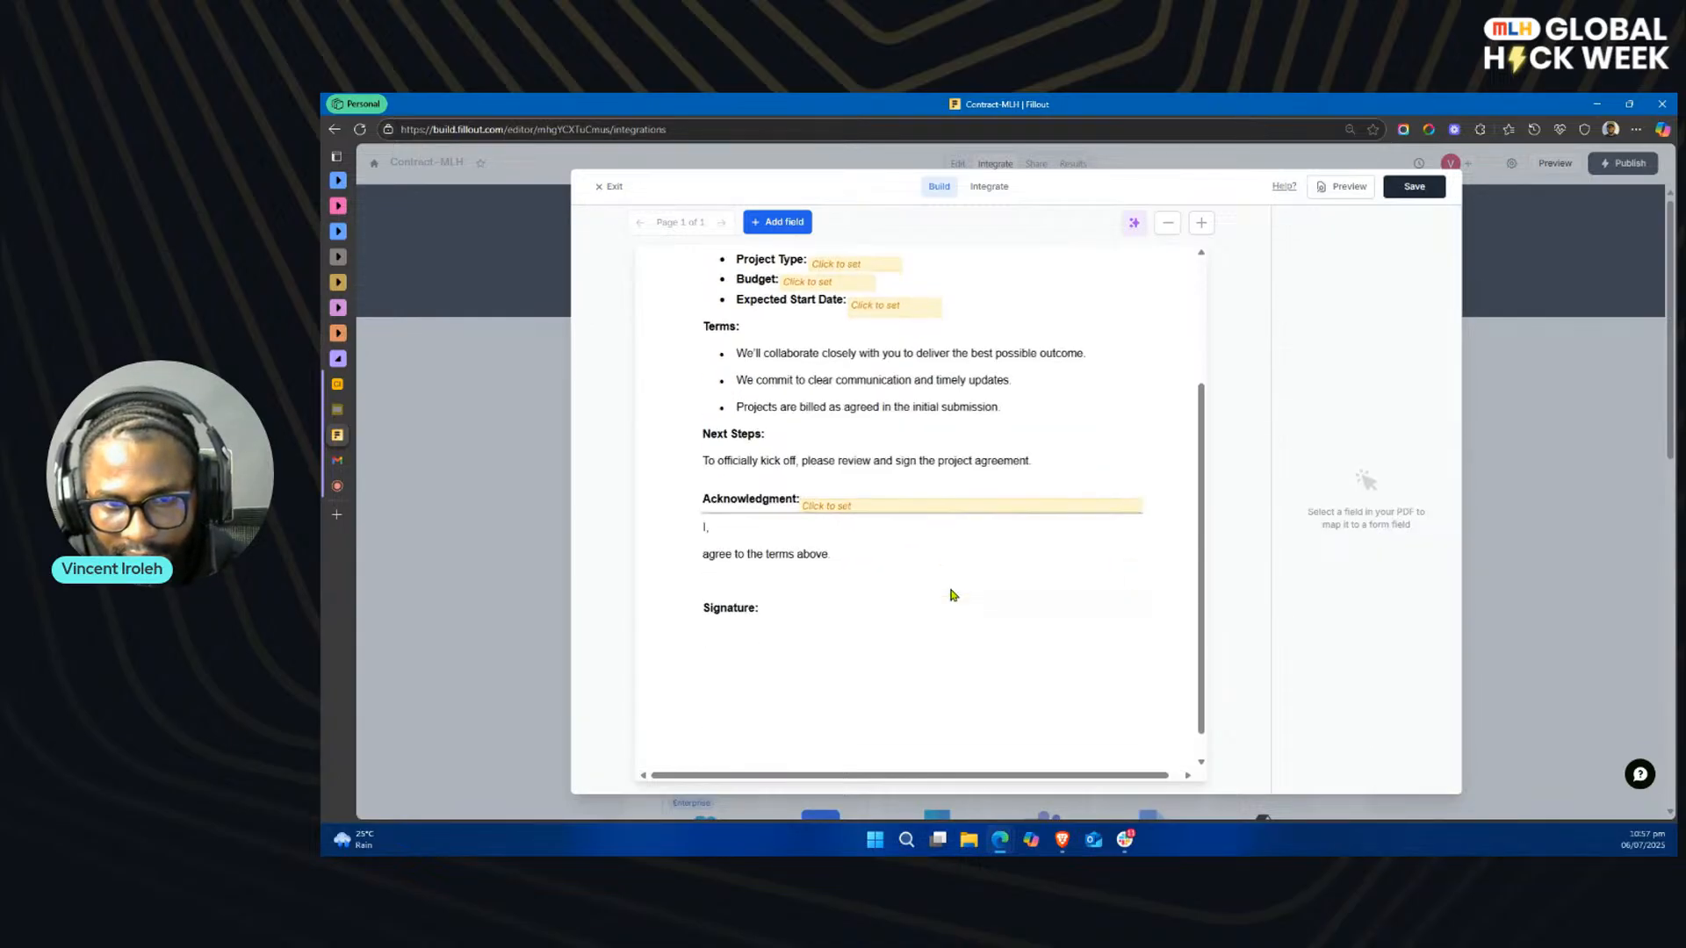
{"action": "left_click_drag", "start_coordinate": [894, 454], "coordinate": [807, 477]}
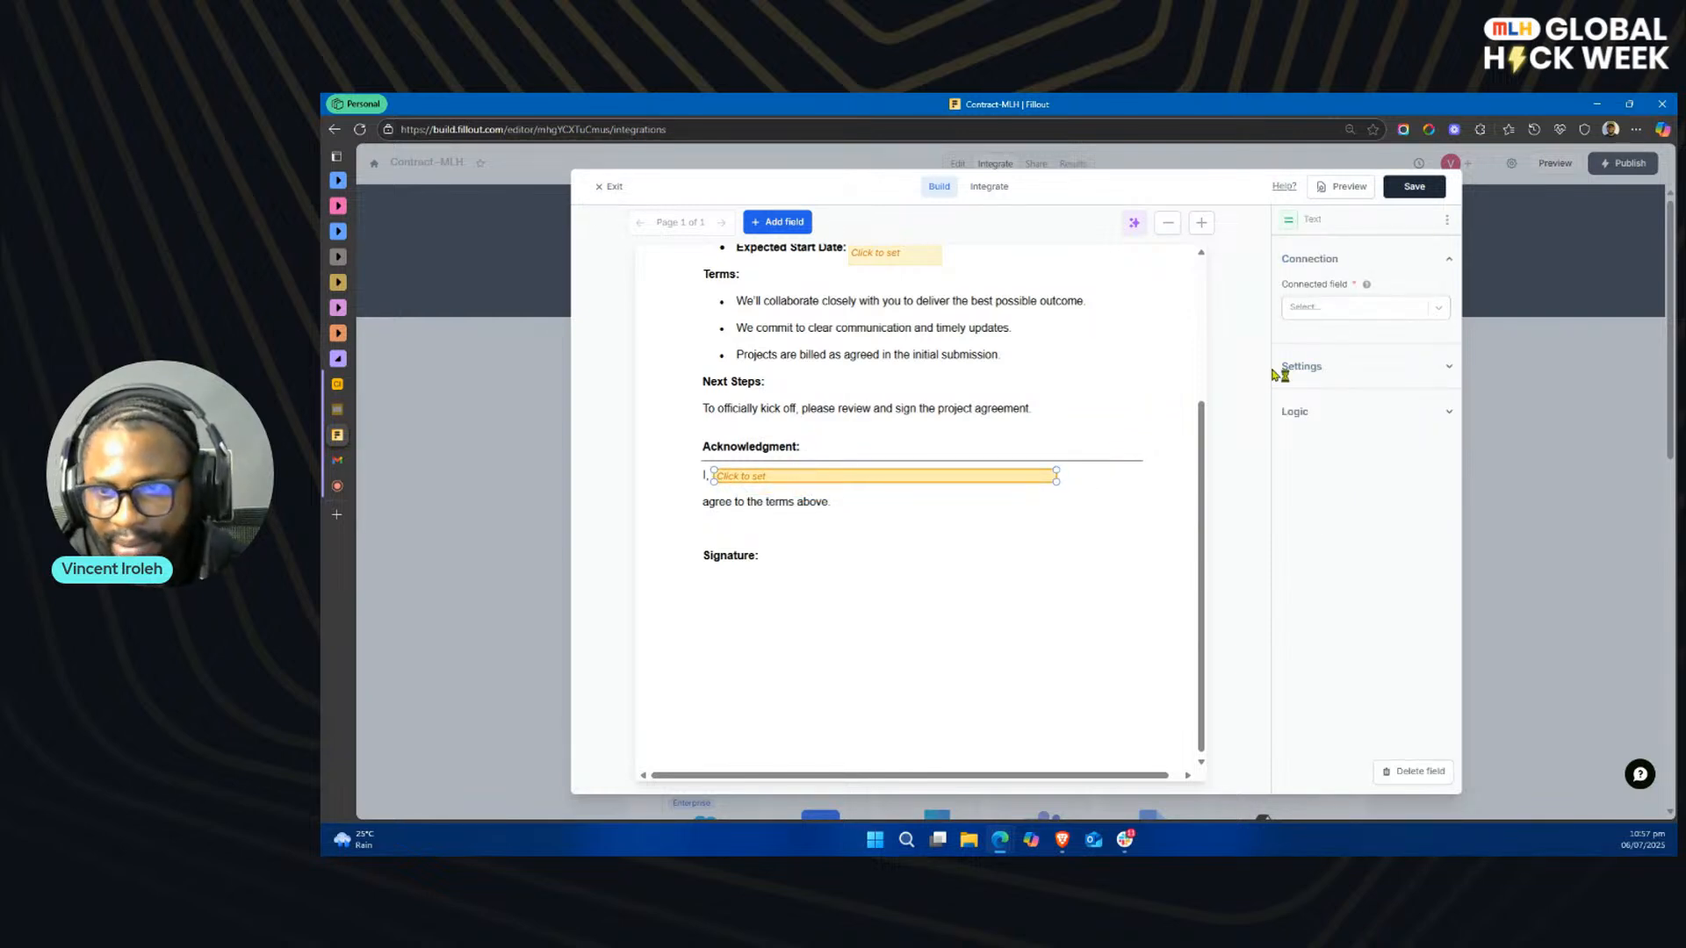
{"action": "left_click", "coordinate": [772, 572]}
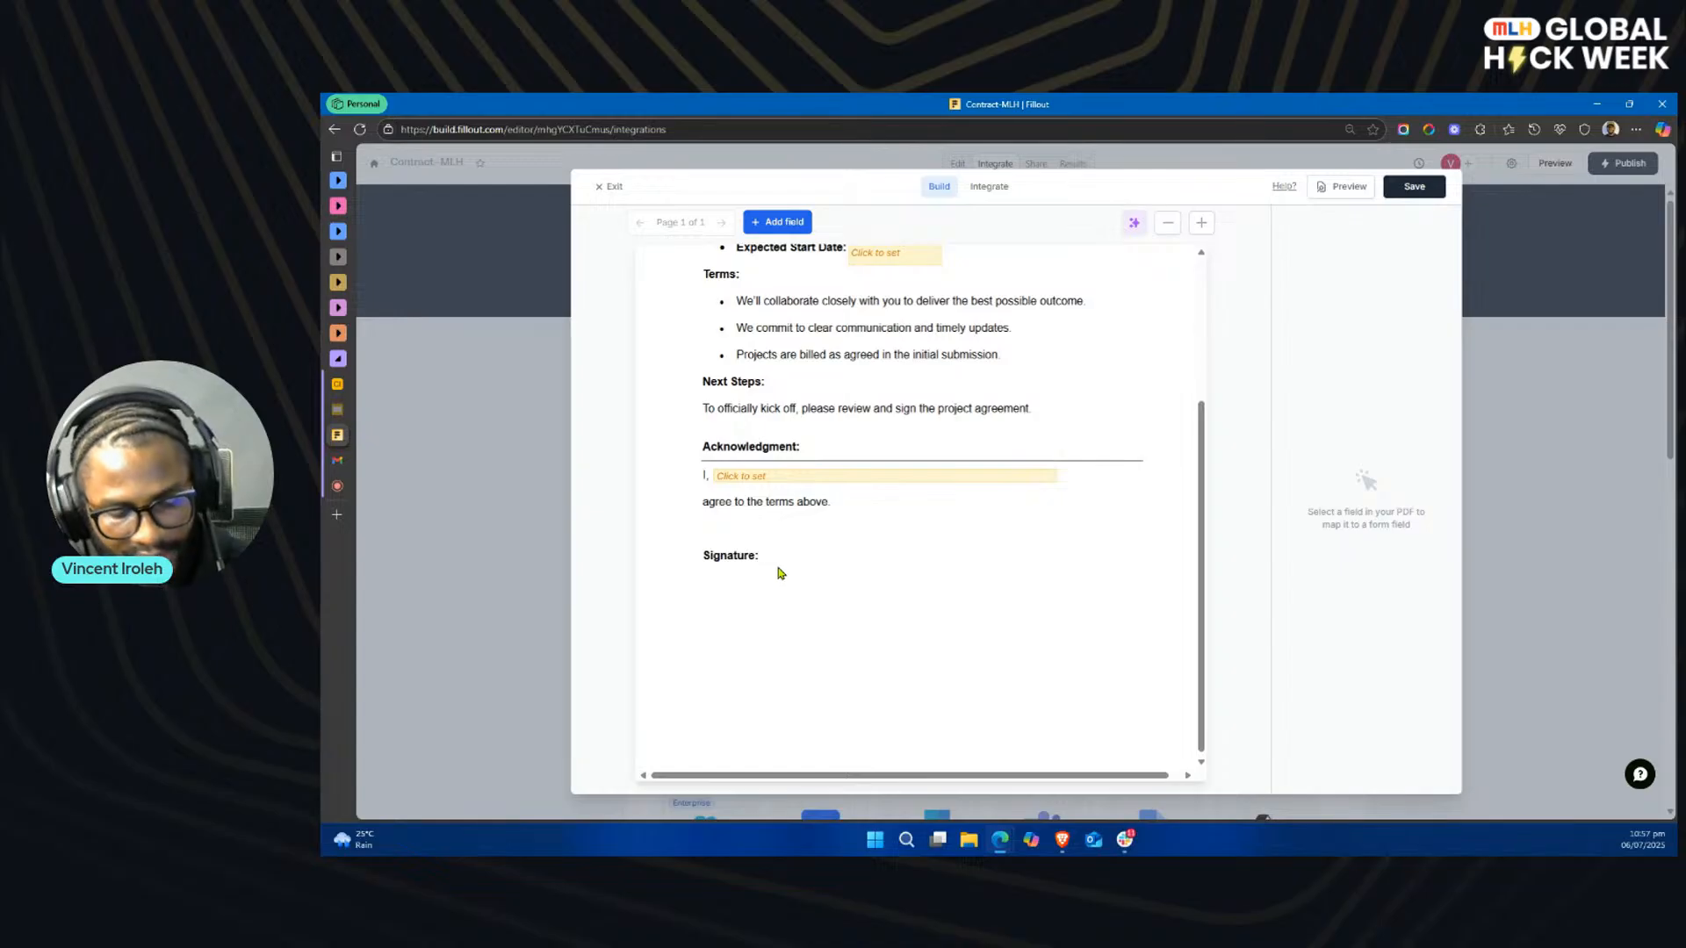
Step: Paste another copy of the text field, place it directly under the Signature label and enlarge it into a signature box
{"action": "key", "text": "ctrl+v"}
{"action": "scroll", "coordinate": [890, 390], "scroll_direction": "up", "scroll_amount": 3}
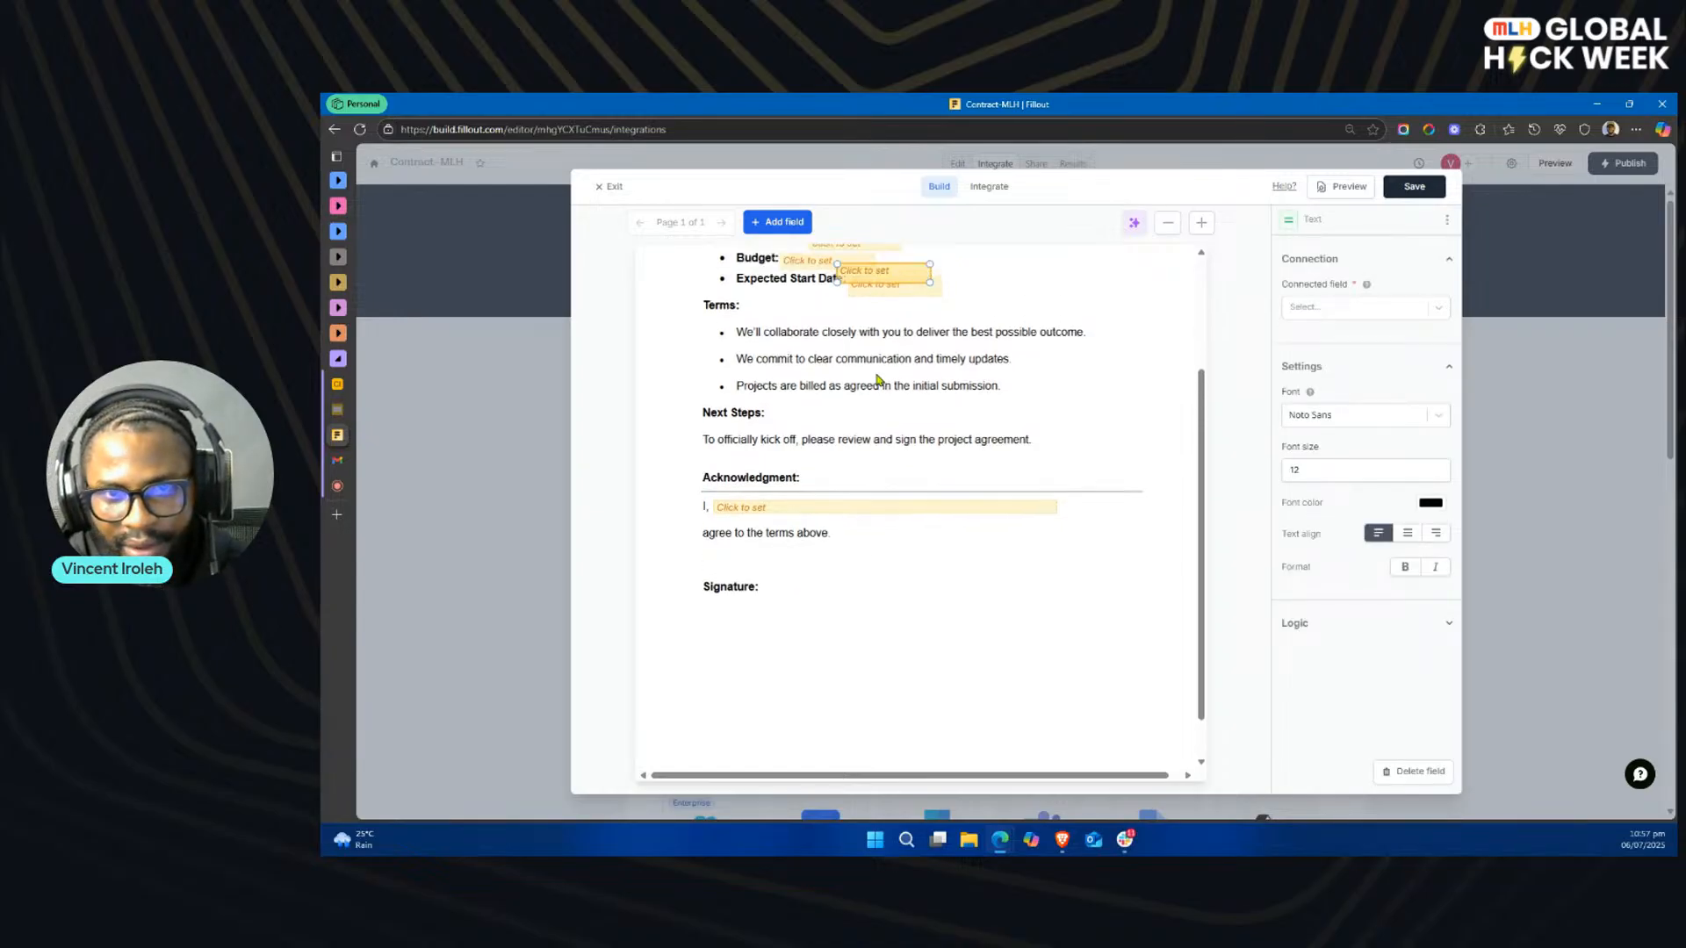
{"action": "left_click_drag", "start_coordinate": [889, 386], "coordinate": [816, 675]}
{"action": "left_click", "coordinate": [832, 693]}
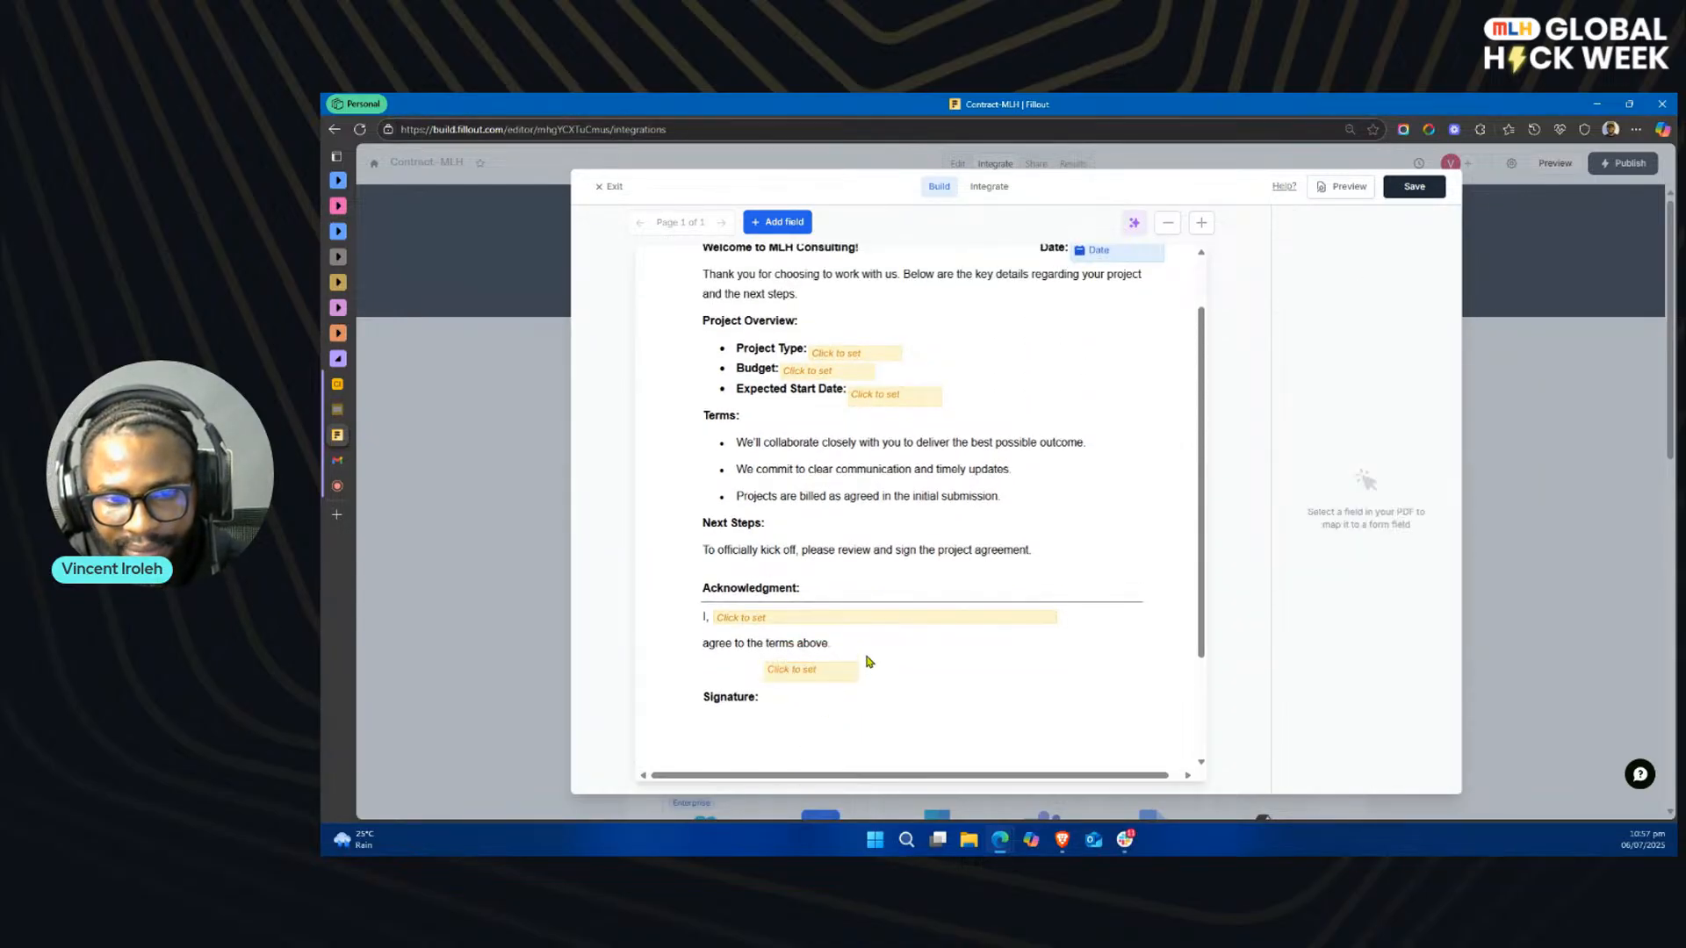
{"action": "scroll", "coordinate": [869, 662], "scroll_direction": "down", "scroll_amount": 3}
{"action": "mouse_move", "coordinate": [793, 532]}
{"action": "left_mouse_down"}
{"action": "mouse_move", "coordinate": [794, 563]}
{"action": "mouse_move", "coordinate": [740, 619]}
{"action": "mouse_move", "coordinate": [740, 601]}
{"action": "mouse_move", "coordinate": [797, 585]}
{"action": "mouse_move", "coordinate": [807, 618]}
{"action": "left_mouse_up"}
{"action": "left_click", "coordinate": [740, 602]}
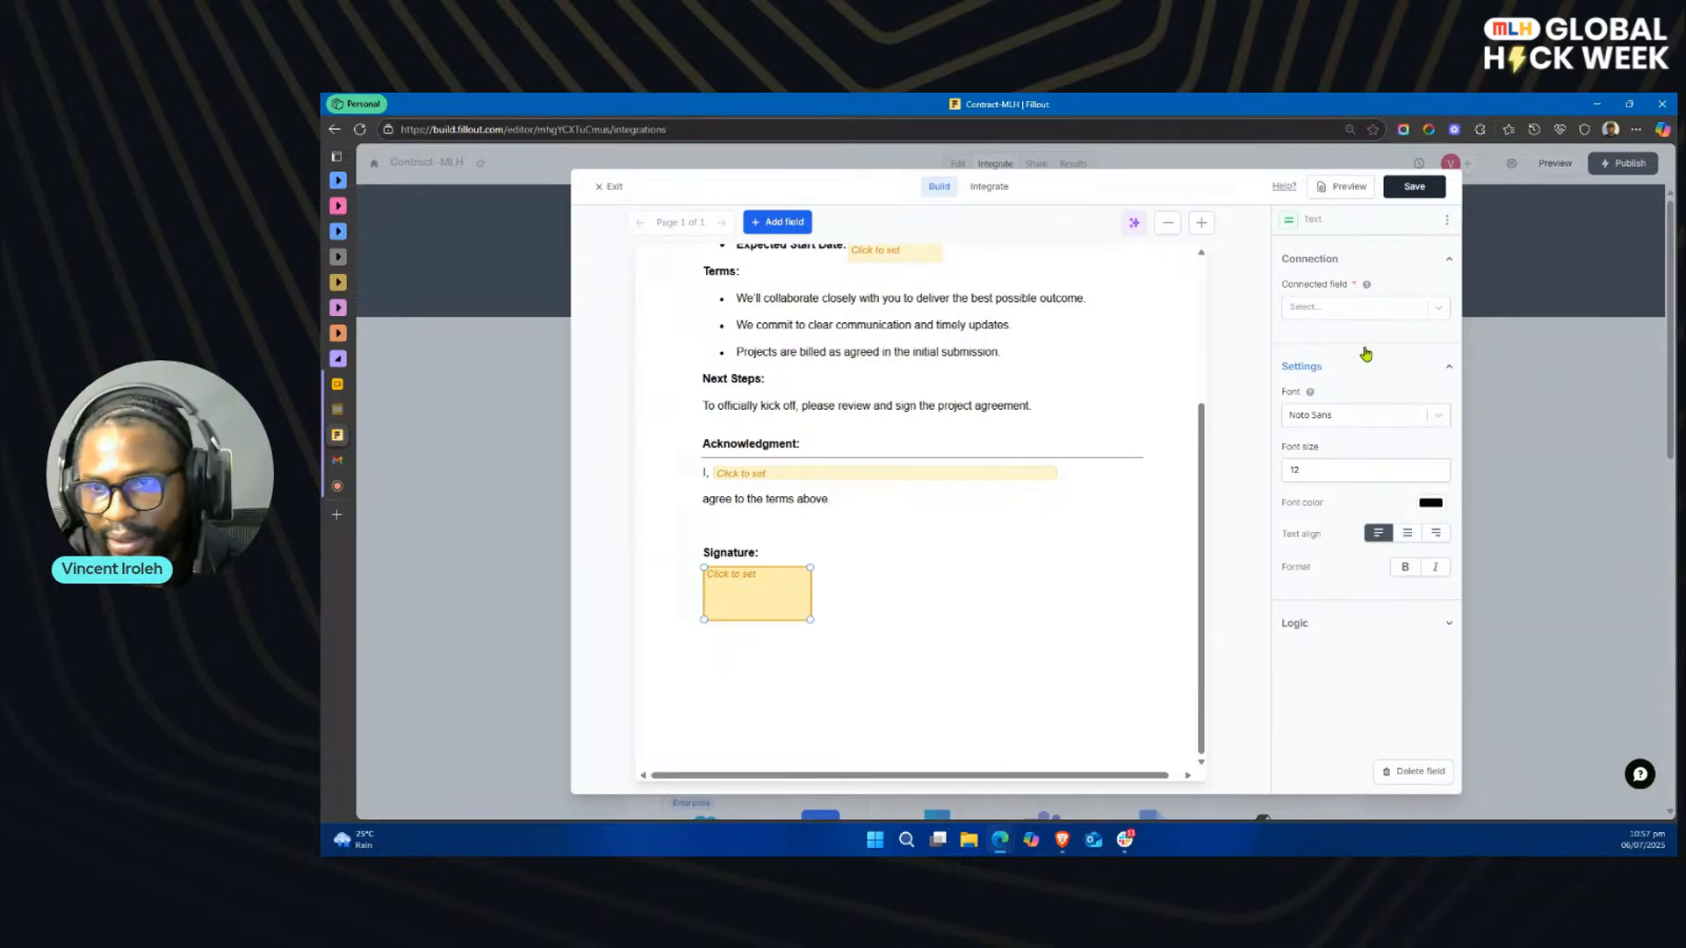
Step: Connect the box under the Signature label to the form's Signature question
{"action": "left_click", "coordinate": [1391, 312]}
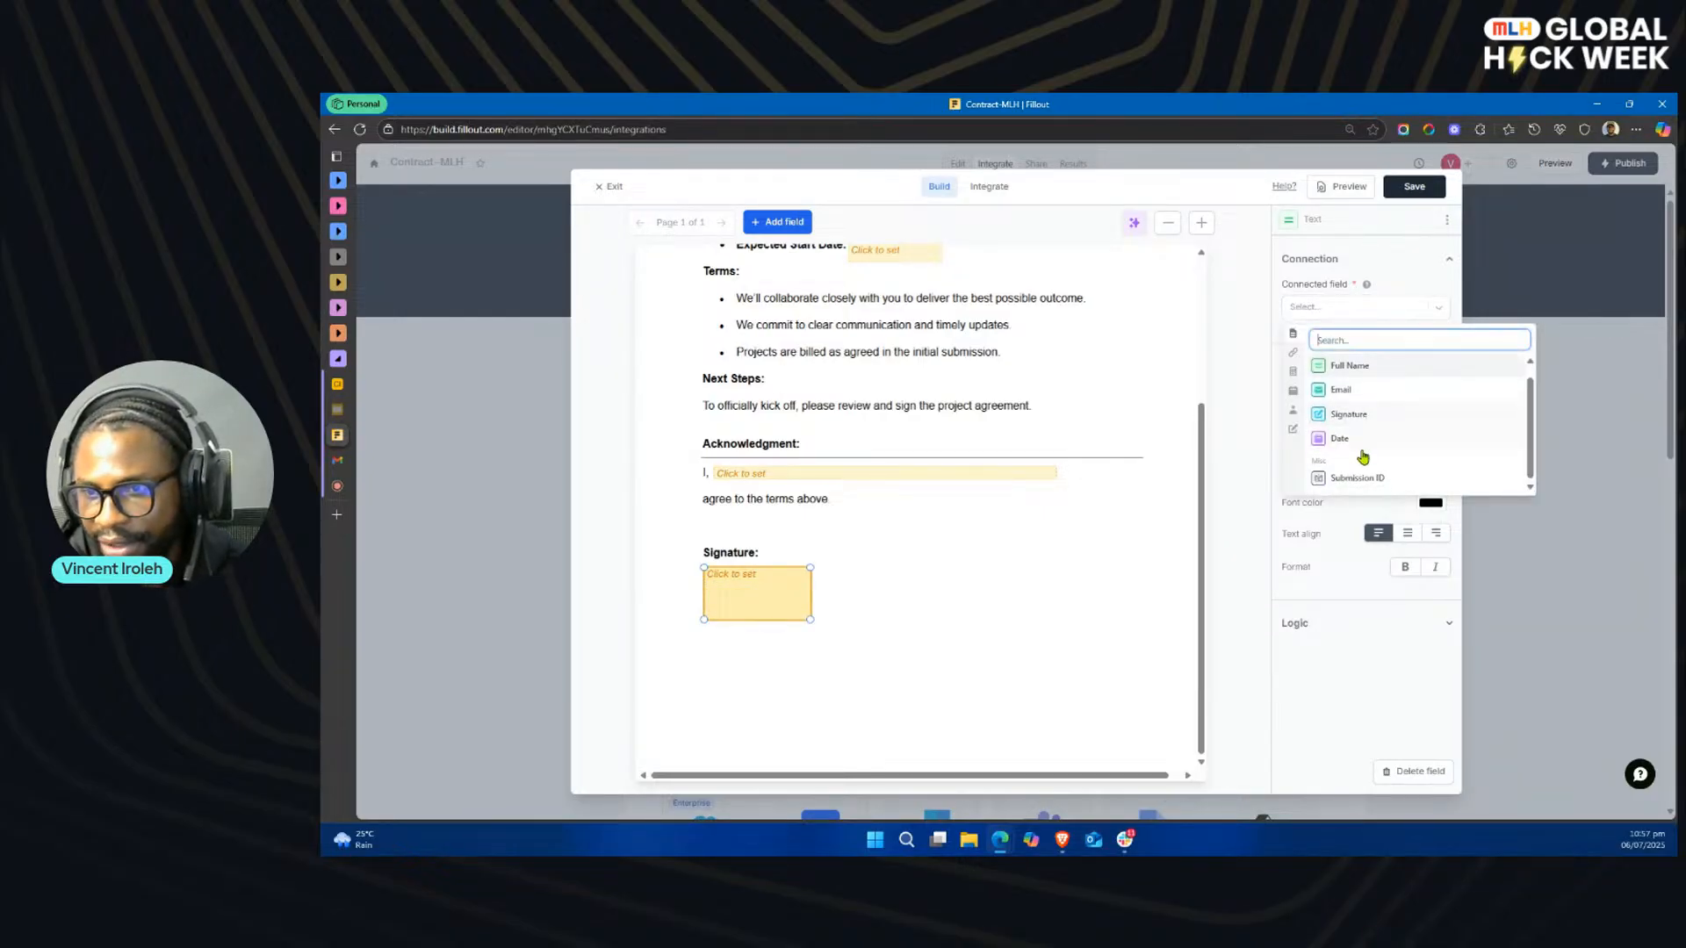
{"action": "left_click", "coordinate": [1352, 416]}
{"action": "left_click", "coordinate": [885, 604]}
Step: Check which URL parameters are available for connecting the text field after "I," in the Acknowledgment section
{"action": "left_click", "coordinate": [806, 478]}
{"action": "left_click", "coordinate": [1385, 313]}
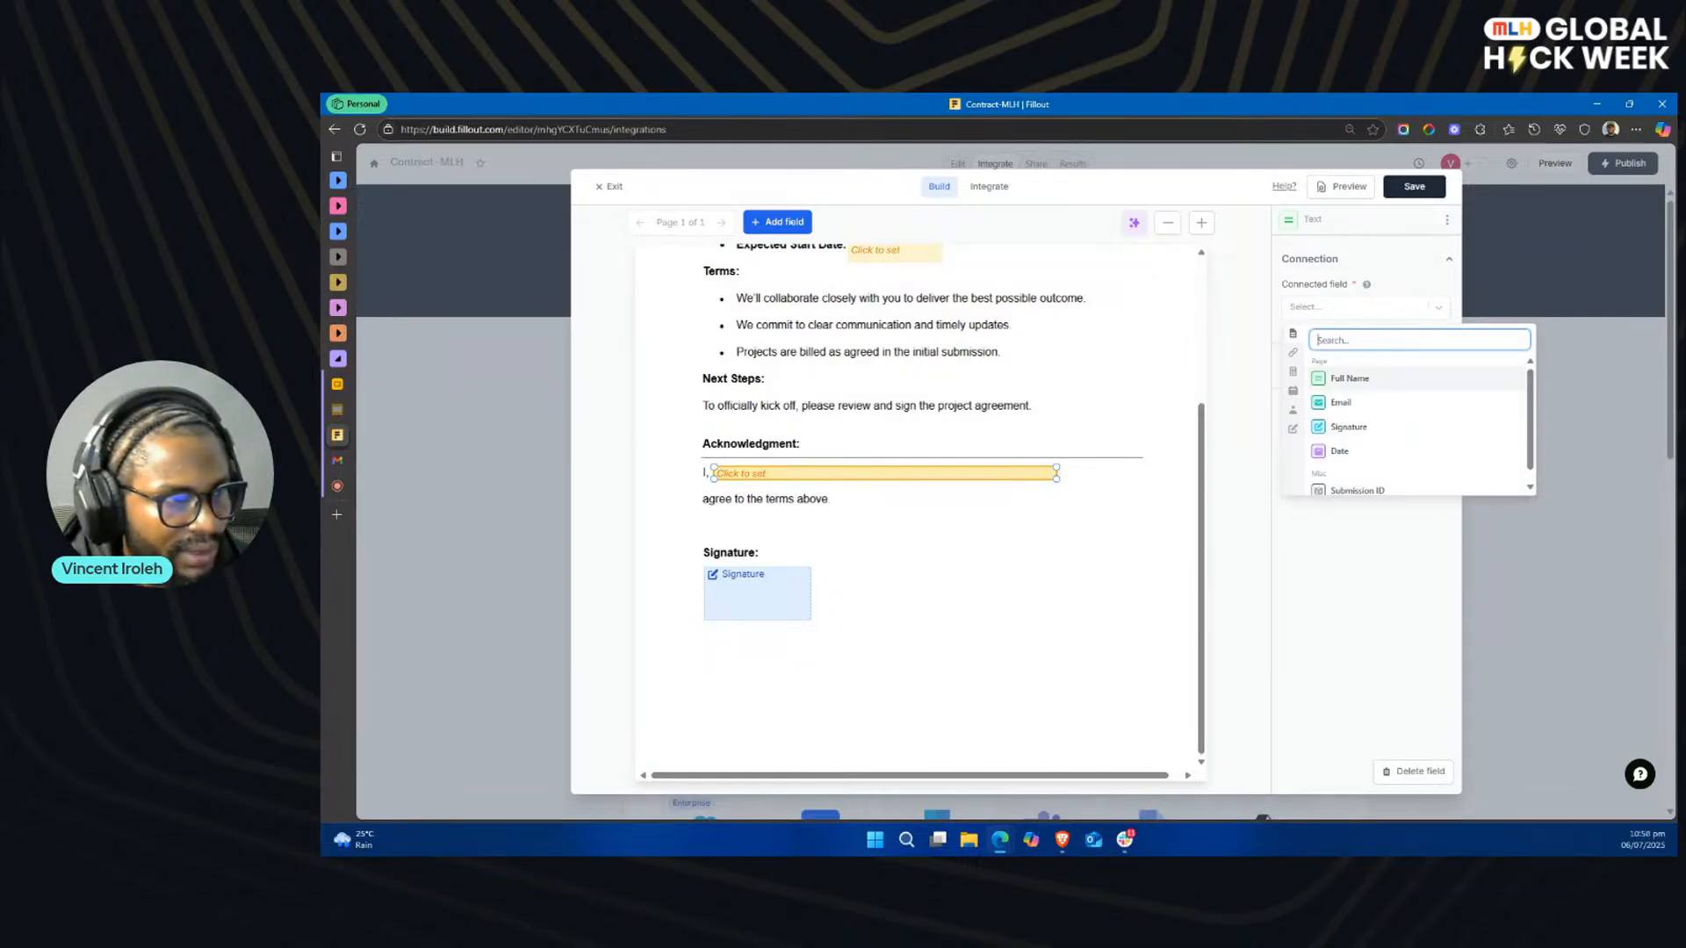
{"action": "key", "text": "alt+Tab"}
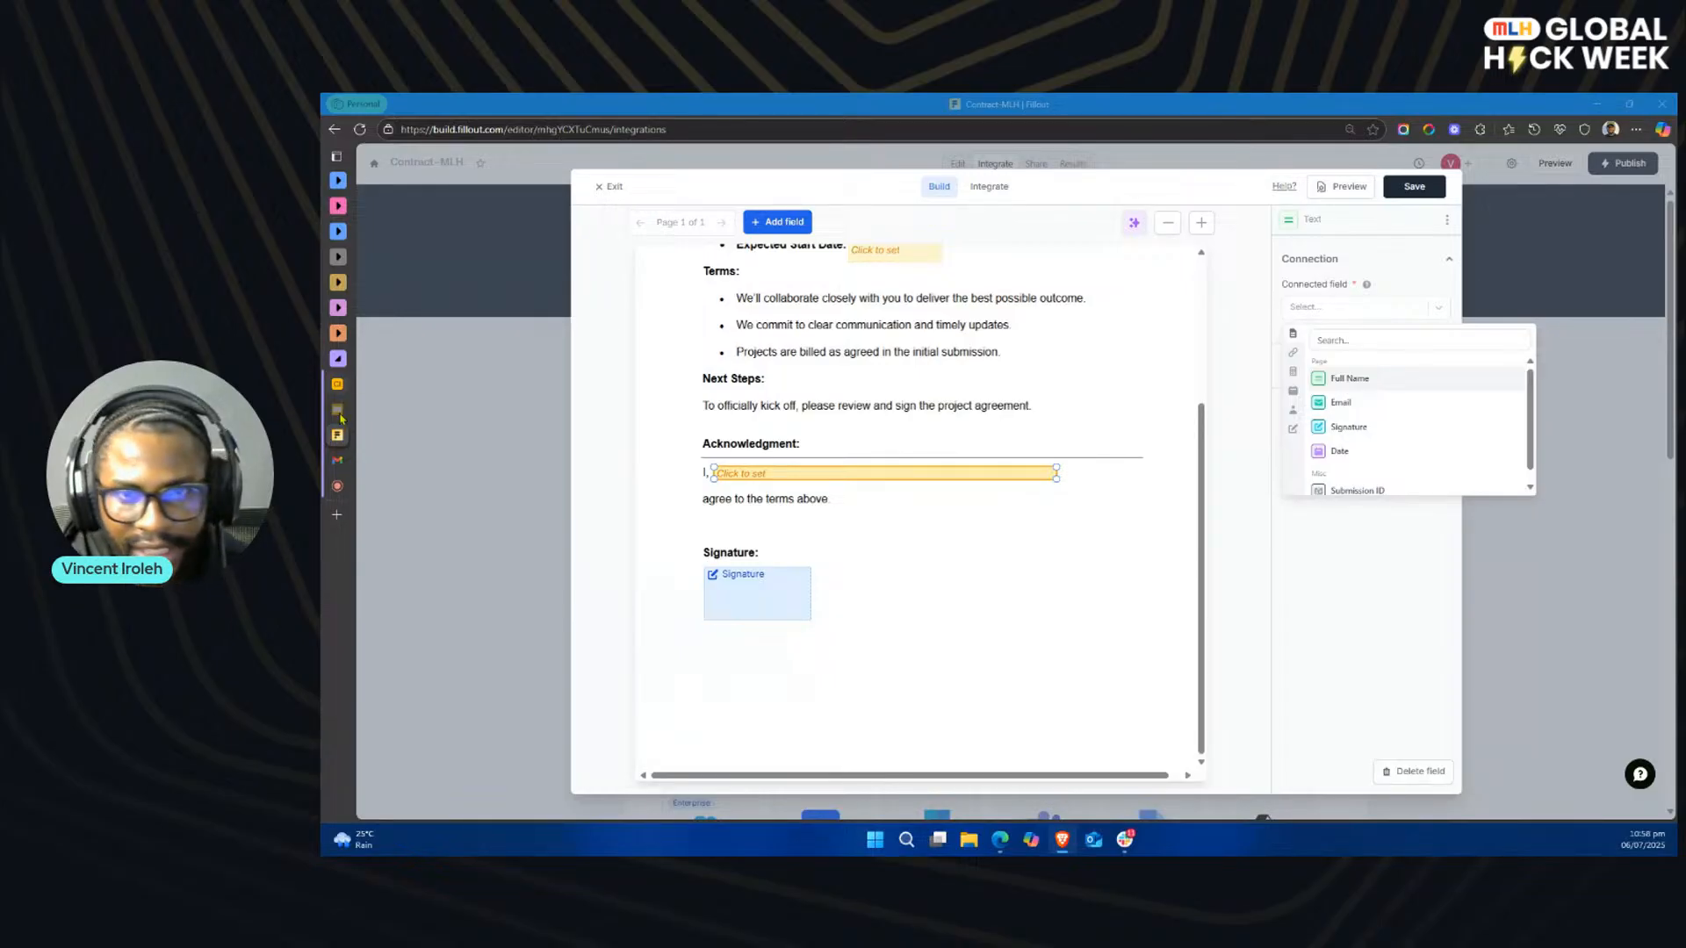
{"action": "left_click", "coordinate": [1293, 355]}
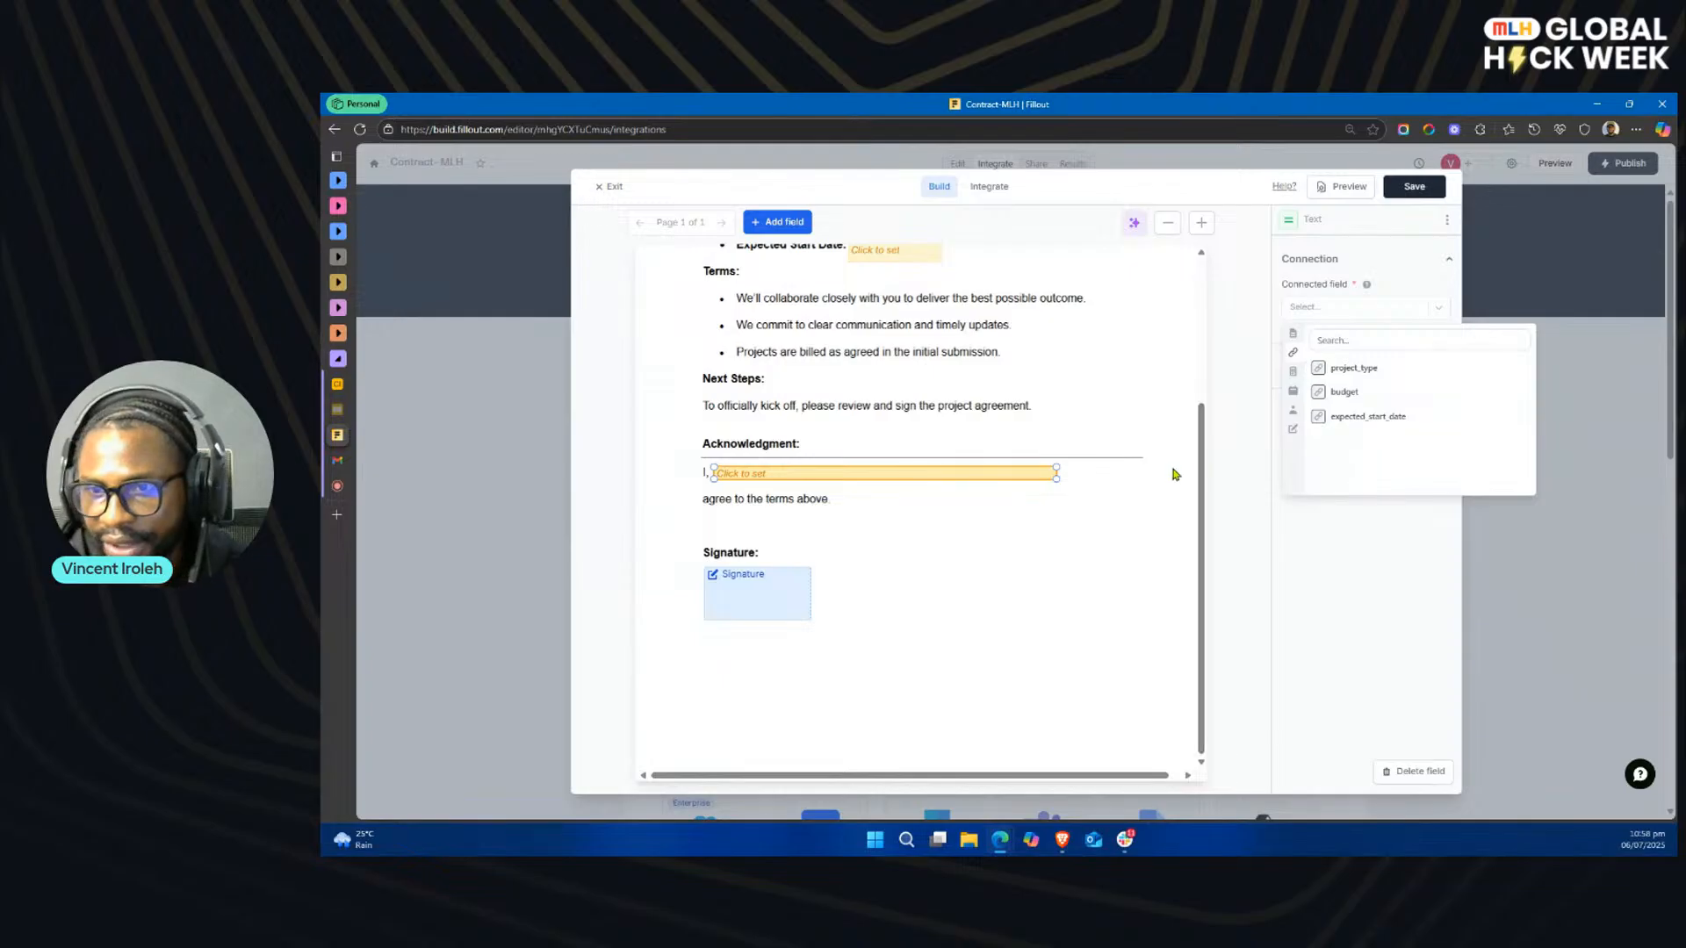
{"action": "left_click", "coordinate": [1122, 511]}
{"action": "left_click", "coordinate": [787, 474]}
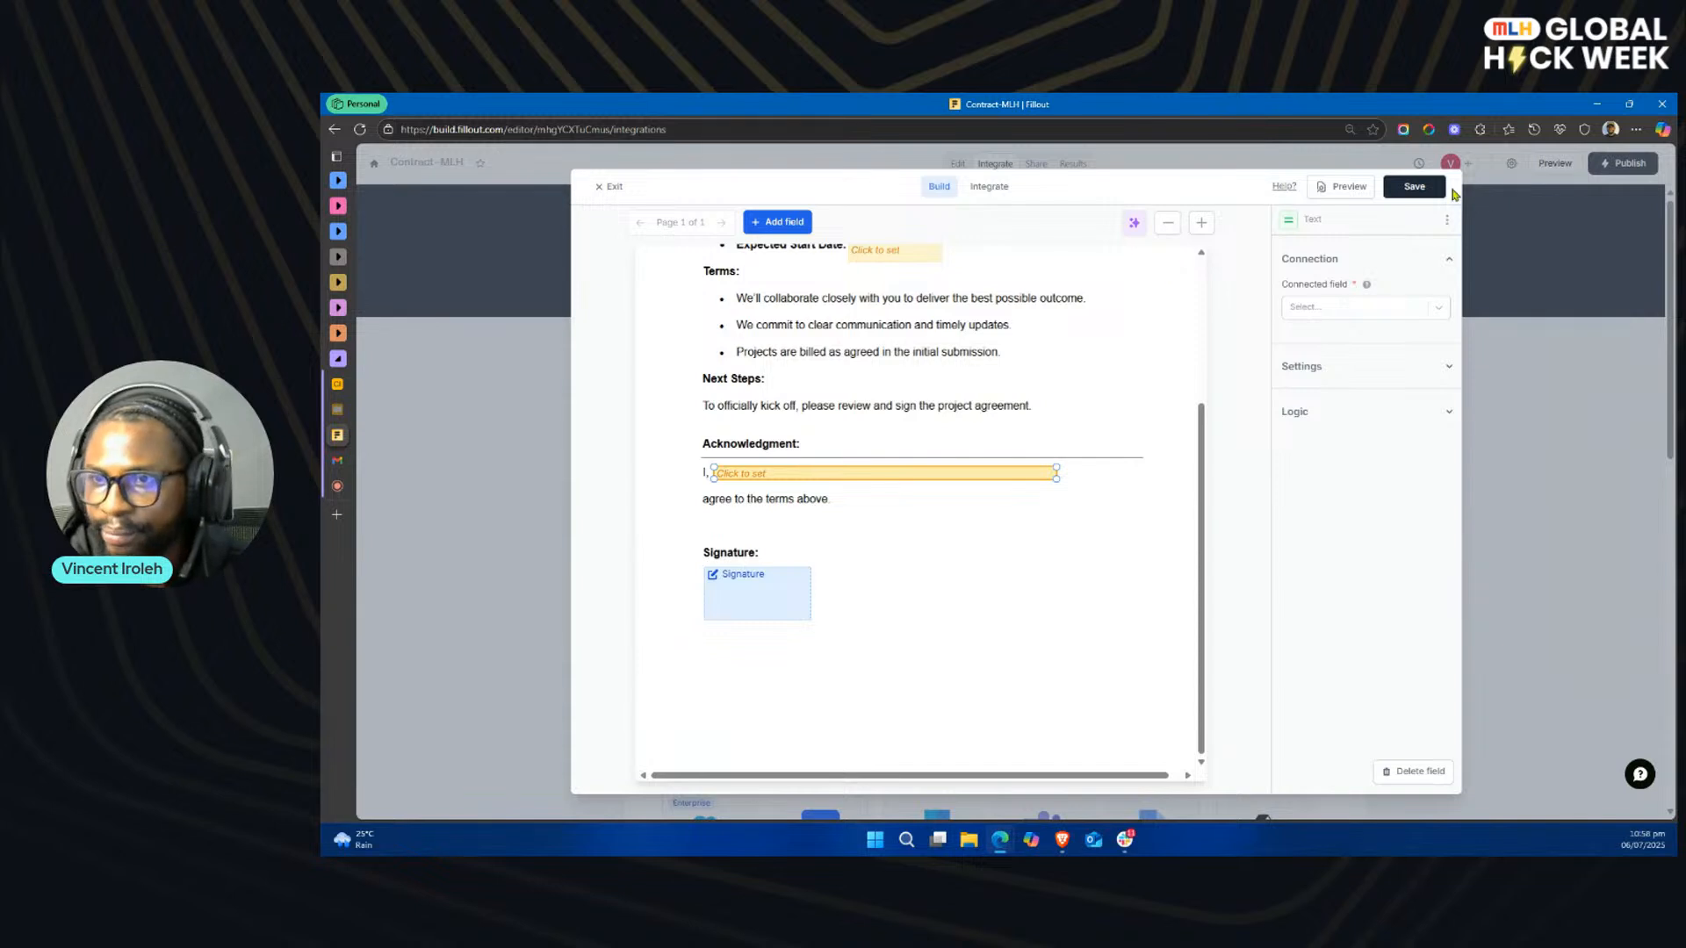
Step: Save and close the PDF document, and open the form's URL parameters settings
{"action": "left_click", "coordinate": [1415, 188]}
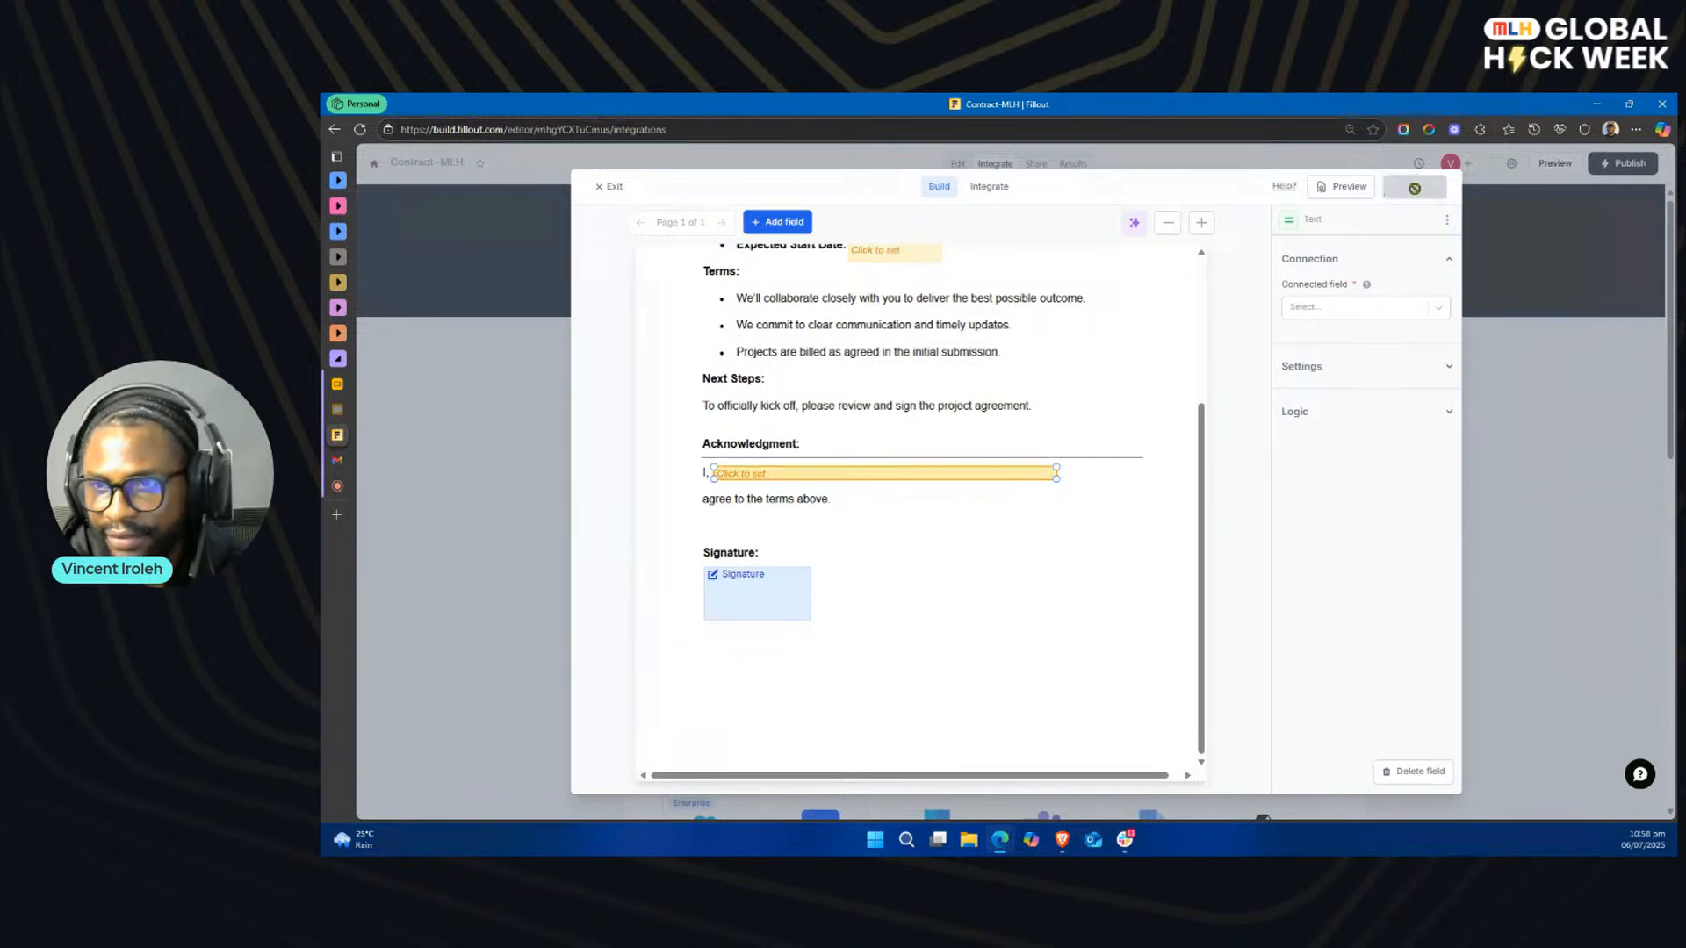
{"action": "left_click", "coordinate": [608, 188]}
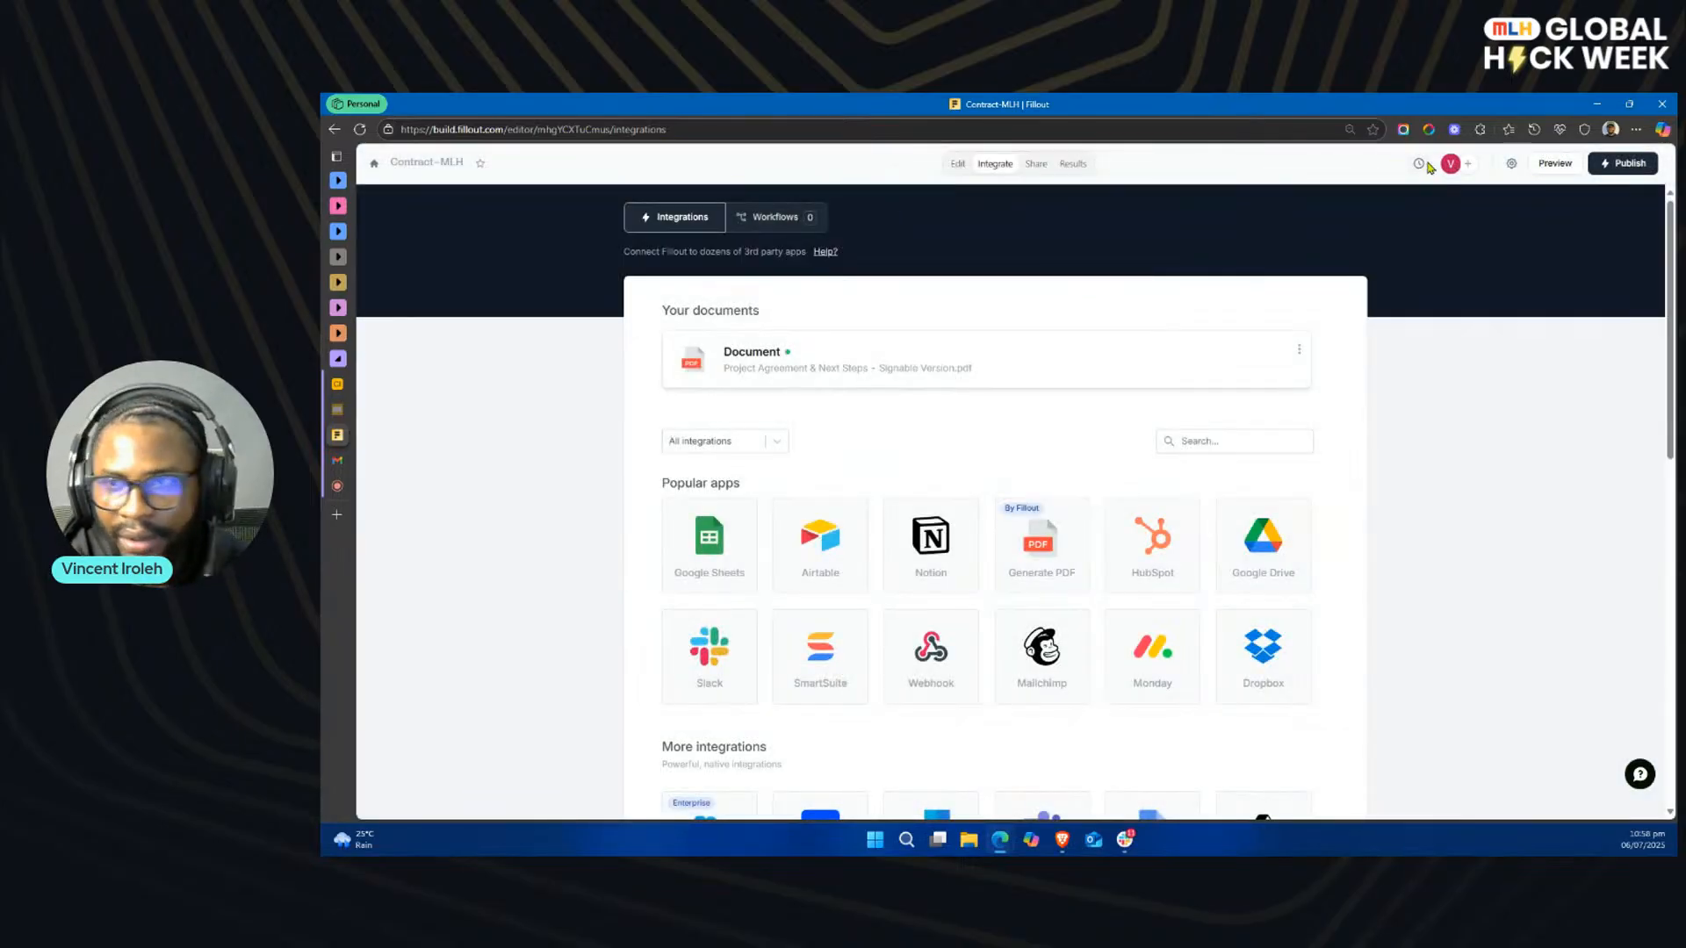
{"action": "left_click", "coordinate": [1511, 163]}
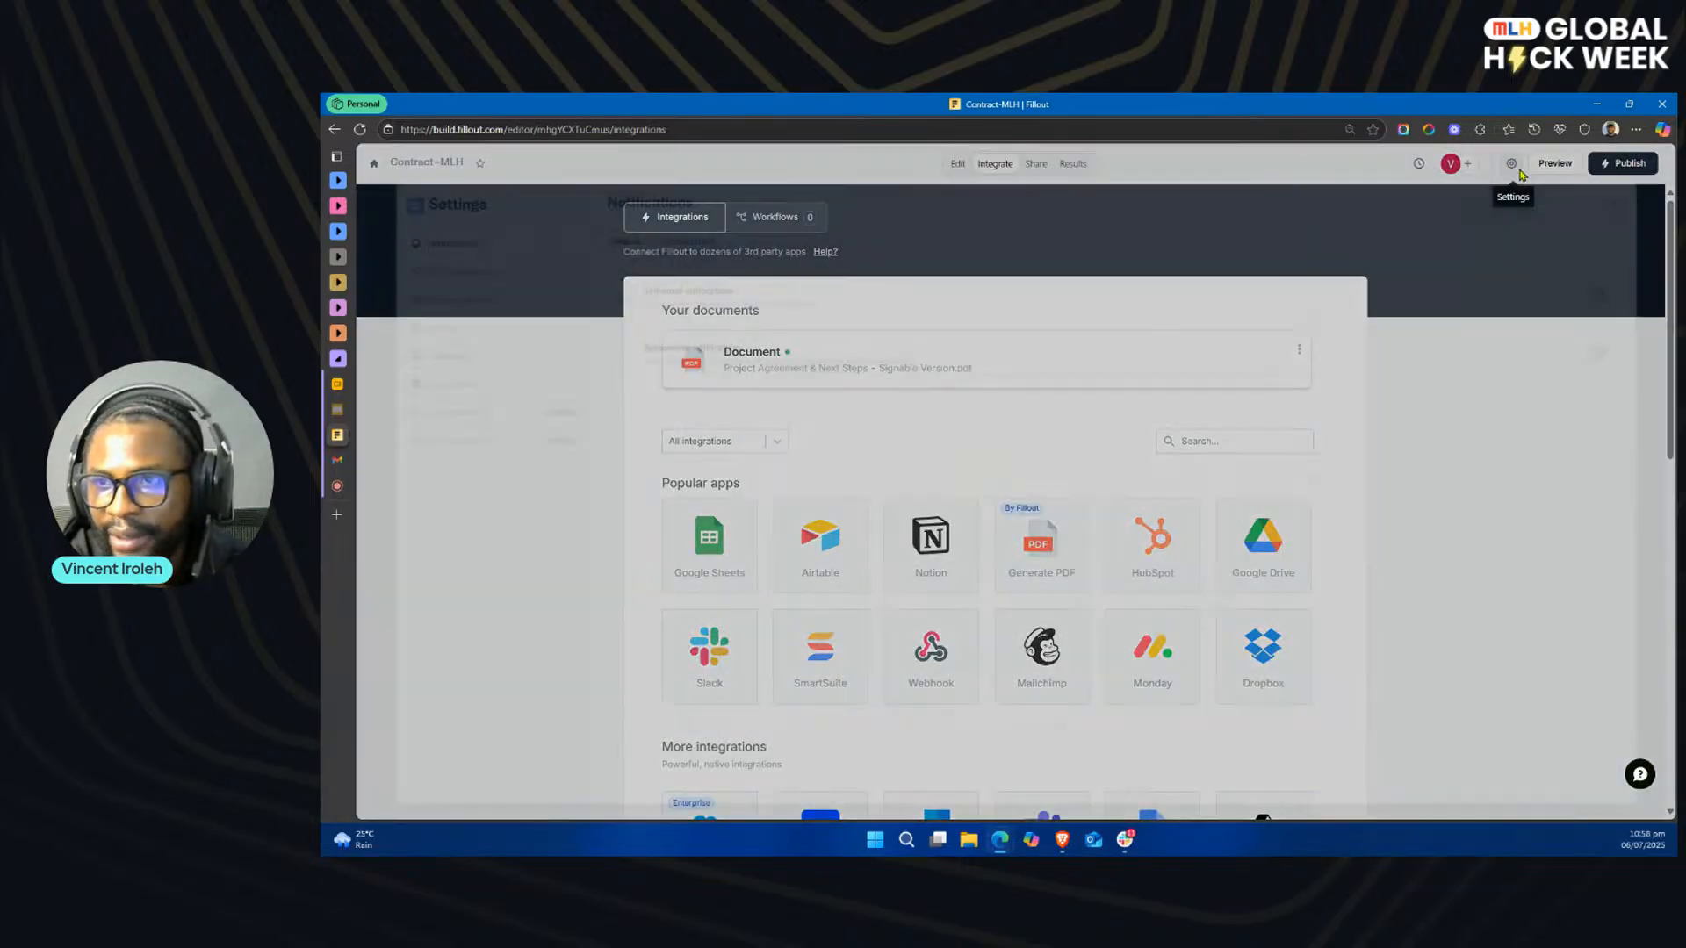
{"action": "left_click", "coordinate": [458, 252]}
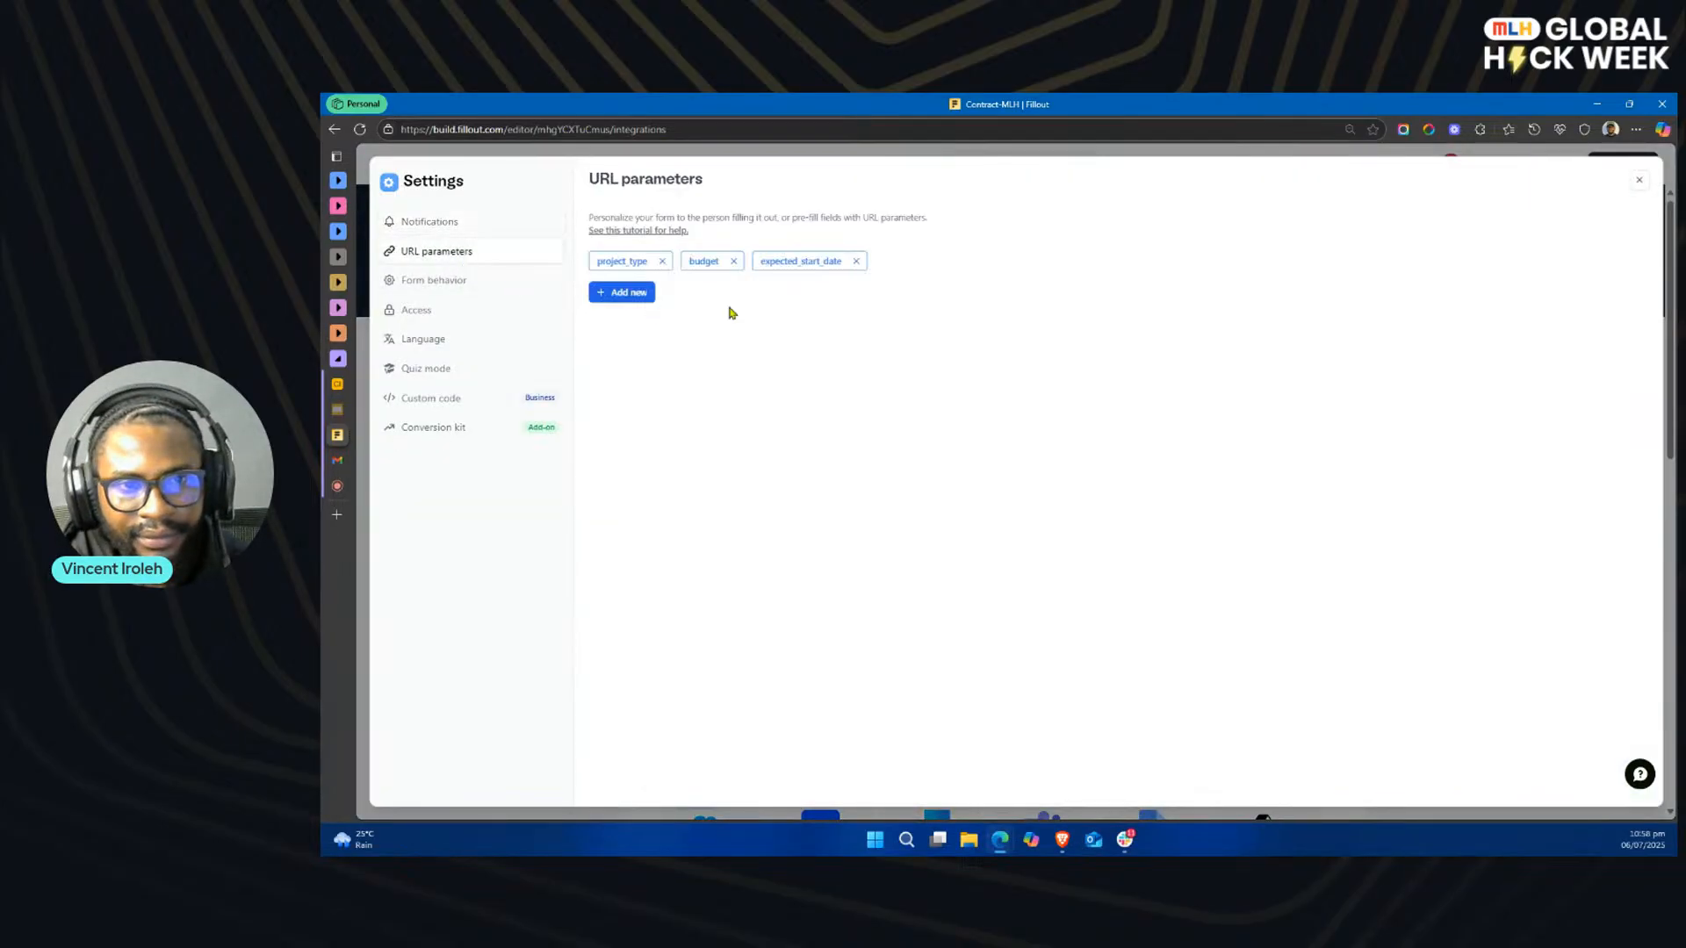
Step: Add two URL parameters named "name" and "email" to the form and close the settings
{"action": "left_click", "coordinate": [621, 291]}
{"action": "type", "text": "name"}
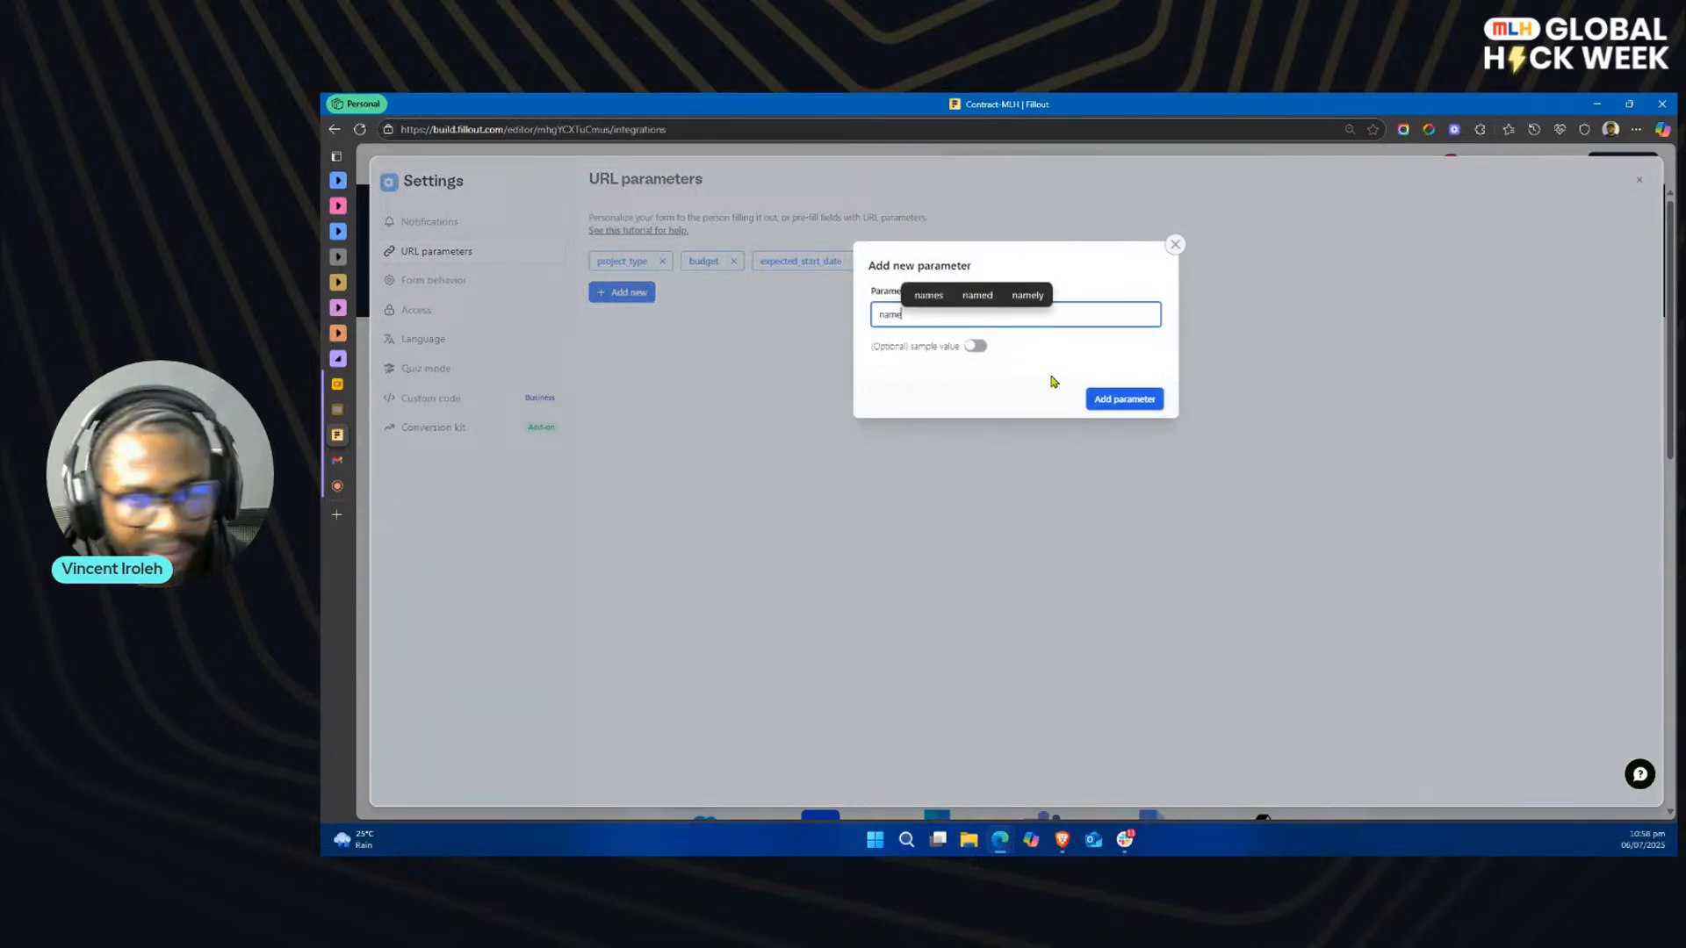
{"action": "left_click", "coordinate": [1122, 399]}
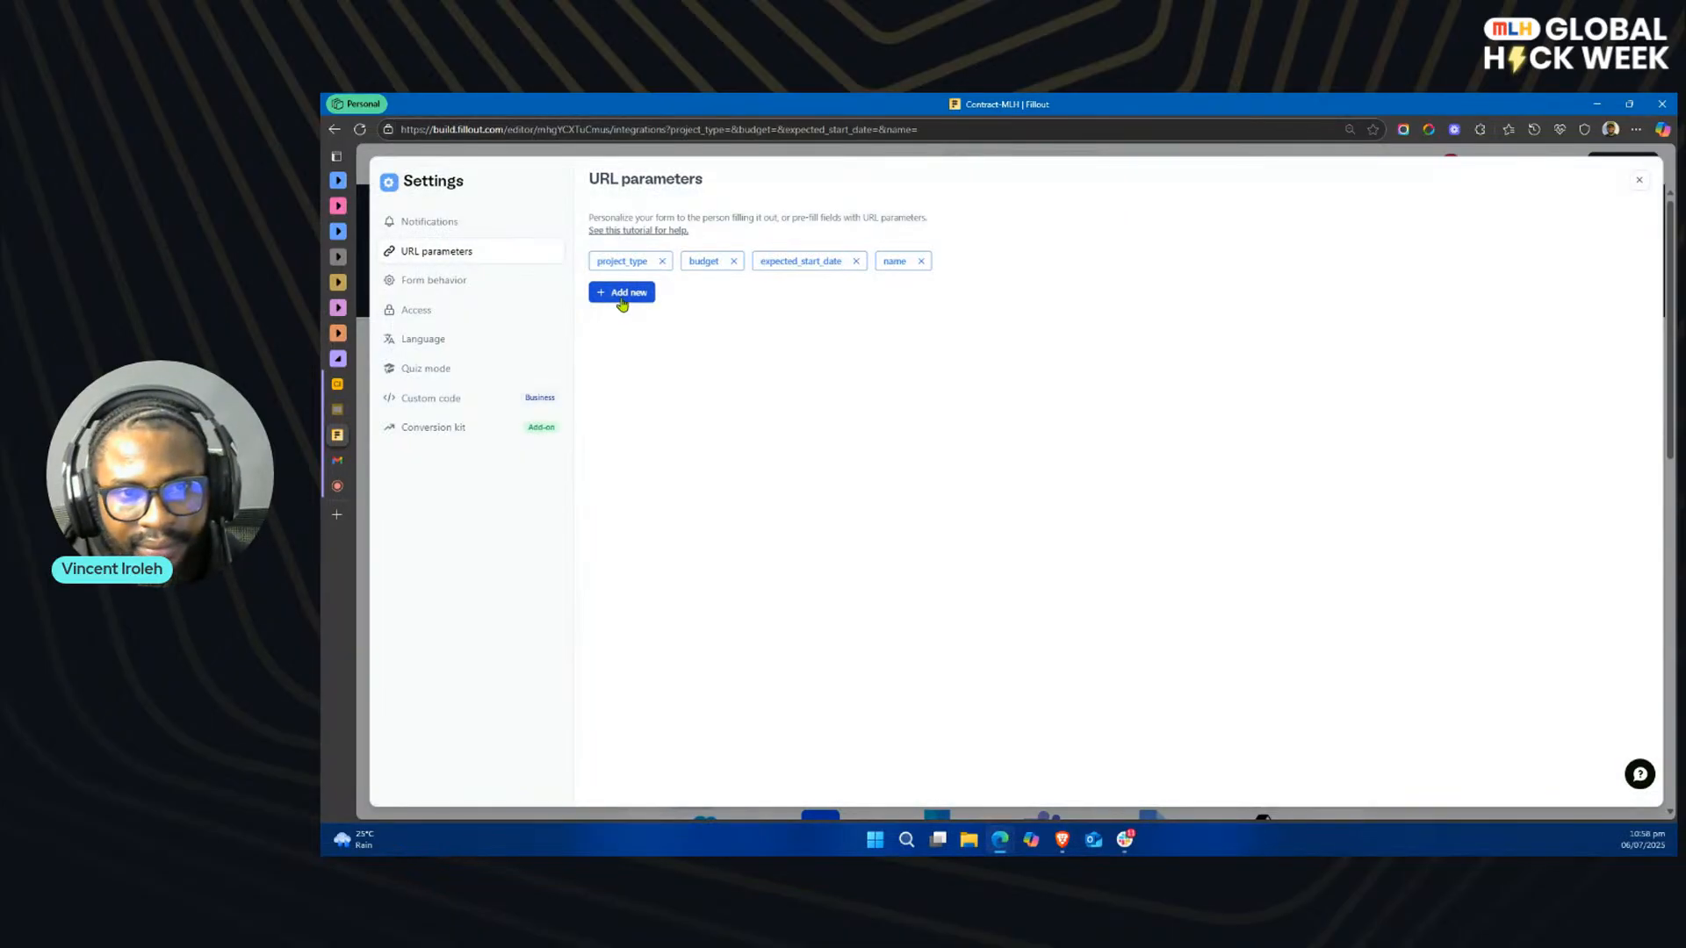
{"action": "left_click", "coordinate": [622, 298]}
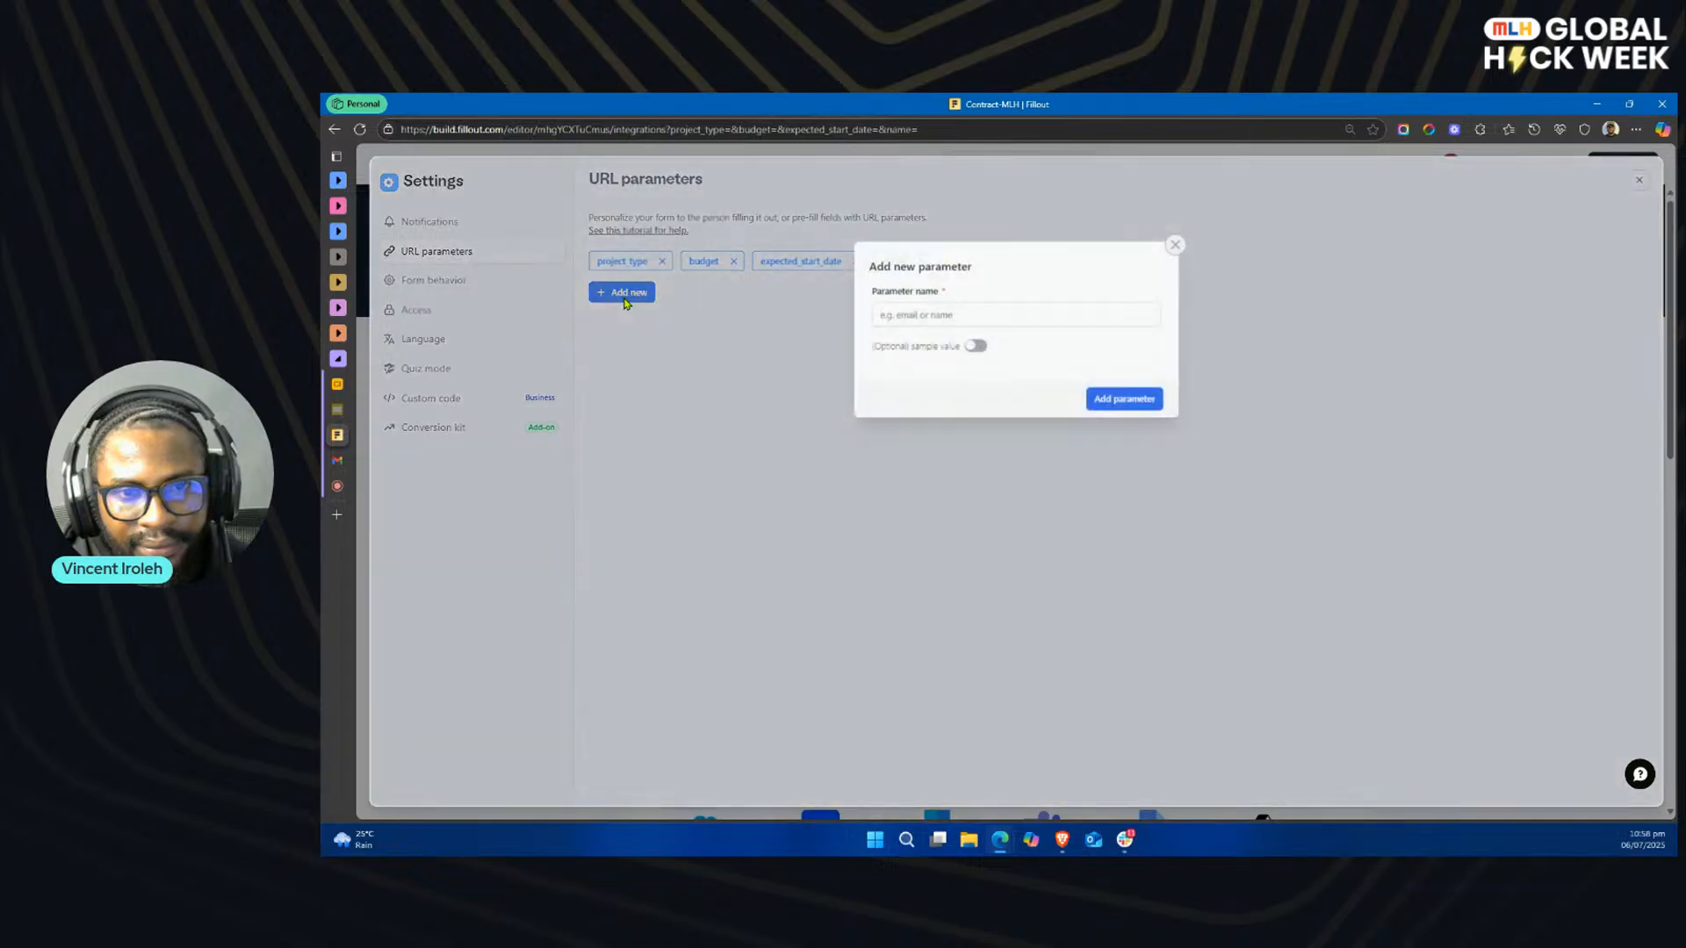
{"action": "type", "text": "email"}
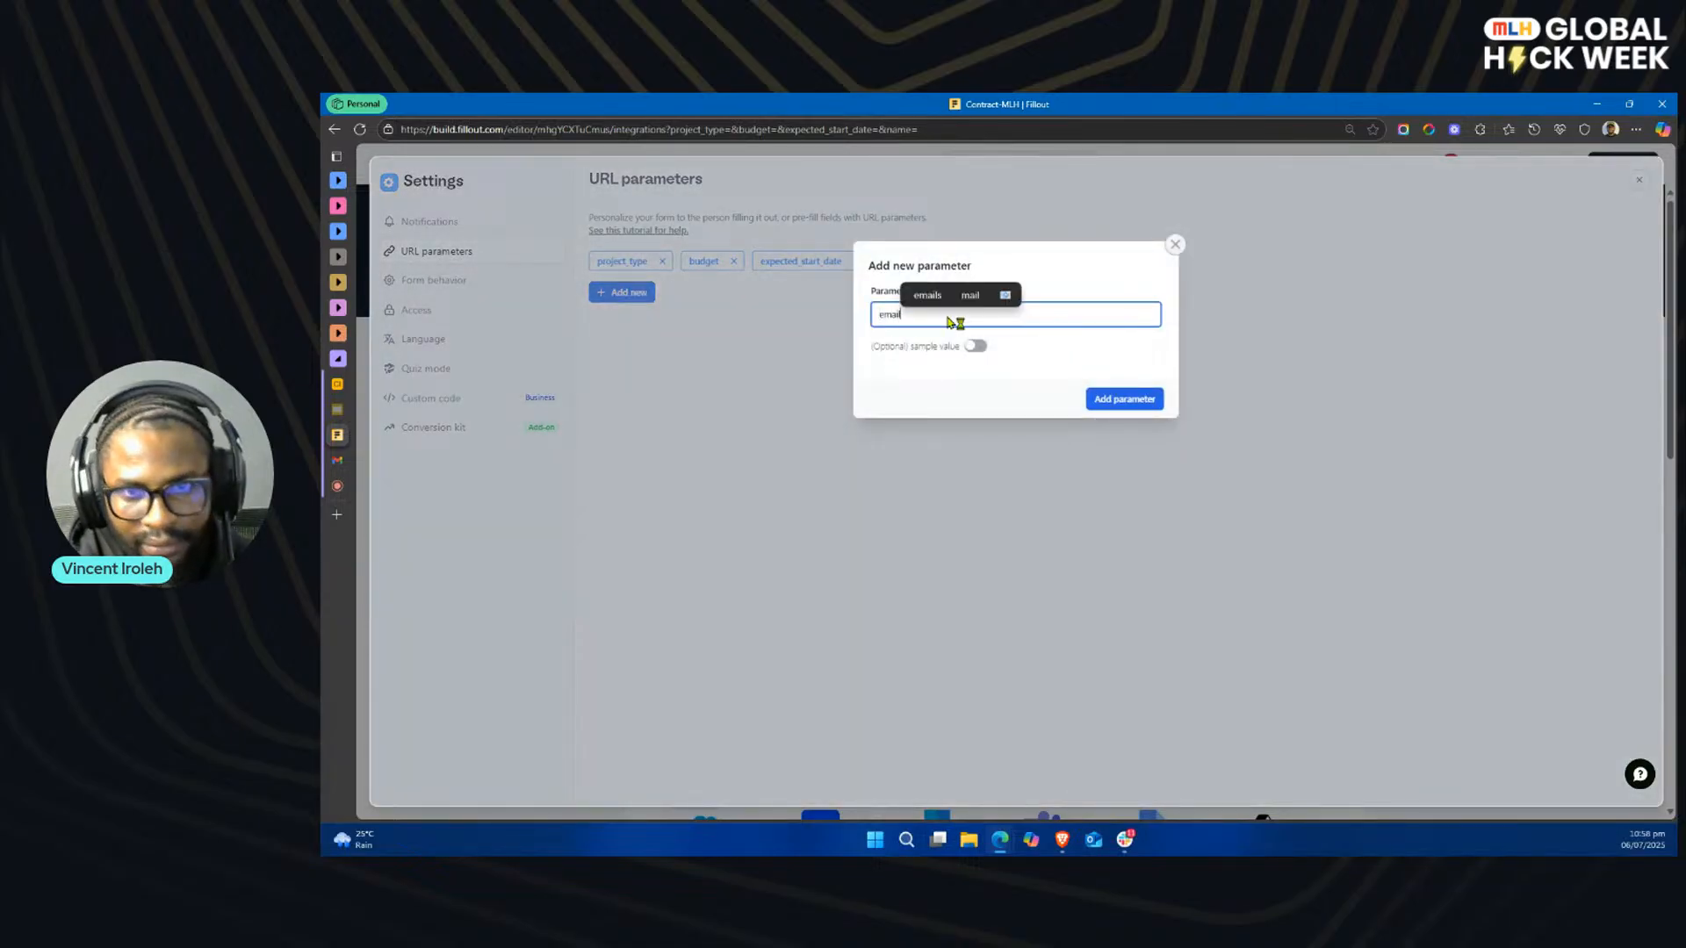
{"action": "left_click", "coordinate": [1131, 401]}
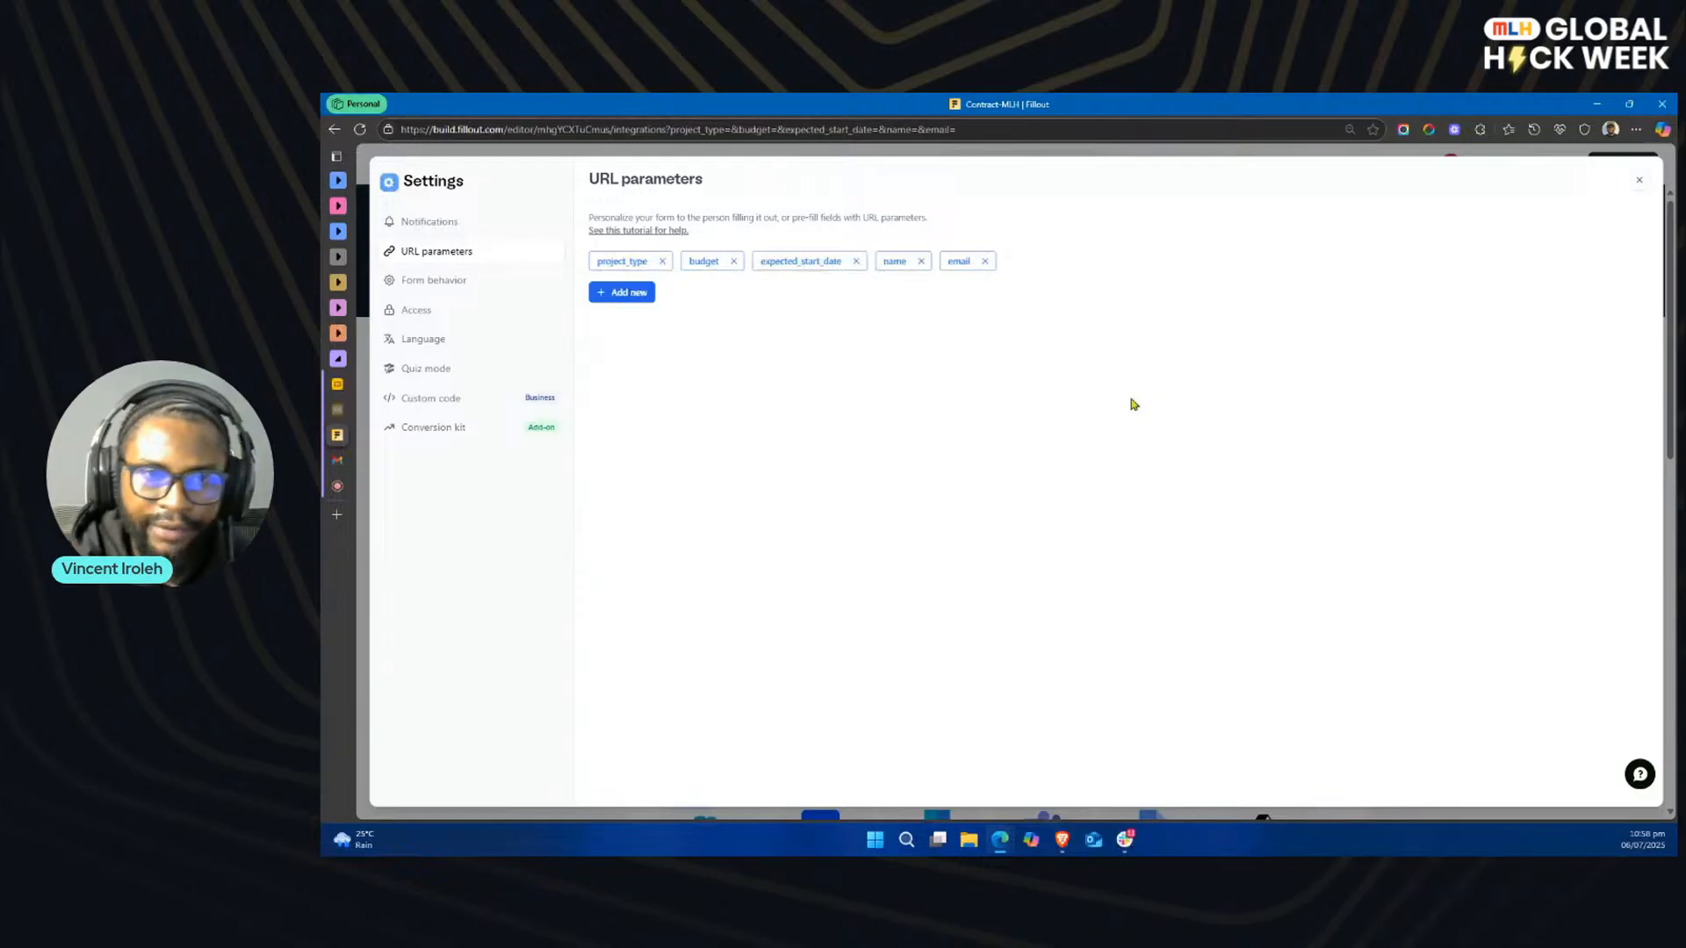
{"action": "left_click", "coordinate": [1637, 184]}
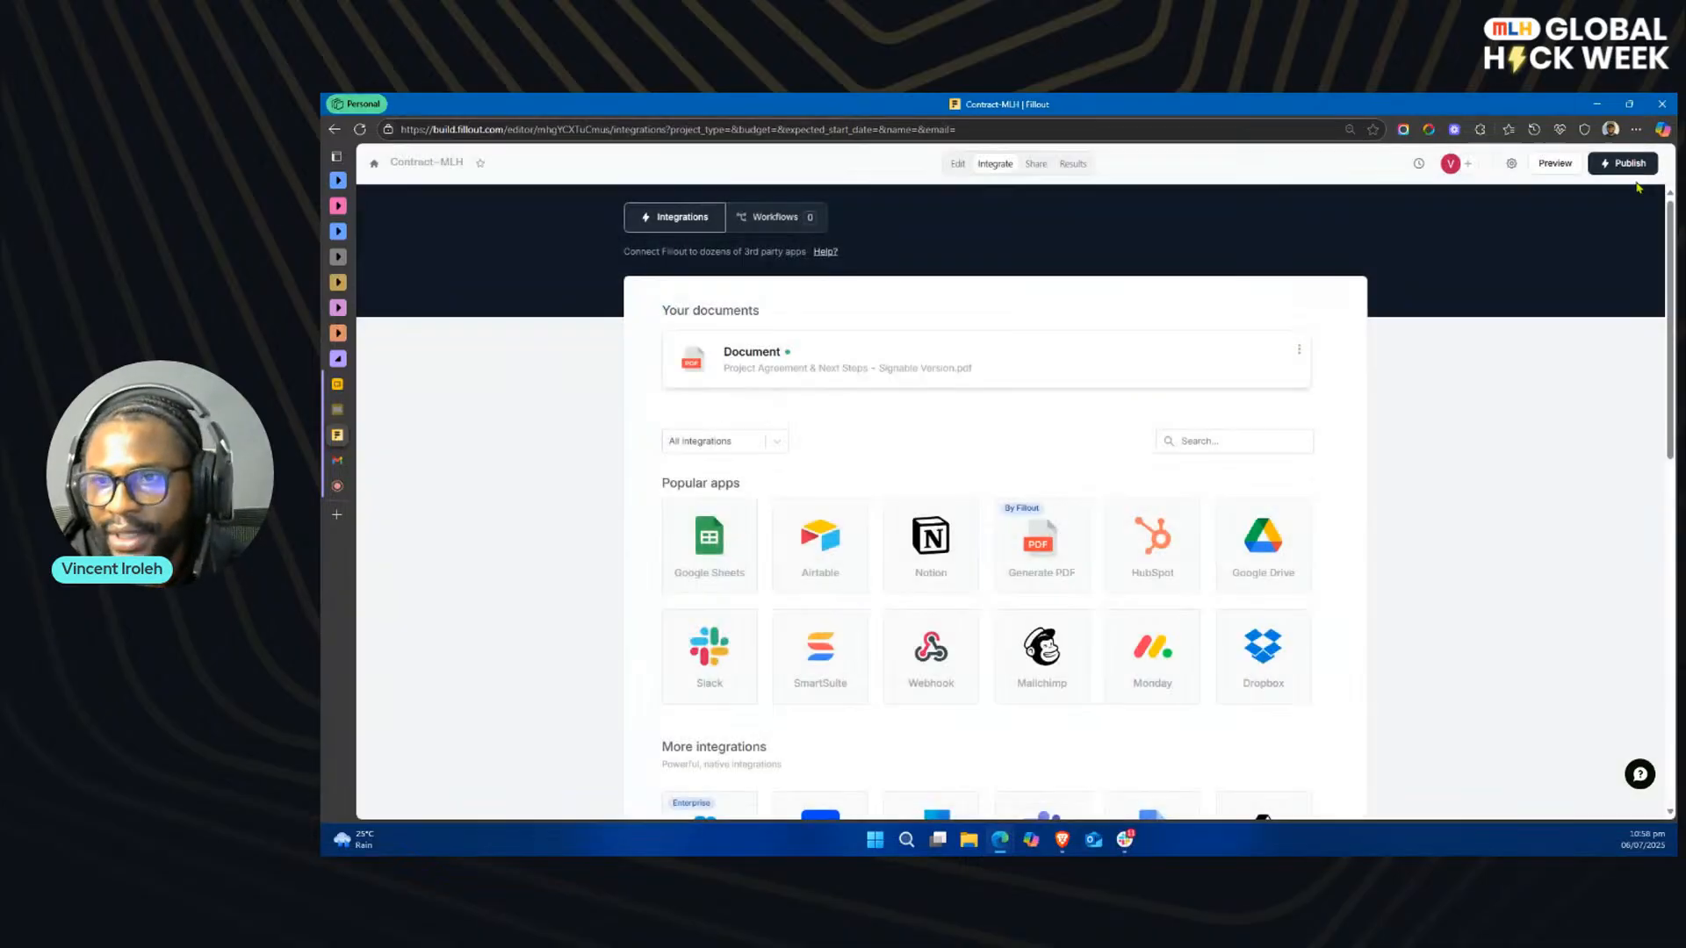
Step: Reopen the Project Agreement PDF document and connect the Project Type field to the project_type URL parameter
{"action": "left_click", "coordinate": [995, 361]}
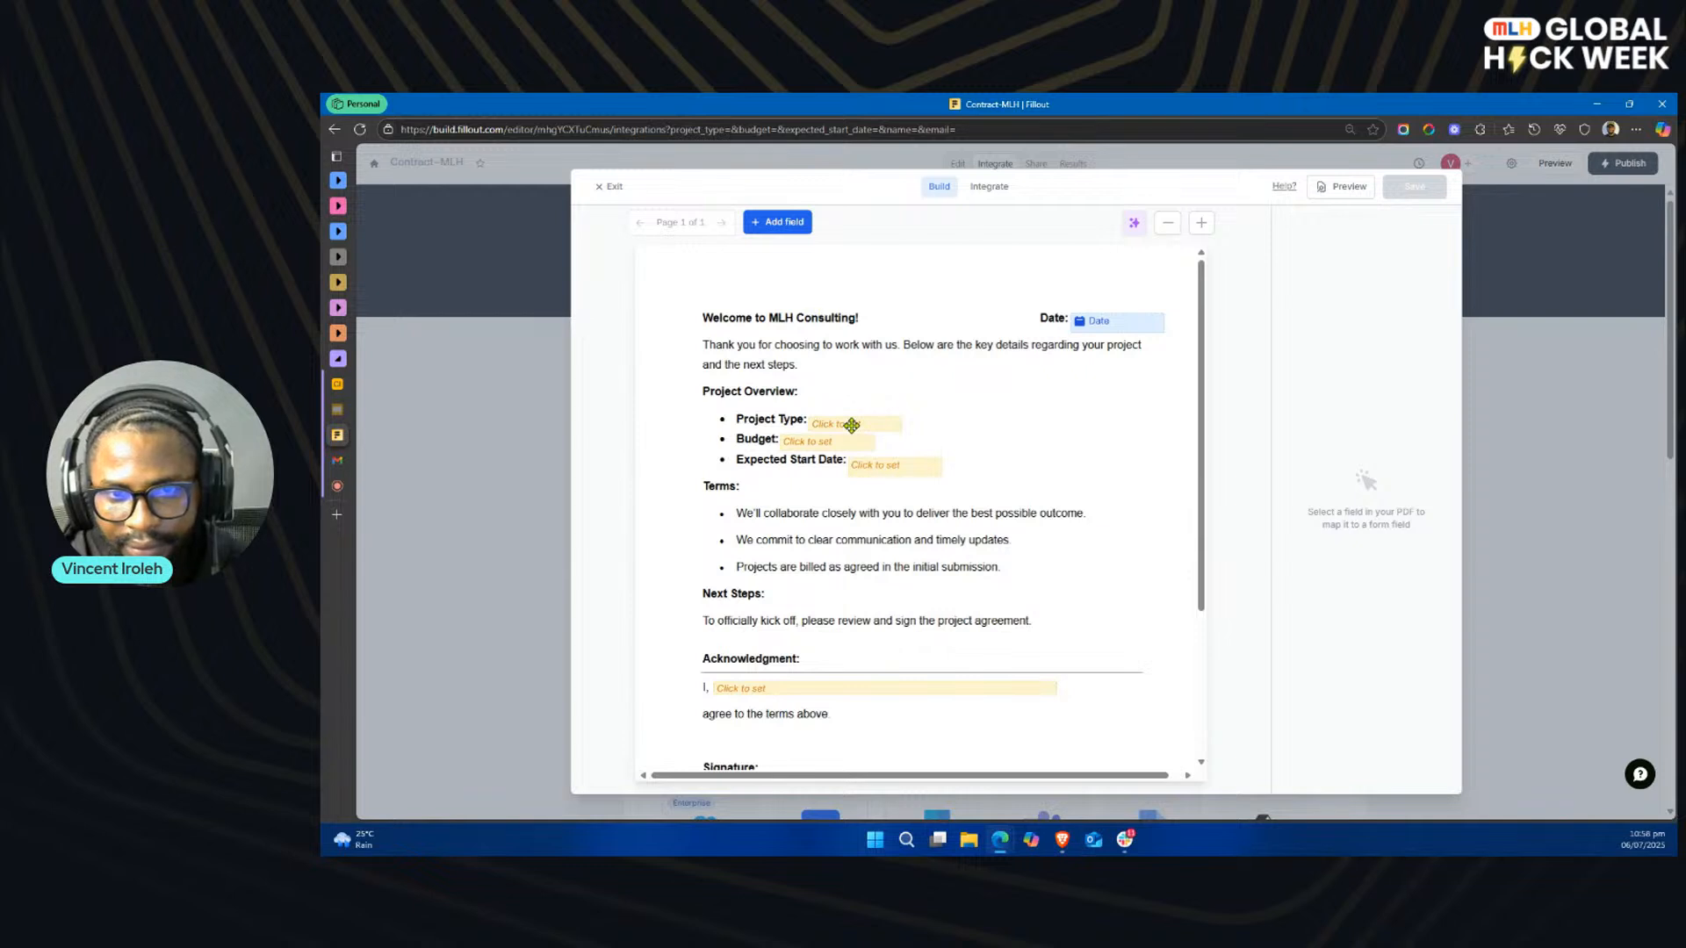
{"action": "left_click", "coordinate": [851, 424]}
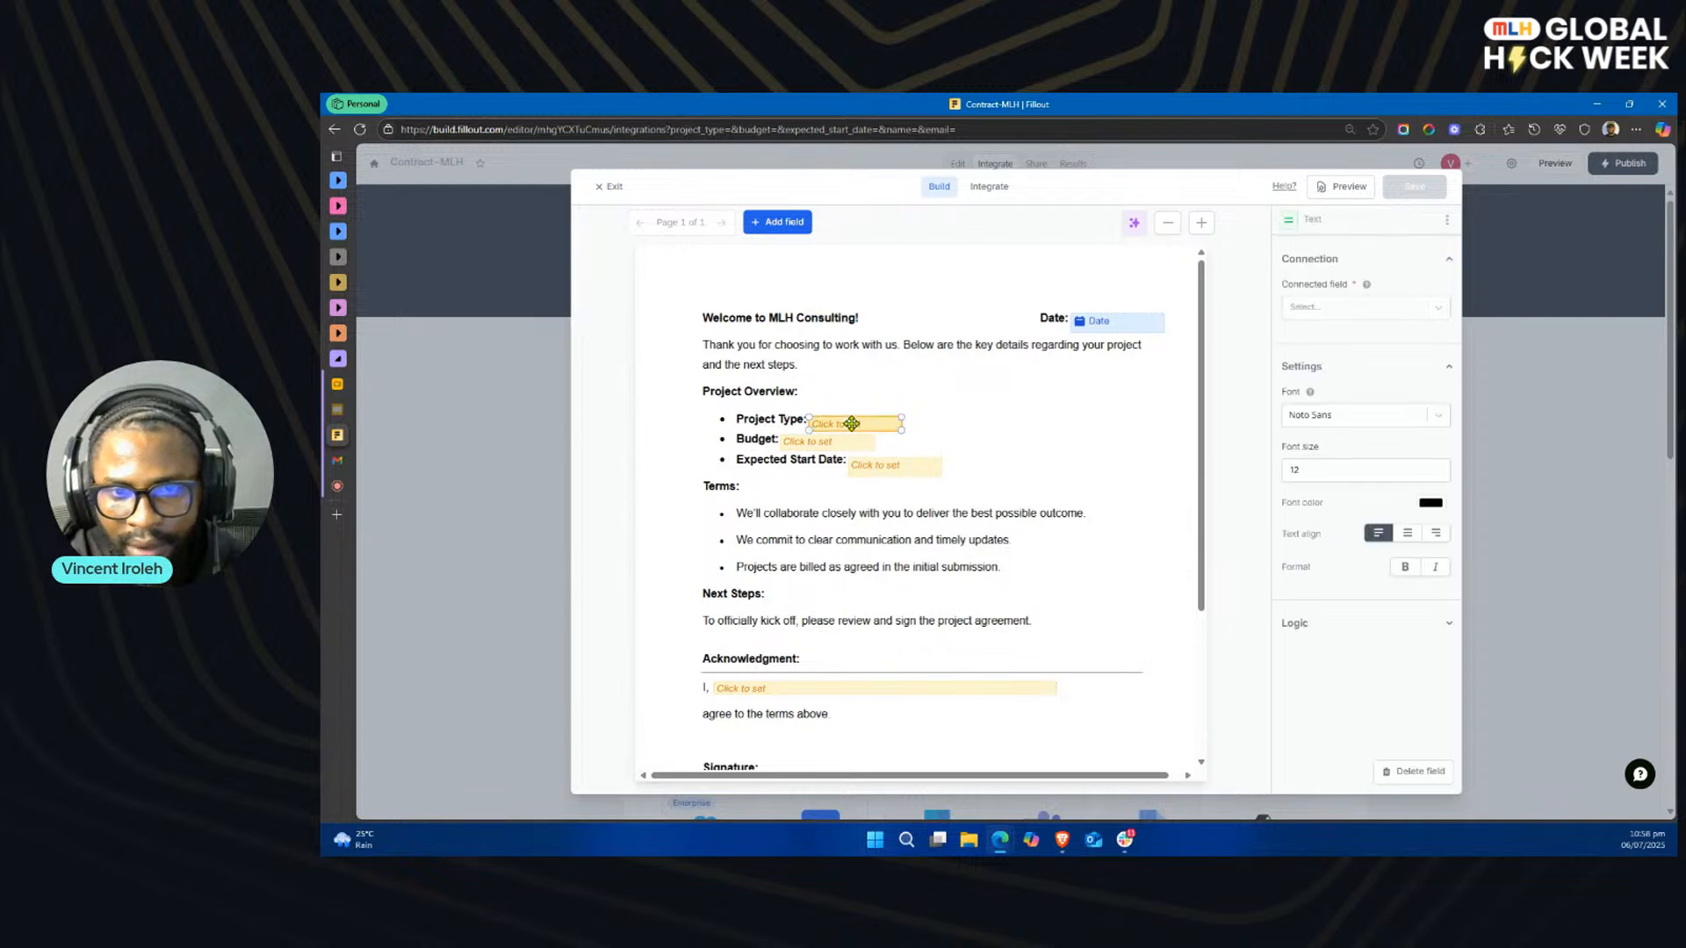
{"action": "left_click", "coordinate": [1352, 309]}
{"action": "left_click", "coordinate": [1294, 353]}
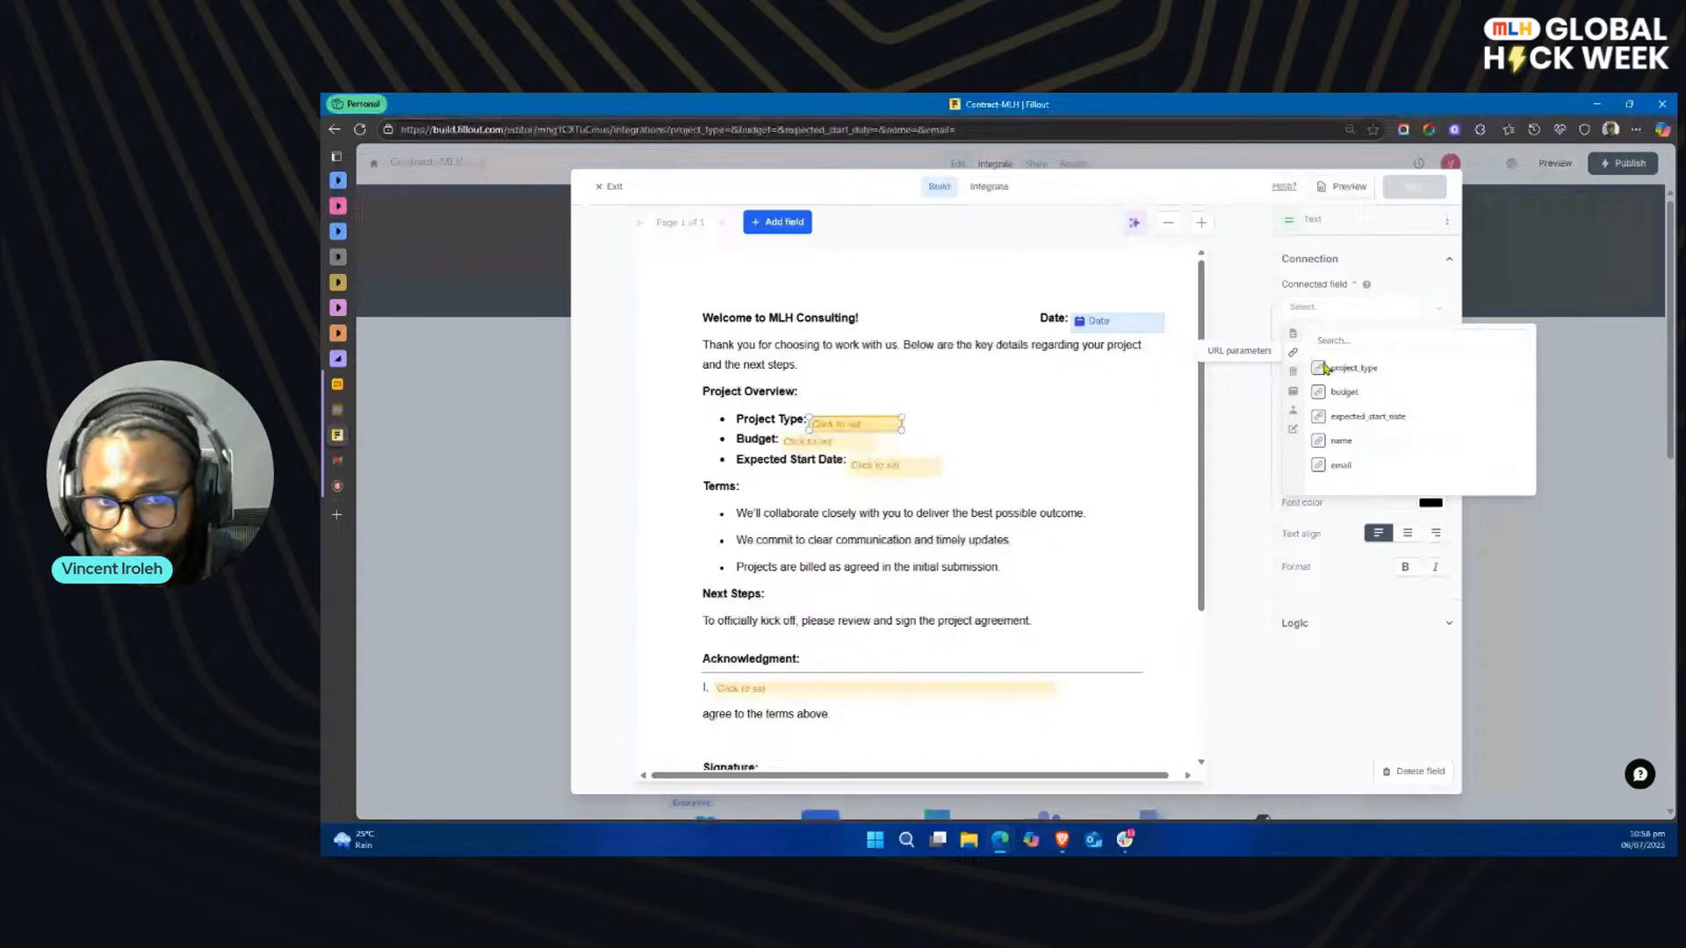
{"action": "left_click", "coordinate": [1356, 368]}
Step: Connect the text field beside the Budget label to the budget URL parameter
{"action": "left_click", "coordinate": [836, 443]}
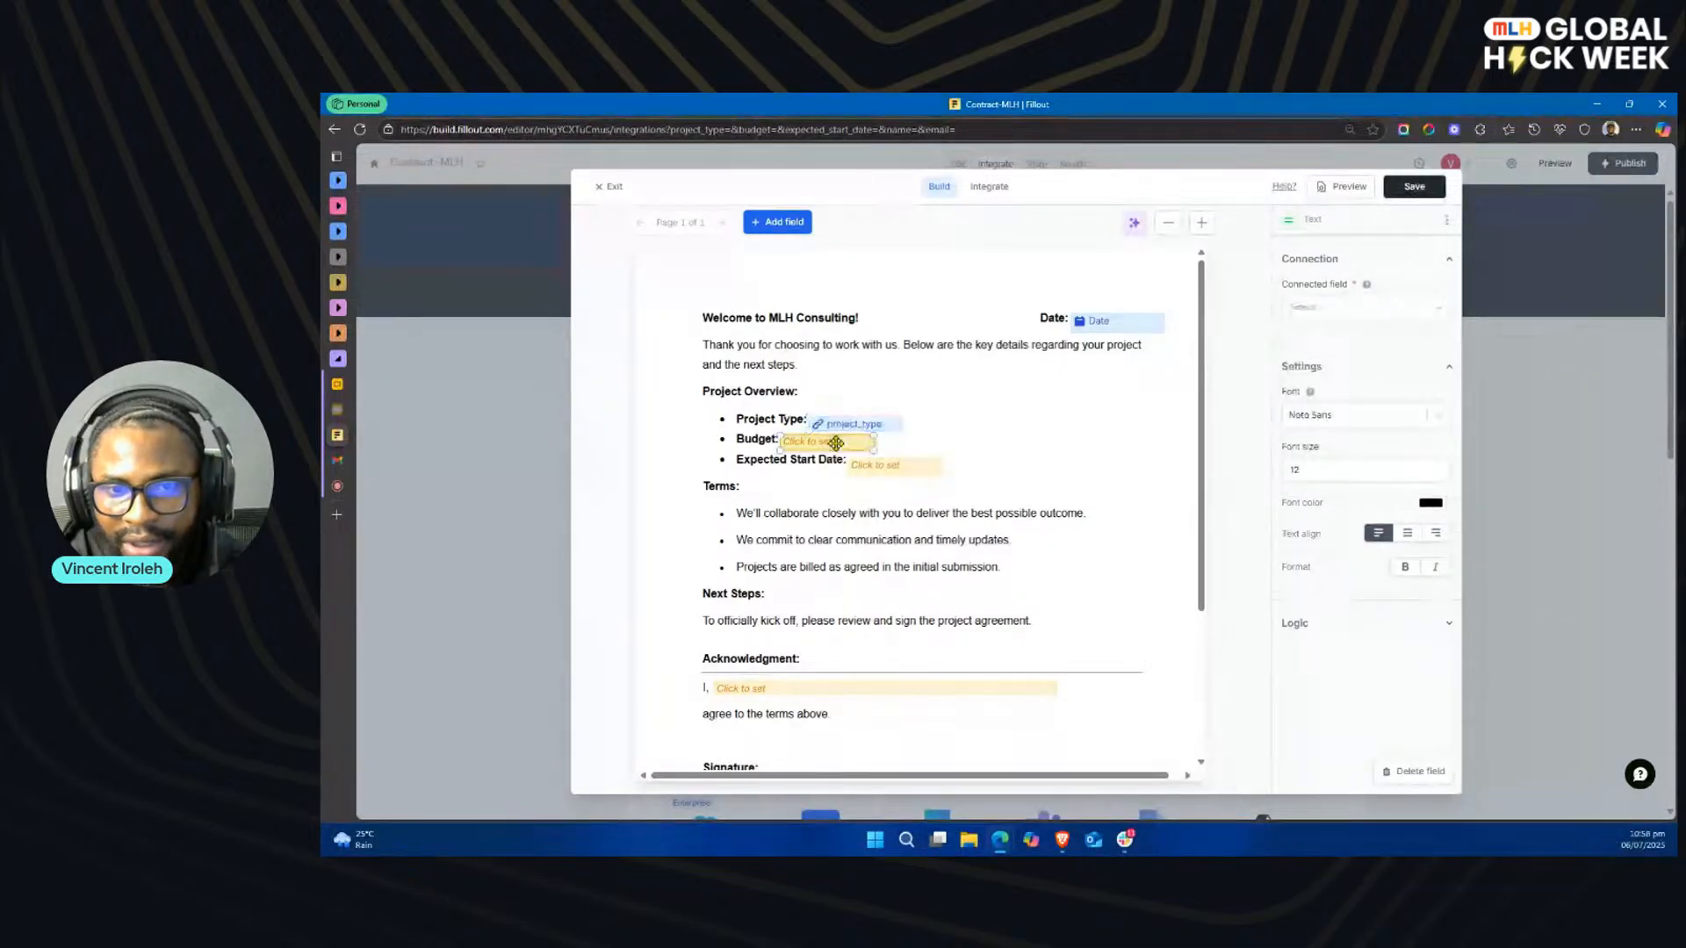
{"action": "left_click", "coordinate": [1326, 307]}
{"action": "left_click", "coordinate": [1293, 352]}
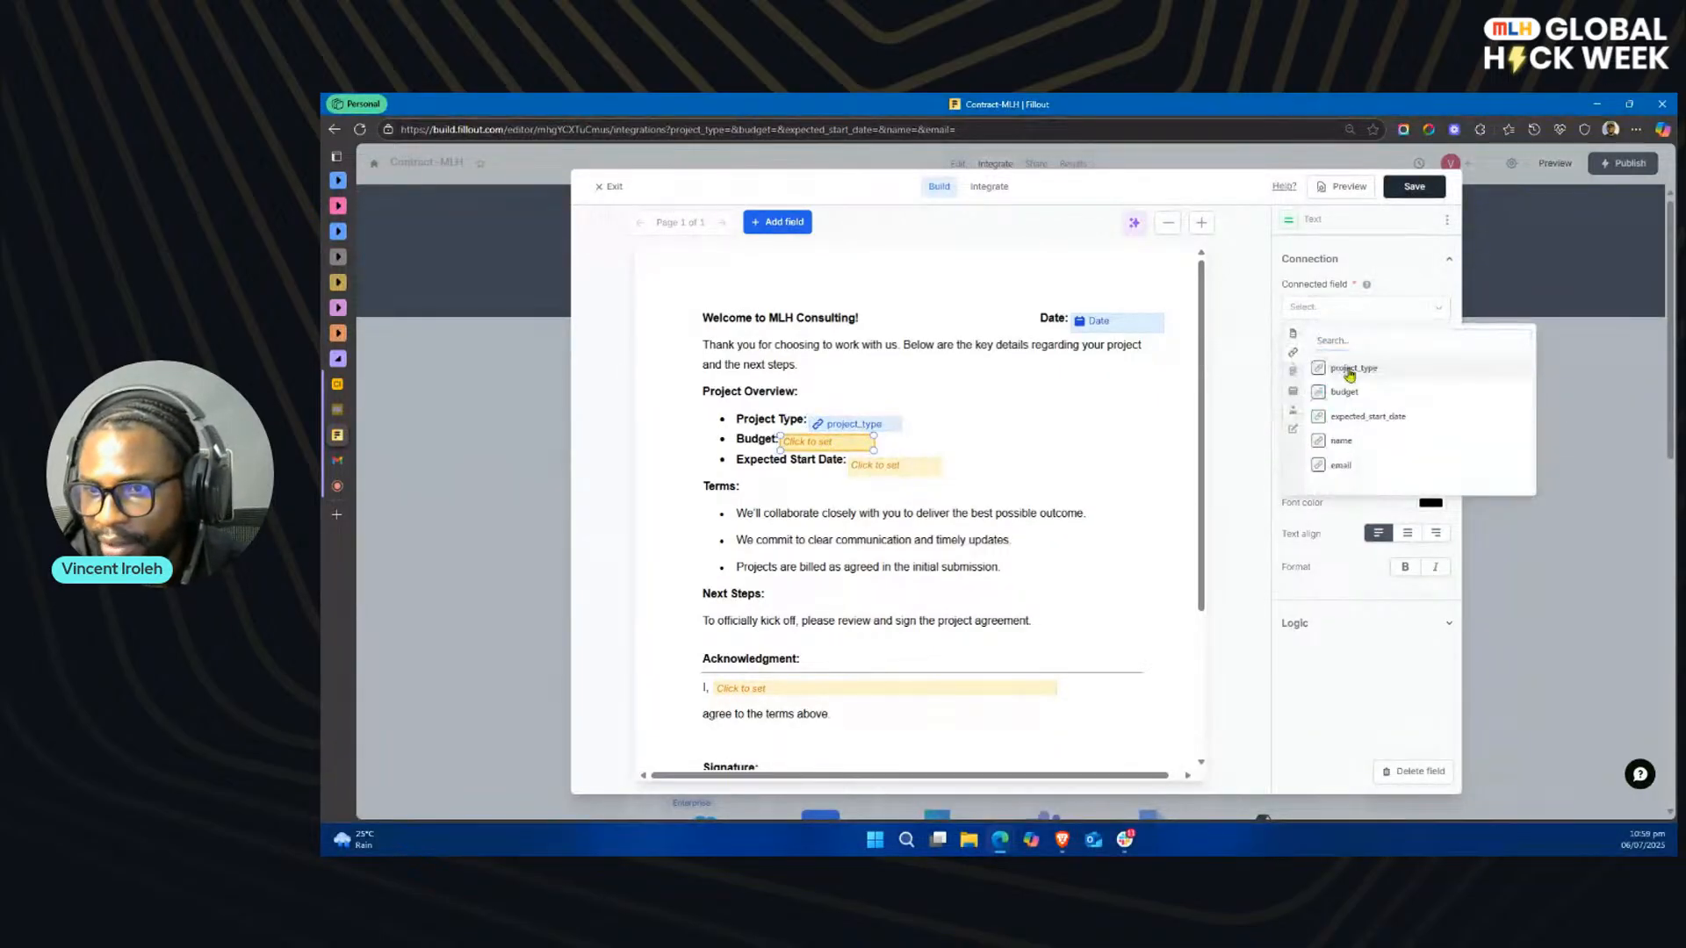
{"action": "left_click", "coordinate": [1370, 394]}
Step: Connect the text field beside the Expected Start Date label to the expected_start_date URL parameter
{"action": "left_click", "coordinate": [878, 469]}
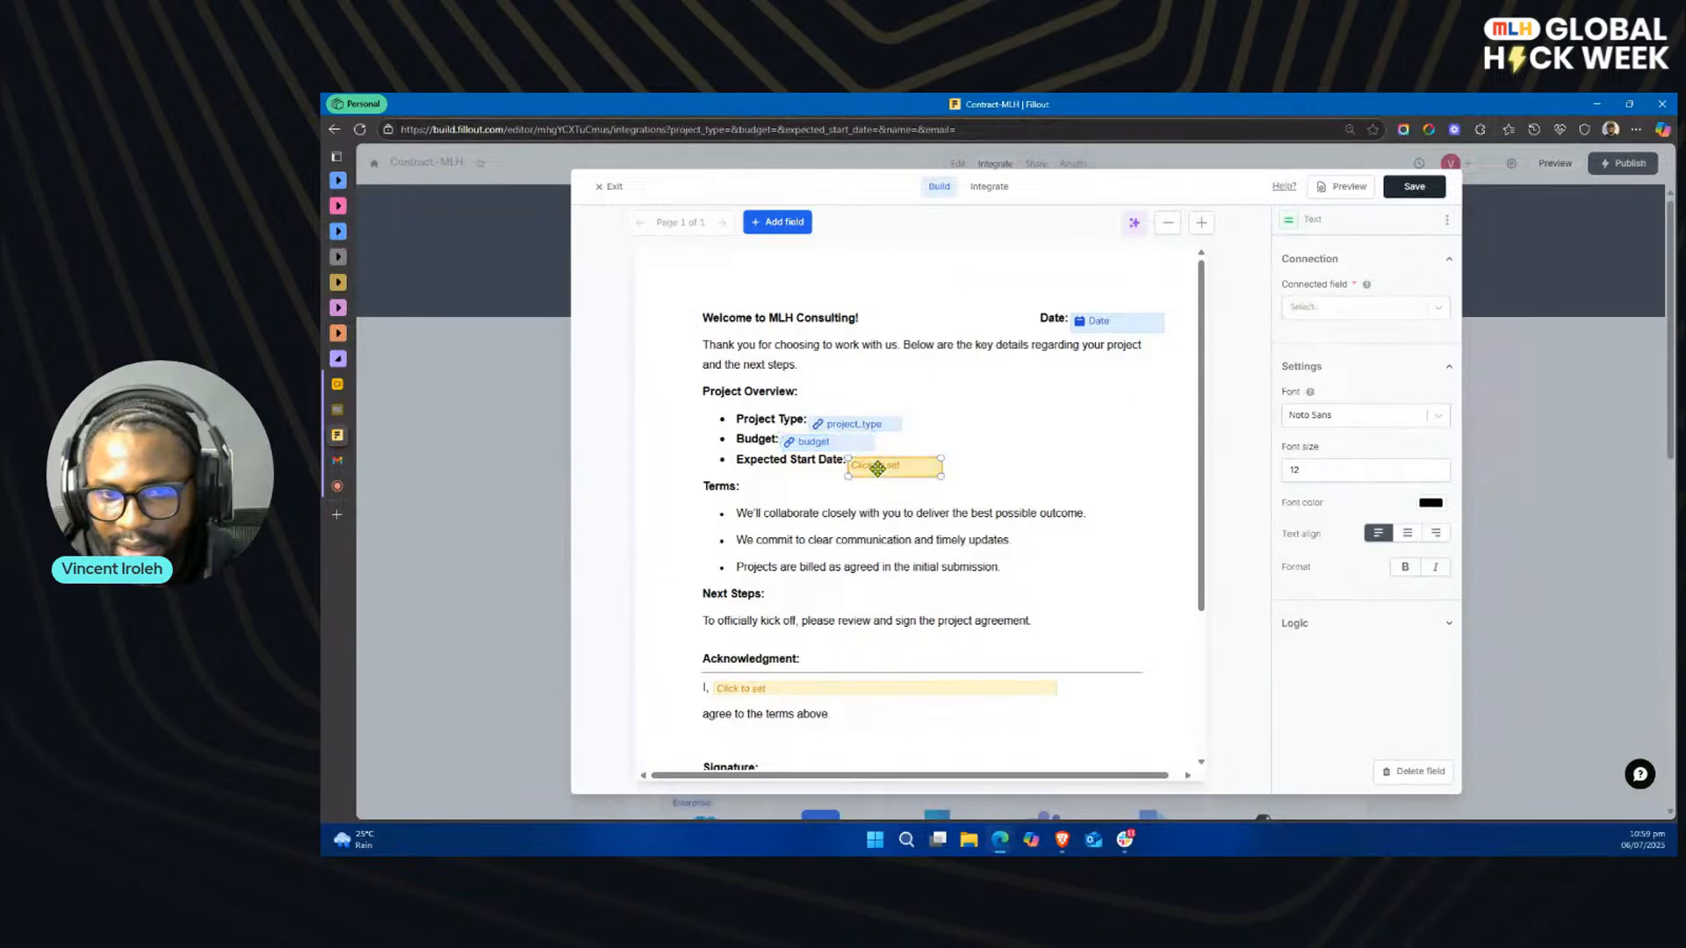
{"action": "left_click", "coordinate": [1317, 307]}
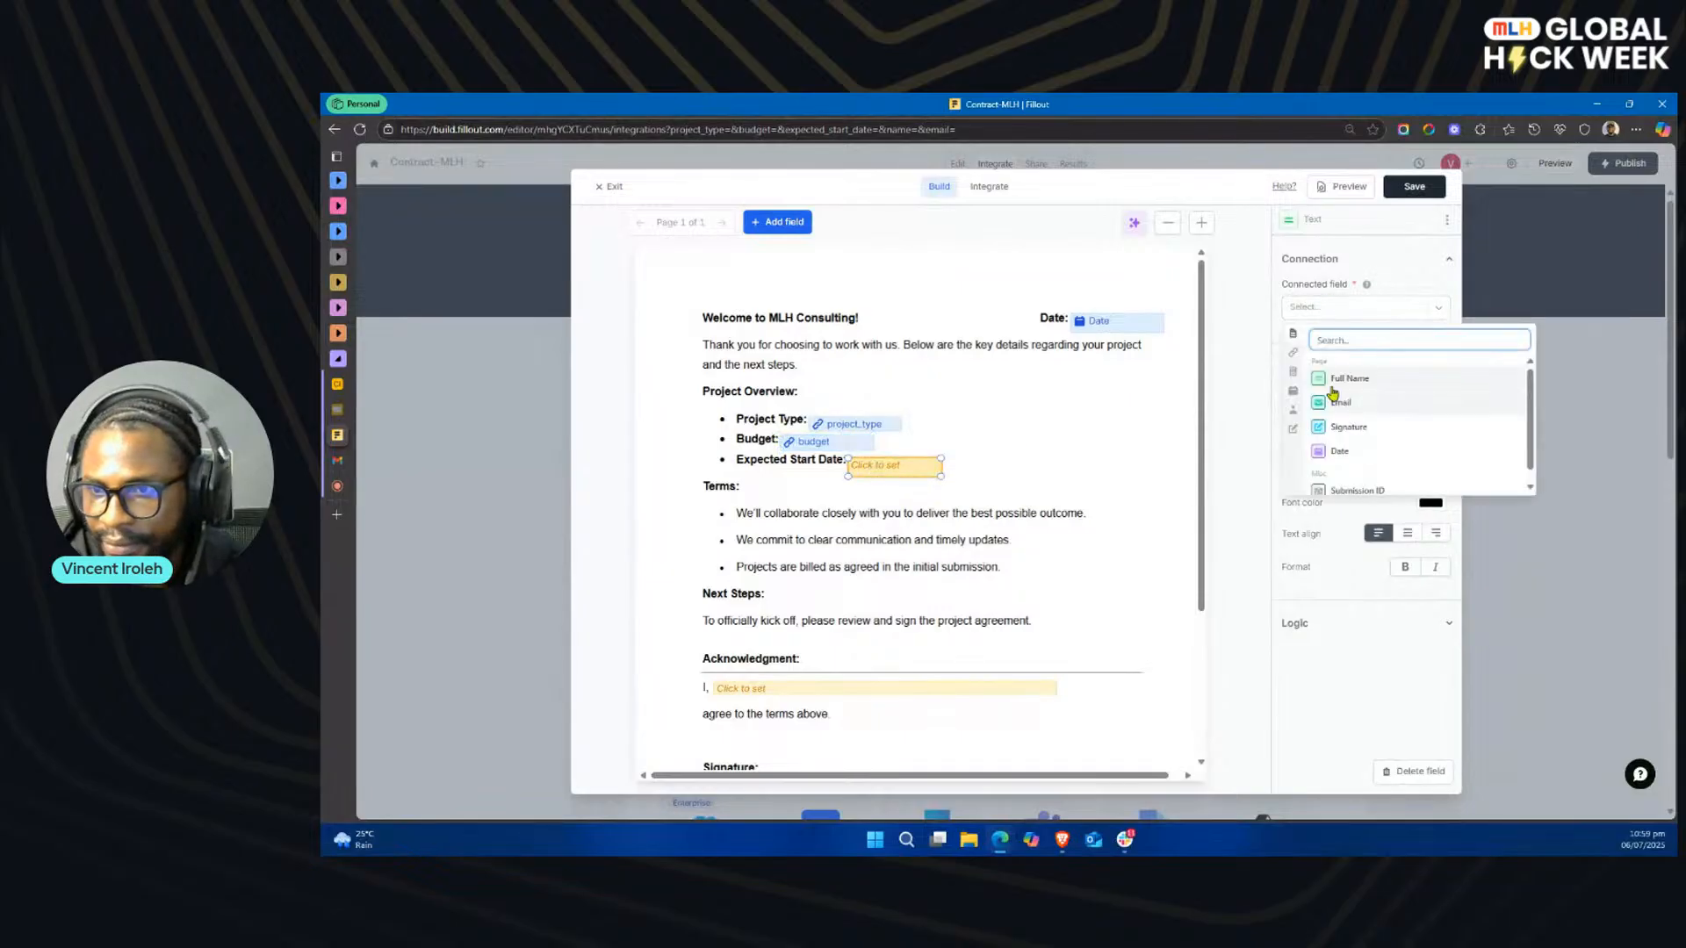
{"action": "left_click", "coordinate": [1294, 353]}
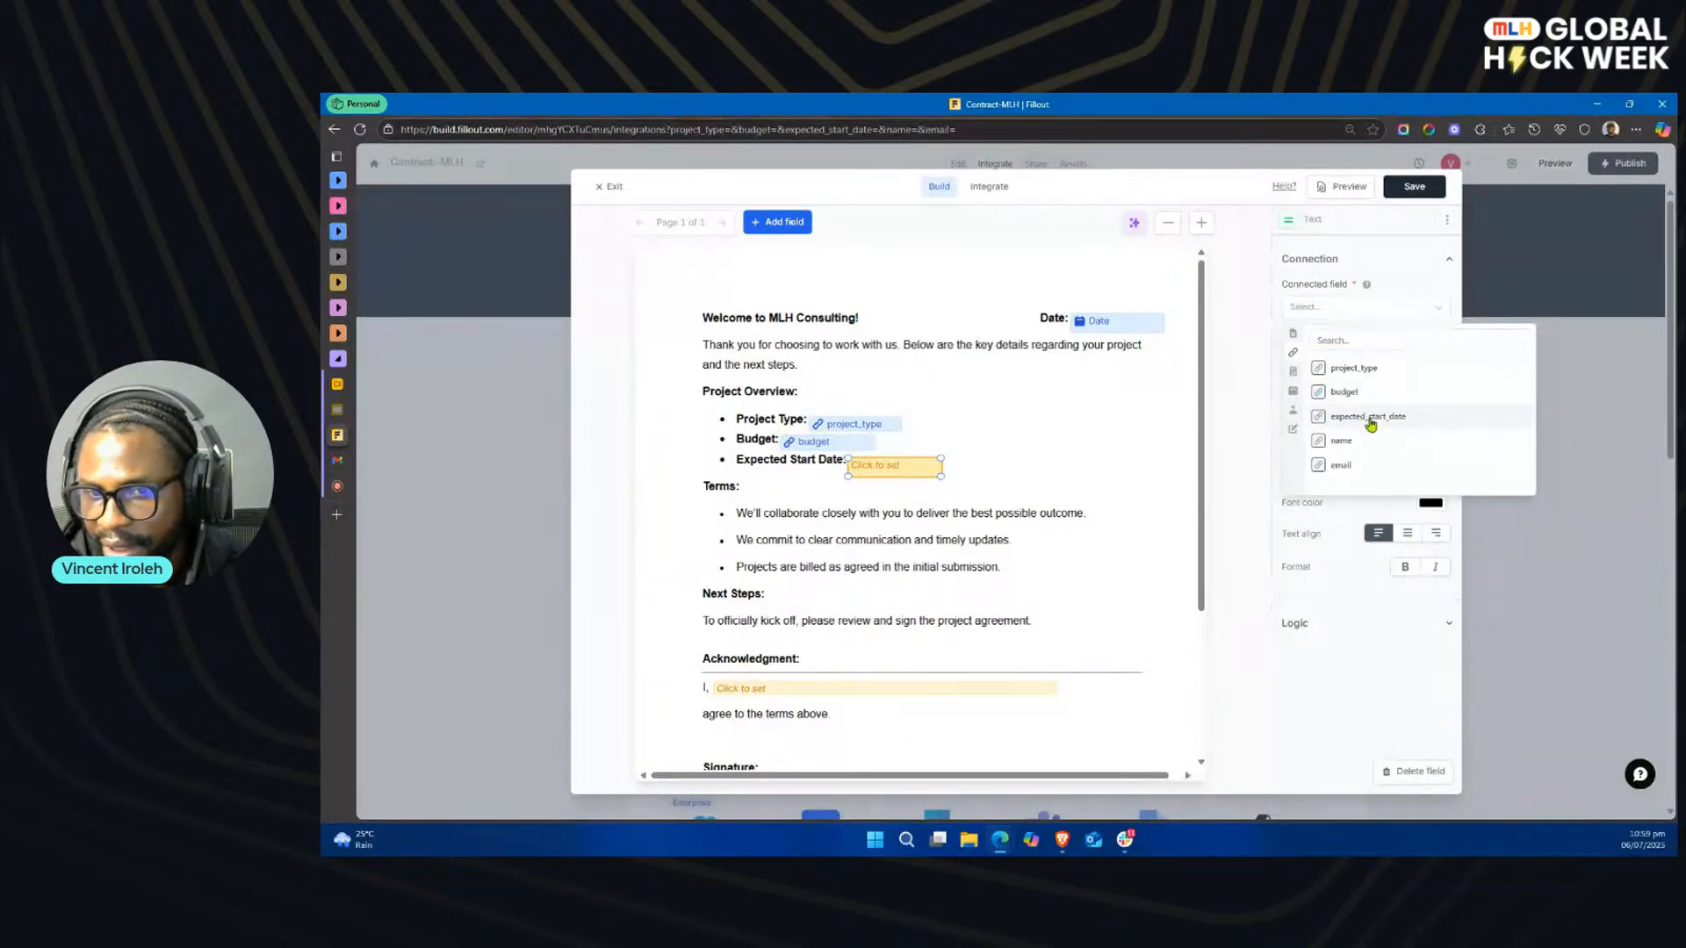
{"action": "left_click", "coordinate": [1369, 418]}
{"action": "left_click", "coordinate": [866, 548]}
Step: Connect the text field in the Acknowledgment sentence to the name URL parameter
{"action": "scroll", "coordinate": [869, 544], "scroll_direction": "down", "scroll_amount": 5}
{"action": "left_click", "coordinate": [792, 474]}
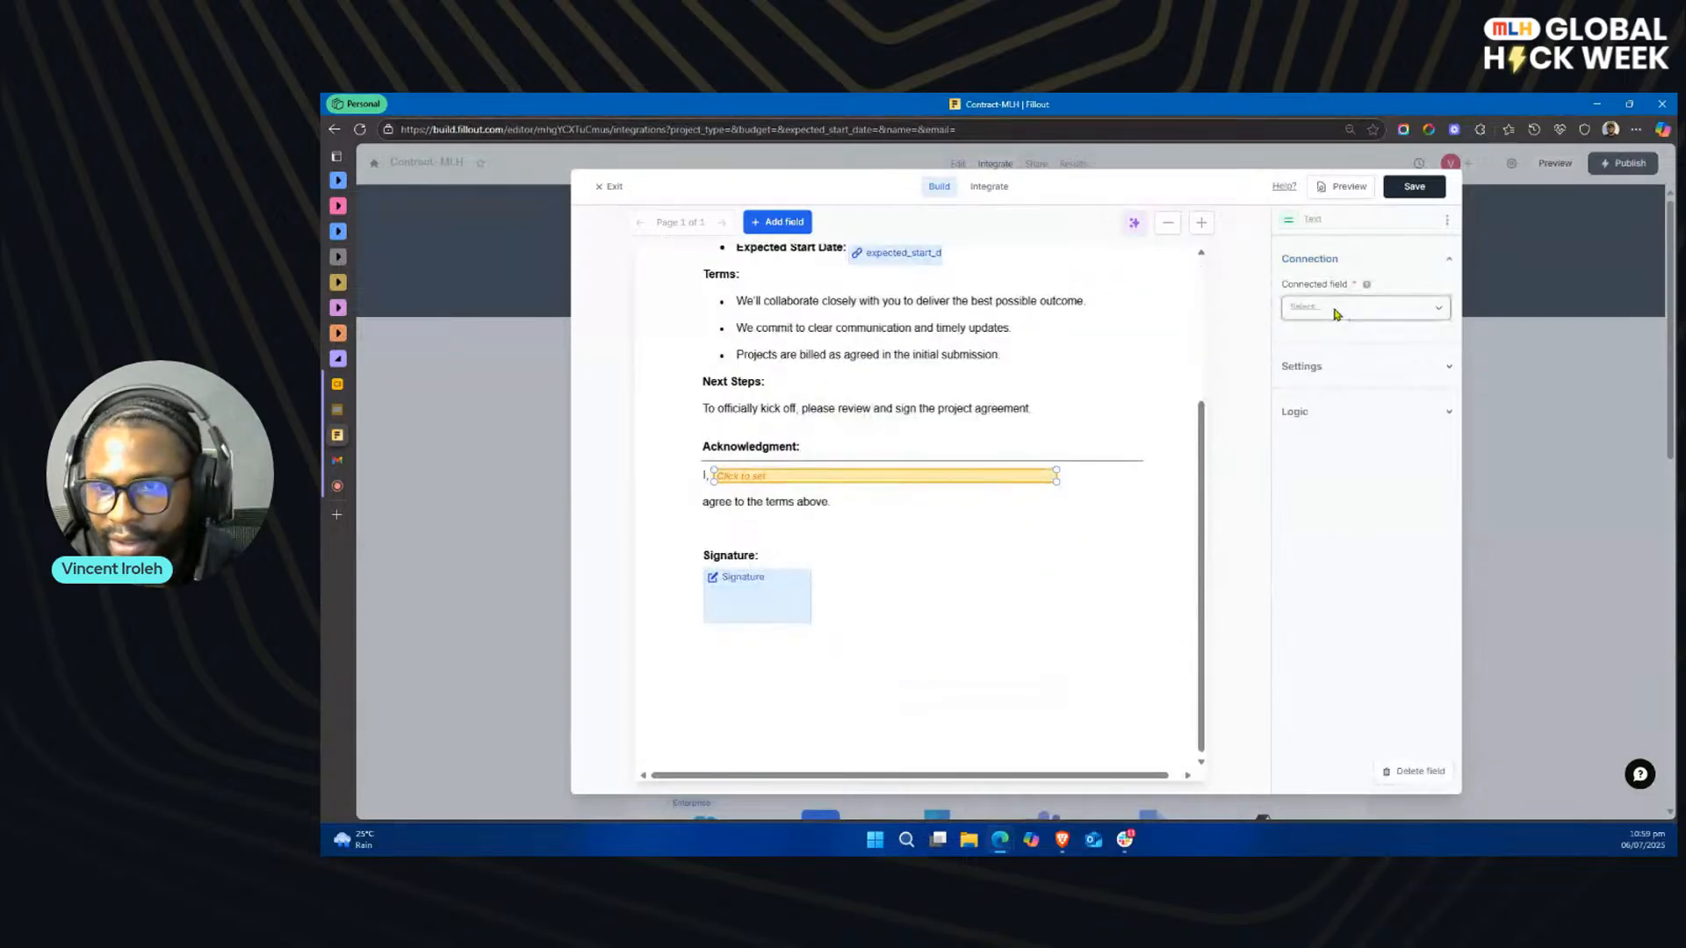
{"action": "left_click", "coordinate": [1317, 307]}
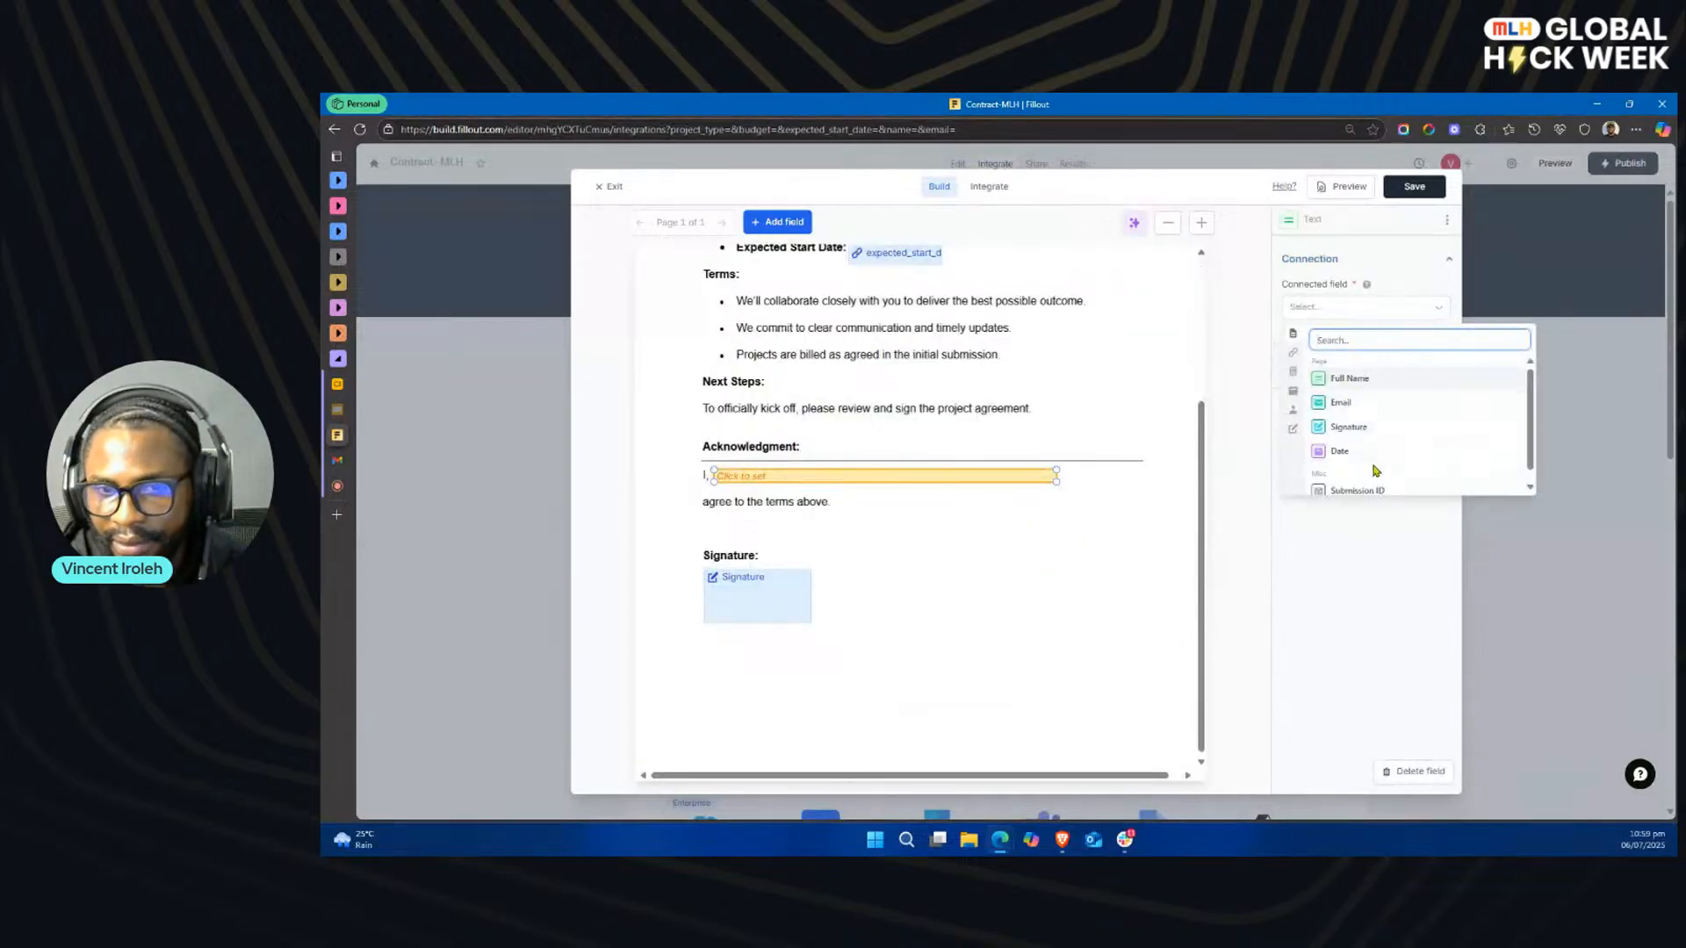
{"action": "left_click", "coordinate": [1295, 354]}
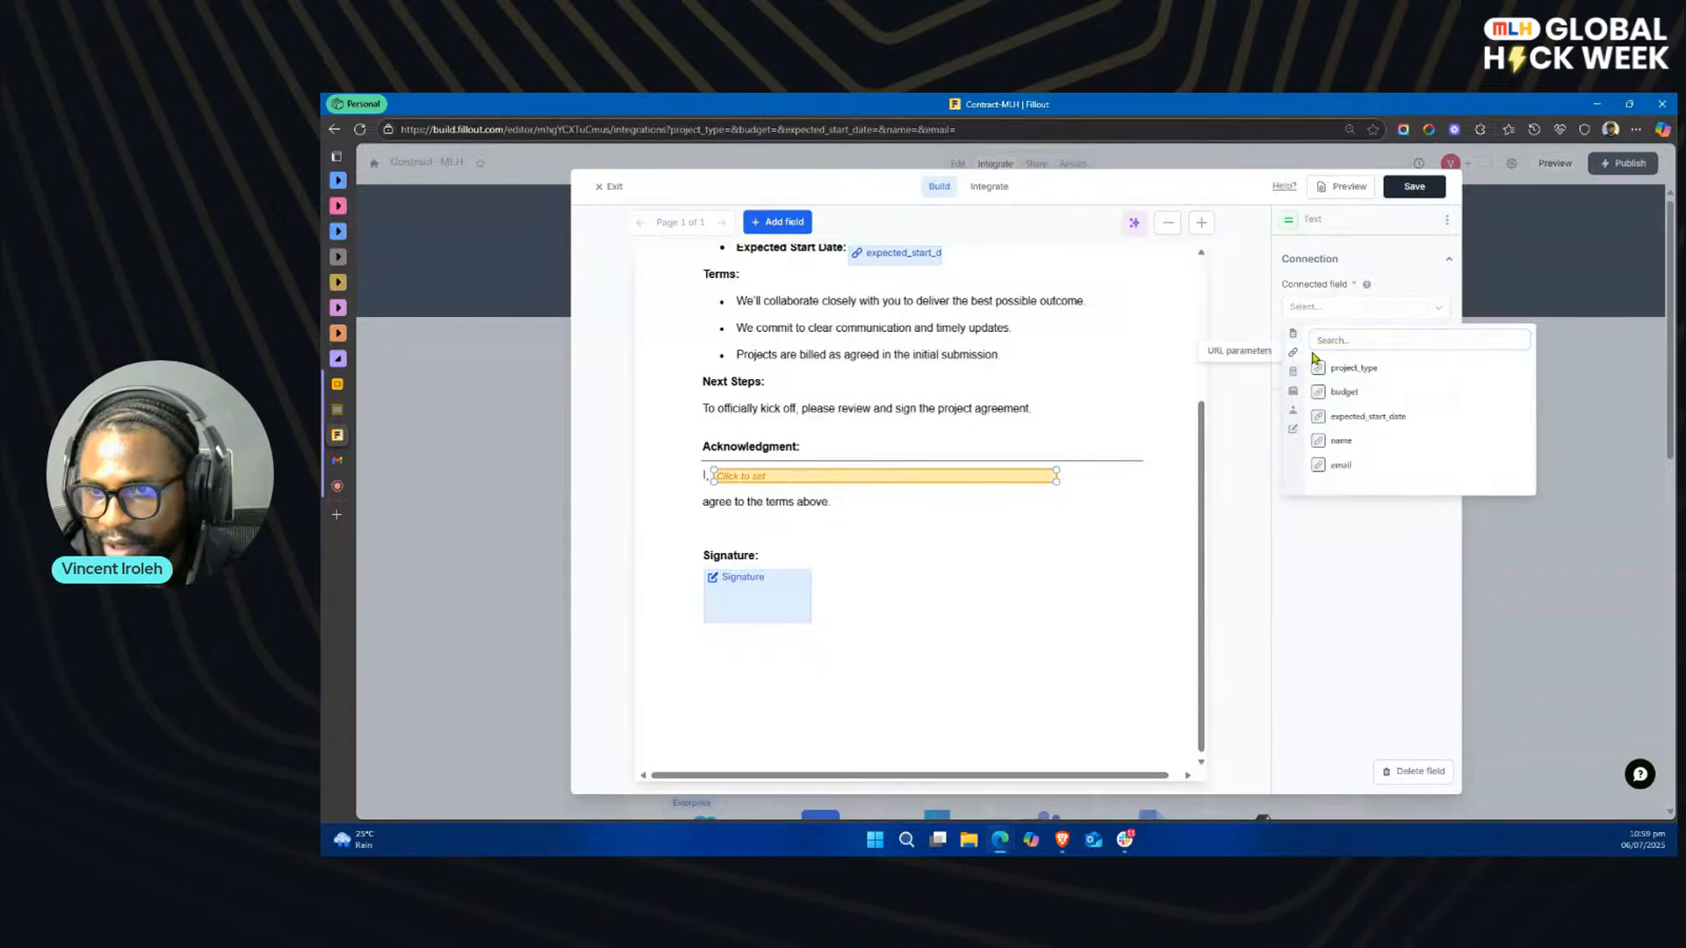
{"action": "left_click", "coordinate": [1364, 448]}
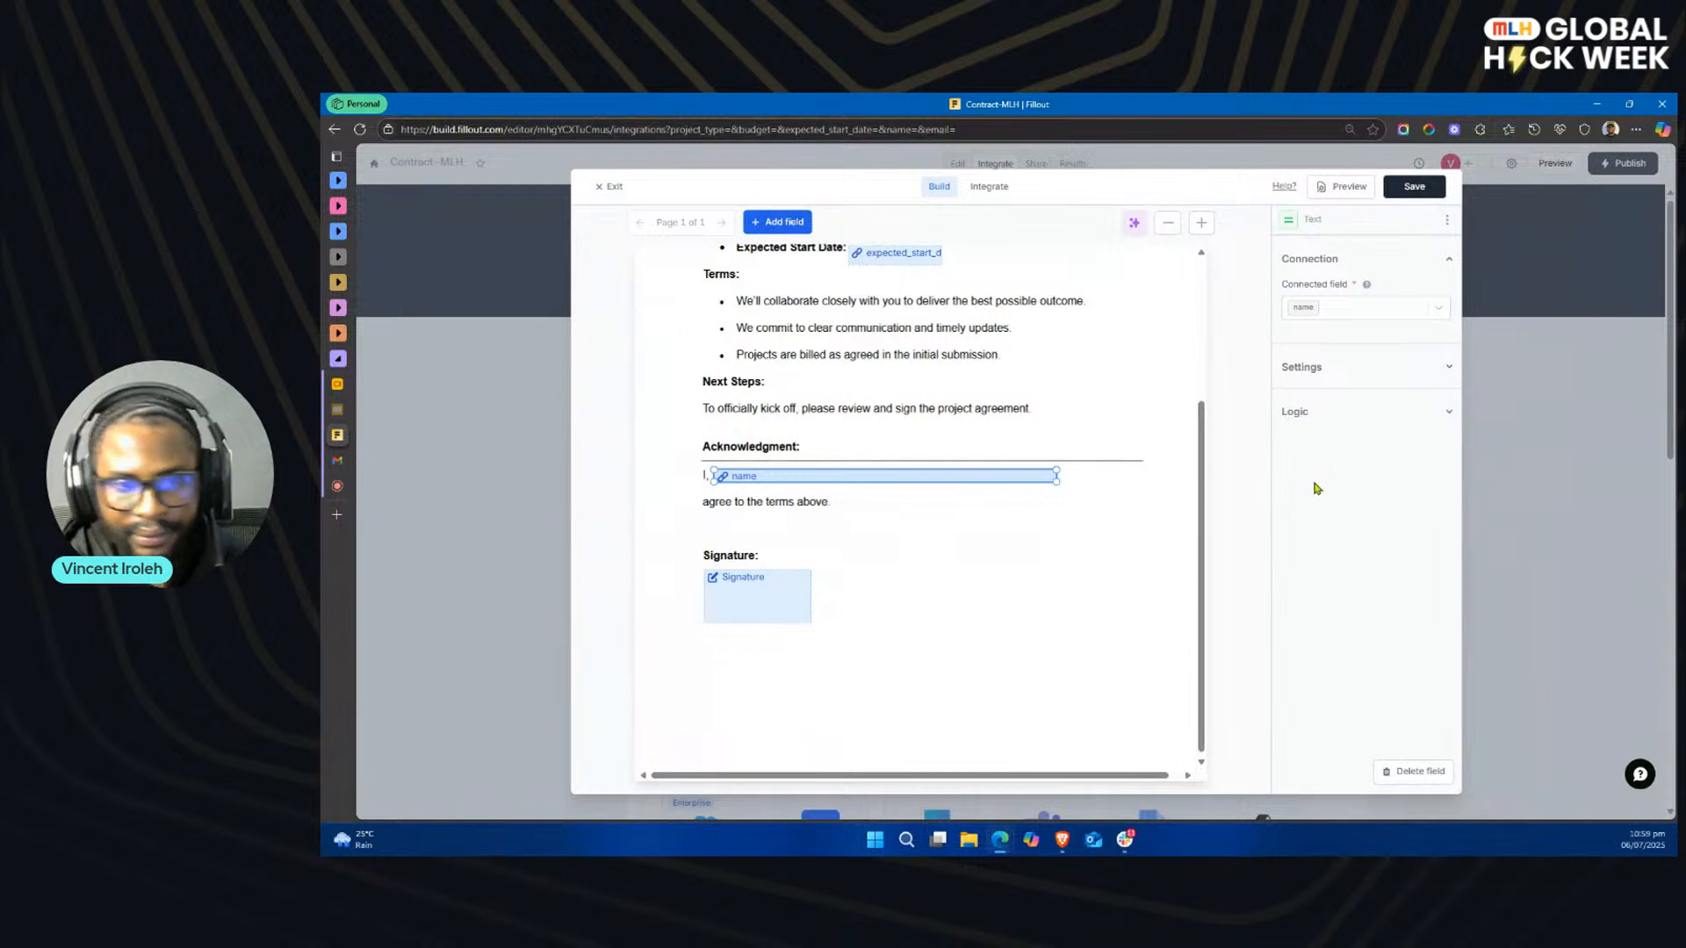
Step: Connect the Acknowledgment text field to the form's Full Name field
{"action": "key", "text": "alt+Tab"}
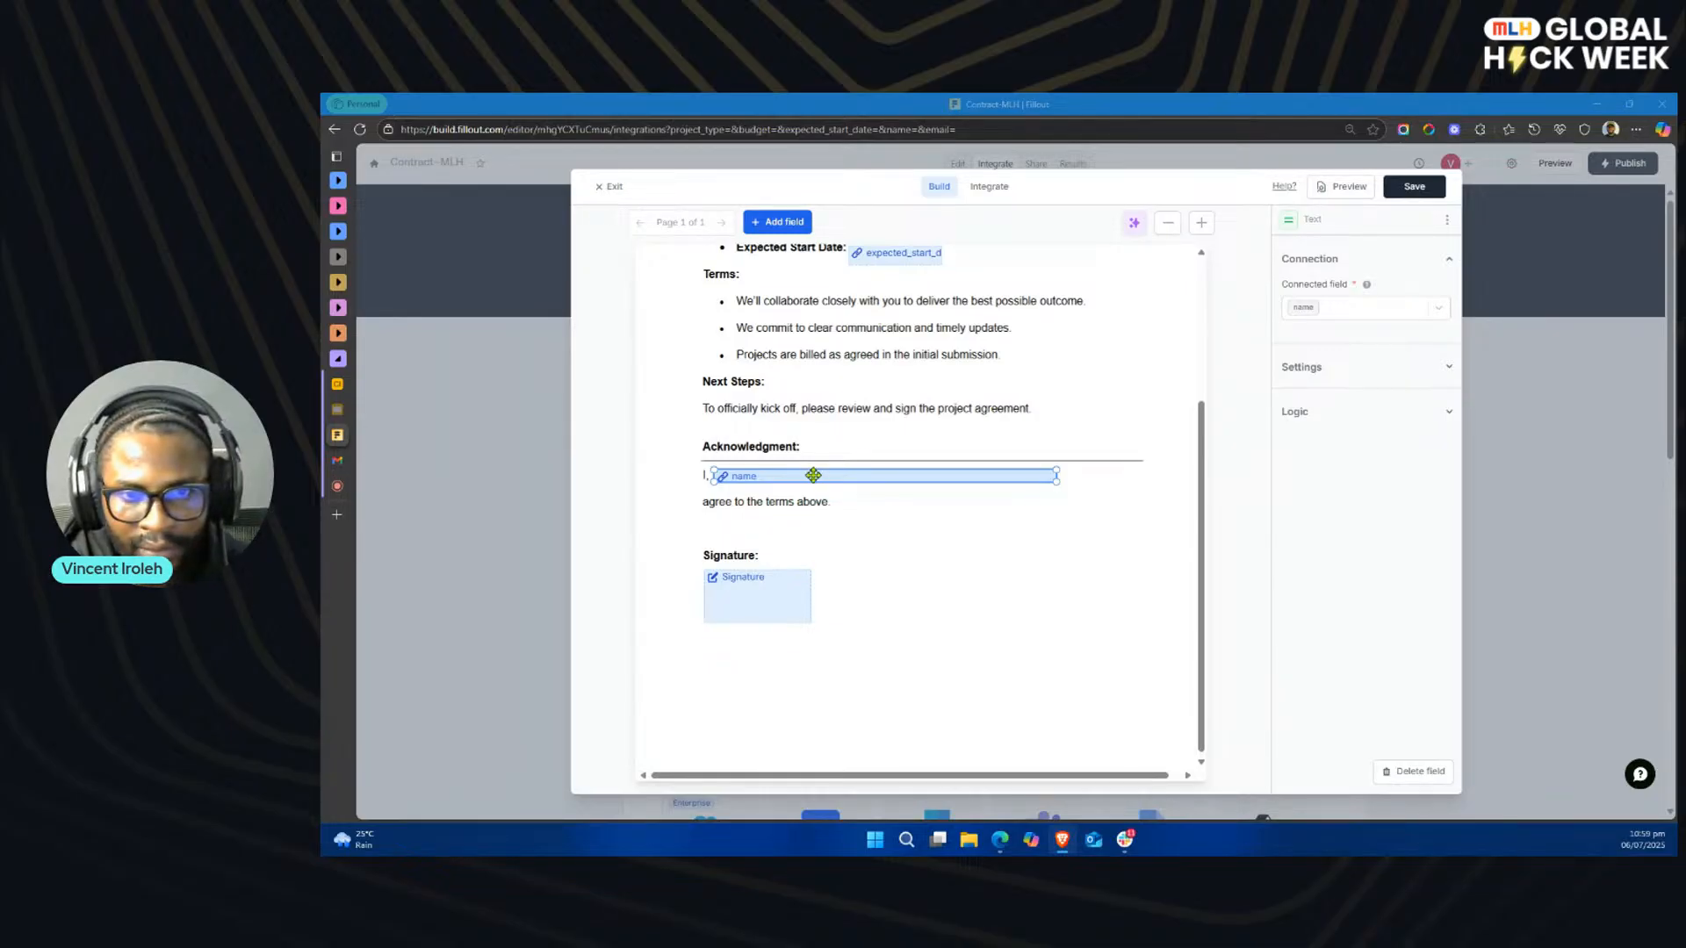
{"action": "key", "text": "alt+Tab"}
{"action": "left_click", "coordinate": [1365, 307]}
{"action": "left_click", "coordinate": [1367, 384]}
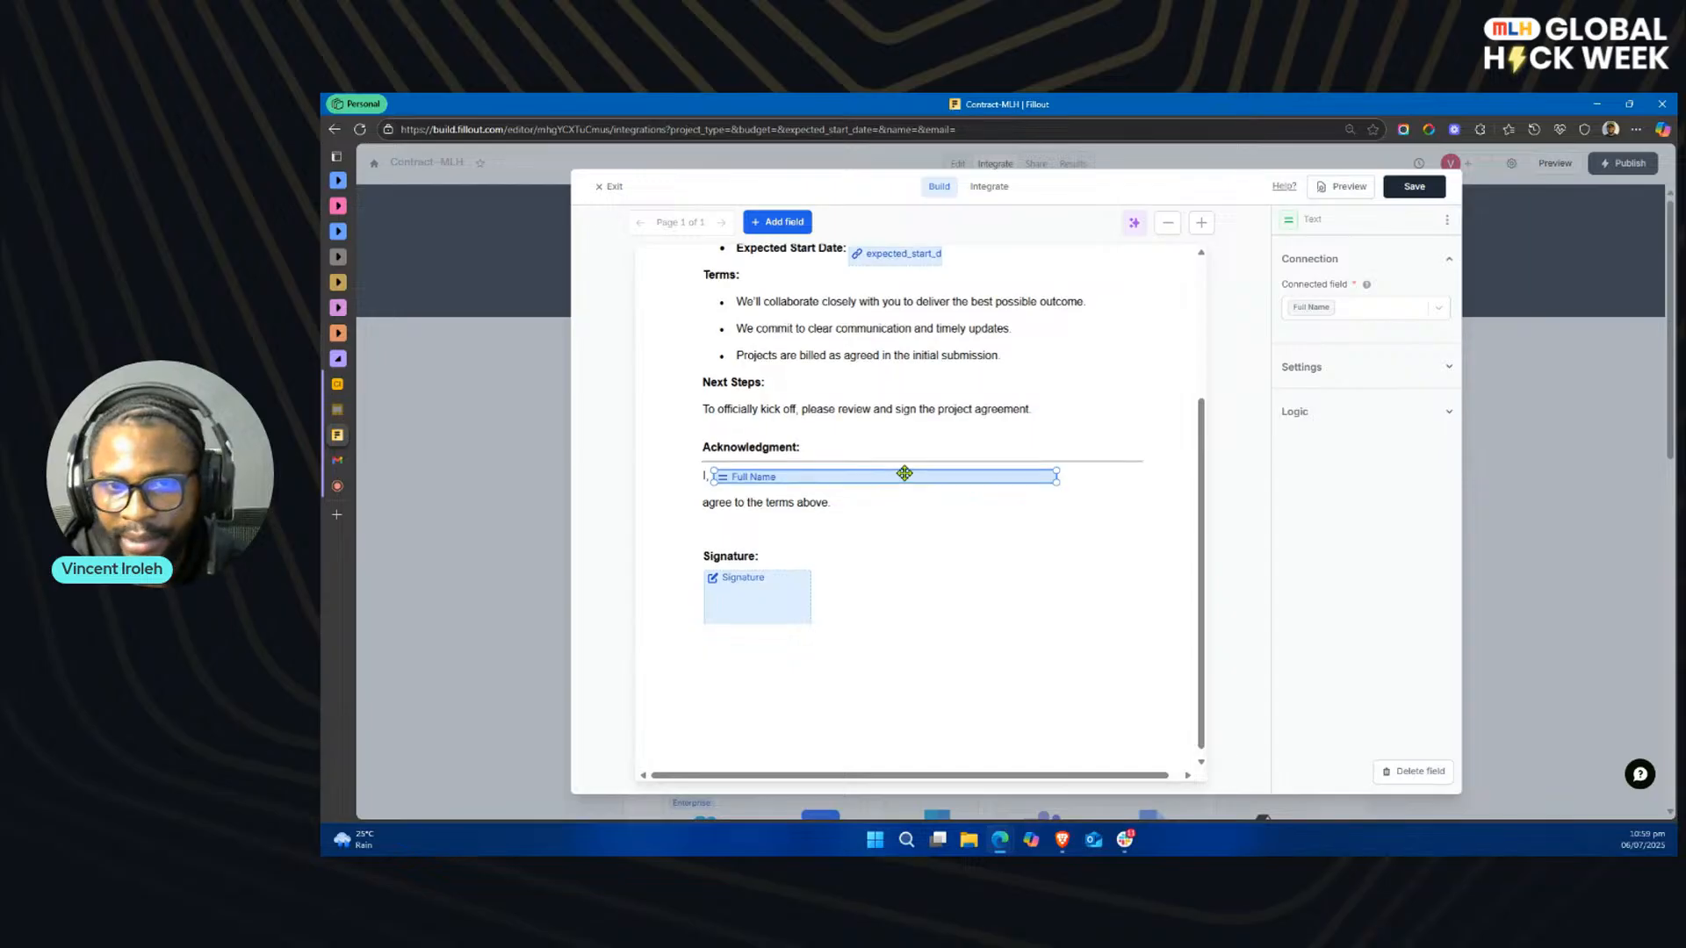
Step: Save the mapped PDF document, exit its editor and dismiss the notification
{"action": "scroll", "coordinate": [904, 476], "scroll_direction": "up", "scroll_amount": 2}
{"action": "scroll", "coordinate": [908, 478], "scroll_direction": "down", "scroll_amount": 2}
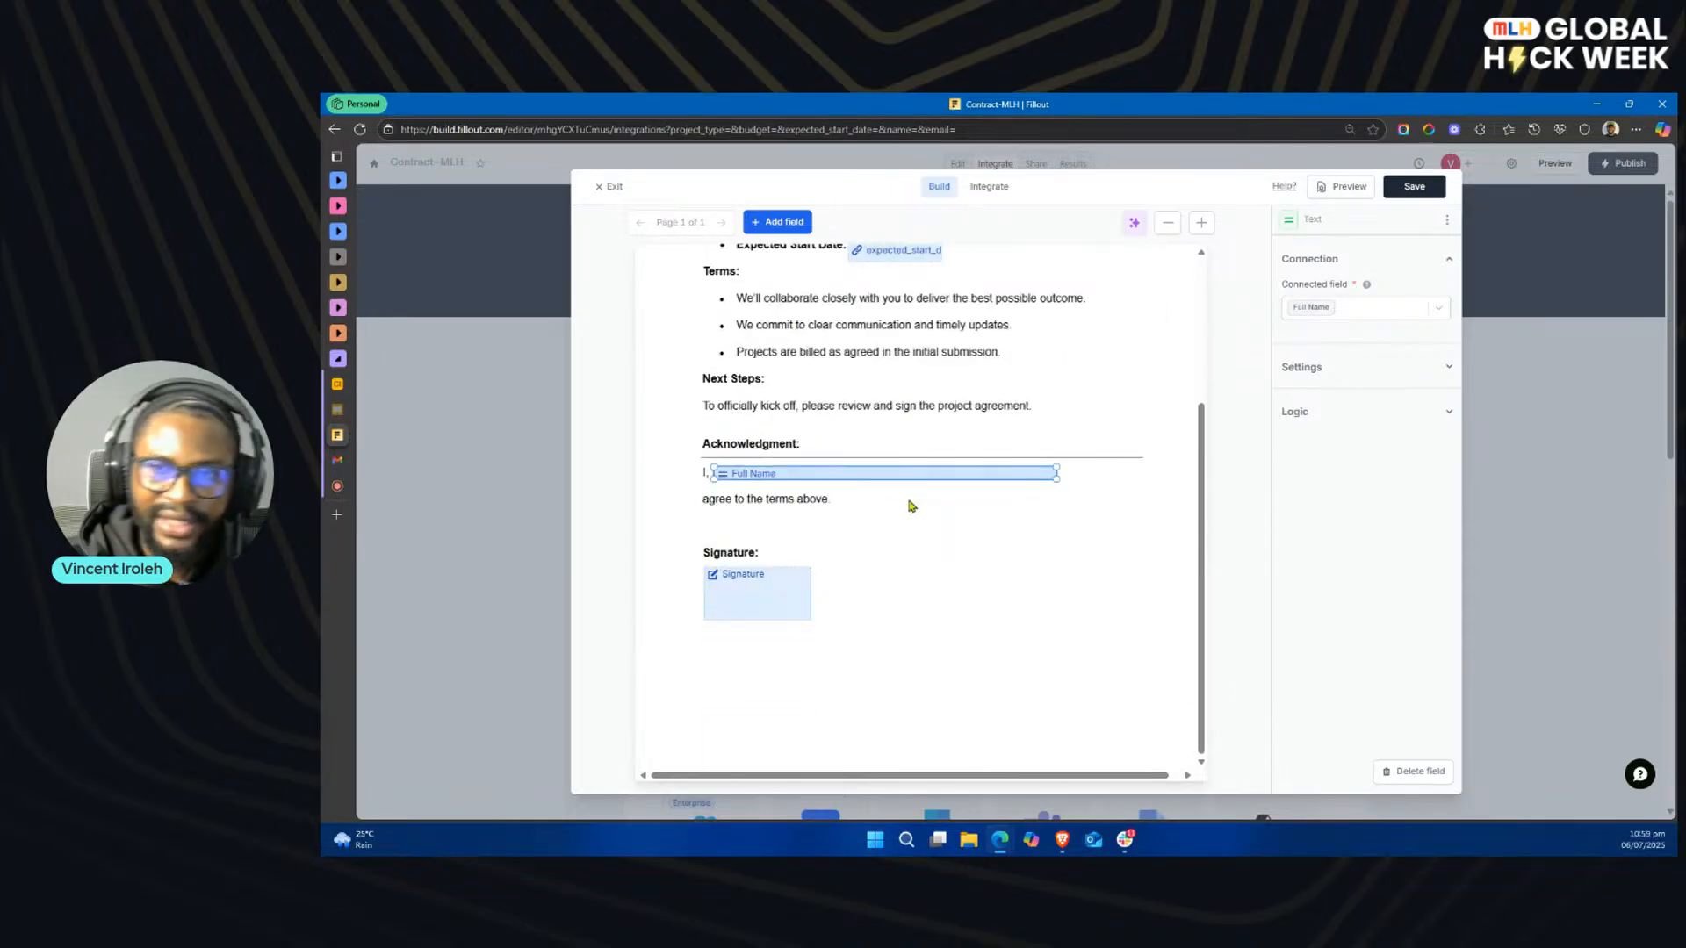
{"action": "left_click", "coordinate": [1413, 187]}
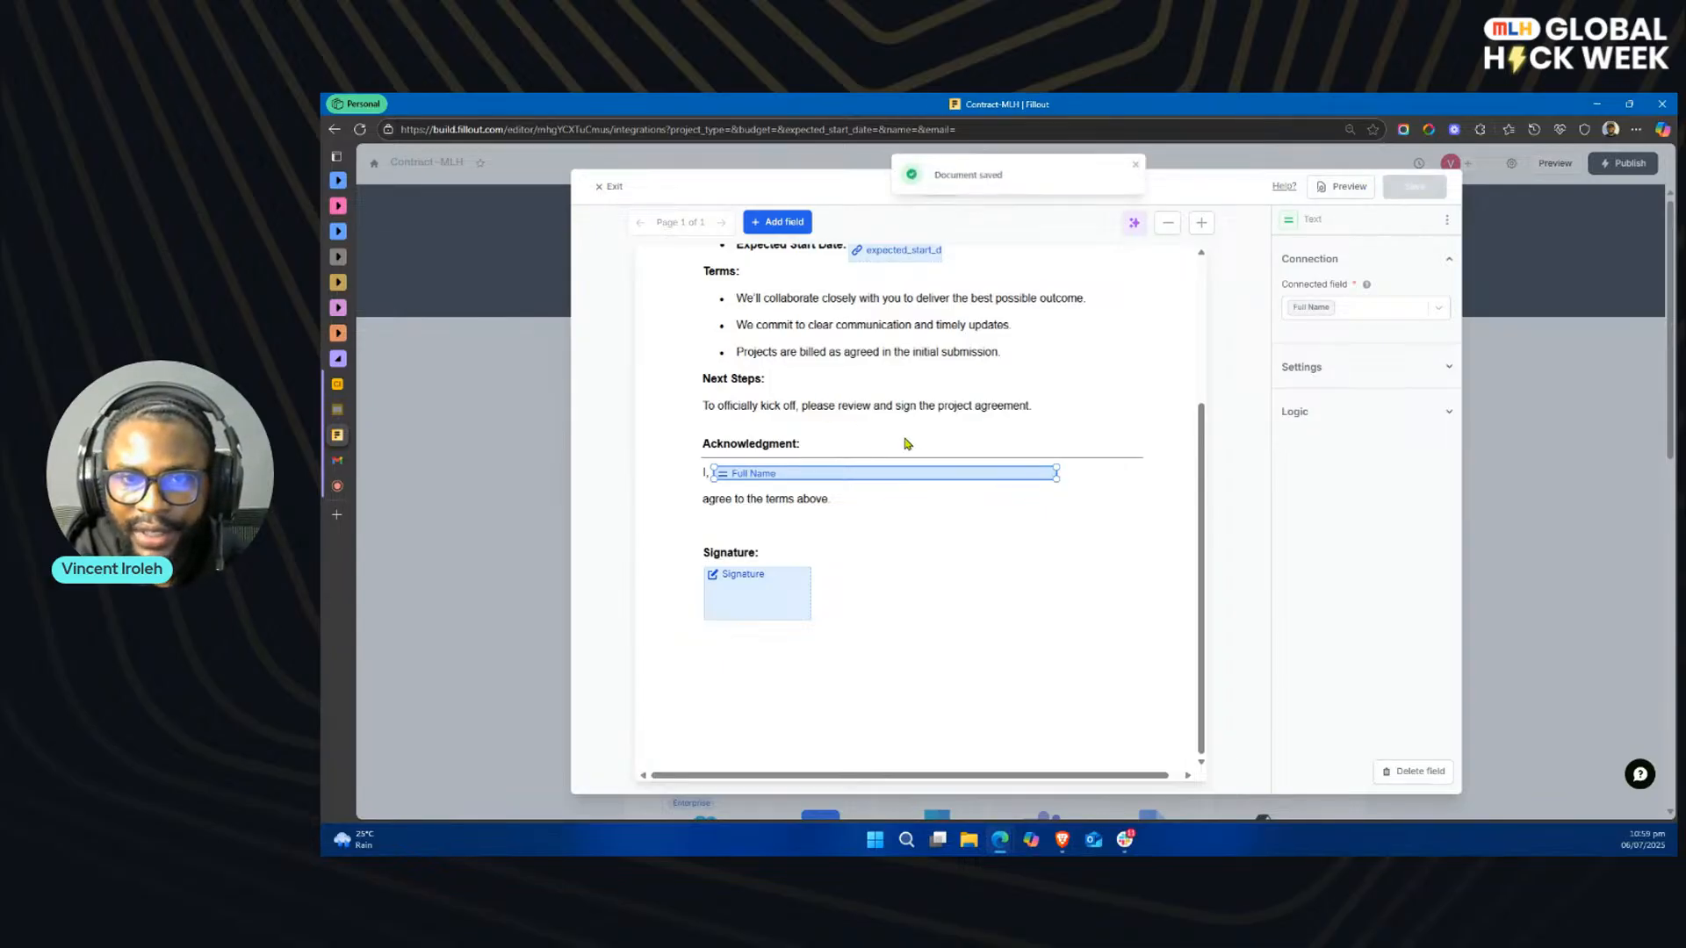
{"action": "left_click", "coordinate": [609, 186]}
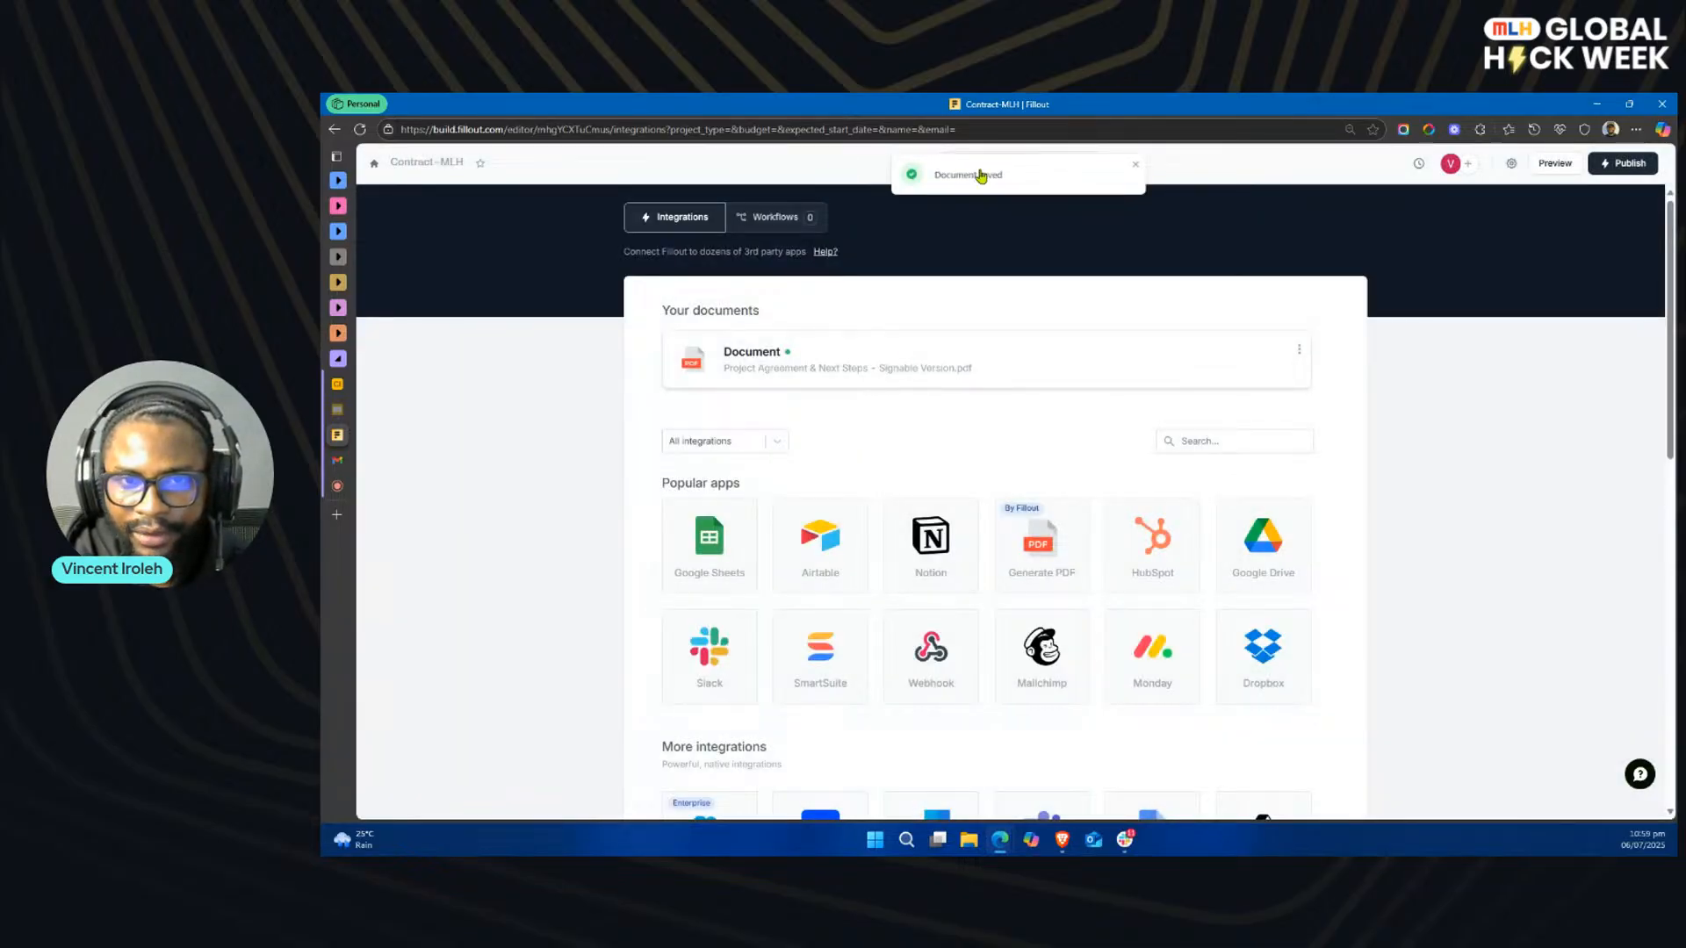
{"action": "left_click", "coordinate": [1136, 168]}
Step: Return to editing the form and set the Full Name field's default value to the name URL parameter
{"action": "left_click", "coordinate": [958, 164]}
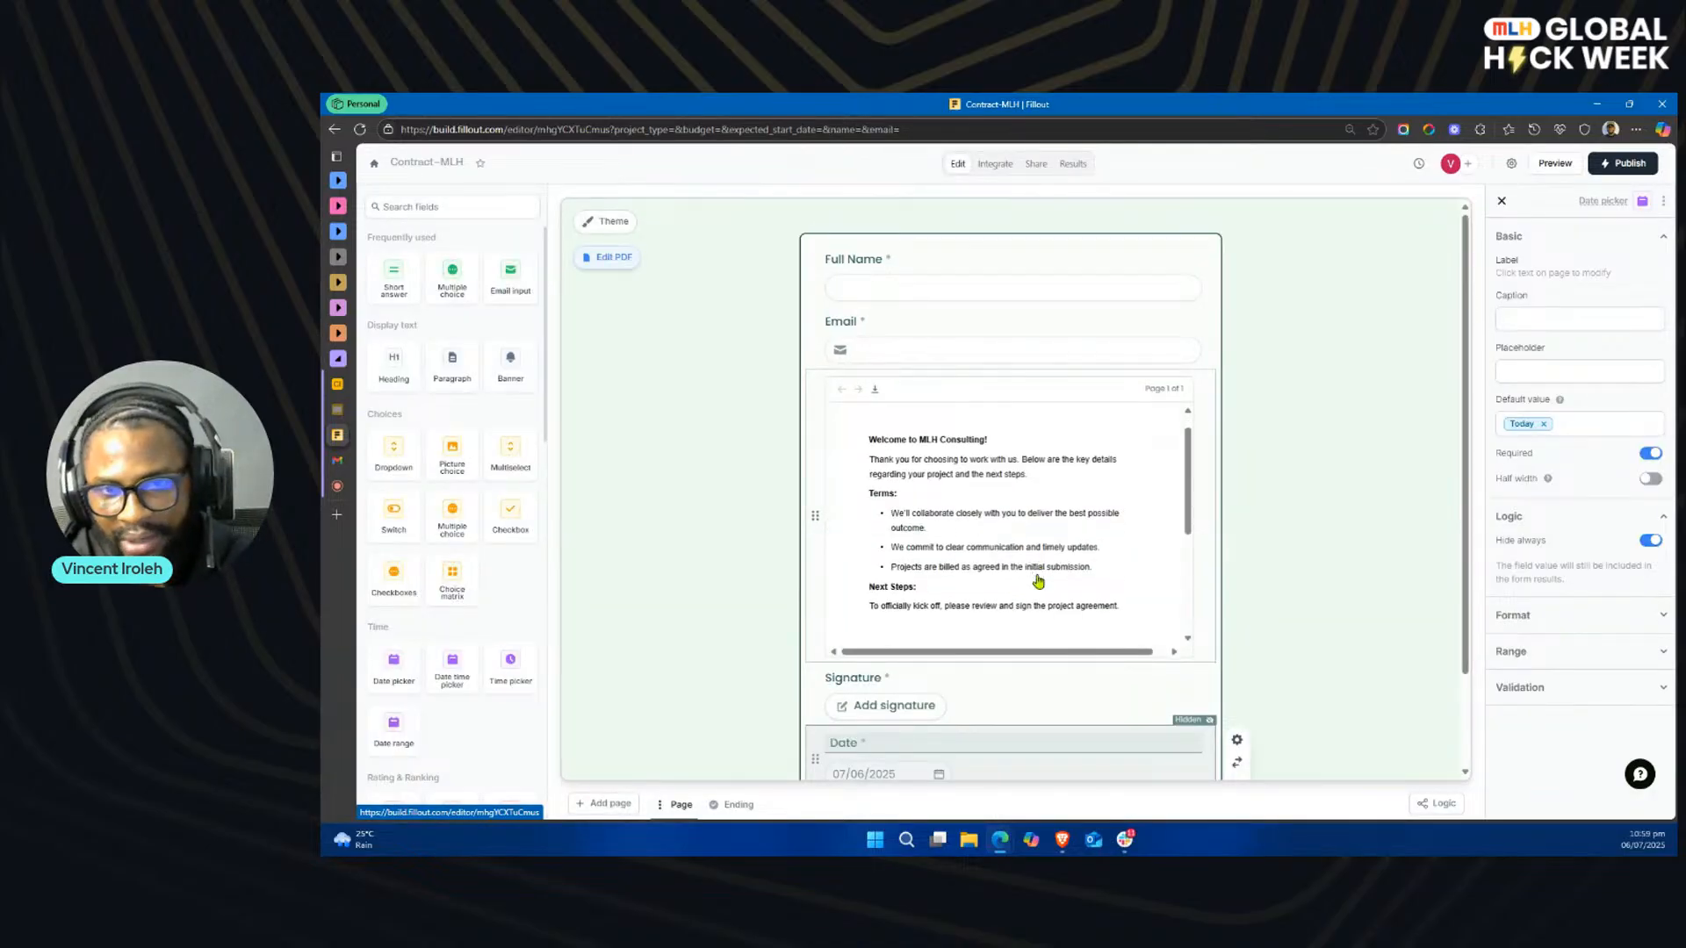
{"action": "scroll", "coordinate": [1034, 581], "scroll_direction": "down", "scroll_amount": 3}
{"action": "scroll", "coordinate": [1033, 577], "scroll_direction": "up", "scroll_amount": 5}
{"action": "left_click", "coordinate": [861, 288]}
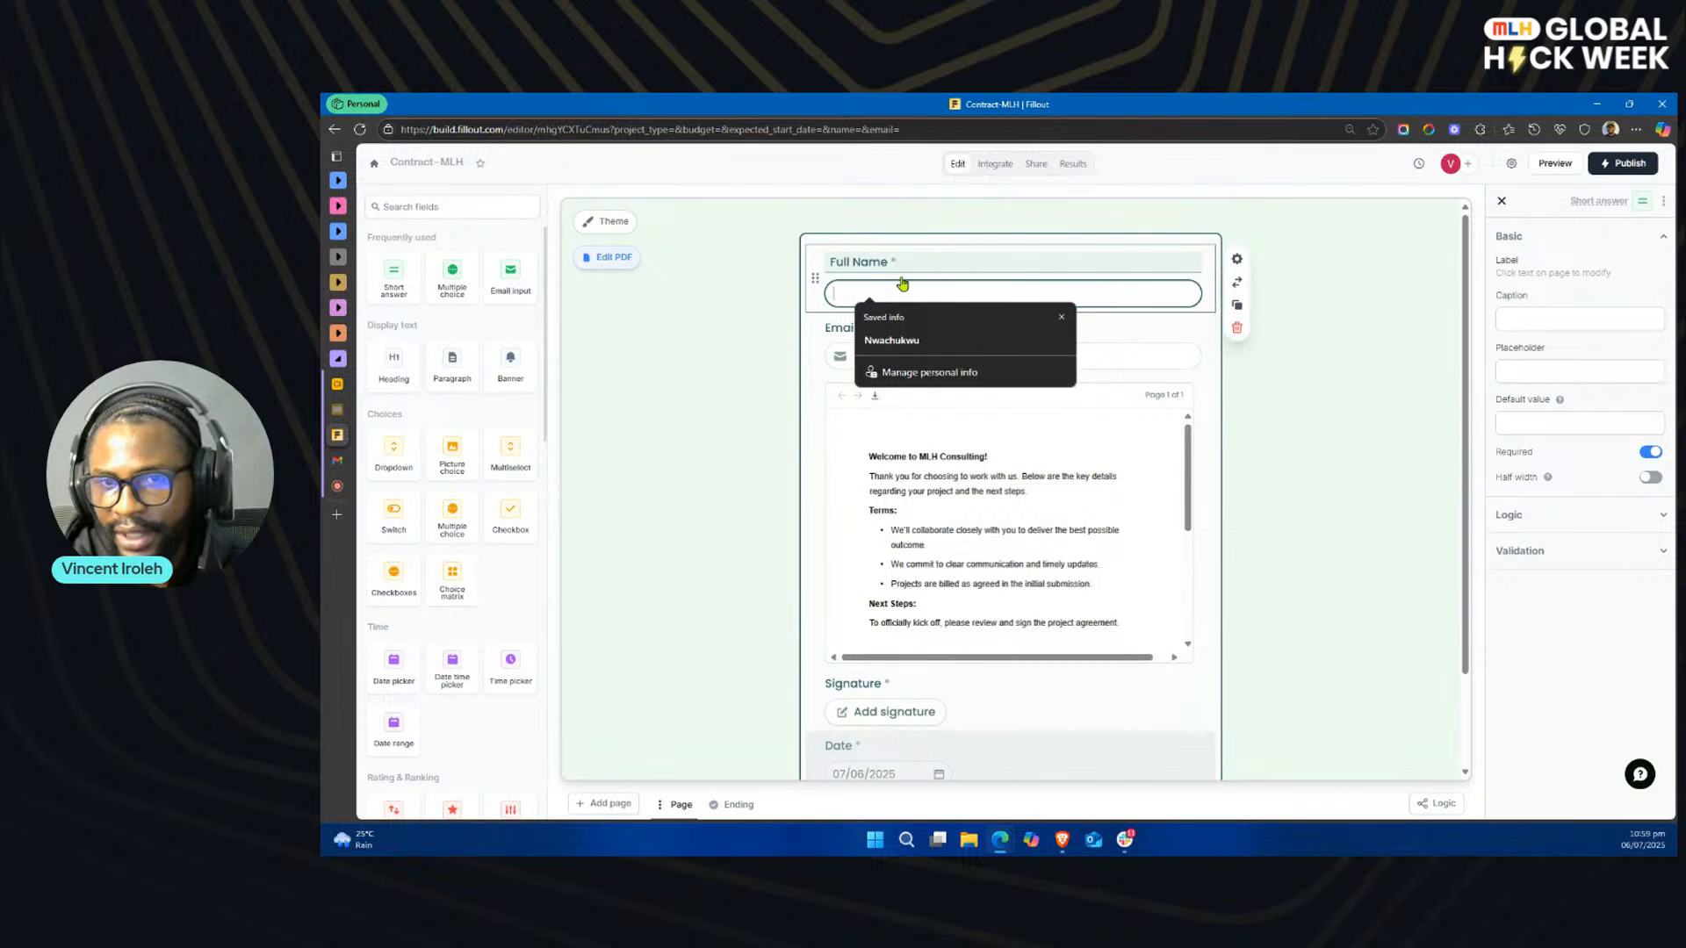
{"action": "left_click", "coordinate": [1649, 422]}
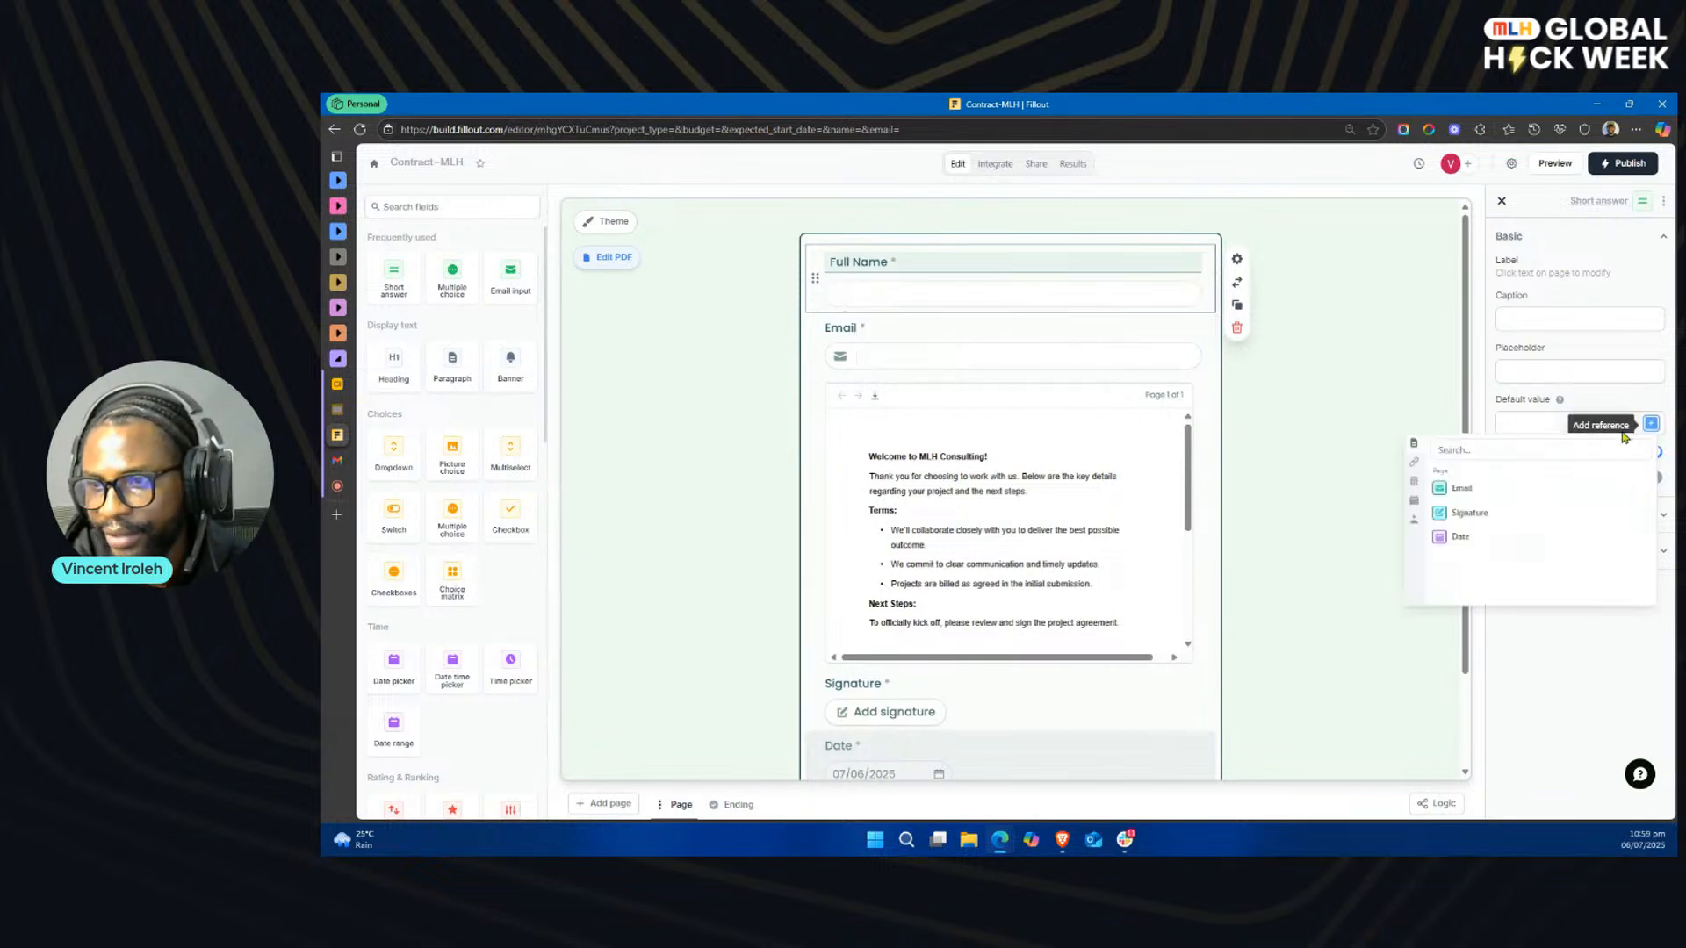
{"action": "left_click", "coordinate": [1413, 462]}
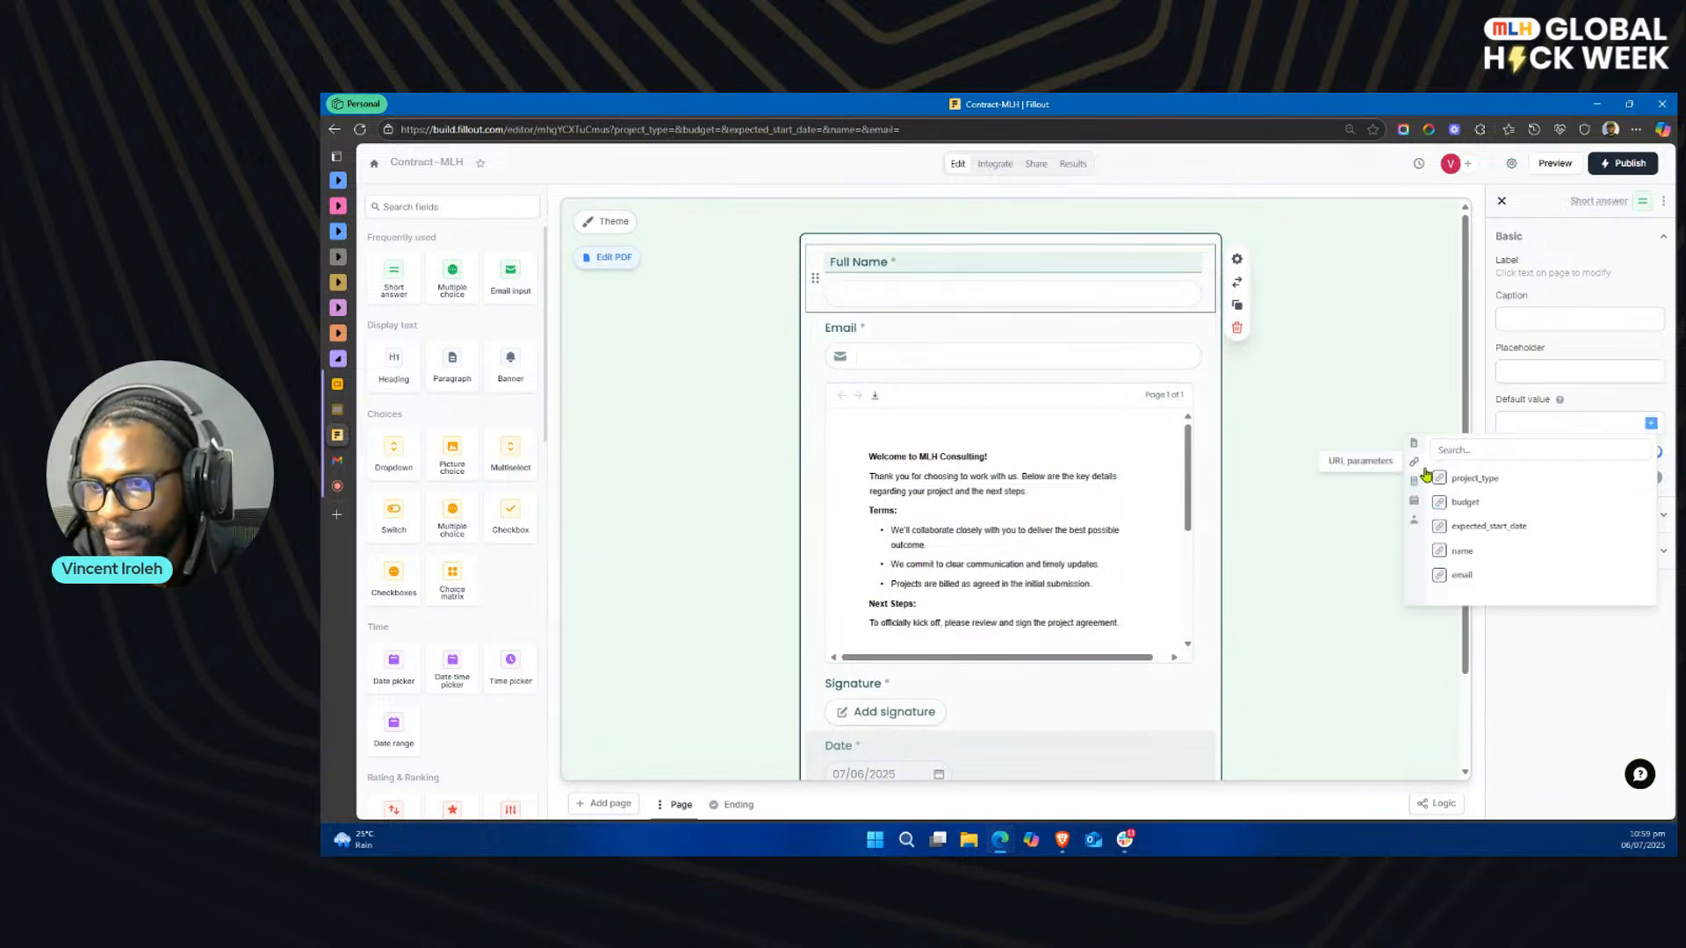
{"action": "left_click", "coordinate": [1484, 552]}
Step: Set the Email field's default value to the email URL parameter
{"action": "left_click", "coordinate": [966, 351]}
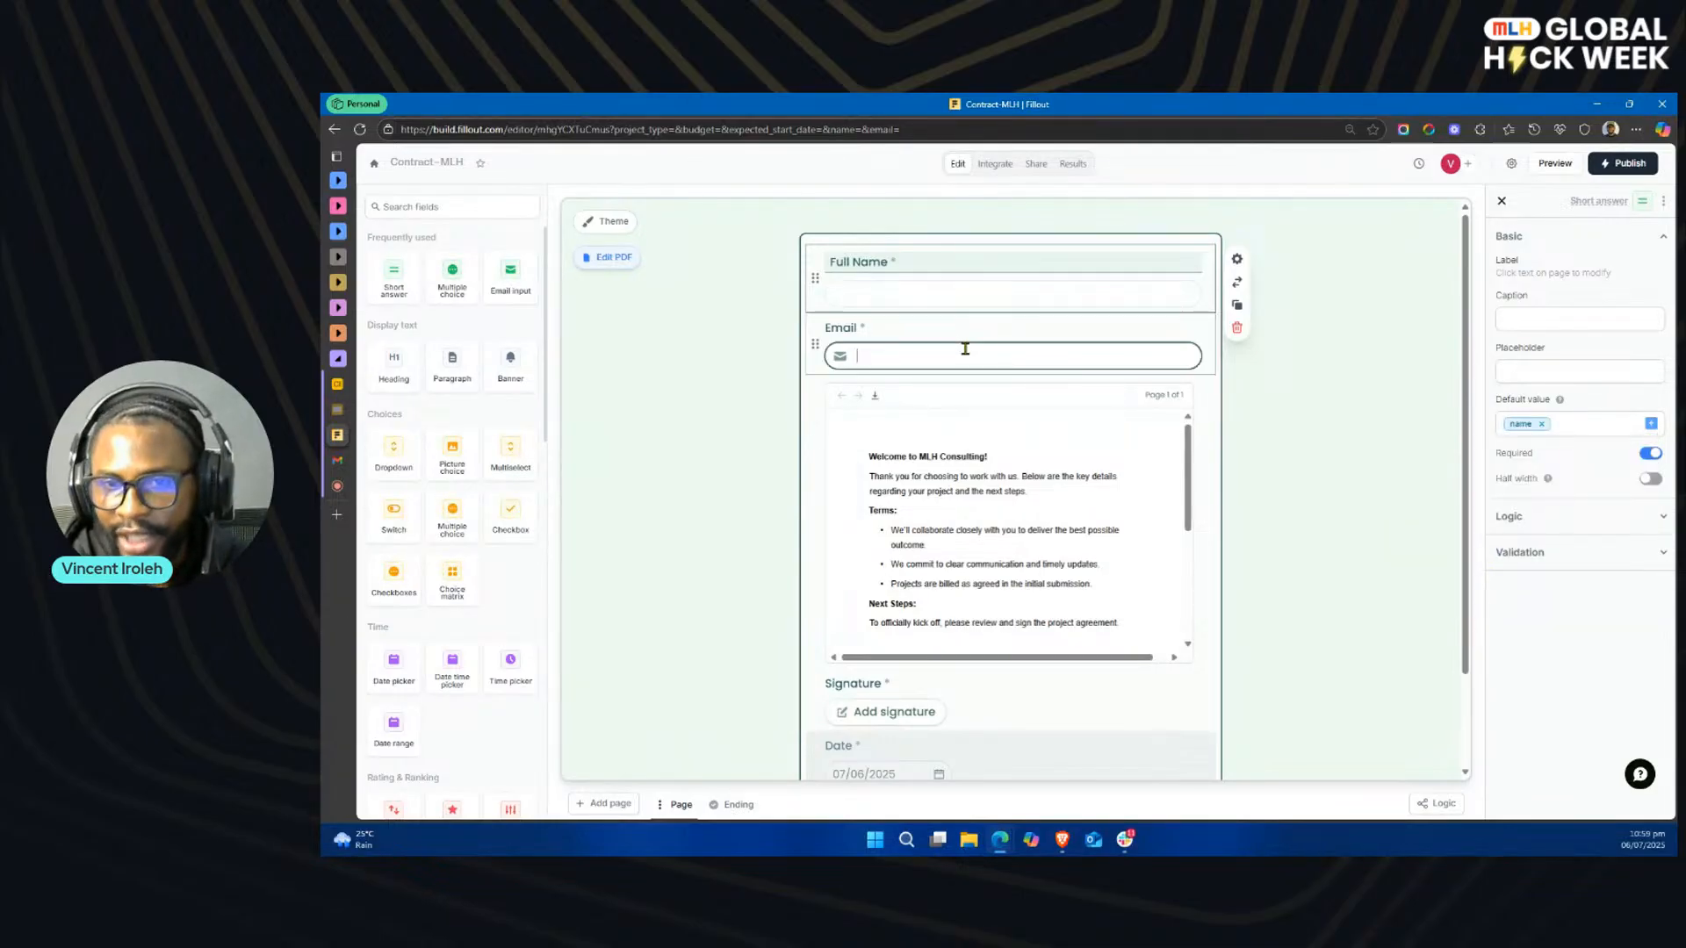
{"action": "left_click", "coordinate": [1651, 423]}
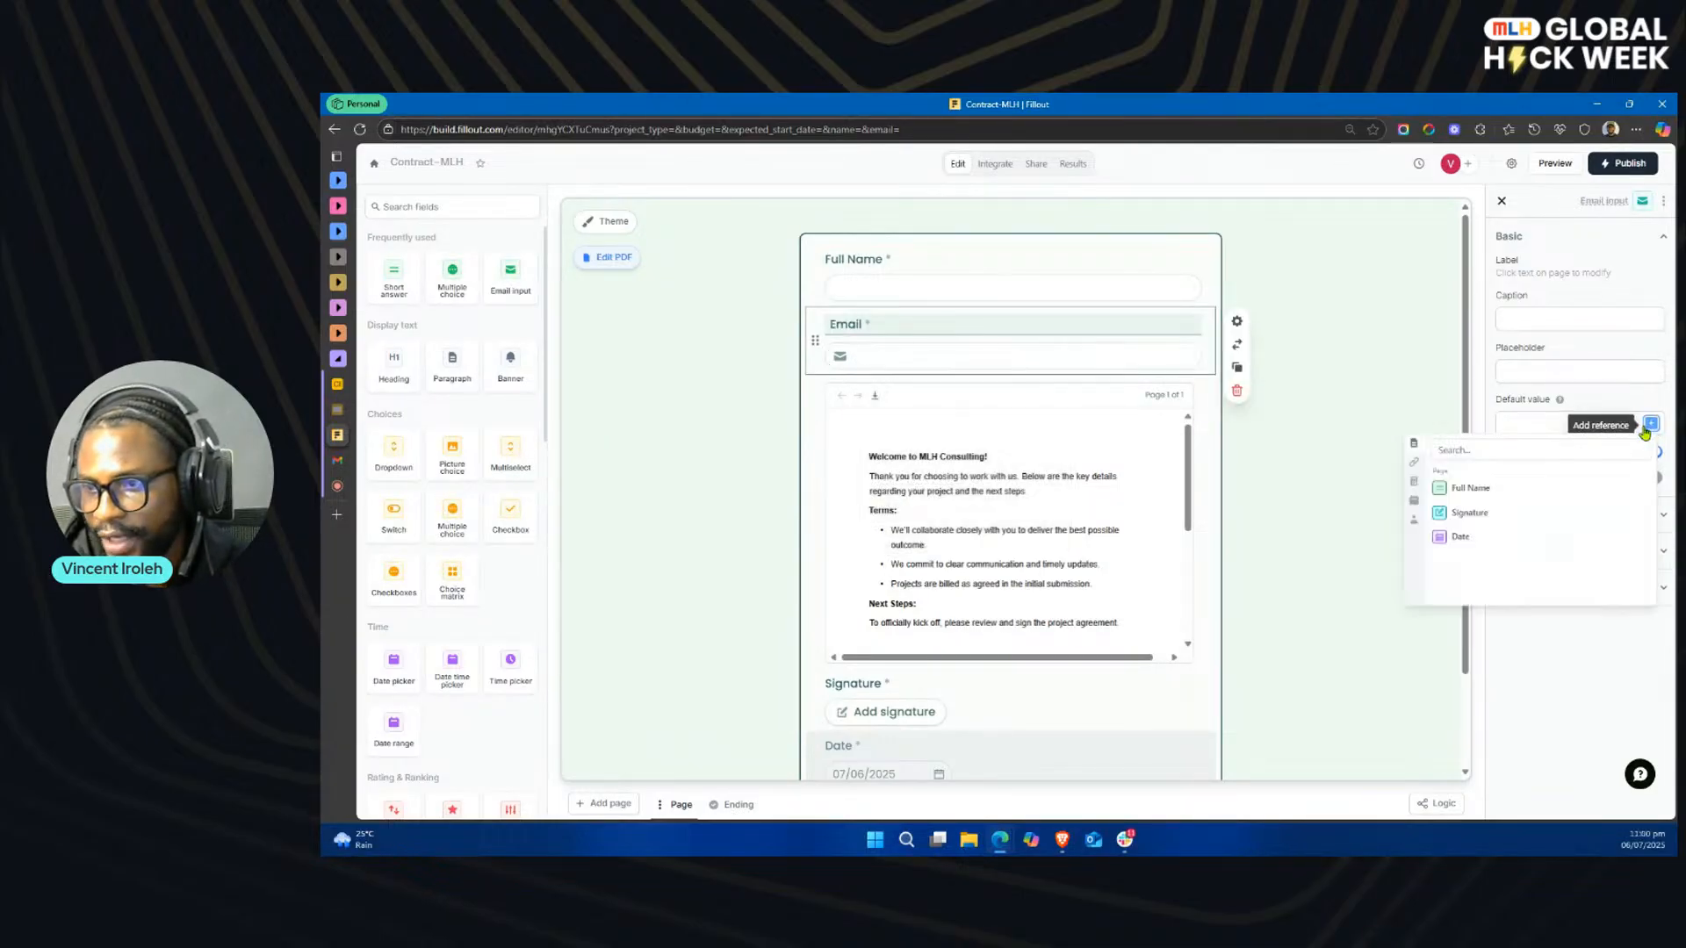
{"action": "left_click", "coordinate": [1413, 463]}
{"action": "left_click", "coordinate": [1465, 575]}
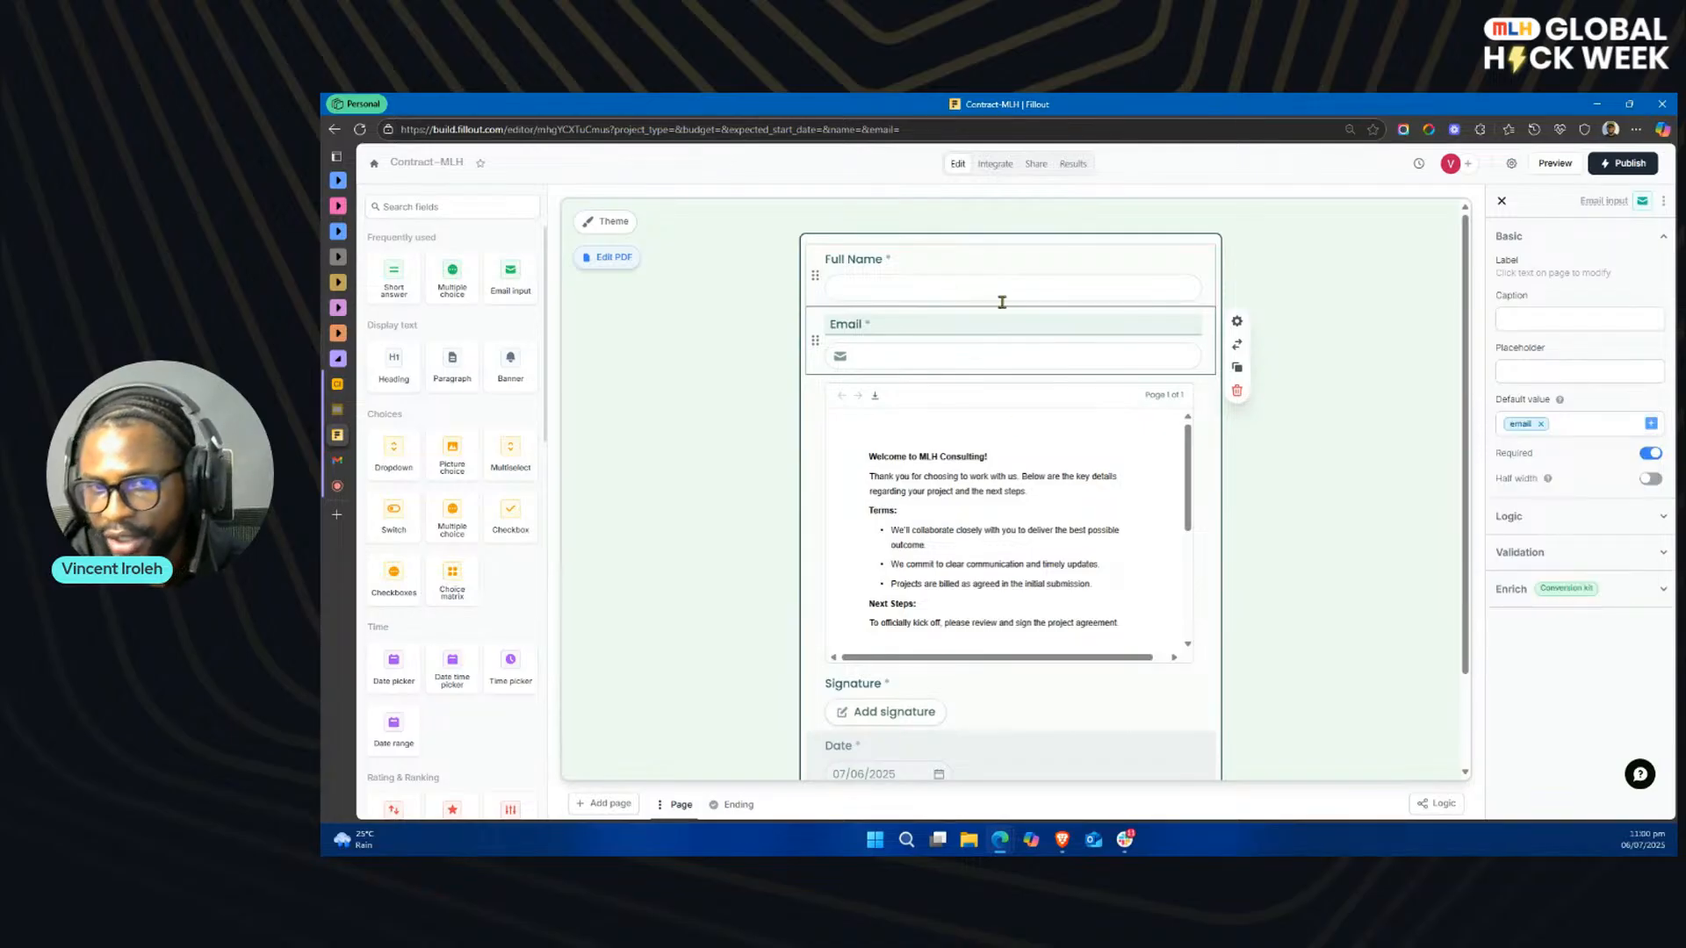
Step: Check the Full Name field's default value and review the form's embedded agreement, signature and date fields
{"action": "left_click", "coordinate": [980, 288]}
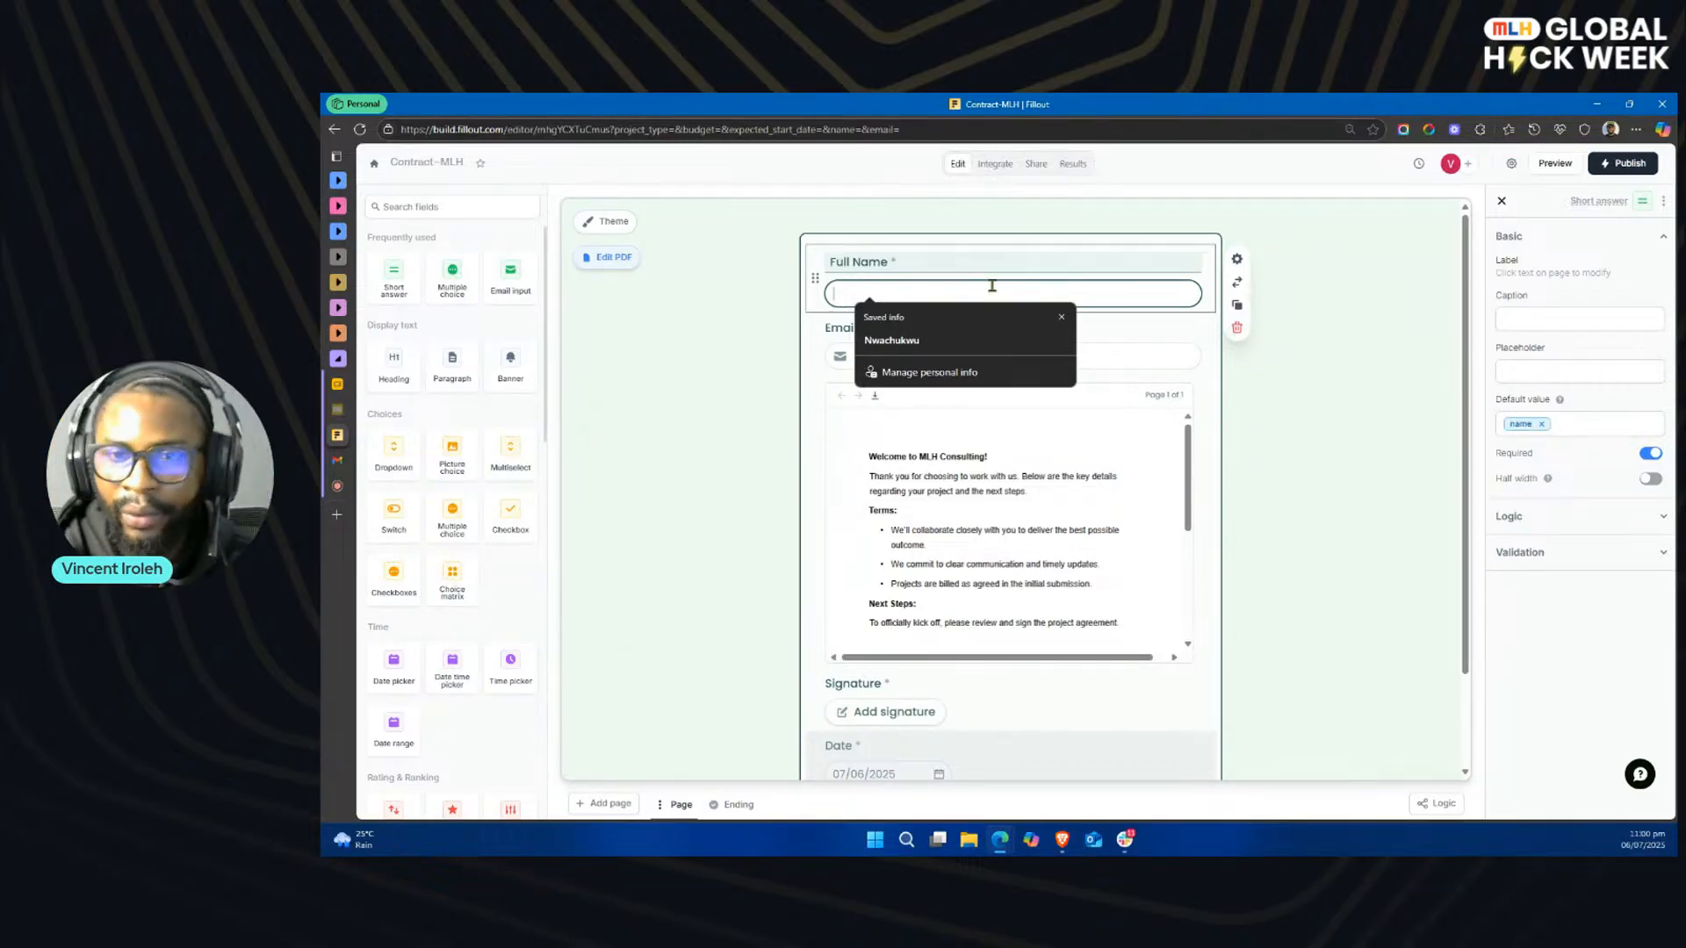
{"action": "left_click", "coordinate": [781, 400]}
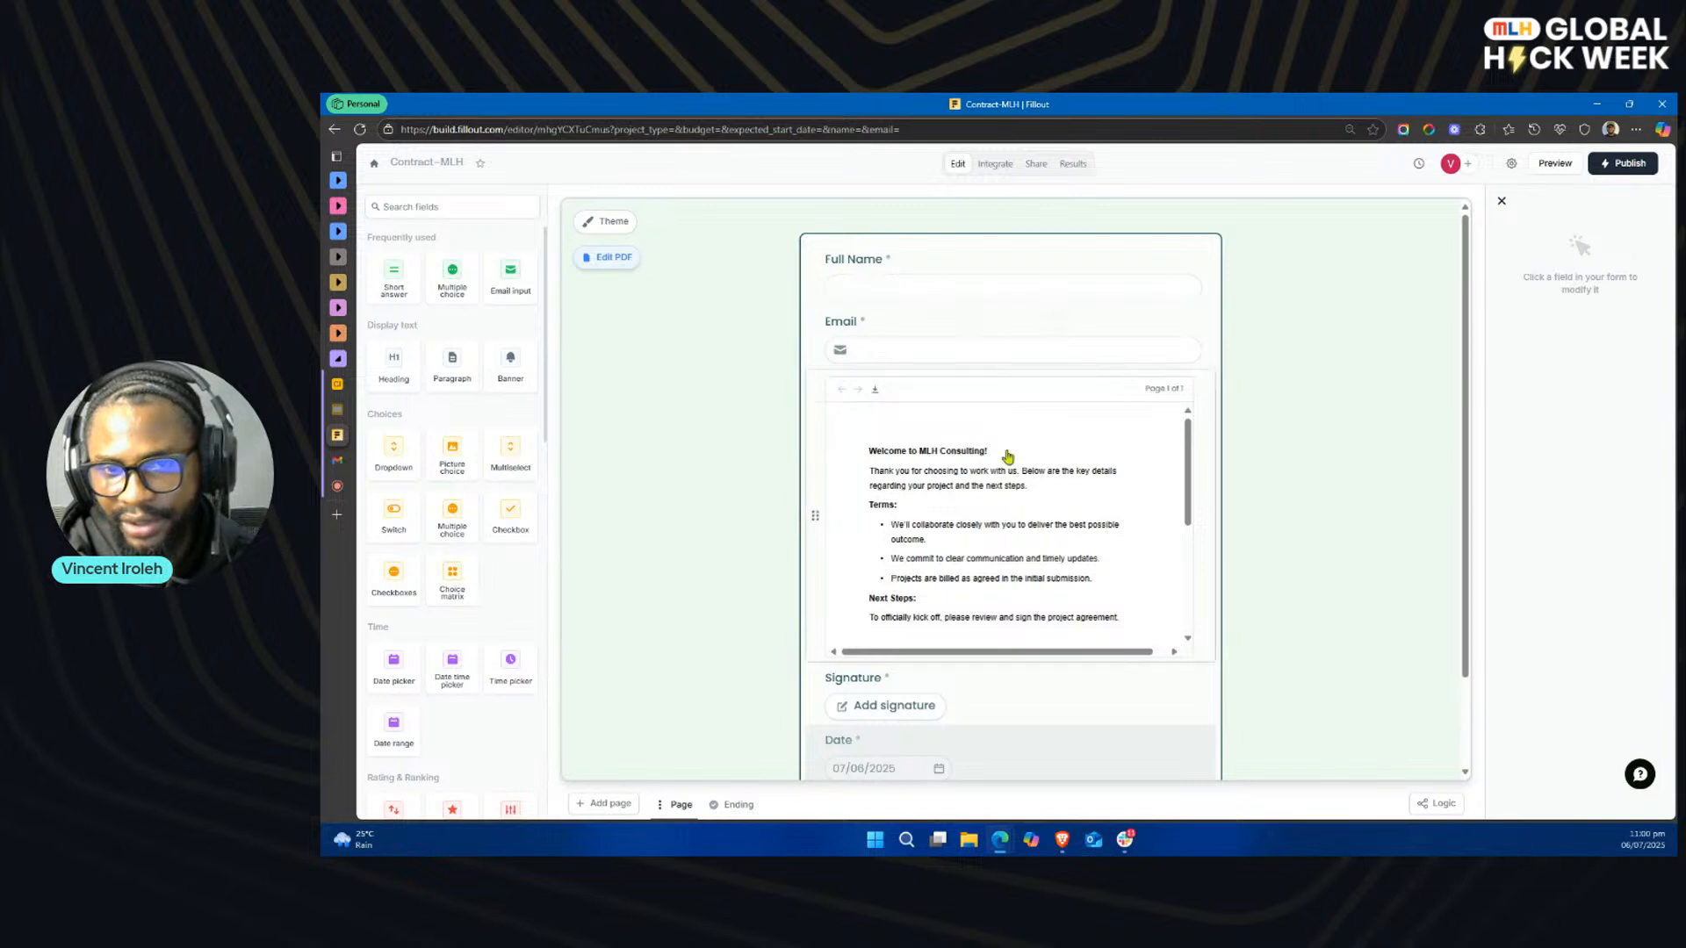
{"action": "scroll", "coordinate": [1007, 456], "scroll_direction": "down", "scroll_amount": 1}
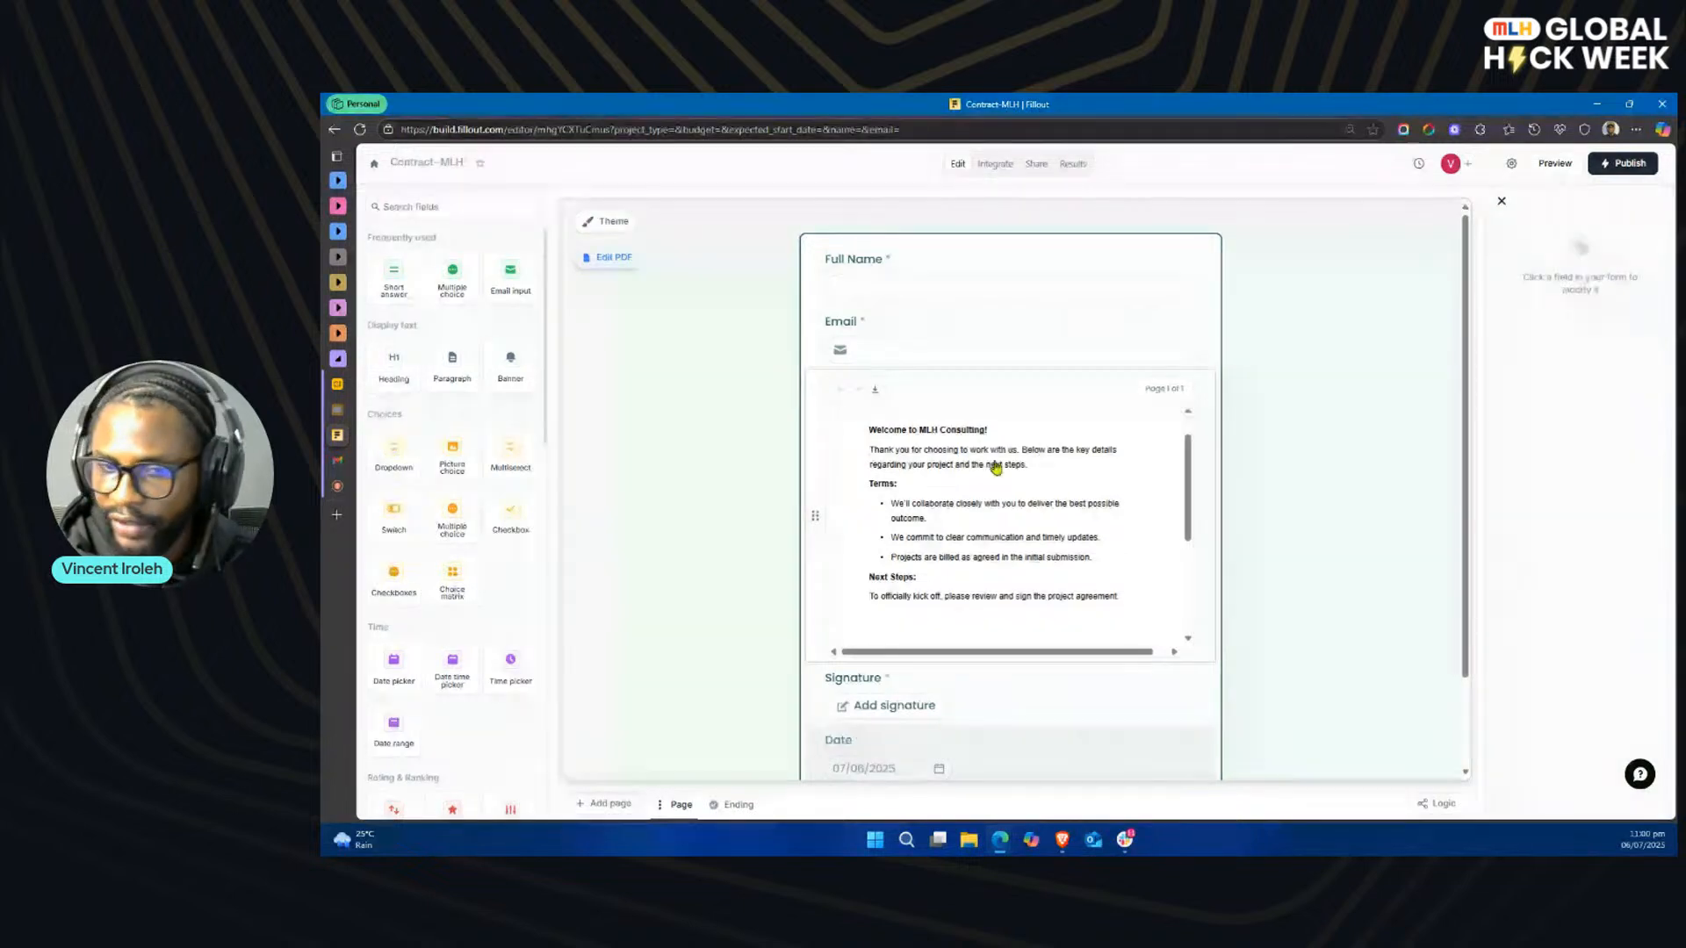
{"action": "scroll", "coordinate": [996, 467], "scroll_direction": "up", "scroll_amount": 1}
{"action": "scroll", "coordinate": [929, 594], "scroll_direction": "down", "scroll_amount": 1}
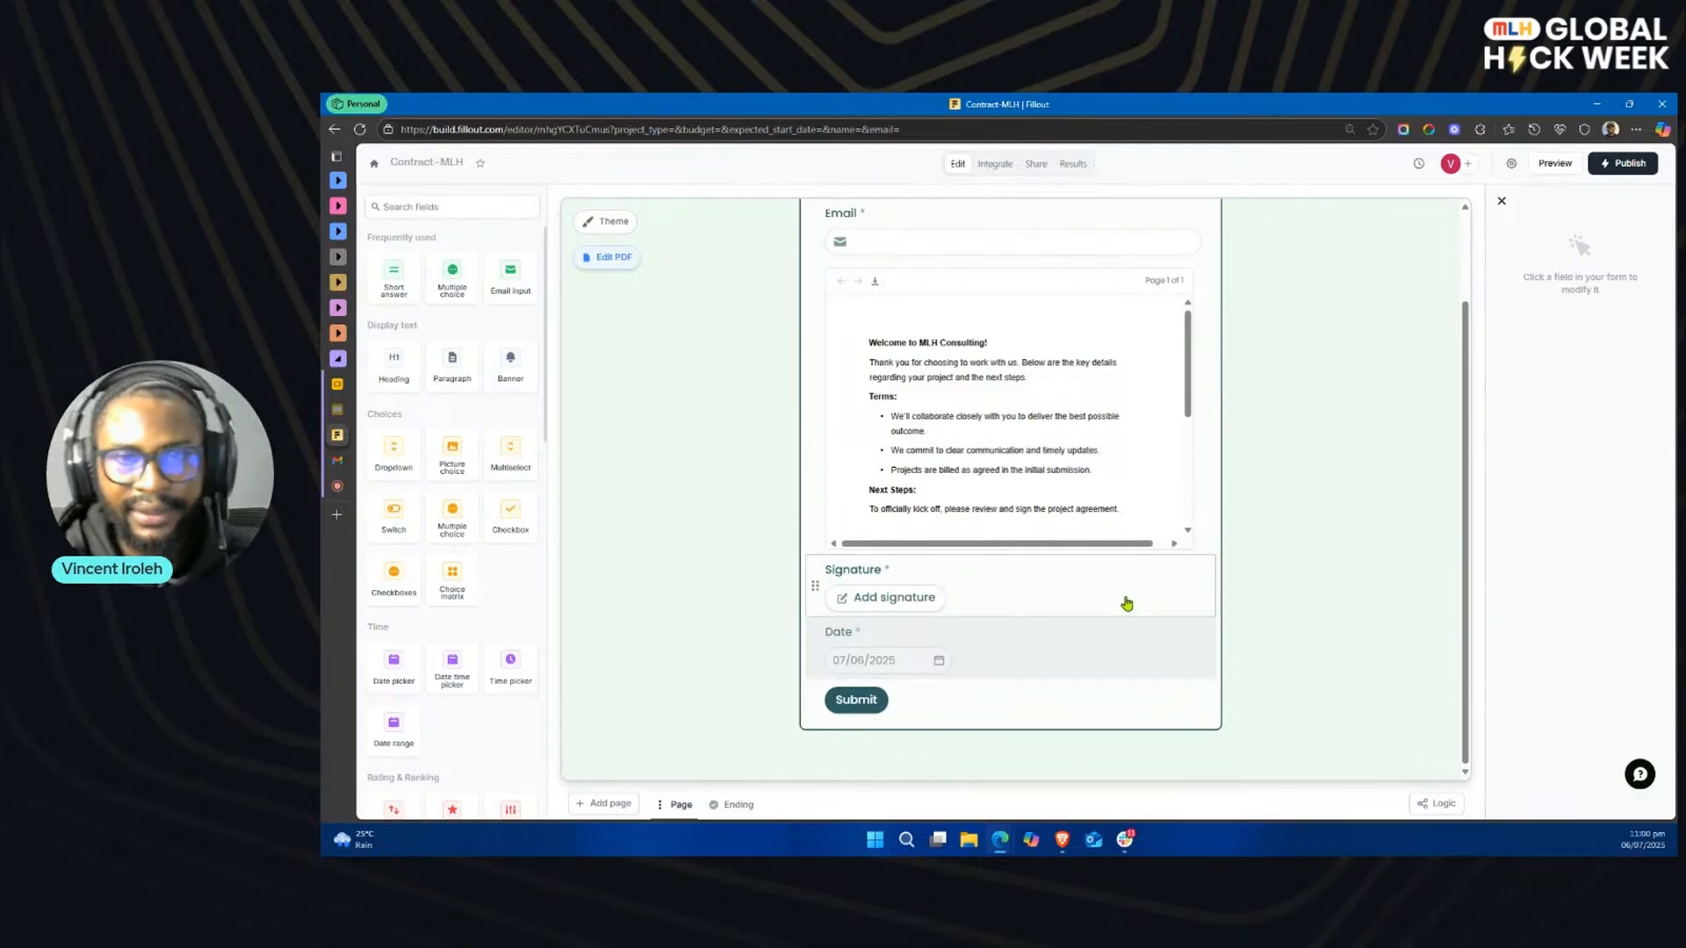
{"action": "scroll", "coordinate": [1126, 603], "scroll_direction": "up", "scroll_amount": 1}
Step: Reopen the Project Agreement PDF document, review its field mappings and exit
{"action": "left_click", "coordinate": [995, 164]}
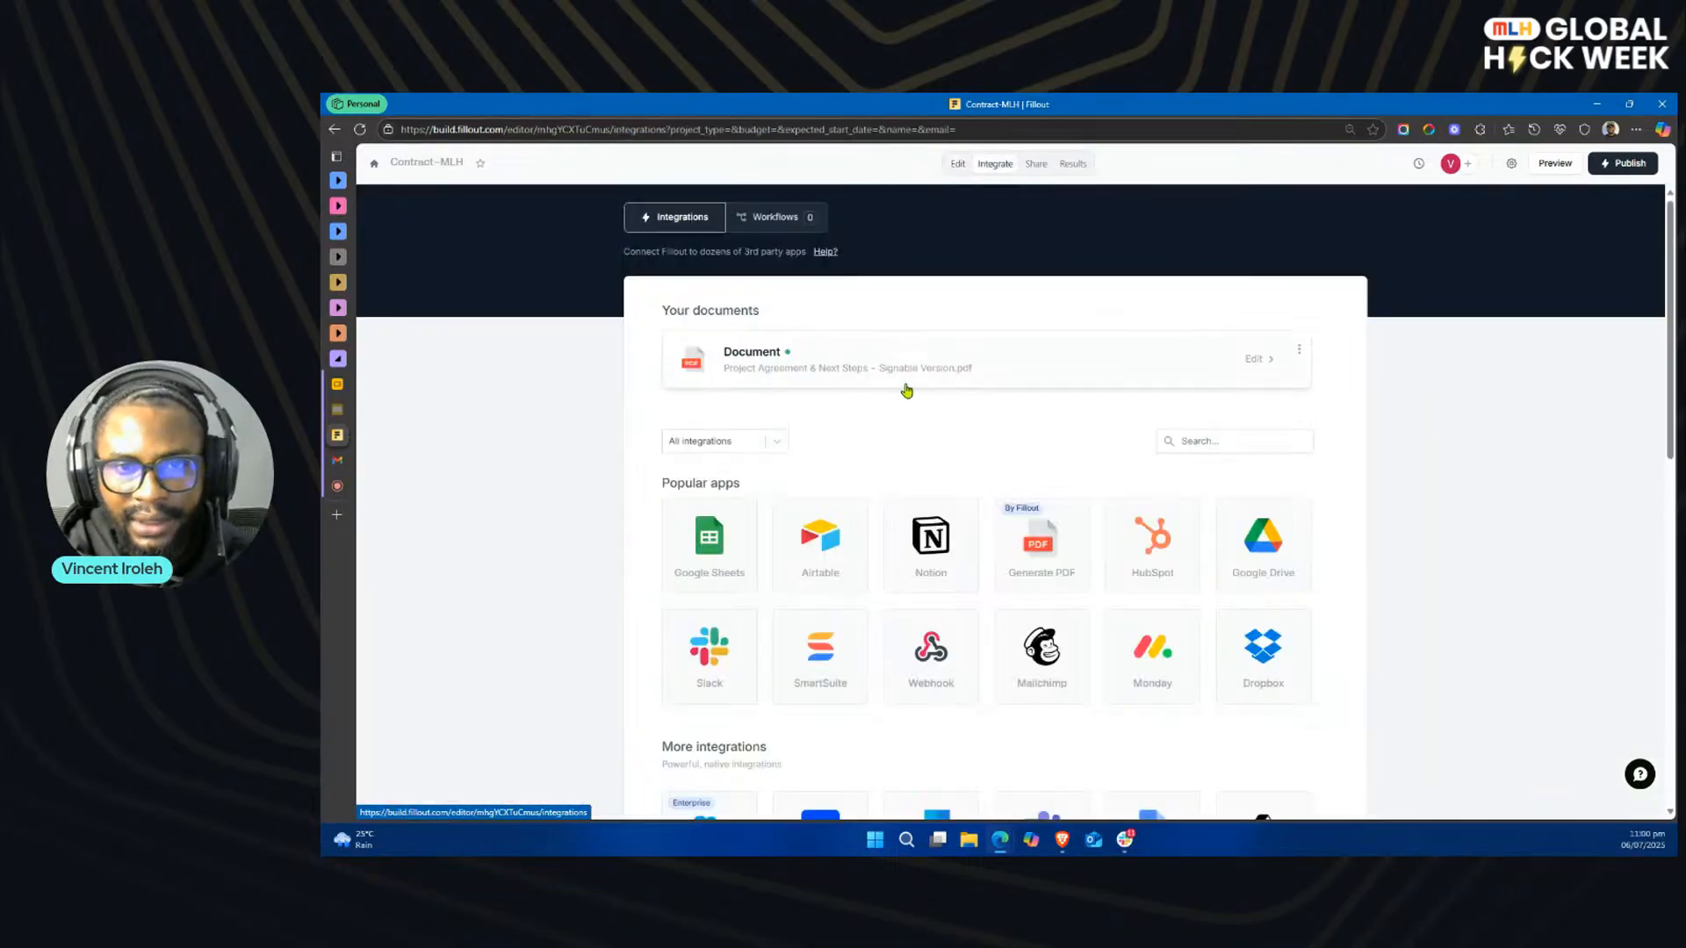
{"action": "left_click", "coordinate": [921, 375]}
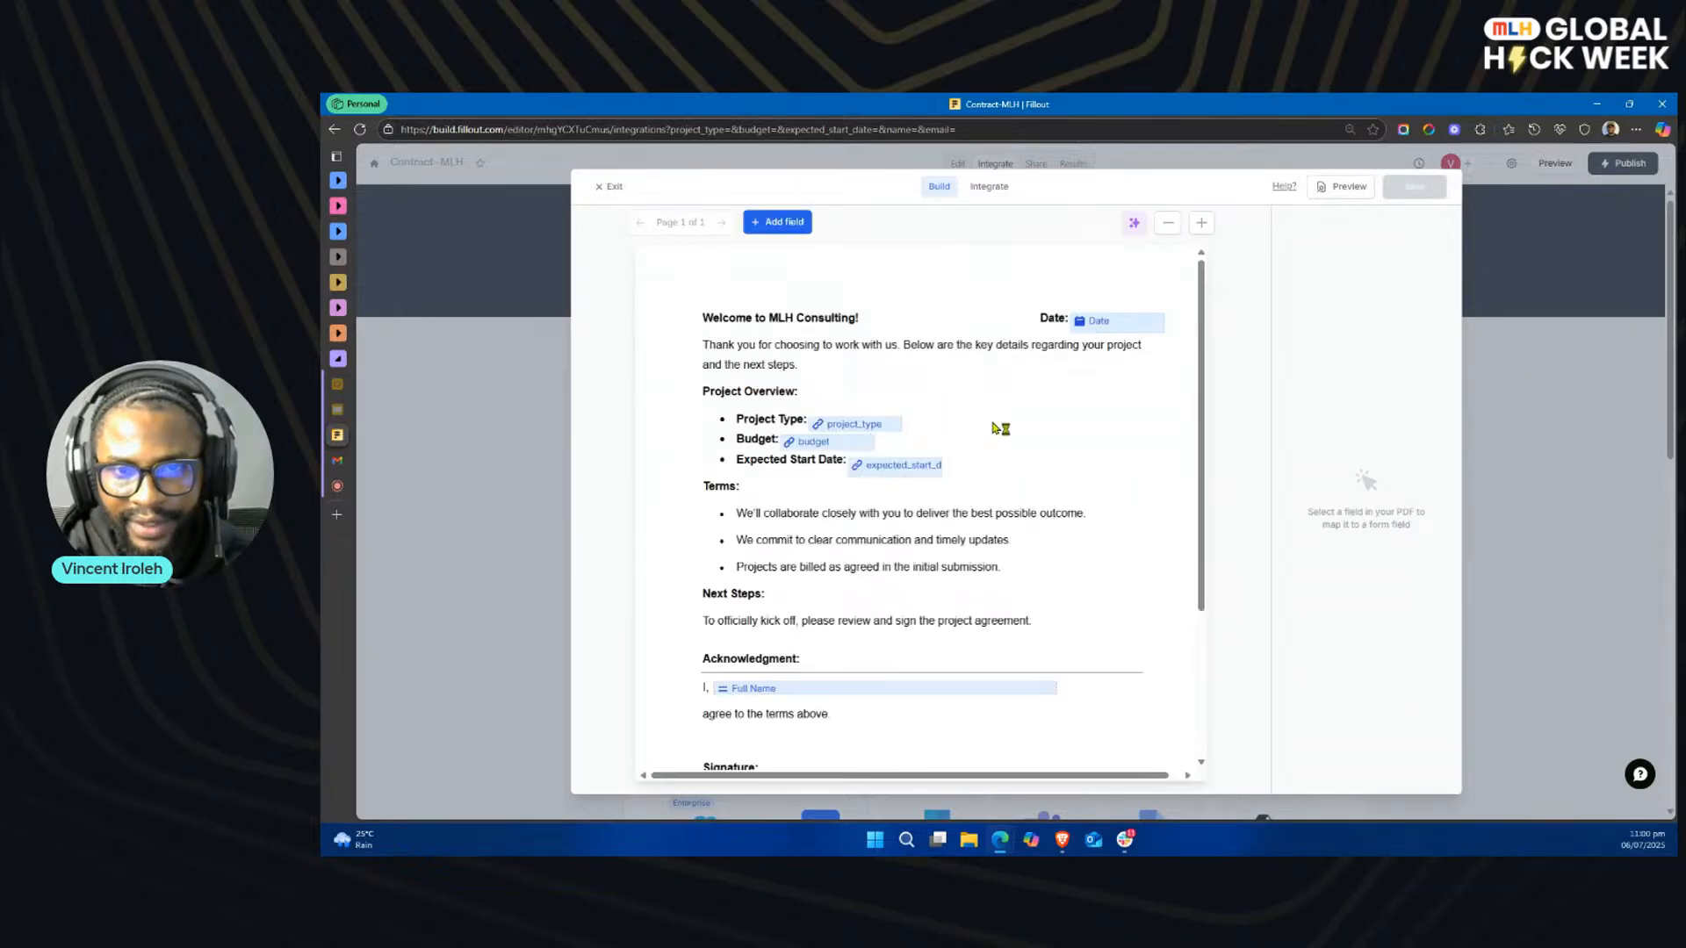
{"action": "scroll", "coordinate": [966, 509], "scroll_direction": "down", "scroll_amount": 3}
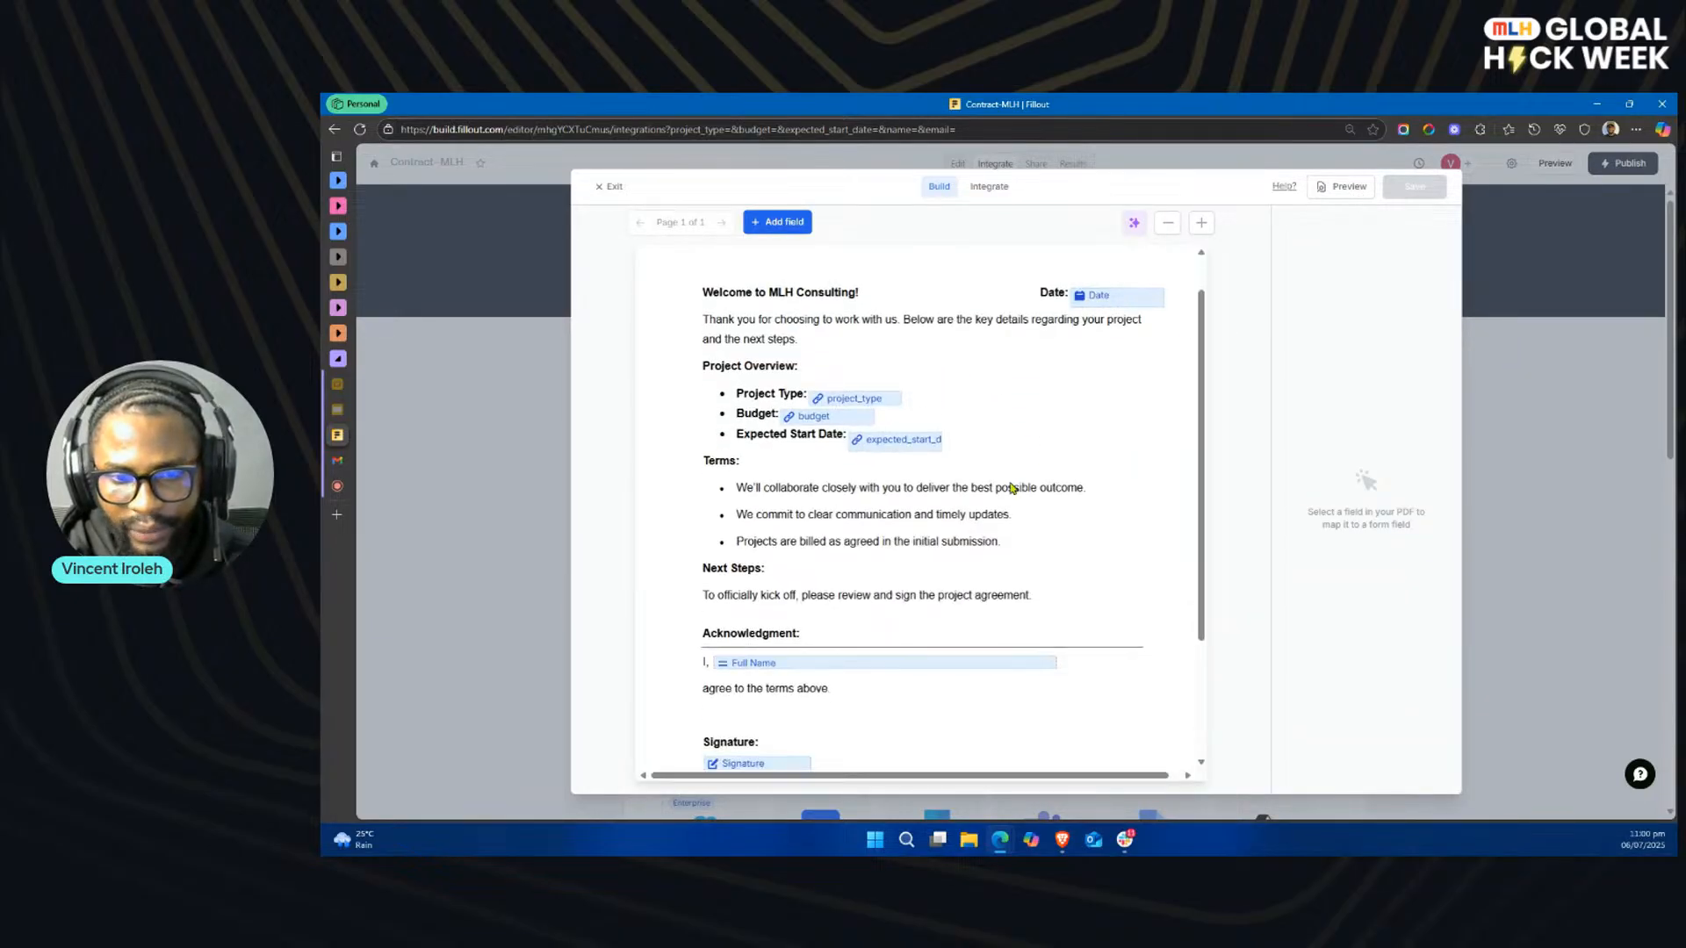
{"action": "scroll", "coordinate": [1115, 446], "scroll_direction": "up", "scroll_amount": 5}
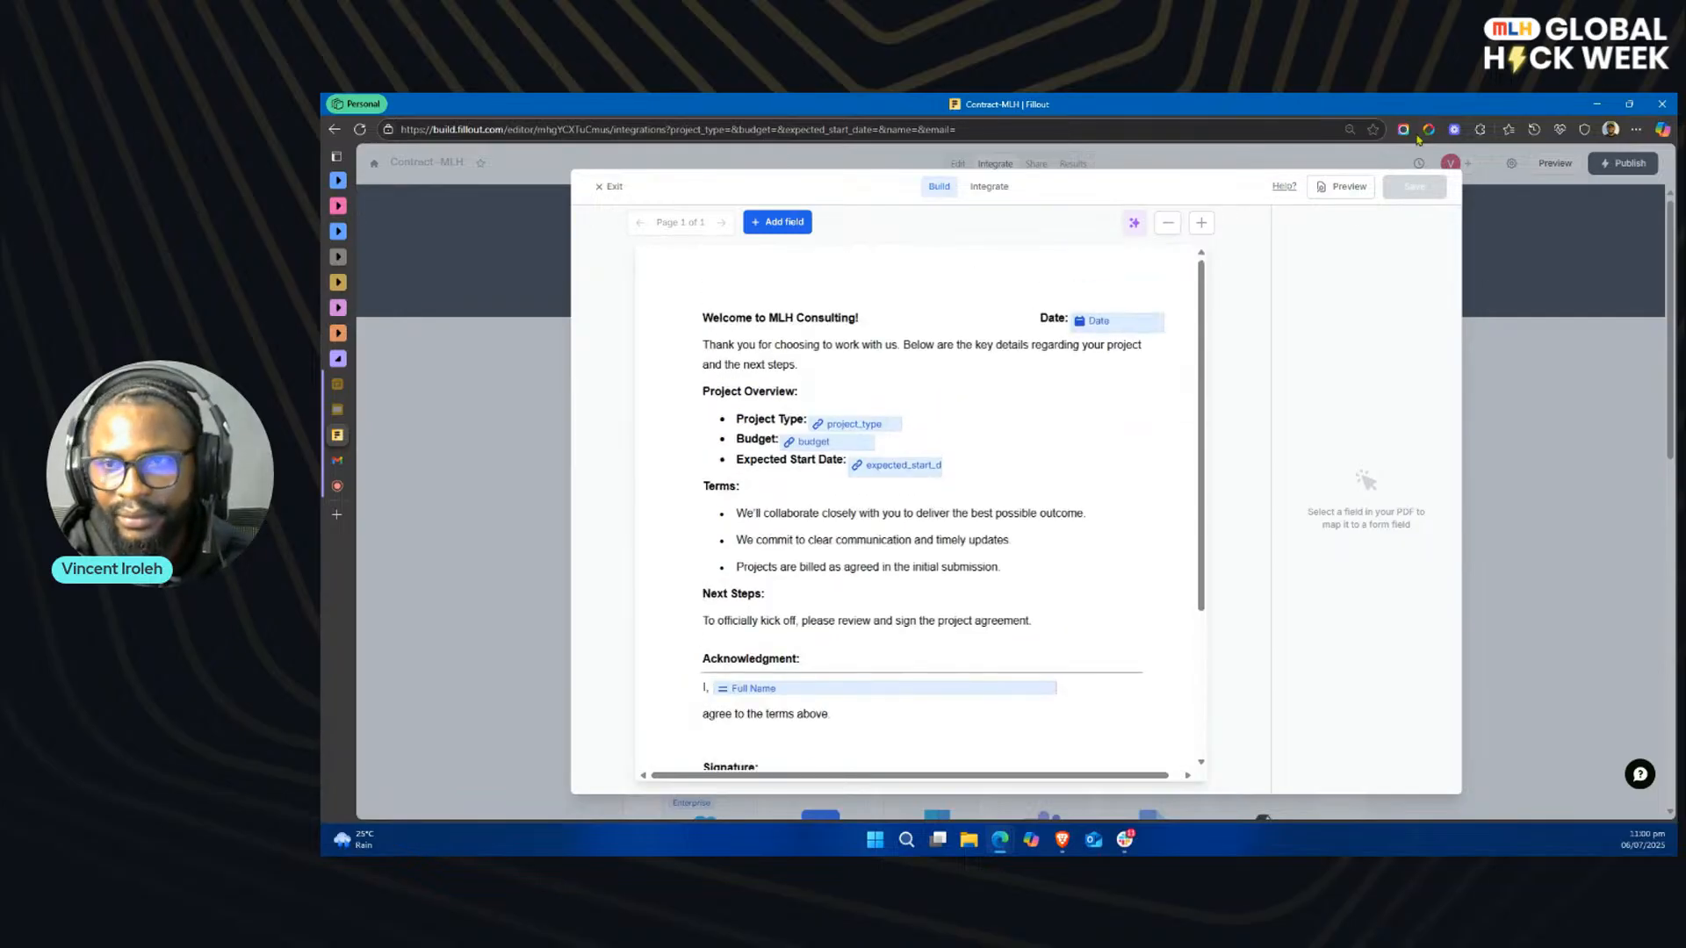
{"action": "left_click", "coordinate": [613, 188]}
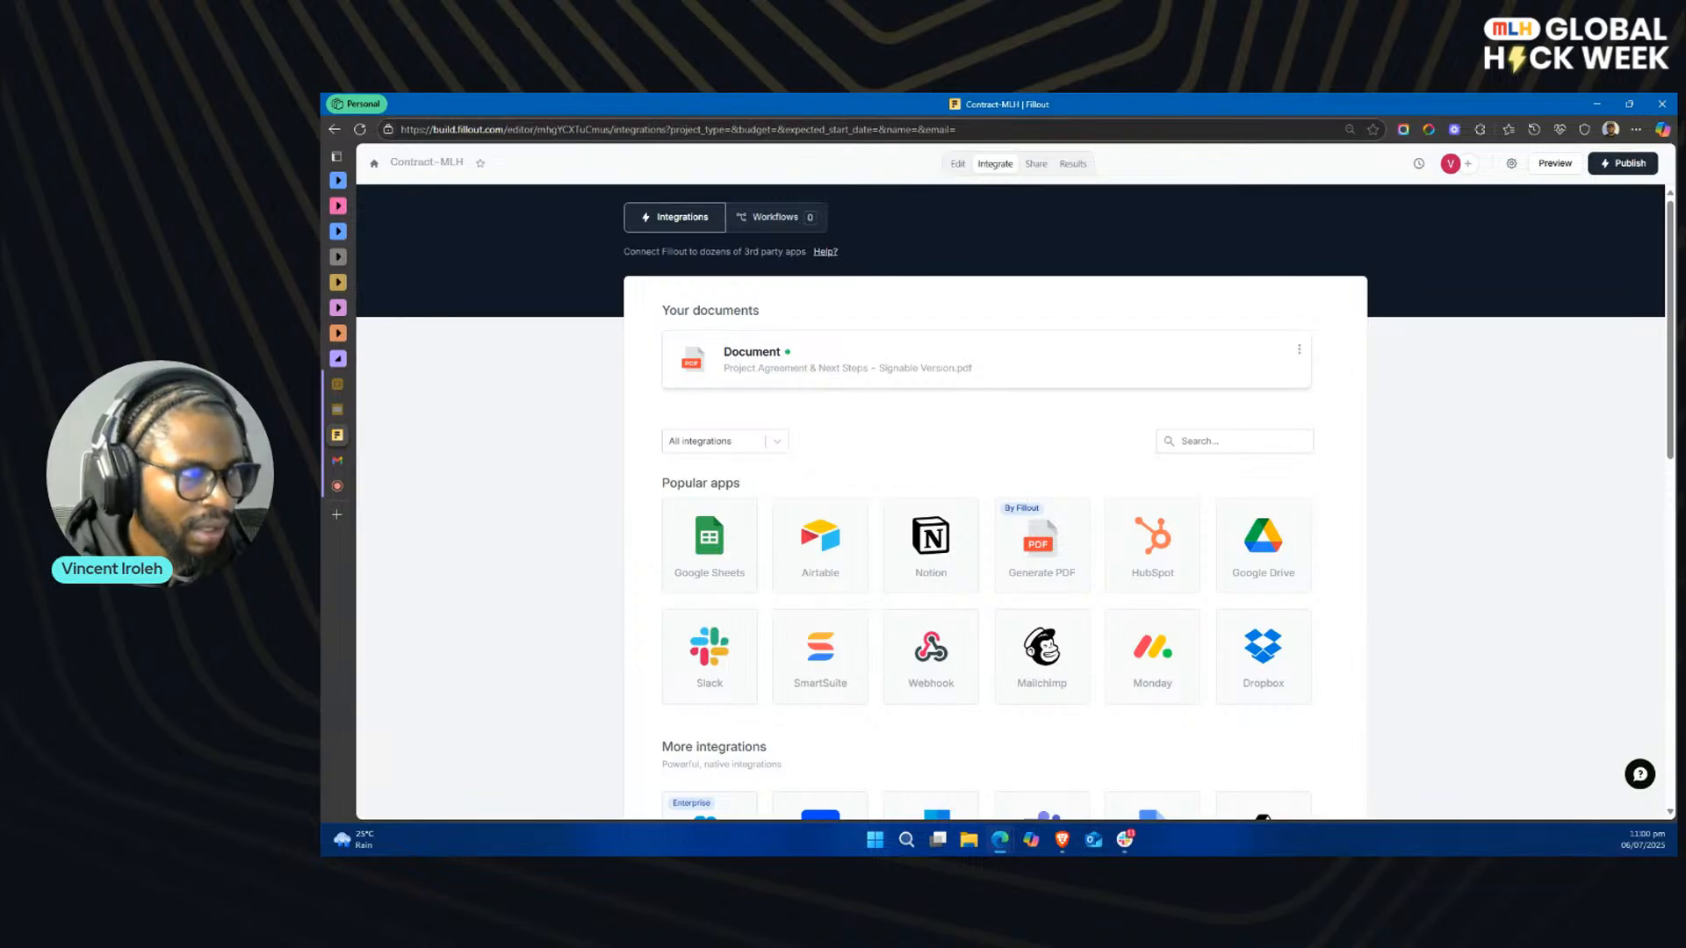
Step: Open the form's workflow options, view the client-contracts channel in Slack and return to Fillout
{"action": "key", "text": "alt+Tab"}
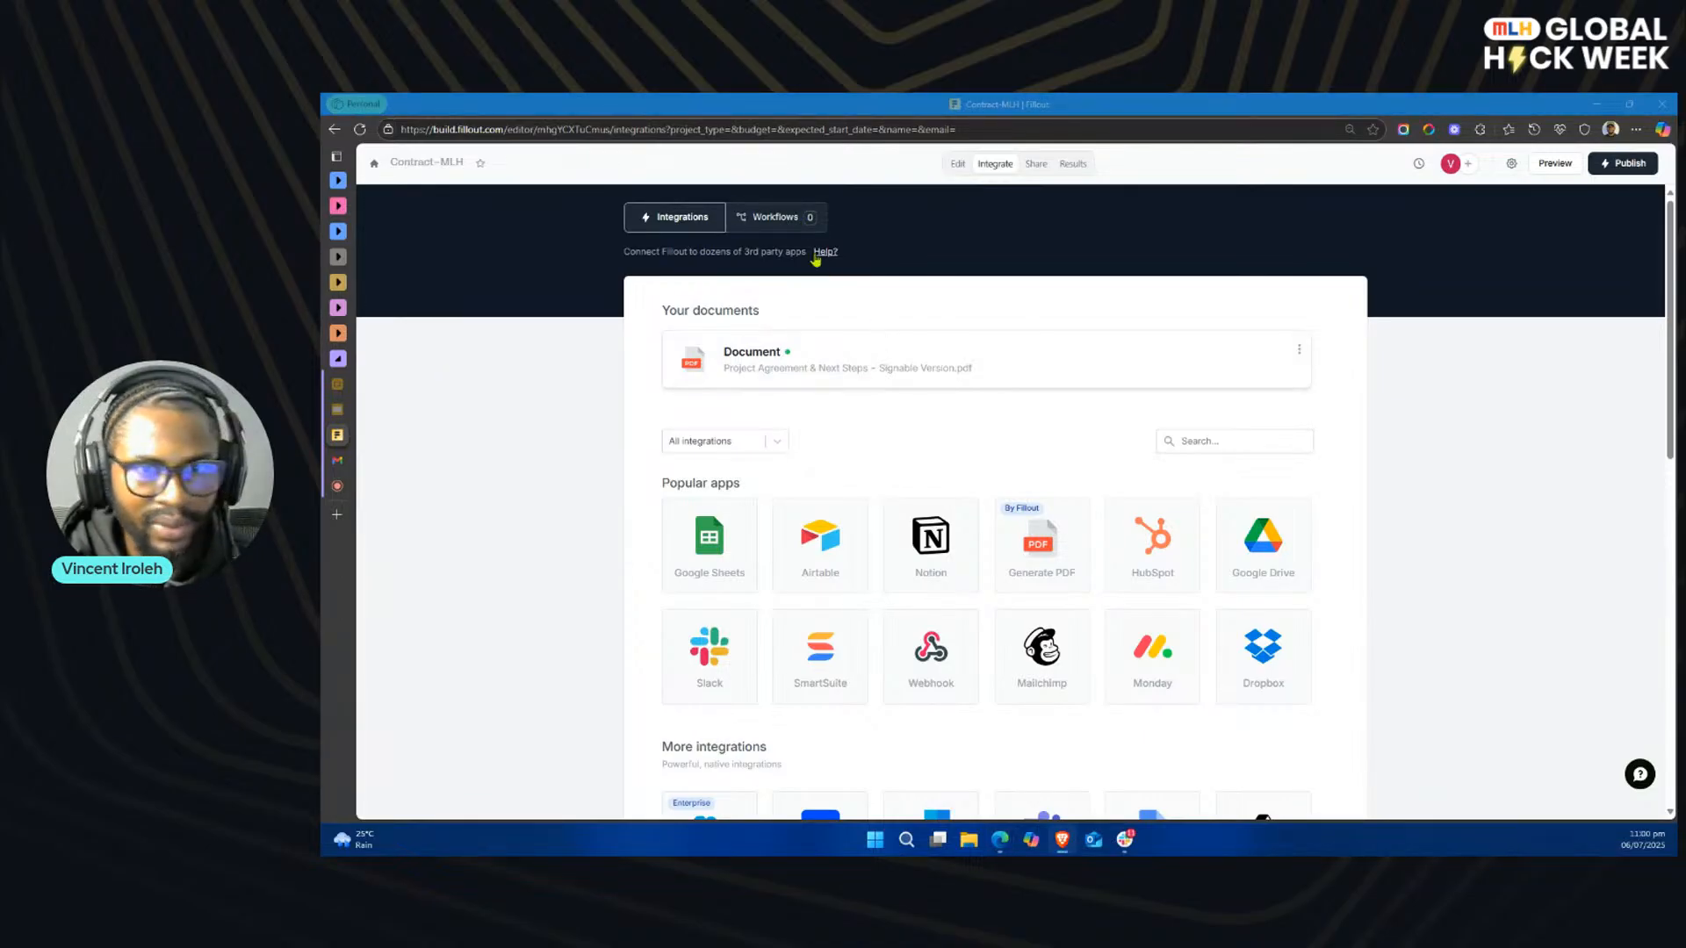
{"action": "left_click", "coordinate": [772, 217]}
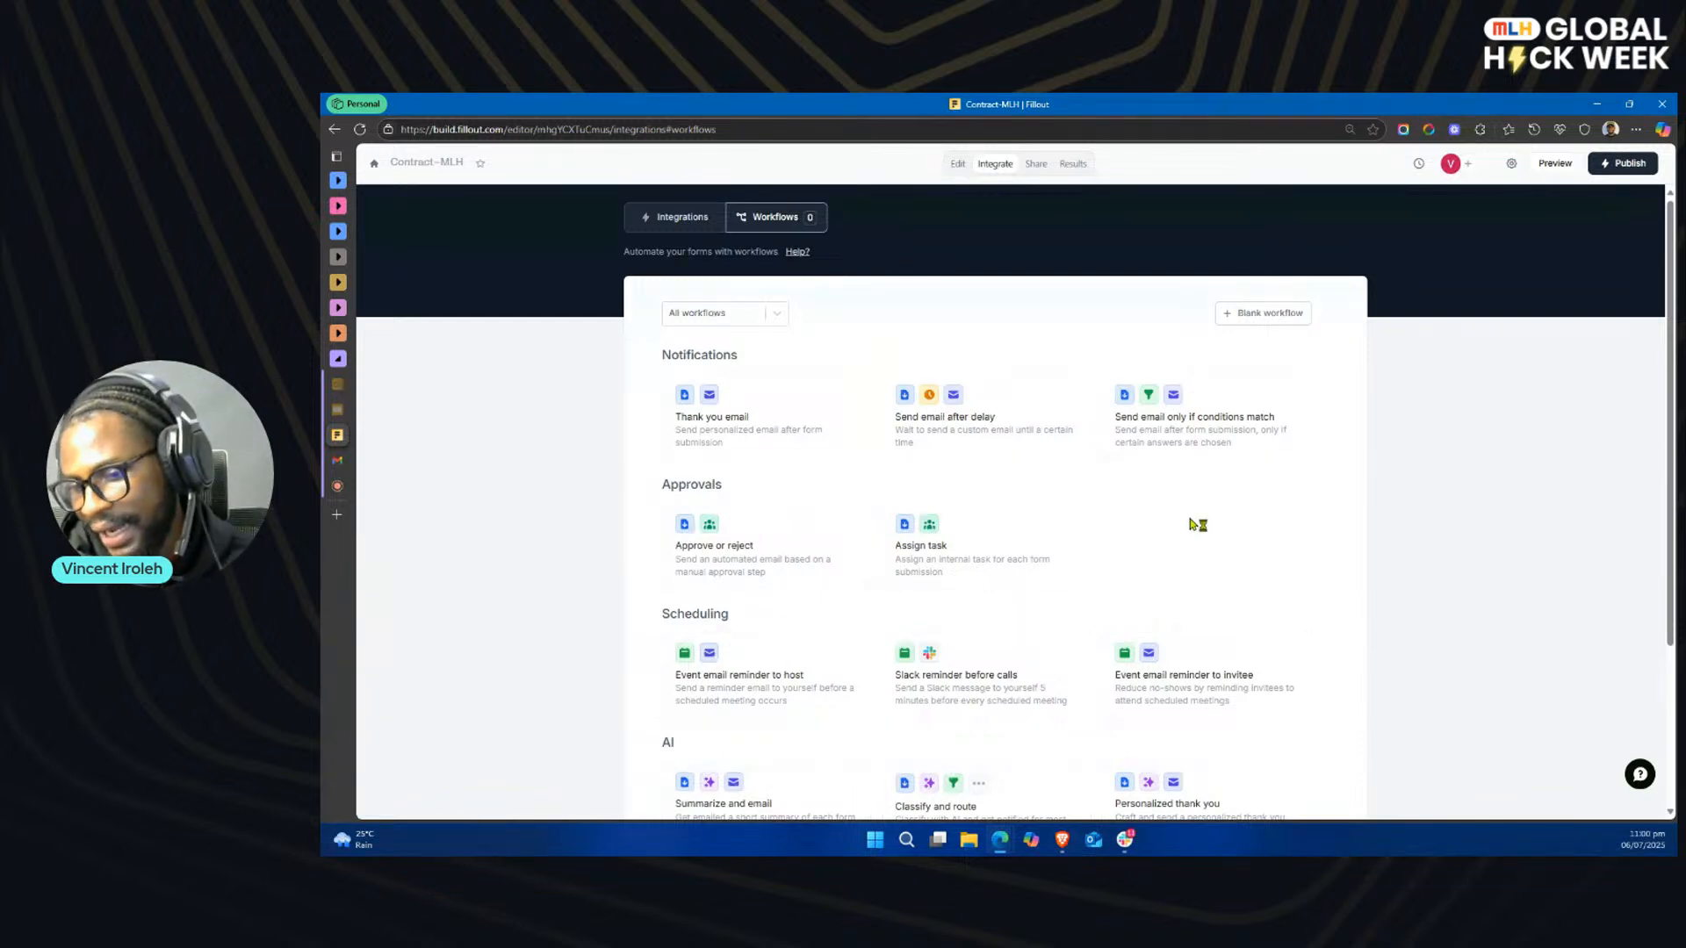
{"action": "left_click", "coordinate": [1125, 840]}
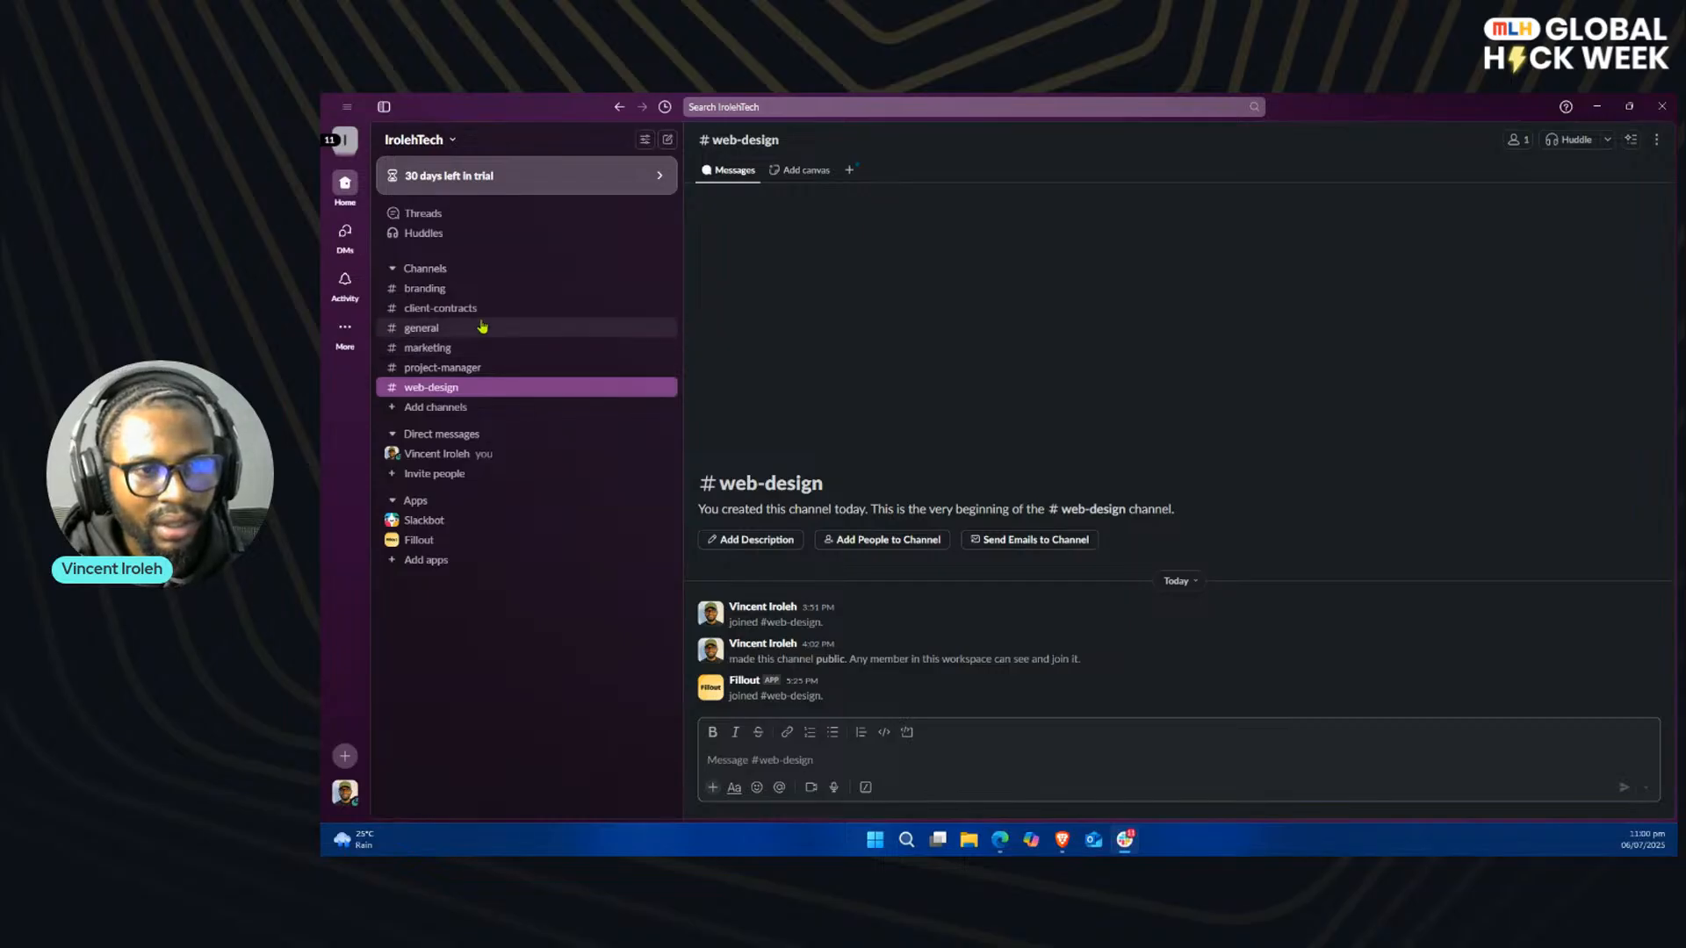
{"action": "left_click", "coordinate": [467, 314]}
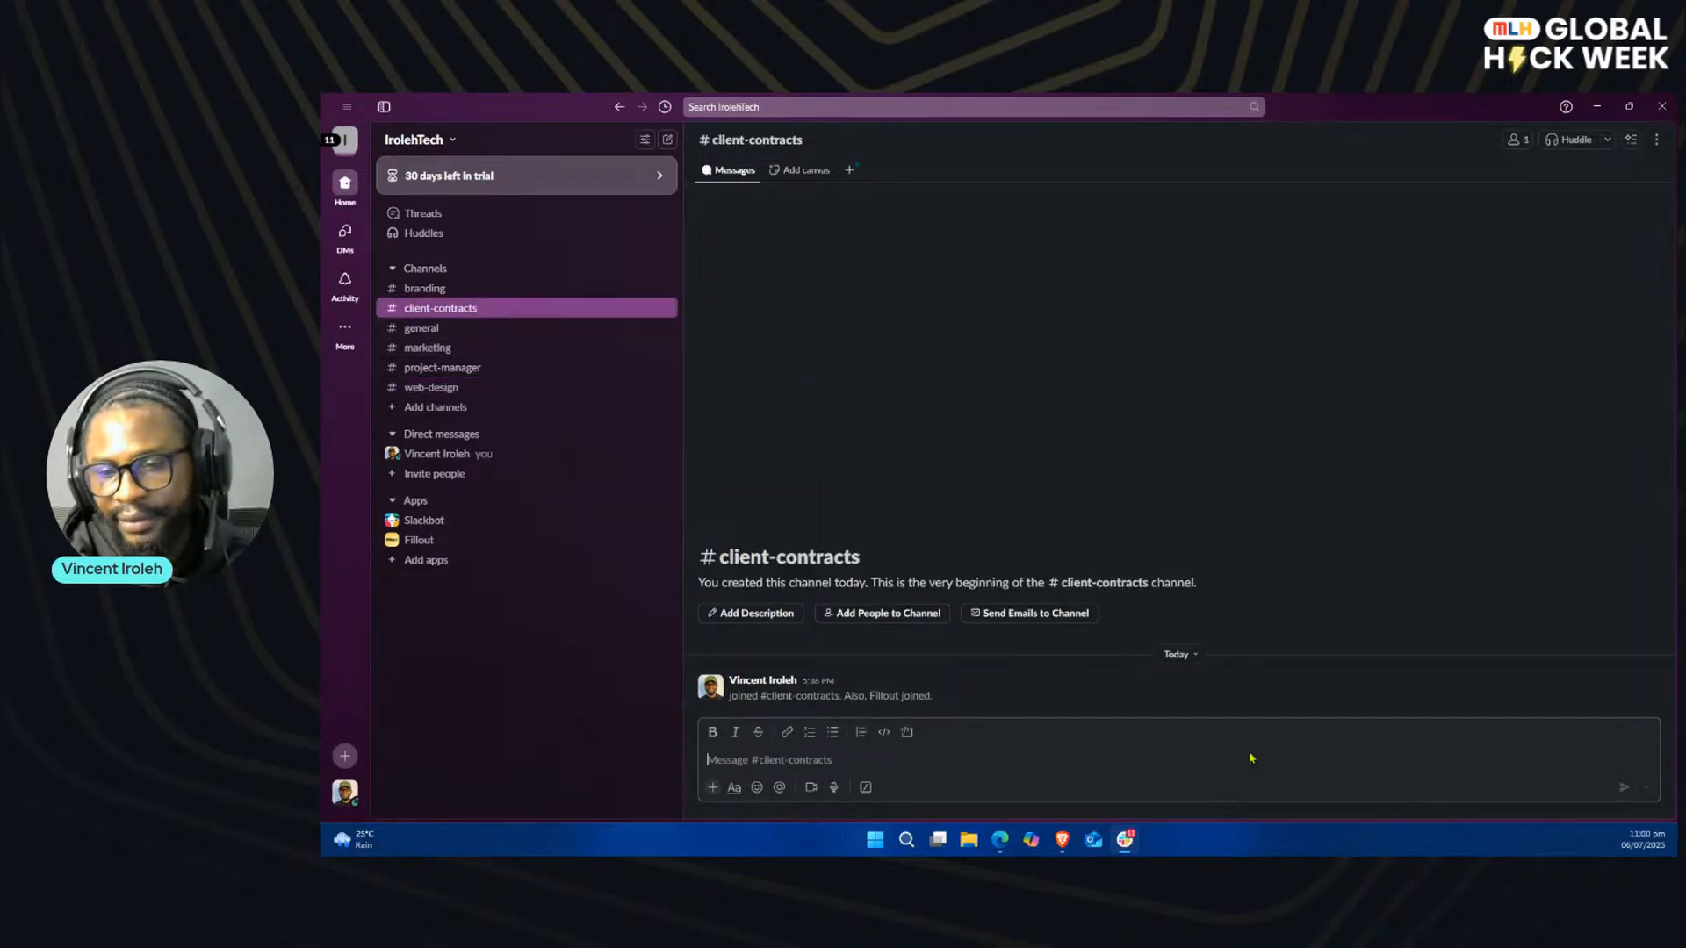
{"action": "left_click", "coordinate": [1125, 840]}
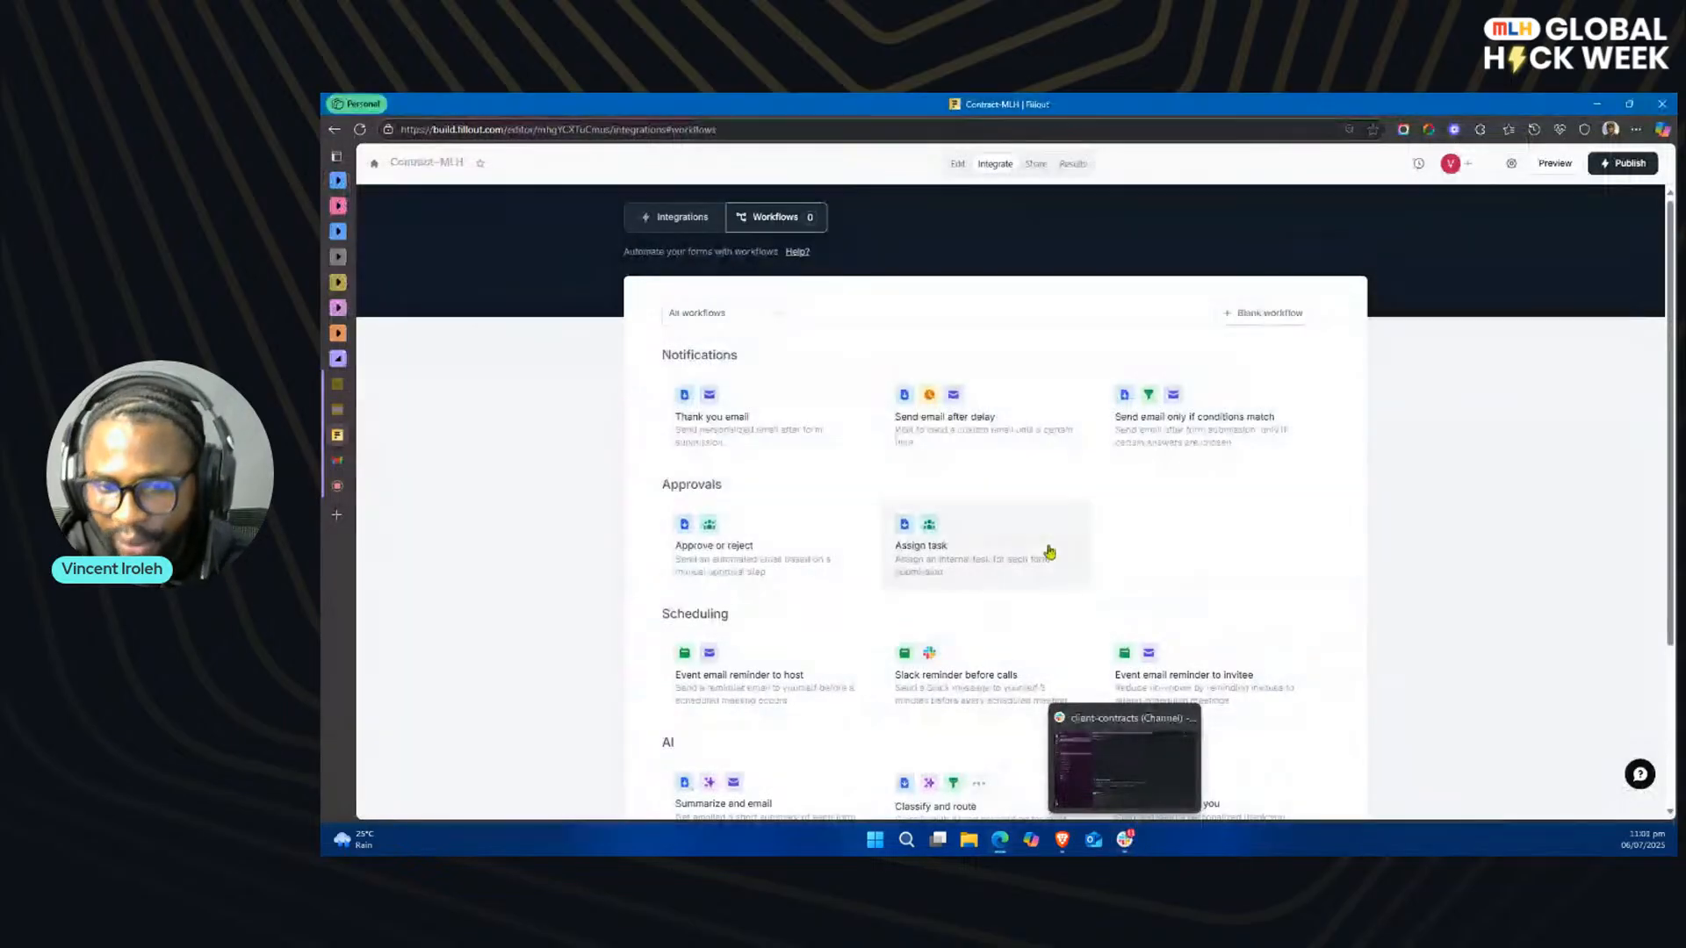
Step: Review the workflow templates and create a blank workflow for the Contract-MLH form
{"action": "scroll", "coordinate": [1172, 522], "scroll_direction": "down", "scroll_amount": 1}
{"action": "scroll", "coordinate": [1172, 521], "scroll_direction": "down", "scroll_amount": 2}
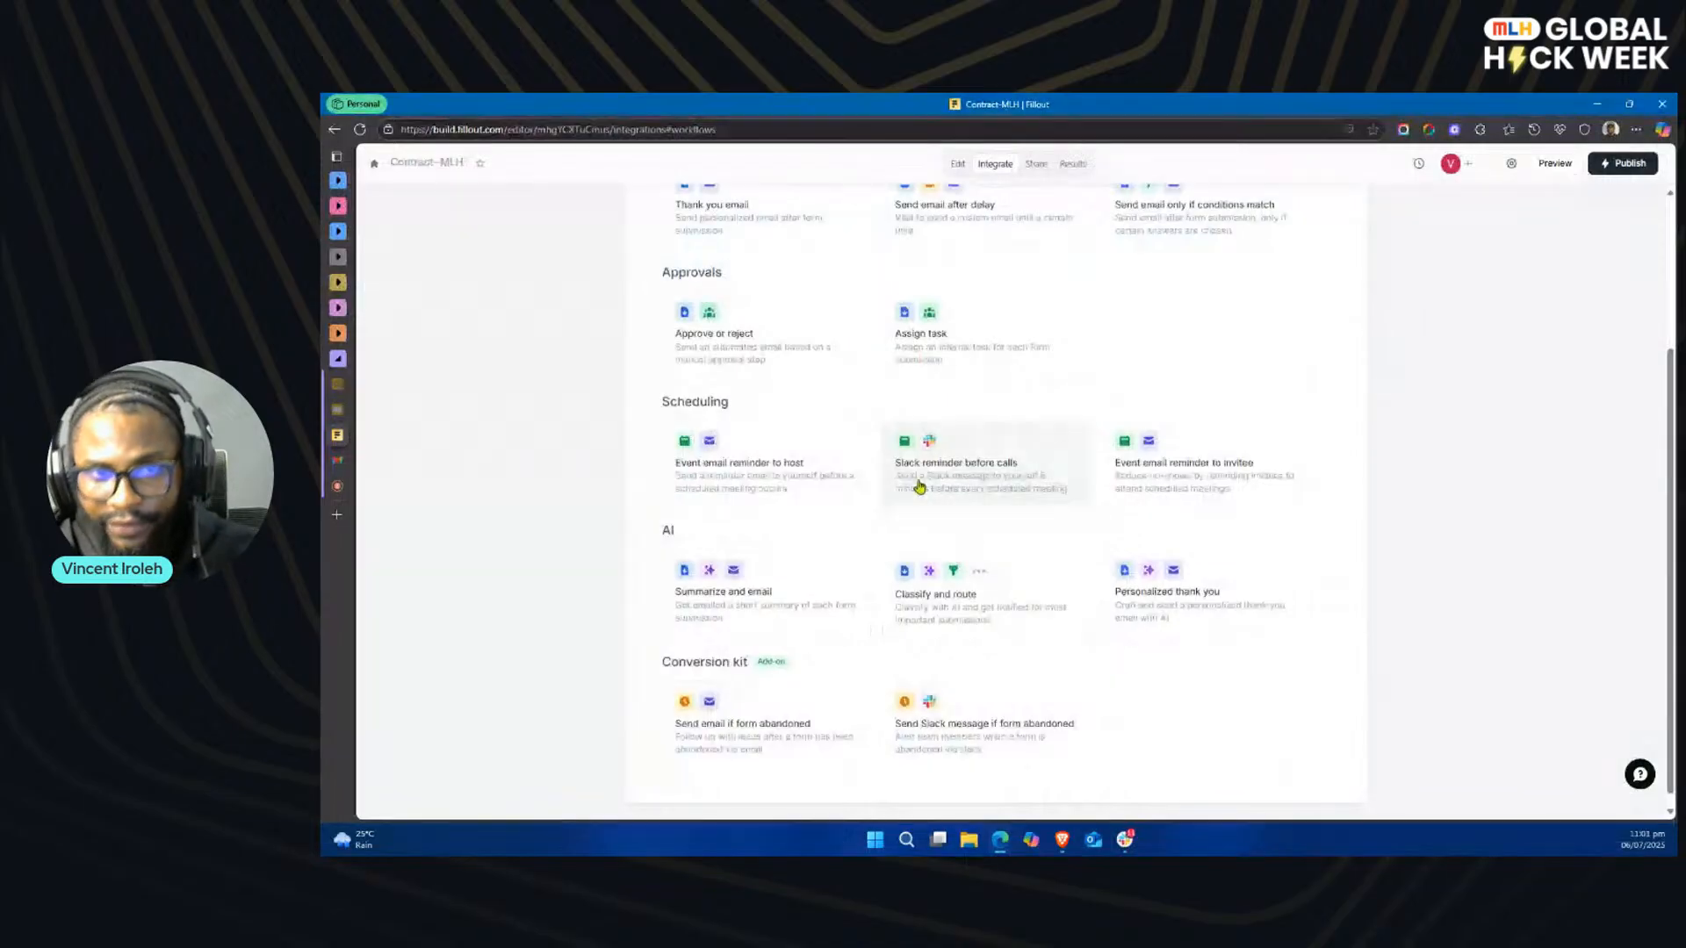
{"action": "scroll", "coordinate": [915, 445], "scroll_direction": "up", "scroll_amount": 3}
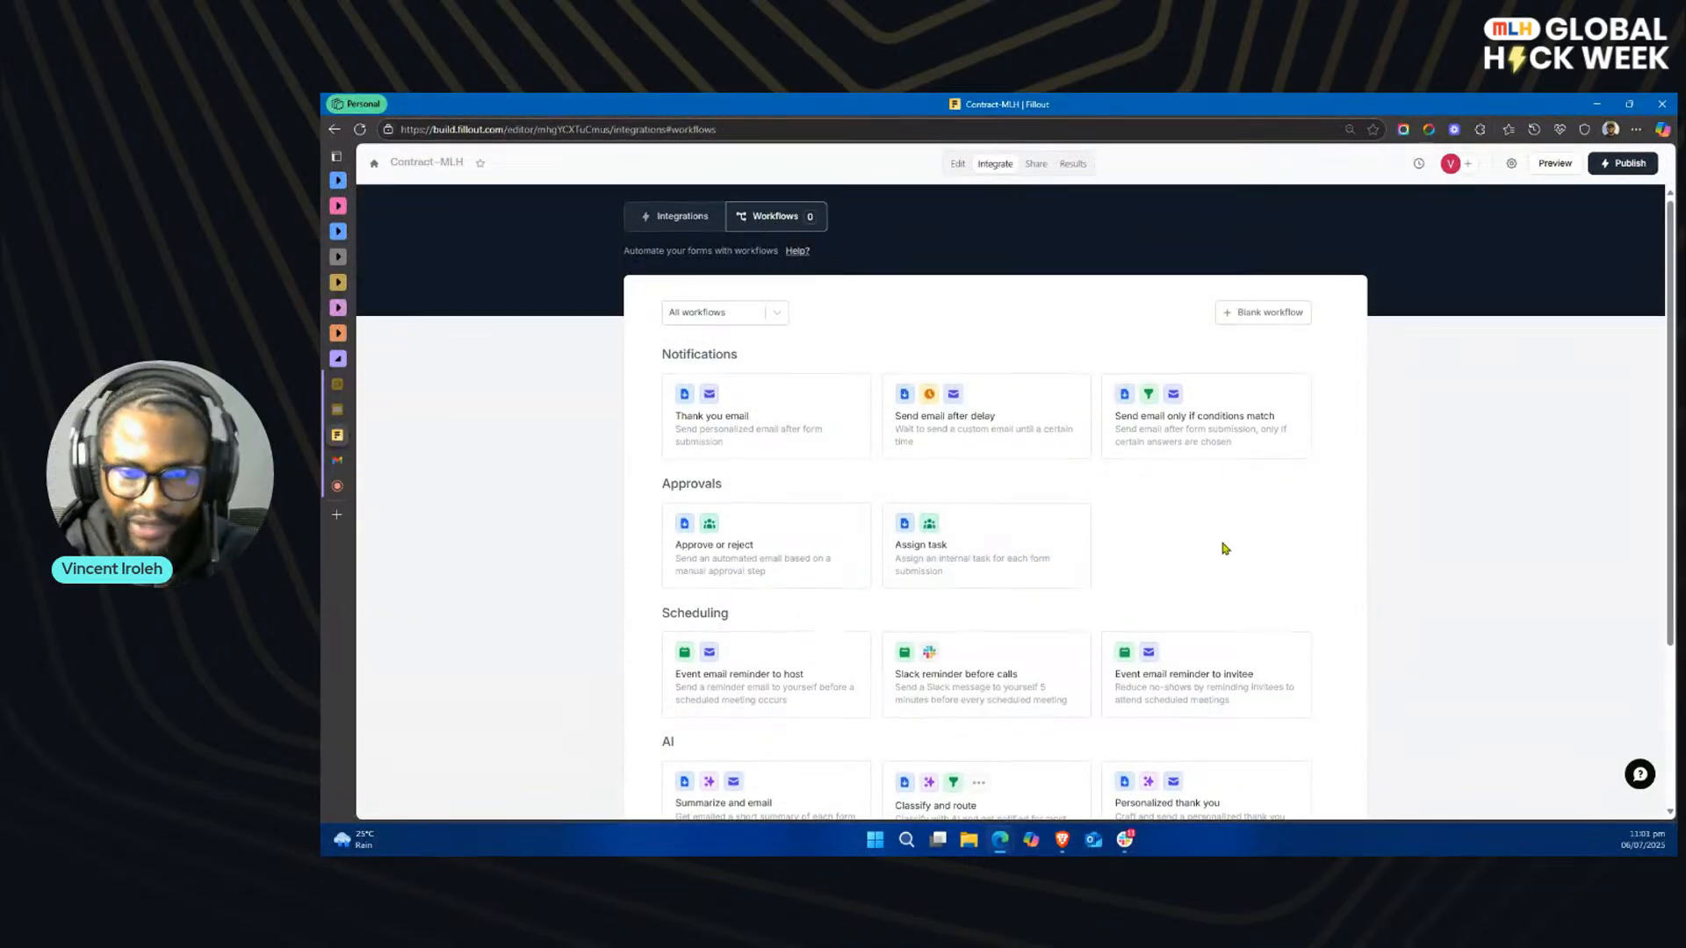
{"action": "scroll", "coordinate": [1219, 550], "scroll_direction": "down", "scroll_amount": 2}
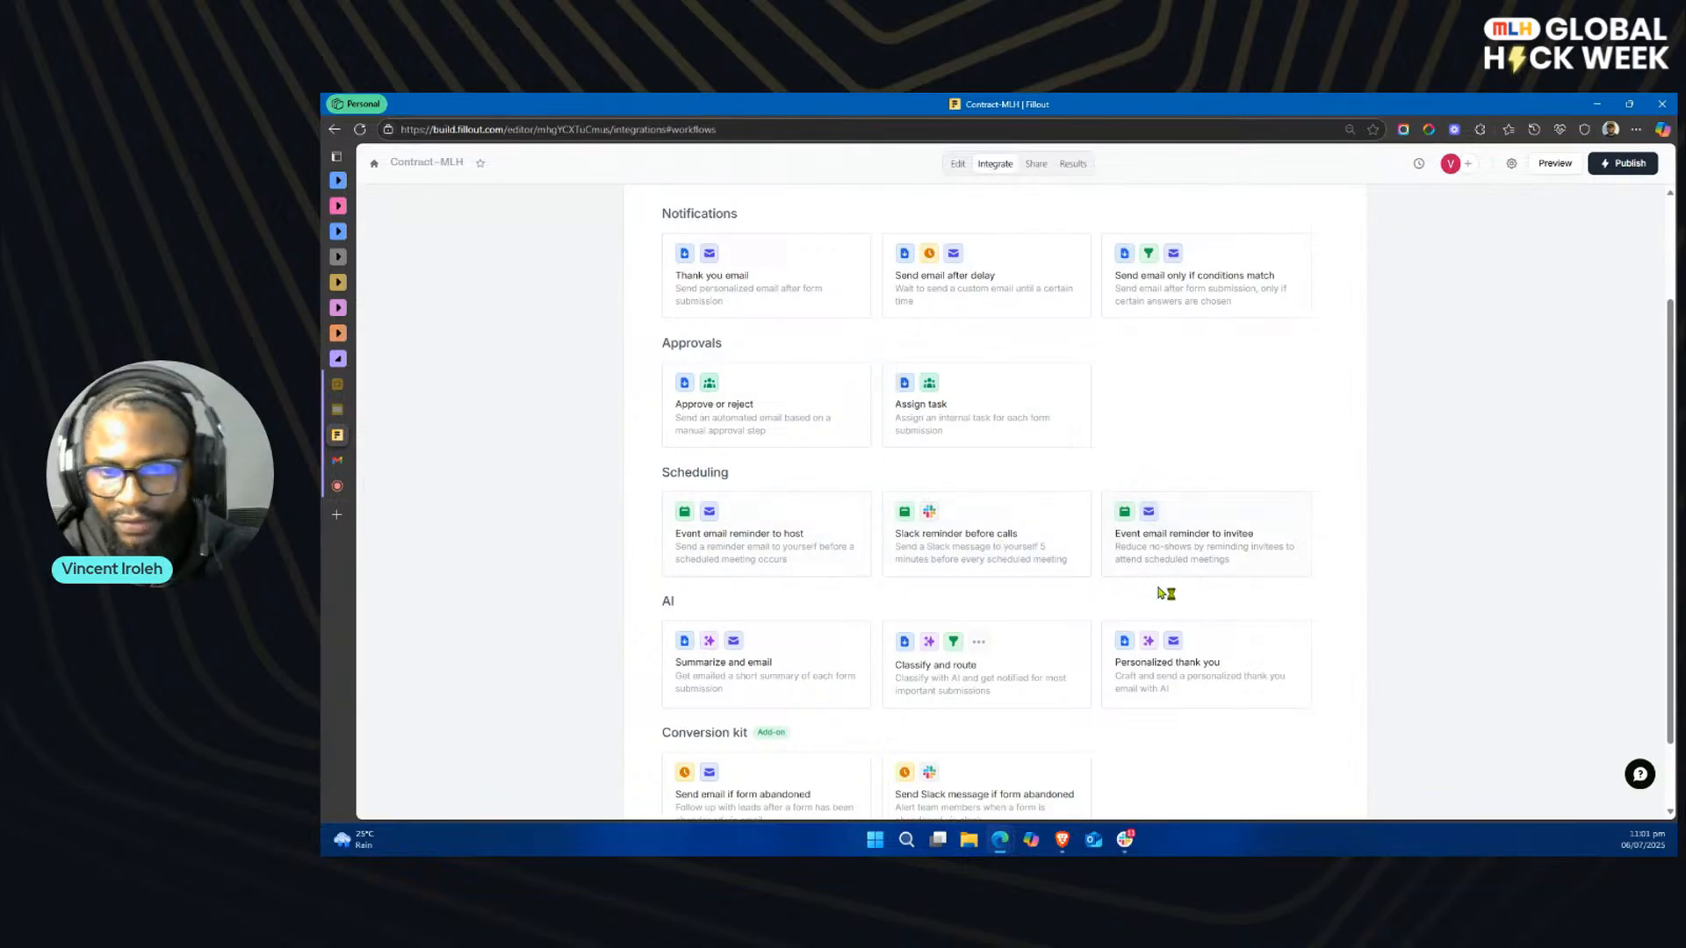
{"action": "scroll", "coordinate": [1101, 527], "scroll_direction": "up", "scroll_amount": 1}
{"action": "scroll", "coordinate": [1104, 528], "scroll_direction": "up", "scroll_amount": 1}
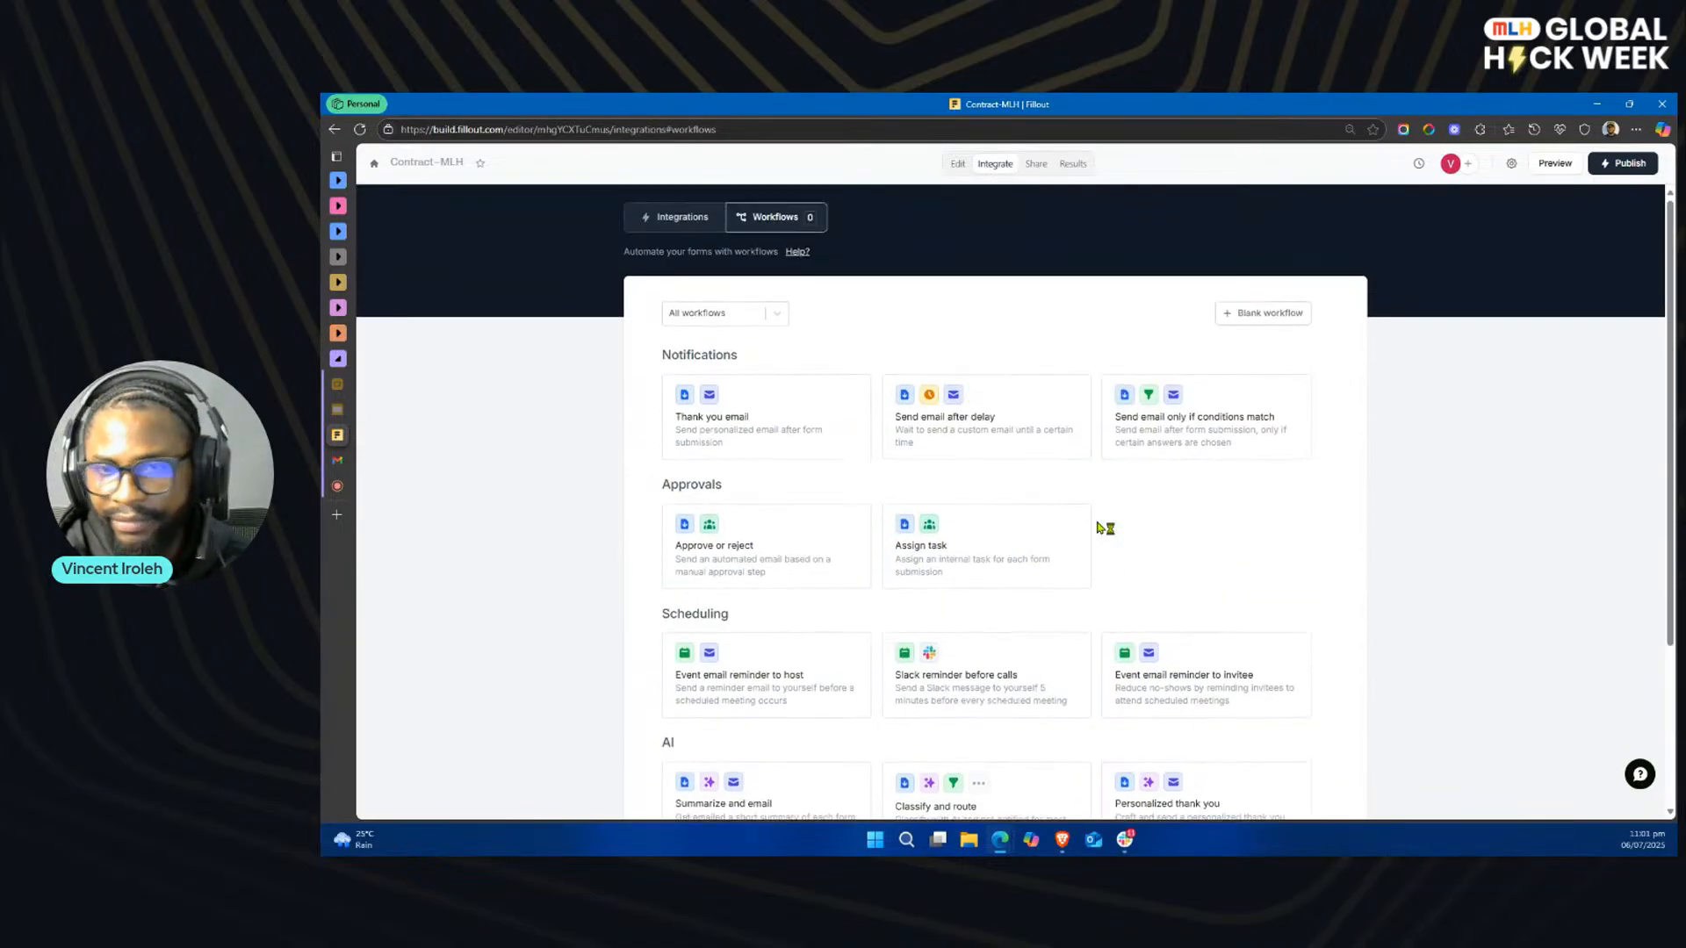
{"action": "left_click", "coordinate": [1251, 311]}
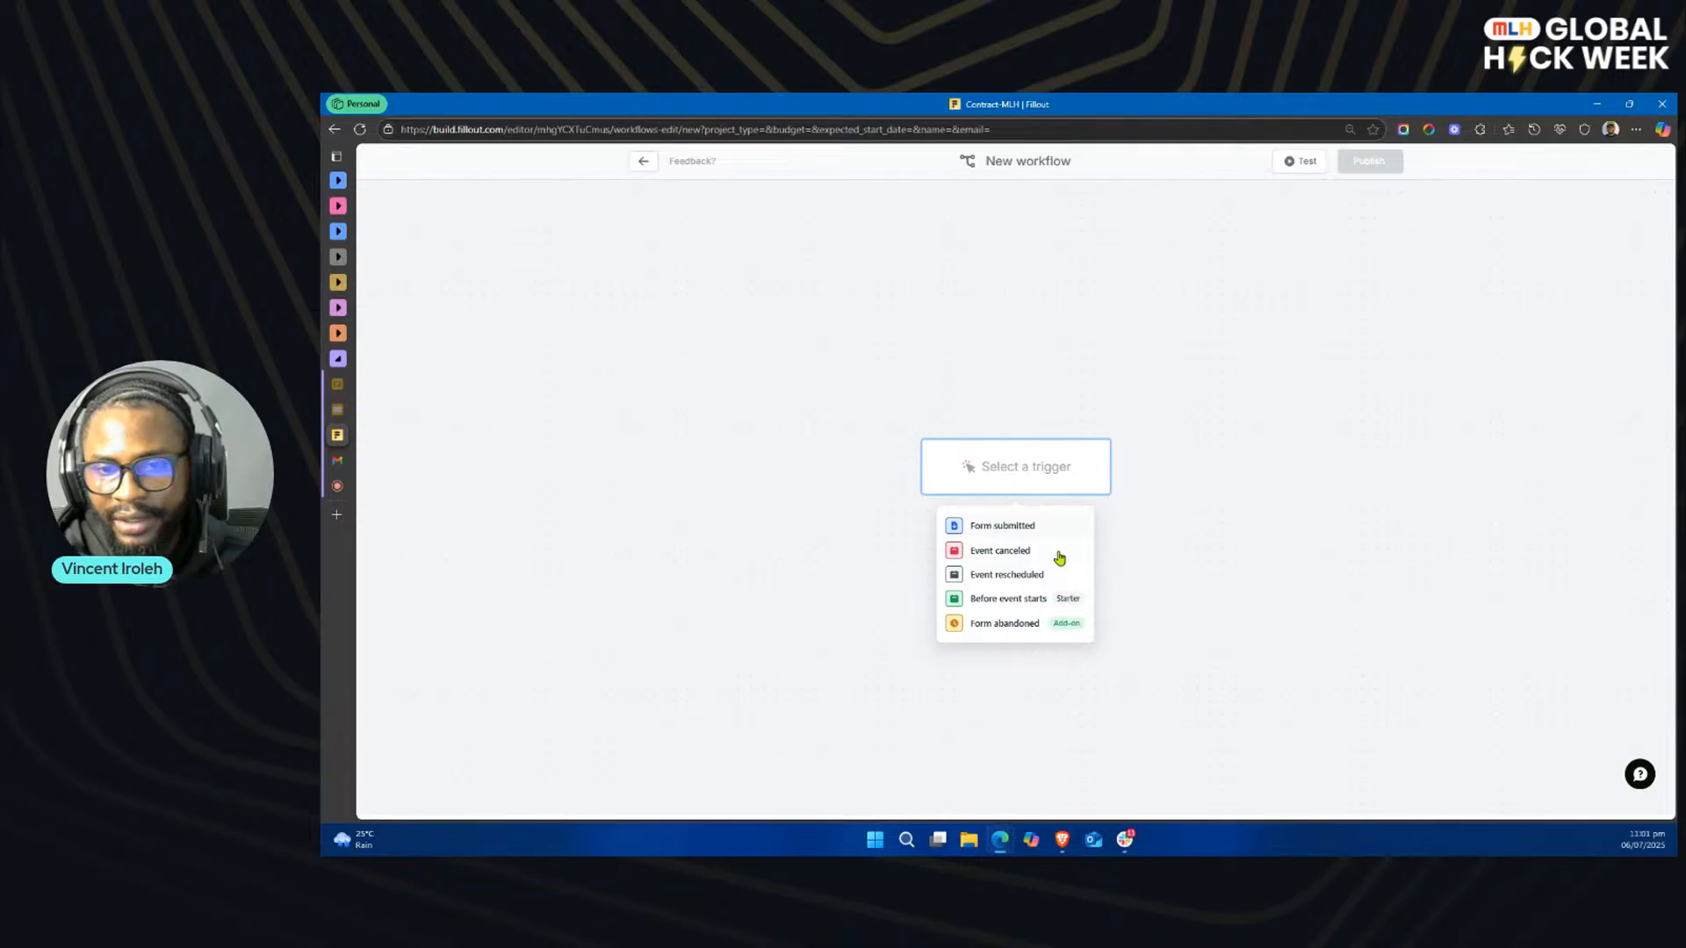
Step: Set Form submitted as the workflow trigger and add a Slack action that sends all fields to #client-contracts
{"action": "left_click", "coordinate": [1002, 525]}
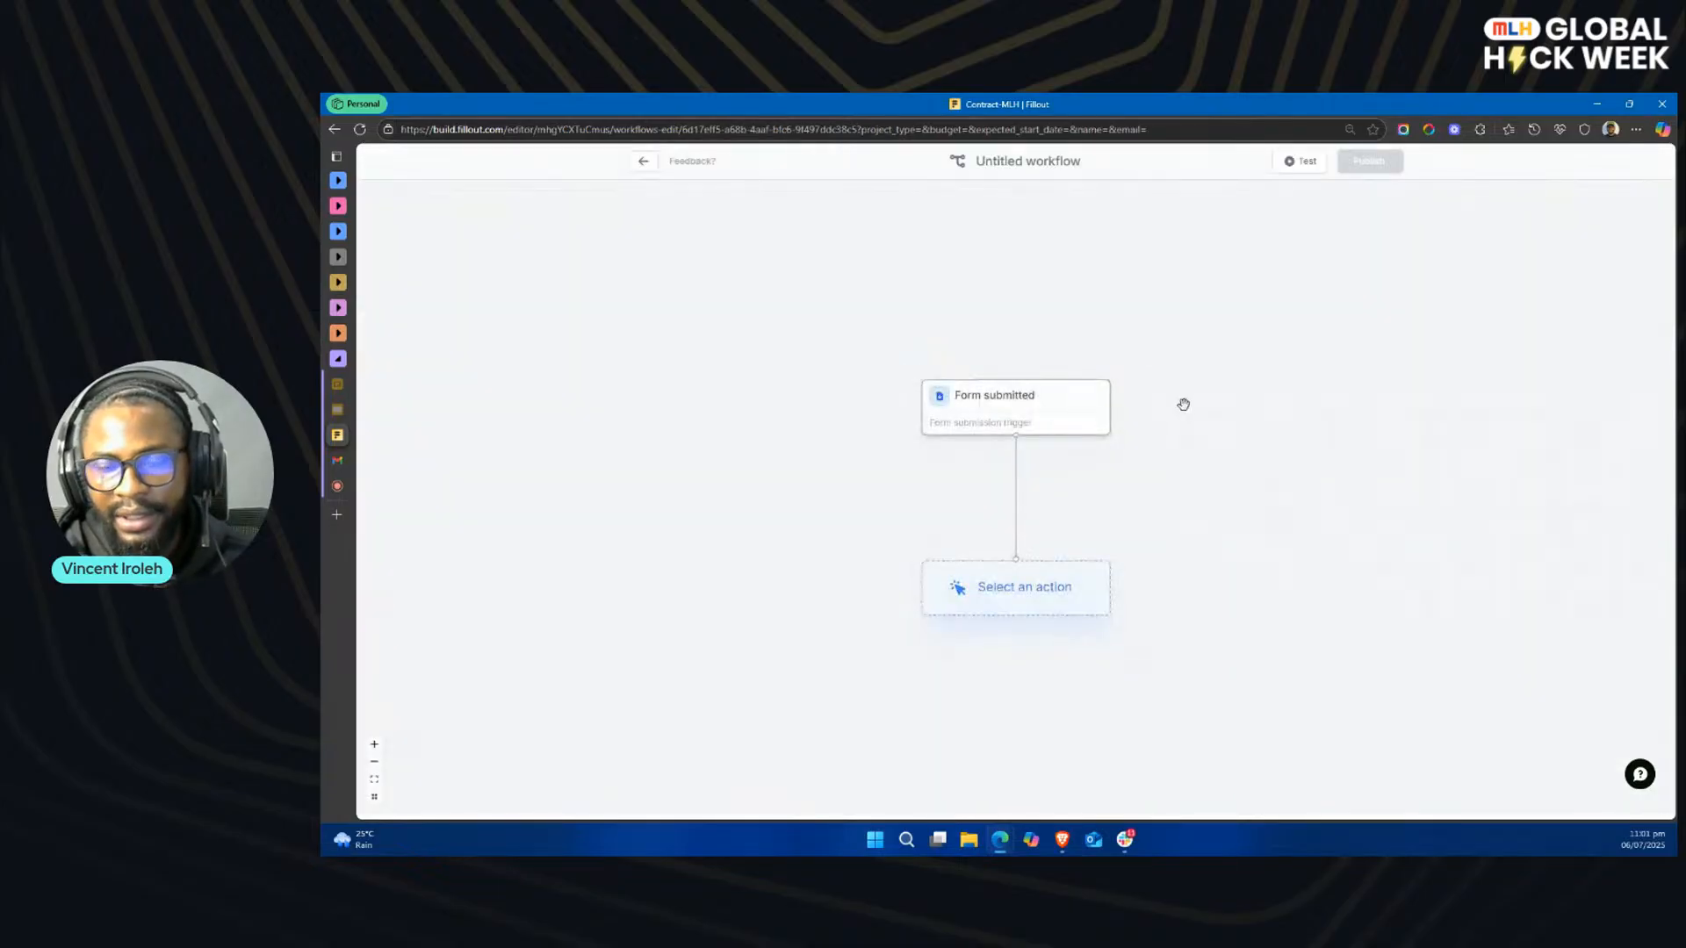
{"action": "left_click", "coordinate": [1024, 598]}
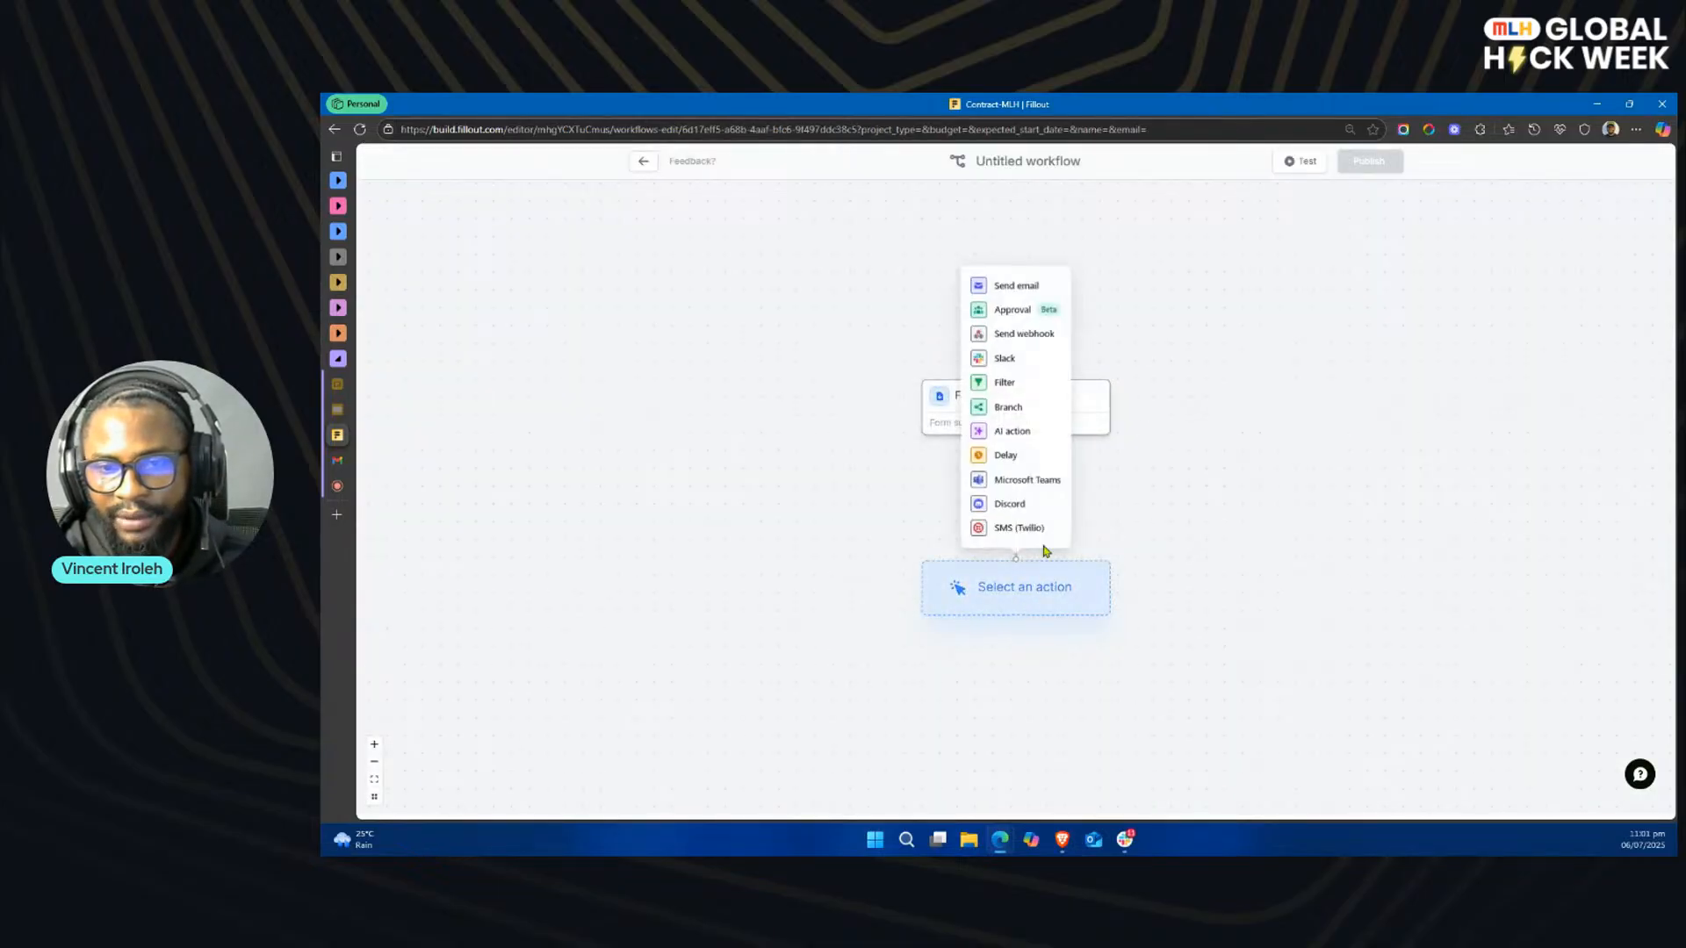
{"action": "left_click", "coordinate": [1015, 360]}
{"action": "left_click", "coordinate": [1153, 387]}
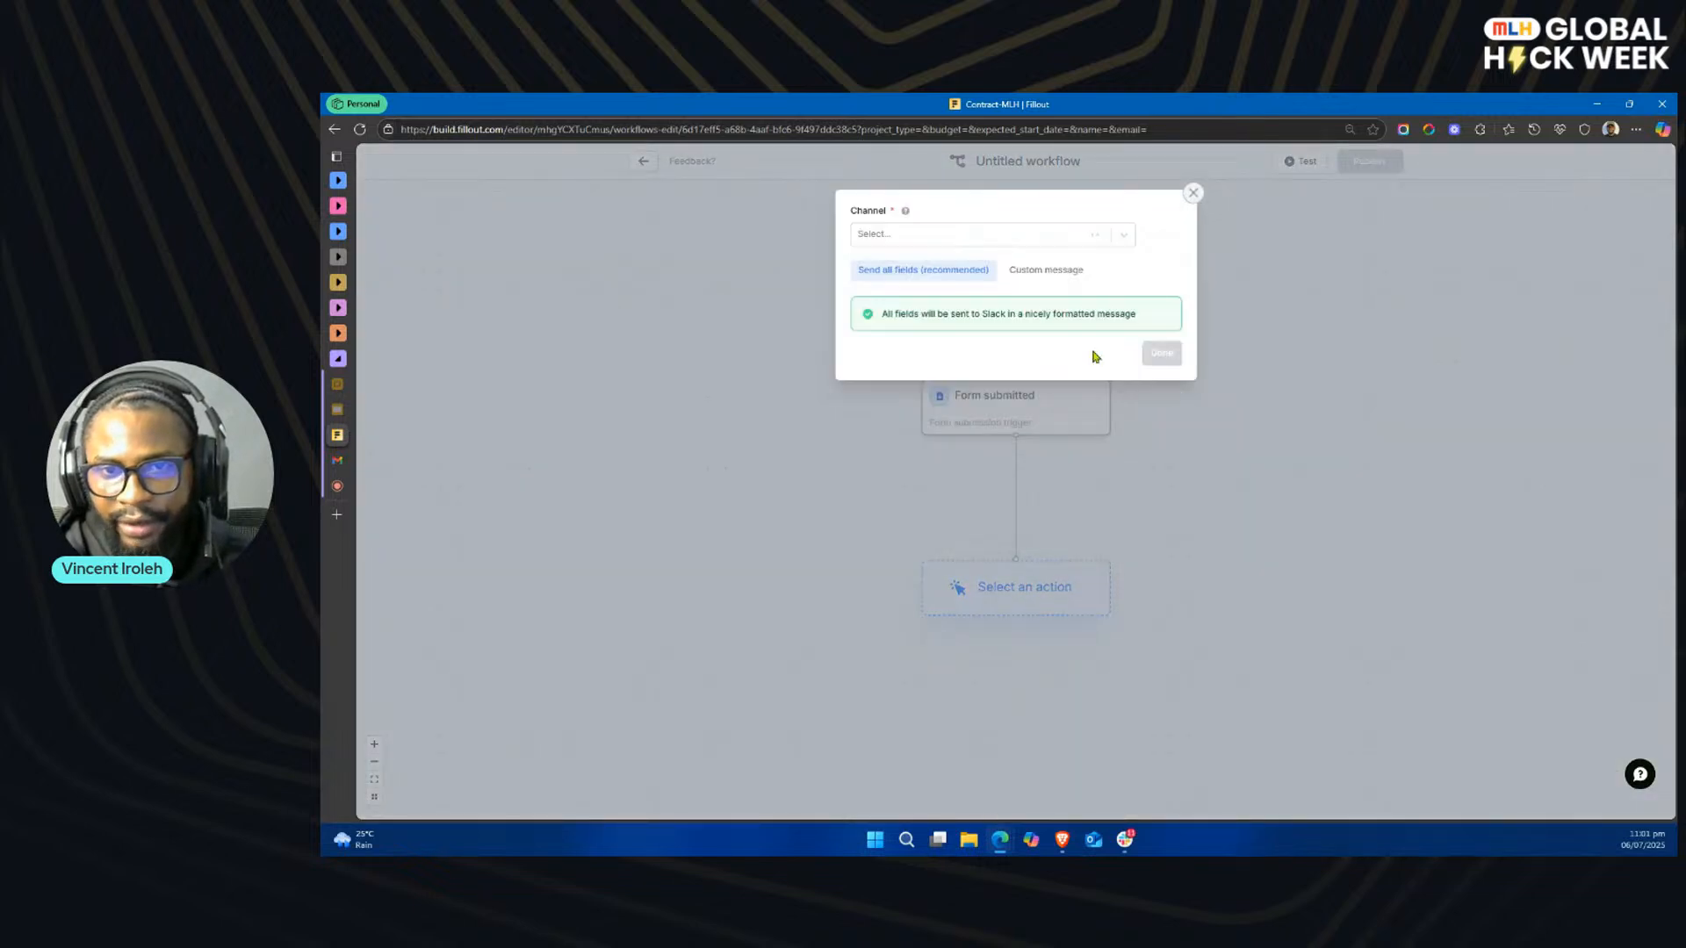
{"action": "left_click", "coordinate": [1014, 235]}
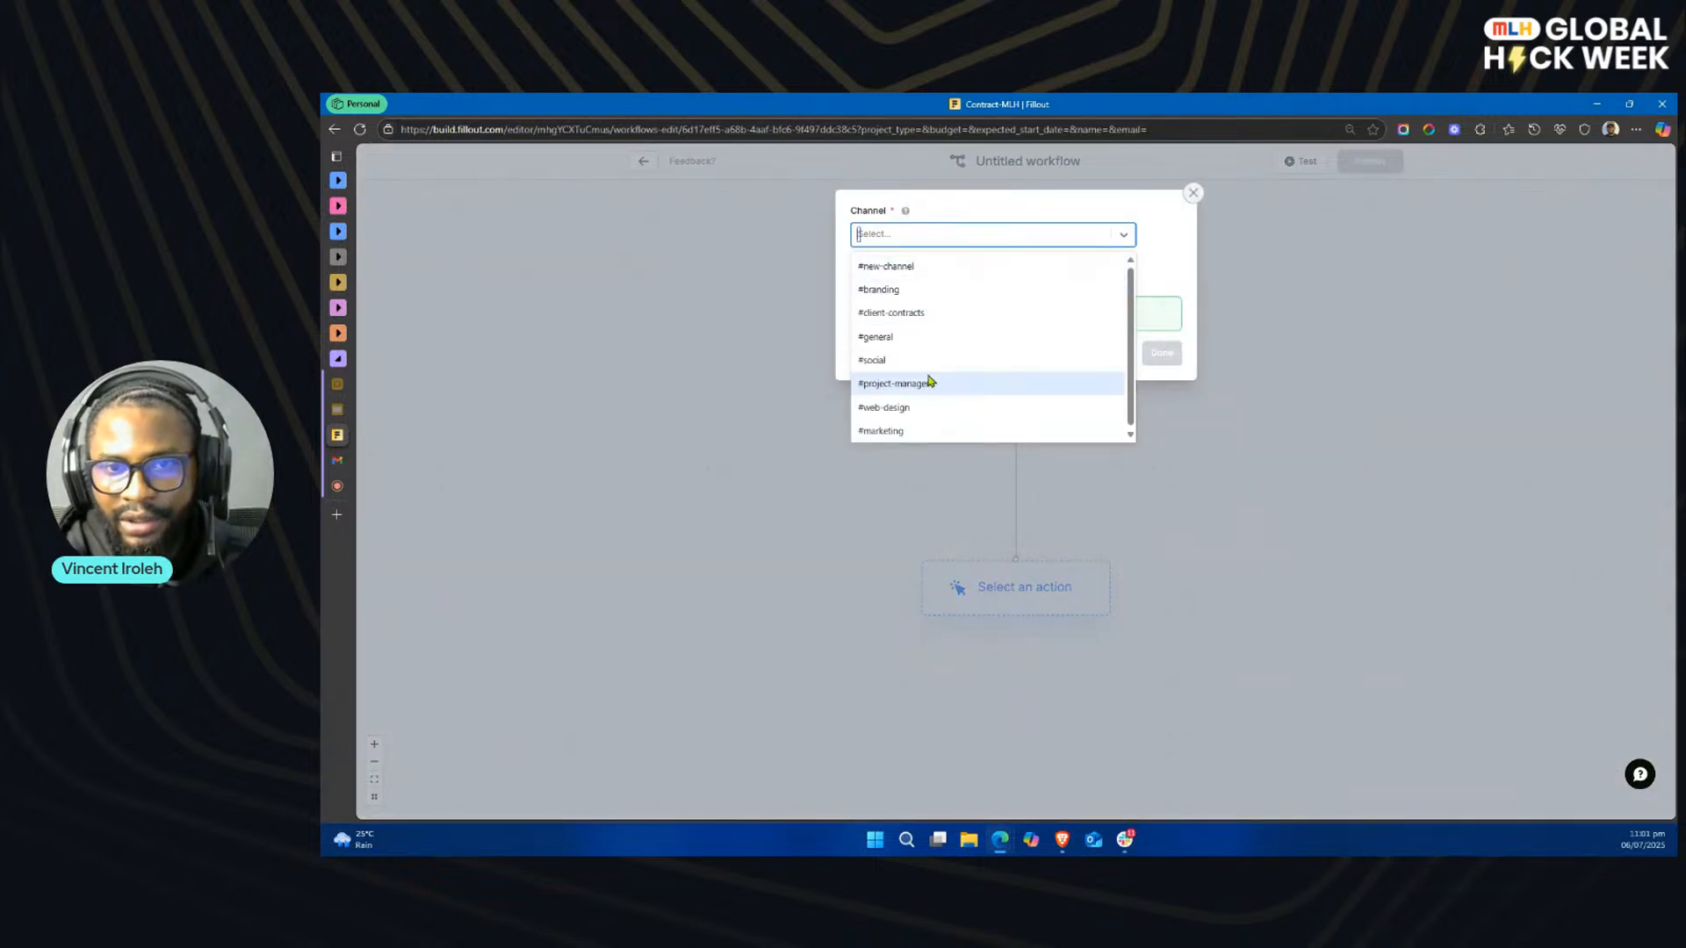
{"action": "left_click", "coordinate": [929, 312]}
{"action": "left_click", "coordinate": [1162, 354]}
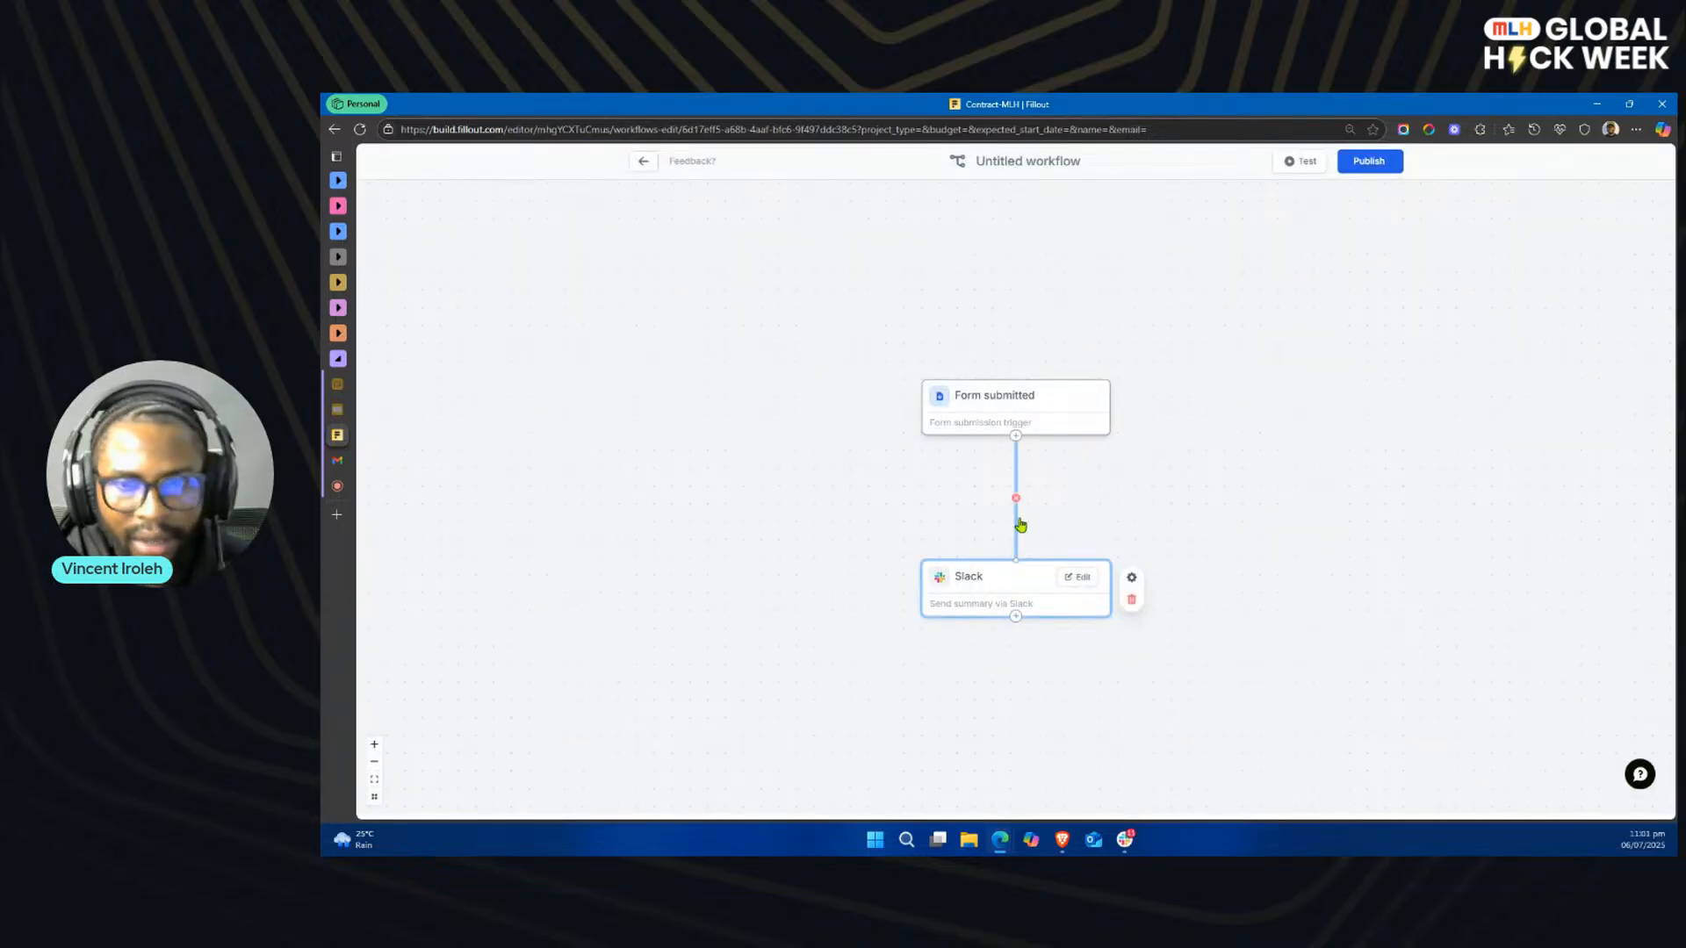
Step: Move the Slack action down, add a Send email action after the trigger and address it to the form's Email field
{"action": "left_click_drag", "start_coordinate": [1021, 579], "coordinate": [1011, 633]}
{"action": "left_click_drag", "start_coordinate": [1016, 437], "coordinate": [1006, 524]}
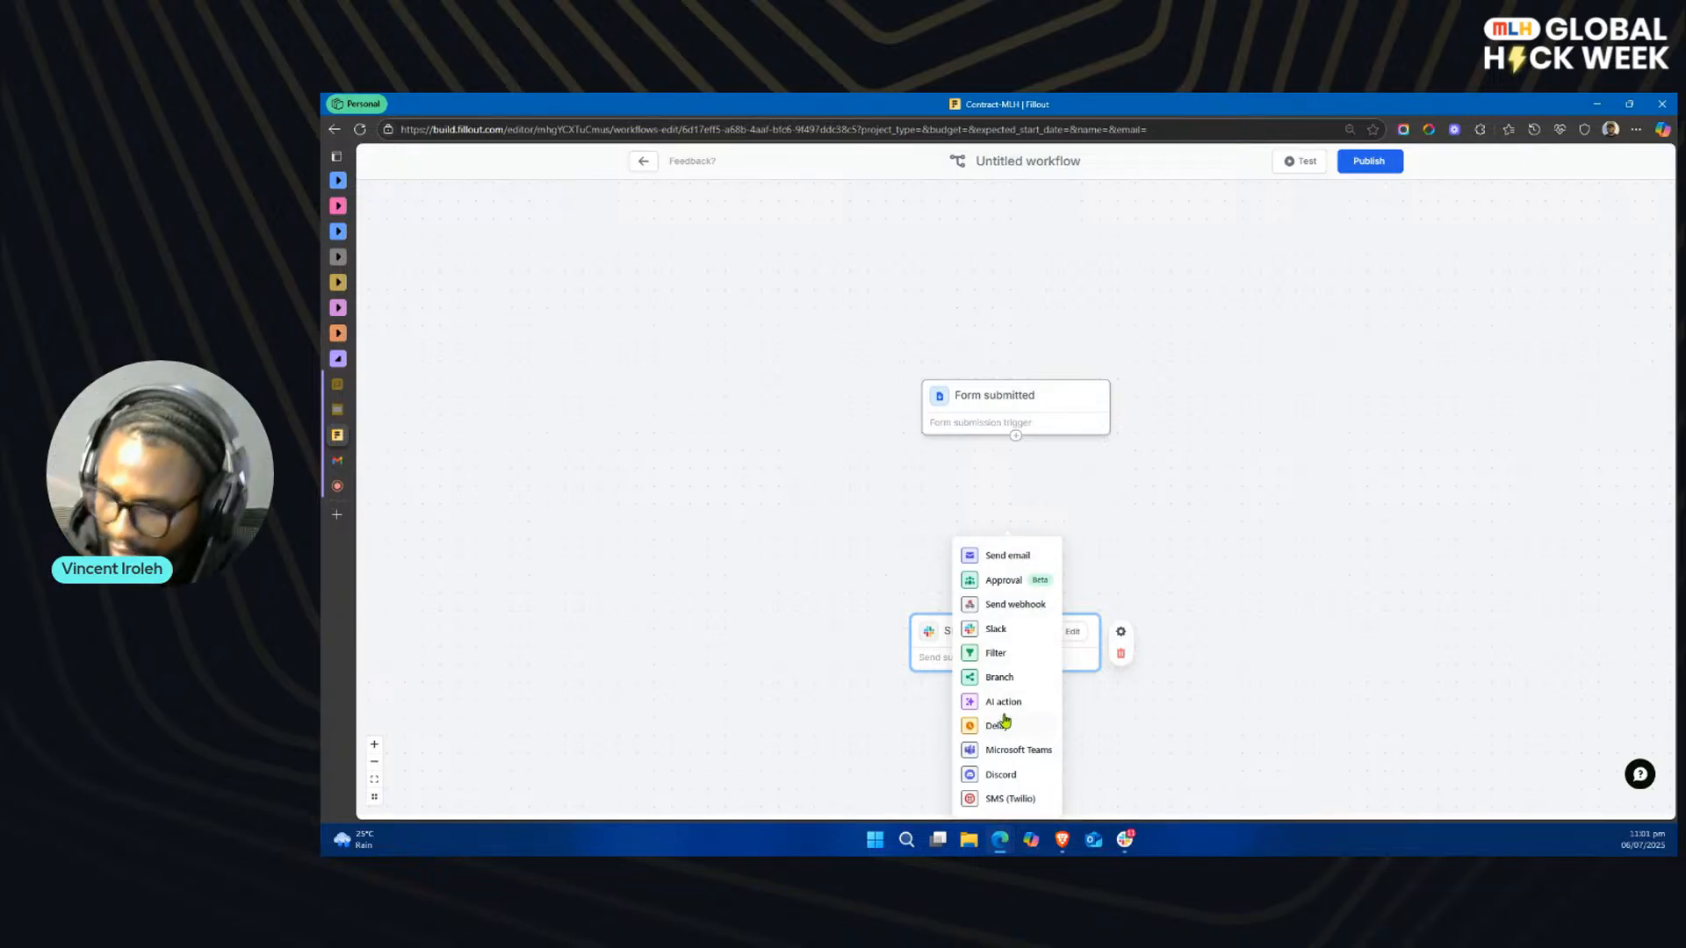
{"action": "left_click", "coordinate": [1008, 556]}
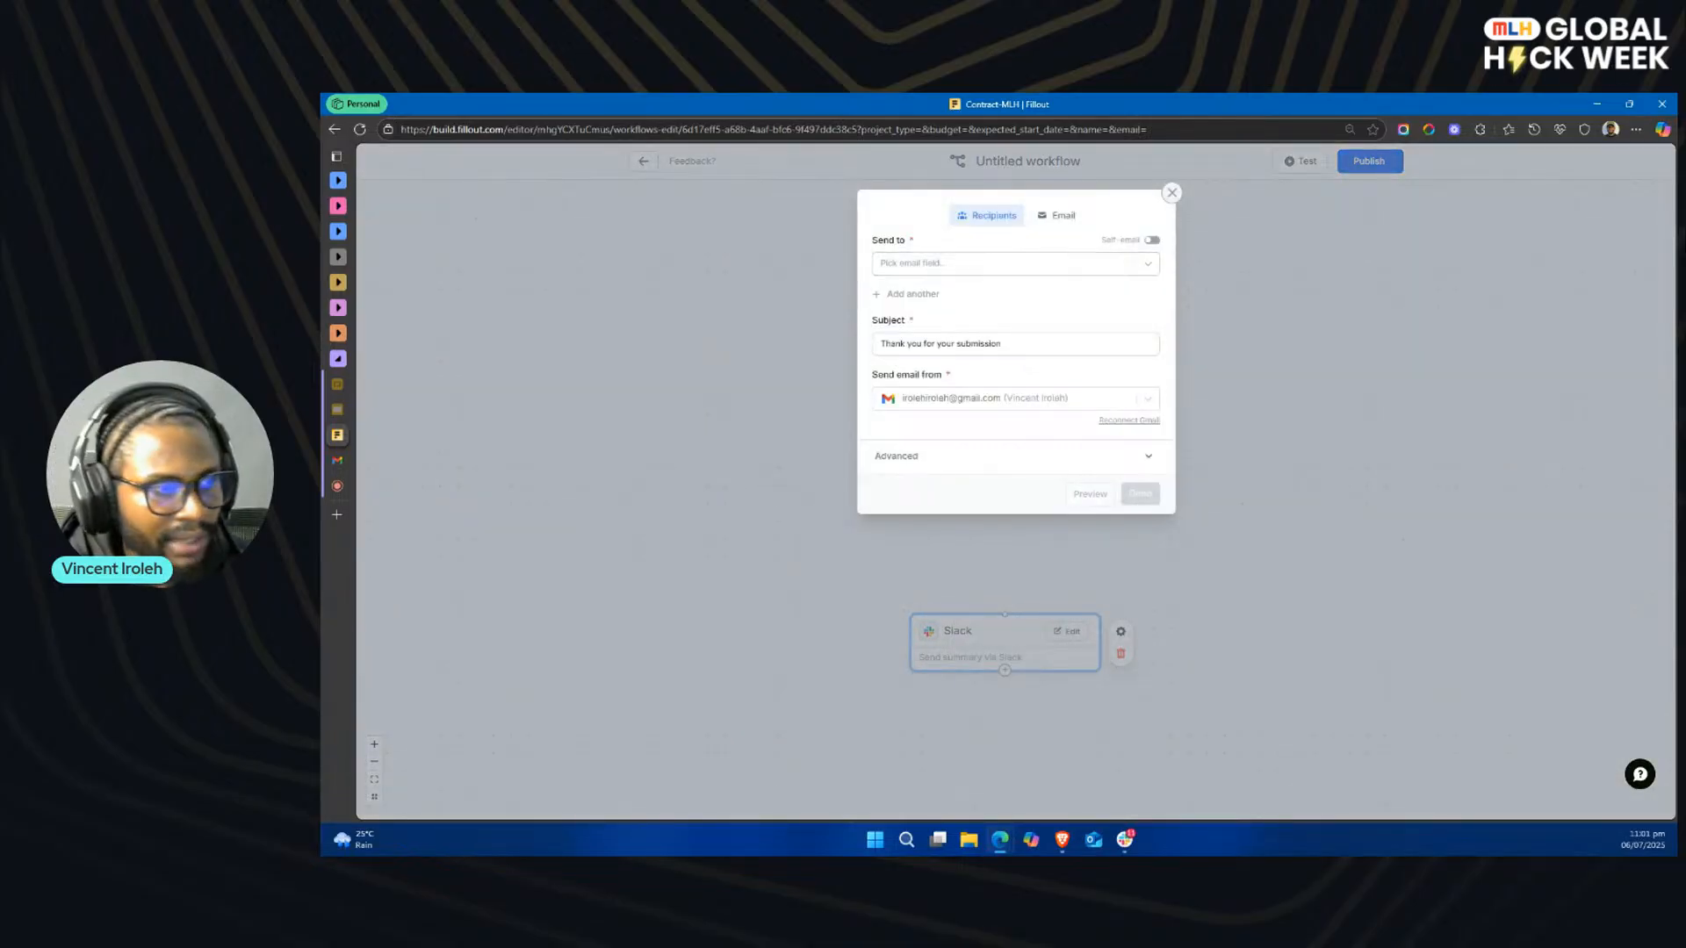
{"action": "key", "text": "alt+Tab"}
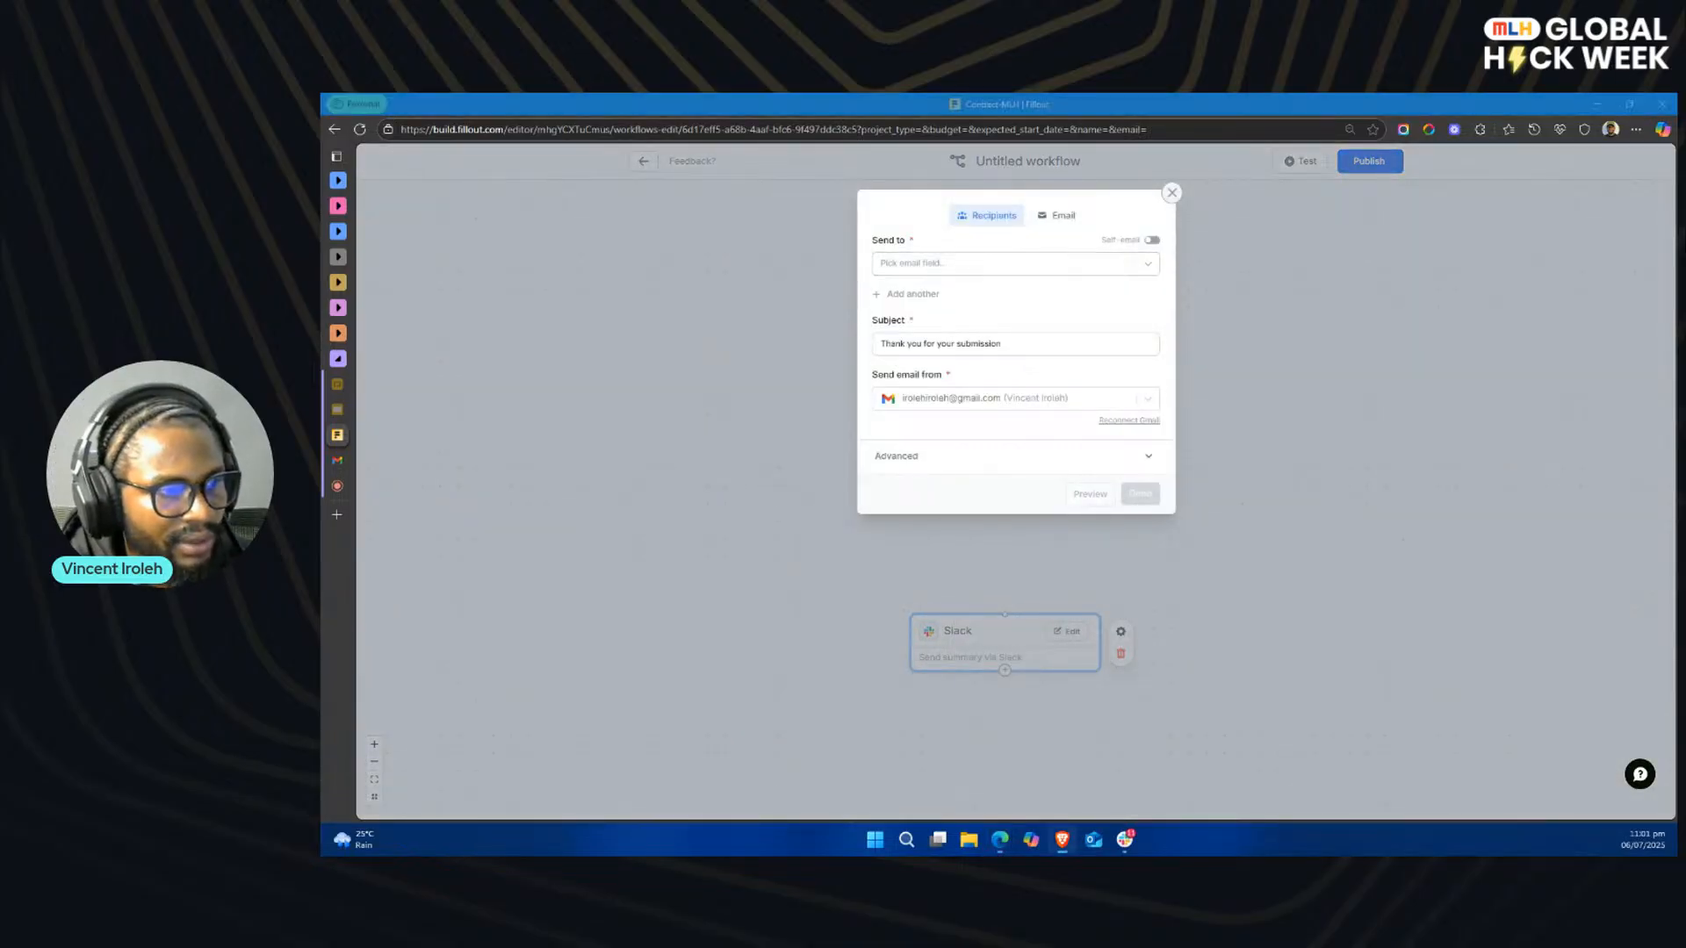
{"action": "left_click", "coordinate": [1004, 264]}
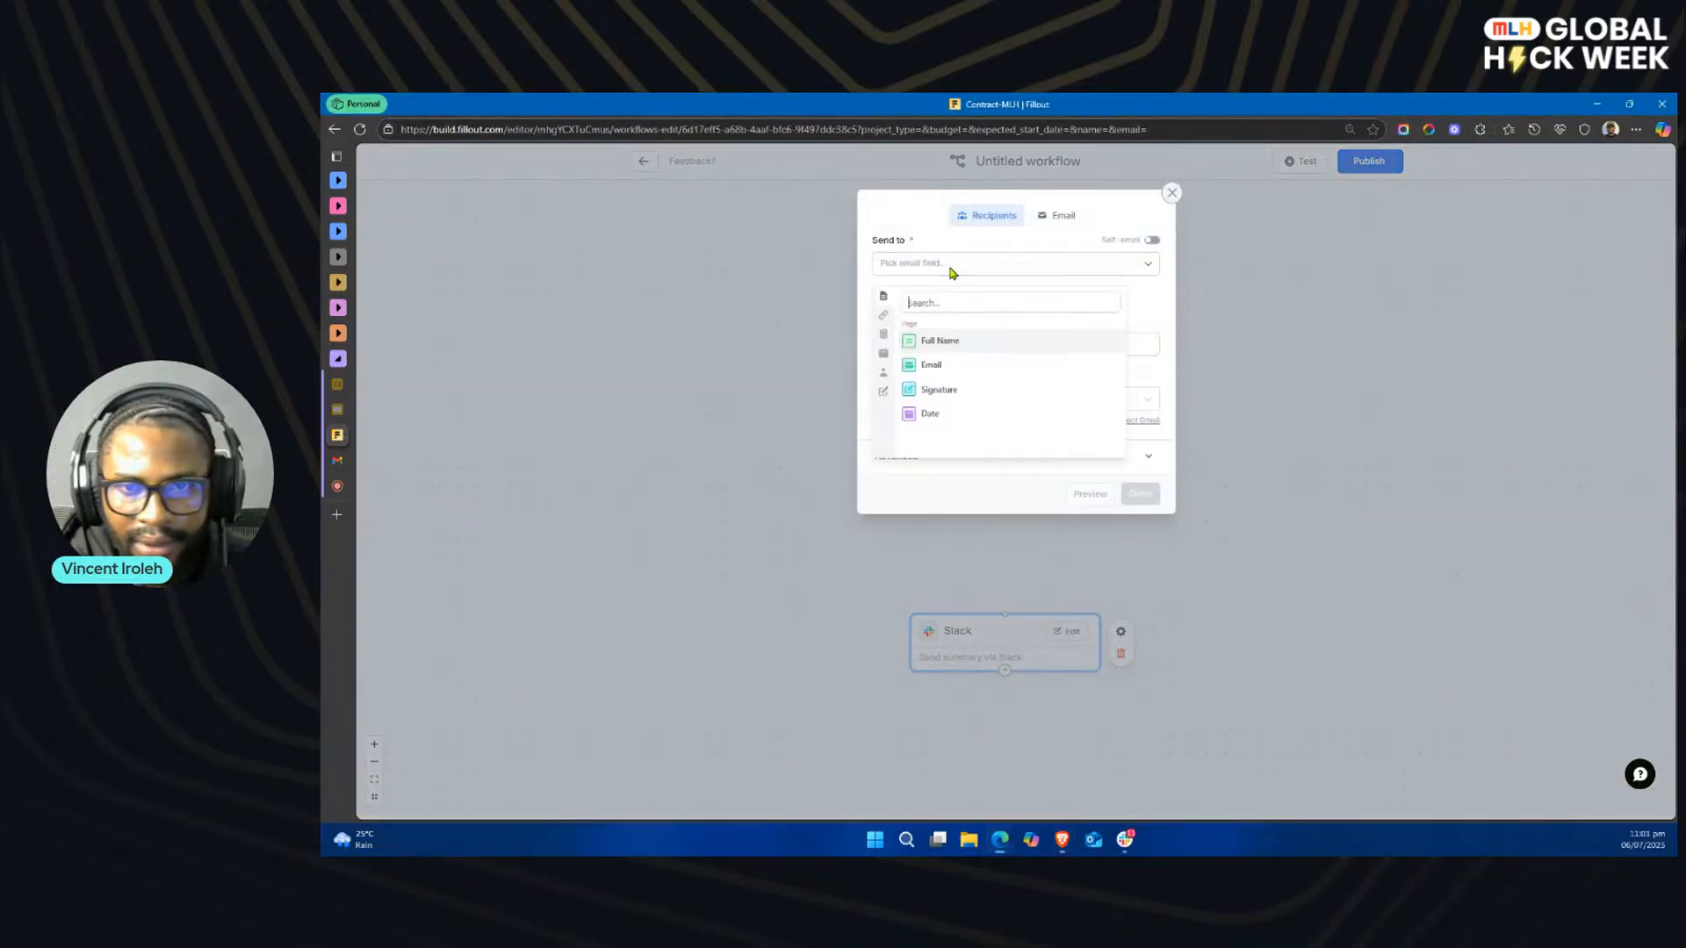
{"action": "left_click", "coordinate": [937, 365]}
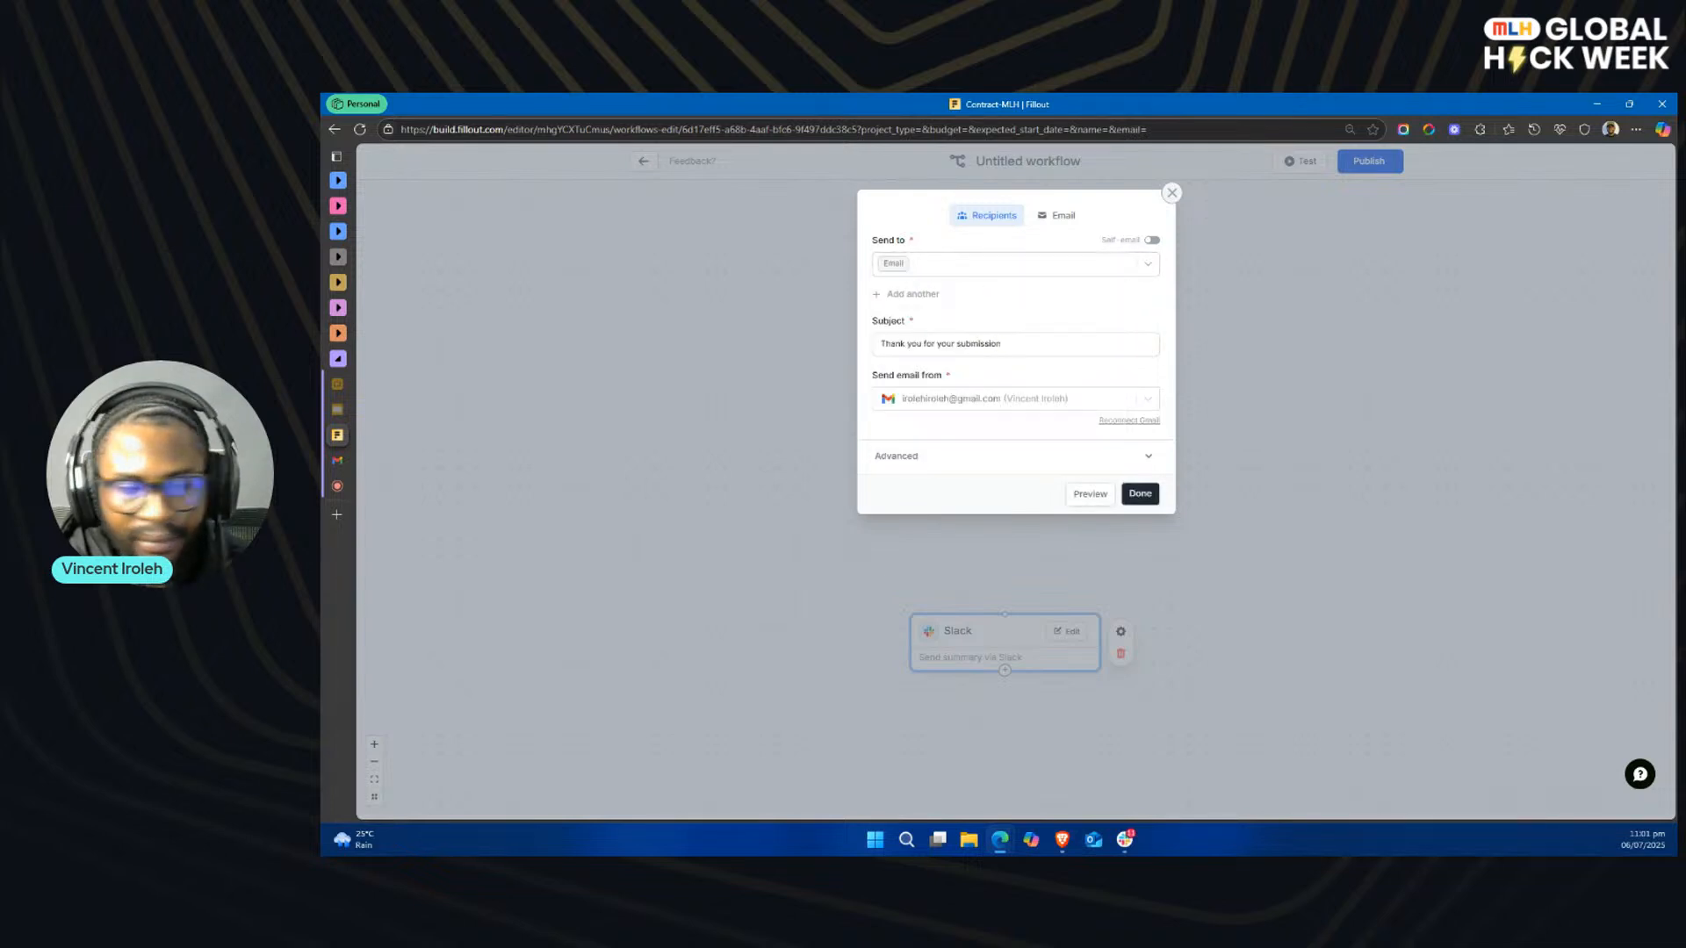
Step: Set the email subject to "Your Signed Project Agreement" and choose the Fillout notifications address as the sender
{"action": "key", "text": "alt+Tab"}
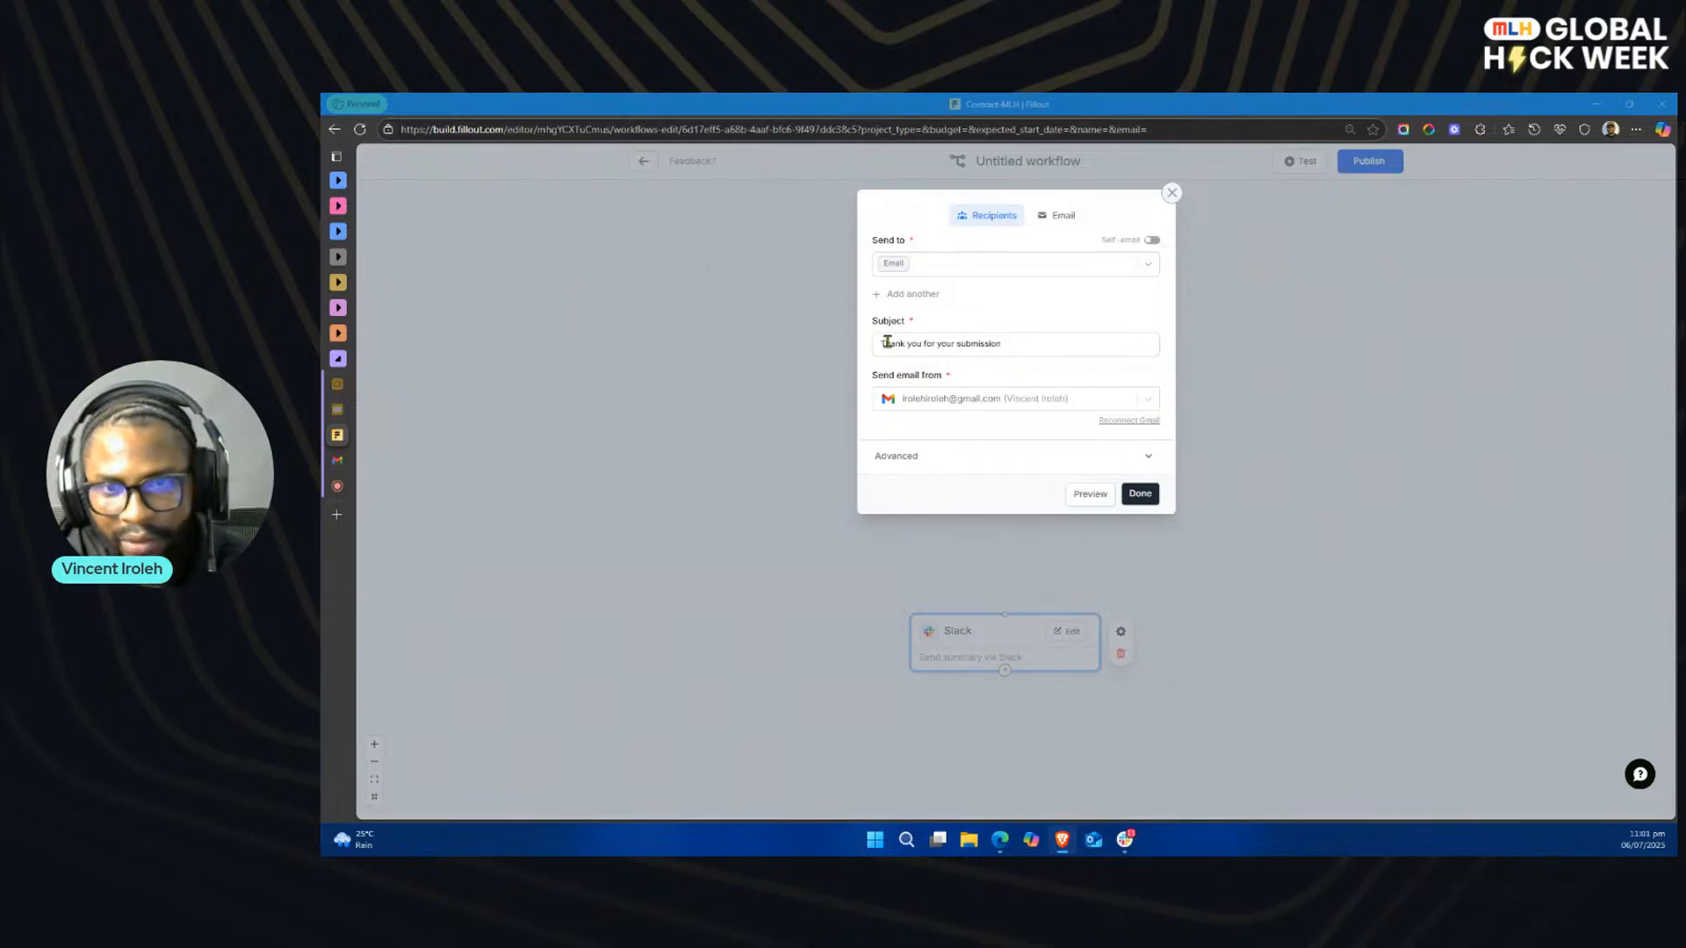
{"action": "triple_click", "coordinate": [1057, 342]}
{"action": "type", "text": "Your Signed Project Agreement"}
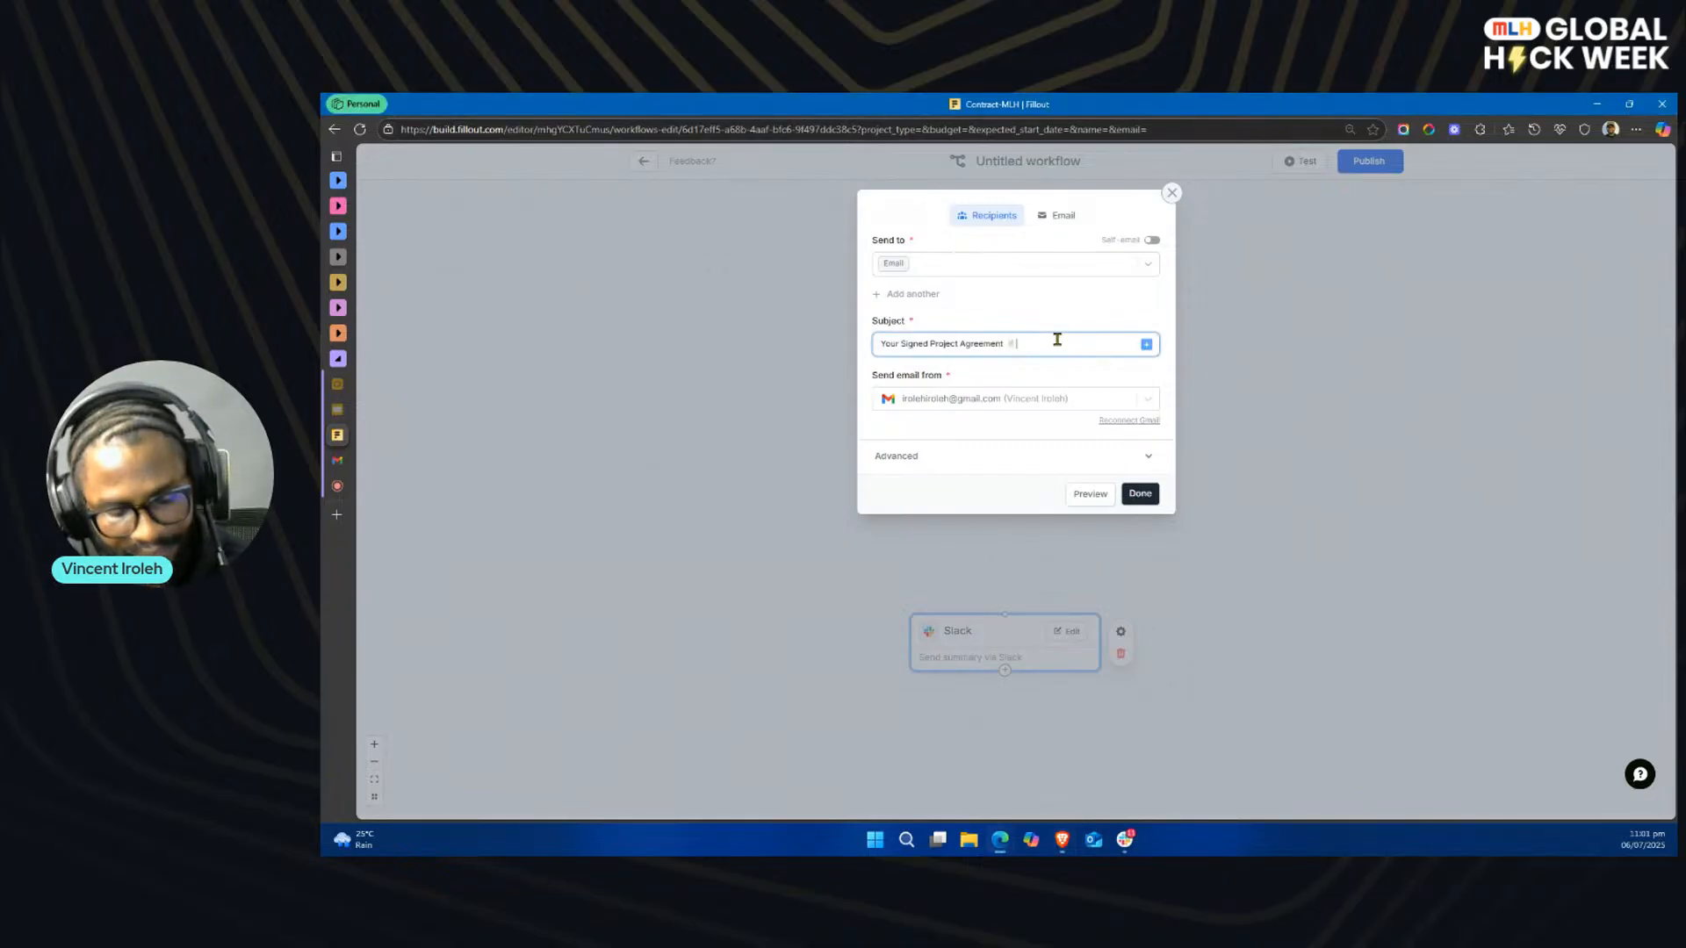
{"action": "left_click", "coordinate": [1117, 400]}
{"action": "left_click", "coordinate": [985, 485]}
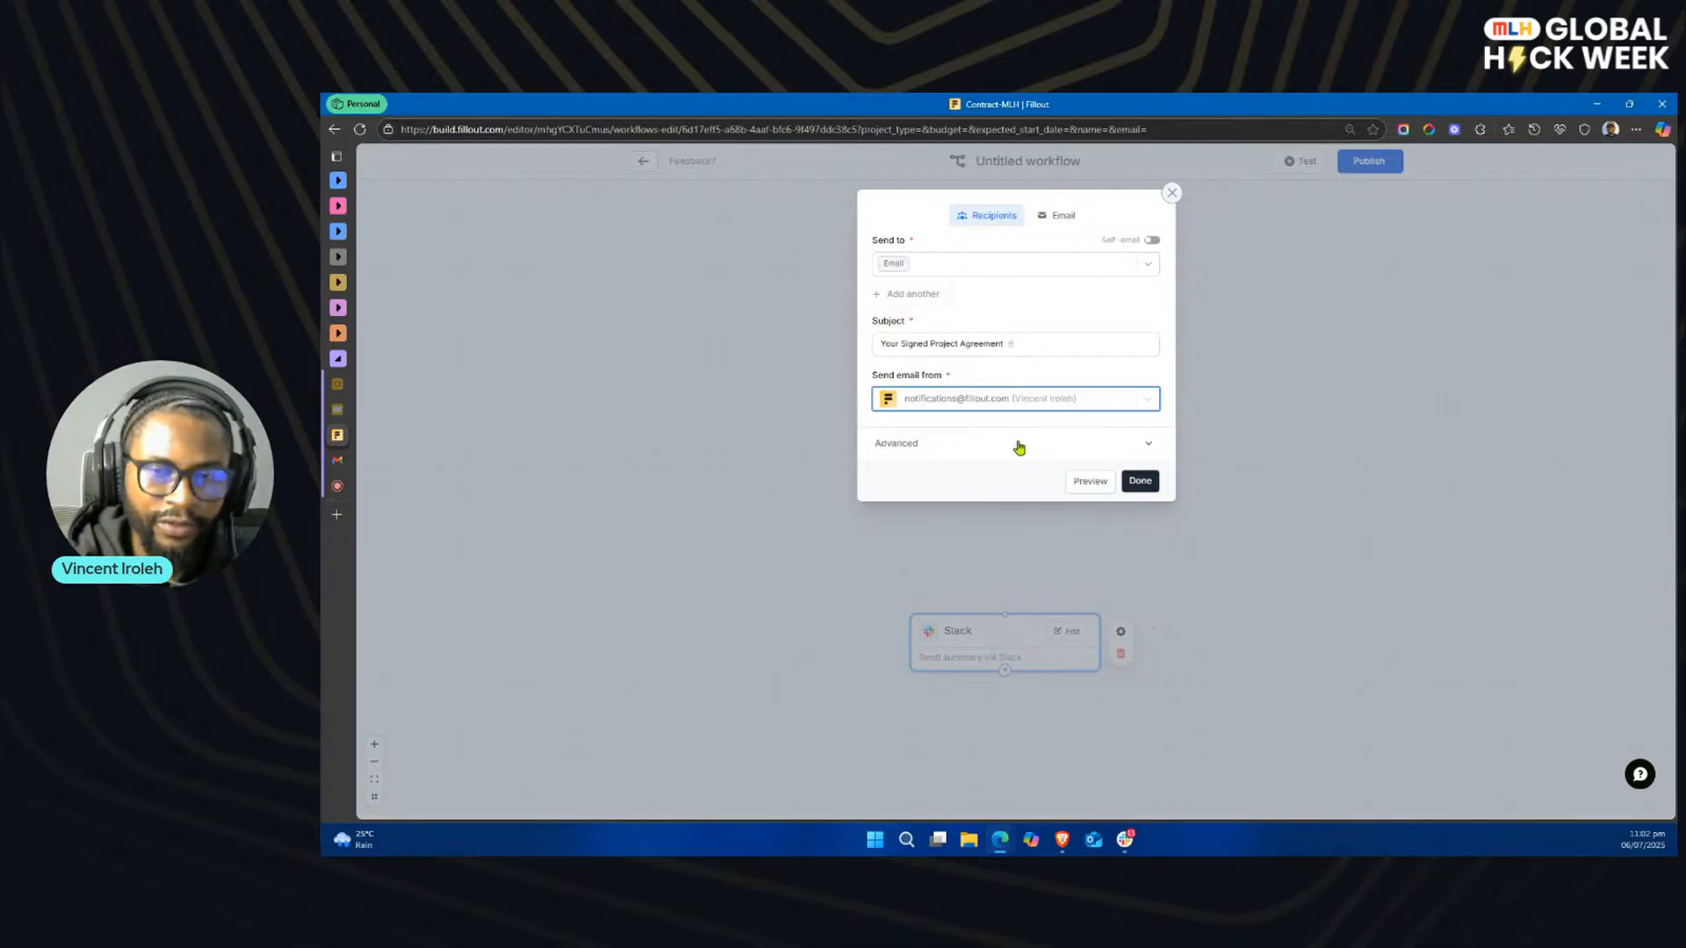
{"action": "left_click", "coordinate": [1090, 407]}
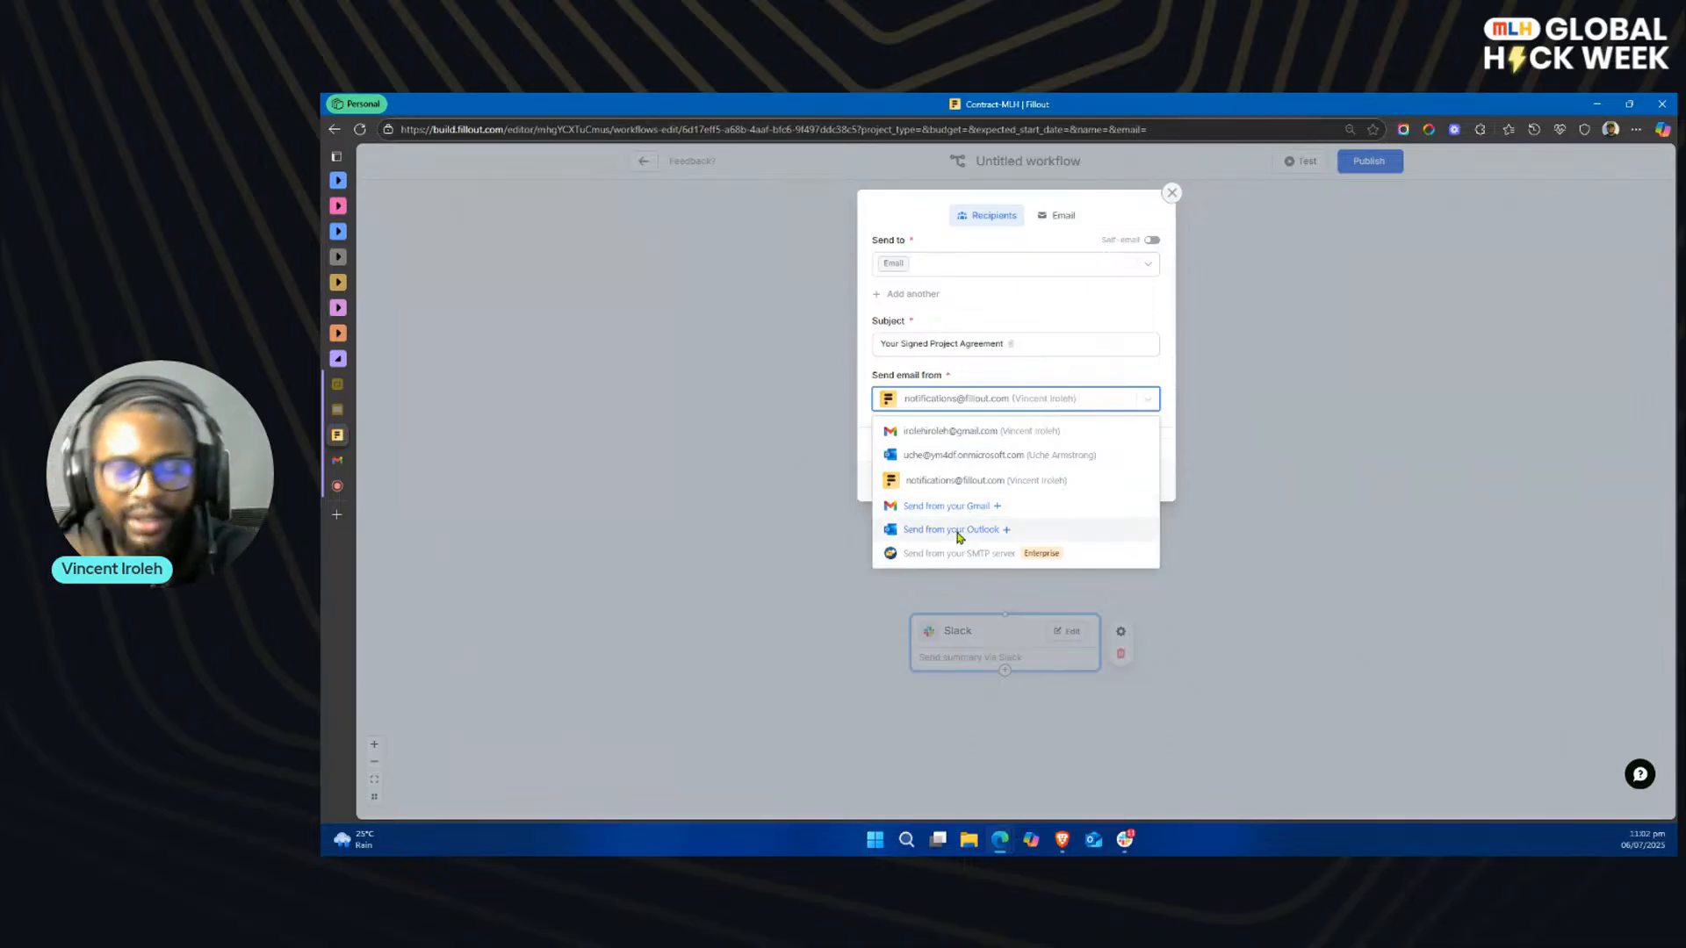
{"action": "left_click", "coordinate": [1043, 380]}
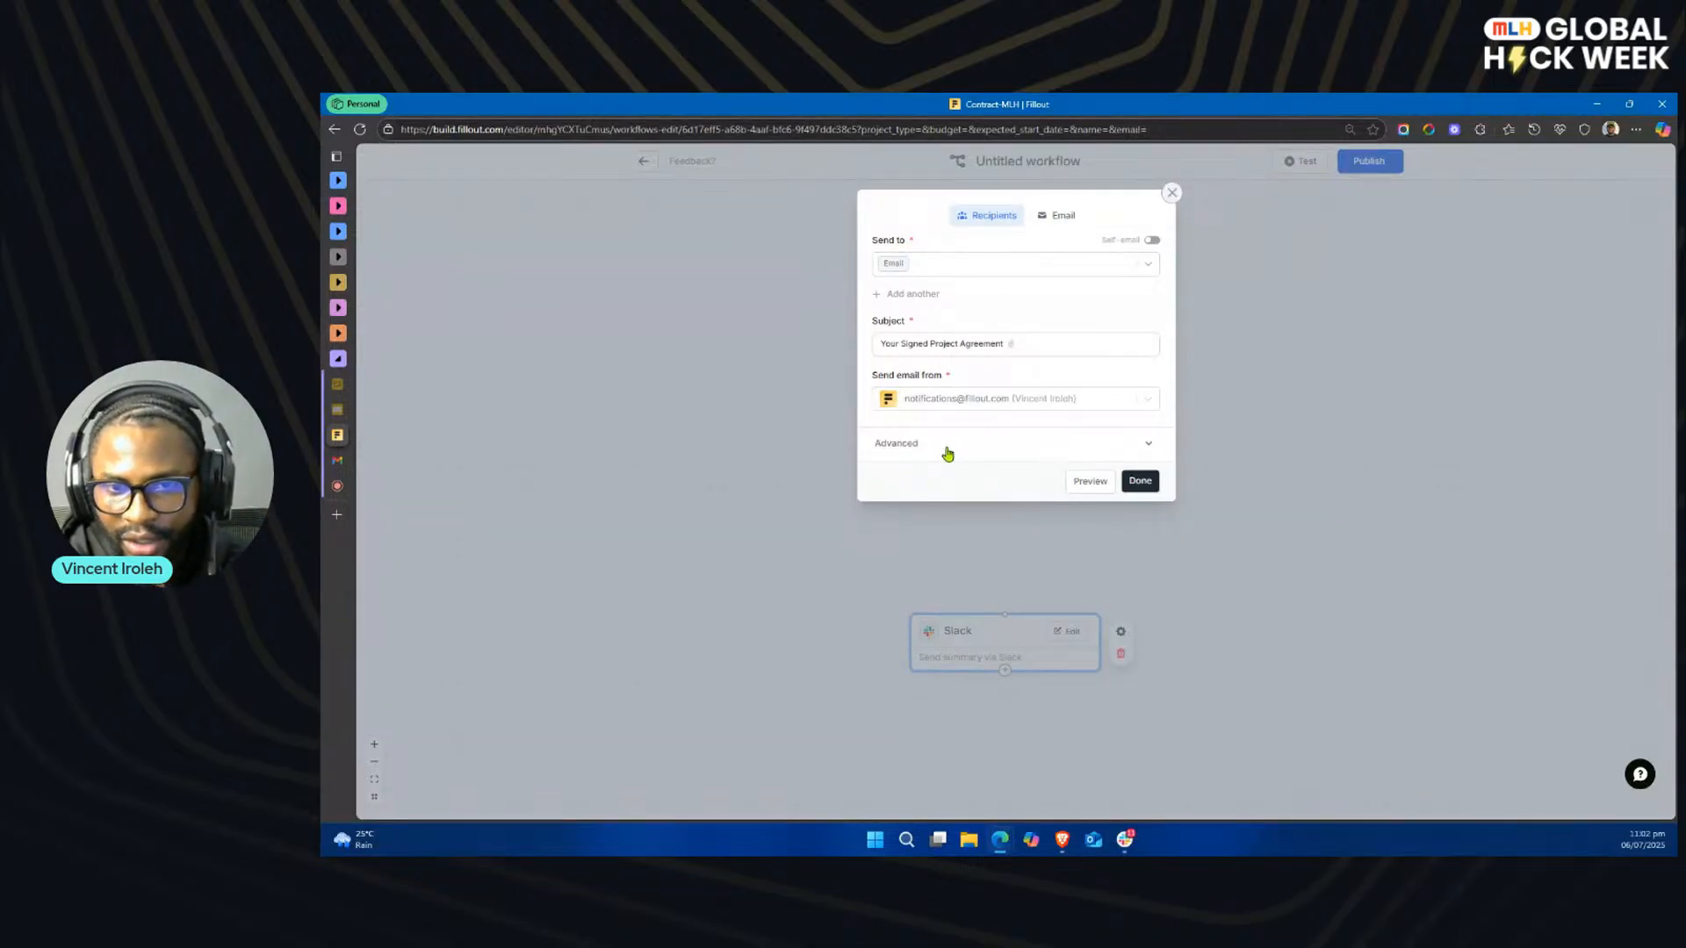
Step: Attach the Project Agreement & Next Steps - Signable Version.pdf document to the email
{"action": "left_click", "coordinate": [945, 446]}
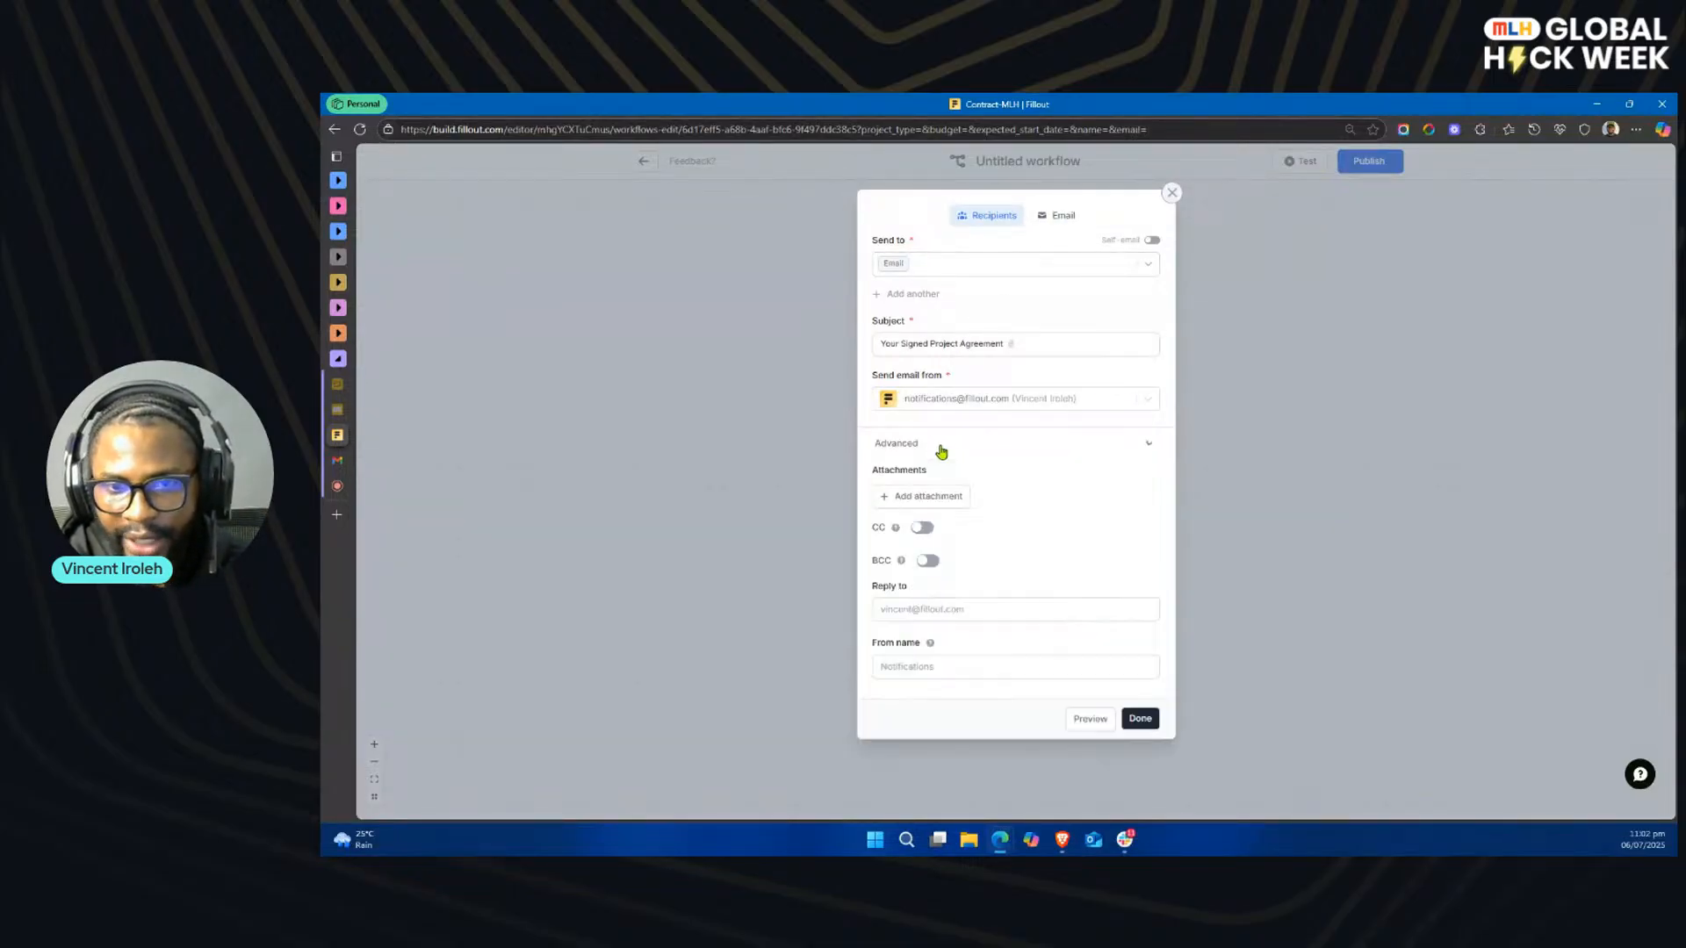
{"action": "left_click", "coordinate": [919, 501]}
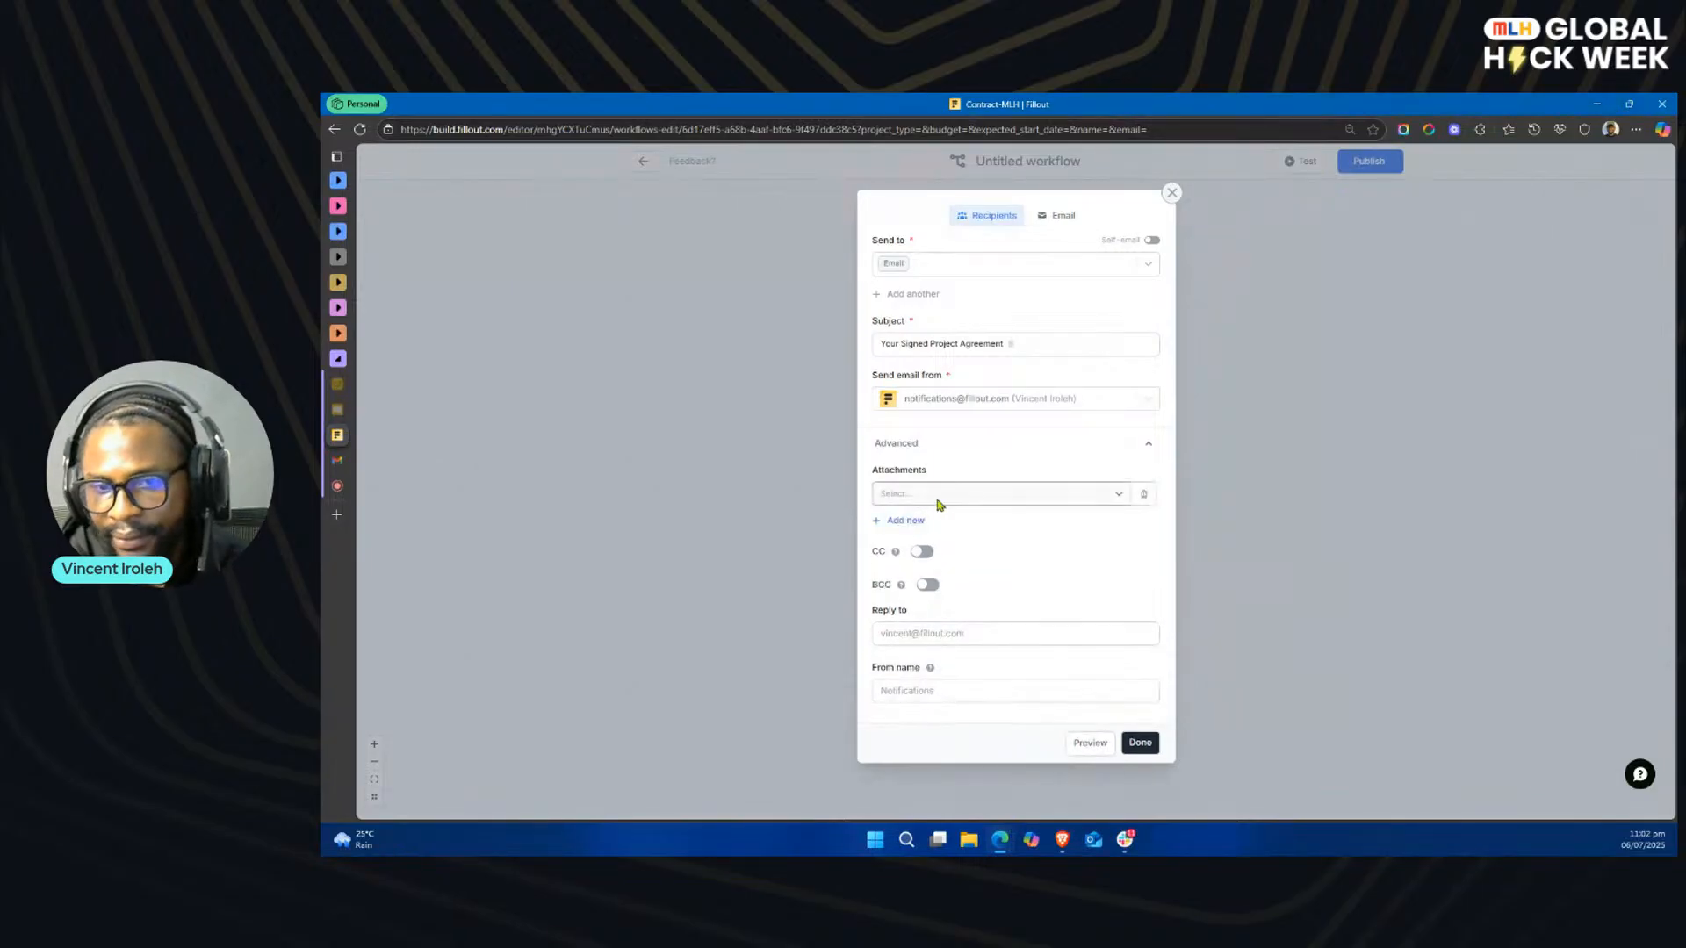
{"action": "left_click", "coordinate": [967, 496]}
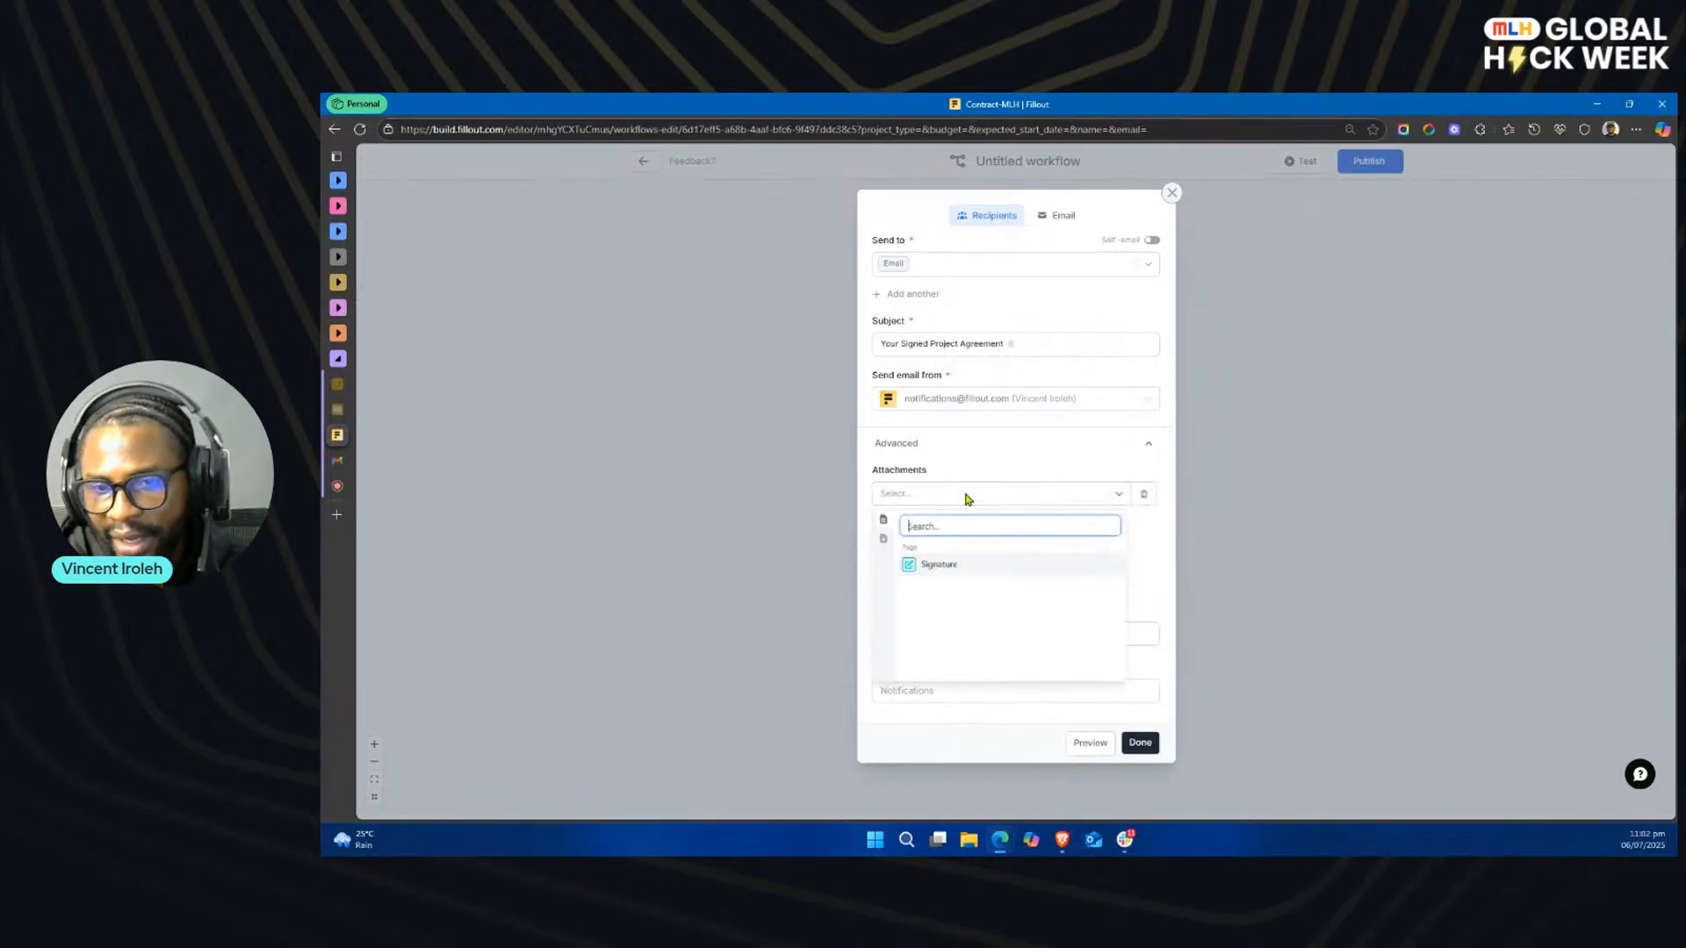
{"action": "left_click", "coordinate": [884, 542]}
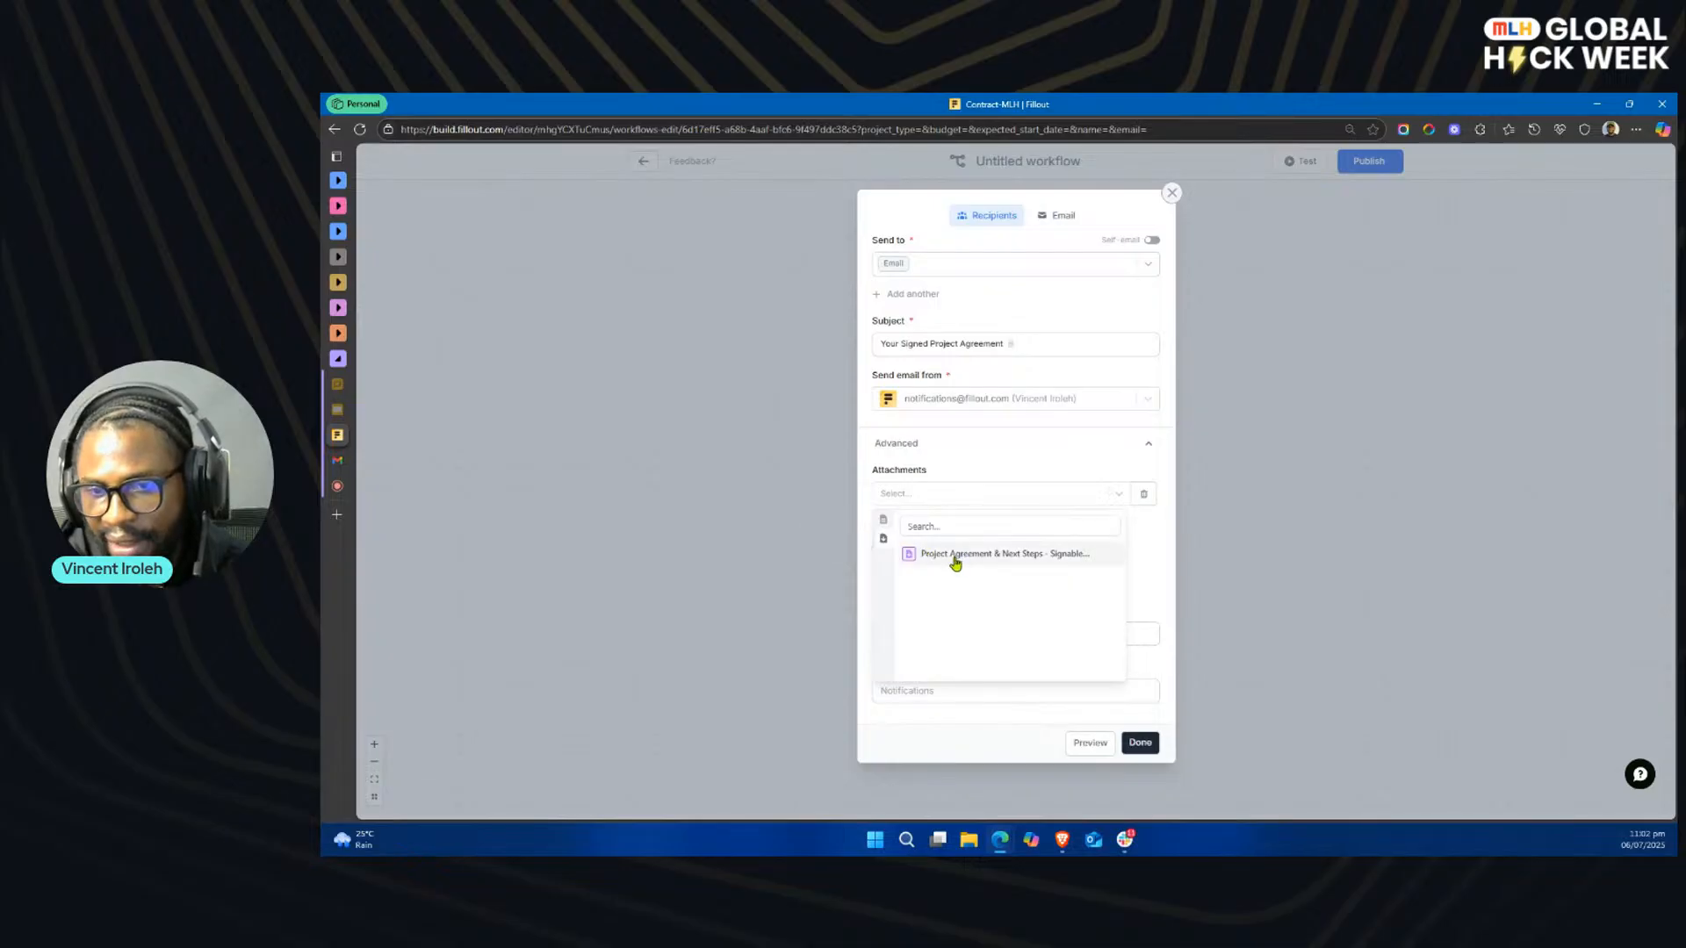
{"action": "left_click", "coordinate": [993, 556]}
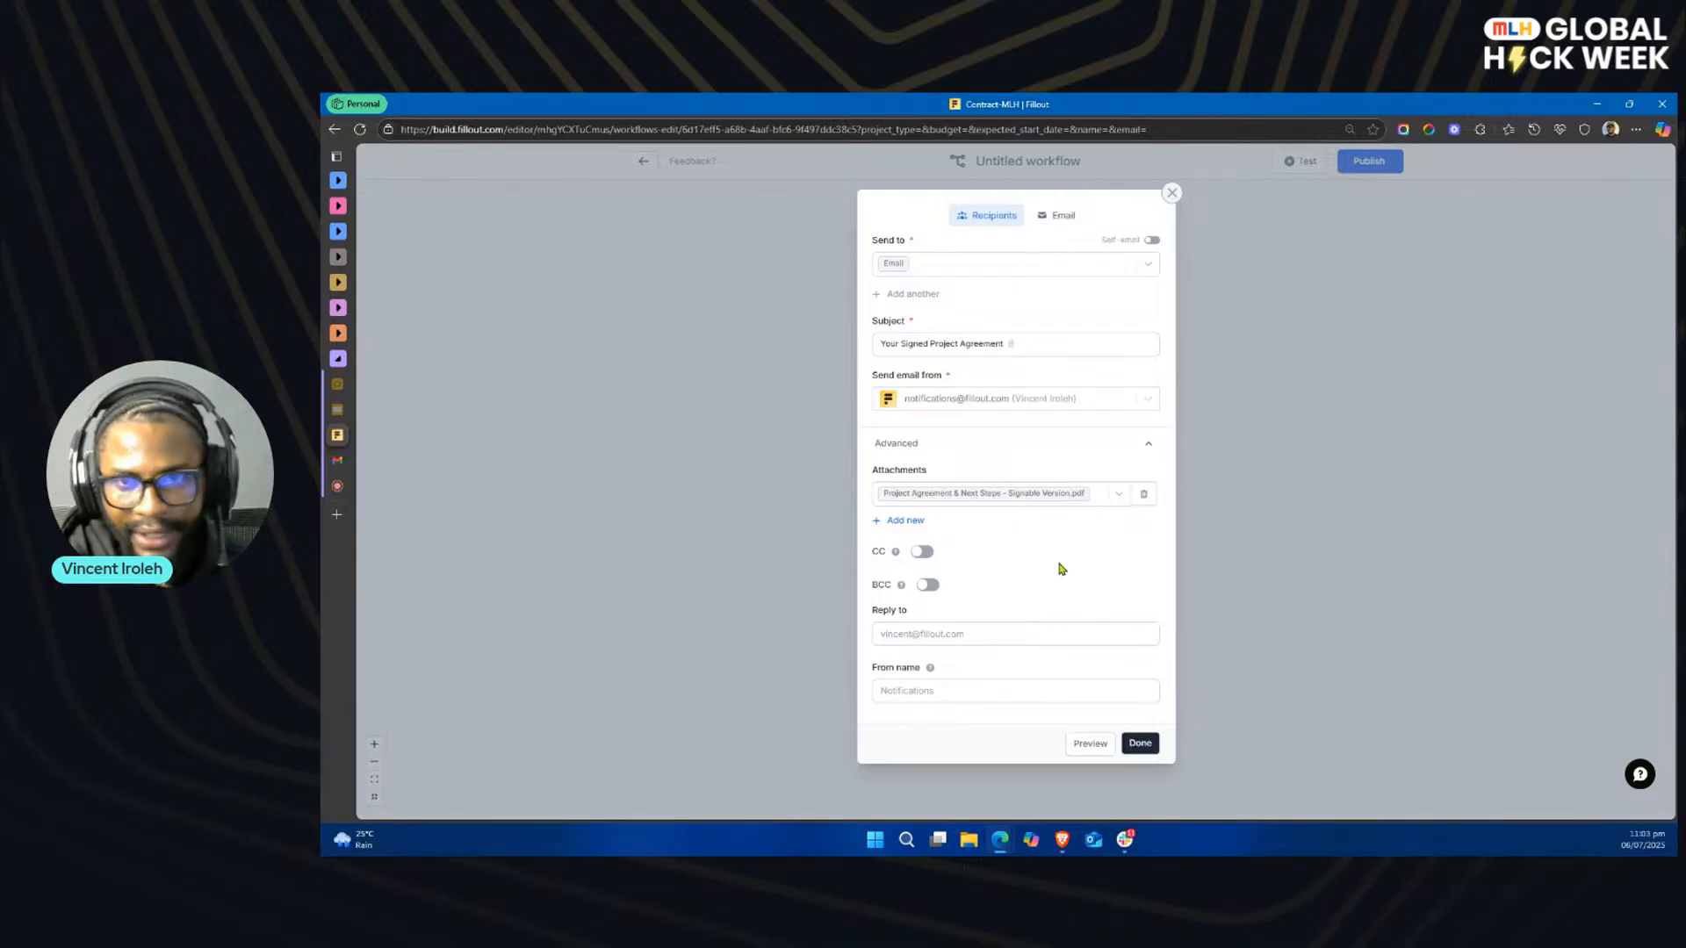
Step: Replace the email body with the MLH Consulting thank-you message for the completed agreement and insert the Full Name field in its greeting
{"action": "left_click", "coordinate": [1056, 223]}
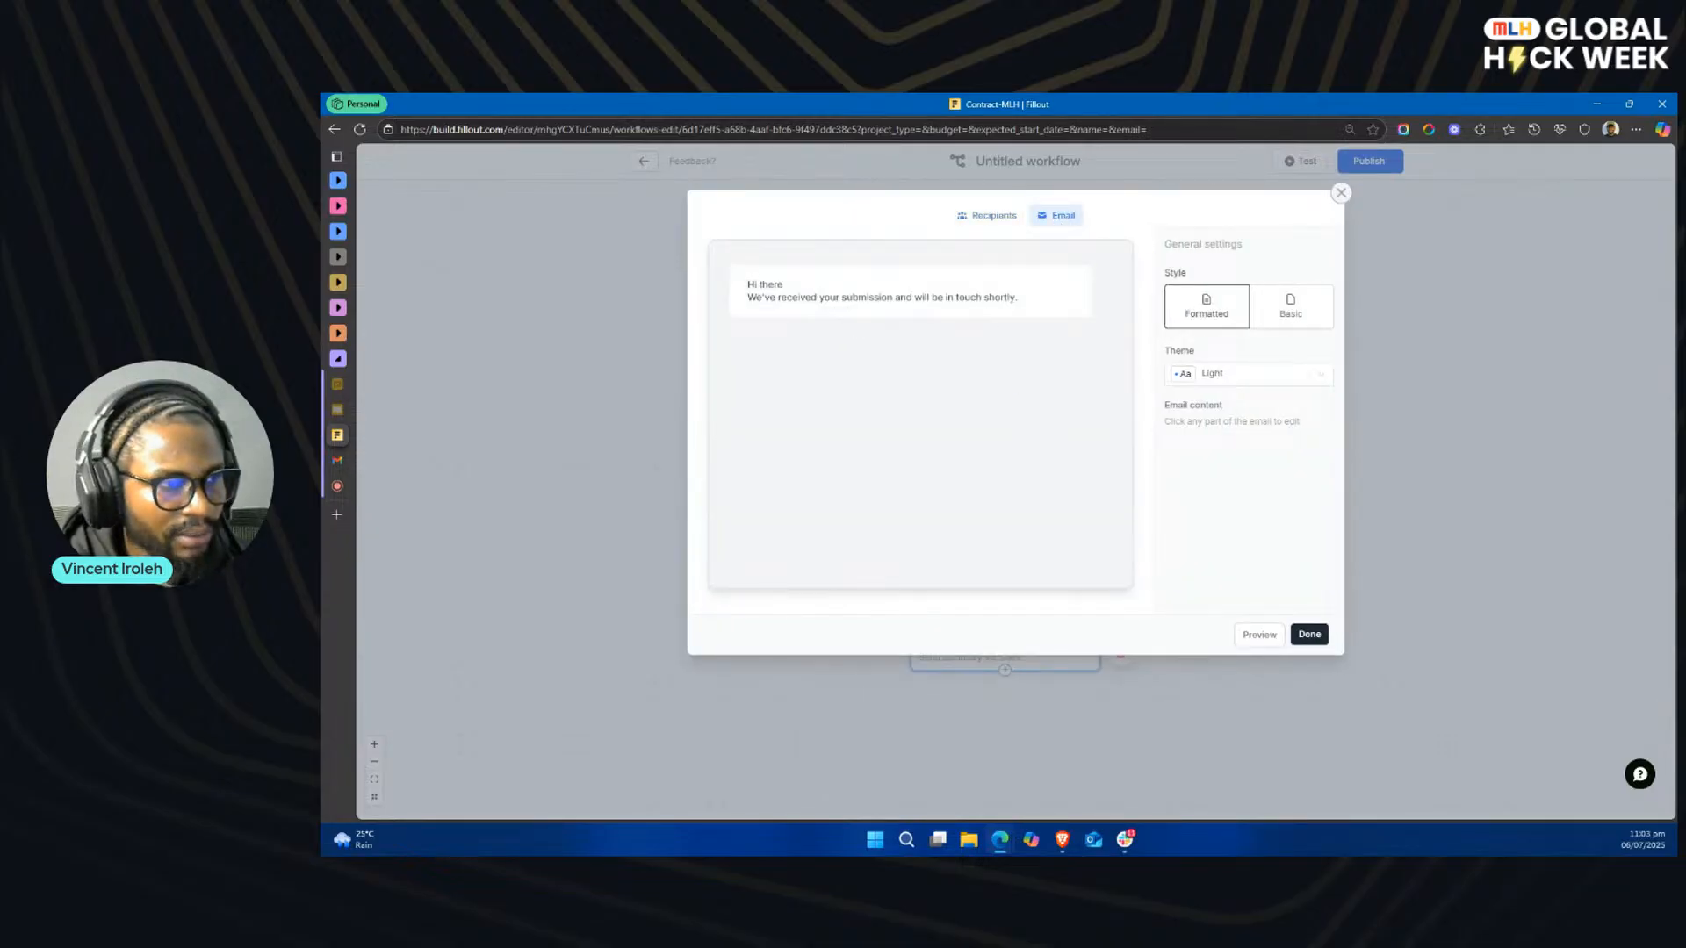
{"action": "key", "text": "alt+Tab"}
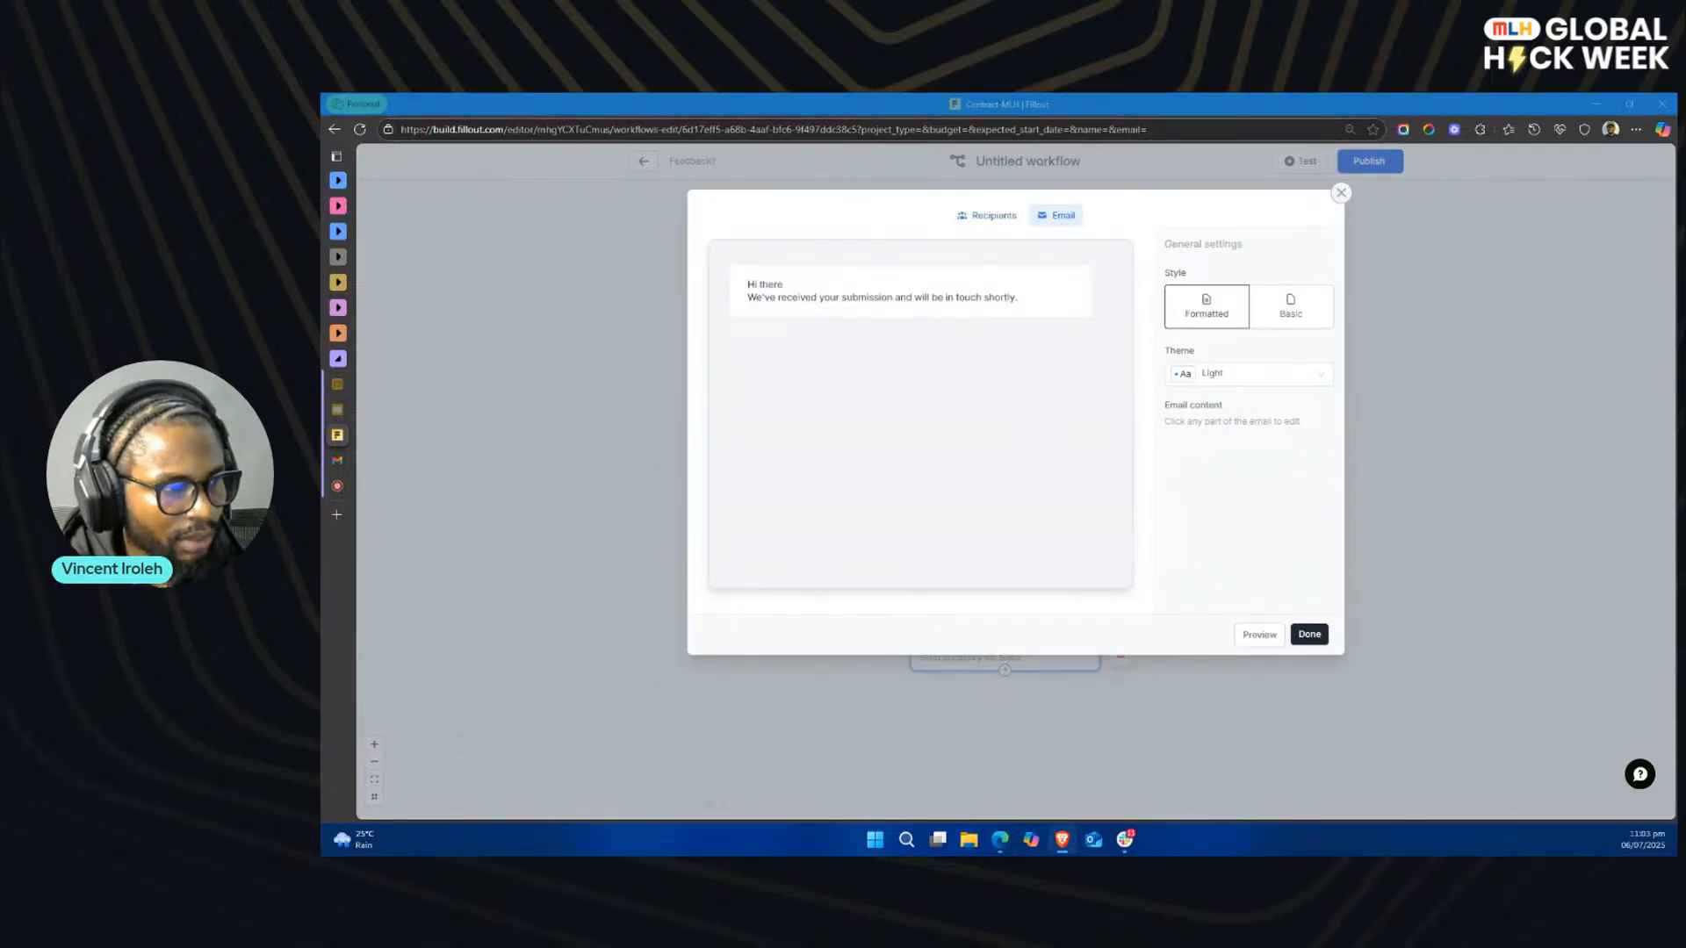
{"action": "left_click", "coordinate": [902, 293]}
{"action": "key", "text": "ctrl+a"}
{"action": "type", "text": "Hi ,  Thank you for completing your project agreement! We've attached a copy of your signed contract for your records.  Our team will review everything and be in touch shortly with the next steps.  We're excited to get started!  Best regards, MLH Consulting"}
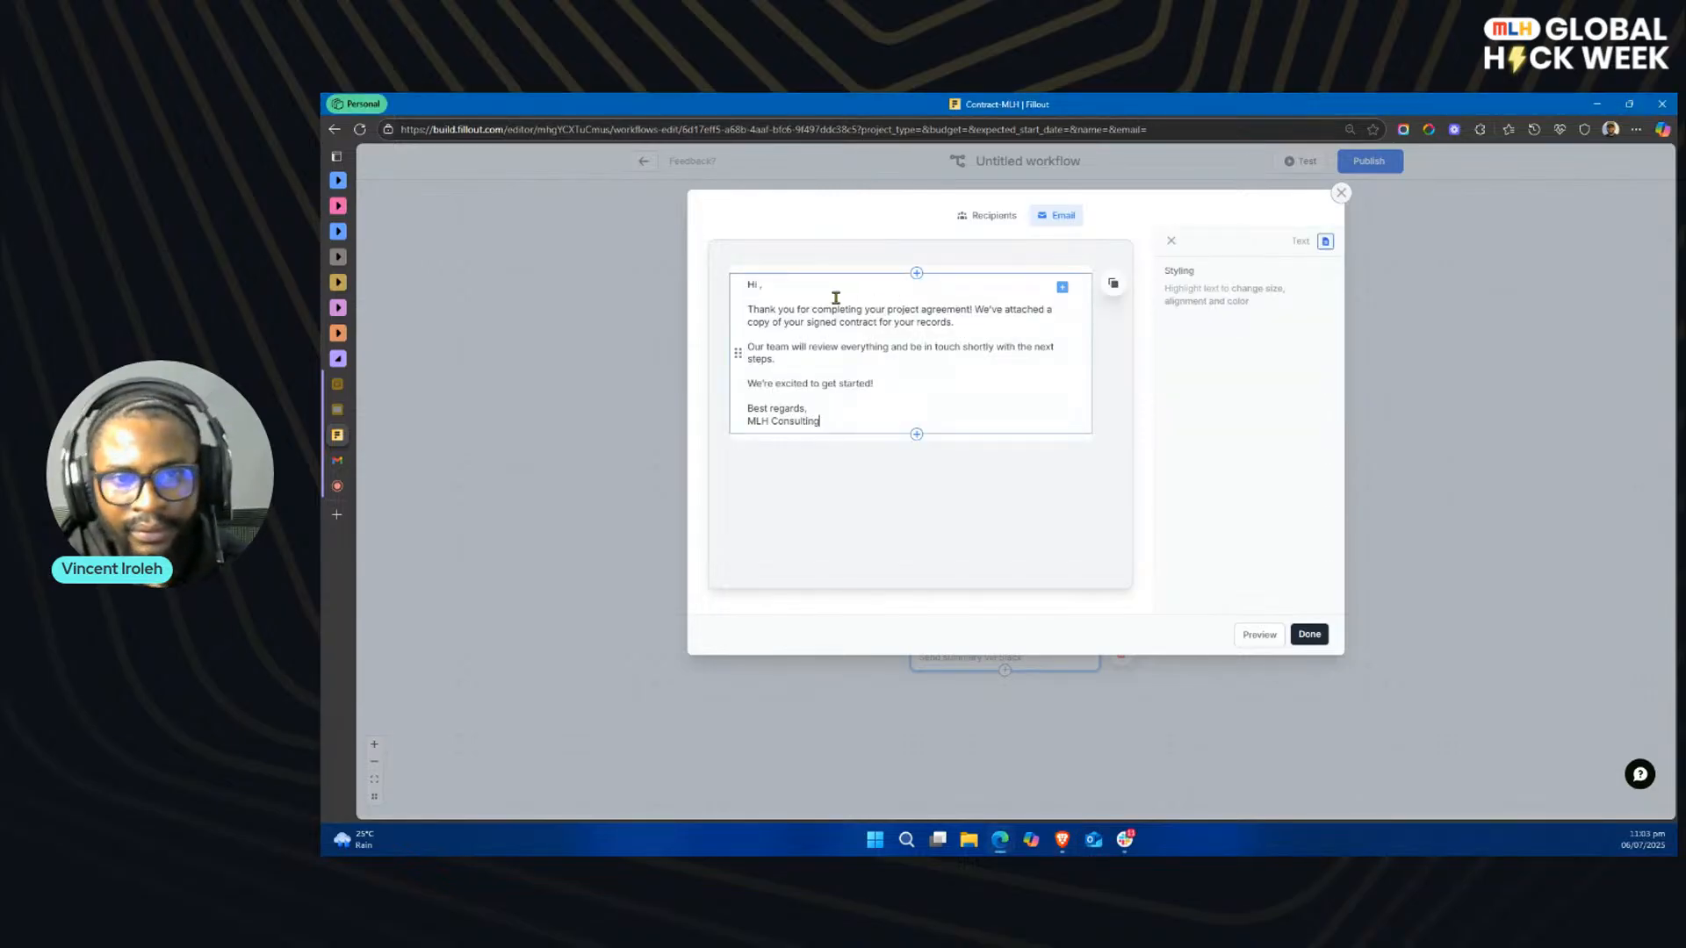
{"action": "left_click", "coordinate": [759, 286]}
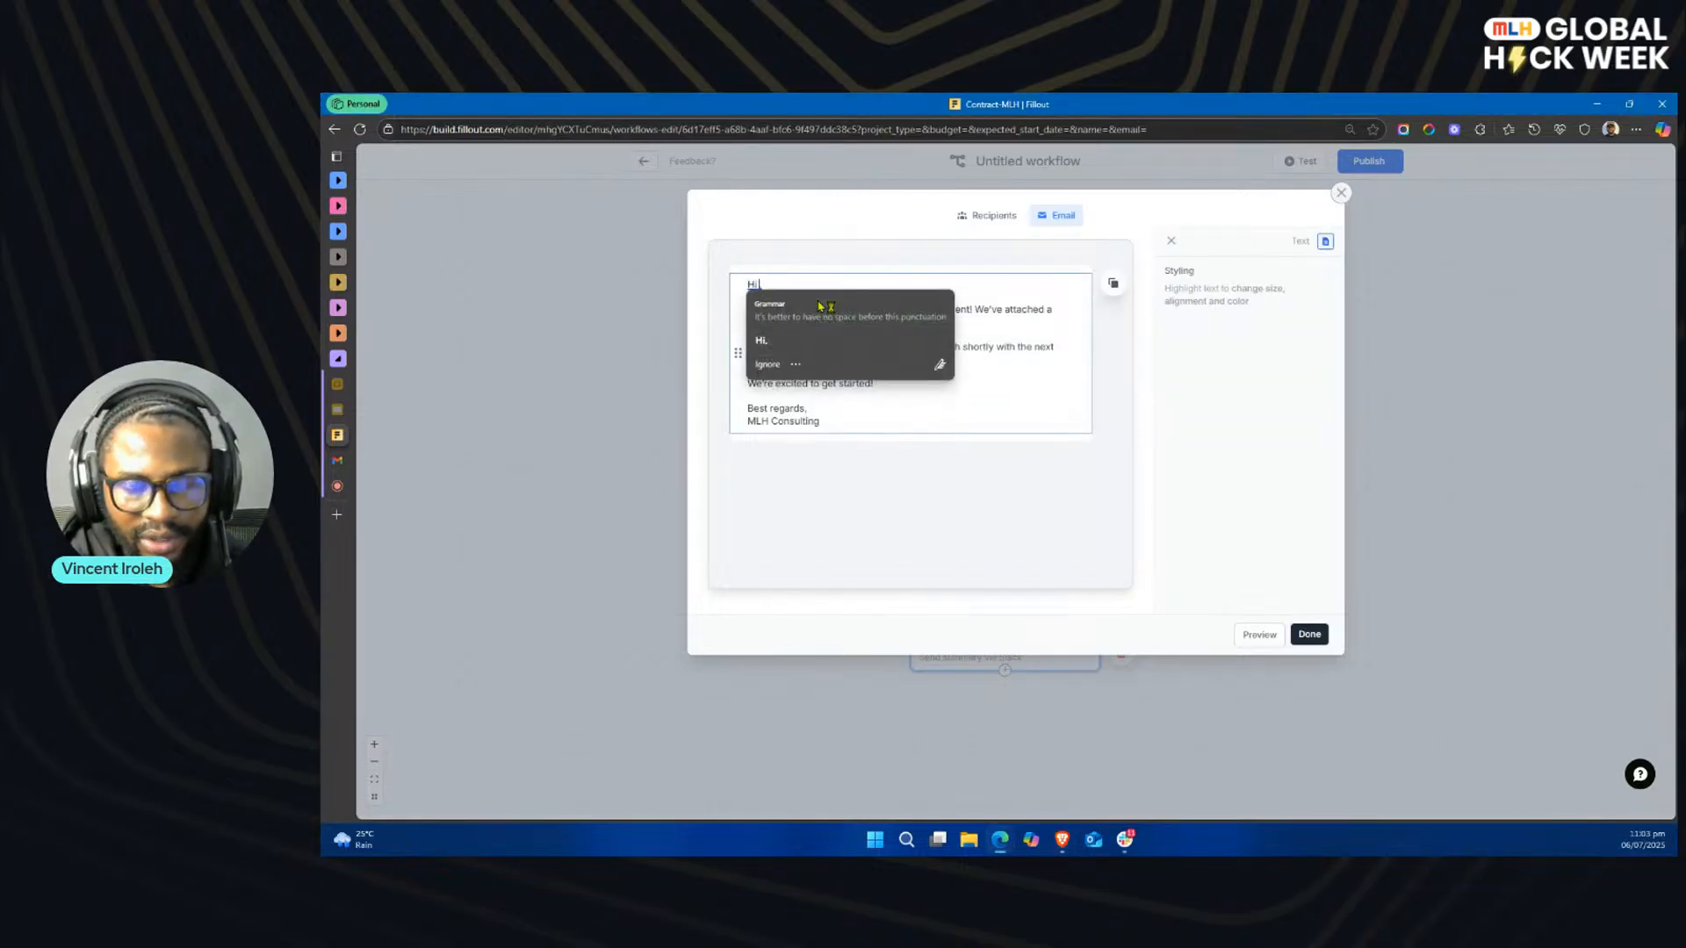
{"action": "type", "text": "@"}
{"action": "left_click", "coordinate": [852, 352]}
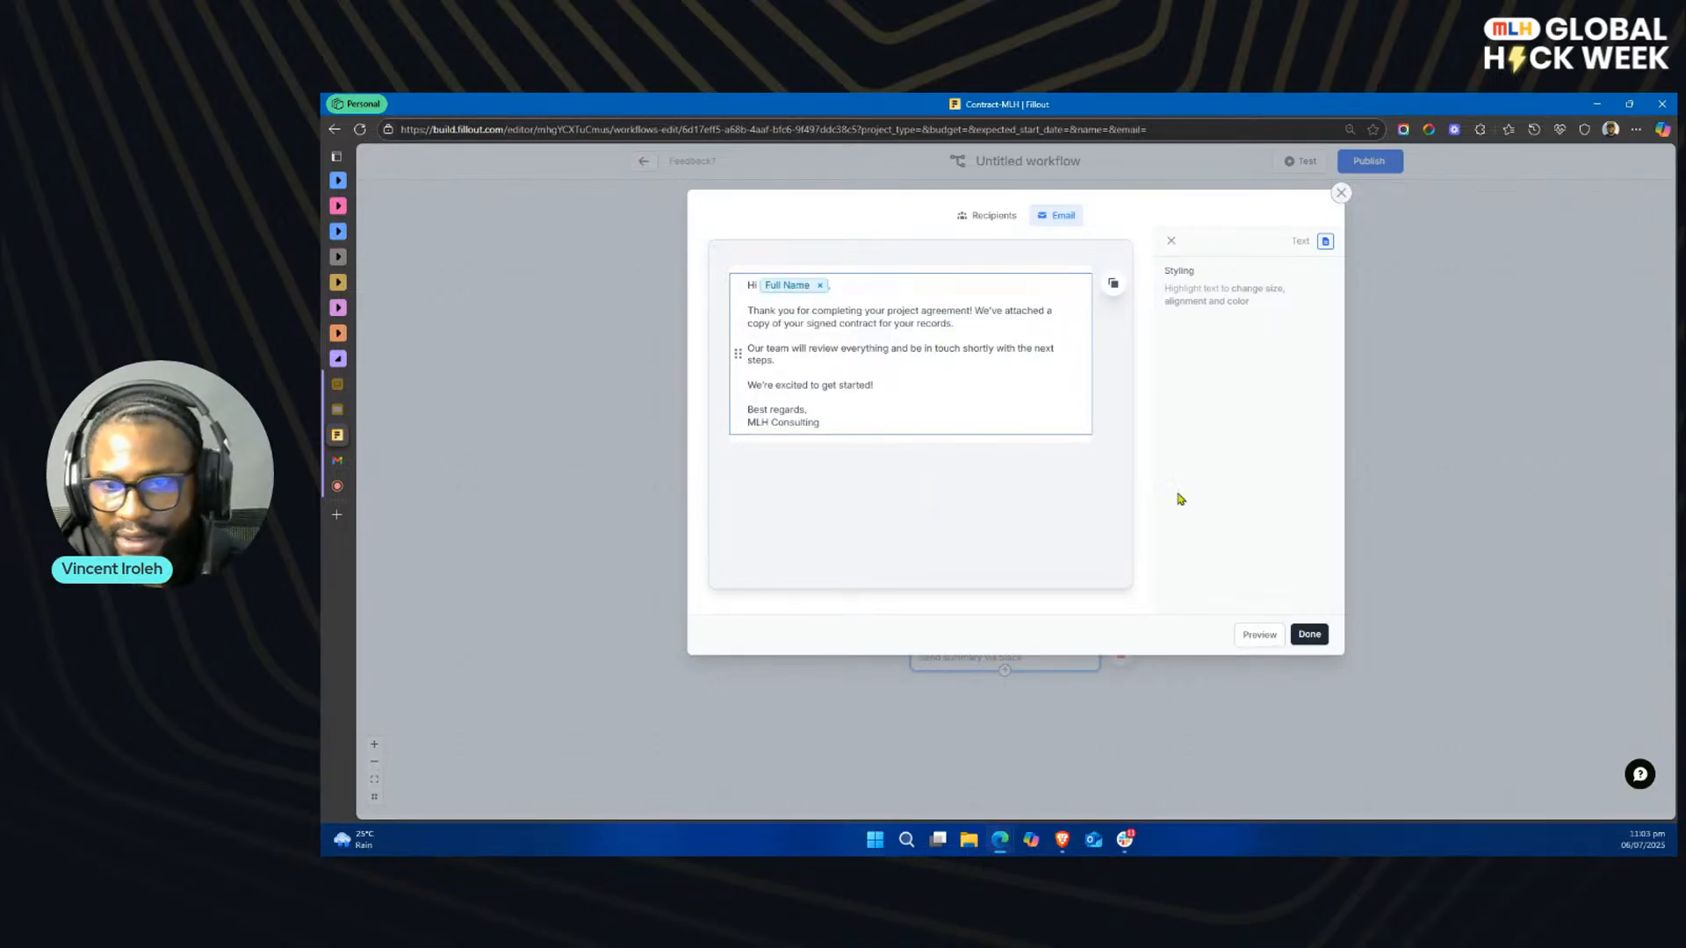
{"action": "left_click", "coordinate": [1315, 634]}
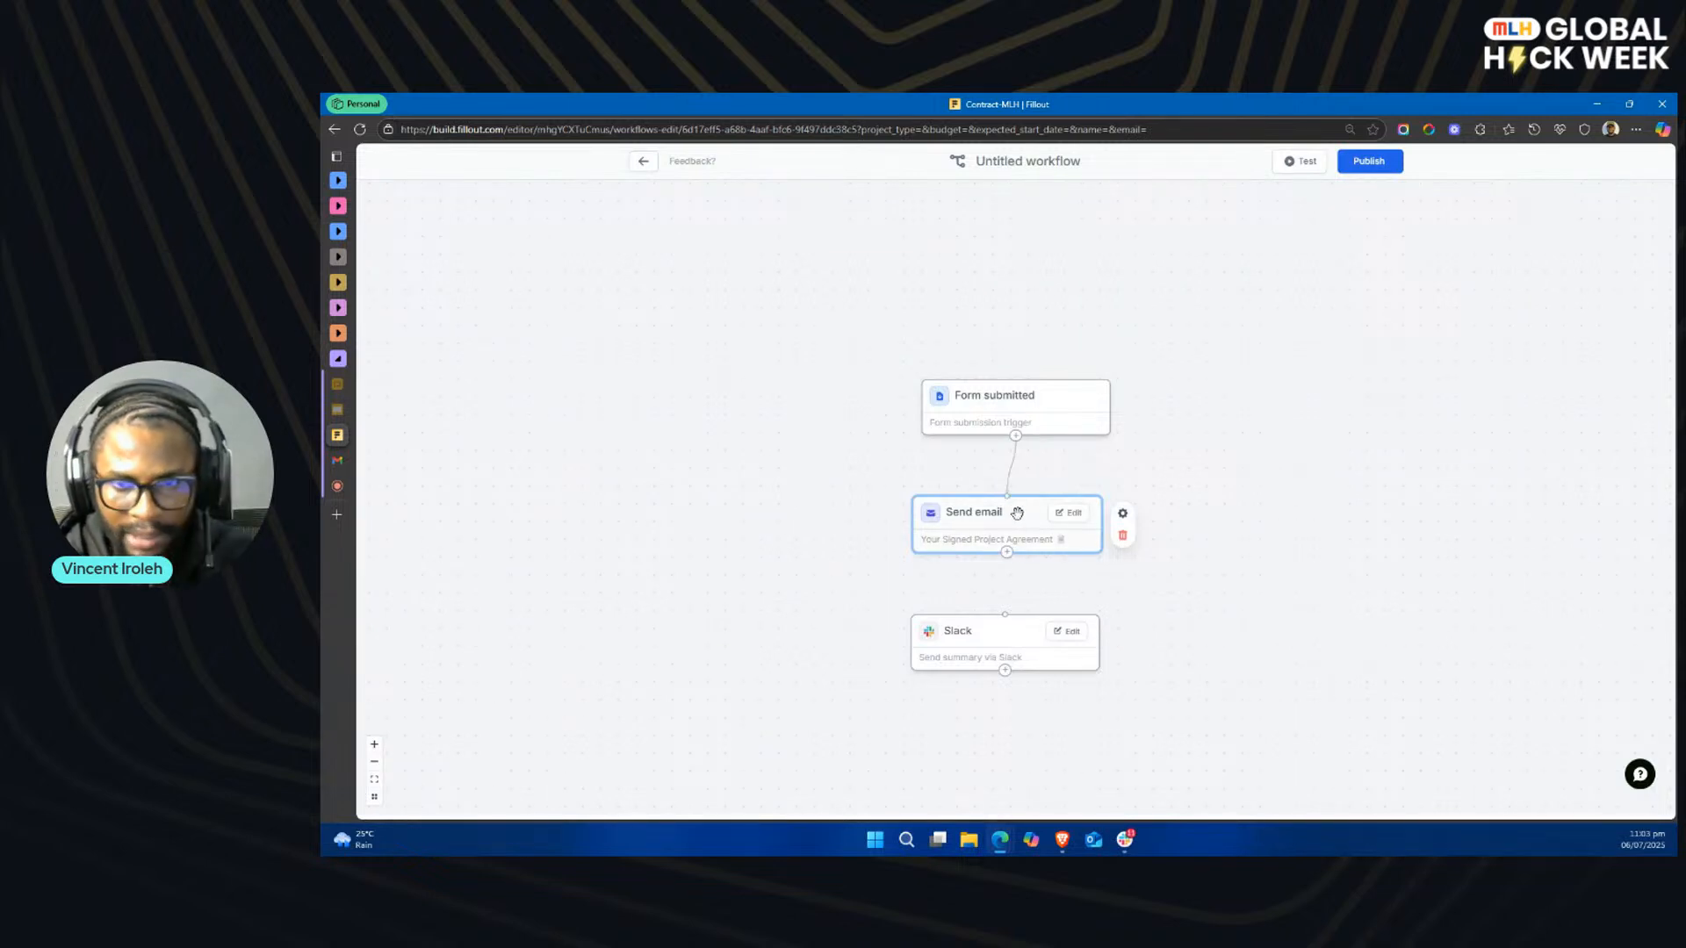
Step: Connect the Send email action to the Slack action and auto-arrange the workflow blocks
{"action": "left_click_drag", "start_coordinate": [1006, 552], "coordinate": [1002, 635]}
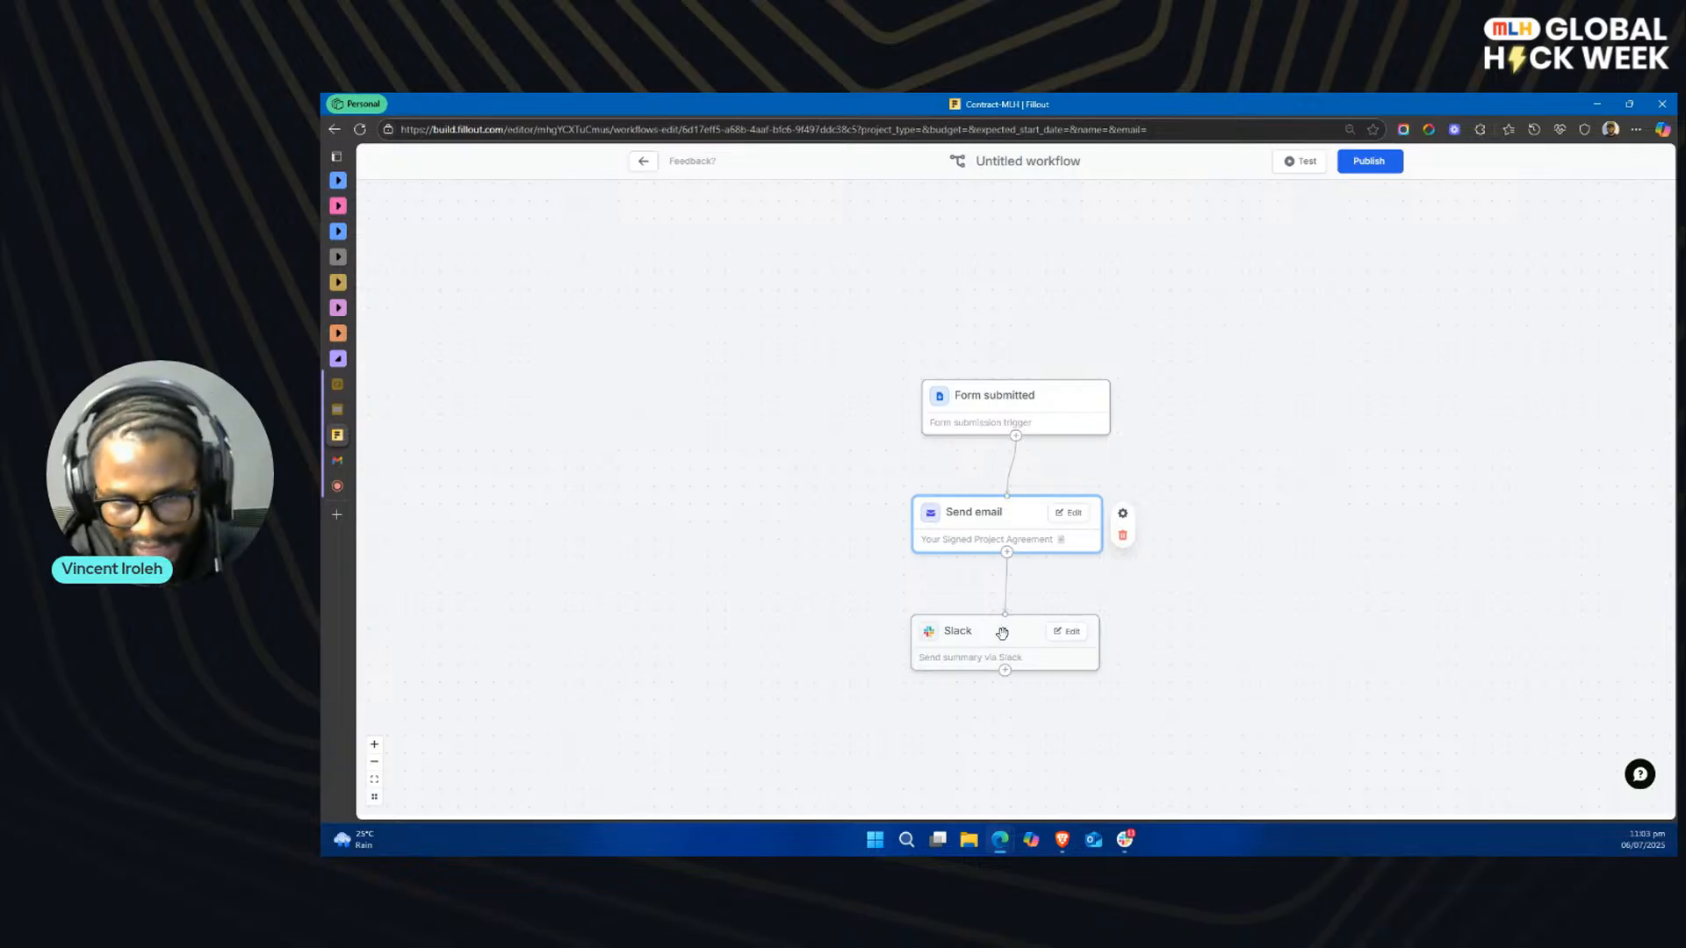
{"action": "left_click", "coordinate": [376, 799]}
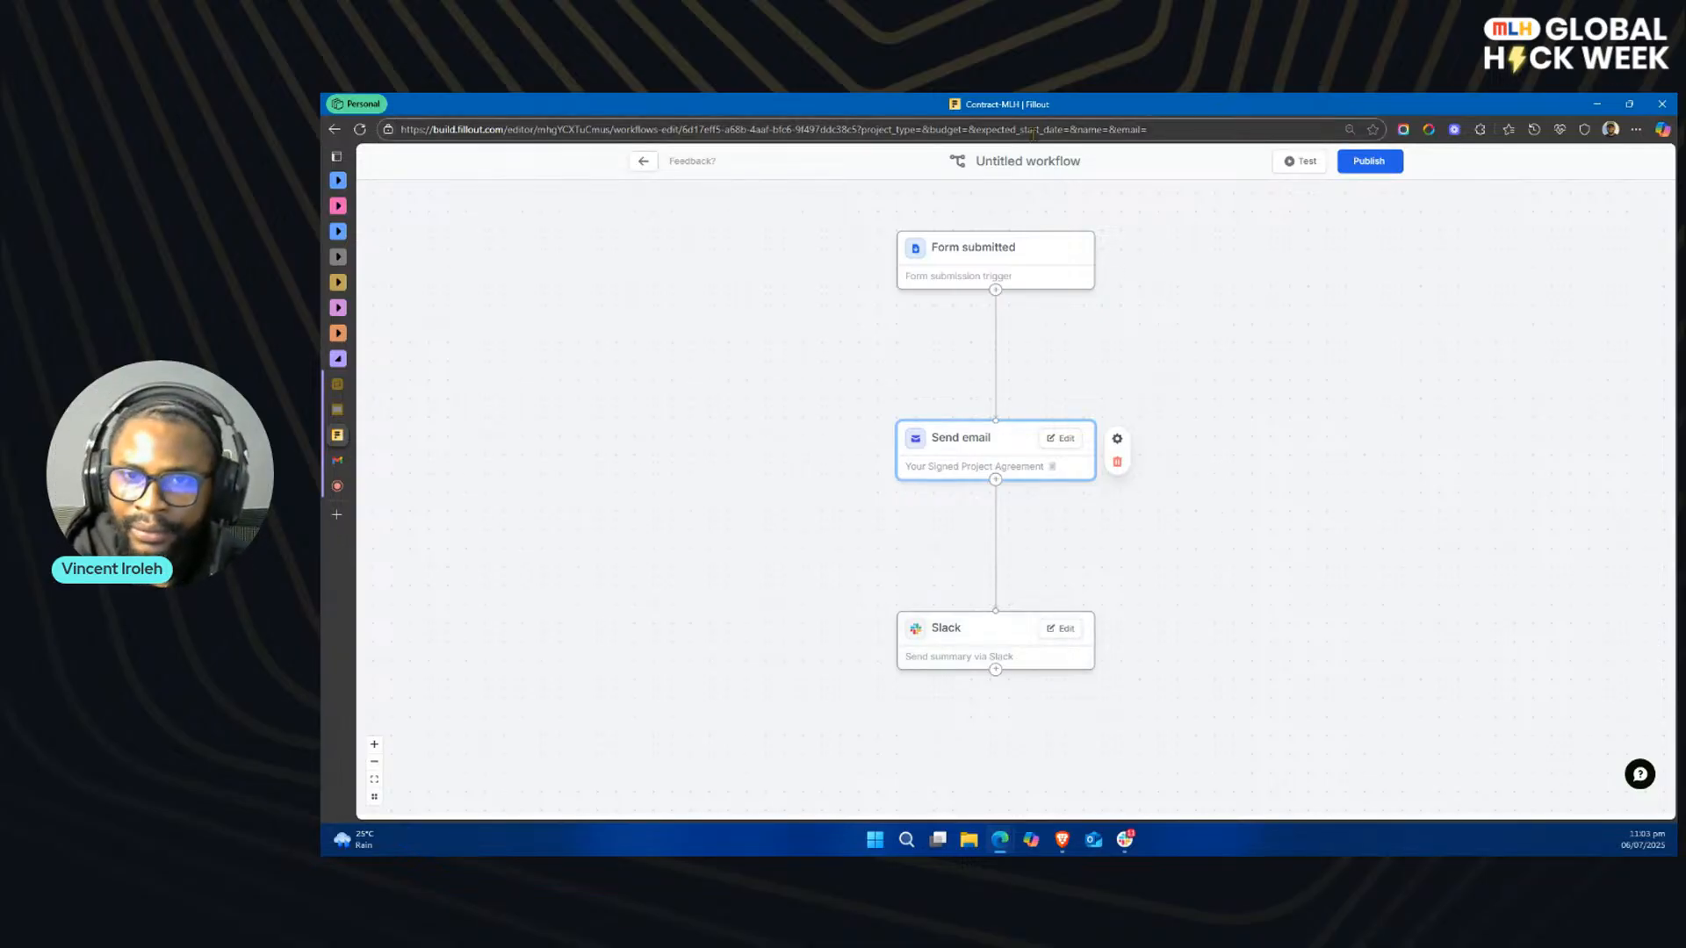
Step: Rename the untitled workflow as Contract-Workflow
{"action": "left_click", "coordinate": [1017, 160]}
{"action": "type", "text": "Co"}
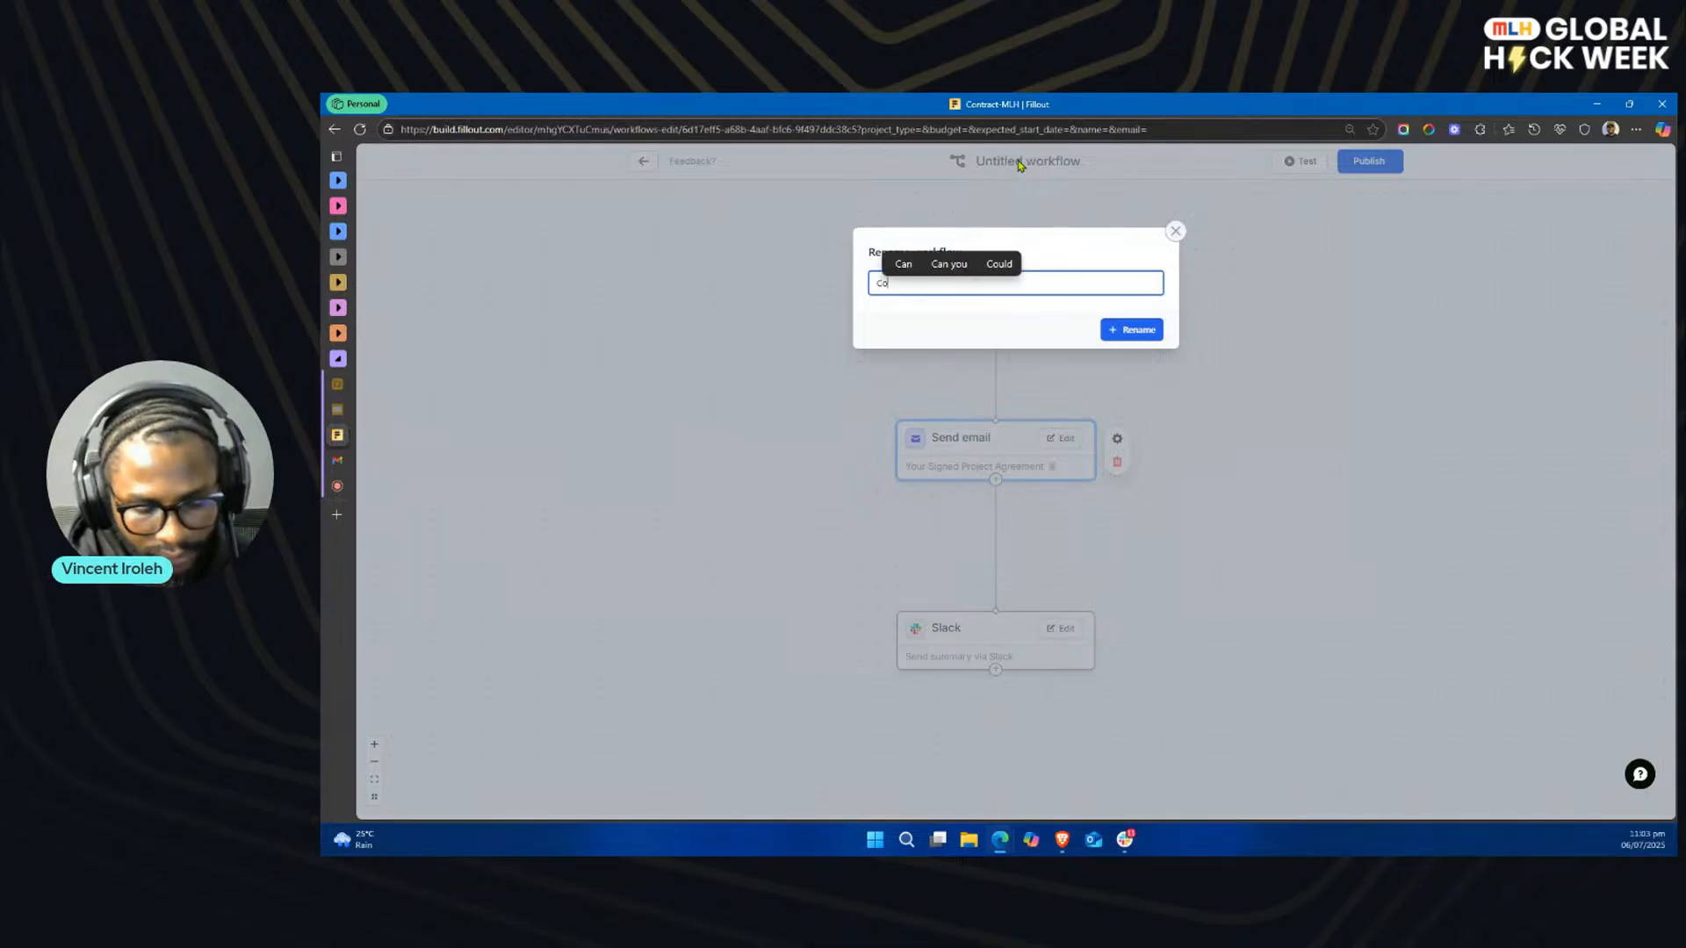
{"action": "type", "text": "ntract"}
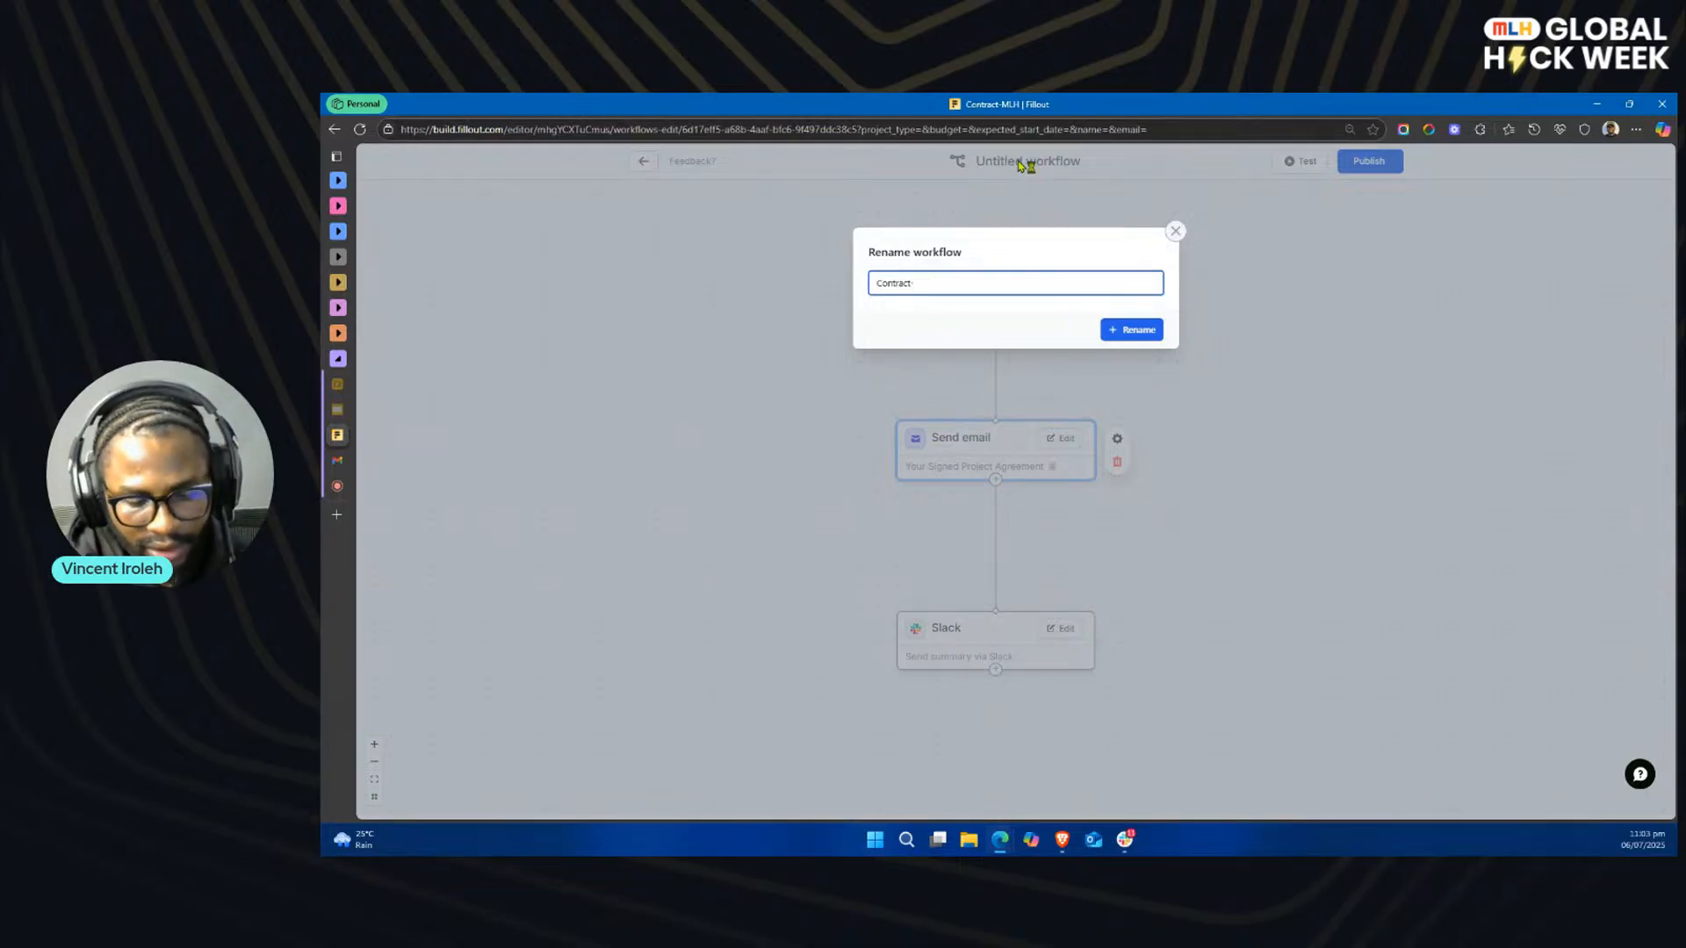
{"action": "type", "text": "-Workflow"}
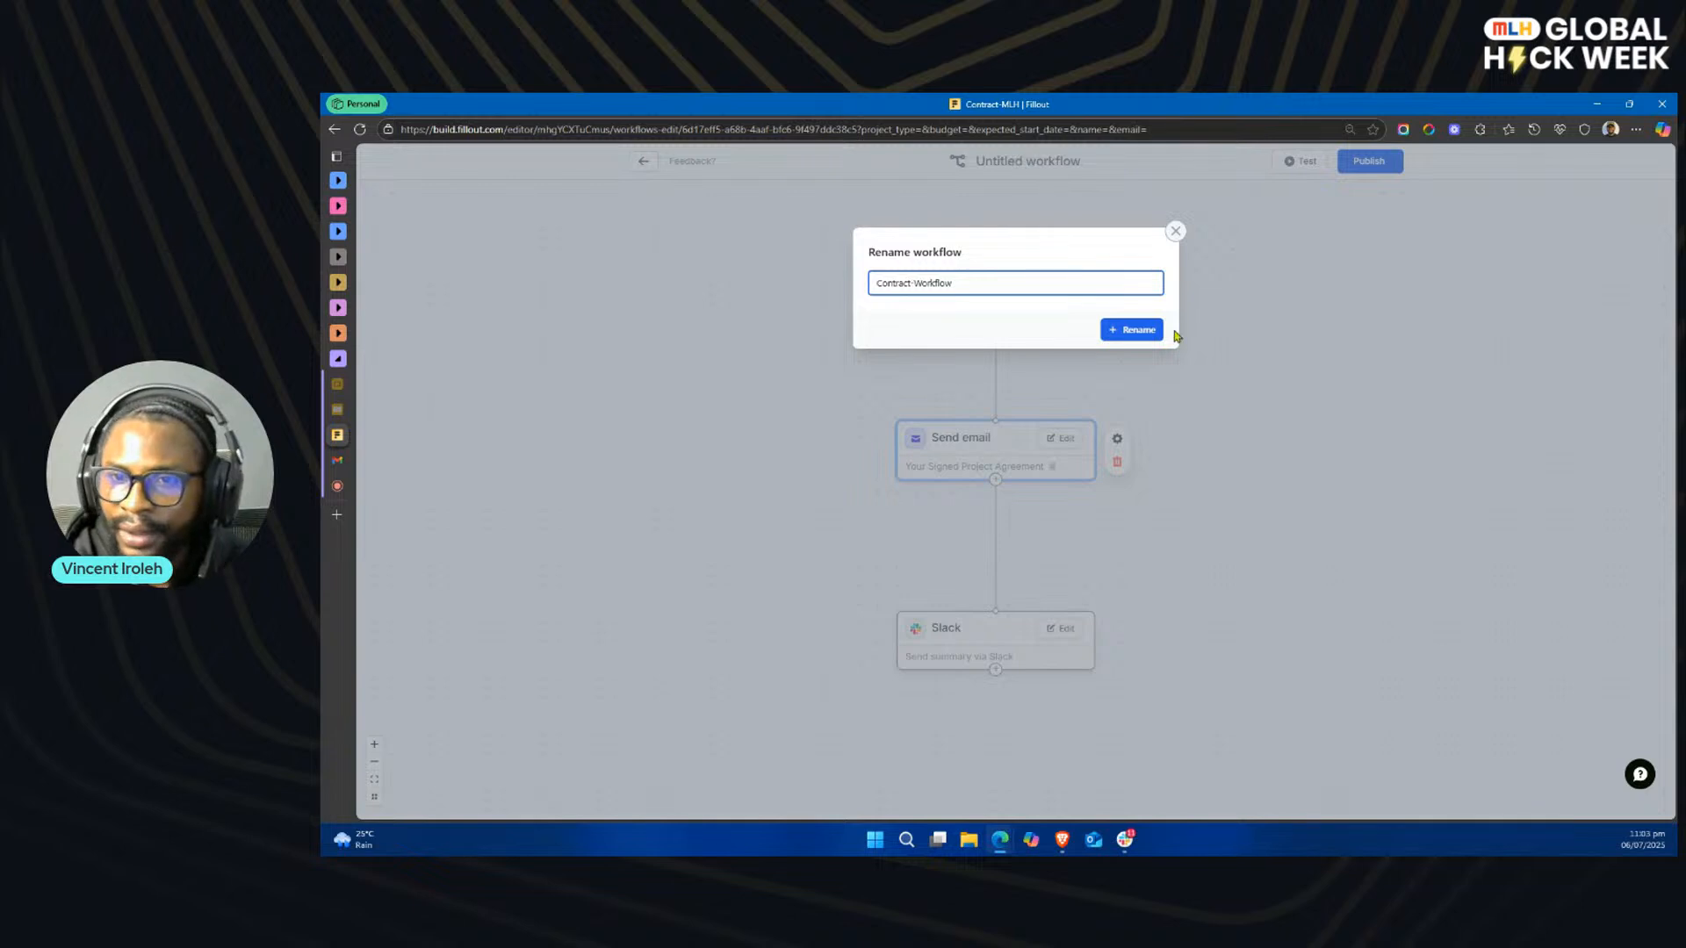
{"action": "left_click", "coordinate": [1115, 330]}
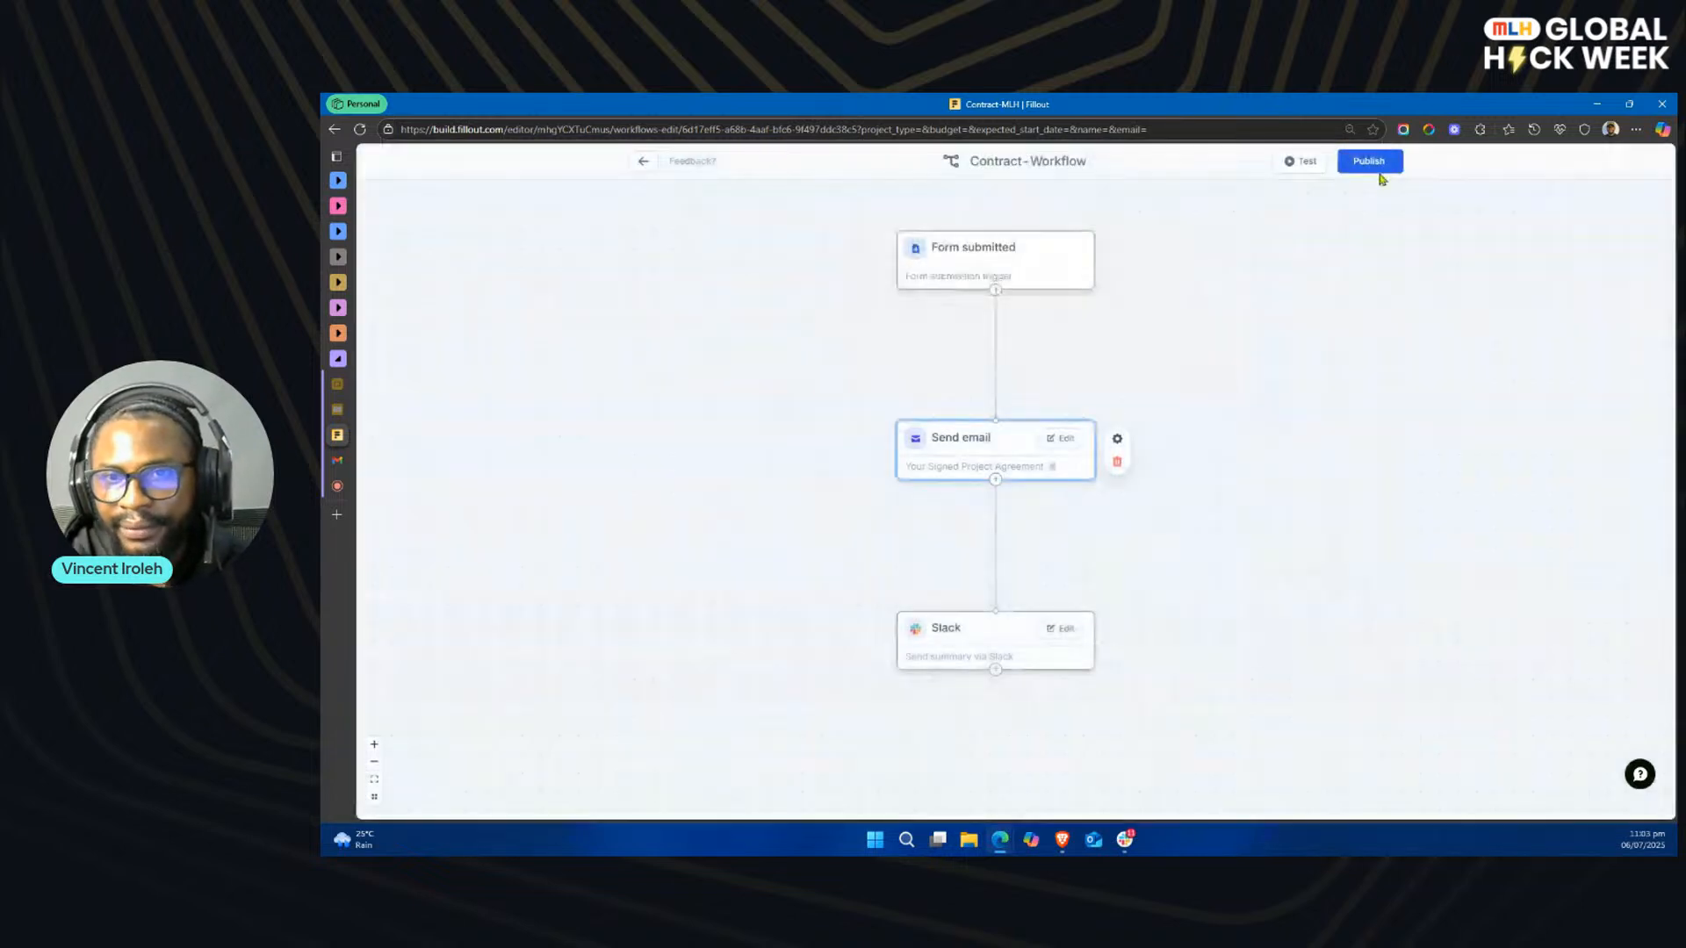
Step: Publish Contract-Workflow and return to the form's workflow list
{"action": "left_click", "coordinate": [1374, 167]}
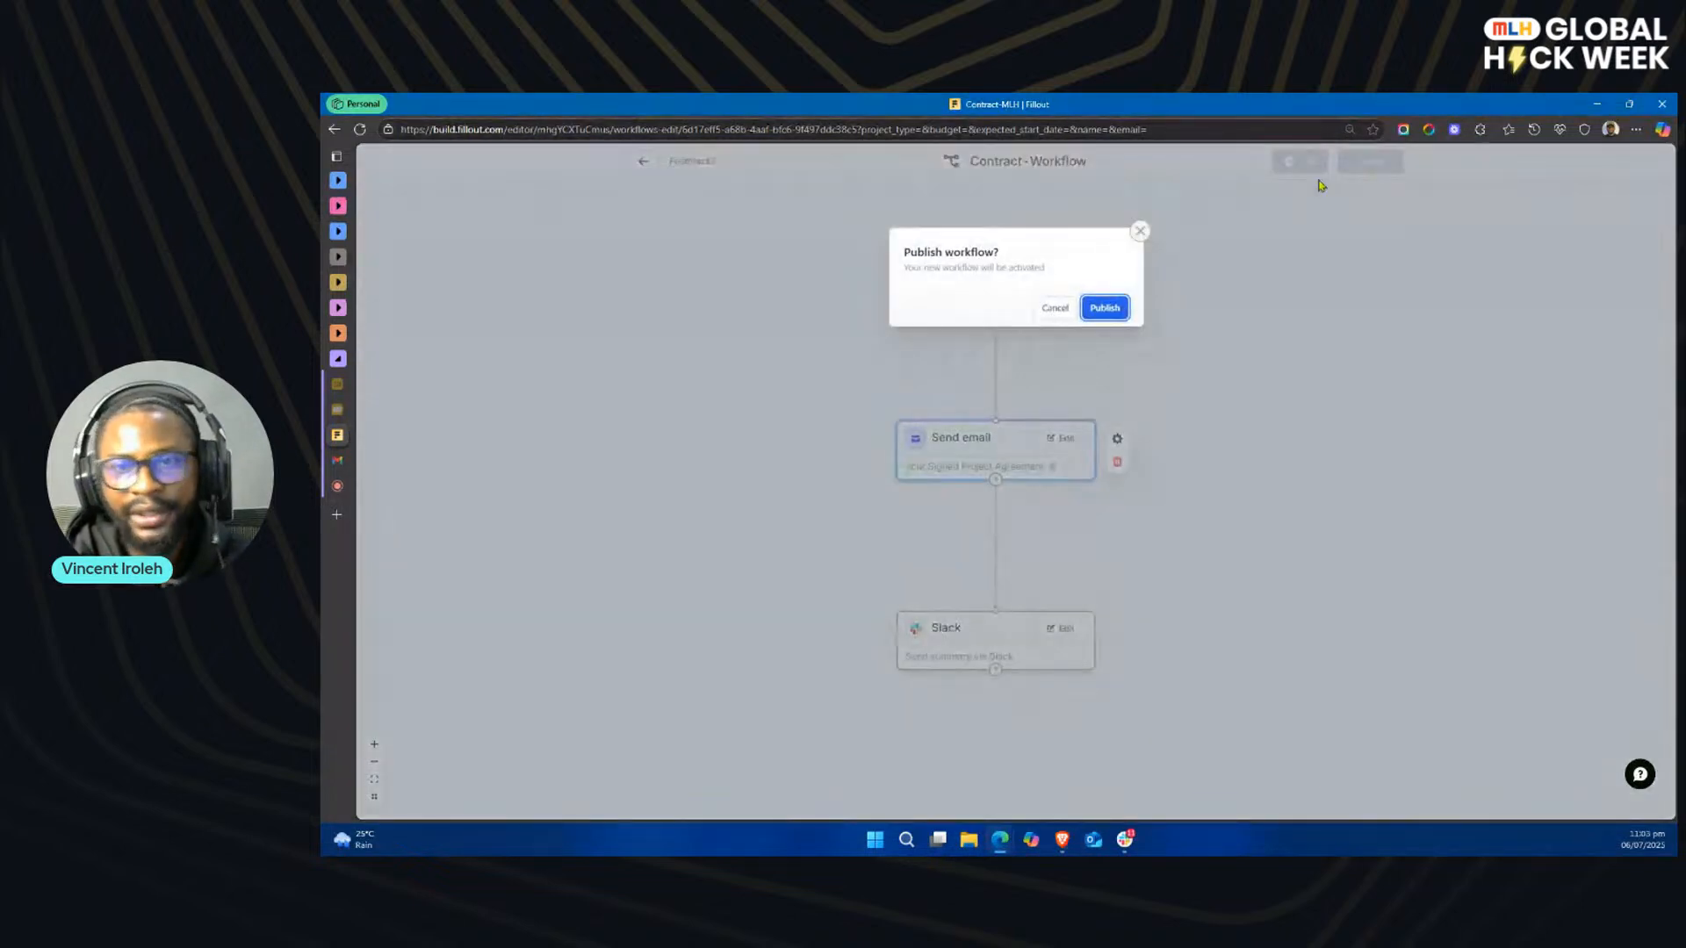
{"action": "left_click", "coordinate": [1106, 307]}
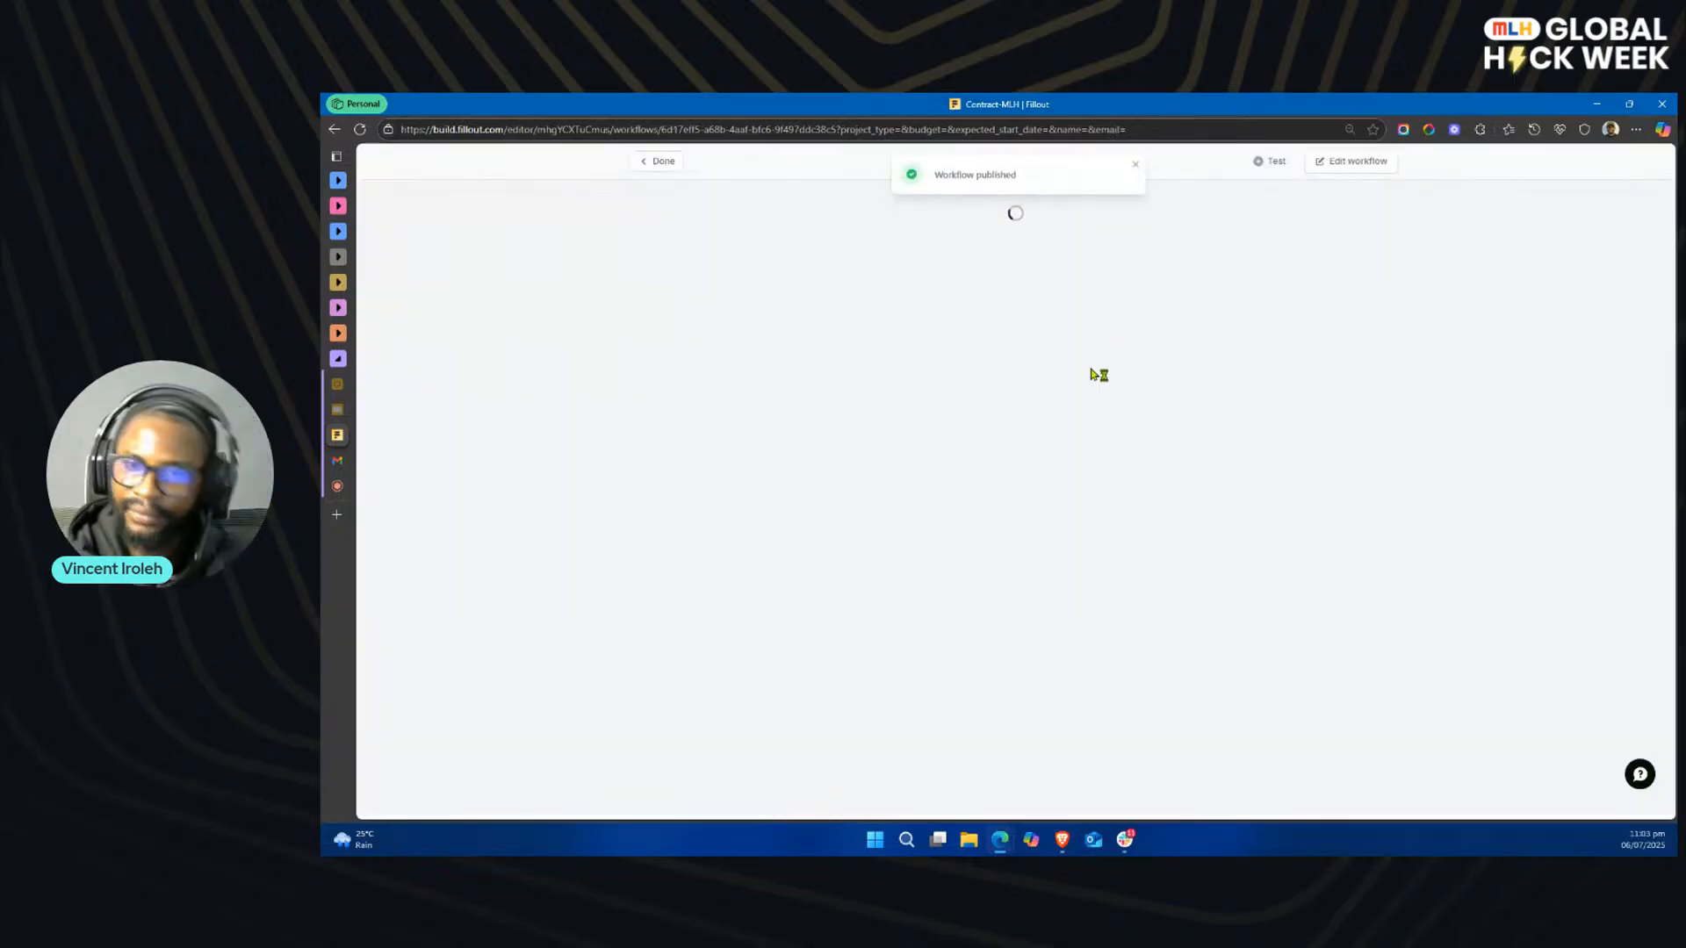
{"action": "left_click", "coordinate": [658, 164]}
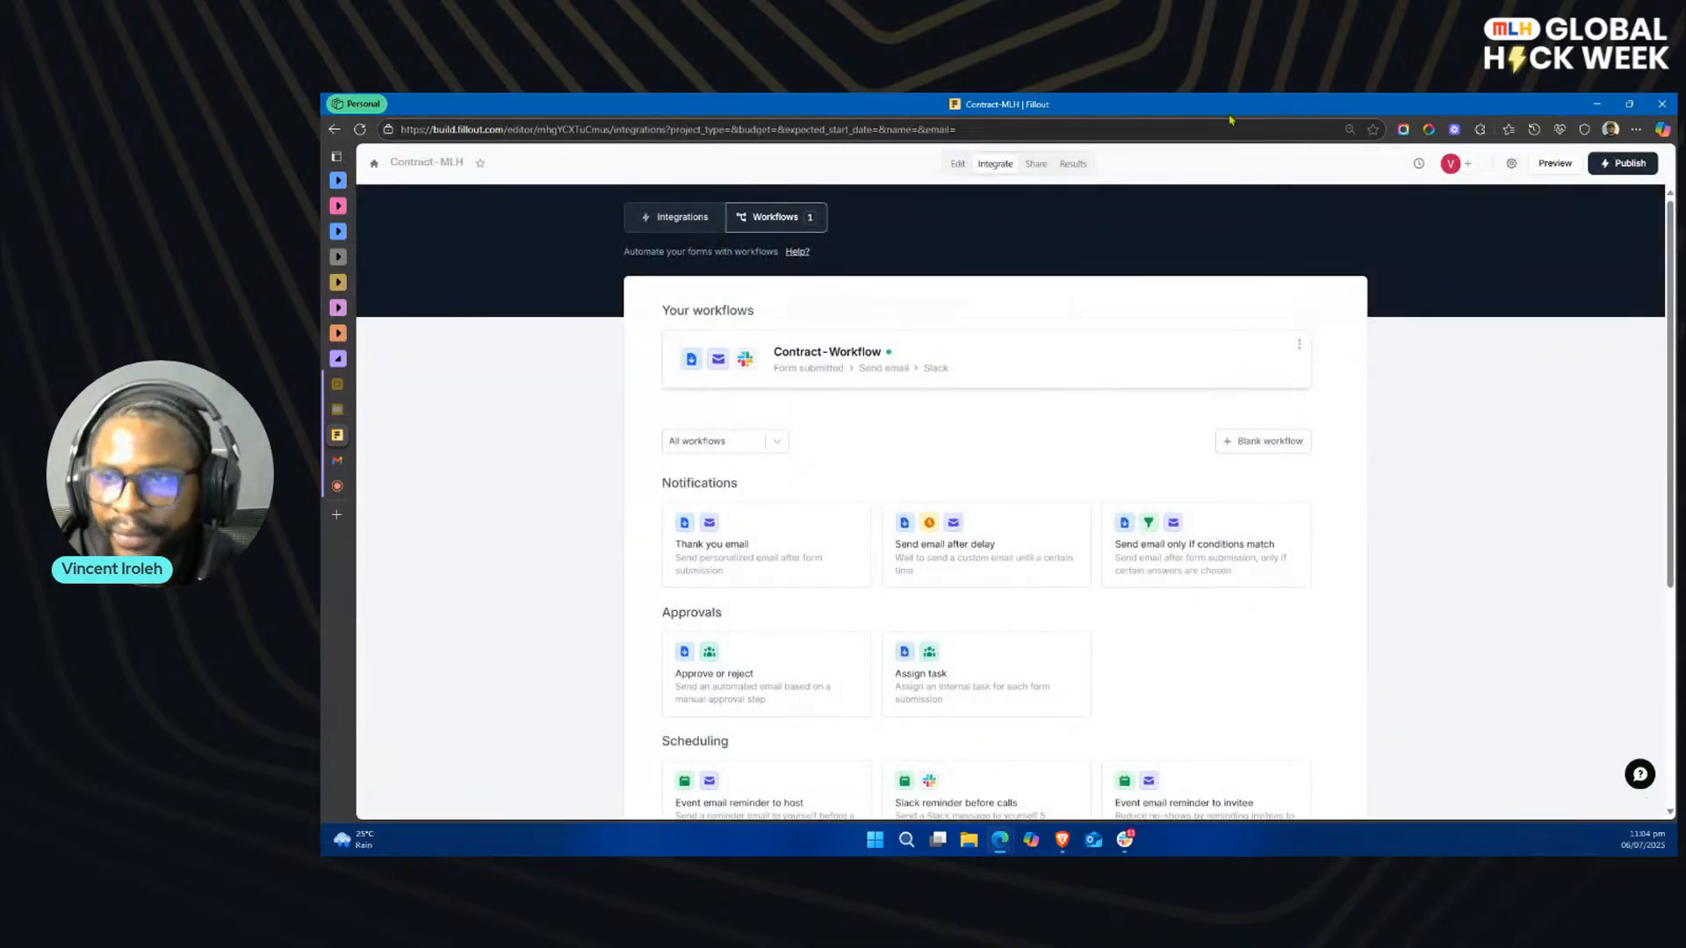
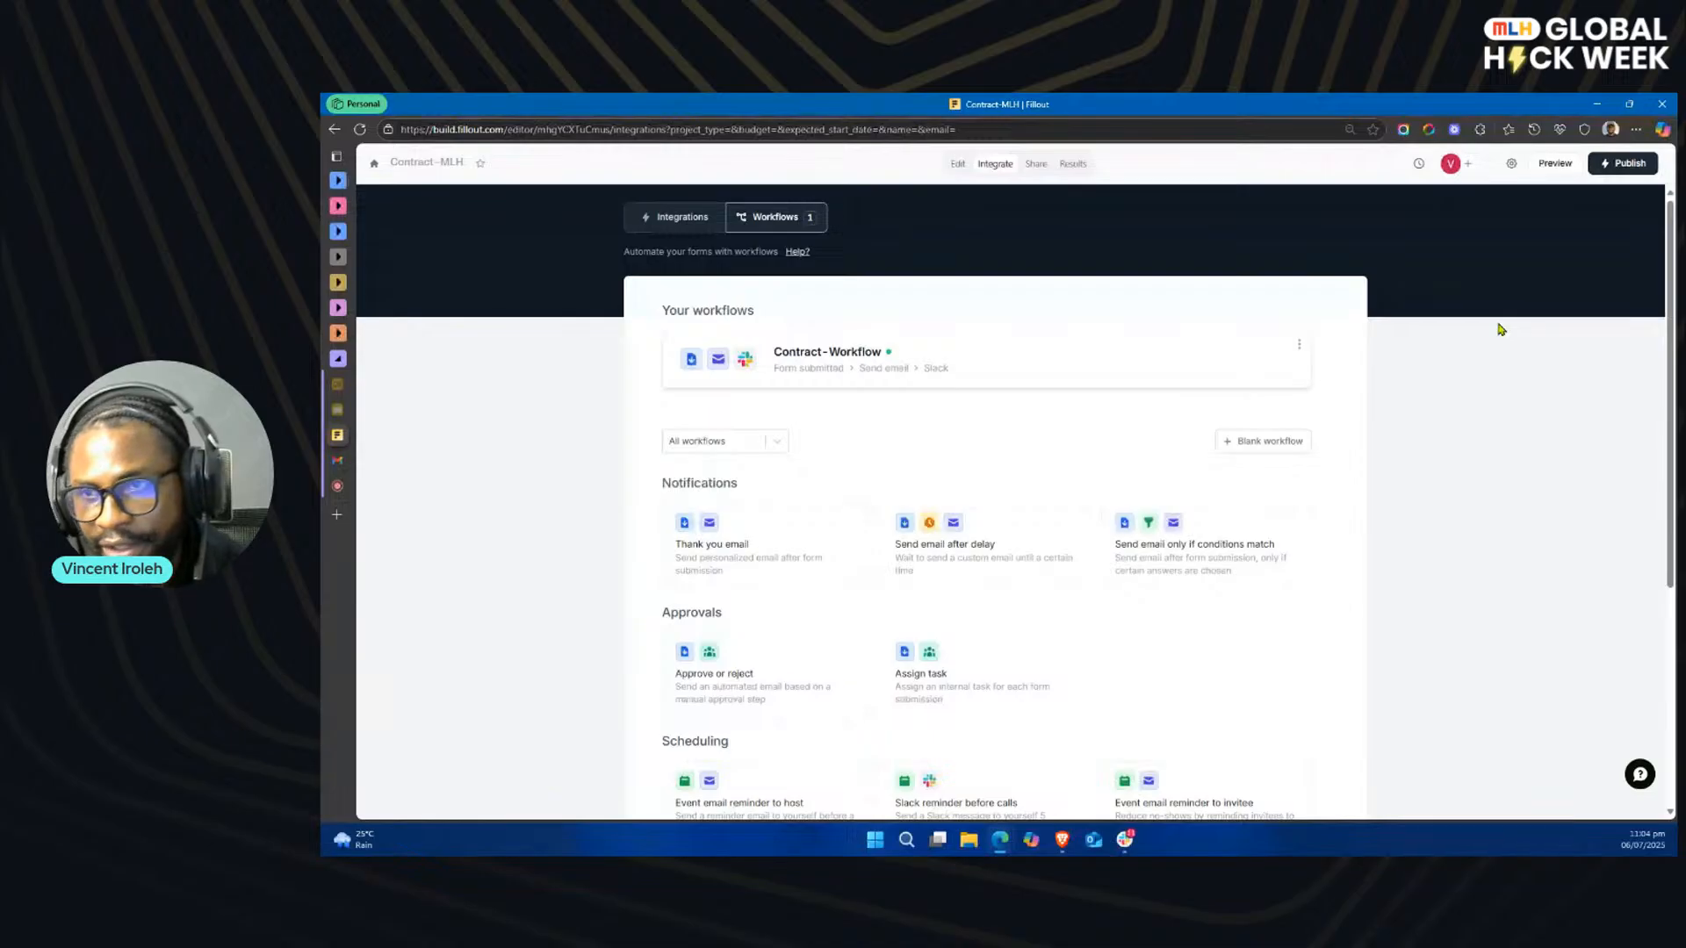
Step: Publish the Contract-MLH form and copy its share link
{"action": "left_click", "coordinate": [1619, 162]}
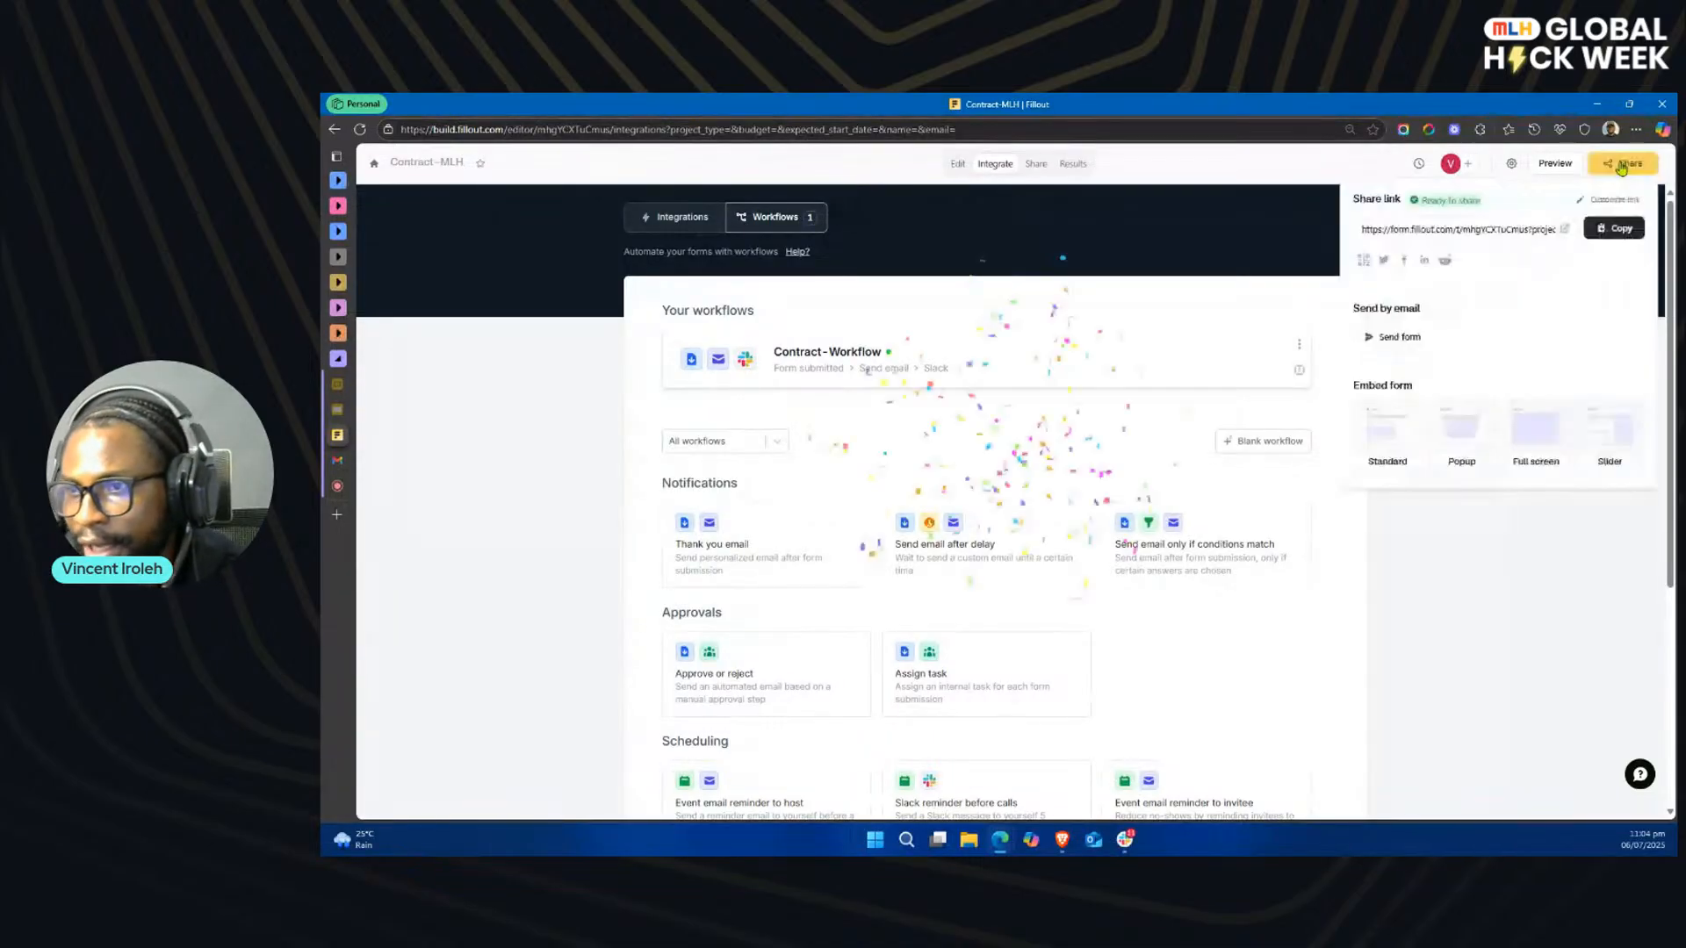
{"action": "left_click", "coordinate": [1606, 231]}
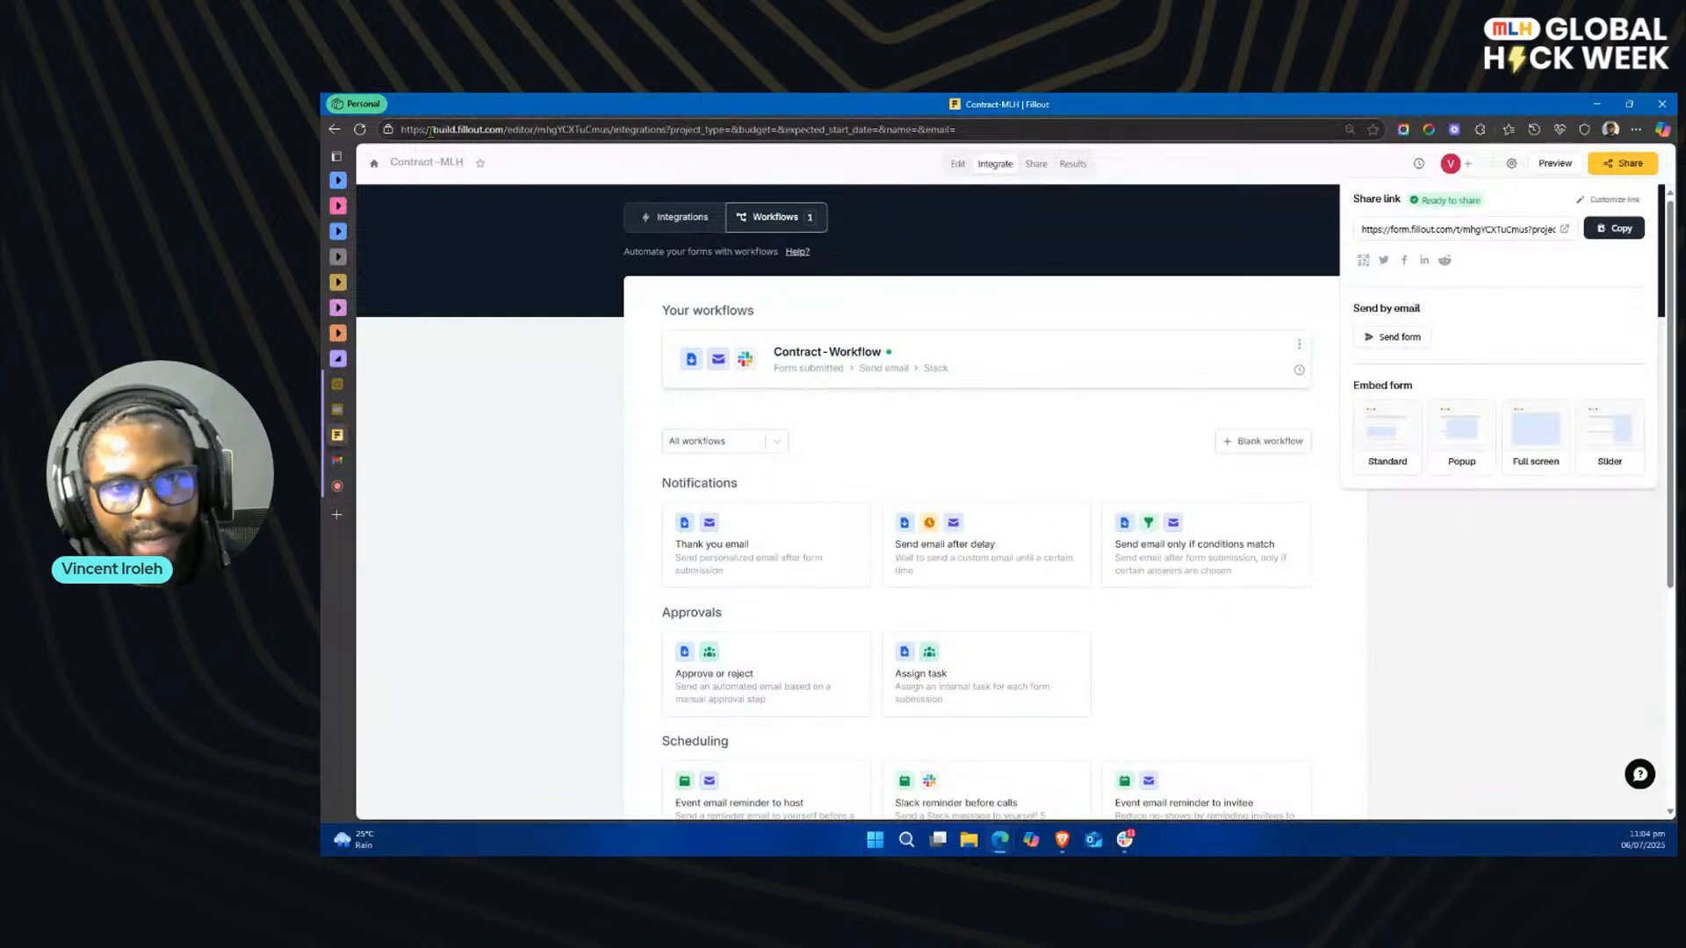
Step: Open the approval branch's Send email action for editing in the Intake-flow workflow of the Intake-MLH form
{"action": "left_click", "coordinate": [374, 163]}
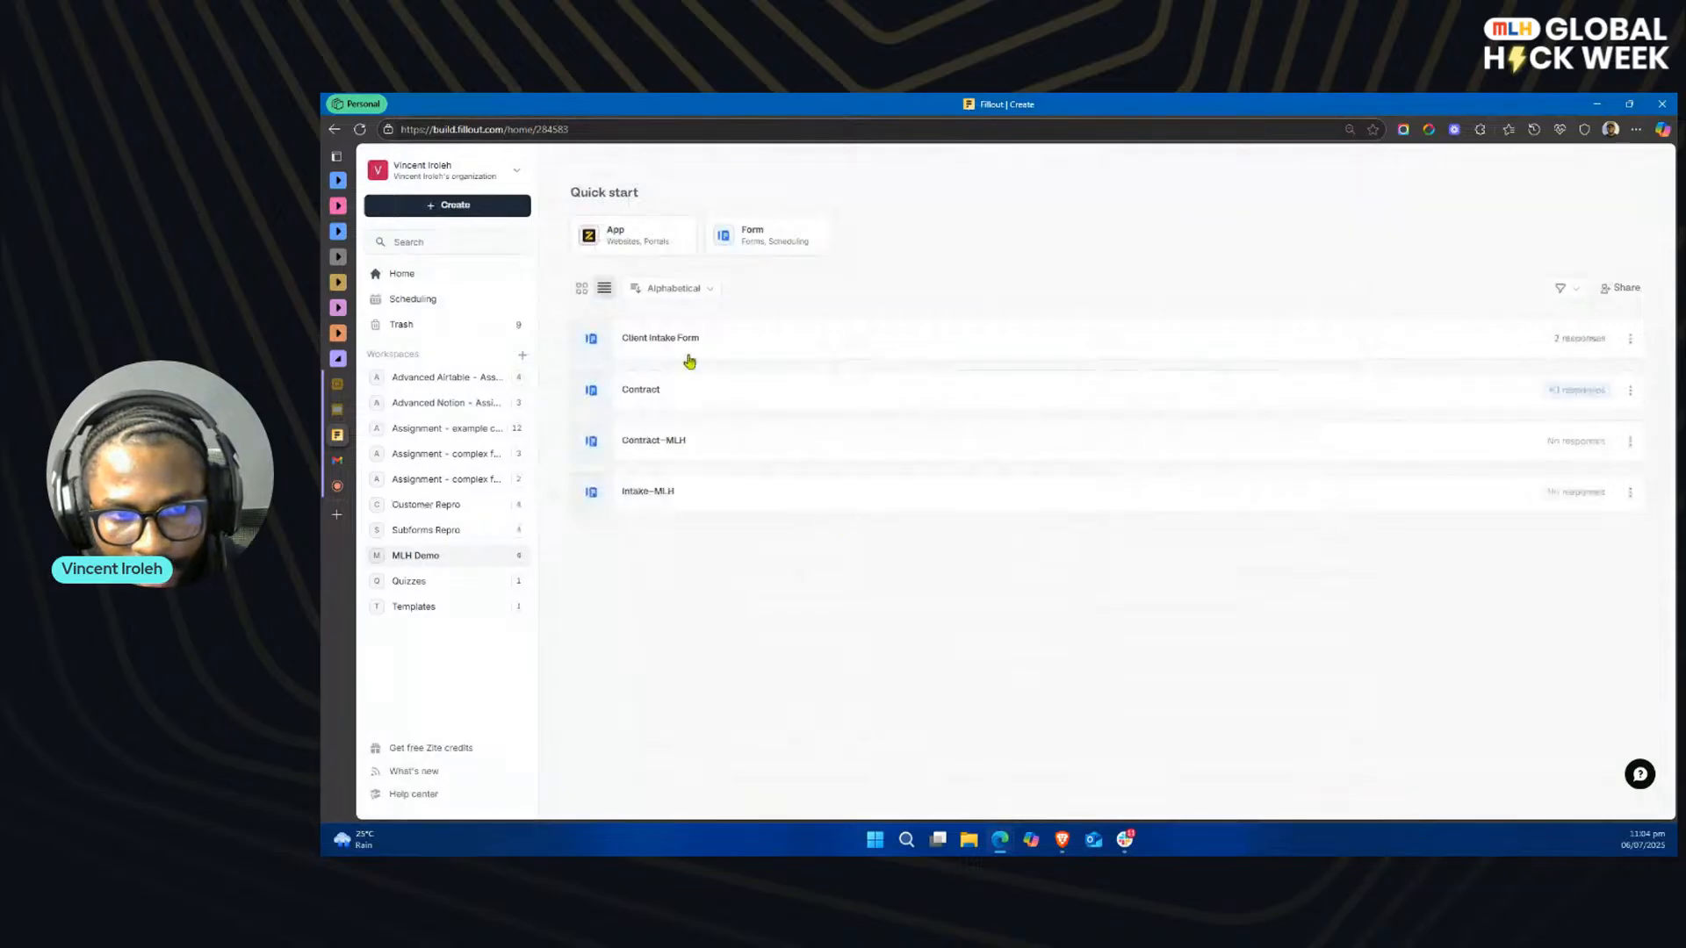
{"action": "left_click", "coordinate": [707, 494]}
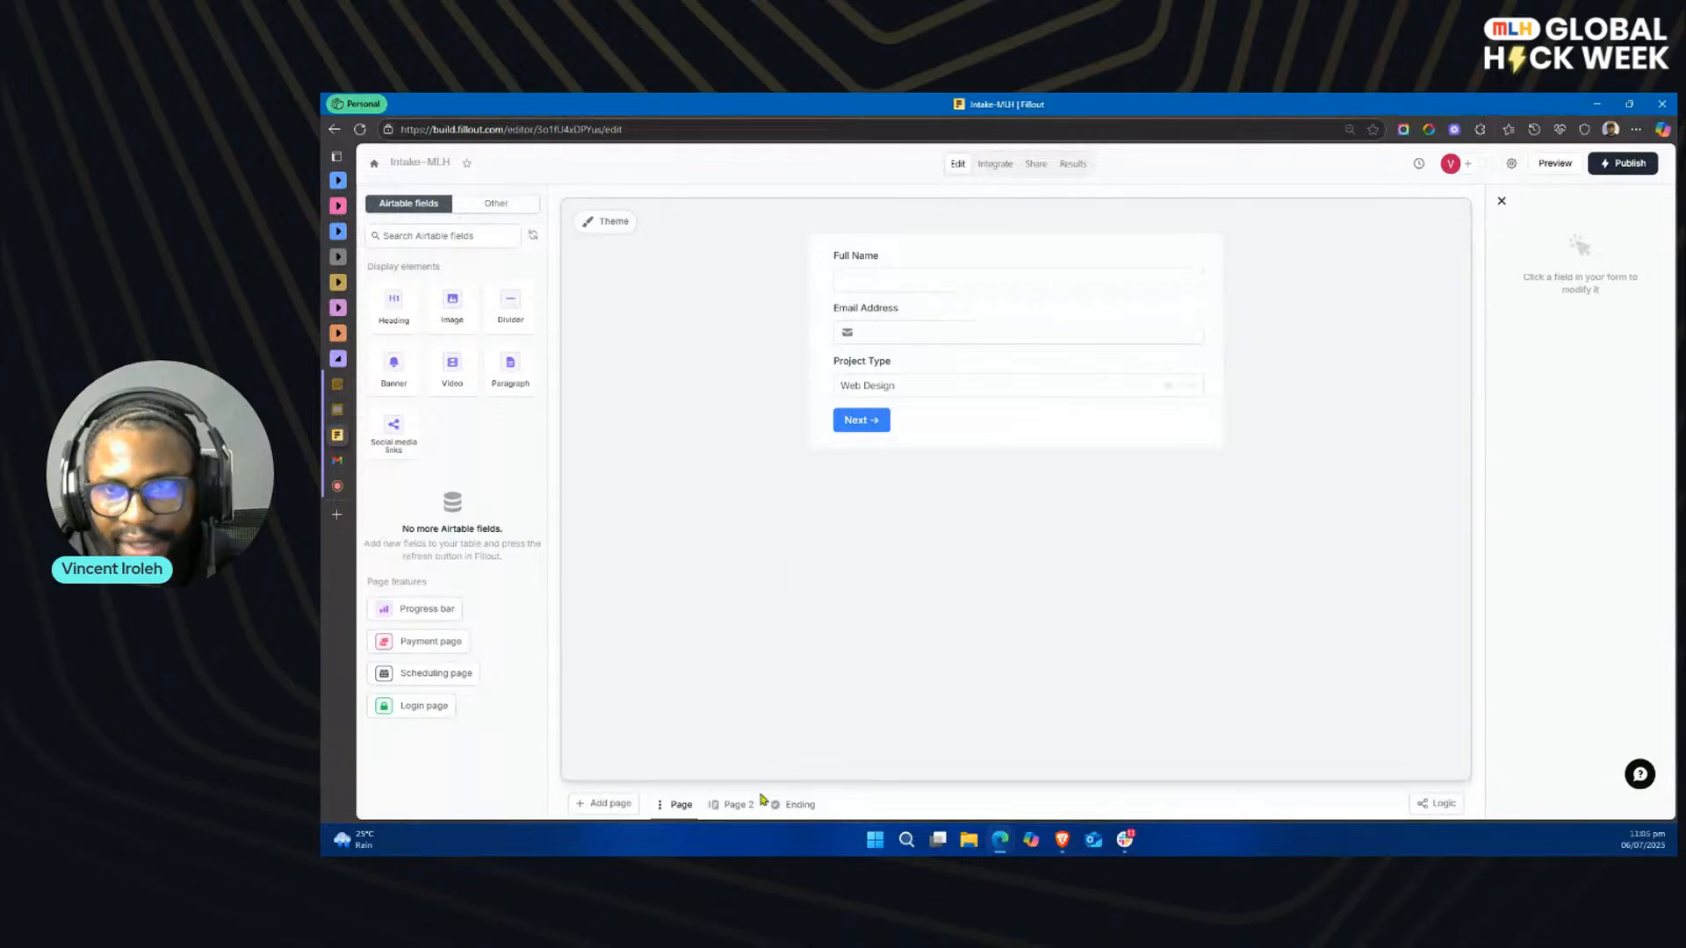
{"action": "left_click", "coordinate": [999, 165]}
{"action": "left_click", "coordinate": [781, 220]}
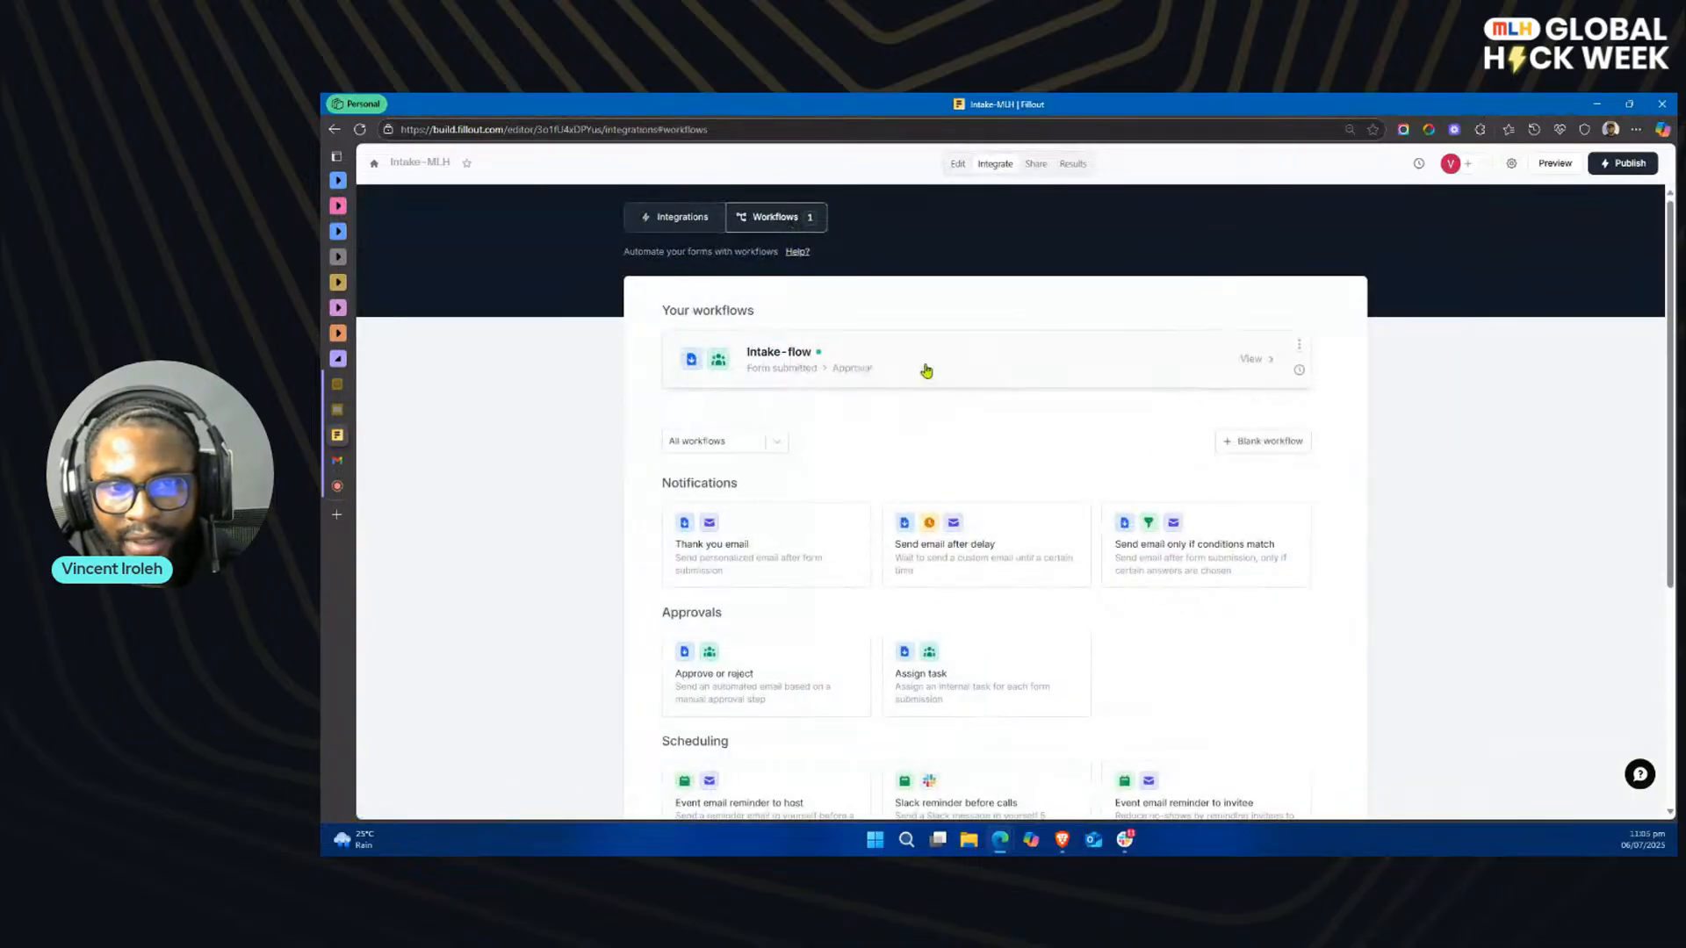
{"action": "left_click", "coordinate": [983, 365]}
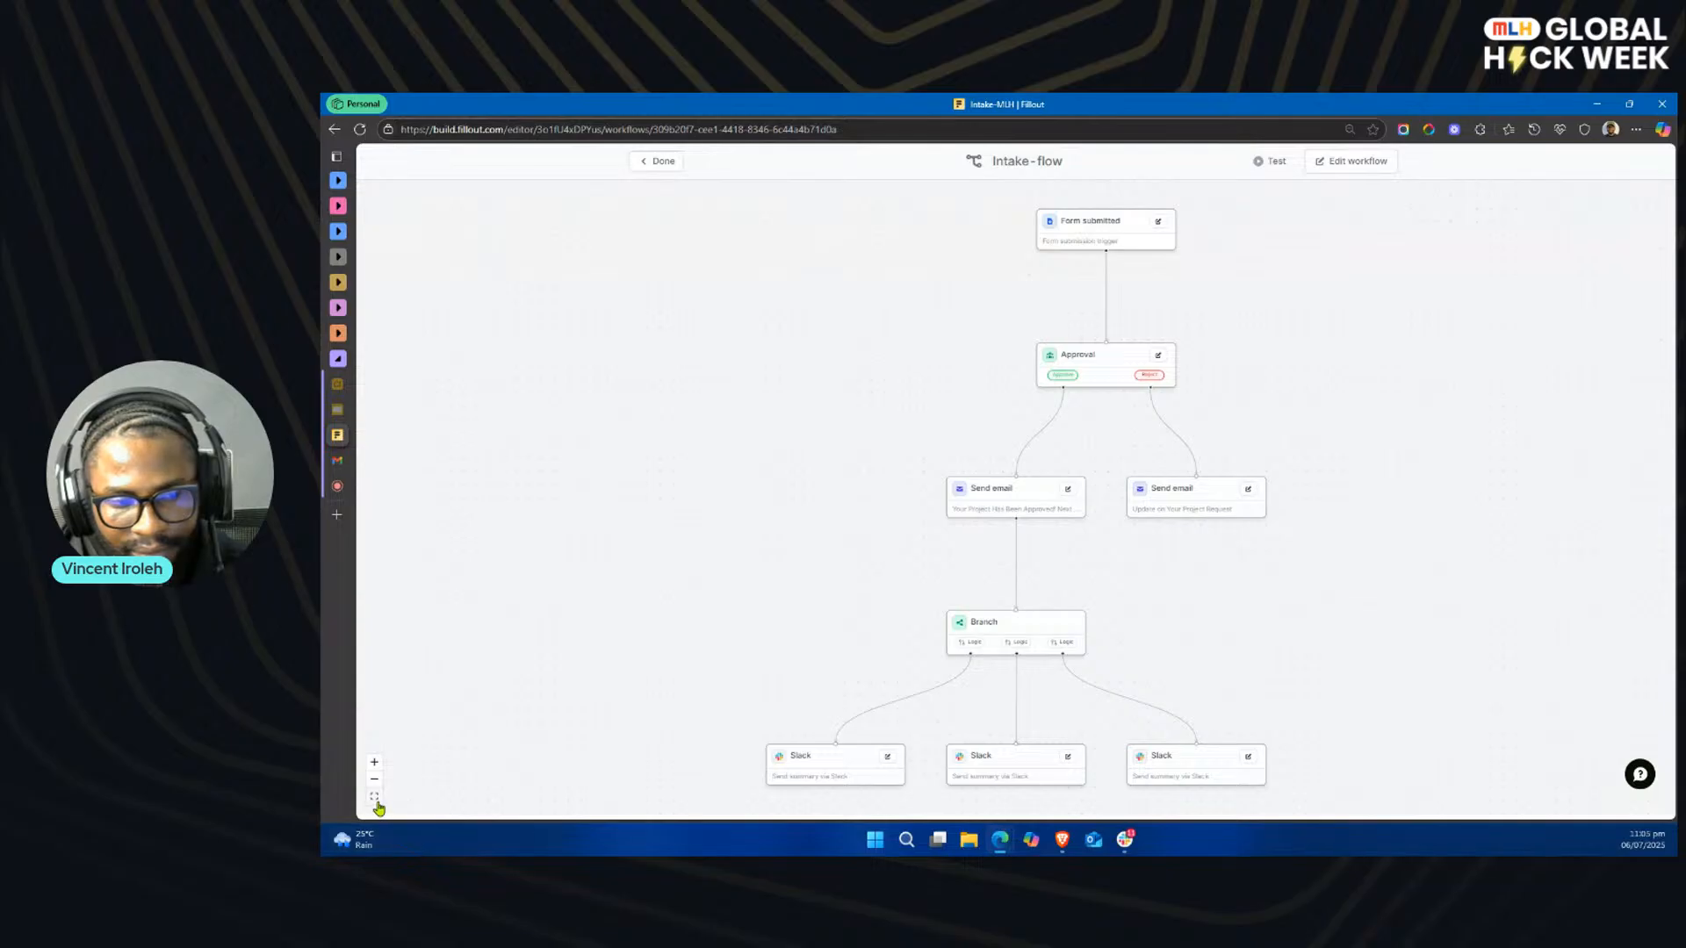
{"action": "scroll", "coordinate": [1185, 572], "scroll_direction": "up", "scroll_amount": 3}
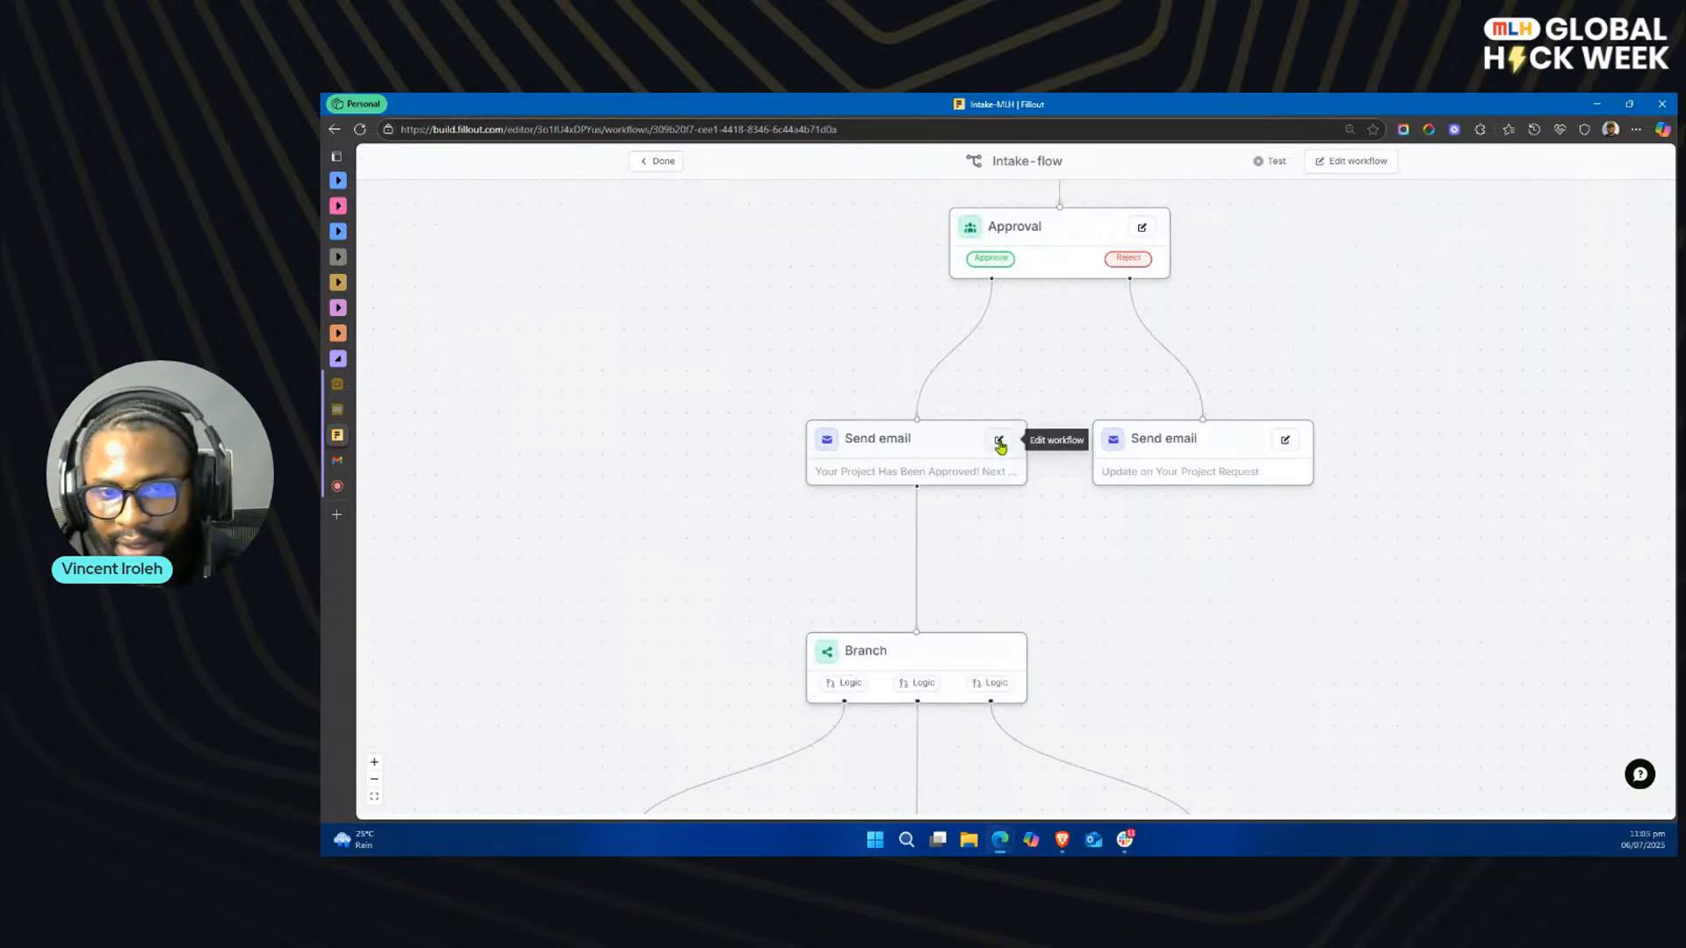
{"action": "left_click", "coordinate": [1000, 445]}
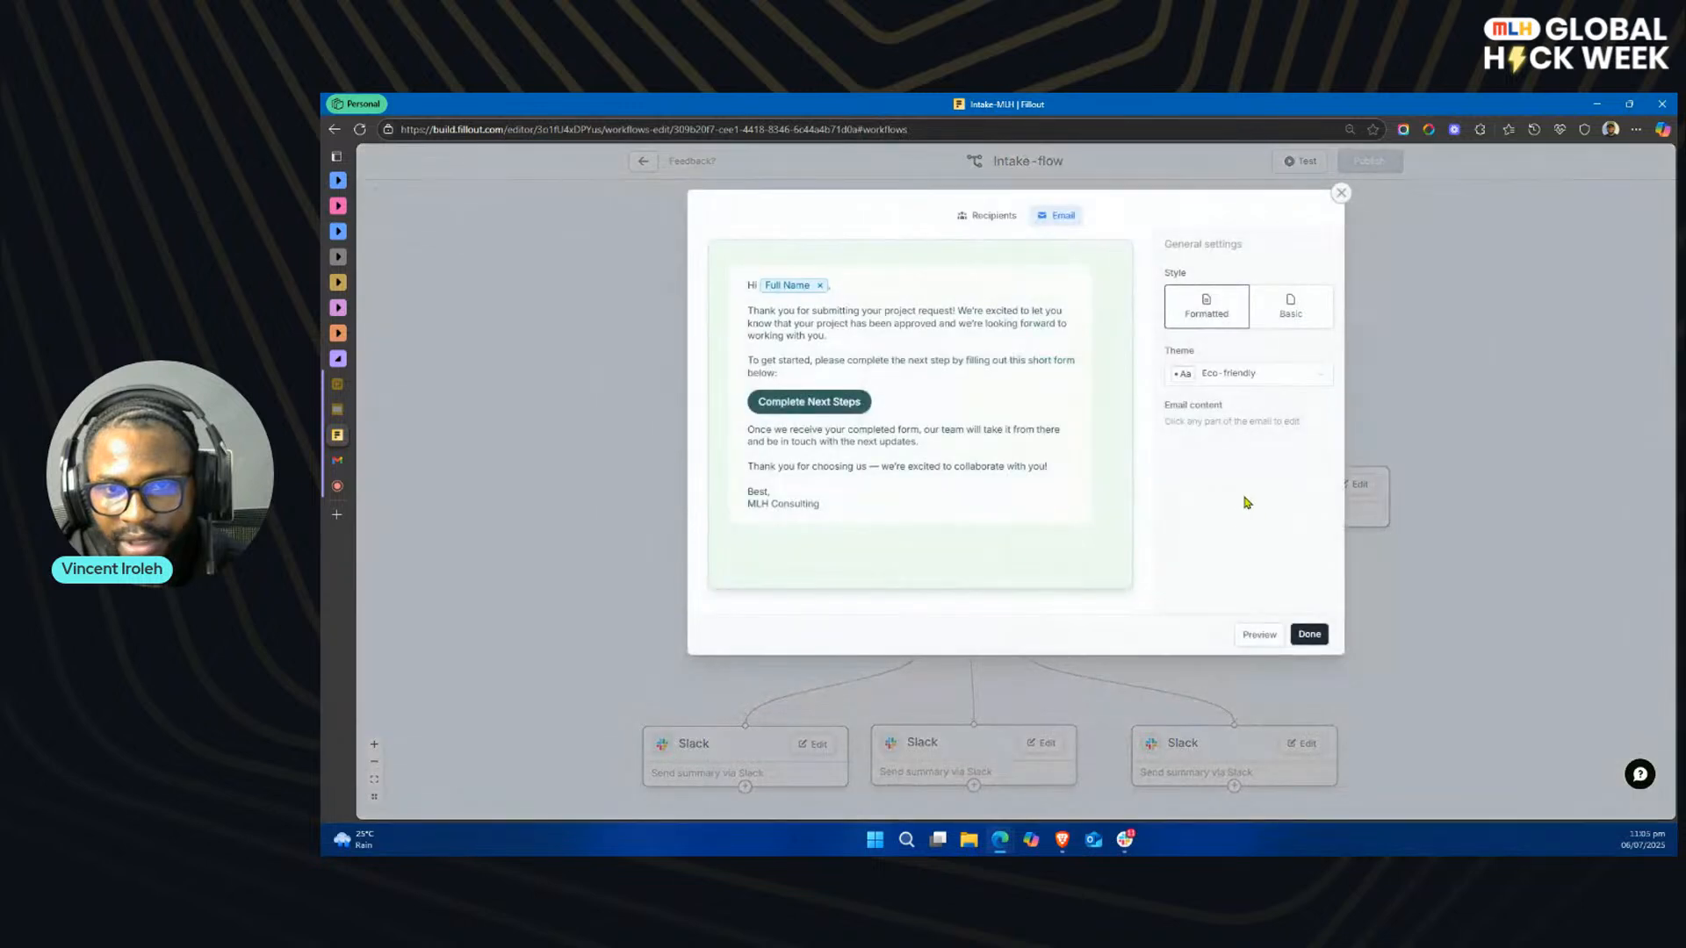
Step: Replace the Complete Next Steps button's URL with the copied Contract-MLH share link
{"action": "left_click", "coordinate": [888, 406]}
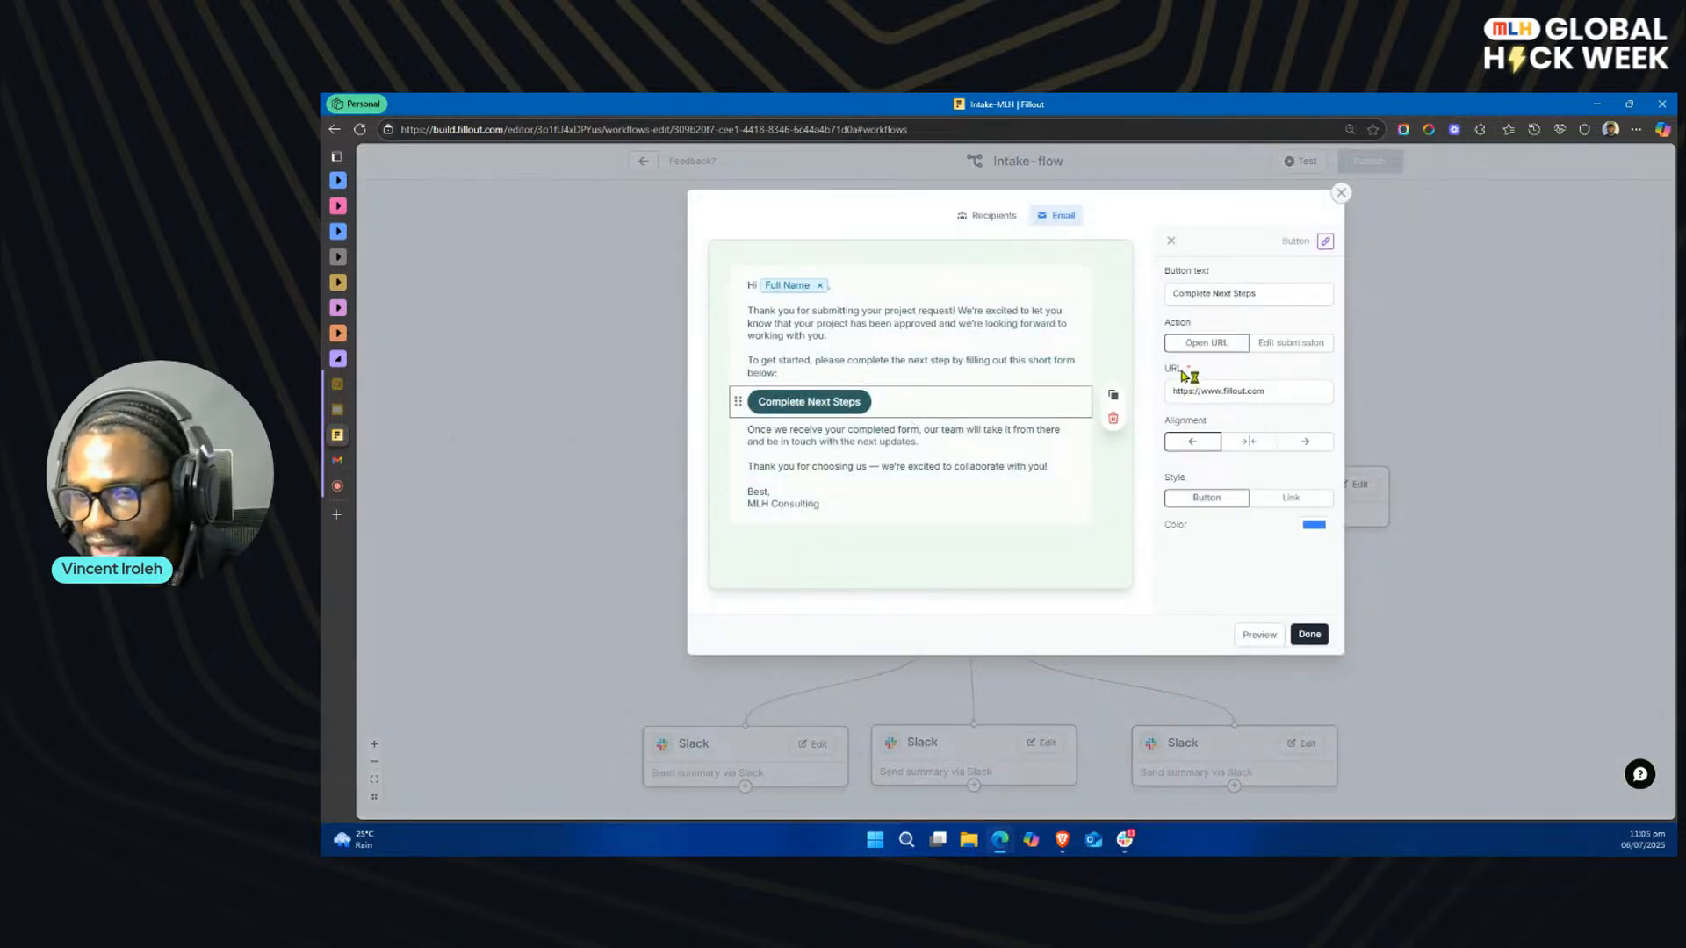
{"action": "left_click_drag", "start_coordinate": [1270, 391], "coordinate": [1172, 393]}
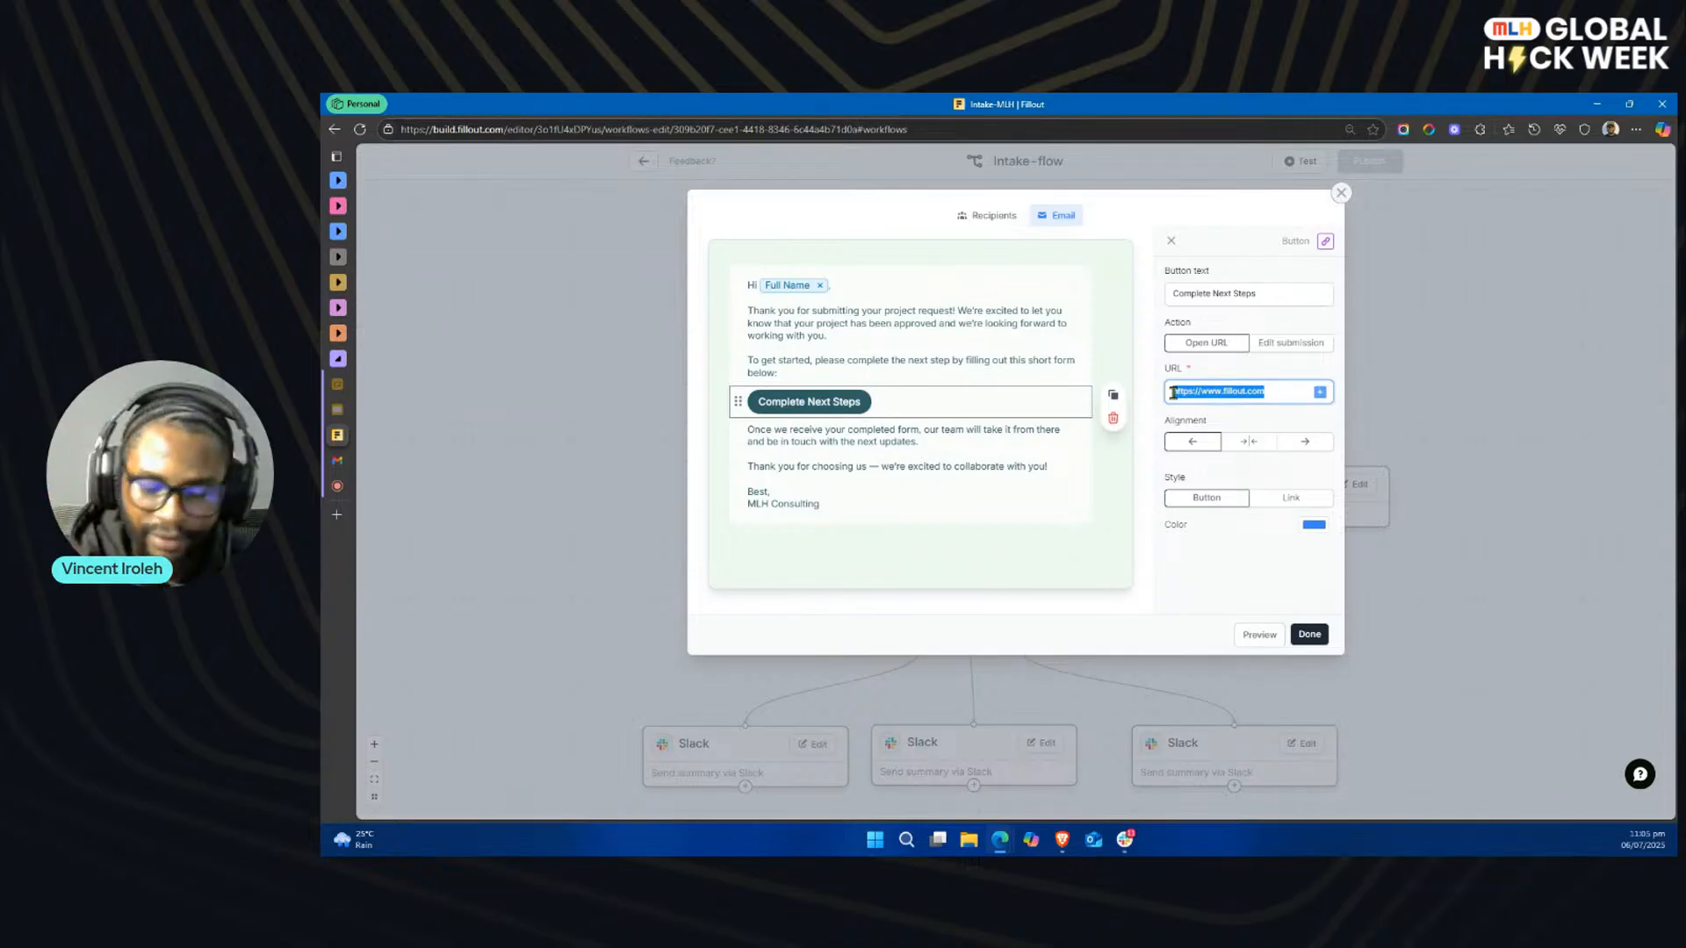
{"action": "key", "text": "BackSpace"}
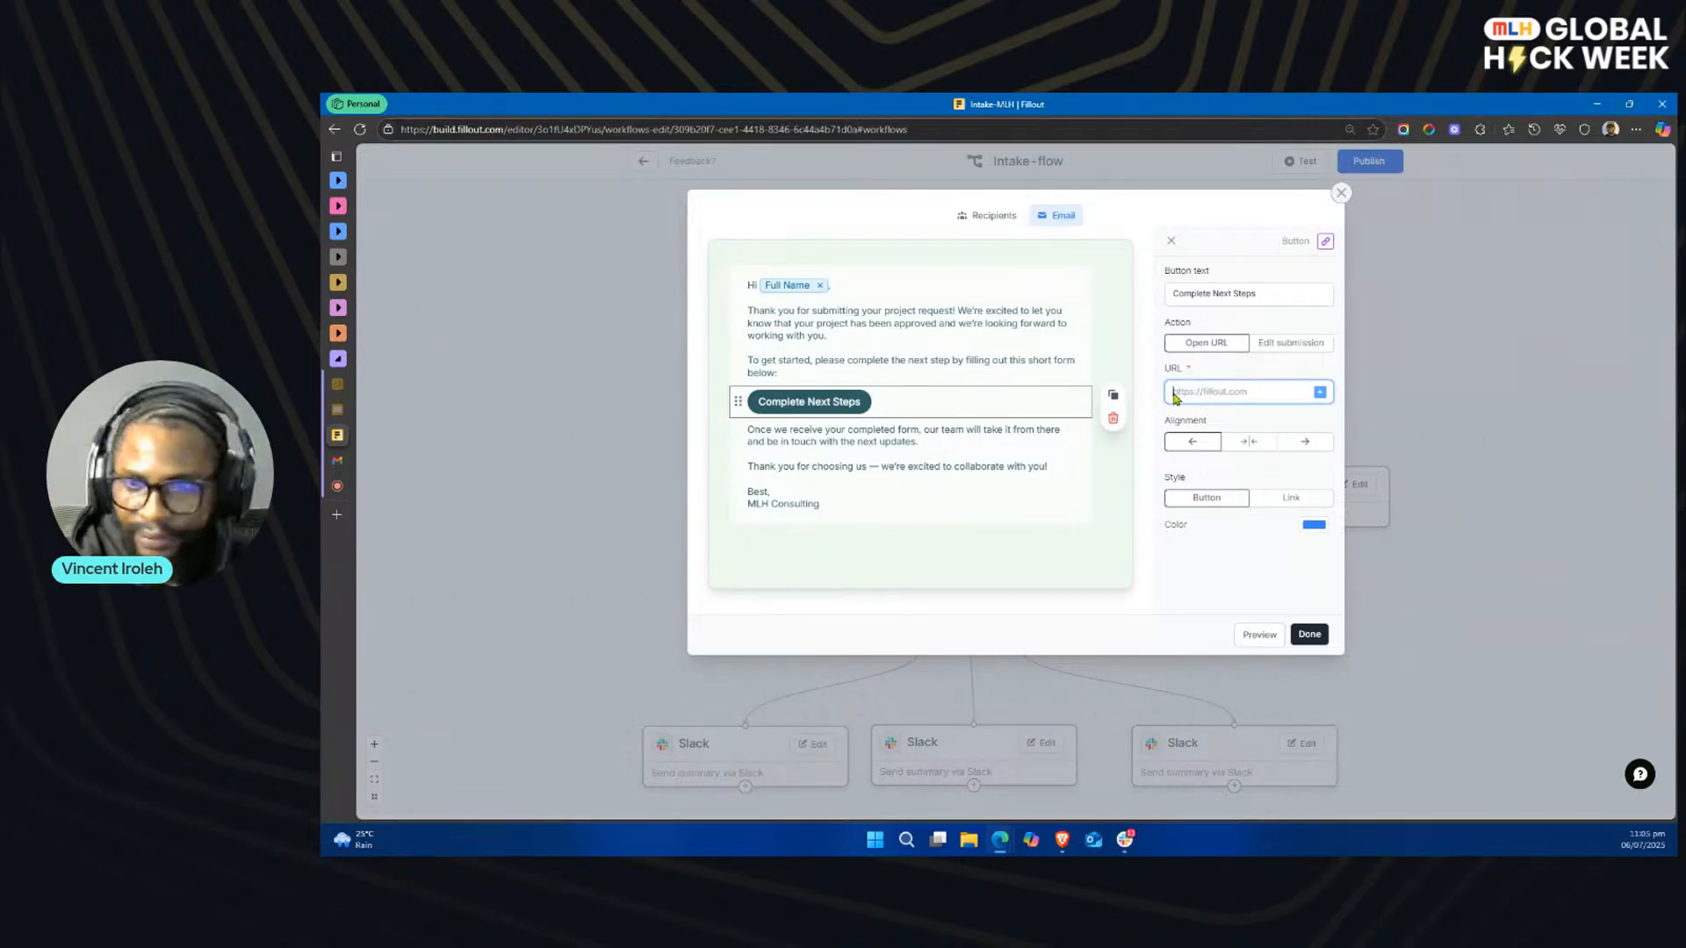
{"action": "key", "text": "ctrl+v"}
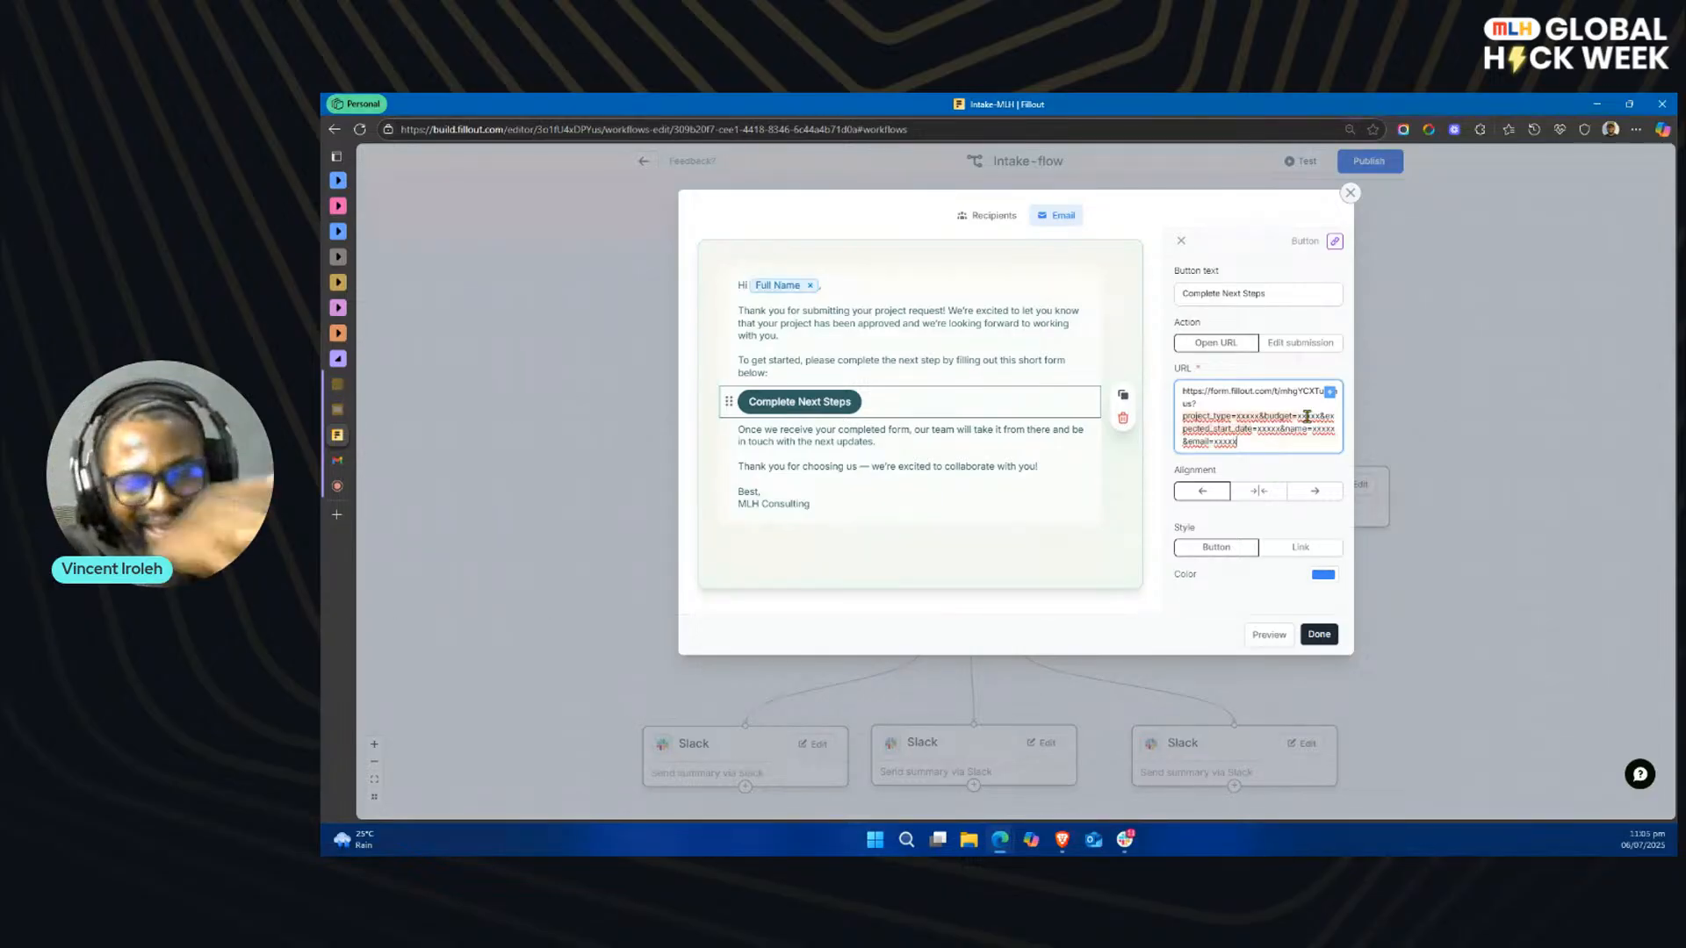
Step: Replace the project_type placeholder in the button URL with a reference to the Project Type field
{"action": "left_click", "coordinate": [1260, 415]}
{"action": "key", "text": "BackSpace"}
{"action": "key", "text": "BackSpace"}
{"action": "key", "text": "BackSpace"}
{"action": "key", "text": "BackSpace"}
{"action": "key", "text": "BackSpace"}
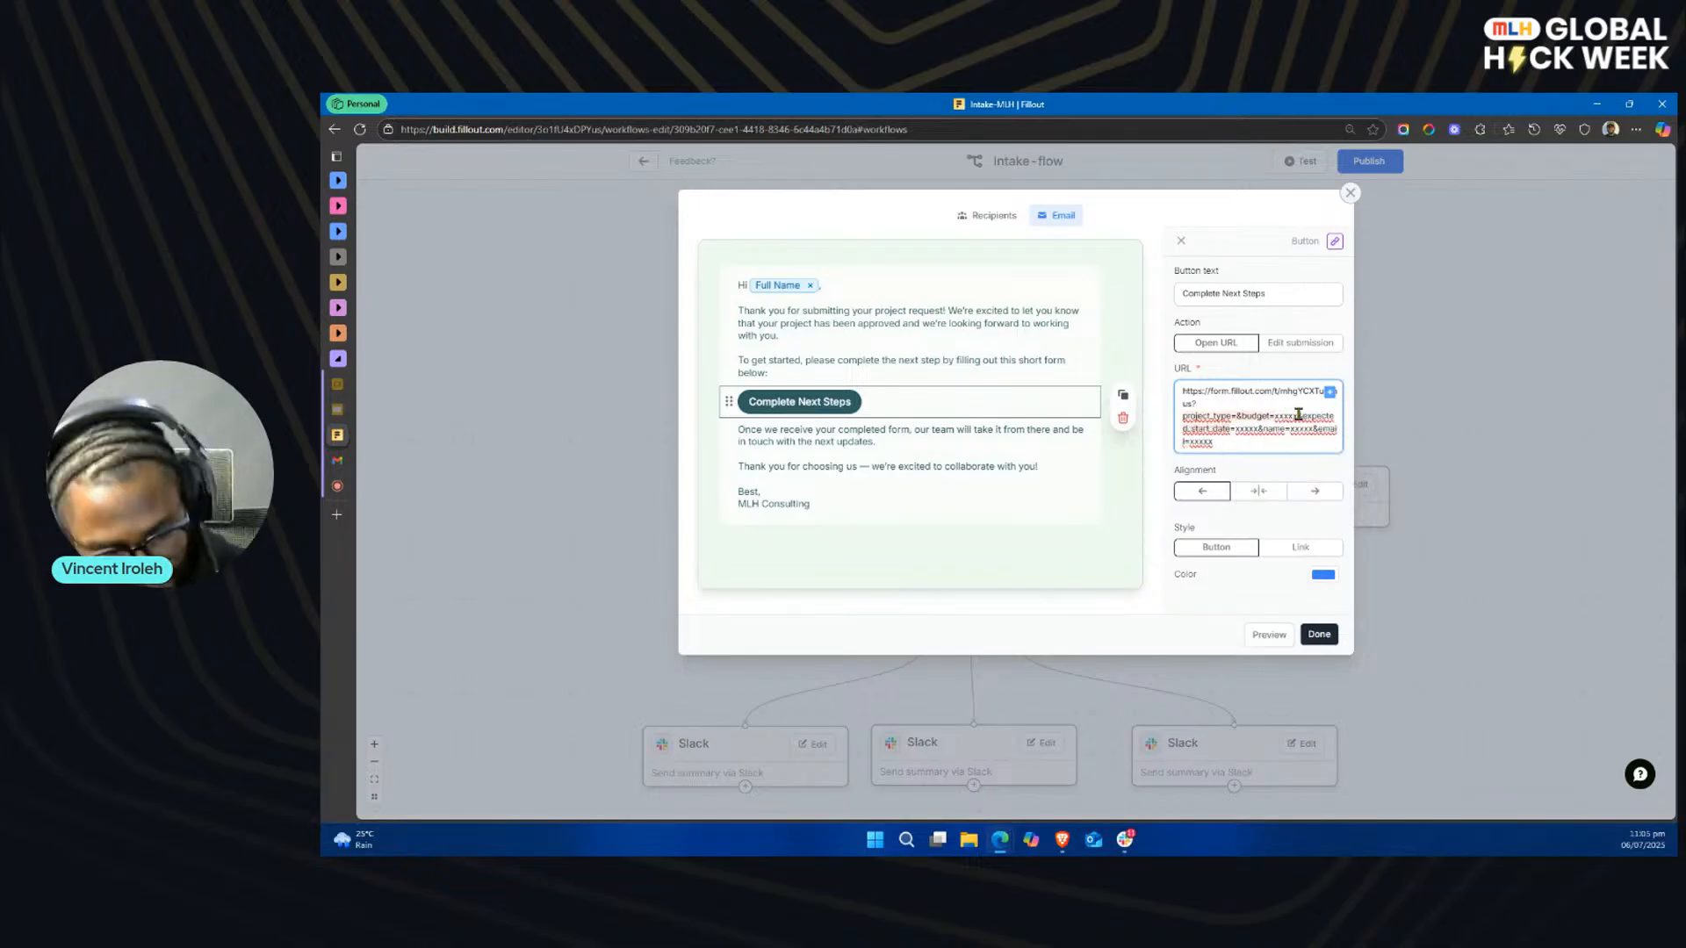
{"action": "type", "text": "@"}
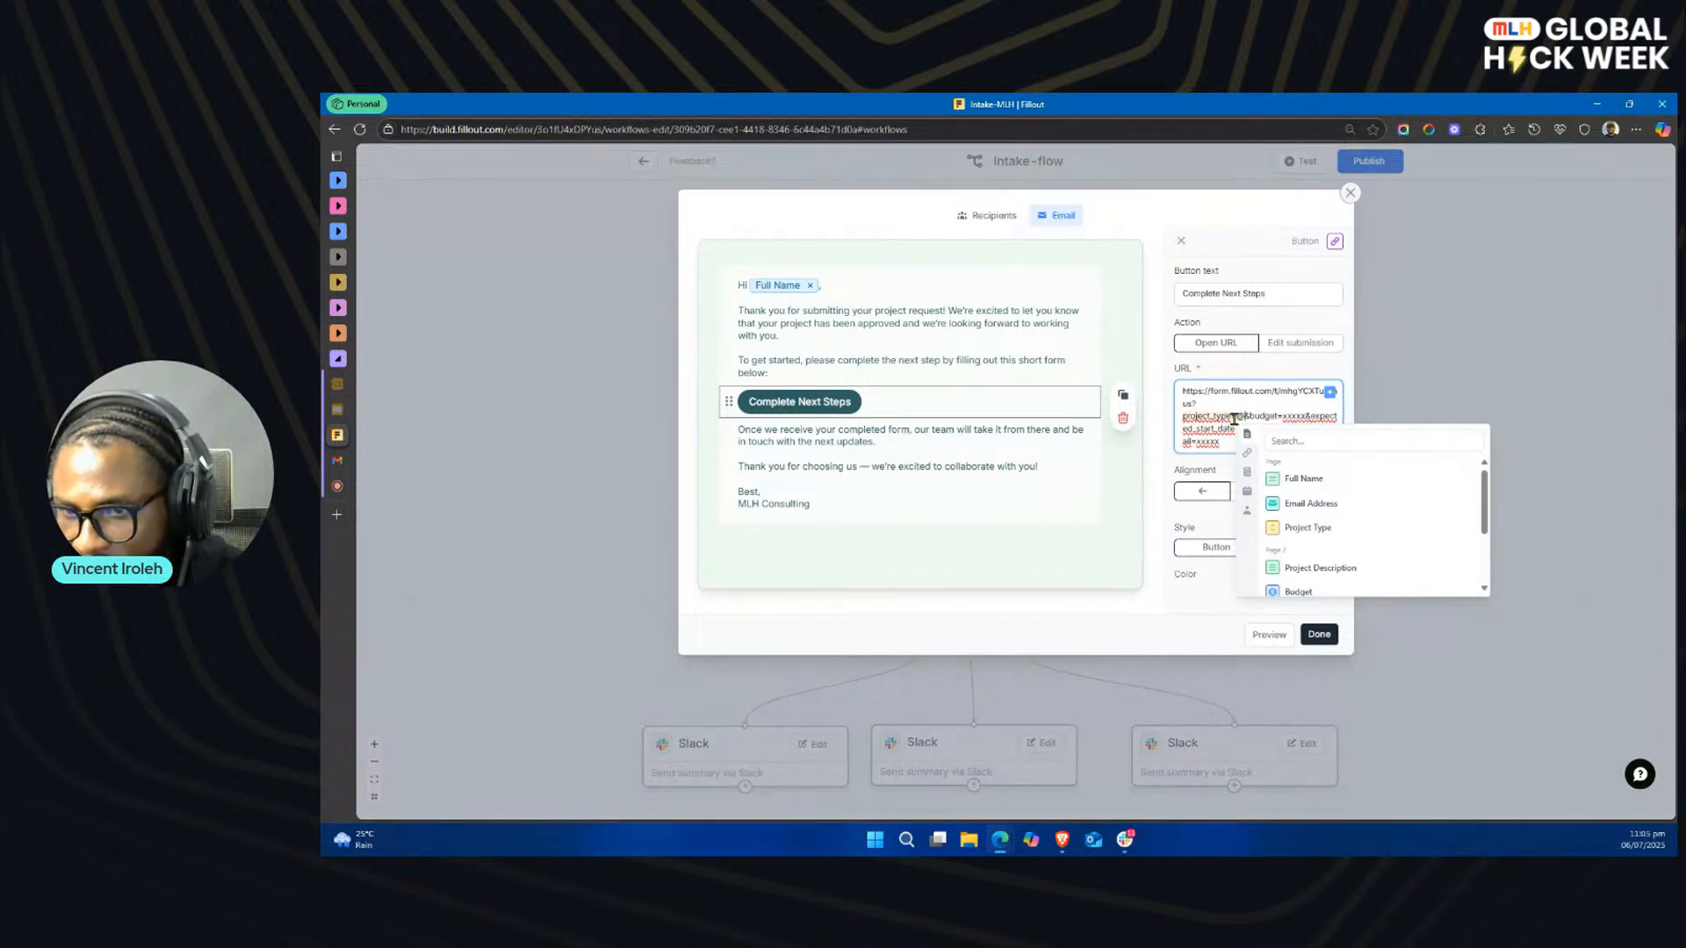
{"action": "left_click", "coordinate": [1332, 530]}
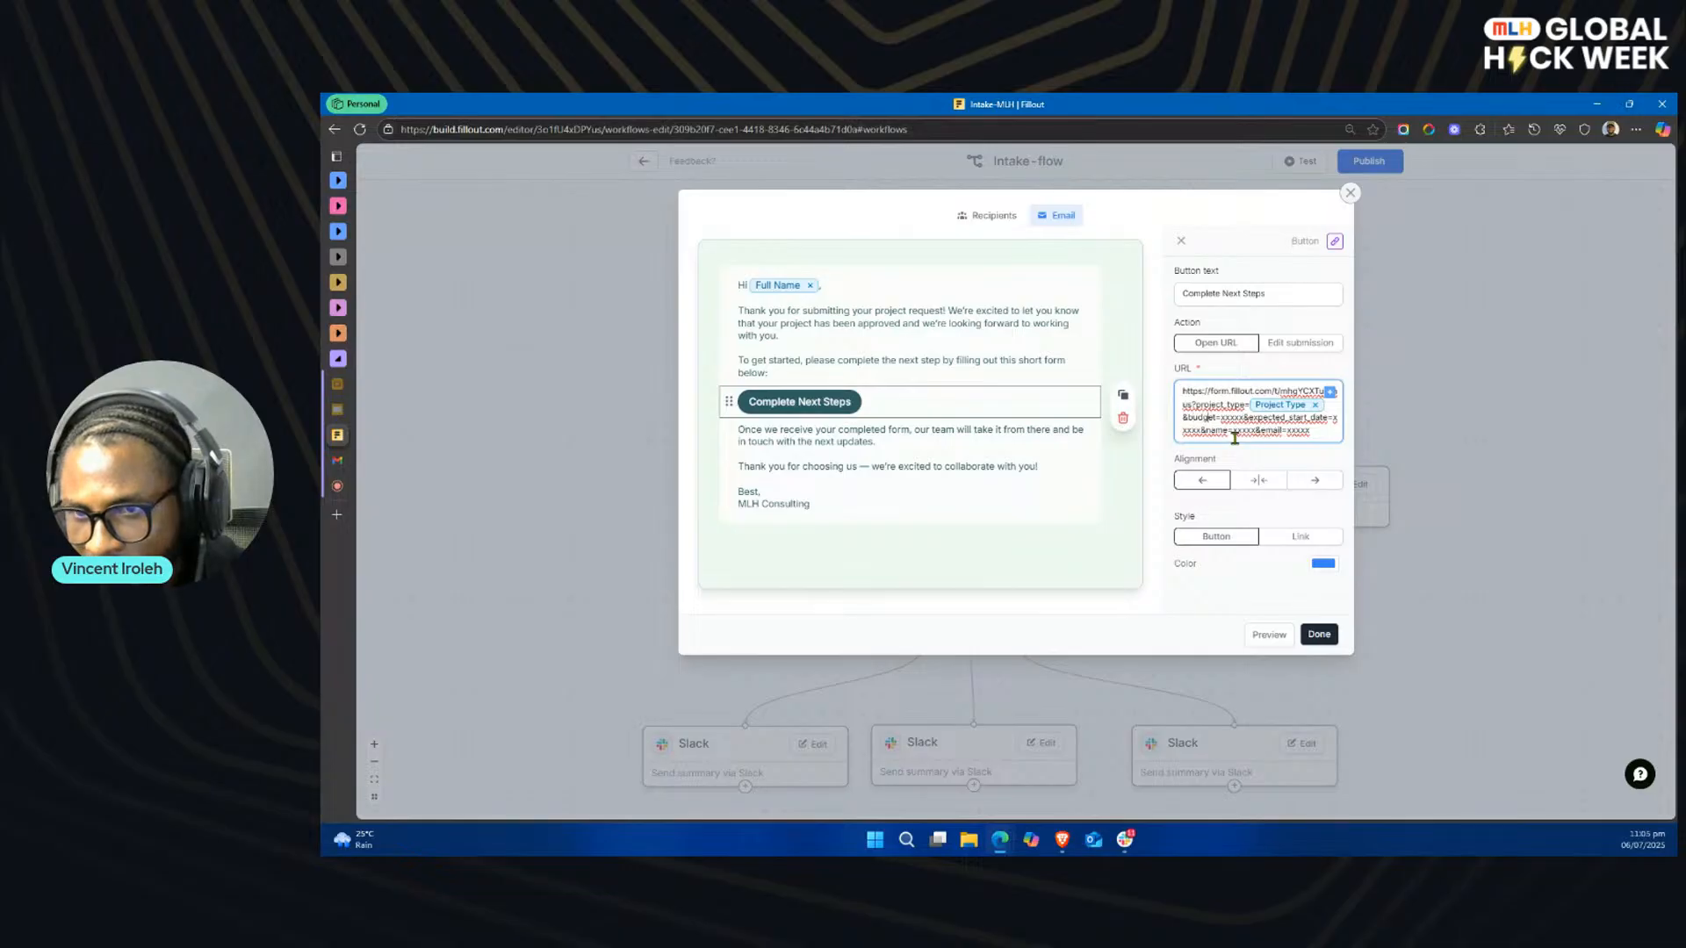
Step: Replace the budget placeholder in the button URL with a reference to the Budget field
{"action": "key", "text": "shift+Right"}
{"action": "key", "text": "shift+Right"}
{"action": "key", "text": "shift+Right"}
{"action": "key", "text": "shift+Right"}
{"action": "key", "text": "shift+Right"}
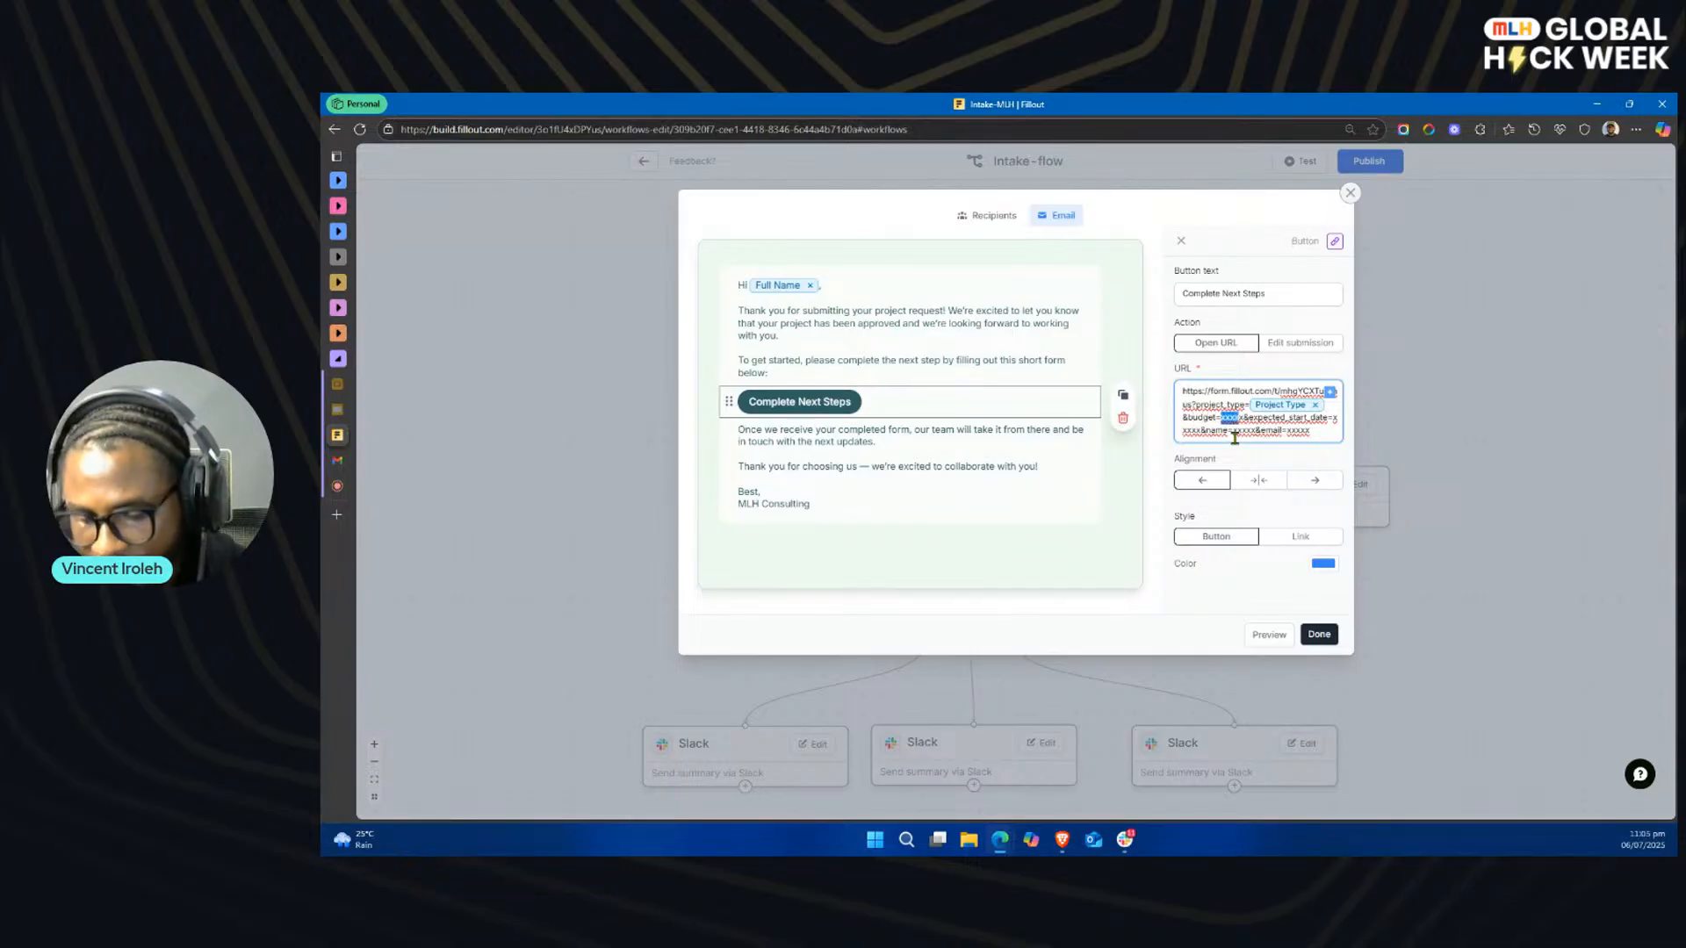
{"action": "key", "text": "BackSpace"}
{"action": "type", "text": "@"}
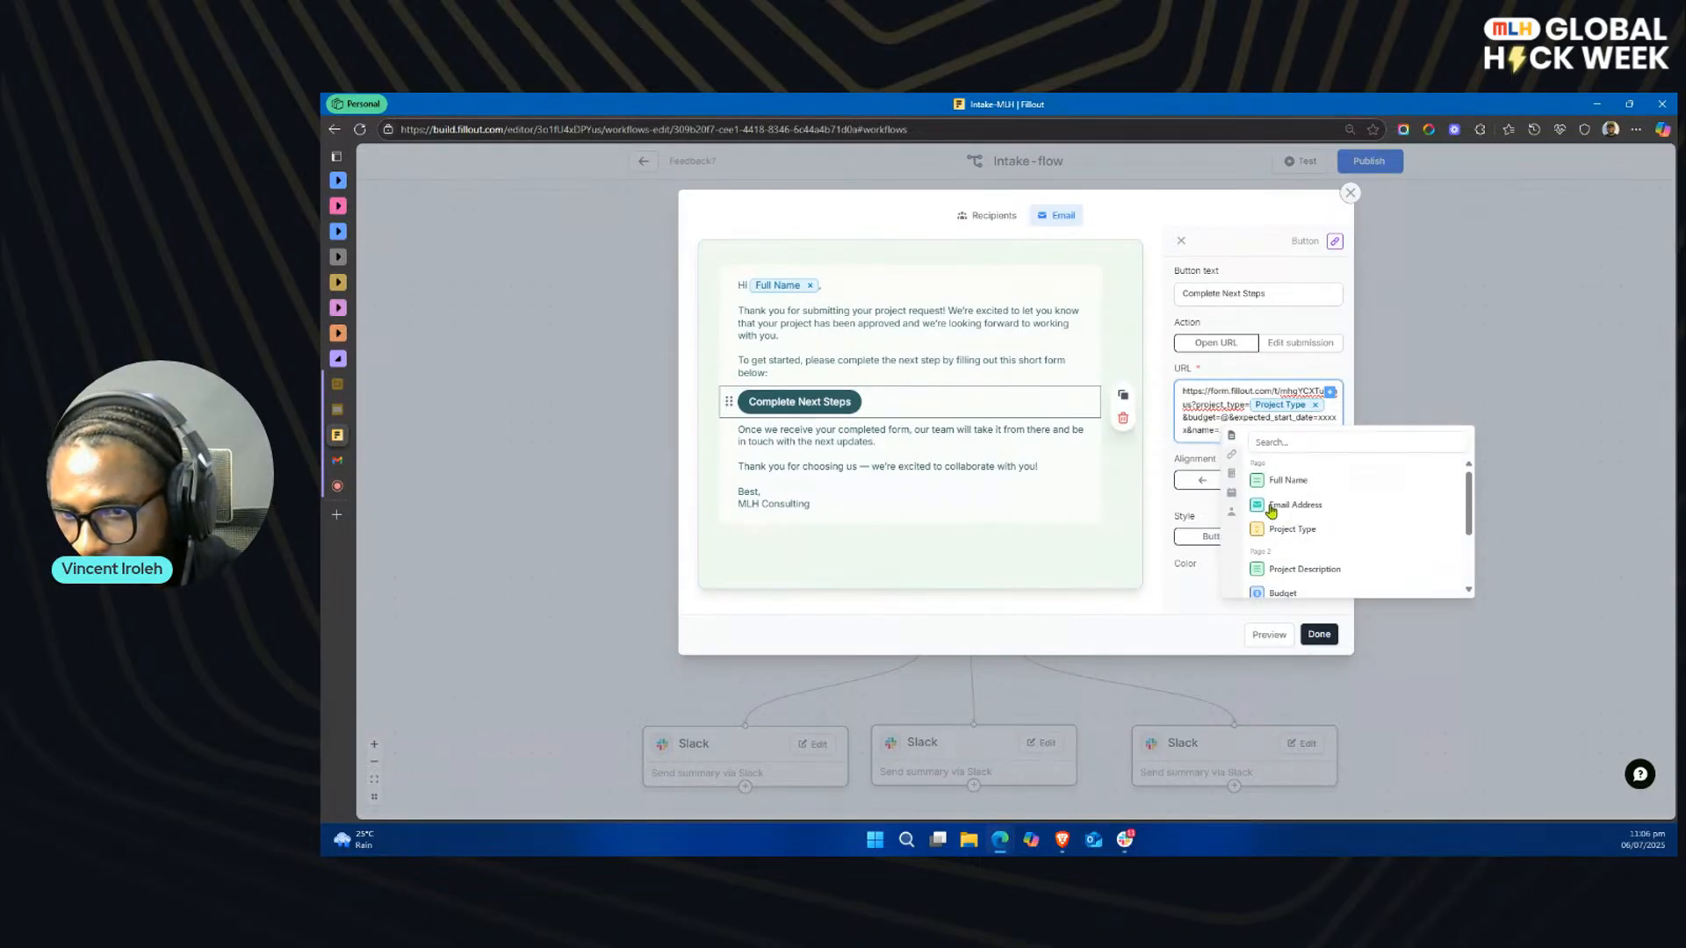
{"action": "left_click", "coordinate": [1297, 595]}
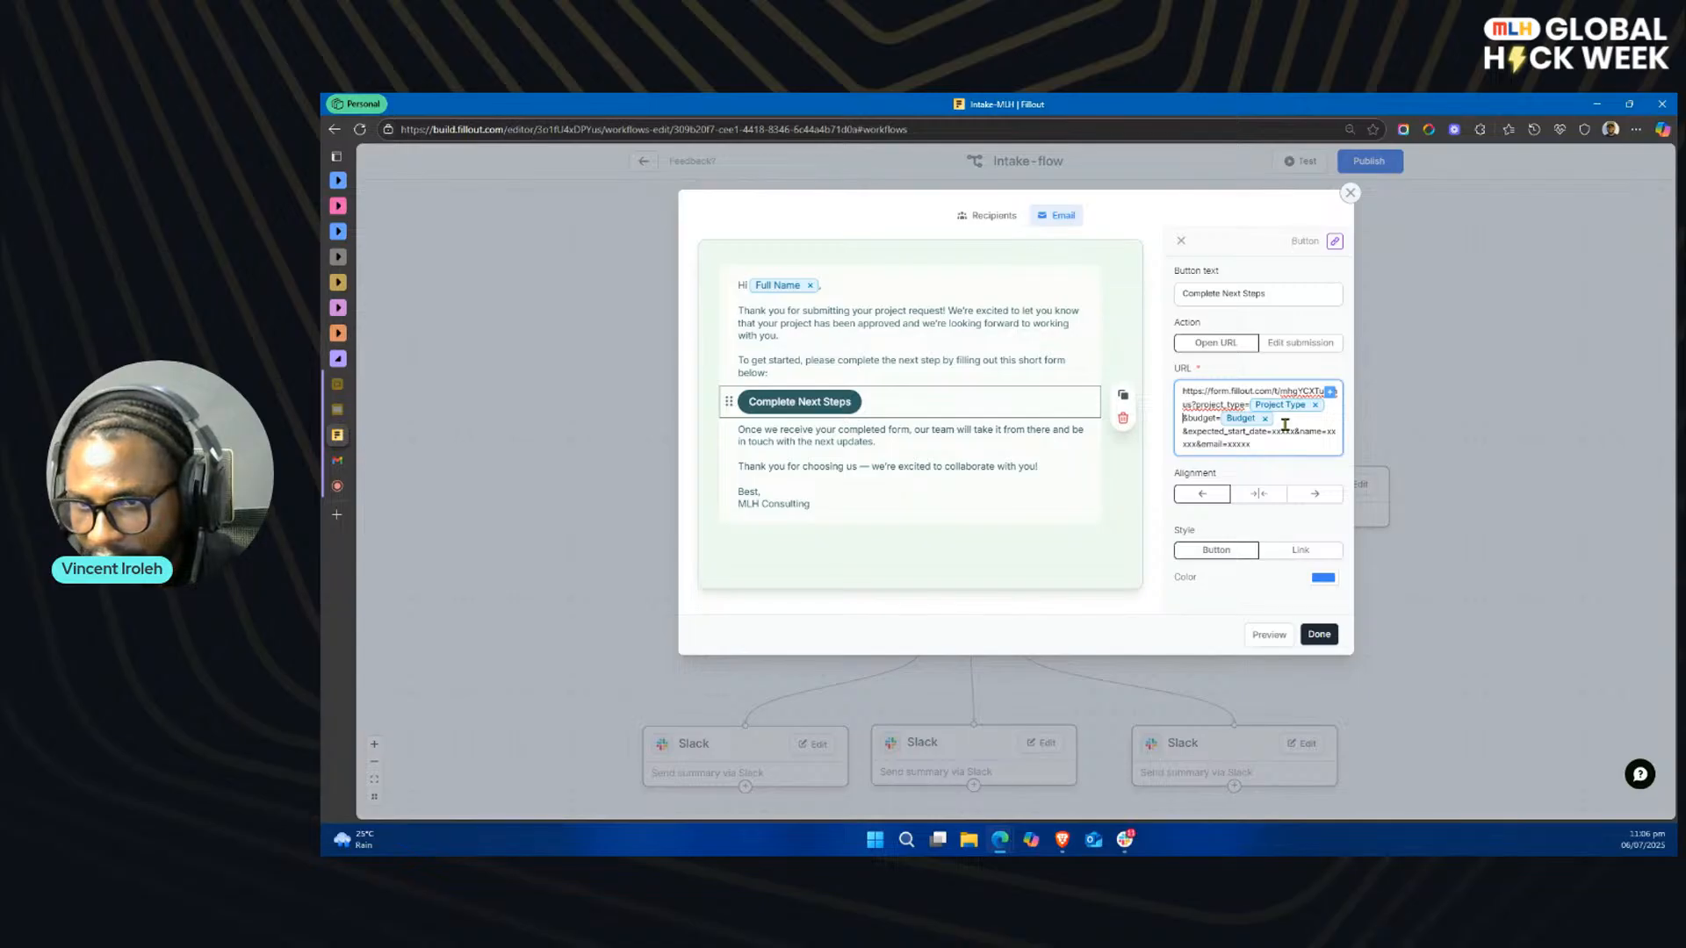
Step: Replace the expected_start_date placeholder in the button URL with a reference to the Expected Date field
{"action": "key", "text": "Down"}
{"action": "key", "text": "Right"}
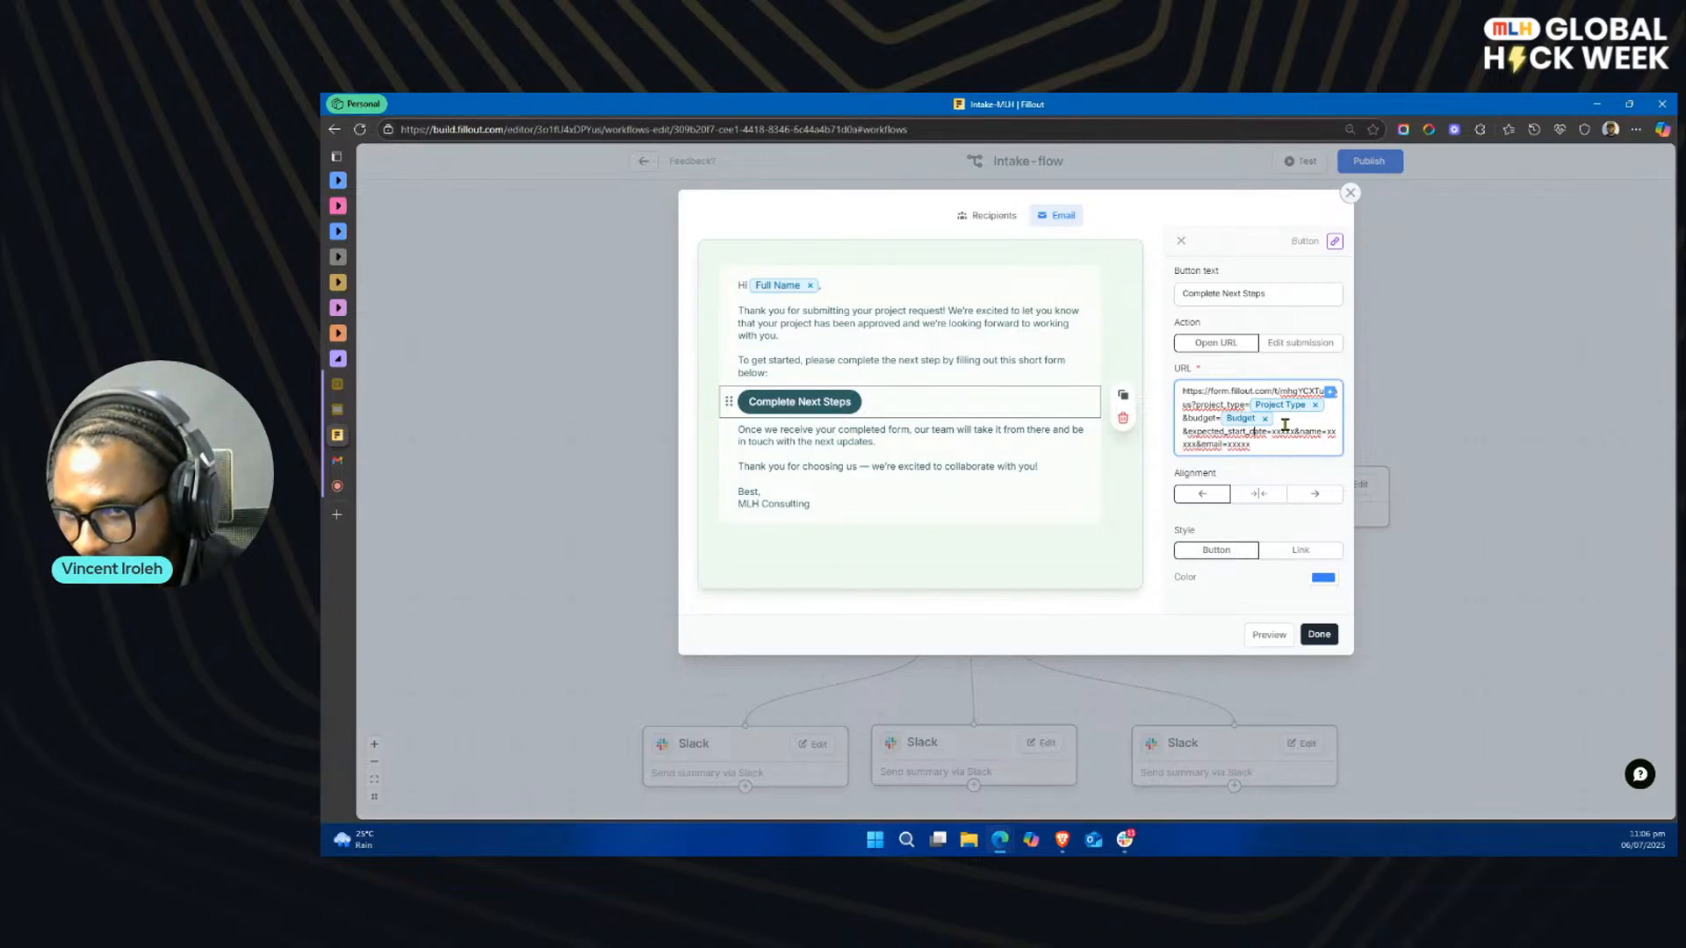
{"action": "key", "text": "shift+Right"}
{"action": "key", "text": "shift+Right"}
{"action": "key", "text": "shift+Right"}
{"action": "key", "text": "shift+Right"}
{"action": "key", "text": "shift+Right"}
{"action": "key", "text": "BackSpace"}
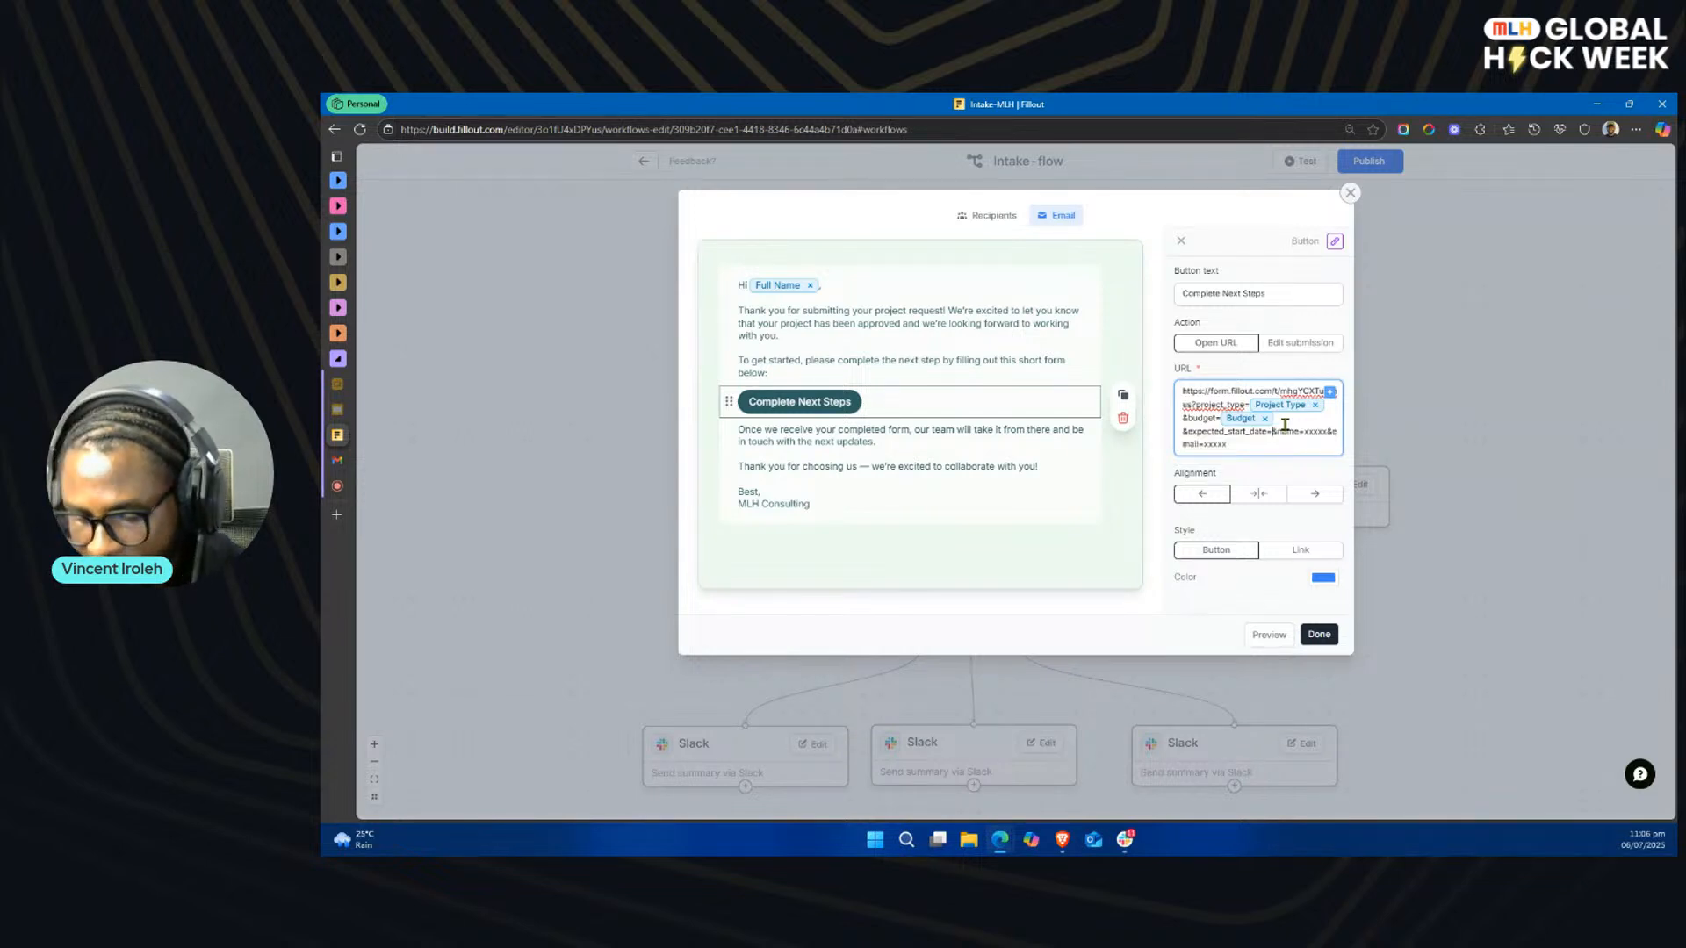
{"action": "left_click", "coordinate": [1330, 391]}
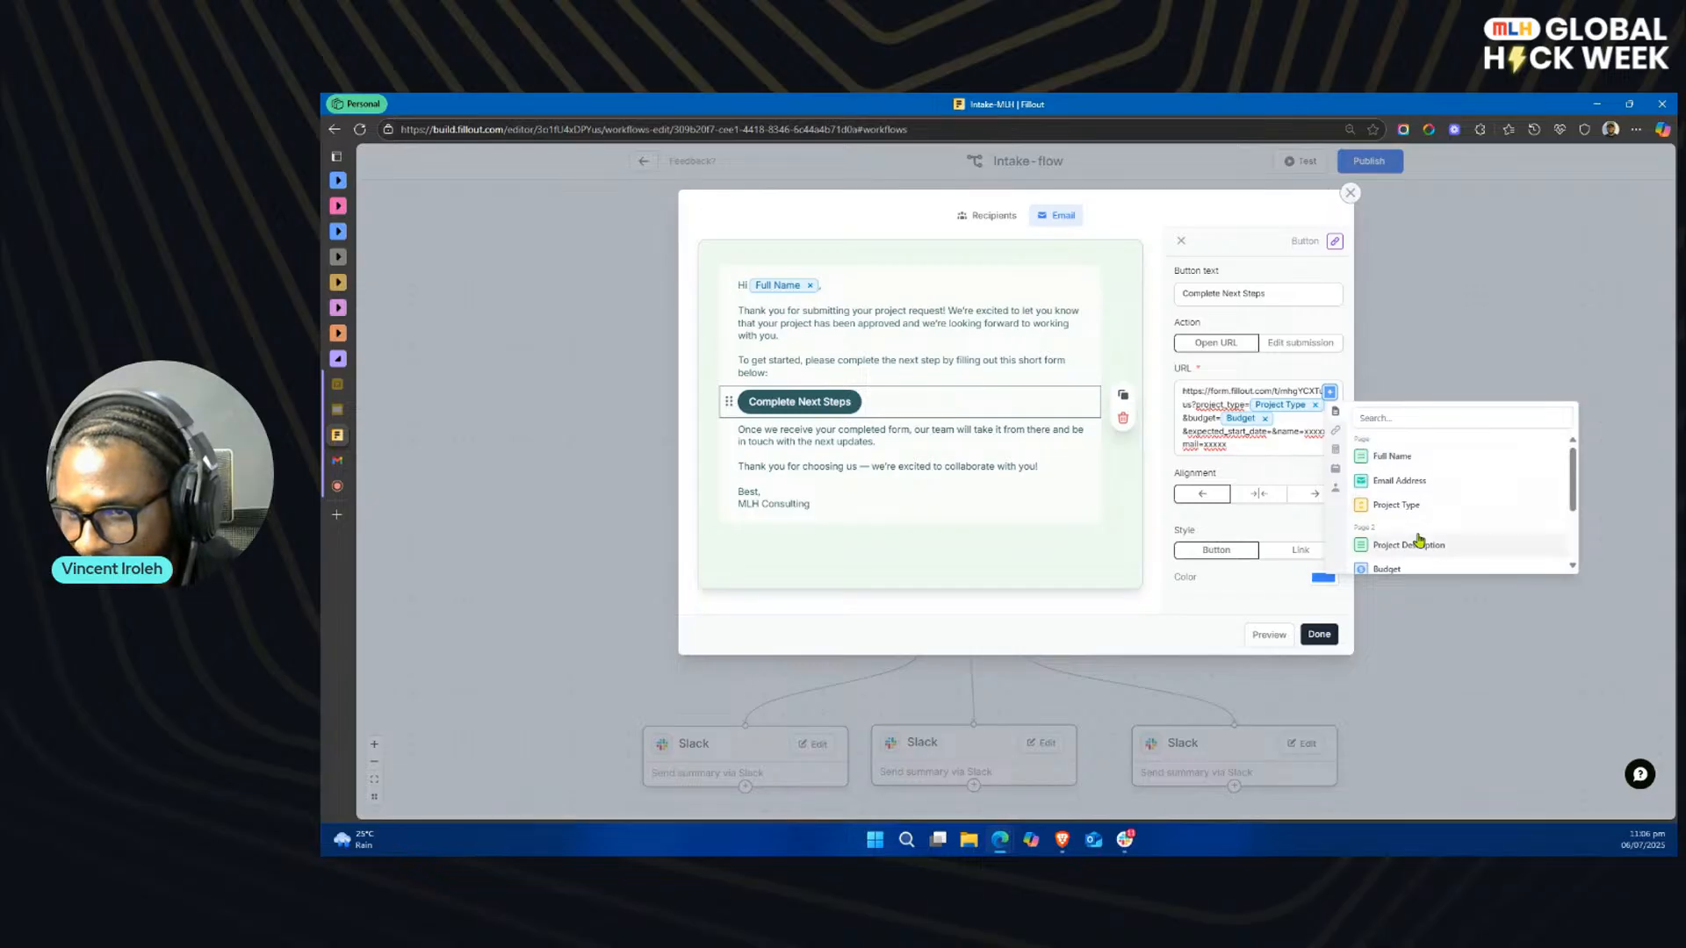
{"action": "scroll", "coordinate": [1420, 535], "scroll_direction": "down", "scroll_amount": 2}
{"action": "left_click", "coordinate": [1403, 498]}
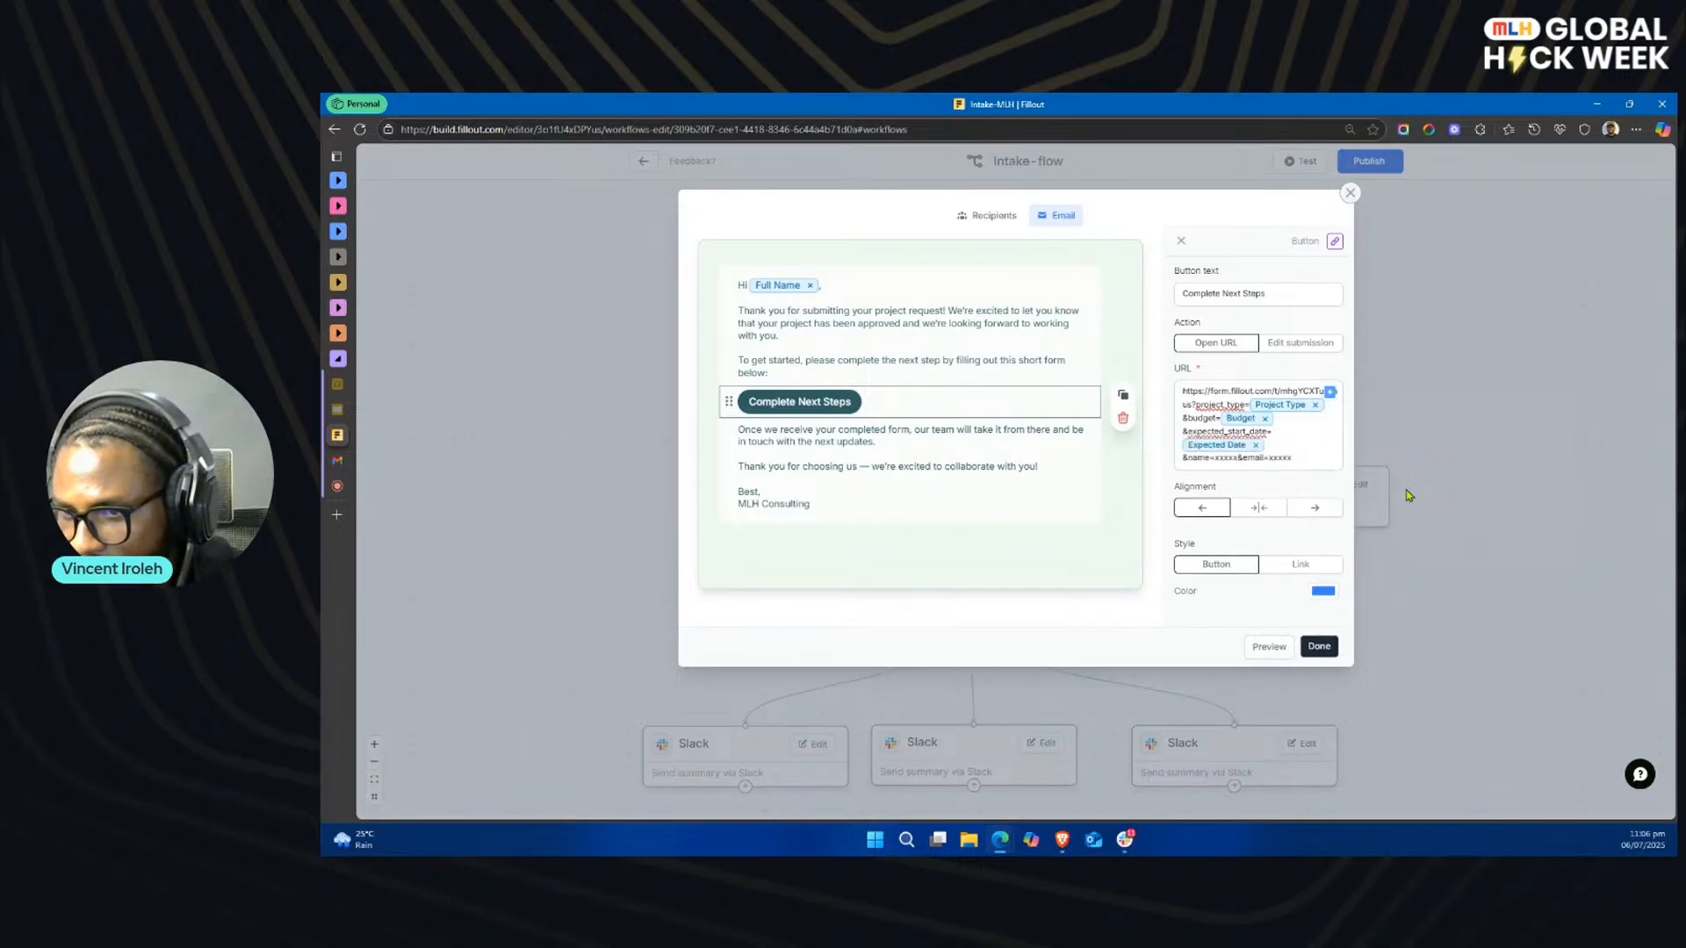
Step: Replace the name placeholder in the button URL with a reference to the Full Name field
{"action": "left_click", "coordinate": [1236, 458]}
{"action": "key", "text": "BackSpace"}
{"action": "key", "text": "BackSpace"}
{"action": "key", "text": "BackSpace"}
{"action": "key", "text": "BackSpace"}
{"action": "key", "text": "BackSpace"}
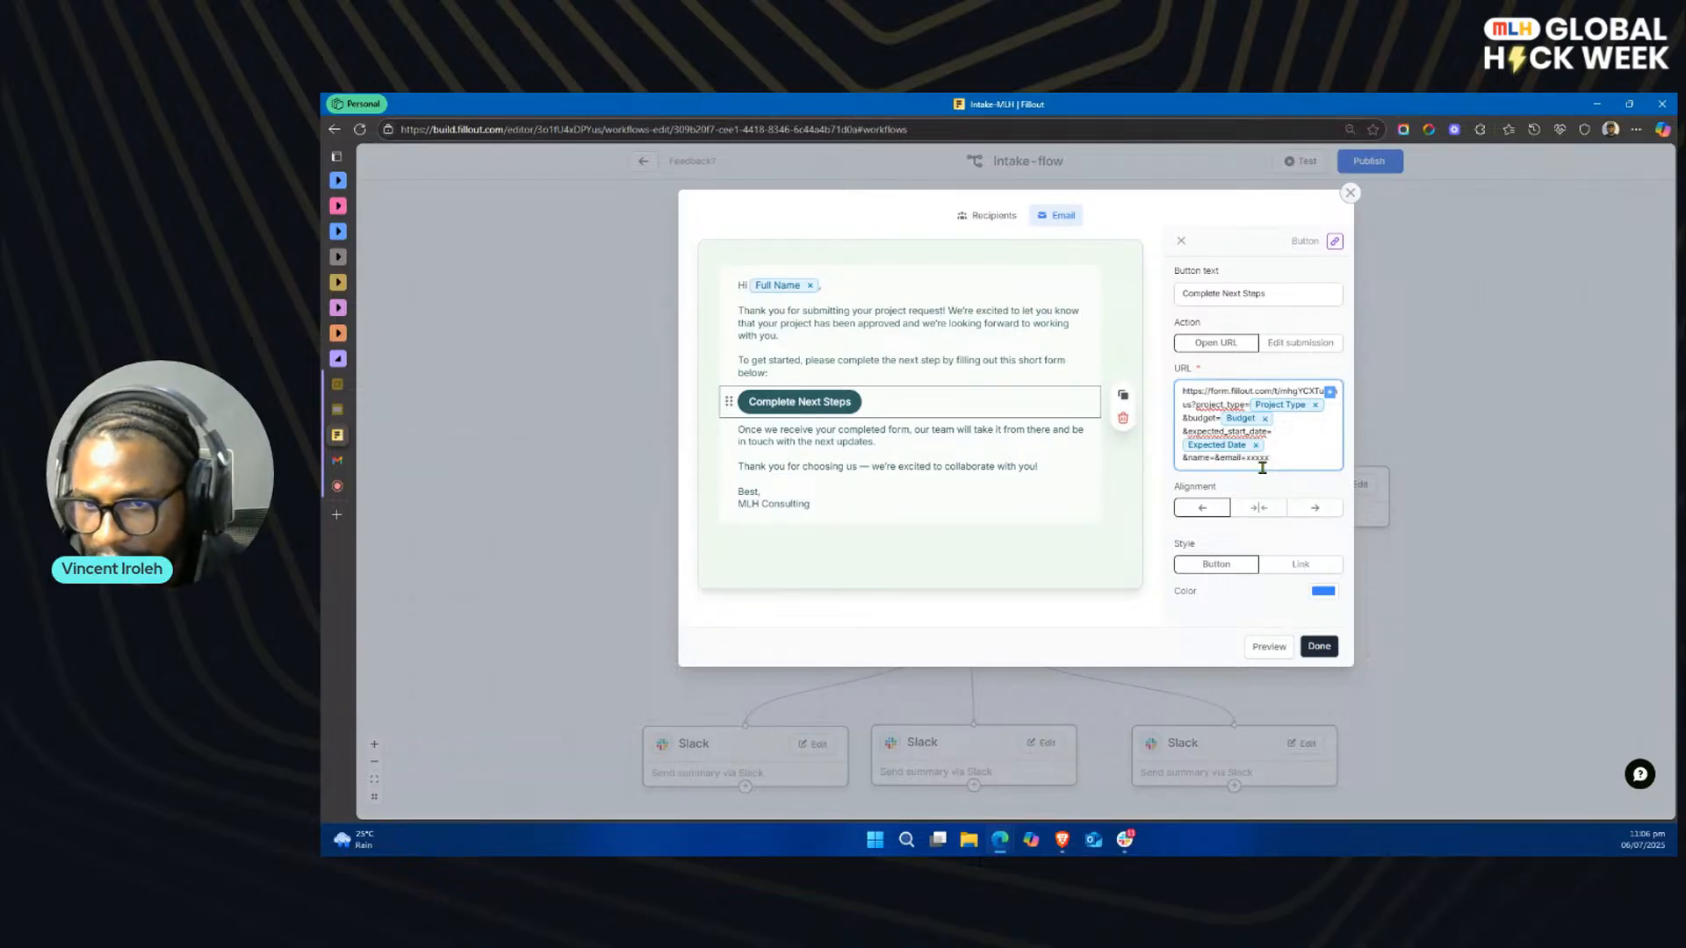
{"action": "left_click", "coordinate": [1330, 391]}
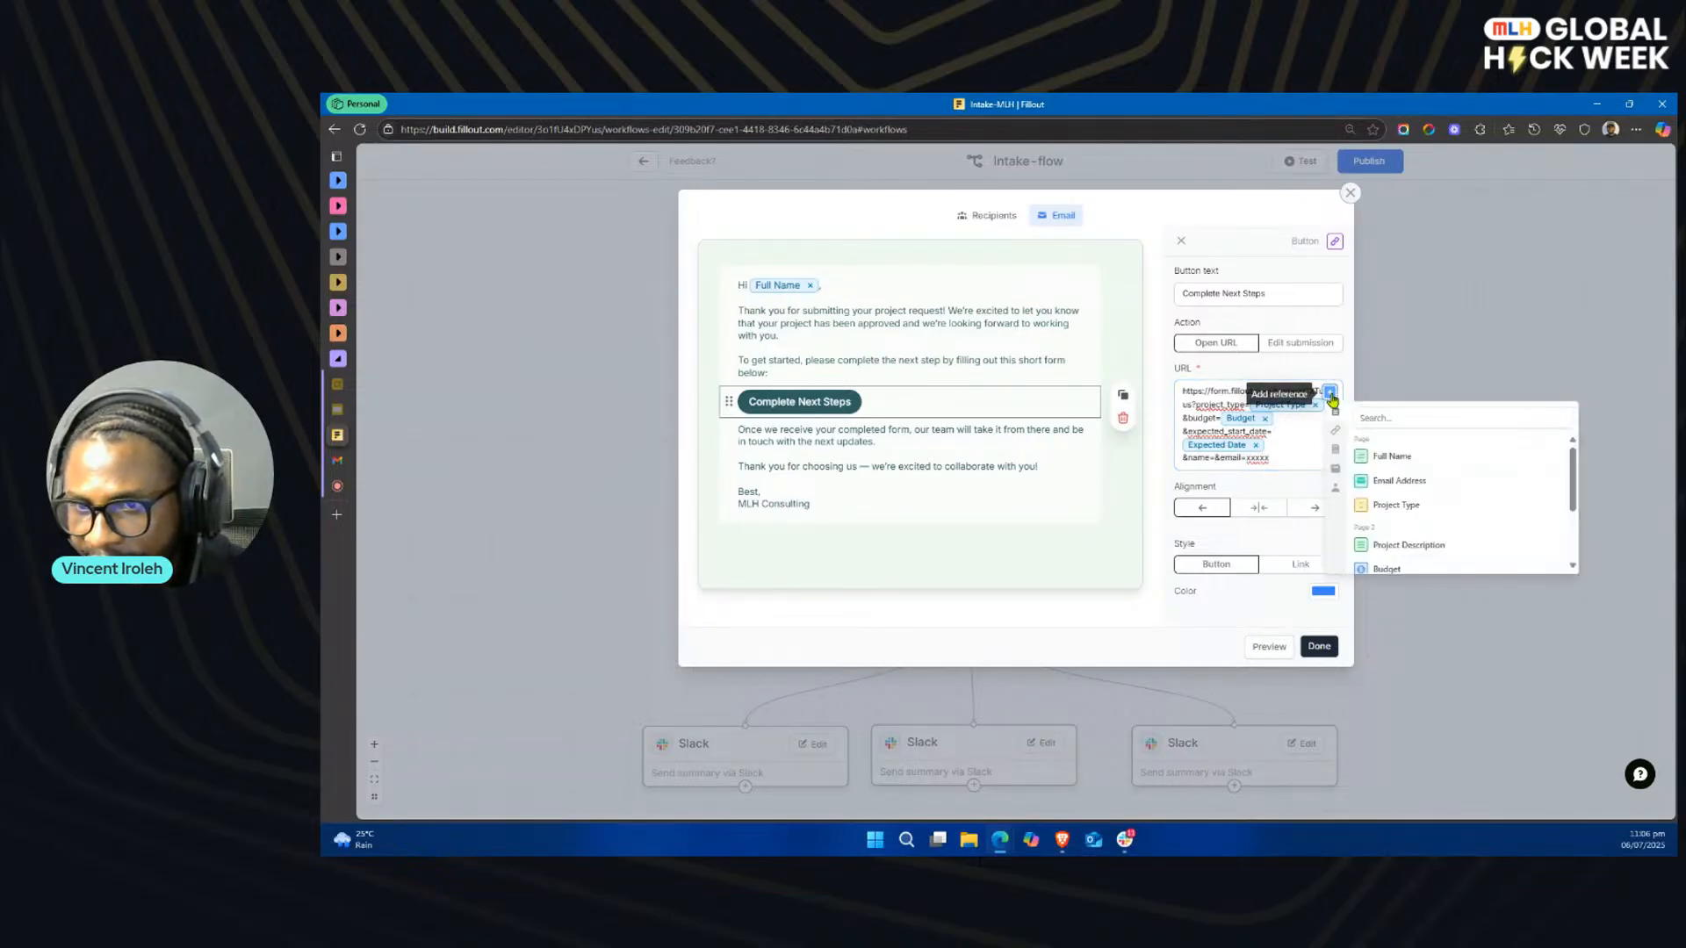
{"action": "left_click", "coordinate": [1424, 463]}
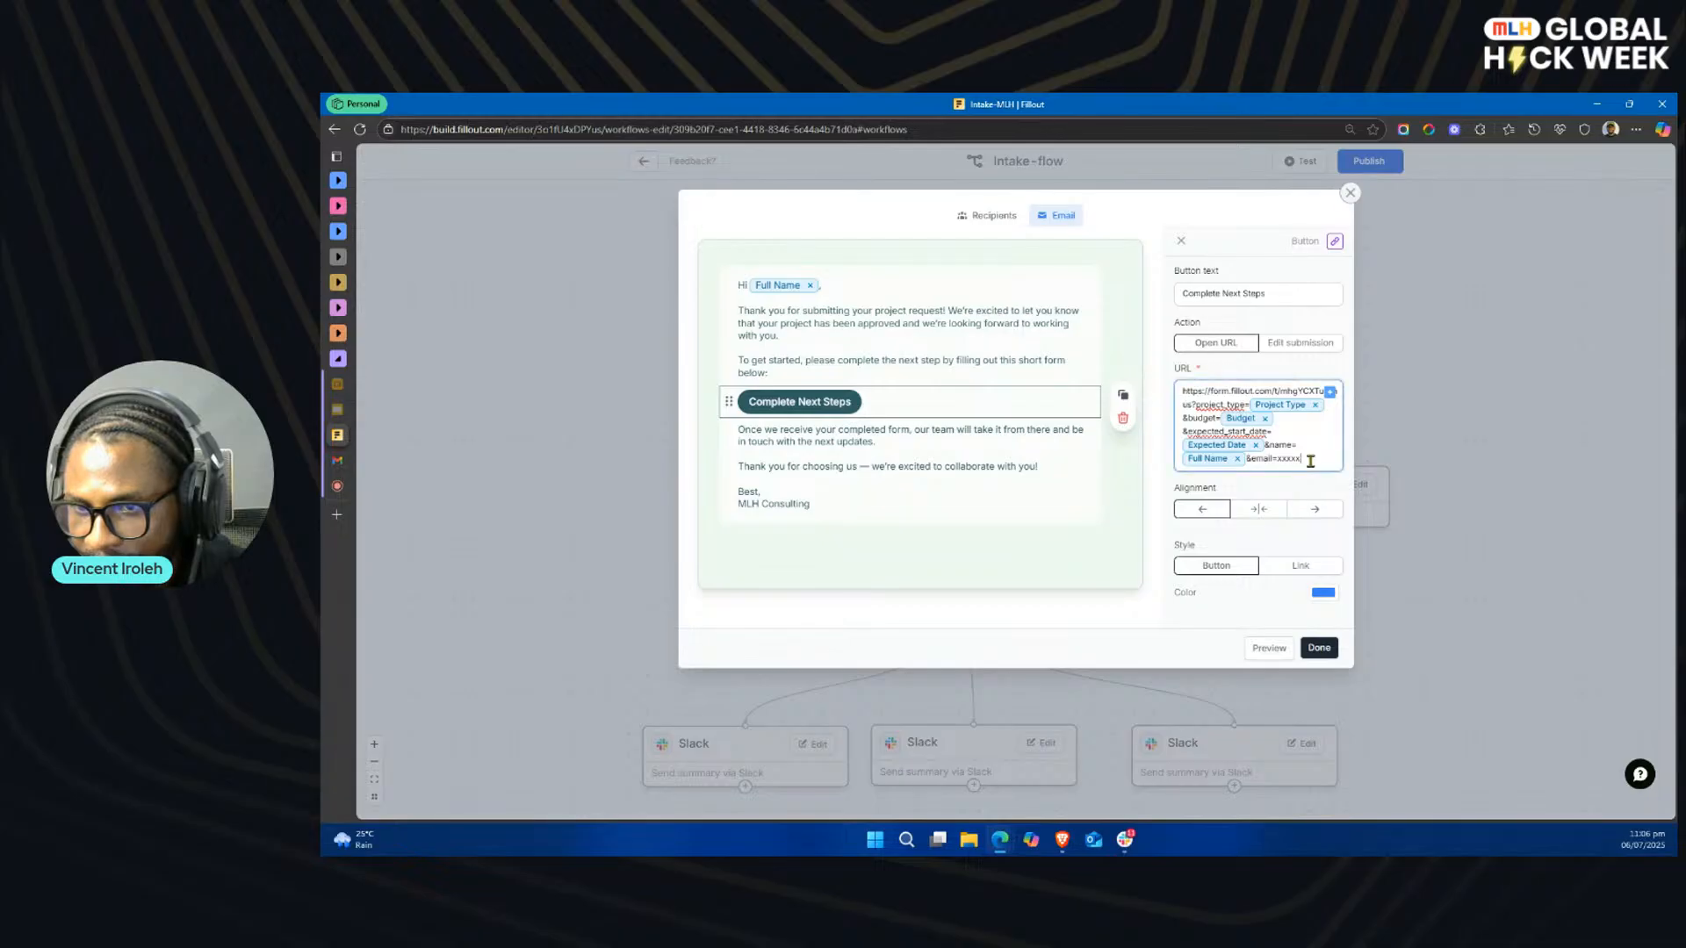
Step: Replace the email placeholder in the button URL with a reference to the Email Address field
{"action": "key", "text": "BackSpace"}
{"action": "key", "text": "BackSpace"}
{"action": "key", "text": "BackSpace"}
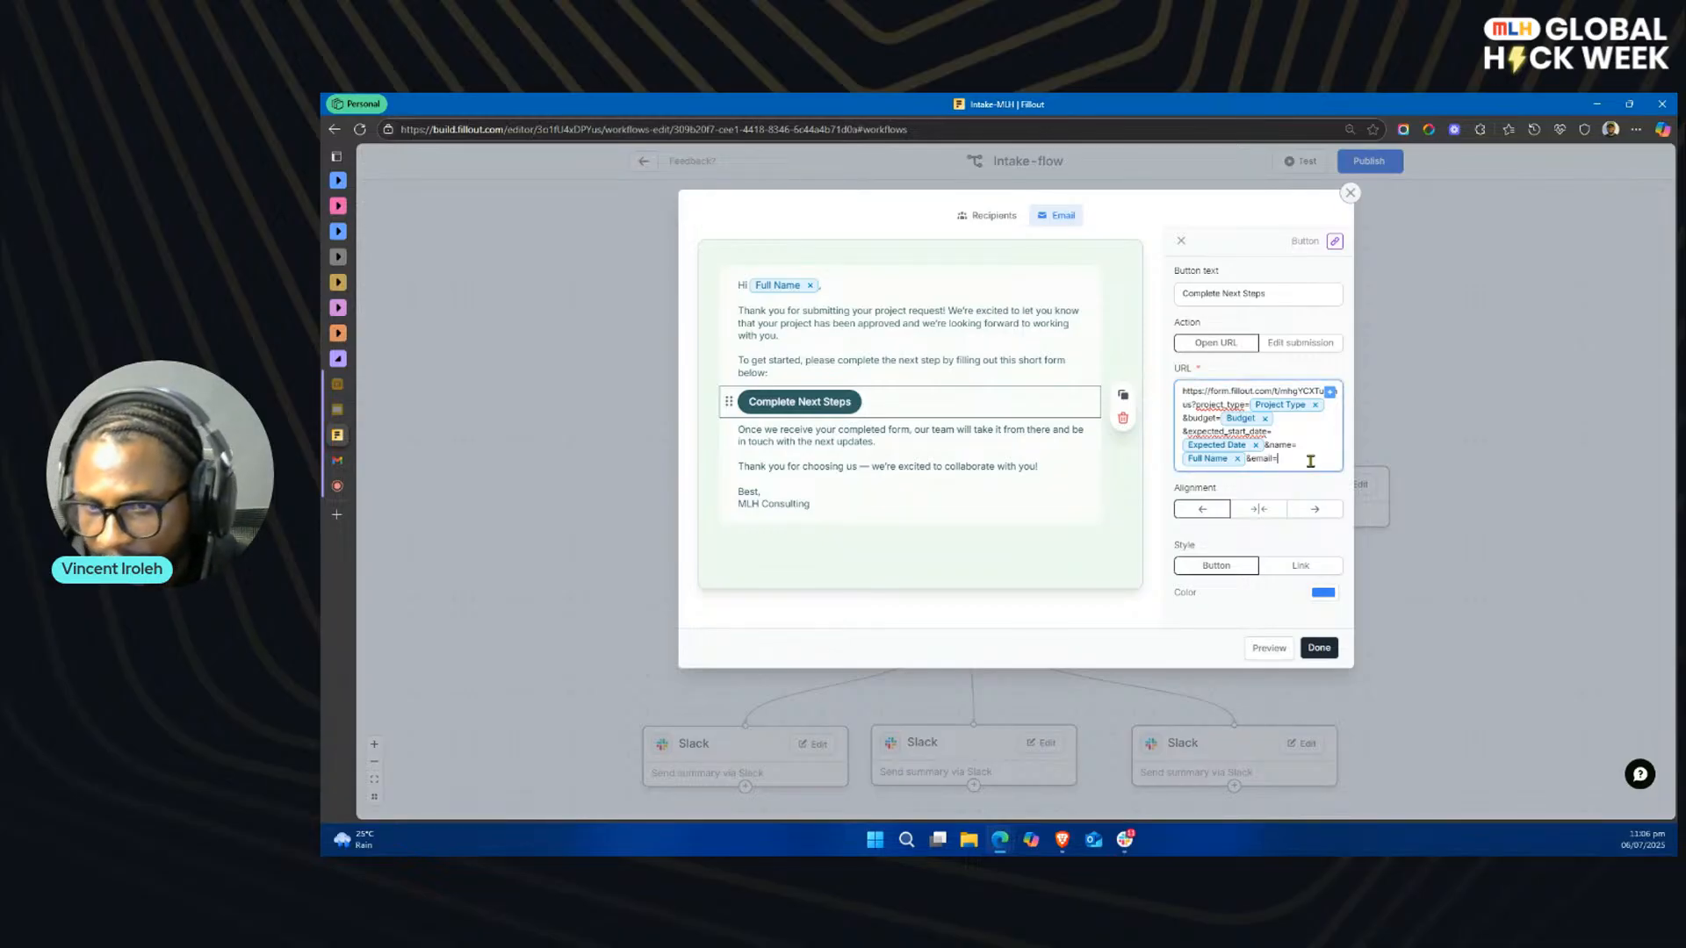
{"action": "left_click", "coordinate": [1331, 394]}
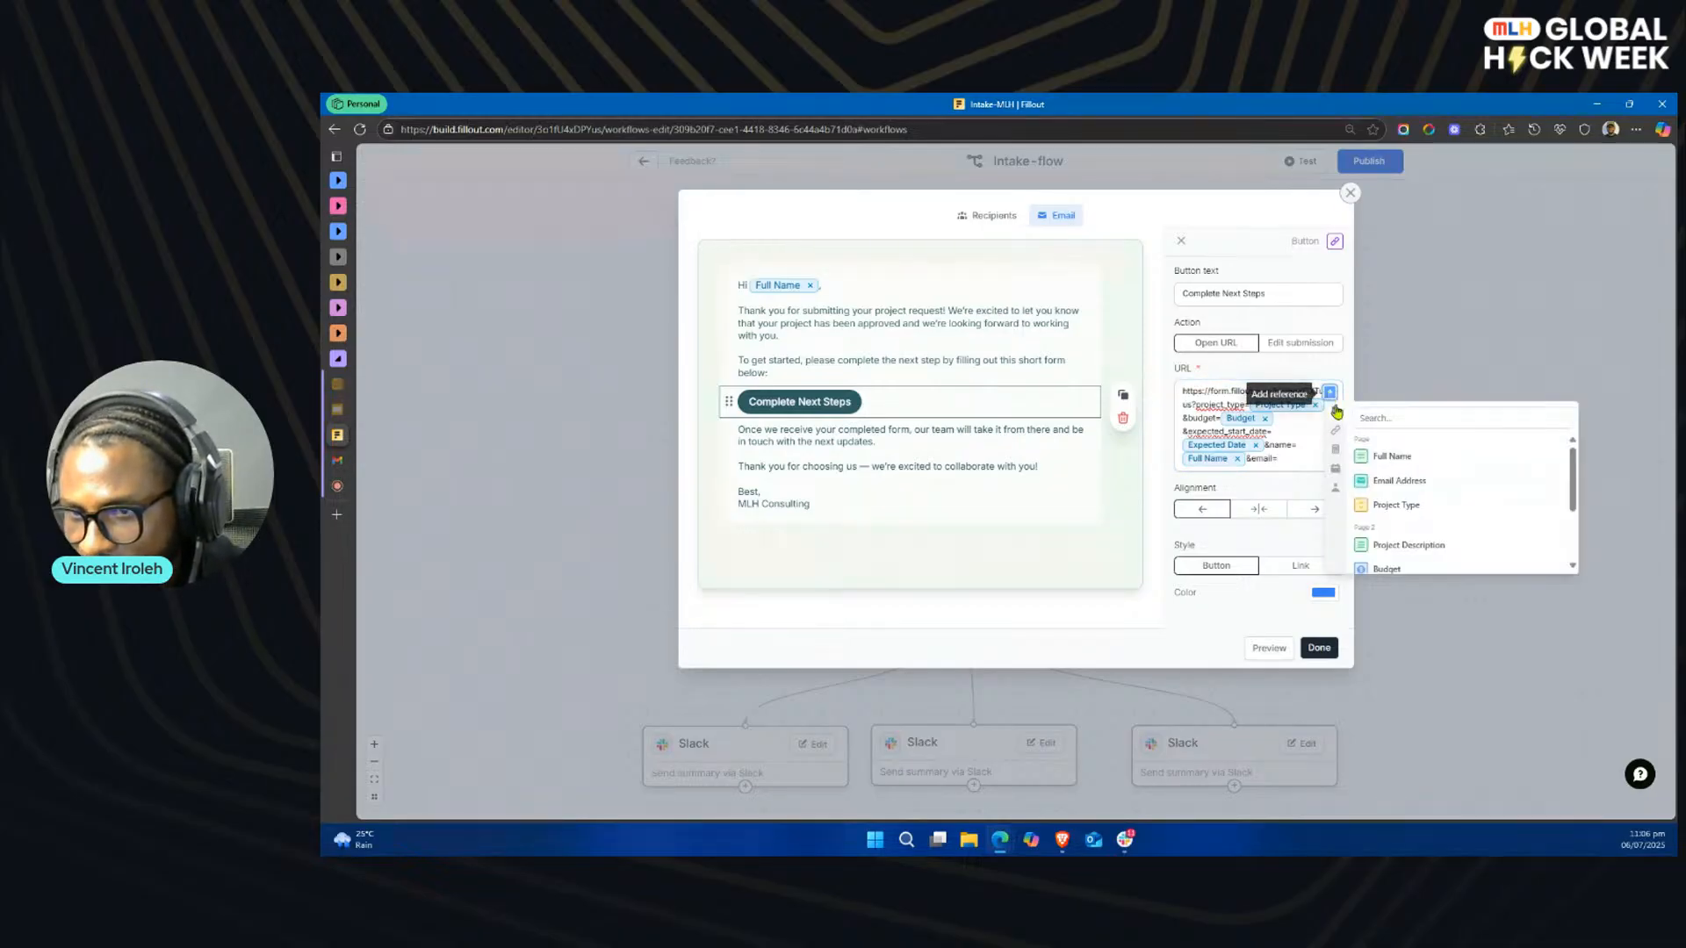
{"action": "left_click", "coordinate": [1421, 482]}
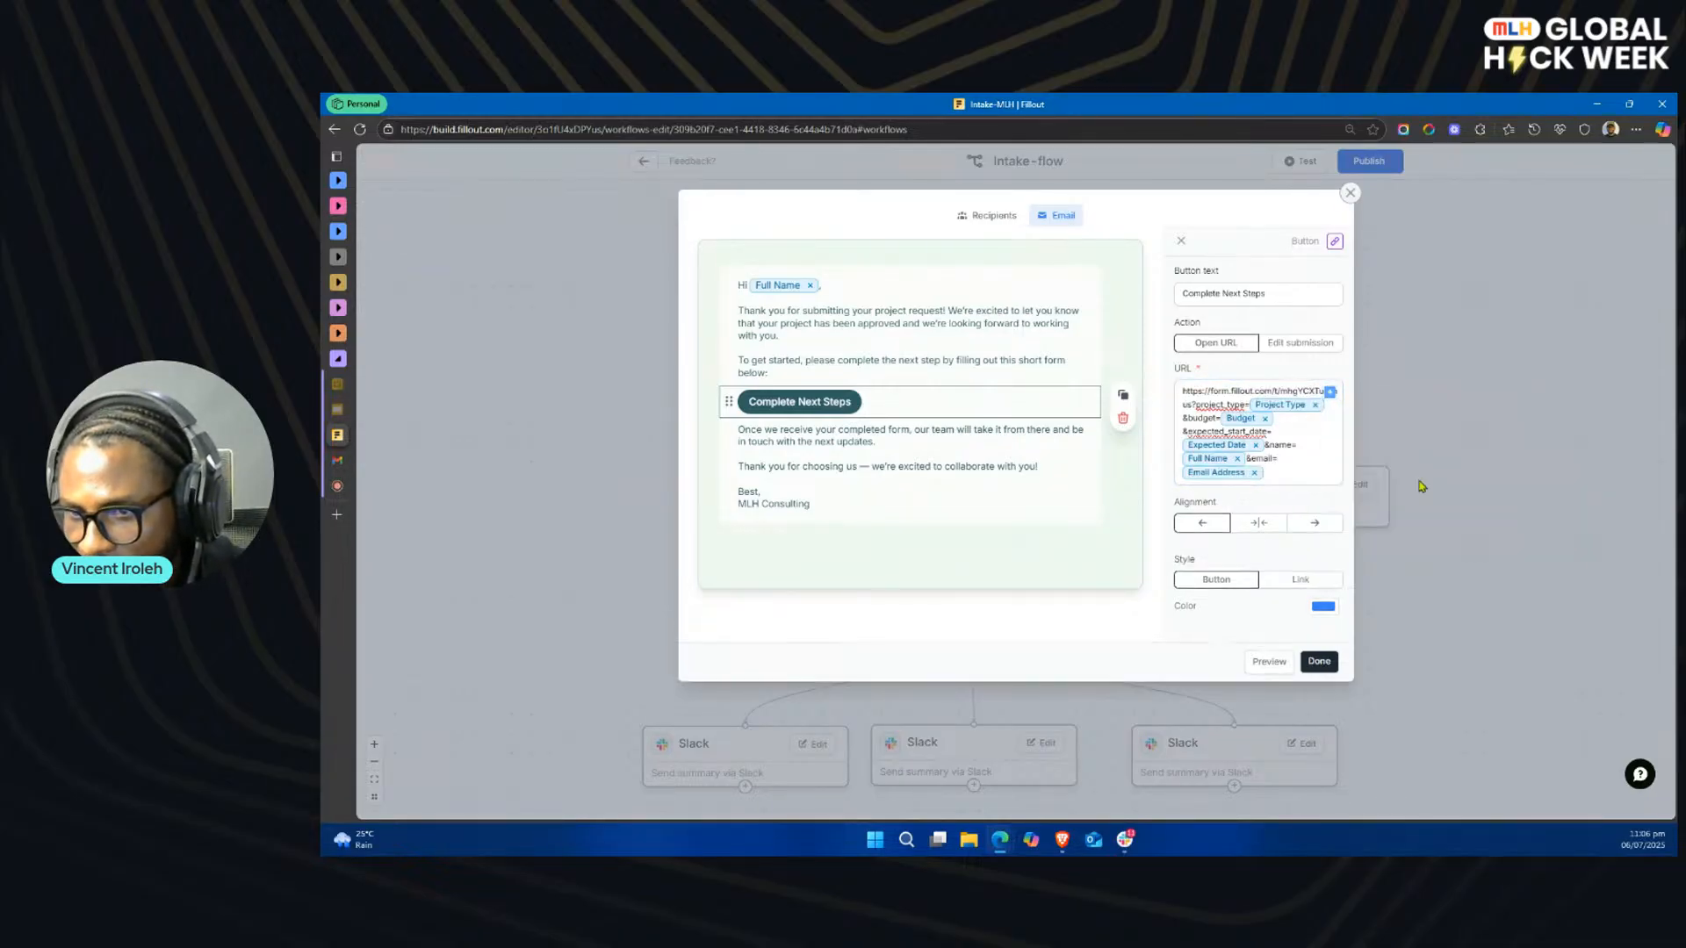
{"action": "left_click", "coordinate": [1292, 471]}
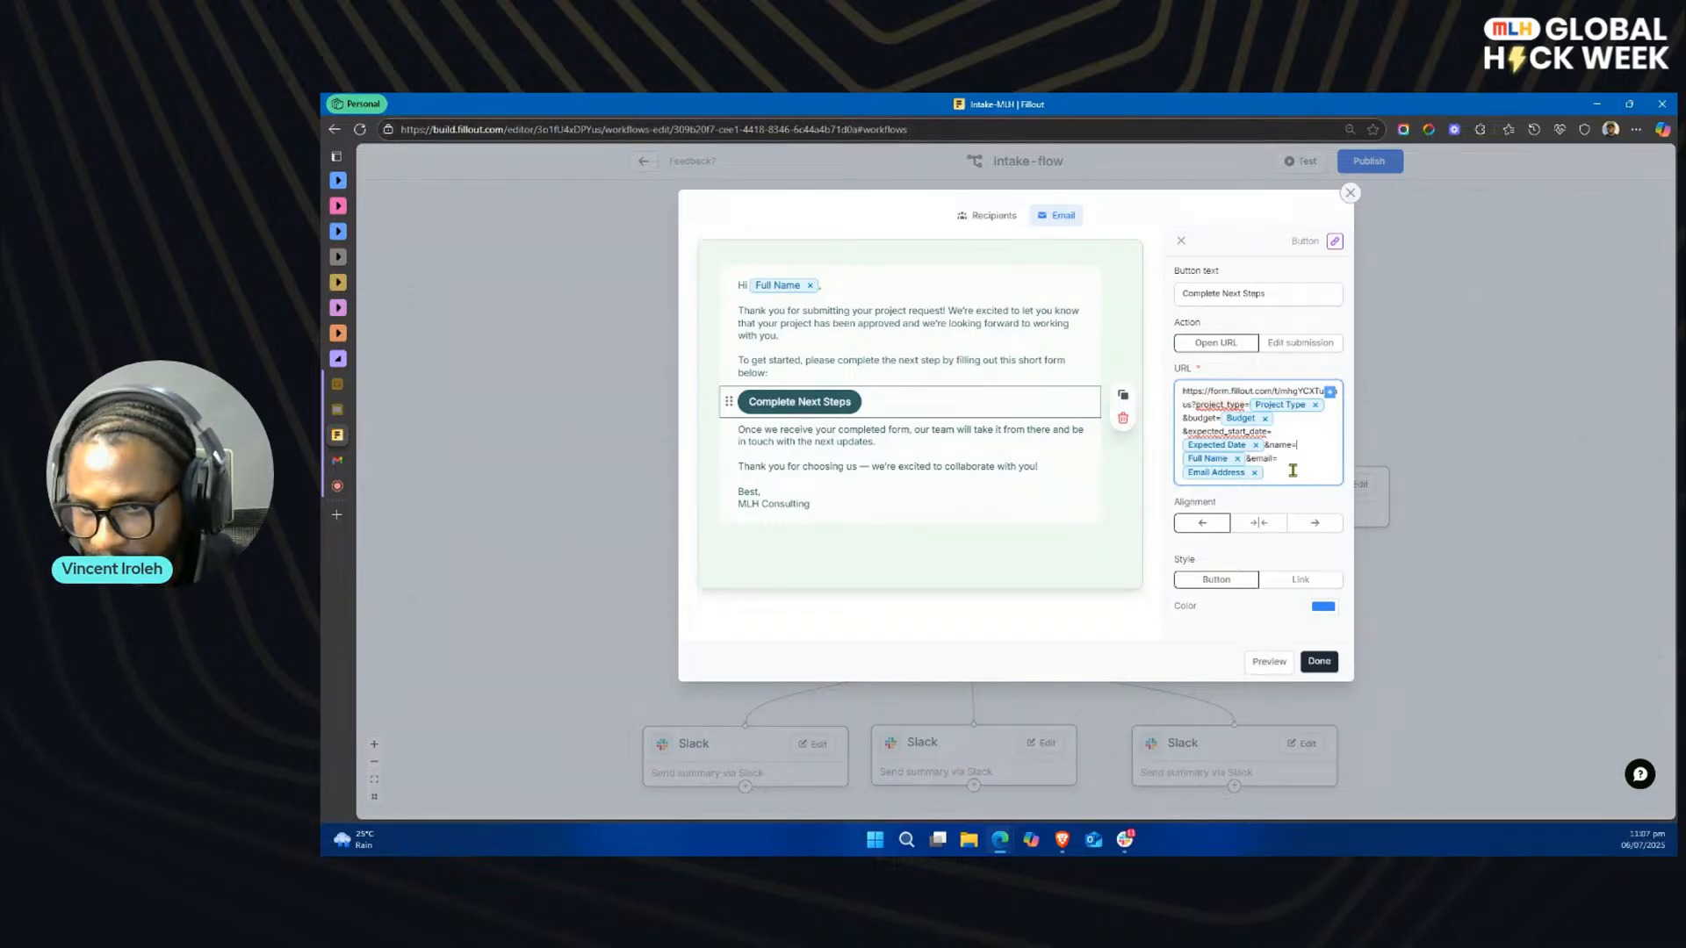
{"action": "key", "text": "BackSpace"}
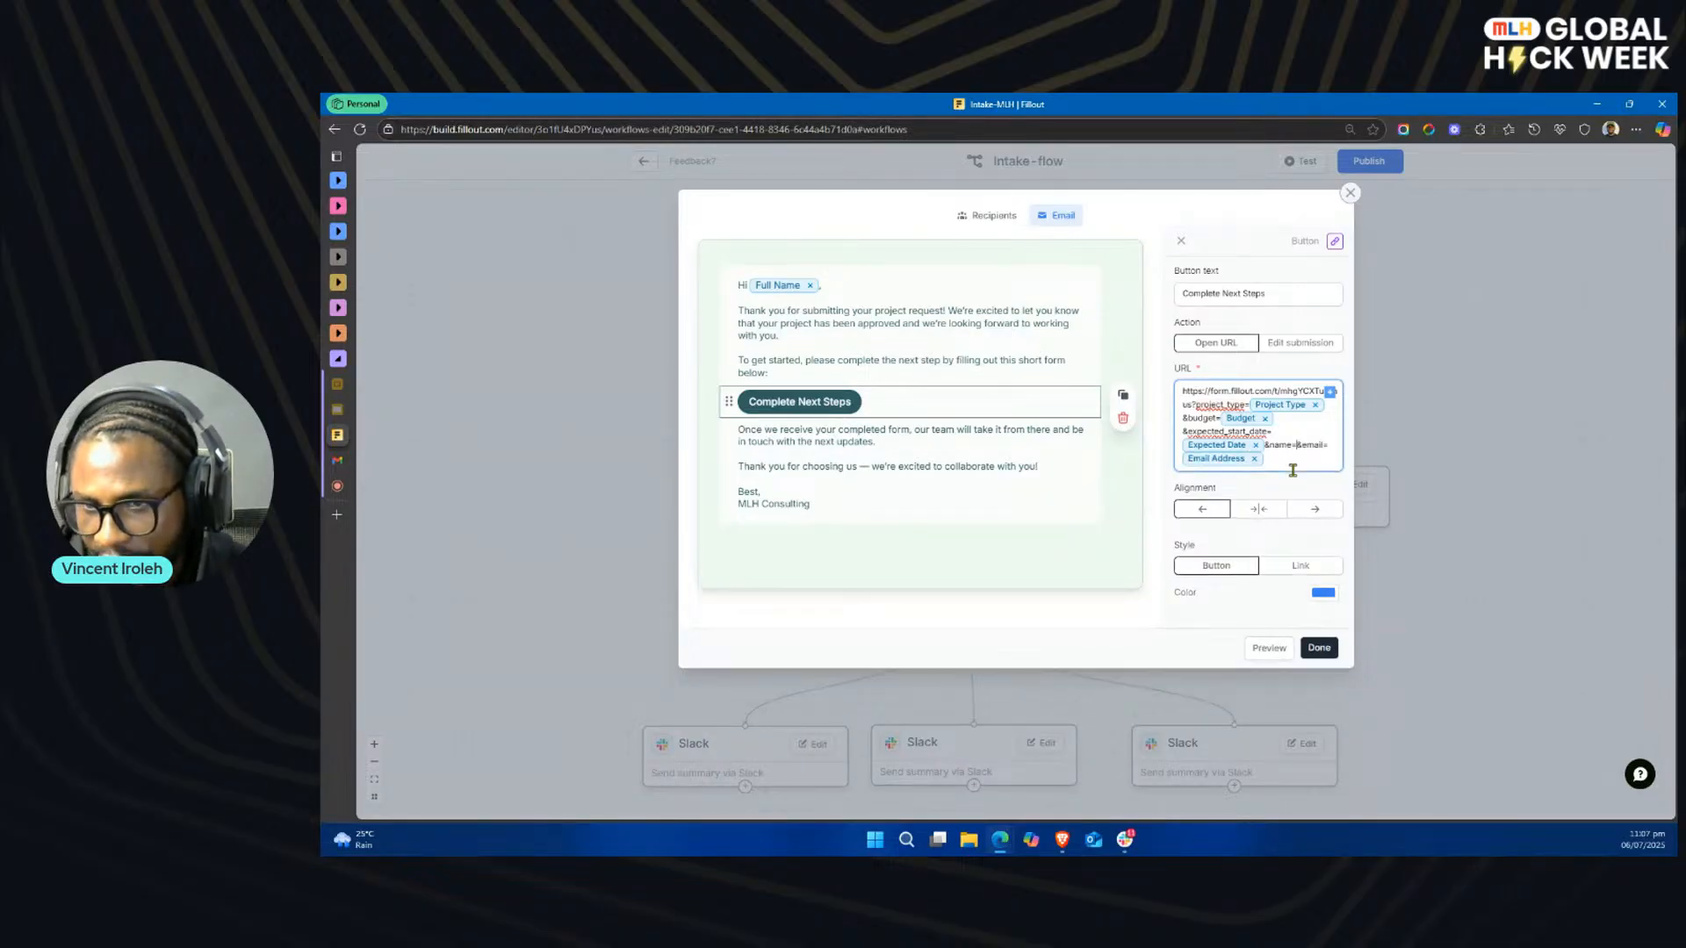
{"action": "key", "text": "ctrl+z"}
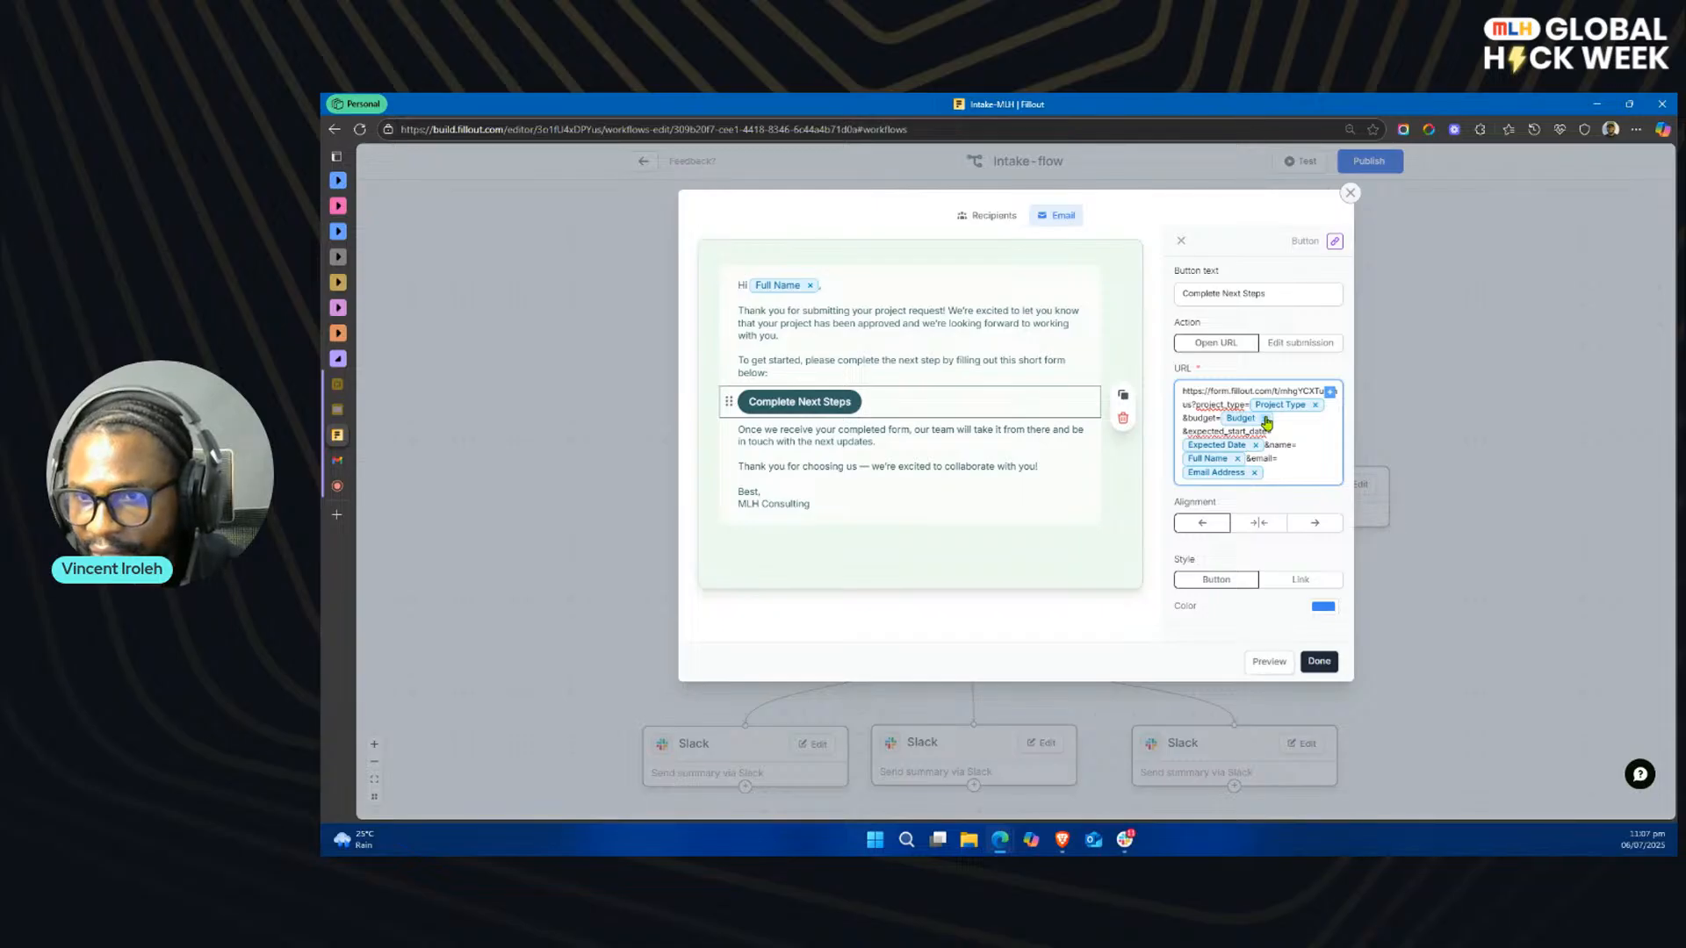
Step: Save the email changes, publish the Intake-flow workflow and return to the Intake-MLH workflow list
{"action": "left_click", "coordinate": [1318, 663]}
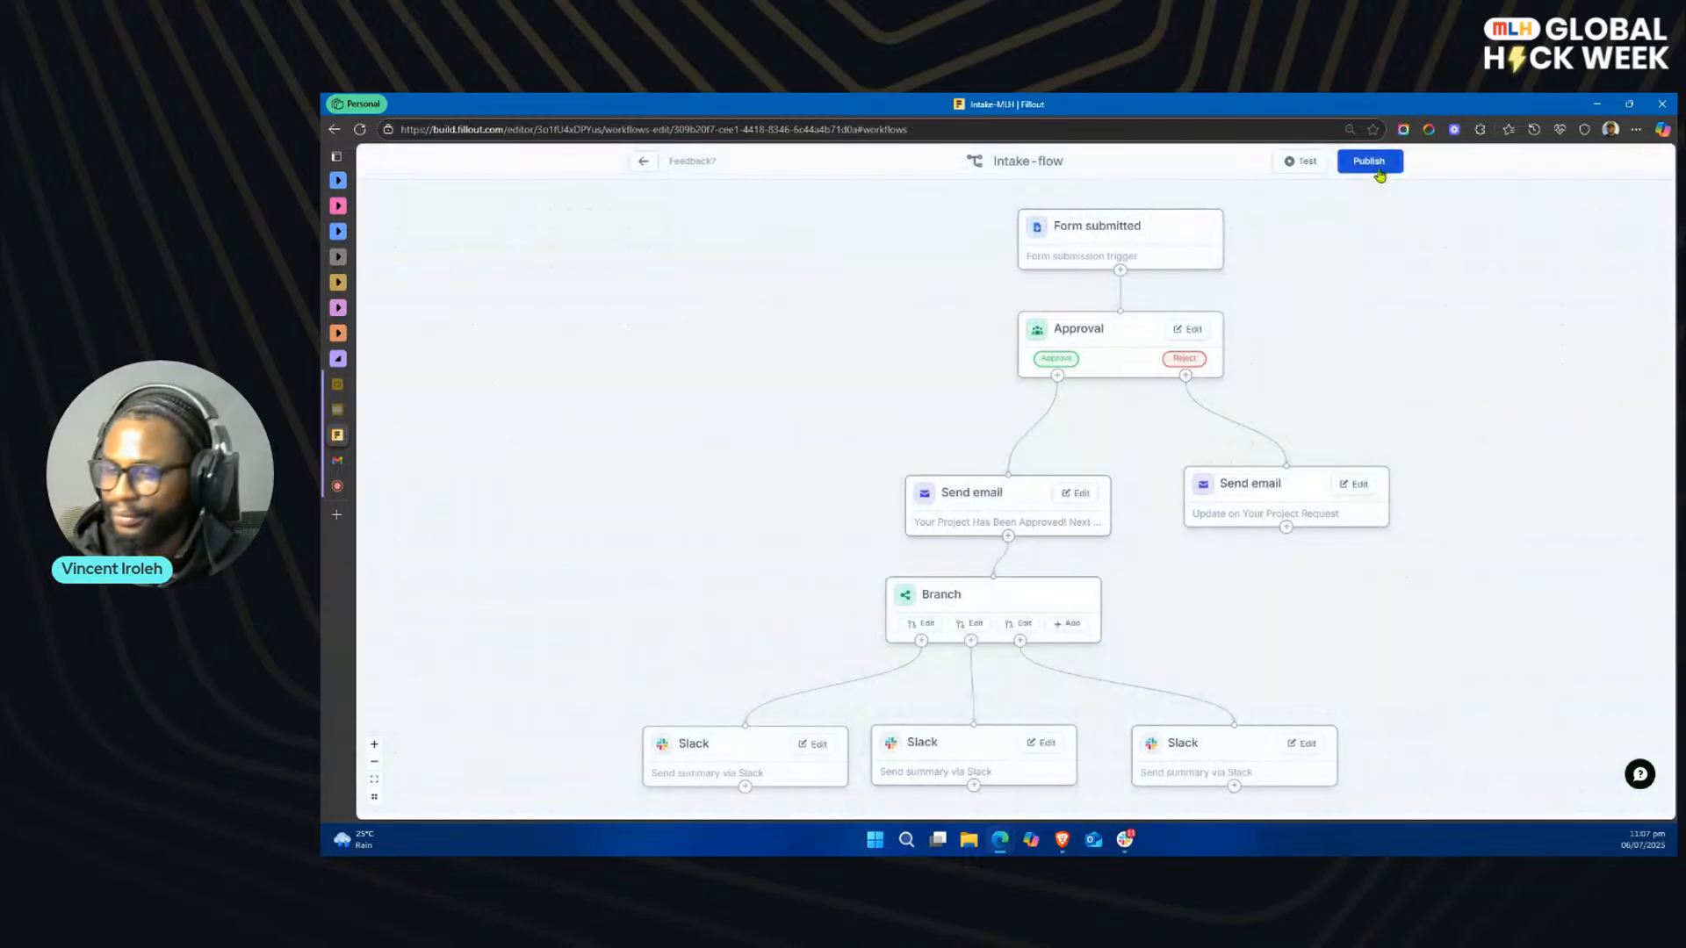
{"action": "left_click", "coordinate": [1378, 167]}
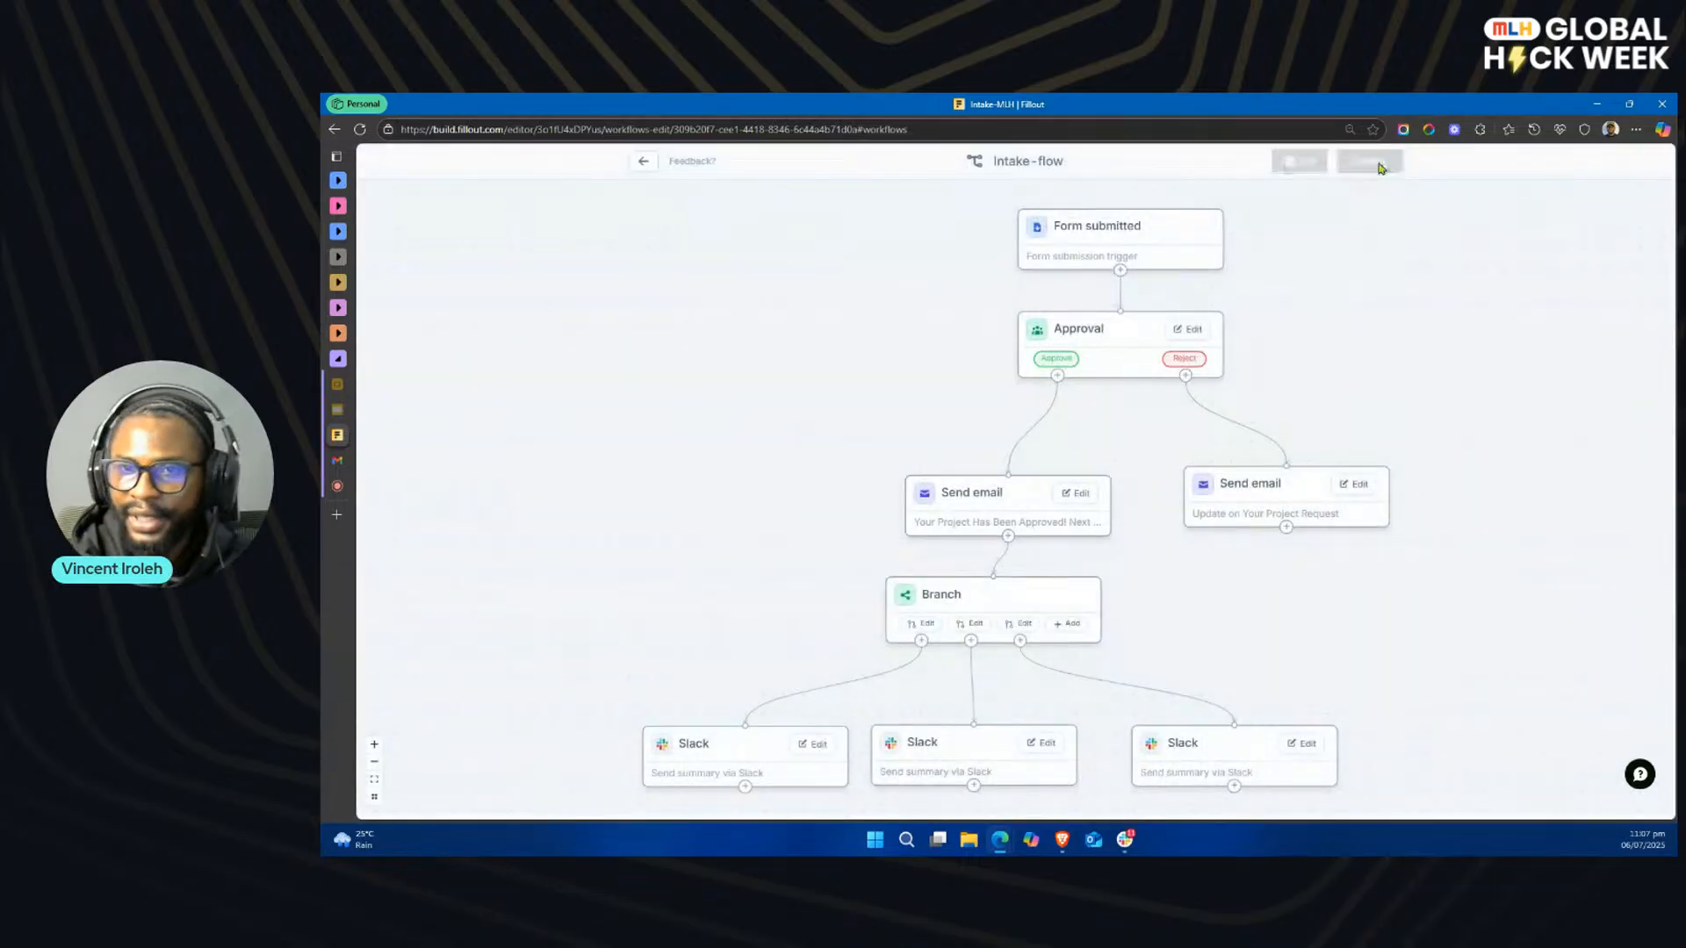
{"action": "left_click", "coordinate": [1105, 306]}
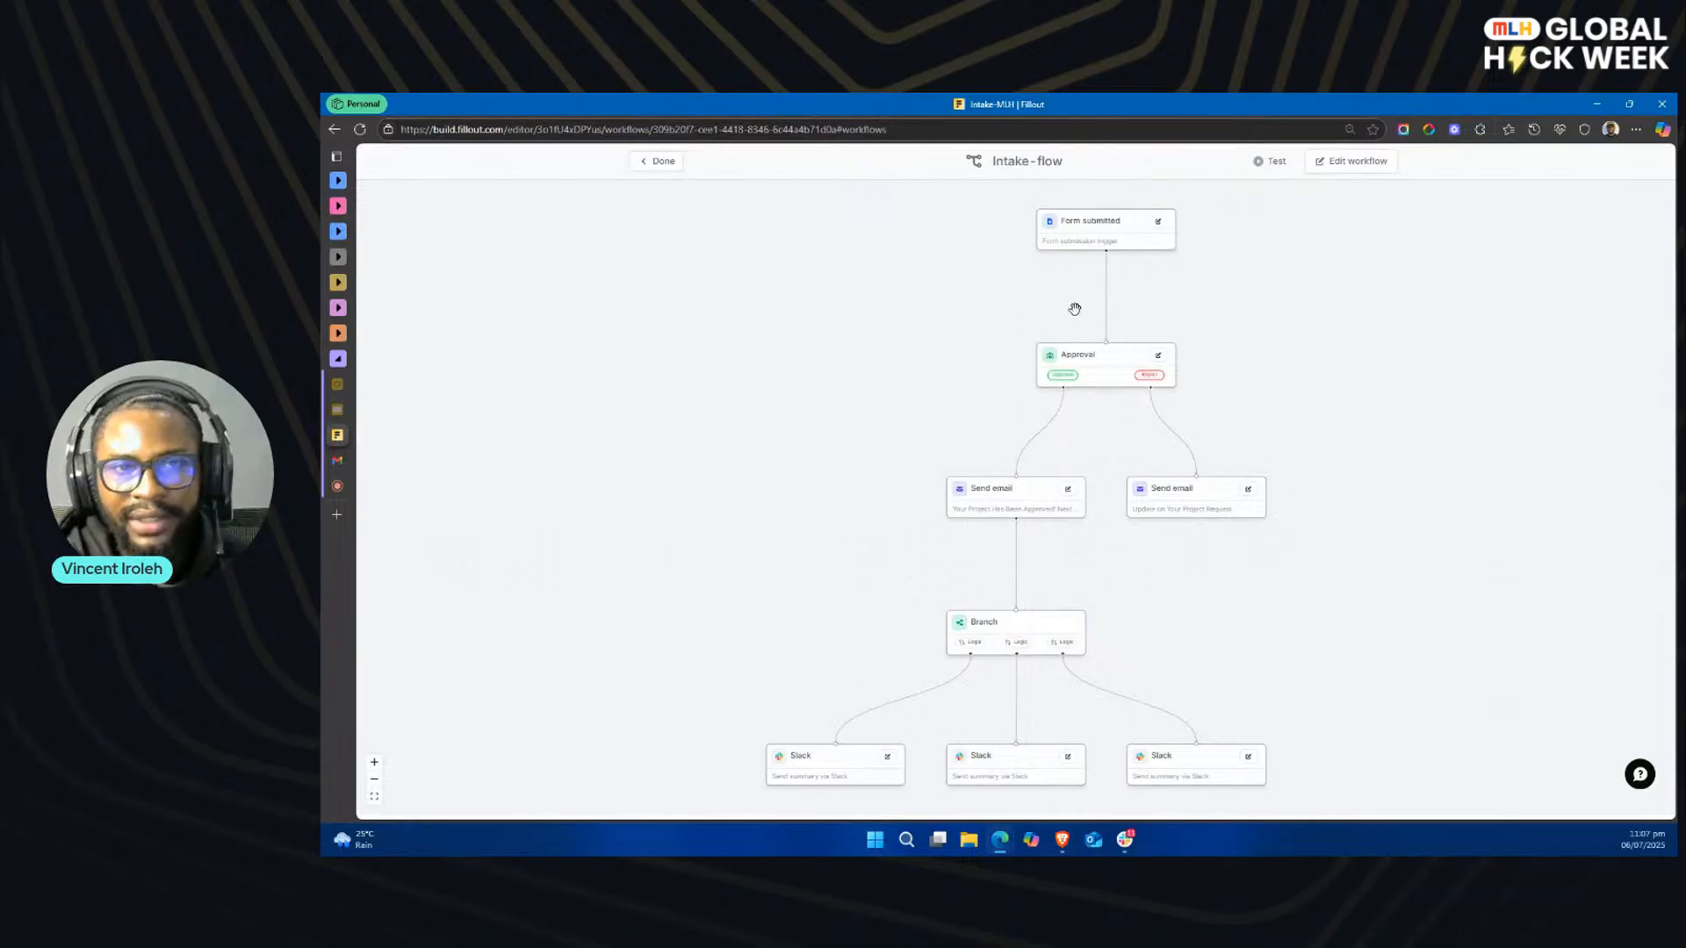
{"action": "left_click", "coordinate": [654, 163]}
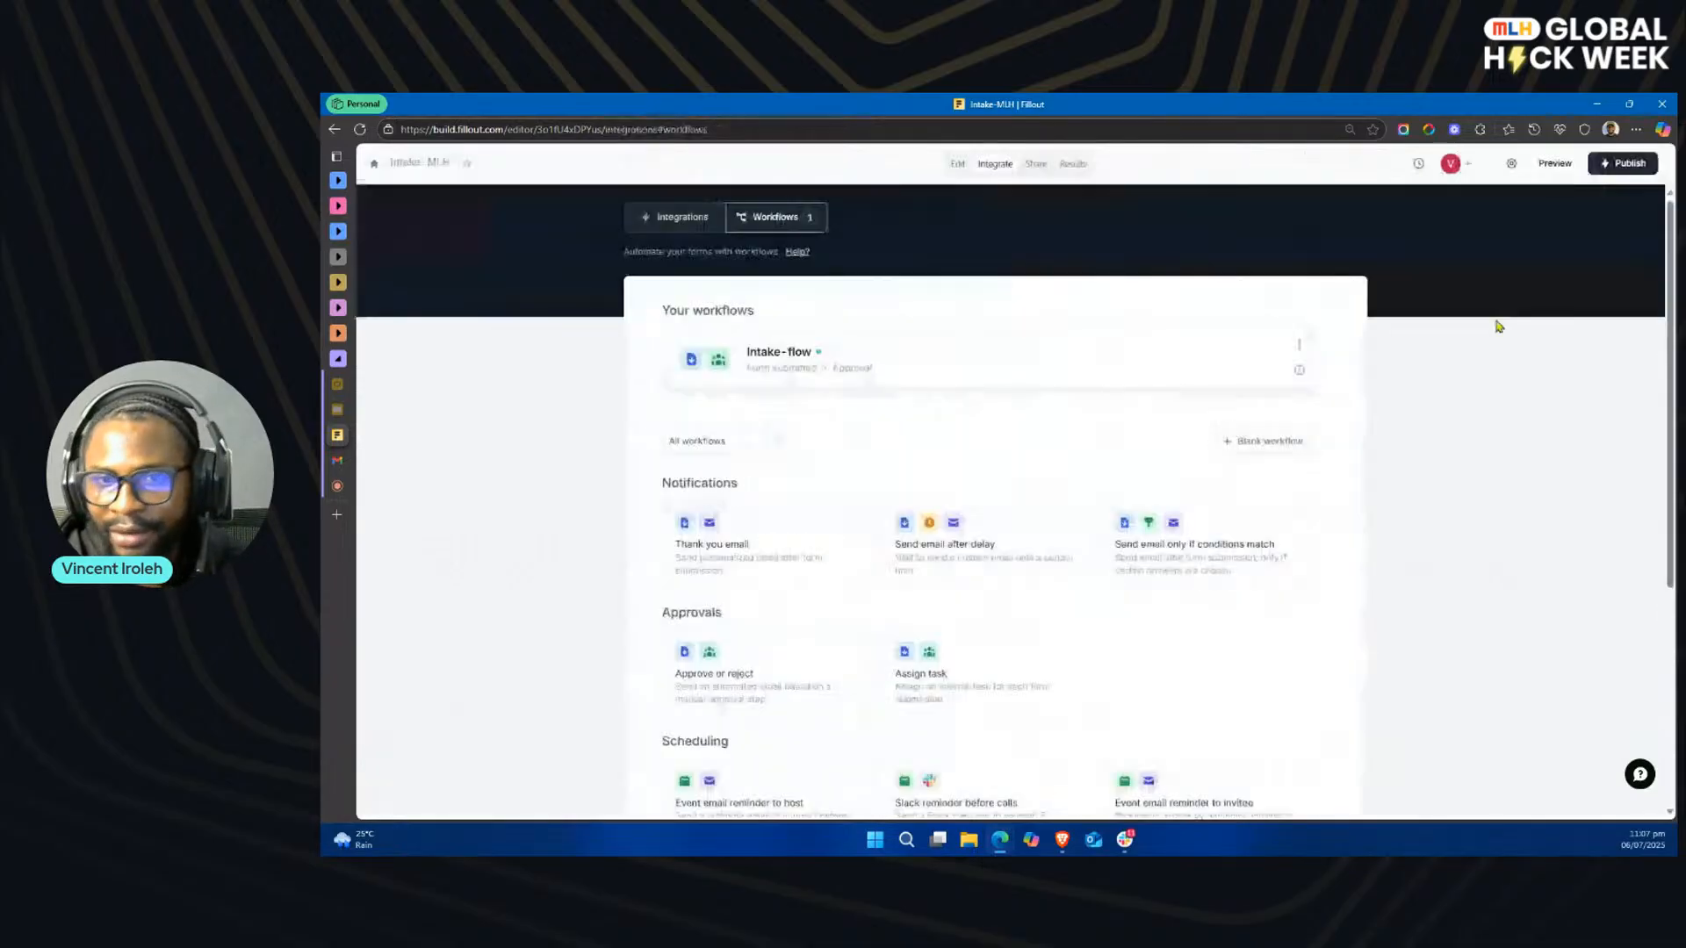
Step: Publish the Intake-MLH form, copy its share link and open the live form in a new browser tab
{"action": "left_click", "coordinate": [1620, 164]}
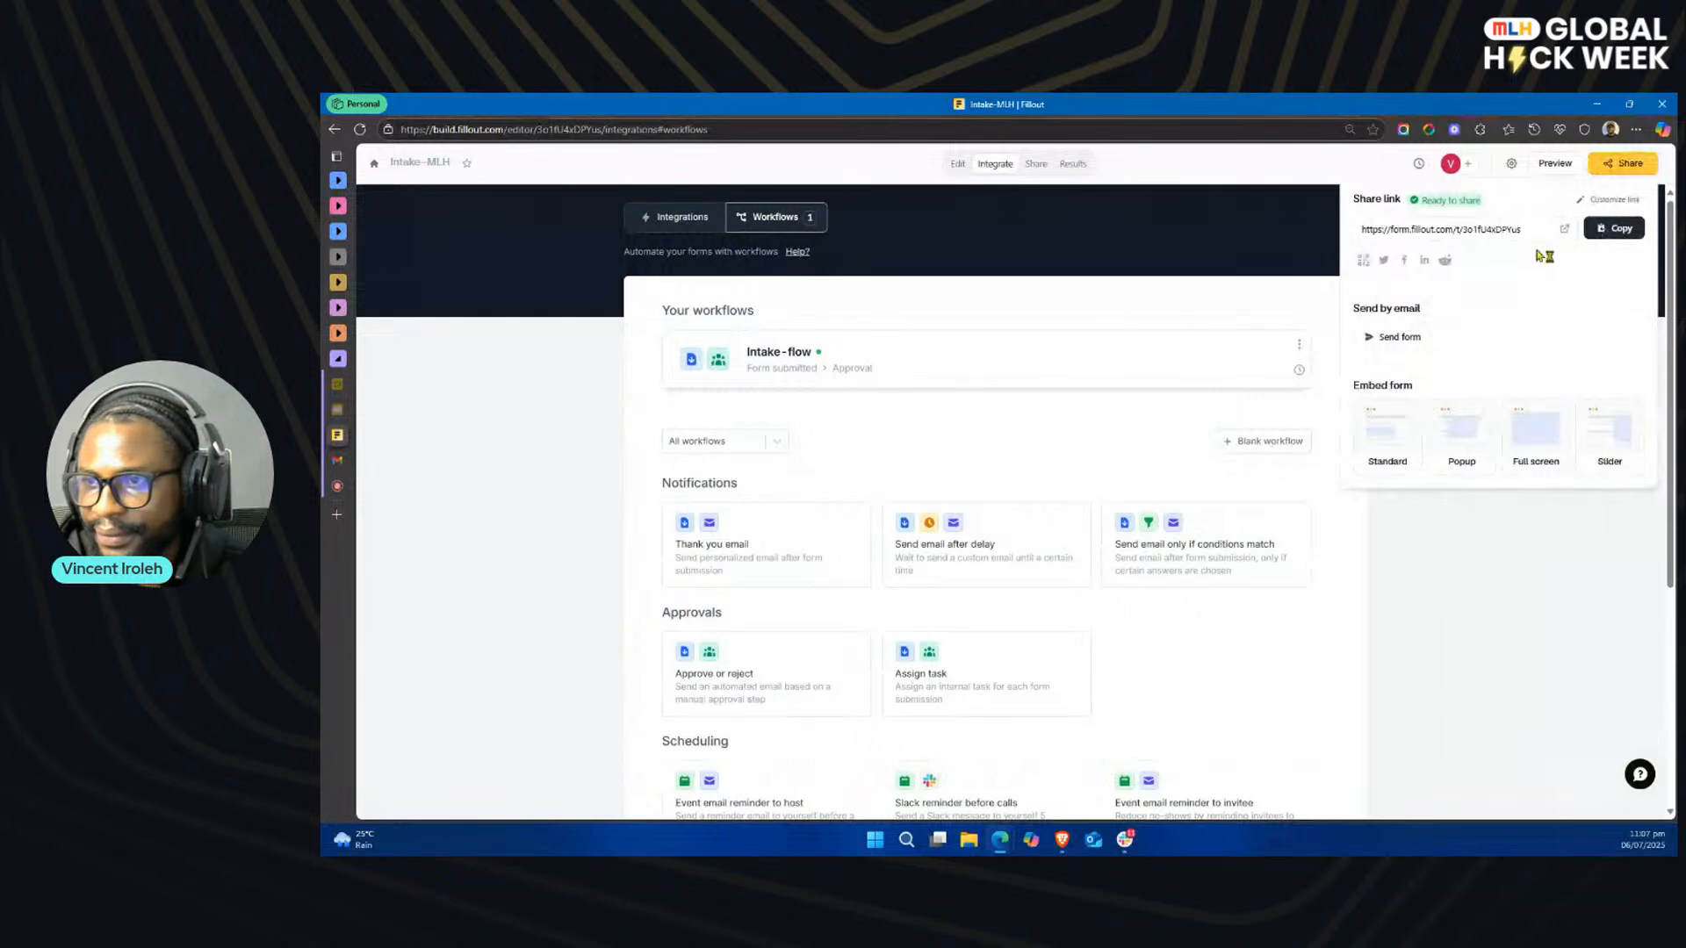
{"action": "left_click", "coordinate": [1621, 229]}
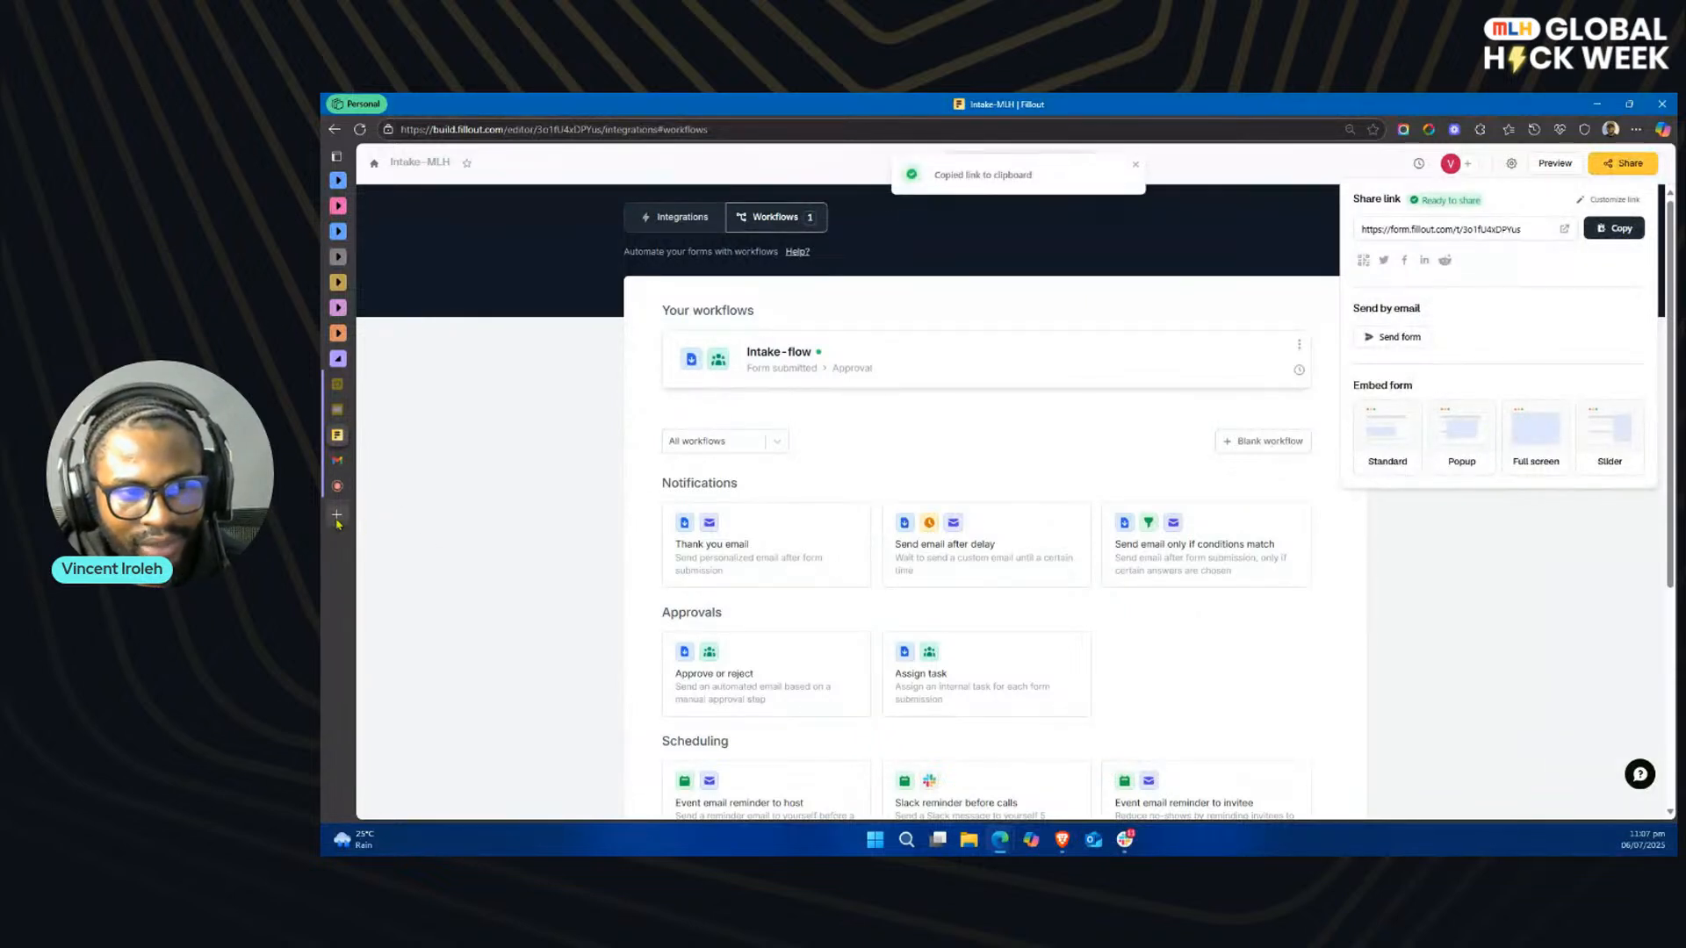
{"action": "left_click", "coordinate": [386, 518]}
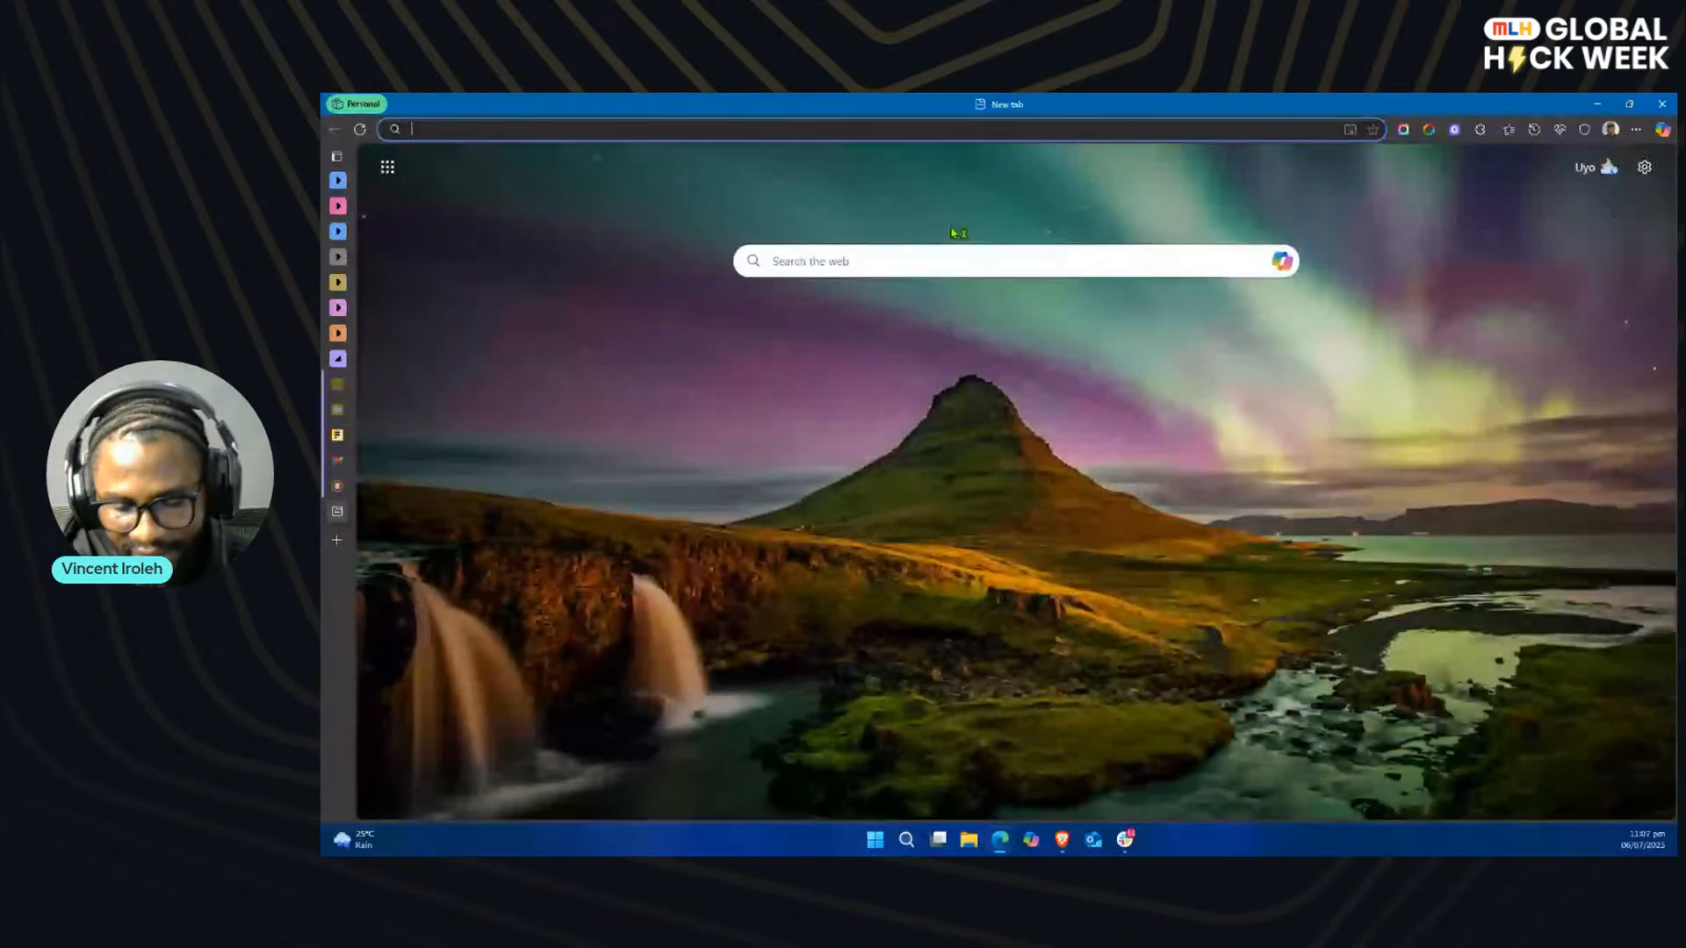
{"action": "key", "text": "ctrl+v"}
{"action": "key", "text": "Return"}
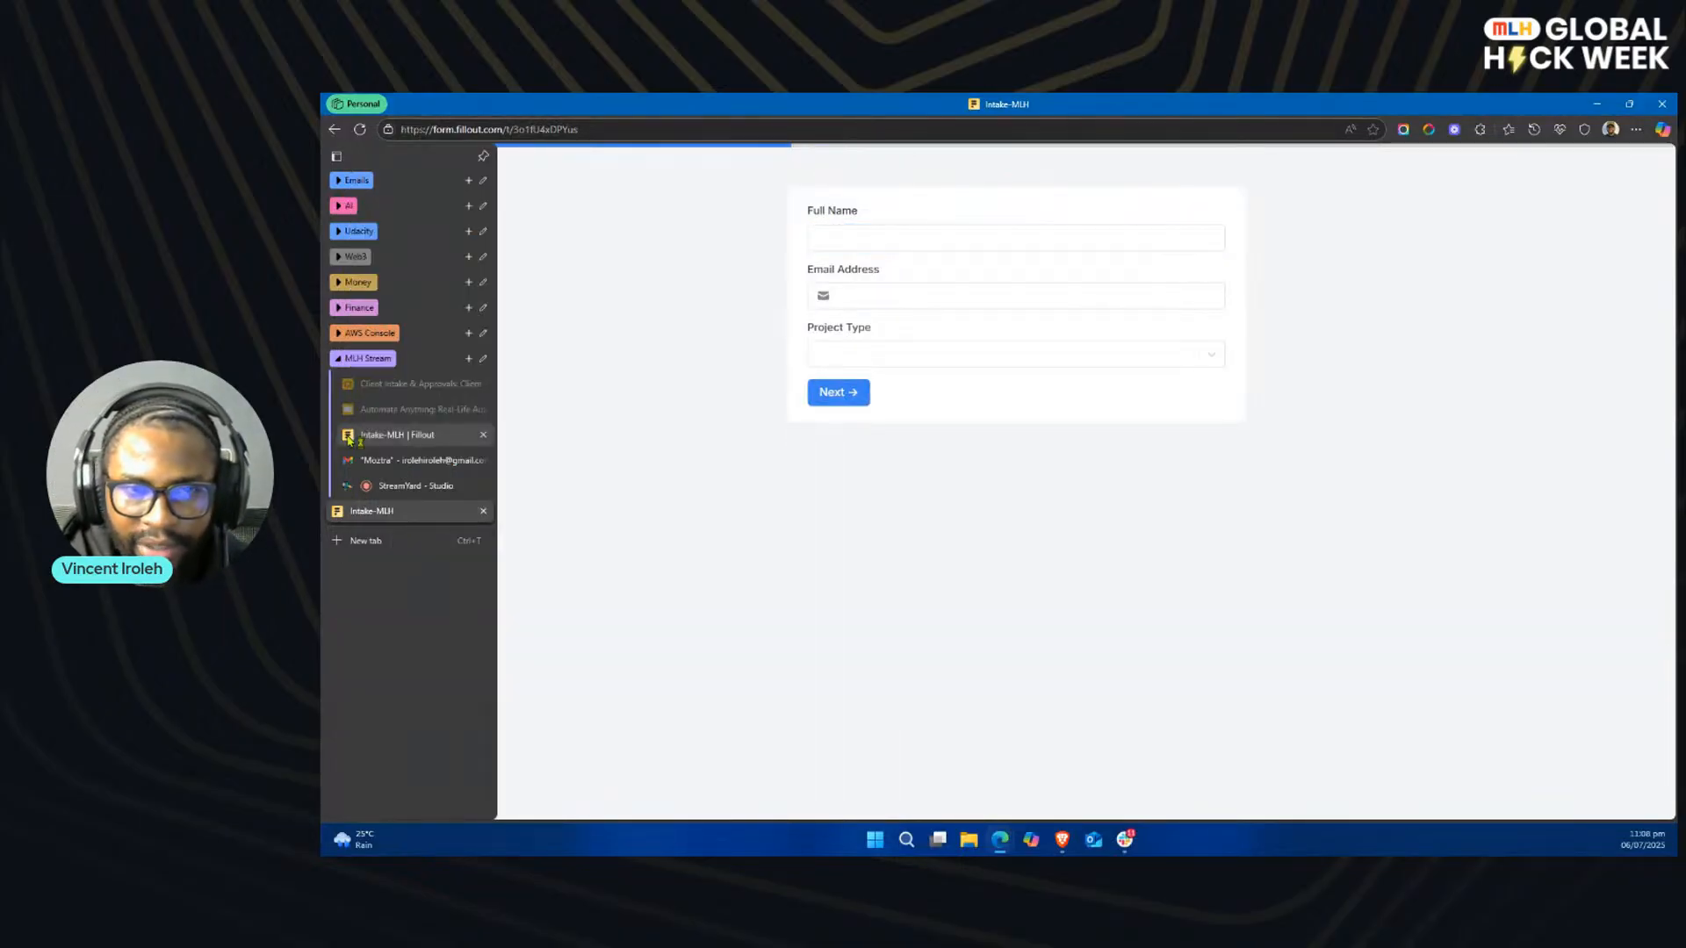
Step: Fill in the live form's first page with the full name, email address and Project Type Web Design, and continue to the second page
{"action": "left_click", "coordinate": [360, 438]}
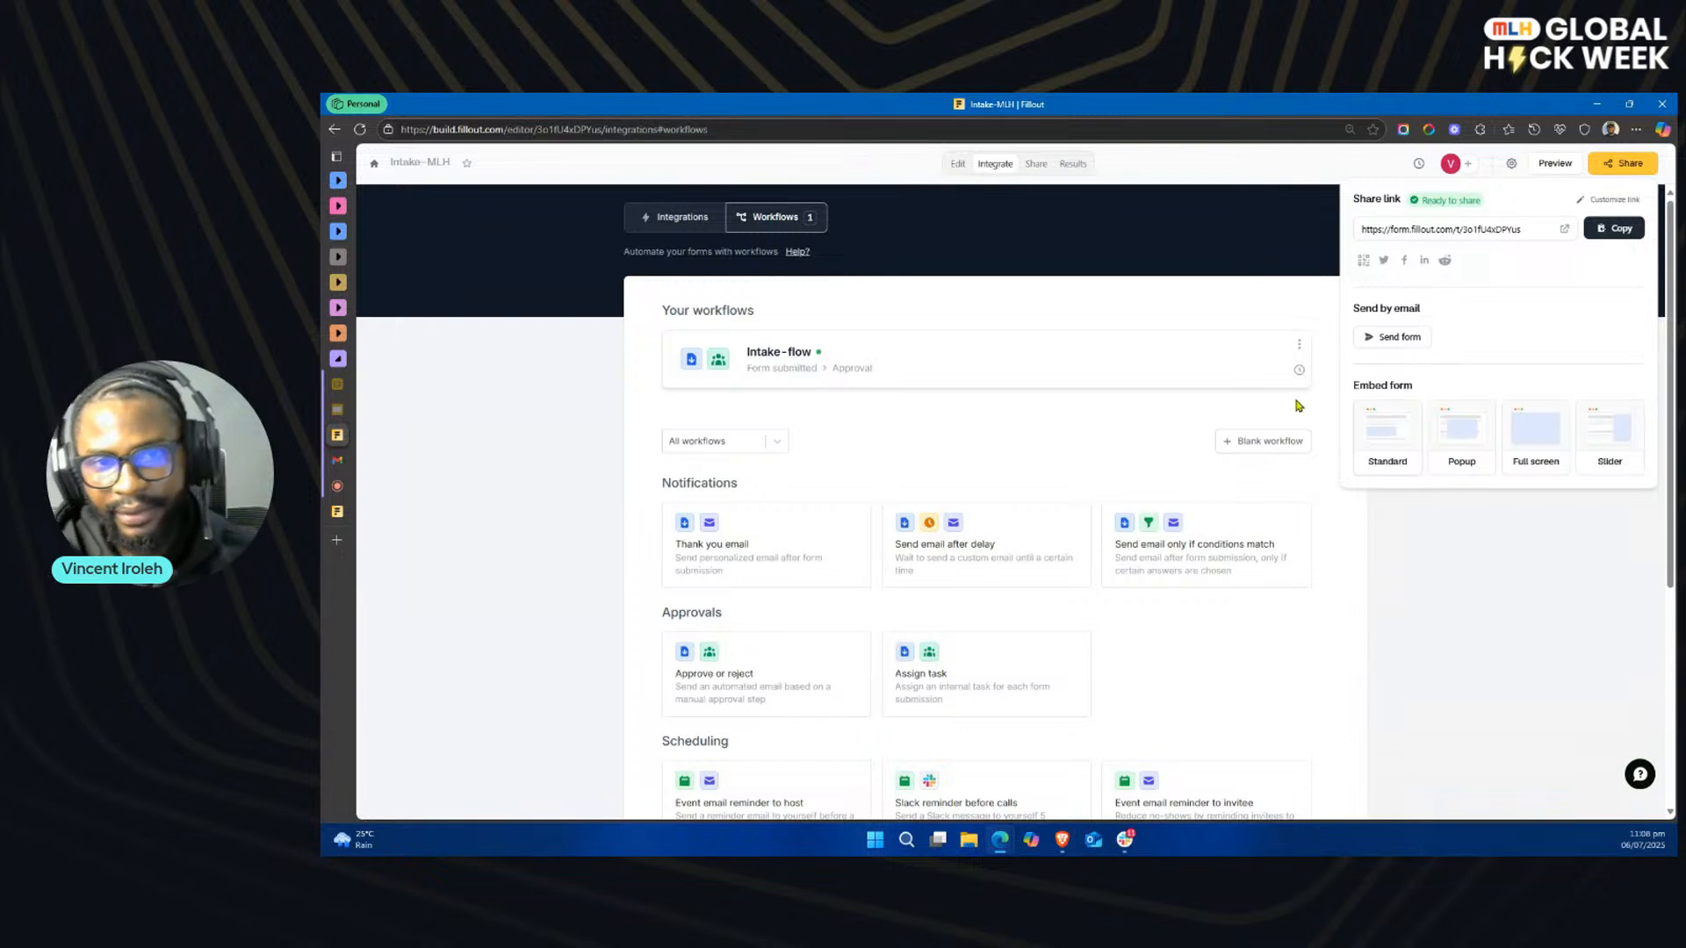
{"action": "left_click", "coordinate": [337, 513]}
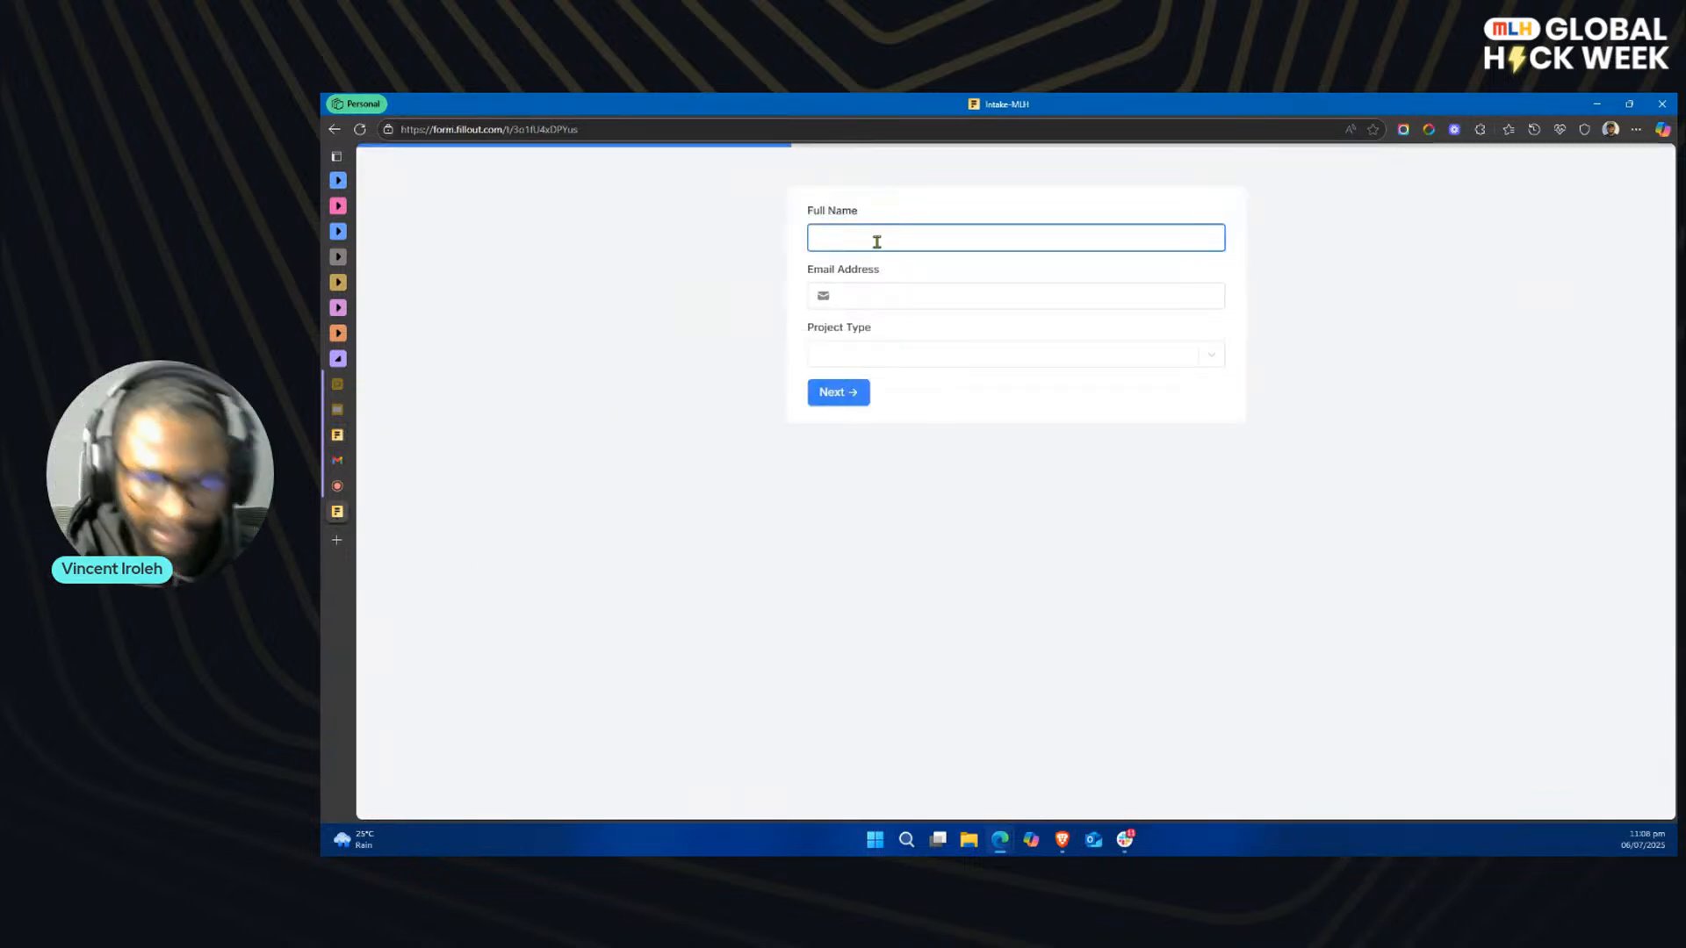
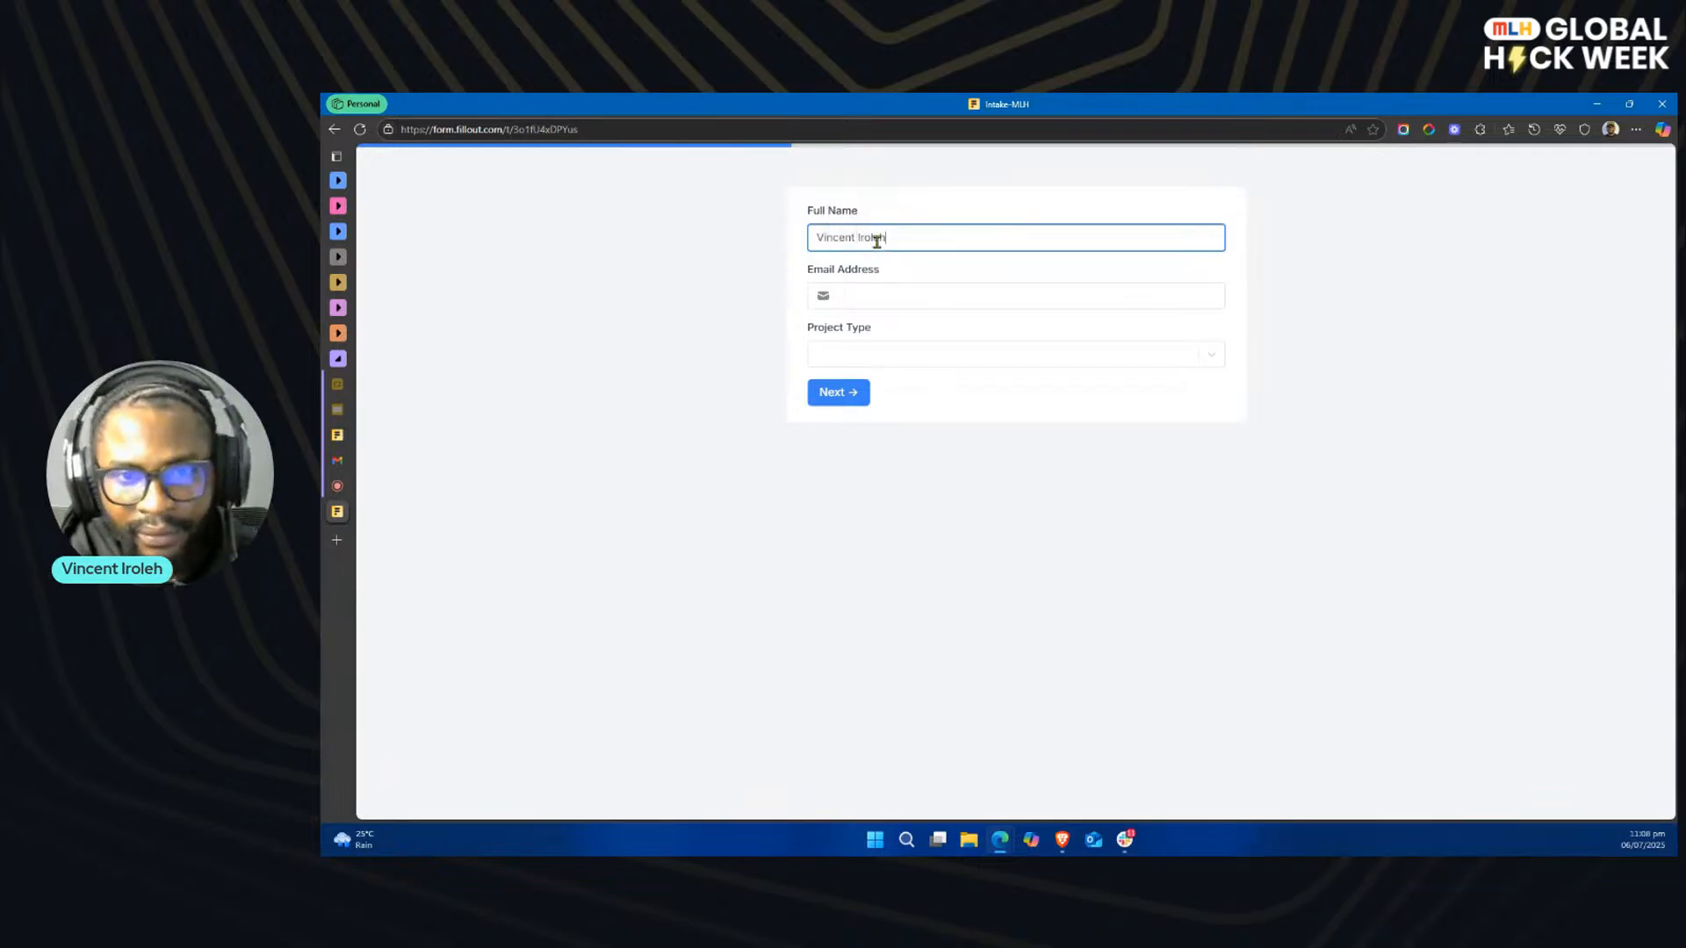
{"action": "left_click", "coordinate": [857, 297]}
{"action": "left_click", "coordinate": [891, 344]}
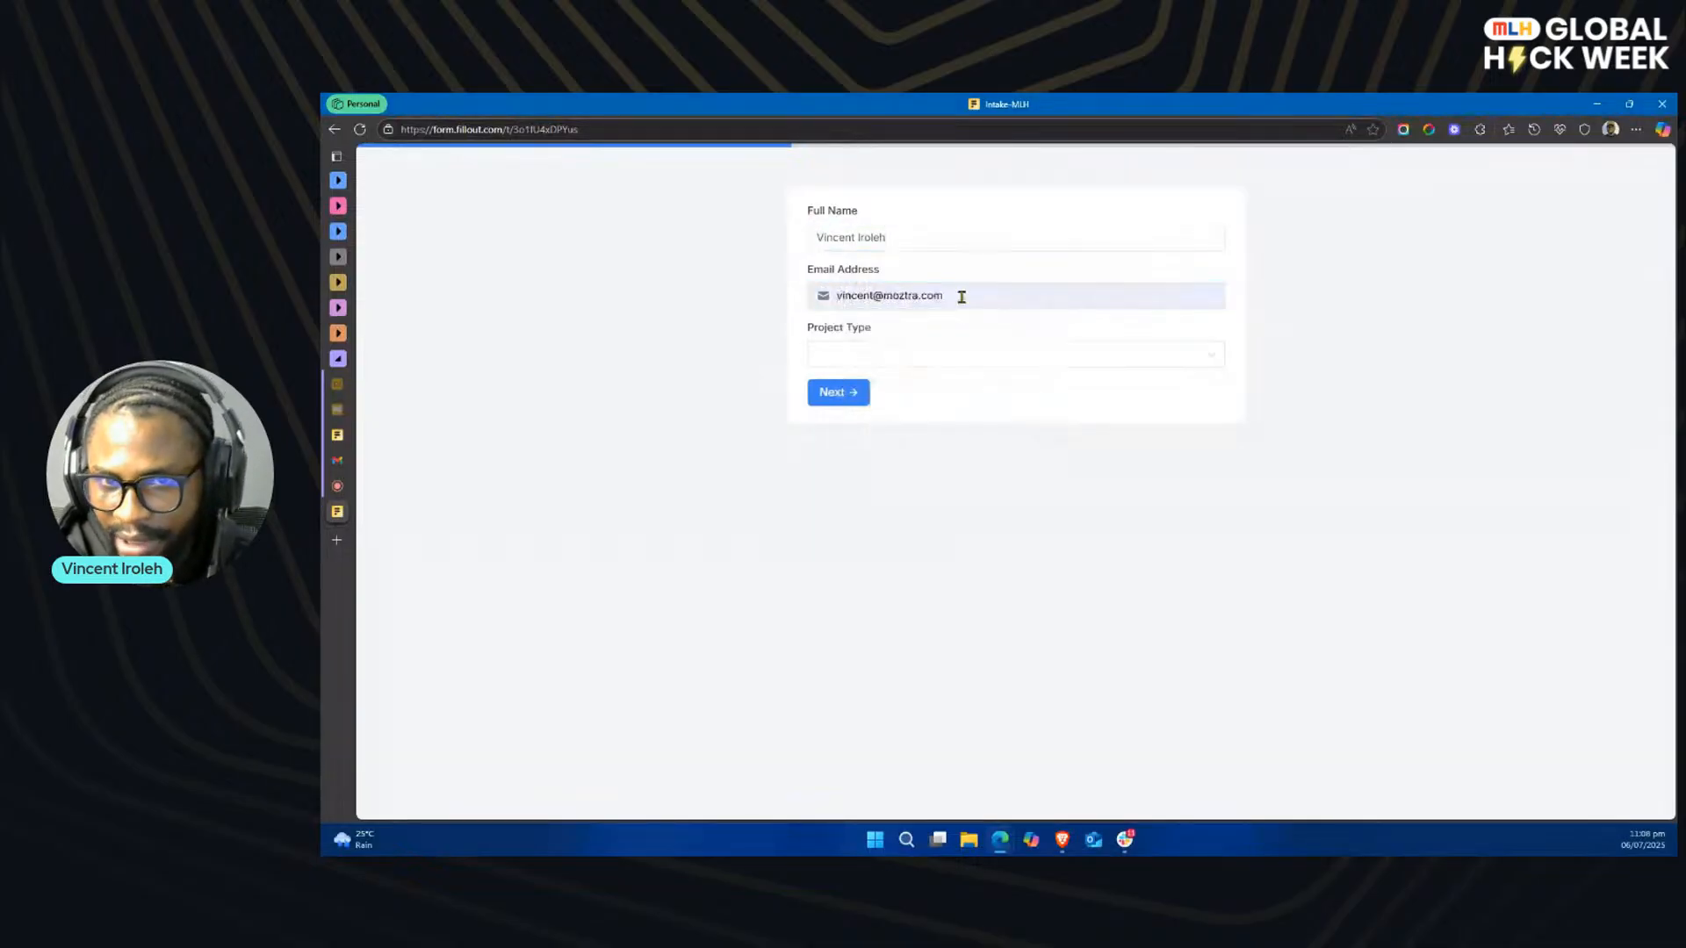
{"action": "left_click", "coordinate": [895, 353]}
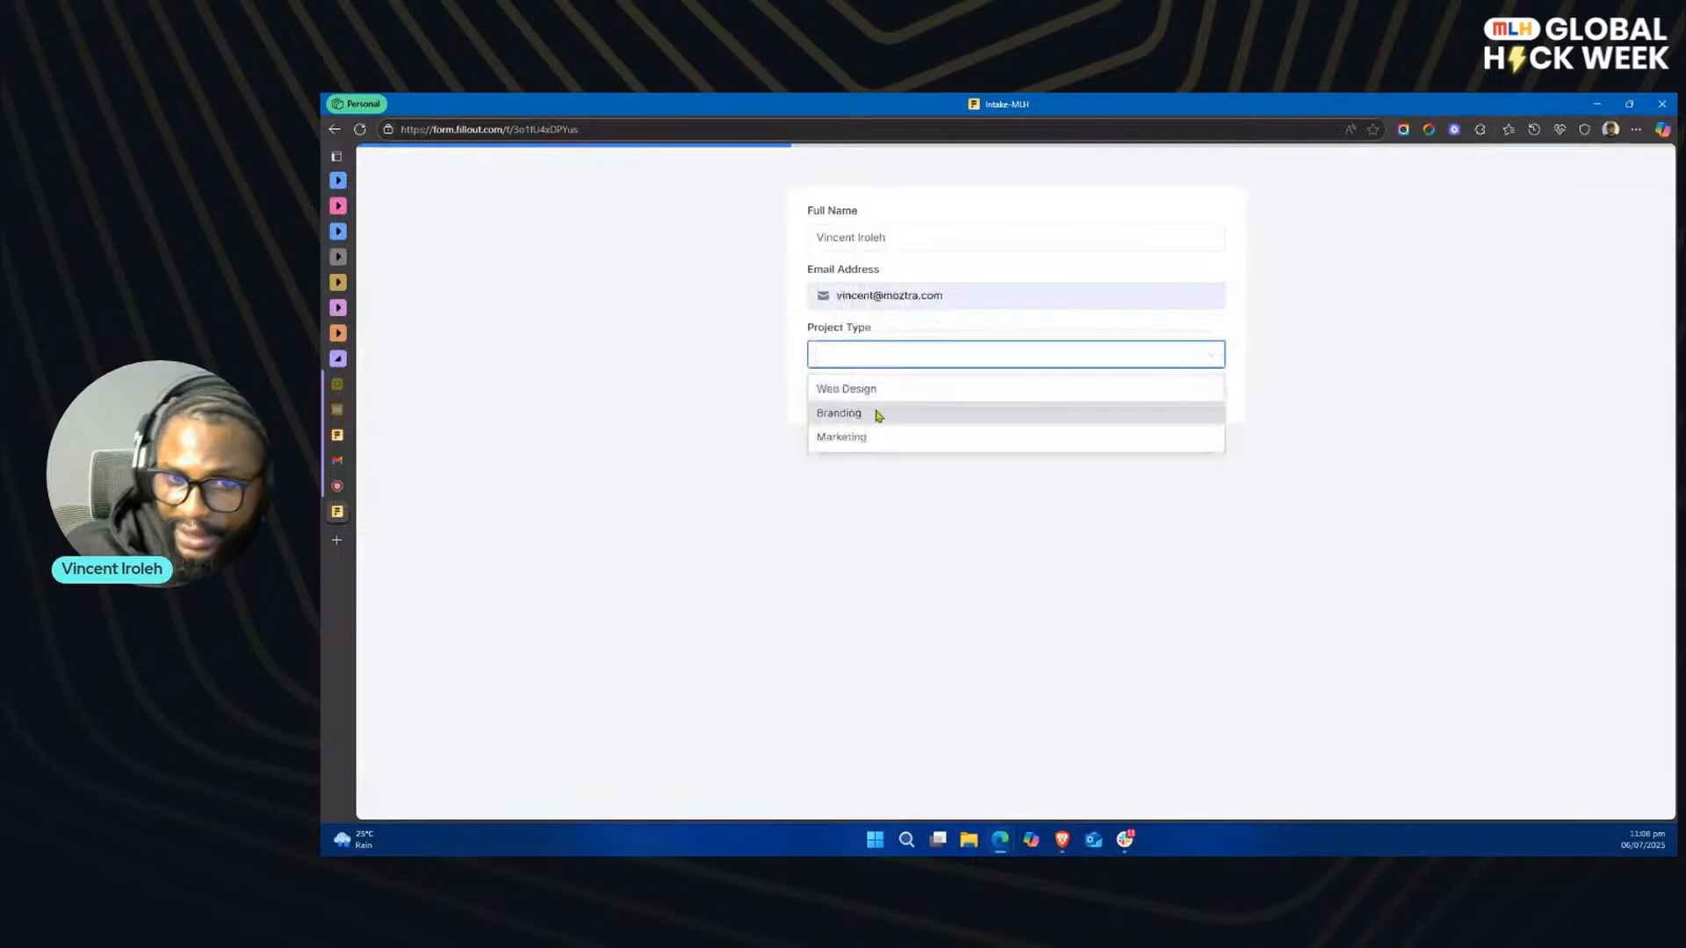
{"action": "left_click", "coordinate": [912, 395]}
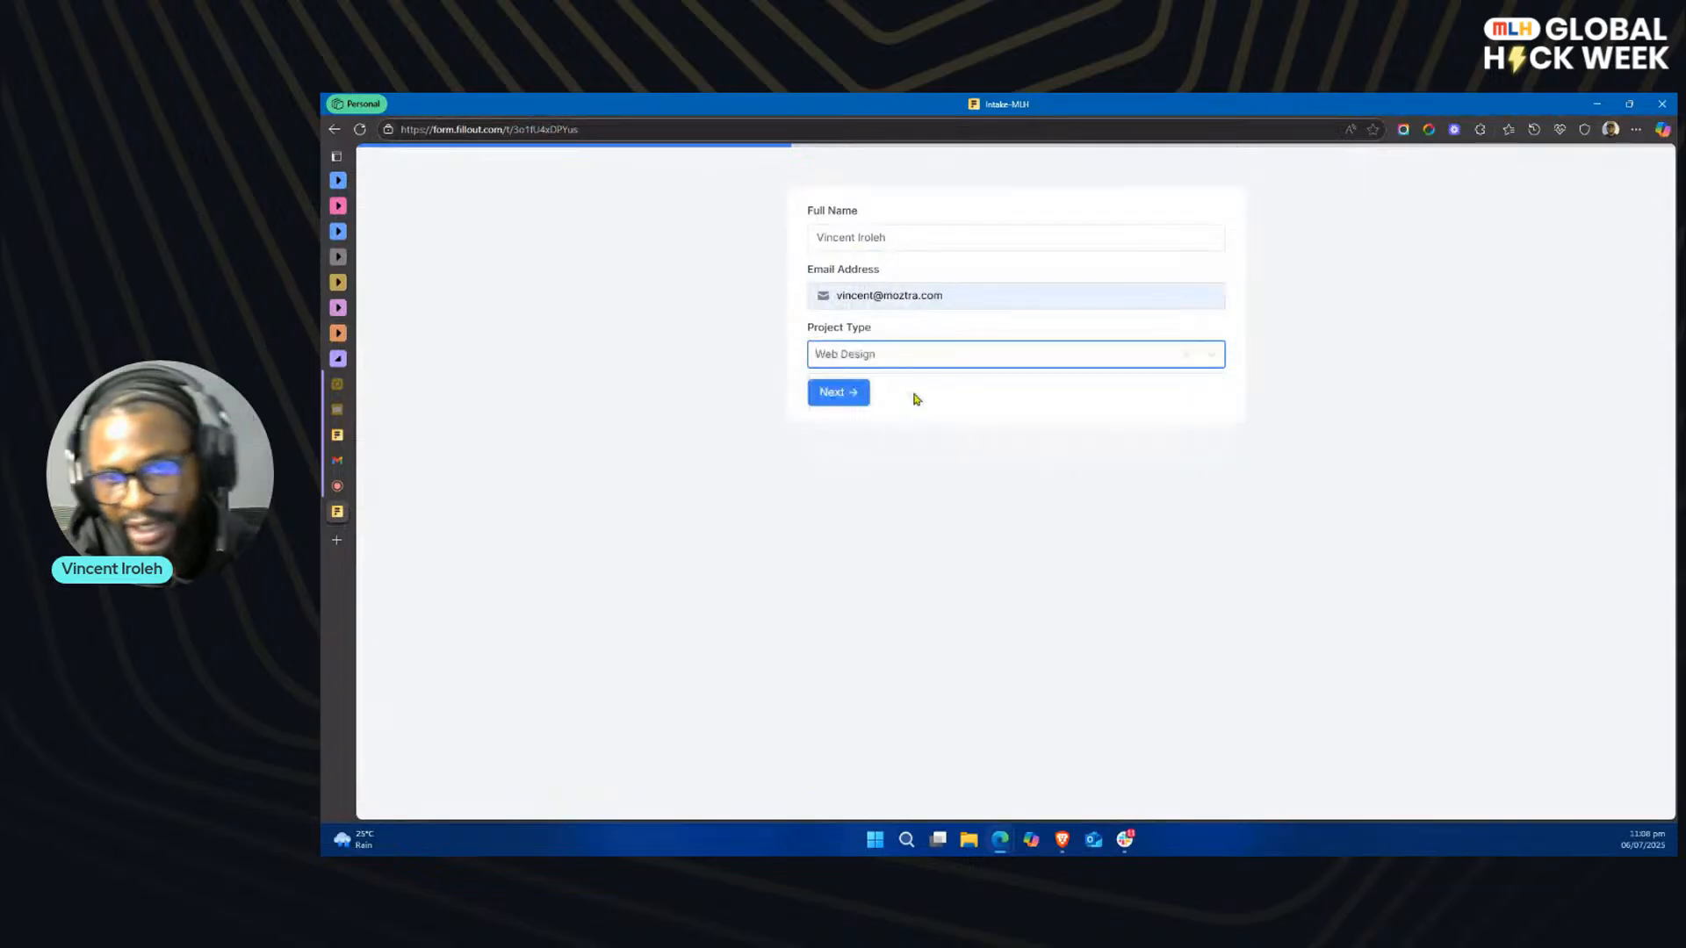
{"action": "left_click", "coordinate": [835, 393]}
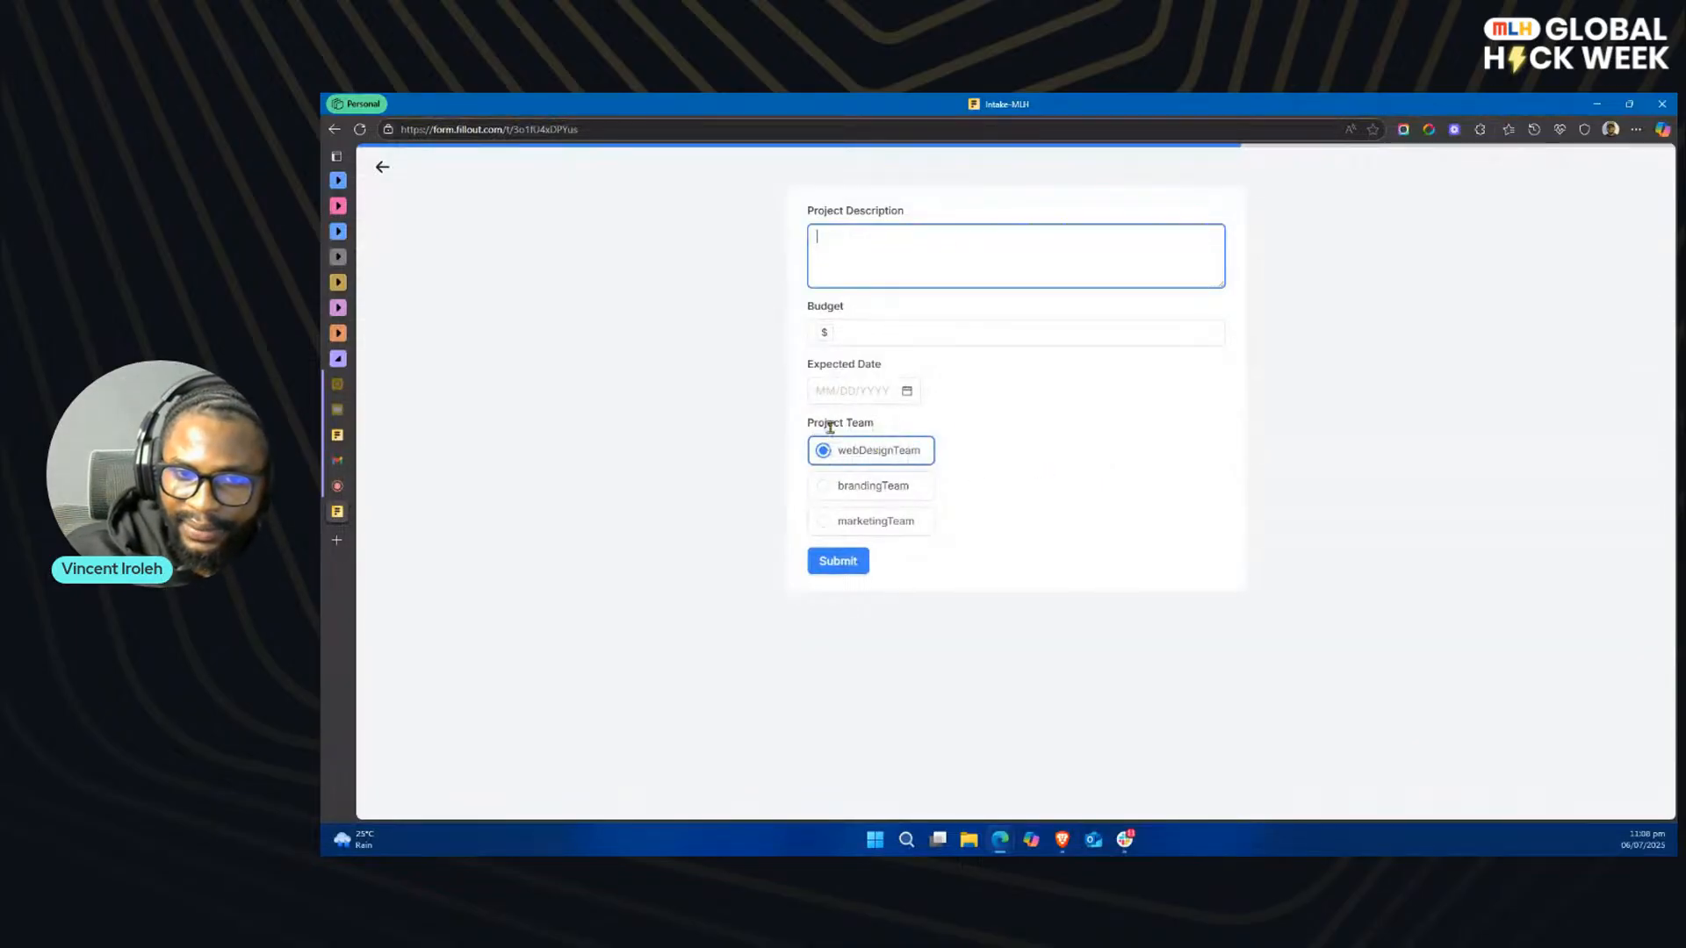
Step: Set the Project Team field on Page 2 of the Intake-MLH editor to Hide always and publish the form
{"action": "left_click", "coordinate": [341, 435]}
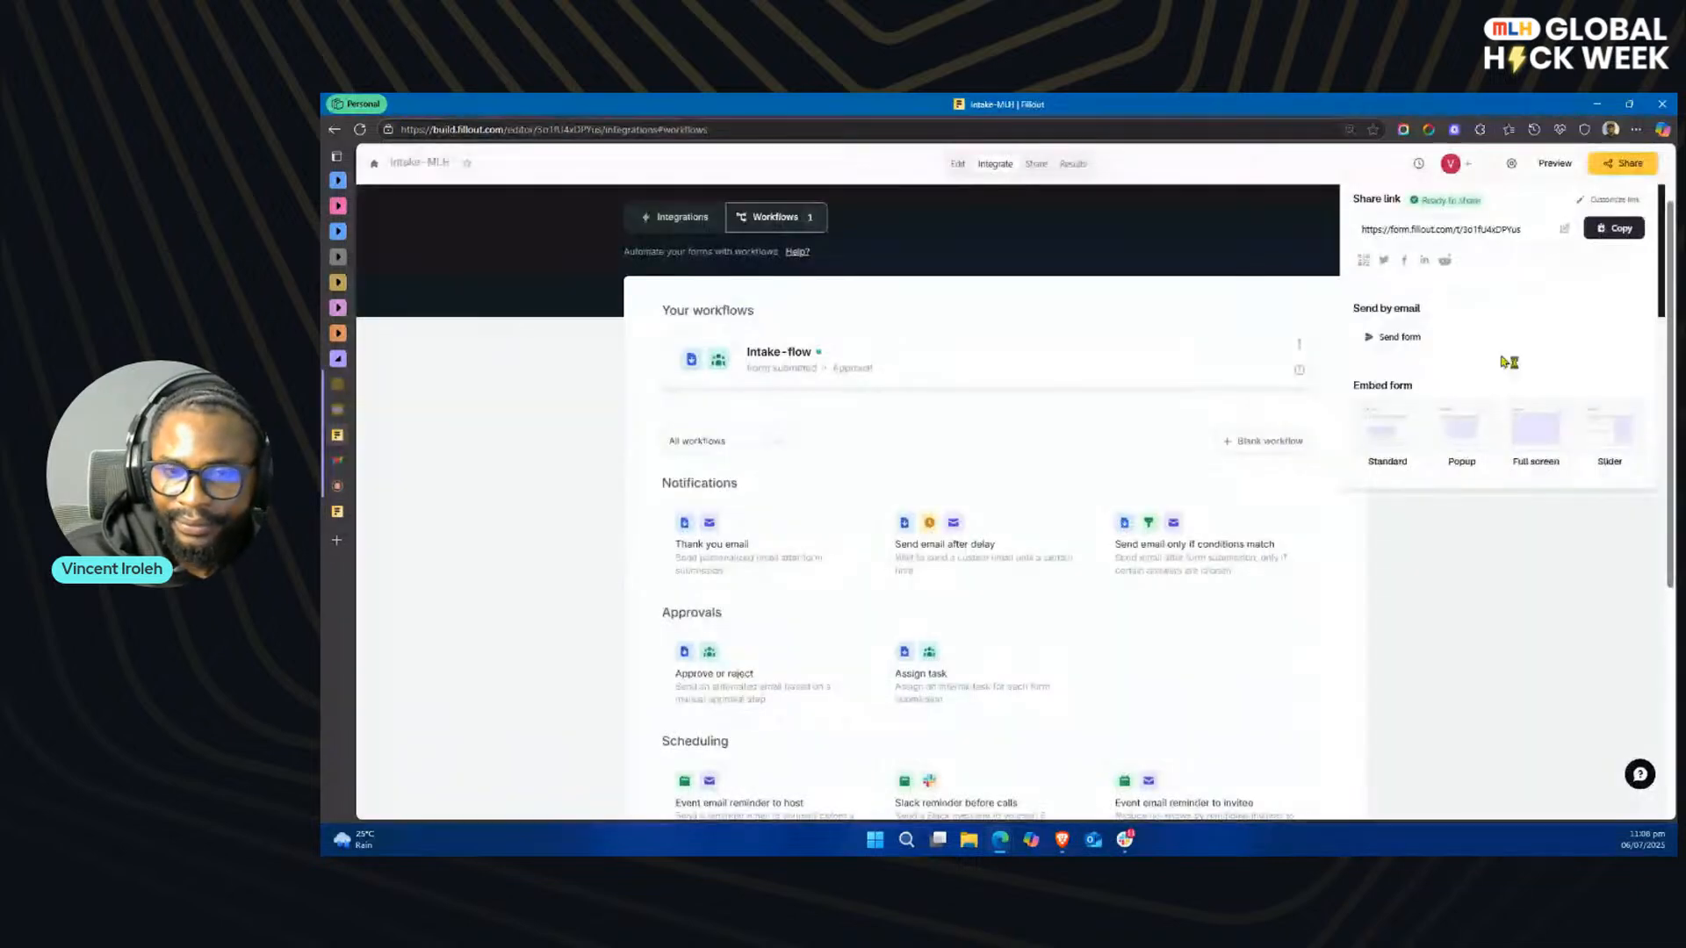
{"action": "left_click", "coordinate": [963, 166]}
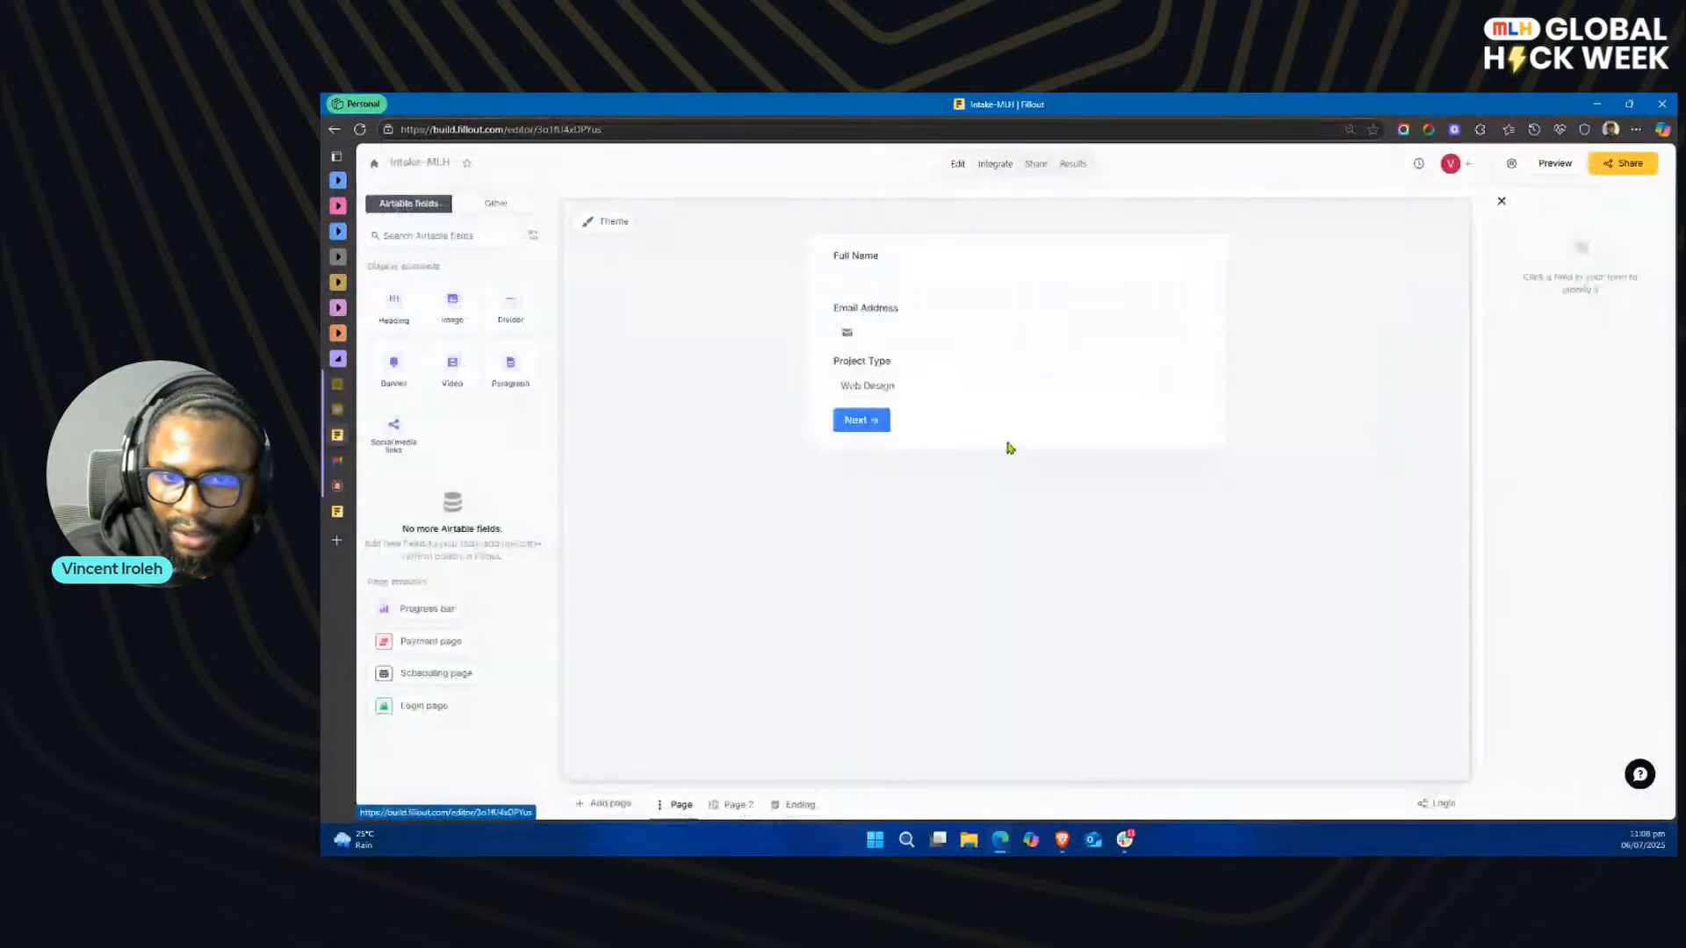
{"action": "left_click", "coordinate": [734, 804]}
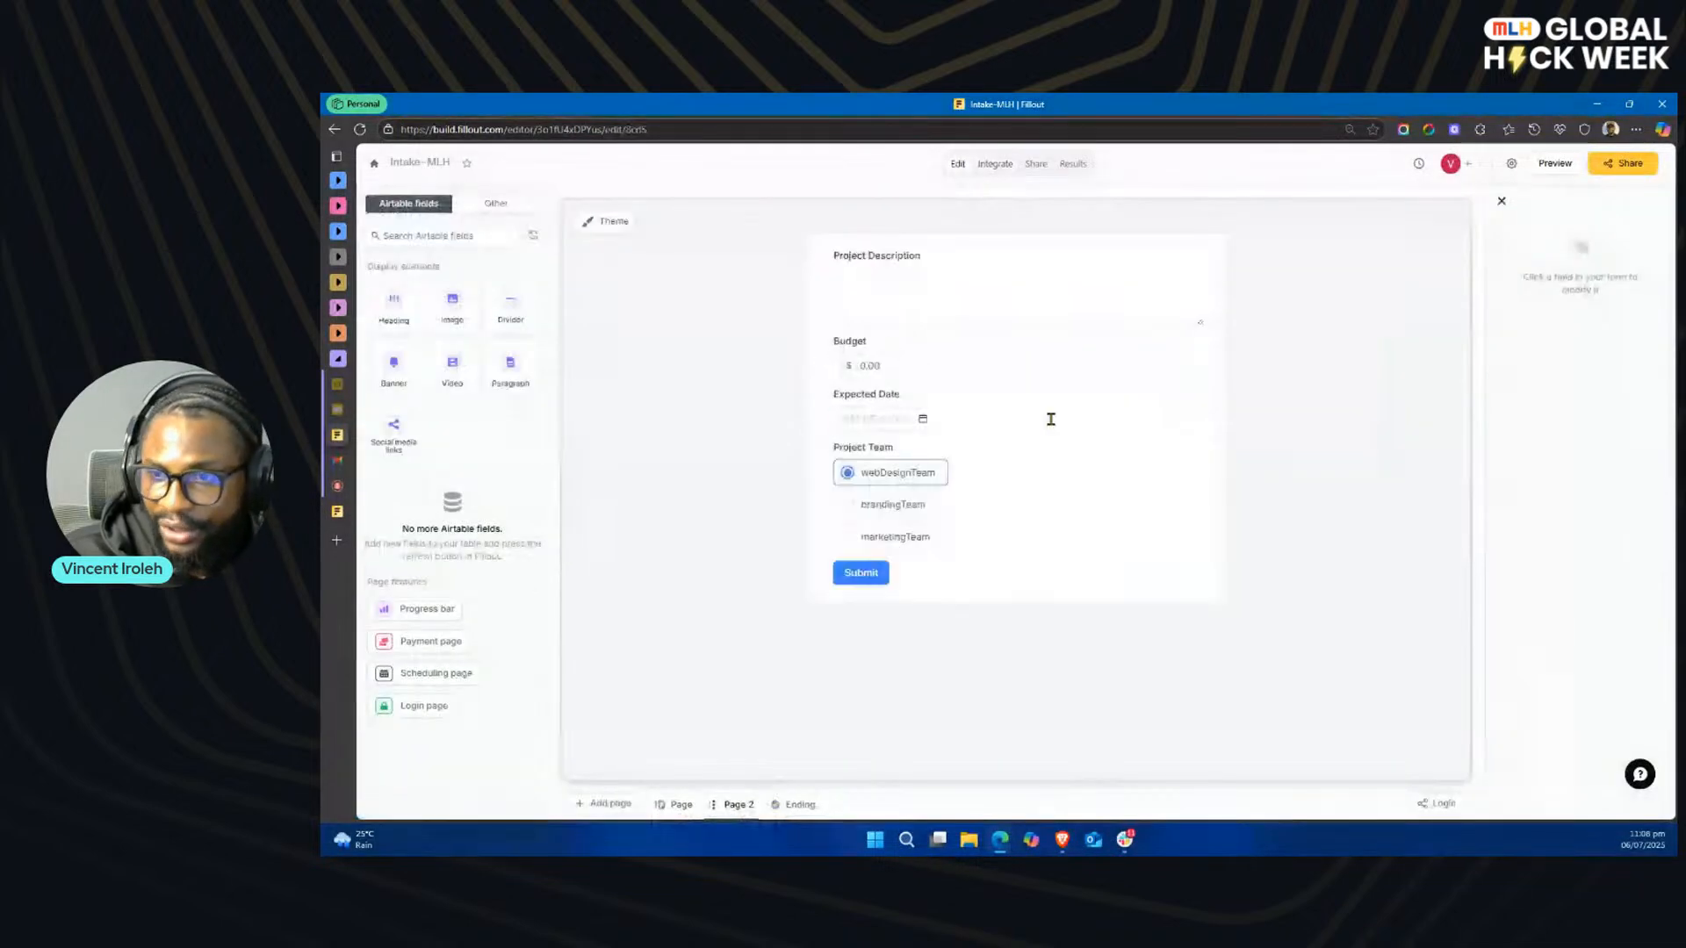
{"action": "left_click", "coordinate": [1046, 512]}
{"action": "scroll", "coordinate": [1664, 606], "scroll_direction": "down", "scroll_amount": 1}
{"action": "left_click", "coordinate": [1624, 618]}
{"action": "left_click", "coordinate": [1640, 641]}
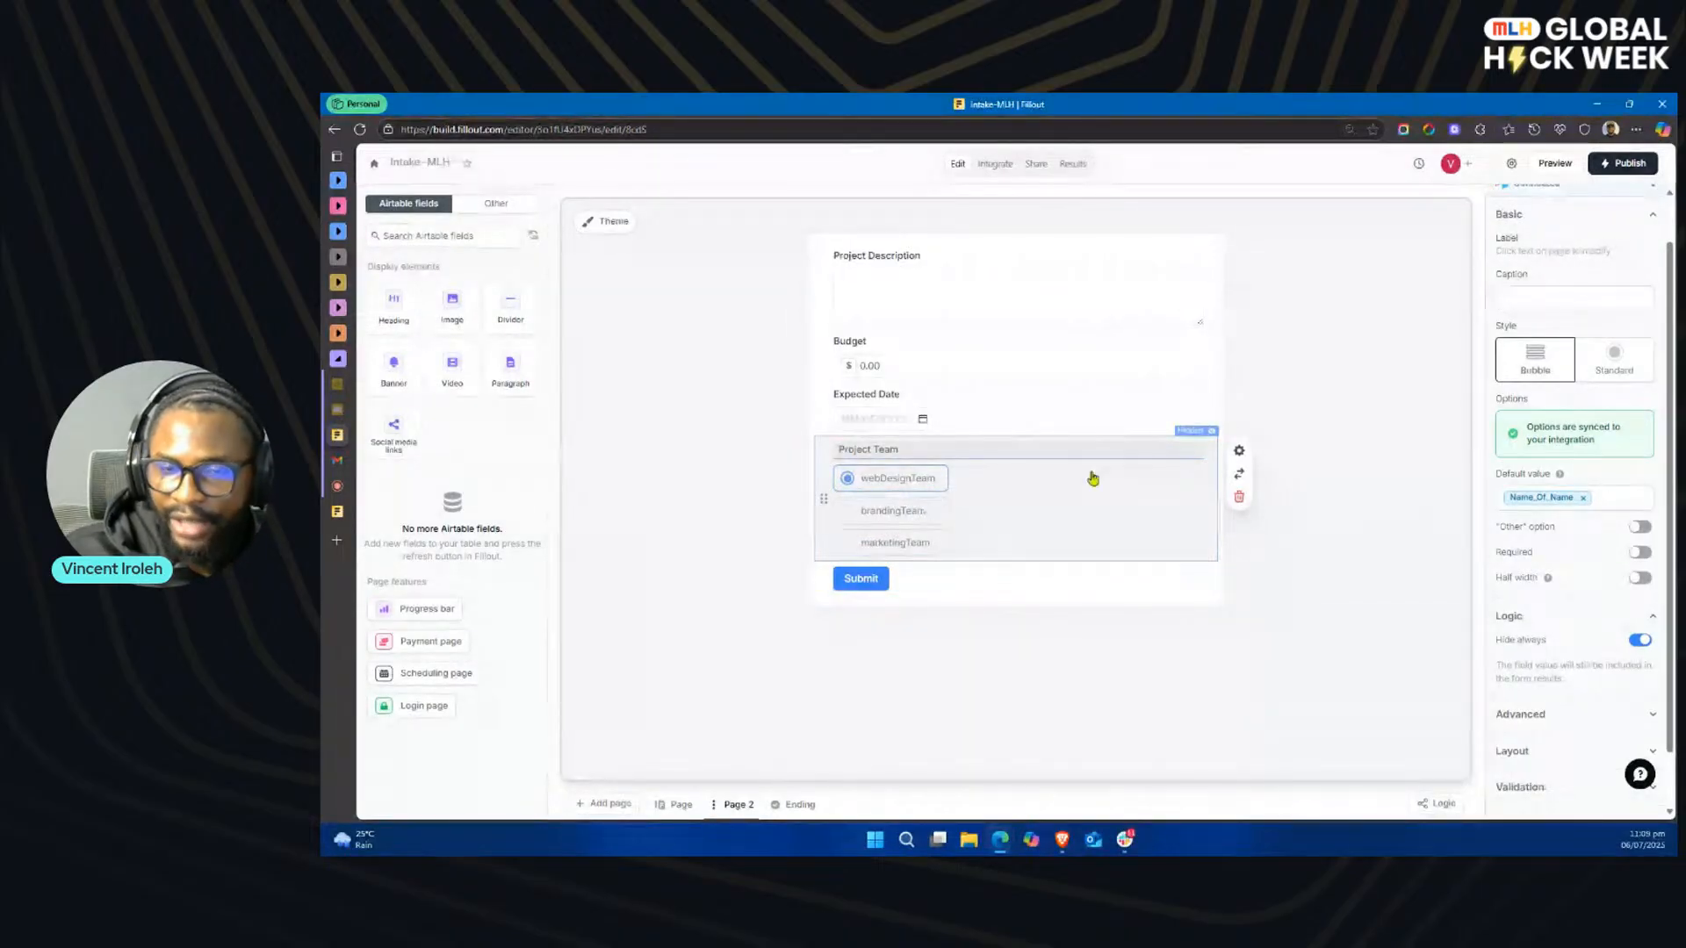
{"action": "left_click", "coordinate": [1629, 165]}
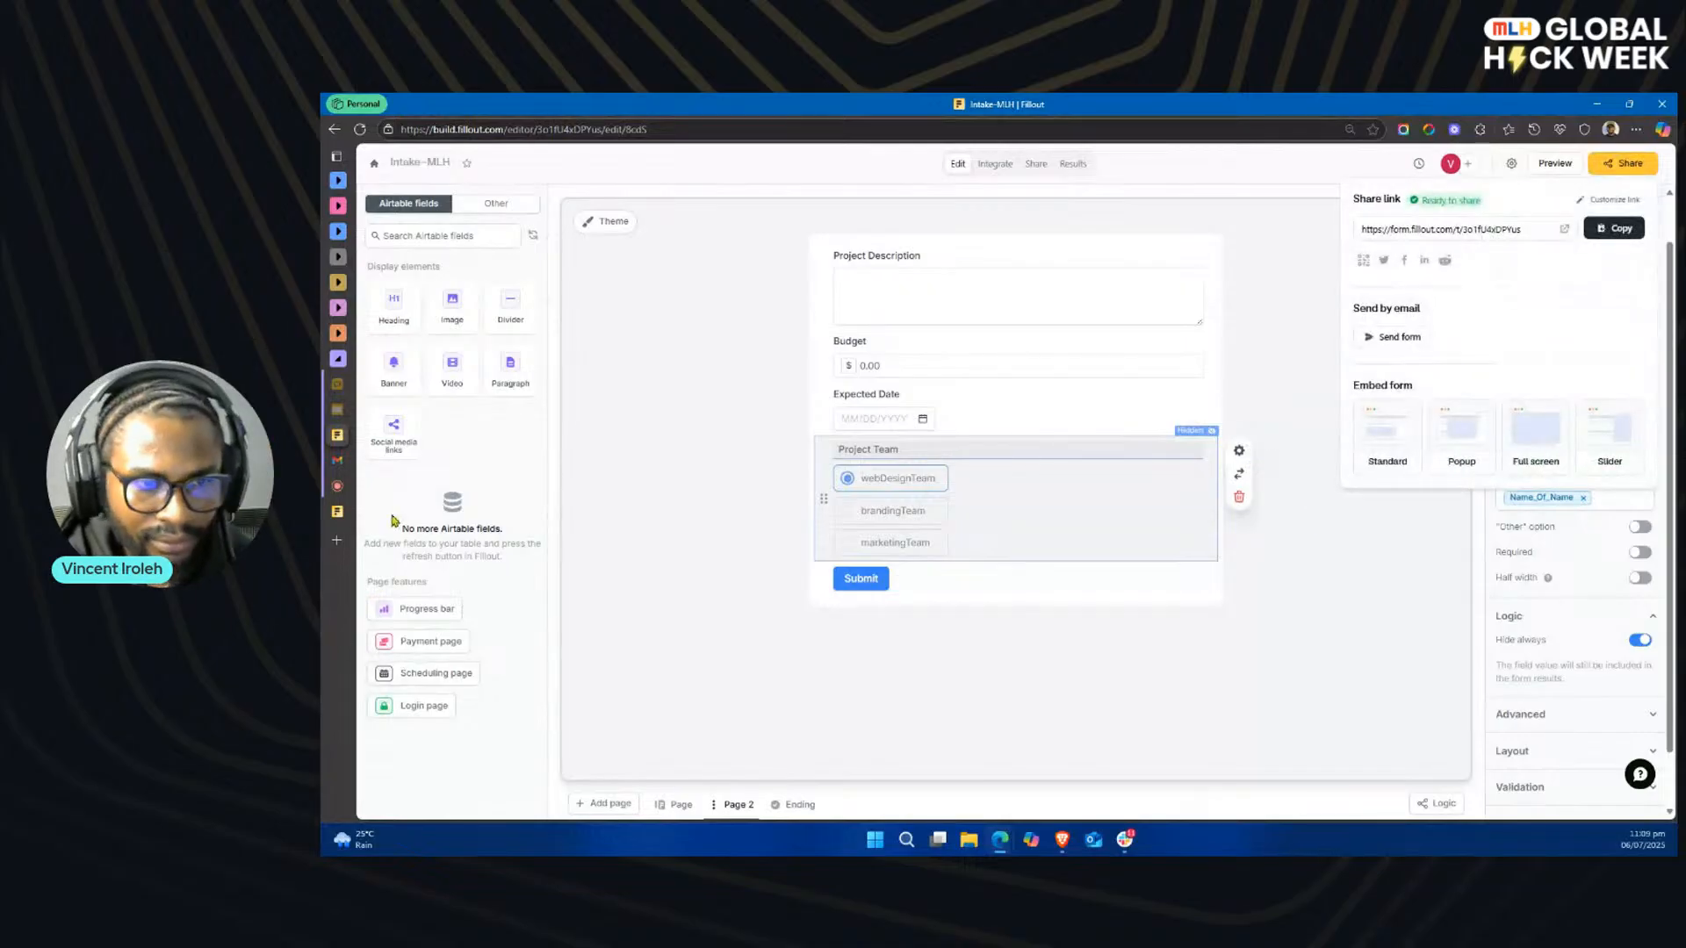
Step: Reload the live Intake-MLH form and advance to its second page with the first-page answers kept
{"action": "mouse_move", "coordinate": [372, 514]}
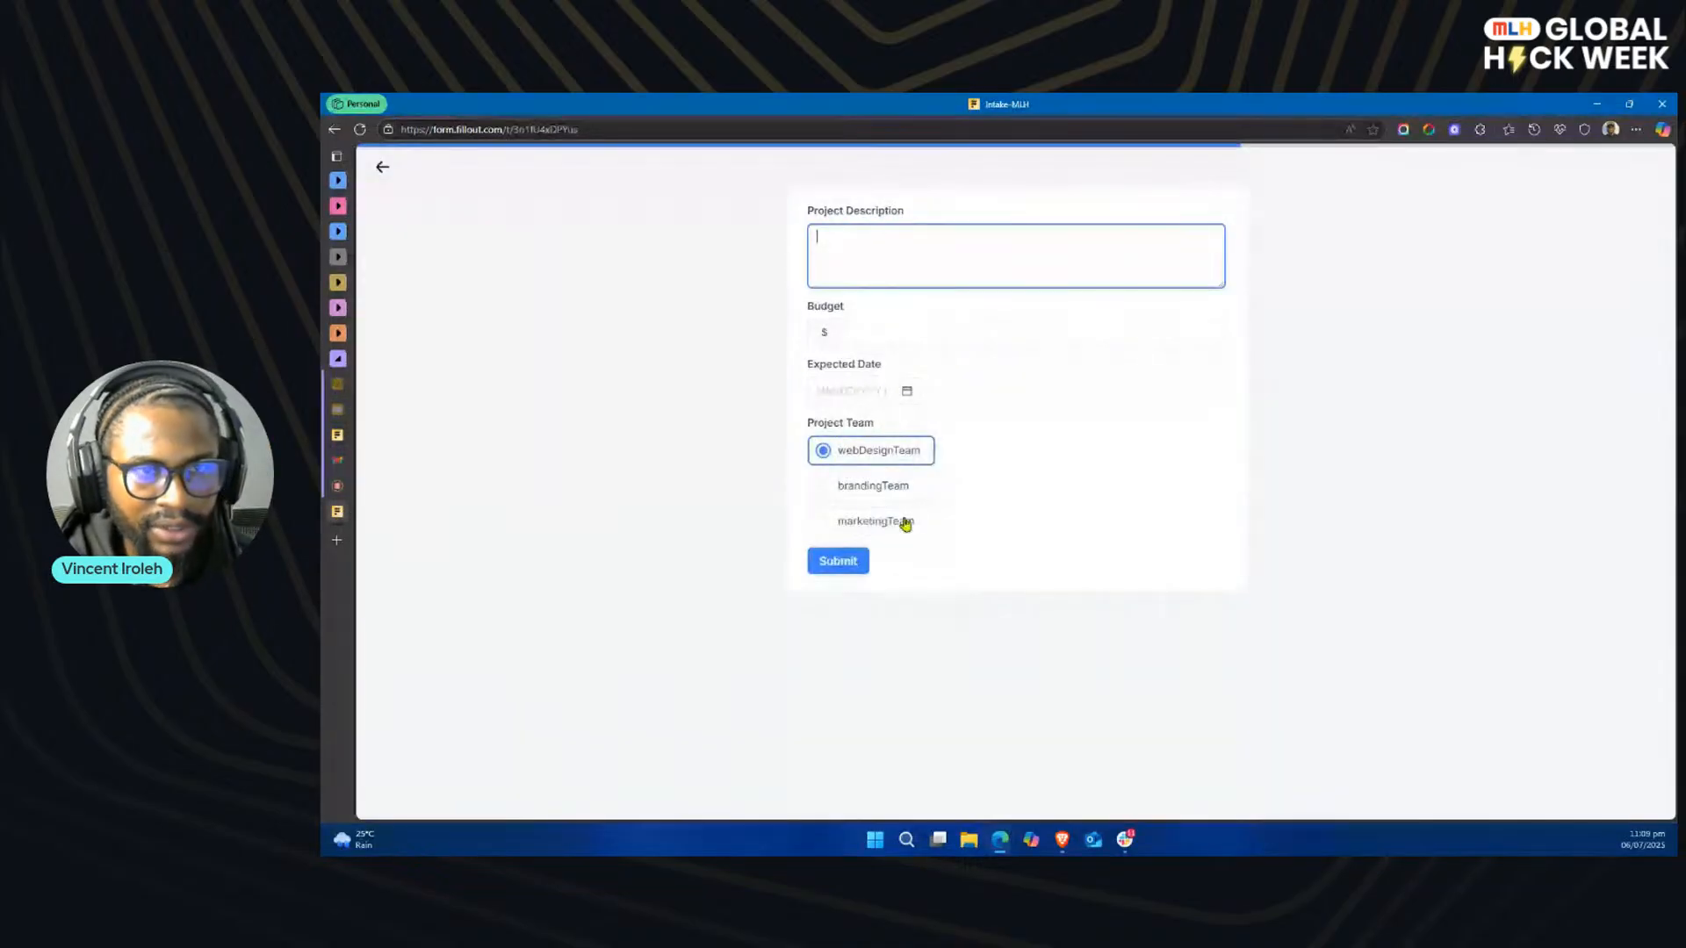
{"action": "left_click", "coordinate": [390, 174]}
{"action": "left_click", "coordinate": [359, 129]}
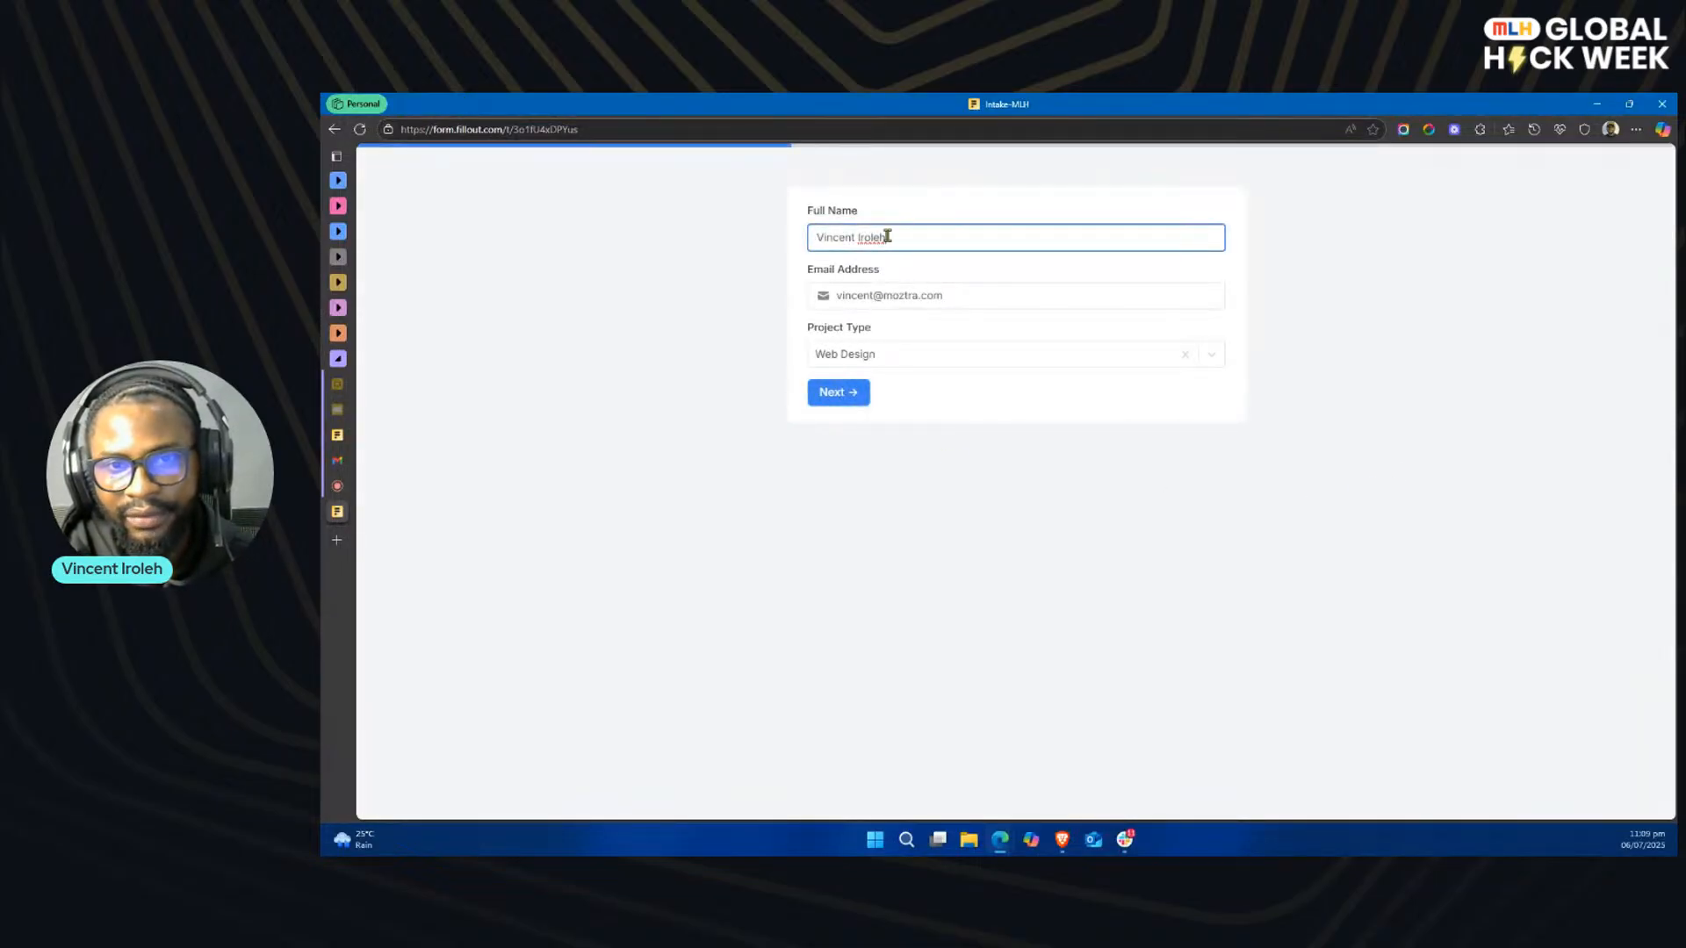
{"action": "left_click", "coordinate": [837, 395]}
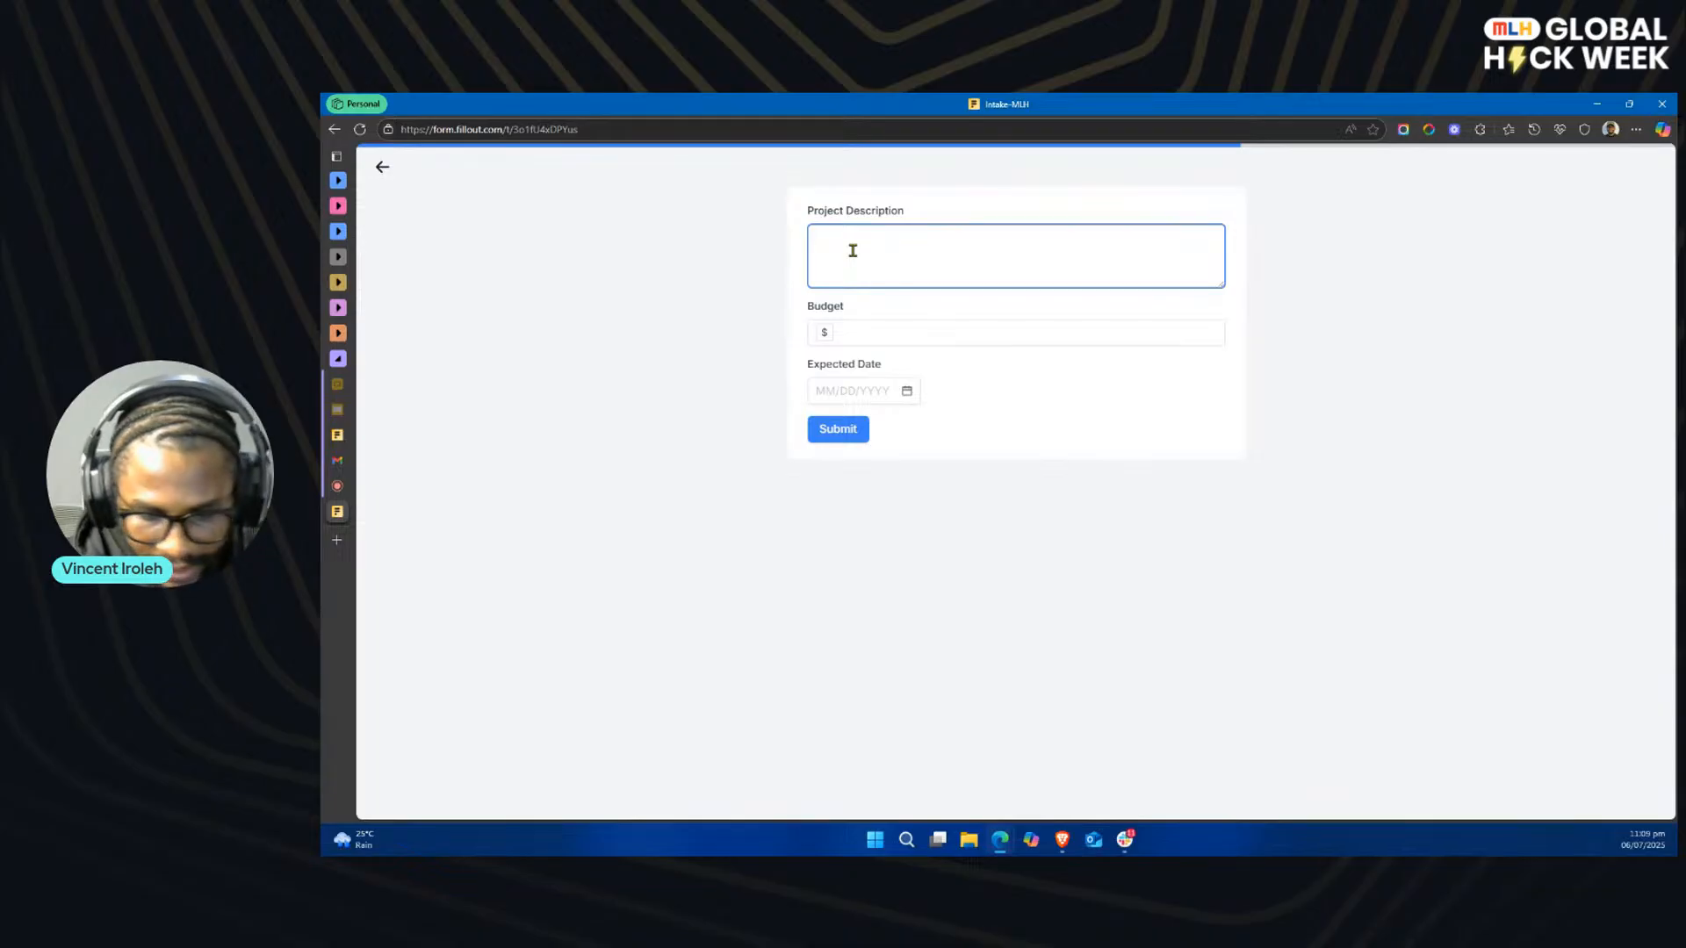
Step: Enter "This is a test description for my project." as the Project Description and 500 as the Budget in the live form
{"action": "type", "text": "This "}
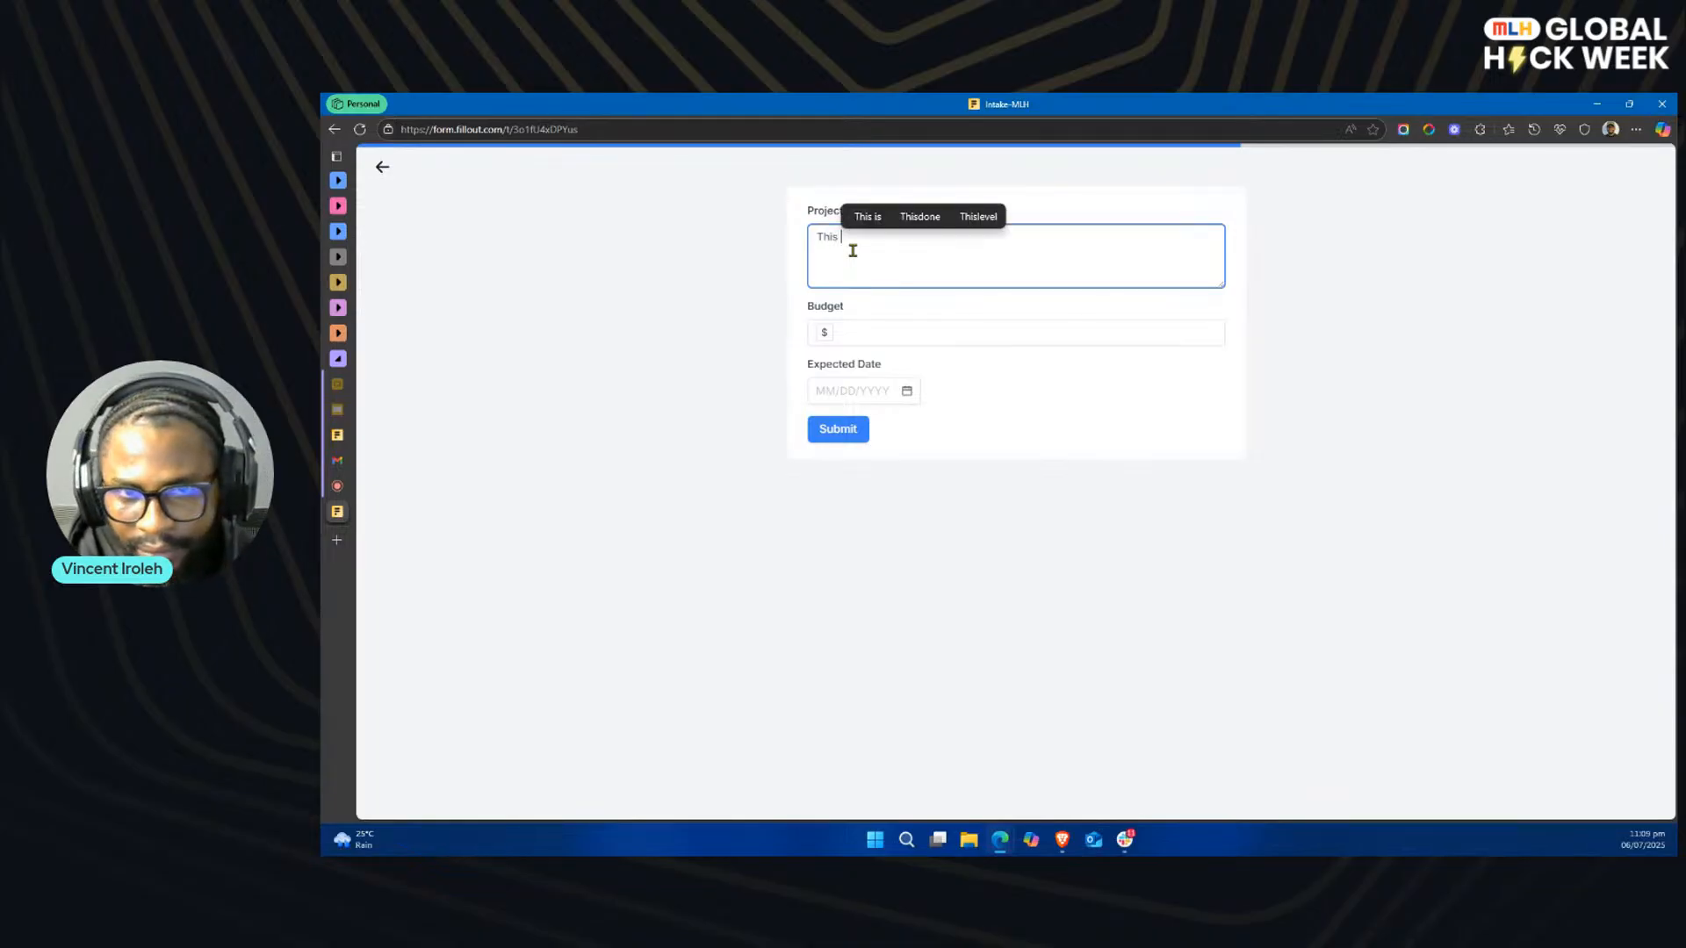
{"action": "type", "text": "is a test d"}
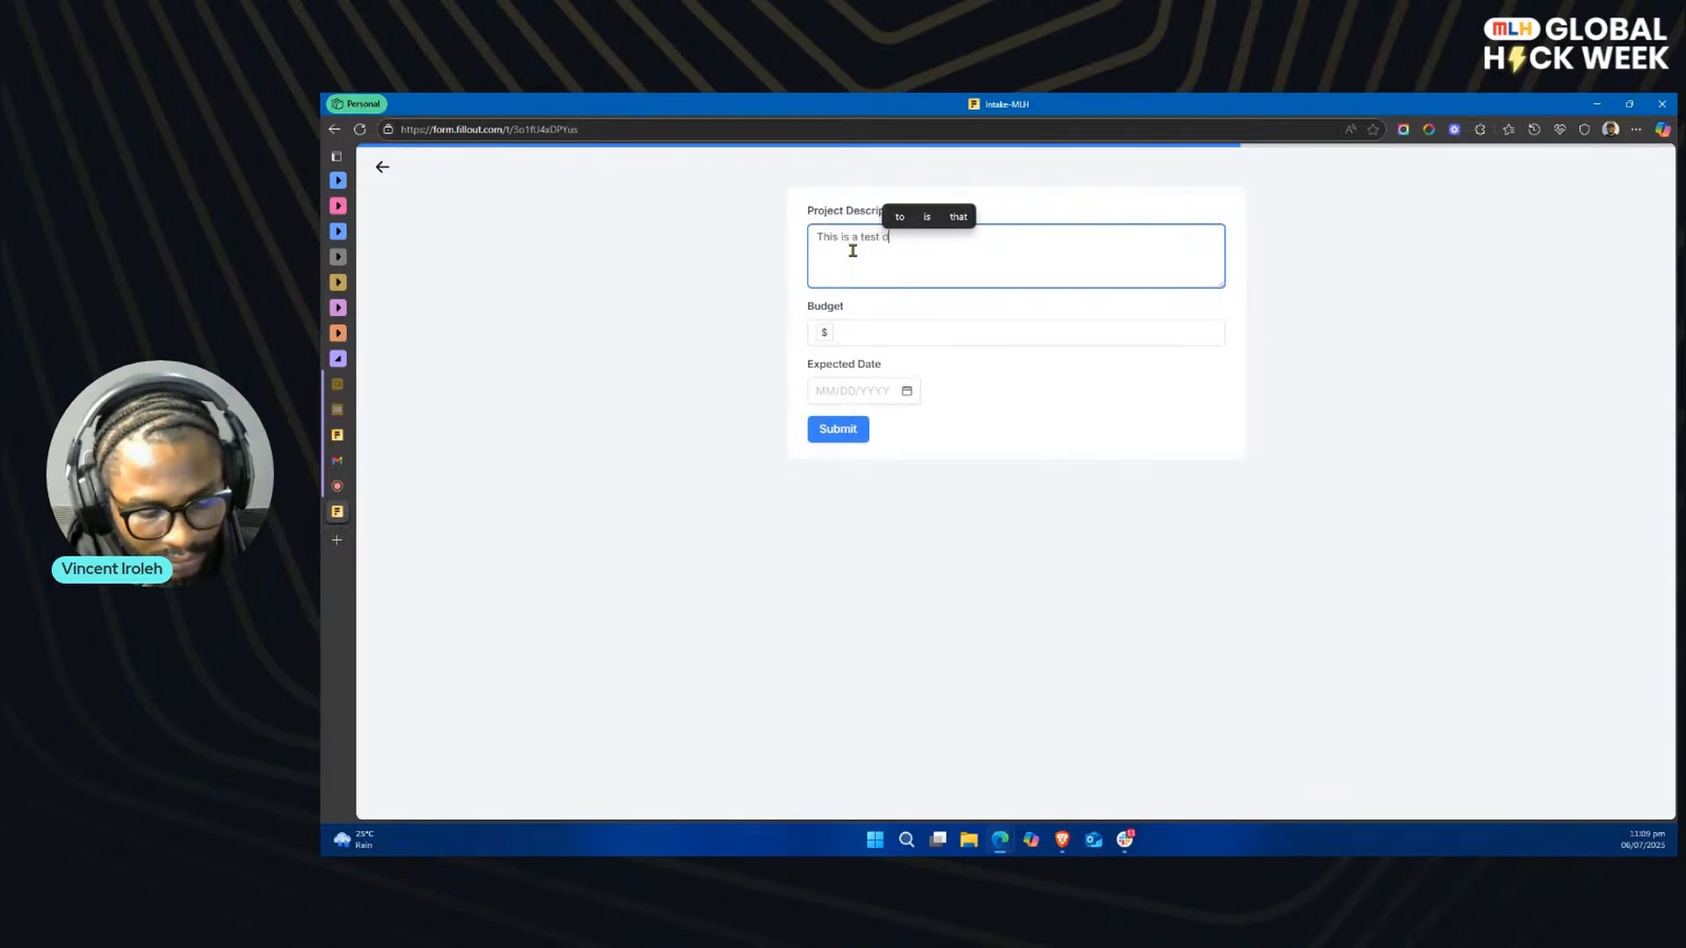
{"action": "type", "text": "escription"}
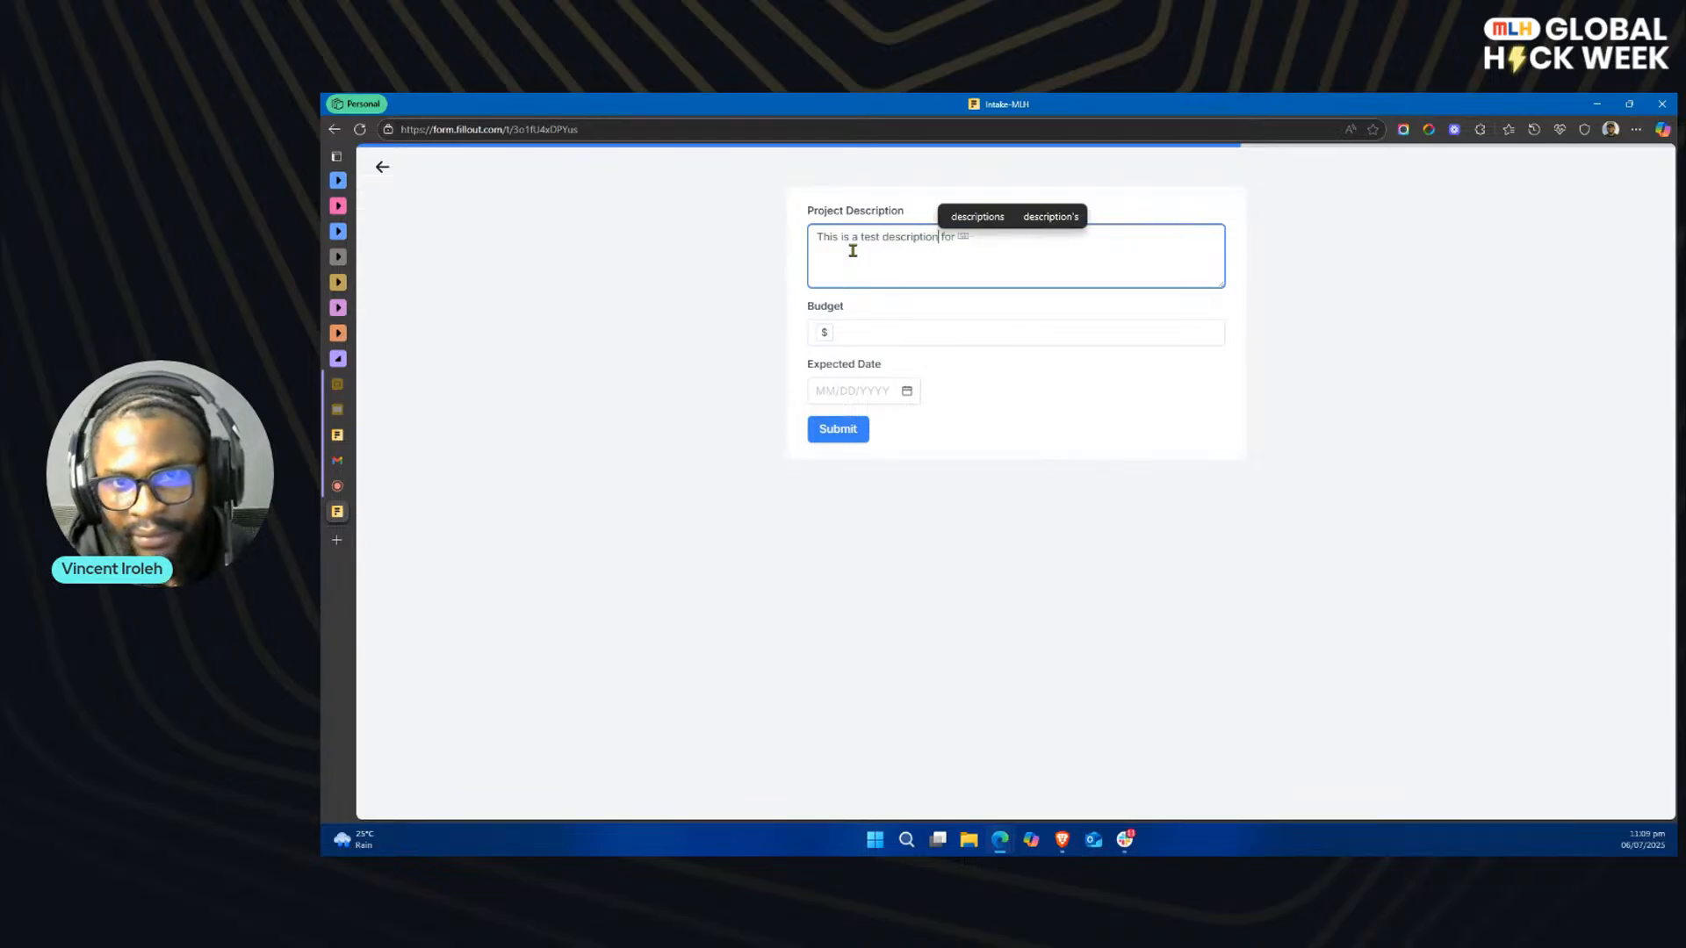
{"action": "type", "text": " for my pro"}
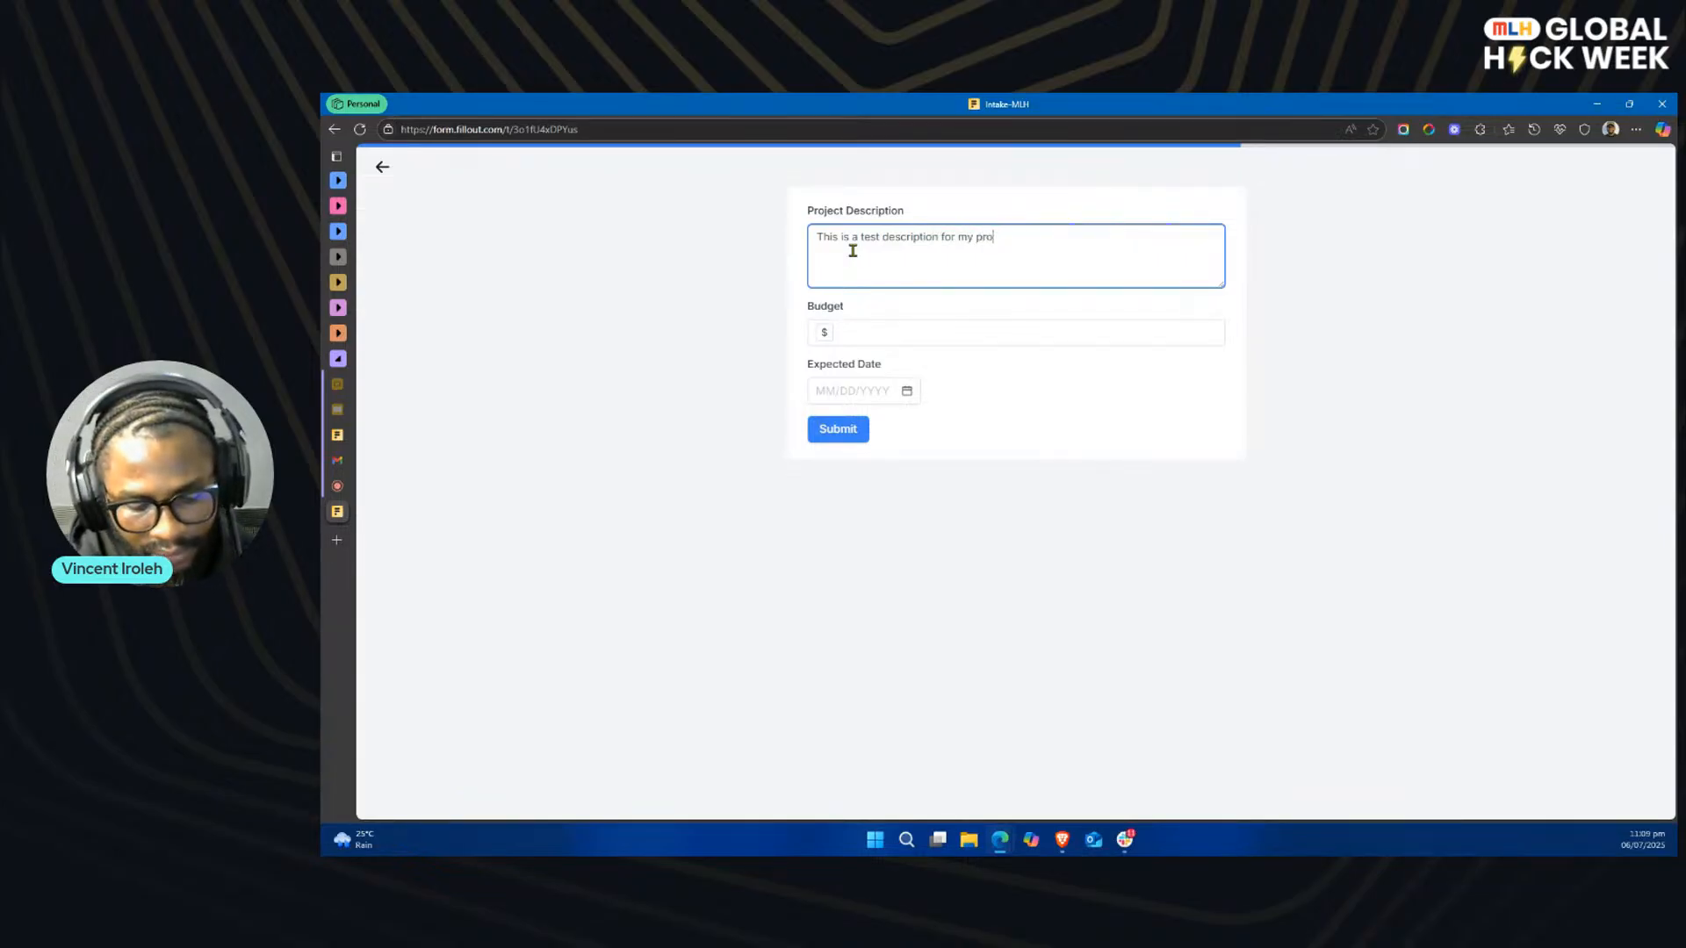
{"action": "type", "text": "ject."}
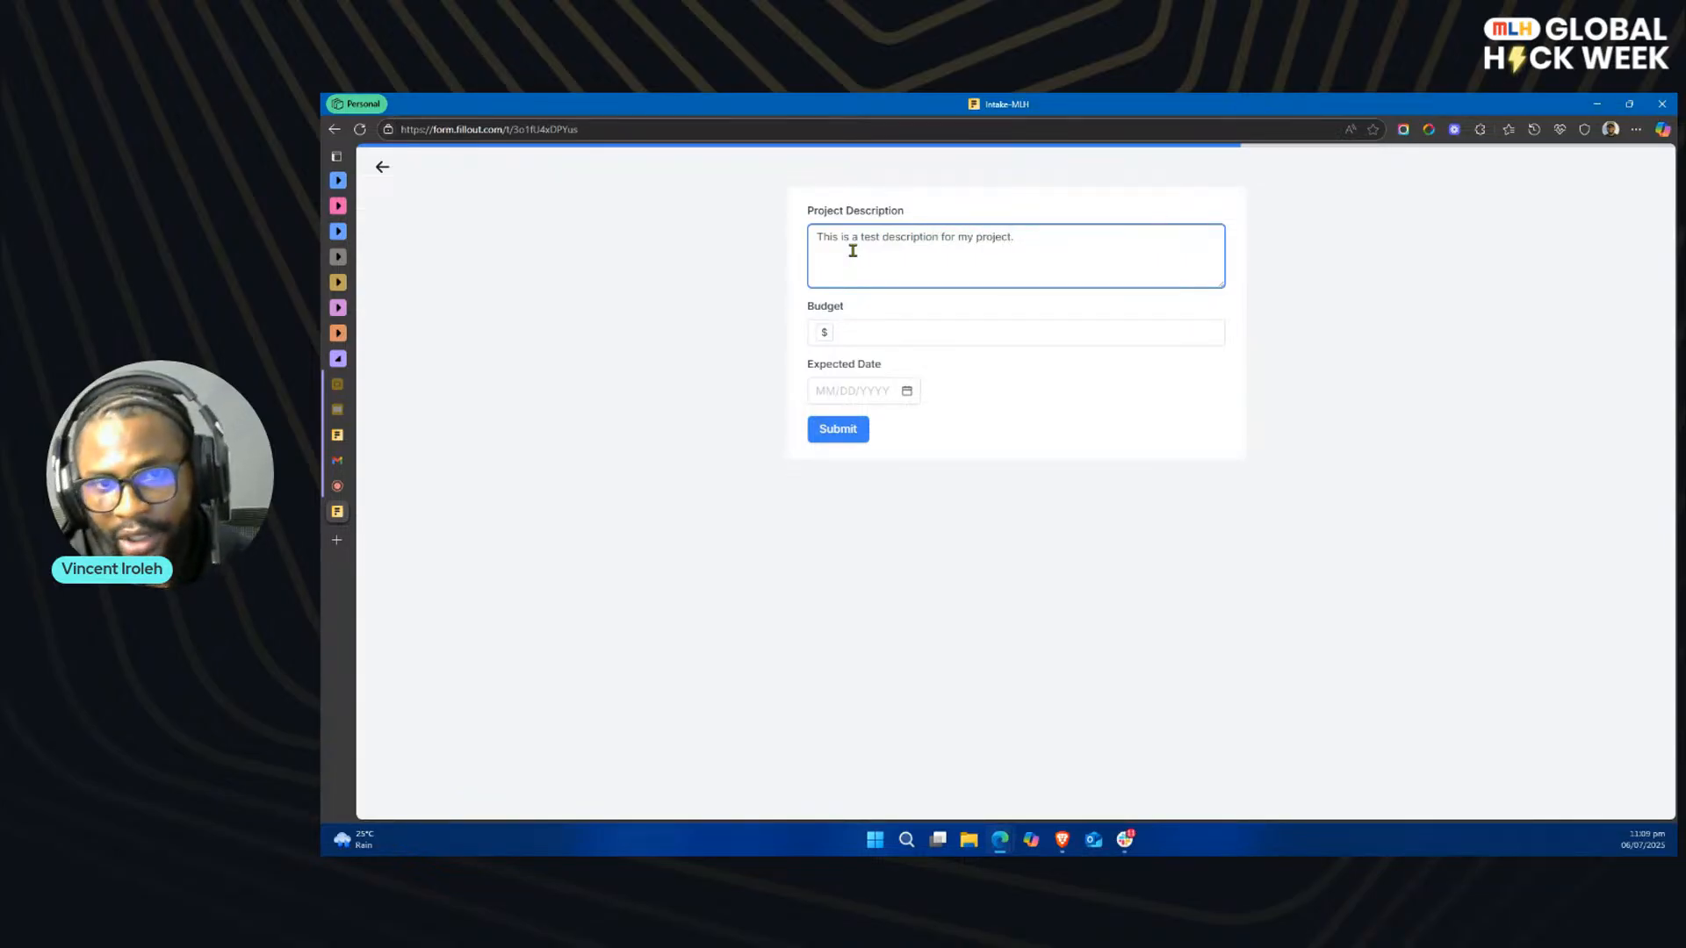
{"action": "left_click", "coordinate": [900, 333]}
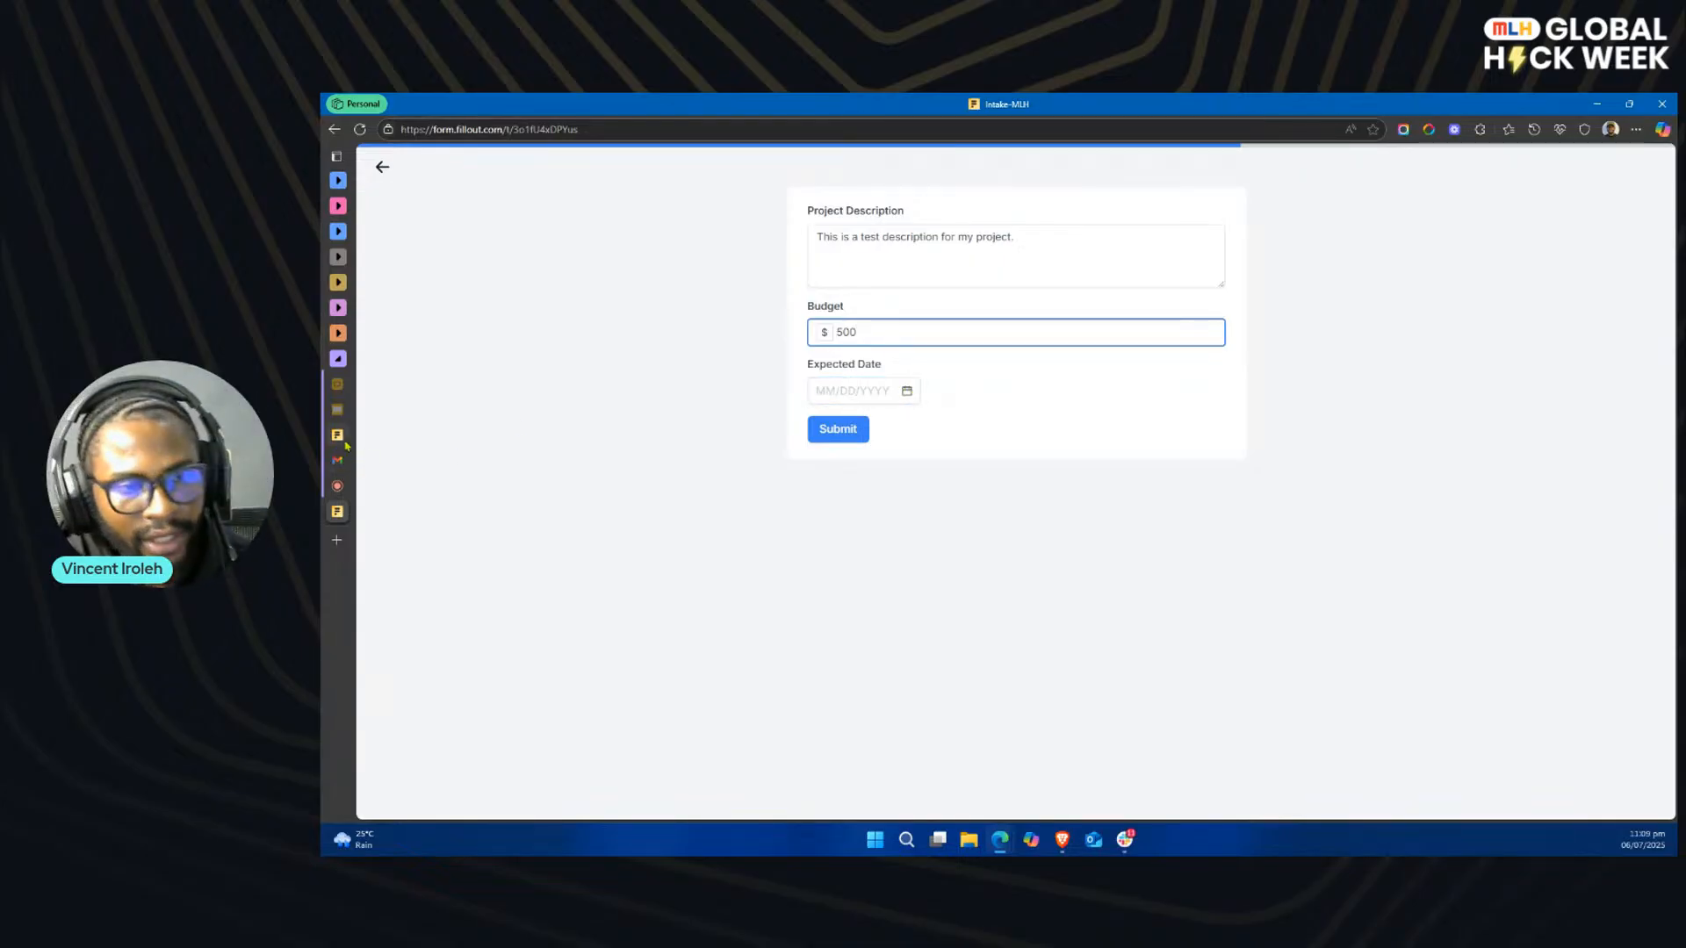
Step: Try setting the currency code of the Budget field to NG in the Intake-MLH form editor
{"action": "left_click", "coordinate": [420, 439]}
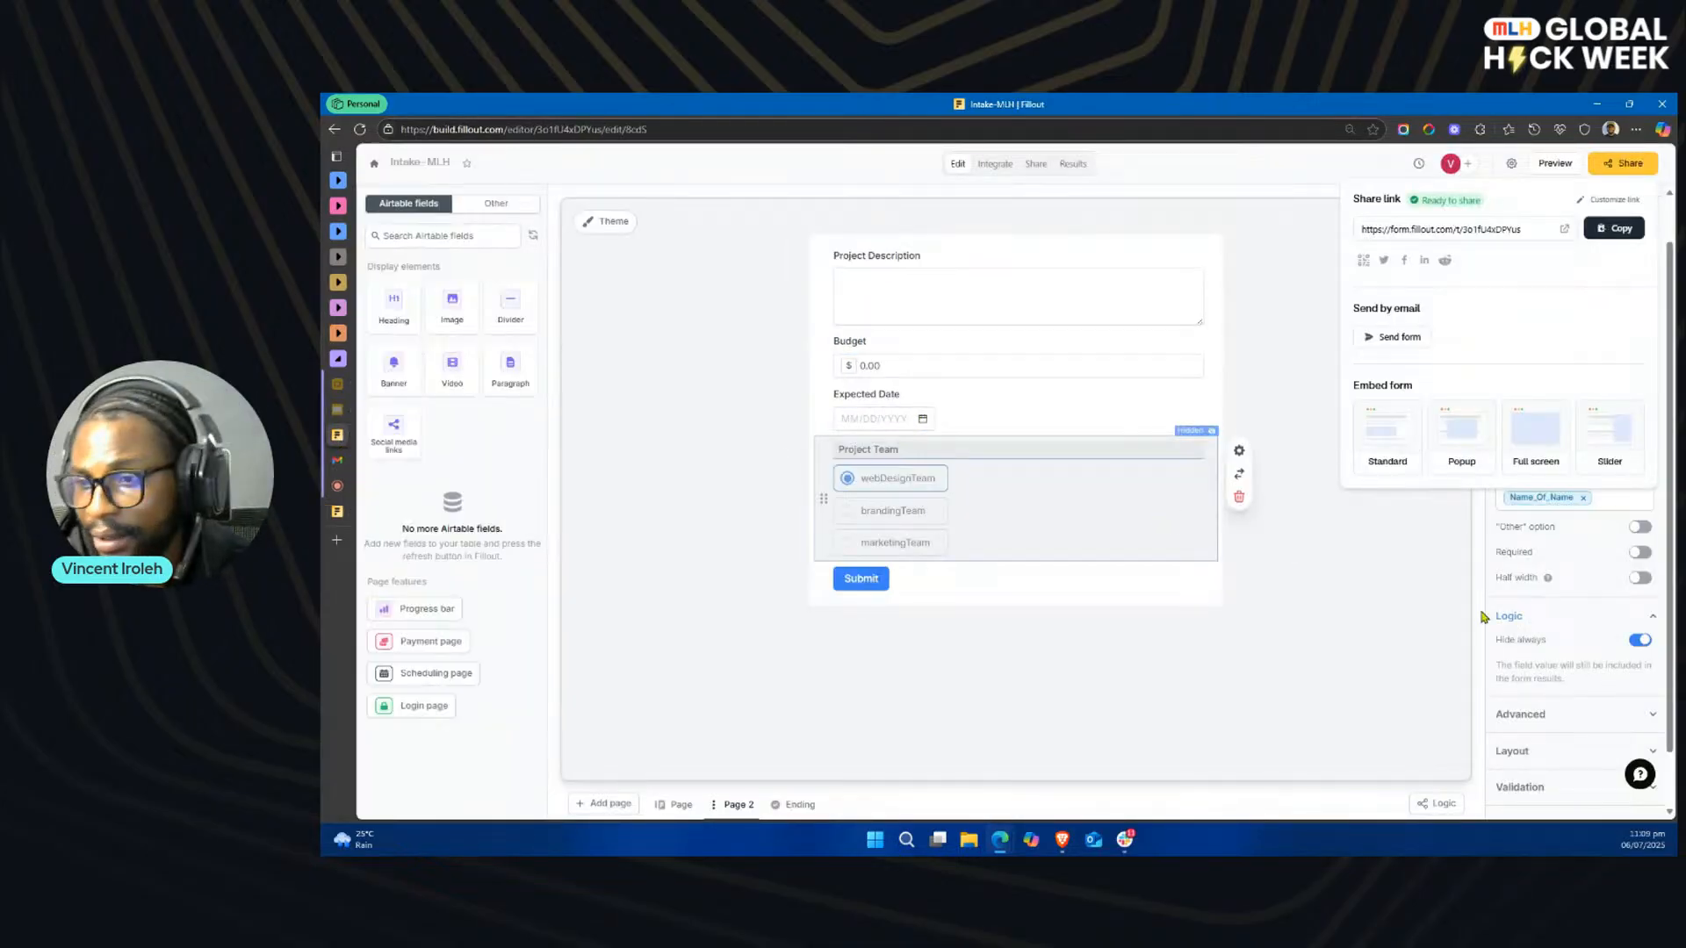
{"action": "left_click", "coordinate": [932, 361]}
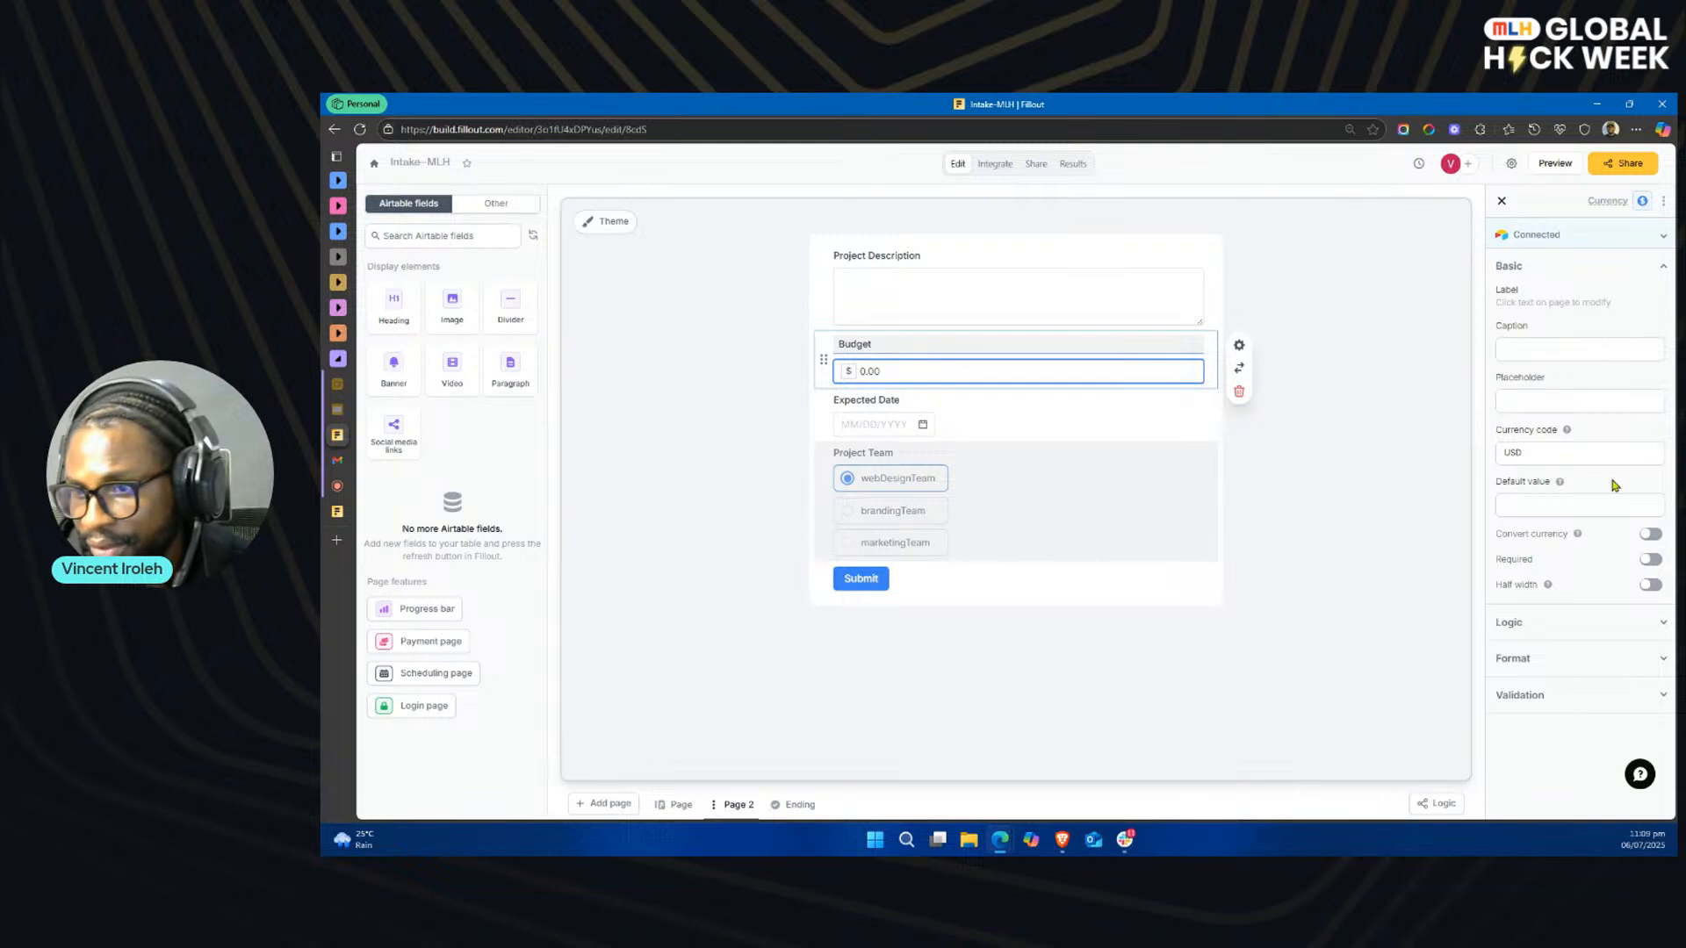
{"action": "left_click", "coordinate": [1588, 451]}
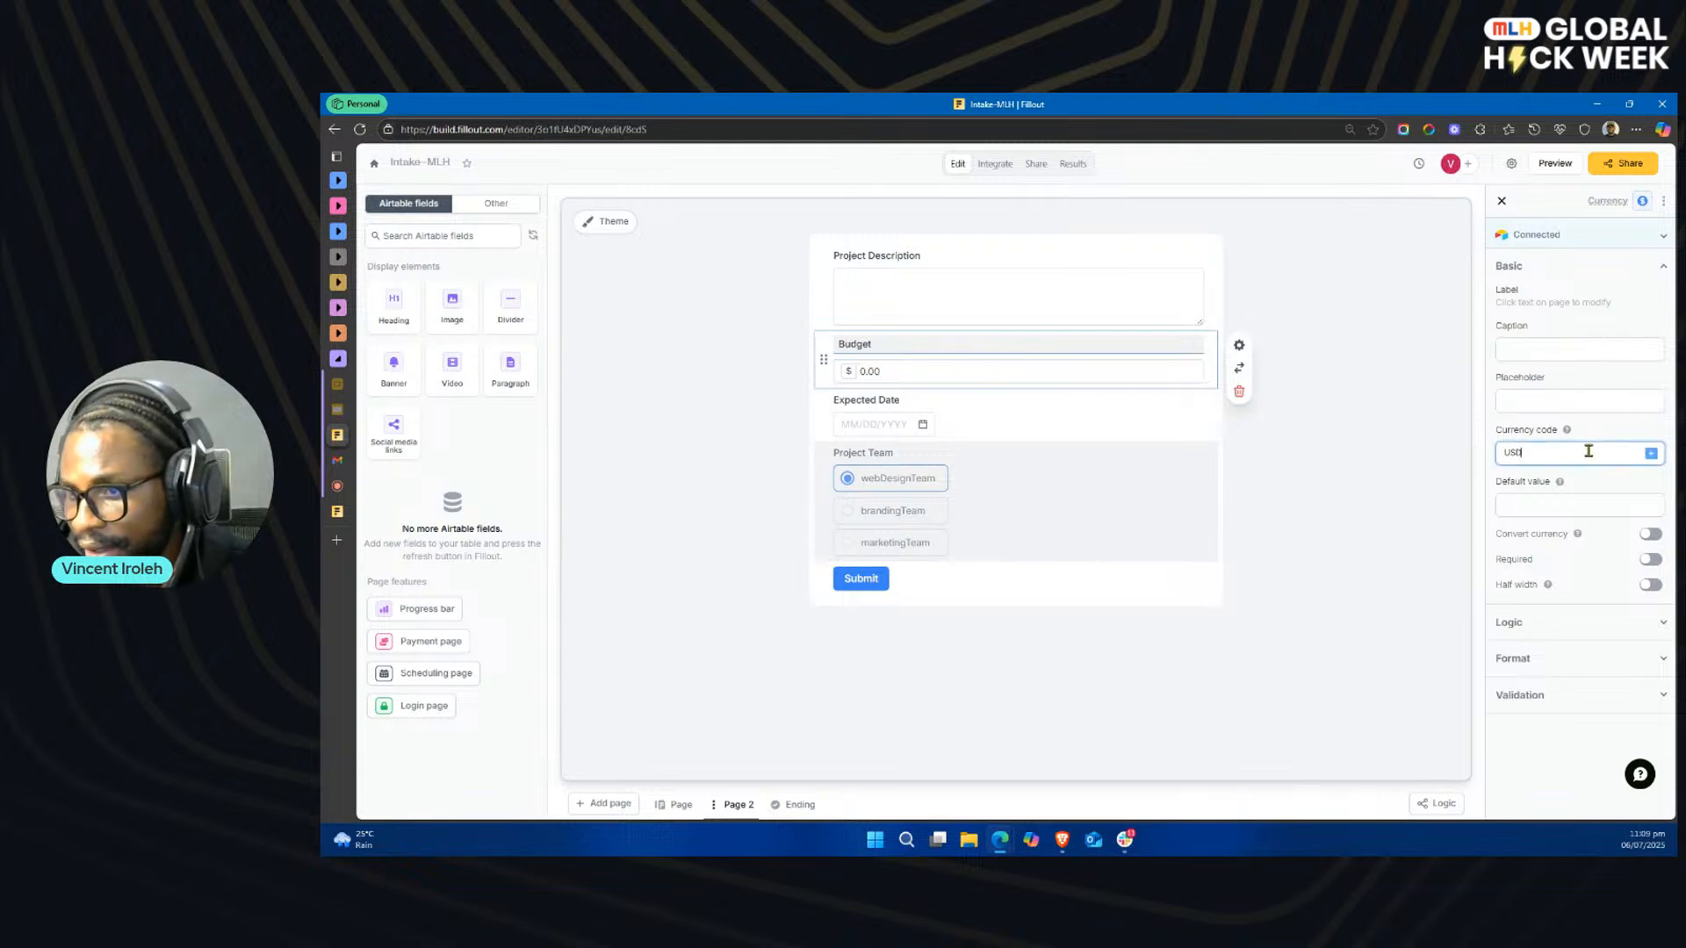
{"action": "double_click", "coordinate": [1542, 453]}
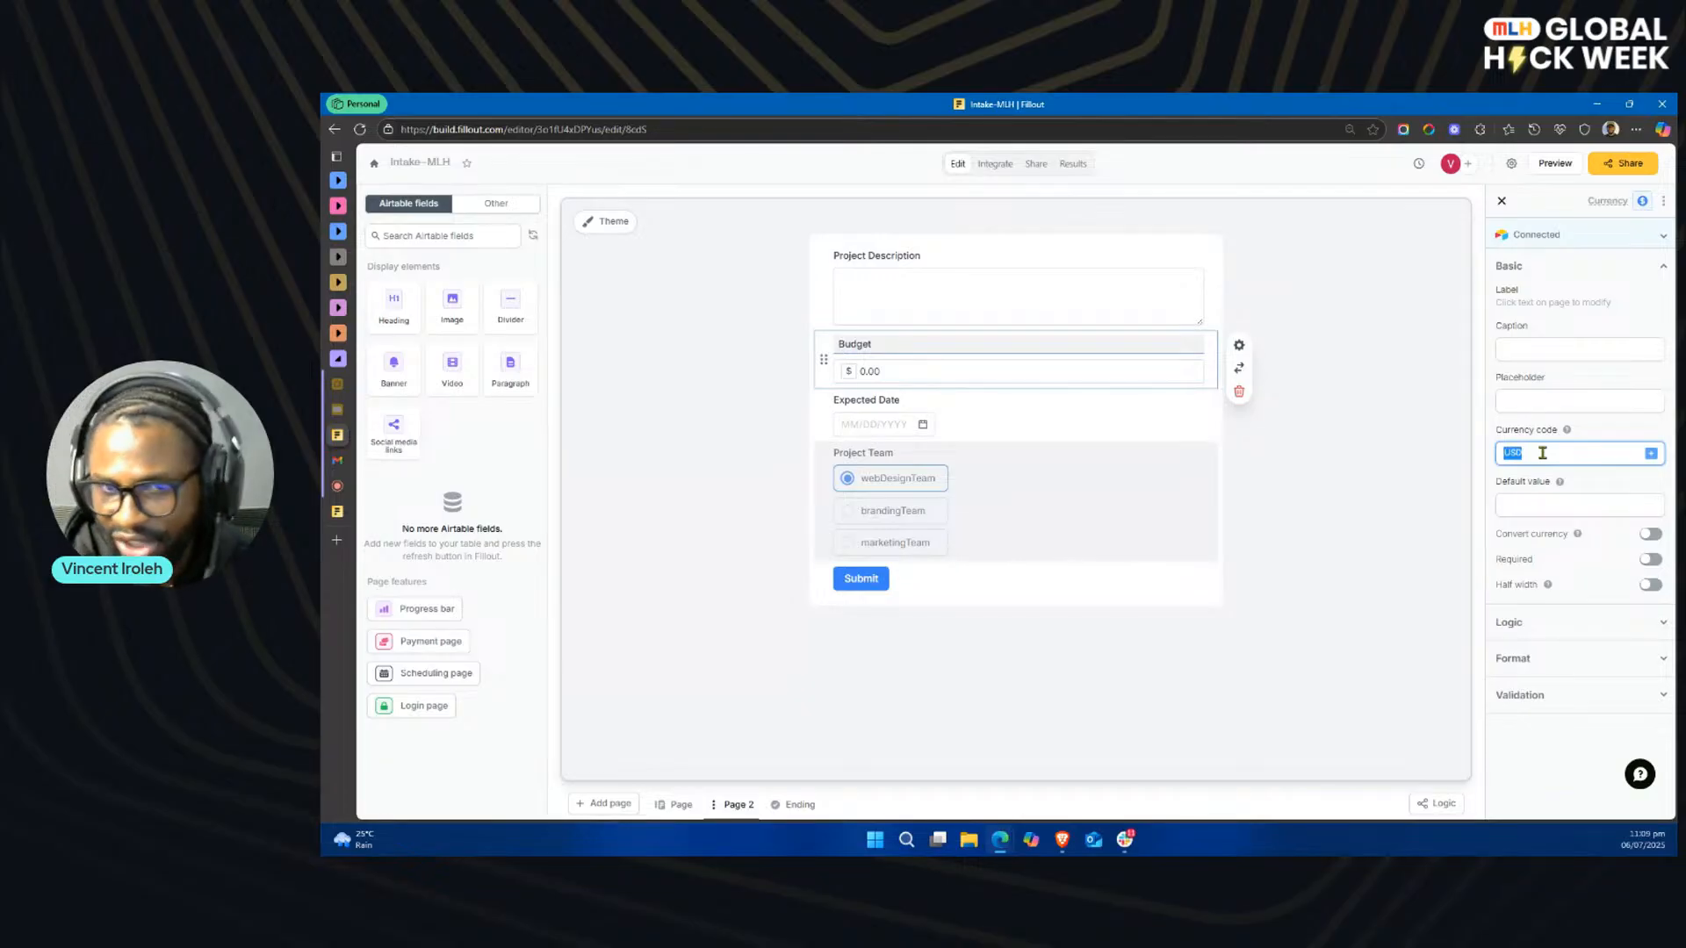
{"action": "type", "text": "NG"}
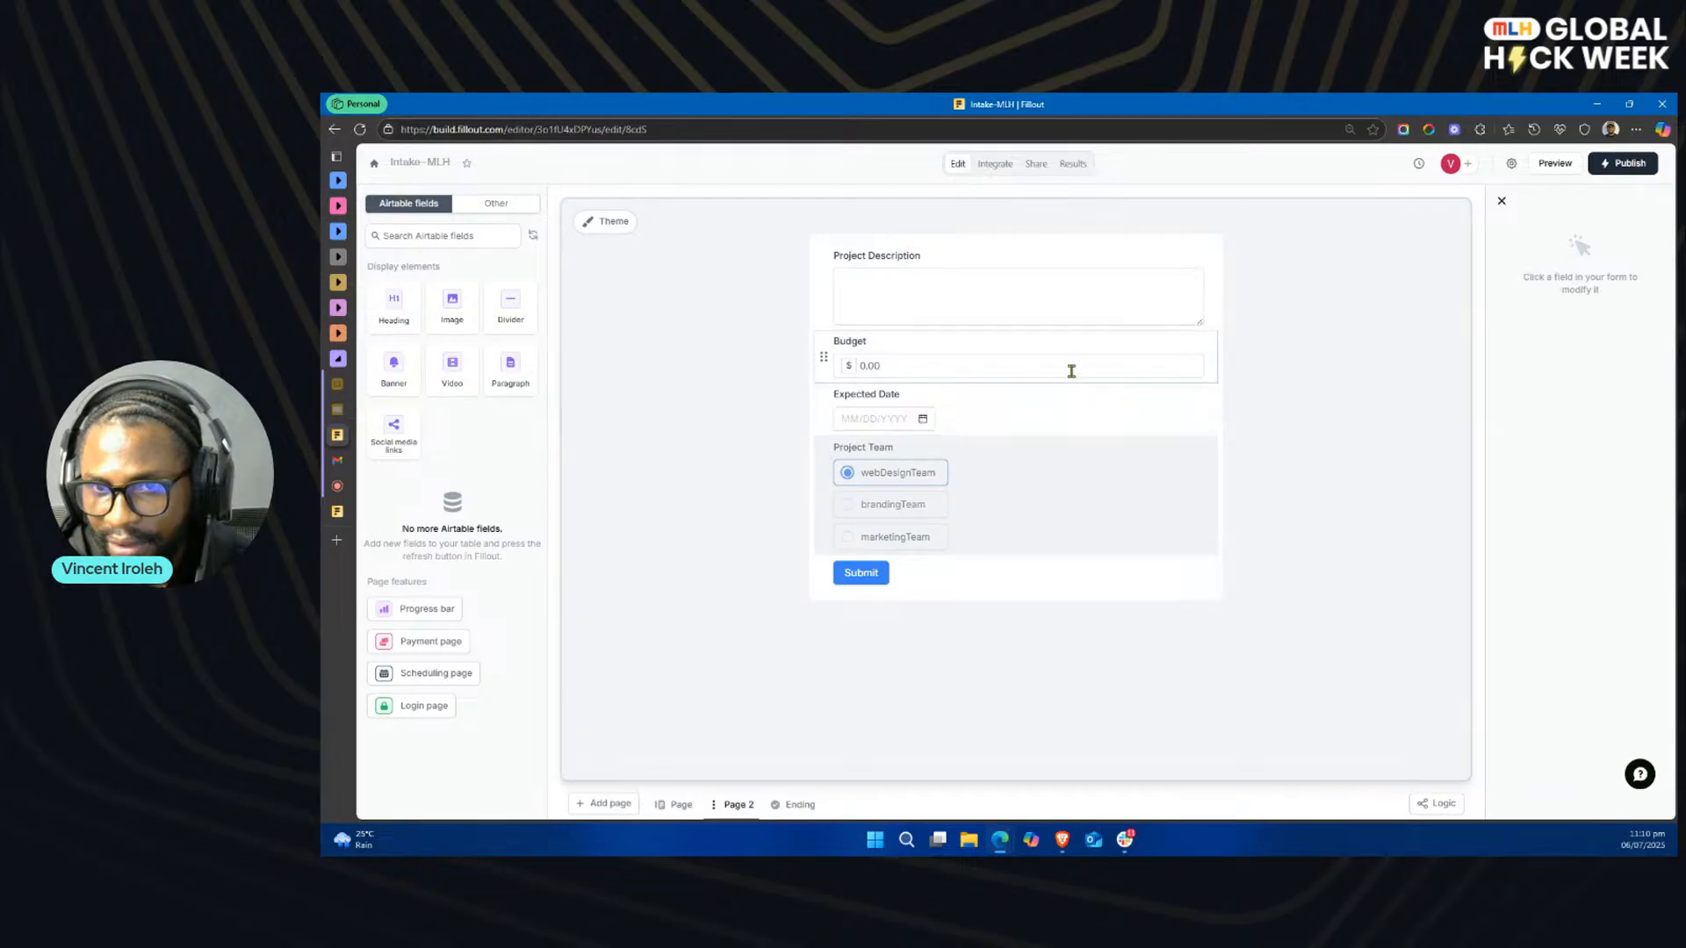
Step: Set the Budget field's currency code to eur
{"action": "left_click", "coordinate": [1071, 370]}
{"action": "double_click", "coordinate": [1545, 451]}
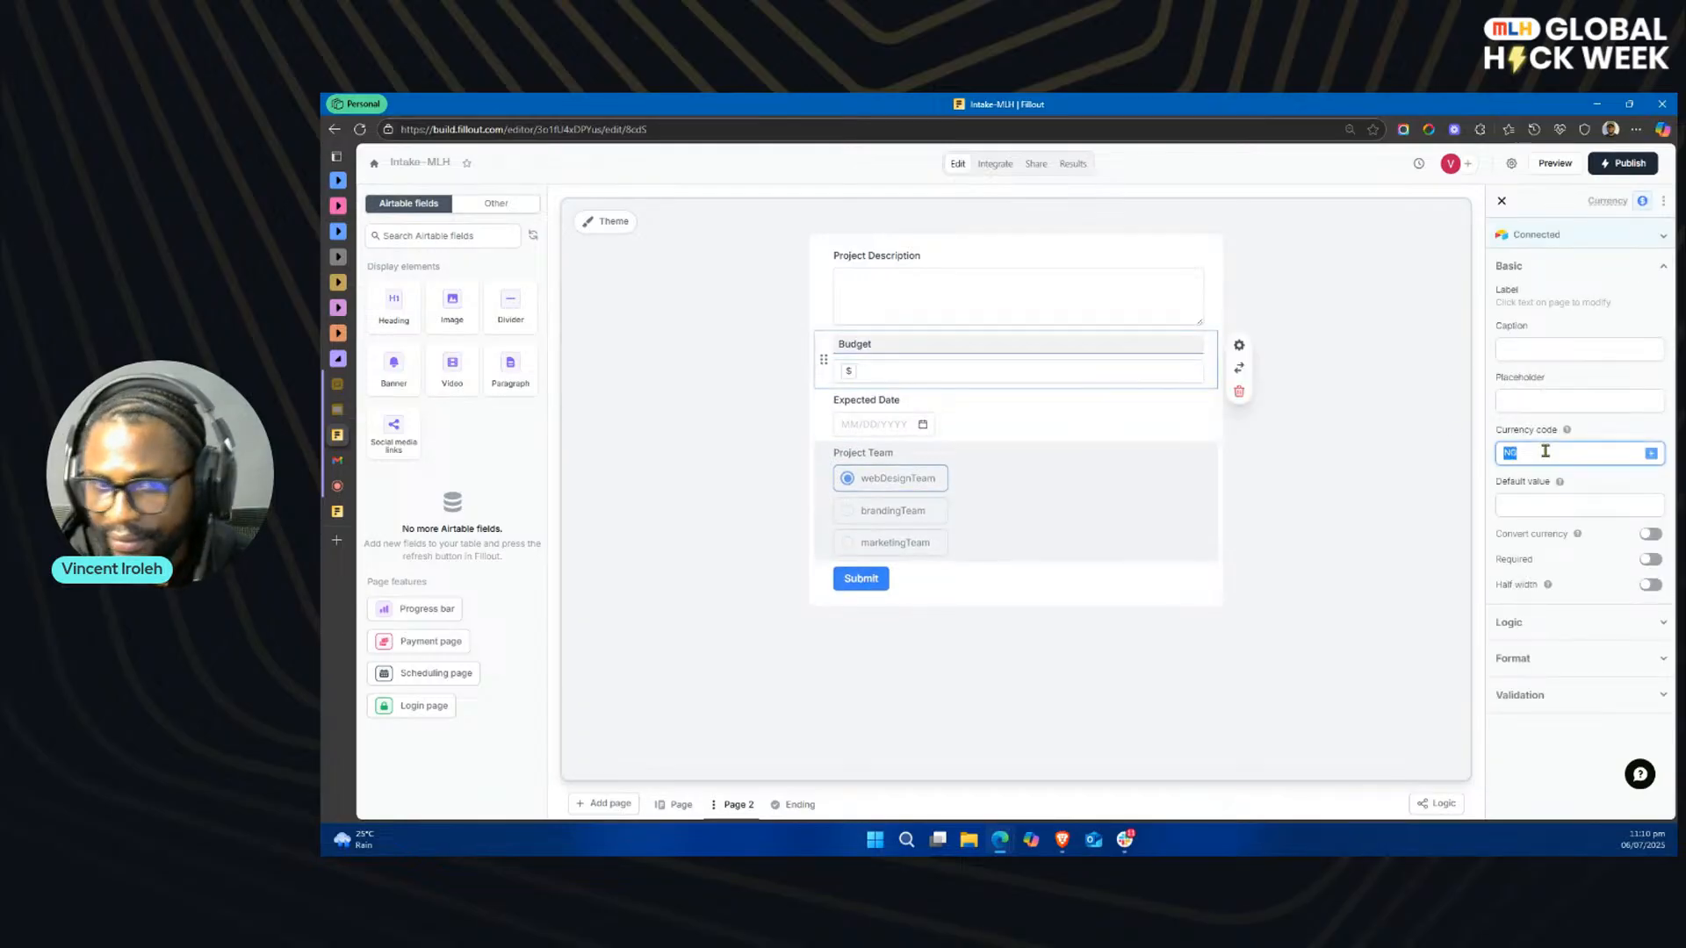
{"action": "type", "text": "eur"}
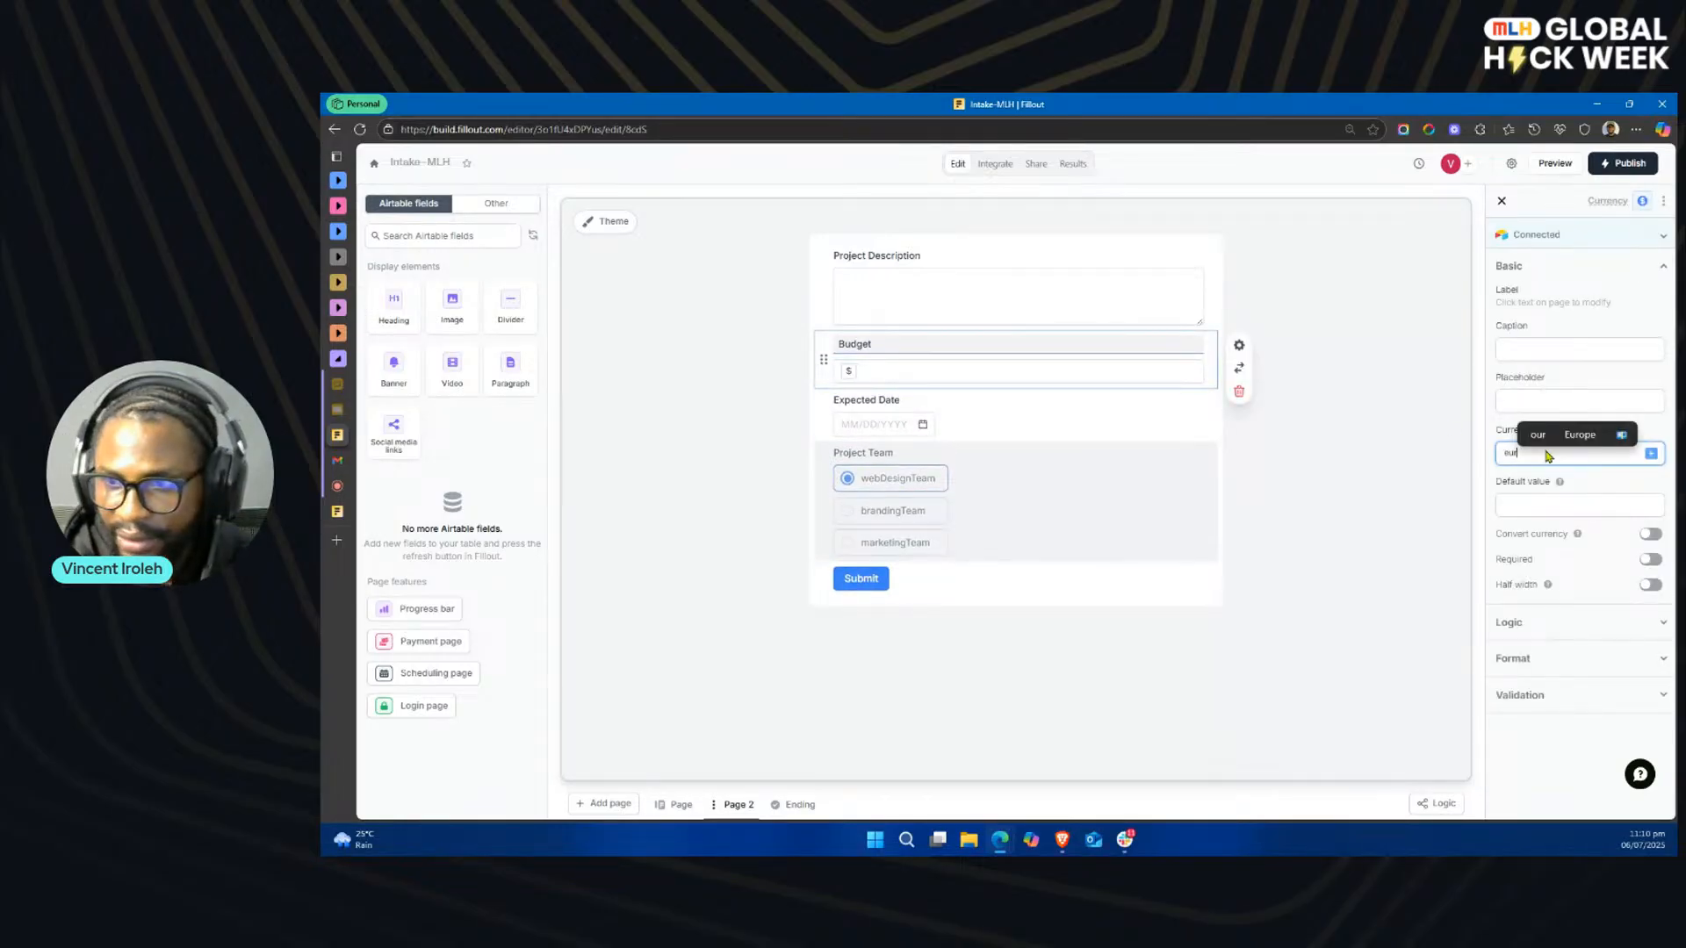
{"action": "left_click", "coordinate": [1438, 493]}
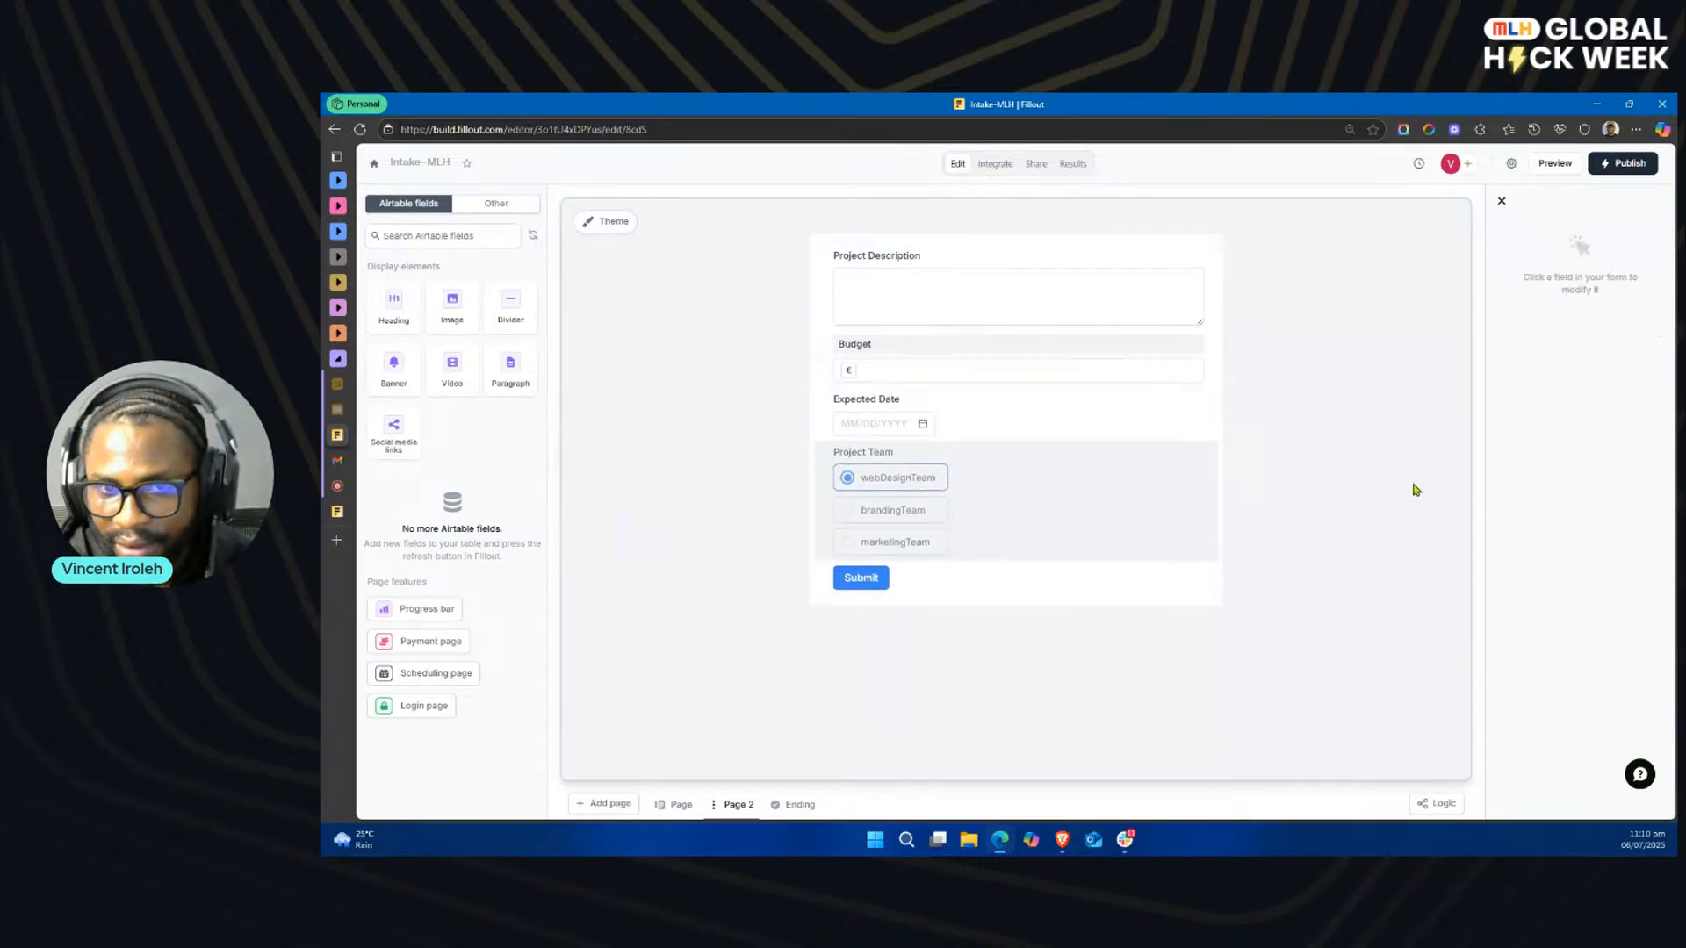
Step: Set the Budget field's currency code to USD and publish the Intake-MLH form
{"action": "left_click", "coordinate": [895, 370]}
{"action": "double_click", "coordinate": [1560, 452]}
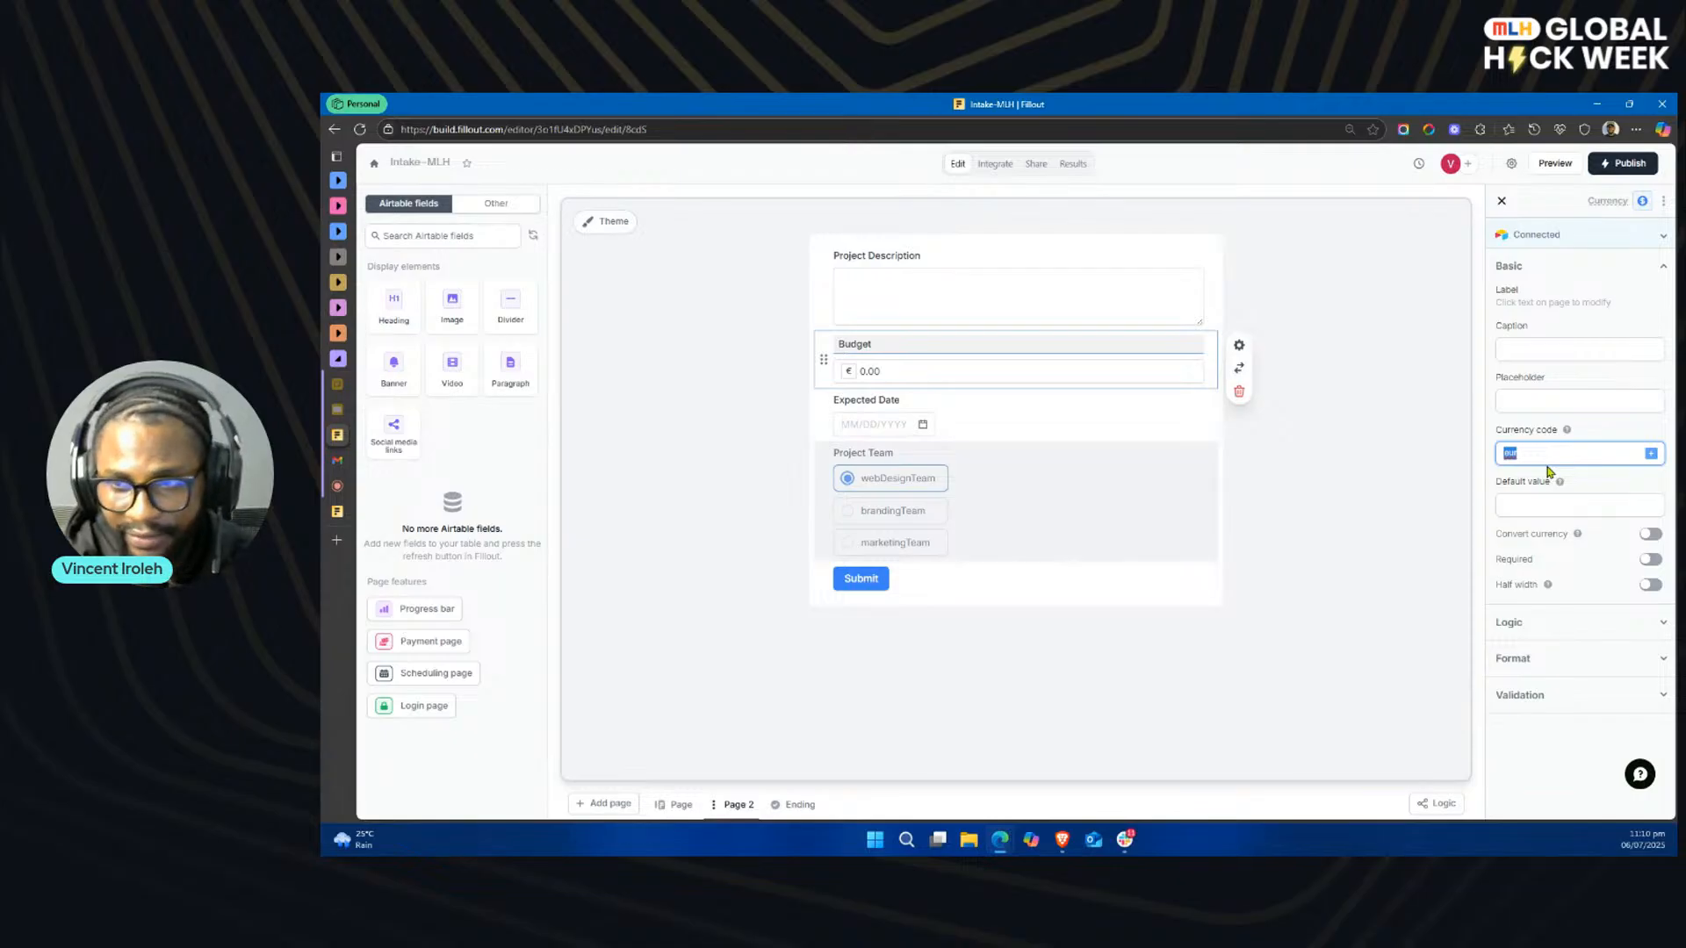
{"action": "type", "text": "USD"}
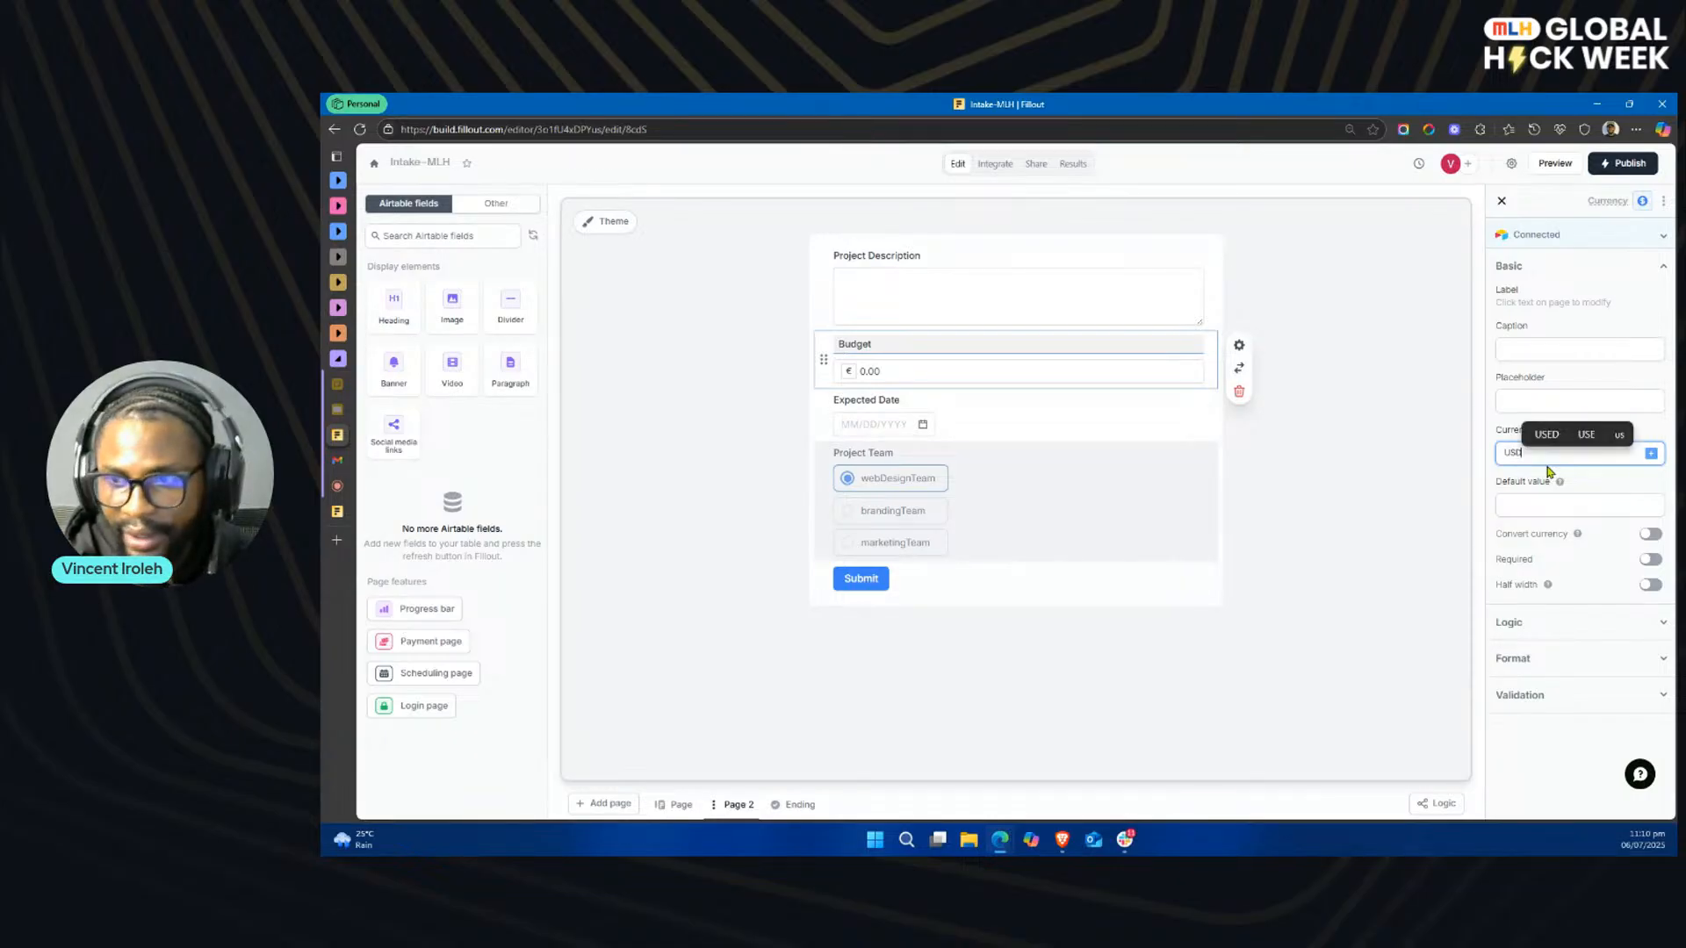
{"action": "left_click", "coordinate": [1326, 516]}
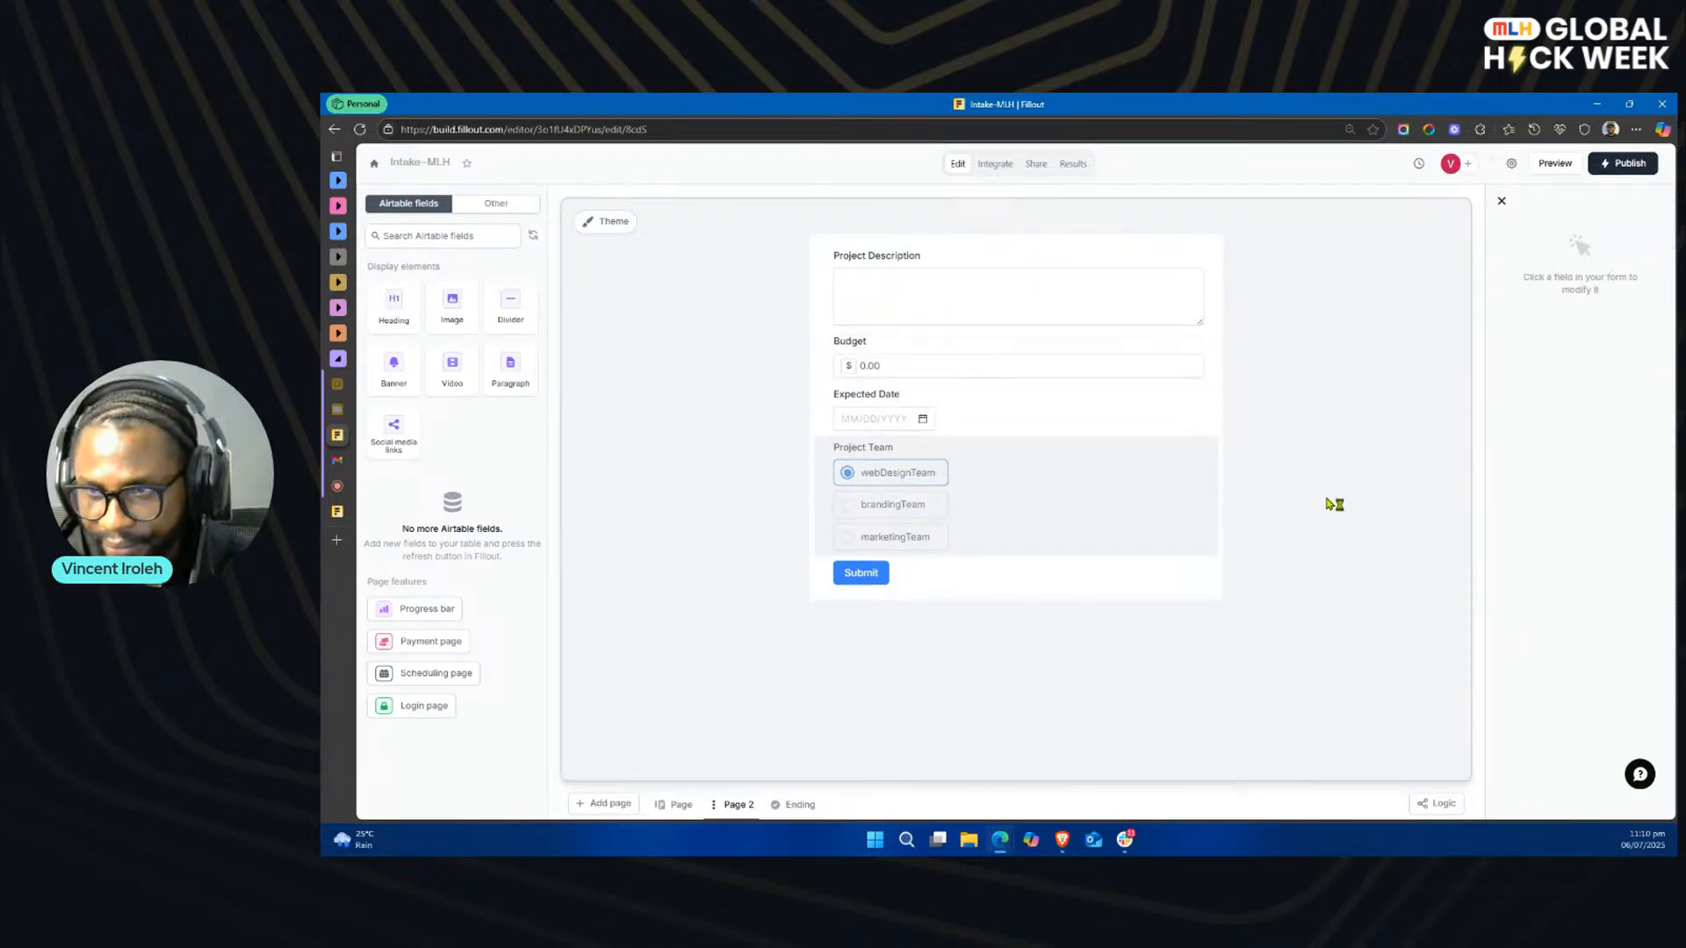
{"action": "left_click", "coordinate": [975, 370]}
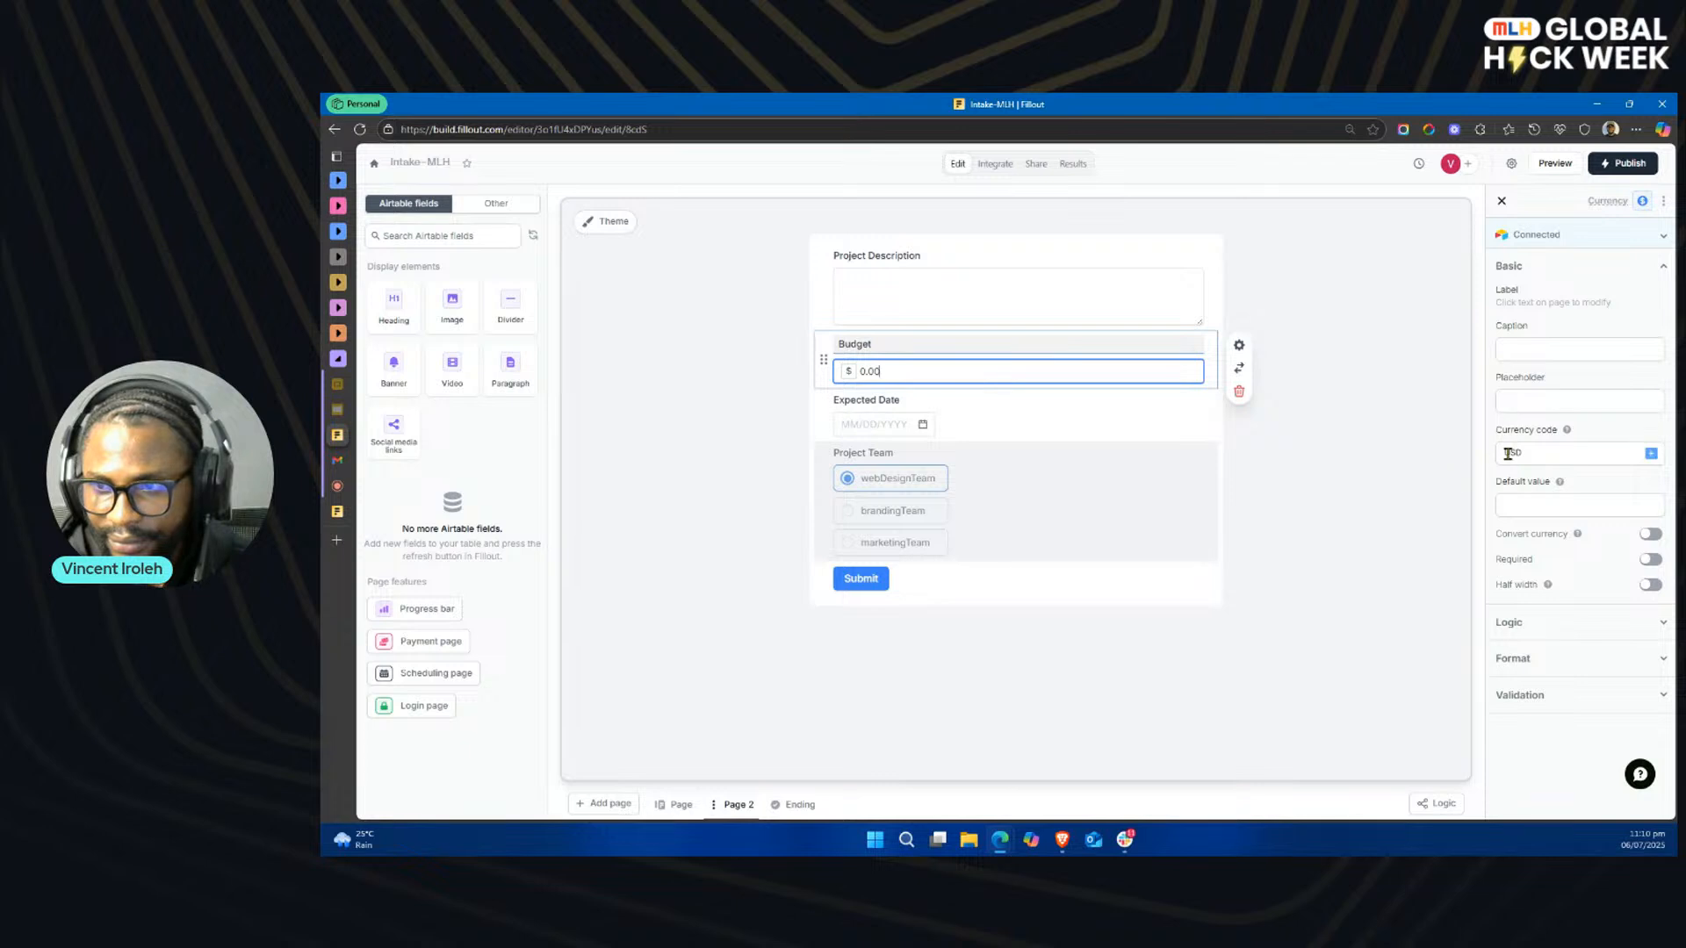
{"action": "left_click", "coordinate": [1628, 161]}
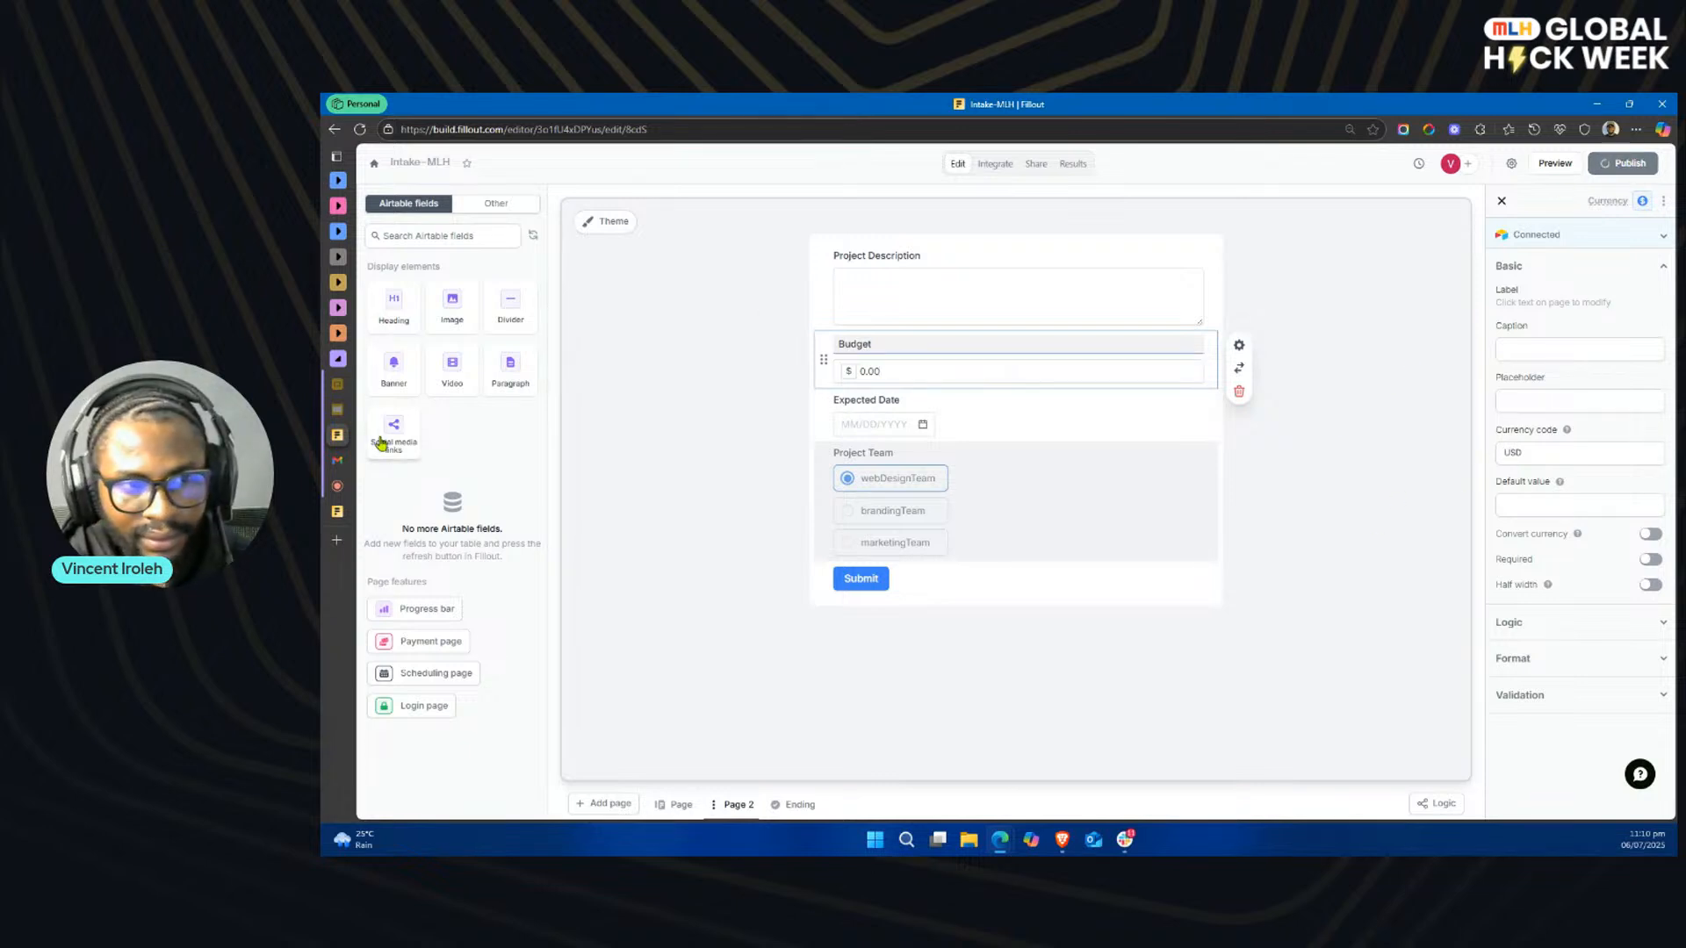
Step: Switch to the live Intake-MLH form, set the Expected Date to 07/16/2025 and submit the response
{"action": "mouse_move", "coordinate": [348, 516]}
{"action": "left_click", "coordinate": [418, 521]}
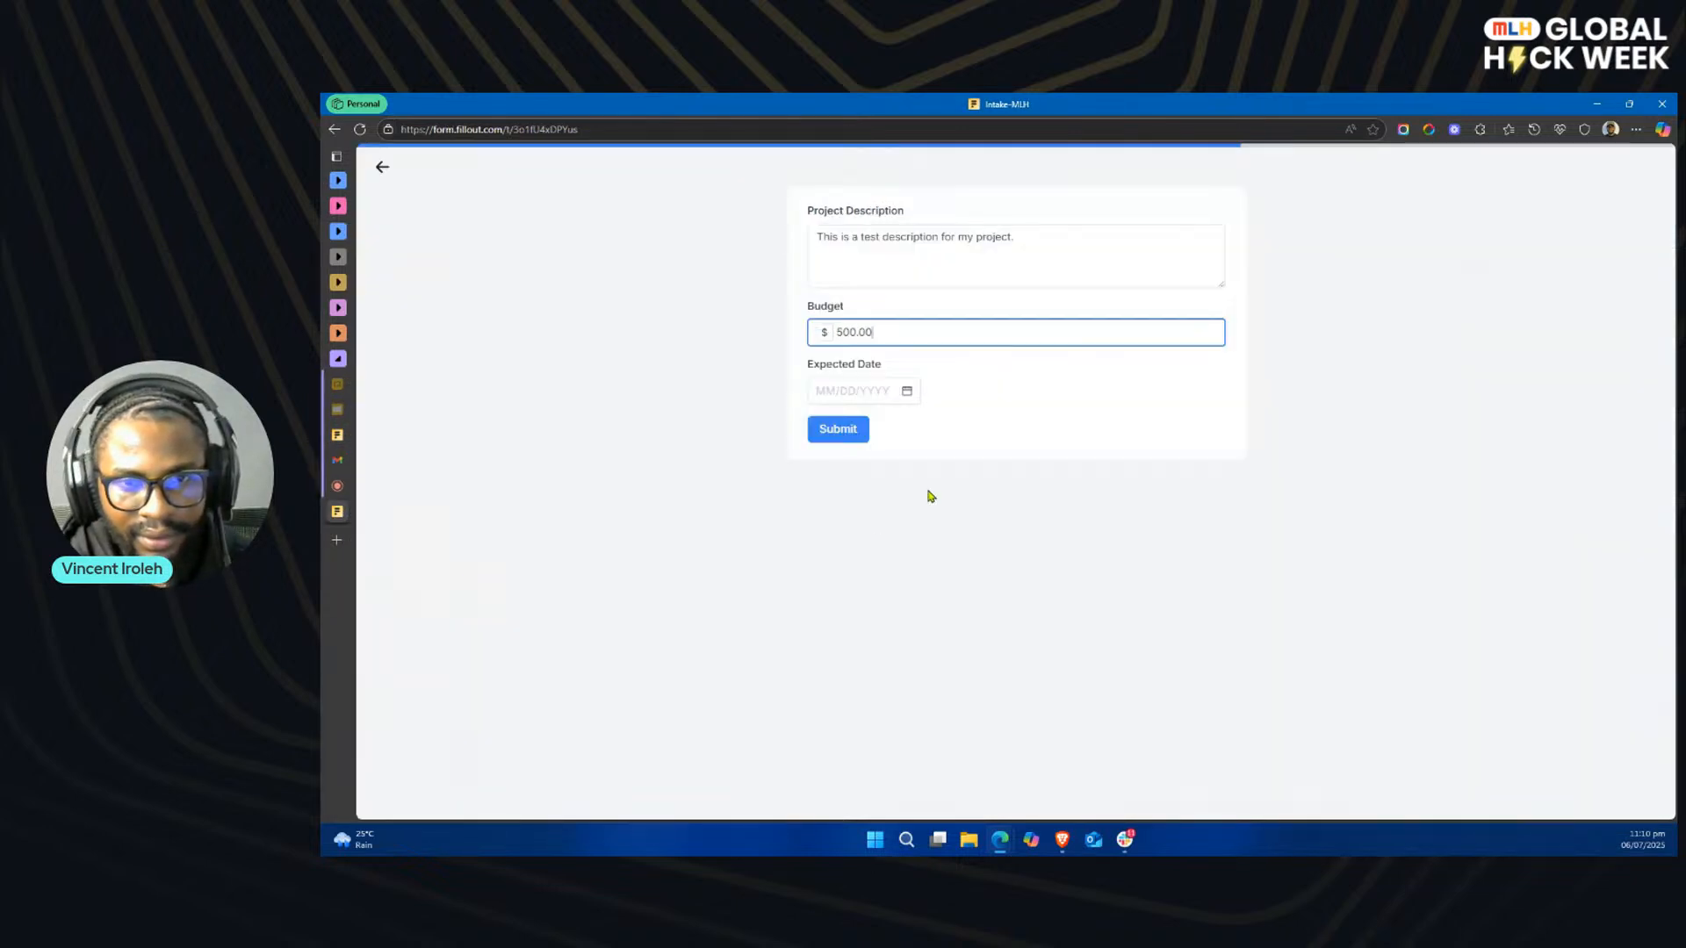
{"action": "left_click", "coordinate": [908, 395]}
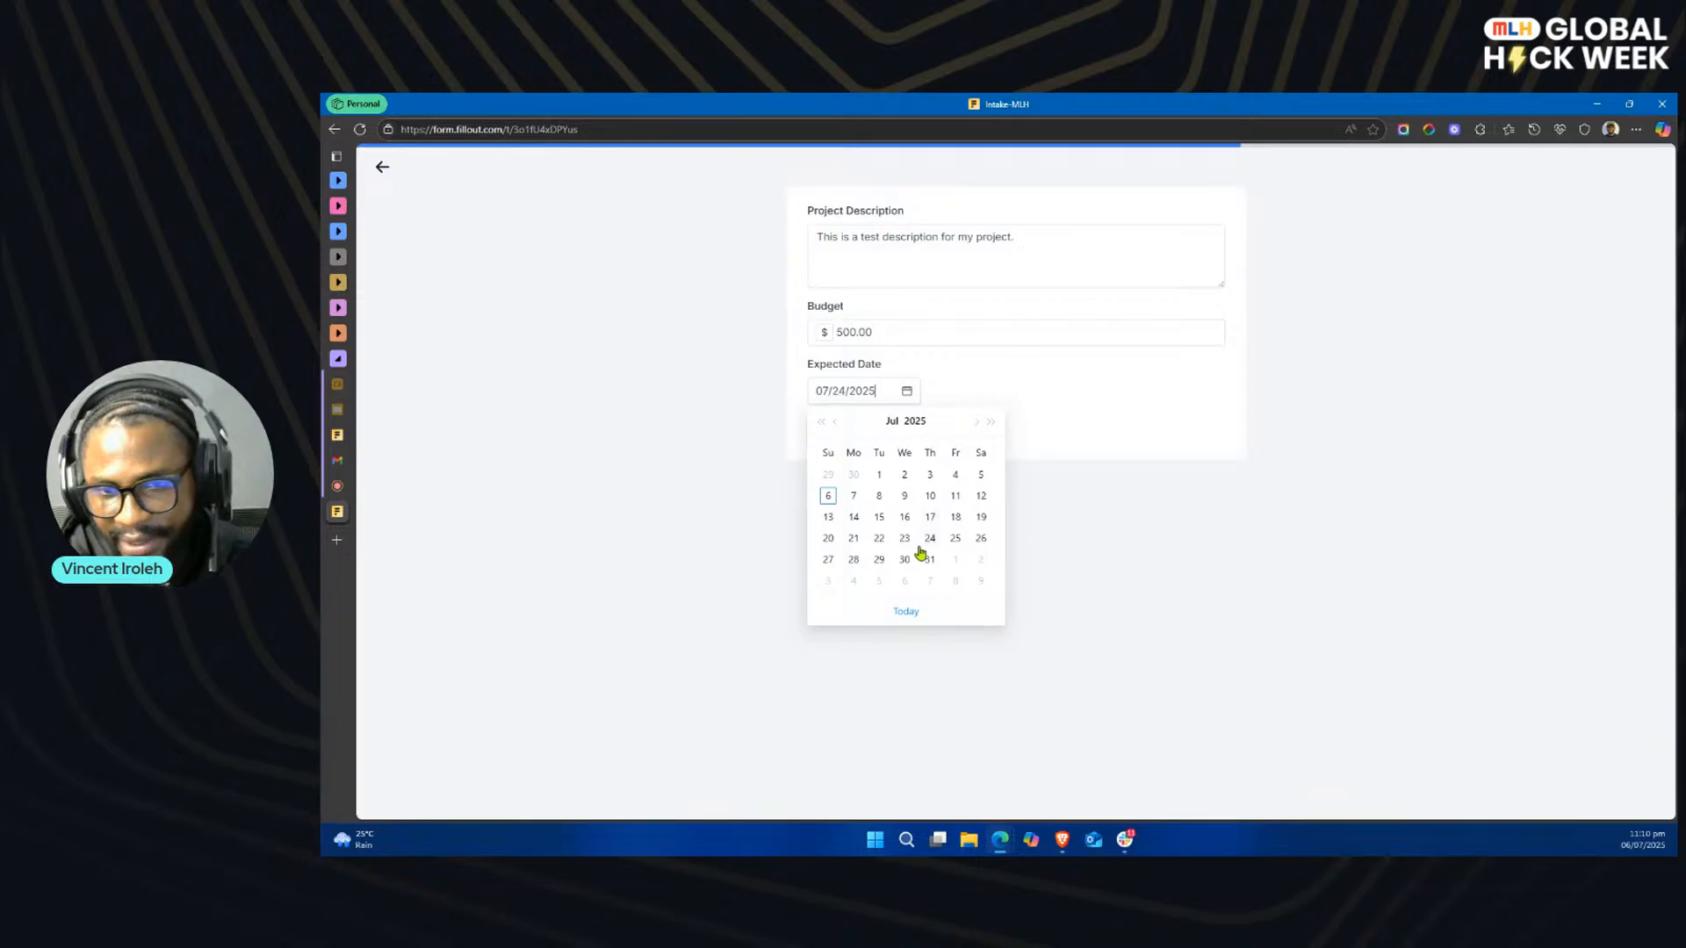
{"action": "left_click", "coordinate": [905, 518]}
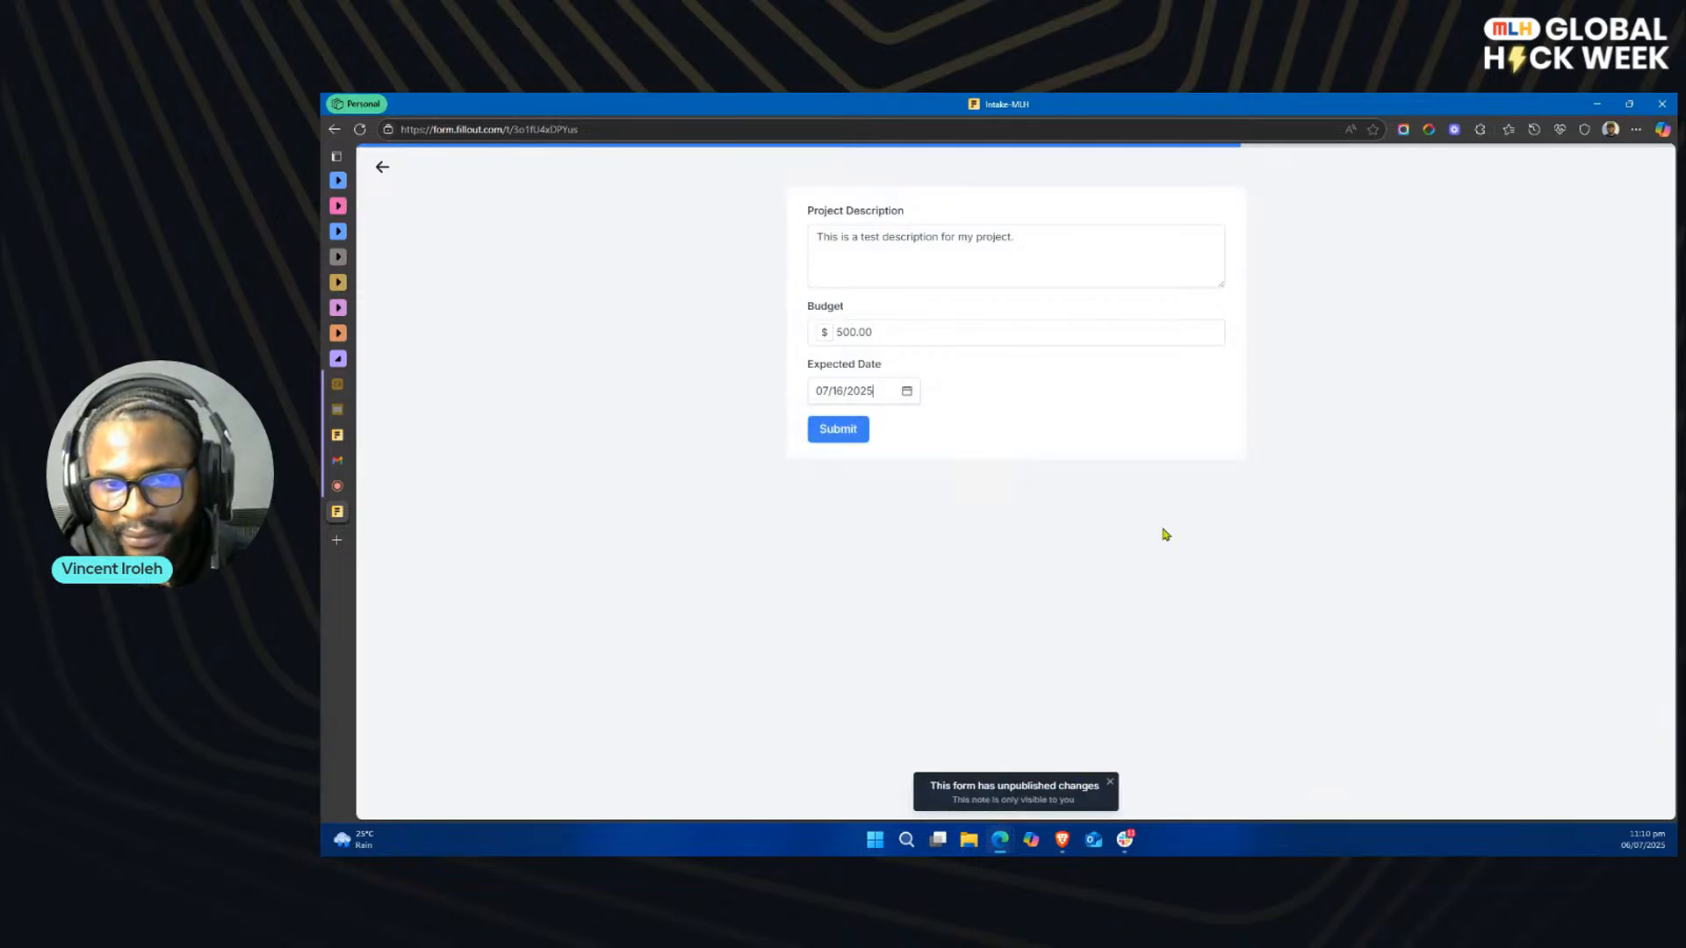
{"action": "left_click", "coordinate": [844, 435]}
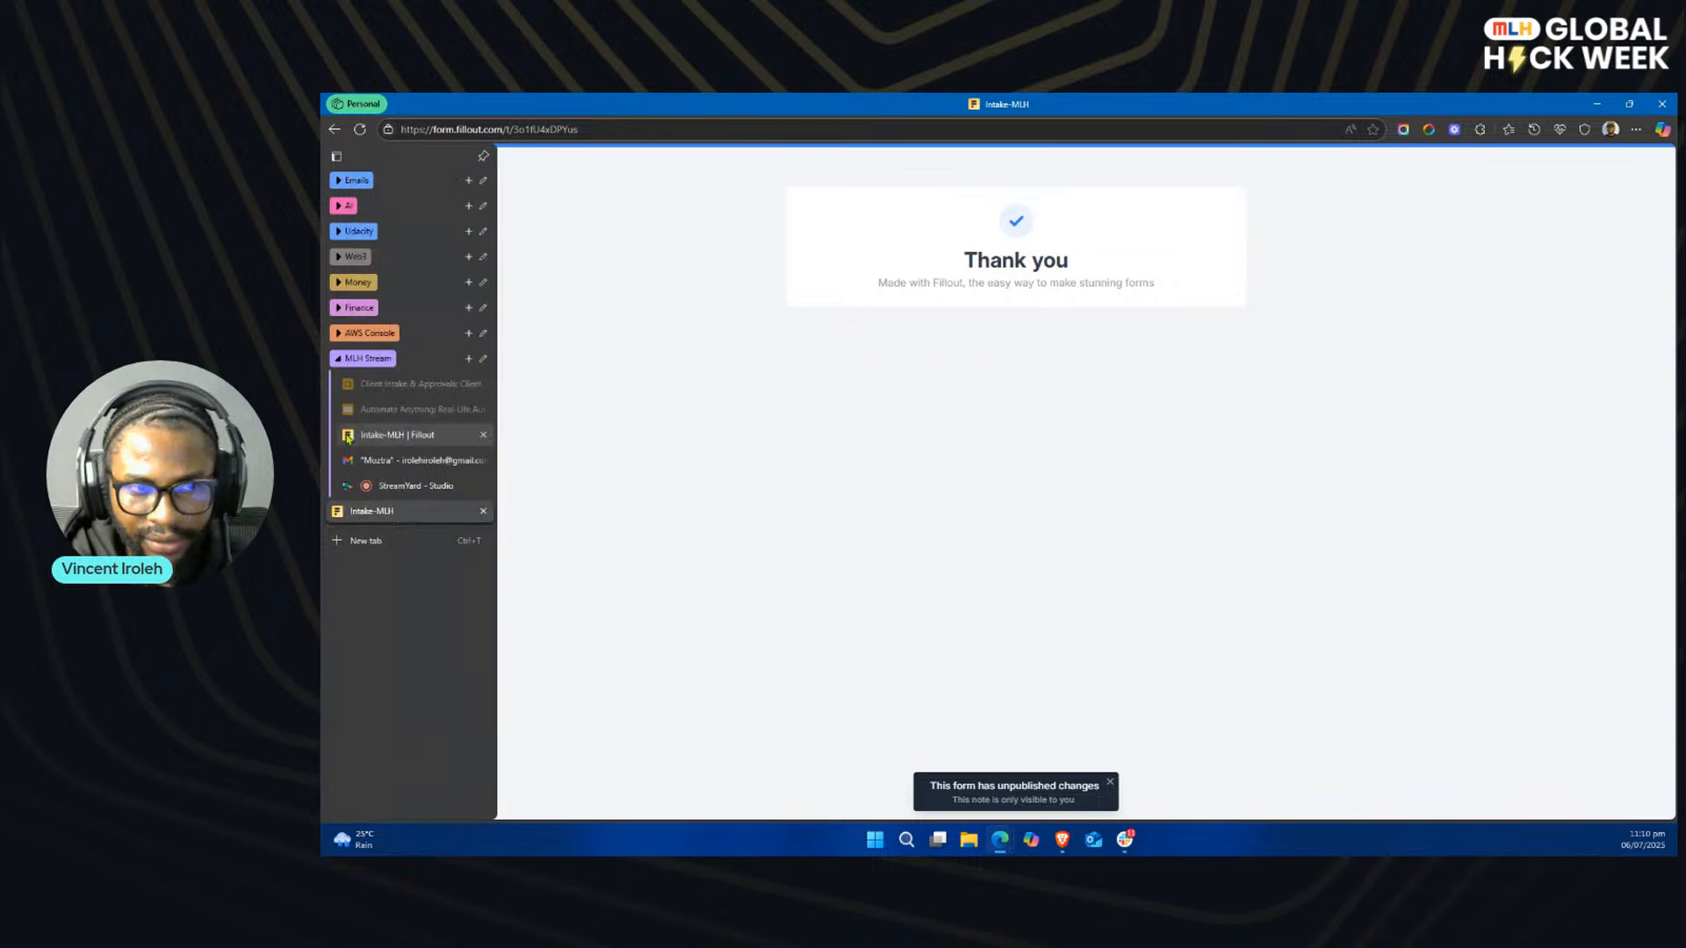
Step: Return to the Intake-MLH form editor and select the Thank you message on the Ending page
{"action": "left_click", "coordinate": [397, 436]}
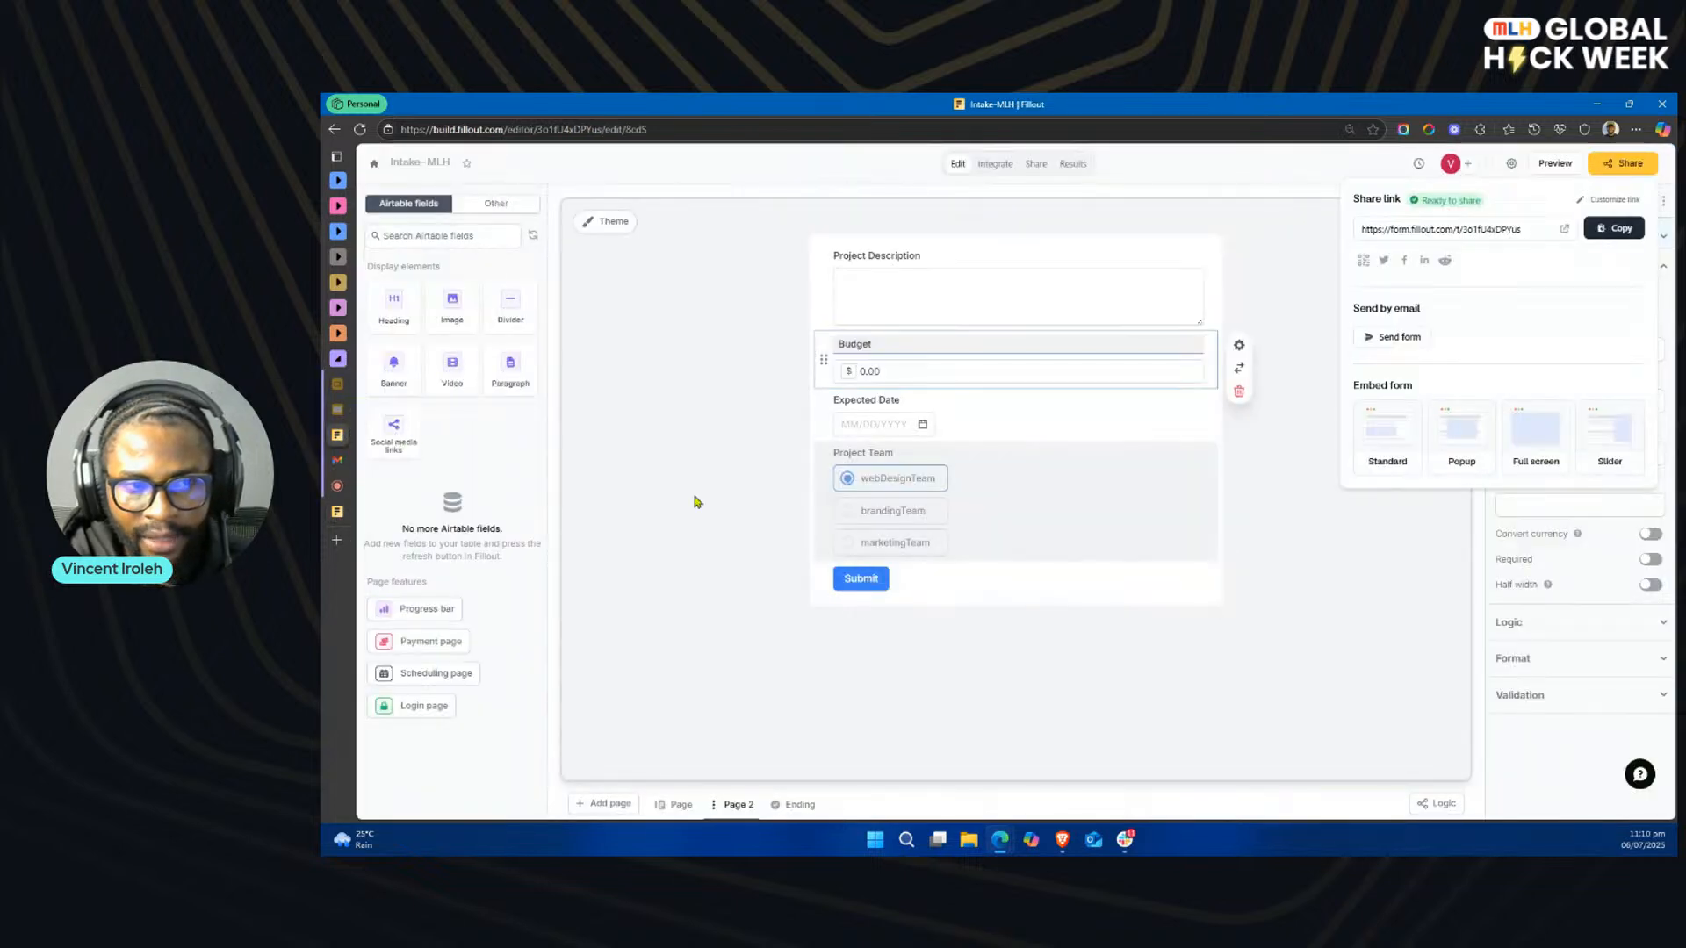
{"action": "left_click", "coordinate": [793, 809]}
{"action": "left_click", "coordinate": [1045, 323]}
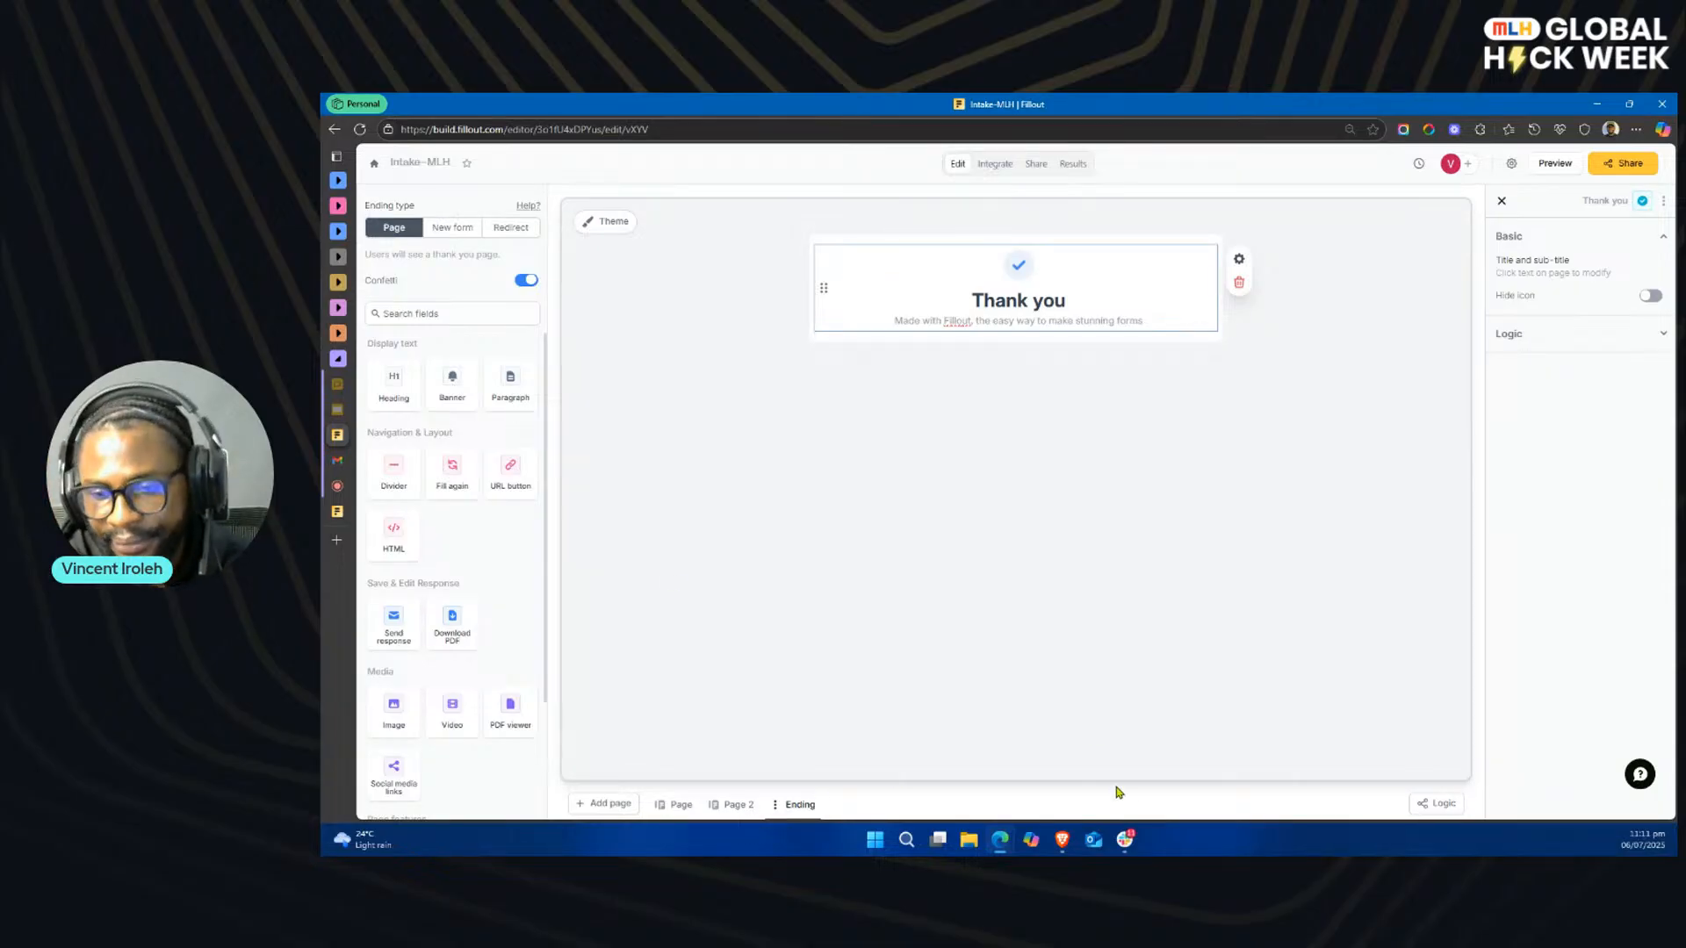
Step: Switch to Slack and choose to reject the new submission posted in the project-manager channel
{"action": "left_click", "coordinate": [1125, 840]}
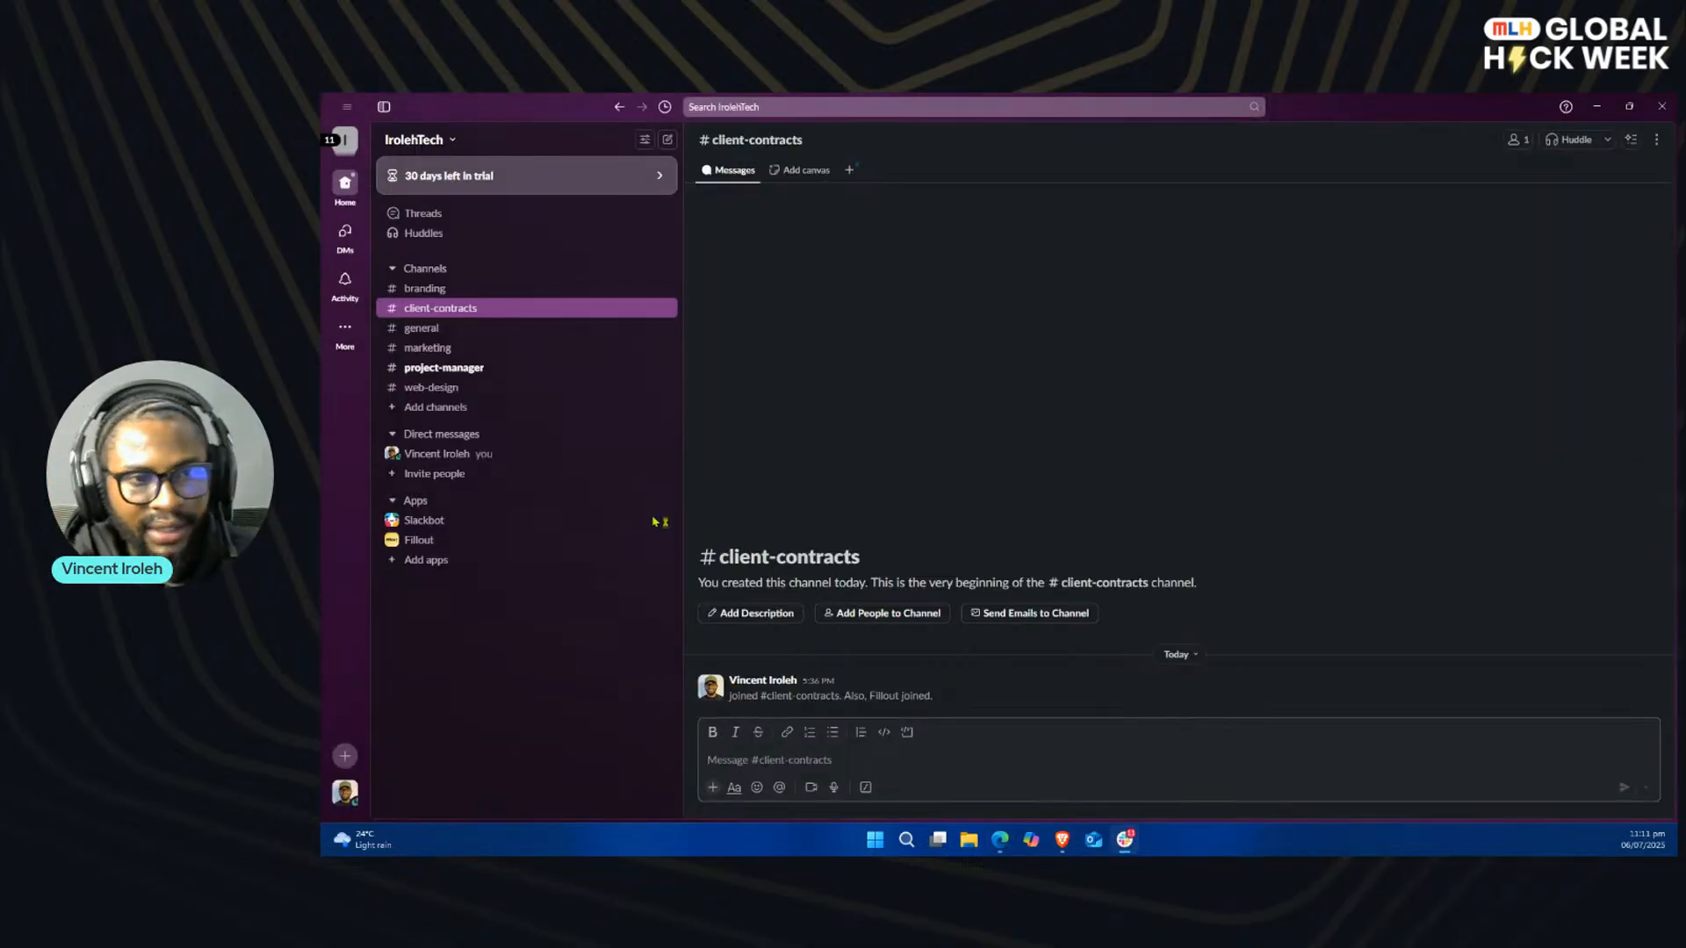
{"action": "left_click", "coordinate": [481, 370]}
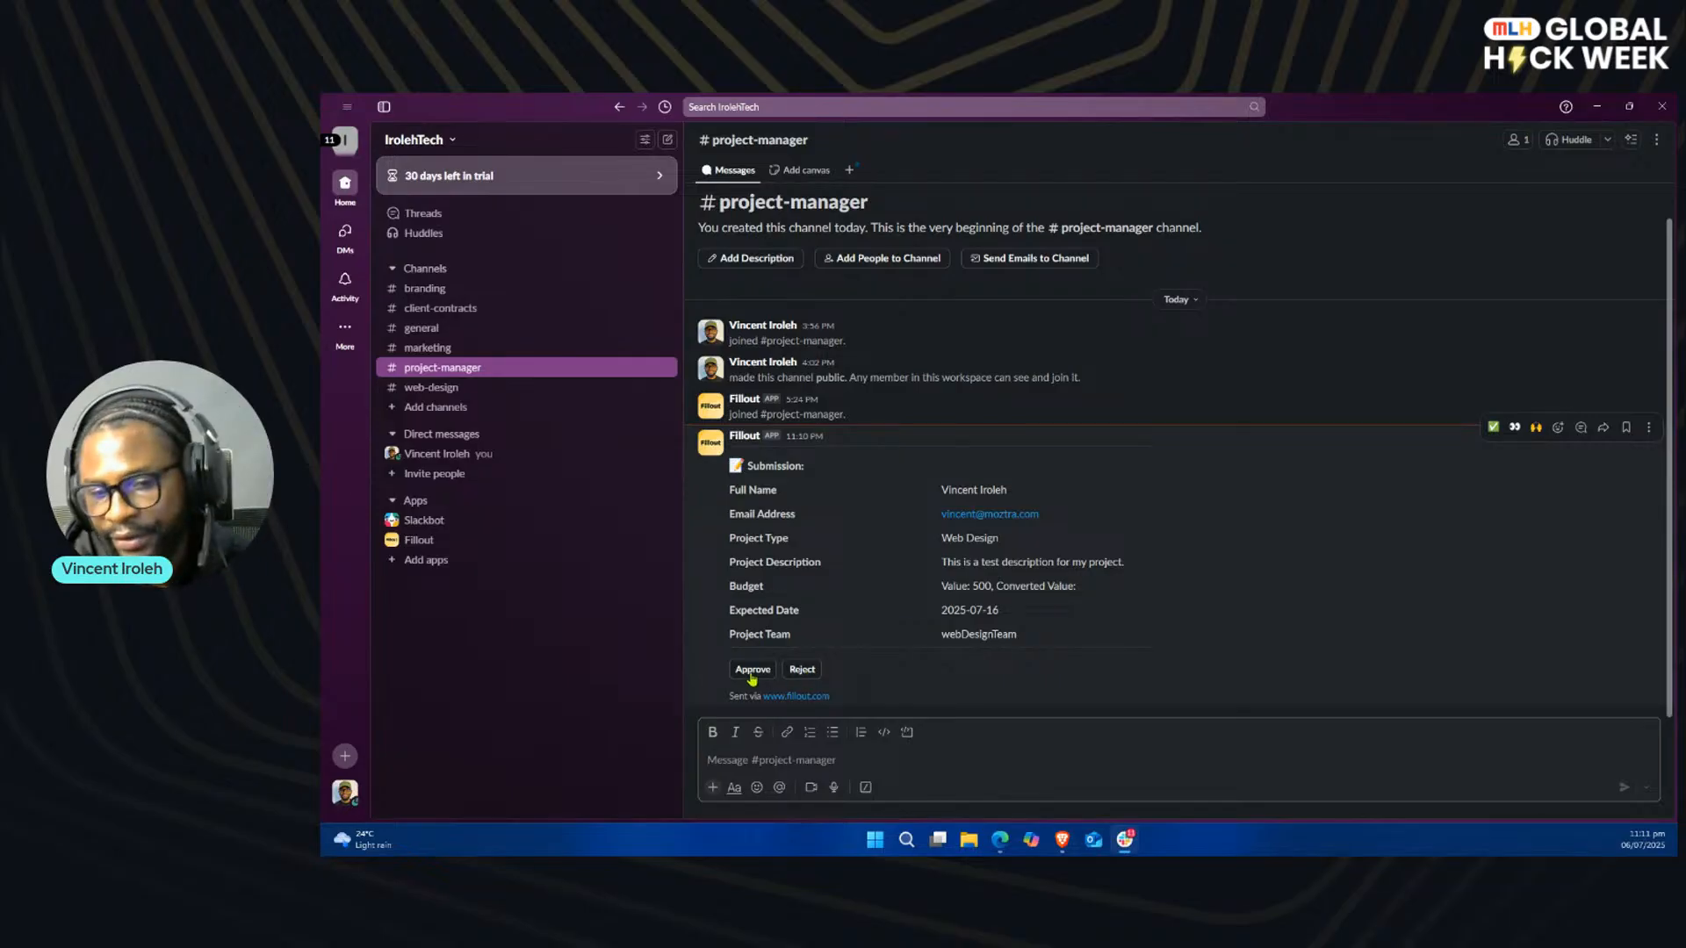
{"action": "left_click", "coordinate": [802, 676]}
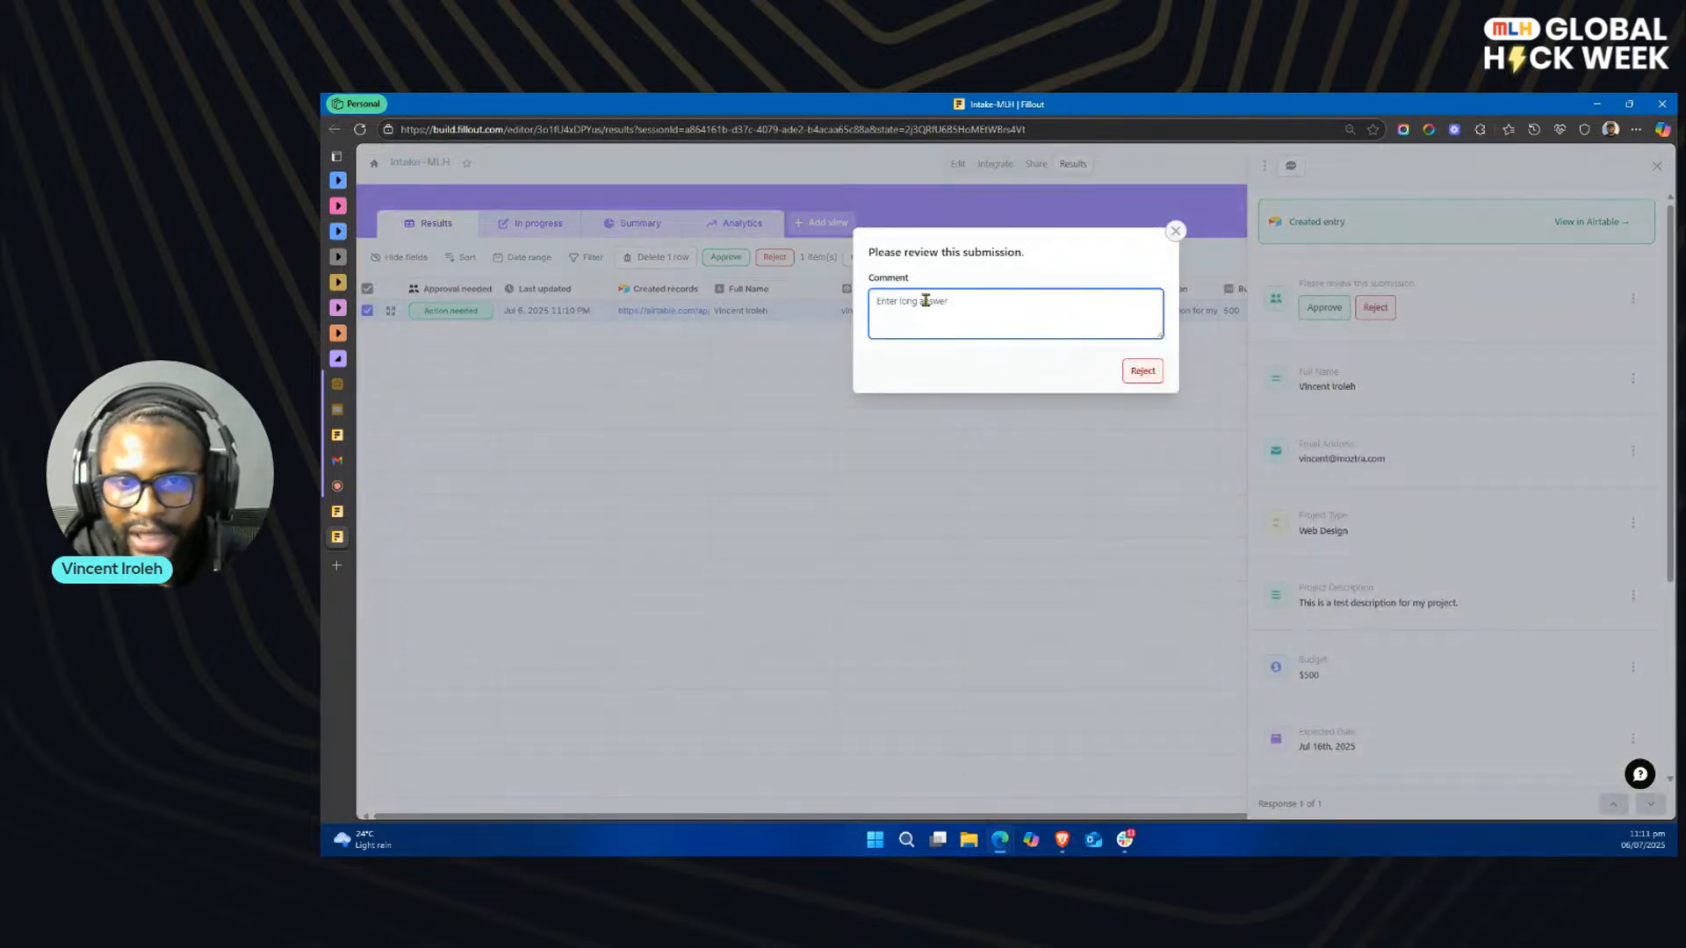
Step: Reject the submission with the review comment "This is test rejection"
{"action": "type", "text": "THIS IS"}
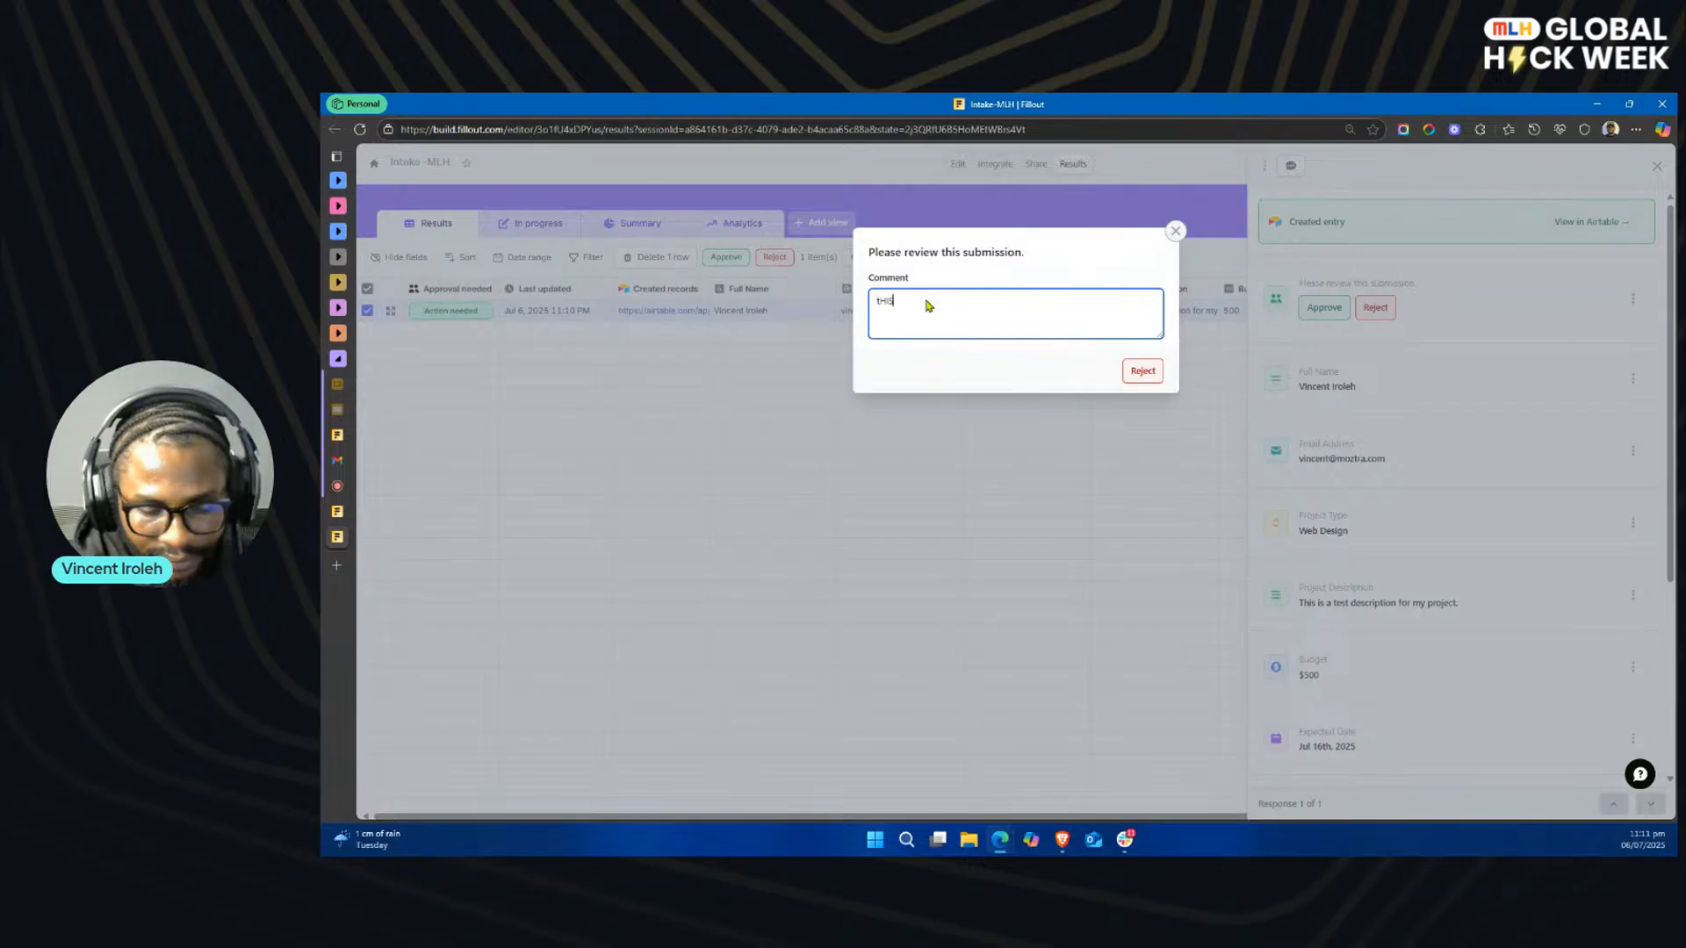
{"action": "key", "text": "ctrl+a"}
{"action": "type", "text": "Th"}
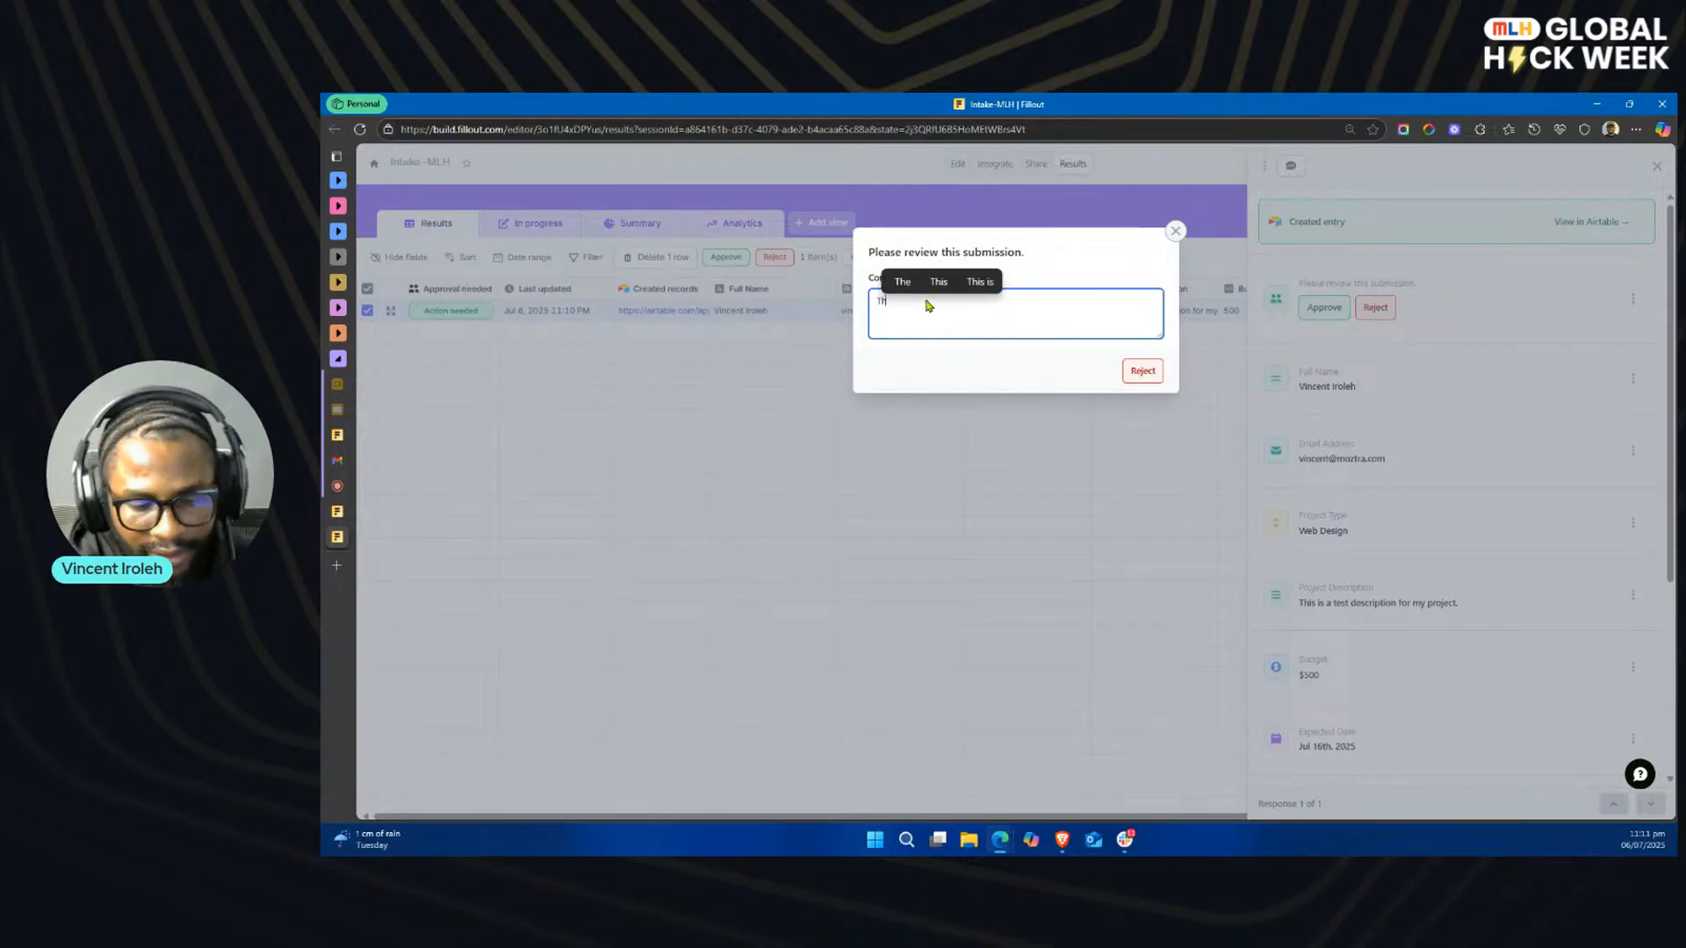
{"action": "type", "text": "is is test rejection"}
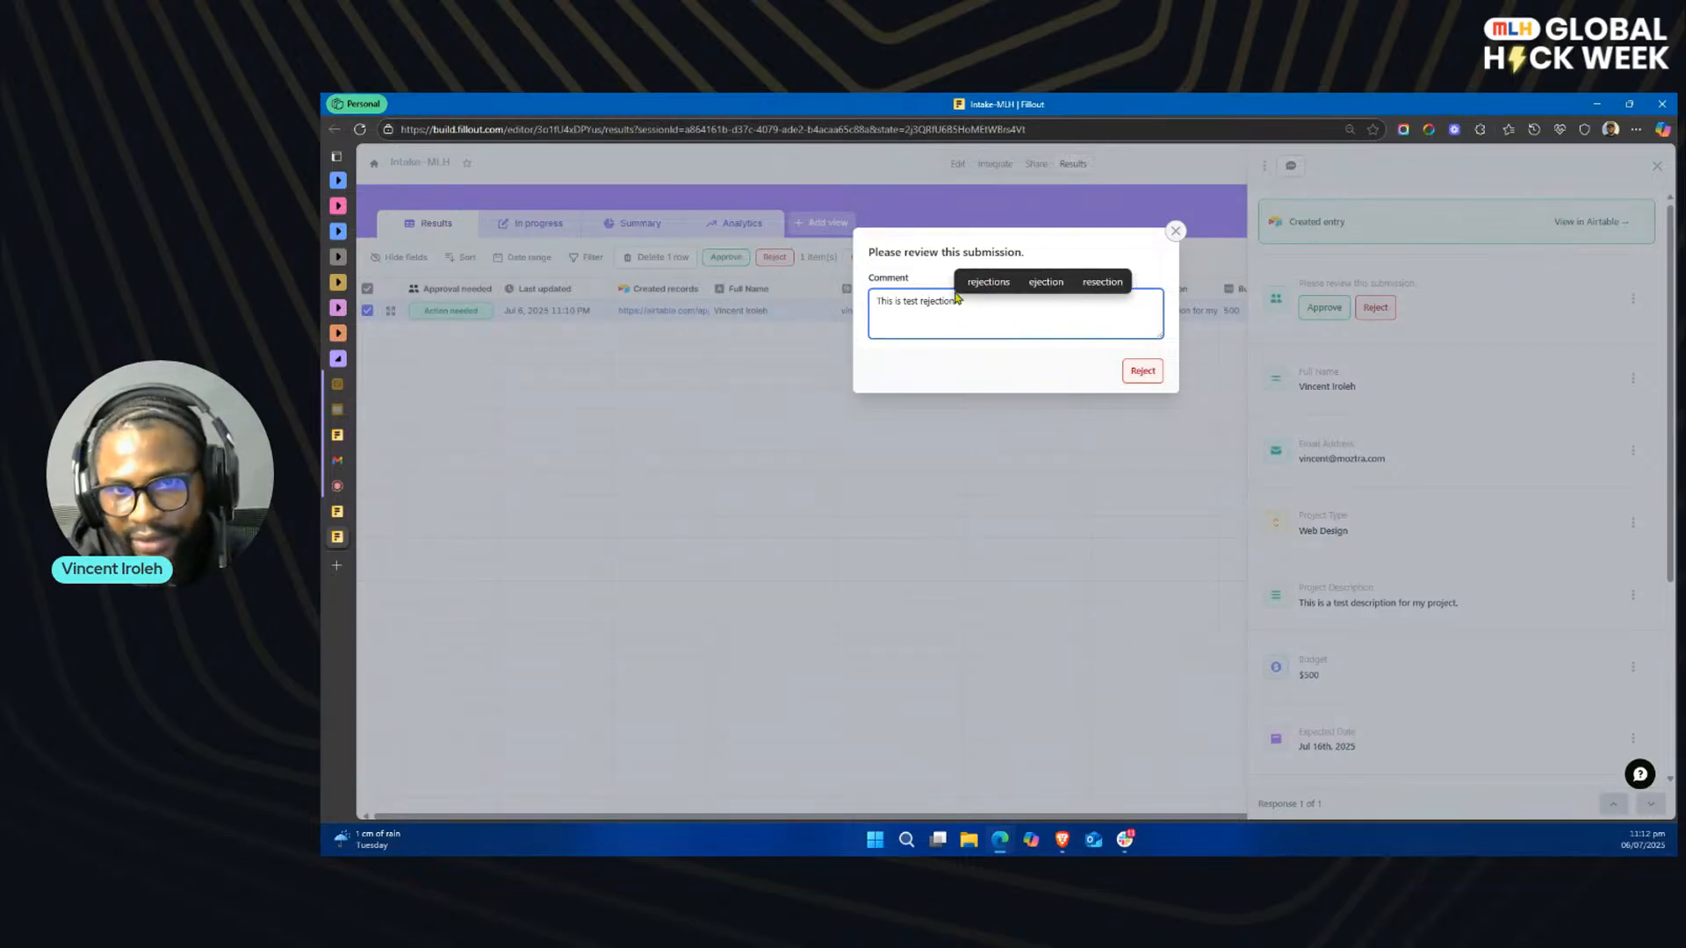
{"action": "left_click", "coordinate": [1137, 370]}
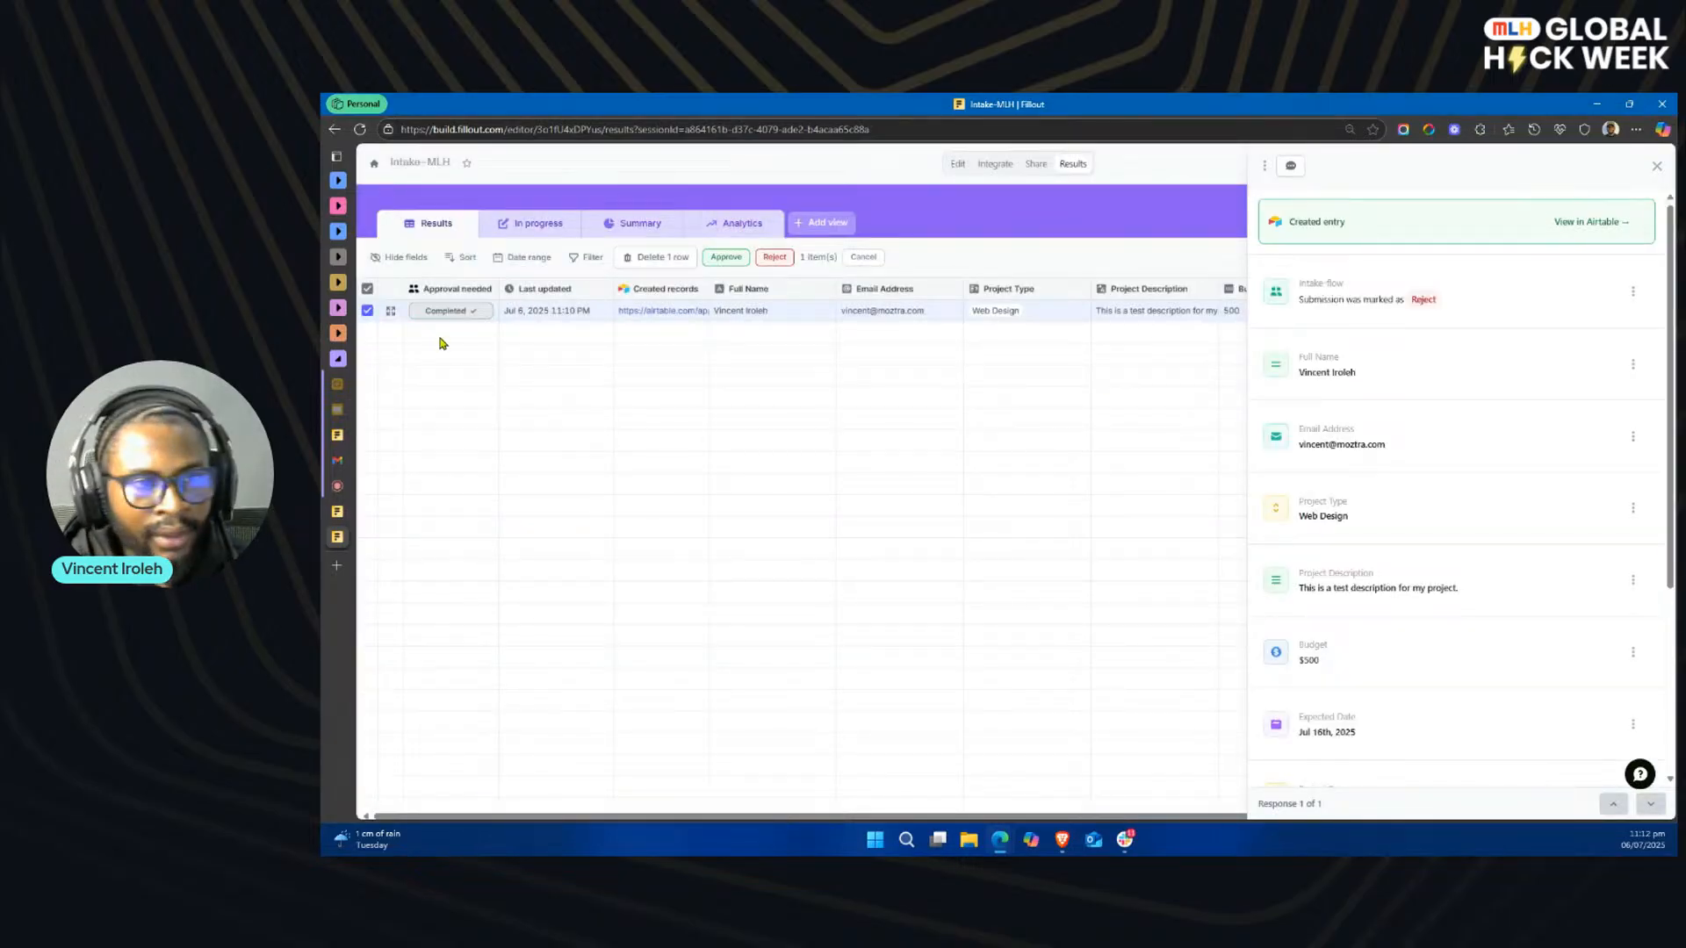
Step: Switch to Gmail, close the calendar event and side calendar, and open the "Update on Your Project Request" email
{"action": "mouse_move", "coordinate": [349, 466]}
{"action": "left_click", "coordinate": [400, 461]}
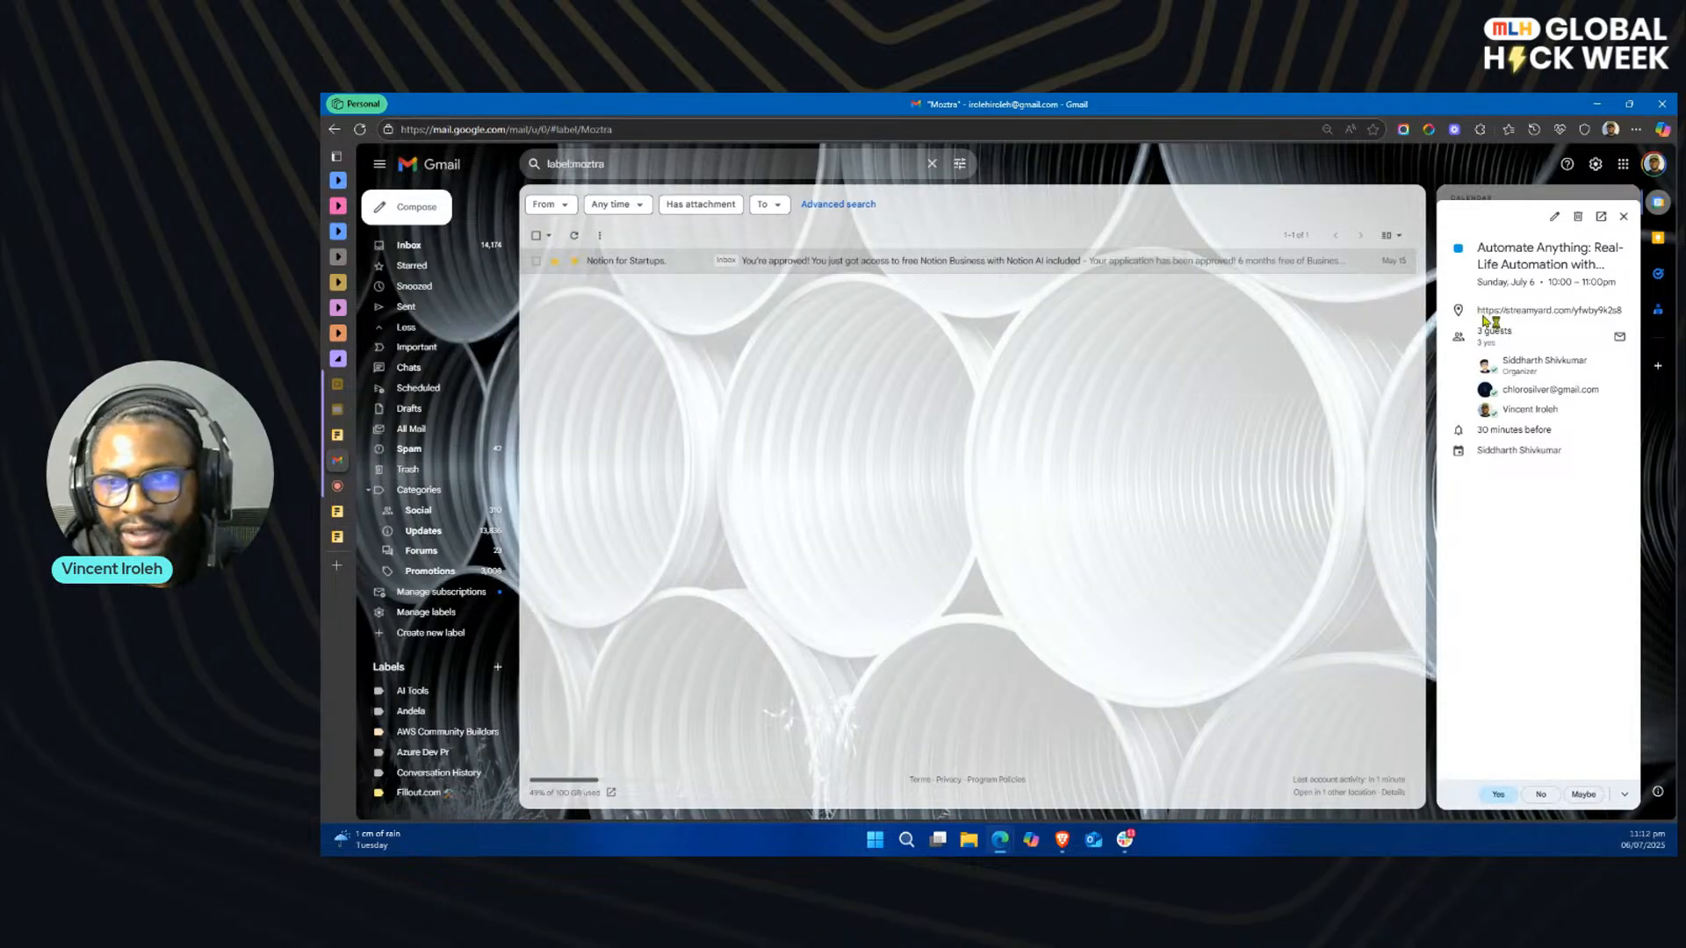
{"action": "left_click", "coordinate": [1623, 216]}
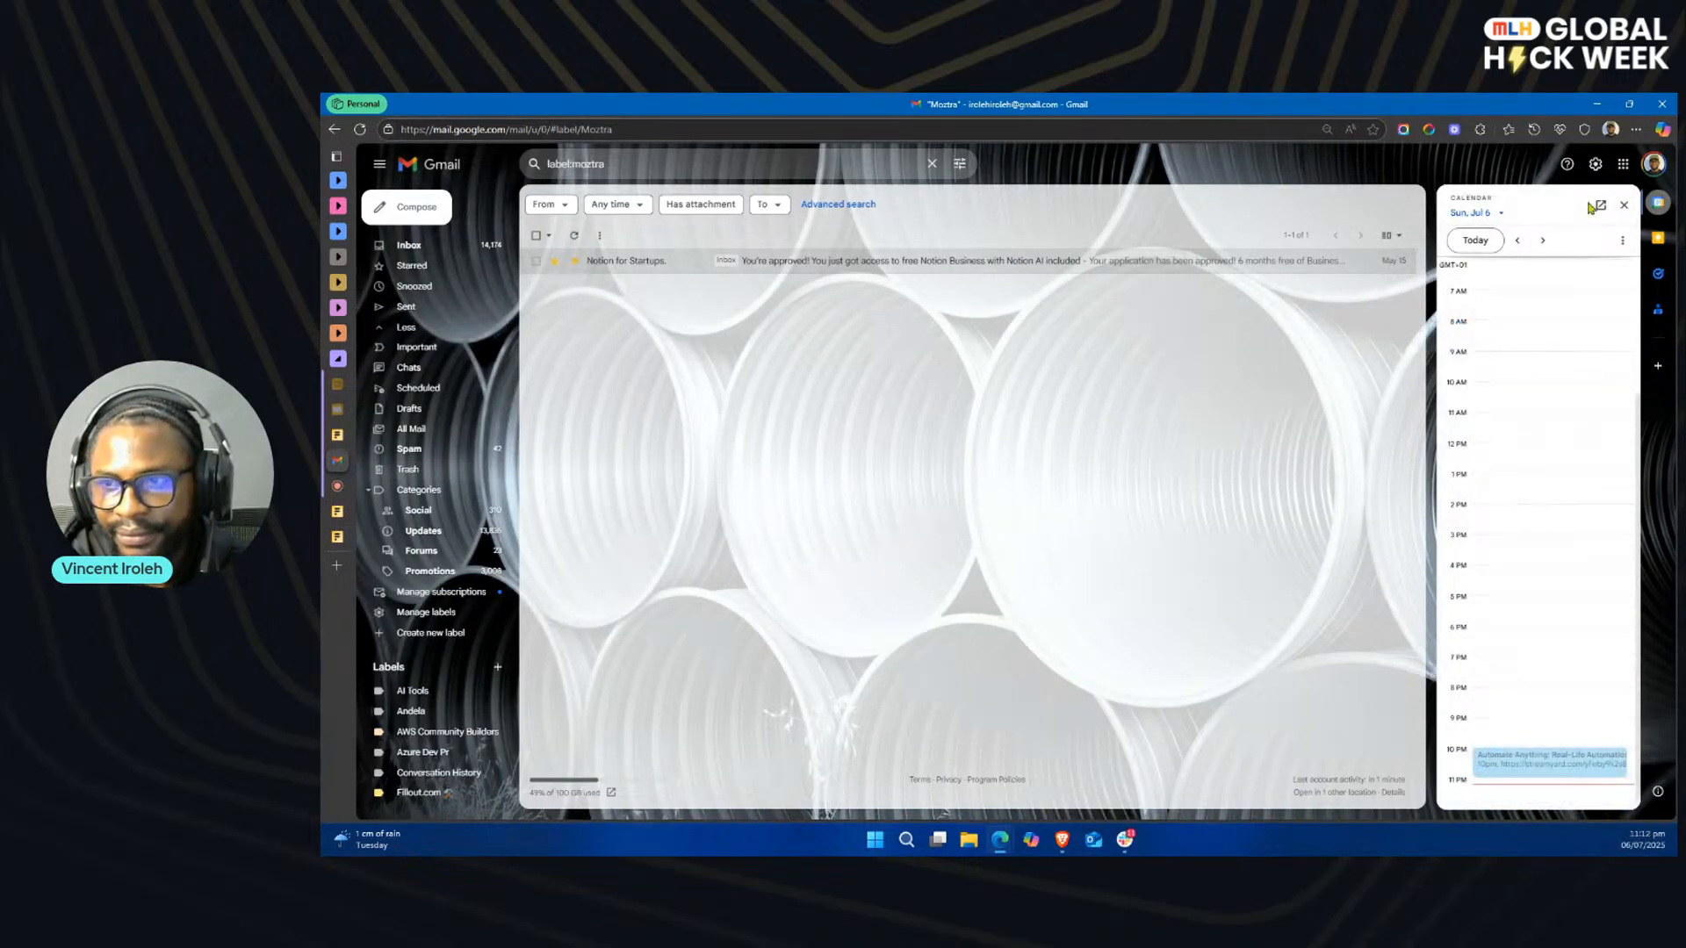
{"action": "left_click", "coordinate": [1623, 205]}
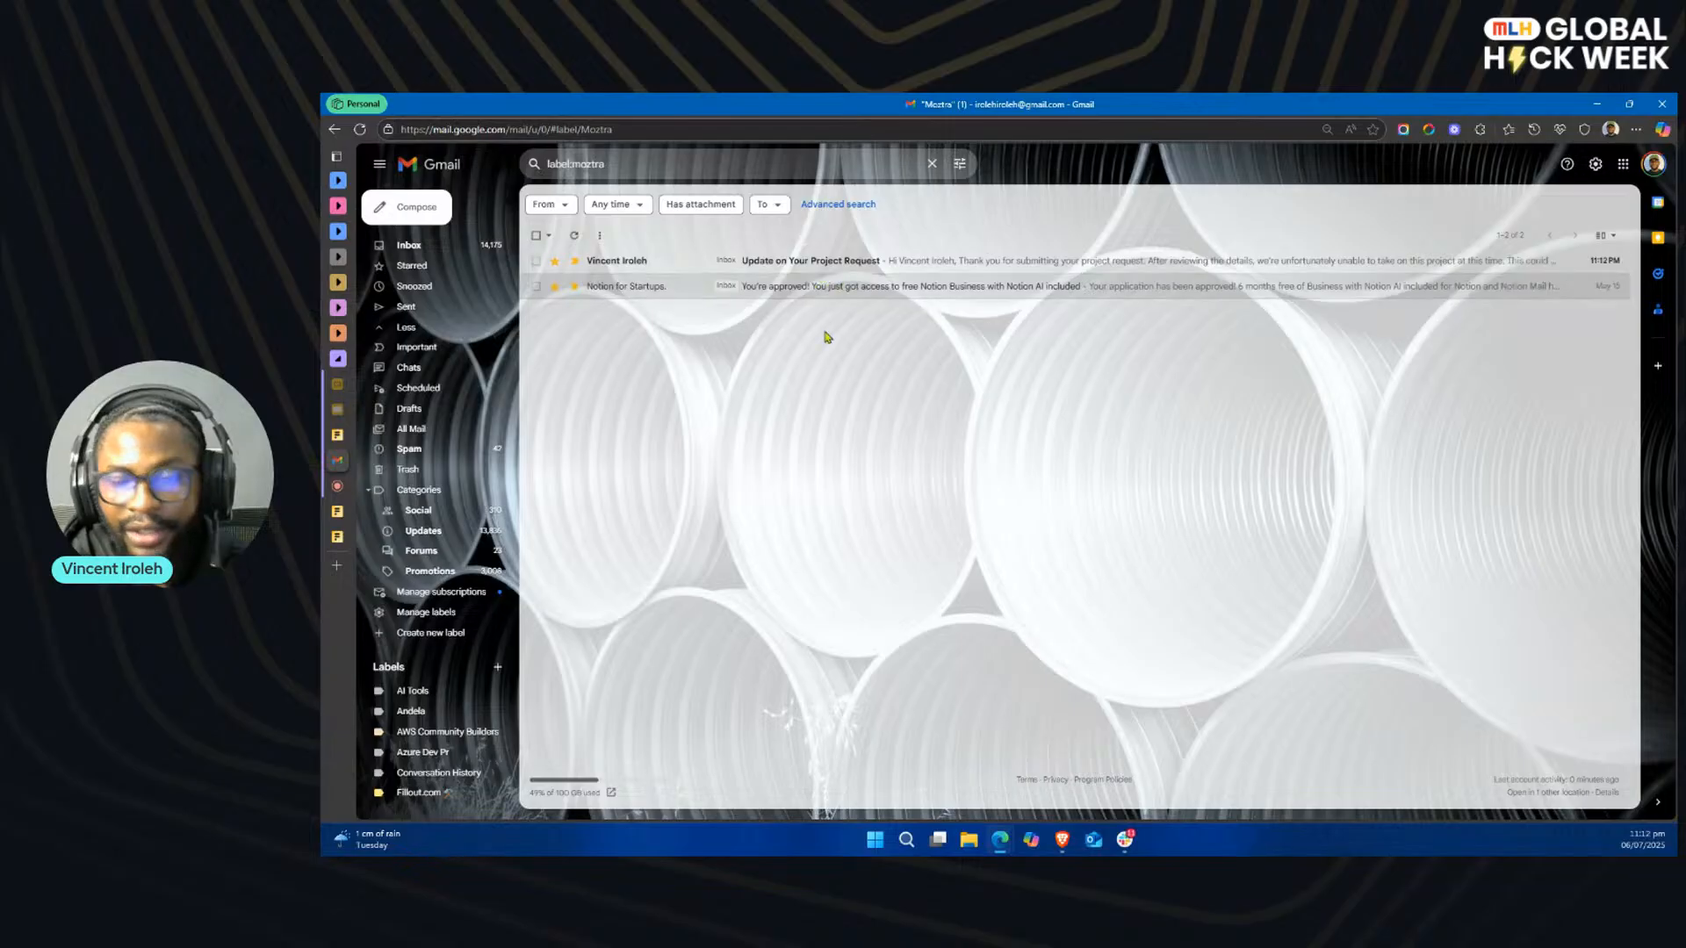
{"action": "left_click", "coordinate": [873, 264]}
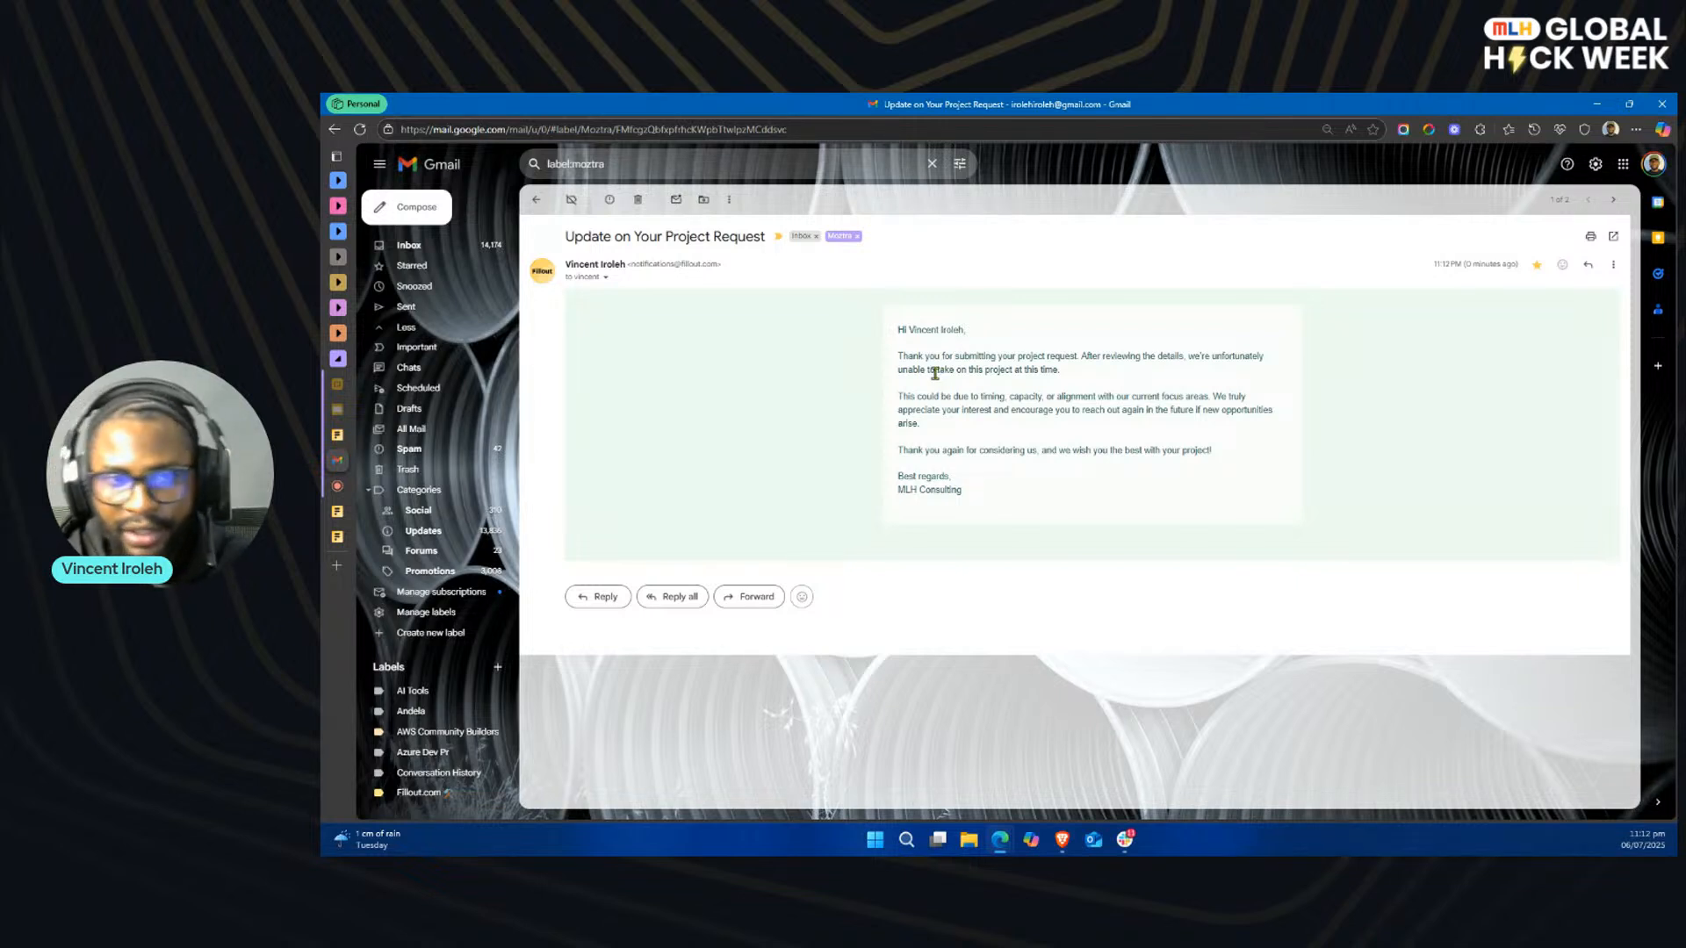
Step: Examine the body text of the rejection email and return to the labelled message list
{"action": "left_click_drag", "start_coordinate": [981, 496], "coordinate": [897, 330]}
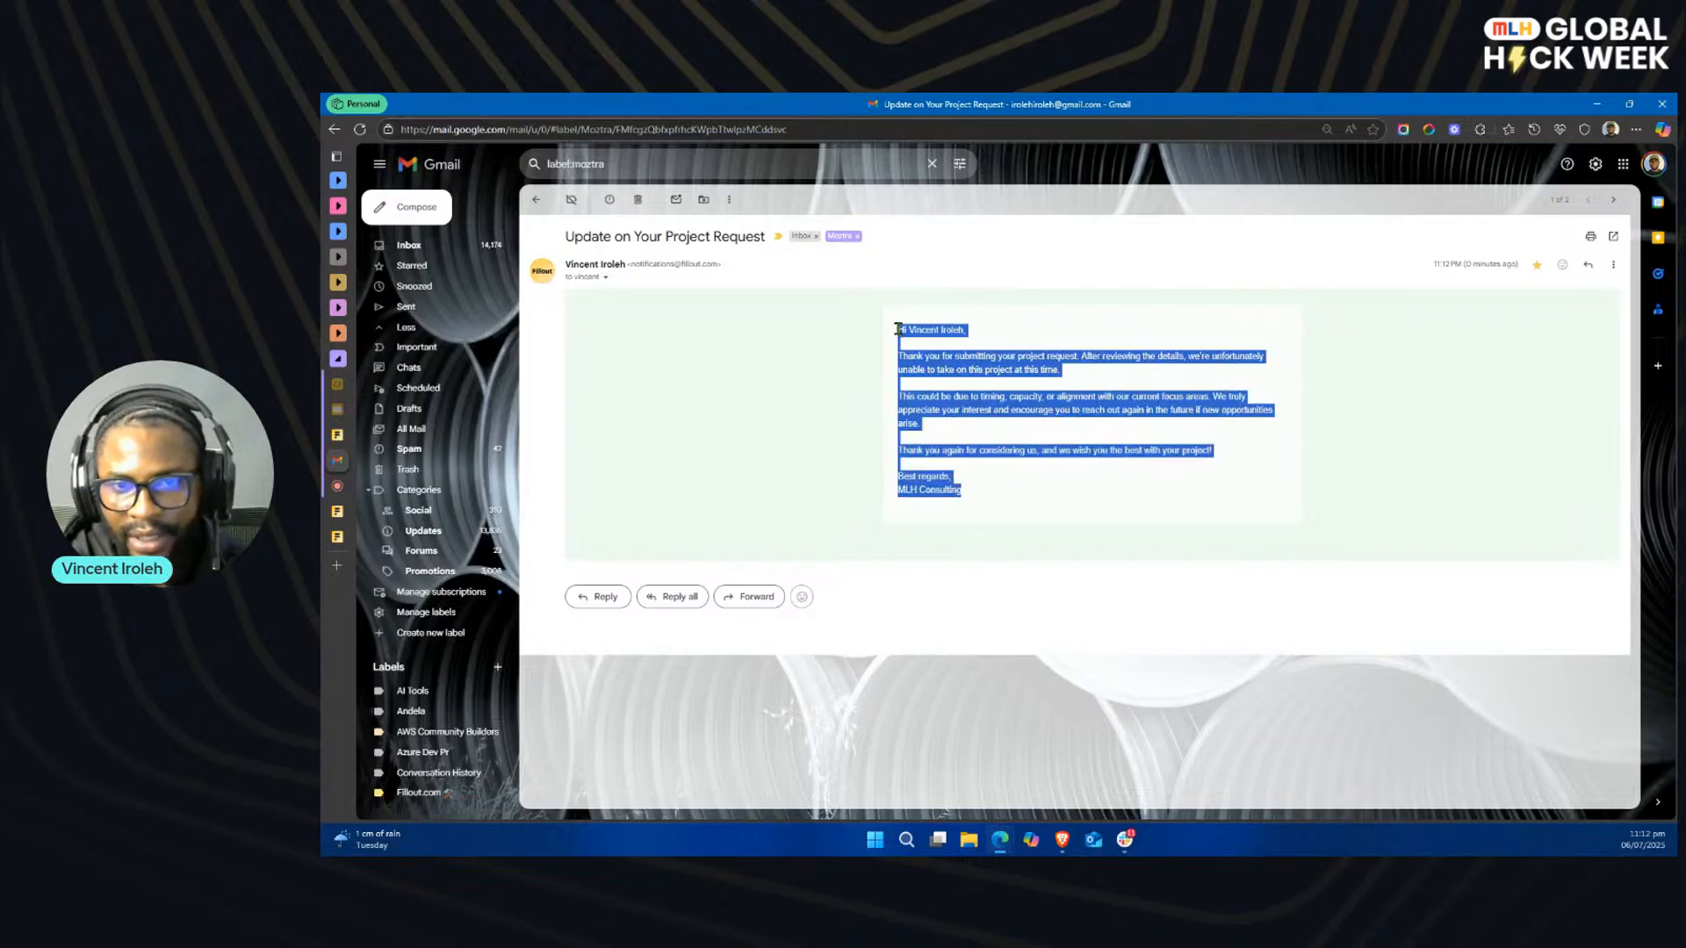
{"action": "left_click", "coordinate": [932, 395]}
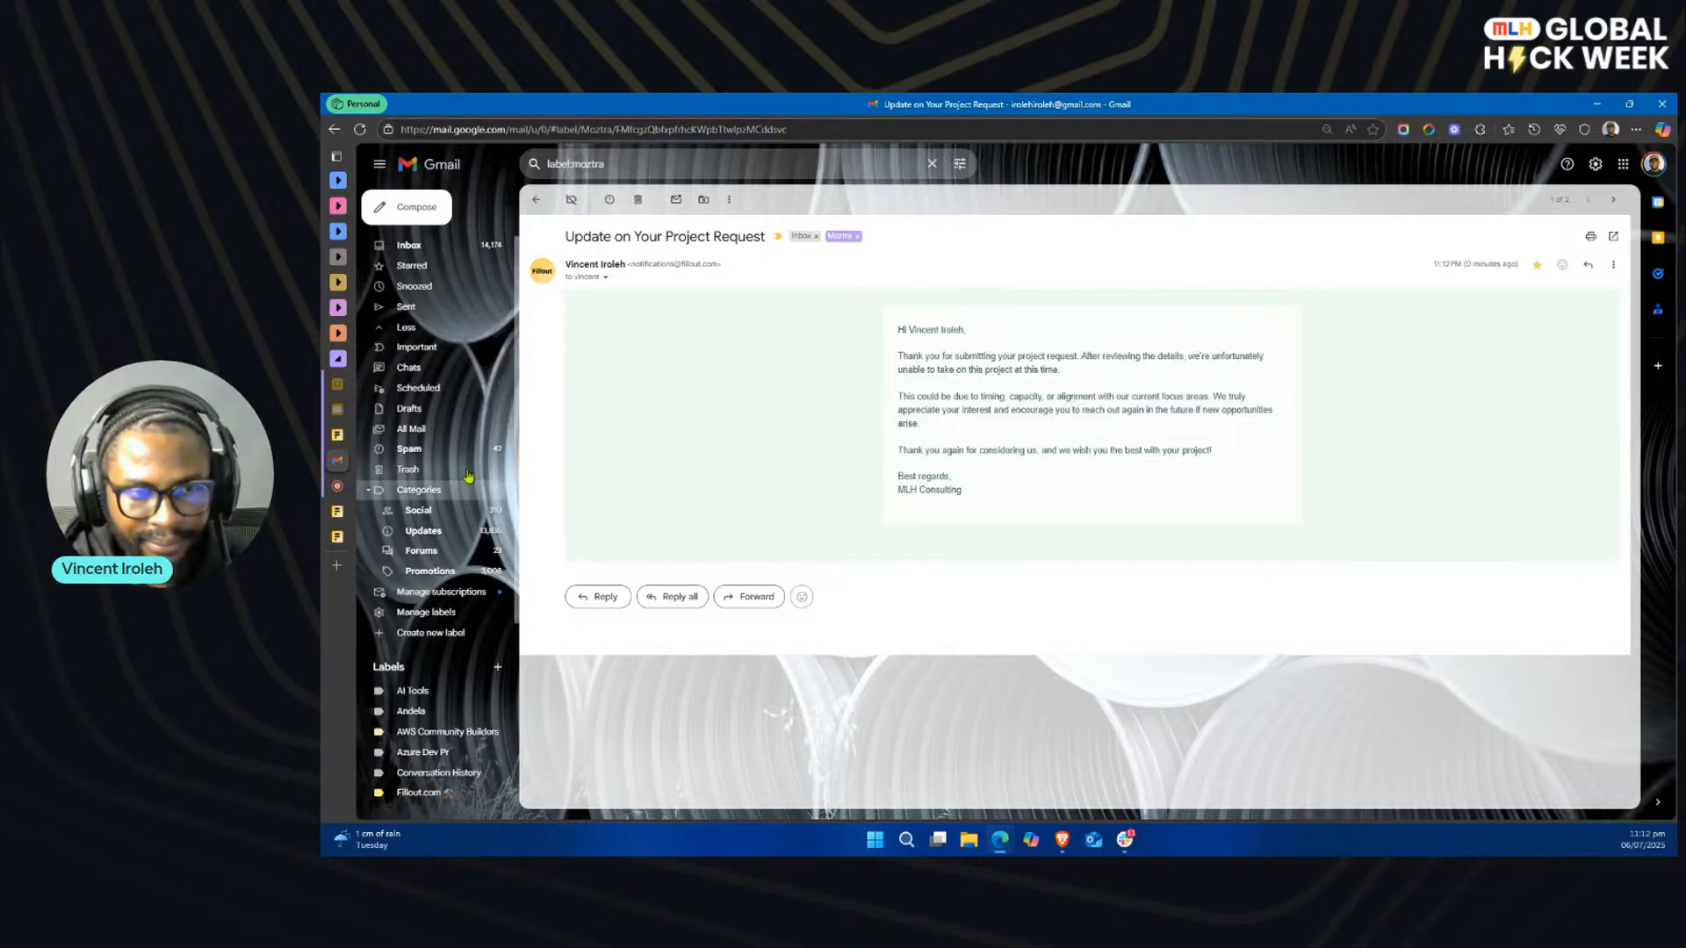
{"action": "left_click", "coordinate": [537, 202]}
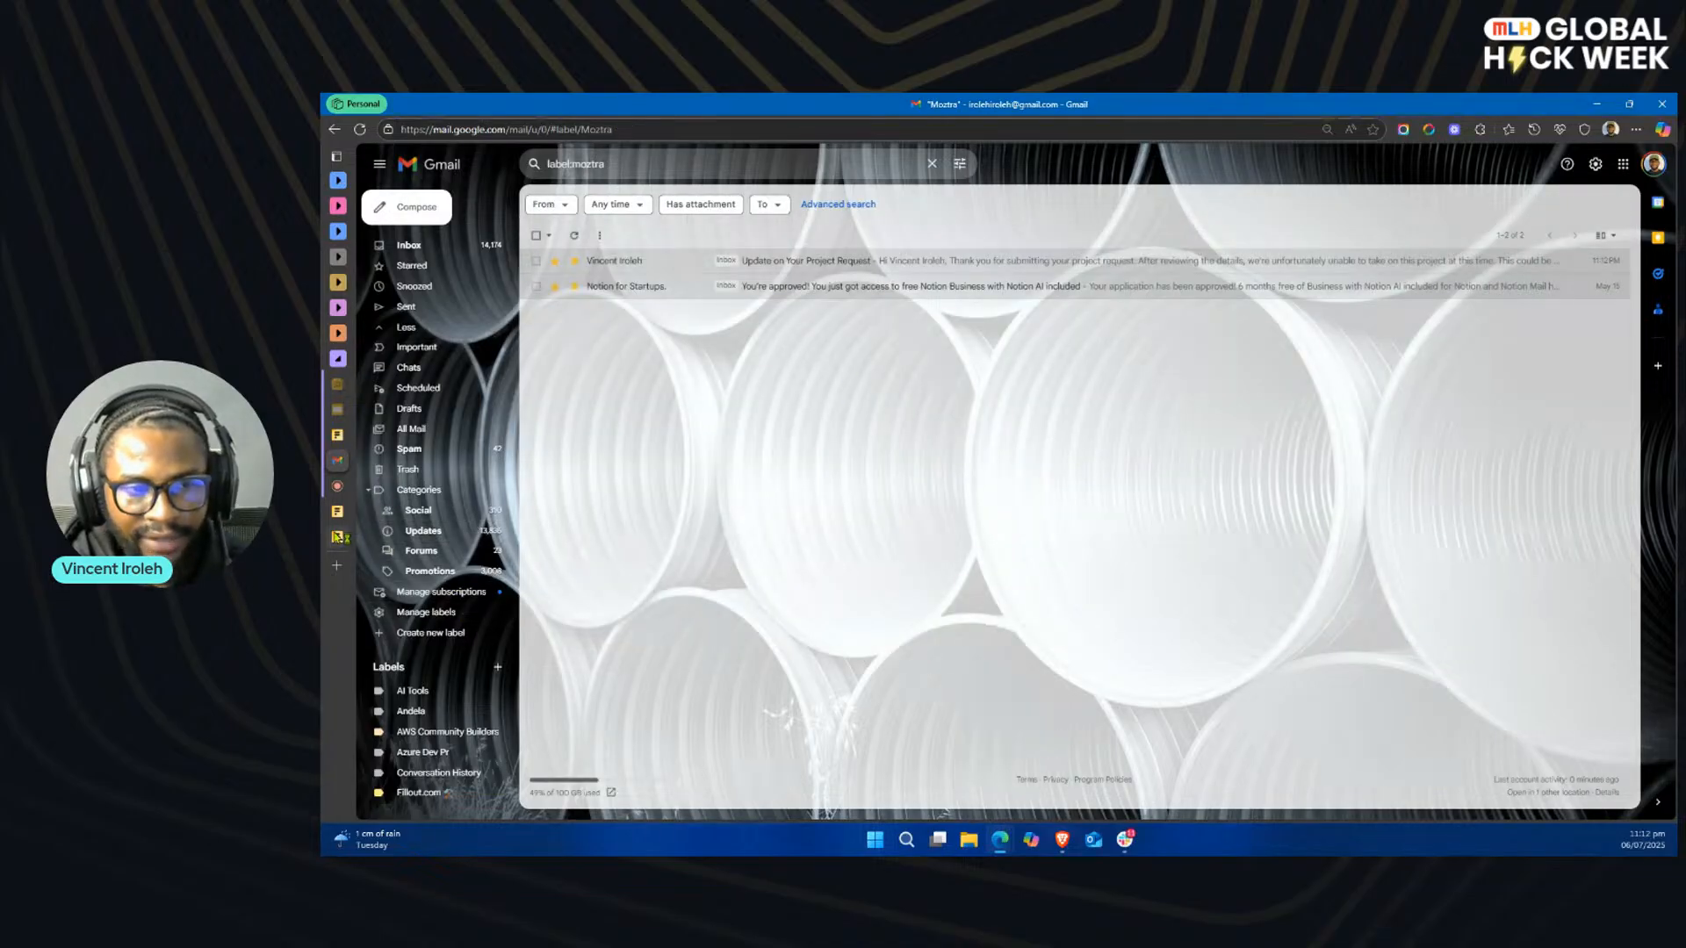
Step: Close the extra Intake-MLH results page and reload the live intake form for a new response
{"action": "left_click", "coordinate": [383, 538]}
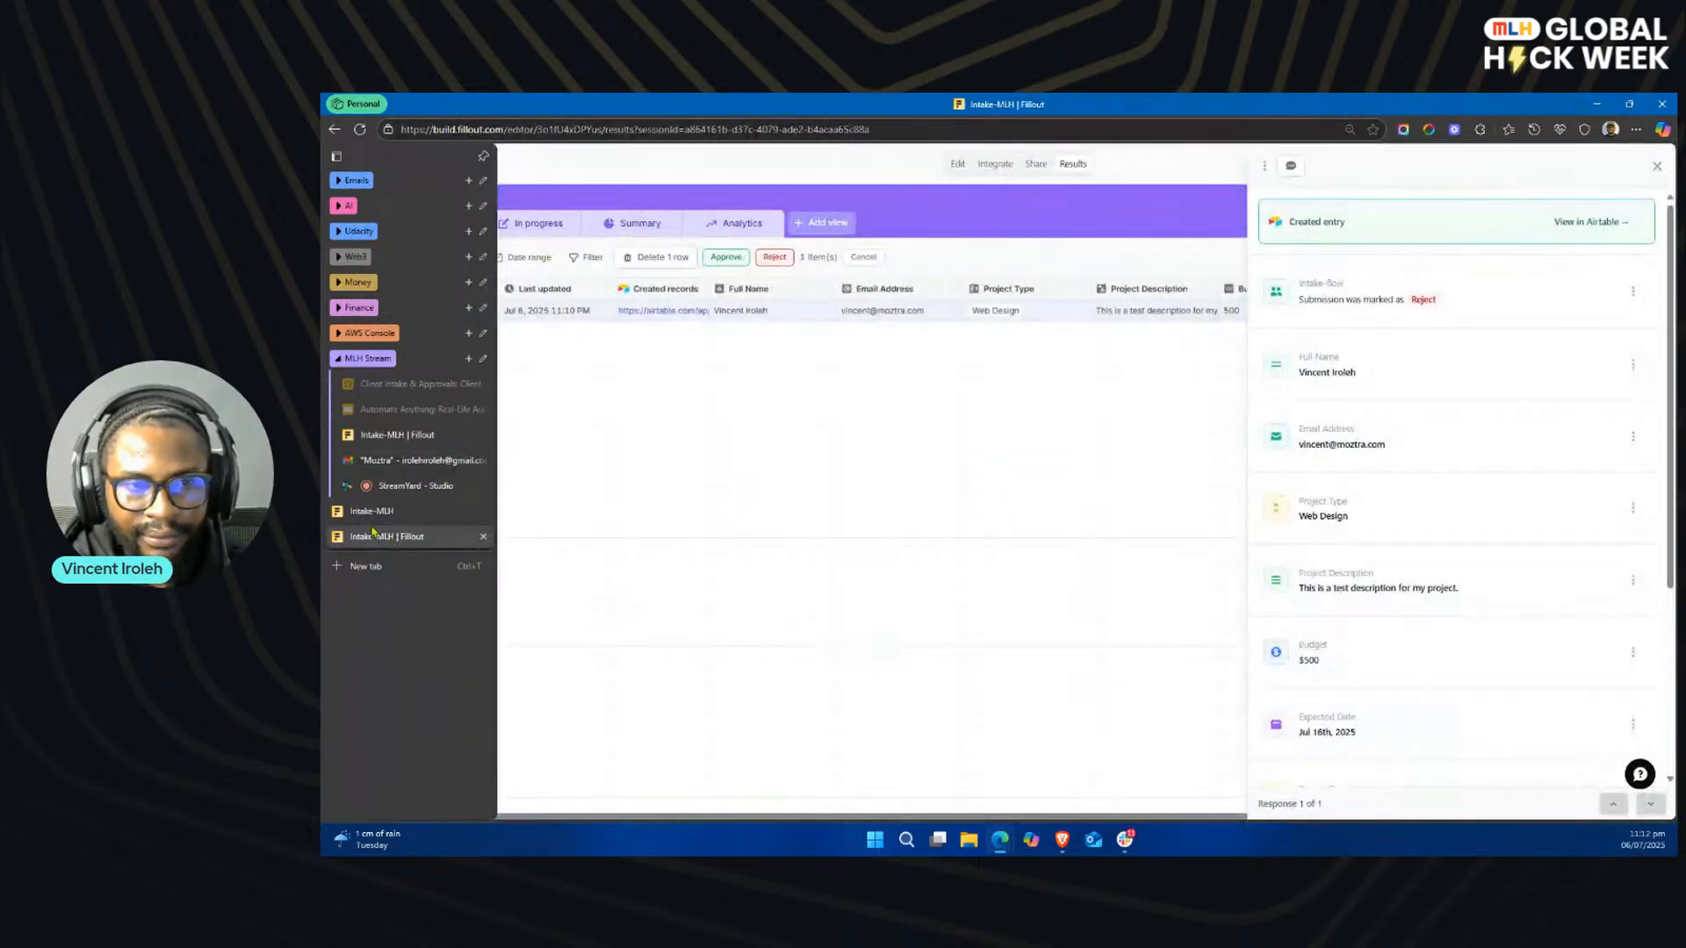
{"action": "left_click", "coordinate": [483, 537]}
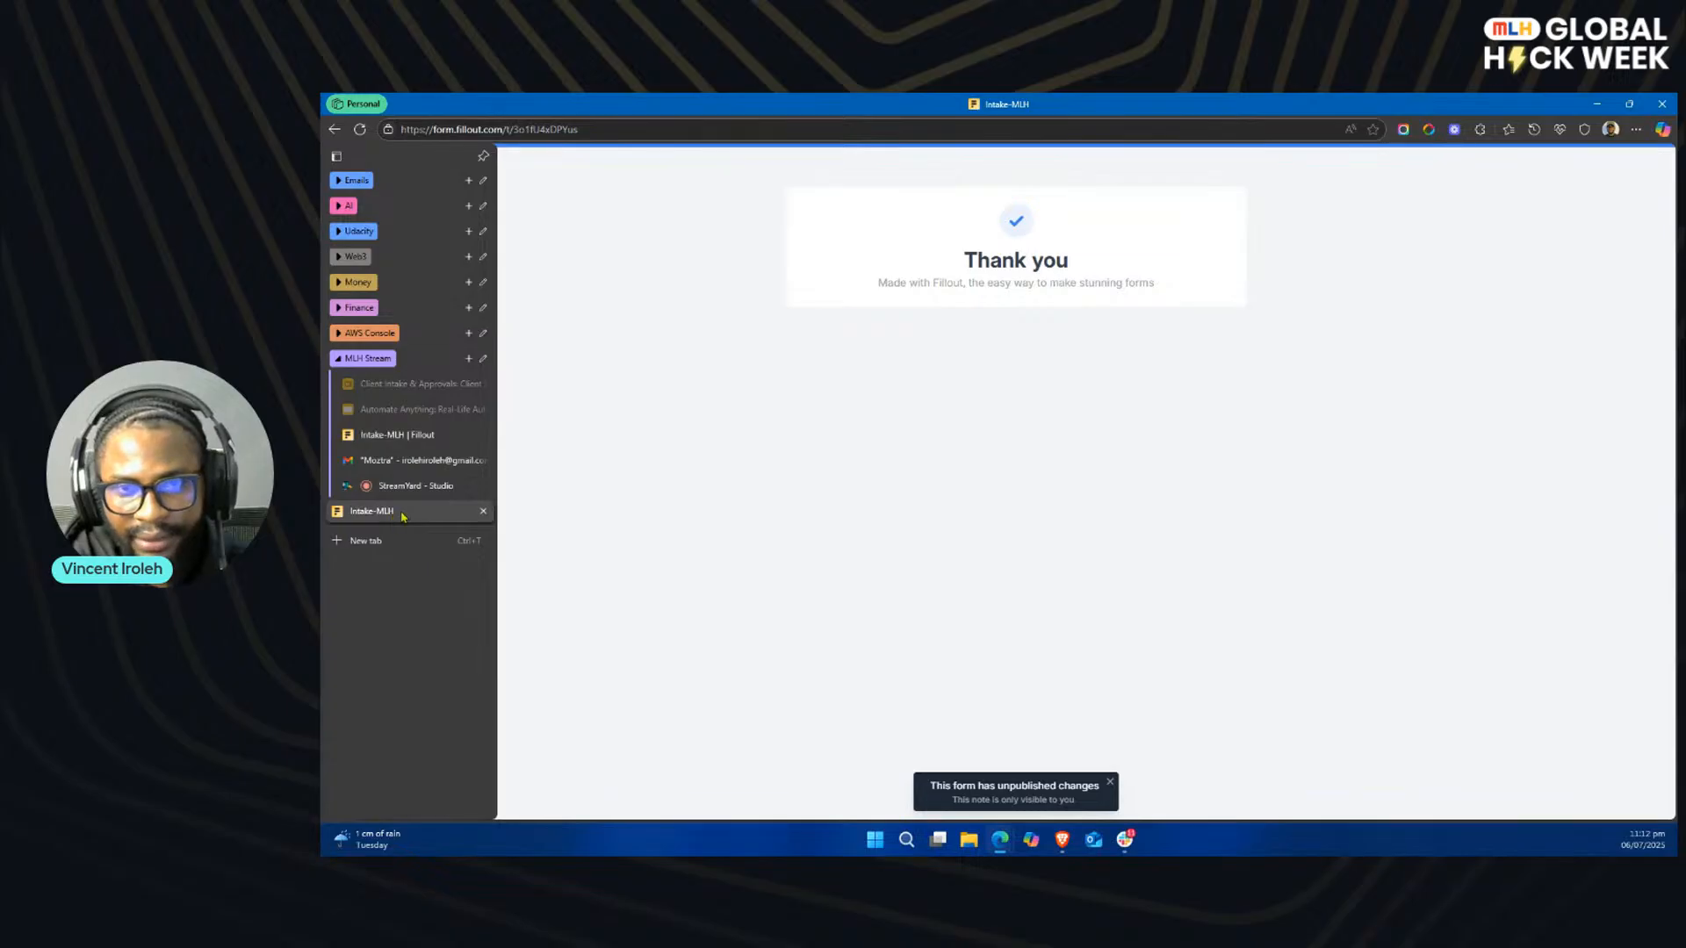
{"action": "left_click", "coordinate": [359, 129]}
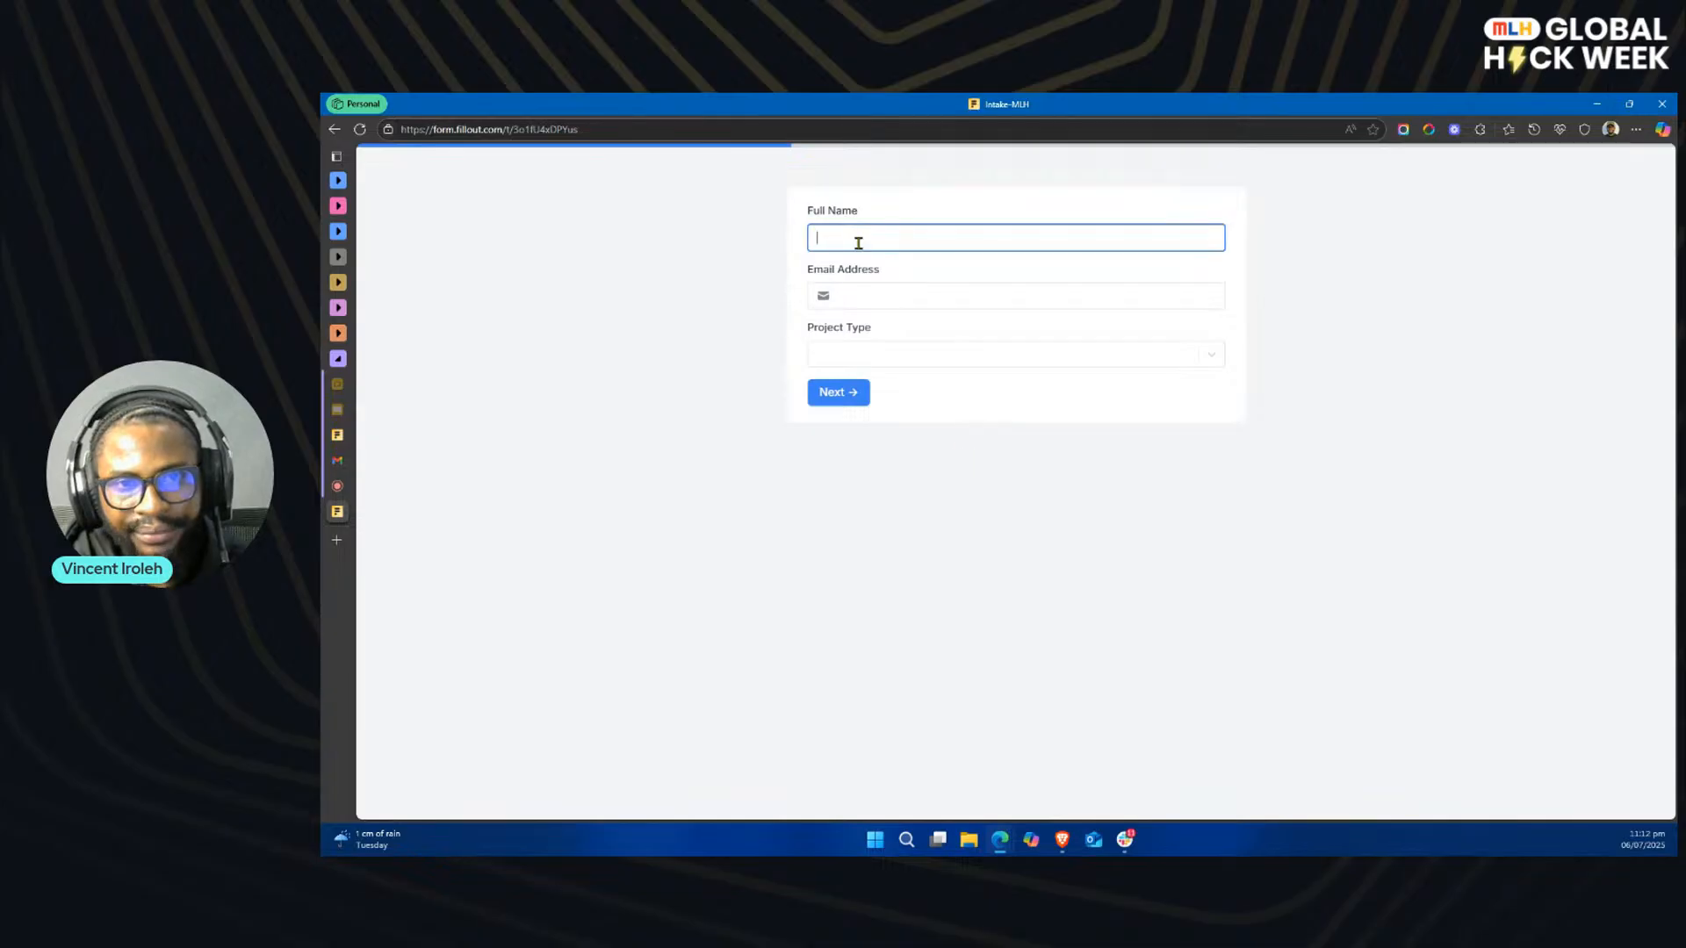
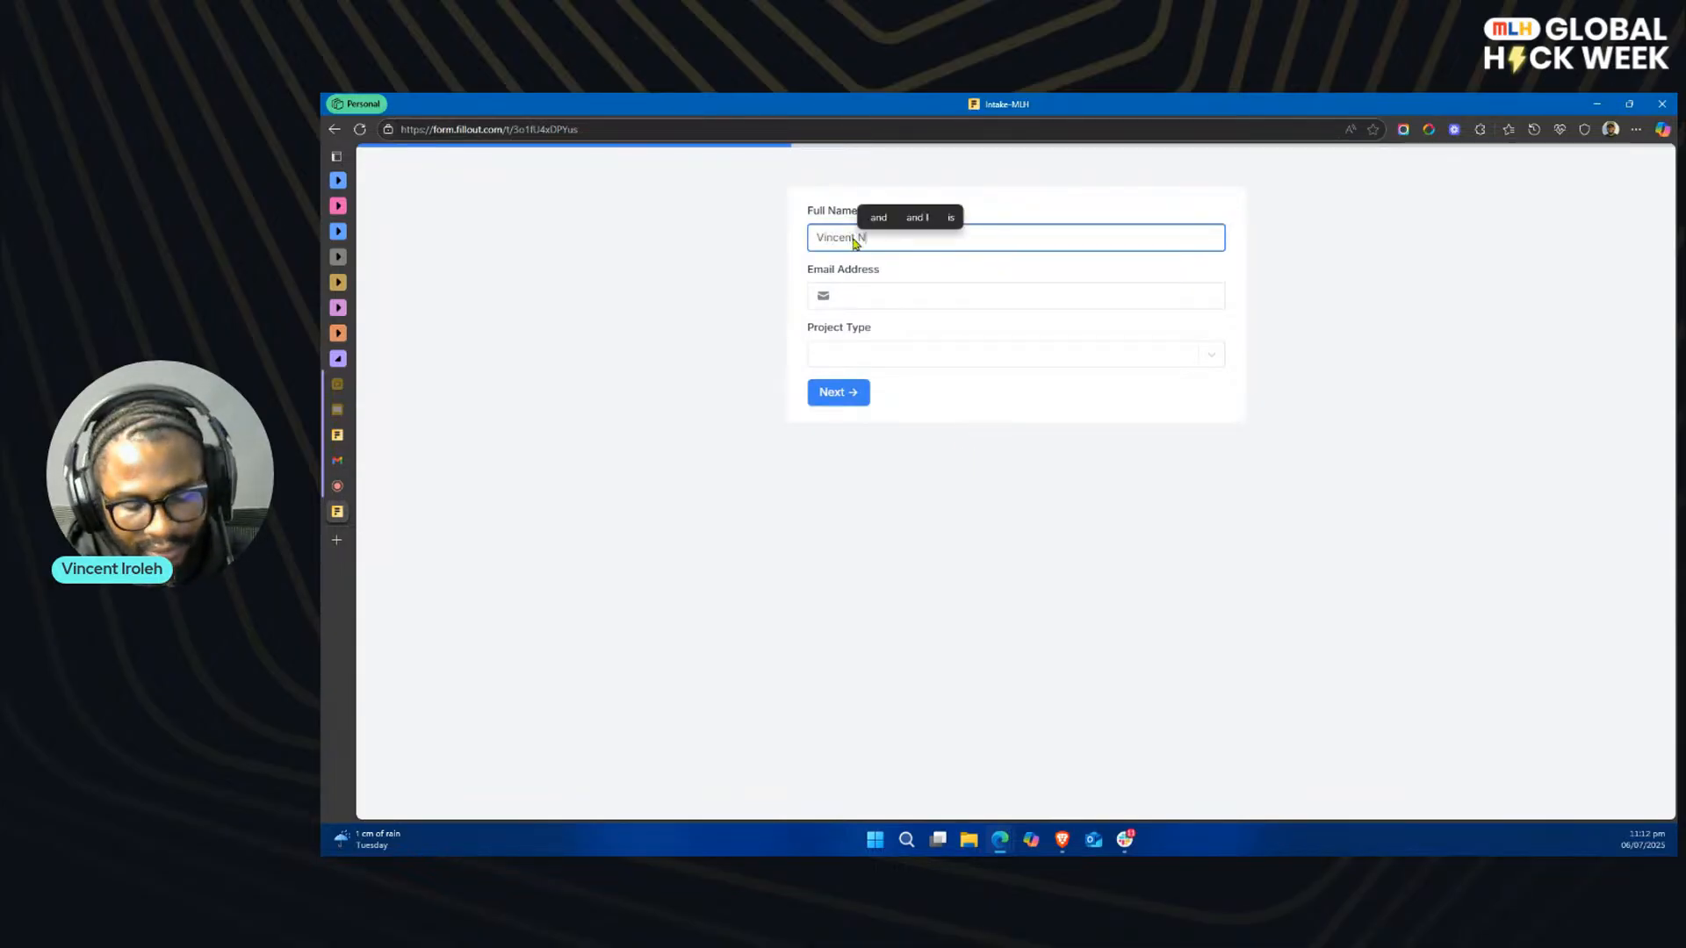
Step: Enter the client's full name and email address, choose Branding as the Project Type, and advance to the second page
{"action": "left_click", "coordinate": [881, 295]}
{"action": "left_click", "coordinate": [910, 349]}
{"action": "left_click", "coordinate": [911, 352]}
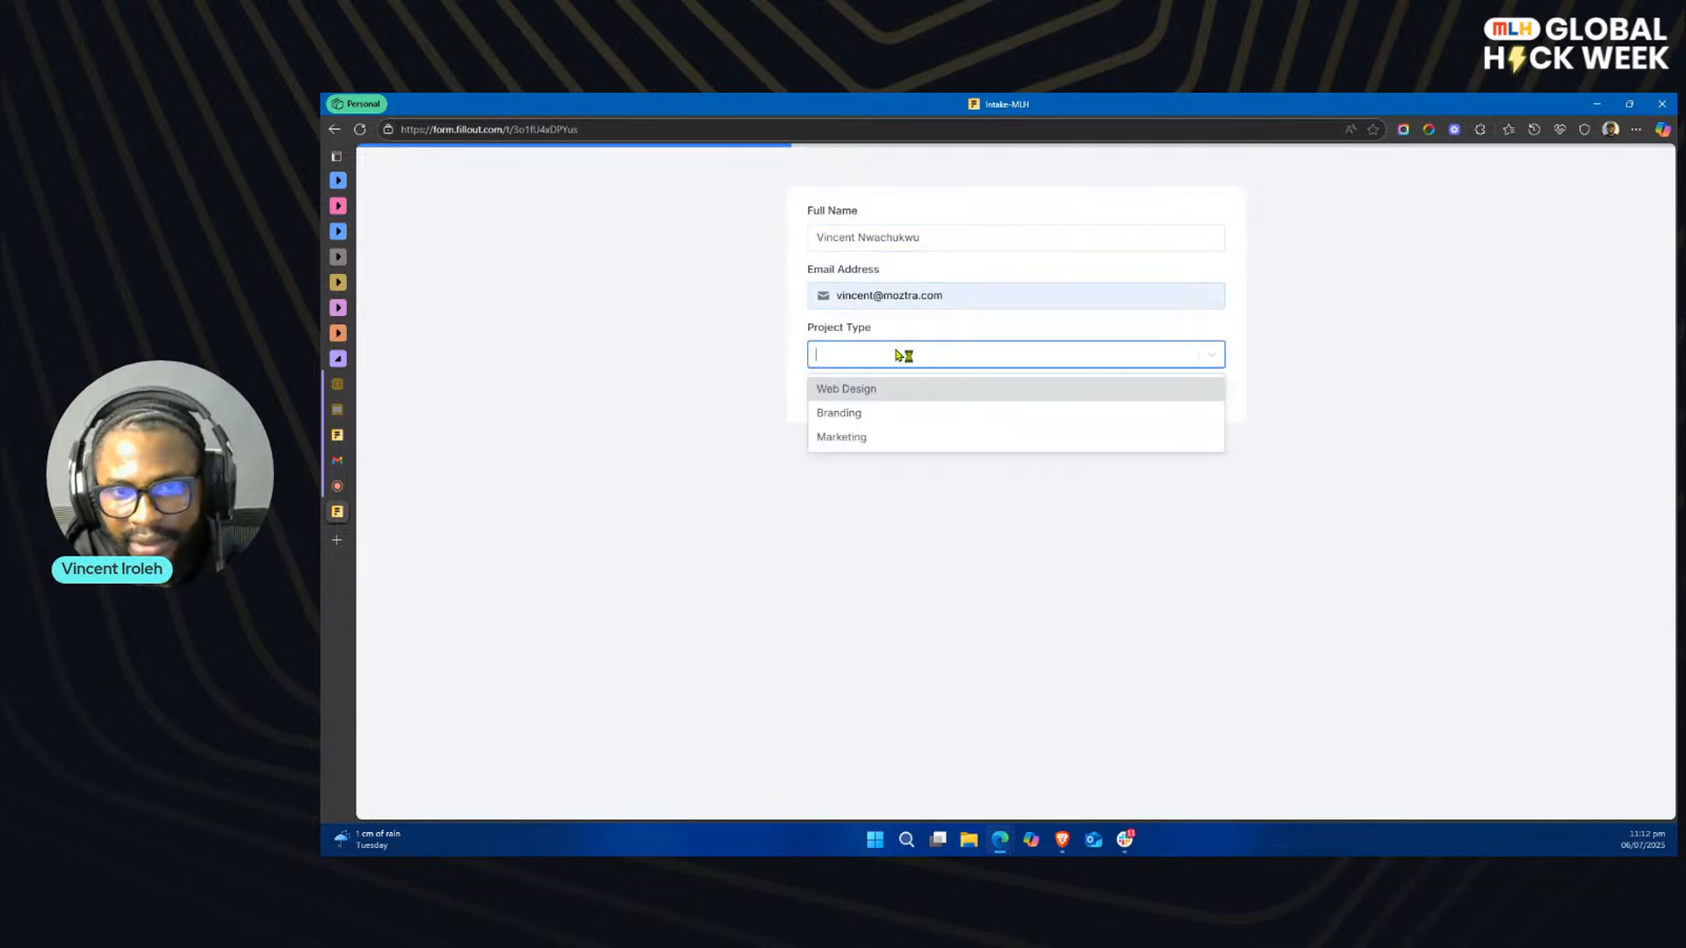
{"action": "left_click", "coordinate": [904, 414]}
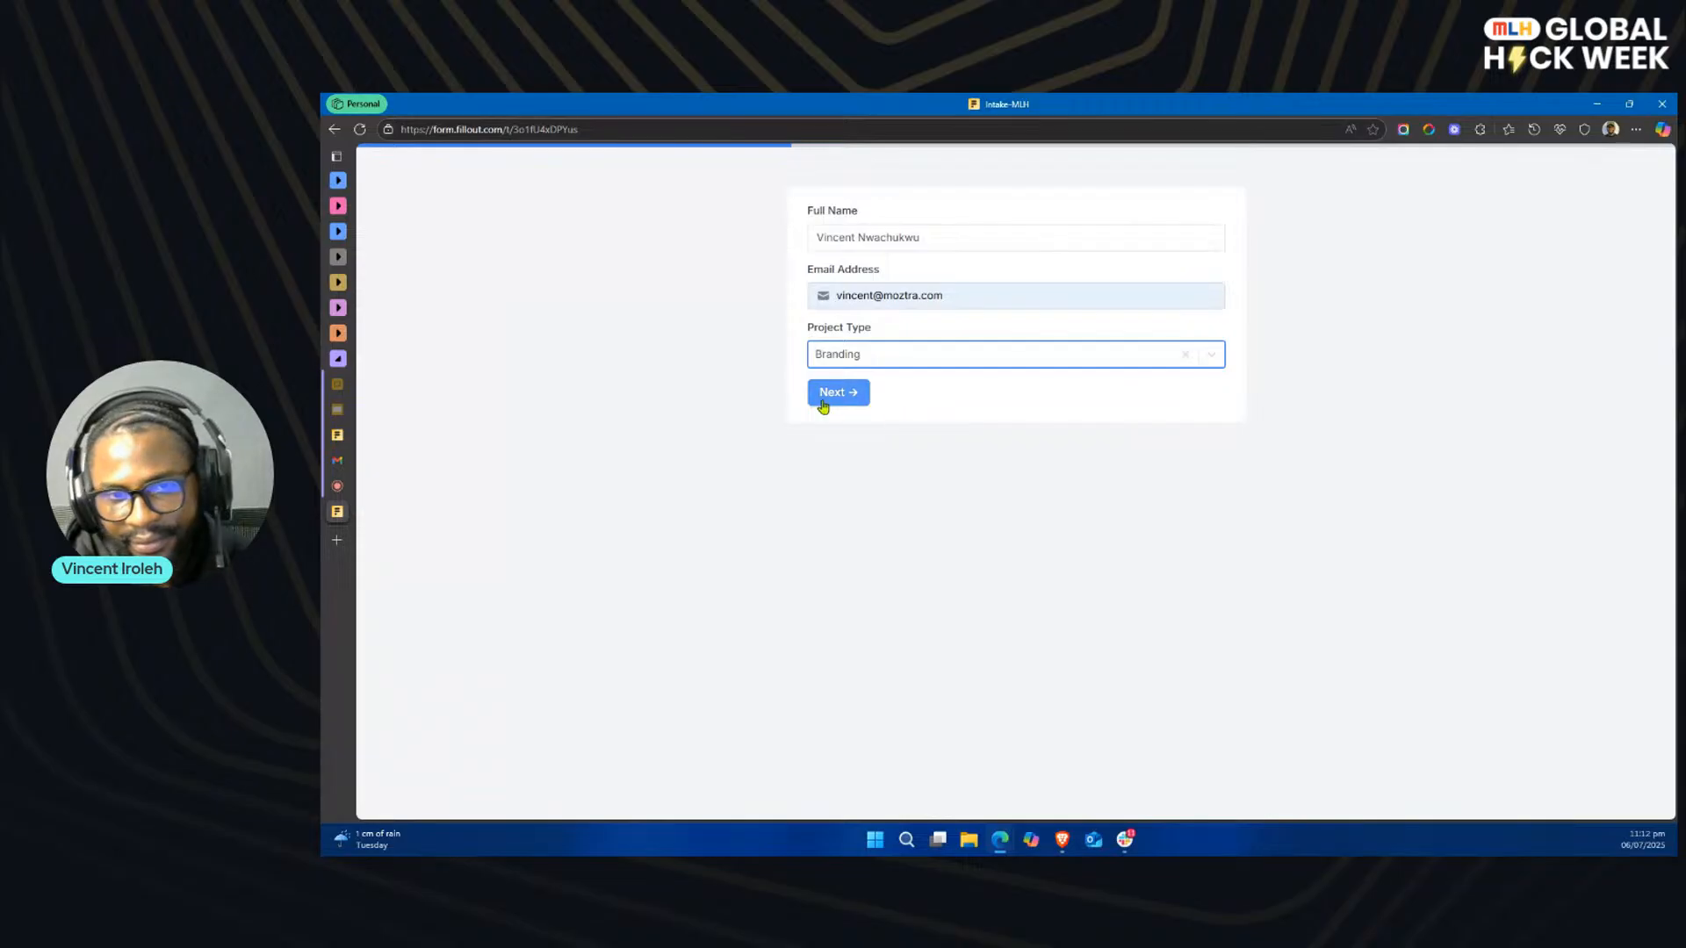
{"action": "left_click", "coordinate": [839, 394]}
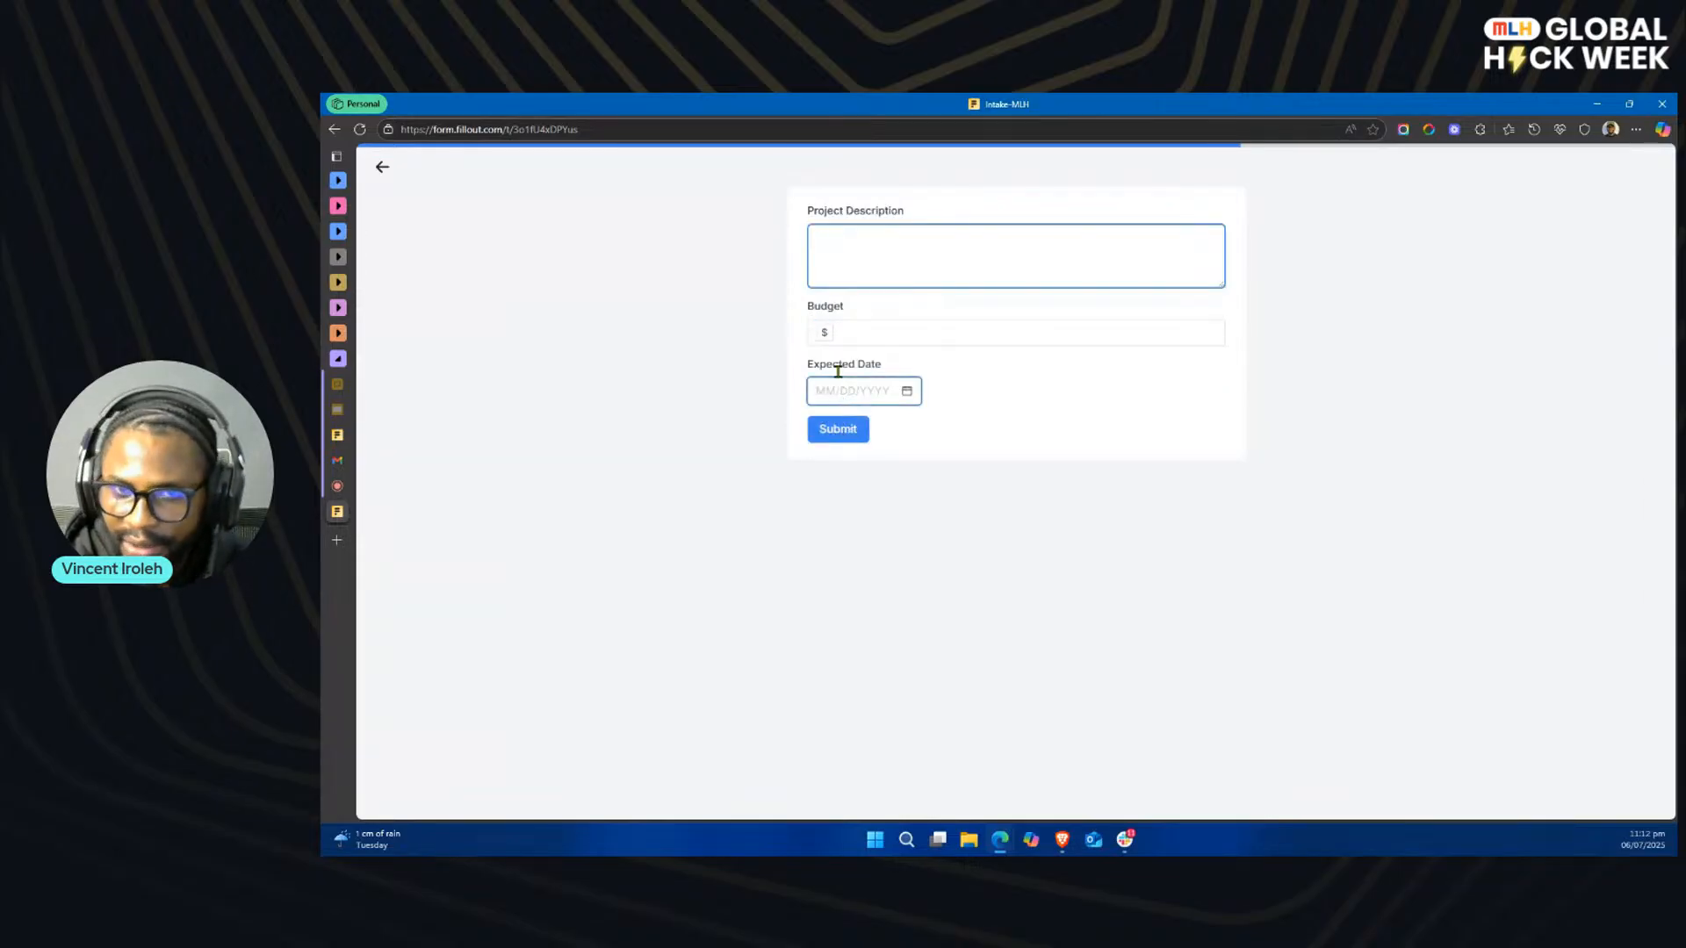
Step: Complete the second page with description "This is a test", budget 700 and expected date 07/16/2025, and submit the intake form
{"action": "type", "text": "This is a test"}
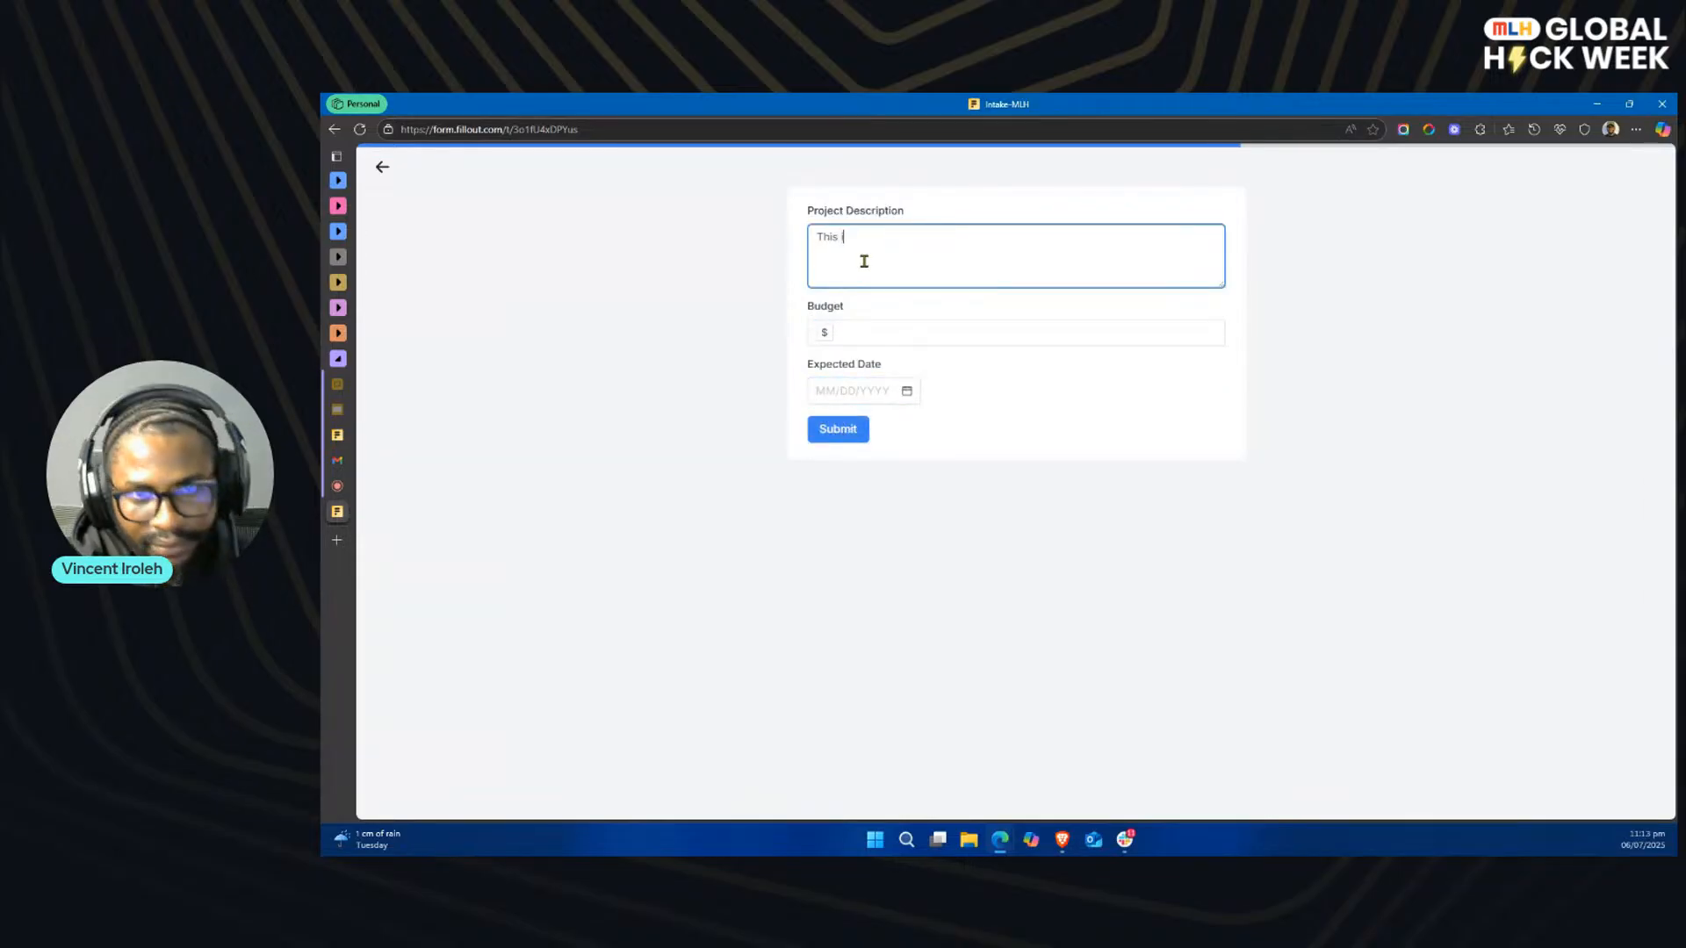
{"action": "left_click", "coordinate": [897, 332]}
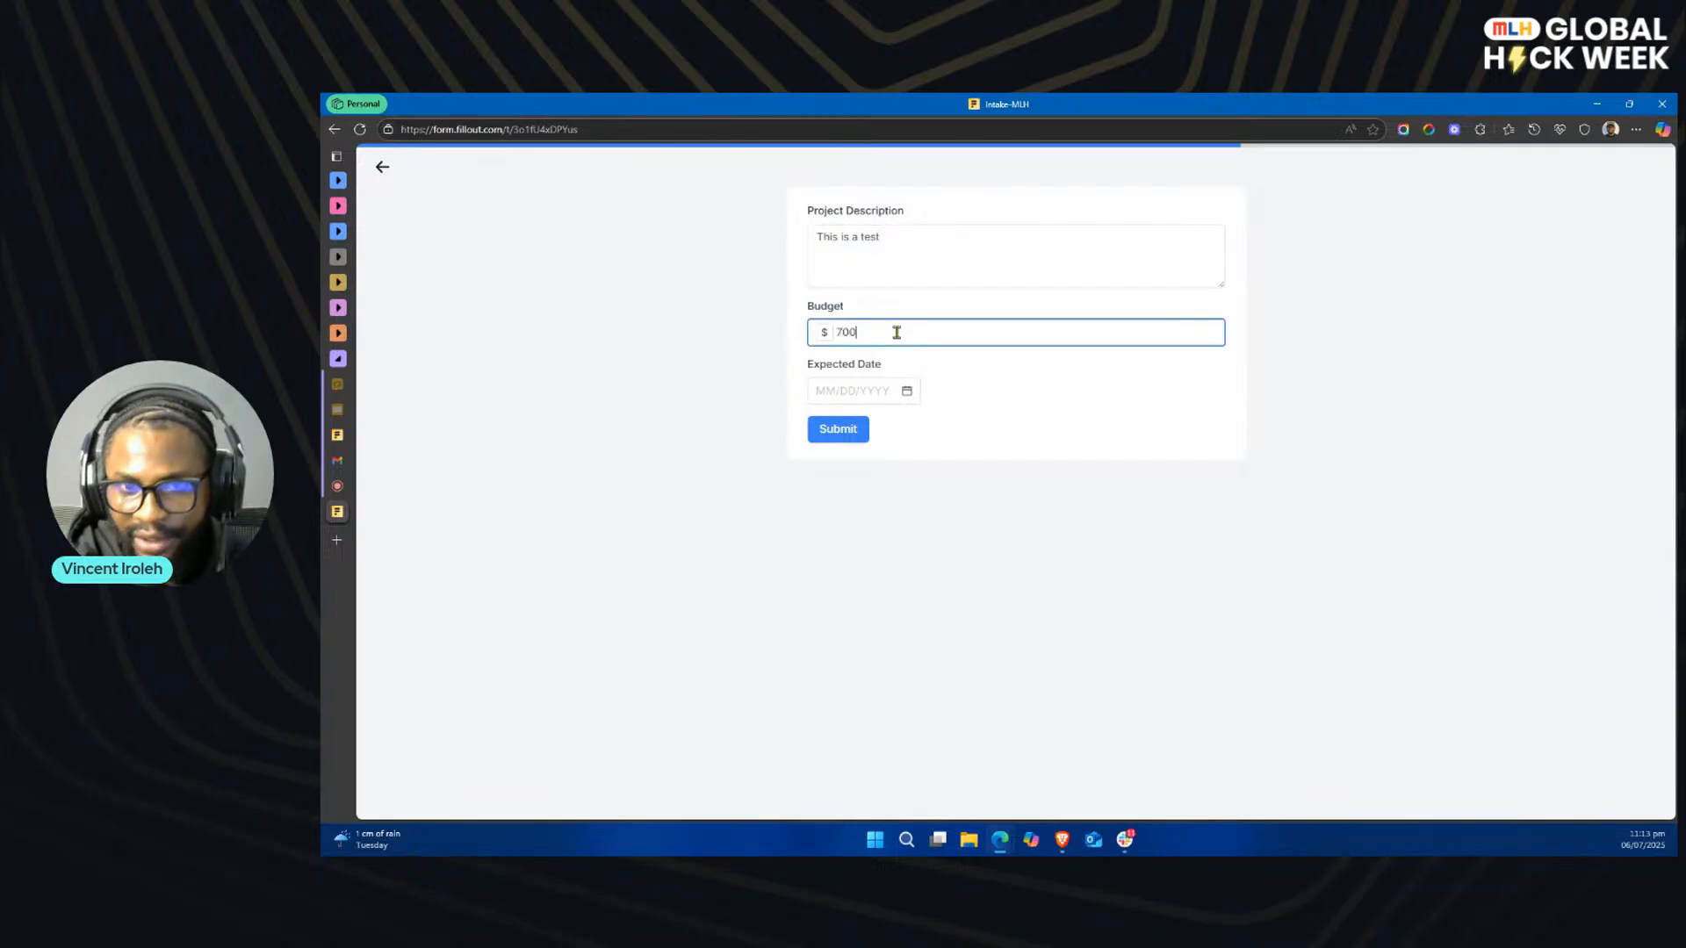
{"action": "left_click", "coordinate": [907, 392]}
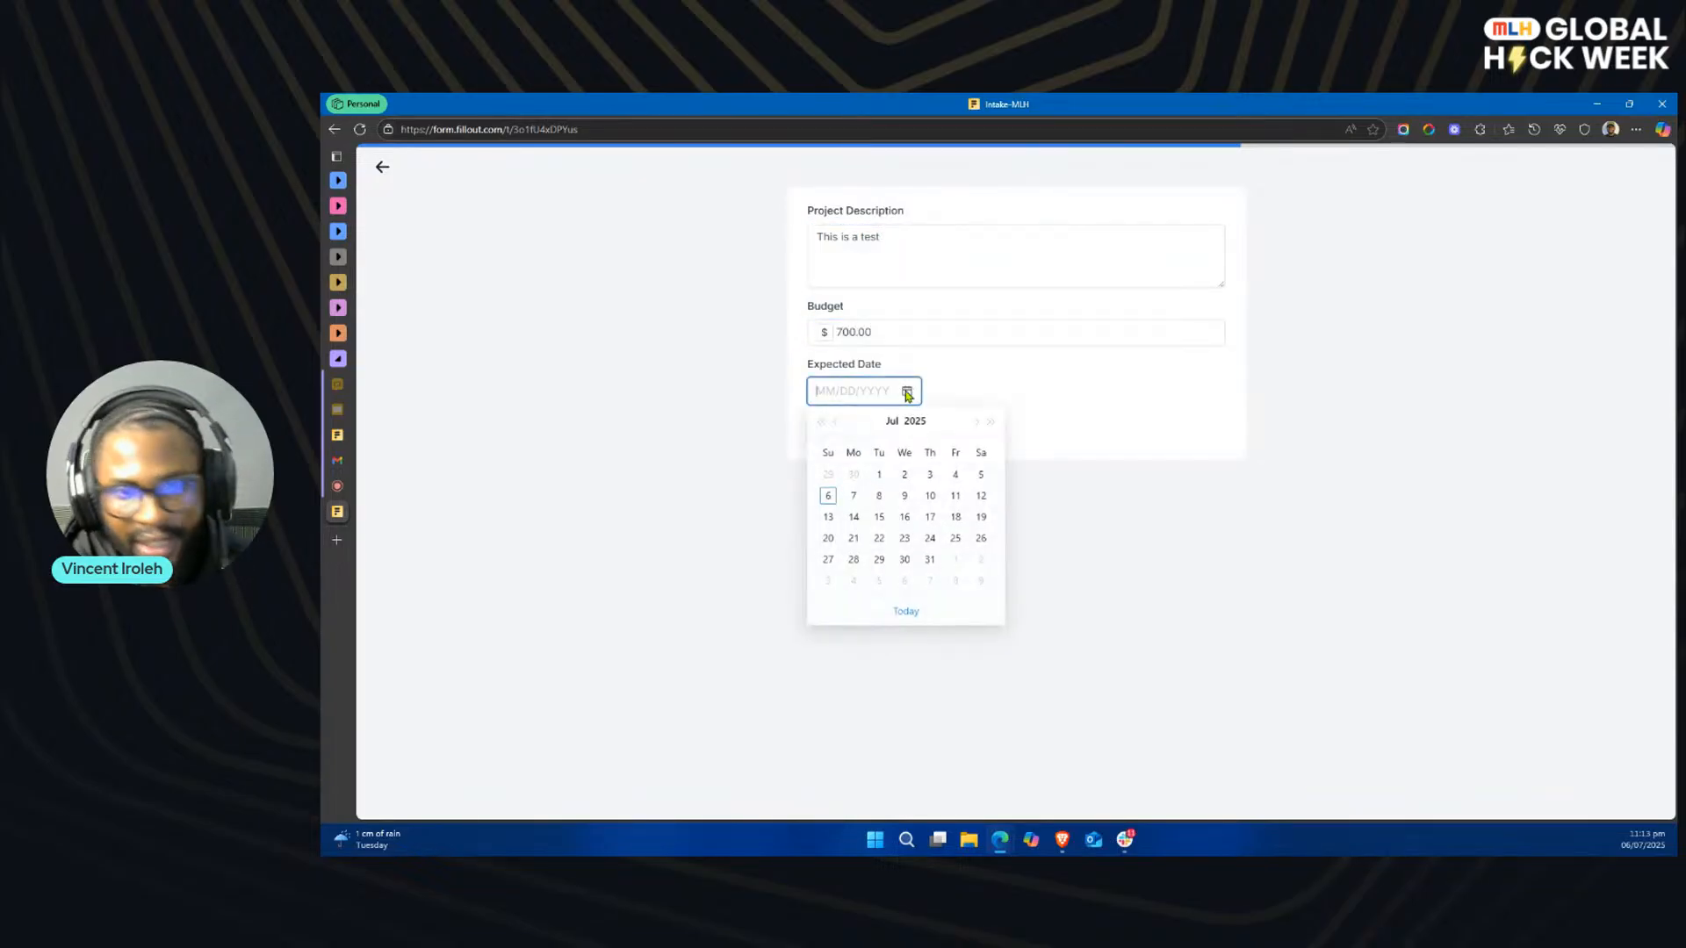
{"action": "left_click", "coordinate": [904, 516]}
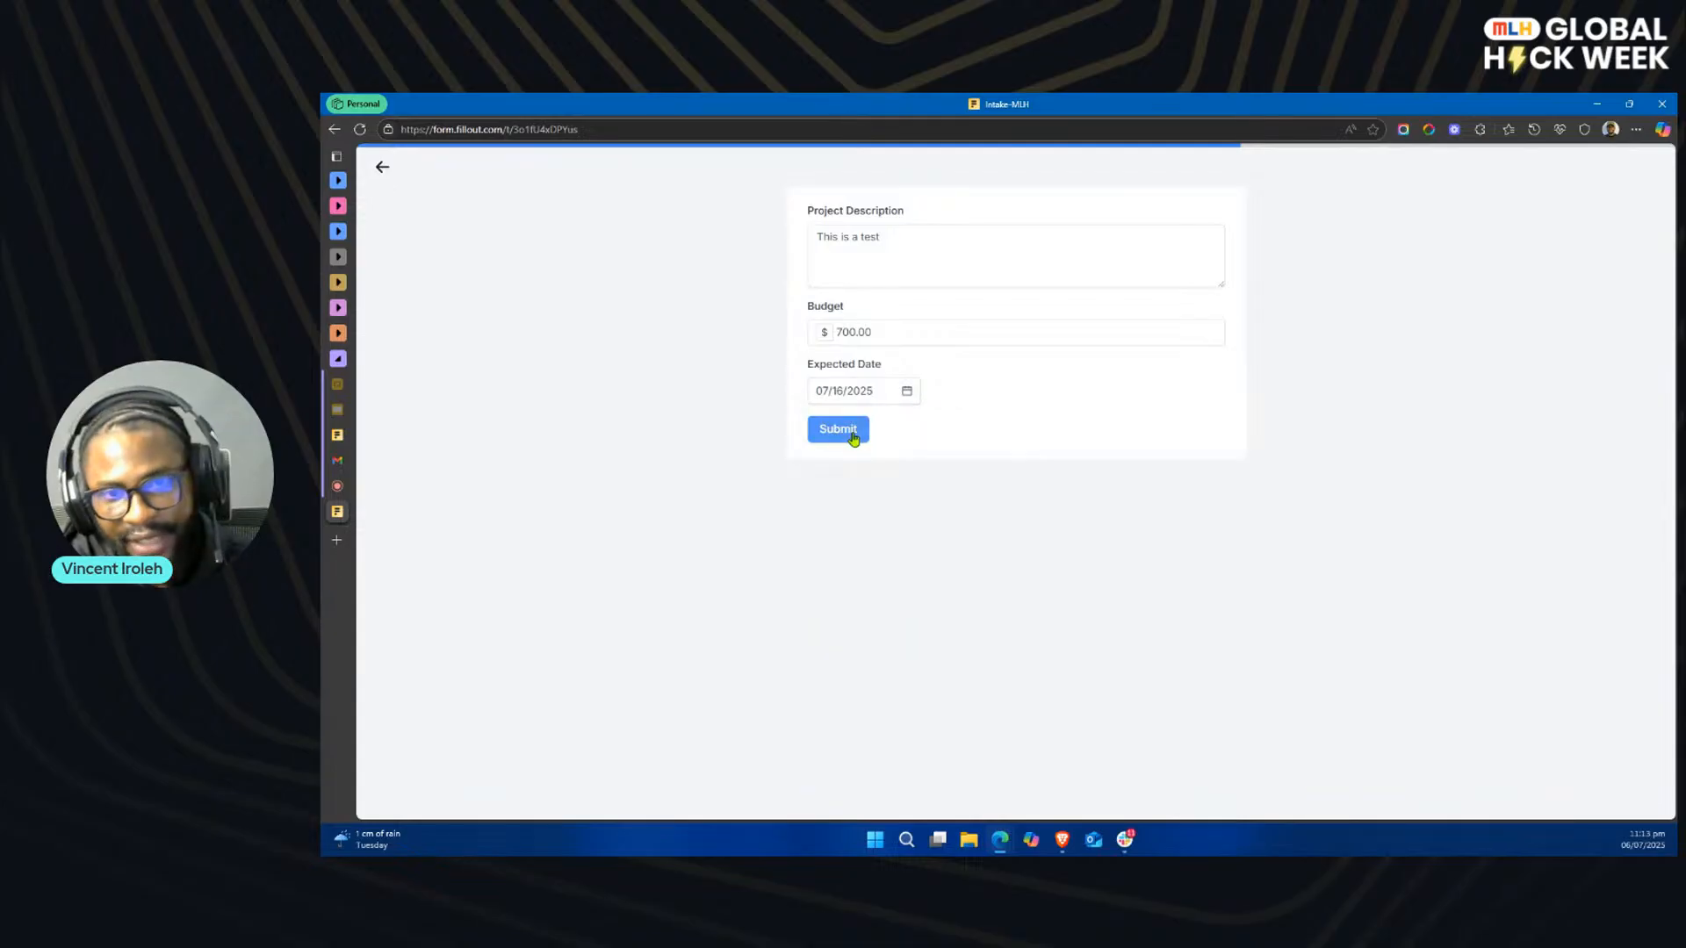
{"action": "left_click", "coordinate": [848, 436]}
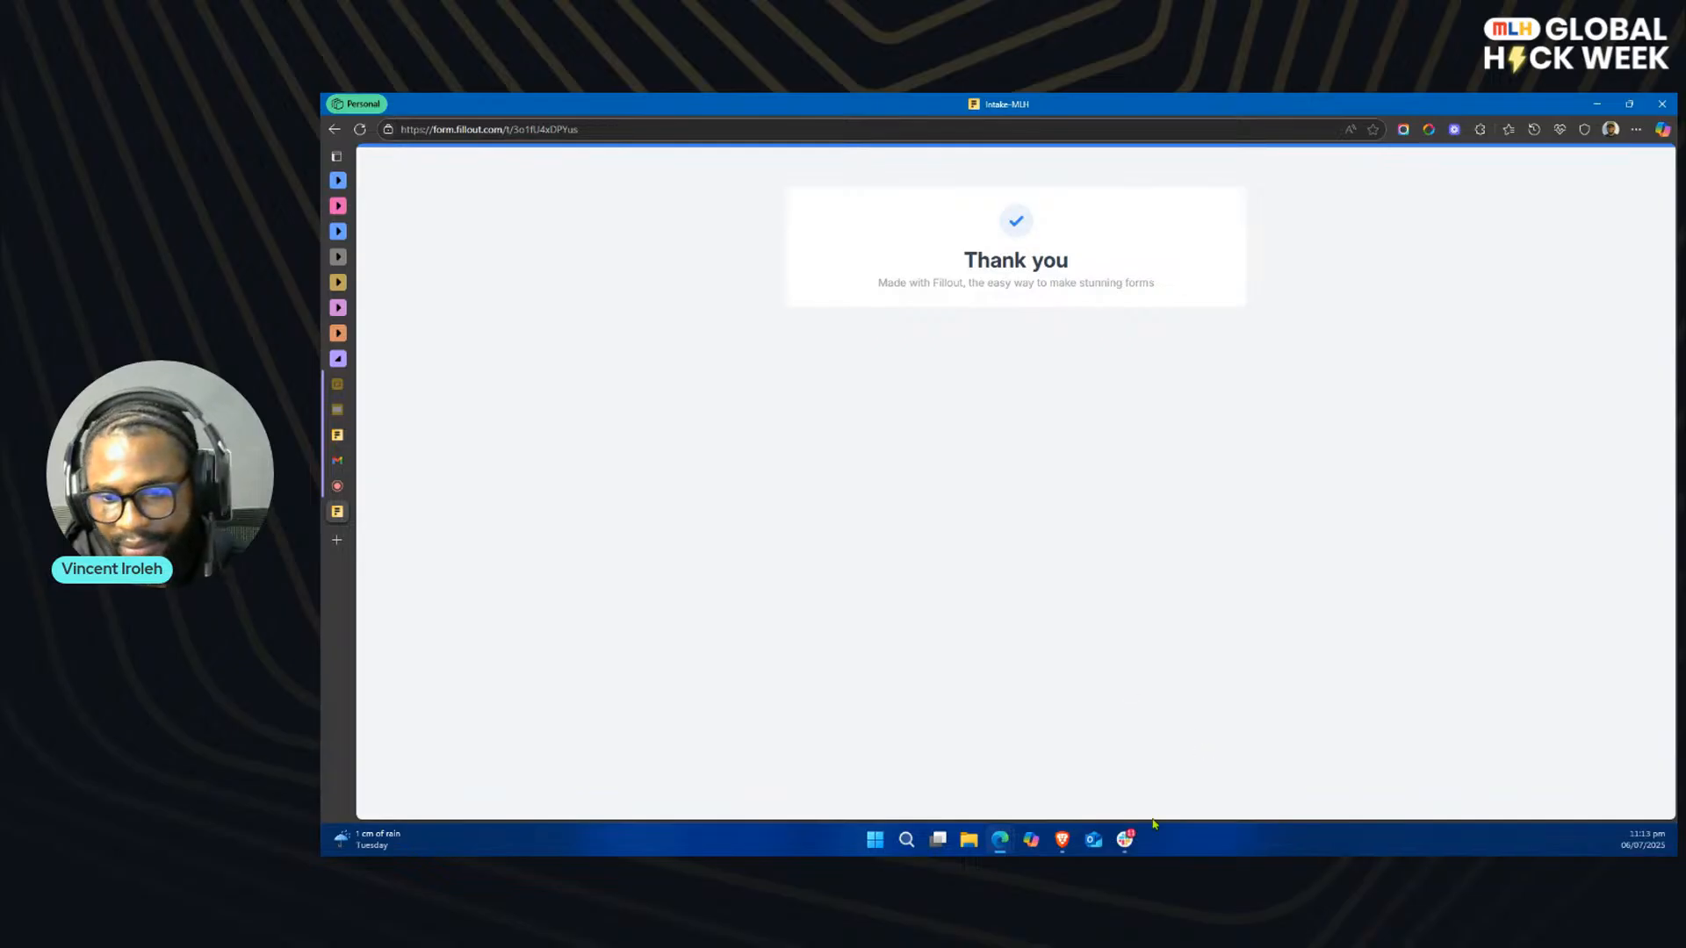
Step: Switch to Slack and compare the new Branding submission with the earlier Web Design one in the project-manager channel
{"action": "left_click", "coordinate": [1126, 840]}
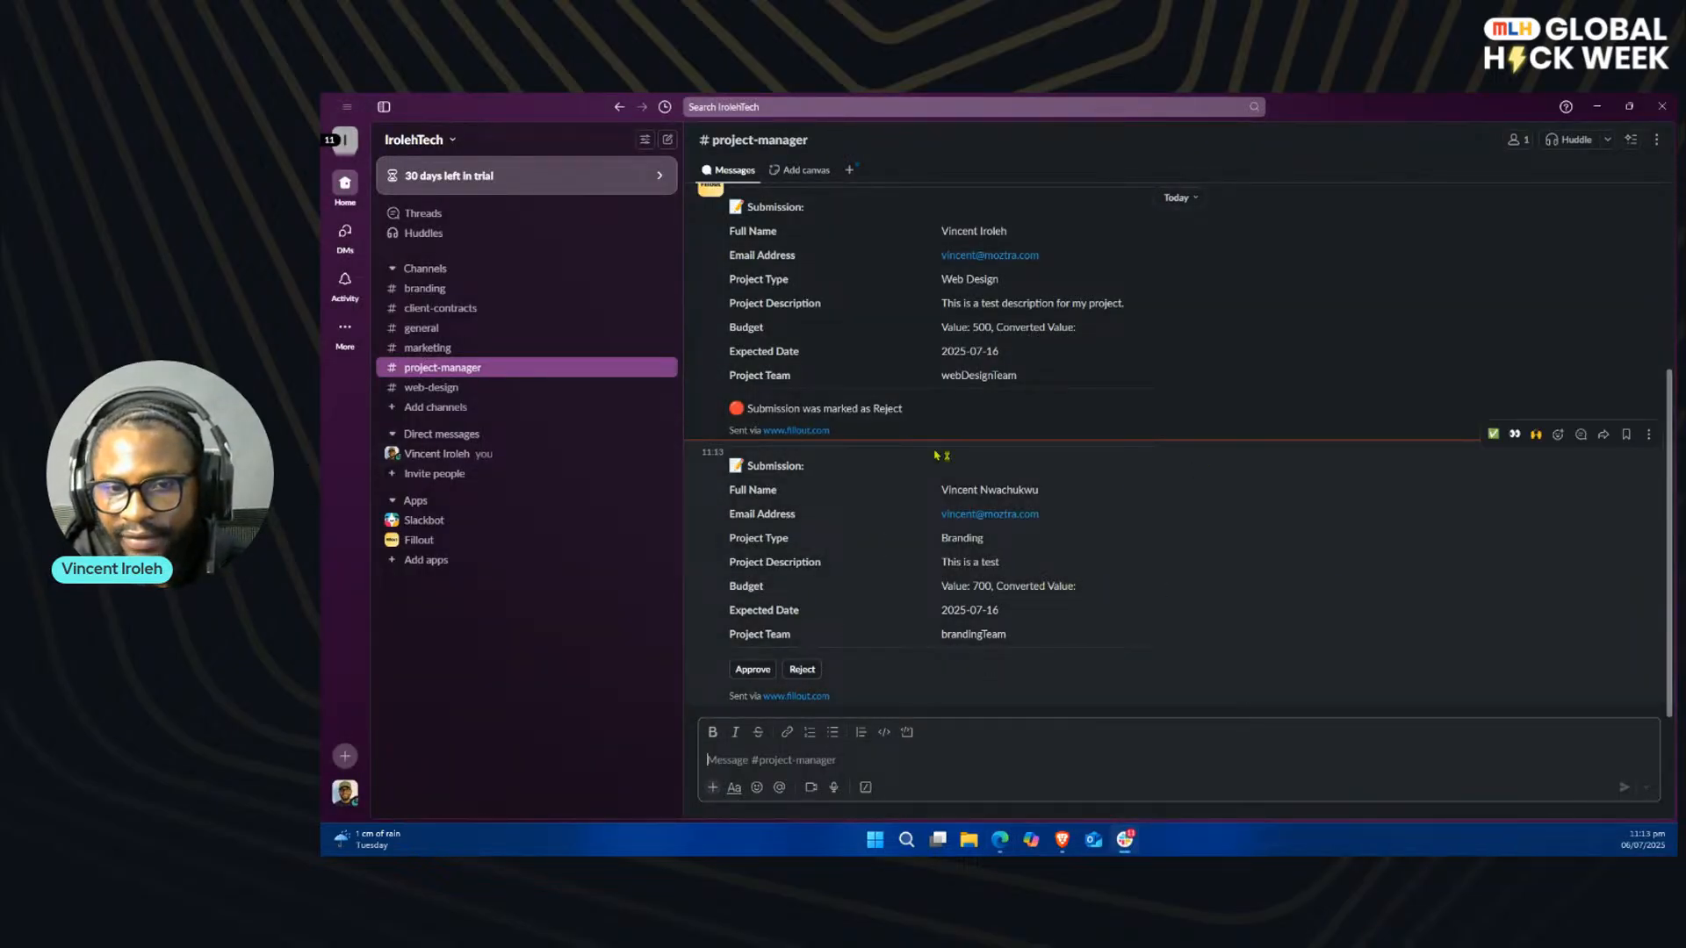
{"action": "scroll", "coordinate": [1063, 562], "scroll_direction": "up", "scroll_amount": 3}
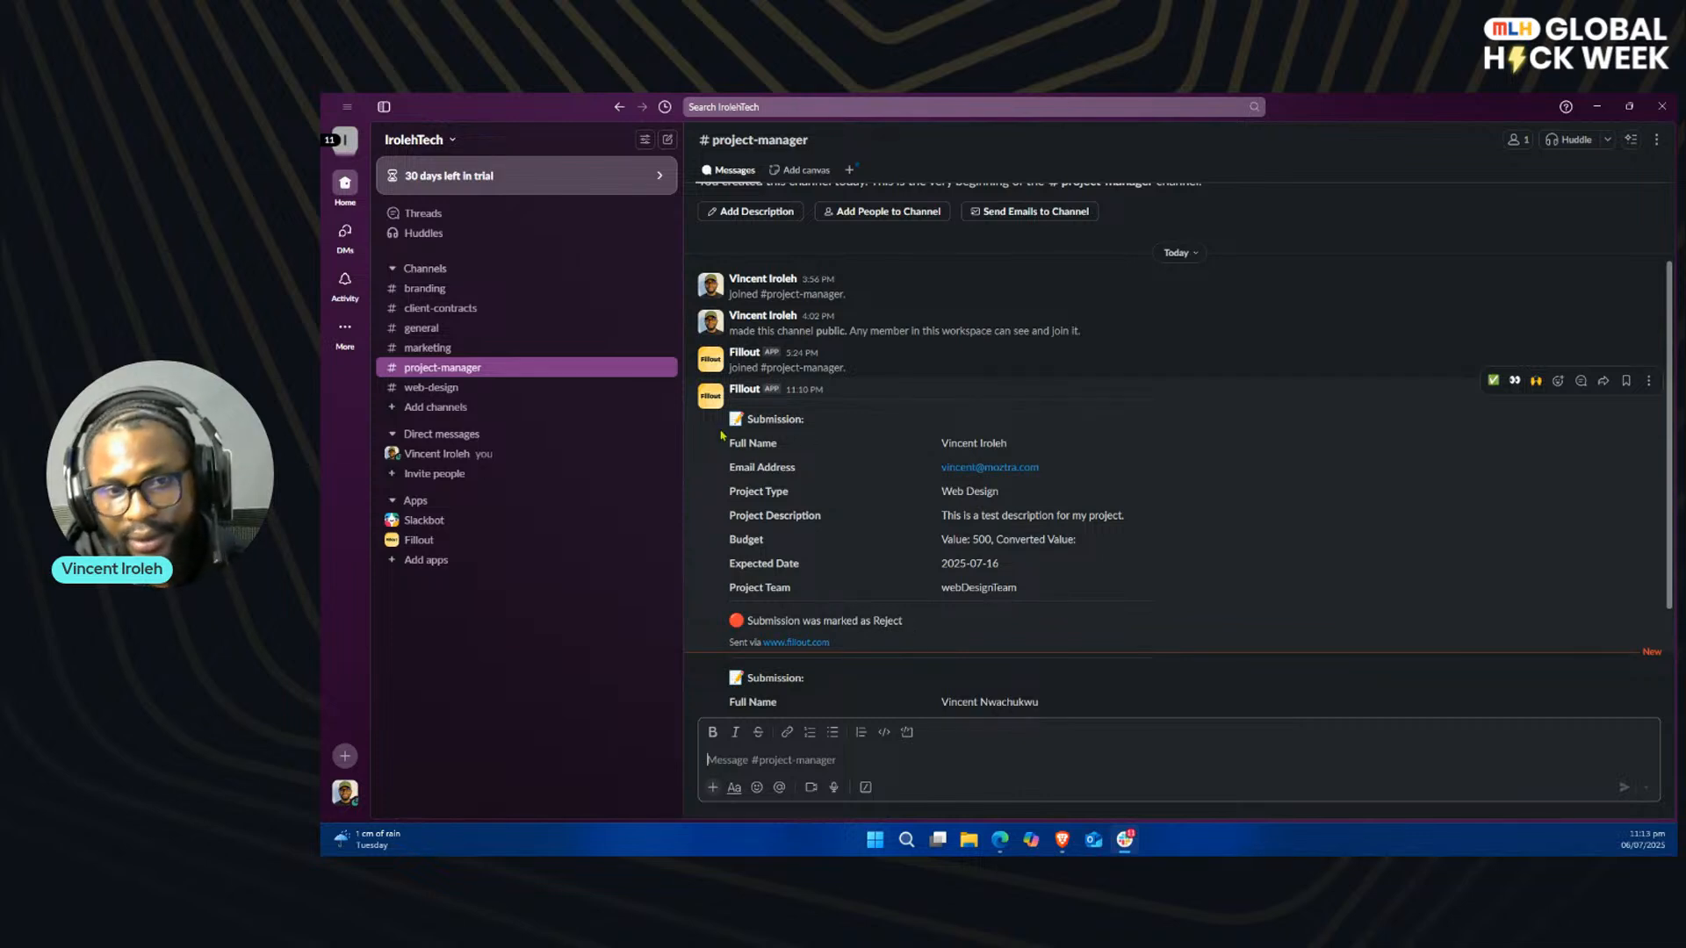
{"action": "scroll", "coordinate": [1103, 620], "scroll_direction": "down", "scroll_amount": 3}
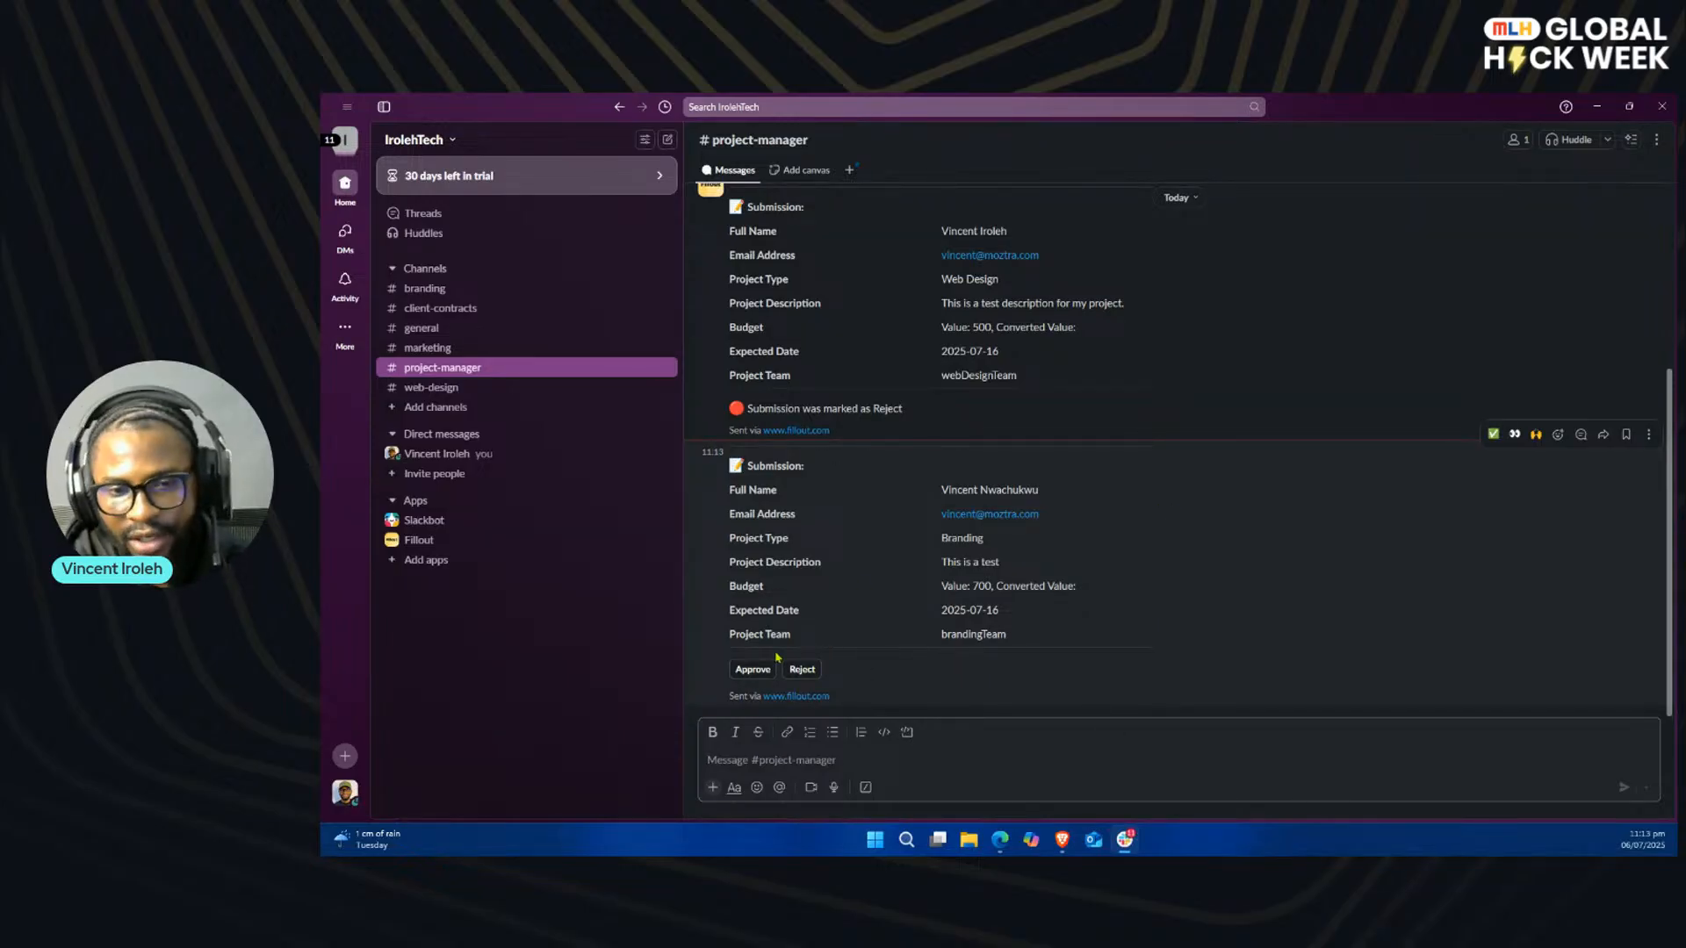
Step: Approve the Branding submission from its Slack message with the review comment "This is a test approval", correcting the misspelled last word
{"action": "left_click", "coordinate": [754, 669]}
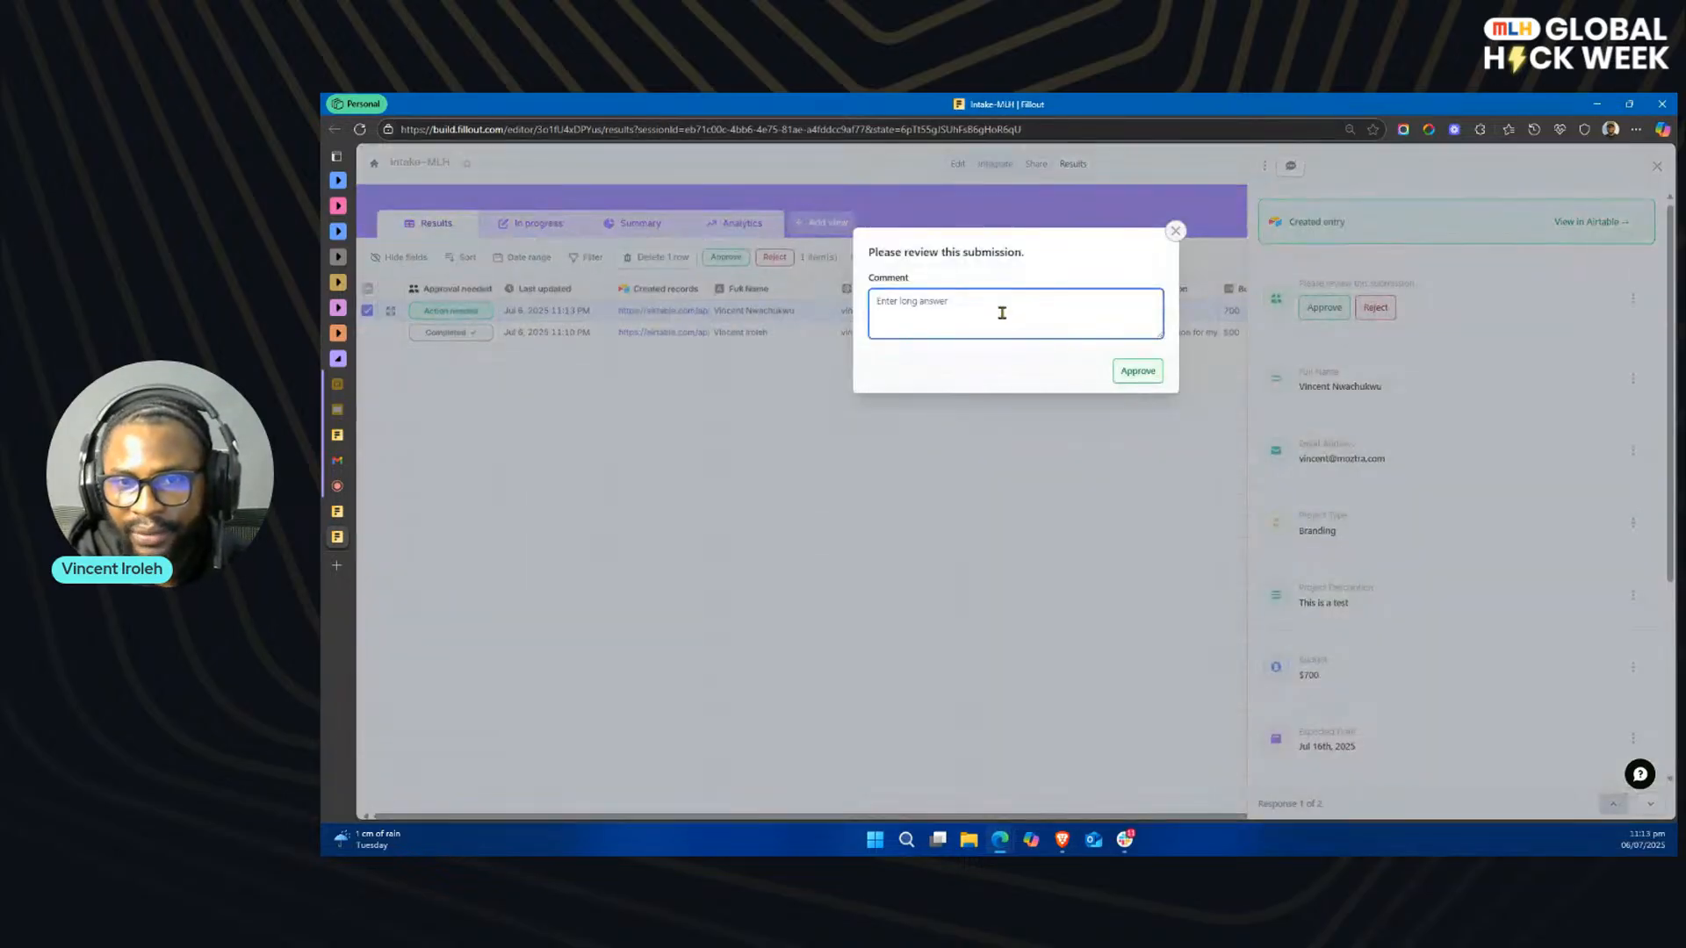
{"action": "type", "text": "This is a test apporval"}
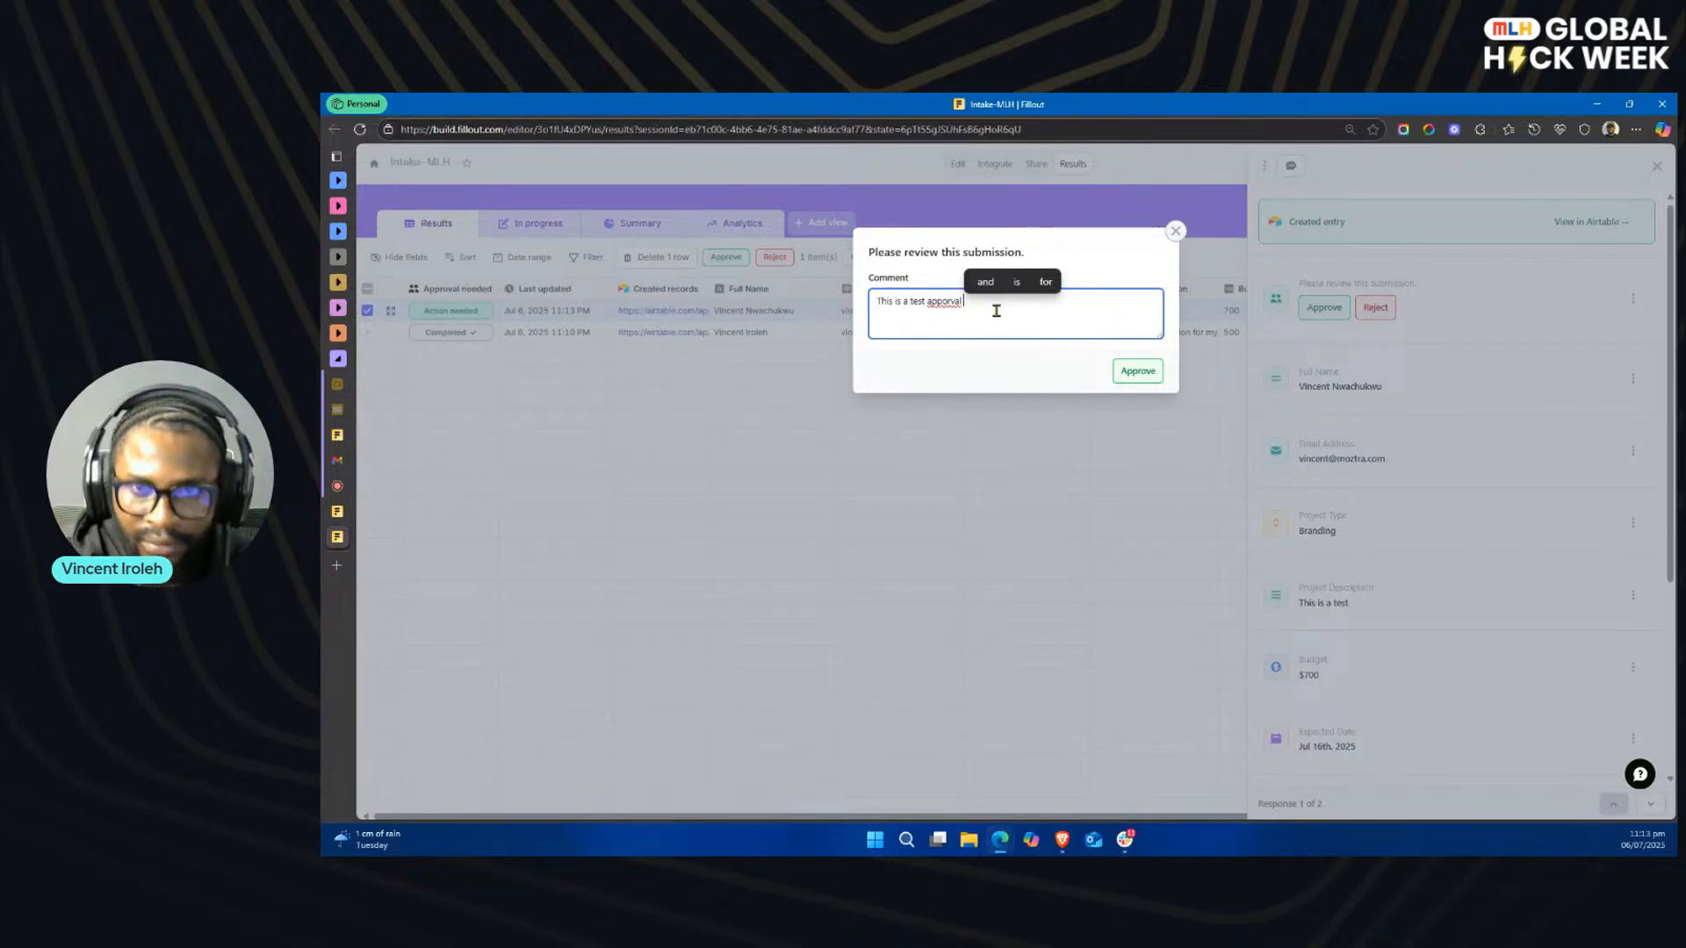
{"action": "left_click", "coordinate": [948, 302]}
{"action": "left_click", "coordinate": [960, 365]}
{"action": "left_click", "coordinate": [1120, 371]}
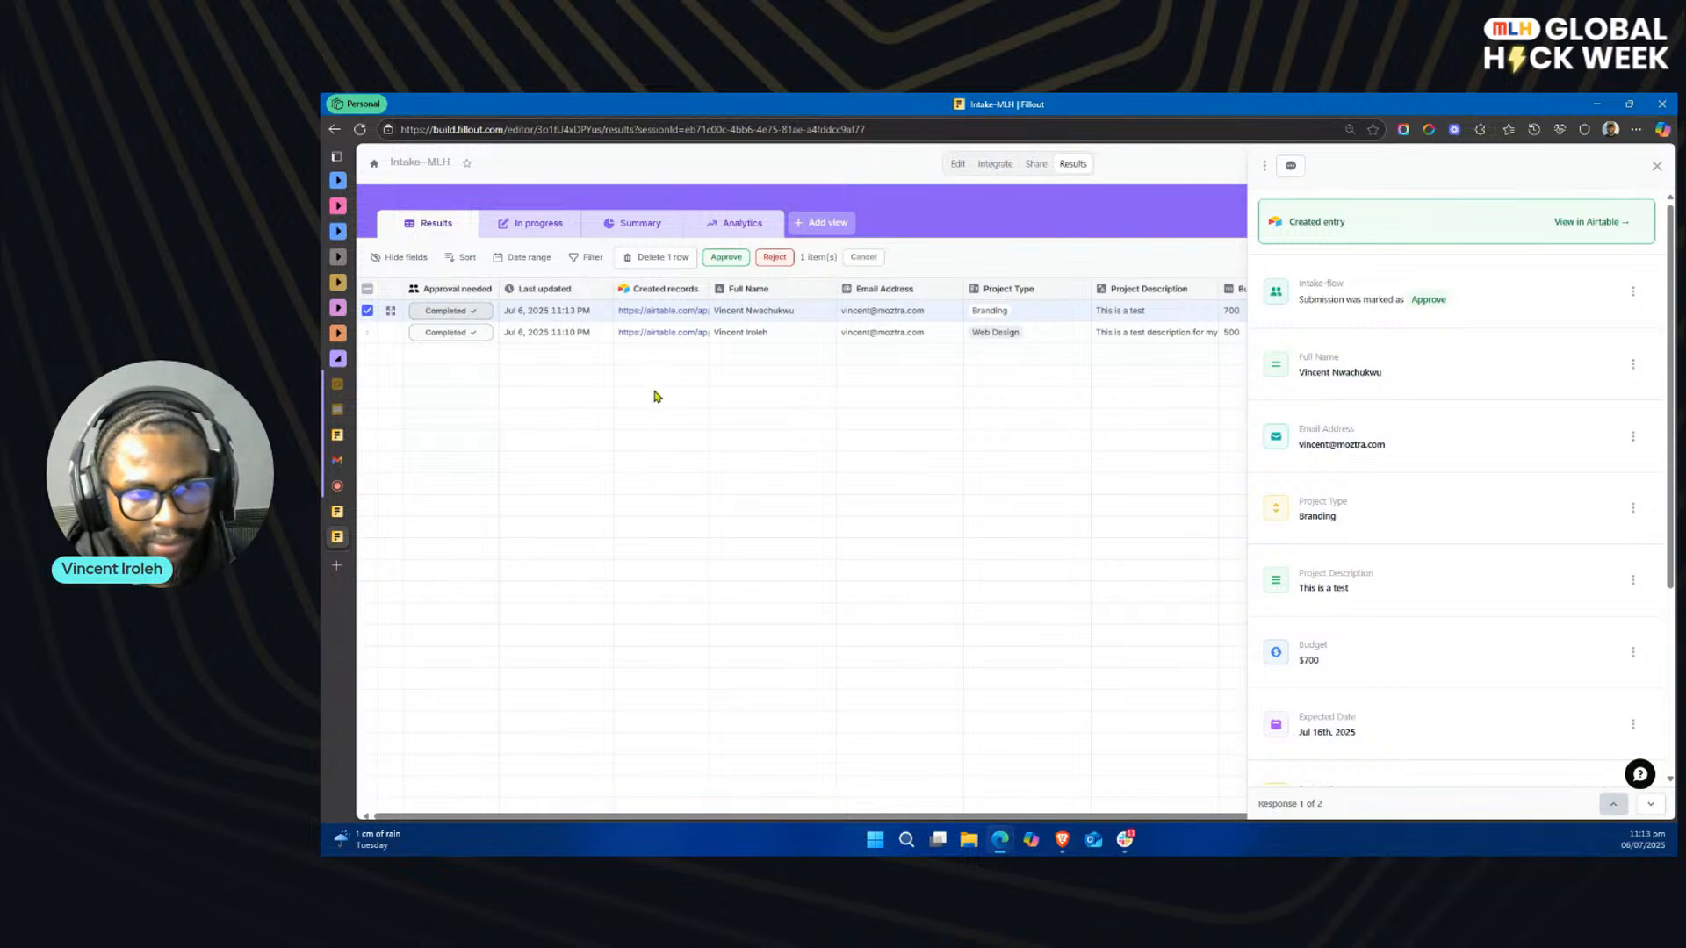
Step: Switch to Gmail, refresh the labelled message list, and open the "Your Project Has Been Approved! Next Steps Inside" email
{"action": "mouse_move", "coordinate": [338, 461]}
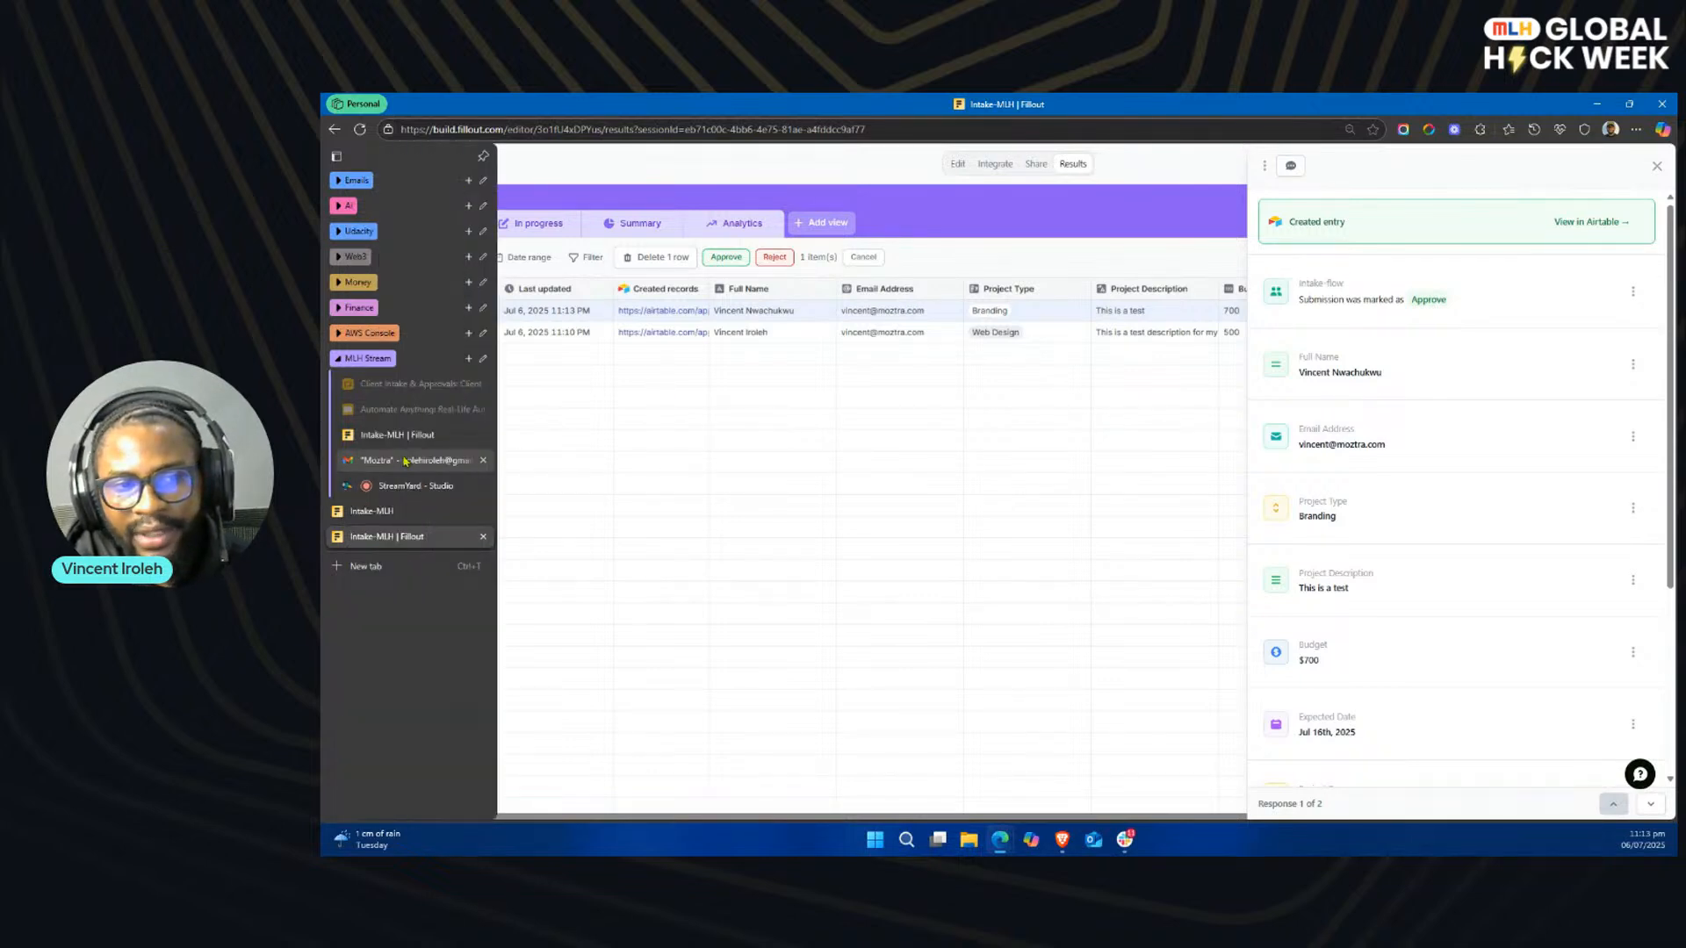
{"action": "left_click", "coordinate": [404, 461]}
{"action": "left_click", "coordinate": [577, 236]}
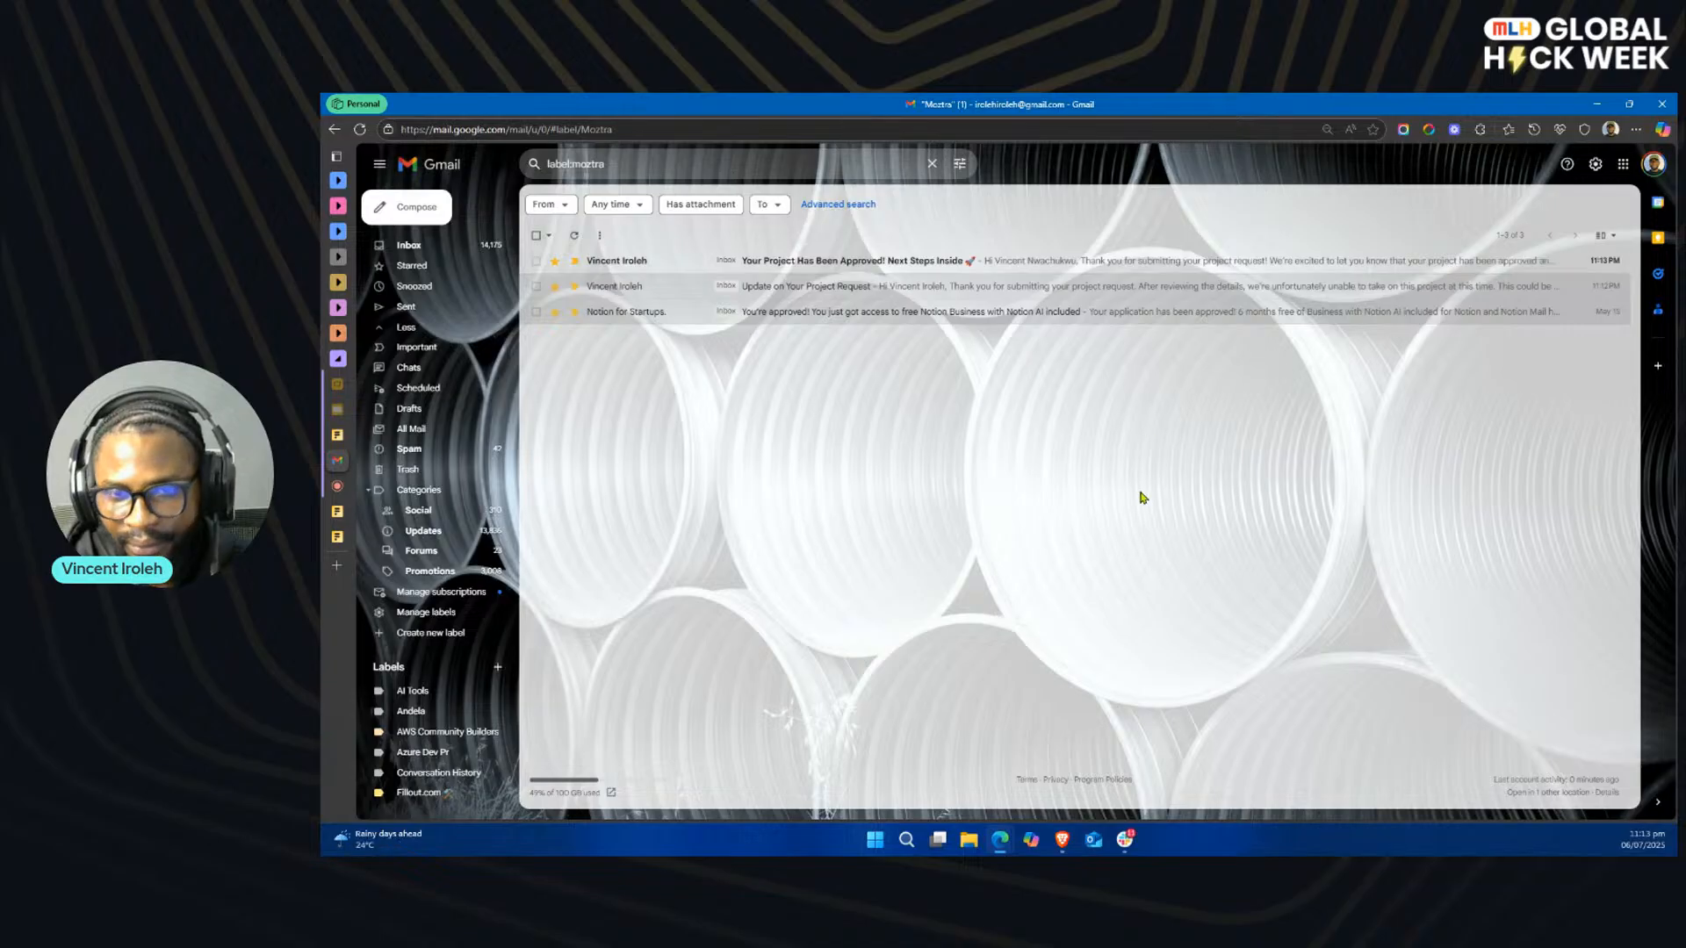
{"action": "left_click", "coordinate": [918, 262]}
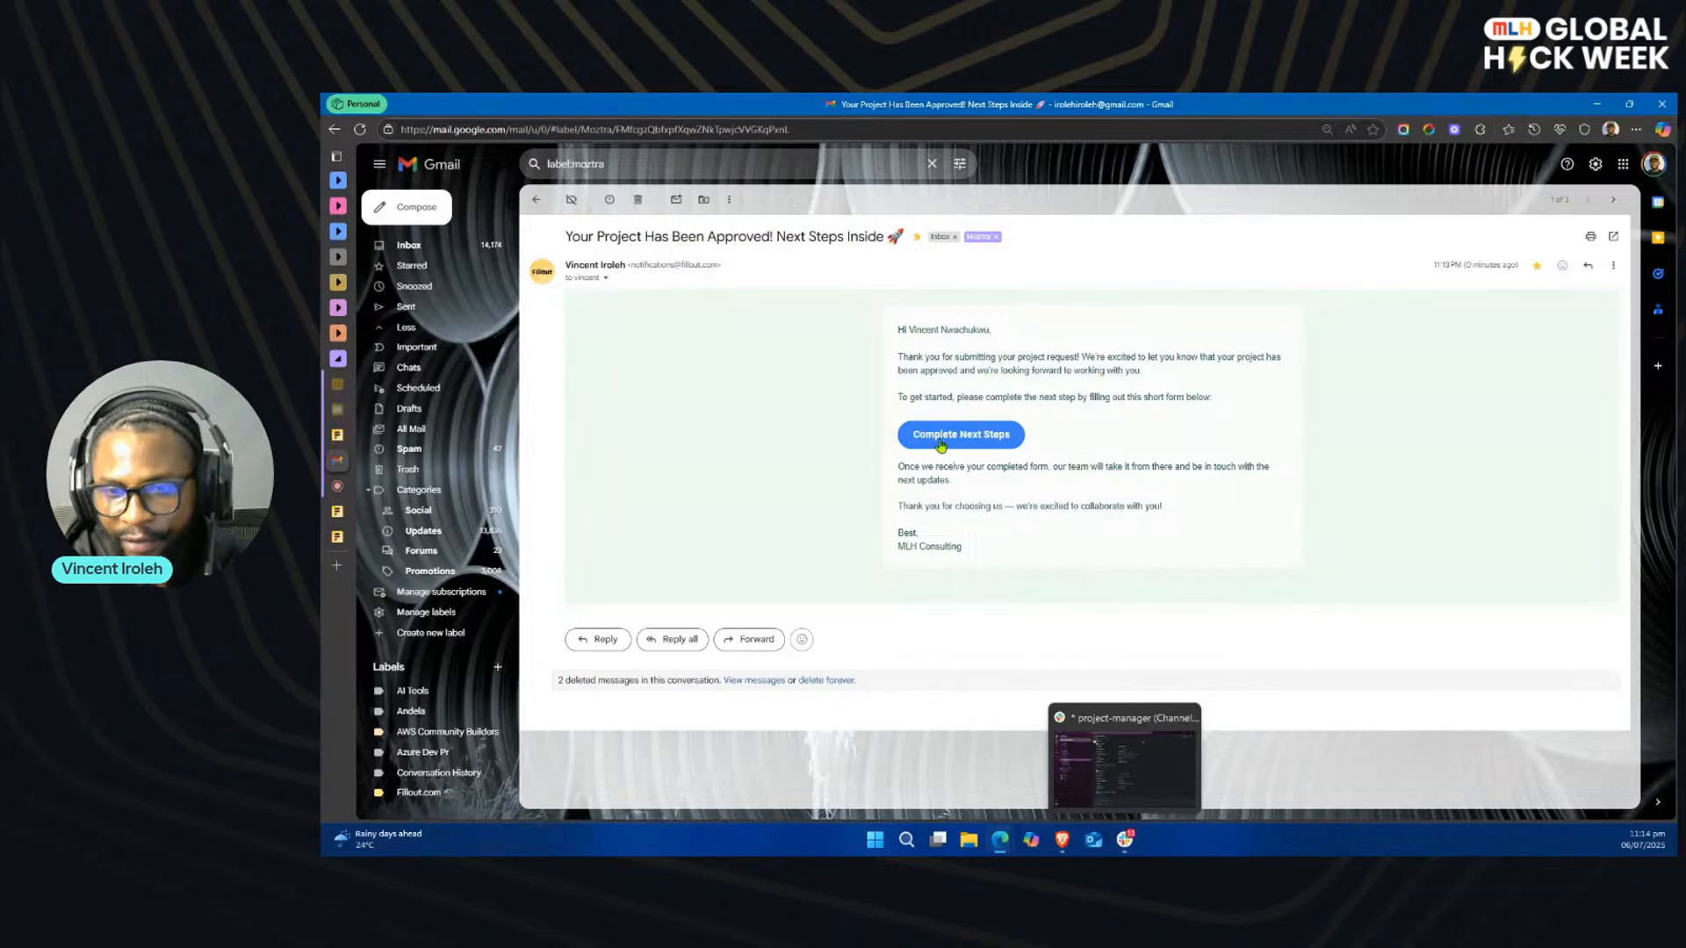
Step: Check the Intake-MLH submission notification in Slack's branding channel and return to the approval email
{"action": "left_click", "coordinate": [1125, 841]}
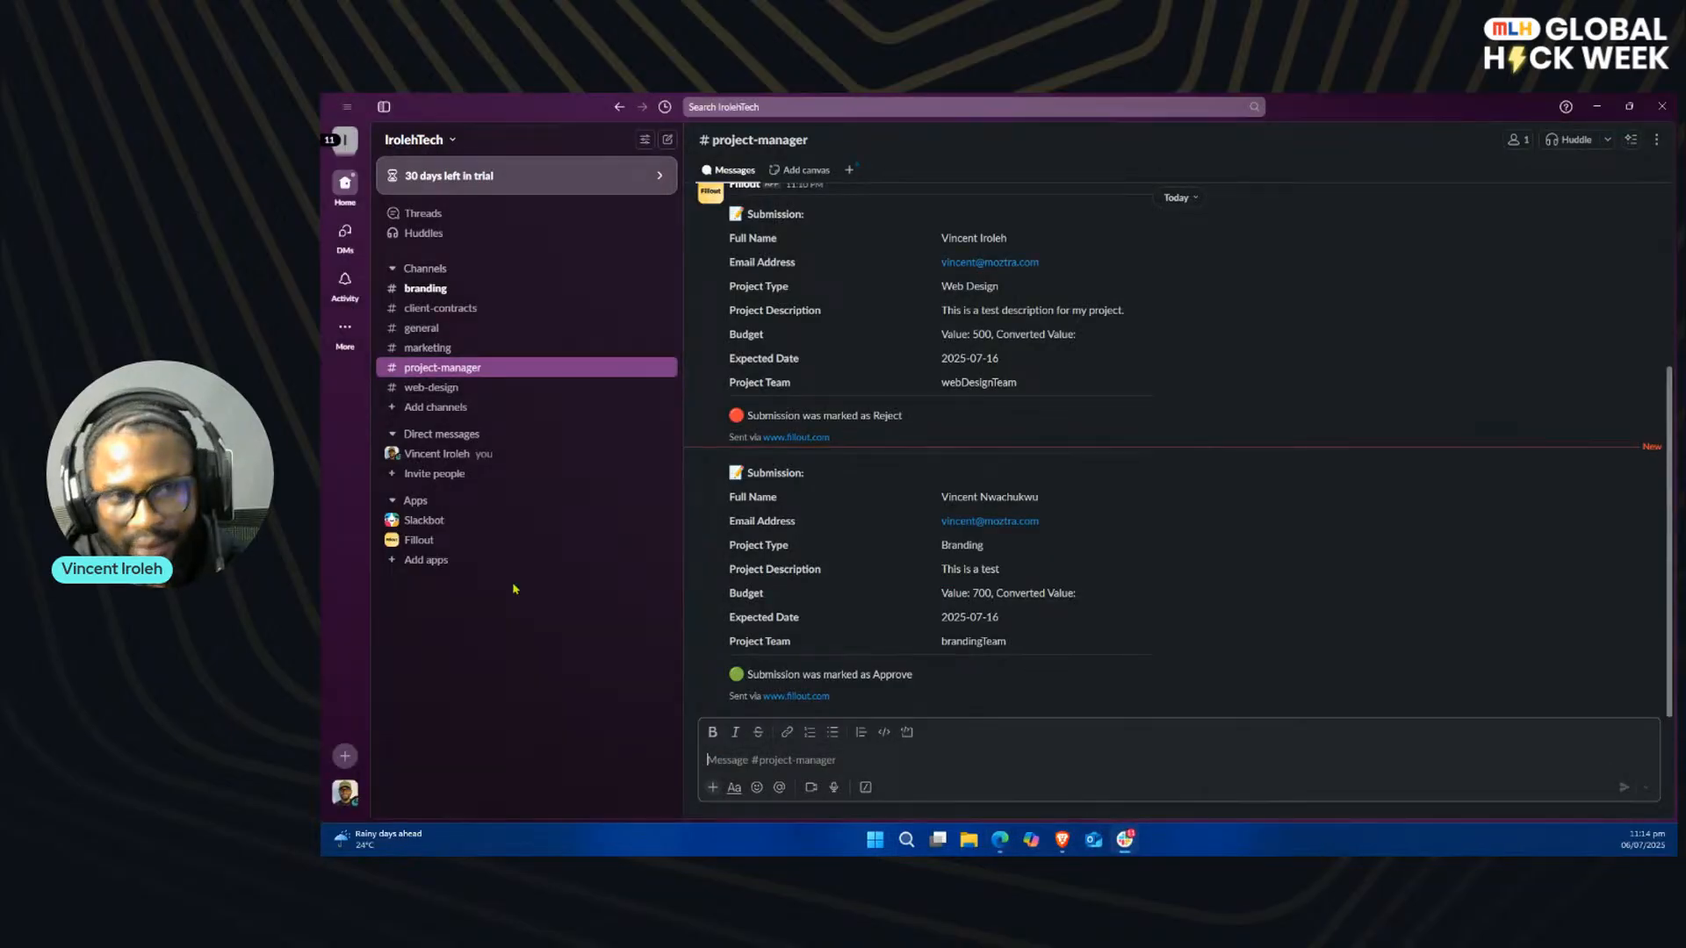
{"action": "left_click", "coordinate": [440, 293]}
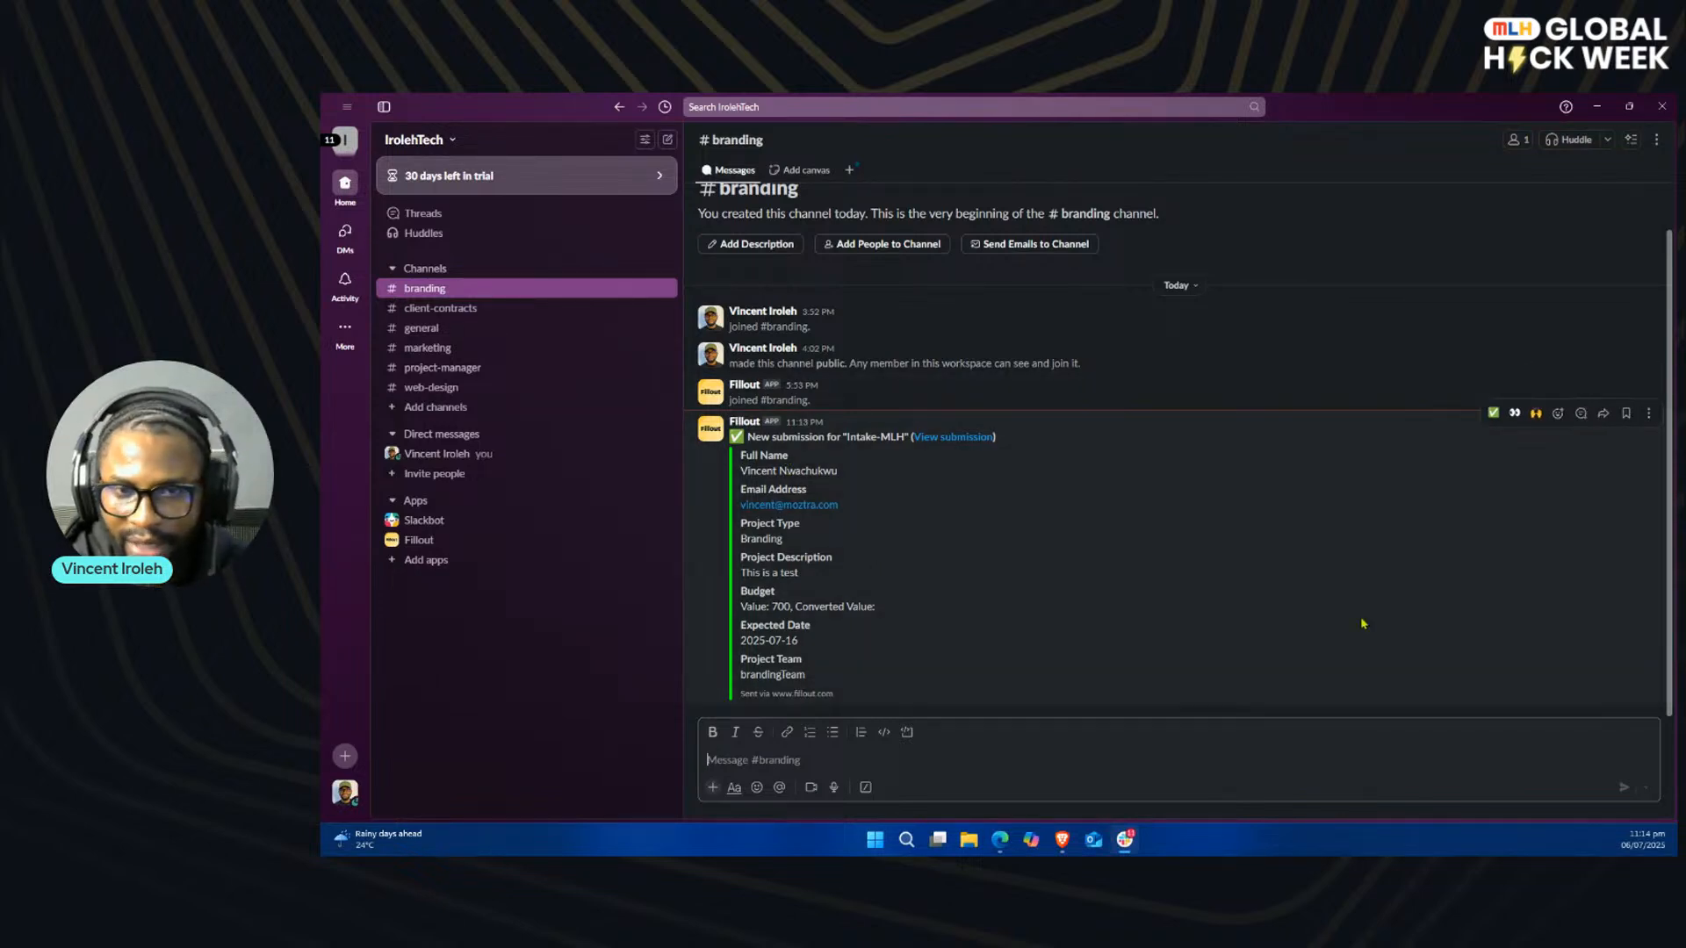
{"action": "mouse_move", "coordinate": [1000, 839]}
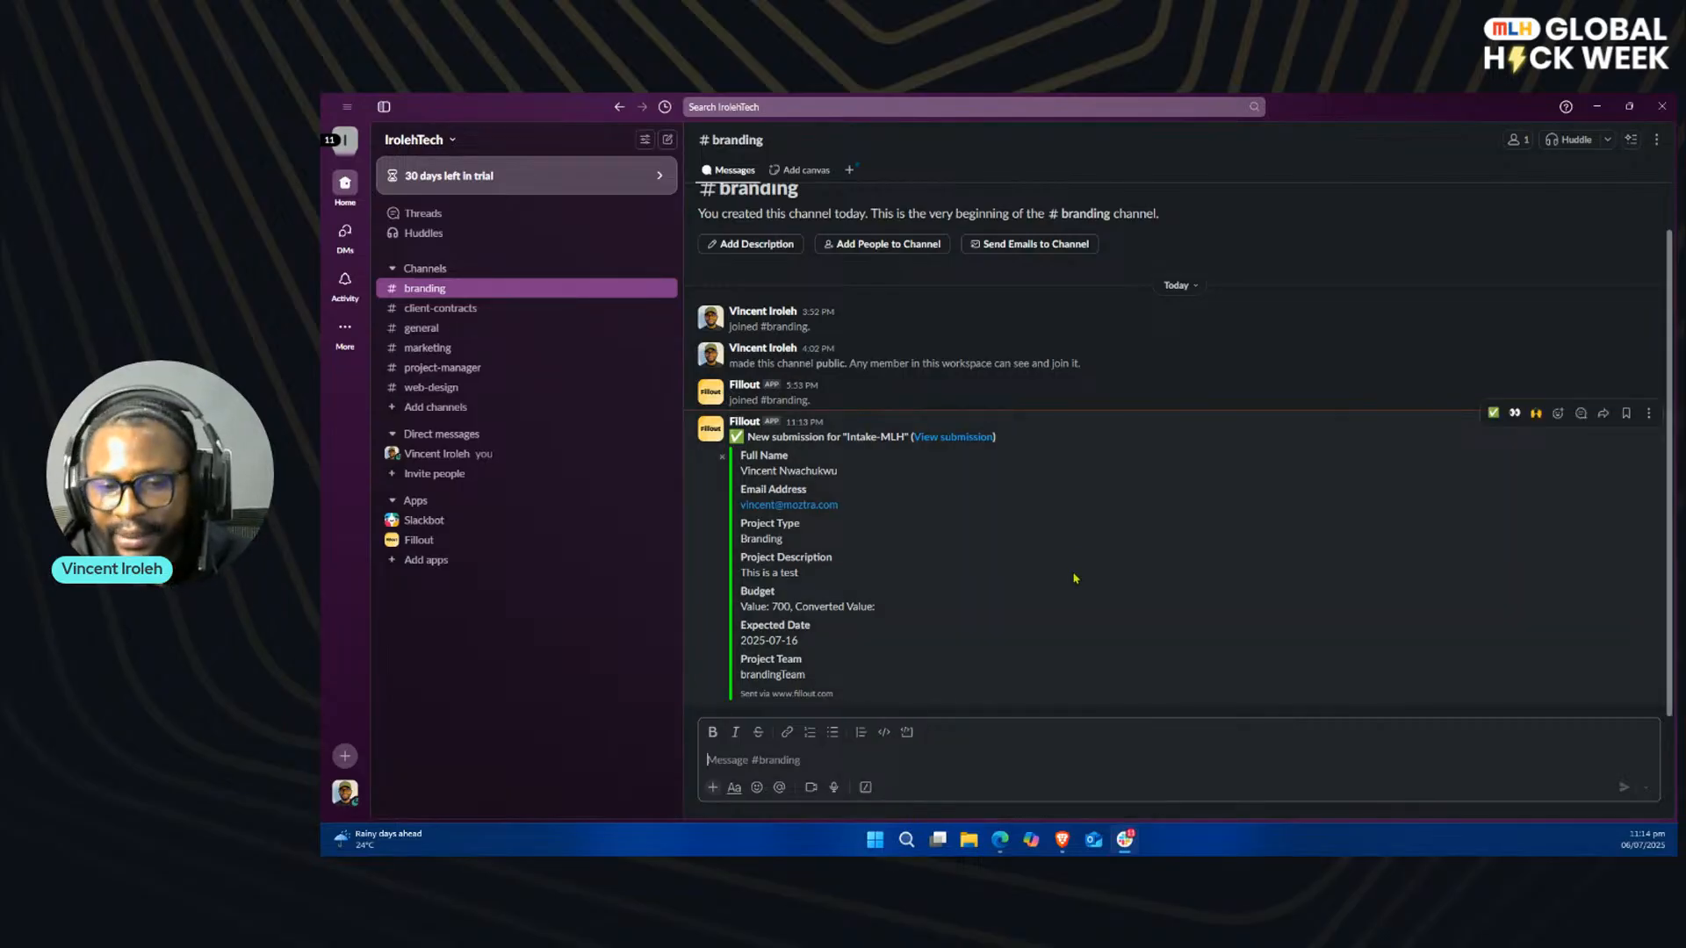
{"action": "left_click", "coordinate": [1125, 839]}
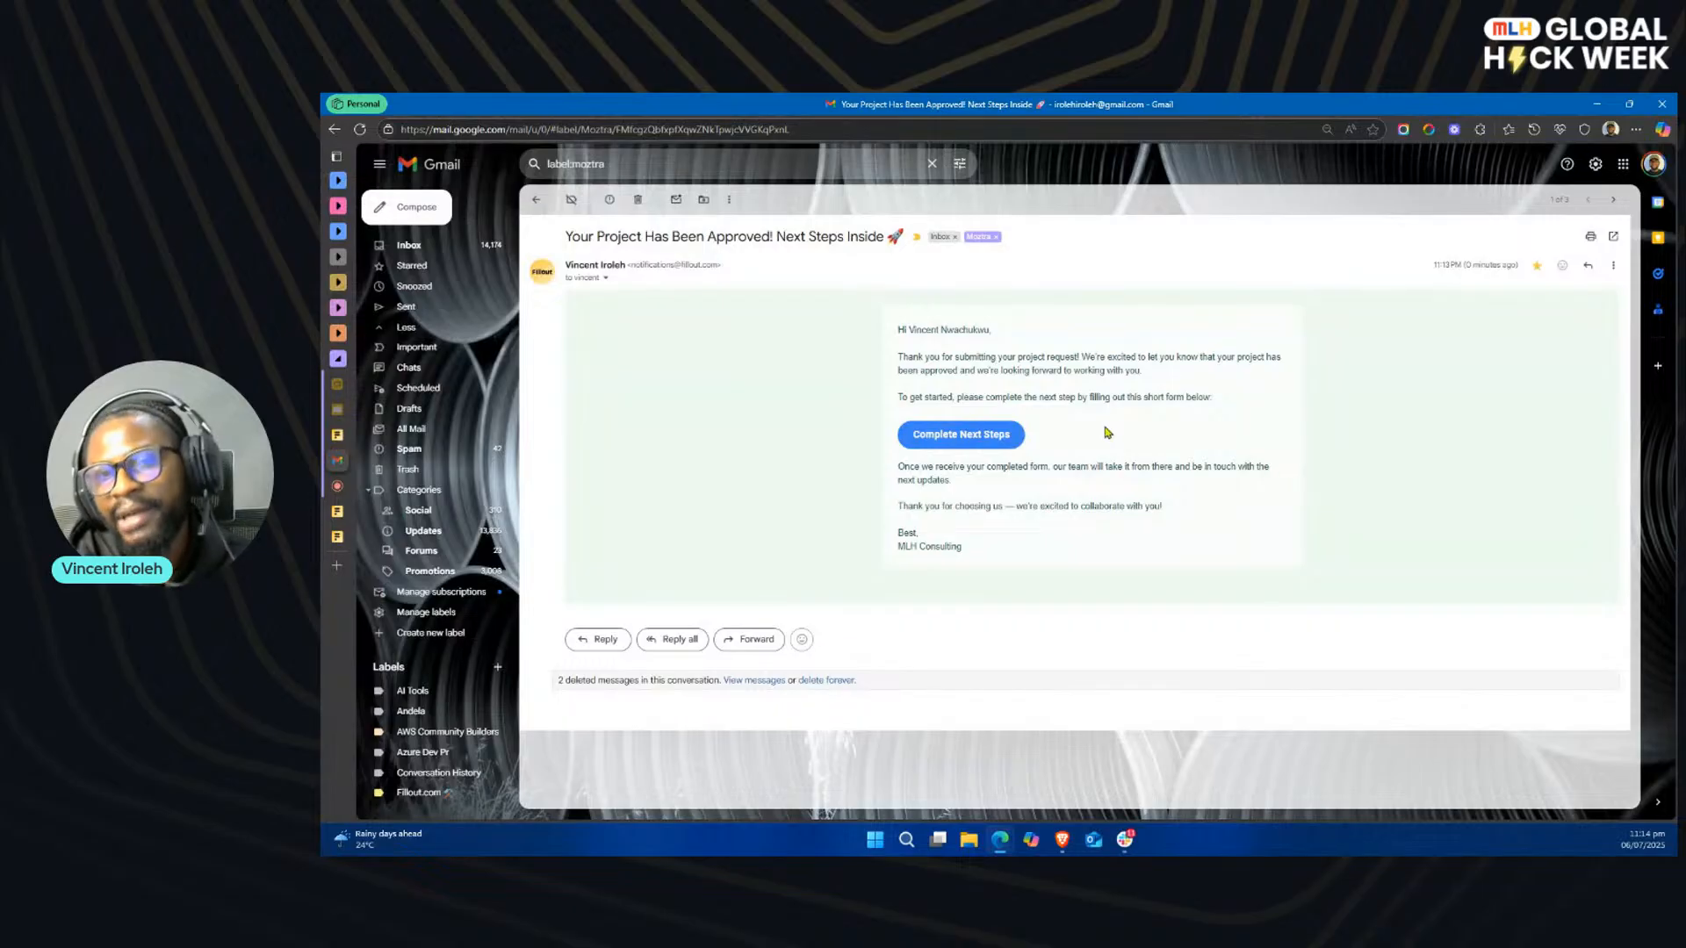
Step: Open the Contract-MLH form from the email's Complete Next Steps link and read through its embedded agreement document
{"action": "left_click", "coordinate": [958, 443]}
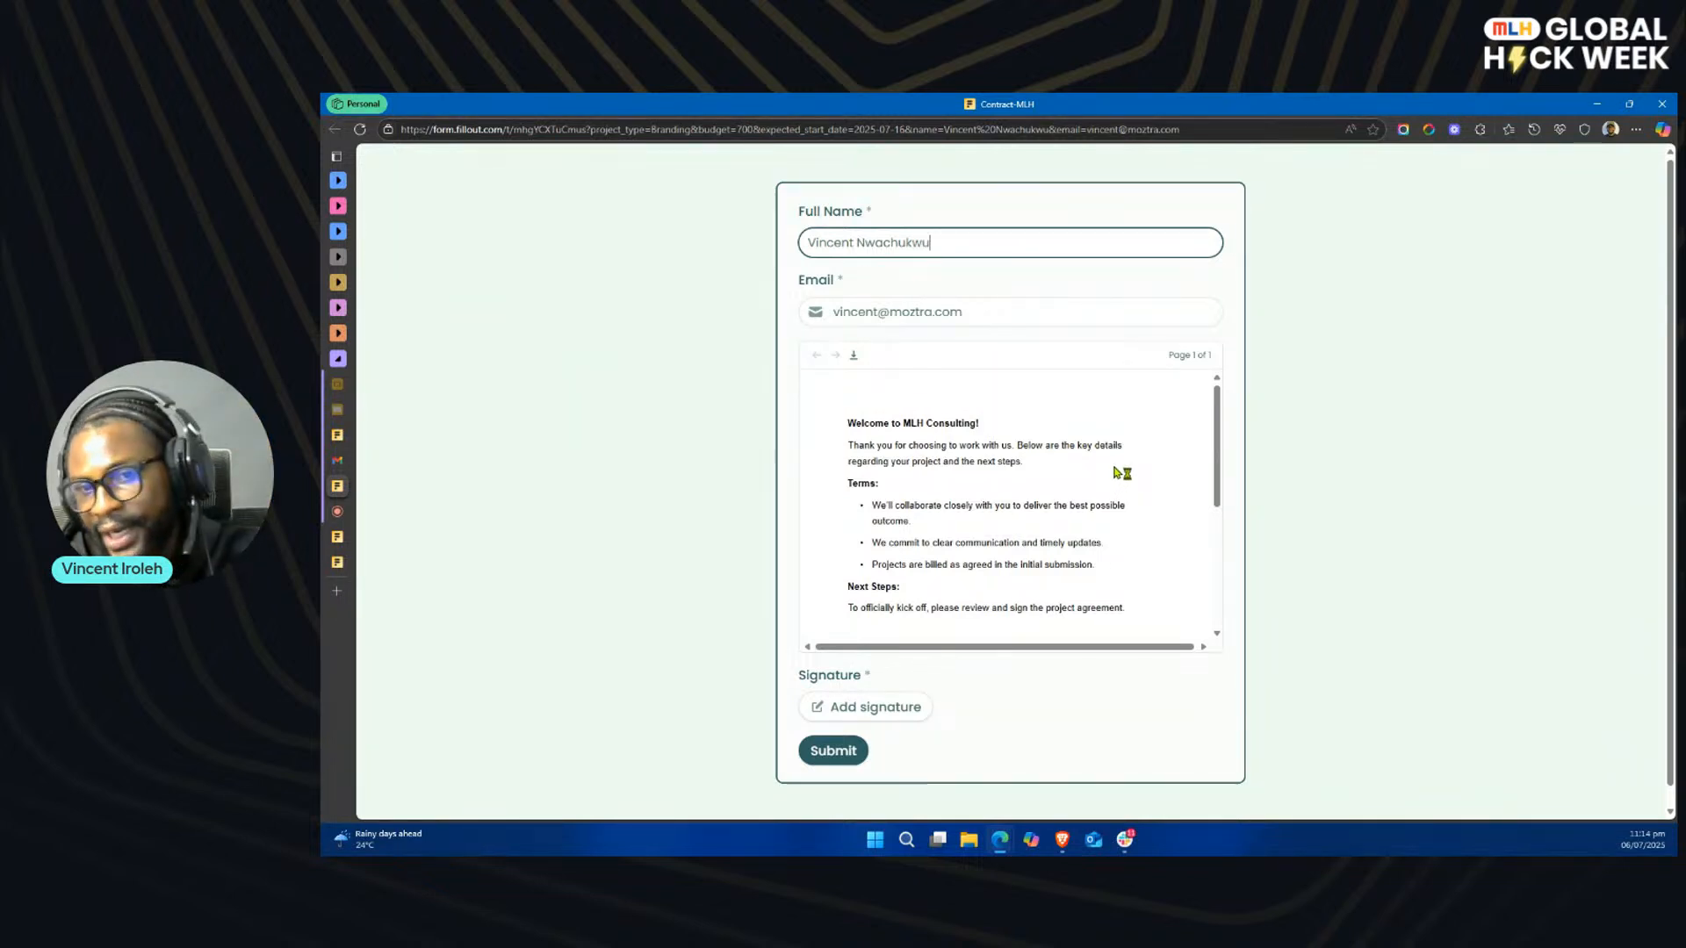
{"action": "scroll", "coordinate": [967, 515], "scroll_direction": "down", "scroll_amount": 1}
{"action": "scroll", "coordinate": [966, 514], "scroll_direction": "up", "scroll_amount": 1}
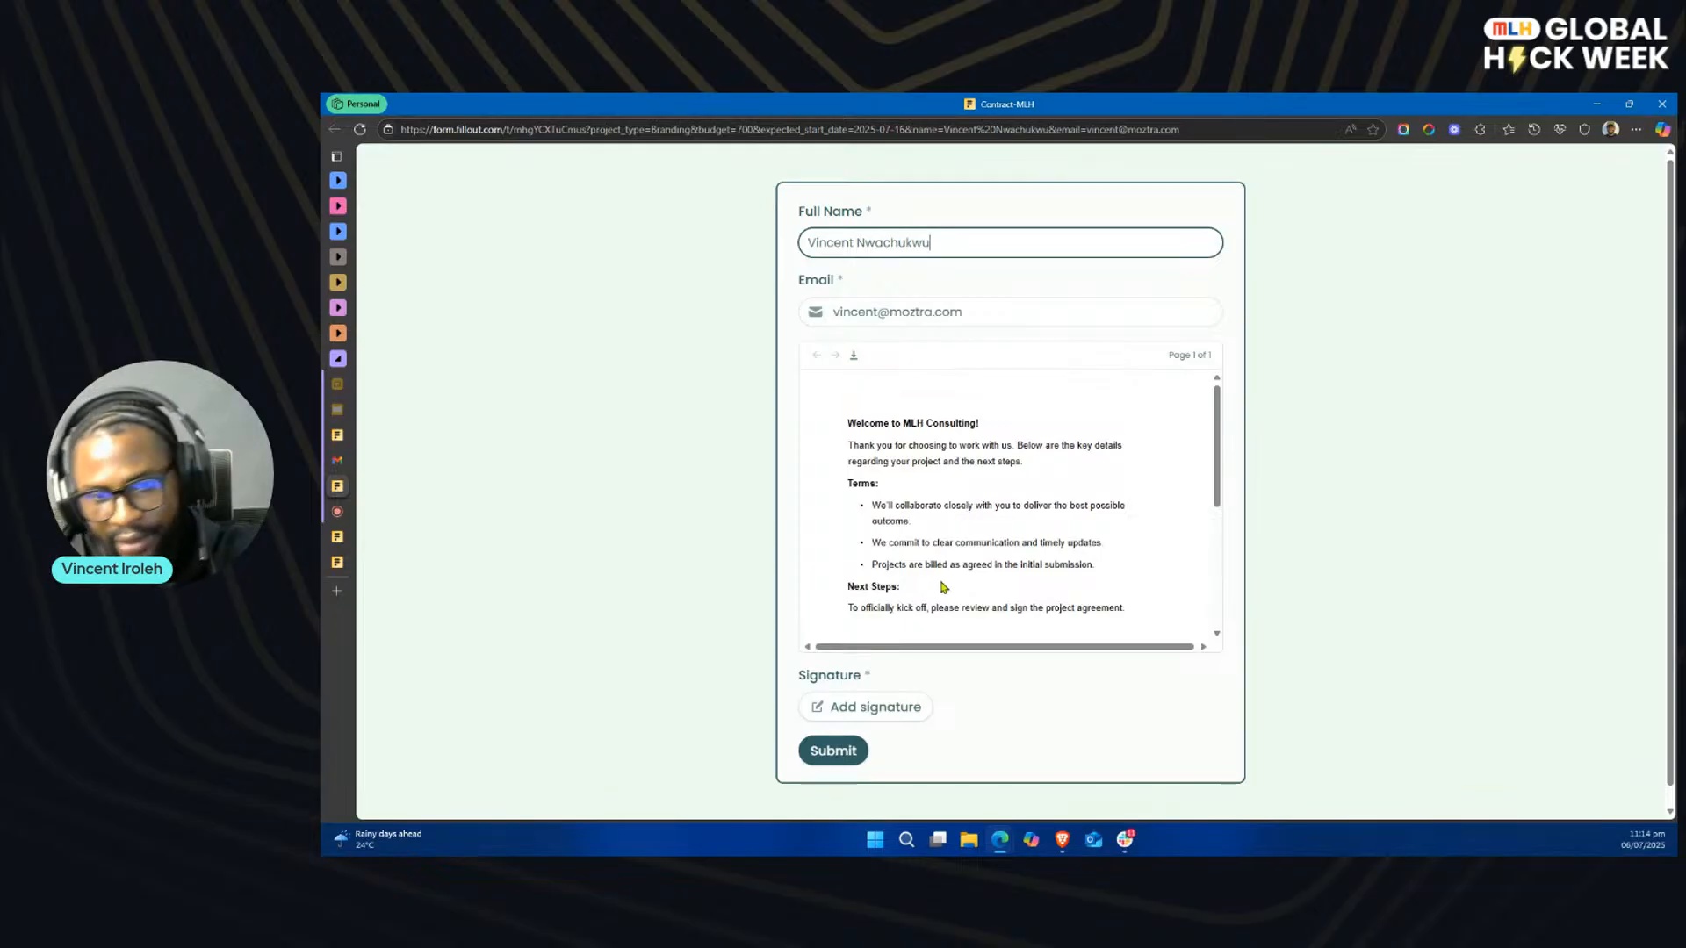
{"action": "scroll", "coordinate": [1000, 569], "scroll_direction": "down", "scroll_amount": 5}
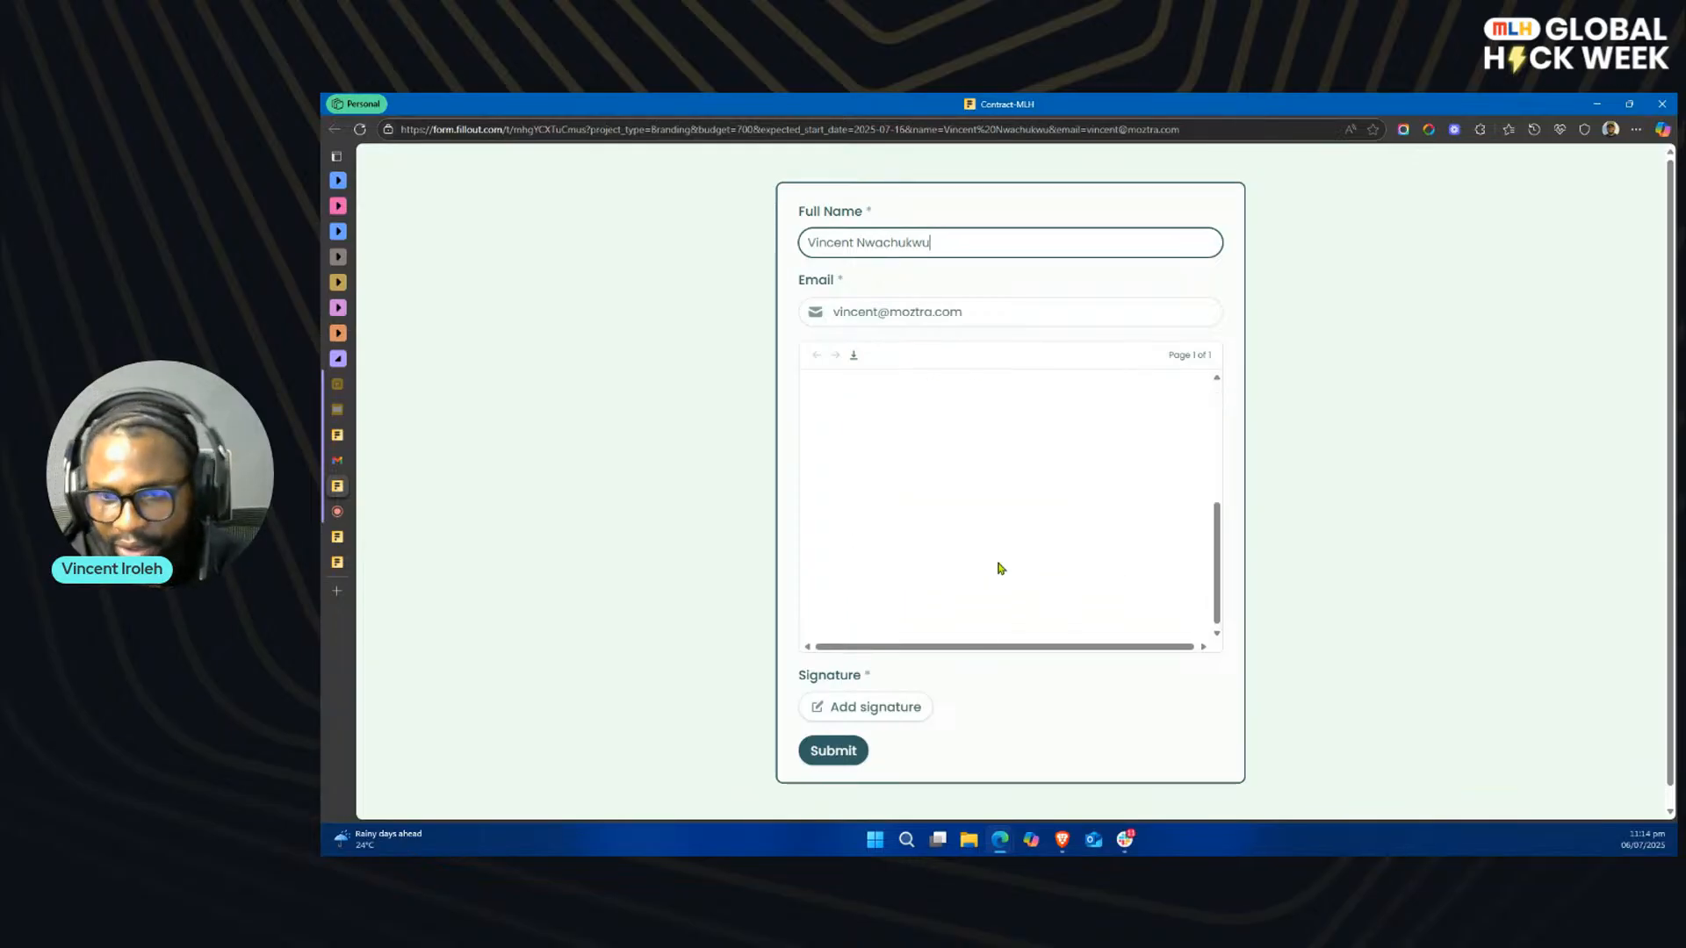
Step: Look through the signature input methods, sign the contract with a typed name, and submit the Contract-MLH form
{"action": "left_click", "coordinate": [884, 706]}
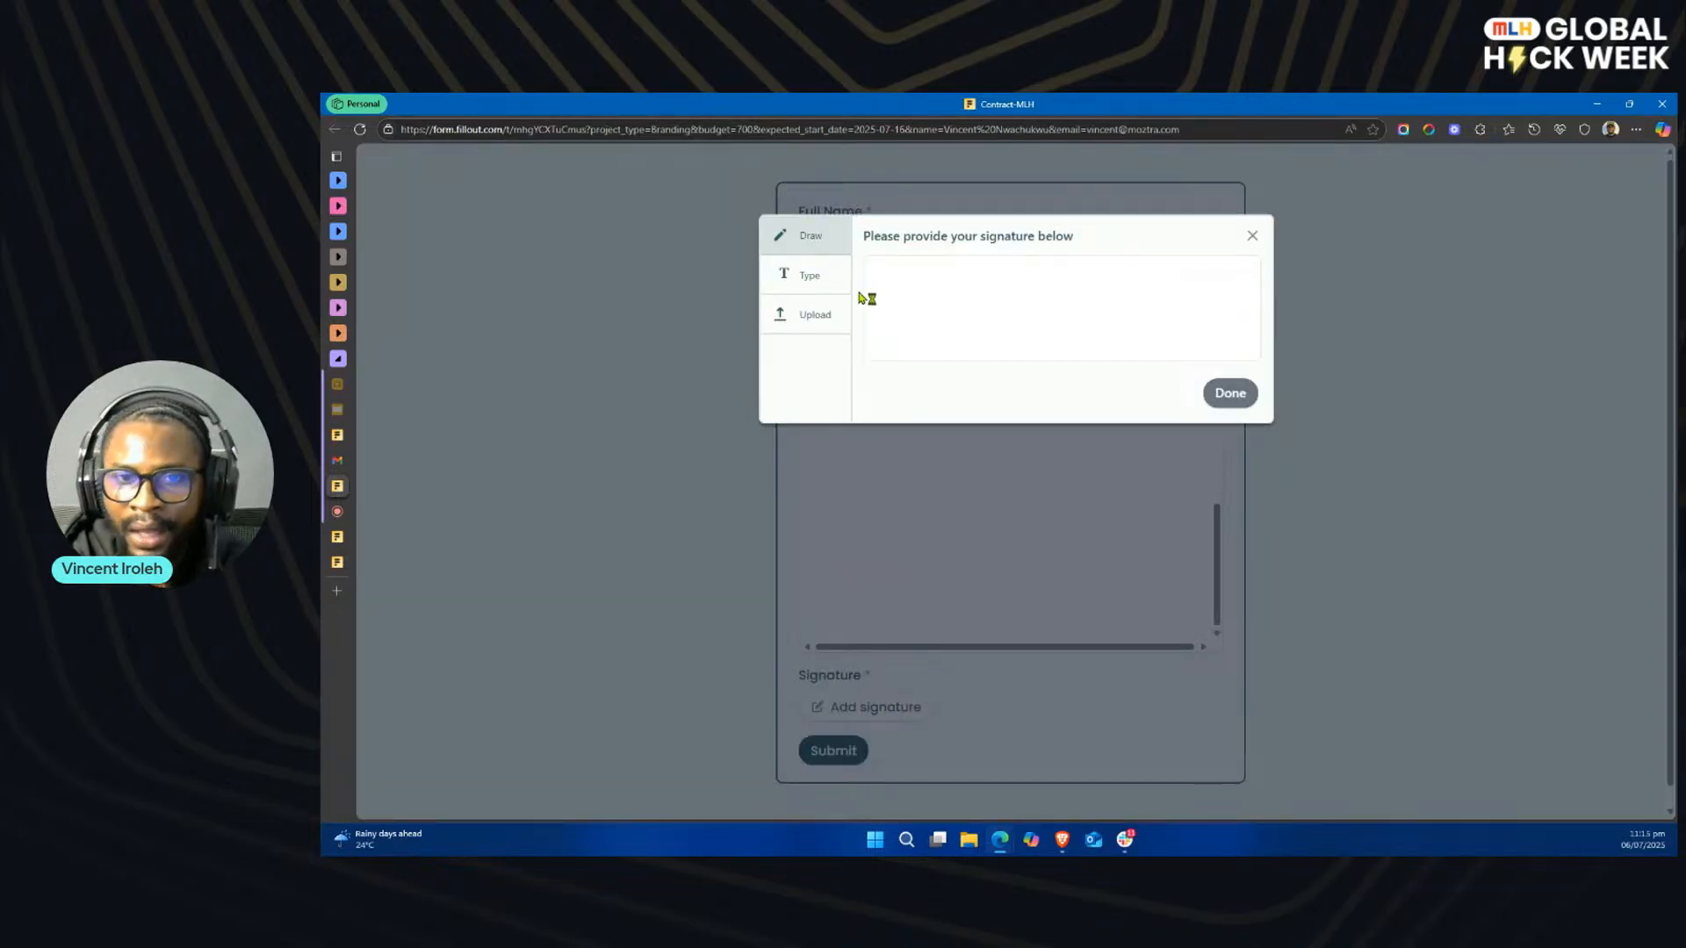
{"action": "left_click", "coordinate": [821, 283]}
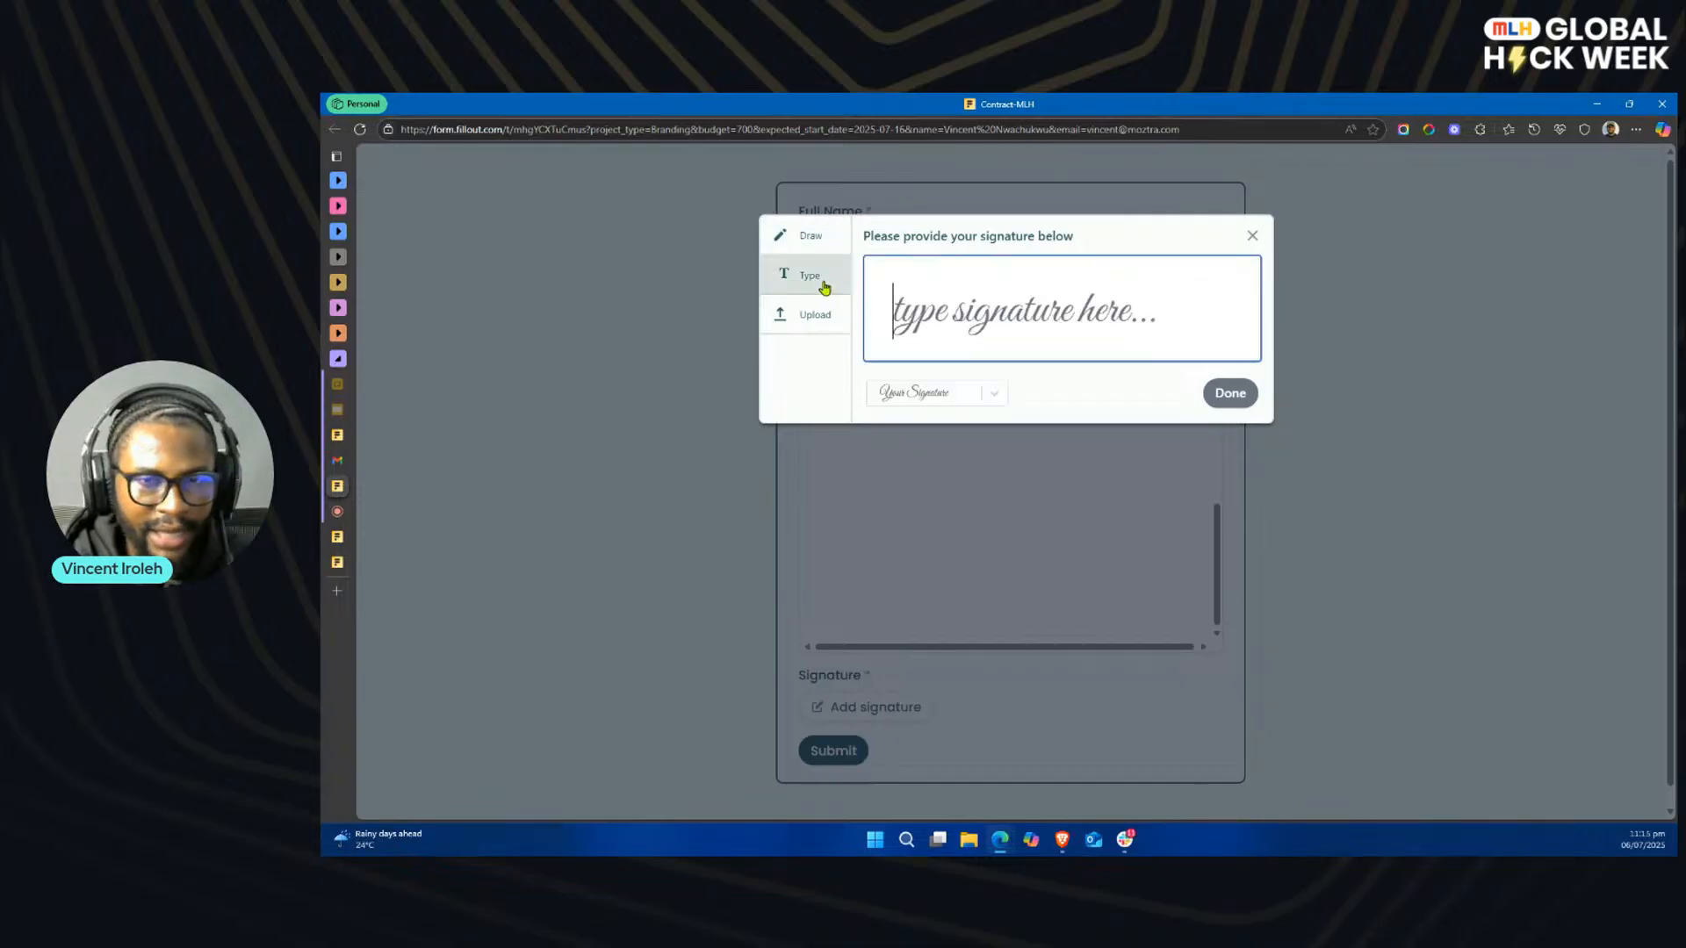
{"action": "left_click", "coordinate": [814, 313]}
{"action": "left_click", "coordinate": [825, 244]}
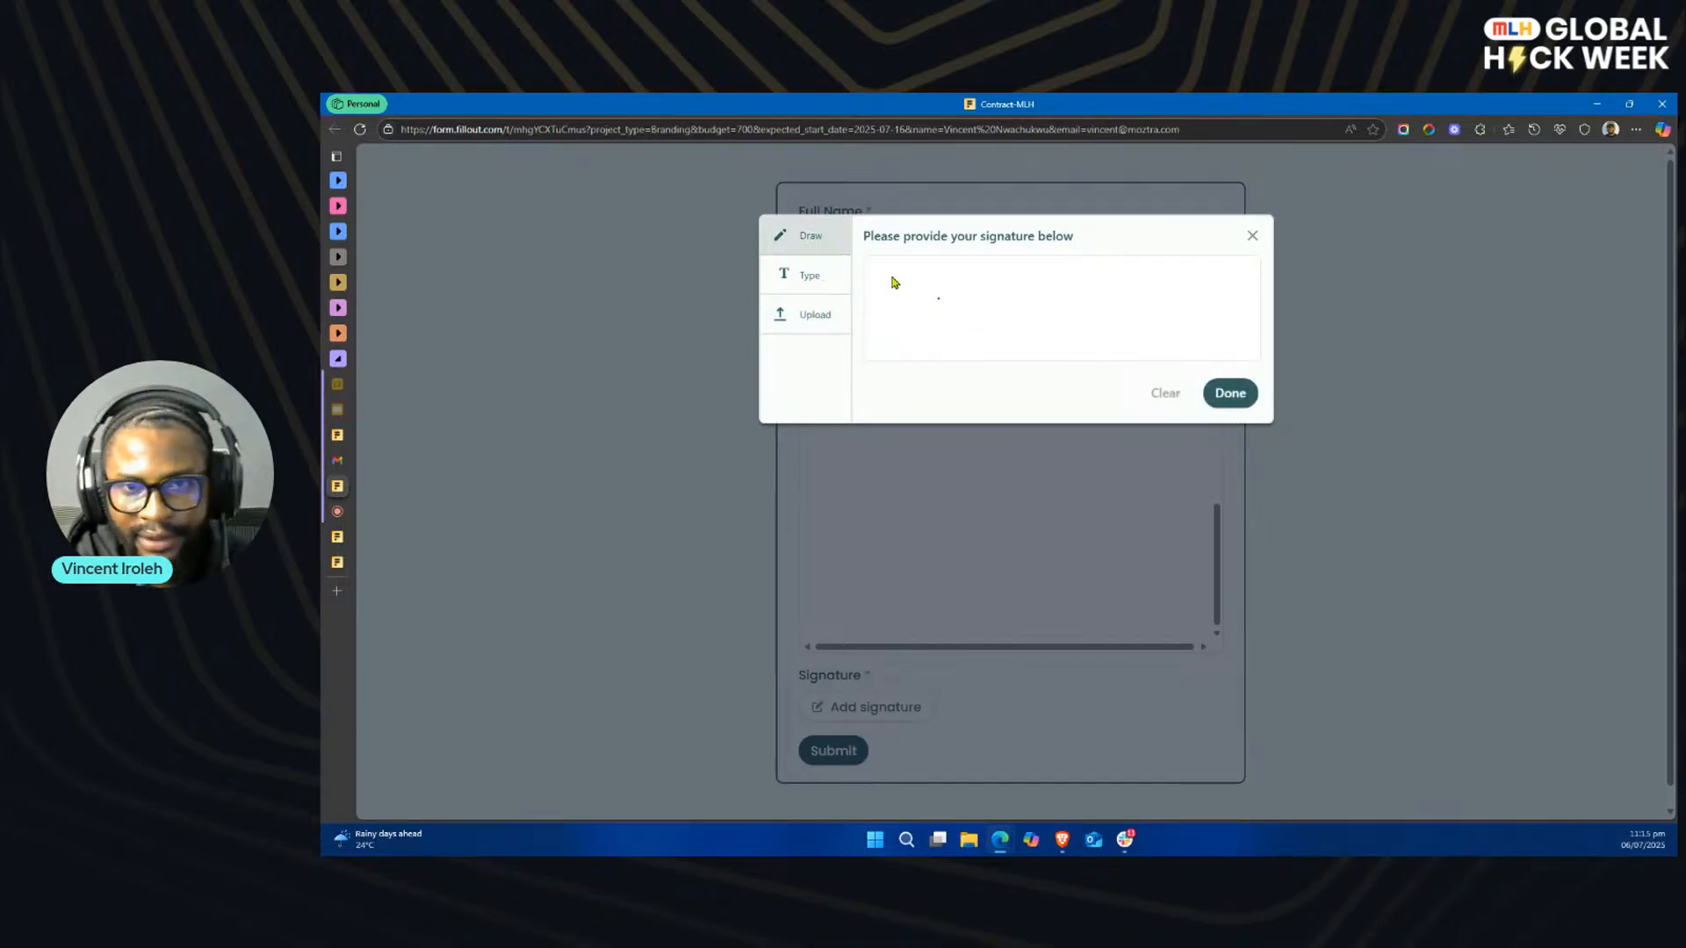
{"action": "left_click", "coordinate": [809, 277]}
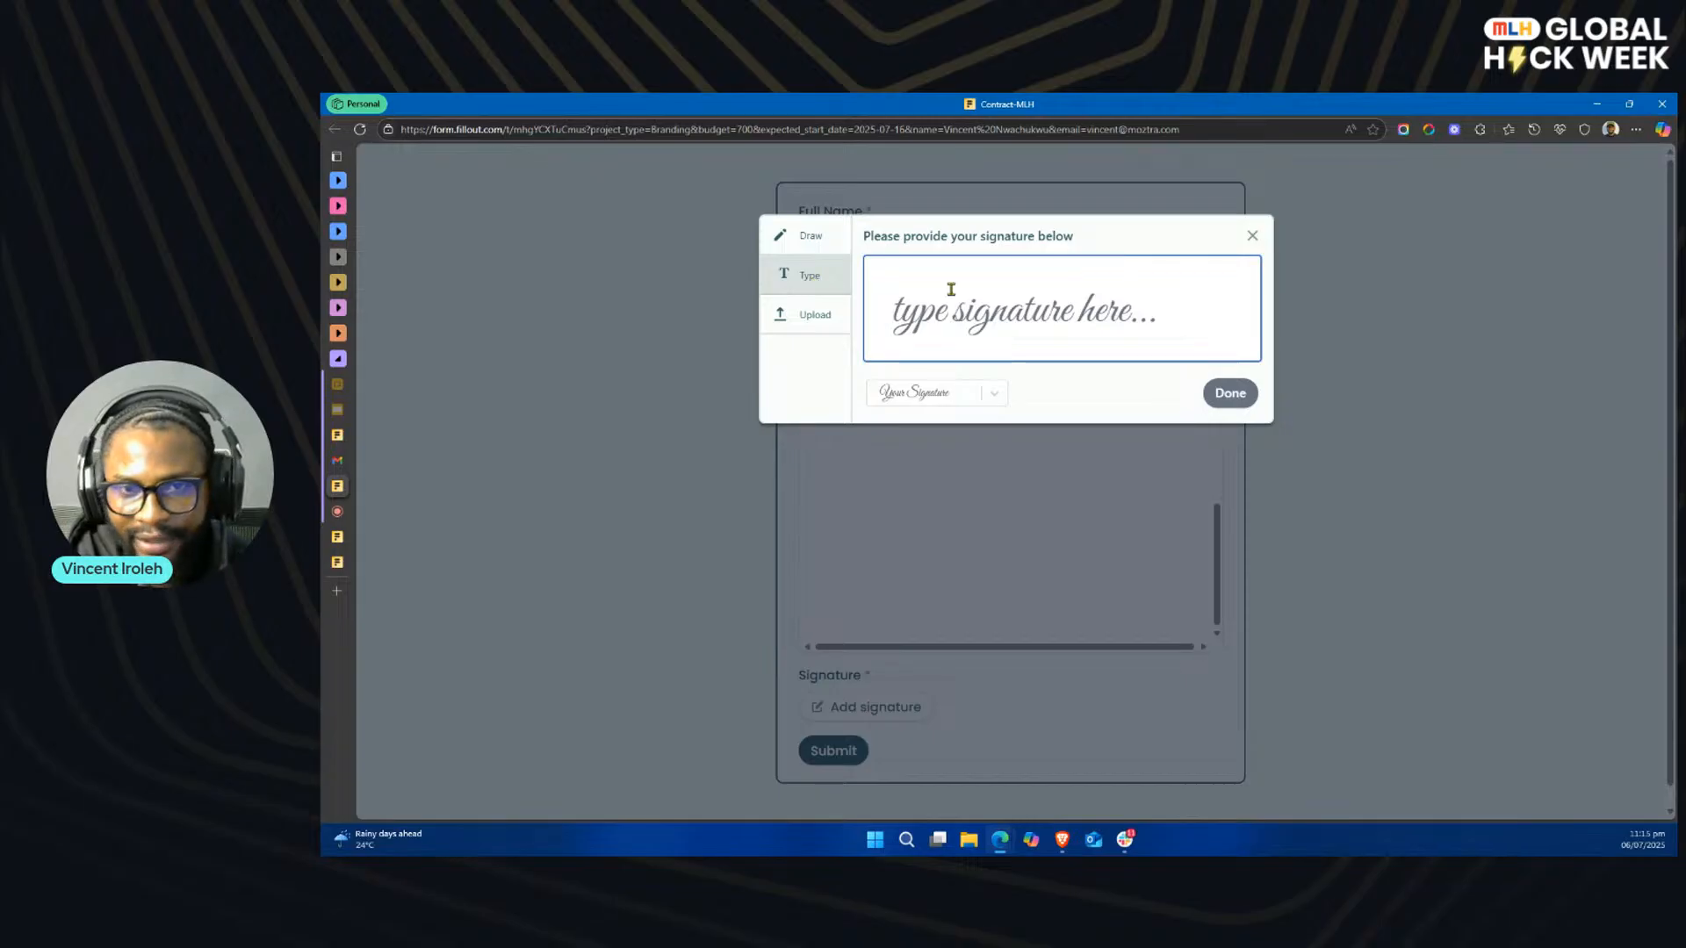
{"action": "type", "text": "Inem"}
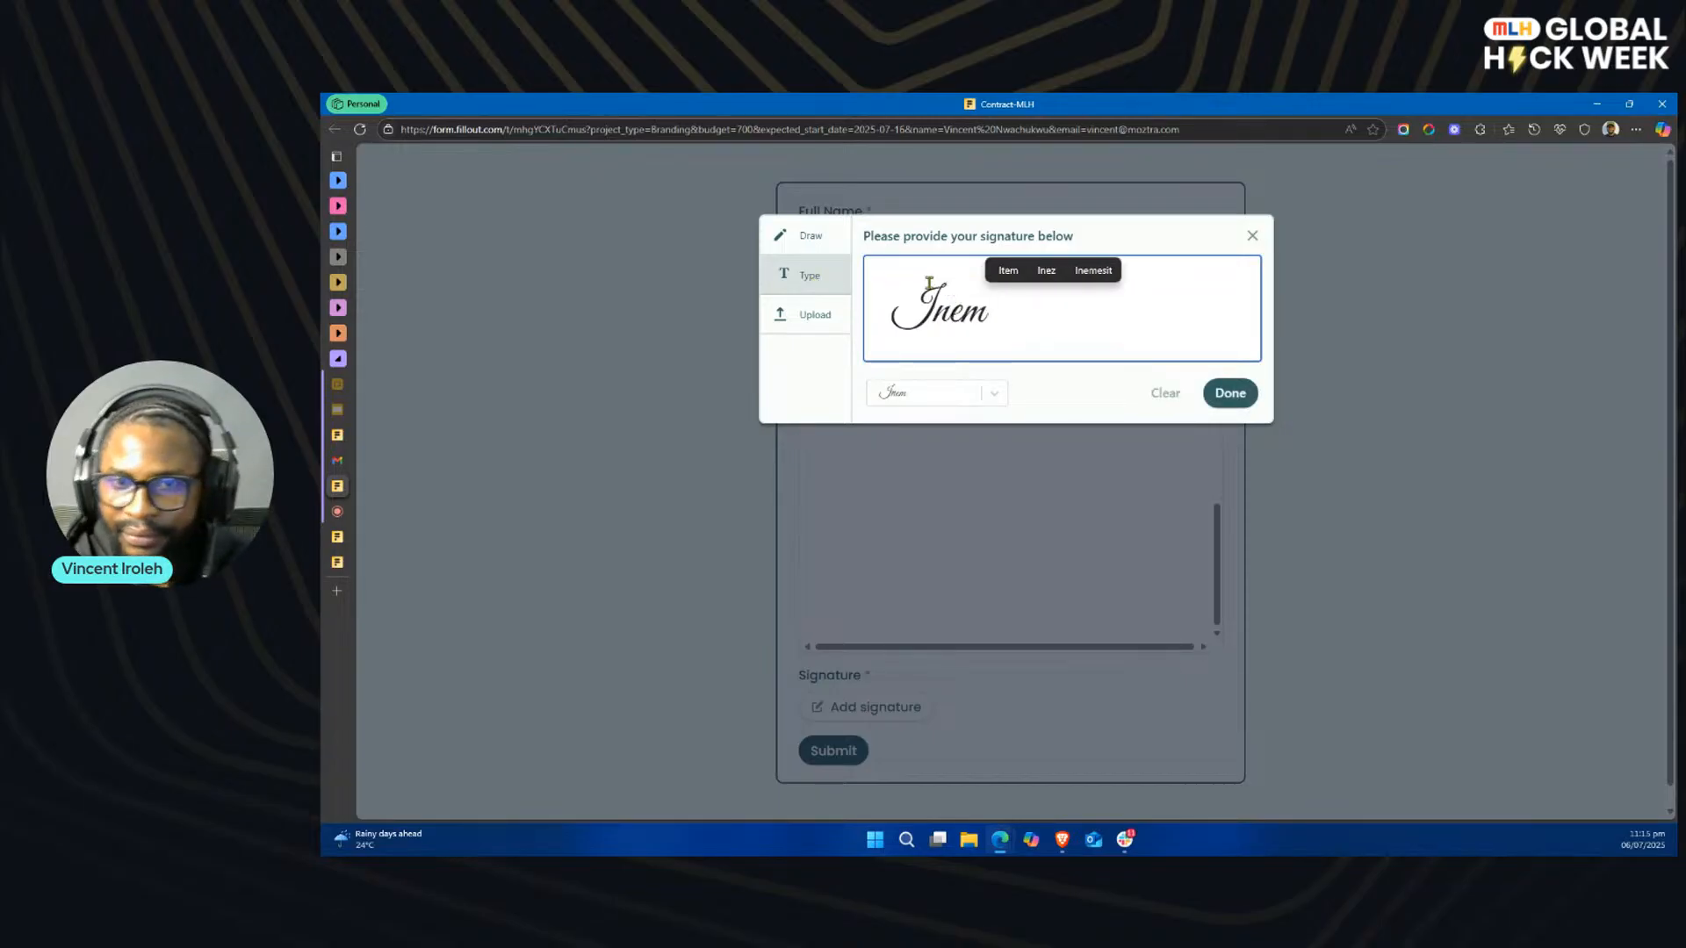
{"action": "left_click", "coordinate": [1240, 400]}
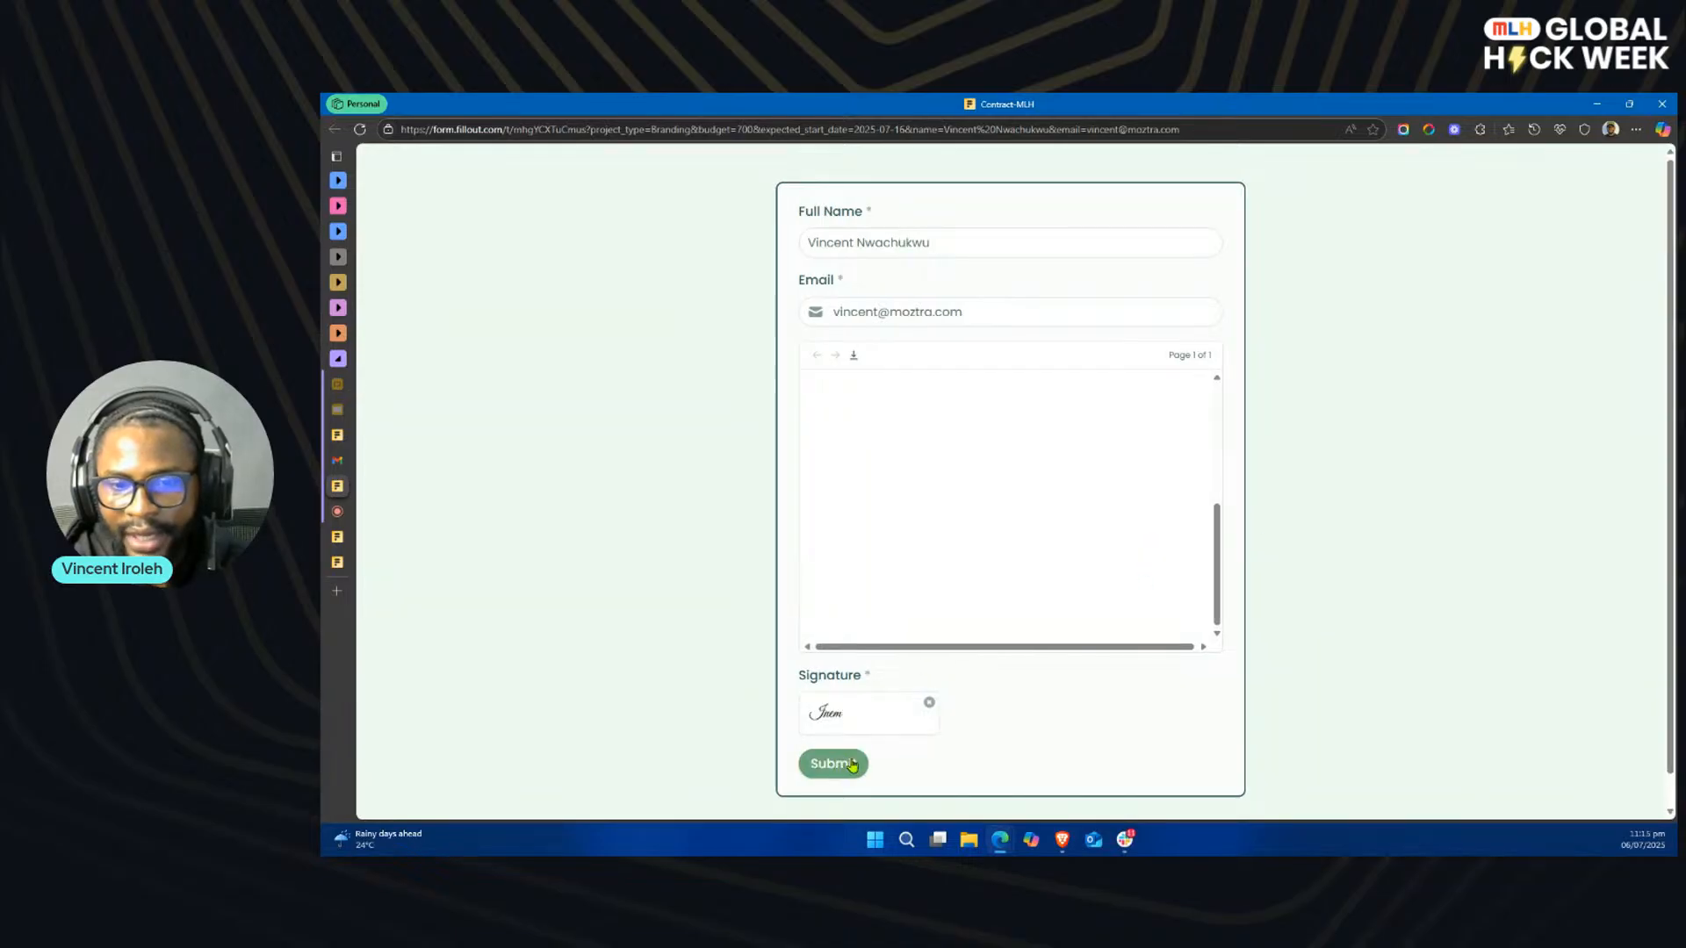
{"action": "left_click", "coordinate": [850, 766]}
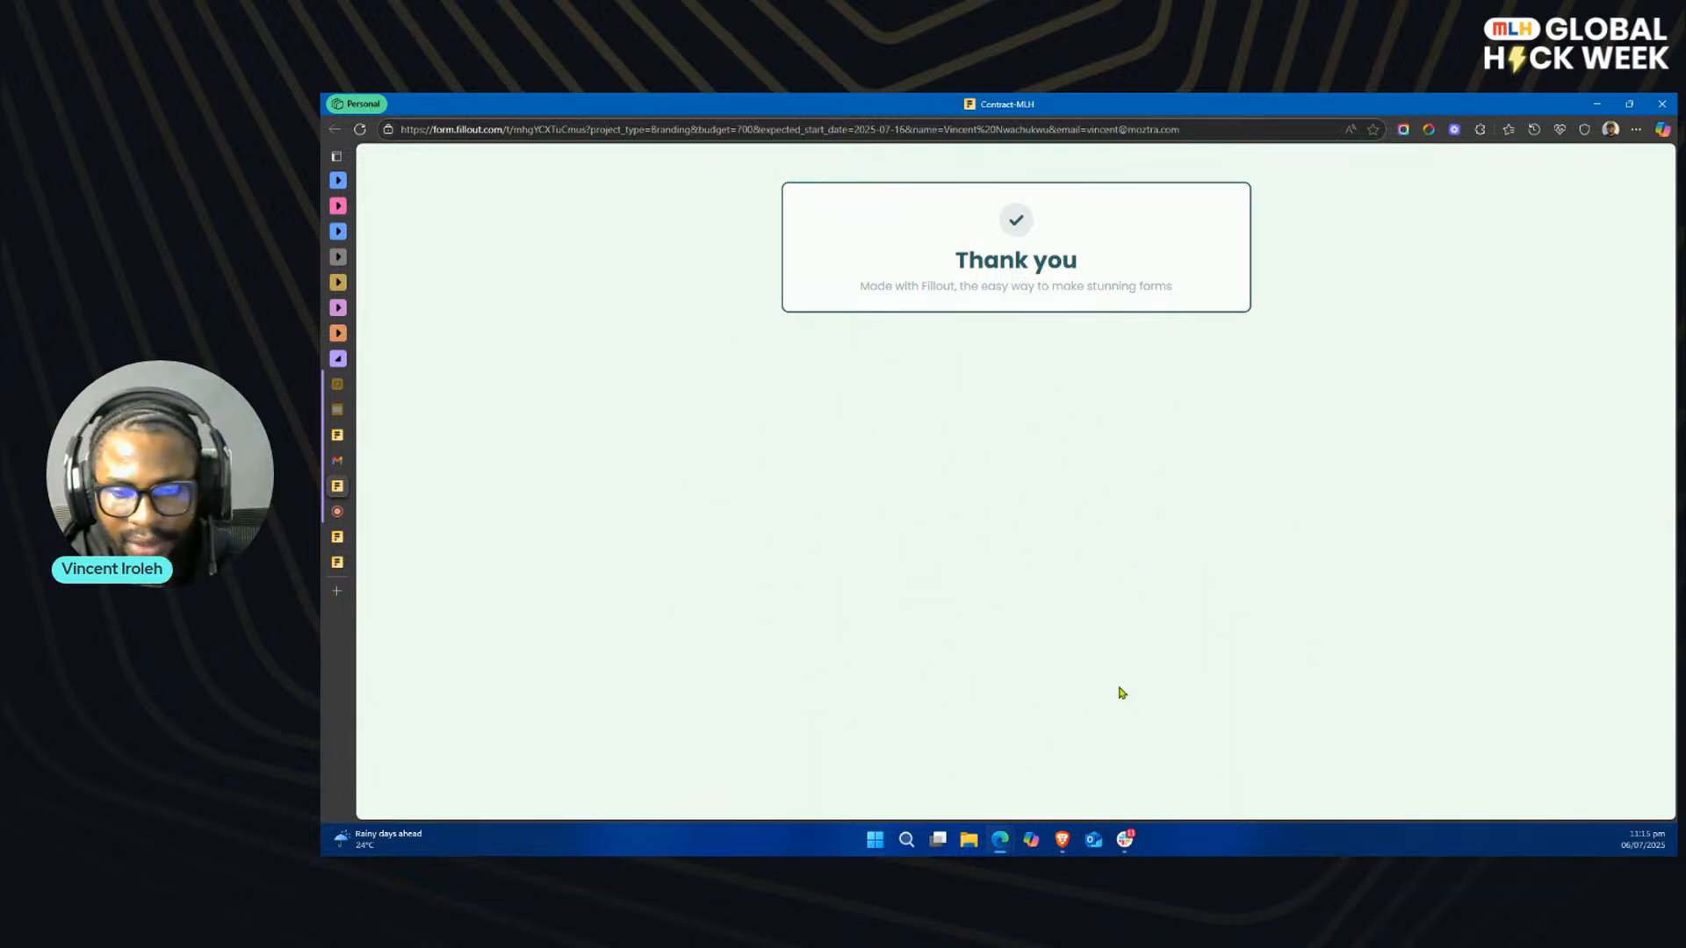
Step: Switch to Gmail, return to the labelled message list, and refresh it to check for a new contract email
{"action": "left_click", "coordinate": [386, 462]}
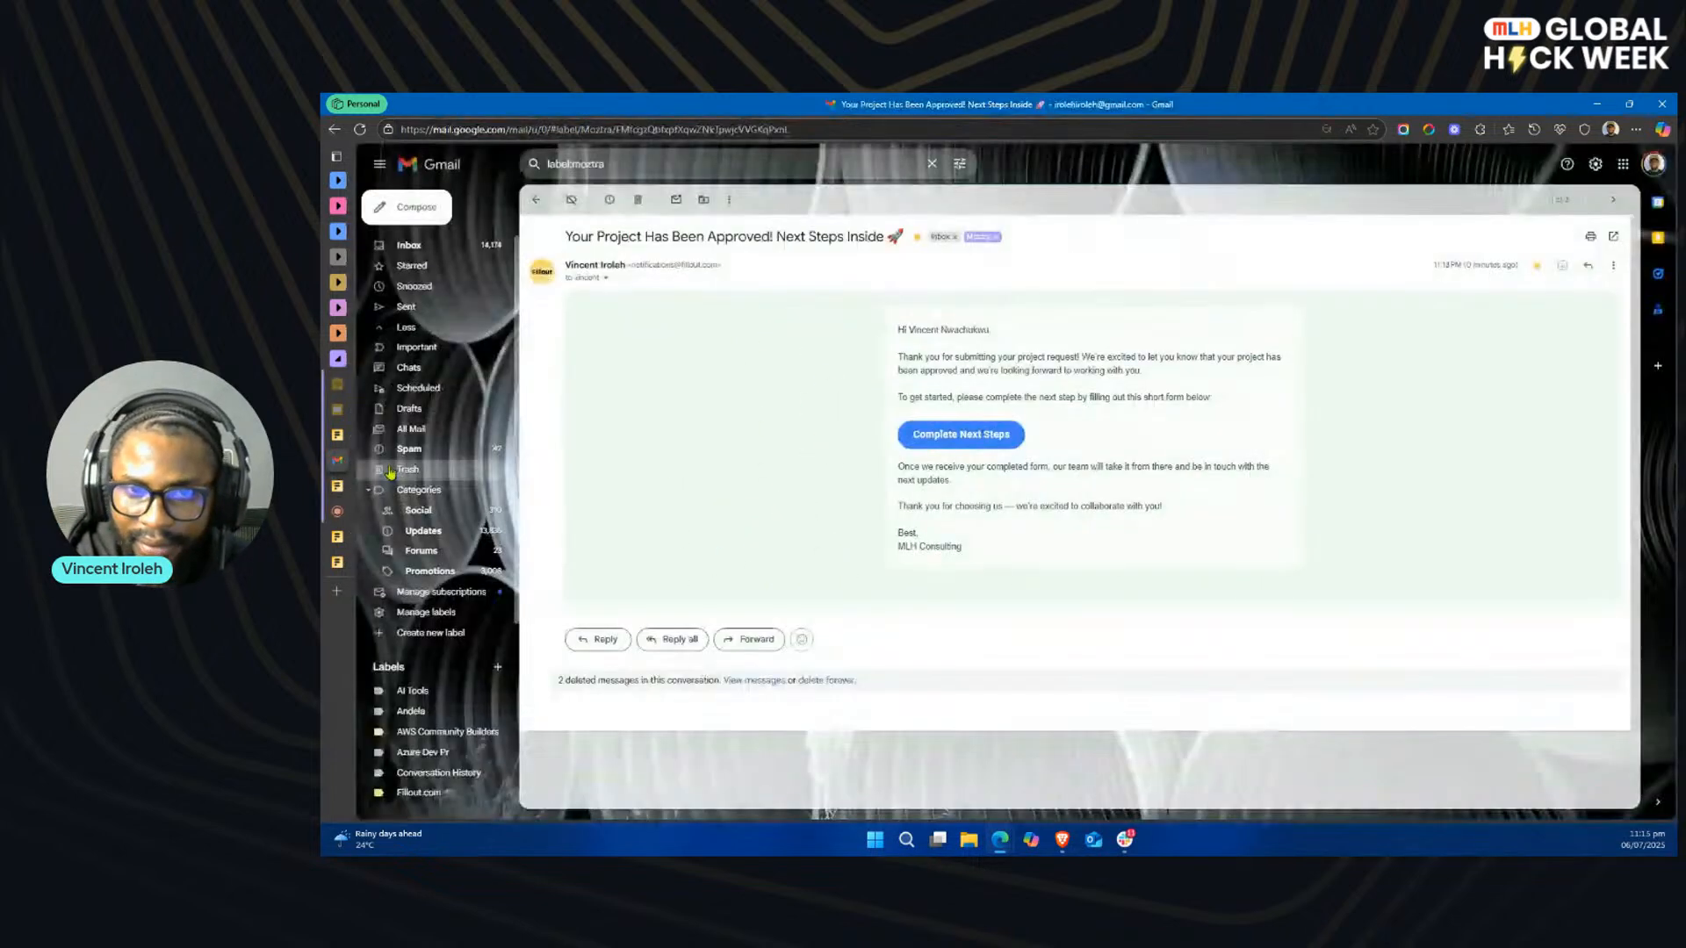
{"action": "left_click", "coordinate": [536, 200]}
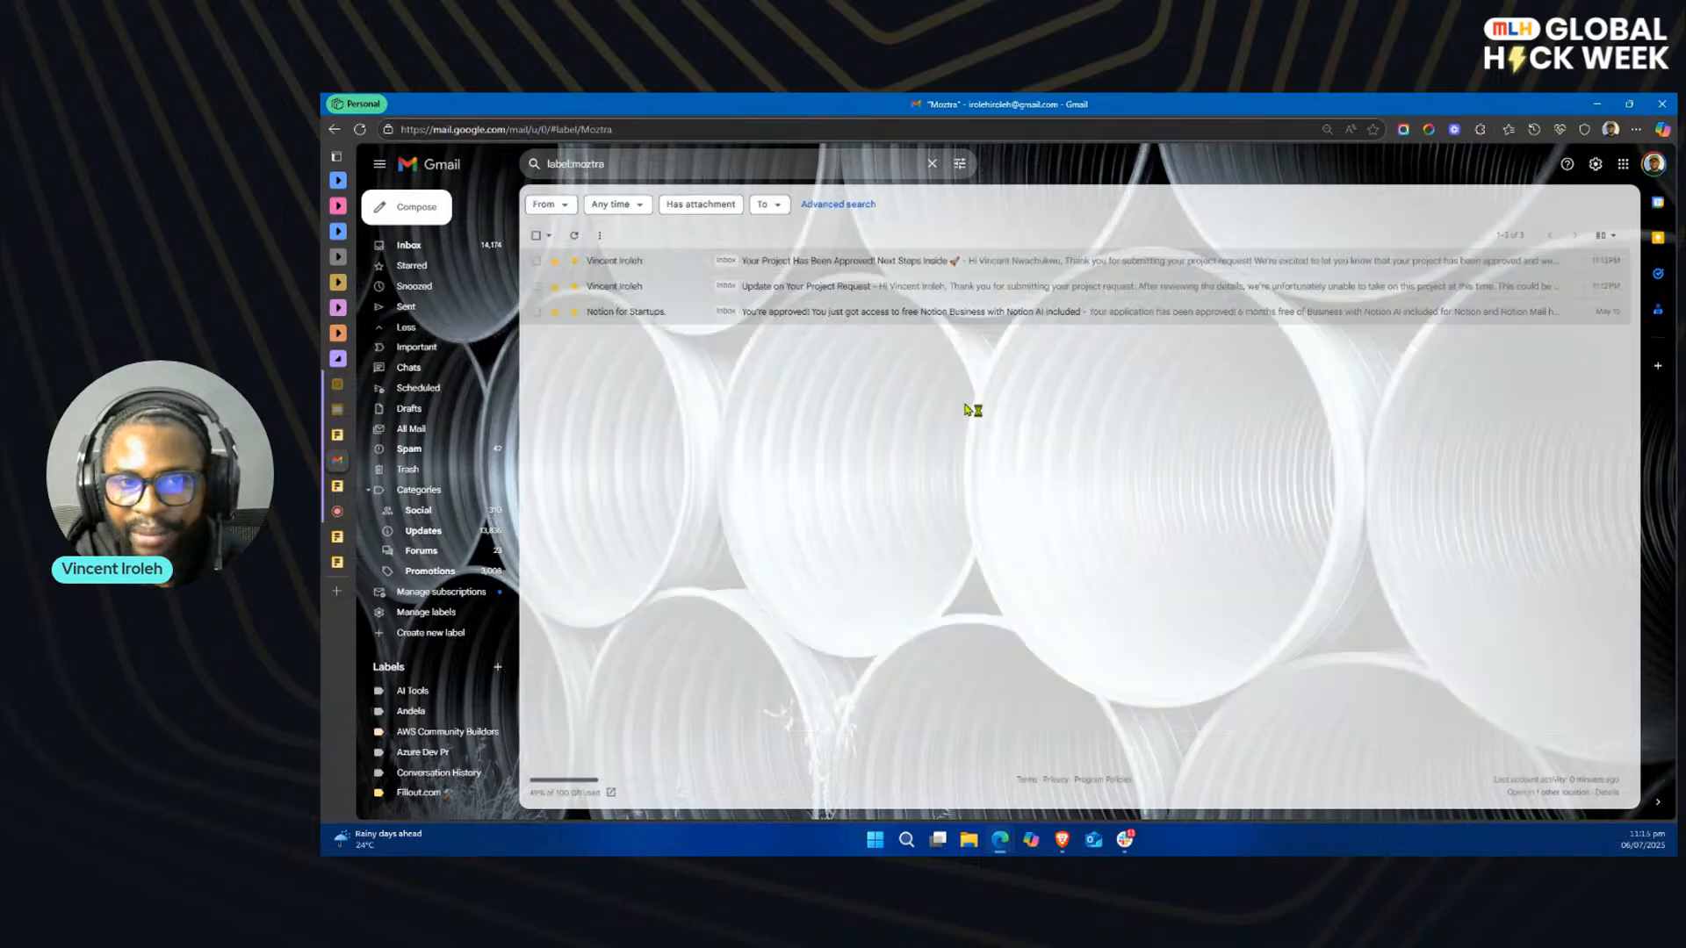
{"action": "left_click", "coordinate": [575, 236]}
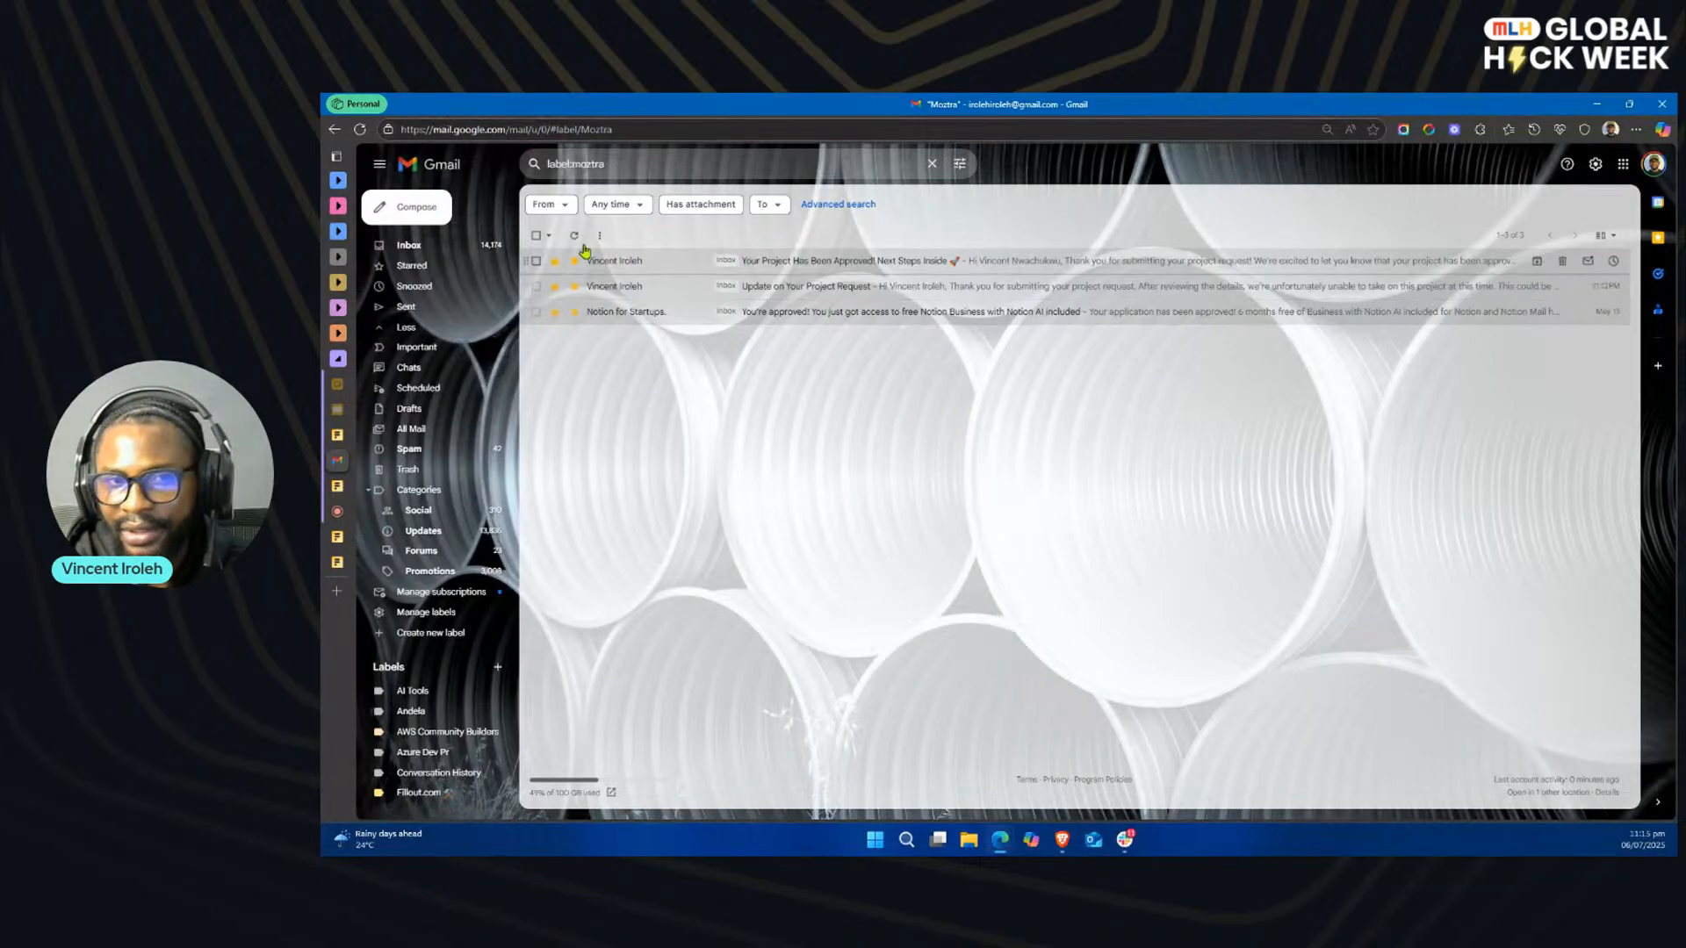
{"action": "left_click", "coordinate": [576, 238]}
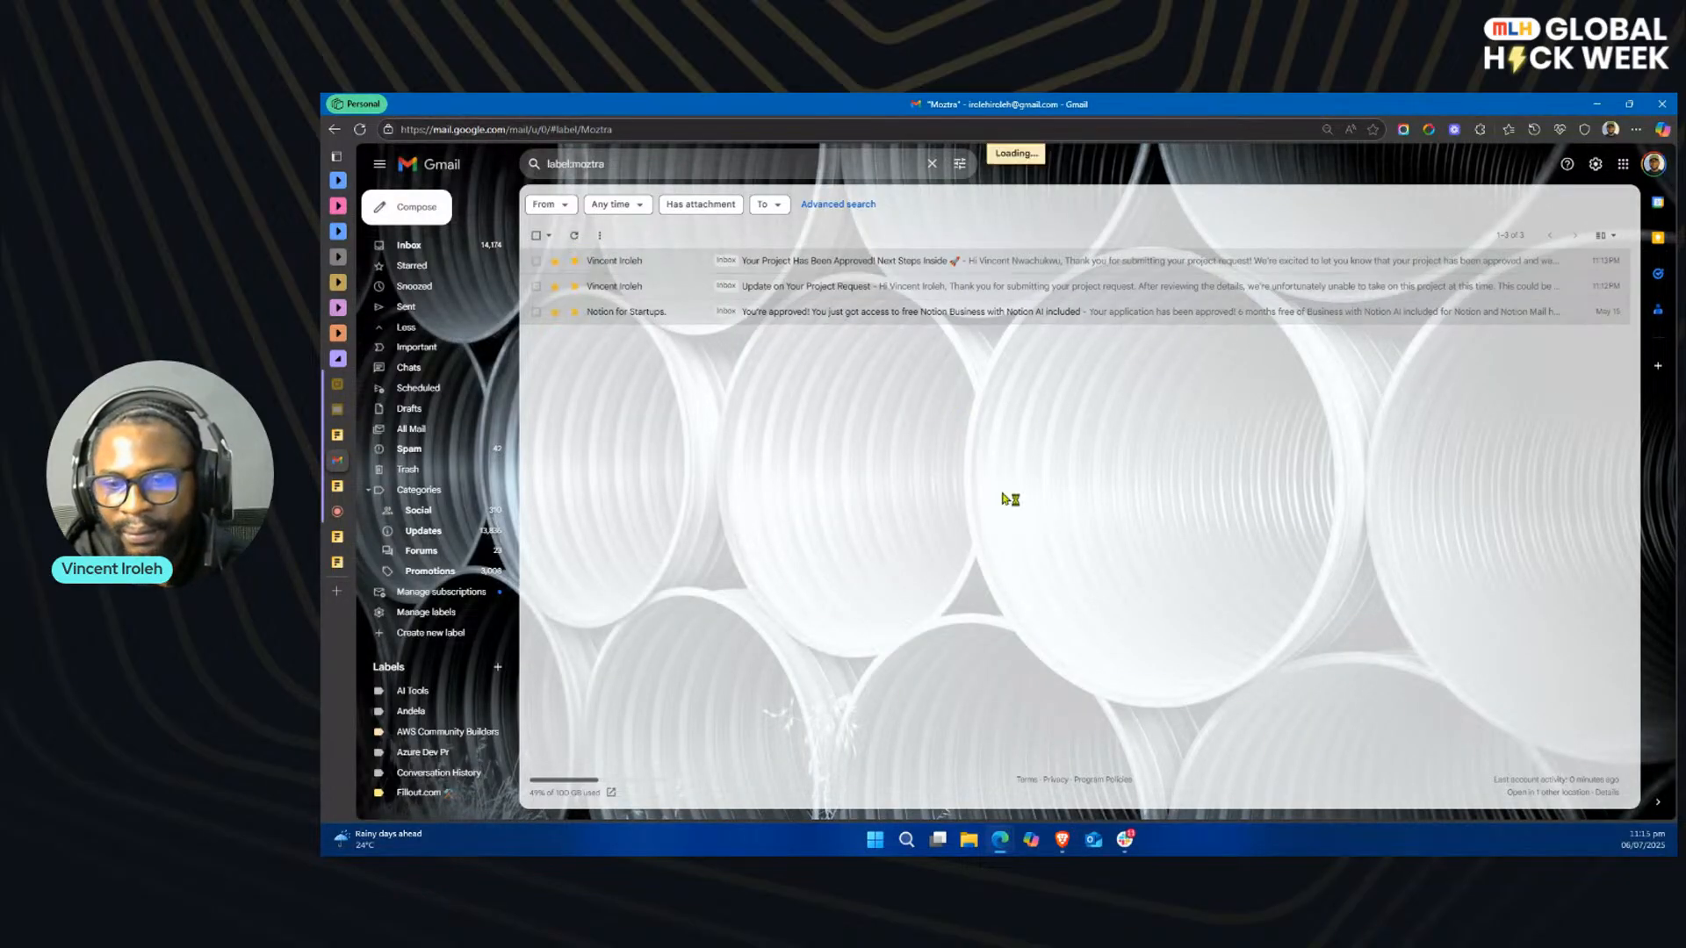
Step: Examine the Contract-MLH submission in Slack's client-contracts channel, highlighting the Signature field's "View in Fillout" text
{"action": "left_click", "coordinate": [1124, 839]}
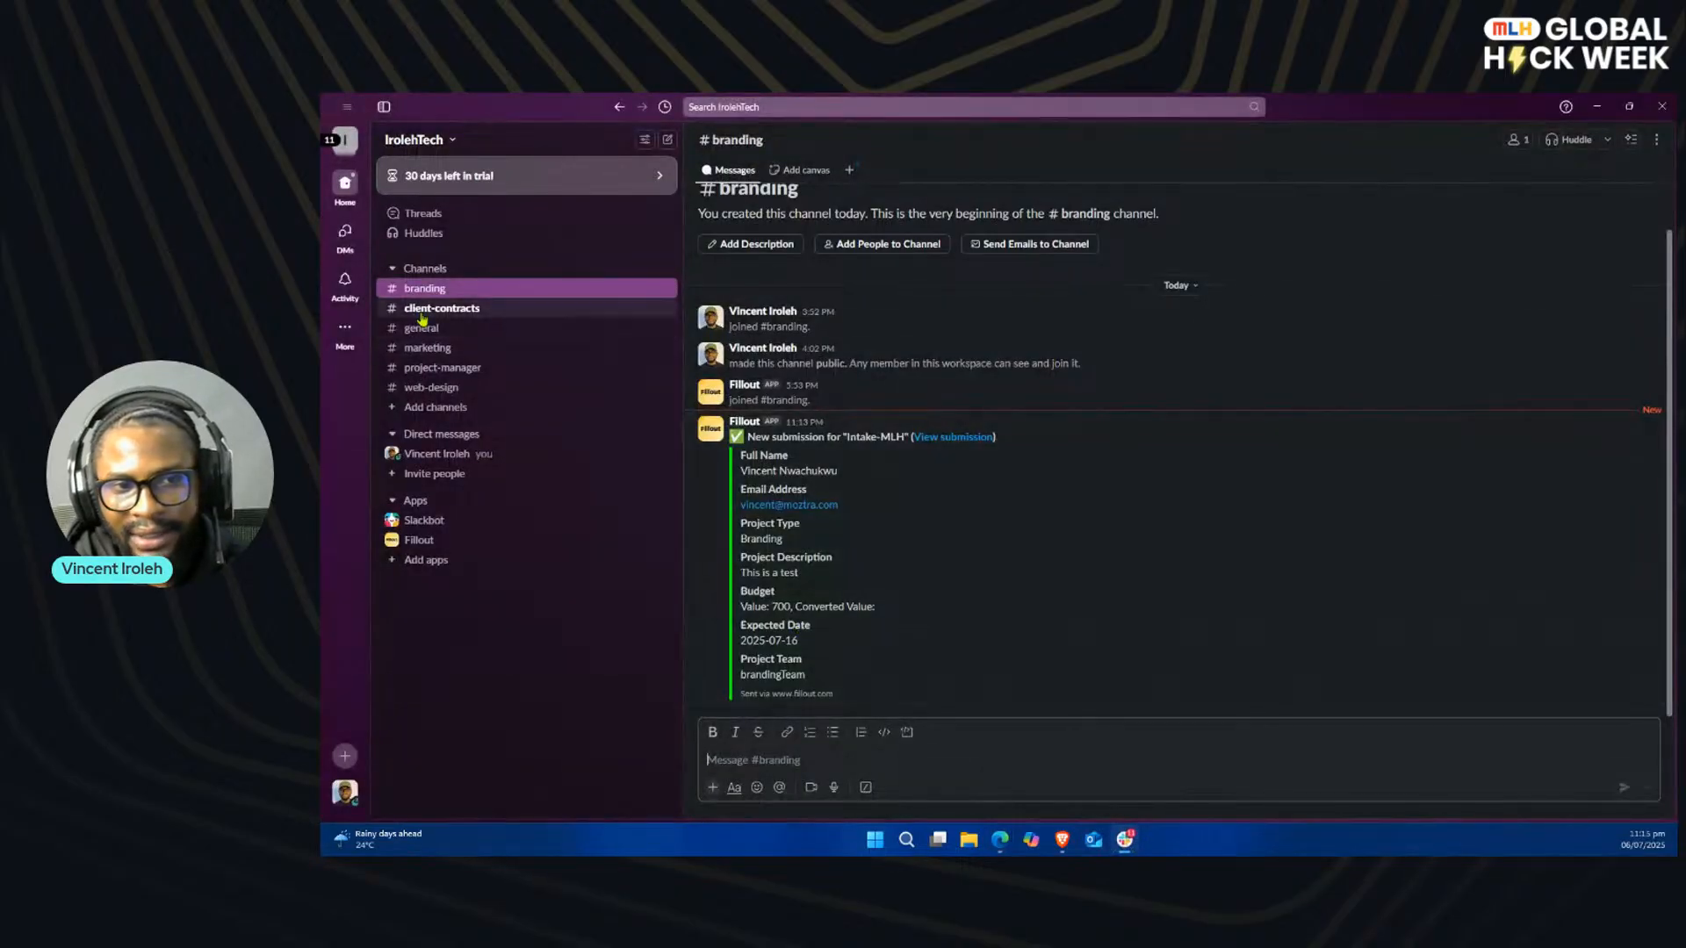
{"action": "left_click", "coordinate": [463, 312]}
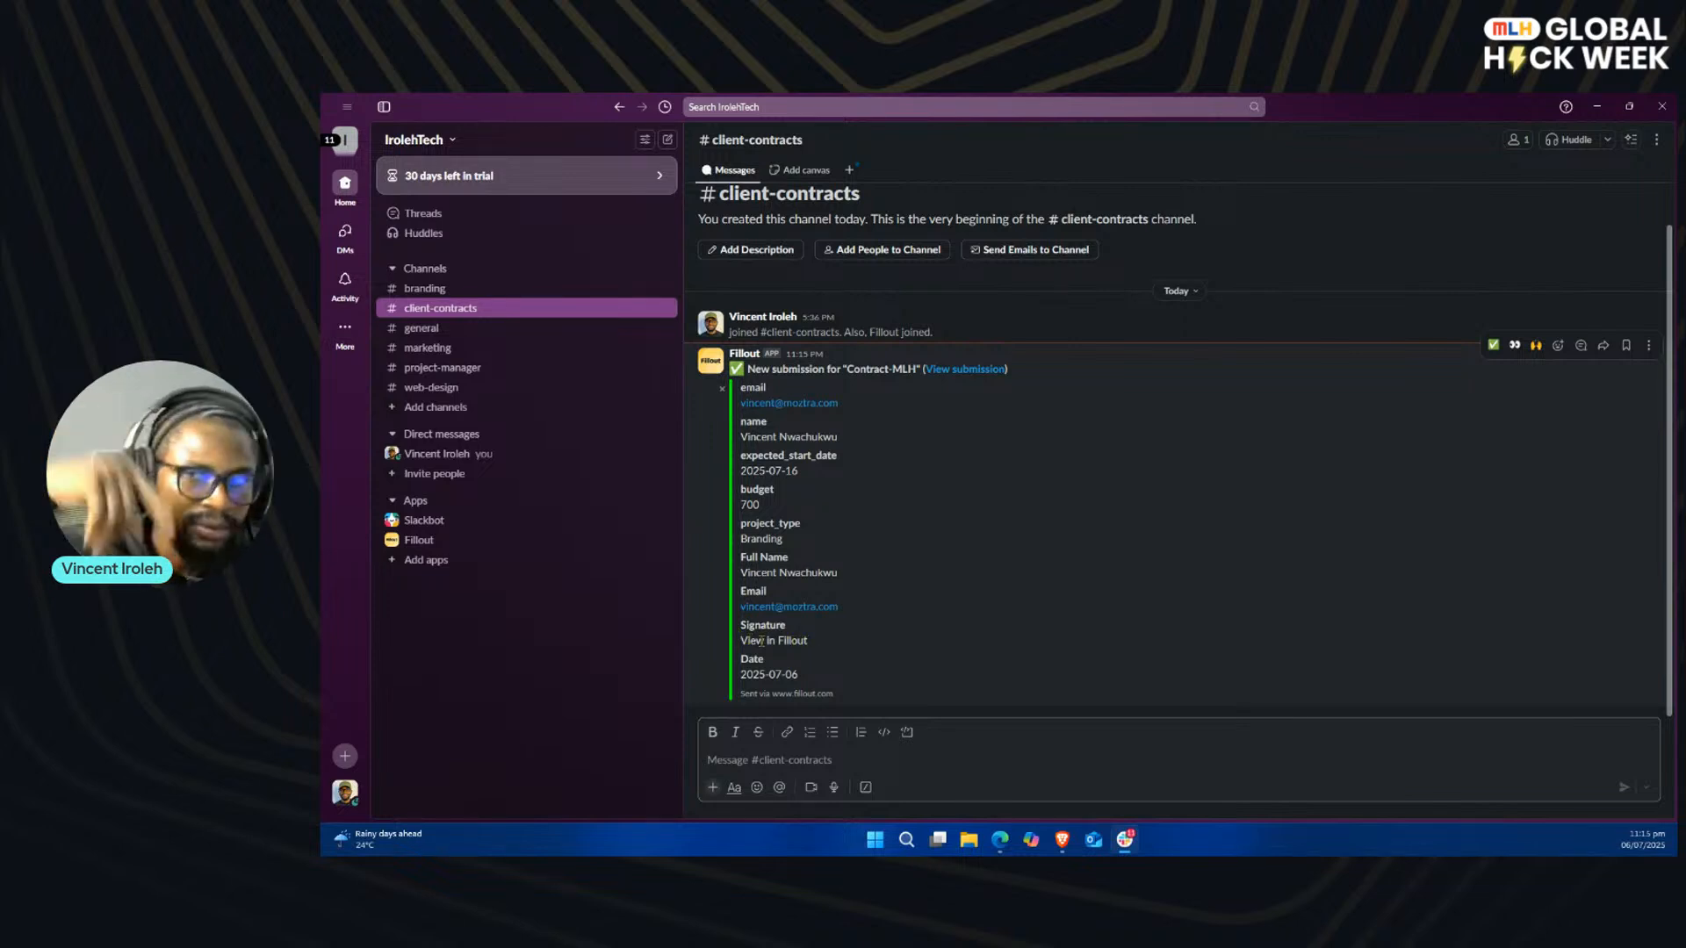
{"action": "left_click_drag", "start_coordinate": [750, 641], "coordinate": [807, 641]}
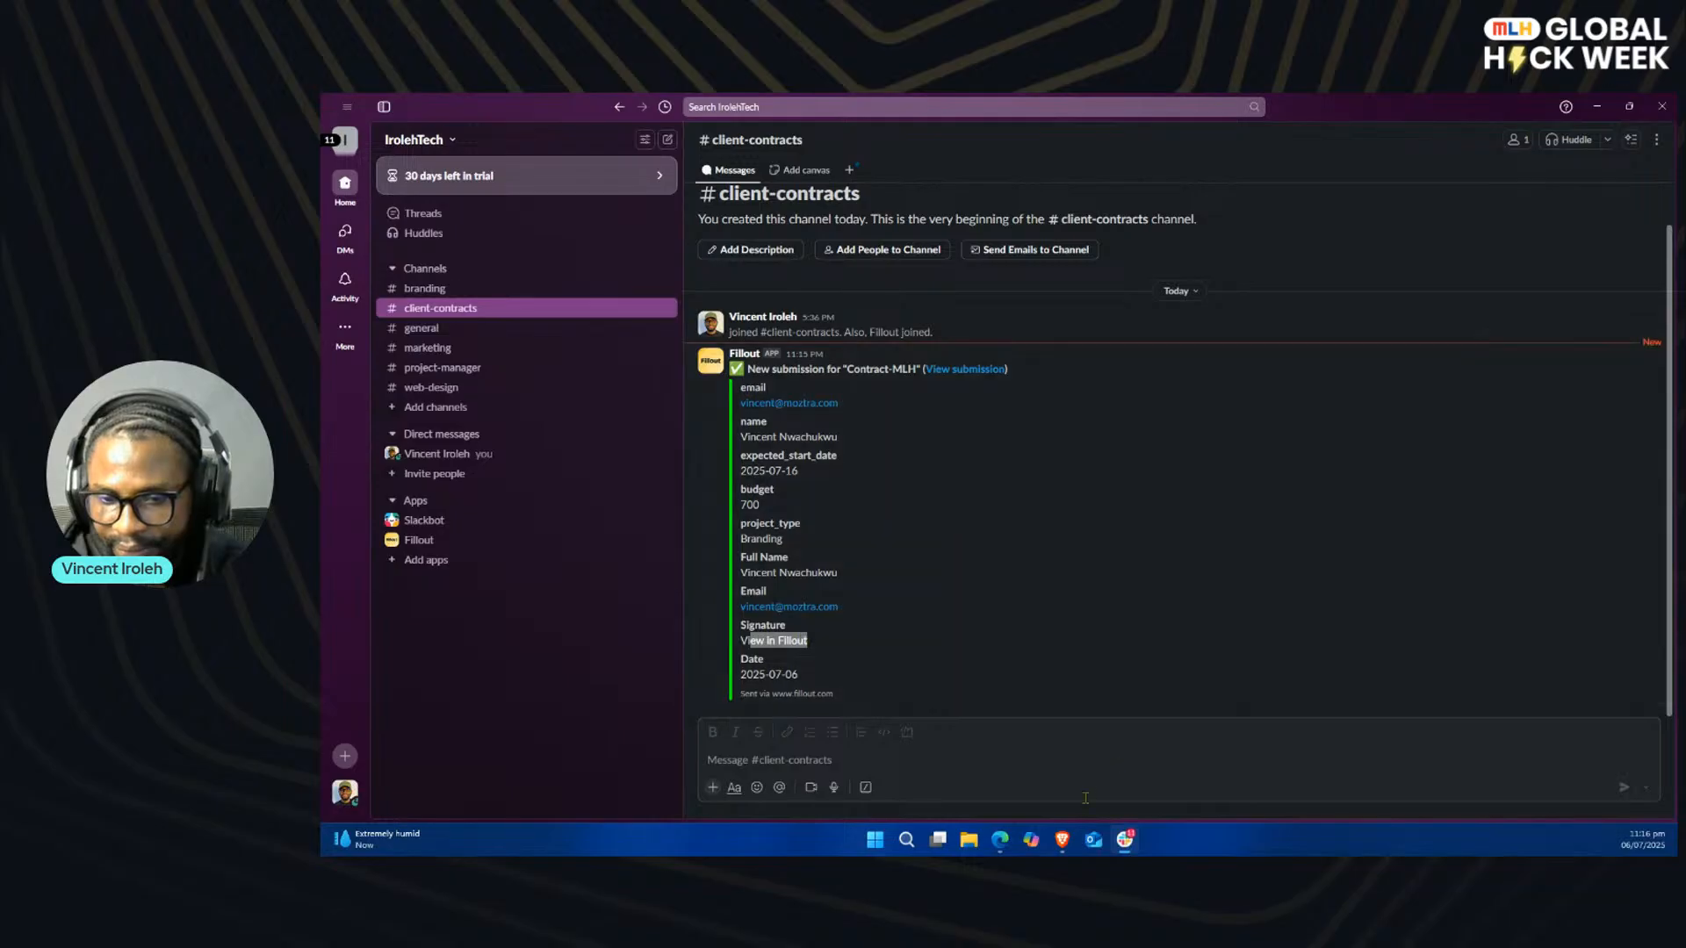
Step: Switch to Gmail, open the "Your Signed Project Agreement" email, and read through its attached signed agreement PDF
{"action": "mouse_move", "coordinate": [1003, 843]}
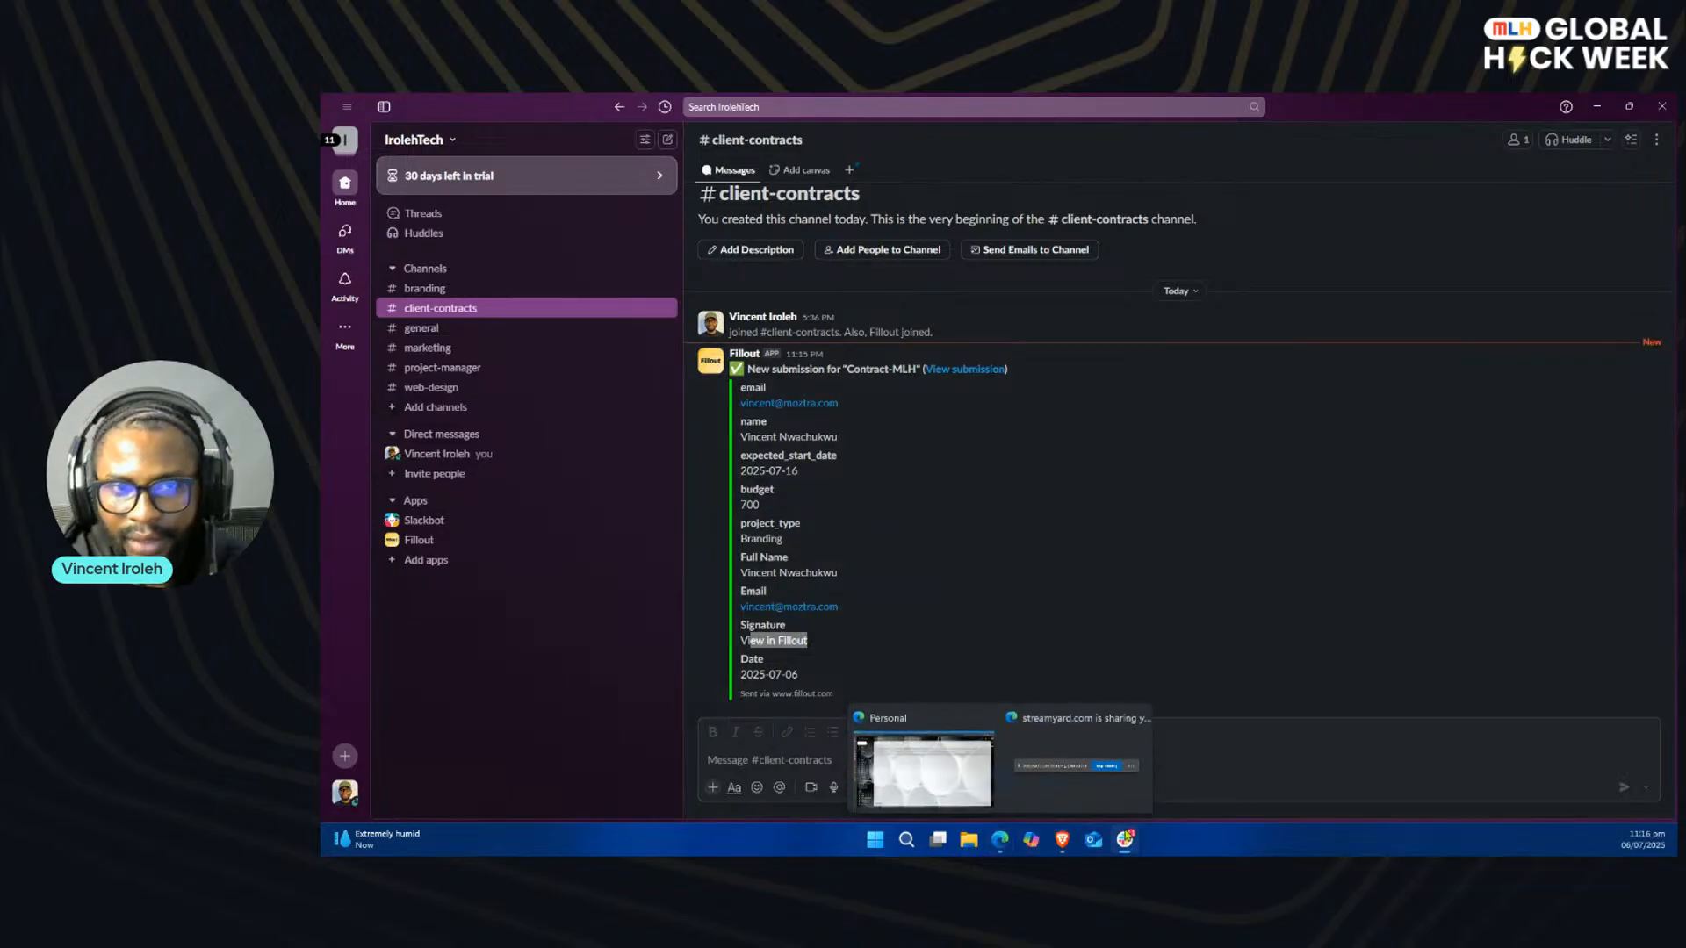
{"action": "left_click", "coordinate": [921, 795]}
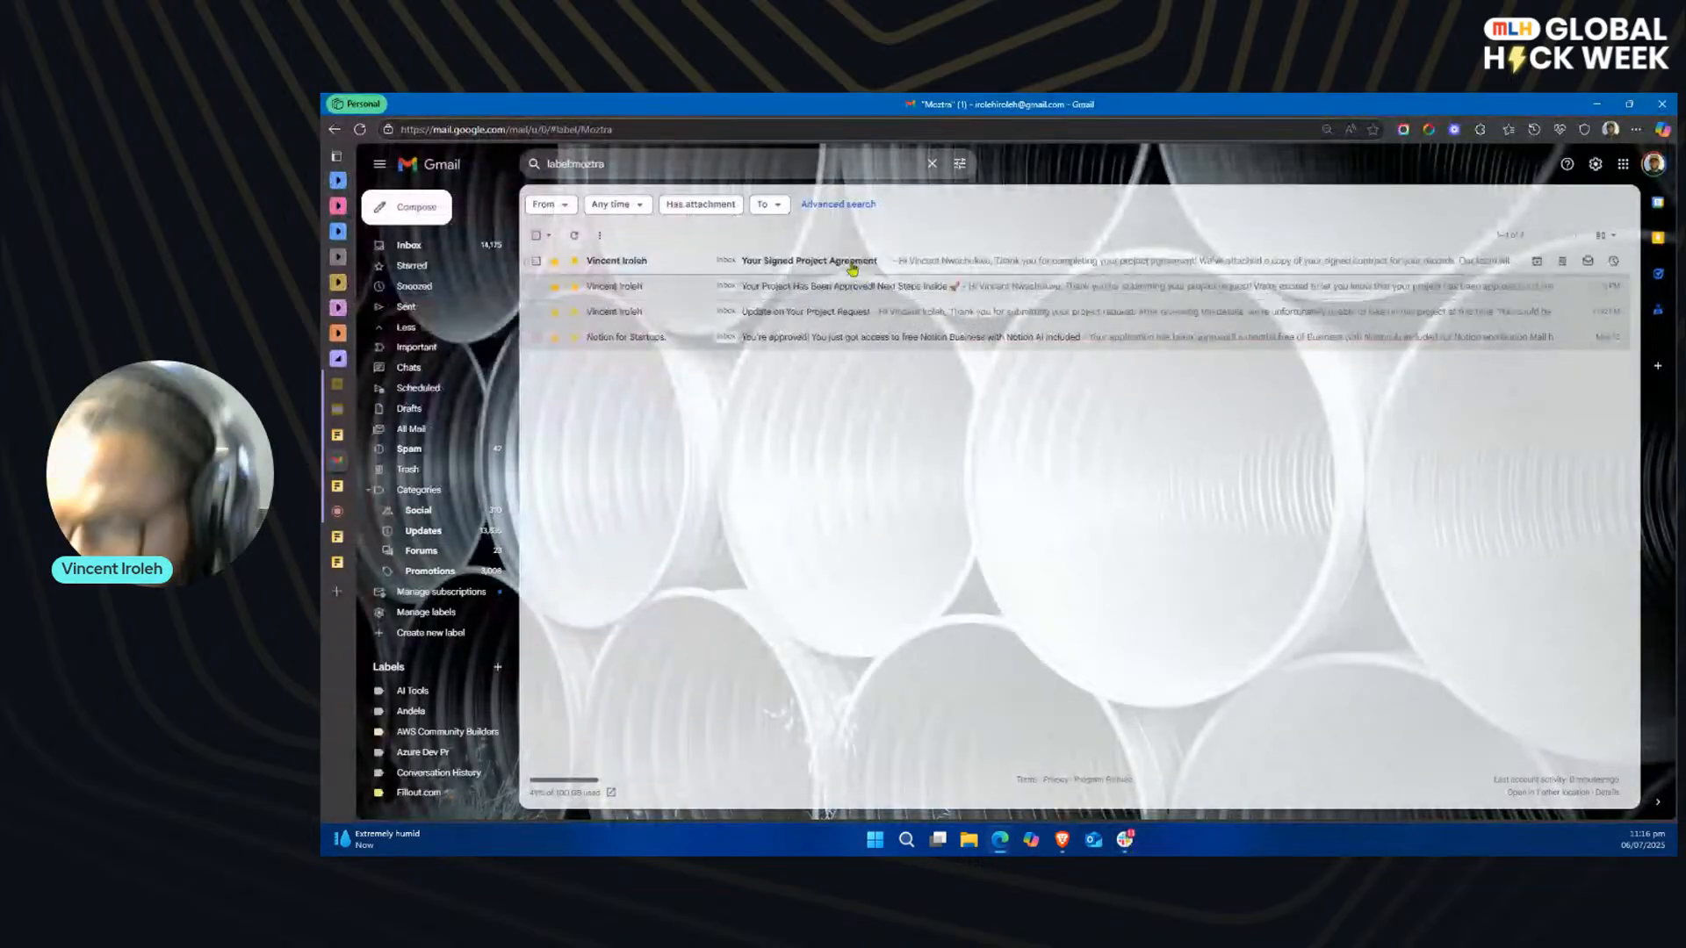
{"action": "left_click", "coordinate": [854, 268]}
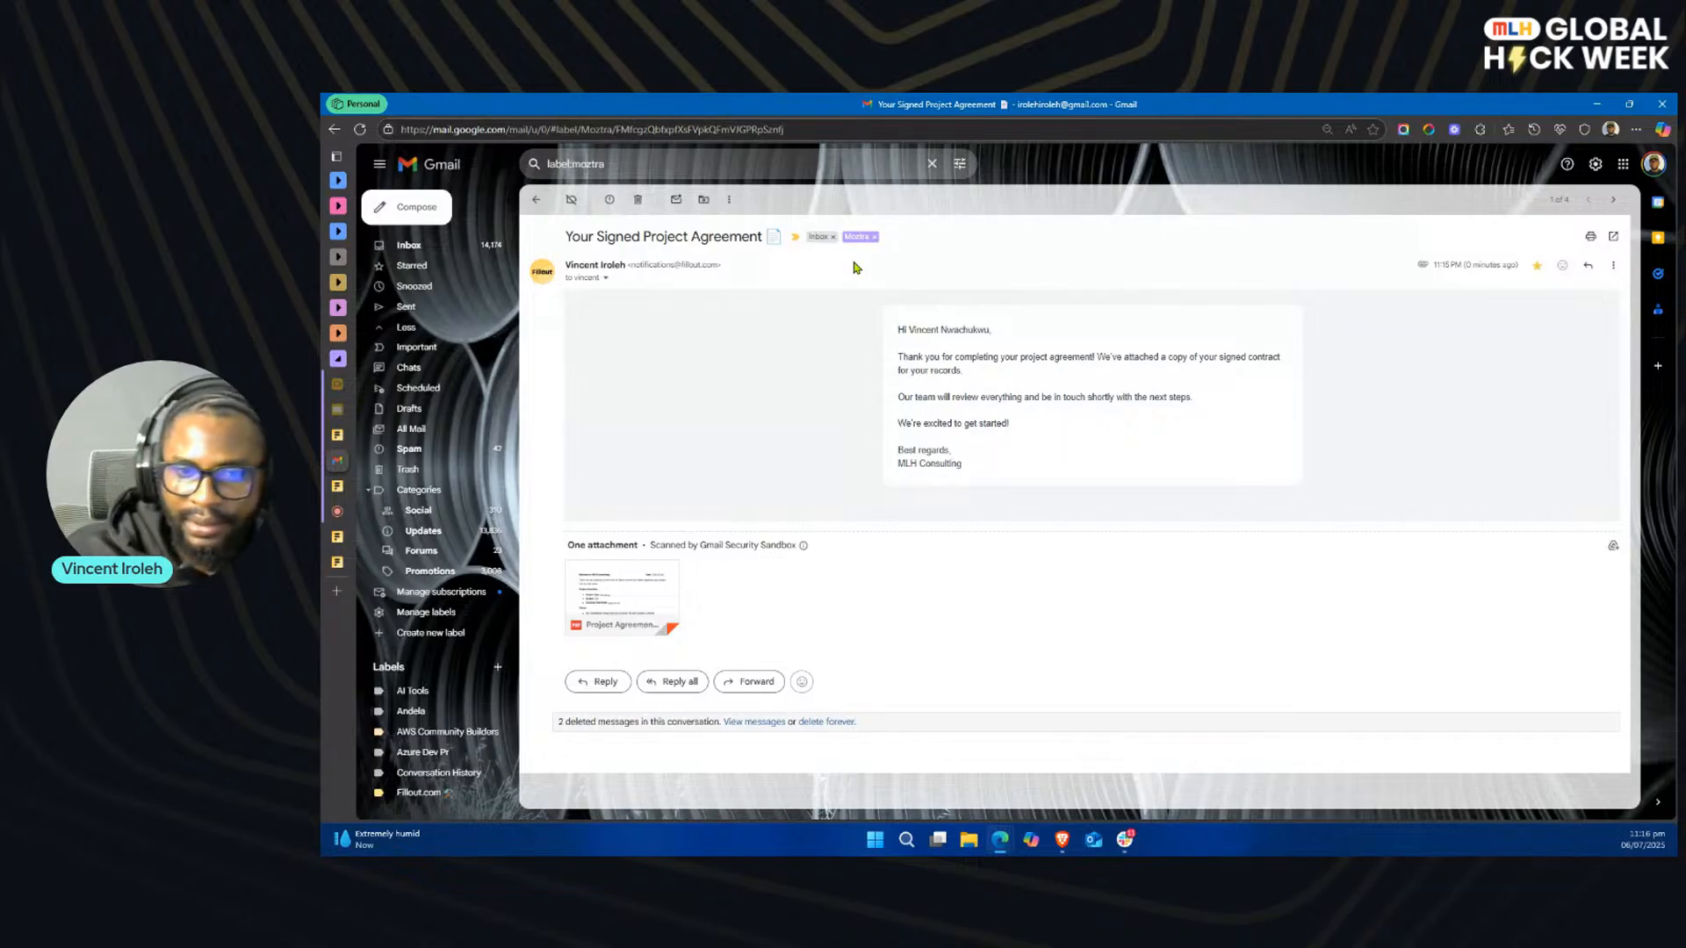
{"action": "left_click", "coordinate": [641, 592]}
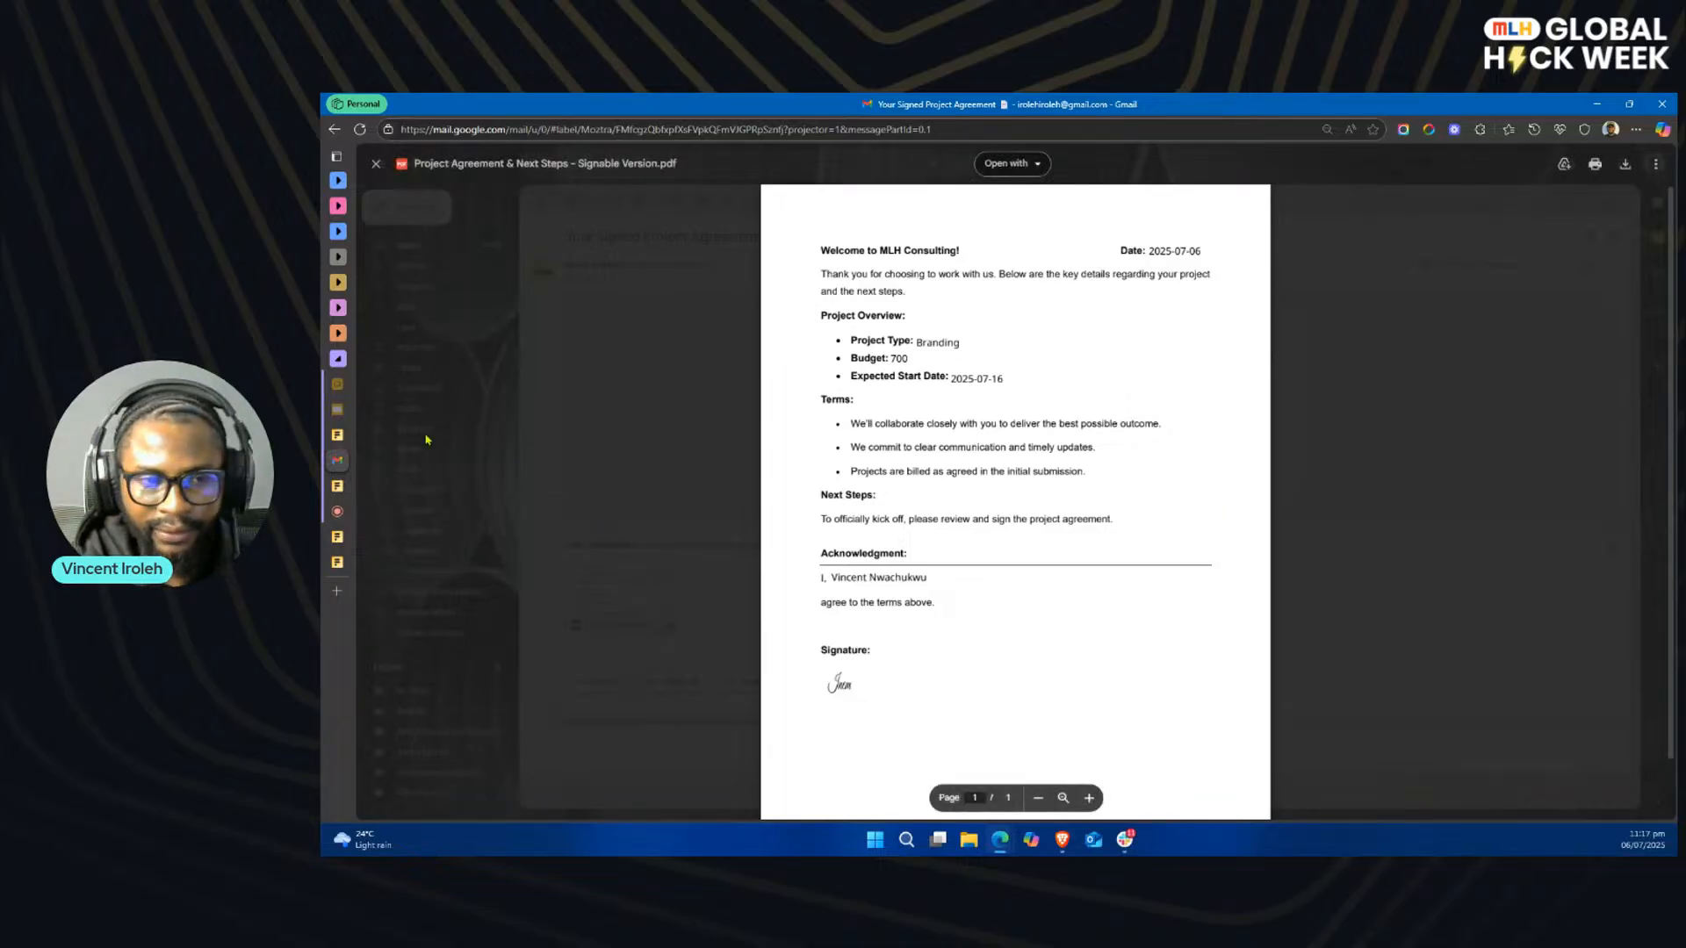
Step: Check the live viewer comments and the shared slide's options in the StreamYard studio
{"action": "mouse_move", "coordinate": [342, 491]}
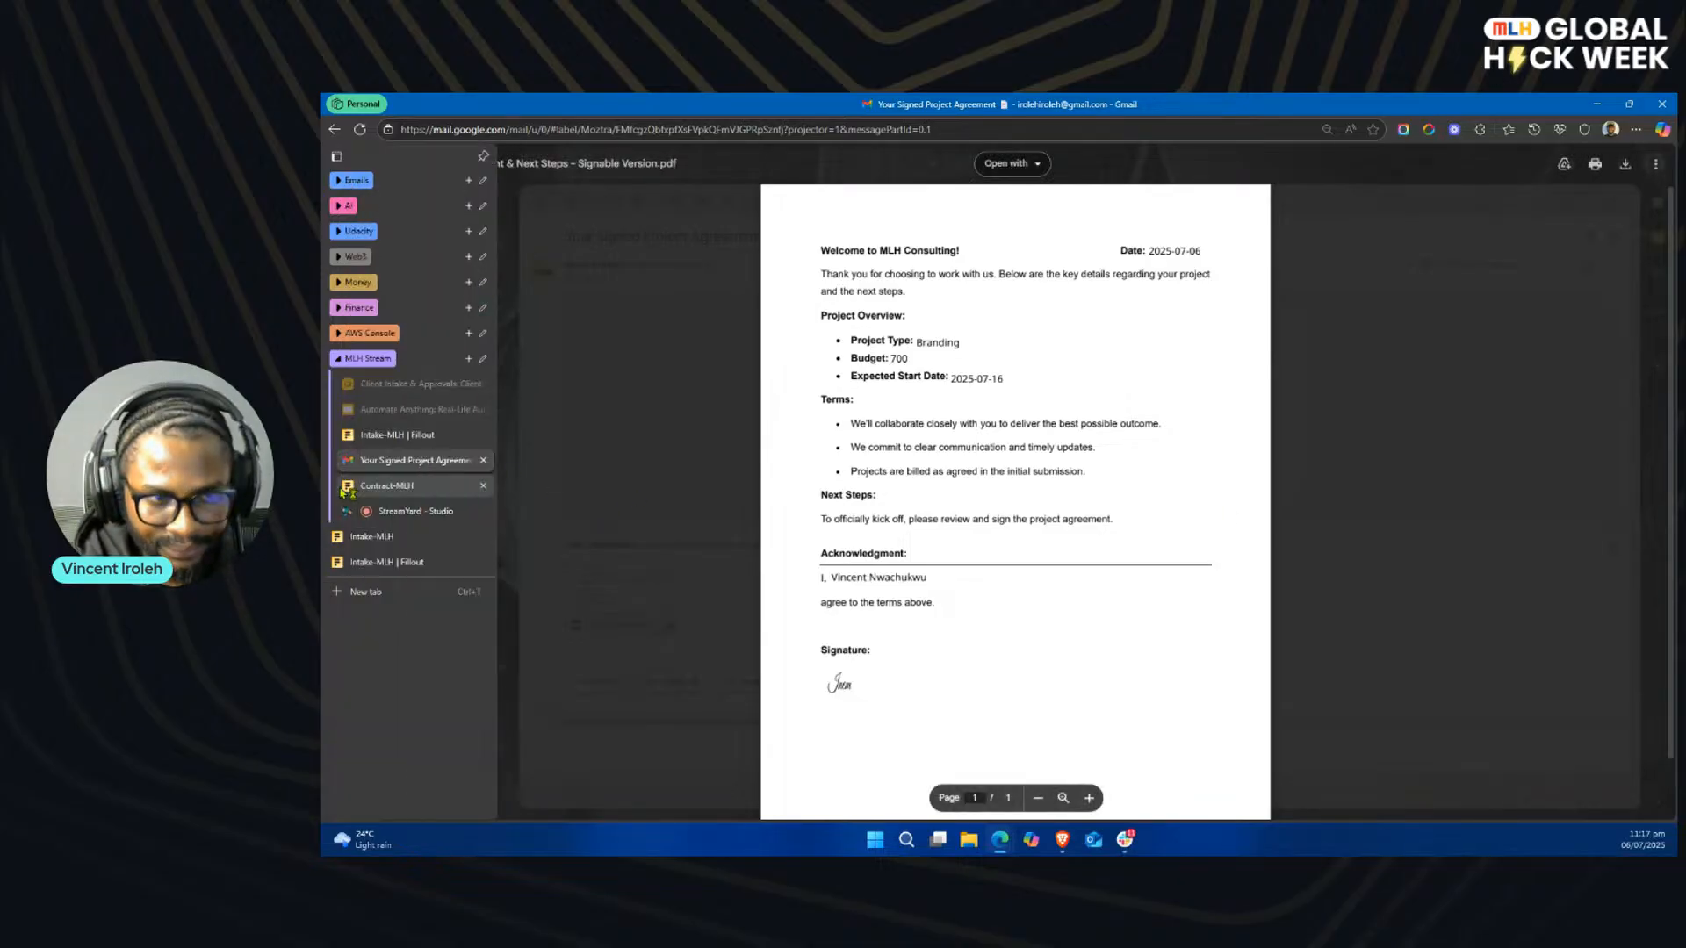
{"action": "left_click", "coordinate": [395, 436]}
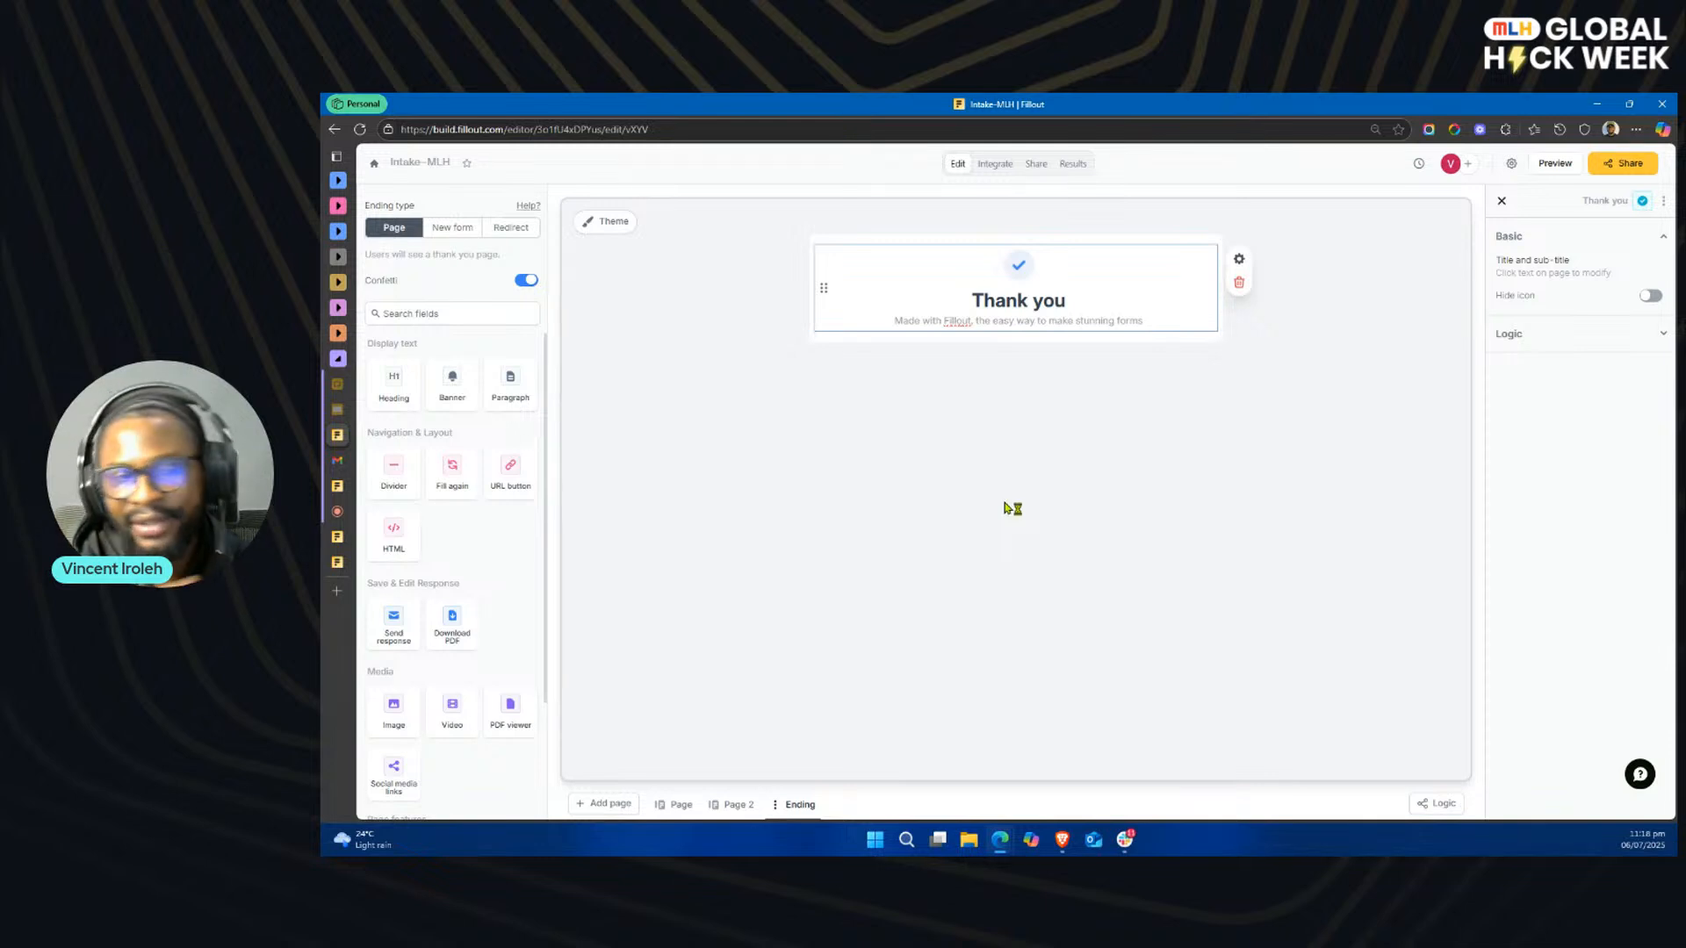
{"action": "mouse_move", "coordinate": [358, 539]}
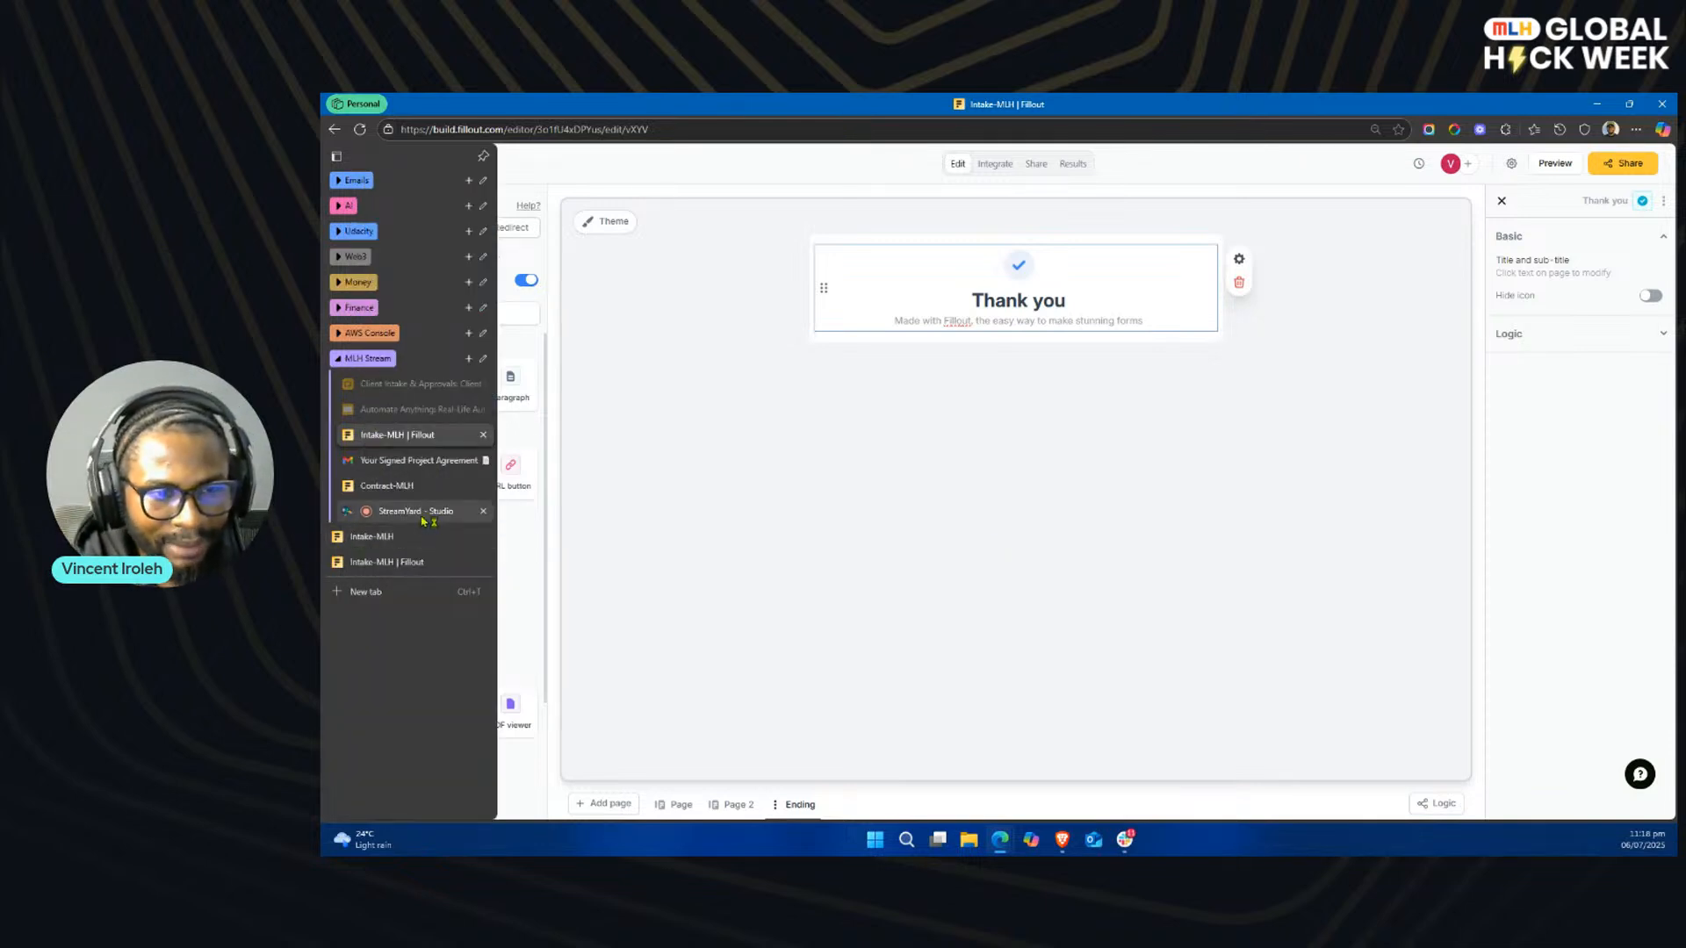
{"action": "left_click", "coordinate": [421, 511]}
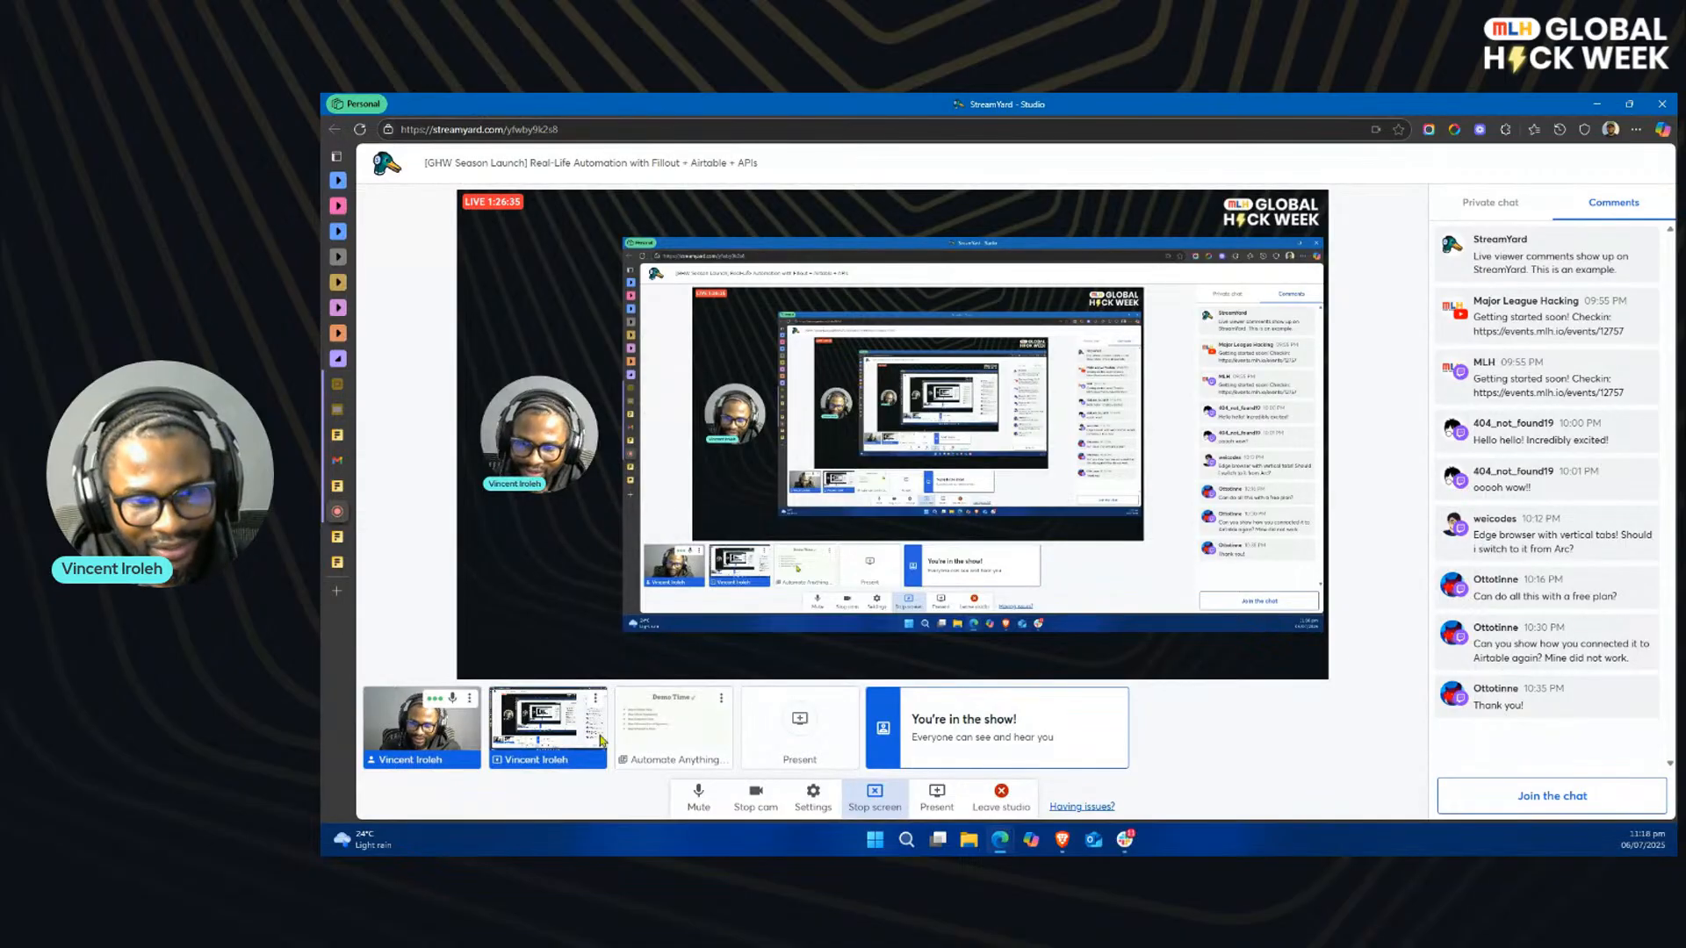
{"action": "left_click", "coordinate": [720, 700]}
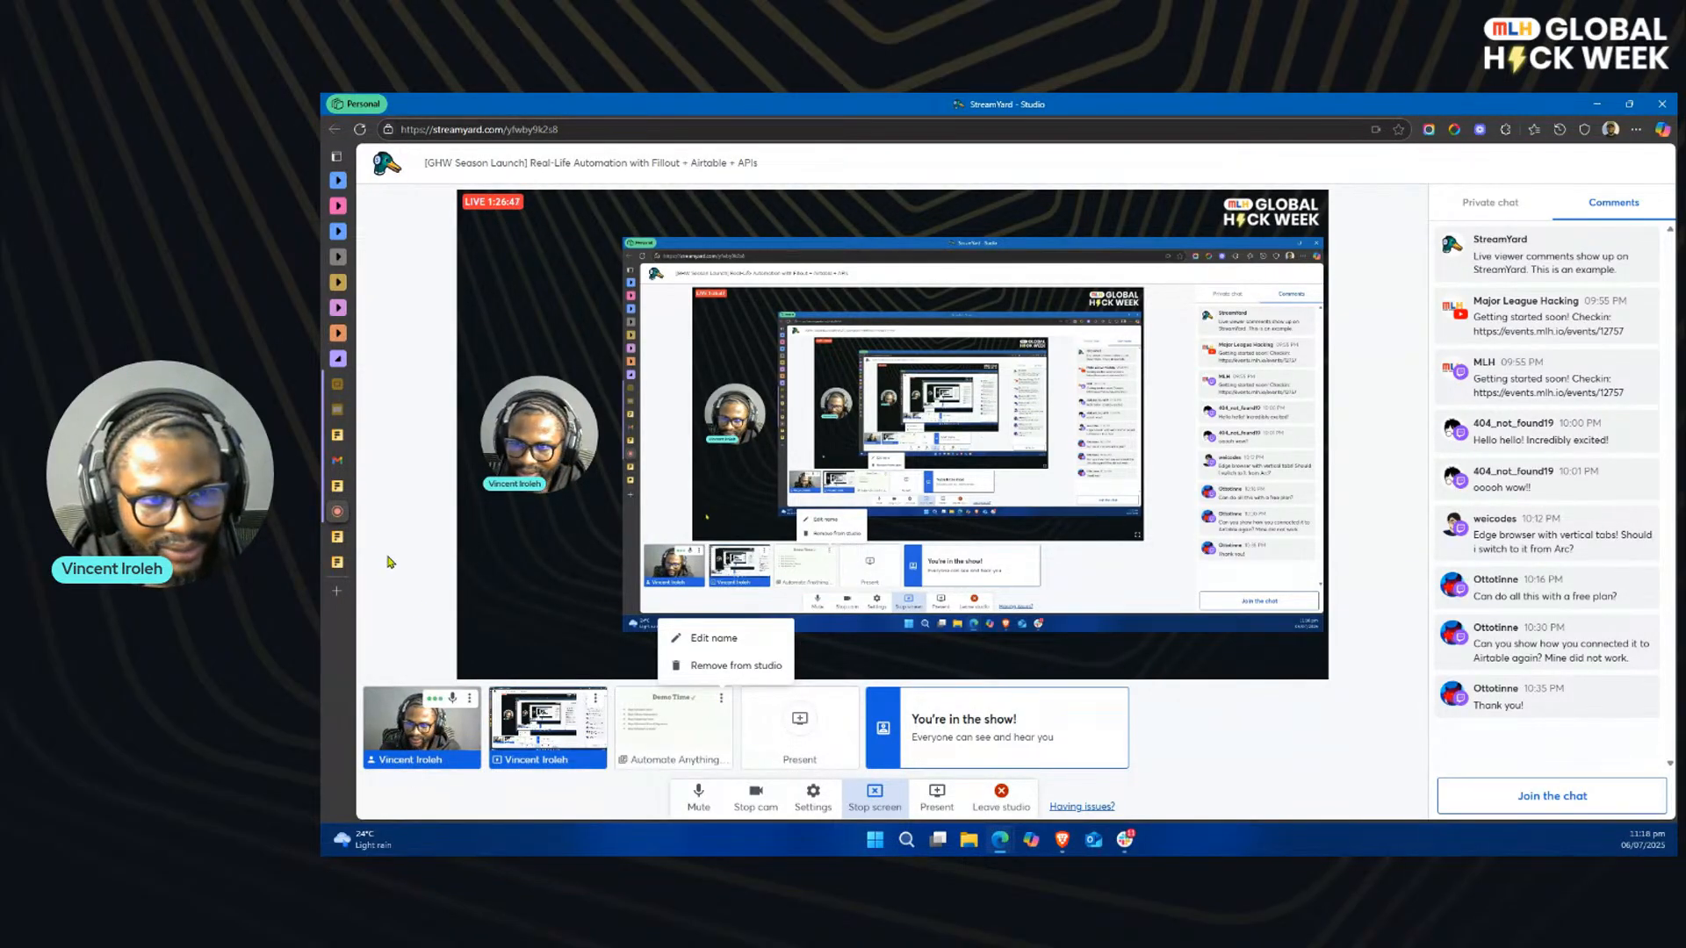
Step: Return to the Intake-MLH form in Fillout, exit to the dashboard, and open the organization's integrations page
{"action": "mouse_move", "coordinate": [342, 487]}
{"action": "left_click", "coordinate": [398, 488]}
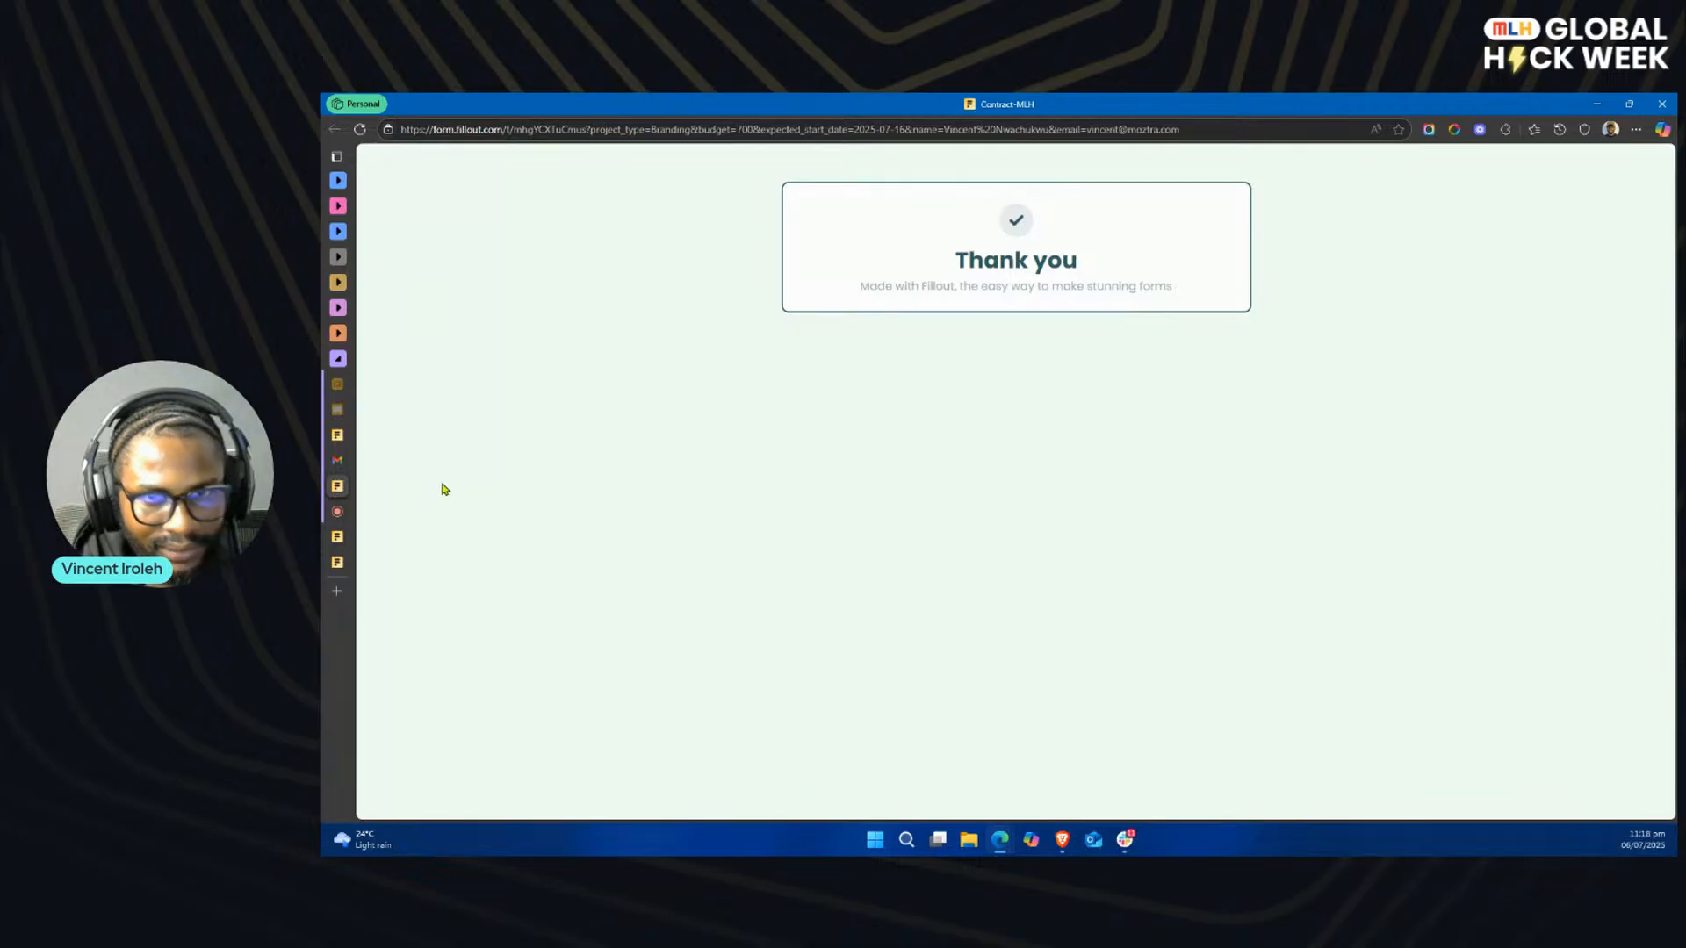
{"action": "left_click", "coordinate": [352, 437]}
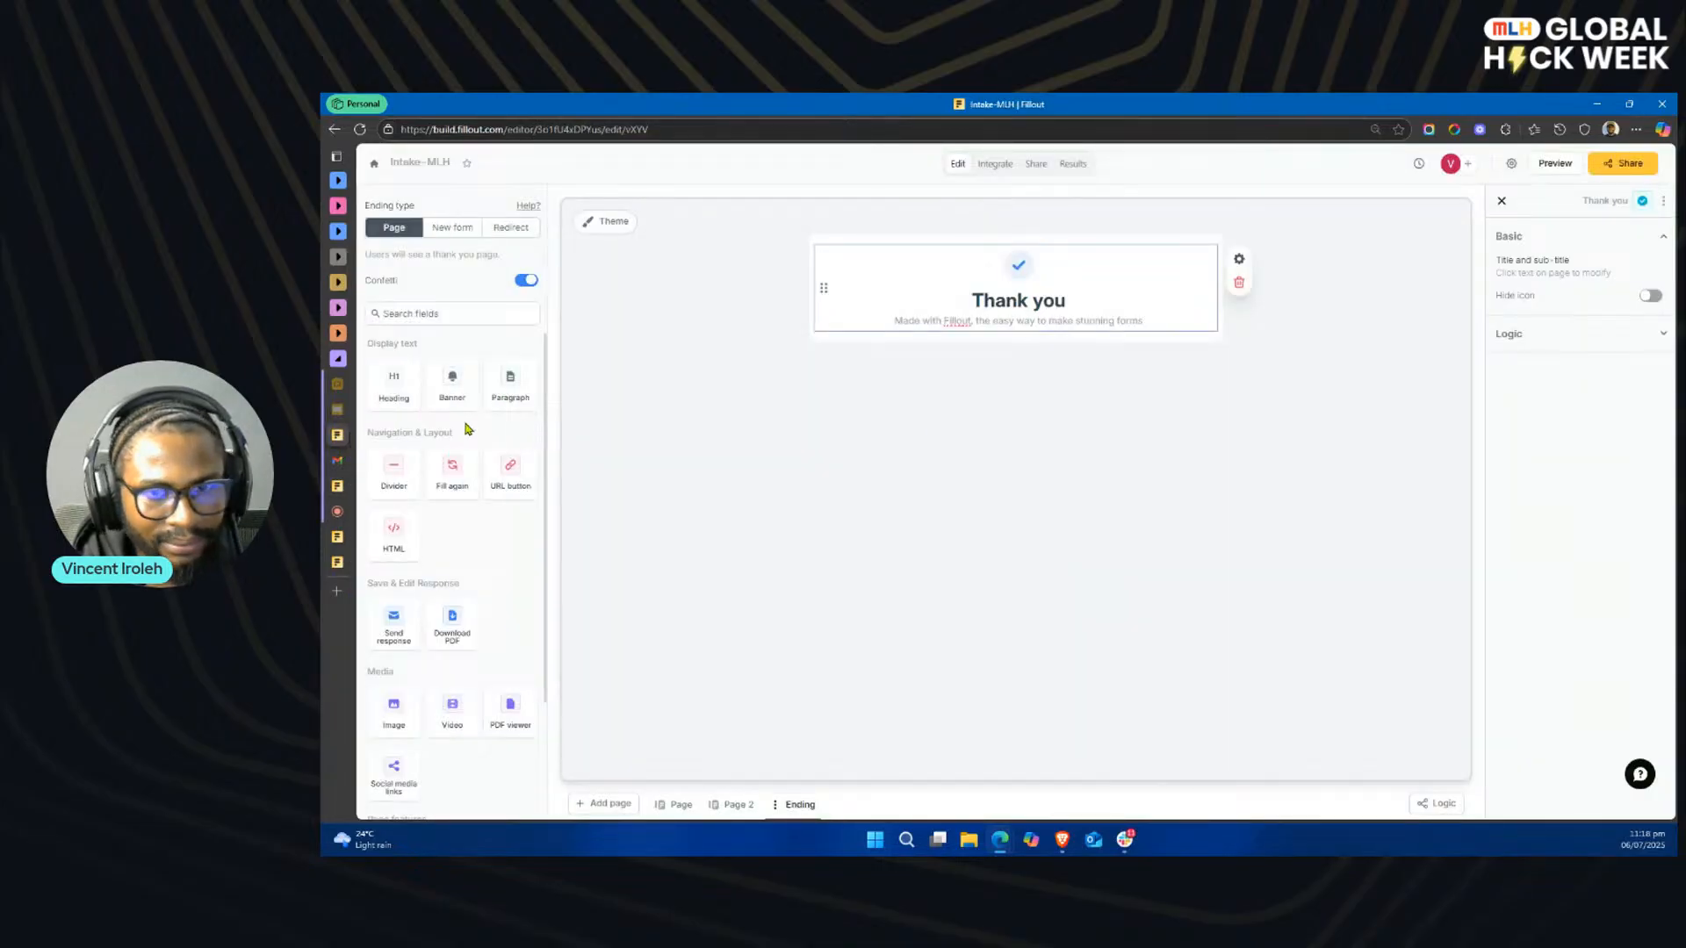
{"action": "left_click", "coordinate": [996, 173]}
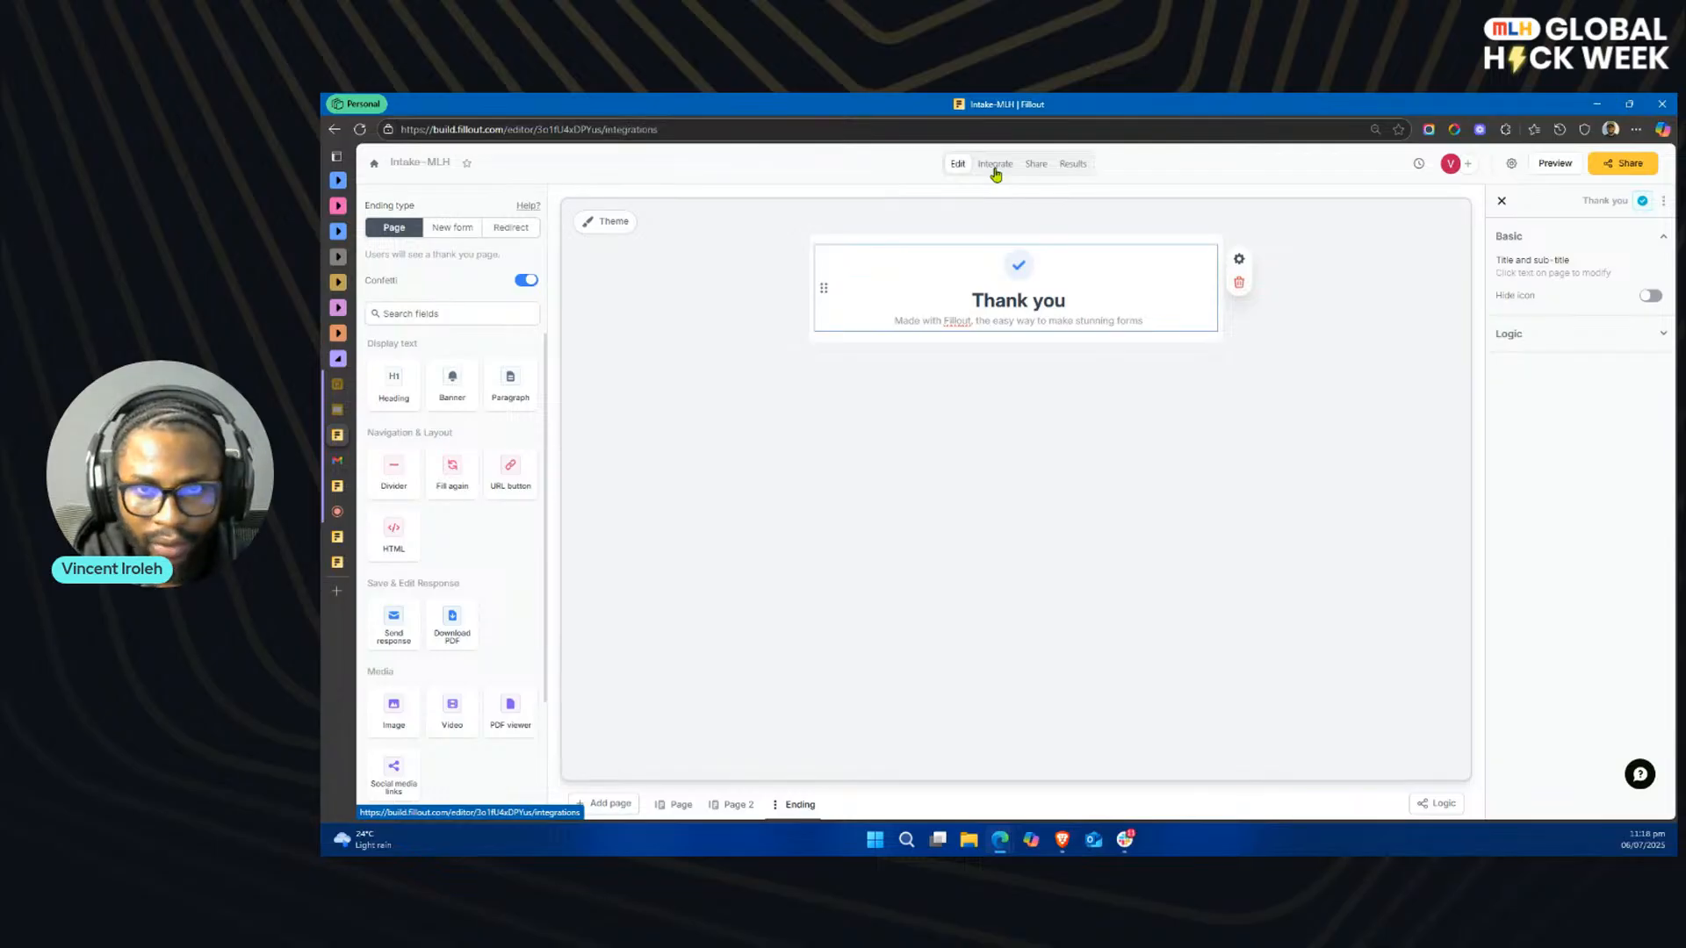
{"action": "left_click", "coordinate": [960, 165]}
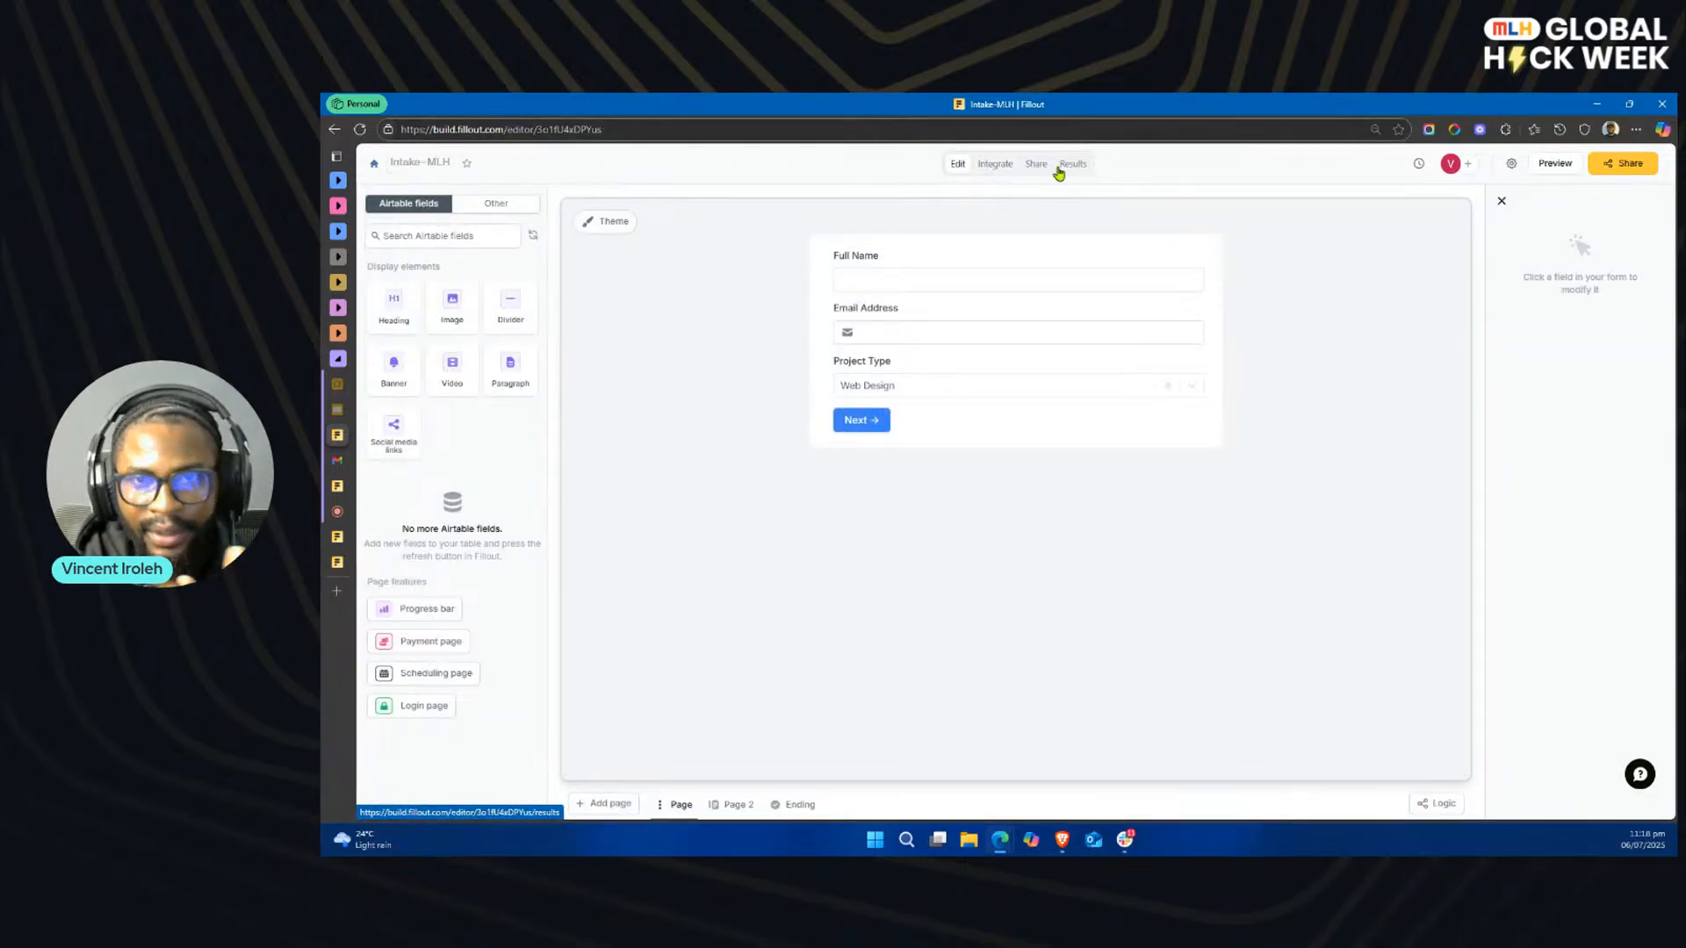
{"action": "left_click", "coordinate": [378, 169]}
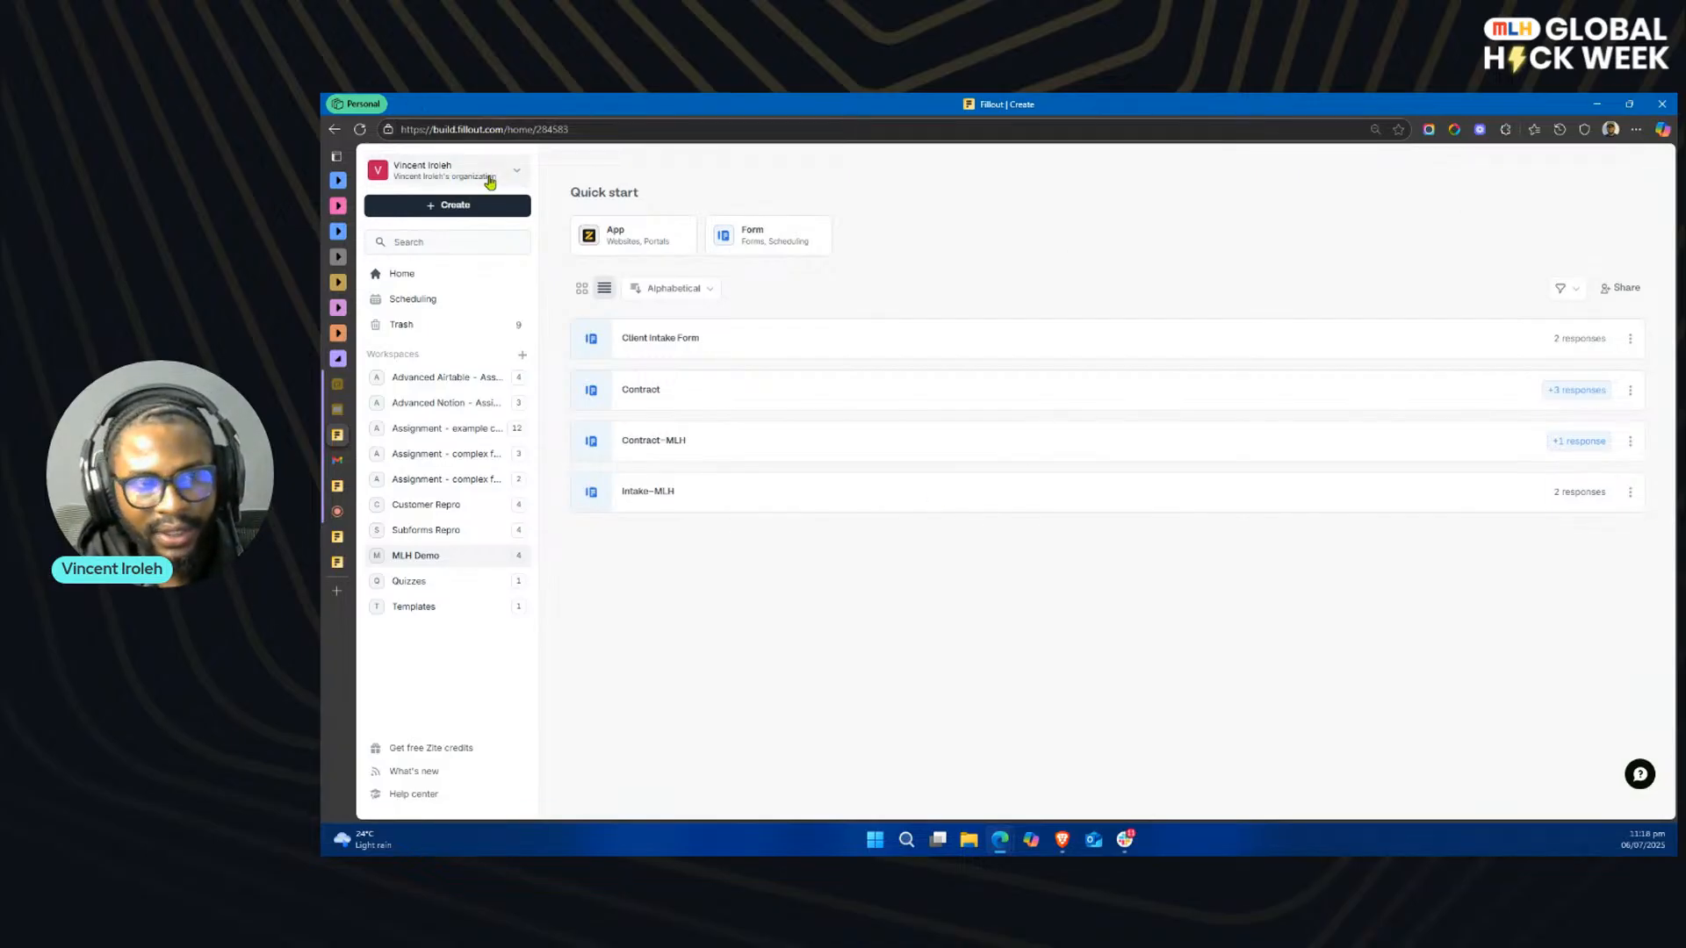
{"action": "left_click", "coordinate": [457, 172]}
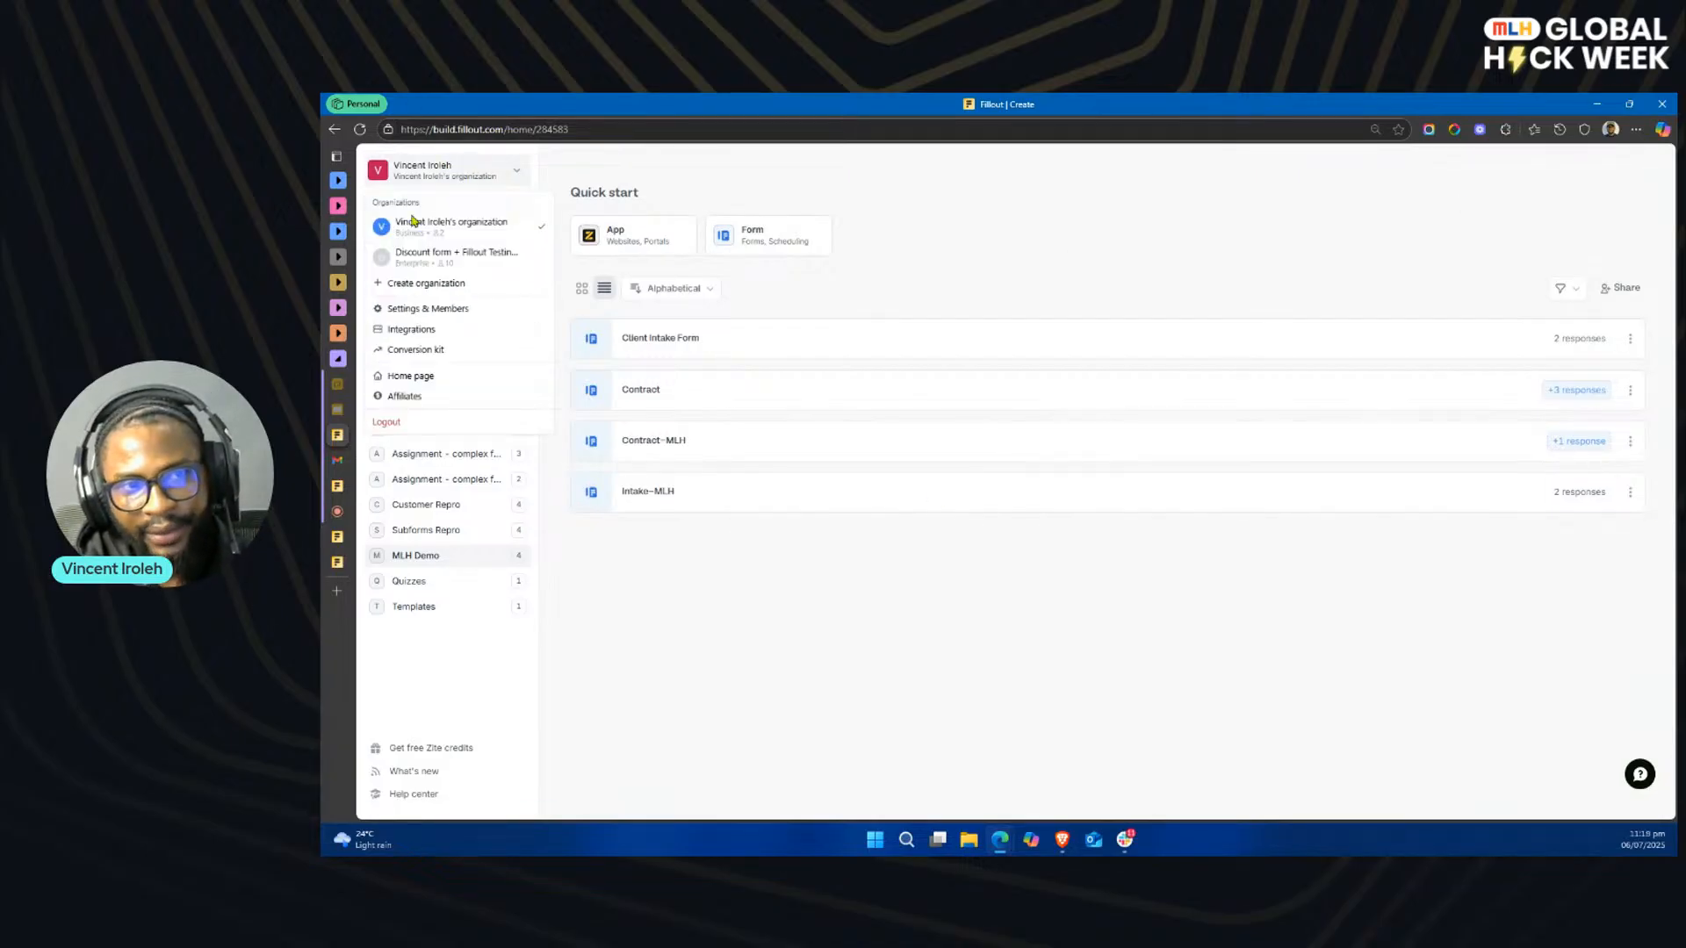
{"action": "left_click", "coordinate": [414, 330]}
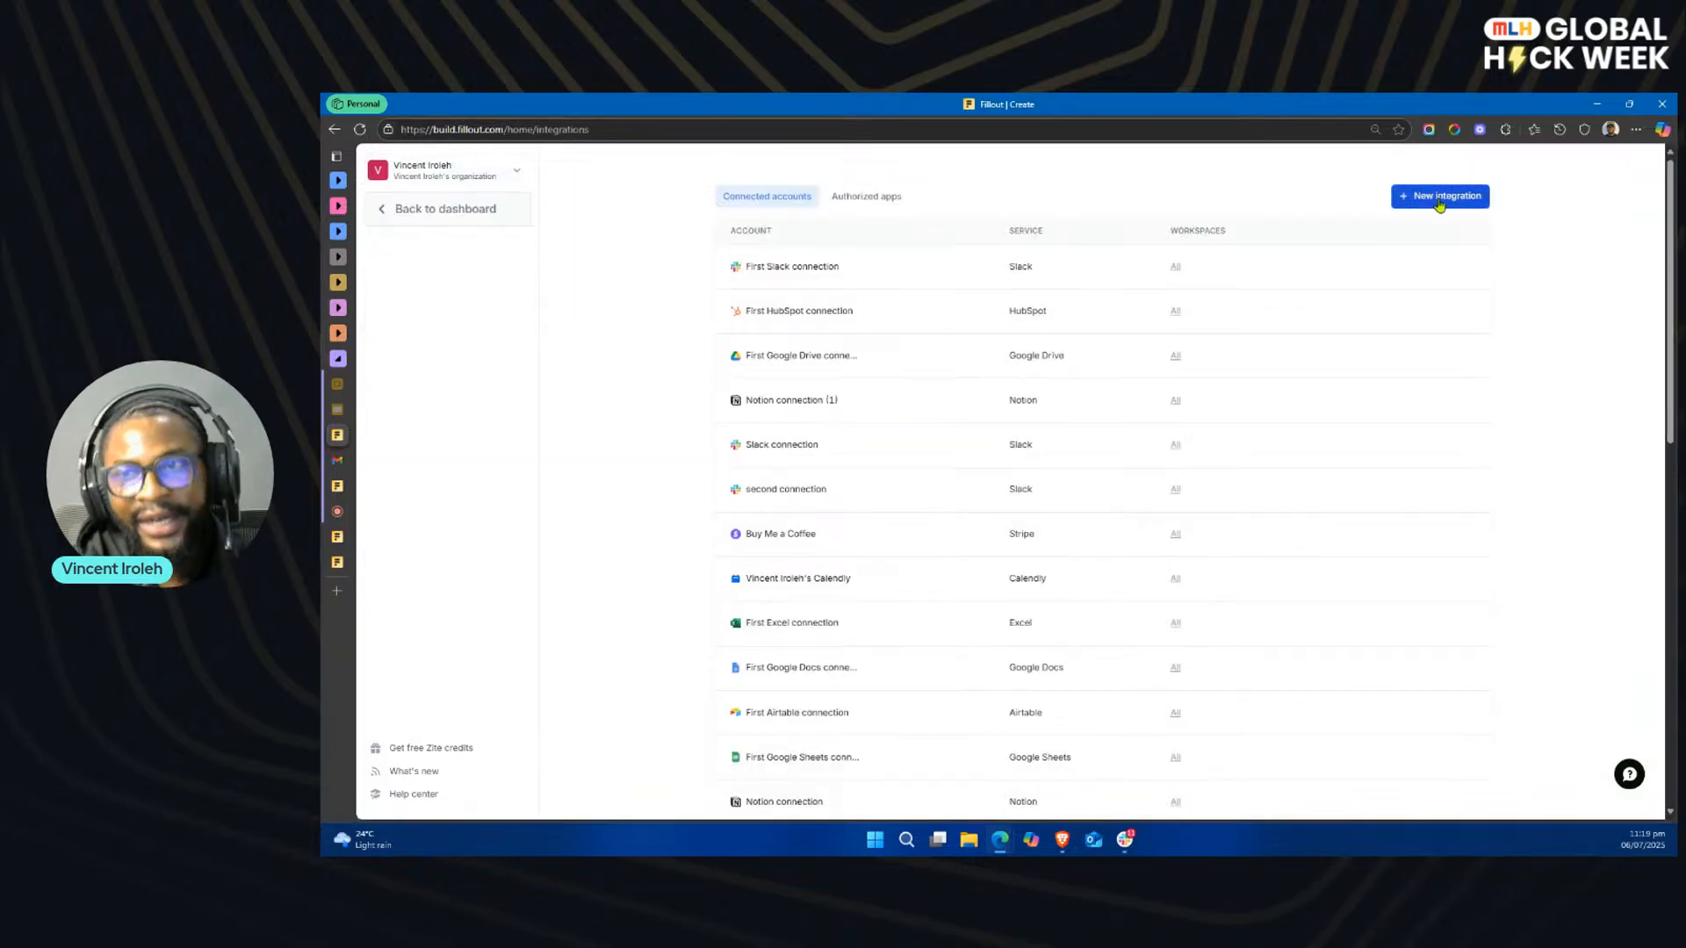
Step: Start a new Airtable integration, look at its personal access token option, and return to the dashboard without connecting
{"action": "left_click", "coordinate": [1440, 197]}
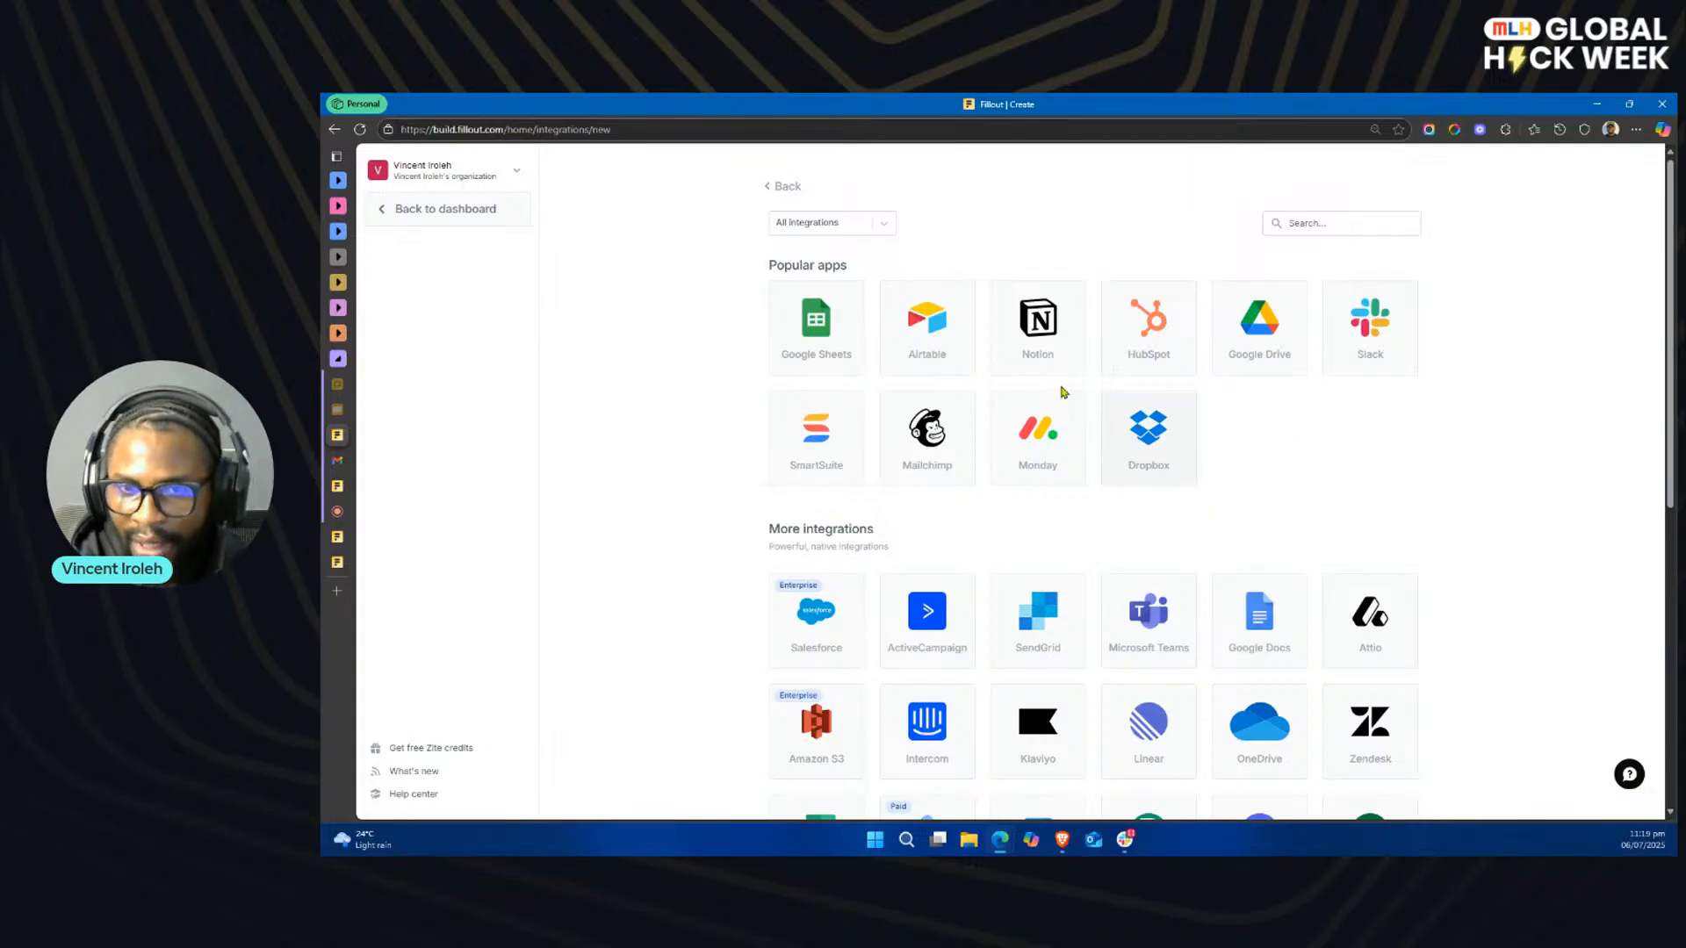
{"action": "left_click", "coordinate": [936, 340]}
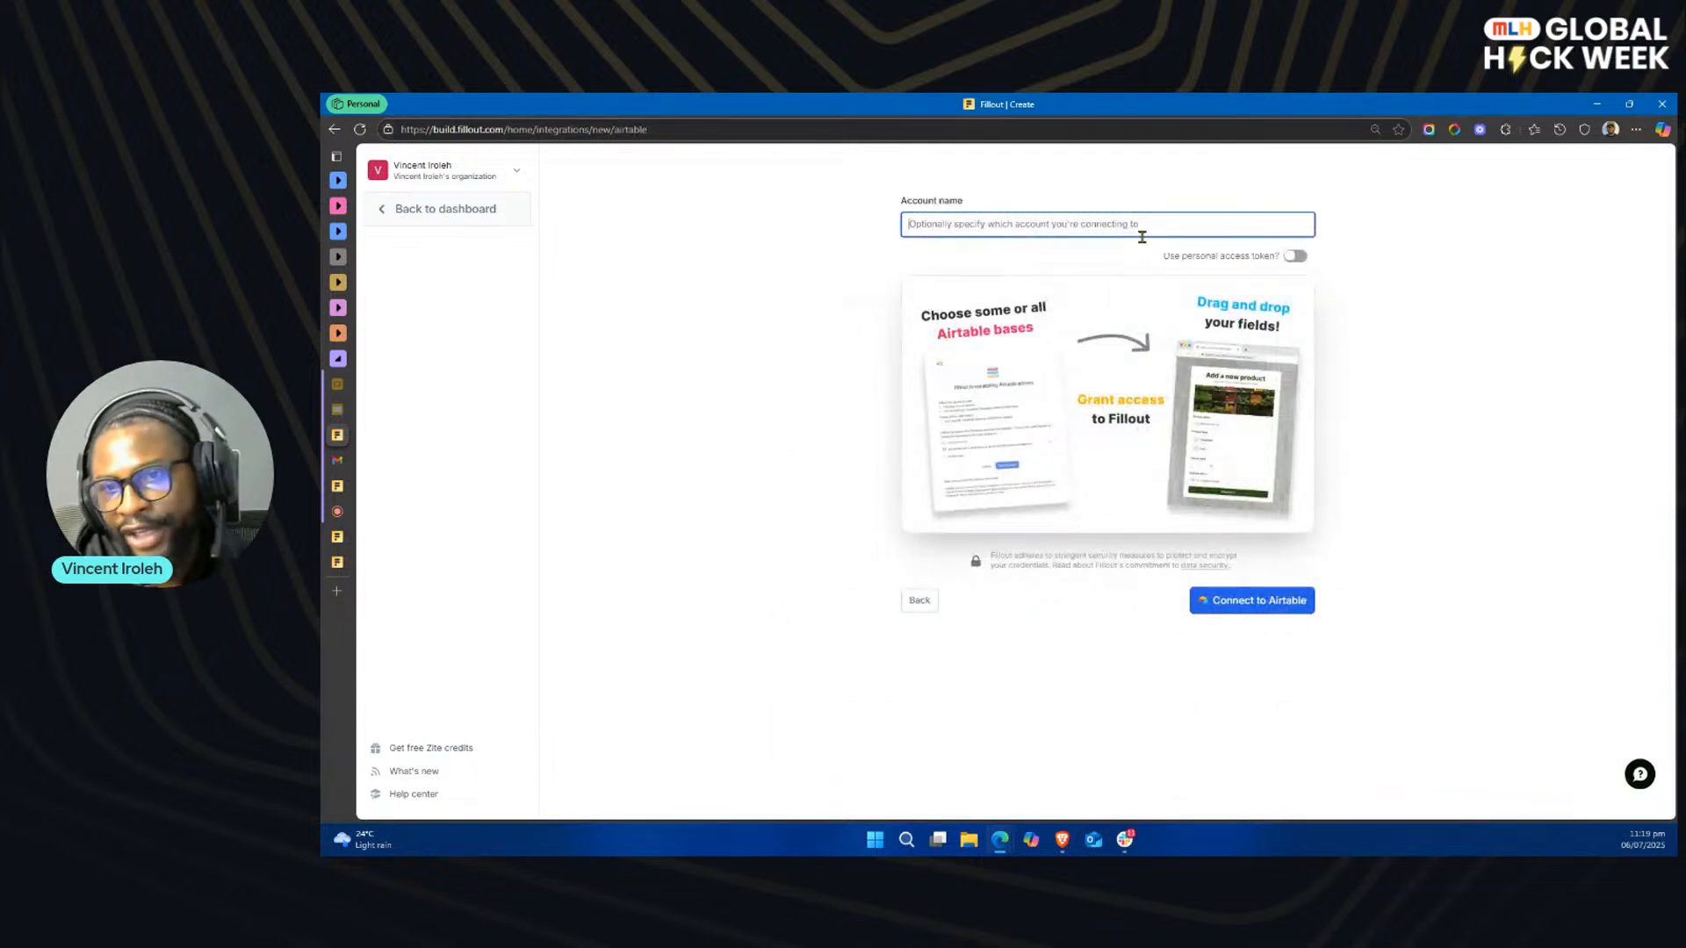
{"action": "left_click", "coordinate": [1292, 257]}
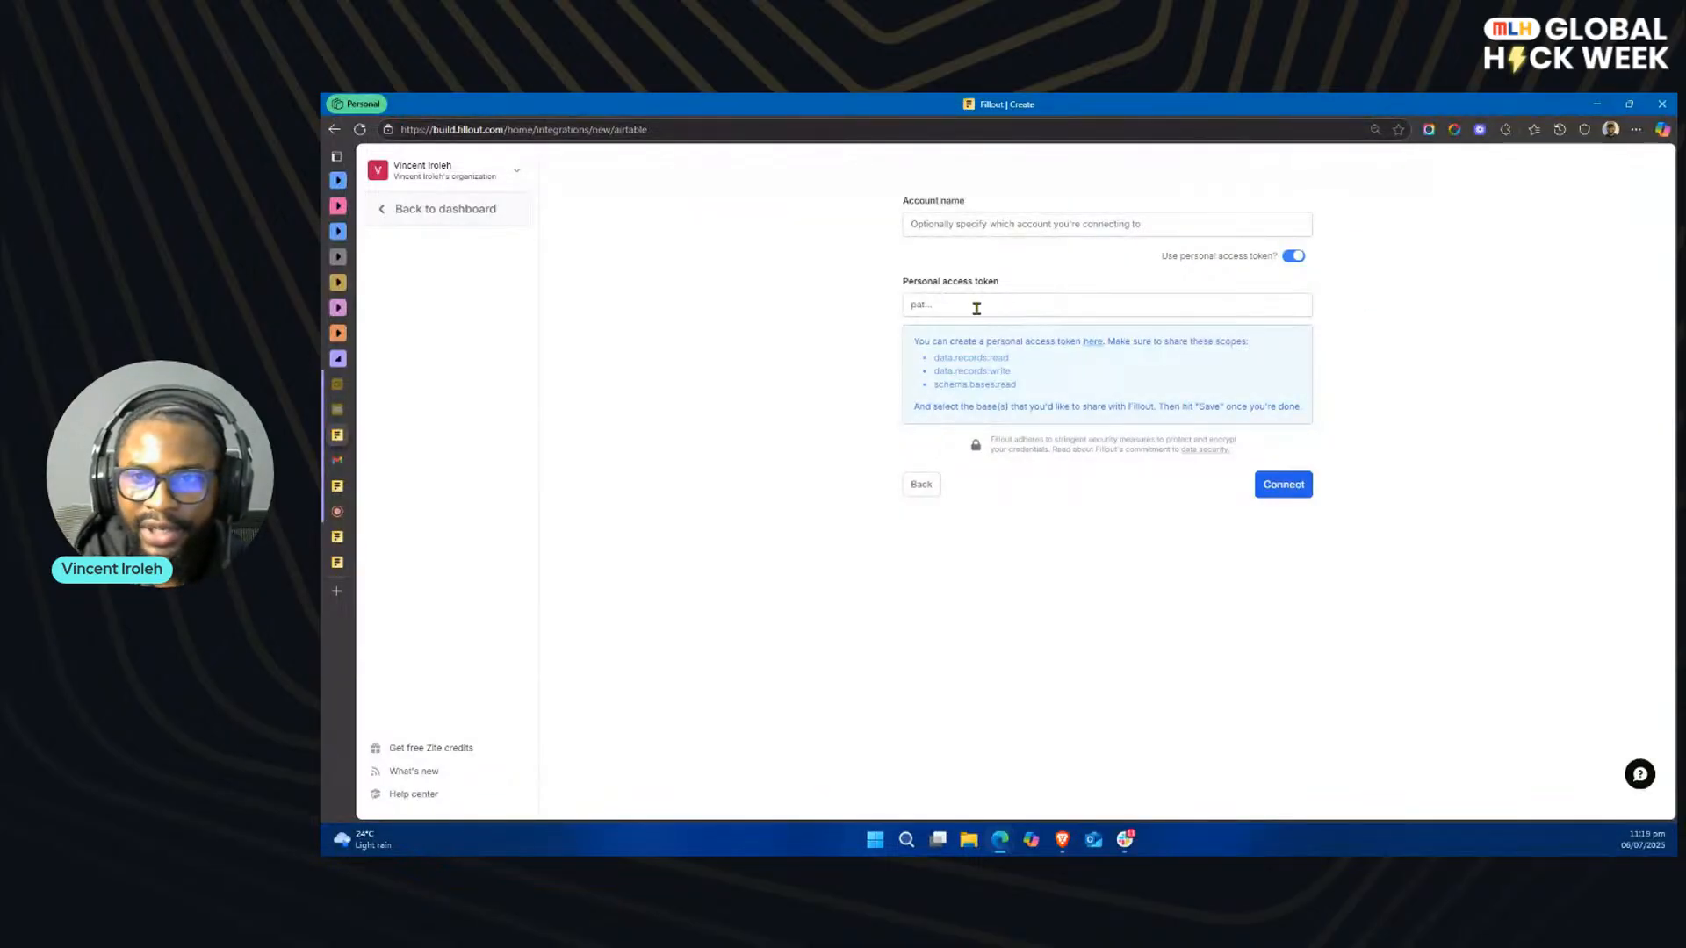
{"action": "left_click", "coordinate": [1293, 257]}
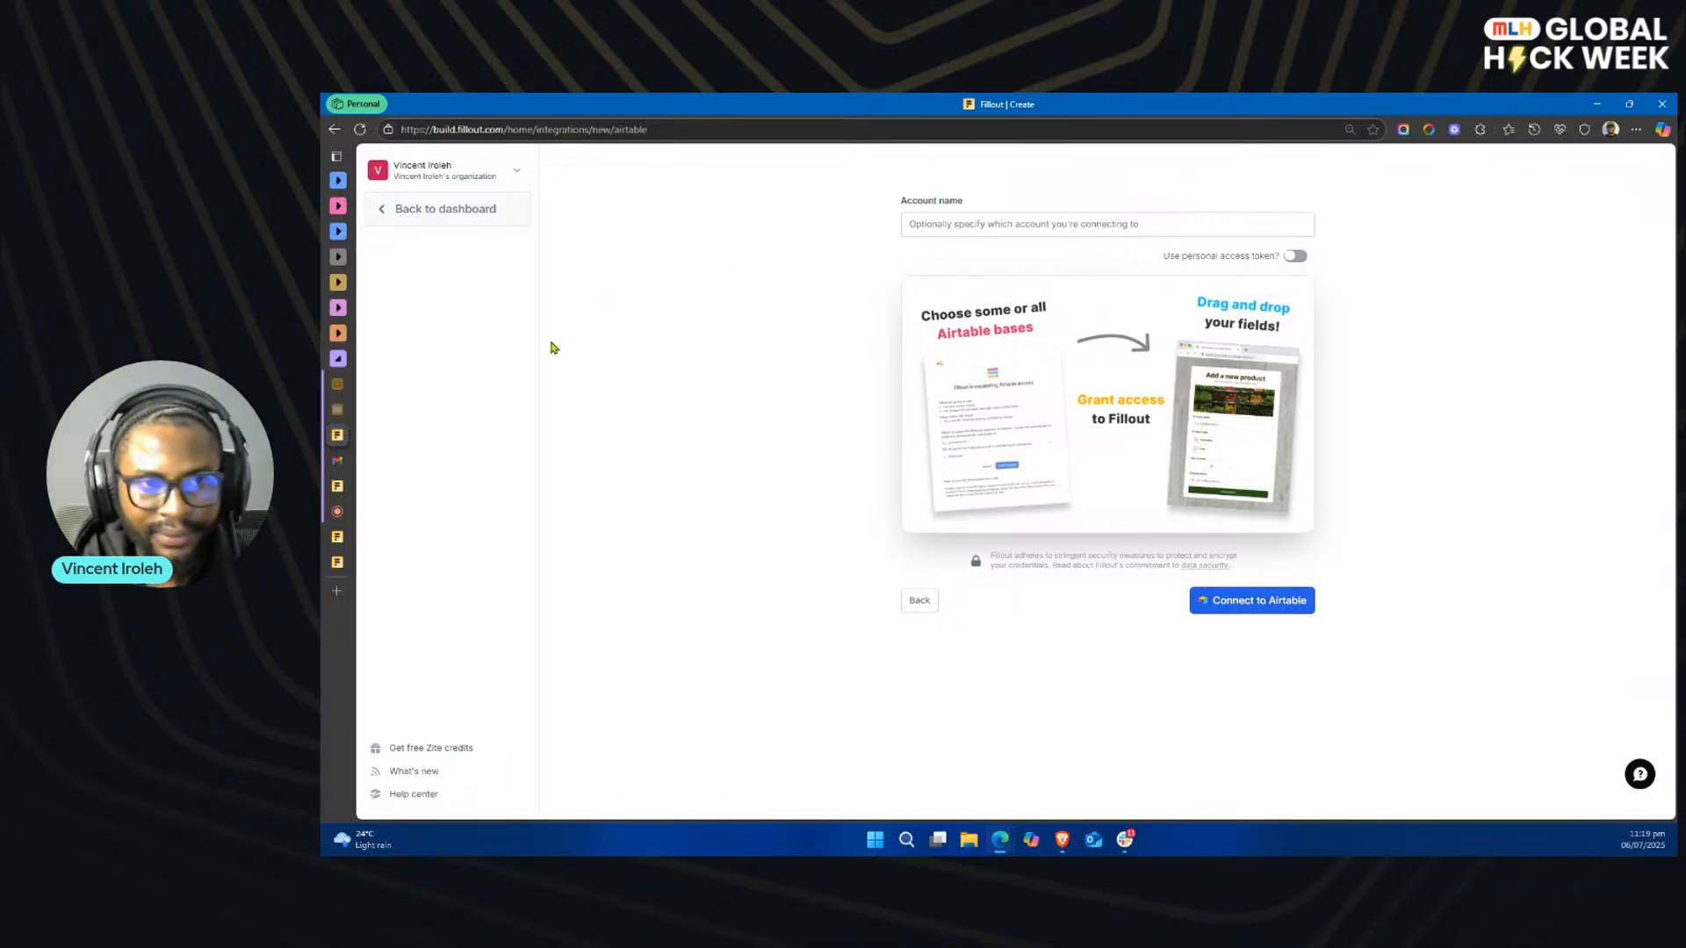
{"action": "left_click", "coordinate": [456, 211]}
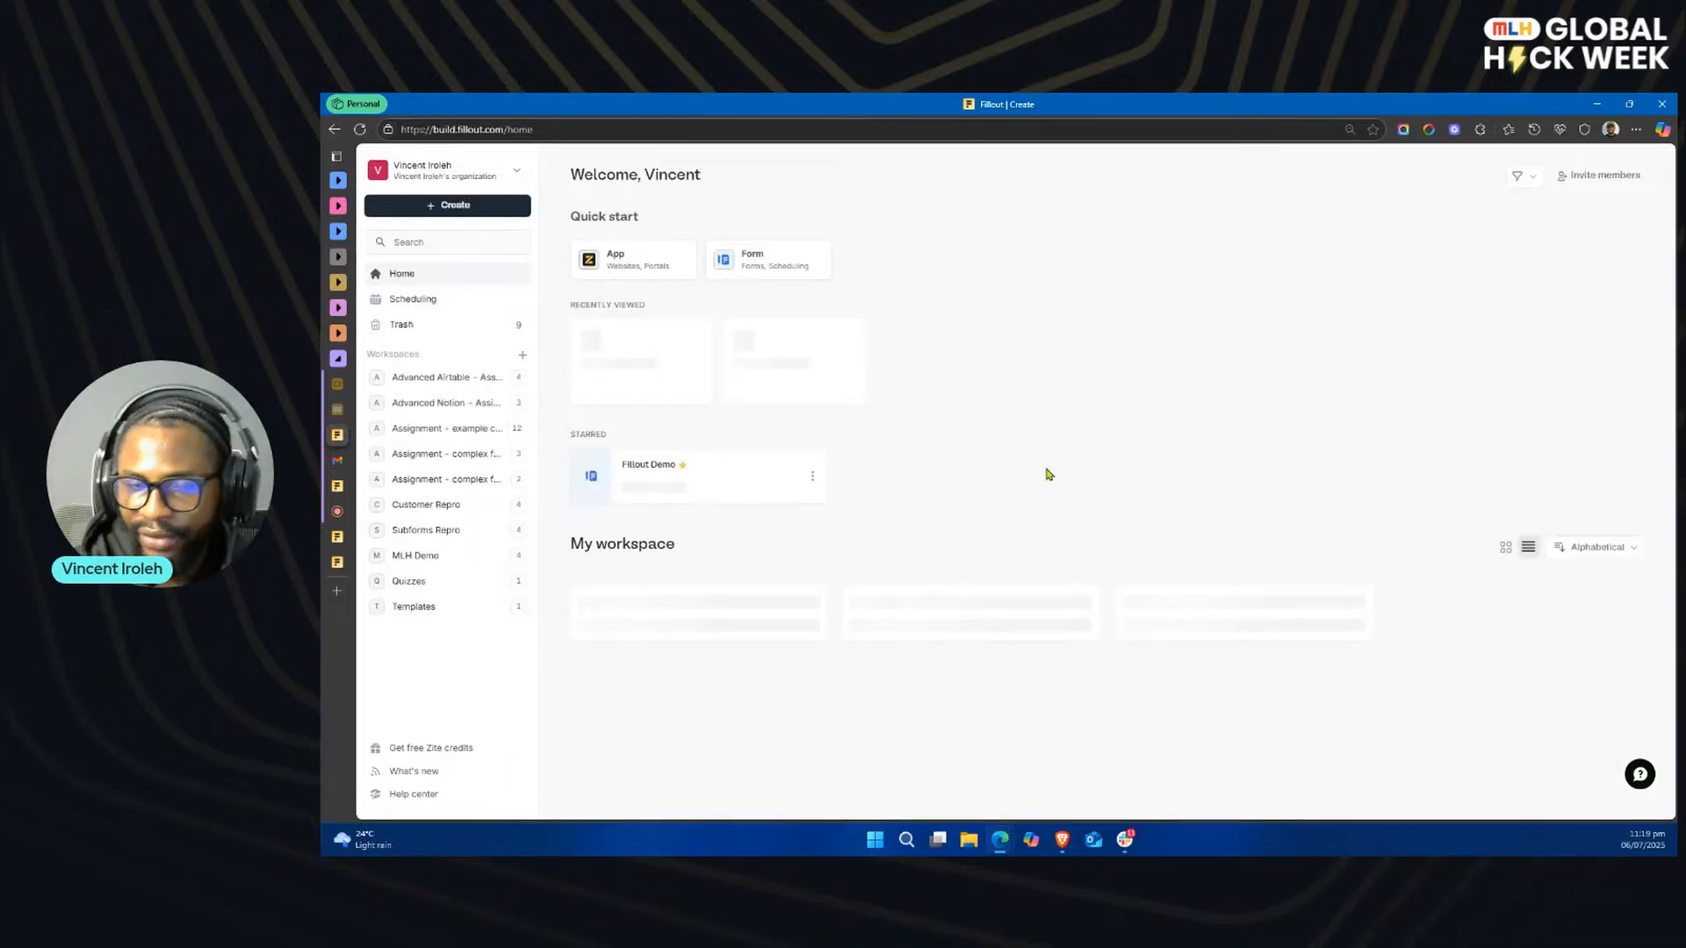
Step: Open the Intake-MLH form from the MLH Demo workspace and start setting up a Webhook integration for it
{"action": "left_click", "coordinate": [737, 483]}
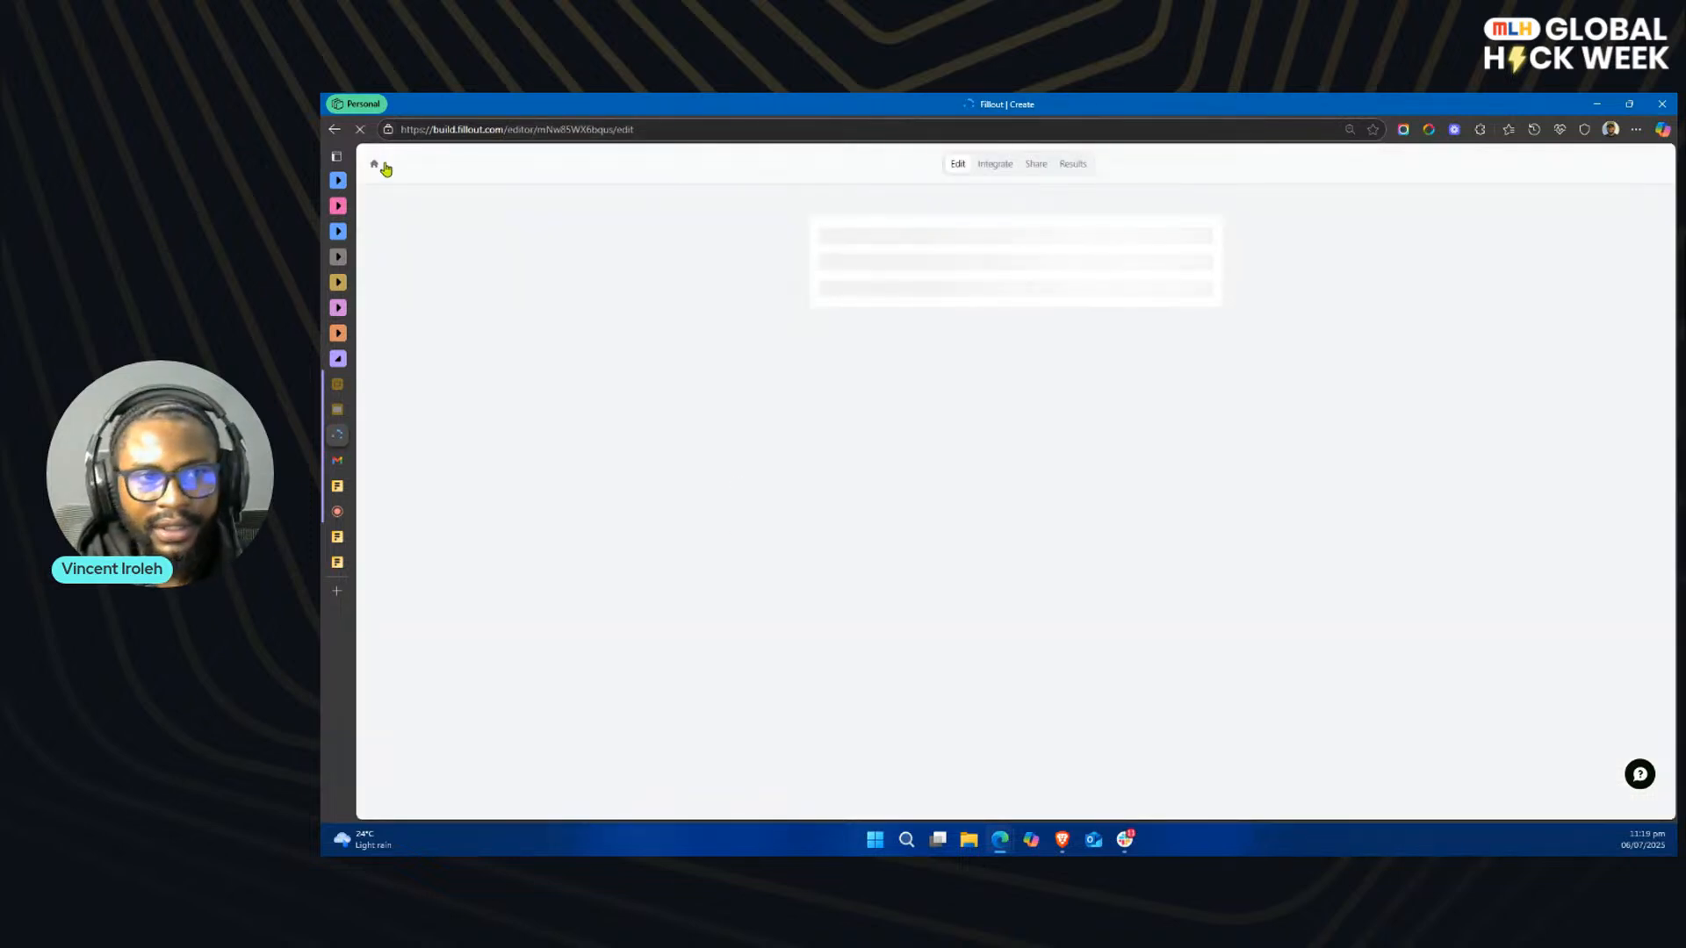
{"action": "left_click", "coordinate": [376, 170]}
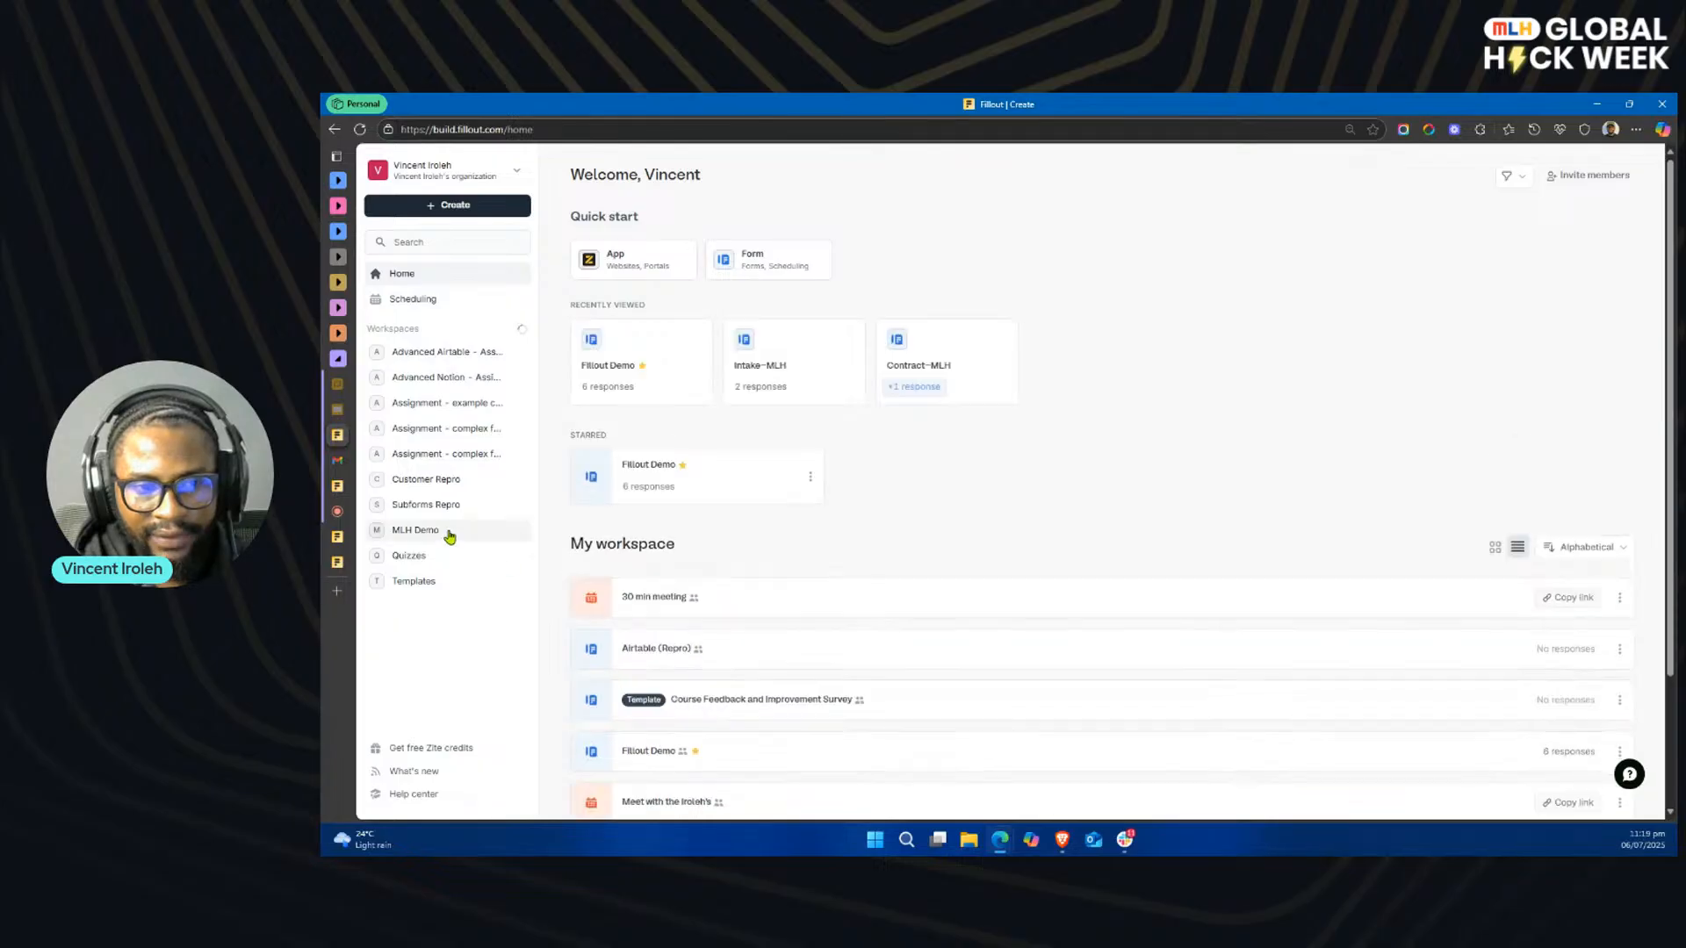
{"action": "left_click", "coordinate": [449, 533]}
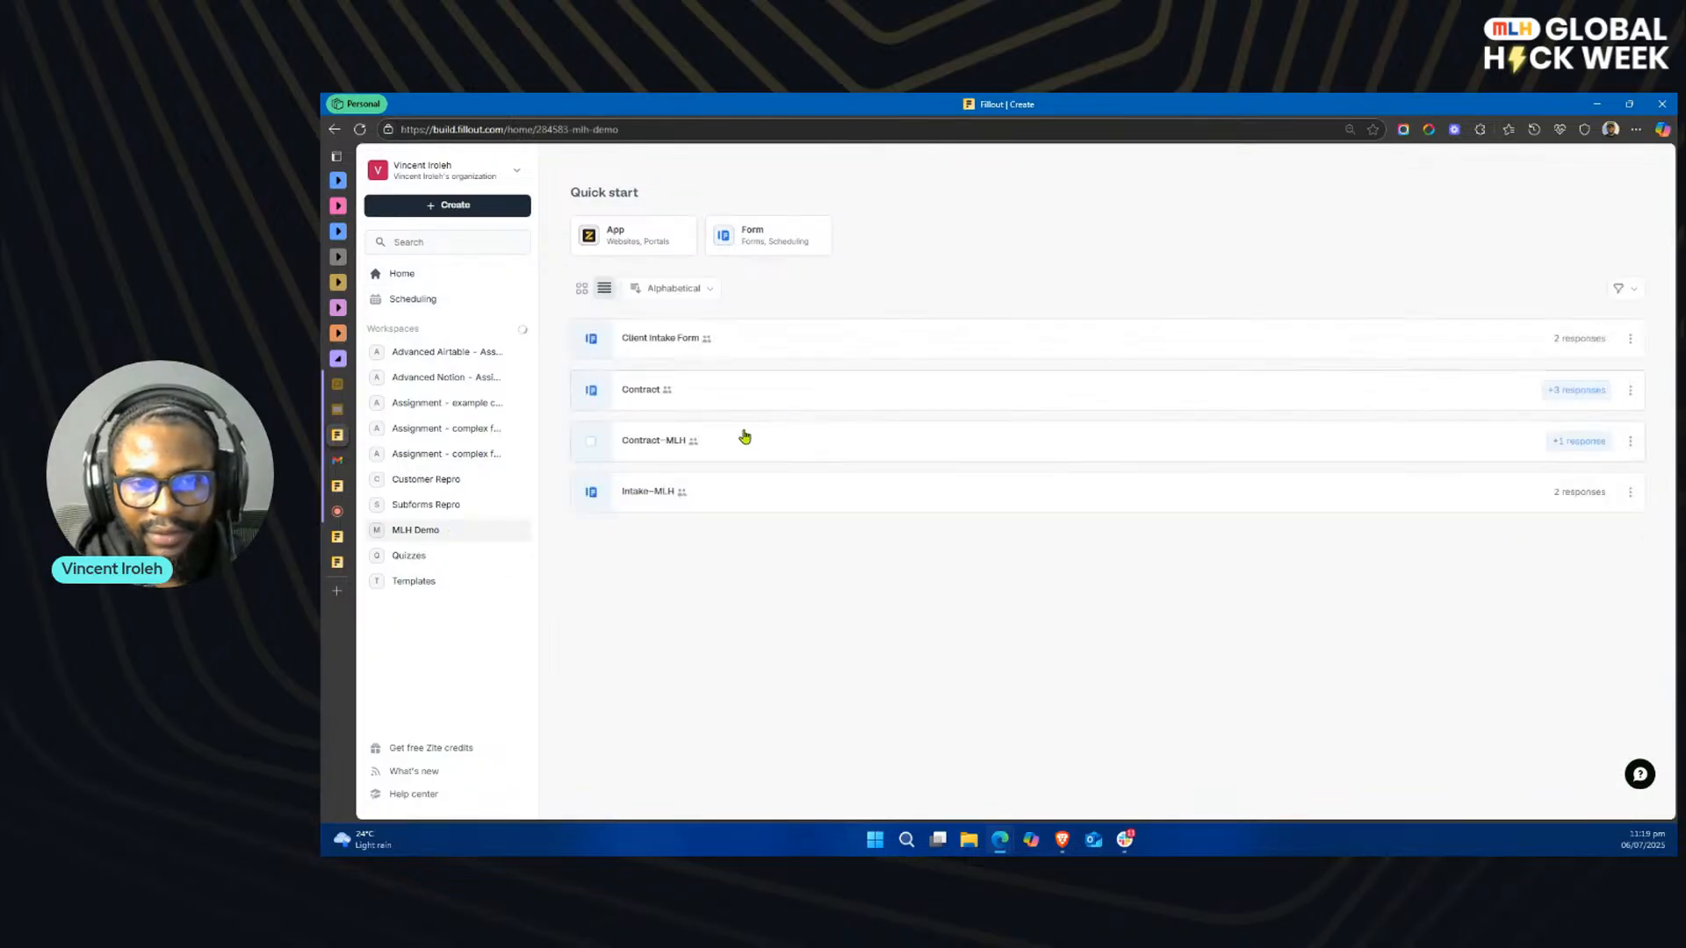
{"action": "left_click", "coordinate": [760, 500]}
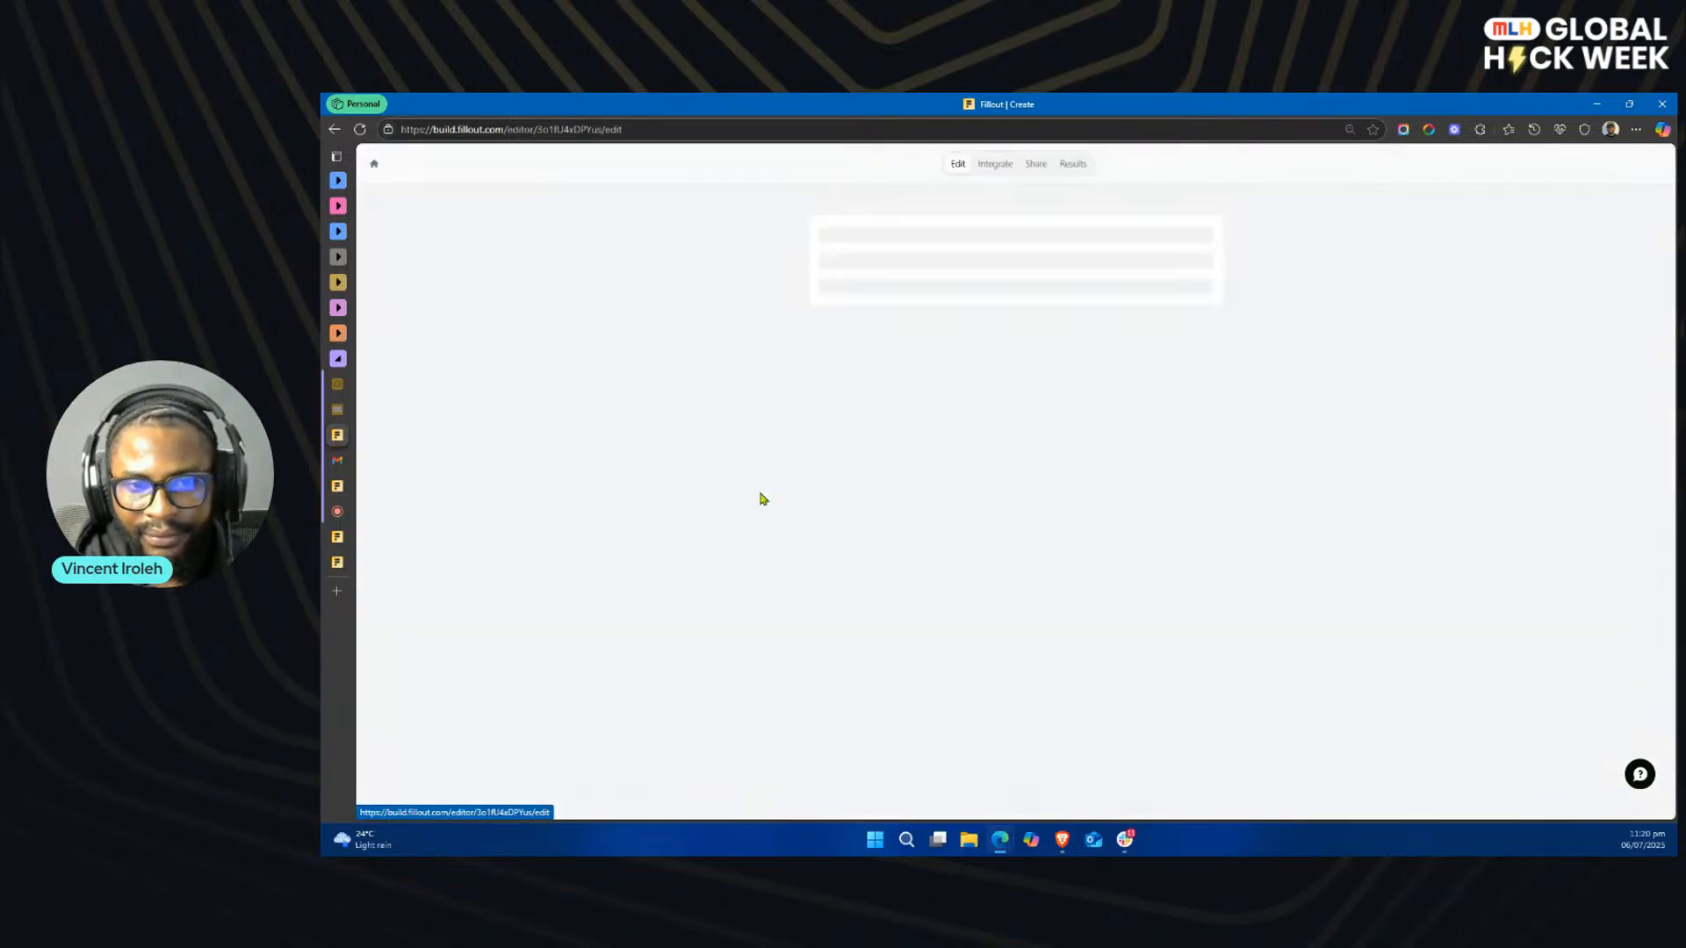
{"action": "left_click", "coordinate": [992, 168]}
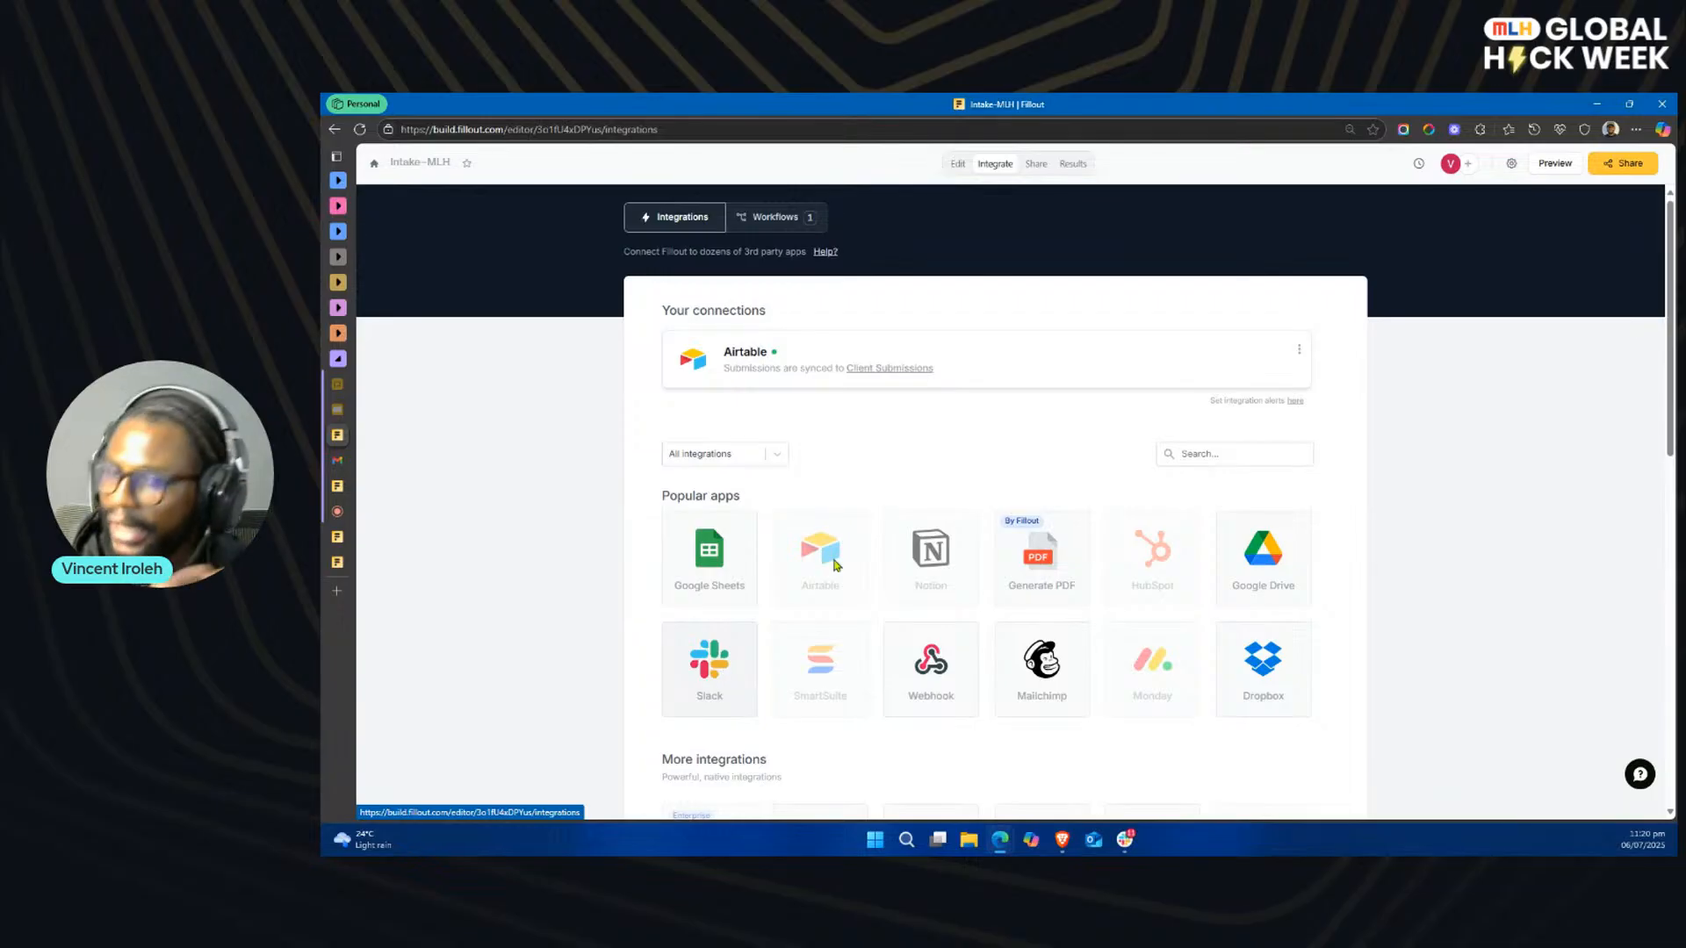
{"action": "left_click", "coordinate": [937, 685]}
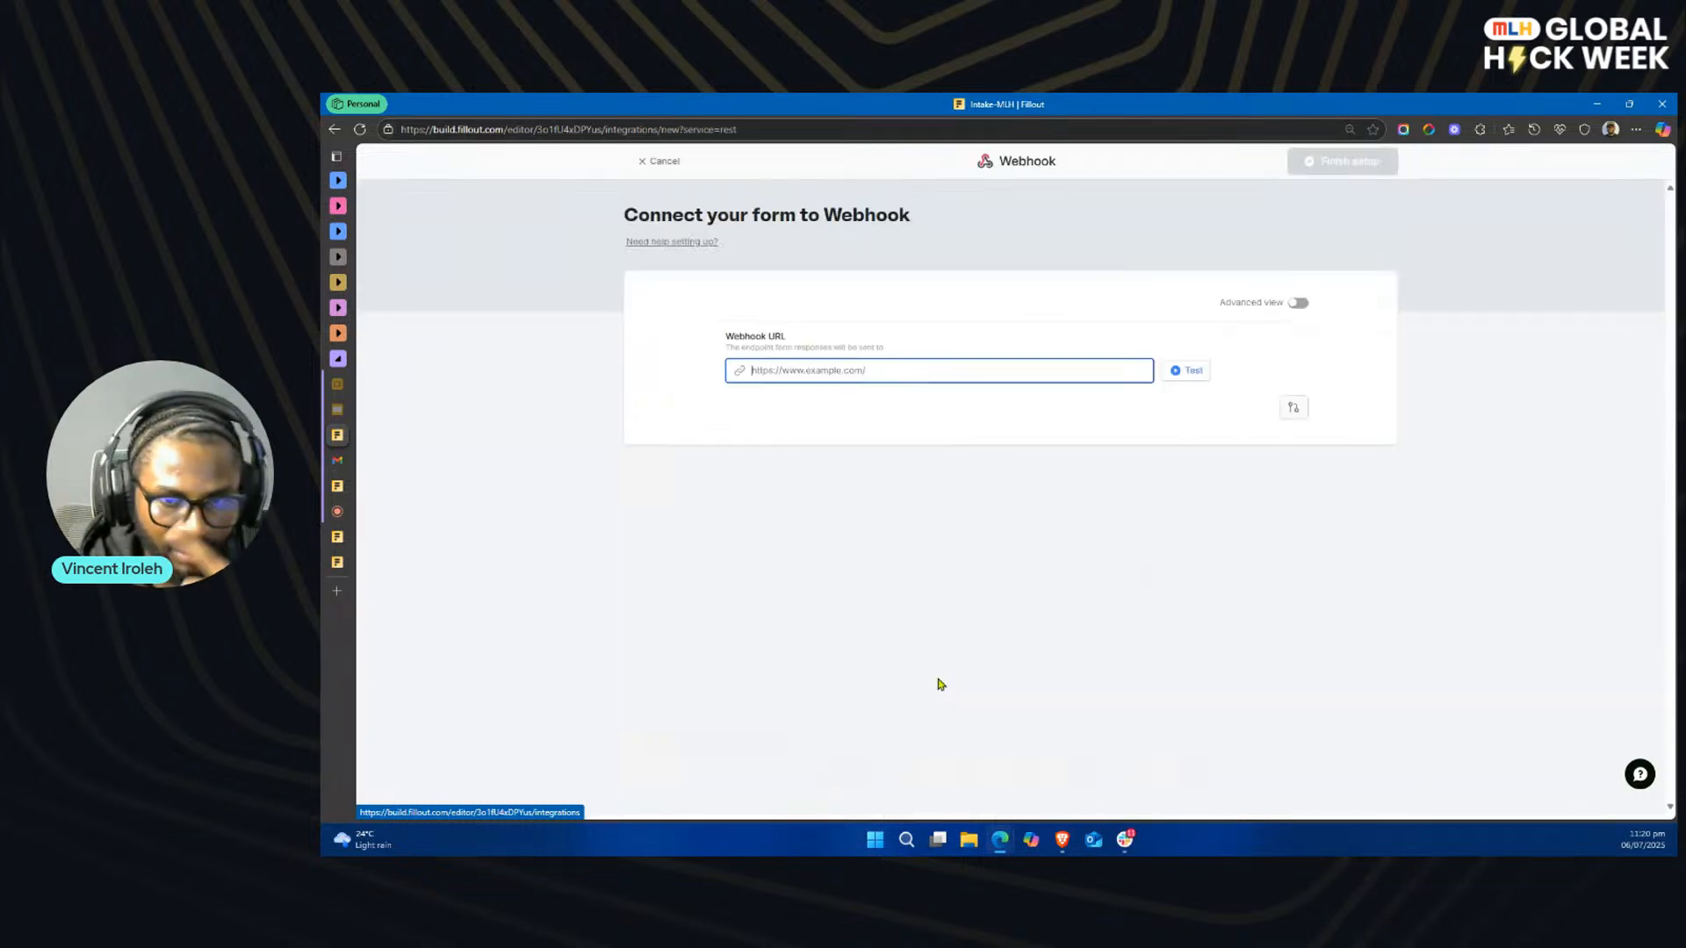
Step: Open Webhook.site in a new browser tab and delete the old request from its inbox
{"action": "left_click", "coordinate": [336, 590]}
{"action": "type", "text": "web"}
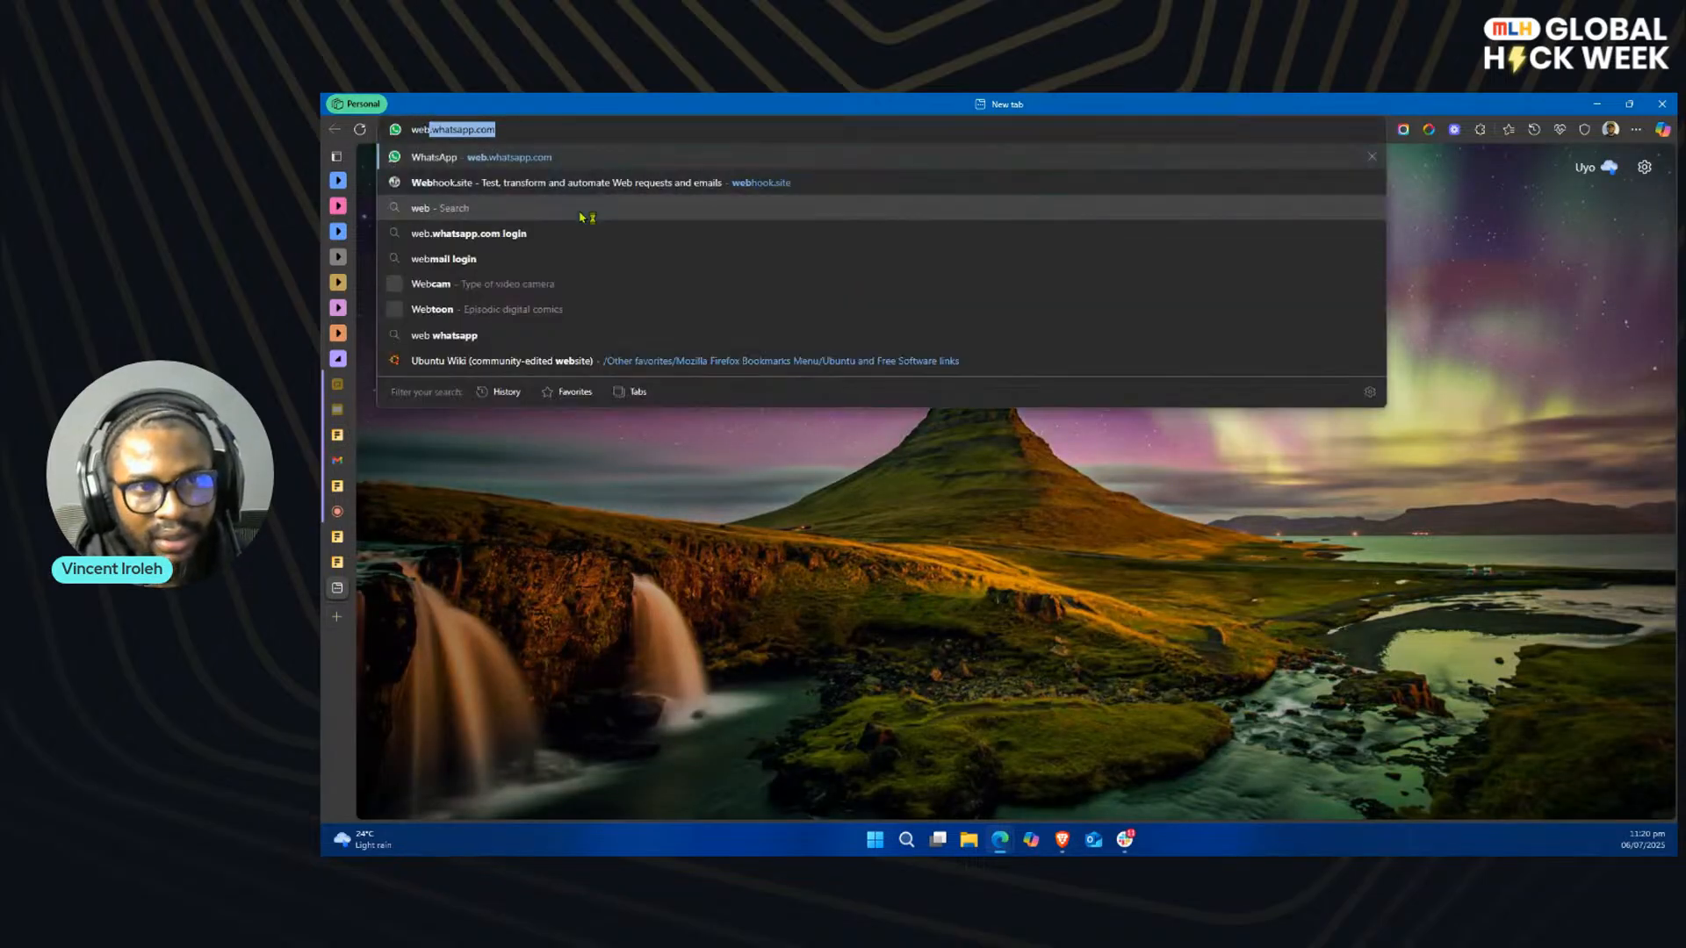
{"action": "left_click", "coordinate": [788, 183]}
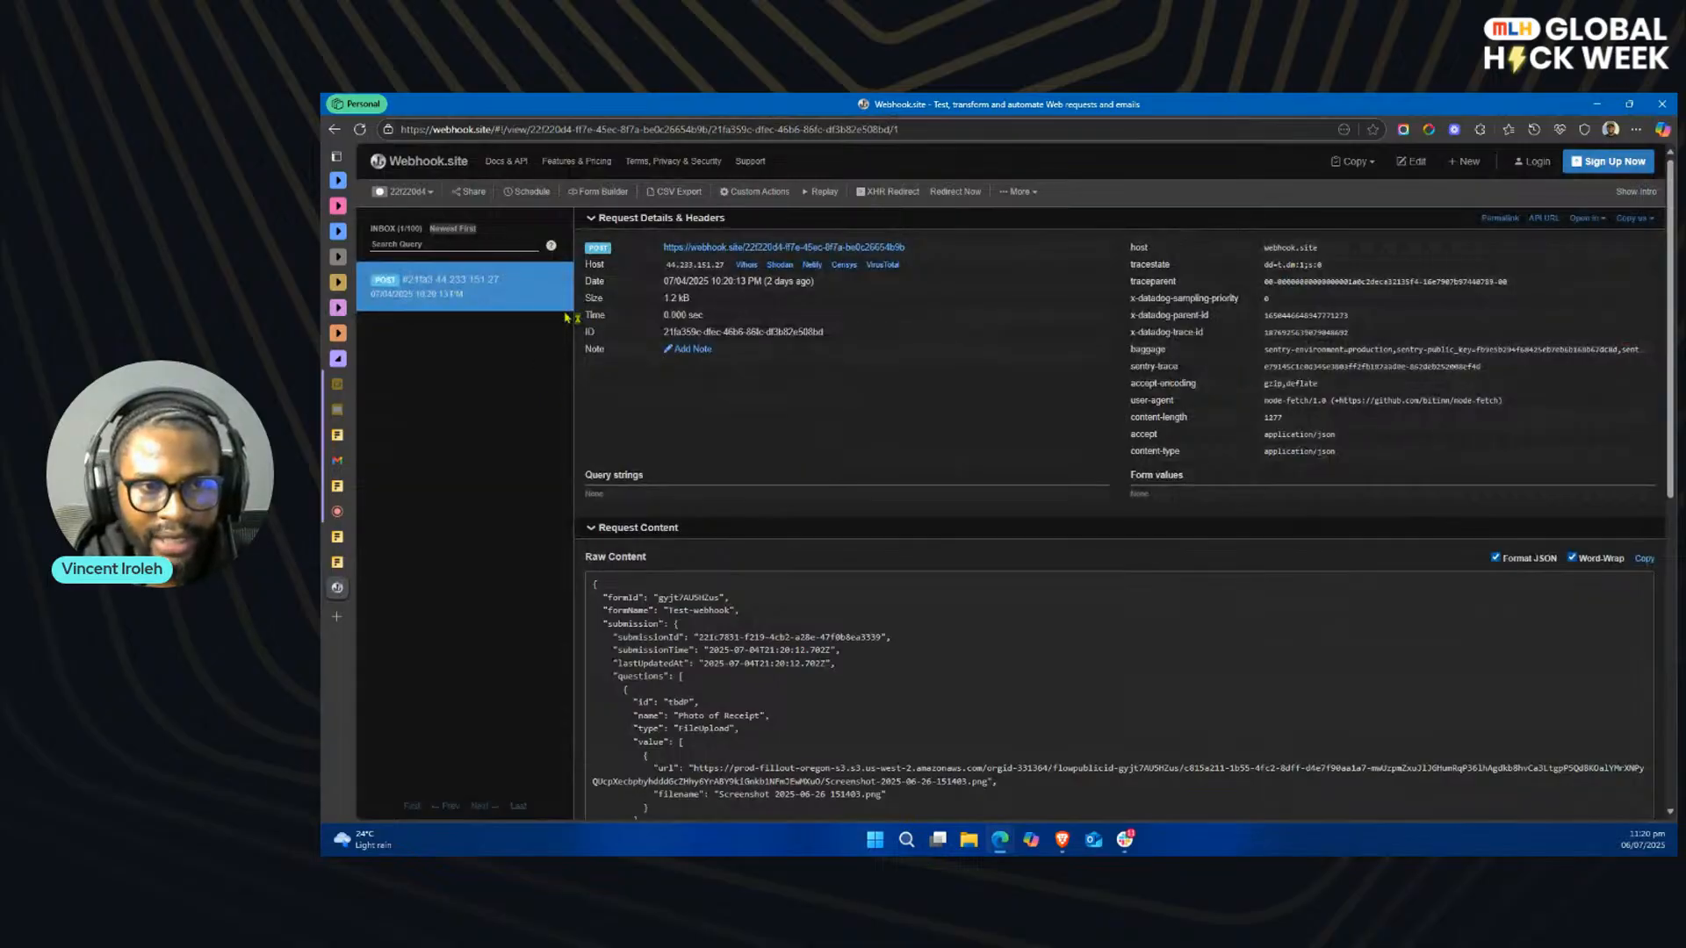
{"action": "left_click", "coordinate": [560, 287]}
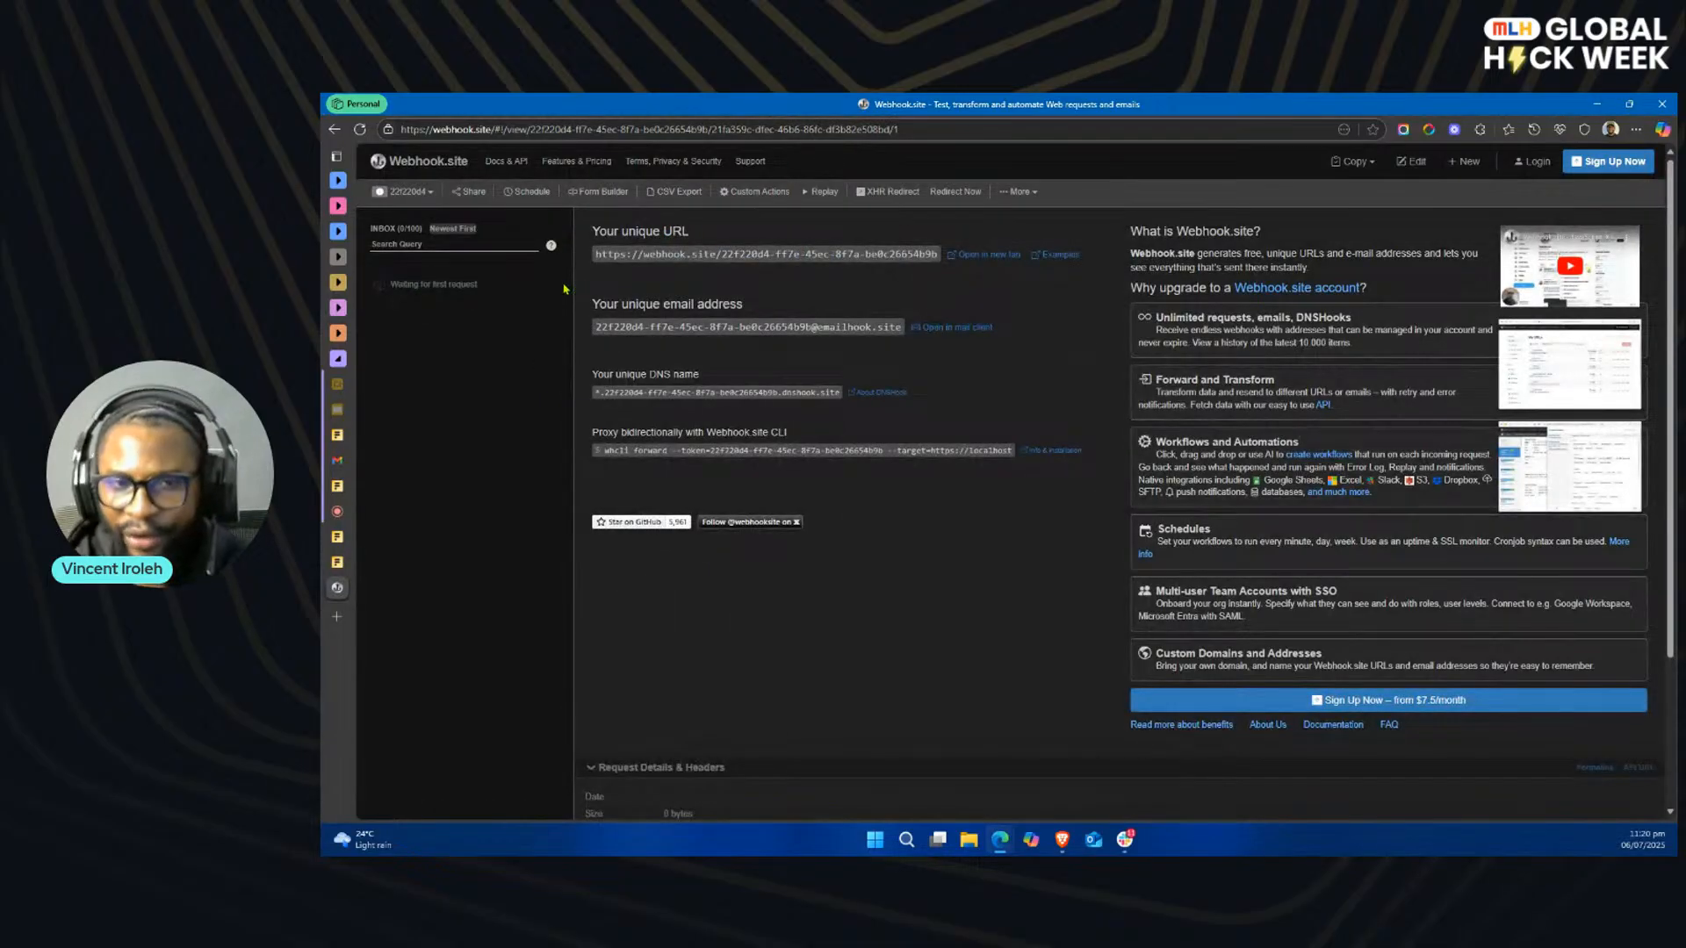
Step: Copy the unique URL from Webhook.site and enter it as the webhook URL for the Intake-MLH form in Fillout
{"action": "left_click", "coordinate": [764, 254]}
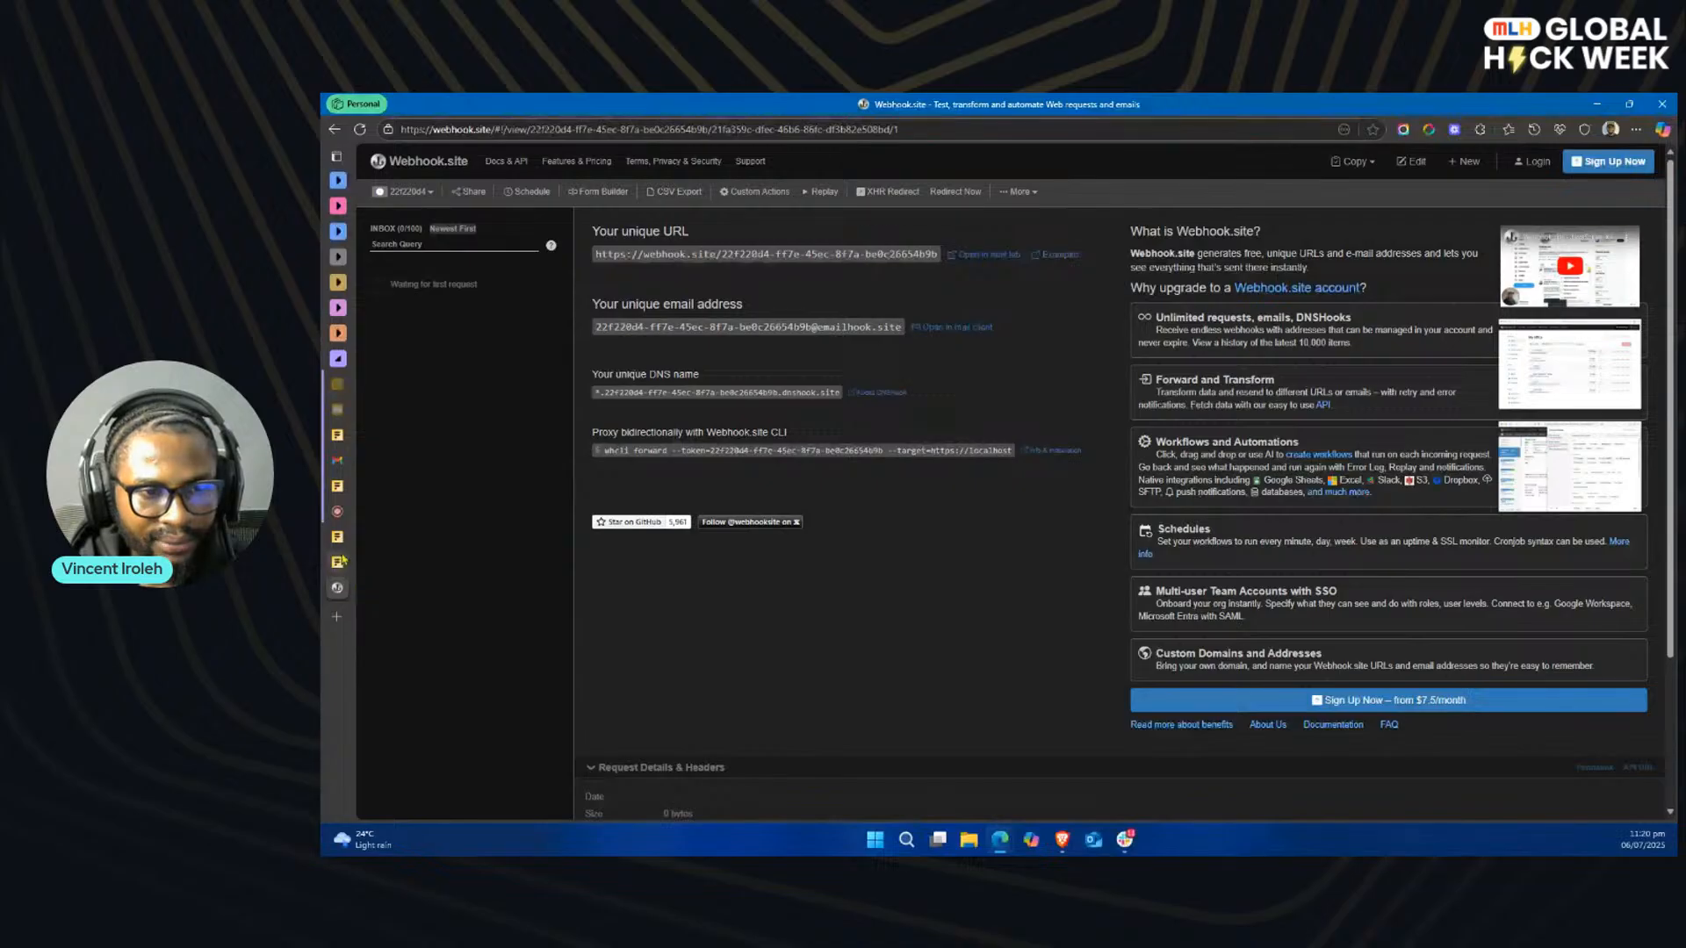
{"action": "mouse_move", "coordinate": [337, 562]}
{"action": "left_click", "coordinate": [397, 437]}
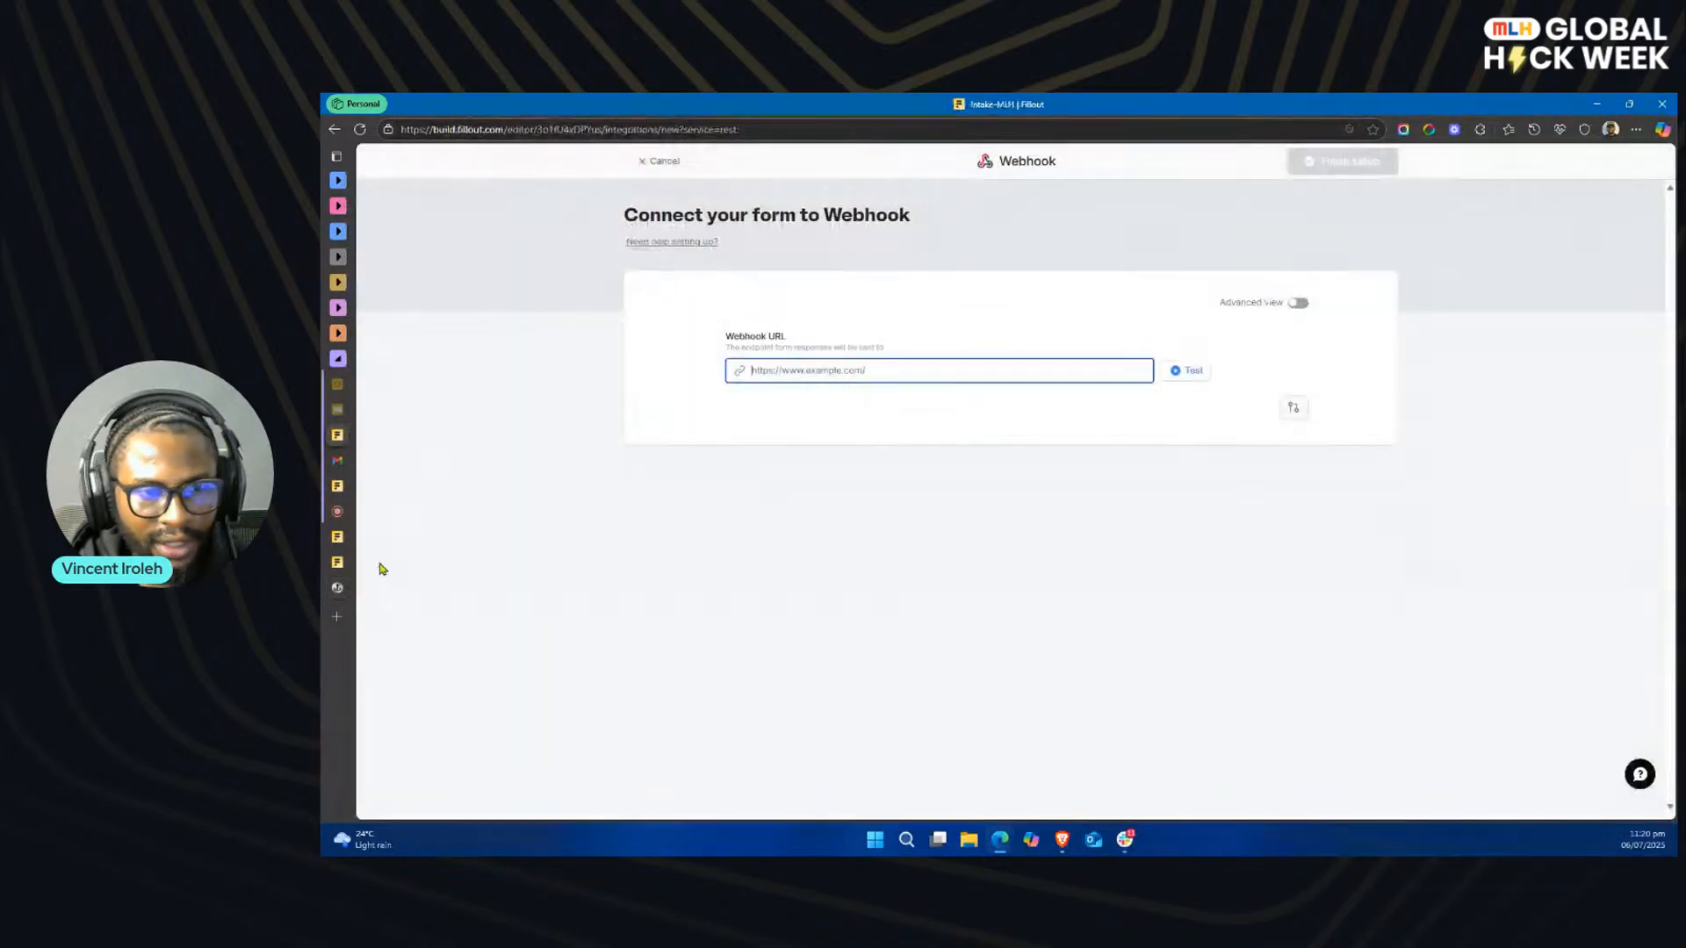
{"action": "left_click", "coordinate": [338, 589]}
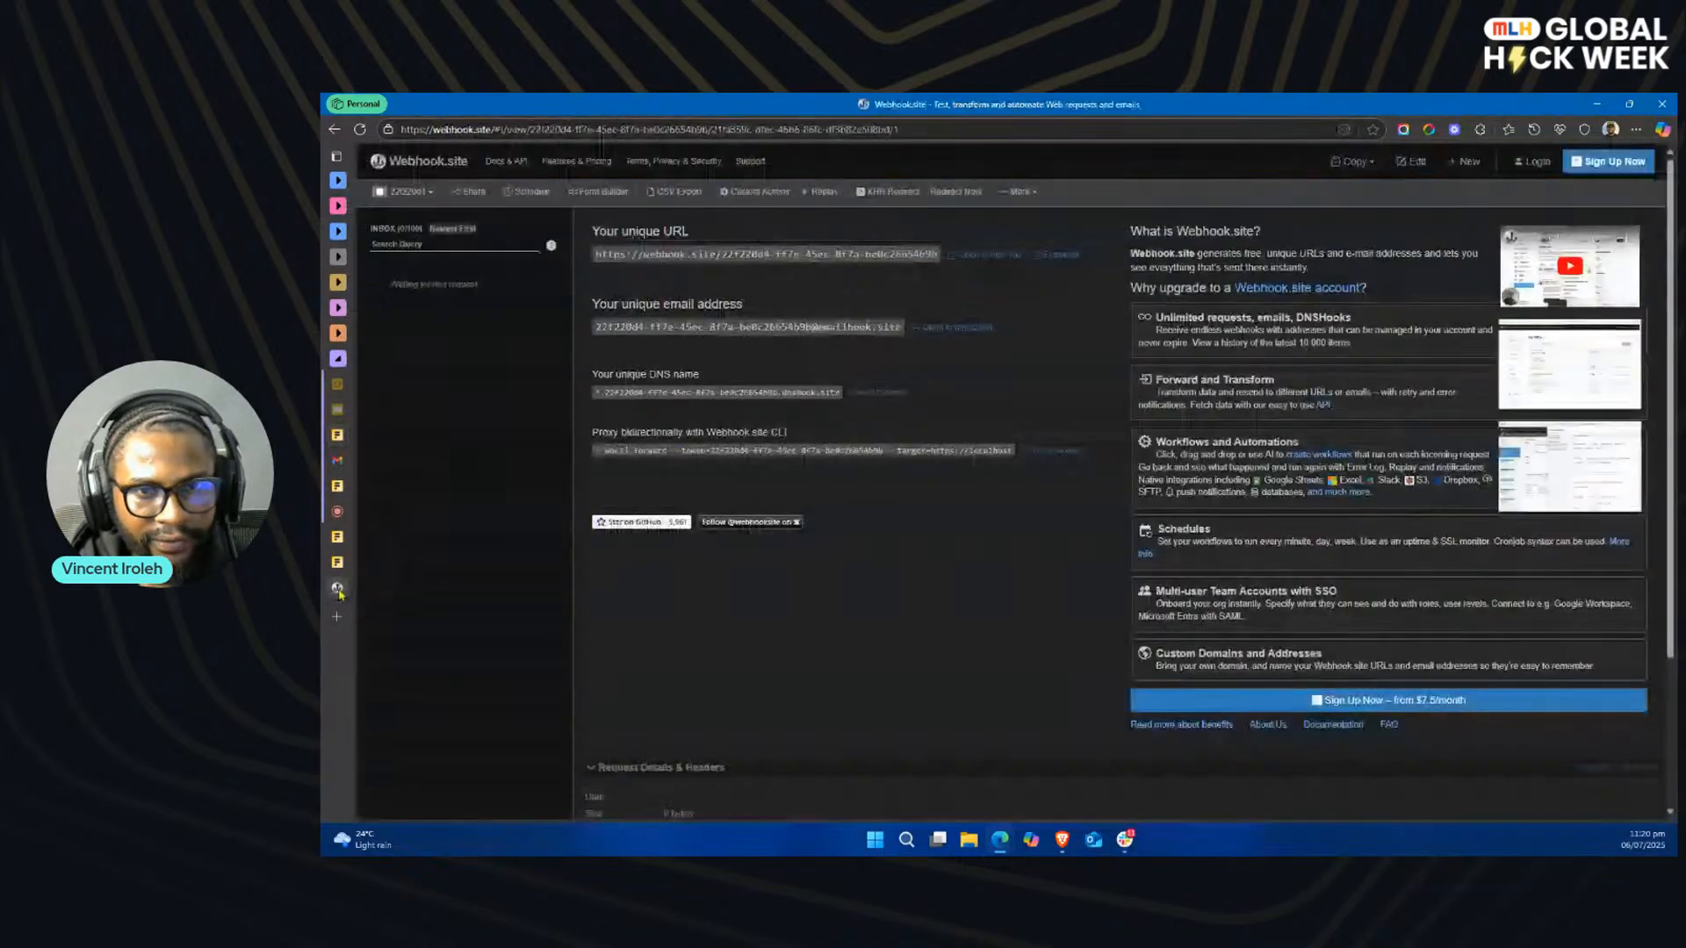
{"action": "left_click", "coordinate": [796, 257]}
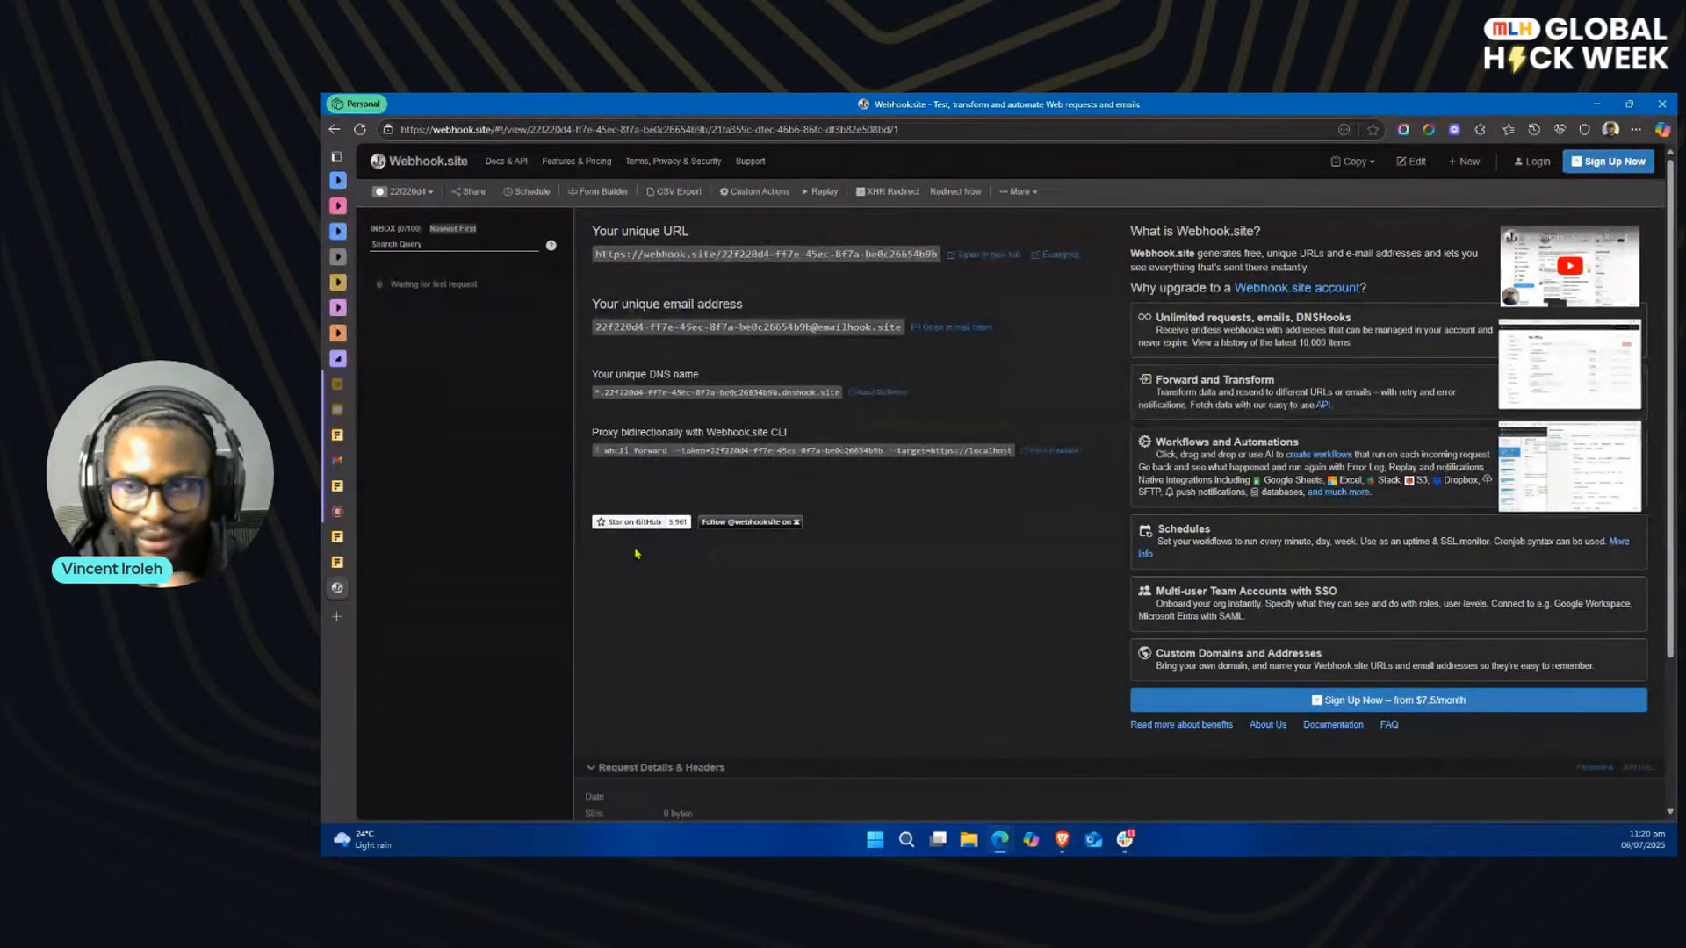
{"action": "mouse_move", "coordinate": [344, 513]}
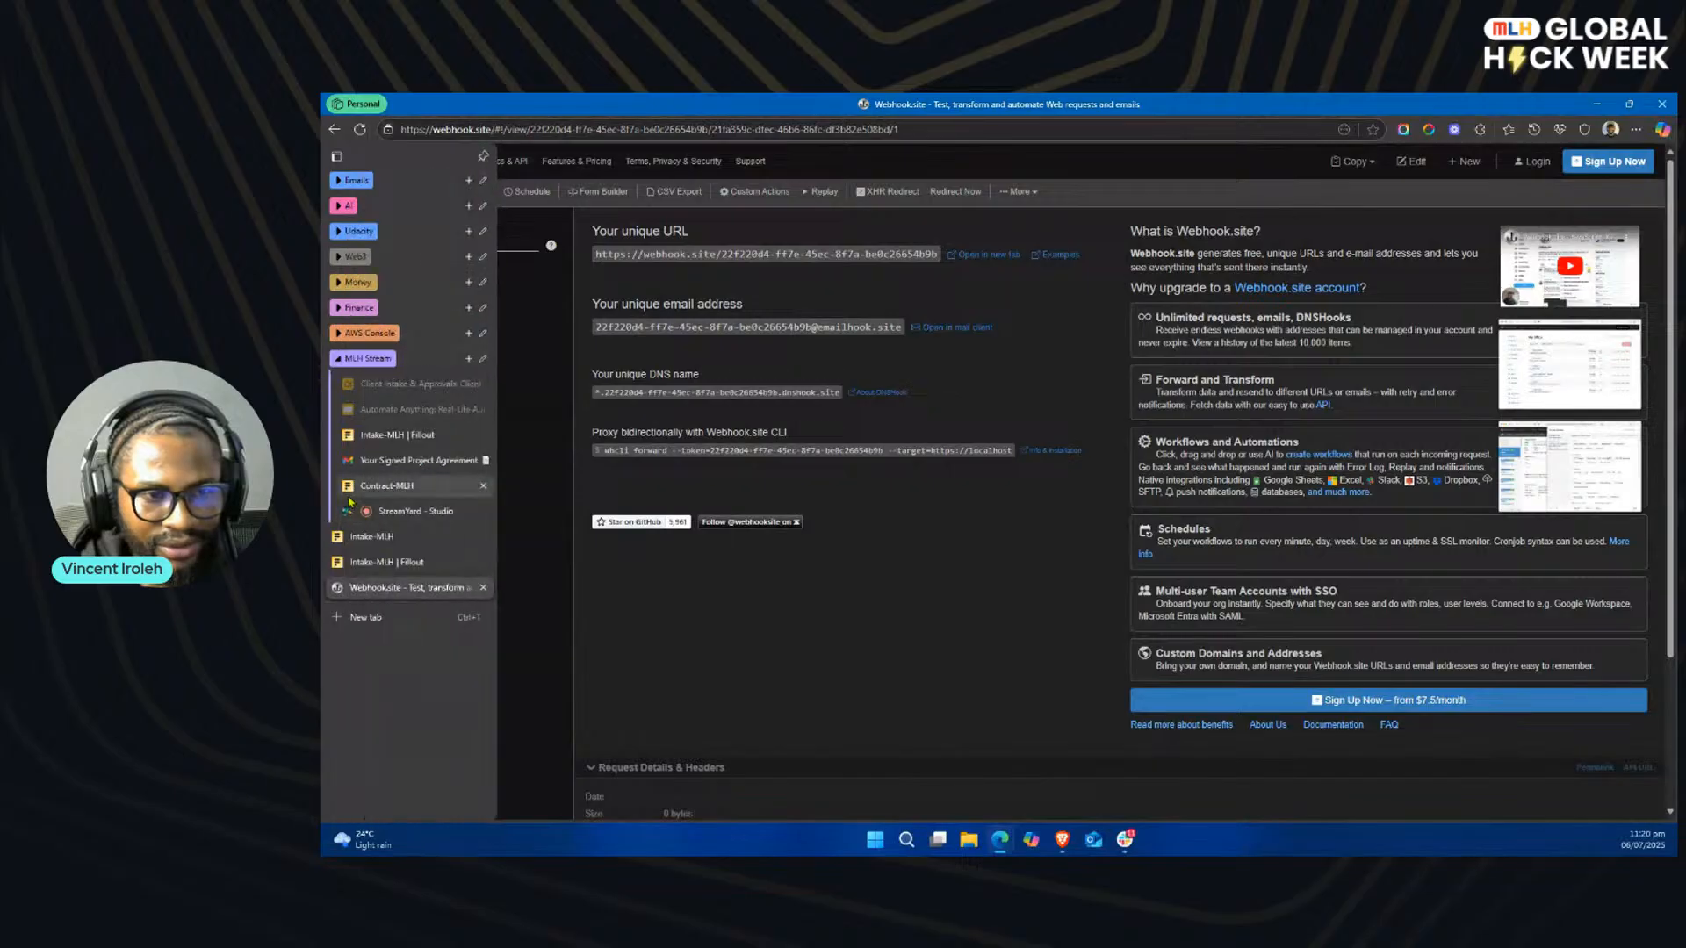
{"action": "left_click", "coordinate": [399, 436]}
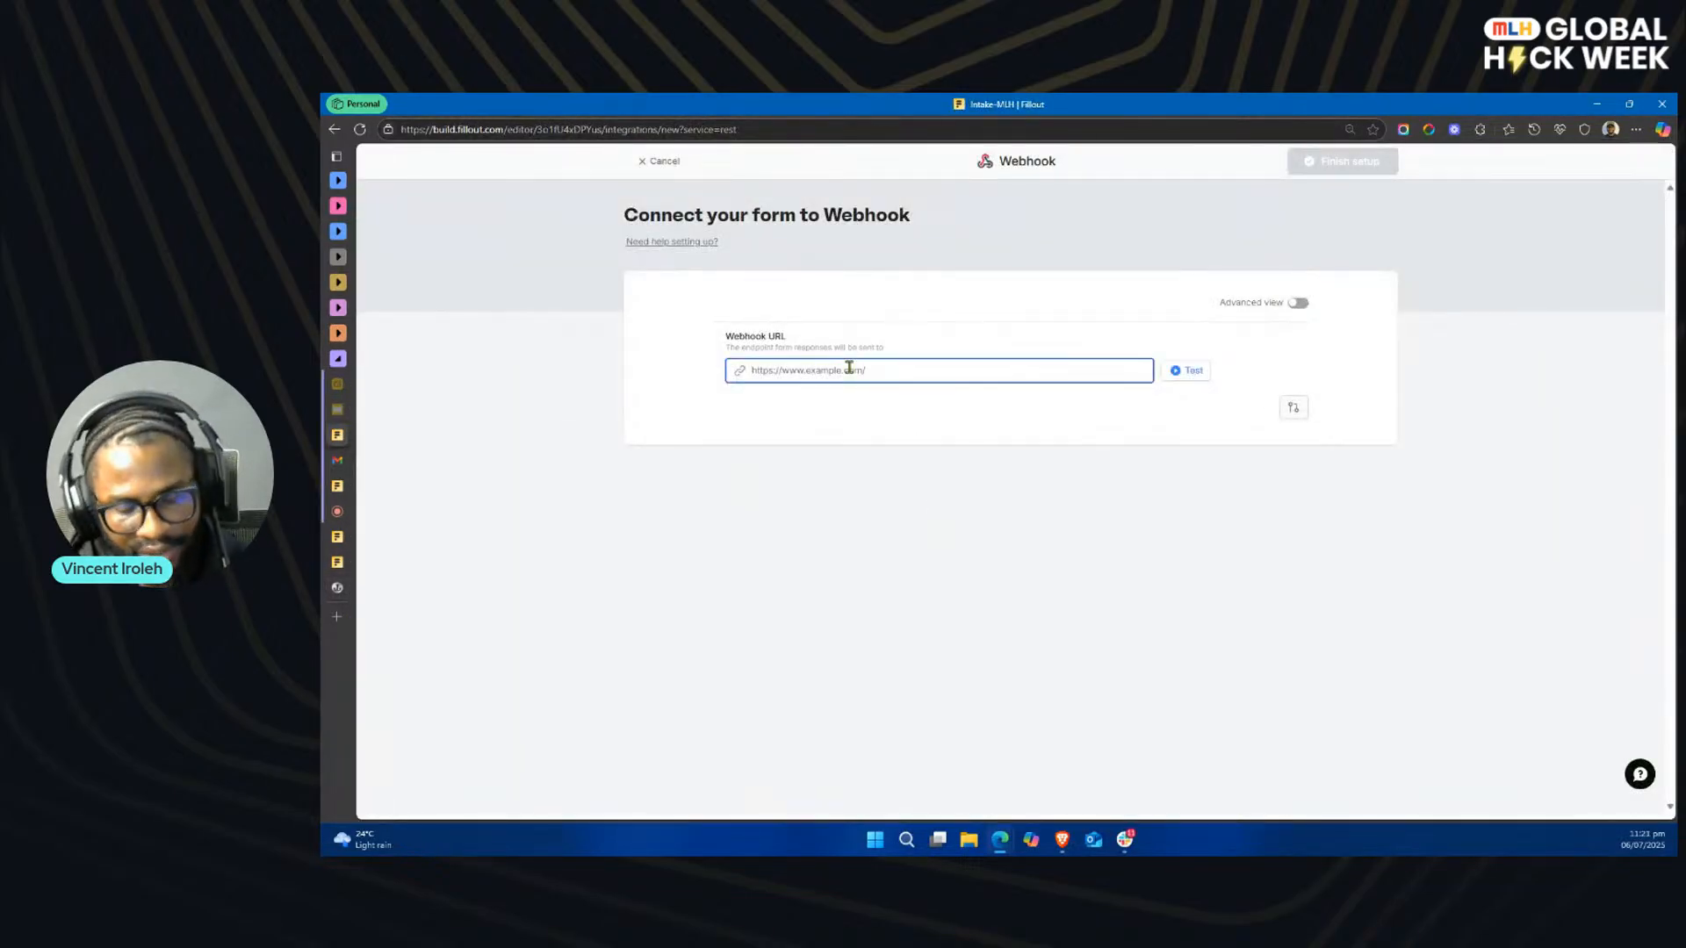
{"action": "key", "text": "ctrl+v"}
Step: Test the webhook endpoint, finish the integration setup, and publish the Intake-MLH form
{"action": "left_click", "coordinate": [1192, 378]}
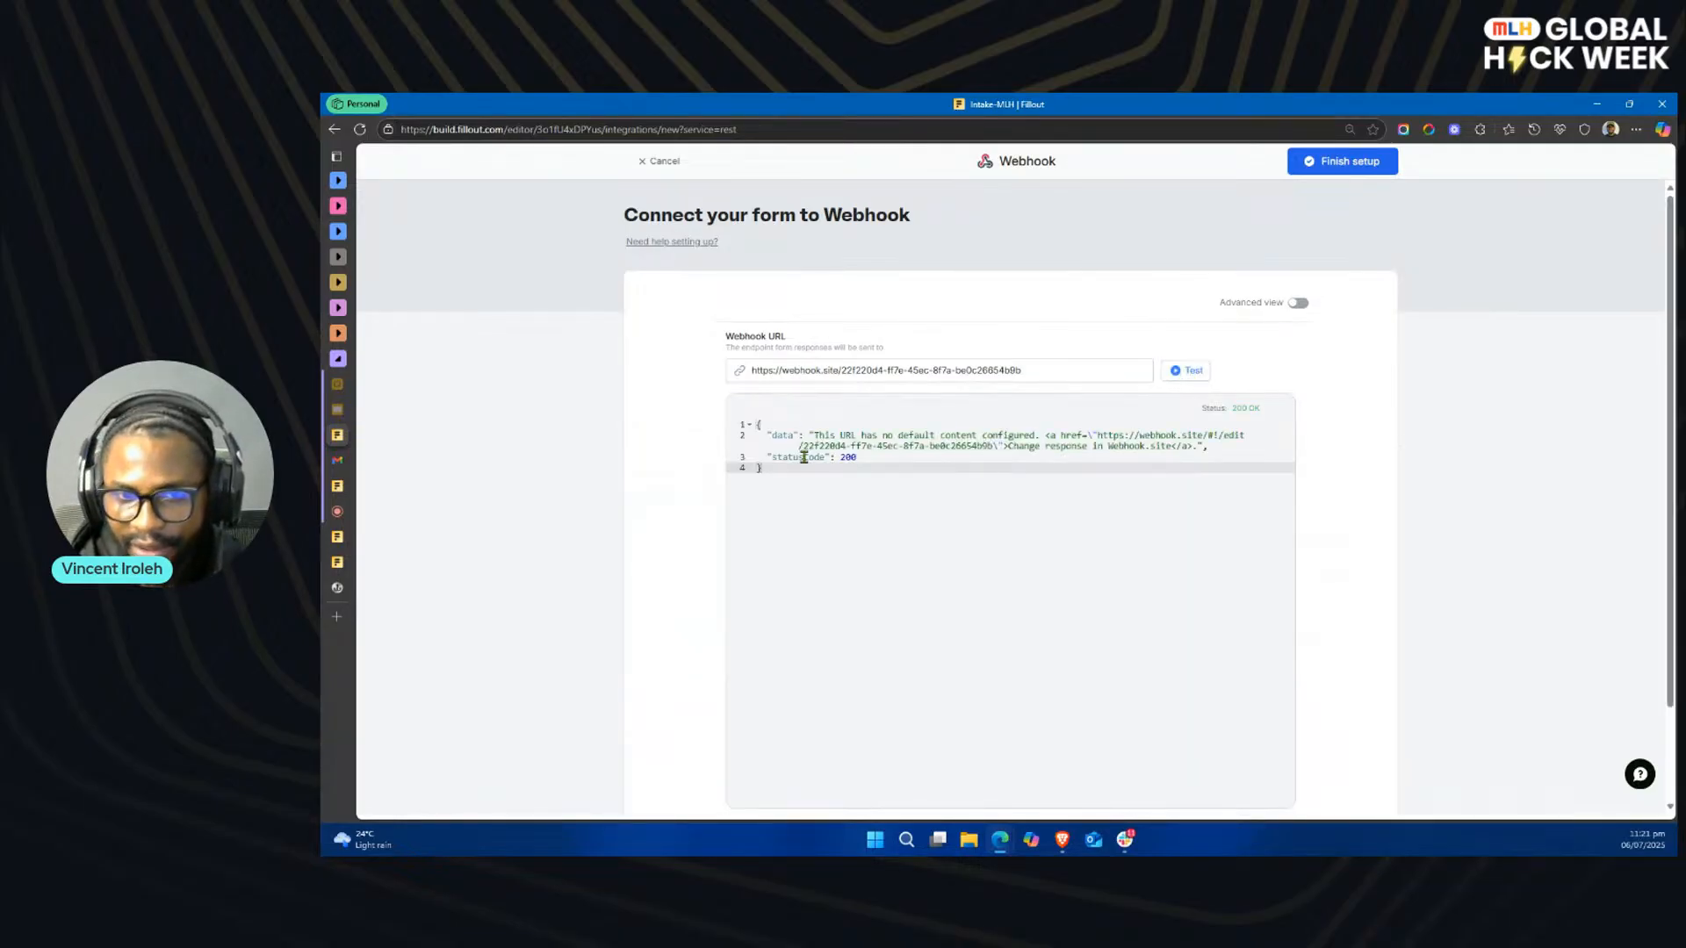
{"action": "left_click_drag", "start_coordinate": [794, 477], "coordinate": [752, 432]}
{"action": "left_click", "coordinate": [926, 483]}
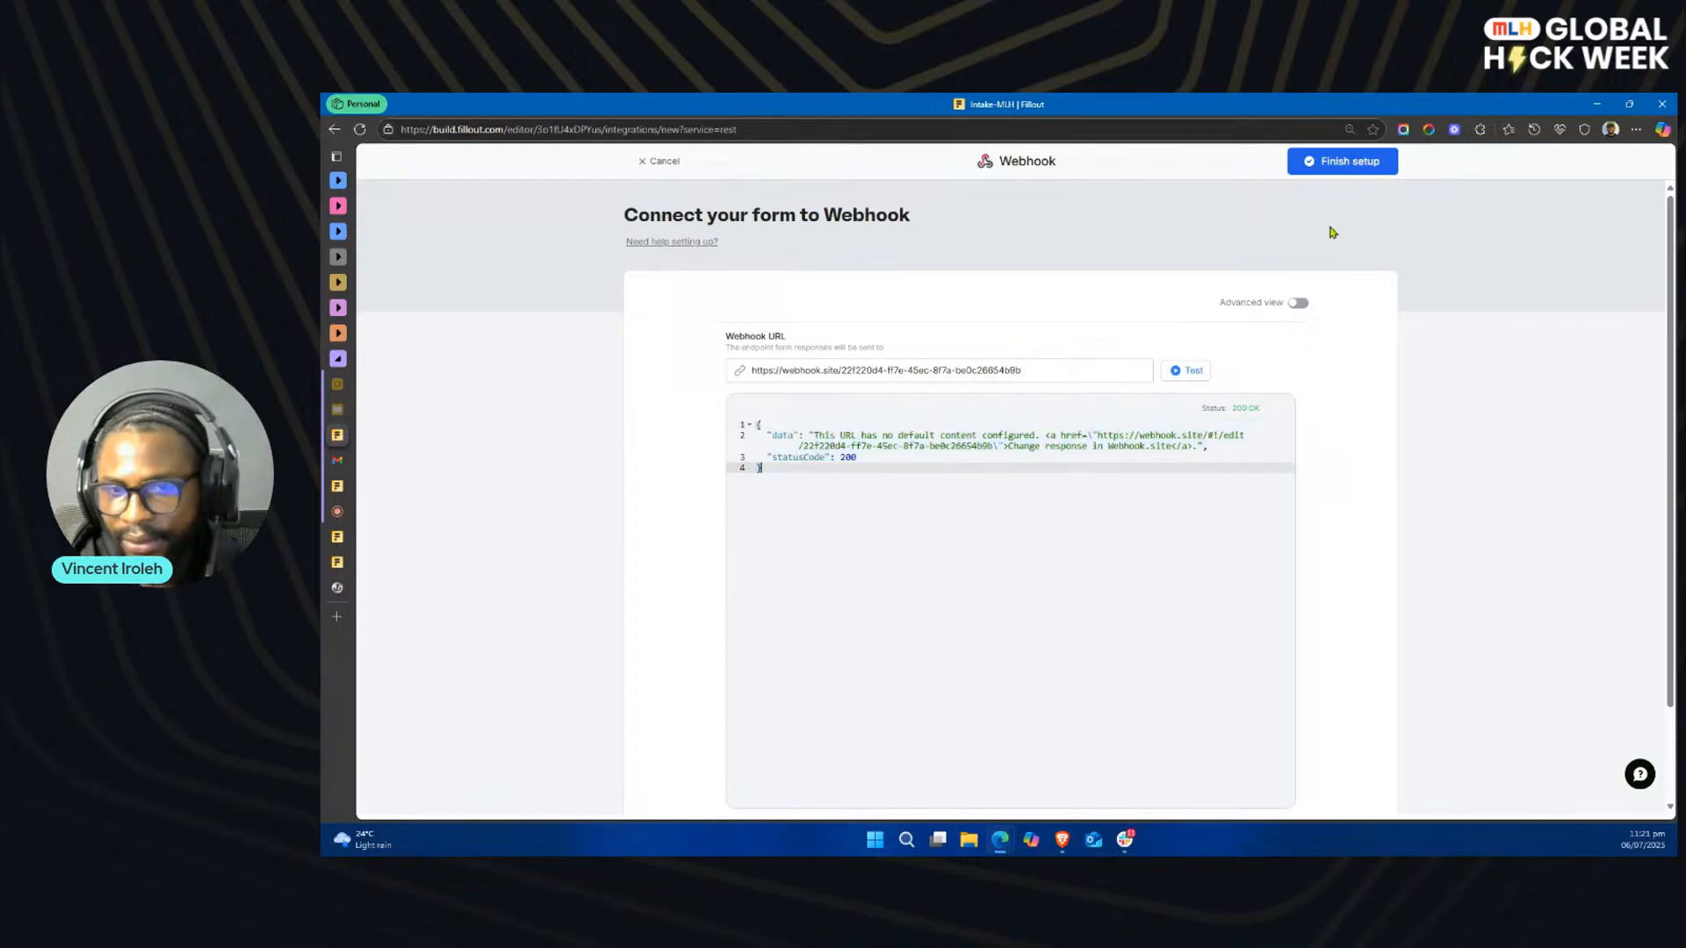
{"action": "left_click", "coordinate": [1359, 172]}
{"action": "left_click", "coordinate": [1156, 370]}
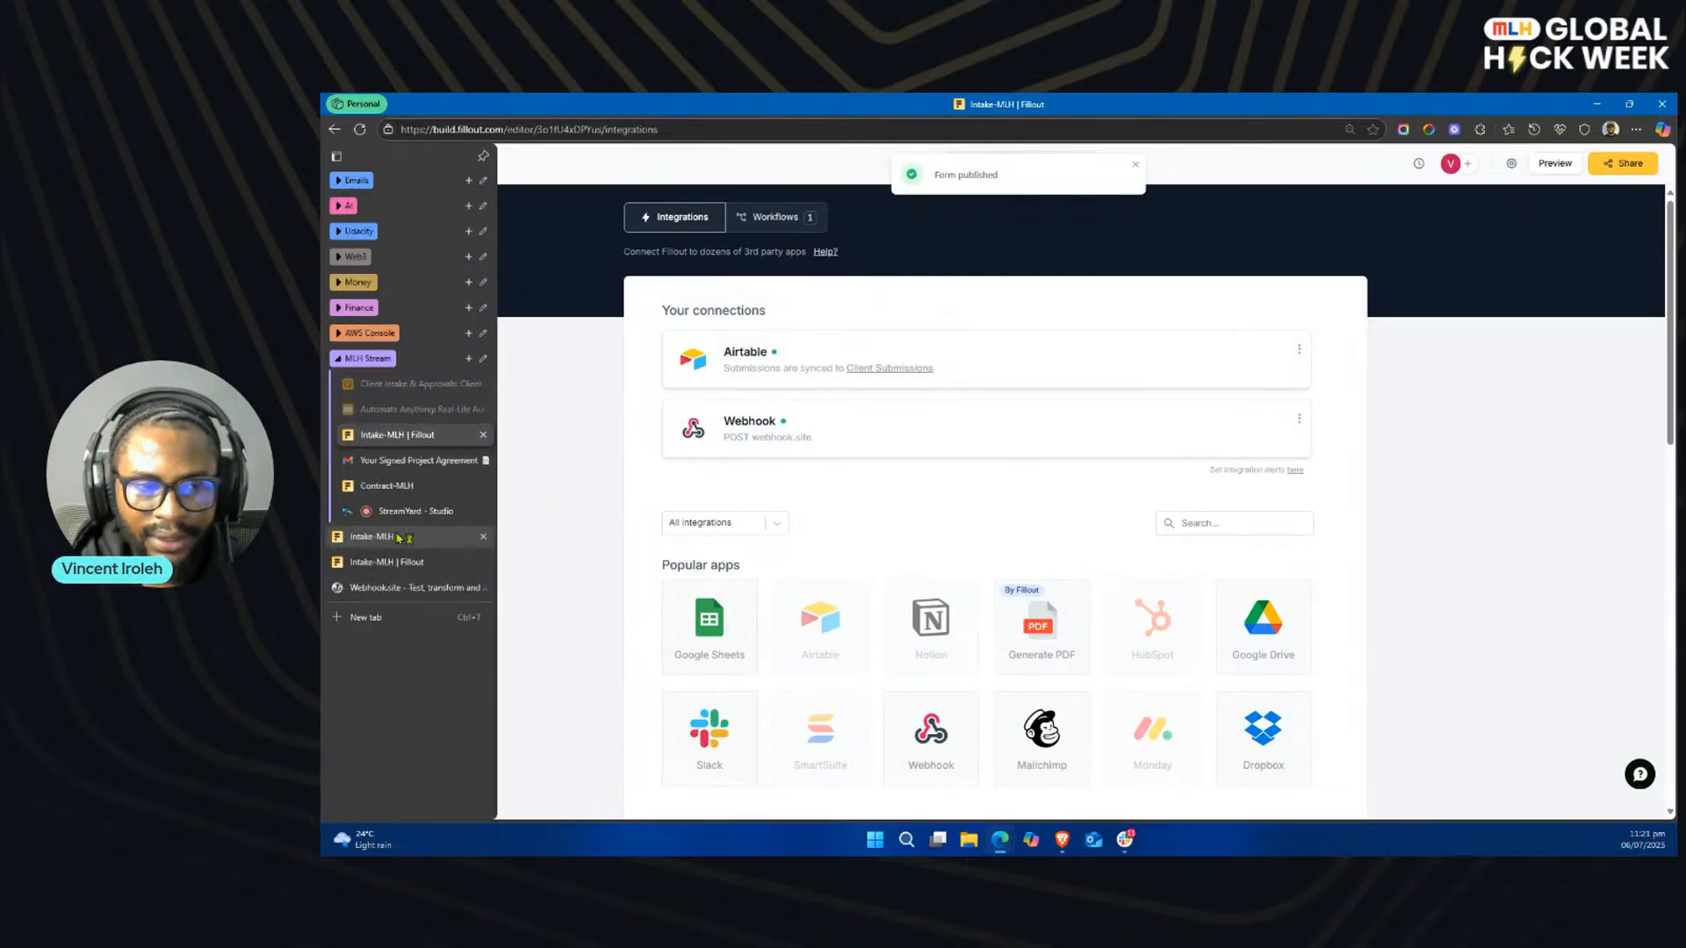
Step: Reload the live Intake-MLH form and complete its first page with the client's full name, e-mail address, and project type Marketing
{"action": "left_click", "coordinate": [395, 538]}
{"action": "left_click", "coordinate": [360, 130]}
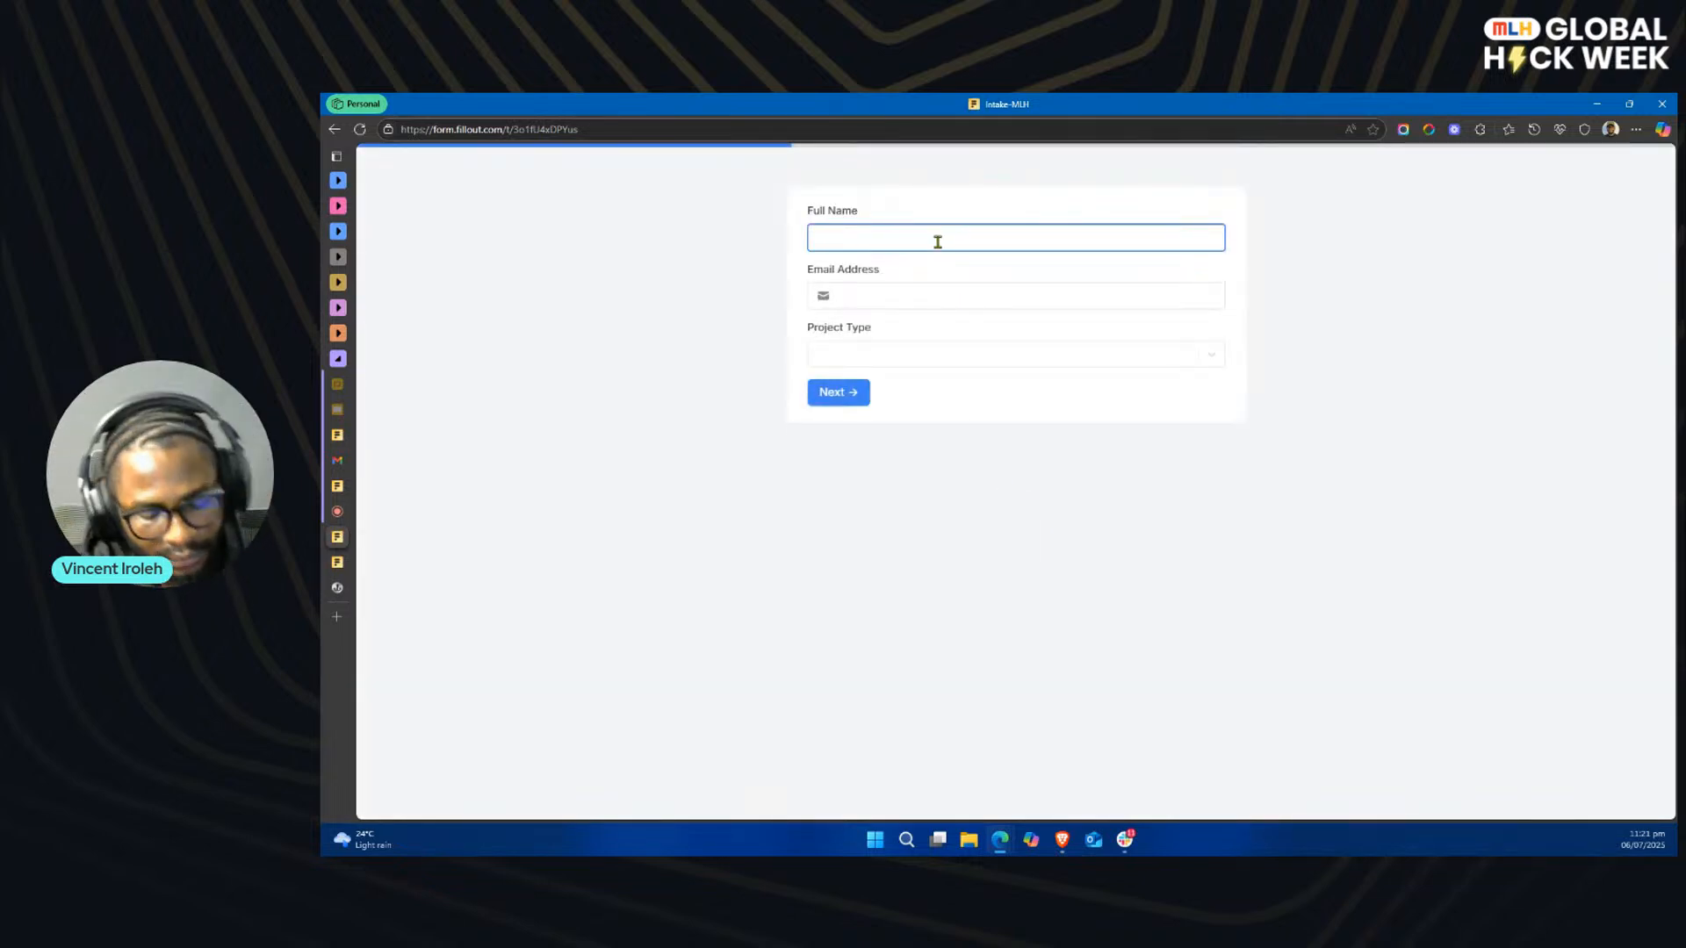
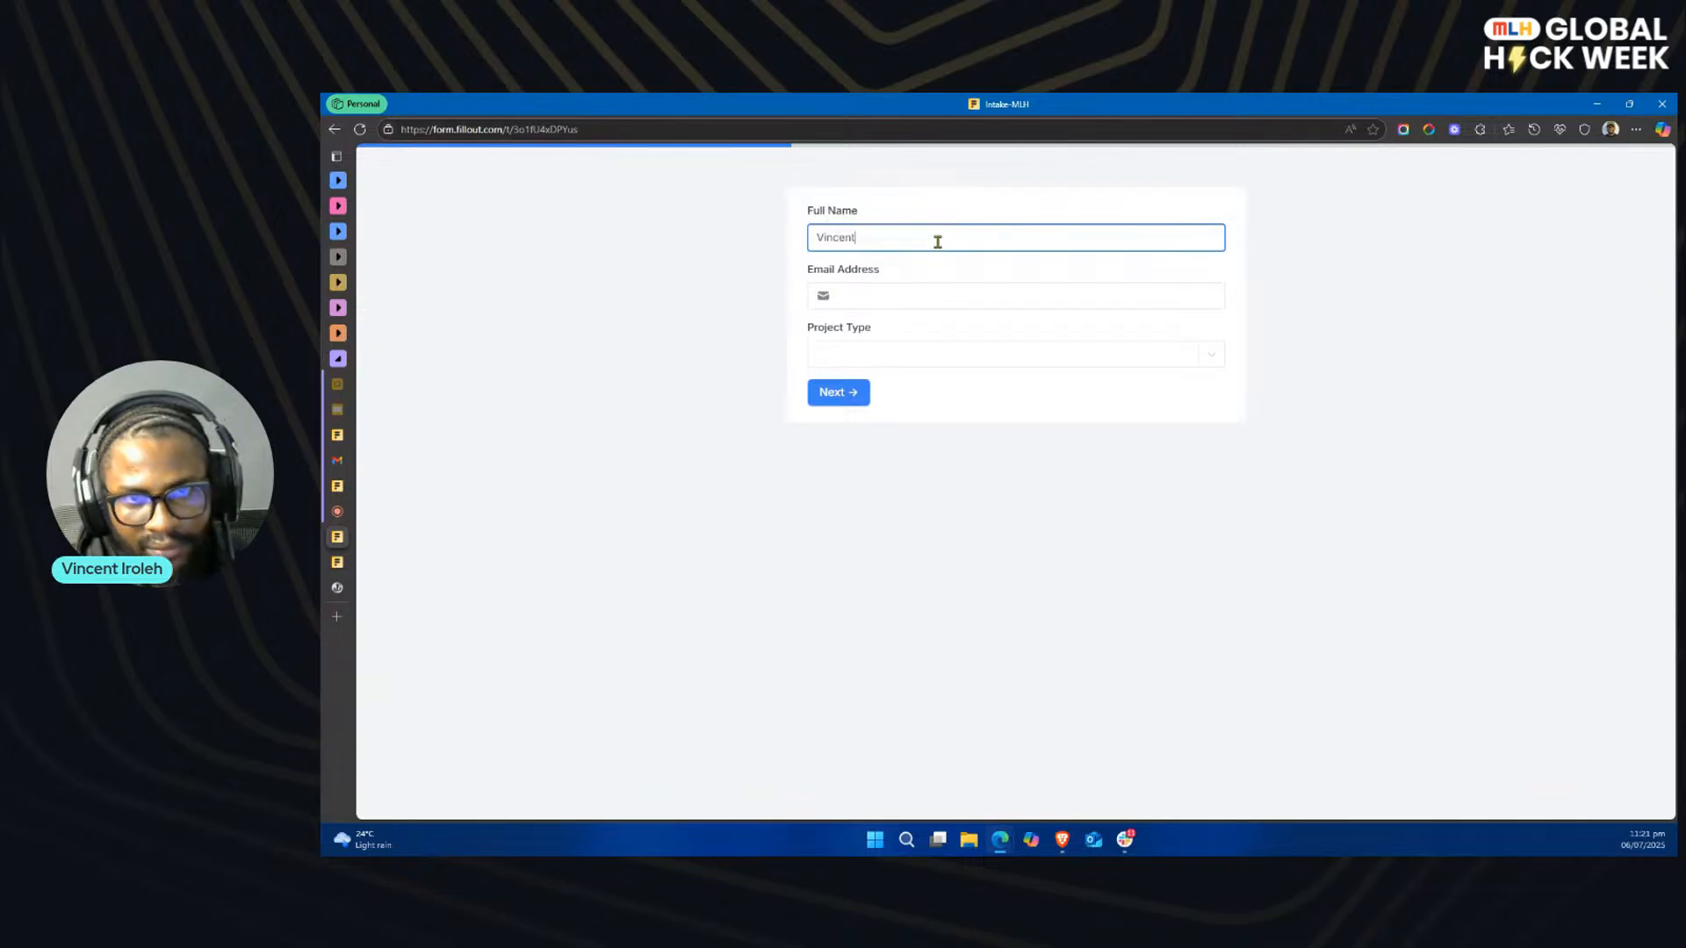
{"action": "key", "text": "Tab"}
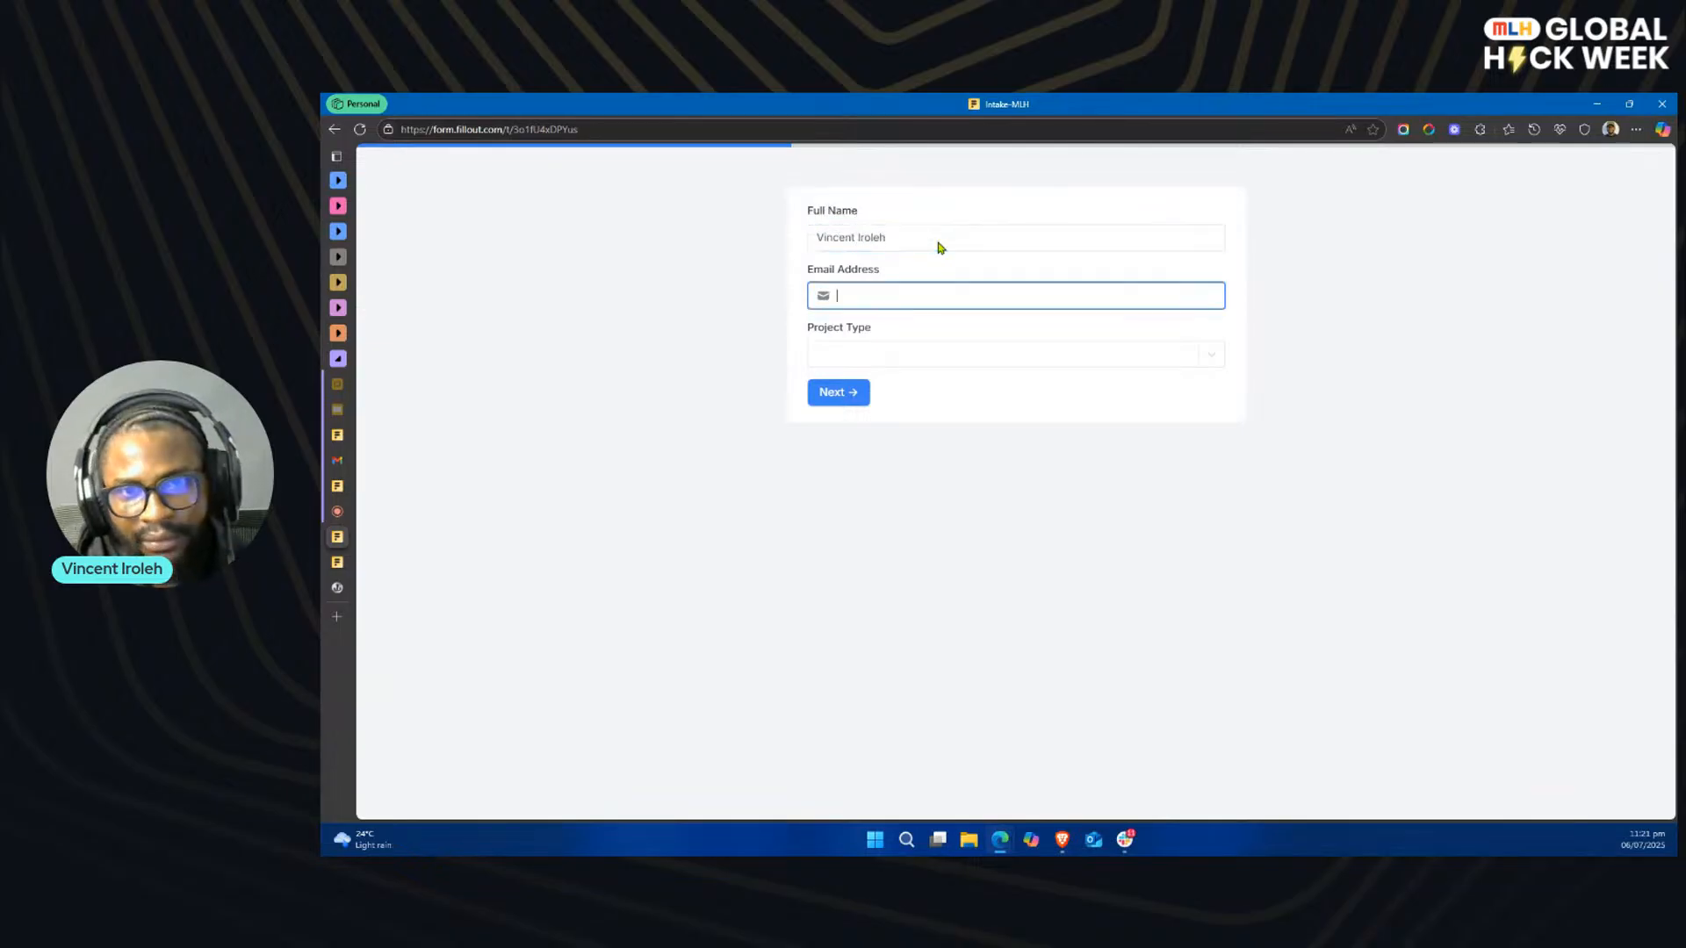
{"action": "left_click", "coordinate": [913, 294]}
{"action": "left_click", "coordinate": [913, 343]}
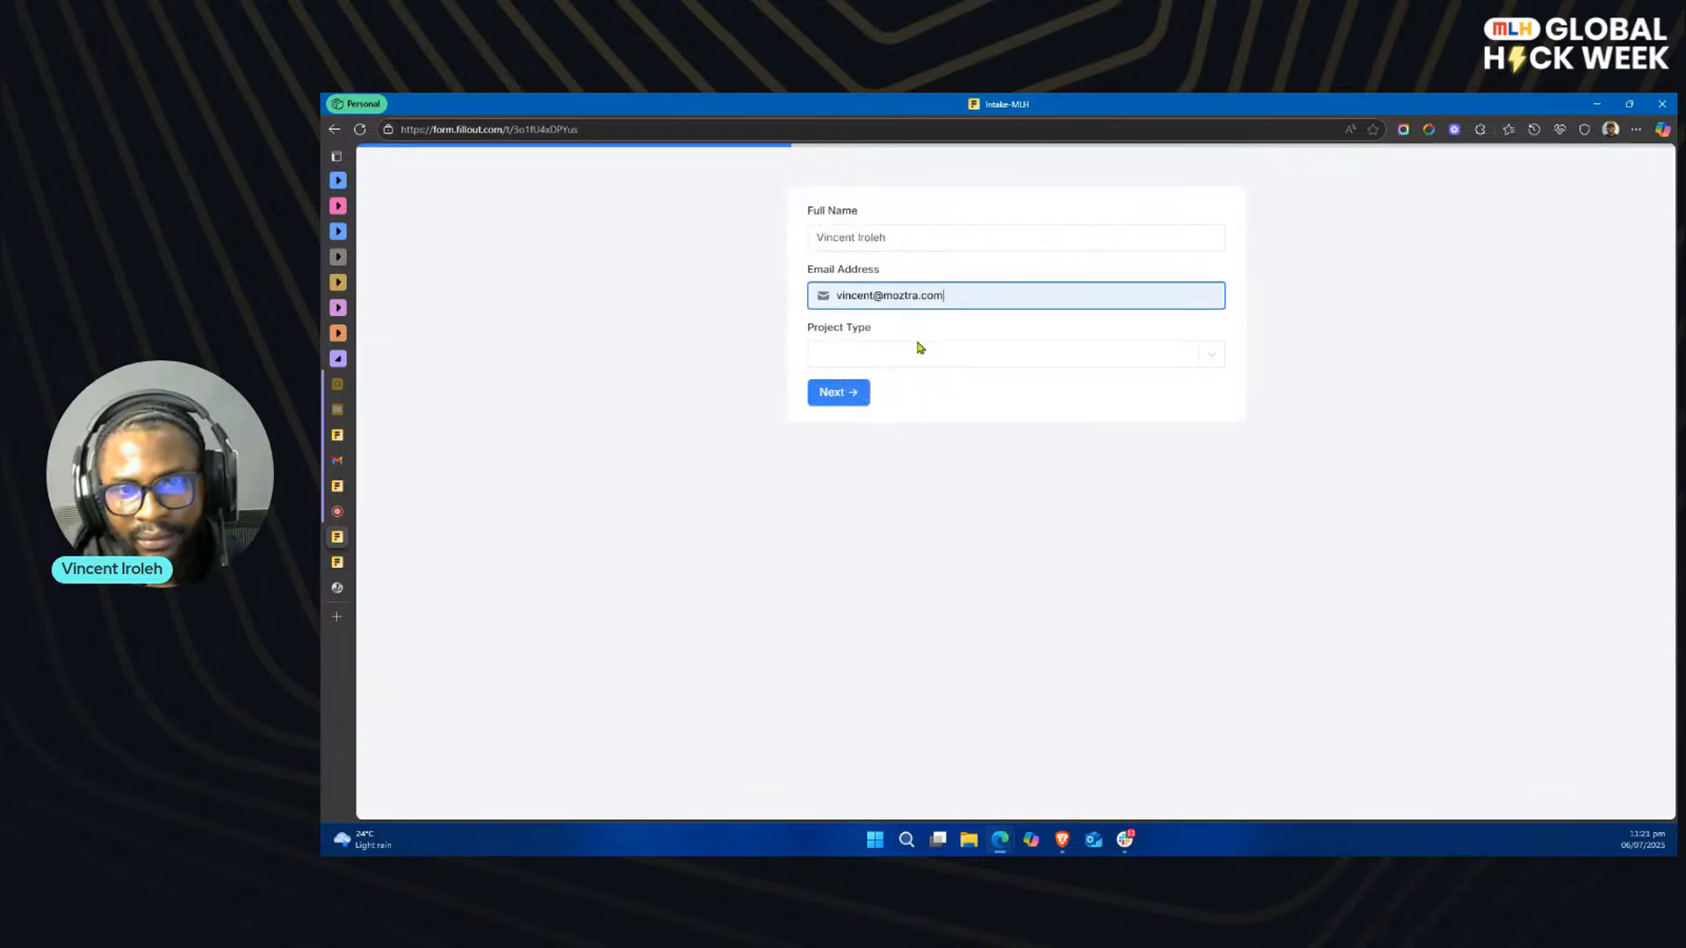
{"action": "left_click", "coordinate": [907, 351]}
{"action": "left_click", "coordinate": [866, 436]}
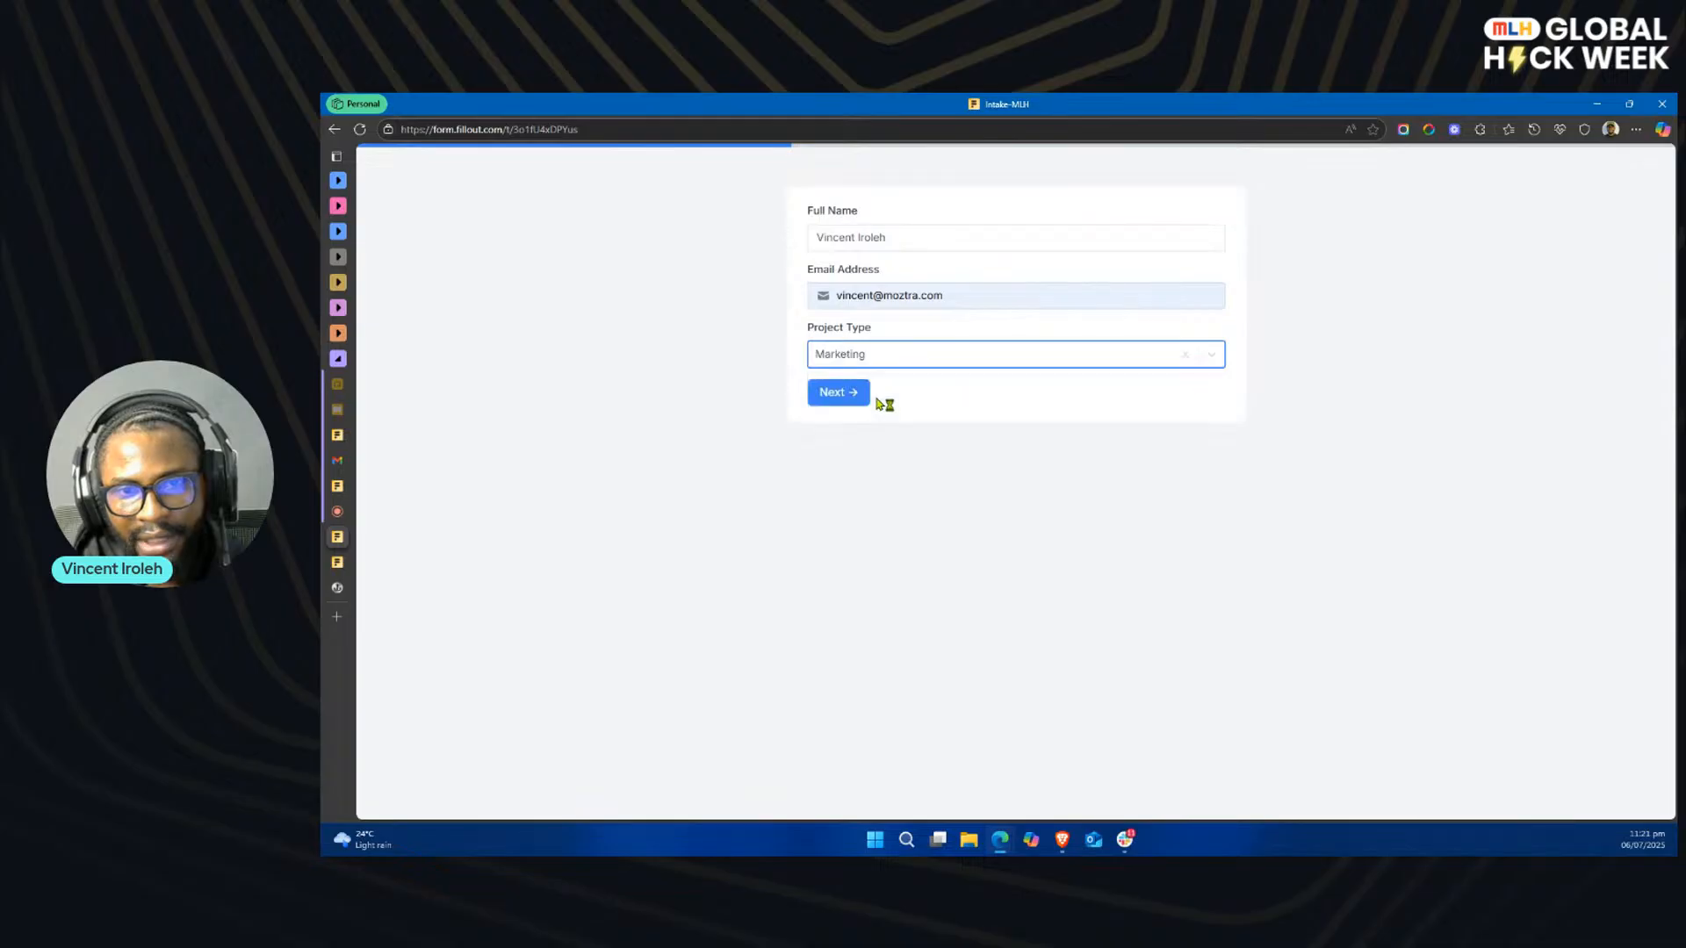
{"action": "left_click", "coordinate": [851, 389]}
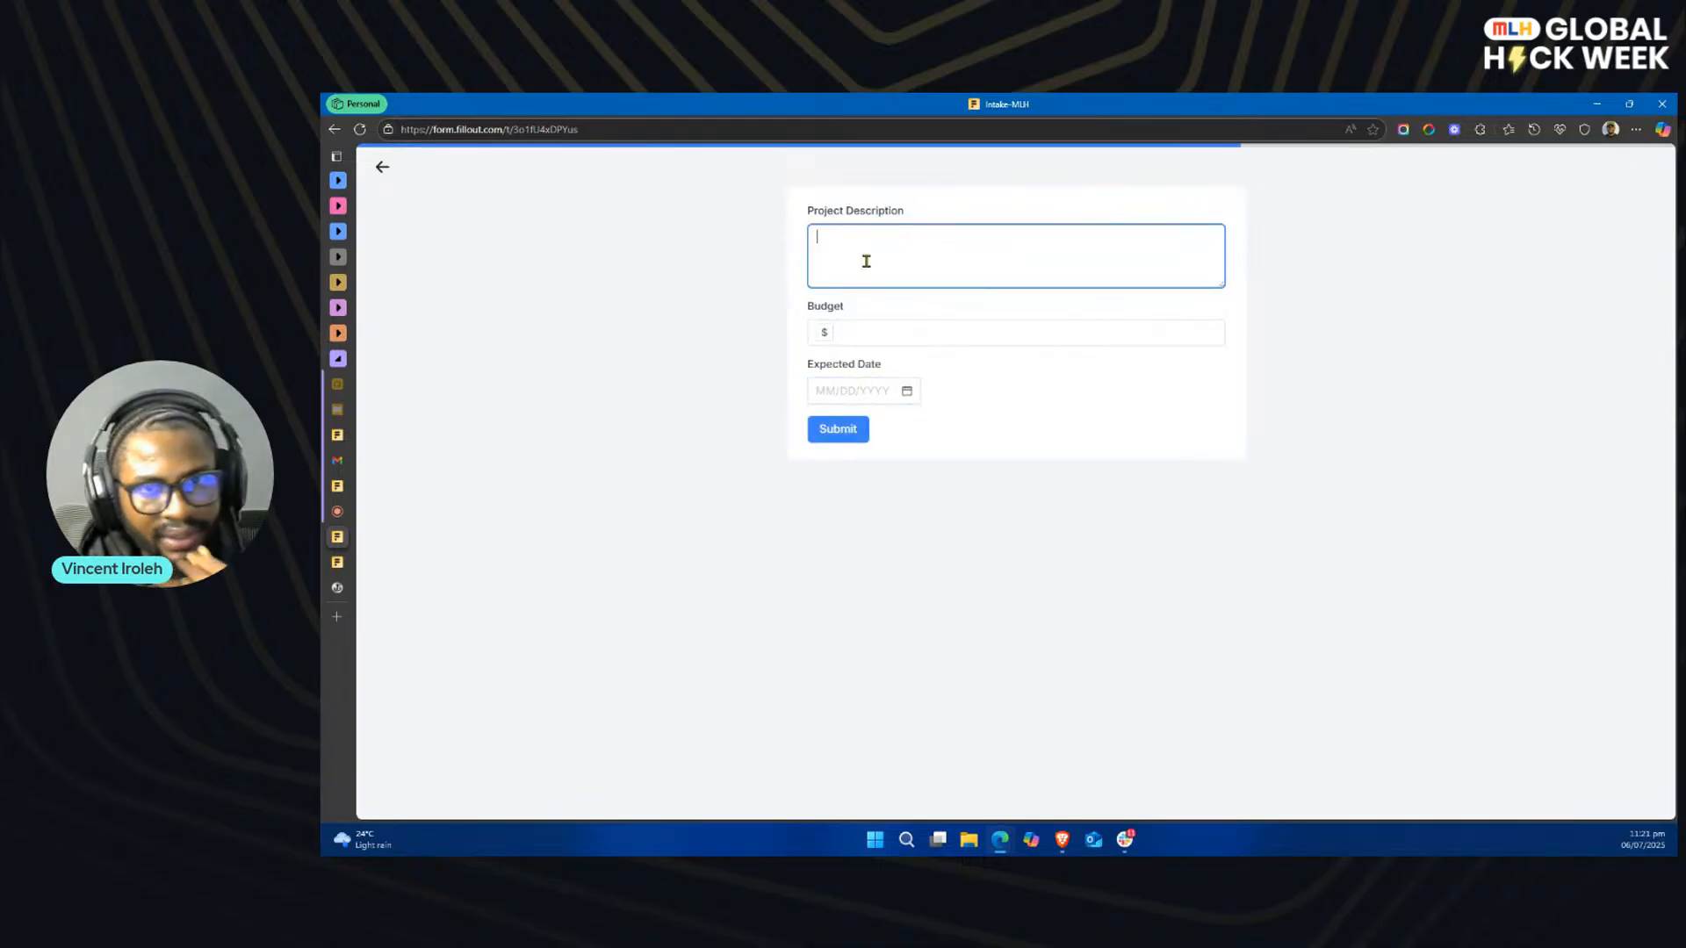
Step: Enter the project description "This is a test", a budget of $600, and expected date 07/16/2025, and submit the form
{"action": "type", "text": "This is a test"}
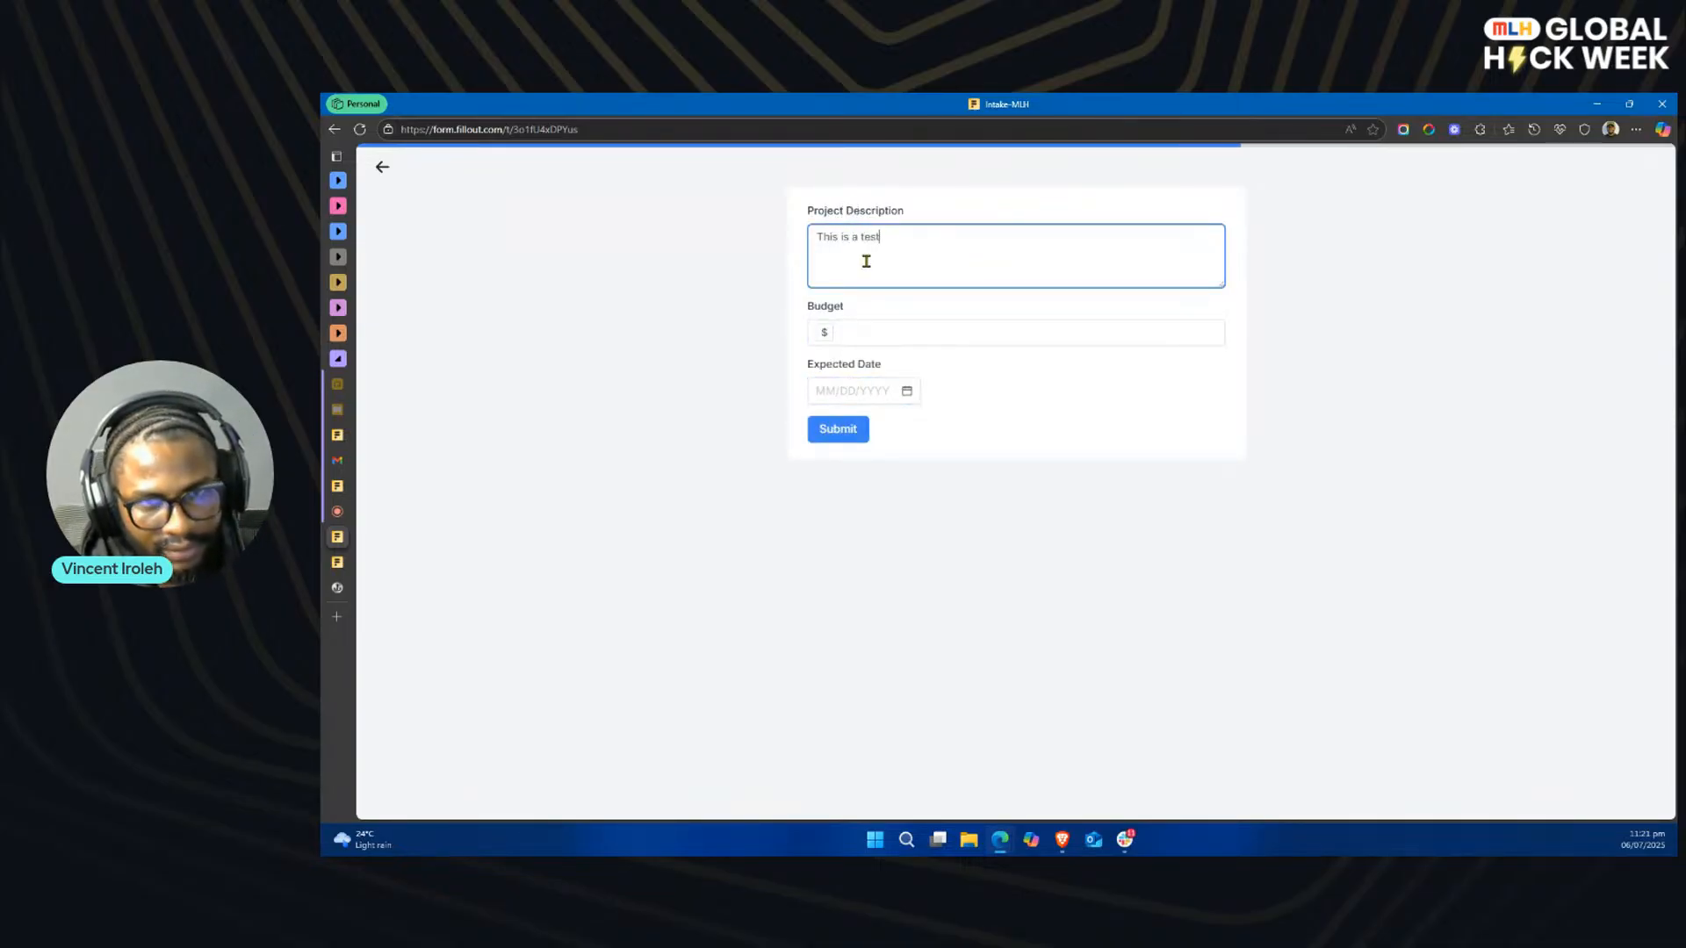
{"action": "left_click", "coordinate": [851, 334]}
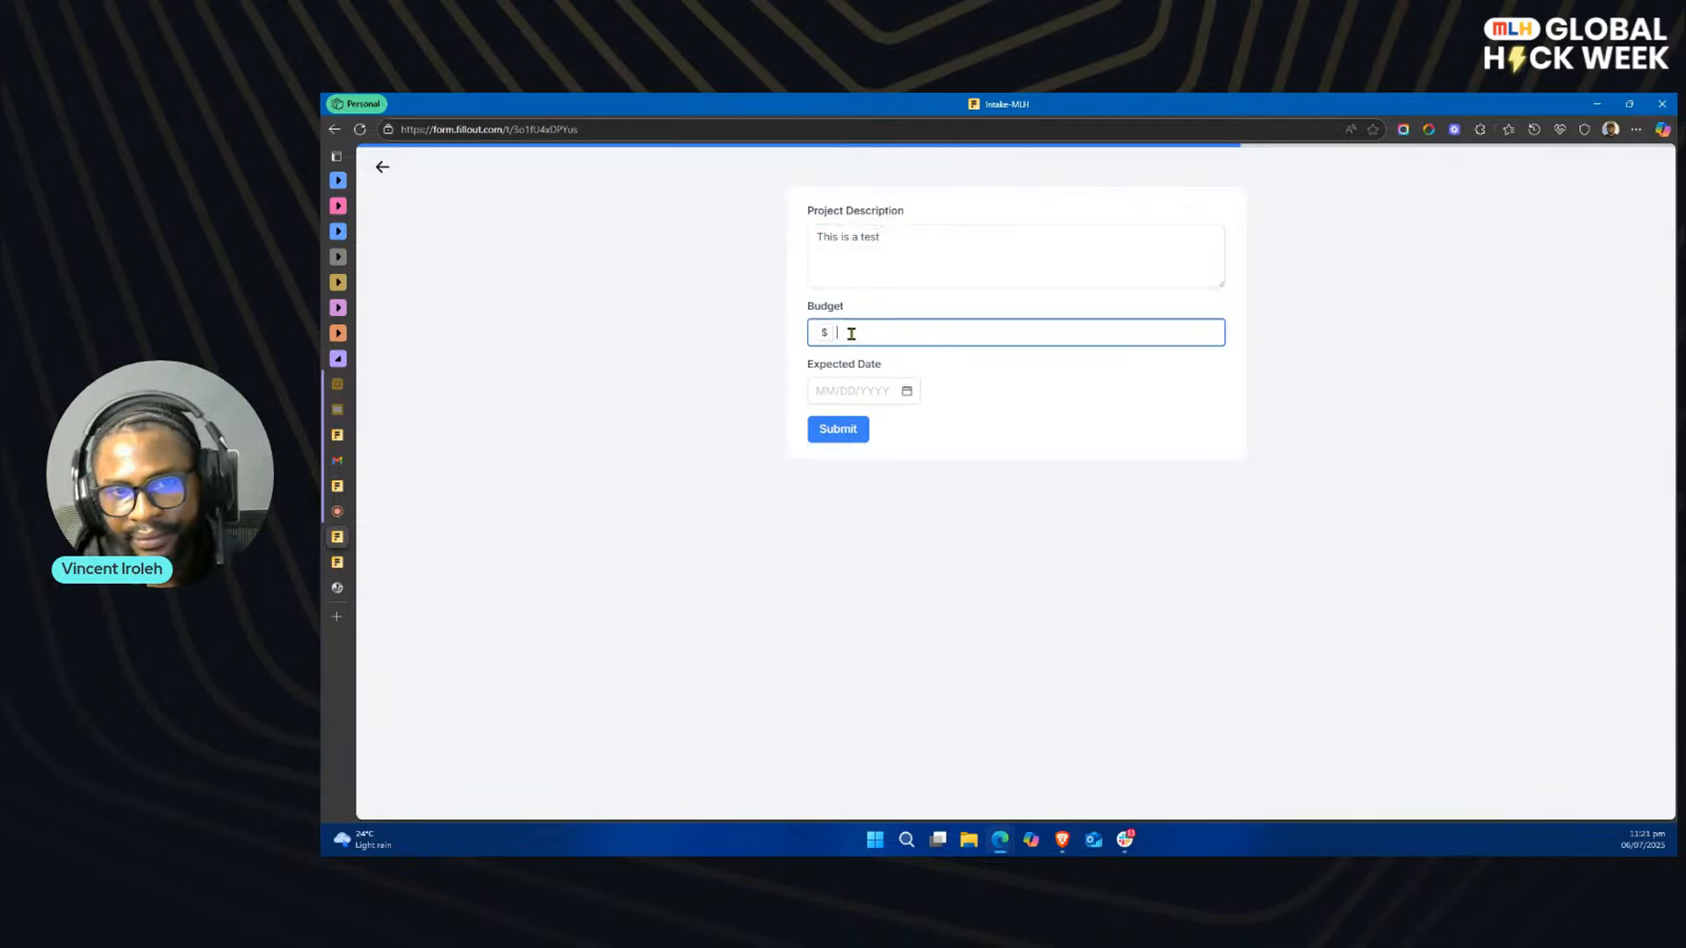
{"action": "left_click", "coordinate": [909, 392]}
{"action": "left_click", "coordinate": [913, 519]}
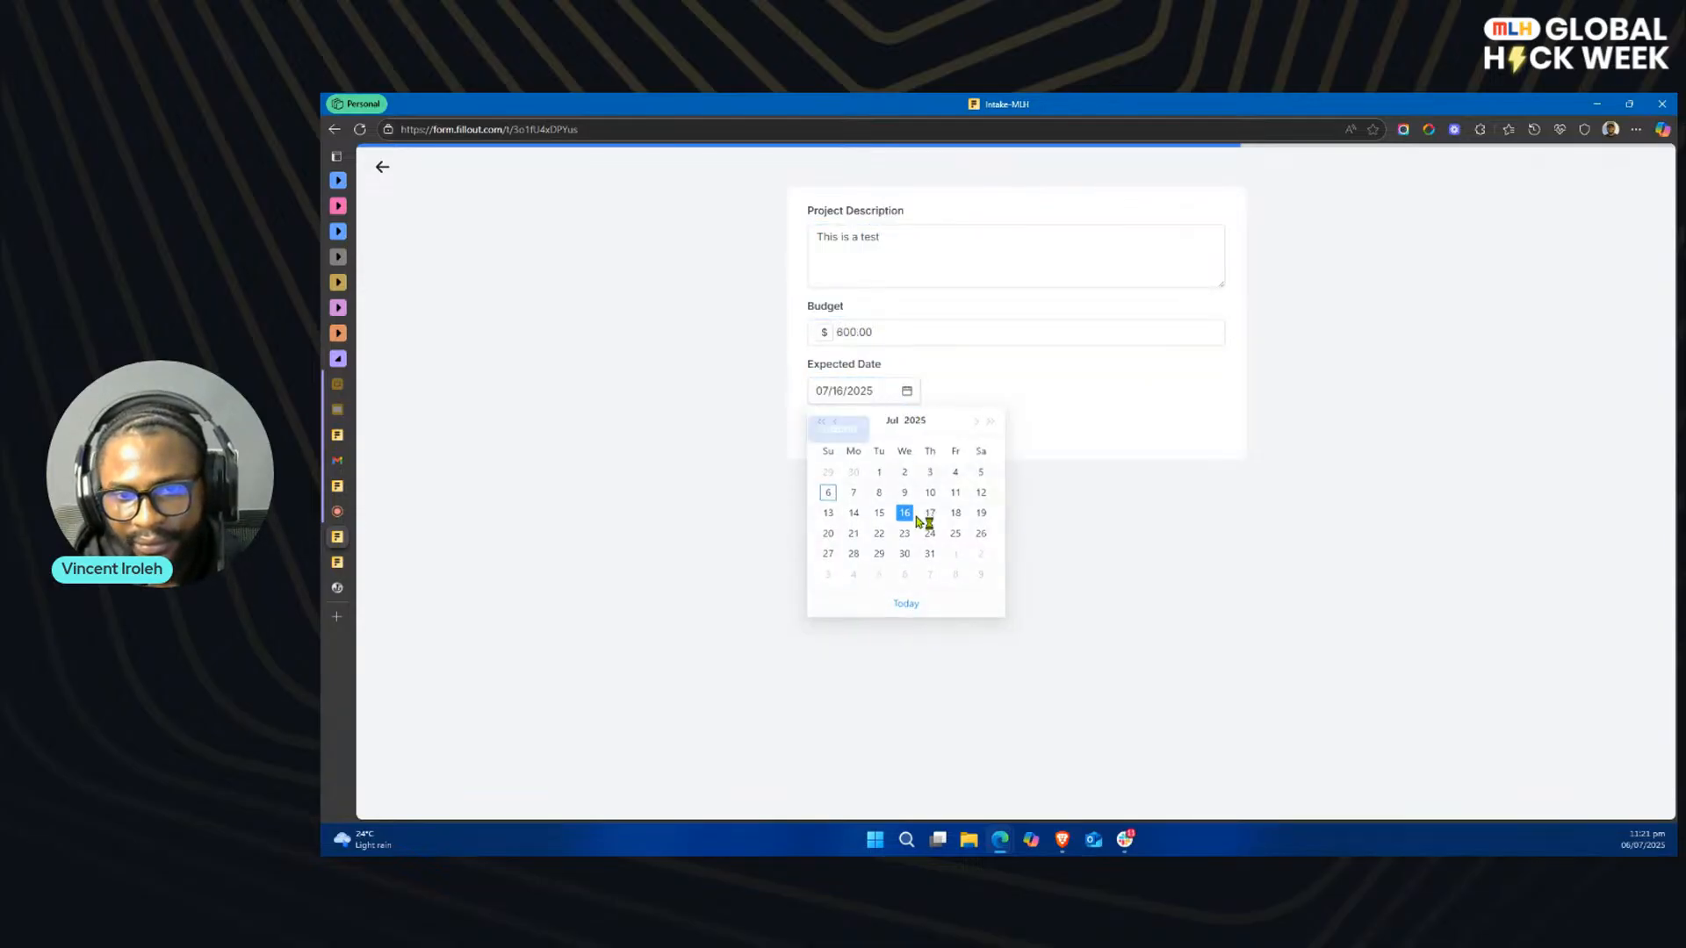
{"action": "left_click", "coordinate": [844, 427]}
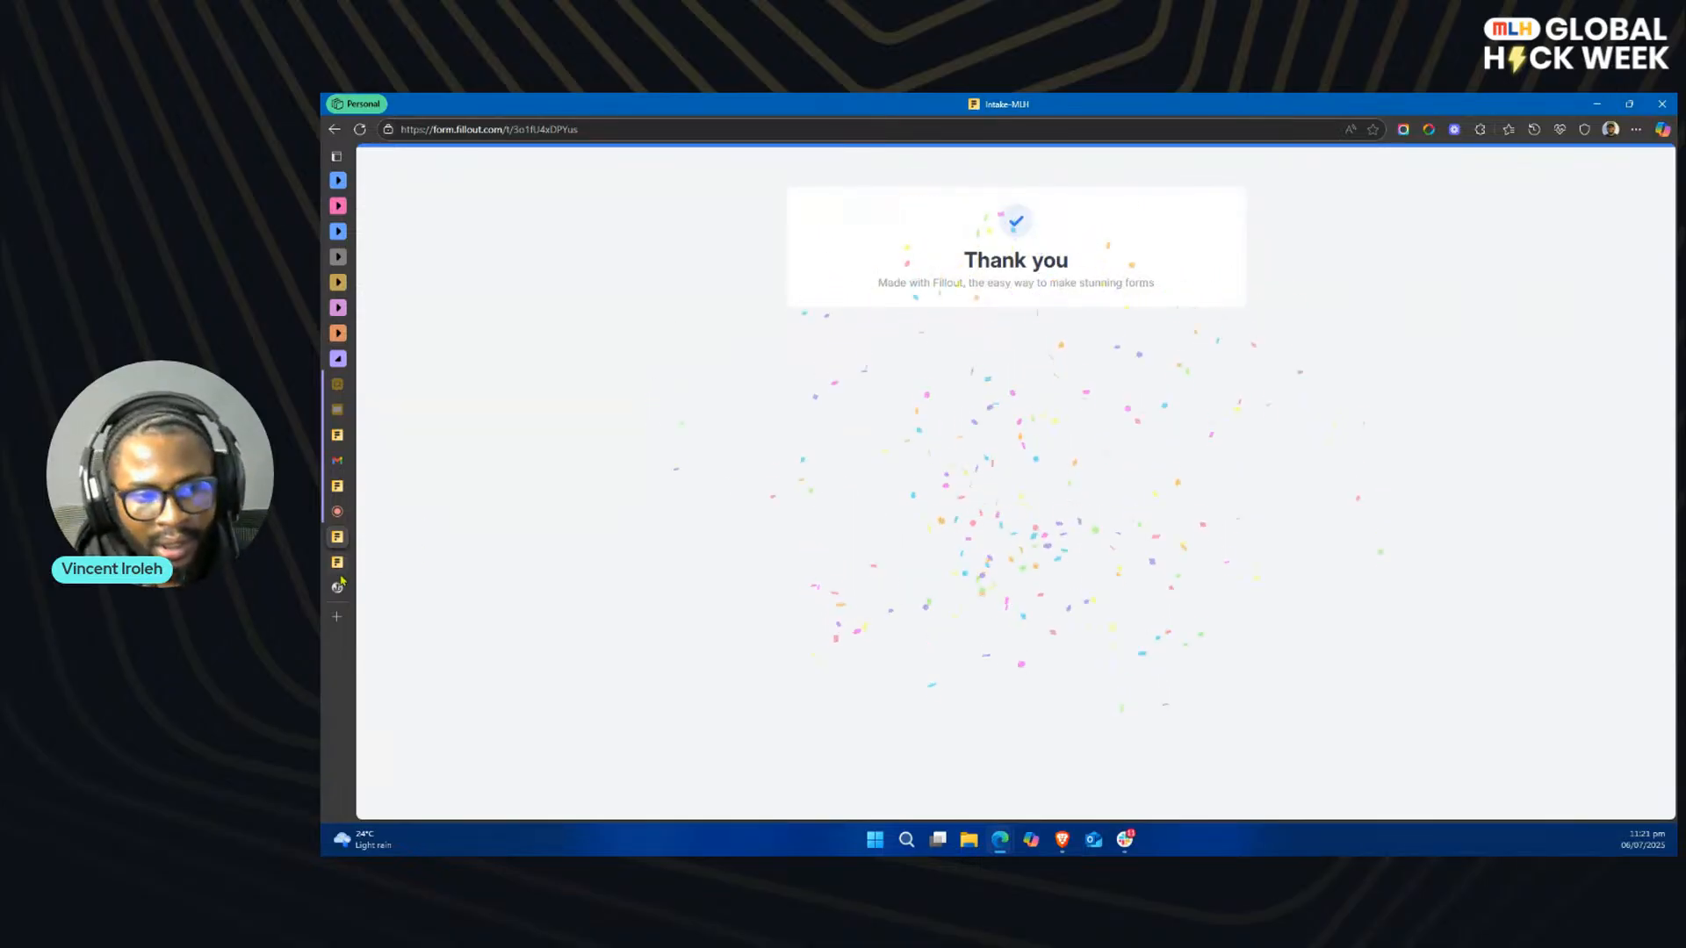
Step: Open the newest request in the Webhook.site inbox and examine the submission's JSON content from form details to calculations
{"action": "left_click", "coordinate": [344, 590]}
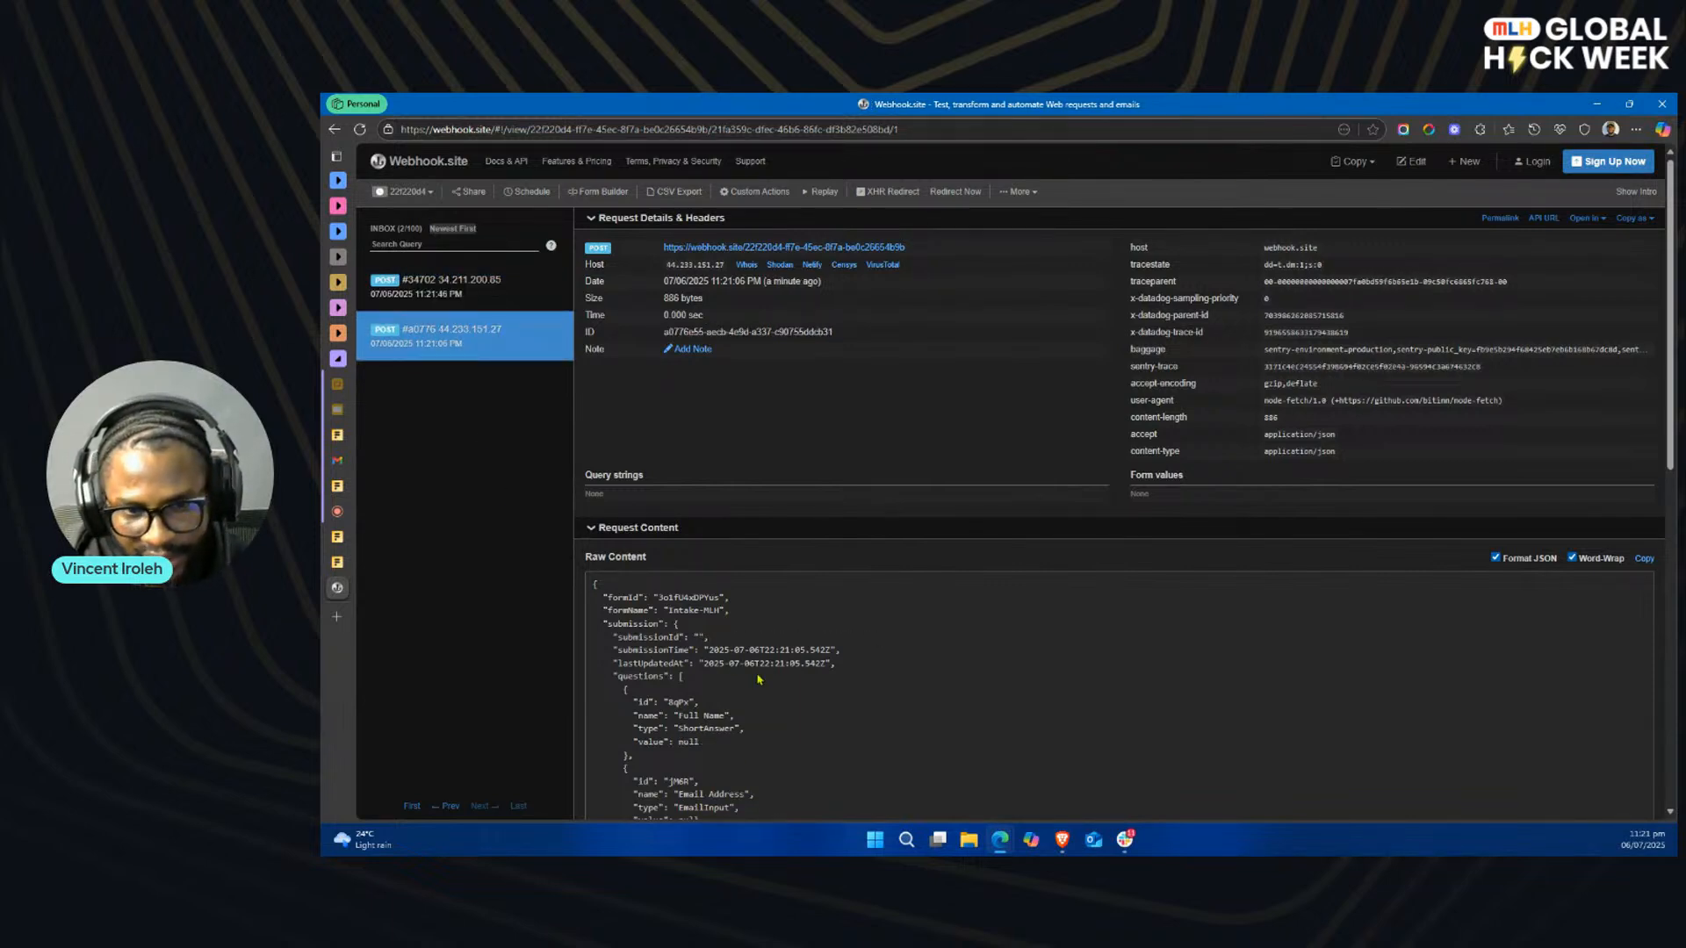
{"action": "left_click", "coordinate": [465, 286]}
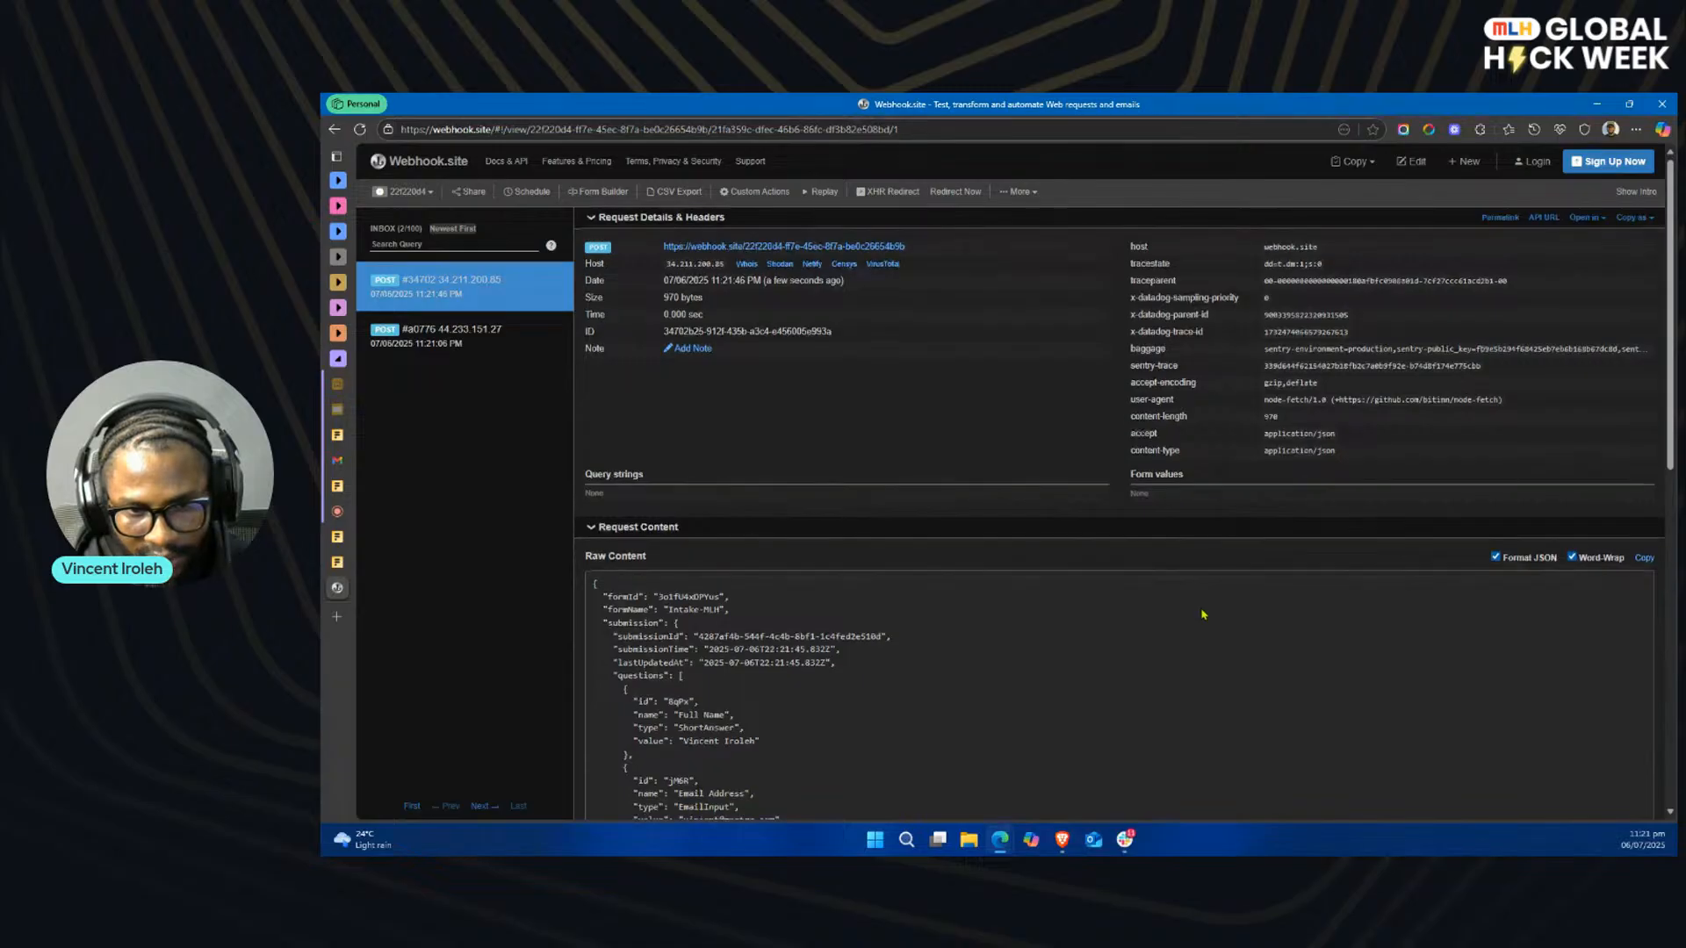
{"action": "scroll", "coordinate": [1203, 615], "scroll_direction": "down", "scroll_amount": 2}
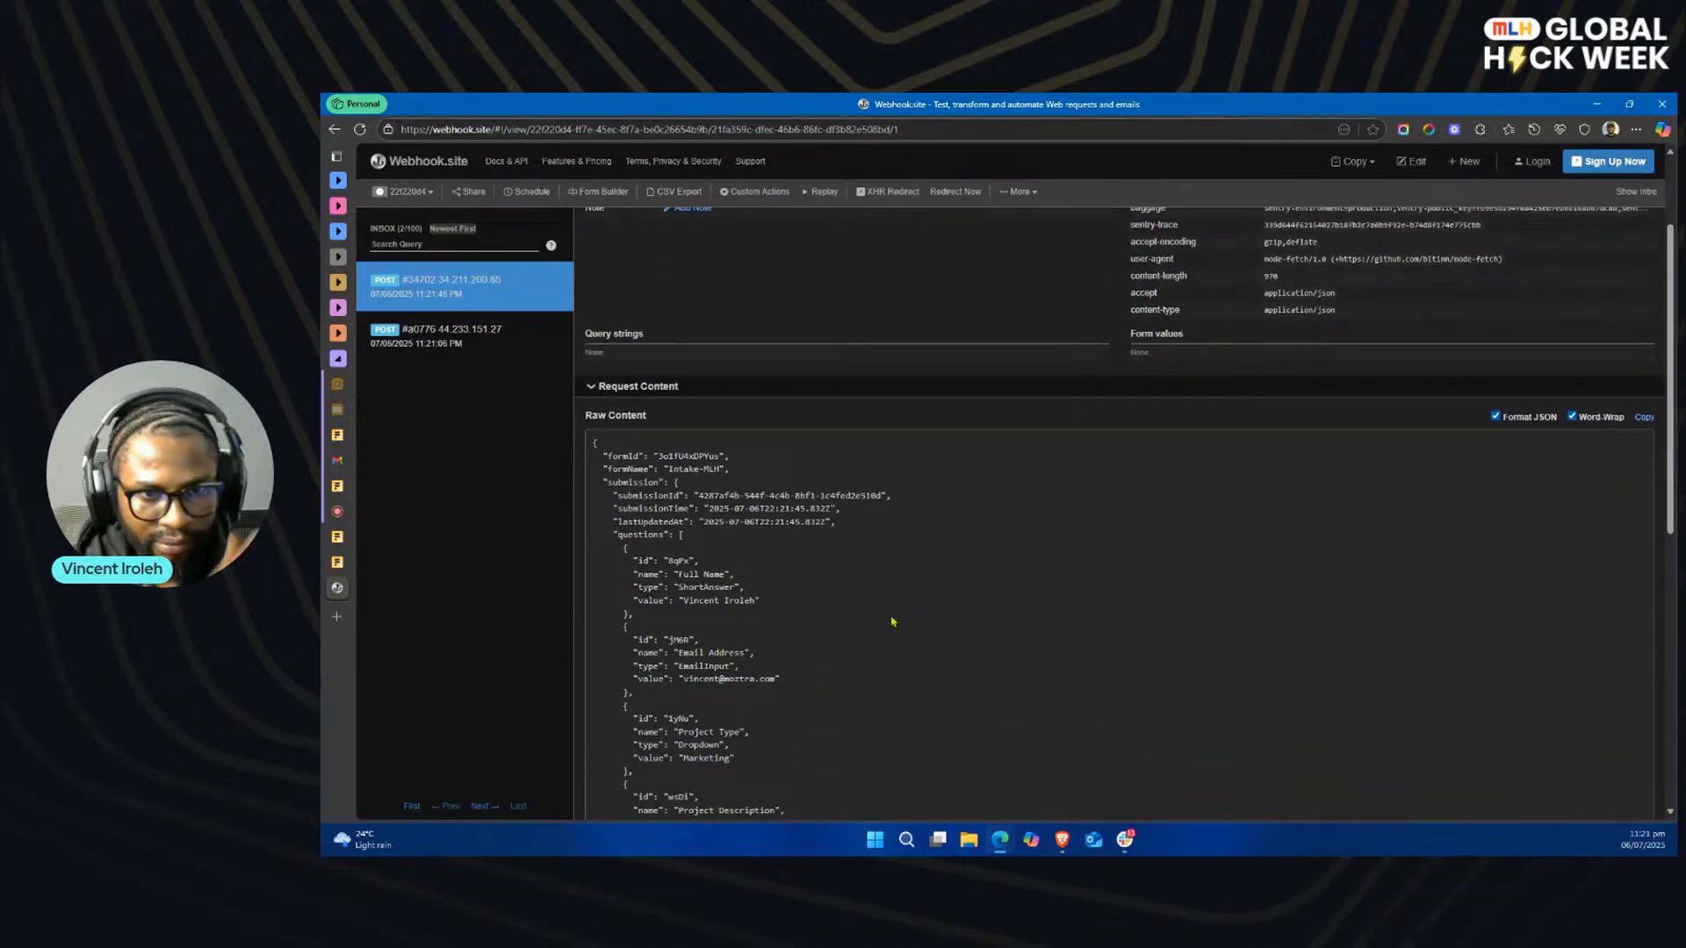
{"action": "scroll", "coordinate": [875, 586], "scroll_direction": "down", "scroll_amount": 3}
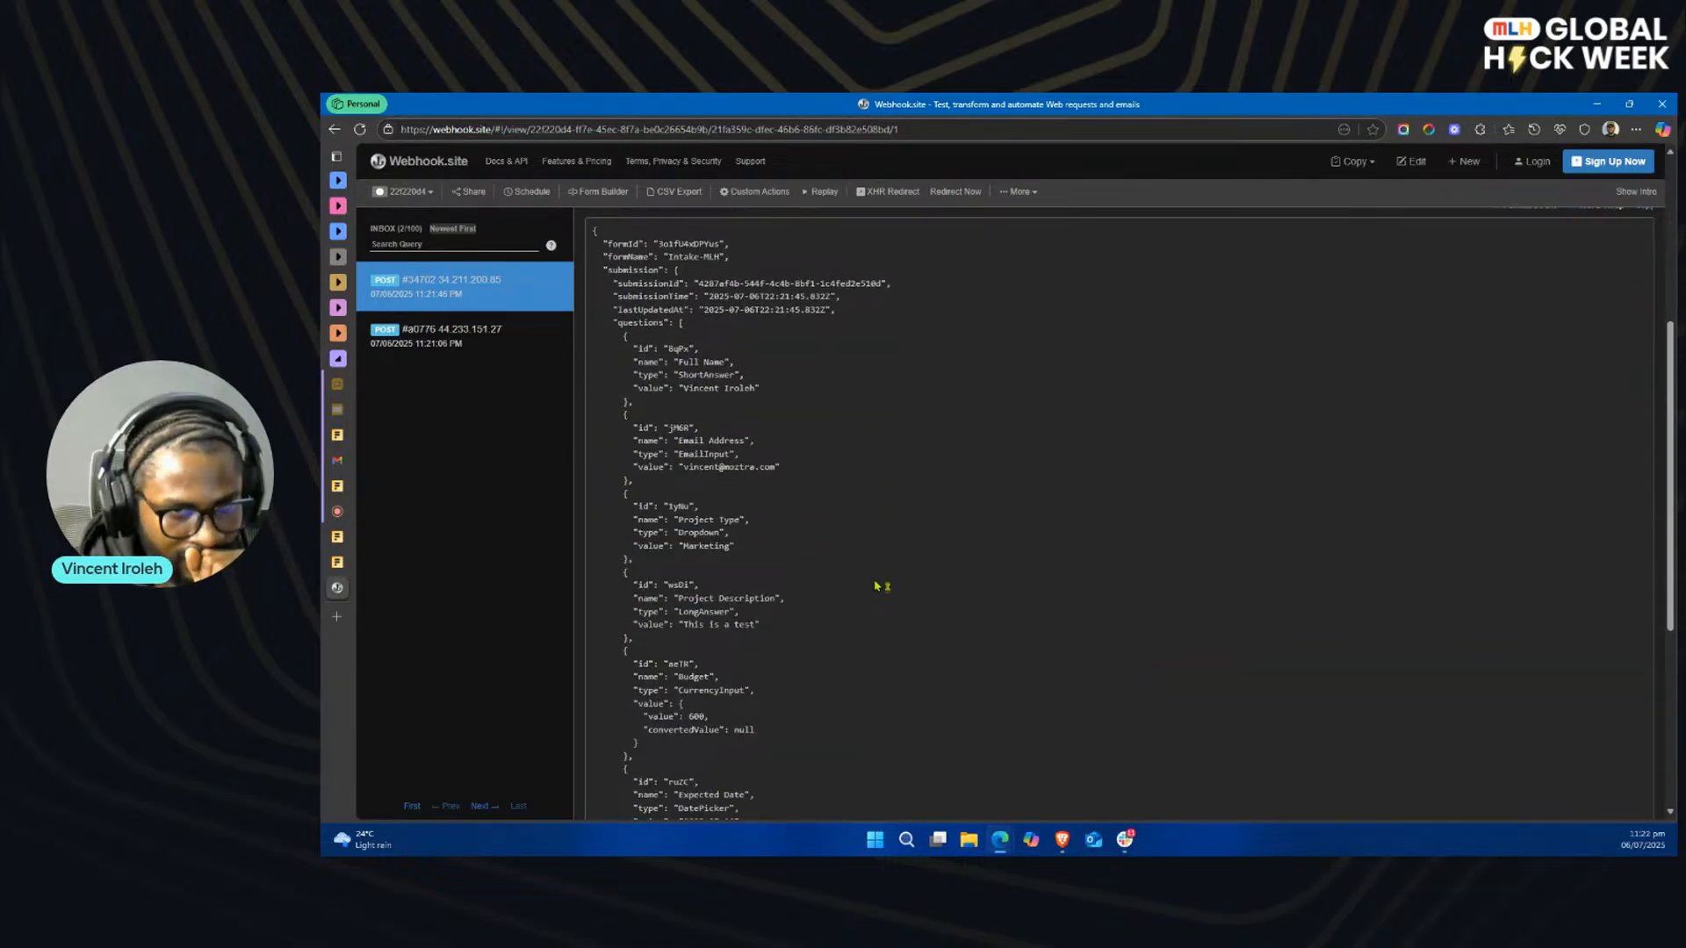
{"action": "scroll", "coordinate": [875, 586], "scroll_direction": "up", "scroll_amount": 3}
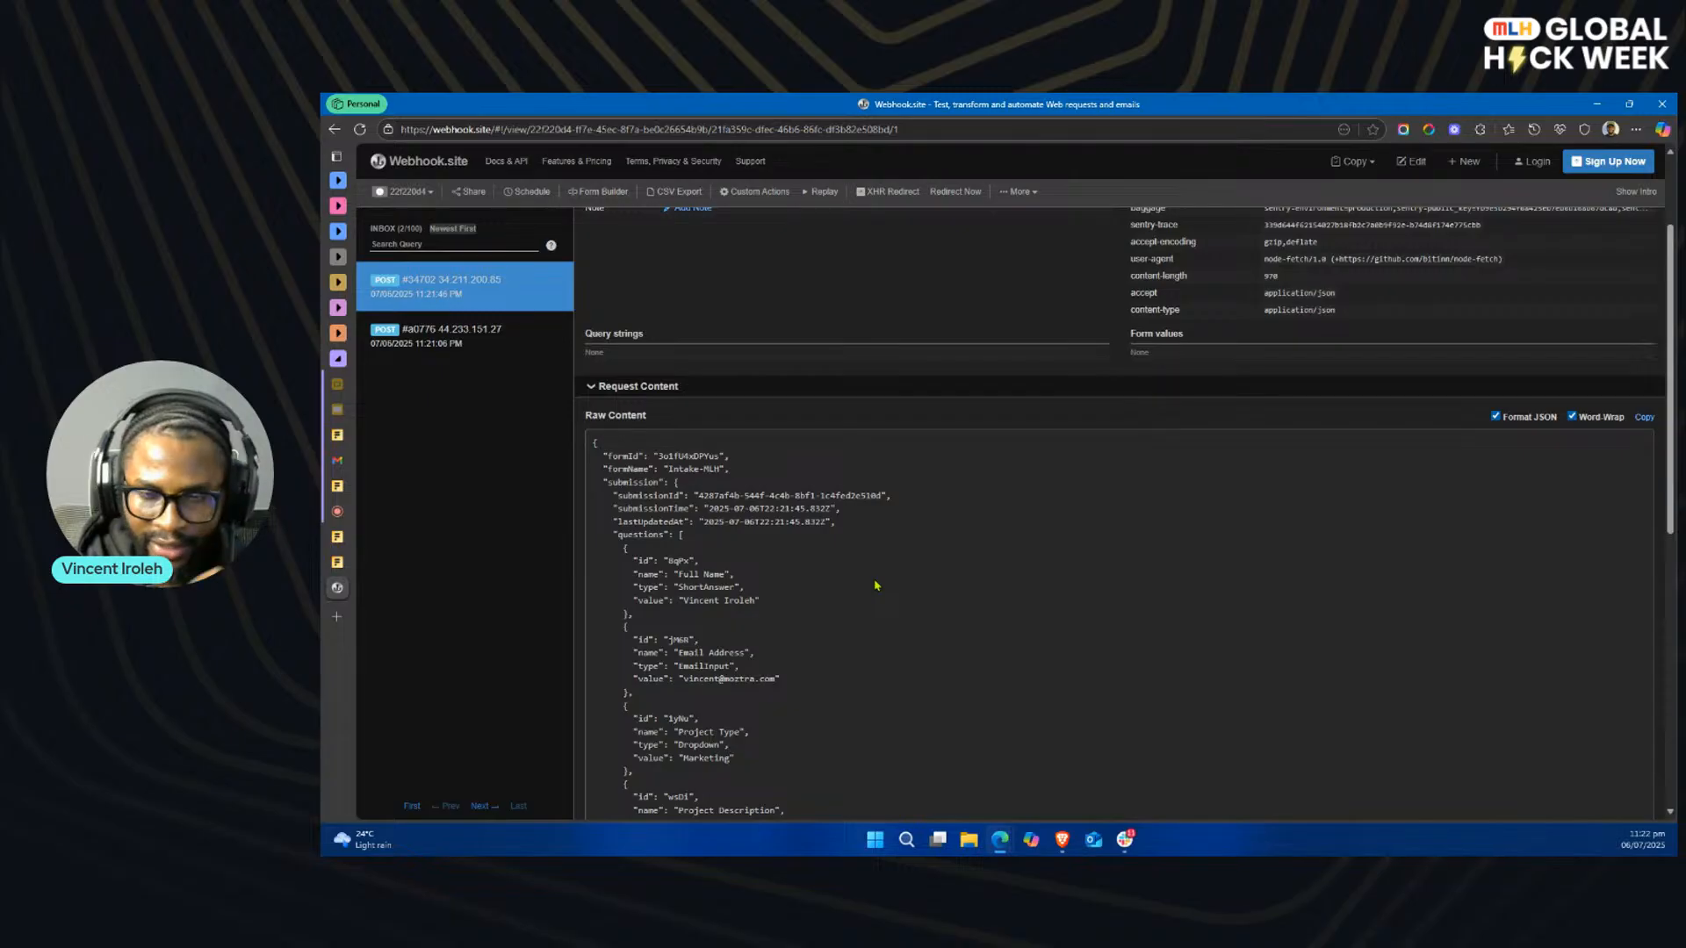
{"action": "scroll", "coordinate": [875, 586], "scroll_direction": "down", "scroll_amount": 3}
{"action": "scroll", "coordinate": [876, 586], "scroll_direction": "down", "scroll_amount": 5}
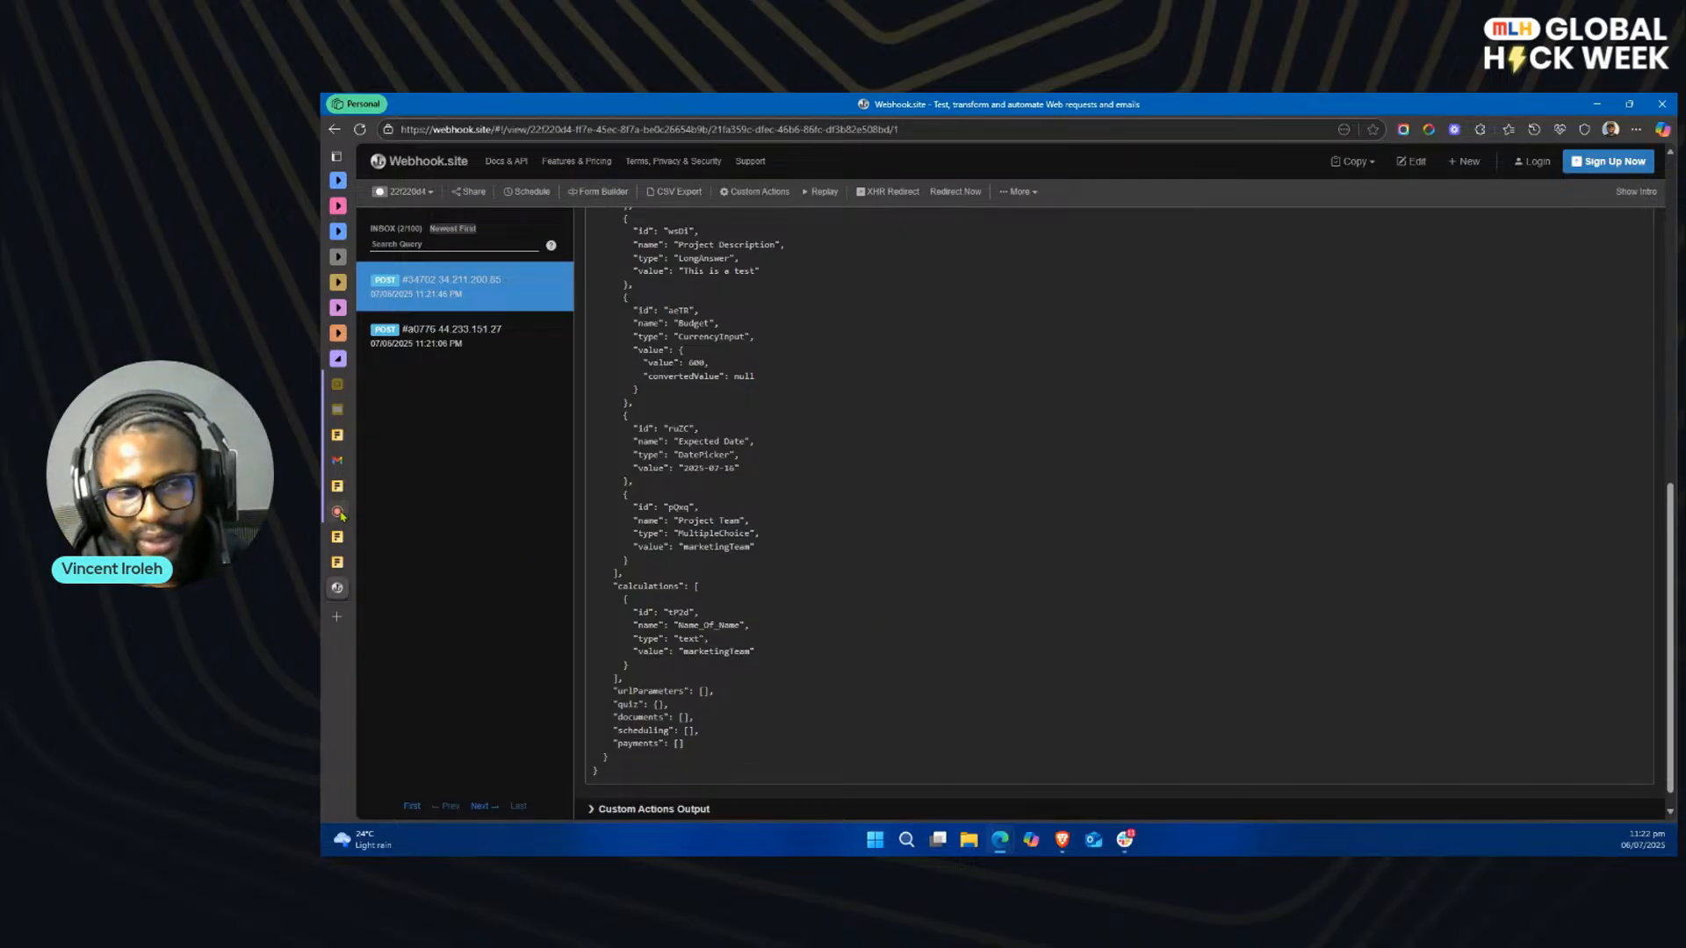
Step: Return to the Intake-MLH form's integrations in Fillout and exit the editor to the dashboard
{"action": "mouse_move", "coordinate": [342, 511]}
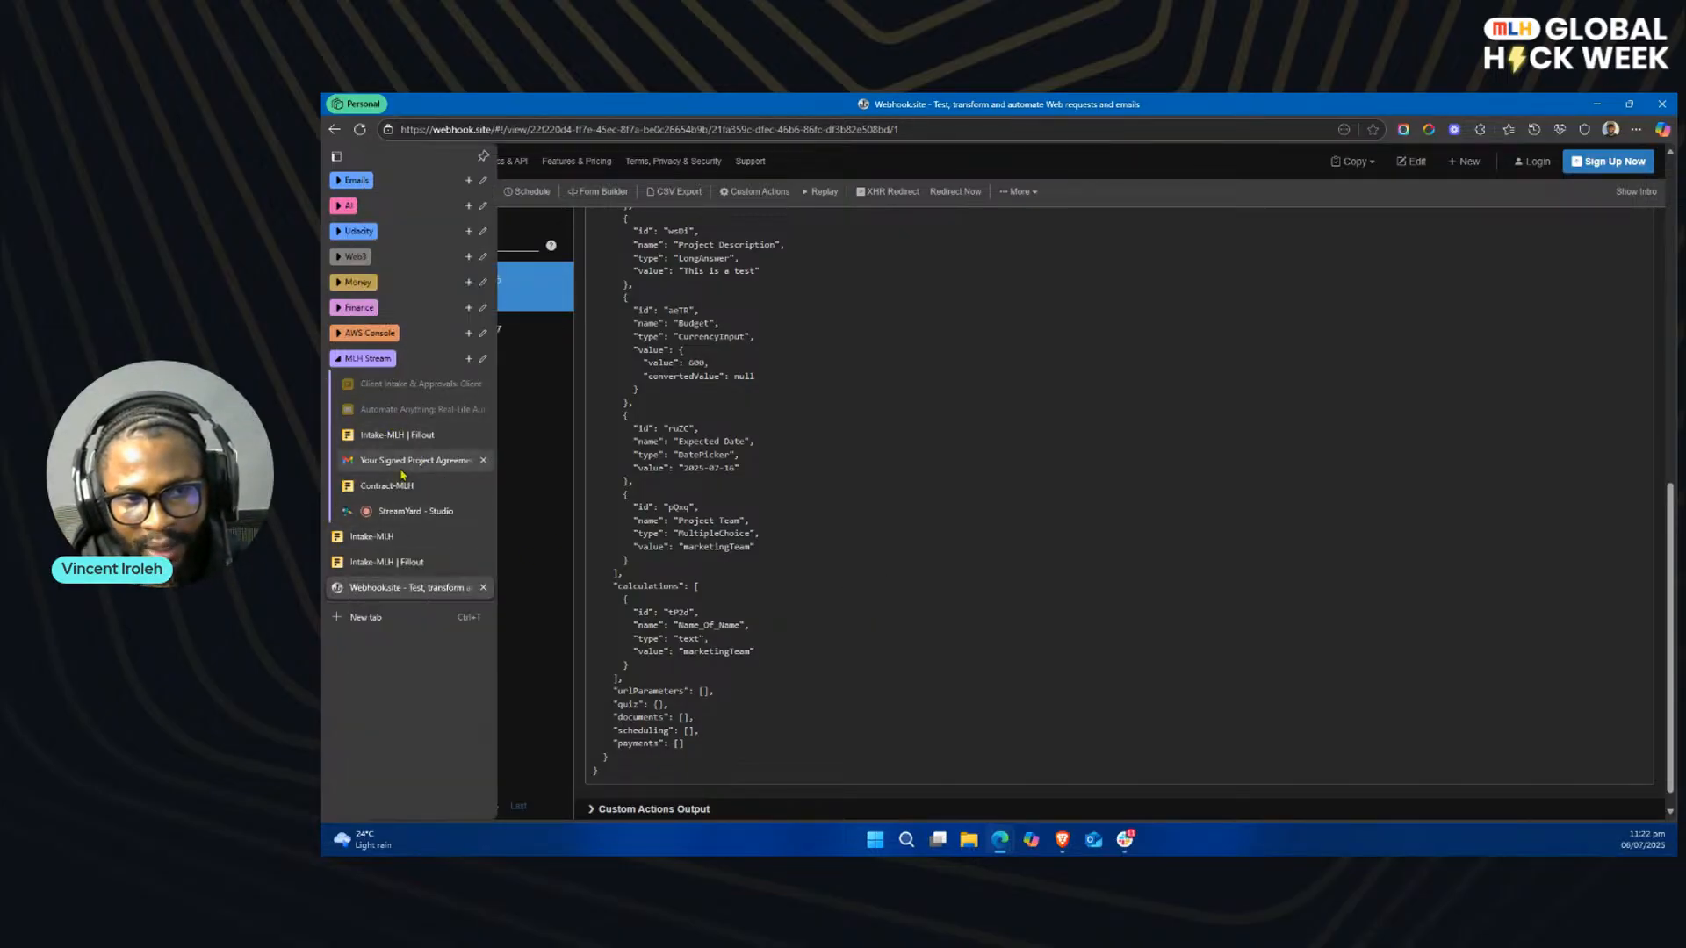
{"action": "left_click", "coordinate": [415, 439]}
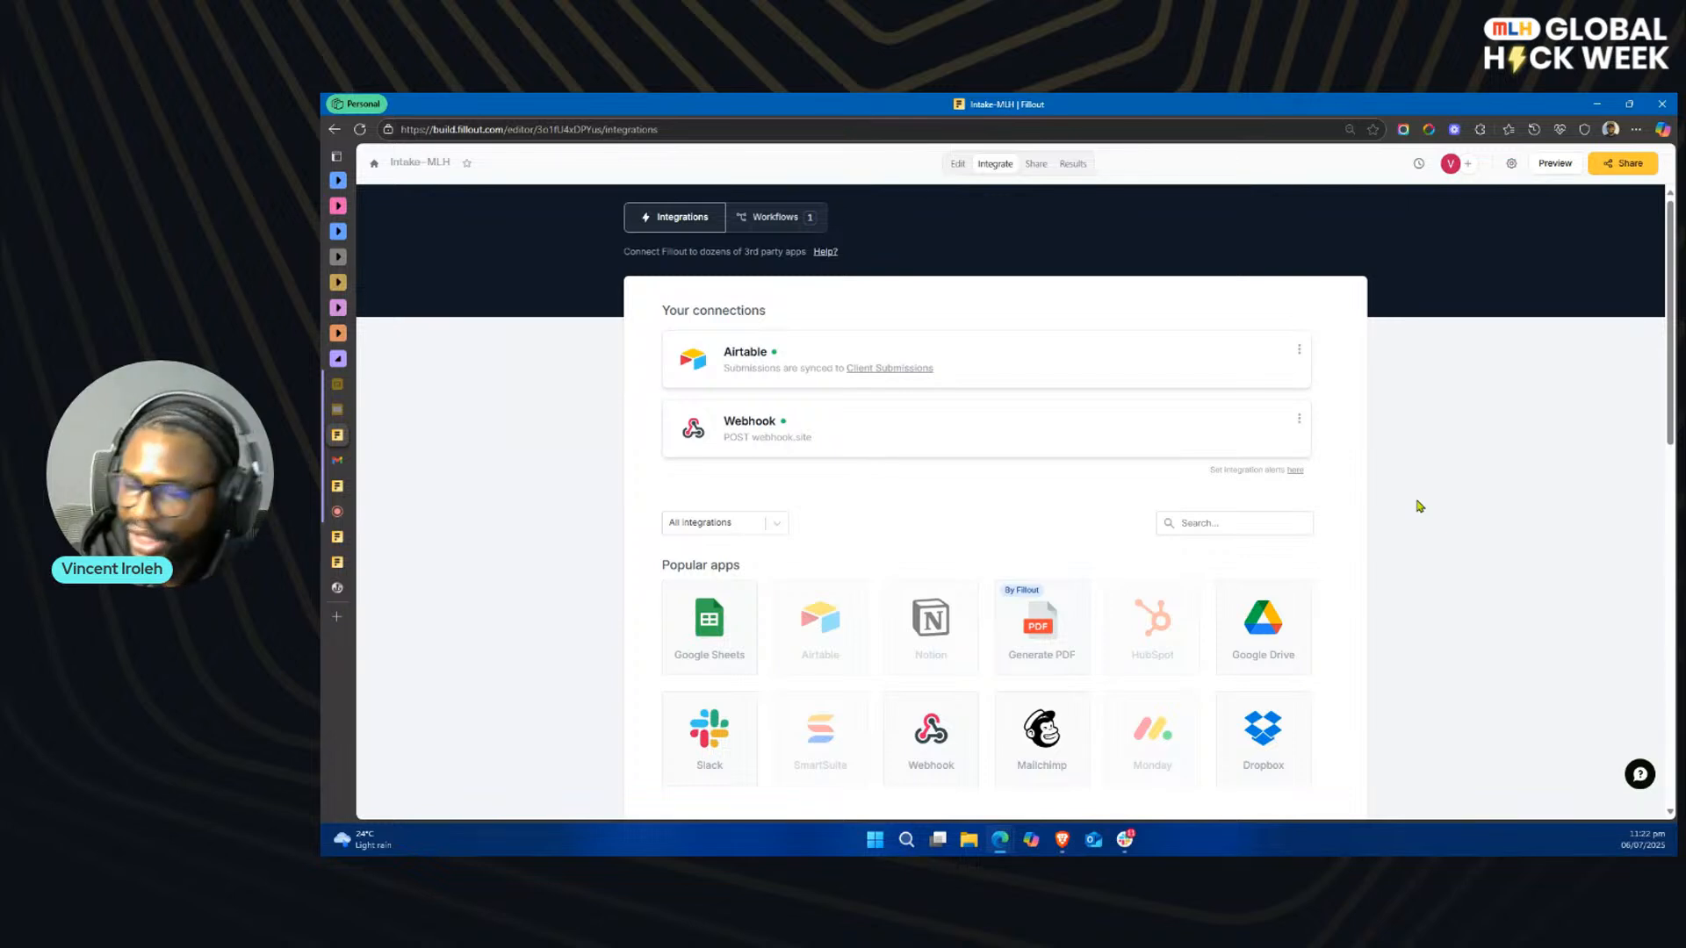
{"action": "left_click", "coordinate": [374, 164]}
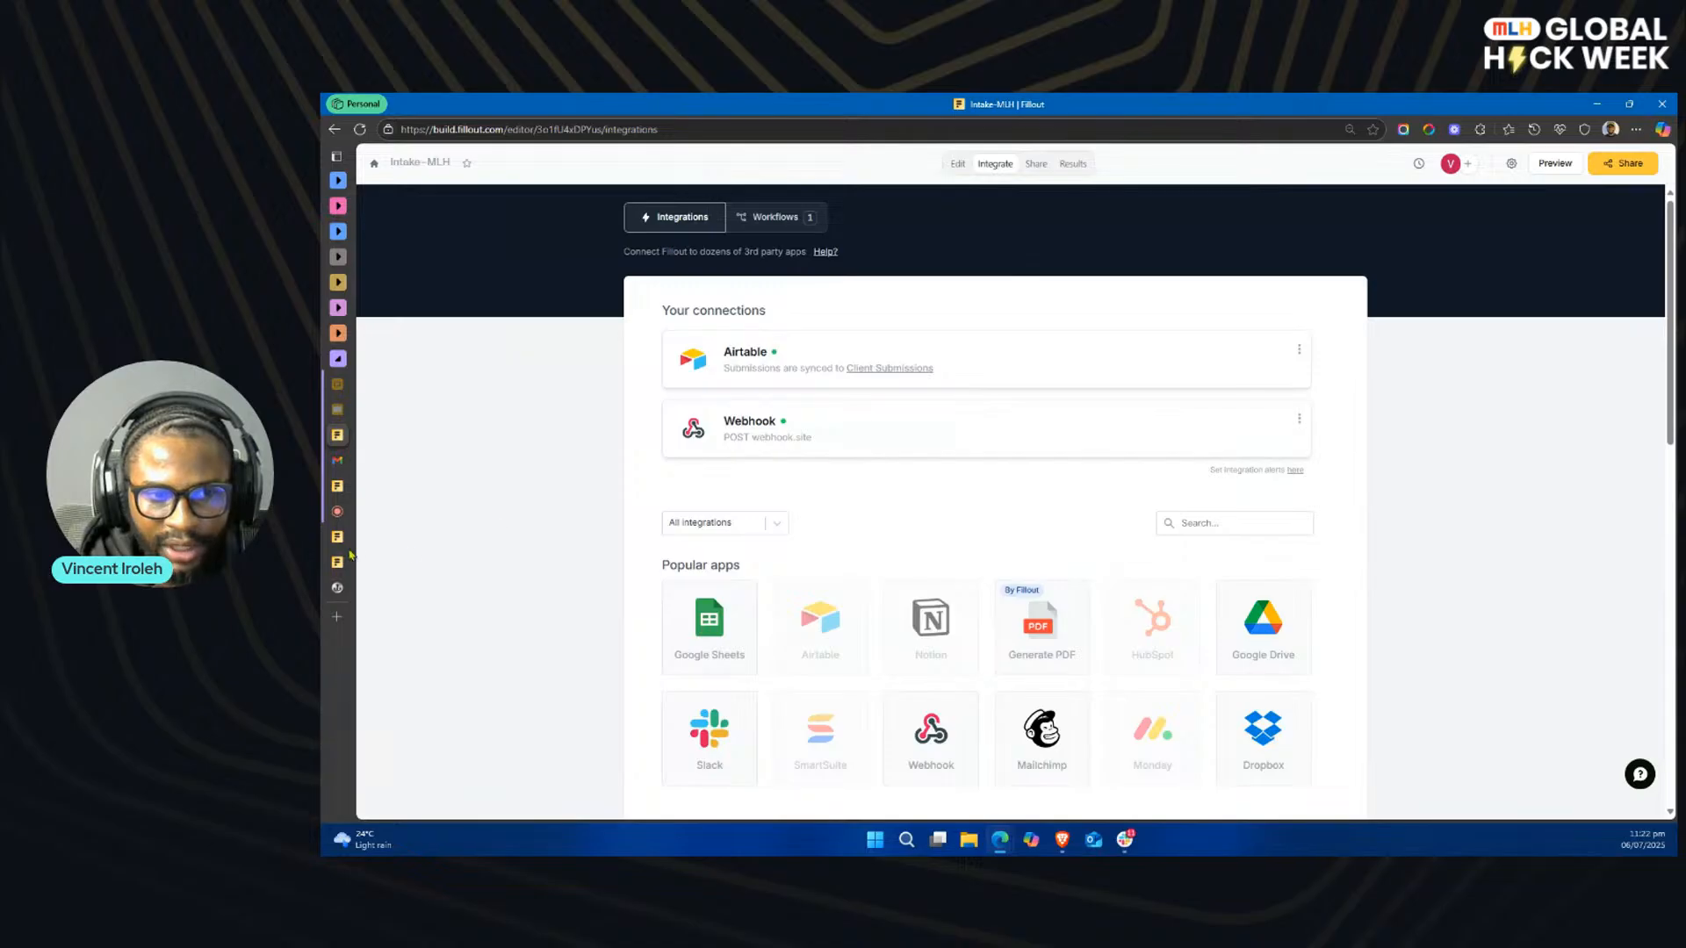
Step: Switch to the submitted Contract-MLH form and close its browser tab
{"action": "mouse_move", "coordinate": [351, 548]}
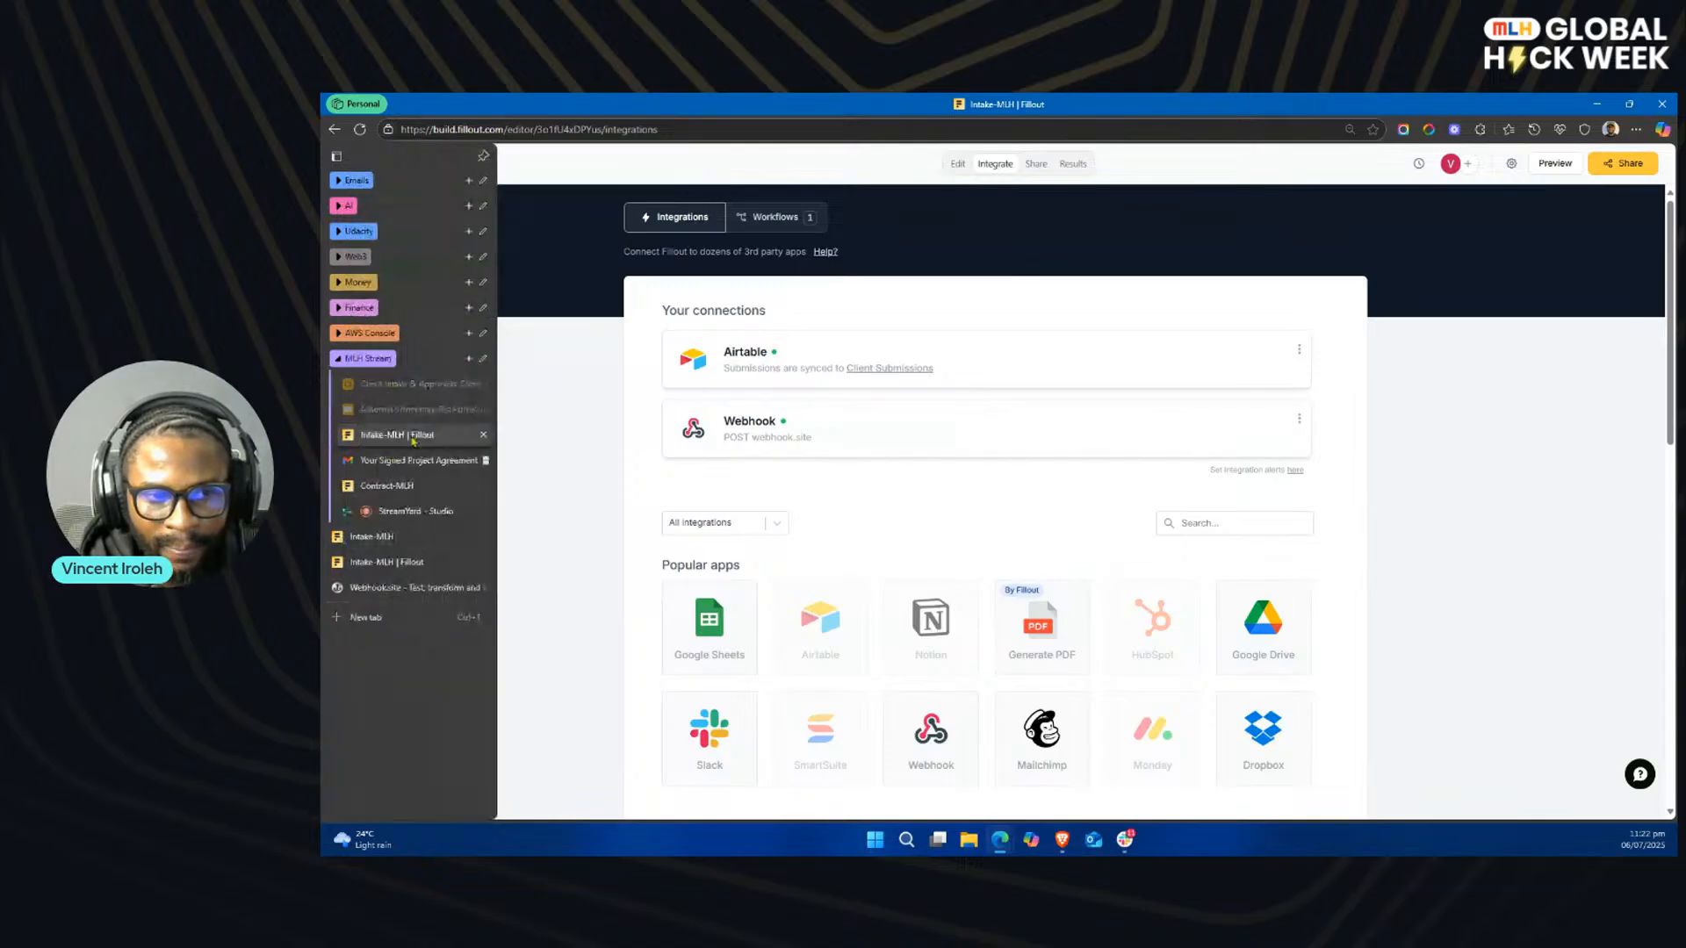
{"action": "left_click", "coordinate": [411, 487]}
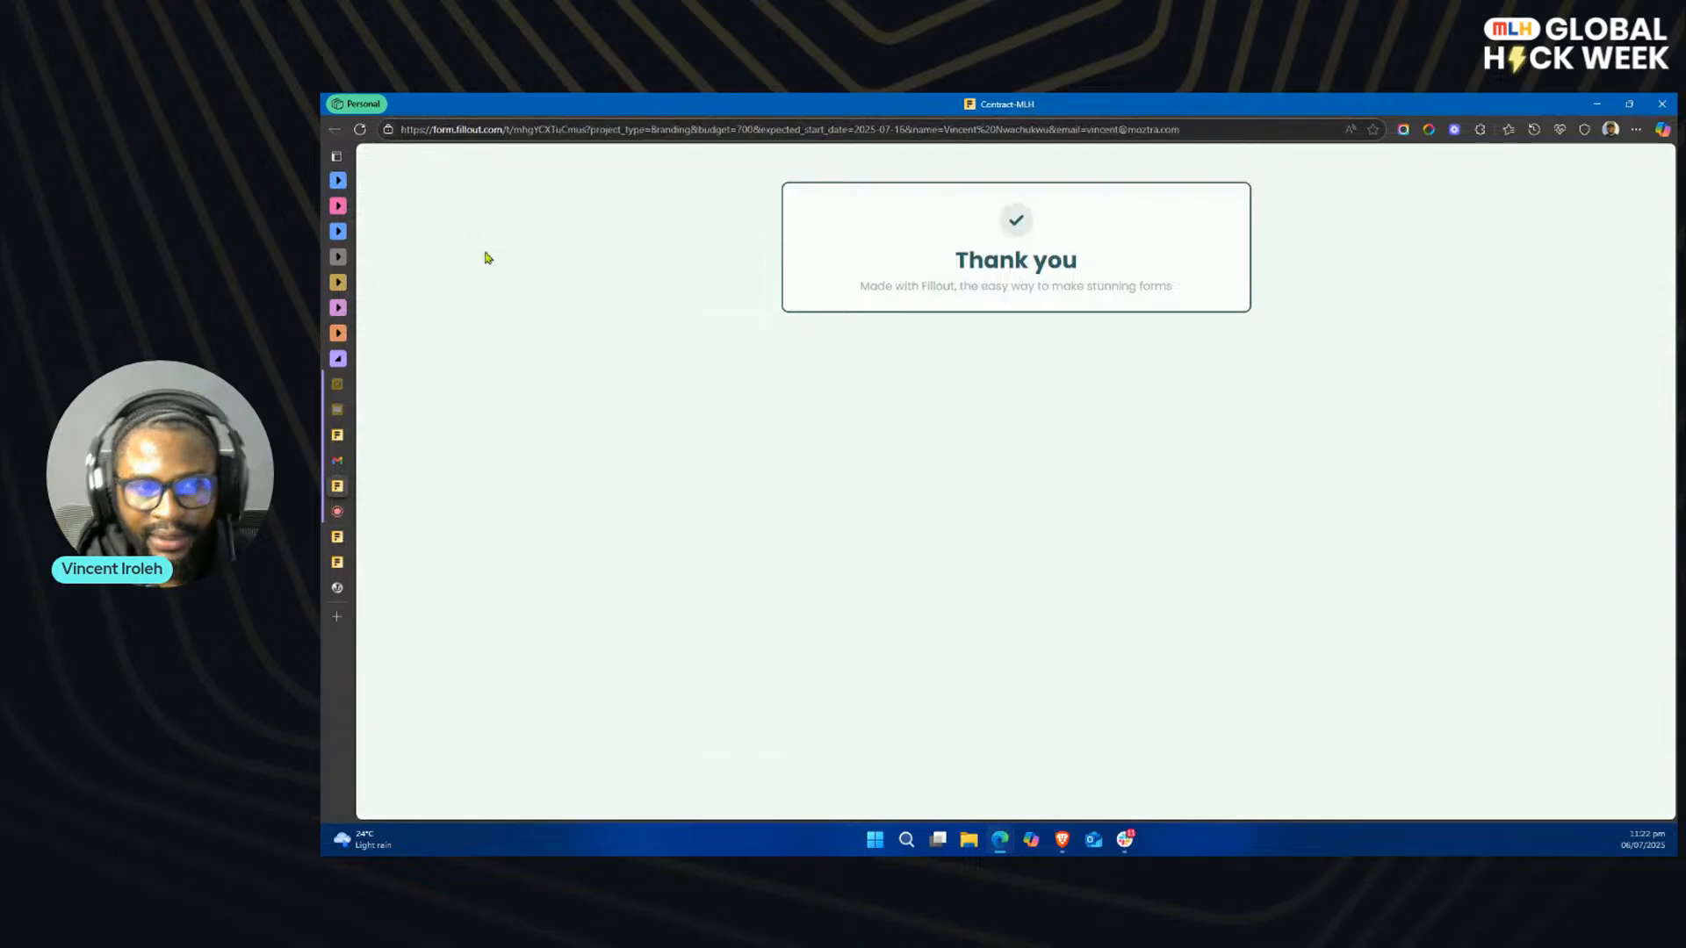
{"action": "key", "text": "ctrl+Tab"}
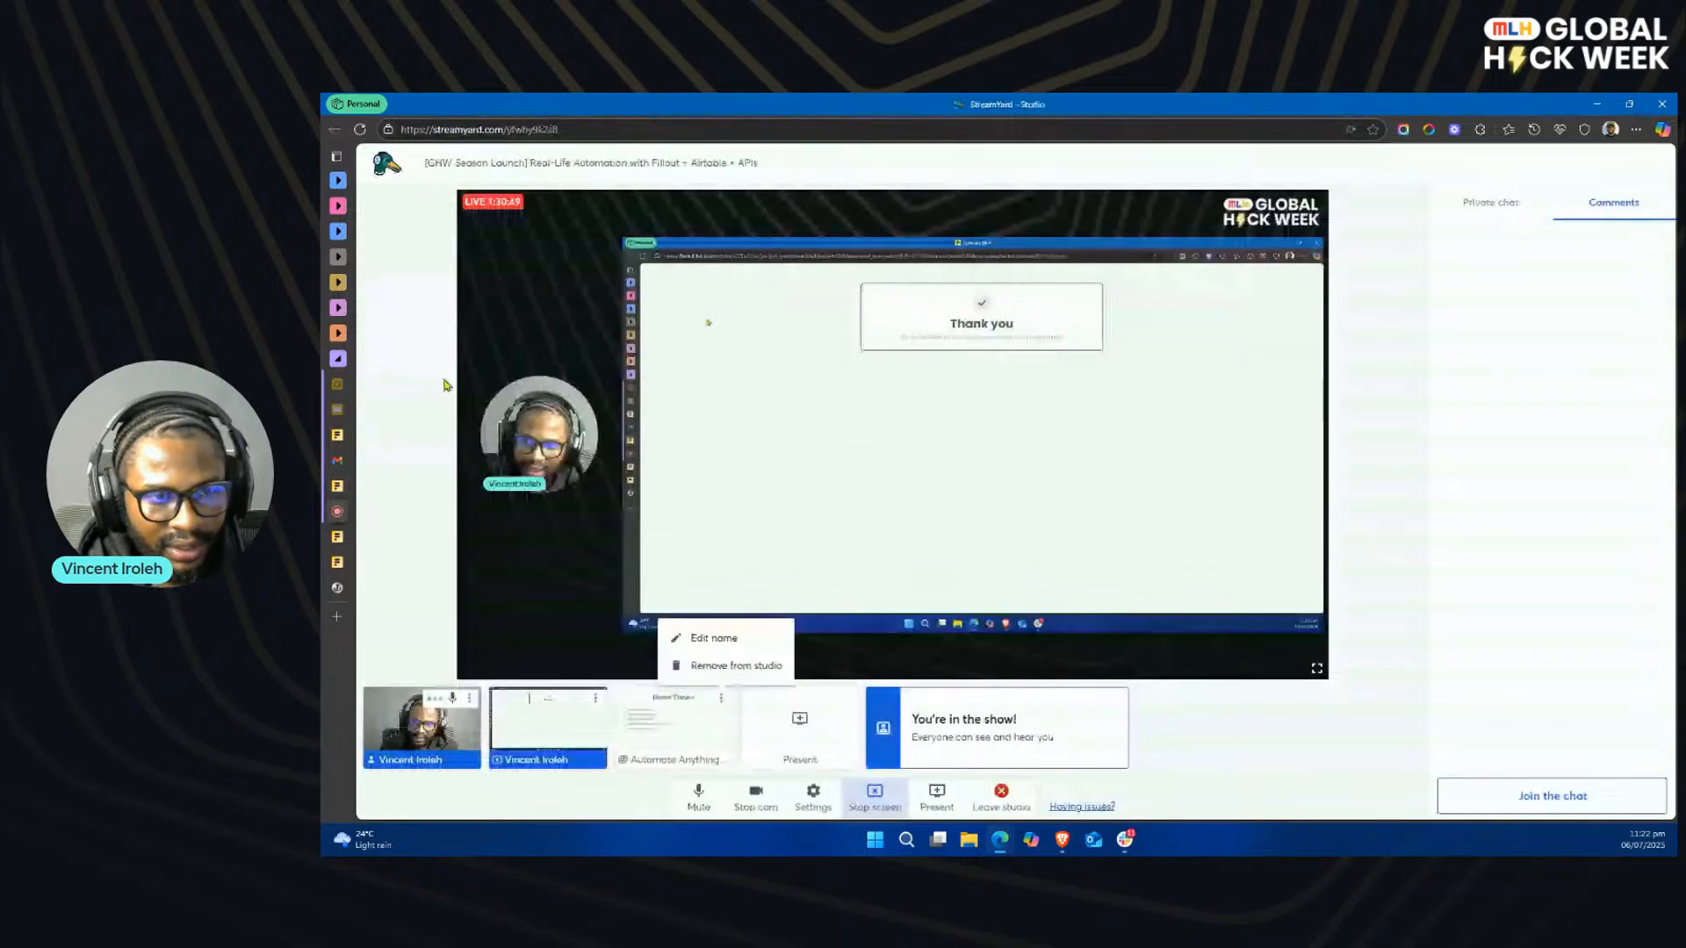
Step: Return to the Fillout dashboard, open the Contract-MLH form from the MLH Demo workspace, and look through its embedded agreement PDF
{"action": "mouse_move", "coordinate": [342, 445]}
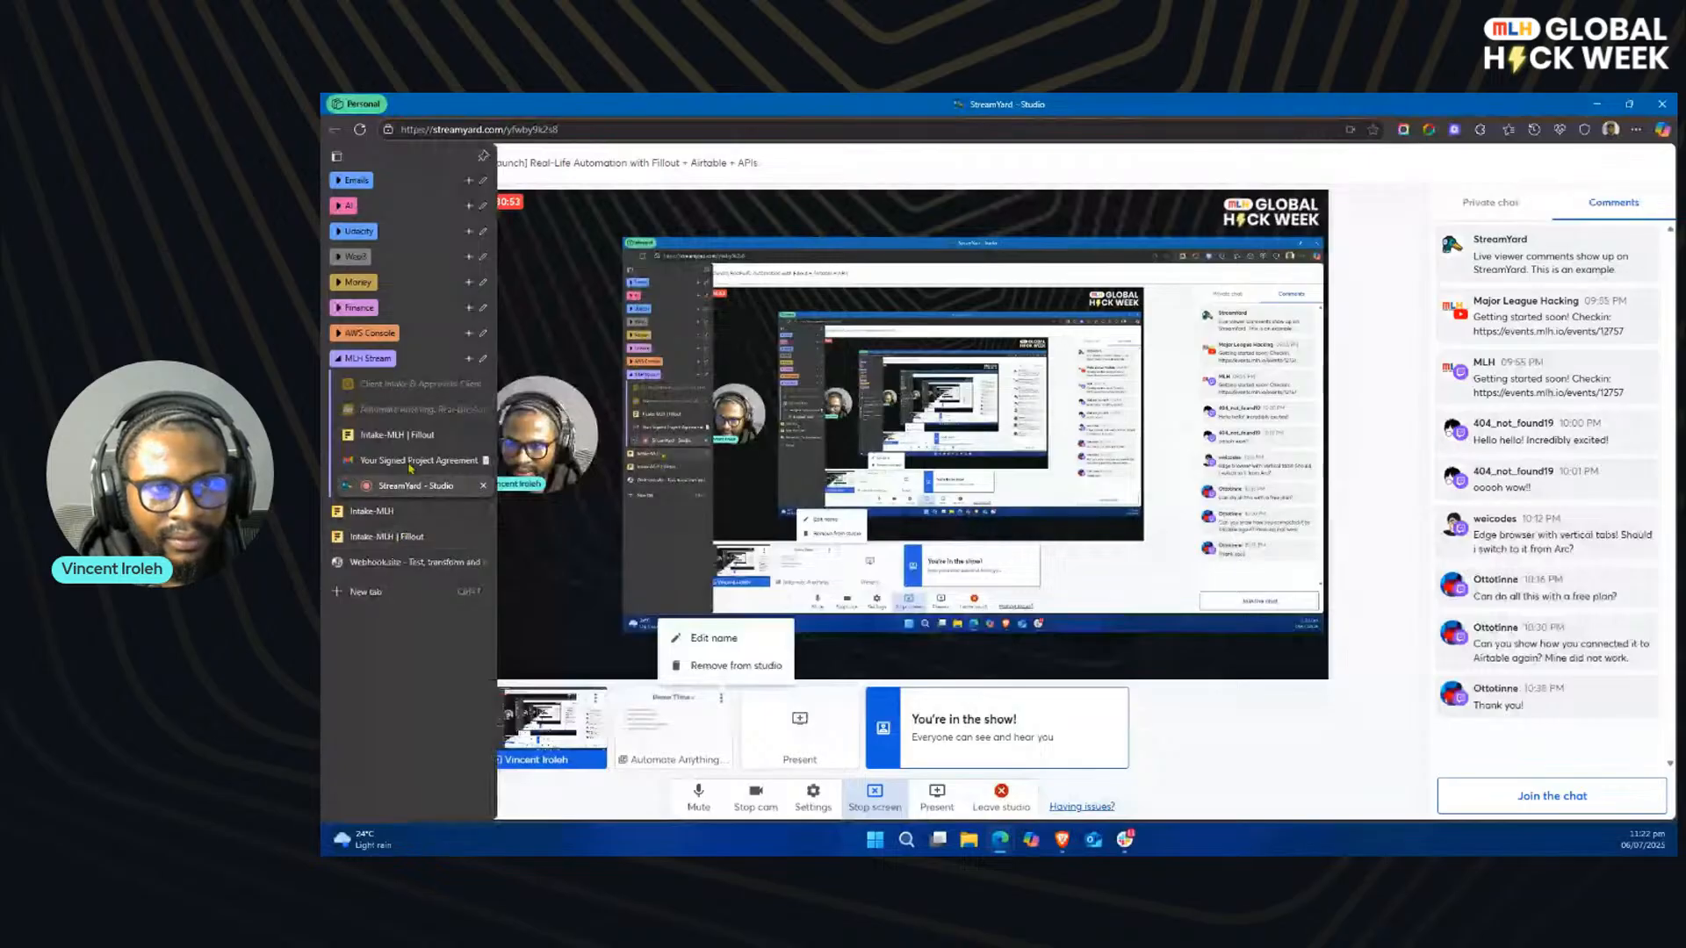
{"action": "left_click", "coordinate": [413, 435]}
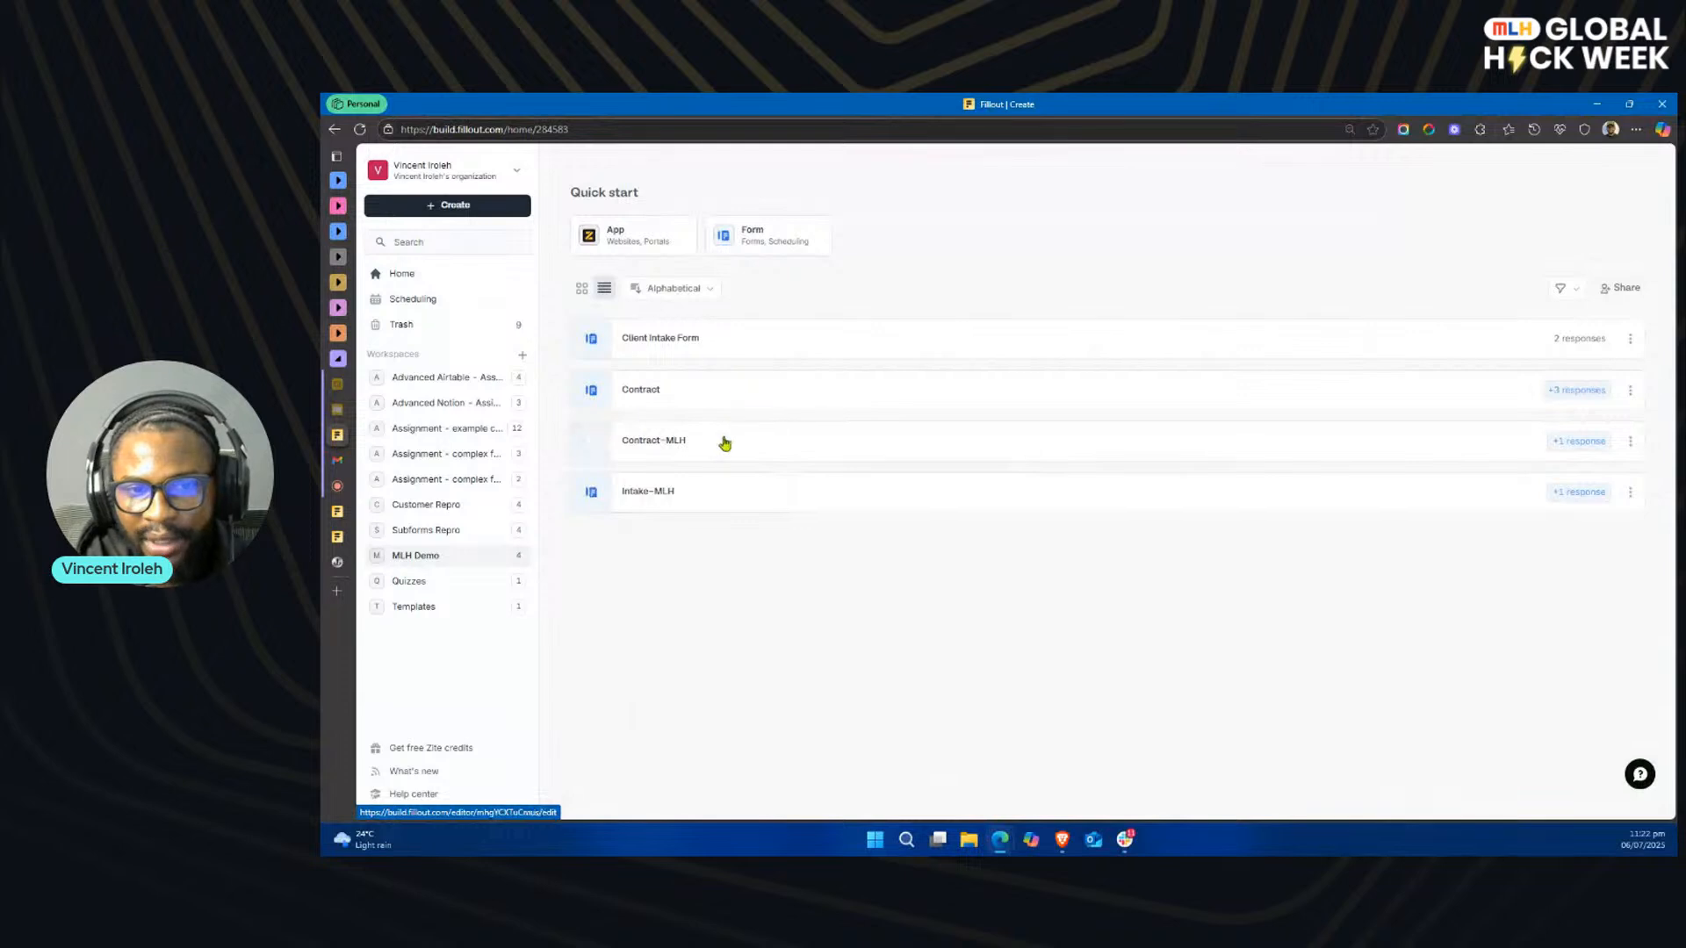
{"action": "left_click", "coordinate": [726, 445]}
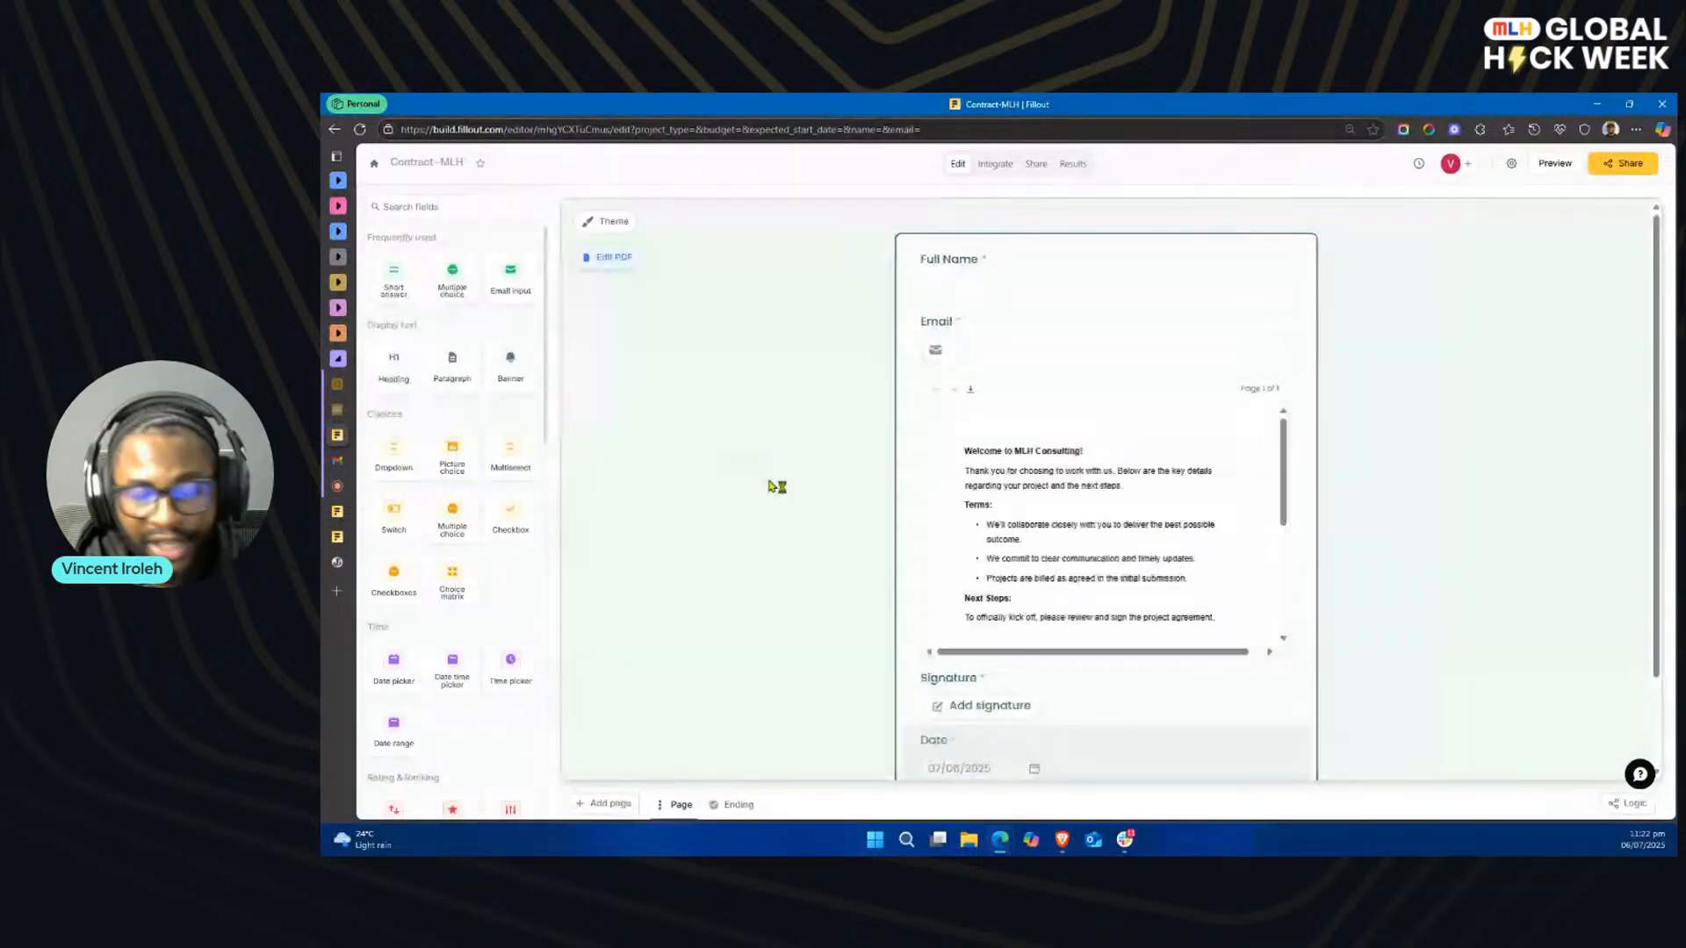
{"action": "scroll", "coordinate": [1110, 595], "scroll_direction": "down", "scroll_amount": 3}
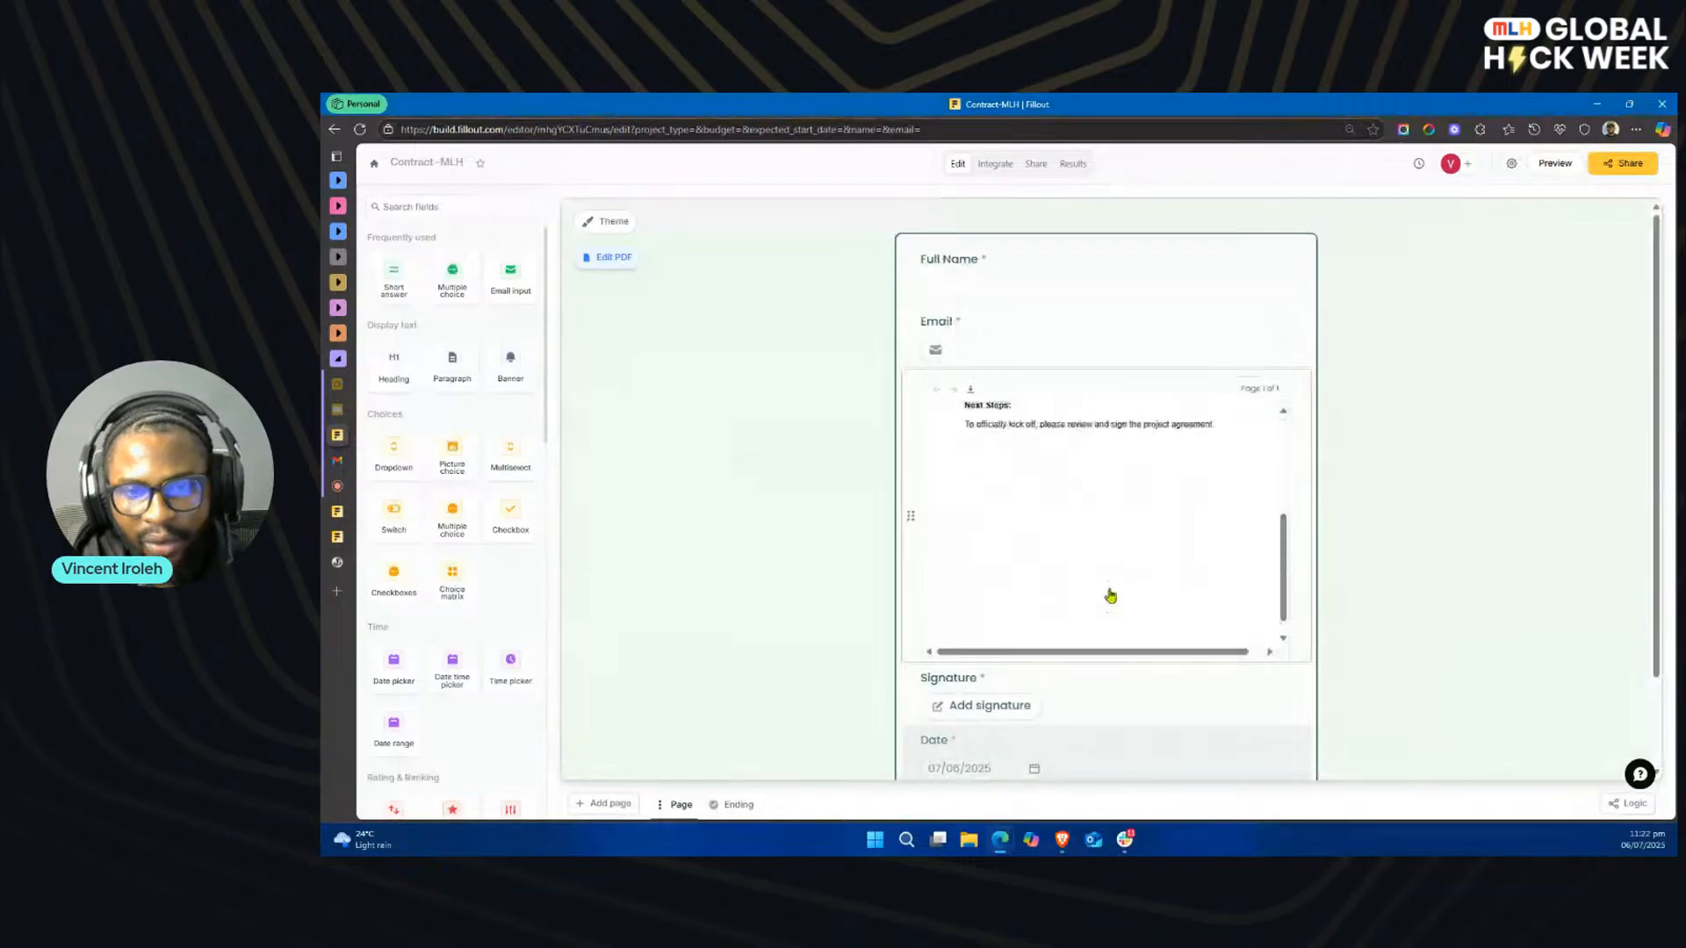
Step: Add a scheduling page to the Contract-MLH form using Fillout's native scheduler with the one-on-one meeting type
{"action": "scroll", "coordinate": [755, 595], "scroll_direction": "down", "scroll_amount": 2}
{"action": "scroll", "coordinate": [1280, 565], "scroll_direction": "up", "scroll_amount": 2}
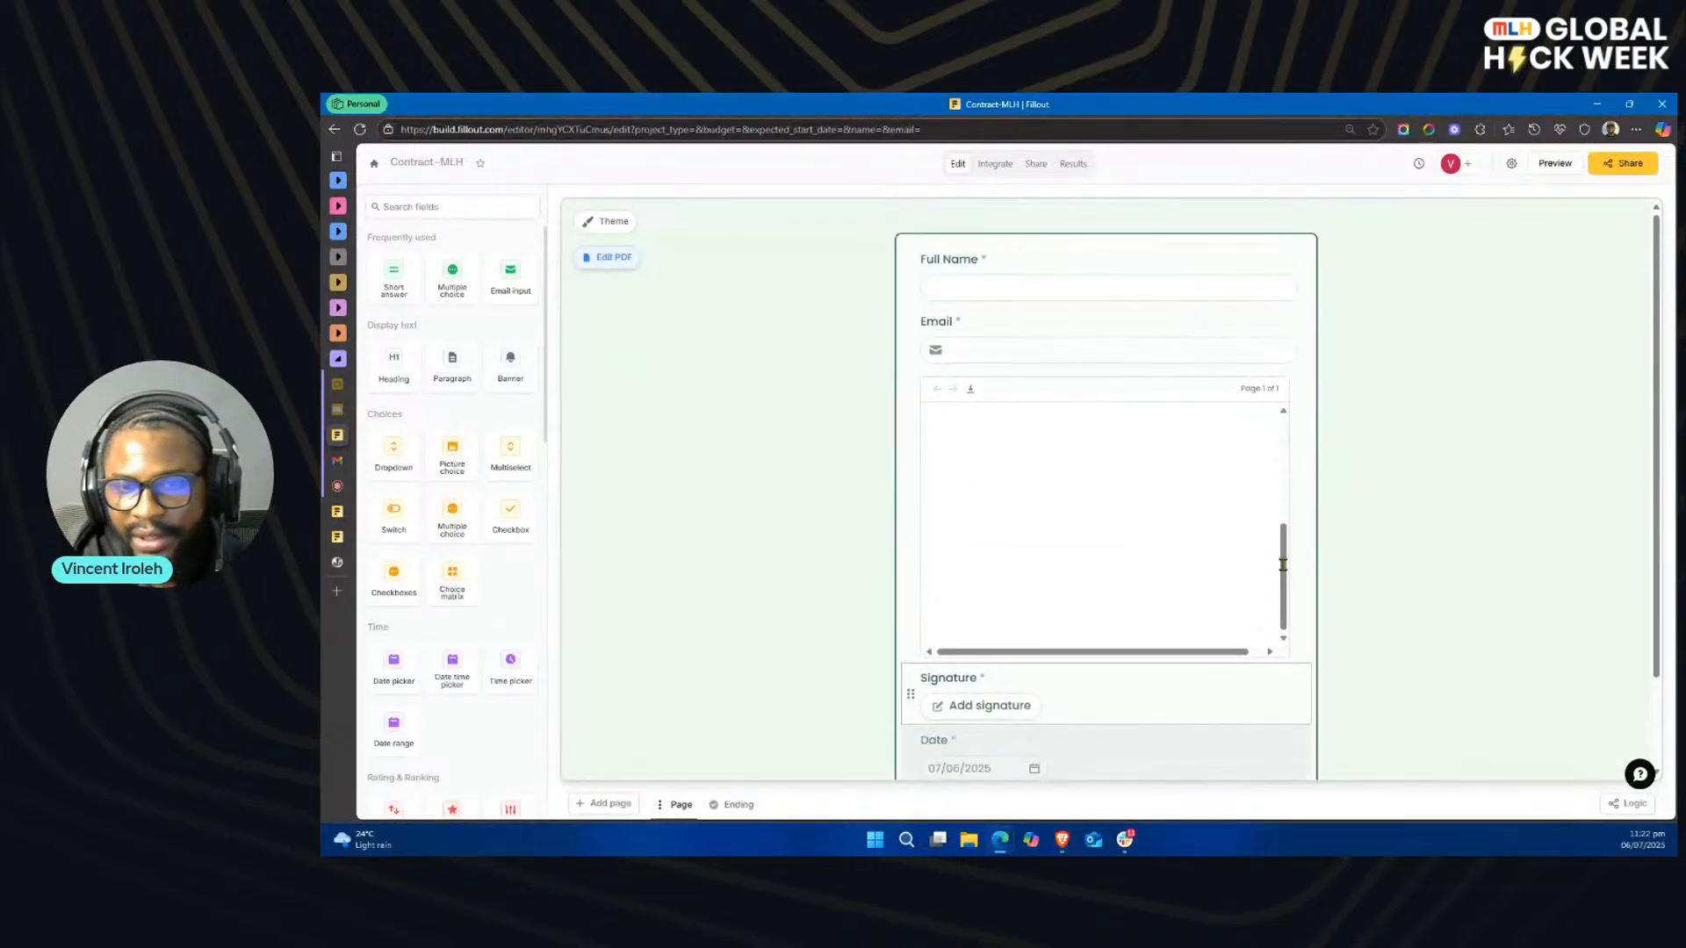
{"action": "scroll", "coordinate": [1280, 566], "scroll_direction": "down", "scroll_amount": 2}
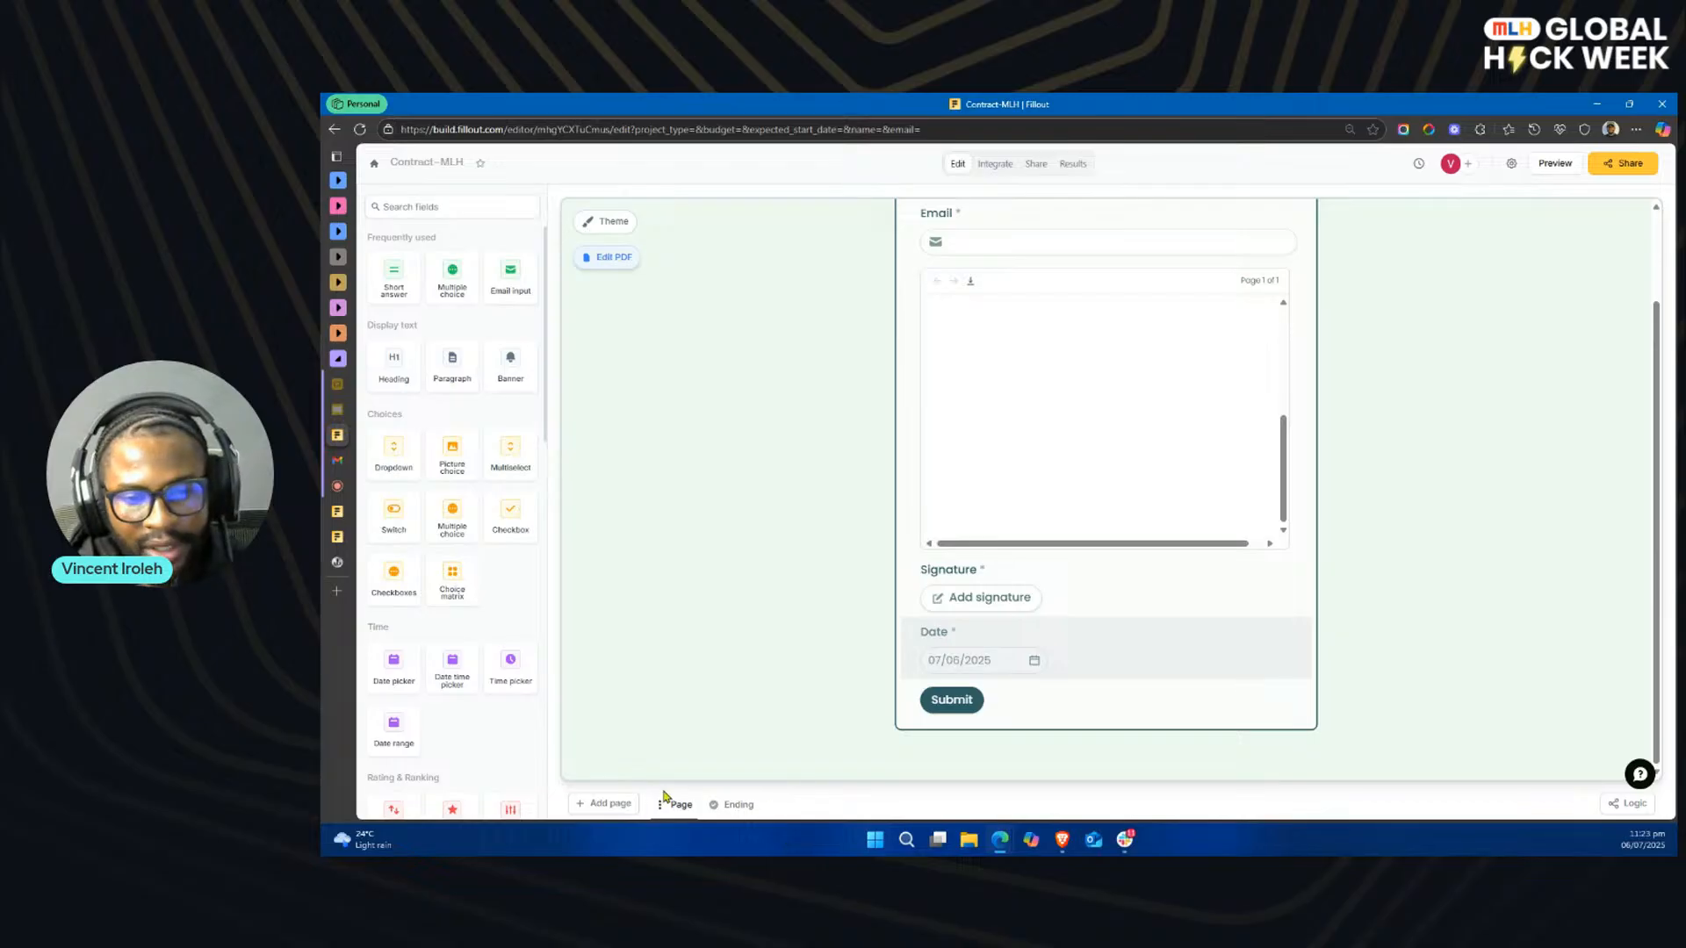
{"action": "left_click", "coordinate": [617, 805]}
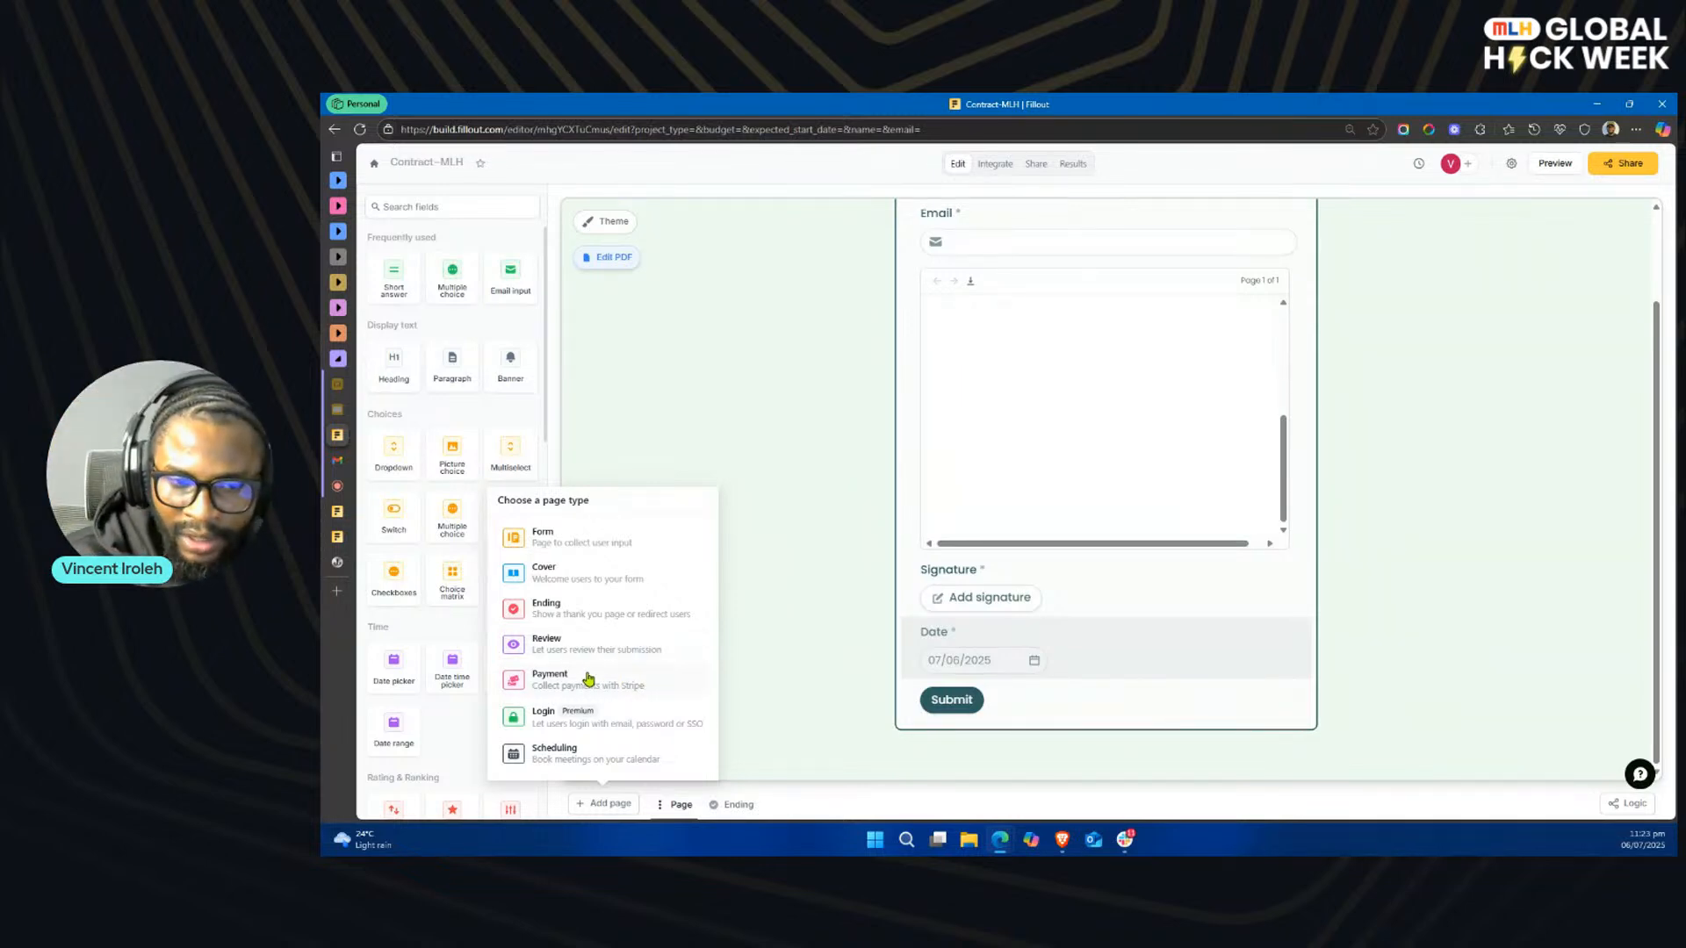
{"action": "left_click", "coordinate": [575, 755]}
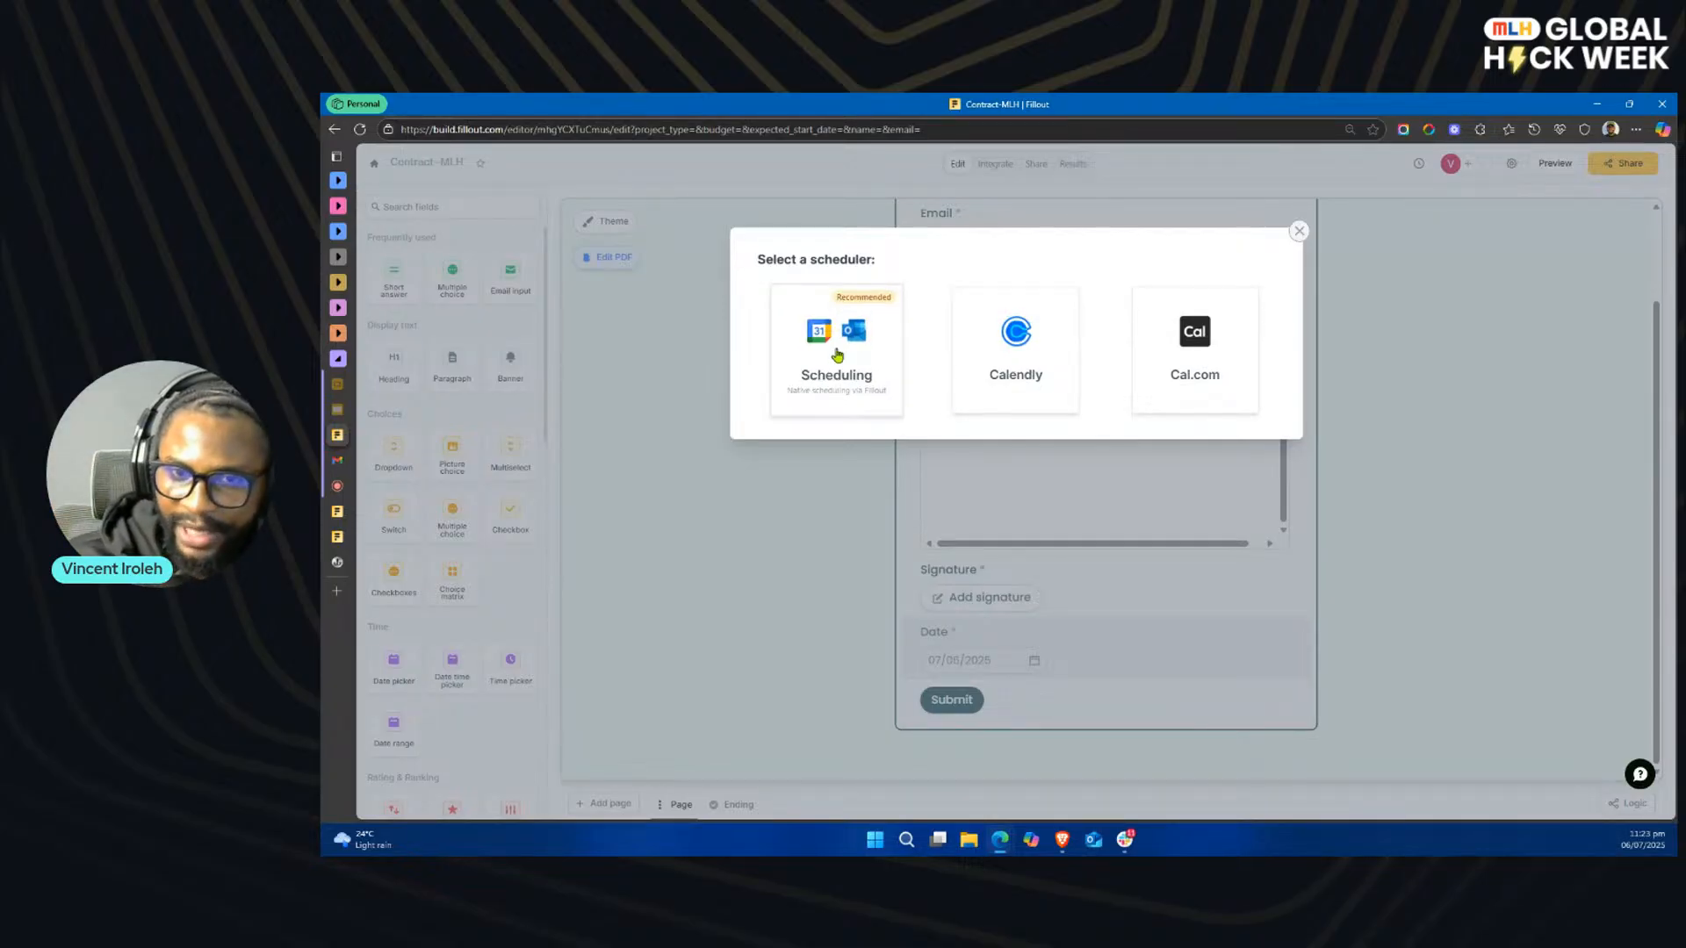
{"action": "left_click", "coordinate": [836, 354]}
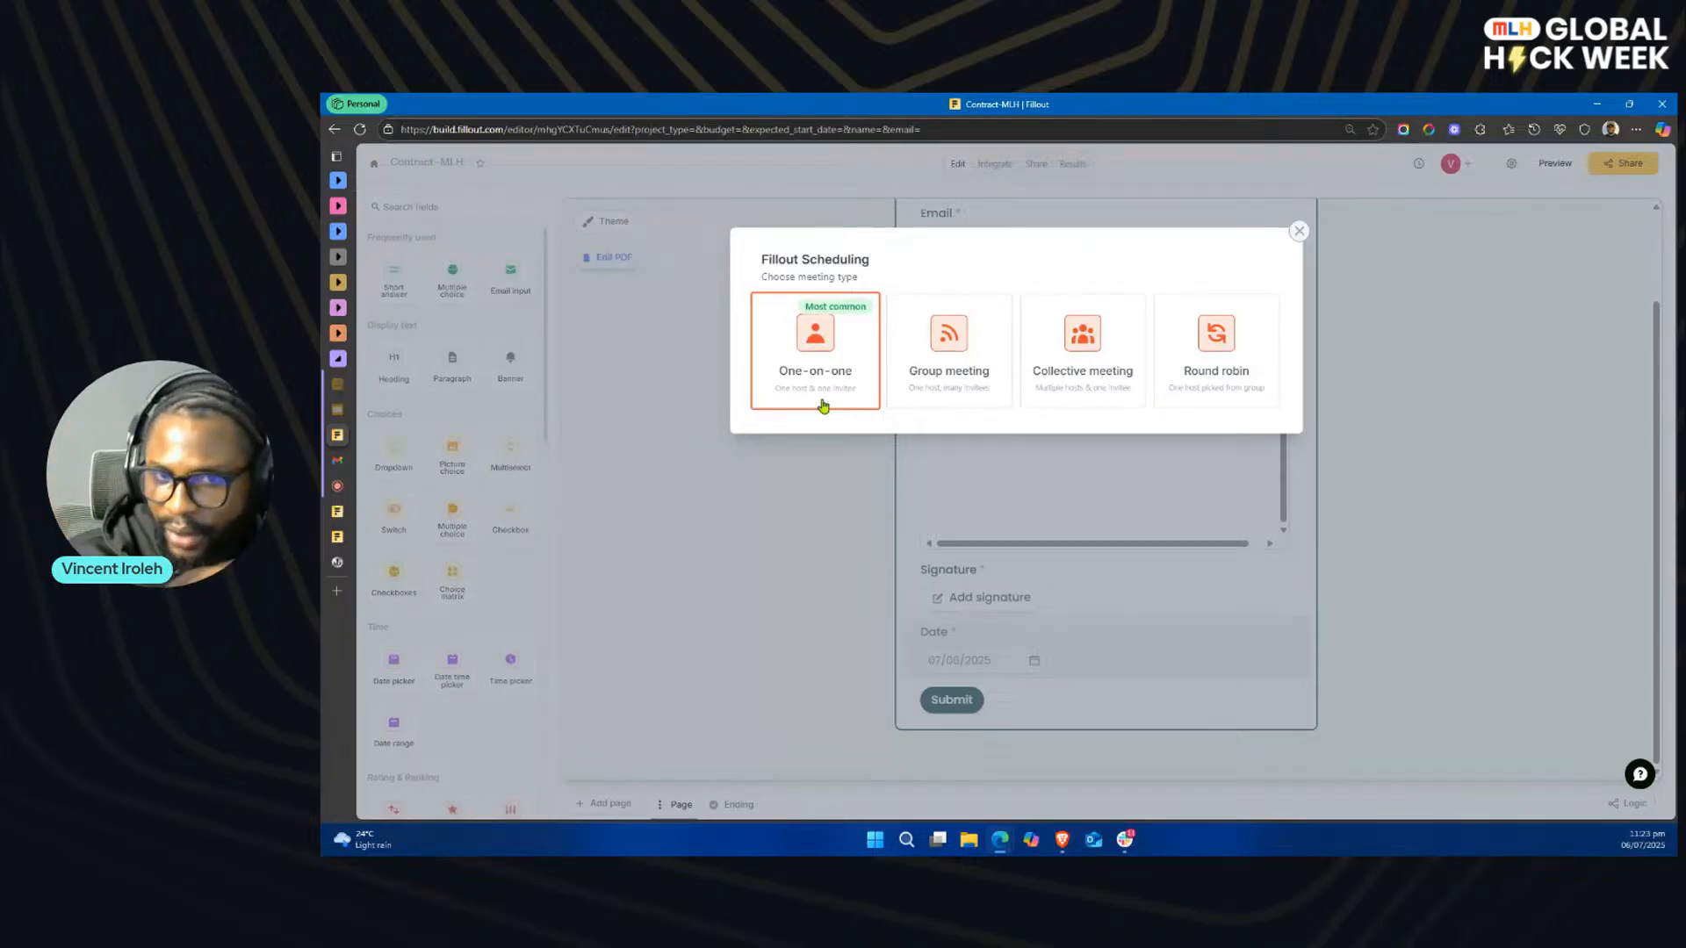
{"action": "left_click", "coordinate": [822, 406]}
Step: Title the meeting MLH Demo, set its location to Google Meet, and create the scheduling event
{"action": "left_click", "coordinate": [865, 330]}
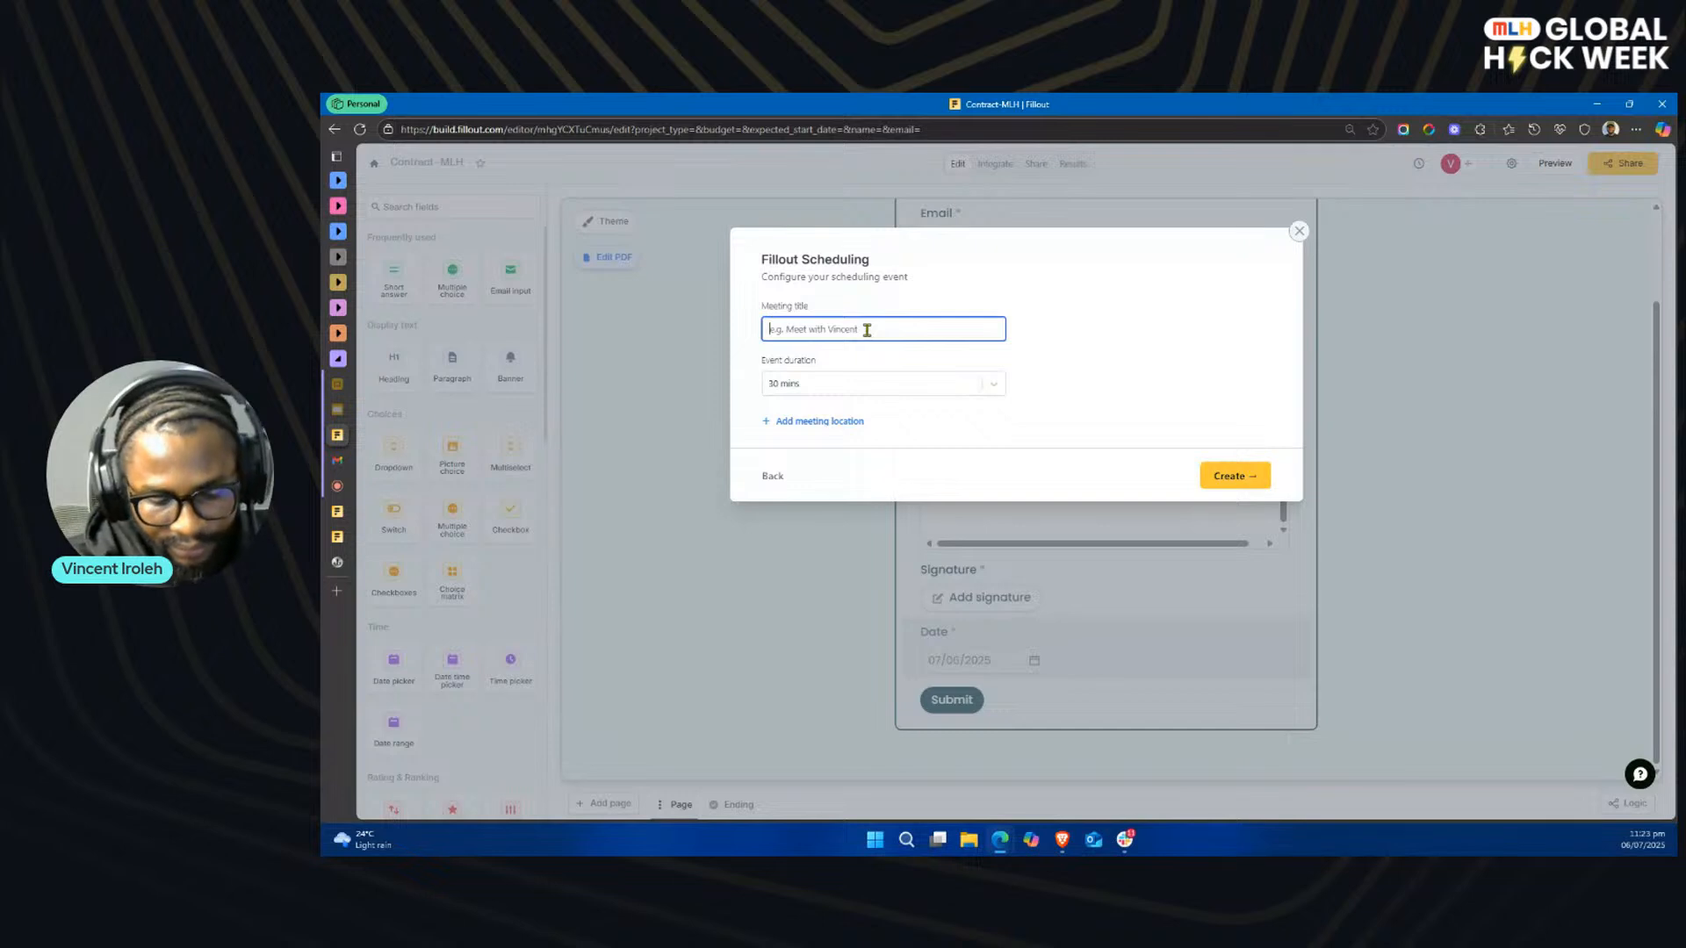
{"action": "type", "text": "M"}
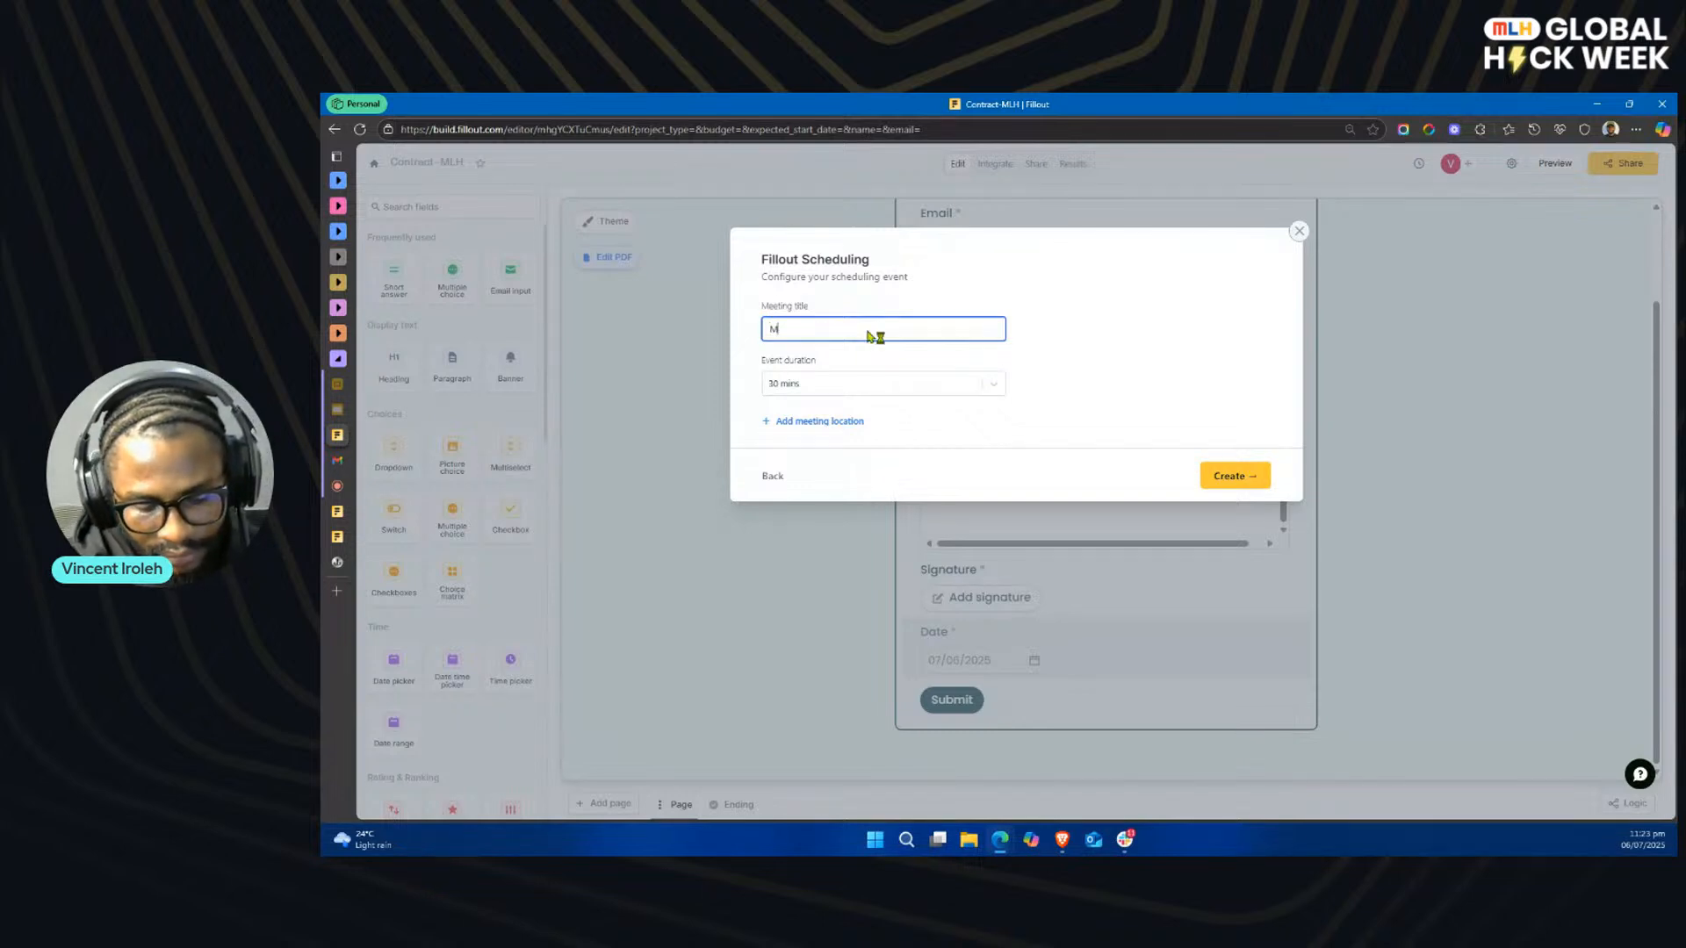
{"action": "type", "text": "LH Cul"}
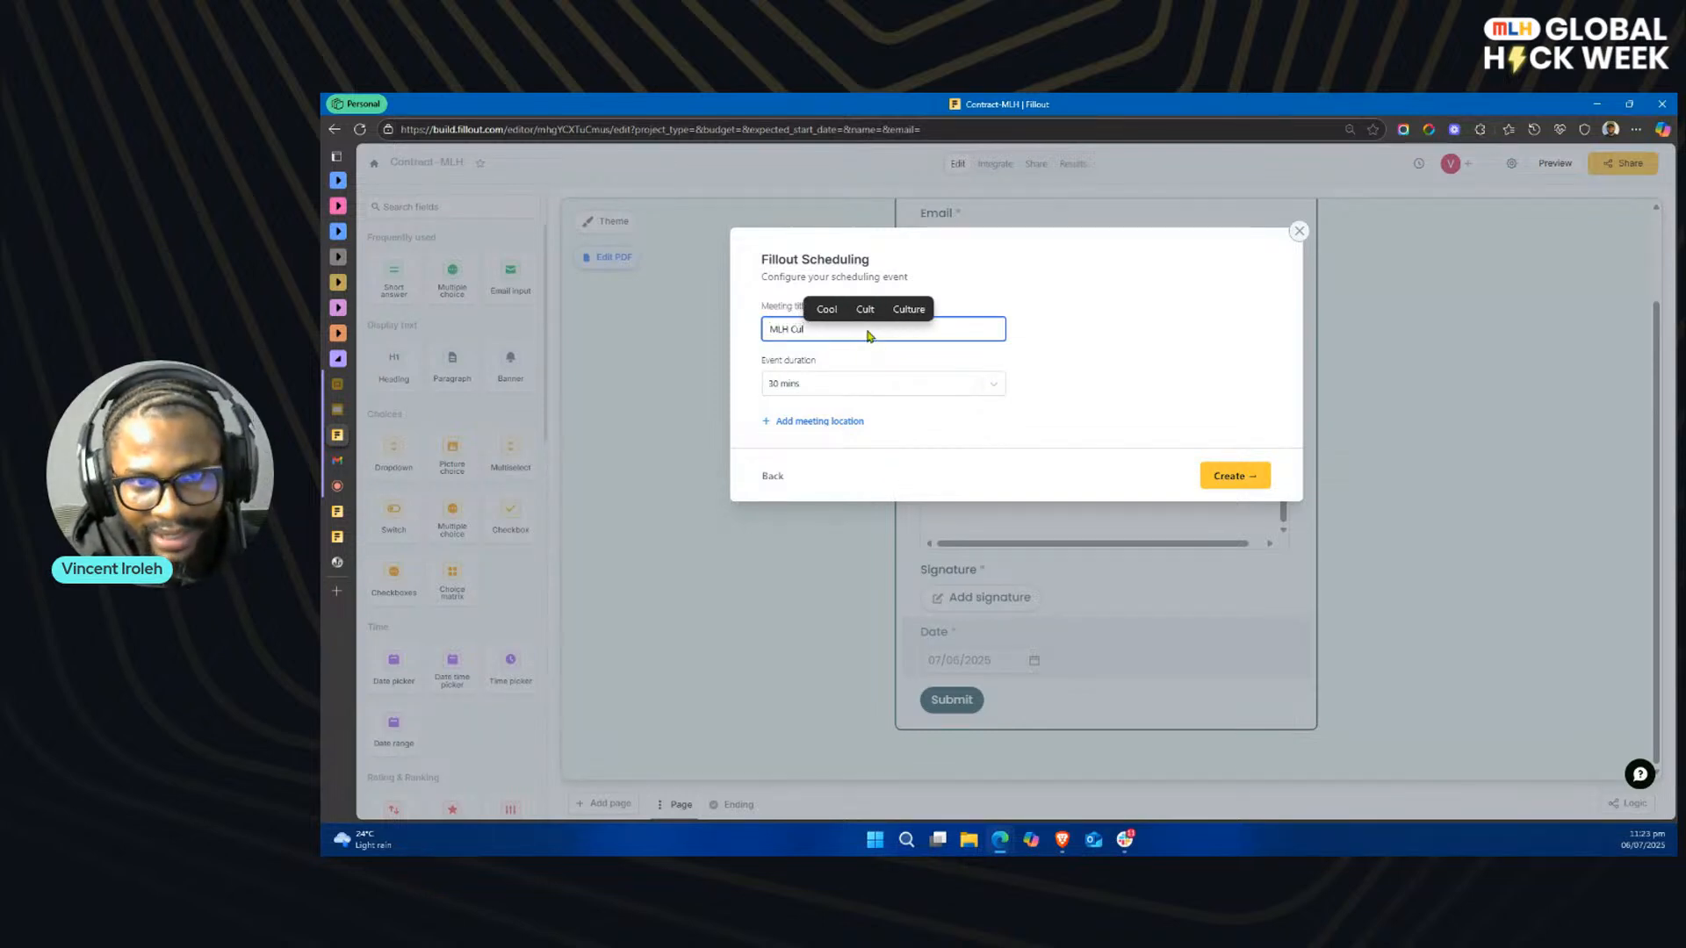
{"action": "key", "text": "BackSpace"}
{"action": "key", "text": "BackSpace"}
{"action": "key", "text": "BackSpace"}
{"action": "type", "text": "Demo"}
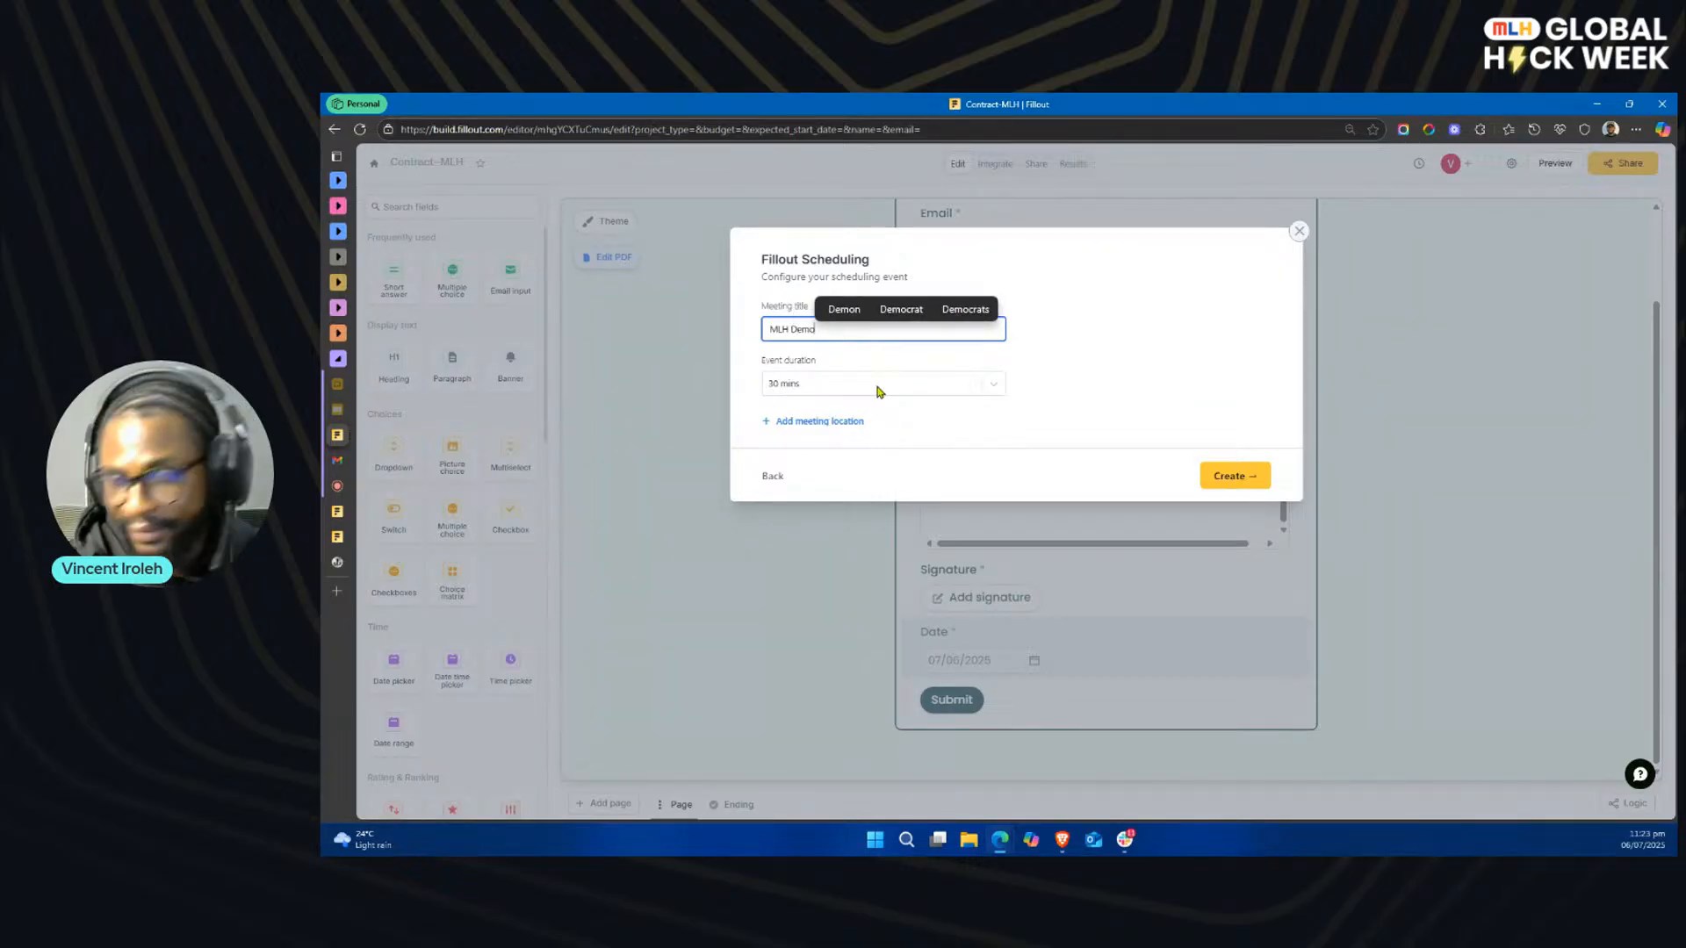
{"action": "left_click", "coordinate": [817, 425]}
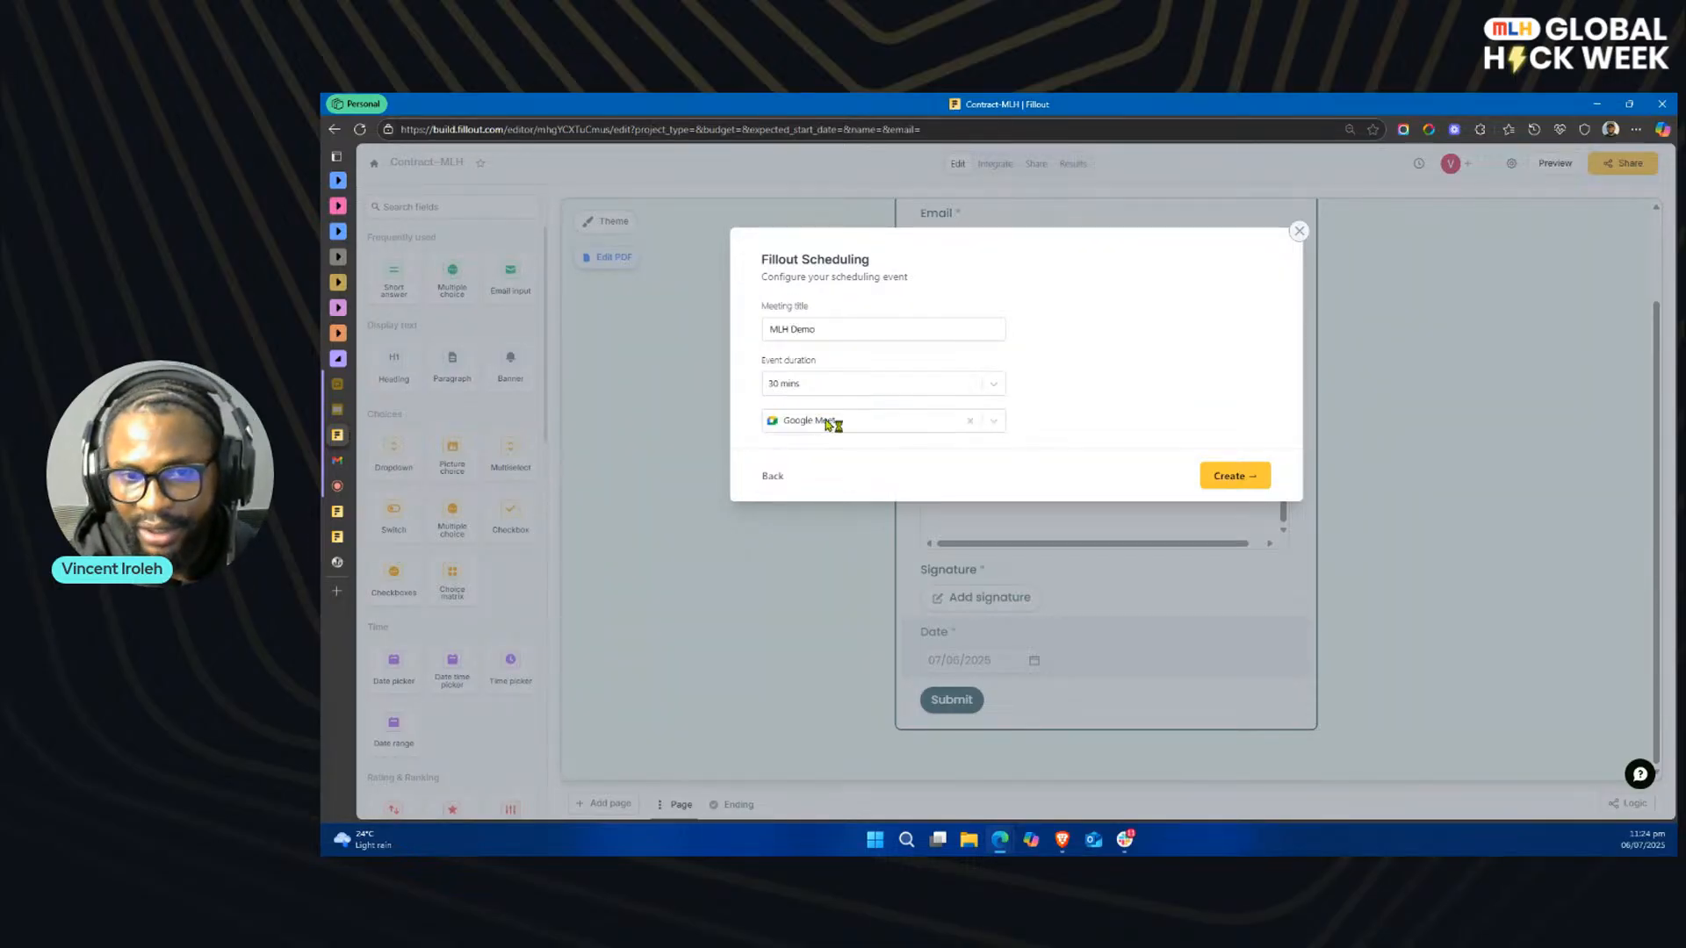
{"action": "left_click", "coordinate": [993, 422]}
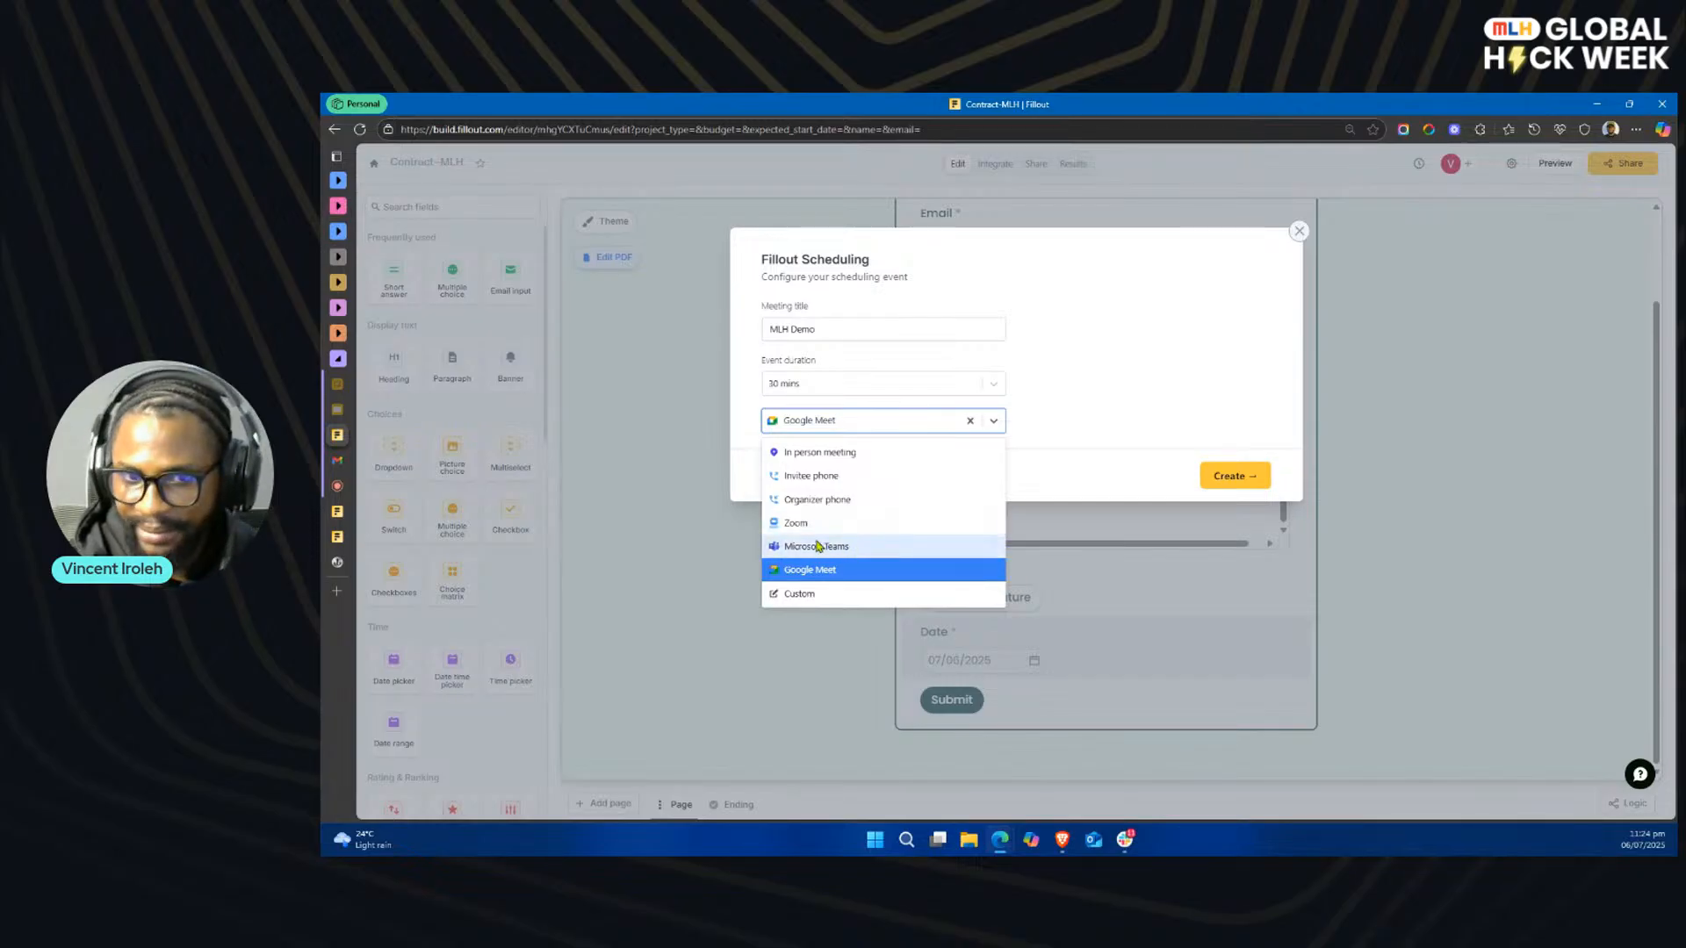
{"action": "left_click", "coordinate": [1188, 418]}
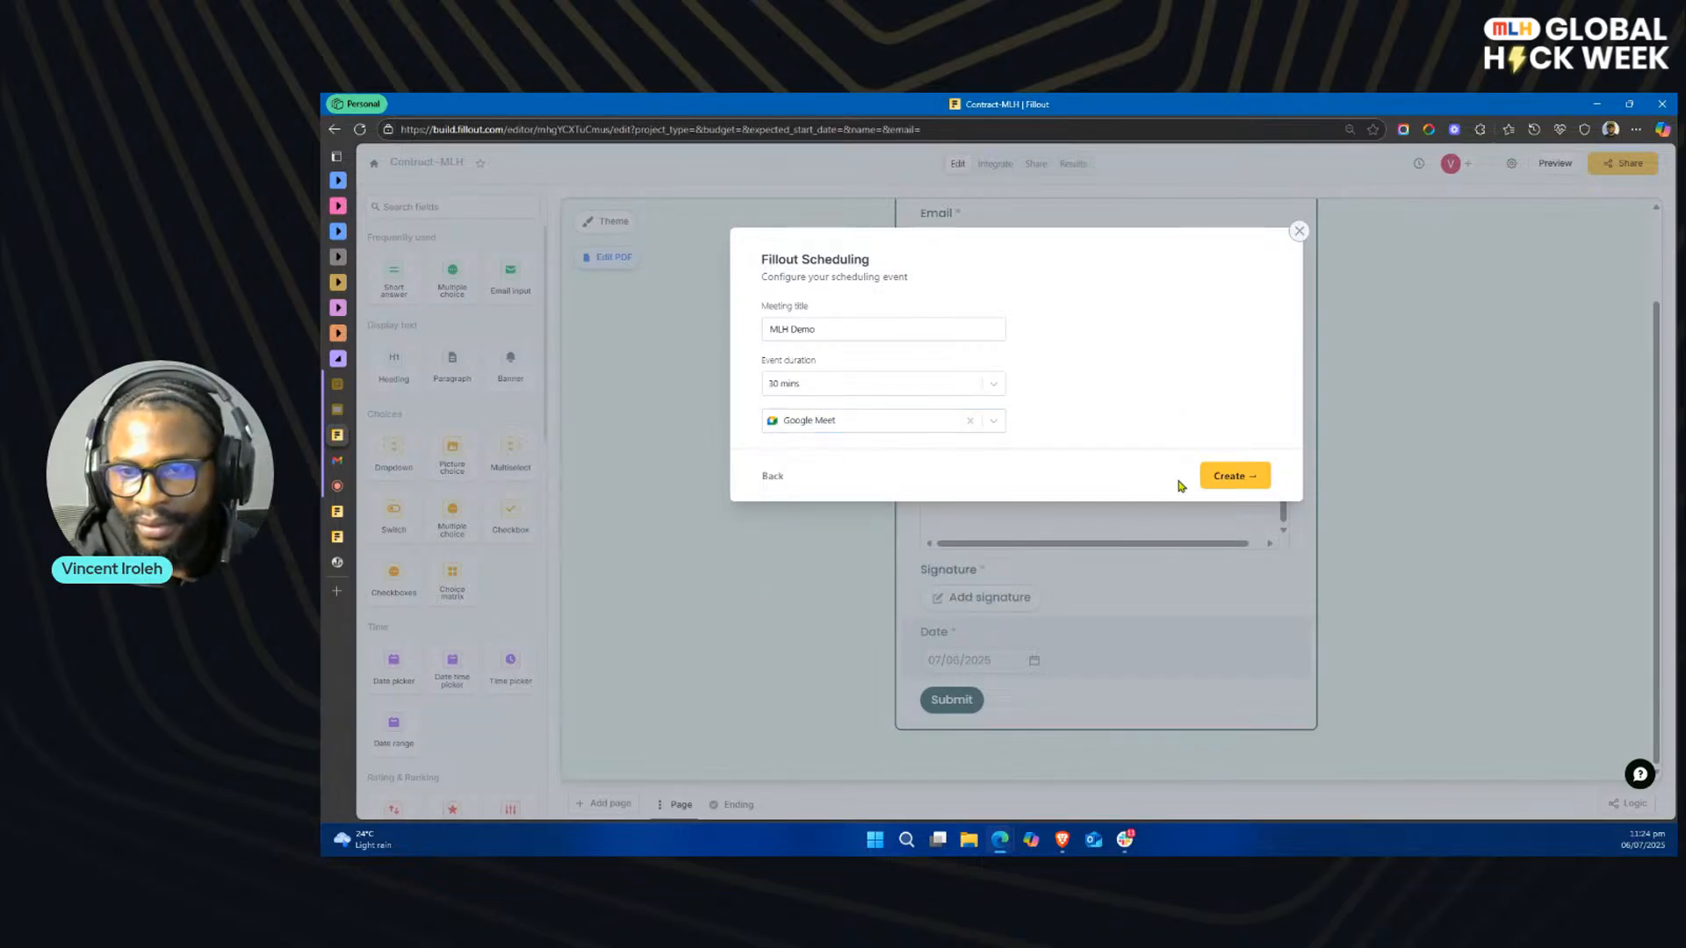
{"action": "left_click", "coordinate": [1250, 479]}
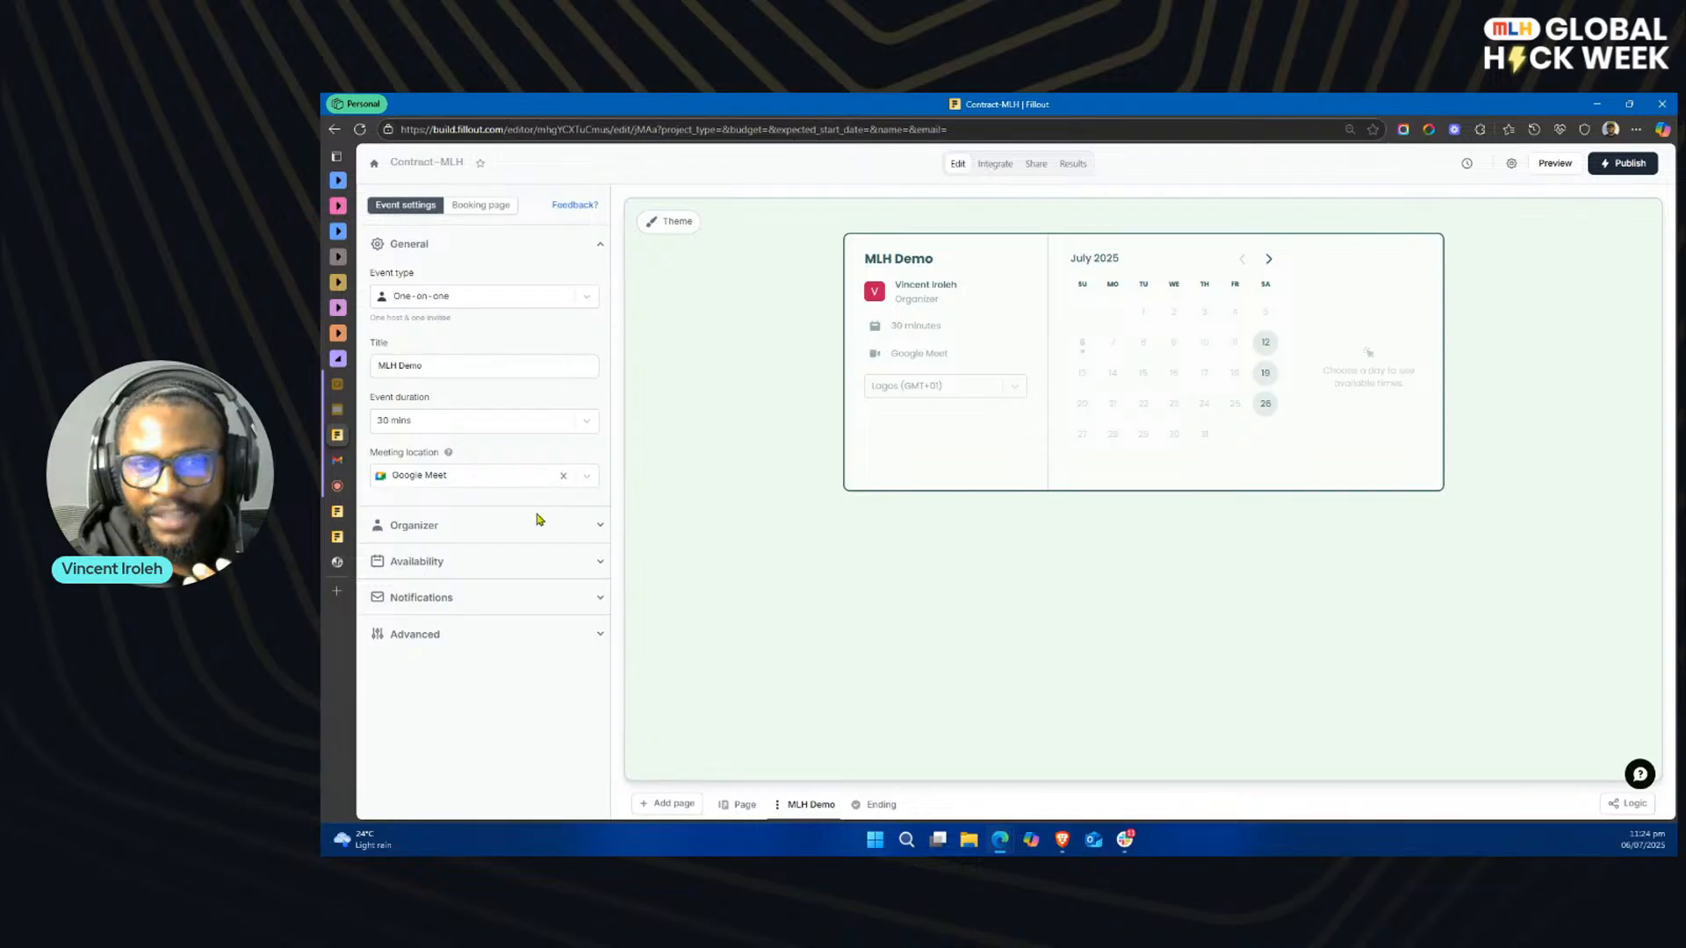
Step: Look through the MLH Demo event's availability and notification settings, and publish the form
{"action": "left_click", "coordinate": [481, 562]}
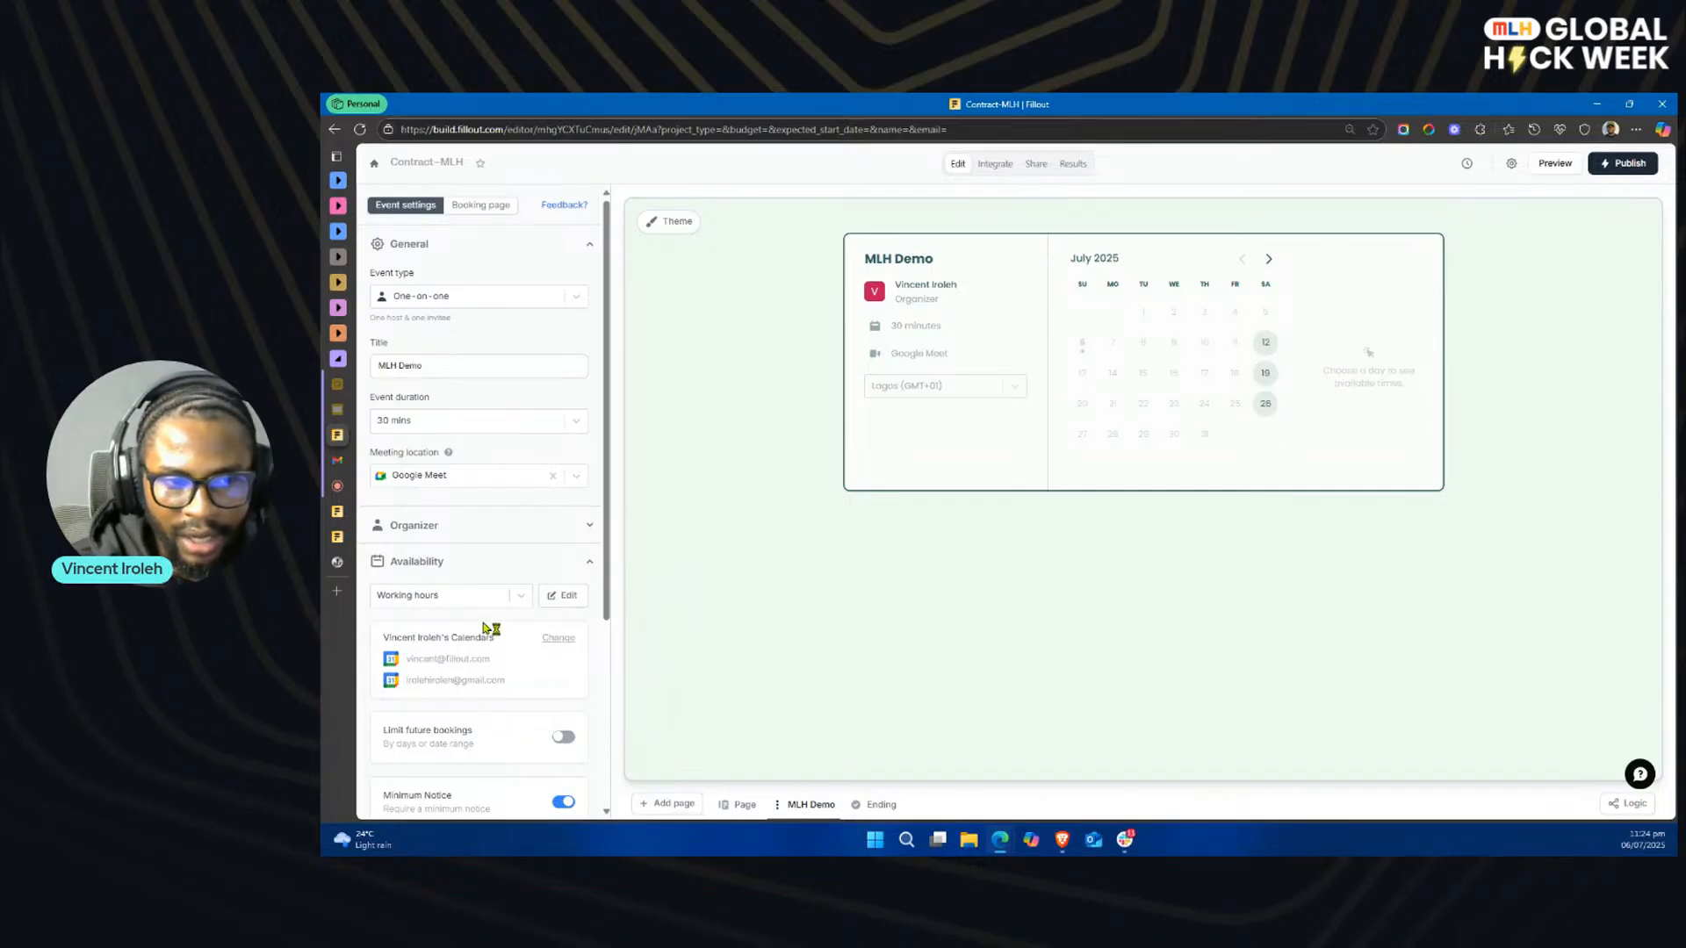
{"action": "scroll", "coordinate": [484, 628], "scroll_direction": "down", "scroll_amount": 3}
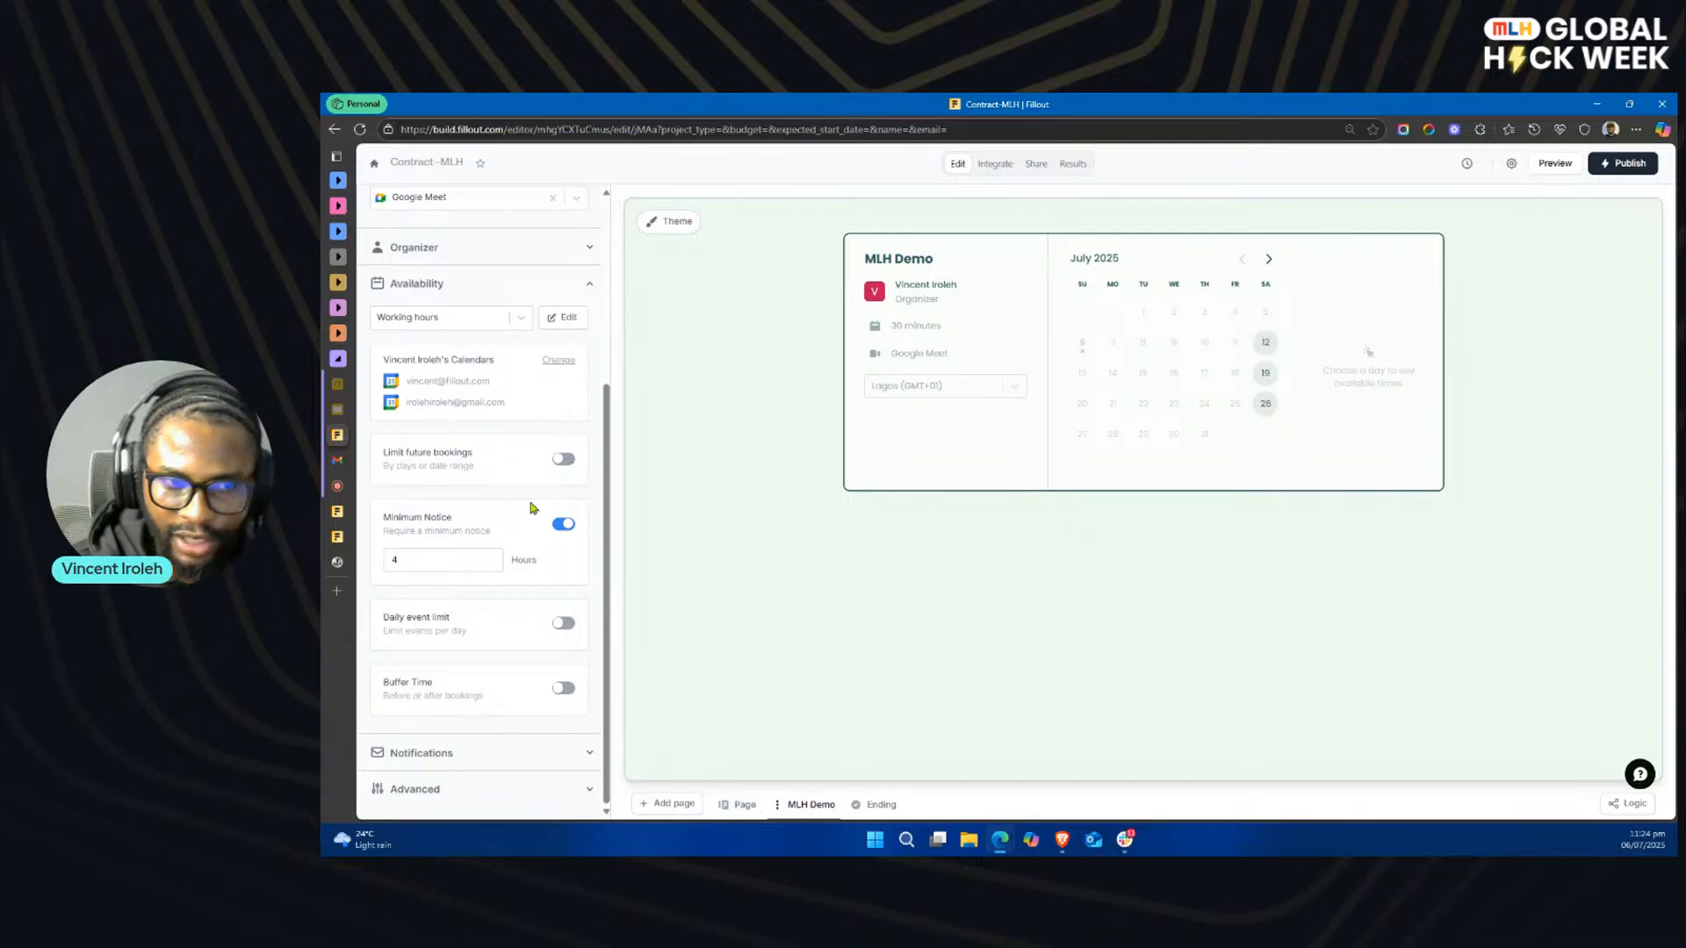
{"action": "left_click", "coordinate": [484, 750]}
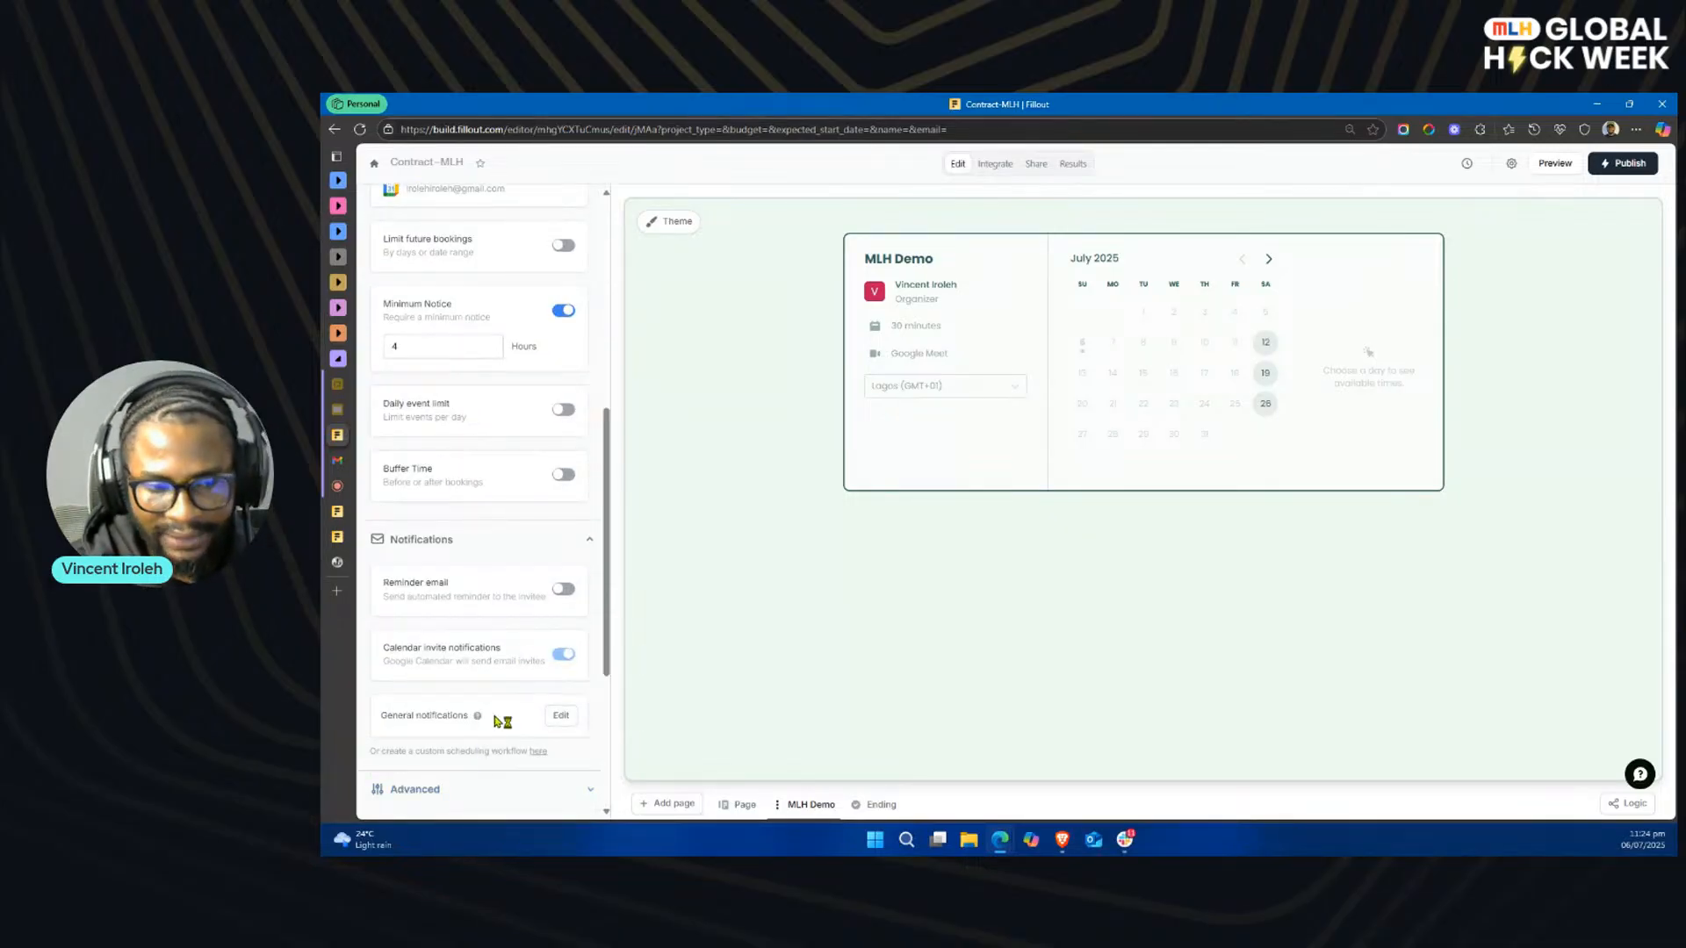
{"action": "scroll", "coordinate": [507, 690], "scroll_direction": "down", "scroll_amount": 4}
{"action": "scroll", "coordinate": [500, 652], "scroll_direction": "up", "scroll_amount": 1}
{"action": "scroll", "coordinate": [502, 656], "scroll_direction": "up", "scroll_amount": 10}
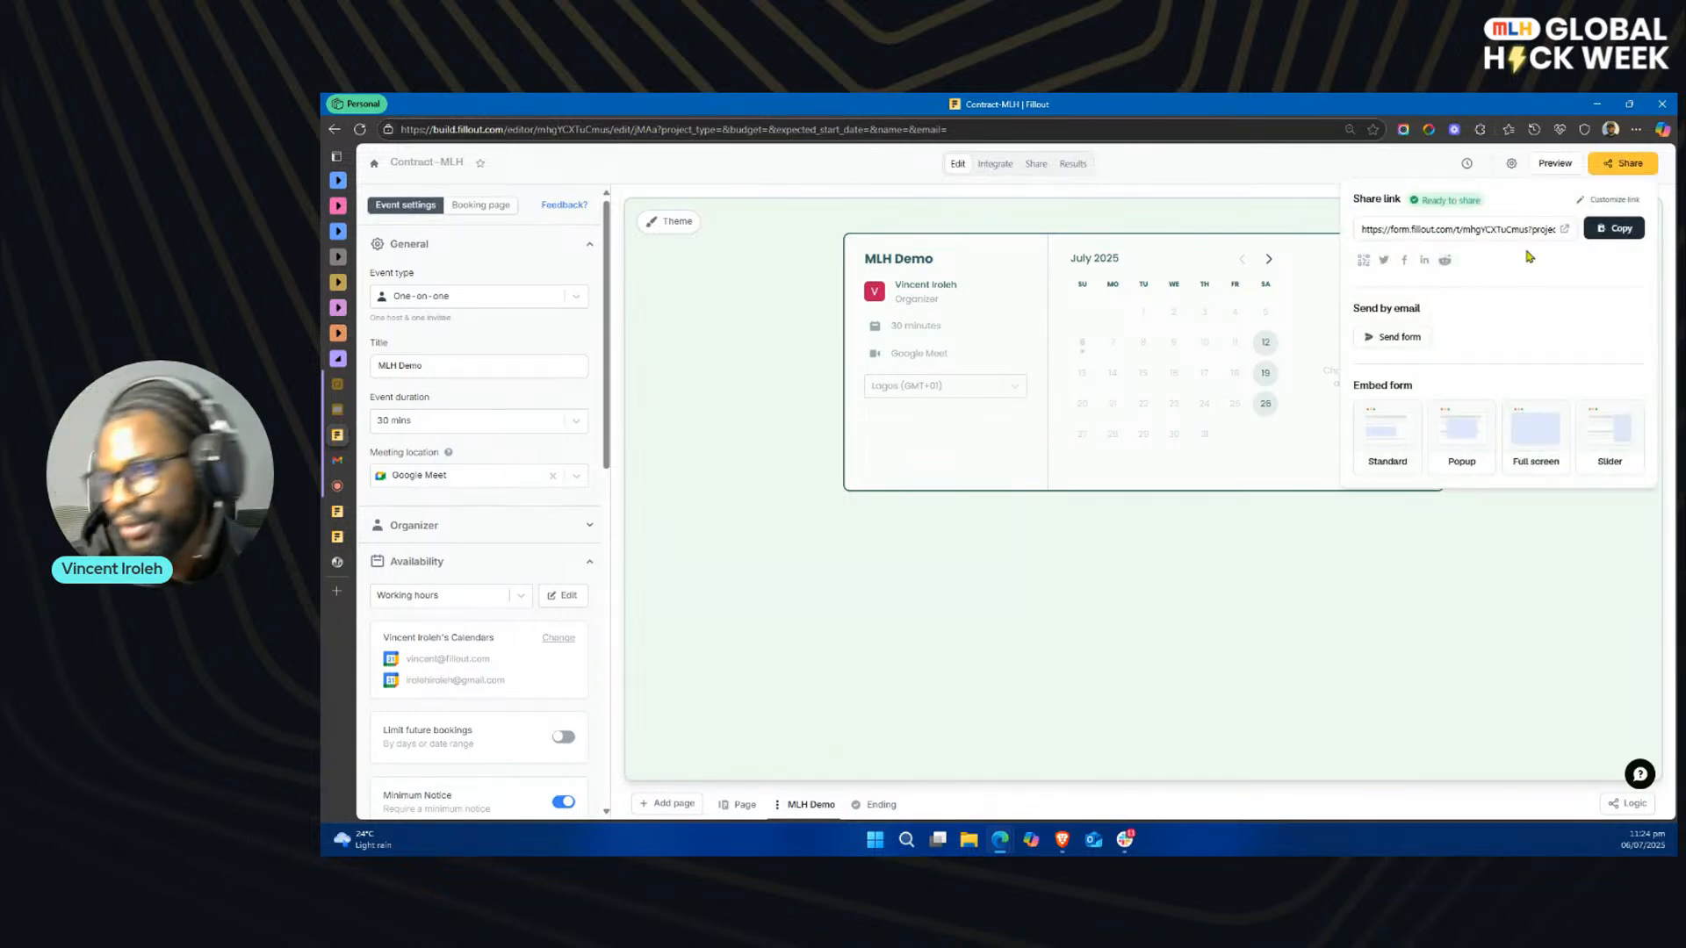
{"action": "left_click", "coordinate": [1169, 610]}
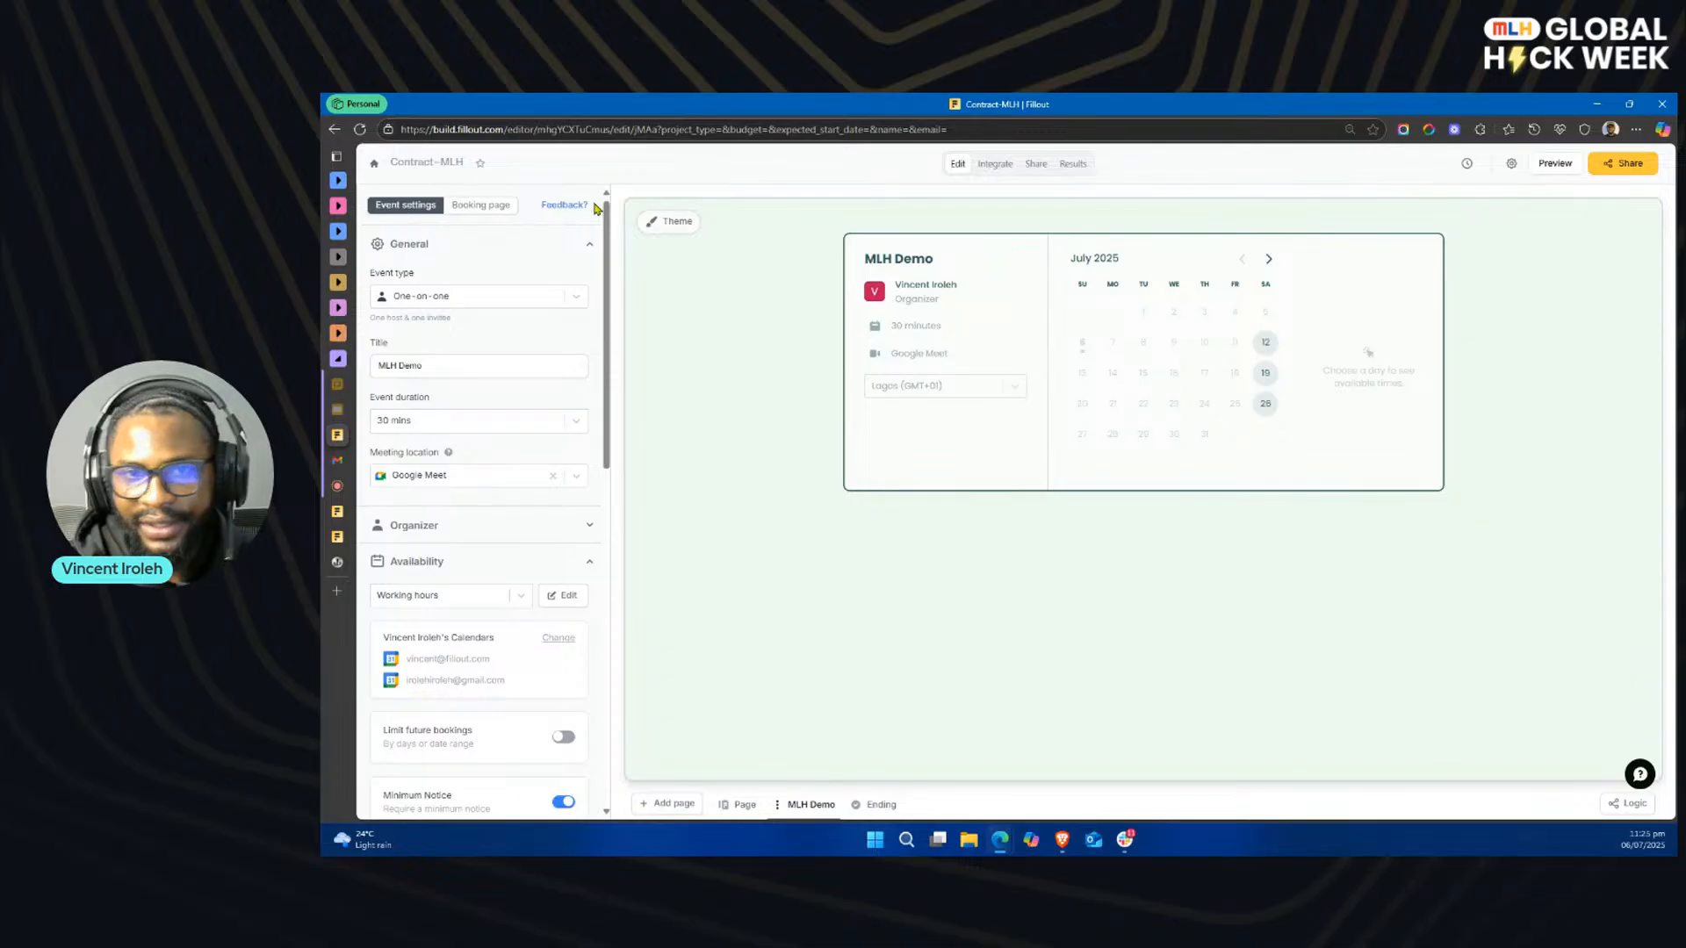
Step: Open the MLH Demo booking page settings and enable pre-filling its fields from previous inputs
{"action": "left_click", "coordinate": [482, 205]}
{"action": "left_click", "coordinate": [1161, 310]}
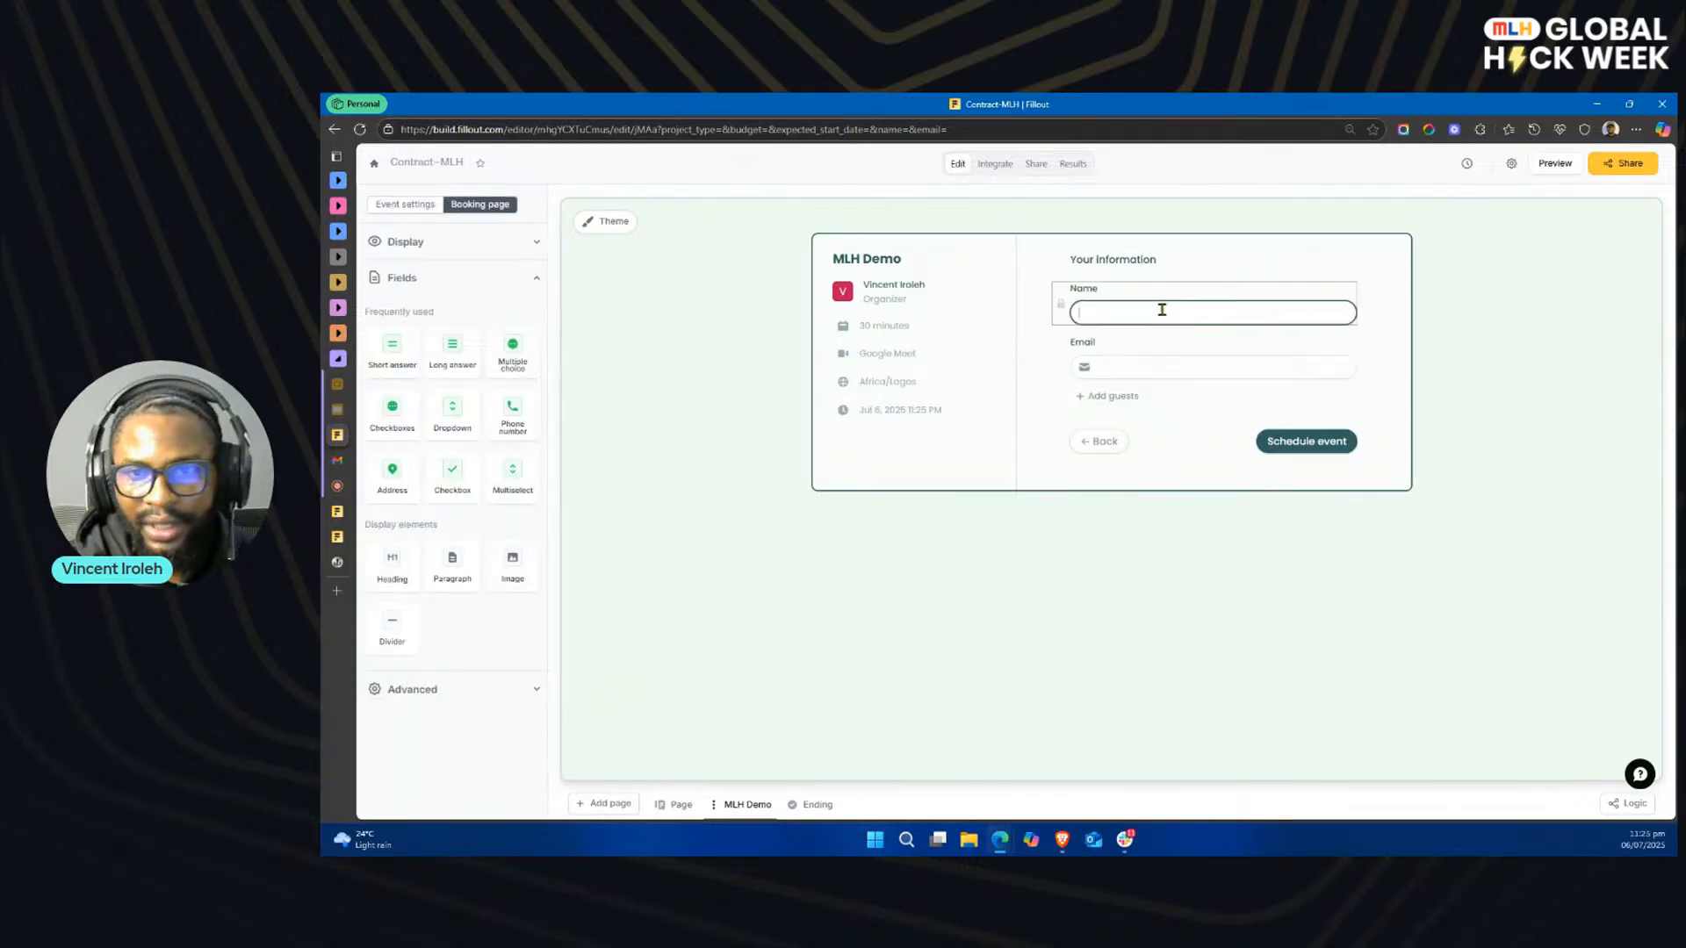
{"action": "key", "text": "Tab"}
{"action": "left_click", "coordinate": [1122, 309]}
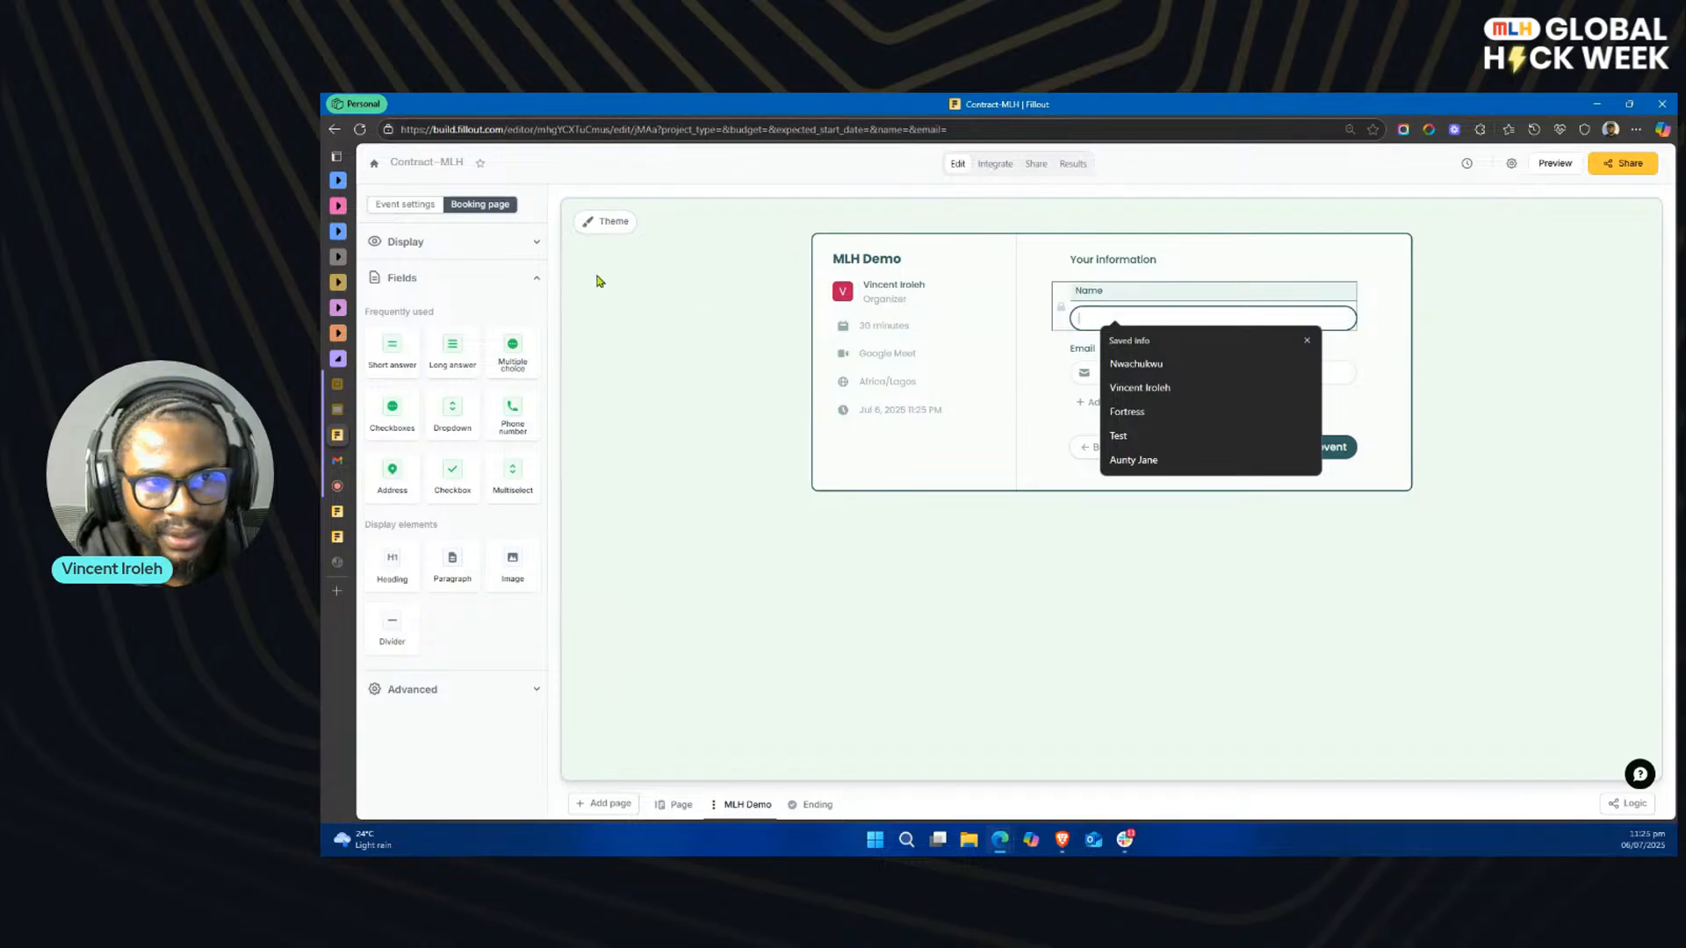
{"action": "left_click", "coordinate": [1147, 318]}
{"action": "left_click", "coordinate": [452, 696]}
{"action": "left_click", "coordinate": [515, 732]}
{"action": "scroll", "coordinate": [514, 690], "scroll_direction": "down", "scroll_amount": 1}
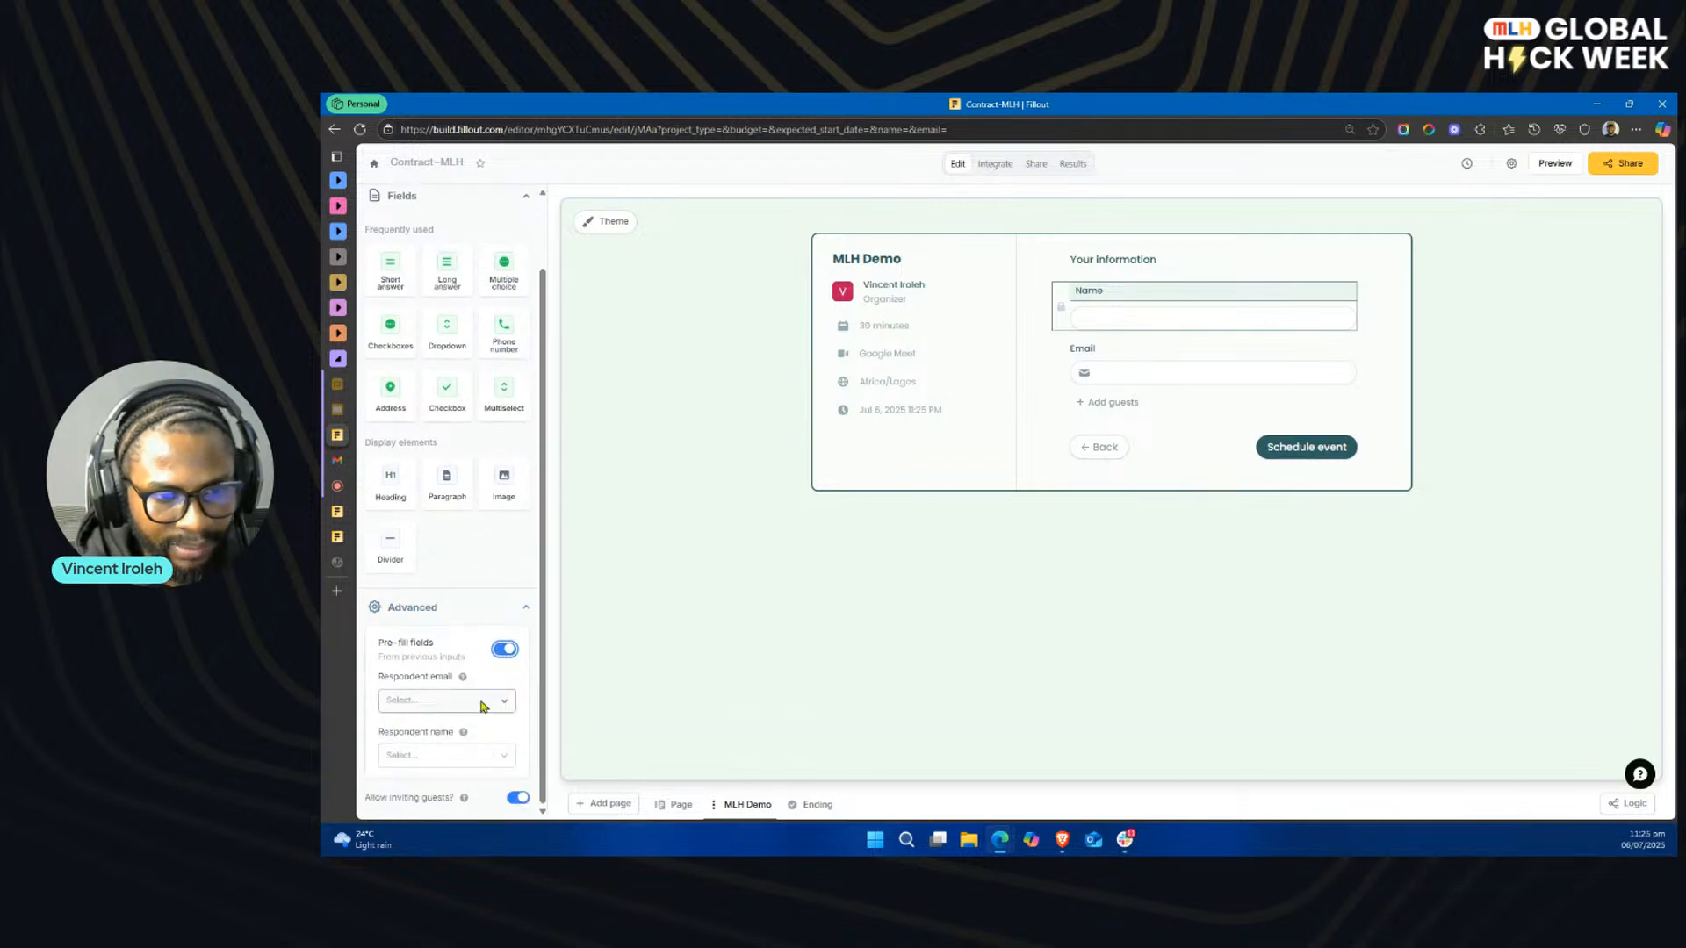
Step: Map the booking page's respondent email to the Email field and respondent name to the Full Name field
{"action": "left_click", "coordinate": [492, 700]}
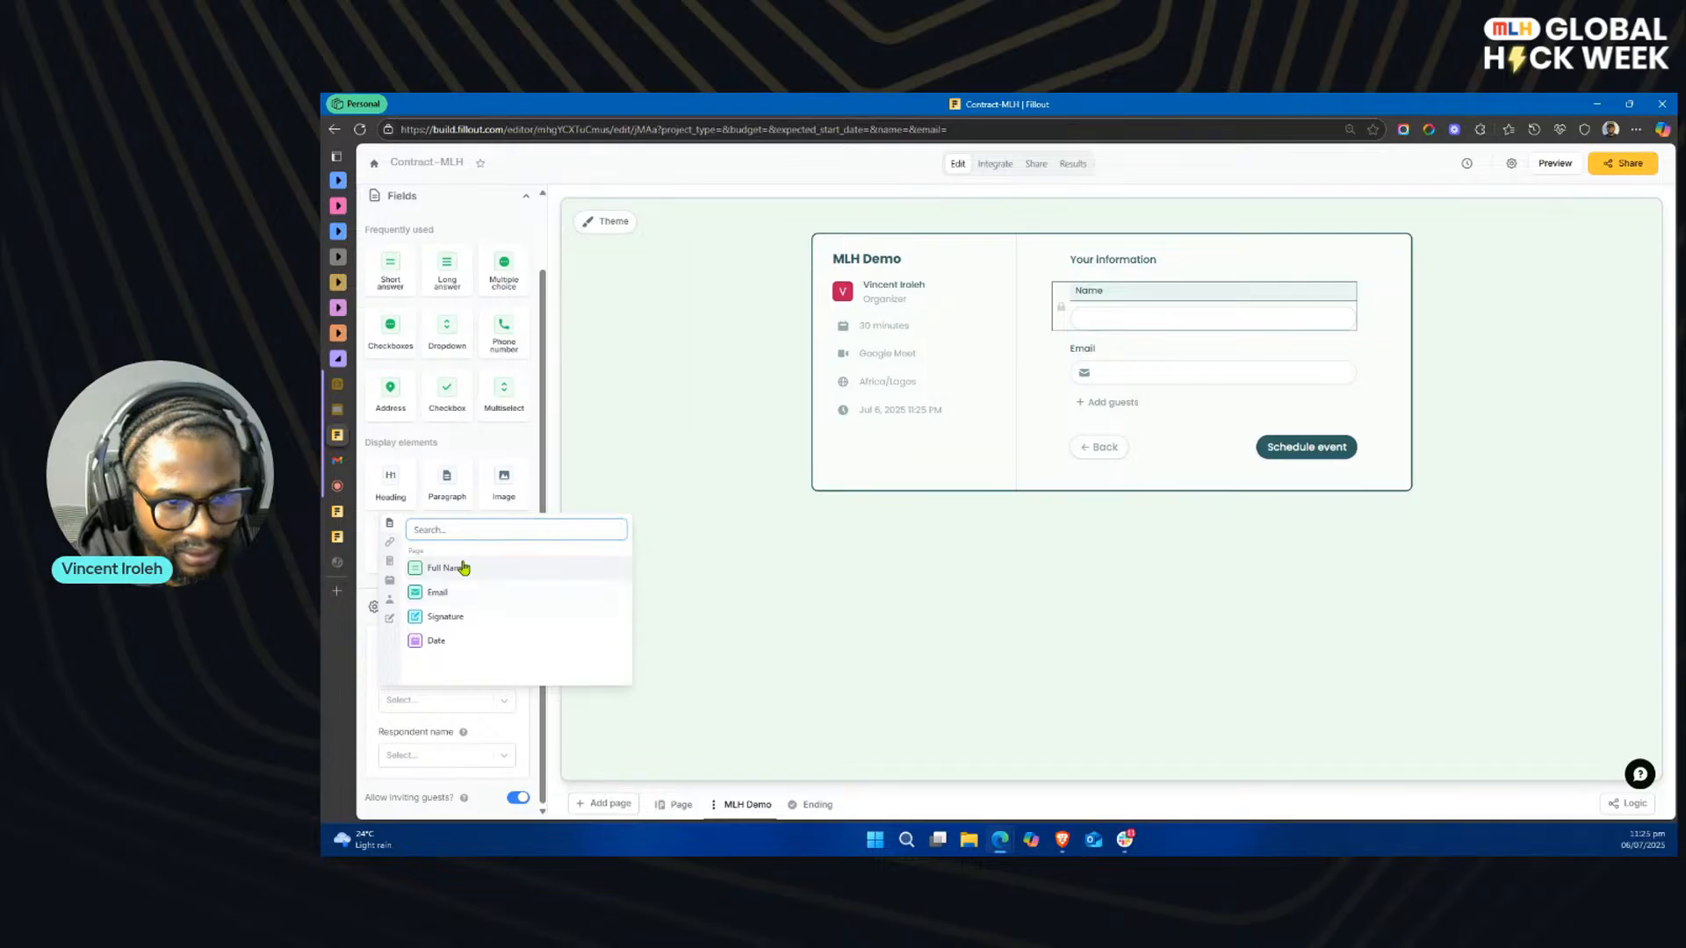
{"action": "left_click", "coordinate": [460, 568]}
{"action": "left_click", "coordinate": [482, 700]}
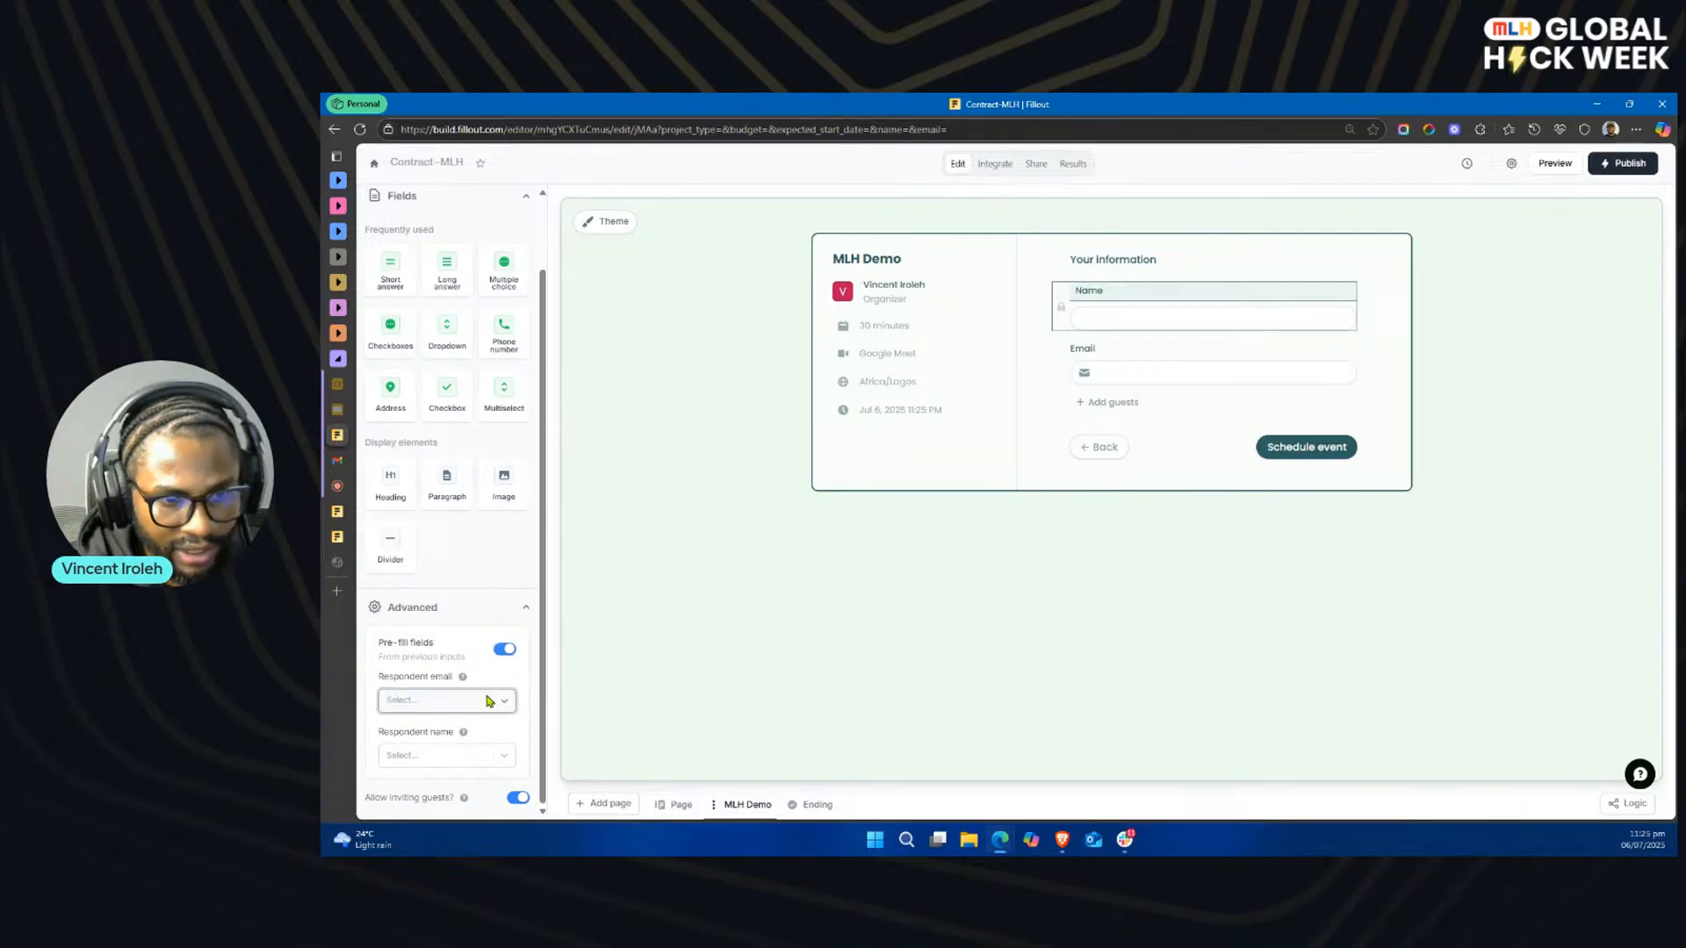
{"action": "left_click", "coordinate": [493, 702]}
{"action": "left_click", "coordinate": [469, 593]}
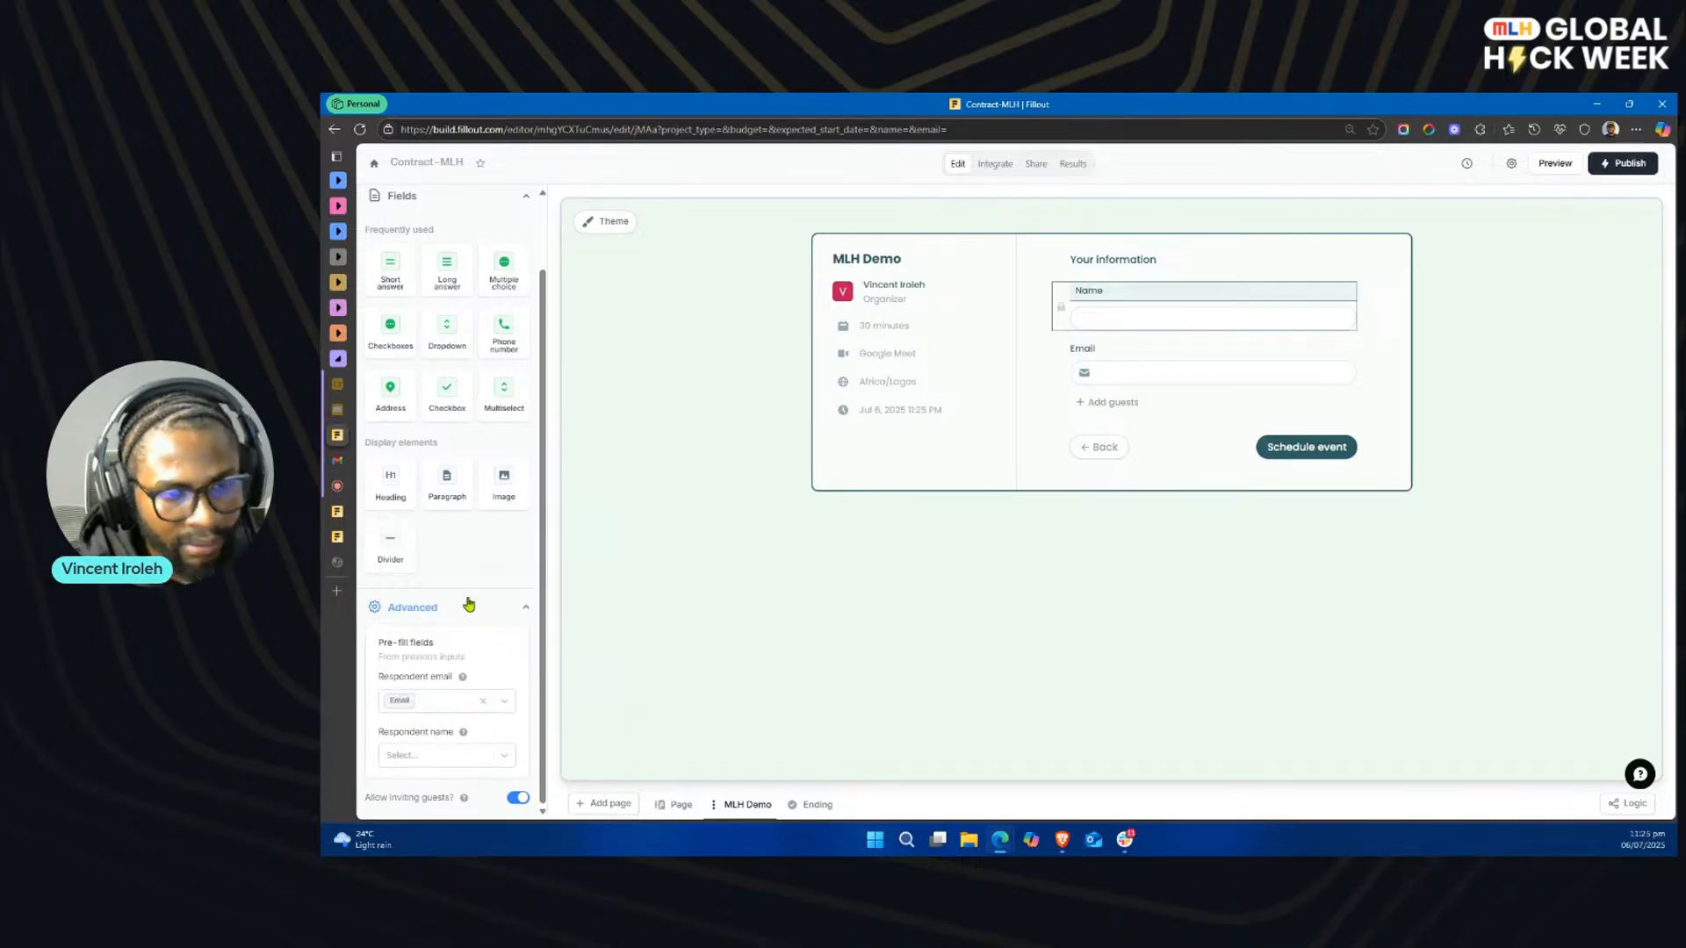
{"action": "left_click", "coordinate": [503, 755]}
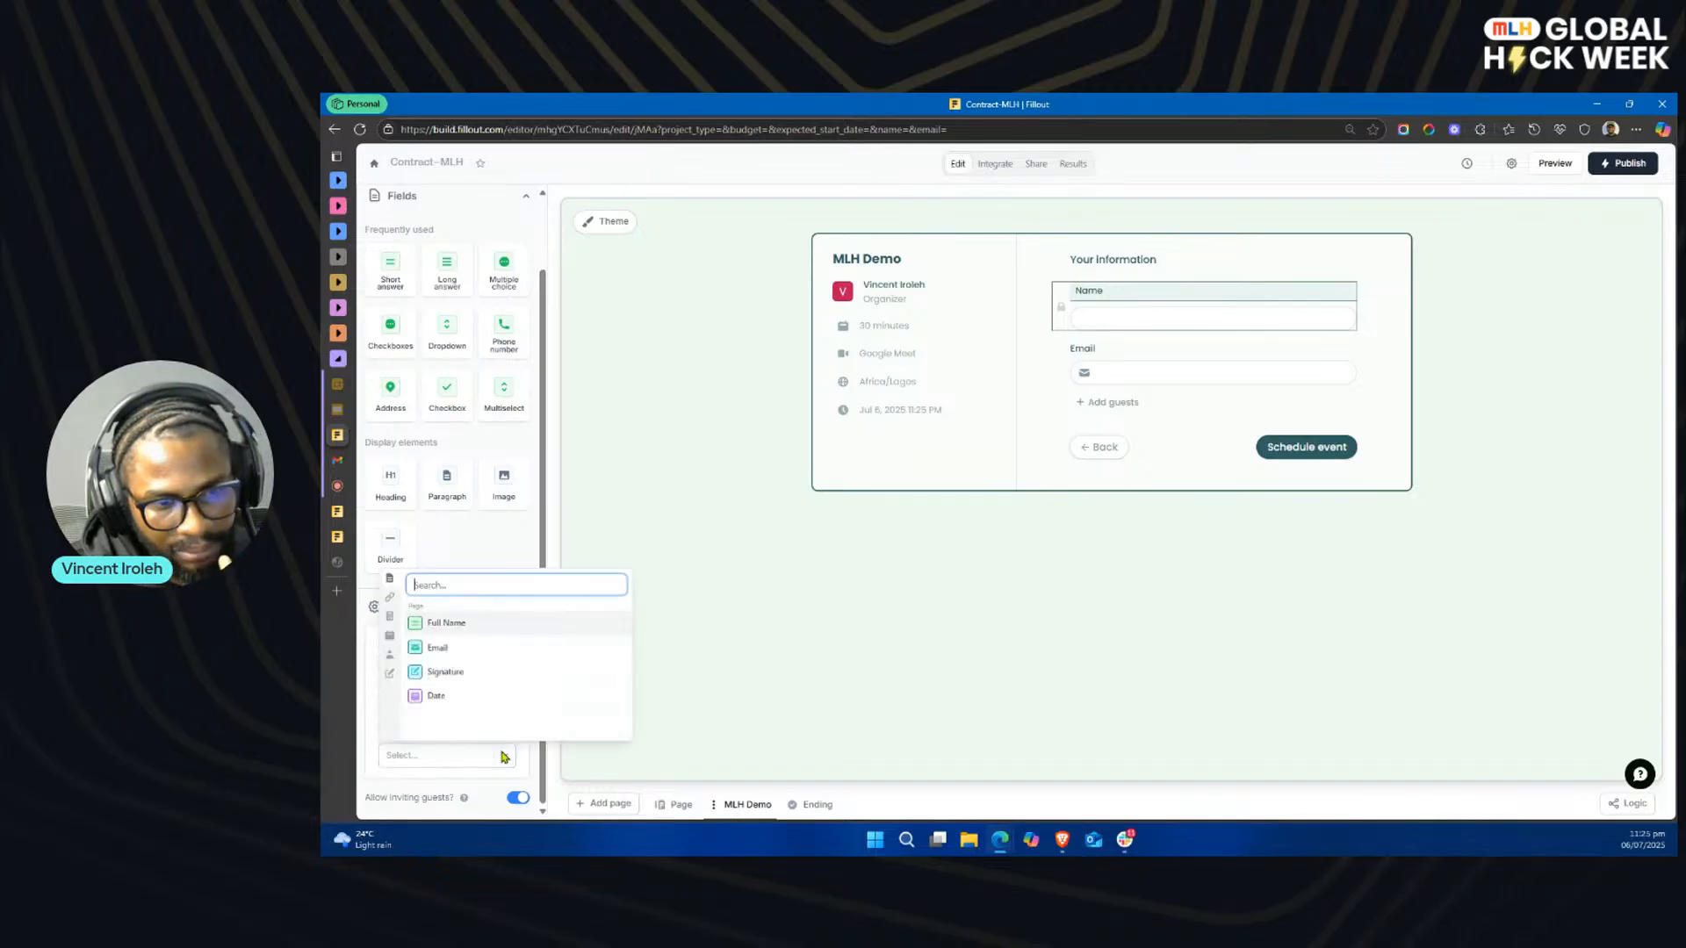
{"action": "left_click", "coordinate": [464, 624]}
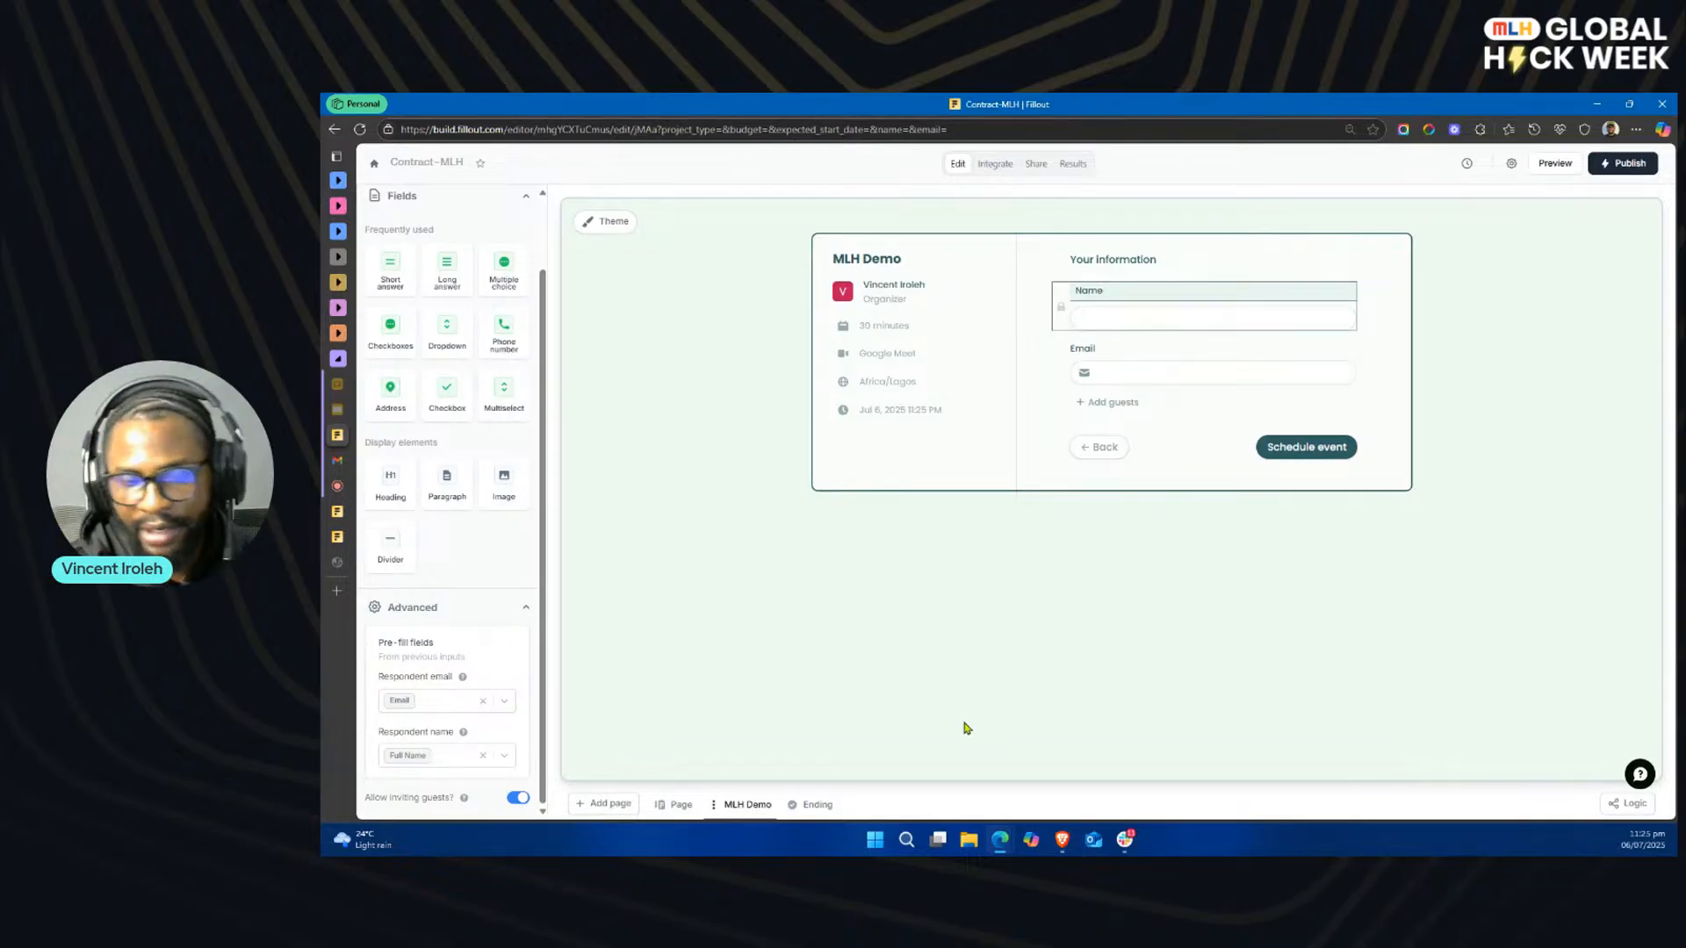
Step: Check the form's contract page, return to the MLH Demo page, and publish the updated form
{"action": "left_click", "coordinate": [683, 806]}
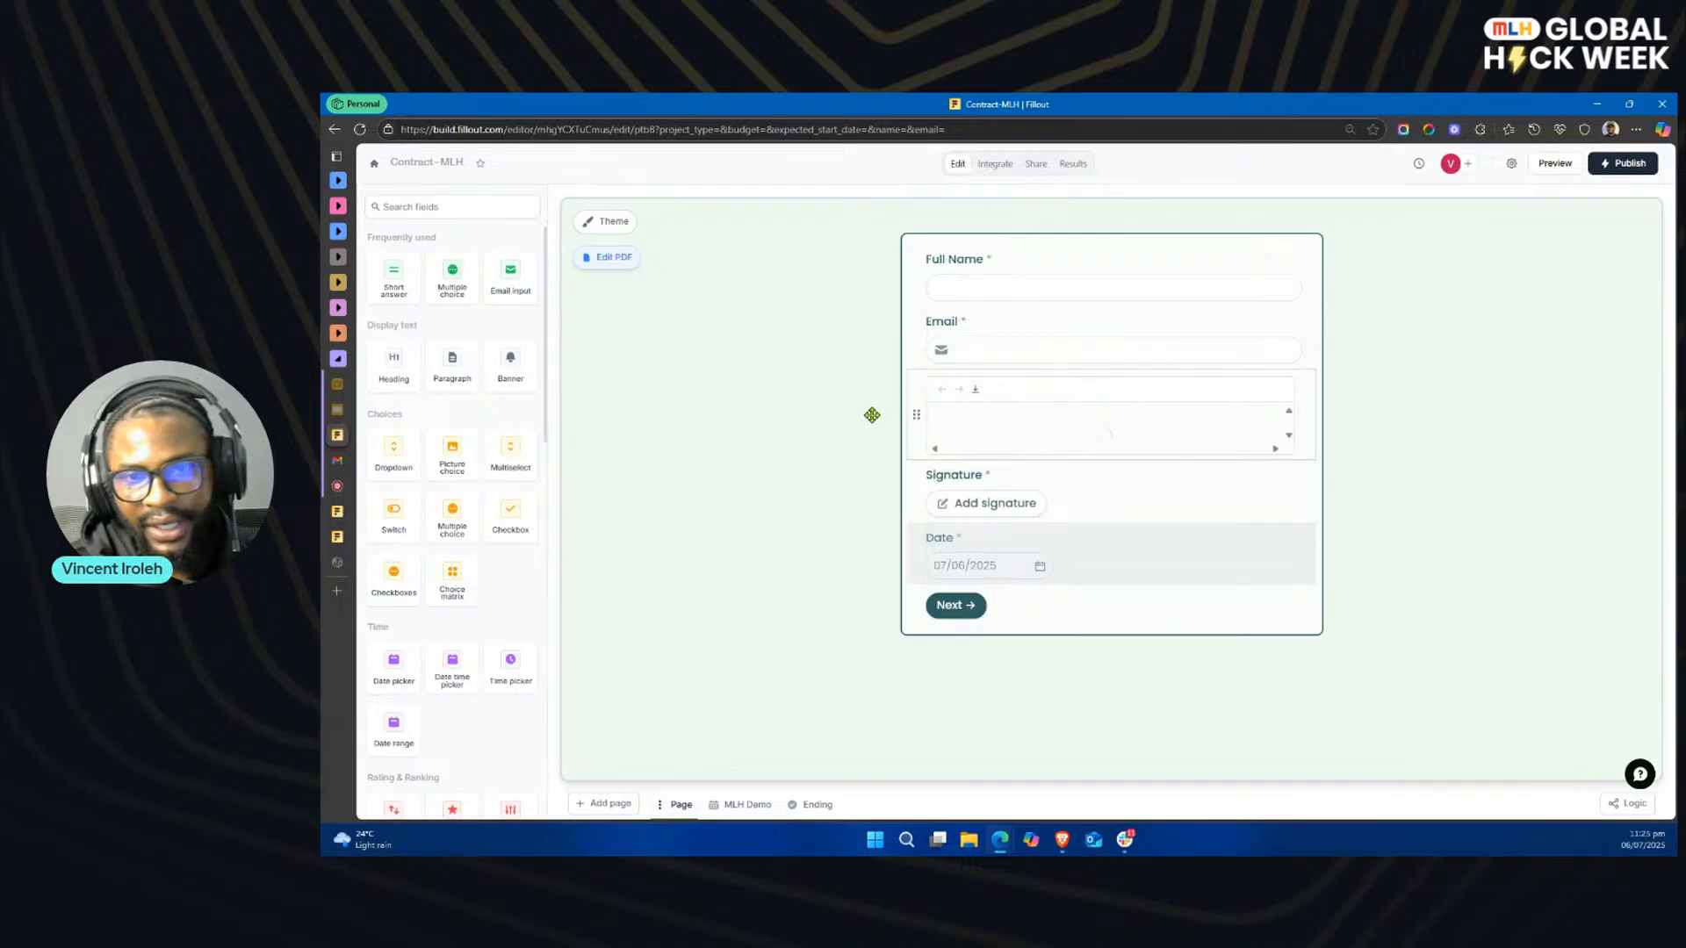
{"action": "left_click", "coordinate": [752, 810]}
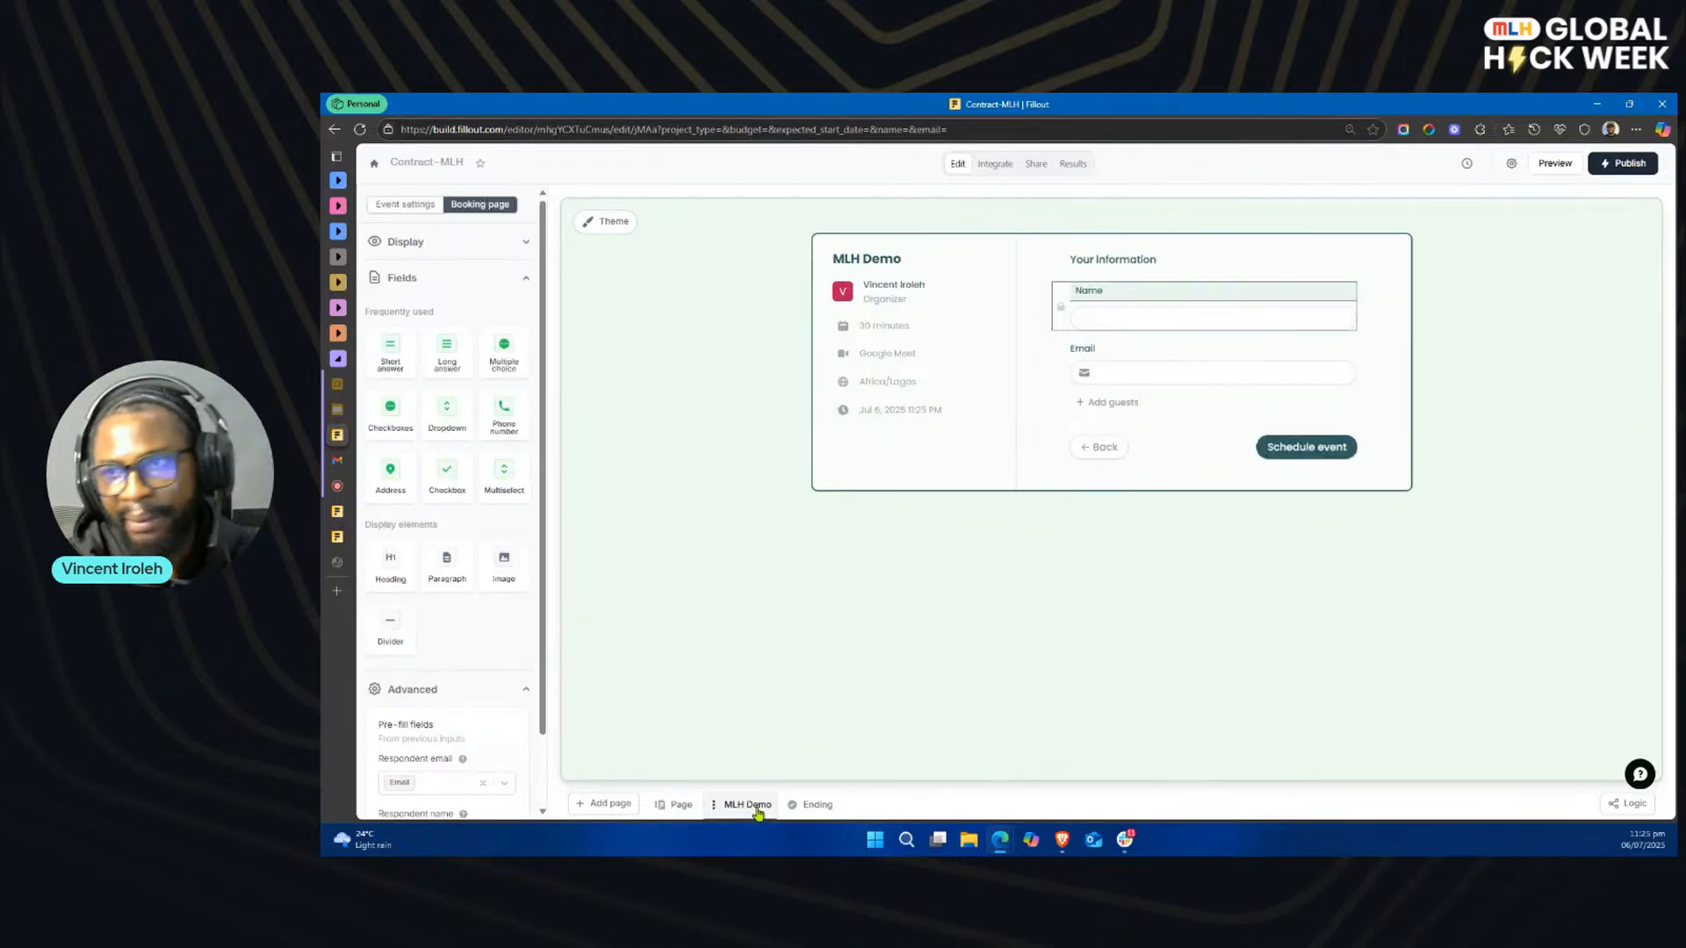
{"action": "left_click", "coordinate": [1620, 165]}
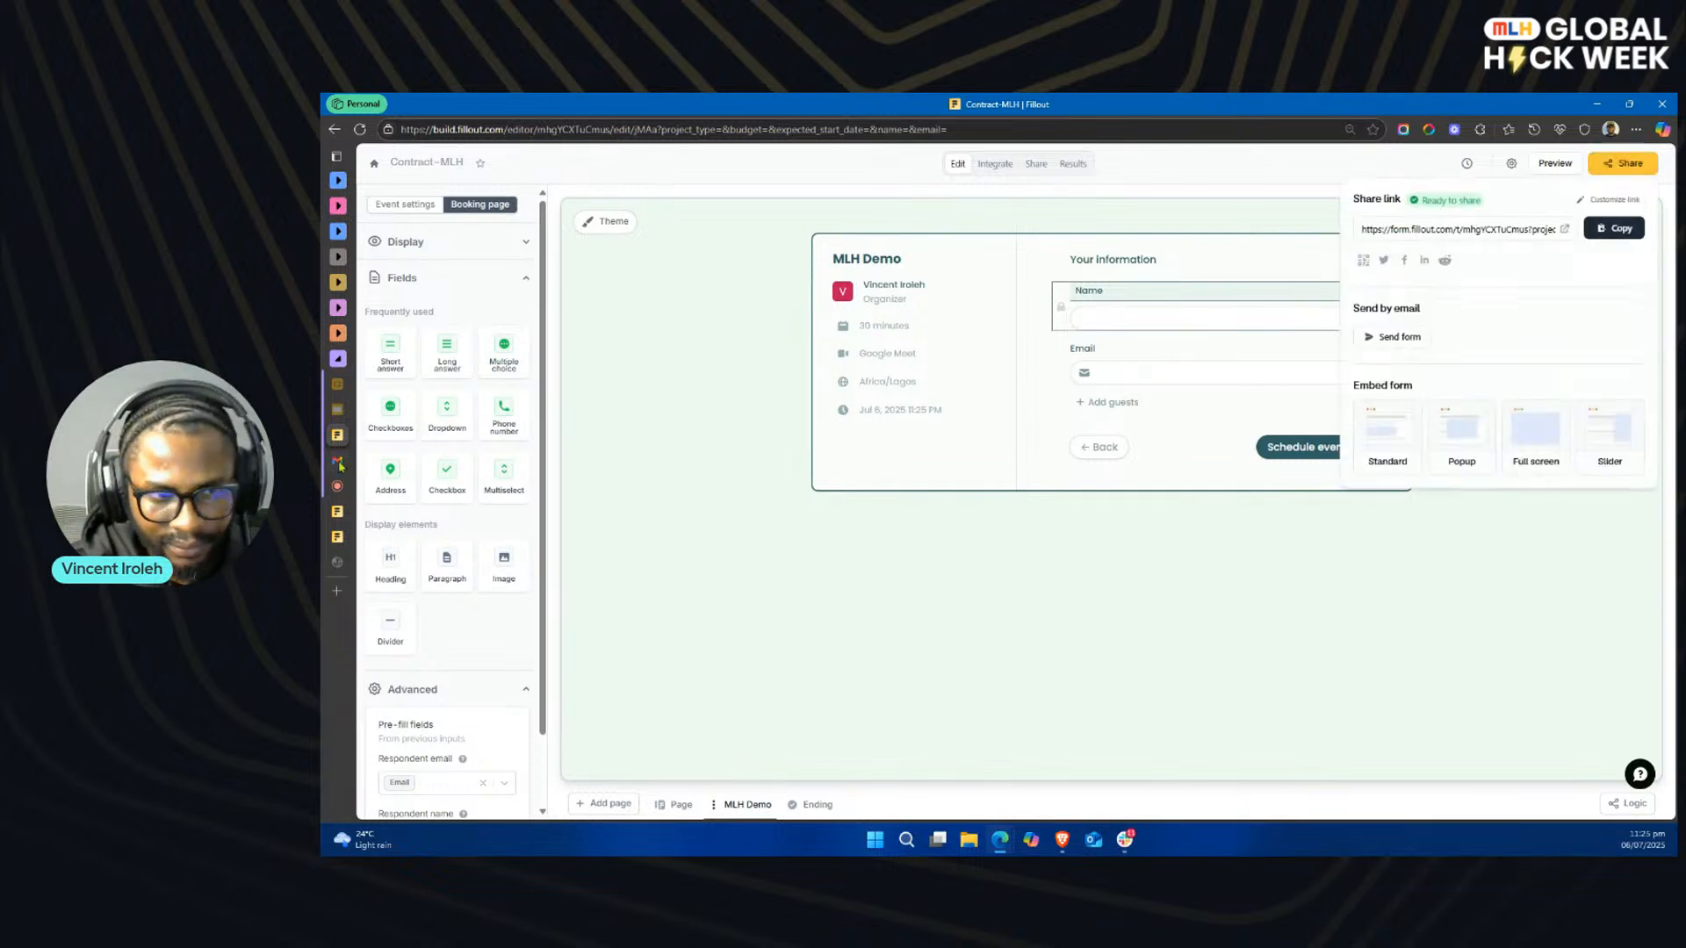
Step: Switch to Slack and start approving the newest Marketing submission from the project-manager channel
{"action": "left_click", "coordinate": [1126, 840]}
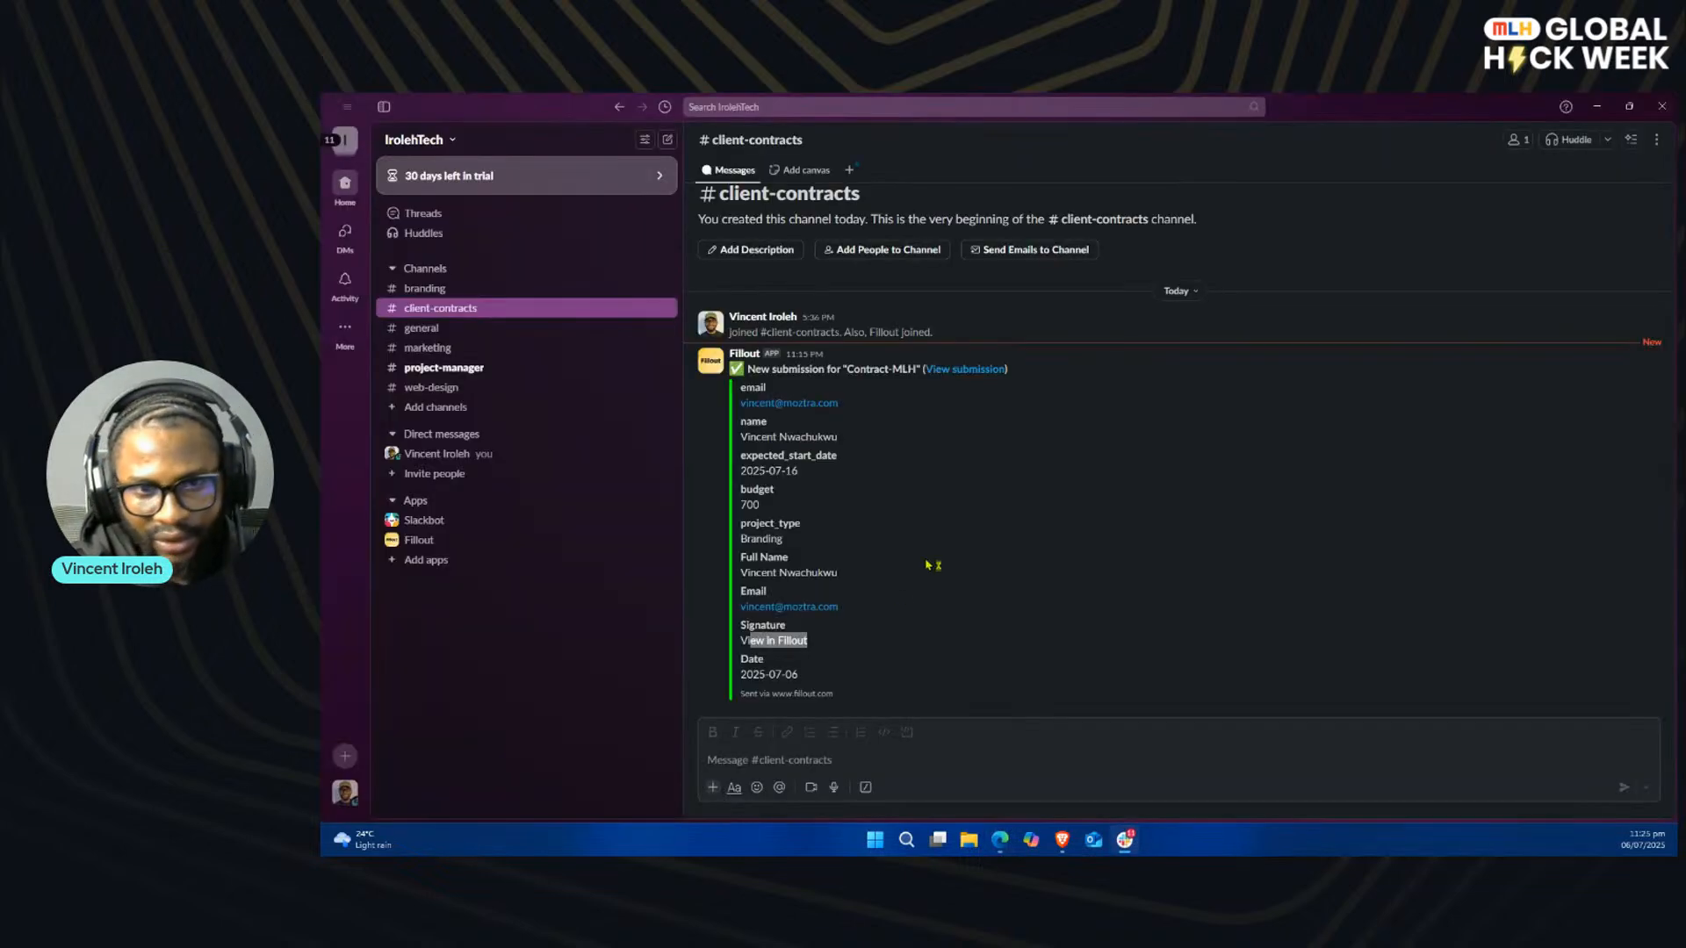
{"action": "left_click", "coordinate": [457, 369]}
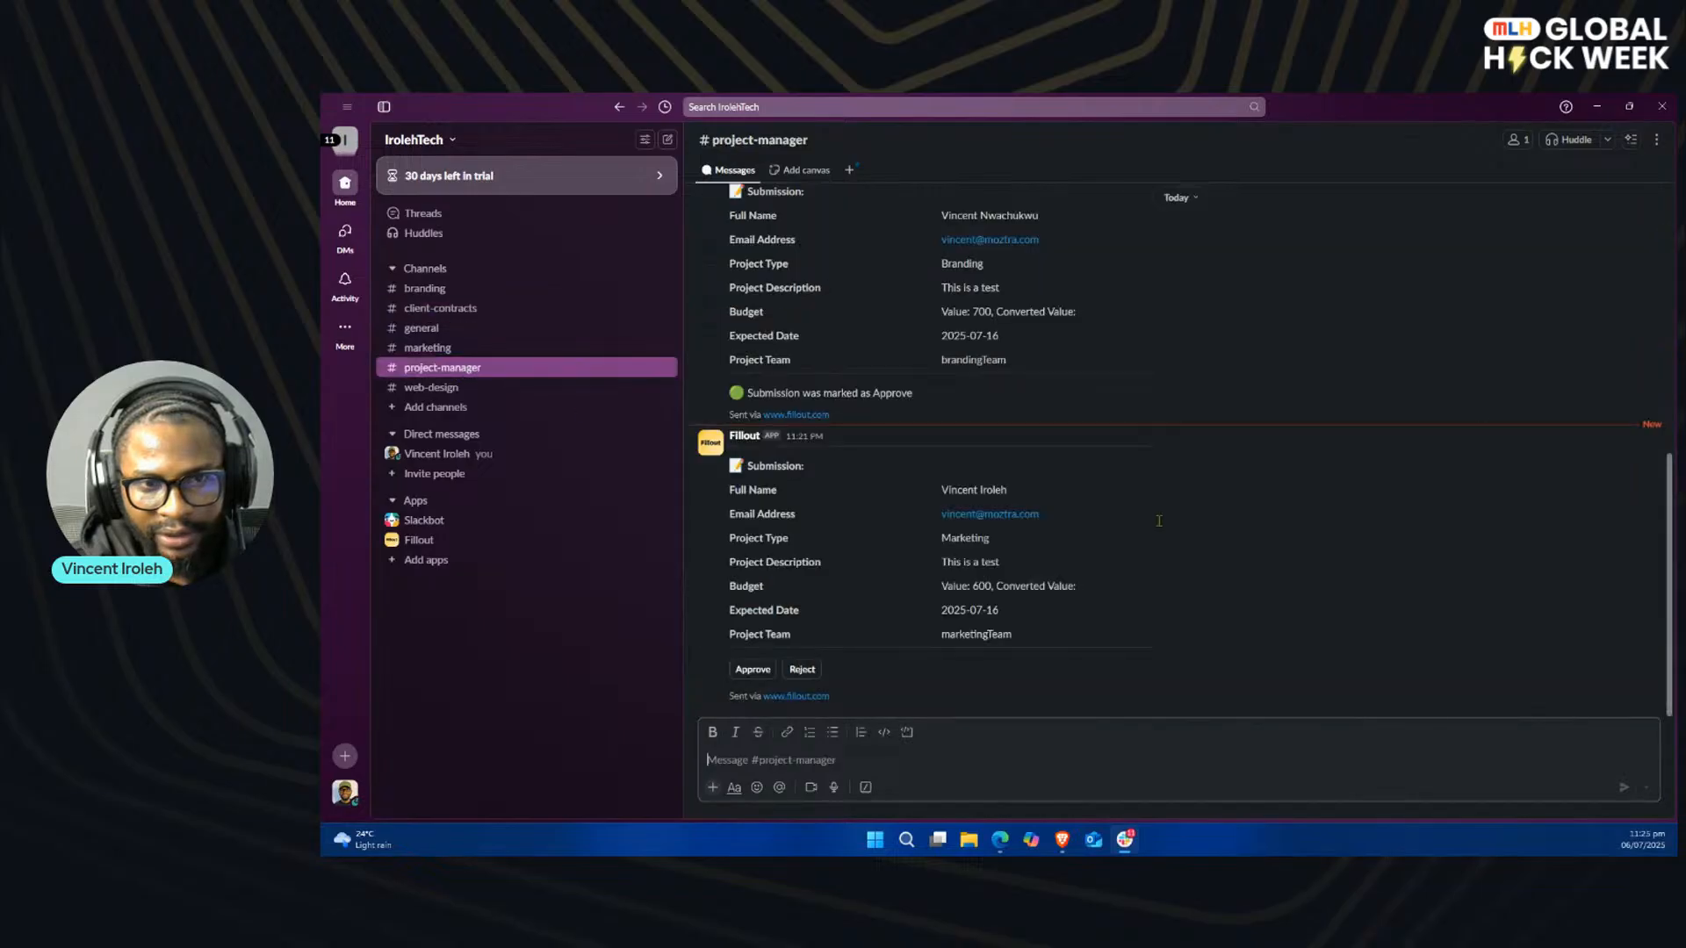
{"action": "left_click", "coordinate": [753, 671]}
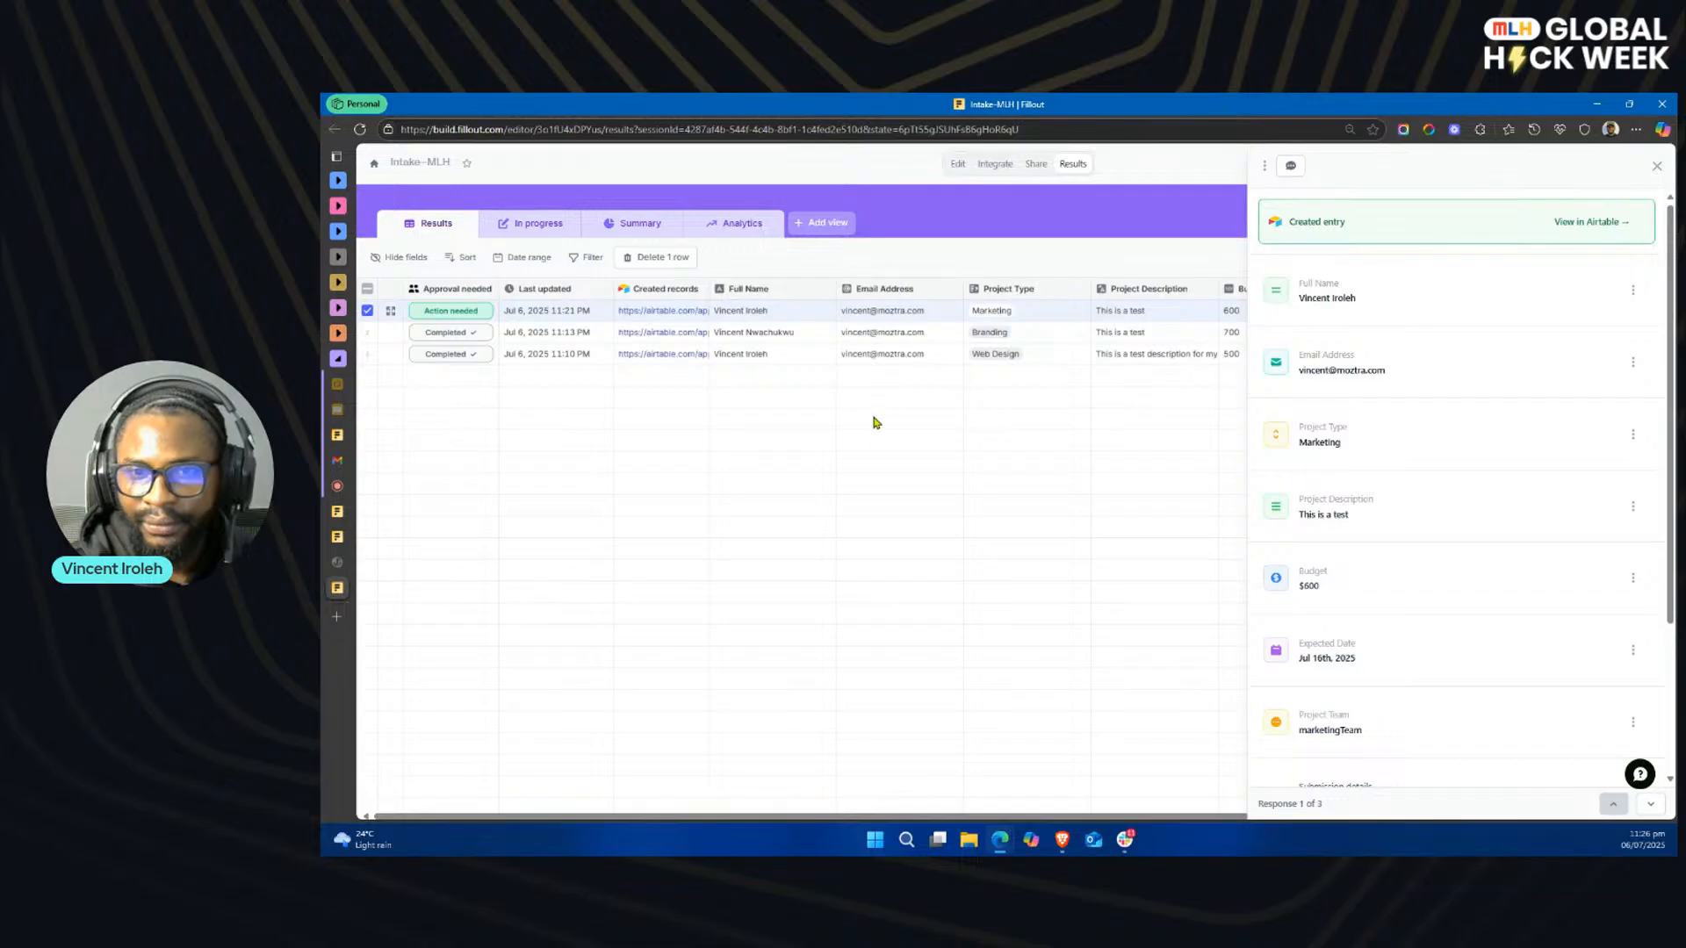
Step: Approve the Marketing submission in Fillout with the comment Approved and switch back to Slack
{"action": "type", "text": "Apporve"}
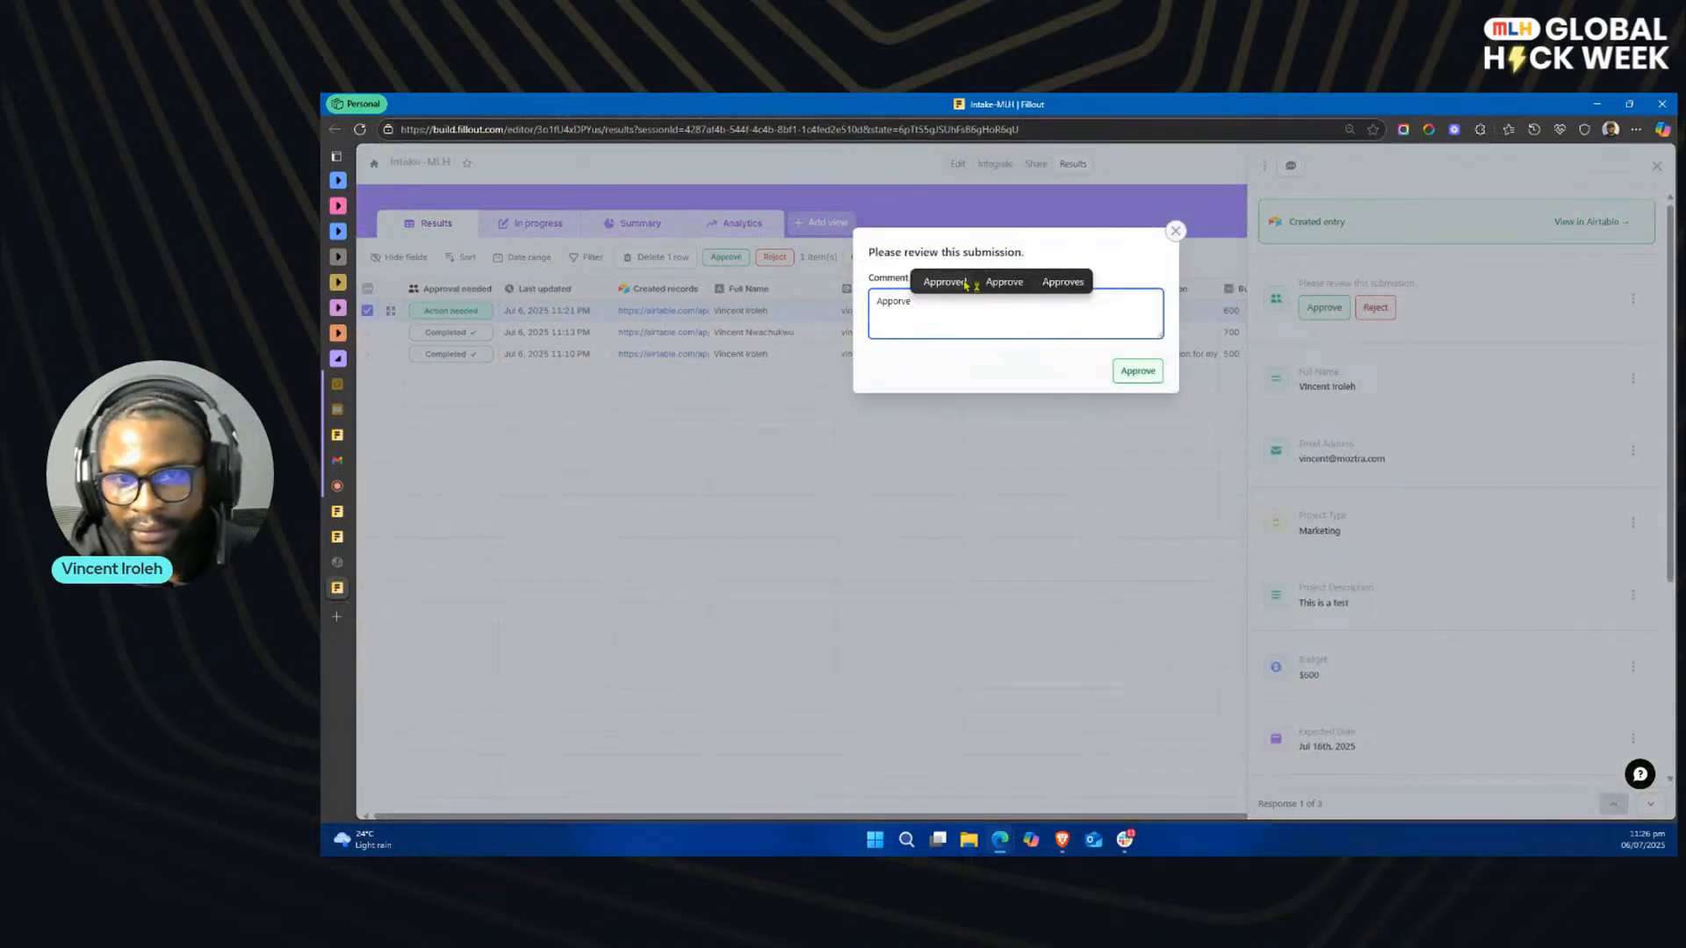
{"action": "left_click", "coordinate": [944, 281]}
{"action": "left_click", "coordinate": [1137, 370]}
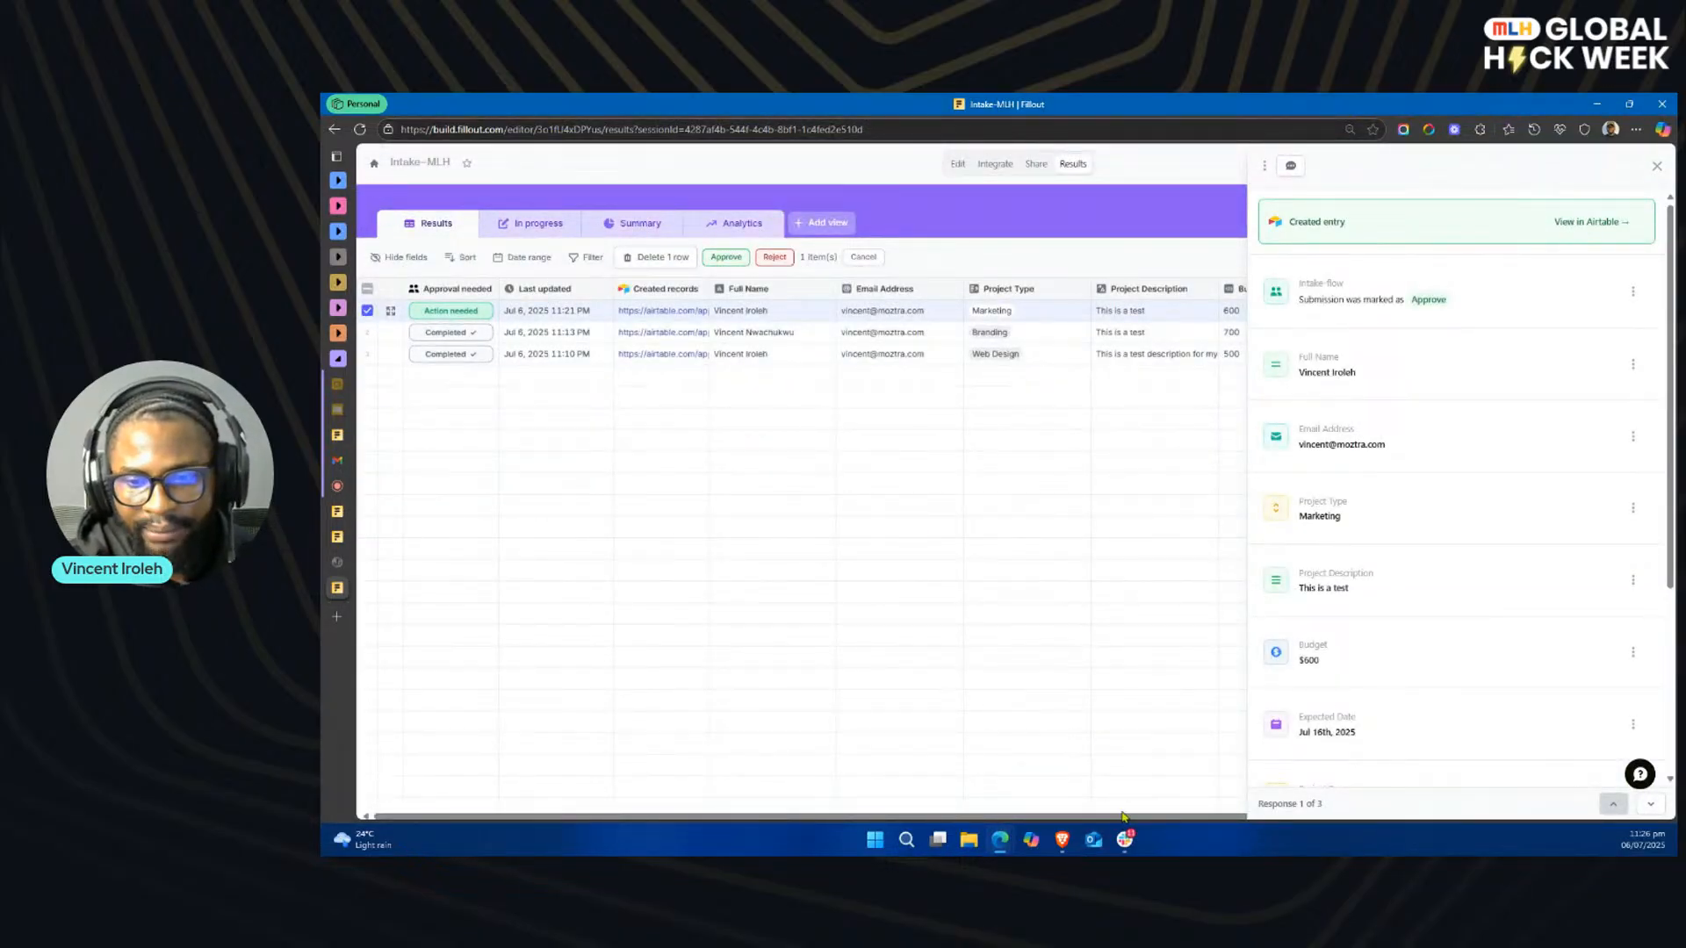
{"action": "left_click", "coordinate": [1125, 839]}
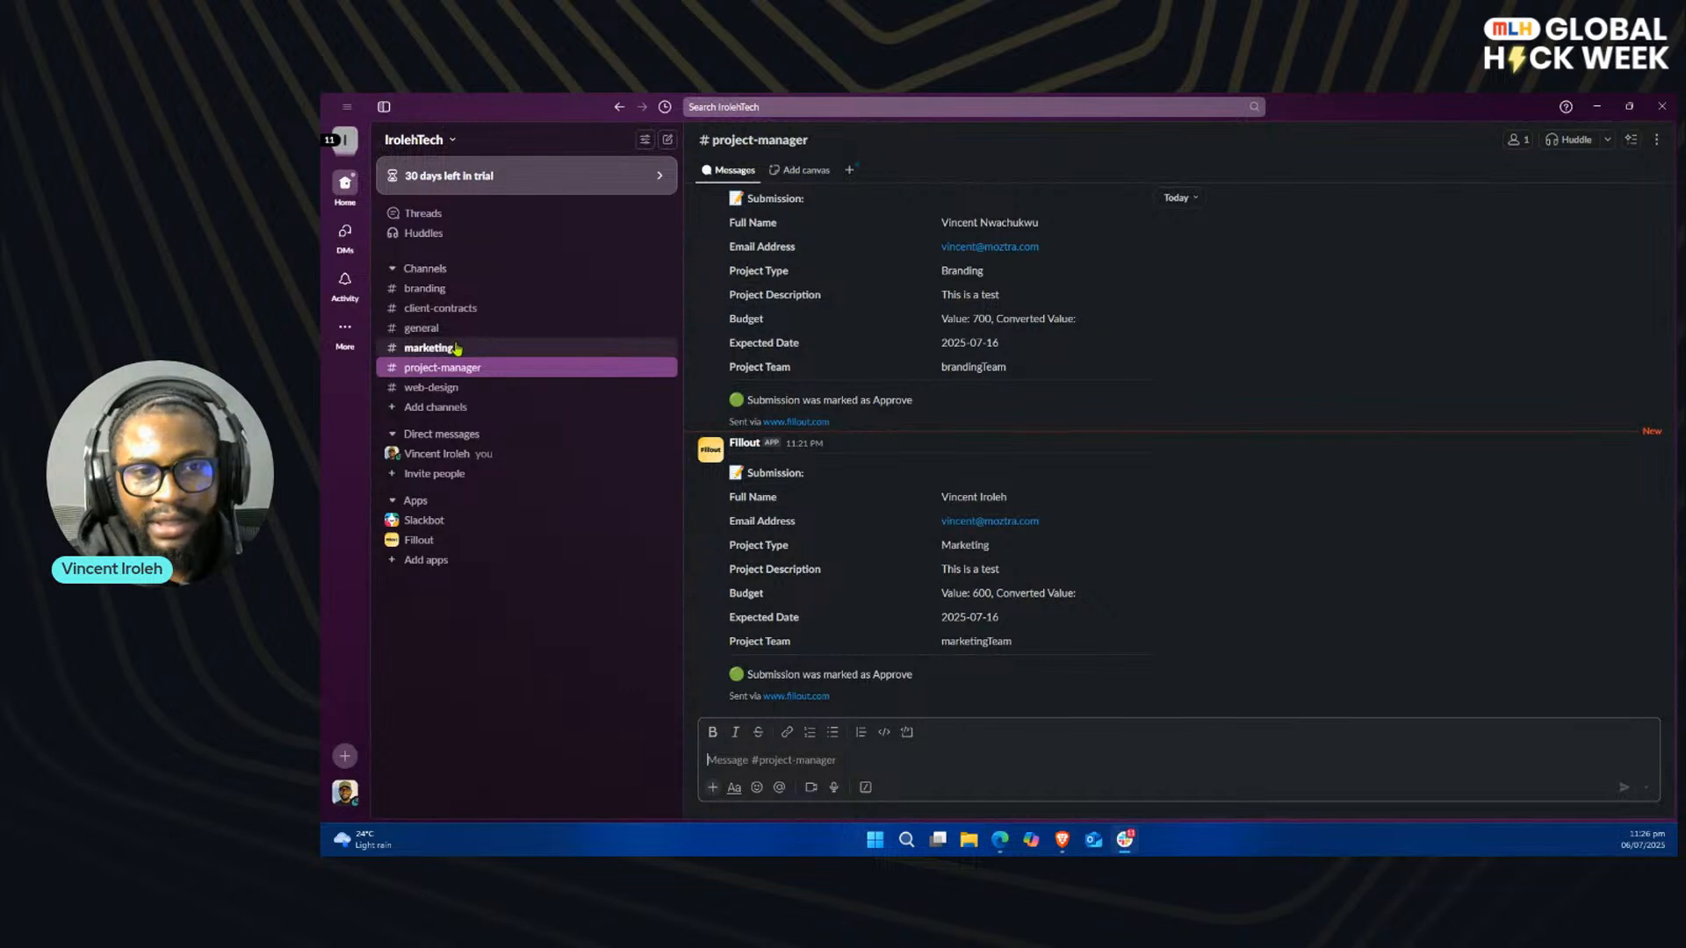
Step: Check the newest Intake-MLH submission in the marketing channel and switch from Slack back to the browser
{"action": "left_click", "coordinate": [425, 350]}
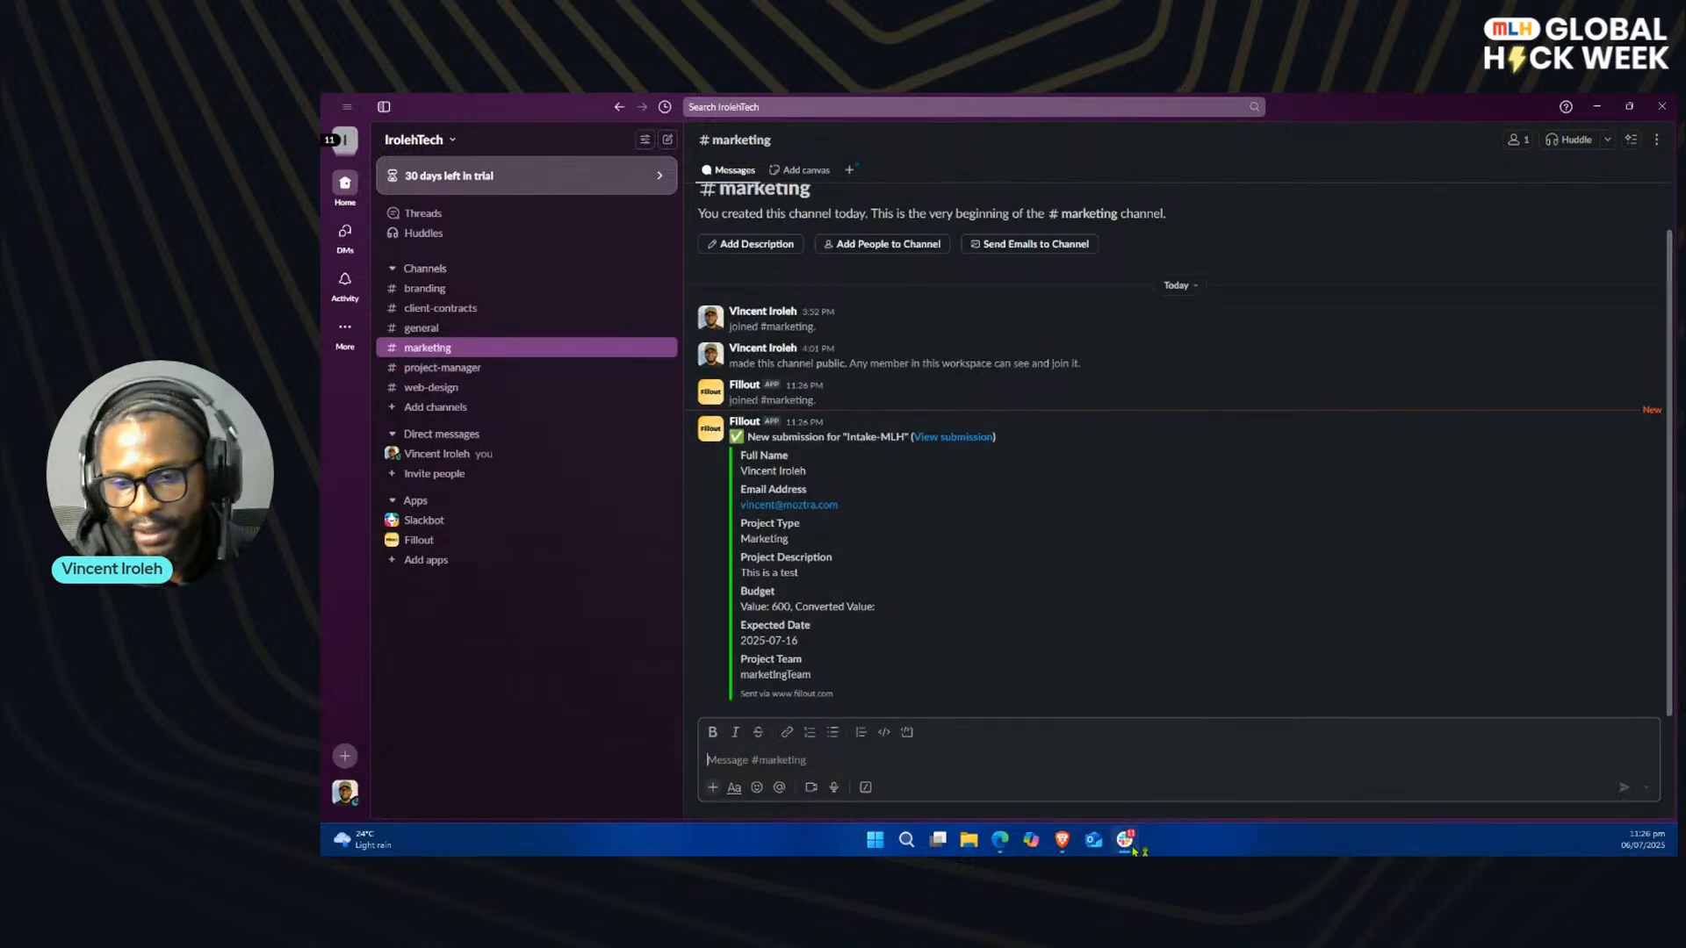
{"action": "left_click", "coordinate": [1132, 848]}
{"action": "mouse_move", "coordinate": [386, 466]}
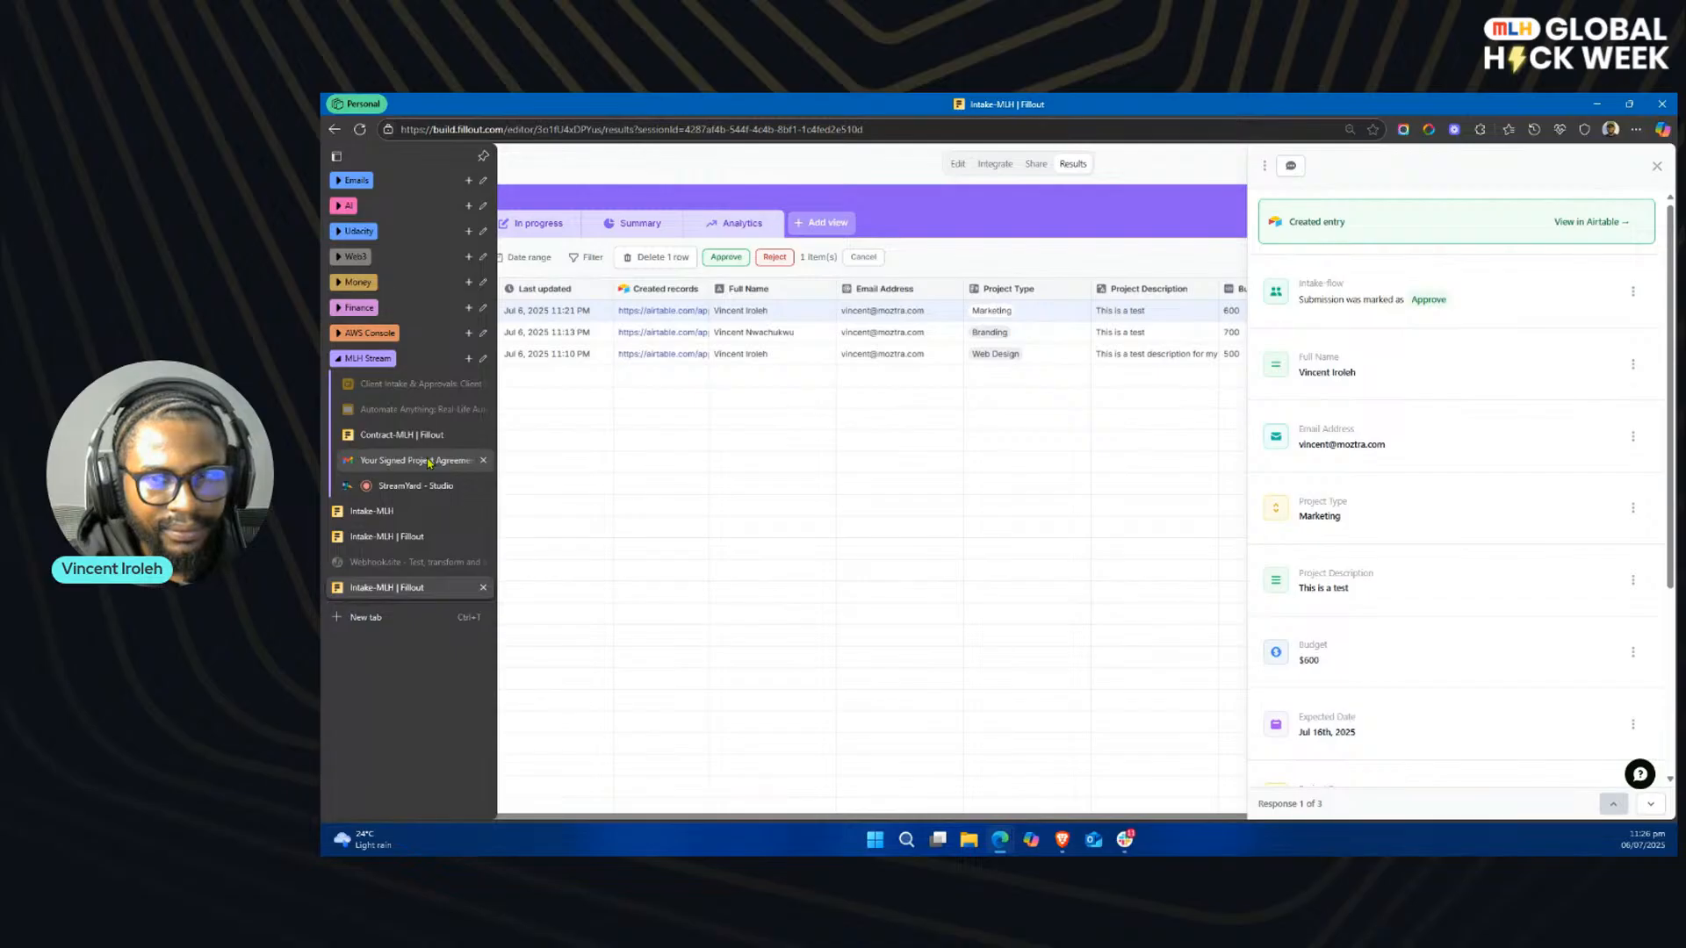
Step: Close the signed agreement preview in Gmail and open the project approval email thread with its earlier message expanded
{"action": "left_click", "coordinate": [429, 462]}
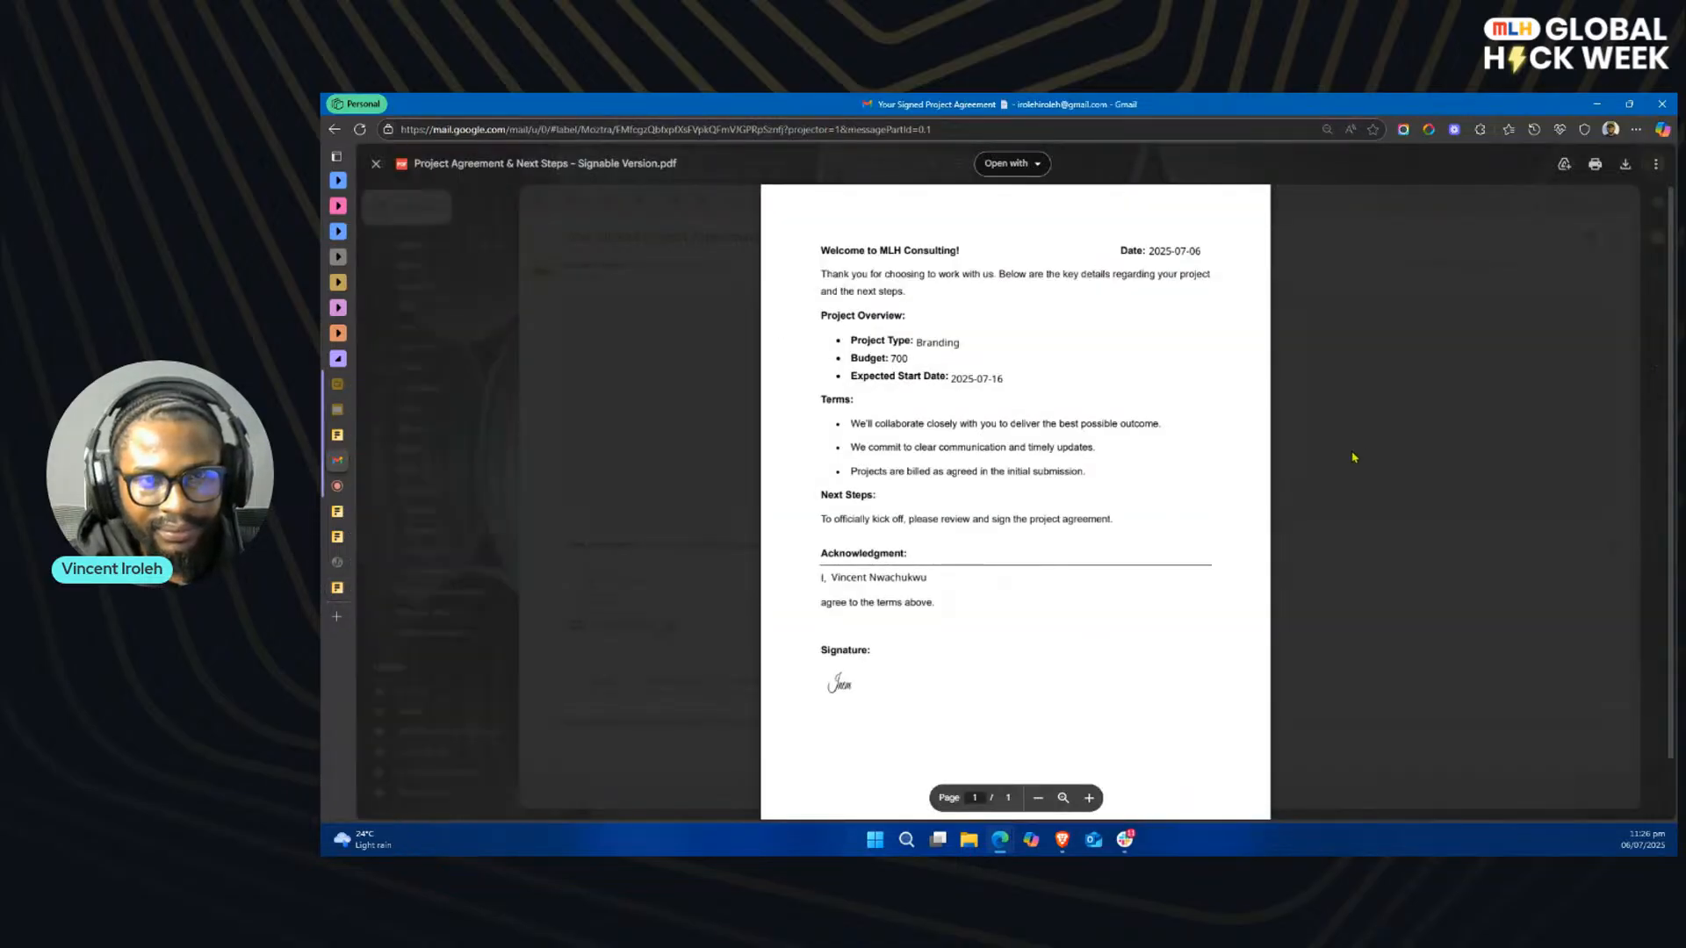
{"action": "left_click", "coordinate": [1412, 445]}
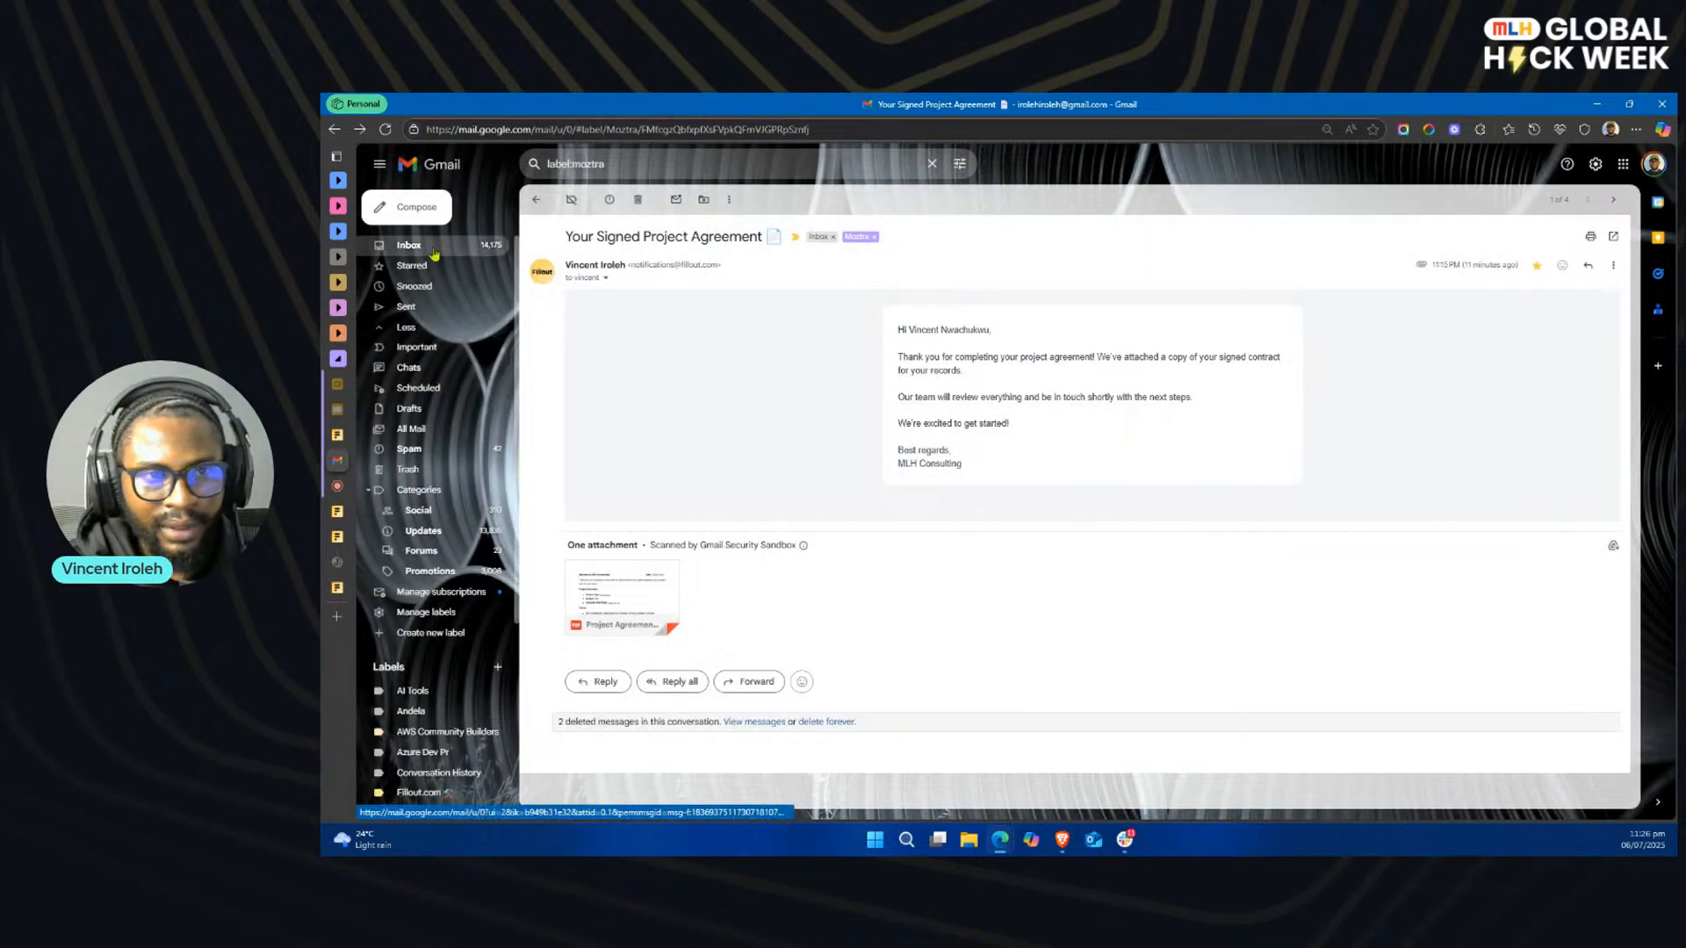
{"action": "left_click", "coordinate": [535, 200]}
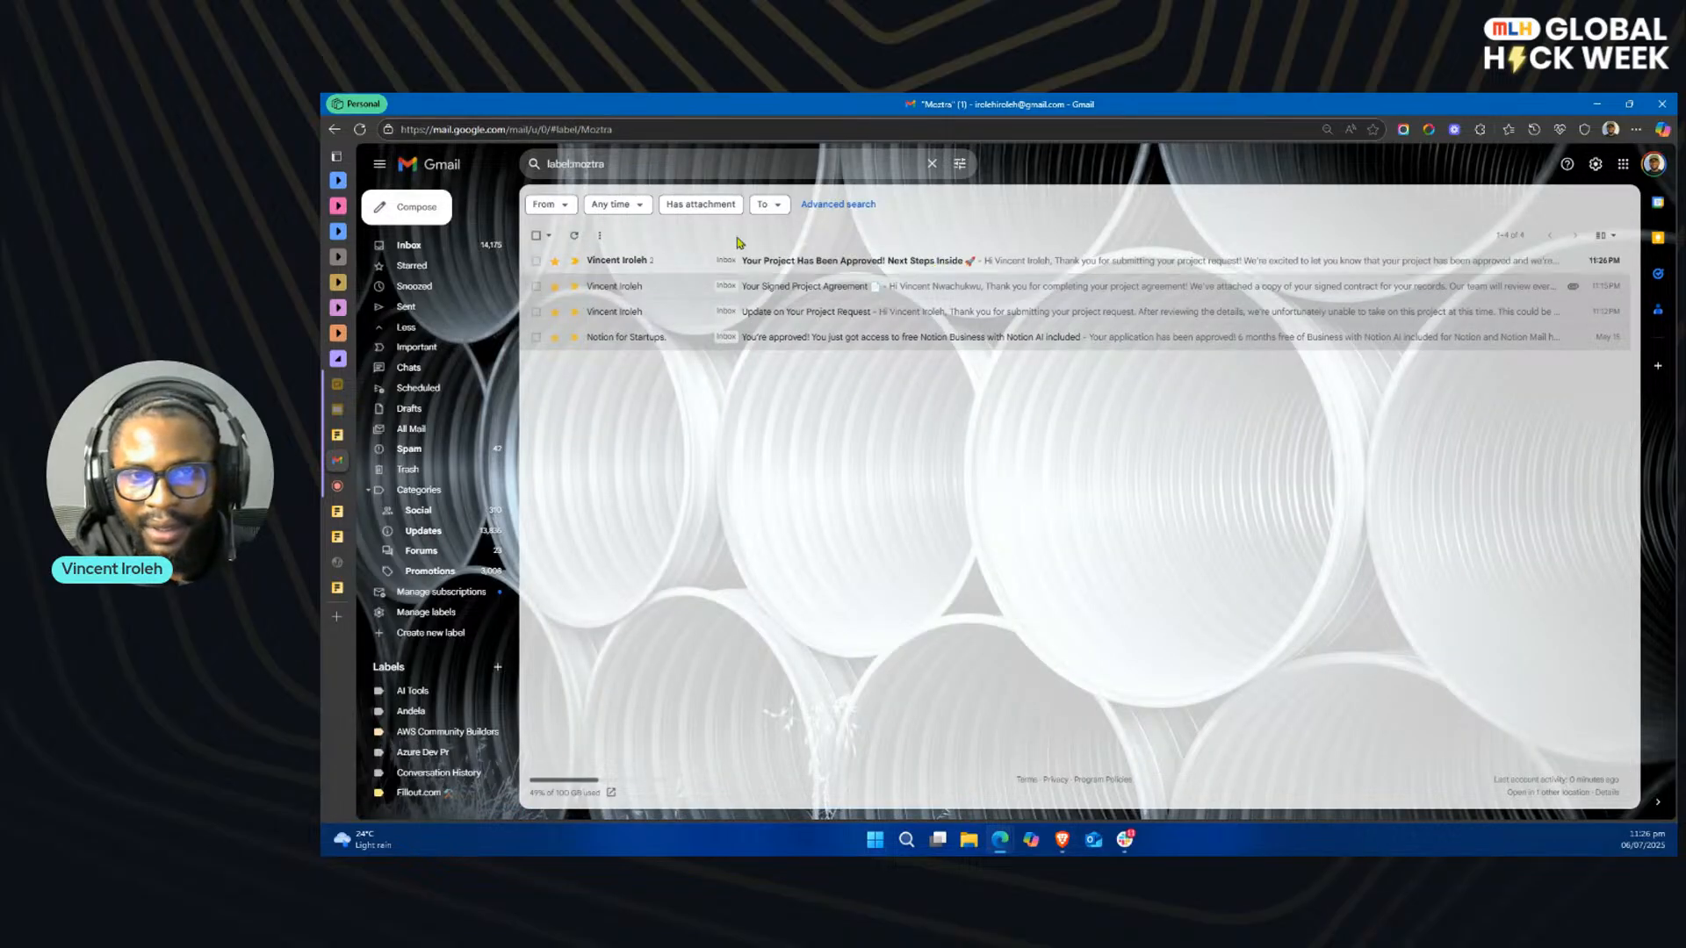
{"action": "left_click", "coordinate": [937, 261]}
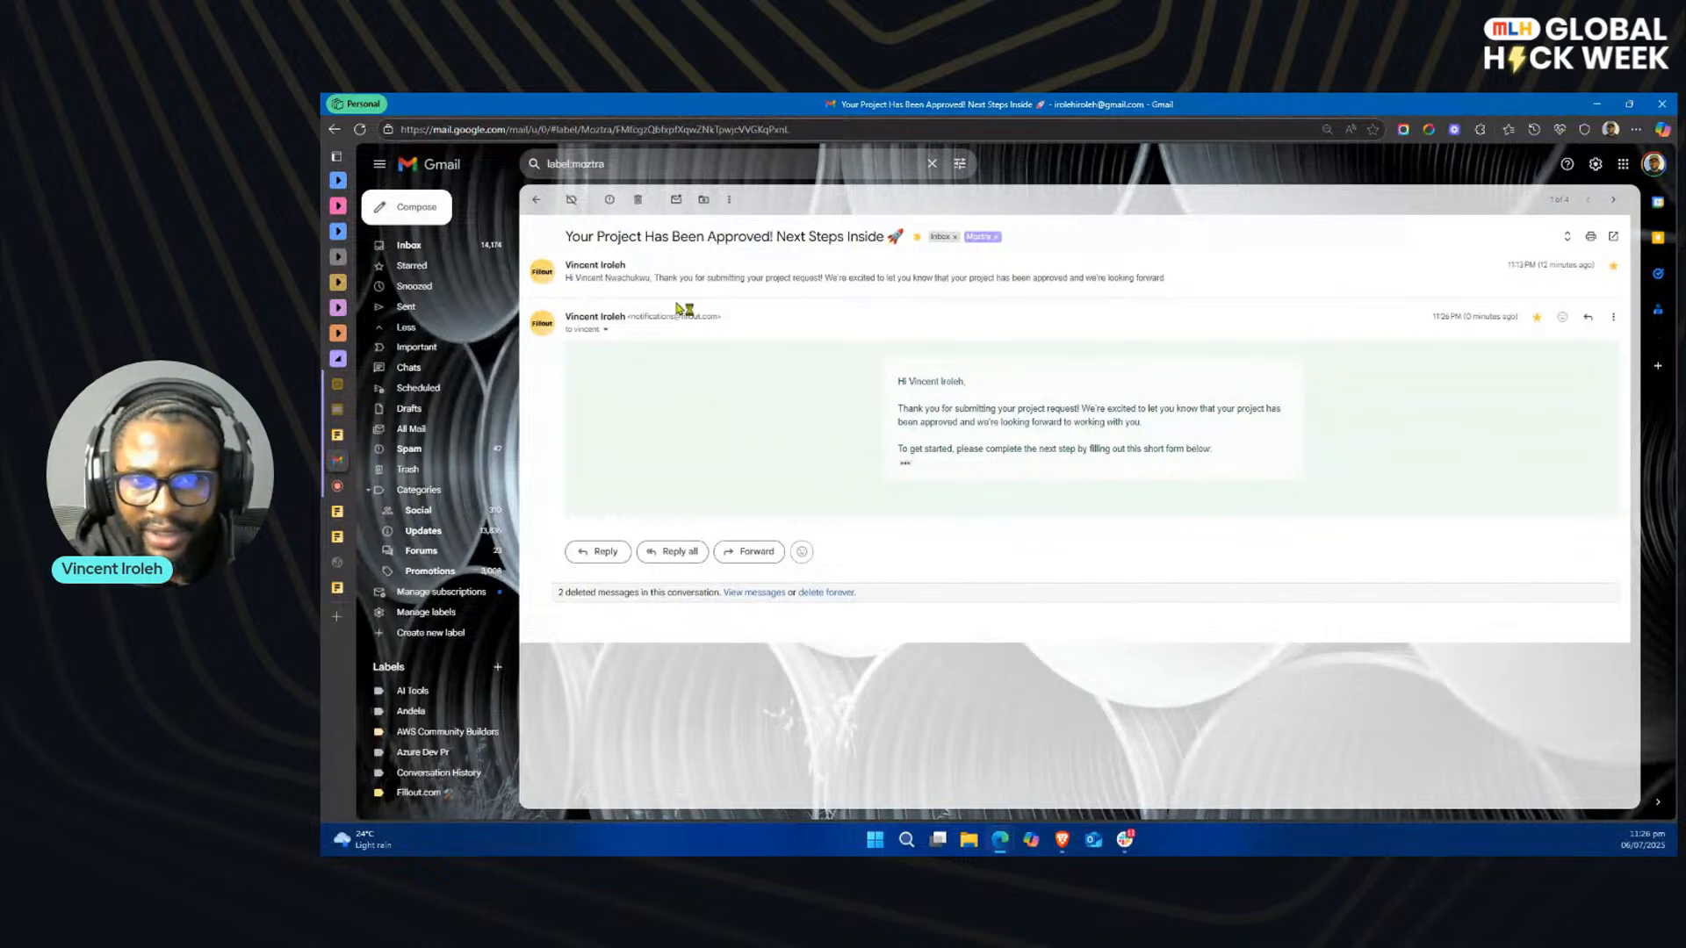
{"action": "left_click", "coordinate": [788, 280]}
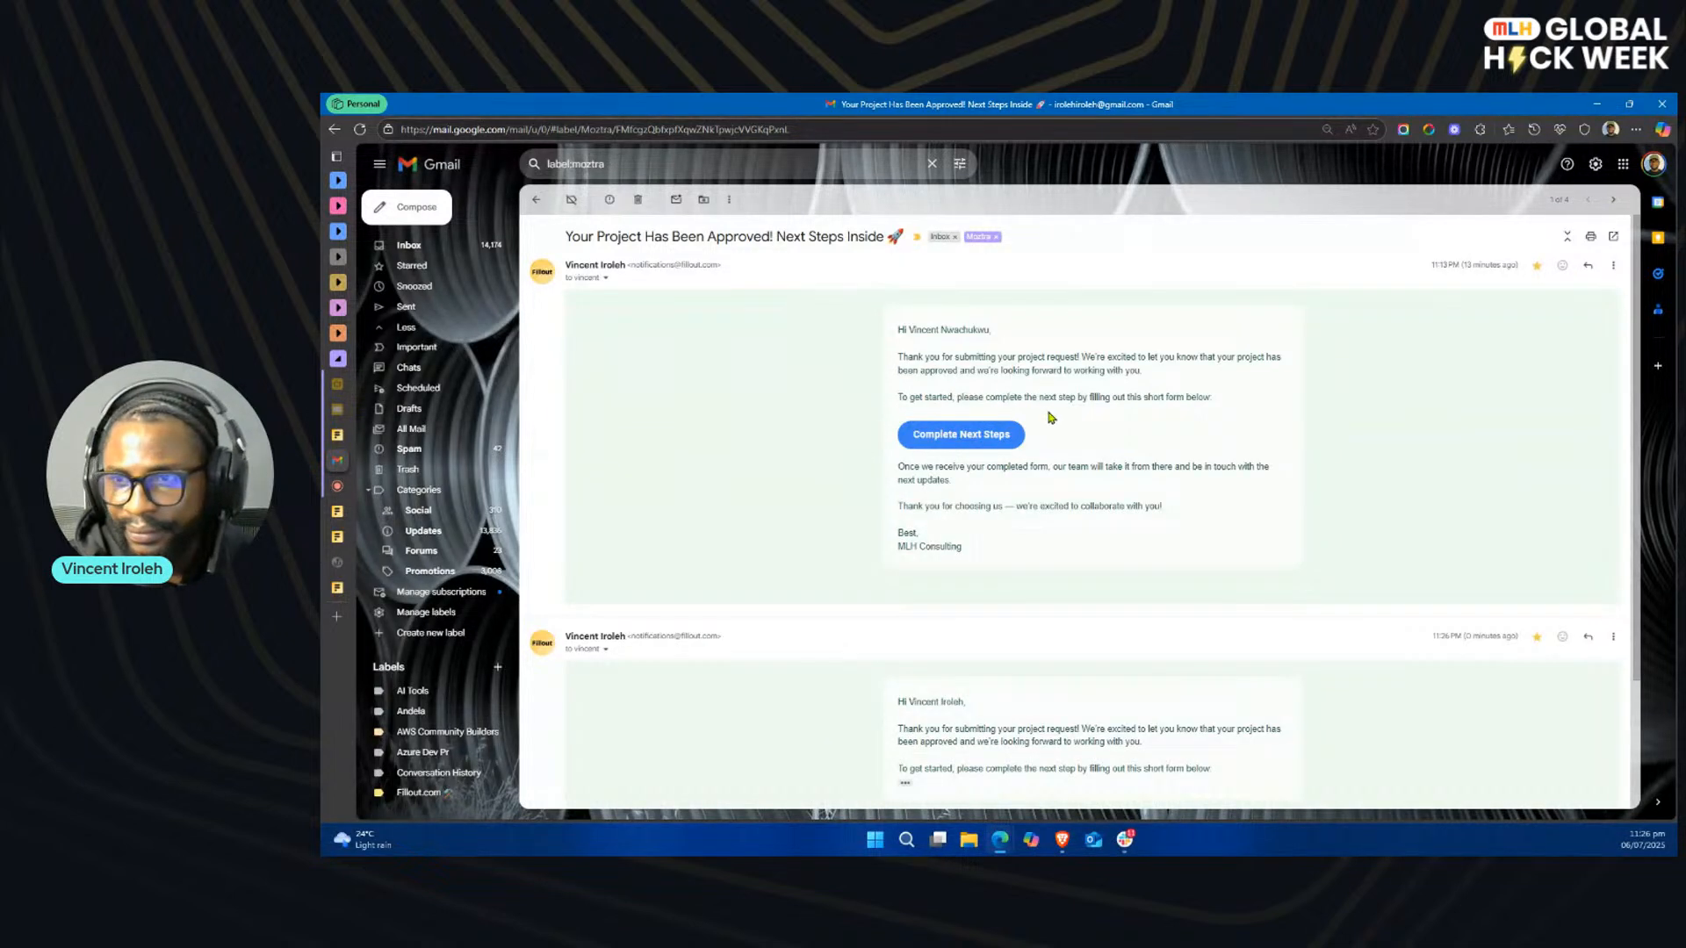
Step: Reopen the project approval thread and follow the Complete Next Steps link in the Branding project's message to the Contract-MLH form
{"action": "left_click", "coordinate": [535, 201]}
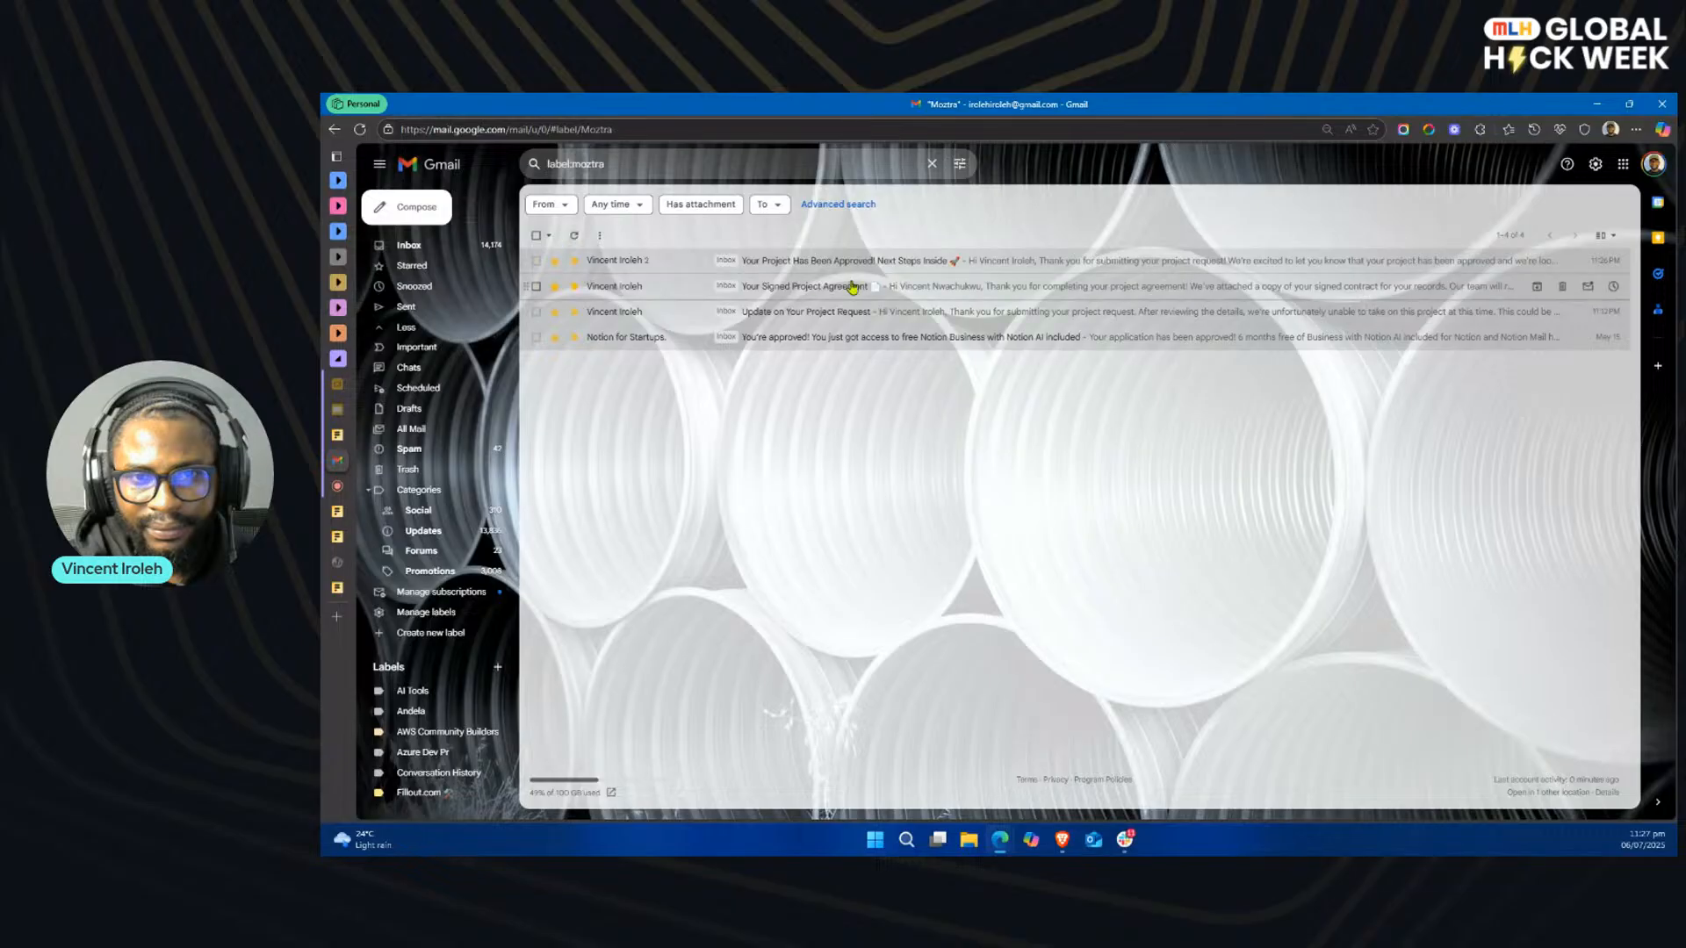
{"action": "left_click", "coordinate": [892, 264]}
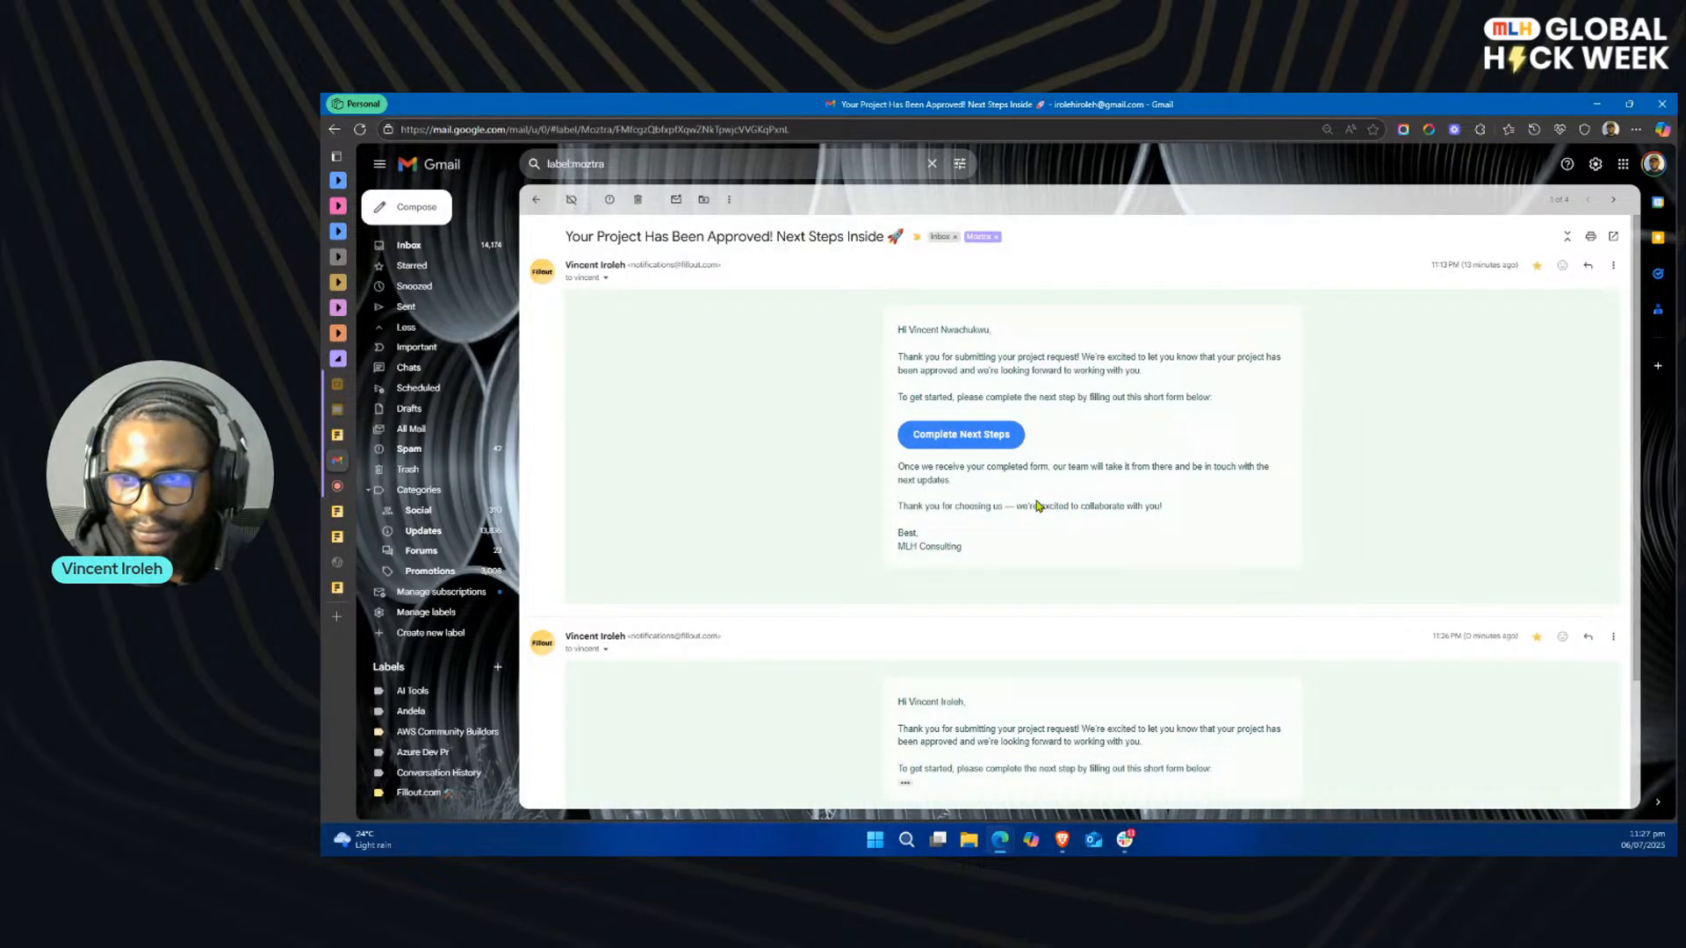
{"action": "scroll", "coordinate": [985, 445], "scroll_direction": "down", "scroll_amount": 3}
{"action": "scroll", "coordinate": [1009, 439], "scroll_direction": "up", "scroll_amount": 3}
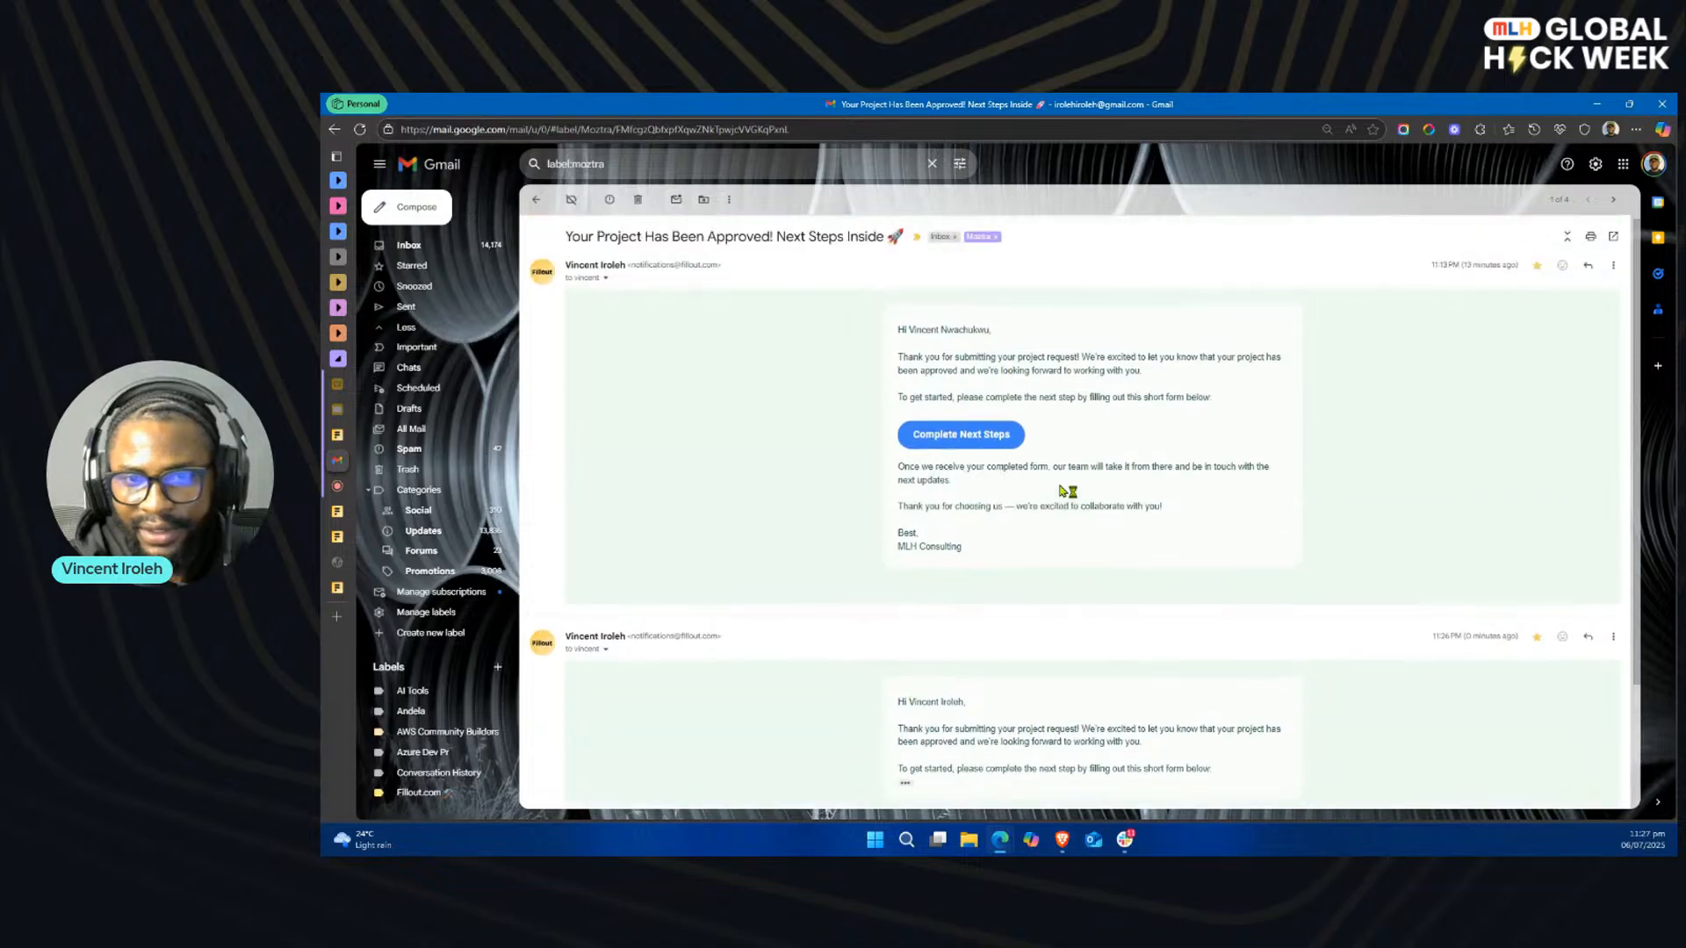
{"action": "left_click", "coordinate": [991, 442]}
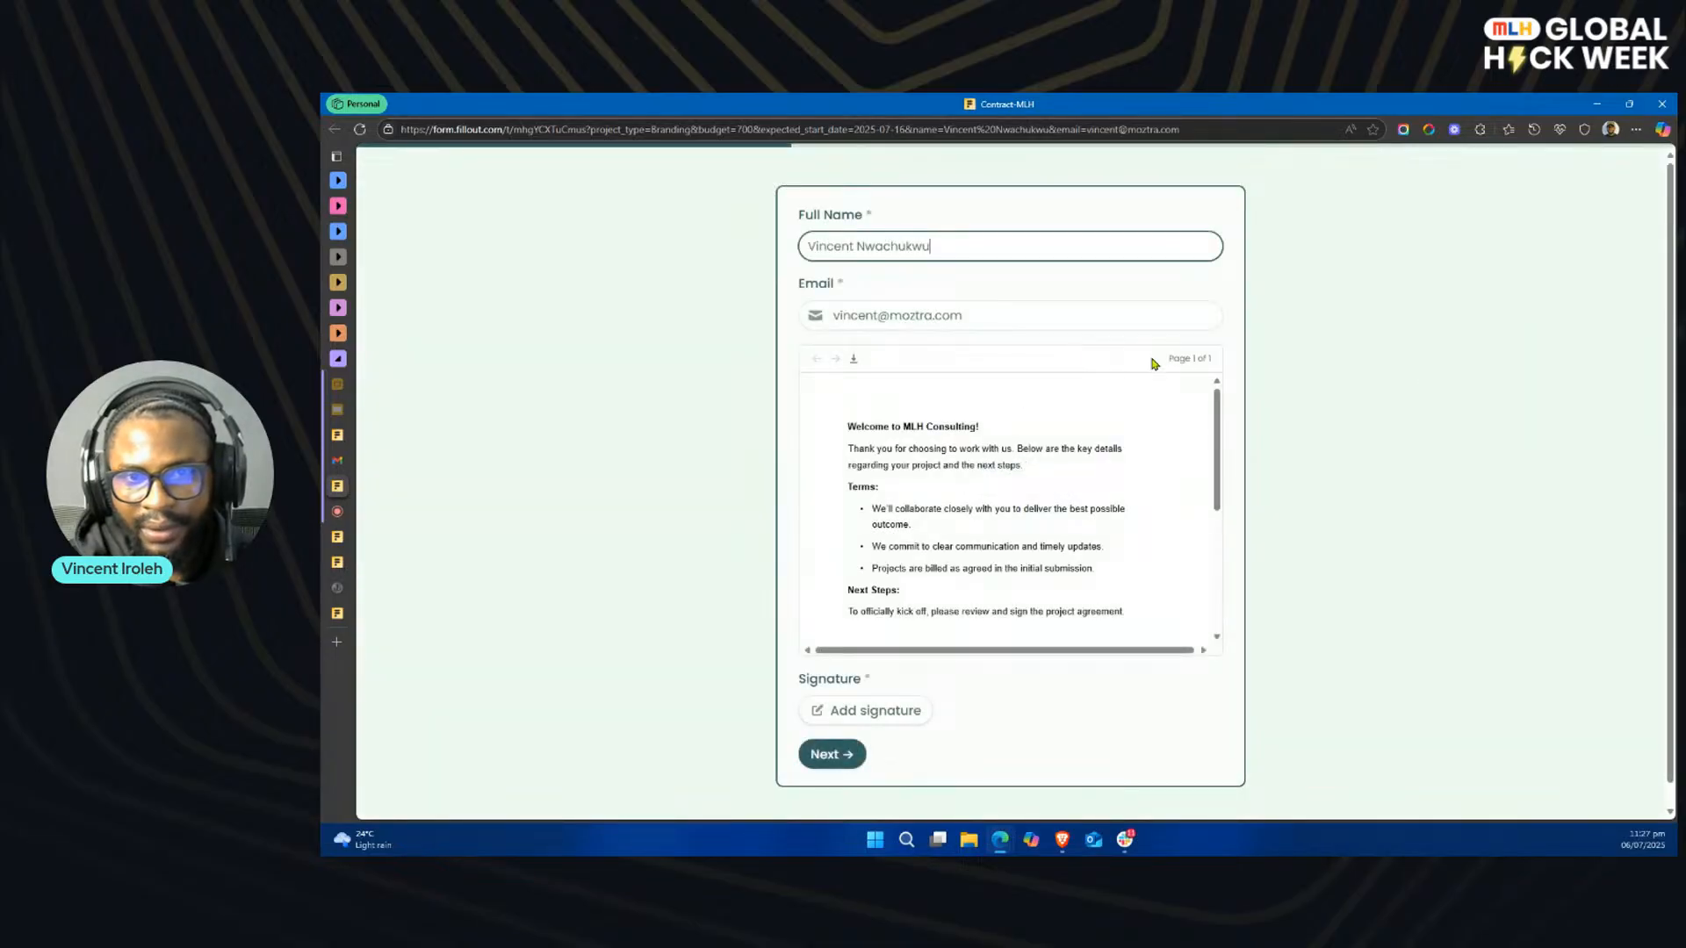
Step: Review the agreement in the contract form, add a hand-drawn signature, and continue to the scheduling page
{"action": "scroll", "coordinate": [1201, 435], "scroll_direction": "down", "scroll_amount": 5}
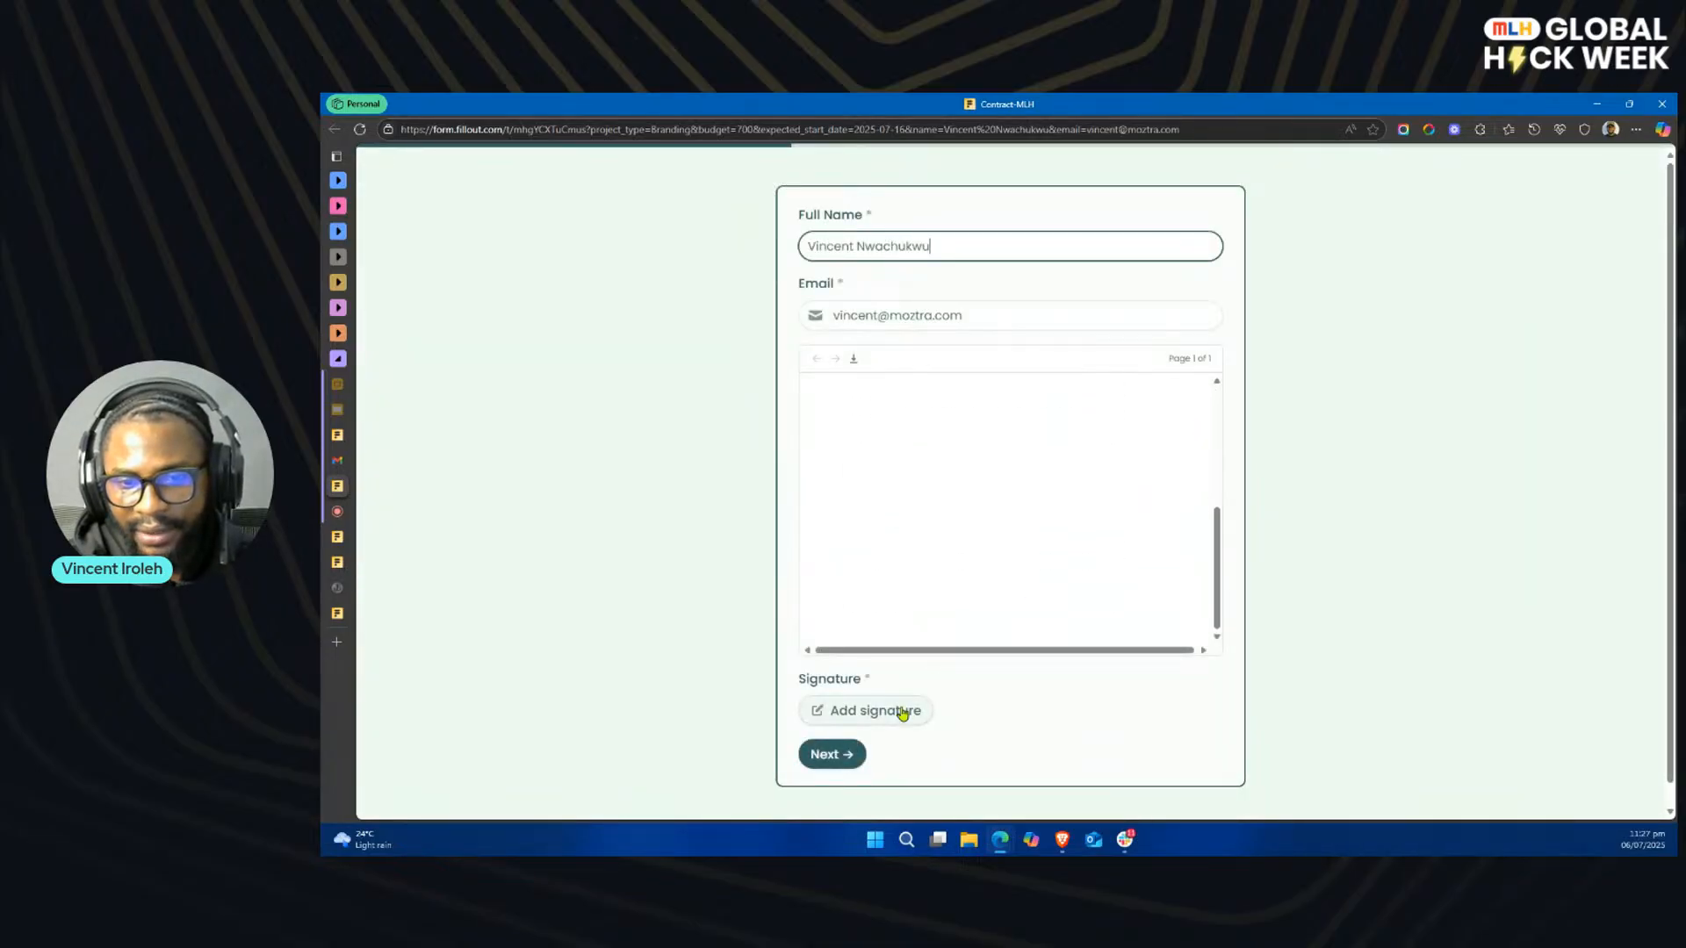
{"action": "left_click", "coordinate": [905, 711]}
{"action": "mouse_move", "coordinate": [937, 290]}
{"action": "left_mouse_down"}
{"action": "mouse_move", "coordinate": [993, 312]}
{"action": "mouse_move", "coordinate": [1115, 299]}
{"action": "mouse_move", "coordinate": [1078, 324]}
{"action": "left_mouse_up"}
{"action": "left_click", "coordinate": [1230, 393]}
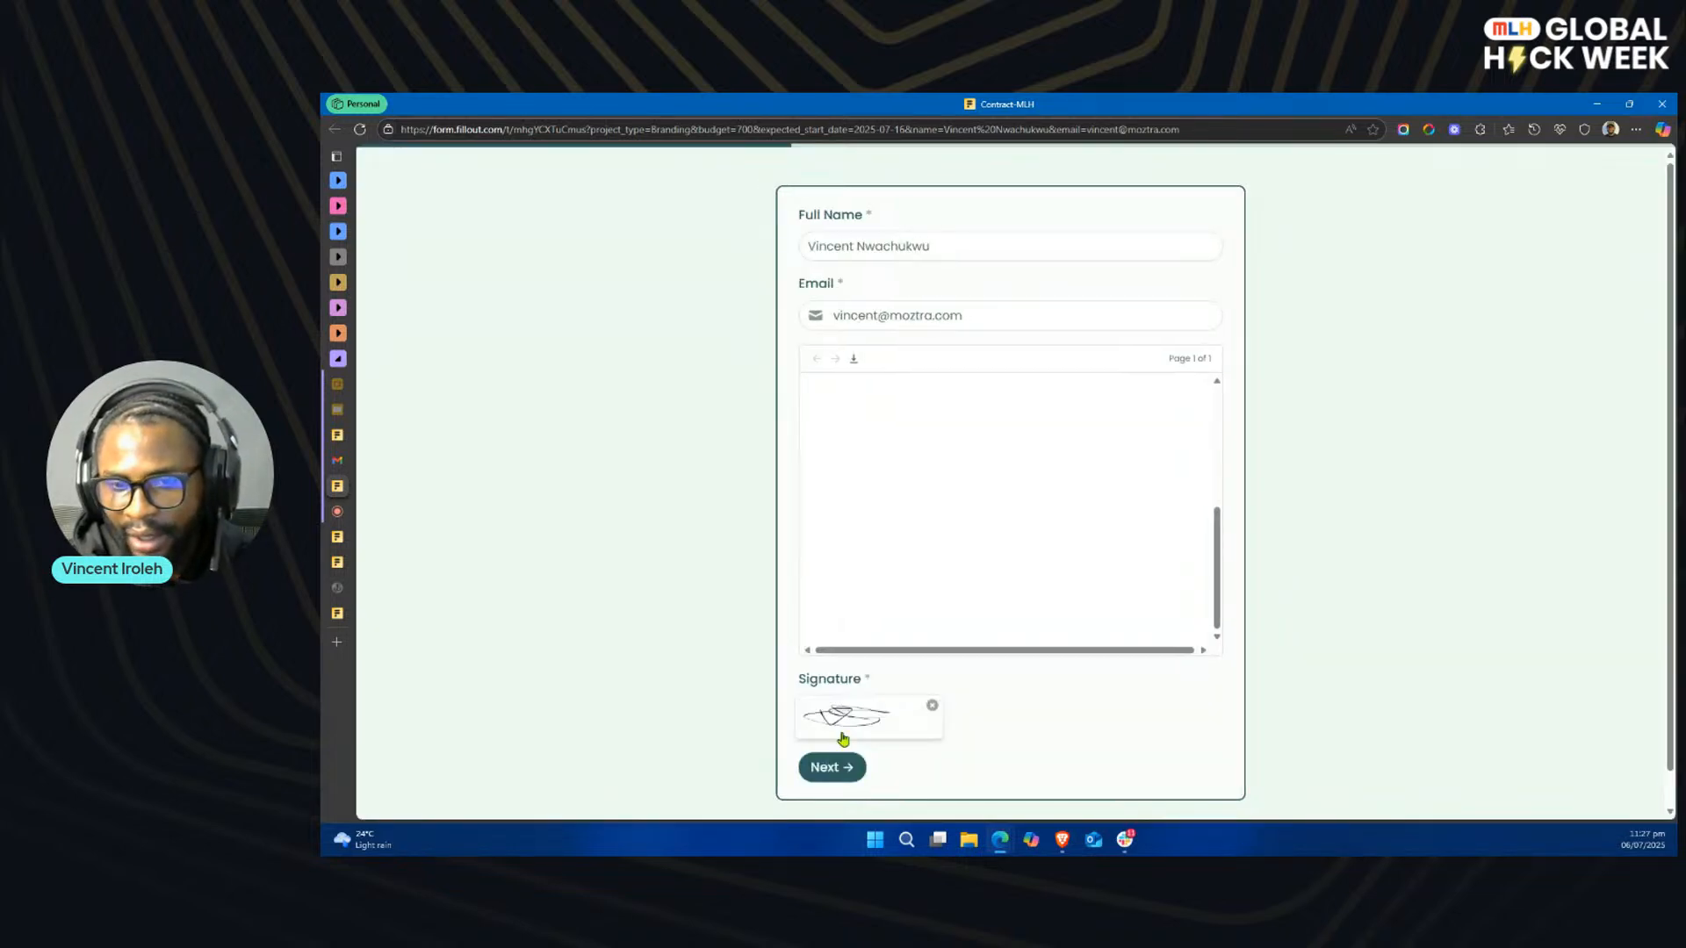
{"action": "scroll", "coordinate": [845, 762], "scroll_direction": "down", "scroll_amount": 1}
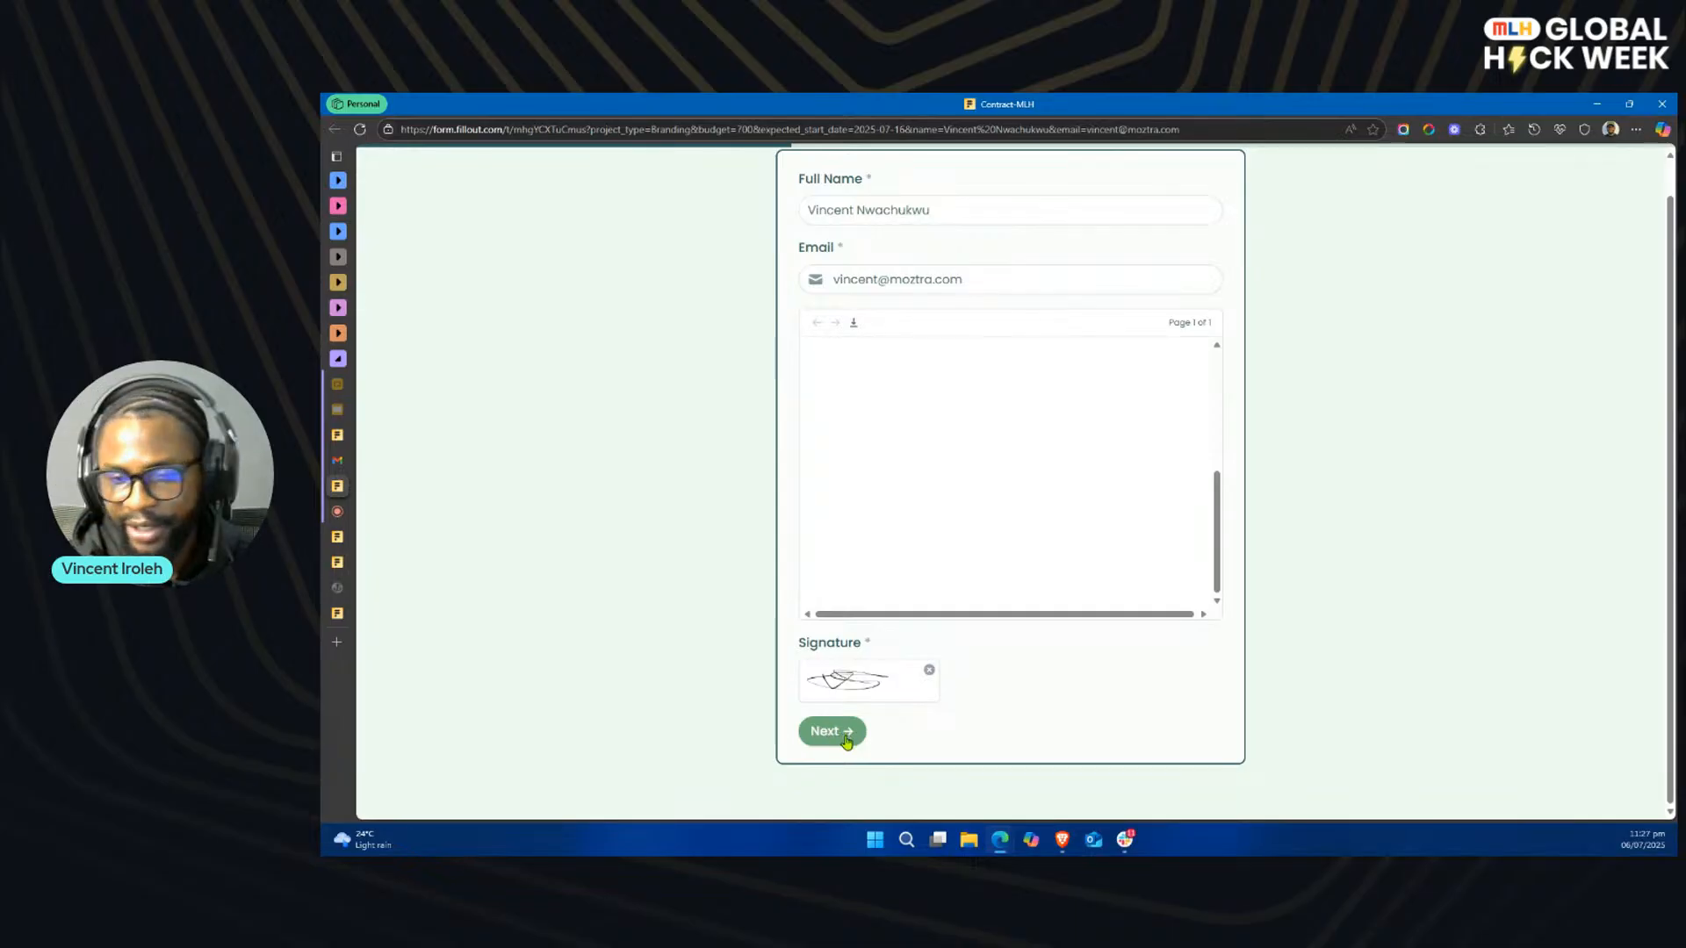
{"action": "left_click", "coordinate": [846, 737]}
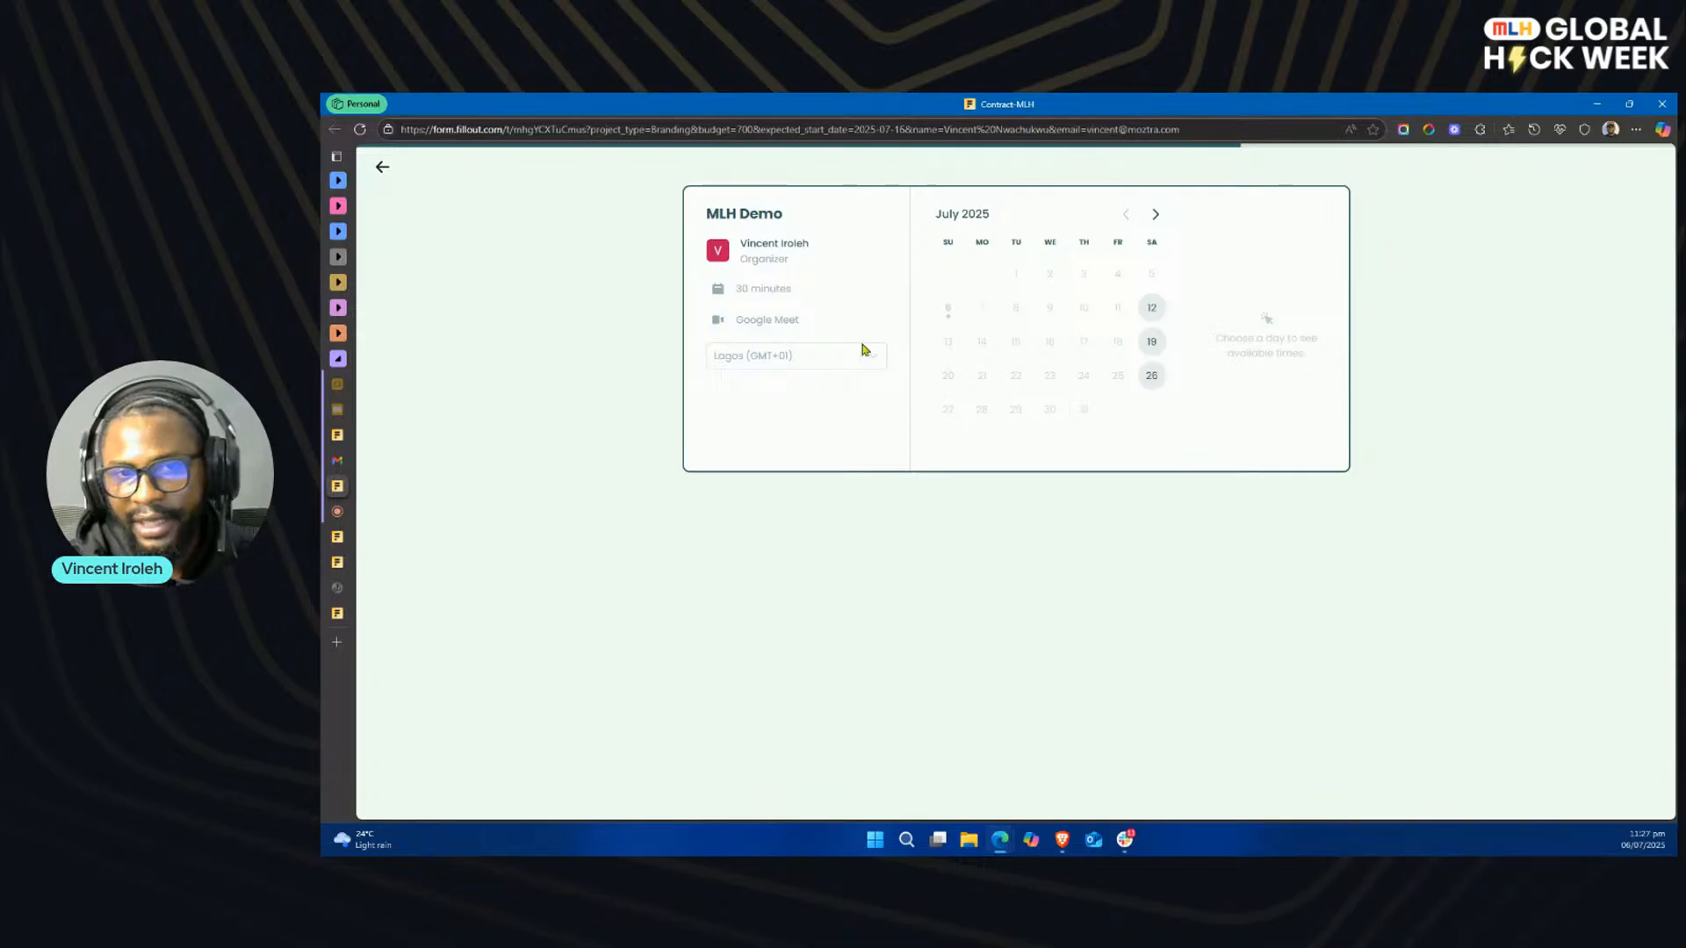
Step: Schedule the MLH Demo meeting for July 12, 2025 at 9:00 am with the pre-filled name and email
{"action": "left_click", "coordinate": [1163, 307]}
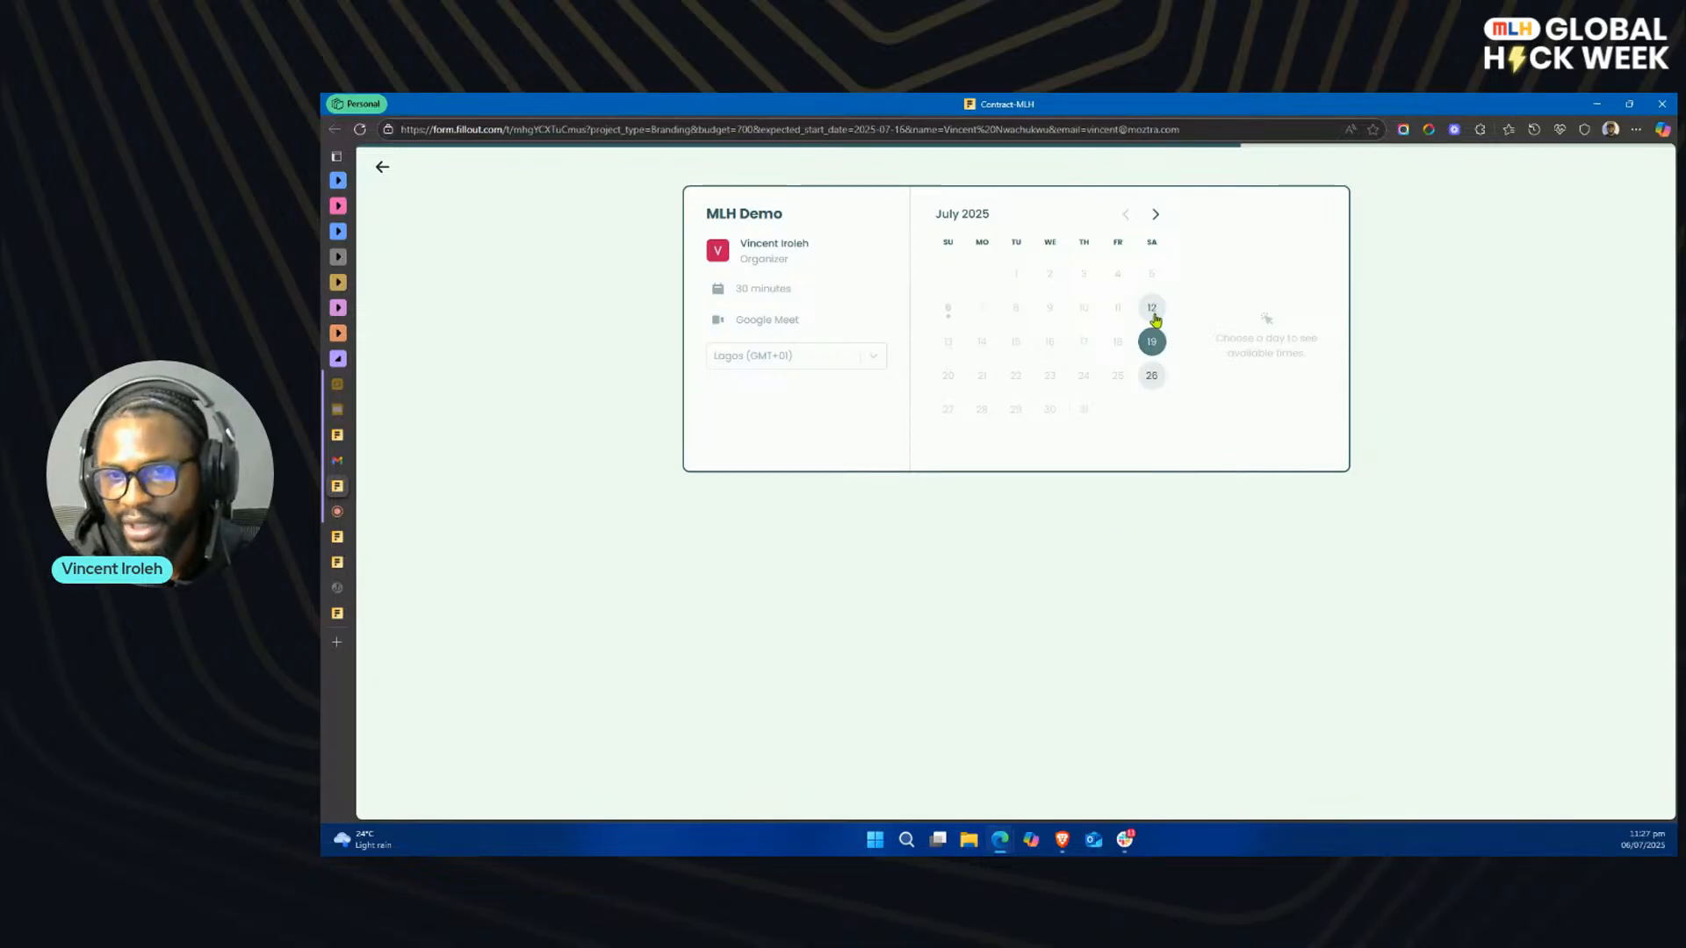
{"action": "left_click", "coordinate": [1154, 309]}
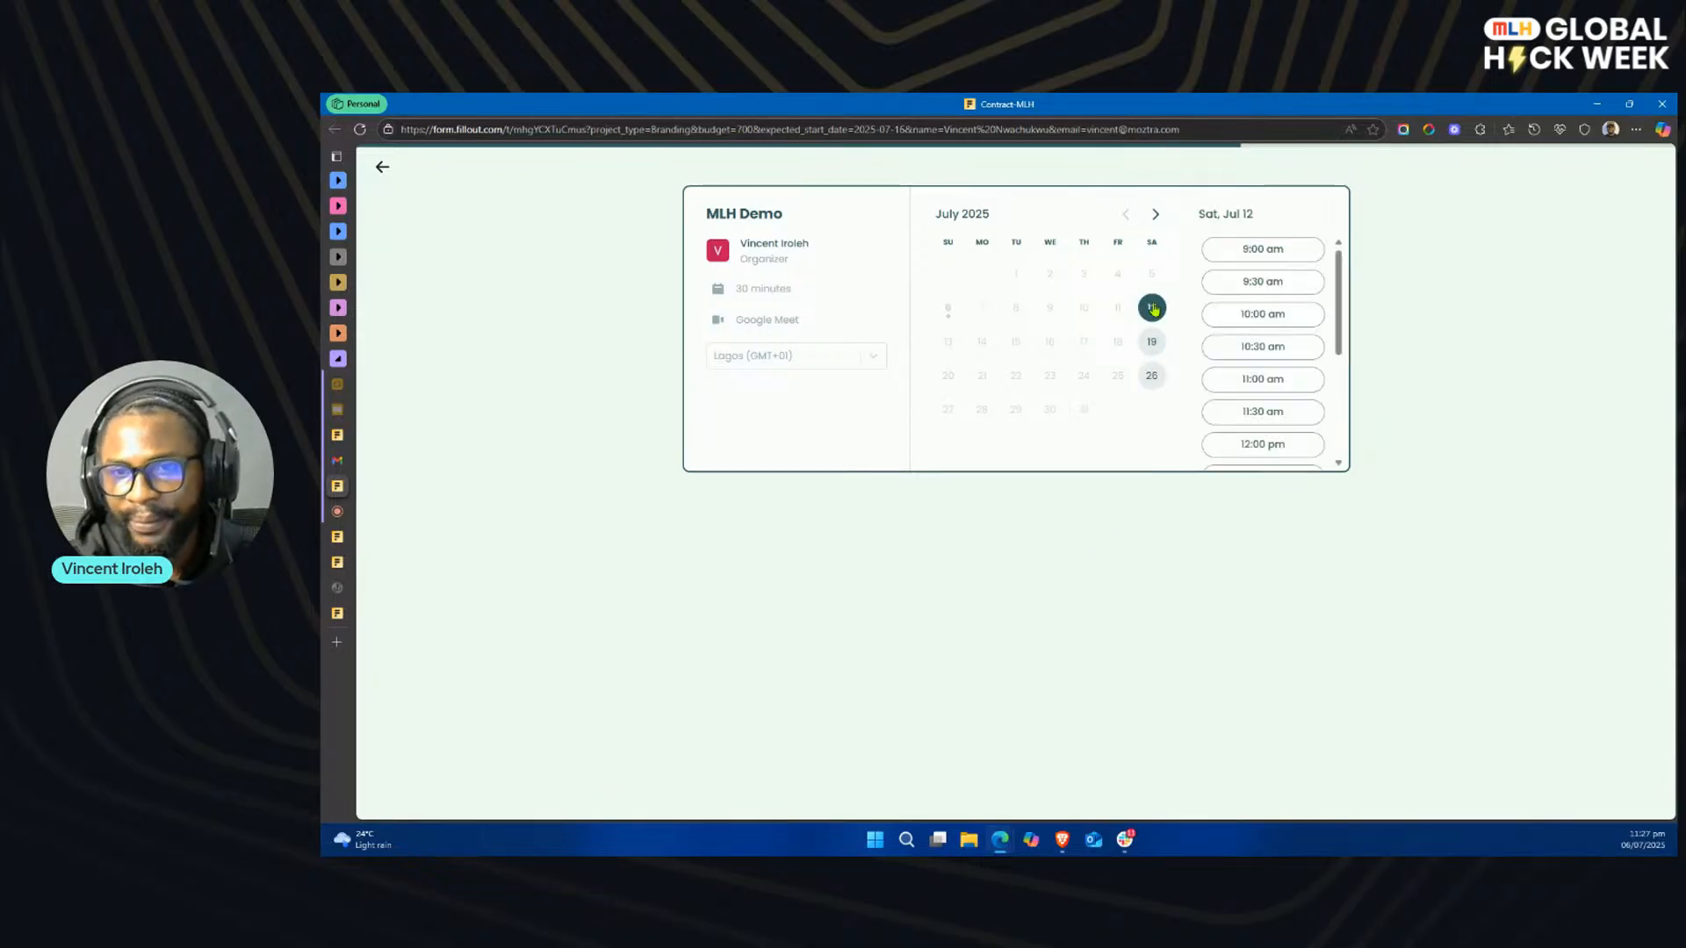
{"action": "left_click", "coordinate": [1256, 250]}
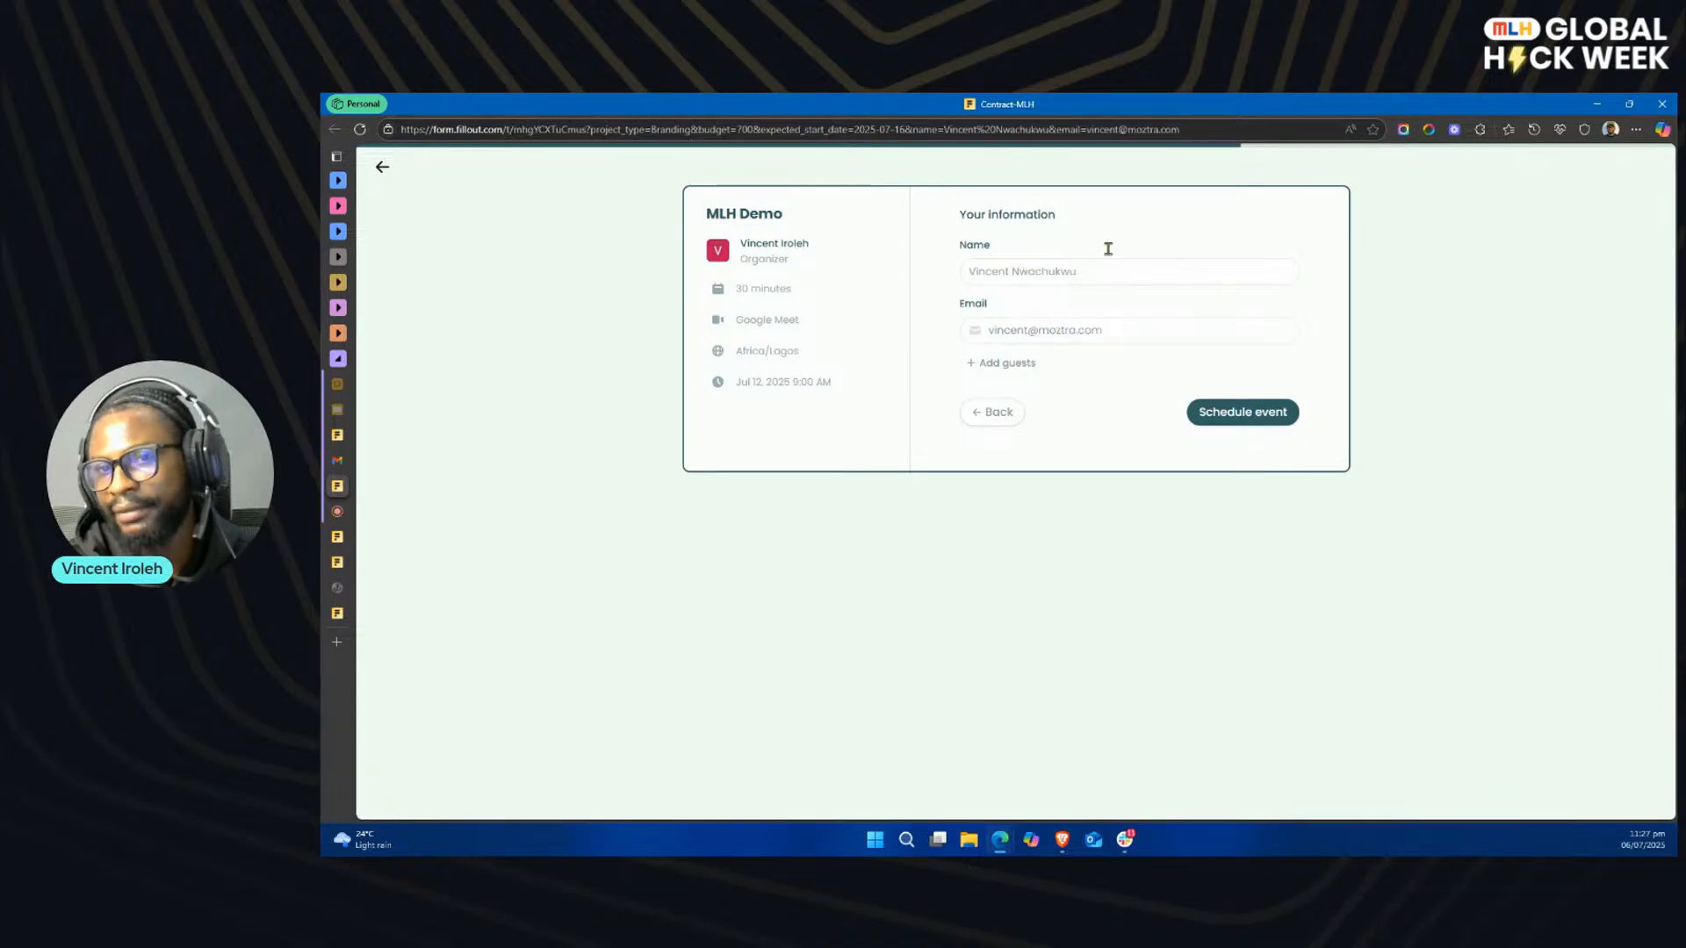
{"action": "left_click", "coordinate": [1255, 414]}
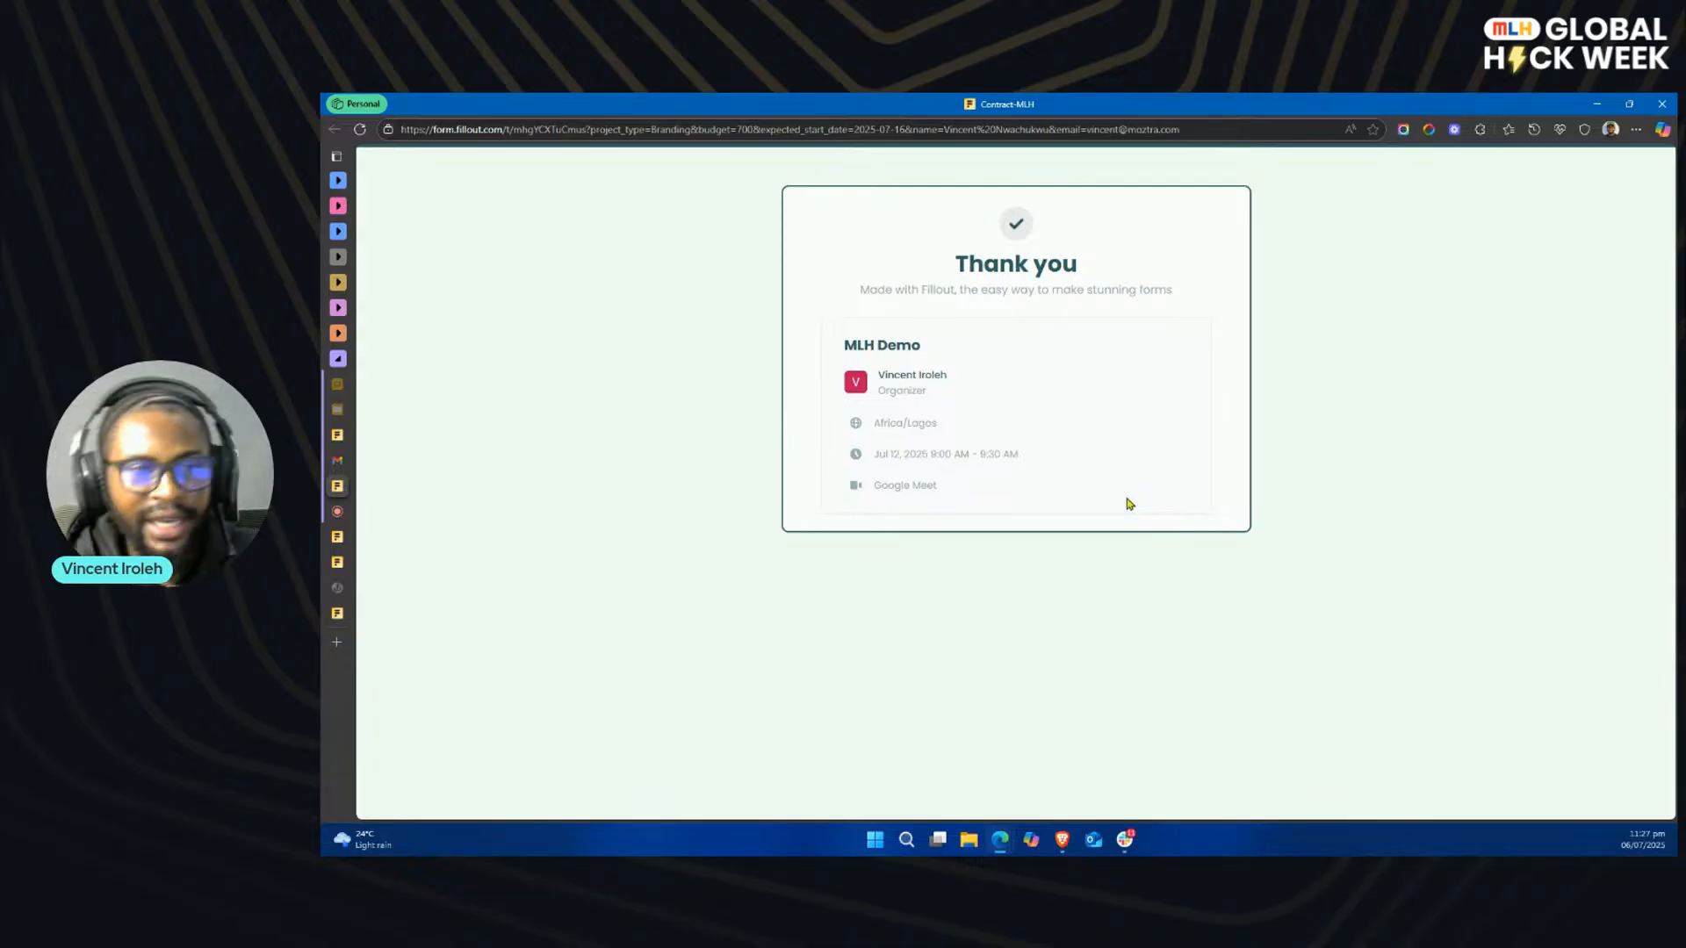
Step: Check the StreamYard viewer comments, open Fillout's pricing page through its Help Center in a new tab, and review the free plan's features
{"action": "mouse_move", "coordinate": [346, 516]}
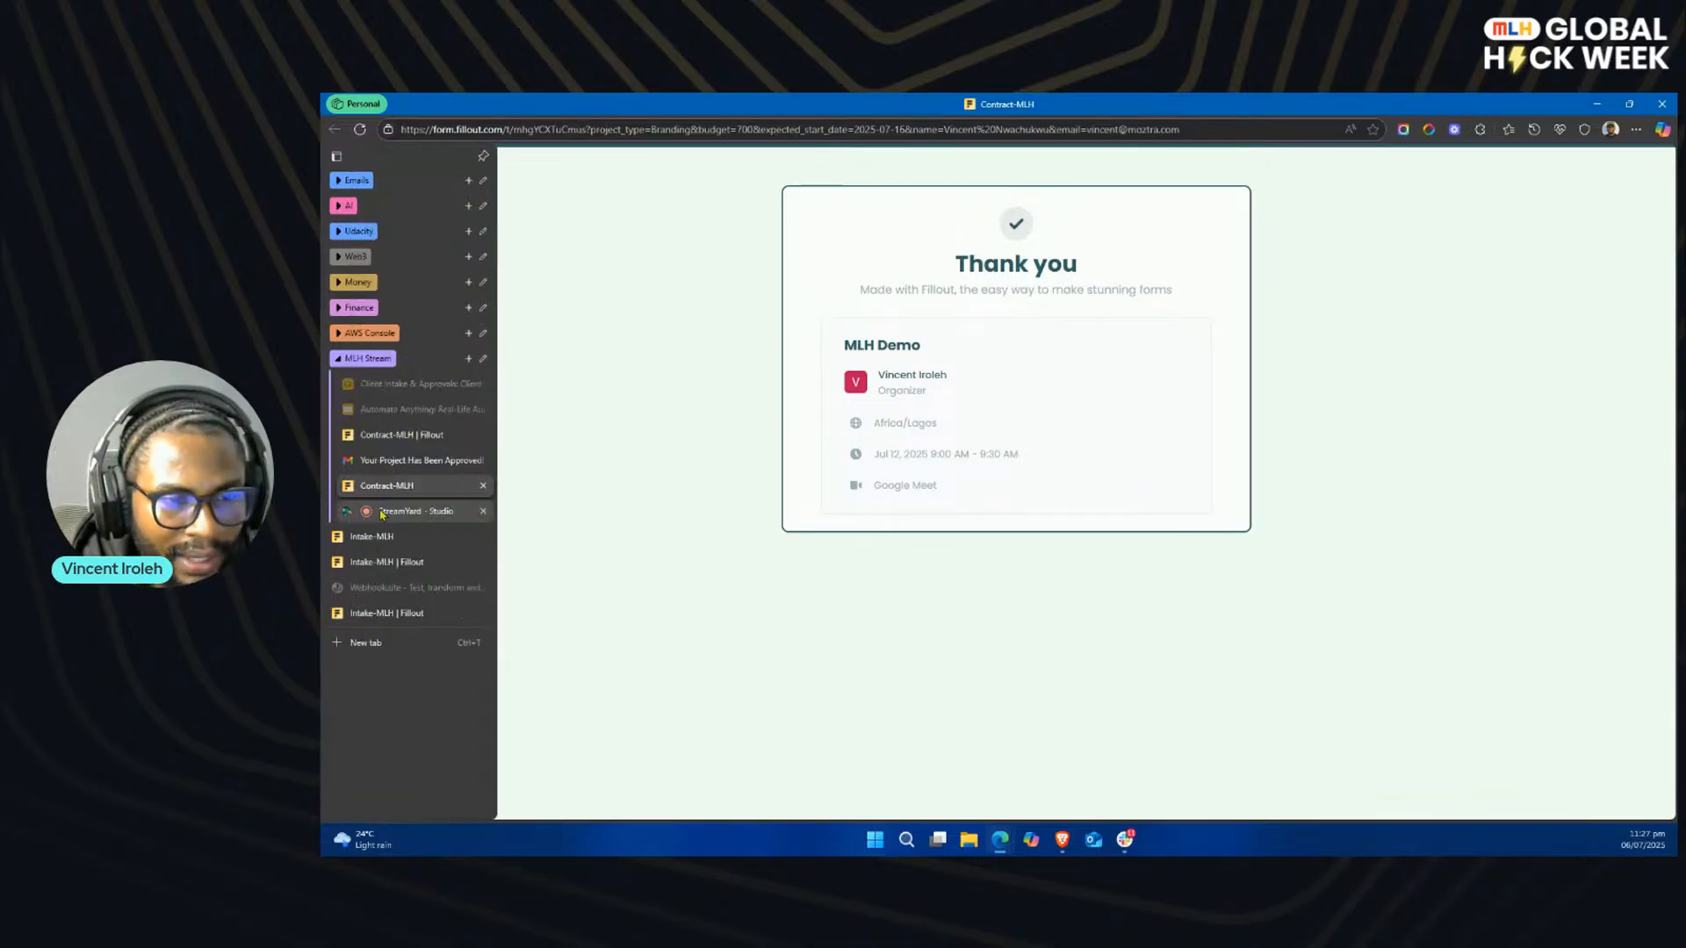
{"action": "left_click", "coordinate": [439, 515]}
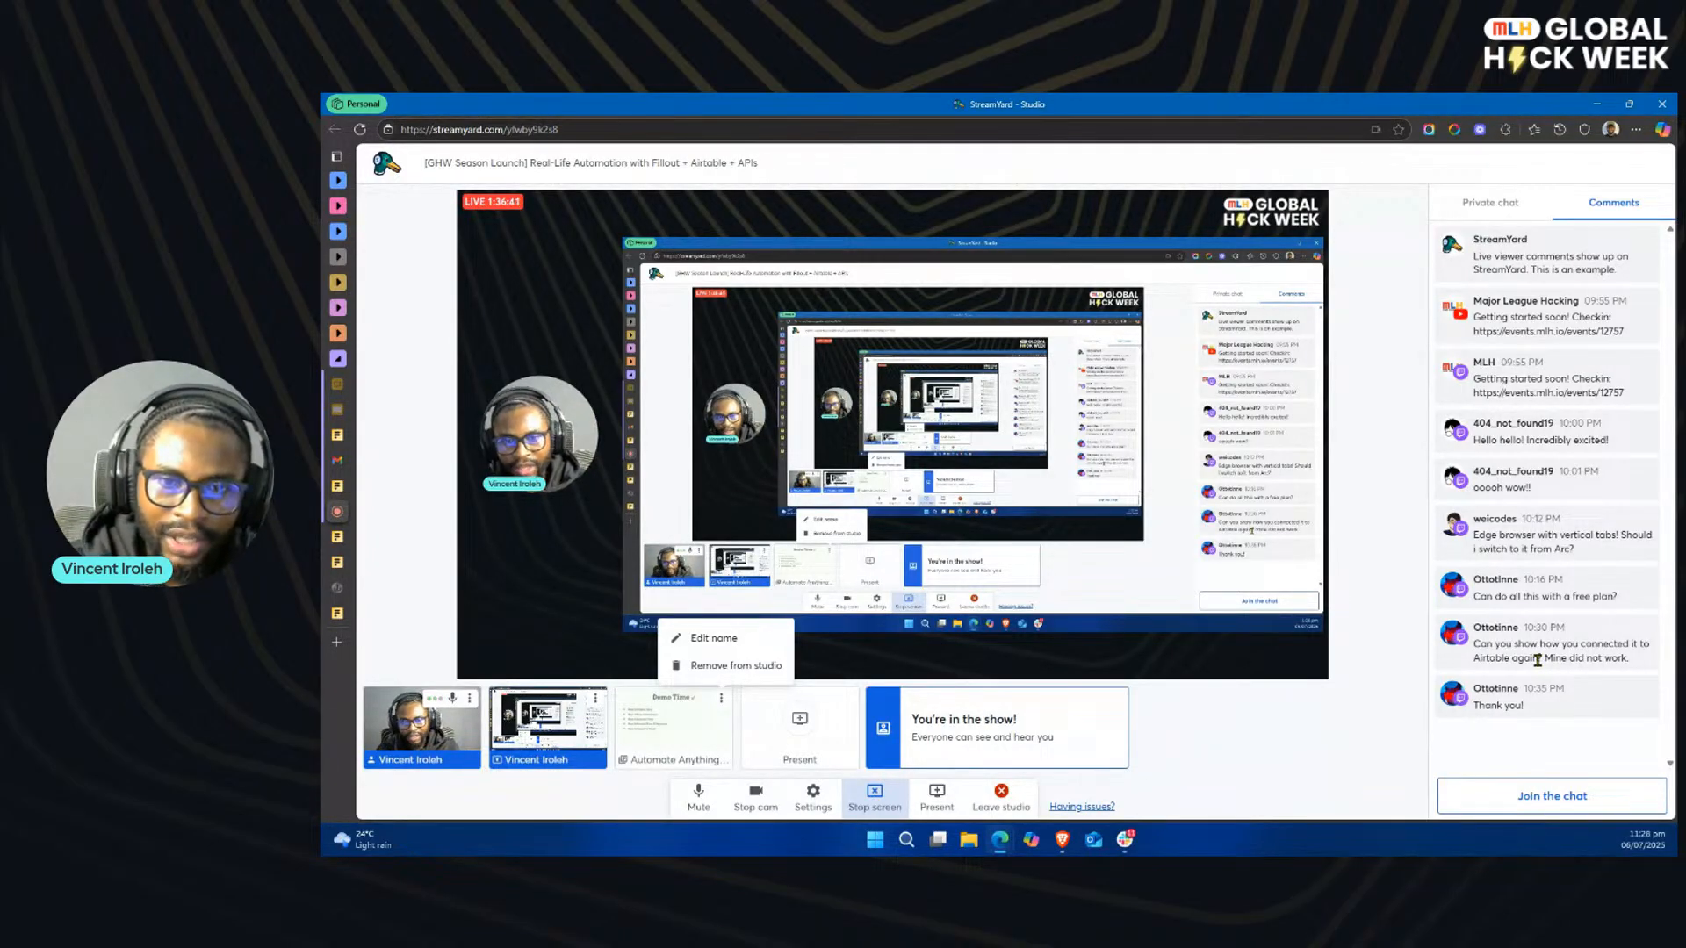
{"action": "left_click", "coordinate": [337, 641]}
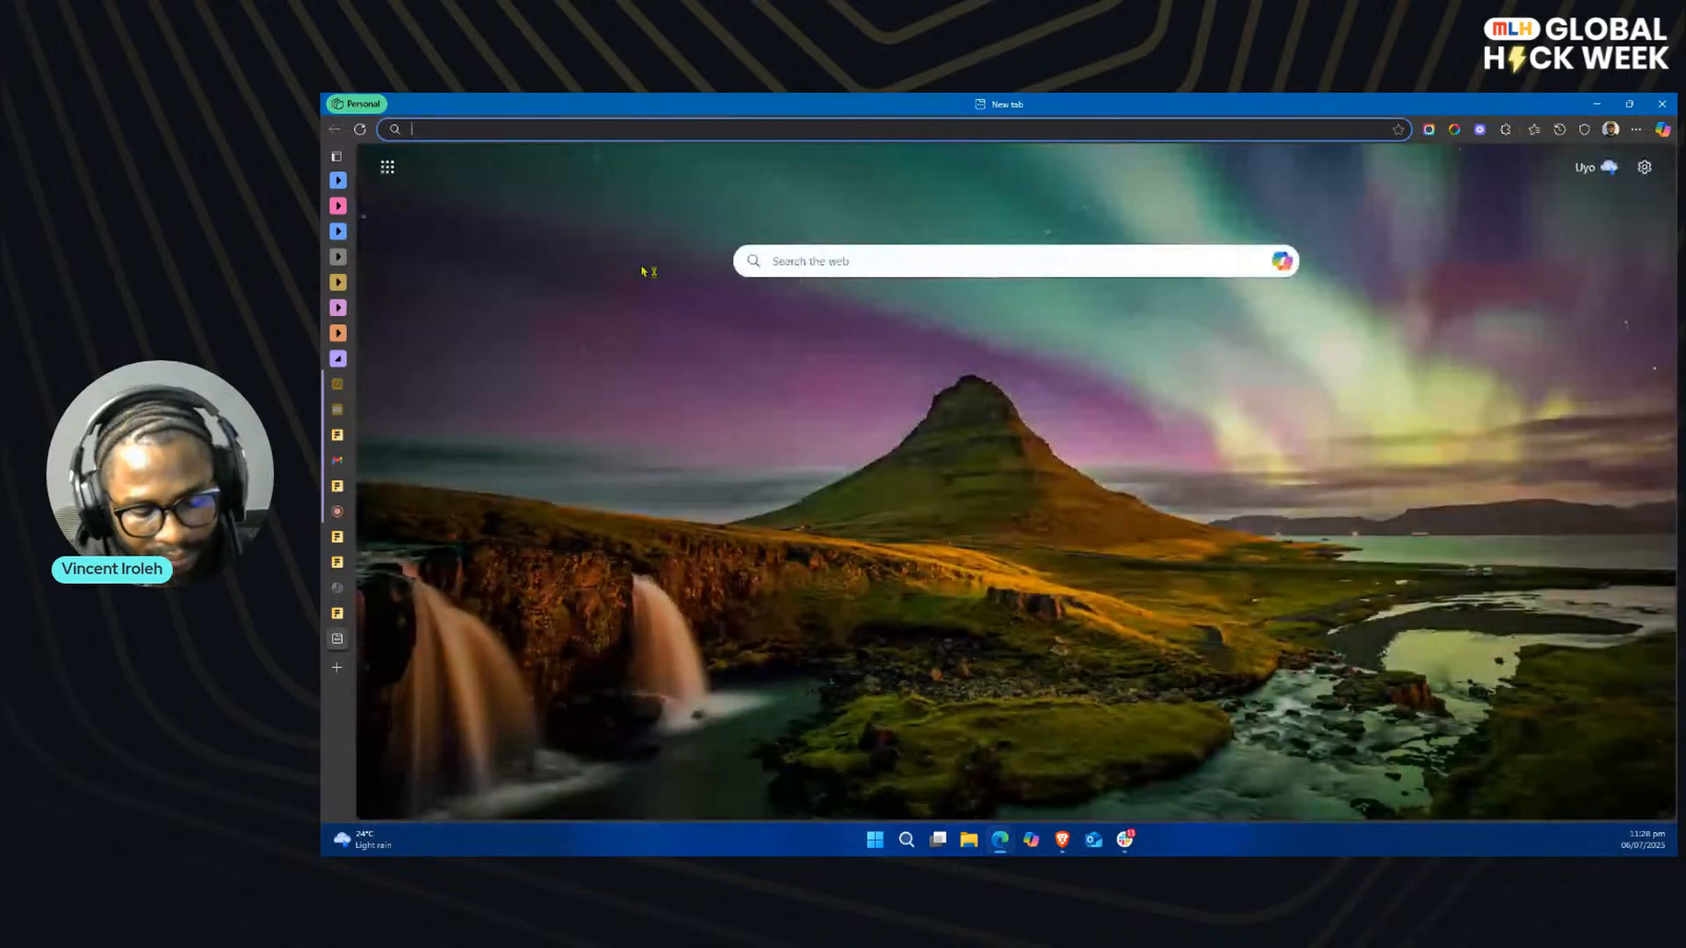
{"action": "type", "text": "fill"}
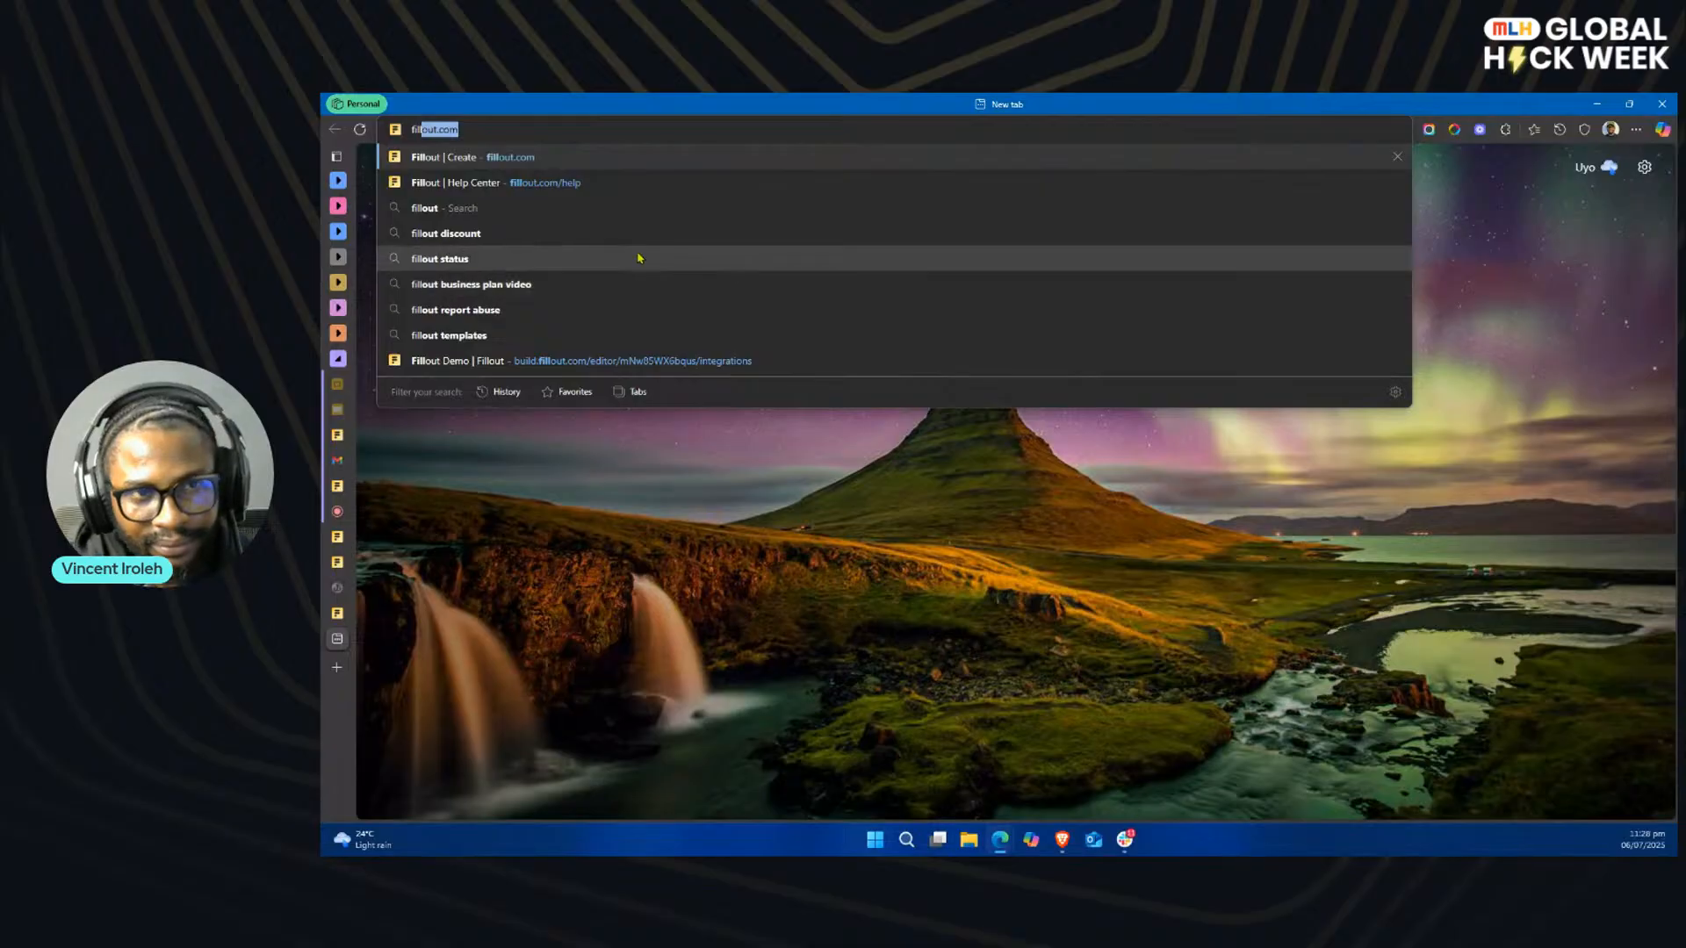
{"action": "left_click", "coordinate": [648, 188]}
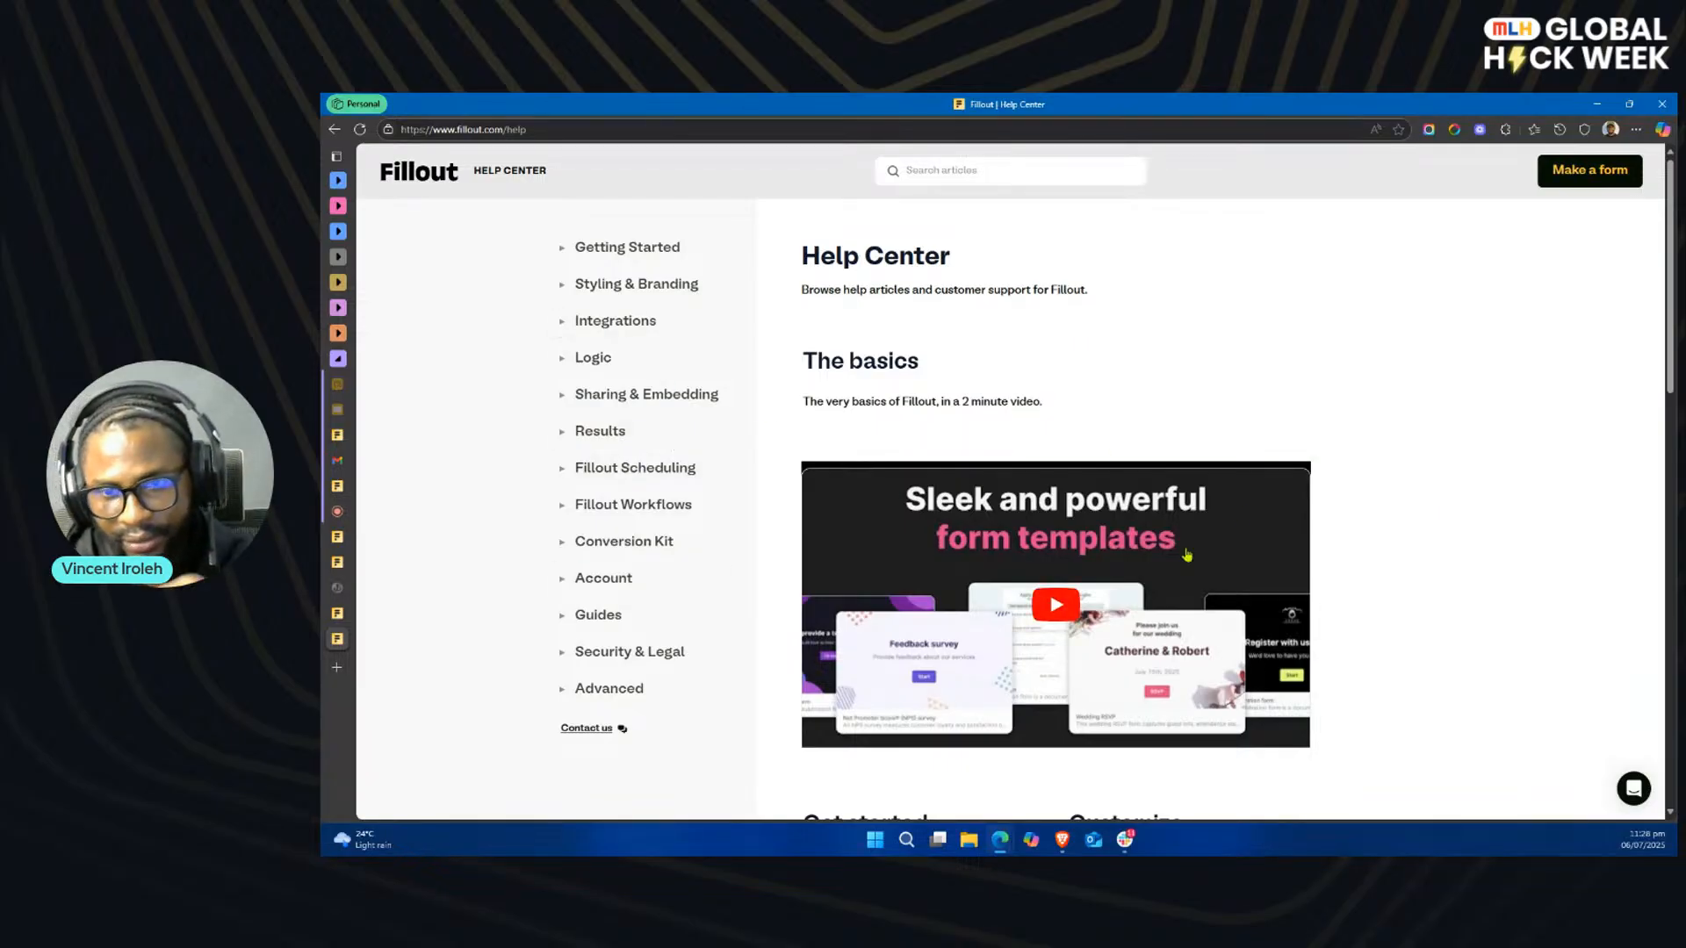
{"action": "scroll", "coordinate": [1350, 494], "scroll_direction": "down", "scroll_amount": 15}
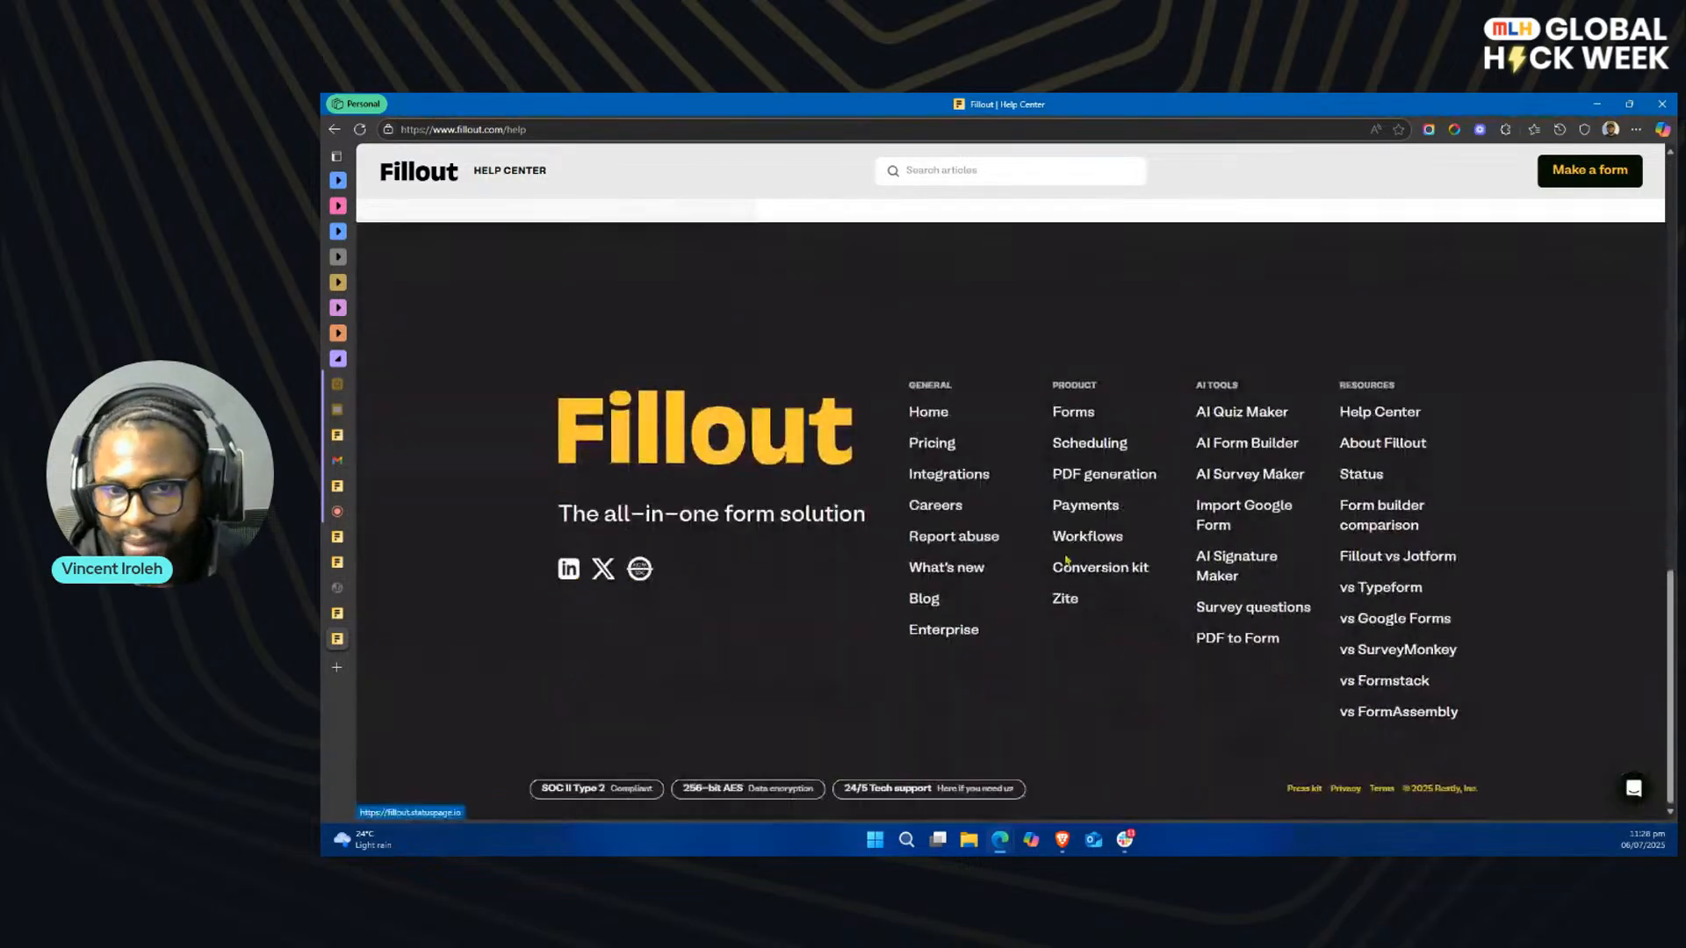
{"action": "left_click", "coordinate": [931, 443]}
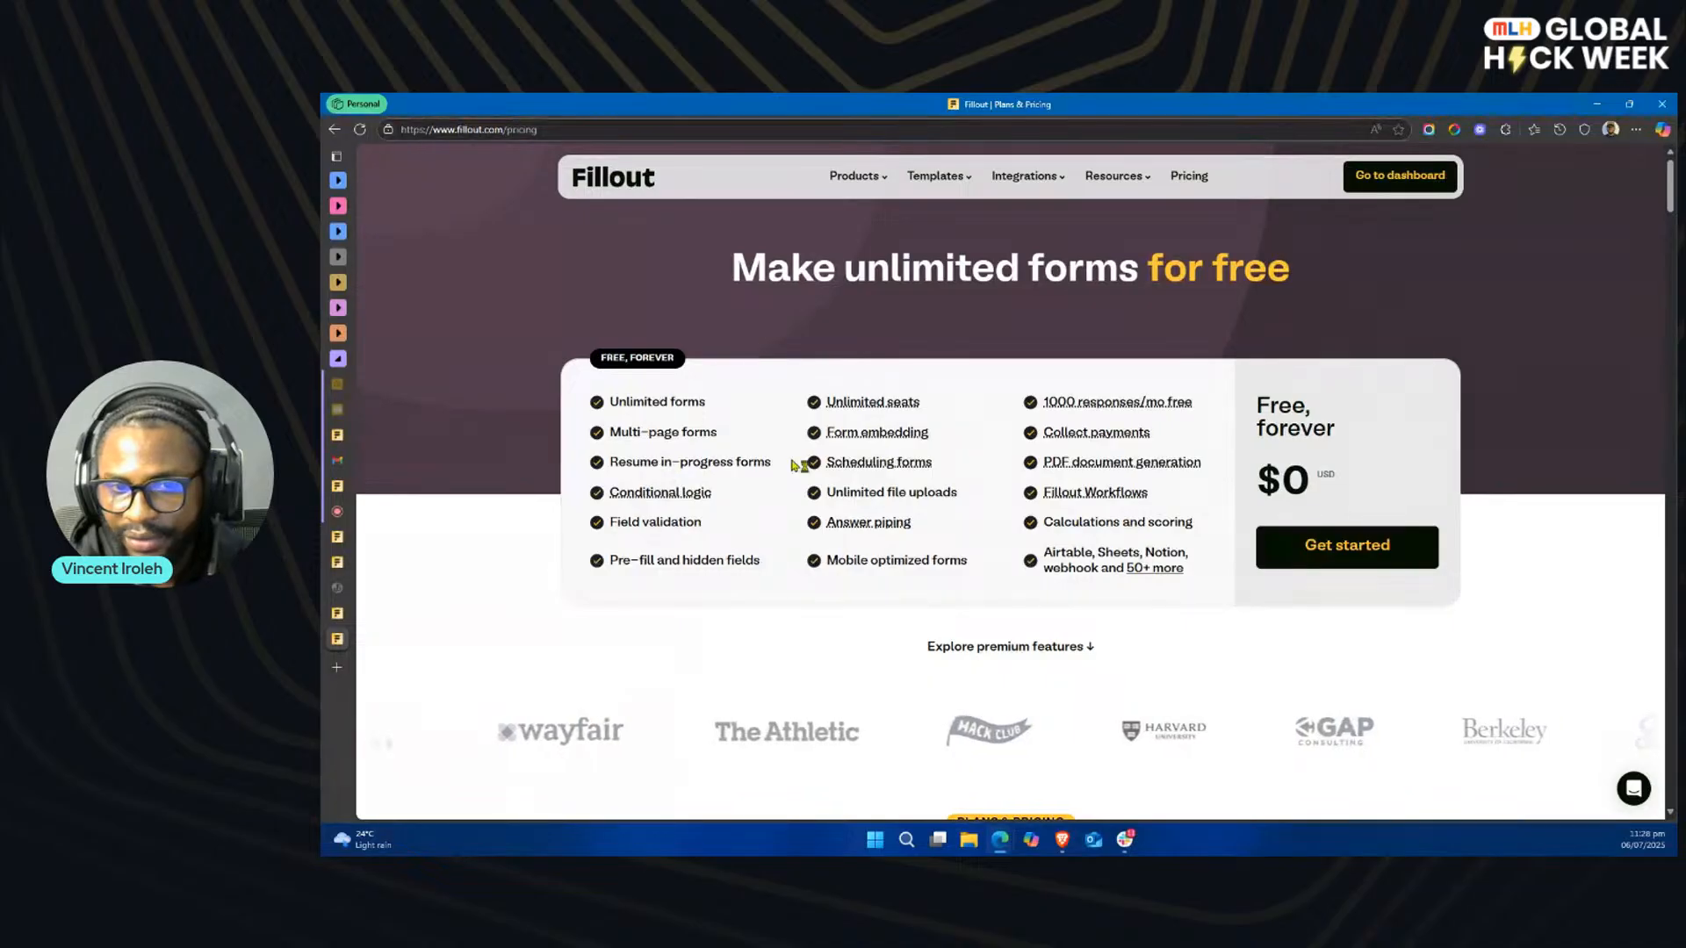
{"action": "mouse_move", "coordinate": [1050, 402]}
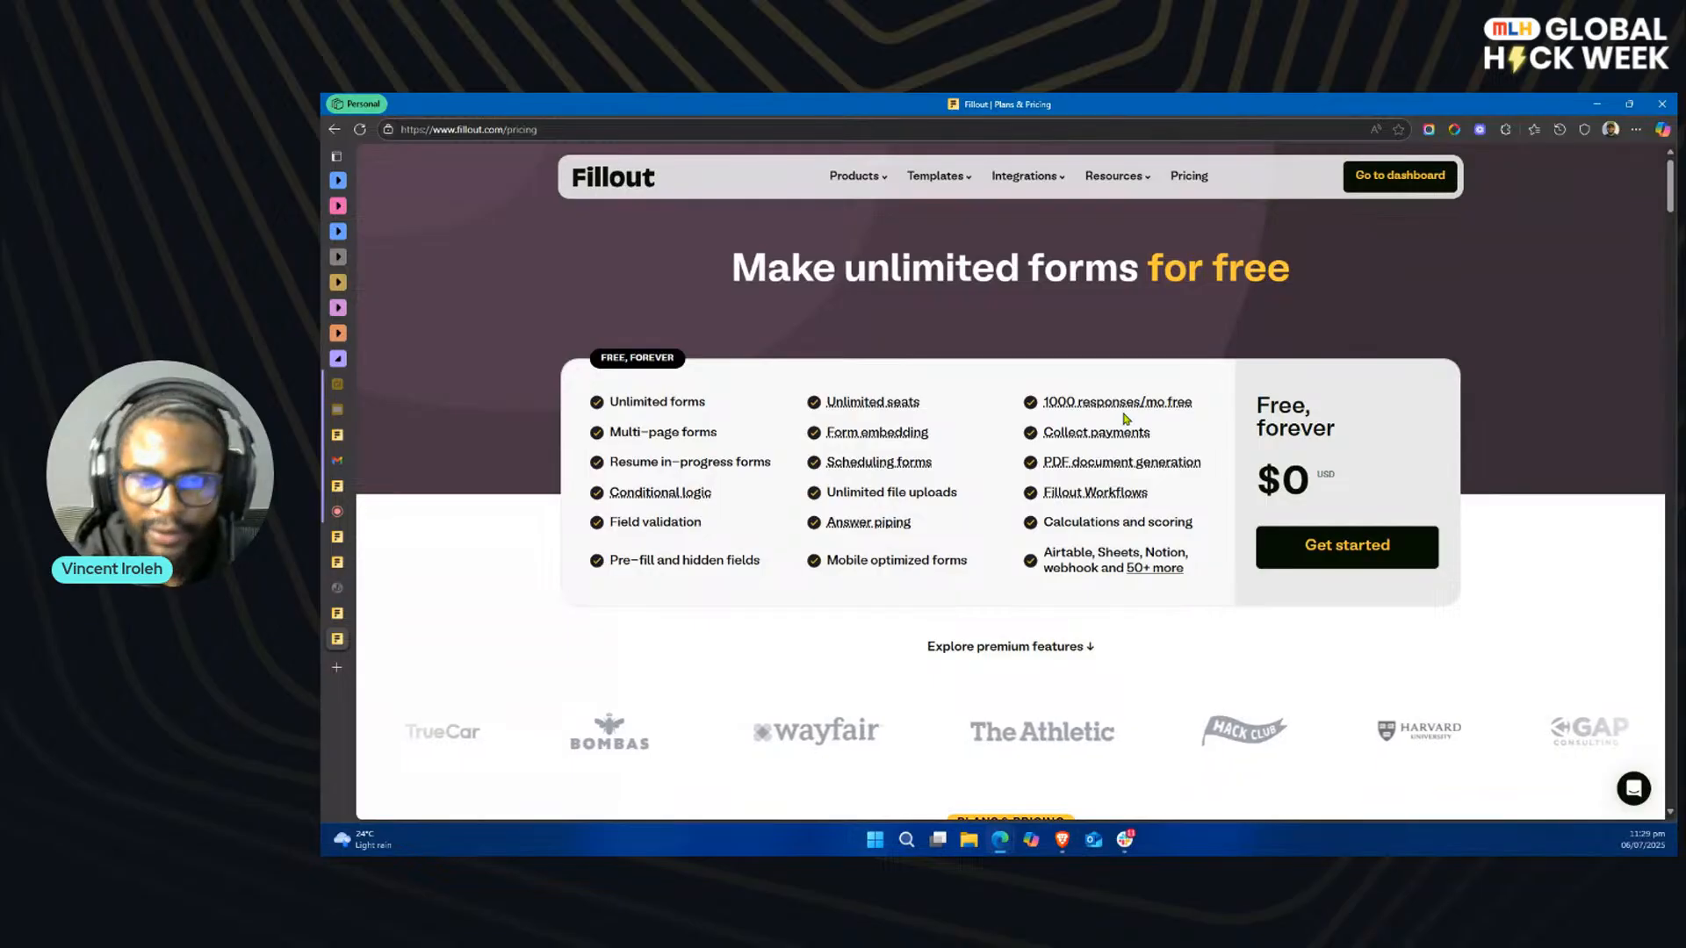
{"action": "mouse_move", "coordinate": [1056, 489]}
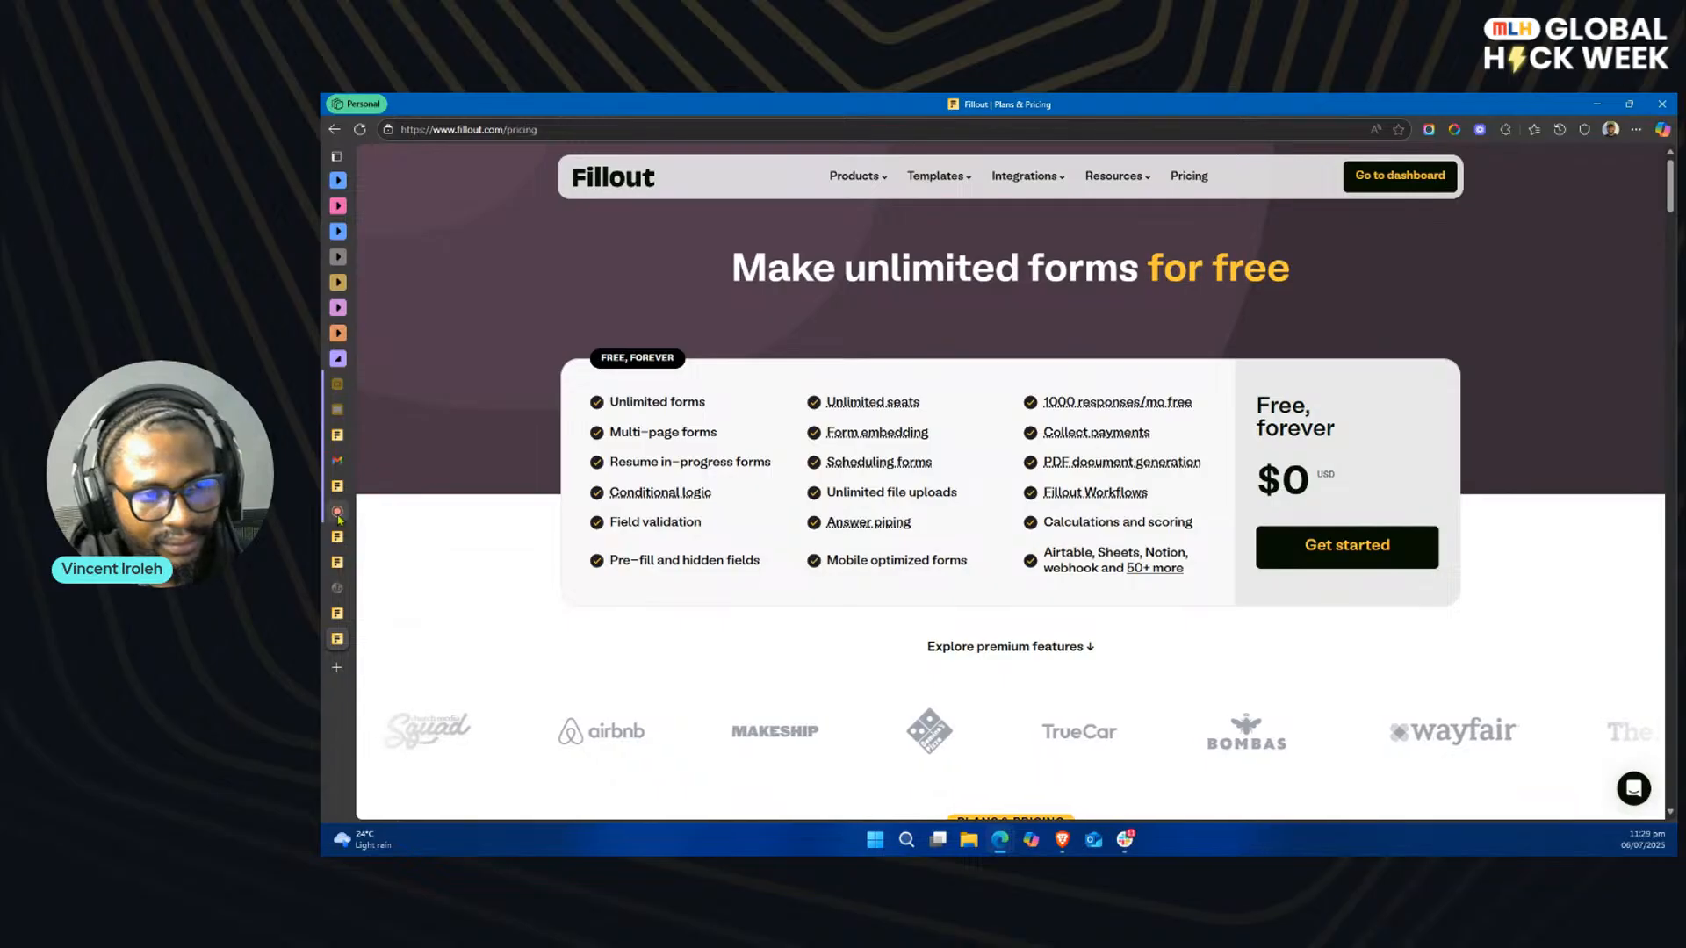
Step: Return to the StreamYard studio and stop the shared screen
{"action": "left_click", "coordinate": [381, 512]}
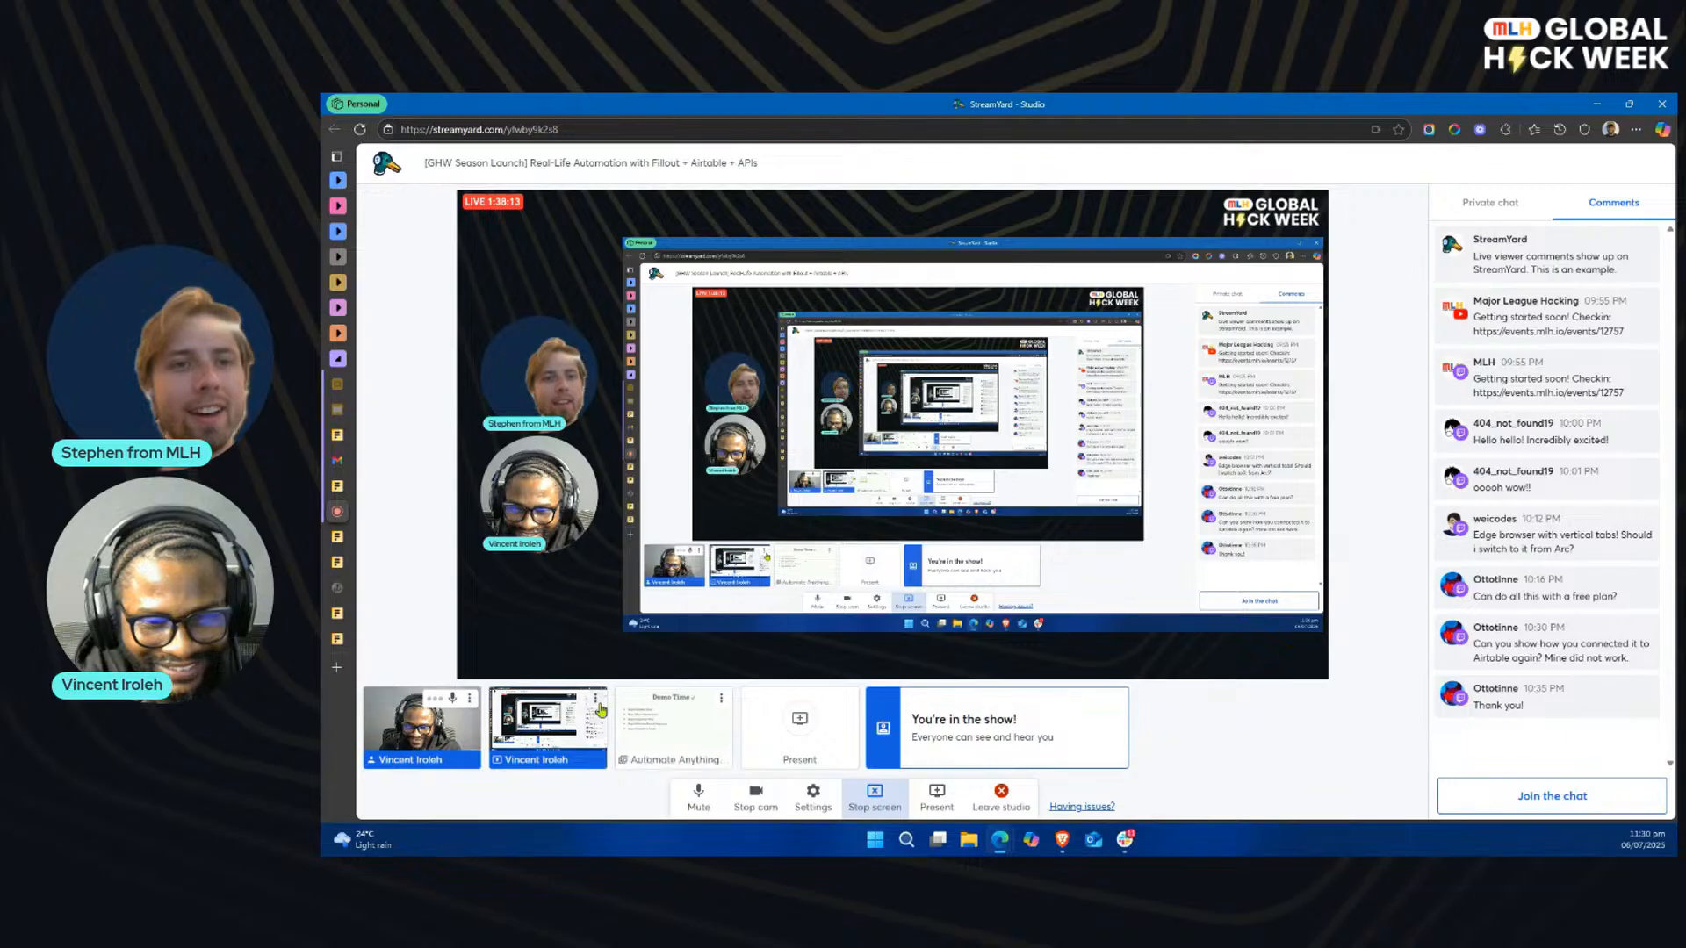
{"action": "left_click", "coordinate": [720, 700]}
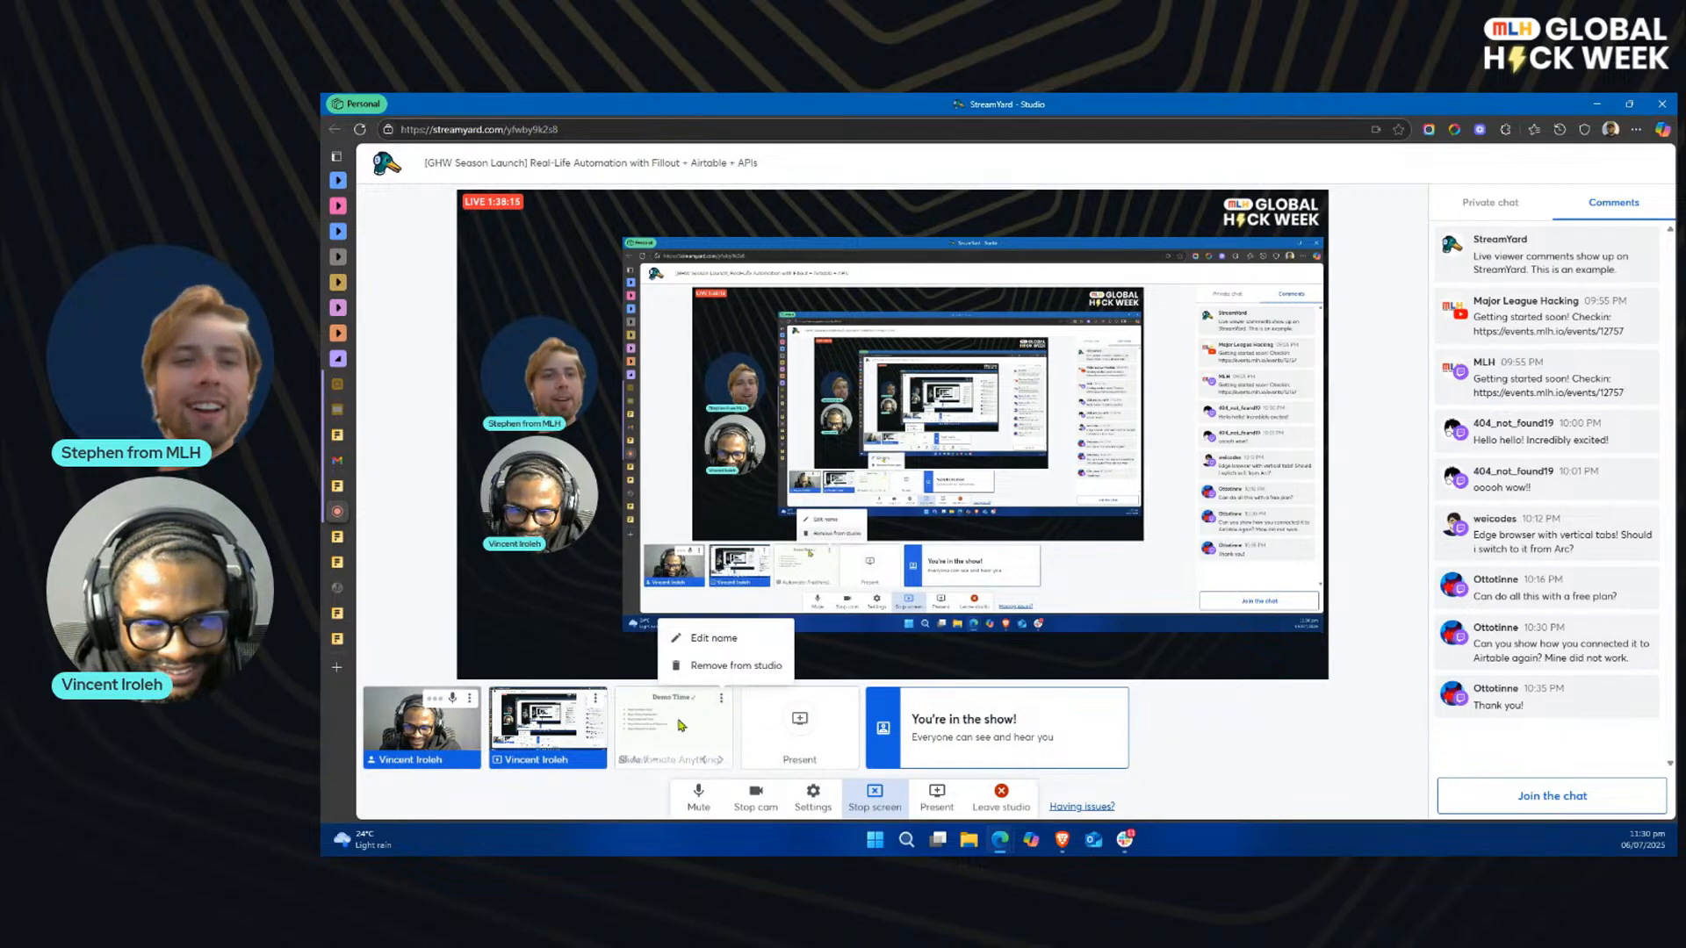
{"action": "left_click", "coordinate": [596, 698]}
{"action": "left_click", "coordinate": [595, 698]}
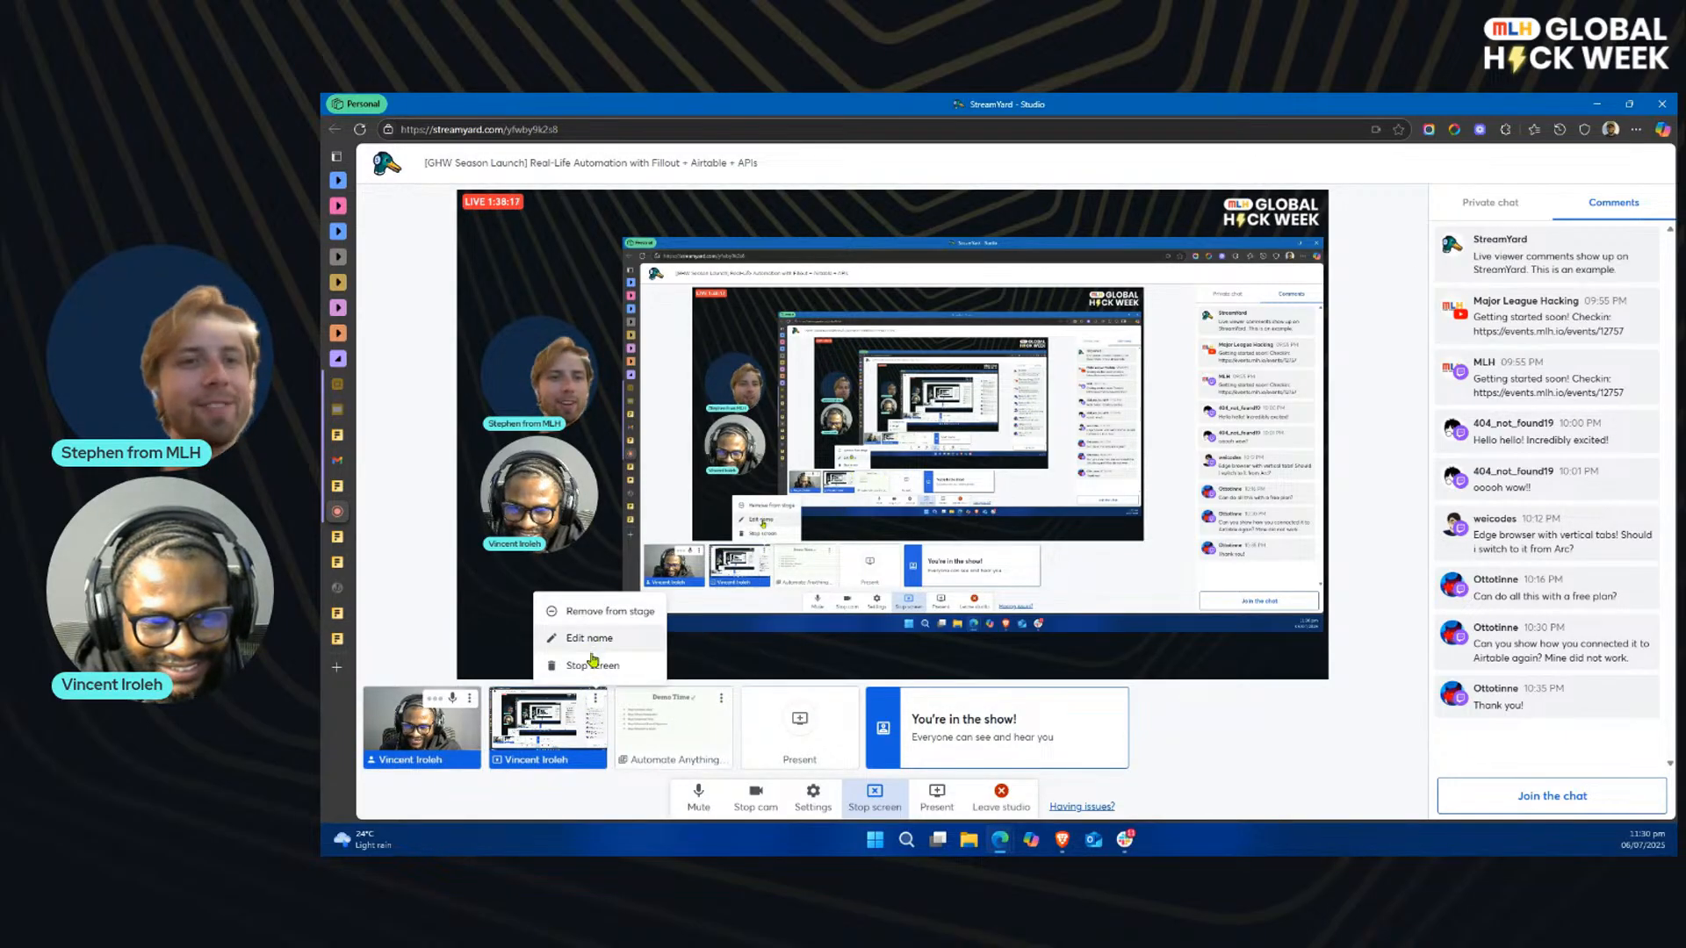
{"action": "left_click", "coordinate": [594, 667]}
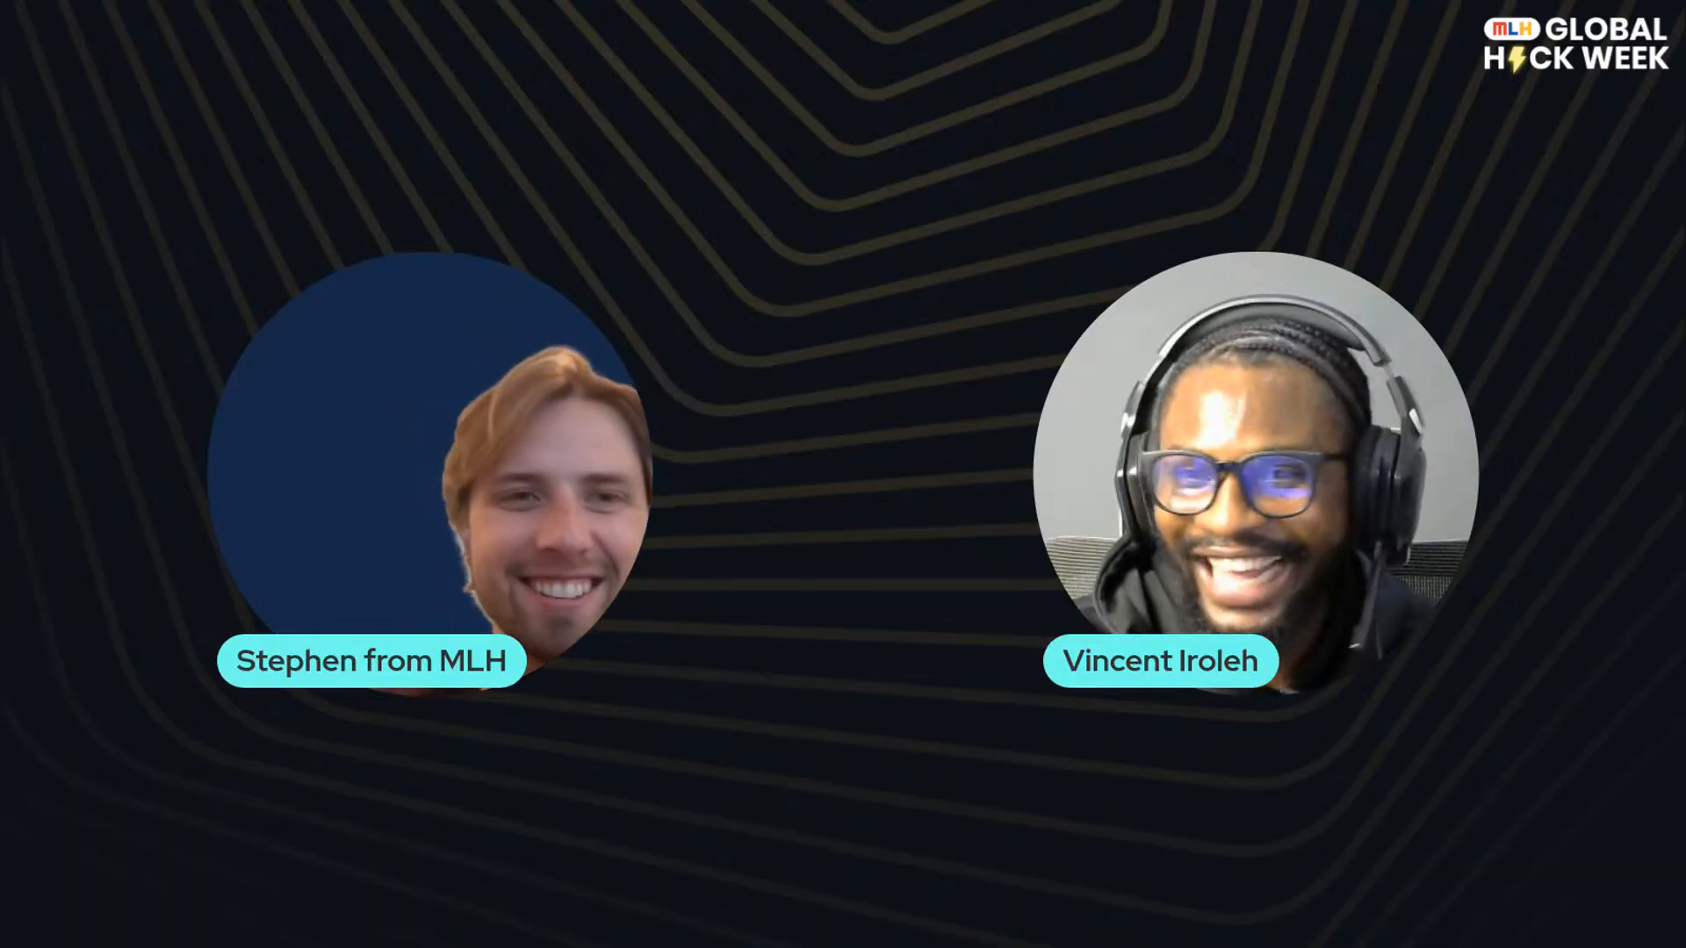